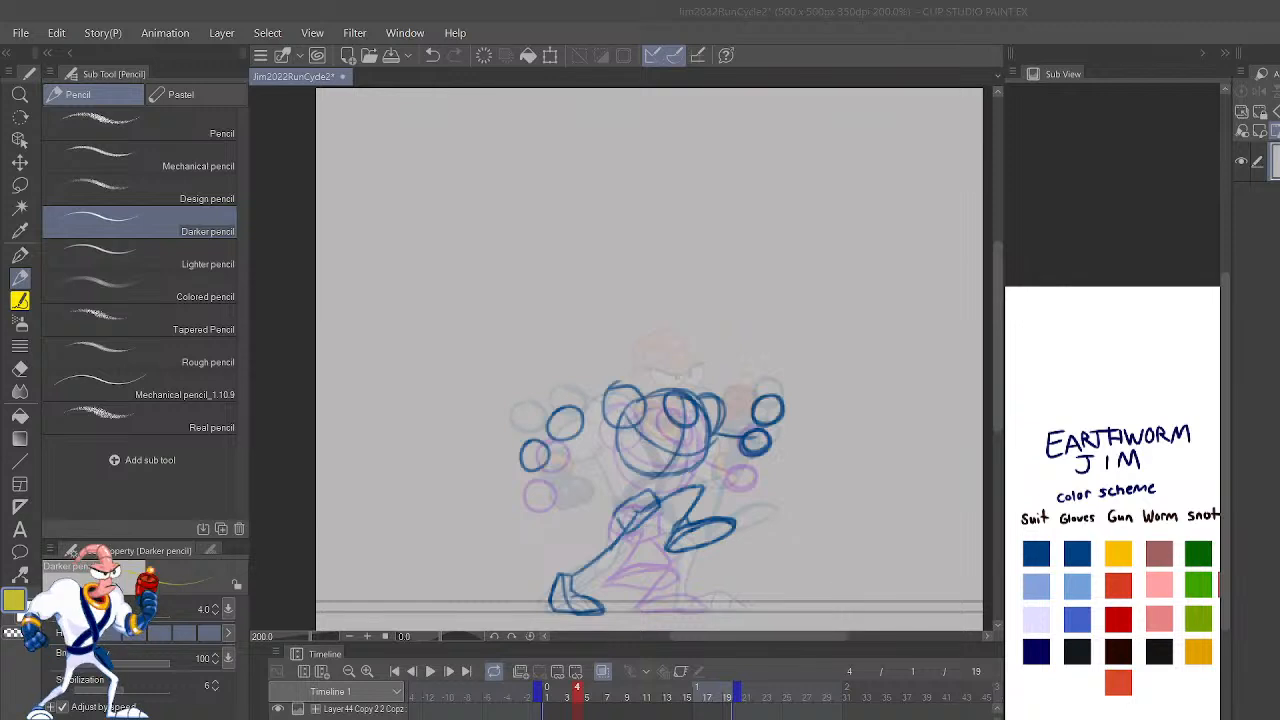
Step: Go back to frame 2 and mirror the canvas view horizontally to check the character's pose
{"action": "scroll", "coordinate": [590, 412], "scroll_direction": "up", "scroll_amount": 4}
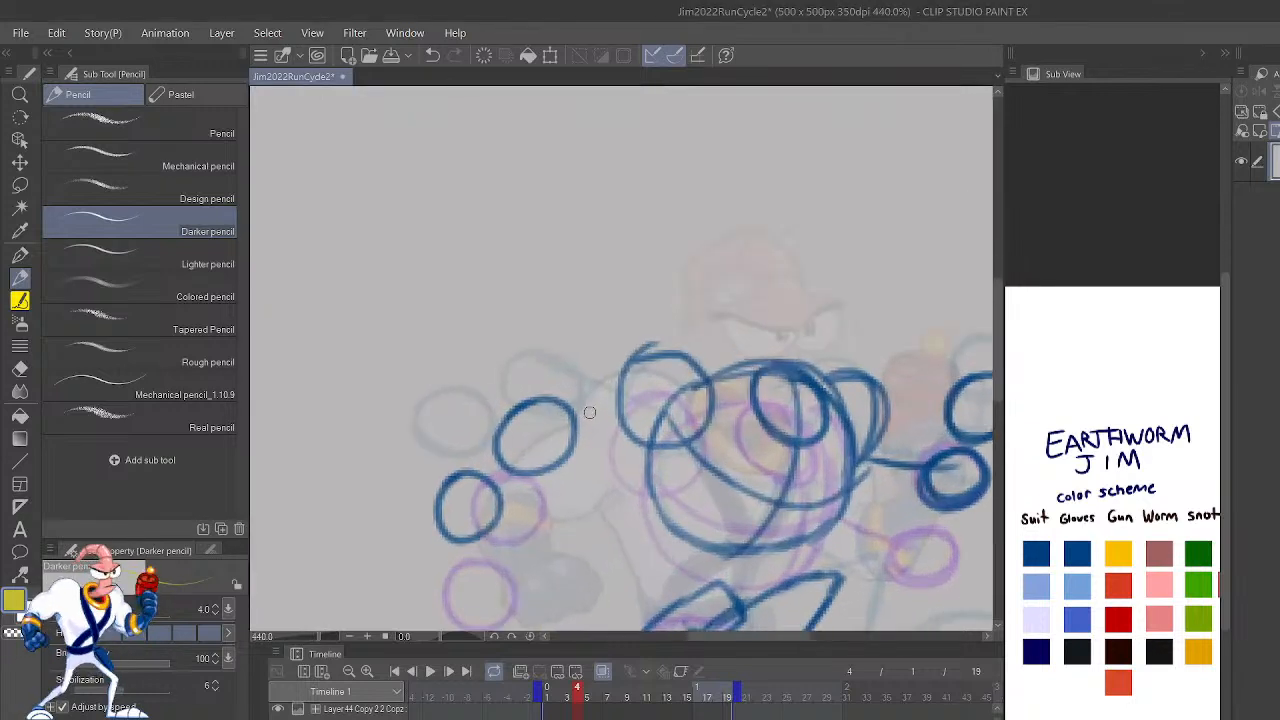
{"action": "key", "text": "Left"}
{"action": "key", "text": "Left"}
{"action": "left_click_drag", "start_coordinate": [903, 546], "coordinate": [817, 272]}
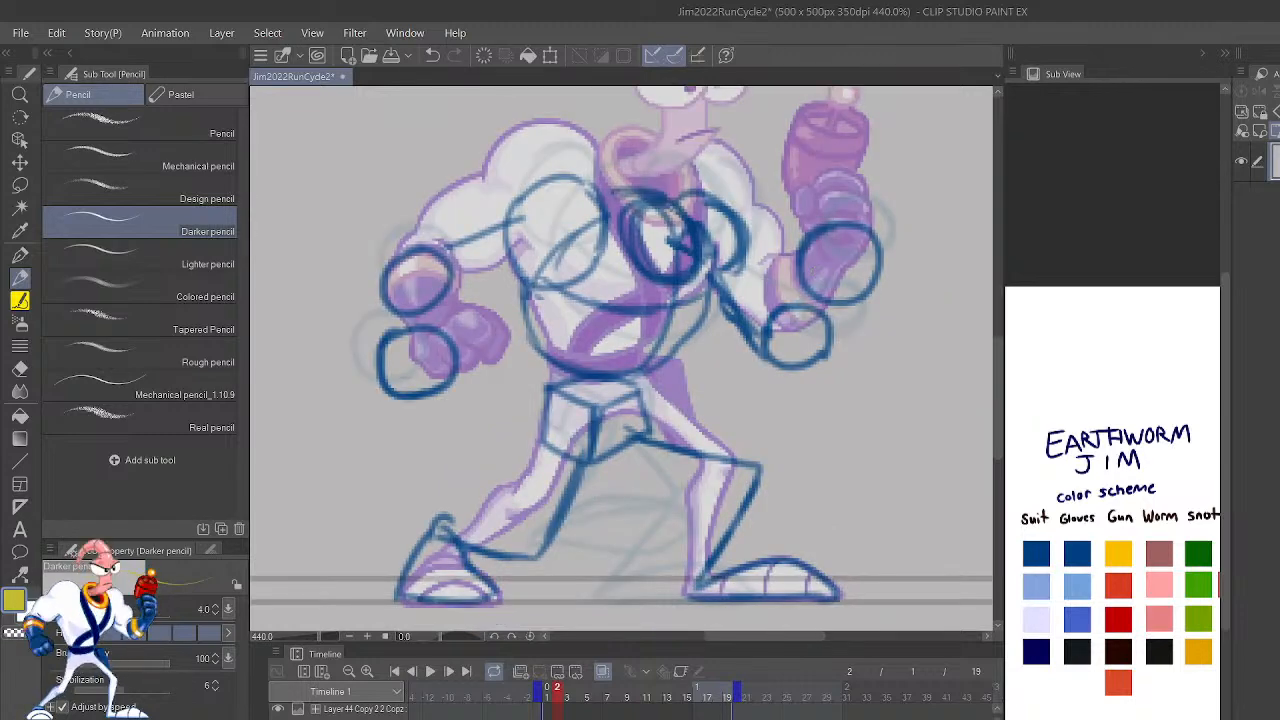
{"action": "key", "text": "h"}
{"action": "left_click_drag", "start_coordinate": [790, 485], "coordinate": [923, 453]}
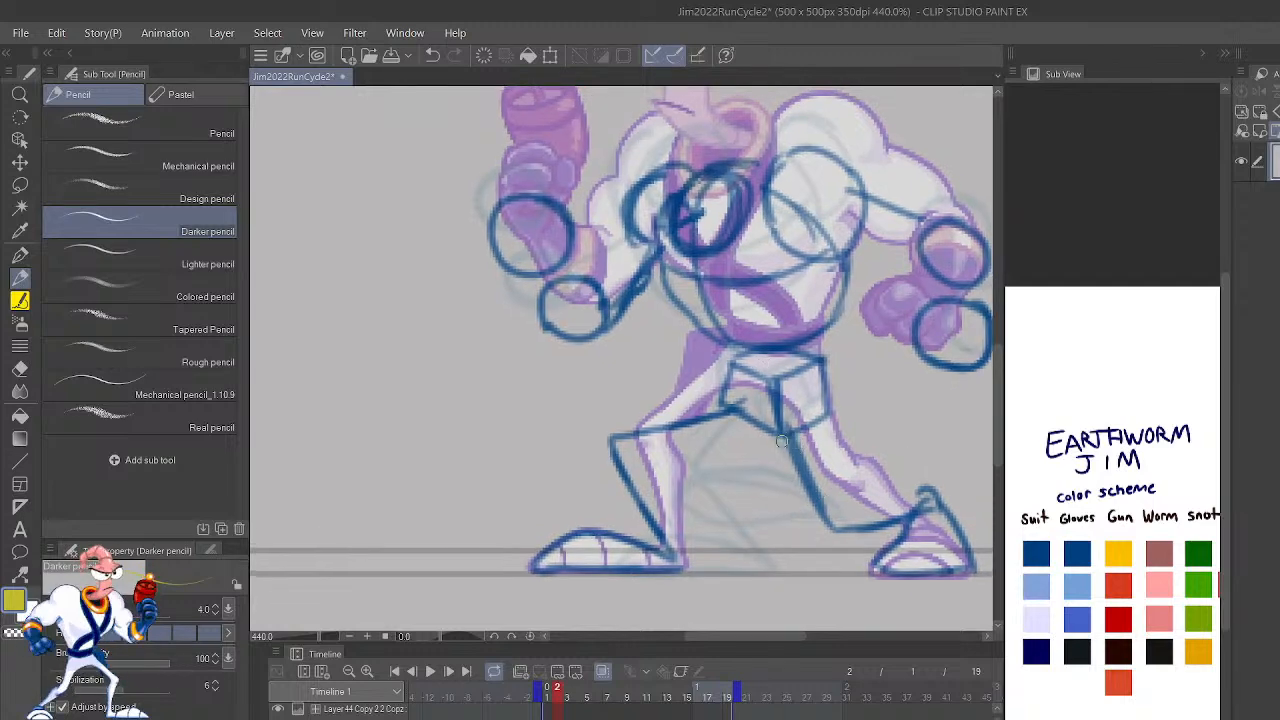
Step: Switch the drawing tool to the Lighter pencil
{"action": "left_click", "coordinate": [209, 268]}
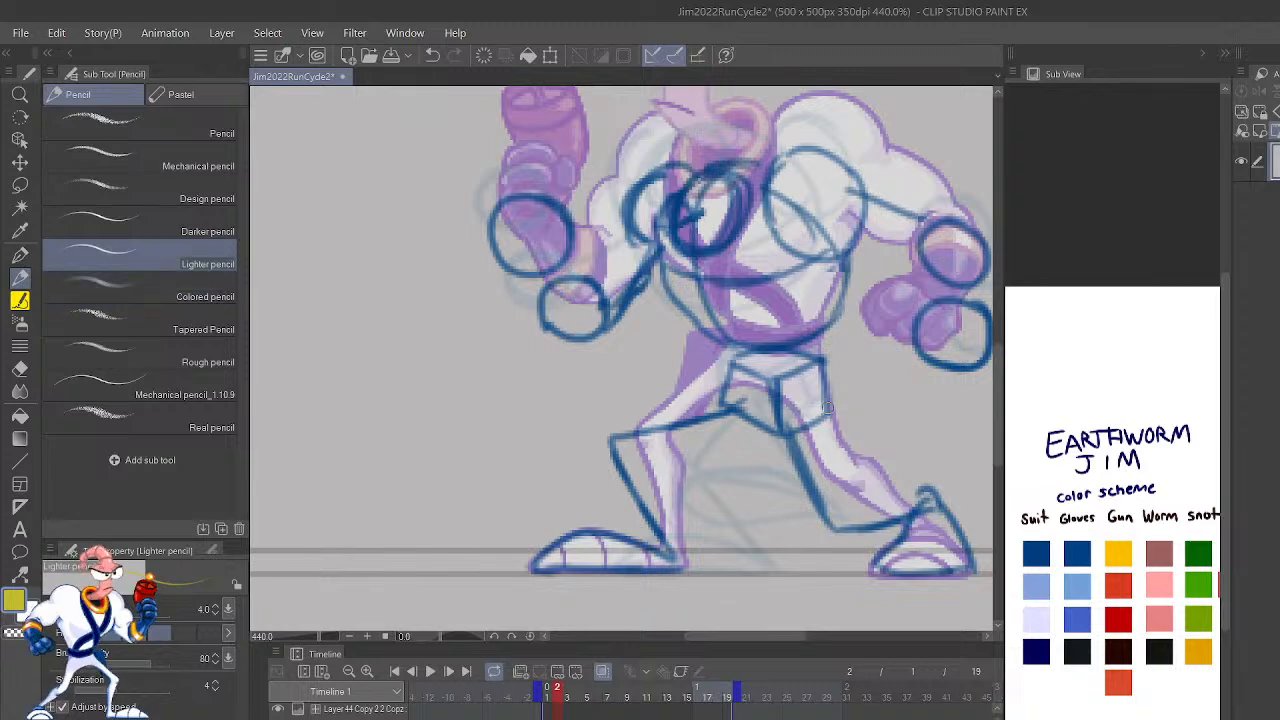
{"action": "left_click_drag", "start_coordinate": [827, 407], "coordinate": [780, 375]}
{"action": "scroll", "coordinate": [873, 504], "scroll_direction": "down", "scroll_amount": 1}
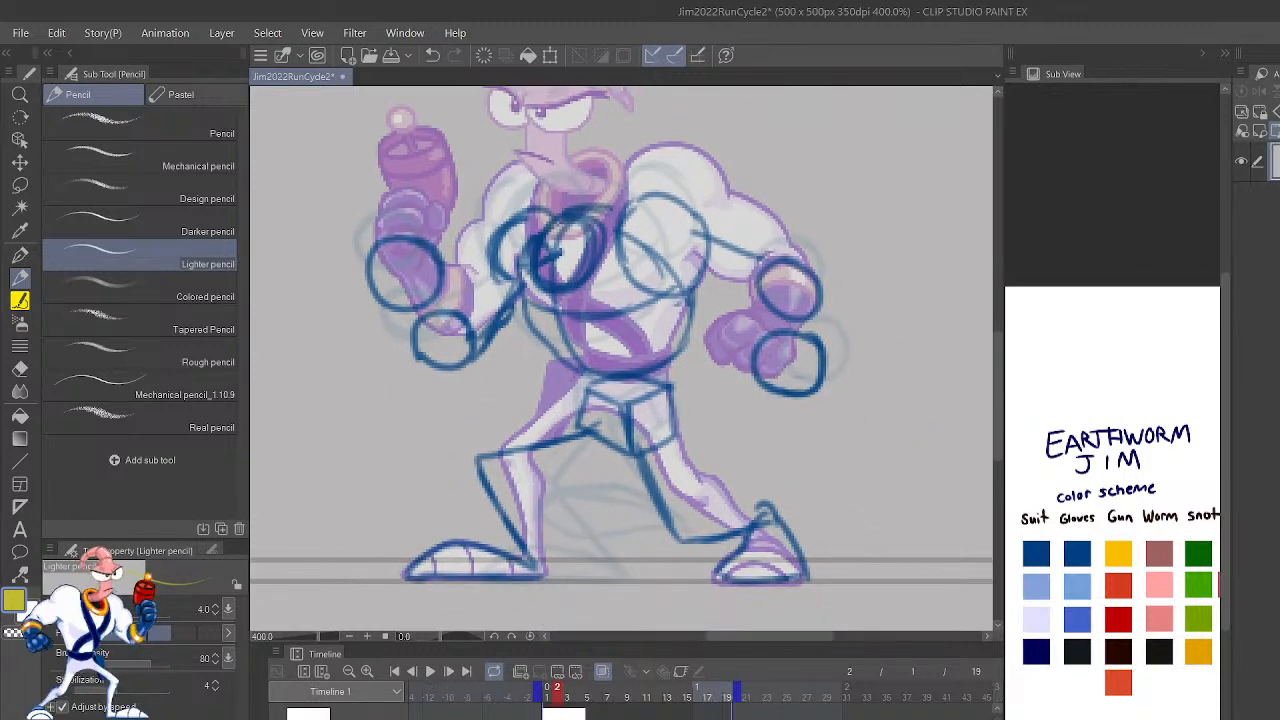
{"action": "key", "text": "alt+n"}
{"action": "scroll", "coordinate": [602, 706], "scroll_direction": "up", "scroll_amount": 1}
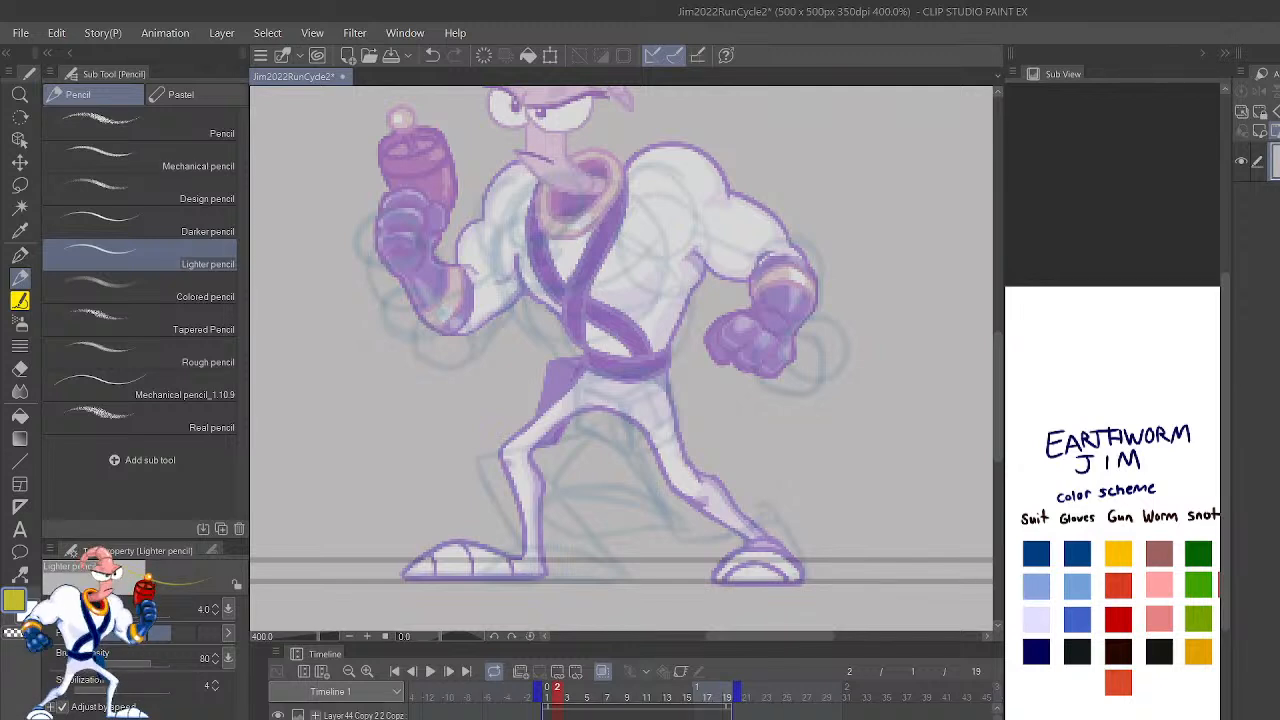
{"action": "left_click", "coordinate": [352, 715]}
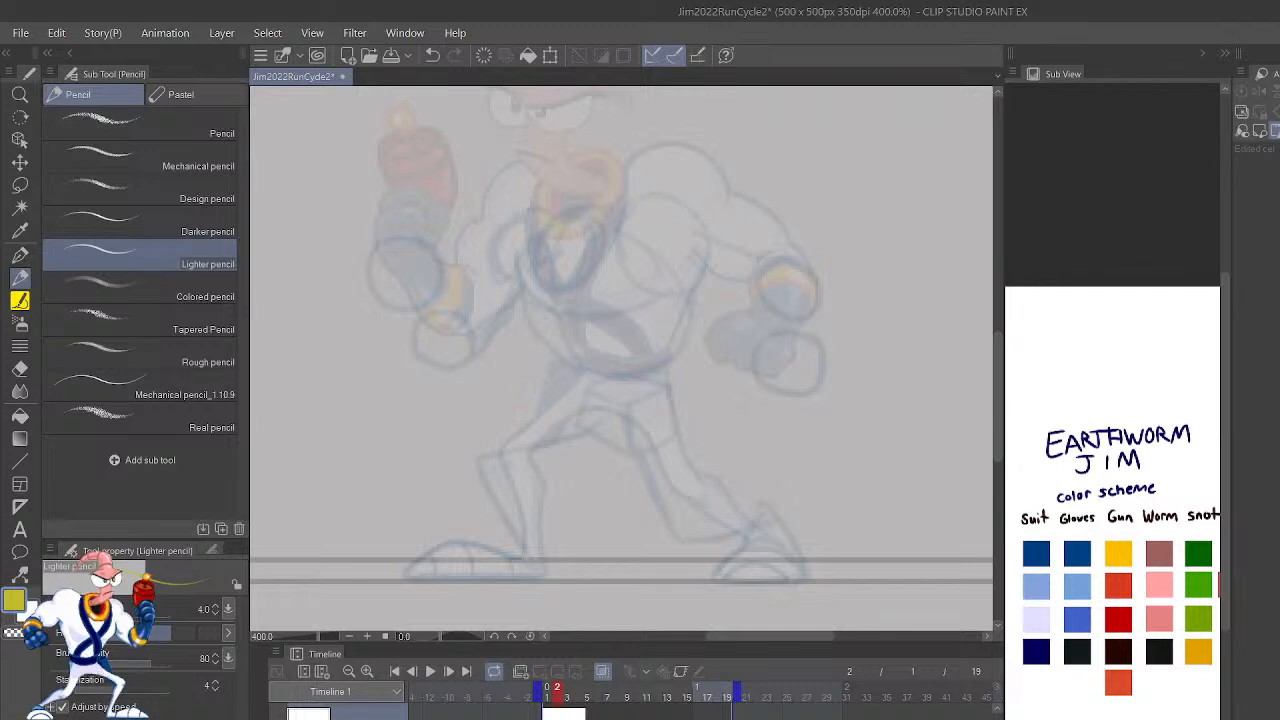
{"action": "left_click", "coordinate": [352, 717]}
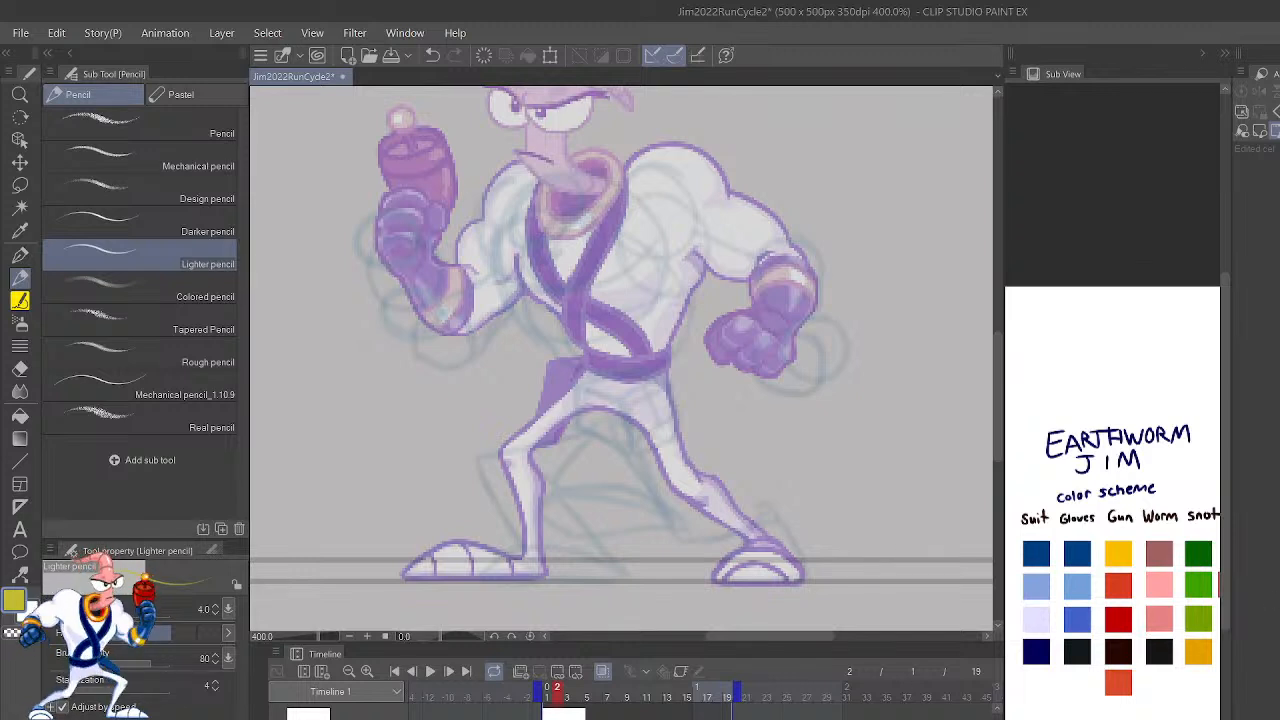
{"action": "key", "text": "ctrl+z"}
{"action": "key", "text": "ctrl+y"}
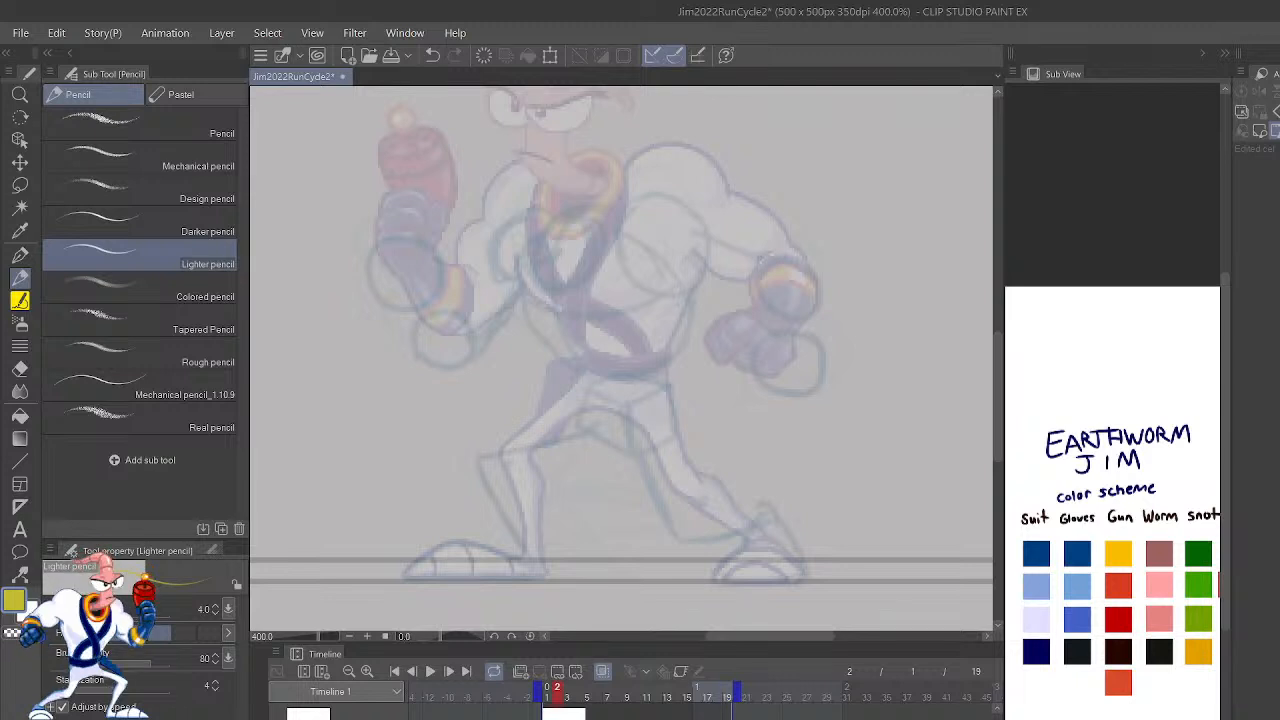
{"action": "key", "text": "ctrl+z"}
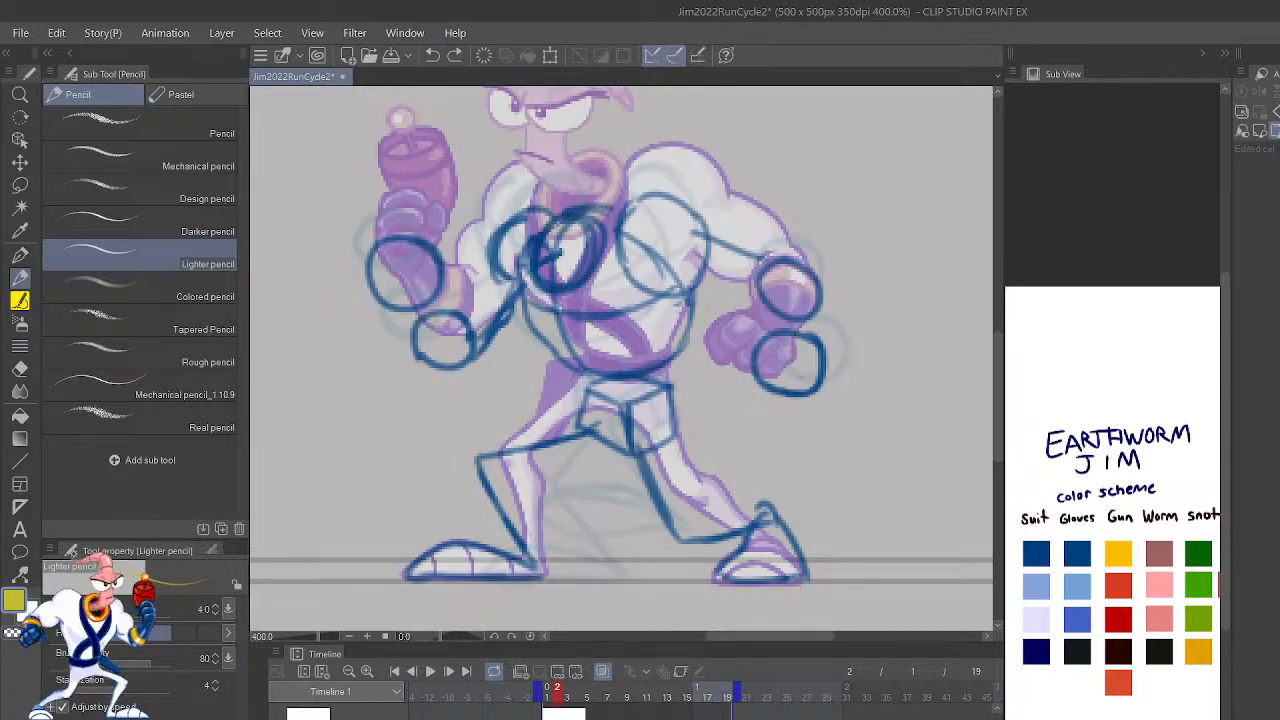
{"action": "key", "text": "ctrl+y"}
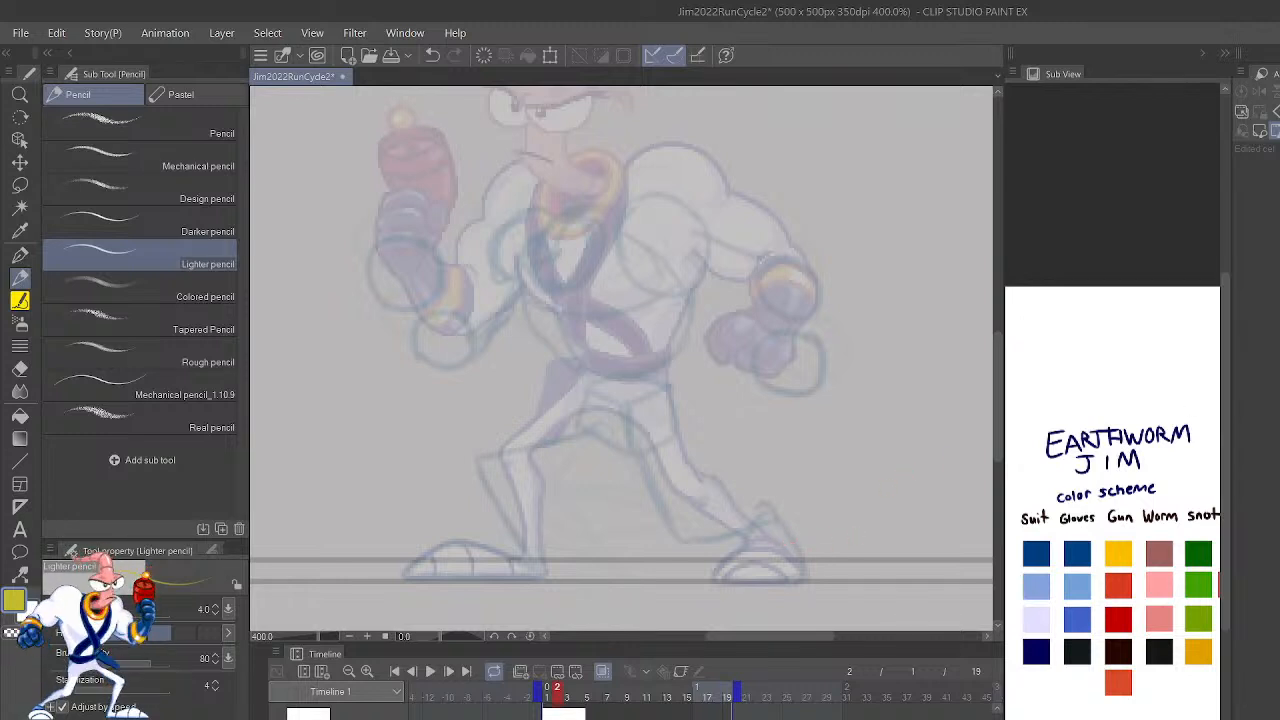
{"action": "key", "text": "Right"}
{"action": "key", "text": "Left"}
{"action": "key", "text": "Left"}
{"action": "key", "text": "Right"}
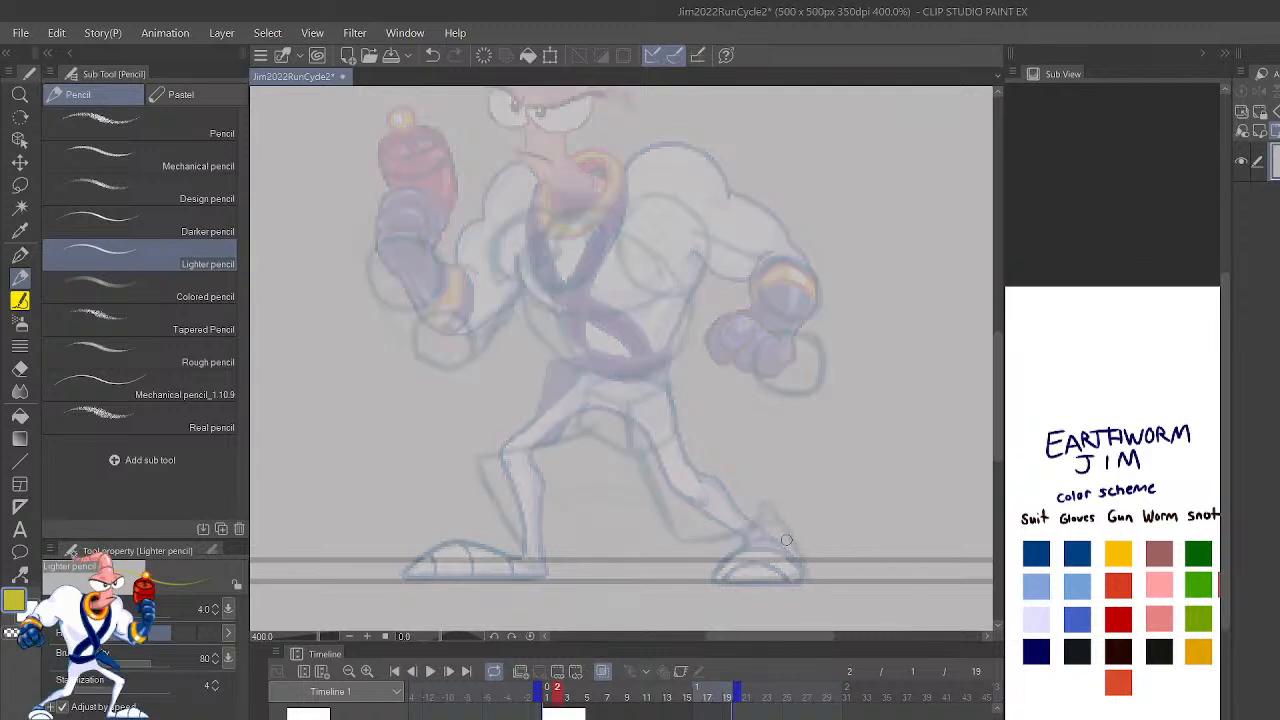
Step: Return the canvas view to its unmirrored orientation, play the run cycle loop to review its motion, and stop playback
{"action": "scroll", "coordinate": [798, 433], "scroll_direction": "down", "scroll_amount": 2}
{"action": "scroll", "coordinate": [798, 433], "scroll_direction": "down", "scroll_amount": 1}
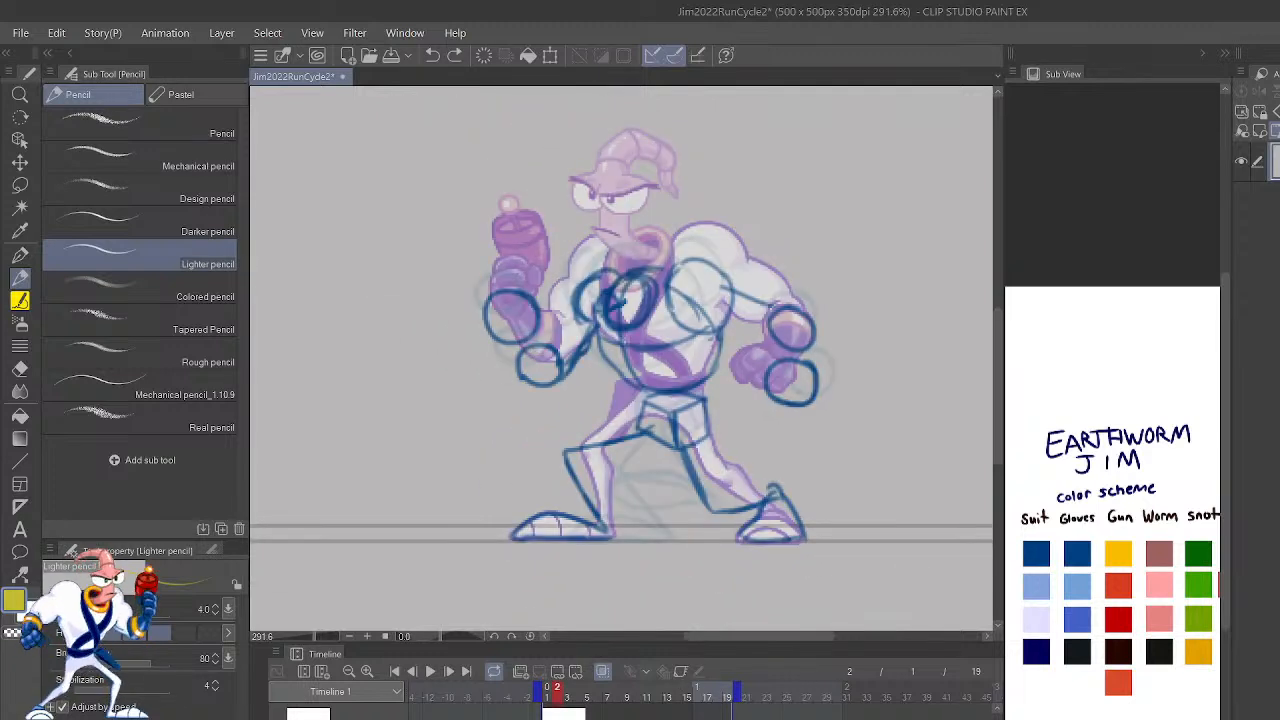
{"action": "scroll", "coordinate": [740, 441], "scroll_direction": "down", "scroll_amount": 2}
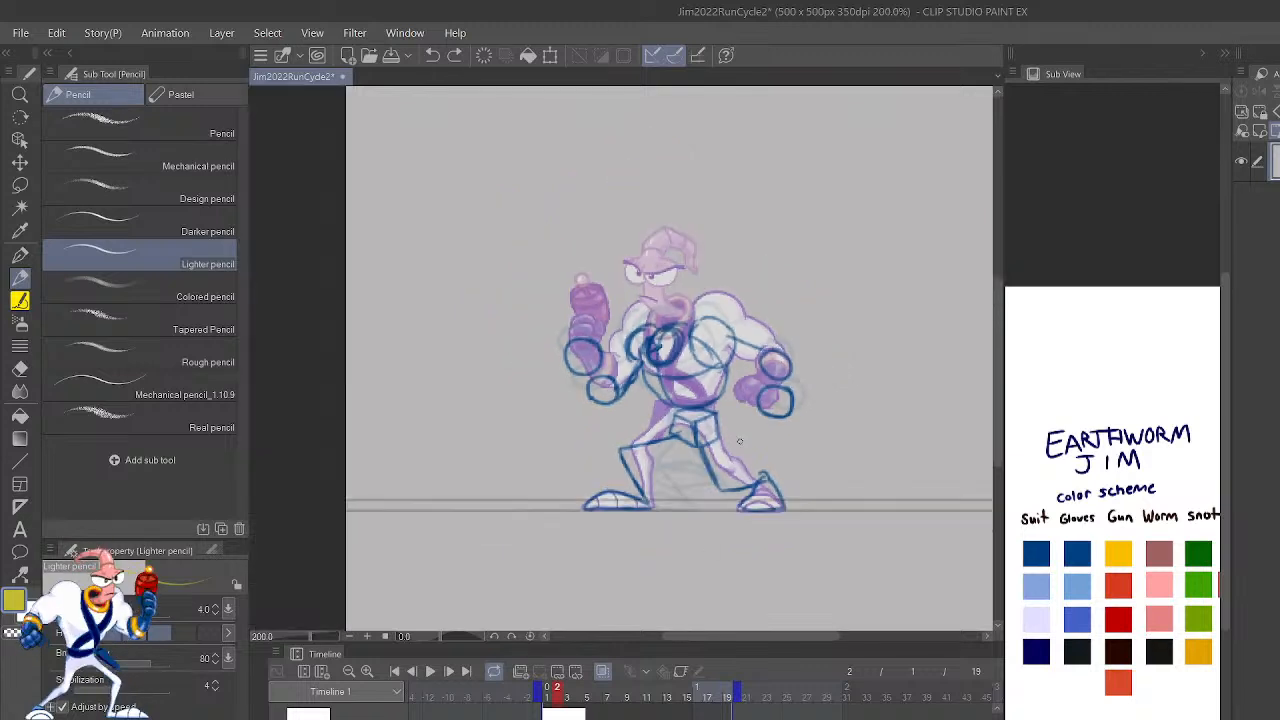
{"action": "scroll", "coordinate": [306, 715], "scroll_direction": "down", "scroll_amount": 2}
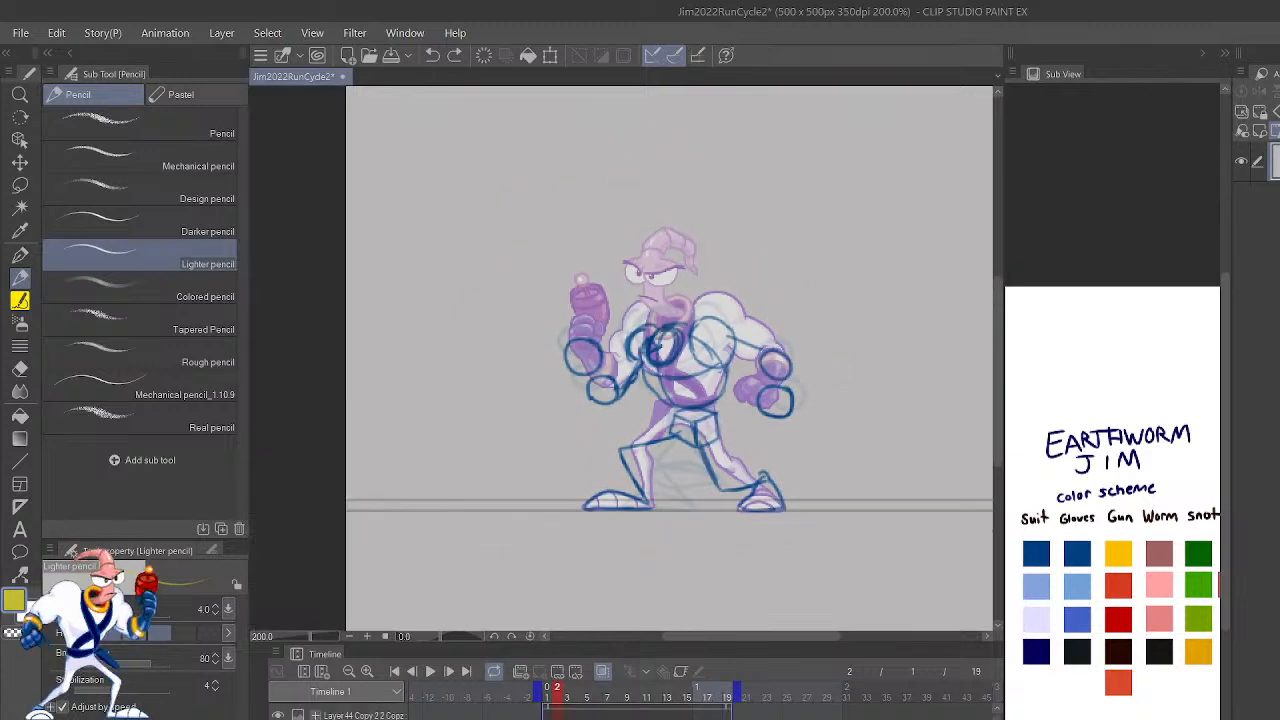
{"action": "left_click", "coordinate": [279, 714]}
{"action": "scroll", "coordinate": [814, 300], "scroll_direction": "down", "scroll_amount": 2}
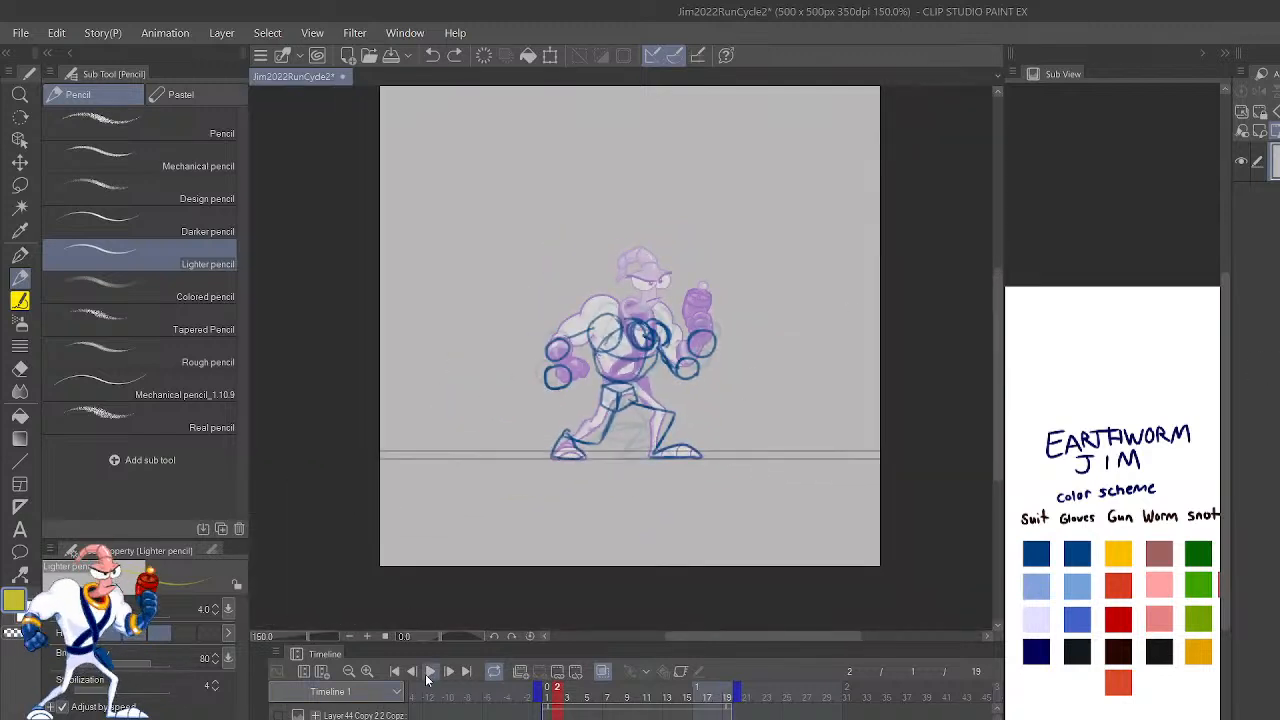
{"action": "left_click", "coordinate": [428, 674]}
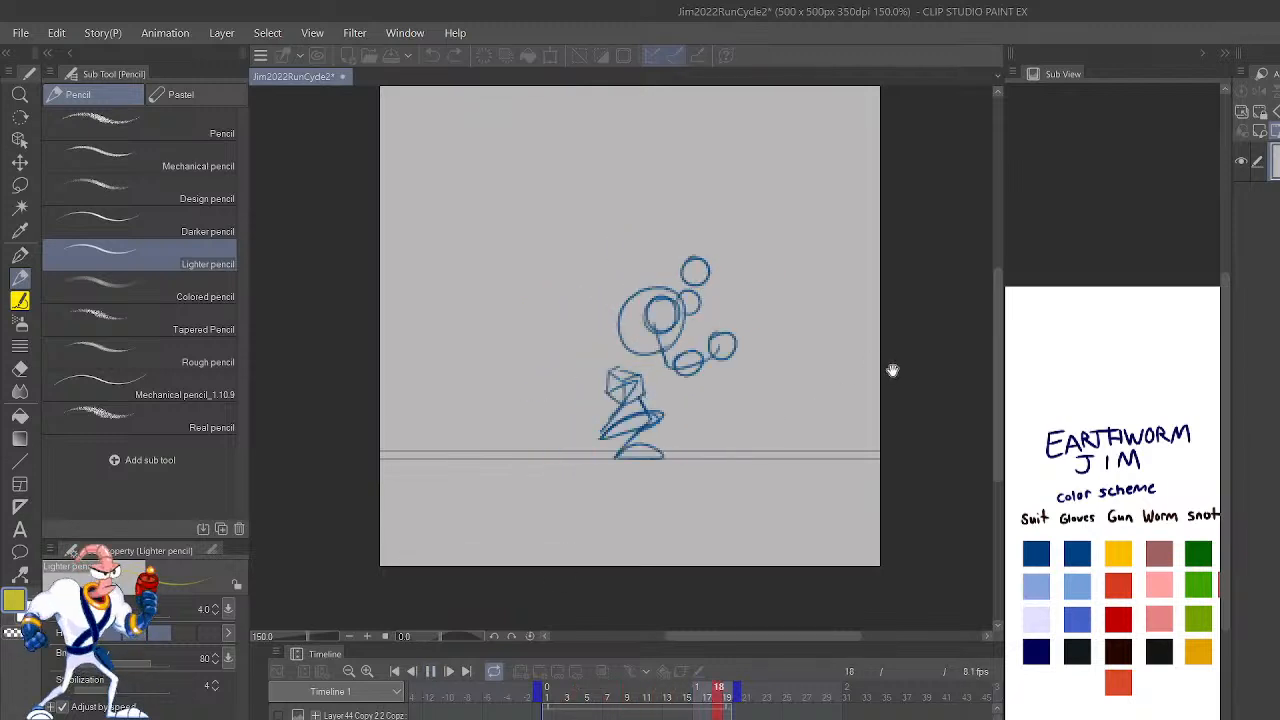
{"action": "scroll", "coordinate": [788, 471], "scroll_direction": "down", "scroll_amount": 2}
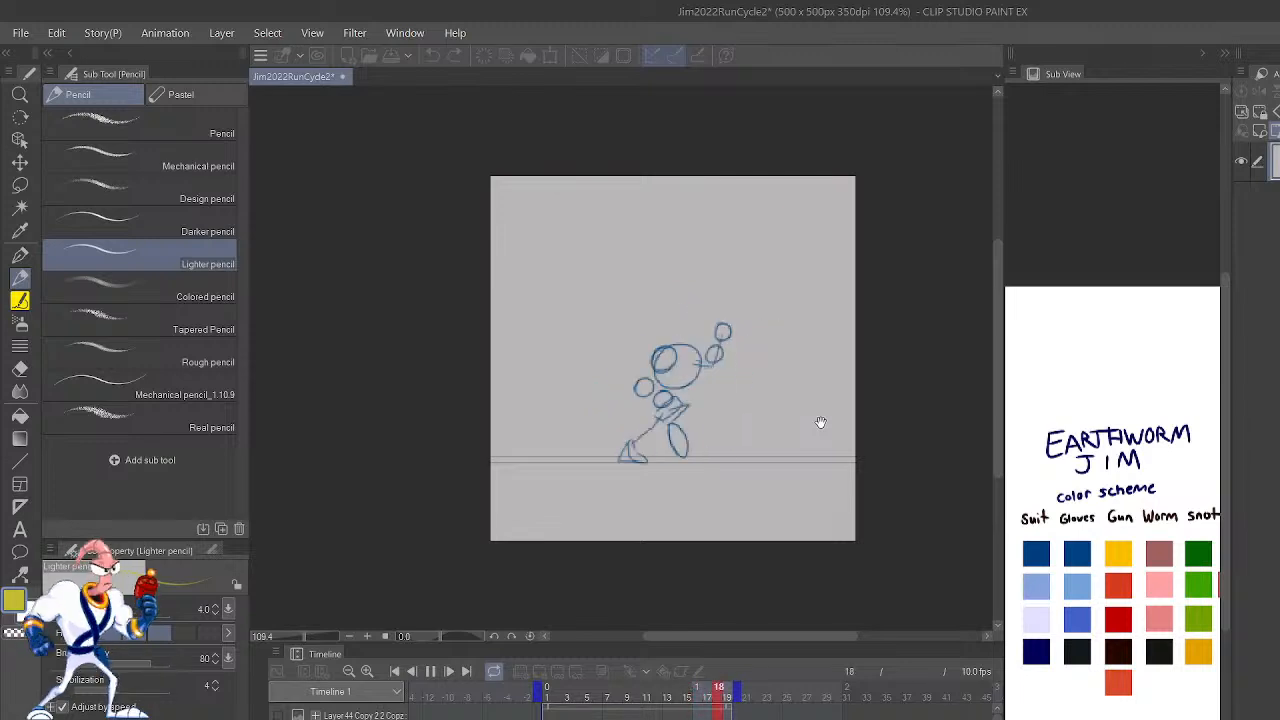
{"action": "scroll", "coordinate": [805, 419], "scroll_direction": "up", "scroll_amount": 2}
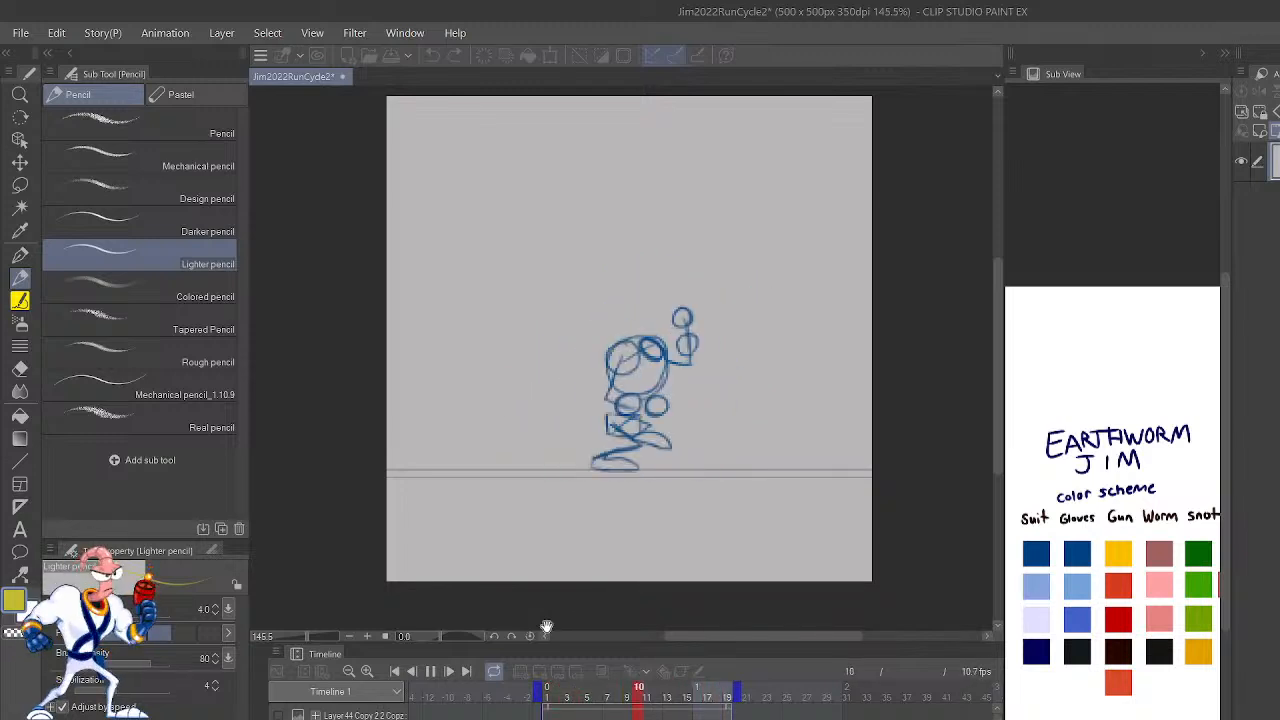
{"action": "key", "text": "space"}
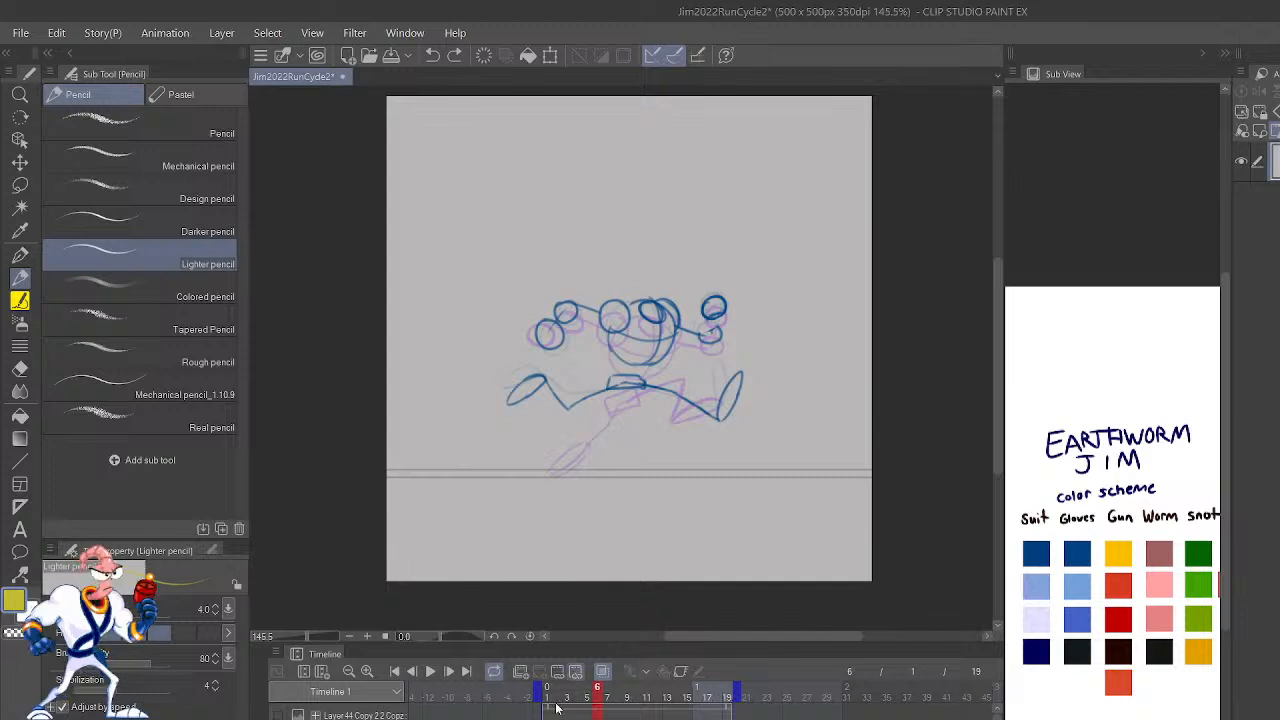
Step: Return to frame 2 and examine the rough pose against the onion-skinned finished character
{"action": "key", "text": "Left"}
{"action": "key", "text": "Left"}
{"action": "key", "text": "Left"}
{"action": "key", "text": "Left"}
{"action": "key", "text": "Left"}
{"action": "key", "text": "Right"}
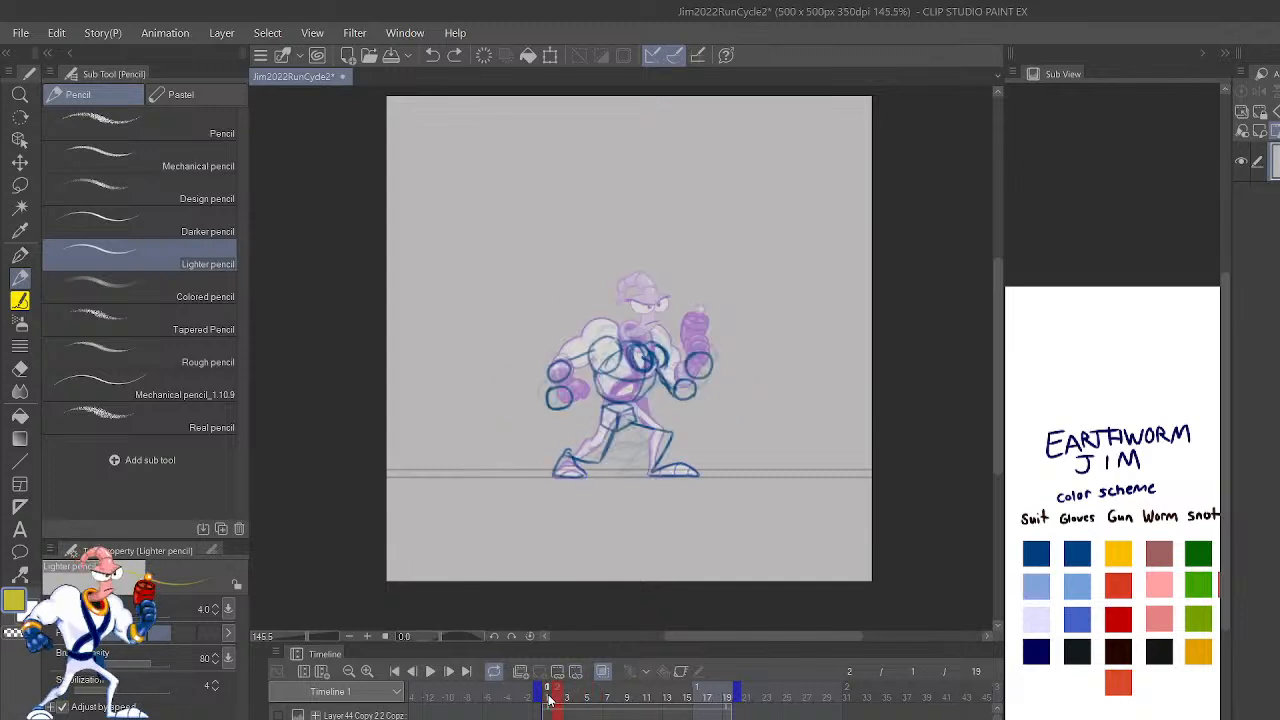
{"action": "scroll", "coordinate": [683, 237], "scroll_direction": "up", "scroll_amount": 7}
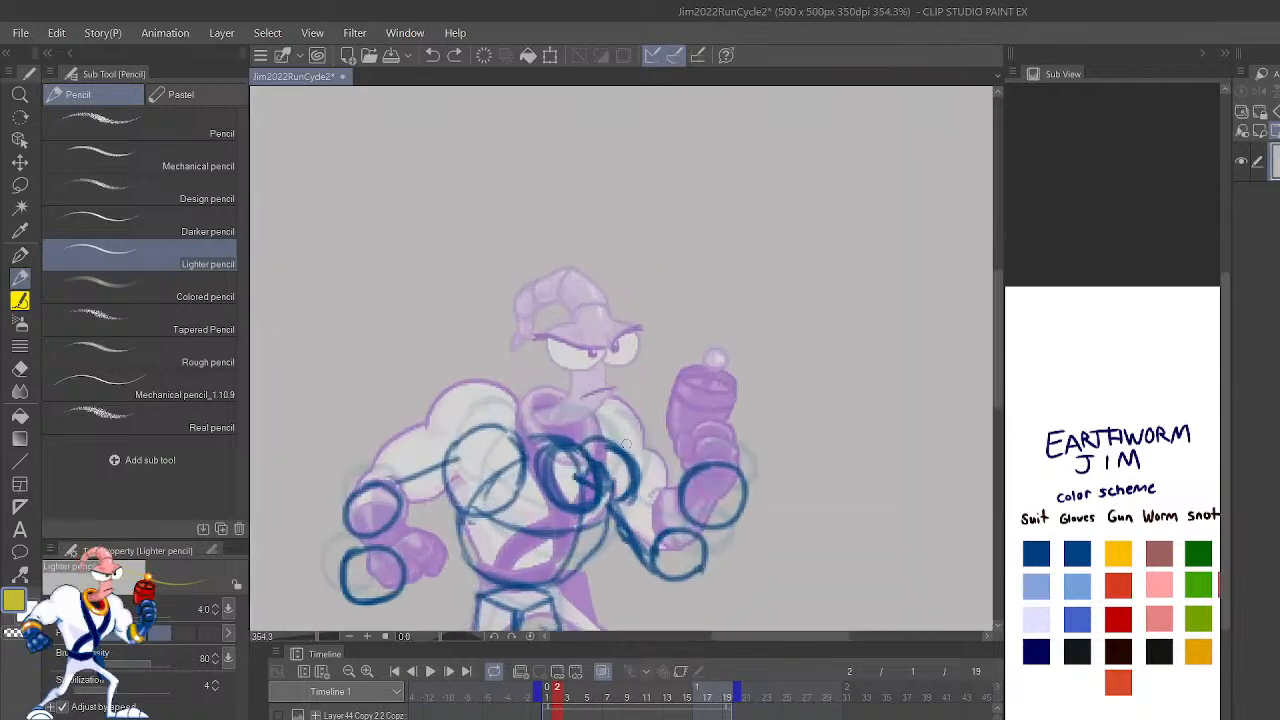
{"action": "left_click_drag", "start_coordinate": [587, 490], "coordinate": [697, 320]}
{"action": "scroll", "coordinate": [698, 322], "scroll_direction": "down", "scroll_amount": 5}
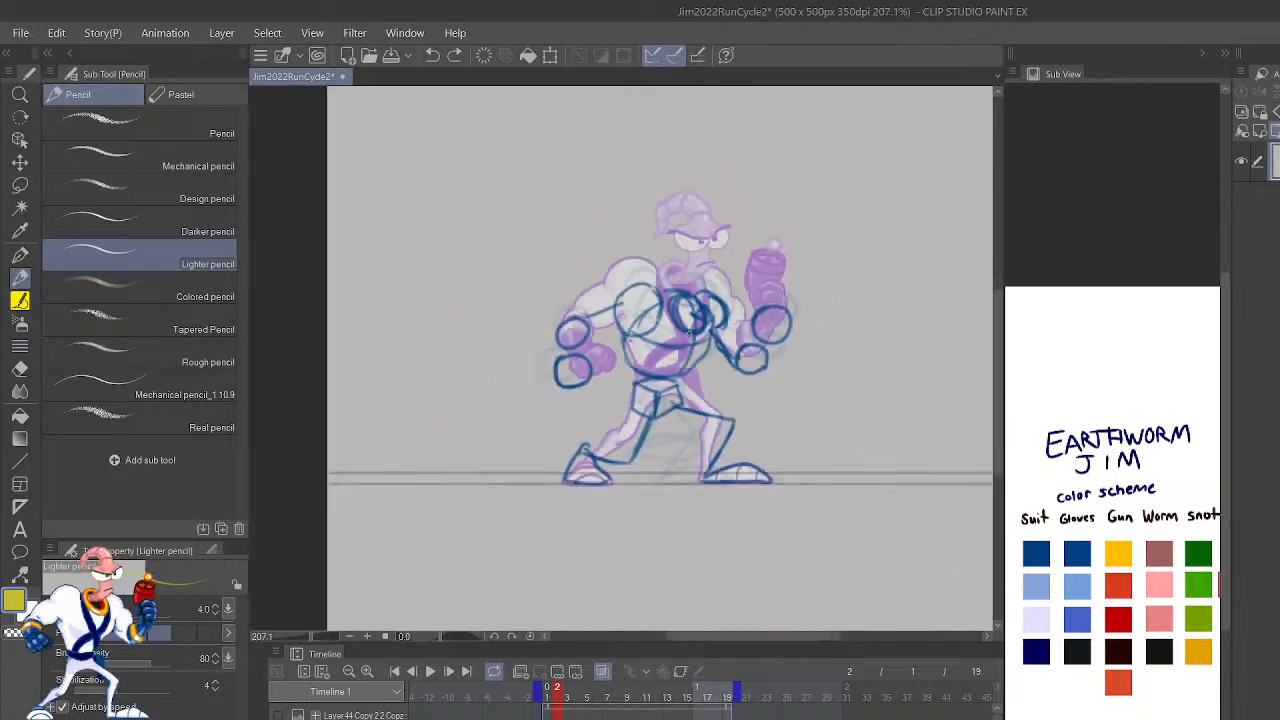
{"action": "scroll", "coordinate": [680, 330], "scroll_direction": "down", "scroll_amount": 1}
Step: Flip back and forth through the opening frames to compare the rough running poses up to frame 4
{"action": "key", "text": "shift+Left"}
{"action": "key", "text": "shift+Right"}
{"action": "key", "text": "shift+Right"}
{"action": "key", "text": "shift+Left"}
{"action": "key", "text": "shift+Left"}
{"action": "key", "text": "shift+Right"}
{"action": "key", "text": "shift+Right"}
{"action": "key", "text": "shift+Right"}
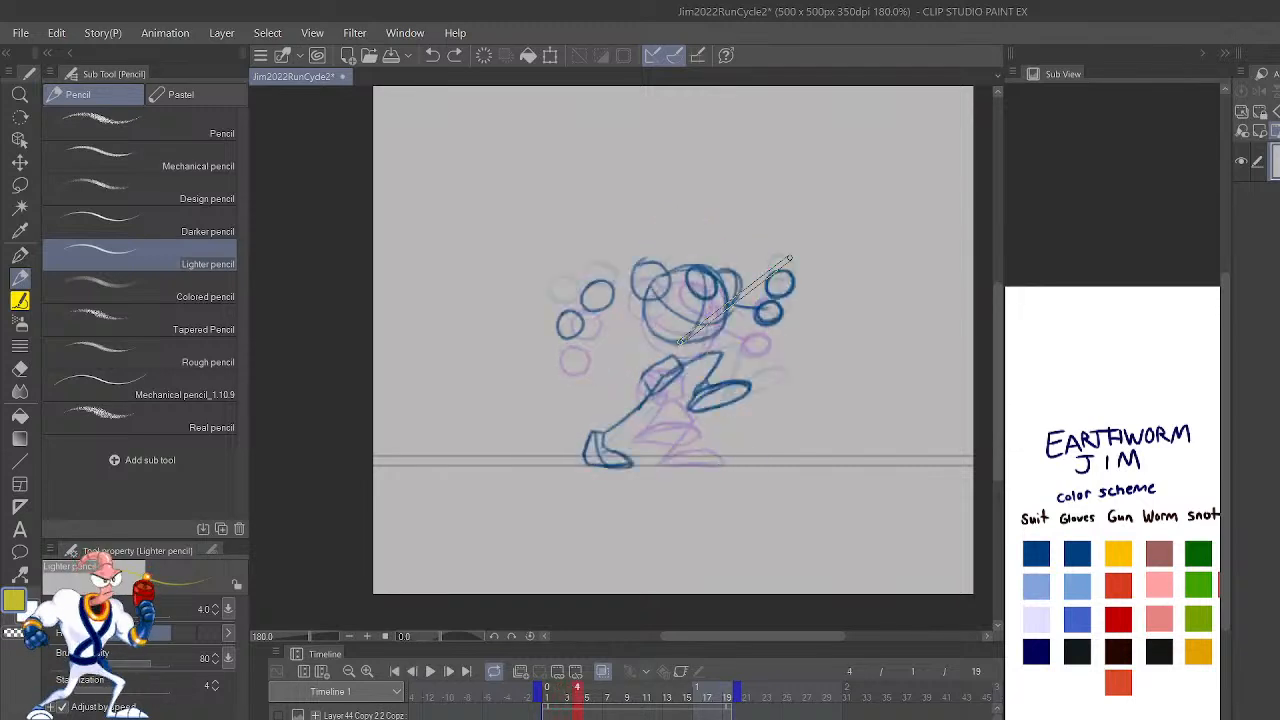
{"action": "key", "text": "shift+Right"}
{"action": "key", "text": "shift+Left"}
Step: Set the playback range to start at frame 5, play that part of the run cycle, and stop it
{"action": "left_click", "coordinate": [586, 697]}
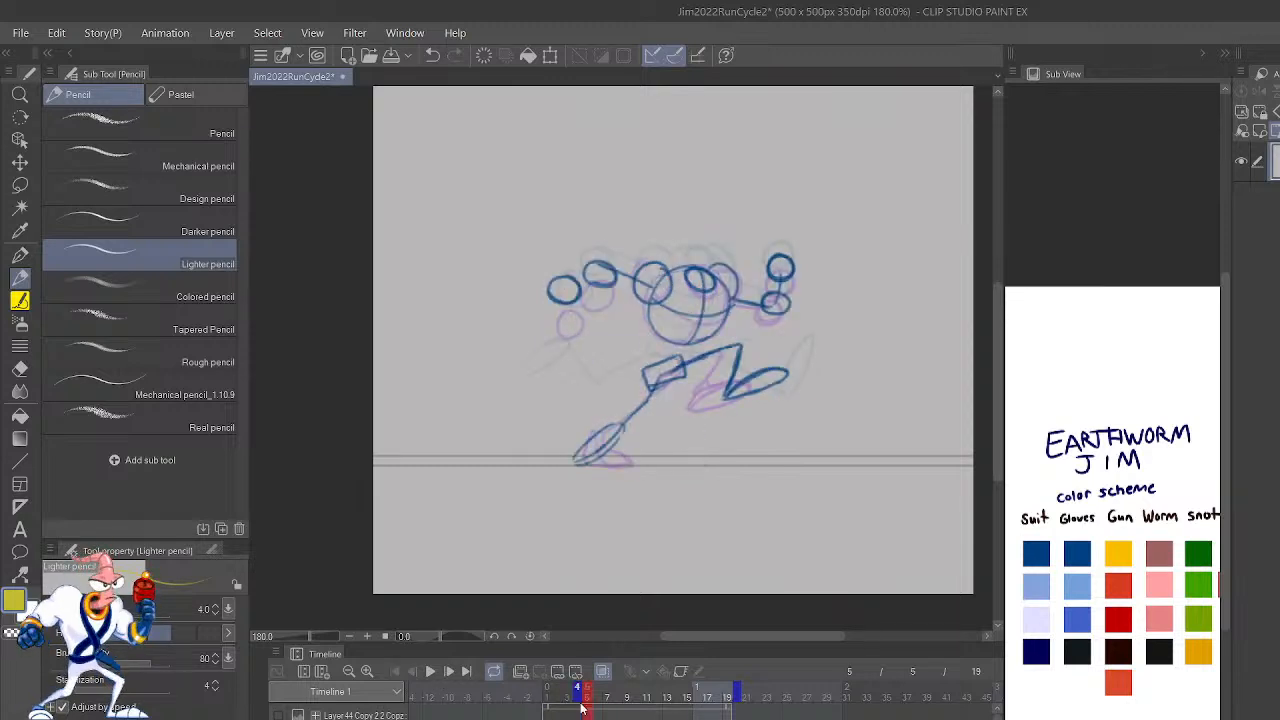
{"action": "left_click", "coordinate": [430, 672]}
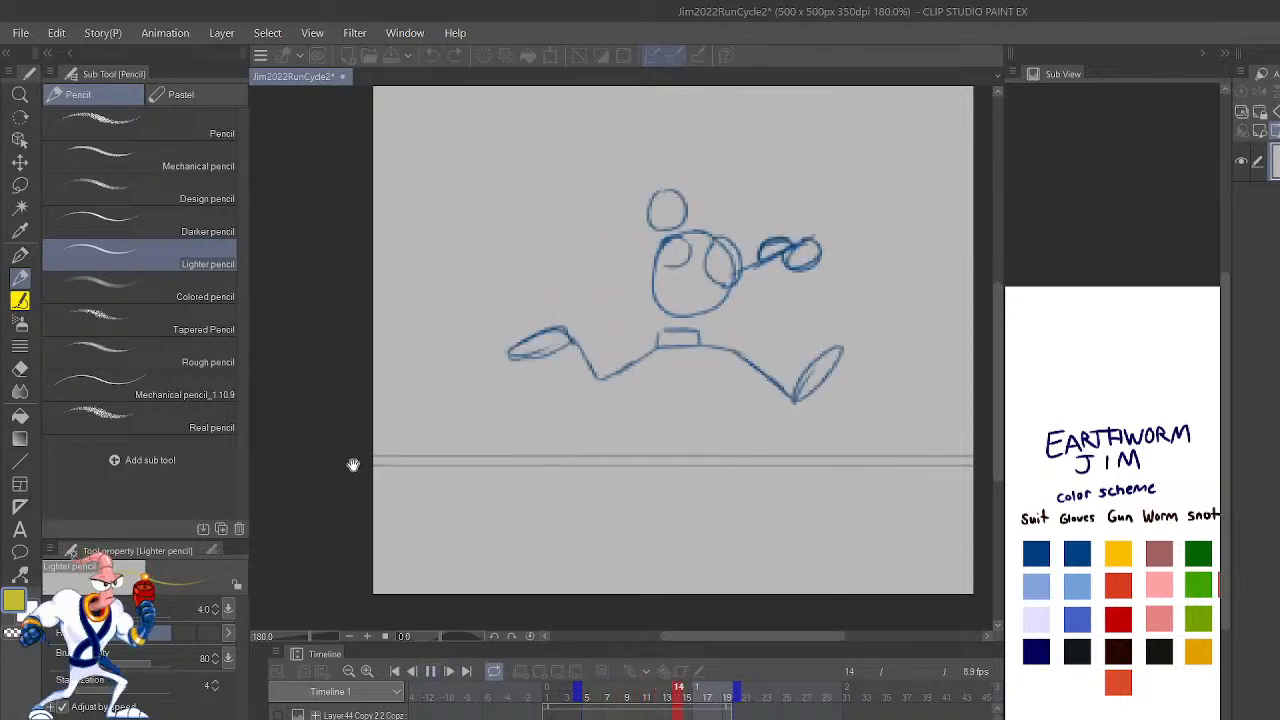
{"action": "scroll", "coordinate": [353, 464], "scroll_direction": "down", "scroll_amount": 1}
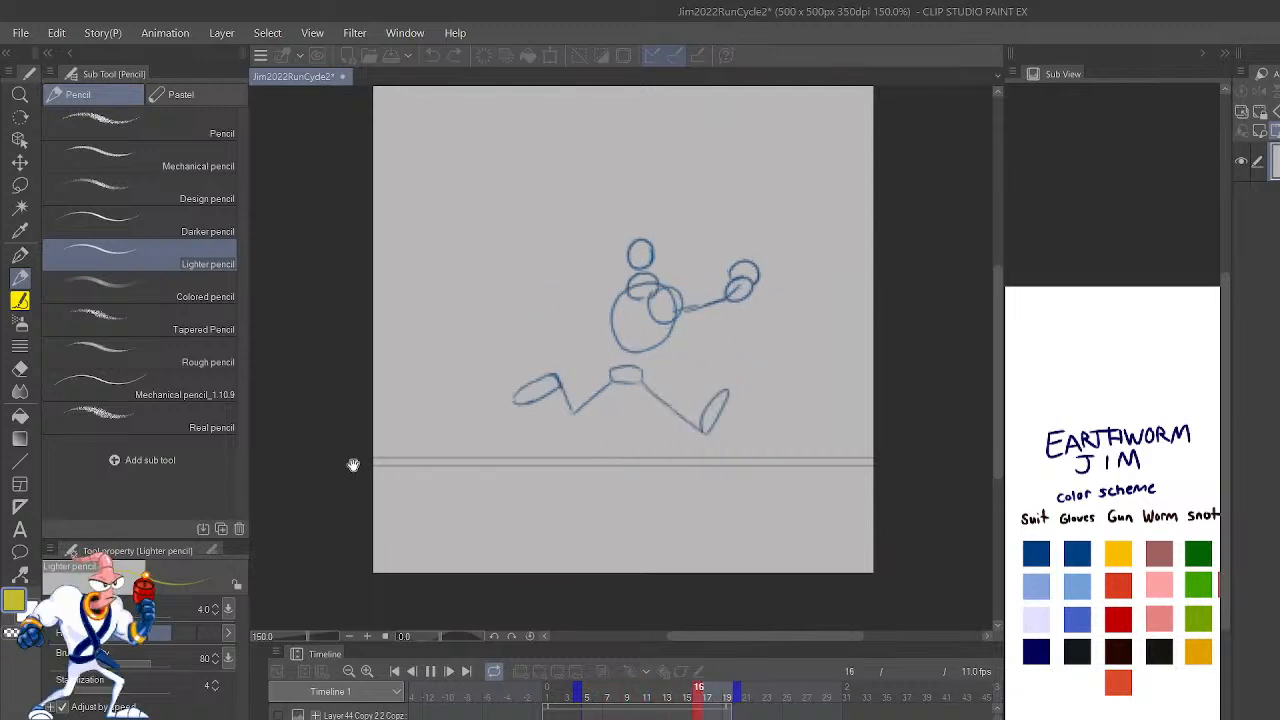
{"action": "left_click", "coordinate": [430, 671]}
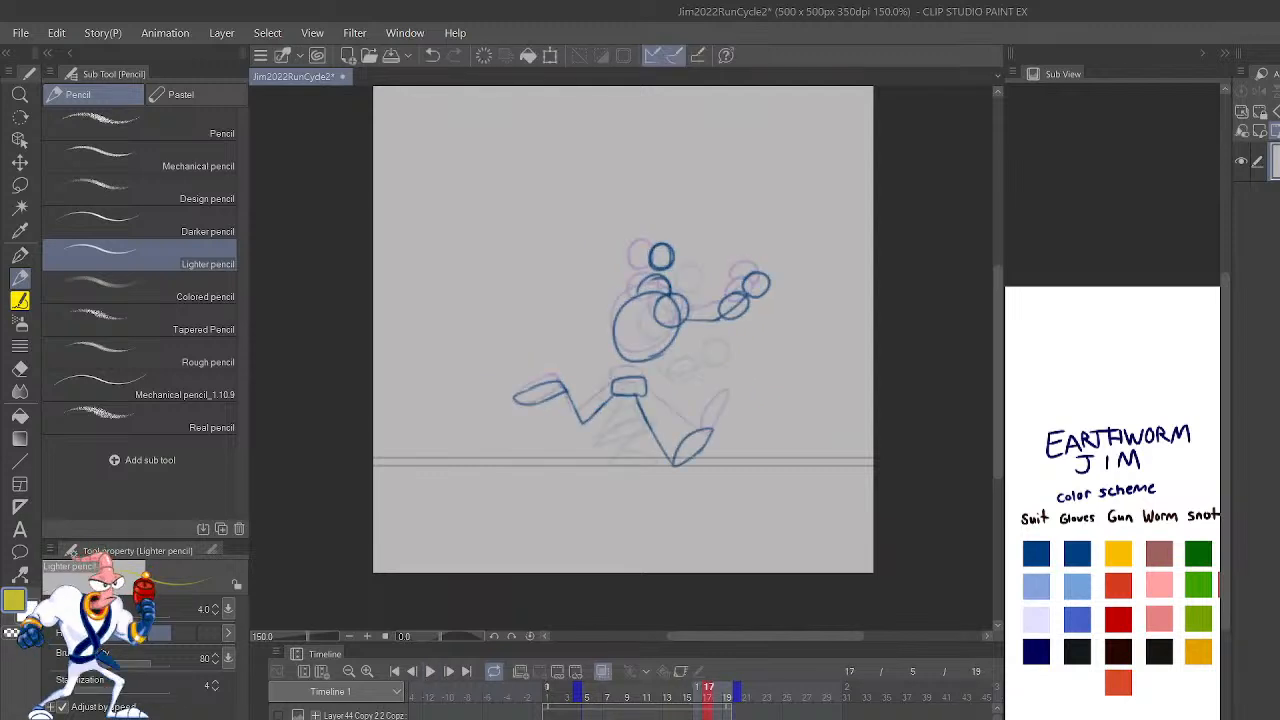
Step: Reset the playback range to start at frame 1 and return to that frame
{"action": "left_click", "coordinate": [587, 690]}
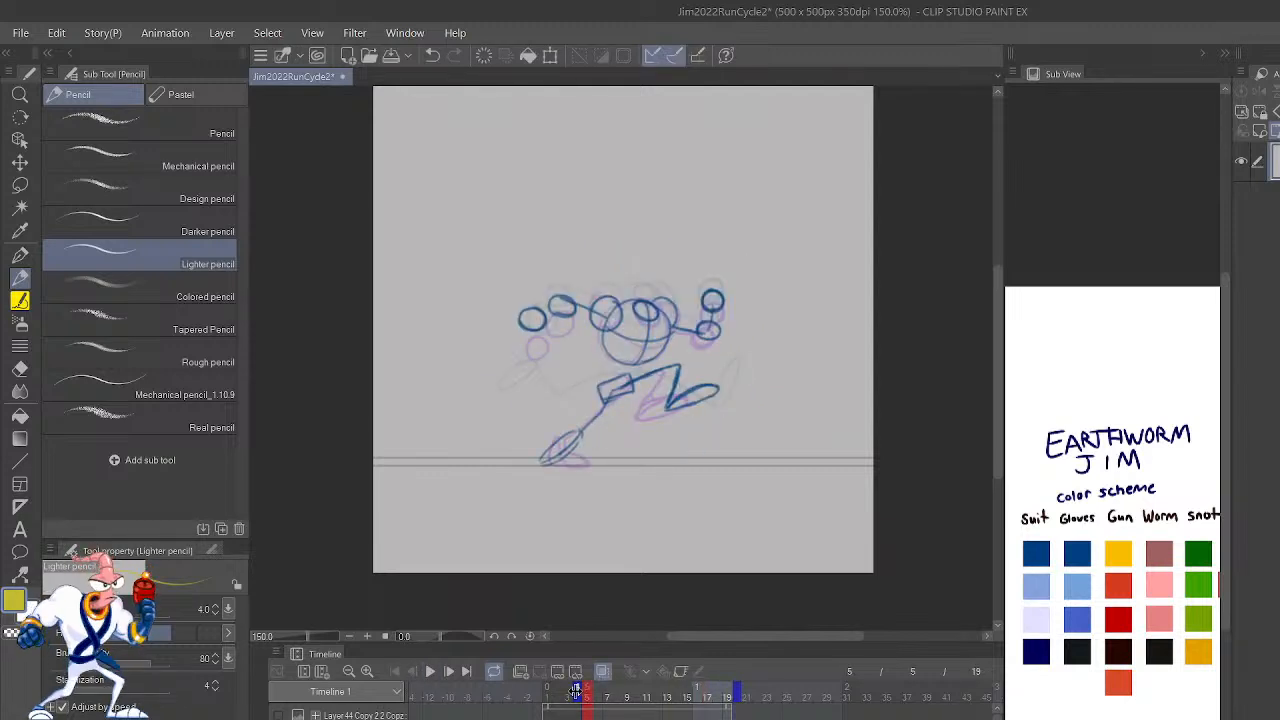
{"action": "left_click_drag", "start_coordinate": [549, 692], "coordinate": [537, 692]}
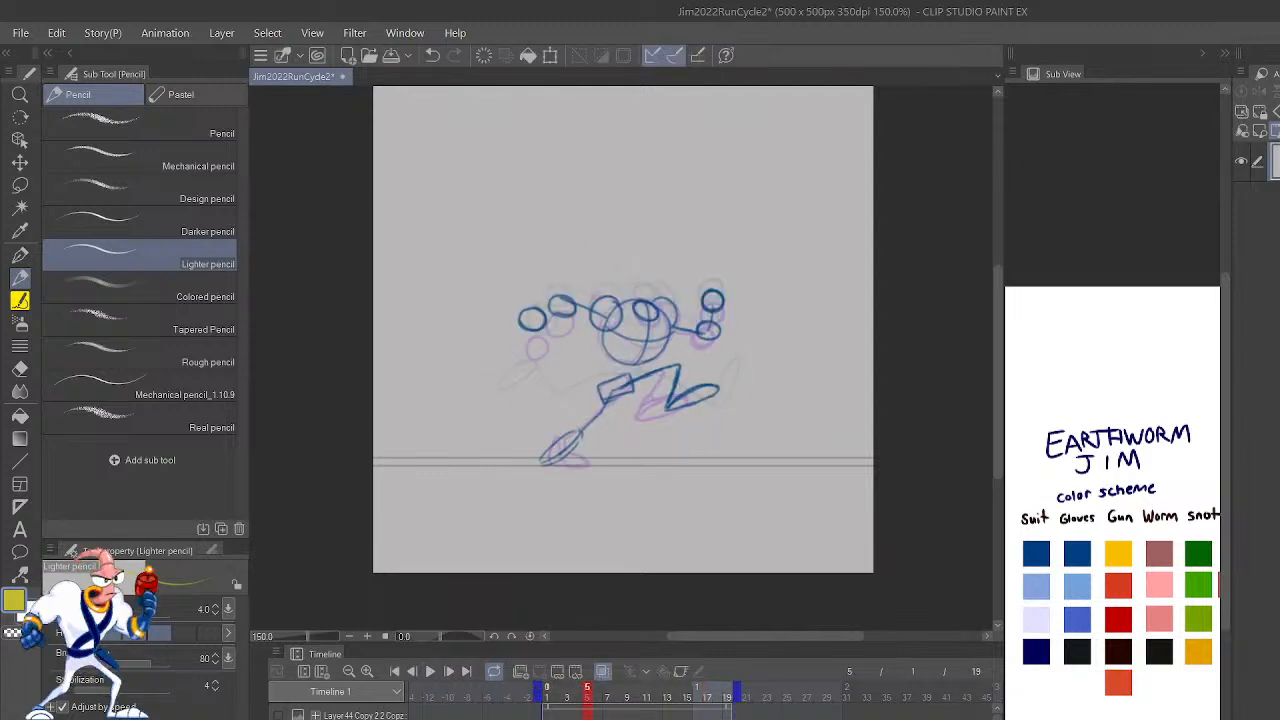
{"action": "left_click", "coordinate": [547, 691]}
Step: Flip repeatedly between the first three frames to compare the transition from the standing pose into the run
{"action": "key", "text": "Right"}
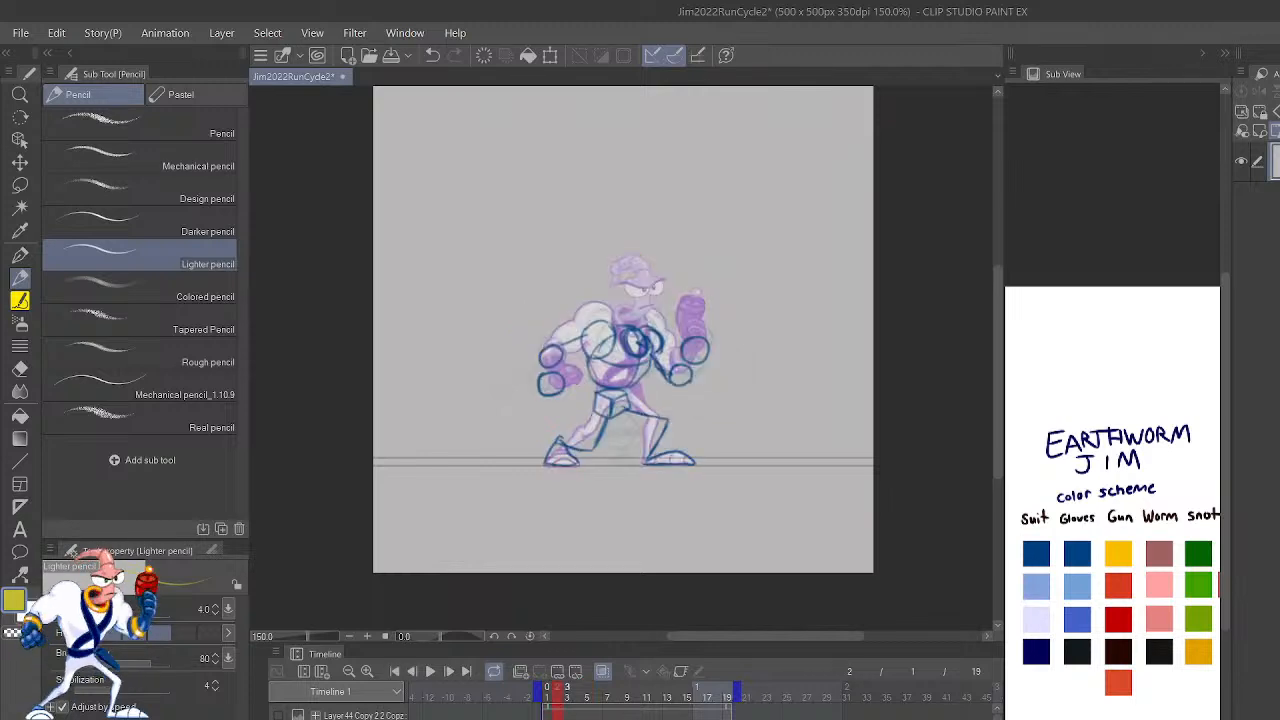
{"action": "key", "text": "Left"}
{"action": "key", "text": "Right"}
{"action": "key", "text": "Right"}
{"action": "key", "text": "Right"}
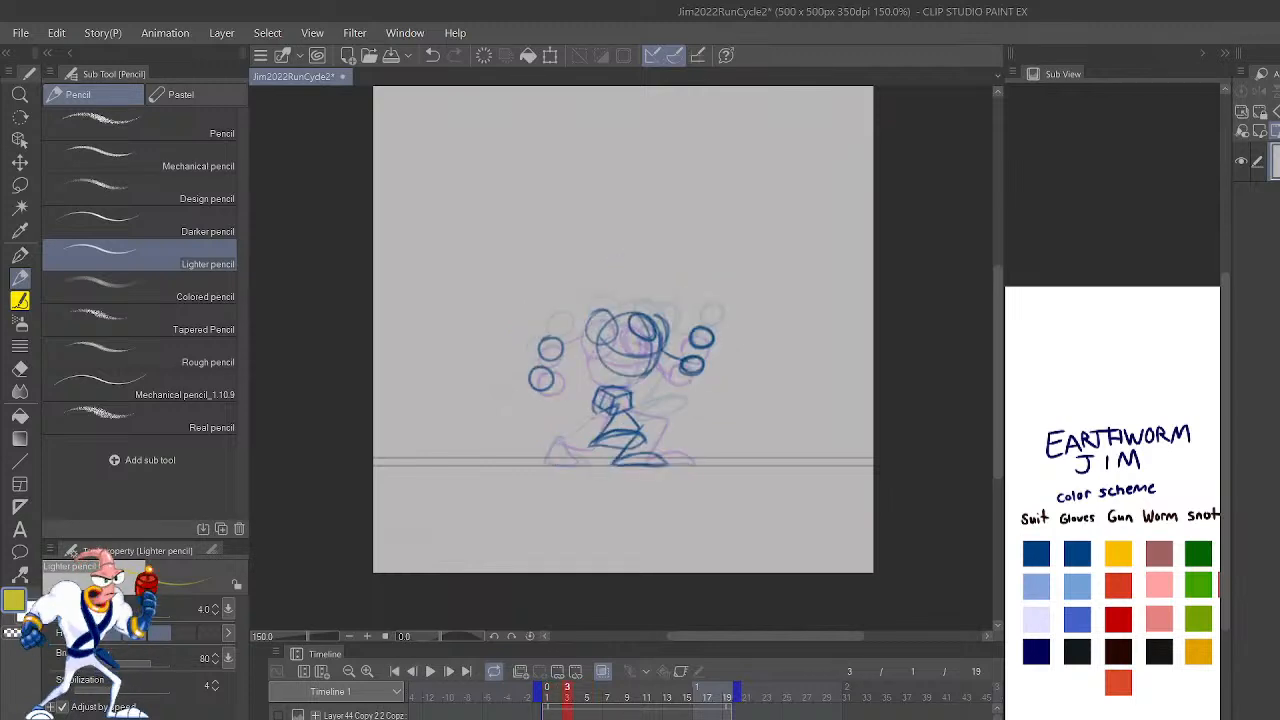
{"action": "key", "text": "Left"}
{"action": "key", "text": "Left"}
{"action": "key", "text": "Left"}
{"action": "key", "text": "Right"}
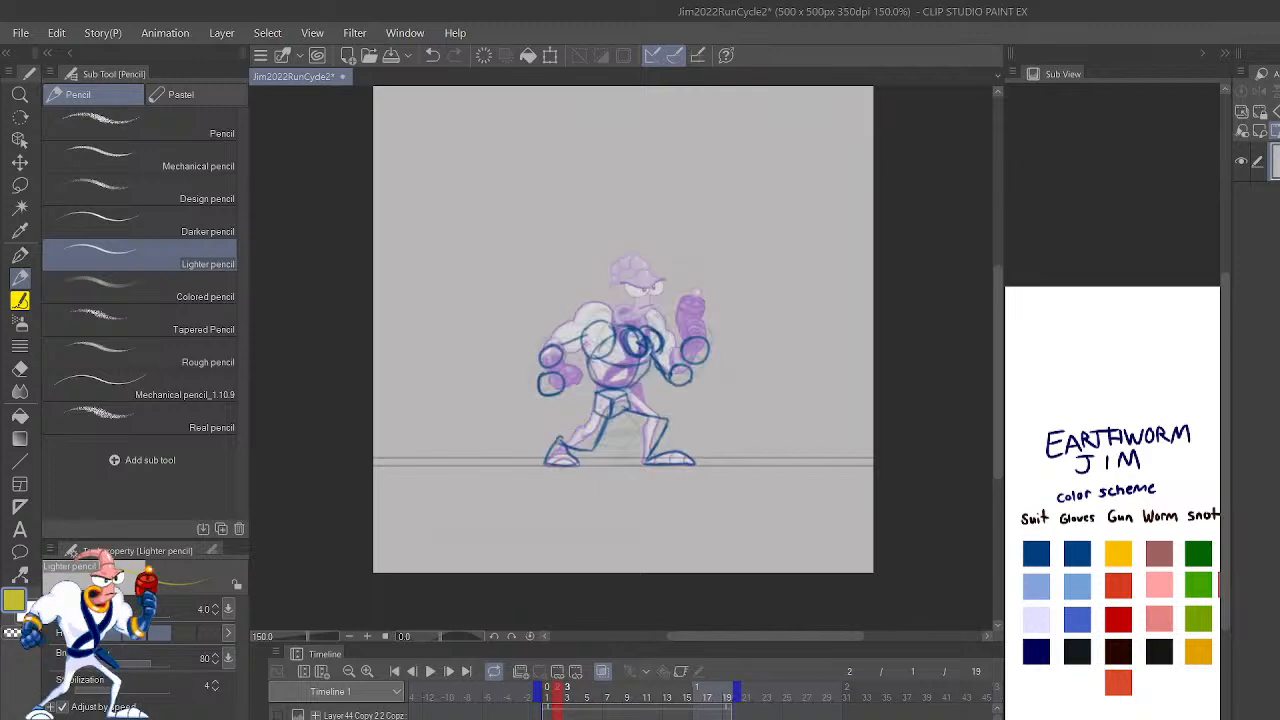
{"action": "key", "text": "Right"}
{"action": "key", "text": "Left"}
{"action": "key", "text": "Left"}
{"action": "key", "text": "Right"}
Step: Flip repeatedly between the opening frames at close range to compare the upper-body poses, ending on frame 4
{"action": "key", "text": "Right"}
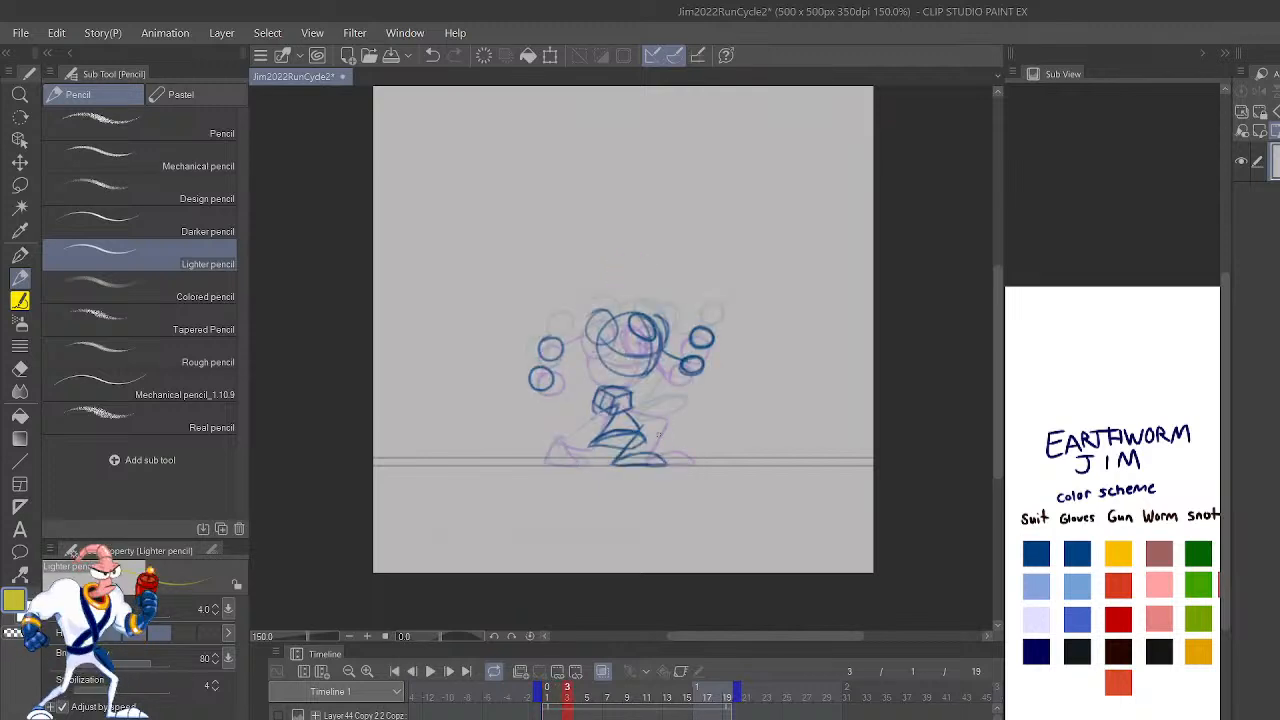
{"action": "scroll", "coordinate": [631, 434], "scroll_direction": "up", "scroll_amount": 10}
{"action": "left_click_drag", "start_coordinate": [641, 303], "coordinate": [630, 355]}
{"action": "key", "text": "Left"}
{"action": "key", "text": "Left"}
{"action": "key", "text": "Right"}
{"action": "key", "text": "Left"}
{"action": "key", "text": "Right"}
{"action": "key", "text": "Left"}
{"action": "key", "text": "Right"}
{"action": "key", "text": "Right"}
{"action": "key", "text": "Left"}
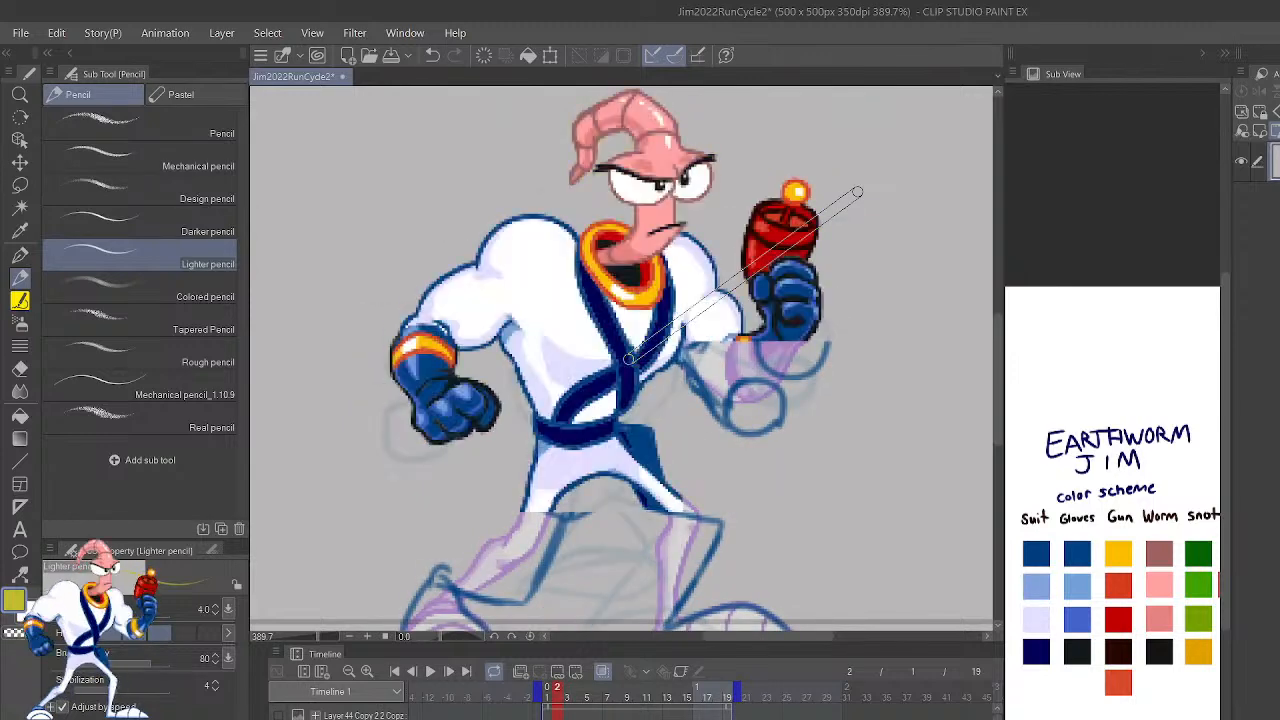
{"action": "key", "text": "Right"}
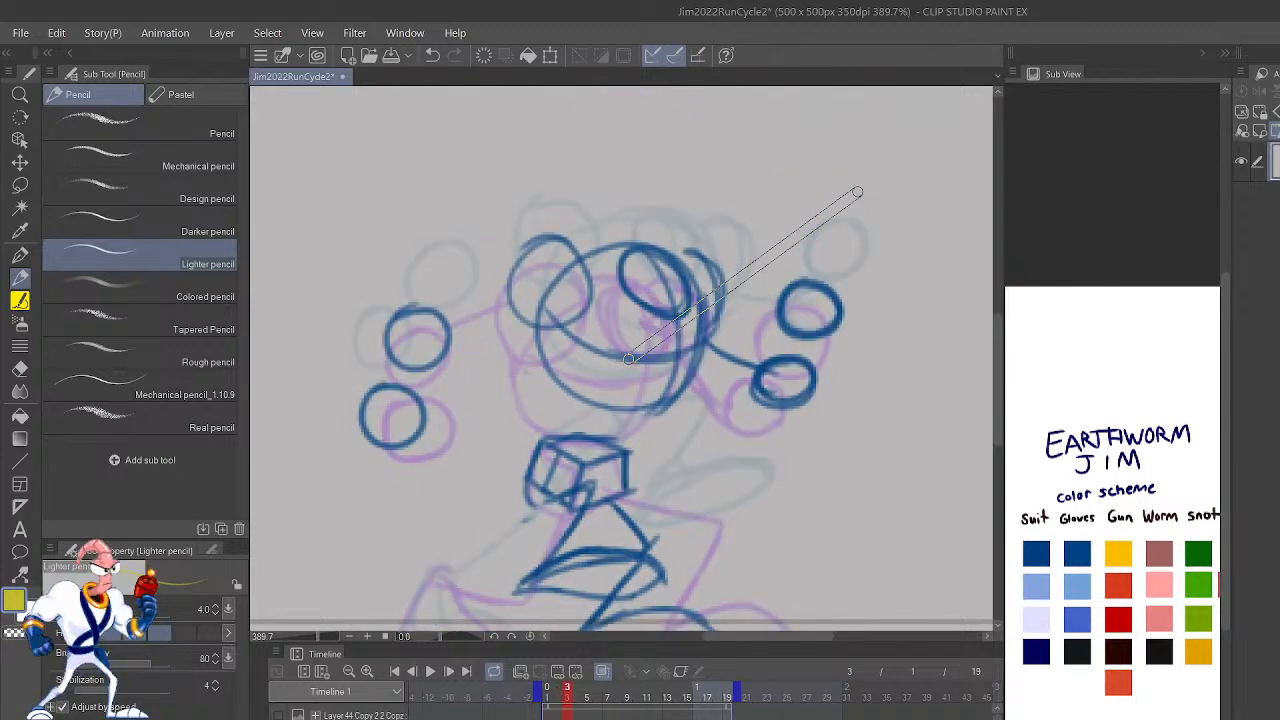
{"action": "key", "text": "Left"}
{"action": "key", "text": "Right"}
{"action": "key", "text": "Left"}
{"action": "key", "text": "Right"}
Step: Go to frame 5 and examine the rough pose's torso, arms and legs up close against its onion-skinned neighbours
{"action": "key", "text": "Right"}
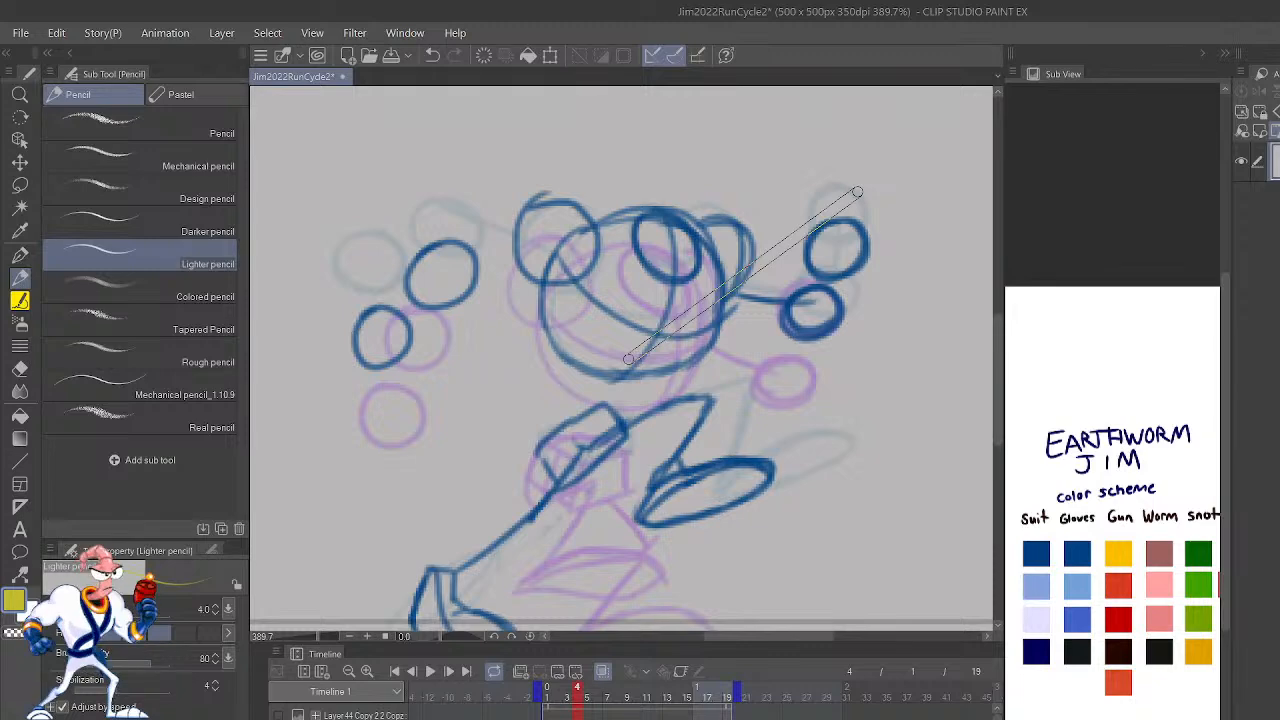
{"action": "key", "text": "Right"}
{"action": "key", "text": "Right"}
{"action": "key", "text": "space"}
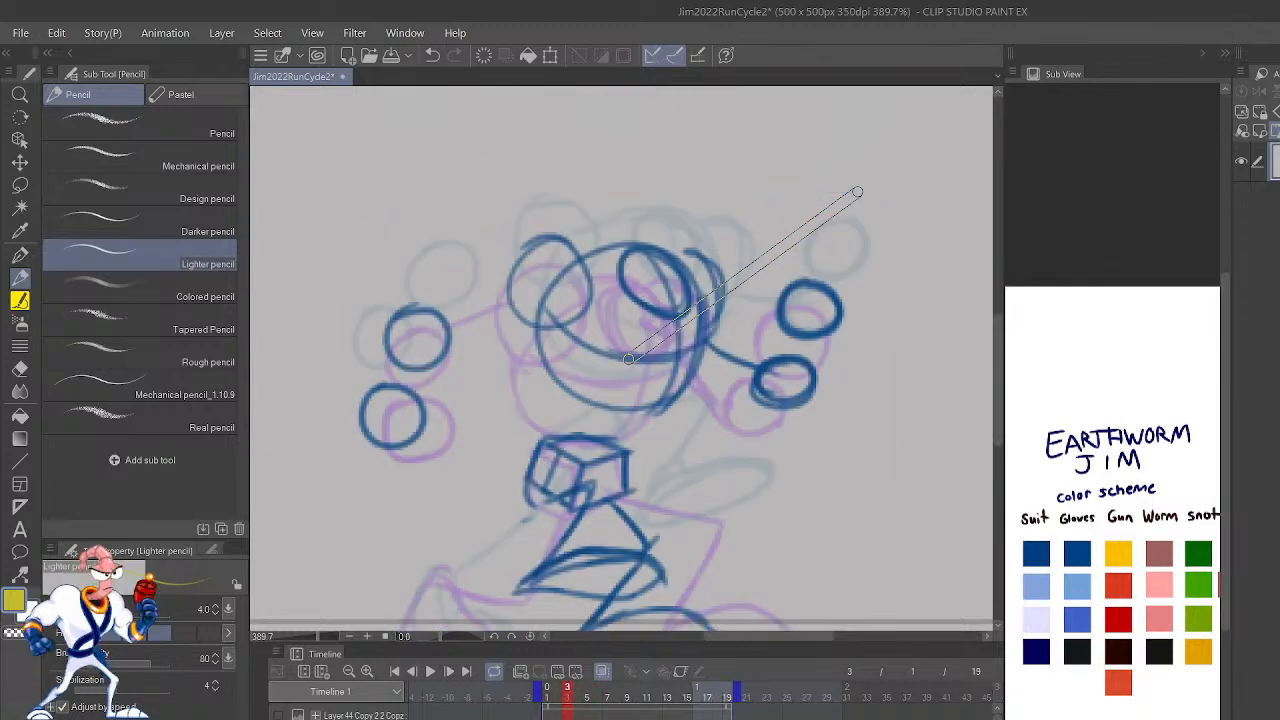
{"action": "key", "text": "Right"}
{"action": "key", "text": "Right"}
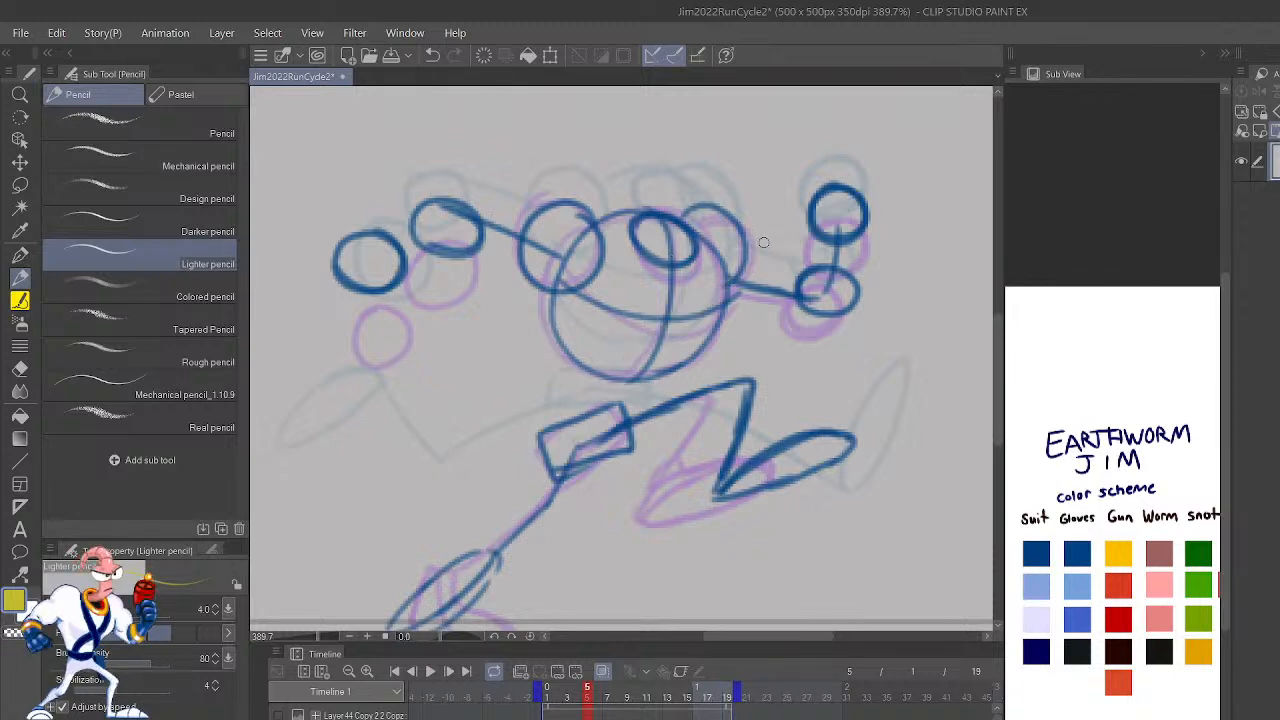
{"action": "scroll", "coordinate": [660, 260], "scroll_direction": "down", "scroll_amount": 3}
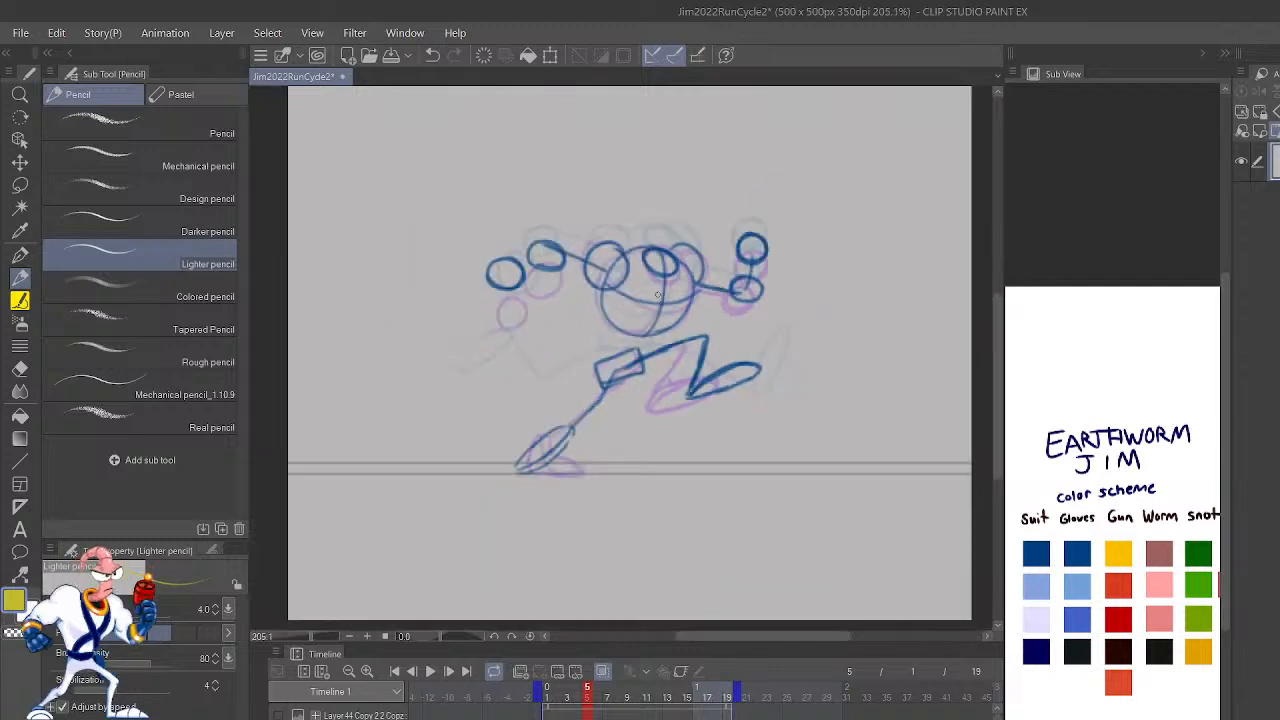
{"action": "scroll", "coordinate": [650, 287], "scroll_direction": "down", "scroll_amount": 1}
{"action": "scroll", "coordinate": [650, 287], "scroll_direction": "up", "scroll_amount": 3}
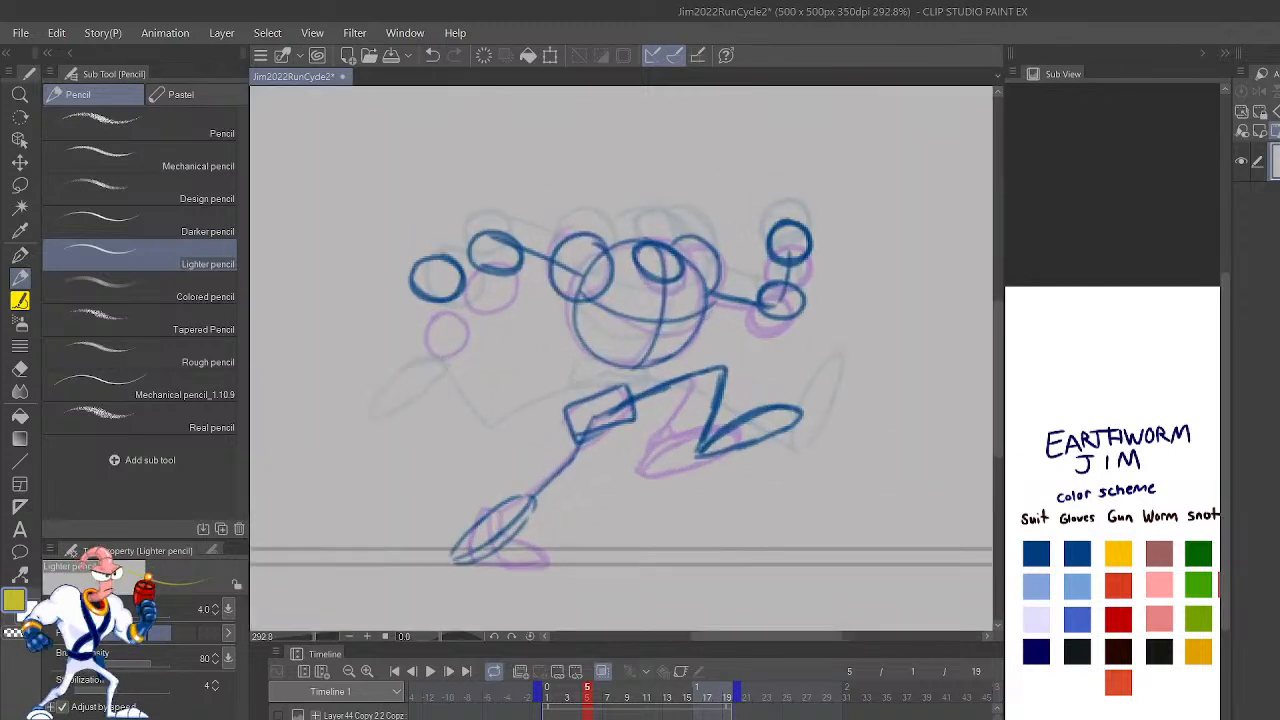
{"action": "scroll", "coordinate": [662, 350], "scroll_direction": "up", "scroll_amount": 3}
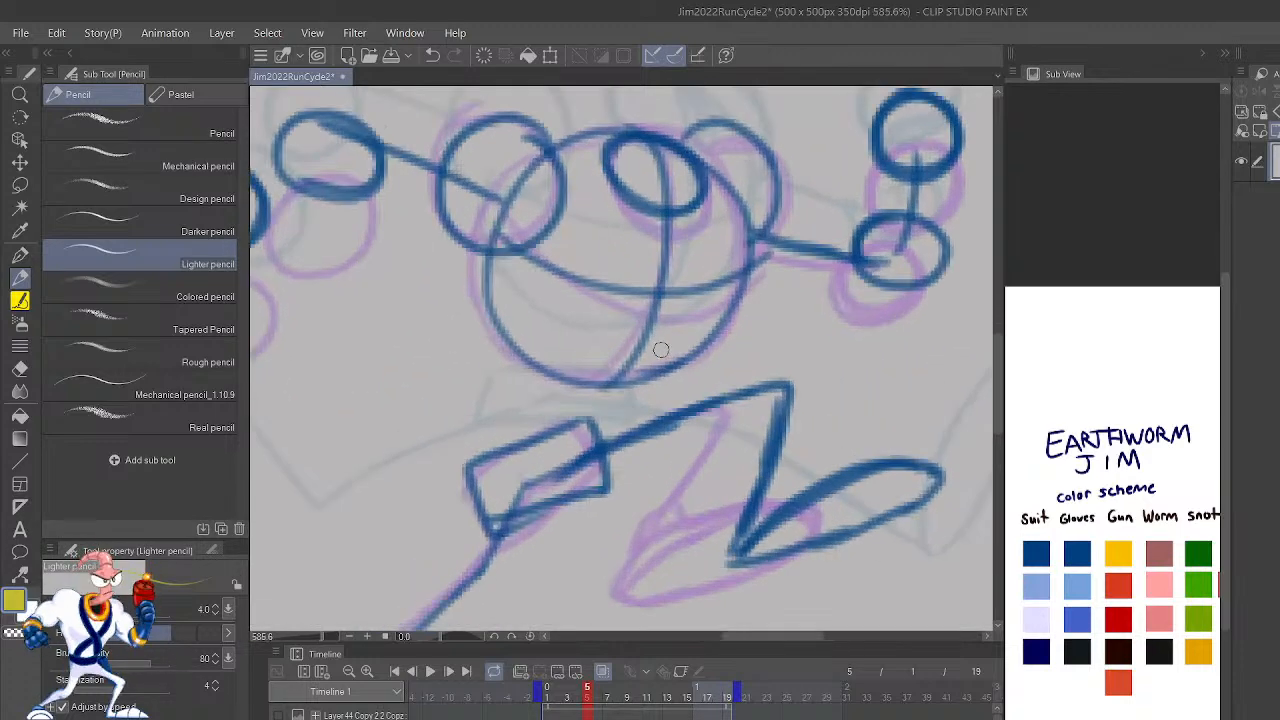
{"action": "mouse_move", "coordinate": [658, 229]}
{"action": "left_mouse_down"}
{"action": "mouse_move", "coordinate": [586, 386]}
{"action": "mouse_move", "coordinate": [537, 437]}
{"action": "mouse_move", "coordinate": [855, 427]}
{"action": "mouse_move", "coordinate": [709, 391]}
{"action": "mouse_move", "coordinate": [700, 415]}
{"action": "mouse_move", "coordinate": [645, 421]}
{"action": "left_mouse_up"}
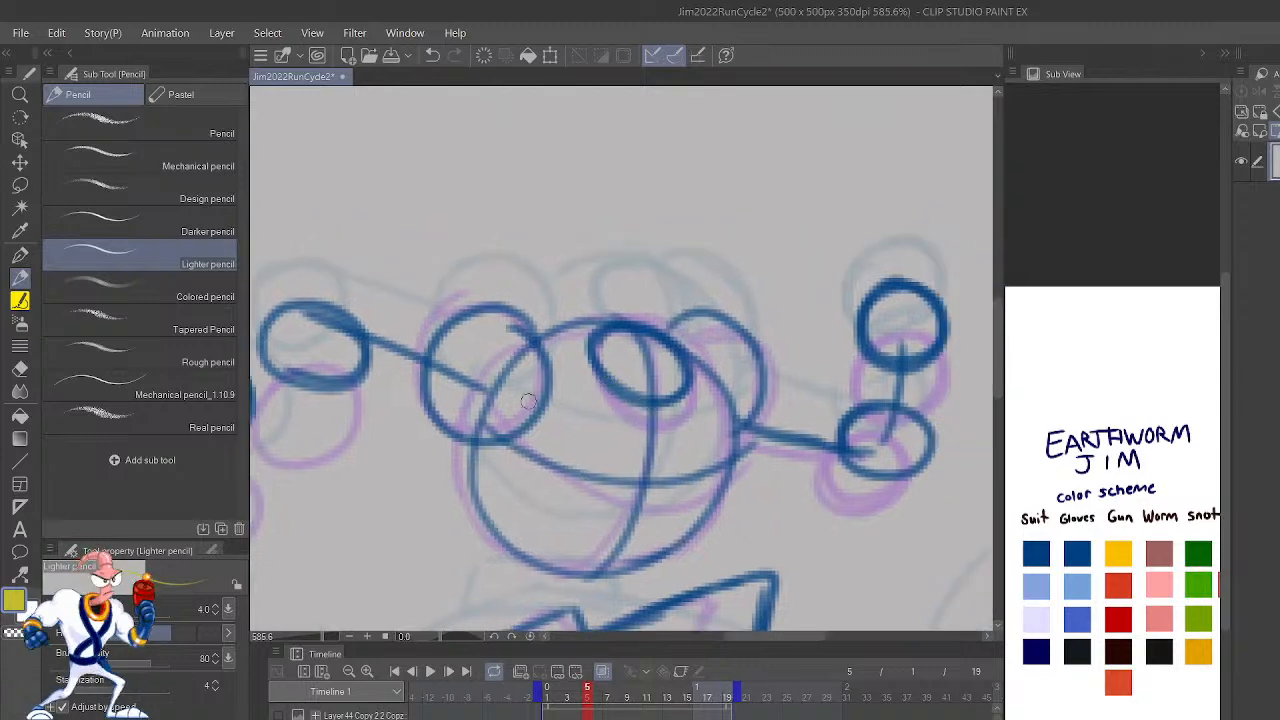
{"action": "scroll", "coordinate": [700, 330], "scroll_direction": "down", "scroll_amount": 3}
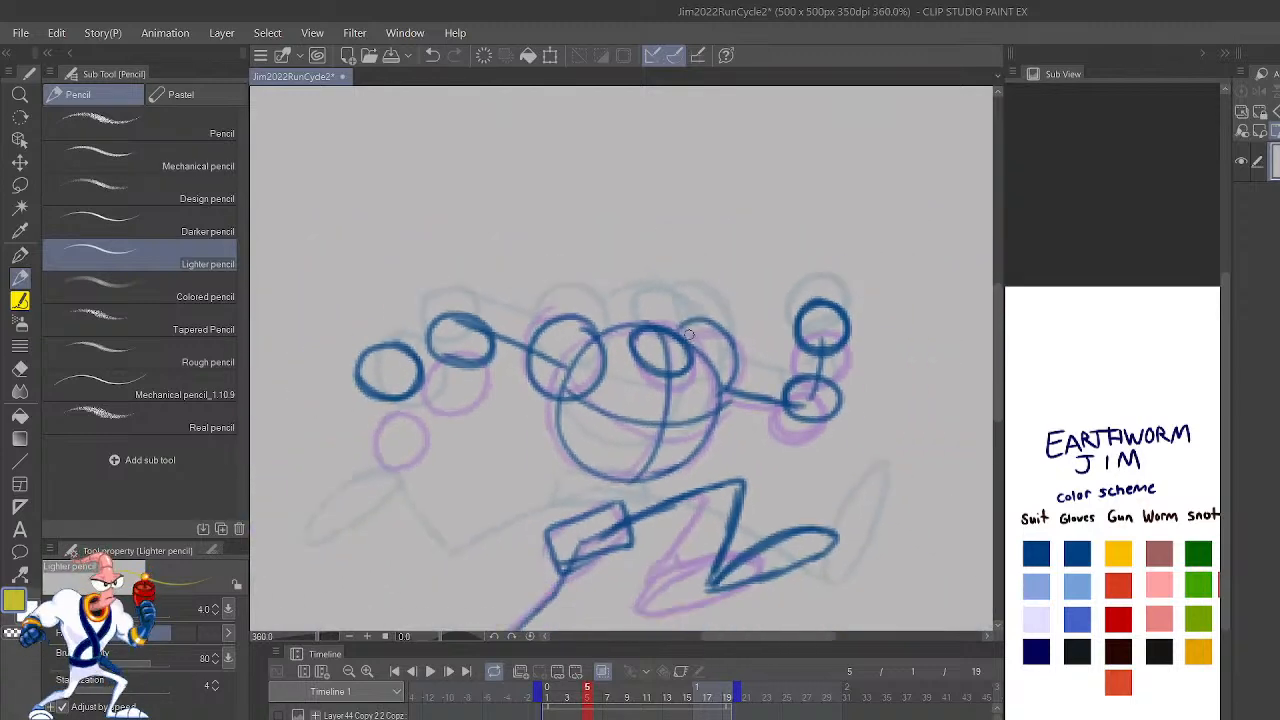
{"action": "scroll", "coordinate": [570, 336], "scroll_direction": "up", "scroll_amount": 4}
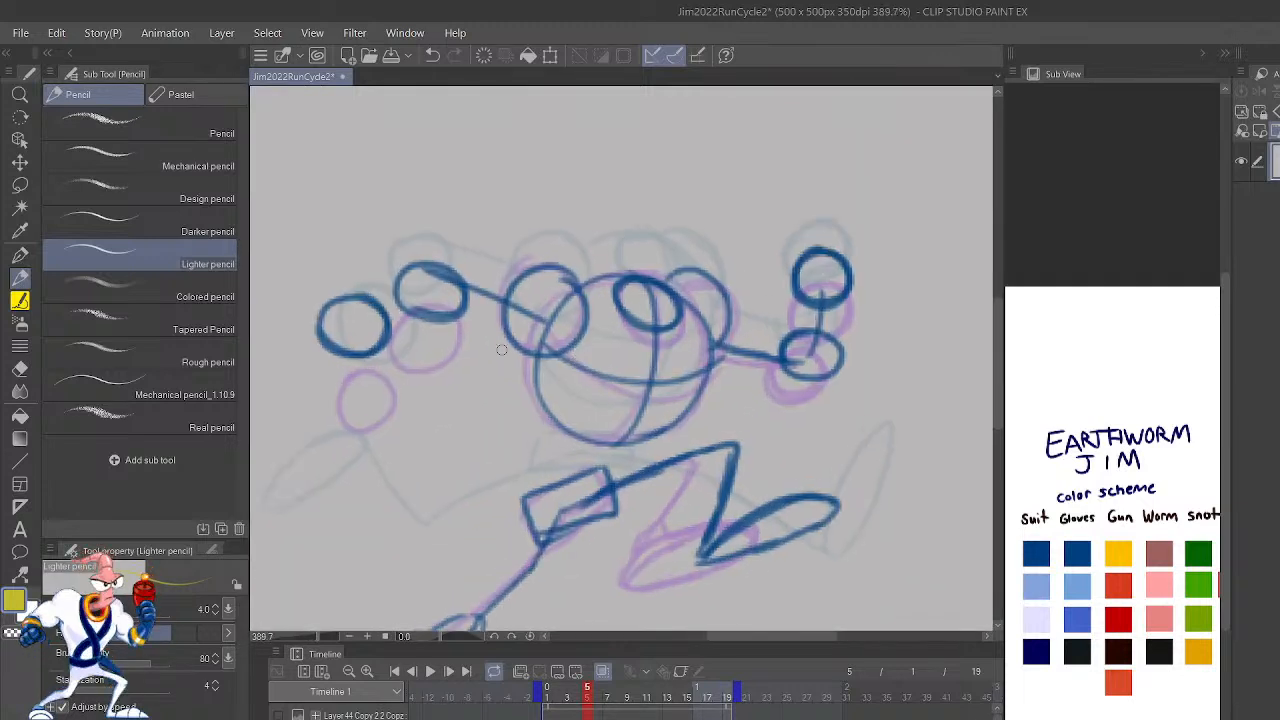
{"action": "mouse_move", "coordinate": [466, 349]}
{"action": "left_mouse_down"}
{"action": "mouse_move", "coordinate": [492, 264]}
{"action": "mouse_move", "coordinate": [510, 328]}
{"action": "left_mouse_up"}
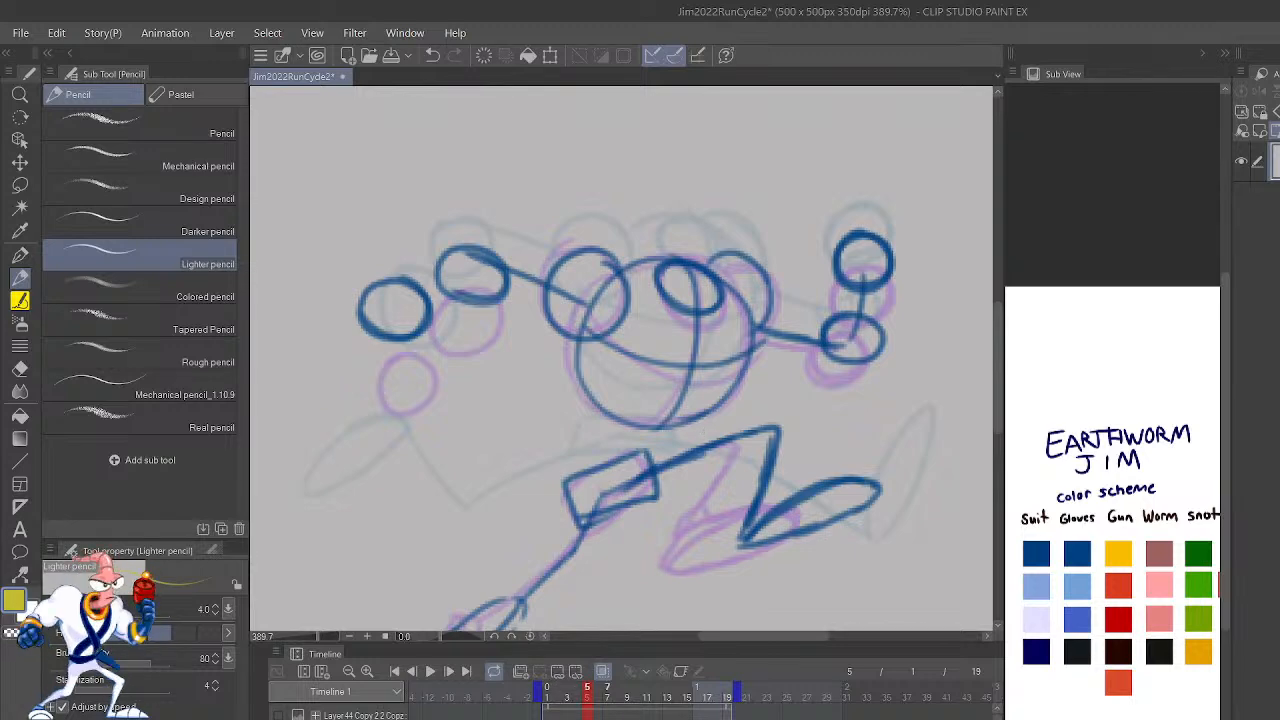
Step: Flip backward and forward through the opening rough poses around frame 5 and return to the standing pose on frame 1
{"action": "key", "text": "comma"}
{"action": "key", "text": "comma"}
{"action": "key", "text": "comma"}
{"action": "key", "text": "period"}
{"action": "key", "text": "comma"}
{"action": "key", "text": "period"}
{"action": "key", "text": "period"}
{"action": "key", "text": "period"}
{"action": "key", "text": "period"}
{"action": "key", "text": "period"}
{"action": "key", "text": "comma"}
{"action": "key", "text": "comma"}
{"action": "key", "text": "comma"}
{"action": "key", "text": "comma"}
{"action": "key", "text": "comma"}
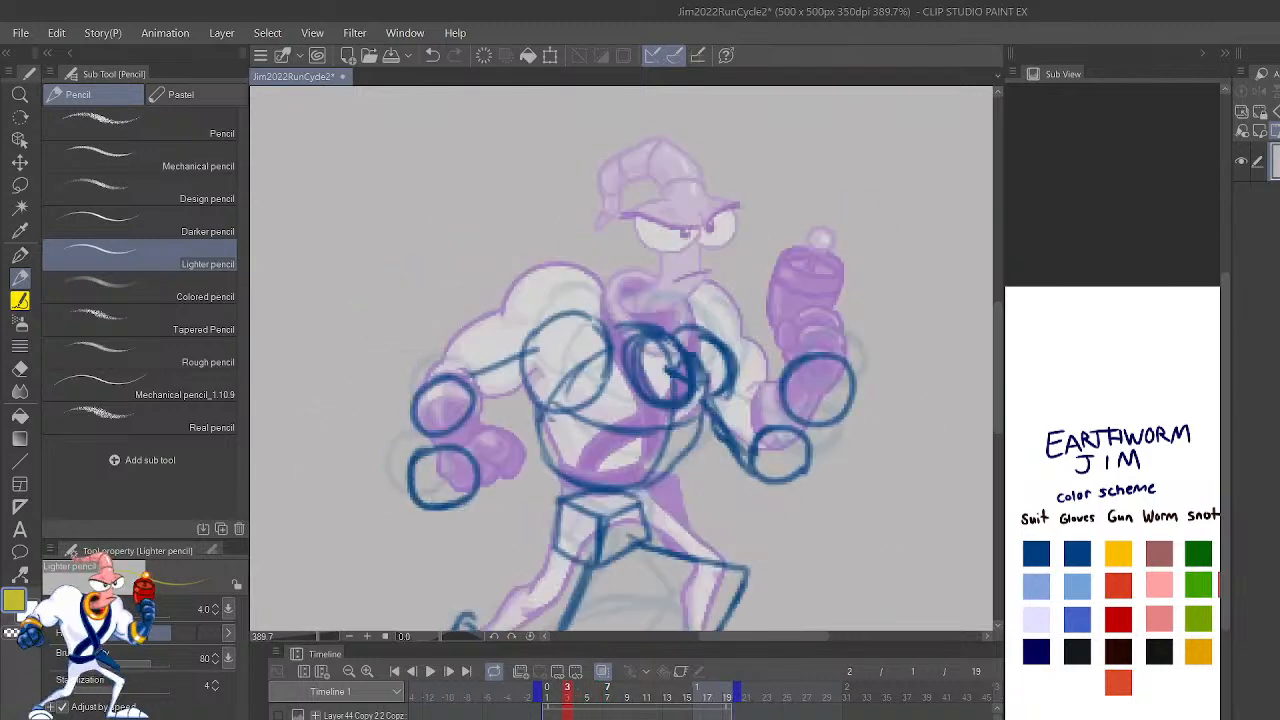
{"action": "key", "text": "period"}
{"action": "key", "text": "comma"}
{"action": "key", "text": "comma"}
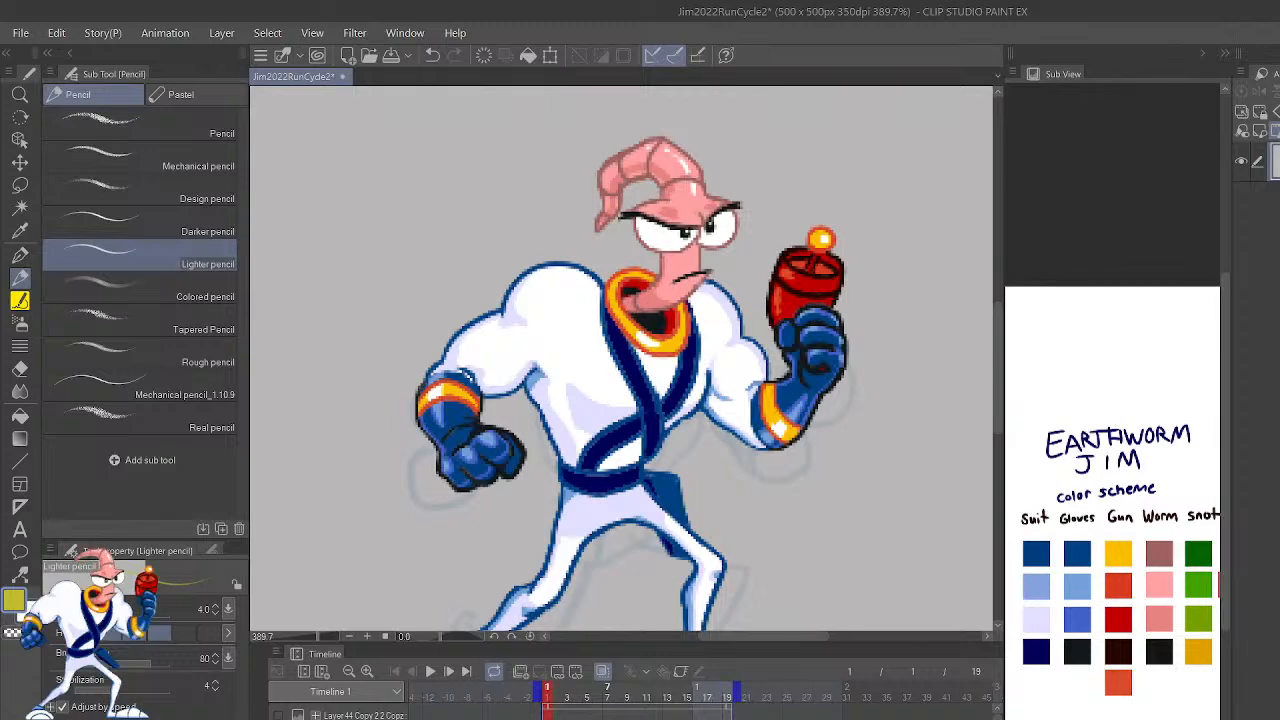
Step: Compare frames 1 and 2, examining frame 2's rough pose over the onion-skinned standing pose
{"action": "key", "text": "period"}
{"action": "key", "text": "comma"}
{"action": "key", "text": "period"}
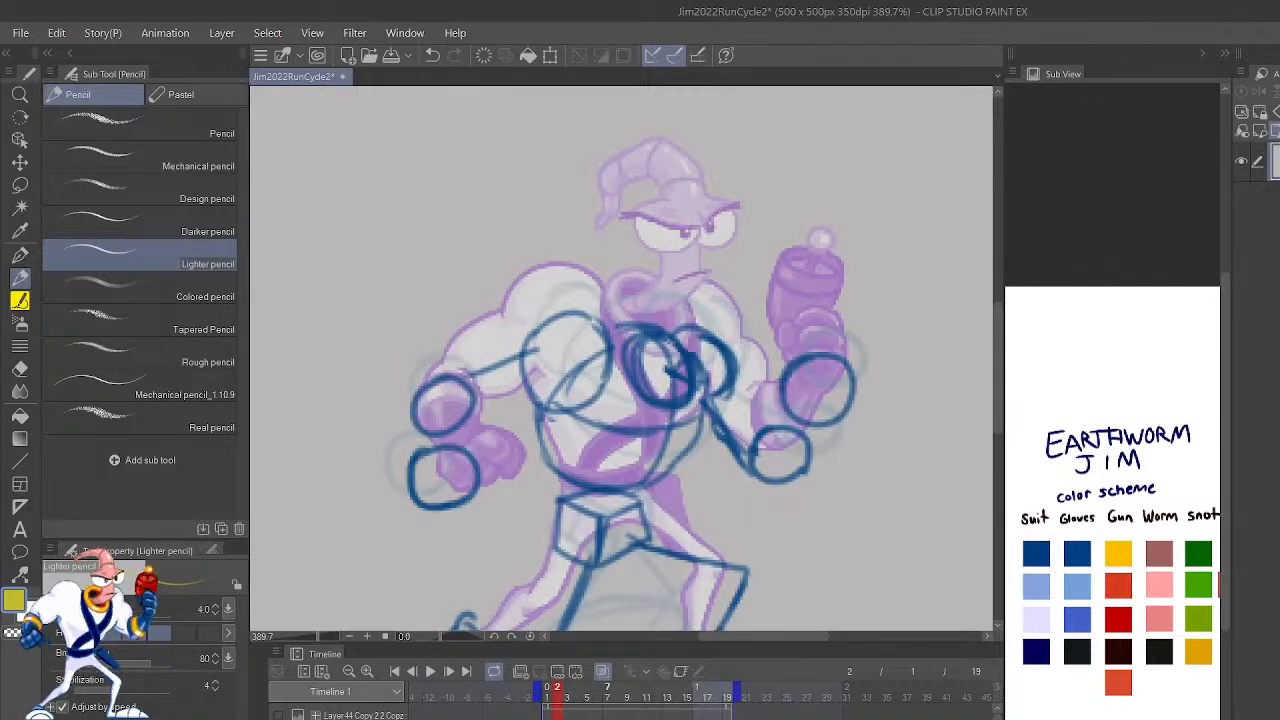
{"action": "scroll", "coordinate": [722, 296], "scroll_direction": "up", "scroll_amount": 1}
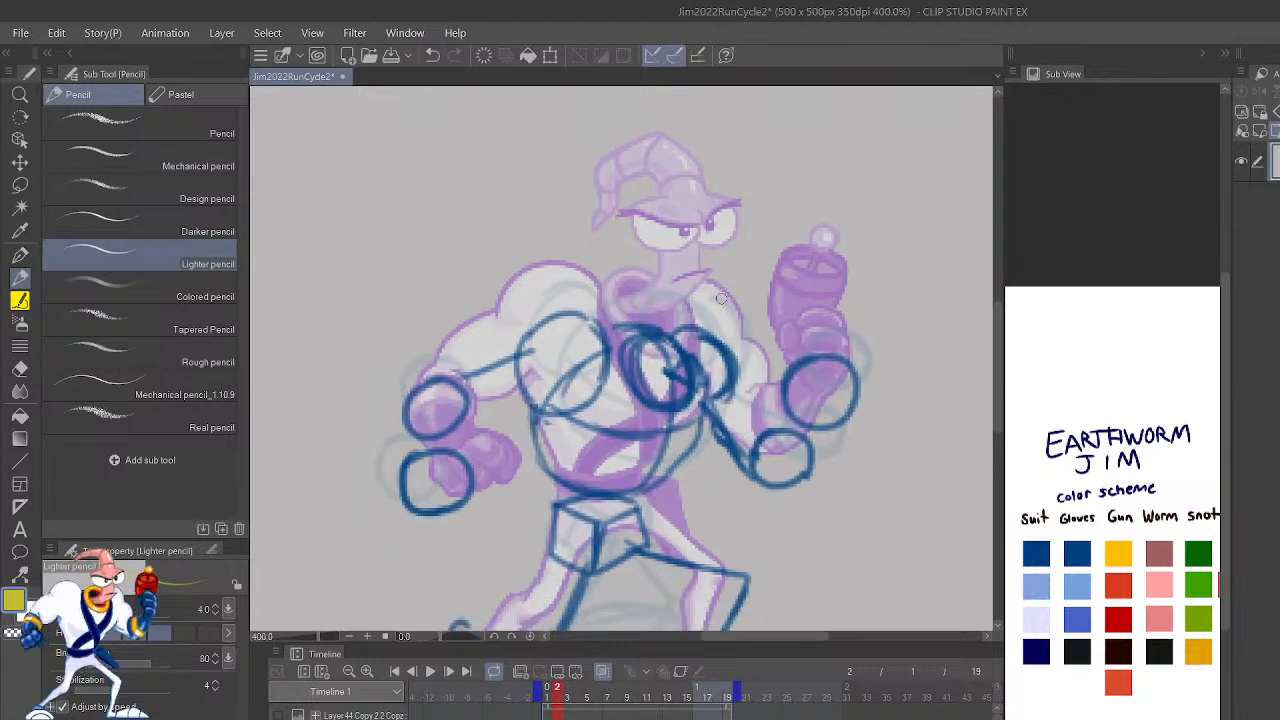
{"action": "scroll", "coordinate": [745, 318], "scroll_direction": "down", "scroll_amount": 2}
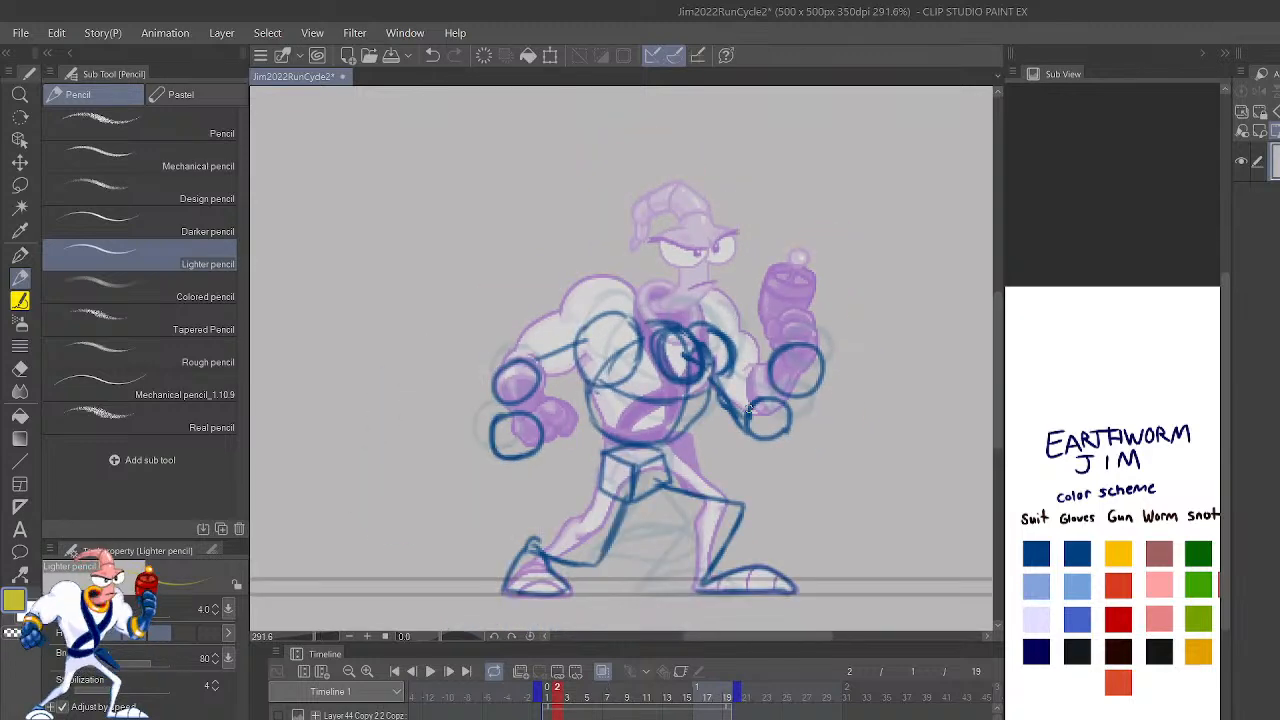
{"action": "scroll", "coordinate": [745, 412], "scroll_direction": "up", "scroll_amount": 2}
{"action": "scroll", "coordinate": [736, 428], "scroll_direction": "down", "scroll_amount": 1}
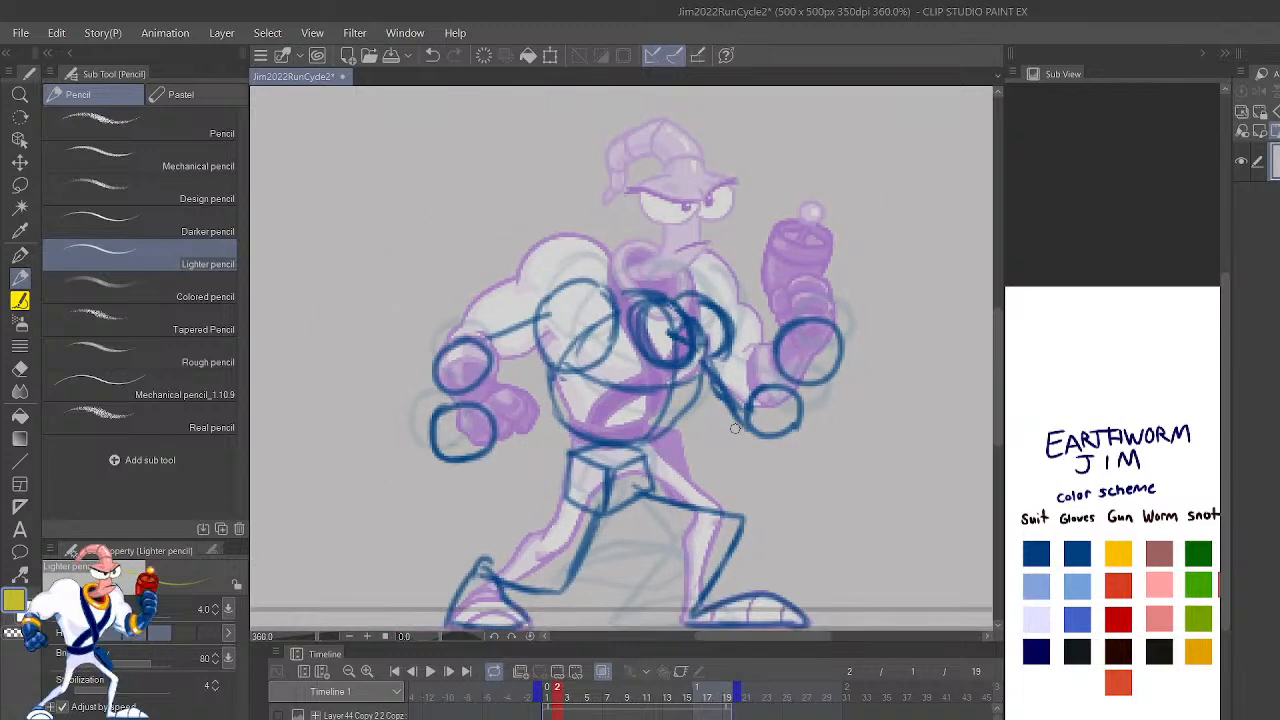
{"action": "scroll", "coordinate": [735, 428], "scroll_direction": "down", "scroll_amount": 1}
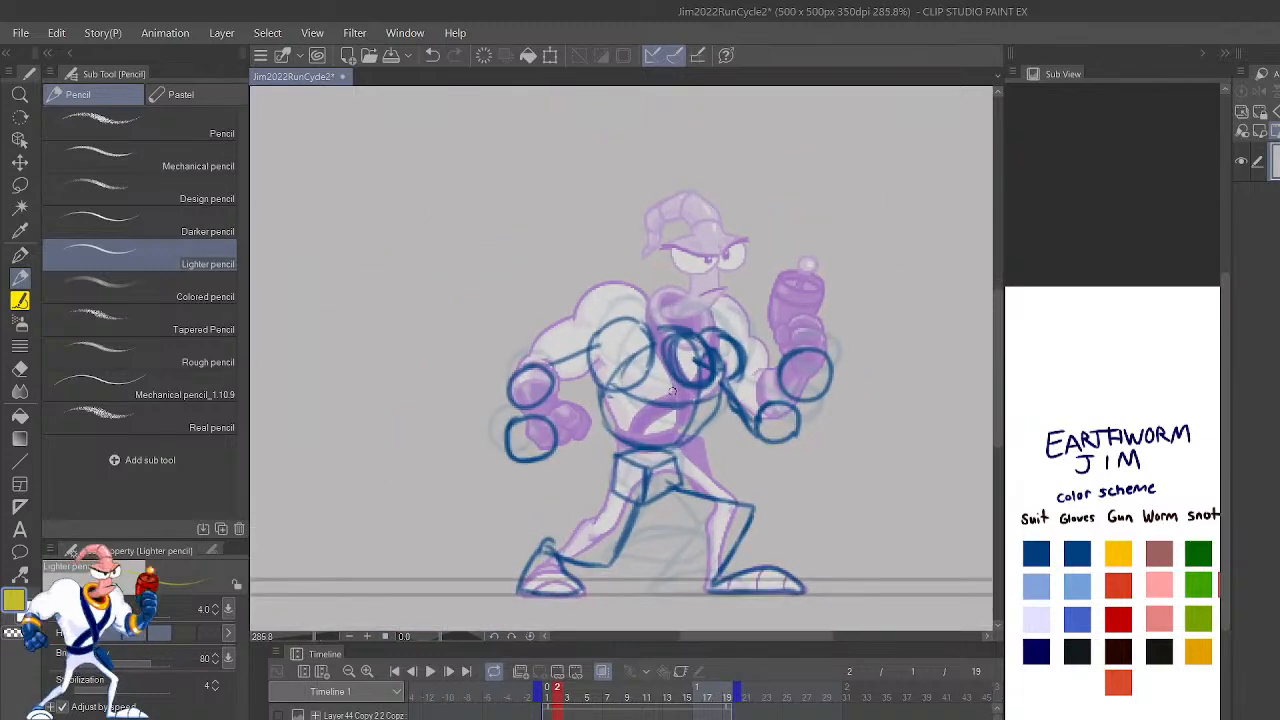
Step: Step through the rough run poses from frame 2 to the last frame, 19
{"action": "key", "text": "shift+Right"}
{"action": "key", "text": "shift+Right"}
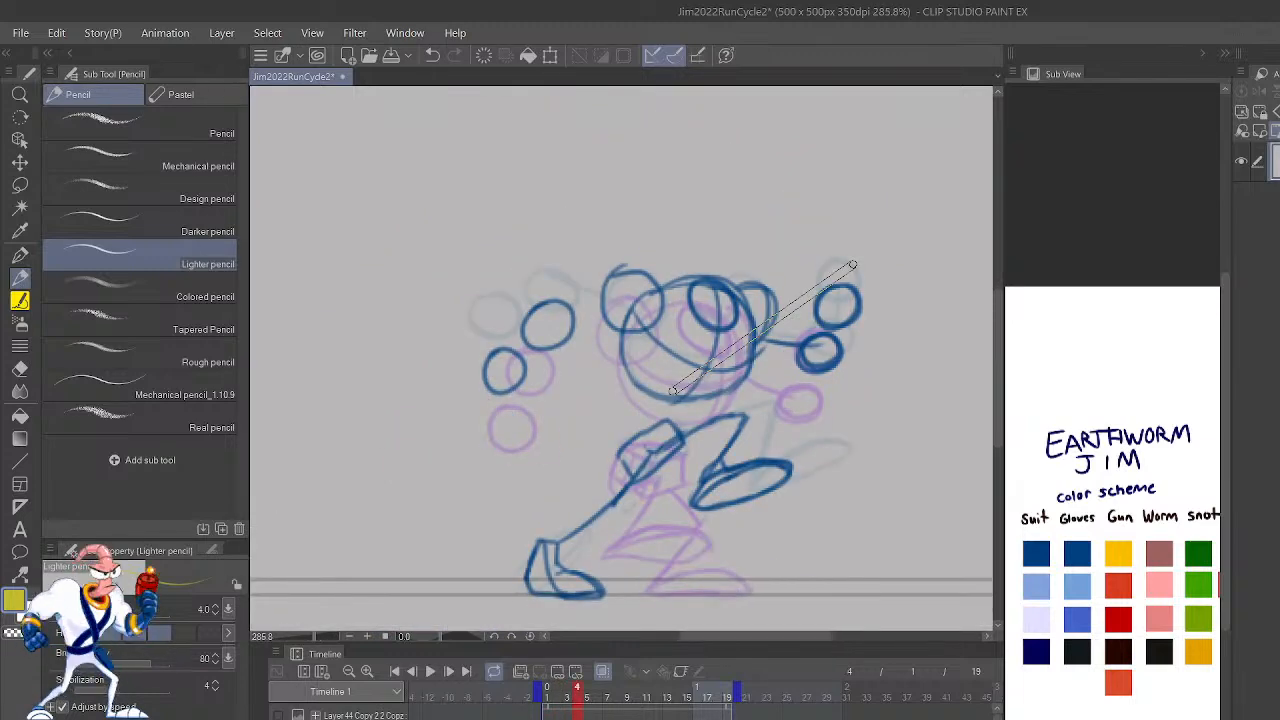
{"action": "key", "text": "shift+Right"}
{"action": "key", "text": "shift+Right"}
{"action": "key", "text": "shift+Right"}
{"action": "key", "text": "shift+Right"}
{"action": "key", "text": "shift+Right"}
{"action": "key", "text": "shift+Right"}
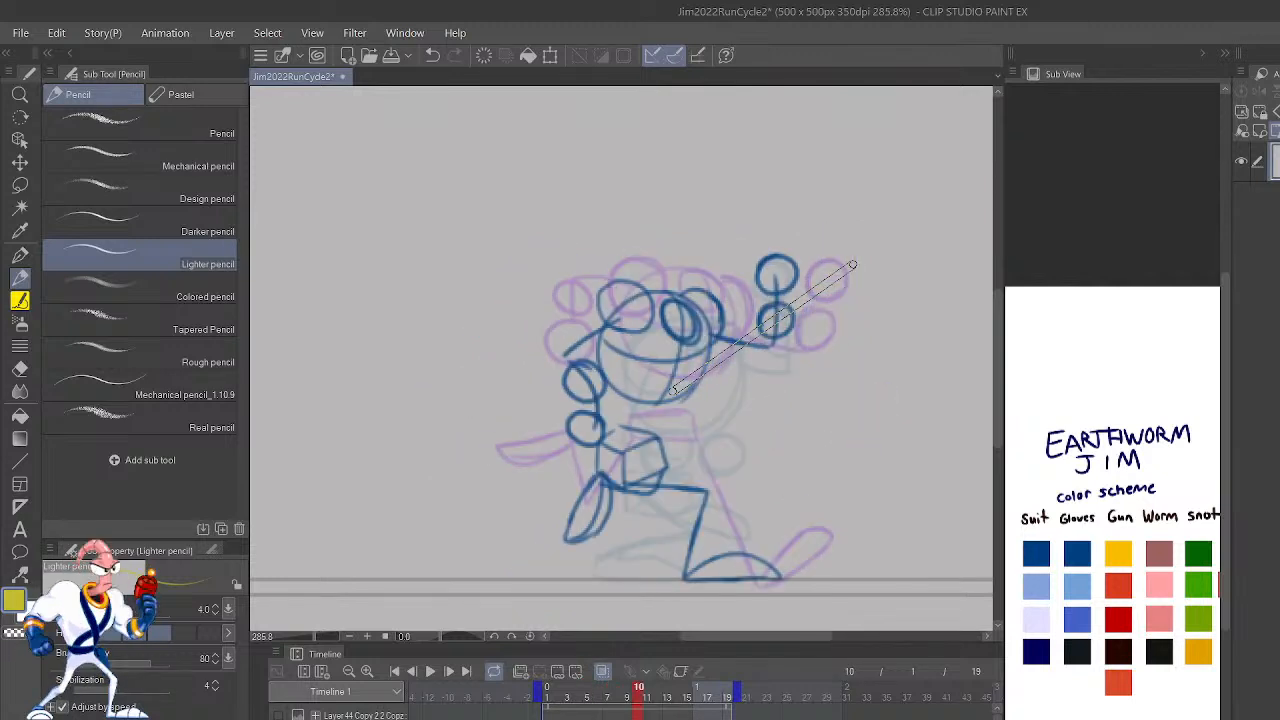
{"action": "key", "text": "shift+Right"}
{"action": "key", "text": "shift+Right"}
{"action": "key", "text": "shift+Right"}
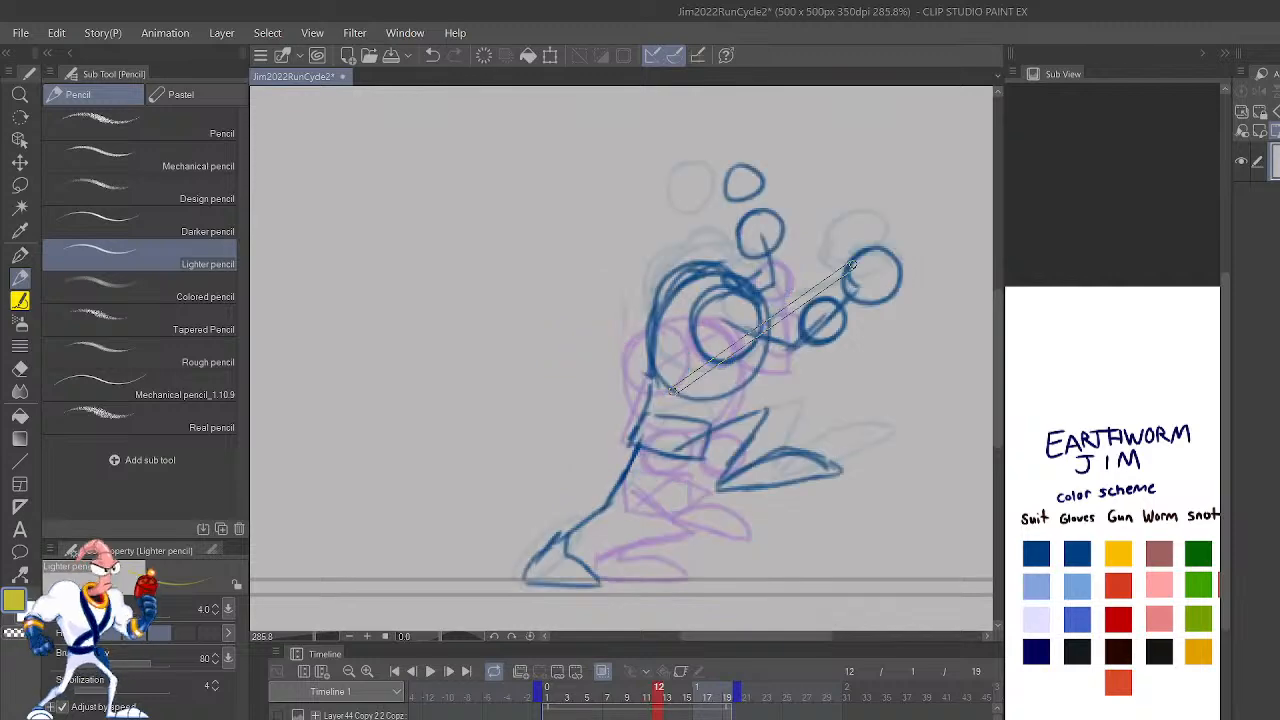
{"action": "key", "text": "shift+Right"}
{"action": "key", "text": "shift+Right"}
{"action": "key", "text": "shift+Right"}
{"action": "key", "text": "shift+Right"}
{"action": "key", "text": "shift+Right"}
{"action": "key", "text": "shift+Right"}
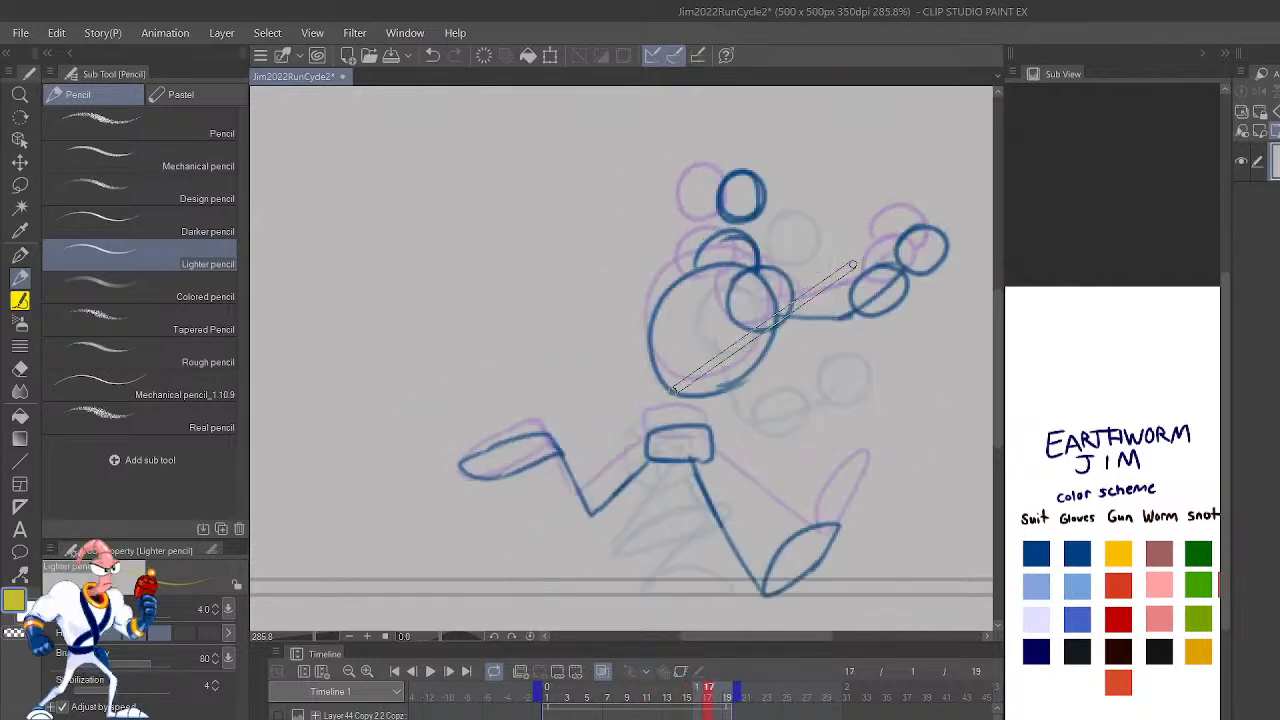
{"action": "key", "text": "shift+Right"}
{"action": "key", "text": "shift+Left"}
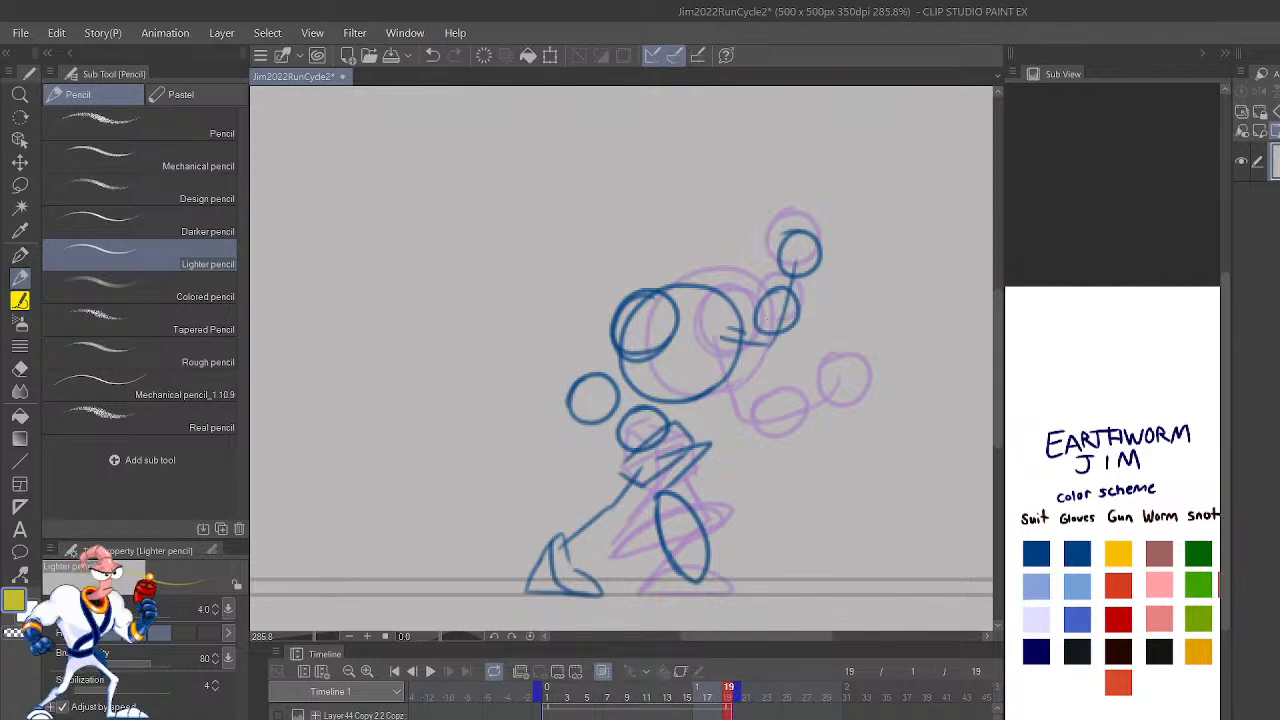
Step: Jump to the standing pose on frame 1 and back to frame 19 to compare the start and end of the animation
{"action": "left_click", "coordinate": [557, 688]}
{"action": "left_click", "coordinate": [548, 688]}
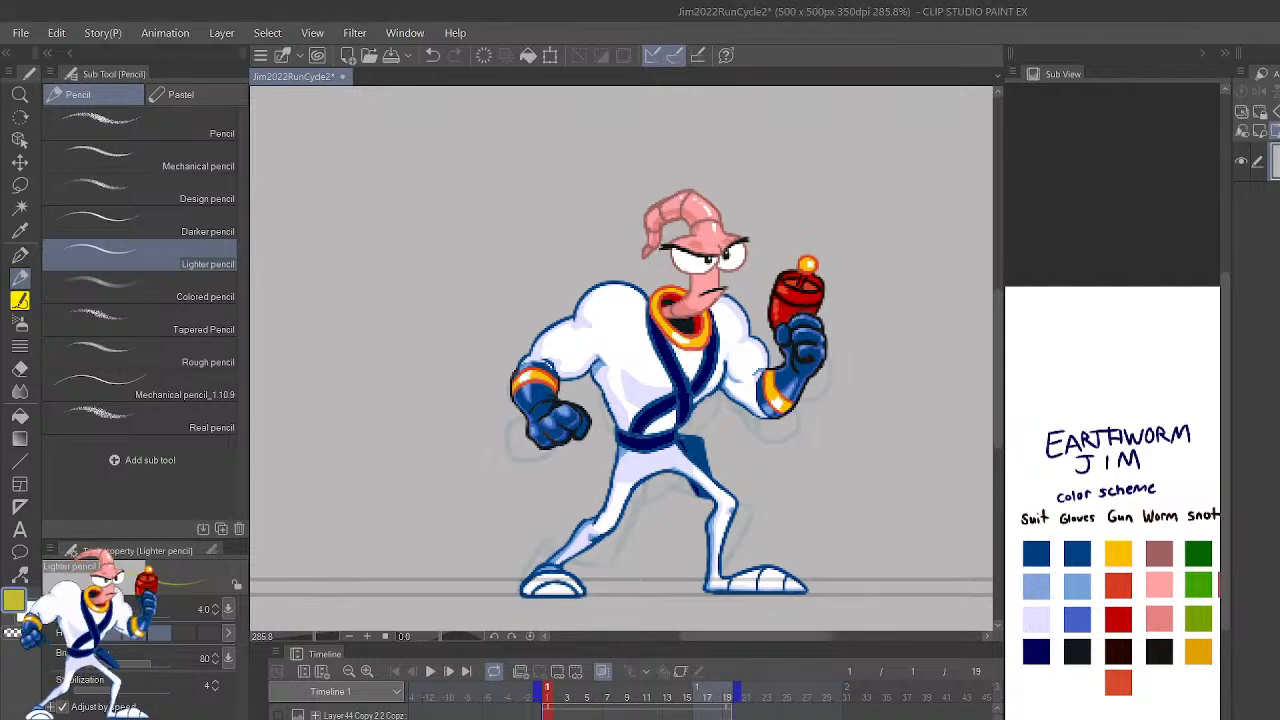
{"action": "left_click", "coordinate": [728, 692]}
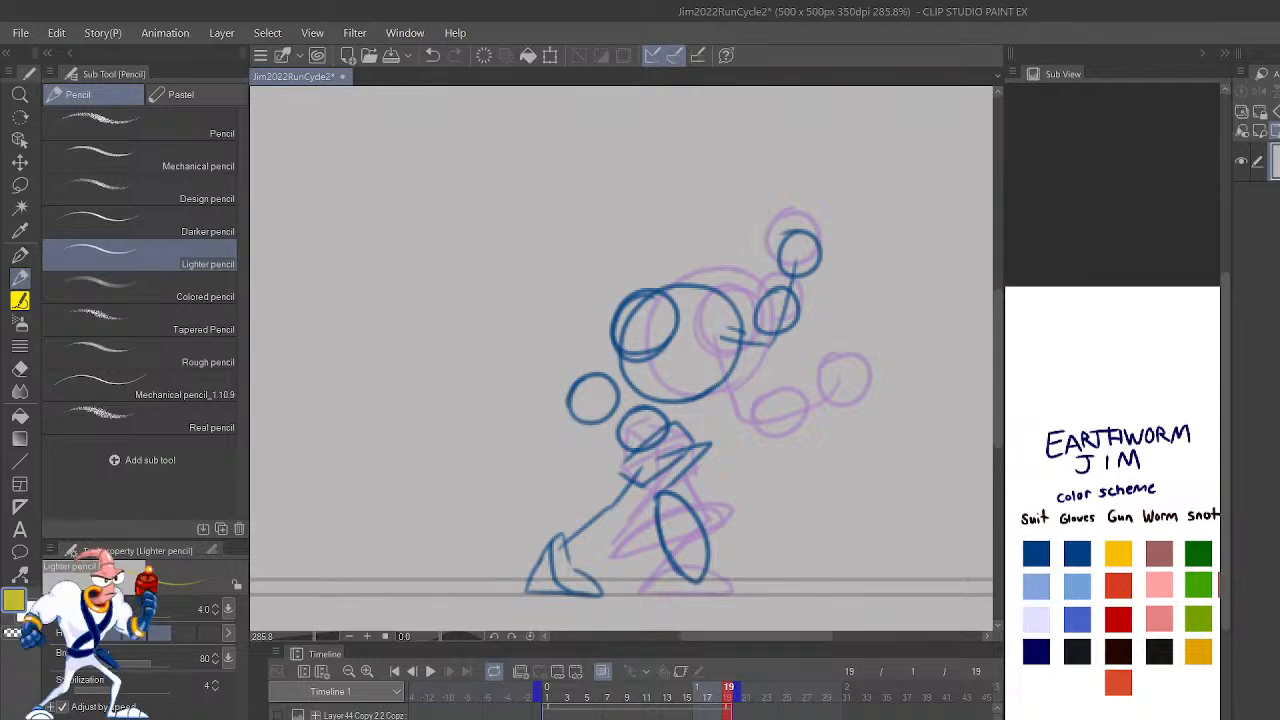
Step: Step through the run cycle's rough poses once more, finishing on frame 19
{"action": "key", "text": "Right"}
{"action": "key", "text": "Right"}
{"action": "key", "text": "Right"}
{"action": "key", "text": "Right"}
{"action": "key", "text": "Right"}
{"action": "key", "text": "Right"}
{"action": "key", "text": "Right"}
{"action": "key", "text": "Right"}
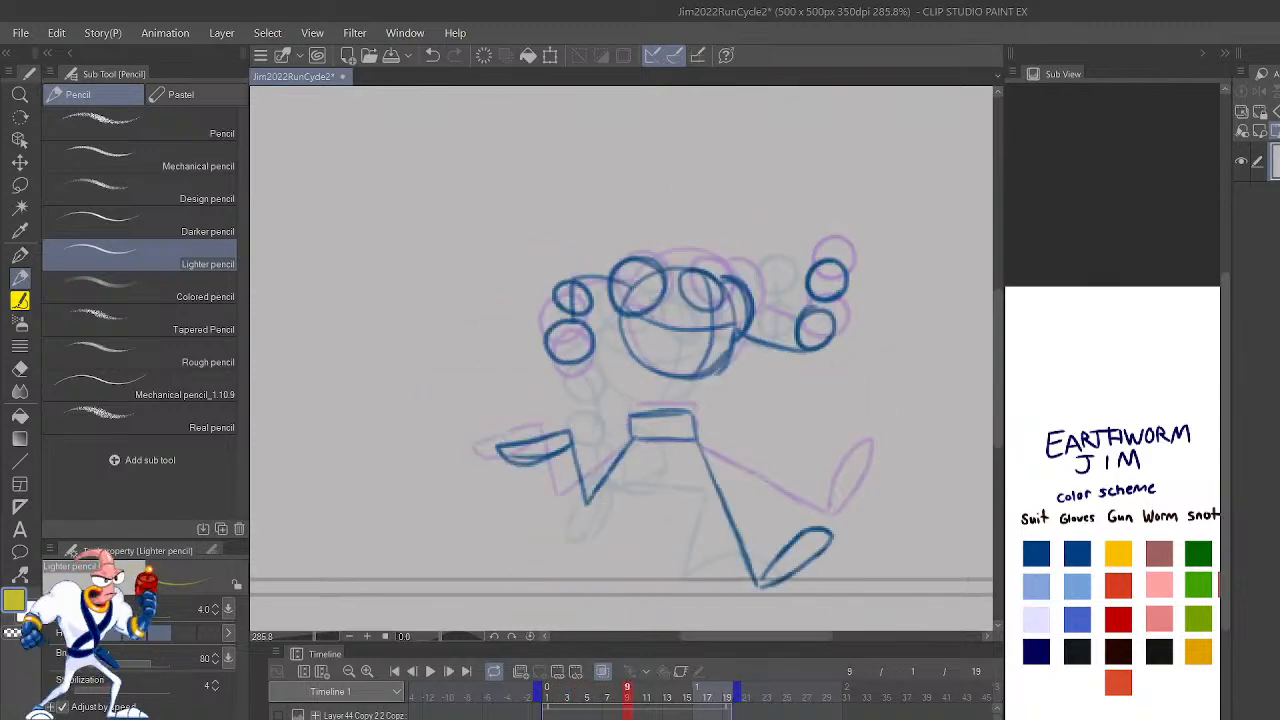
{"action": "key", "text": "Right"}
{"action": "key", "text": "Right"}
{"action": "key", "text": "Right"}
{"action": "key", "text": "Right"}
{"action": "key", "text": "Right"}
{"action": "key", "text": "Right"}
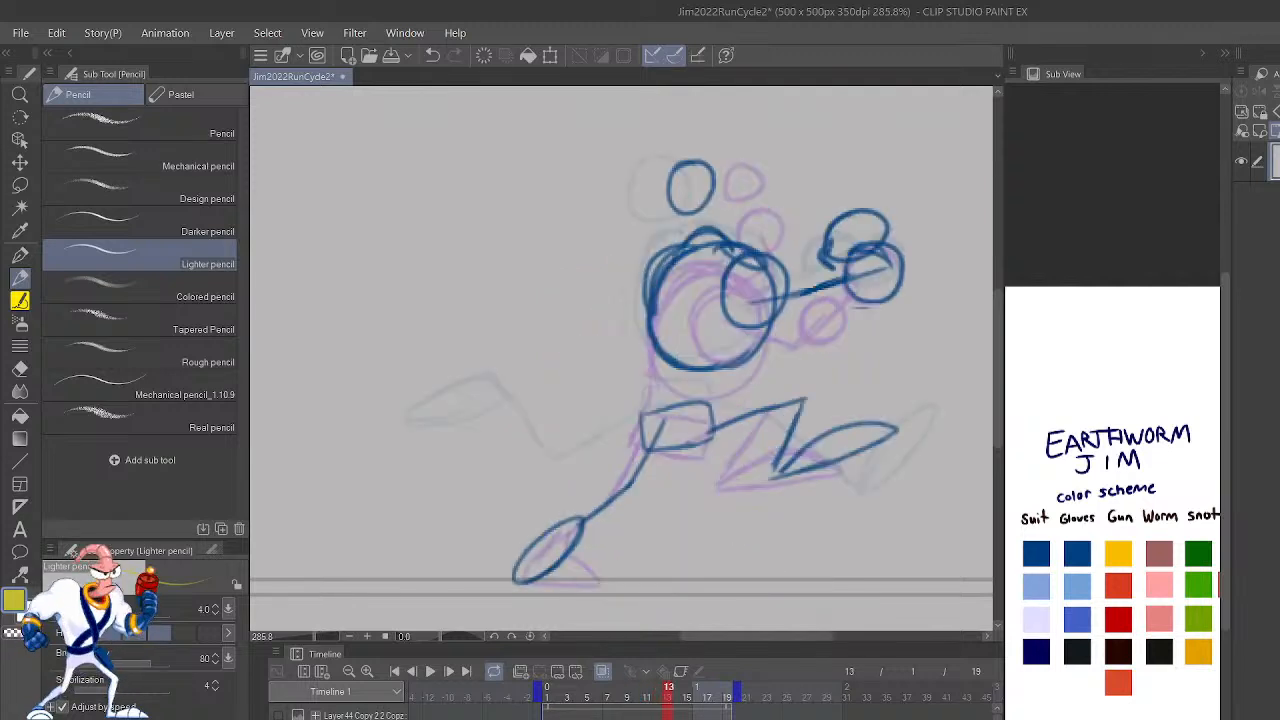
{"action": "key", "text": "Right"}
{"action": "key", "text": "Right"}
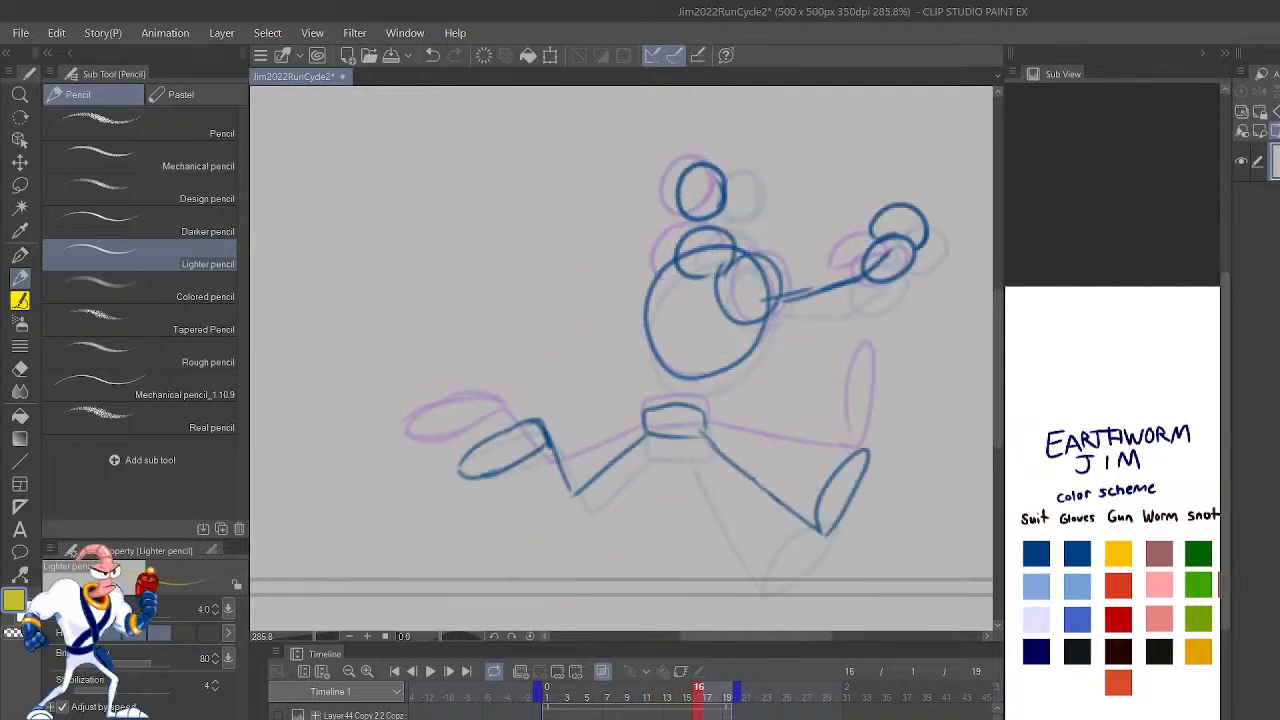
{"action": "key", "text": "Right"}
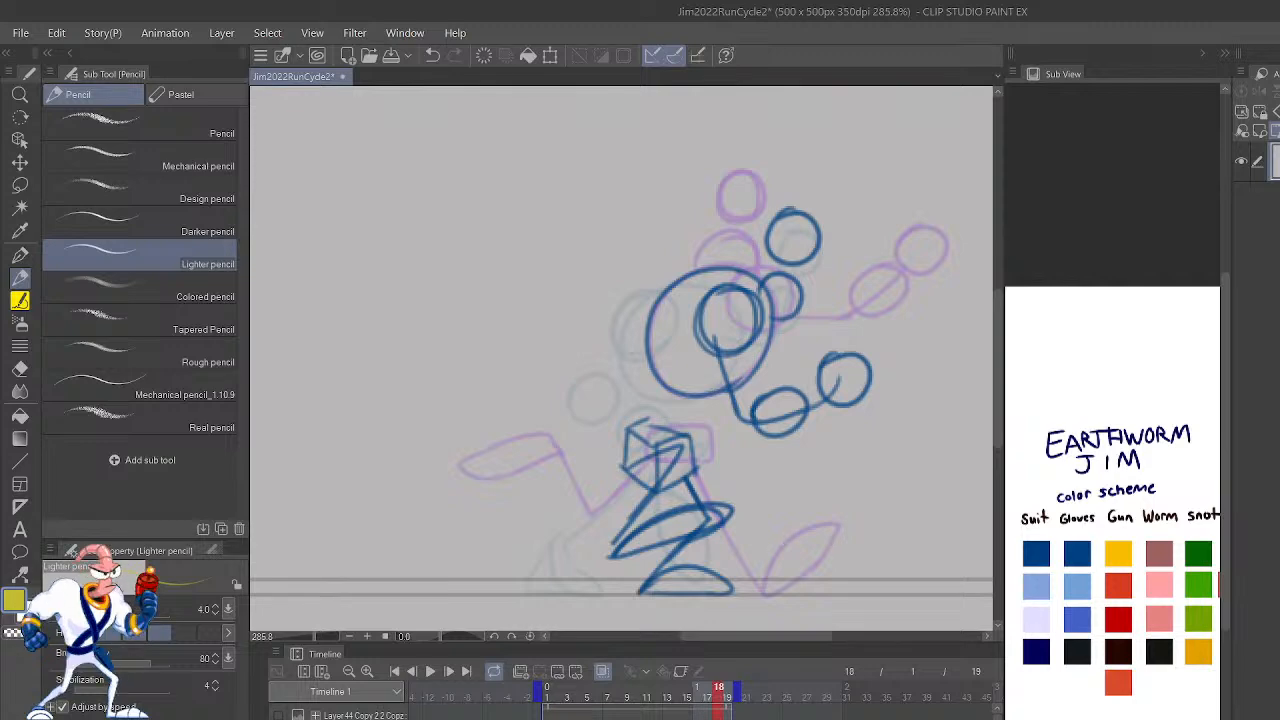
{"action": "key", "text": "Right"}
Step: View frame 3, jump to the final rough pose on frame 19, and return to the standing pose on frame 1
{"action": "key", "text": "Right"}
{"action": "key", "text": "Left"}
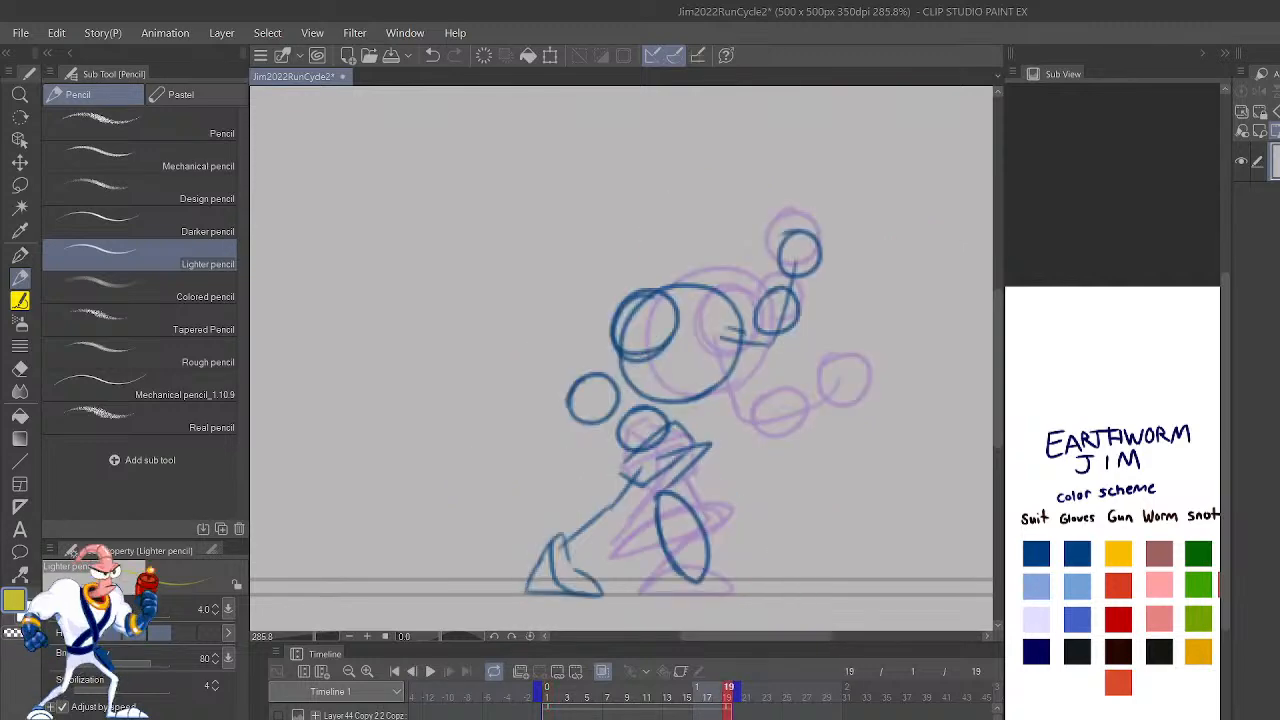
{"action": "key", "text": "Right"}
{"action": "key", "text": "Right"}
{"action": "key", "text": "Right"}
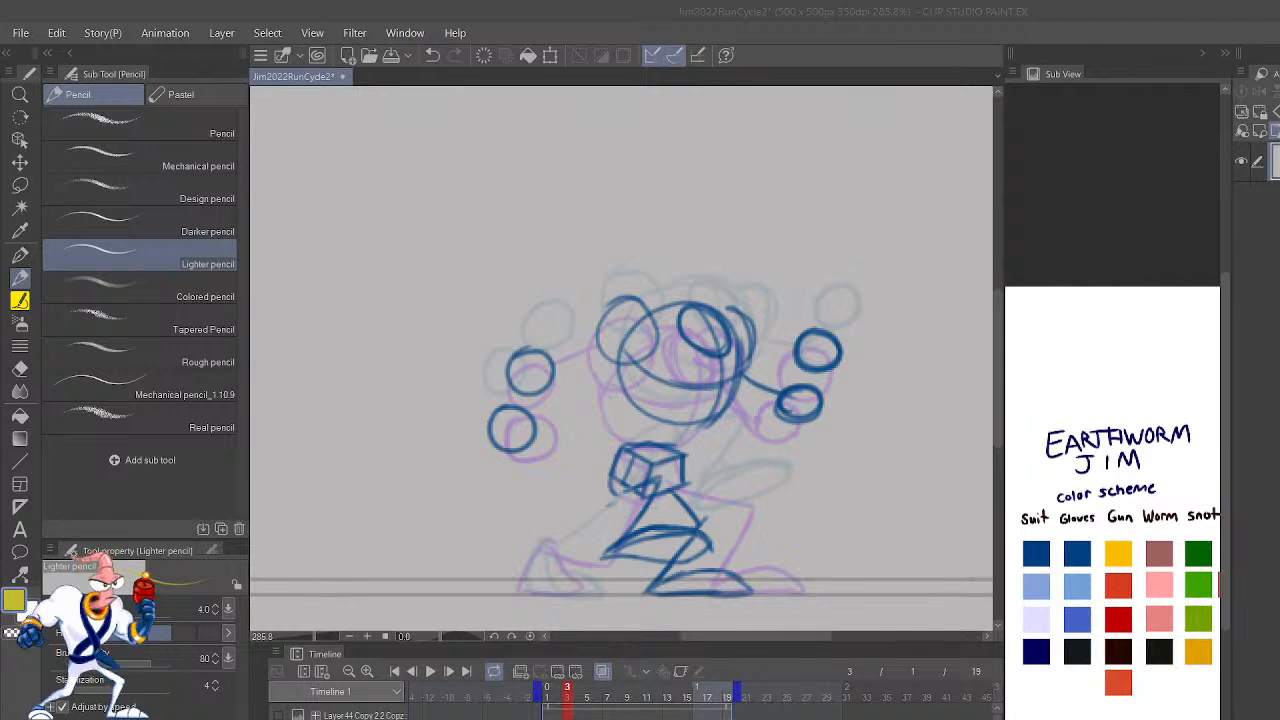
{"action": "left_click", "coordinate": [733, 687]}
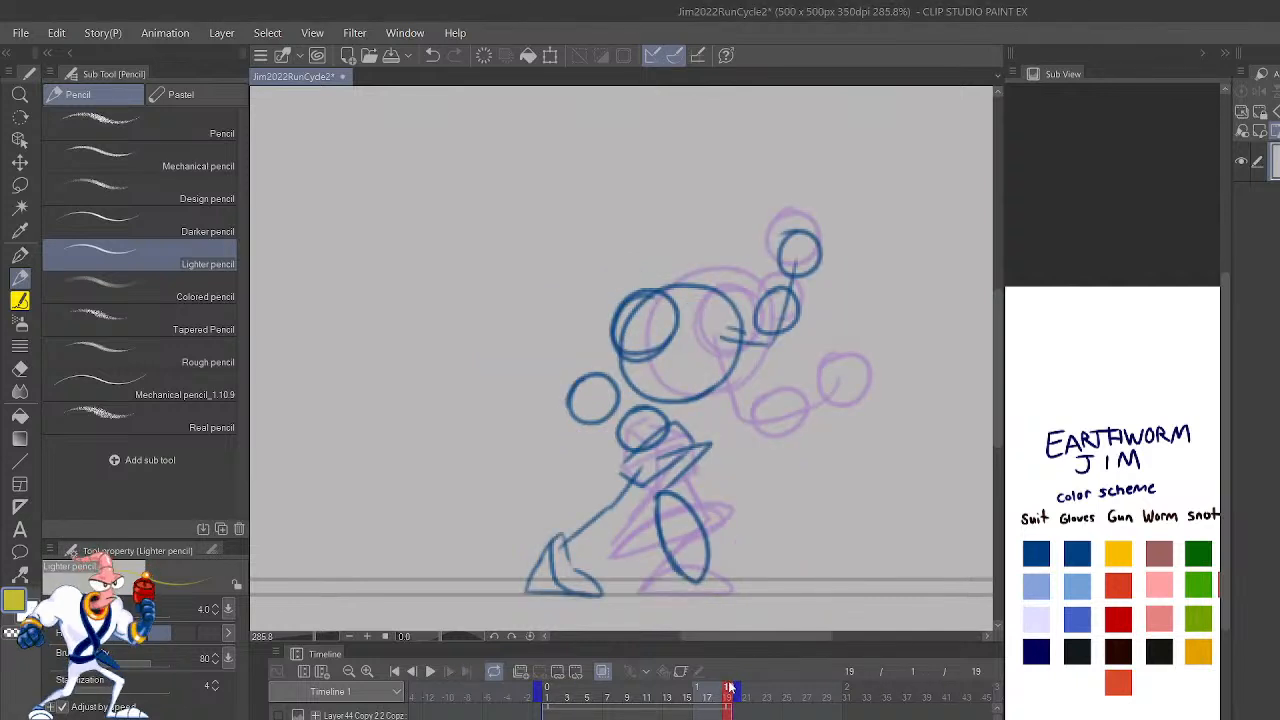
{"action": "left_click", "coordinate": [550, 686]}
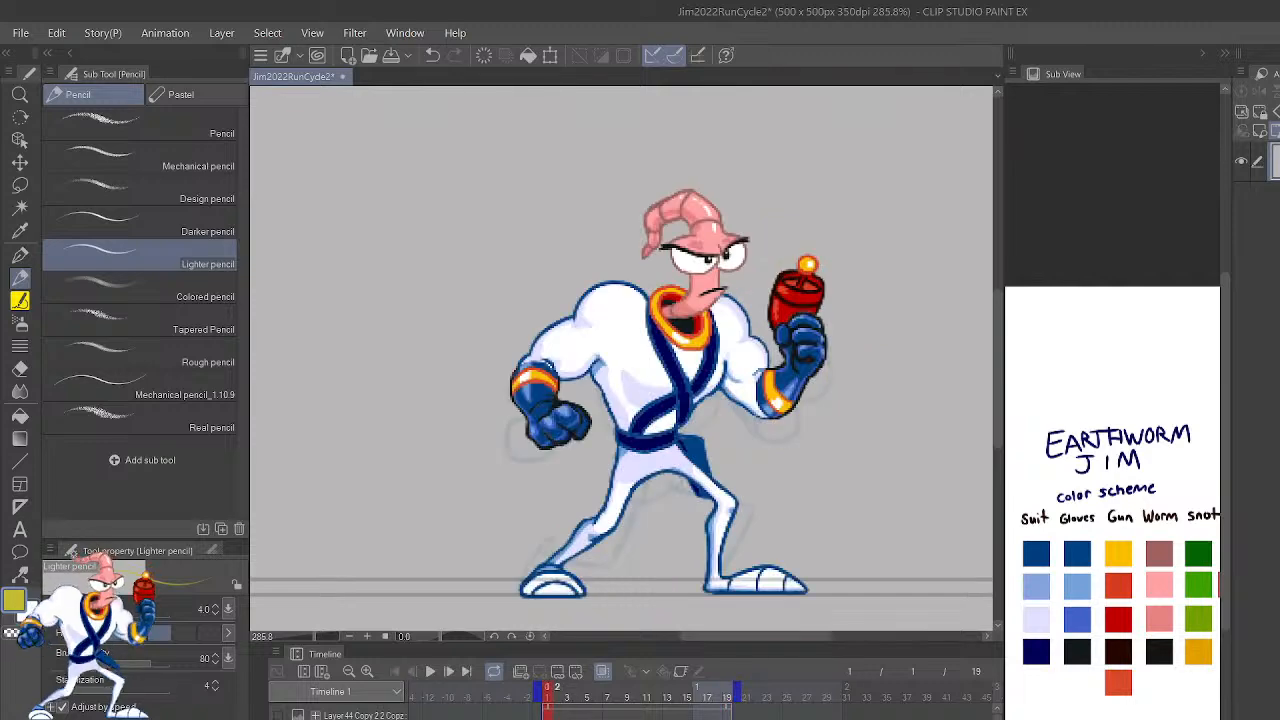
Step: Flip between frames 1 and 2 and move on to the rough pose on frame 3
{"action": "left_click", "coordinate": [556, 686]}
{"action": "key", "text": "comma"}
{"action": "key", "text": "period"}
{"action": "key", "text": "period"}
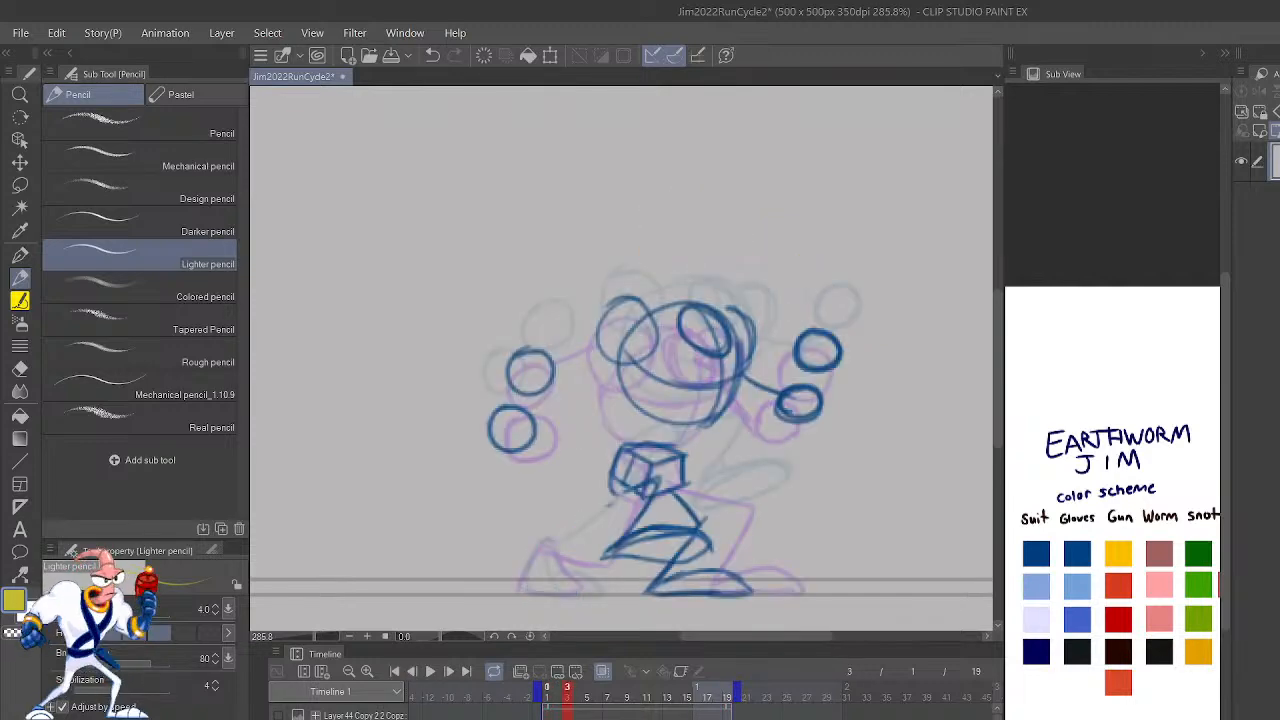
Step: Compare the finished standing pose on frame 1 with the rough run pose on frame 2 at closer view
{"action": "key", "text": "comma"}
{"action": "key", "text": "comma"}
{"action": "key", "text": "period"}
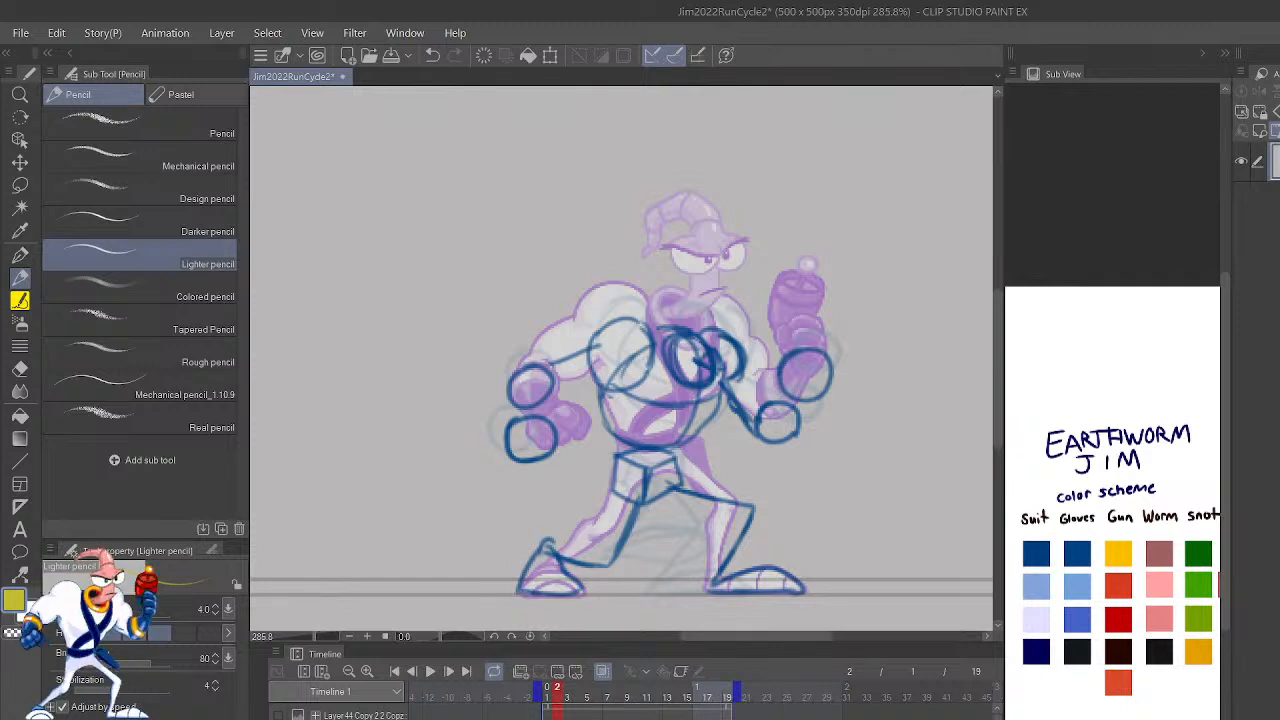
{"action": "key", "text": "ctrl+minus"}
{"action": "key", "text": "ctrl+plus"}
{"action": "key", "text": "ctrl+plus"}
{"action": "key", "text": "ctrl+plus"}
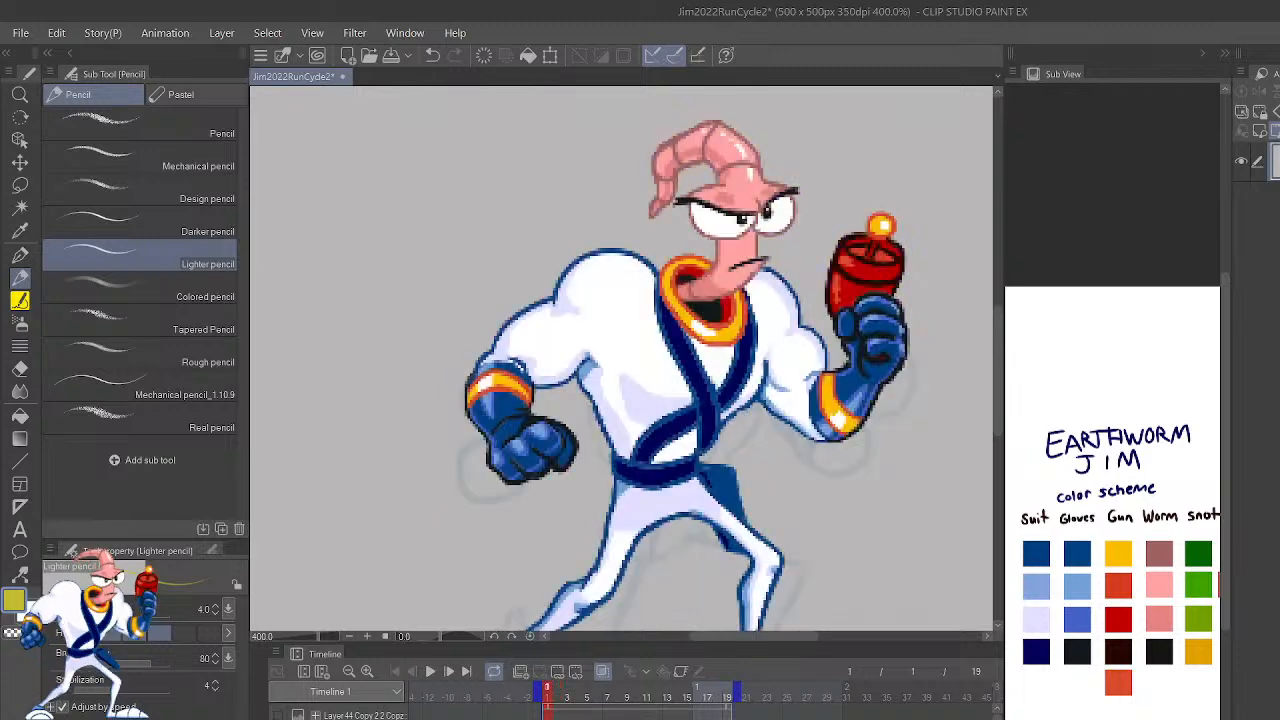
{"action": "left_click_drag", "start_coordinate": [861, 512], "coordinate": [903, 423]}
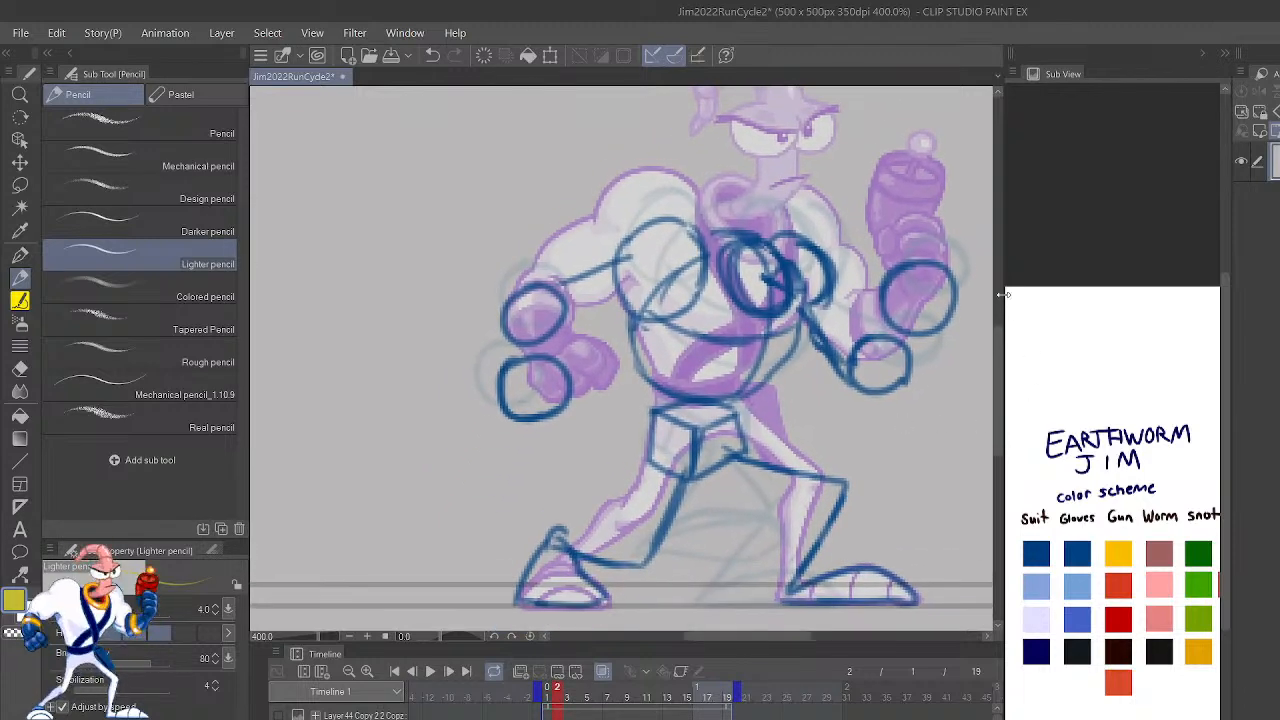
{"action": "scroll", "coordinate": [621, 266], "scroll_direction": "up", "scroll_amount": 3}
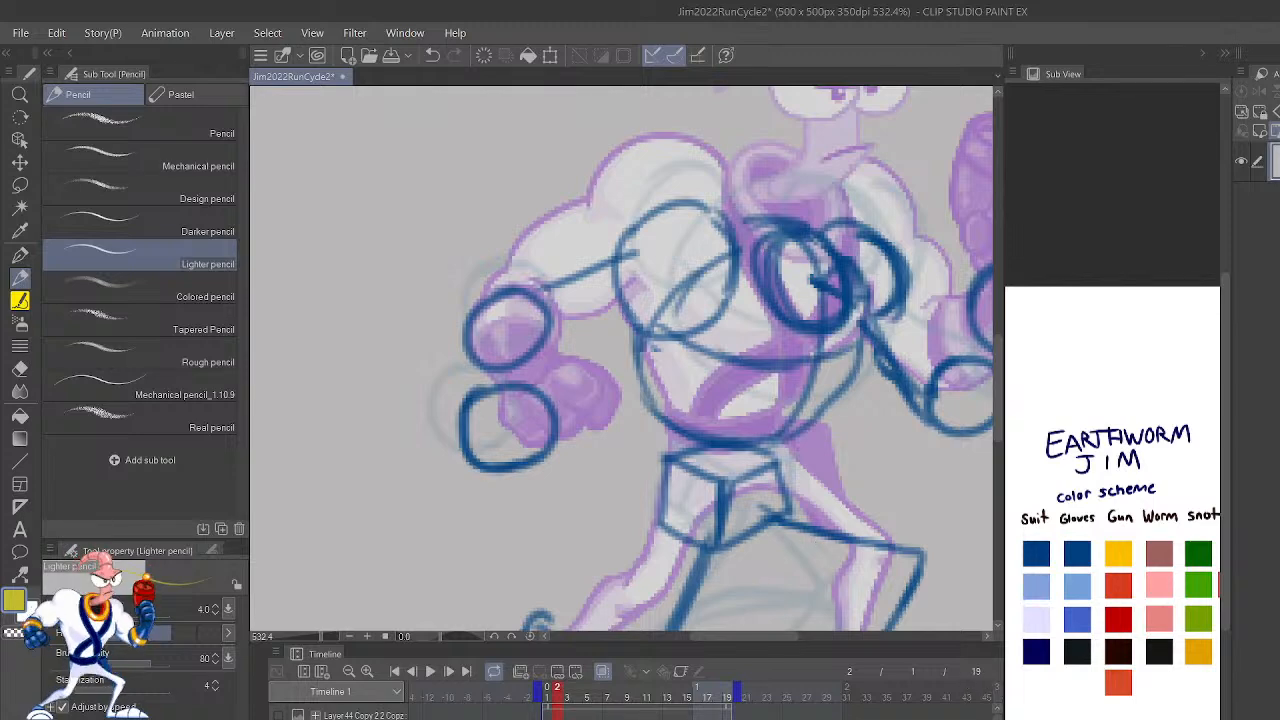
Step: Add a new animation folder for the cleaner drawings and check it across frames 1 and 2
{"action": "left_click", "coordinate": [521, 672]}
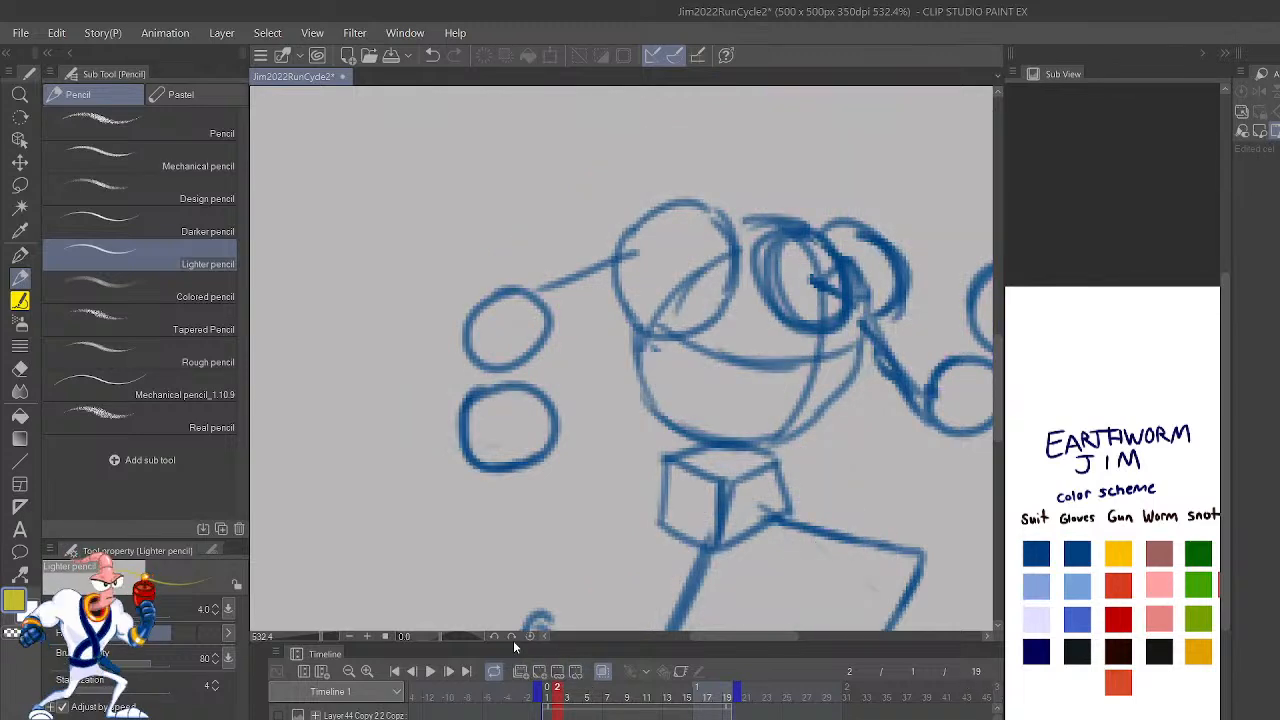
{"action": "key", "text": "ctrl+minus"}
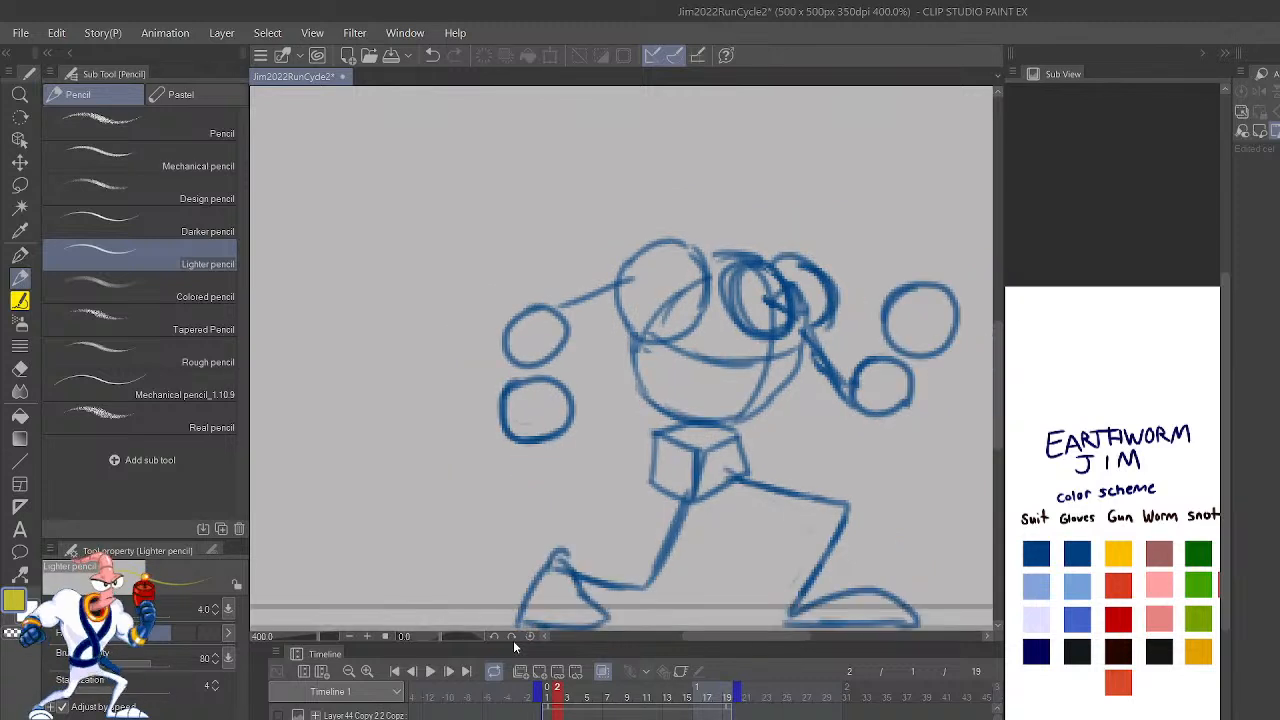
{"action": "scroll", "coordinate": [620, 712], "scroll_direction": "down", "scroll_amount": 1}
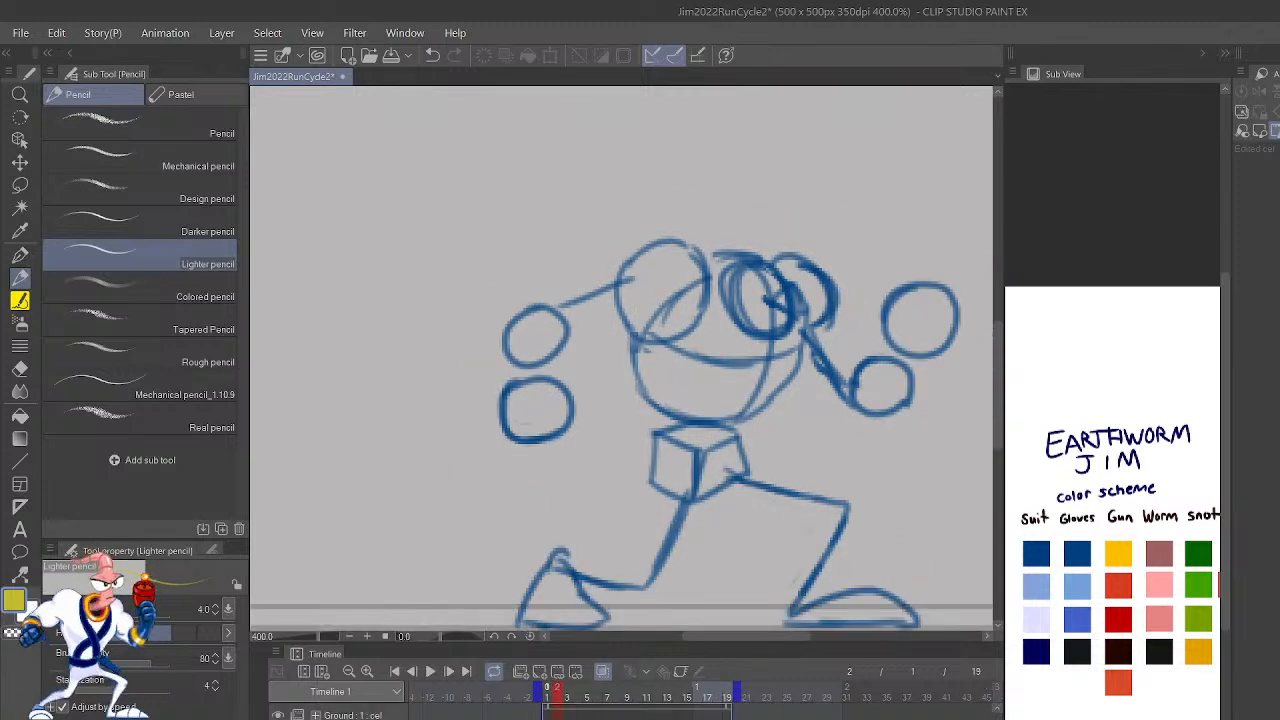
{"action": "left_click", "coordinate": [395, 671]}
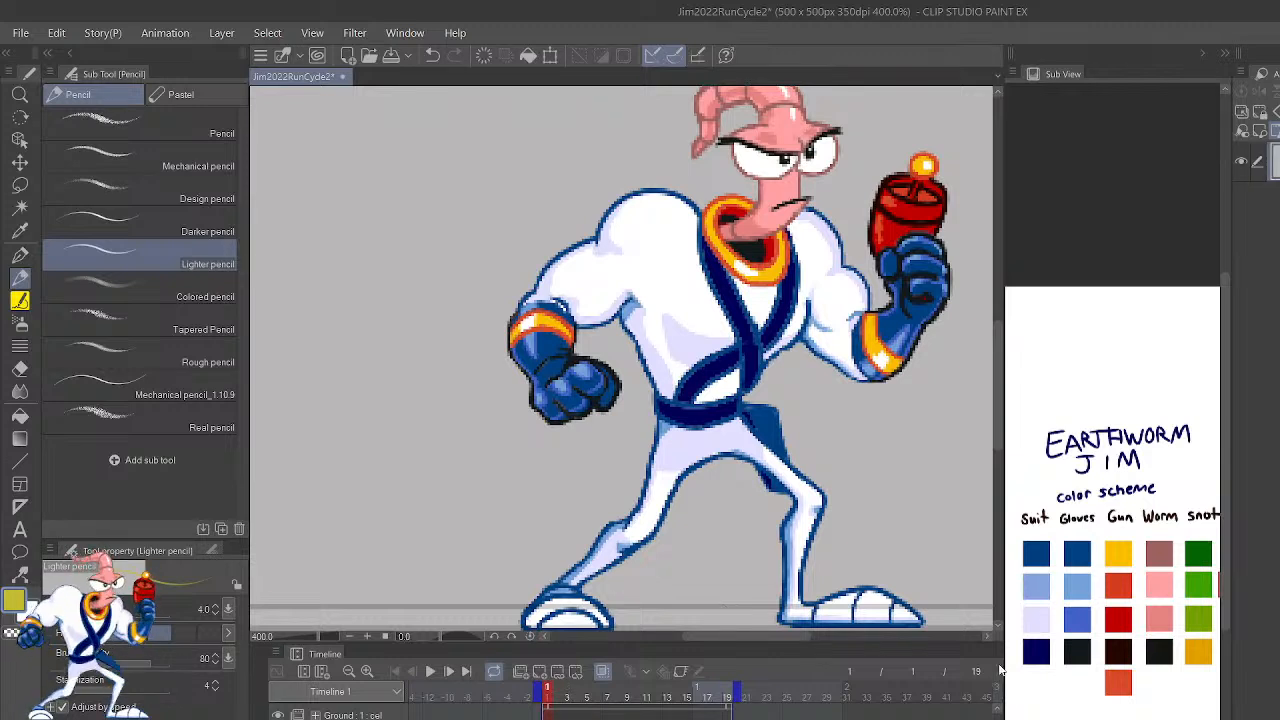
{"action": "left_click_drag", "start_coordinate": [997, 714], "coordinate": [997, 719]}
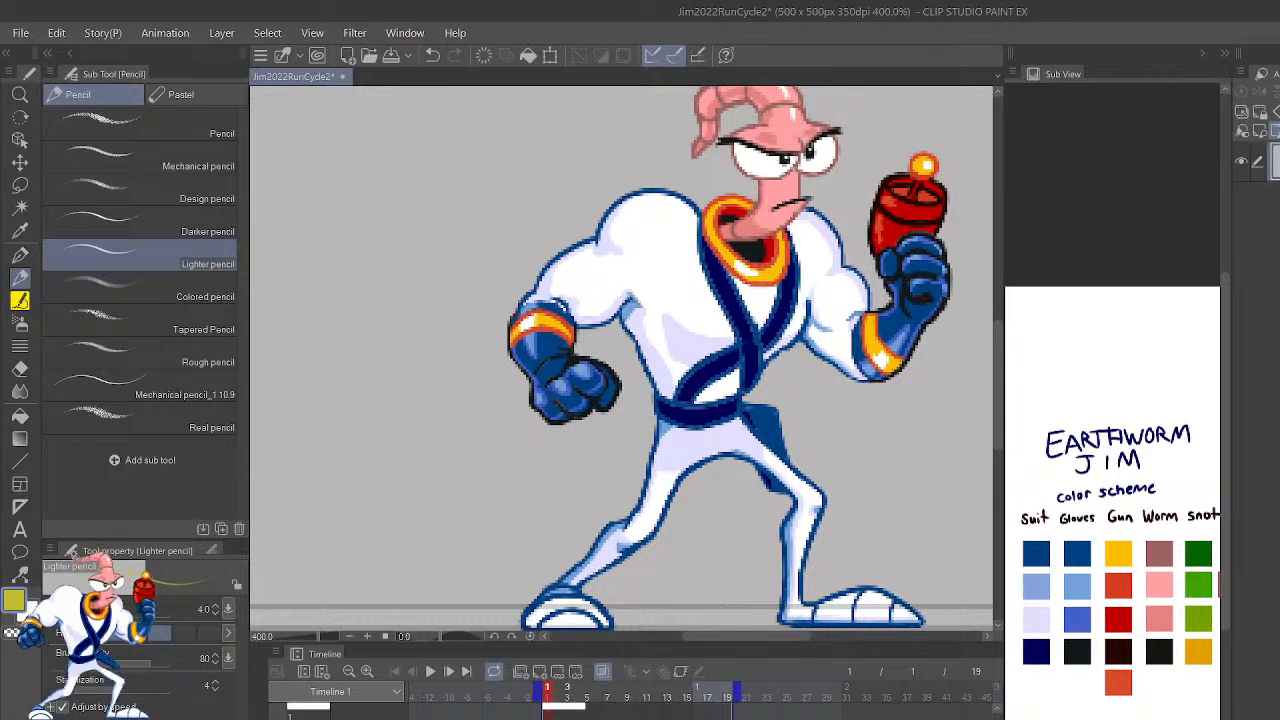
{"action": "left_click", "coordinate": [557, 692]}
{"action": "left_click", "coordinate": [560, 707]}
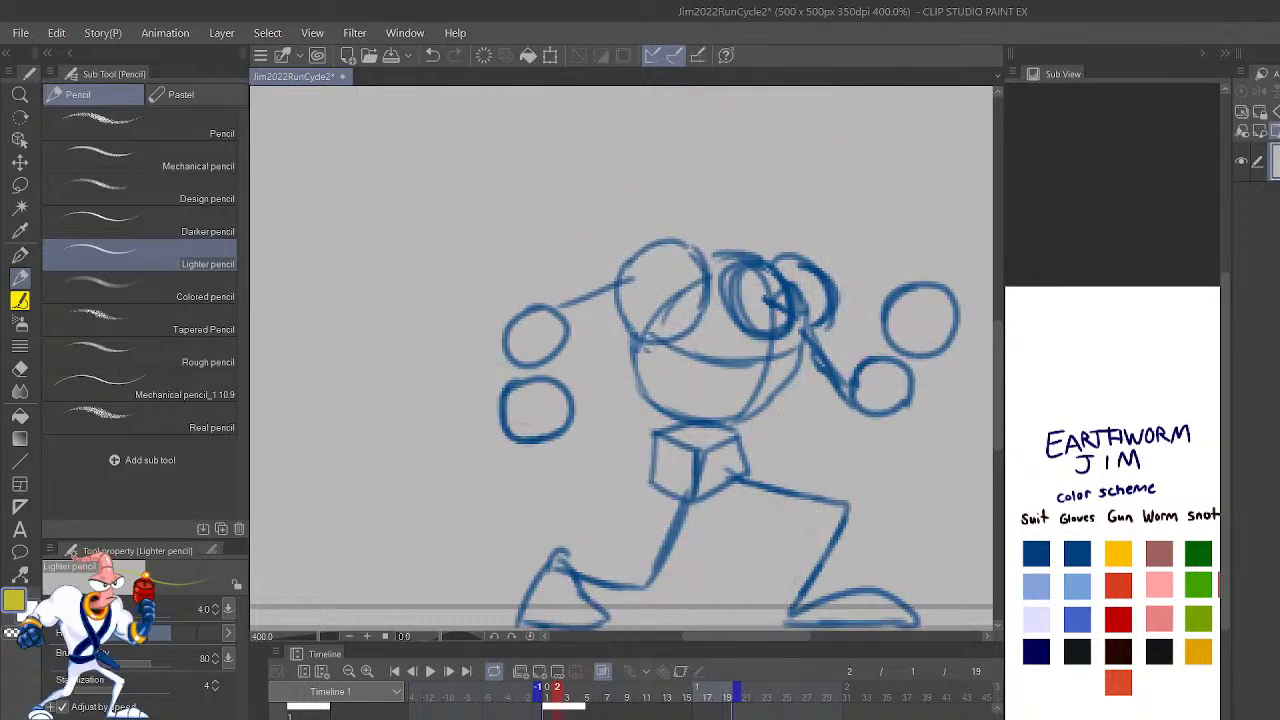
{"action": "key", "text": "ctrl+z"}
{"action": "key", "text": "Left"}
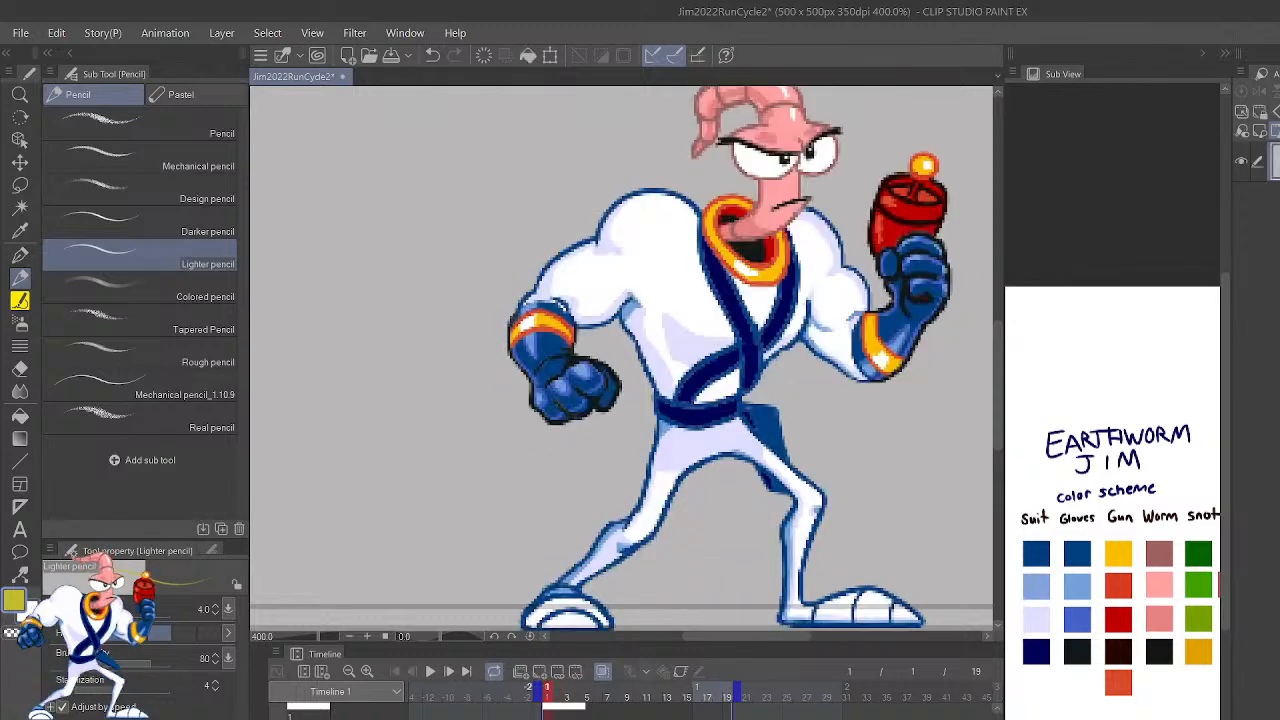
{"action": "key", "text": "Right"}
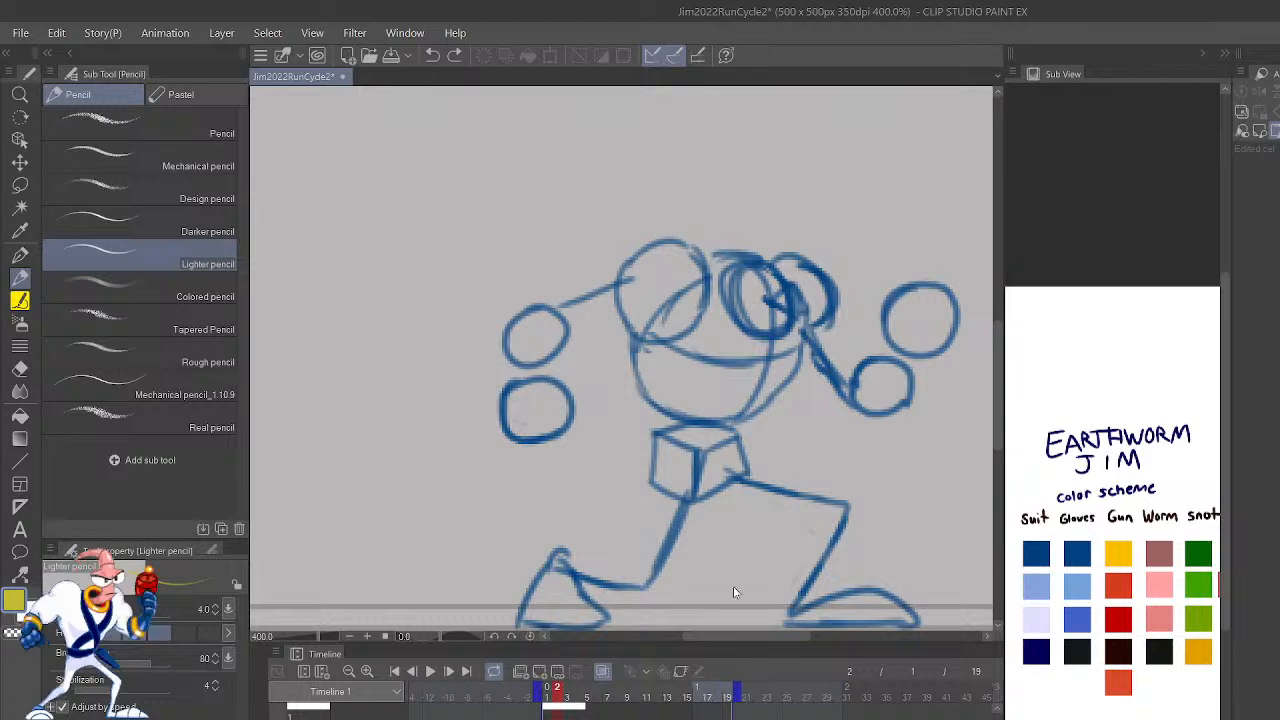
{"action": "key", "text": "ctrl+y"}
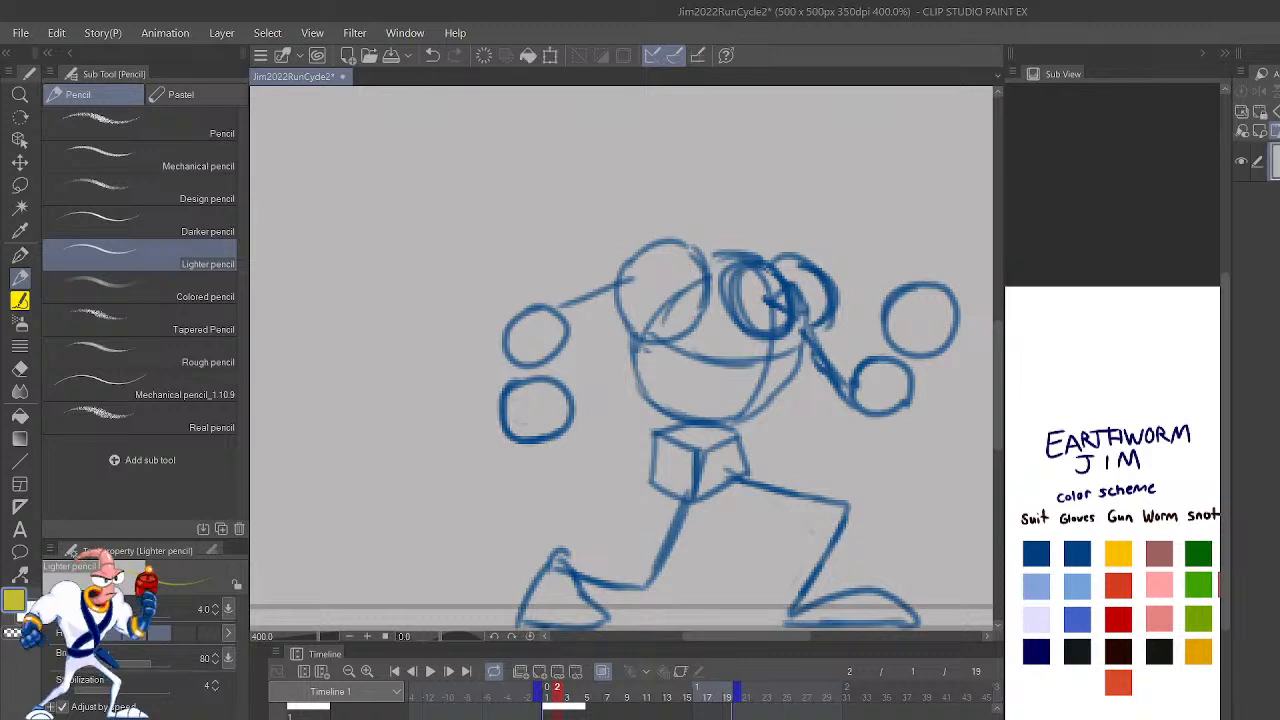
Step: Fade the rough run-cycle drawing and ready an empty cel on frame 2 for the cleaner linework
{"action": "key", "text": "p"}
{"action": "left_click_drag", "start_coordinate": [822, 563], "coordinate": [867, 465]}
{"action": "key", "text": "p"}
{"action": "key", "text": "ctrl+z"}
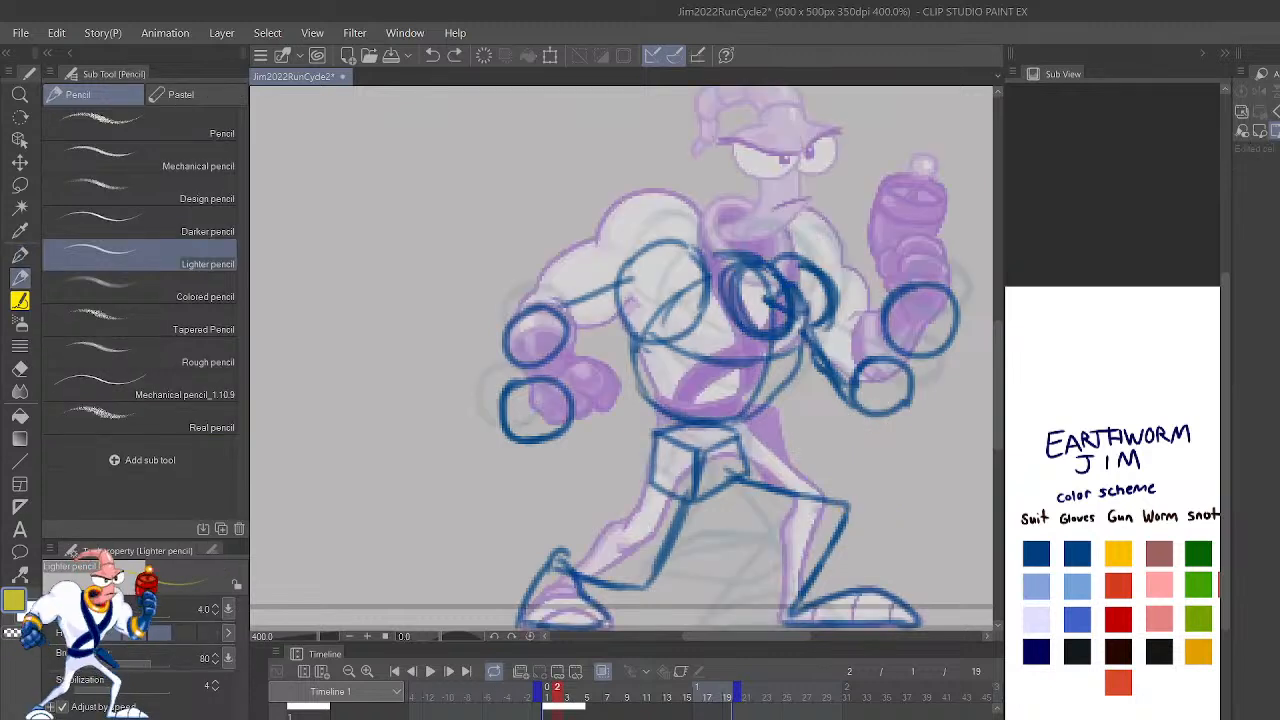
{"action": "key", "text": "ctrl+shift+n"}
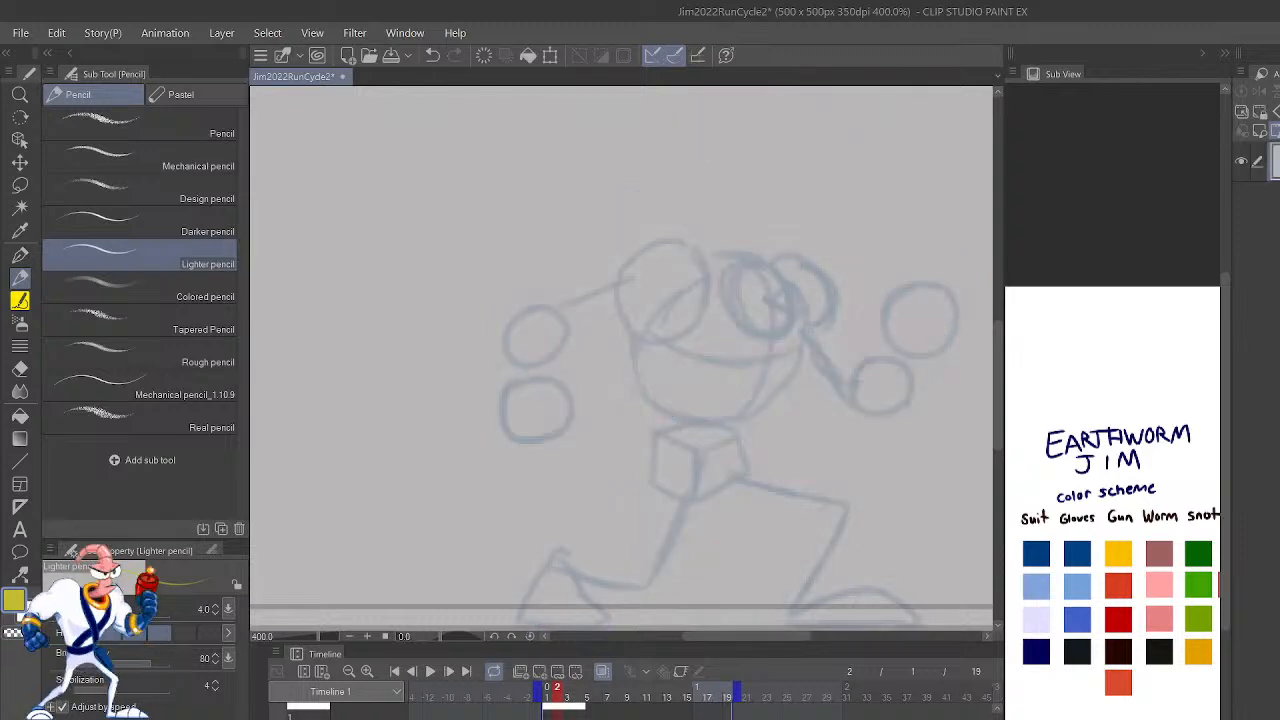
Step: Pick the dark blue suit color from the Earthworm Jim color scheme reference as the Lighter pencil's drawing color
{"action": "key", "text": "ctrl+plus"}
{"action": "left_click_drag", "start_coordinate": [896, 440], "coordinate": [806, 517]}
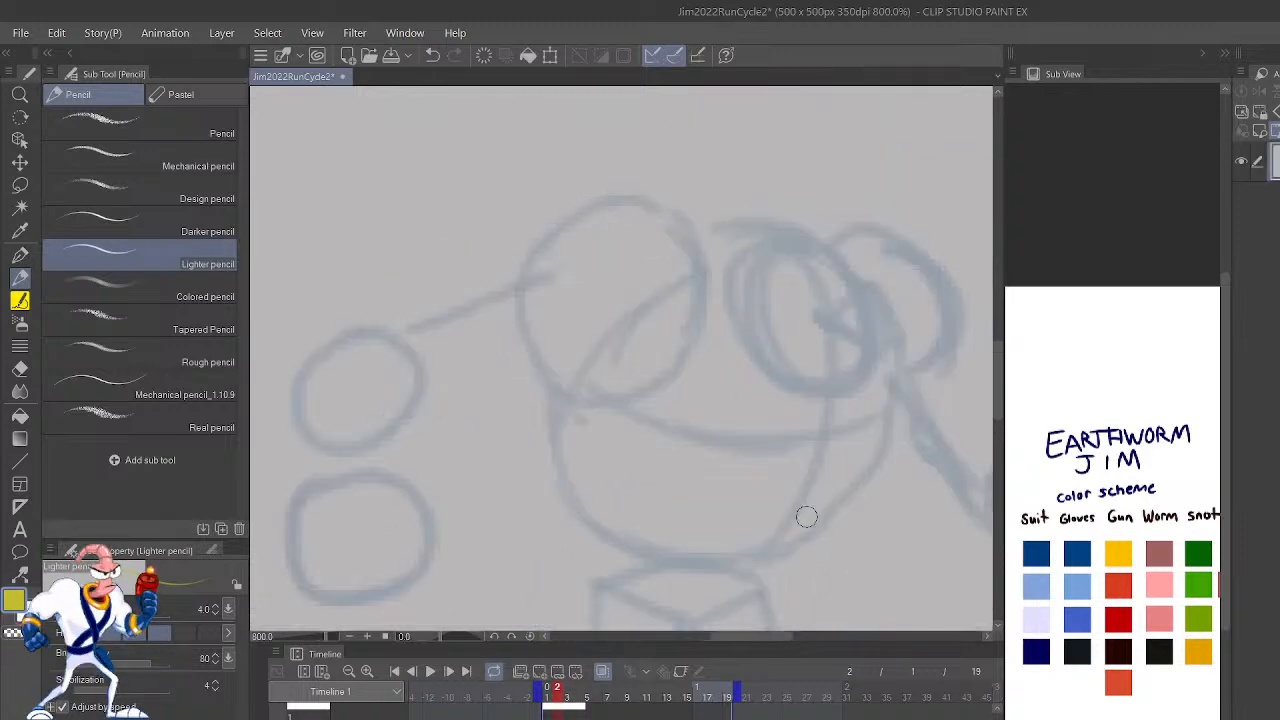
{"action": "left_click", "coordinate": [1065, 527]}
{"action": "left_click_drag", "start_coordinate": [710, 305], "coordinate": [540, 252]}
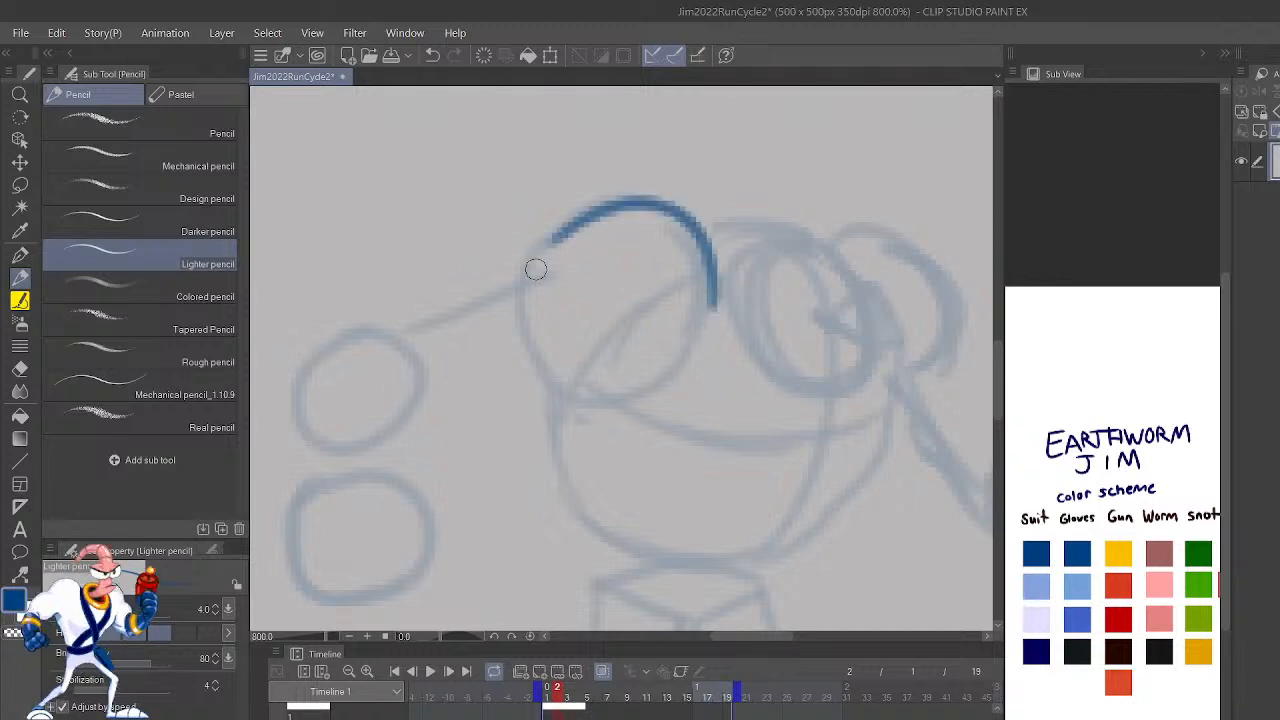
{"action": "key", "text": "ctrl+z"}
{"action": "key", "text": "h"}
{"action": "mouse_move", "coordinate": [532, 305]}
{"action": "left_mouse_down"}
{"action": "mouse_move", "coordinate": [533, 273]}
{"action": "mouse_move", "coordinate": [666, 208]}
{"action": "mouse_move", "coordinate": [706, 248]}
{"action": "left_mouse_up"}
{"action": "key", "text": "ctrl+z"}
Step: Compare frames 1 and 2, and show the standing pose faintly beneath the rough on frame 2 as a guide
{"action": "left_click_drag", "start_coordinate": [921, 514], "coordinate": [1018, 352]}
{"action": "mouse_move", "coordinate": [861, 480]}
{"action": "left_mouse_down"}
{"action": "mouse_move", "coordinate": [975, 605]}
{"action": "mouse_move", "coordinate": [964, 474]}
{"action": "left_mouse_up"}
{"action": "scroll", "coordinate": [964, 474], "scroll_direction": "down", "scroll_amount": 2}
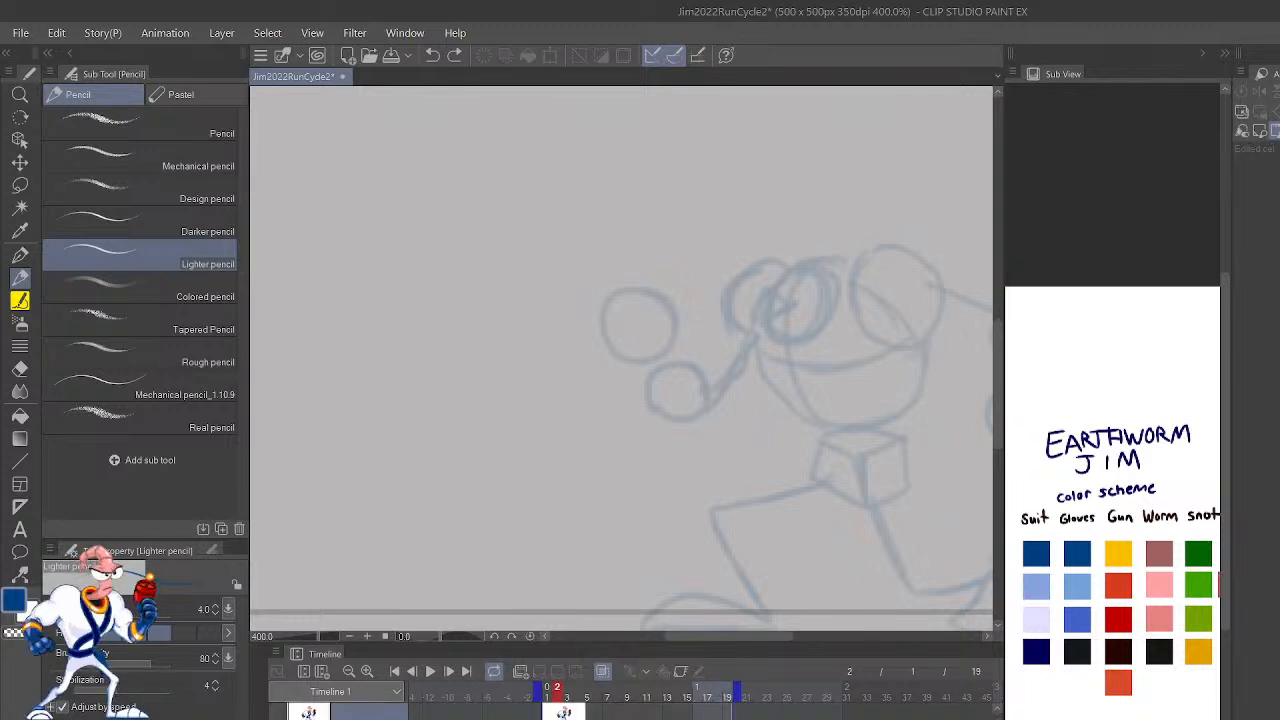
{"action": "left_click", "coordinate": [547, 691]}
{"action": "left_click", "coordinate": [557, 691]}
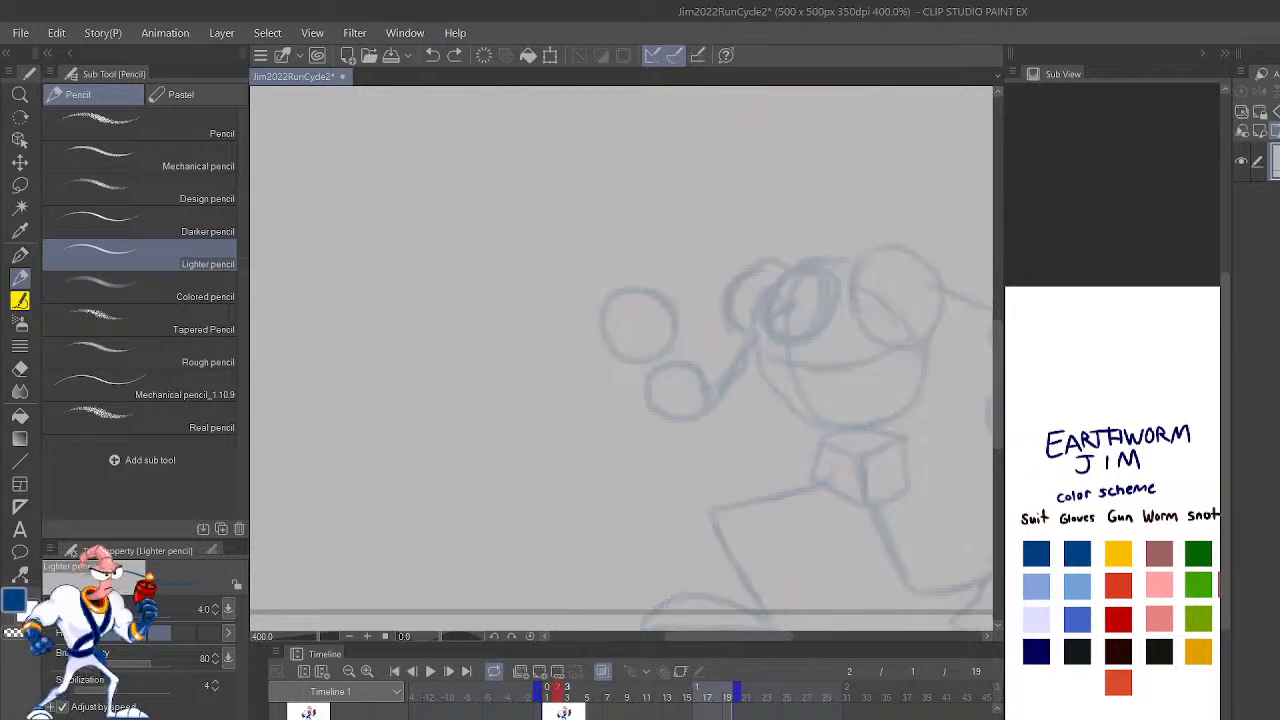
{"action": "scroll", "coordinate": [640, 709], "scroll_direction": "down", "scroll_amount": 3}
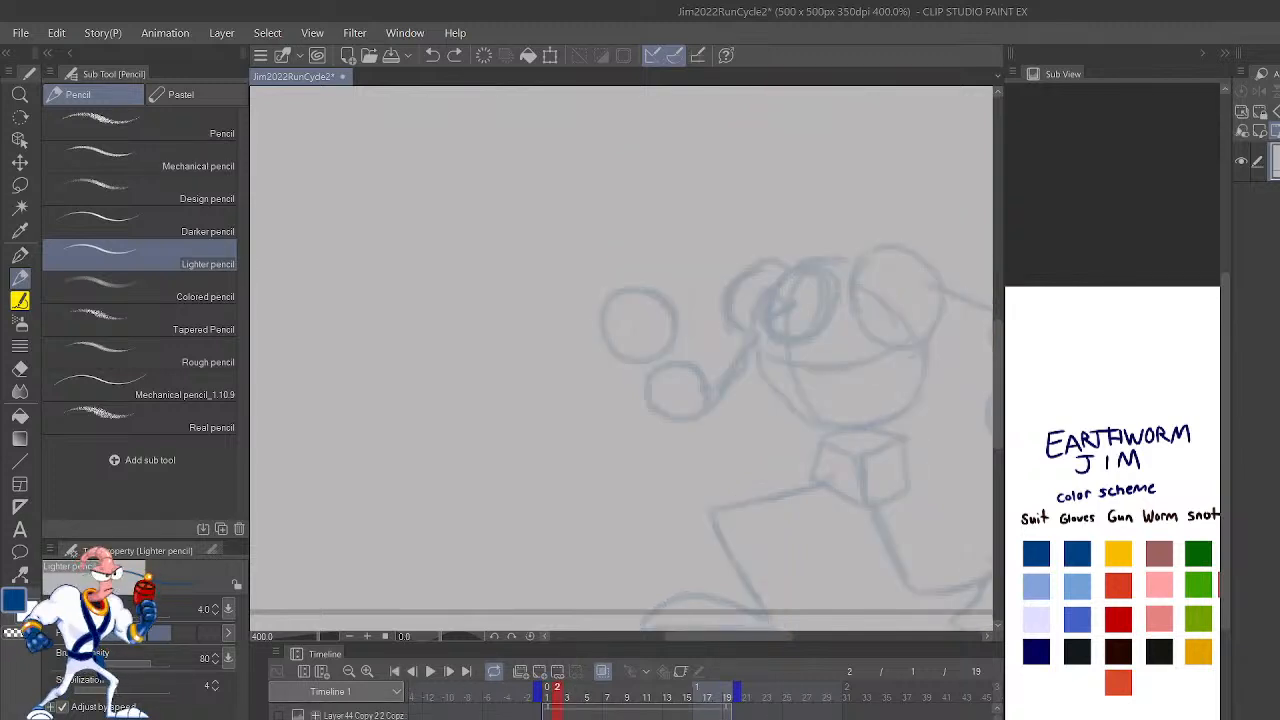
{"action": "left_click", "coordinate": [278, 714]}
Step: Outline both sides of the rear leg on frame 2 from hip to ankle in dark blue, following the faded rough
{"action": "left_click_drag", "start_coordinate": [831, 551], "coordinate": [670, 437]}
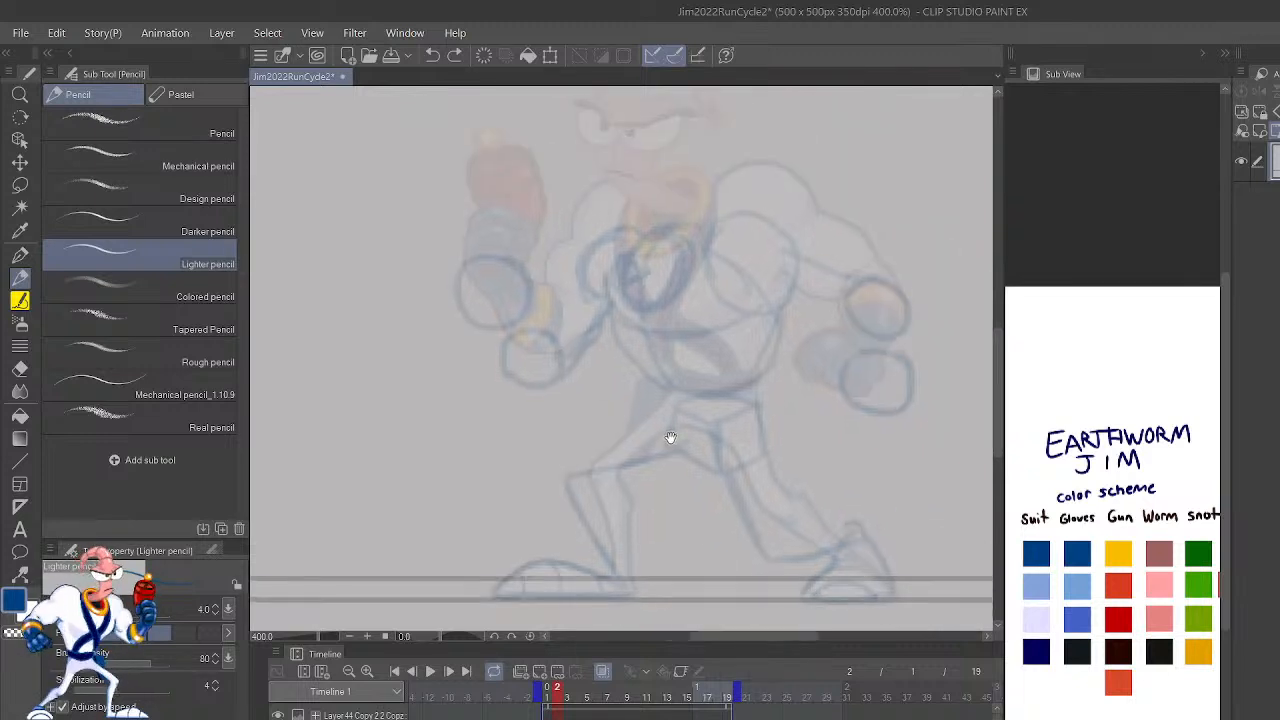
{"action": "scroll", "coordinate": [710, 607], "scroll_direction": "up", "scroll_amount": 3}
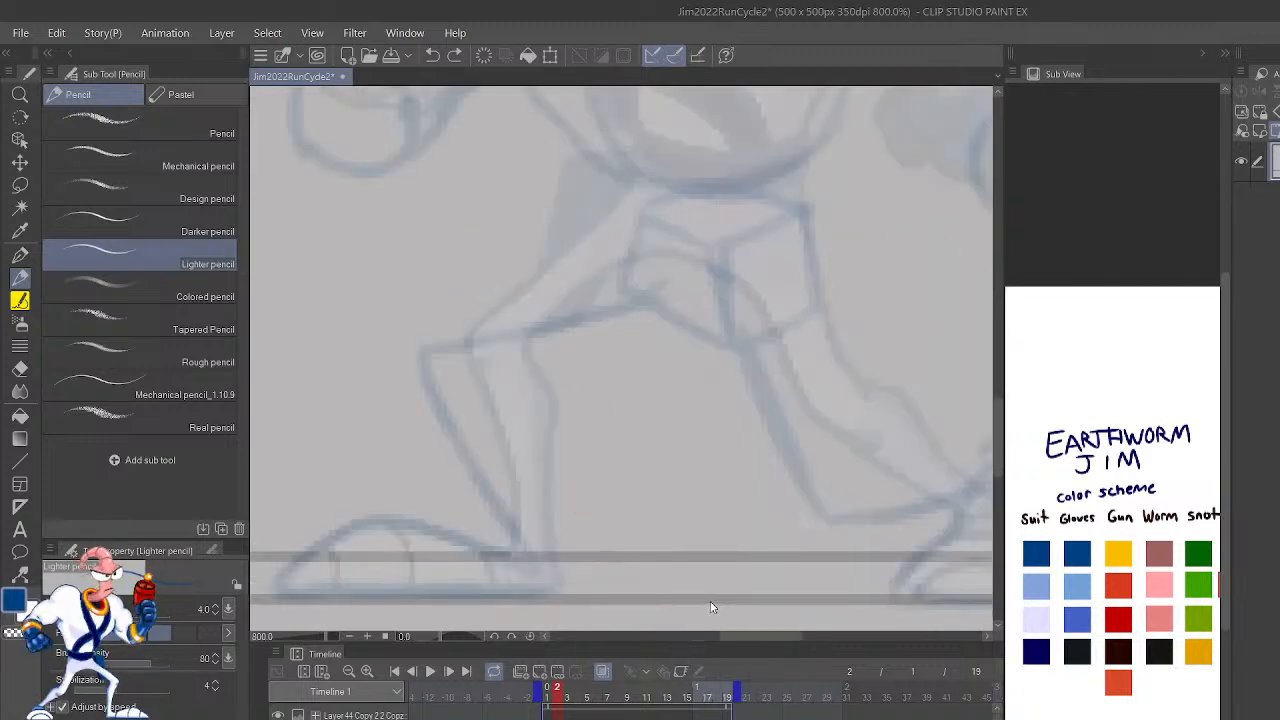
{"action": "mouse_move", "coordinate": [962, 487]}
{"action": "left_mouse_down"}
{"action": "mouse_move", "coordinate": [893, 517]}
{"action": "mouse_move", "coordinate": [763, 541]}
{"action": "left_mouse_up"}
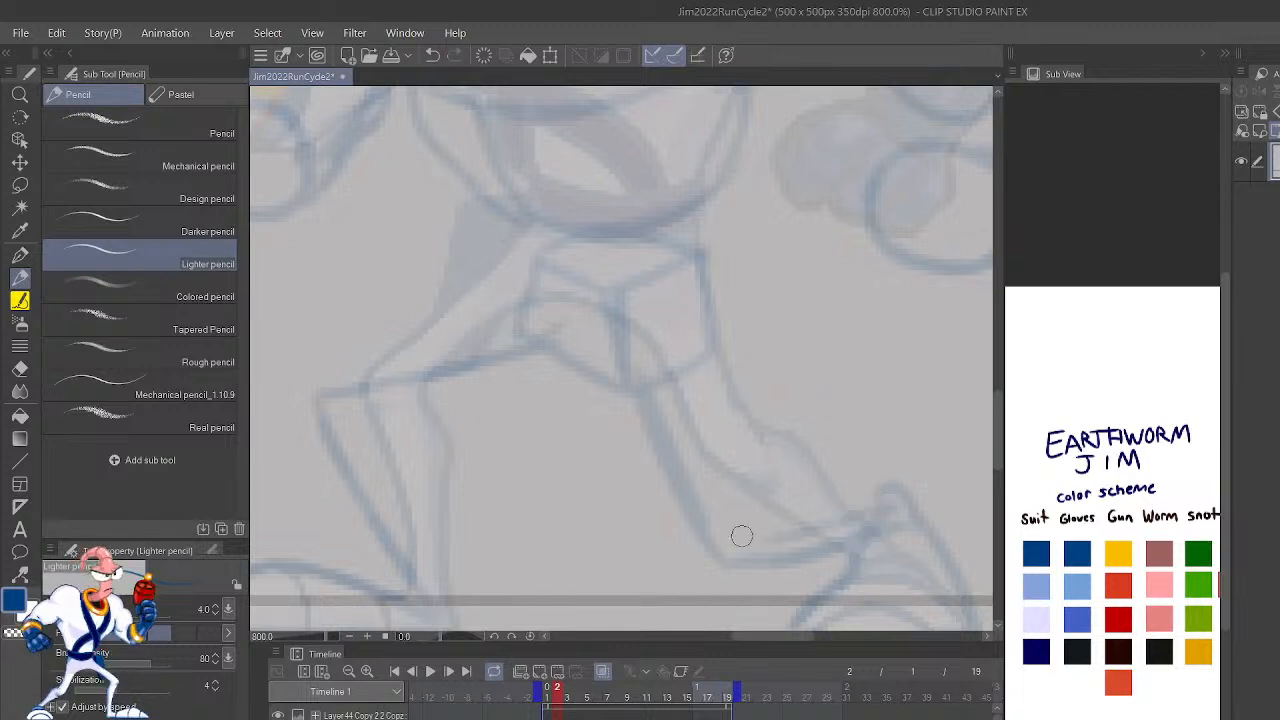
{"action": "key", "text": "ctrl+z"}
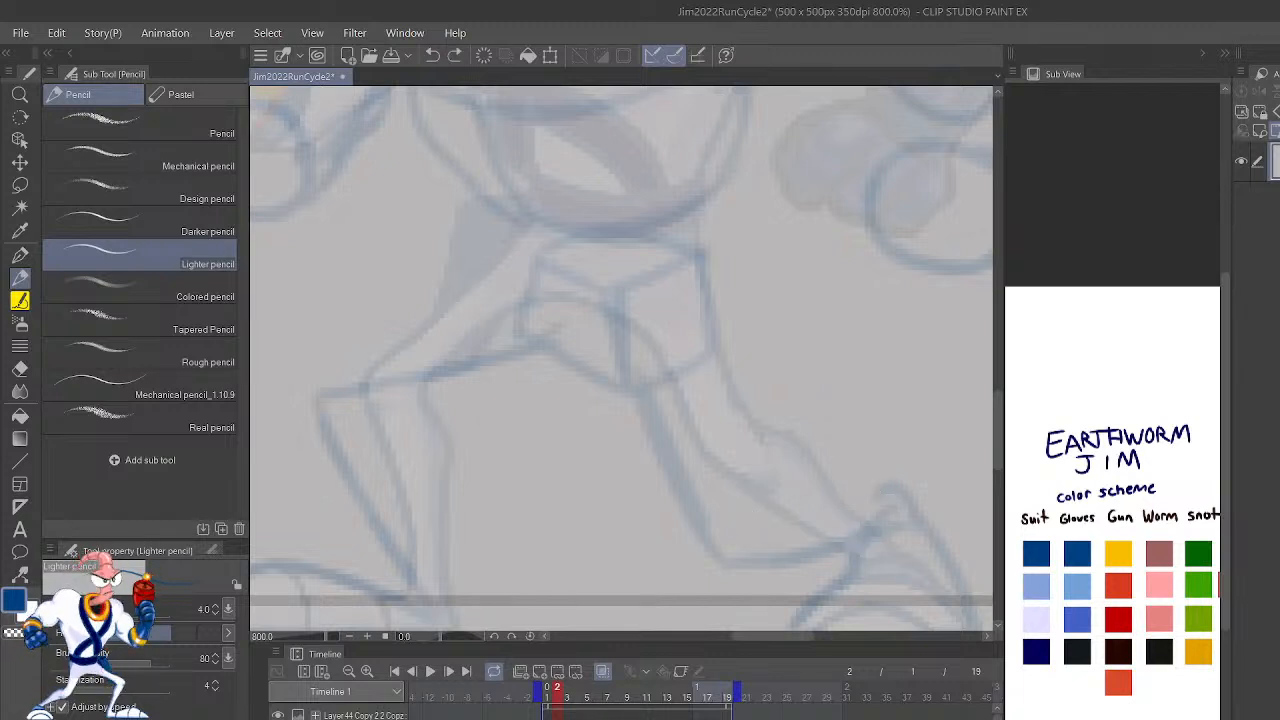
{"action": "scroll", "coordinate": [651, 577], "scroll_direction": "down", "scroll_amount": 2}
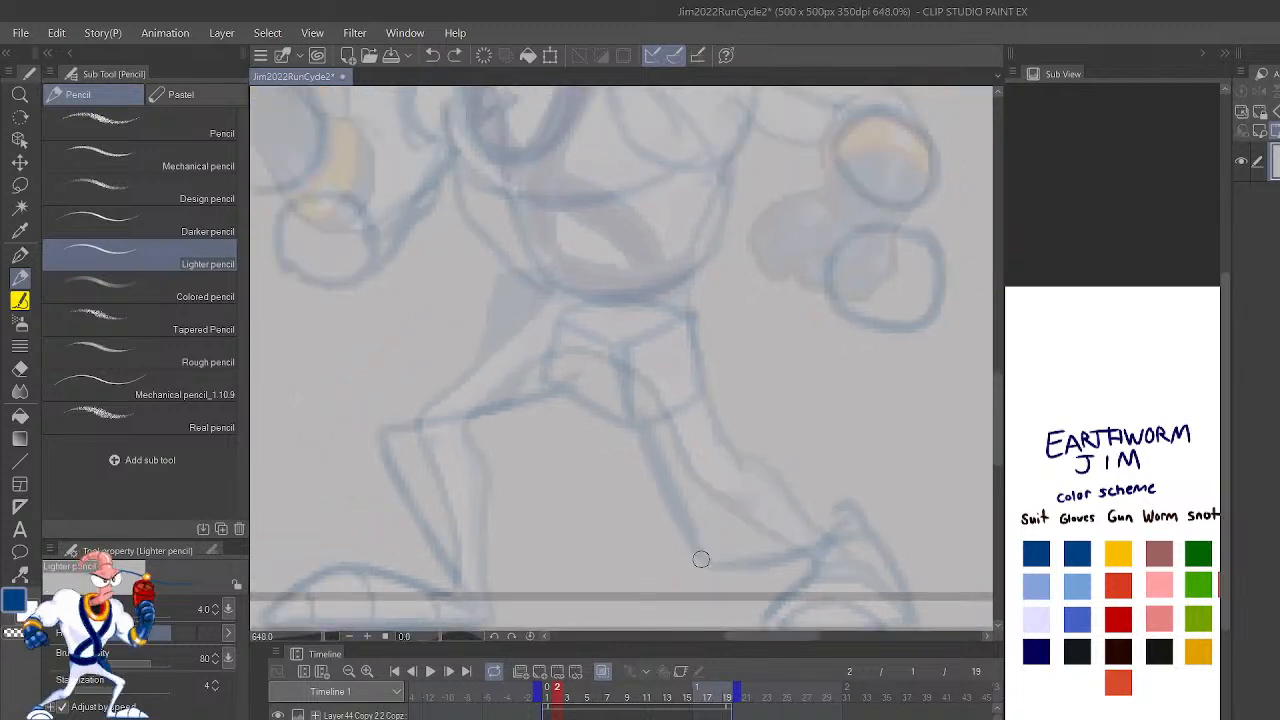
{"action": "scroll", "coordinate": [892, 530], "scroll_direction": "down", "scroll_amount": 1}
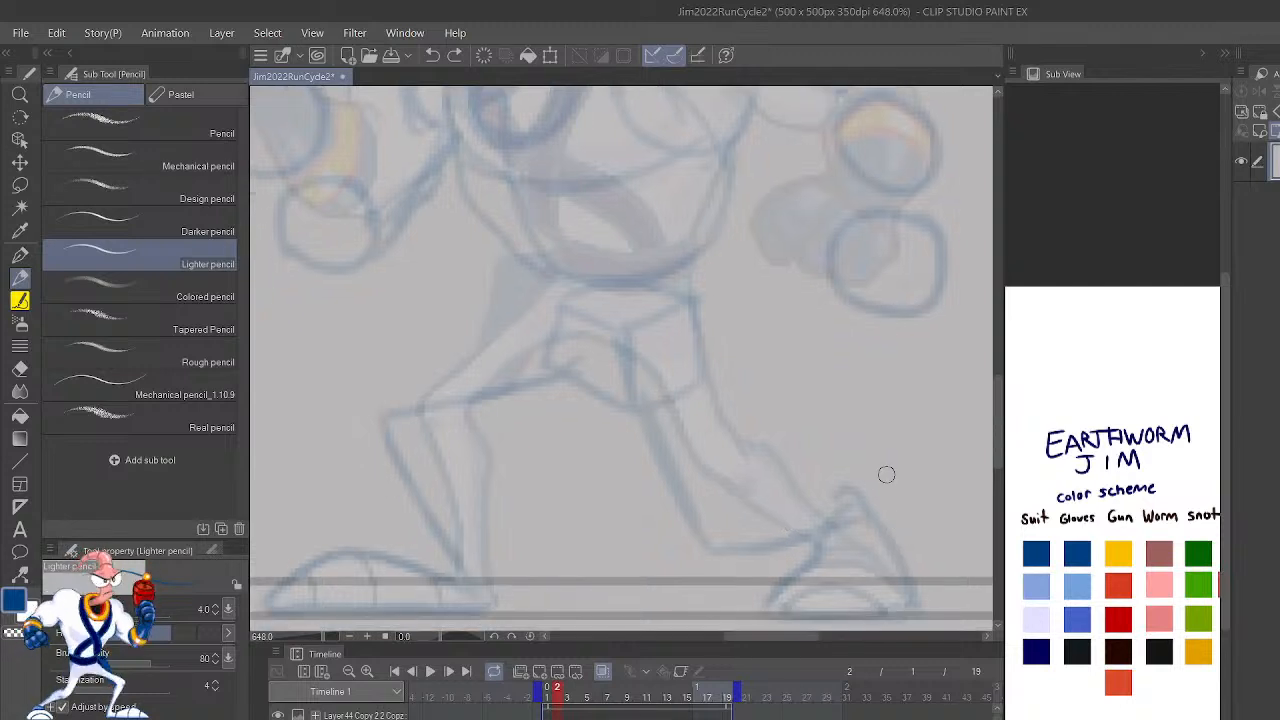
{"action": "left_click_drag", "start_coordinate": [851, 501], "coordinate": [707, 523]}
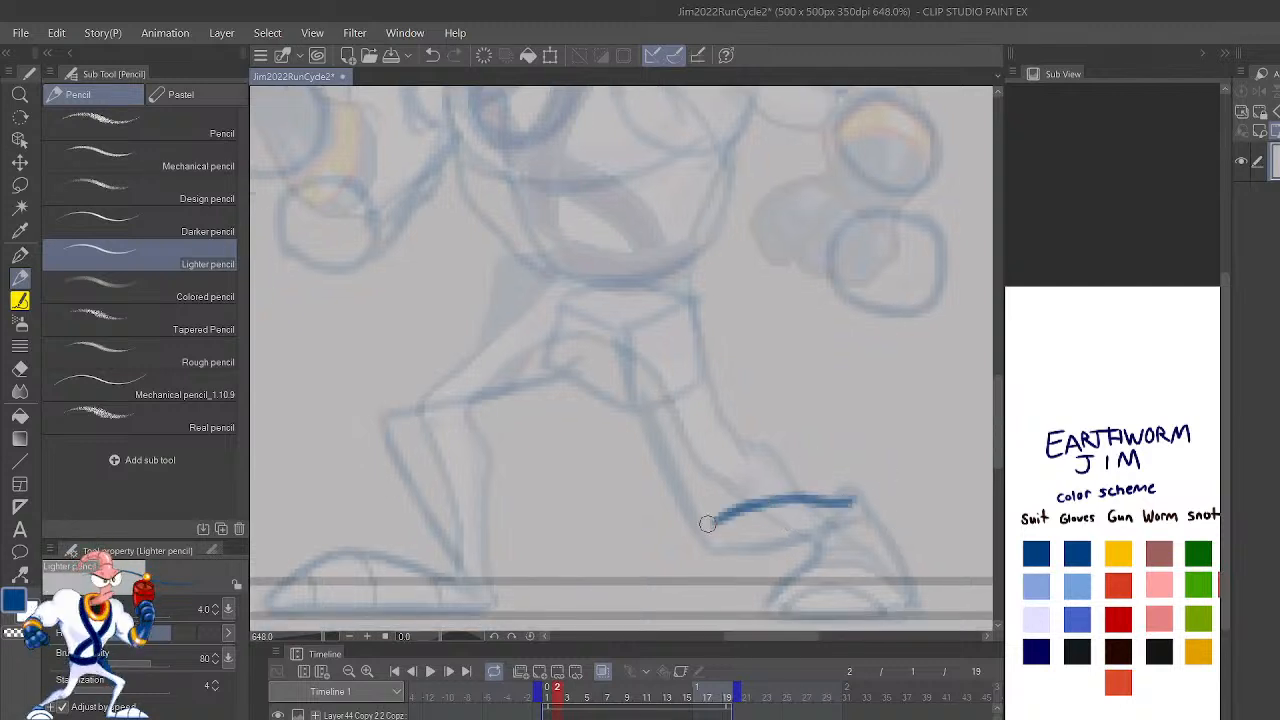
{"action": "key", "text": "ctrl+z"}
{"action": "mouse_move", "coordinate": [858, 515]}
{"action": "left_mouse_down"}
{"action": "mouse_move", "coordinate": [745, 549]}
{"action": "mouse_move", "coordinate": [703, 541]}
{"action": "left_mouse_up"}
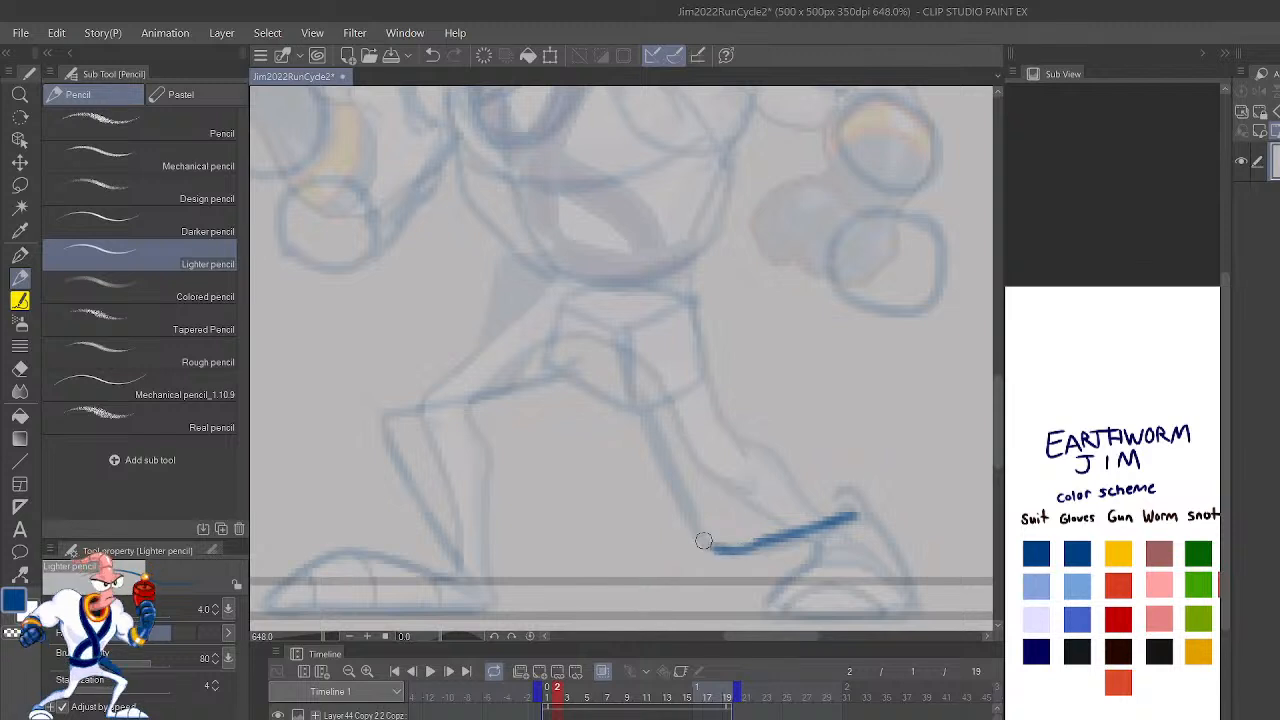
{"action": "mouse_move", "coordinate": [852, 496]}
{"action": "left_mouse_down"}
{"action": "mouse_move", "coordinate": [721, 507]}
{"action": "mouse_move", "coordinate": [737, 504]}
{"action": "mouse_move", "coordinate": [708, 471]}
{"action": "mouse_move", "coordinate": [692, 405]}
{"action": "left_mouse_up"}
{"action": "mouse_move", "coordinate": [710, 546]}
{"action": "left_mouse_down"}
{"action": "mouse_move", "coordinate": [642, 419]}
{"action": "mouse_move", "coordinate": [655, 447]}
{"action": "mouse_move", "coordinate": [574, 397]}
{"action": "left_mouse_up"}
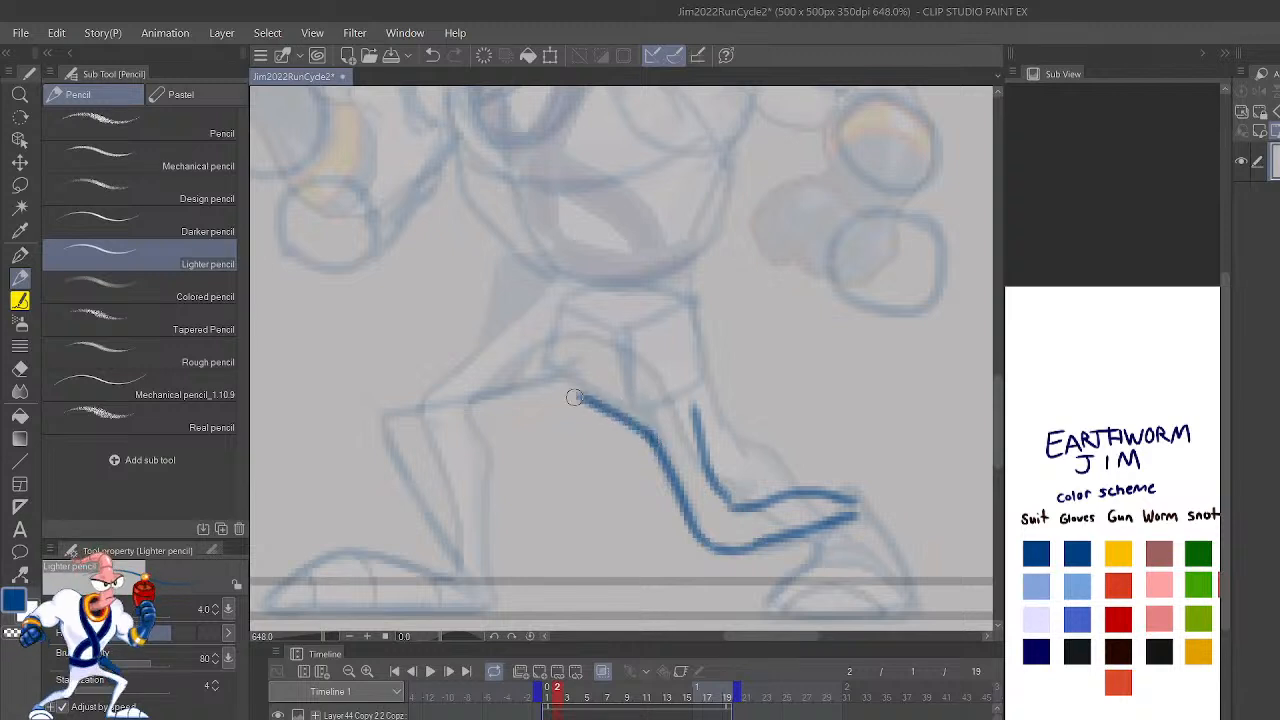
{"action": "left_click_drag", "start_coordinate": [694, 401], "coordinate": [687, 330]}
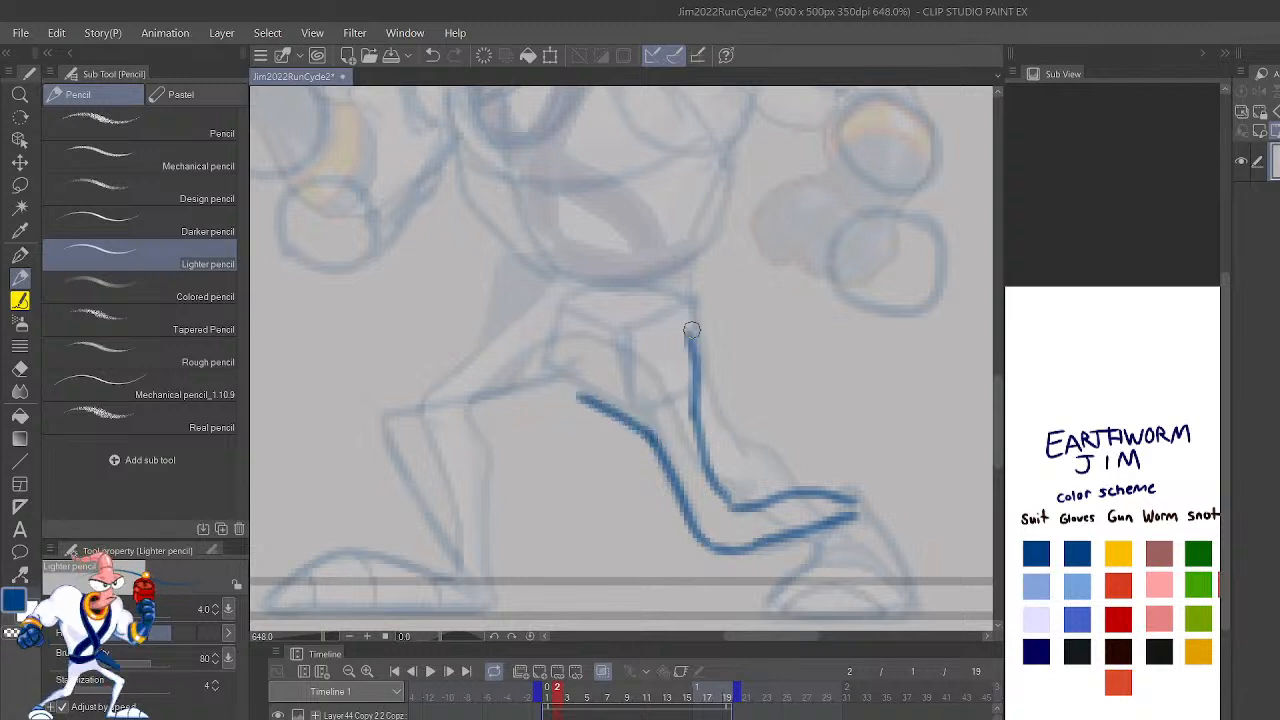
Step: Outline the bent front leg on frame 2 from the crotch and hip down past the knee to the ankle
{"action": "key", "text": "h"}
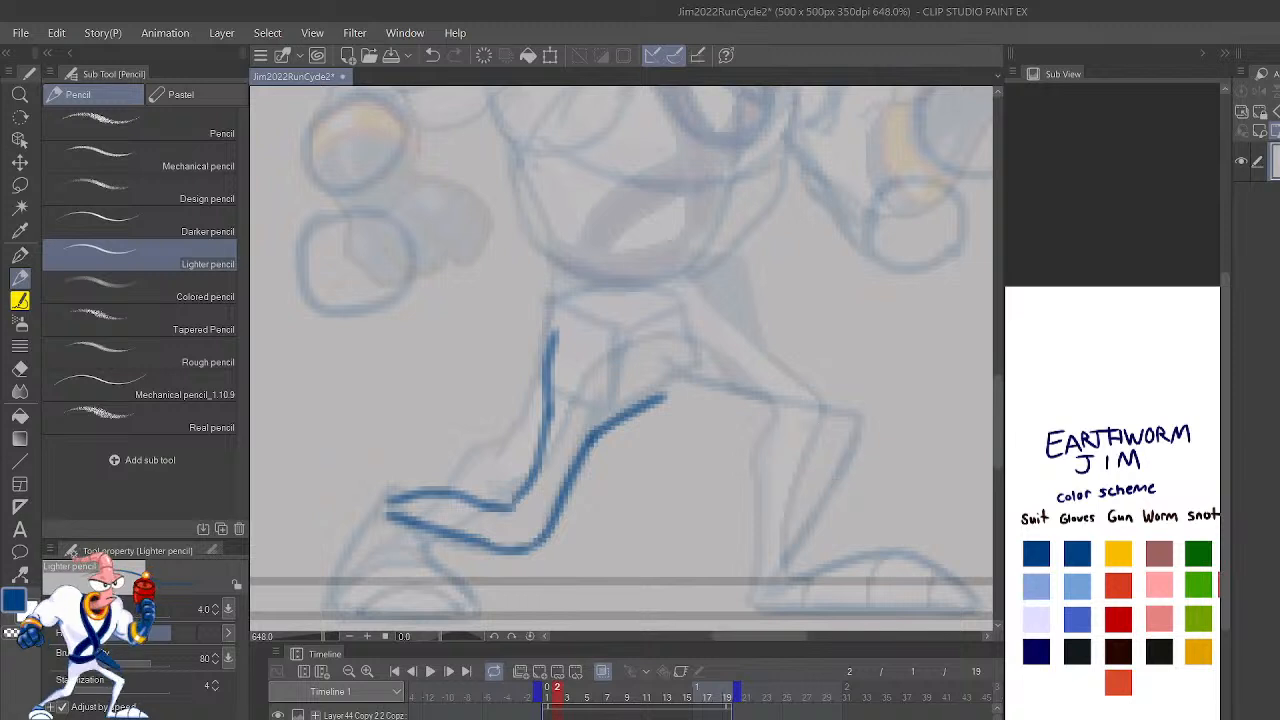
{"action": "mouse_move", "coordinate": [747, 595]}
{"action": "left_mouse_down"}
{"action": "mouse_move", "coordinate": [827, 417]}
{"action": "mouse_move", "coordinate": [810, 438]}
{"action": "mouse_move", "coordinate": [652, 404]}
{"action": "left_mouse_up"}
{"action": "mouse_move", "coordinate": [782, 580]}
{"action": "left_mouse_down"}
{"action": "mouse_move", "coordinate": [834, 486]}
{"action": "mouse_move", "coordinate": [821, 504]}
{"action": "mouse_move", "coordinate": [857, 409]}
{"action": "mouse_move", "coordinate": [700, 362]}
{"action": "left_mouse_up"}
{"action": "left_click_drag", "start_coordinate": [915, 435], "coordinate": [957, 543]}
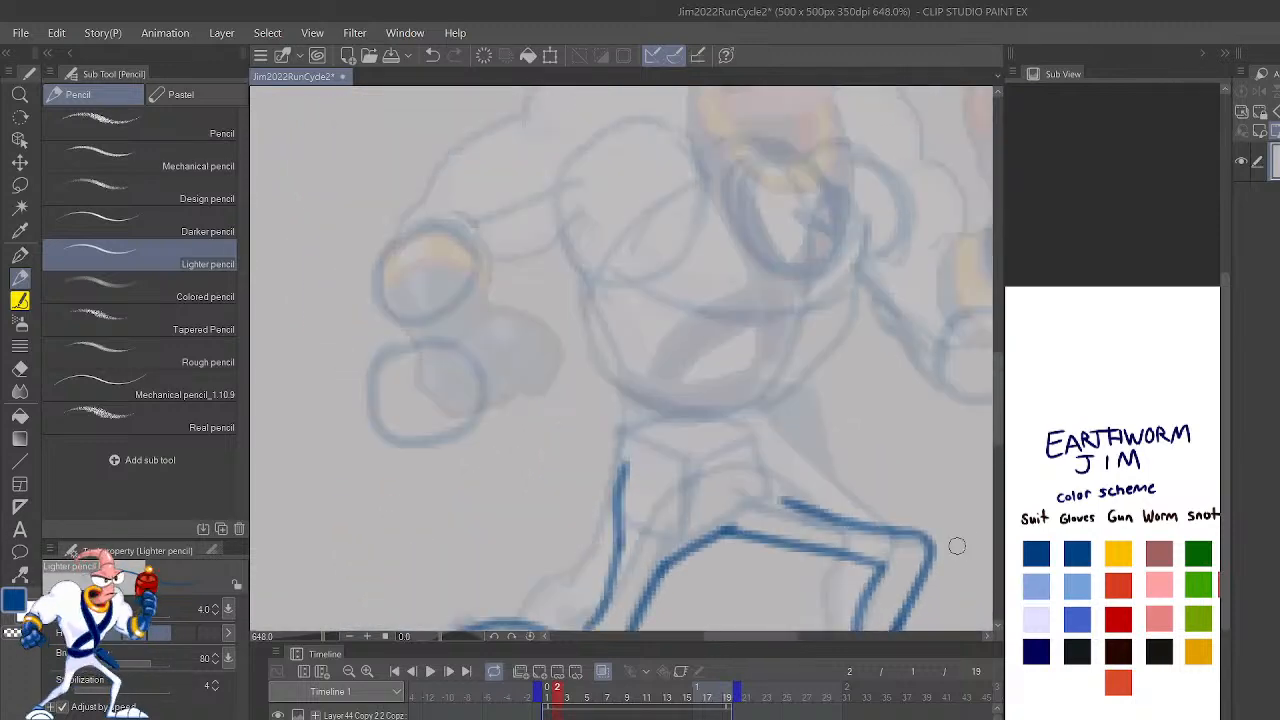
{"action": "left_click_drag", "start_coordinate": [786, 502], "coordinate": [766, 458]}
{"action": "key", "text": "ctrl+z"}
{"action": "mouse_move", "coordinate": [782, 502]}
{"action": "left_mouse_down"}
{"action": "mouse_move", "coordinate": [757, 450]}
{"action": "mouse_move", "coordinate": [821, 519]}
{"action": "left_mouse_up"}
Step: Outline the rear foot on frame 2 in dark blue, including the heel, ankle line, curved toe cap and flat sole
{"action": "left_click_drag", "start_coordinate": [933, 559], "coordinate": [1051, 393]}
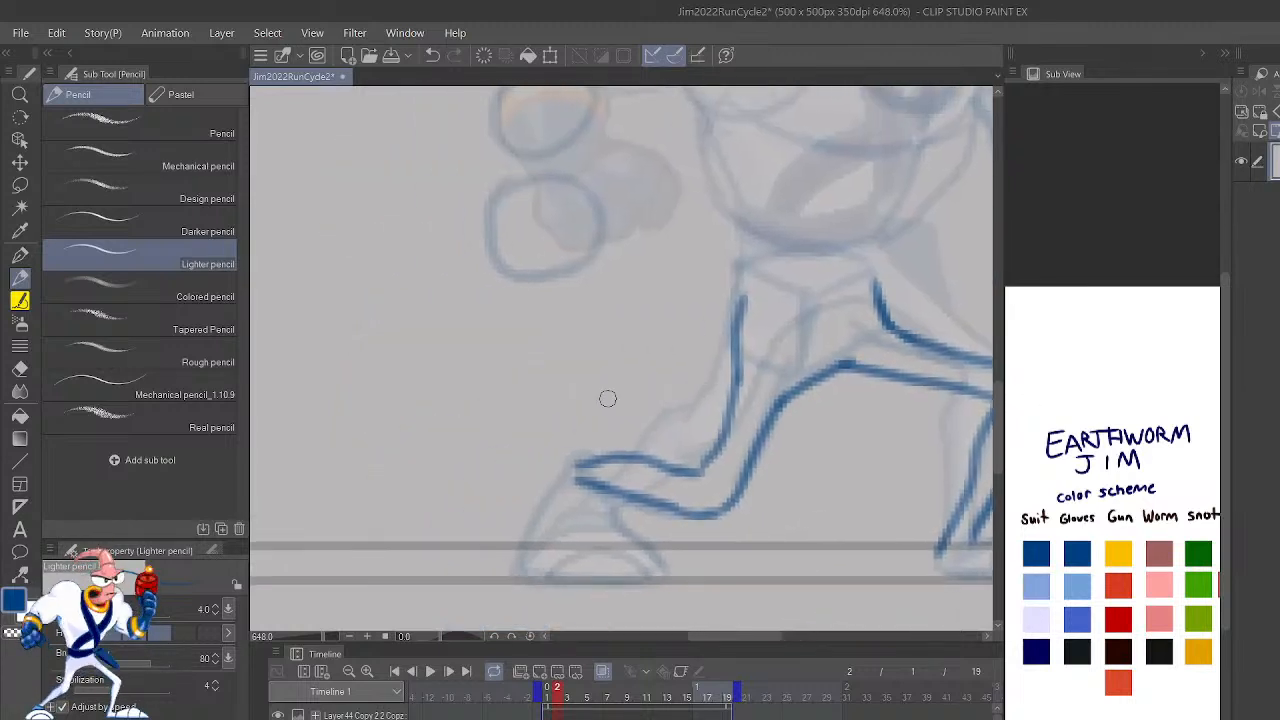
{"action": "mouse_move", "coordinate": [592, 458]}
{"action": "left_mouse_down"}
{"action": "mouse_move", "coordinate": [539, 509]}
{"action": "mouse_move", "coordinate": [545, 495]}
{"action": "mouse_move", "coordinate": [516, 566]}
{"action": "mouse_move", "coordinate": [539, 581]}
{"action": "mouse_move", "coordinate": [660, 563]}
{"action": "mouse_move", "coordinate": [578, 514]}
{"action": "mouse_move", "coordinate": [627, 535]}
{"action": "mouse_move", "coordinate": [602, 491]}
{"action": "left_mouse_up"}
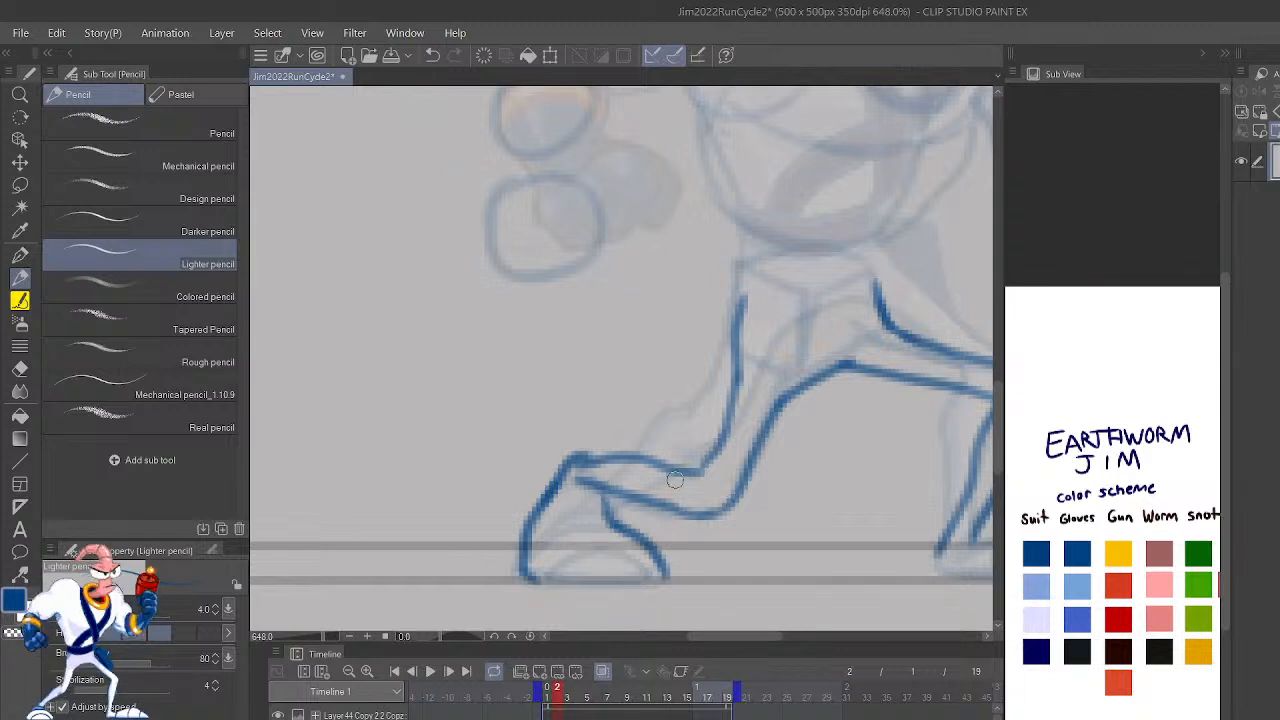
{"action": "mouse_move", "coordinate": [527, 556]}
{"action": "left_mouse_down"}
{"action": "mouse_move", "coordinate": [641, 541]}
{"action": "mouse_move", "coordinate": [605, 519]}
{"action": "mouse_move", "coordinate": [543, 506]}
{"action": "left_mouse_up"}
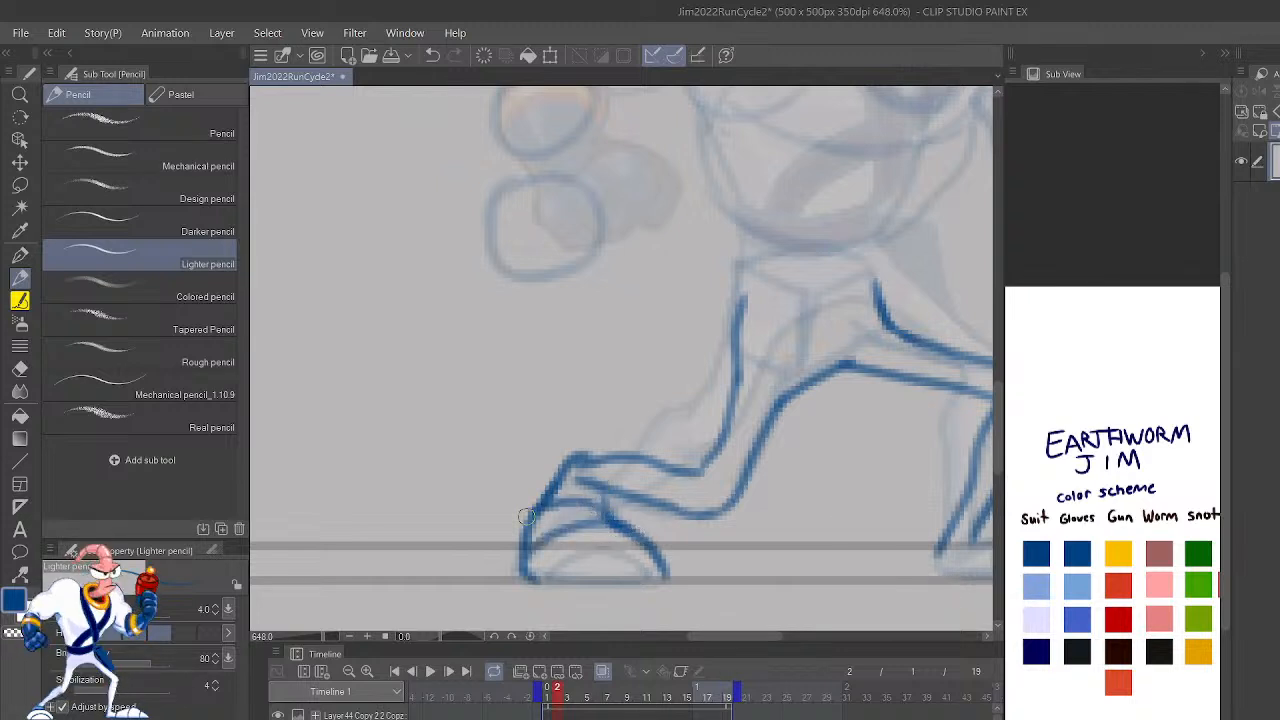
{"action": "mouse_move", "coordinate": [522, 576]}
{"action": "left_mouse_down"}
{"action": "mouse_move", "coordinate": [702, 579]}
{"action": "mouse_move", "coordinate": [534, 576]}
{"action": "mouse_move", "coordinate": [521, 561]}
{"action": "mouse_move", "coordinate": [645, 580]}
{"action": "mouse_move", "coordinate": [582, 558]}
{"action": "left_mouse_up"}
{"action": "key", "text": "ctrl+z"}
{"action": "key", "text": "ctrl+z"}
{"action": "scroll", "coordinate": [979, 532], "scroll_direction": "down", "scroll_amount": 5}
{"action": "scroll", "coordinate": [979, 530], "scroll_direction": "up", "scroll_amount": 6}
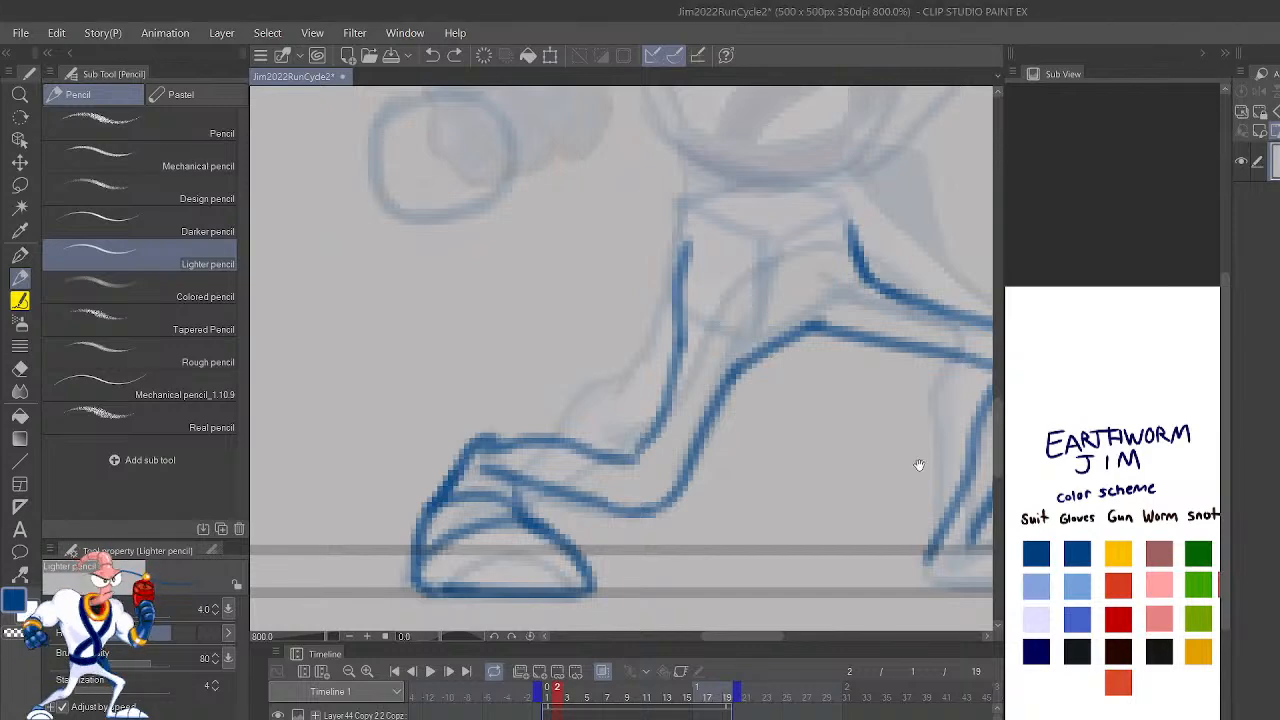
Step: Outline both sides of the torso up from the hips in dark blue, continuing along the underside of the lowered back arm
{"action": "left_click_drag", "start_coordinate": [920, 463], "coordinate": [803, 417]}
{"action": "left_click_drag", "start_coordinate": [821, 578], "coordinate": [829, 553]}
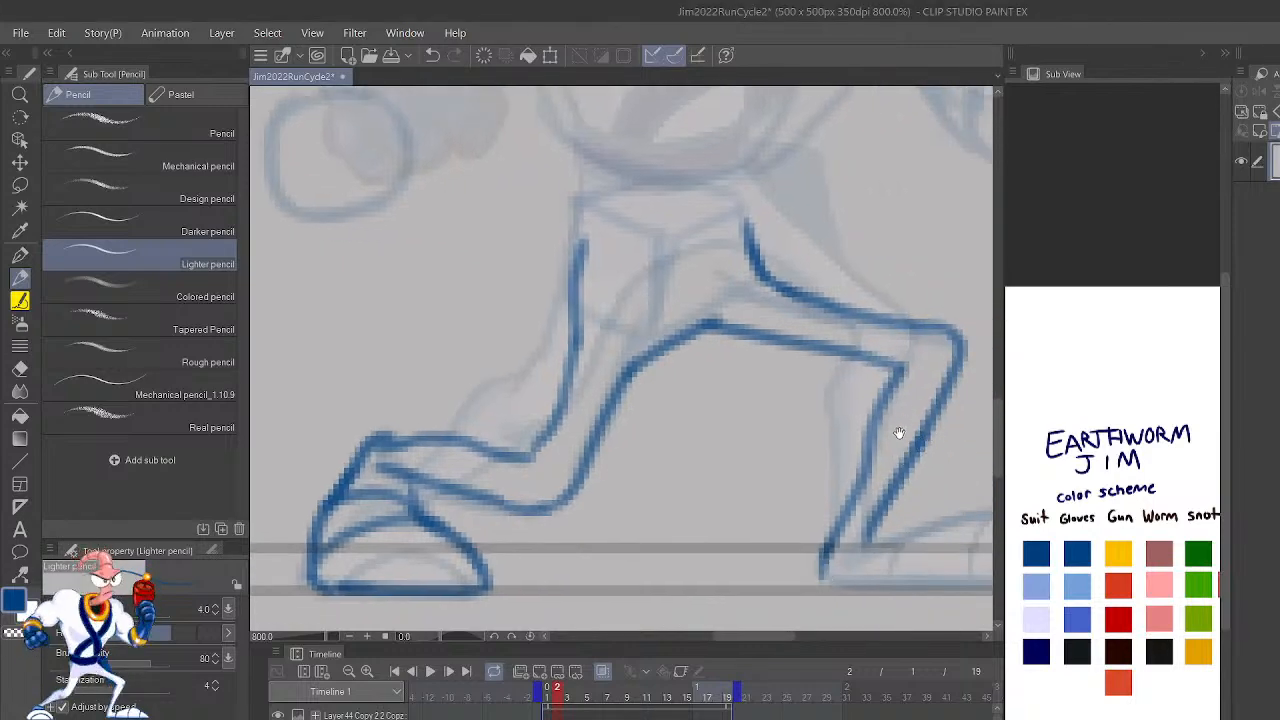
{"action": "left_click_drag", "start_coordinate": [900, 423], "coordinate": [894, 666]}
{"action": "left_click_drag", "start_coordinate": [890, 506], "coordinate": [962, 579]}
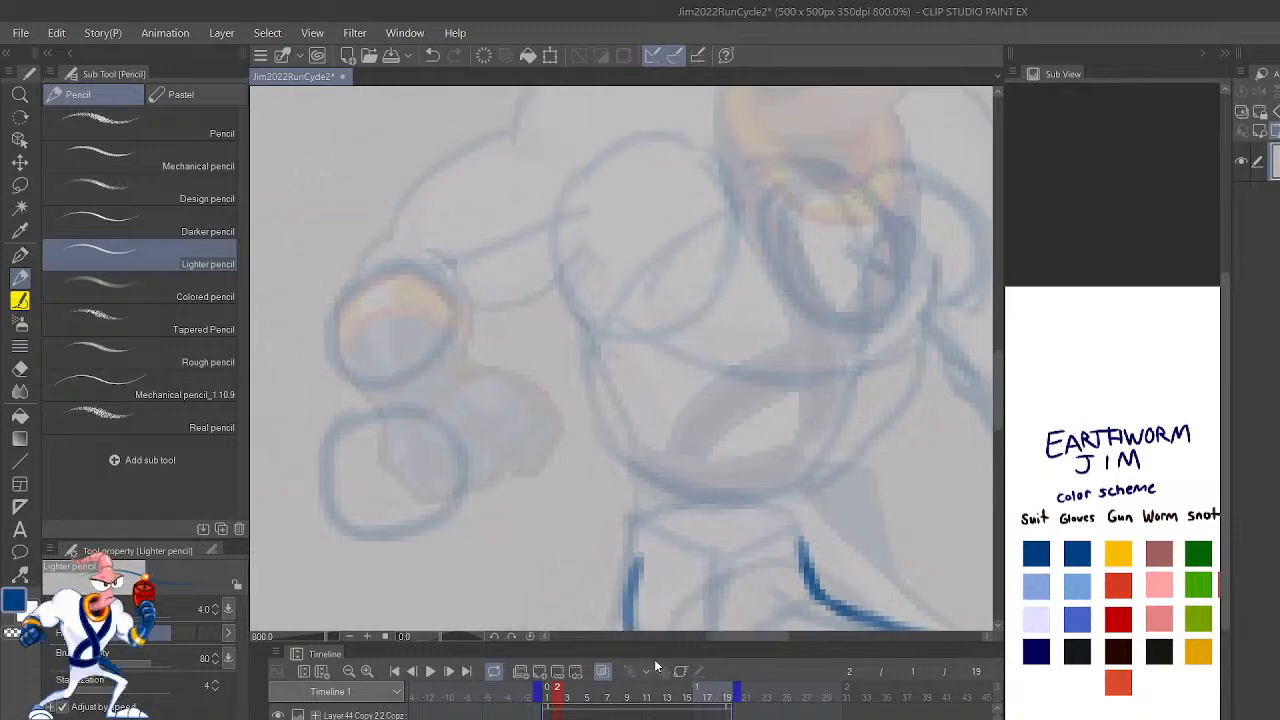
{"action": "scroll", "coordinate": [880, 500], "scroll_direction": "down", "scroll_amount": 4}
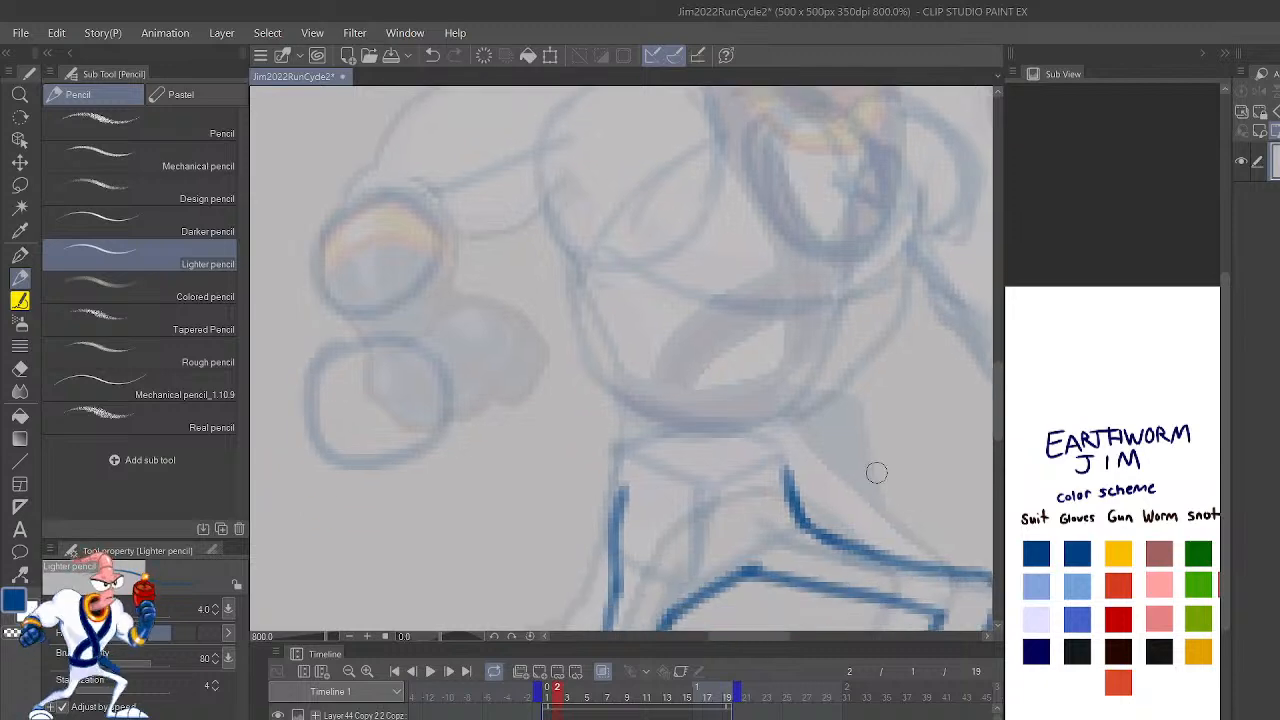
{"action": "key", "text": "h"}
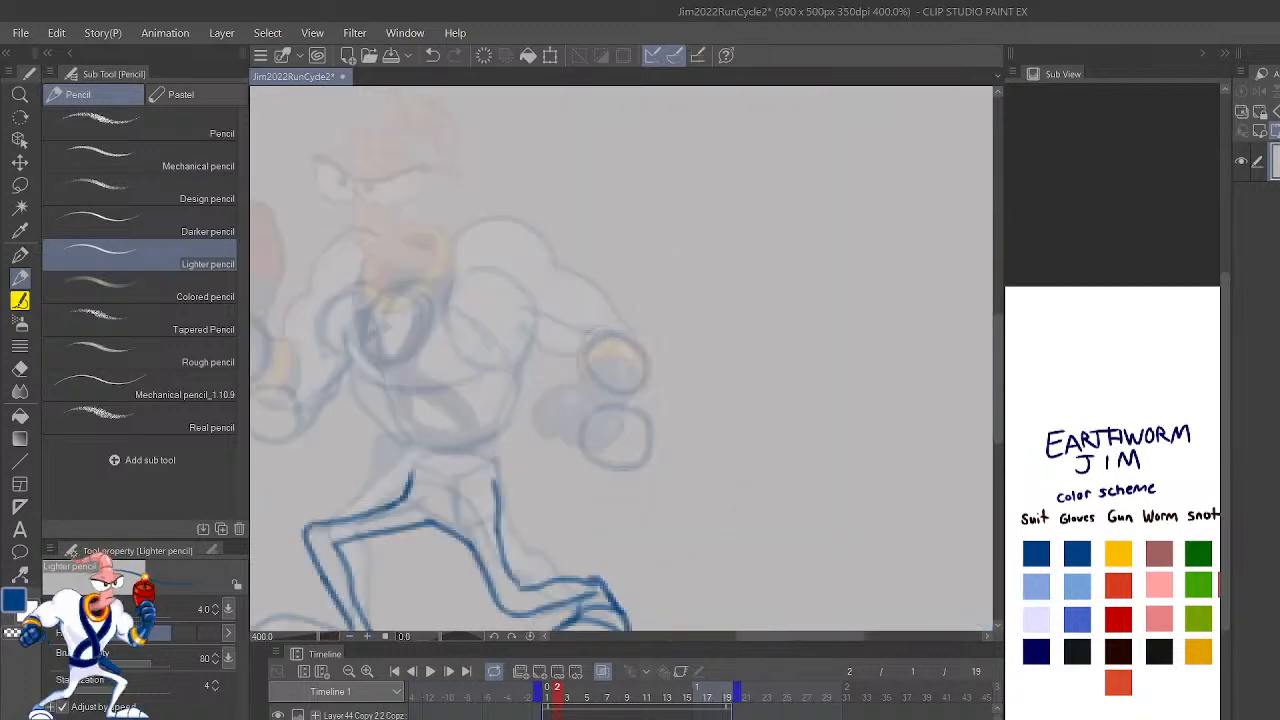
{"action": "mouse_move", "coordinate": [790, 453]}
{"action": "left_mouse_down"}
{"action": "mouse_move", "coordinate": [886, 449]}
{"action": "mouse_move", "coordinate": [920, 511]}
{"action": "left_mouse_up"}
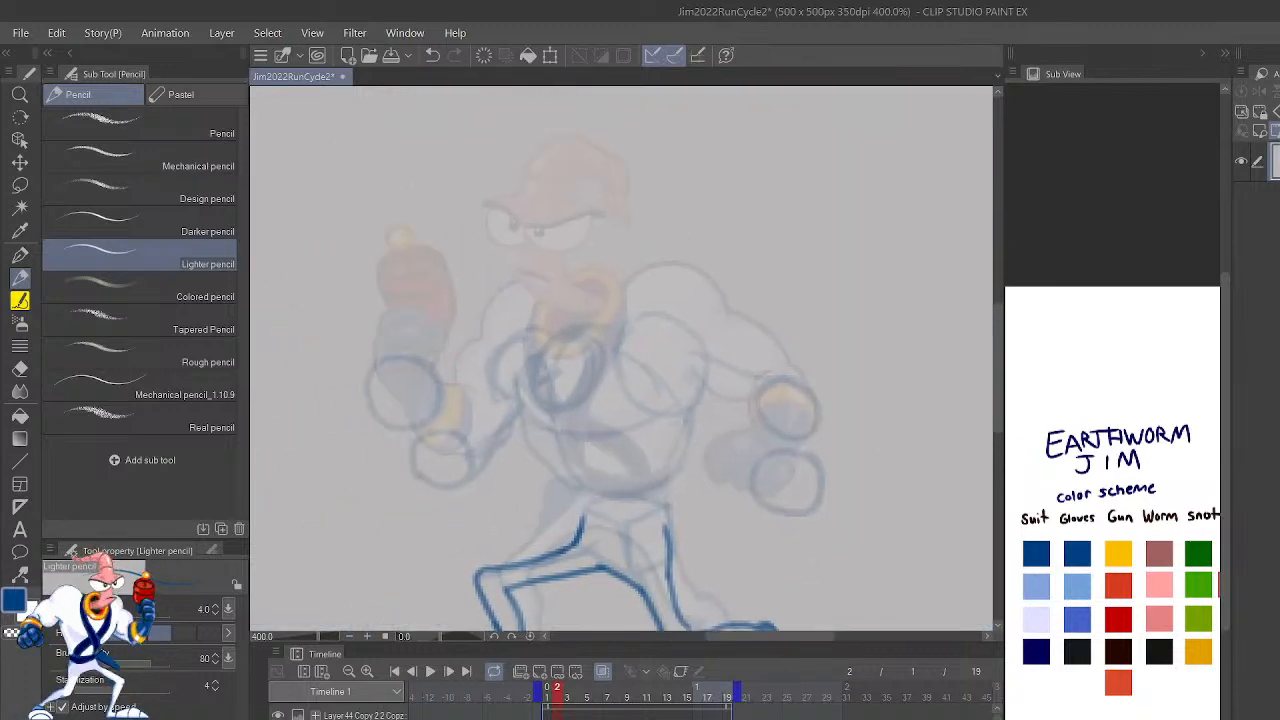
{"action": "mouse_move", "coordinate": [671, 533]}
{"action": "left_mouse_down"}
{"action": "mouse_move", "coordinate": [692, 465]}
{"action": "mouse_move", "coordinate": [699, 376]}
{"action": "mouse_move", "coordinate": [710, 410]}
{"action": "mouse_move", "coordinate": [758, 404]}
{"action": "left_mouse_up"}
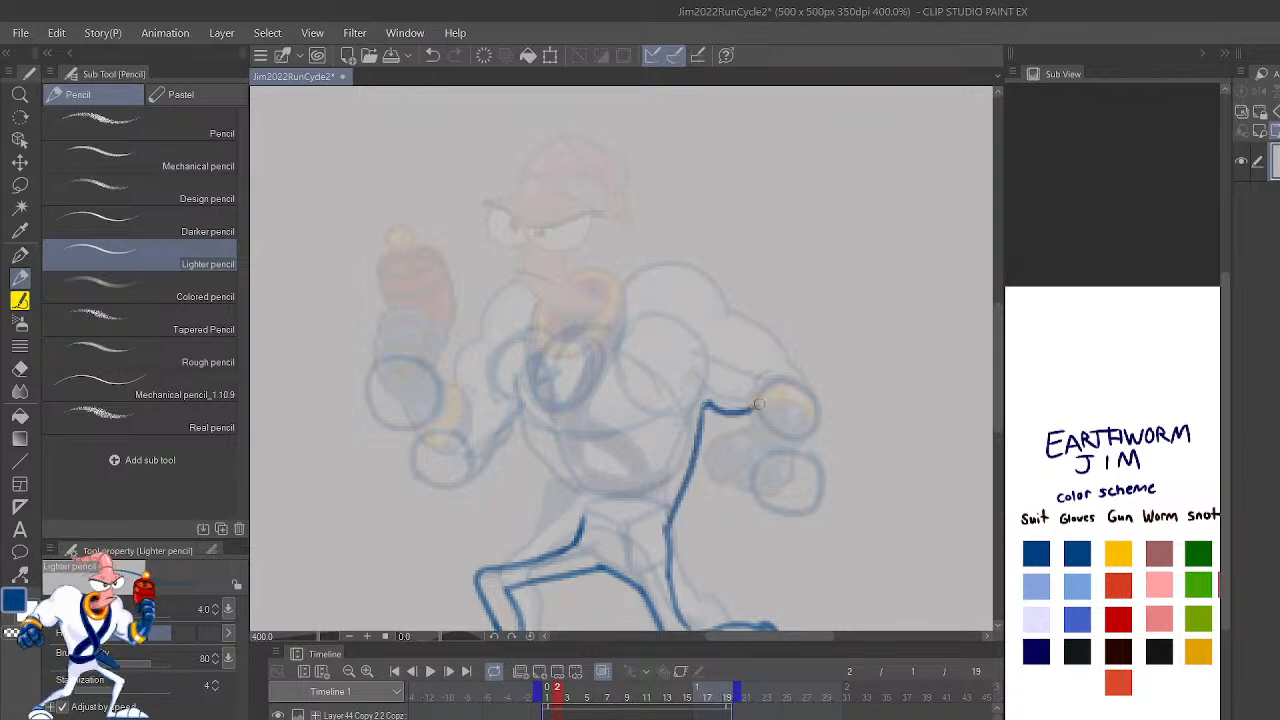
{"action": "mouse_move", "coordinate": [843, 426]}
{"action": "left_mouse_down"}
{"action": "mouse_move", "coordinate": [914, 414]}
{"action": "mouse_move", "coordinate": [920, 426]}
{"action": "left_mouse_up"}
{"action": "left_click_drag", "start_coordinate": [661, 521], "coordinate": [593, 400]}
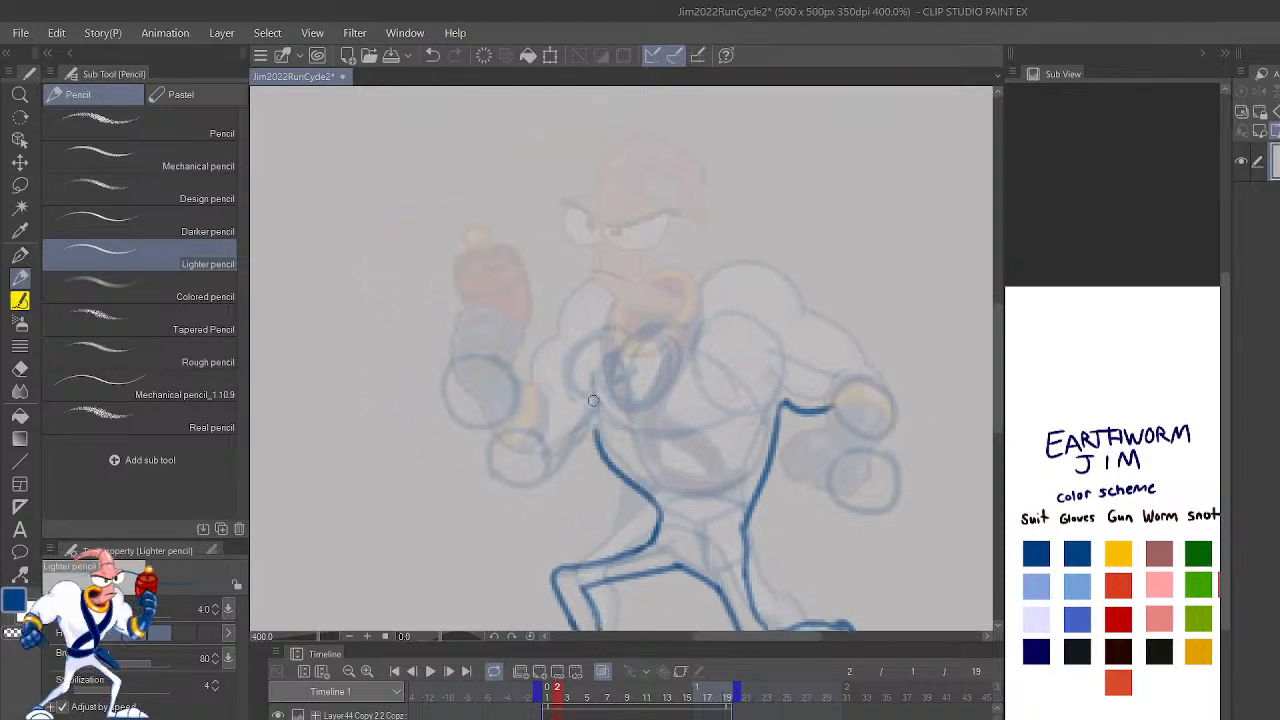
Step: Outline the lowered arm's glove and clenched fist with its fingers, using the darkest Gloves color from the color scheme
{"action": "mouse_move", "coordinate": [884, 592]}
{"action": "left_mouse_down"}
{"action": "mouse_move", "coordinate": [883, 403]}
{"action": "mouse_move", "coordinate": [911, 537]}
{"action": "mouse_move", "coordinate": [912, 480]}
{"action": "left_mouse_up"}
{"action": "mouse_move", "coordinate": [907, 364]}
{"action": "left_mouse_down"}
{"action": "mouse_move", "coordinate": [901, 499]}
{"action": "mouse_move", "coordinate": [886, 512]}
{"action": "left_mouse_up"}
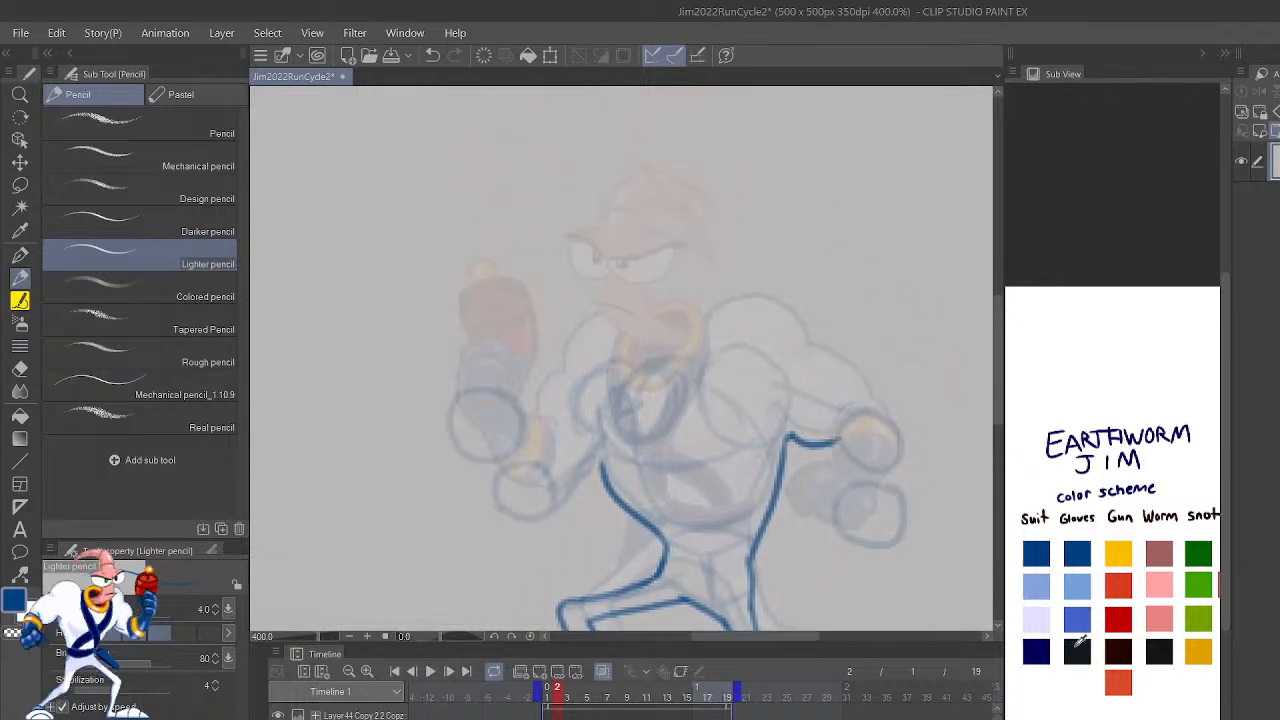
{"action": "left_click_drag", "start_coordinate": [840, 505], "coordinate": [831, 420]}
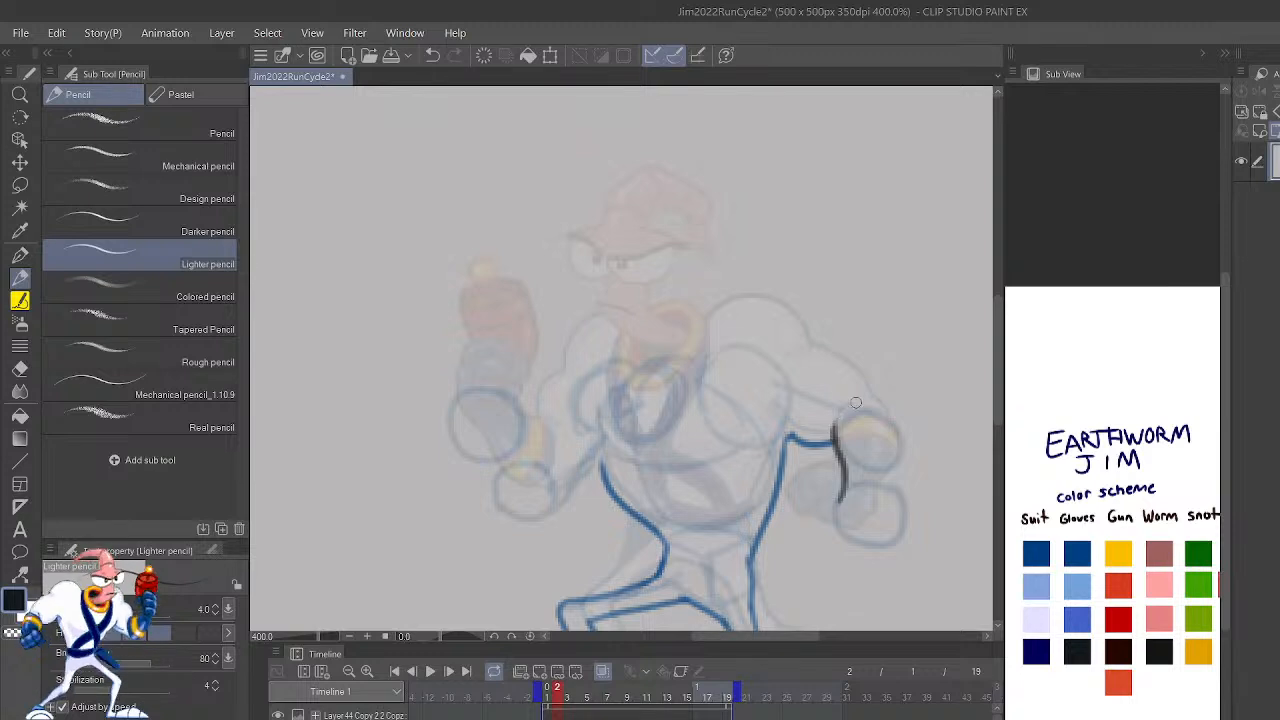
{"action": "mouse_move", "coordinate": [843, 485]}
{"action": "left_mouse_down"}
{"action": "mouse_move", "coordinate": [818, 523]}
{"action": "mouse_move", "coordinate": [829, 542]}
{"action": "mouse_move", "coordinate": [832, 522]}
{"action": "mouse_move", "coordinate": [857, 540]}
{"action": "mouse_move", "coordinate": [905, 526]}
{"action": "mouse_move", "coordinate": [876, 396]}
{"action": "left_mouse_up"}
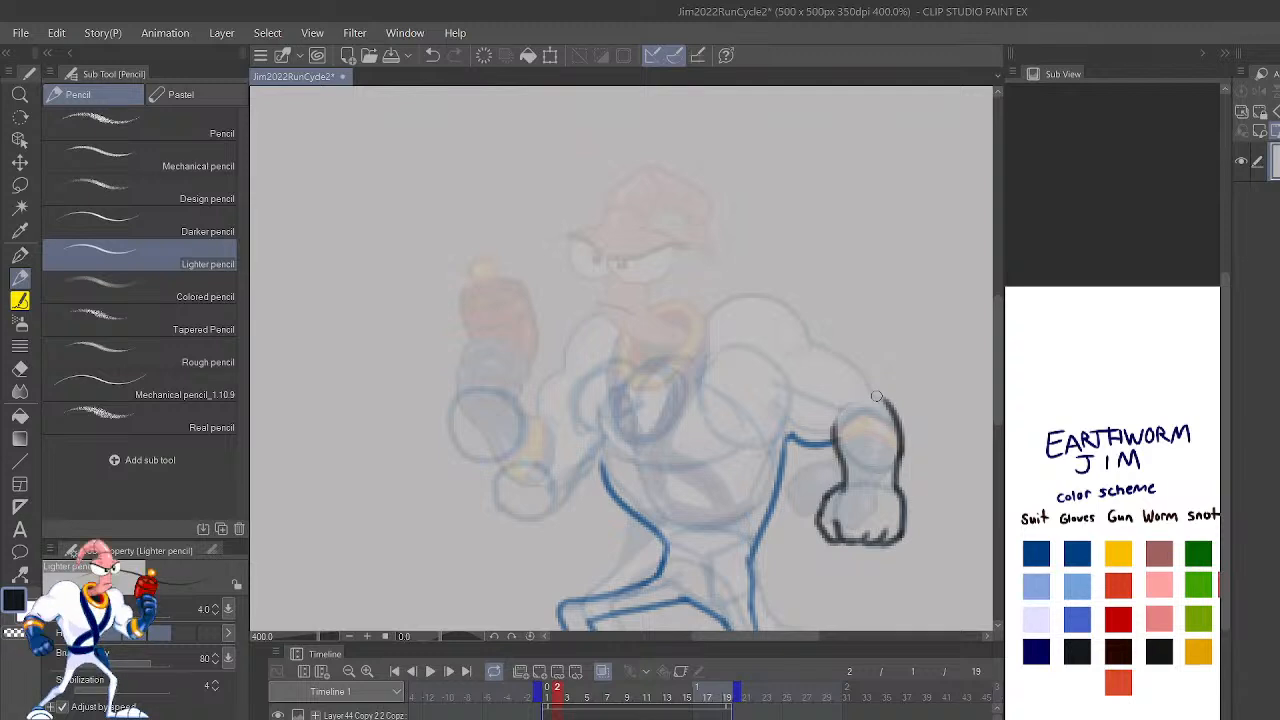
{"action": "key", "text": "h"}
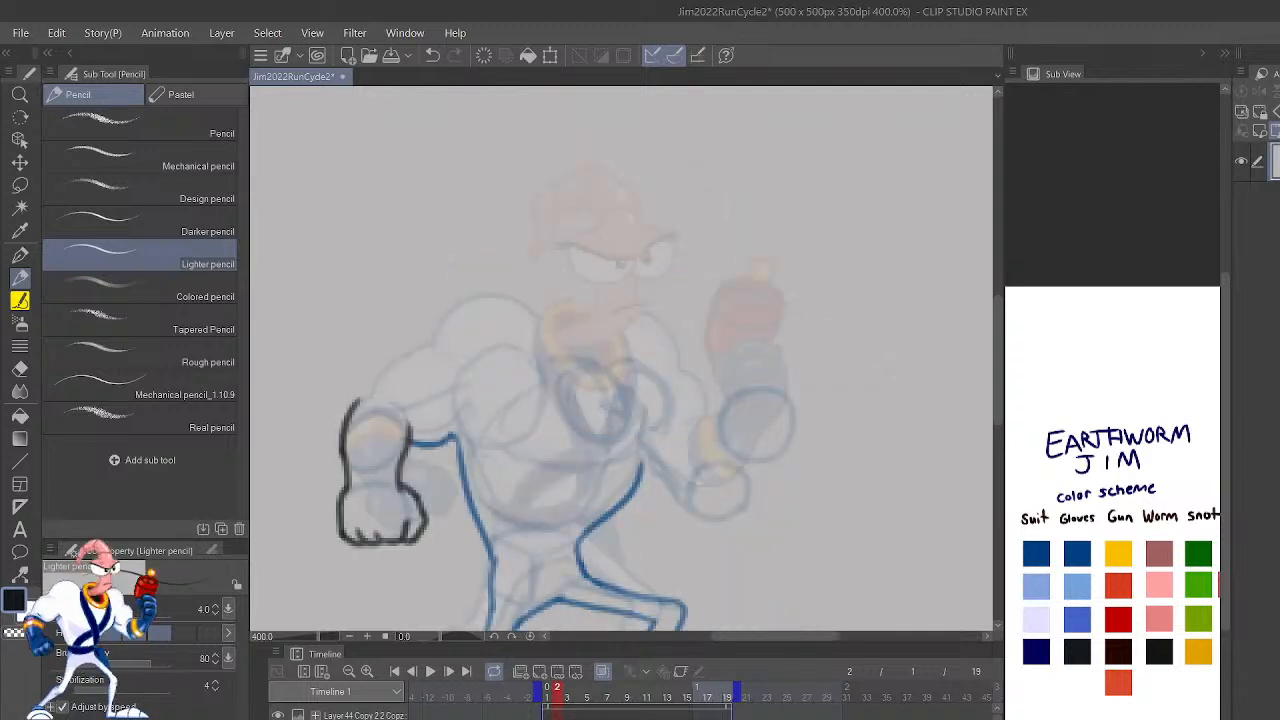
{"action": "mouse_move", "coordinate": [810, 461]}
{"action": "left_mouse_down"}
{"action": "mouse_move", "coordinate": [894, 437]}
{"action": "mouse_move", "coordinate": [1057, 483]}
{"action": "left_mouse_up"}
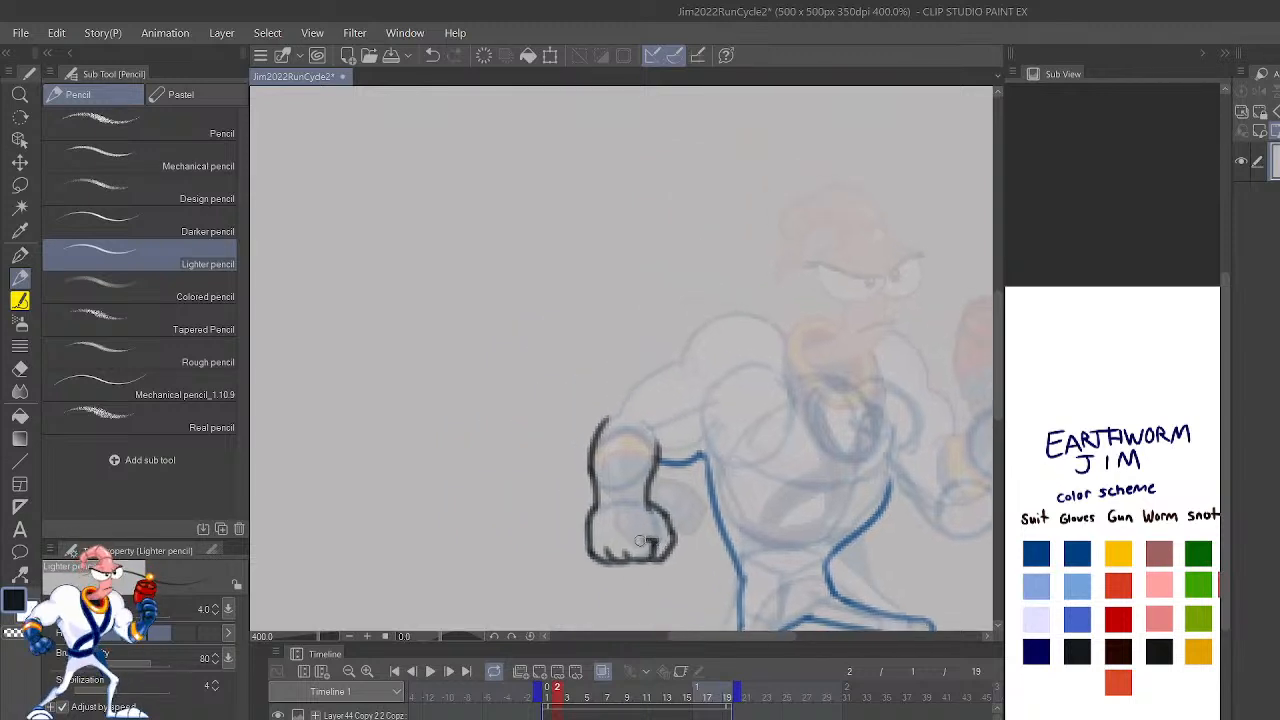
{"action": "left_click_drag", "start_coordinate": [929, 509], "coordinate": [857, 509]}
{"action": "mouse_move", "coordinate": [931, 494]}
{"action": "left_mouse_down"}
{"action": "mouse_move", "coordinate": [909, 521]}
{"action": "mouse_move", "coordinate": [914, 406]}
{"action": "left_mouse_up"}
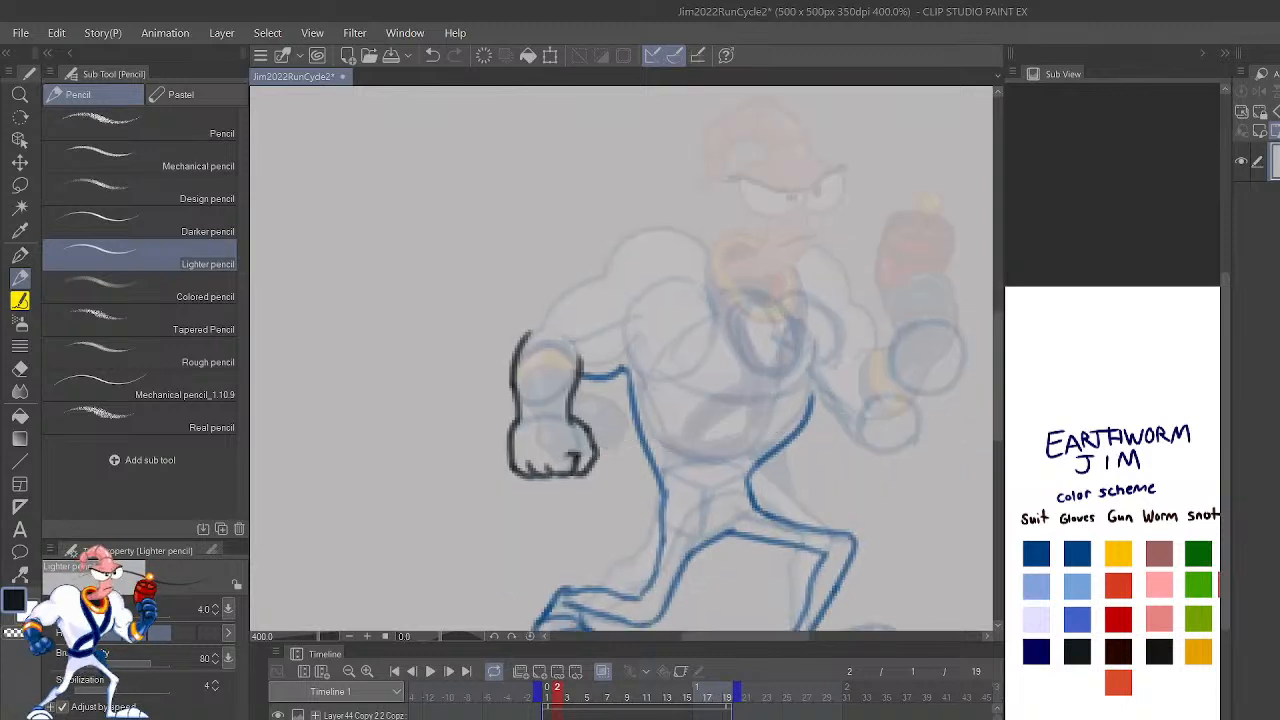
Step: Draw the upper contour of the lowered arm in dark blue, from the shoulder muscle down to the glove
{"action": "key", "text": "Left"}
{"action": "key", "text": "Right"}
{"action": "left_click_drag", "start_coordinate": [771, 480], "coordinate": [938, 587]}
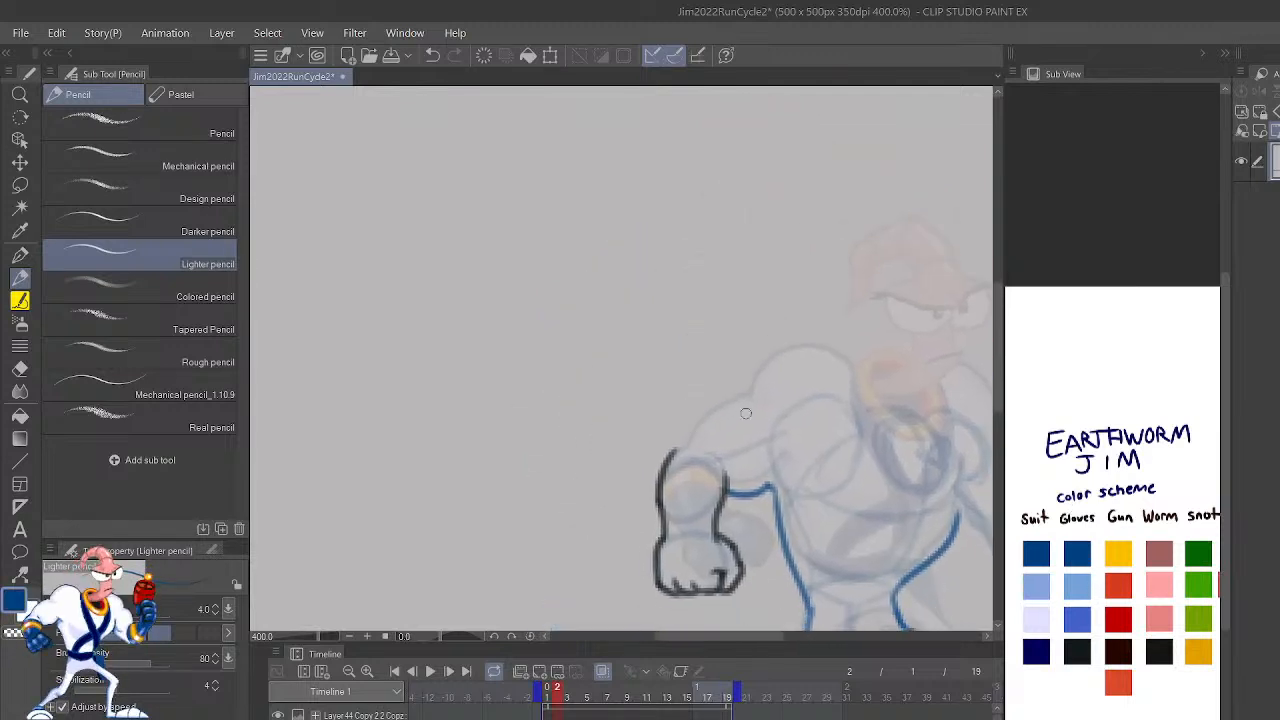
{"action": "key", "text": "ctrl+z"}
{"action": "mouse_move", "coordinate": [773, 410]}
{"action": "left_mouse_down"}
{"action": "mouse_move", "coordinate": [730, 406]}
{"action": "mouse_move", "coordinate": [670, 449]}
{"action": "left_mouse_up"}
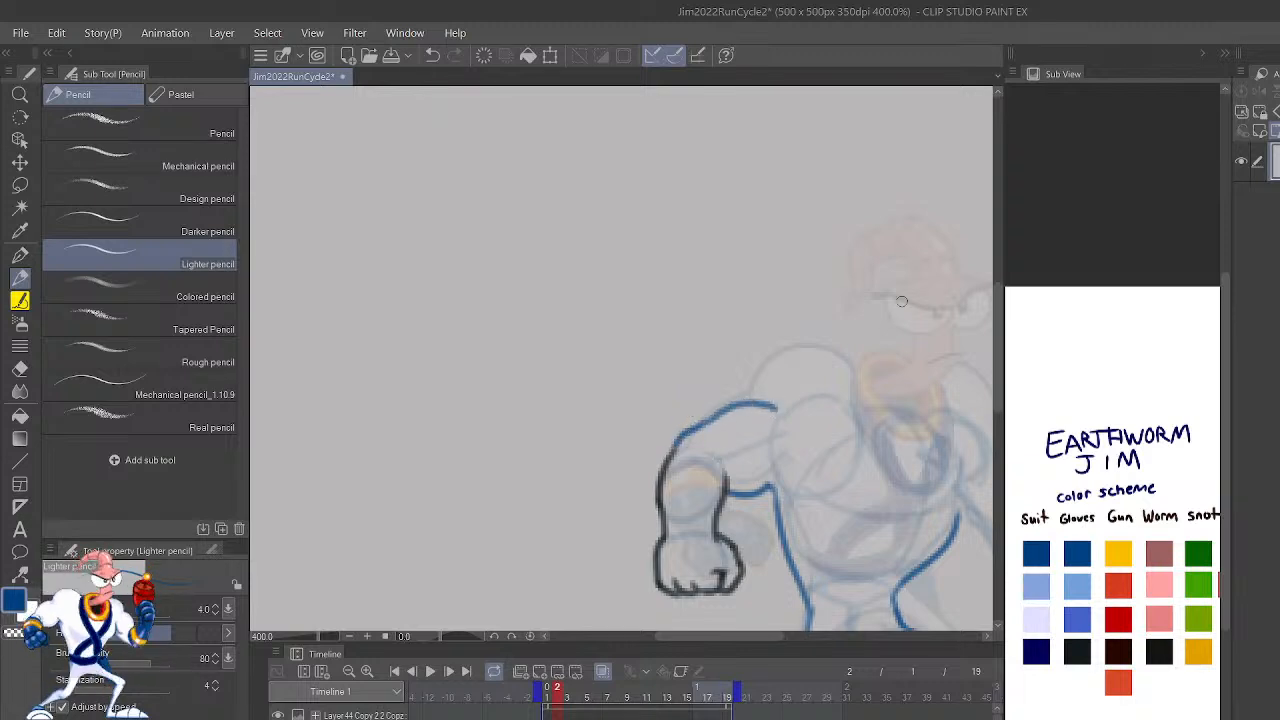
Step: Outline both rounded shoulders and the upper and lower contours of the raised gun arm in dark blue
{"action": "mouse_move", "coordinate": [762, 410]}
{"action": "left_mouse_down"}
{"action": "mouse_move", "coordinate": [834, 387]}
{"action": "mouse_move", "coordinate": [852, 432]}
{"action": "mouse_move", "coordinate": [858, 405]}
{"action": "mouse_move", "coordinate": [799, 407]}
{"action": "left_mouse_up"}
{"action": "key", "text": "ctrl+z"}
{"action": "left_click_drag", "start_coordinate": [946, 486], "coordinate": [873, 434]}
{"action": "mouse_move", "coordinate": [861, 372]}
{"action": "left_mouse_down"}
{"action": "mouse_move", "coordinate": [922, 425]}
{"action": "mouse_move", "coordinate": [910, 362]}
{"action": "mouse_move", "coordinate": [855, 372]}
{"action": "left_mouse_up"}
{"action": "key", "text": "ctrl+z"}
{"action": "left_click_drag", "start_coordinate": [943, 443], "coordinate": [876, 429]}
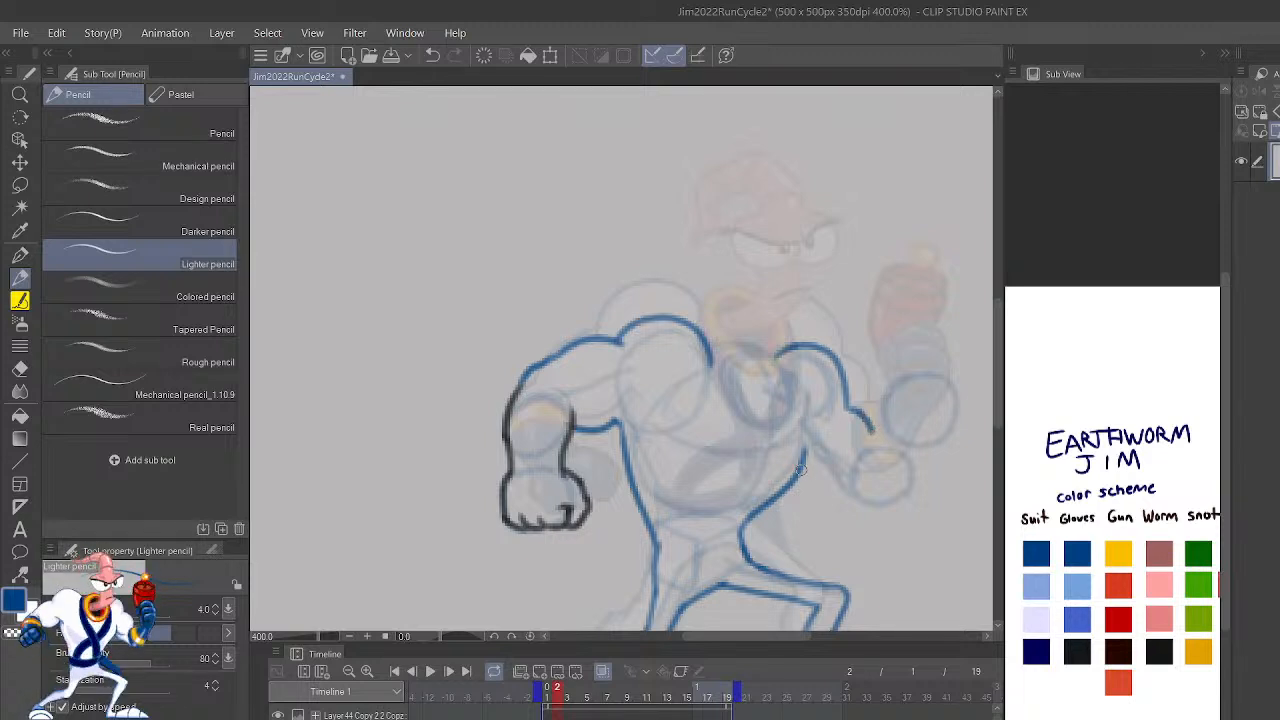
{"action": "left_click_drag", "start_coordinate": [811, 479], "coordinate": [886, 508]}
Step: Draw the cuff and both forearm edges of the raised arm's glove in the darkest Gloves color
{"action": "left_click_drag", "start_coordinate": [858, 460], "coordinate": [900, 414]}
{"action": "key", "text": "ctrl+z"}
{"action": "mouse_move", "coordinate": [854, 462]}
{"action": "left_mouse_down"}
{"action": "mouse_move", "coordinate": [882, 426]}
{"action": "mouse_move", "coordinate": [896, 376]}
{"action": "left_mouse_up"}
{"action": "left_click_drag", "start_coordinate": [885, 502], "coordinate": [946, 414]}
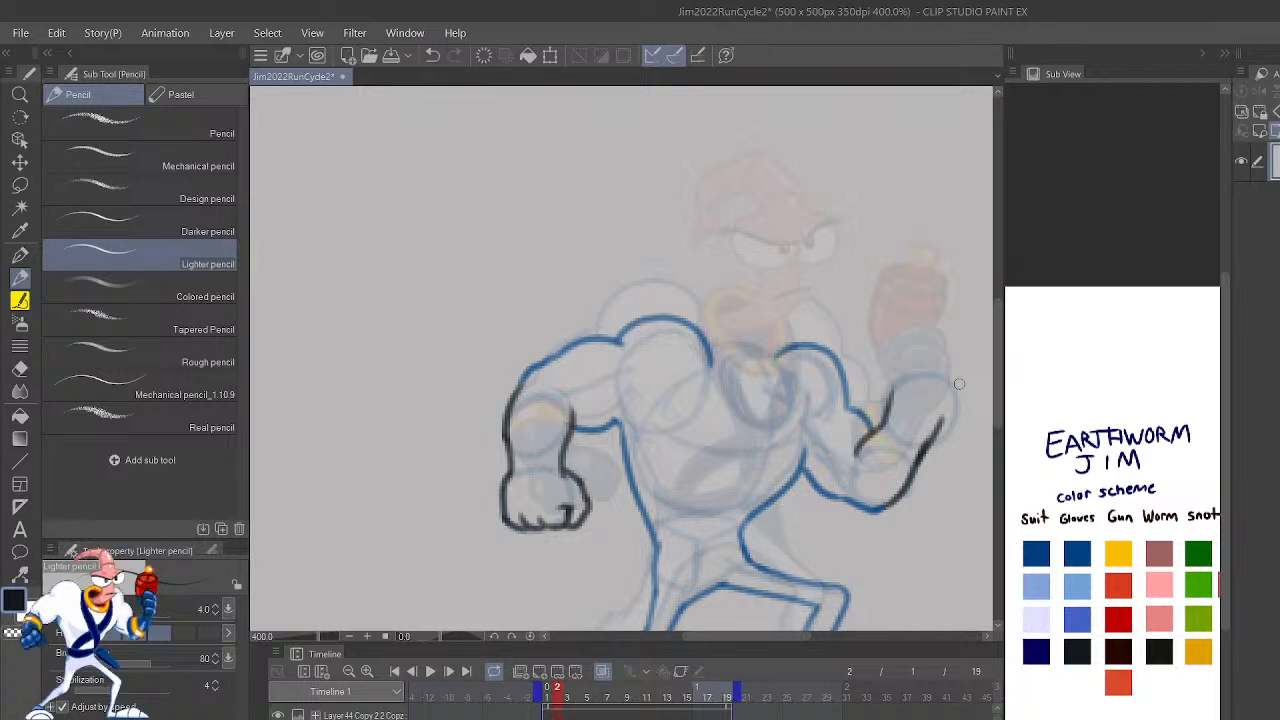
{"action": "scroll", "coordinate": [959, 384], "scroll_direction": "down", "scroll_amount": 3}
{"action": "scroll", "coordinate": [959, 384], "scroll_direction": "up", "scroll_amount": 6}
{"action": "scroll", "coordinate": [959, 384], "scroll_direction": "down", "scroll_amount": 3}
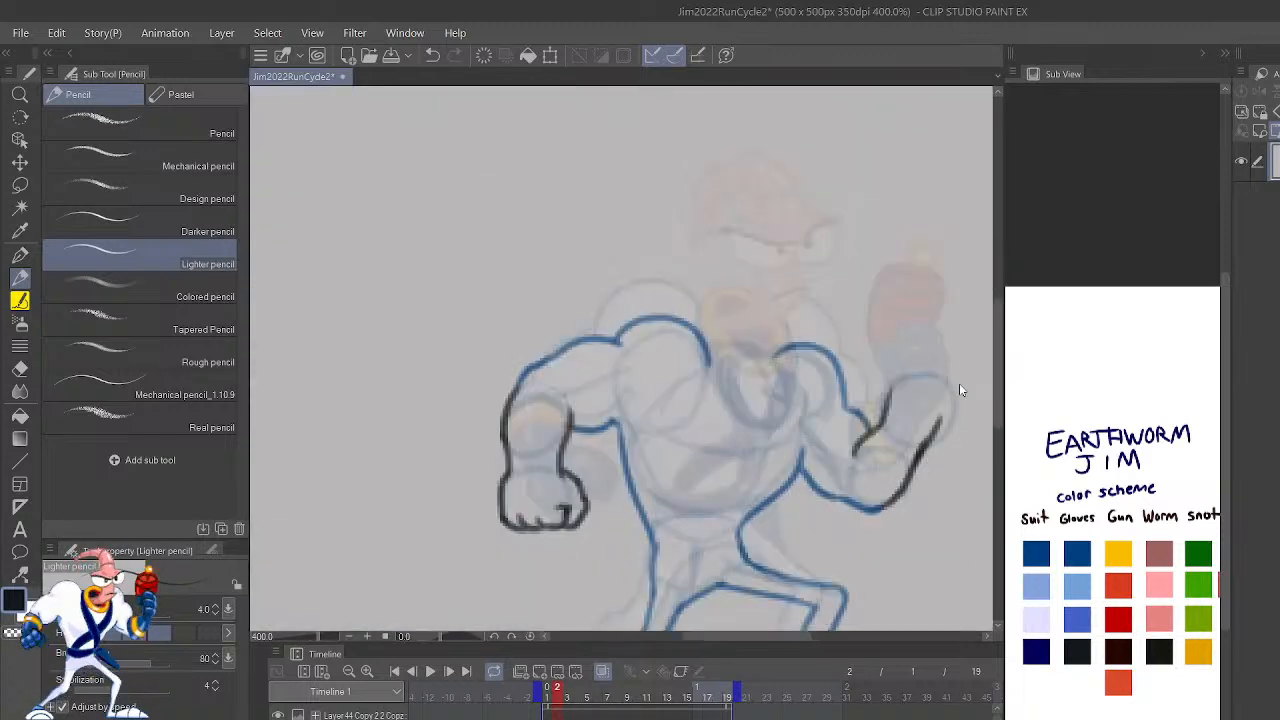
Step: Draw the raised gloved fist with its outer edge, curled fingers, palm creases and thumb in the darkest Gloves color
{"action": "key", "text": "h"}
{"action": "left_click_drag", "start_coordinate": [750, 470], "coordinate": [1014, 432]}
{"action": "key", "text": "ctrl+plus"}
{"action": "mouse_move", "coordinate": [926, 492]}
{"action": "left_mouse_down"}
{"action": "mouse_move", "coordinate": [723, 343]}
{"action": "mouse_move", "coordinate": [826, 514]}
{"action": "left_mouse_up"}
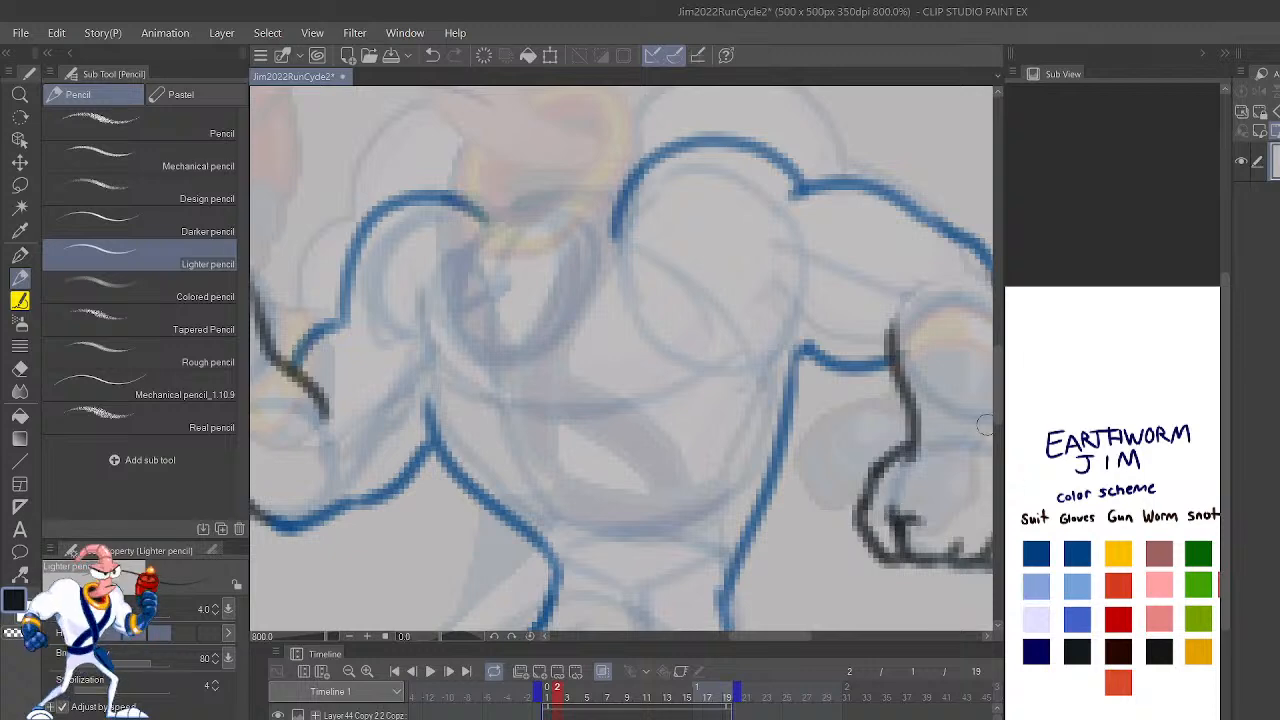
{"action": "mouse_move", "coordinate": [908, 505]}
{"action": "left_mouse_down"}
{"action": "mouse_move", "coordinate": [838, 485]}
{"action": "mouse_move", "coordinate": [934, 487]}
{"action": "mouse_move", "coordinate": [1084, 534]}
{"action": "left_mouse_up"}
{"action": "left_click_drag", "start_coordinate": [762, 434], "coordinate": [1073, 541]}
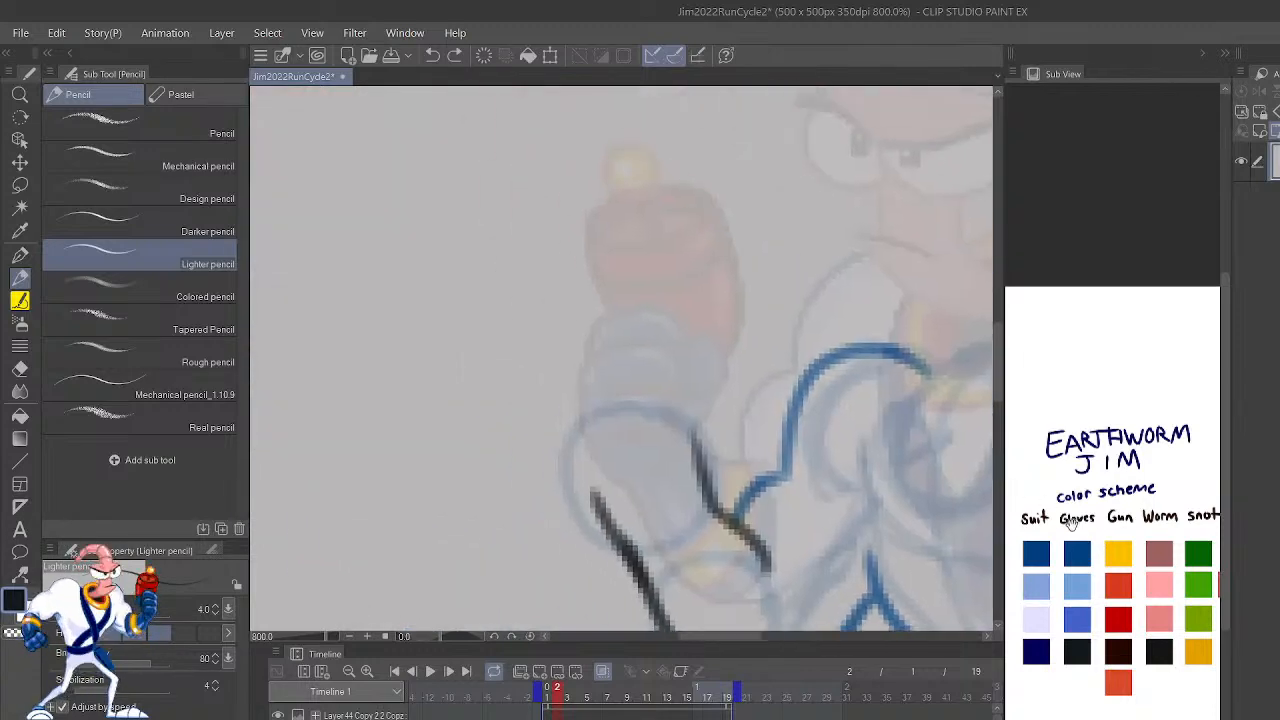
{"action": "mouse_move", "coordinate": [652, 505]}
{"action": "left_mouse_down"}
{"action": "mouse_move", "coordinate": [640, 425]}
{"action": "mouse_move", "coordinate": [668, 462]}
{"action": "mouse_move", "coordinate": [672, 402]}
{"action": "mouse_move", "coordinate": [606, 408]}
{"action": "mouse_move", "coordinate": [652, 394]}
{"action": "mouse_move", "coordinate": [666, 358]}
{"action": "mouse_move", "coordinate": [590, 366]}
{"action": "mouse_move", "coordinate": [572, 404]}
{"action": "mouse_move", "coordinate": [566, 370]}
{"action": "mouse_move", "coordinate": [672, 330]}
{"action": "mouse_move", "coordinate": [662, 376]}
{"action": "mouse_move", "coordinate": [704, 420]}
{"action": "mouse_move", "coordinate": [717, 354]}
{"action": "mouse_move", "coordinate": [690, 356]}
{"action": "mouse_move", "coordinate": [667, 332]}
{"action": "left_mouse_up"}
{"action": "mouse_move", "coordinate": [664, 534]}
{"action": "left_mouse_down"}
{"action": "mouse_move", "coordinate": [653, 491]}
{"action": "mouse_move", "coordinate": [618, 466]}
{"action": "left_mouse_up"}
{"action": "left_click_drag", "start_coordinate": [706, 508], "coordinate": [709, 426]}
{"action": "key", "text": "c"}
{"action": "mouse_move", "coordinate": [698, 511]}
{"action": "left_mouse_down"}
{"action": "mouse_move", "coordinate": [705, 420]}
{"action": "mouse_move", "coordinate": [711, 457]}
{"action": "mouse_move", "coordinate": [693, 499]}
{"action": "mouse_move", "coordinate": [775, 588]}
{"action": "left_mouse_up"}
{"action": "mouse_move", "coordinate": [632, 562]}
{"action": "left_mouse_down"}
{"action": "mouse_move", "coordinate": [571, 470]}
{"action": "mouse_move", "coordinate": [563, 372]}
{"action": "mouse_move", "coordinate": [582, 340]}
{"action": "left_mouse_up"}
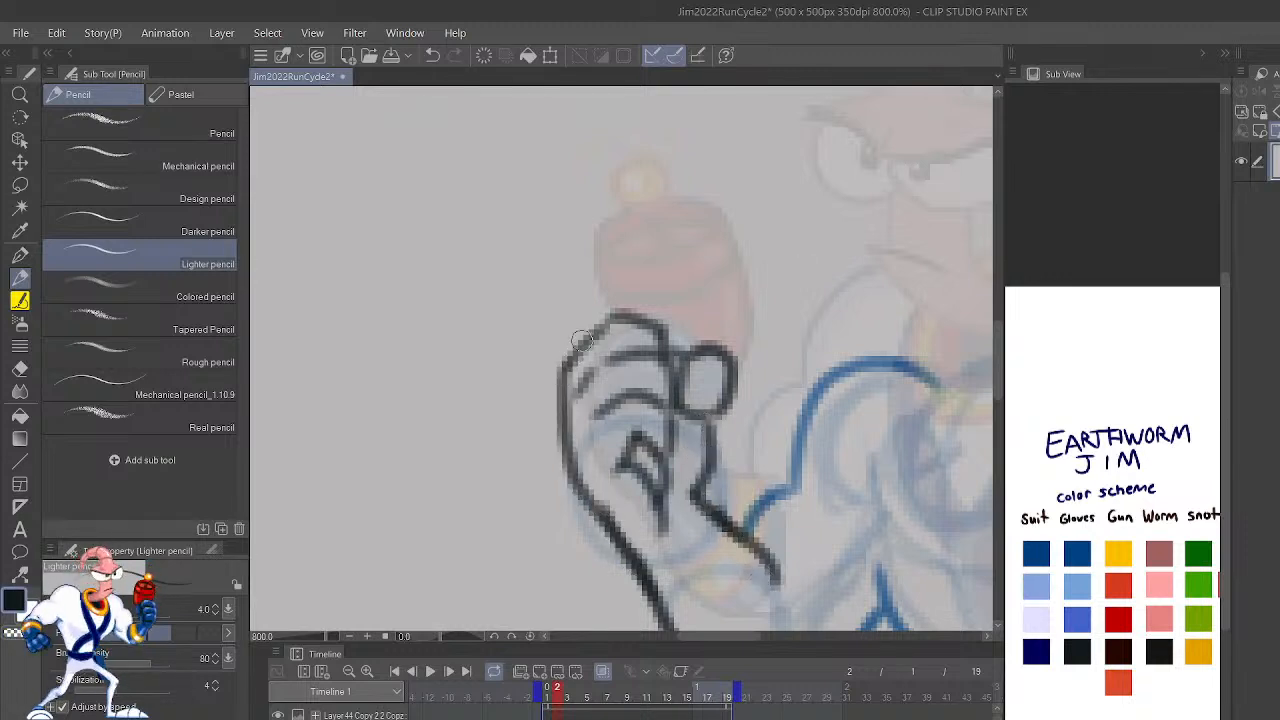
{"action": "scroll", "coordinate": [582, 340], "scroll_direction": "down", "scroll_amount": 3}
{"action": "scroll", "coordinate": [583, 346], "scroll_direction": "up", "scroll_amount": 1}
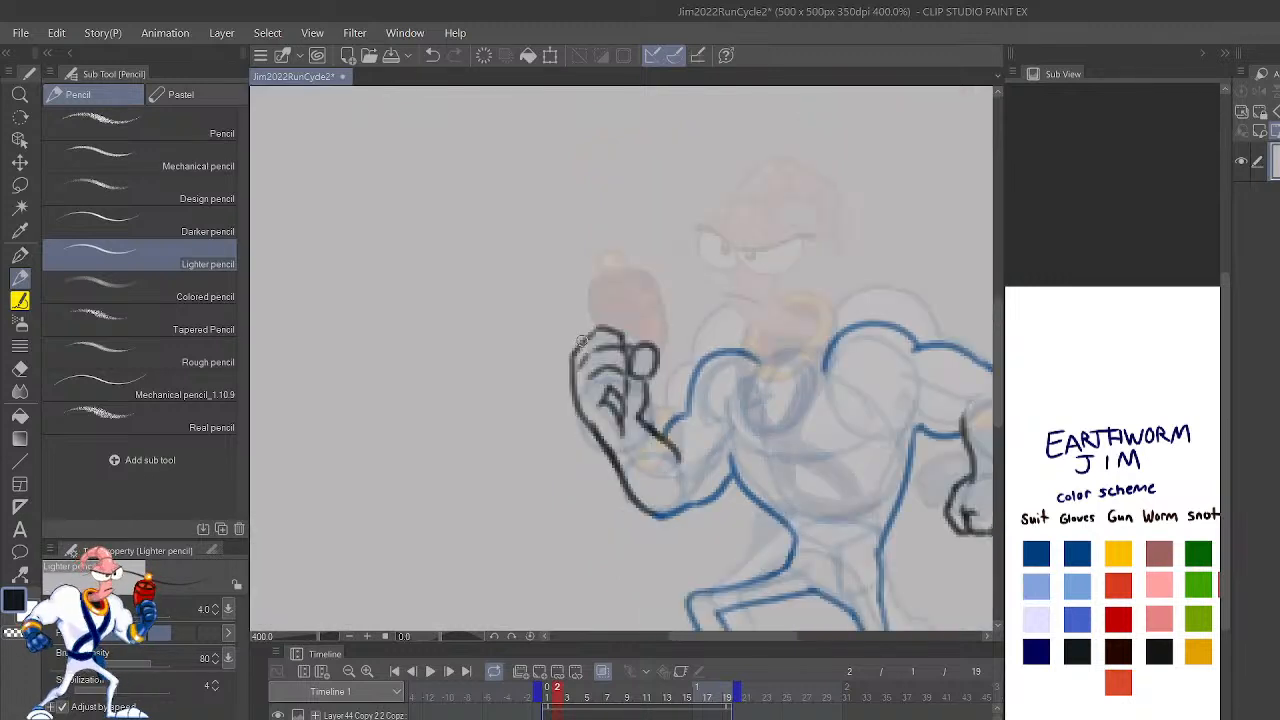
Step: Rework the thumb of the raised fist by erasing its rounded outline and redrawing it smaller against the fingers
{"action": "left_click_drag", "start_coordinate": [899, 449], "coordinate": [922, 540]}
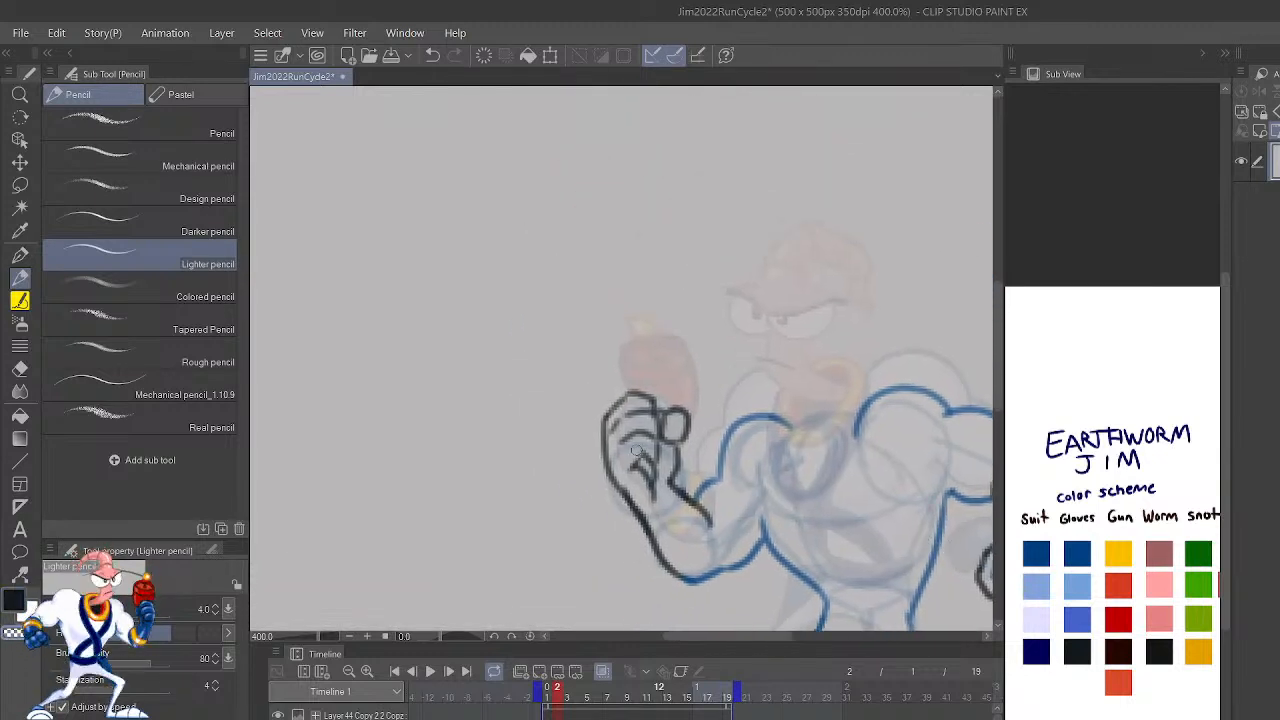
{"action": "left_click_drag", "start_coordinate": [634, 460], "coordinate": [640, 470]}
{"action": "mouse_move", "coordinate": [680, 422]}
{"action": "left_mouse_down"}
{"action": "mouse_move", "coordinate": [661, 441]}
{"action": "mouse_move", "coordinate": [688, 414]}
{"action": "mouse_move", "coordinate": [687, 430]}
{"action": "mouse_move", "coordinate": [670, 411]}
{"action": "mouse_move", "coordinate": [670, 442]}
{"action": "mouse_move", "coordinate": [672, 411]}
{"action": "mouse_move", "coordinate": [661, 412]}
{"action": "mouse_move", "coordinate": [676, 431]}
{"action": "left_mouse_up"}
{"action": "key", "text": "ctrl+z"}
{"action": "key", "text": "c"}
{"action": "key", "text": "c"}
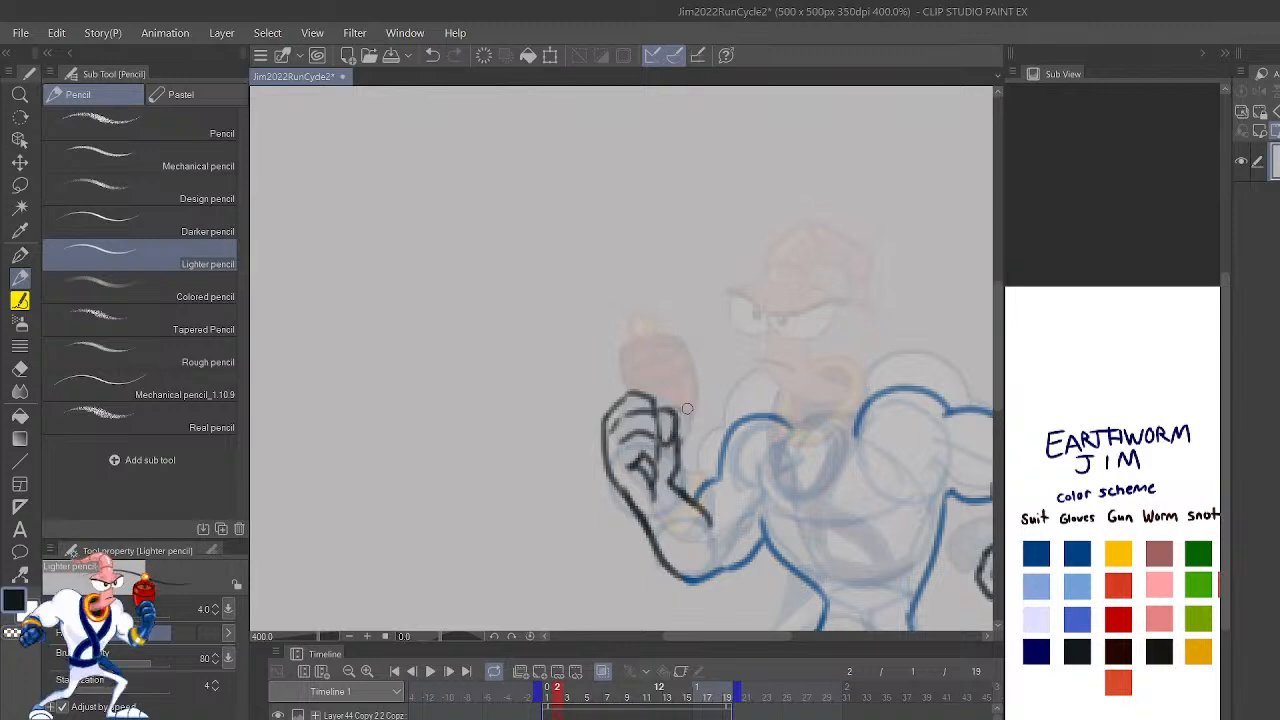
Step: Outline the sides of the gun above the raised fist, using the darkest Gun color from the color scheme
{"action": "key", "text": "ctrl+plus"}
{"action": "left_click", "coordinate": [1118, 652]}
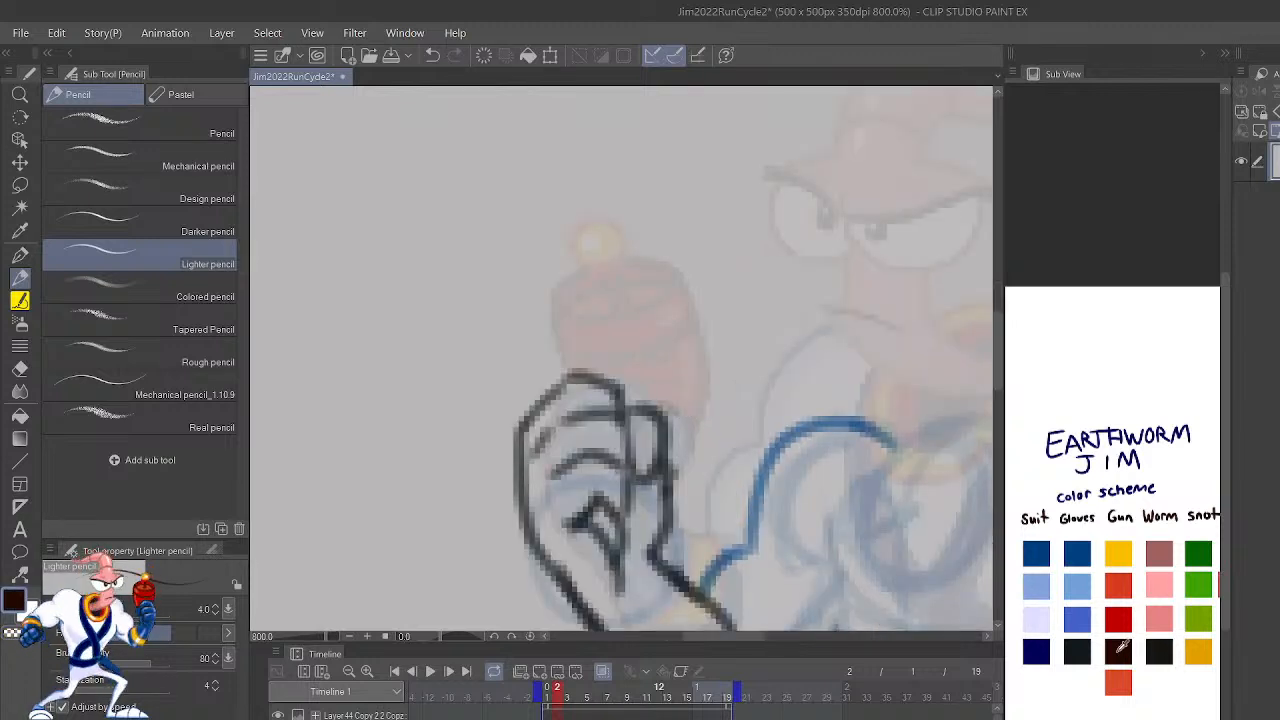
{"action": "key", "text": "ctrl+plus"}
{"action": "key", "text": "ctrl+minus"}
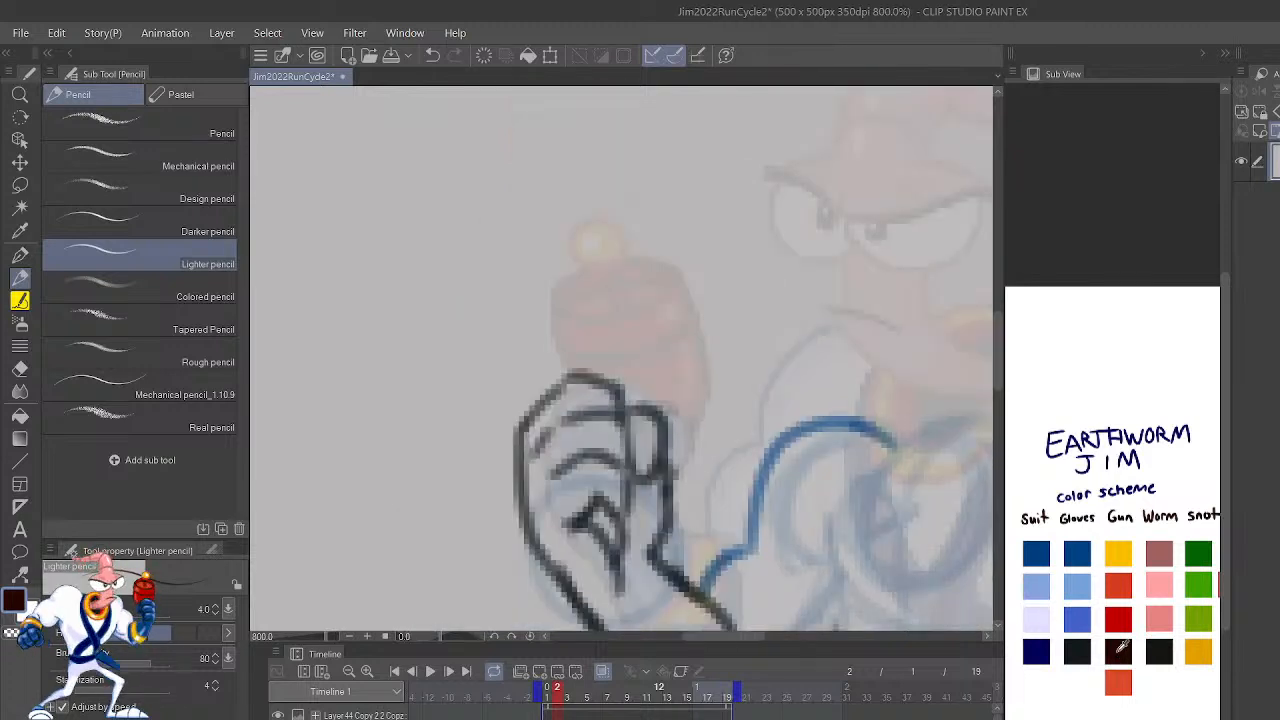
{"action": "left_click_drag", "start_coordinate": [684, 420], "coordinate": [685, 300]}
{"action": "key", "text": "ctrl+z"}
{"action": "mouse_move", "coordinate": [690, 440]}
{"action": "left_mouse_down"}
{"action": "mouse_move", "coordinate": [698, 349]}
{"action": "mouse_move", "coordinate": [665, 265]}
{"action": "mouse_move", "coordinate": [579, 274]}
{"action": "mouse_move", "coordinate": [560, 289]}
{"action": "mouse_move", "coordinate": [570, 366]}
{"action": "left_mouse_up"}
Step: Draw the elliptical rim at the gun's muzzle and the short stem rising from its opening in dark maroon
{"action": "mouse_move", "coordinate": [555, 320]}
{"action": "left_mouse_down"}
{"action": "mouse_move", "coordinate": [604, 327]}
{"action": "mouse_move", "coordinate": [648, 286]}
{"action": "mouse_move", "coordinate": [639, 320]}
{"action": "mouse_move", "coordinate": [672, 283]}
{"action": "left_mouse_up"}
{"action": "key", "text": "ctrl+z"}
{"action": "mouse_move", "coordinate": [558, 310]}
{"action": "left_mouse_down"}
{"action": "mouse_move", "coordinate": [647, 297]}
{"action": "mouse_move", "coordinate": [614, 313]}
{"action": "mouse_move", "coordinate": [666, 288]}
{"action": "mouse_move", "coordinate": [650, 299]}
{"action": "mouse_move", "coordinate": [669, 270]}
{"action": "left_mouse_up"}
{"action": "key", "text": "ctrl+z"}
{"action": "key", "text": "ctrl+z"}
{"action": "mouse_move", "coordinate": [612, 315]}
{"action": "left_mouse_down"}
{"action": "mouse_move", "coordinate": [667, 287]}
{"action": "mouse_move", "coordinate": [641, 310]}
{"action": "mouse_move", "coordinate": [671, 277]}
{"action": "mouse_move", "coordinate": [590, 290]}
{"action": "mouse_move", "coordinate": [569, 312]}
{"action": "mouse_move", "coordinate": [631, 270]}
{"action": "mouse_move", "coordinate": [606, 305]}
{"action": "mouse_move", "coordinate": [599, 270]}
{"action": "mouse_move", "coordinate": [627, 311]}
{"action": "mouse_move", "coordinate": [612, 268]}
{"action": "left_mouse_up"}
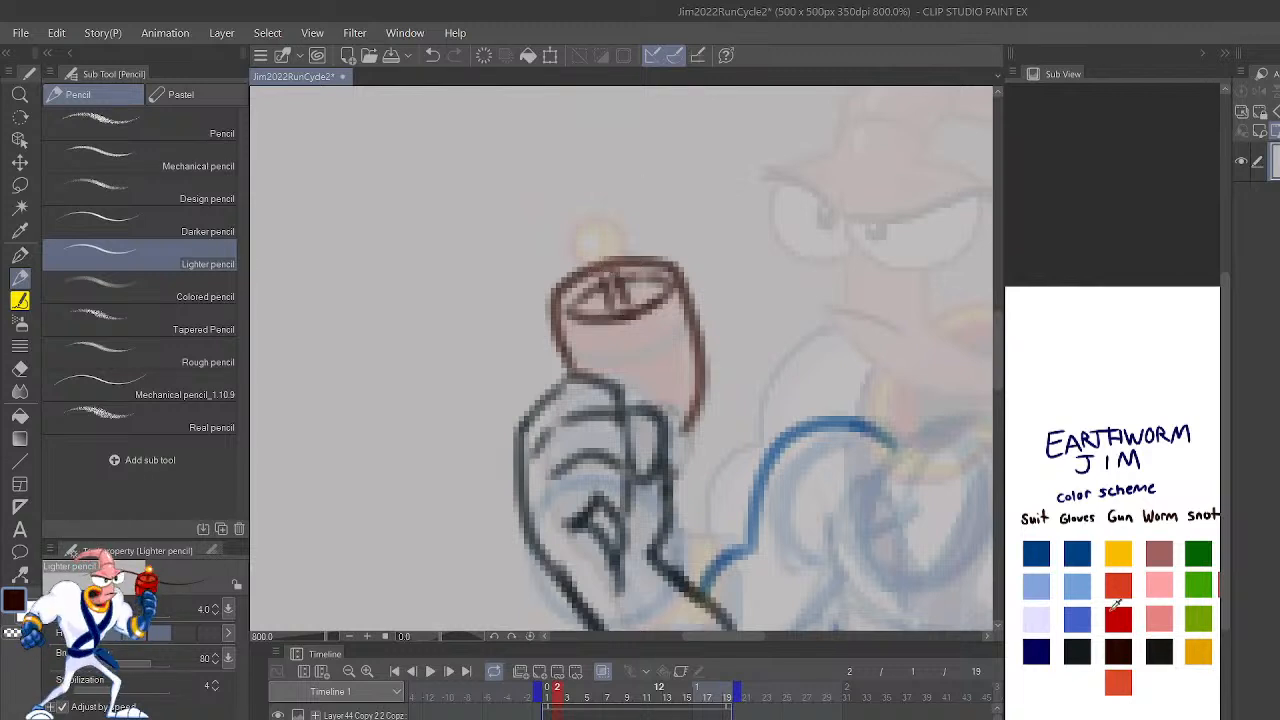
Step: Circle the gun's ball tip in orange-red, and add the curved band and lower edge of the barrel in dark maroon
{"action": "mouse_move", "coordinate": [592, 267]}
{"action": "left_mouse_down"}
{"action": "mouse_move", "coordinate": [617, 225]}
{"action": "mouse_move", "coordinate": [595, 221]}
{"action": "mouse_move", "coordinate": [590, 264]}
{"action": "left_mouse_up"}
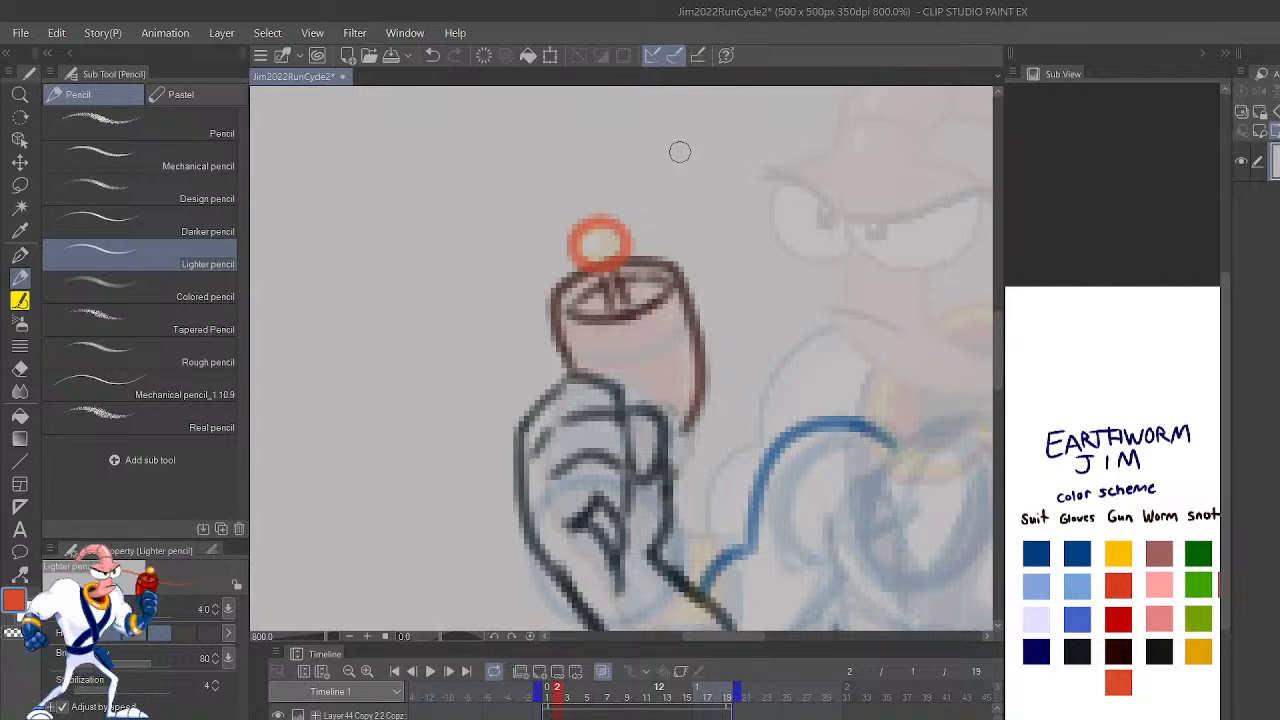
{"action": "left_click", "coordinate": [1120, 645]}
{"action": "left_click_drag", "start_coordinate": [568, 350], "coordinate": [673, 298]}
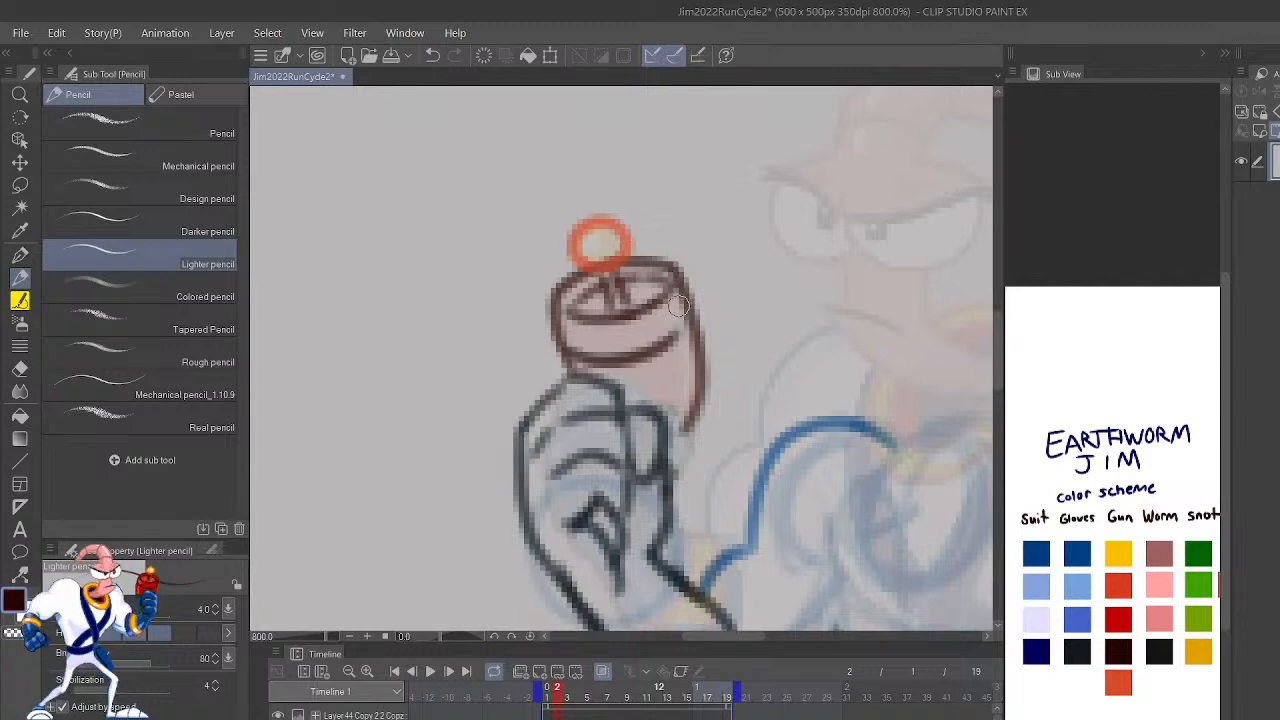
{"action": "left_click_drag", "start_coordinate": [657, 350], "coordinate": [691, 320]}
{"action": "left_click_drag", "start_coordinate": [691, 420], "coordinate": [674, 432]}
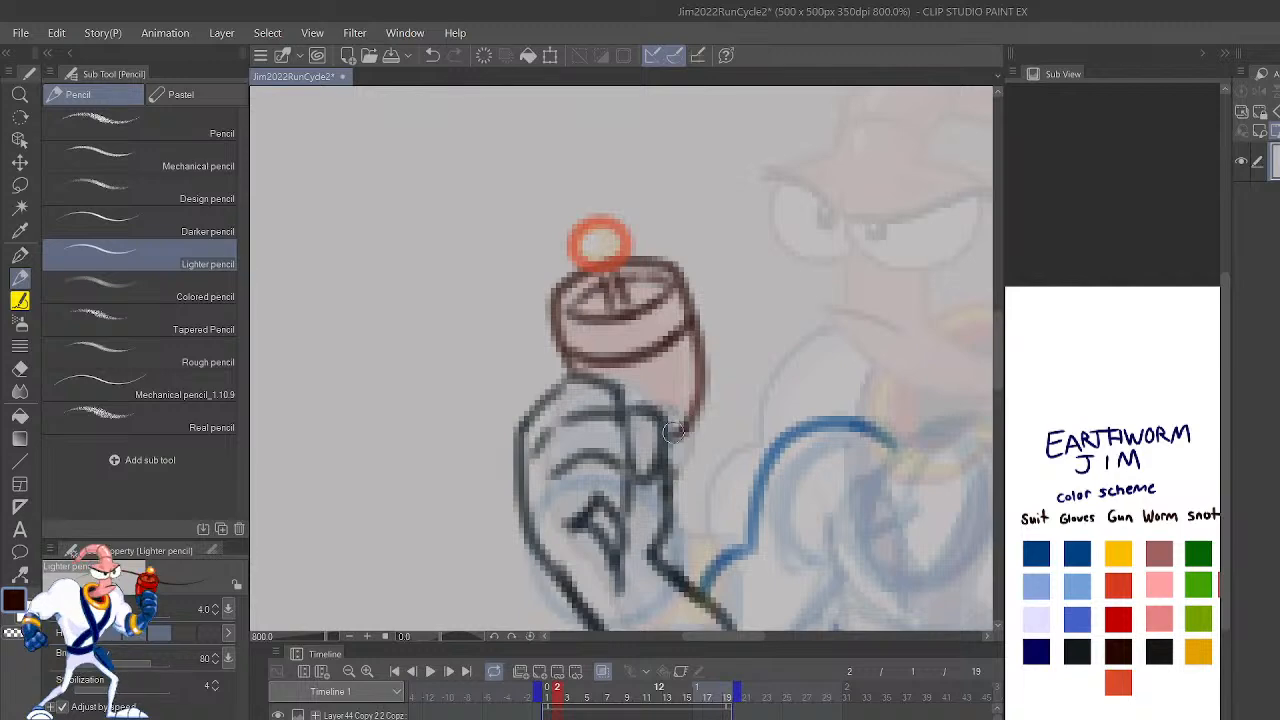
{"action": "scroll", "coordinate": [679, 415], "scroll_direction": "down", "scroll_amount": 5}
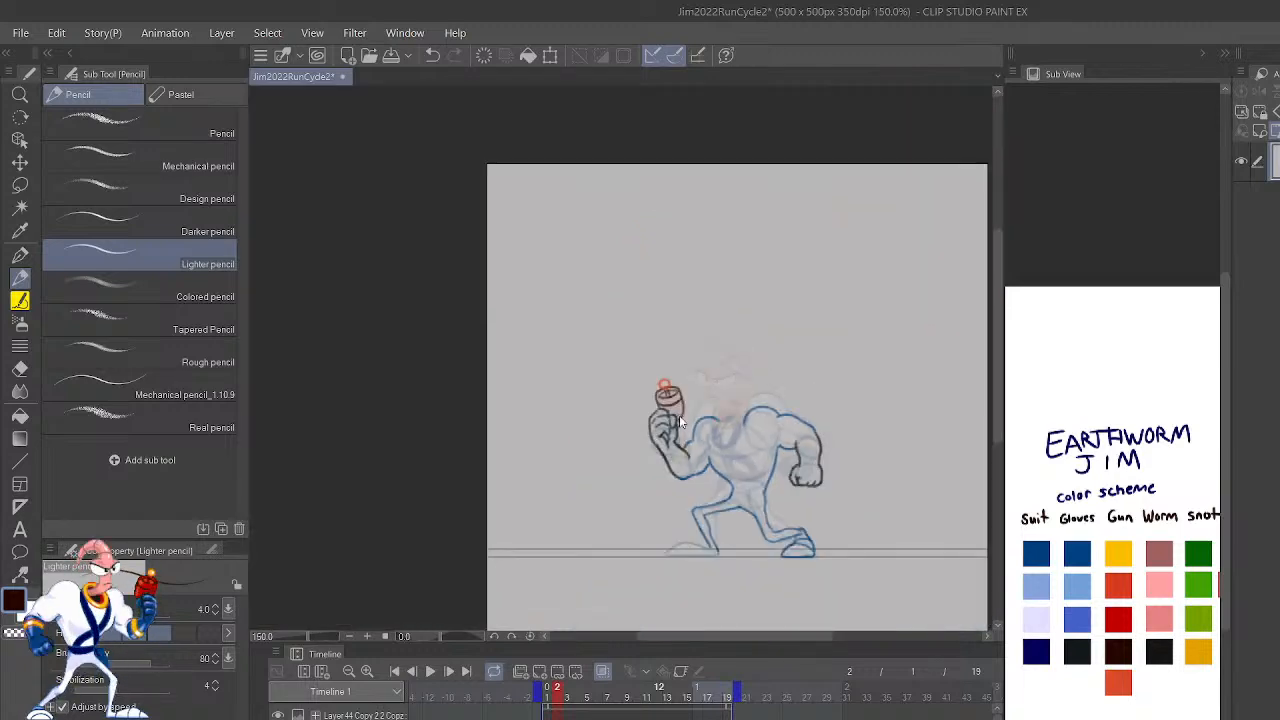
Step: Select the gun's linework and move it up and outward, clear of the raised fist
{"action": "scroll", "coordinate": [679, 415], "scroll_direction": "up", "scroll_amount": 5}
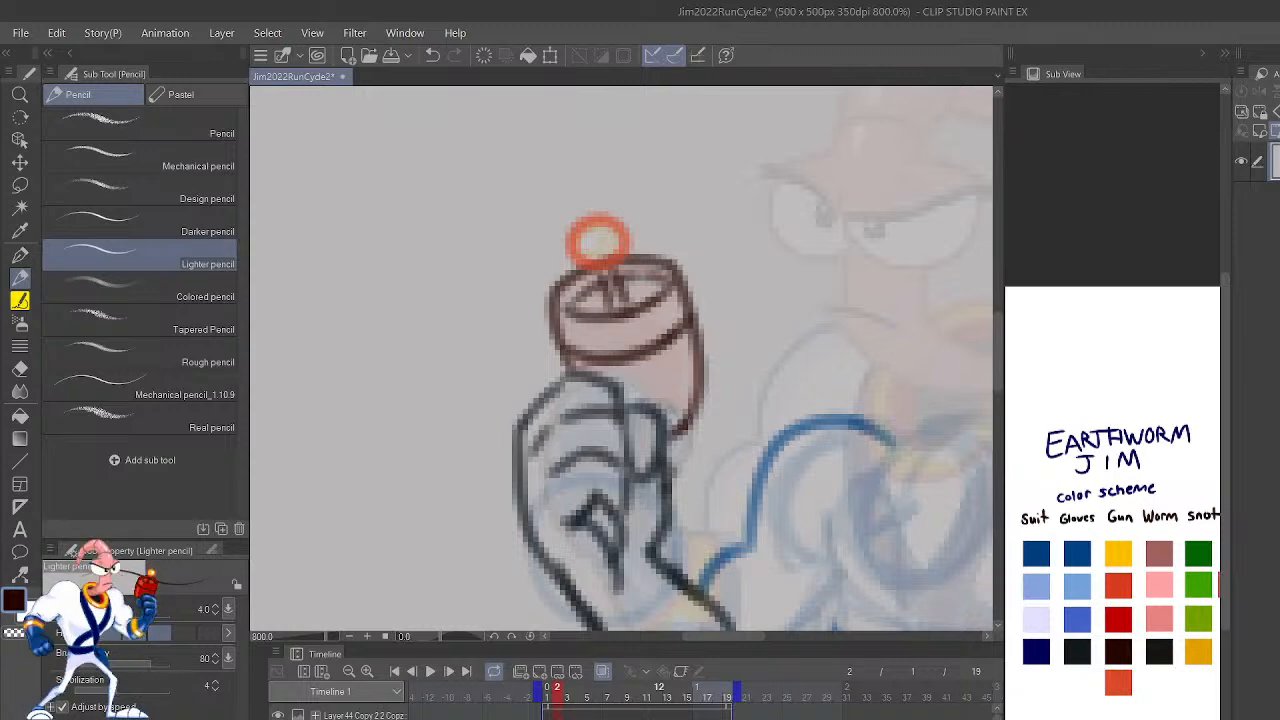
{"action": "key", "text": "h"}
{"action": "left_click_drag", "start_coordinate": [785, 491], "coordinate": [980, 213]}
{"action": "left_click_drag", "start_coordinate": [887, 431], "coordinate": [835, 605]}
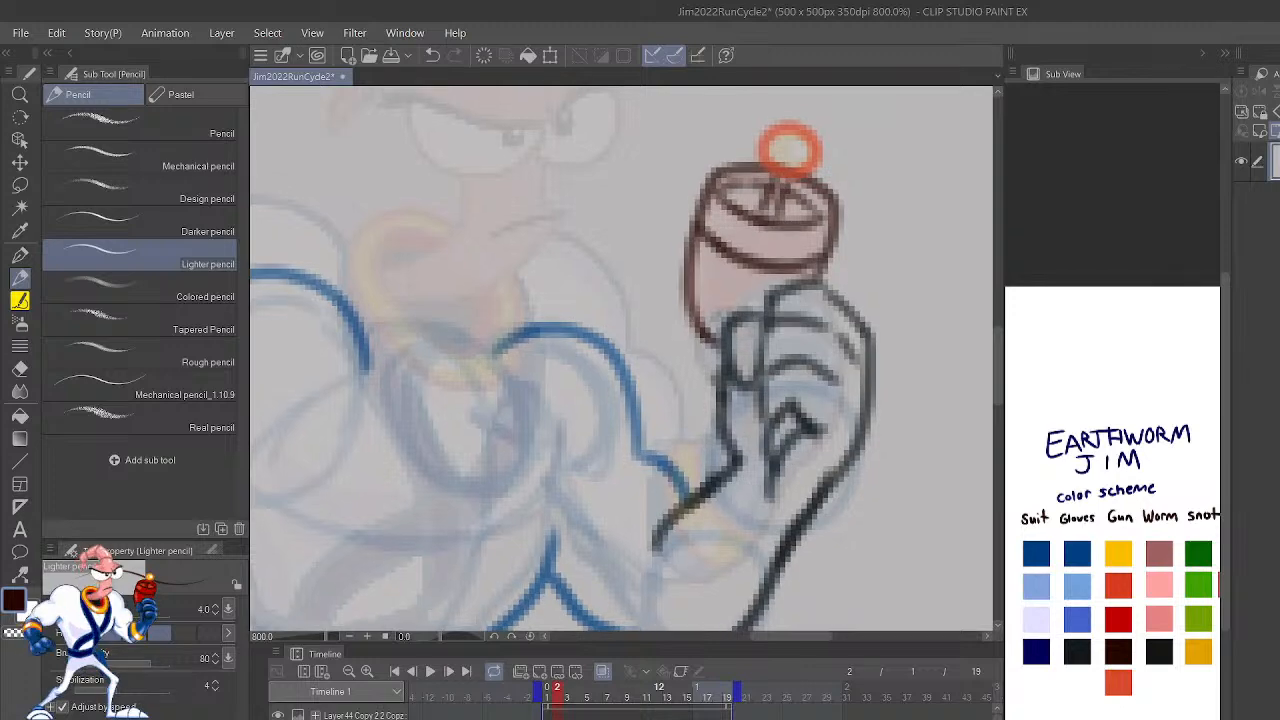
{"action": "left_click_drag", "start_coordinate": [883, 400], "coordinate": [871, 434]}
{"action": "key", "text": "m"}
{"action": "mouse_move", "coordinate": [822, 298]}
{"action": "left_mouse_down"}
{"action": "mouse_move", "coordinate": [837, 134]}
{"action": "mouse_move", "coordinate": [684, 380]}
{"action": "mouse_move", "coordinate": [704, 382]}
{"action": "mouse_move", "coordinate": [772, 320]}
{"action": "mouse_move", "coordinate": [808, 314]}
{"action": "mouse_move", "coordinate": [830, 258]}
{"action": "mouse_move", "coordinate": [895, 200]}
{"action": "mouse_move", "coordinate": [995, 219]}
{"action": "left_mouse_up"}
{"action": "key", "text": "k"}
{"action": "left_click", "coordinate": [669, 362]}
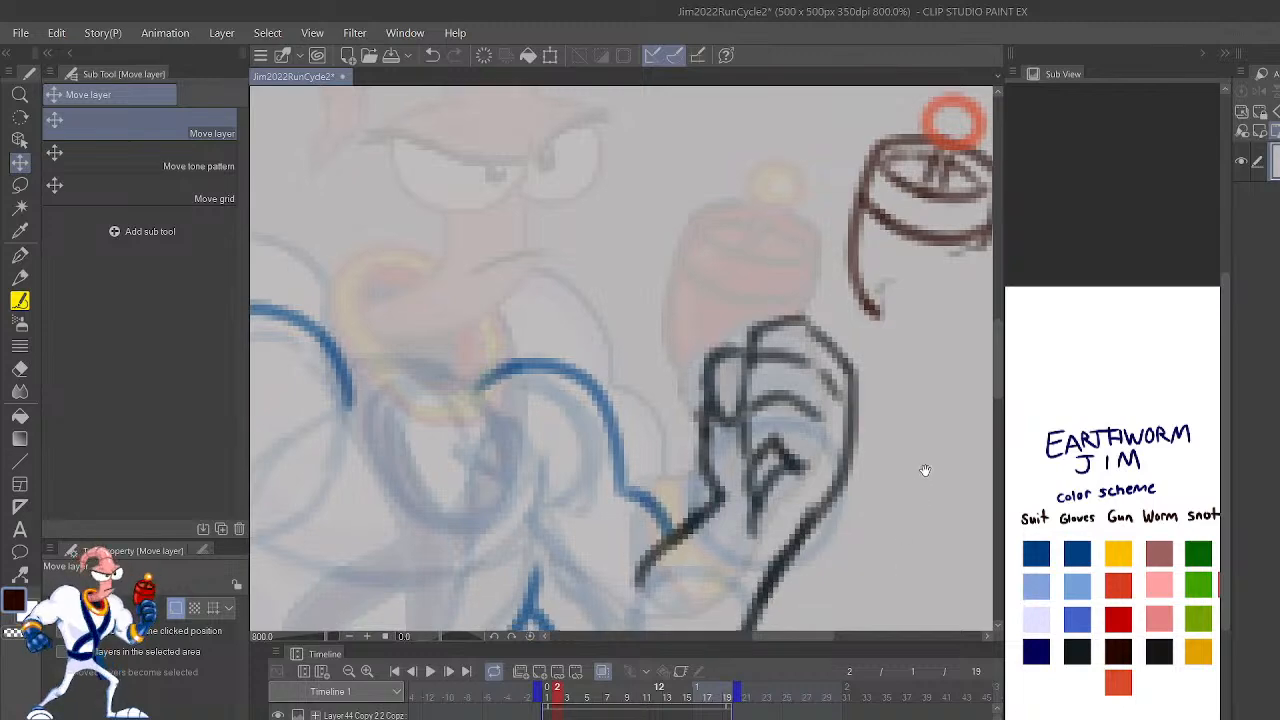
Step: Try closing the raised arm's glove with a curved line from the wrist to the elbow in the darkest Gloves color
{"action": "left_click_drag", "start_coordinate": [889, 585], "coordinate": [919, 453]}
{"action": "key", "text": "p"}
{"action": "left_click", "coordinate": [1077, 651]}
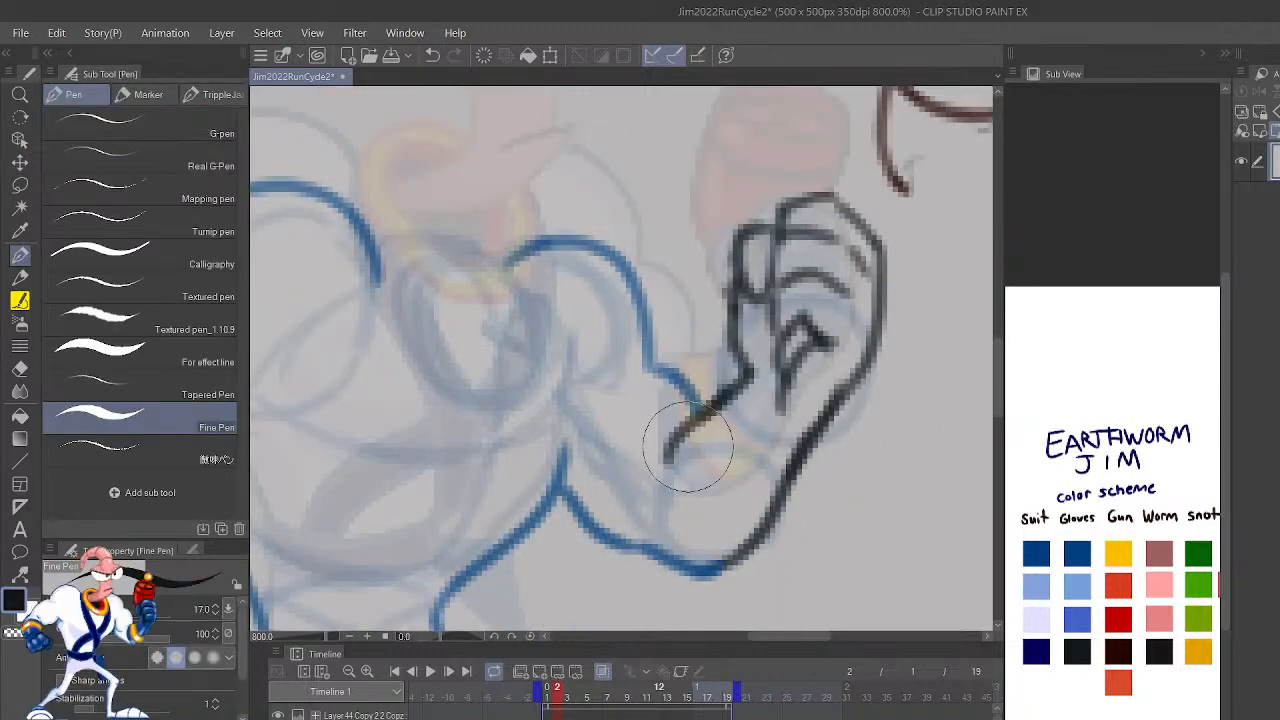
{"action": "key", "text": "p"}
{"action": "left_click_drag", "start_coordinate": [676, 445], "coordinate": [748, 540]}
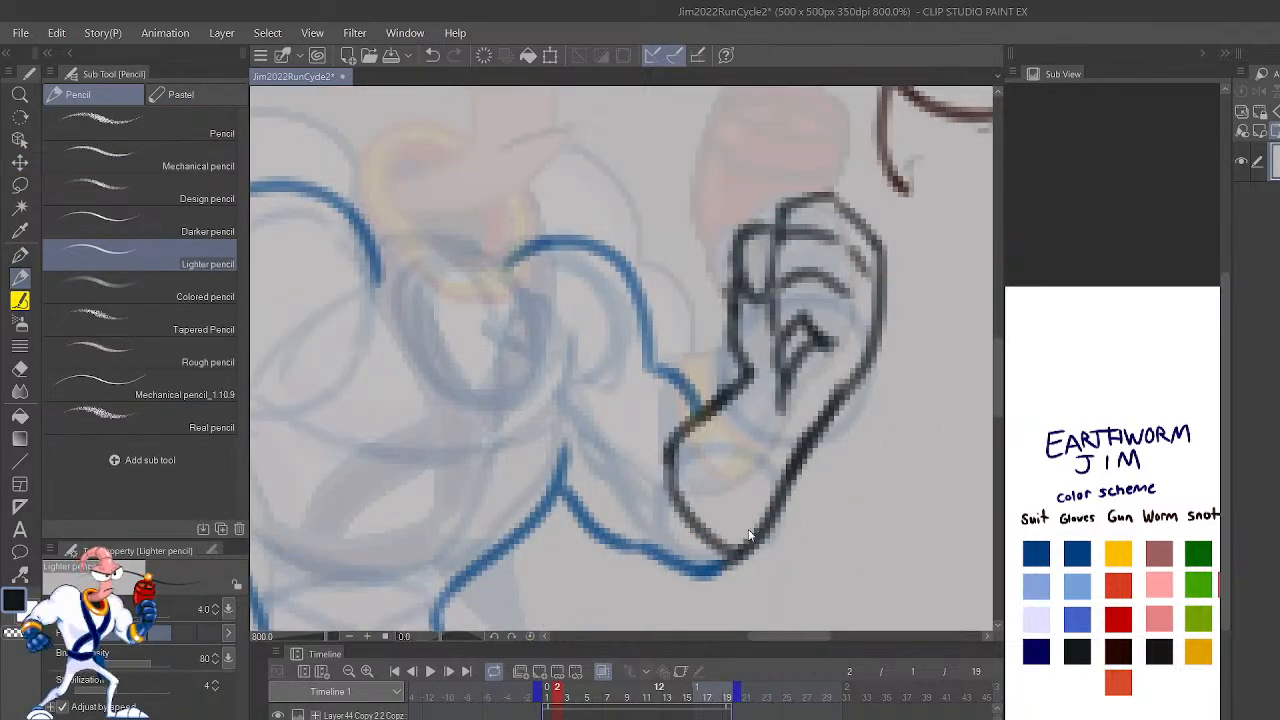
{"action": "scroll", "coordinate": [745, 537], "scroll_direction": "down", "scroll_amount": 2}
{"action": "scroll", "coordinate": [748, 534], "scroll_direction": "up", "scroll_amount": 2}
{"action": "key", "text": "ctrl+z"}
Step: Draw the outer oval of the collar ring at the neck opening, using the orange-red Gun color from the color scheme
{"action": "mouse_move", "coordinate": [820, 537]}
{"action": "left_mouse_down"}
{"action": "mouse_move", "coordinate": [934, 448]}
{"action": "mouse_move", "coordinate": [988, 458]}
{"action": "left_mouse_up"}
{"action": "mouse_move", "coordinate": [893, 500]}
{"action": "left_mouse_down"}
{"action": "mouse_move", "coordinate": [934, 514]}
{"action": "mouse_move", "coordinate": [946, 543]}
{"action": "mouse_move", "coordinate": [935, 521]}
{"action": "left_mouse_up"}
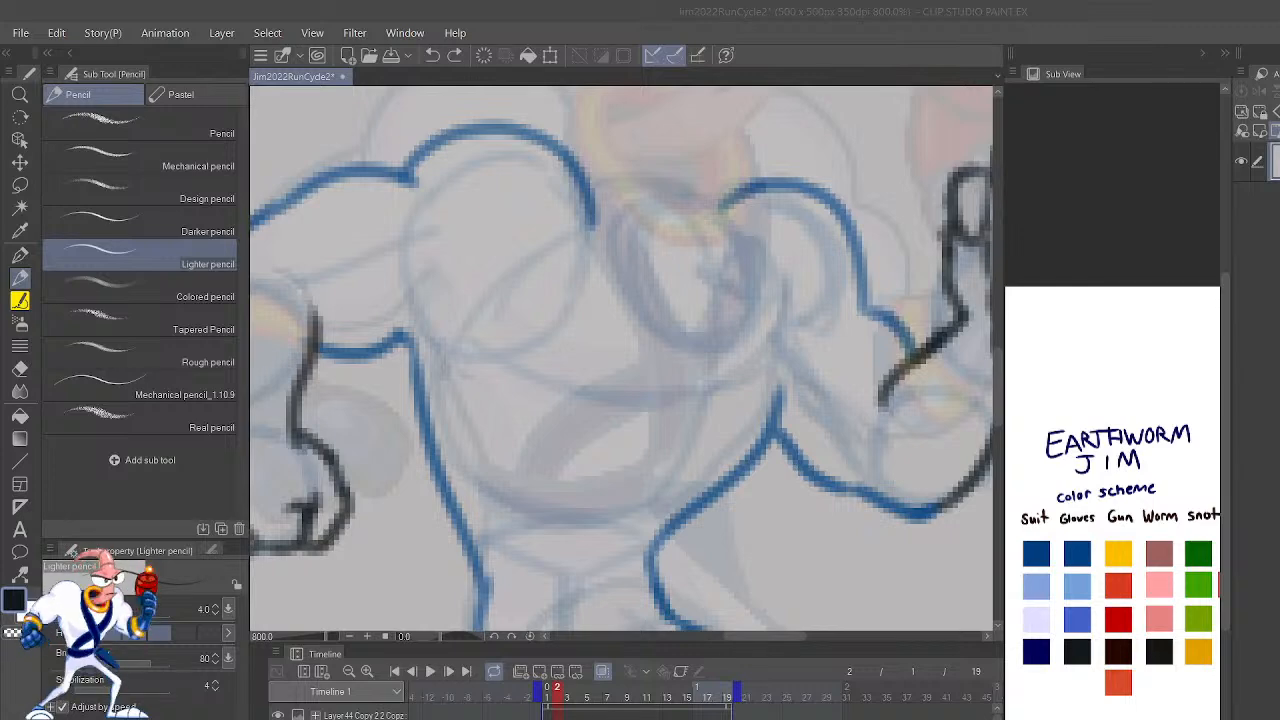
{"action": "left_click", "coordinate": [359, 582]}
{"action": "left_click_drag", "start_coordinate": [812, 534], "coordinate": [832, 575]}
{"action": "left_click_drag", "start_coordinate": [925, 550], "coordinate": [895, 658]}
{"action": "left_click", "coordinate": [1118, 682]}
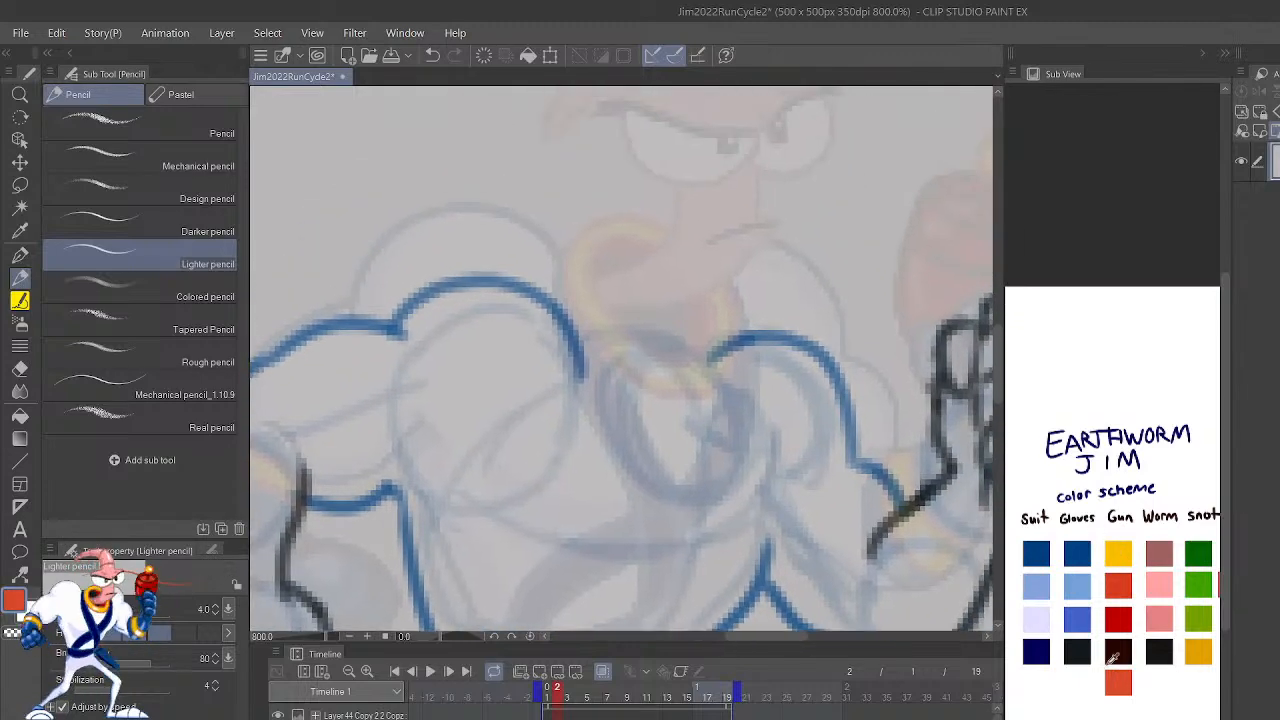
{"action": "mouse_move", "coordinate": [628, 352]}
{"action": "left_mouse_down"}
{"action": "mouse_move", "coordinate": [640, 462]}
{"action": "mouse_move", "coordinate": [626, 430]}
{"action": "left_mouse_up"}
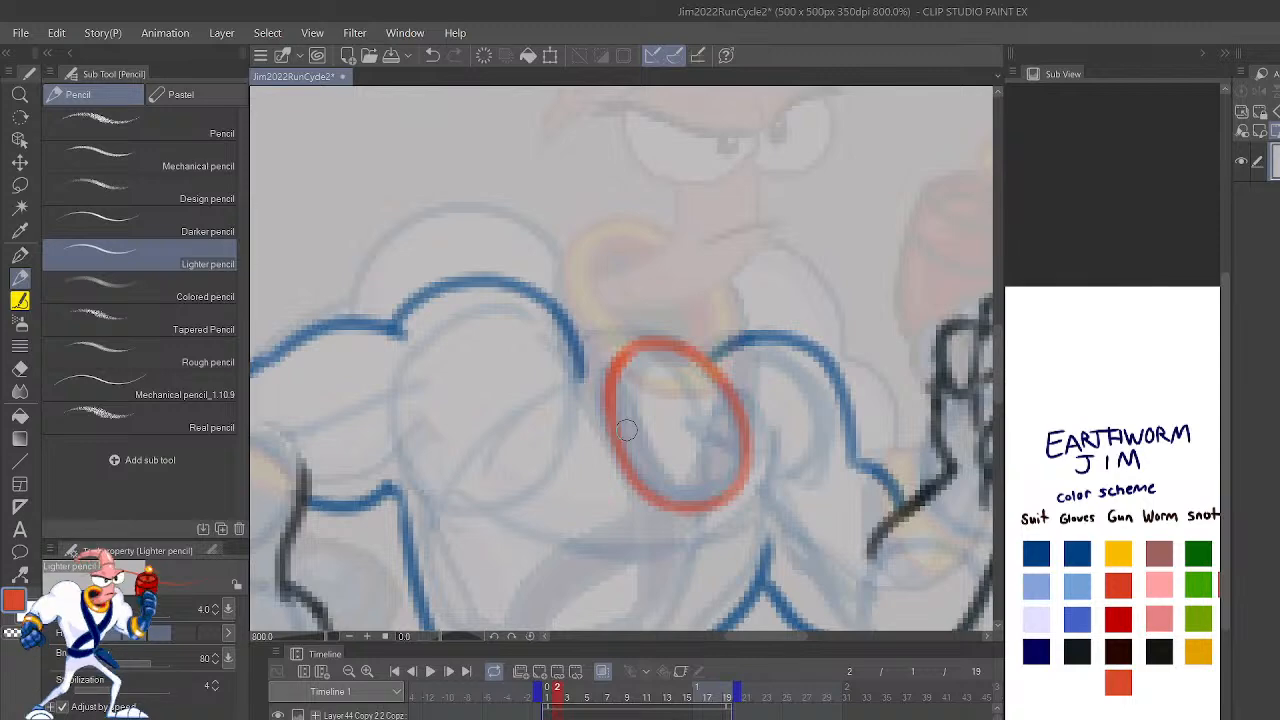
{"action": "key", "text": "ctrl+z"}
{"action": "mouse_move", "coordinate": [652, 340]}
{"action": "left_mouse_down"}
{"action": "mouse_move", "coordinate": [617, 441]}
{"action": "mouse_move", "coordinate": [710, 503]}
{"action": "mouse_move", "coordinate": [750, 414]}
{"action": "mouse_move", "coordinate": [655, 347]}
{"action": "left_mouse_up"}
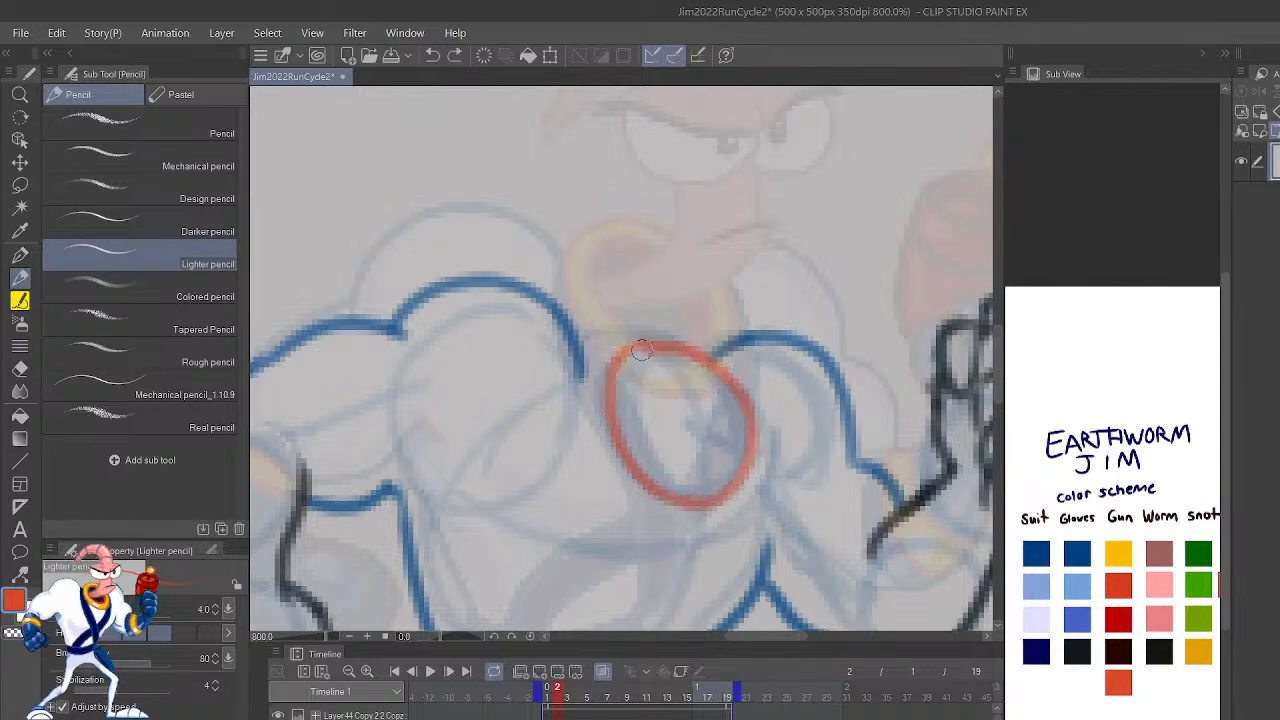
Step: Draw a smaller concentric oval inside the collar ring in the same orange-red
{"action": "key", "text": "h"}
{"action": "mouse_move", "coordinate": [765, 435]}
{"action": "left_mouse_down"}
{"action": "mouse_move", "coordinate": [826, 314]}
{"action": "mouse_move", "coordinate": [877, 367]}
{"action": "left_mouse_up"}
{"action": "key", "text": "ctrl+z"}
{"action": "mouse_move", "coordinate": [720, 434]}
{"action": "left_mouse_down"}
{"action": "mouse_move", "coordinate": [714, 266]}
{"action": "mouse_move", "coordinate": [657, 444]}
{"action": "mouse_move", "coordinate": [746, 347]}
{"action": "left_mouse_up"}
{"action": "key", "text": "ctrl+z"}
{"action": "mouse_move", "coordinate": [714, 452]}
{"action": "left_mouse_down"}
{"action": "mouse_move", "coordinate": [769, 339]}
{"action": "mouse_move", "coordinate": [683, 287]}
{"action": "mouse_move", "coordinate": [626, 399]}
{"action": "mouse_move", "coordinate": [690, 465]}
{"action": "mouse_move", "coordinate": [751, 412]}
{"action": "mouse_move", "coordinate": [731, 383]}
{"action": "mouse_move", "coordinate": [718, 302]}
{"action": "mouse_move", "coordinate": [665, 344]}
{"action": "mouse_move", "coordinate": [672, 437]}
{"action": "mouse_move", "coordinate": [734, 388]}
{"action": "left_mouse_up"}
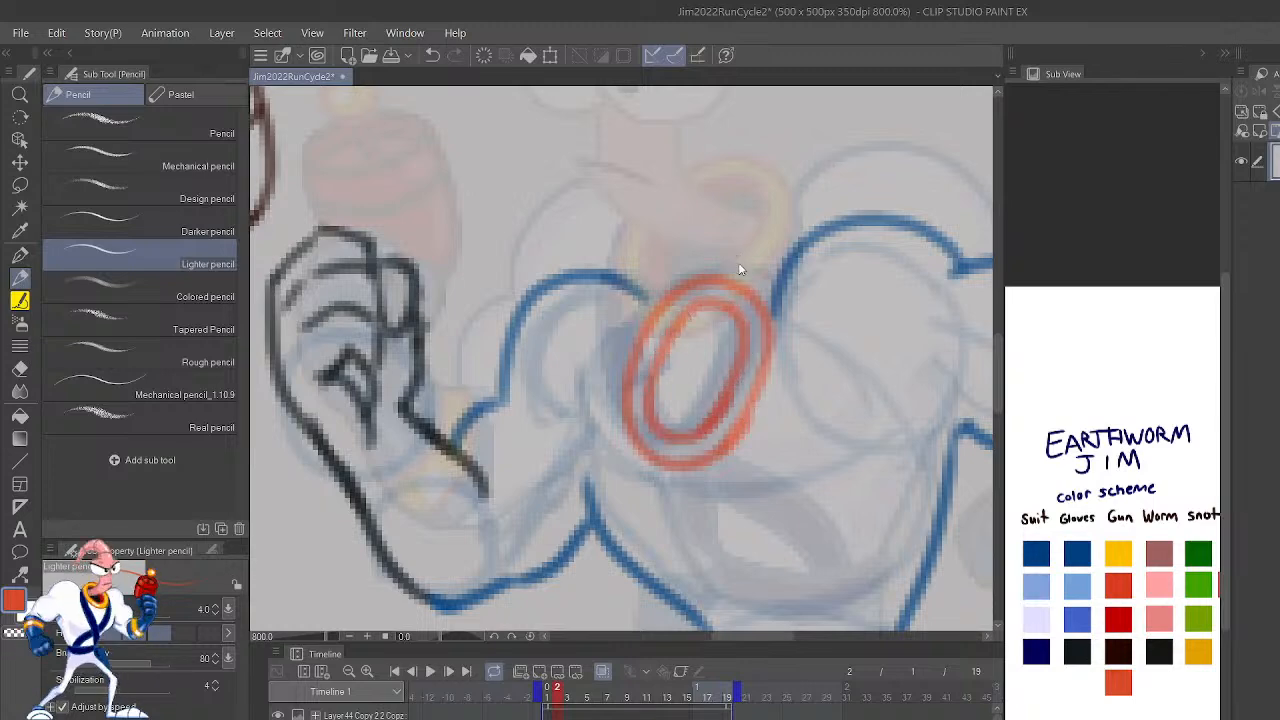
{"action": "scroll", "coordinate": [738, 262], "scroll_direction": "down", "scroll_amount": 6}
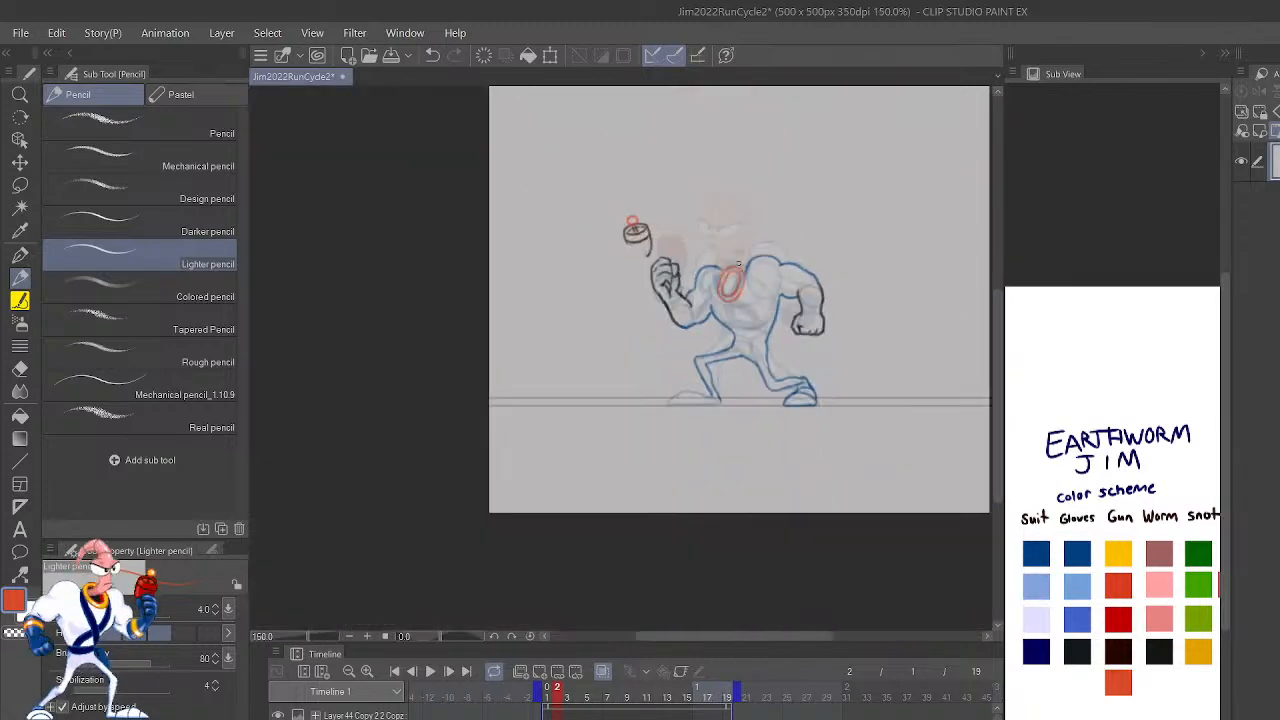
{"action": "scroll", "coordinate": [738, 262], "scroll_direction": "up", "scroll_amount": 4}
{"action": "scroll", "coordinate": [738, 262], "scroll_direction": "up", "scroll_amount": 2}
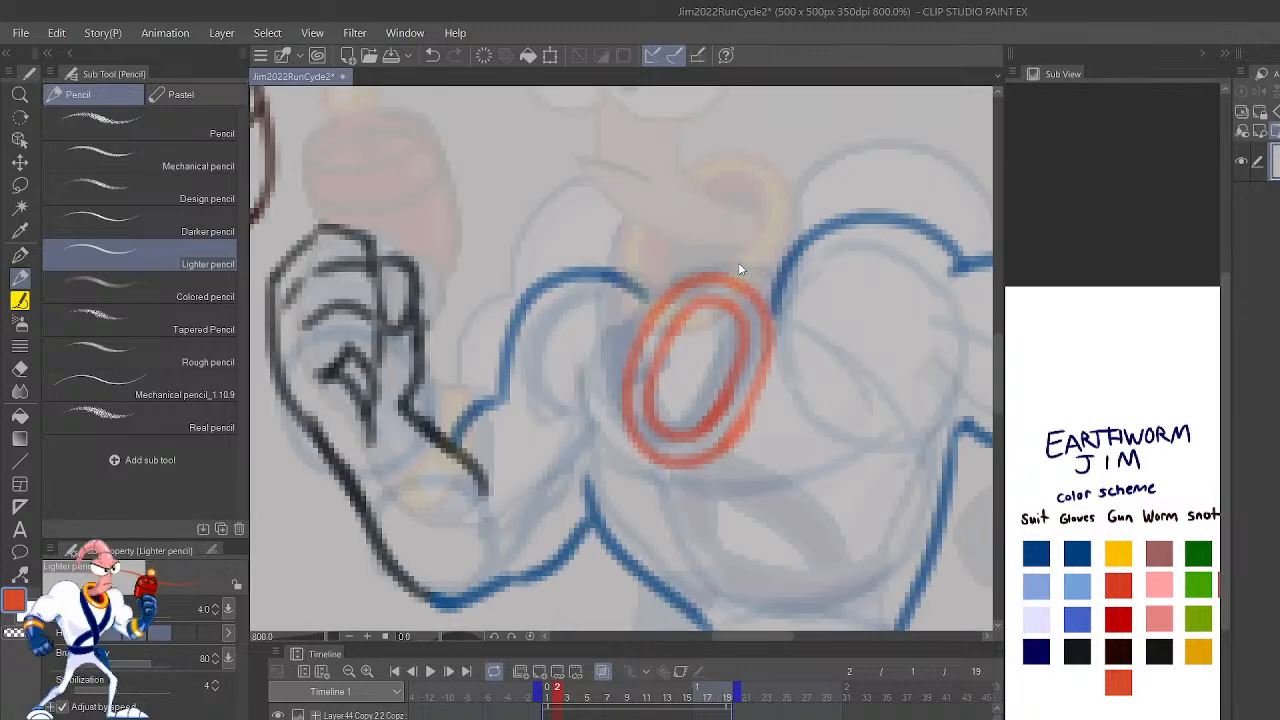
Step: Touch up the outer edge of the raised fist in the dark glove outline color
{"action": "left_click_drag", "start_coordinate": [722, 432], "coordinate": [1092, 552]}
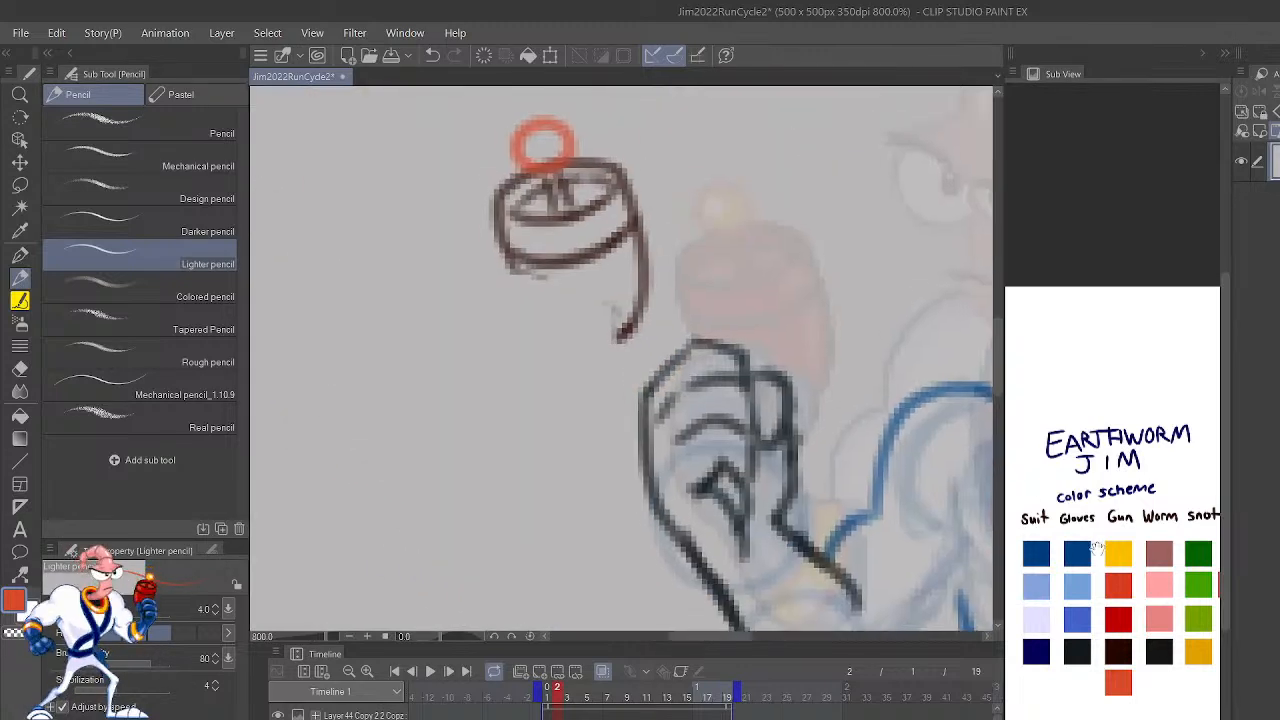
{"action": "left_click", "coordinate": [1119, 651]}
{"action": "mouse_move", "coordinate": [676, 405]}
{"action": "left_mouse_down"}
{"action": "mouse_move", "coordinate": [662, 439]}
{"action": "mouse_move", "coordinate": [643, 404]}
{"action": "mouse_move", "coordinate": [641, 433]}
{"action": "mouse_move", "coordinate": [672, 521]}
{"action": "mouse_move", "coordinate": [646, 448]}
{"action": "mouse_move", "coordinate": [651, 361]}
{"action": "left_mouse_up"}
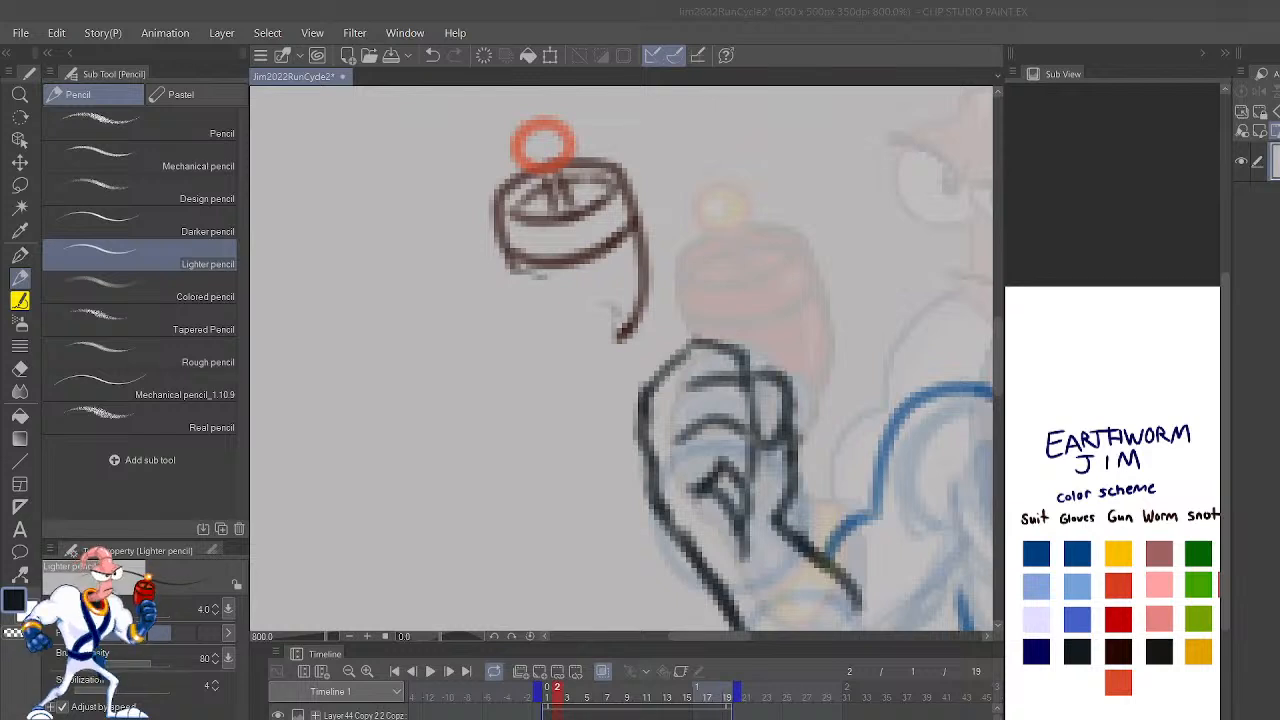
Step: Try another curved glove edge across the raised forearm, running down to the elbow
{"action": "left_click_drag", "start_coordinate": [933, 563], "coordinate": [909, 417]}
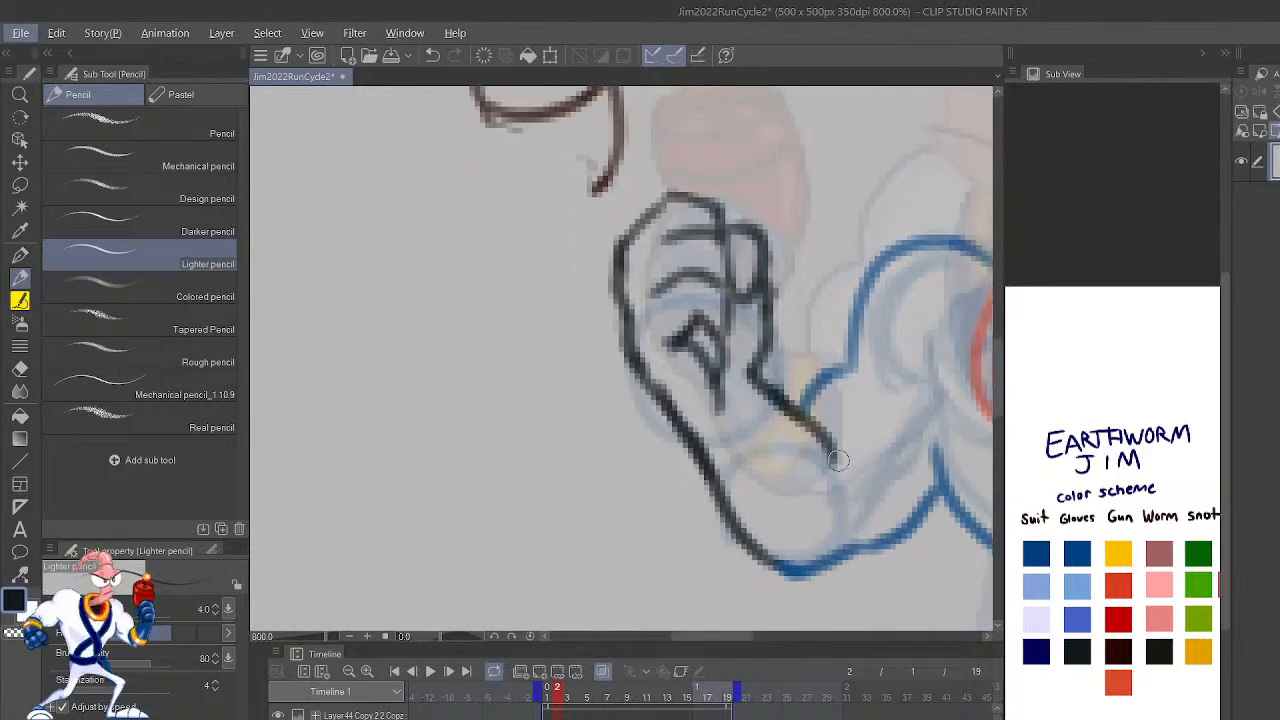
{"action": "mouse_move", "coordinate": [812, 425]}
{"action": "left_mouse_down"}
{"action": "mouse_move", "coordinate": [855, 472]}
{"action": "mouse_move", "coordinate": [779, 548]}
{"action": "left_mouse_up"}
{"action": "key", "text": "ctrl+z"}
Step: Draw the short curved armpit line beneath the lowered arm, overlapping the side of the torso, in dark Suit blue
{"action": "left_click_drag", "start_coordinate": [950, 490], "coordinate": [760, 540]}
{"action": "left_click_drag", "start_coordinate": [923, 551], "coordinate": [745, 559]}
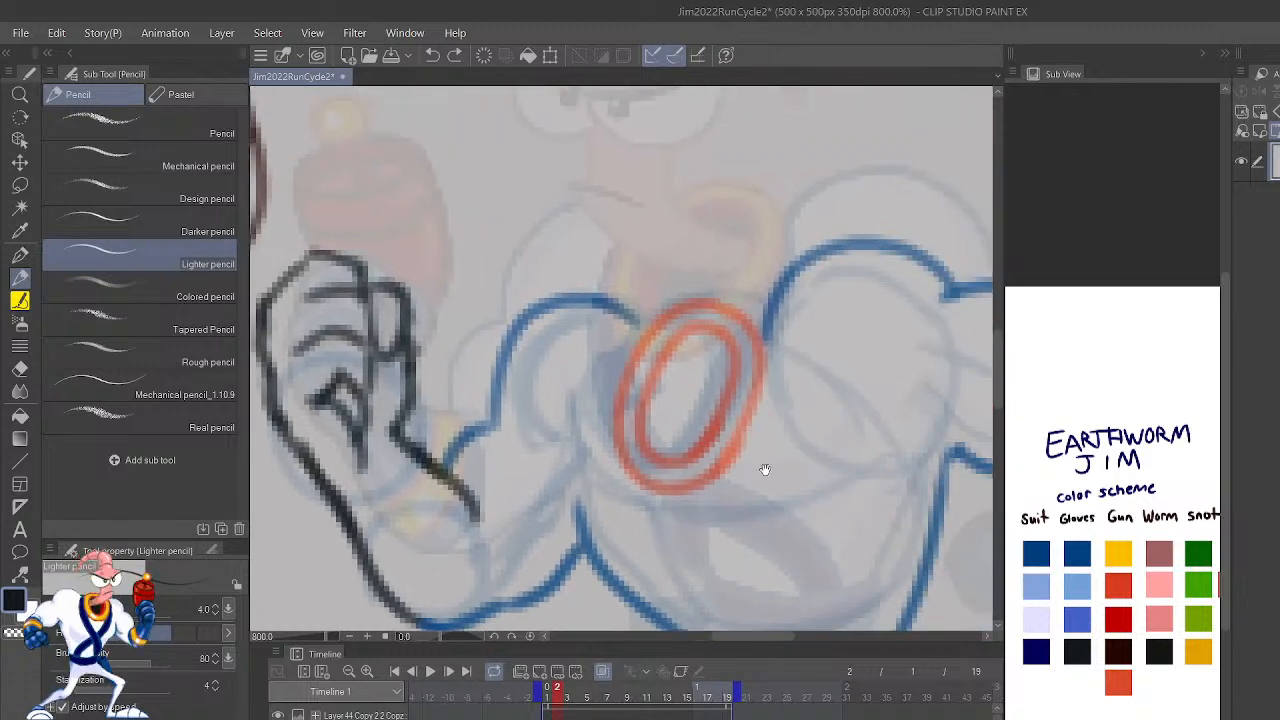
{"action": "left_click", "coordinate": [939, 493], "text": "alt"}
{"action": "left_click_drag", "start_coordinate": [916, 490], "coordinate": [955, 445]}
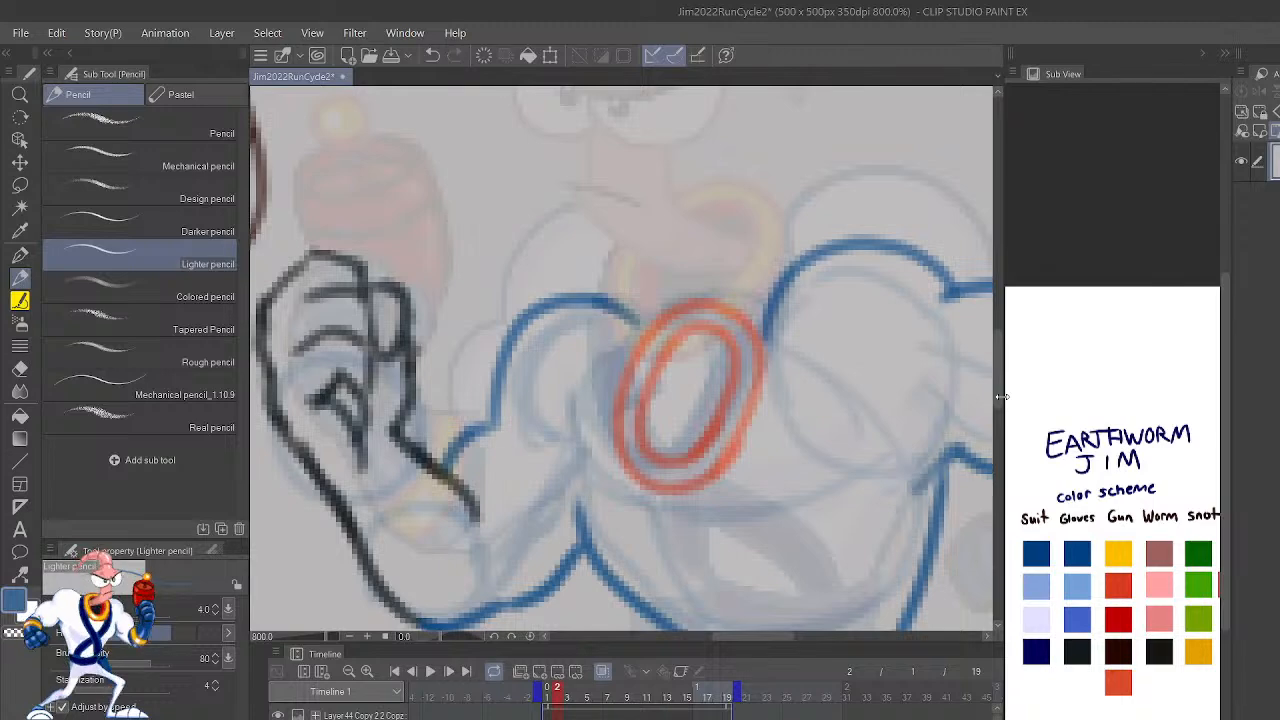
{"action": "key", "text": "ctrl+minus"}
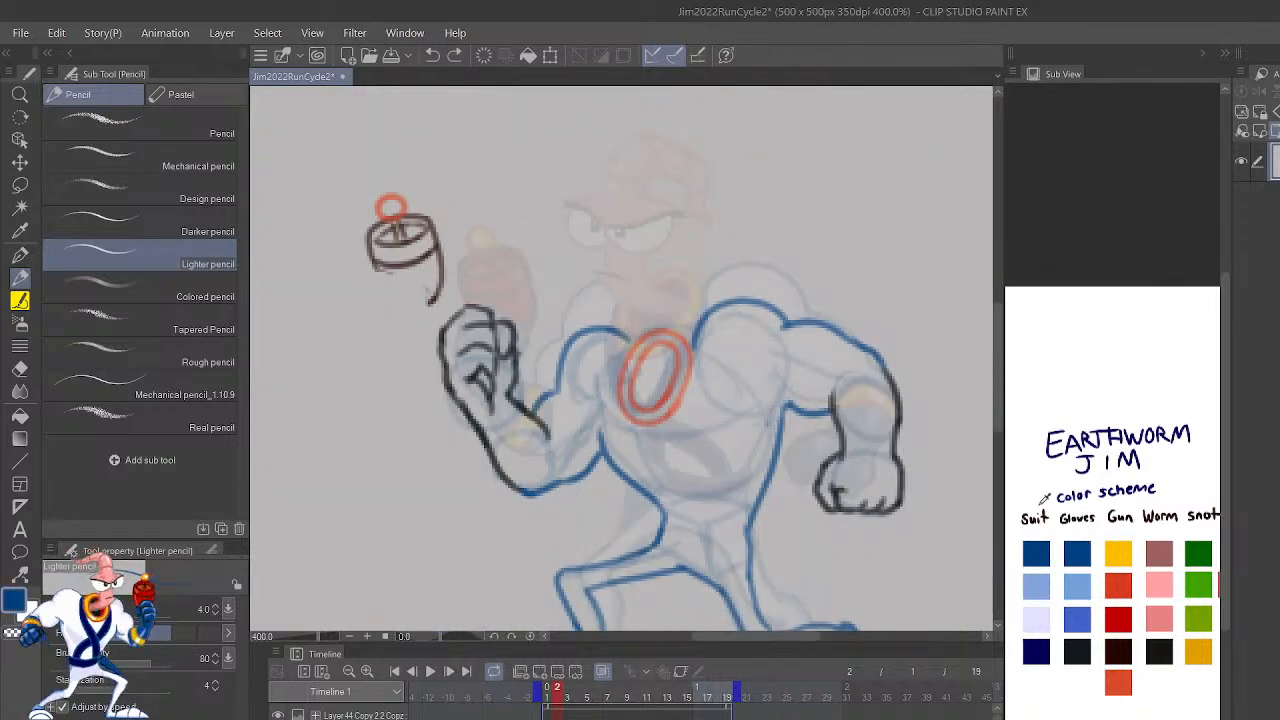
{"action": "mouse_move", "coordinate": [910, 426]}
{"action": "left_mouse_down"}
{"action": "mouse_move", "coordinate": [900, 523]}
{"action": "mouse_move", "coordinate": [924, 553]}
{"action": "left_mouse_up"}
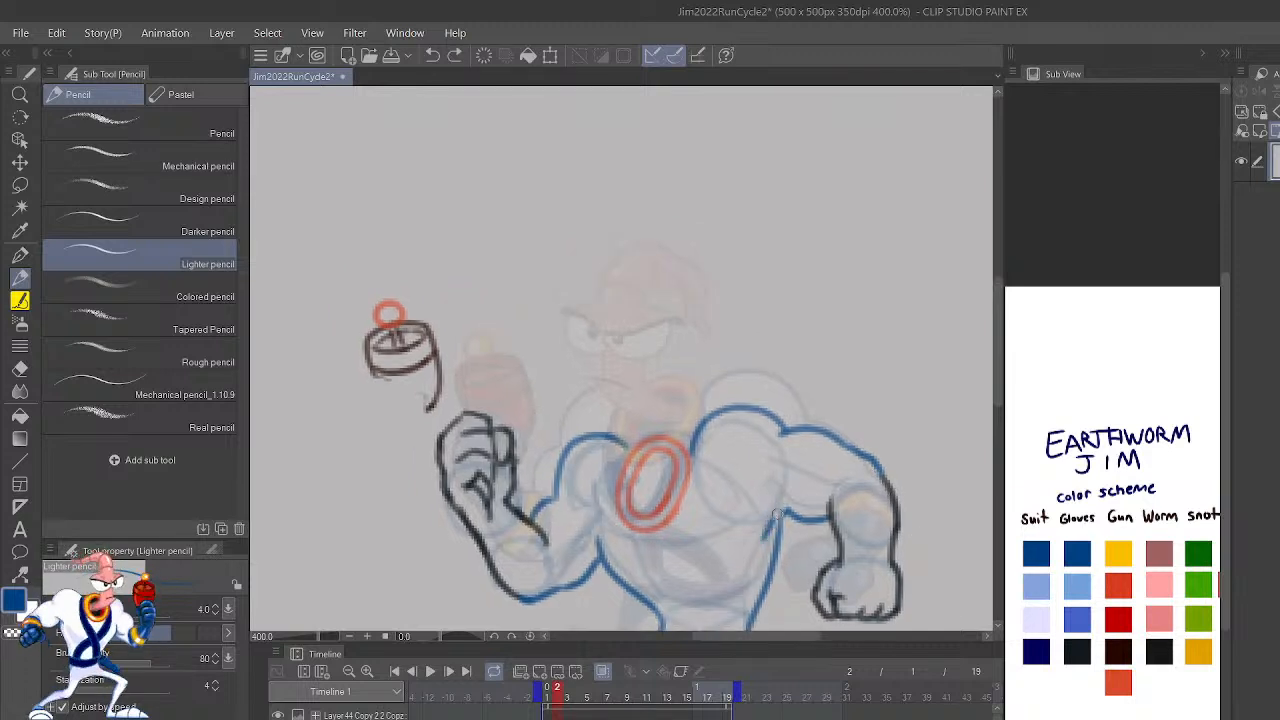
{"action": "key", "text": "ctrl+z"}
{"action": "mouse_move", "coordinate": [757, 543]}
{"action": "left_mouse_down"}
{"action": "mouse_move", "coordinate": [791, 494]}
{"action": "mouse_move", "coordinate": [768, 515]}
{"action": "mouse_move", "coordinate": [800, 512]}
{"action": "left_mouse_up"}
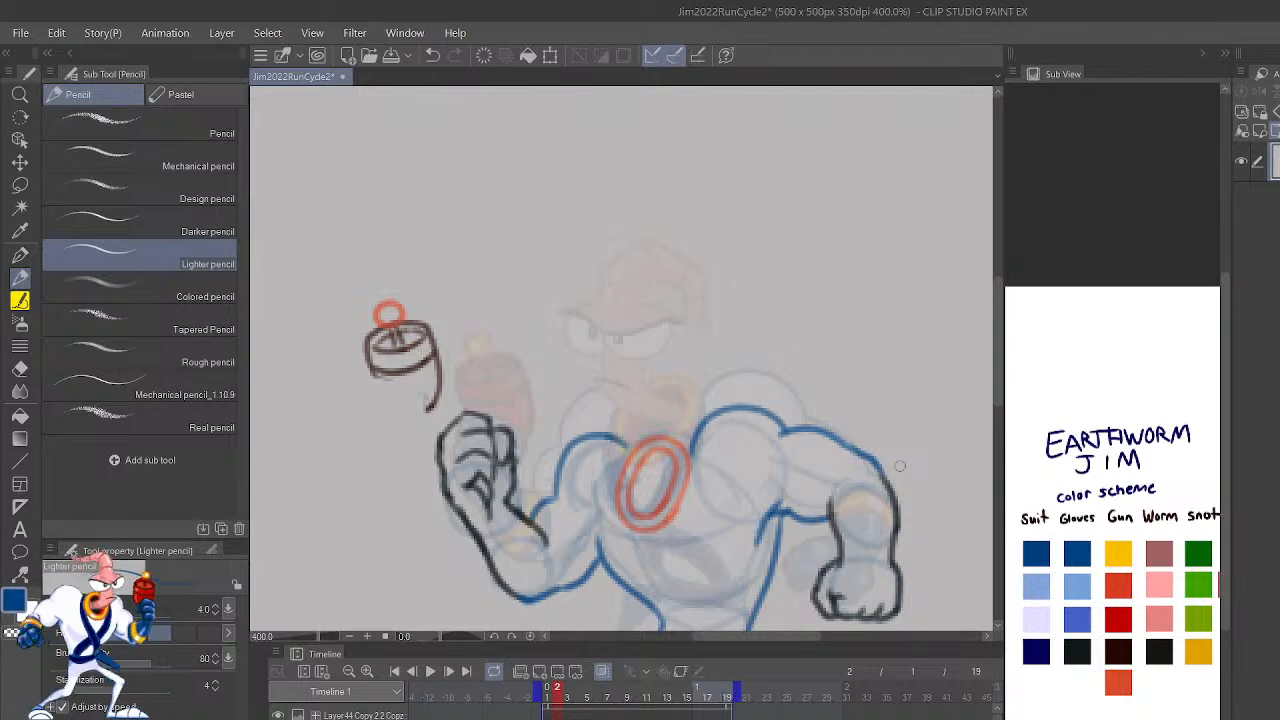
{"action": "scroll", "coordinate": [900, 466], "scroll_direction": "down", "scroll_amount": 4}
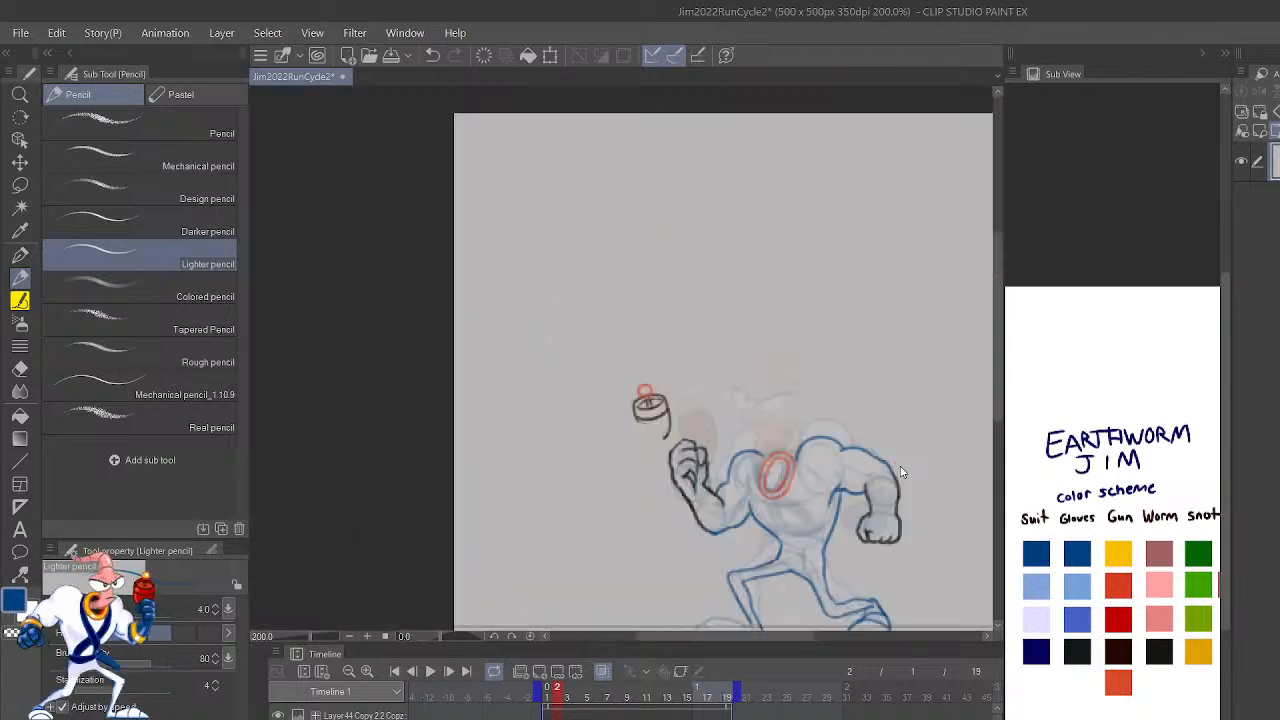
{"action": "scroll", "coordinate": [900, 472], "scroll_direction": "up", "scroll_amount": 4}
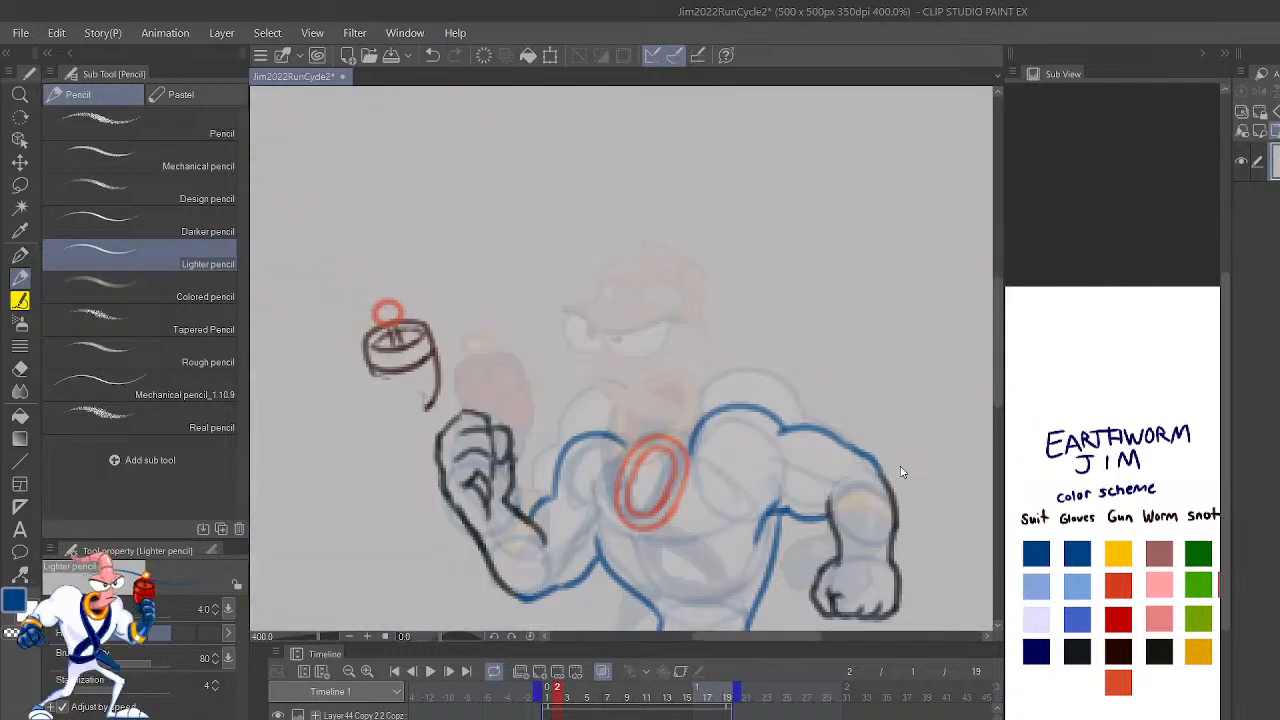
Step: Try curved belt lines across the waist in dark Suit blue
{"action": "left_click_drag", "start_coordinate": [896, 545], "coordinate": [898, 408]}
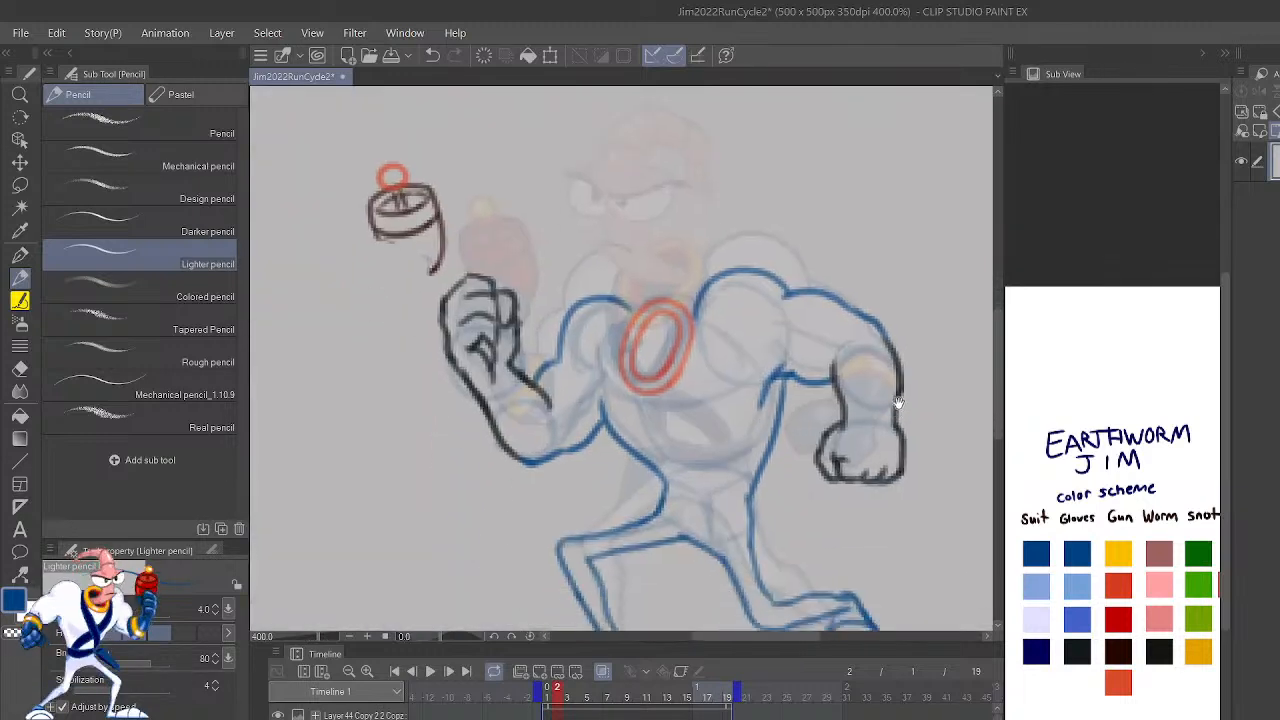
{"action": "left_click_drag", "start_coordinate": [900, 527], "coordinate": [922, 396]}
{"action": "left_click_drag", "start_coordinate": [938, 402], "coordinate": [962, 404]}
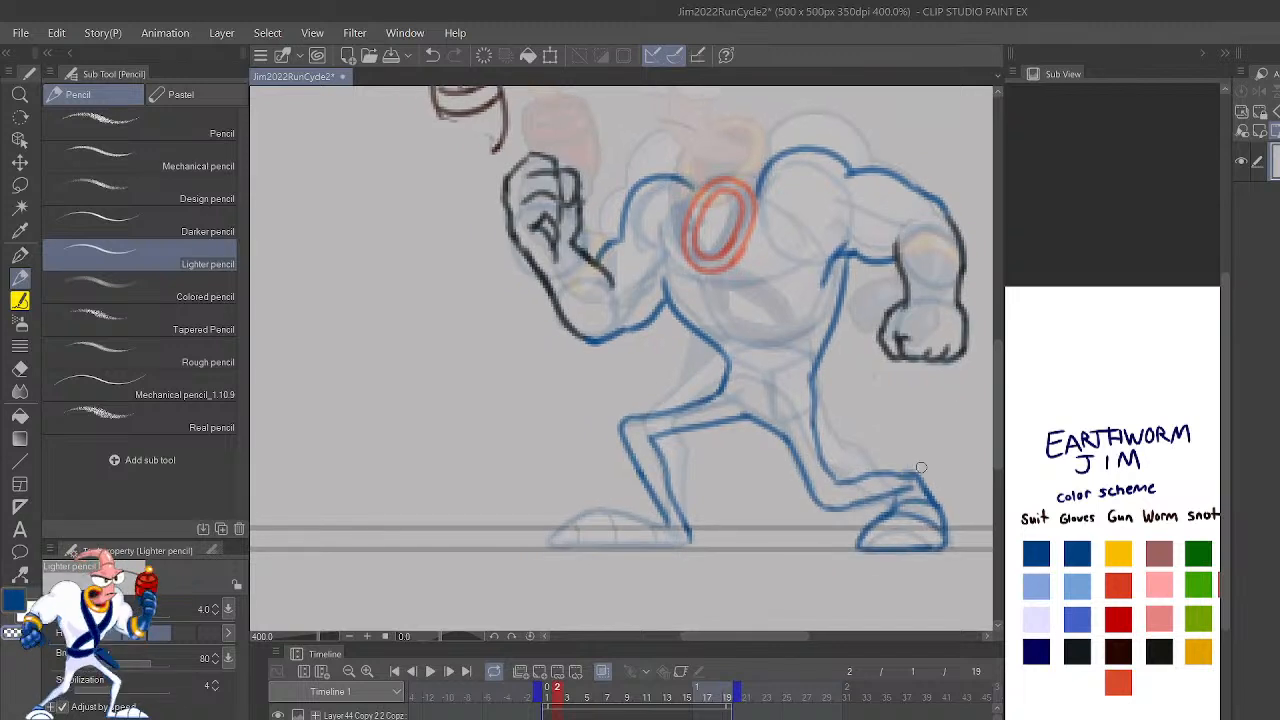
{"action": "left_click_drag", "start_coordinate": [833, 373], "coordinate": [869, 435]}
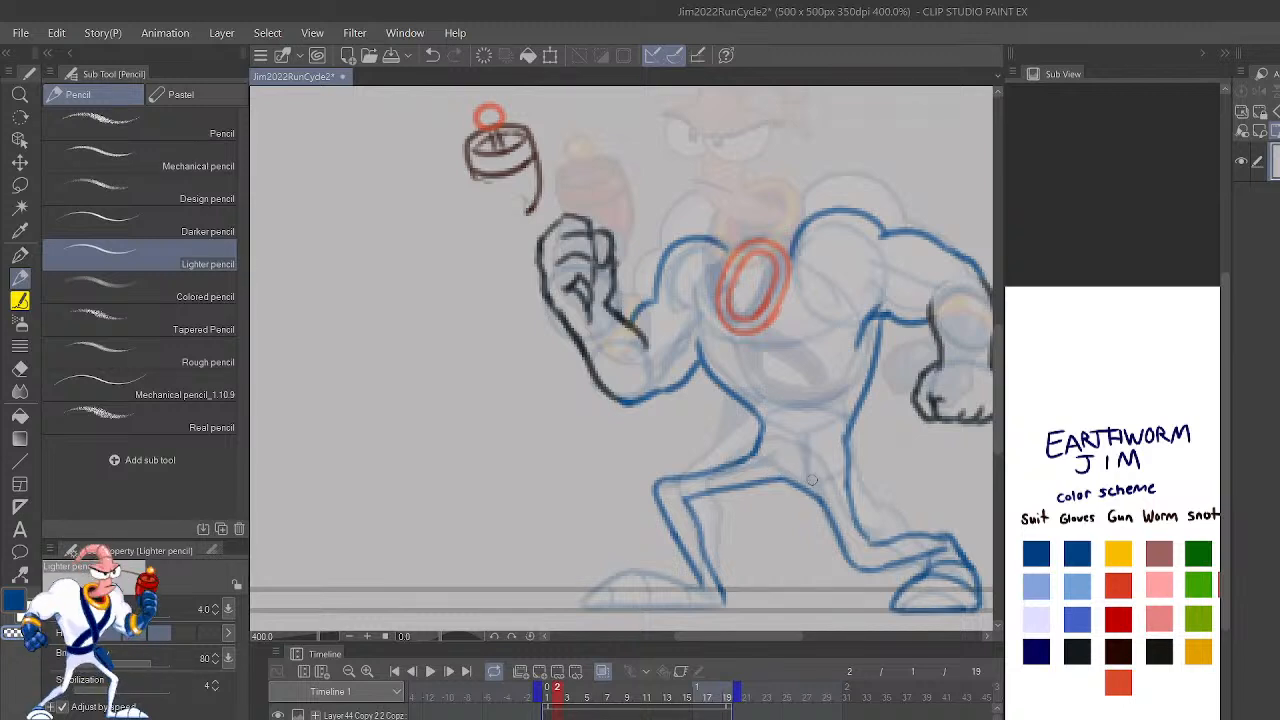
{"action": "mouse_move", "coordinate": [757, 452]}
{"action": "left_mouse_down"}
{"action": "mouse_move", "coordinate": [865, 420]}
{"action": "mouse_move", "coordinate": [652, 491]}
{"action": "mouse_move", "coordinate": [457, 371]}
{"action": "left_mouse_up"}
{"action": "scroll", "coordinate": [865, 420], "scroll_direction": "up", "scroll_amount": 4}
{"action": "key", "text": "ctrl+z"}
{"action": "key", "text": "ctrl+z"}
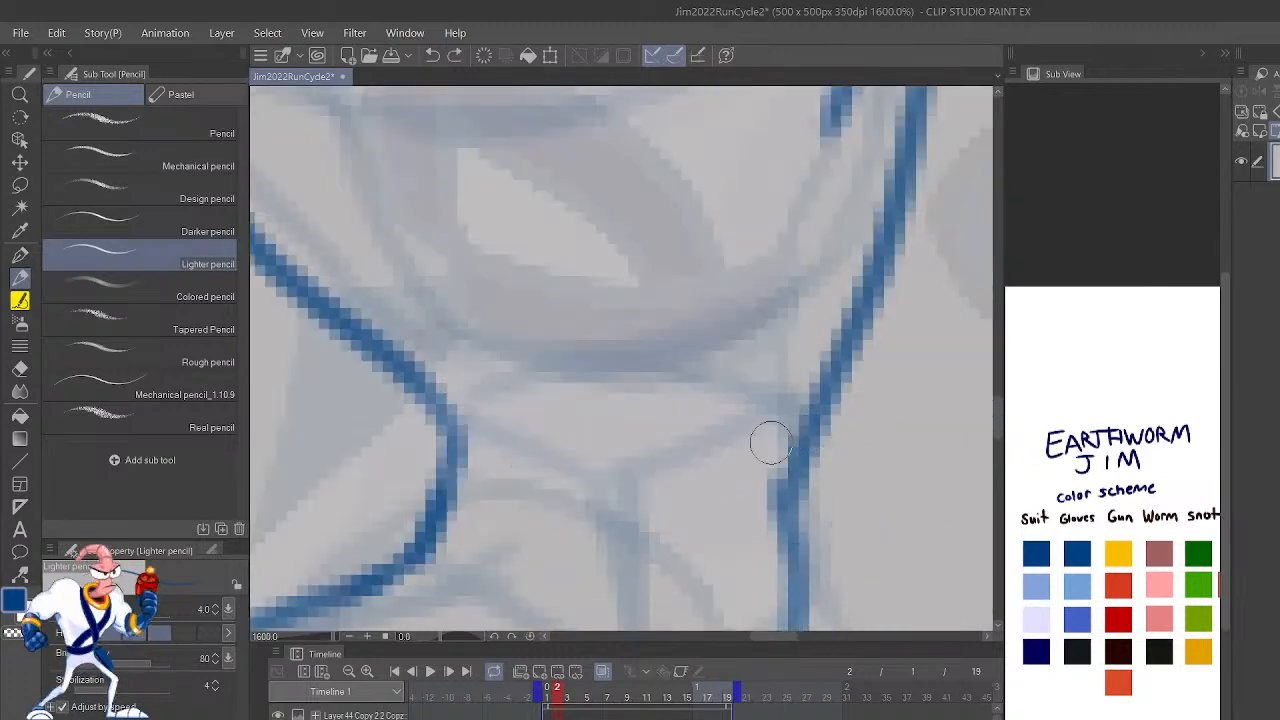
{"action": "mouse_move", "coordinate": [811, 432]}
{"action": "left_mouse_down"}
{"action": "mouse_move", "coordinate": [658, 491]}
{"action": "mouse_move", "coordinate": [465, 430]}
{"action": "left_mouse_up"}
{"action": "mouse_move", "coordinate": [446, 500]}
{"action": "left_mouse_down"}
{"action": "mouse_move", "coordinate": [670, 563]}
{"action": "mouse_move", "coordinate": [777, 486]}
{"action": "left_mouse_up"}
Step: Draw the belt's upper and lower edges as two parallel curves across the waist in dark blue
{"action": "key", "text": "ctrl+z"}
{"action": "key", "text": "ctrl+z"}
{"action": "mouse_move", "coordinate": [812, 400]}
{"action": "left_mouse_down"}
{"action": "mouse_move", "coordinate": [775, 444]}
{"action": "mouse_move", "coordinate": [574, 479]}
{"action": "mouse_move", "coordinate": [452, 425]}
{"action": "left_mouse_up"}
{"action": "mouse_move", "coordinate": [441, 492]}
{"action": "left_mouse_down"}
{"action": "mouse_move", "coordinate": [483, 548]}
{"action": "mouse_move", "coordinate": [634, 573]}
{"action": "mouse_move", "coordinate": [780, 492]}
{"action": "mouse_move", "coordinate": [658, 566]}
{"action": "mouse_move", "coordinate": [485, 545]}
{"action": "mouse_move", "coordinate": [437, 500]}
{"action": "left_mouse_up"}
{"action": "key", "text": "ctrl+z"}
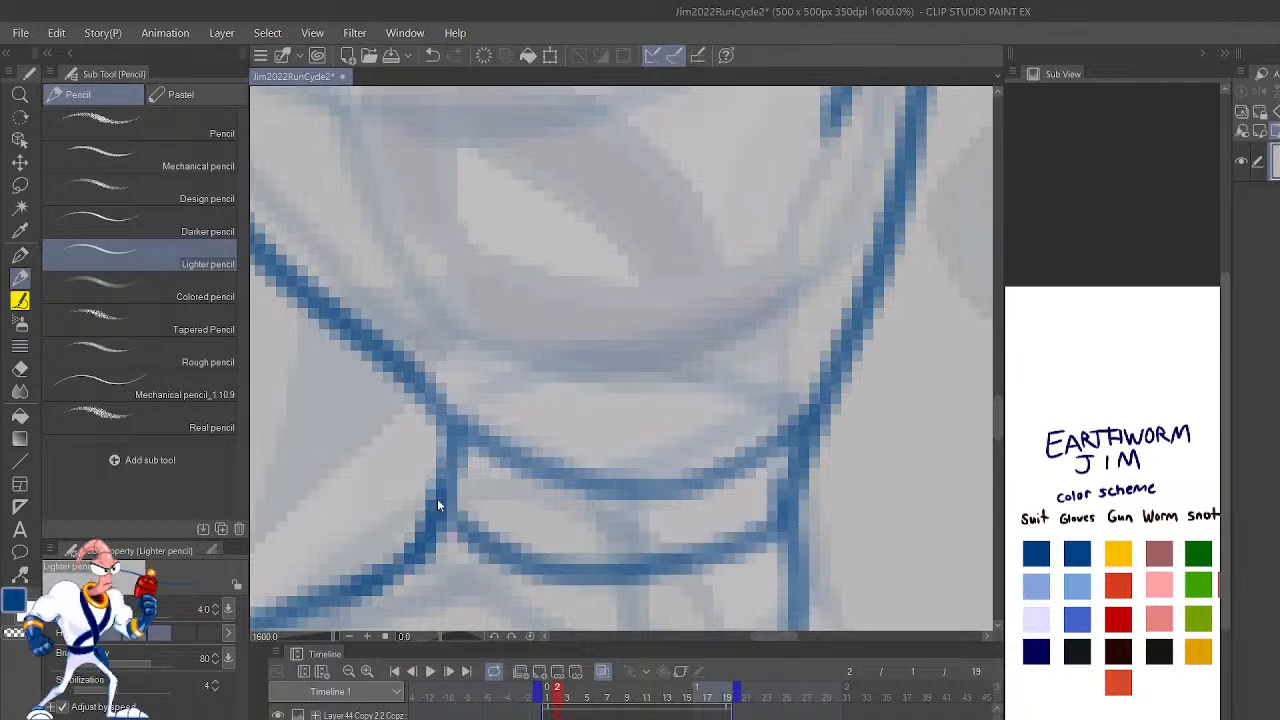
{"action": "scroll", "coordinate": [437, 498], "scroll_direction": "down", "scroll_amount": 4}
{"action": "scroll", "coordinate": [437, 498], "scroll_direction": "up", "scroll_amount": 2}
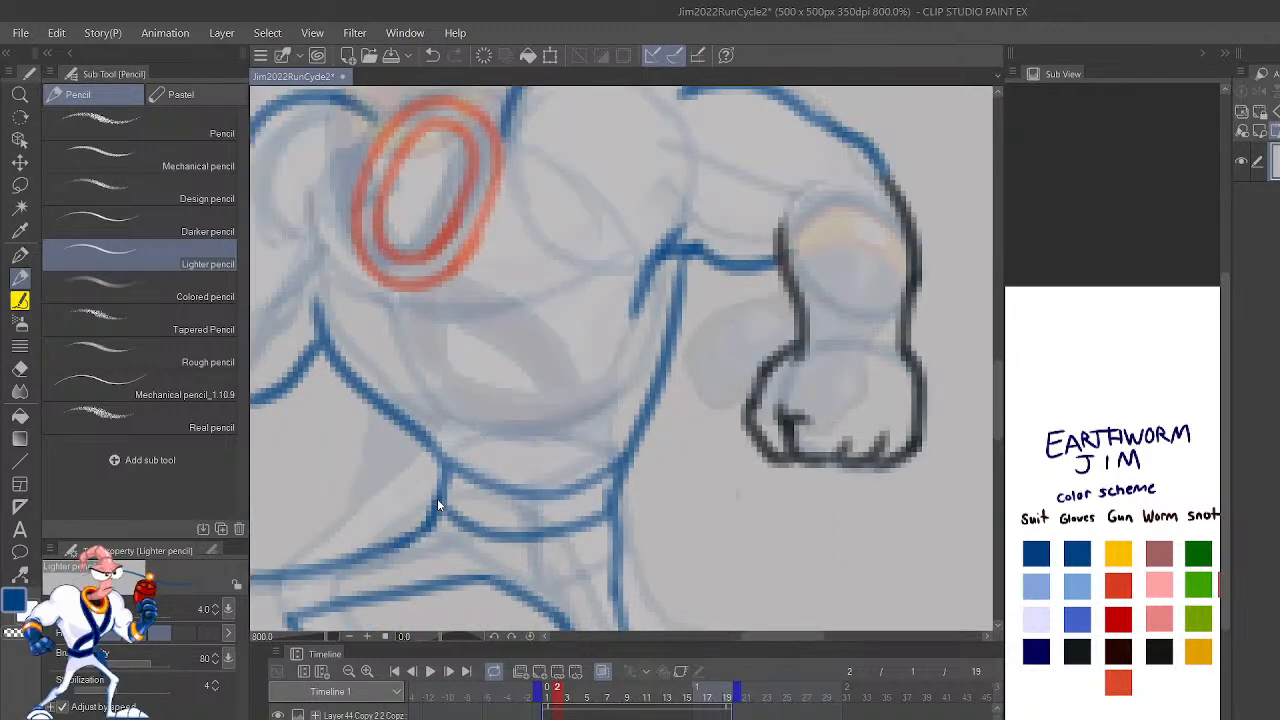
{"action": "scroll", "coordinate": [437, 498], "scroll_direction": "down", "scroll_amount": 3}
{"action": "scroll", "coordinate": [437, 498], "scroll_direction": "up", "scroll_amount": 3}
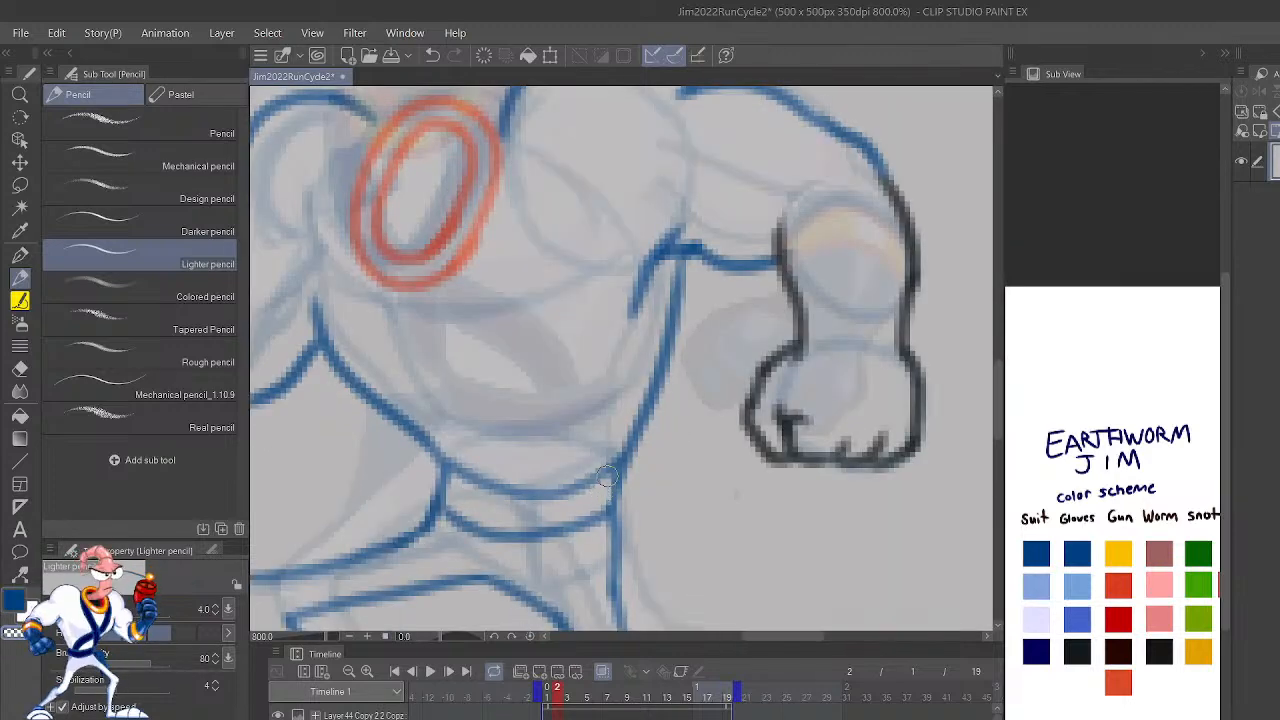
Step: Touch up the thumb line on the lowered fist, using the darkest Gloves color from the color scheme
{"action": "key", "text": "h"}
{"action": "mouse_move", "coordinate": [872, 423]}
{"action": "left_mouse_down"}
{"action": "mouse_move", "coordinate": [869, 443]}
{"action": "mouse_move", "coordinate": [946, 443]}
{"action": "mouse_move", "coordinate": [930, 449]}
{"action": "left_mouse_up"}
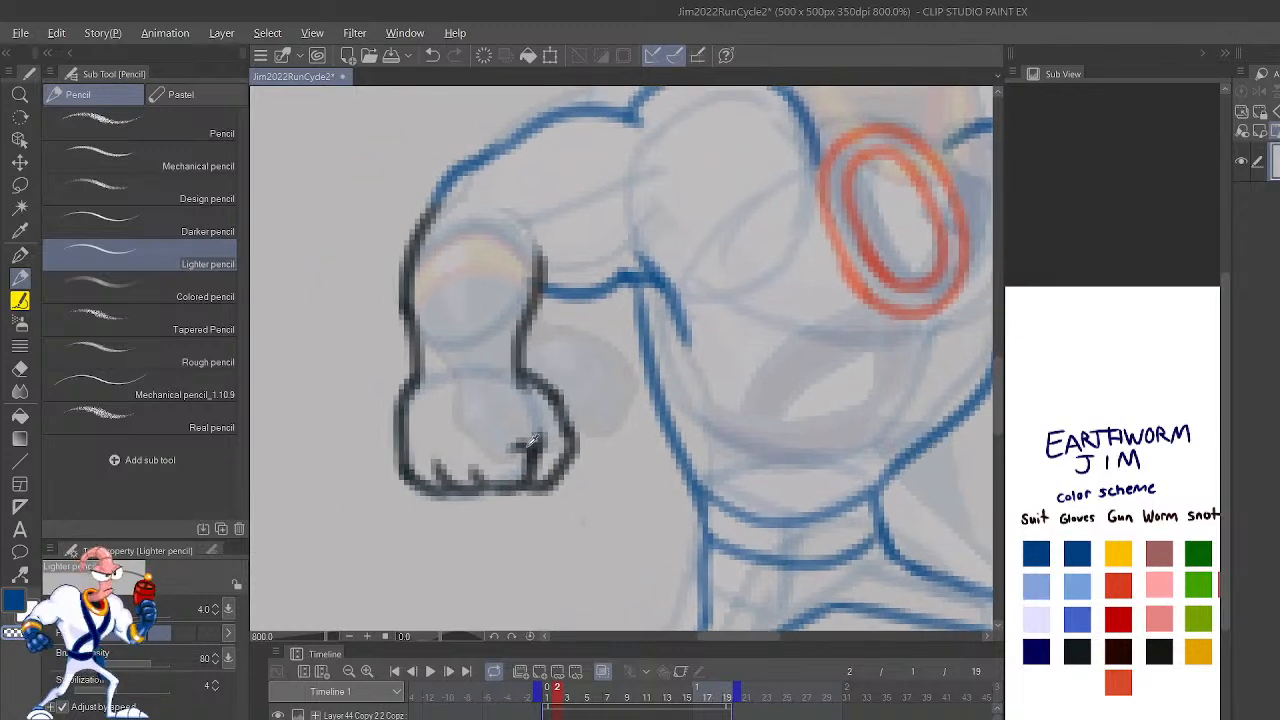
{"action": "left_click", "coordinate": [1080, 651]}
{"action": "mouse_move", "coordinate": [523, 447]}
{"action": "left_mouse_down"}
{"action": "mouse_move", "coordinate": [502, 454]}
{"action": "mouse_move", "coordinate": [523, 454]}
{"action": "left_mouse_up"}
{"action": "key", "text": "ctrl+z"}
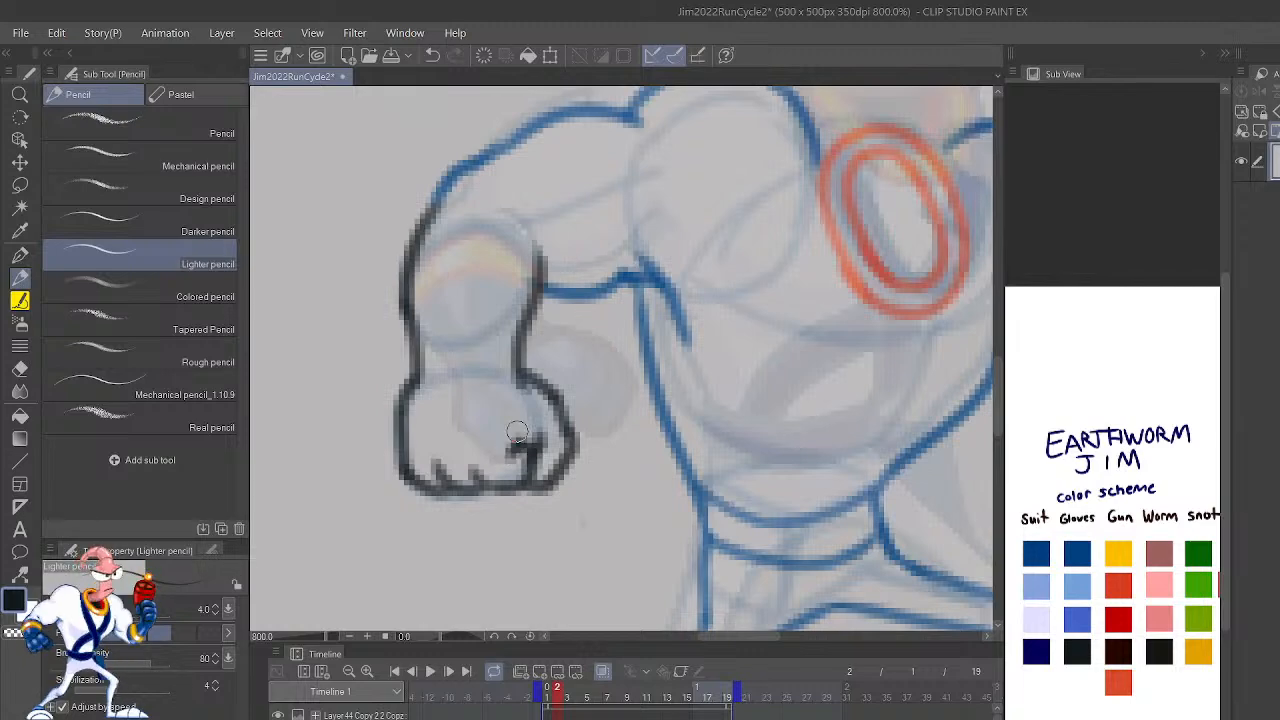
{"action": "scroll", "coordinate": [593, 399], "scroll_direction": "down", "scroll_amount": 4}
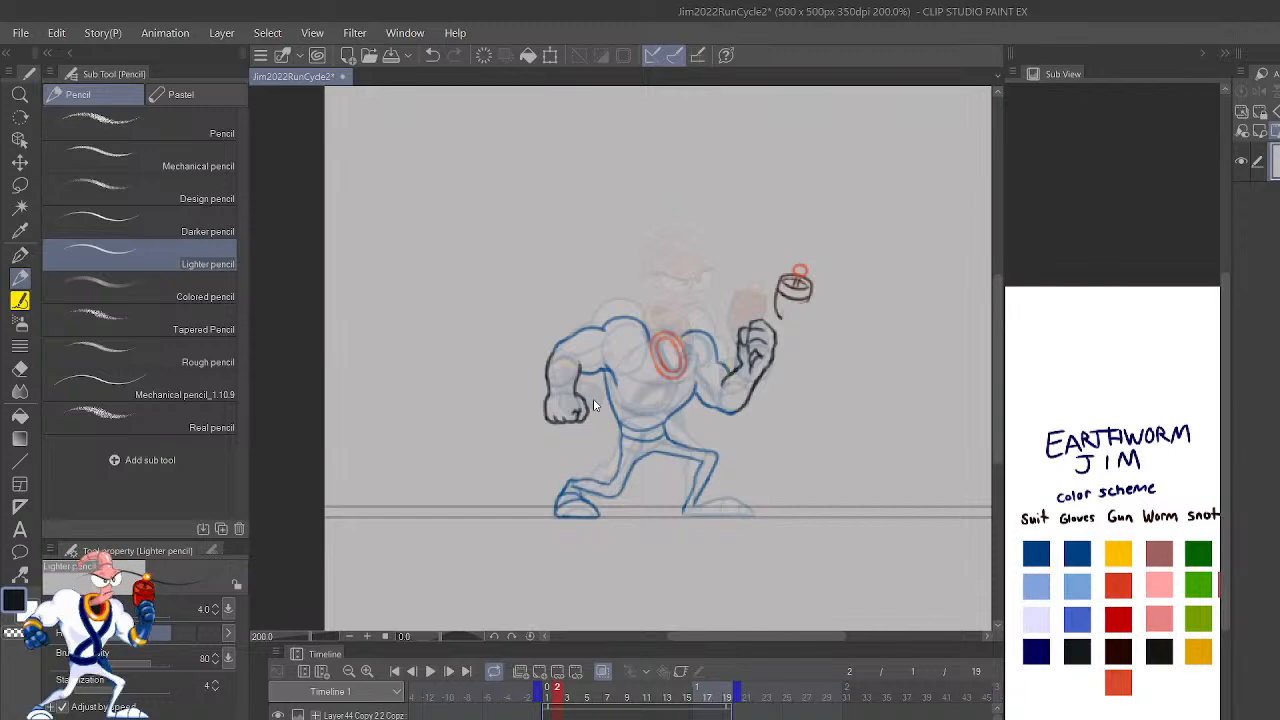
{"action": "scroll", "coordinate": [593, 404], "scroll_direction": "up", "scroll_amount": 2}
Step: Try dark blue chest strap lines running from beside the collar ring down the torso
{"action": "mouse_move", "coordinate": [856, 446]}
{"action": "left_mouse_down"}
{"action": "mouse_move", "coordinate": [857, 547]}
{"action": "mouse_move", "coordinate": [875, 498]}
{"action": "left_mouse_up"}
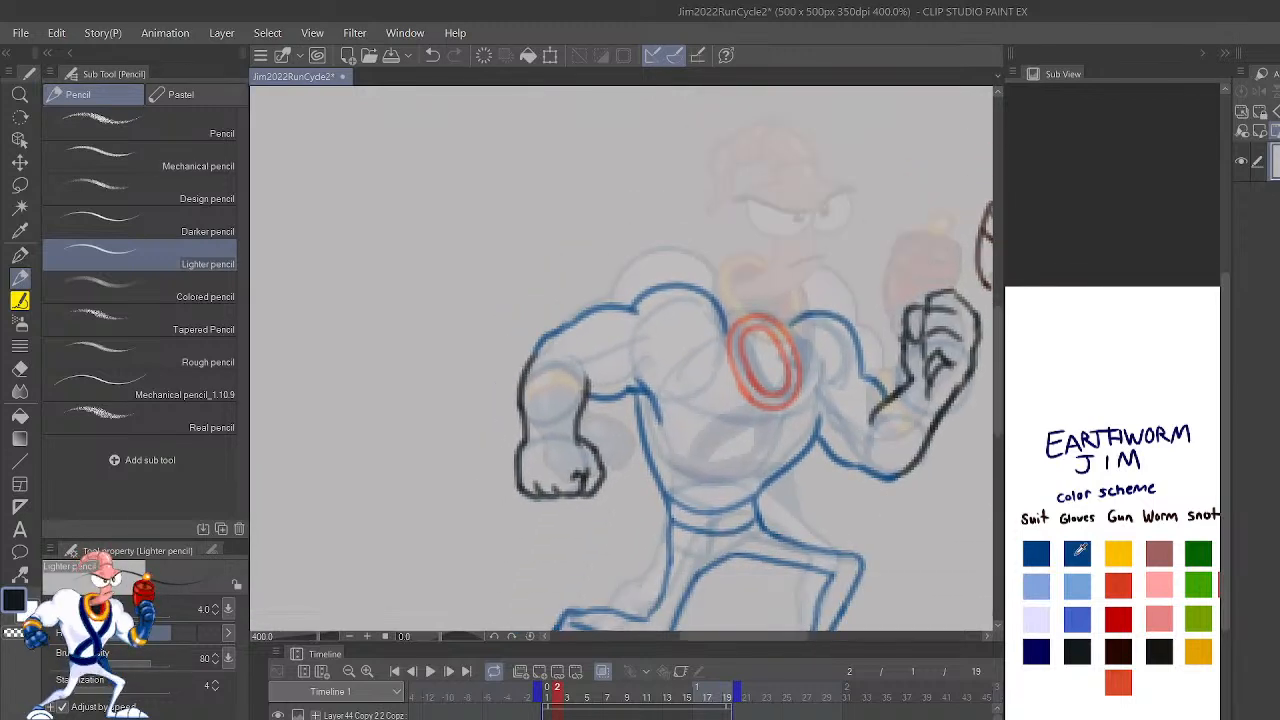
{"action": "left_click_drag", "start_coordinate": [752, 452], "coordinate": [730, 345]}
{"action": "left_click_drag", "start_coordinate": [752, 451], "coordinate": [809, 388]}
{"action": "key", "text": "ctrl+z"}
Step: Draw two crossing strap lines in dark blue from either side of the collar ring down to the belt
{"action": "key", "text": "ctrl+z"}
{"action": "mouse_move", "coordinate": [729, 338]}
{"action": "left_mouse_down"}
{"action": "mouse_move", "coordinate": [739, 423]}
{"action": "mouse_move", "coordinate": [748, 459]}
{"action": "left_mouse_up"}
{"action": "mouse_move", "coordinate": [767, 414]}
{"action": "left_mouse_down"}
{"action": "mouse_move", "coordinate": [766, 461]}
{"action": "mouse_move", "coordinate": [752, 457]}
{"action": "mouse_move", "coordinate": [788, 426]}
{"action": "mouse_move", "coordinate": [799, 386]}
{"action": "left_mouse_up"}
{"action": "key", "text": "ctrl+z"}
{"action": "key", "text": "ctrl+z"}
{"action": "key", "text": "ctrl+z"}
{"action": "left_click_drag", "start_coordinate": [756, 463], "coordinate": [676, 512]}
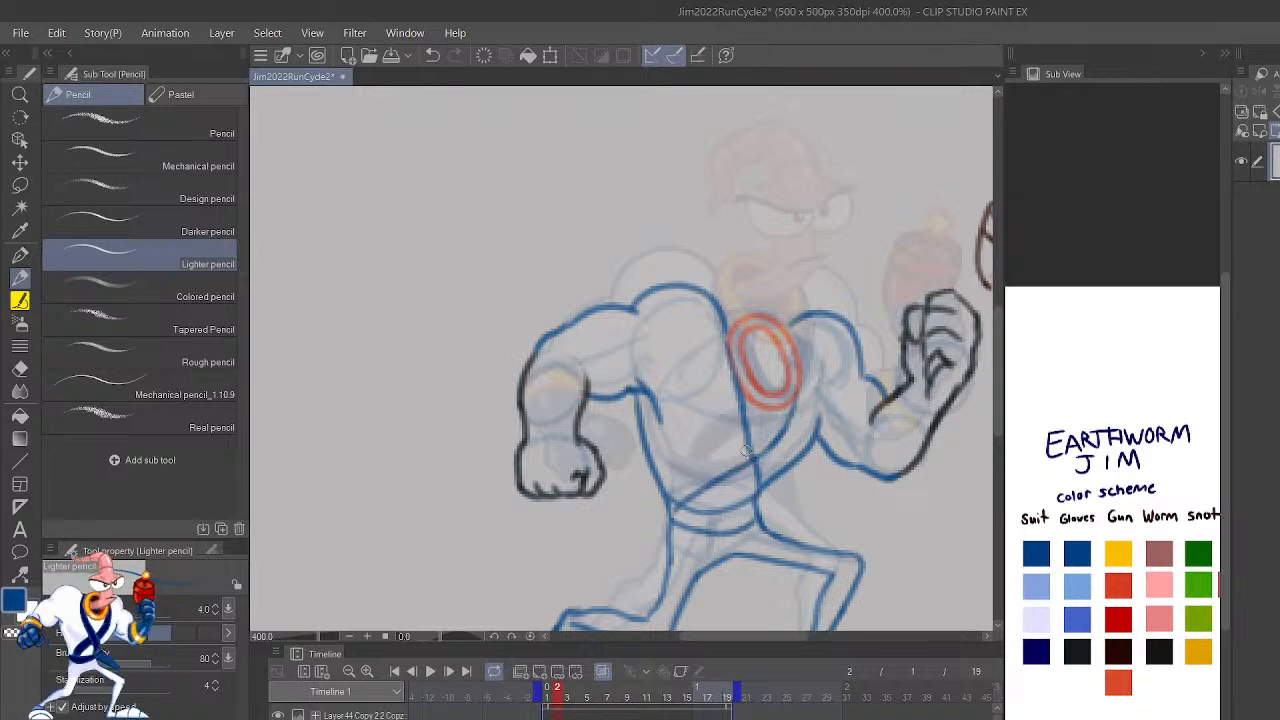
{"action": "scroll", "coordinate": [865, 404], "scroll_direction": "down", "scroll_amount": 4}
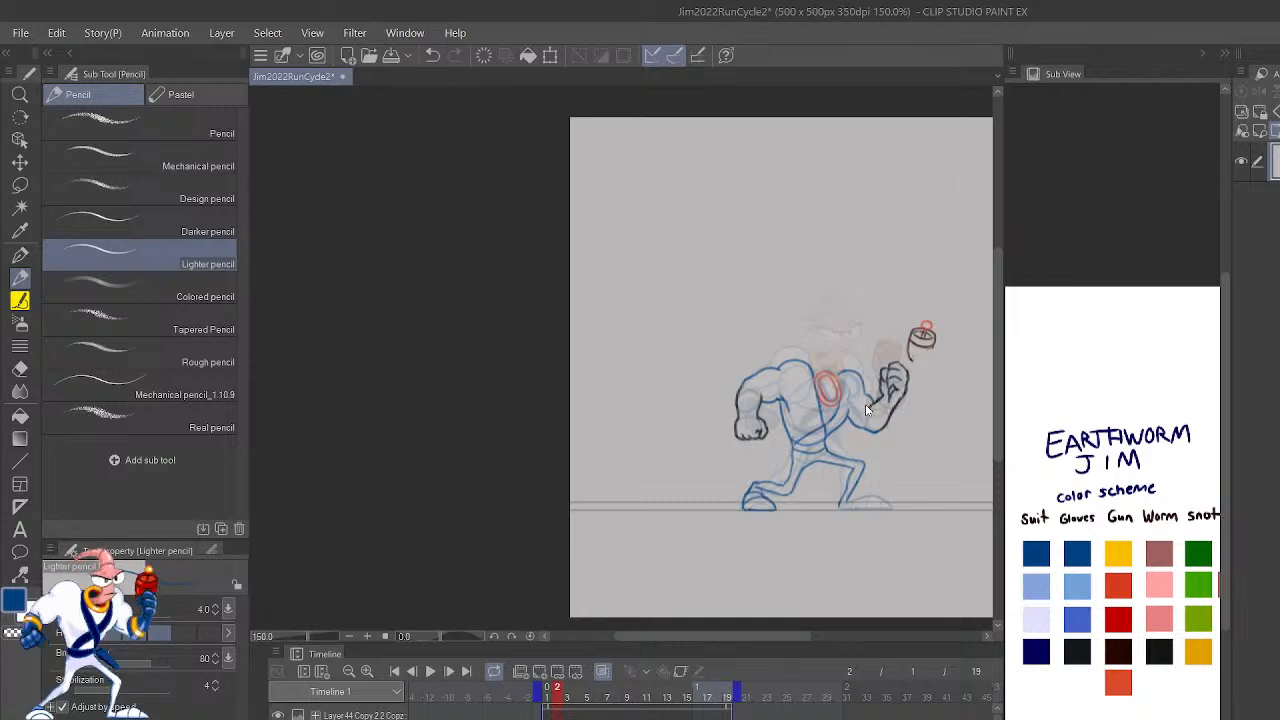
{"action": "scroll", "coordinate": [865, 404], "scroll_direction": "up", "scroll_amount": 4}
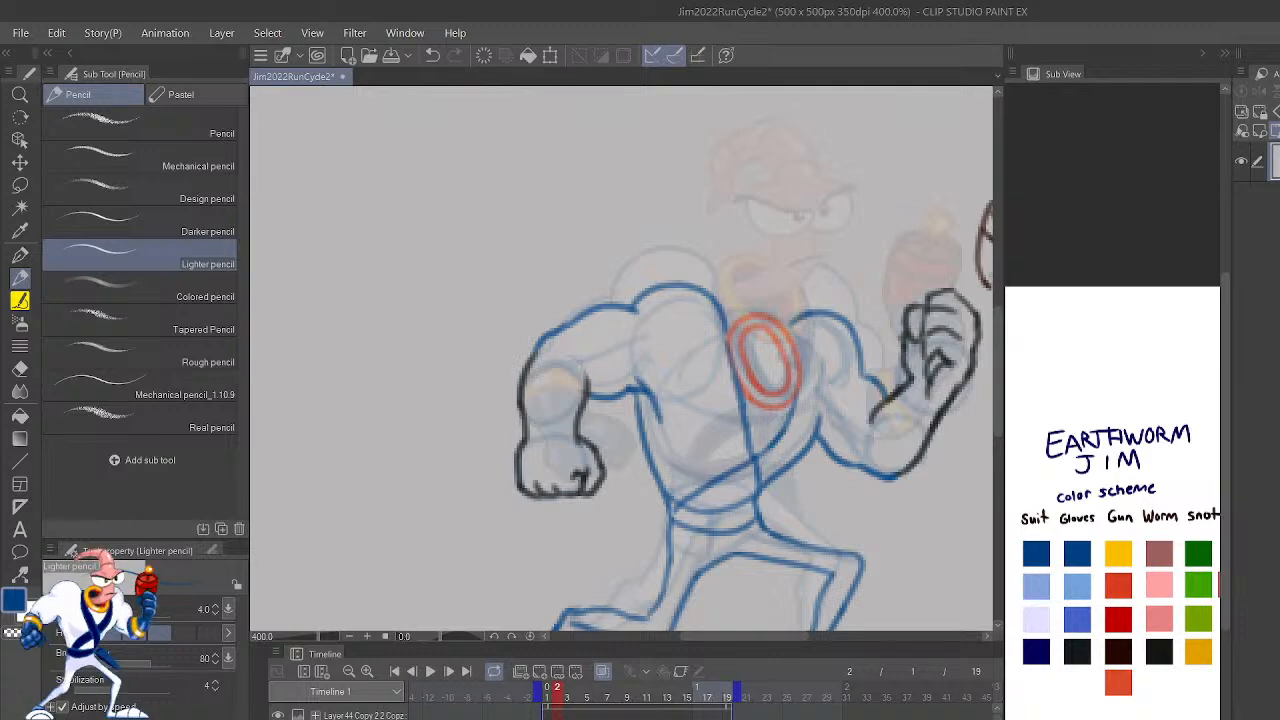
{"action": "key", "text": "h"}
{"action": "scroll", "coordinate": [310, 343], "scroll_direction": "up", "scroll_amount": 3}
{"action": "scroll", "coordinate": [425, 378], "scroll_direction": "down", "scroll_amount": 1}
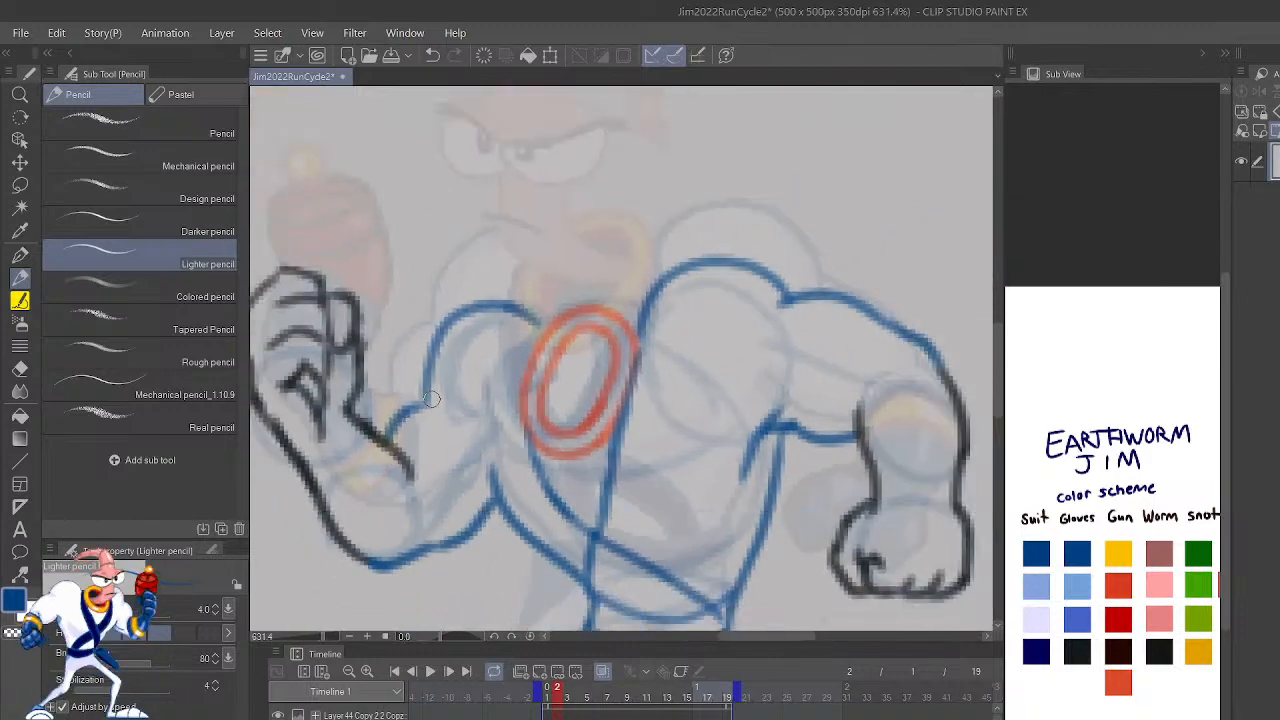
{"action": "left_click_drag", "start_coordinate": [808, 402], "coordinate": [963, 521]}
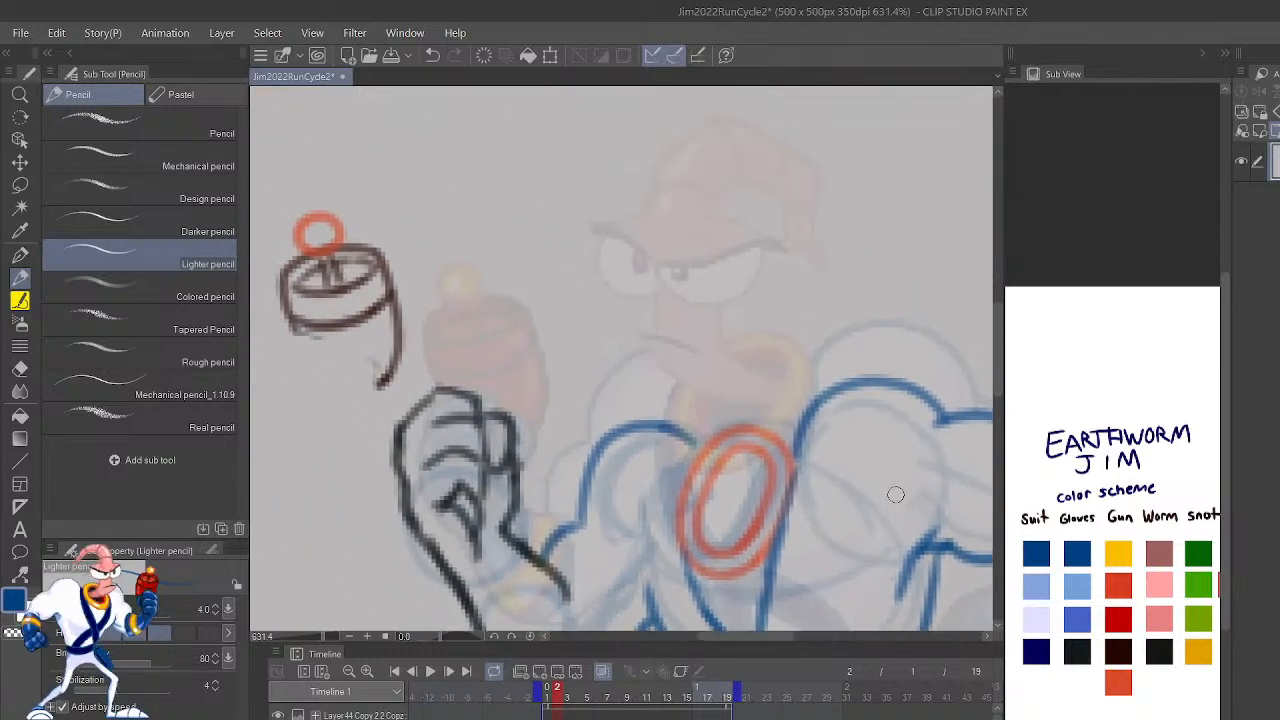
{"action": "left_click", "coordinate": [1119, 681]}
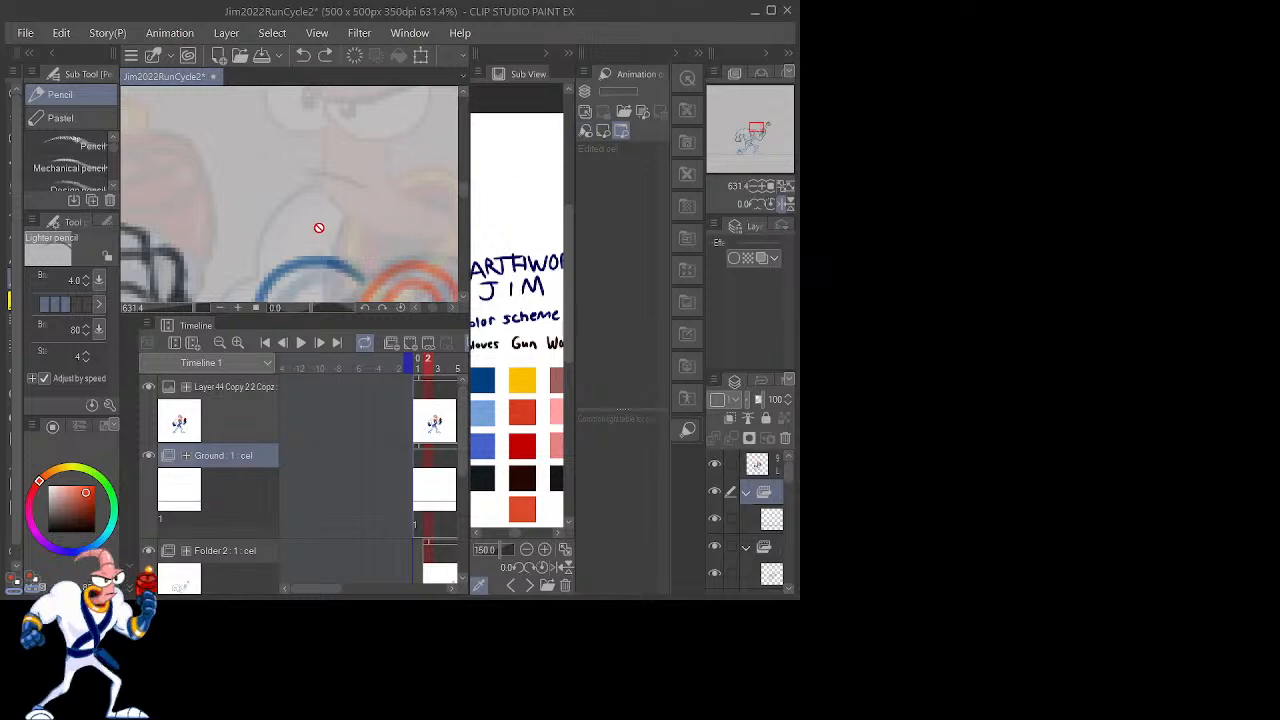
{"action": "left_click_drag", "start_coordinate": [300, 146], "coordinate": [370, 138]}
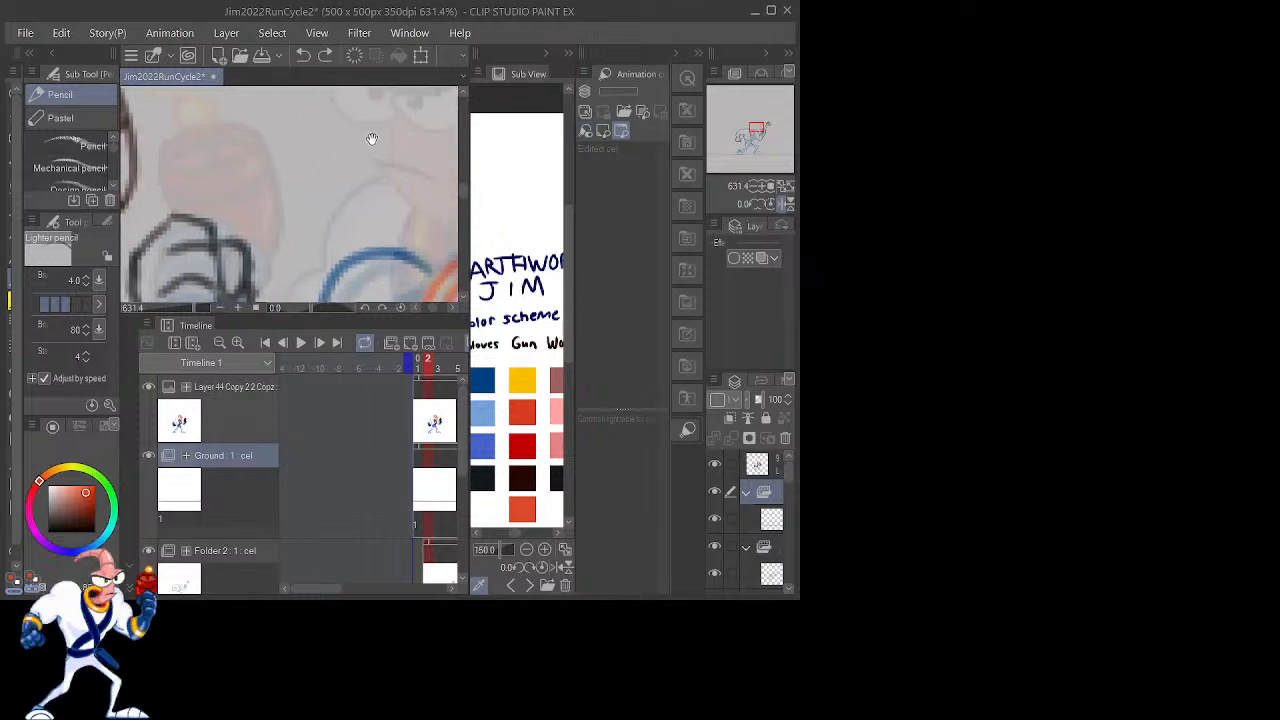
{"action": "scroll", "coordinate": [357, 153], "scroll_direction": "down", "scroll_amount": 7}
{"action": "left_click_drag", "start_coordinate": [335, 200], "coordinate": [268, 189]}
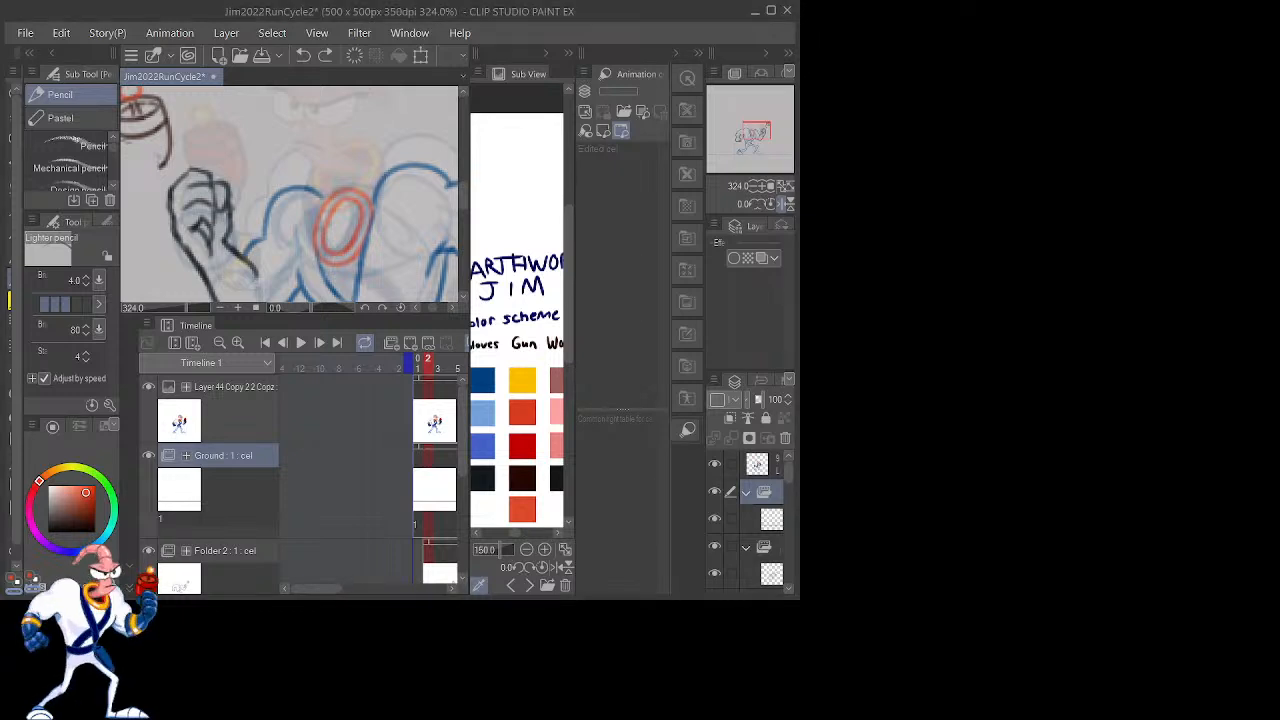
{"action": "scroll", "coordinate": [318, 194], "scroll_direction": "down", "scroll_amount": 2}
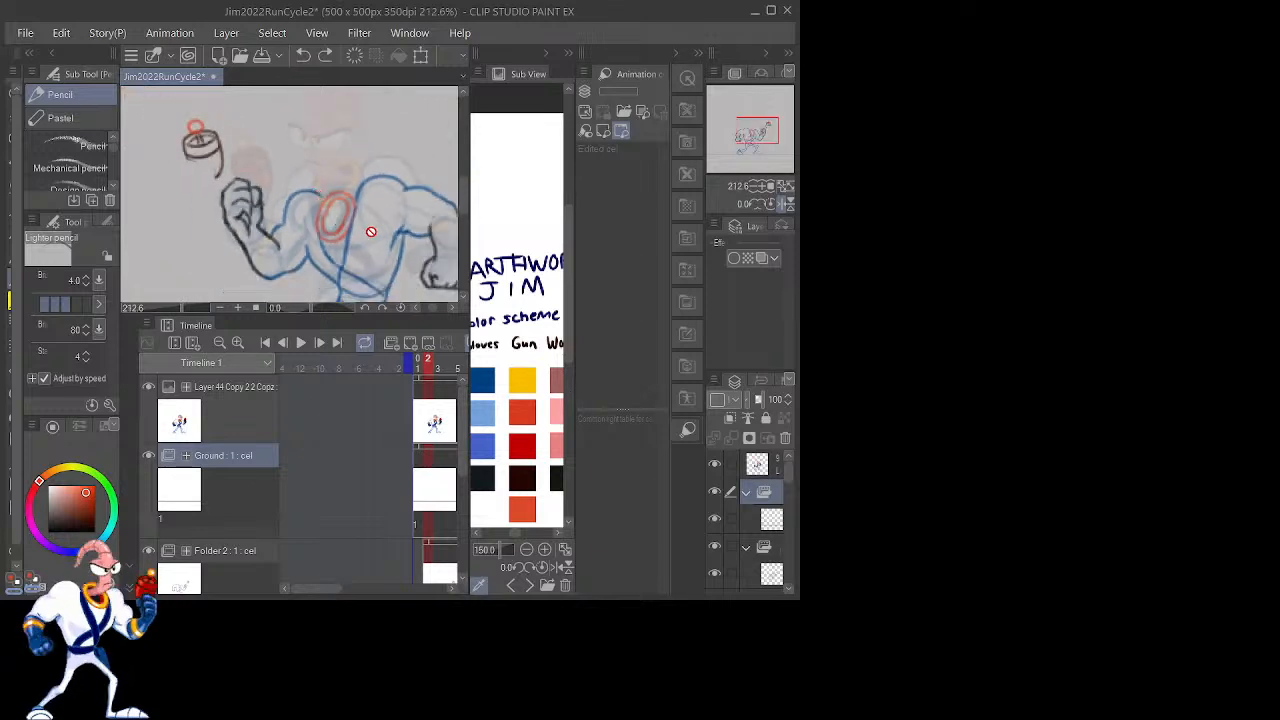
Step: On Folder 2's frame 2 cel, draw the second edges of both crossing chest straps in dark blue so each strap has width
{"action": "left_click", "coordinate": [429, 552]}
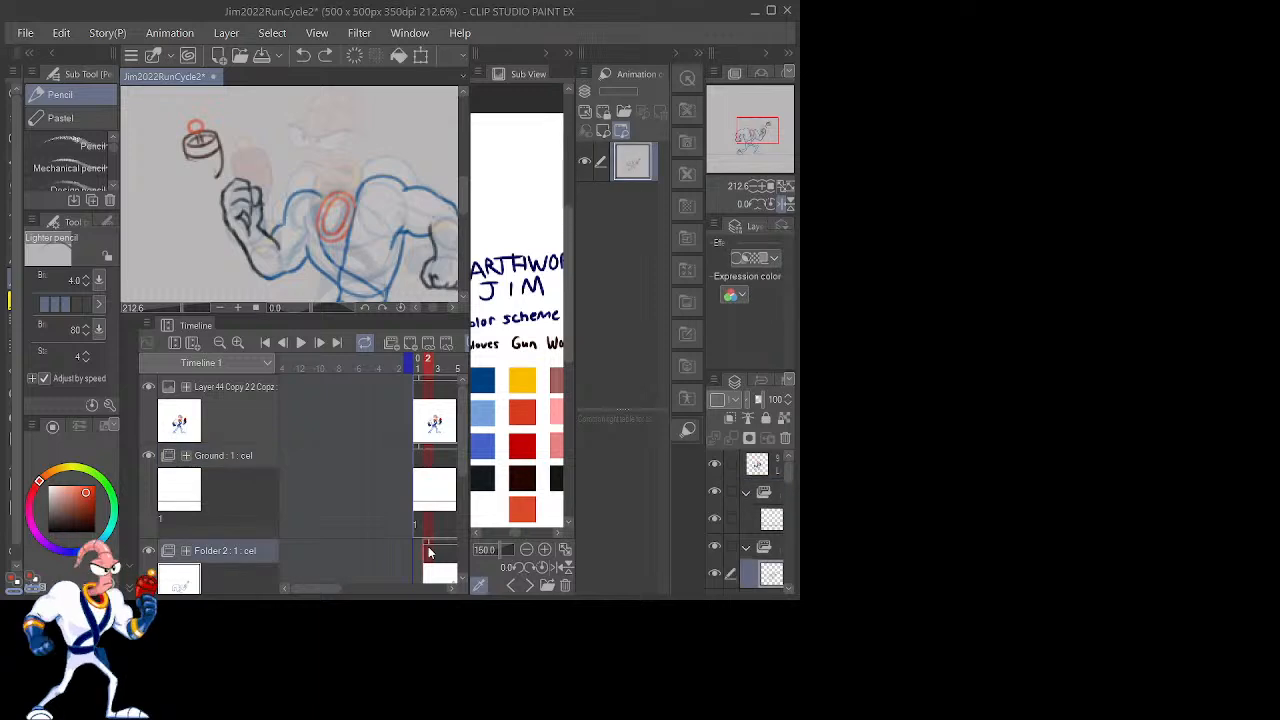
{"action": "key", "text": "ctrl+plus"}
{"action": "key", "text": "ctrl+plus"}
{"action": "mouse_move", "coordinate": [423, 246]}
{"action": "left_mouse_down"}
{"action": "mouse_move", "coordinate": [407, 147]}
{"action": "mouse_move", "coordinate": [441, 276]}
{"action": "left_mouse_up"}
{"action": "left_click", "coordinate": [484, 377]}
{"action": "mouse_move", "coordinate": [359, 201]}
{"action": "left_mouse_down"}
{"action": "mouse_move", "coordinate": [366, 231]}
{"action": "mouse_move", "coordinate": [382, 193]}
{"action": "left_mouse_up"}
{"action": "mouse_move", "coordinate": [382, 262]}
{"action": "left_mouse_down"}
{"action": "mouse_move", "coordinate": [279, 161]}
{"action": "mouse_move", "coordinate": [279, 180]}
{"action": "mouse_move", "coordinate": [278, 115]}
{"action": "left_mouse_up"}
{"action": "mouse_move", "coordinate": [340, 252]}
{"action": "left_mouse_down"}
{"action": "mouse_move", "coordinate": [355, 134]}
{"action": "mouse_move", "coordinate": [402, 134]}
{"action": "mouse_move", "coordinate": [384, 238]}
{"action": "mouse_move", "coordinate": [354, 182]}
{"action": "left_mouse_up"}
{"action": "scroll", "coordinate": [356, 140], "scroll_direction": "down", "scroll_amount": 2}
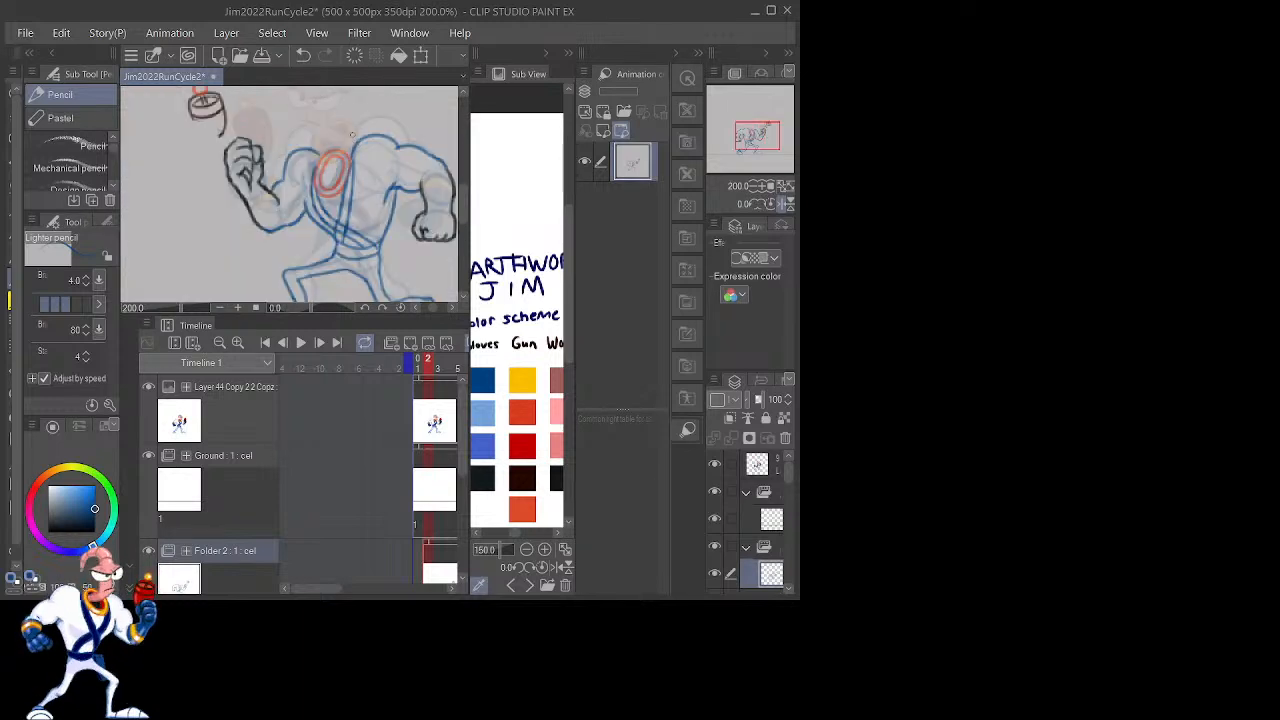
Step: Draw curved glove cuff lines across both forearms where the black glove outlines meet the sleeves, in dark blue
{"action": "scroll", "coordinate": [351, 133], "scroll_direction": "down", "scroll_amount": 2}
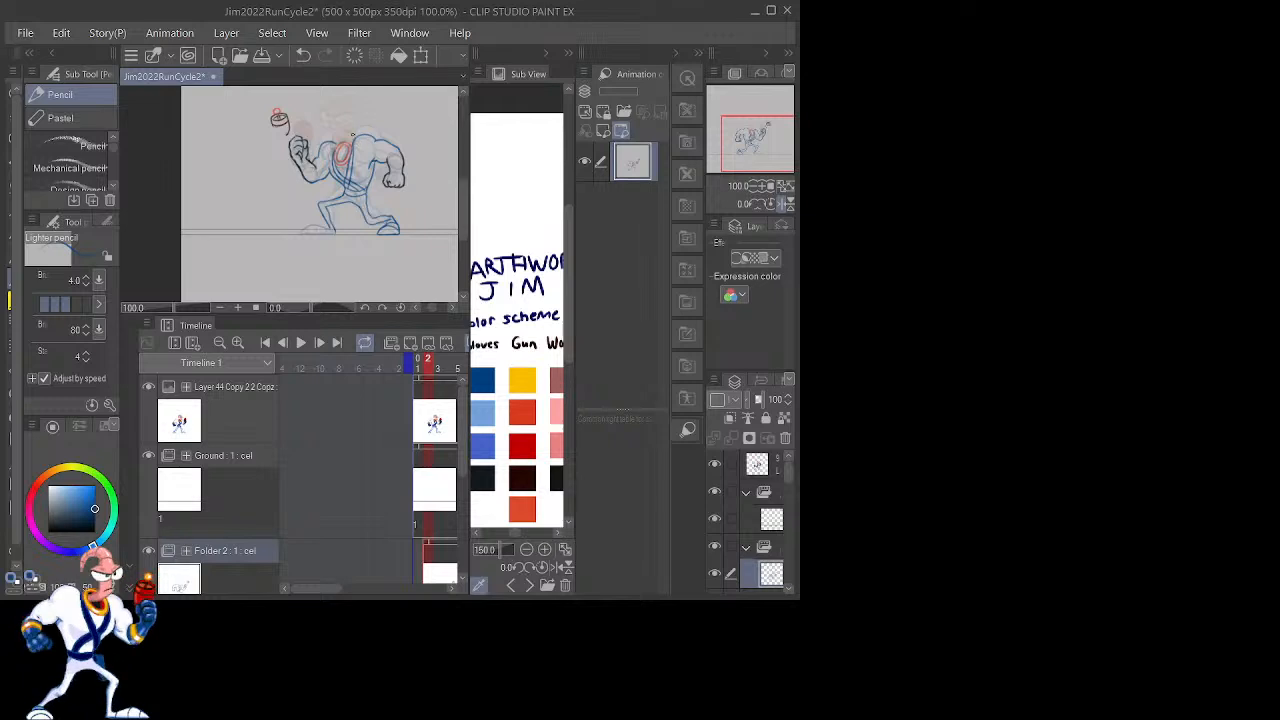
{"action": "scroll", "coordinate": [352, 133], "scroll_direction": "up", "scroll_amount": 2}
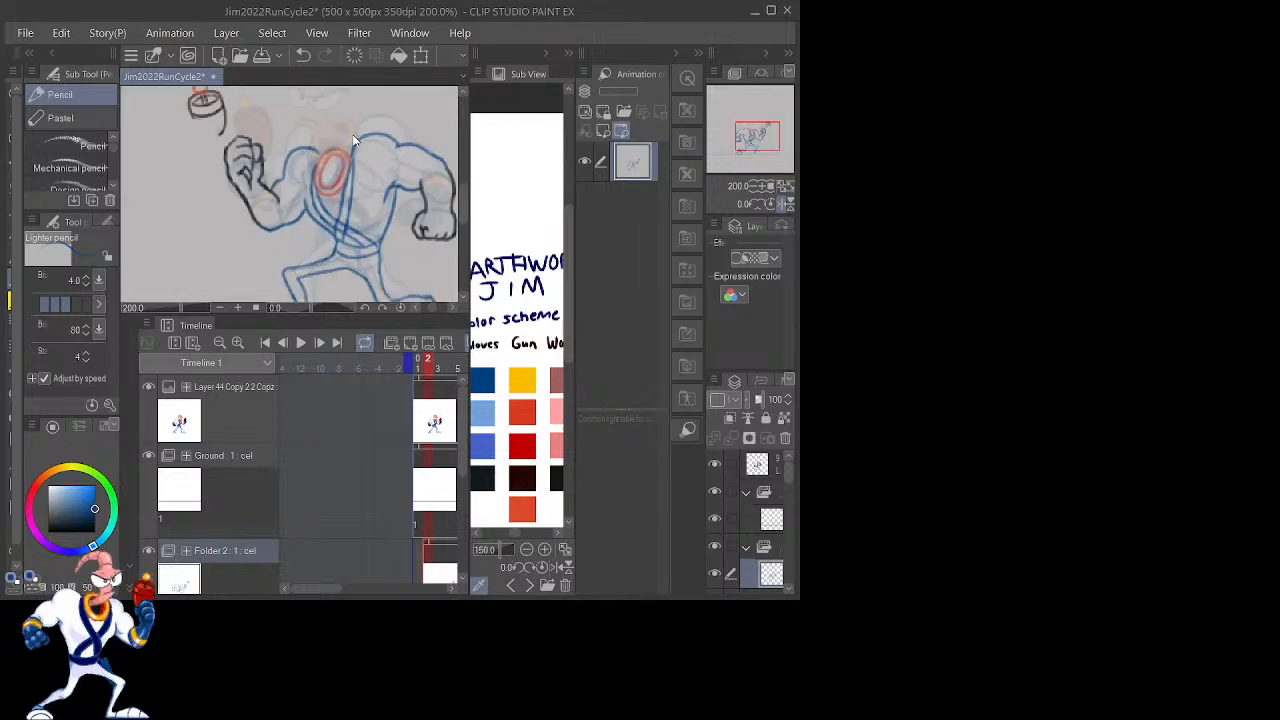
{"action": "scroll", "coordinate": [352, 134], "scroll_direction": "up", "scroll_amount": 2}
{"action": "mouse_move", "coordinate": [423, 229]}
{"action": "left_mouse_down"}
{"action": "mouse_move", "coordinate": [352, 207]}
{"action": "mouse_move", "coordinate": [320, 168]}
{"action": "mouse_move", "coordinate": [450, 173]}
{"action": "mouse_move", "coordinate": [433, 135]}
{"action": "mouse_move", "coordinate": [510, 95]}
{"action": "left_mouse_up"}
{"action": "left_click_drag", "start_coordinate": [389, 186], "coordinate": [464, 298]}
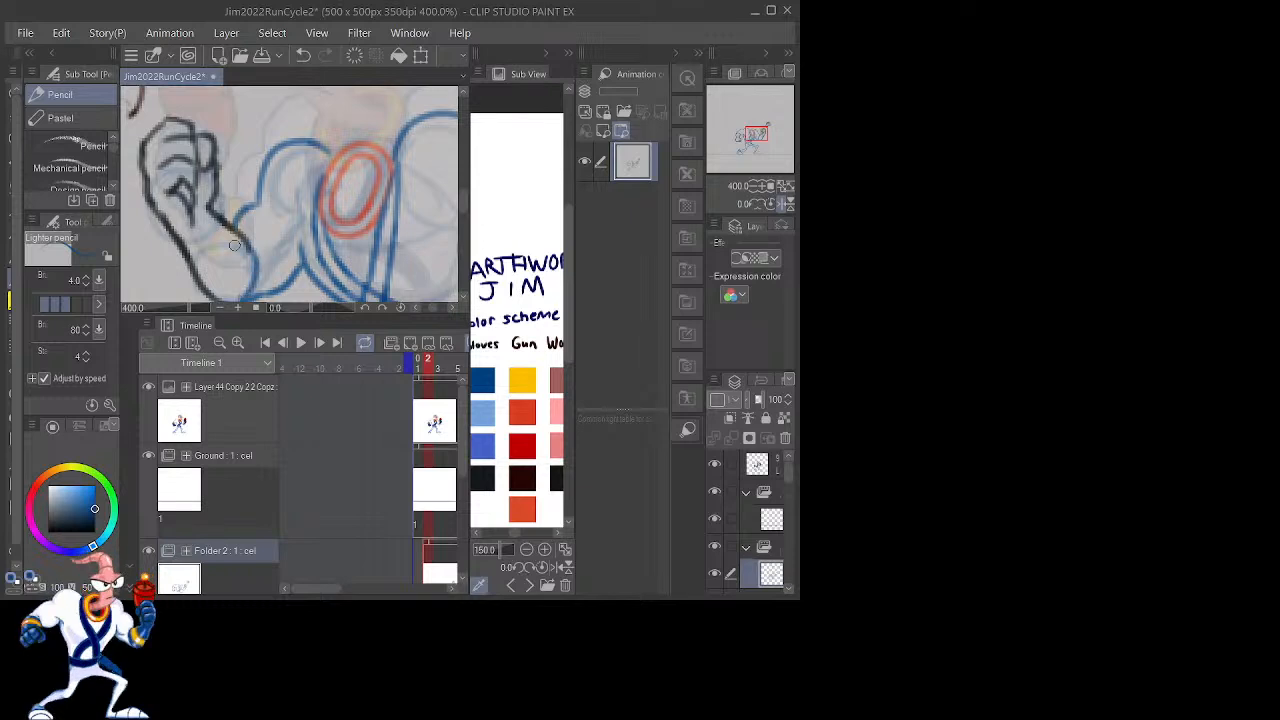
{"action": "scroll", "coordinate": [341, 176], "scroll_direction": "down", "scroll_amount": 2}
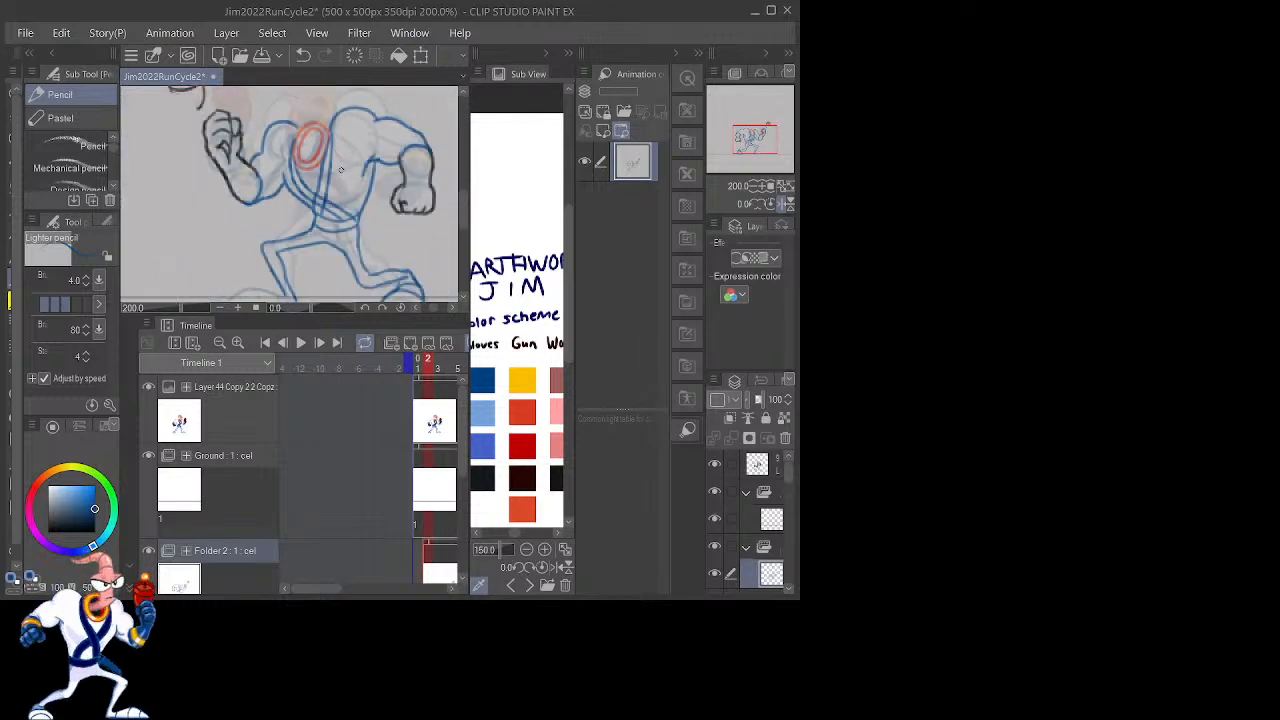
{"action": "scroll", "coordinate": [341, 169], "scroll_direction": "down", "scroll_amount": 1}
{"action": "scroll", "coordinate": [341, 169], "scroll_direction": "up", "scroll_amount": 3}
{"action": "left_click_drag", "start_coordinate": [399, 156], "coordinate": [453, 231]}
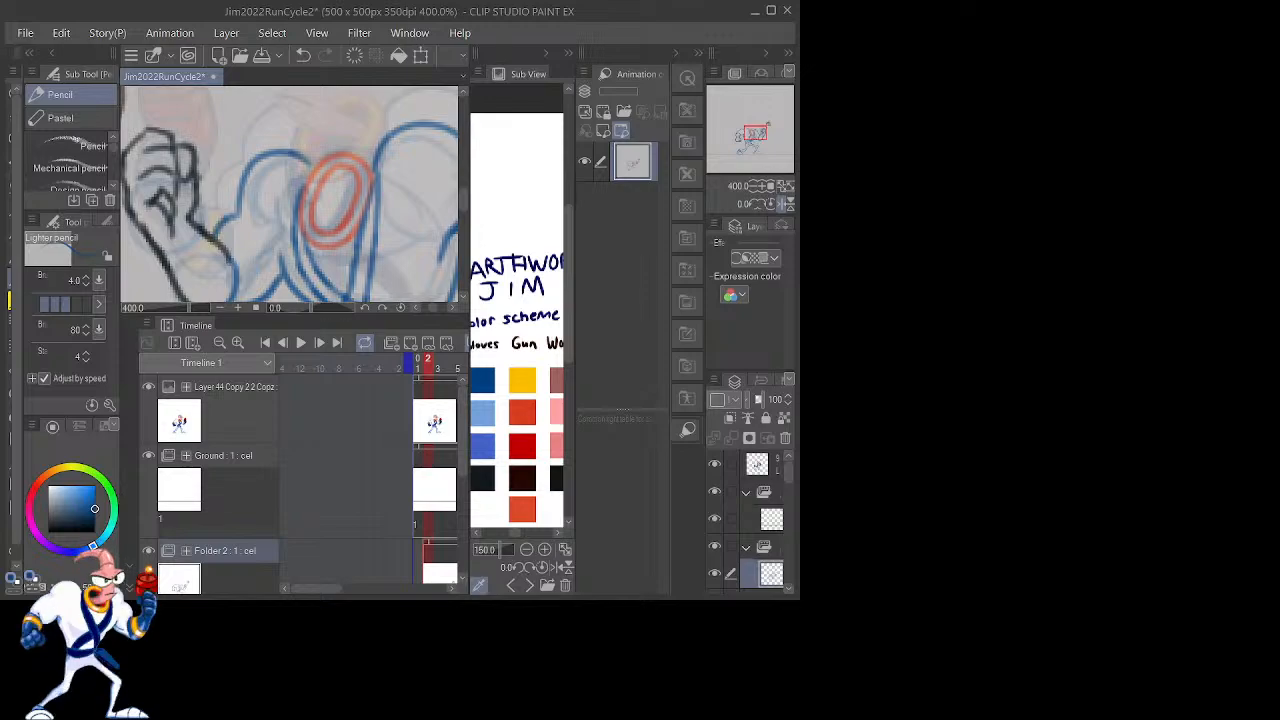
Step: Lasso the floating gun sketch, rotate it upright and move it down onto the raised fist
{"action": "left_click", "coordinate": [771, 10]}
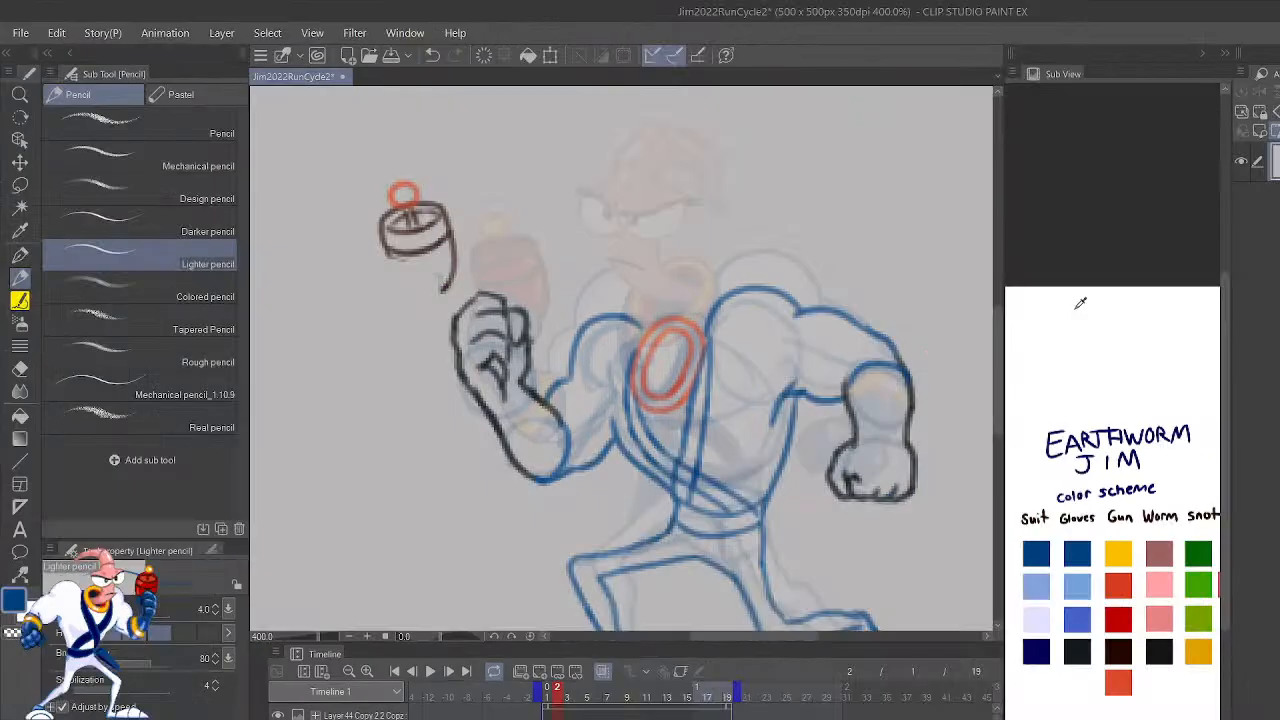
{"action": "scroll", "coordinate": [550, 255], "scroll_direction": "up", "scroll_amount": 2}
{"action": "left_click_drag", "start_coordinate": [866, 370], "coordinate": [660, 193]}
{"action": "mouse_move", "coordinate": [594, 342]}
{"action": "left_mouse_down"}
{"action": "mouse_move", "coordinate": [589, 323]}
{"action": "mouse_move", "coordinate": [764, 261]}
{"action": "mouse_move", "coordinate": [635, 262]}
{"action": "left_mouse_up"}
{"action": "left_click_drag", "start_coordinate": [743, 406], "coordinate": [850, 582]}
{"action": "left_click_drag", "start_coordinate": [870, 452], "coordinate": [747, 591]}
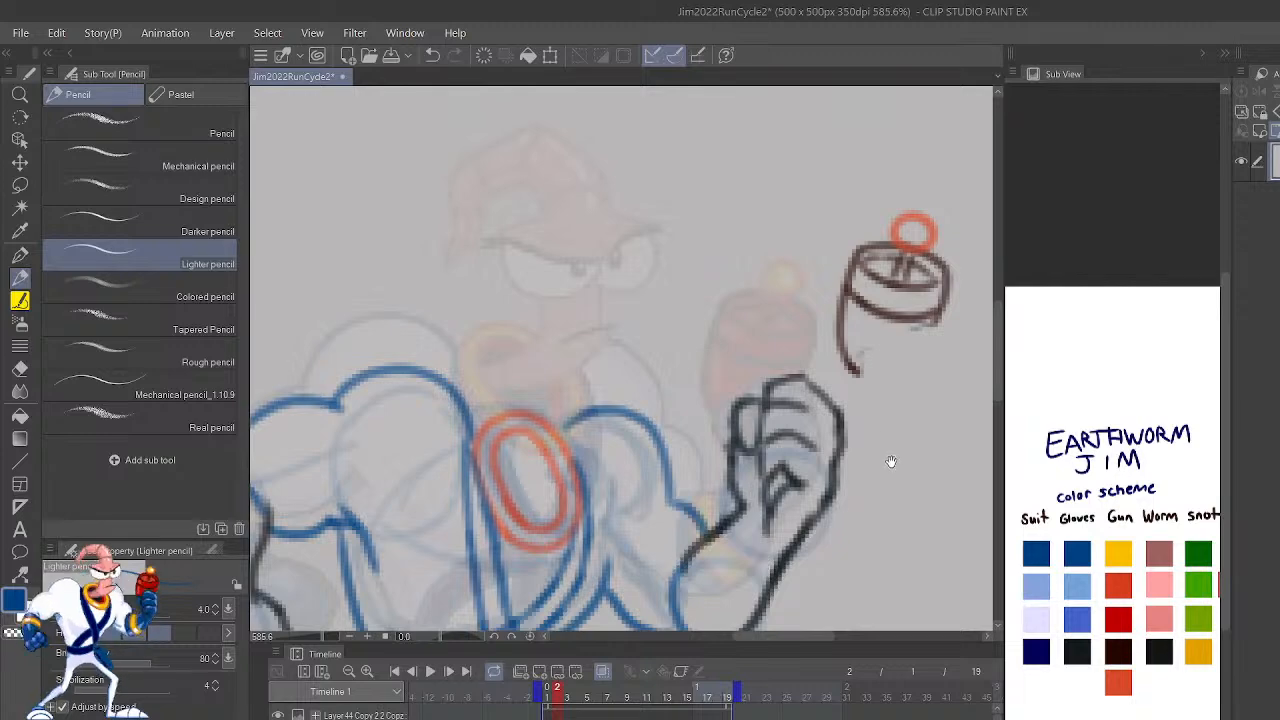
{"action": "key", "text": "m"}
{"action": "mouse_move", "coordinate": [925, 372]}
{"action": "left_mouse_down"}
{"action": "mouse_move", "coordinate": [958, 319]}
{"action": "mouse_move", "coordinate": [892, 199]}
{"action": "mouse_move", "coordinate": [824, 348]}
{"action": "mouse_move", "coordinate": [902, 393]}
{"action": "left_mouse_up"}
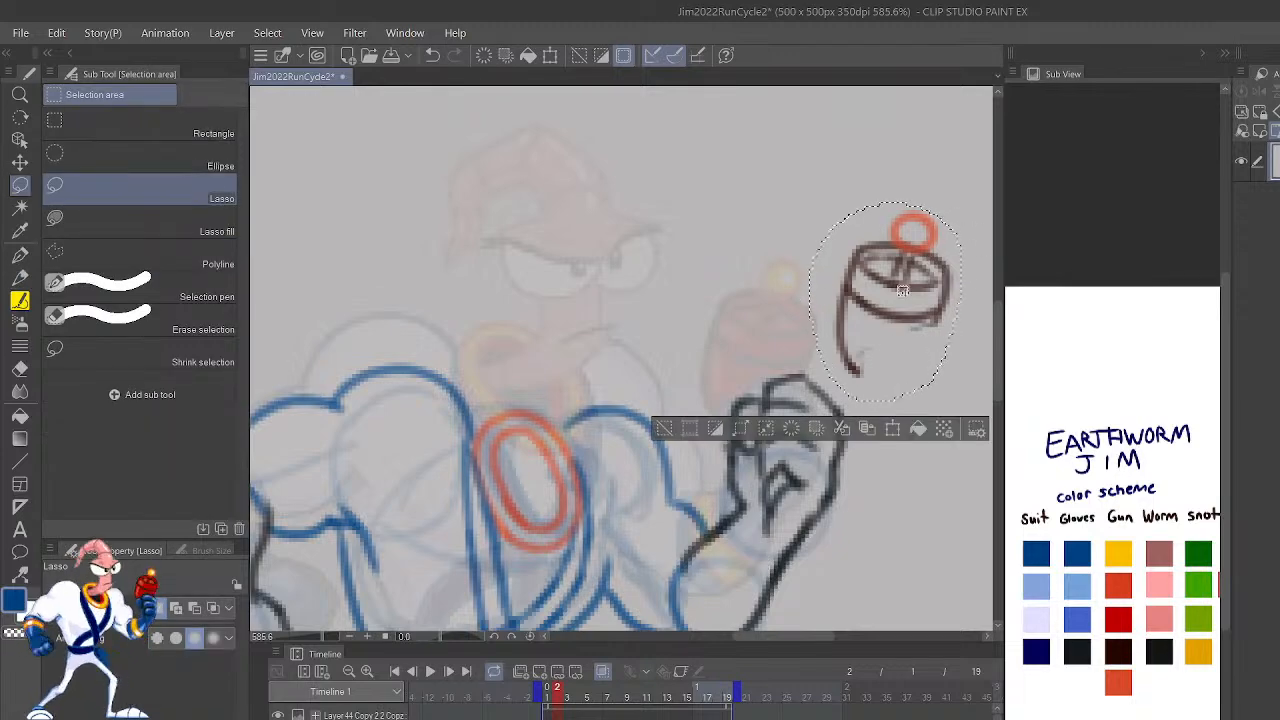
{"action": "key", "text": "ctrl+t"}
{"action": "left_click_drag", "start_coordinate": [884, 301], "coordinate": [874, 370]}
{"action": "left_click_drag", "start_coordinate": [974, 195], "coordinate": [940, 180]}
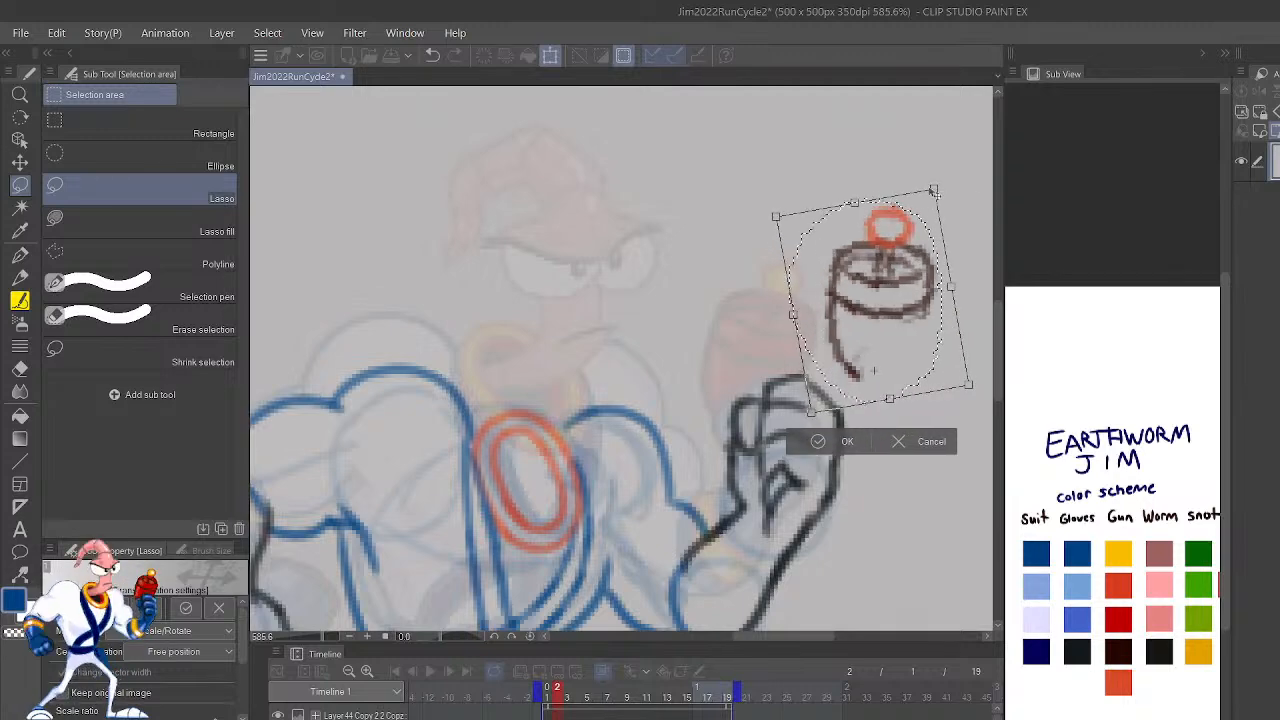
{"action": "left_click", "coordinate": [817, 446]}
{"action": "key", "text": "k"}
{"action": "left_click_drag", "start_coordinate": [934, 312], "coordinate": [812, 358]}
{"action": "left_click", "coordinate": [587, 483]}
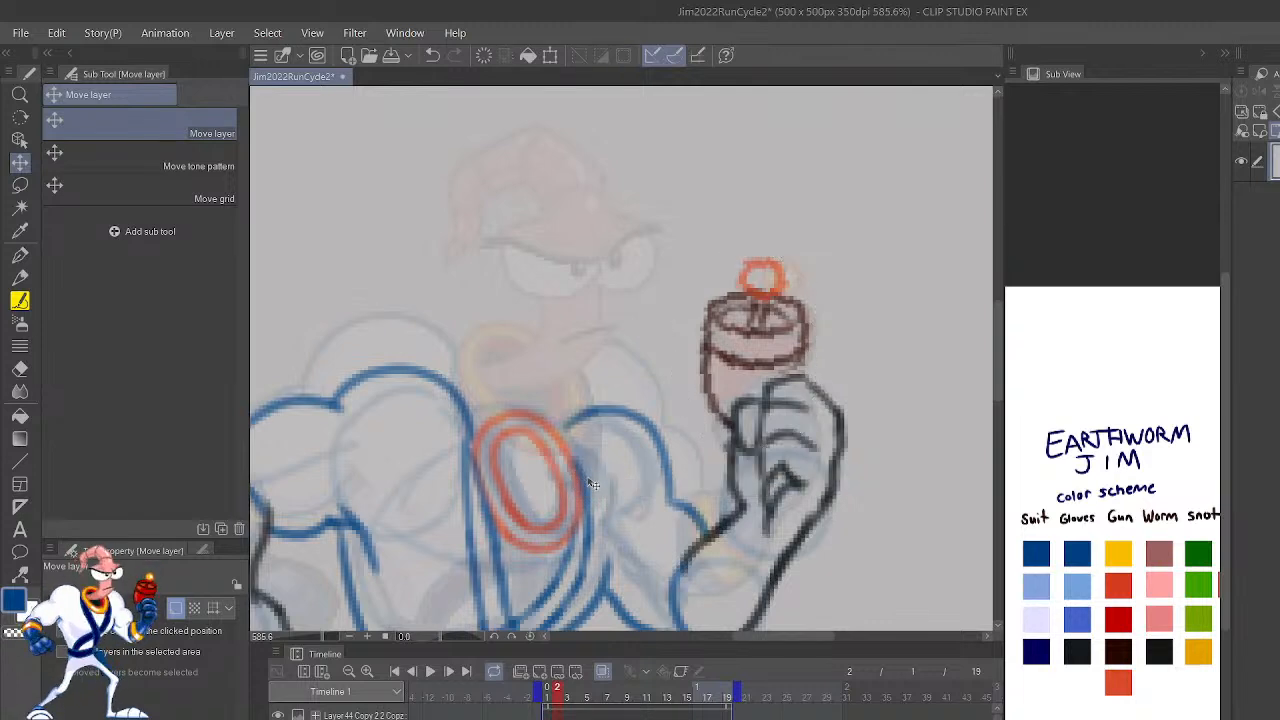
Step: Try retracing the gun's two side edges with the Lighter pencil at size 2.5 in the darkest Gun color
{"action": "key", "text": "p"}
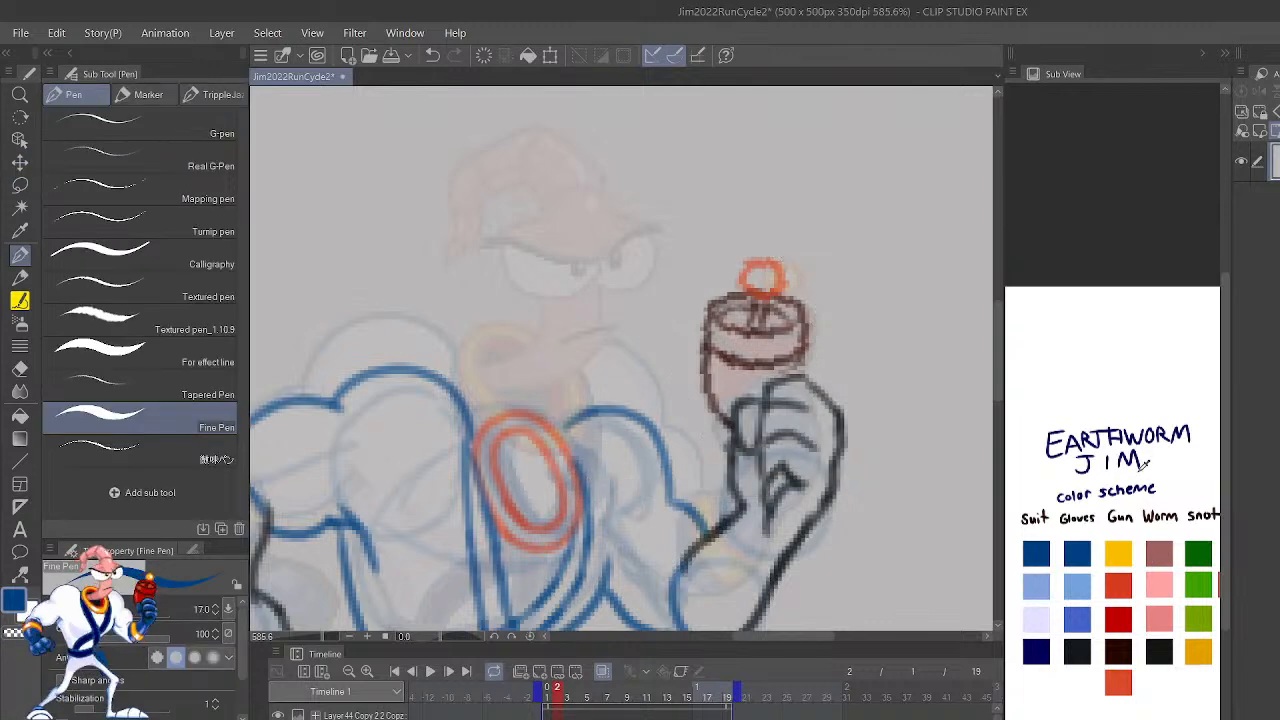
{"action": "left_click", "coordinate": [1124, 650]}
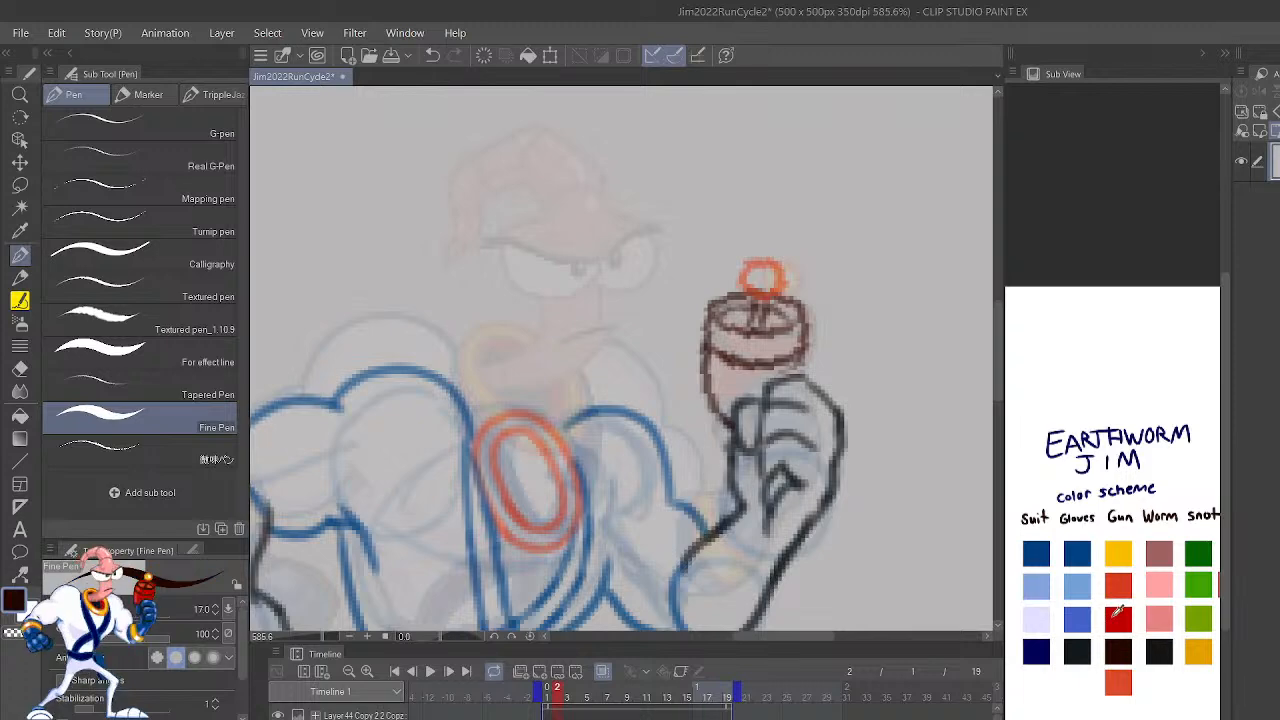
{"action": "key", "text": "p"}
{"action": "left_click_drag", "start_coordinate": [728, 430], "coordinate": [702, 368]}
{"action": "key", "text": "ctrl+z"}
{"action": "key", "text": "bracketleft"}
{"action": "key", "text": "bracketleft"}
{"action": "mouse_move", "coordinate": [726, 428]}
{"action": "left_mouse_down"}
{"action": "mouse_move", "coordinate": [703, 366]}
{"action": "mouse_move", "coordinate": [708, 306]}
{"action": "left_mouse_up"}
{"action": "left_click_drag", "start_coordinate": [802, 383], "coordinate": [804, 302]}
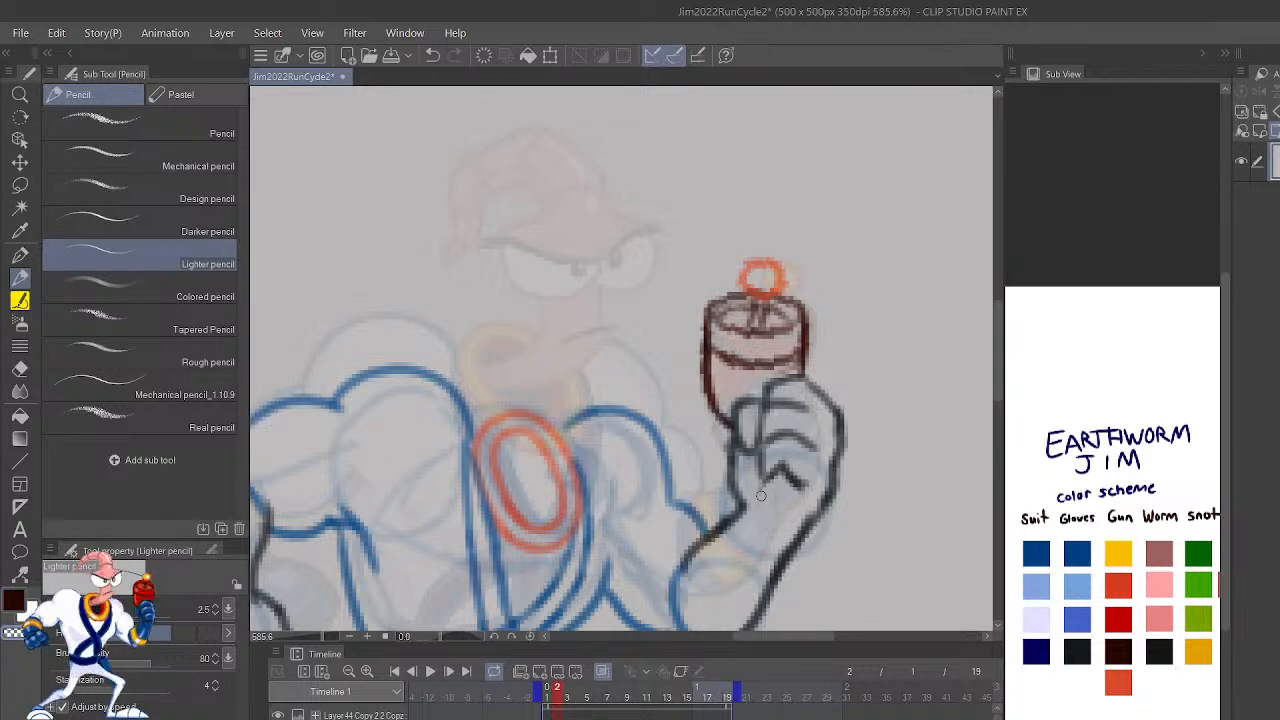
Step: Undo the thumb edit on the raised fist, the gun outline strokes and the gun's rotation and move
{"action": "mouse_move", "coordinate": [764, 462]}
{"action": "left_mouse_down"}
{"action": "mouse_move", "coordinate": [769, 494]}
{"action": "mouse_move", "coordinate": [798, 486]}
{"action": "left_mouse_up"}
{"action": "key", "text": "ctrl+z"}
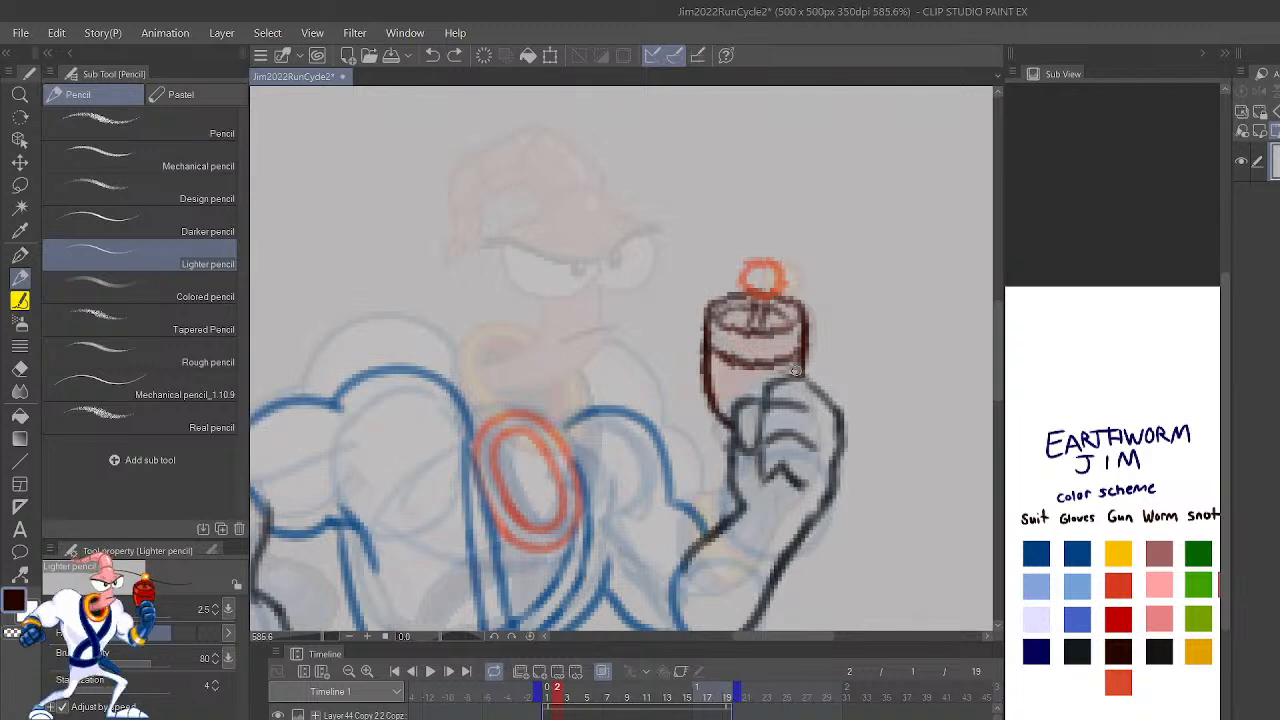
{"action": "scroll", "coordinate": [797, 375], "scroll_direction": "down", "scroll_amount": 3}
{"action": "key", "text": "ctrl+y"}
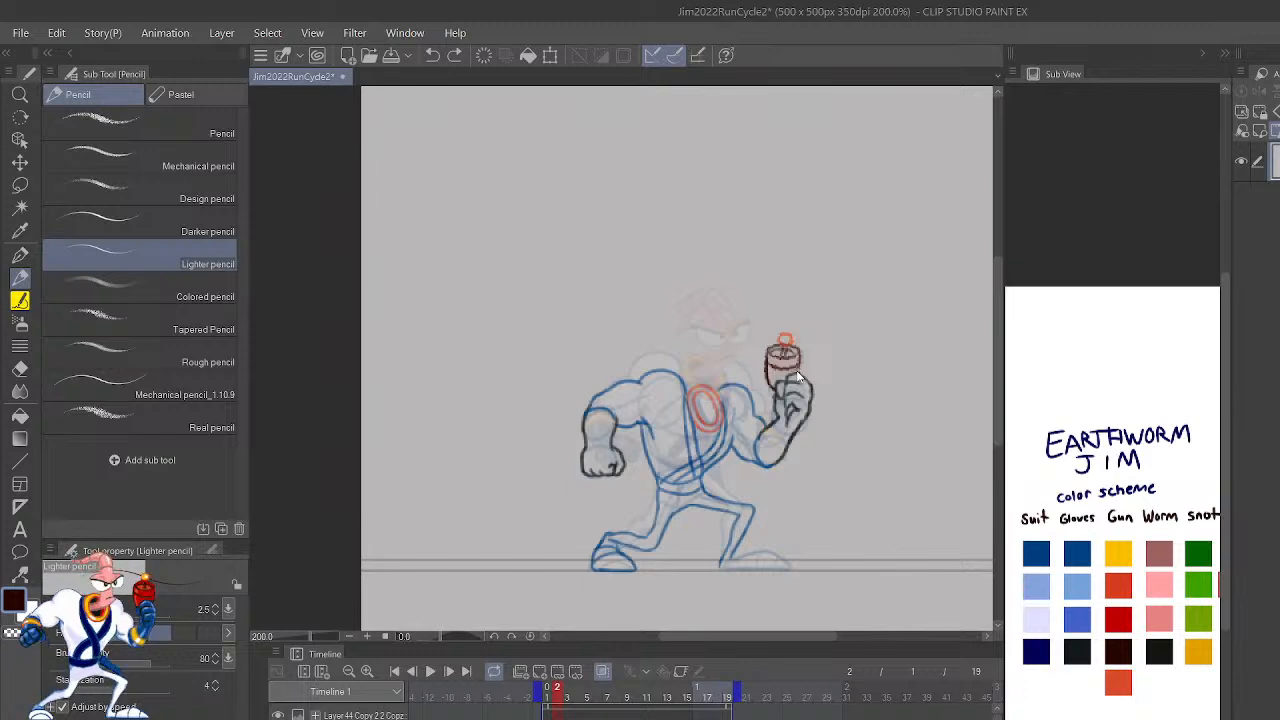
{"action": "key", "text": "ctrl+y"}
{"action": "key", "text": "ctrl+y"}
{"action": "key", "text": "ctrl+y"}
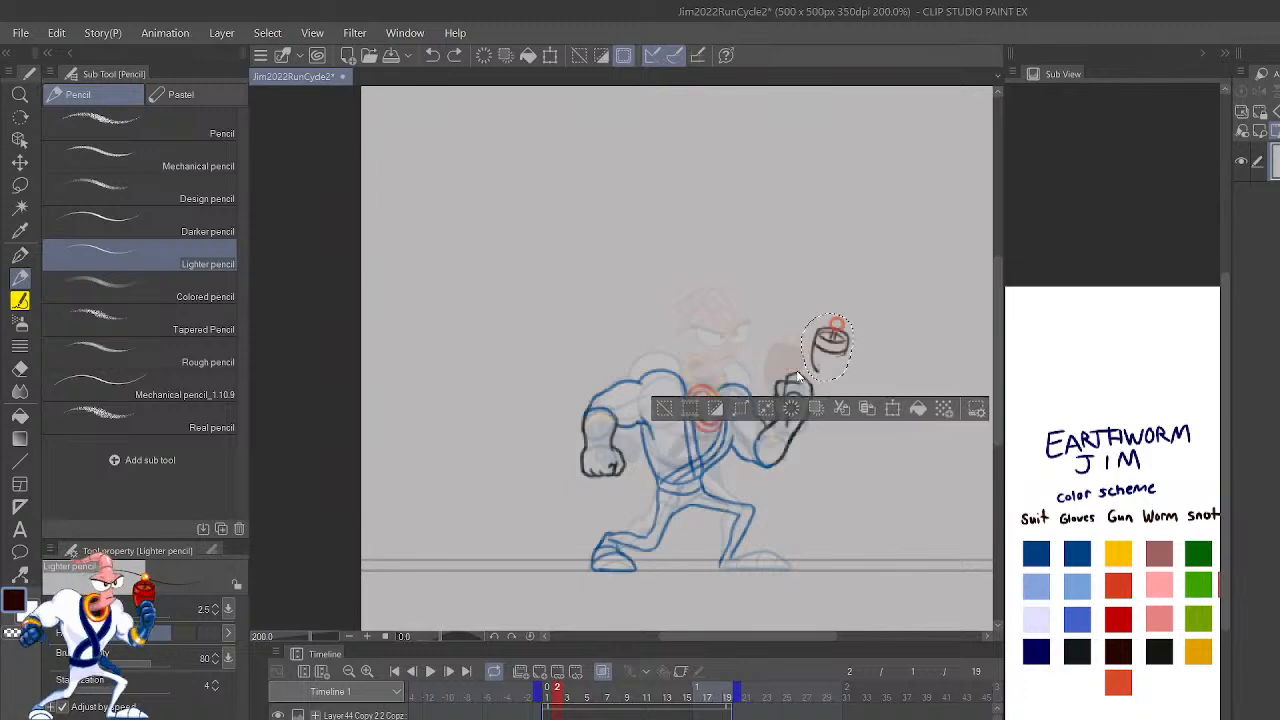
{"action": "key", "text": "ctrl+y"}
Step: Redraw the raised fist's thumb line so it curves down toward the wrist, using the darkest Gloves color
{"action": "scroll", "coordinate": [797, 376], "scroll_direction": "up", "scroll_amount": 5}
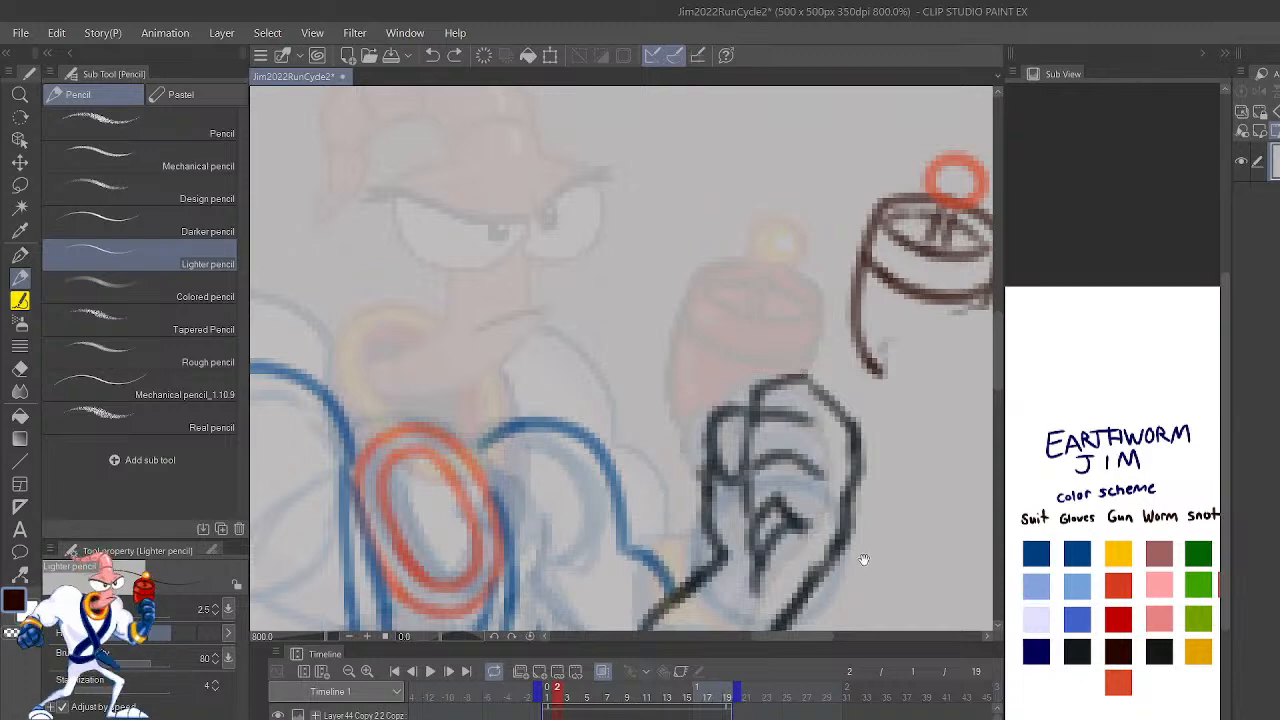
{"action": "left_click_drag", "start_coordinate": [861, 560], "coordinate": [937, 500]}
{"action": "key", "text": "p"}
{"action": "key", "text": "p"}
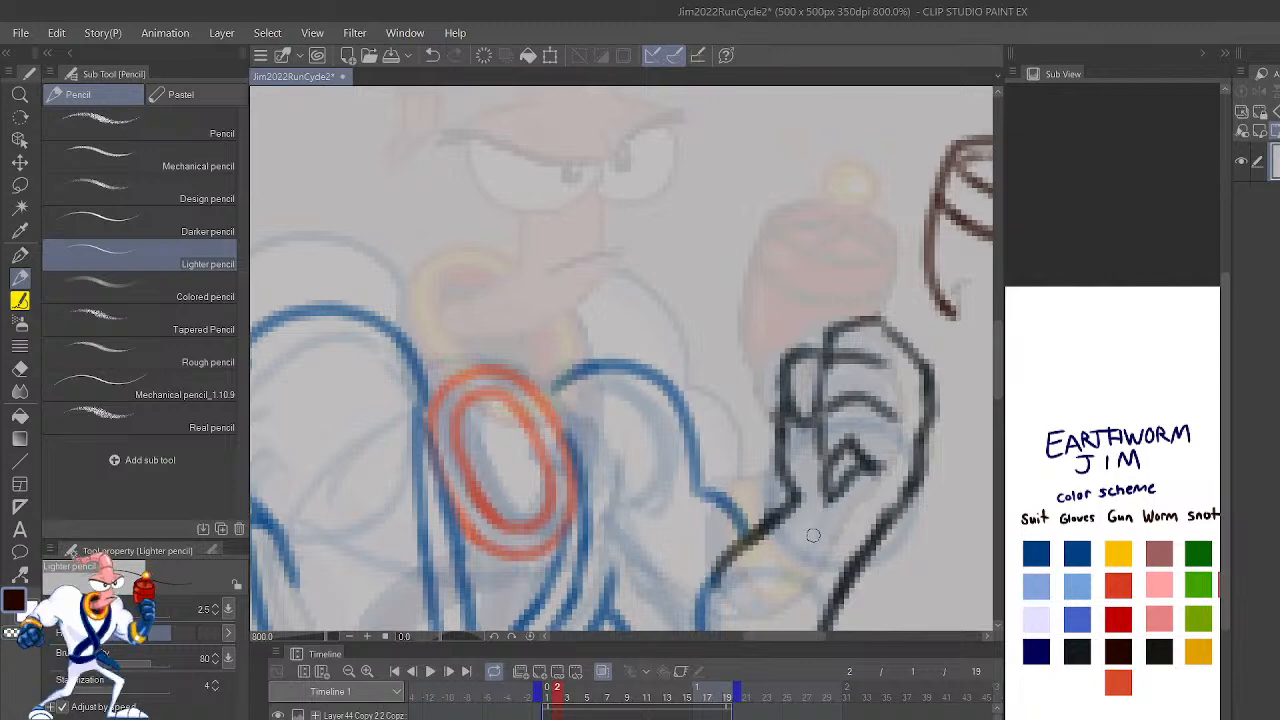
{"action": "left_click", "coordinate": [1078, 645]}
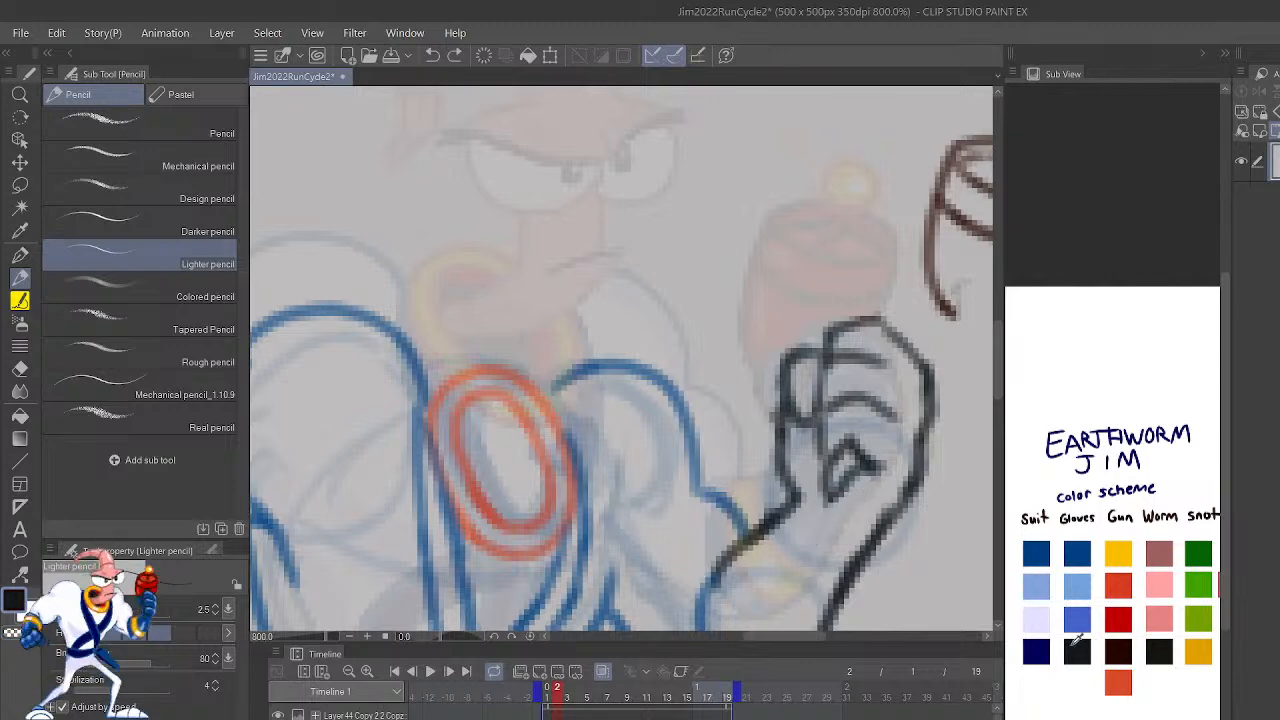
{"action": "left_click_drag", "start_coordinate": [838, 493], "coordinate": [807, 553]}
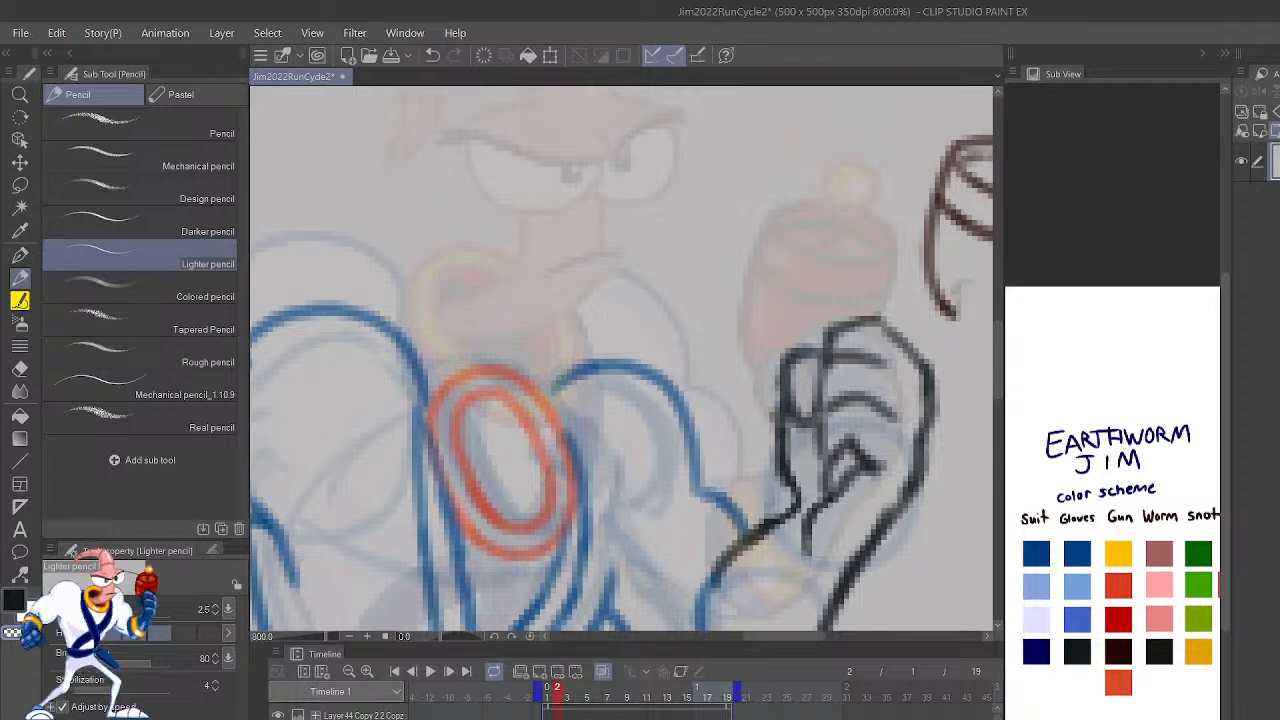
Step: Draw a curved muscle line along the underside of the raised arm's biceps, from the cuff to the armpit, in dark blue
{"action": "key", "text": "h"}
{"action": "left_click_drag", "start_coordinate": [776, 477], "coordinate": [966, 494]}
{"action": "mouse_move", "coordinate": [795, 511]}
{"action": "left_mouse_down"}
{"action": "mouse_move", "coordinate": [831, 571]}
{"action": "mouse_move", "coordinate": [820, 509]}
{"action": "mouse_move", "coordinate": [882, 465]}
{"action": "mouse_move", "coordinate": [798, 400]}
{"action": "left_mouse_up"}
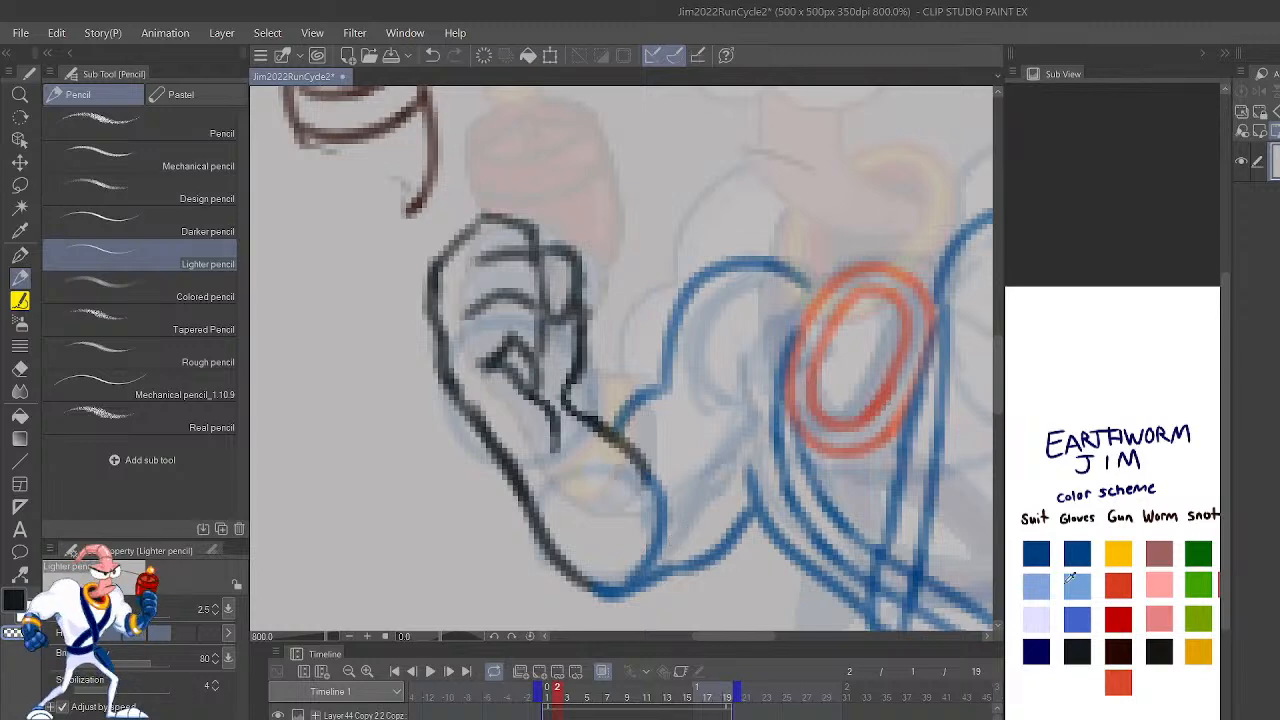
{"action": "left_click", "coordinate": [1078, 548]}
{"action": "left_click_drag", "start_coordinate": [662, 520], "coordinate": [745, 466]}
{"action": "key", "text": "ctrl+z"}
{"action": "left_click_drag", "start_coordinate": [664, 522], "coordinate": [745, 482]}
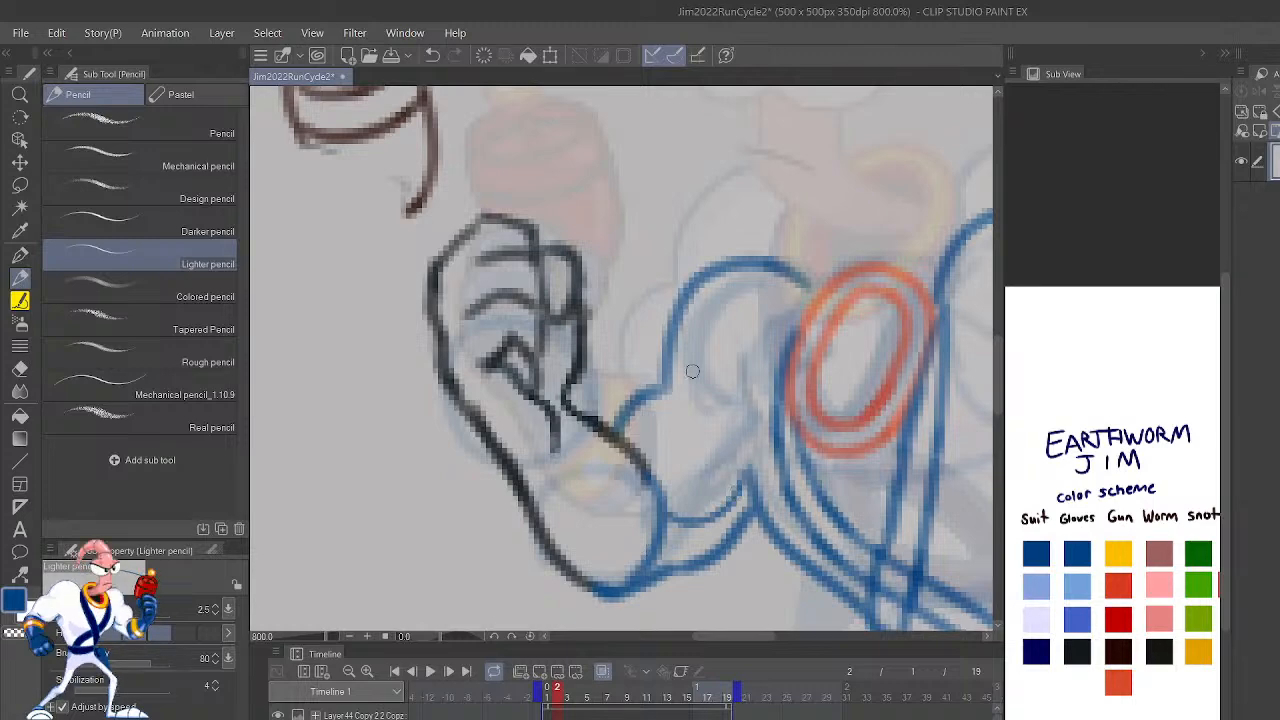
Step: Try a short crease line where the raised arm's biceps meets the forearm
{"action": "left_click_drag", "start_coordinate": [664, 391], "coordinate": [692, 402]}
{"action": "left_click_drag", "start_coordinate": [916, 516], "coordinate": [797, 490]}
{"action": "key", "text": "ctrl+z"}
{"action": "key", "text": "ctrl+z"}
Step: Try a curved inner line inside the collar ring using the darkest Gun color
{"action": "scroll", "coordinate": [782, 450], "scroll_direction": "down", "scroll_amount": 2}
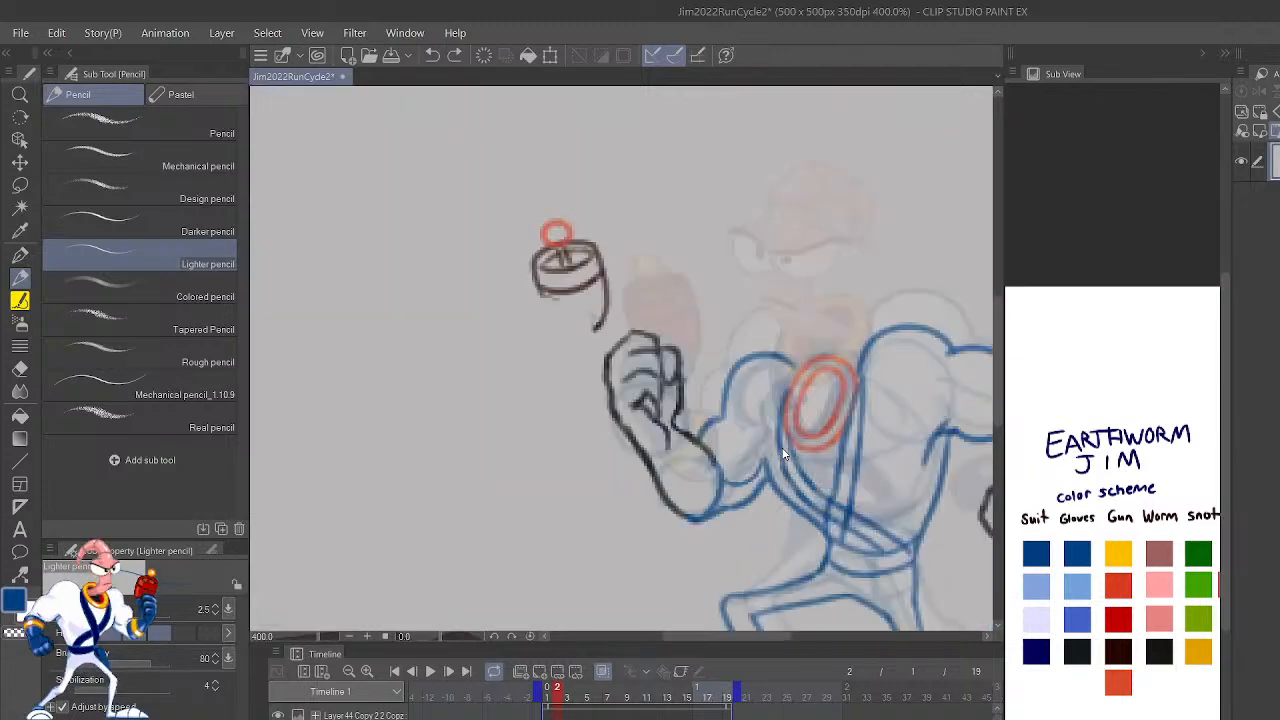
{"action": "scroll", "coordinate": [782, 453], "scroll_direction": "up", "scroll_amount": 4}
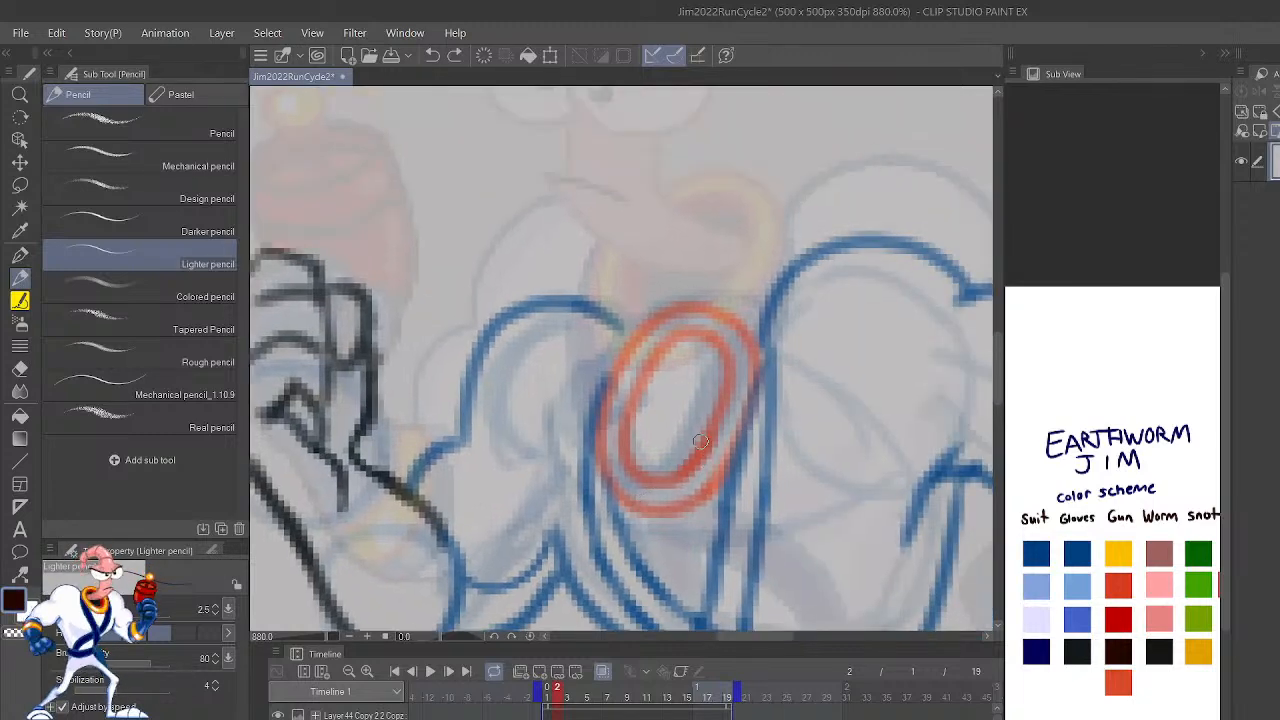
{"action": "left_click", "coordinate": [1120, 649]}
{"action": "left_click_drag", "start_coordinate": [649, 472], "coordinate": [725, 375]}
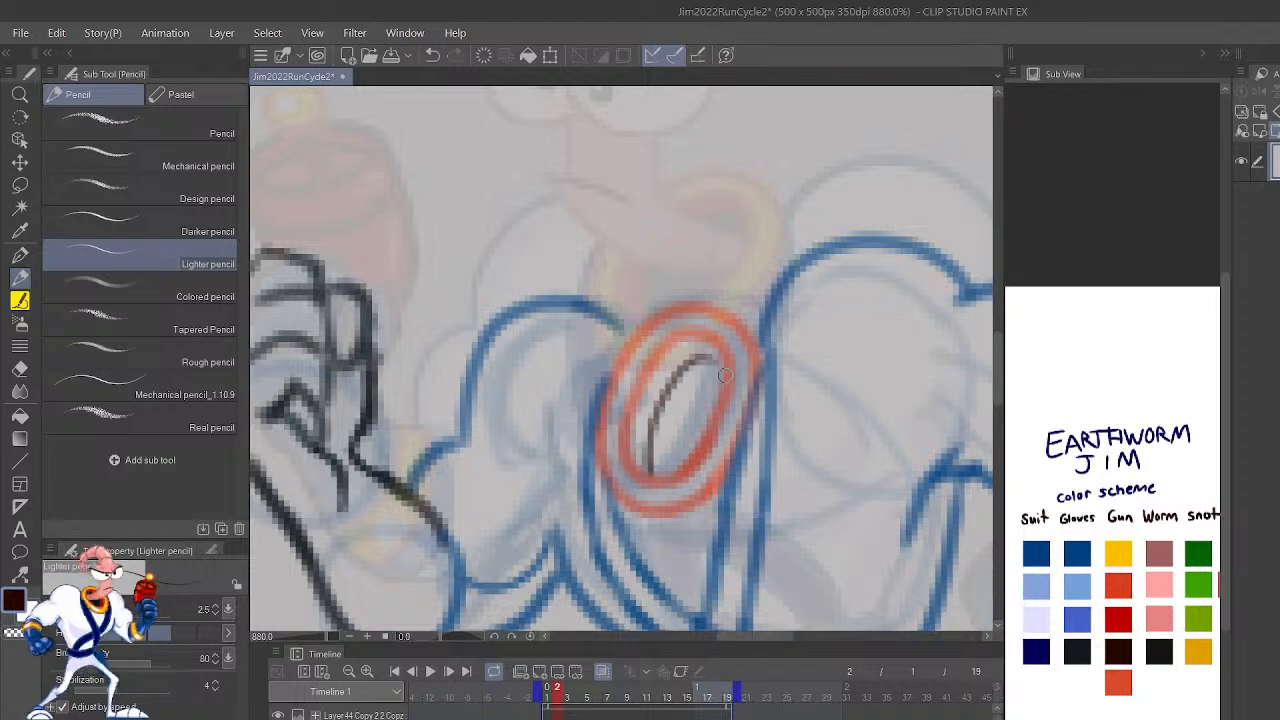
{"action": "key", "text": "ctrl+z"}
{"action": "scroll", "coordinate": [724, 374], "scroll_direction": "down", "scroll_amount": 5}
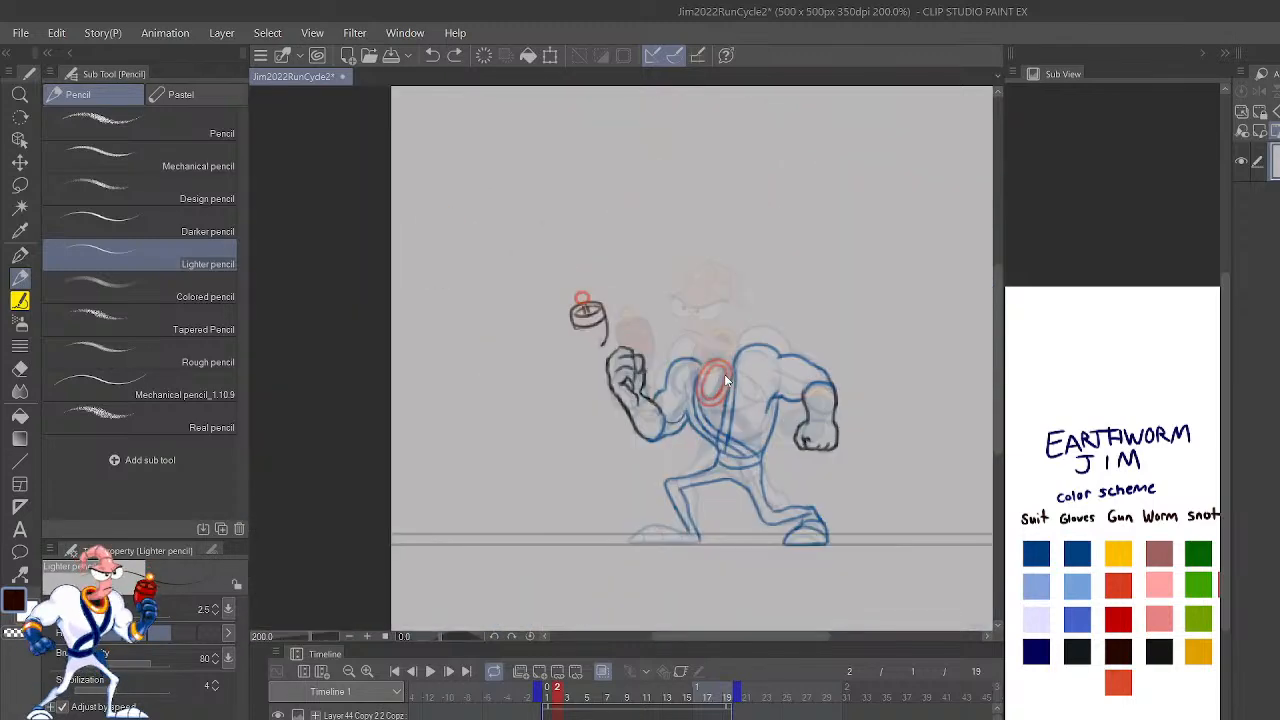
Step: Try a short crease at the inner elbow of the raised arm, using the top blue from the Gloves colors
{"action": "scroll", "coordinate": [724, 374], "scroll_direction": "up", "scroll_amount": 3}
{"action": "scroll", "coordinate": [724, 374], "scroll_direction": "down", "scroll_amount": 1}
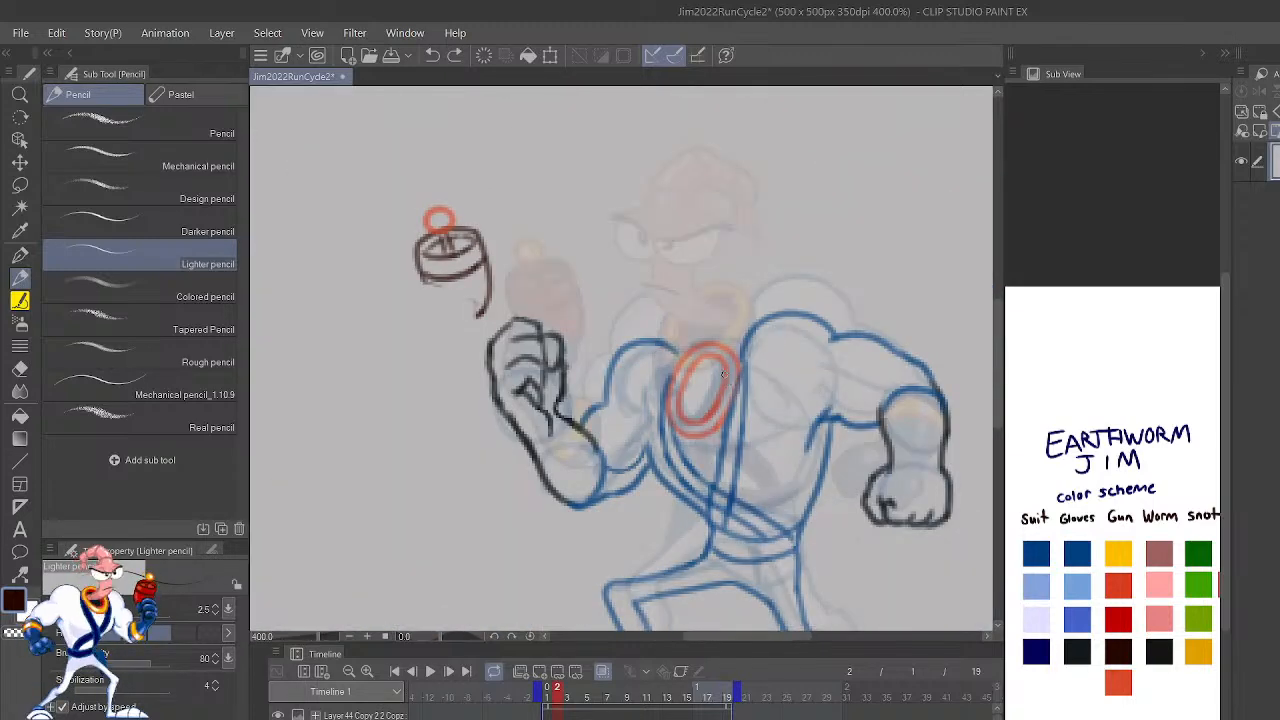
{"action": "mouse_move", "coordinate": [964, 437]}
{"action": "left_mouse_down"}
{"action": "mouse_move", "coordinate": [956, 479]}
{"action": "mouse_move", "coordinate": [946, 415]}
{"action": "left_mouse_up"}
{"action": "mouse_move", "coordinate": [935, 537]}
{"action": "left_mouse_down"}
{"action": "mouse_move", "coordinate": [951, 477]}
{"action": "mouse_move", "coordinate": [962, 540]}
{"action": "left_mouse_up"}
{"action": "left_click_drag", "start_coordinate": [937, 486], "coordinate": [935, 455]}
{"action": "left_click", "coordinate": [1077, 552]}
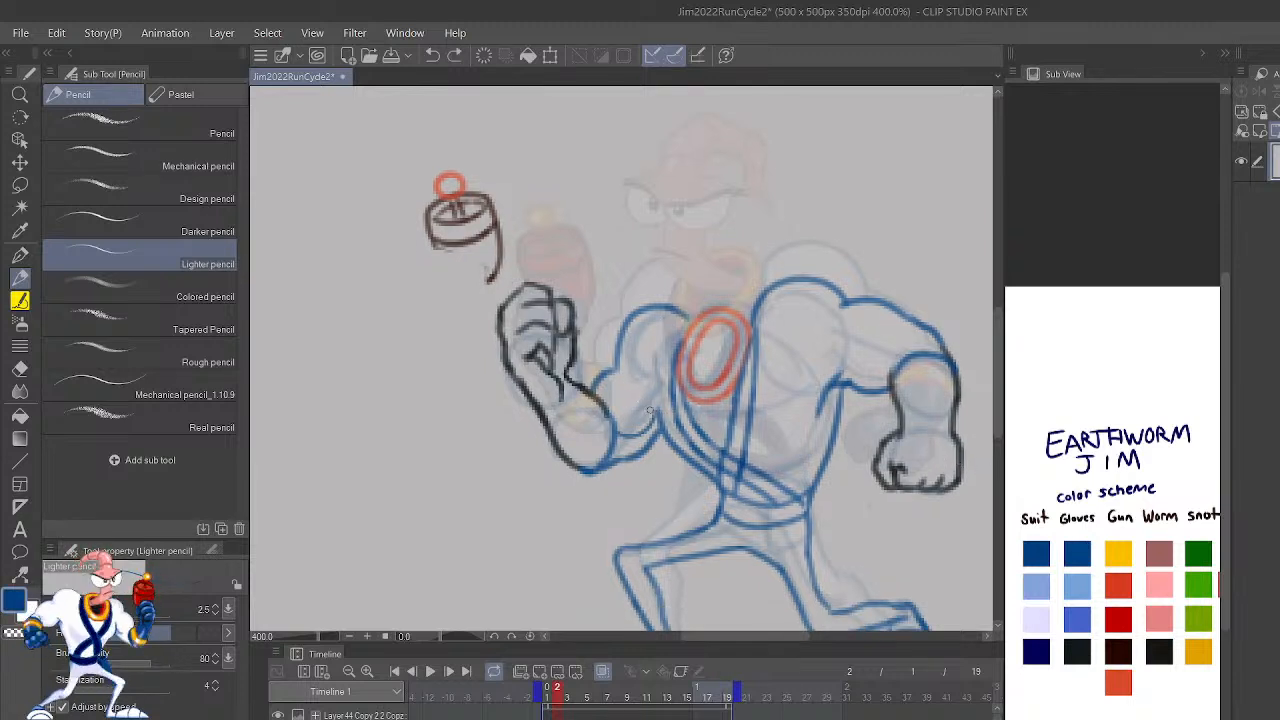
{"action": "left_click_drag", "start_coordinate": [644, 404], "coordinate": [660, 423]}
{"action": "key", "text": "ctrl+z"}
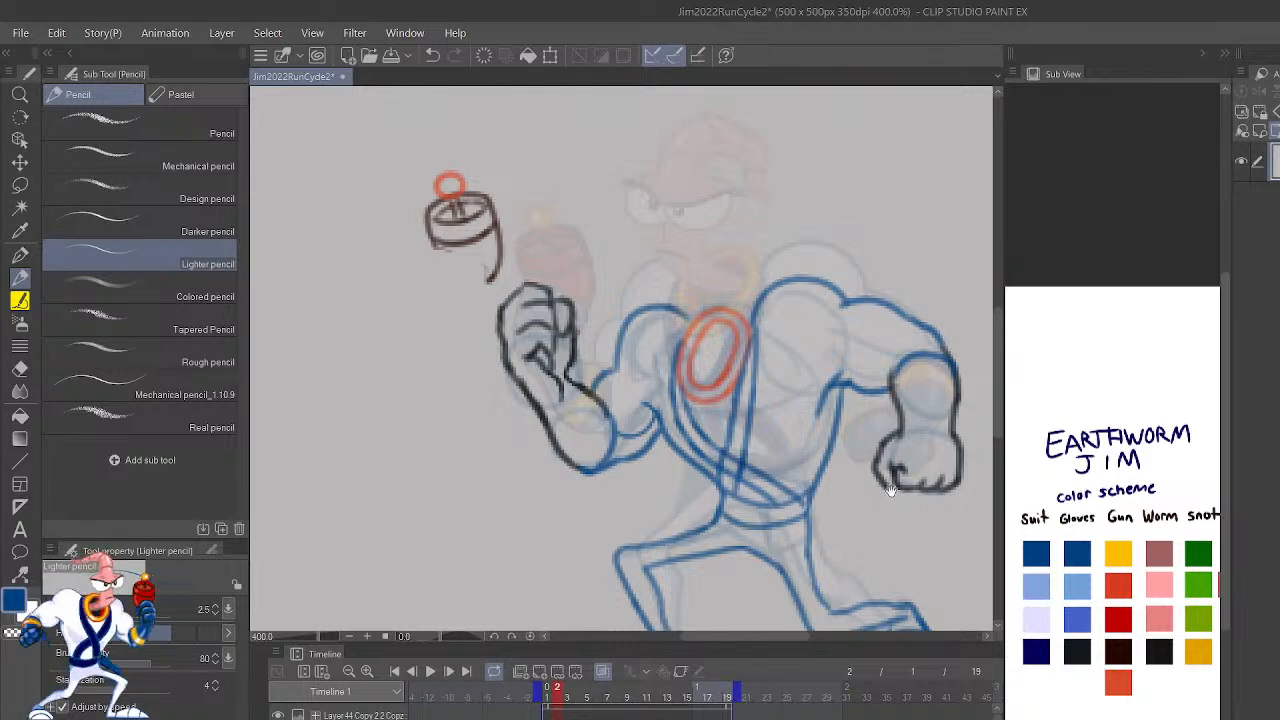
Step: Redraw the short finger crease on the lowered fist in the darkest Gloves color
{"action": "left_click_drag", "start_coordinate": [910, 416], "coordinate": [876, 467]}
{"action": "left_click", "coordinate": [1080, 648]}
{"action": "key", "text": "ctrl+z"}
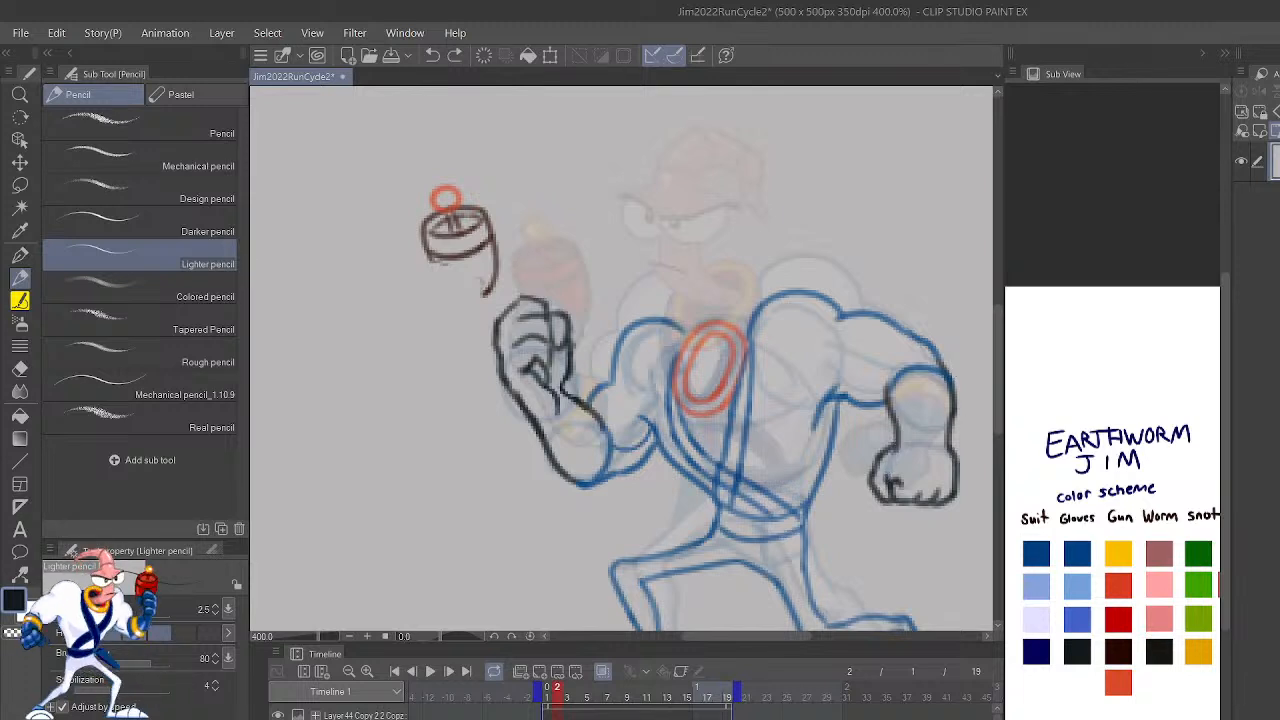
{"action": "left_click_drag", "start_coordinate": [886, 484], "coordinate": [895, 472]}
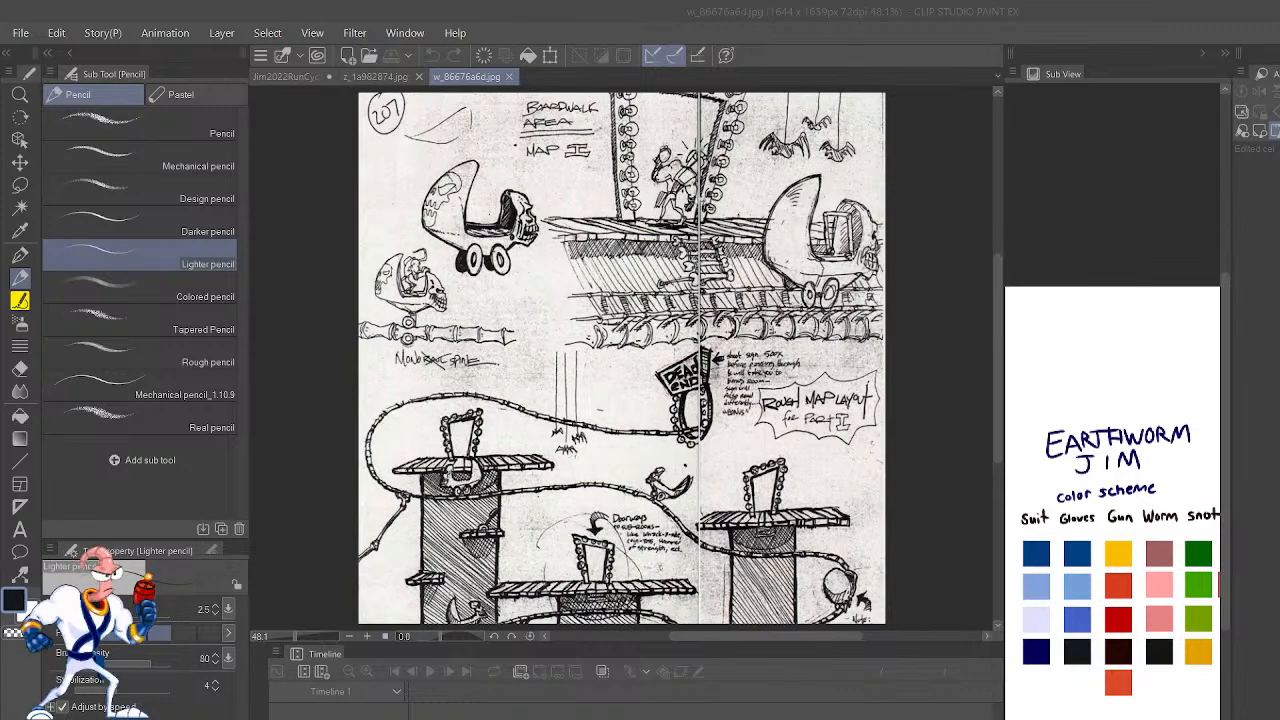
Step: Examine the Boardwalk Area Map II concept sketch up close, including its skull carts, monorail spine and rough map layout
{"action": "scroll", "coordinate": [555, 290], "scroll_direction": "up", "scroll_amount": 1}
{"action": "scroll", "coordinate": [540, 260], "scroll_direction": "up", "scroll_amount": 1}
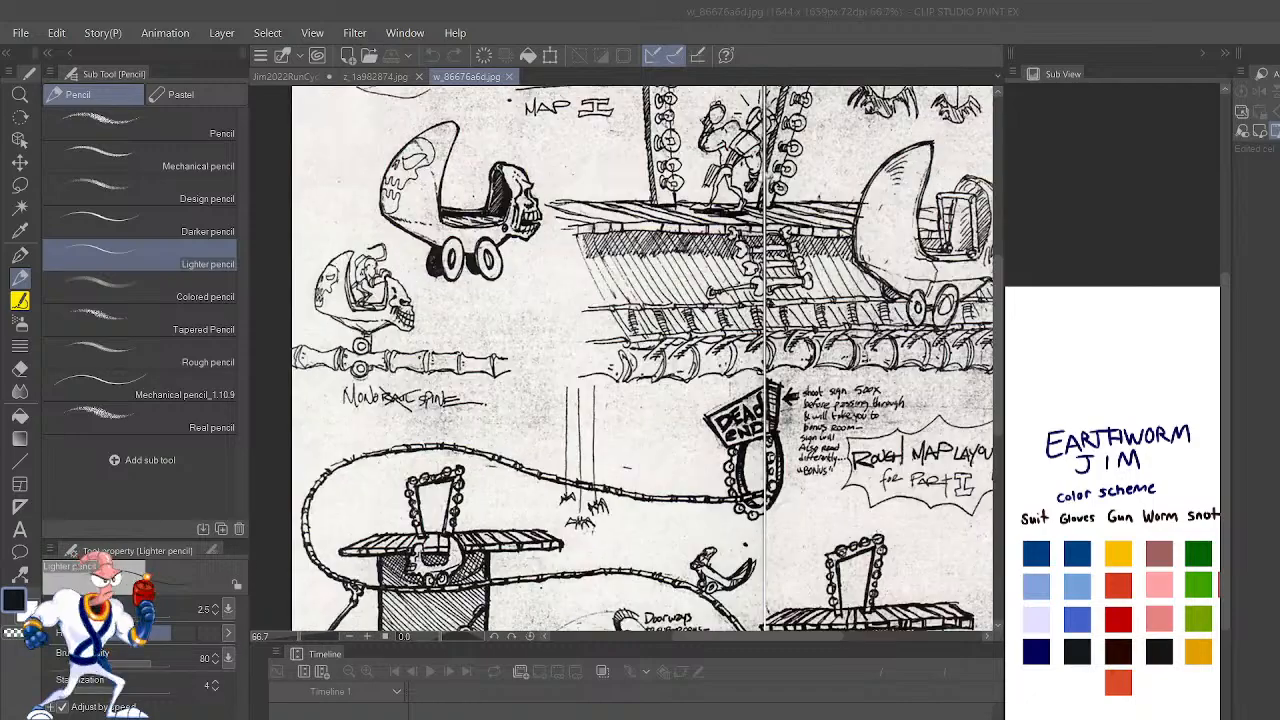
{"action": "left_click", "coordinate": [563, 407]}
{"action": "left_click_drag", "start_coordinate": [805, 341], "coordinate": [781, 260]}
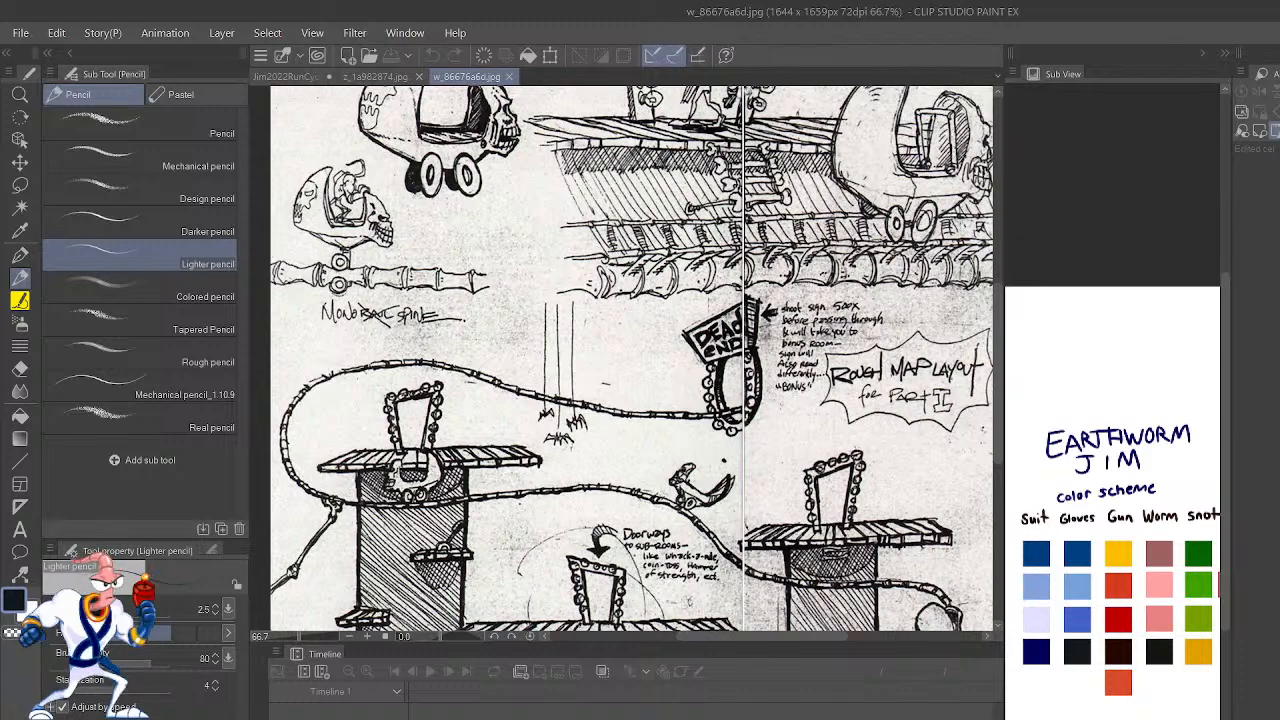
{"action": "left_click_drag", "start_coordinate": [533, 292], "coordinate": [499, 403]}
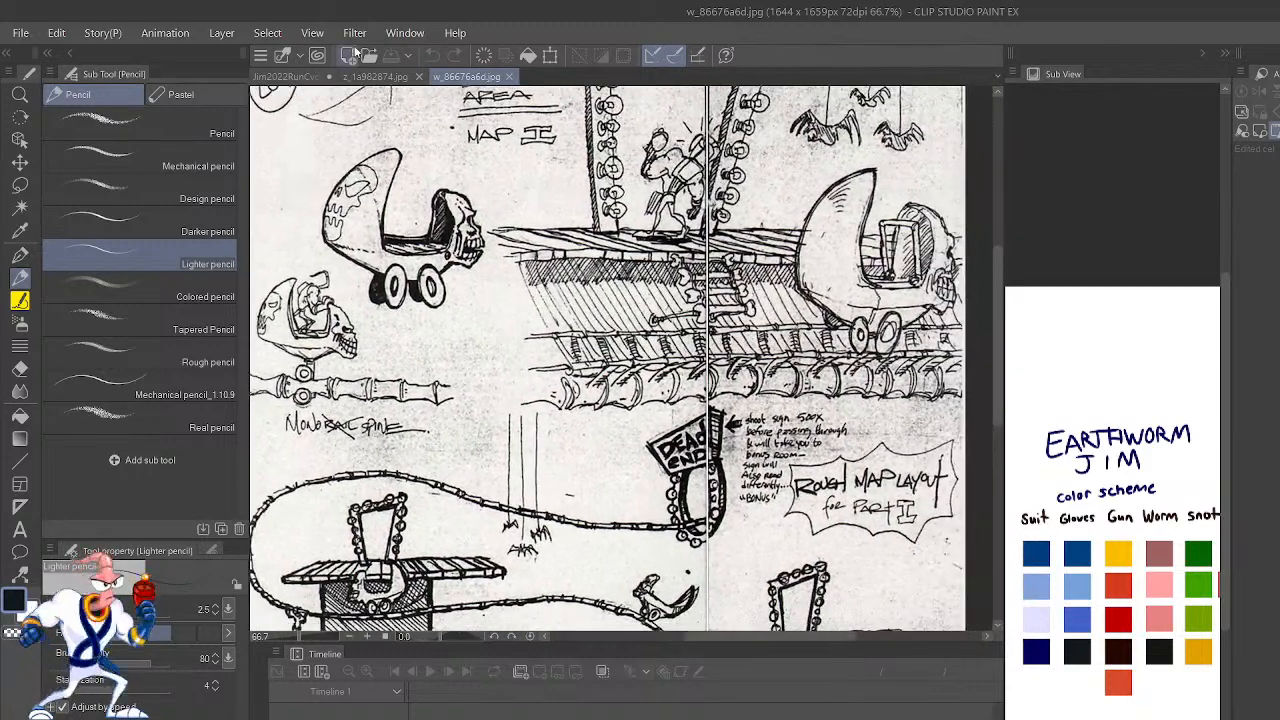
Step: Switch to z_1a982874.jpg and examine its three panels of characters riding skull carts along the bone rails
{"action": "left_click", "coordinate": [378, 80]}
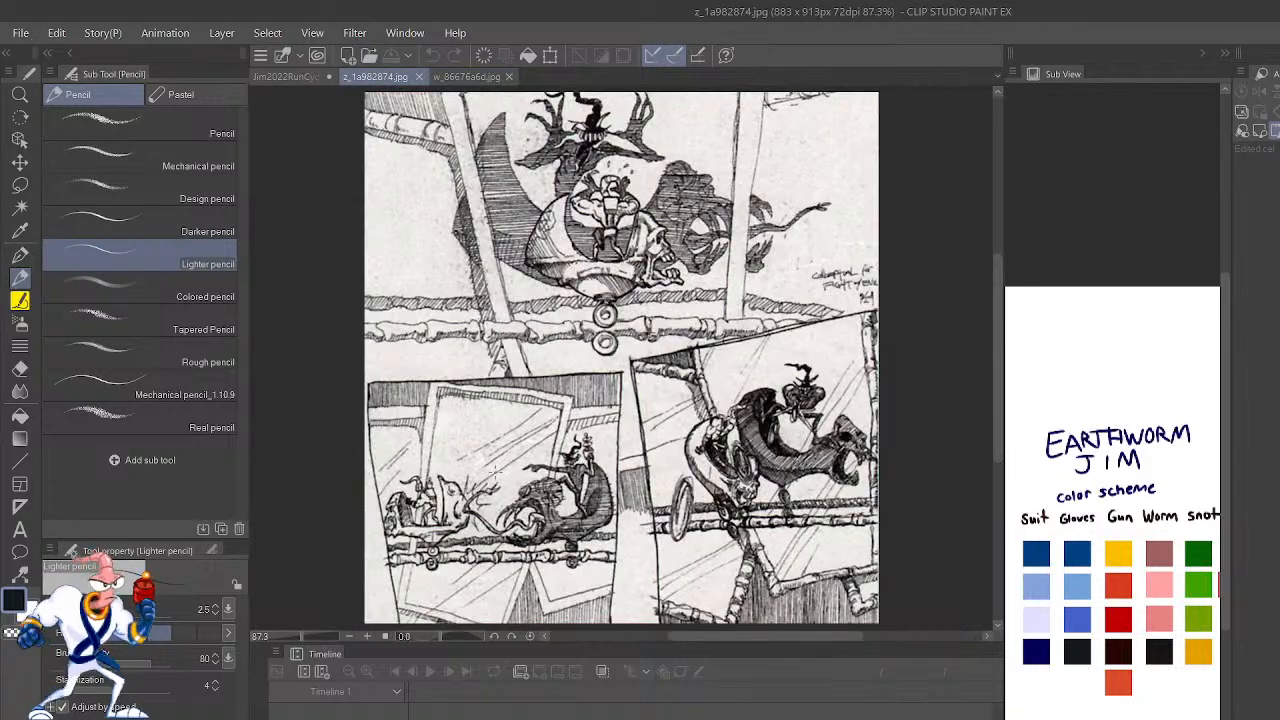
{"action": "scroll", "coordinate": [502, 455], "scroll_direction": "up", "scroll_amount": 6}
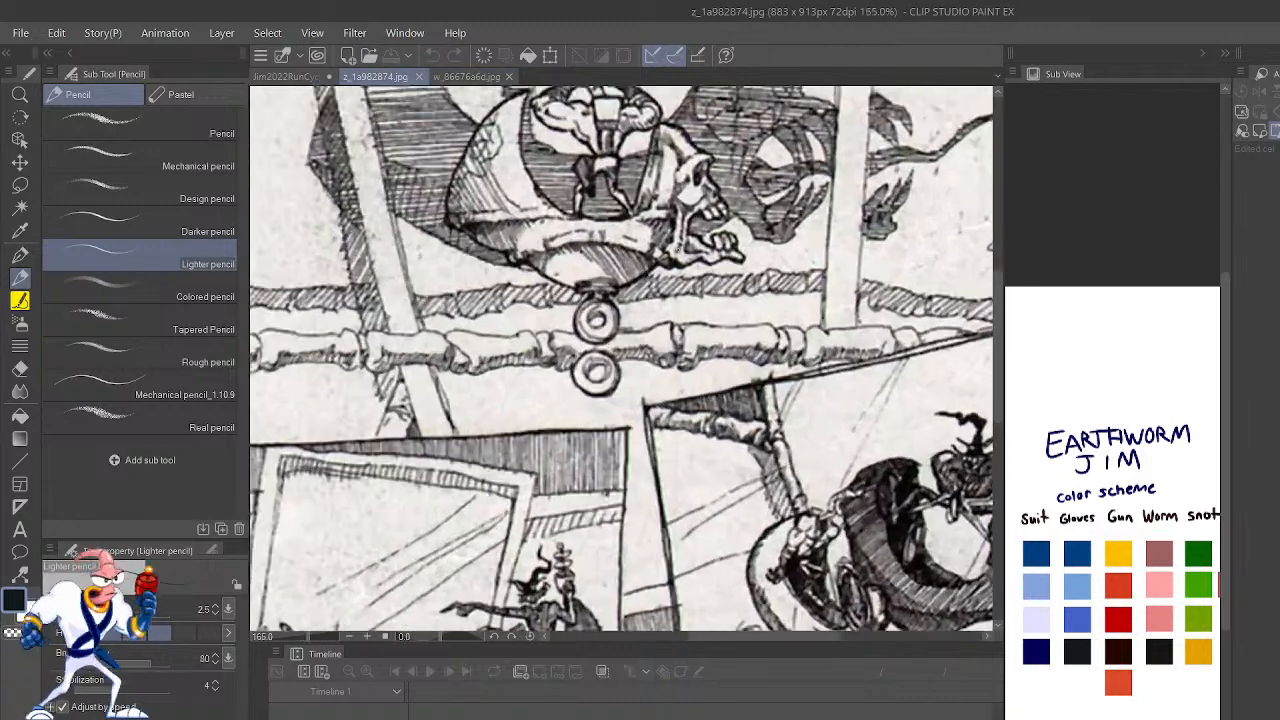
{"action": "left_click_drag", "start_coordinate": [678, 224], "coordinate": [753, 639]}
{"action": "left_click_drag", "start_coordinate": [665, 540], "coordinate": [720, 144]}
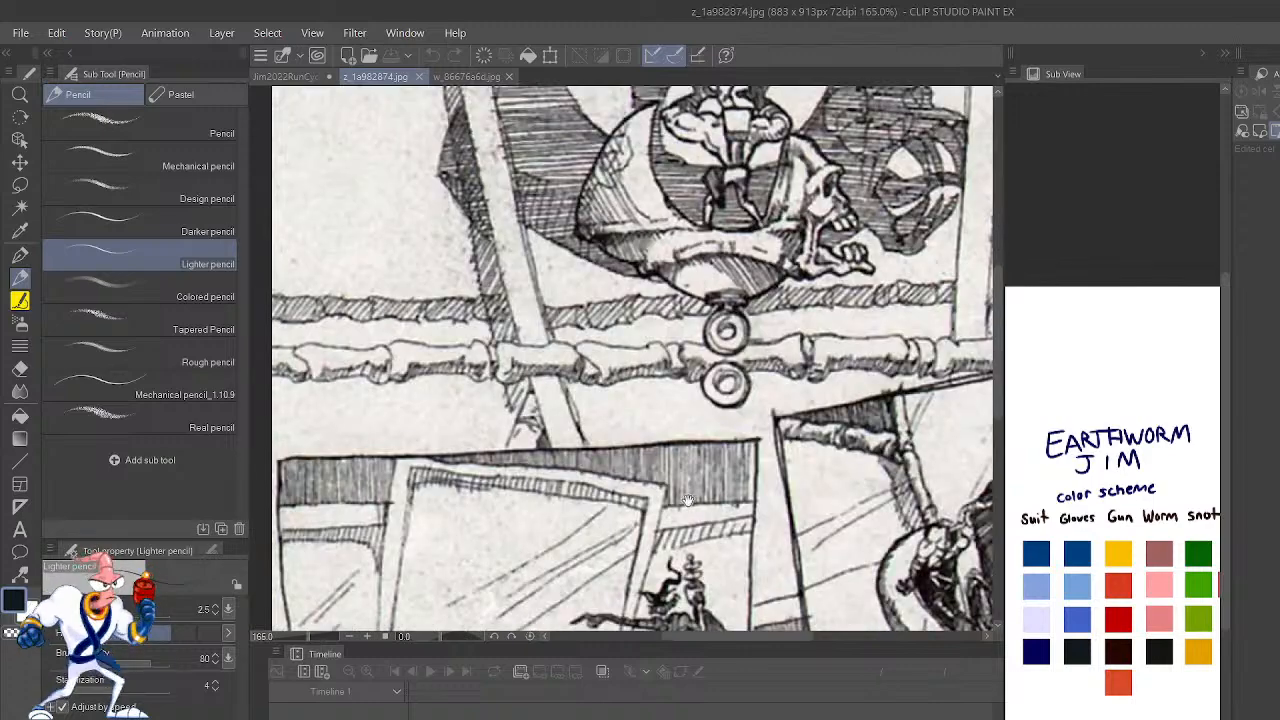
{"action": "left_click_drag", "start_coordinate": [687, 500], "coordinate": [668, 292]}
{"action": "mouse_move", "coordinate": [703, 505]}
{"action": "left_mouse_down"}
{"action": "mouse_move", "coordinate": [665, 447]}
{"action": "mouse_move", "coordinate": [570, 385]}
{"action": "left_mouse_up"}
{"action": "left_click_drag", "start_coordinate": [628, 331], "coordinate": [584, 435]}
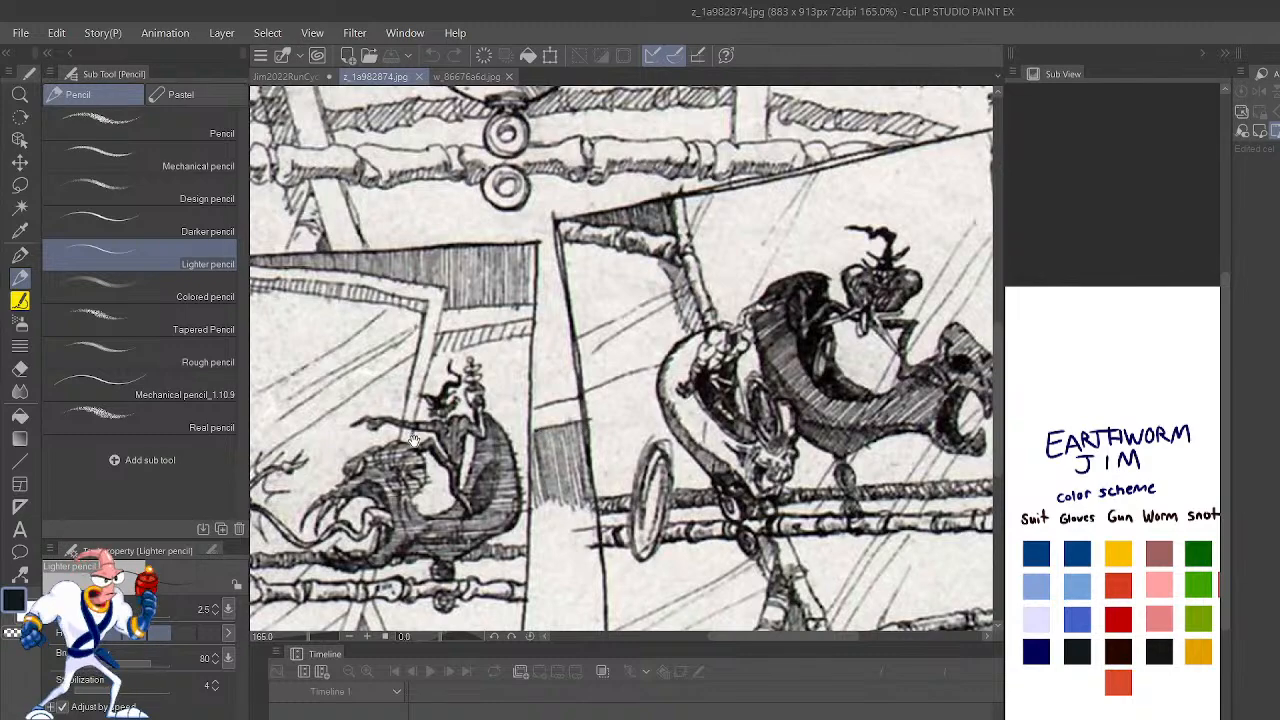
{"action": "left_click_drag", "start_coordinate": [376, 383], "coordinate": [430, 415]}
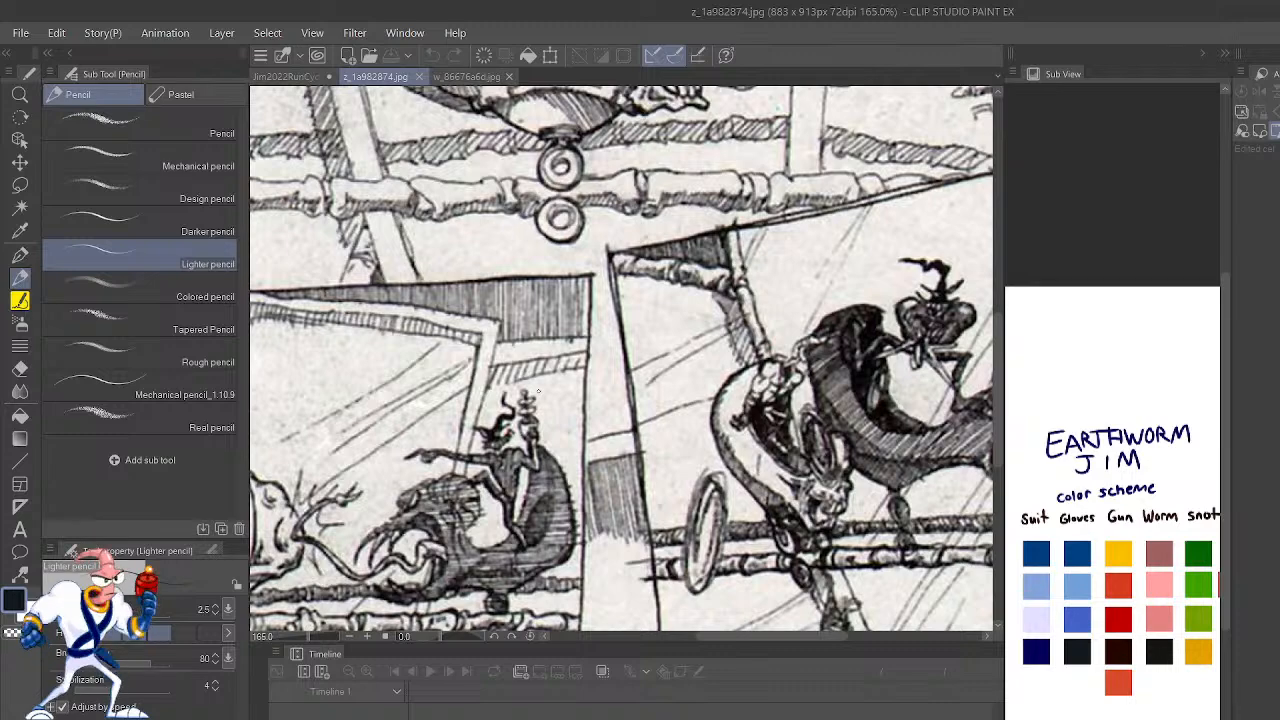
{"action": "left_click_drag", "start_coordinate": [529, 419], "coordinate": [597, 387]}
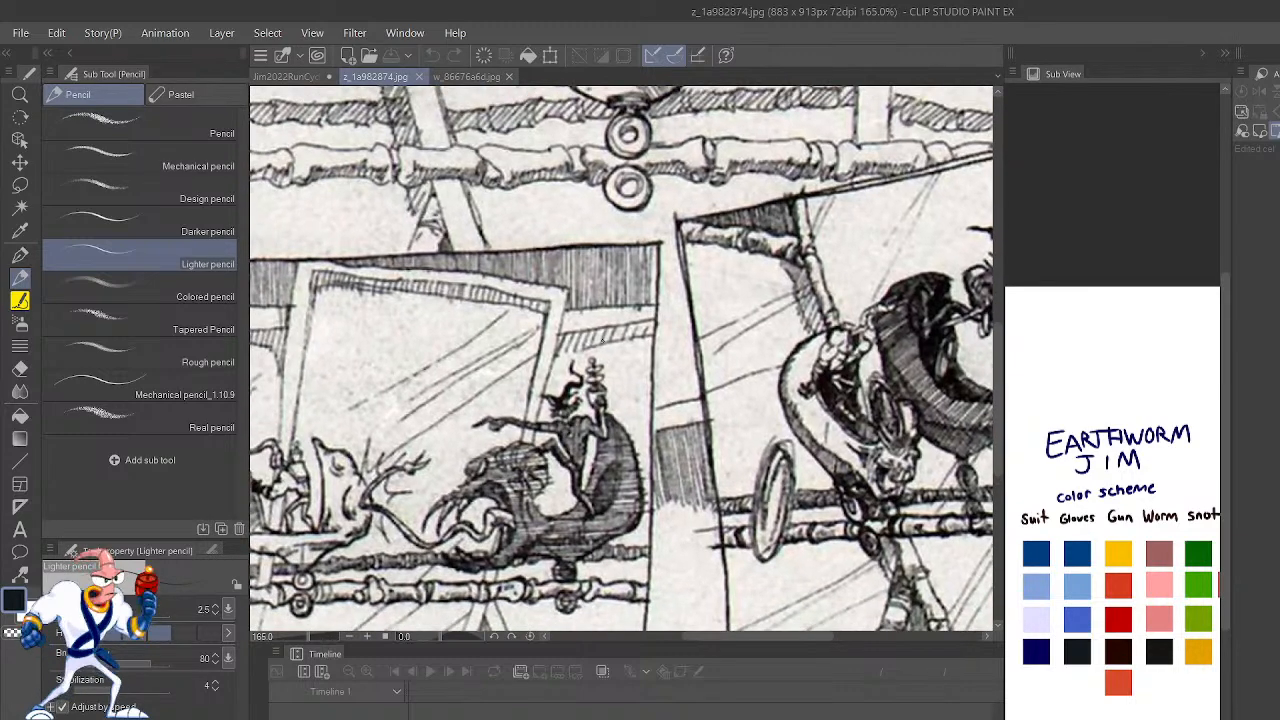
{"action": "left_click_drag", "start_coordinate": [912, 246], "coordinate": [738, 373]}
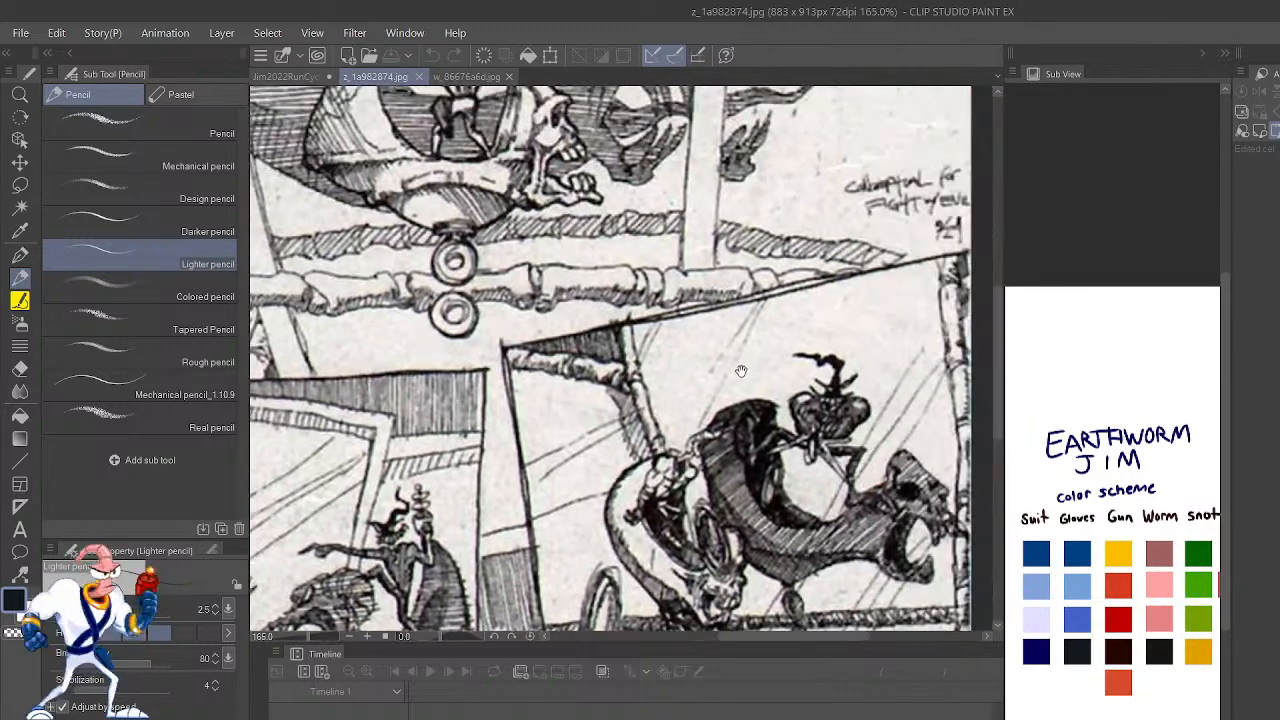
{"action": "left_click_drag", "start_coordinate": [823, 368], "coordinate": [845, 432]}
{"action": "left_click_drag", "start_coordinate": [771, 325], "coordinate": [832, 500]}
{"action": "left_click_drag", "start_coordinate": [598, 234], "coordinate": [660, 302]}
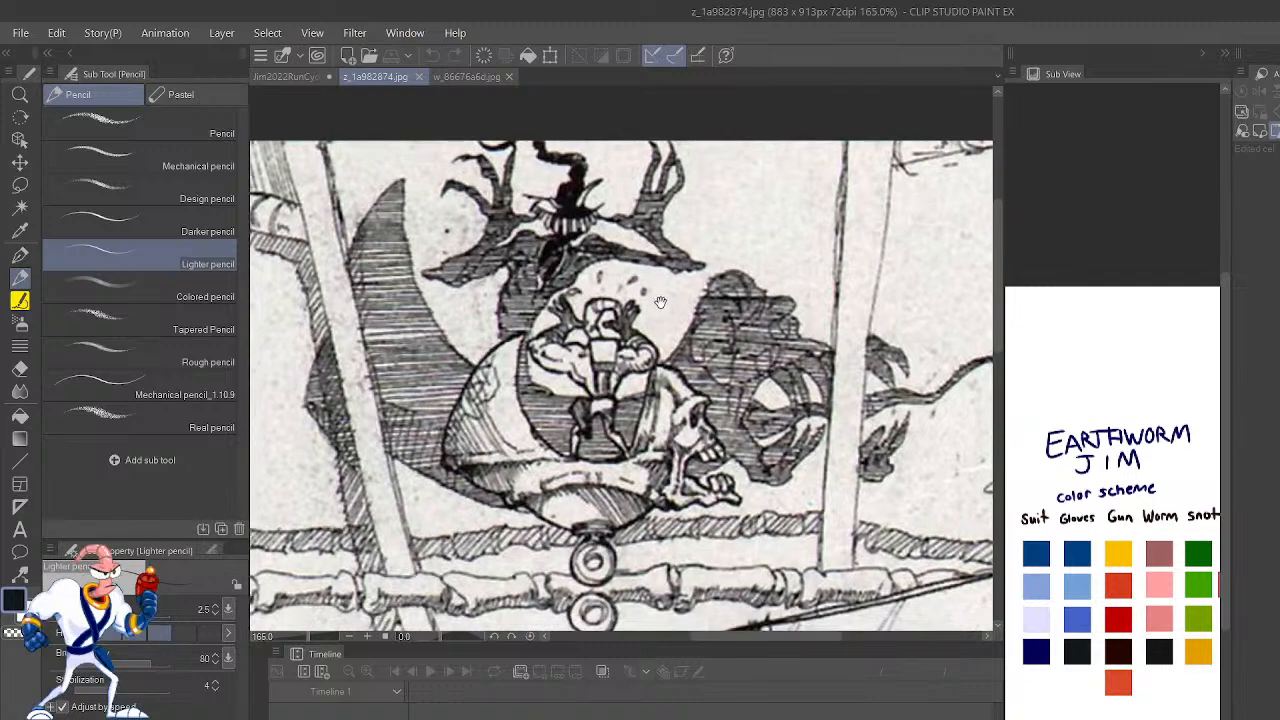
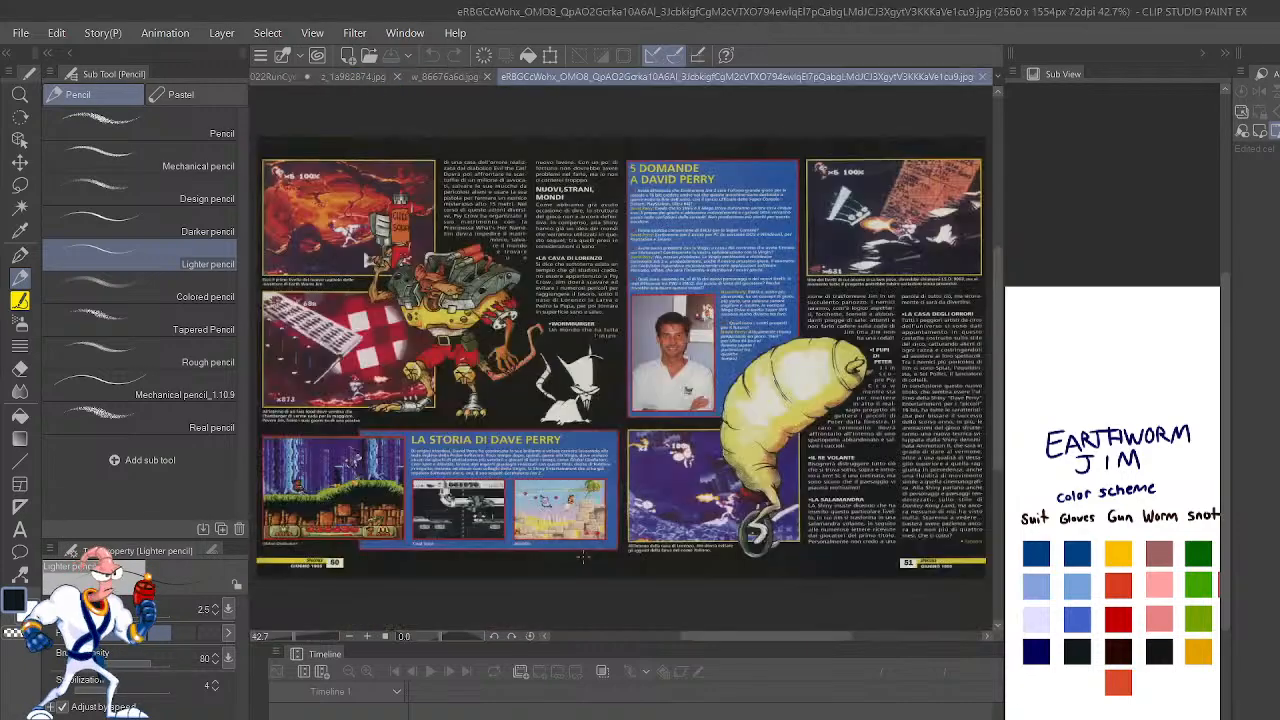
Step: Examine the two-page Earthworm Jim magazine spread up close, including the armored rat artwork, the game screenshots and the yellow larva on a unicycle
{"action": "scroll", "coordinate": [582, 556], "scroll_direction": "up", "scroll_amount": 5}
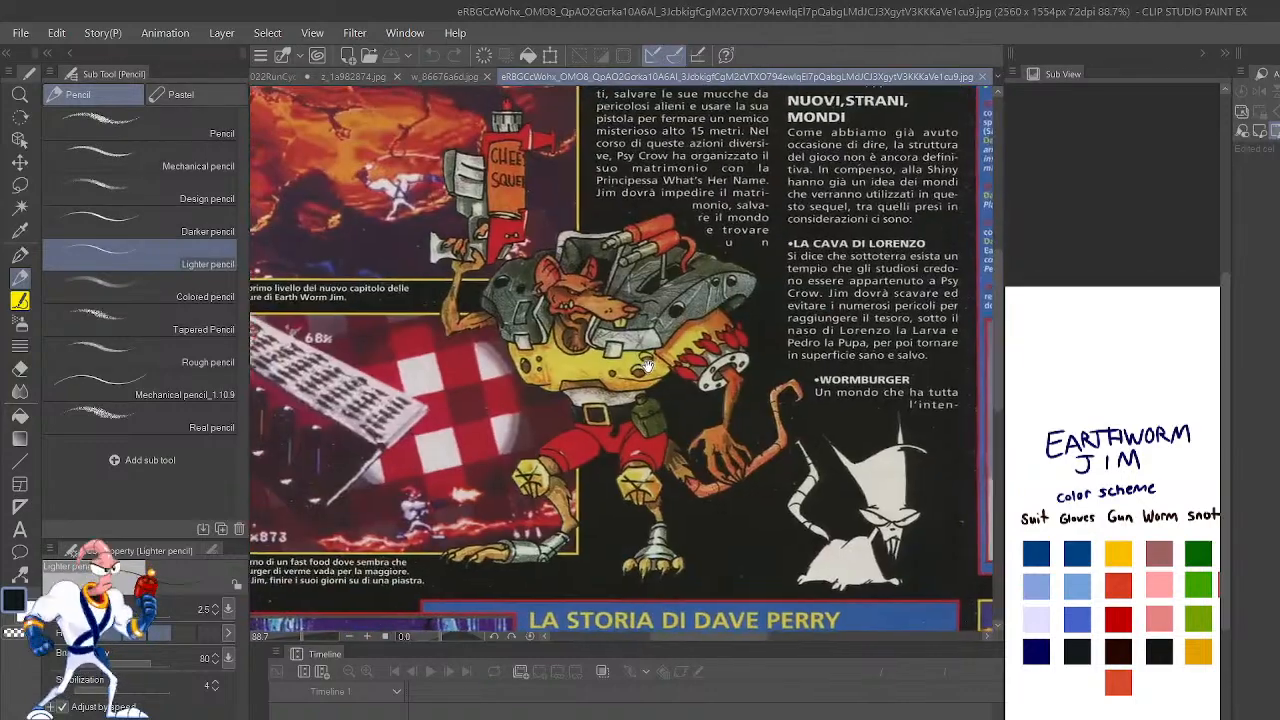
{"action": "left_click_drag", "start_coordinate": [329, 398], "coordinate": [494, 374]}
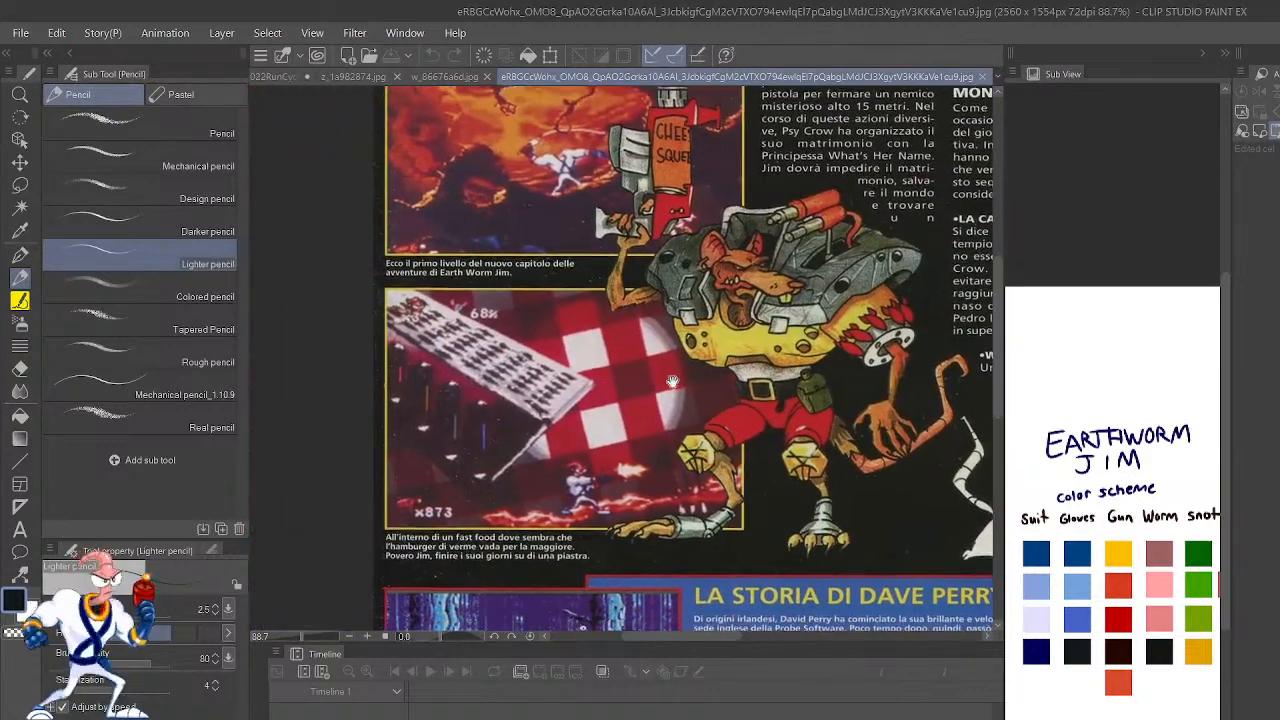
{"action": "left_click_drag", "start_coordinate": [690, 300], "coordinate": [568, 383]}
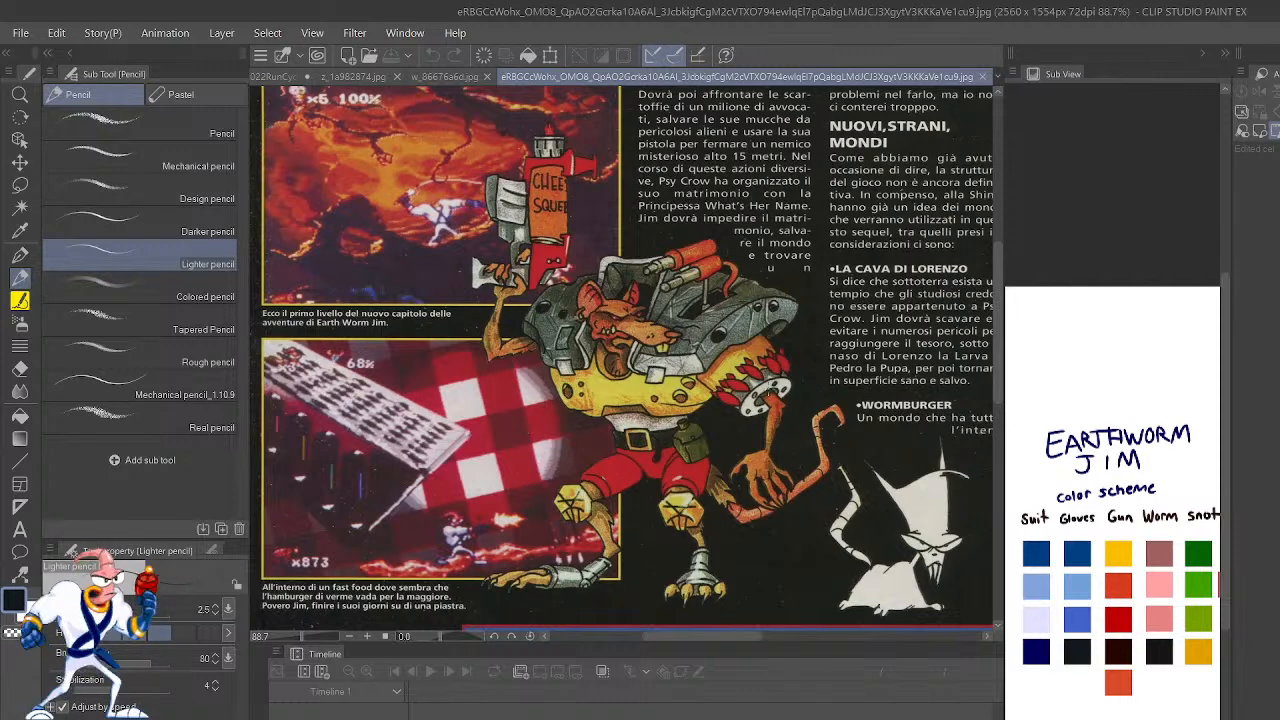
{"action": "left_click_drag", "start_coordinate": [840, 268], "coordinate": [537, 320]}
{"action": "left_click_drag", "start_coordinate": [792, 360], "coordinate": [495, 200]}
{"action": "left_click_drag", "start_coordinate": [812, 439], "coordinate": [748, 266]}
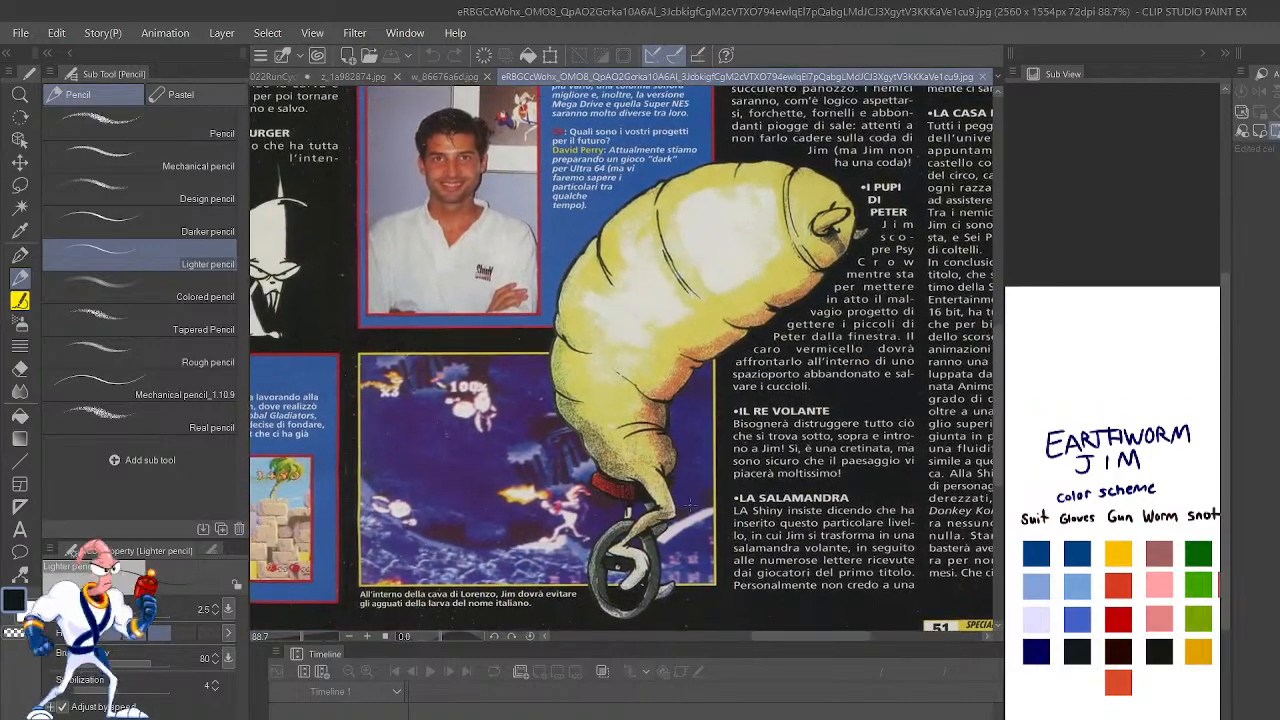
{"action": "scroll", "coordinate": [640, 507], "scroll_direction": "up", "scroll_amount": 2}
{"action": "scroll", "coordinate": [647, 505], "scroll_direction": "down", "scroll_amount": 5}
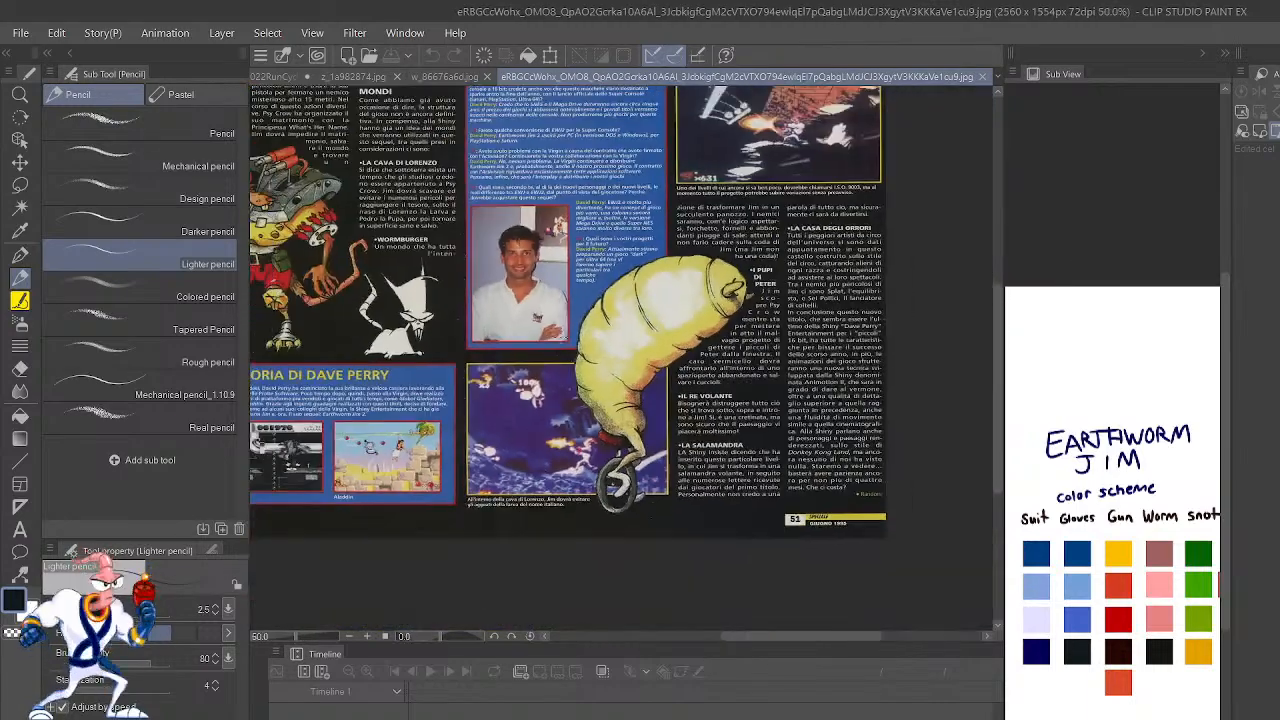
{"action": "left_click_drag", "start_coordinate": [570, 325], "coordinate": [686, 413]}
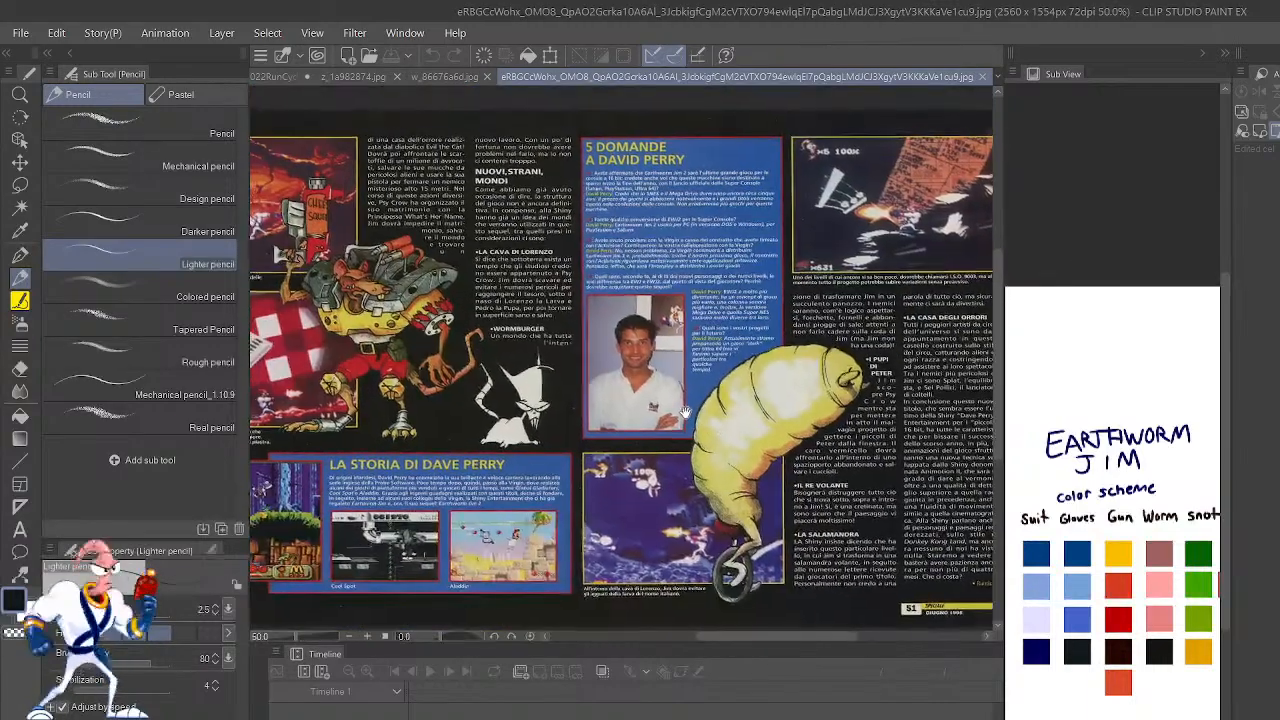
{"action": "left_click_drag", "start_coordinate": [523, 322], "coordinate": [629, 318]}
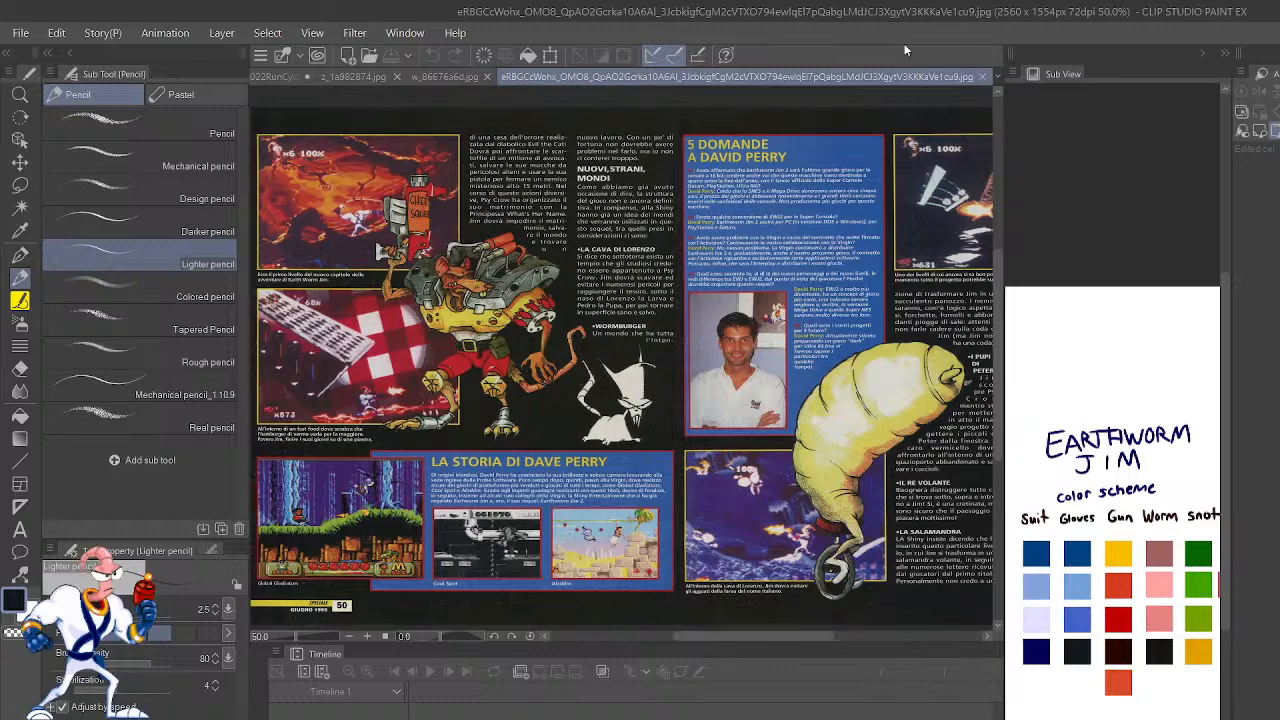
Step: Close the magazine spread, w_86676a6d.jpg and z_1a982874.jpg to return to the Jim2022RunCycle2 animation
{"action": "left_click", "coordinate": [982, 76]}
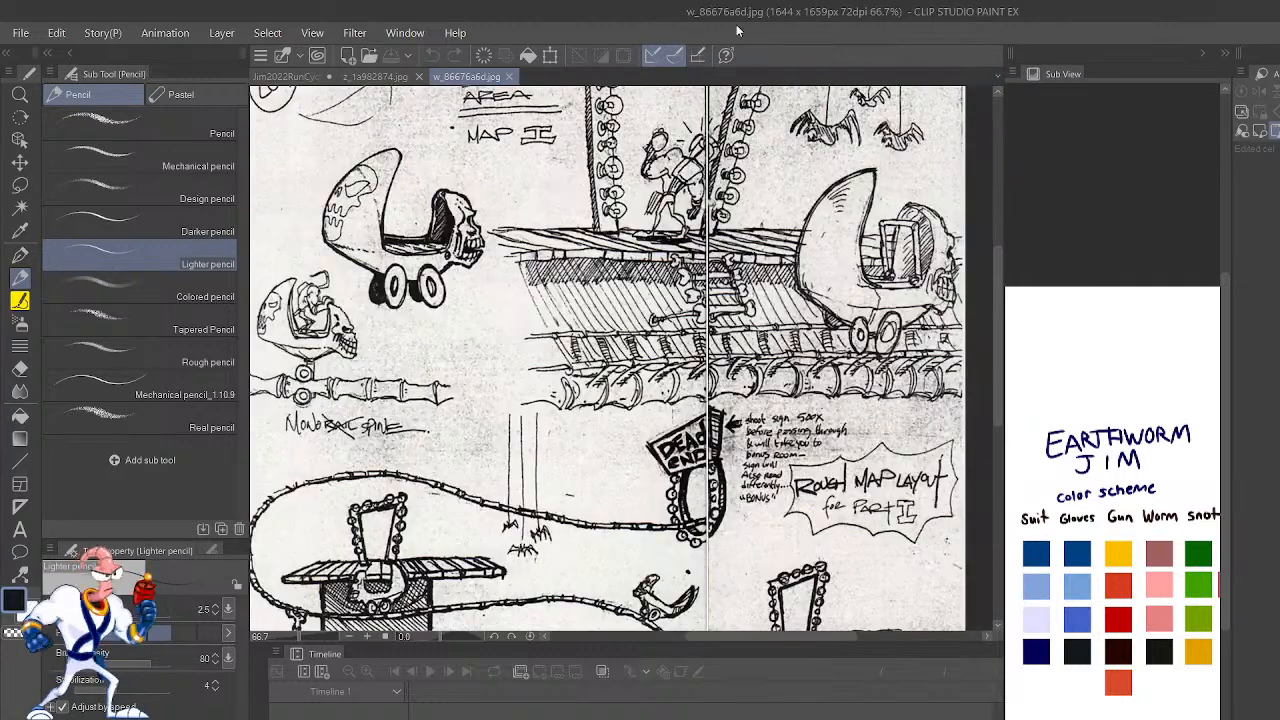
{"action": "left_click", "coordinate": [507, 77]}
{"action": "left_click", "coordinate": [419, 77]}
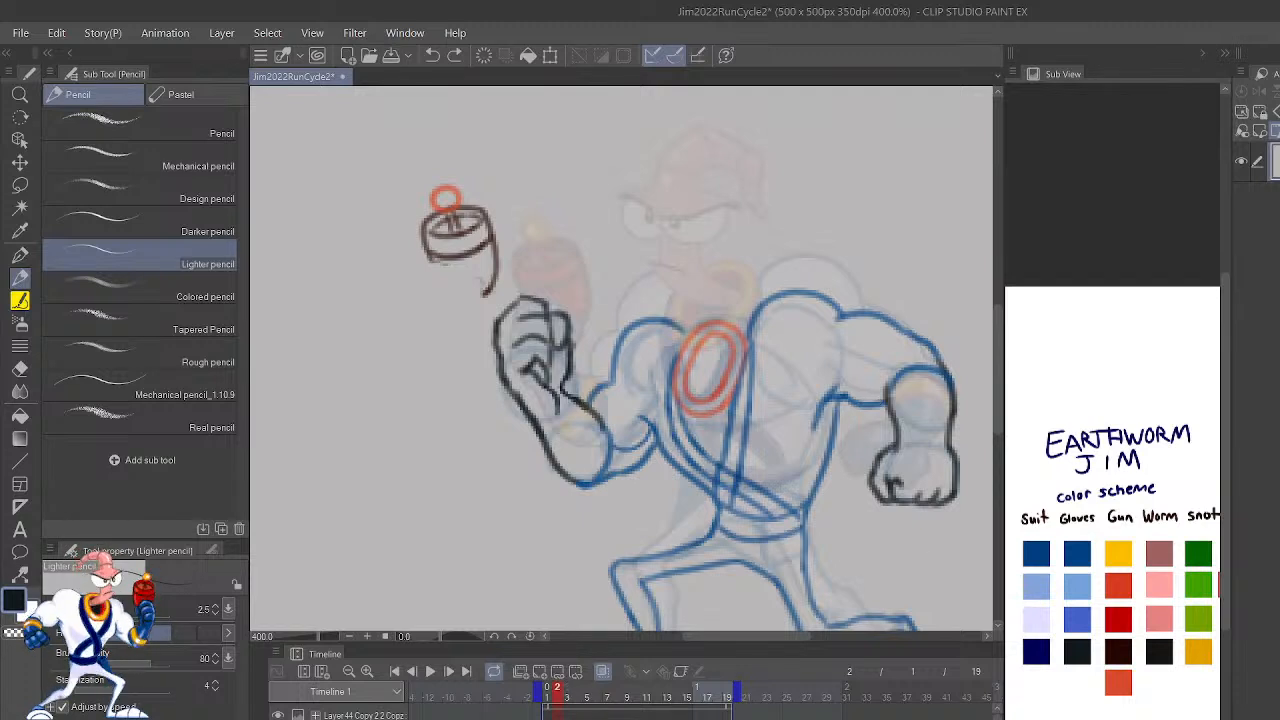
Step: Add a new linework cel at frame 3 and compare its rough sketch with frame 2's linework using the onion skin
{"action": "left_click", "coordinate": [567, 690]}
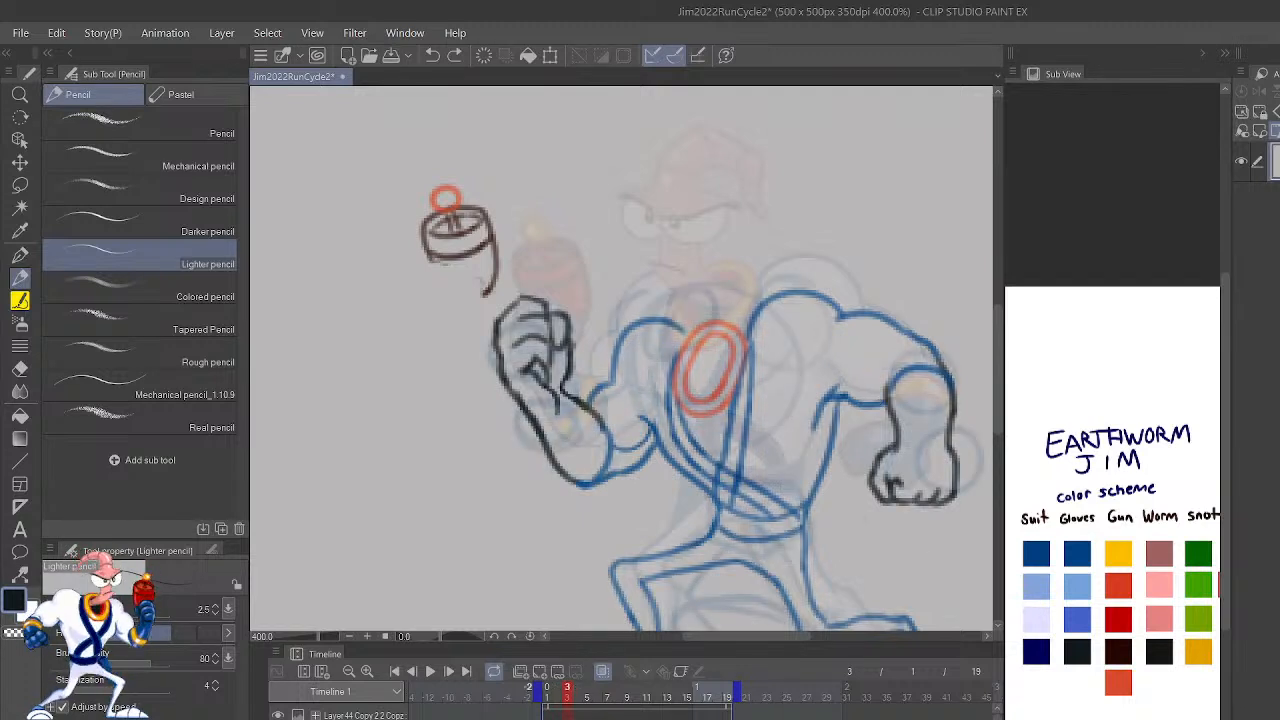
{"action": "key", "text": "alt+n"}
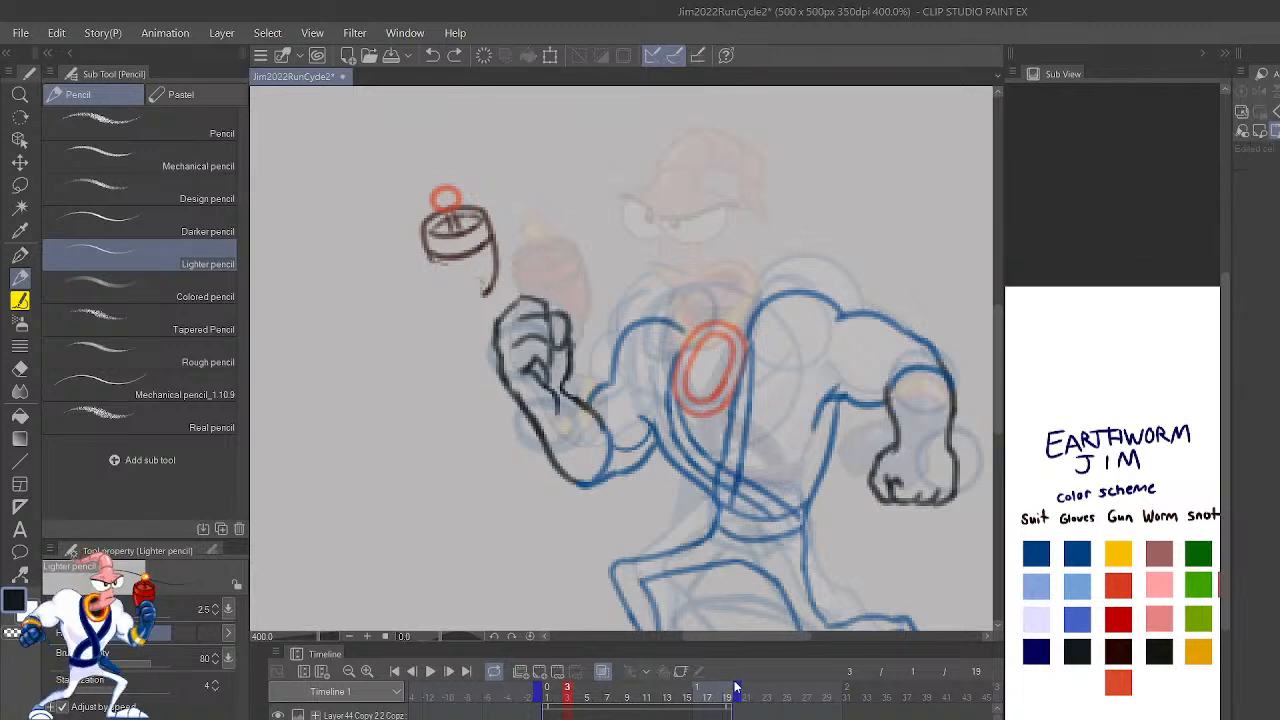
{"action": "left_click_drag", "start_coordinate": [909, 567], "coordinate": [901, 486]}
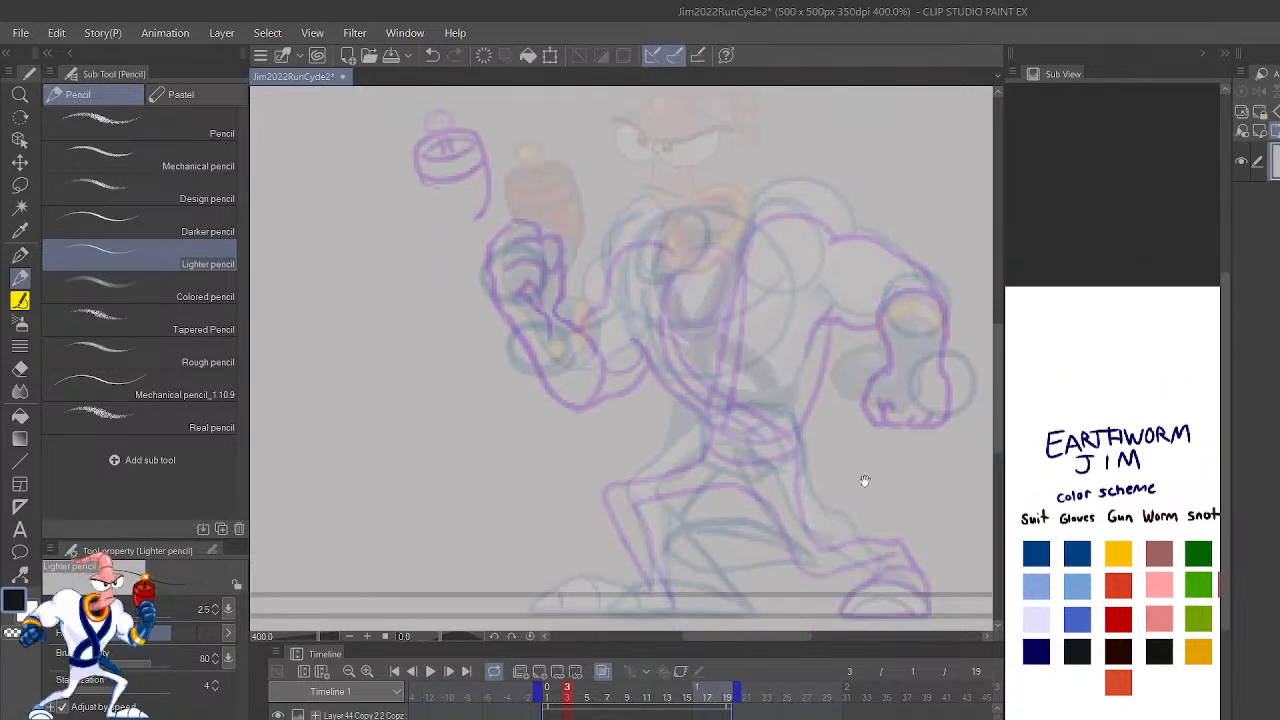
{"action": "left_click", "coordinate": [603, 672]}
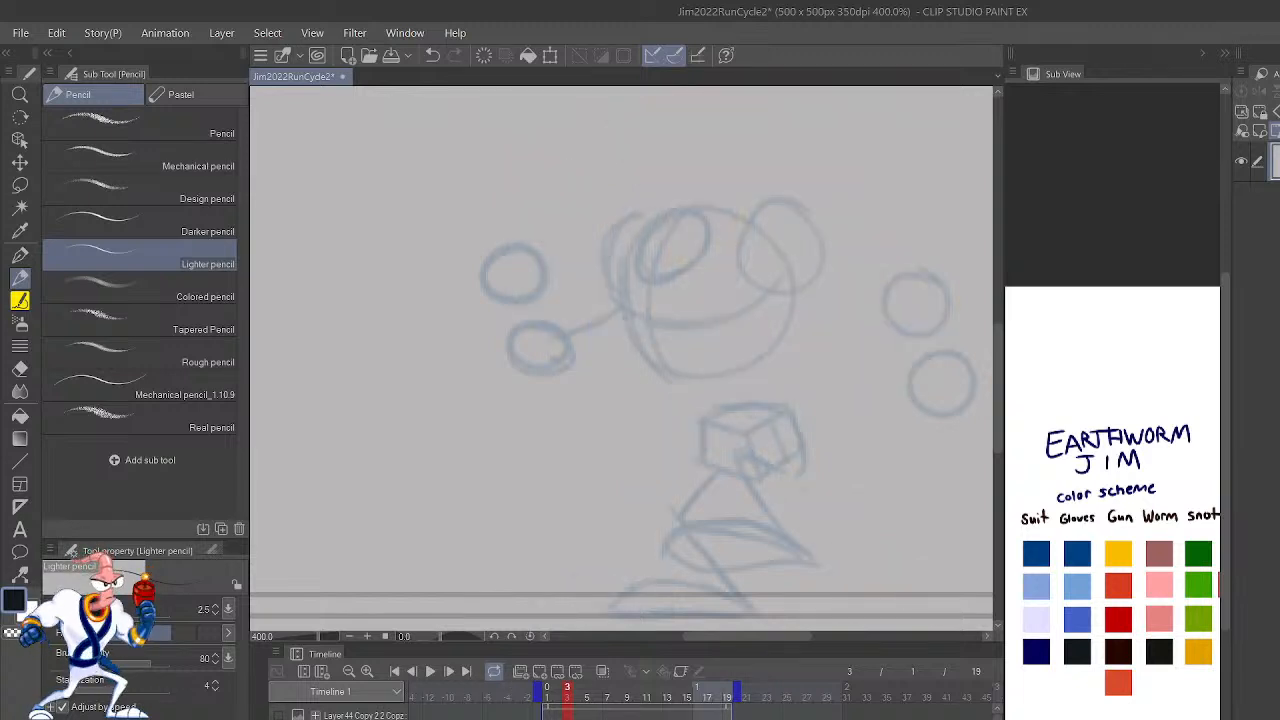
{"action": "left_click", "coordinate": [603, 672]}
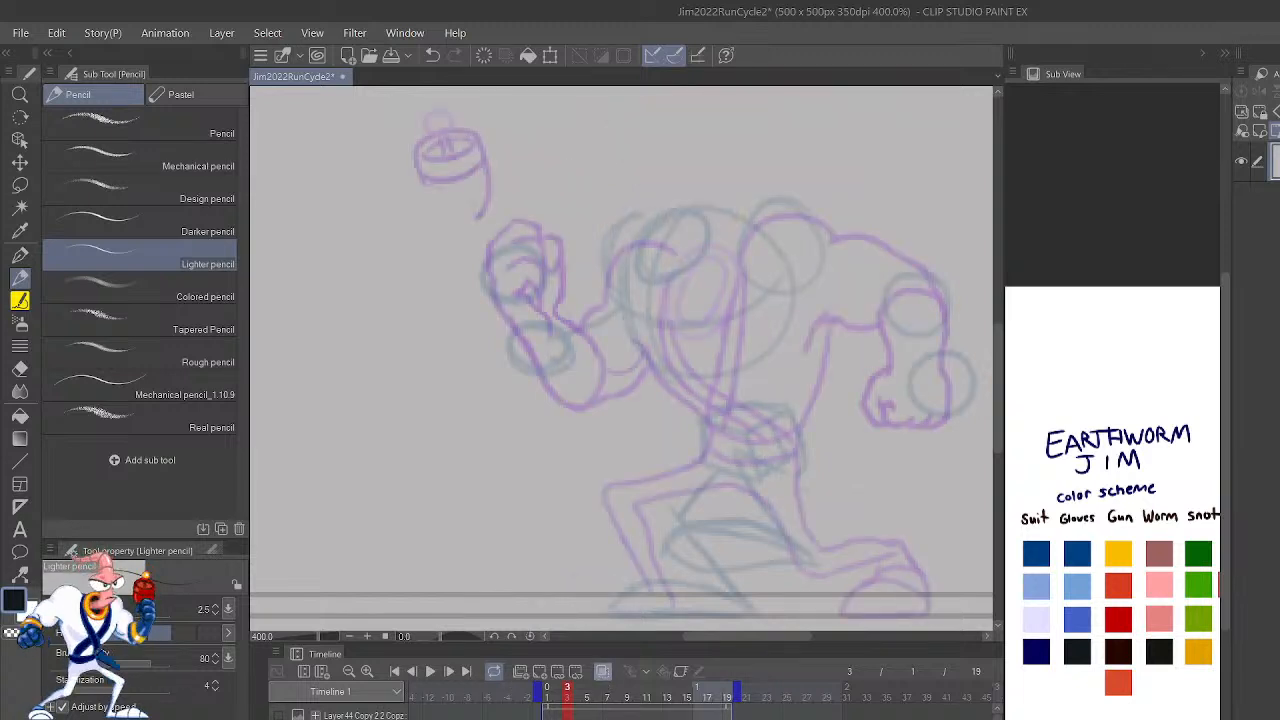
{"action": "left_click", "coordinate": [603, 673]}
{"action": "mouse_move", "coordinate": [866, 483]}
{"action": "left_mouse_down"}
{"action": "mouse_move", "coordinate": [866, 529]}
{"action": "mouse_move", "coordinate": [797, 402]}
{"action": "left_mouse_up"}
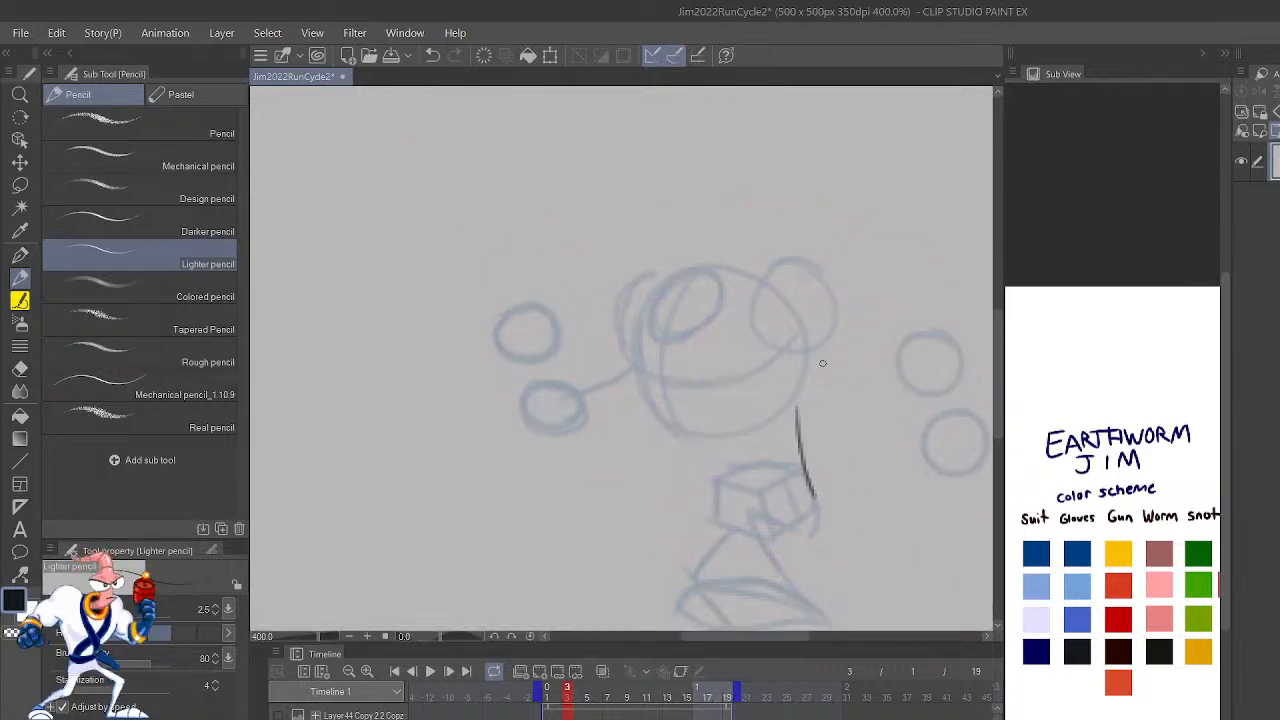
{"action": "key", "text": "ctrl+z"}
{"action": "scroll", "coordinate": [806, 500], "scroll_direction": "down", "scroll_amount": 3}
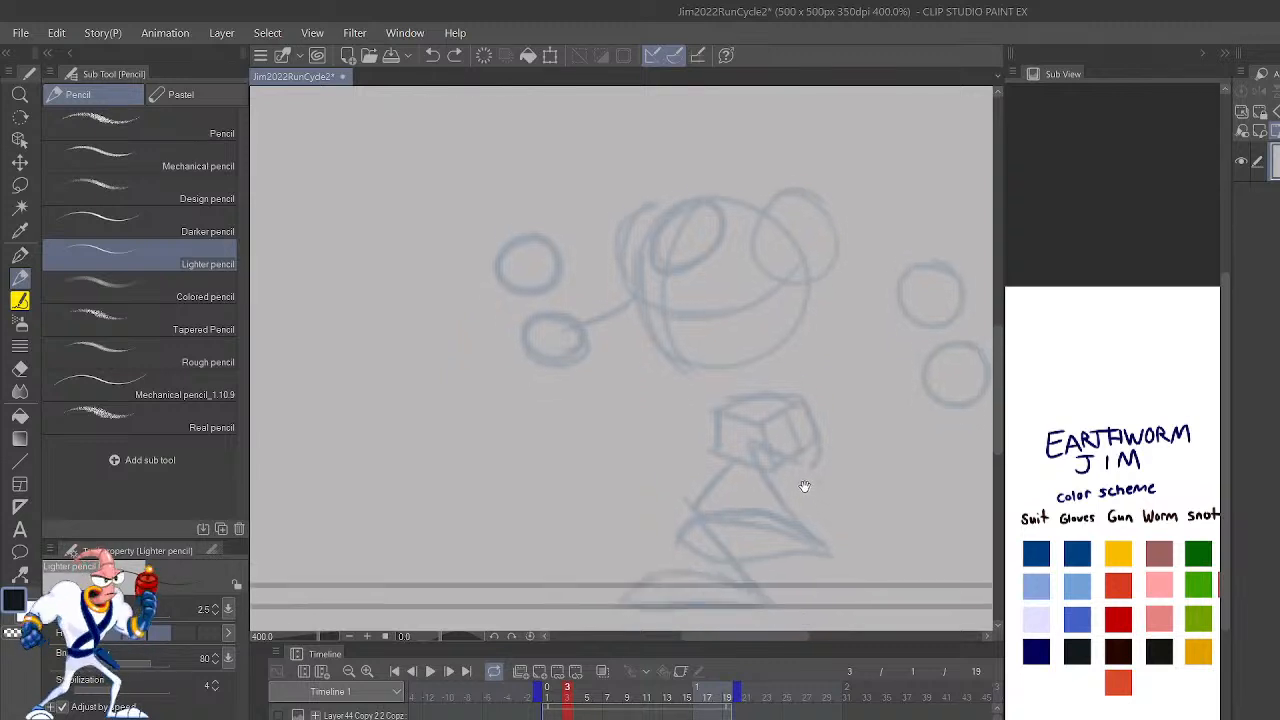
Step: With onion skin on, outline the planted leg's inner edge and start its shin in the top Gloves blue, using the Lighter pencil at size 4
{"action": "left_click", "coordinate": [1077, 553]}
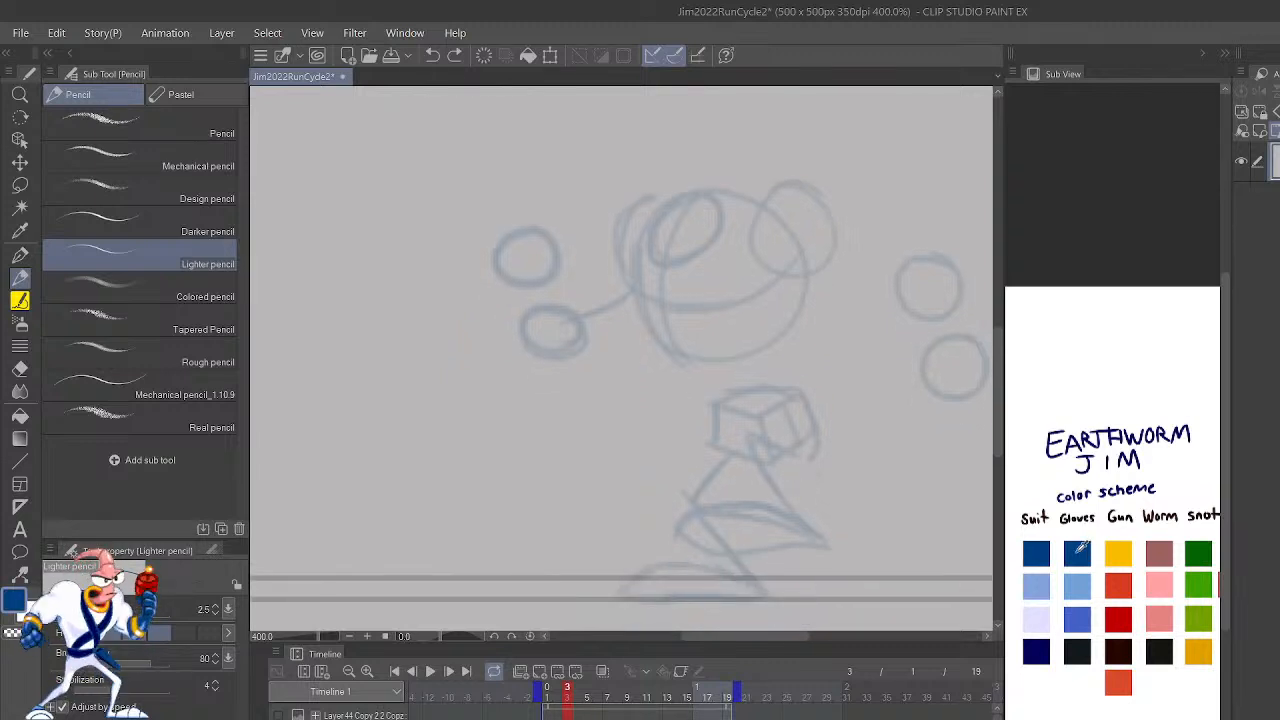
{"action": "key", "text": "p"}
{"action": "left_click", "coordinate": [603, 672]}
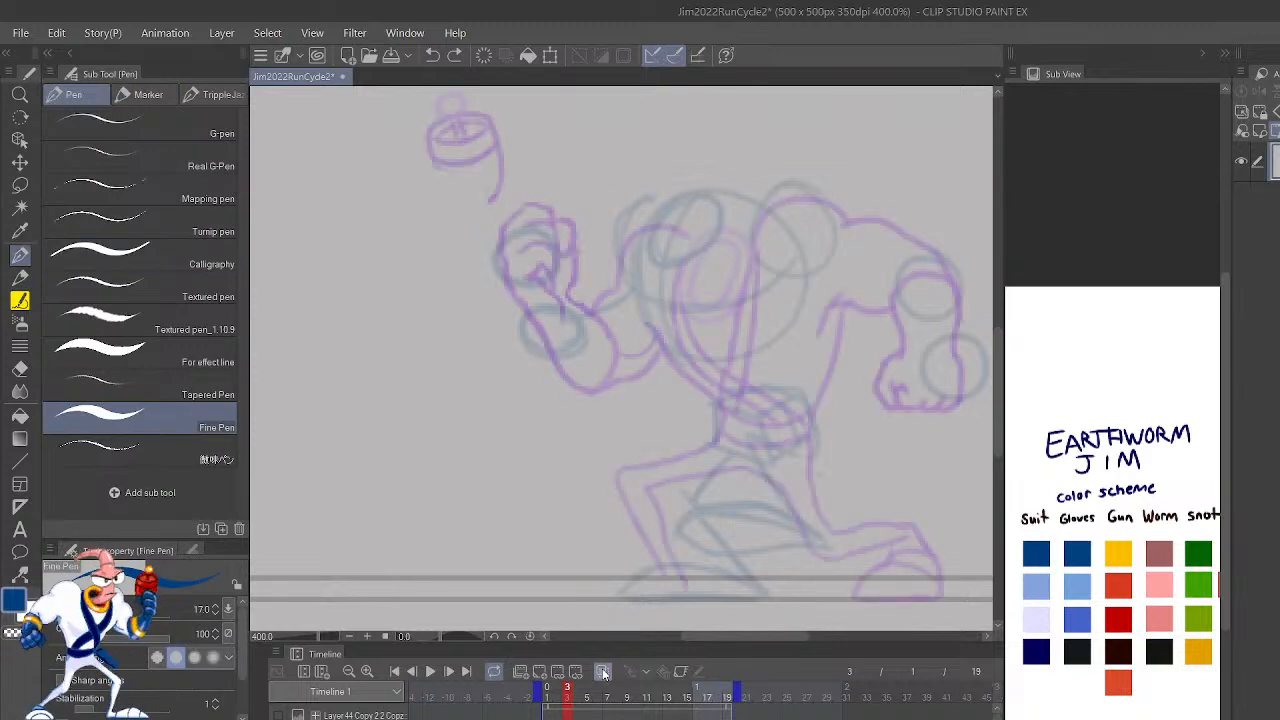
{"action": "key", "text": "p"}
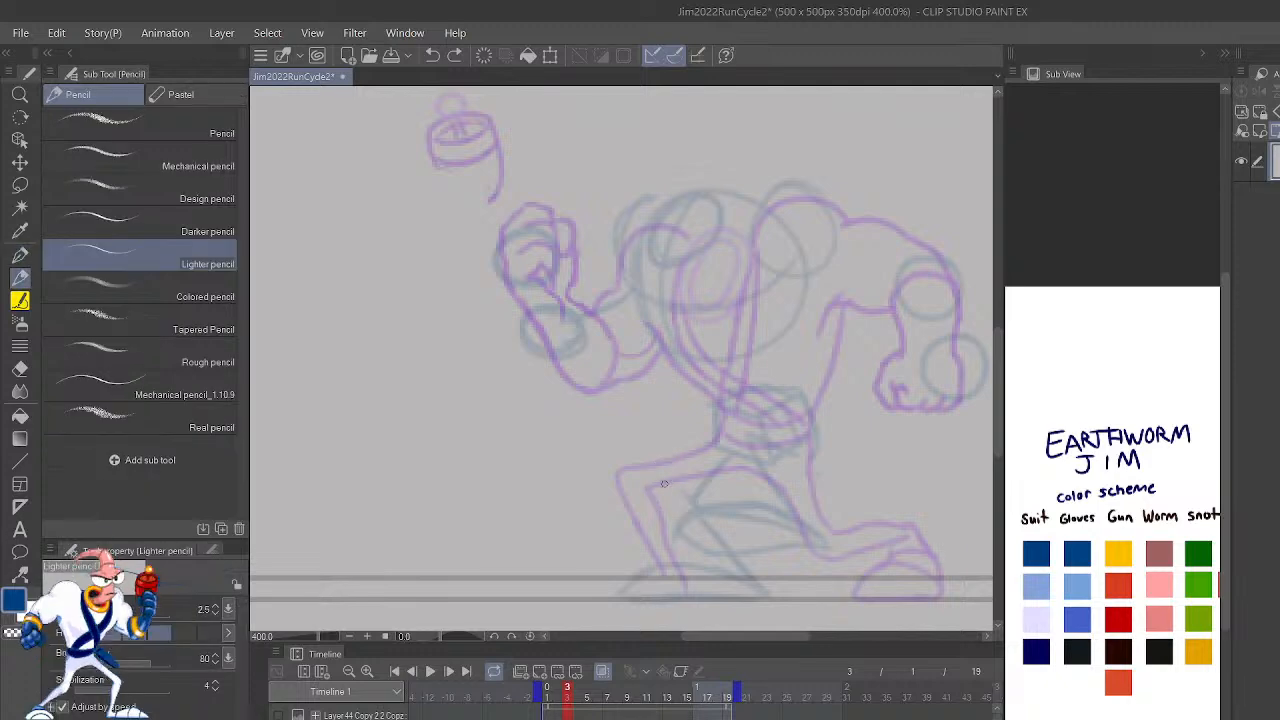
{"action": "left_click_drag", "start_coordinate": [734, 574], "coordinate": [692, 530]}
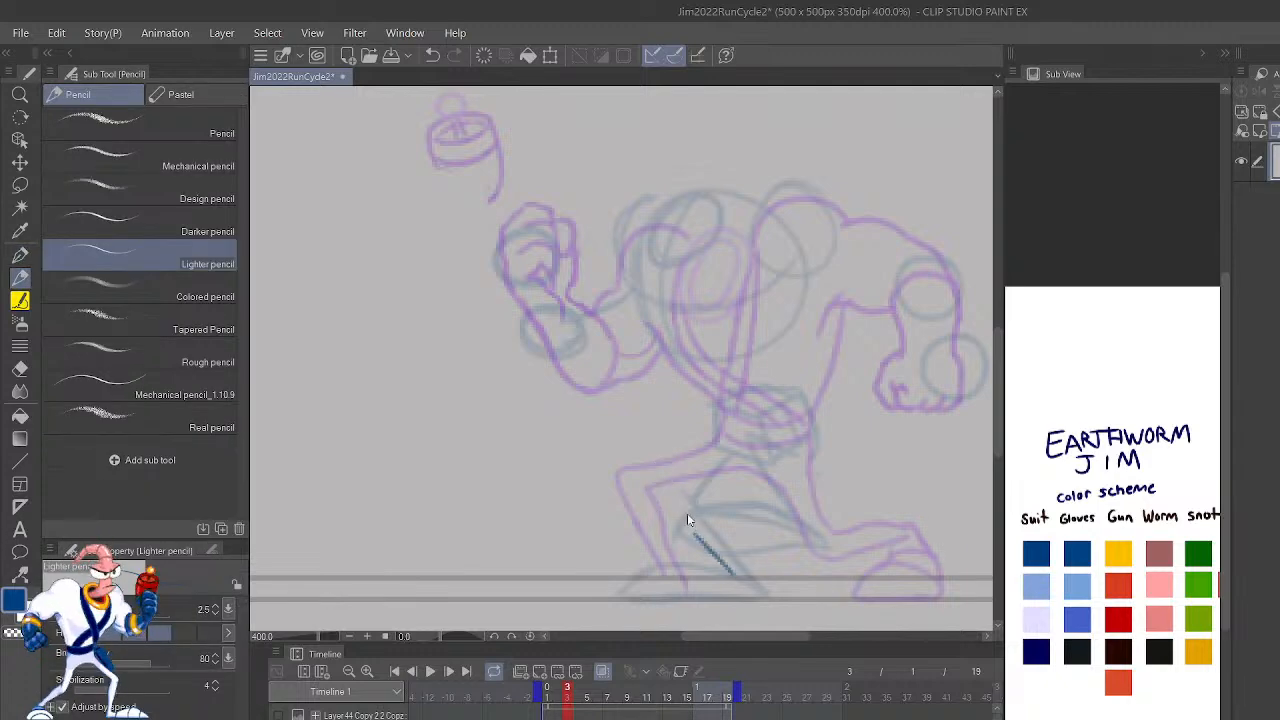
{"action": "key", "text": "ctrl+z"}
{"action": "key", "text": "bracketright"}
{"action": "key", "text": "bracketright"}
{"action": "left_click_drag", "start_coordinate": [731, 578], "coordinate": [700, 543]}
{"action": "mouse_move", "coordinate": [768, 598]}
{"action": "left_mouse_down"}
{"action": "mouse_move", "coordinate": [696, 498]}
{"action": "mouse_move", "coordinate": [708, 511]}
{"action": "mouse_move", "coordinate": [752, 454]}
{"action": "left_mouse_up"}
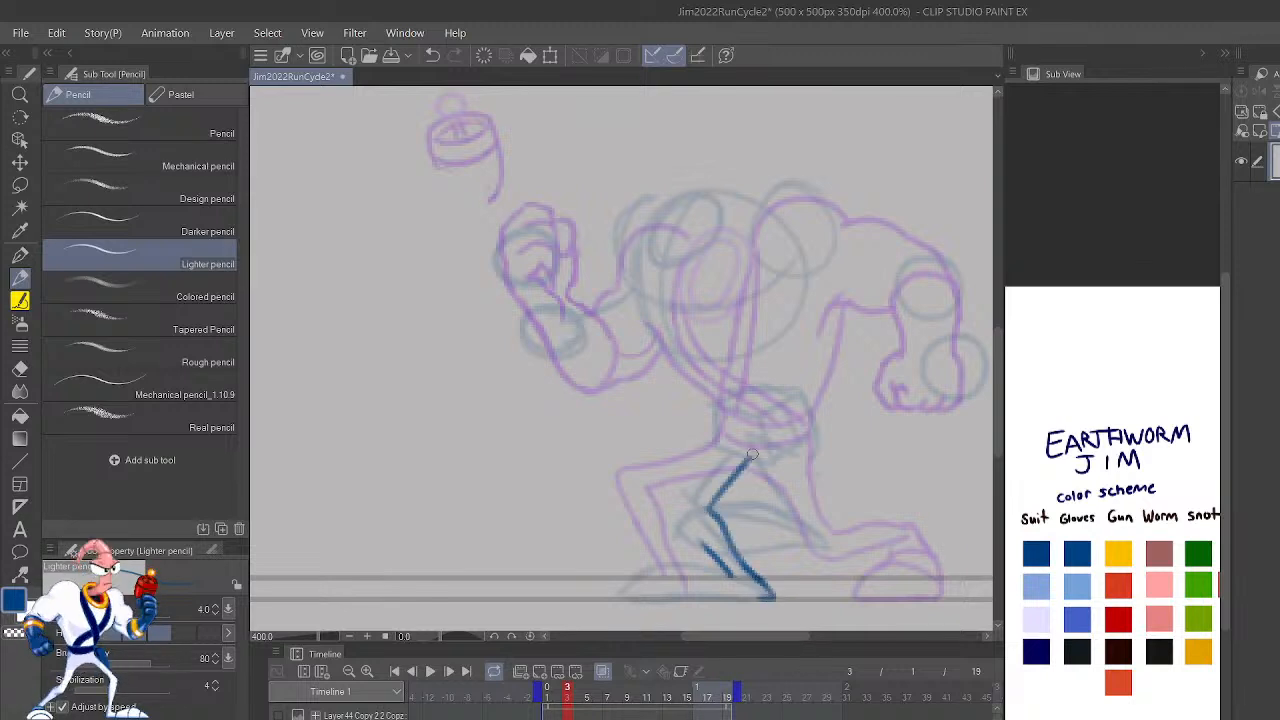
Step: Draw the planted leg's front edge from the shin around the bent knee up to the hip, and clean up the thigh line
{"action": "mouse_move", "coordinate": [704, 545]}
{"action": "left_mouse_down"}
{"action": "mouse_move", "coordinate": [675, 504]}
{"action": "mouse_move", "coordinate": [740, 430]}
{"action": "left_mouse_up"}
{"action": "left_click_drag", "start_coordinate": [683, 495], "coordinate": [733, 449]}
{"action": "key", "text": "c"}
{"action": "left_click_drag", "start_coordinate": [692, 488], "coordinate": [747, 434]}
{"action": "left_click_drag", "start_coordinate": [695, 482], "coordinate": [745, 434]}
{"action": "left_click_drag", "start_coordinate": [698, 476], "coordinate": [687, 485]}
{"action": "key", "text": "ctrl+z"}
{"action": "key", "text": "ctrl+z"}
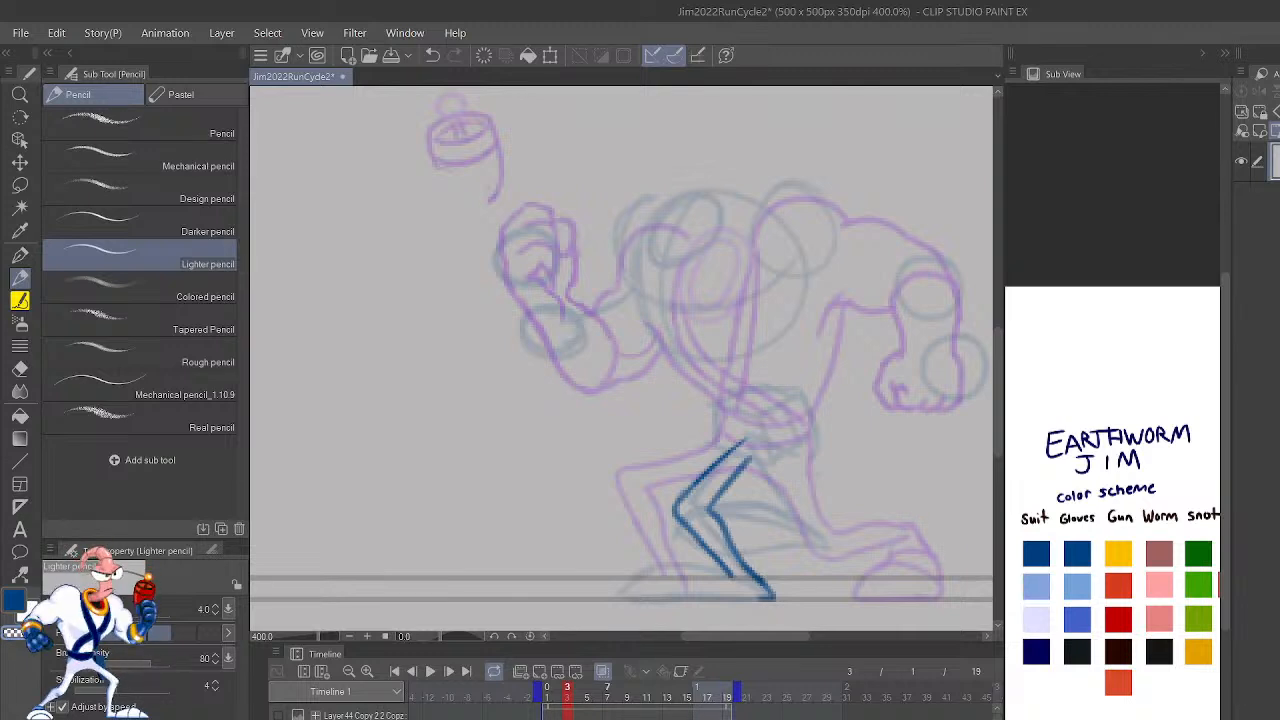
Step: With the canvas mirrored, outline the folded leg in the same blue and start the crotch and seat contours over the rough sketch
{"action": "key", "text": "h"}
{"action": "mouse_move", "coordinate": [709, 503]}
{"action": "left_mouse_down"}
{"action": "mouse_move", "coordinate": [897, 437]}
{"action": "mouse_move", "coordinate": [919, 470]}
{"action": "left_mouse_up"}
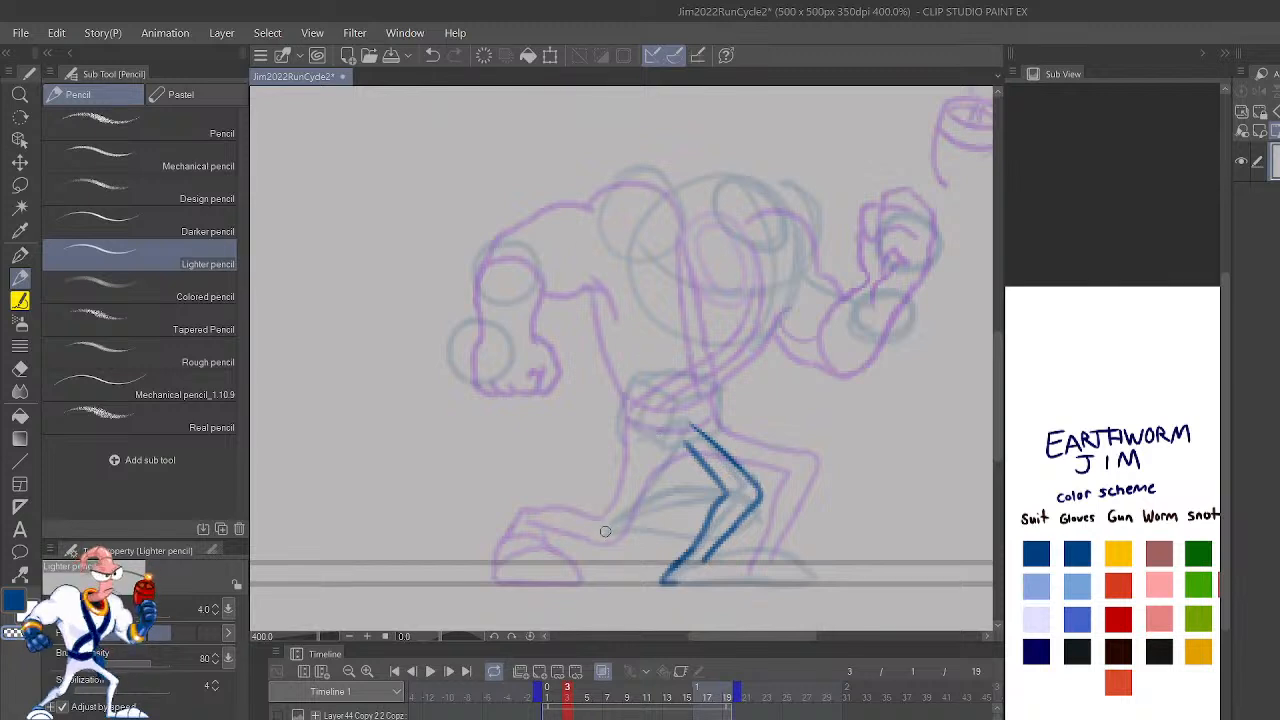
{"action": "mouse_move", "coordinate": [607, 531]}
{"action": "left_mouse_down"}
{"action": "mouse_move", "coordinate": [704, 529]}
{"action": "mouse_move", "coordinate": [762, 510]}
{"action": "mouse_move", "coordinate": [685, 494]}
{"action": "mouse_move", "coordinate": [607, 529]}
{"action": "mouse_move", "coordinate": [643, 461]}
{"action": "mouse_move", "coordinate": [664, 443]}
{"action": "mouse_move", "coordinate": [654, 486]}
{"action": "mouse_move", "coordinate": [689, 446]}
{"action": "left_mouse_up"}
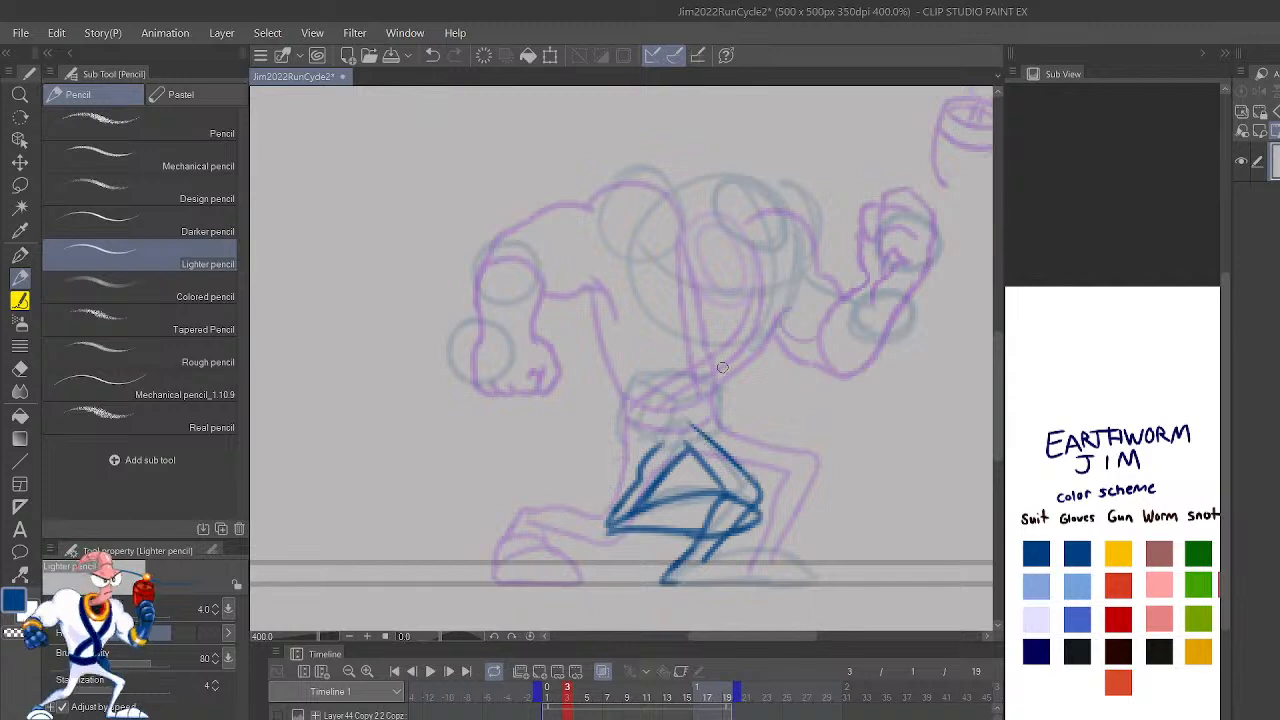
{"action": "left_click", "coordinate": [602, 671]}
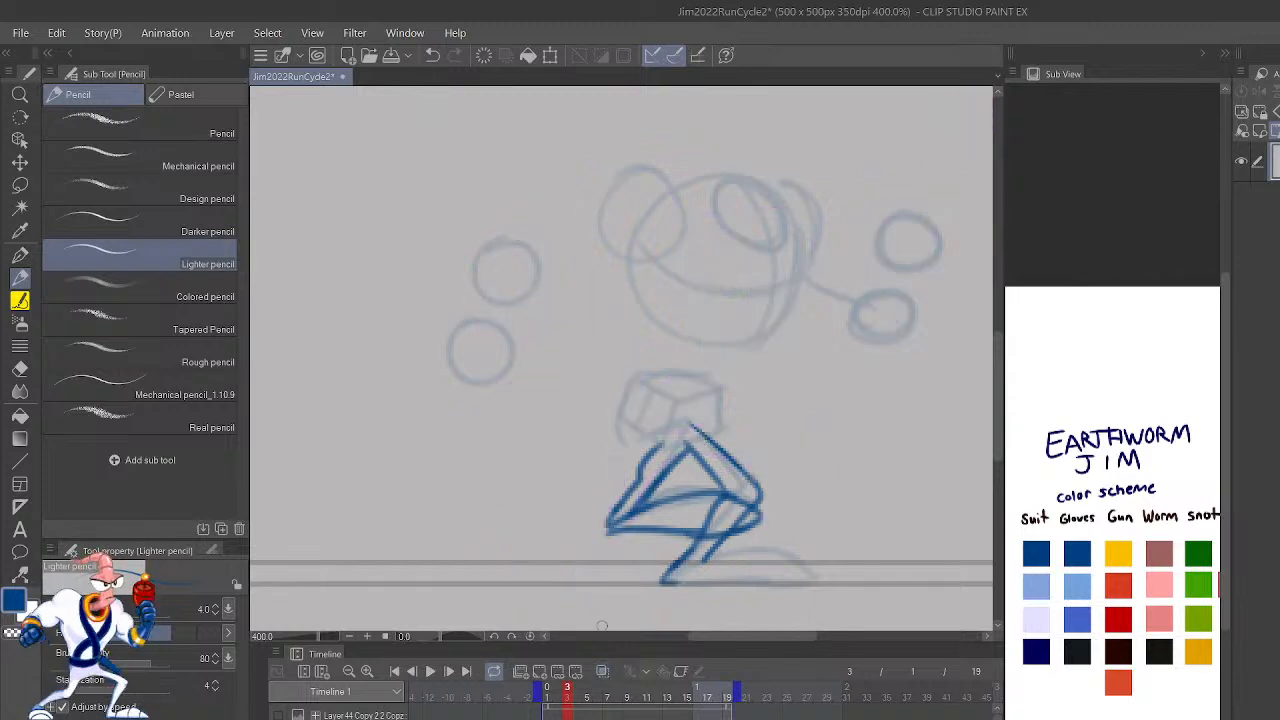
{"action": "mouse_move", "coordinate": [688, 448]}
{"action": "left_mouse_down"}
{"action": "mouse_move", "coordinate": [667, 411]}
{"action": "mouse_move", "coordinate": [646, 457]}
{"action": "mouse_move", "coordinate": [619, 456]}
{"action": "mouse_move", "coordinate": [614, 405]}
{"action": "left_mouse_up"}
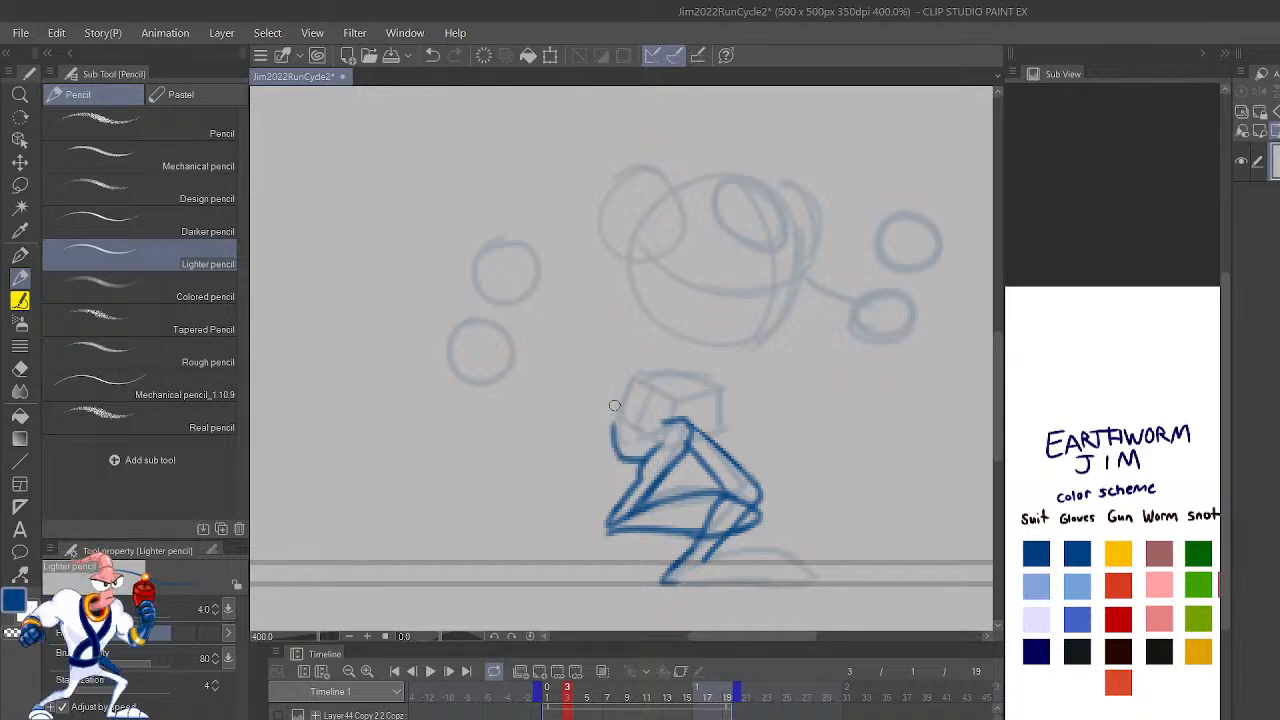
Step: Flip the canvas back and tidy the folded leg's lines from the knee to the ankle, rounding off the ankle end
{"action": "key", "text": "h"}
{"action": "left_click_drag", "start_coordinate": [754, 459], "coordinate": [867, 504]}
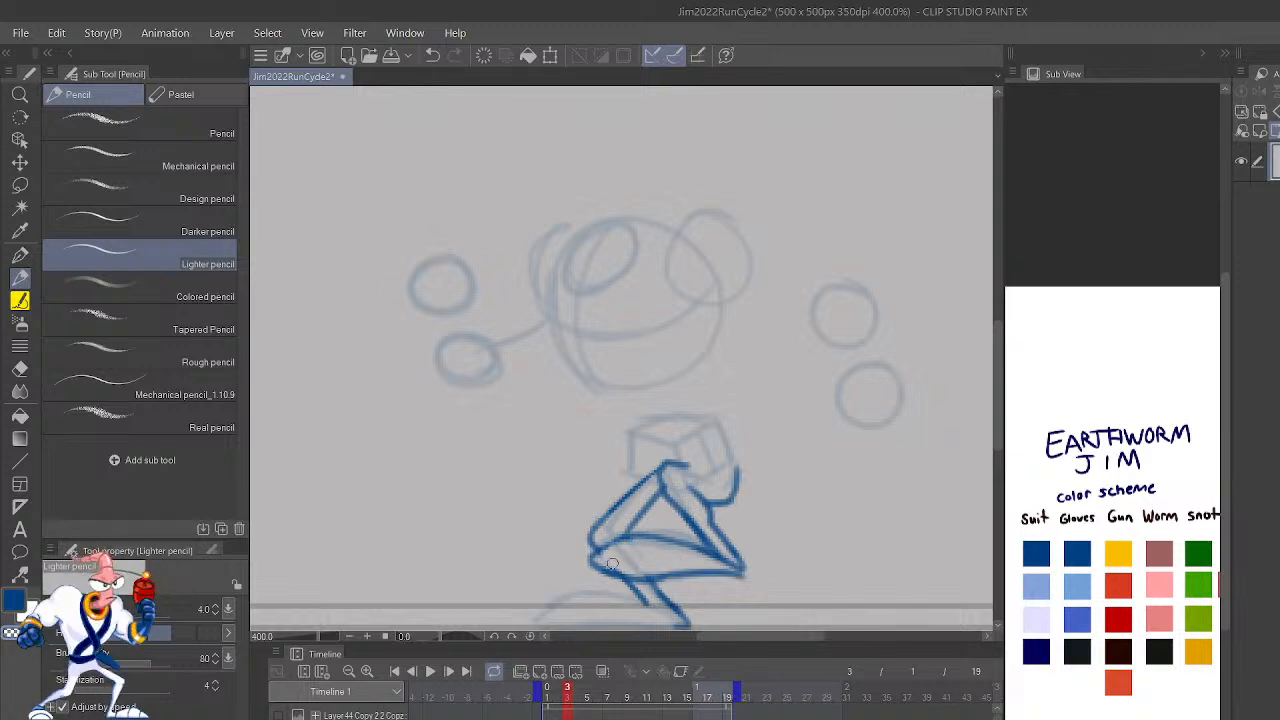
{"action": "mouse_move", "coordinate": [600, 543]}
{"action": "left_mouse_down"}
{"action": "mouse_move", "coordinate": [633, 543]}
{"action": "mouse_move", "coordinate": [735, 567]}
{"action": "left_mouse_up"}
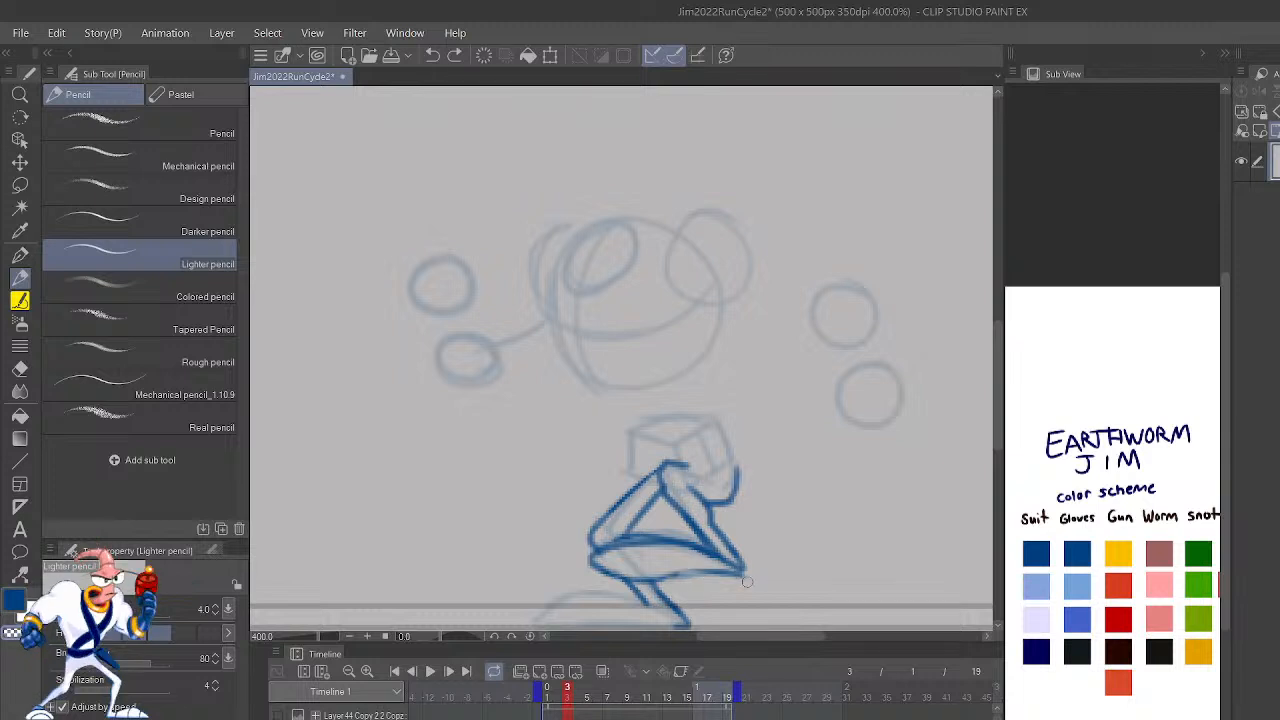
{"action": "mouse_move", "coordinate": [728, 580]}
{"action": "left_mouse_down"}
{"action": "mouse_move", "coordinate": [671, 556]}
{"action": "mouse_move", "coordinate": [653, 569]}
{"action": "mouse_move", "coordinate": [750, 568]}
{"action": "left_mouse_up"}
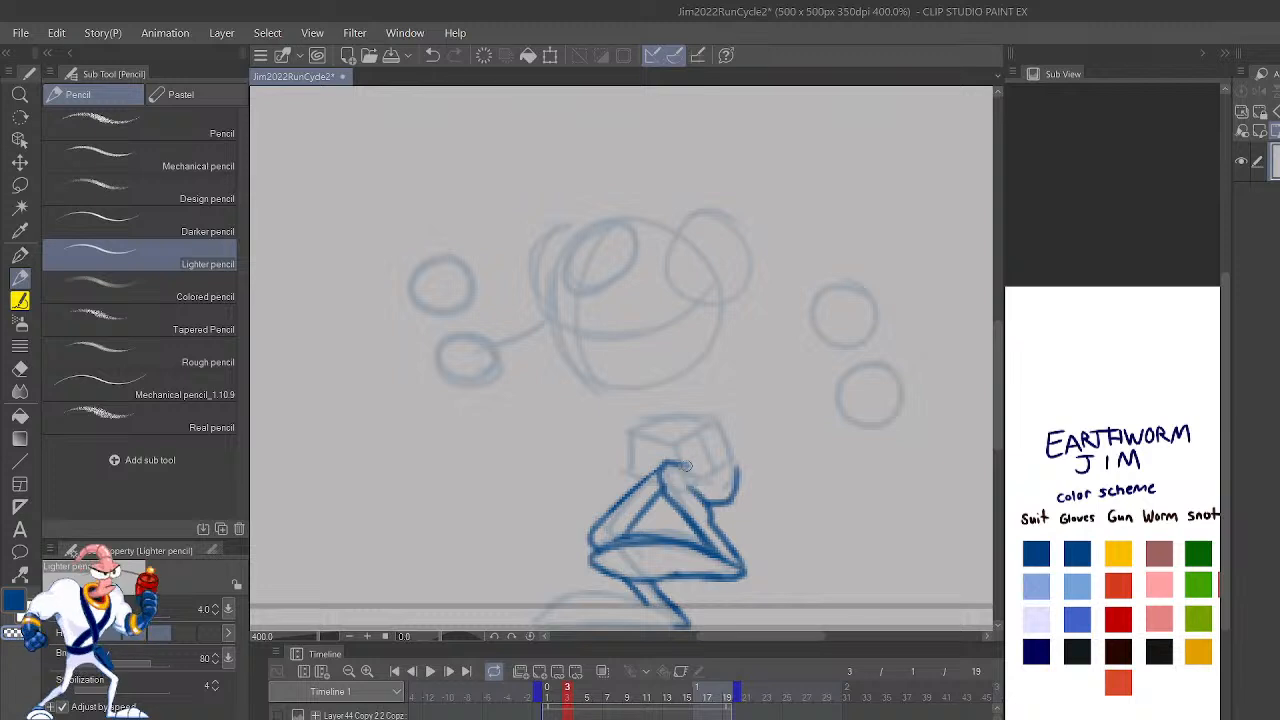
Step: Extend the crotch line and redraw the seat as a fuller curve from the waist down to the thigh, erasing the flatter line
{"action": "mouse_move", "coordinate": [688, 464]}
{"action": "left_mouse_down"}
{"action": "mouse_move", "coordinate": [739, 469]}
{"action": "mouse_move", "coordinate": [722, 428]}
{"action": "left_mouse_up"}
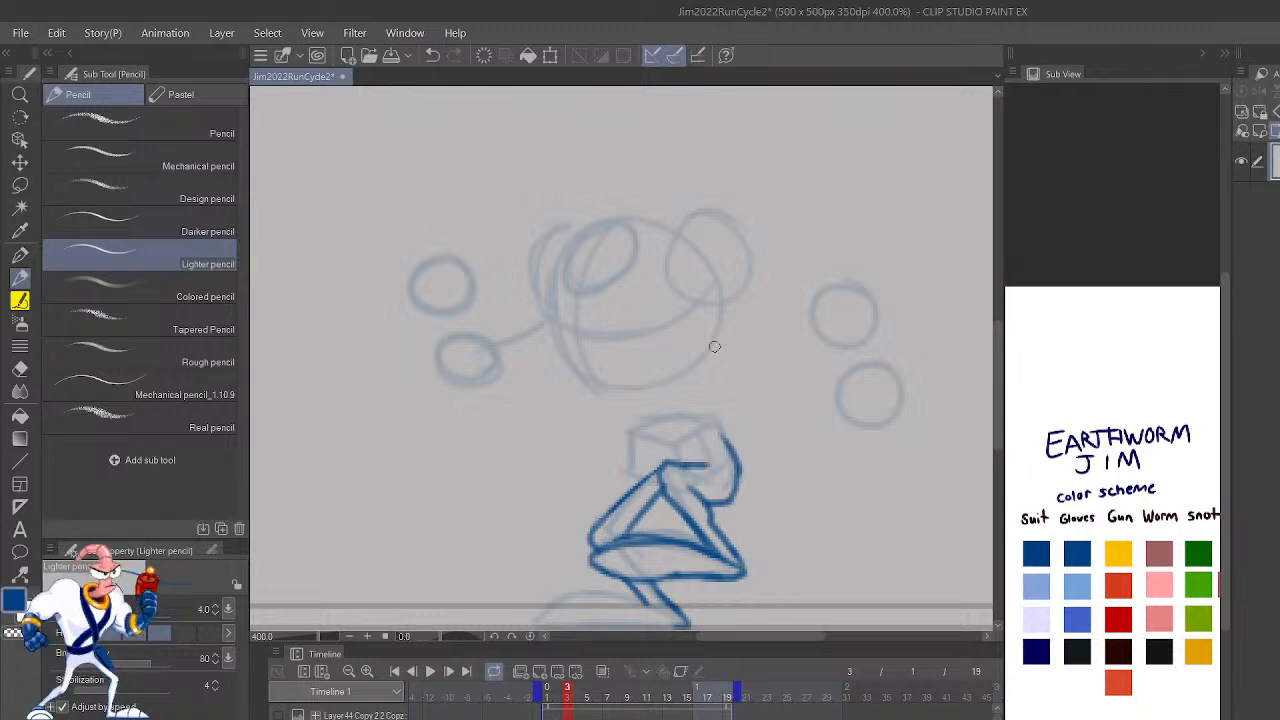
{"action": "key", "text": "h"}
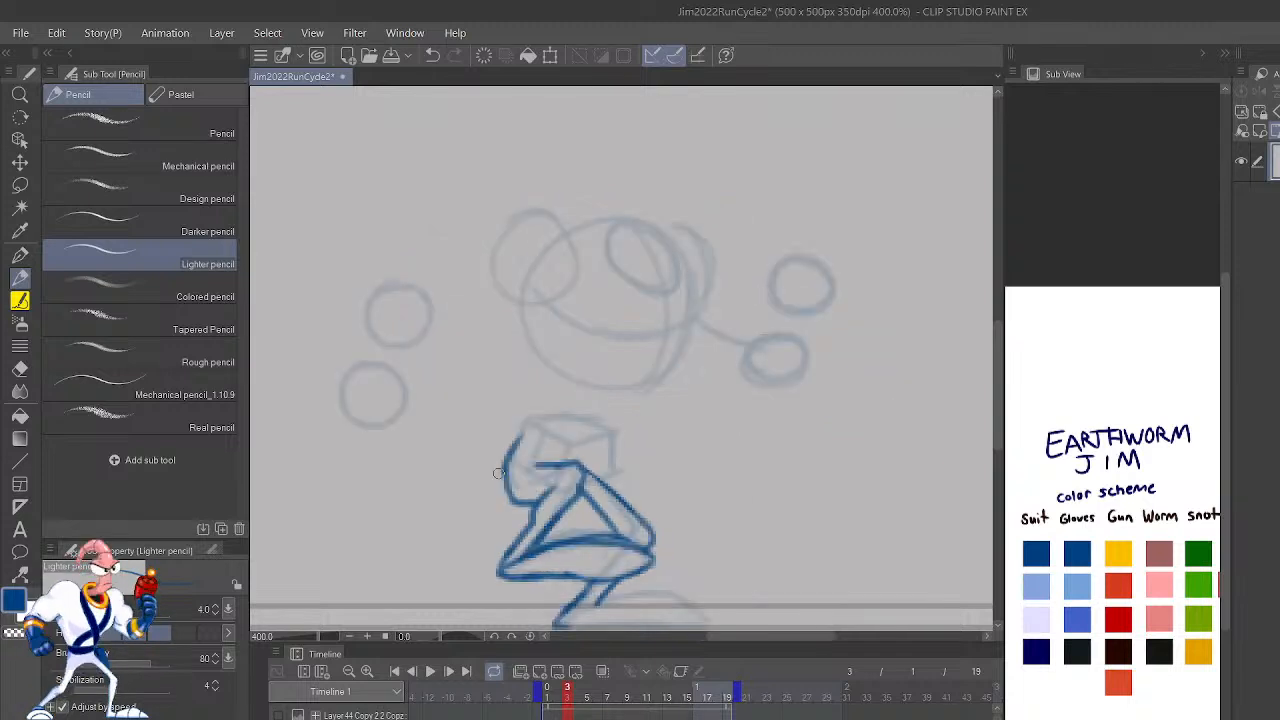
{"action": "mouse_move", "coordinate": [510, 496]}
{"action": "left_mouse_down"}
{"action": "mouse_move", "coordinate": [510, 438]}
{"action": "mouse_move", "coordinate": [531, 427]}
{"action": "left_mouse_up"}
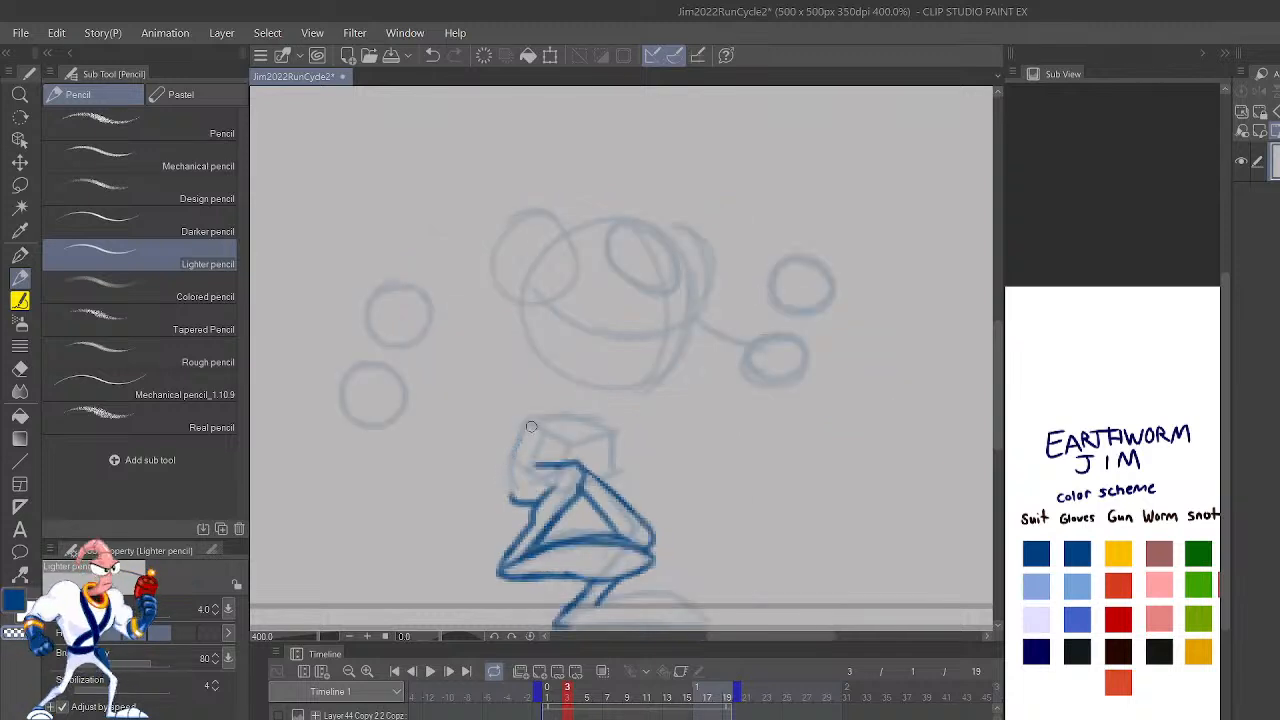
{"action": "mouse_move", "coordinate": [512, 499]}
{"action": "left_mouse_down"}
{"action": "mouse_move", "coordinate": [490, 475]}
{"action": "mouse_move", "coordinate": [530, 425]}
{"action": "left_mouse_up"}
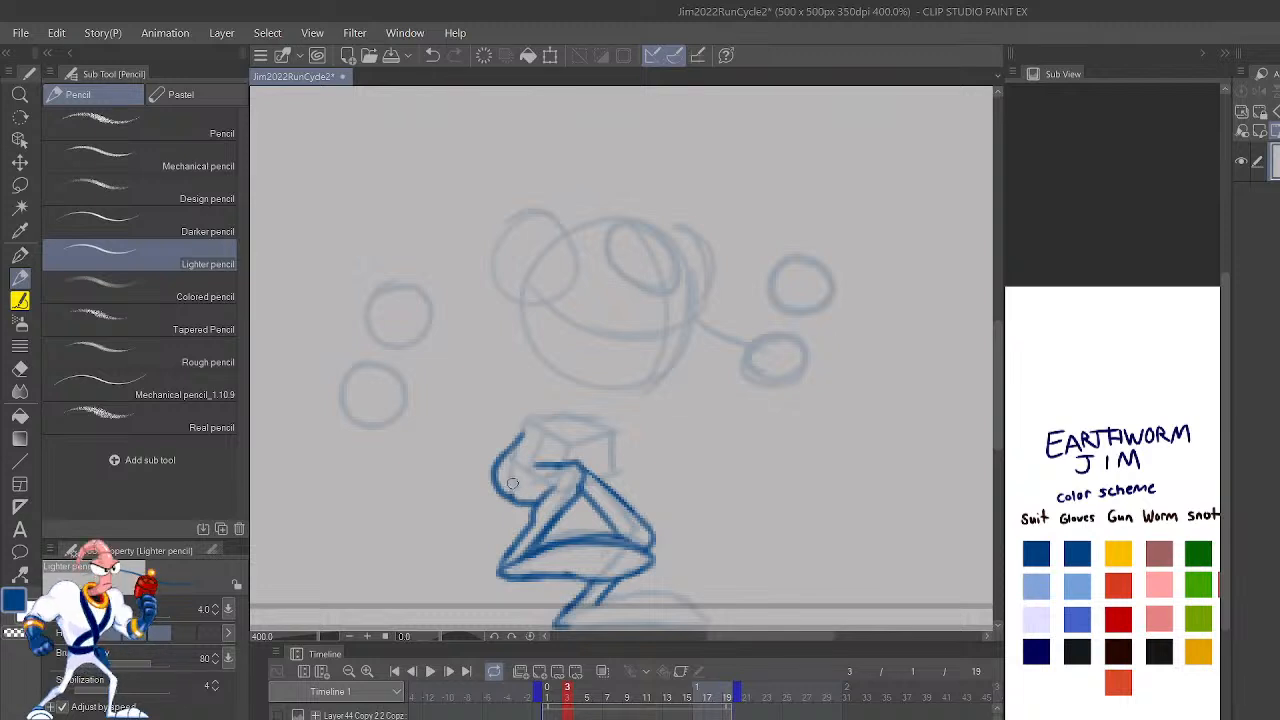
{"action": "left_click_drag", "start_coordinate": [504, 489], "coordinate": [528, 500]}
Step: Draw the front hip contour from the top of the thigh up to the waist and clean up its edge
{"action": "mouse_move", "coordinate": [768, 504]}
{"action": "left_mouse_down"}
{"action": "mouse_move", "coordinate": [831, 428]}
{"action": "mouse_move", "coordinate": [900, 488]}
{"action": "left_mouse_up"}
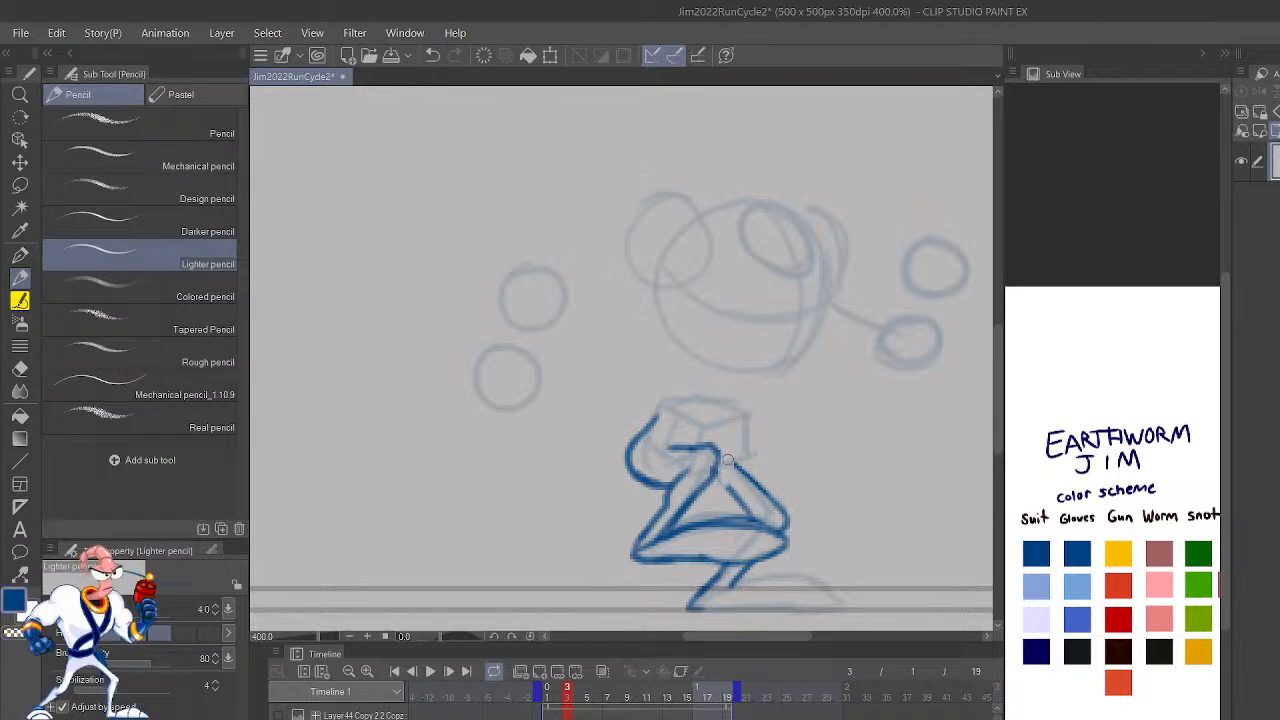
{"action": "left_click_drag", "start_coordinate": [741, 467], "coordinate": [744, 413]}
{"action": "key", "text": "c"}
{"action": "left_click_drag", "start_coordinate": [741, 461], "coordinate": [745, 427]}
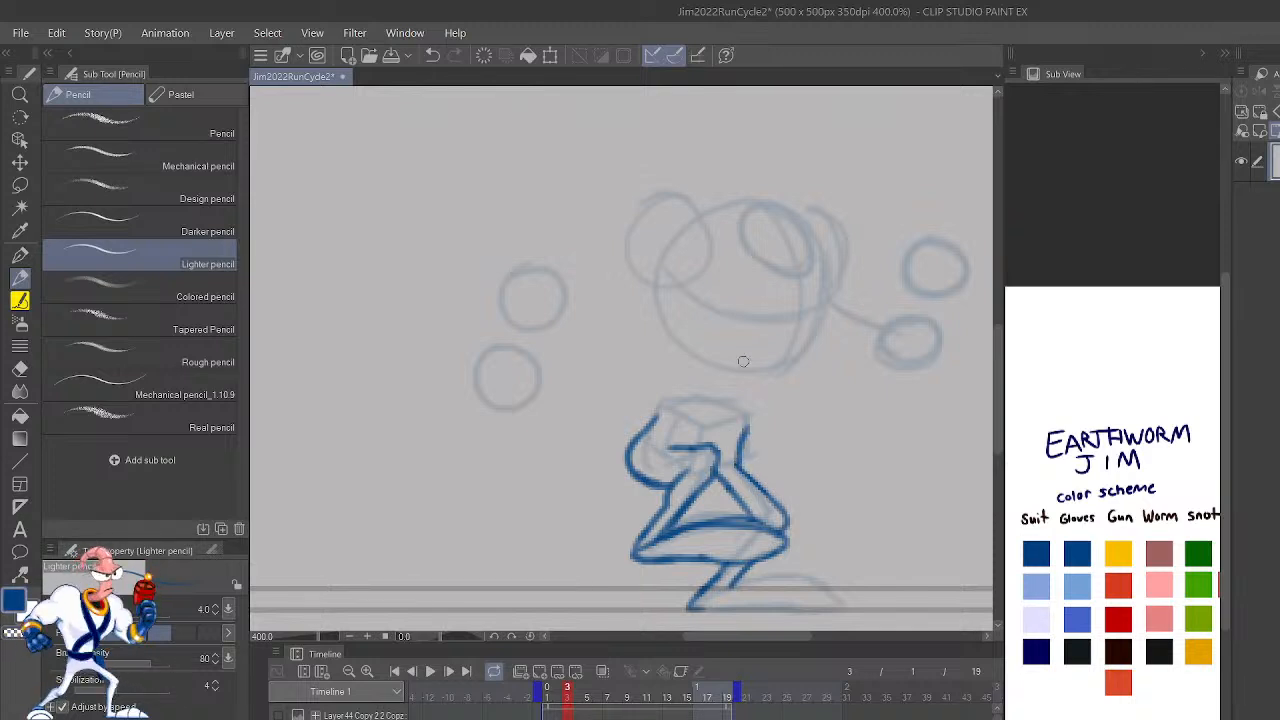
Step: Compare frame 3's leg and hip outlines with frame 2, checking the pose both close up and at full-figure size
{"action": "scroll", "coordinate": [743, 360], "scroll_direction": "down", "scroll_amount": 3}
{"action": "scroll", "coordinate": [743, 360], "scroll_direction": "up", "scroll_amount": 5}
{"action": "key", "text": "Left"}
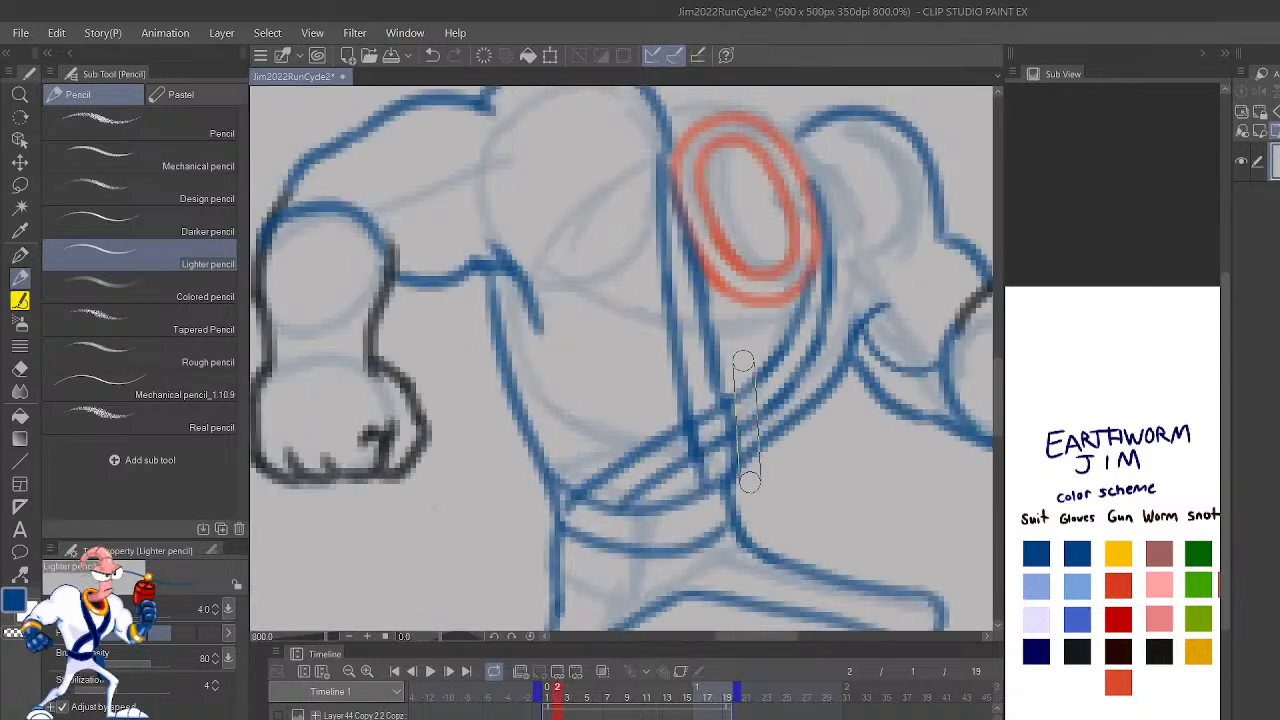
{"action": "key", "text": "Right"}
{"action": "scroll", "coordinate": [743, 362], "scroll_direction": "down", "scroll_amount": 2}
{"action": "scroll", "coordinate": [743, 362], "scroll_direction": "up", "scroll_amount": 2}
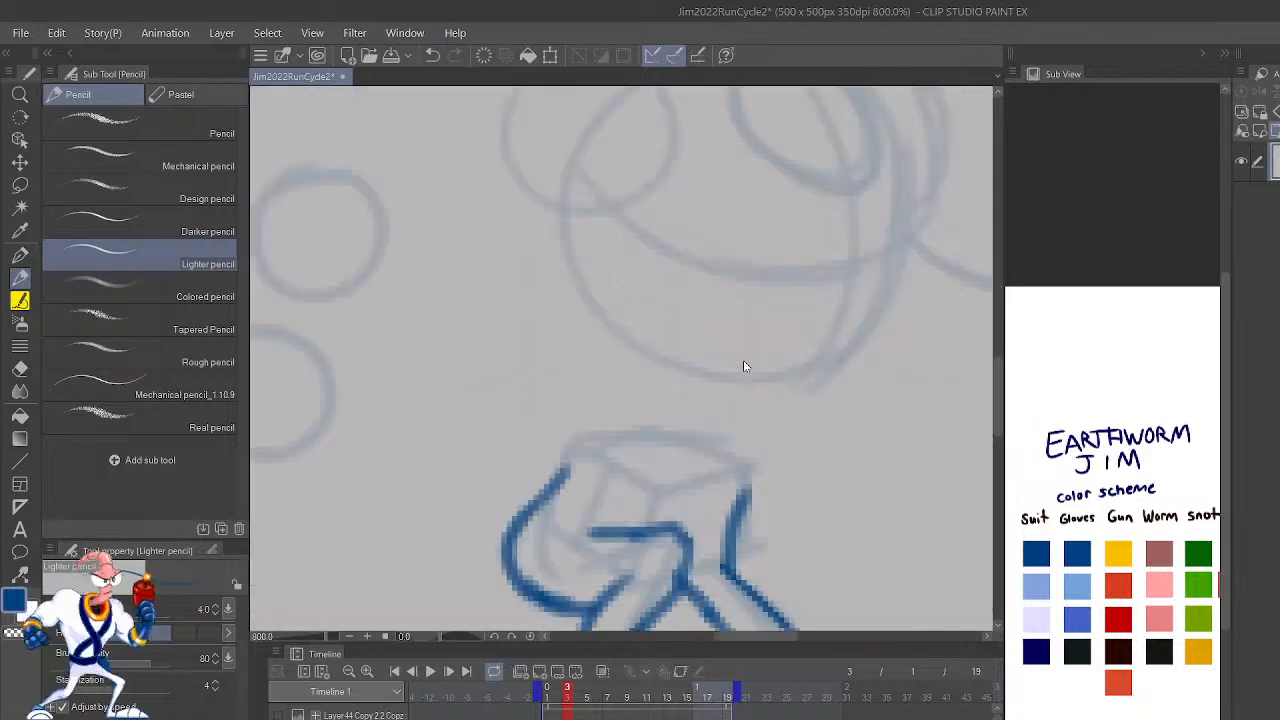
{"action": "scroll", "coordinate": [743, 362], "scroll_direction": "down", "scroll_amount": 1}
{"action": "scroll", "coordinate": [743, 366], "scroll_direction": "up", "scroll_amount": 1}
{"action": "scroll", "coordinate": [743, 366], "scroll_direction": "down", "scroll_amount": 1}
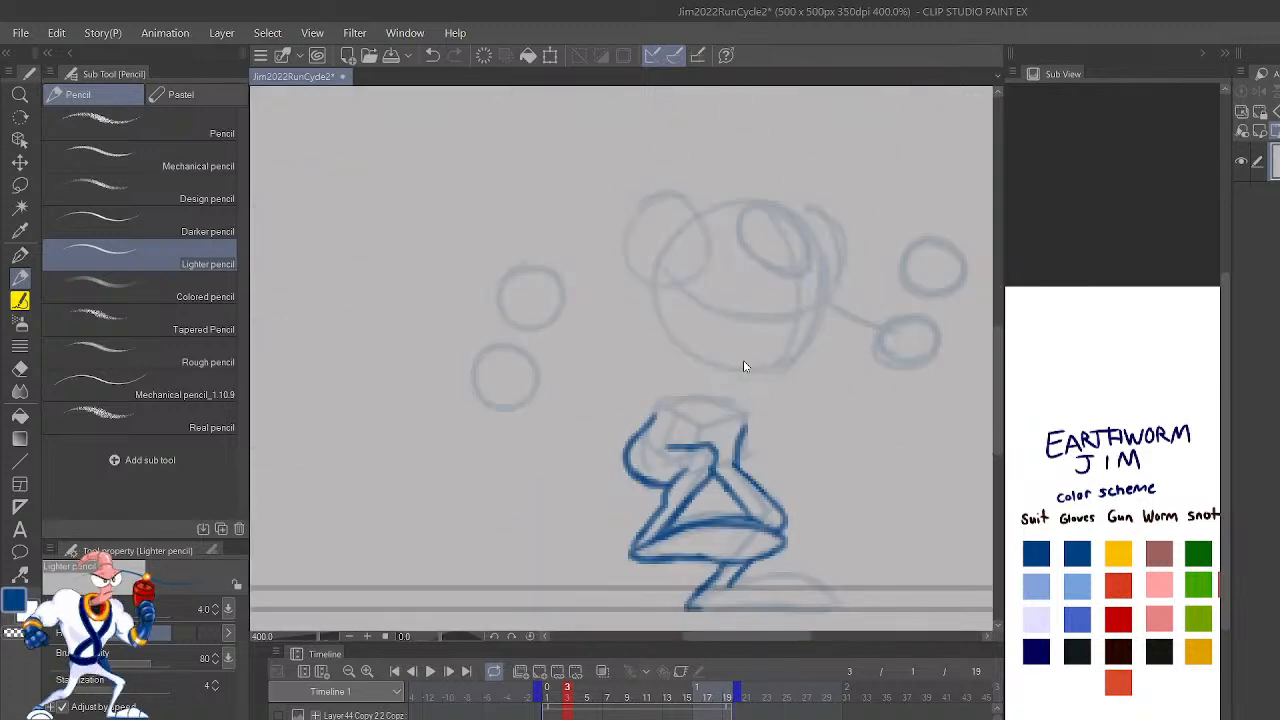
{"action": "left_click_drag", "start_coordinate": [829, 423], "coordinate": [851, 486]}
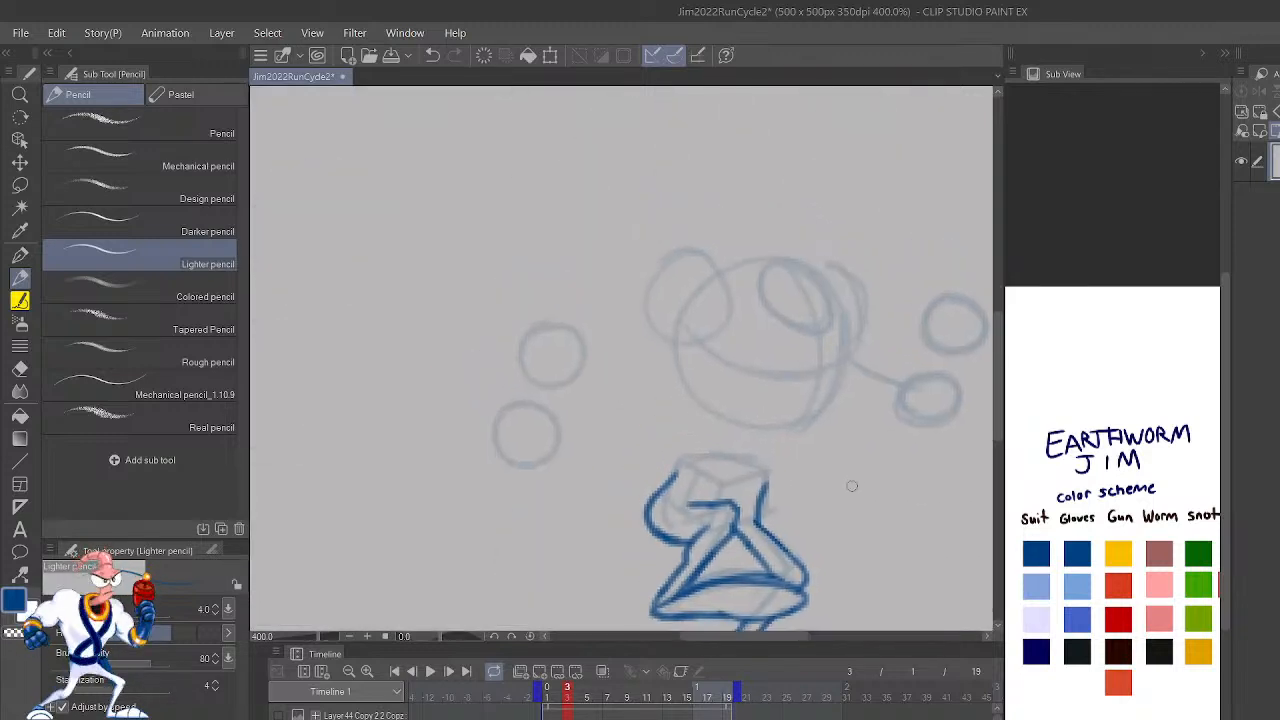
Step: Using the previous frame's onion skin, outline the rear shoulder, the upper arm and the front side of the torso in blue
{"action": "scroll", "coordinate": [852, 491], "scroll_direction": "up", "scroll_amount": 1}
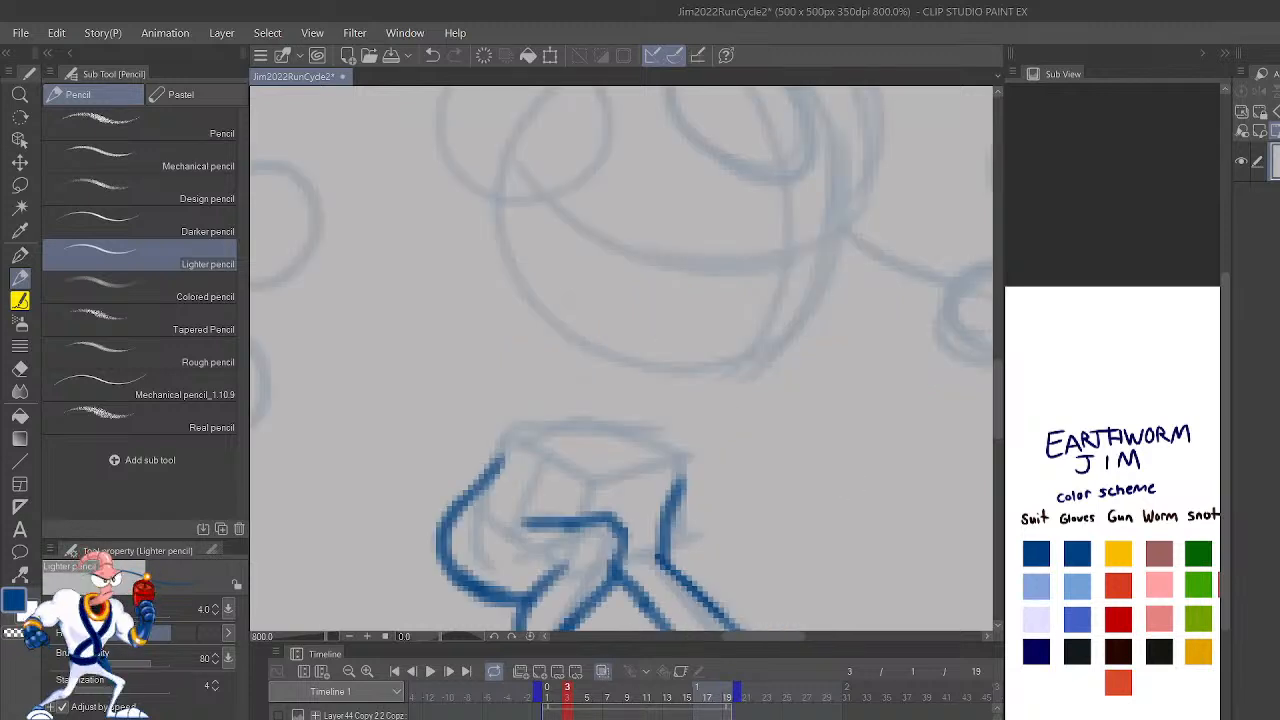
{"action": "left_click_drag", "start_coordinate": [772, 344], "coordinate": [900, 537]}
{"action": "mouse_move", "coordinate": [754, 282]}
{"action": "left_mouse_down"}
{"action": "mouse_move", "coordinate": [682, 224]}
{"action": "mouse_move", "coordinate": [536, 299]}
{"action": "mouse_move", "coordinate": [408, 297]}
{"action": "mouse_move", "coordinate": [363, 342]}
{"action": "left_mouse_up"}
{"action": "mouse_move", "coordinate": [449, 437]}
{"action": "left_mouse_down"}
{"action": "mouse_move", "coordinate": [520, 445]}
{"action": "mouse_move", "coordinate": [533, 432]}
{"action": "mouse_move", "coordinate": [577, 472]}
{"action": "left_mouse_up"}
{"action": "mouse_move", "coordinate": [887, 540]}
{"action": "left_mouse_down"}
{"action": "mouse_move", "coordinate": [811, 517]}
{"action": "mouse_move", "coordinate": [777, 345]}
{"action": "left_mouse_up"}
{"action": "mouse_move", "coordinate": [819, 477]}
{"action": "left_mouse_down"}
{"action": "mouse_move", "coordinate": [798, 525]}
{"action": "mouse_move", "coordinate": [806, 545]}
{"action": "left_mouse_up"}
{"action": "mouse_move", "coordinate": [668, 560]}
{"action": "left_mouse_down"}
{"action": "mouse_move", "coordinate": [811, 357]}
{"action": "mouse_move", "coordinate": [837, 357]}
{"action": "left_mouse_up"}
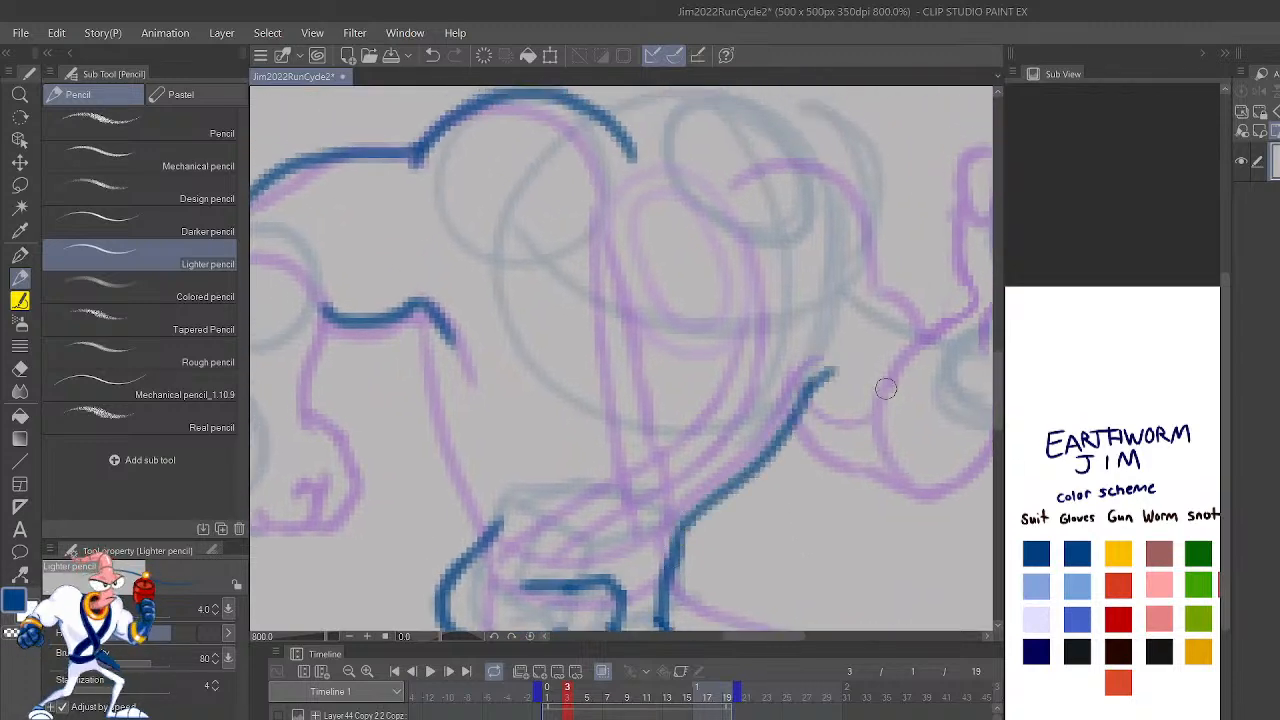
{"action": "left_click", "coordinate": [604, 674]}
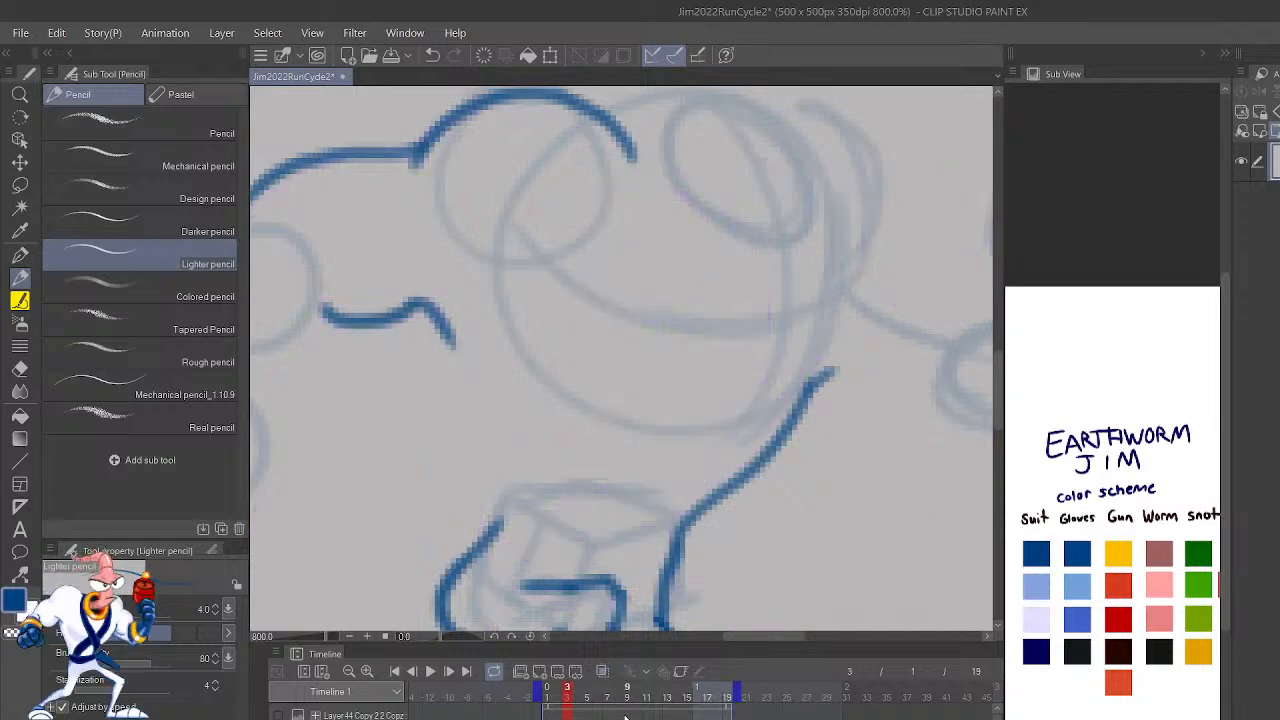
{"action": "left_click", "coordinate": [604, 674]}
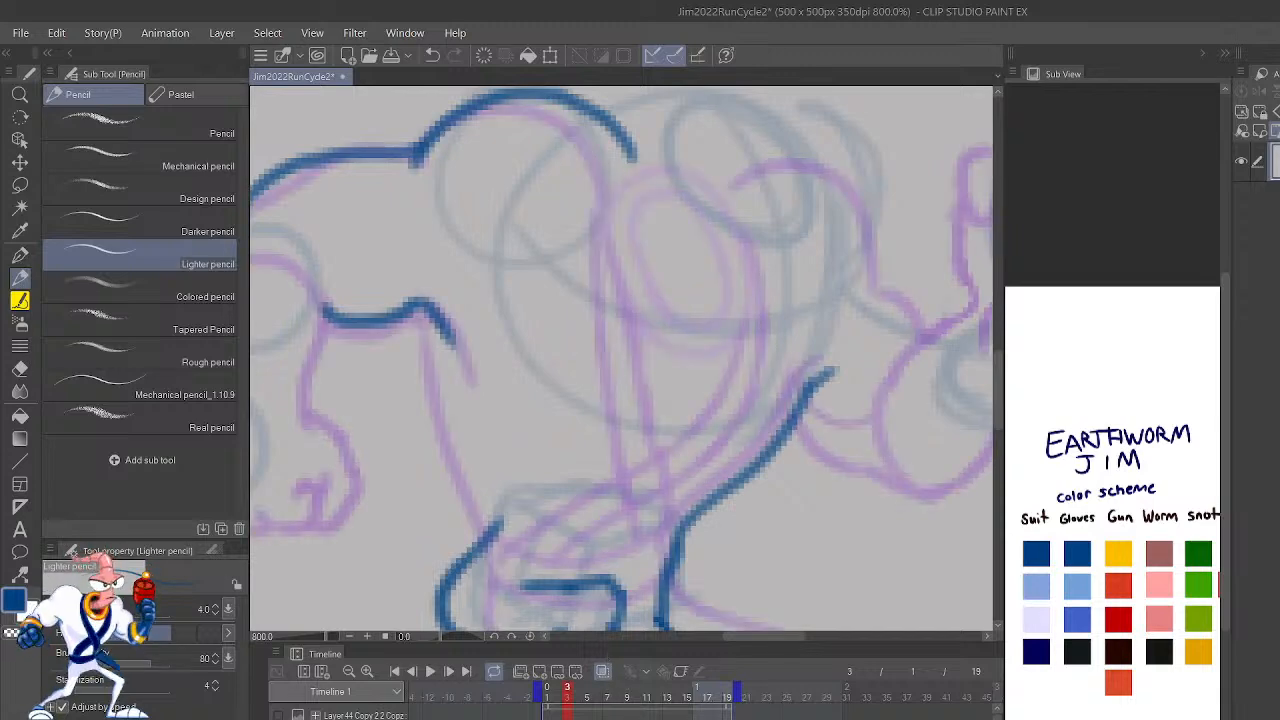
Step: With the canvas mirrored, outline both sides of the rear forearm in the scheme's black glove outline color
{"action": "scroll", "coordinate": [859, 515], "scroll_direction": "down", "scroll_amount": 3}
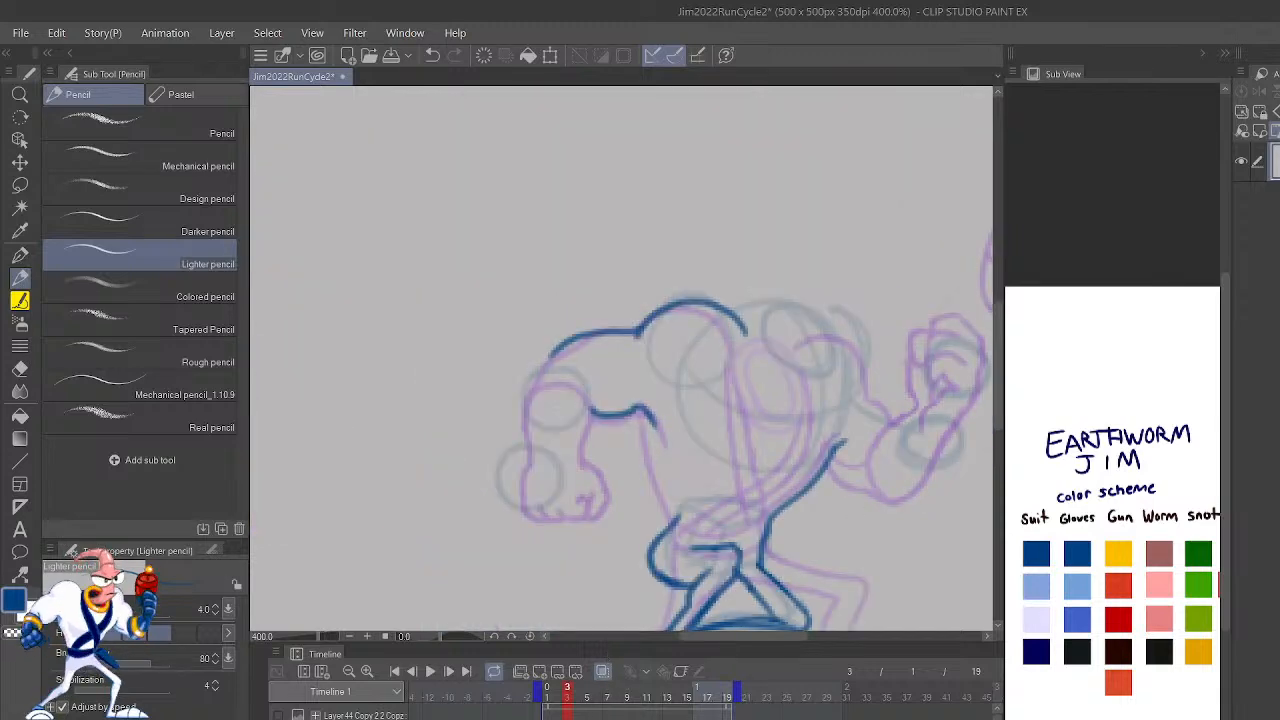
{"action": "key", "text": "h"}
{"action": "key", "text": "ctrl+plus"}
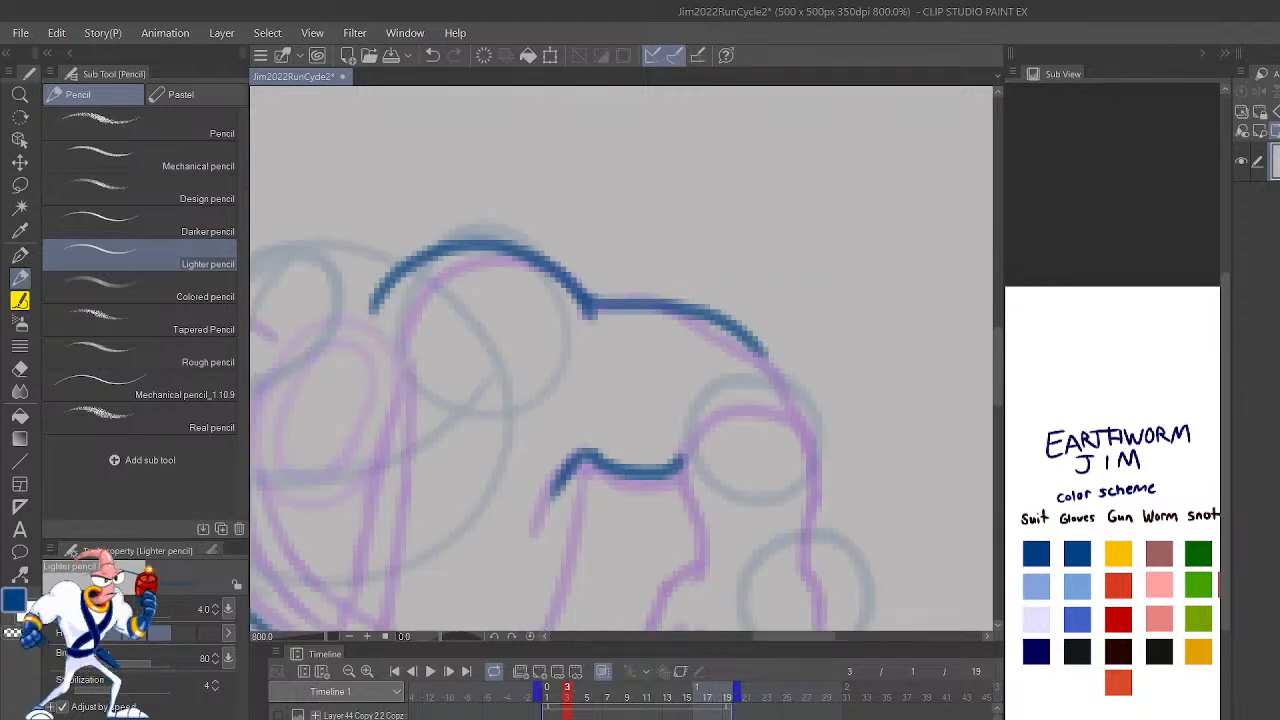
{"action": "mouse_move", "coordinate": [702, 434]}
{"action": "left_mouse_down"}
{"action": "mouse_move", "coordinate": [742, 274]}
{"action": "mouse_move", "coordinate": [726, 292]}
{"action": "mouse_move", "coordinate": [792, 402]}
{"action": "left_mouse_up"}
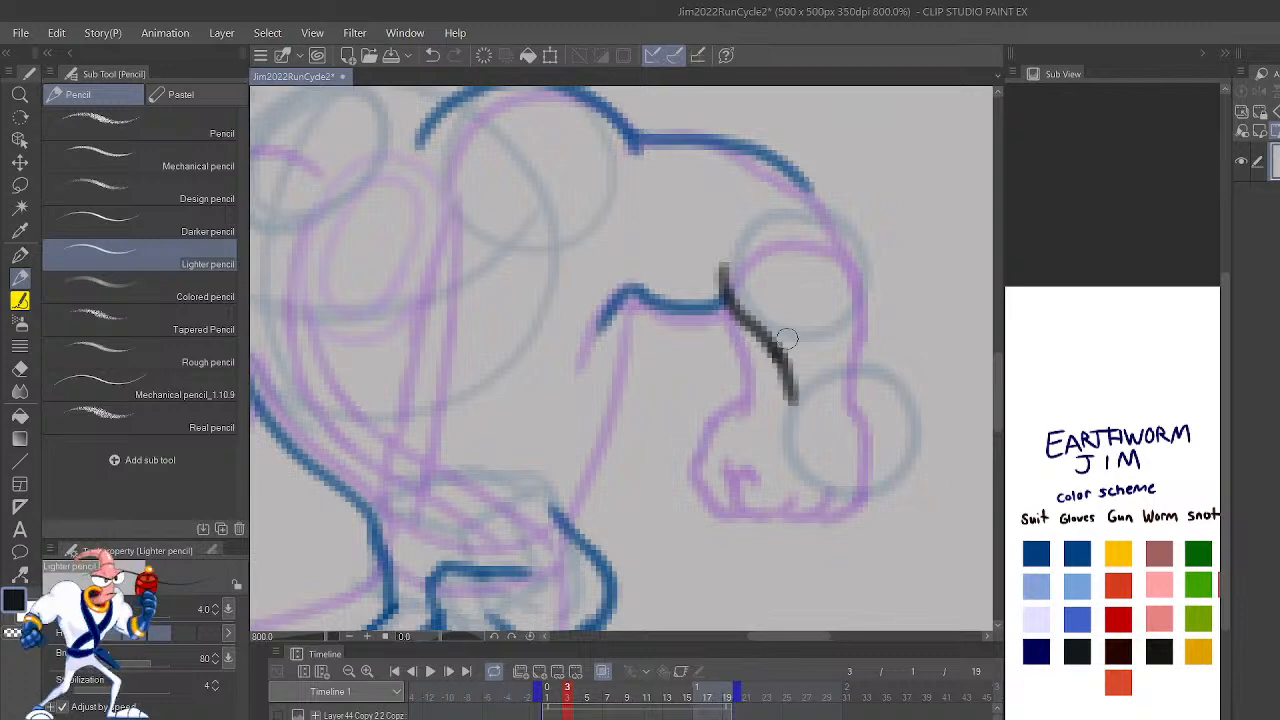
{"action": "mouse_move", "coordinate": [900, 385]}
{"action": "left_mouse_down"}
{"action": "mouse_move", "coordinate": [815, 187]}
{"action": "mouse_move", "coordinate": [842, 220]}
{"action": "left_mouse_up"}
{"action": "left_click", "coordinate": [1077, 553]}
{"action": "left_click", "coordinate": [1077, 651]}
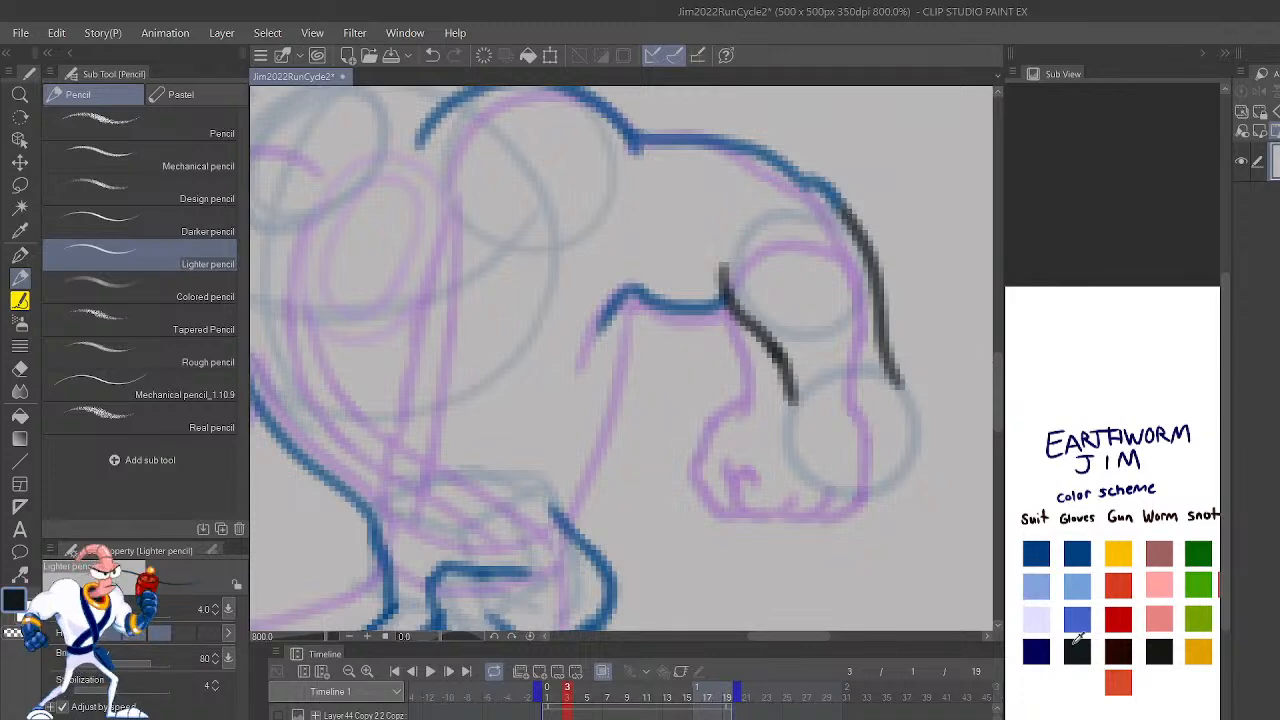
Step: Outline the rear fist in black with its knuckle and finger lines, and flip the canvas back
{"action": "mouse_move", "coordinate": [792, 395]}
{"action": "left_mouse_down"}
{"action": "mouse_move", "coordinate": [754, 433]}
{"action": "mouse_move", "coordinate": [750, 458]}
{"action": "mouse_move", "coordinate": [772, 490]}
{"action": "mouse_move", "coordinate": [807, 489]}
{"action": "left_mouse_up"}
{"action": "key", "text": "c"}
{"action": "left_click_drag", "start_coordinate": [753, 440], "coordinate": [755, 466]}
{"action": "key", "text": "c"}
{"action": "mouse_move", "coordinate": [776, 412]}
{"action": "left_mouse_down"}
{"action": "mouse_move", "coordinate": [756, 458]}
{"action": "mouse_move", "coordinate": [778, 499]}
{"action": "mouse_move", "coordinate": [831, 502]}
{"action": "mouse_move", "coordinate": [851, 472]}
{"action": "mouse_move", "coordinate": [911, 436]}
{"action": "mouse_move", "coordinate": [890, 352]}
{"action": "left_mouse_up"}
{"action": "key", "text": "h"}
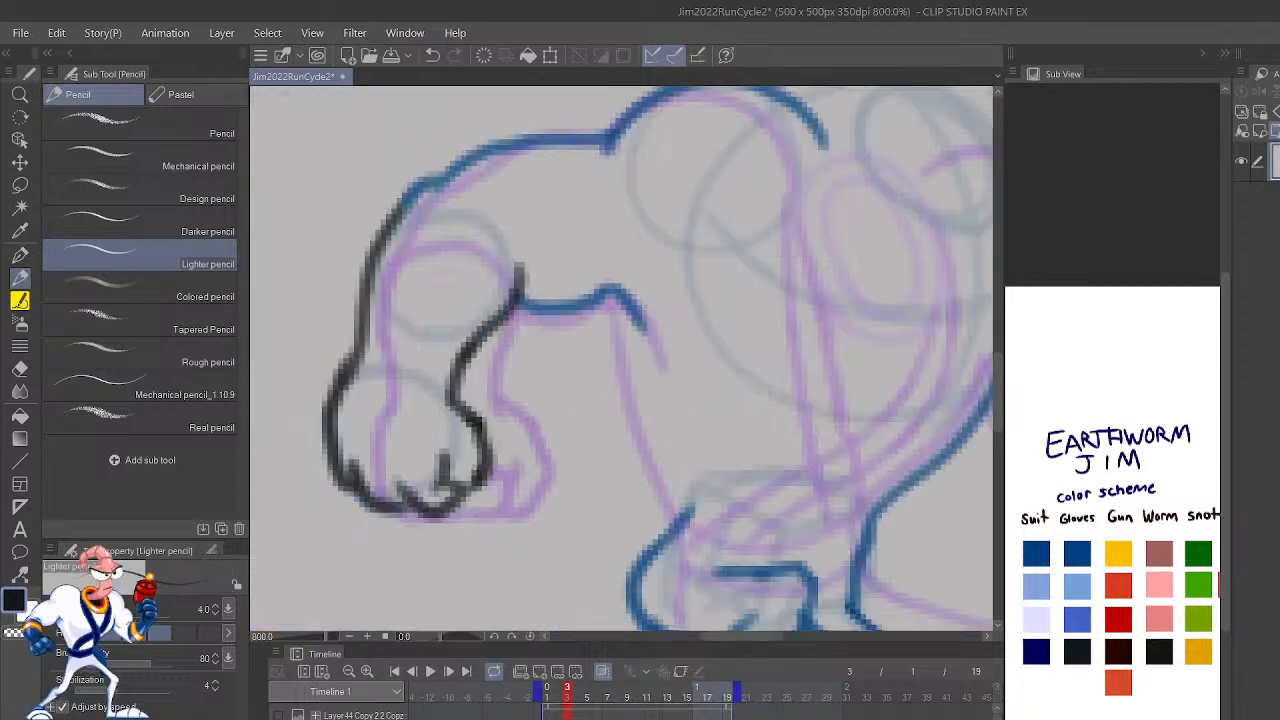
Step: Clean up the fist's inner contour and reshape it into a distinct bump just below the wrist
{"action": "mouse_move", "coordinate": [856, 482]}
{"action": "left_mouse_down"}
{"action": "mouse_move", "coordinate": [737, 463]}
{"action": "mouse_move", "coordinate": [737, 486]}
{"action": "mouse_move", "coordinate": [914, 489]}
{"action": "mouse_move", "coordinate": [992, 520]}
{"action": "left_mouse_up"}
{"action": "key", "text": "c"}
{"action": "mouse_move", "coordinate": [520, 453]}
{"action": "left_mouse_down"}
{"action": "mouse_move", "coordinate": [532, 440]}
{"action": "mouse_move", "coordinate": [515, 463]}
{"action": "mouse_move", "coordinate": [537, 440]}
{"action": "mouse_move", "coordinate": [530, 461]}
{"action": "mouse_move", "coordinate": [522, 397]}
{"action": "left_mouse_up"}
{"action": "key", "text": "c"}
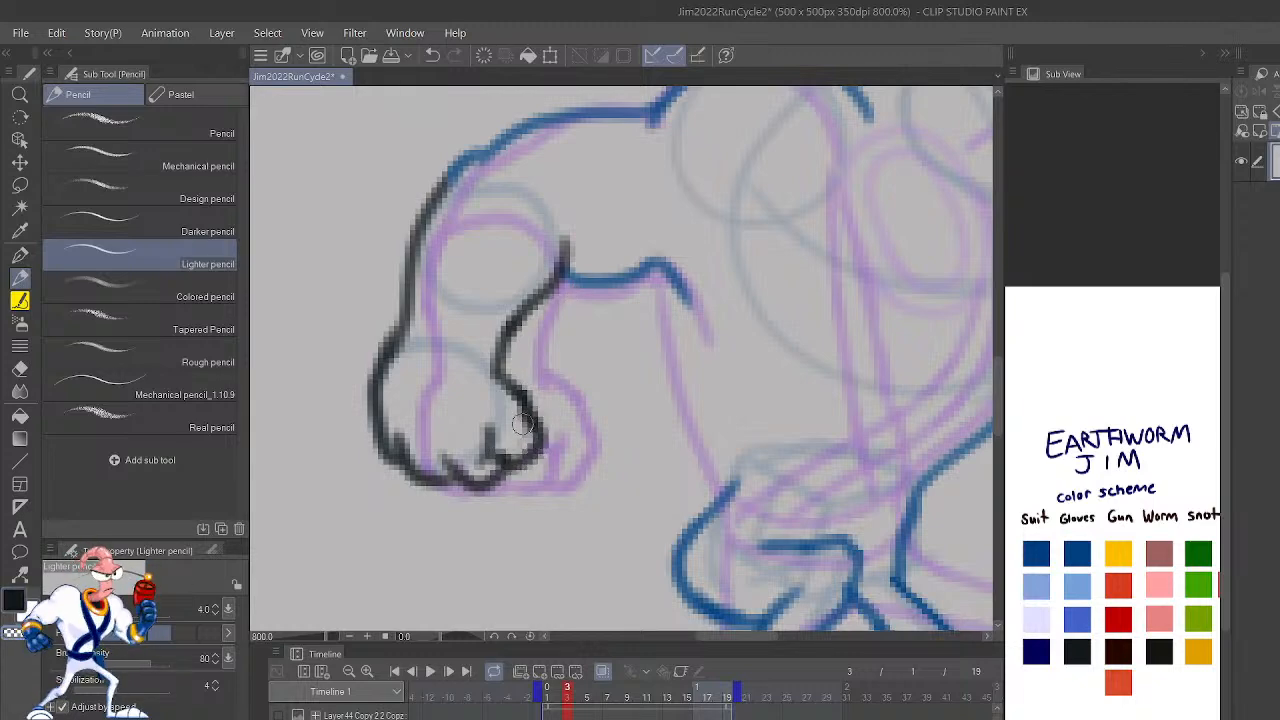
{"action": "left_click_drag", "start_coordinate": [521, 386], "coordinate": [488, 377]}
{"action": "key", "text": "c"}
{"action": "key", "text": "c"}
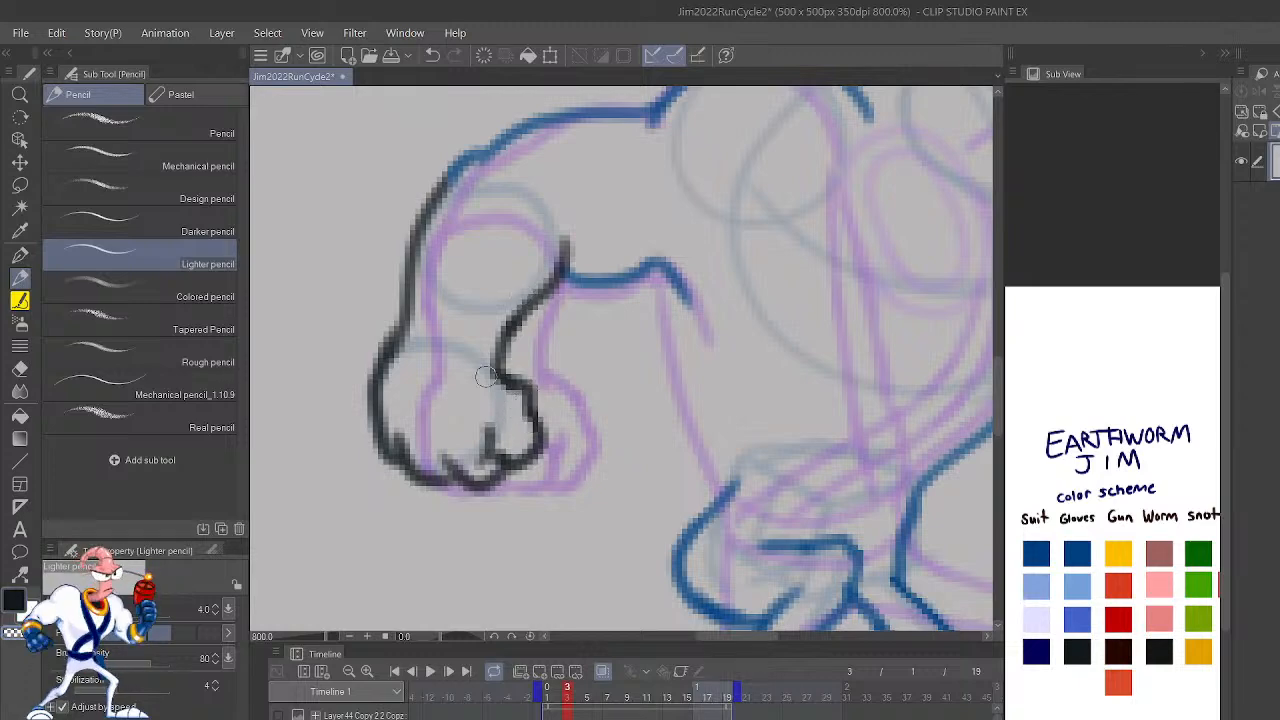
Step: Switch back to the scheme's dark blue outline color and check the finished rear arm against the neighboring frame
{"action": "scroll", "coordinate": [534, 366], "scroll_direction": "down", "scroll_amount": 4}
{"action": "scroll", "coordinate": [540, 345], "scroll_direction": "up", "scroll_amount": 2}
{"action": "scroll", "coordinate": [540, 345], "scroll_direction": "up", "scroll_amount": 2}
{"action": "scroll", "coordinate": [540, 345], "scroll_direction": "down", "scroll_amount": 2}
{"action": "left_click", "coordinate": [1079, 550]}
{"action": "key", "text": "comma"}
{"action": "key", "text": "period"}
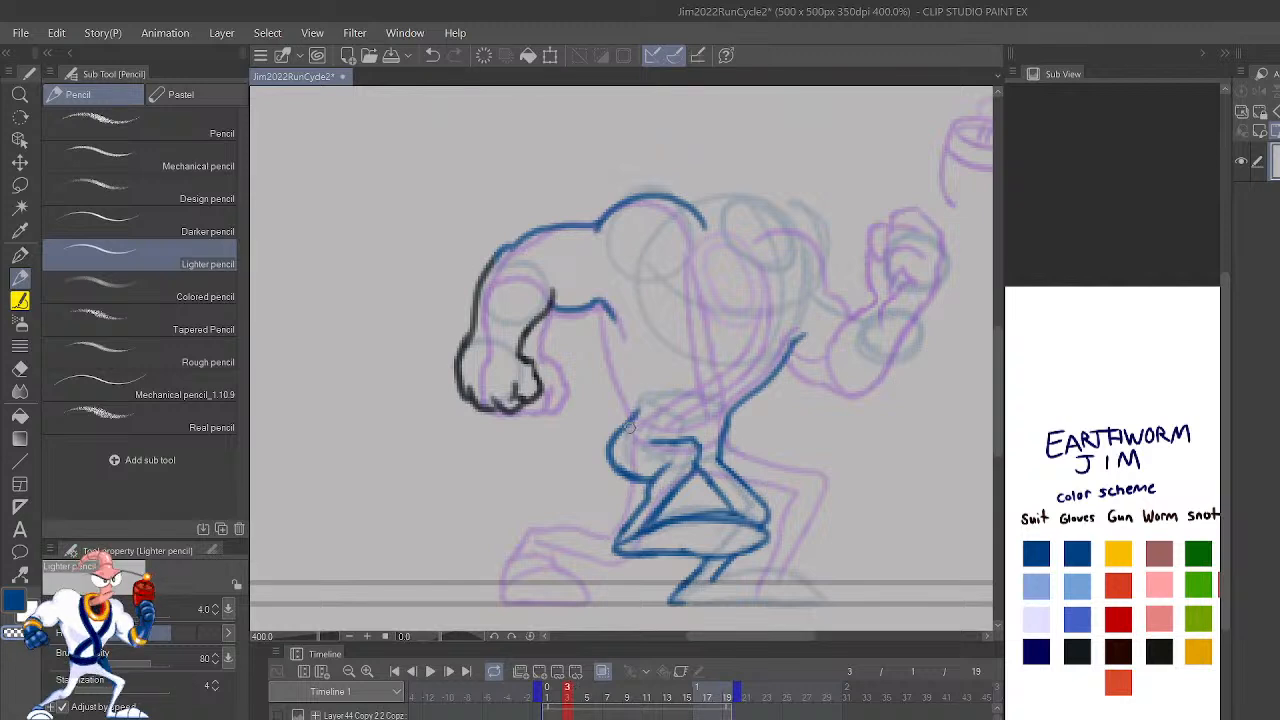
Step: Try a curved waistline from the top of the seat across to the front hip, and undo it
{"action": "left_click_drag", "start_coordinate": [634, 412], "coordinate": [698, 441]}
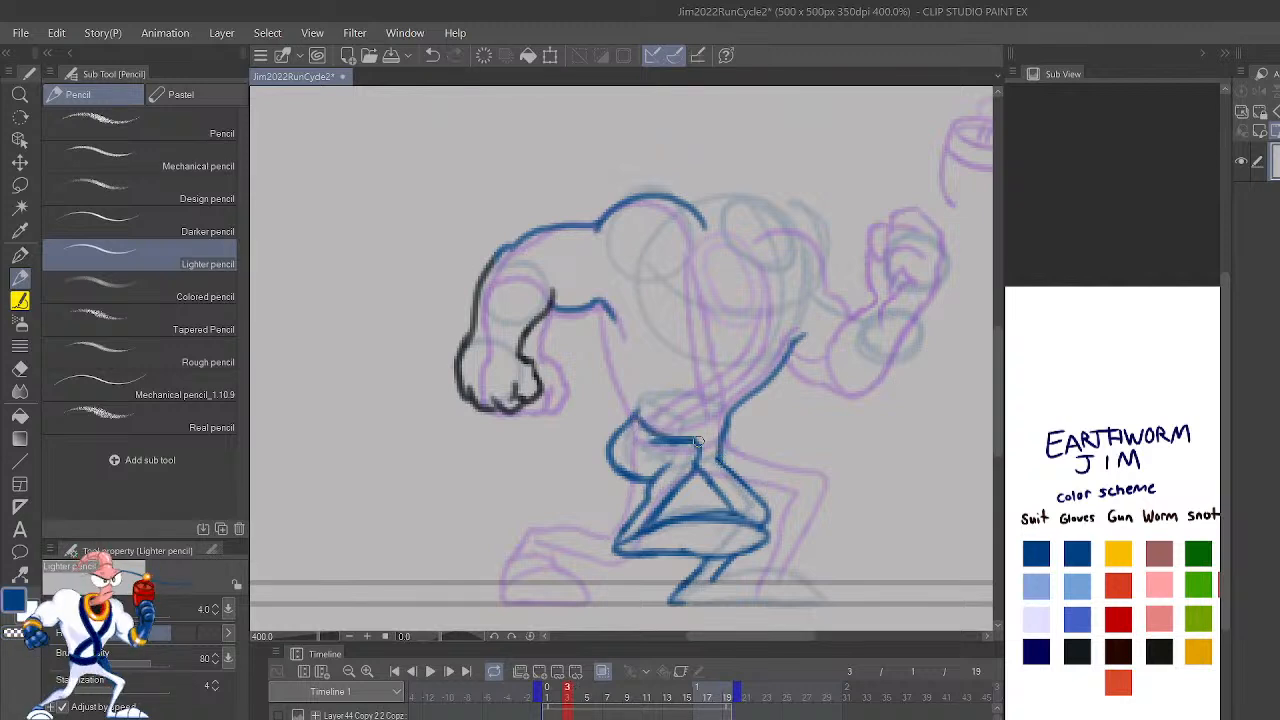
{"action": "key", "text": "ctrl+z"}
{"action": "mouse_move", "coordinate": [635, 415]}
{"action": "left_mouse_down"}
{"action": "mouse_move", "coordinate": [703, 434]}
{"action": "mouse_move", "coordinate": [718, 456]}
{"action": "left_mouse_up"}
{"action": "key", "text": "ctrl+z"}
{"action": "mouse_move", "coordinate": [636, 413]}
{"action": "left_mouse_down"}
{"action": "mouse_move", "coordinate": [689, 442]}
{"action": "mouse_move", "coordinate": [724, 435]}
{"action": "left_mouse_up"}
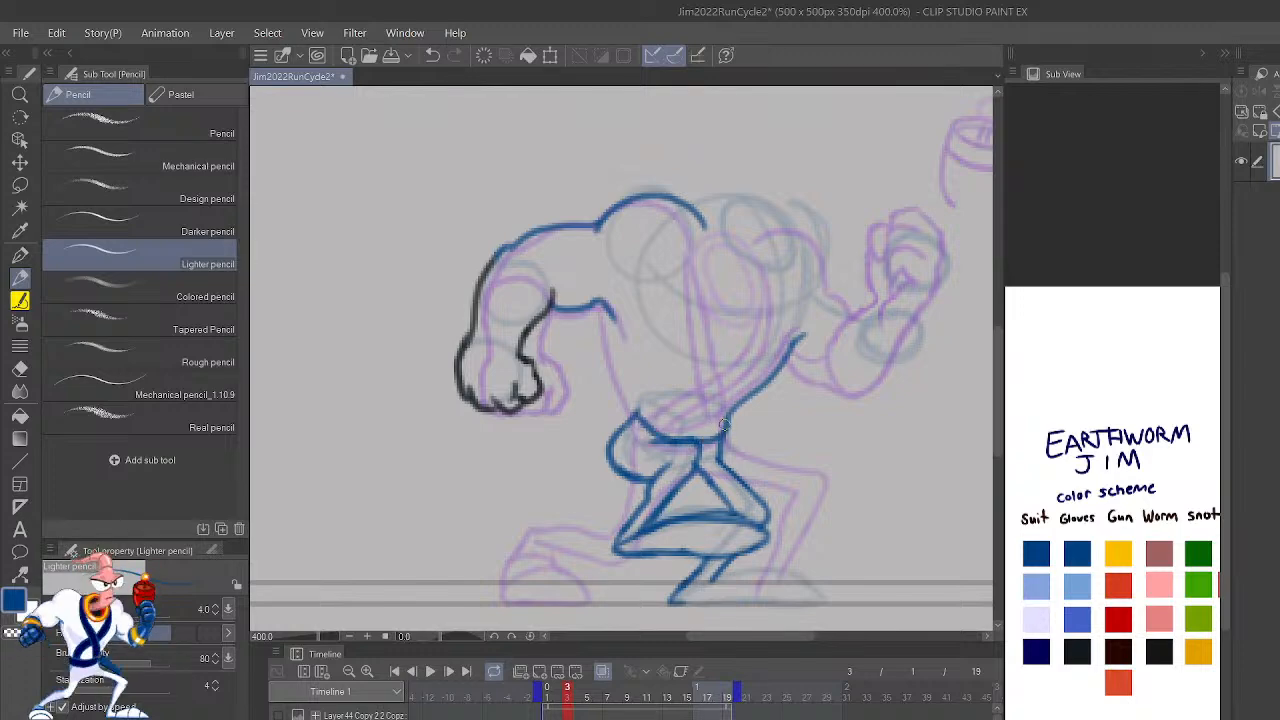
{"action": "scroll", "coordinate": [670, 339], "scroll_direction": "up", "scroll_amount": 3}
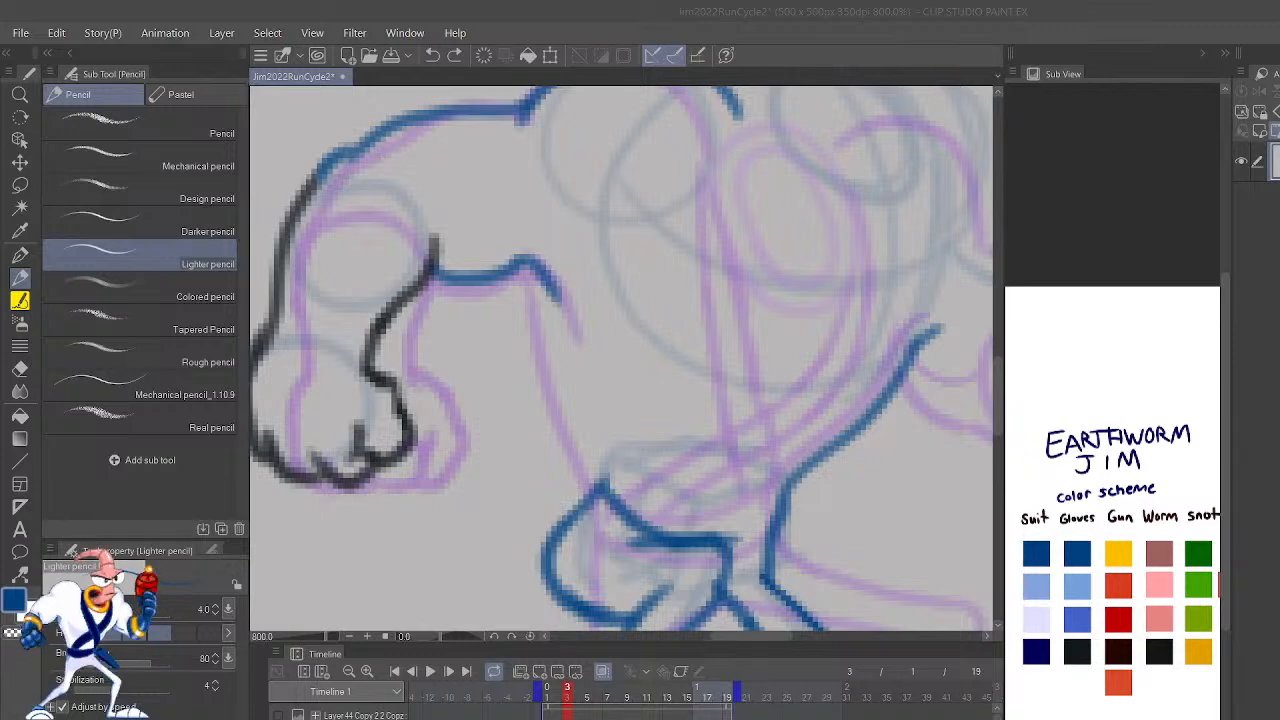
{"action": "left_click", "coordinate": [324, 569]}
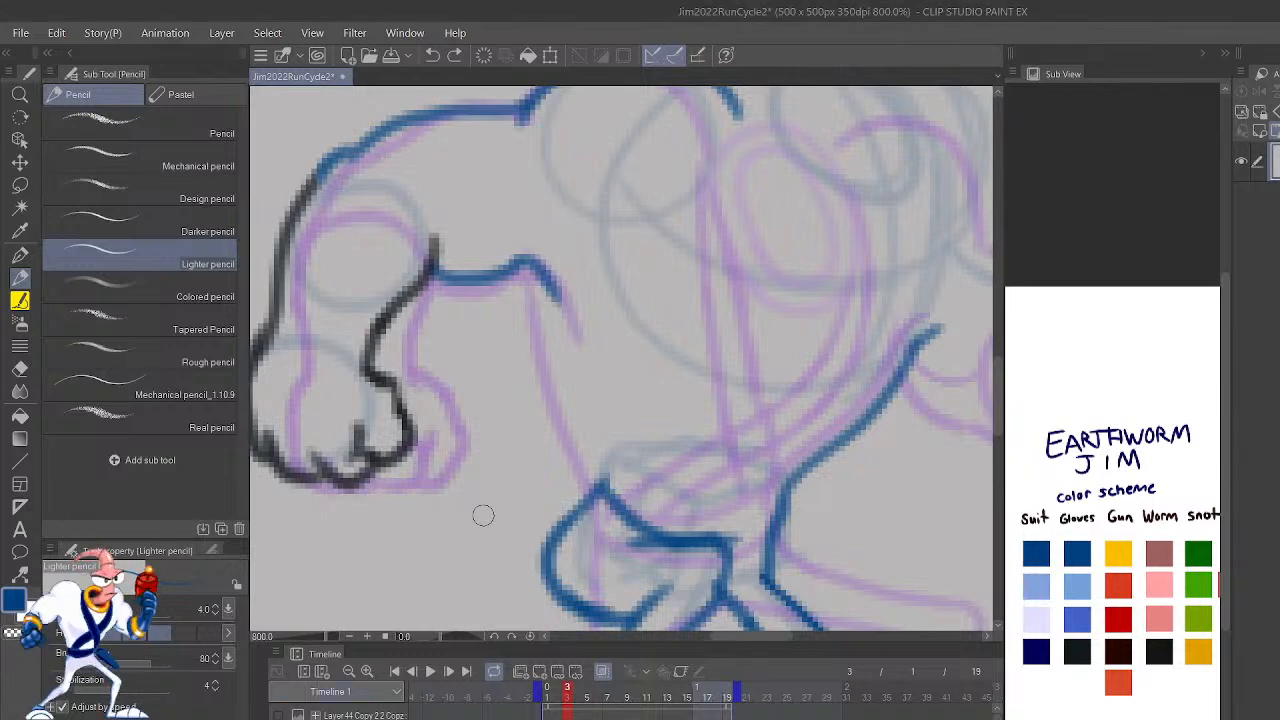
{"action": "key", "text": "ctrl+z"}
{"action": "key", "text": "ctrl+z"}
{"action": "key", "text": "ctrl+z"}
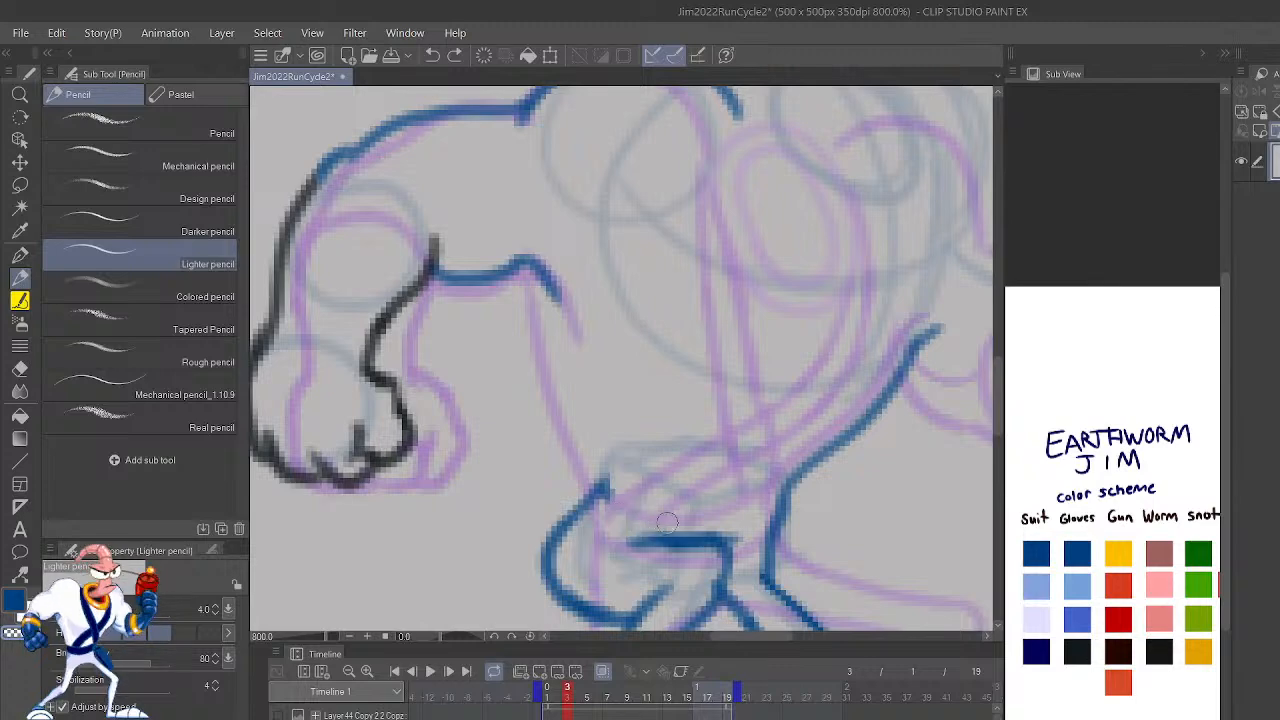
Step: Draw a belt band around the waist, with a lower curve and an upper curve joined at the back
{"action": "mouse_move", "coordinate": [603, 482]}
{"action": "left_mouse_down"}
{"action": "mouse_move", "coordinate": [696, 514]}
{"action": "mouse_move", "coordinate": [786, 505]}
{"action": "left_mouse_up"}
{"action": "mouse_move", "coordinate": [601, 487]}
{"action": "left_mouse_down"}
{"action": "mouse_move", "coordinate": [638, 448]}
{"action": "mouse_move", "coordinate": [641, 461]}
{"action": "mouse_move", "coordinate": [761, 468]}
{"action": "mouse_move", "coordinate": [708, 478]}
{"action": "mouse_move", "coordinate": [804, 465]}
{"action": "left_mouse_up"}
{"action": "mouse_move", "coordinate": [683, 468]}
{"action": "left_mouse_down"}
{"action": "mouse_move", "coordinate": [748, 485]}
{"action": "mouse_move", "coordinate": [758, 474]}
{"action": "mouse_move", "coordinate": [717, 483]}
{"action": "mouse_move", "coordinate": [639, 455]}
{"action": "mouse_move", "coordinate": [672, 478]}
{"action": "mouse_move", "coordinate": [645, 450]}
{"action": "mouse_move", "coordinate": [726, 482]}
{"action": "mouse_move", "coordinate": [795, 463]}
{"action": "mouse_move", "coordinate": [614, 468]}
{"action": "left_mouse_up"}
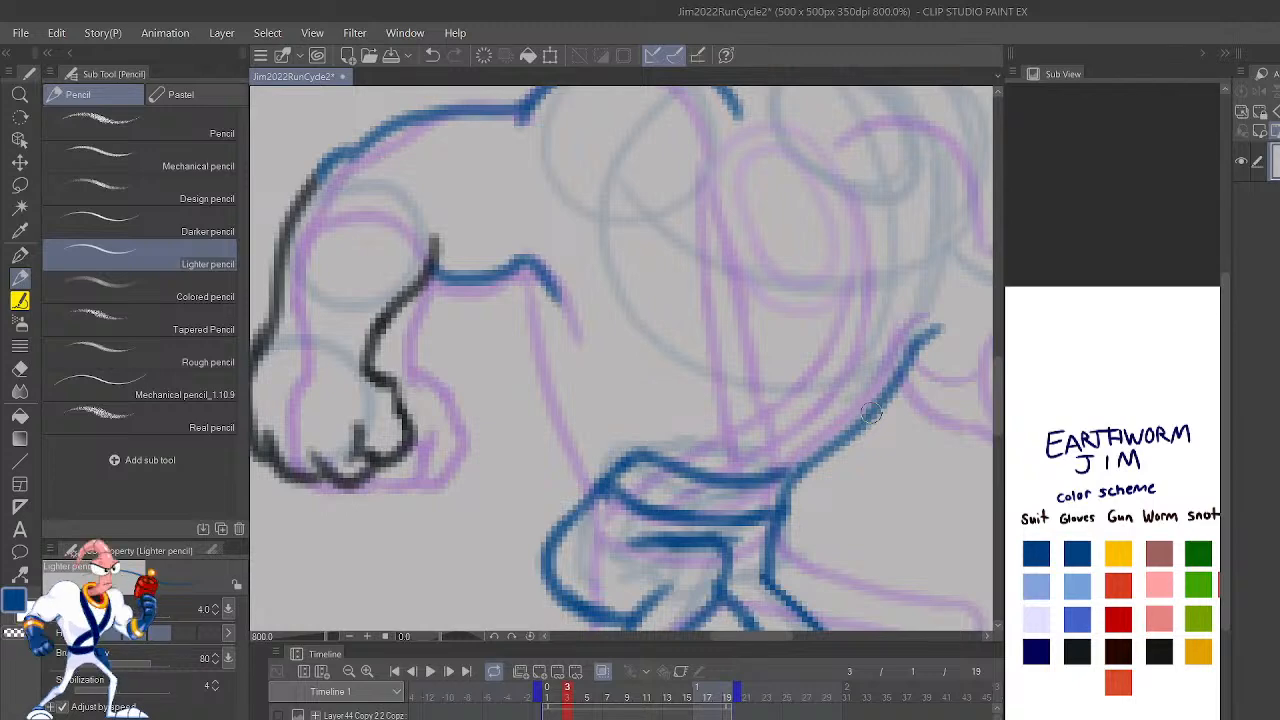
Step: With the canvas mirrored, try a rear torso contour from the belt up to the armpit and compare it with frame 2
{"action": "mouse_move", "coordinate": [763, 483]}
{"action": "left_mouse_down"}
{"action": "mouse_move", "coordinate": [799, 468]}
{"action": "mouse_move", "coordinate": [882, 562]}
{"action": "left_mouse_up"}
{"action": "key", "text": "h"}
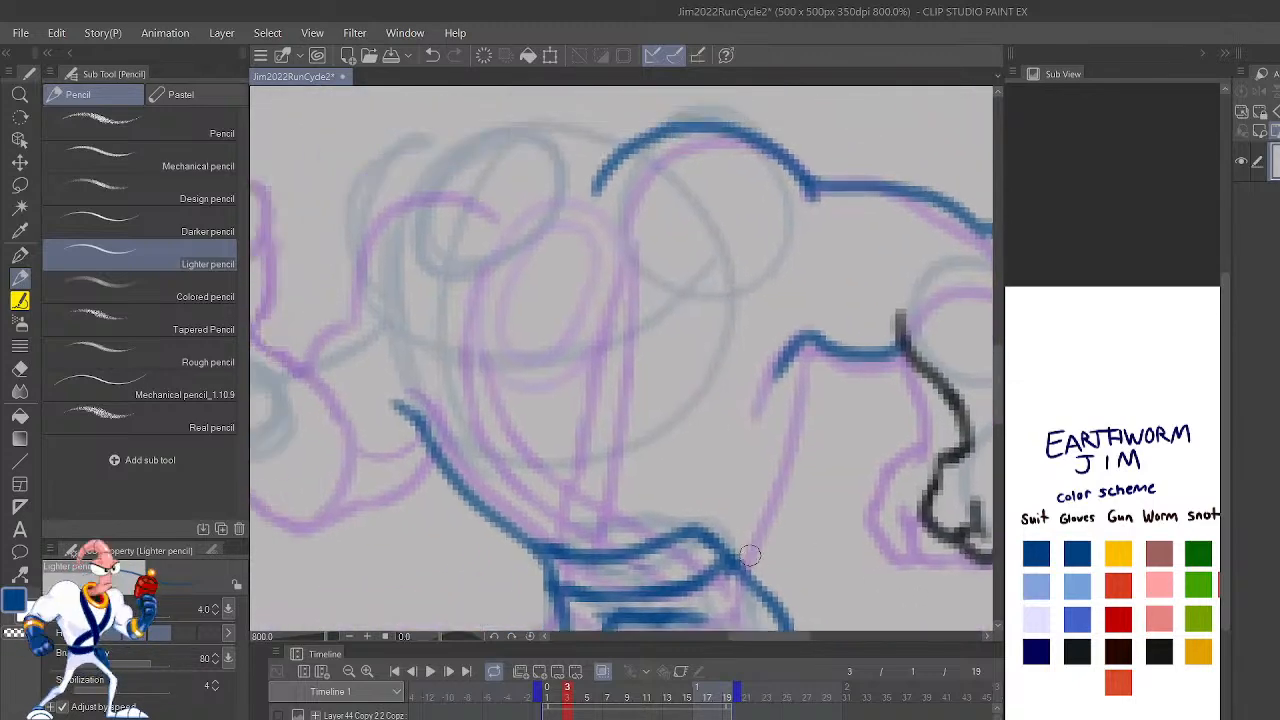
{"action": "left_click_drag", "start_coordinate": [712, 558], "coordinate": [797, 330]}
{"action": "scroll", "coordinate": [797, 330], "scroll_direction": "down", "scroll_amount": 5}
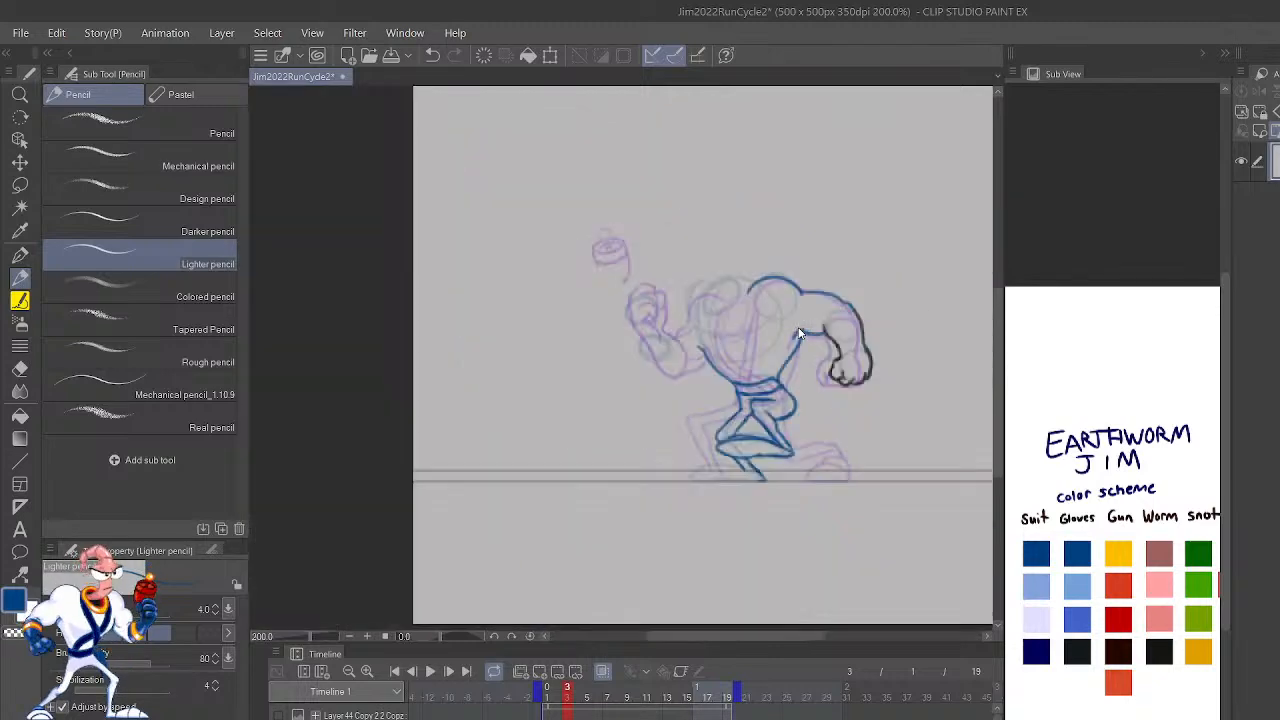
{"action": "key", "text": "Left"}
{"action": "key", "text": "Right"}
{"action": "scroll", "coordinate": [798, 328], "scroll_direction": "up", "scroll_amount": 5}
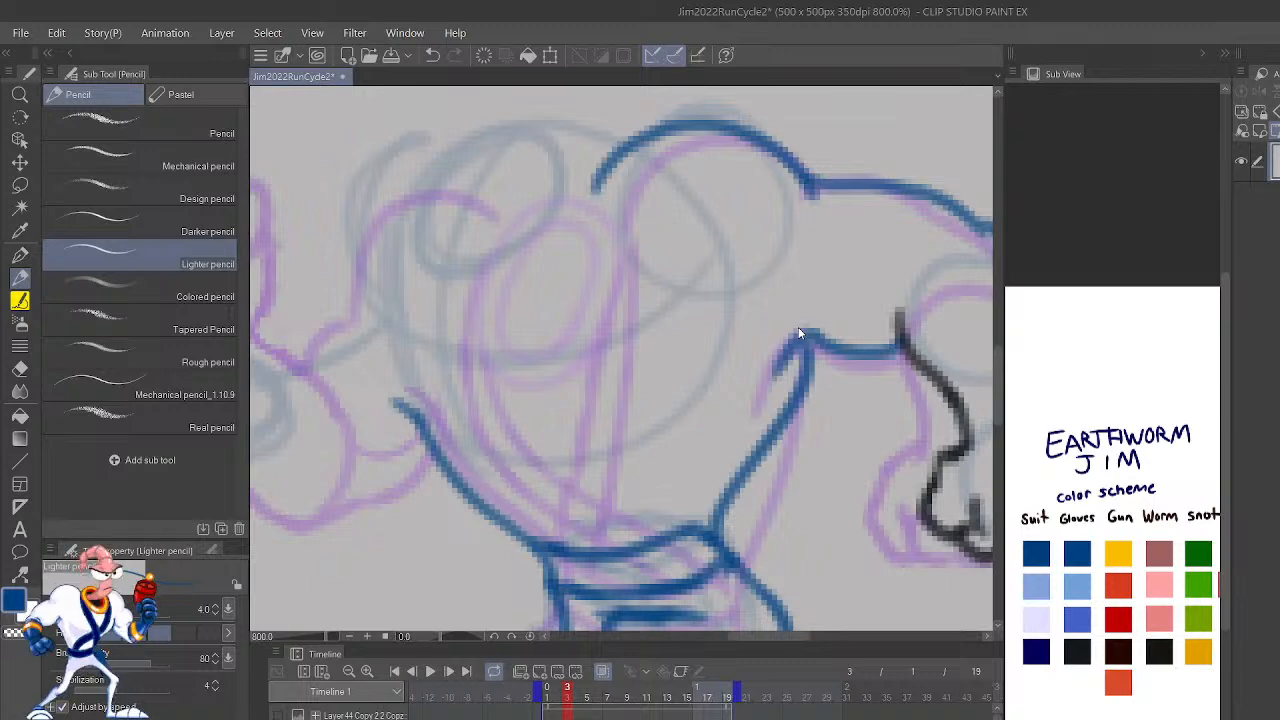
Step: Undo the rear torso contour and retry it as a more slanted line from the belt to the underside of the upper arm
{"action": "key", "text": "ctrl+z"}
{"action": "mouse_move", "coordinate": [712, 540]}
{"action": "left_mouse_down"}
{"action": "mouse_move", "coordinate": [731, 475]}
{"action": "mouse_move", "coordinate": [794, 418]}
{"action": "mouse_move", "coordinate": [815, 338]}
{"action": "left_mouse_up"}
{"action": "key", "text": "ctrl+z"}
{"action": "key", "text": "ctrl+z"}
{"action": "key", "text": "ctrl+z"}
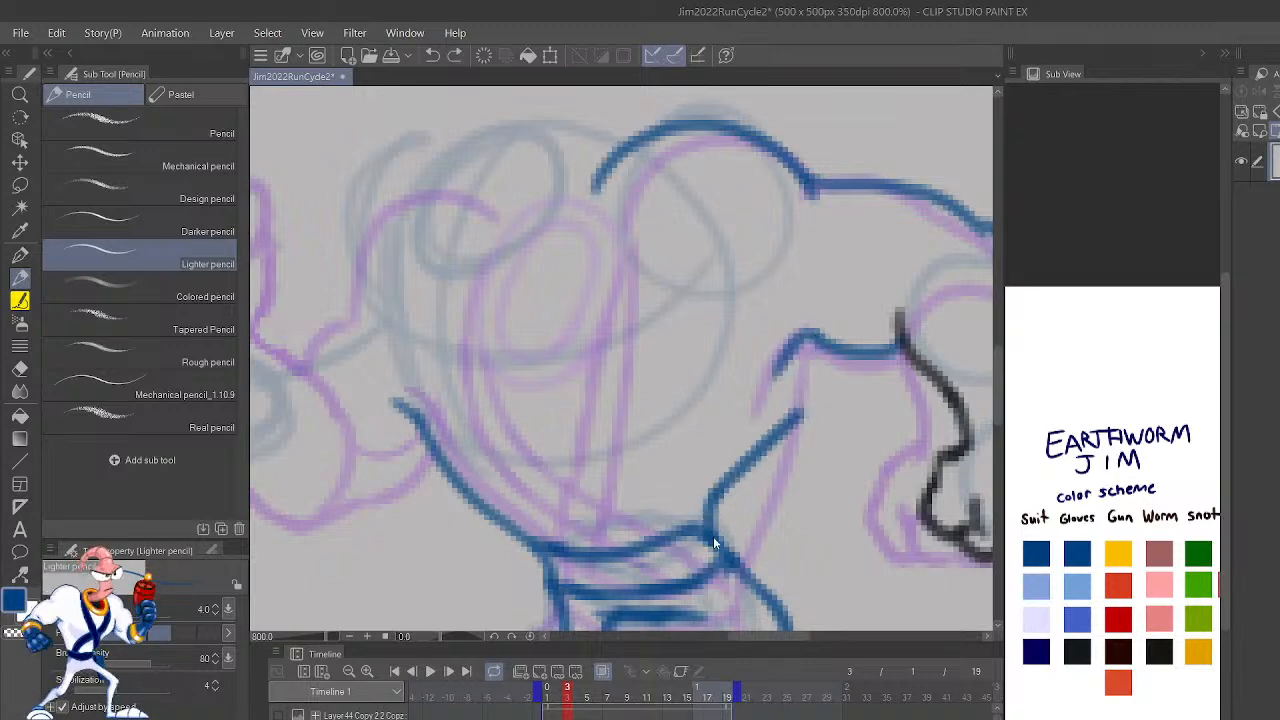
{"action": "mouse_move", "coordinate": [708, 535]}
{"action": "left_mouse_down"}
{"action": "mouse_move", "coordinate": [728, 473]}
{"action": "mouse_move", "coordinate": [718, 485]}
{"action": "mouse_move", "coordinate": [796, 407]}
{"action": "mouse_move", "coordinate": [830, 336]}
{"action": "left_mouse_up"}
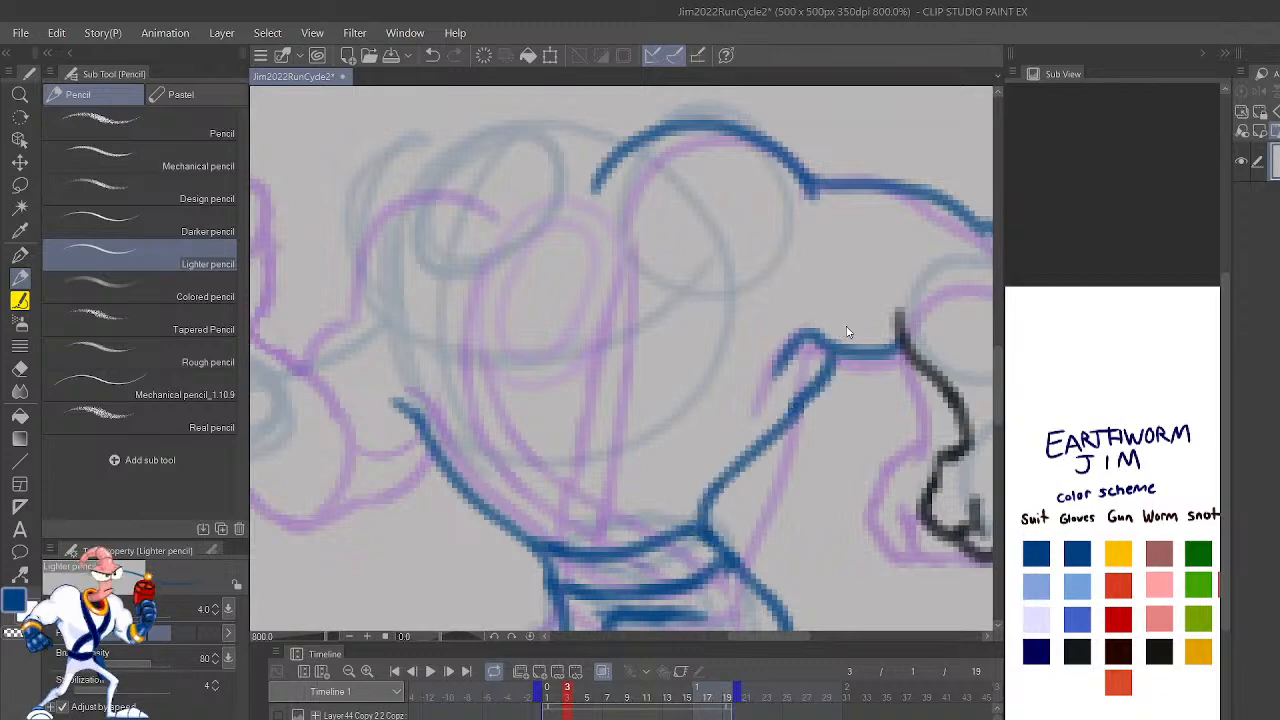
Step: Undo the slanted torso contour and the upper belt curve, and erase the lower belt curve
{"action": "scroll", "coordinate": [846, 332], "scroll_direction": "down", "scroll_amount": 4}
{"action": "key", "text": "ctrl+z"}
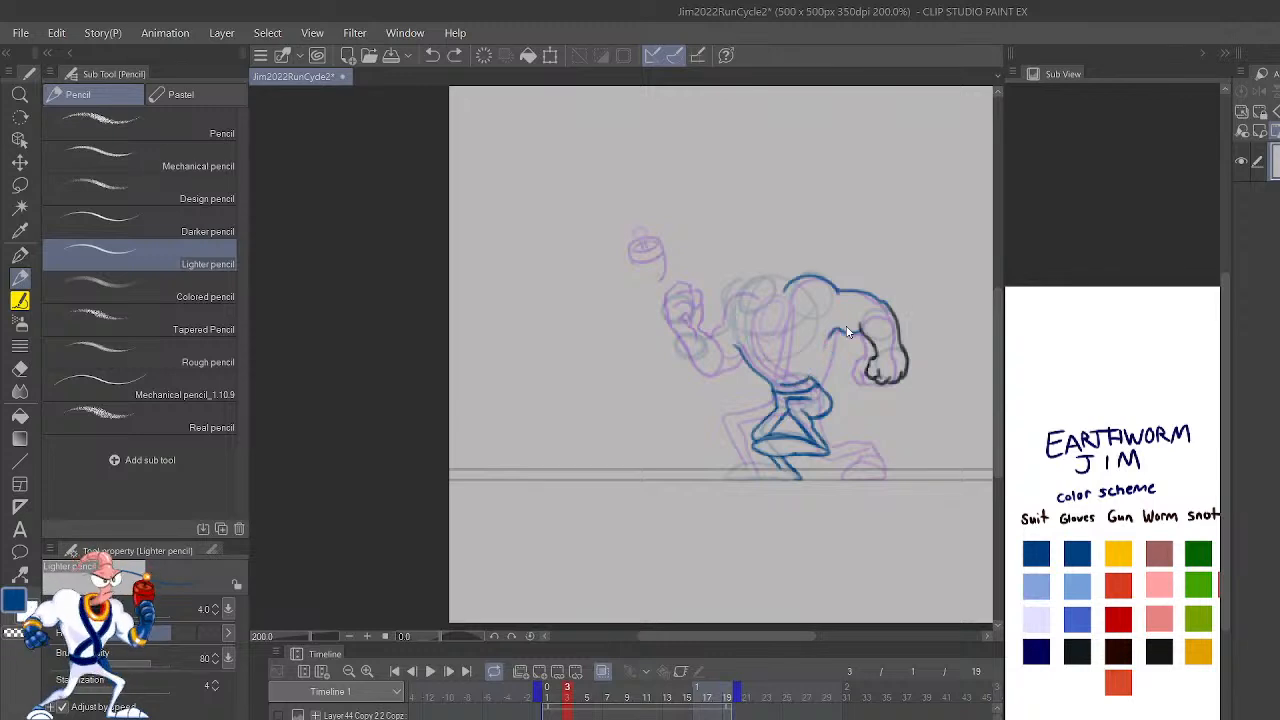
{"action": "scroll", "coordinate": [846, 332], "scroll_direction": "up", "scroll_amount": 4}
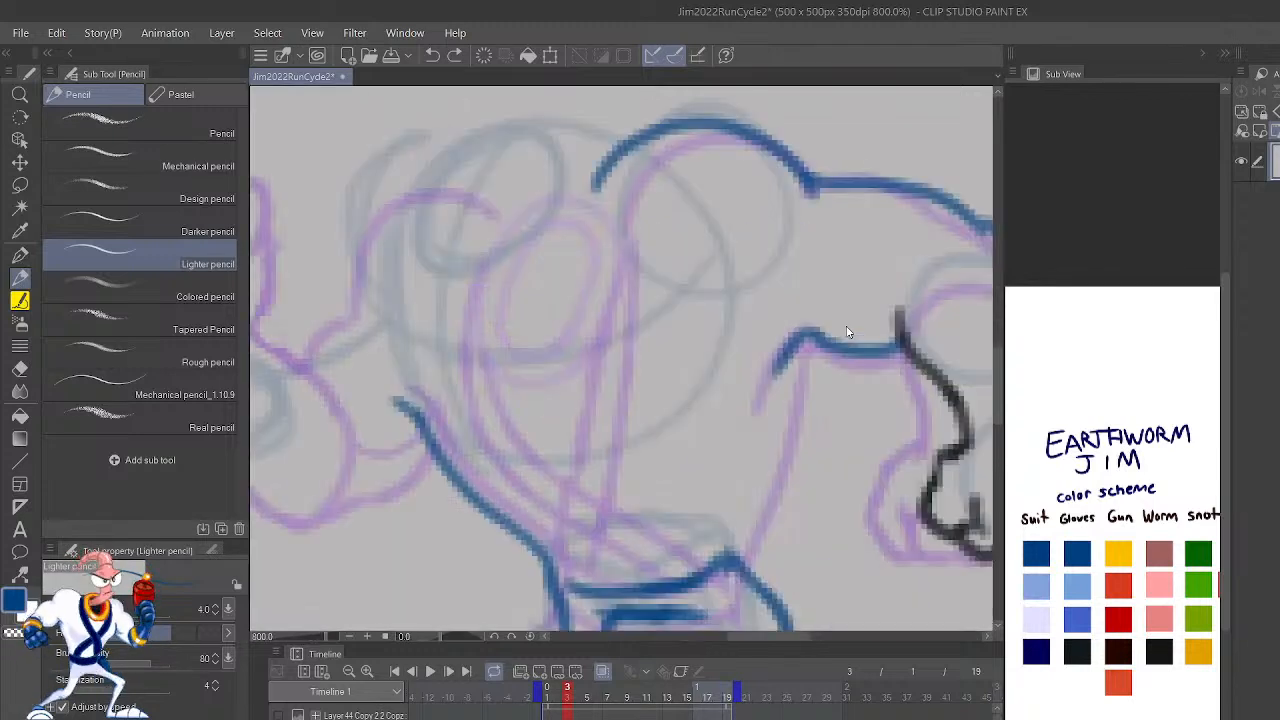
{"action": "mouse_move", "coordinate": [585, 597]}
{"action": "left_mouse_down"}
{"action": "mouse_move", "coordinate": [706, 587]}
{"action": "mouse_move", "coordinate": [715, 576]}
{"action": "mouse_move", "coordinate": [696, 546]}
{"action": "mouse_move", "coordinate": [734, 582]}
{"action": "left_mouse_up"}
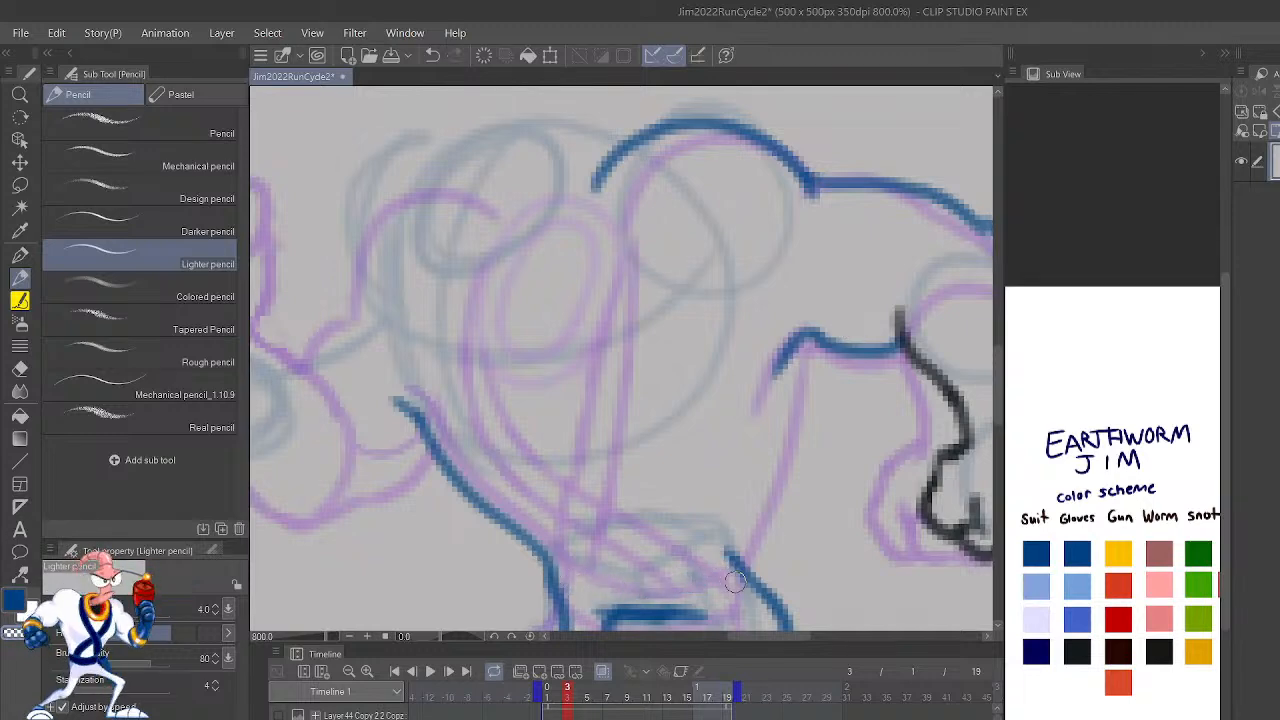
Step: Flip the canvas back and draw the rear torso contour in blue from the armpit down to the waist
{"action": "key", "text": "h"}
{"action": "left_click_drag", "start_coordinate": [792, 450], "coordinate": [966, 375]}
{"action": "mouse_move", "coordinate": [677, 494]}
{"action": "left_mouse_down"}
{"action": "mouse_move", "coordinate": [667, 409]}
{"action": "mouse_move", "coordinate": [614, 323]}
{"action": "mouse_move", "coordinate": [609, 266]}
{"action": "left_mouse_up"}
{"action": "left_click_drag", "start_coordinate": [917, 513], "coordinate": [883, 591]}
{"action": "left_click_drag", "start_coordinate": [571, 341], "coordinate": [586, 402]}
{"action": "left_click_drag", "start_coordinate": [936, 541], "coordinate": [754, 483]}
{"action": "left_click_drag", "start_coordinate": [912, 490], "coordinate": [848, 596]}
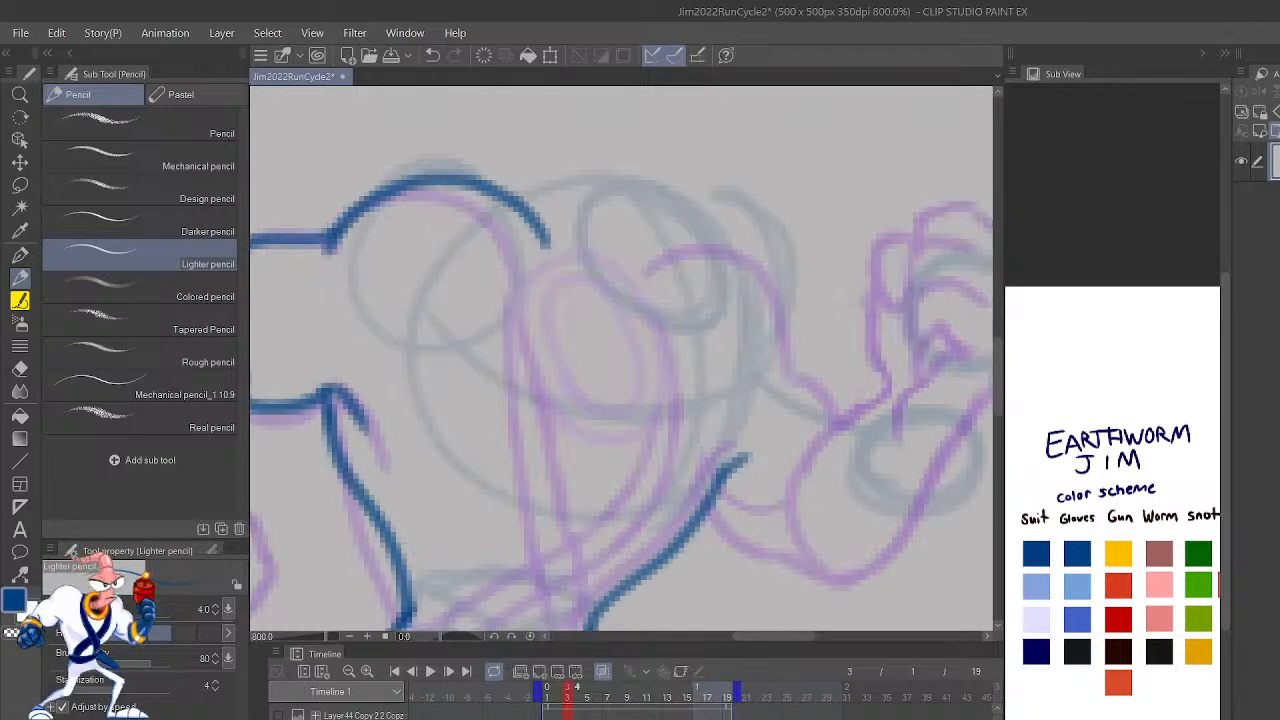
Step: Outline the front shoulder, the upper arm bulge and the underside of the raised arm in blue
{"action": "mouse_move", "coordinate": [940, 413]}
{"action": "left_mouse_down"}
{"action": "mouse_move", "coordinate": [870, 465]}
{"action": "mouse_move", "coordinate": [735, 400]}
{"action": "mouse_move", "coordinate": [705, 403]}
{"action": "mouse_move", "coordinate": [694, 280]}
{"action": "mouse_move", "coordinate": [641, 265]}
{"action": "left_mouse_up"}
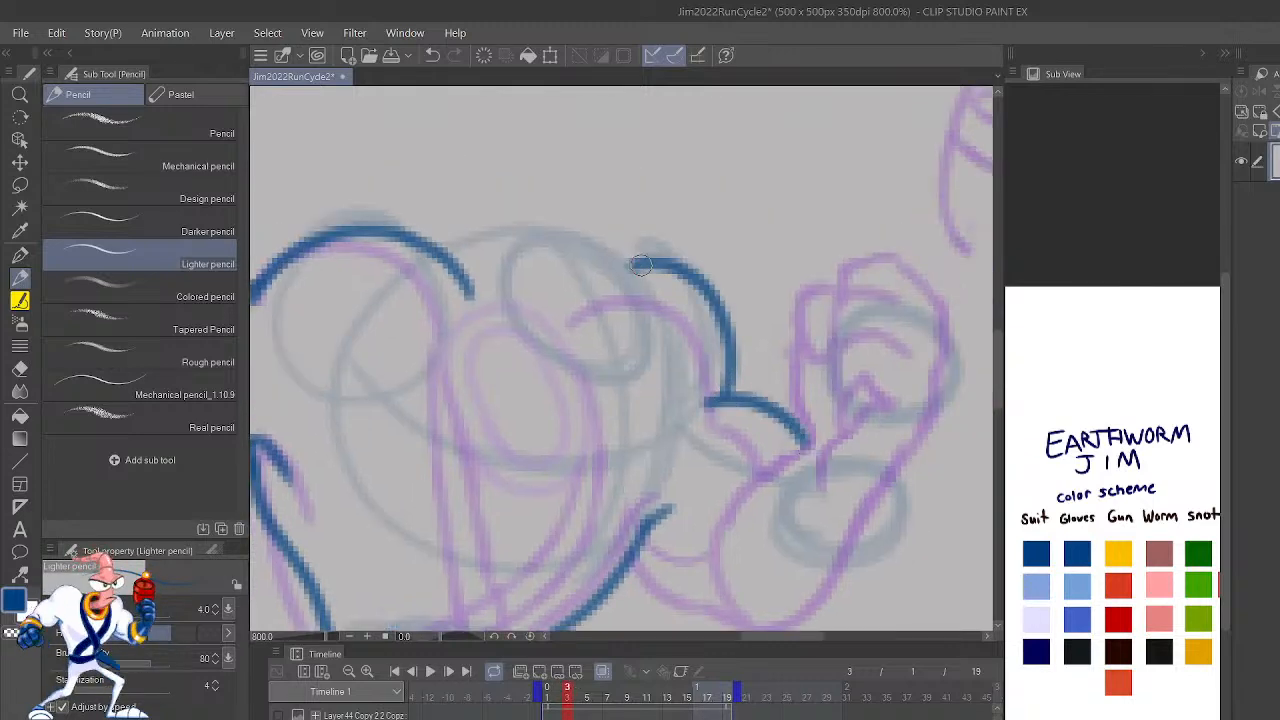
{"action": "mouse_move", "coordinate": [645, 552]}
{"action": "left_mouse_down"}
{"action": "mouse_move", "coordinate": [755, 569]}
{"action": "mouse_move", "coordinate": [734, 572]}
{"action": "mouse_move", "coordinate": [804, 593]}
{"action": "mouse_move", "coordinate": [856, 590]}
{"action": "mouse_move", "coordinate": [873, 552]}
{"action": "left_mouse_up"}
{"action": "scroll", "coordinate": [873, 552], "scroll_direction": "down", "scroll_amount": 4}
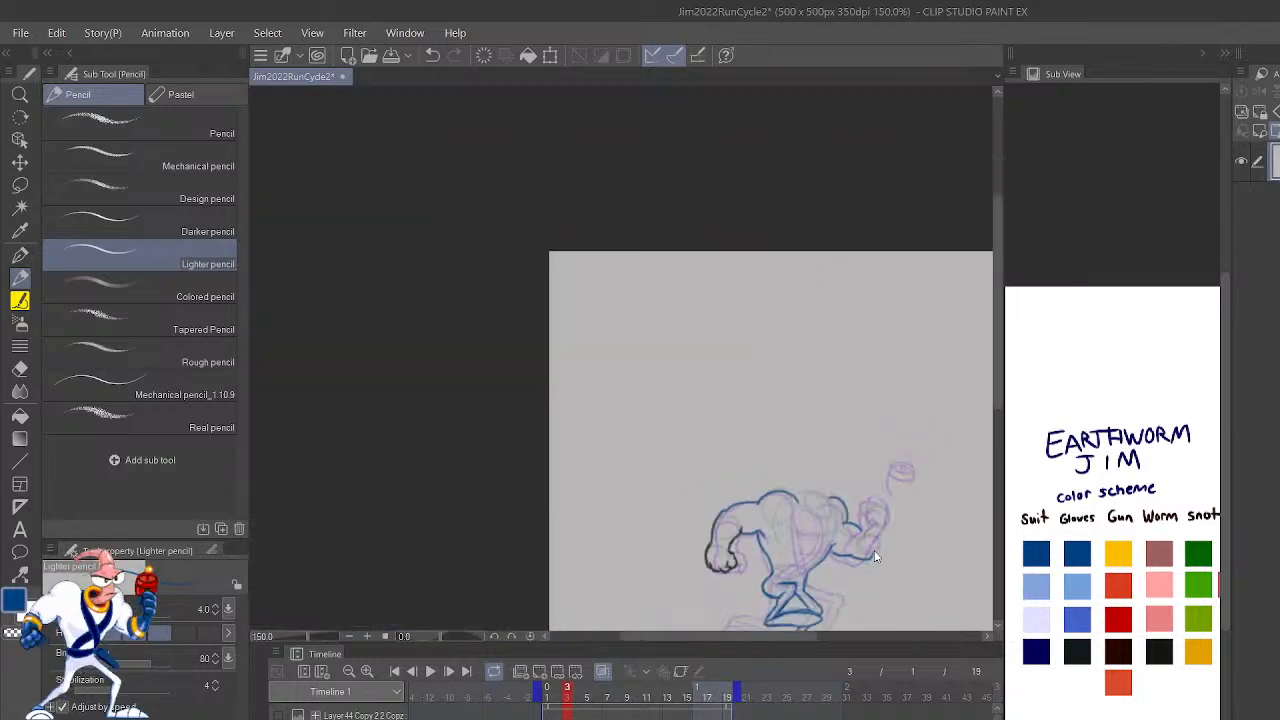
Step: Compare frame 3's new arm and torso outlines with frame 2
{"action": "key", "text": "Left"}
{"action": "key", "text": "Right"}
{"action": "key", "text": "Left"}
{"action": "key", "text": "Right"}
{"action": "scroll", "coordinate": [873, 557], "scroll_direction": "up", "scroll_amount": 2}
{"action": "mouse_move", "coordinate": [860, 555]}
{"action": "left_mouse_down"}
{"action": "mouse_move", "coordinate": [857, 519]}
{"action": "mouse_move", "coordinate": [917, 402]}
{"action": "mouse_move", "coordinate": [925, 458]}
{"action": "left_mouse_up"}
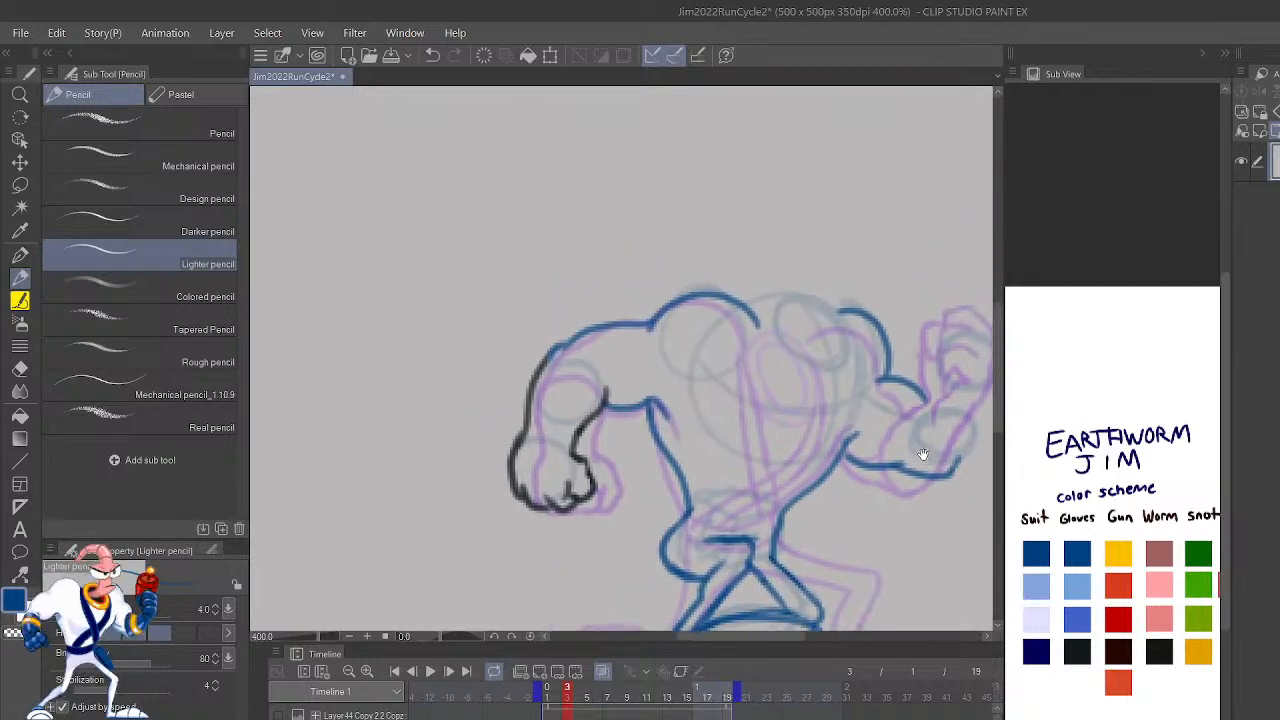
{"action": "key", "text": "Left"}
{"action": "key", "text": "Left"}
{"action": "key", "text": "Right"}
{"action": "key", "text": "Right"}
Step: Erase the lower part of frame 3's rear torso contour and redraw it in blue from the armpit to the waist
{"action": "mouse_move", "coordinate": [667, 452]}
{"action": "left_mouse_down"}
{"action": "mouse_move", "coordinate": [690, 505]}
{"action": "mouse_move", "coordinate": [687, 490]}
{"action": "left_mouse_up"}
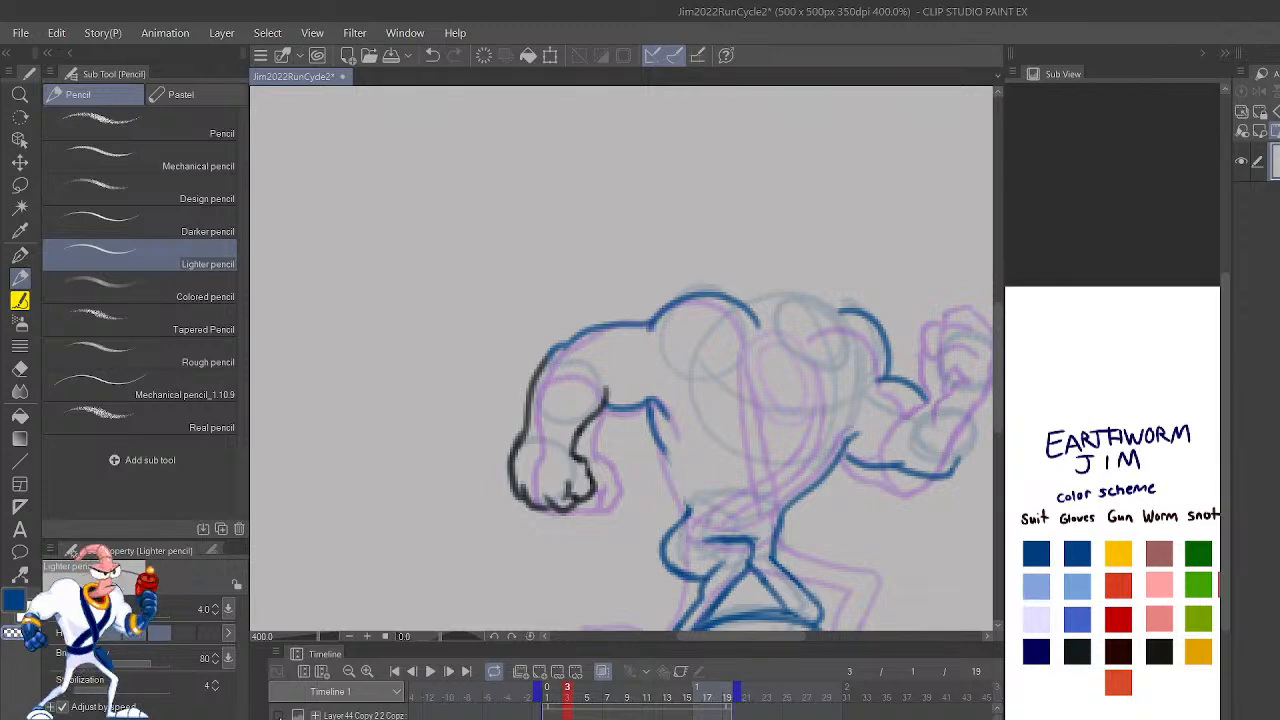
{"action": "left_click", "coordinate": [281, 716]}
{"action": "left_click", "coordinate": [281, 716]}
{"action": "mouse_move", "coordinate": [662, 457]}
{"action": "left_mouse_down"}
{"action": "mouse_move", "coordinate": [648, 410]}
{"action": "mouse_move", "coordinate": [690, 520]}
{"action": "mouse_move", "coordinate": [640, 397]}
{"action": "left_mouse_up"}
{"action": "key", "text": "ctrl+z"}
{"action": "key", "text": "ctrl+z"}
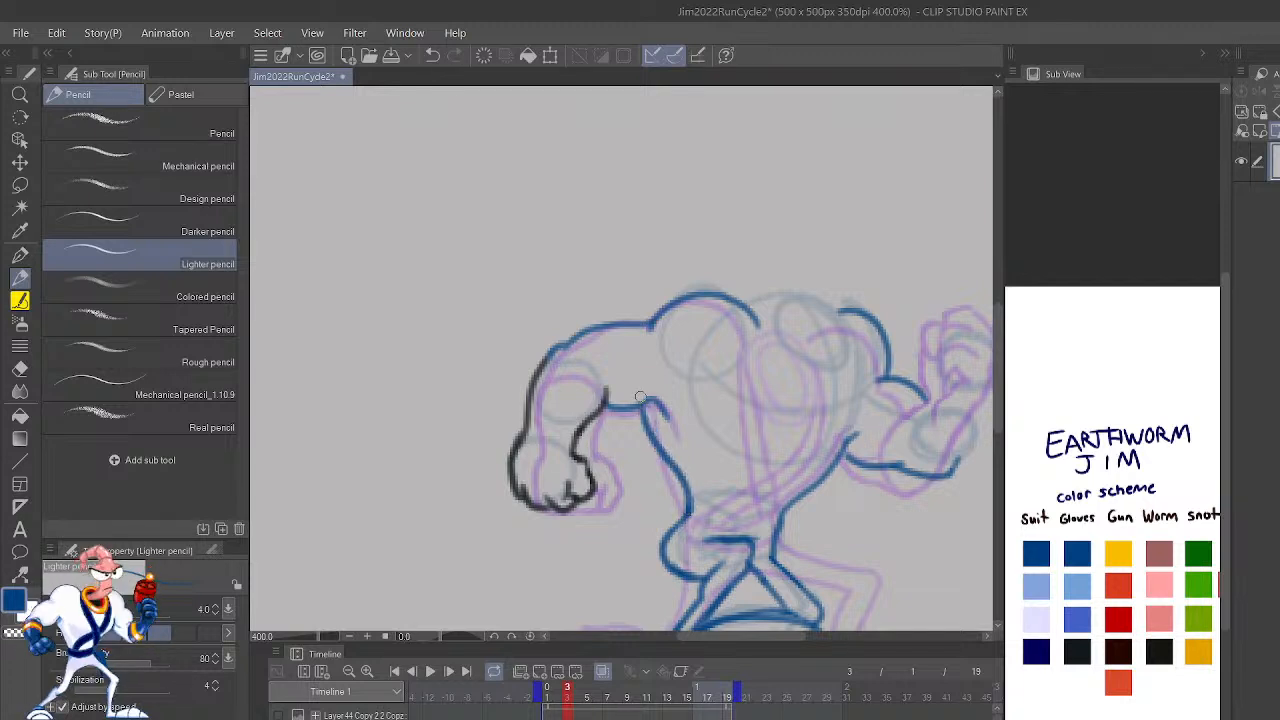
{"action": "key", "text": "ctrl+z"}
{"action": "mouse_move", "coordinate": [687, 509]}
{"action": "left_mouse_down"}
{"action": "mouse_move", "coordinate": [679, 449]}
{"action": "mouse_move", "coordinate": [644, 399]}
{"action": "mouse_move", "coordinate": [687, 504]}
{"action": "left_mouse_up"}
{"action": "key", "text": "ctrl+z"}
Step: Flip the canvas, sample the scheme's orange-red, and draw the collar as two nested slanted ellipses between the shoulders
{"action": "key", "text": "h"}
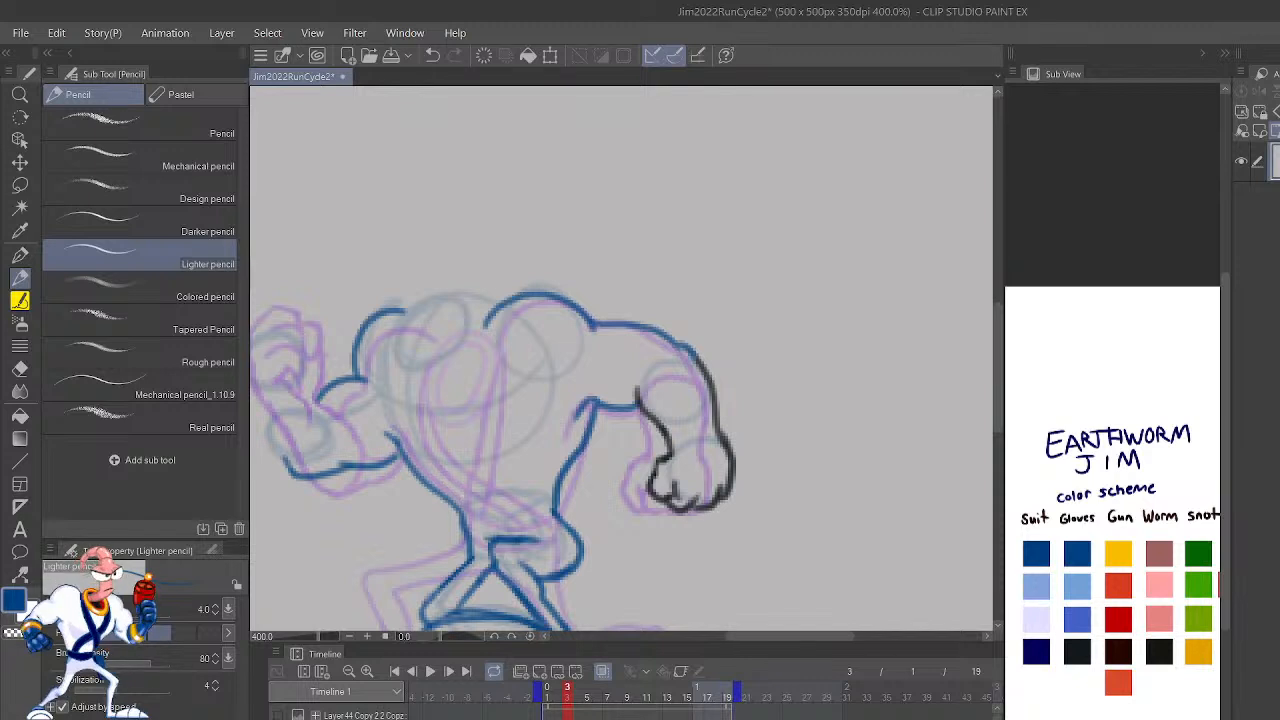
{"action": "mouse_move", "coordinate": [825, 484]}
{"action": "left_mouse_down"}
{"action": "mouse_move", "coordinate": [903, 463]}
{"action": "mouse_move", "coordinate": [925, 489]}
{"action": "left_mouse_up"}
{"action": "left_click", "coordinate": [1120, 680]}
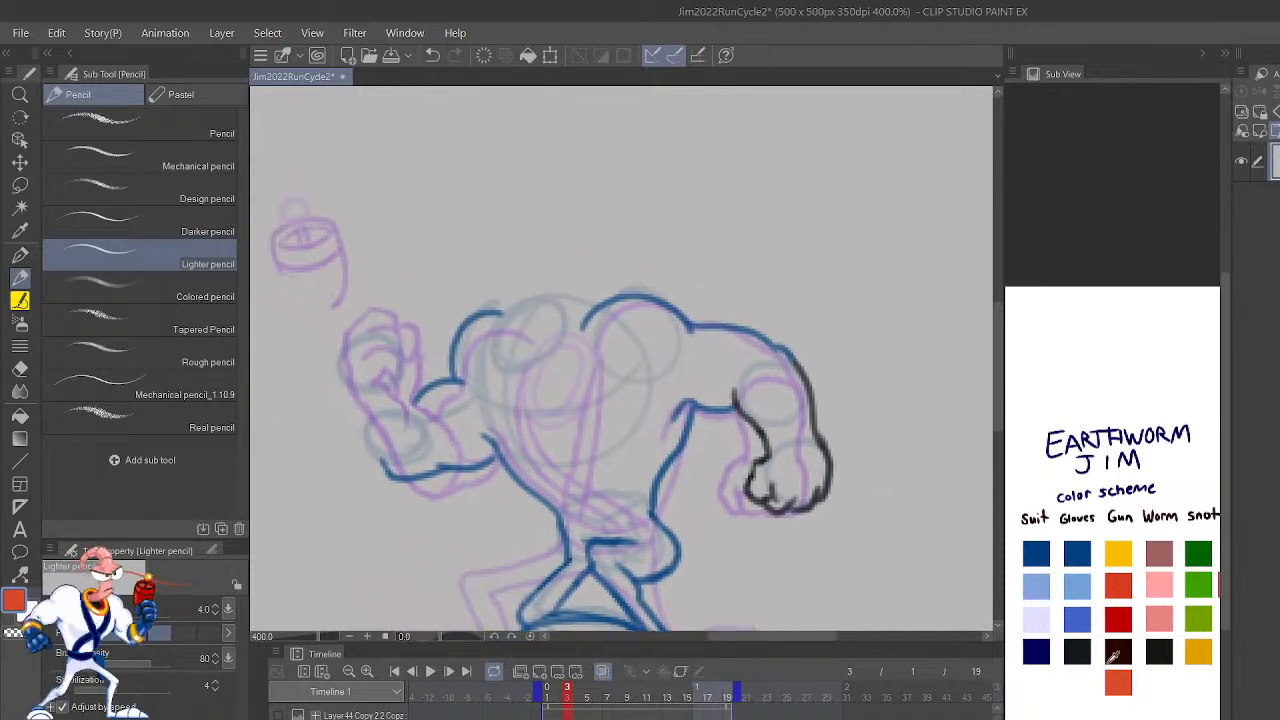
{"action": "mouse_move", "coordinate": [528, 309]}
{"action": "left_mouse_down"}
{"action": "mouse_move", "coordinate": [490, 350]}
{"action": "mouse_move", "coordinate": [560, 300]}
{"action": "mouse_move", "coordinate": [505, 385]}
{"action": "mouse_move", "coordinate": [562, 308]}
{"action": "mouse_move", "coordinate": [520, 331]}
{"action": "mouse_move", "coordinate": [505, 375]}
{"action": "mouse_move", "coordinate": [580, 322]}
{"action": "mouse_move", "coordinate": [536, 329]}
{"action": "mouse_move", "coordinate": [530, 380]}
{"action": "mouse_move", "coordinate": [585, 325]}
{"action": "mouse_move", "coordinate": [536, 314]}
{"action": "mouse_move", "coordinate": [544, 364]}
{"action": "mouse_move", "coordinate": [566, 316]}
{"action": "mouse_move", "coordinate": [530, 330]}
{"action": "left_mouse_up"}
{"action": "key", "text": "ctrl+z"}
{"action": "key", "text": "ctrl+z"}
{"action": "key", "text": "ctrl+z"}
Step: Compare the collar's size and placement in frame 3 with frame 2
{"action": "scroll", "coordinate": [531, 334], "scroll_direction": "down", "scroll_amount": 2}
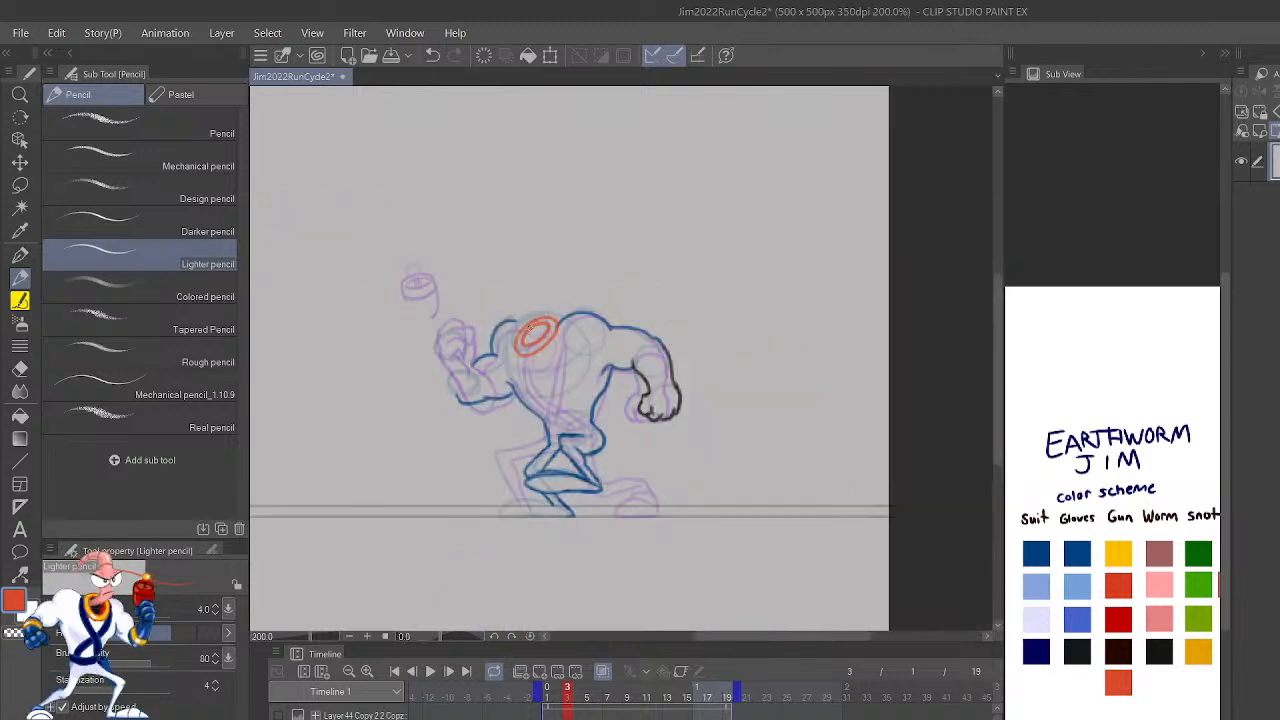
{"action": "key", "text": "Left"}
{"action": "key", "text": "Right"}
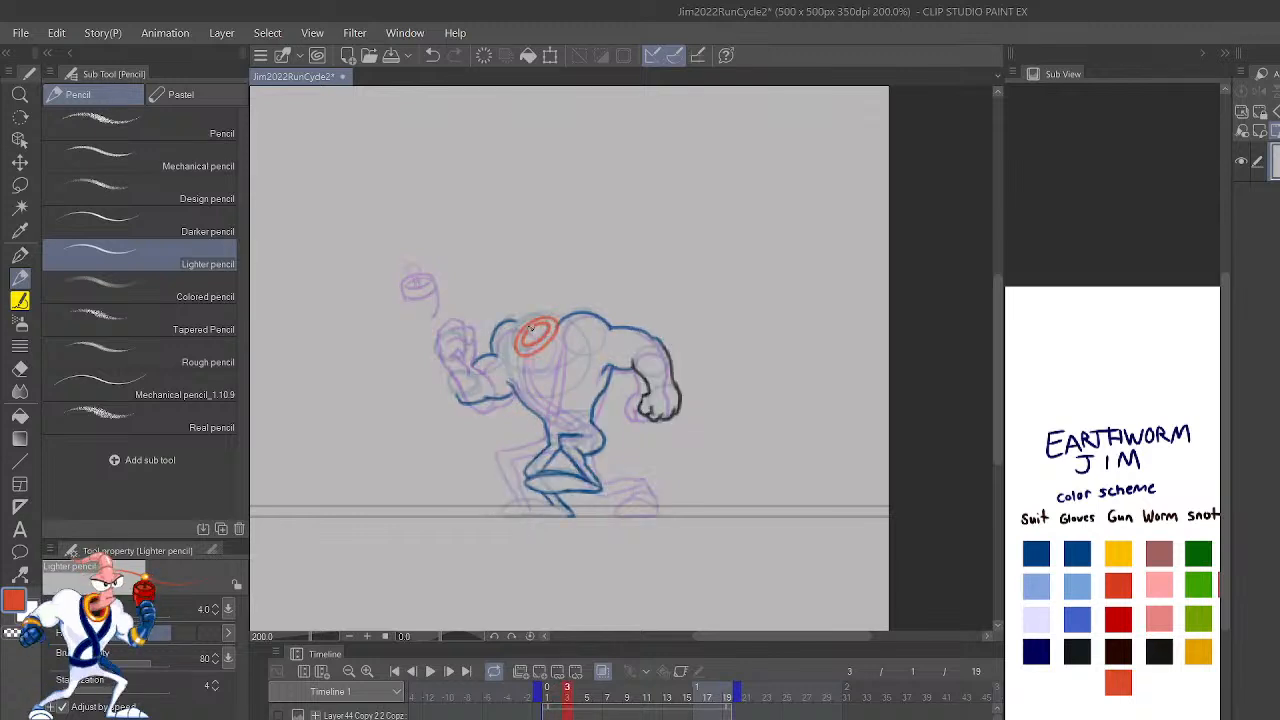
{"action": "key", "text": "Left"}
{"action": "key", "text": "Right"}
{"action": "key", "text": "Left"}
{"action": "key", "text": "Right"}
{"action": "key", "text": "Left"}
{"action": "key", "text": "Right"}
{"action": "key", "text": "Left"}
{"action": "key", "text": "Right"}
{"action": "key", "text": "Left"}
{"action": "key", "text": "Right"}
{"action": "key", "text": "Left"}
{"action": "key", "text": "Right"}
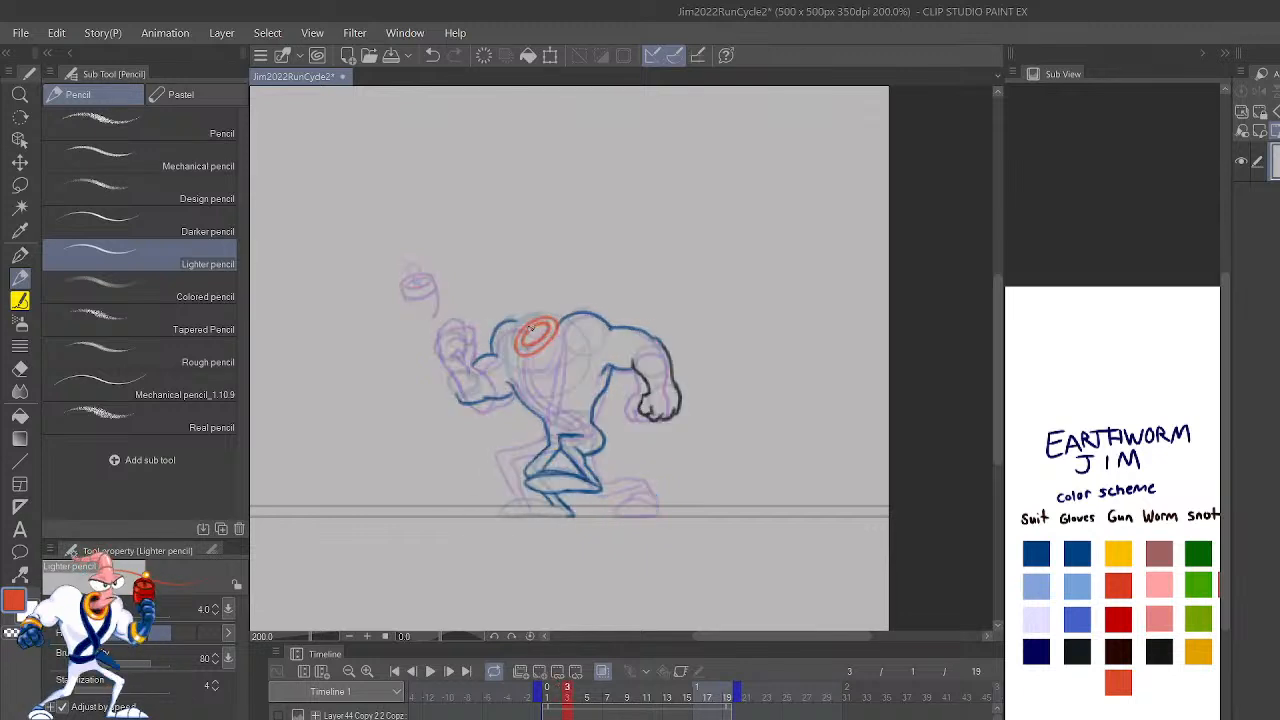
Step: Flip the canvas back and draw the blue sleeve edge across the raised forearm from the upper arm bulge to the elbow
{"action": "scroll", "coordinate": [530, 328], "scroll_direction": "up", "scroll_amount": 5}
{"action": "key", "text": "h"}
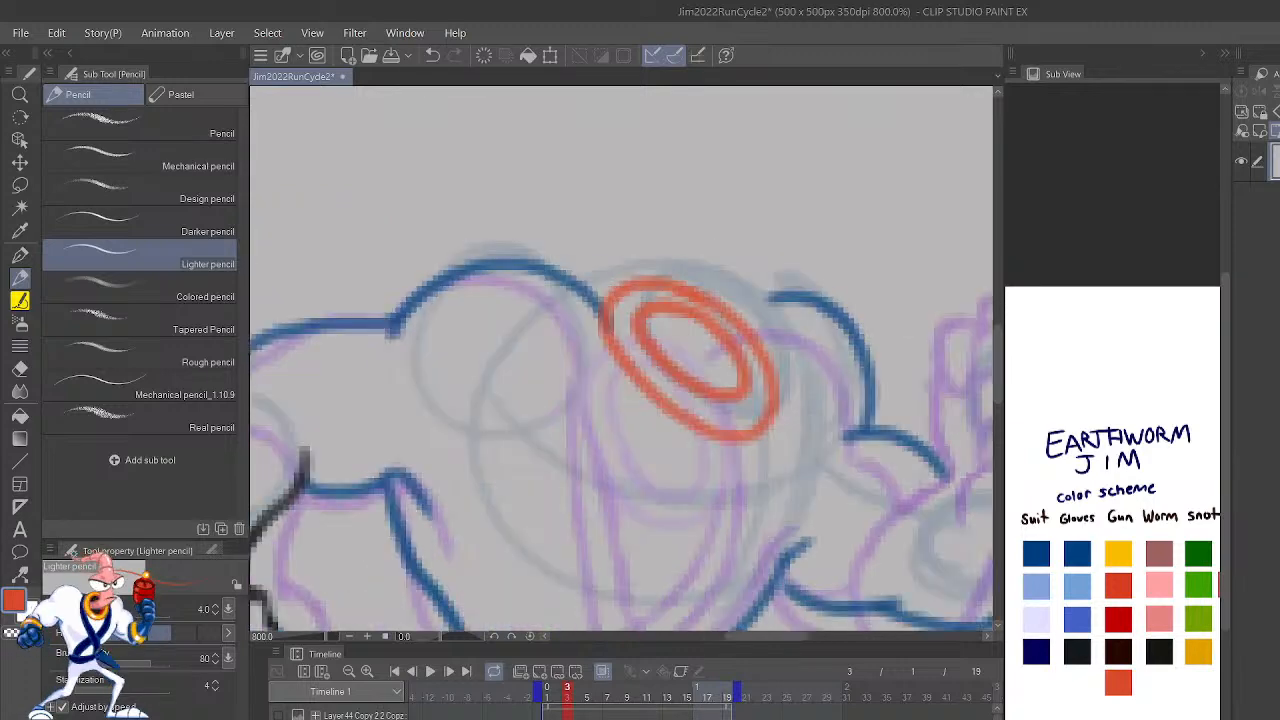
{"action": "left_click", "coordinate": [1082, 552]}
{"action": "left_click_drag", "start_coordinate": [920, 503], "coordinate": [863, 220]}
{"action": "left_click_drag", "start_coordinate": [851, 514], "coordinate": [890, 474]}
{"action": "mouse_move", "coordinate": [793, 594]}
{"action": "left_mouse_down"}
{"action": "mouse_move", "coordinate": [854, 537]}
{"action": "mouse_move", "coordinate": [719, 593]}
{"action": "left_mouse_up"}
{"action": "mouse_move", "coordinate": [792, 478]}
{"action": "left_mouse_down"}
{"action": "mouse_move", "coordinate": [756, 485]}
{"action": "mouse_move", "coordinate": [745, 341]}
{"action": "left_mouse_up"}
Step: Sample the near-black glove color and outline both sides of the raised forearm up to the fist
{"action": "left_click", "coordinate": [1077, 650]}
{"action": "left_click_drag", "start_coordinate": [911, 388], "coordinate": [893, 539]}
{"action": "left_click_drag", "start_coordinate": [708, 531], "coordinate": [757, 474]}
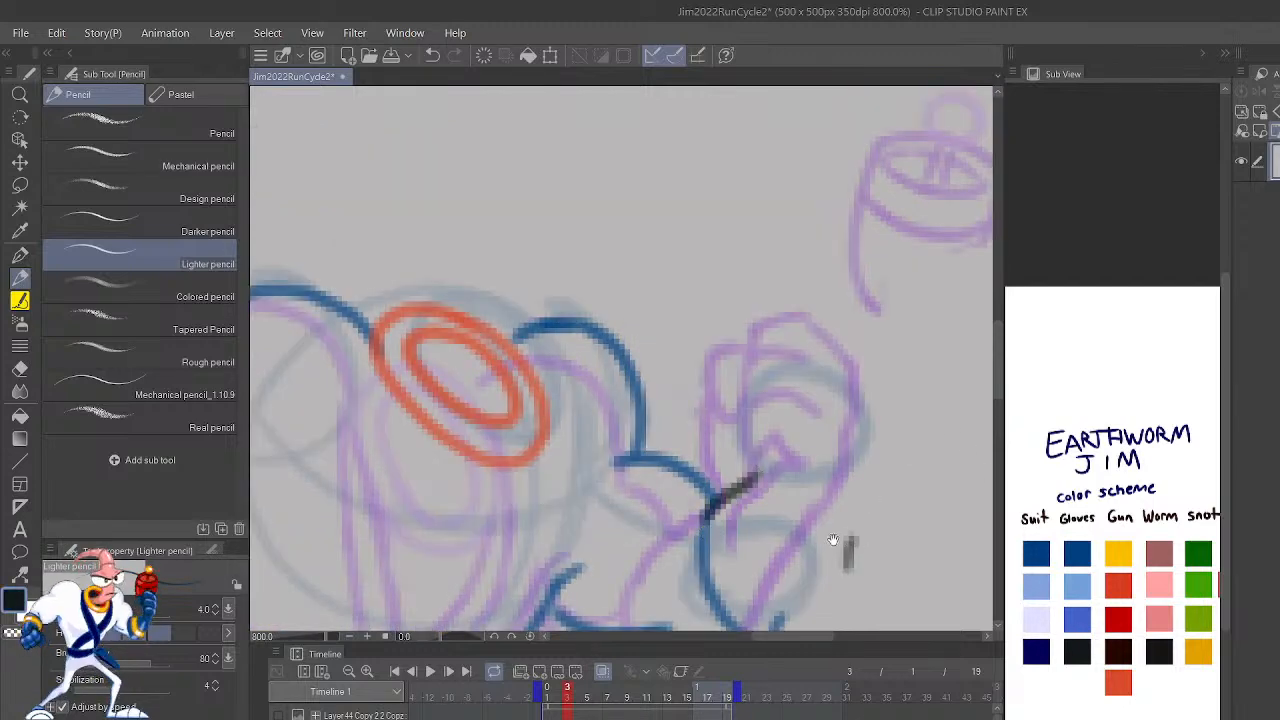
{"action": "left_click_drag", "start_coordinate": [775, 625], "coordinate": [848, 468]}
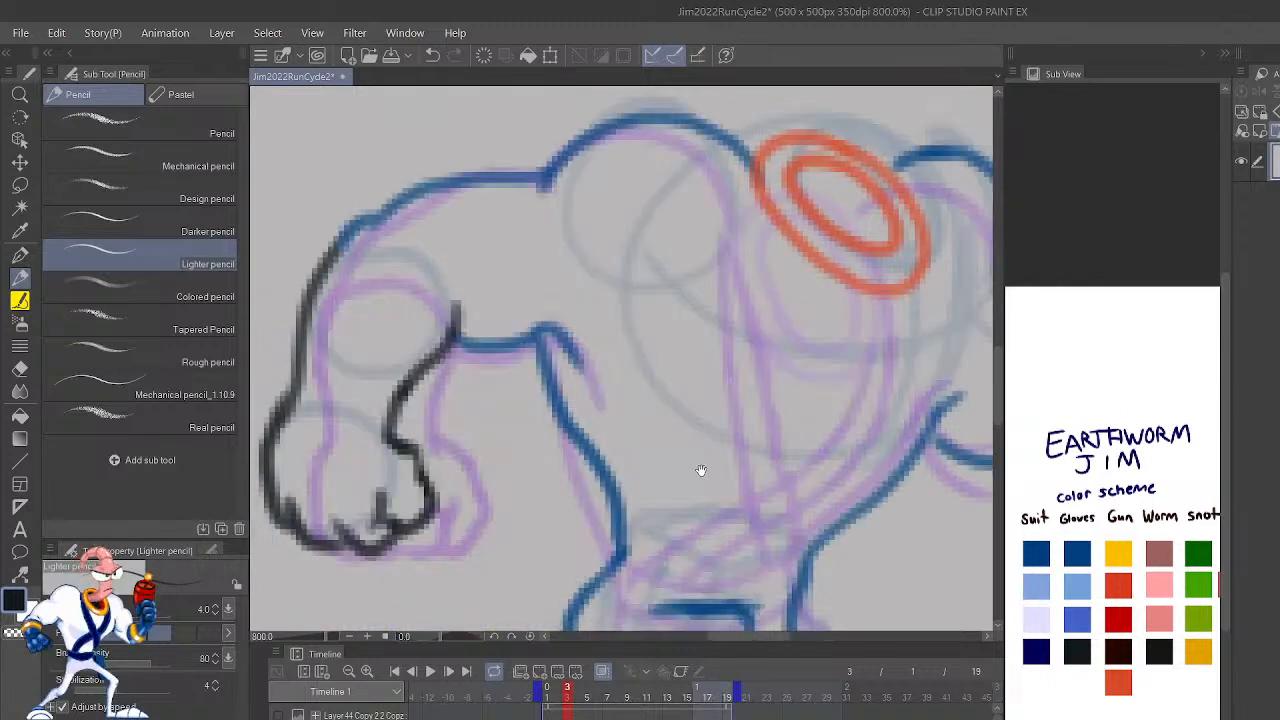
Step: Try drawing the chest straps in the suit's blue as a V running down from both sides of the collar
{"action": "mouse_move", "coordinate": [701, 470]}
{"action": "left_mouse_down"}
{"action": "mouse_move", "coordinate": [843, 471]}
{"action": "mouse_move", "coordinate": [814, 529]}
{"action": "mouse_move", "coordinate": [700, 491]}
{"action": "left_mouse_up"}
{"action": "left_click", "coordinate": [1083, 549]}
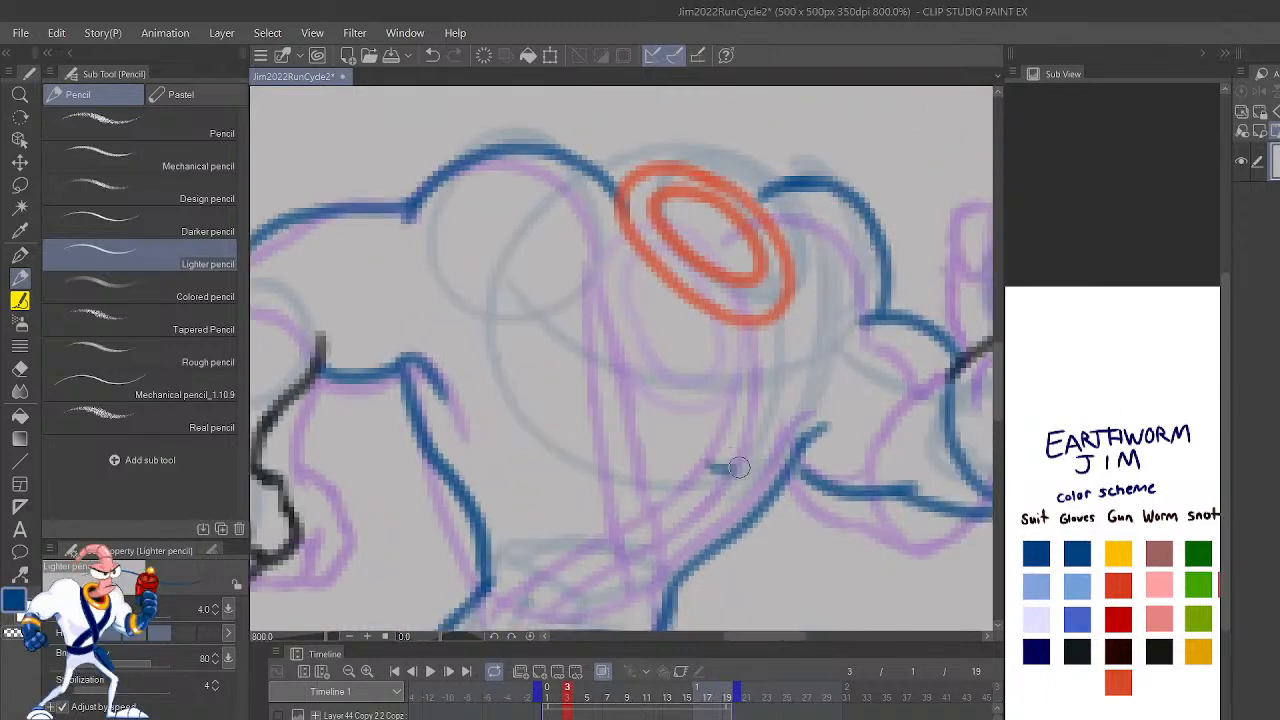
{"action": "left_click_drag", "start_coordinate": [612, 204], "coordinate": [725, 455]}
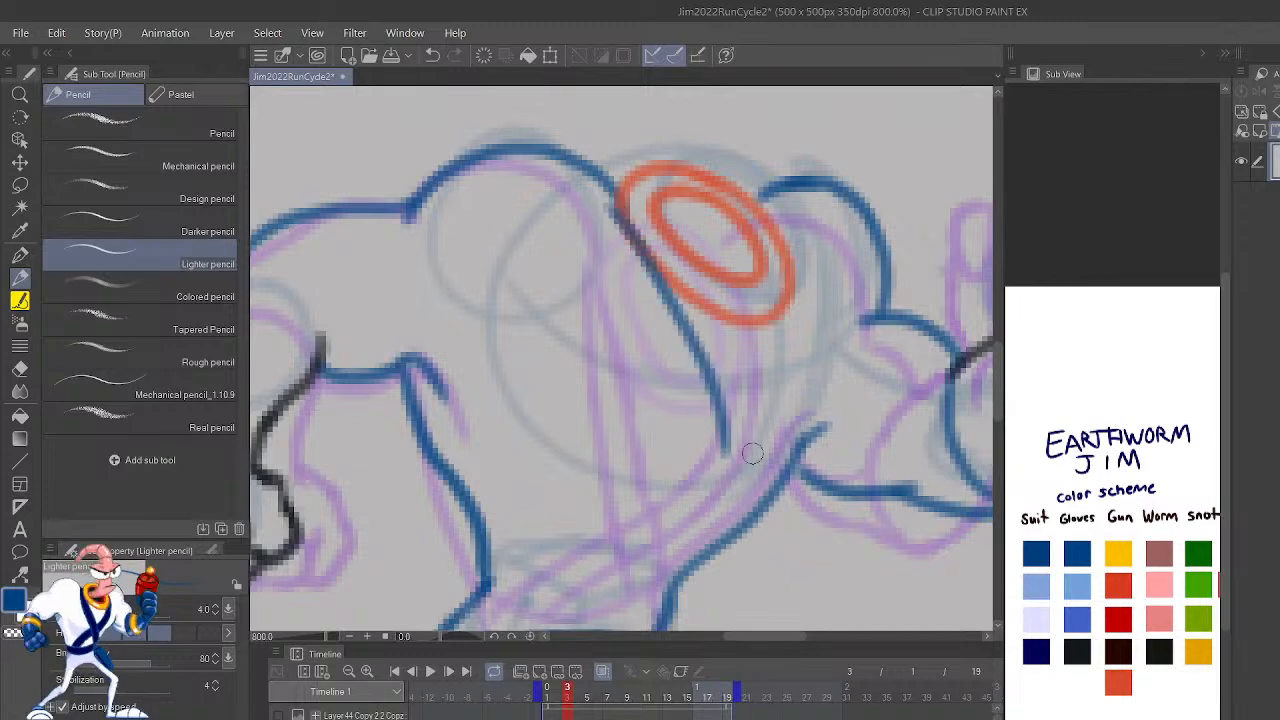
{"action": "mouse_move", "coordinate": [748, 333]}
{"action": "left_mouse_down"}
{"action": "mouse_move", "coordinate": [748, 422]}
{"action": "mouse_move", "coordinate": [775, 383]}
{"action": "mouse_move", "coordinate": [790, 264]}
{"action": "left_mouse_up"}
{"action": "key", "text": "ctrl+z"}
{"action": "left_click_drag", "start_coordinate": [815, 462], "coordinate": [870, 382]}
{"action": "mouse_move", "coordinate": [648, 106]}
{"action": "left_mouse_down"}
{"action": "mouse_move", "coordinate": [737, 402]}
{"action": "mouse_move", "coordinate": [715, 553]}
{"action": "mouse_move", "coordinate": [765, 410]}
{"action": "mouse_move", "coordinate": [775, 254]}
{"action": "left_mouse_up"}
{"action": "key", "text": "ctrl+z"}
{"action": "key", "text": "ctrl+z"}
{"action": "key", "text": "ctrl+z"}
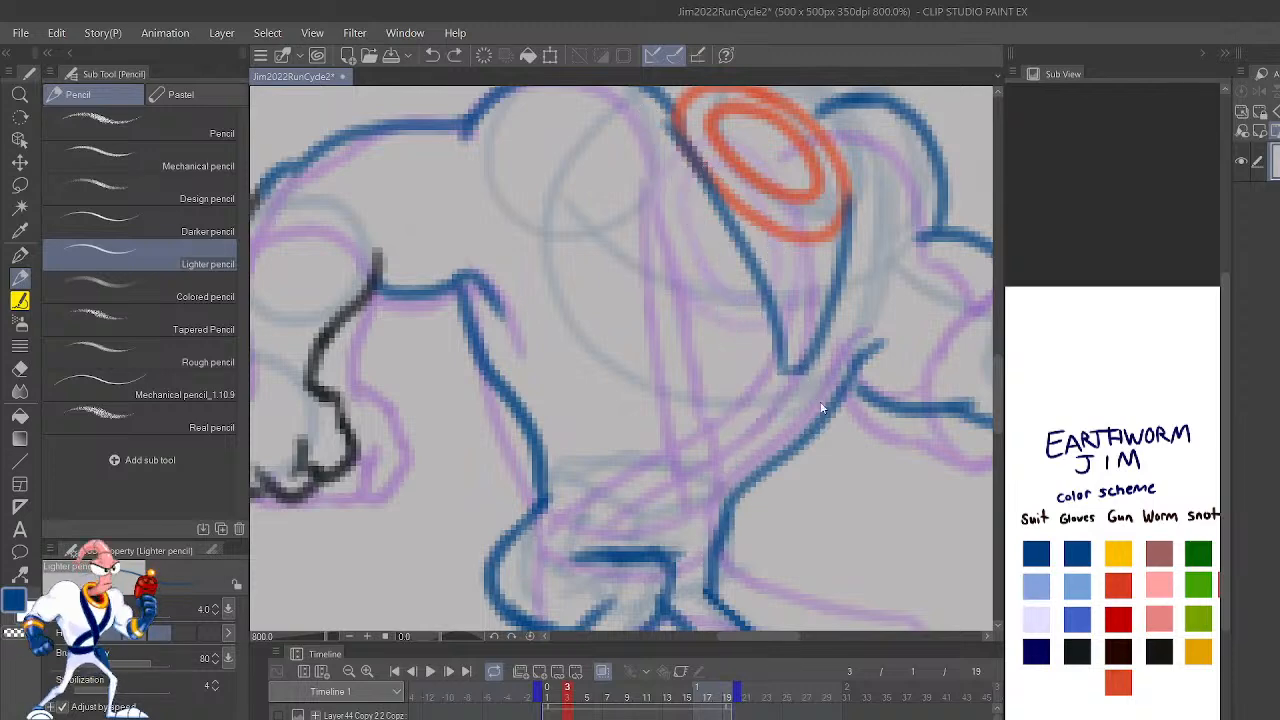
{"action": "key", "text": "ctrl+z"}
Step: Try a single curved strap line from the collar's lower edge down the chest
{"action": "mouse_move", "coordinate": [814, 245]}
{"action": "left_mouse_down"}
{"action": "mouse_move", "coordinate": [791, 358]}
{"action": "mouse_move", "coordinate": [784, 345]}
{"action": "mouse_move", "coordinate": [814, 358]}
{"action": "left_mouse_up"}
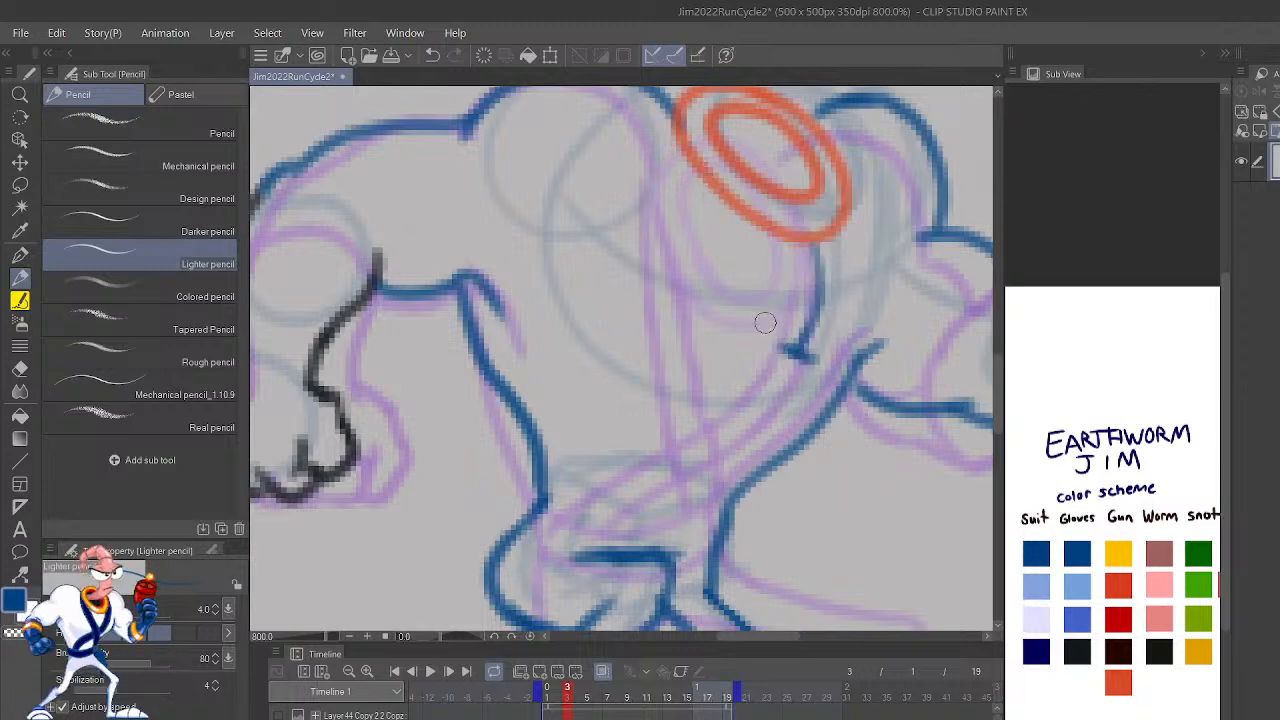
{"action": "key", "text": "ctrl+z"}
{"action": "key", "text": "ctrl+z"}
{"action": "key", "text": "ctrl+z"}
Step: Erase the front torso contour at the waist, redraw it as a smooth blue curve into the hip, and check it against frame 2
{"action": "scroll", "coordinate": [765, 328], "scroll_direction": "down", "scroll_amount": 2}
{"action": "scroll", "coordinate": [765, 328], "scroll_direction": "up", "scroll_amount": 2}
{"action": "mouse_move", "coordinate": [718, 540]}
{"action": "left_mouse_down"}
{"action": "mouse_move", "coordinate": [711, 585]}
{"action": "mouse_move", "coordinate": [723, 530]}
{"action": "left_mouse_up"}
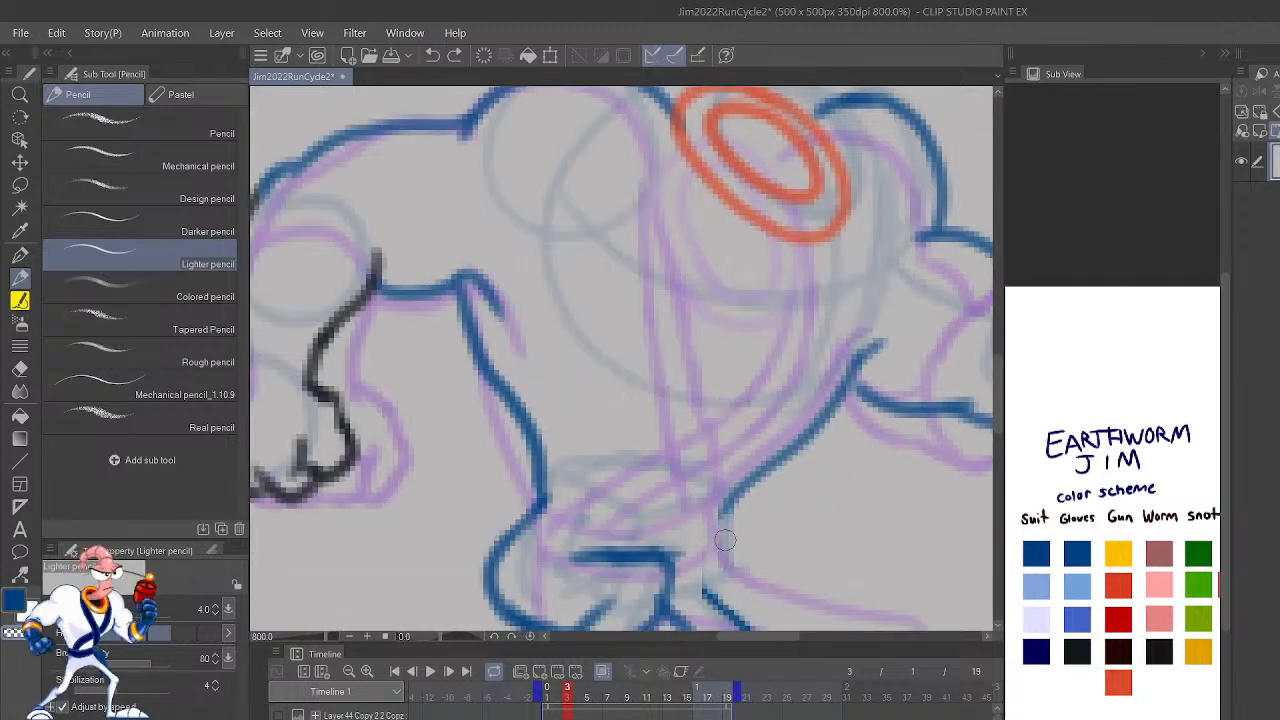
{"action": "mouse_move", "coordinate": [712, 605]}
{"action": "left_mouse_down"}
{"action": "mouse_move", "coordinate": [700, 542]}
{"action": "mouse_move", "coordinate": [785, 415]}
{"action": "left_mouse_up"}
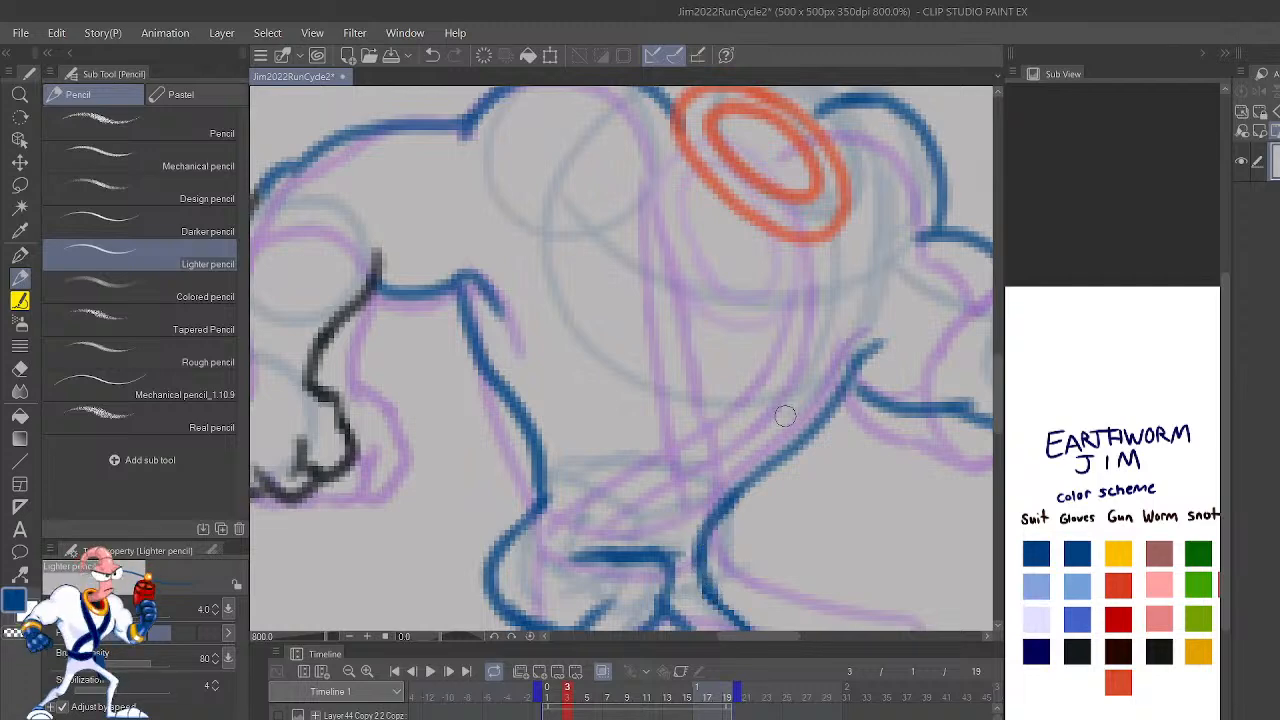
{"action": "scroll", "coordinate": [784, 415], "scroll_direction": "down", "scroll_amount": 5}
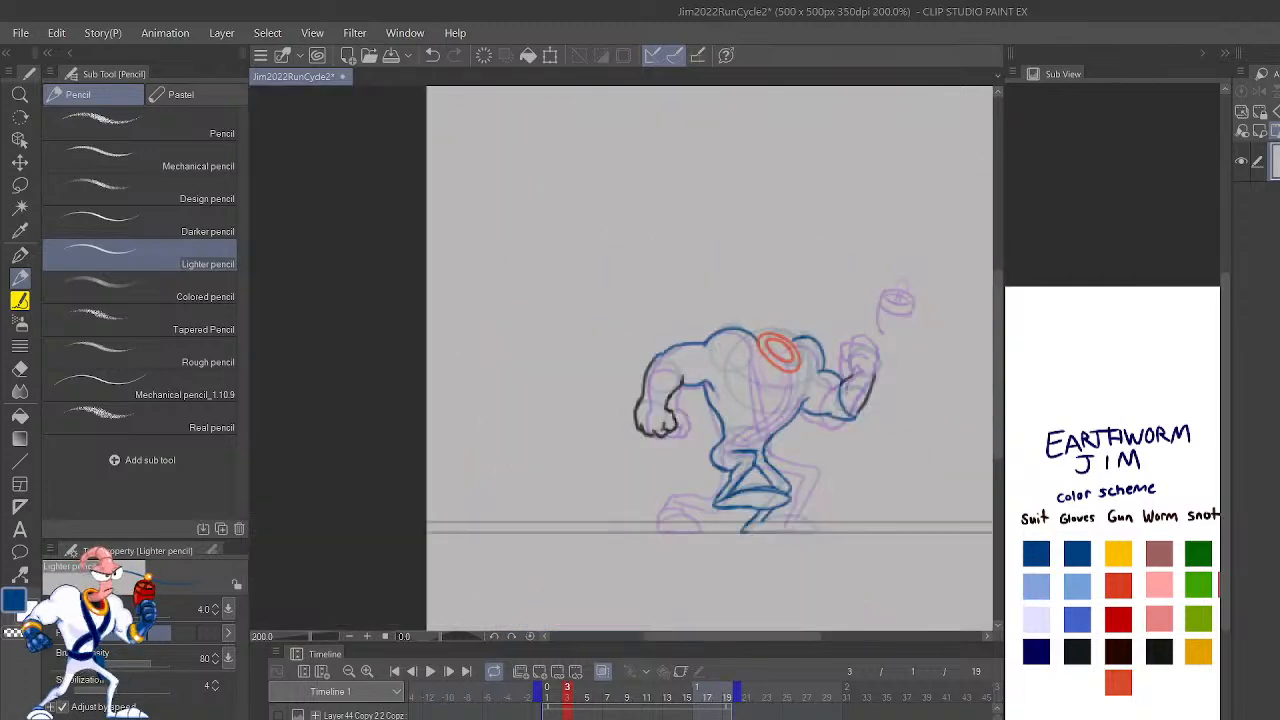
{"action": "key", "text": "Left"}
{"action": "key", "text": "Right"}
{"action": "key", "text": "Left"}
{"action": "key", "text": "Right"}
{"action": "scroll", "coordinate": [797, 398], "scroll_direction": "down", "scroll_amount": 1}
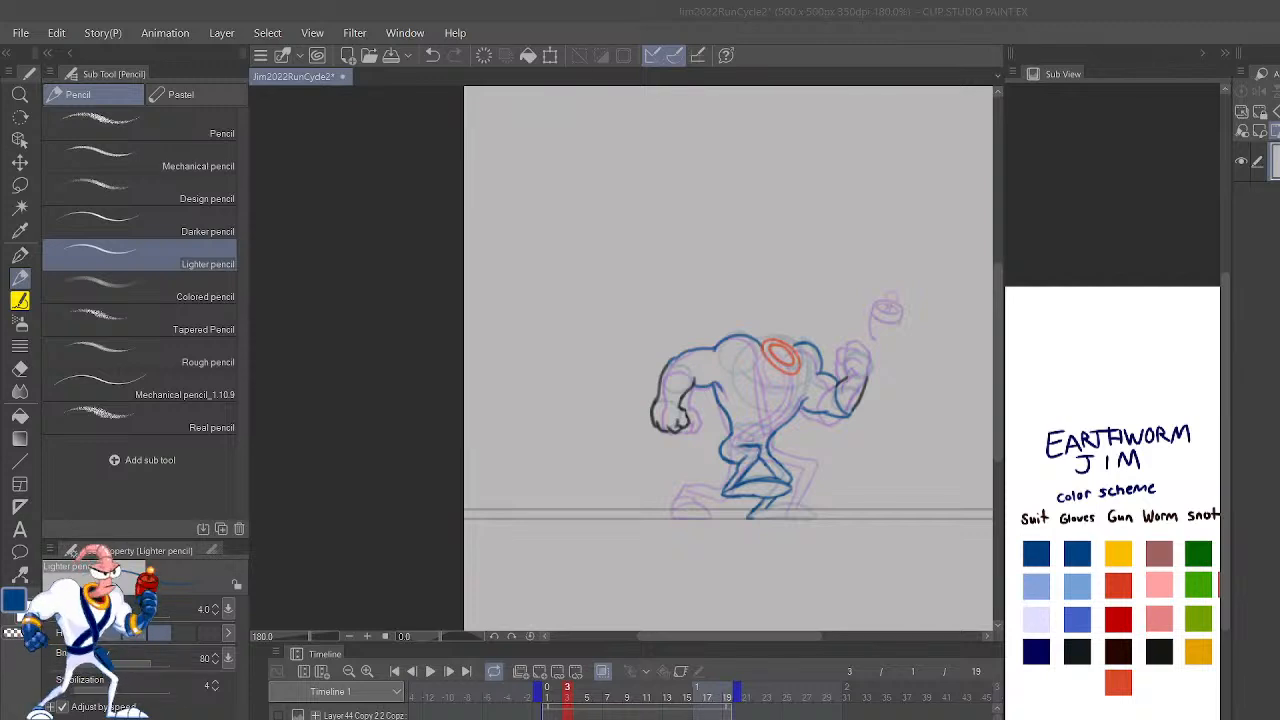
Step: Try extending the front torso line toward the shoulder and drawing a long strap line from the collar to the waist
{"action": "scroll", "coordinate": [714, 326], "scroll_direction": "up", "scroll_amount": 10}
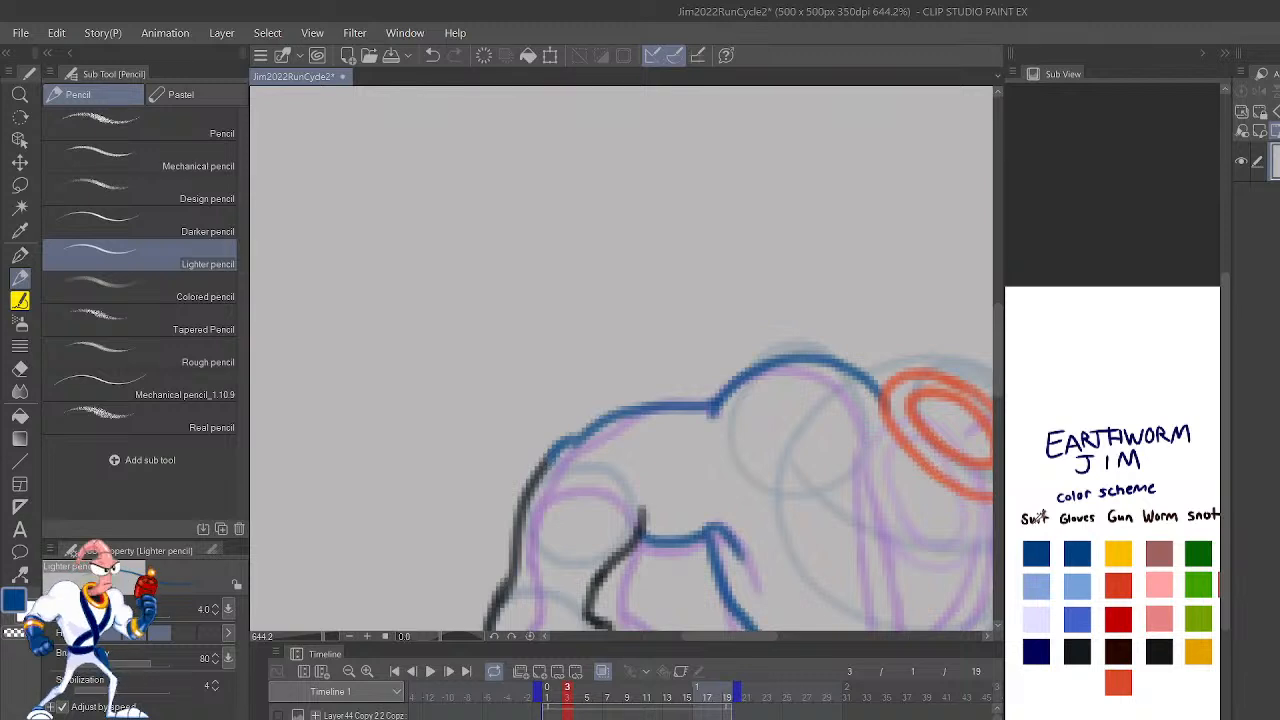
{"action": "left_click_drag", "start_coordinate": [960, 537], "coordinate": [880, 437]}
{"action": "left_click_drag", "start_coordinate": [945, 575], "coordinate": [885, 514]}
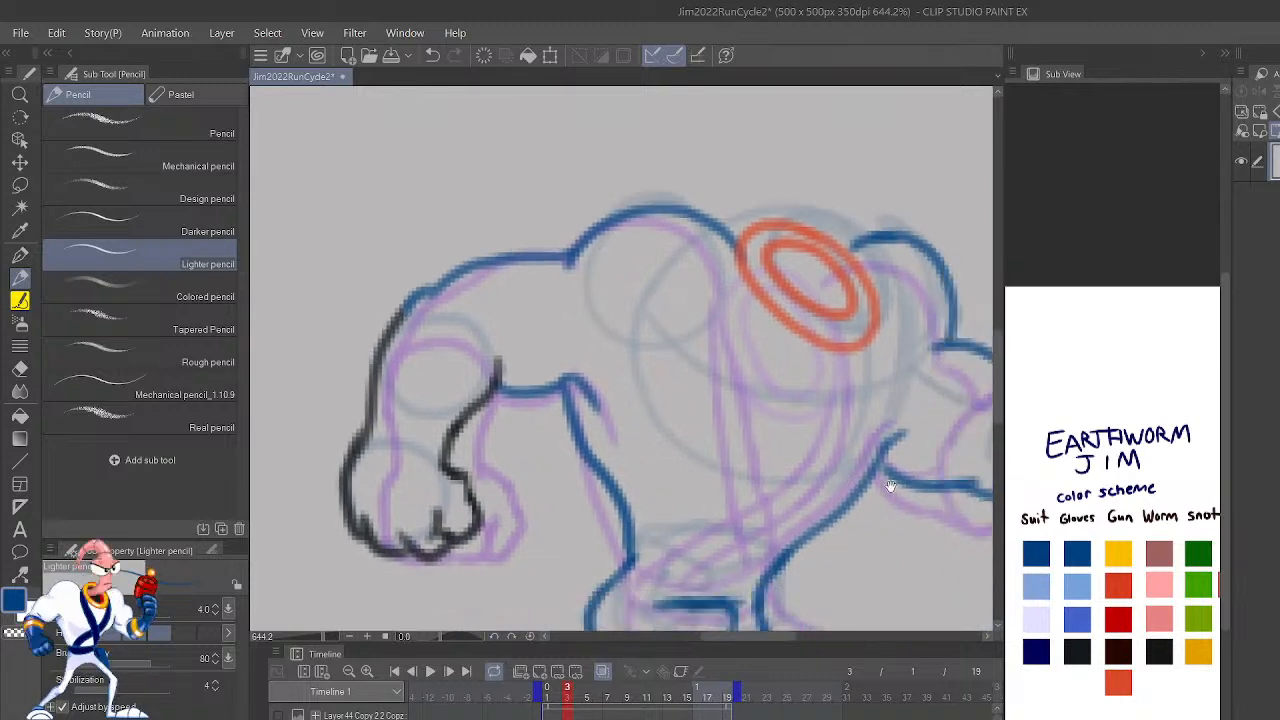
{"action": "left_click_drag", "start_coordinate": [870, 462], "coordinate": [903, 386]}
{"action": "key", "text": "ctrl+z"}
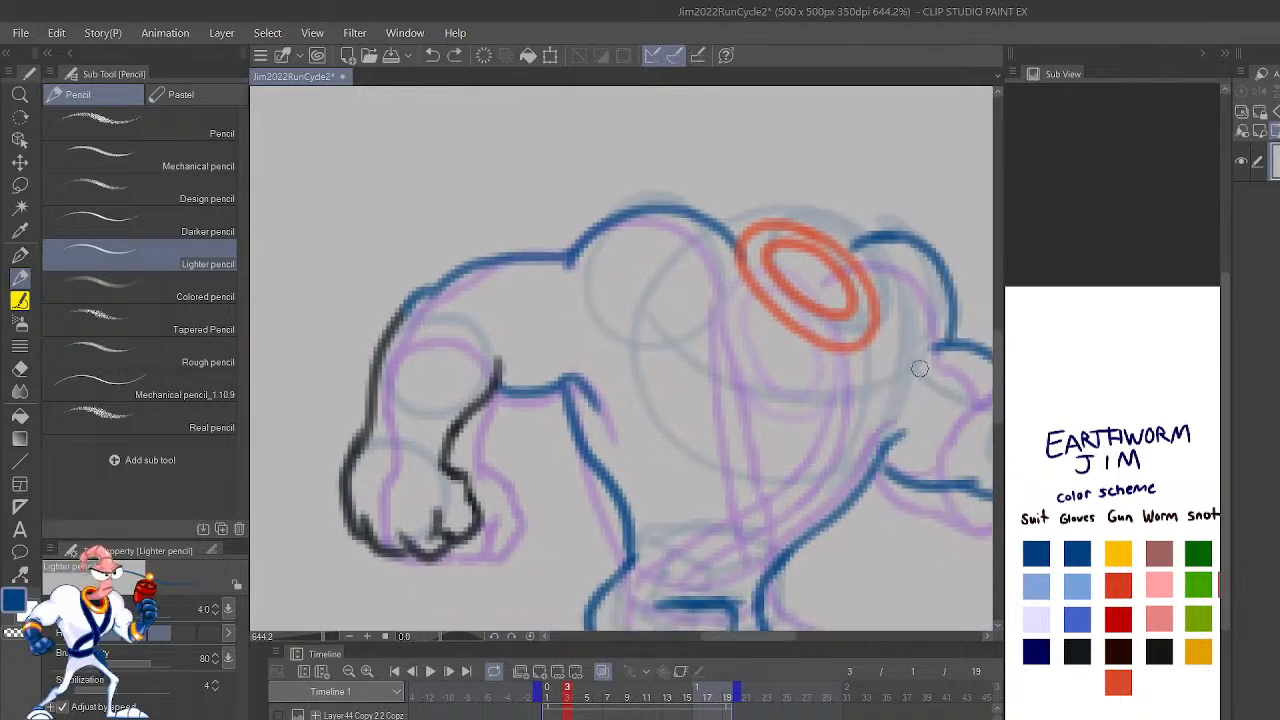
{"action": "left_click_drag", "start_coordinate": [938, 537], "coordinate": [895, 431]}
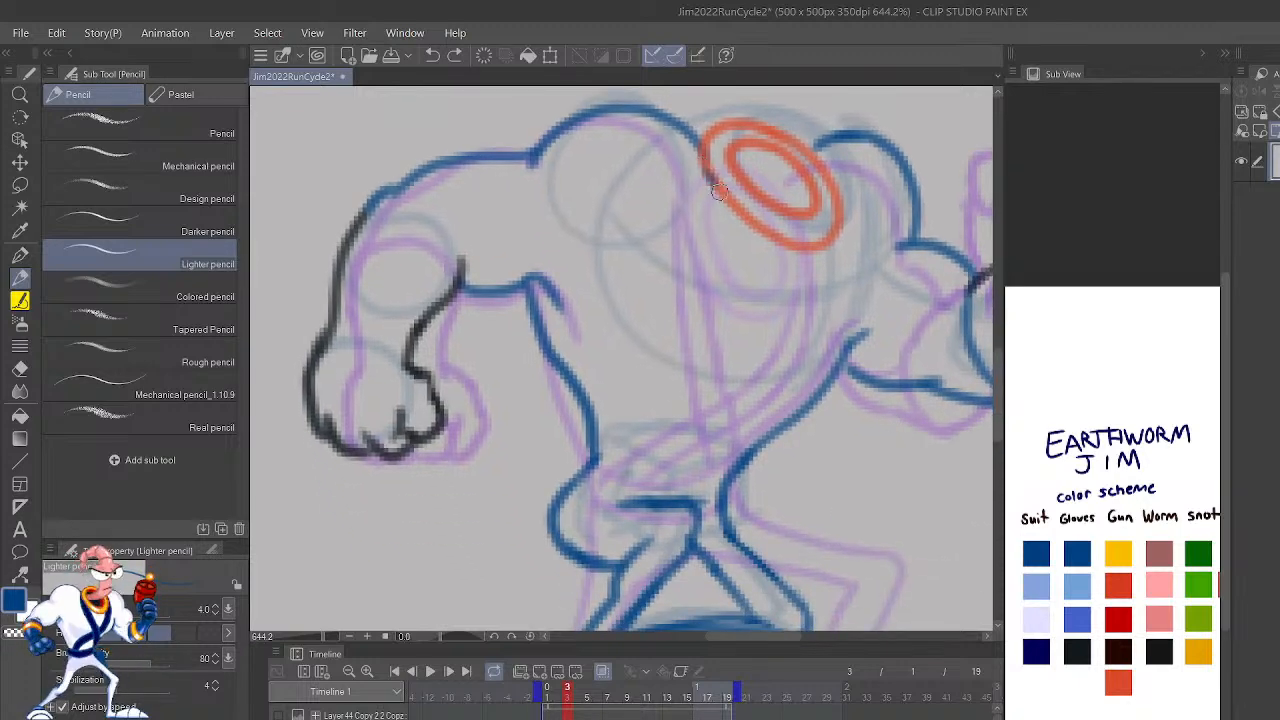
{"action": "mouse_move", "coordinate": [700, 162]}
{"action": "left_mouse_down"}
{"action": "mouse_move", "coordinate": [766, 318]}
{"action": "mouse_move", "coordinate": [716, 500]}
{"action": "left_mouse_up"}
{"action": "key", "text": "ctrl+z"}
Step: Draw the belt's lower and upper edges as two parallel blue curves across the waist
{"action": "mouse_move", "coordinate": [578, 488]}
{"action": "left_mouse_down"}
{"action": "mouse_move", "coordinate": [612, 464]}
{"action": "mouse_move", "coordinate": [714, 518]}
{"action": "left_mouse_up"}
{"action": "key", "text": "ctrl+z"}
{"action": "mouse_move", "coordinate": [582, 482]}
{"action": "left_mouse_down"}
{"action": "mouse_move", "coordinate": [665, 467]}
{"action": "mouse_move", "coordinate": [716, 518]}
{"action": "left_mouse_up"}
{"action": "key", "text": "ctrl+z"}
{"action": "left_click_drag", "start_coordinate": [592, 452], "coordinate": [743, 465]}
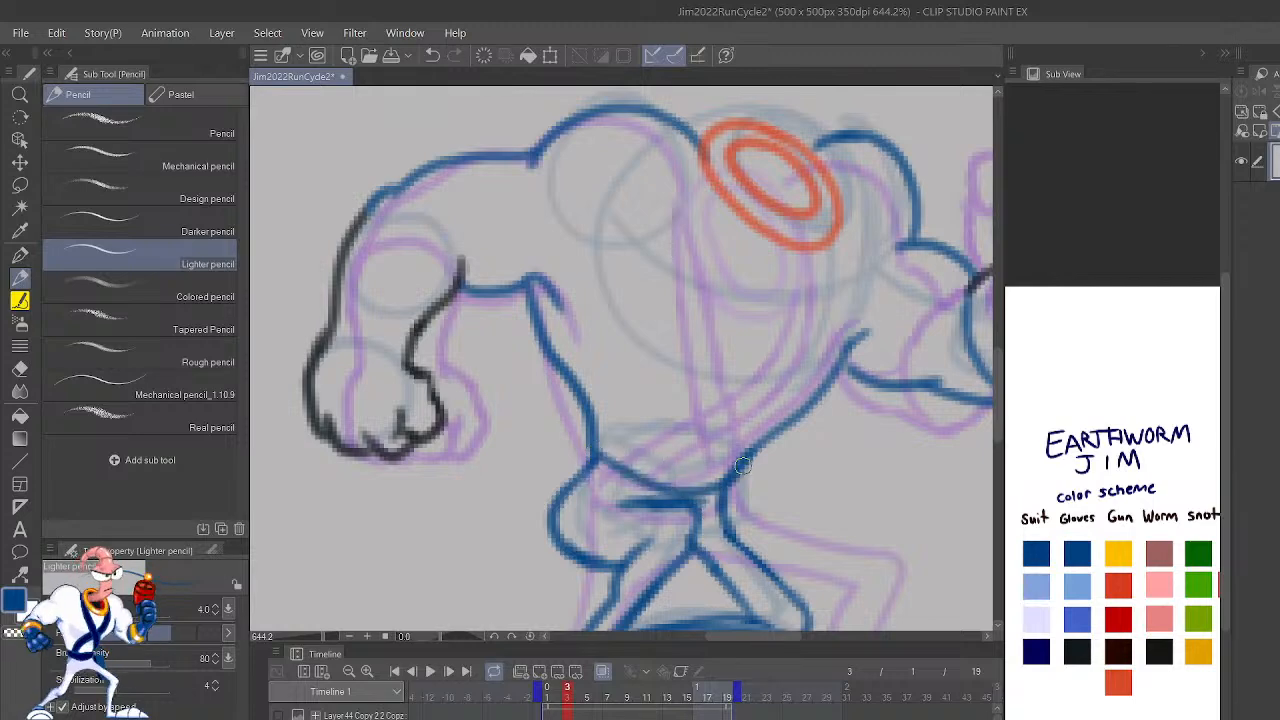
{"action": "mouse_move", "coordinate": [595, 420]}
{"action": "left_mouse_down"}
{"action": "mouse_move", "coordinate": [628, 442]}
{"action": "mouse_move", "coordinate": [756, 451]}
{"action": "left_mouse_up"}
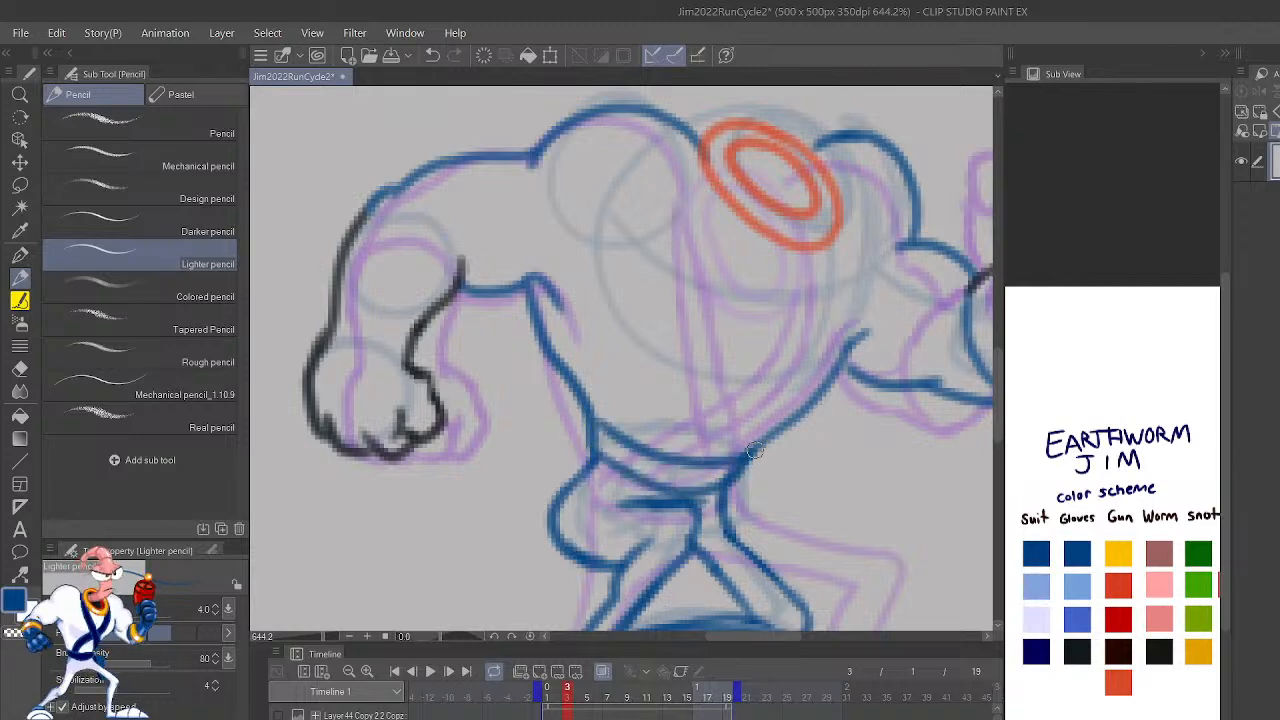
Step: Flip the canvas and redraw the front torso contour in blue from the belt to the armpit, cleaning up its stray pixels
{"action": "key", "text": "h"}
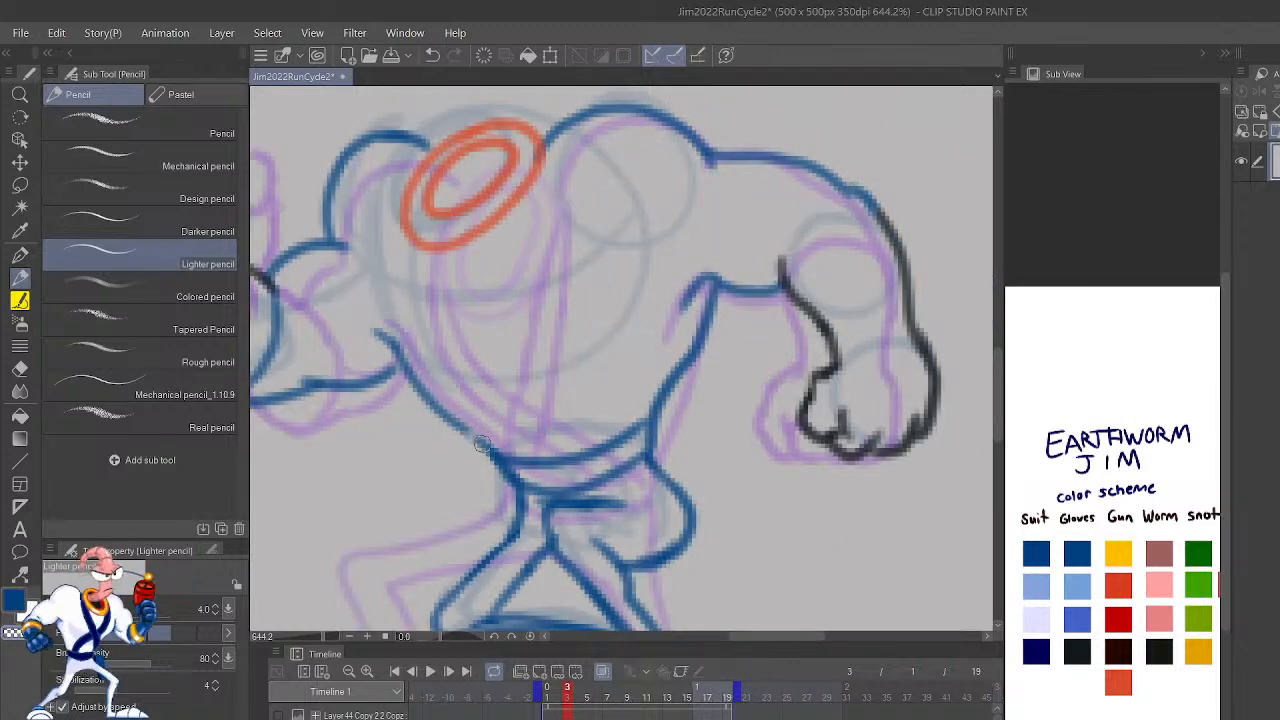
{"action": "left_click_drag", "start_coordinate": [521, 454], "coordinate": [393, 365]}
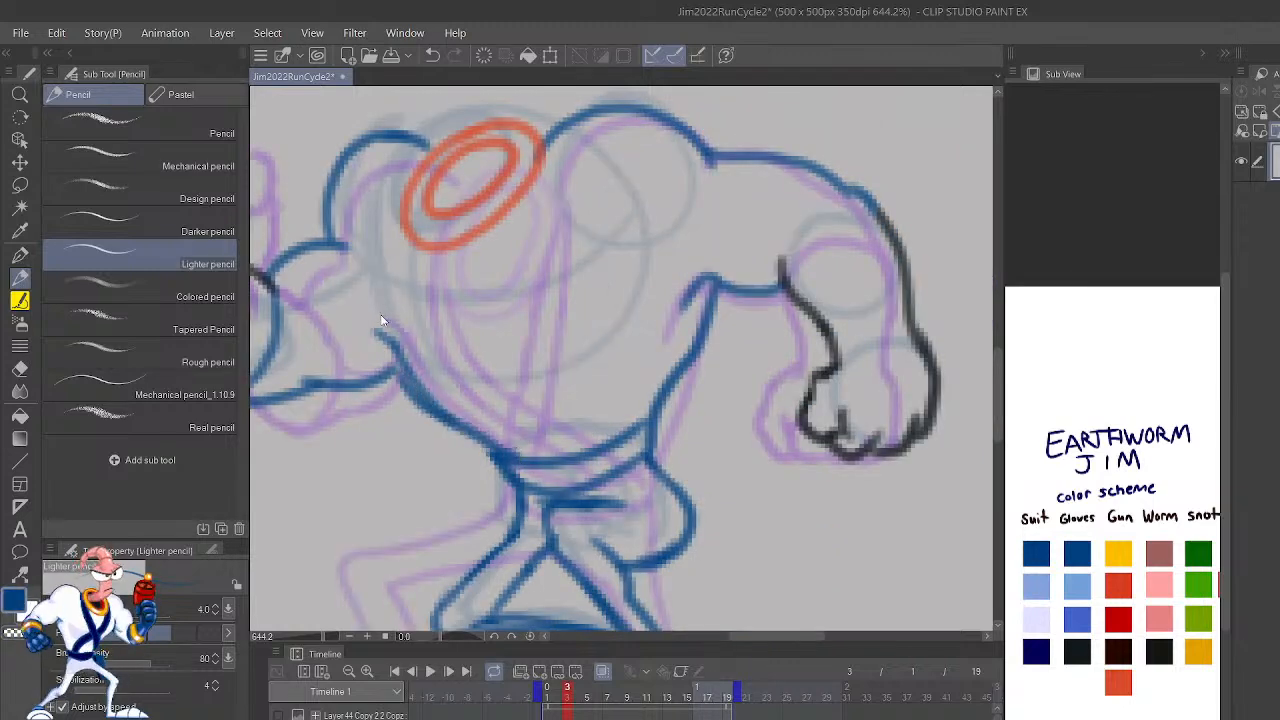
{"action": "key", "text": "ctrl+z"}
{"action": "mouse_move", "coordinate": [505, 456]}
{"action": "left_mouse_down"}
{"action": "mouse_move", "coordinate": [539, 489]}
{"action": "mouse_move", "coordinate": [523, 513]}
{"action": "mouse_move", "coordinate": [515, 489]}
{"action": "mouse_move", "coordinate": [515, 530]}
{"action": "mouse_move", "coordinate": [532, 460]}
{"action": "mouse_move", "coordinate": [411, 368]}
{"action": "mouse_move", "coordinate": [390, 338]}
{"action": "left_mouse_up"}
{"action": "mouse_move", "coordinate": [809, 451]}
{"action": "left_mouse_down"}
{"action": "mouse_move", "coordinate": [862, 533]}
{"action": "mouse_move", "coordinate": [933, 569]}
{"action": "mouse_move", "coordinate": [956, 566]}
{"action": "left_mouse_up"}
{"action": "mouse_move", "coordinate": [668, 560]}
{"action": "left_mouse_down"}
{"action": "mouse_move", "coordinate": [612, 540]}
{"action": "mouse_move", "coordinate": [625, 536]}
{"action": "mouse_move", "coordinate": [559, 477]}
{"action": "mouse_move", "coordinate": [574, 521]}
{"action": "left_mouse_up"}
{"action": "key", "text": "ctrl+z"}
{"action": "key", "text": "c"}
{"action": "key", "text": "c"}
{"action": "mouse_move", "coordinate": [521, 445]}
{"action": "left_mouse_down"}
{"action": "mouse_move", "coordinate": [598, 518]}
{"action": "mouse_move", "coordinate": [642, 529]}
{"action": "mouse_move", "coordinate": [629, 531]}
{"action": "mouse_move", "coordinate": [704, 570]}
{"action": "left_mouse_up"}
{"action": "mouse_move", "coordinate": [537, 482]}
{"action": "left_mouse_down"}
{"action": "mouse_move", "coordinate": [557, 459]}
{"action": "mouse_move", "coordinate": [559, 472]}
{"action": "left_mouse_up"}
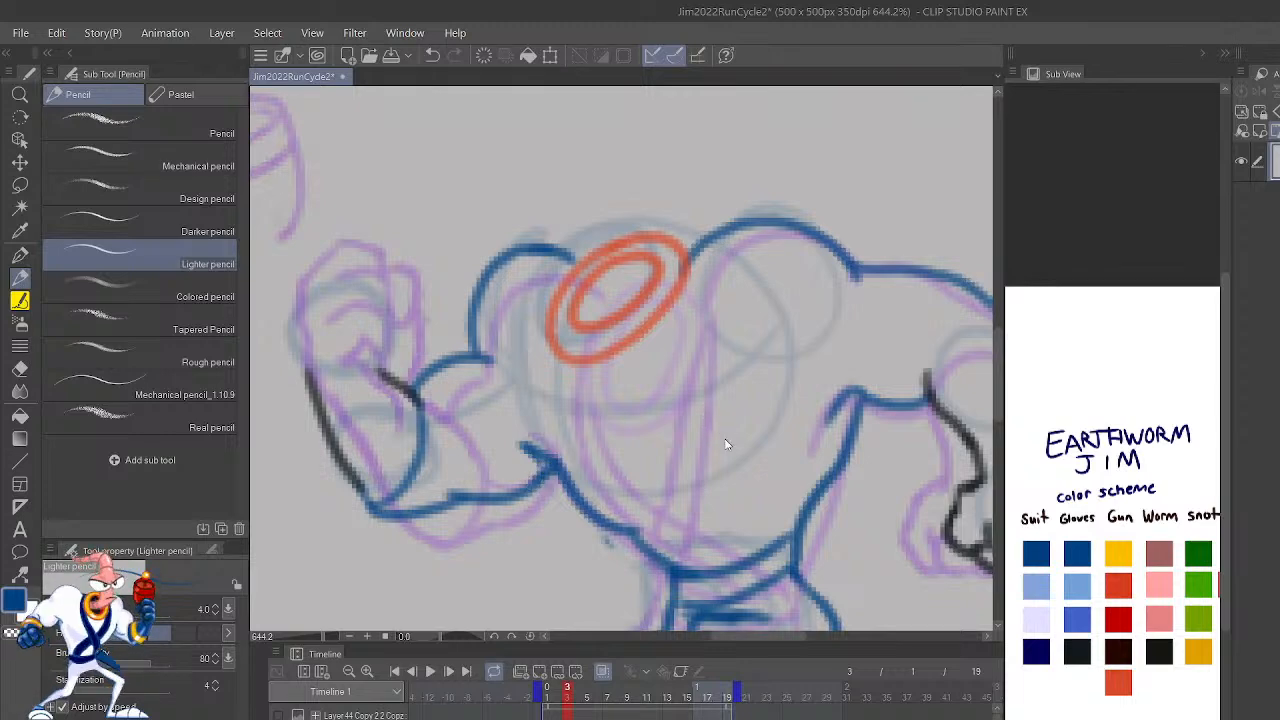
Step: Compare frame 3's torso, belt and collar with frame 2
{"action": "scroll", "coordinate": [727, 444], "scroll_direction": "down", "scroll_amount": 6}
{"action": "key", "text": "Left"}
{"action": "key", "text": "Right"}
{"action": "key", "text": "Left"}
{"action": "key", "text": "Right"}
{"action": "key", "text": "Left"}
{"action": "key", "text": "Right"}
{"action": "key", "text": "Left"}
{"action": "key", "text": "Right"}
{"action": "key", "text": "Left"}
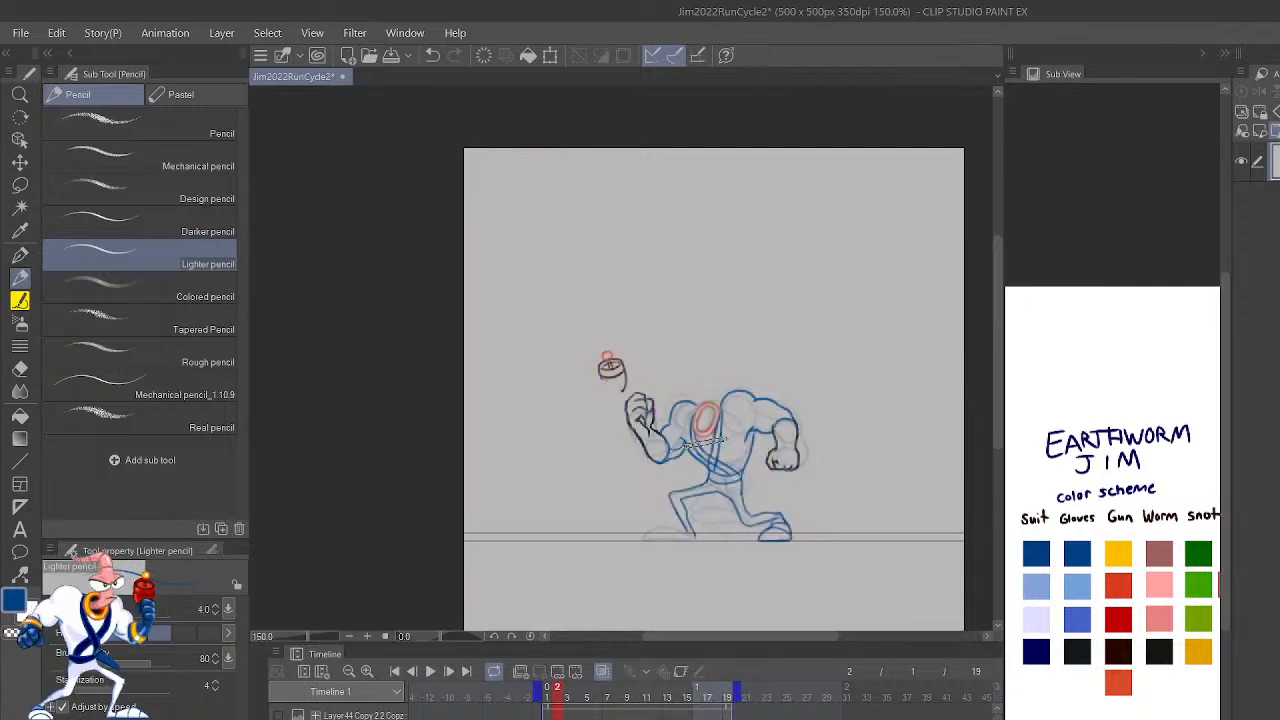
{"action": "key", "text": "Right"}
{"action": "key", "text": "Left"}
{"action": "key", "text": "Right"}
{"action": "key", "text": "Left"}
{"action": "key", "text": "Right"}
Step: Trim the overshooting end of the raised arm's bulge line where it meets the shoulder outline
{"action": "scroll", "coordinate": [724, 438], "scroll_direction": "up", "scroll_amount": 4}
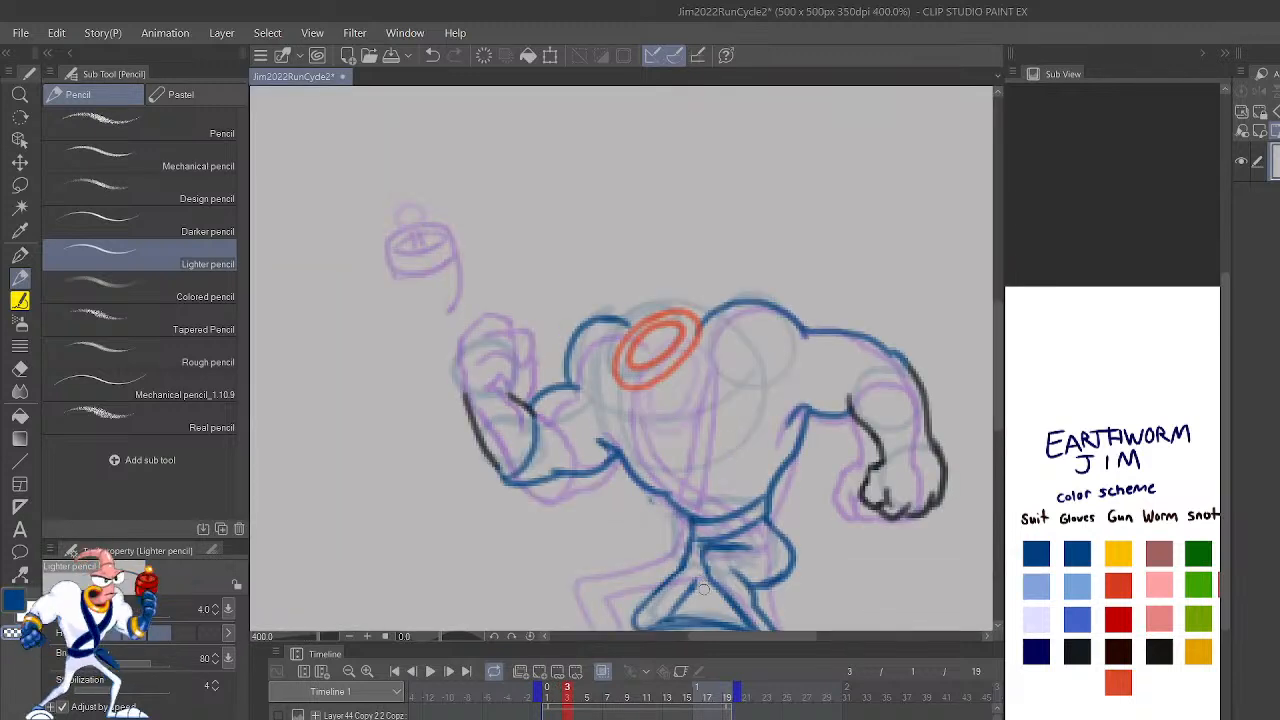
{"action": "key", "text": "ctrl+z"}
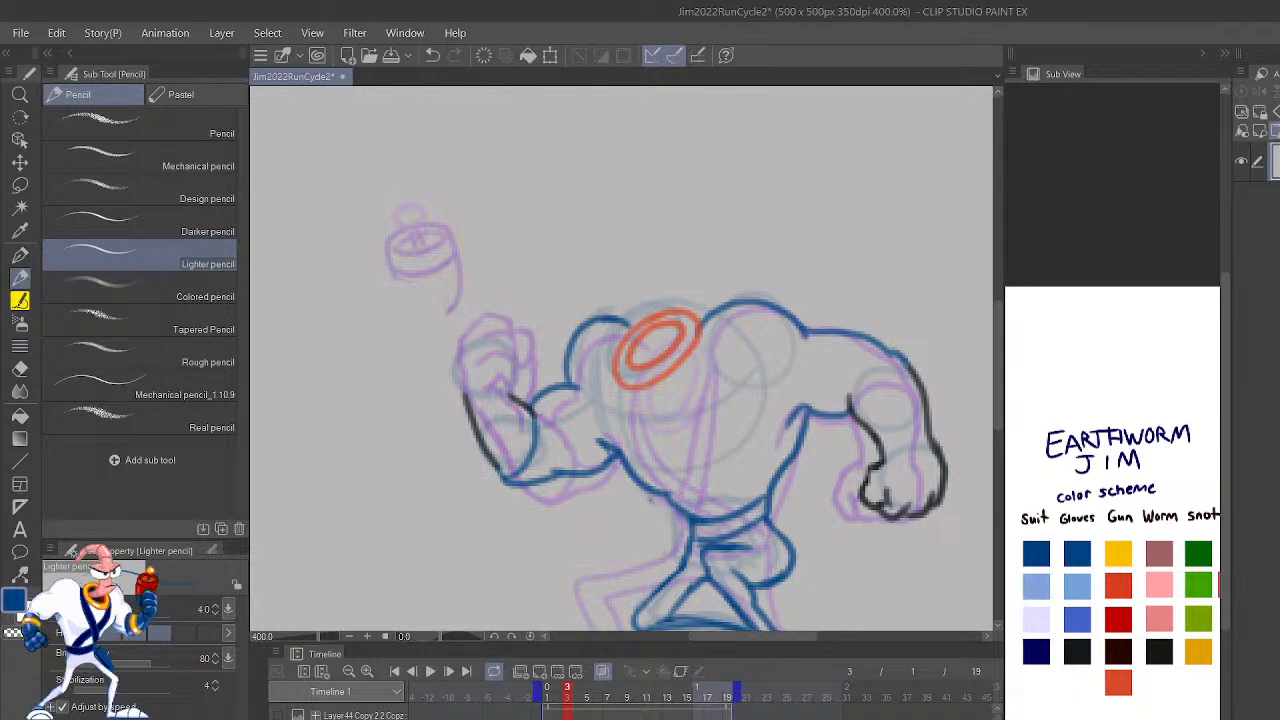
{"action": "scroll", "coordinate": [555, 368], "scroll_direction": "up", "scroll_amount": 5}
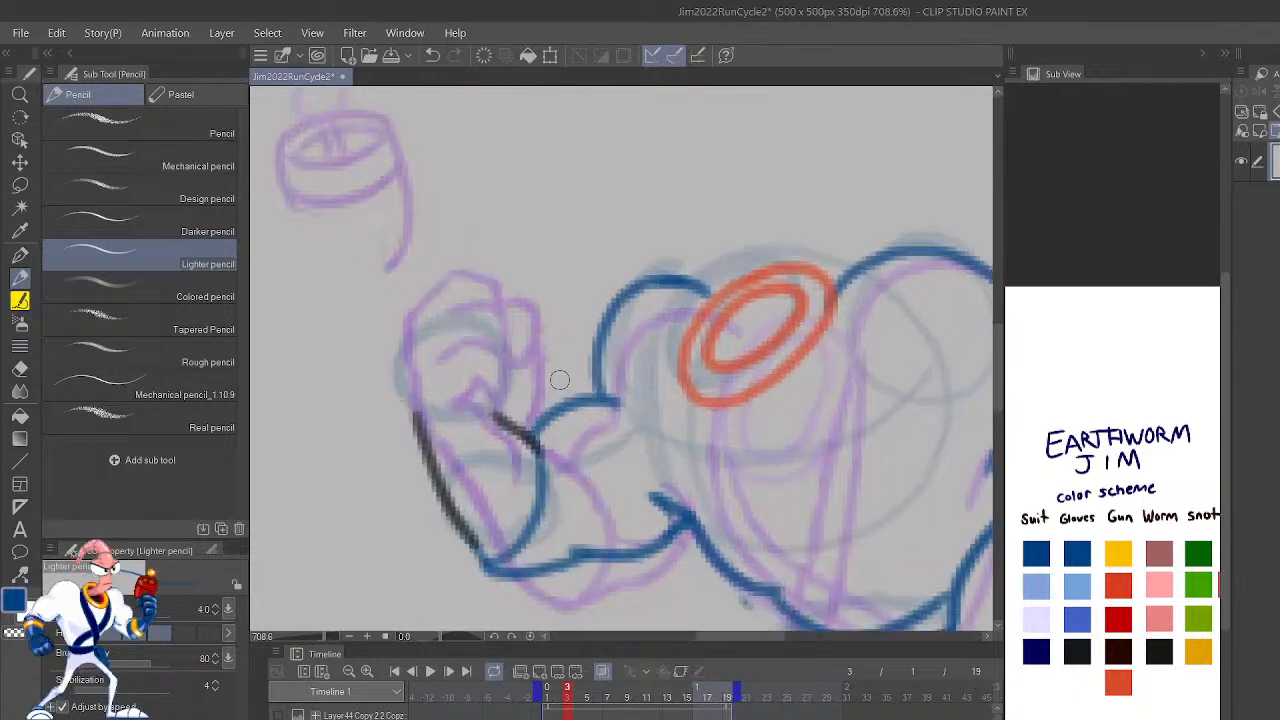
{"action": "mouse_move", "coordinate": [618, 410]}
{"action": "left_mouse_down"}
{"action": "mouse_move", "coordinate": [629, 395]}
{"action": "mouse_move", "coordinate": [612, 421]}
{"action": "mouse_move", "coordinate": [608, 411]}
{"action": "left_mouse_up"}
{"action": "key", "text": "c"}
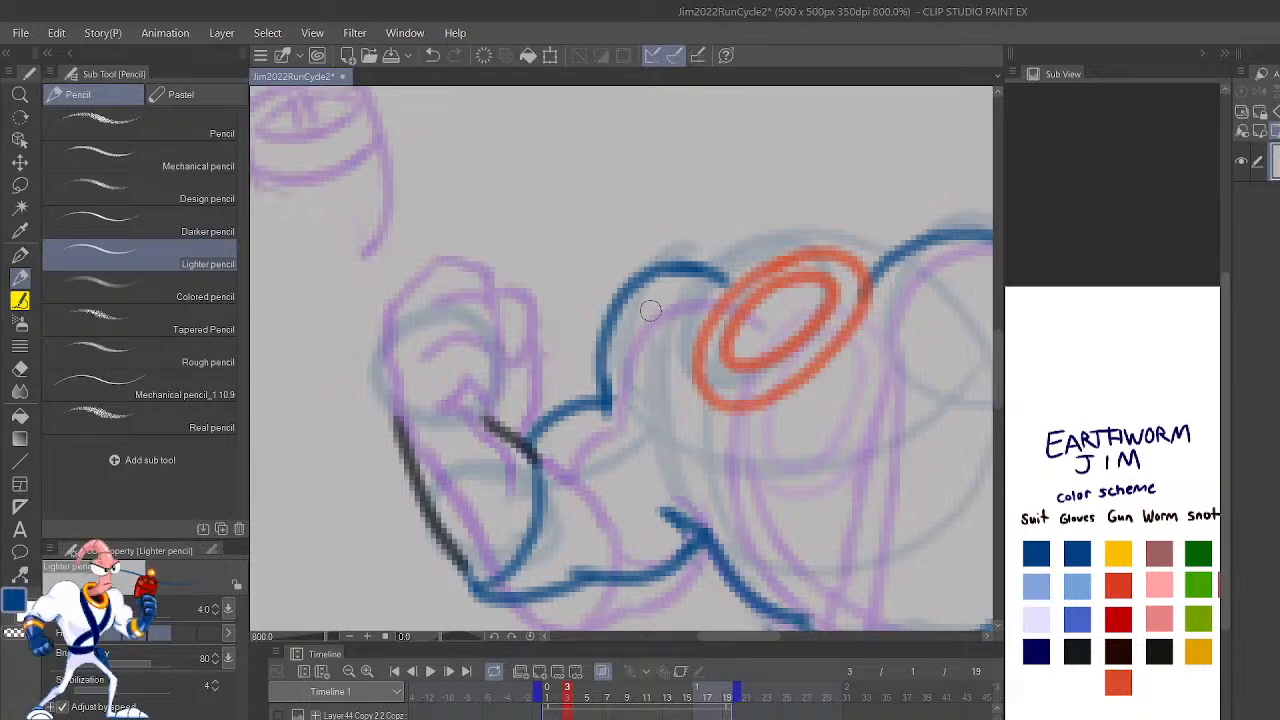
Step: Nudge the lower arc of the collar's inner ring slightly downward and redraw its gaps in the scheme's orange-red to close the ring
{"action": "left_click_drag", "start_coordinate": [908, 363], "coordinate": [837, 449]}
{"action": "key", "text": "m"}
{"action": "mouse_move", "coordinate": [762, 424]}
{"action": "left_mouse_down"}
{"action": "mouse_move", "coordinate": [777, 381]}
{"action": "mouse_move", "coordinate": [668, 438]}
{"action": "mouse_move", "coordinate": [693, 463]}
{"action": "mouse_move", "coordinate": [763, 433]}
{"action": "left_mouse_up"}
{"action": "key", "text": "k"}
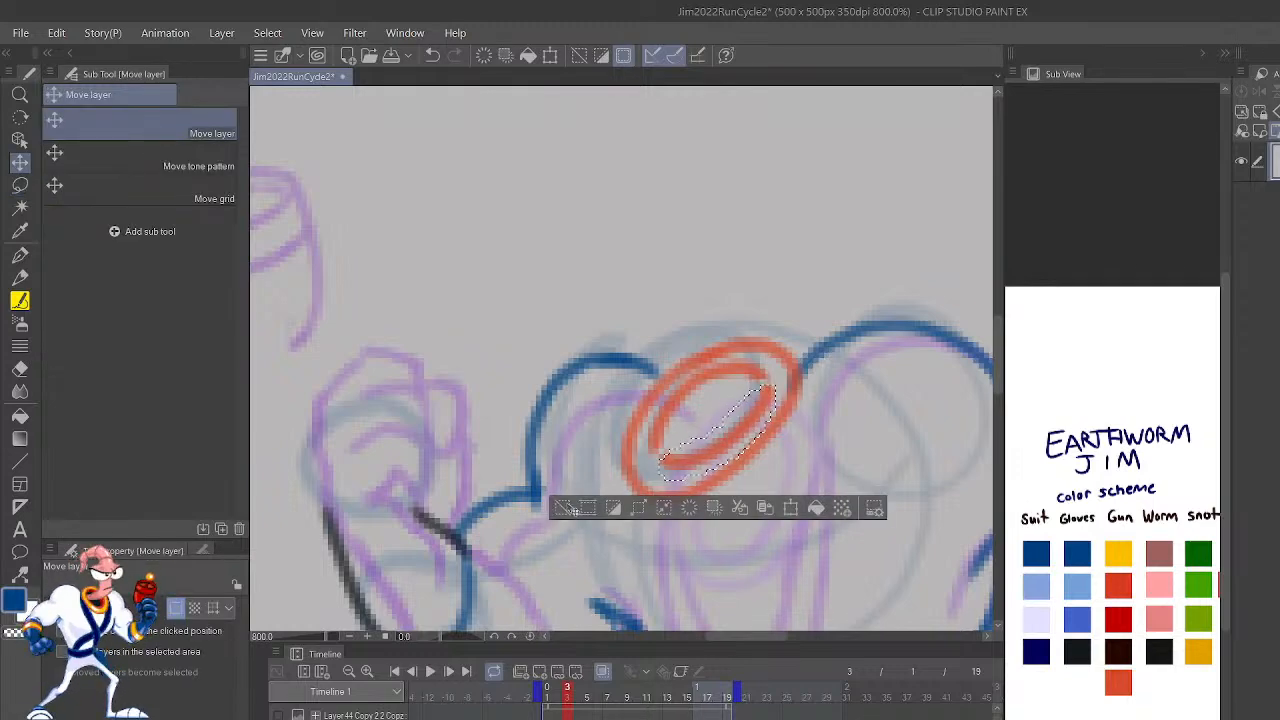
{"action": "left_click", "coordinate": [565, 508]}
{"action": "left_click", "coordinate": [1125, 688]}
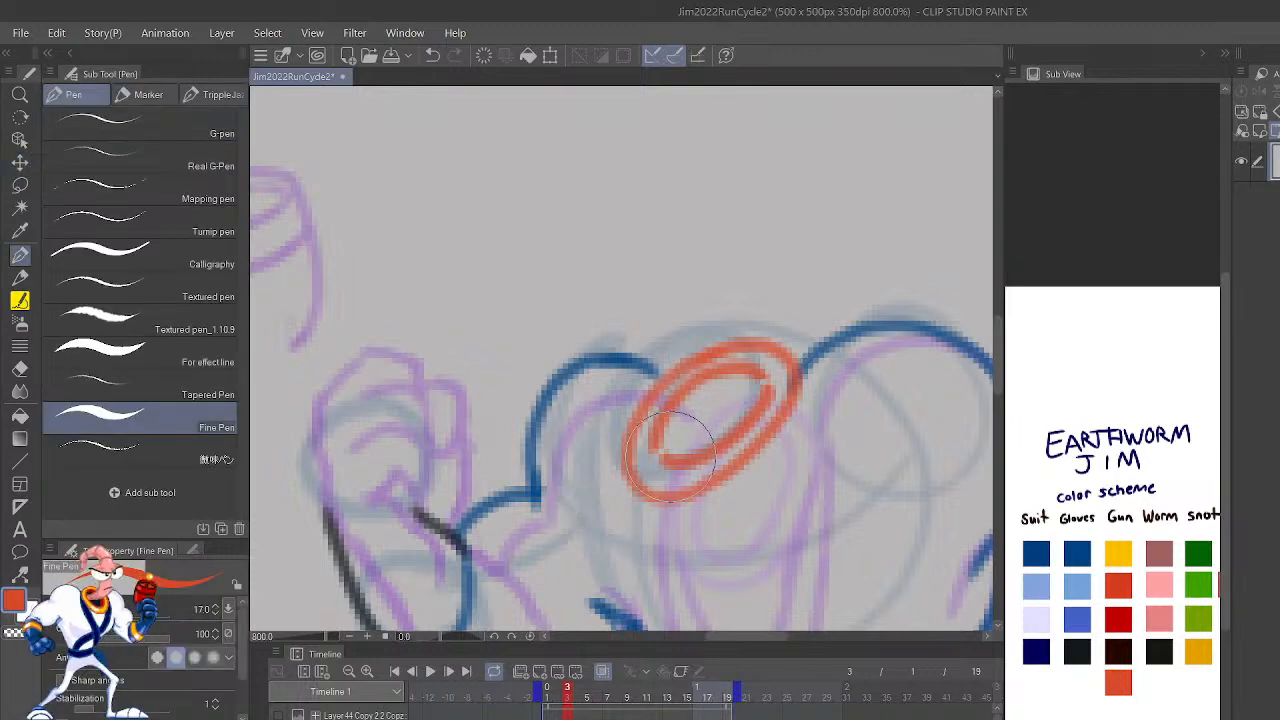
{"action": "key", "text": "p"}
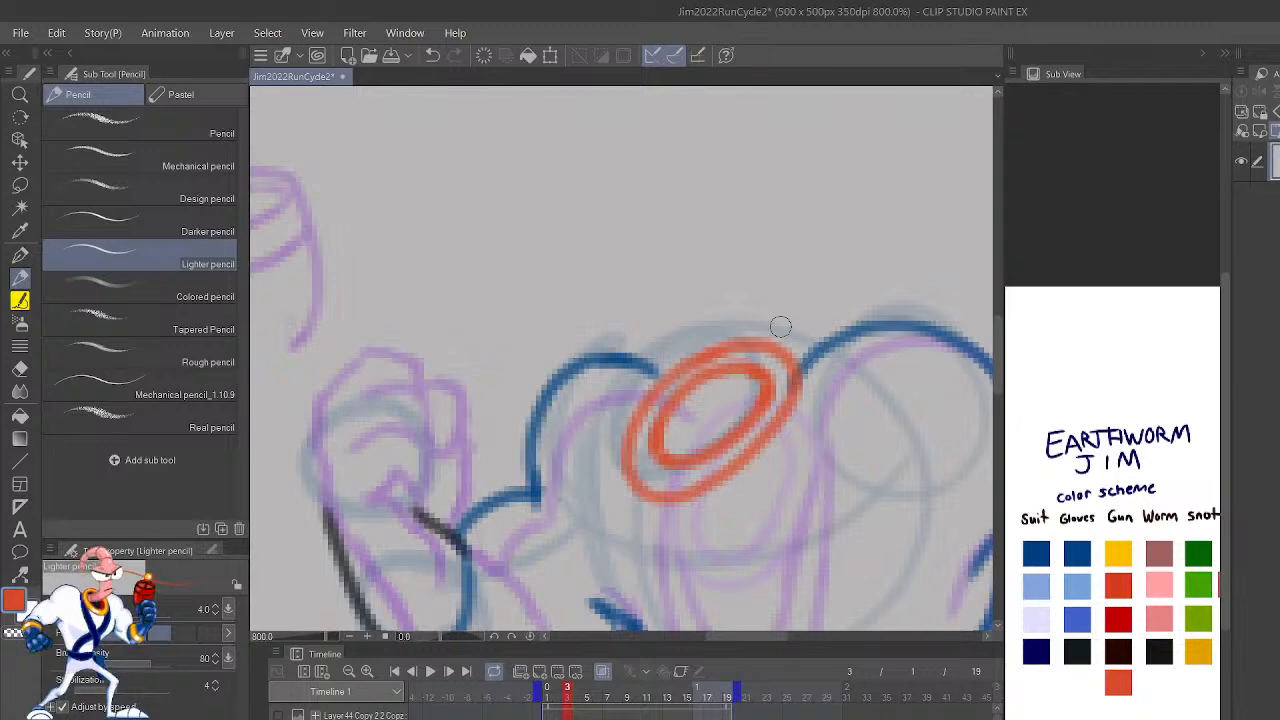
{"action": "scroll", "coordinate": [781, 328], "scroll_direction": "down", "scroll_amount": 5}
{"action": "scroll", "coordinate": [780, 326], "scroll_direction": "up", "scroll_amount": 5}
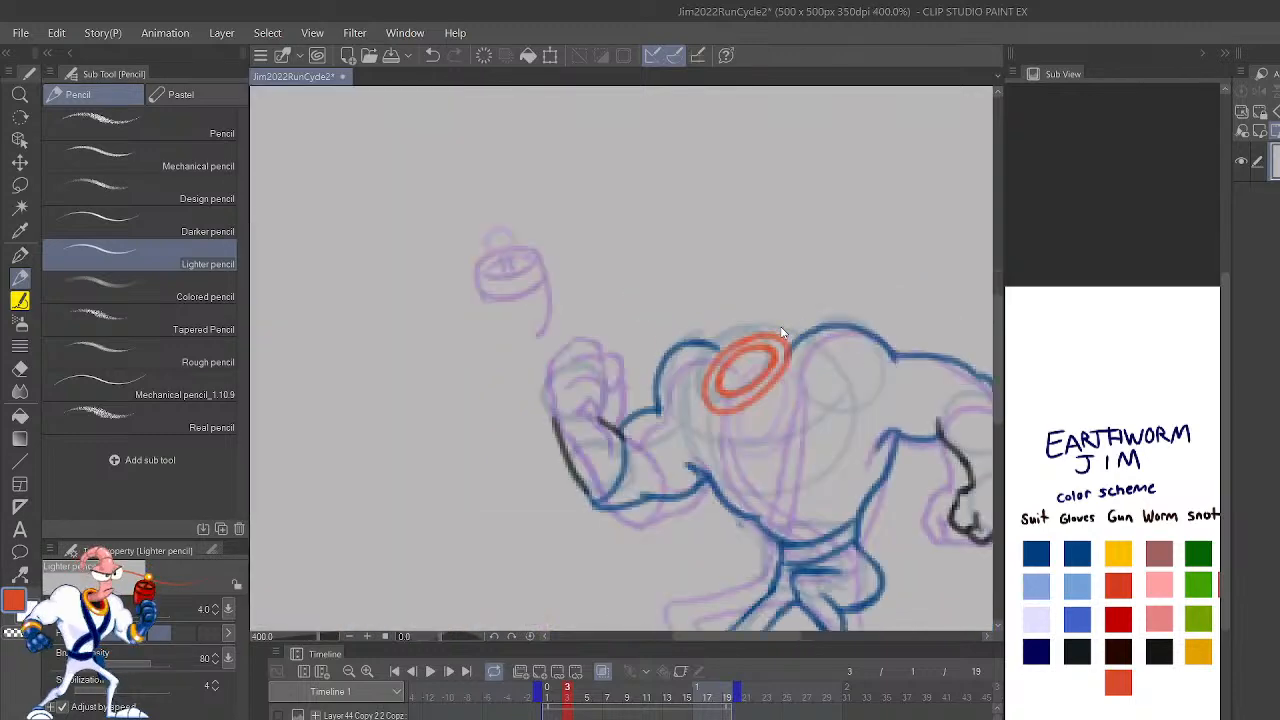
Step: Flip the canvas and draw the outer edge of the near chest strap in blue, from the collar down to the belt
{"action": "key", "text": "h"}
{"action": "left_click_drag", "start_coordinate": [827, 500], "coordinate": [938, 380]}
{"action": "left_click", "coordinate": [1077, 546]}
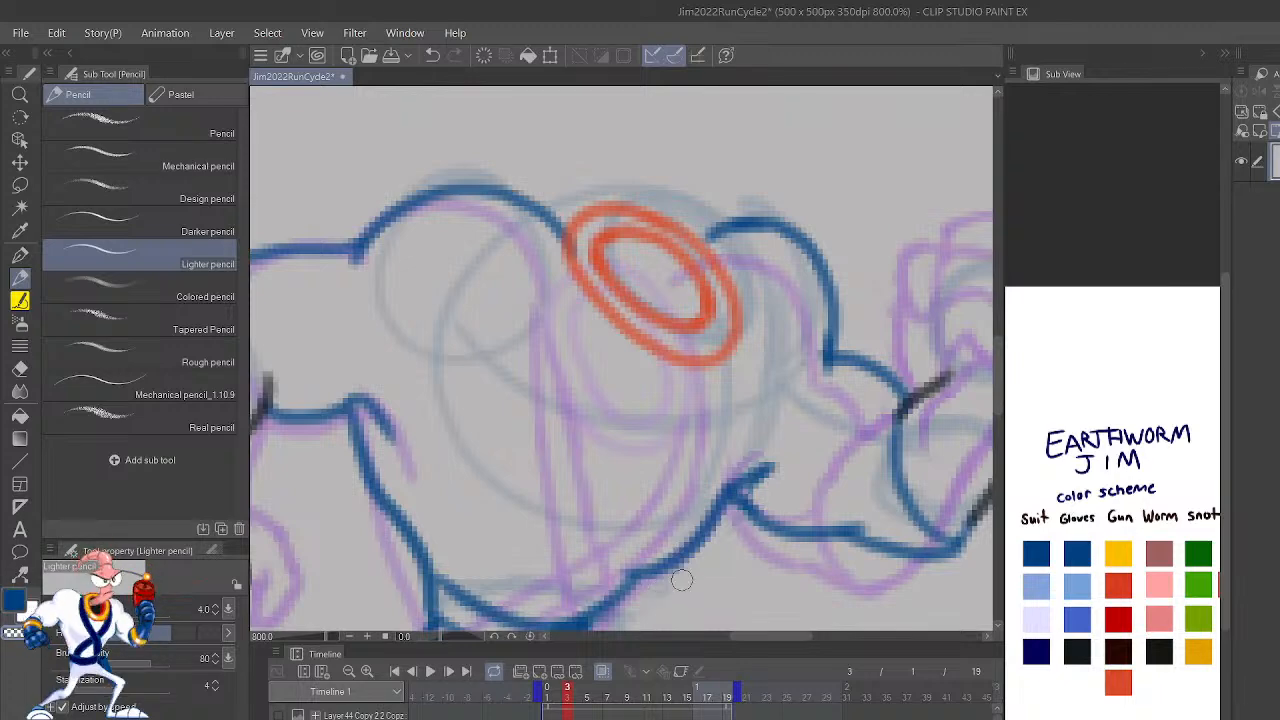
{"action": "mouse_move", "coordinate": [632, 570]}
{"action": "left_mouse_down"}
{"action": "mouse_move", "coordinate": [697, 549]}
{"action": "mouse_move", "coordinate": [727, 495]}
{"action": "mouse_move", "coordinate": [700, 539]}
{"action": "mouse_move", "coordinate": [629, 559]}
{"action": "mouse_move", "coordinate": [623, 587]}
{"action": "mouse_move", "coordinate": [685, 544]}
{"action": "mouse_move", "coordinate": [750, 460]}
{"action": "left_mouse_up"}
{"action": "left_click_drag", "start_coordinate": [871, 584], "coordinate": [900, 360]}
{"action": "left_click_drag", "start_coordinate": [894, 446], "coordinate": [863, 511]}
{"action": "mouse_move", "coordinate": [700, 190]}
{"action": "left_mouse_down"}
{"action": "mouse_move", "coordinate": [786, 333]}
{"action": "mouse_move", "coordinate": [791, 499]}
{"action": "mouse_move", "coordinate": [708, 578]}
{"action": "left_mouse_up"}
{"action": "key", "text": "ctrl+z"}
{"action": "mouse_move", "coordinate": [697, 192]}
{"action": "left_mouse_down"}
{"action": "mouse_move", "coordinate": [731, 255]}
{"action": "mouse_move", "coordinate": [769, 401]}
{"action": "mouse_move", "coordinate": [748, 541]}
{"action": "mouse_move", "coordinate": [720, 605]}
{"action": "left_mouse_up"}
Step: Draw the crossing diagonal strap as two parallel blue curves from the collar's far side to the opposite end of the belt
{"action": "mouse_move", "coordinate": [874, 212]}
{"action": "left_mouse_down"}
{"action": "mouse_move", "coordinate": [872, 293]}
{"action": "mouse_move", "coordinate": [748, 451]}
{"action": "mouse_move", "coordinate": [632, 540]}
{"action": "left_mouse_up"}
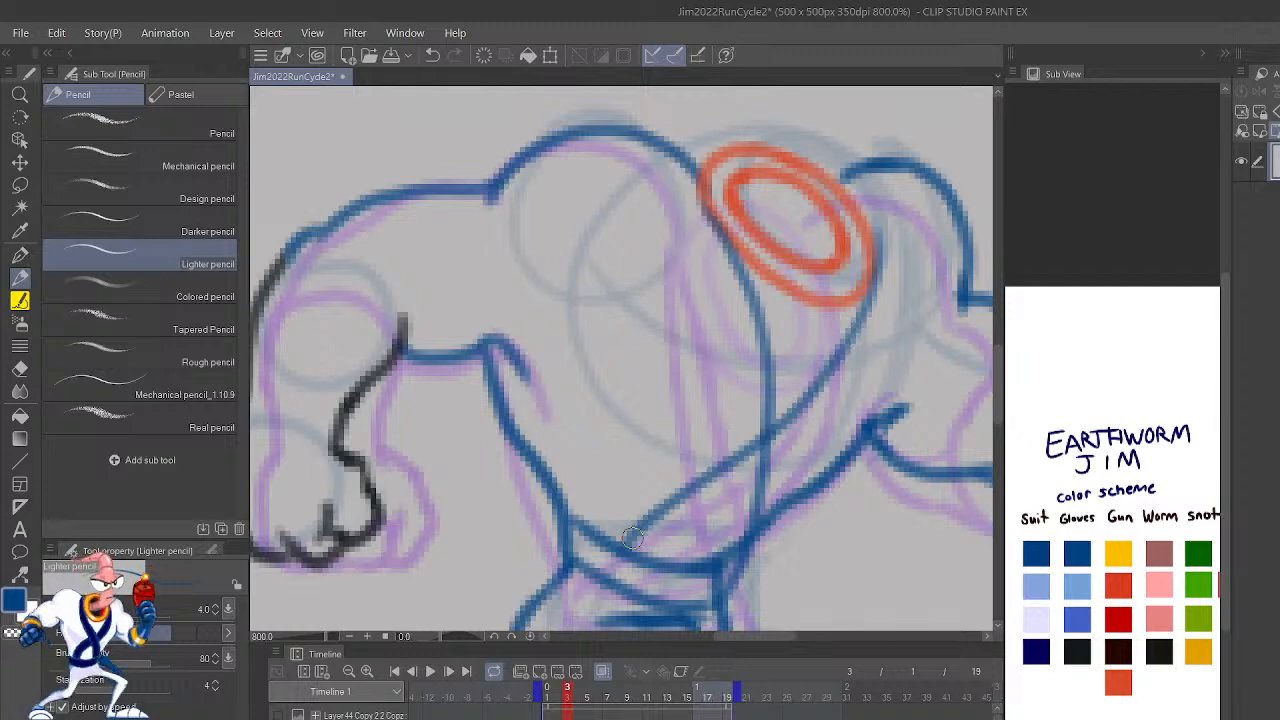
{"action": "key", "text": "ctrl+z"}
{"action": "mouse_move", "coordinate": [598, 535]}
{"action": "left_mouse_down"}
{"action": "mouse_move", "coordinate": [755, 438]}
{"action": "mouse_move", "coordinate": [847, 350]}
{"action": "mouse_move", "coordinate": [875, 250]}
{"action": "left_mouse_up"}
{"action": "mouse_move", "coordinate": [630, 560]}
{"action": "left_mouse_down"}
{"action": "mouse_move", "coordinate": [841, 410]}
{"action": "mouse_move", "coordinate": [884, 323]}
{"action": "mouse_move", "coordinate": [870, 218]}
{"action": "left_mouse_up"}
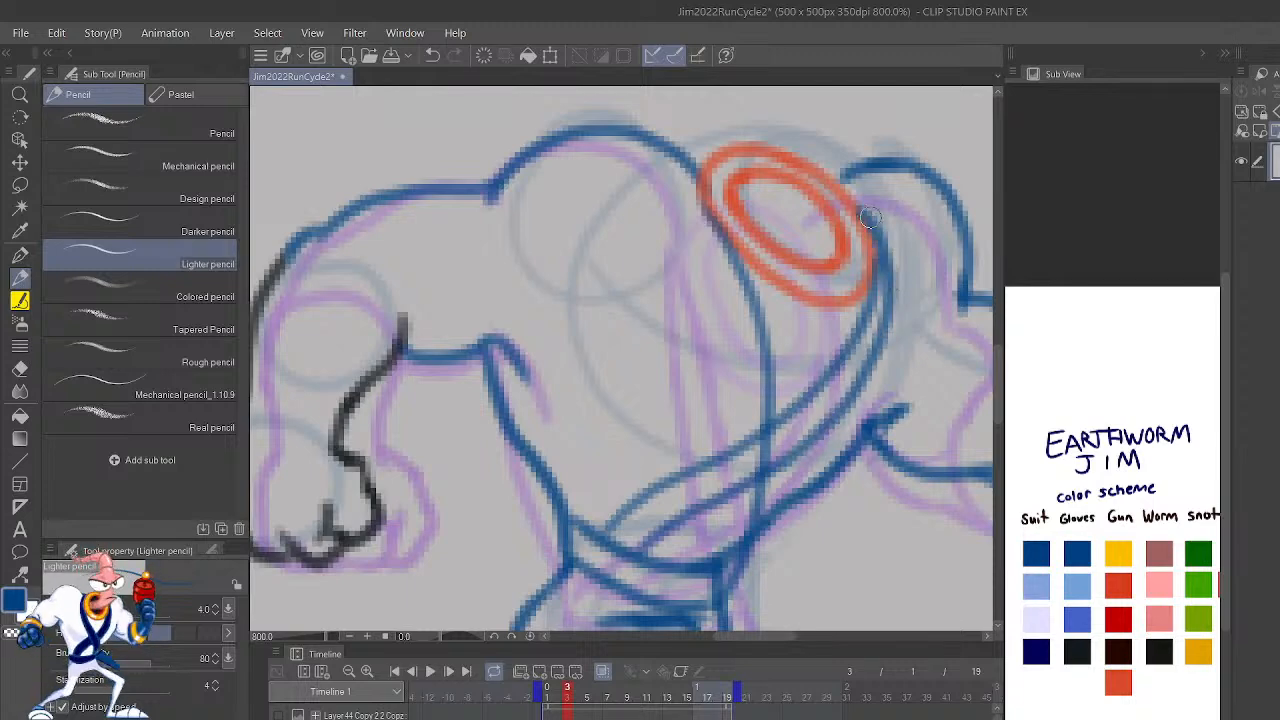
Step: Add the near chest strap's second edge in blue, running from the belt up to the collar
{"action": "mouse_move", "coordinate": [711, 580]}
{"action": "left_mouse_down"}
{"action": "mouse_move", "coordinate": [768, 529]}
{"action": "mouse_move", "coordinate": [794, 345]}
{"action": "mouse_move", "coordinate": [775, 287]}
{"action": "left_mouse_up"}
{"action": "mouse_move", "coordinate": [745, 570]}
{"action": "left_mouse_down"}
{"action": "mouse_move", "coordinate": [750, 371]}
{"action": "mouse_move", "coordinate": [694, 224]}
{"action": "mouse_move", "coordinate": [755, 413]}
{"action": "mouse_move", "coordinate": [747, 314]}
{"action": "mouse_move", "coordinate": [702, 214]}
{"action": "left_mouse_up"}
{"action": "key", "text": "ctrl+z"}
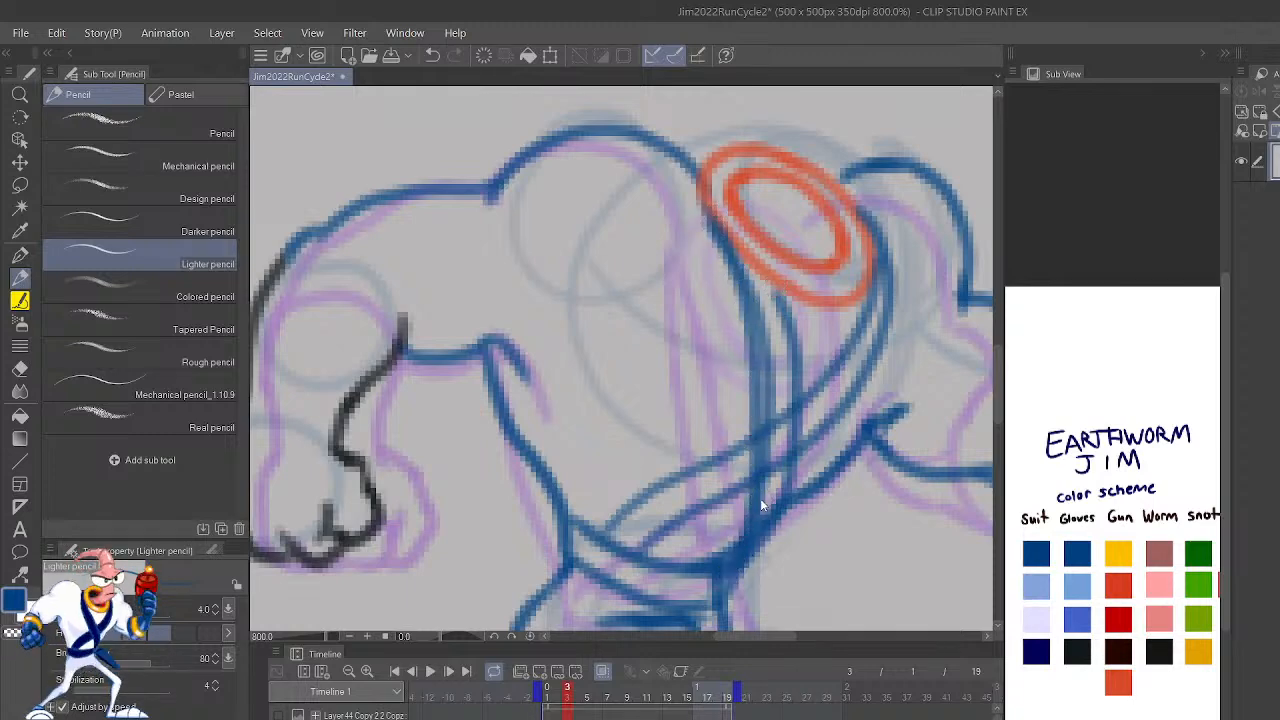
Step: Flick between frames 2 and 3 to compare the chest straps' placement and motion
{"action": "scroll", "coordinate": [755, 473], "scroll_direction": "down", "scroll_amount": 4}
{"action": "key", "text": "Left"}
{"action": "key", "text": "Right"}
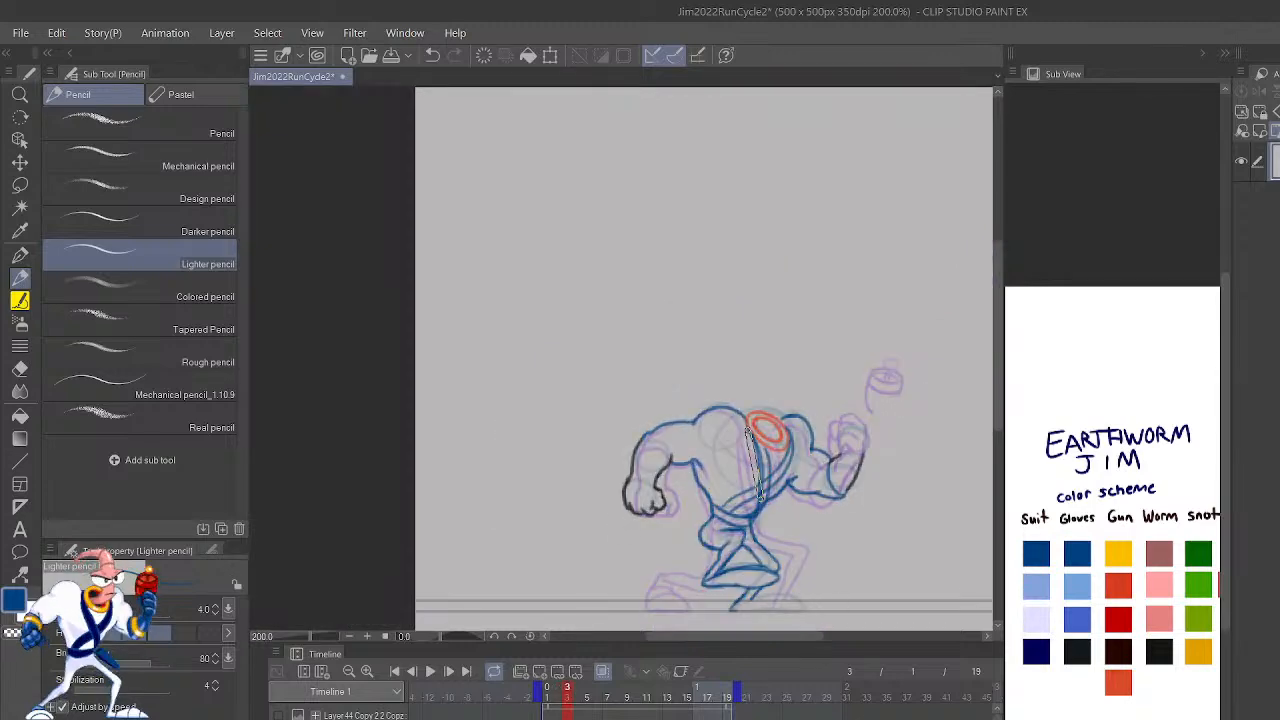
{"action": "key", "text": "Left"}
{"action": "key", "text": "Right"}
{"action": "key", "text": "Left"}
{"action": "key", "text": "Right"}
{"action": "key", "text": "Left"}
{"action": "key", "text": "Right"}
{"action": "key", "text": "Left"}
{"action": "key", "text": "Right"}
{"action": "key", "text": "Left"}
{"action": "key", "text": "Right"}
{"action": "scroll", "coordinate": [758, 498], "scroll_direction": "up", "scroll_amount": 4}
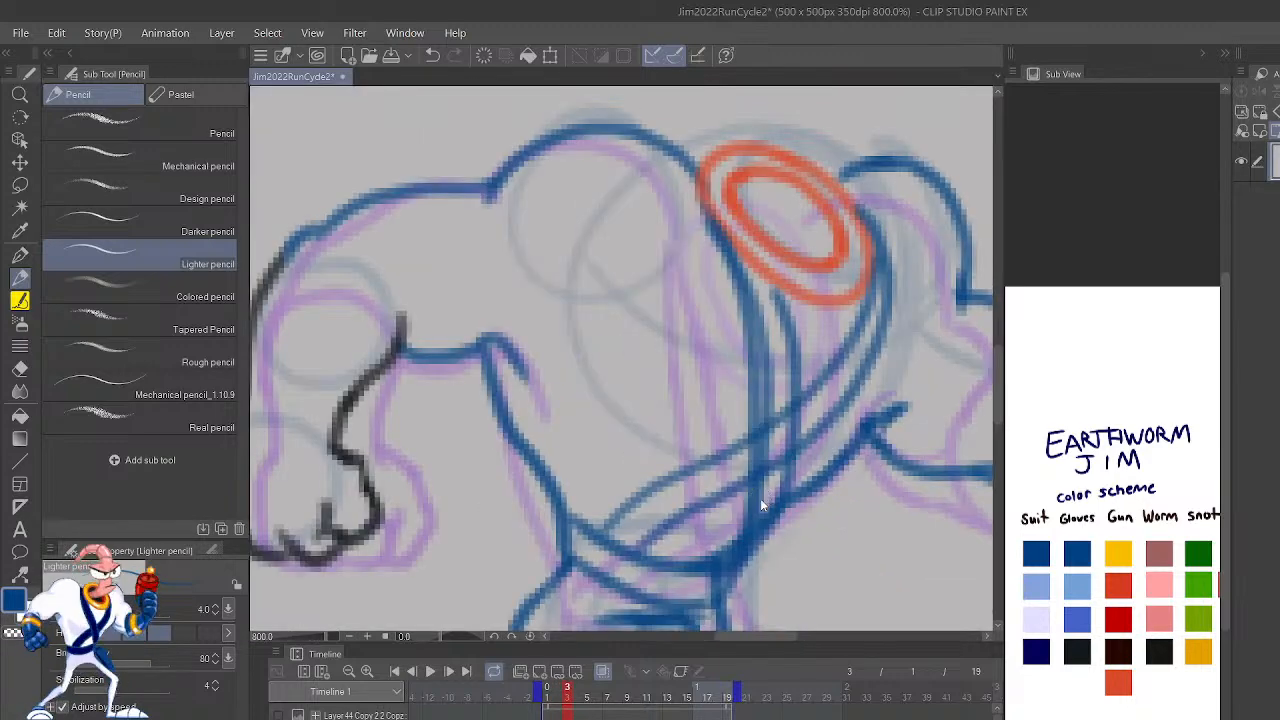
{"action": "scroll", "coordinate": [760, 498], "scroll_direction": "down", "scroll_amount": 2}
{"action": "scroll", "coordinate": [760, 498], "scroll_direction": "down", "scroll_amount": 2}
{"action": "scroll", "coordinate": [760, 498], "scroll_direction": "up", "scroll_amount": 4}
{"action": "key", "text": "h"}
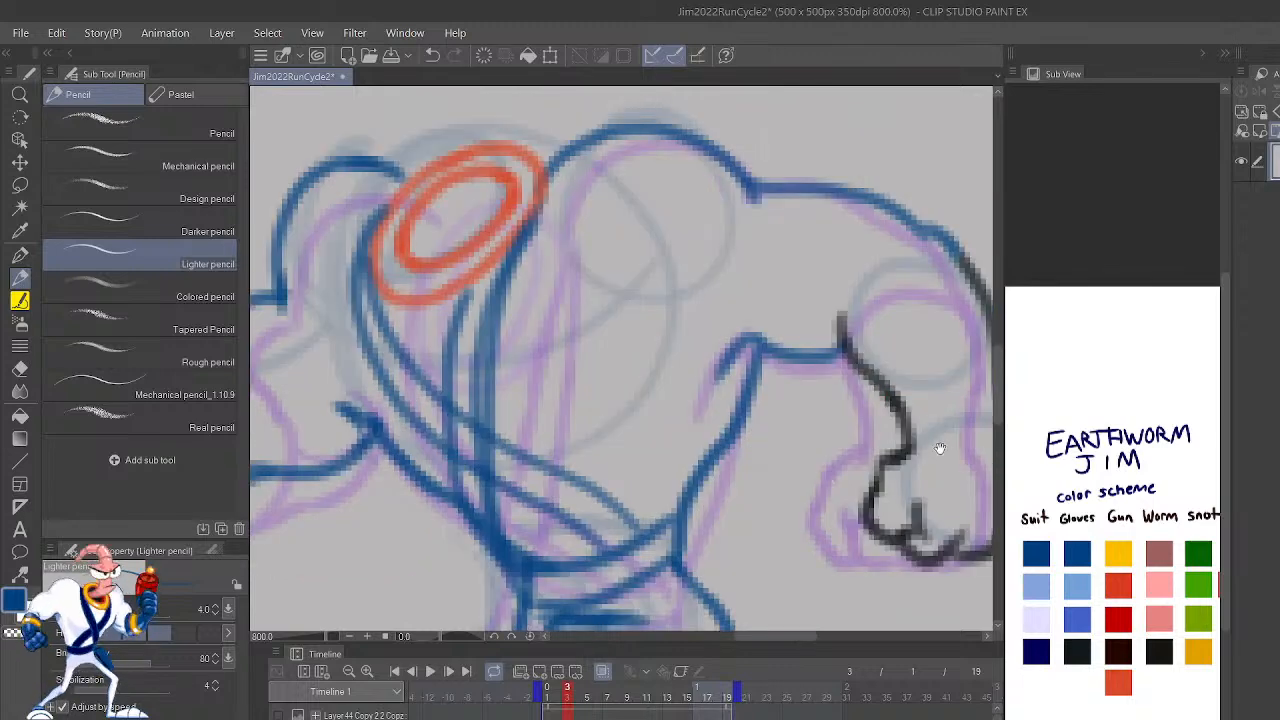
{"action": "left_click_drag", "start_coordinate": [914, 461], "coordinate": [854, 589]}
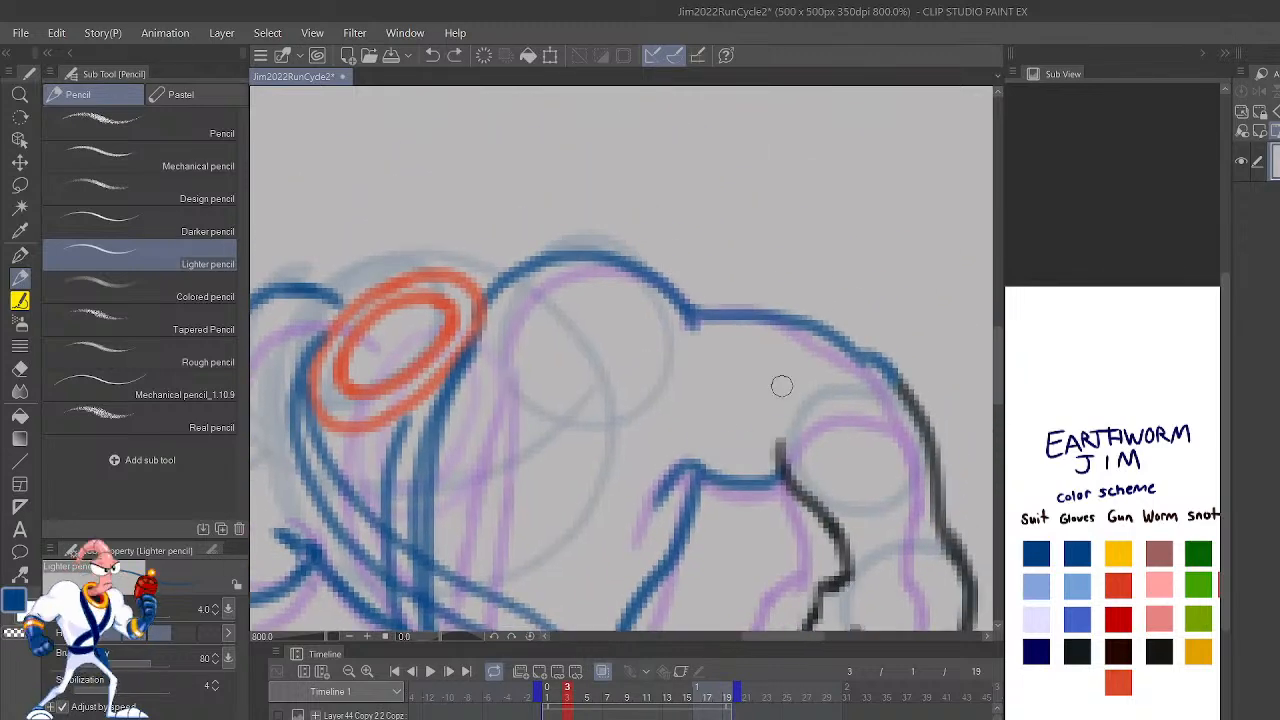
{"action": "left_click_drag", "start_coordinate": [655, 462], "coordinate": [845, 343]}
{"action": "key", "text": "ctrl+z"}
{"action": "key", "text": "h"}
{"action": "left_click_drag", "start_coordinate": [829, 509], "coordinate": [900, 586]}
{"action": "mouse_move", "coordinate": [601, 498]}
{"action": "left_mouse_down"}
{"action": "mouse_move", "coordinate": [580, 432]}
{"action": "mouse_move", "coordinate": [603, 463]}
{"action": "mouse_move", "coordinate": [608, 450]}
{"action": "mouse_move", "coordinate": [541, 422]}
{"action": "left_mouse_up"}
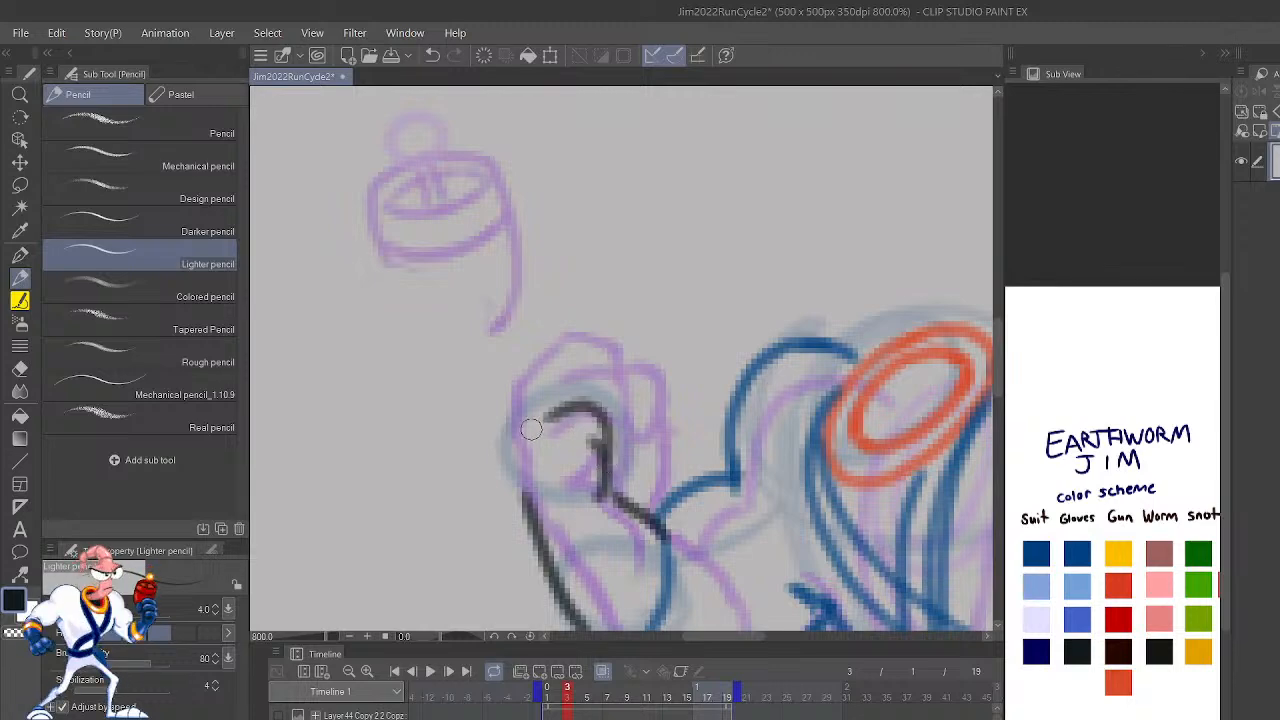
{"action": "key", "text": "ctrl+z"}
{"action": "key", "text": "ctrl+z"}
Step: Outline the raised fist in the gloves' near-black color, from the inner wrist over the knuckles to the outer forearm
{"action": "scroll", "coordinate": [950, 511], "scroll_direction": "down", "scroll_amount": 3}
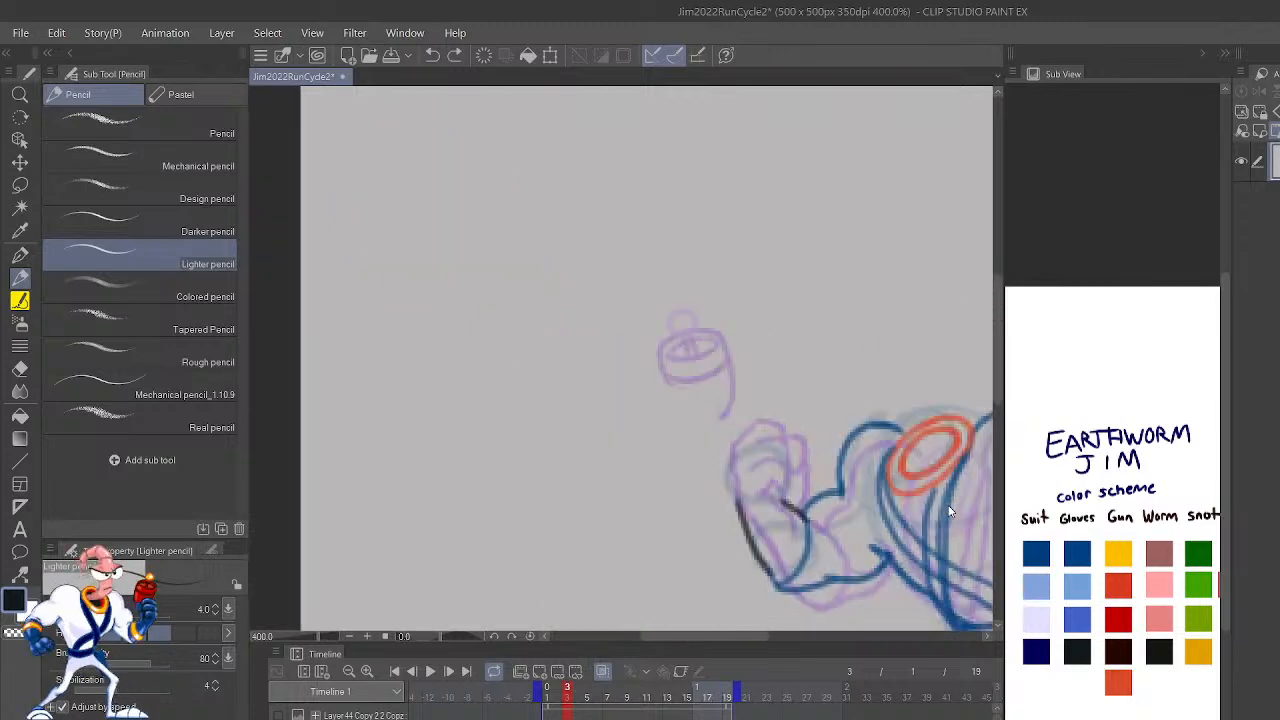
{"action": "scroll", "coordinate": [950, 511], "scroll_direction": "up", "scroll_amount": 3}
{"action": "mouse_move", "coordinate": [615, 492]}
{"action": "left_mouse_down"}
{"action": "mouse_move", "coordinate": [638, 432]}
{"action": "mouse_move", "coordinate": [606, 336]}
{"action": "mouse_move", "coordinate": [516, 366]}
{"action": "mouse_move", "coordinate": [515, 481]}
{"action": "mouse_move", "coordinate": [543, 525]}
{"action": "left_mouse_up"}
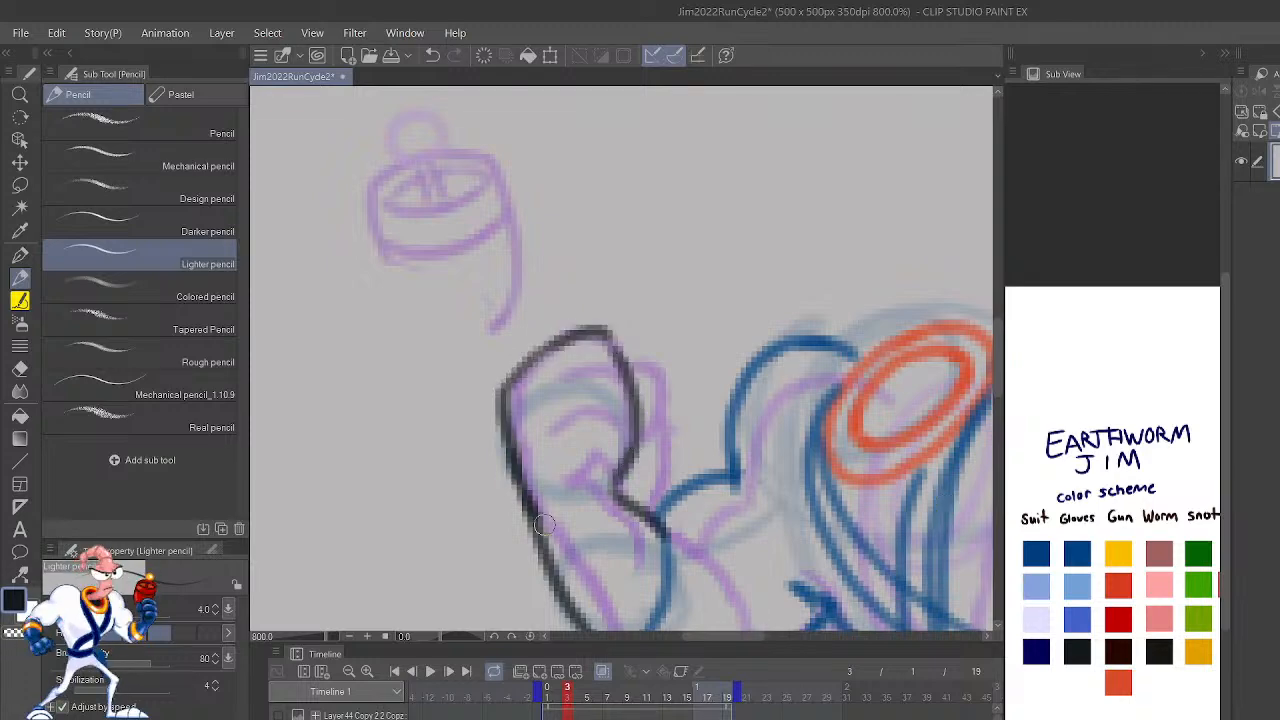
{"action": "scroll", "coordinate": [544, 523], "scroll_direction": "down", "scroll_amount": 4}
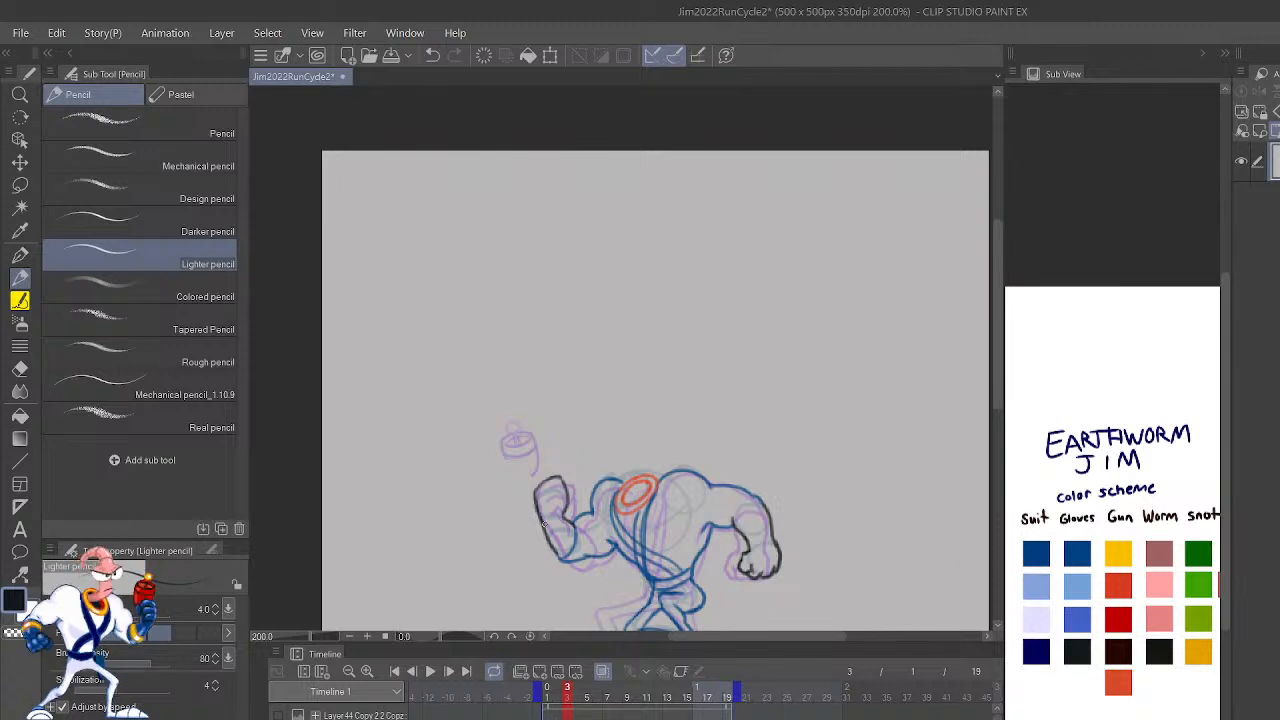
{"action": "scroll", "coordinate": [542, 522], "scroll_direction": "up", "scroll_amount": 4}
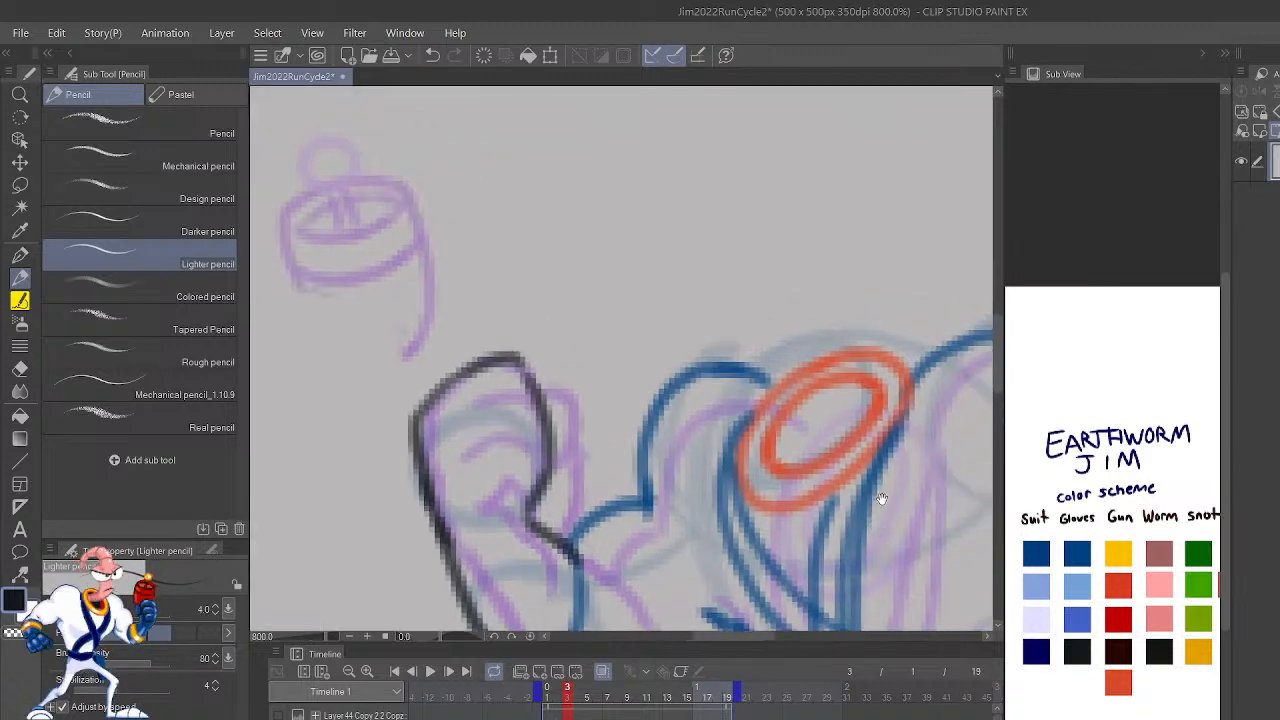
{"action": "scroll", "coordinate": [893, 400], "scroll_direction": "down", "scroll_amount": 4}
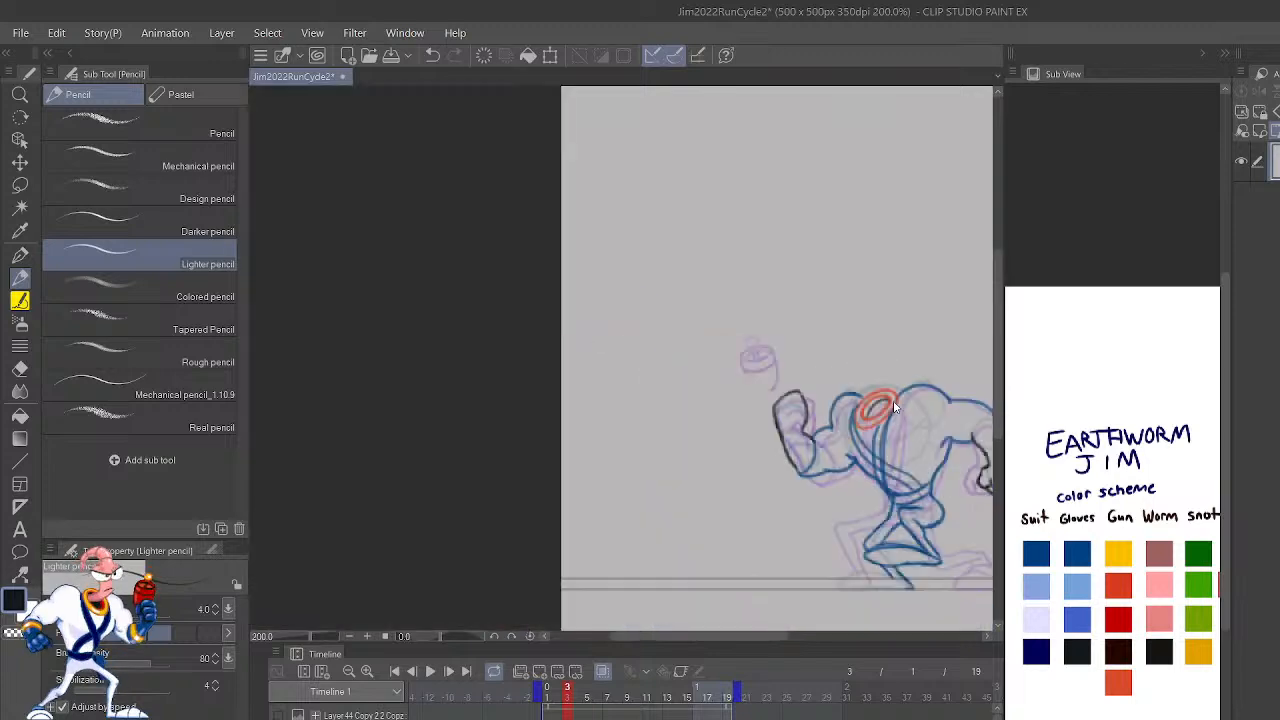
Step: Redraw the inner-thigh corner below the crotch in blue and extend the crease line beneath the belt toward the hip
{"action": "scroll", "coordinate": [869, 470], "scroll_direction": "up", "scroll_amount": 4}
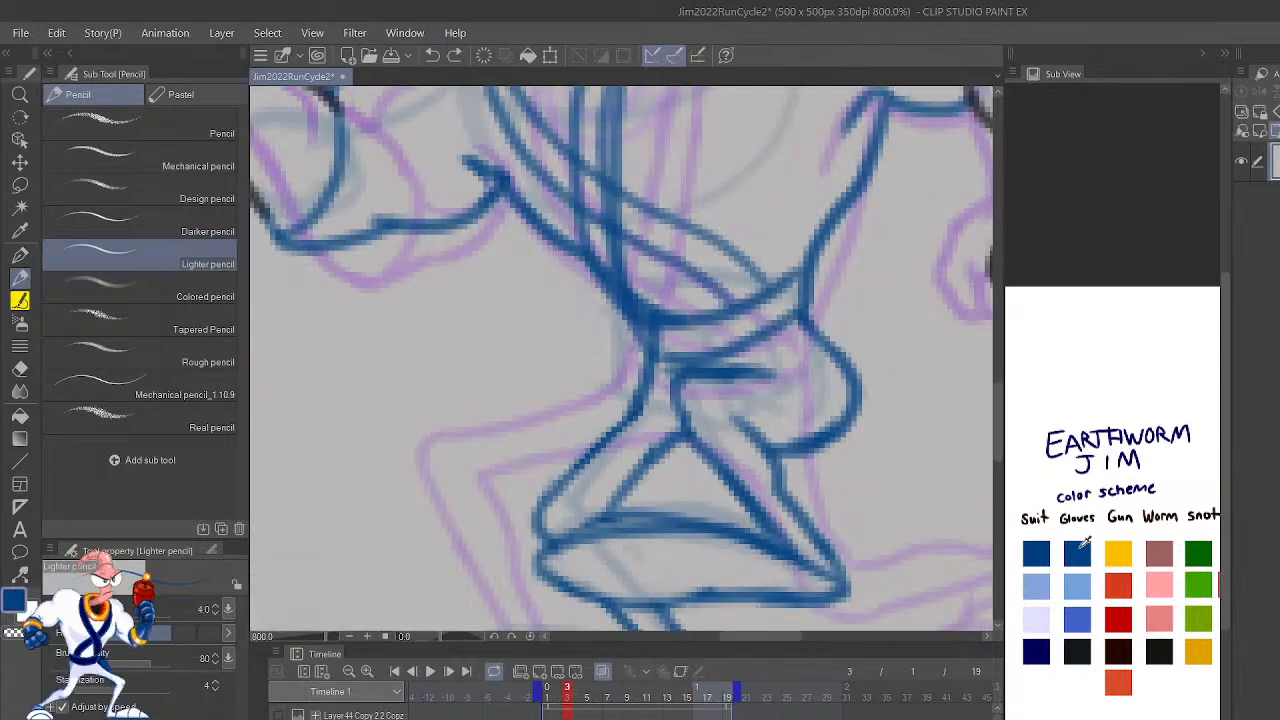
{"action": "left_click_drag", "start_coordinate": [695, 440], "coordinate": [648, 464]}
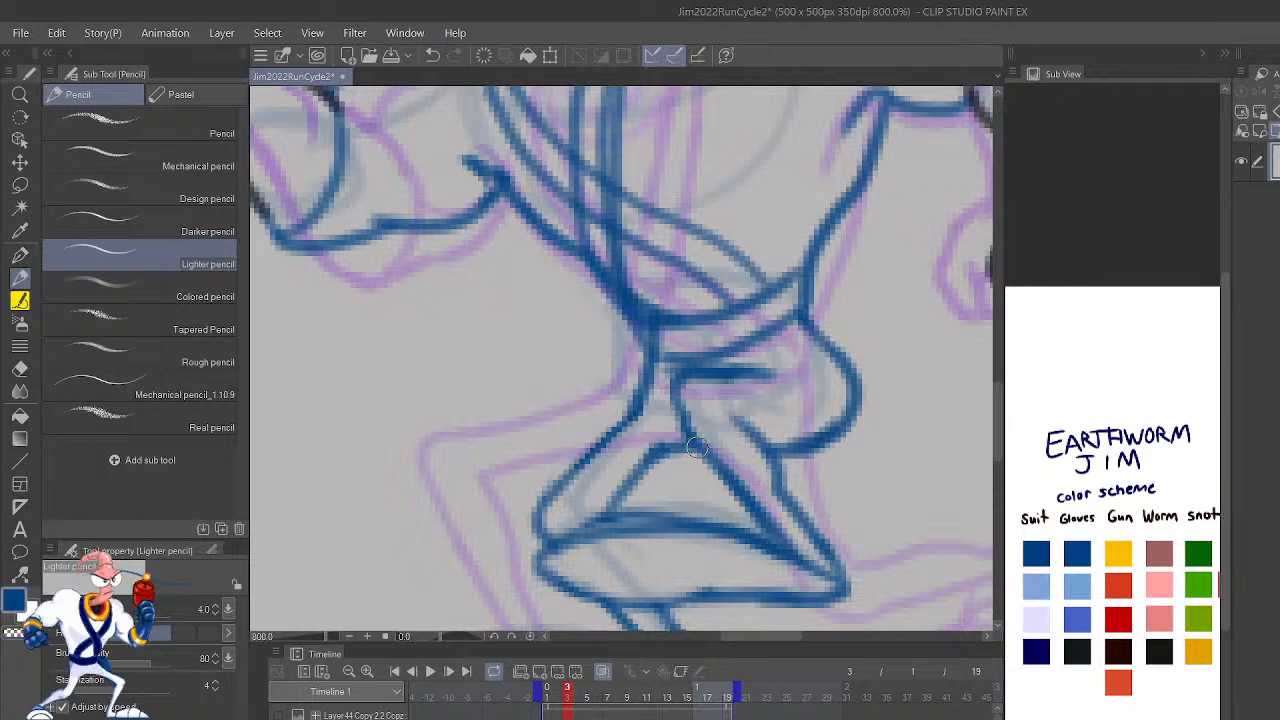
{"action": "scroll", "coordinate": [889, 384], "scroll_direction": "down", "scroll_amount": 2}
{"action": "scroll", "coordinate": [889, 384], "scroll_direction": "down", "scroll_amount": 2}
{"action": "scroll", "coordinate": [889, 384], "scroll_direction": "up", "scroll_amount": 2}
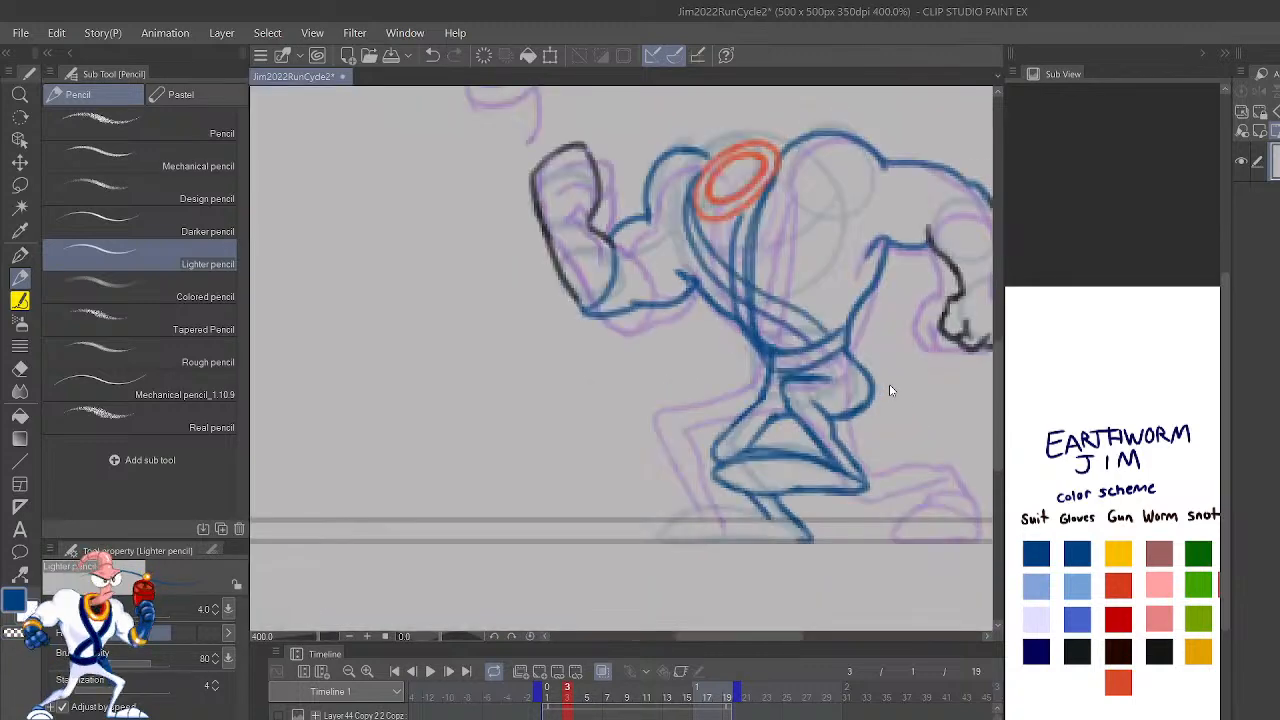
{"action": "scroll", "coordinate": [889, 384], "scroll_direction": "up", "scroll_amount": 2}
{"action": "left_click_drag", "start_coordinate": [755, 375], "coordinate": [795, 354]}
{"action": "scroll", "coordinate": [929, 509], "scroll_direction": "down", "scroll_amount": 5}
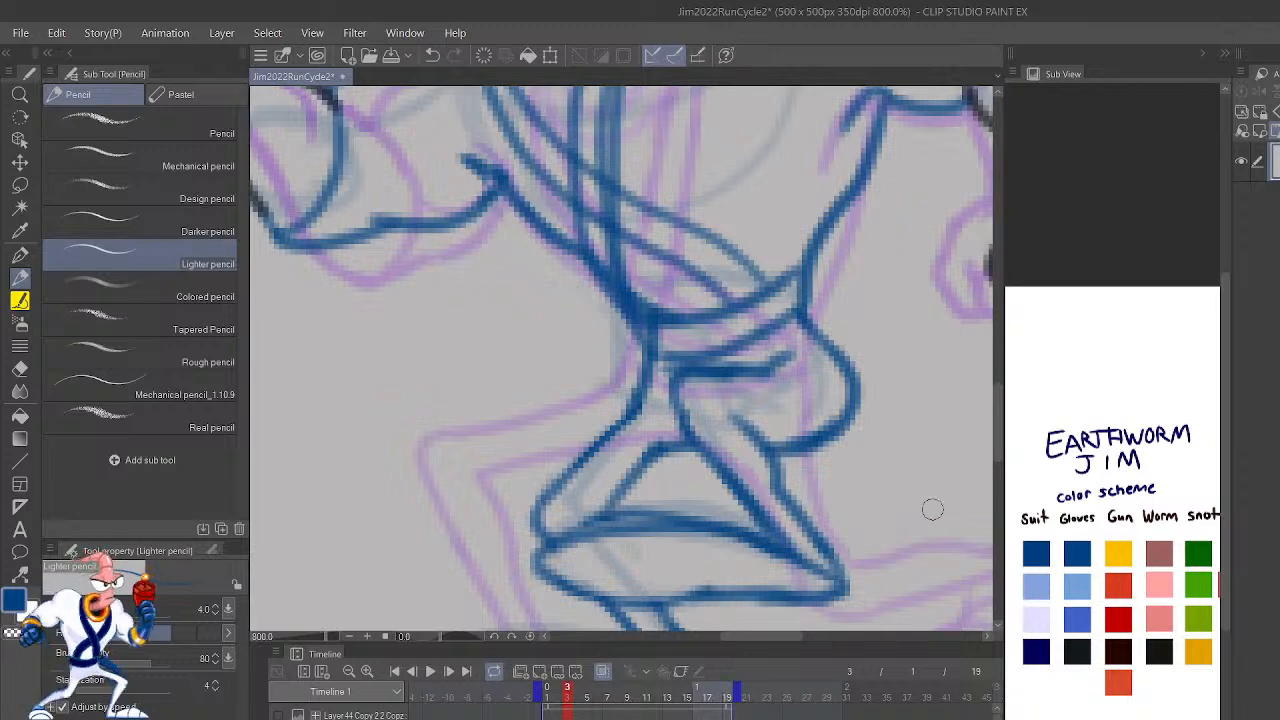
Step: Check frame 3's completed straps, fist and hip lines against frame 2 by flicking between the two
{"action": "left_click_drag", "start_coordinate": [913, 509], "coordinate": [751, 497]}
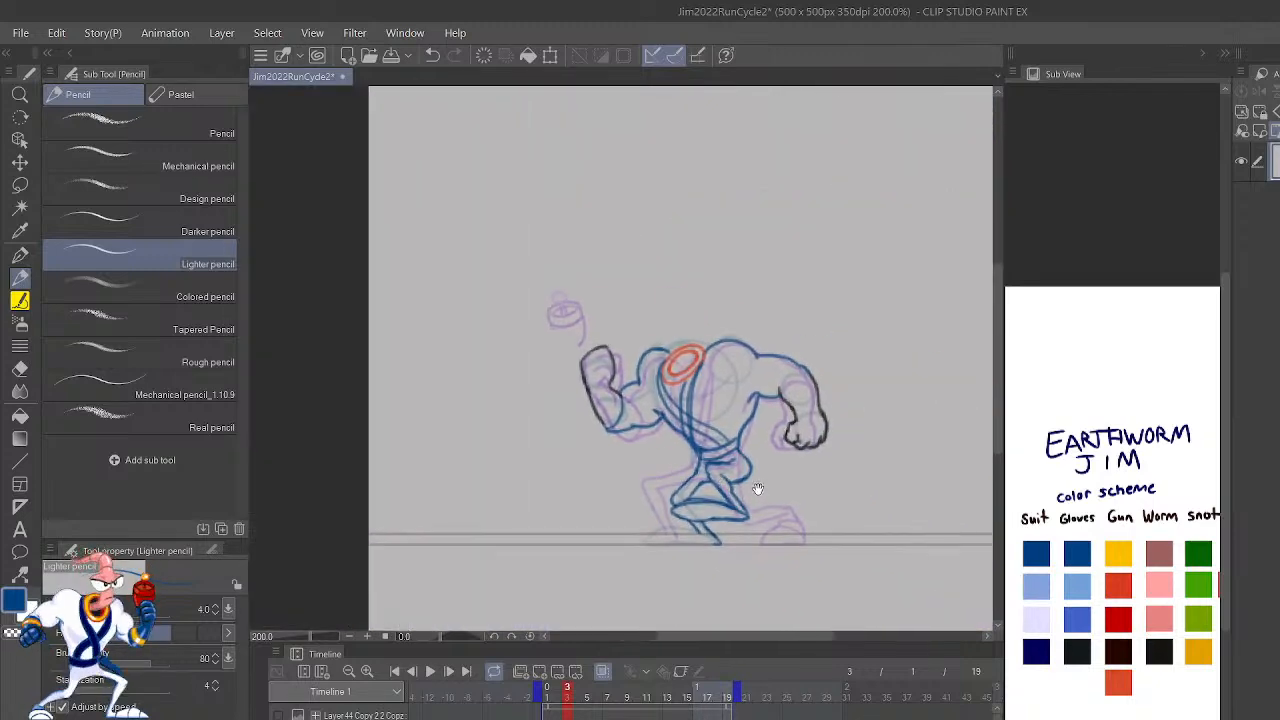
{"action": "key", "text": "Left"}
{"action": "key", "text": "Right"}
{"action": "key", "text": "Left"}
{"action": "key", "text": "Right"}
{"action": "key", "text": "Left"}
{"action": "key", "text": "Right"}
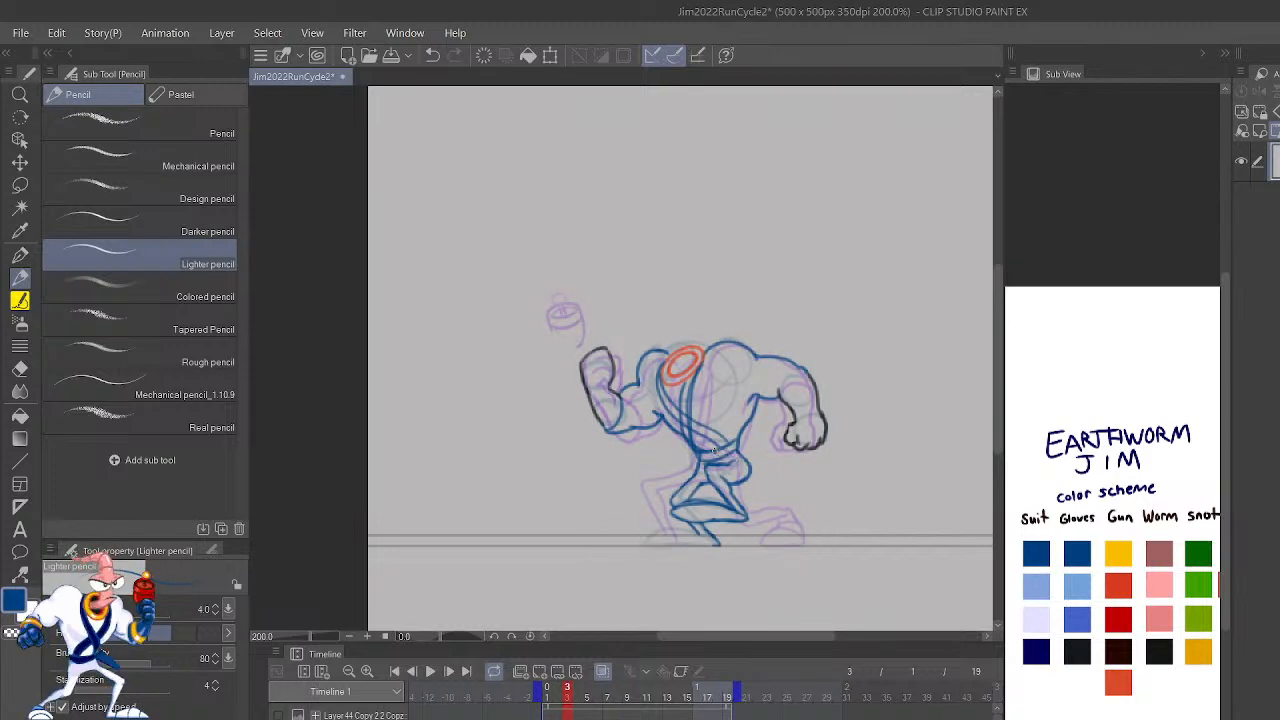
Step: Go to frame 4 and turn off the onion skin so only its rough sketch is shown
{"action": "key", "text": "Right"}
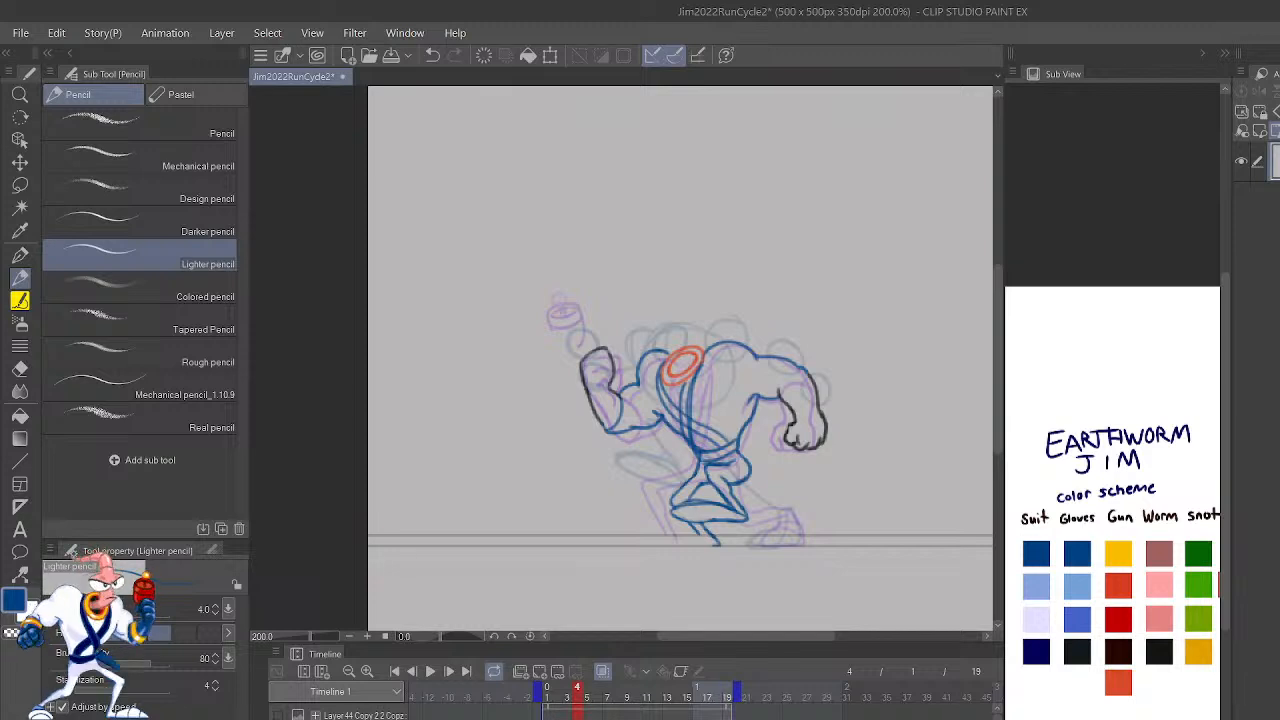
{"action": "key", "text": "Left"}
{"action": "key", "text": "Right"}
{"action": "left_click", "coordinate": [729, 690]}
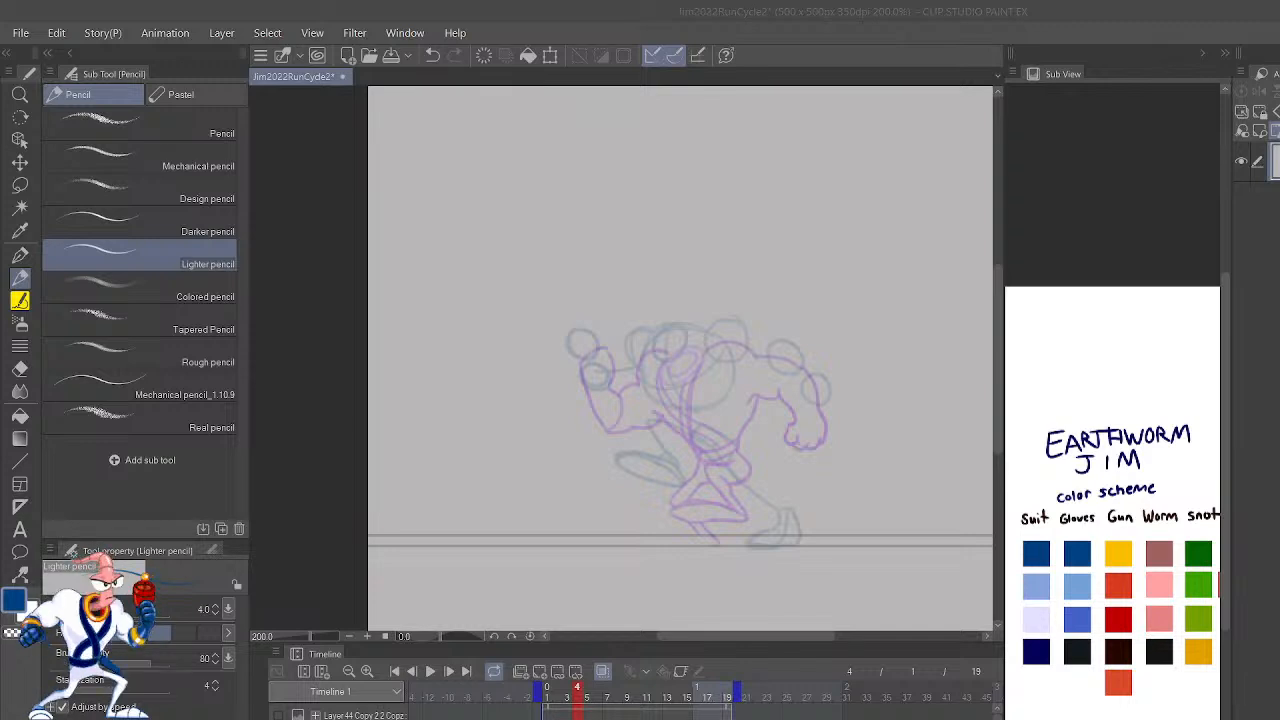
{"action": "scroll", "coordinate": [857, 186], "scroll_direction": "up", "scroll_amount": 5}
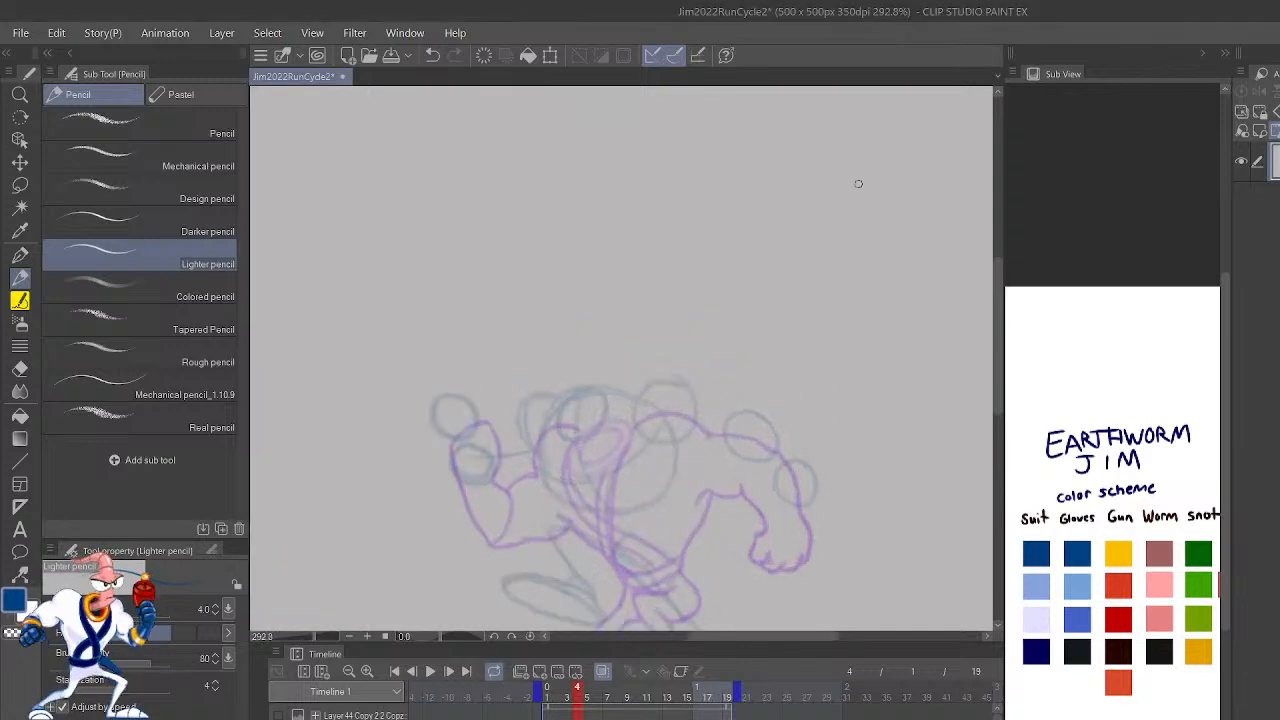
{"action": "left_click_drag", "start_coordinate": [803, 563], "coordinate": [886, 383]}
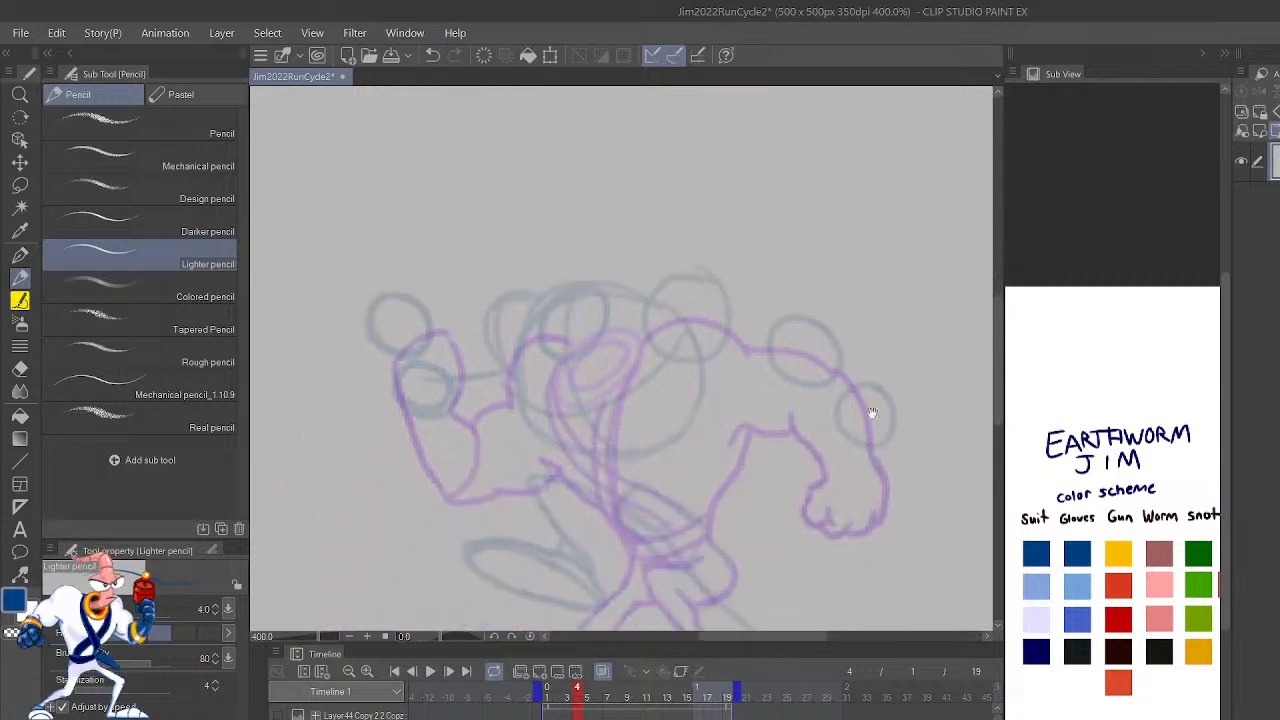
{"action": "mouse_move", "coordinate": [857, 523]}
{"action": "left_mouse_down"}
{"action": "mouse_move", "coordinate": [898, 487]}
{"action": "mouse_move", "coordinate": [866, 549]}
{"action": "left_mouse_up"}
{"action": "left_click", "coordinate": [604, 672]}
Step: Outline frame 4's front torso and the front arm's shoulder, bicep and underside in blue over the rough sketch
{"action": "mouse_move", "coordinate": [572, 390]}
{"action": "left_mouse_down"}
{"action": "mouse_move", "coordinate": [576, 440]}
{"action": "mouse_move", "coordinate": [704, 520]}
{"action": "mouse_move", "coordinate": [628, 464]}
{"action": "left_mouse_up"}
{"action": "key", "text": "ctrl+z"}
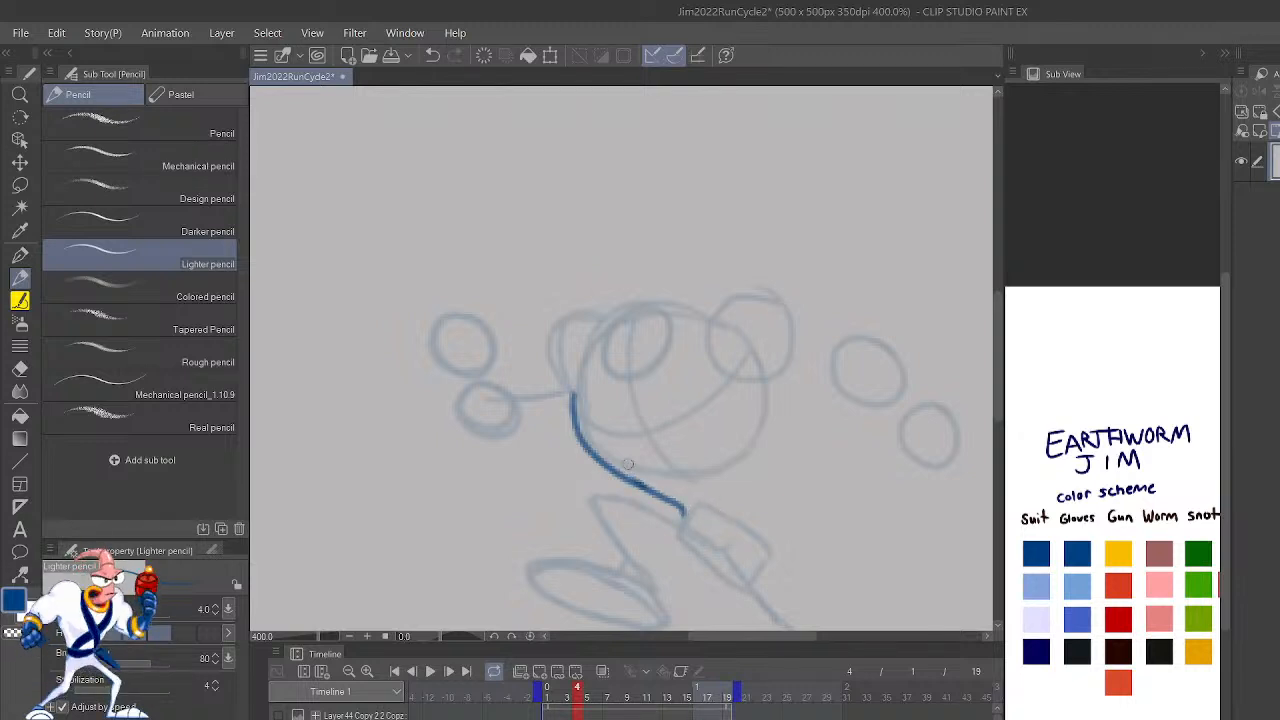
{"action": "mouse_move", "coordinate": [612, 316]}
{"action": "left_mouse_down"}
{"action": "mouse_move", "coordinate": [594, 310]}
{"action": "mouse_move", "coordinate": [548, 380]}
{"action": "mouse_move", "coordinate": [534, 372]}
{"action": "mouse_move", "coordinate": [505, 397]}
{"action": "mouse_move", "coordinate": [590, 428]}
{"action": "mouse_move", "coordinate": [500, 444]}
{"action": "mouse_move", "coordinate": [477, 432]}
{"action": "mouse_move", "coordinate": [508, 442]}
{"action": "left_mouse_up"}
{"action": "key", "text": "ctrl+z"}
{"action": "key", "text": "ctrl+z"}
{"action": "left_click_drag", "start_coordinate": [880, 520], "coordinate": [855, 388]}
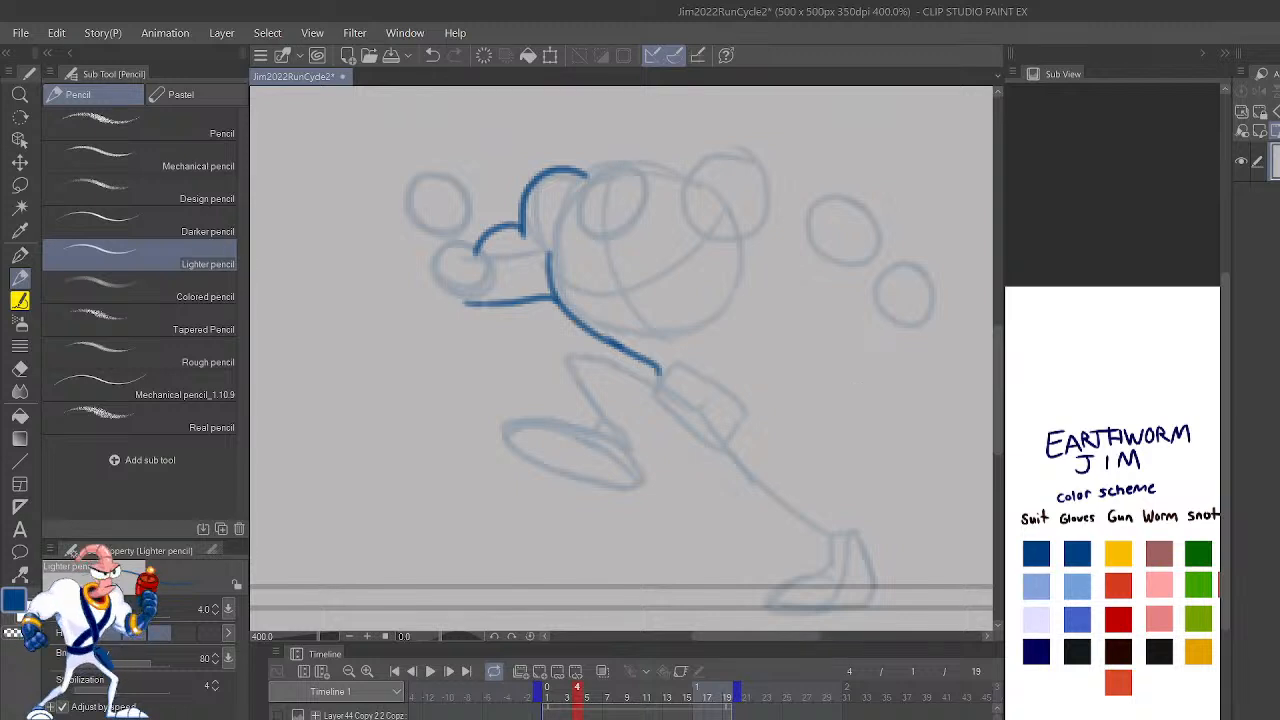
Step: Flip the canvas and draw the raised leg's thigh, knee and shin contours in blue
{"action": "key", "text": "h"}
{"action": "mouse_move", "coordinate": [837, 450]}
{"action": "left_mouse_down"}
{"action": "mouse_move", "coordinate": [960, 443]}
{"action": "mouse_move", "coordinate": [974, 480]}
{"action": "left_mouse_up"}
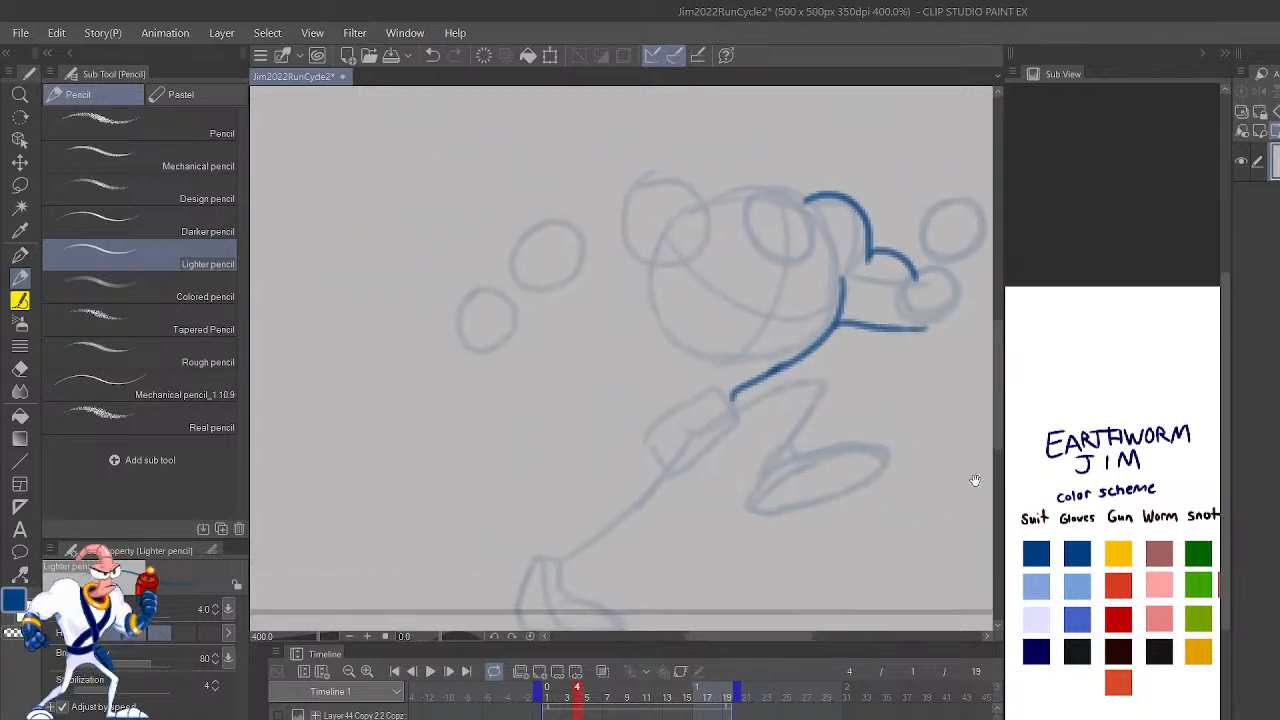
{"action": "mouse_move", "coordinate": [785, 397]}
{"action": "left_mouse_down"}
{"action": "mouse_move", "coordinate": [752, 492]}
{"action": "mouse_move", "coordinate": [759, 508]}
{"action": "left_mouse_up"}
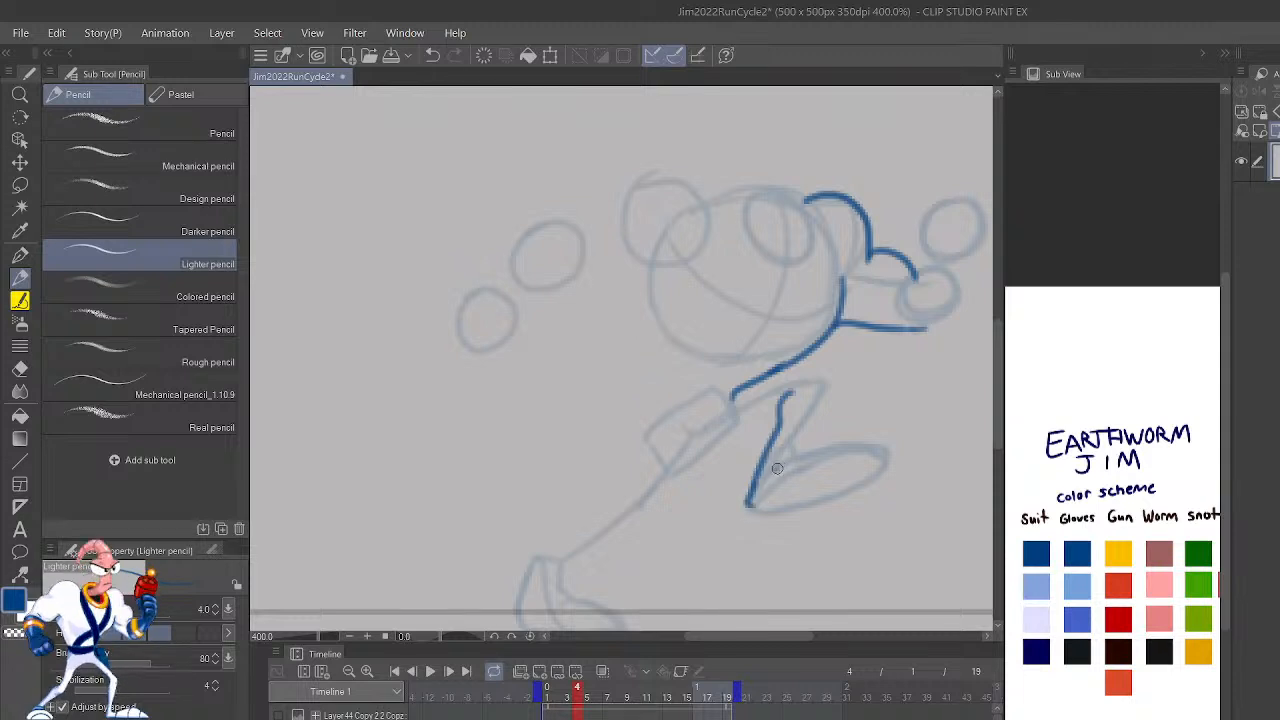
{"action": "mouse_move", "coordinate": [791, 461]}
{"action": "left_mouse_down"}
{"action": "mouse_move", "coordinate": [821, 377]}
{"action": "mouse_move", "coordinate": [750, 397]}
{"action": "mouse_move", "coordinate": [754, 384]}
{"action": "mouse_move", "coordinate": [722, 411]}
{"action": "mouse_move", "coordinate": [692, 455]}
{"action": "left_mouse_up"}
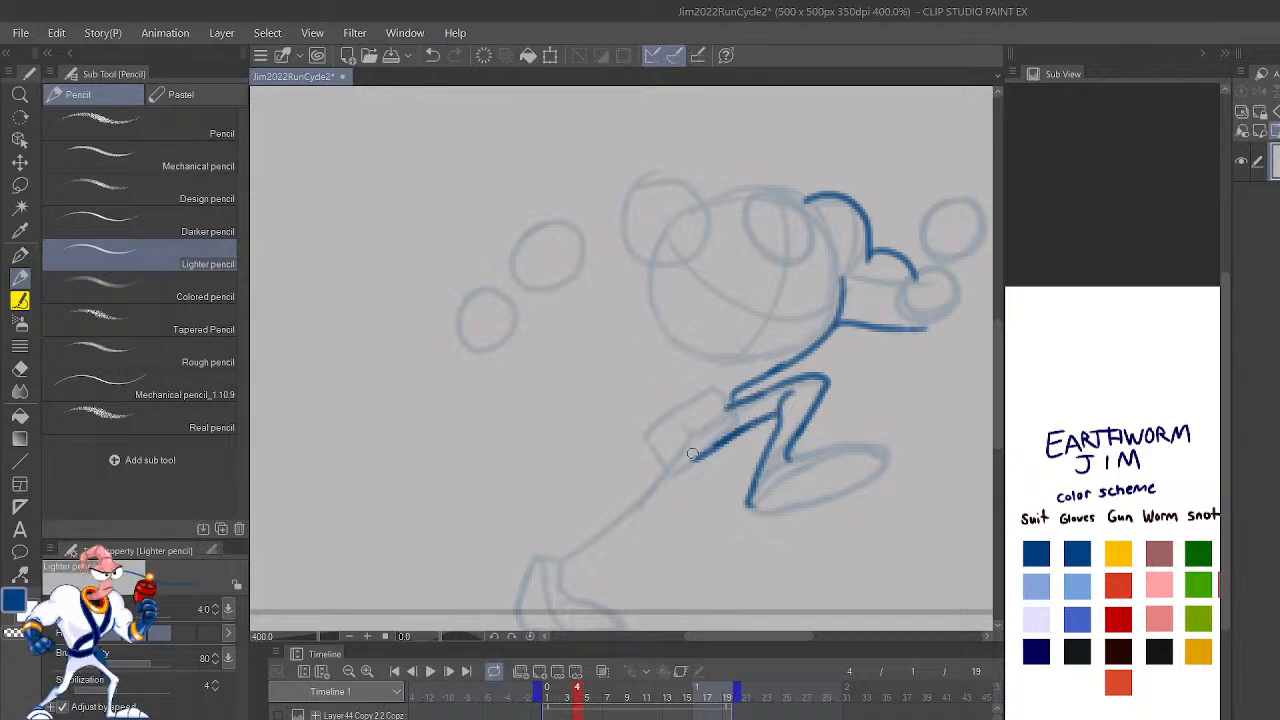
Step: Compare frame 4 with frame 3, extend the thigh's underside to the hip, and draw the pelvis's rear edge in blue
{"action": "key", "text": "Left"}
{"action": "key", "text": "Right"}
{"action": "key", "text": "Left"}
{"action": "key", "text": "Right"}
{"action": "key", "text": "Left"}
{"action": "key", "text": "Right"}
{"action": "left_click_drag", "start_coordinate": [708, 444], "coordinate": [672, 468]}
{"action": "key", "text": "h"}
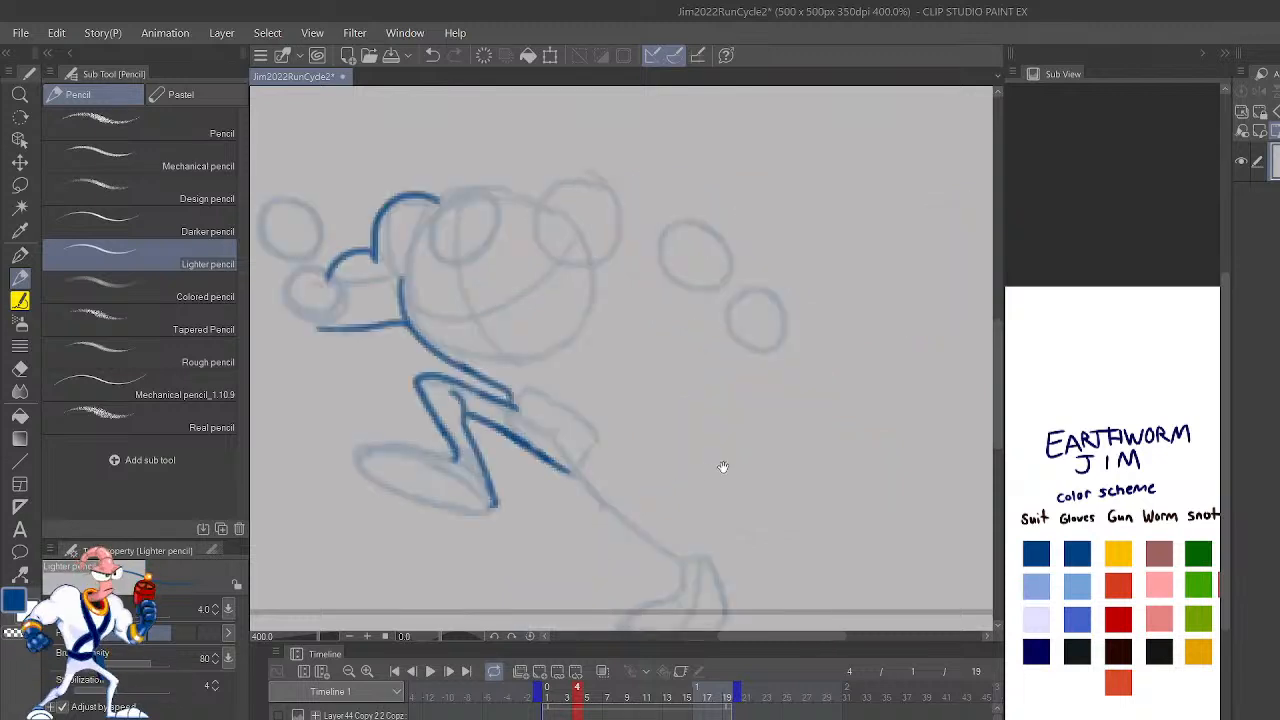
{"action": "mouse_move", "coordinate": [580, 464]}
{"action": "left_mouse_down"}
{"action": "mouse_move", "coordinate": [568, 470]}
{"action": "mouse_move", "coordinate": [590, 427]}
{"action": "left_mouse_up"}
{"action": "key", "text": "h"}
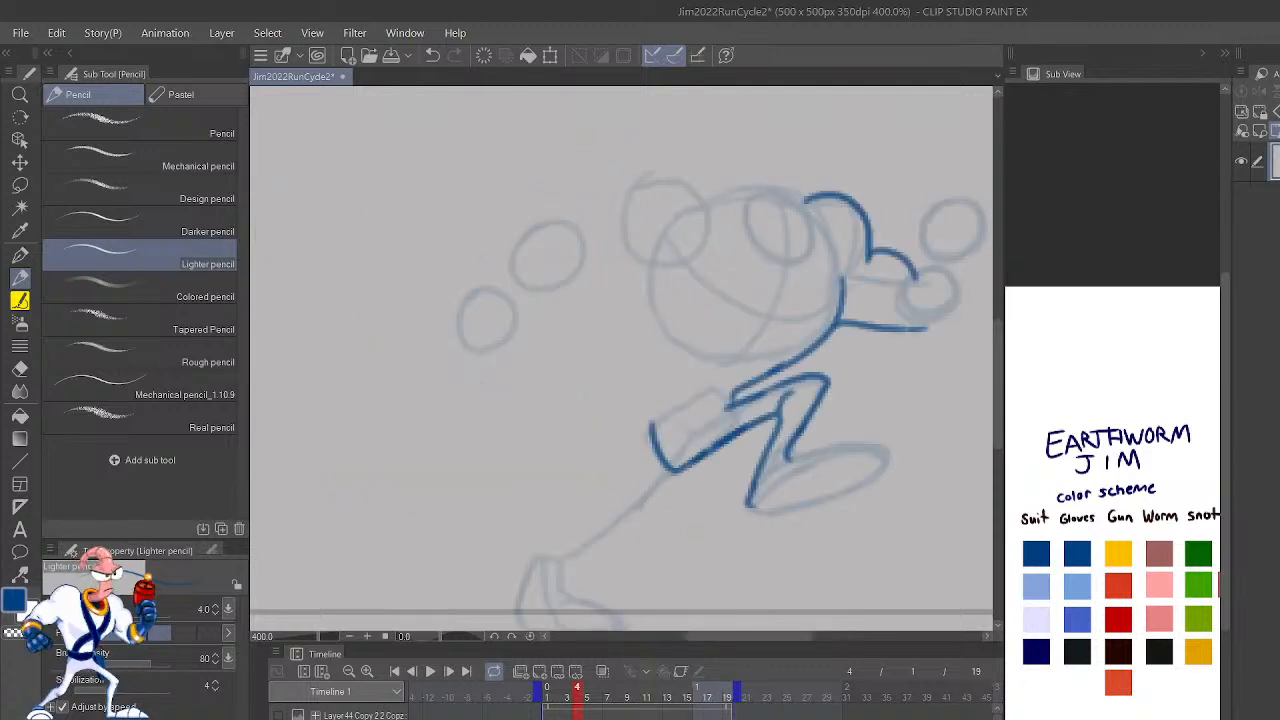
Step: Outline frame 4's extended rear leg in blue, from the thigh and shin down to the planted shoe on the ground line
{"action": "key", "text": "Left"}
{"action": "key", "text": "Right"}
{"action": "key", "text": "Left"}
{"action": "key", "text": "Right"}
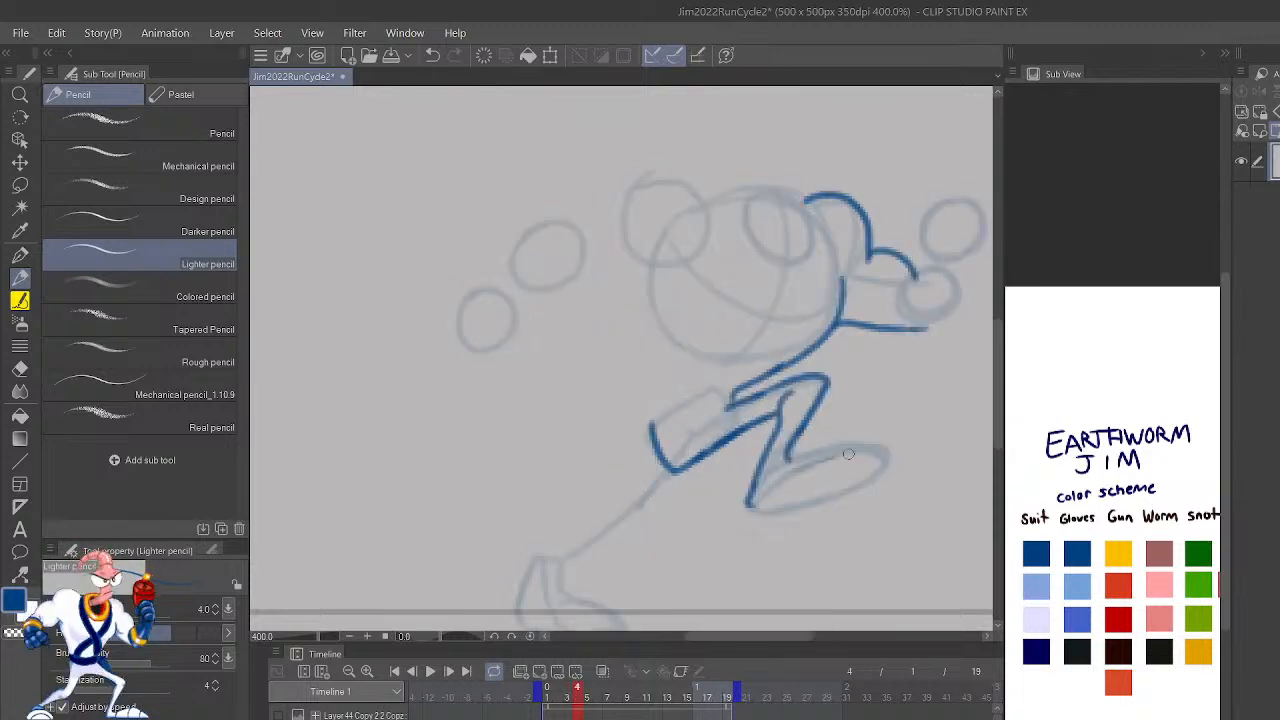
{"action": "left_click_drag", "start_coordinate": [868, 418], "coordinate": [1039, 391]}
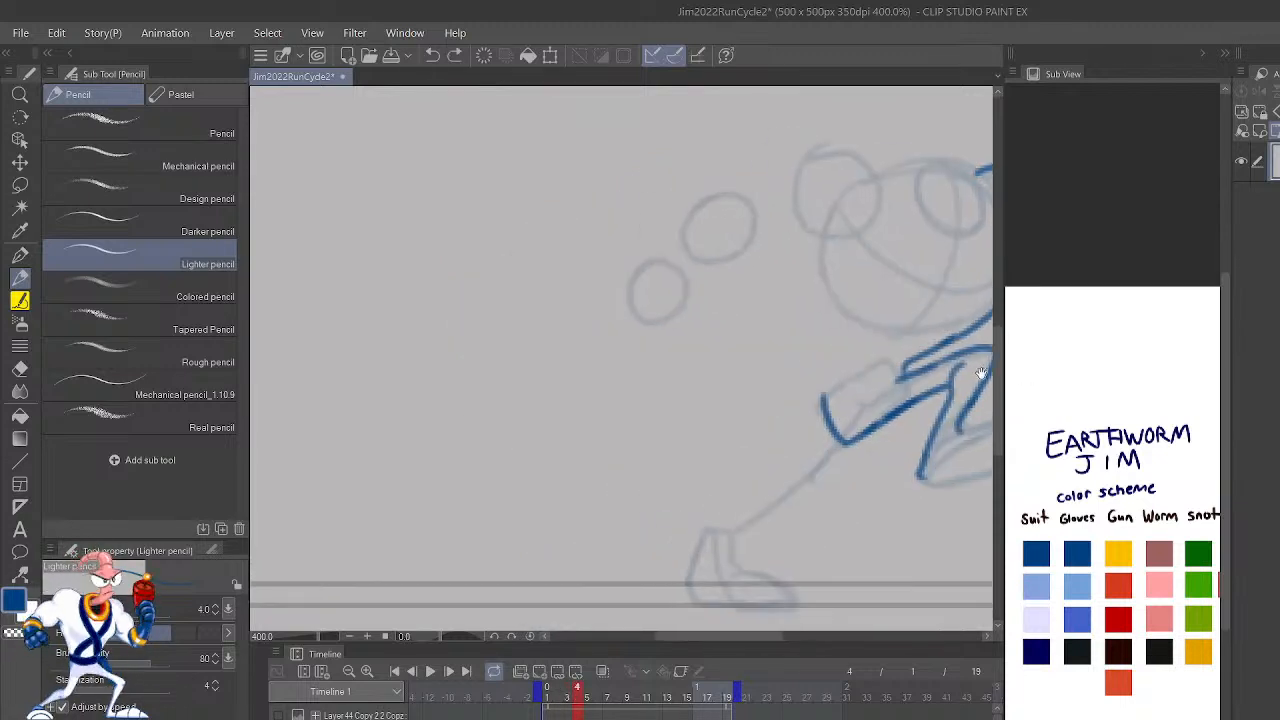
{"action": "mouse_move", "coordinate": [808, 447]}
{"action": "left_mouse_down"}
{"action": "mouse_move", "coordinate": [709, 521]}
{"action": "mouse_move", "coordinate": [752, 521]}
{"action": "mouse_move", "coordinate": [852, 440]}
{"action": "left_mouse_up"}
{"action": "left_click_drag", "start_coordinate": [916, 474], "coordinate": [846, 534]}
{"action": "mouse_move", "coordinate": [735, 526]}
{"action": "left_mouse_down"}
{"action": "mouse_move", "coordinate": [773, 515]}
{"action": "mouse_move", "coordinate": [771, 527]}
{"action": "mouse_move", "coordinate": [795, 499]}
{"action": "mouse_move", "coordinate": [763, 520]}
{"action": "mouse_move", "coordinate": [754, 512]}
{"action": "mouse_move", "coordinate": [764, 521]}
{"action": "mouse_move", "coordinate": [743, 510]}
{"action": "mouse_move", "coordinate": [812, 483]}
{"action": "left_mouse_up"}
{"action": "left_click_drag", "start_coordinate": [753, 531], "coordinate": [798, 498]}
{"action": "key", "text": "ctrl+z"}
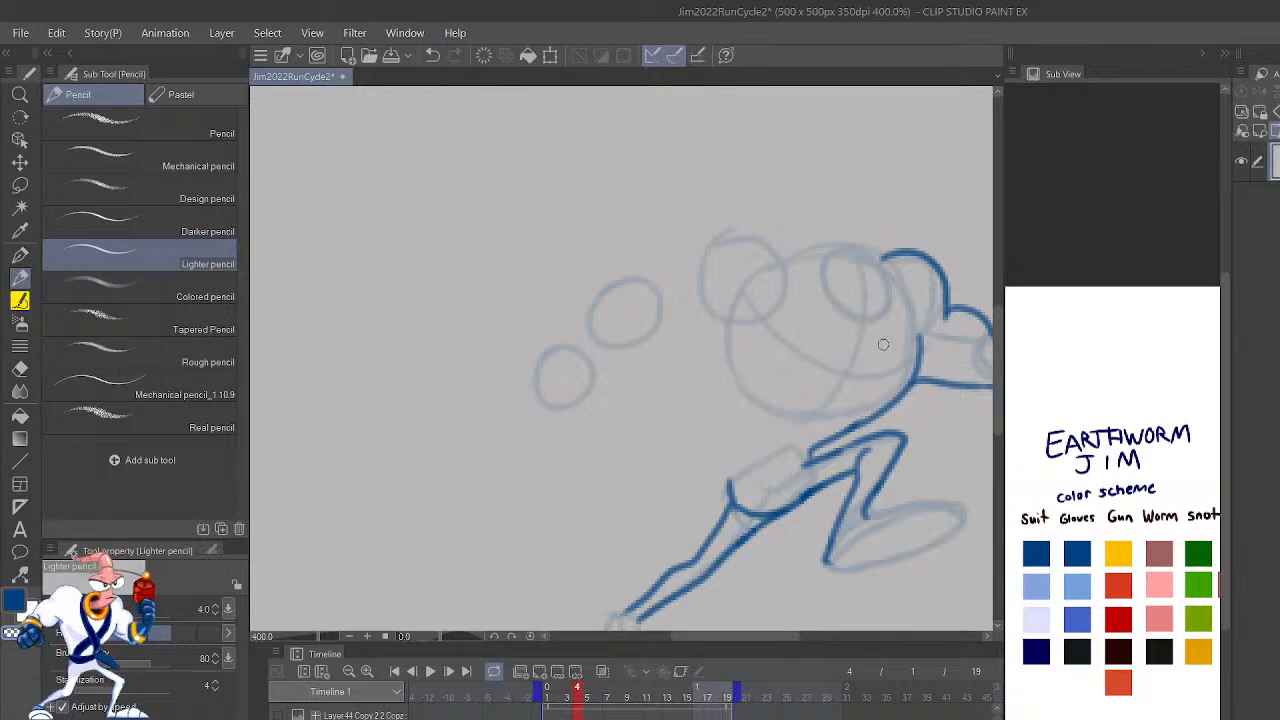
{"action": "mouse_move", "coordinate": [913, 517]}
{"action": "left_mouse_down"}
{"action": "mouse_move", "coordinate": [994, 403]}
{"action": "mouse_move", "coordinate": [1014, 409]}
{"action": "left_mouse_up"}
{"action": "mouse_move", "coordinate": [735, 505]}
{"action": "left_mouse_down"}
{"action": "mouse_move", "coordinate": [696, 559]}
{"action": "mouse_move", "coordinate": [800, 578]}
{"action": "mouse_move", "coordinate": [790, 559]}
{"action": "mouse_move", "coordinate": [744, 547]}
{"action": "mouse_move", "coordinate": [742, 505]}
{"action": "mouse_move", "coordinate": [804, 580]}
{"action": "left_mouse_up"}
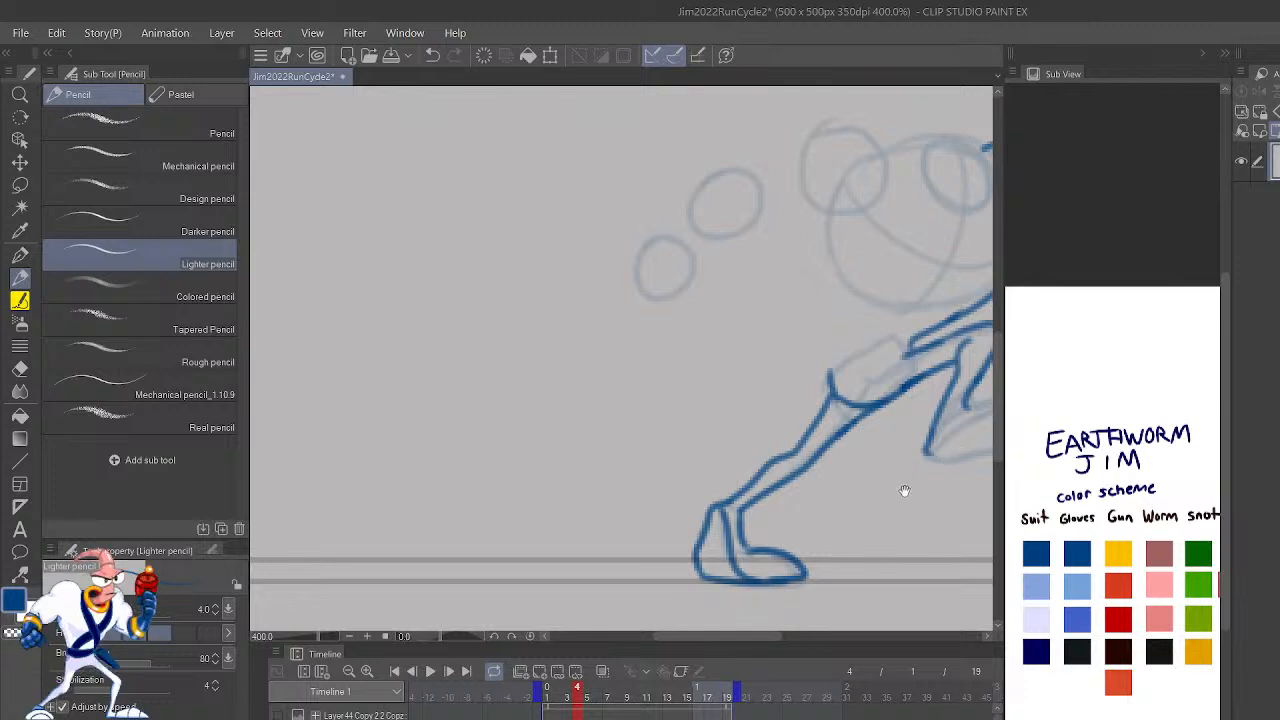
Step: Compare frame 4's pose with the outlined frames 3 and 2, flipping the canvas
{"action": "left_click_drag", "start_coordinate": [917, 481], "coordinate": [829, 571]}
{"action": "key", "text": "ctrl+Left"}
{"action": "key", "text": "ctrl+Right"}
{"action": "key", "text": "ctrl+Left"}
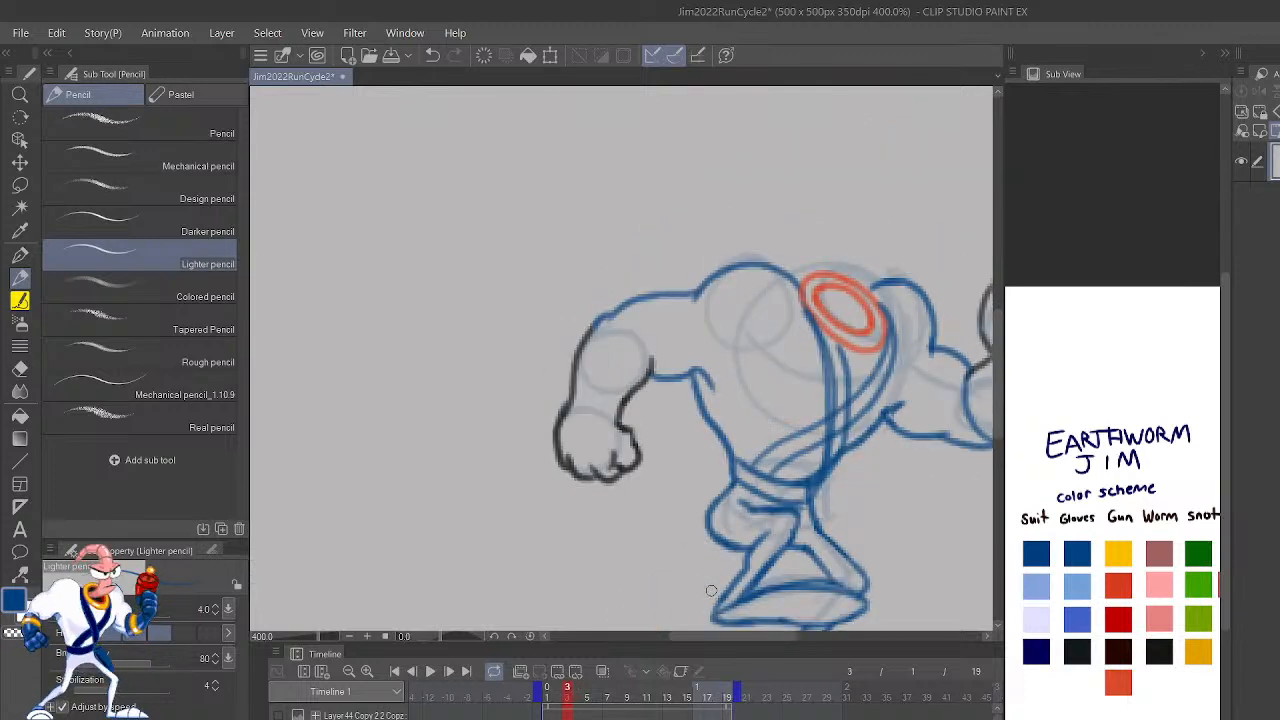
{"action": "key", "text": "h"}
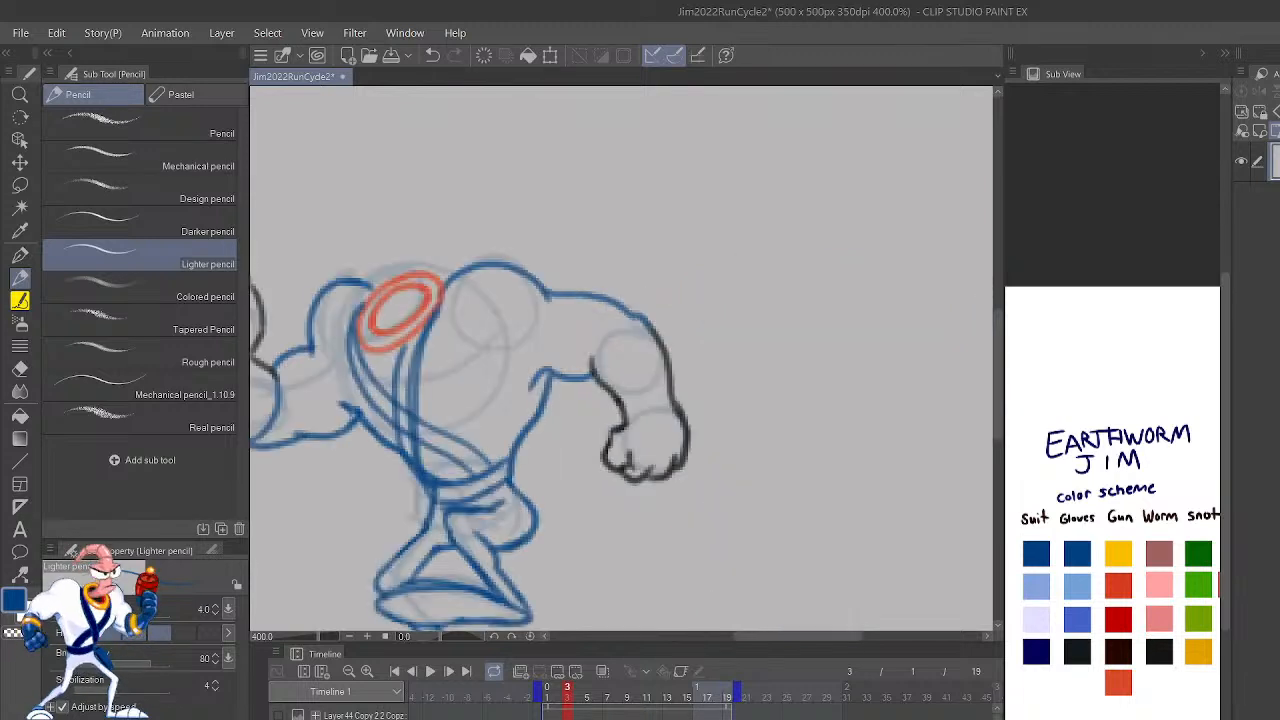
{"action": "mouse_move", "coordinate": [789, 546]}
{"action": "left_mouse_down"}
{"action": "mouse_move", "coordinate": [937, 429]}
{"action": "mouse_move", "coordinate": [968, 445]}
{"action": "mouse_move", "coordinate": [1075, 436]}
{"action": "mouse_move", "coordinate": [1006, 495]}
{"action": "left_mouse_up"}
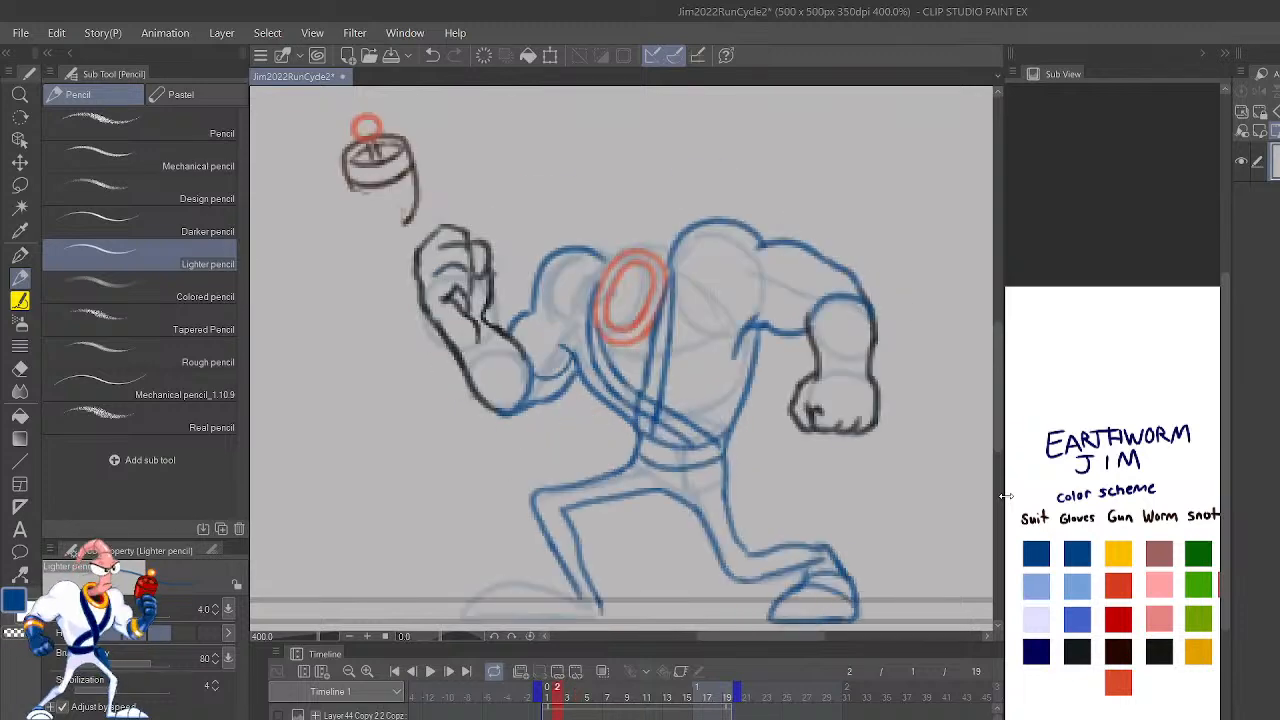
Step: Draw the curved belt edges across frame 4's waist, above the hips, in blue
{"action": "left_click_drag", "start_coordinate": [849, 423], "coordinate": [900, 545]}
{"action": "mouse_move", "coordinate": [763, 538]}
{"action": "left_mouse_down"}
{"action": "mouse_move", "coordinate": [750, 493]}
{"action": "mouse_move", "coordinate": [754, 530]}
{"action": "mouse_move", "coordinate": [680, 512]}
{"action": "left_mouse_up"}
{"action": "key", "text": "ctrl+z"}
{"action": "mouse_move", "coordinate": [764, 542]}
{"action": "left_mouse_down"}
{"action": "mouse_move", "coordinate": [733, 487]}
{"action": "mouse_move", "coordinate": [704, 504]}
{"action": "mouse_move", "coordinate": [757, 538]}
{"action": "mouse_move", "coordinate": [709, 509]}
{"action": "left_mouse_up"}
{"action": "key", "text": "ctrl+z"}
{"action": "key", "text": "c"}
{"action": "left_click_drag", "start_coordinate": [839, 507], "coordinate": [834, 554]}
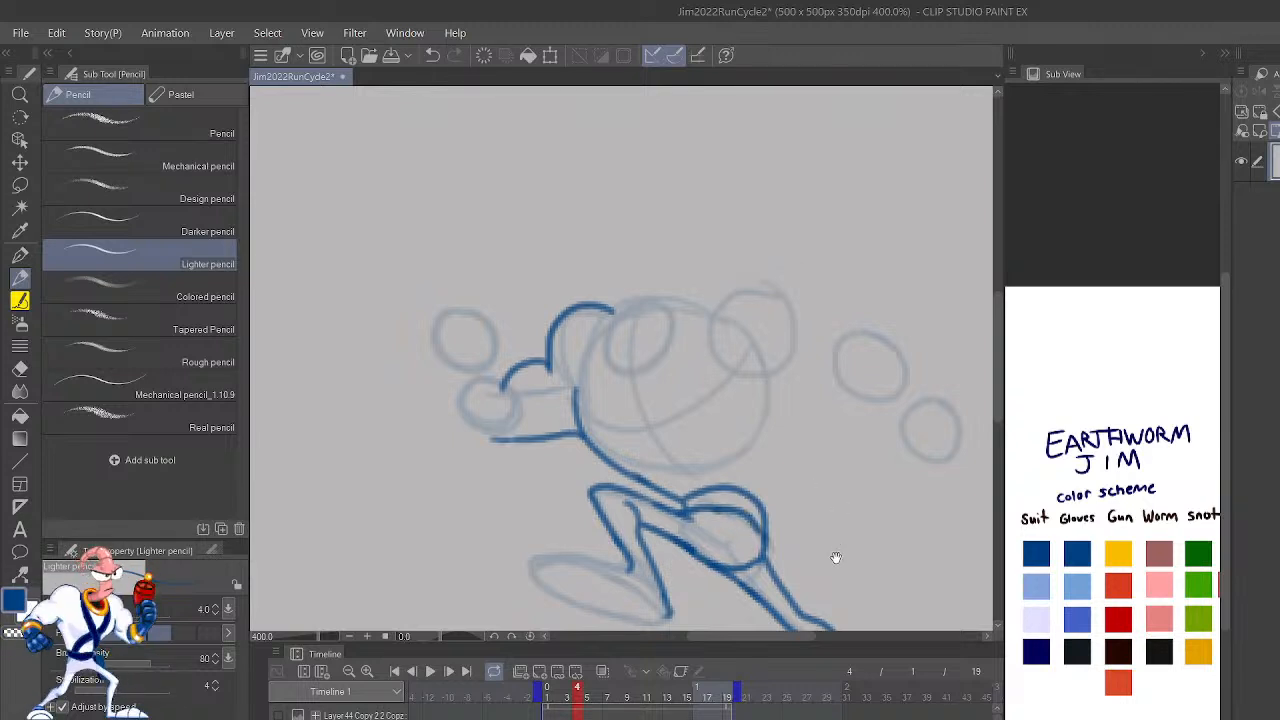
Step: Draw frame 4's rear torso edge, armpit, rear shoulder and upper arm in blue, and flip the canvas
{"action": "mouse_move", "coordinate": [756, 521]}
{"action": "left_mouse_down"}
{"action": "mouse_move", "coordinate": [764, 409]}
{"action": "mouse_move", "coordinate": [789, 429]}
{"action": "mouse_move", "coordinate": [835, 416]}
{"action": "left_mouse_up"}
{"action": "mouse_move", "coordinate": [866, 366]}
{"action": "left_mouse_down"}
{"action": "mouse_move", "coordinate": [824, 348]}
{"action": "mouse_move", "coordinate": [690, 348]}
{"action": "mouse_move", "coordinate": [698, 376]}
{"action": "left_mouse_up"}
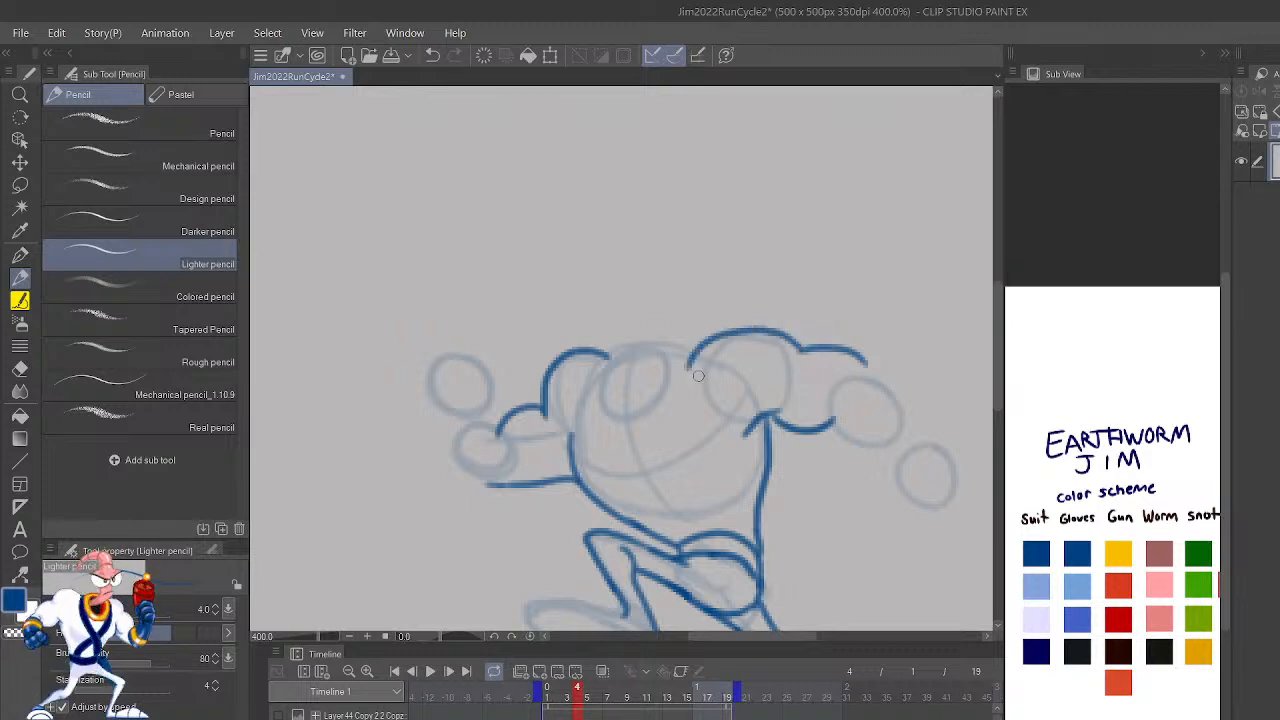
{"action": "key", "text": "h"}
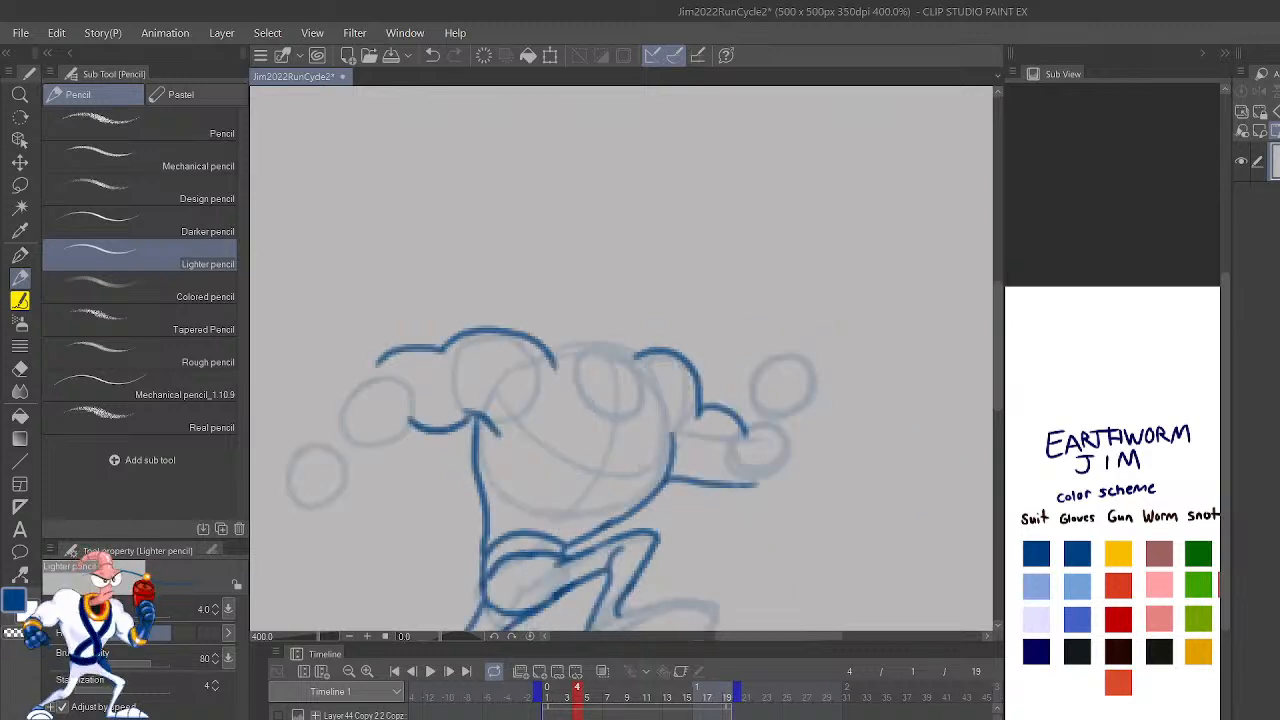
{"action": "left_click_drag", "start_coordinate": [846, 456], "coordinate": [931, 360]}
{"action": "left_click_drag", "start_coordinate": [945, 420], "coordinate": [991, 564]}
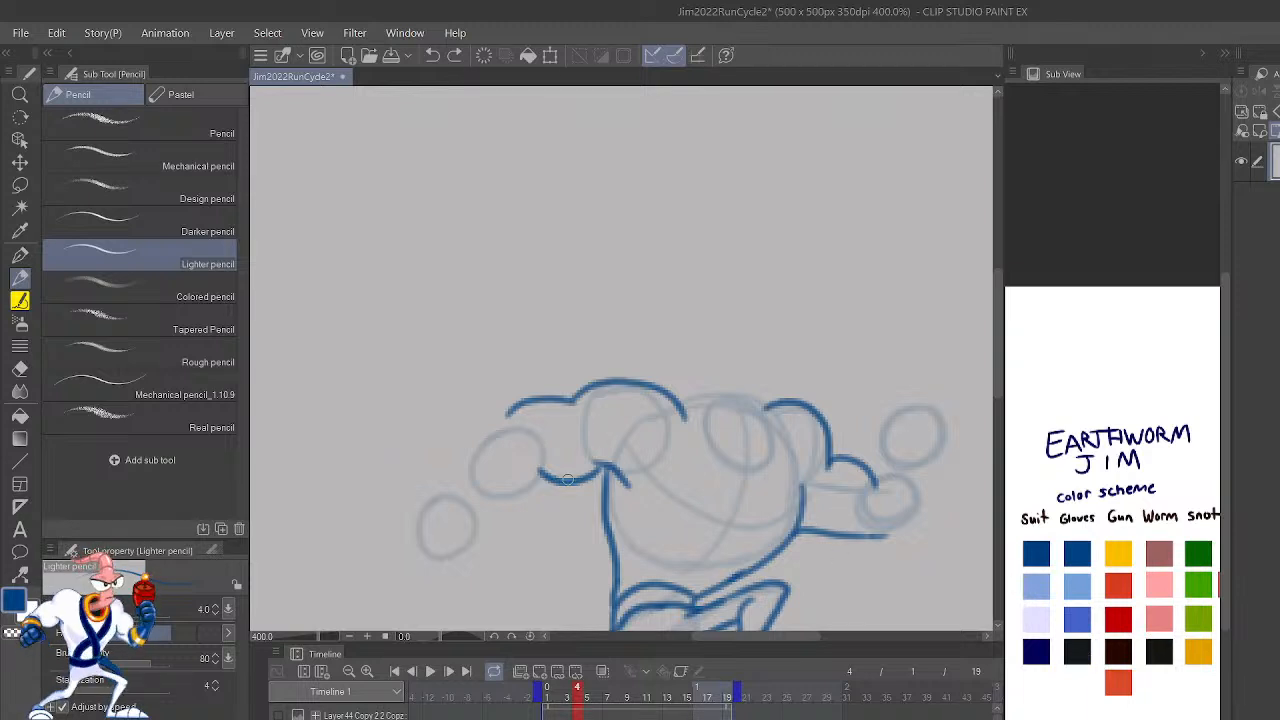
Step: Outline the rear arm's gloved forearm and fist in the scheme's near-black glove color, joining it to the blue upper arm
{"action": "left_click_drag", "start_coordinate": [516, 436], "coordinate": [911, 399]}
{"action": "mouse_move", "coordinate": [809, 489]}
{"action": "left_mouse_down"}
{"action": "mouse_move", "coordinate": [823, 521]}
{"action": "mouse_move", "coordinate": [782, 544]}
{"action": "mouse_move", "coordinate": [760, 537]}
{"action": "mouse_move", "coordinate": [748, 508]}
{"action": "mouse_move", "coordinate": [843, 401]}
{"action": "mouse_move", "coordinate": [822, 414]}
{"action": "mouse_move", "coordinate": [855, 396]}
{"action": "left_mouse_up"}
{"action": "key", "text": "ctrl+z"}
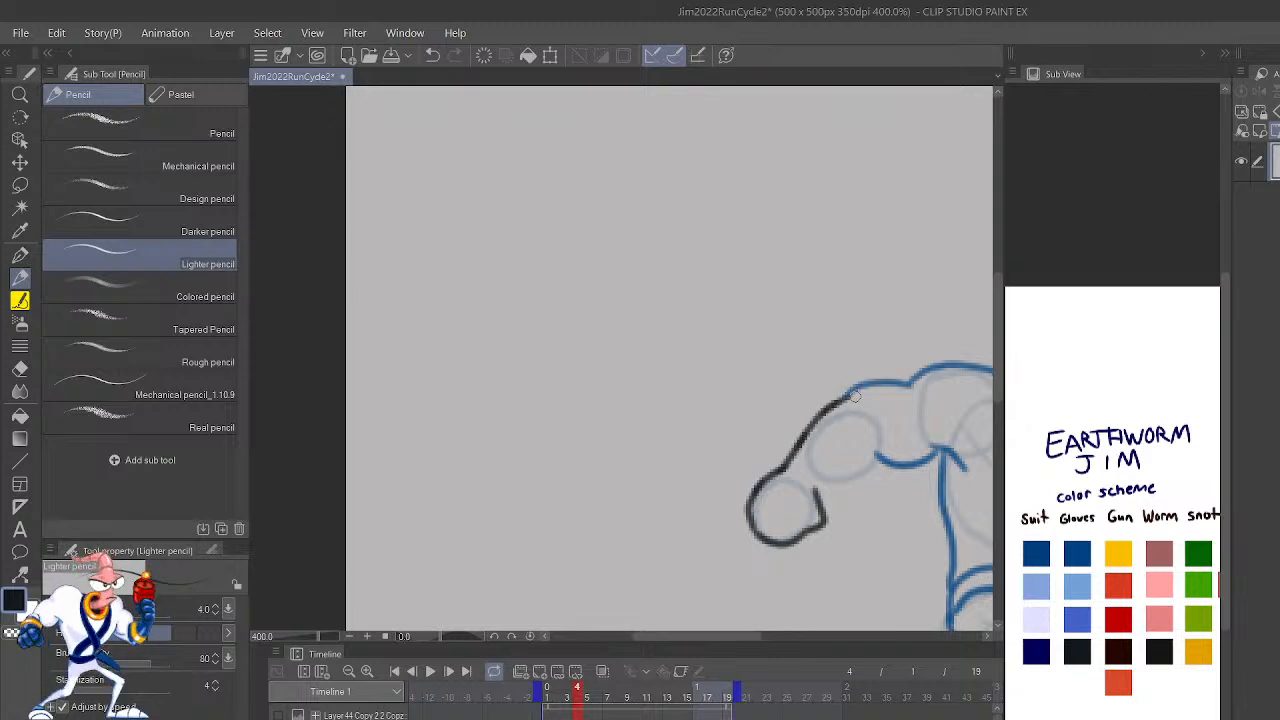
{"action": "left_click_drag", "start_coordinate": [816, 497], "coordinate": [870, 443]}
{"action": "left_click_drag", "start_coordinate": [906, 516], "coordinate": [760, 508]}
{"action": "mouse_move", "coordinate": [988, 501]}
{"action": "left_mouse_down"}
{"action": "mouse_move", "coordinate": [829, 503]}
{"action": "mouse_move", "coordinate": [815, 452]}
{"action": "left_mouse_up"}
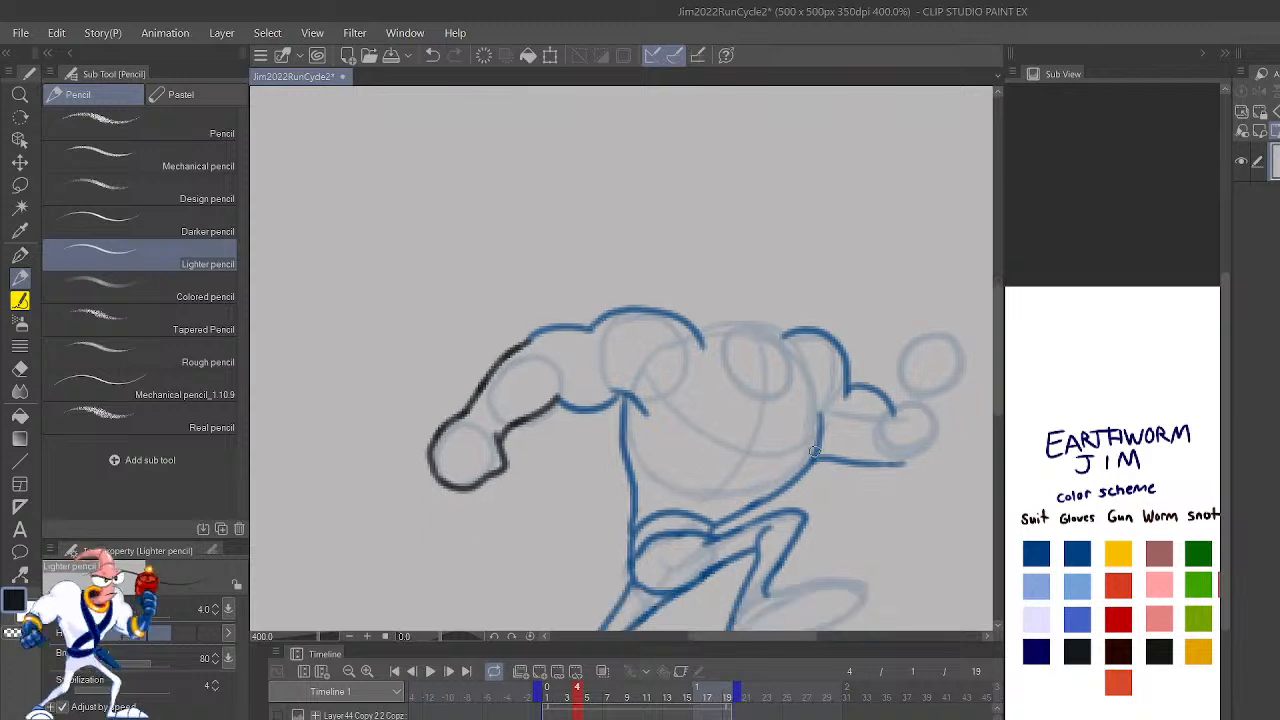
Step: Play the run cycle zoomed out to check the new linework in motion, and stop playback
{"action": "left_click", "coordinate": [430, 671]}
{"action": "key", "text": "ctrl+minus"}
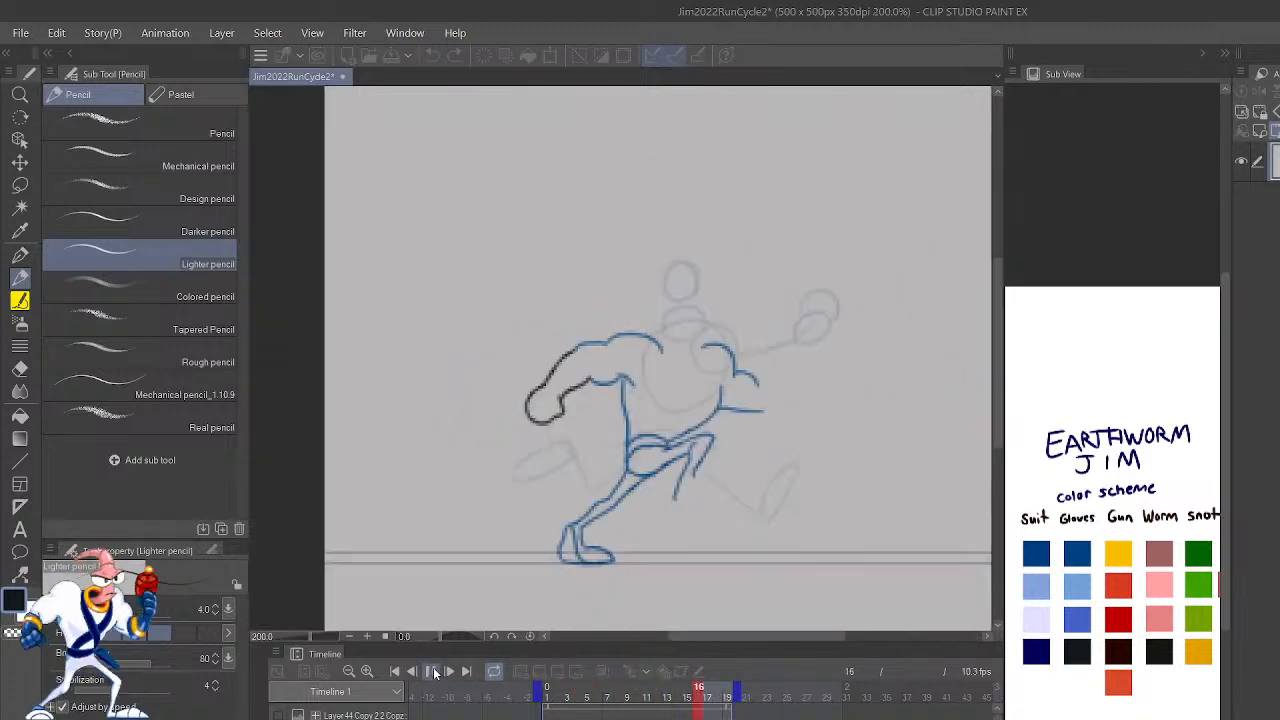
{"action": "key", "text": "ctrl+minus"}
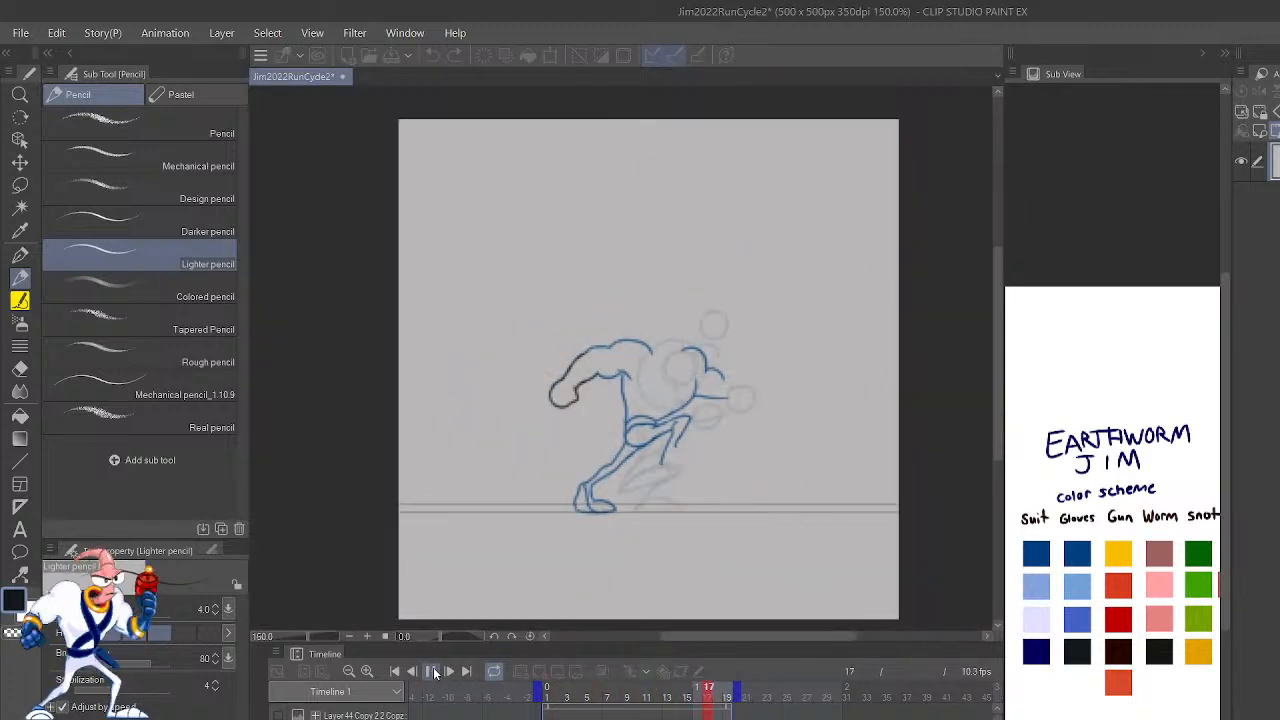
{"action": "left_click", "coordinate": [431, 671]}
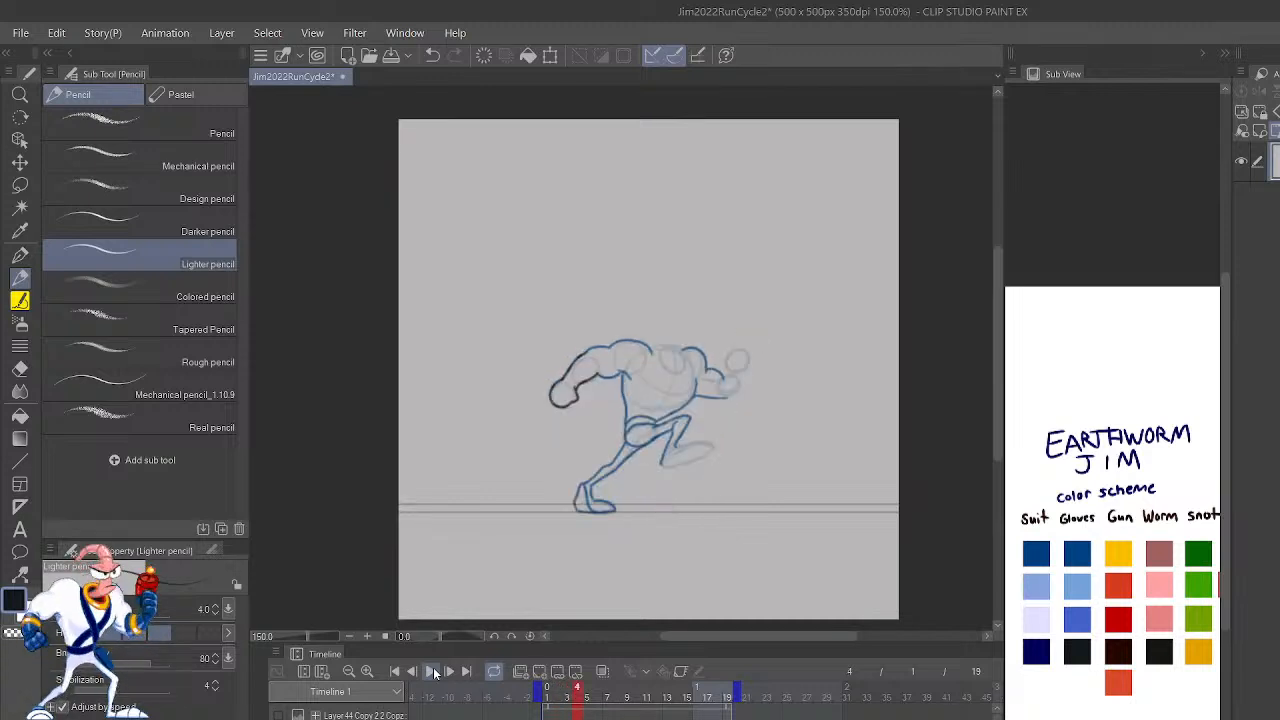
Step: Draw frame 4's neck collar as two nested tilted ovals in the scheme's orange-red, and flip the canvas
{"action": "key", "text": "ctrl+plus"}
{"action": "key", "text": "ctrl+plus"}
{"action": "key", "text": "ctrl+plus"}
{"action": "key", "text": "ctrl+plus"}
{"action": "key", "text": "ctrl+plus"}
{"action": "key", "text": "ctrl+plus"}
{"action": "key", "text": "ctrl+plus"}
{"action": "left_click_drag", "start_coordinate": [941, 505], "coordinate": [565, 605]}
{"action": "mouse_move", "coordinate": [471, 394]}
{"action": "left_mouse_down"}
{"action": "mouse_move", "coordinate": [581, 500]}
{"action": "mouse_move", "coordinate": [575, 389]}
{"action": "mouse_move", "coordinate": [466, 402]}
{"action": "mouse_move", "coordinate": [472, 440]}
{"action": "left_mouse_up"}
{"action": "mouse_move", "coordinate": [528, 385]}
{"action": "left_mouse_down"}
{"action": "mouse_move", "coordinate": [504, 441]}
{"action": "mouse_move", "coordinate": [582, 428]}
{"action": "mouse_move", "coordinate": [492, 390]}
{"action": "mouse_move", "coordinate": [498, 496]}
{"action": "mouse_move", "coordinate": [608, 467]}
{"action": "mouse_move", "coordinate": [558, 386]}
{"action": "mouse_move", "coordinate": [488, 408]}
{"action": "mouse_move", "coordinate": [538, 467]}
{"action": "mouse_move", "coordinate": [564, 414]}
{"action": "mouse_move", "coordinate": [500, 398]}
{"action": "mouse_move", "coordinate": [487, 414]}
{"action": "mouse_move", "coordinate": [559, 479]}
{"action": "mouse_move", "coordinate": [570, 423]}
{"action": "mouse_move", "coordinate": [500, 404]}
{"action": "left_mouse_up"}
{"action": "key", "text": "ctrl+z"}
{"action": "key", "text": "ctrl+z"}
{"action": "key", "text": "ctrl+z"}
{"action": "key", "text": "h"}
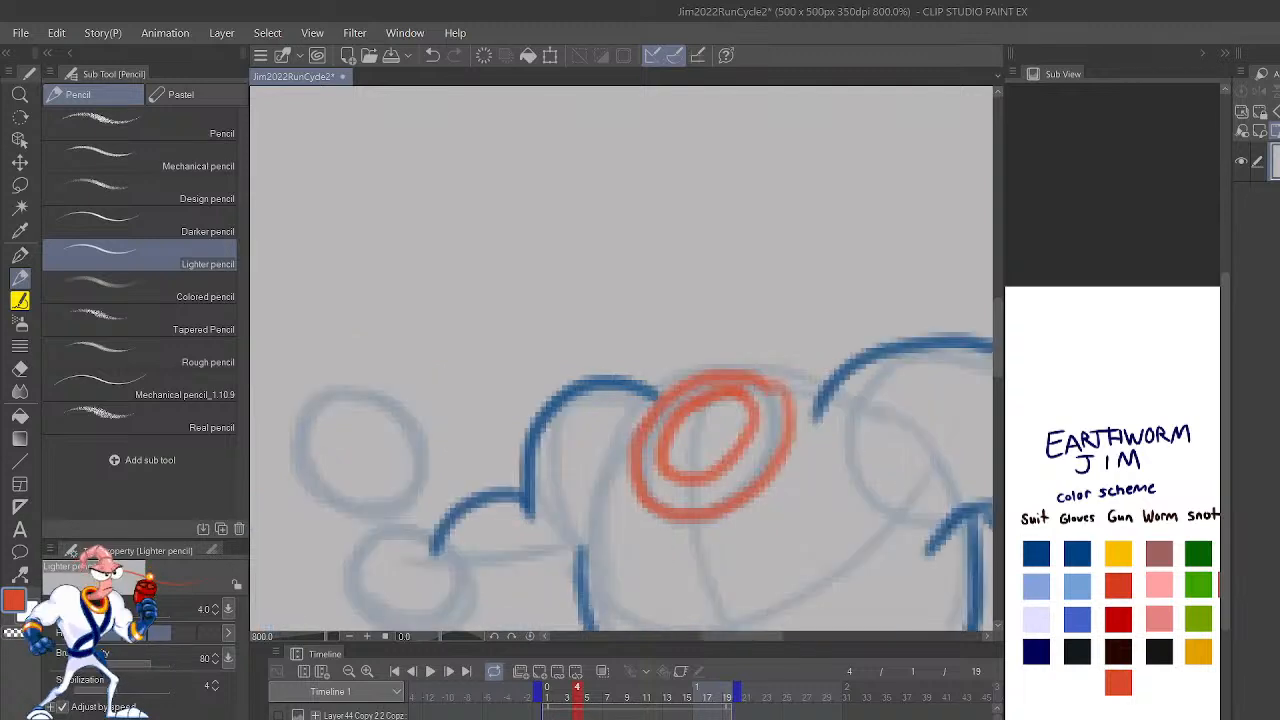
Step: Check the neighbouring frames and draw both edges of the suit strap from the rear shoulder and collar to the waist in blue
{"action": "left_click_drag", "start_coordinate": [894, 443], "coordinate": [750, 462]}
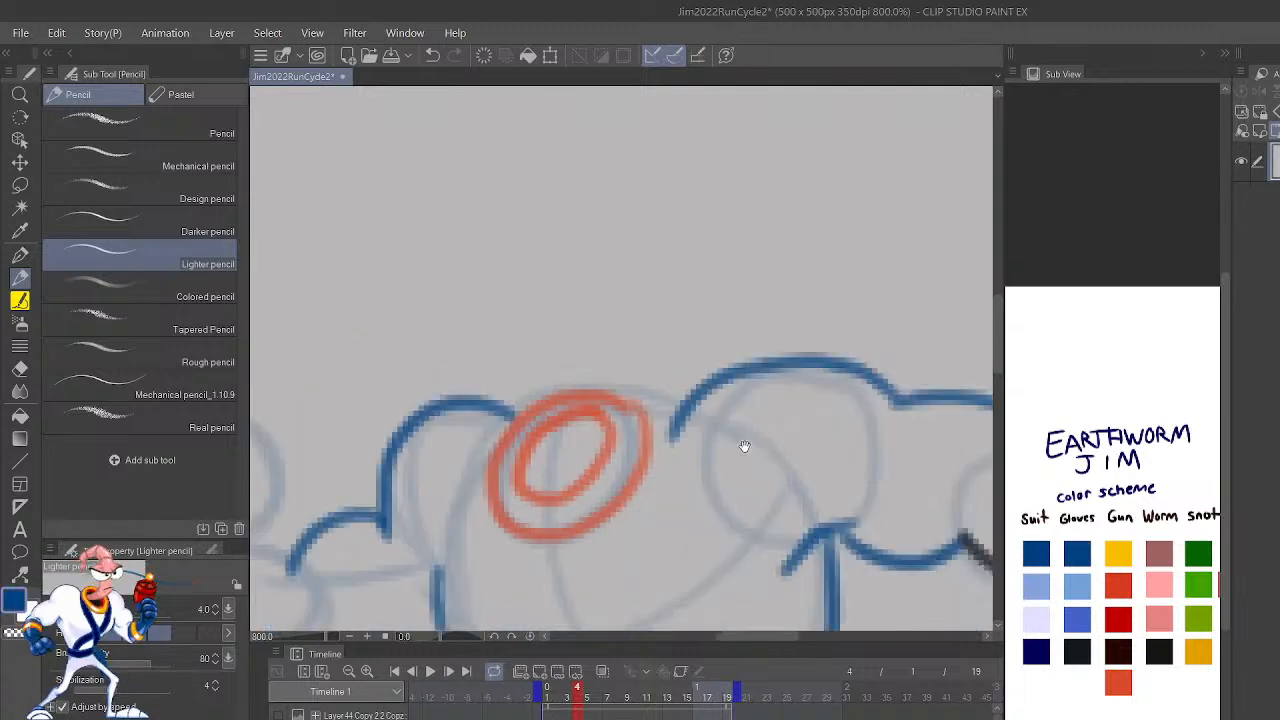
{"action": "scroll", "coordinate": [925, 546], "scroll_direction": "down", "scroll_amount": 2}
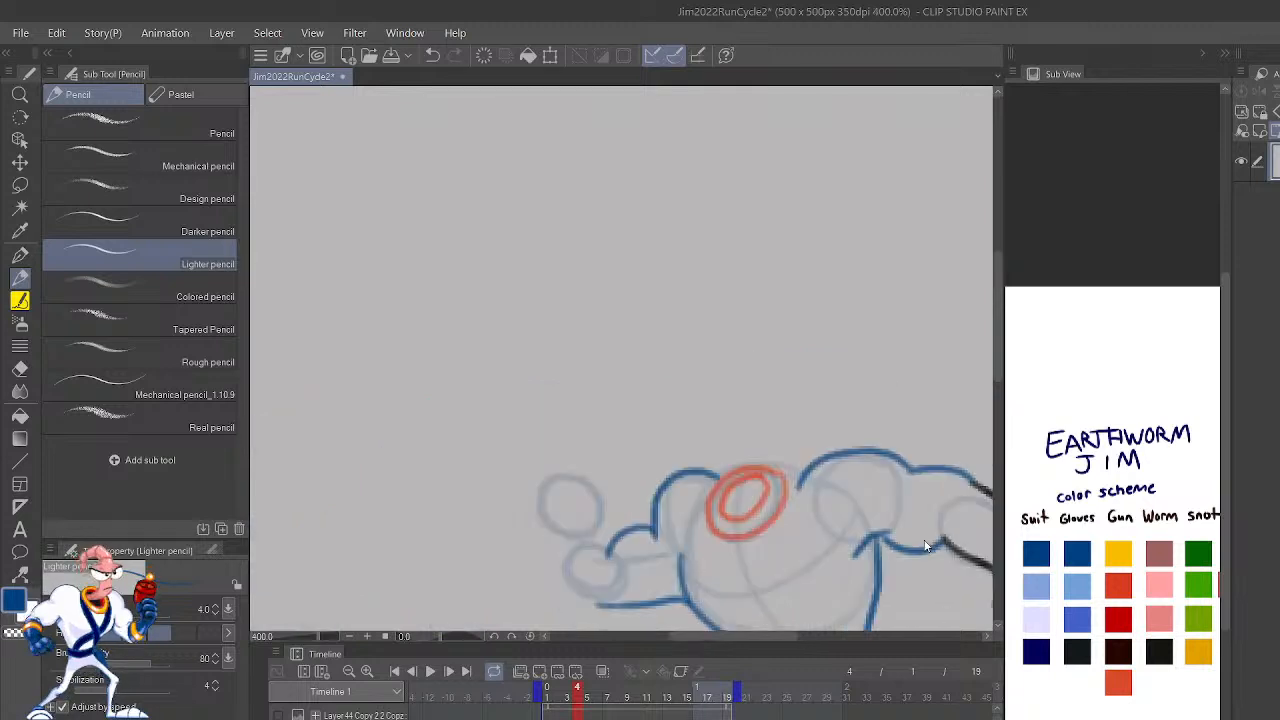
{"action": "scroll", "coordinate": [925, 546], "scroll_direction": "up", "scroll_amount": 2}
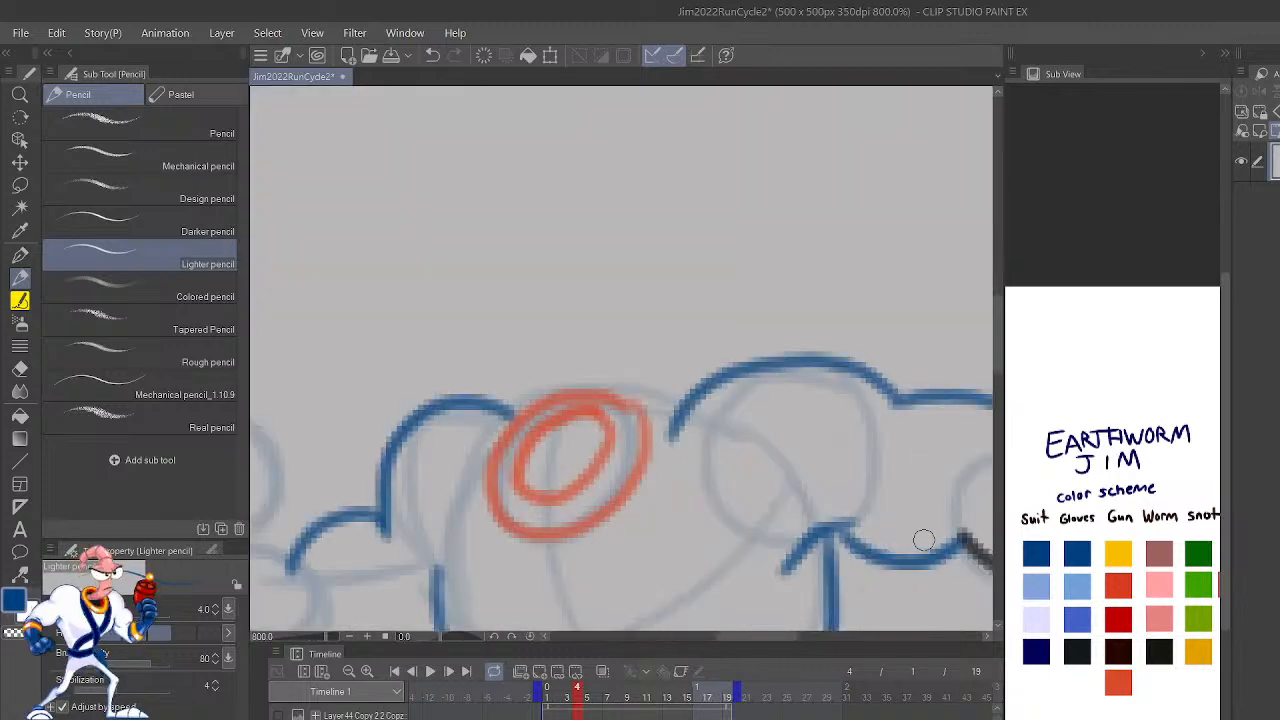
{"action": "mouse_move", "coordinate": [731, 486]}
{"action": "left_mouse_down"}
{"action": "mouse_move", "coordinate": [869, 294]}
{"action": "mouse_move", "coordinate": [908, 283]}
{"action": "left_mouse_up"}
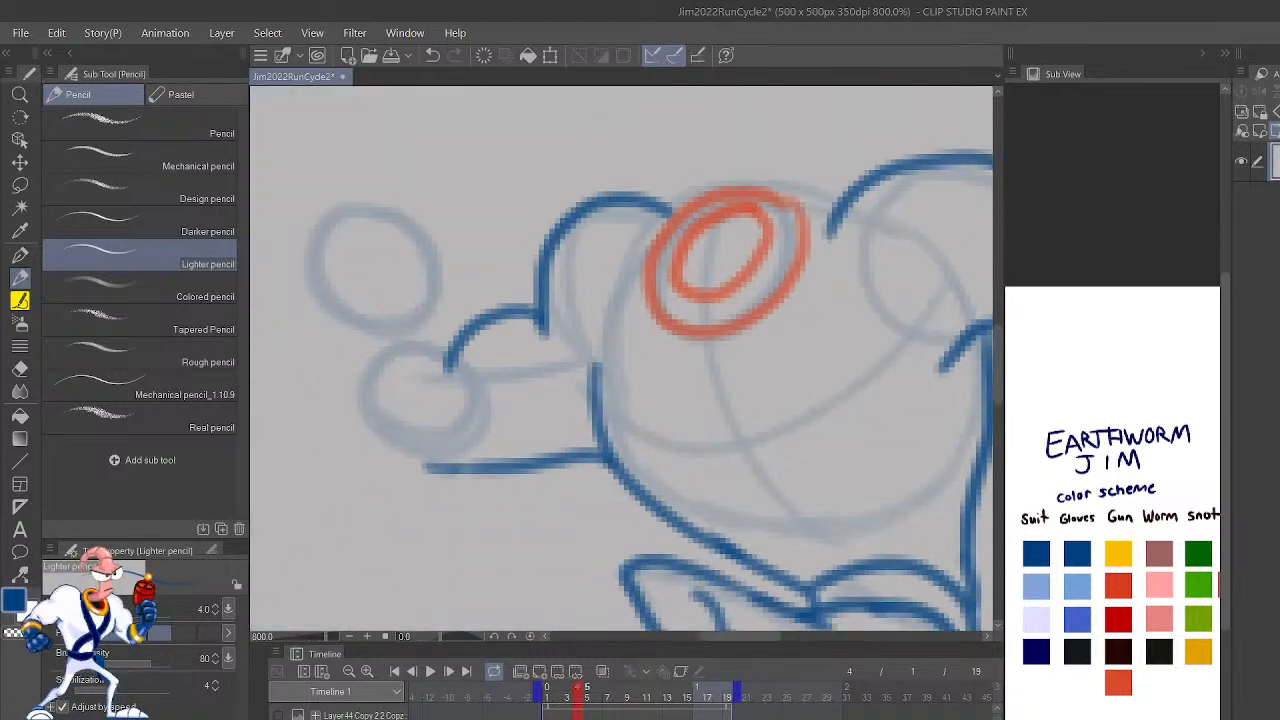
{"action": "key", "text": "Left"}
{"action": "key", "text": "Right"}
{"action": "key", "text": "Right"}
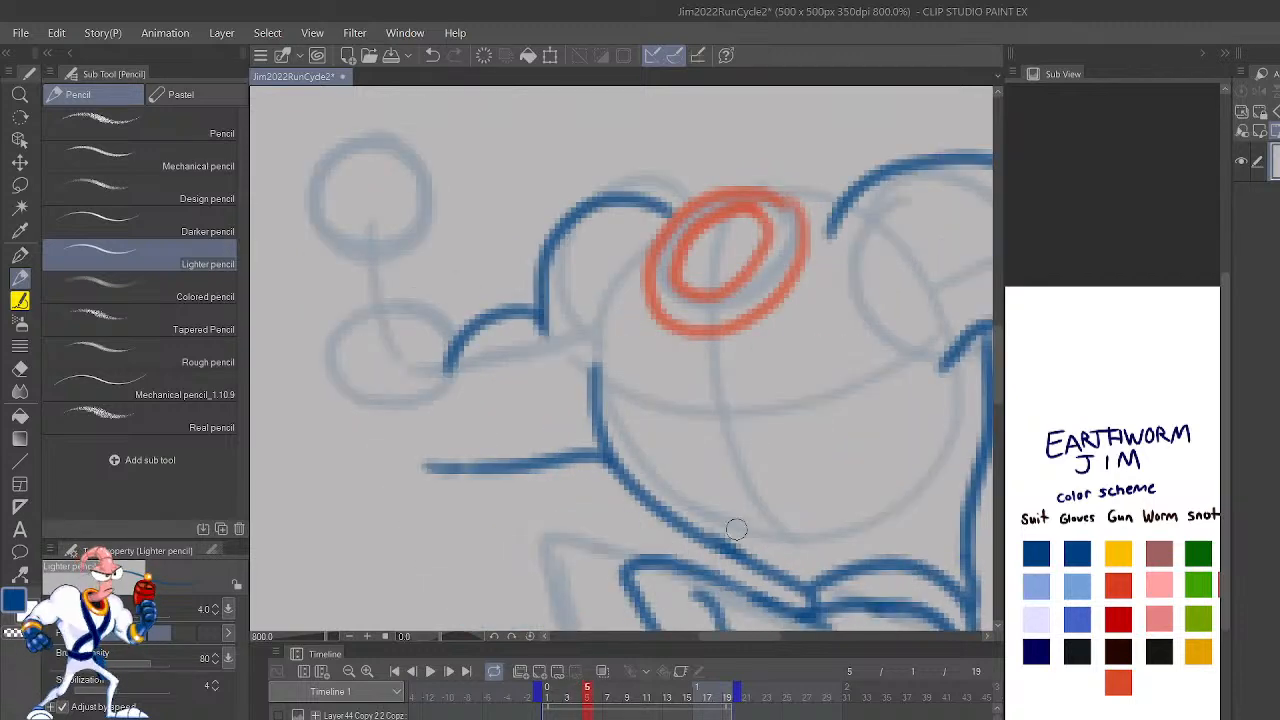
{"action": "mouse_move", "coordinate": [782, 580]}
{"action": "left_mouse_down"}
{"action": "mouse_move", "coordinate": [765, 553]}
{"action": "mouse_move", "coordinate": [790, 328]}
{"action": "mouse_move", "coordinate": [828, 182]}
{"action": "left_mouse_up"}
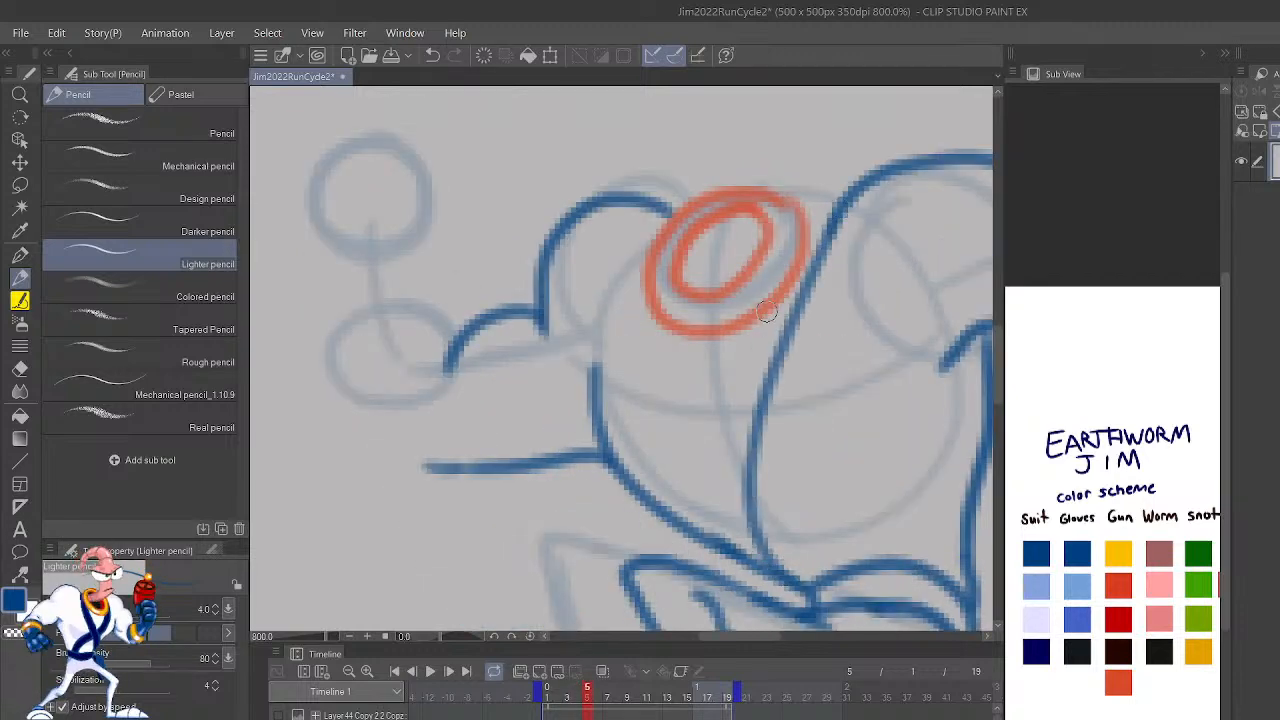
{"action": "left_click_drag", "start_coordinate": [766, 312], "coordinate": [724, 492]}
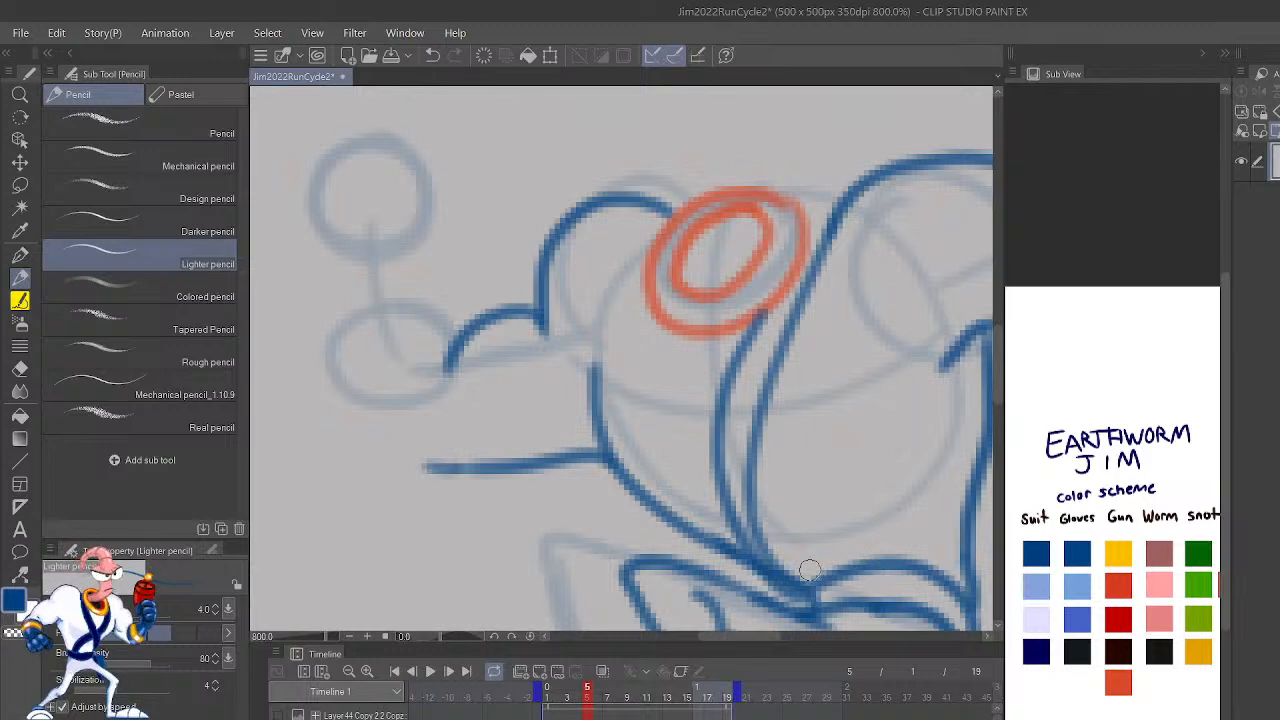
{"action": "key", "text": "ctrl+z"}
{"action": "mouse_move", "coordinate": [780, 590]}
{"action": "left_mouse_down"}
{"action": "mouse_move", "coordinate": [747, 572]}
{"action": "mouse_move", "coordinate": [721, 431]}
{"action": "mouse_move", "coordinate": [770, 305]}
{"action": "left_mouse_up"}
{"action": "mouse_move", "coordinate": [892, 572]}
{"action": "left_mouse_down"}
{"action": "mouse_move", "coordinate": [758, 499]}
{"action": "mouse_move", "coordinate": [658, 413]}
{"action": "mouse_move", "coordinate": [636, 286]}
{"action": "mouse_move", "coordinate": [655, 235]}
{"action": "left_mouse_up"}
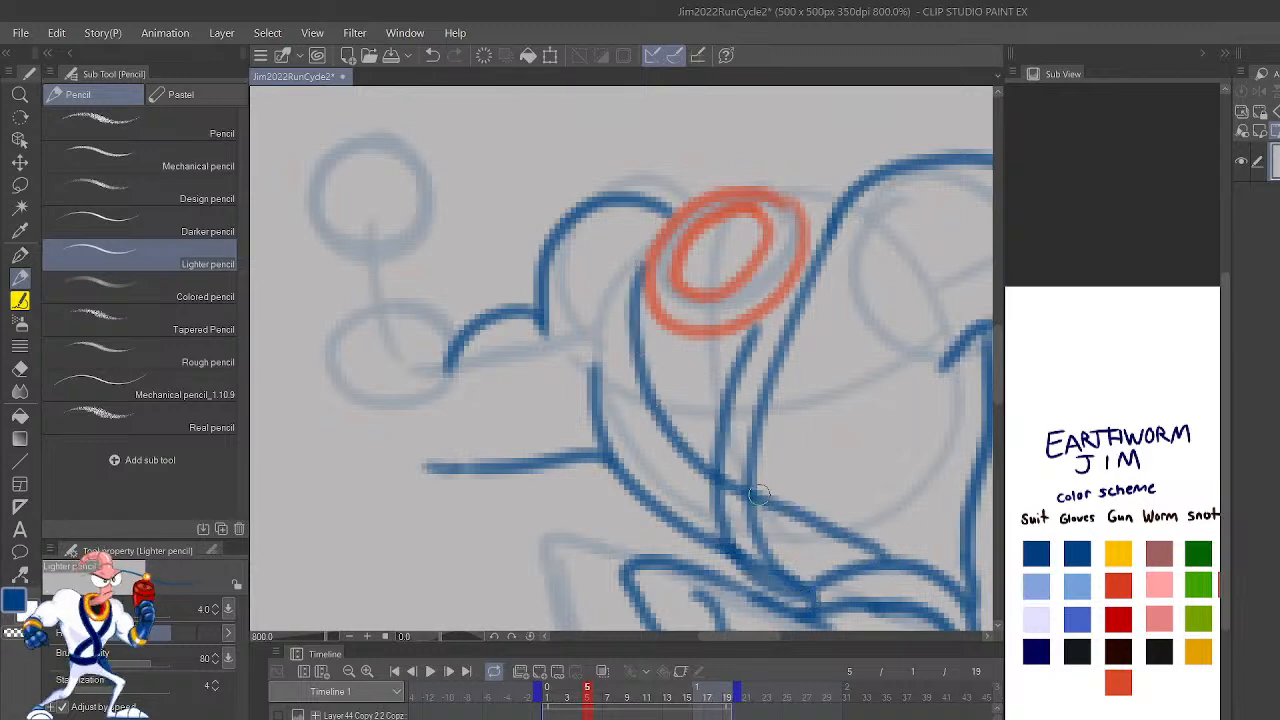
{"action": "key", "text": "ctrl+z"}
{"action": "left_click_drag", "start_coordinate": [704, 340], "coordinate": [724, 504]}
{"action": "key", "text": "ctrl+z"}
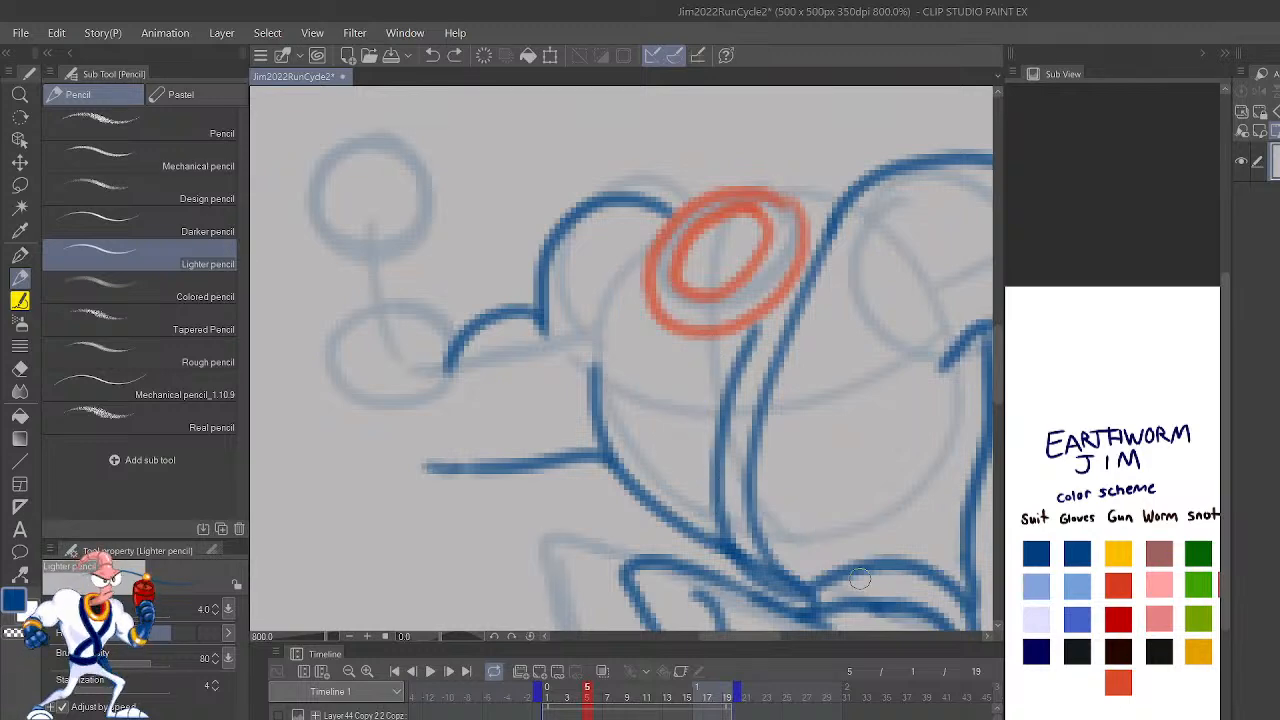
Step: Draw the second strap's outer and inner edges in blue, curving from the collar's front side across the chest to the rear waist
{"action": "mouse_move", "coordinate": [932, 578]}
{"action": "left_mouse_down"}
{"action": "mouse_move", "coordinate": [837, 523]}
{"action": "mouse_move", "coordinate": [645, 262]}
{"action": "mouse_move", "coordinate": [652, 240]}
{"action": "left_mouse_up"}
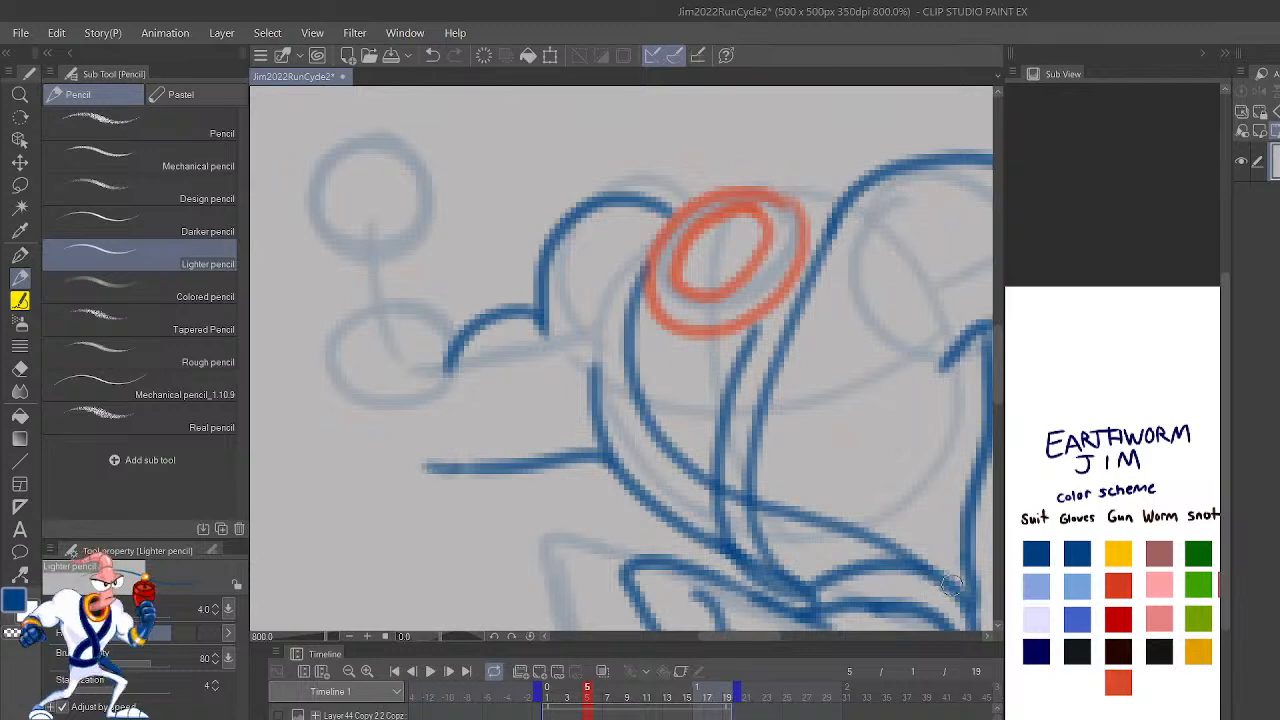
{"action": "mouse_move", "coordinate": [962, 598]}
{"action": "left_mouse_down"}
{"action": "mouse_move", "coordinate": [662, 369]}
{"action": "mouse_move", "coordinate": [655, 298]}
{"action": "left_mouse_up"}
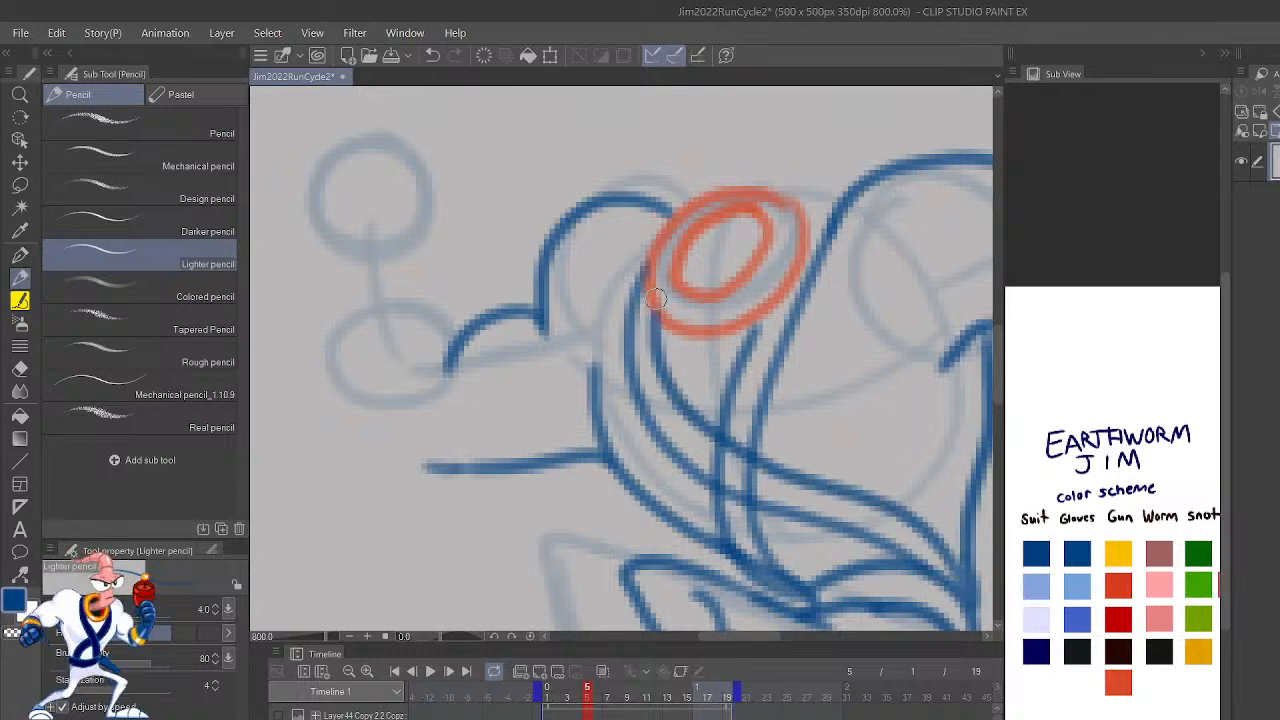
{"action": "key", "text": "ctrl+z"}
{"action": "key", "text": "ctrl+z"}
{"action": "mouse_move", "coordinate": [650, 236]}
{"action": "left_mouse_down"}
{"action": "mouse_move", "coordinate": [624, 384]}
{"action": "mouse_move", "coordinate": [695, 494]}
{"action": "mouse_move", "coordinate": [954, 587]}
{"action": "mouse_move", "coordinate": [942, 563]}
{"action": "mouse_move", "coordinate": [847, 508]}
{"action": "mouse_move", "coordinate": [645, 300]}
{"action": "left_mouse_up"}
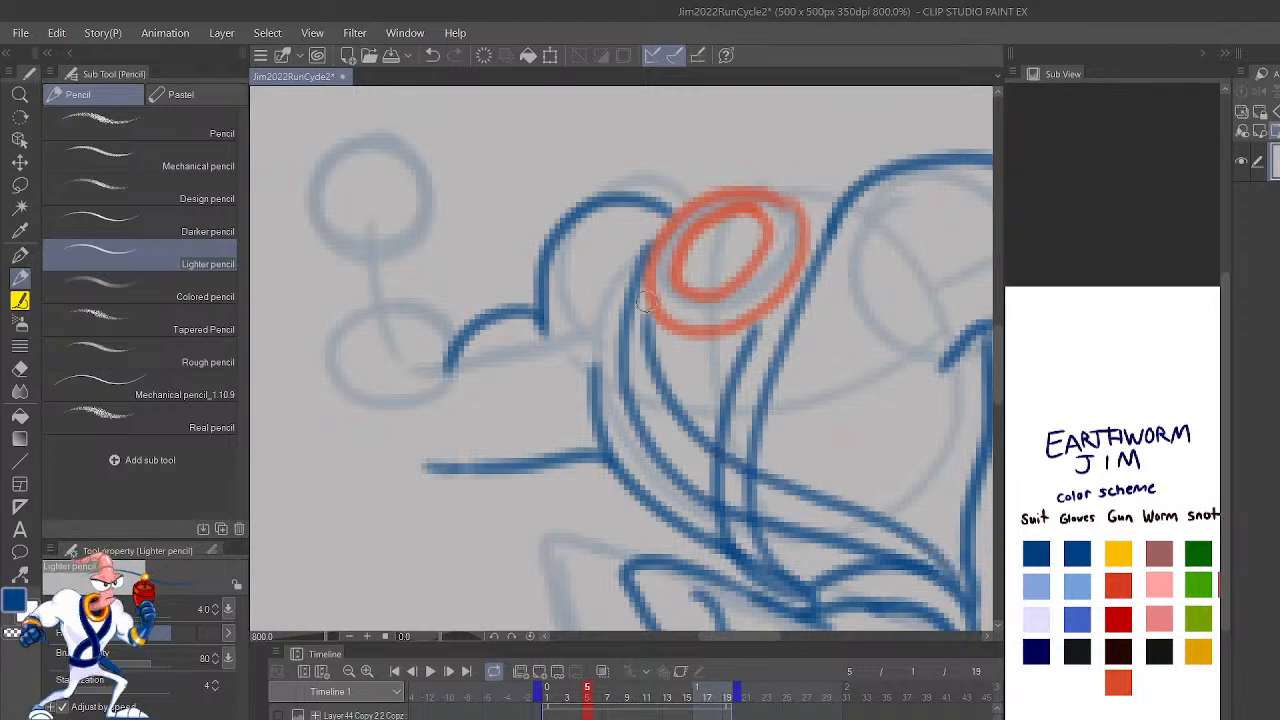
Step: Redraw the inner edge of the strap that crosses the chest in blue as a smoother curve from the rear waist to the collar
{"action": "key", "text": "ctrl+z"}
{"action": "mouse_move", "coordinate": [945, 585]}
{"action": "left_mouse_down"}
{"action": "mouse_move", "coordinate": [910, 537]}
{"action": "mouse_move", "coordinate": [729, 457]}
{"action": "mouse_move", "coordinate": [651, 290]}
{"action": "left_mouse_up"}
{"action": "key", "text": "ctrl+z"}
{"action": "mouse_move", "coordinate": [940, 576]}
{"action": "left_mouse_down"}
{"action": "mouse_move", "coordinate": [835, 498]}
{"action": "mouse_move", "coordinate": [721, 451]}
{"action": "mouse_move", "coordinate": [650, 340]}
{"action": "mouse_move", "coordinate": [645, 300]}
{"action": "left_mouse_up"}
{"action": "key", "text": "ctrl+z"}
{"action": "mouse_move", "coordinate": [938, 578]}
{"action": "left_mouse_down"}
{"action": "mouse_move", "coordinate": [910, 544]}
{"action": "mouse_move", "coordinate": [751, 474]}
{"action": "mouse_move", "coordinate": [681, 419]}
{"action": "mouse_move", "coordinate": [645, 290]}
{"action": "left_mouse_up"}
{"action": "scroll", "coordinate": [646, 289], "scroll_direction": "down", "scroll_amount": 4}
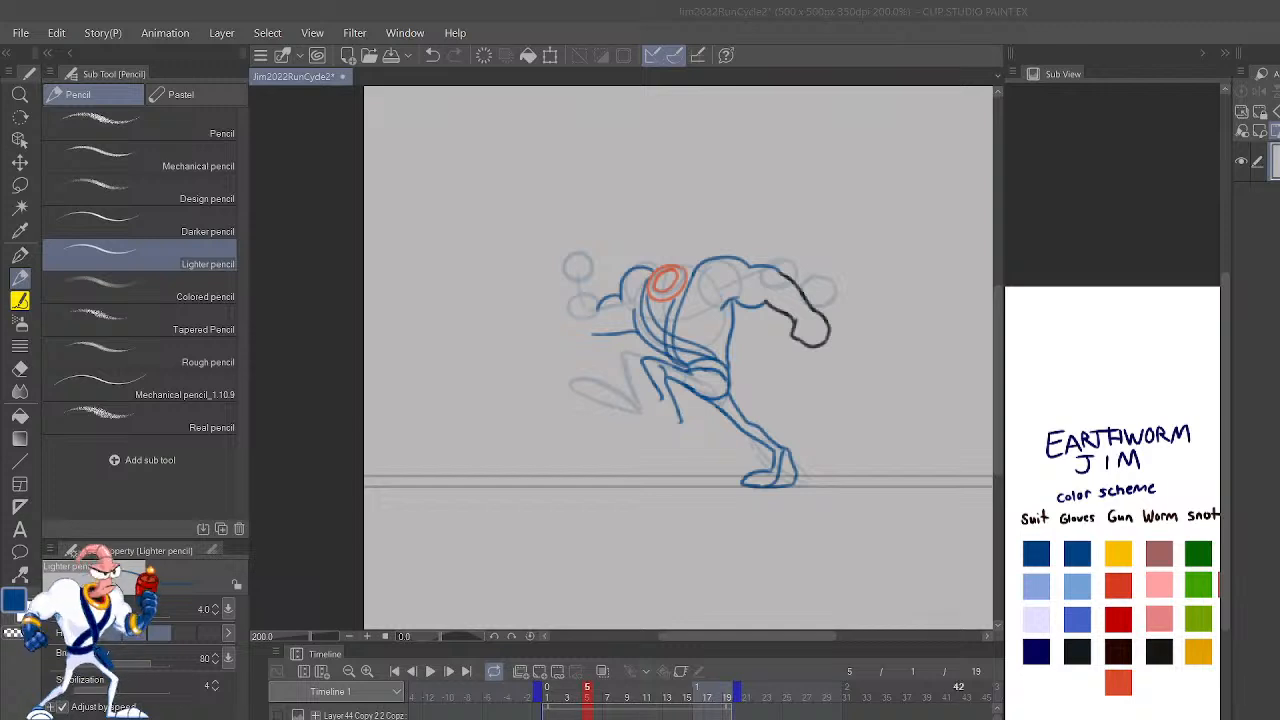
Step: Redraw the collar's outer and inner rings in orange-red as flatter tilted ovals at the neck
{"action": "scroll", "coordinate": [627, 314], "scroll_direction": "up", "scroll_amount": 5}
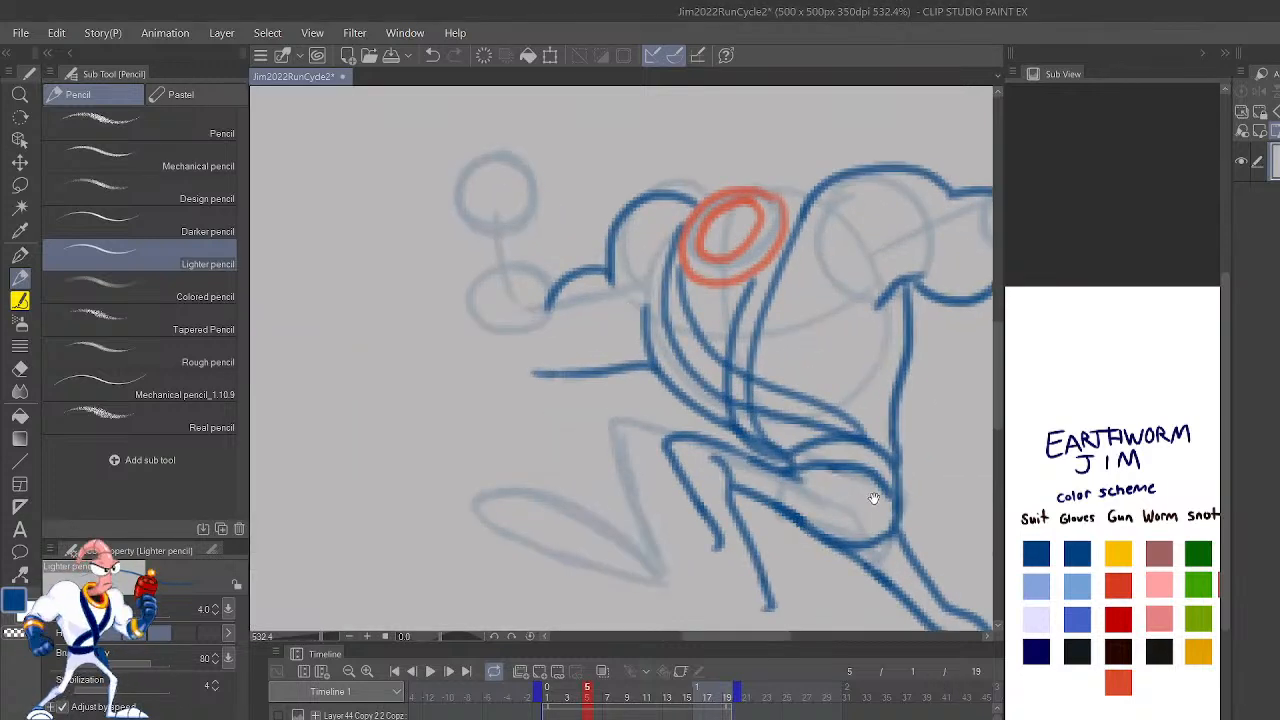
{"action": "left_click_drag", "start_coordinate": [866, 429], "coordinate": [866, 595]}
{"action": "mouse_move", "coordinate": [715, 388]}
{"action": "left_mouse_down"}
{"action": "mouse_move", "coordinate": [700, 414]}
{"action": "mouse_move", "coordinate": [726, 426]}
{"action": "mouse_move", "coordinate": [766, 394]}
{"action": "mouse_move", "coordinate": [763, 373]}
{"action": "mouse_move", "coordinate": [730, 372]}
{"action": "left_mouse_up"}
{"action": "mouse_move", "coordinate": [708, 416]}
{"action": "left_mouse_down"}
{"action": "mouse_move", "coordinate": [740, 415]}
{"action": "mouse_move", "coordinate": [767, 384]}
{"action": "left_mouse_up"}
{"action": "key", "text": "ctrl+z"}
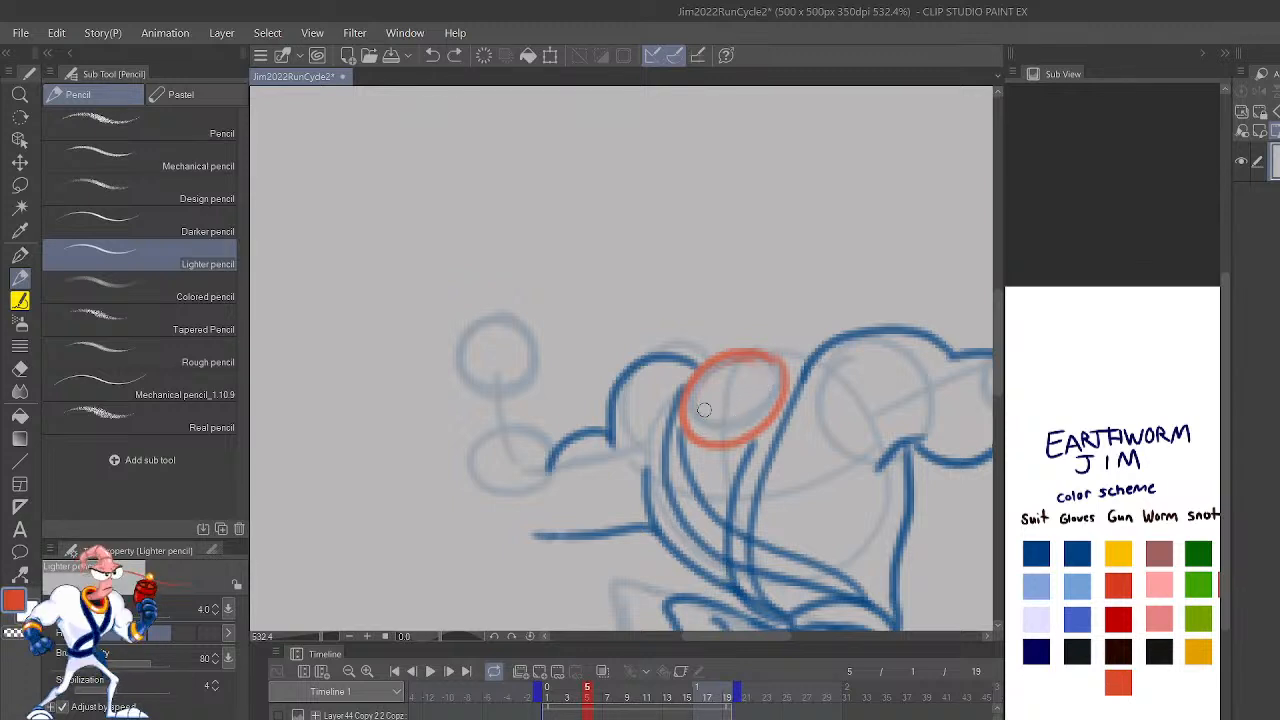
{"action": "mouse_move", "coordinate": [705, 418]}
{"action": "left_mouse_down"}
{"action": "mouse_move", "coordinate": [762, 393]}
{"action": "mouse_move", "coordinate": [764, 377]}
{"action": "mouse_move", "coordinate": [751, 367]}
{"action": "mouse_move", "coordinate": [710, 388]}
{"action": "mouse_move", "coordinate": [727, 414]}
{"action": "mouse_move", "coordinate": [748, 389]}
{"action": "mouse_move", "coordinate": [714, 423]}
{"action": "mouse_move", "coordinate": [764, 378]}
{"action": "mouse_move", "coordinate": [752, 366]}
{"action": "mouse_move", "coordinate": [724, 375]}
{"action": "mouse_move", "coordinate": [703, 400]}
{"action": "left_mouse_up"}
{"action": "key", "text": "ctrl+z"}
{"action": "scroll", "coordinate": [903, 254], "scroll_direction": "down", "scroll_amount": 4}
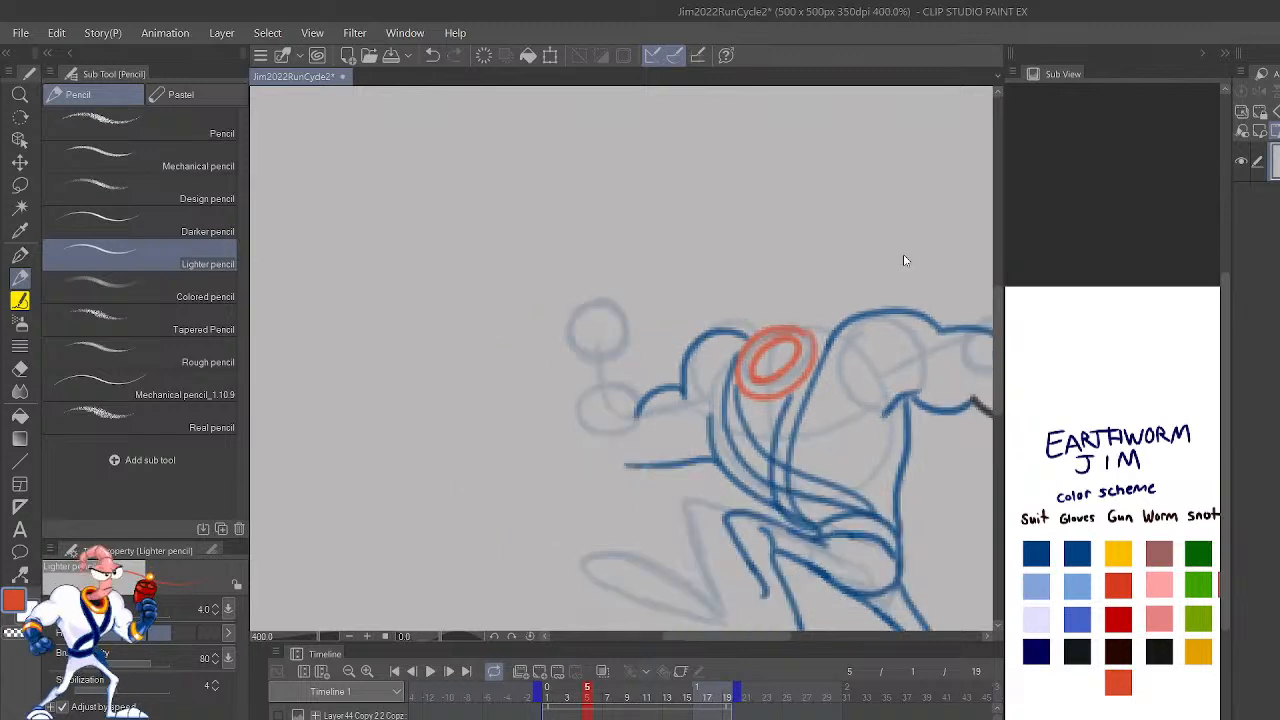
Step: Step back and forth through frames 2 to 4 zoomed out to compare the outlined poses
{"action": "key", "text": "Left"}
{"action": "key", "text": "Left"}
{"action": "key", "text": "Left"}
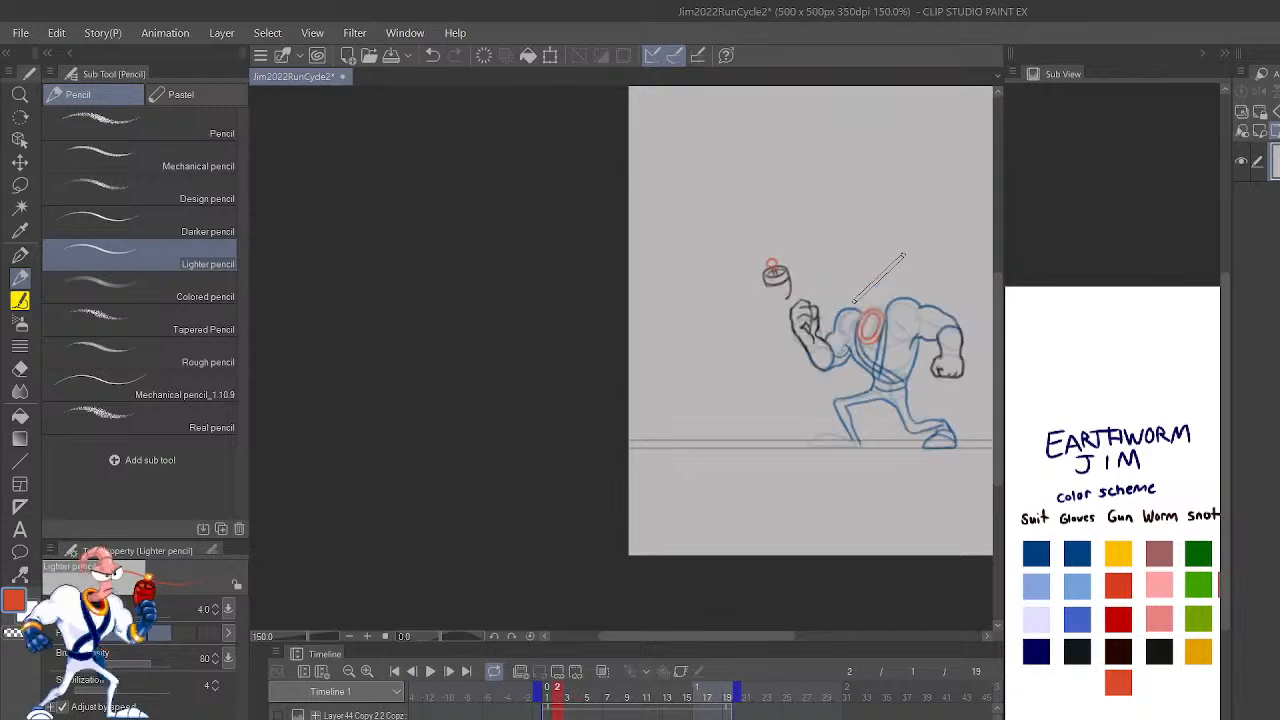
{"action": "key", "text": "Right"}
{"action": "key", "text": "Right"}
{"action": "key", "text": "Left"}
{"action": "key", "text": "Left"}
{"action": "key", "text": "Right"}
{"action": "key", "text": "Right"}
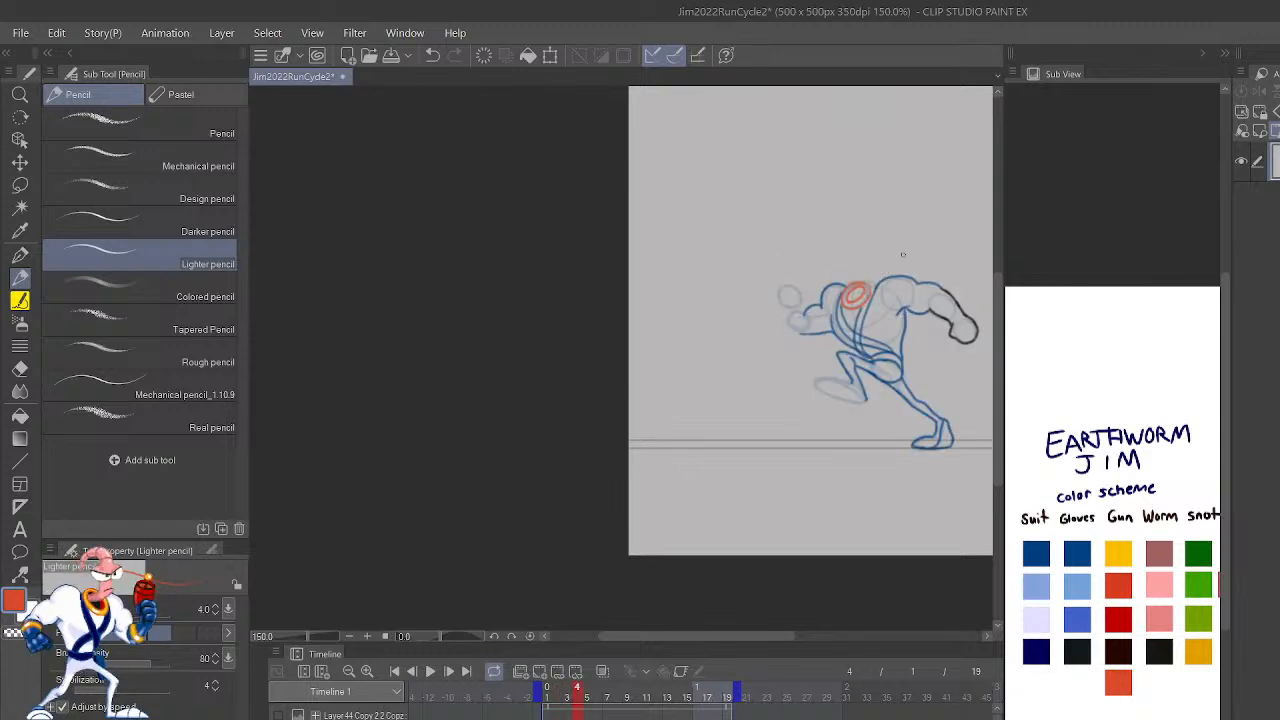
Step: Redraw the collar's inner ring in orange-red as a tilted oval on frame 4
{"action": "scroll", "coordinate": [903, 254], "scroll_direction": "up", "scroll_amount": 5}
{"action": "key", "text": "ctrl+z"}
{"action": "mouse_move", "coordinate": [606, 510]}
{"action": "left_mouse_down"}
{"action": "mouse_move", "coordinate": [648, 500]}
{"action": "mouse_move", "coordinate": [690, 452]}
{"action": "mouse_move", "coordinate": [626, 428]}
{"action": "mouse_move", "coordinate": [612, 508]}
{"action": "mouse_move", "coordinate": [632, 506]}
{"action": "left_mouse_up"}
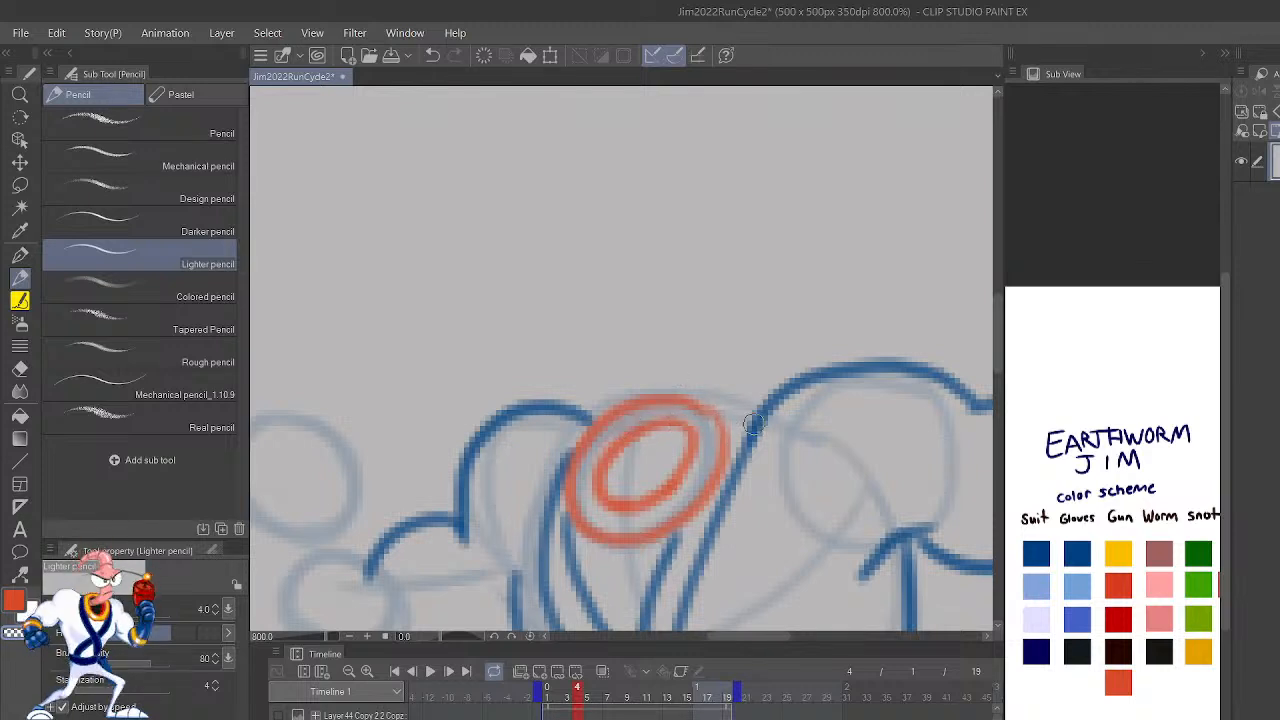
Step: Extend the rear shoulder's top line in blue down to the collar so it meets the strap's upper end
{"action": "left_click", "coordinate": [1080, 552], "text": "alt"}
{"action": "left_click_drag", "start_coordinate": [725, 441], "coordinate": [810, 381]}
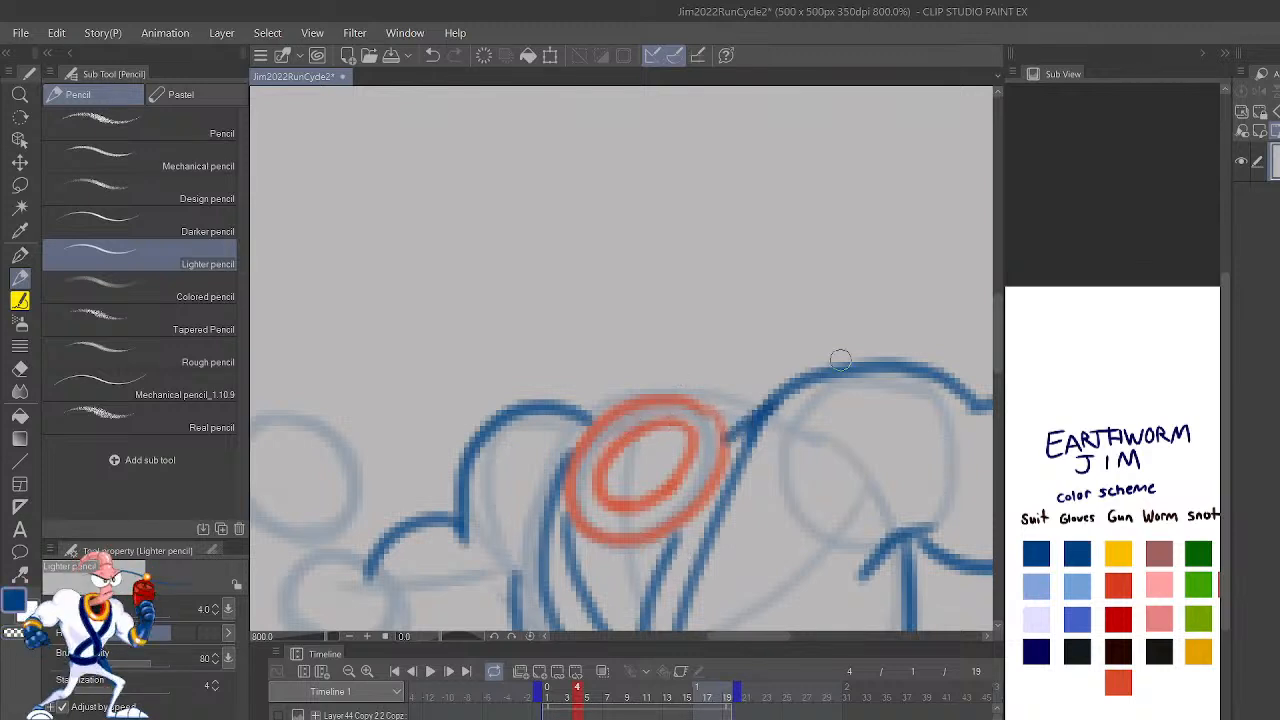
{"action": "scroll", "coordinate": [978, 315], "scroll_direction": "down", "scroll_amount": 5}
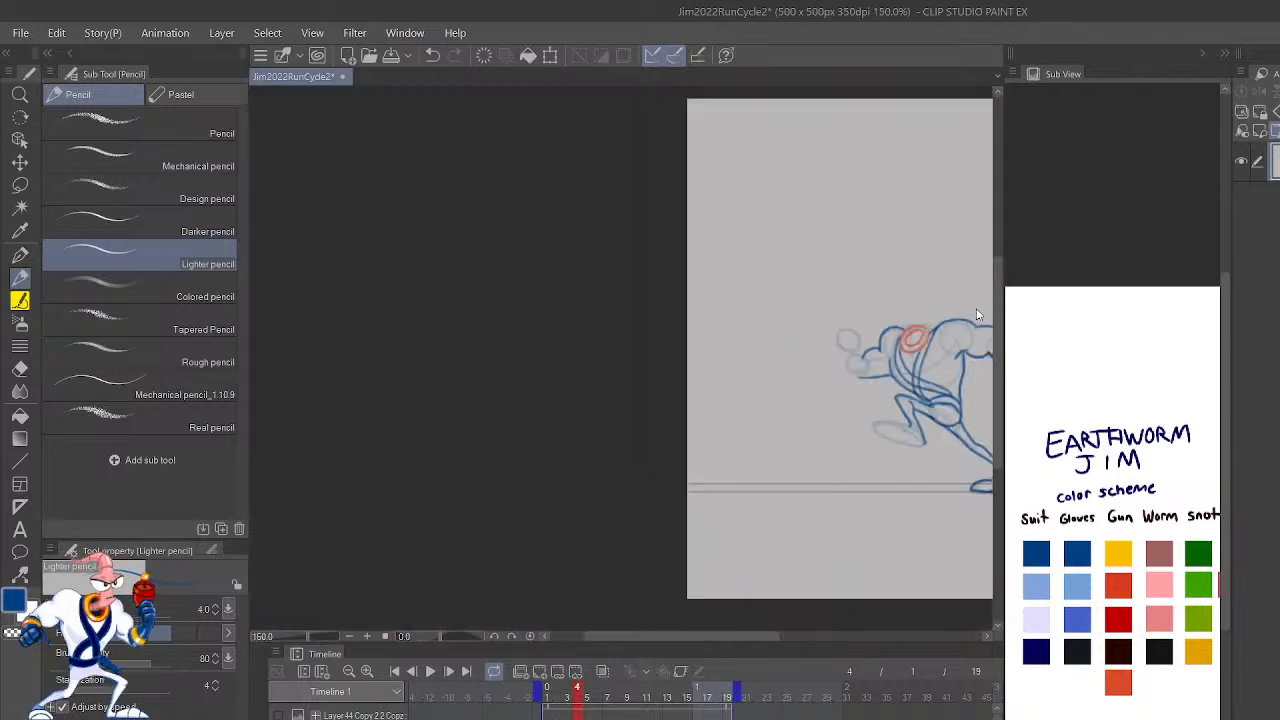
{"action": "scroll", "coordinate": [978, 315], "scroll_direction": "up", "scroll_amount": 5}
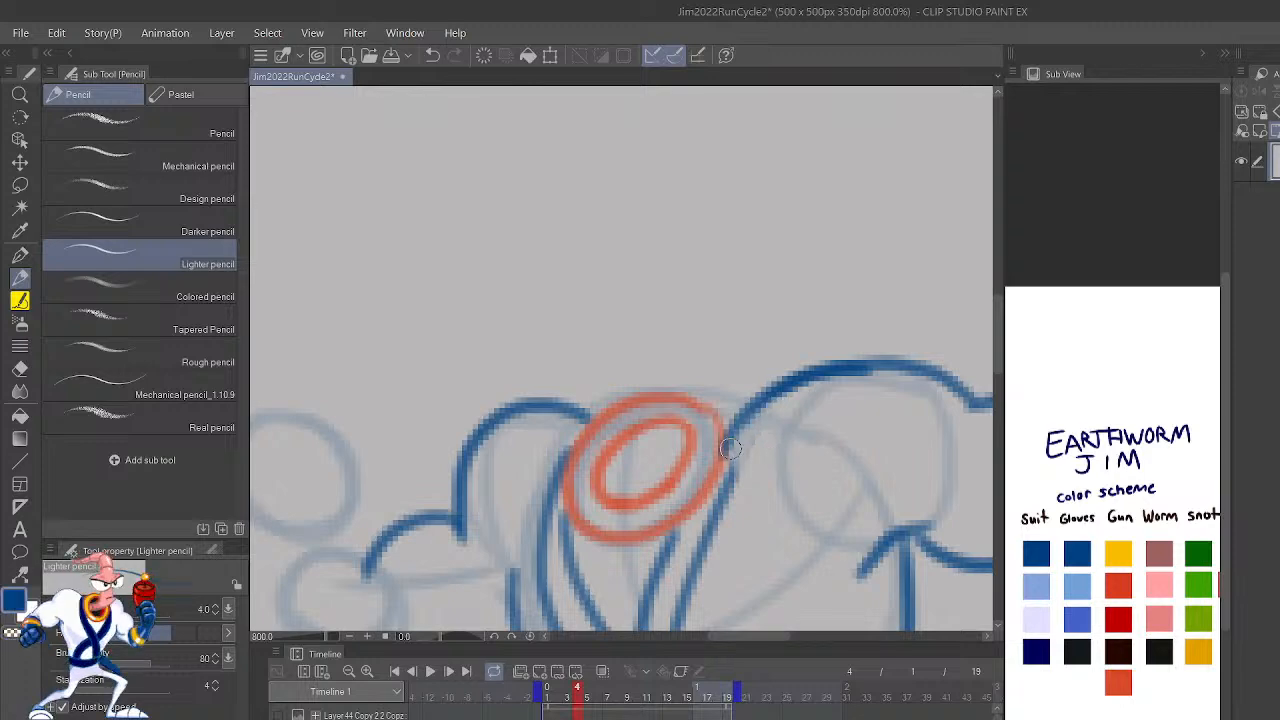
{"action": "scroll", "coordinate": [729, 455], "scroll_direction": "down", "scroll_amount": 5}
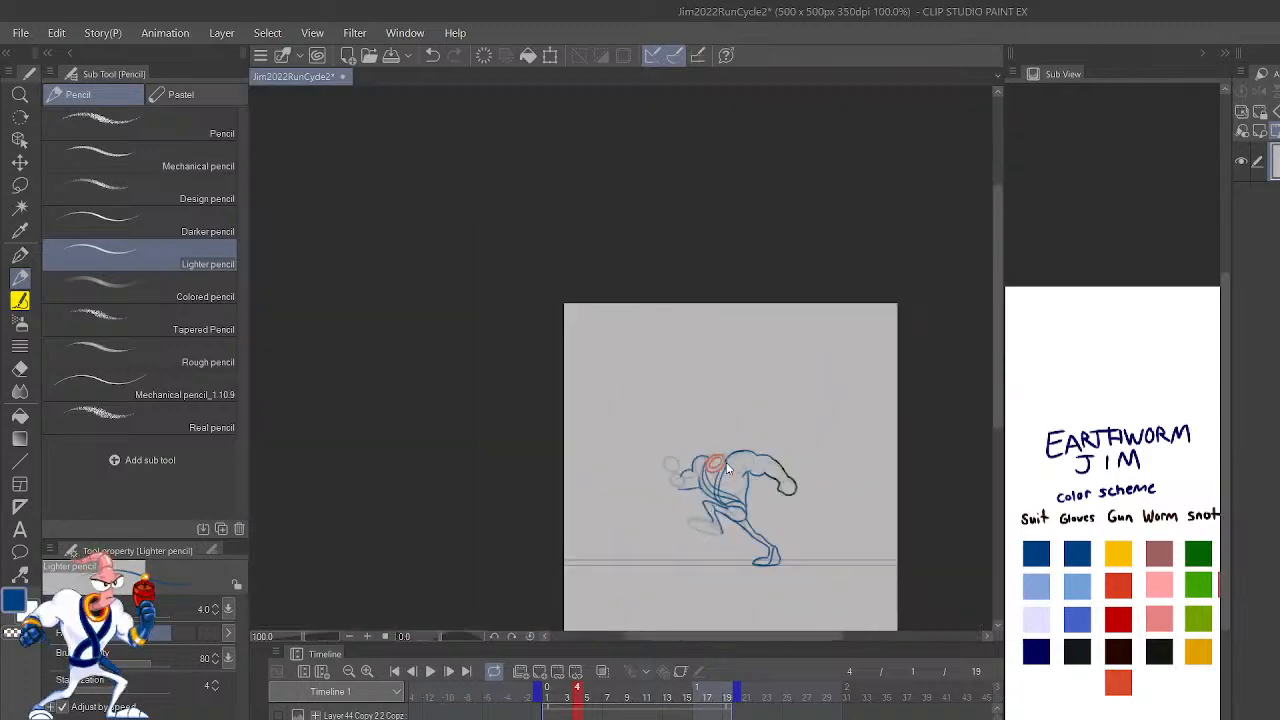
{"action": "scroll", "coordinate": [727, 468], "scroll_direction": "up", "scroll_amount": 3}
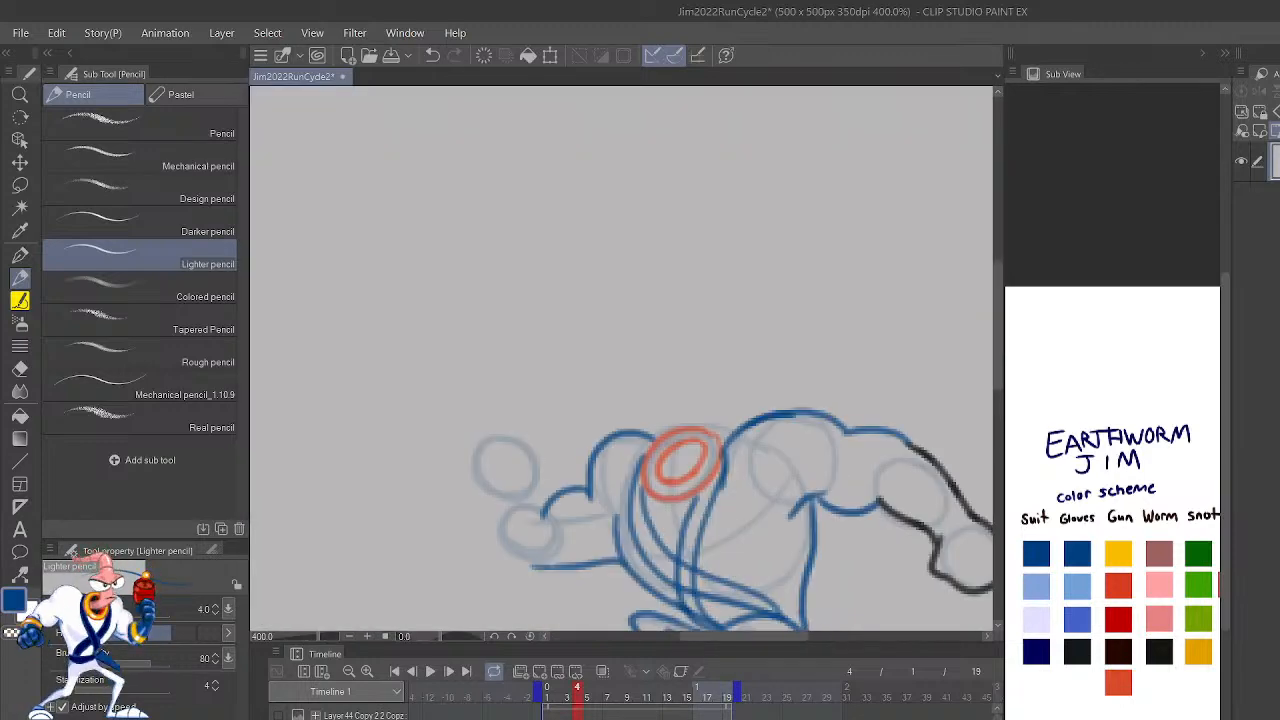
Step: Outline the bent front arm's forearm and raised fist in black on the mirrored canvas, closing the outline at the elbow
{"action": "key", "text": "h"}
{"action": "scroll", "coordinate": [728, 460], "scroll_direction": "down", "scroll_amount": 4}
{"action": "scroll", "coordinate": [728, 460], "scroll_direction": "up", "scroll_amount": 4}
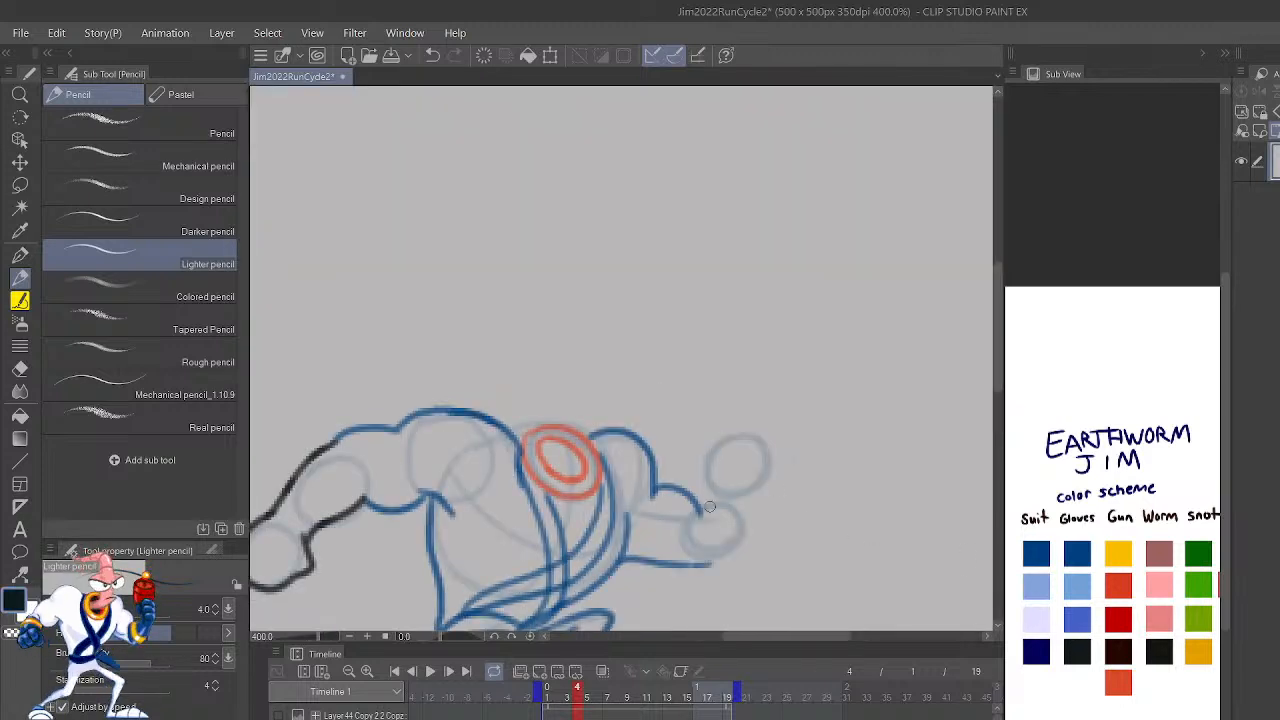
{"action": "left_click_drag", "start_coordinate": [700, 511], "coordinate": [697, 476]}
{"action": "mouse_move", "coordinate": [717, 566]}
{"action": "left_mouse_down"}
{"action": "mouse_move", "coordinate": [748, 552]}
{"action": "mouse_move", "coordinate": [763, 437]}
{"action": "left_mouse_up"}
{"action": "mouse_move", "coordinate": [710, 484]}
{"action": "left_mouse_down"}
{"action": "mouse_move", "coordinate": [704, 411]}
{"action": "mouse_move", "coordinate": [756, 423]}
{"action": "mouse_move", "coordinate": [763, 453]}
{"action": "mouse_move", "coordinate": [763, 424]}
{"action": "mouse_move", "coordinate": [720, 398]}
{"action": "left_mouse_up"}
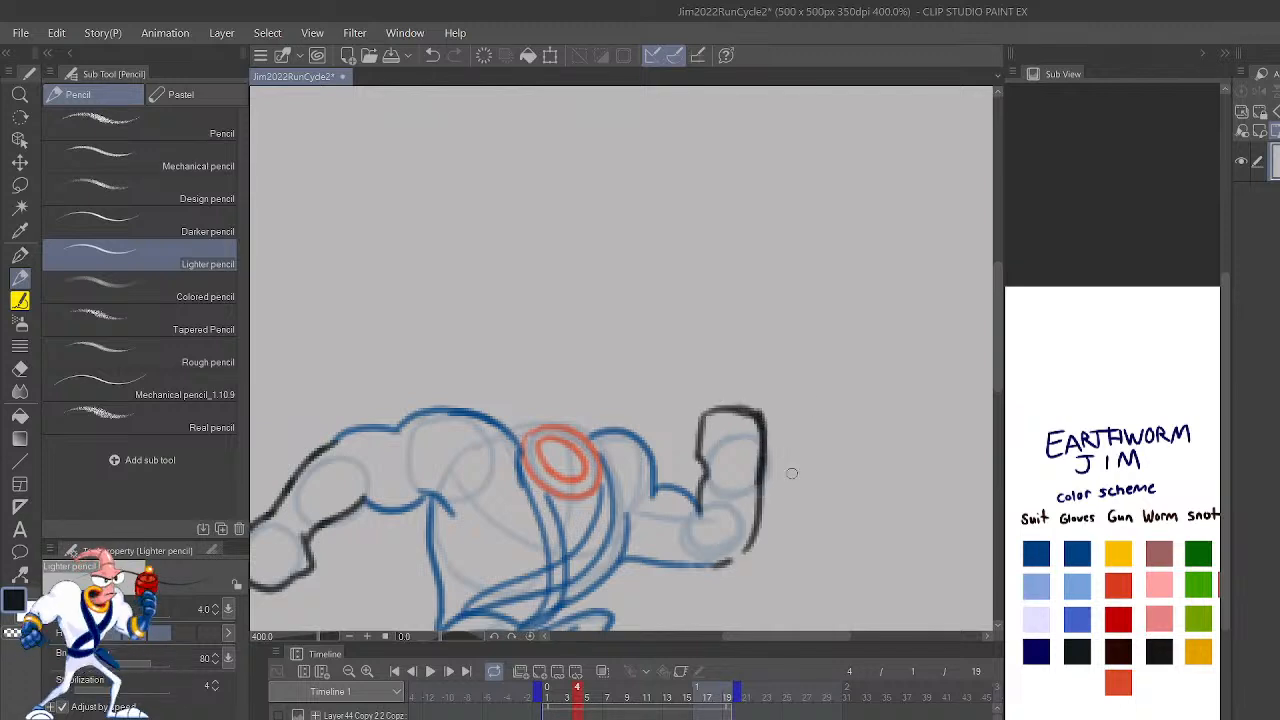
{"action": "mouse_move", "coordinate": [722, 563]}
{"action": "left_mouse_down"}
{"action": "mouse_move", "coordinate": [716, 550]}
{"action": "mouse_move", "coordinate": [718, 566]}
{"action": "left_mouse_up"}
{"action": "key", "text": "ctrl+z"}
{"action": "scroll", "coordinate": [857, 441], "scroll_direction": "down", "scroll_amount": 2}
{"action": "scroll", "coordinate": [857, 441], "scroll_direction": "down", "scroll_amount": 1}
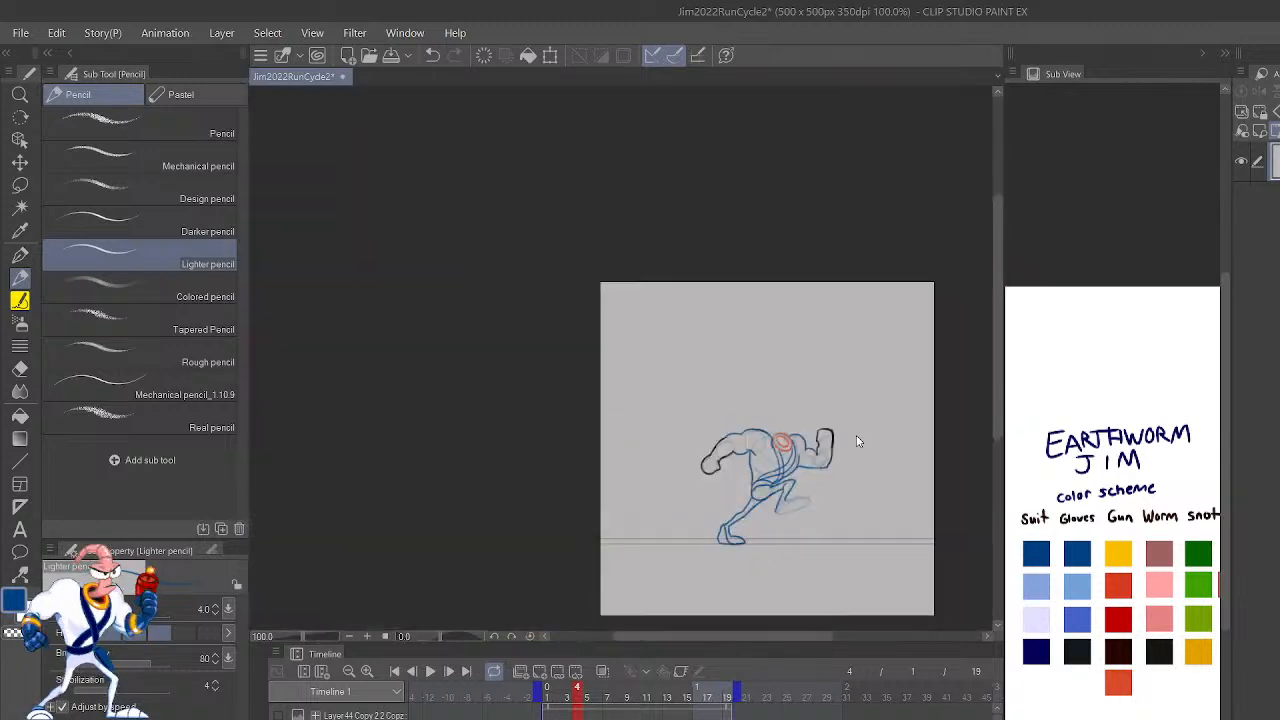
Step: Step back and forth through frames 2 to 4 on the mirrored canvas to check how the arms move
{"action": "key", "text": "shift+Left"}
{"action": "key", "text": "shift+Left"}
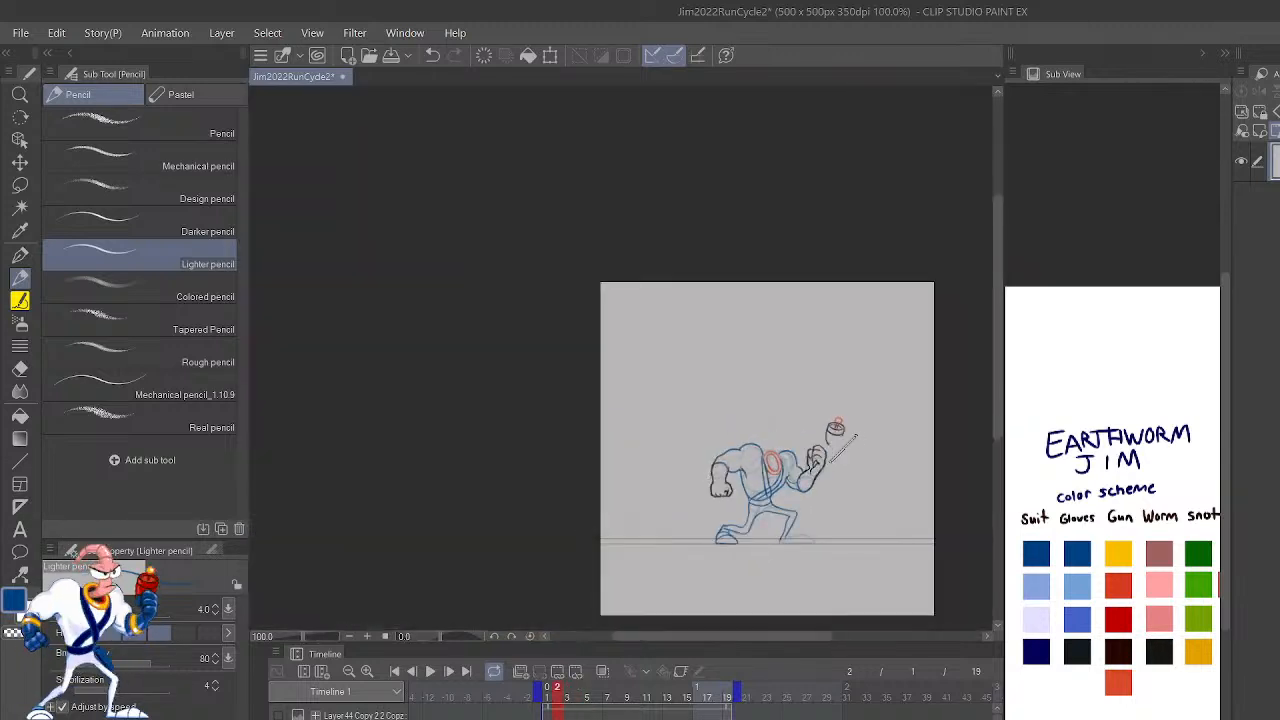
{"action": "key", "text": "shift+Right"}
{"action": "key", "text": "shift+Right"}
{"action": "key", "text": "shift+Left"}
{"action": "key", "text": "shift+Left"}
{"action": "key", "text": "shift+Right"}
{"action": "key", "text": "shift+Right"}
{"action": "key", "text": "shift+Left"}
{"action": "key", "text": "shift+Left"}
{"action": "key", "text": "shift+Right"}
{"action": "key", "text": "shift+Right"}
{"action": "key", "text": "shift+Left"}
{"action": "key", "text": "shift+Left"}
{"action": "key", "text": "shift+Right"}
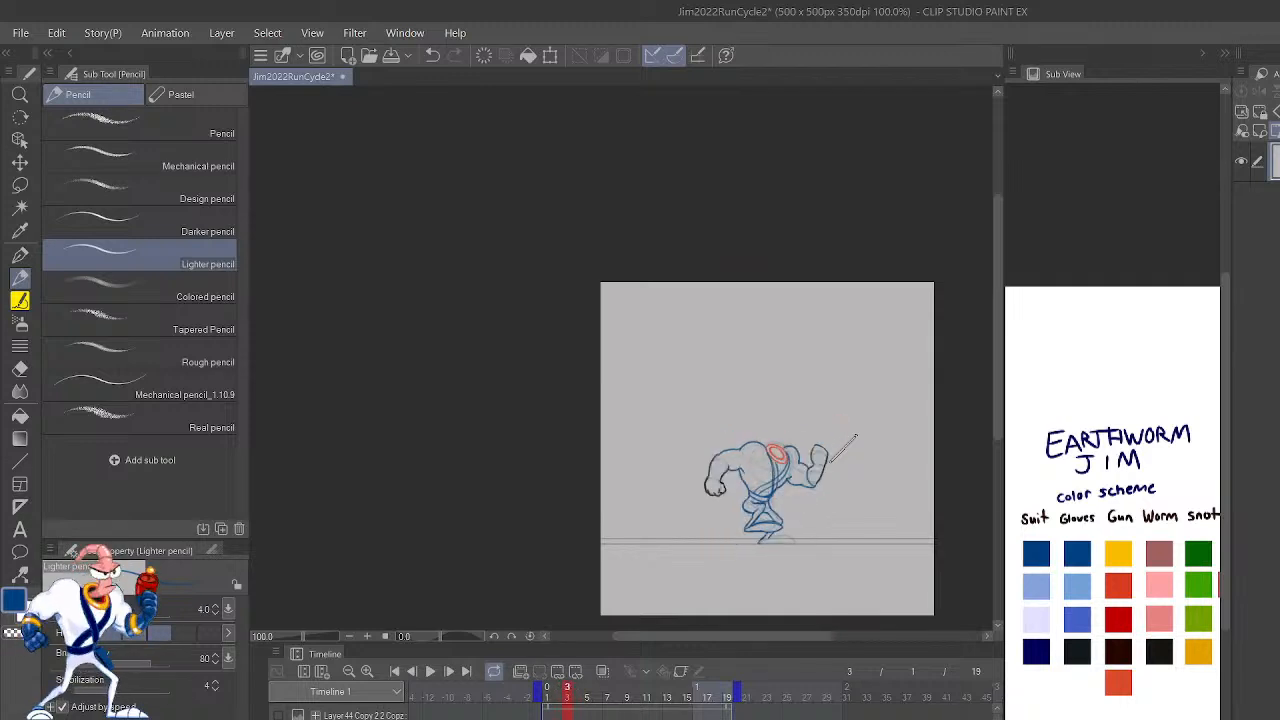
{"action": "key", "text": "shift+Right"}
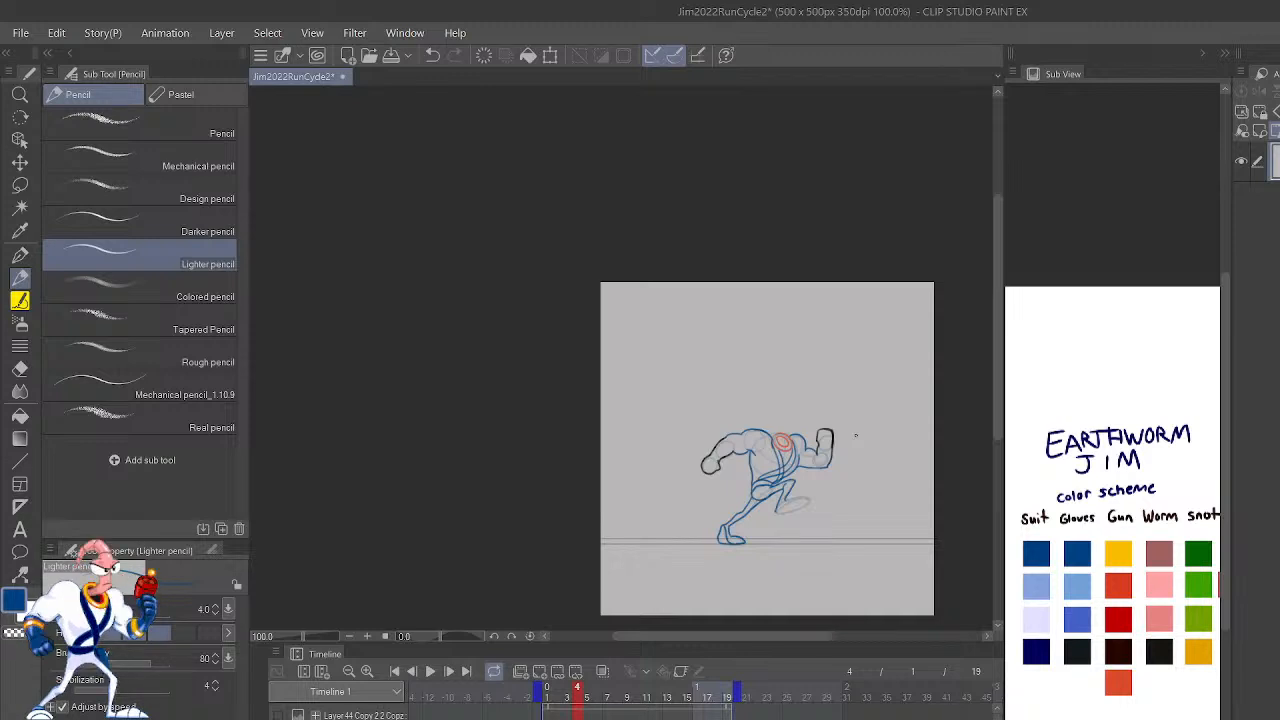
{"action": "scroll", "coordinate": [857, 441], "scroll_direction": "up", "scroll_amount": 4}
{"action": "left_click_drag", "start_coordinate": [794, 570], "coordinate": [903, 479]}
{"action": "scroll", "coordinate": [903, 472], "scroll_direction": "up", "scroll_amount": 2}
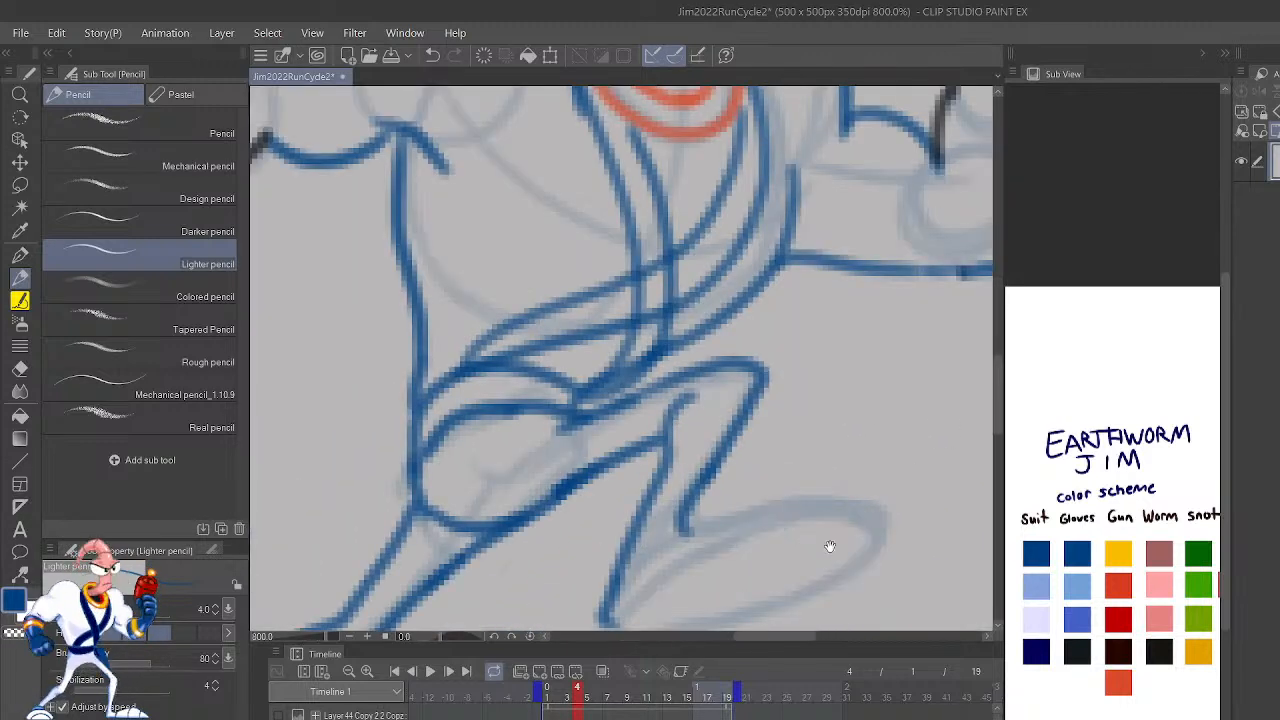
{"action": "left_click_drag", "start_coordinate": [886, 421], "coordinate": [936, 351]}
{"action": "mouse_move", "coordinate": [658, 553]}
{"action": "left_mouse_down"}
{"action": "mouse_move", "coordinate": [717, 501]}
{"action": "mouse_move", "coordinate": [866, 410]}
{"action": "left_mouse_up"}
{"action": "key", "text": "ctrl+z"}
{"action": "mouse_move", "coordinate": [656, 554]}
{"action": "left_mouse_down"}
{"action": "mouse_move", "coordinate": [792, 440]}
{"action": "mouse_move", "coordinate": [777, 452]}
{"action": "mouse_move", "coordinate": [961, 445]}
{"action": "mouse_move", "coordinate": [947, 433]}
{"action": "mouse_move", "coordinate": [970, 459]}
{"action": "mouse_move", "coordinate": [829, 530]}
{"action": "mouse_move", "coordinate": [893, 500]}
{"action": "mouse_move", "coordinate": [674, 569]}
{"action": "mouse_move", "coordinate": [664, 526]}
{"action": "left_mouse_up"}
{"action": "key", "text": "ctrl+z"}
{"action": "key", "text": "ctrl+z"}
{"action": "key", "text": "ctrl+z"}
{"action": "key", "text": "ctrl+z"}
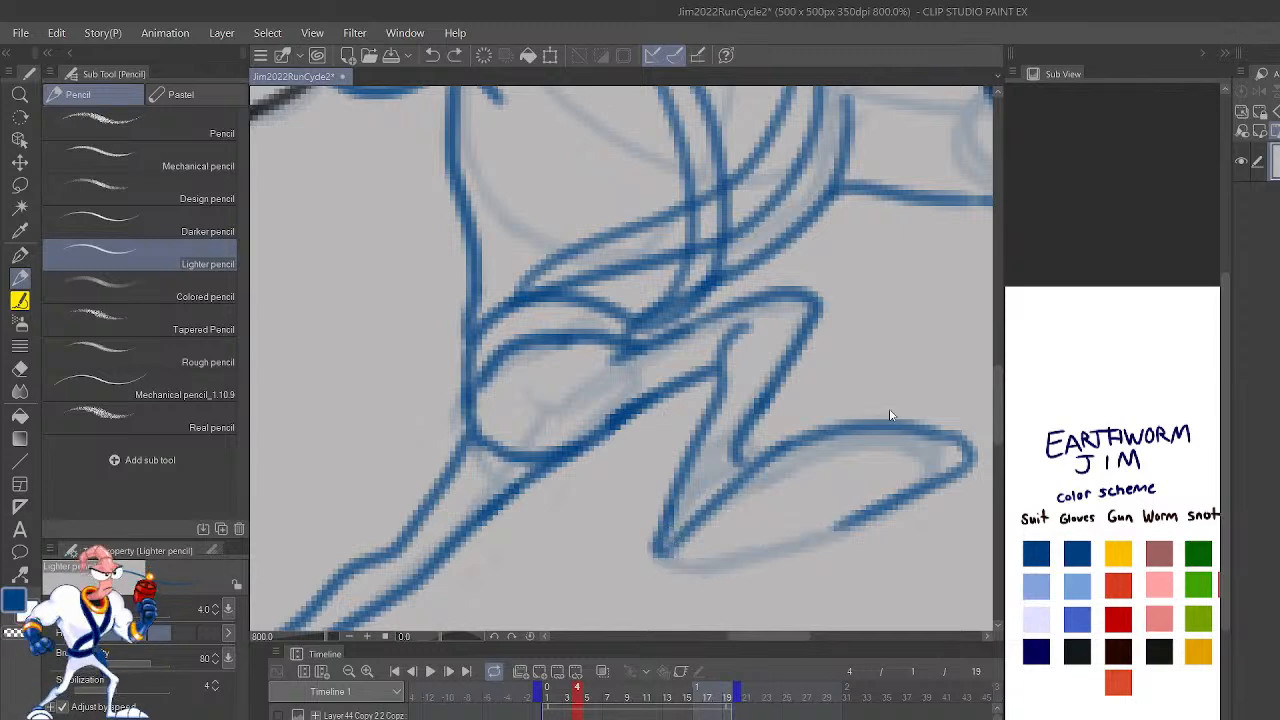
{"action": "key", "text": "ctrl+z"}
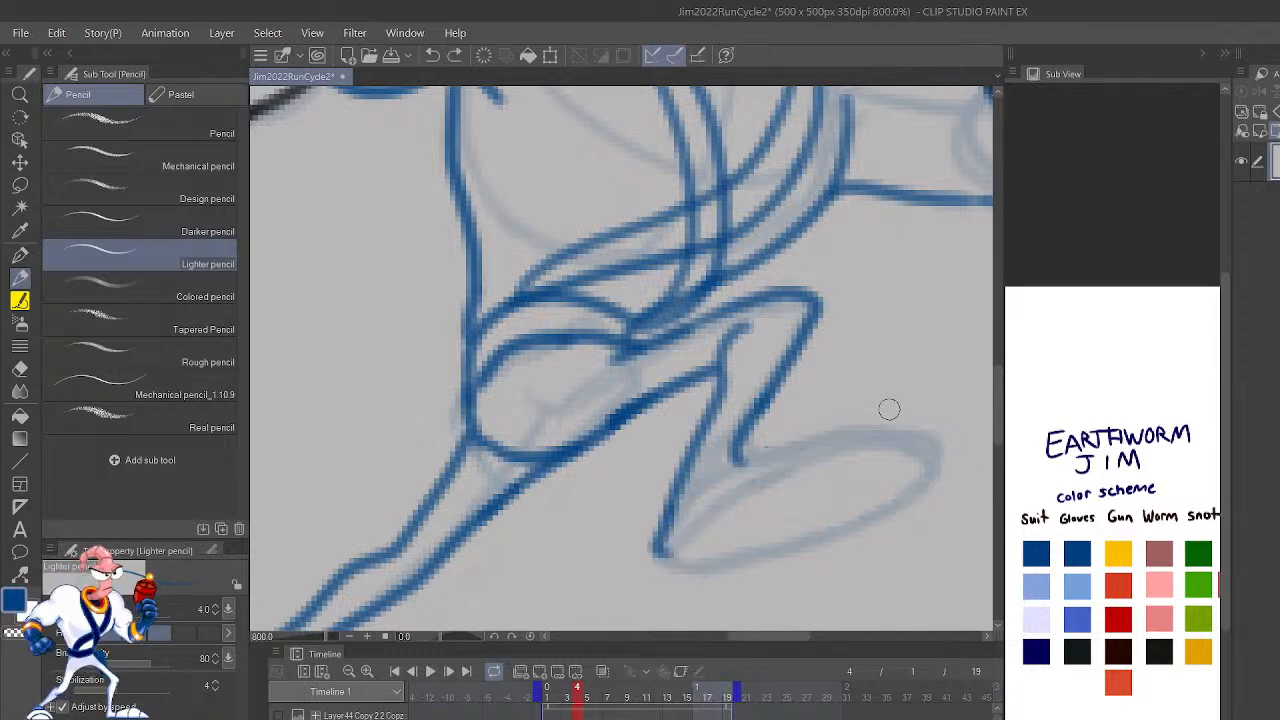
Step: Outline frame 4's raised foot in blue as a long pointed oval and join it to the ankle and heel
{"action": "mouse_move", "coordinate": [673, 566]}
{"action": "left_mouse_down"}
{"action": "mouse_move", "coordinate": [816, 444]}
{"action": "mouse_move", "coordinate": [964, 429]}
{"action": "mouse_move", "coordinate": [941, 438]}
{"action": "mouse_move", "coordinate": [926, 479]}
{"action": "mouse_move", "coordinate": [699, 565]}
{"action": "mouse_move", "coordinate": [852, 447]}
{"action": "mouse_move", "coordinate": [931, 407]}
{"action": "mouse_move", "coordinate": [729, 556]}
{"action": "mouse_move", "coordinate": [664, 557]}
{"action": "mouse_move", "coordinate": [738, 547]}
{"action": "left_mouse_up"}
{"action": "mouse_move", "coordinate": [922, 432]}
{"action": "left_mouse_down"}
{"action": "mouse_move", "coordinate": [771, 443]}
{"action": "mouse_move", "coordinate": [968, 446]}
{"action": "mouse_move", "coordinate": [934, 498]}
{"action": "mouse_move", "coordinate": [730, 472]}
{"action": "mouse_move", "coordinate": [687, 500]}
{"action": "mouse_move", "coordinate": [730, 370]}
{"action": "mouse_move", "coordinate": [729, 453]}
{"action": "mouse_move", "coordinate": [832, 313]}
{"action": "left_mouse_up"}
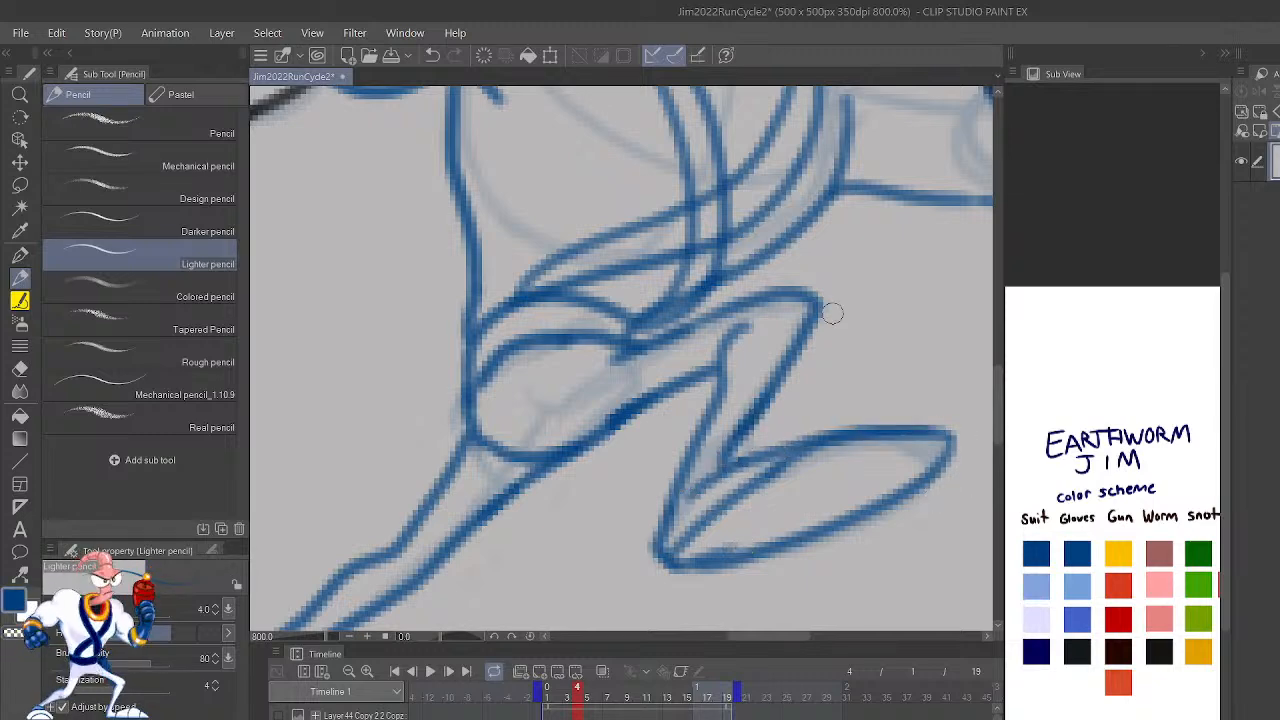
{"action": "scroll", "coordinate": [833, 313], "scroll_direction": "down", "scroll_amount": 5}
{"action": "scroll", "coordinate": [832, 313], "scroll_direction": "up", "scroll_amount": 5}
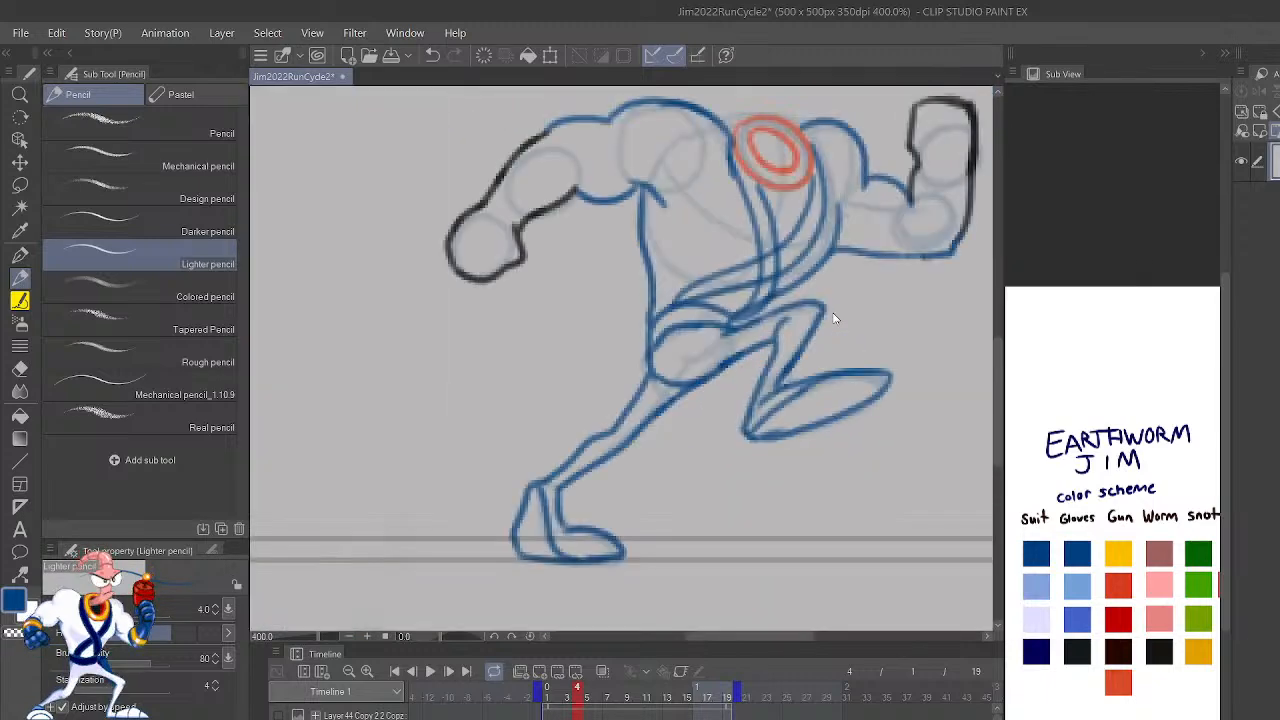
{"action": "key", "text": "h"}
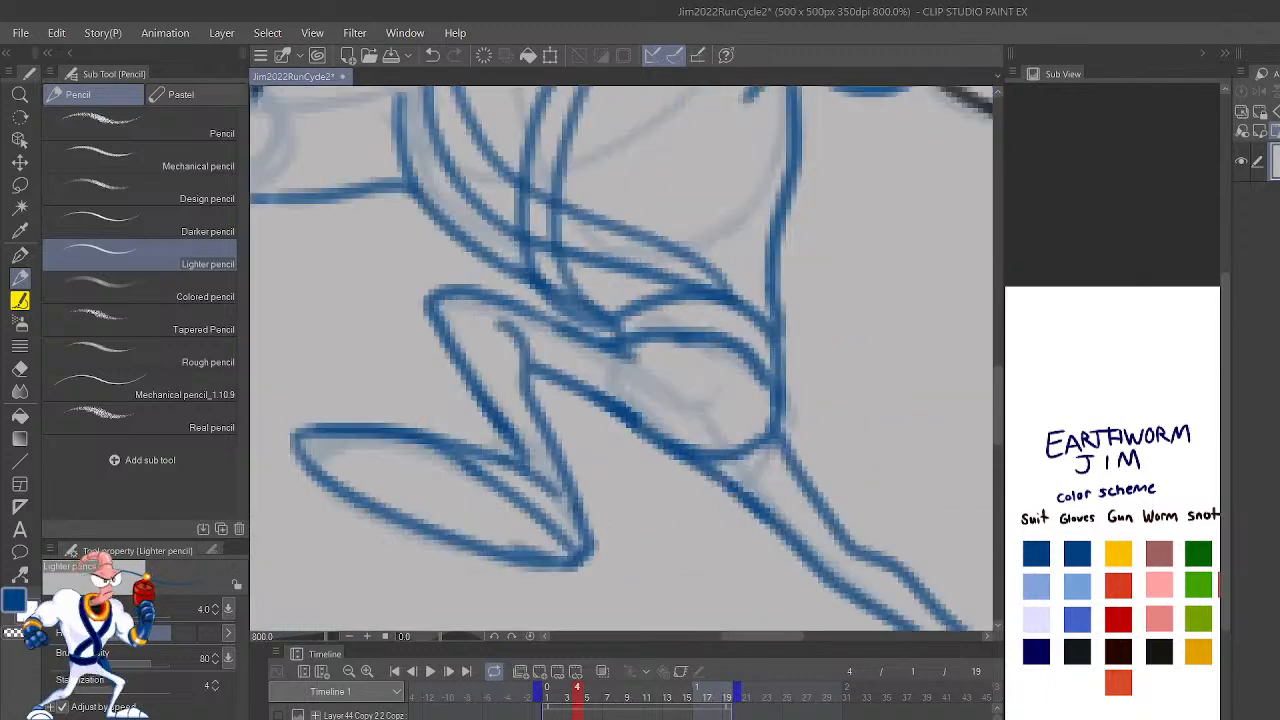
{"action": "scroll", "coordinate": [832, 313], "scroll_direction": "down", "scroll_amount": 5}
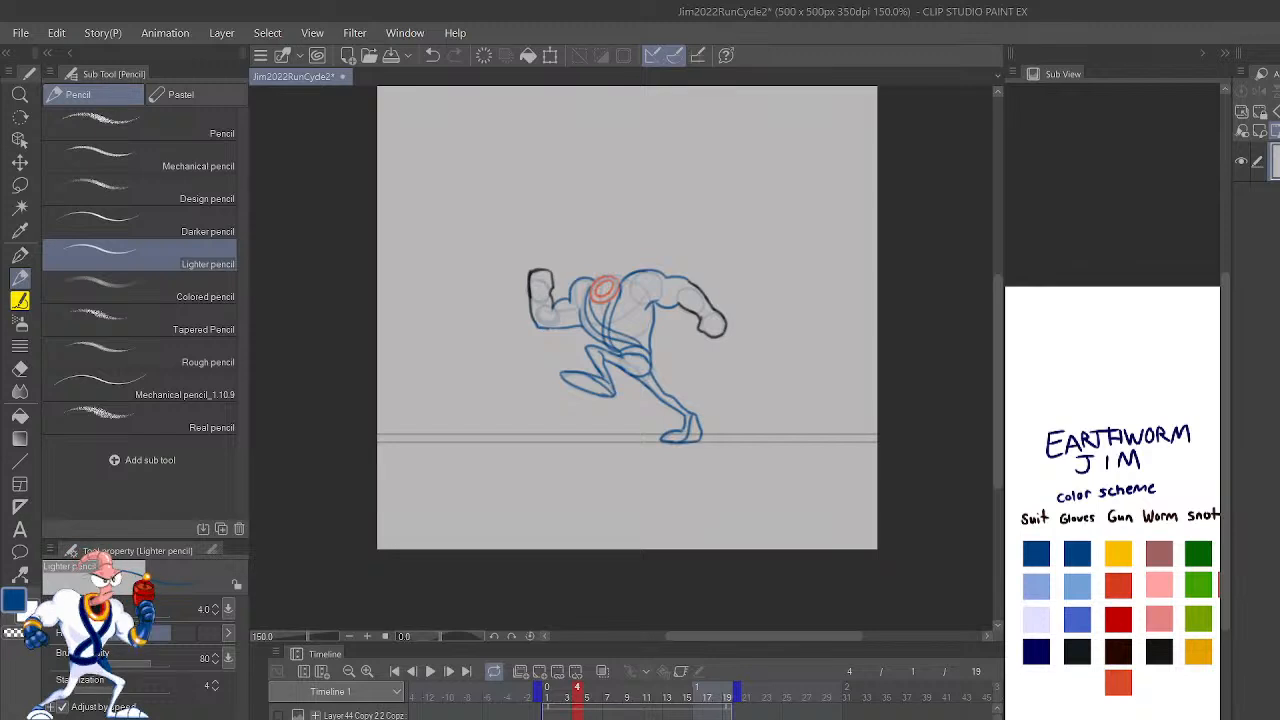
Step: Flip repeatedly through frames 2 to 4 in the unmirrored view to compare the outlined body poses
{"action": "key", "text": "Left"}
{"action": "key", "text": "Left"}
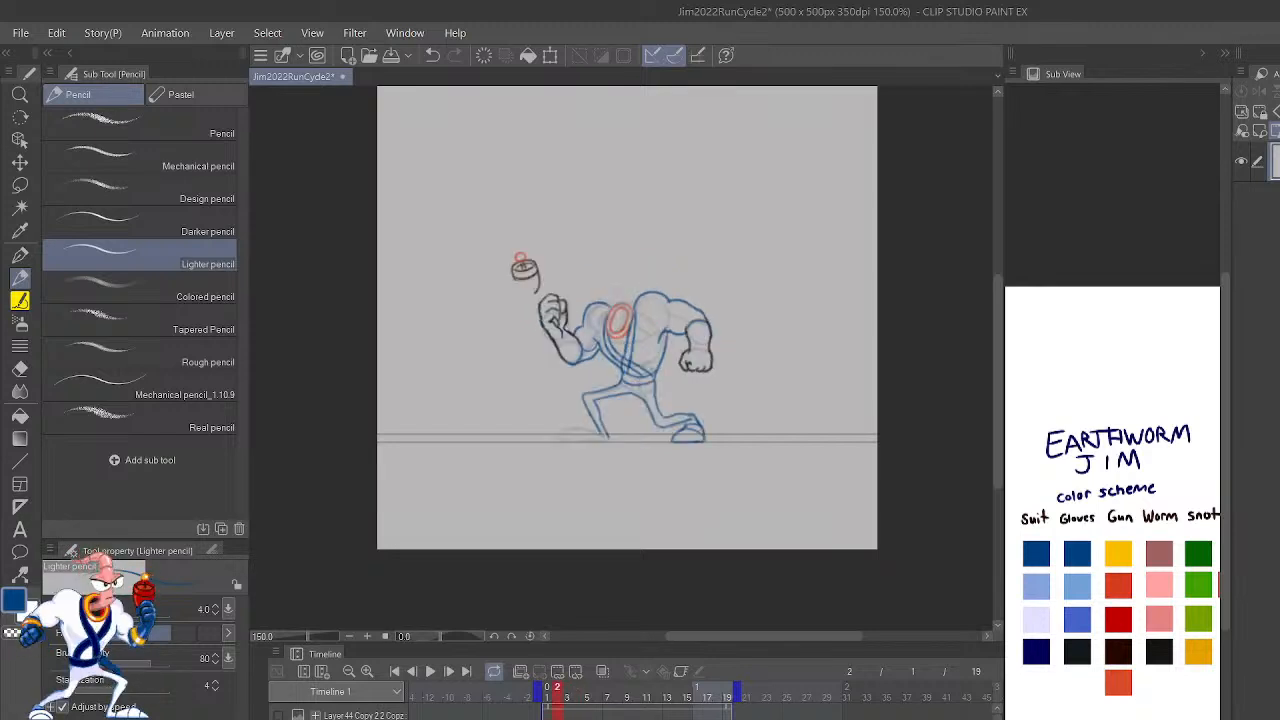
{"action": "key", "text": "Right"}
{"action": "key", "text": "Right"}
{"action": "key", "text": "Left"}
{"action": "key", "text": "Left"}
{"action": "key", "text": "Right"}
{"action": "key", "text": "Right"}
{"action": "key", "text": "Left"}
{"action": "key", "text": "Left"}
{"action": "key", "text": "Right"}
{"action": "key", "text": "Left"}
{"action": "key", "text": "Right"}
{"action": "key", "text": "Right"}
{"action": "key", "text": "Left"}
{"action": "key", "text": "Left"}
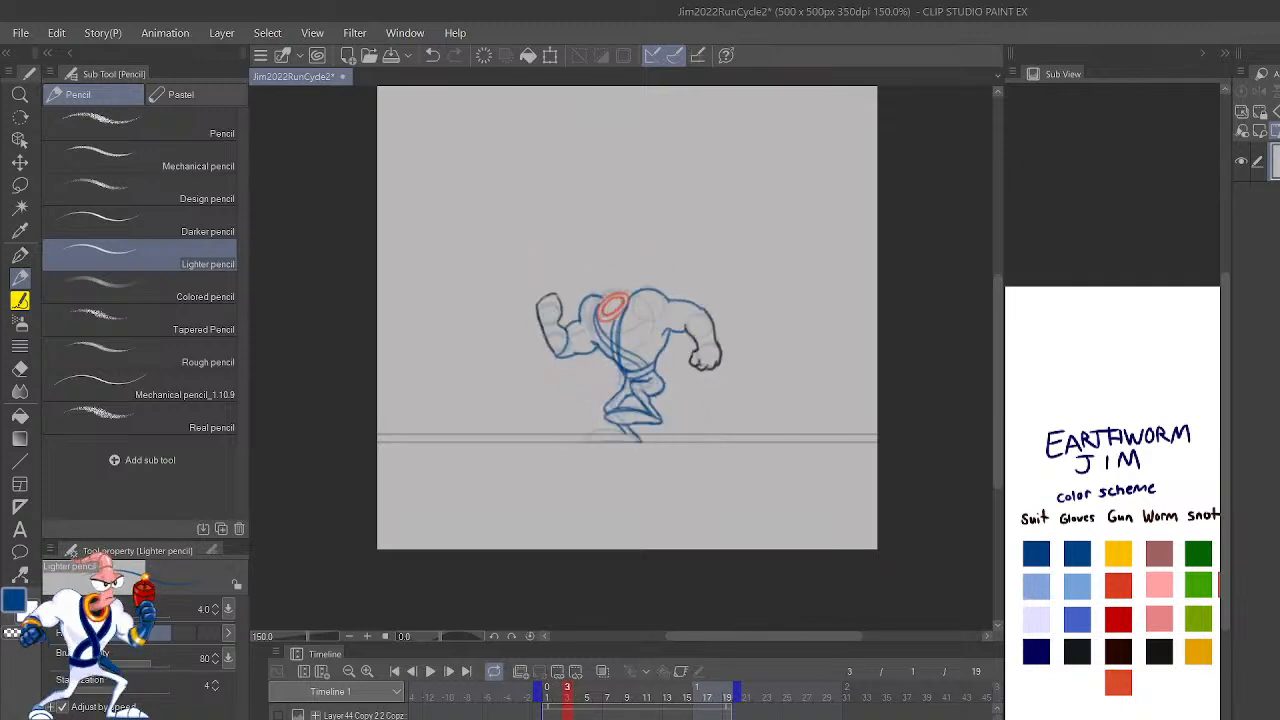
{"action": "key", "text": "Right"}
{"action": "key", "text": "Right"}
{"action": "key", "text": "Left"}
{"action": "key", "text": "Left"}
{"action": "key", "text": "Right"}
{"action": "key", "text": "Right"}
{"action": "key", "text": "Left"}
{"action": "key", "text": "Left"}
{"action": "key", "text": "Right"}
{"action": "key", "text": "Right"}
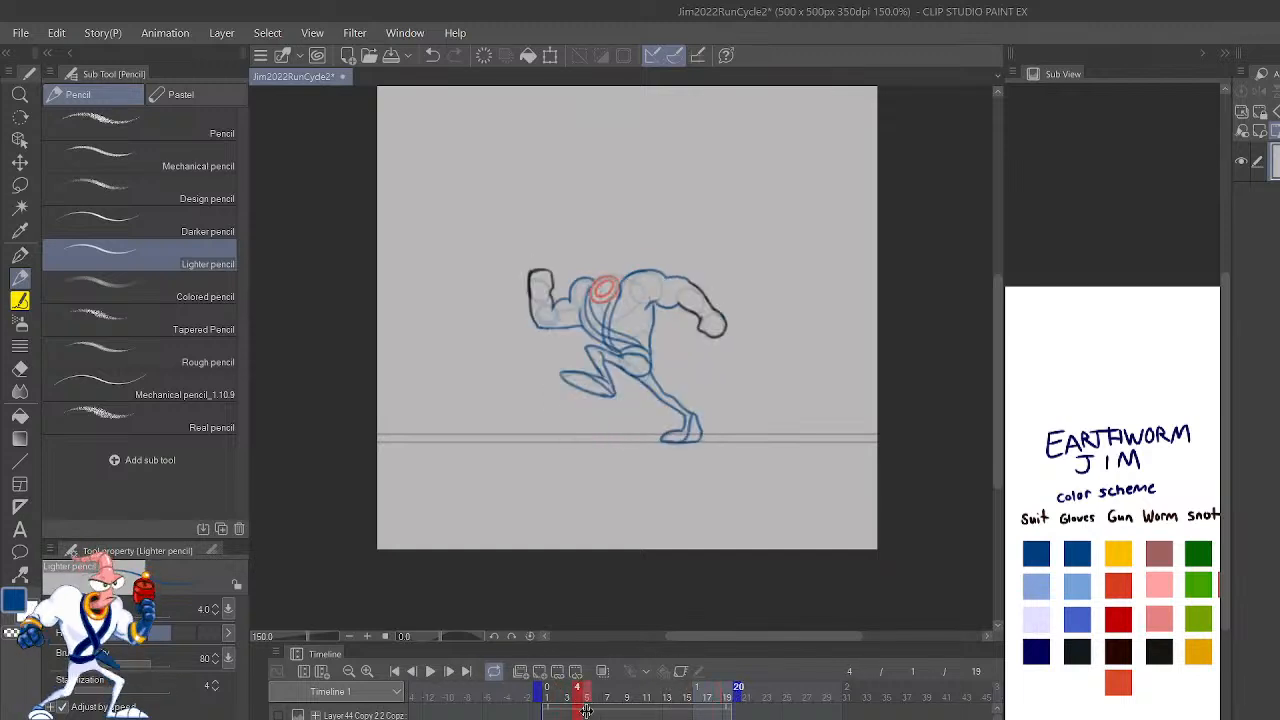
Step: Shorten the playback range to end at frame 4 and play back the outlined frames
{"action": "left_click_drag", "start_coordinate": [738, 692], "coordinate": [583, 691]}
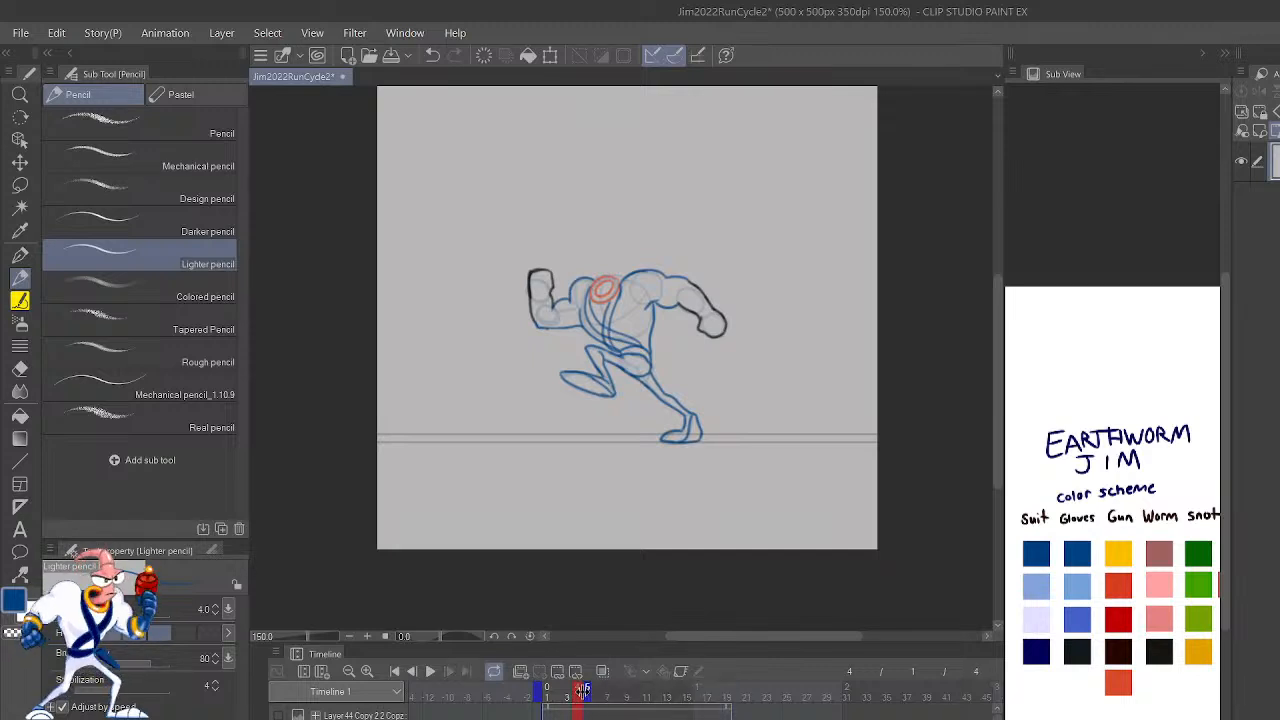
{"action": "left_click", "coordinate": [430, 671]}
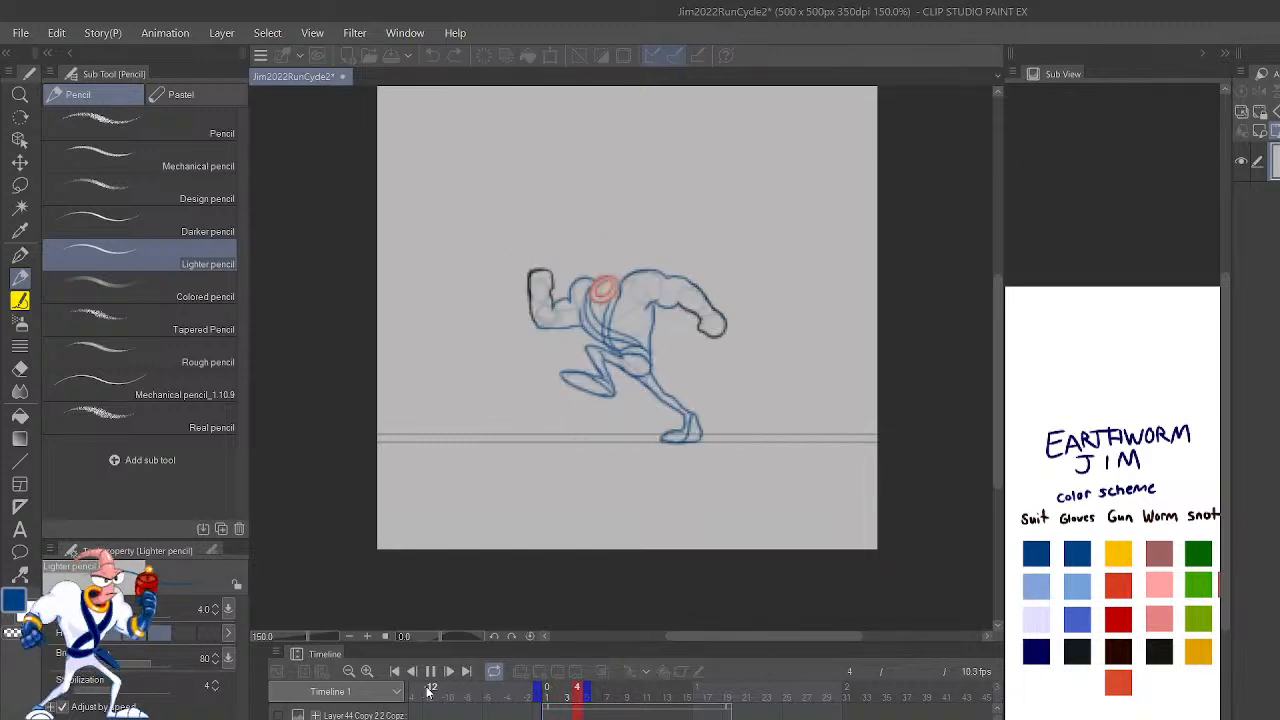
{"action": "left_click", "coordinate": [432, 671]}
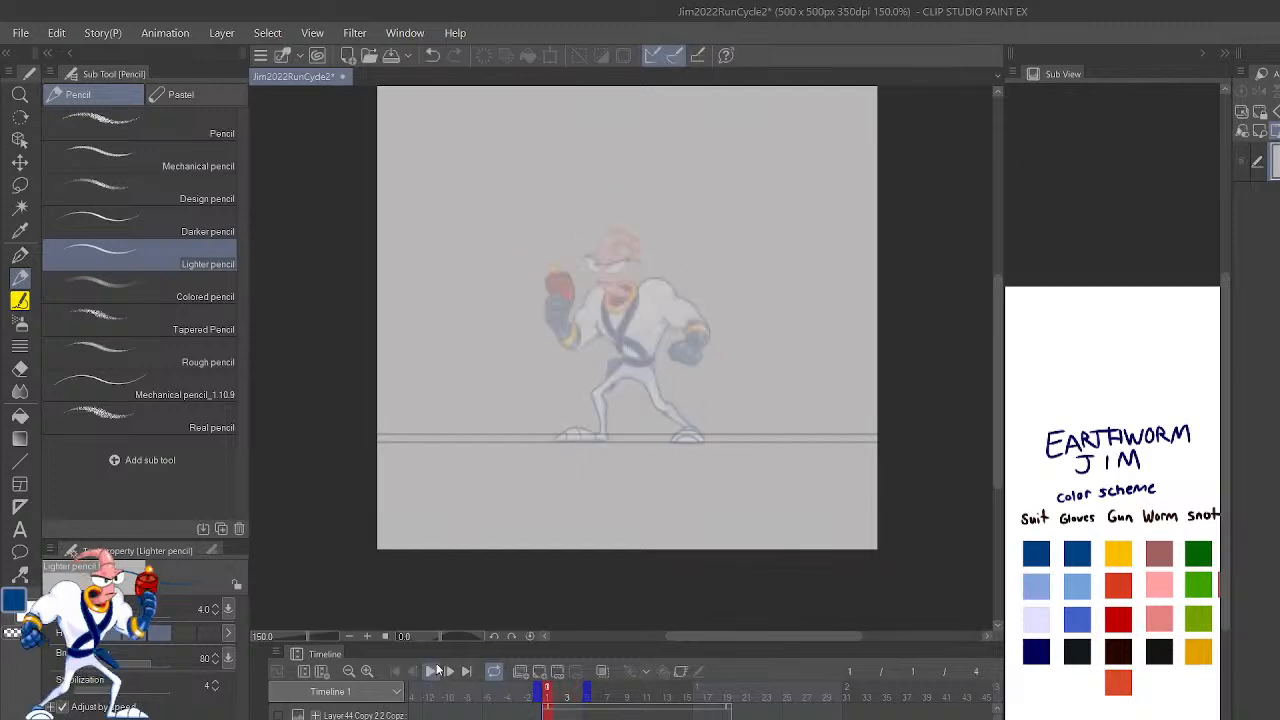
Step: Extend the playback range to frame 8 and add a new empty cel on frame 5
{"action": "mouse_move", "coordinate": [588, 695]}
{"action": "left_mouse_down"}
{"action": "mouse_move", "coordinate": [646, 695]}
{"action": "mouse_move", "coordinate": [627, 697]}
{"action": "left_mouse_up"}
{"action": "left_click", "coordinate": [557, 693]}
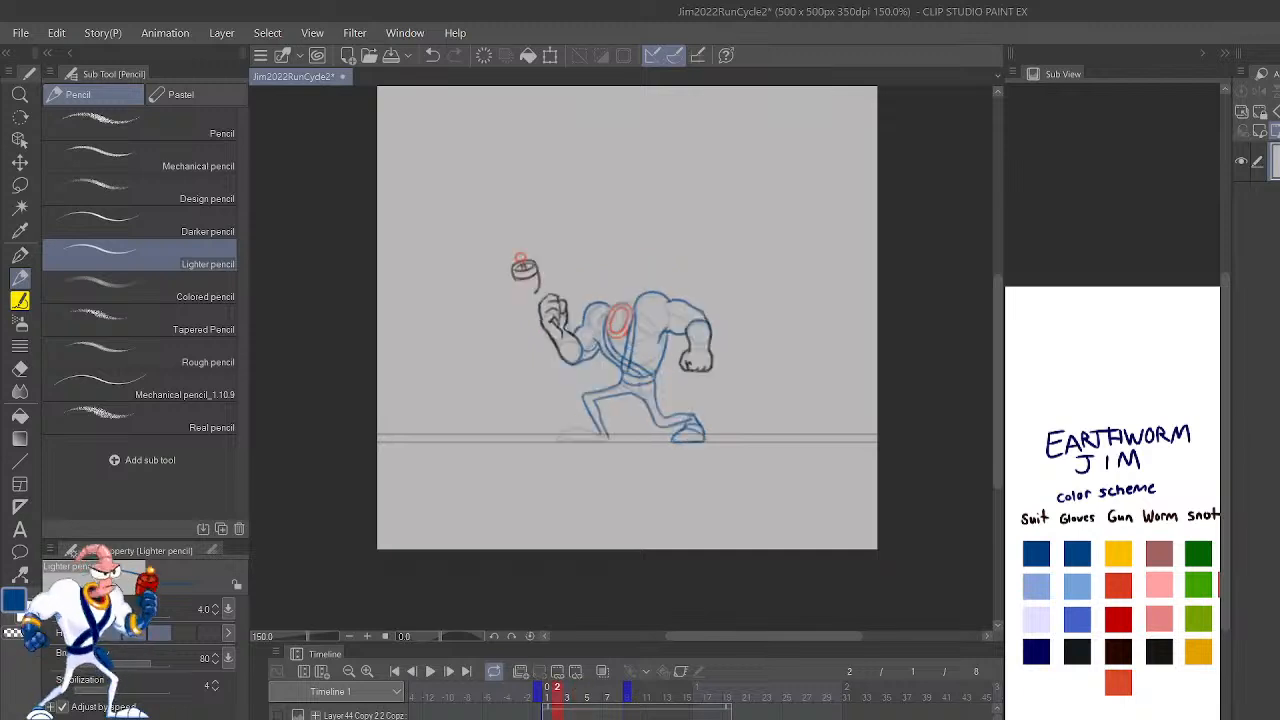
{"action": "key", "text": "period"}
{"action": "key", "text": "period"}
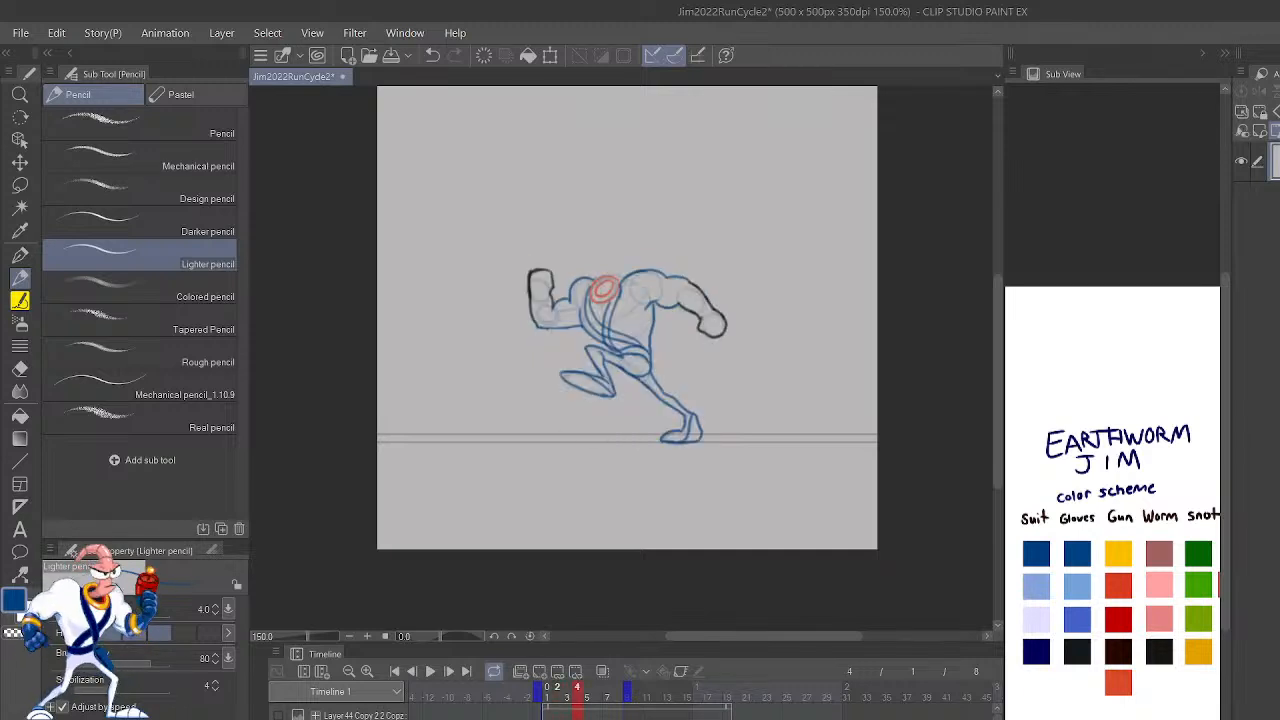
{"action": "key", "text": "period"}
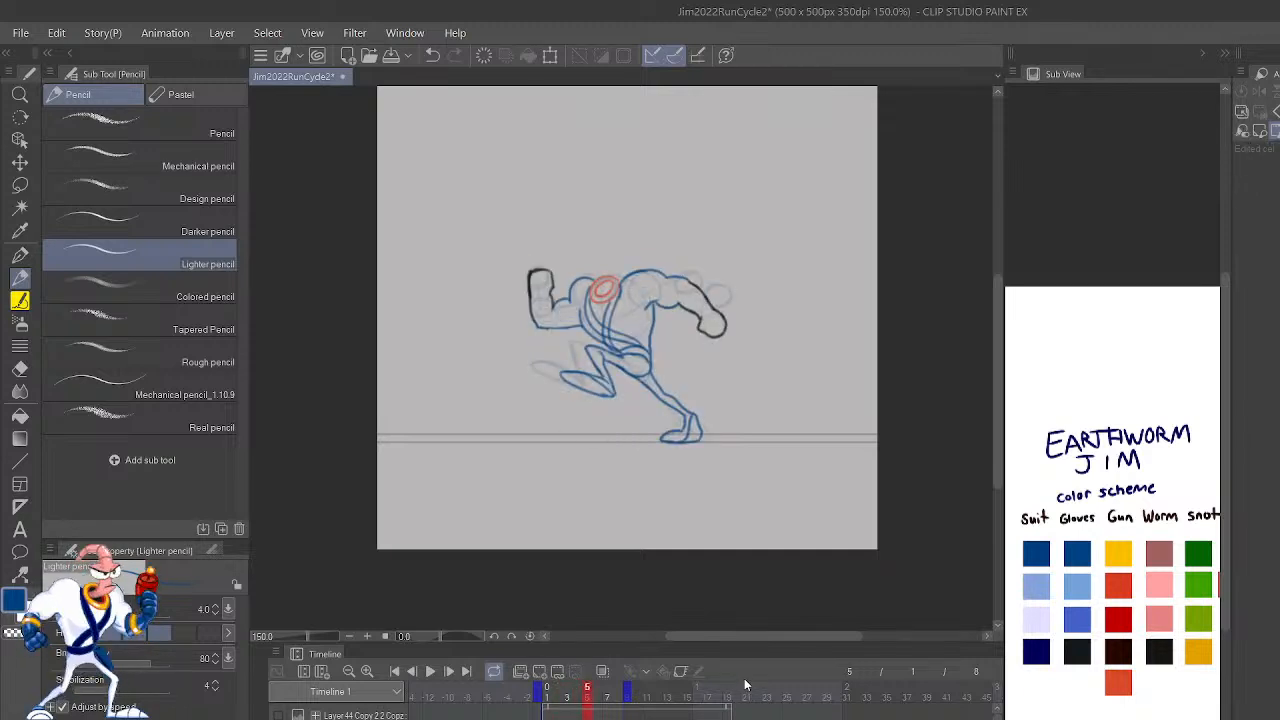
{"action": "key", "text": "ctrl+shift+n"}
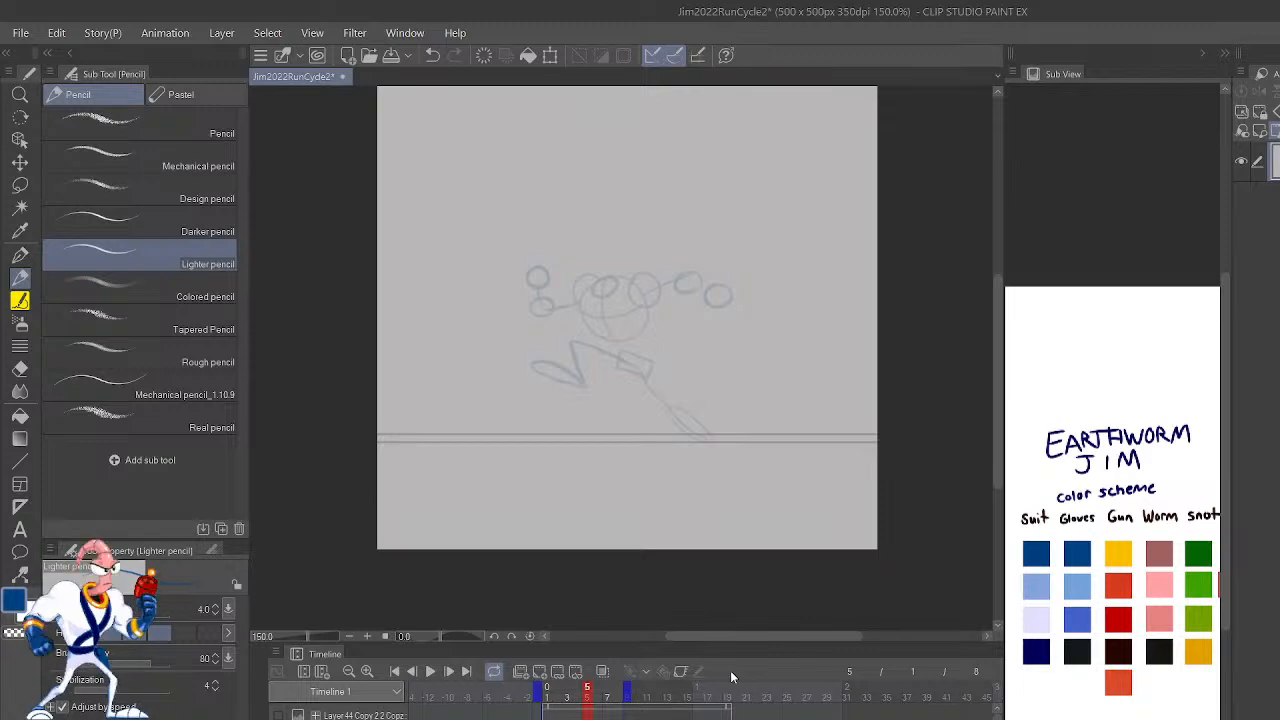
Step: Flip between frames 4 and 5 to compare the outlined pose with the next rough sketch
{"action": "key", "text": "comma"}
{"action": "key", "text": "period"}
{"action": "key", "text": "comma"}
{"action": "key", "text": "period"}
{"action": "key", "text": "ctrl+plus"}
{"action": "key", "text": "ctrl+plus"}
{"action": "key", "text": "ctrl+plus"}
{"action": "key", "text": "comma"}
{"action": "key", "text": "period"}
{"action": "key", "text": "comma"}
{"action": "key", "text": "period"}
{"action": "key", "text": "comma"}
{"action": "key", "text": "period"}
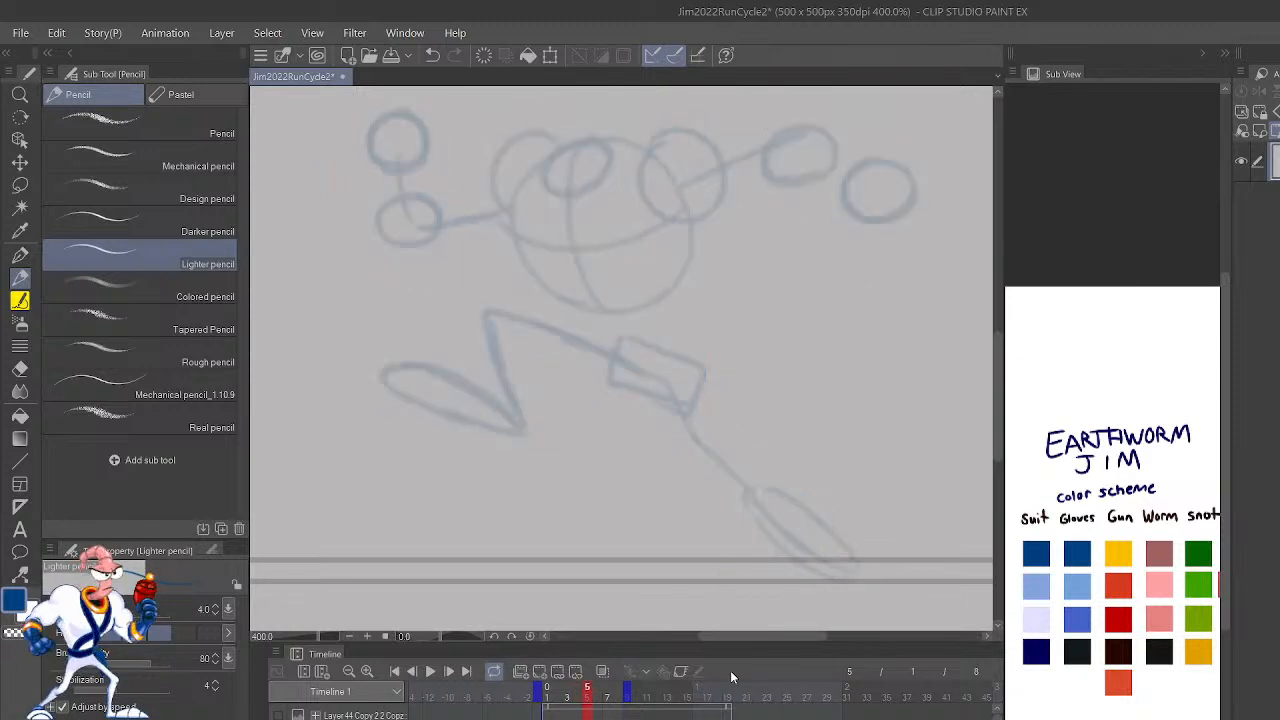
Step: Turn on onion skinning on frame 5 and undo the first torso stroke drawn with the Lighter pencil
{"action": "left_click_drag", "start_coordinate": [840, 400], "coordinate": [902, 590]}
{"action": "key", "text": "p"}
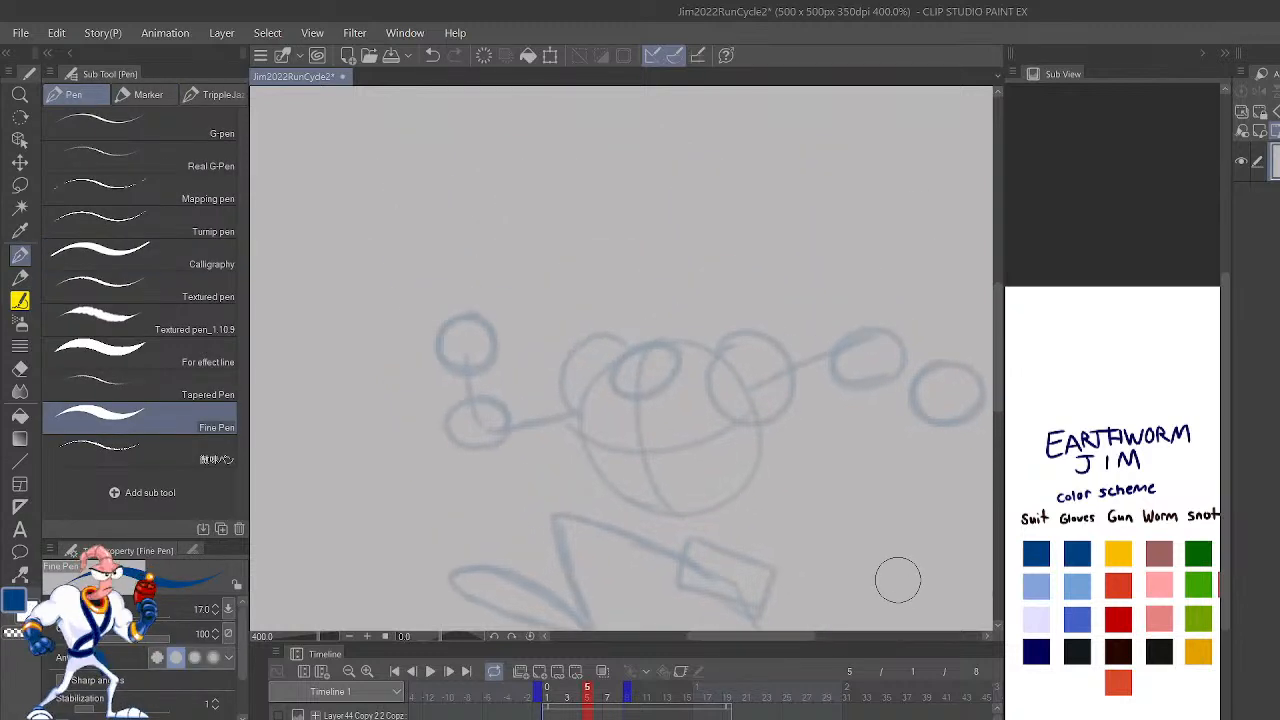
{"action": "key", "text": "p"}
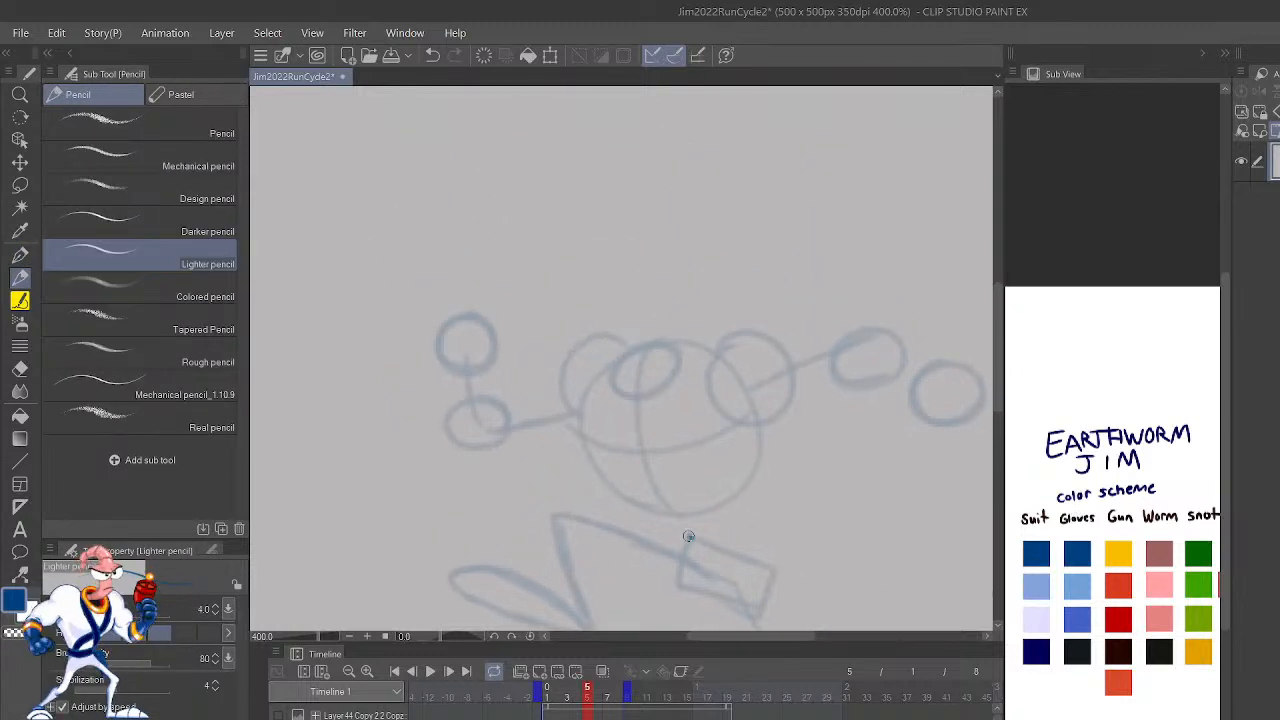
{"action": "mouse_move", "coordinate": [691, 538]}
{"action": "left_mouse_down"}
{"action": "mouse_move", "coordinate": [637, 509]}
{"action": "mouse_move", "coordinate": [594, 366]}
{"action": "left_mouse_up"}
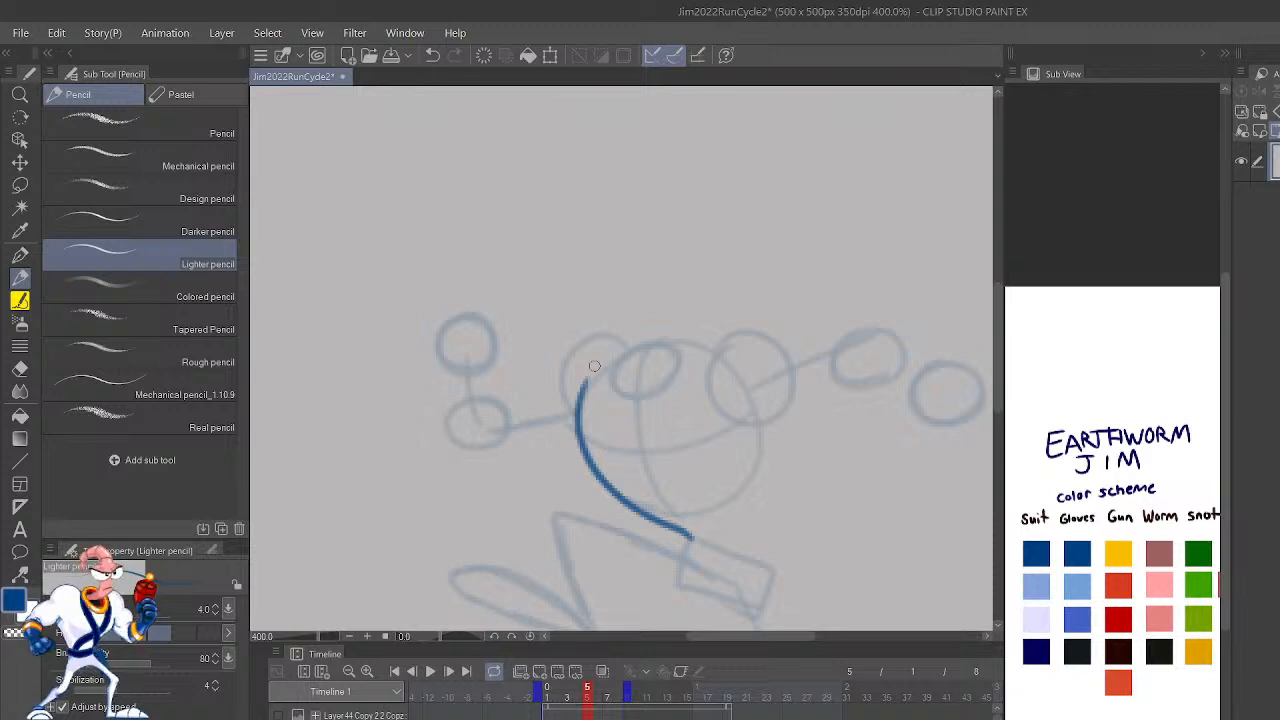
{"action": "left_click", "coordinate": [603, 671]}
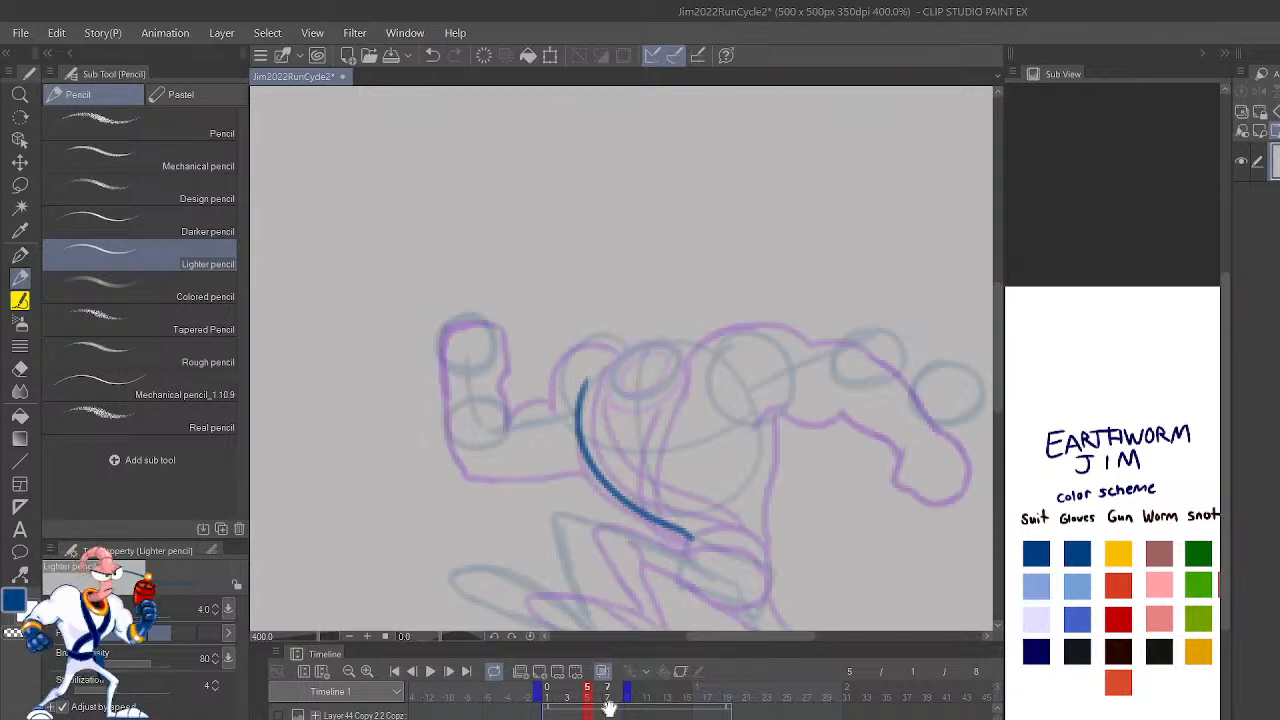
{"action": "key", "text": "ctrl+z"}
Step: Outline the front and back edges of frame 5's torso in dark blue with the Lighter pencil, following the onion skin
{"action": "mouse_move", "coordinate": [689, 545]}
{"action": "left_mouse_down"}
{"action": "mouse_move", "coordinate": [590, 468]}
{"action": "mouse_move", "coordinate": [587, 416]}
{"action": "left_mouse_up"}
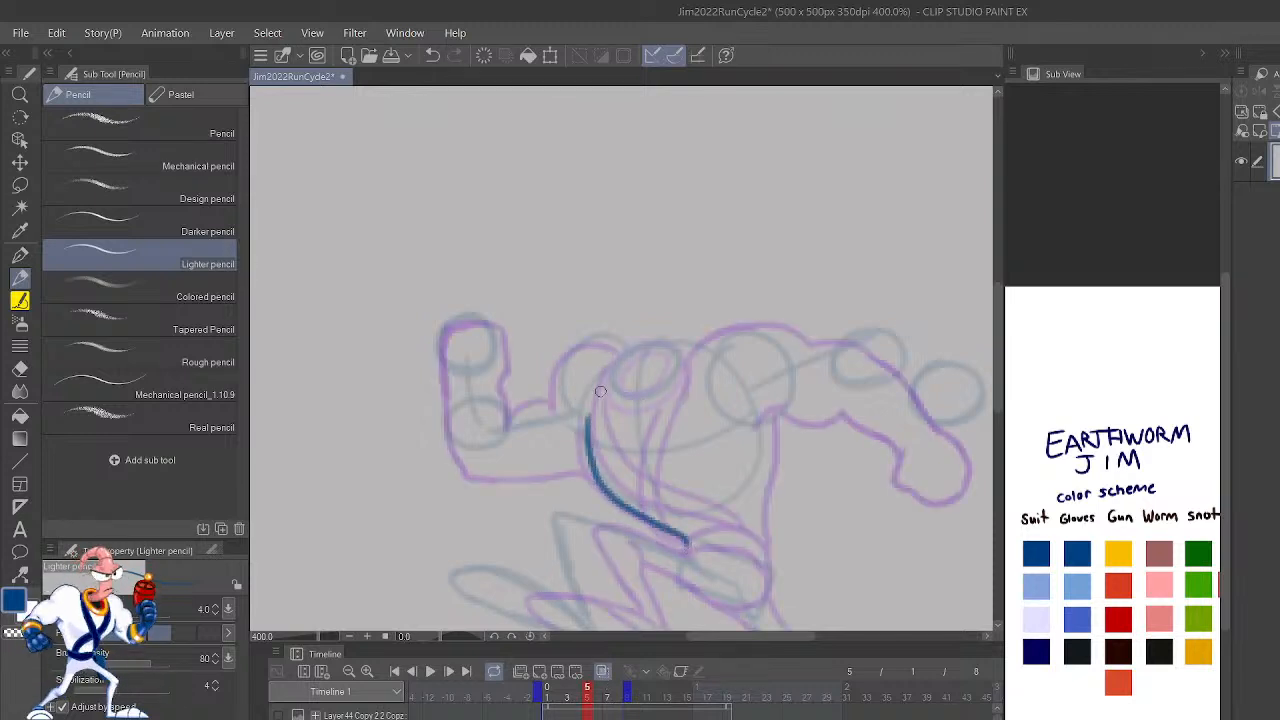
{"action": "key", "text": "ctrl+z"}
{"action": "mouse_move", "coordinate": [688, 544]}
{"action": "left_mouse_down"}
{"action": "mouse_move", "coordinate": [610, 489]}
{"action": "mouse_move", "coordinate": [590, 439]}
{"action": "mouse_move", "coordinate": [592, 463]}
{"action": "mouse_move", "coordinate": [571, 432]}
{"action": "left_mouse_up"}
{"action": "left_click_drag", "start_coordinate": [770, 560], "coordinate": [774, 416]}
{"action": "left_click_drag", "start_coordinate": [826, 507], "coordinate": [803, 380]}
{"action": "key", "text": "ctrl+z"}
Step: Outline the supporting leg and its planted foot on frame 5 in dark blue, matching frame 4's onion-skinned pose
{"action": "left_click_drag", "start_coordinate": [879, 574], "coordinate": [803, 451]}
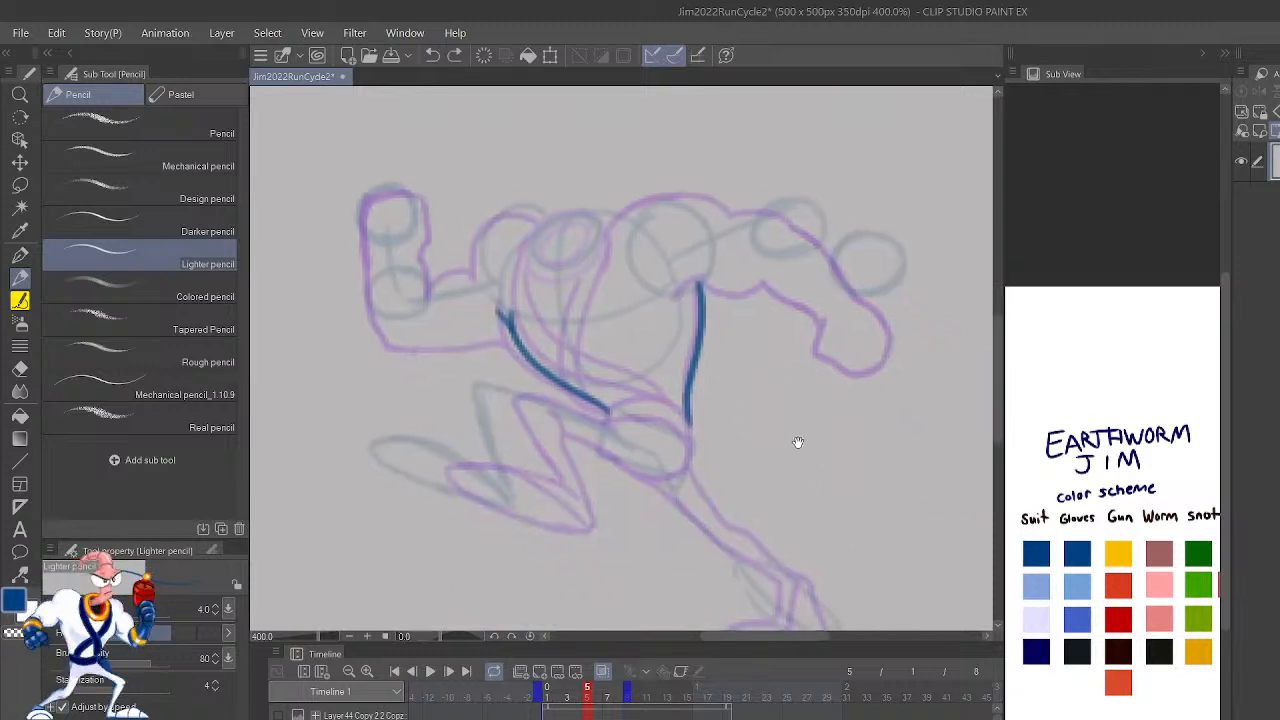
{"action": "left_click_drag", "start_coordinate": [826, 534], "coordinate": [819, 495]}
{"action": "mouse_move", "coordinate": [762, 580]}
{"action": "left_mouse_down"}
{"action": "mouse_move", "coordinate": [762, 532]}
{"action": "mouse_move", "coordinate": [703, 503]}
{"action": "mouse_move", "coordinate": [631, 434]}
{"action": "left_mouse_up"}
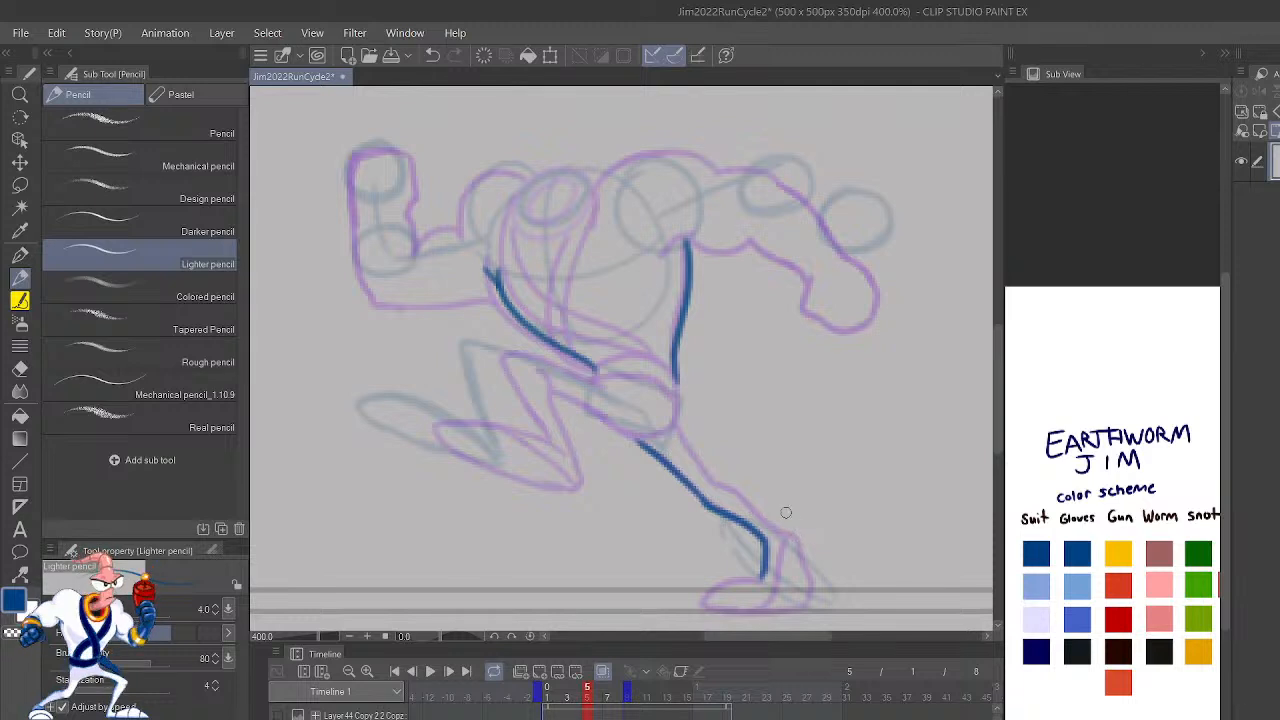
{"action": "mouse_move", "coordinate": [792, 532]}
{"action": "left_mouse_down"}
{"action": "mouse_move", "coordinate": [709, 474]}
{"action": "mouse_move", "coordinate": [721, 480]}
{"action": "mouse_move", "coordinate": [672, 386]}
{"action": "left_mouse_up"}
{"action": "mouse_move", "coordinate": [703, 607]}
{"action": "left_mouse_down"}
{"action": "mouse_move", "coordinate": [743, 578]}
{"action": "mouse_move", "coordinate": [763, 581]}
{"action": "mouse_move", "coordinate": [704, 603]}
{"action": "mouse_move", "coordinate": [799, 608]}
{"action": "mouse_move", "coordinate": [811, 578]}
{"action": "mouse_move", "coordinate": [798, 526]}
{"action": "left_mouse_up"}
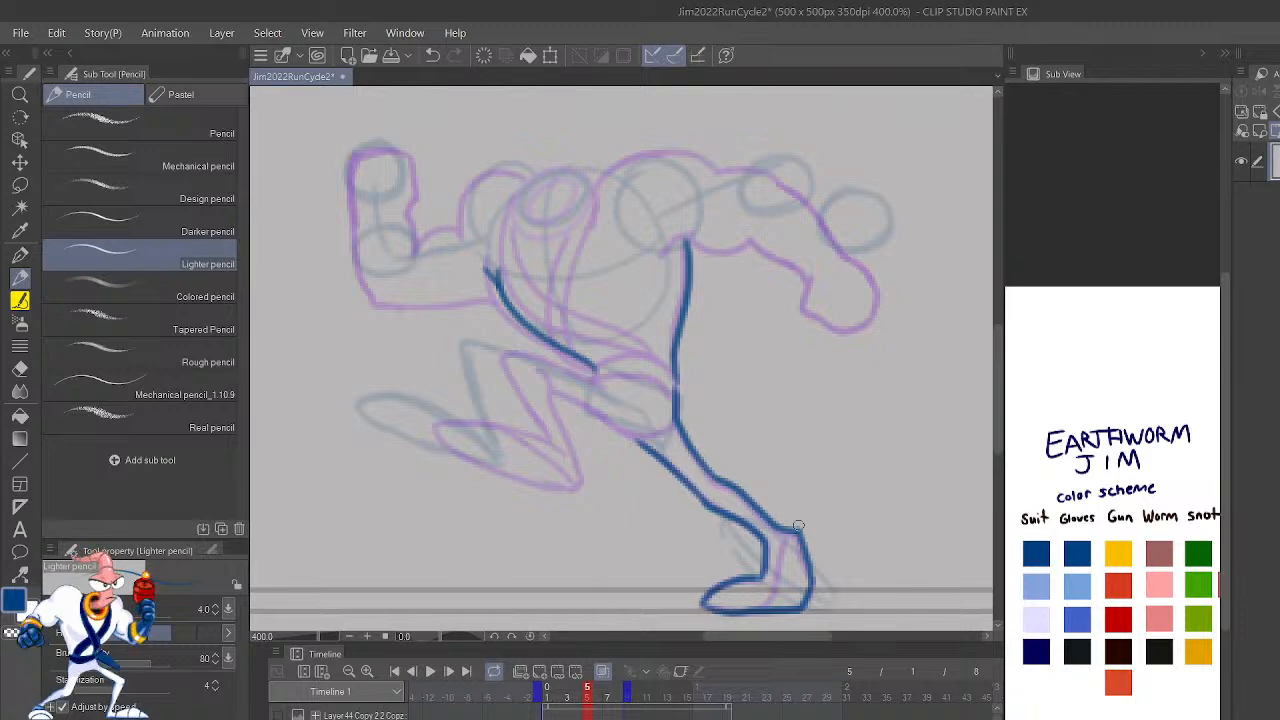
{"action": "left_click_drag", "start_coordinate": [759, 609], "coordinate": [802, 531]}
Step: Mirror the view and draw the underside of the hips and raised thigh on frame 5, undoing the trial shin strokes
{"action": "key", "text": "h"}
{"action": "mouse_move", "coordinate": [827, 412]}
{"action": "left_mouse_down"}
{"action": "mouse_move", "coordinate": [845, 486]}
{"action": "mouse_move", "coordinate": [835, 503]}
{"action": "mouse_move", "coordinate": [891, 392]}
{"action": "mouse_move", "coordinate": [870, 432]}
{"action": "left_mouse_up"}
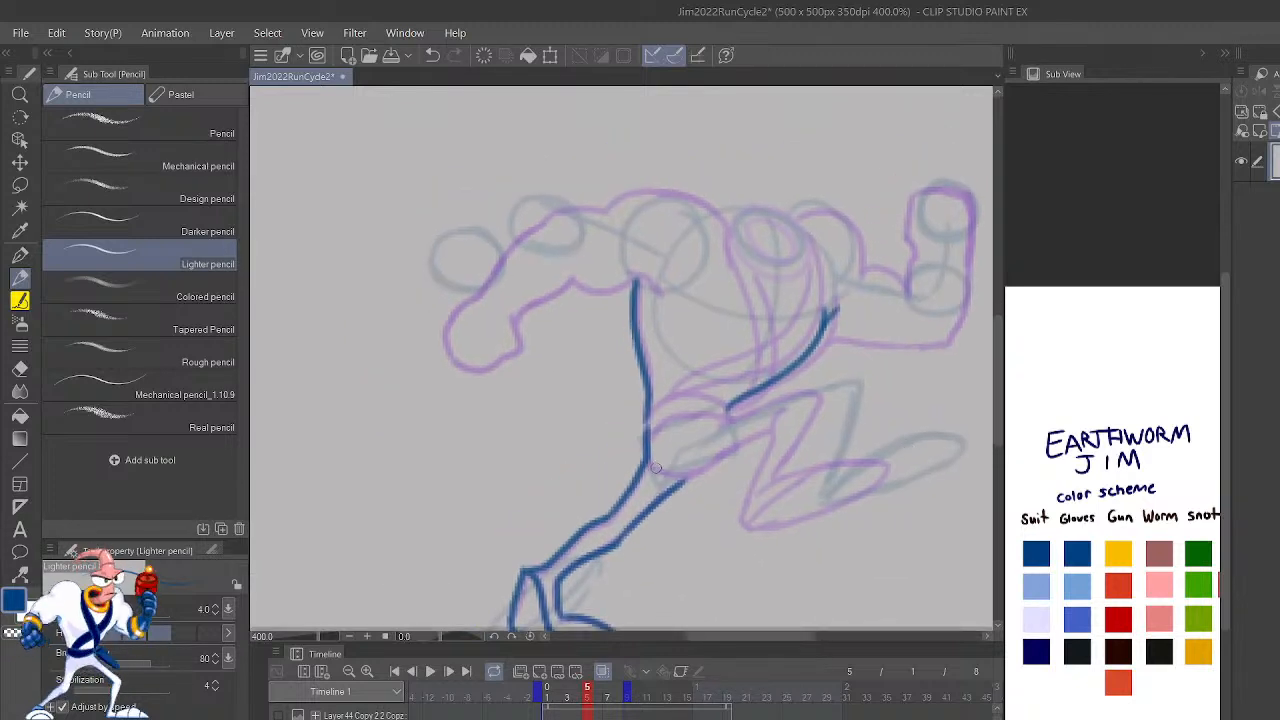
{"action": "mouse_move", "coordinate": [652, 466]}
{"action": "left_mouse_down"}
{"action": "mouse_move", "coordinate": [690, 475]}
{"action": "mouse_move", "coordinate": [775, 429]}
{"action": "mouse_move", "coordinate": [743, 518]}
{"action": "mouse_move", "coordinate": [821, 399]}
{"action": "left_mouse_up"}
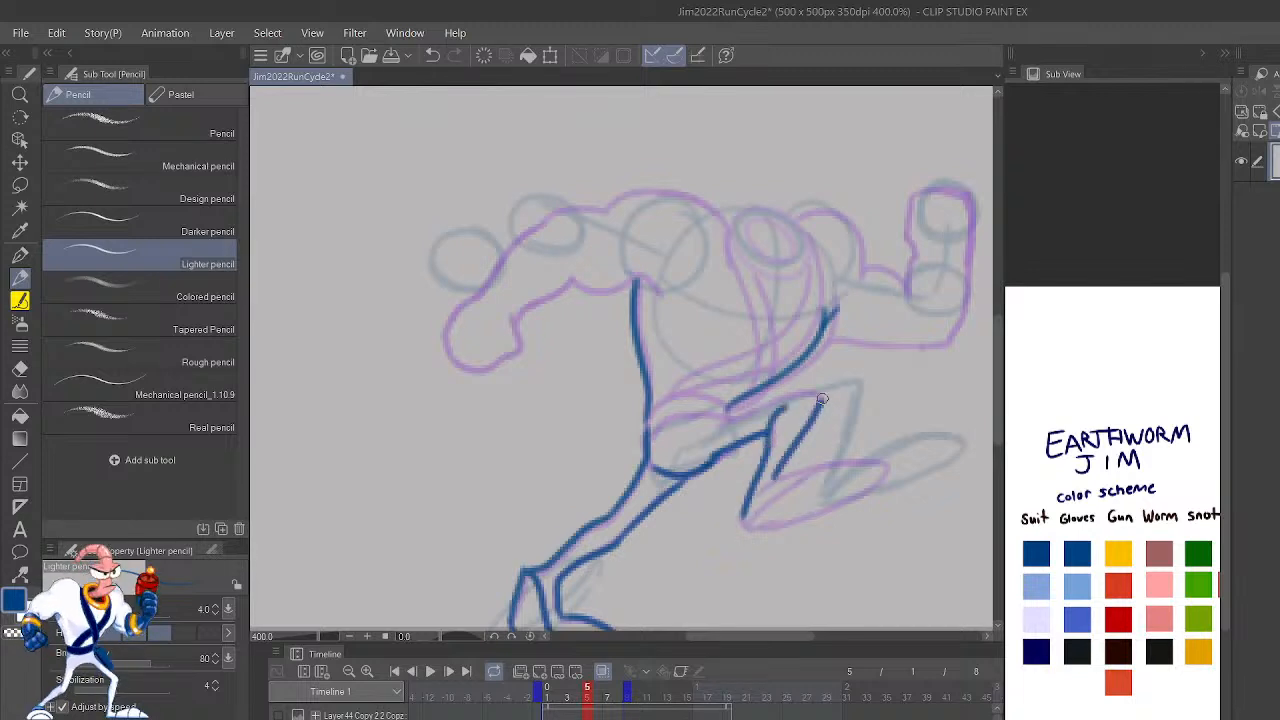
{"action": "key", "text": "ctrl+z"}
{"action": "key", "text": "ctrl+z"}
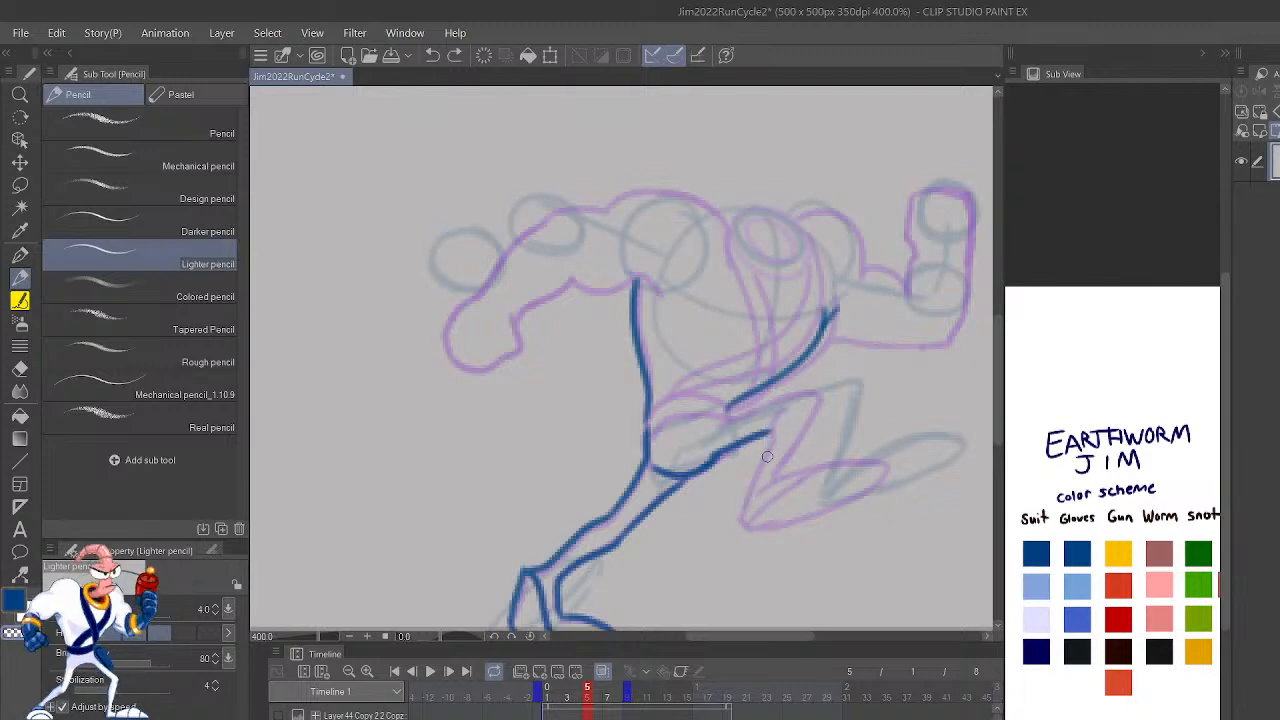
{"action": "mouse_move", "coordinate": [810, 500]}
{"action": "left_mouse_down"}
{"action": "mouse_move", "coordinate": [825, 436]}
{"action": "mouse_move", "coordinate": [795, 421]}
{"action": "mouse_move", "coordinate": [817, 411]}
{"action": "mouse_move", "coordinate": [800, 502]}
{"action": "left_mouse_up"}
{"action": "key", "text": "ctrl+z"}
{"action": "key", "text": "ctrl+z"}
{"action": "key", "text": "ctrl+z"}
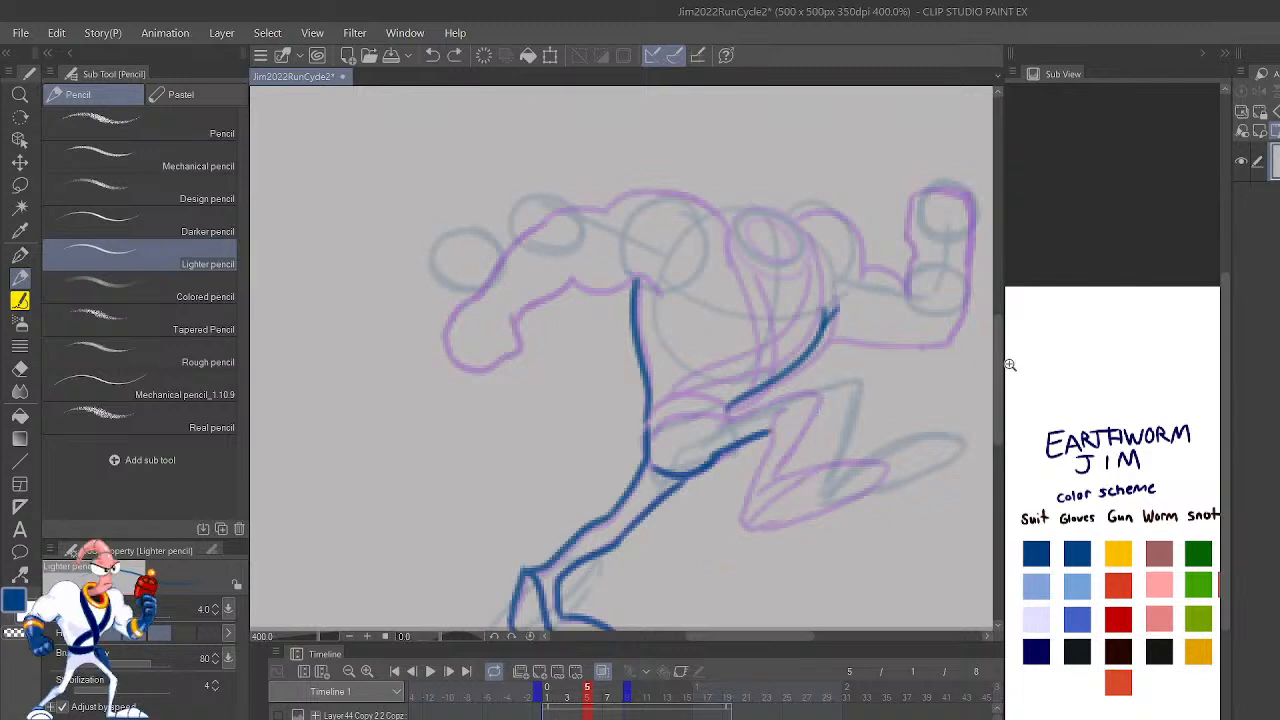
Step: Unmirror the view, redraw the line joining the back to the supporting leg, and draw the two belt curves across the waist
{"action": "key", "text": "h"}
{"action": "mouse_move", "coordinate": [799, 446]}
{"action": "left_mouse_down"}
{"action": "mouse_move", "coordinate": [888, 364]}
{"action": "mouse_move", "coordinate": [894, 480]}
{"action": "left_mouse_up"}
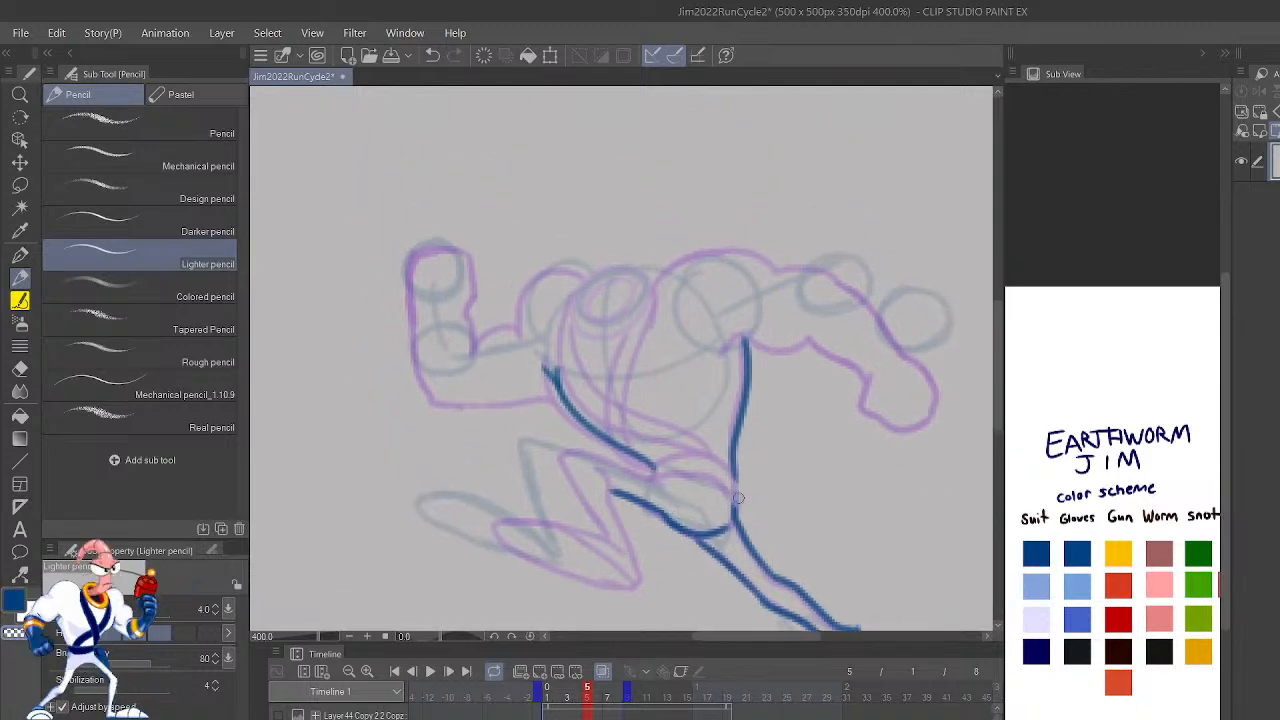
{"action": "mouse_move", "coordinate": [732, 511]}
{"action": "left_mouse_down"}
{"action": "mouse_move", "coordinate": [763, 561]}
{"action": "mouse_move", "coordinate": [742, 528]}
{"action": "mouse_move", "coordinate": [758, 525]}
{"action": "mouse_move", "coordinate": [744, 530]}
{"action": "mouse_move", "coordinate": [731, 454]}
{"action": "left_mouse_up"}
{"action": "key", "text": "c"}
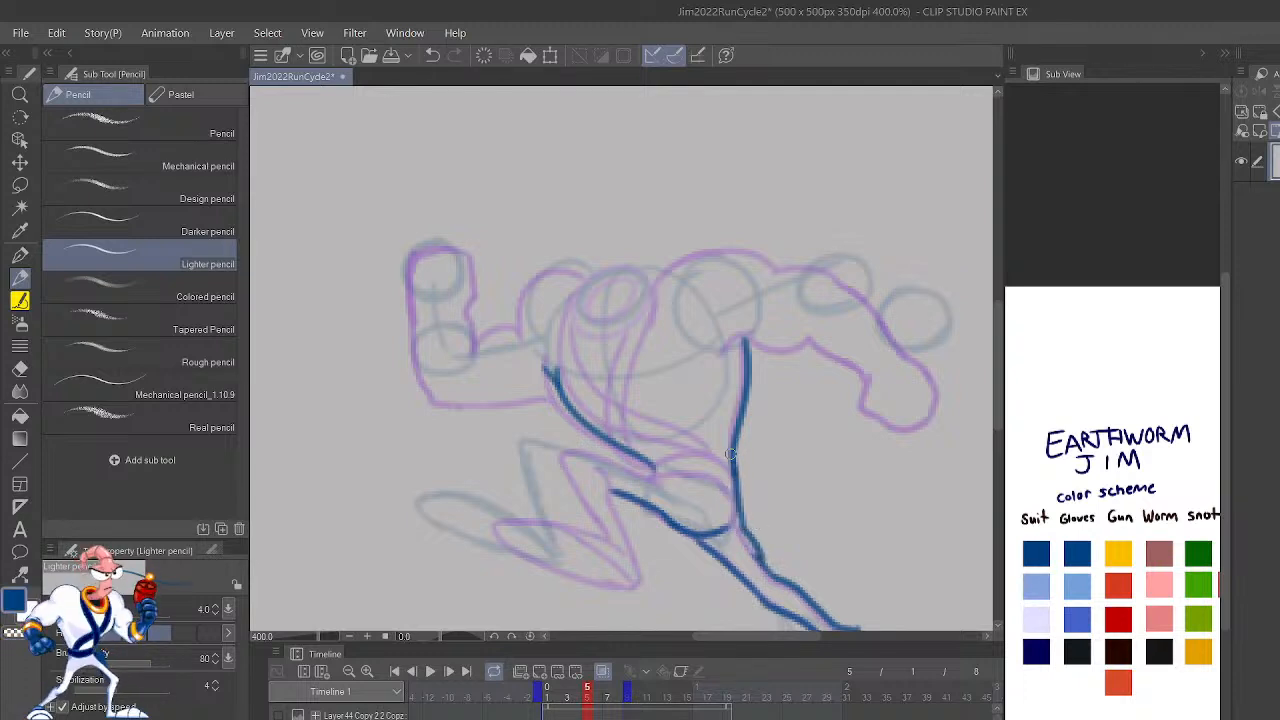
{"action": "key", "text": "ctrl+z"}
{"action": "left_click_drag", "start_coordinate": [760, 566], "coordinate": [745, 470]}
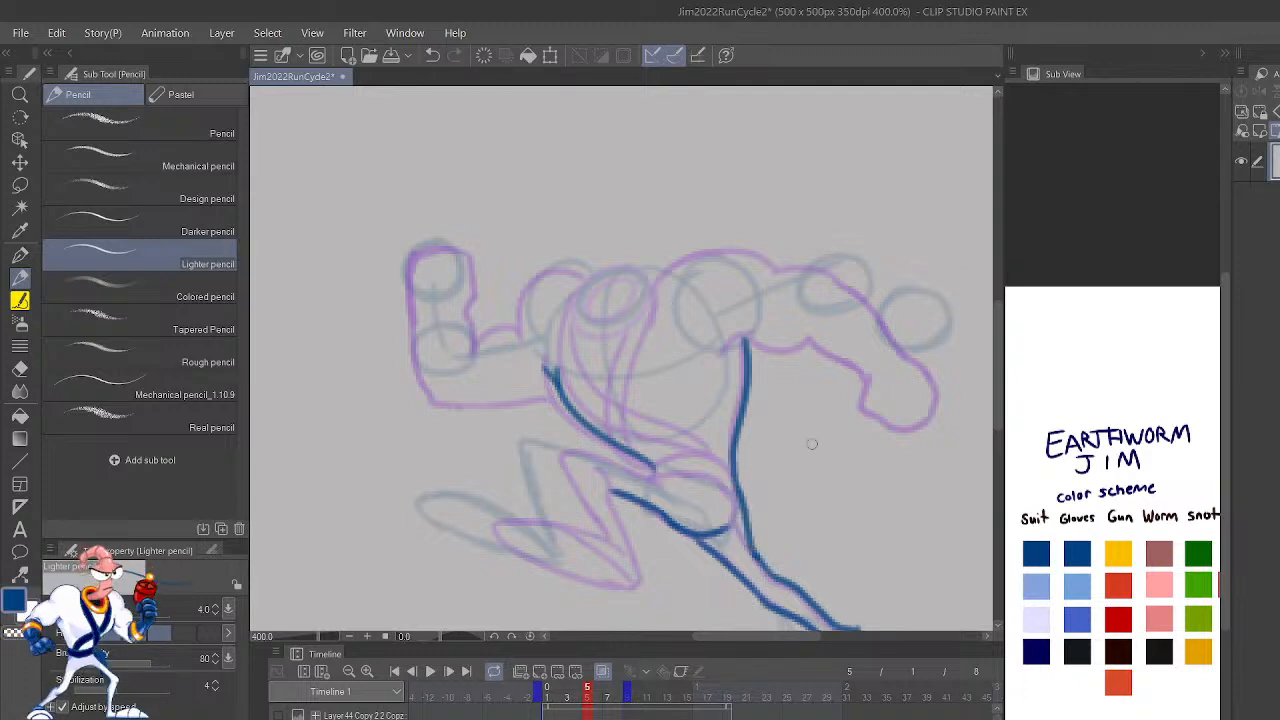
{"action": "mouse_move", "coordinate": [655, 472]}
{"action": "left_mouse_down"}
{"action": "mouse_move", "coordinate": [720, 478]}
{"action": "mouse_move", "coordinate": [735, 505]}
{"action": "left_mouse_up"}
{"action": "mouse_move", "coordinate": [652, 466]}
{"action": "left_mouse_down"}
{"action": "mouse_move", "coordinate": [720, 463]}
{"action": "mouse_move", "coordinate": [697, 454]}
{"action": "mouse_move", "coordinate": [738, 483]}
{"action": "mouse_move", "coordinate": [707, 447]}
{"action": "left_mouse_up"}
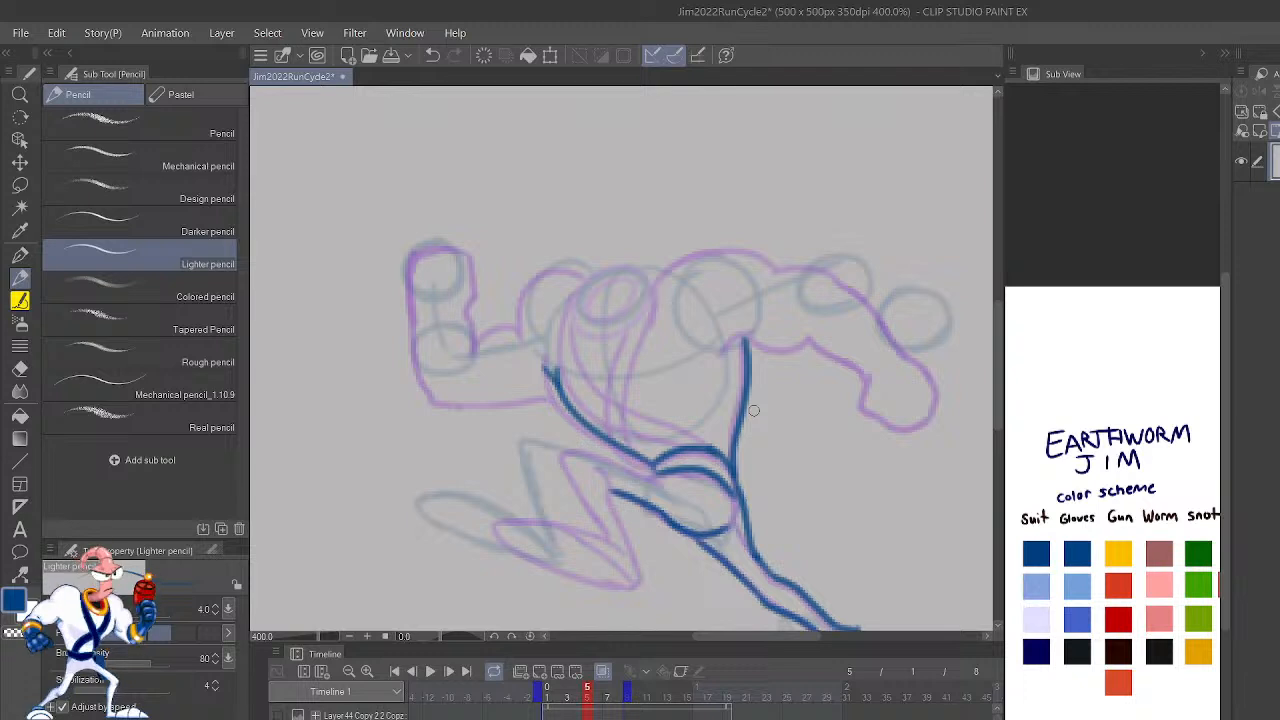
Step: Flip repeatedly through frames 2 to 5 in the unmirrored view to compare the outlined legs and hips
{"action": "scroll", "coordinate": [754, 410], "scroll_direction": "down", "scroll_amount": 3}
{"action": "key", "text": "Left"}
{"action": "key", "text": "Left"}
{"action": "key", "text": "Left"}
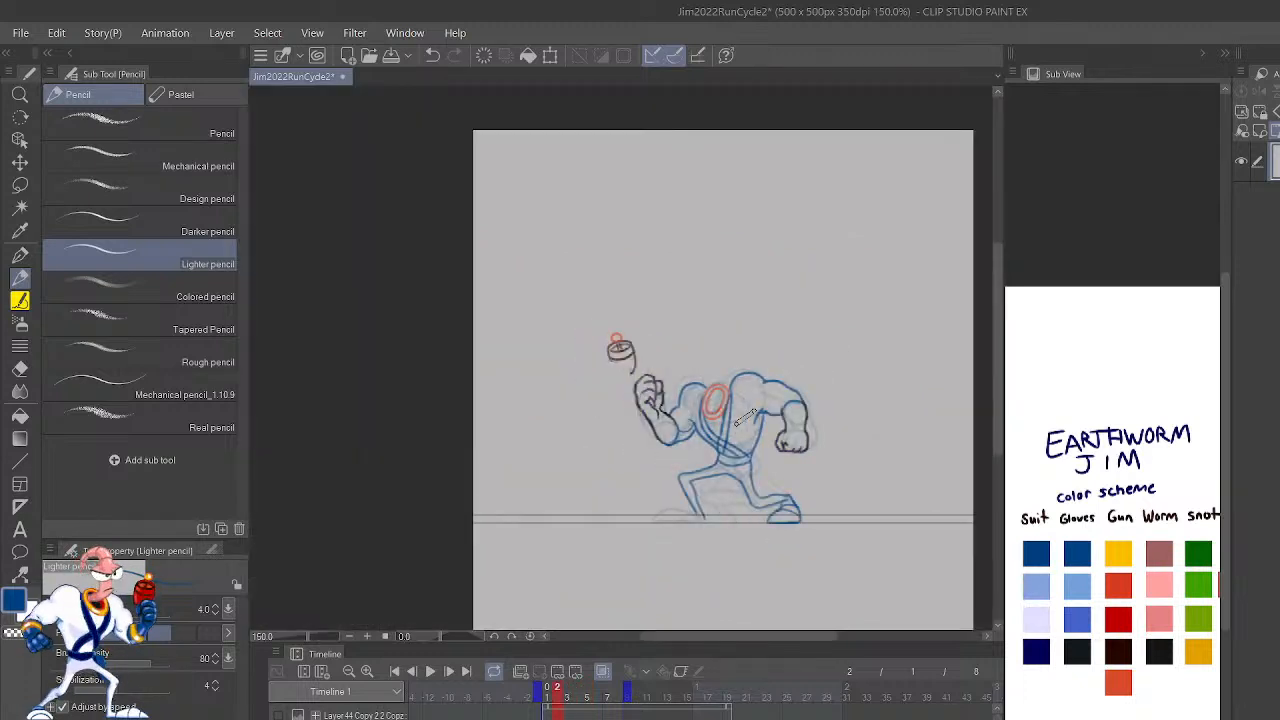
{"action": "key", "text": "Right"}
{"action": "key", "text": "Right"}
{"action": "key", "text": "Right"}
{"action": "key", "text": "Left"}
{"action": "key", "text": "Left"}
{"action": "key", "text": "Right"}
{"action": "key", "text": "Right"}
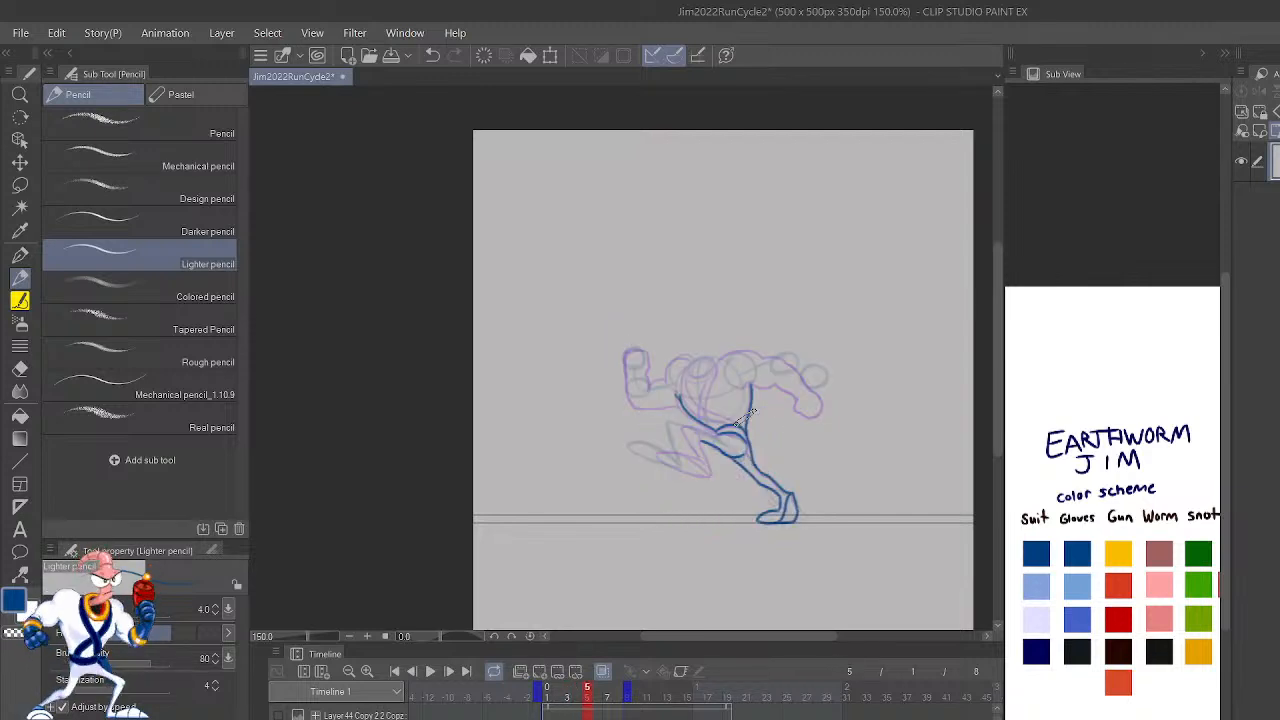
{"action": "key", "text": "Left"}
{"action": "key", "text": "Left"}
{"action": "key", "text": "Right"}
{"action": "key", "text": "Left"}
{"action": "key", "text": "Right"}
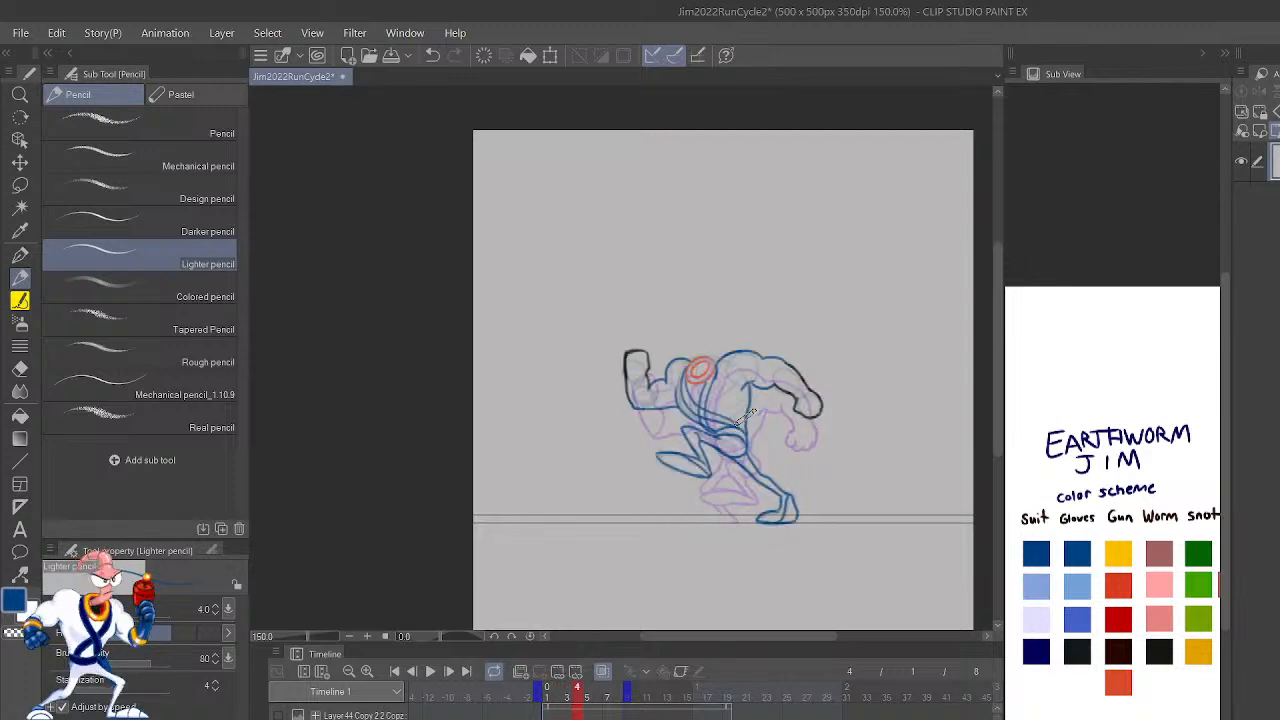
{"action": "key", "text": "Right"}
Step: Mirror the view and outline frame 5's raised rear leg and foot in dark blue, following the rough sketch
{"action": "scroll", "coordinate": [754, 410], "scroll_direction": "up", "scroll_amount": 5}
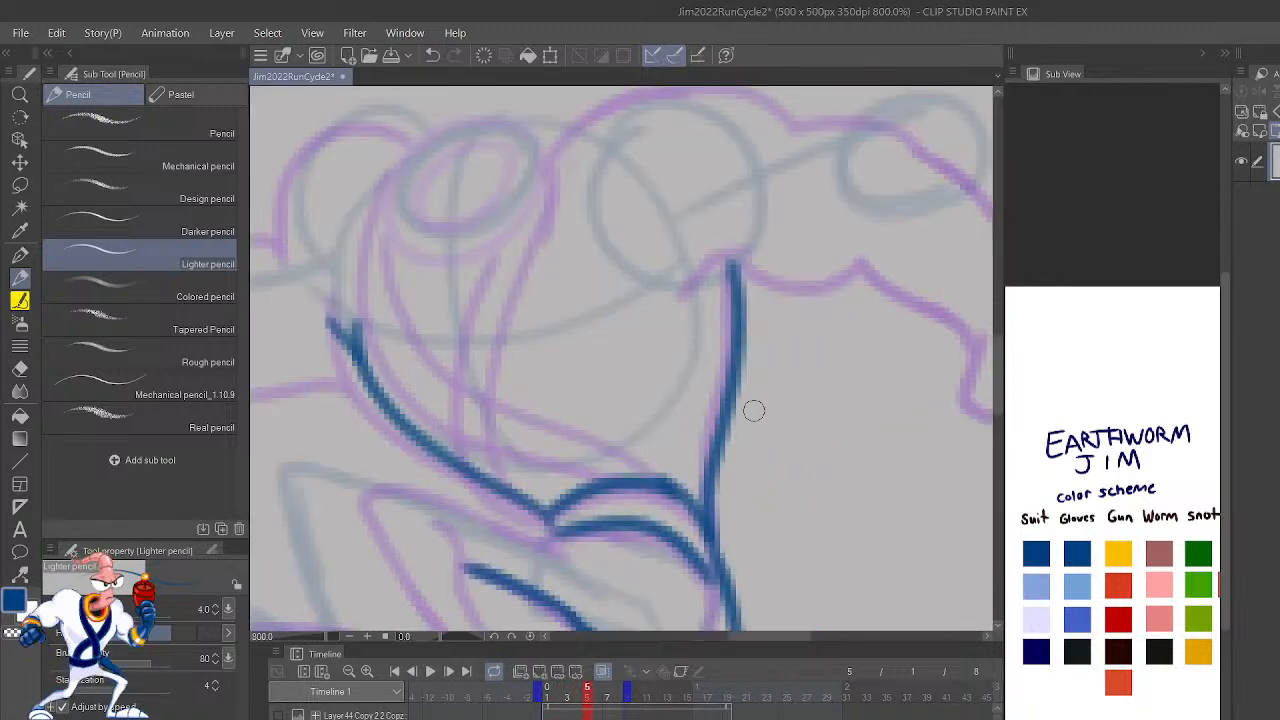
{"action": "key", "text": "h"}
{"action": "left_click_drag", "start_coordinate": [870, 549], "coordinate": [771, 403]}
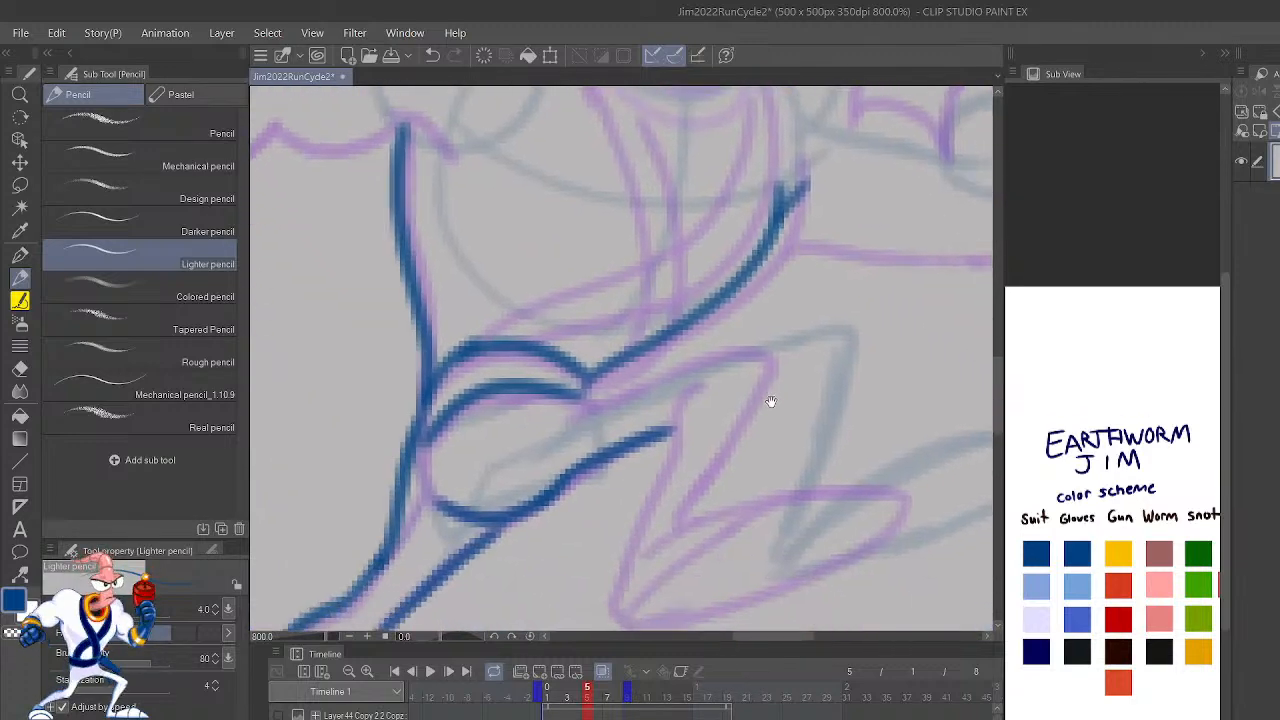
{"action": "left_click_drag", "start_coordinate": [857, 509], "coordinate": [792, 469]}
{"action": "mouse_move", "coordinate": [675, 540]}
{"action": "left_mouse_down"}
{"action": "mouse_move", "coordinate": [673, 578]}
{"action": "mouse_move", "coordinate": [730, 565]}
{"action": "mouse_move", "coordinate": [735, 511]}
{"action": "mouse_move", "coordinate": [901, 399]}
{"action": "mouse_move", "coordinate": [964, 441]}
{"action": "mouse_move", "coordinate": [822, 535]}
{"action": "mouse_move", "coordinate": [689, 570]}
{"action": "mouse_move", "coordinate": [672, 543]}
{"action": "mouse_move", "coordinate": [677, 453]}
{"action": "mouse_move", "coordinate": [707, 352]}
{"action": "mouse_move", "coordinate": [689, 379]}
{"action": "mouse_move", "coordinate": [537, 428]}
{"action": "left_mouse_up"}
{"action": "mouse_move", "coordinate": [697, 532]}
{"action": "left_mouse_down"}
{"action": "mouse_move", "coordinate": [775, 447]}
{"action": "mouse_move", "coordinate": [947, 444]}
{"action": "left_mouse_up"}
{"action": "key", "text": "ctrl+z"}
{"action": "mouse_move", "coordinate": [697, 540]}
{"action": "left_mouse_down"}
{"action": "mouse_move", "coordinate": [750, 361]}
{"action": "mouse_move", "coordinate": [747, 310]}
{"action": "mouse_move", "coordinate": [476, 375]}
{"action": "left_mouse_up"}
Step: Flip repeatedly through frames 2 to 5 in the mirrored view to check the new raised leg's motion
{"action": "scroll", "coordinate": [477, 376], "scroll_direction": "down", "scroll_amount": 5}
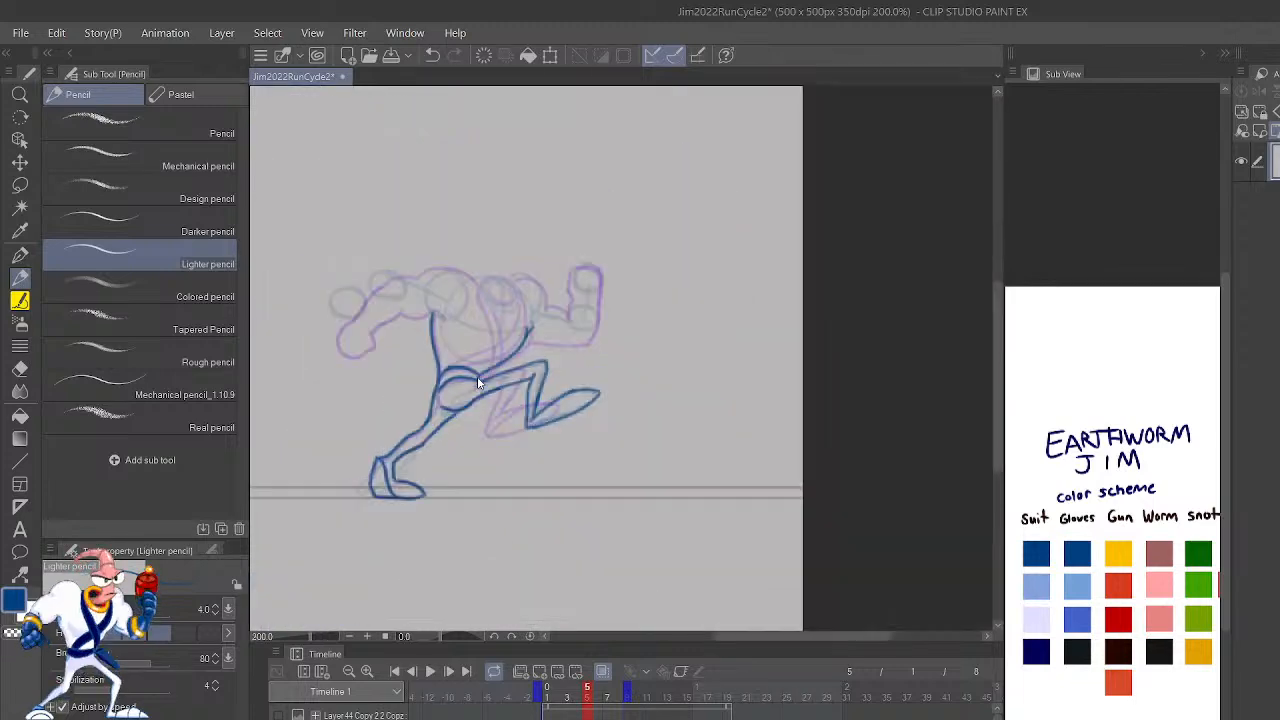
{"action": "key", "text": "Left"}
{"action": "key", "text": "Right"}
{"action": "scroll", "coordinate": [477, 376], "scroll_direction": "up", "scroll_amount": 5}
{"action": "scroll", "coordinate": [477, 376], "scroll_direction": "down", "scroll_amount": 5}
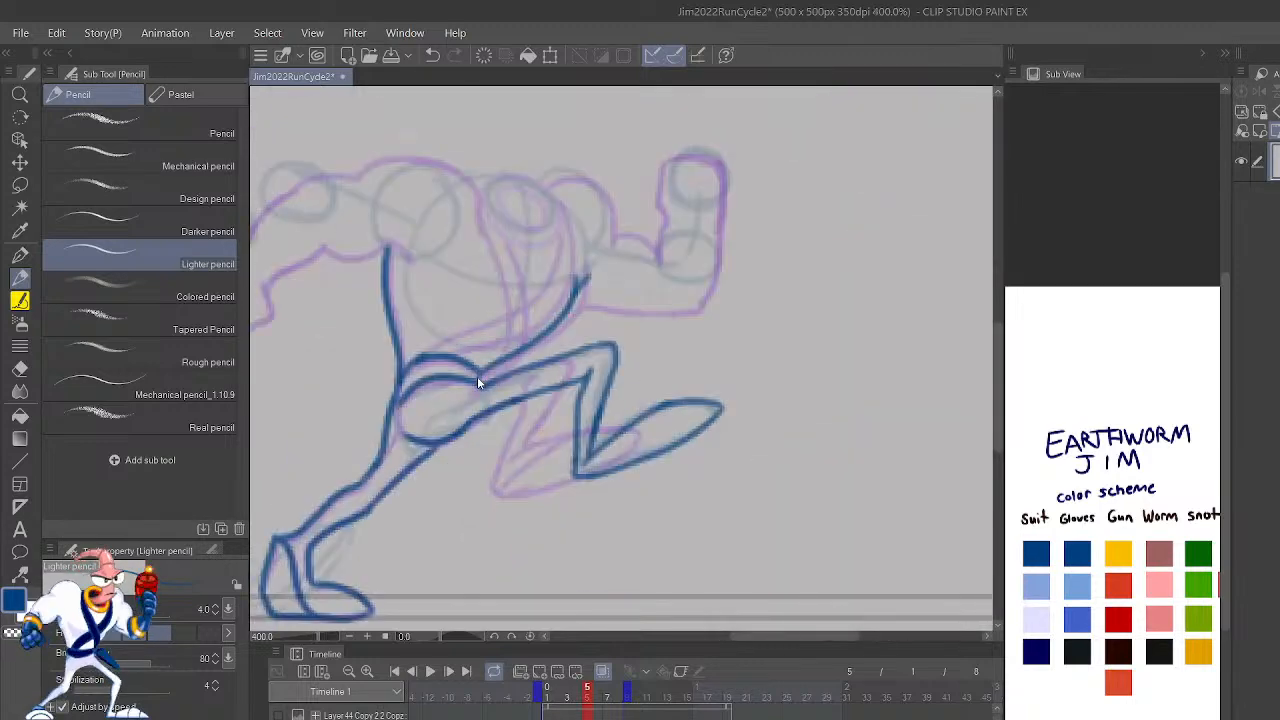
{"action": "key", "text": "Left"}
{"action": "key", "text": "Left"}
{"action": "key", "text": "Left"}
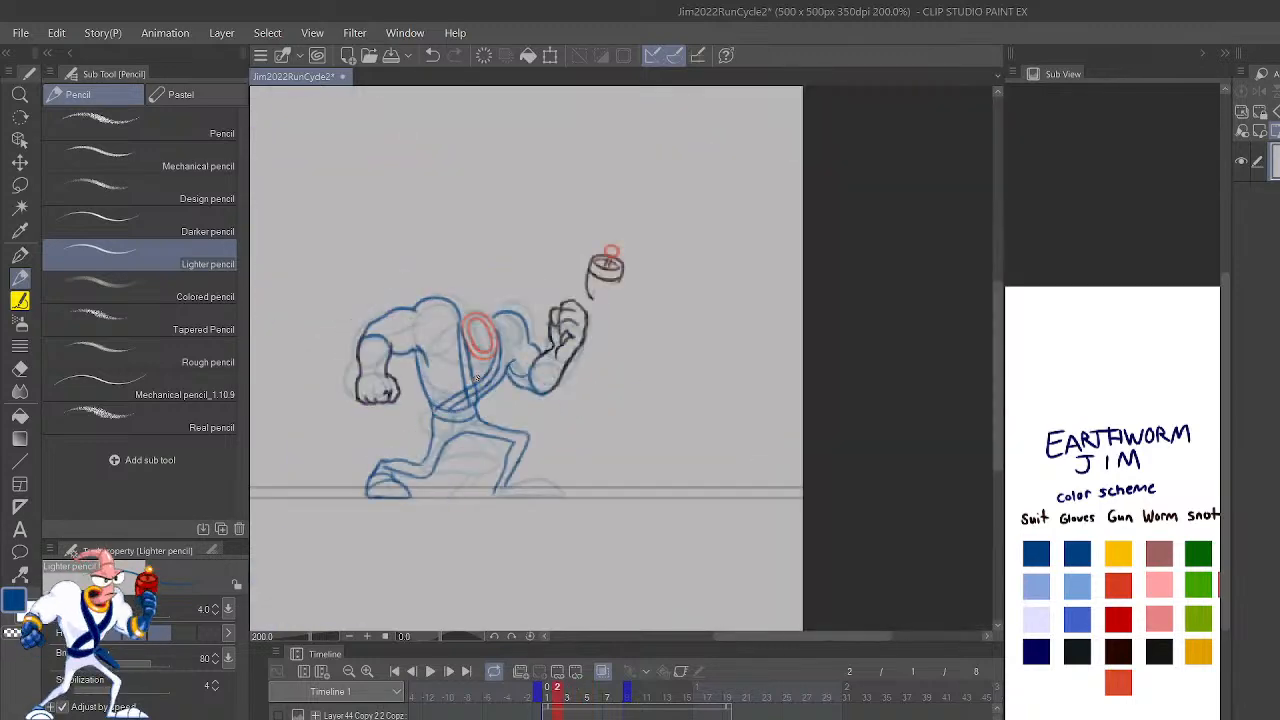
{"action": "key", "text": "Right"}
{"action": "key", "text": "Right"}
{"action": "key", "text": "Right"}
{"action": "key", "text": "Left"}
{"action": "key", "text": "Left"}
{"action": "key", "text": "Left"}
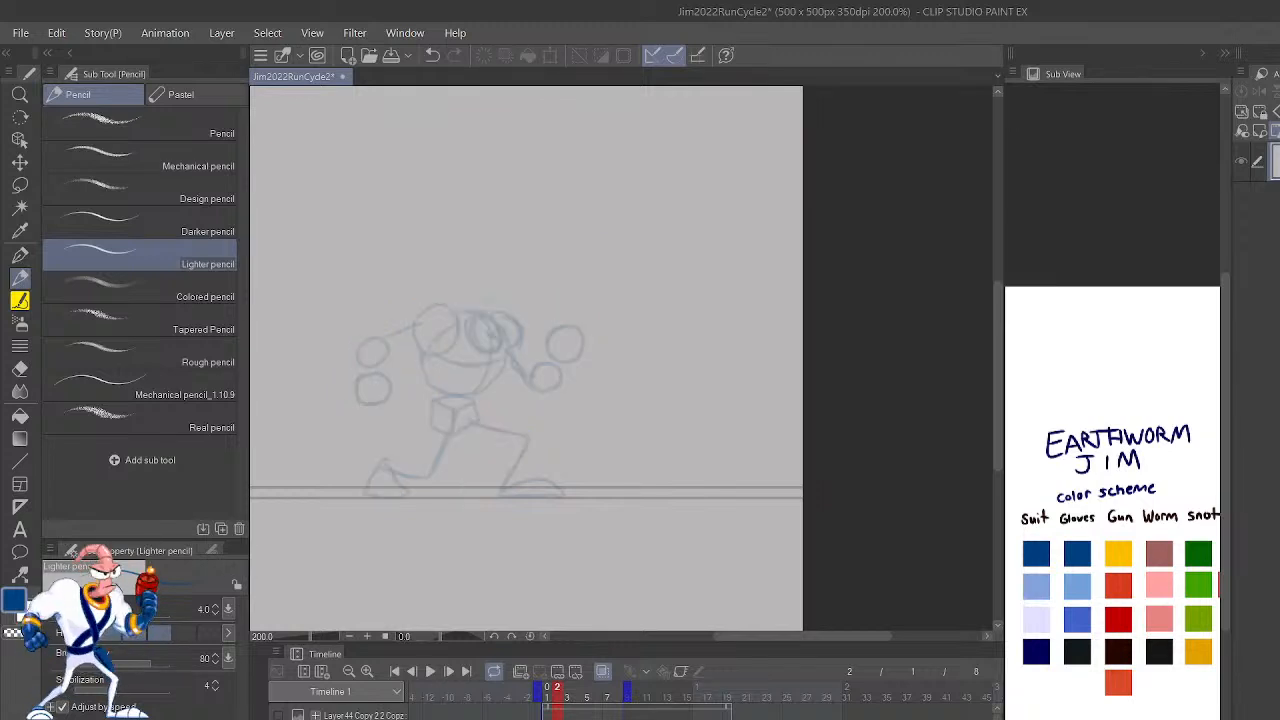
Step: Flip through frames 2 to 5 with the linework hidden to compare the rough sketch poses
{"action": "key", "text": "Right"}
{"action": "key", "text": "Right"}
{"action": "key", "text": "Right"}
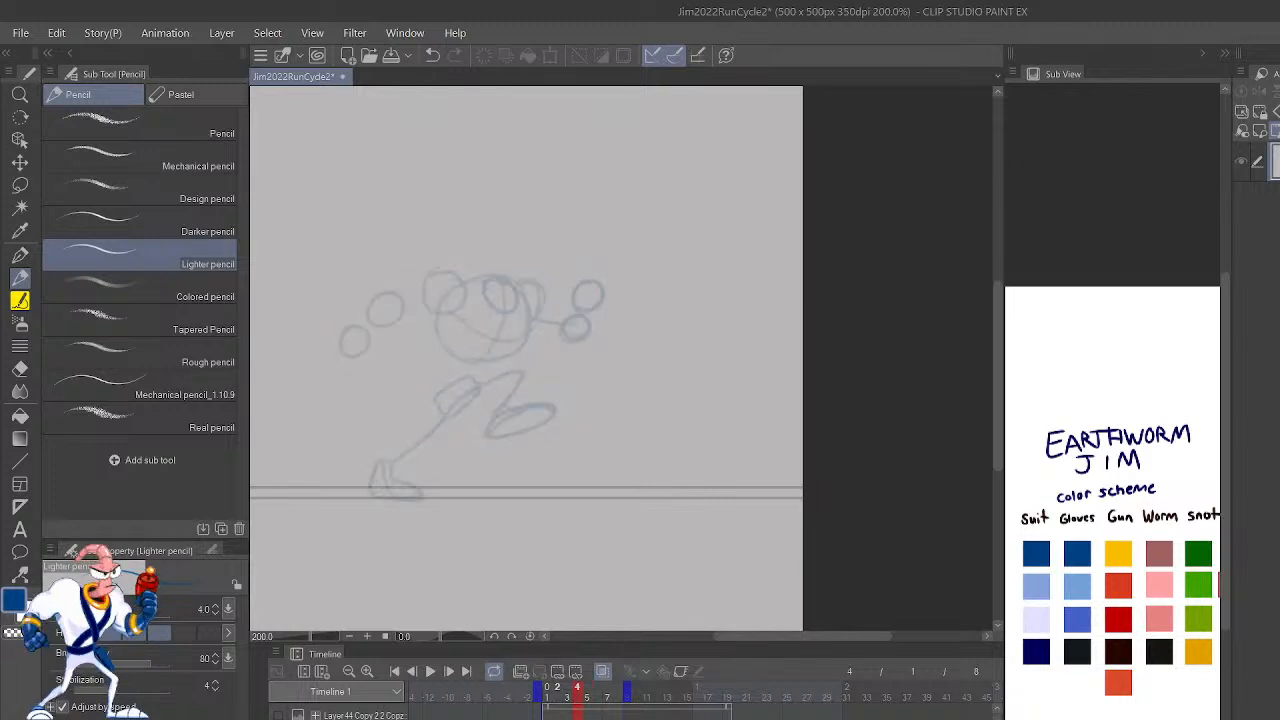
{"action": "key", "text": "Left"}
{"action": "key", "text": "Left"}
{"action": "key", "text": "Right"}
{"action": "key", "text": "Right"}
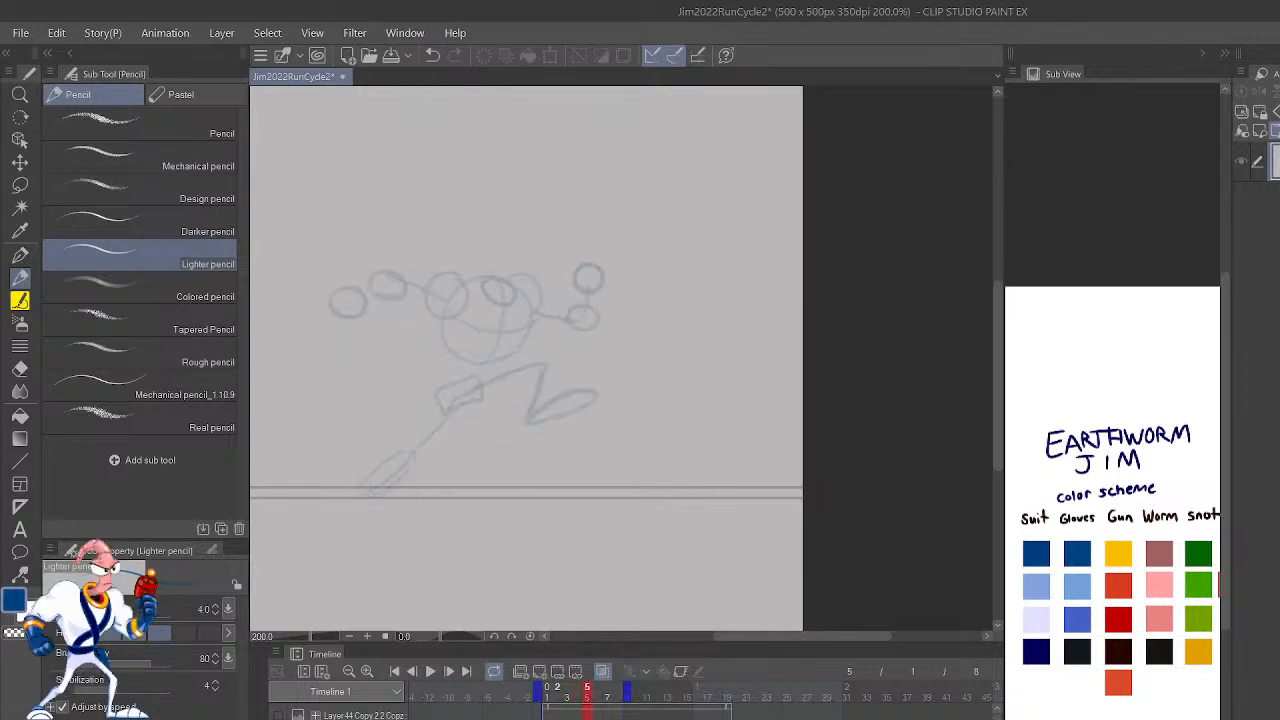
{"action": "key", "text": "Left"}
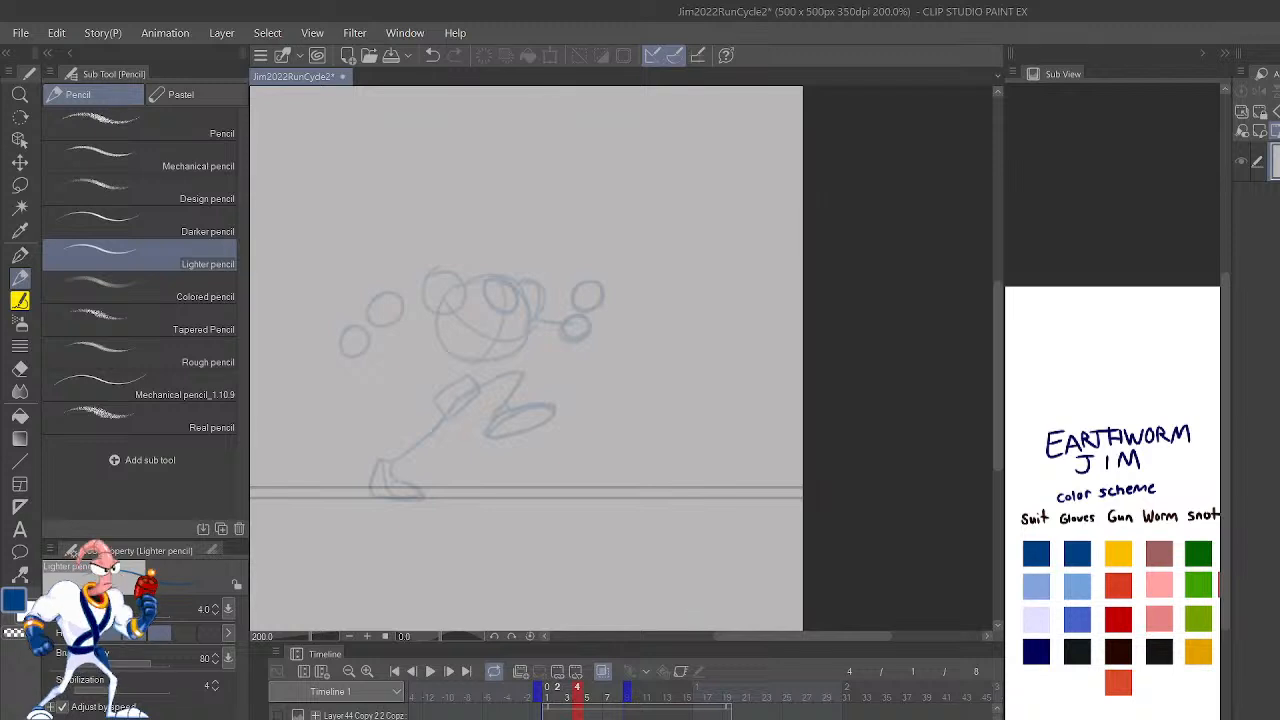
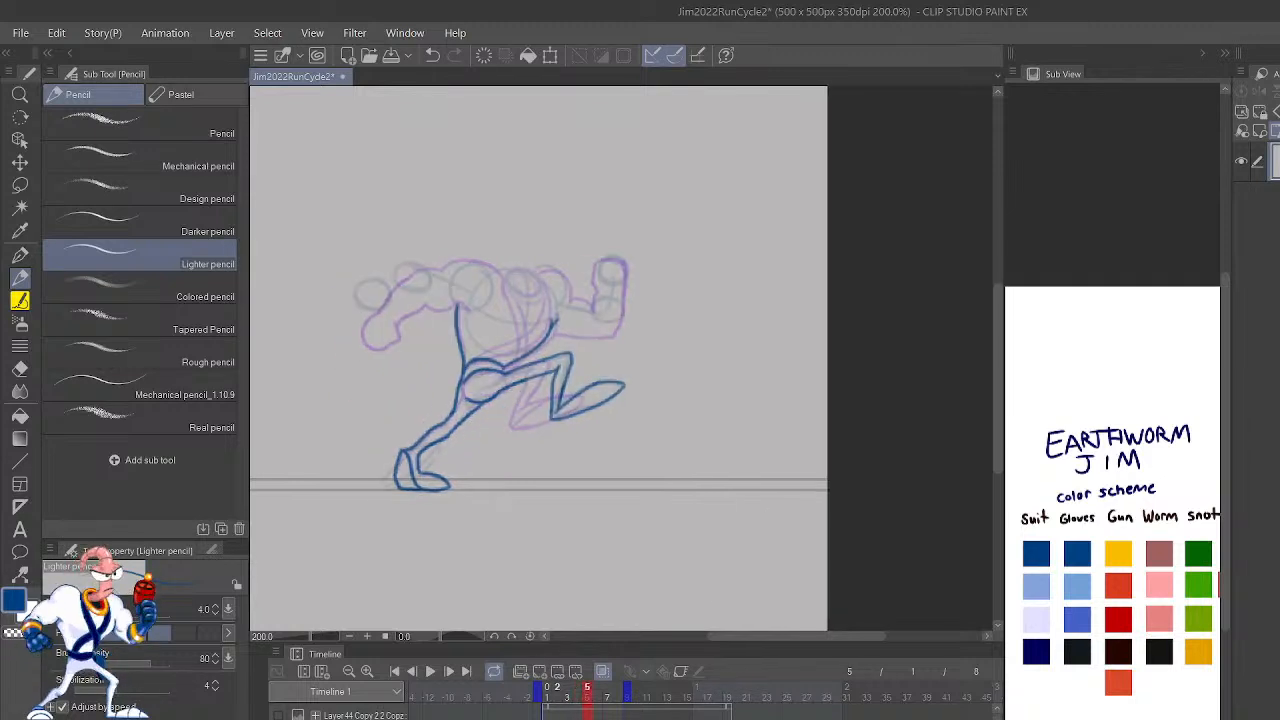
Step: Select and delete the linework of frame 5's planted foot and ankle
{"action": "scroll", "coordinate": [771, 514], "scroll_direction": "up", "scroll_amount": 5}
{"action": "left_click_drag", "start_coordinate": [483, 380], "coordinate": [827, 525]}
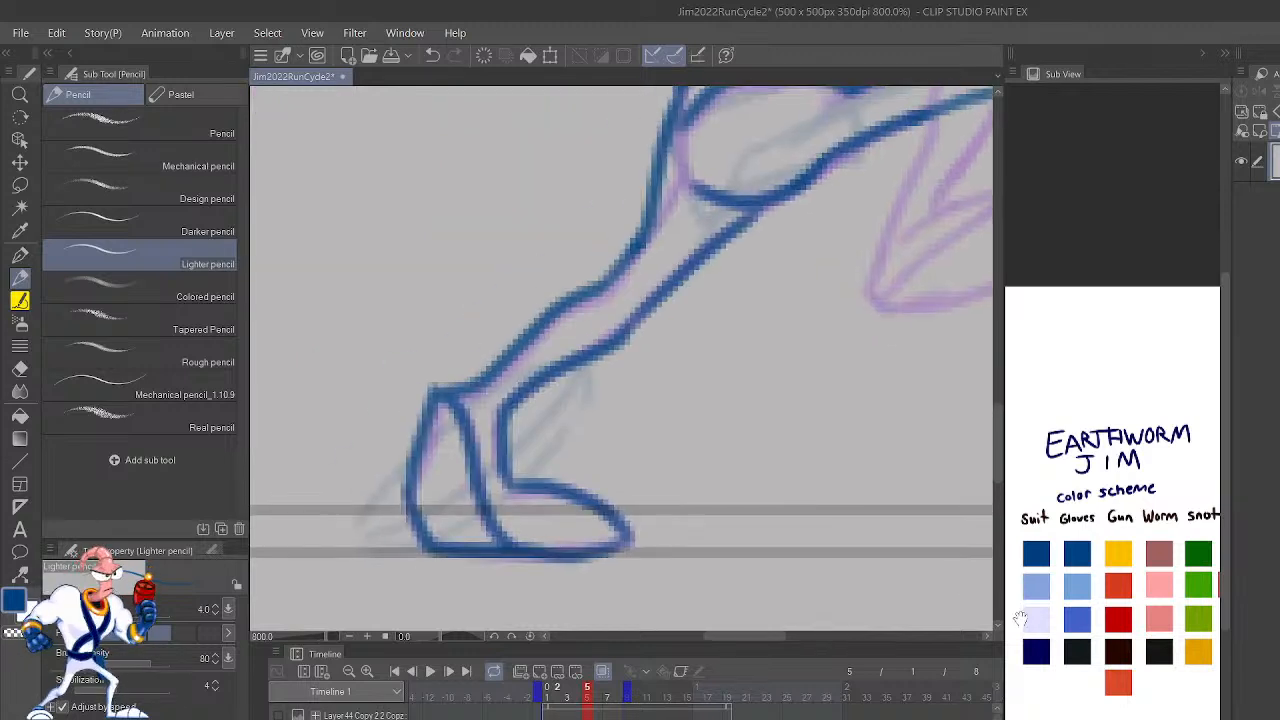
{"action": "mouse_move", "coordinate": [662, 577]}
{"action": "left_mouse_down"}
{"action": "mouse_move", "coordinate": [586, 446]}
{"action": "mouse_move", "coordinate": [379, 567]}
{"action": "left_mouse_up"}
{"action": "key", "text": "ctrl+z"}
{"action": "key", "text": "m"}
{"action": "mouse_move", "coordinate": [684, 580]}
{"action": "left_mouse_down"}
{"action": "mouse_move", "coordinate": [675, 489]}
{"action": "mouse_move", "coordinate": [477, 304]}
{"action": "mouse_move", "coordinate": [404, 588]}
{"action": "left_mouse_up"}
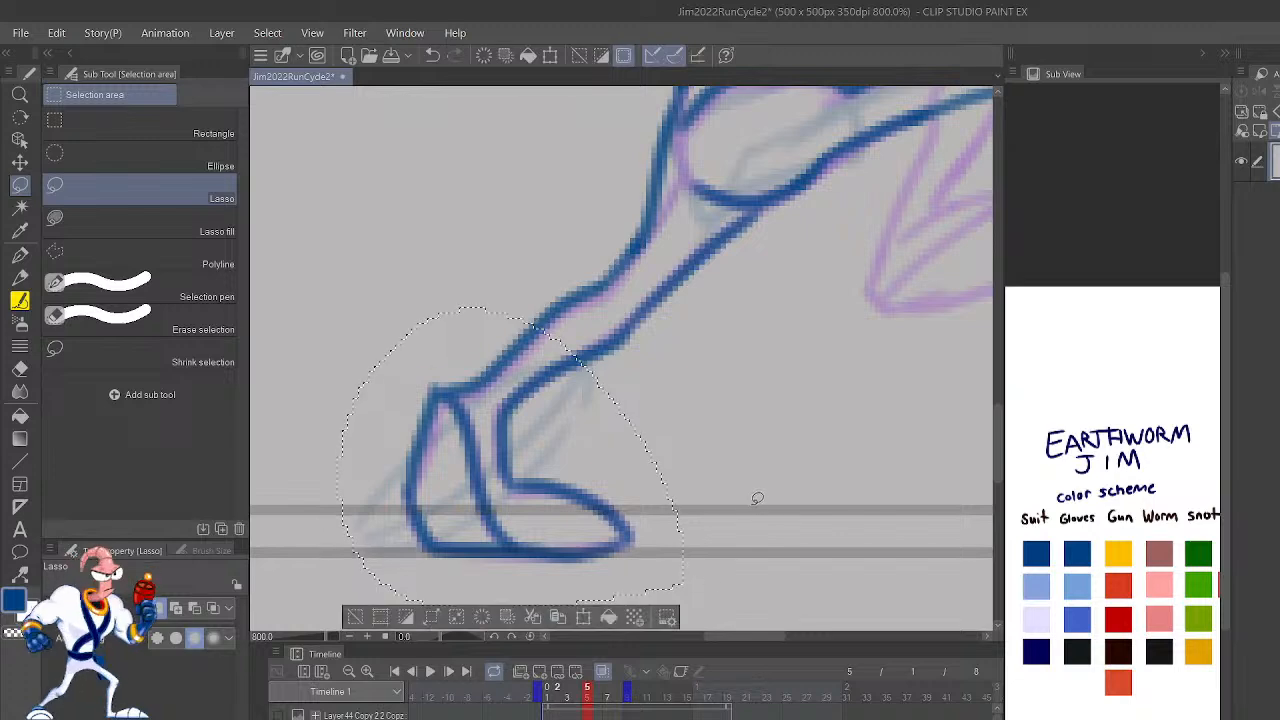
{"action": "key", "text": "Delete"}
{"action": "key", "text": "ctrl+d"}
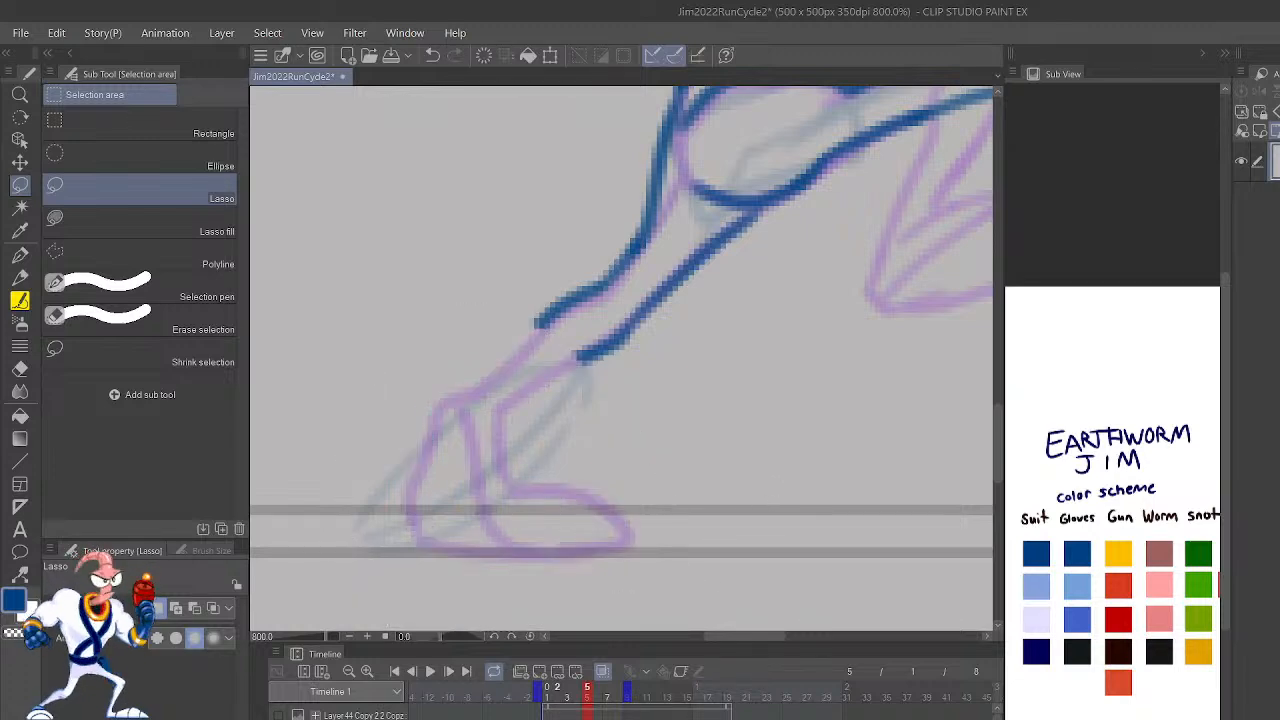
Step: Mirror the view and redraw frame 5's planted ankle and foot in dark blue, pushing off on the toe as in the rough sketch
{"action": "key", "text": "h"}
{"action": "left_click_drag", "start_coordinate": [834, 400], "coordinate": [786, 452]}
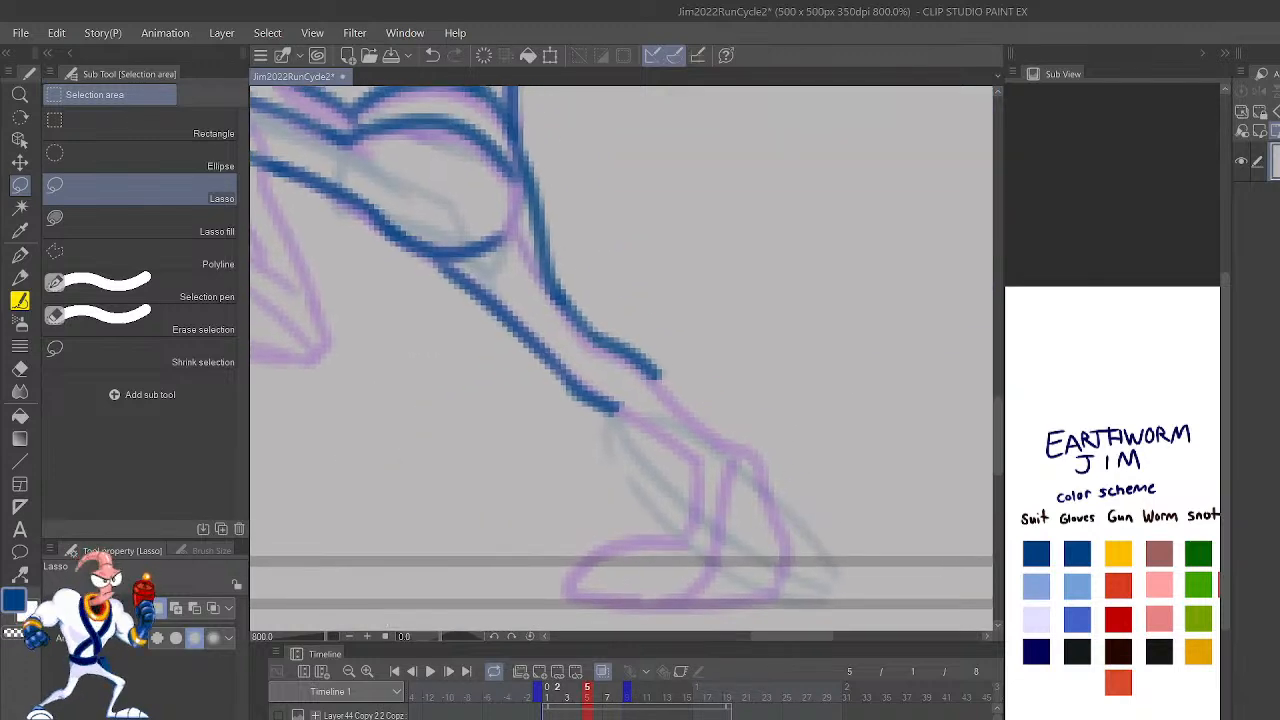
{"action": "key", "text": "p"}
{"action": "key", "text": "p"}
{"action": "mouse_move", "coordinate": [781, 417]}
{"action": "left_mouse_down"}
{"action": "mouse_move", "coordinate": [809, 480]}
{"action": "mouse_move", "coordinate": [717, 420]}
{"action": "left_mouse_up"}
{"action": "mouse_move", "coordinate": [767, 595]}
{"action": "left_mouse_down"}
{"action": "mouse_move", "coordinate": [758, 551]}
{"action": "mouse_move", "coordinate": [580, 368]}
{"action": "left_mouse_up"}
{"action": "mouse_move", "coordinate": [547, 418]}
{"action": "left_mouse_down"}
{"action": "mouse_move", "coordinate": [587, 512]}
{"action": "mouse_move", "coordinate": [653, 569]}
{"action": "mouse_move", "coordinate": [776, 591]}
{"action": "mouse_move", "coordinate": [734, 578]}
{"action": "mouse_move", "coordinate": [611, 464]}
{"action": "mouse_move", "coordinate": [600, 388]}
{"action": "left_mouse_up"}
{"action": "key", "text": "ctrl+z"}
{"action": "mouse_move", "coordinate": [766, 588]}
{"action": "left_mouse_down"}
{"action": "mouse_move", "coordinate": [690, 557]}
{"action": "mouse_move", "coordinate": [614, 492]}
{"action": "mouse_move", "coordinate": [570, 430]}
{"action": "mouse_move", "coordinate": [613, 404]}
{"action": "mouse_move", "coordinate": [595, 376]}
{"action": "left_mouse_up"}
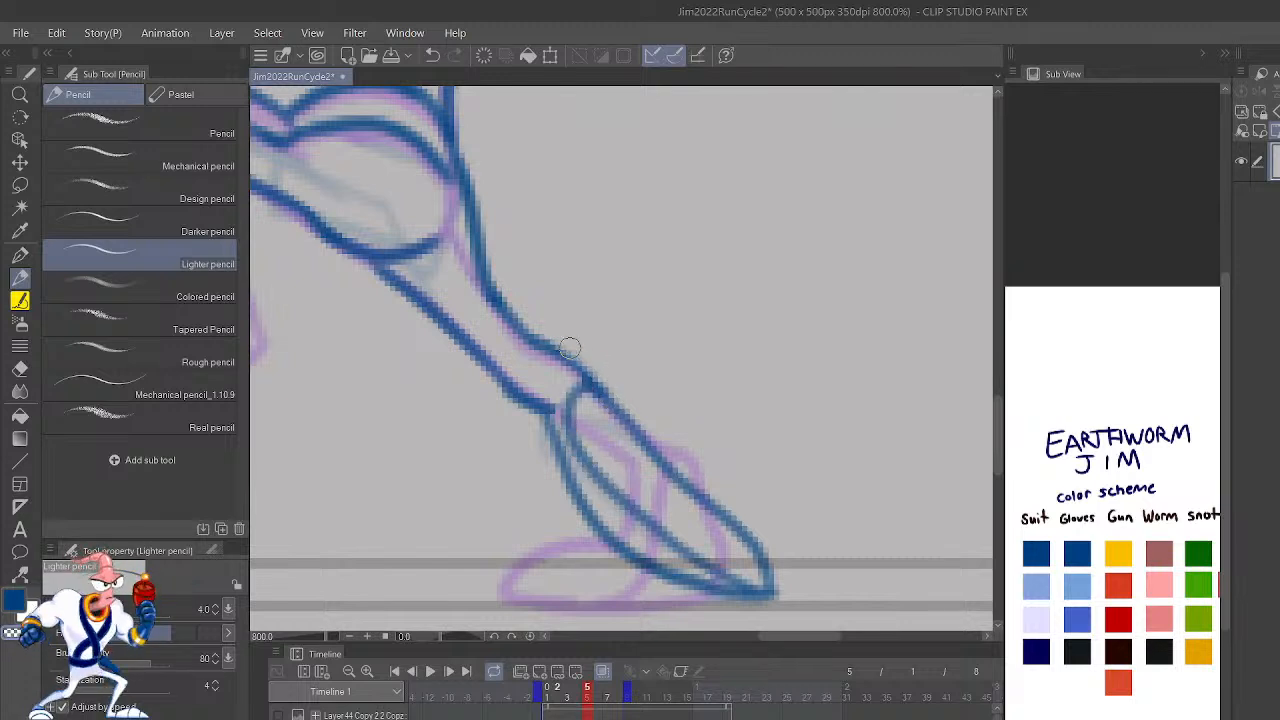
Step: Flip repeatedly through frames 2 to 5 to check the motion of the redrawn planted foot
{"action": "scroll", "coordinate": [862, 569], "scroll_direction": "down", "scroll_amount": 5}
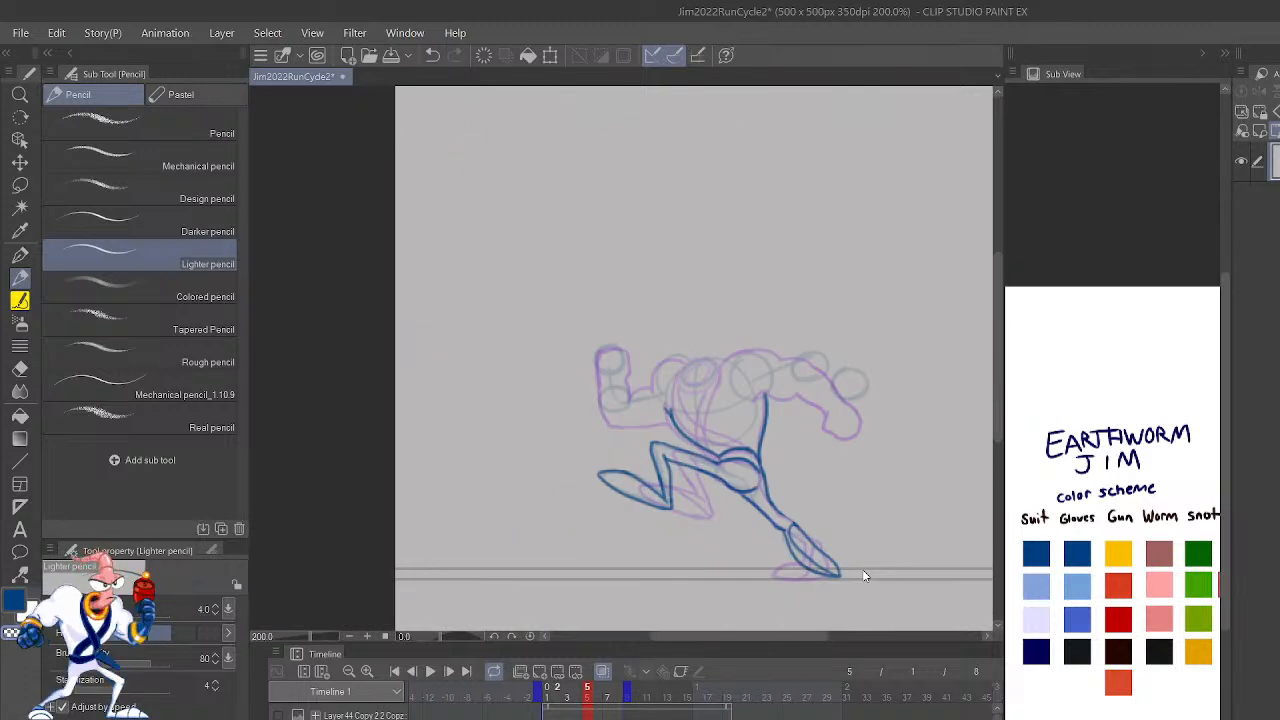
{"action": "key", "text": "shift+Left"}
{"action": "key", "text": "shift+Right"}
{"action": "key", "text": "shift+Left"}
{"action": "key", "text": "shift+Left"}
{"action": "key", "text": "shift+Right"}
{"action": "key", "text": "shift+Right"}
{"action": "key", "text": "shift+Left"}
{"action": "key", "text": "shift+Left"}
{"action": "key", "text": "shift+Left"}
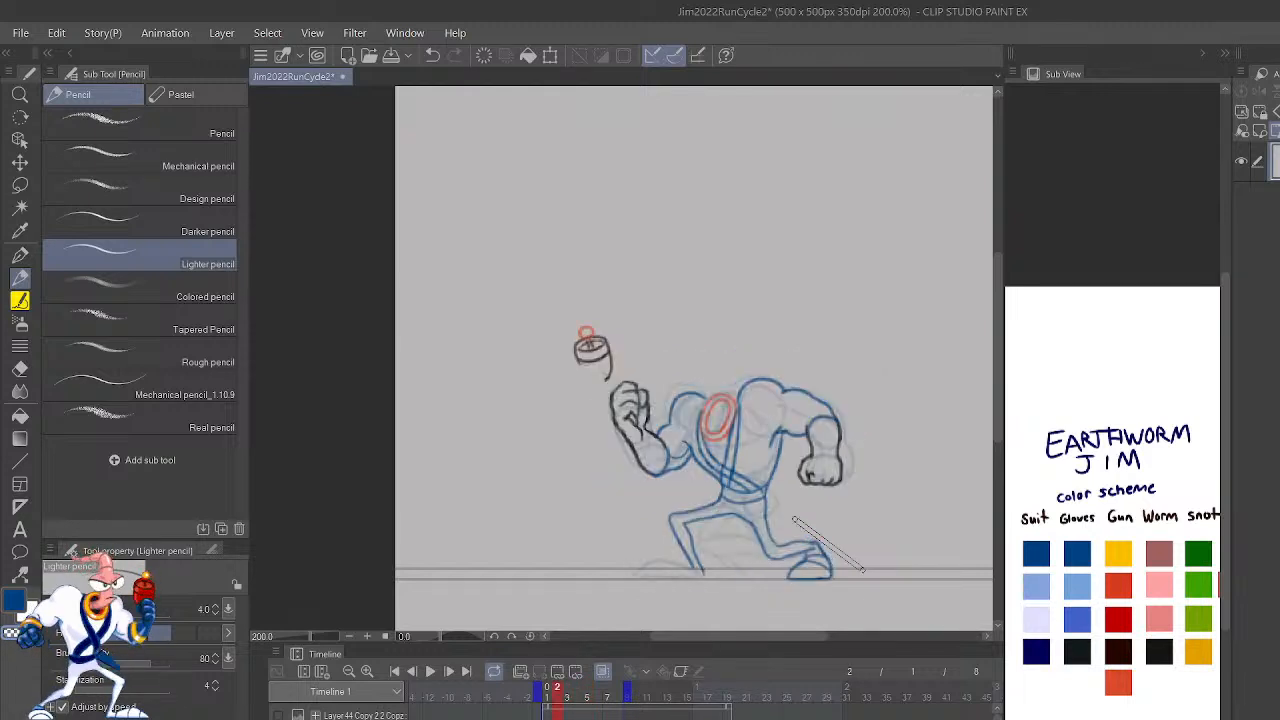
{"action": "key", "text": "shift+Right"}
{"action": "key", "text": "shift+Right"}
{"action": "key", "text": "shift+Right"}
{"action": "scroll", "coordinate": [813, 467], "scroll_direction": "up", "scroll_amount": 2}
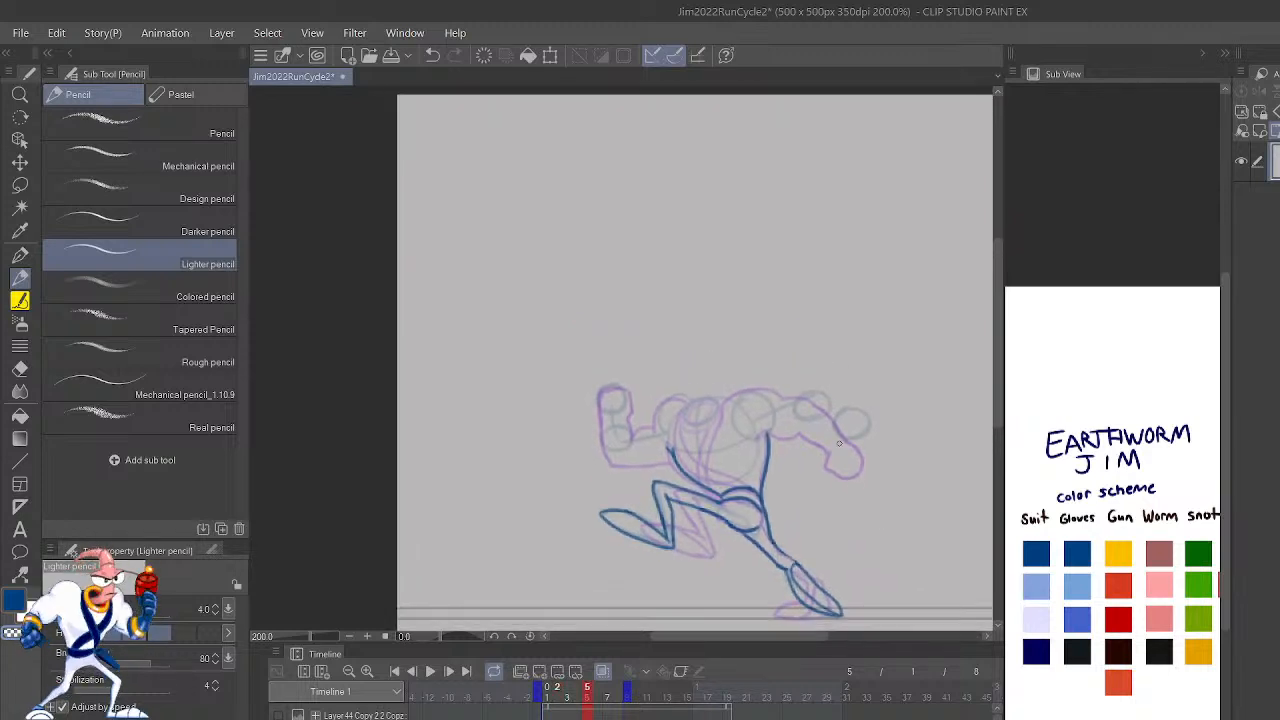
{"action": "key", "text": "m"}
{"action": "mouse_move", "coordinate": [856, 508]}
{"action": "left_mouse_down"}
{"action": "mouse_move", "coordinate": [697, 328]}
{"action": "mouse_move", "coordinate": [559, 507]}
{"action": "mouse_move", "coordinate": [671, 556]}
{"action": "mouse_move", "coordinate": [754, 527]}
{"action": "mouse_move", "coordinate": [759, 481]}
{"action": "mouse_move", "coordinate": [770, 512]}
{"action": "left_mouse_up"}
{"action": "key", "text": "k"}
{"action": "key", "text": "ctrl+z"}
{"action": "left_click", "coordinate": [556, 587]}
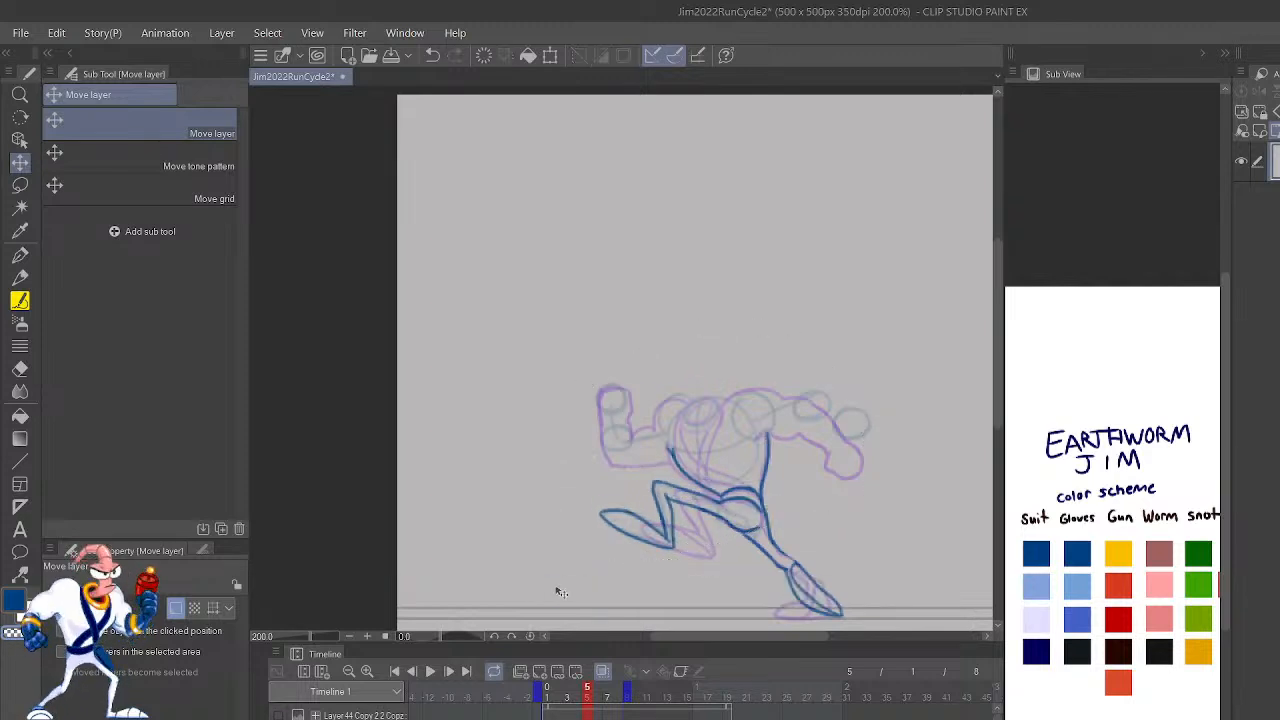
Step: Outline frame 5's shoulder and the upper part of the outstretched arm in dark blue with the Lighter pencil
{"action": "left_click_drag", "start_coordinate": [893, 535], "coordinate": [893, 466]}
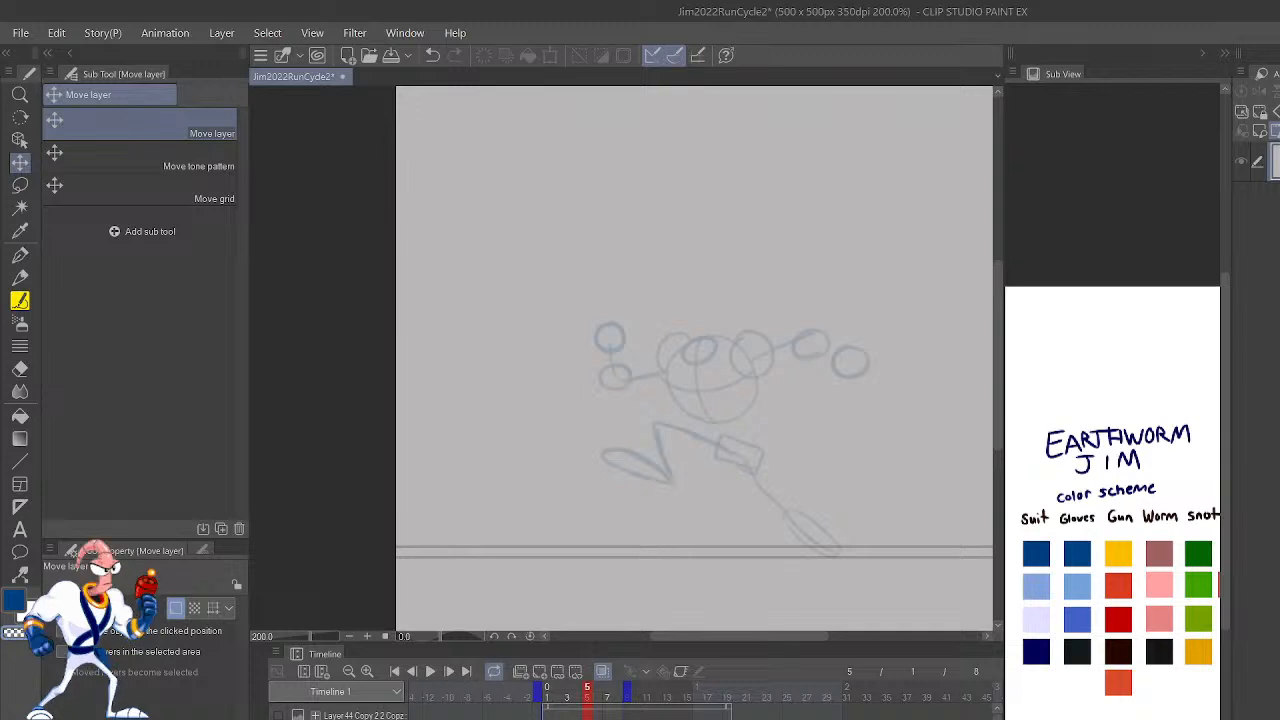
{"action": "key", "text": "ctrl+plus"}
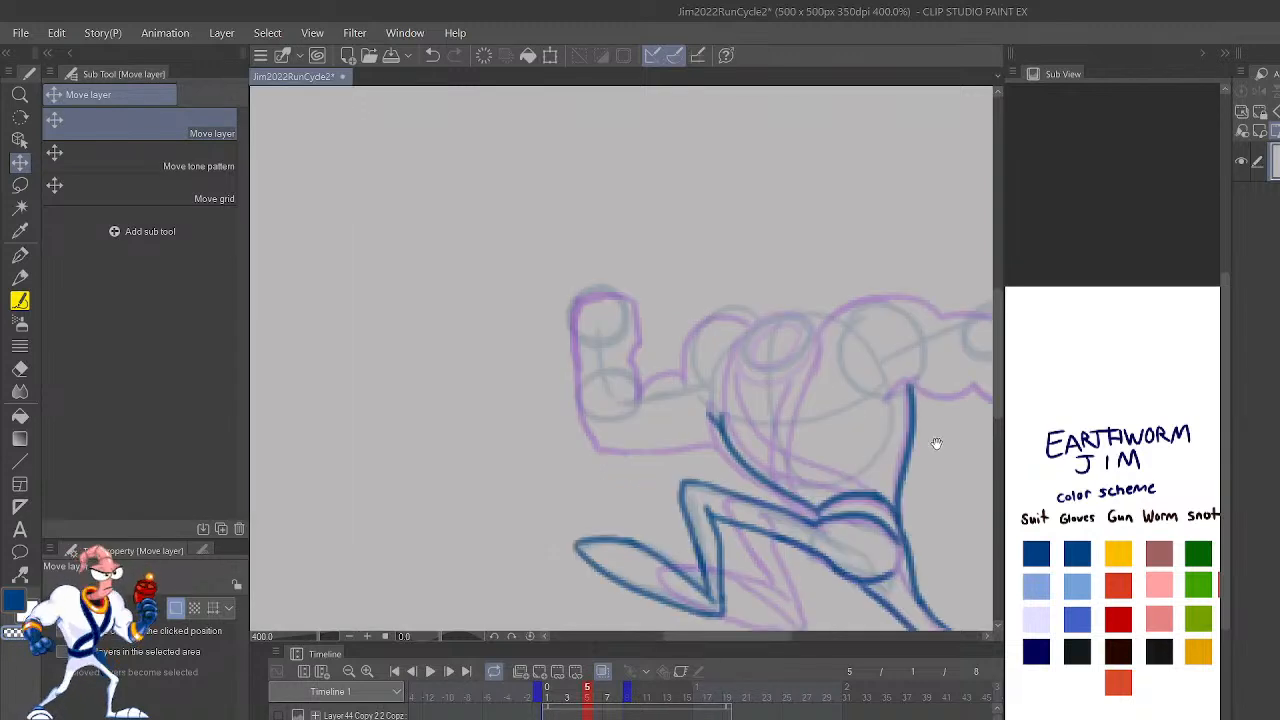
{"action": "left_click_drag", "start_coordinate": [923, 416], "coordinate": [833, 477]}
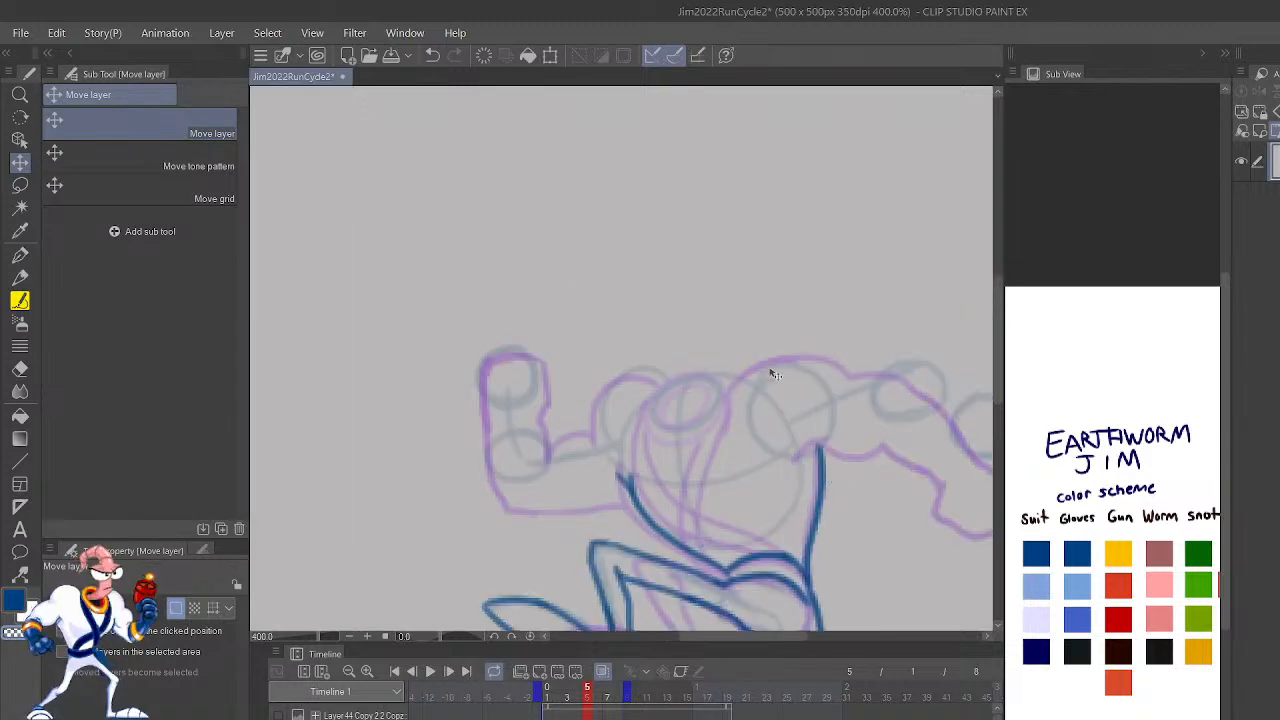
{"action": "key", "text": "p"}
{"action": "key", "text": "p"}
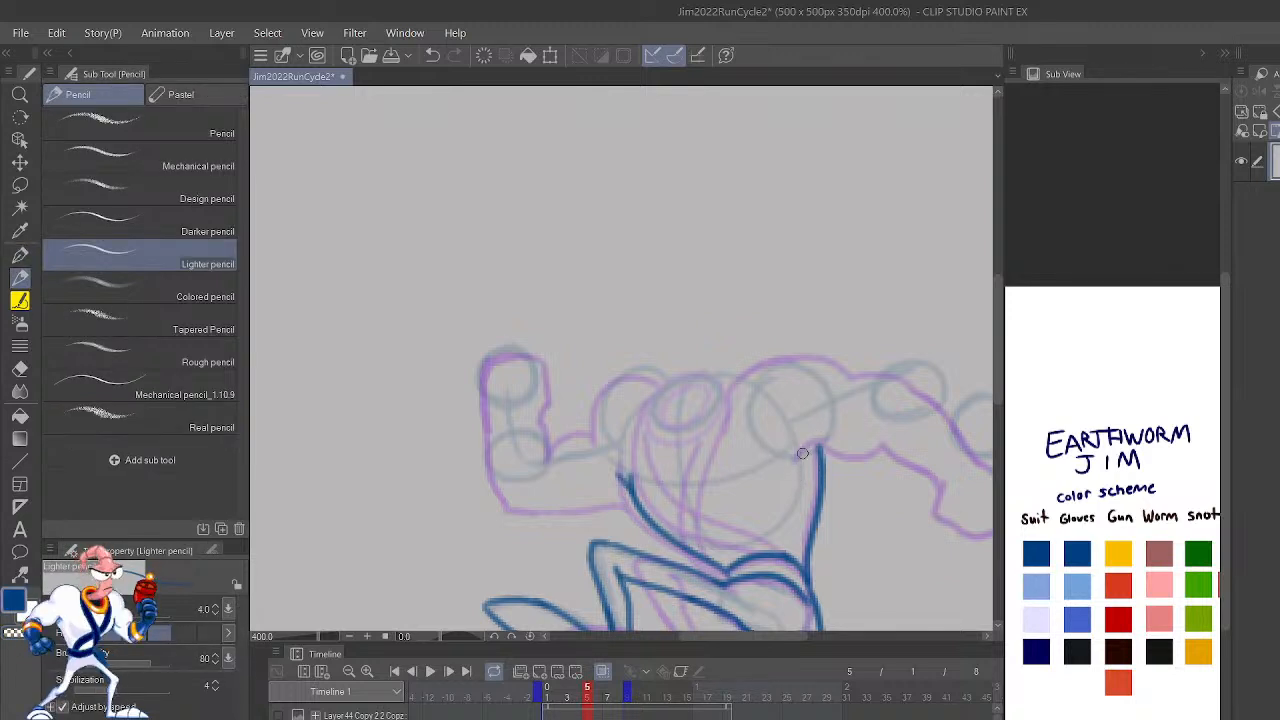
{"action": "mouse_move", "coordinate": [797, 461]}
{"action": "left_mouse_down"}
{"action": "mouse_move", "coordinate": [838, 422]}
{"action": "mouse_move", "coordinate": [886, 407]}
{"action": "mouse_move", "coordinate": [812, 382]}
{"action": "mouse_move", "coordinate": [728, 432]}
{"action": "left_mouse_up"}
{"action": "key", "text": "ctrl+z"}
{"action": "scroll", "coordinate": [888, 371], "scroll_direction": "up", "scroll_amount": 1}
{"action": "key", "text": "ctrl+z"}
{"action": "mouse_move", "coordinate": [822, 379]}
{"action": "left_mouse_down"}
{"action": "mouse_move", "coordinate": [752, 378]}
{"action": "mouse_move", "coordinate": [722, 432]}
{"action": "left_mouse_up"}
{"action": "key", "text": "ctrl+z"}
{"action": "mouse_move", "coordinate": [803, 371]}
{"action": "left_mouse_down"}
{"action": "mouse_move", "coordinate": [749, 384]}
{"action": "mouse_move", "coordinate": [742, 414]}
{"action": "left_mouse_up"}
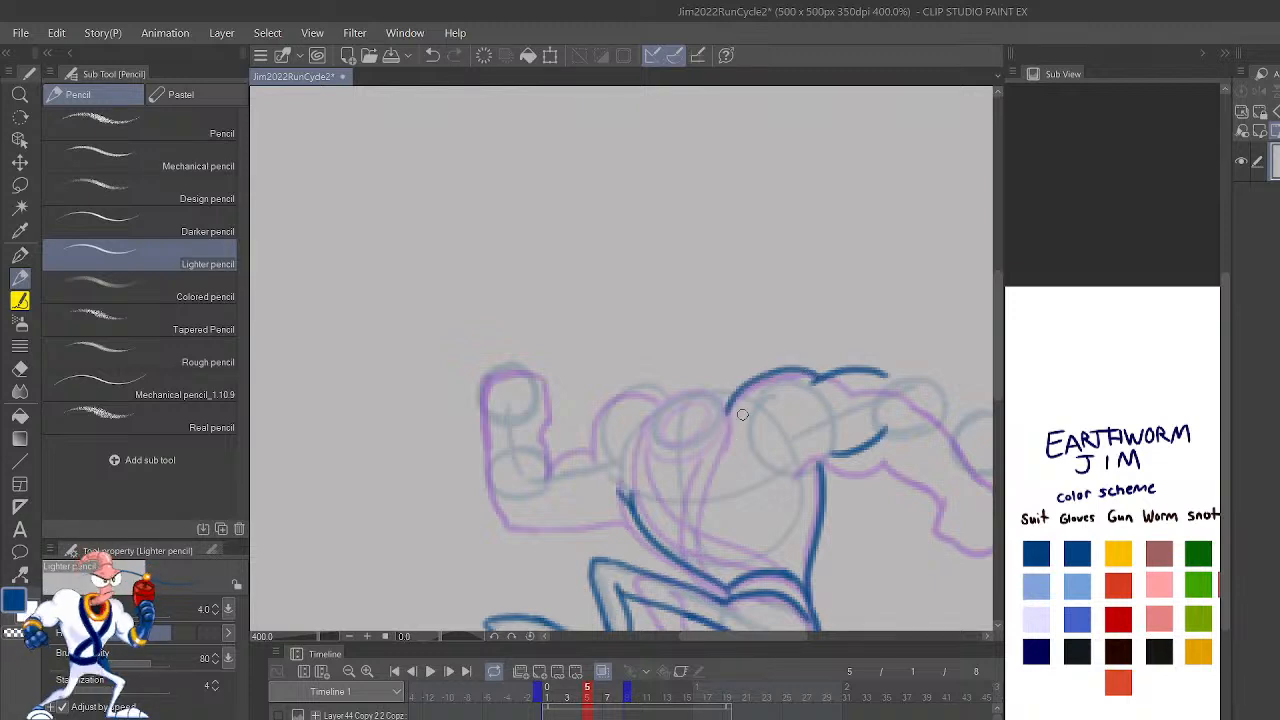
Step: Mirror the view and outline frame 5's outstretched forearm and hand in the scheme's near-black glove color
{"action": "key", "text": "h"}
{"action": "left_click_drag", "start_coordinate": [816, 471], "coordinate": [1124, 438]}
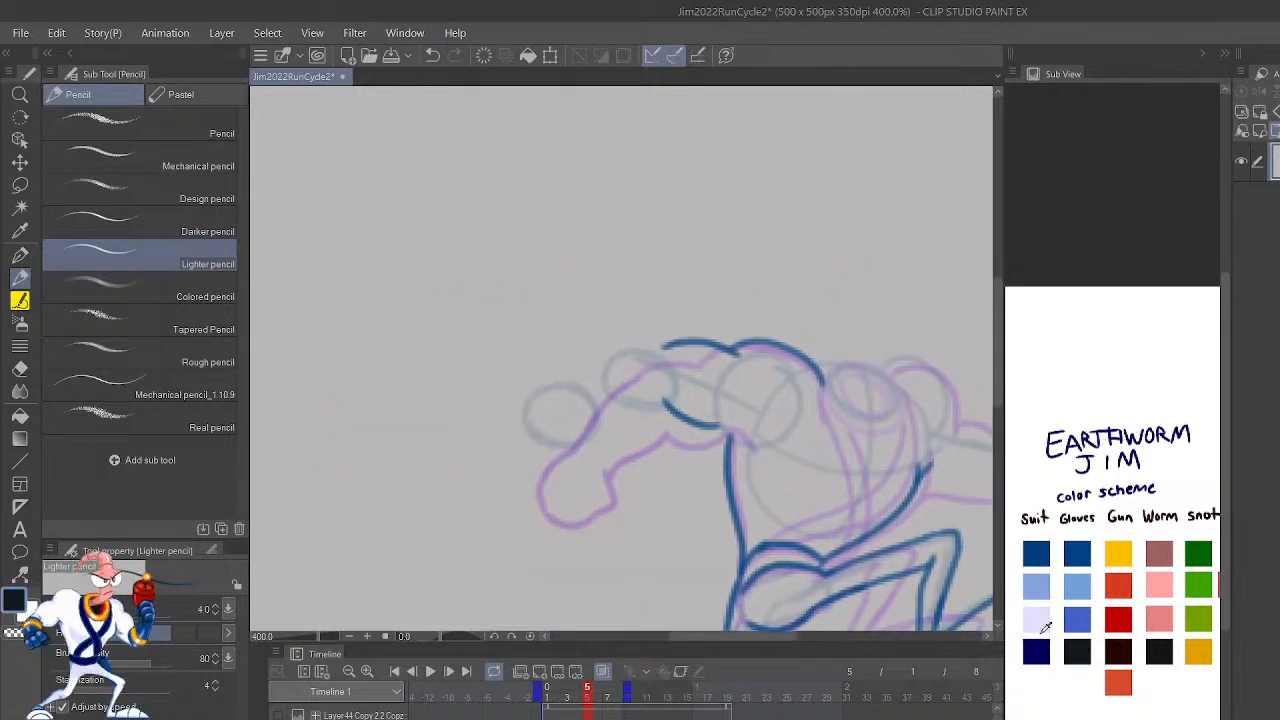
{"action": "mouse_move", "coordinate": [660, 406]}
{"action": "left_mouse_down"}
{"action": "mouse_move", "coordinate": [595, 419]}
{"action": "mouse_move", "coordinate": [582, 445]}
{"action": "mouse_move", "coordinate": [548, 431]}
{"action": "mouse_move", "coordinate": [535, 442]}
{"action": "mouse_move", "coordinate": [524, 406]}
{"action": "mouse_move", "coordinate": [674, 344]}
{"action": "left_mouse_up"}
{"action": "left_click_drag", "start_coordinate": [967, 476], "coordinate": [806, 437]}
{"action": "mouse_move", "coordinate": [904, 468]}
{"action": "left_mouse_down"}
{"action": "mouse_move", "coordinate": [883, 500]}
{"action": "mouse_move", "coordinate": [917, 440]}
{"action": "mouse_move", "coordinate": [911, 404]}
{"action": "left_mouse_up"}
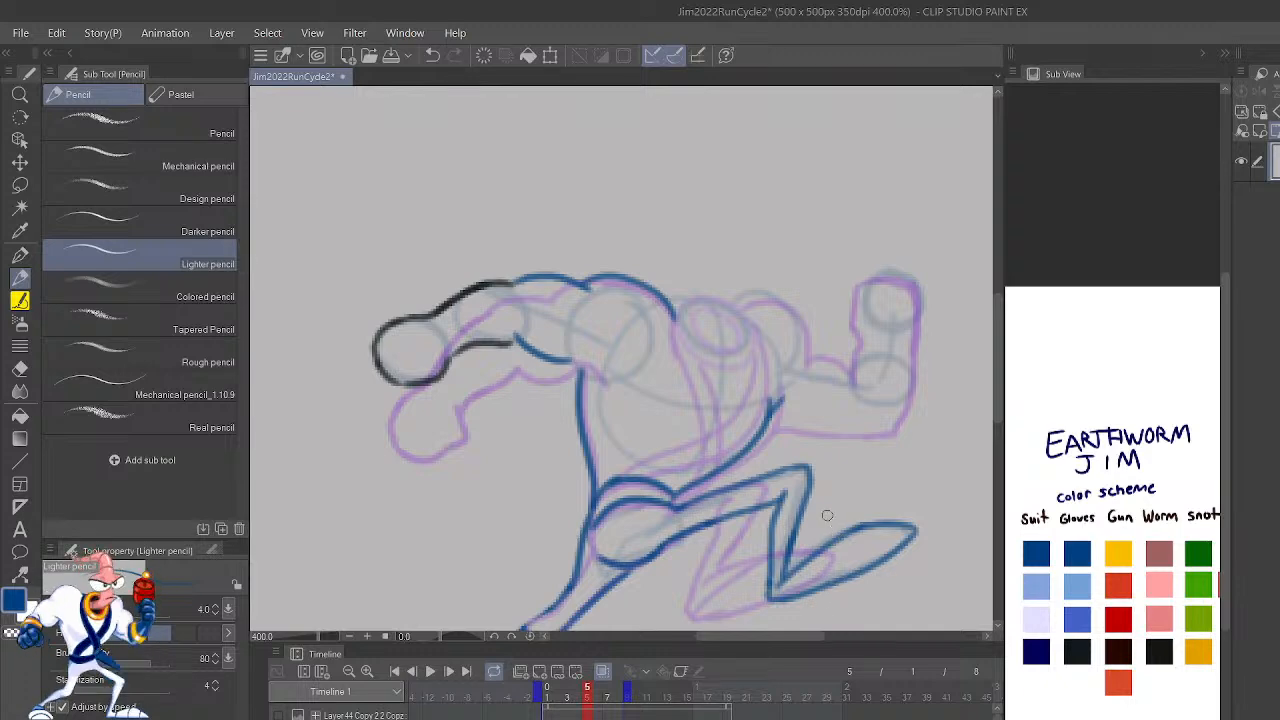
Step: Flip back and forth between frame 5 and the preceding frames to compare the newly outlined arm and shoulder
{"action": "key", "text": "shift+Left"}
{"action": "key", "text": "shift+Left"}
{"action": "key", "text": "shift+Right"}
{"action": "key", "text": "shift+Right"}
{"action": "key", "text": "shift+Left"}
{"action": "key", "text": "shift+Left"}
{"action": "key", "text": "shift+Right"}
{"action": "key", "text": "shift+Right"}
{"action": "mouse_move", "coordinate": [837, 523]}
{"action": "left_mouse_down"}
{"action": "mouse_move", "coordinate": [900, 457]}
{"action": "mouse_move", "coordinate": [901, 385]}
{"action": "mouse_move", "coordinate": [855, 453]}
{"action": "mouse_move", "coordinate": [929, 456]}
{"action": "left_mouse_up"}
{"action": "key", "text": "k"}
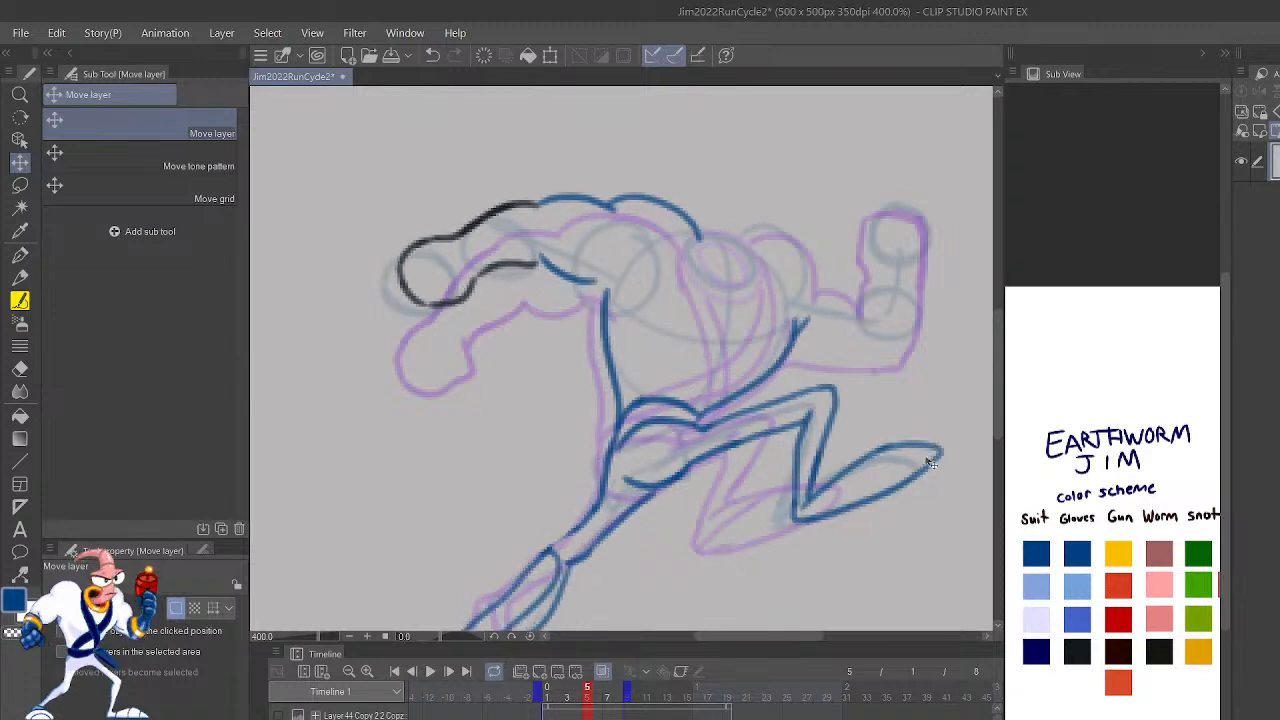
{"action": "key", "text": "ctrl+z"}
Step: Lasso the upper body and raised leg of frame 5's rough sketch and shift them slightly up and toward the raised leg
{"action": "scroll", "coordinate": [640, 709], "scroll_direction": "down", "scroll_amount": 3}
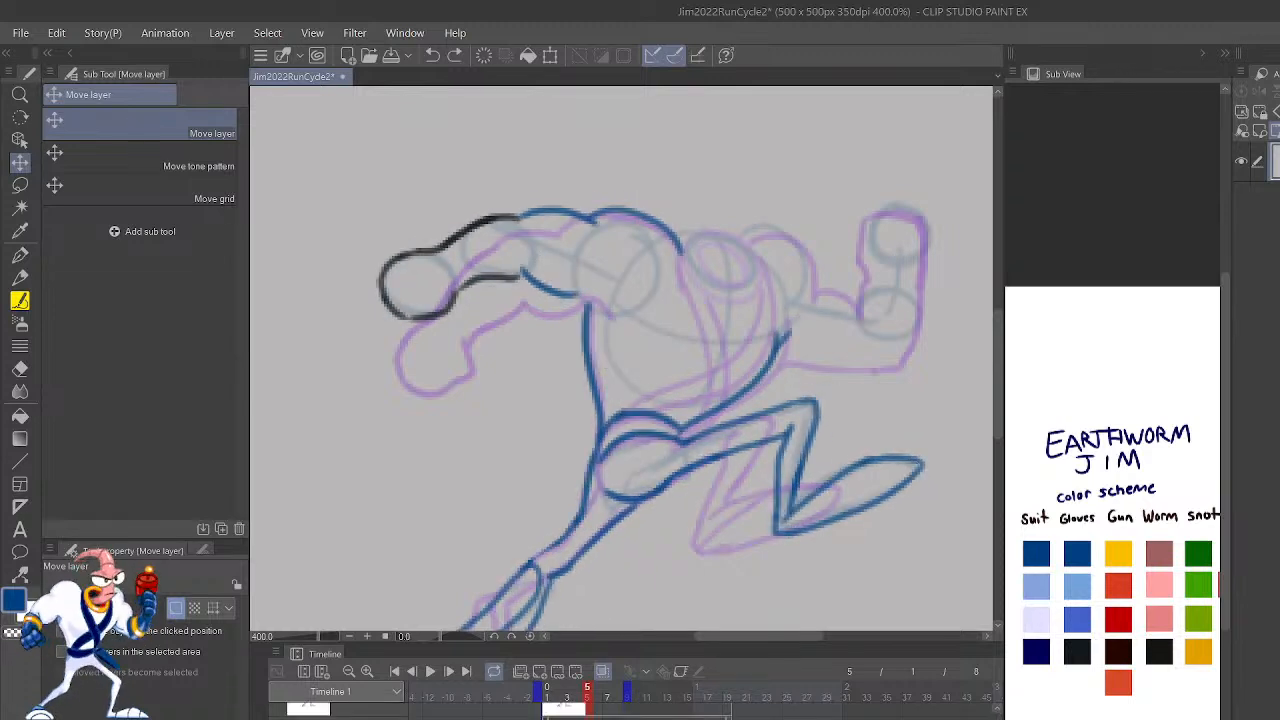
{"action": "scroll", "coordinate": [640, 709], "scroll_direction": "down", "scroll_amount": 2}
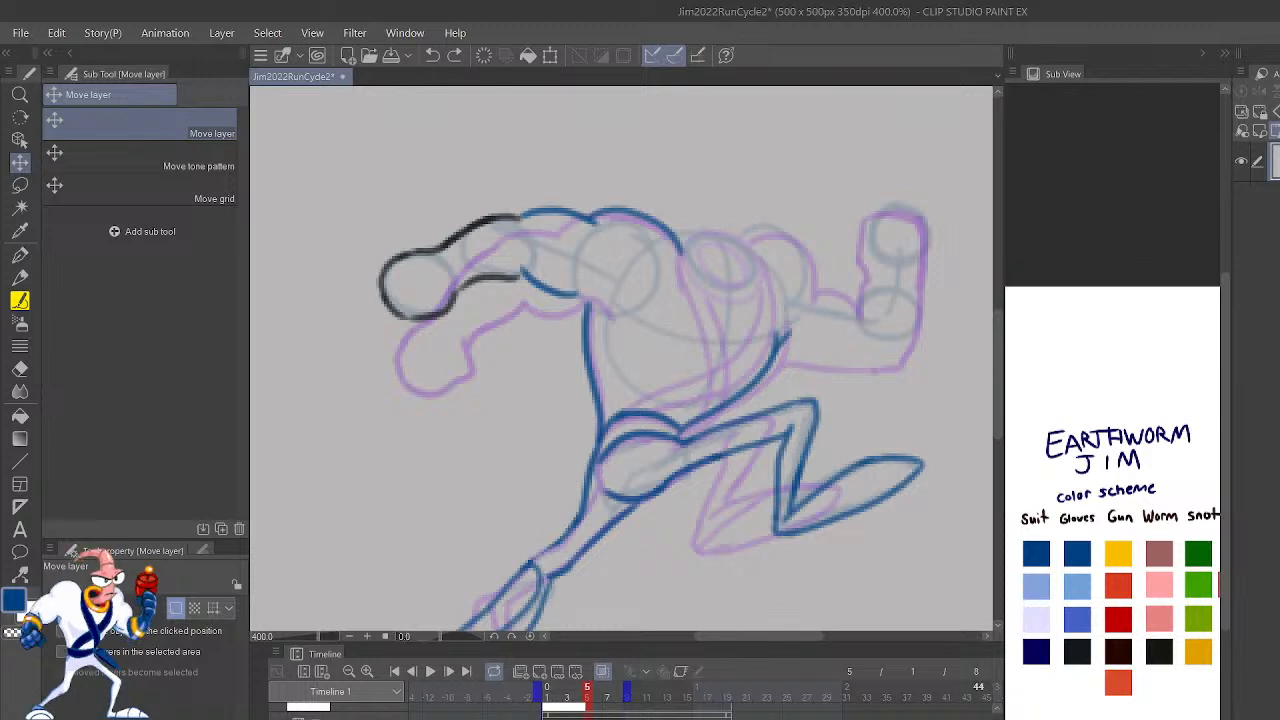
{"action": "scroll", "coordinate": [645, 709], "scroll_direction": "down", "scroll_amount": 2}
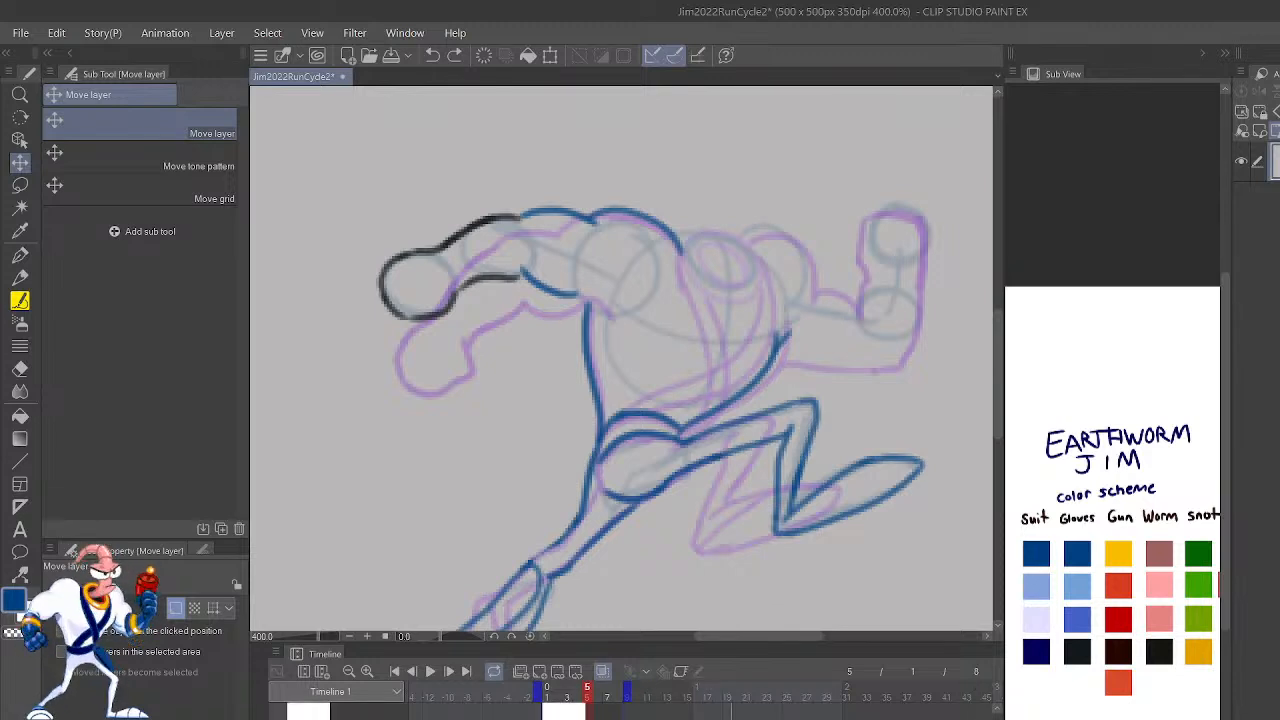
{"action": "key", "text": "Right"}
{"action": "key", "text": "Left"}
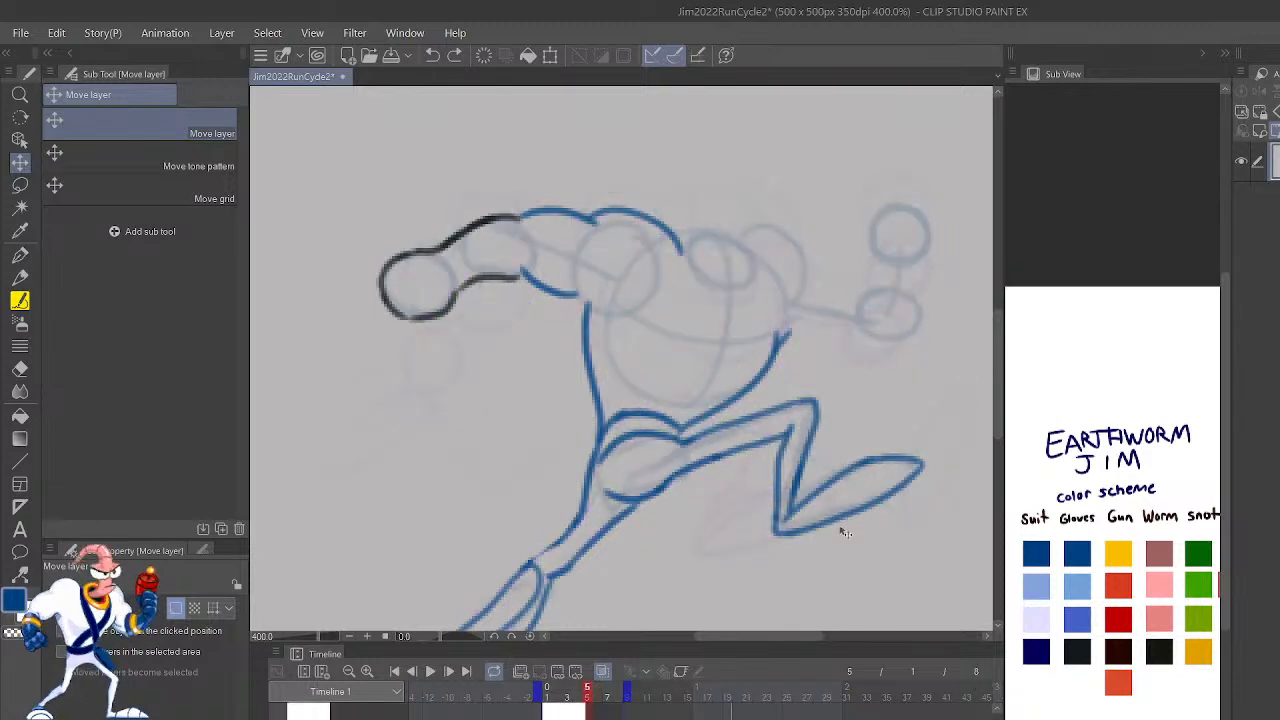
{"action": "scroll", "coordinate": [868, 569], "scroll_direction": "down", "scroll_amount": 3}
{"action": "key", "text": "m"}
{"action": "mouse_move", "coordinate": [886, 518]}
{"action": "left_mouse_down"}
{"action": "mouse_move", "coordinate": [898, 283]}
{"action": "mouse_move", "coordinate": [596, 237]}
{"action": "mouse_move", "coordinate": [521, 424]}
{"action": "mouse_move", "coordinate": [716, 521]}
{"action": "mouse_move", "coordinate": [840, 530]}
{"action": "left_mouse_up"}
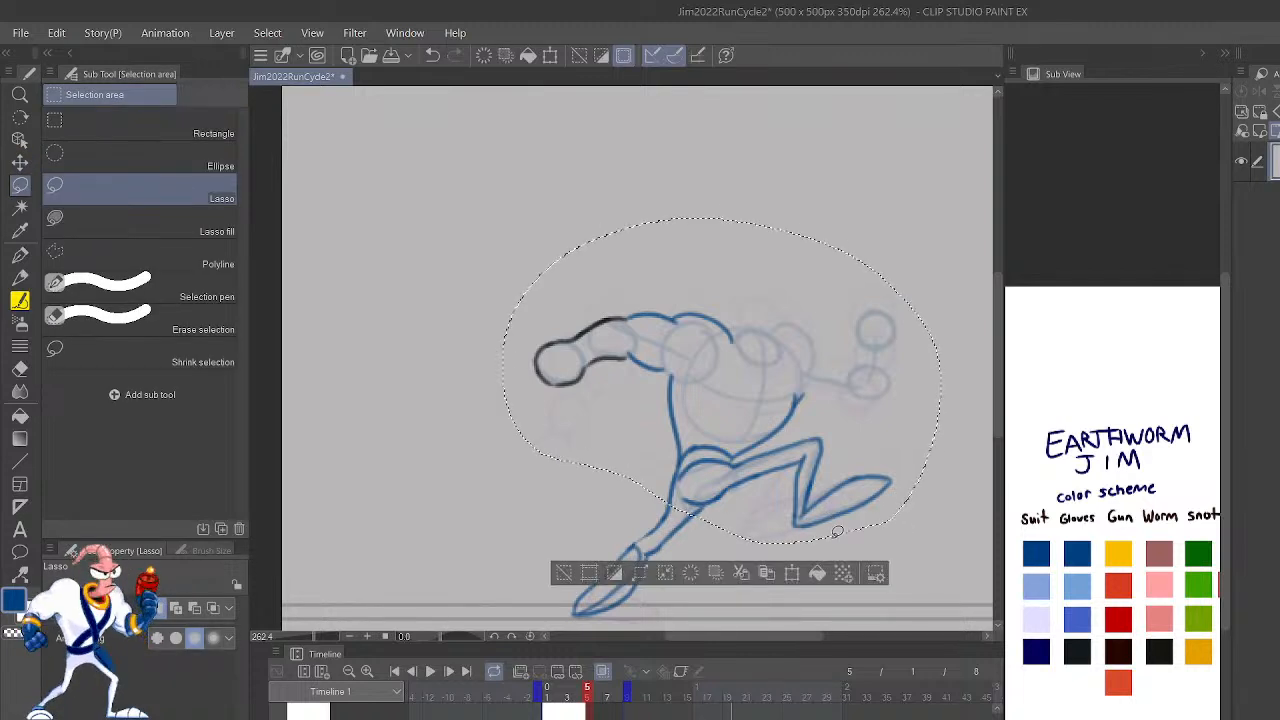
{"action": "key", "text": "k"}
{"action": "mouse_move", "coordinate": [877, 490]}
{"action": "left_mouse_down"}
{"action": "mouse_move", "coordinate": [912, 454]}
{"action": "mouse_move", "coordinate": [905, 463]}
{"action": "left_mouse_up"}
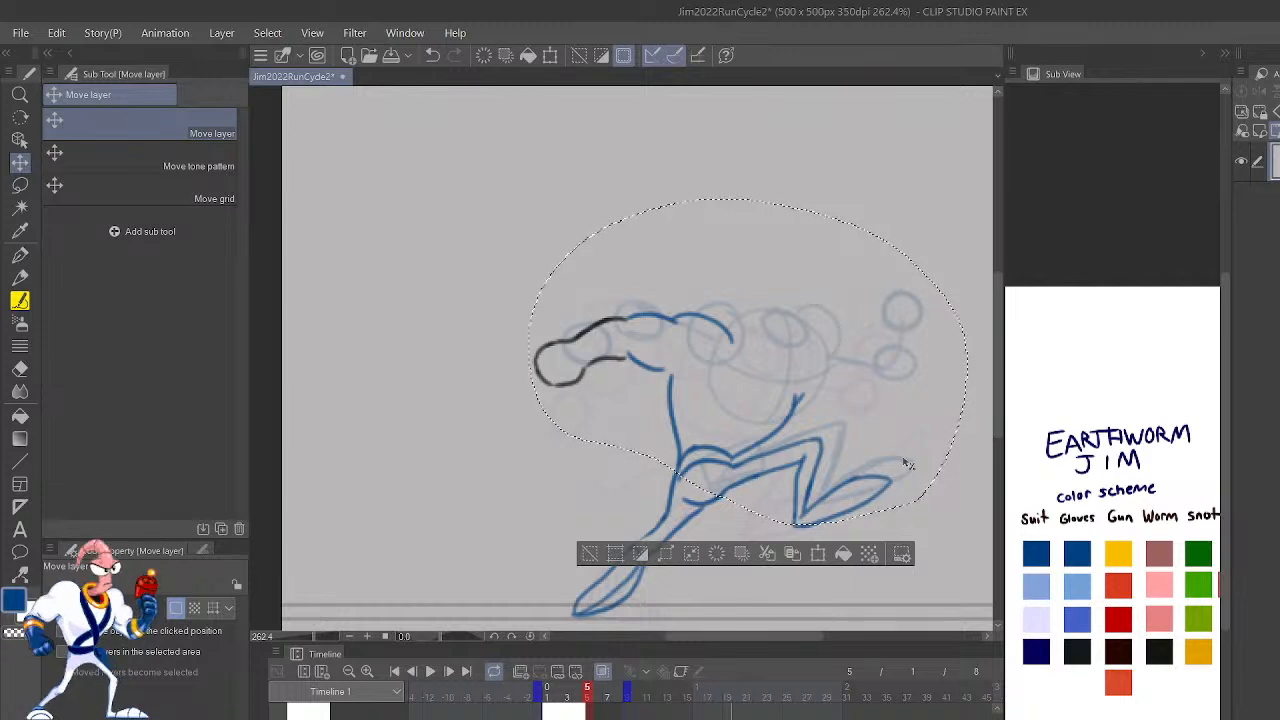
{"action": "left_click", "coordinate": [592, 550]}
Step: Lasso frame 5's upper-body and raised-leg linework and move it up to match the shifted rough sketch
{"action": "key", "text": "m"}
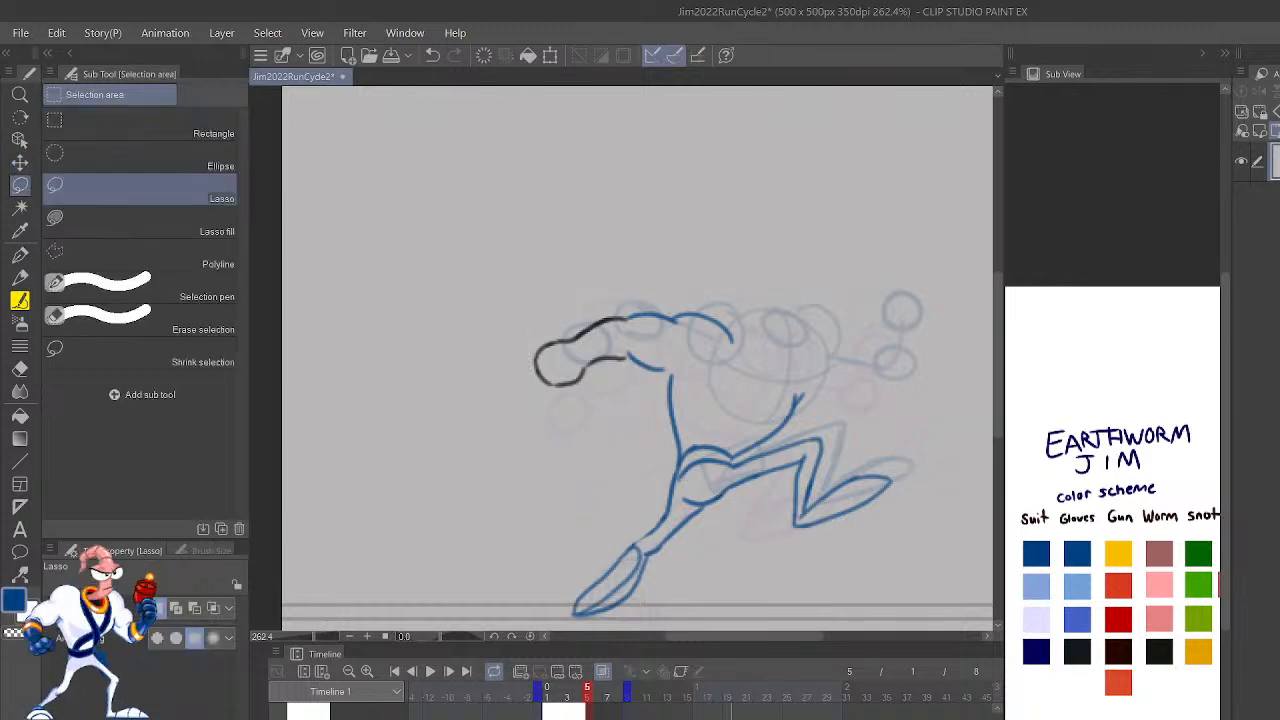
{"action": "mouse_move", "coordinate": [914, 459]}
{"action": "left_mouse_down"}
{"action": "mouse_move", "coordinate": [488, 330]}
{"action": "mouse_move", "coordinate": [712, 535]}
{"action": "mouse_move", "coordinate": [785, 552]}
{"action": "left_mouse_up"}
{"action": "key", "text": "k"}
{"action": "left_click_drag", "start_coordinate": [880, 484], "coordinate": [900, 468]}
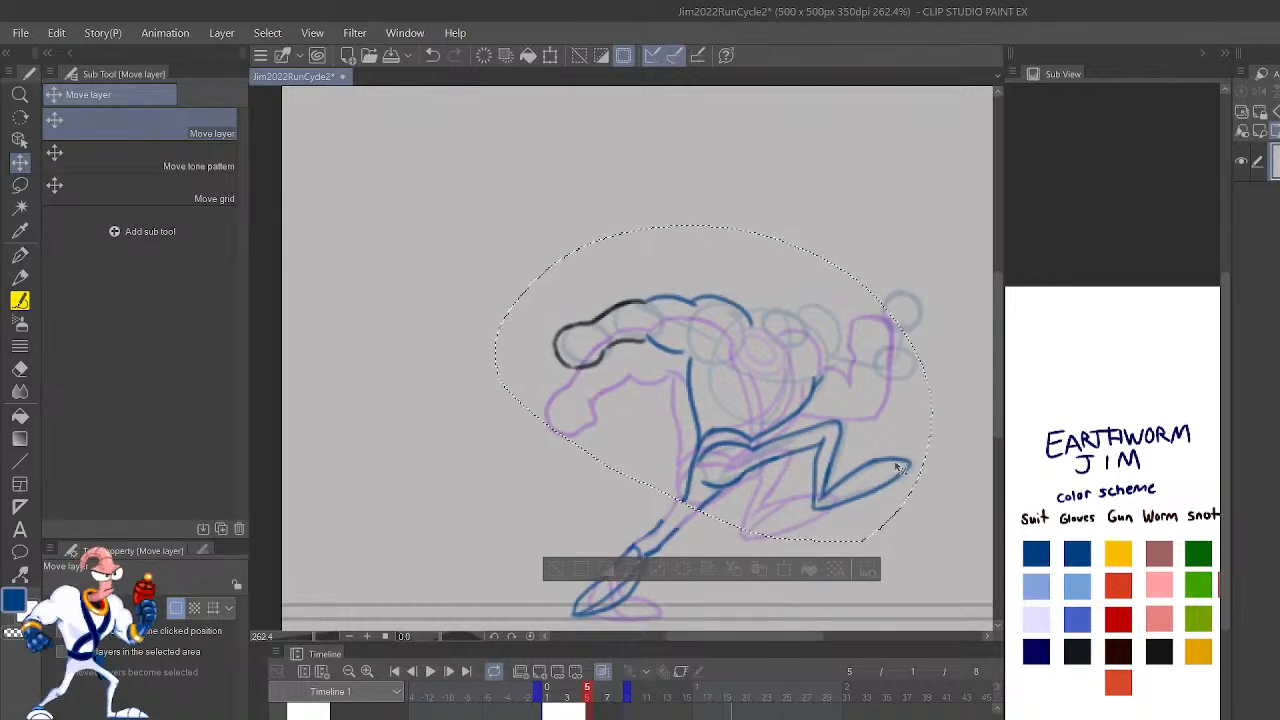
{"action": "left_click", "coordinate": [558, 570]}
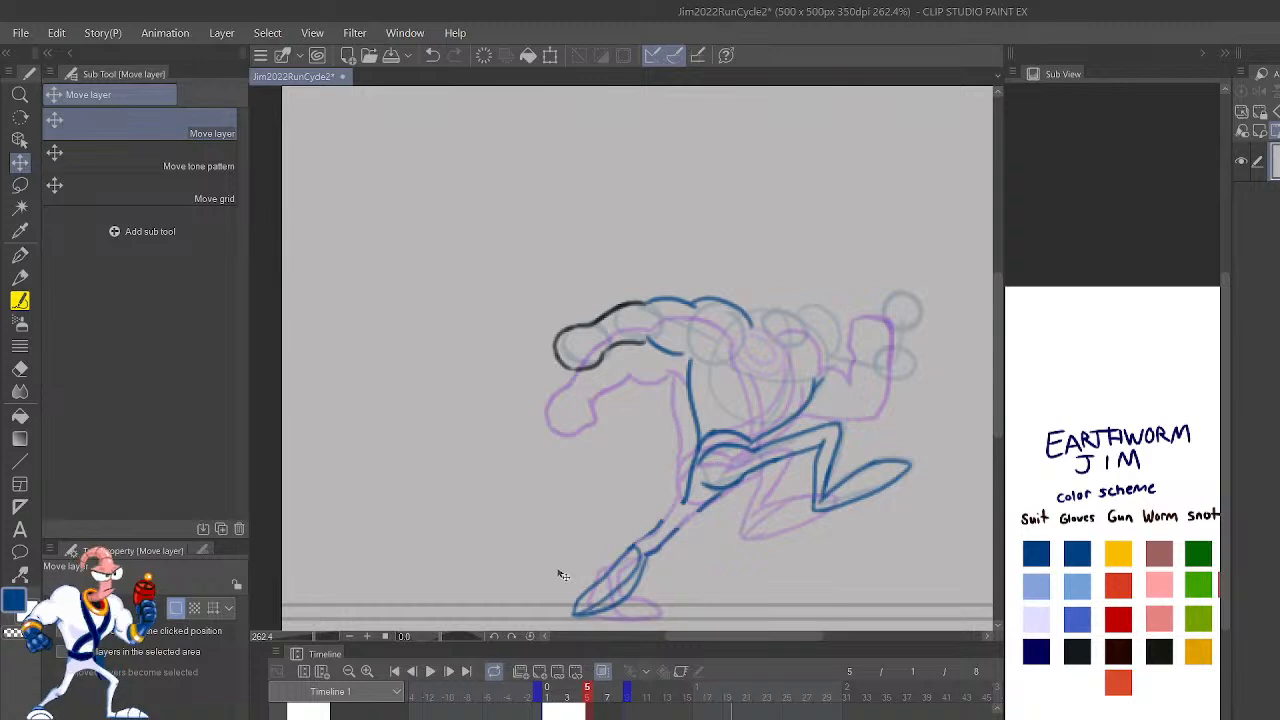
Step: Mirror the view, erase the broken shin lines of frame 5's planted leg and redraw them to connect the thigh and foot
{"action": "scroll", "coordinate": [563, 575], "scroll_direction": "up", "scroll_amount": 2}
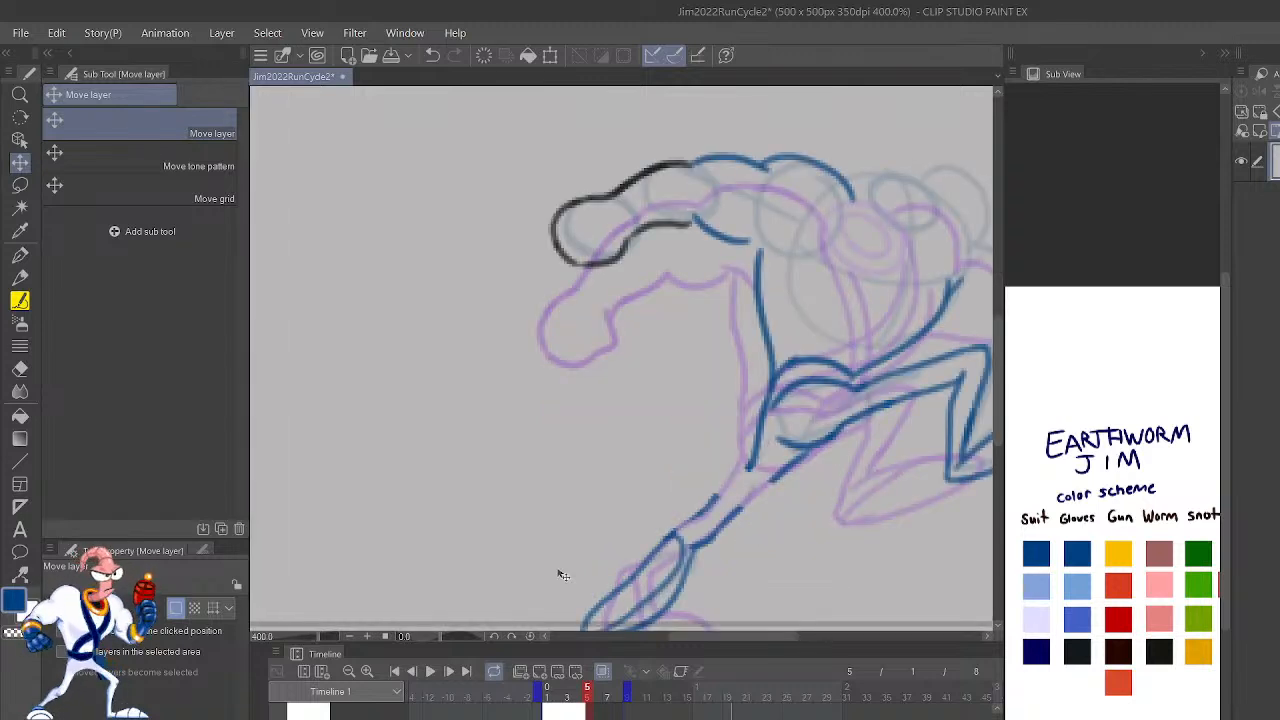
{"action": "key", "text": "h"}
{"action": "scroll", "coordinate": [677, 417], "scroll_direction": "up", "scroll_amount": 3}
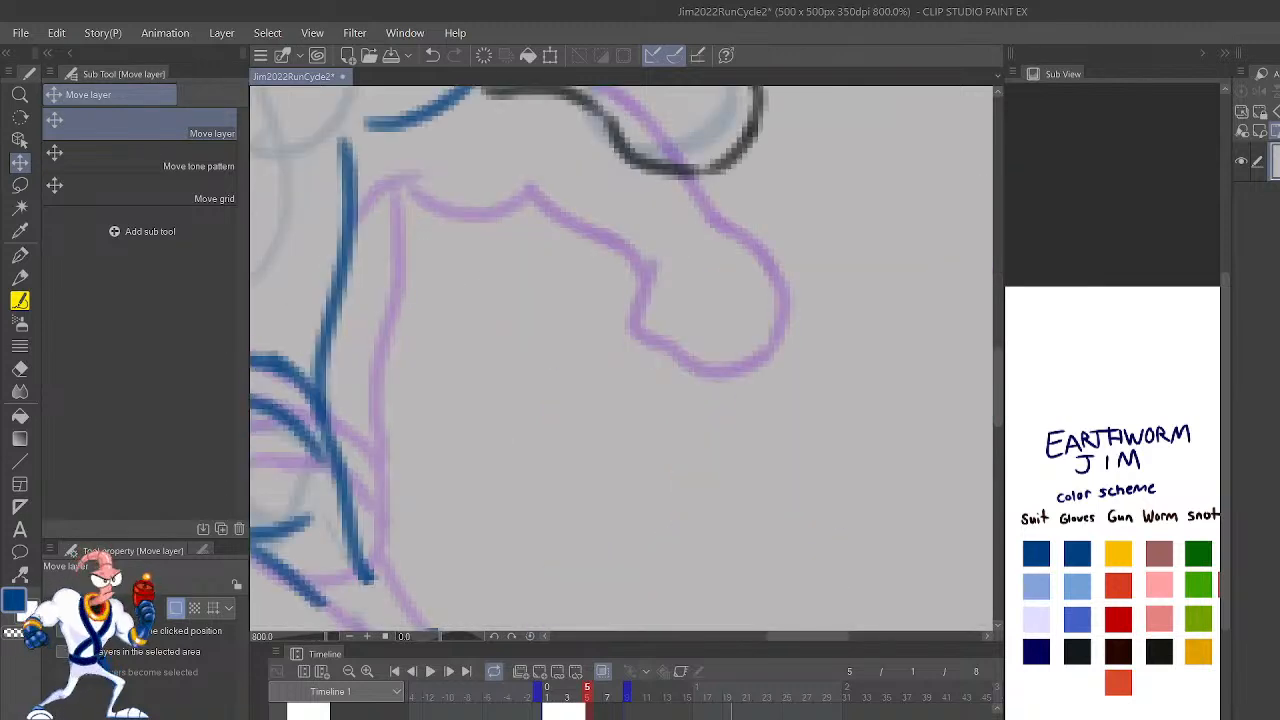
{"action": "key", "text": "p"}
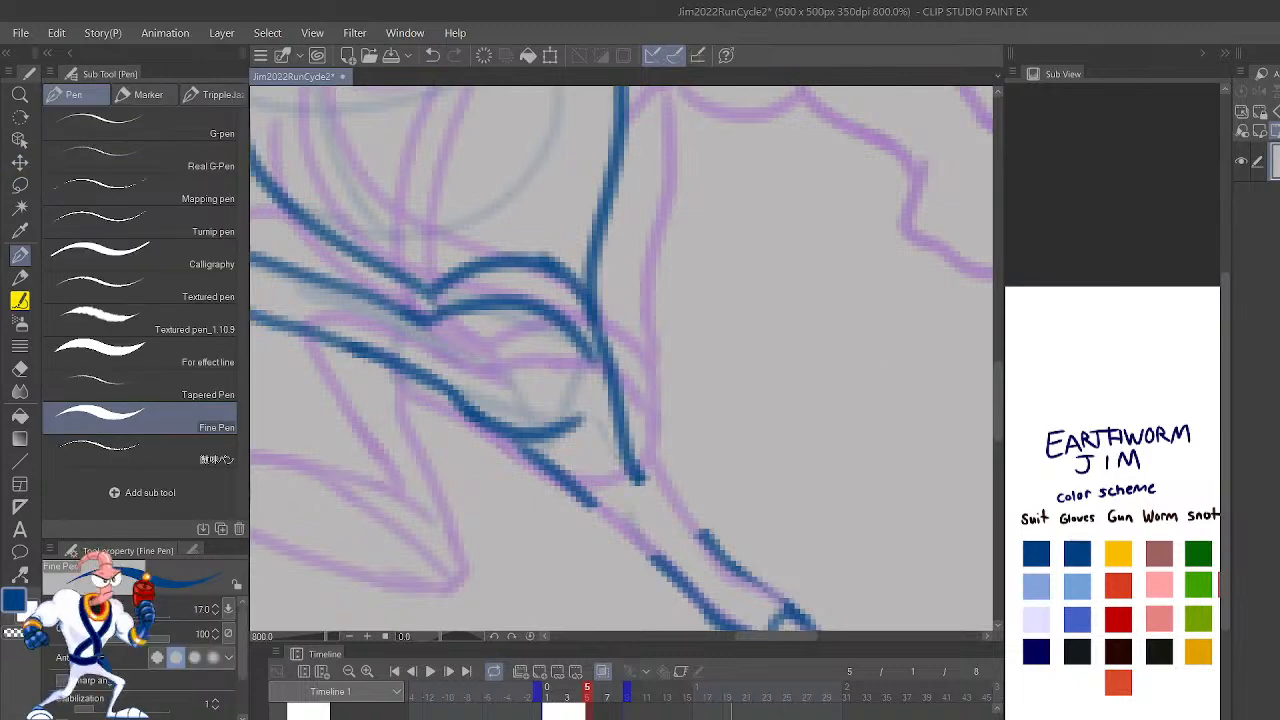
{"action": "left_click_drag", "start_coordinate": [797, 552], "coordinate": [751, 446]}
{"action": "key", "text": "p"}
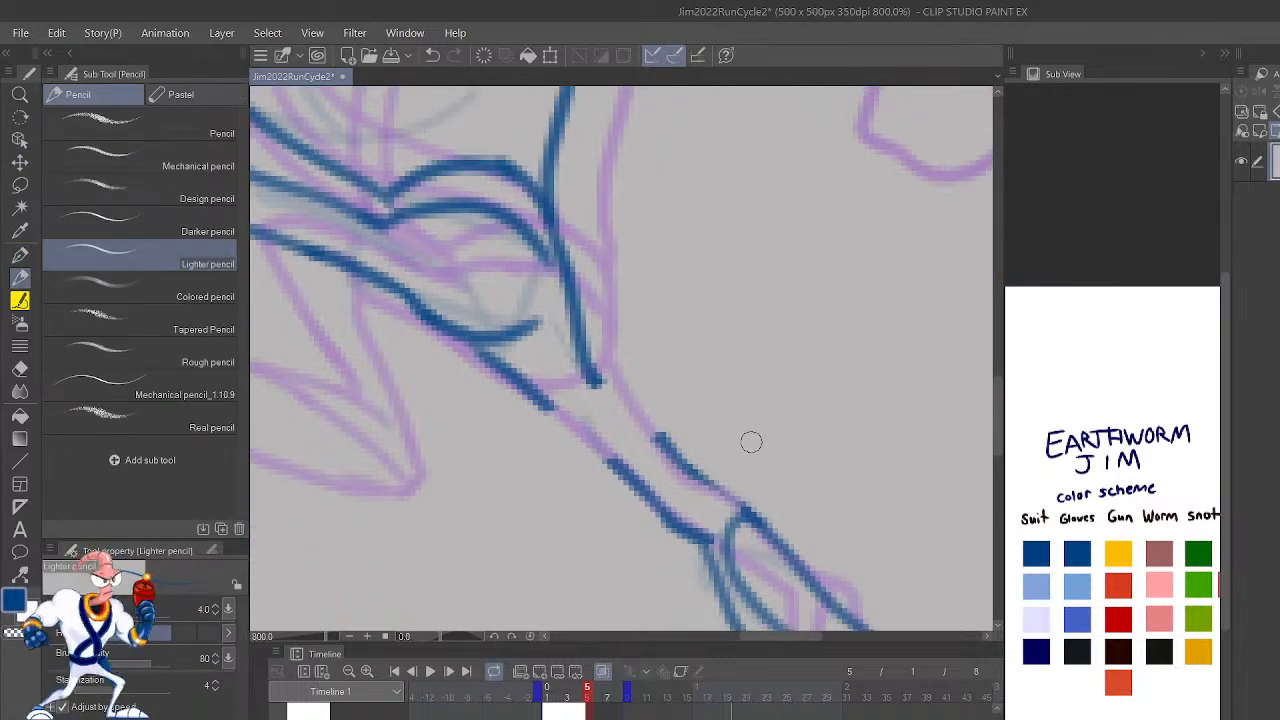
{"action": "mouse_move", "coordinate": [608, 461]}
{"action": "left_mouse_down"}
{"action": "mouse_move", "coordinate": [685, 536]}
{"action": "mouse_move", "coordinate": [707, 535]}
{"action": "mouse_move", "coordinate": [647, 486]}
{"action": "mouse_move", "coordinate": [668, 529]}
{"action": "mouse_move", "coordinate": [702, 493]}
{"action": "mouse_move", "coordinate": [651, 429]}
{"action": "left_mouse_up"}
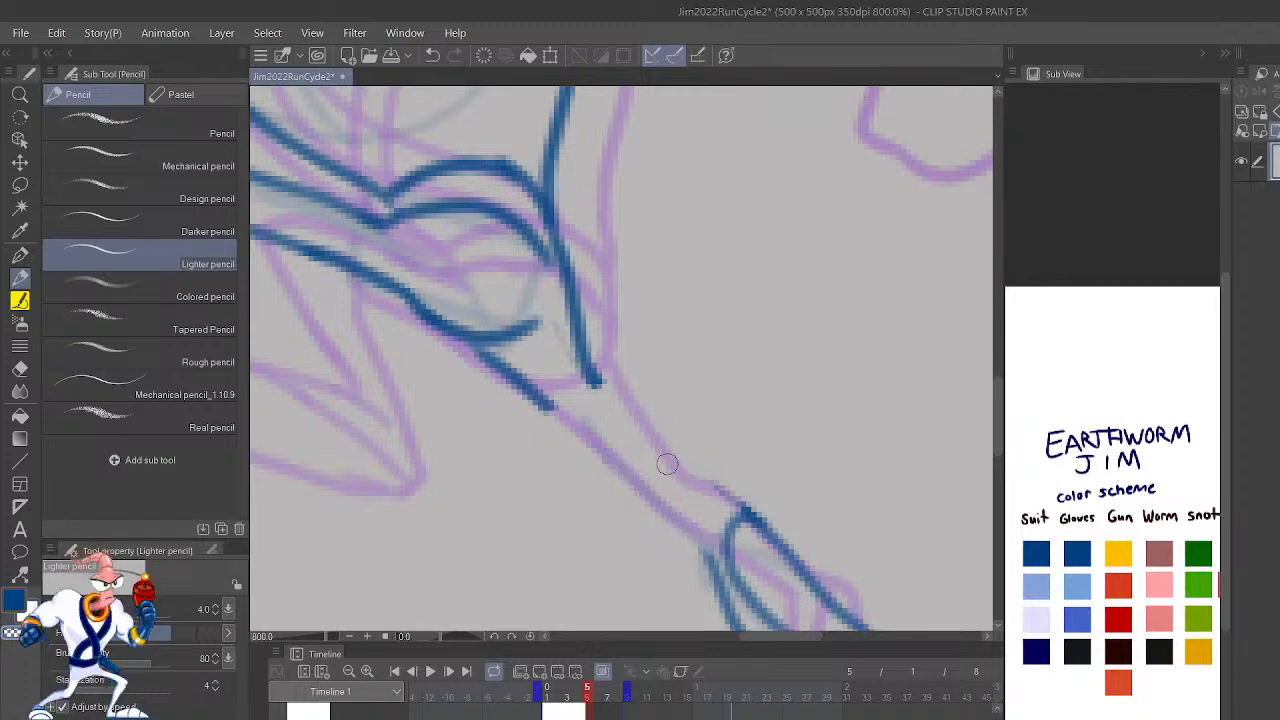
{"action": "mouse_move", "coordinate": [550, 412]}
{"action": "left_mouse_down"}
{"action": "mouse_move", "coordinate": [696, 551]}
{"action": "mouse_move", "coordinate": [751, 524]}
{"action": "mouse_move", "coordinate": [622, 409]}
{"action": "mouse_move", "coordinate": [566, 279]}
{"action": "left_mouse_up"}
Step: Erase stray line ends and tidy the outlines around frame 5's hip and planted leg
{"action": "scroll", "coordinate": [566, 279], "scroll_direction": "down", "scroll_amount": 4}
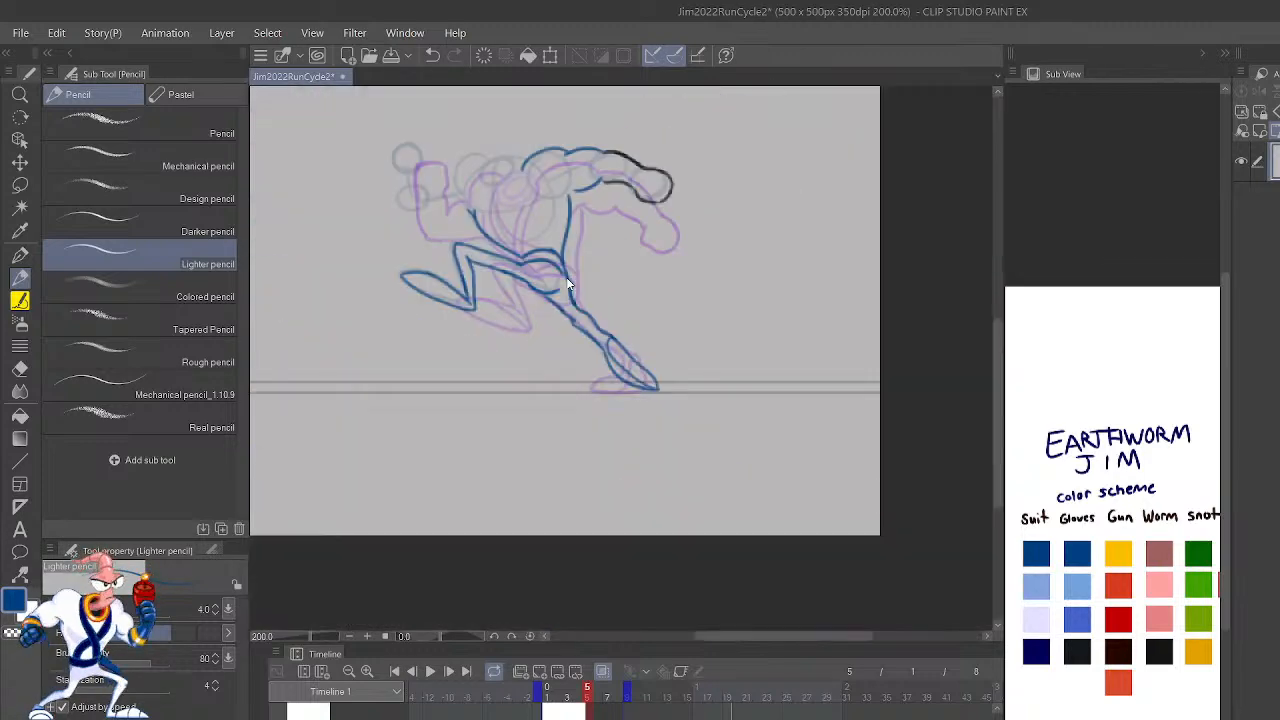
{"action": "scroll", "coordinate": [566, 279], "scroll_direction": "up", "scroll_amount": 4}
{"action": "mouse_move", "coordinate": [622, 385]}
{"action": "left_mouse_down"}
{"action": "mouse_move", "coordinate": [622, 402]}
{"action": "mouse_move", "coordinate": [735, 500]}
{"action": "mouse_move", "coordinate": [591, 378]}
{"action": "mouse_move", "coordinate": [660, 436]}
{"action": "mouse_move", "coordinate": [711, 505]}
{"action": "mouse_move", "coordinate": [782, 536]}
{"action": "left_mouse_up"}
{"action": "key", "text": "c"}
{"action": "mouse_move", "coordinate": [743, 390]}
{"action": "left_mouse_down"}
{"action": "mouse_move", "coordinate": [811, 397]}
{"action": "mouse_move", "coordinate": [643, 274]}
{"action": "mouse_move", "coordinate": [975, 537]}
{"action": "left_mouse_up"}
{"action": "left_click_drag", "start_coordinate": [866, 457], "coordinate": [838, 612]}
{"action": "scroll", "coordinate": [840, 601], "scroll_direction": "down", "scroll_amount": 2}
{"action": "scroll", "coordinate": [840, 601], "scroll_direction": "up", "scroll_amount": 2}
{"action": "mouse_move", "coordinate": [768, 522]}
{"action": "left_mouse_down"}
{"action": "mouse_move", "coordinate": [791, 565]}
{"action": "mouse_move", "coordinate": [716, 512]}
{"action": "left_mouse_up"}
{"action": "key", "text": "ctrl+z"}
{"action": "key", "text": "c"}
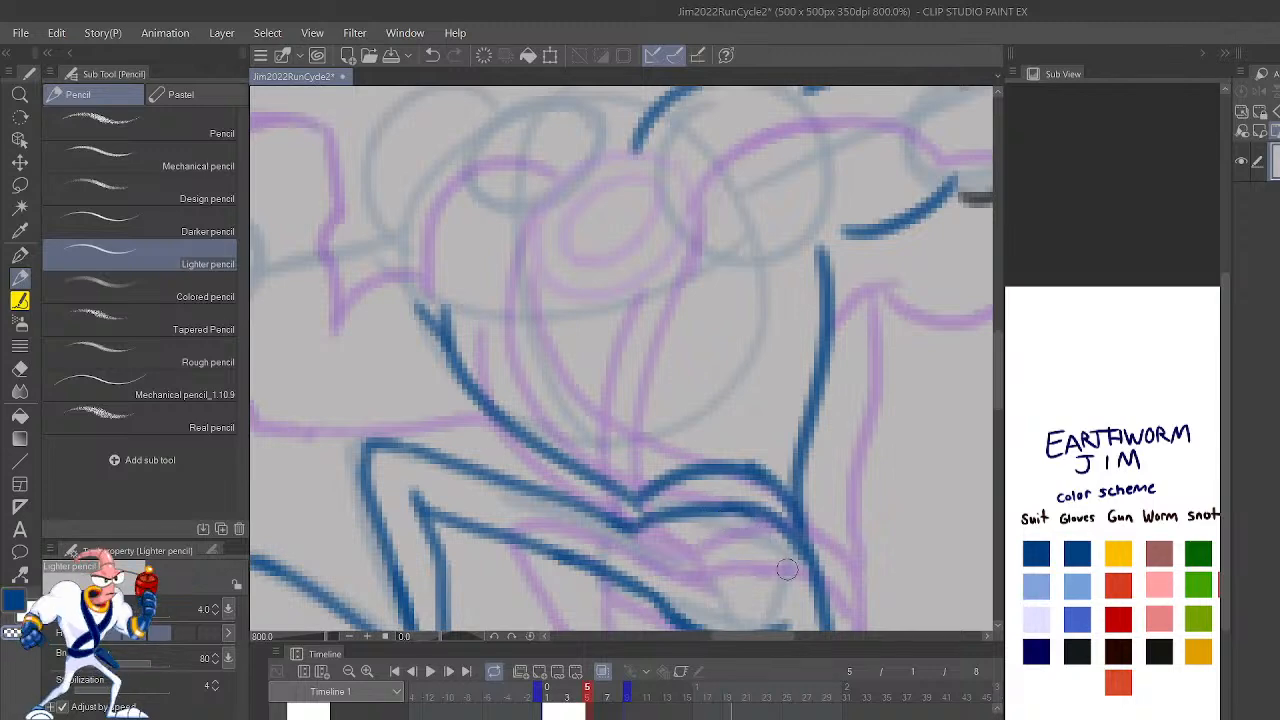
Step: Mirror the view and play back the run cycle to check how frame 5's reworked body and legs move
{"action": "scroll", "coordinate": [720, 416], "scroll_direction": "down", "scroll_amount": 4}
{"action": "scroll", "coordinate": [720, 416], "scroll_direction": "up", "scroll_amount": 2}
{"action": "key", "text": "h"}
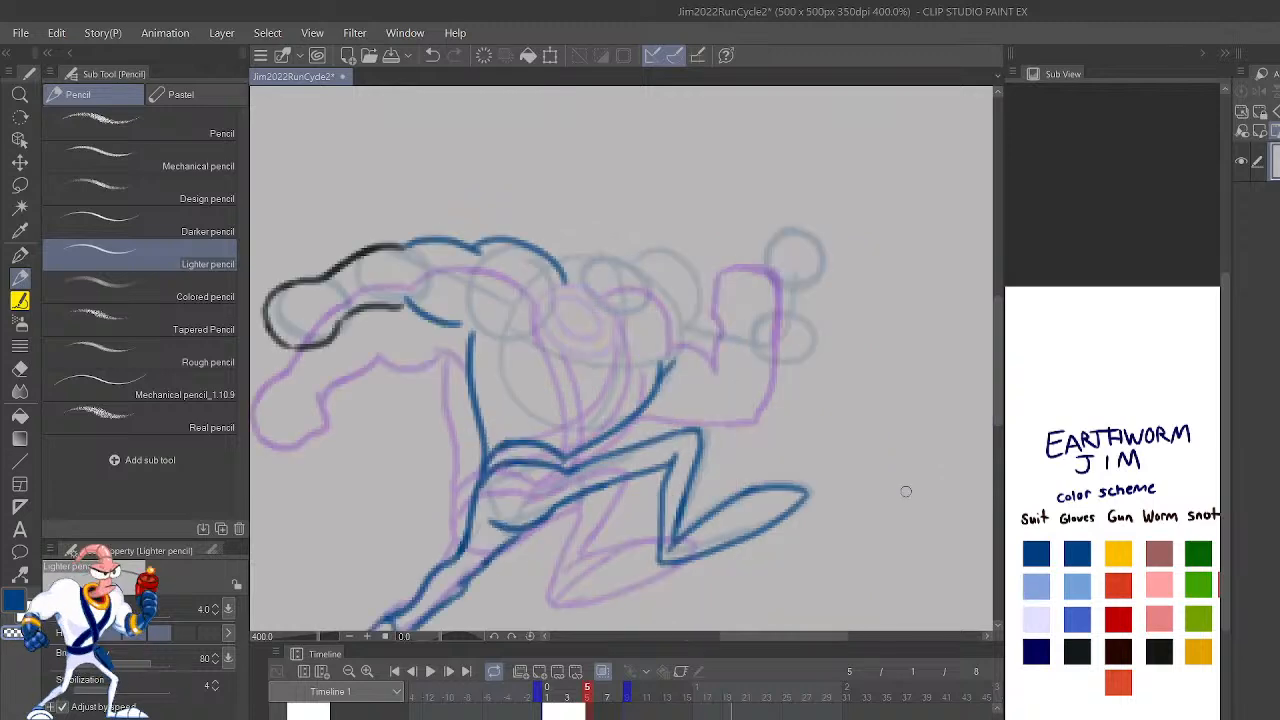
{"action": "left_click_drag", "start_coordinate": [891, 479], "coordinate": [1010, 430]}
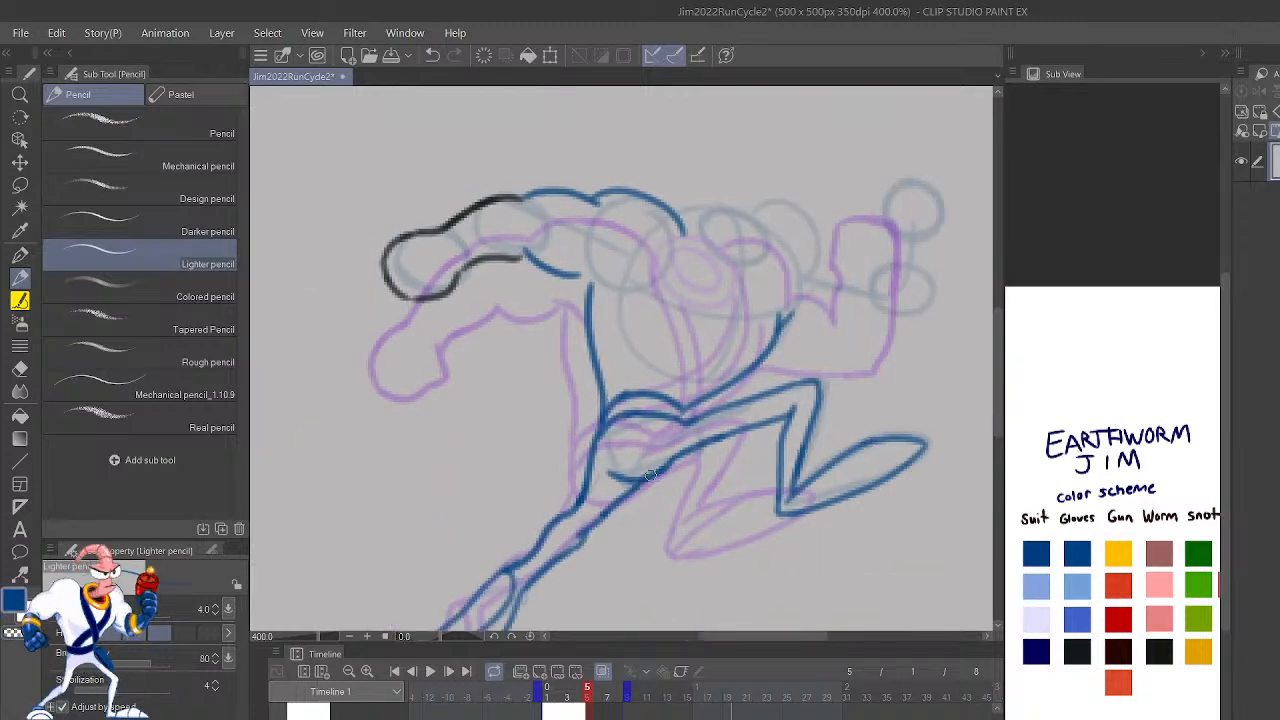
{"action": "mouse_move", "coordinate": [743, 517]}
{"action": "left_mouse_down"}
{"action": "mouse_move", "coordinate": [743, 474]}
{"action": "mouse_move", "coordinate": [705, 595]}
{"action": "left_mouse_up"}
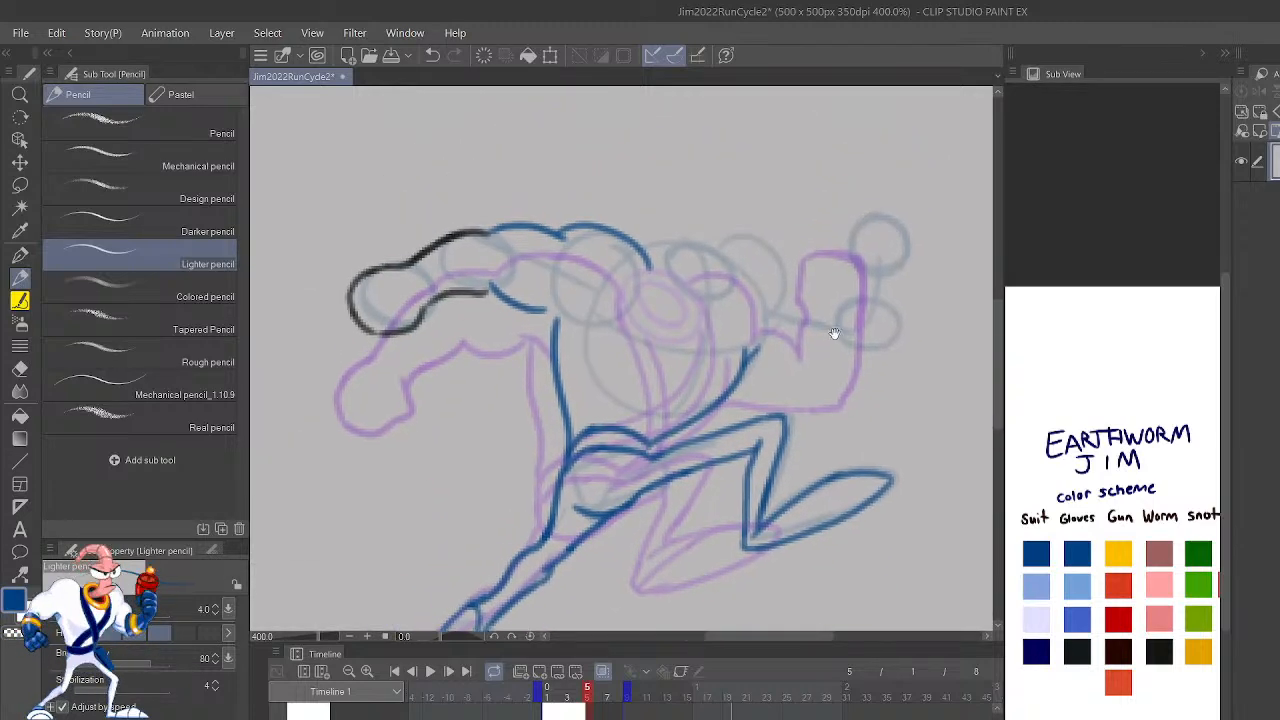
{"action": "left_click", "coordinate": [430, 671]}
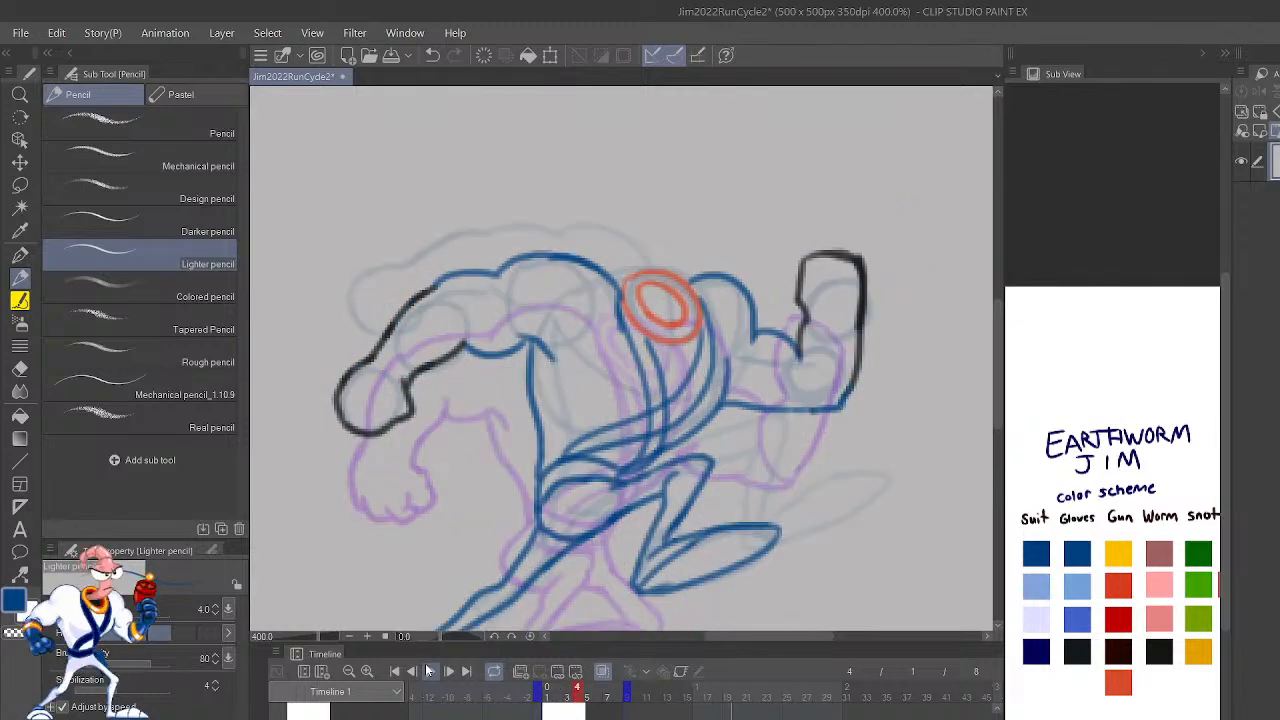
Step: Try closing both gloves in frame 4 with cuff lines across the forearms in the near-black glove color
{"action": "mouse_move", "coordinate": [860, 492]}
{"action": "left_mouse_down"}
{"action": "mouse_move", "coordinate": [884, 468]}
{"action": "mouse_move", "coordinate": [936, 458]}
{"action": "mouse_move", "coordinate": [907, 534]}
{"action": "left_mouse_up"}
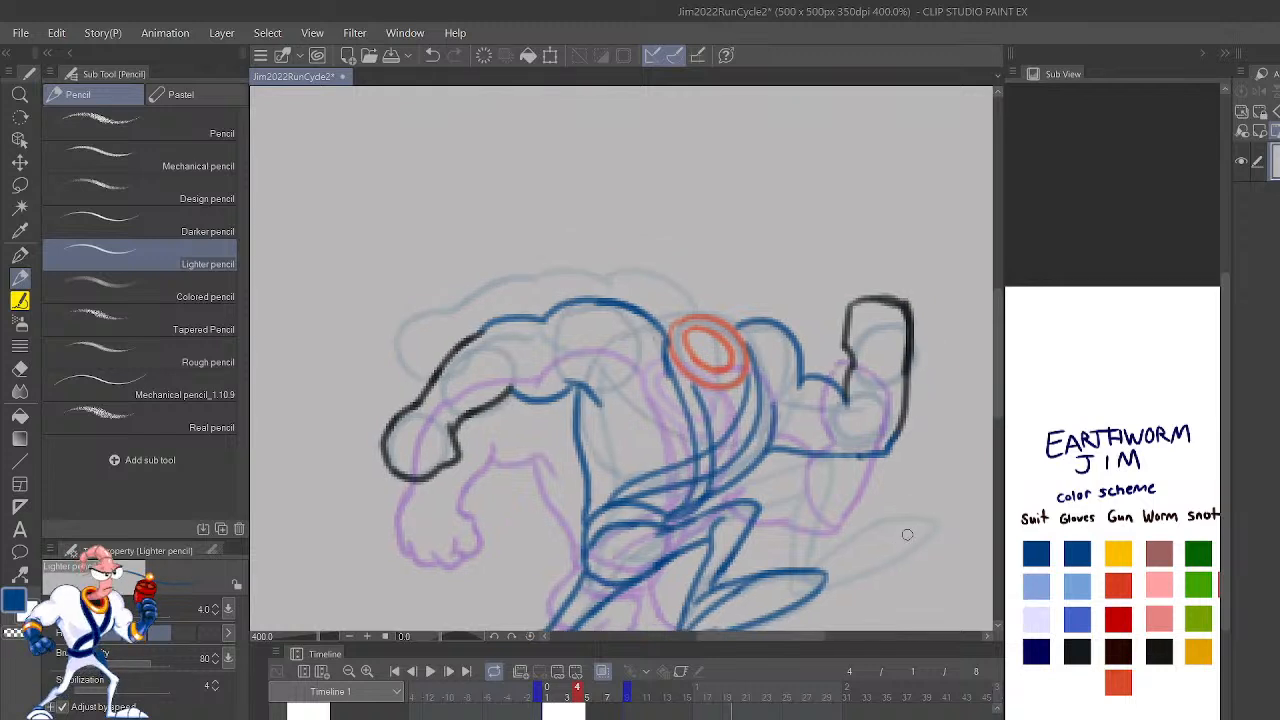
{"action": "mouse_move", "coordinate": [848, 404]}
{"action": "left_mouse_down"}
{"action": "mouse_move", "coordinate": [890, 448]}
{"action": "mouse_move", "coordinate": [902, 416]}
{"action": "left_mouse_up"}
{"action": "key", "text": "ctrl+z"}
{"action": "key", "text": "ctrl+z"}
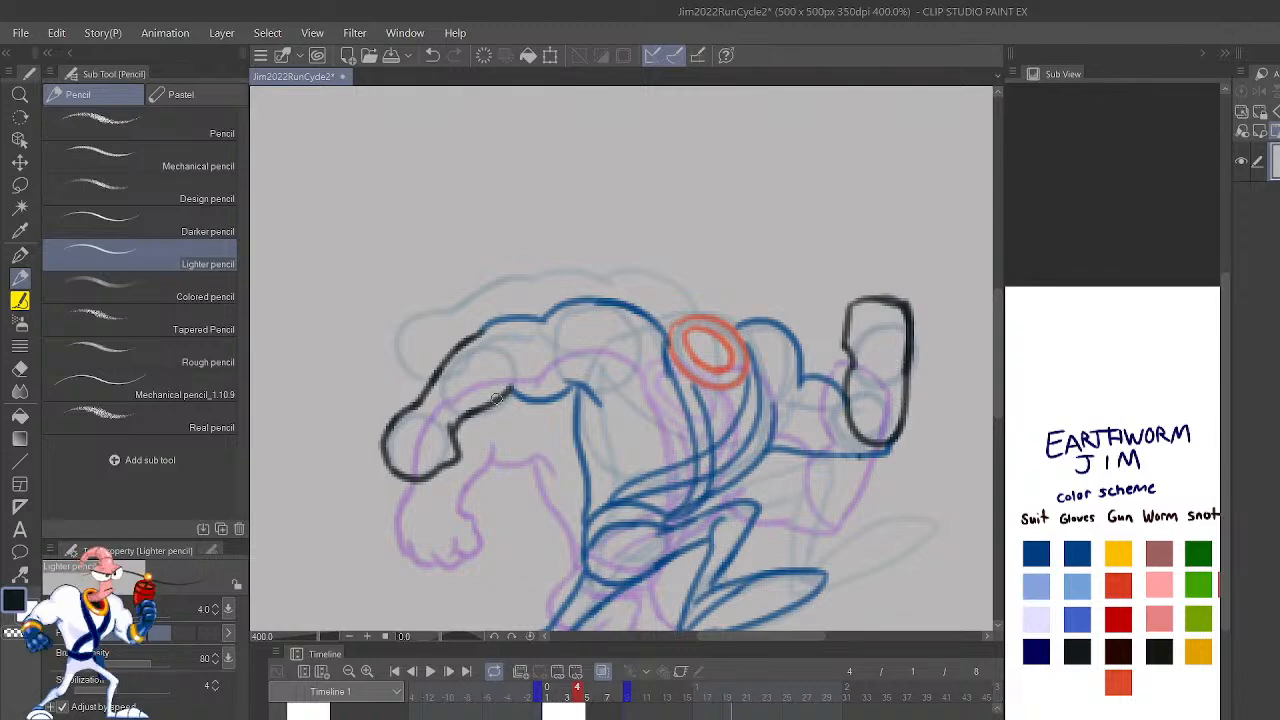
{"action": "mouse_move", "coordinate": [494, 399]}
{"action": "left_mouse_down"}
{"action": "mouse_move", "coordinate": [505, 358]}
{"action": "mouse_move", "coordinate": [465, 336]}
{"action": "left_mouse_up"}
{"action": "scroll", "coordinate": [465, 345], "scroll_direction": "down", "scroll_amount": 3}
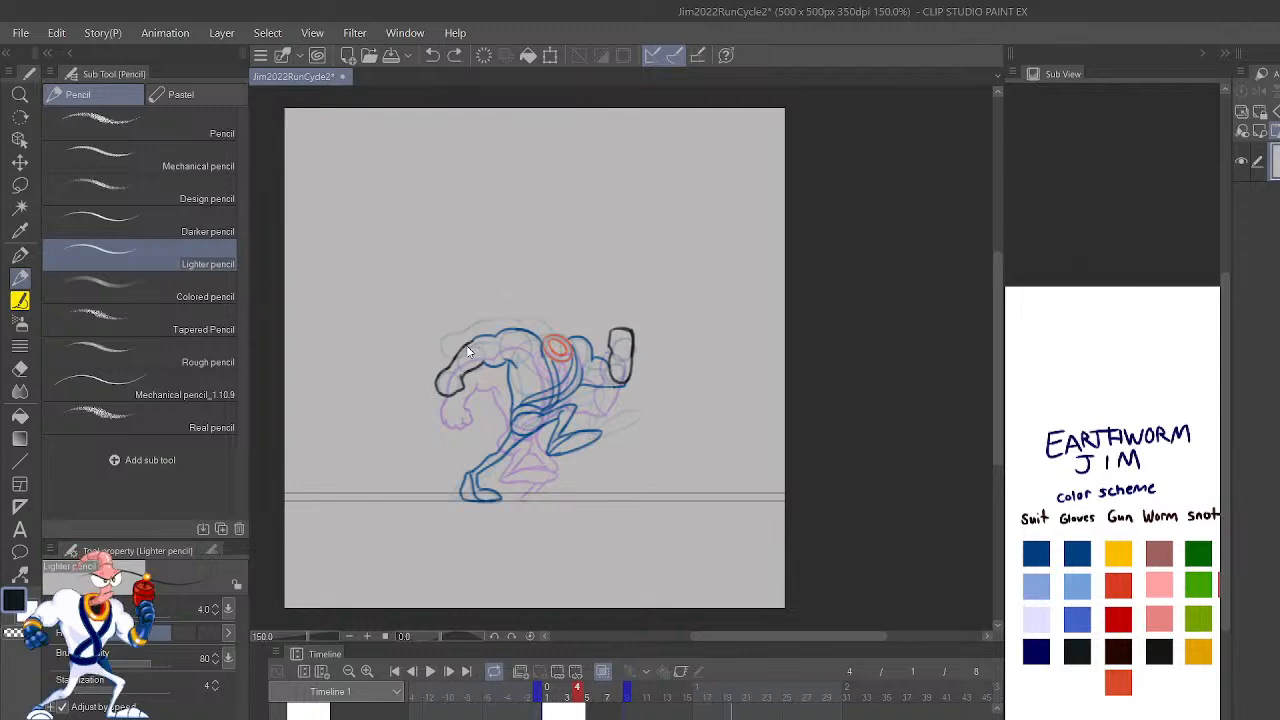
{"action": "scroll", "coordinate": [466, 350], "scroll_direction": "up", "scroll_amount": 1}
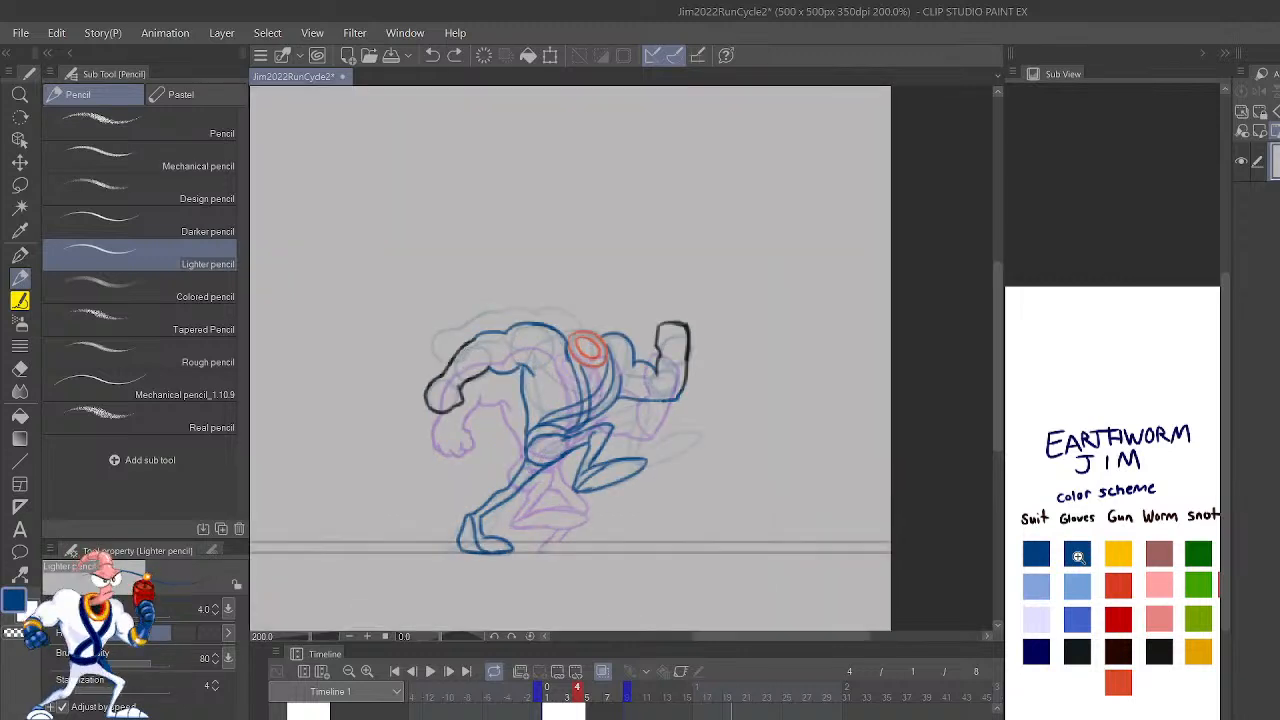
Step: Draw curved blue cuff lines across both forearms in frame 4 and join the underarm line to the armpit
{"action": "scroll", "coordinate": [622, 357], "scroll_direction": "up", "scroll_amount": 4}
{"action": "mouse_move", "coordinate": [776, 428]}
{"action": "left_mouse_down"}
{"action": "mouse_move", "coordinate": [778, 483]}
{"action": "mouse_move", "coordinate": [852, 482]}
{"action": "left_mouse_up"}
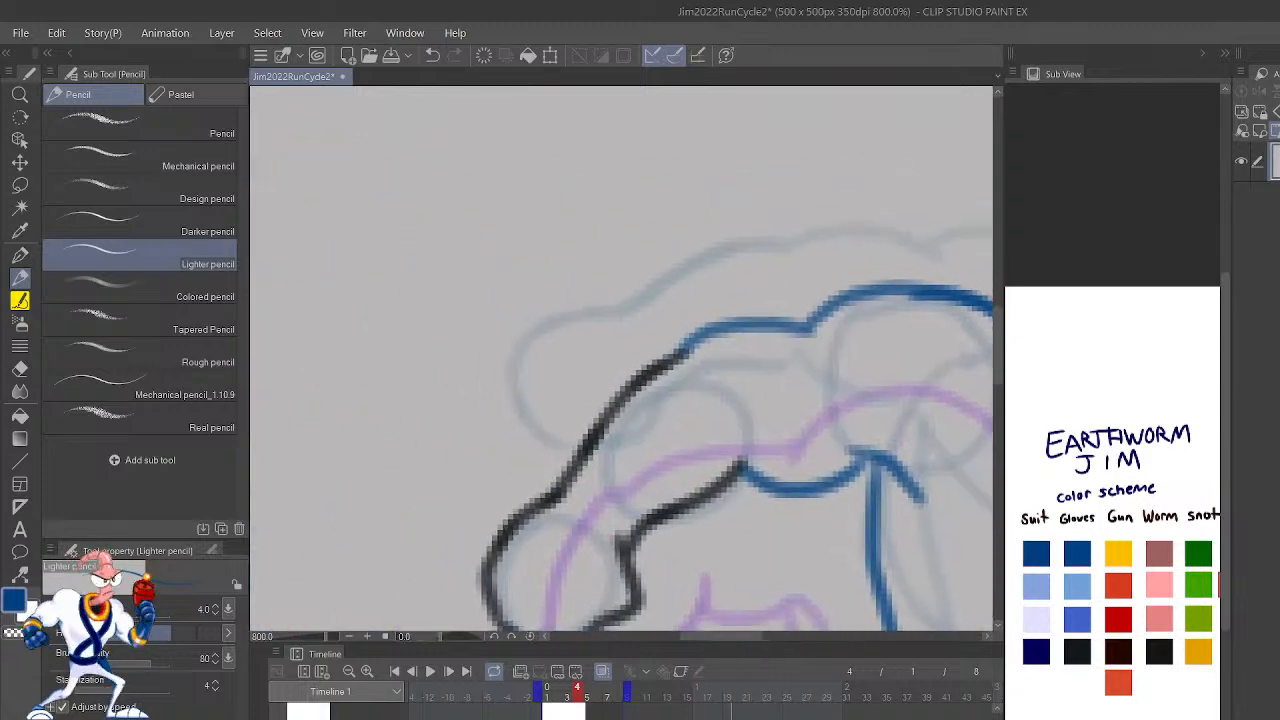
{"action": "mouse_move", "coordinate": [712, 490]}
{"action": "left_mouse_down"}
{"action": "mouse_move", "coordinate": [740, 445]}
{"action": "mouse_move", "coordinate": [655, 375]}
{"action": "left_mouse_up"}
{"action": "key", "text": "ctrl+z"}
{"action": "mouse_move", "coordinate": [735, 480]}
{"action": "left_mouse_down"}
{"action": "mouse_move", "coordinate": [732, 388]}
{"action": "mouse_move", "coordinate": [660, 363]}
{"action": "left_mouse_up"}
{"action": "left_click_drag", "start_coordinate": [933, 527], "coordinate": [810, 521]}
{"action": "left_click_drag", "start_coordinate": [732, 460], "coordinate": [746, 465]}
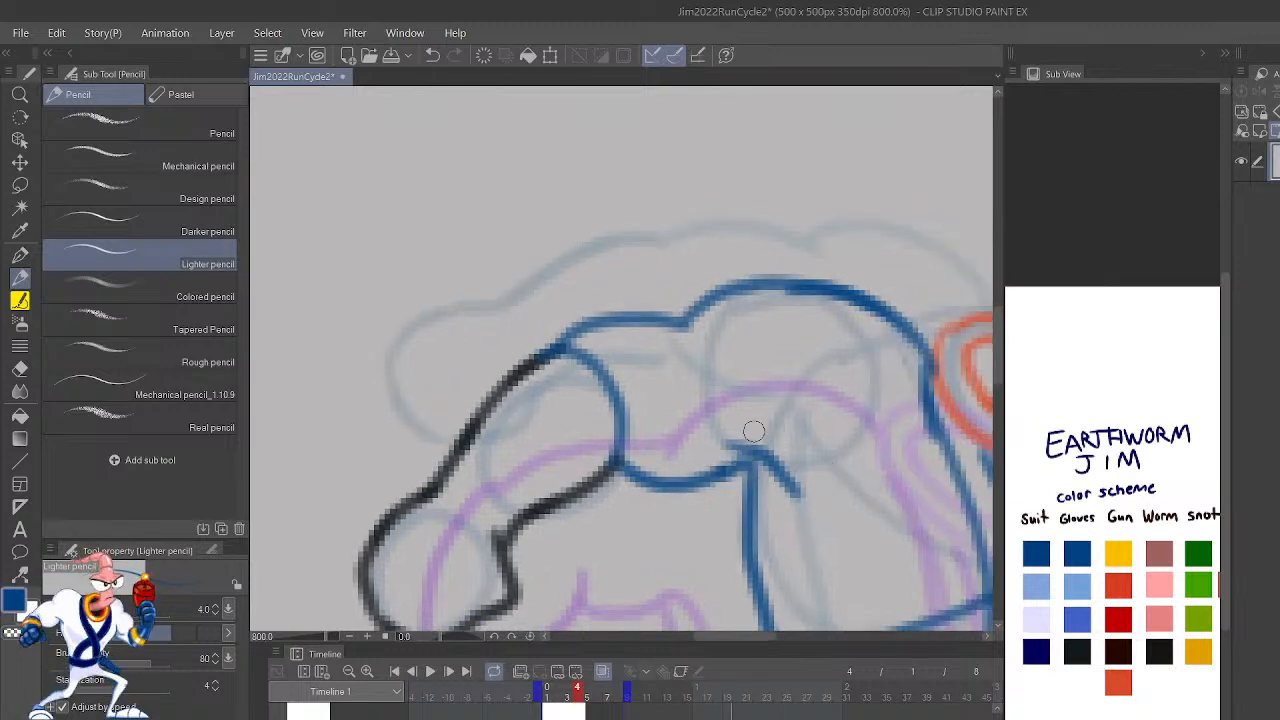
Step: Try redrawing frame 4's shoulder outline with a fuller curve next to the collar, keeping only the joined underarm line
{"action": "scroll", "coordinate": [778, 475], "scroll_direction": "up", "scroll_amount": 1}
{"action": "scroll", "coordinate": [778, 475], "scroll_direction": "down", "scroll_amount": 3}
{"action": "scroll", "coordinate": [778, 475], "scroll_direction": "up", "scroll_amount": 2}
{"action": "left_click_drag", "start_coordinate": [900, 450], "coordinate": [842, 547]}
{"action": "mouse_move", "coordinate": [842, 413]}
{"action": "left_mouse_down"}
{"action": "mouse_move", "coordinate": [858, 441]}
{"action": "mouse_move", "coordinate": [850, 406]}
{"action": "left_mouse_up"}
{"action": "key", "text": "ctrl+z"}
{"action": "mouse_move", "coordinate": [868, 476]}
{"action": "left_mouse_down"}
{"action": "mouse_move", "coordinate": [855, 403]}
{"action": "mouse_move", "coordinate": [712, 398]}
{"action": "left_mouse_up"}
{"action": "mouse_move", "coordinate": [851, 451]}
{"action": "left_mouse_down"}
{"action": "mouse_move", "coordinate": [829, 428]}
{"action": "mouse_move", "coordinate": [842, 400]}
{"action": "left_mouse_up"}
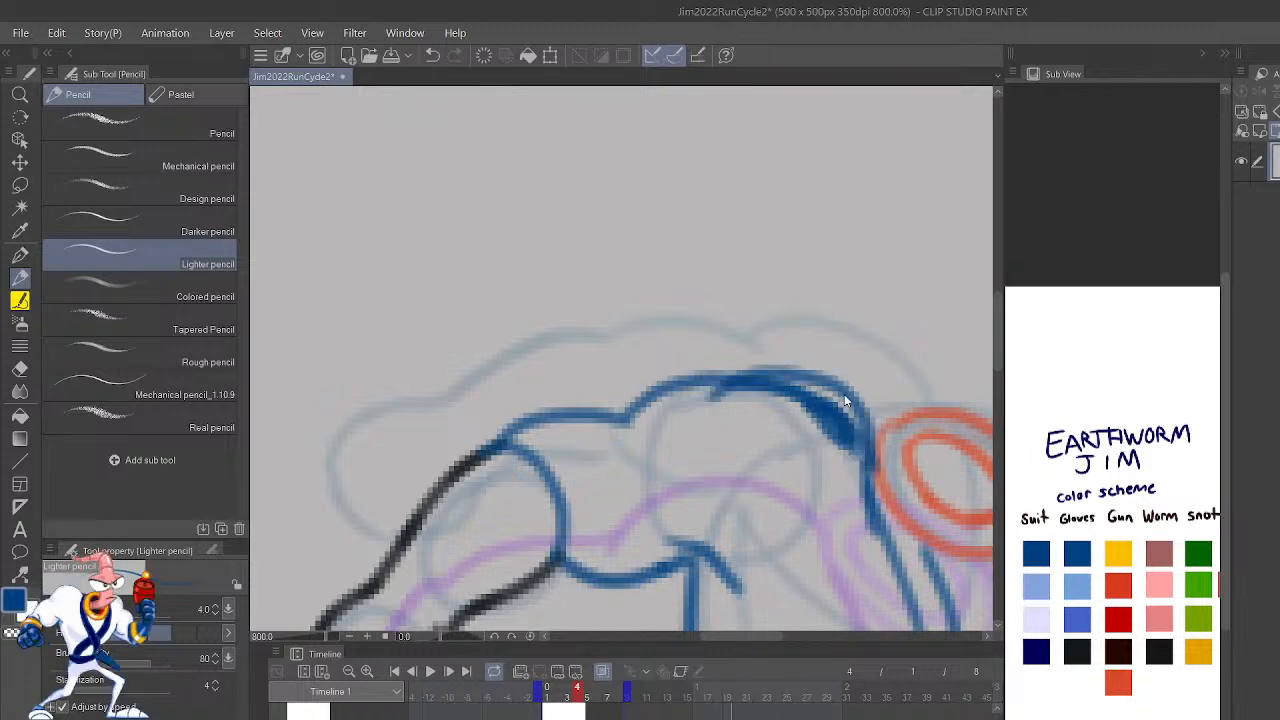
{"action": "key", "text": "ctrl+z"}
{"action": "key", "text": "ctrl+z"}
{"action": "key", "text": "ctrl+z"}
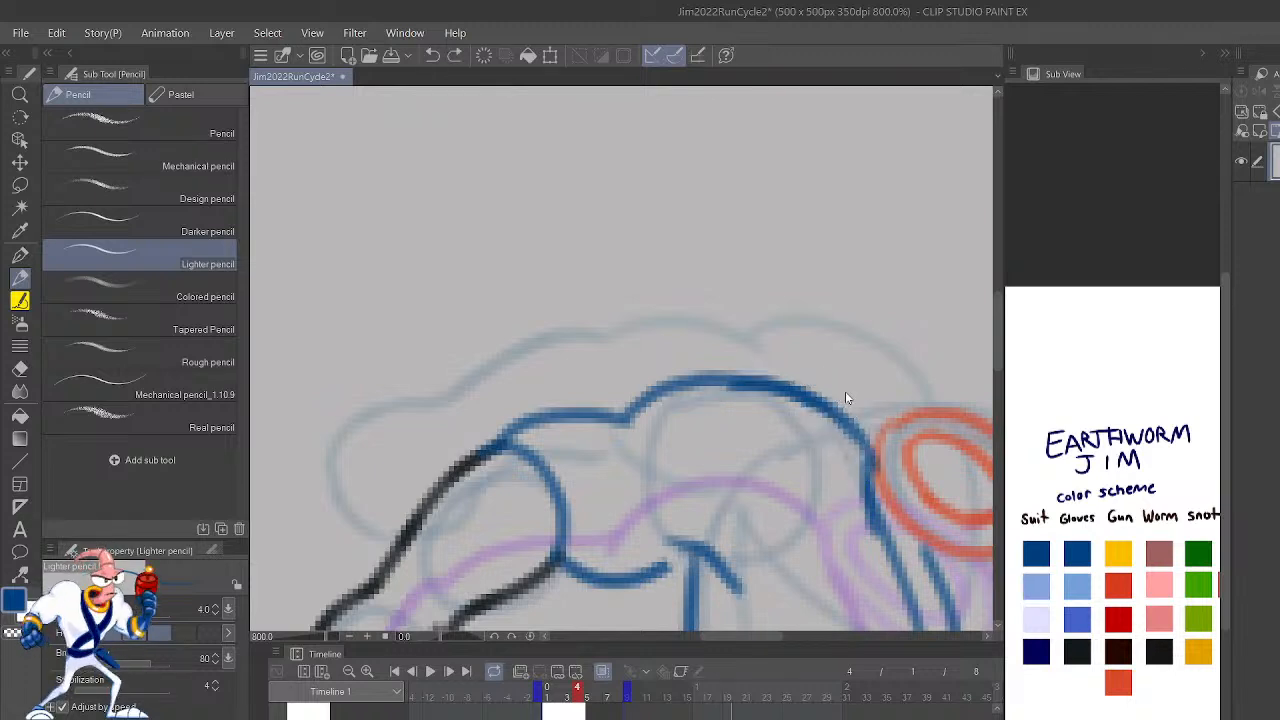
{"action": "key", "text": "ctrl+y"}
{"action": "key", "text": "ctrl+y"}
{"action": "key", "text": "ctrl+z"}
{"action": "scroll", "coordinate": [845, 398], "scroll_direction": "down", "scroll_amount": 7}
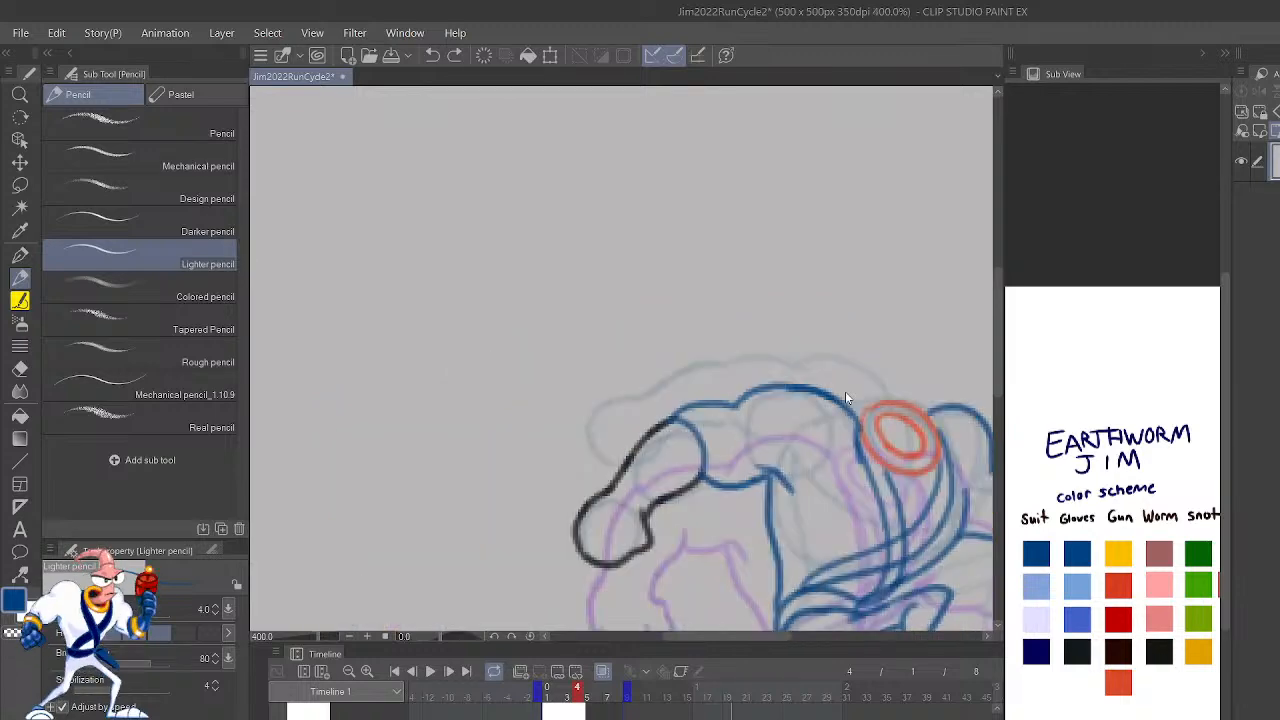
Step: Flip back and forth between frame 4 and its neighboring frames to compare the arms, shoulders and new cuffs
{"action": "left_click_drag", "start_coordinate": [845, 392], "coordinate": [818, 425]}
{"action": "key", "text": "Right"}
{"action": "key", "text": "Left"}
{"action": "key", "text": "Left"}
{"action": "key", "text": "Left"}
{"action": "key", "text": "Right"}
{"action": "key", "text": "Right"}
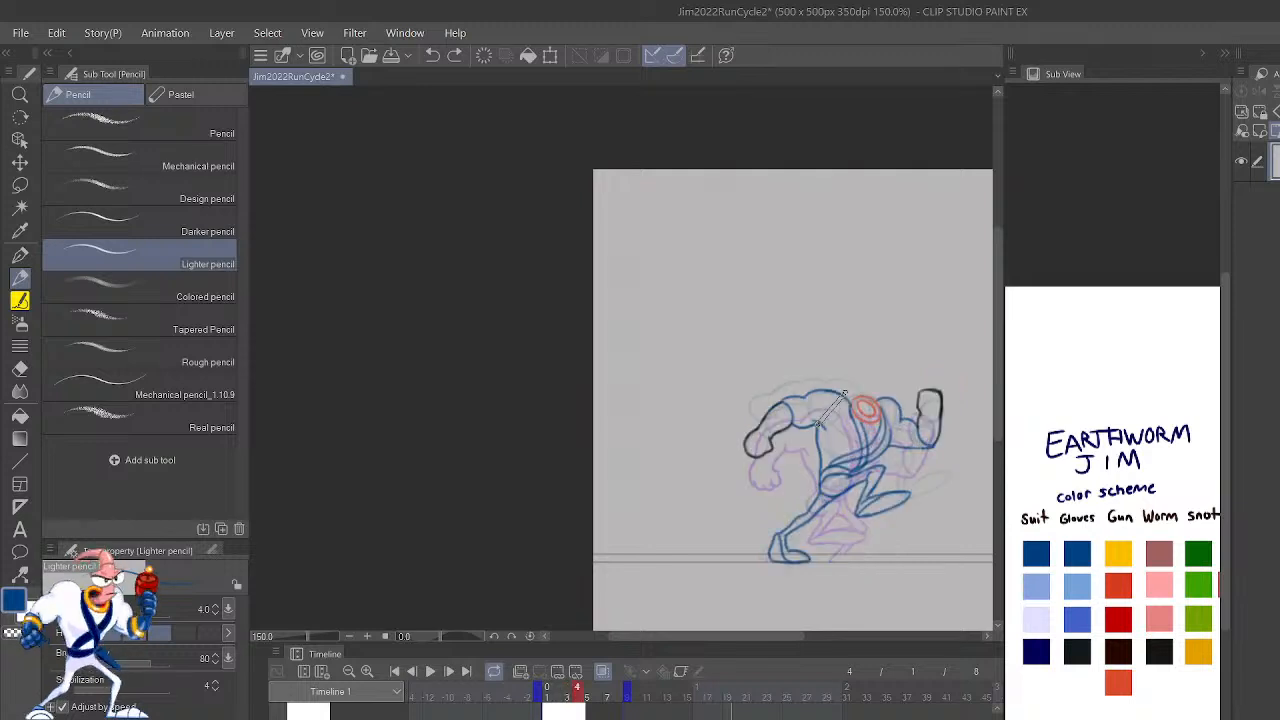
{"action": "key", "text": "Left"}
{"action": "key", "text": "Left"}
{"action": "key", "text": "Right"}
{"action": "key", "text": "Right"}
{"action": "key", "text": "Right"}
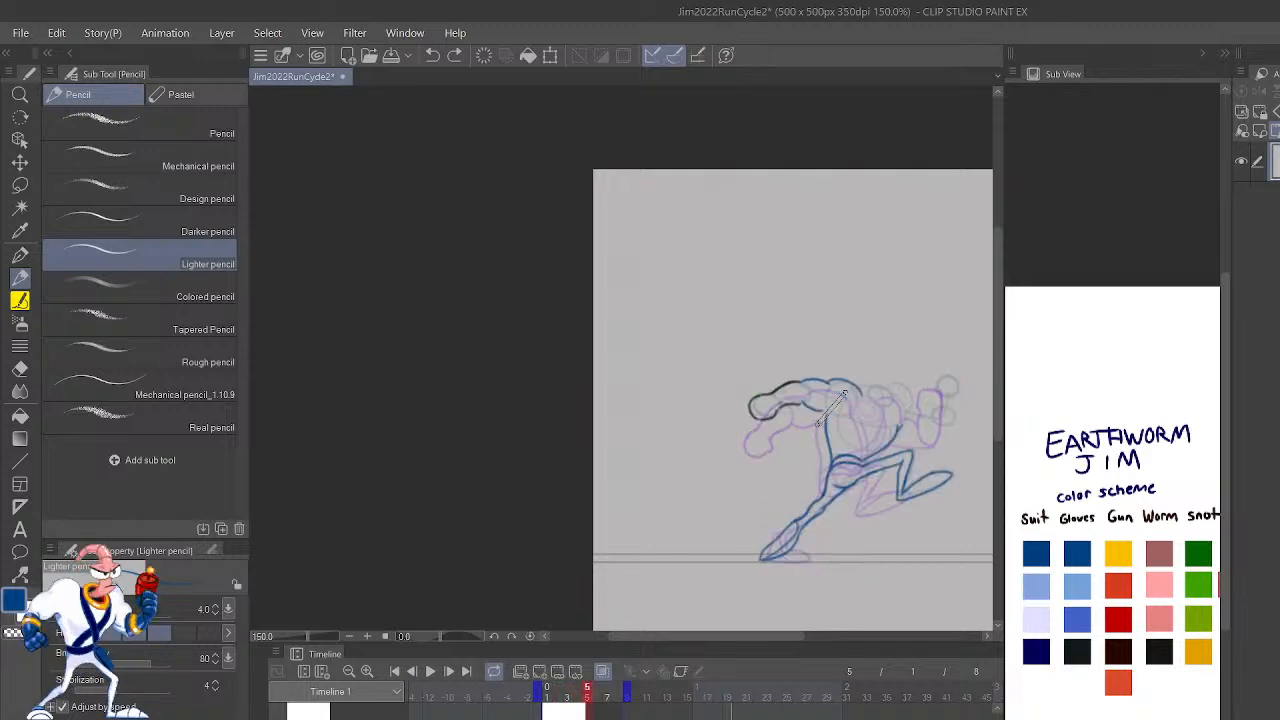
{"action": "key", "text": "Left"}
{"action": "key", "text": "Left"}
{"action": "key", "text": "Left"}
{"action": "key", "text": "Right"}
{"action": "key", "text": "Right"}
{"action": "scroll", "coordinate": [845, 393], "scroll_direction": "up", "scroll_amount": 3}
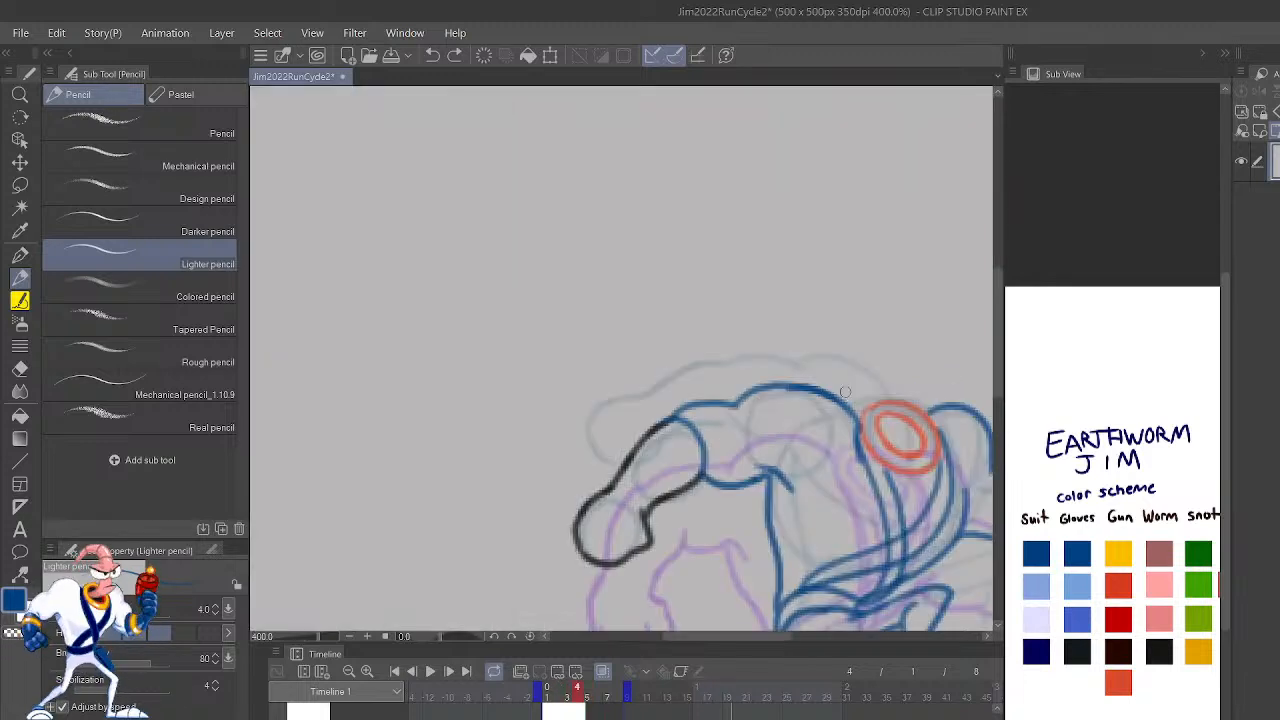
Step: In frame 5, add a short blue armpit stroke and outline the bent arm's shoulder, upper arm and forearm underside
{"action": "key", "text": "Right"}
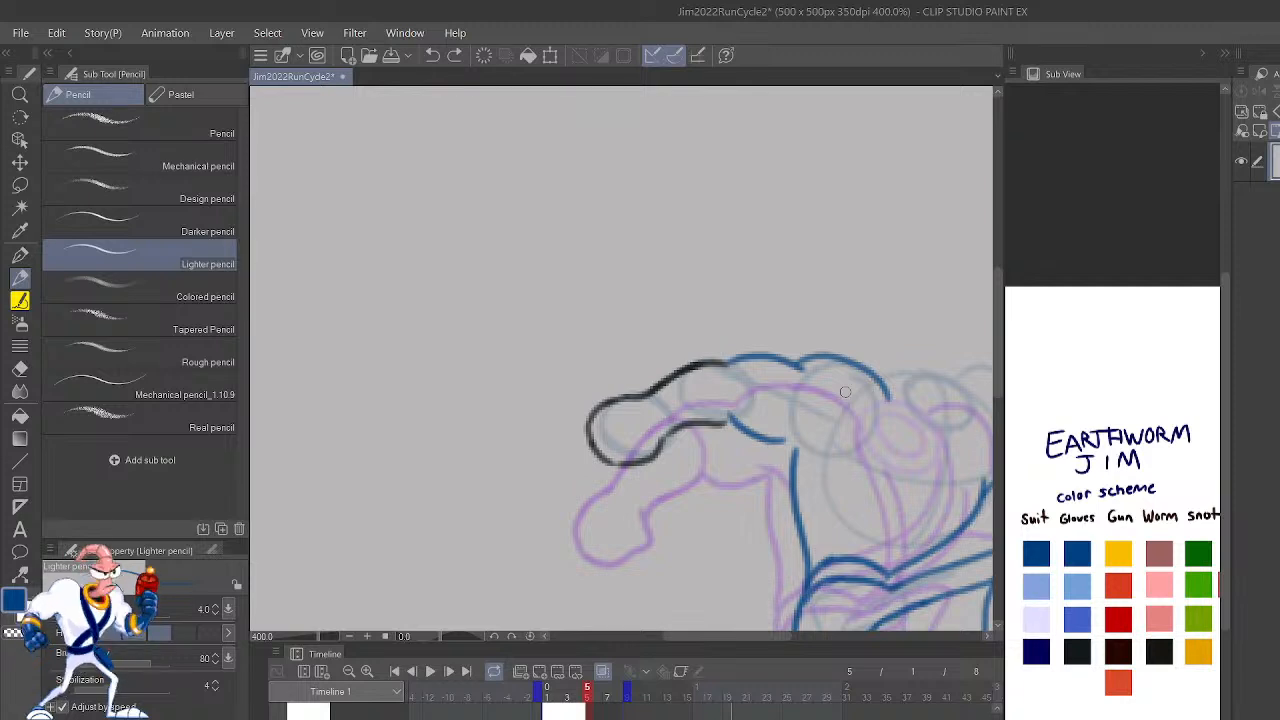
{"action": "mouse_move", "coordinate": [800, 432]}
{"action": "left_mouse_down"}
{"action": "mouse_move", "coordinate": [818, 462]}
{"action": "mouse_move", "coordinate": [802, 434]}
{"action": "left_mouse_up"}
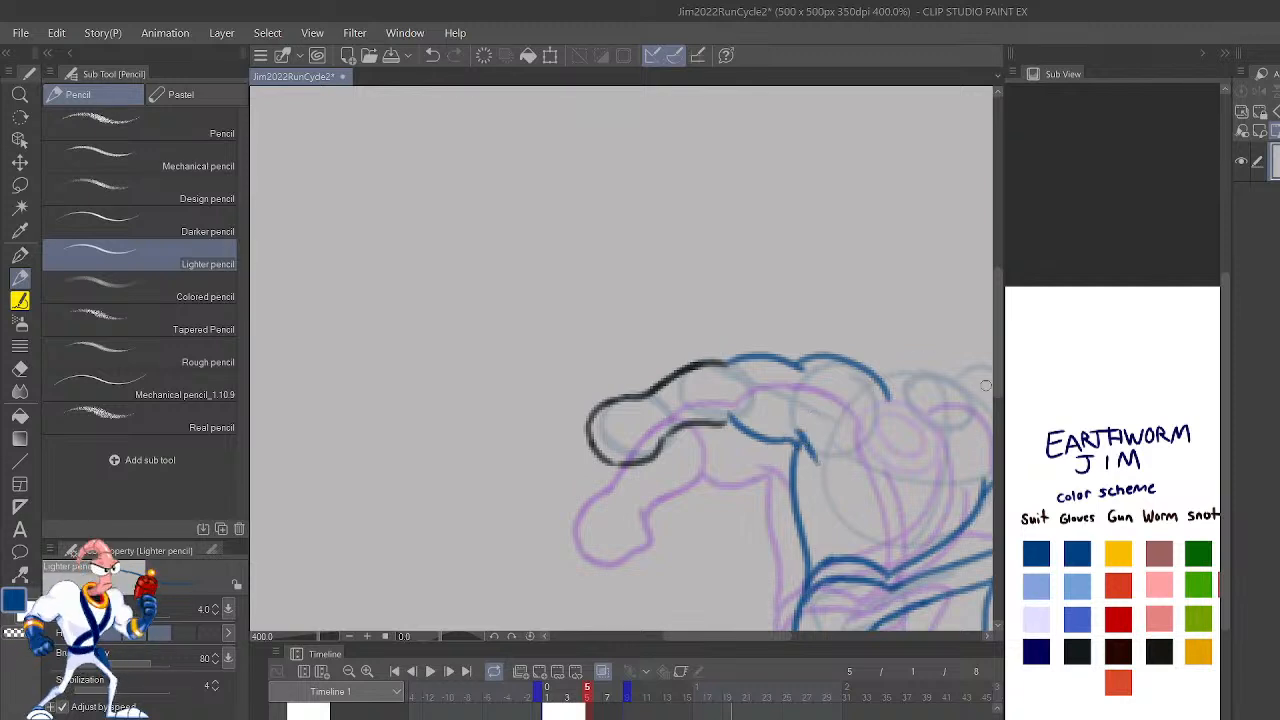
{"action": "left_click_drag", "start_coordinate": [975, 462], "coordinate": [777, 543]}
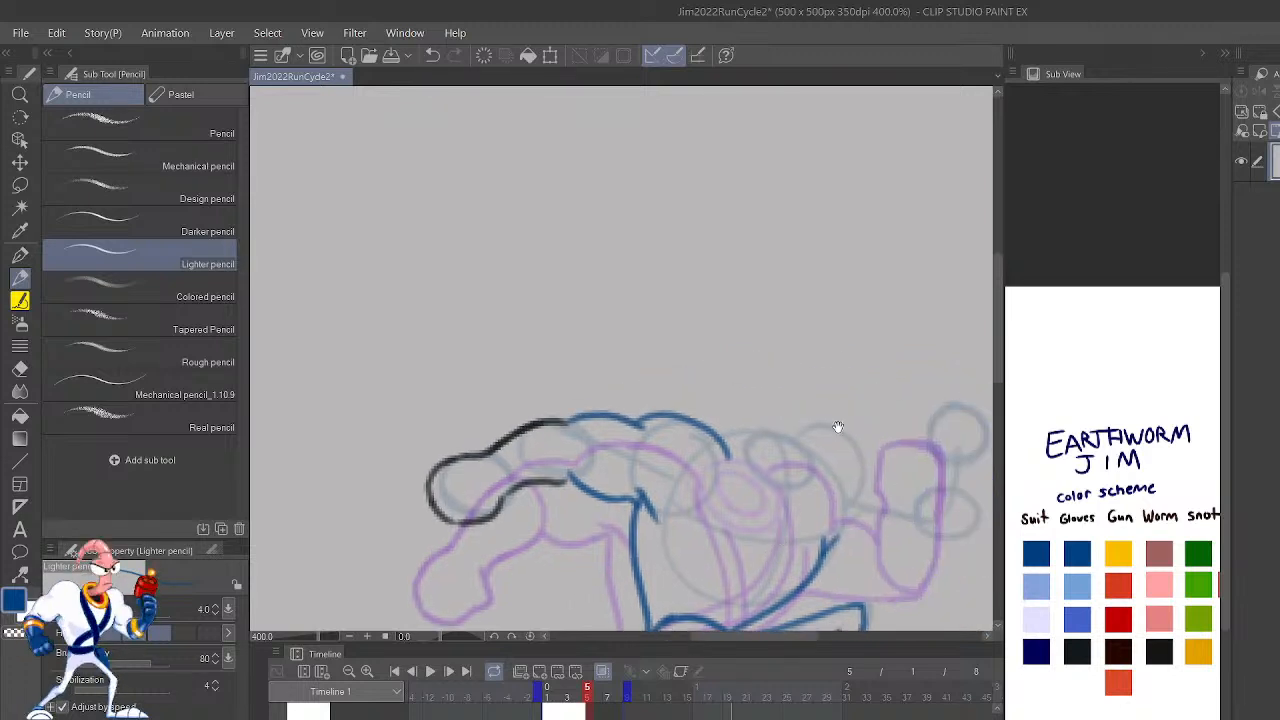
{"action": "left_click_drag", "start_coordinate": [804, 443], "coordinate": [865, 489]}
{"action": "key", "text": "h"}
{"action": "key", "text": "ctrl+plus"}
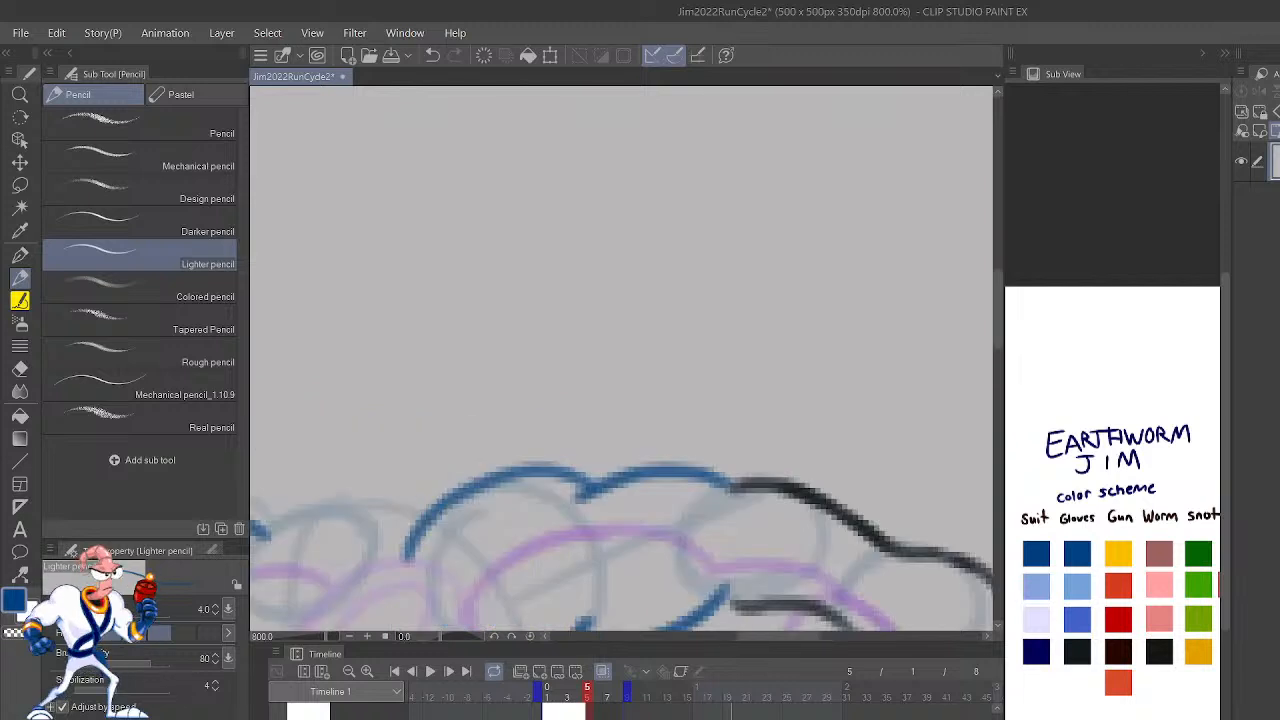
{"action": "left_click_drag", "start_coordinate": [618, 549], "coordinate": [1074, 333]}
{"action": "key", "text": "ctrl+z"}
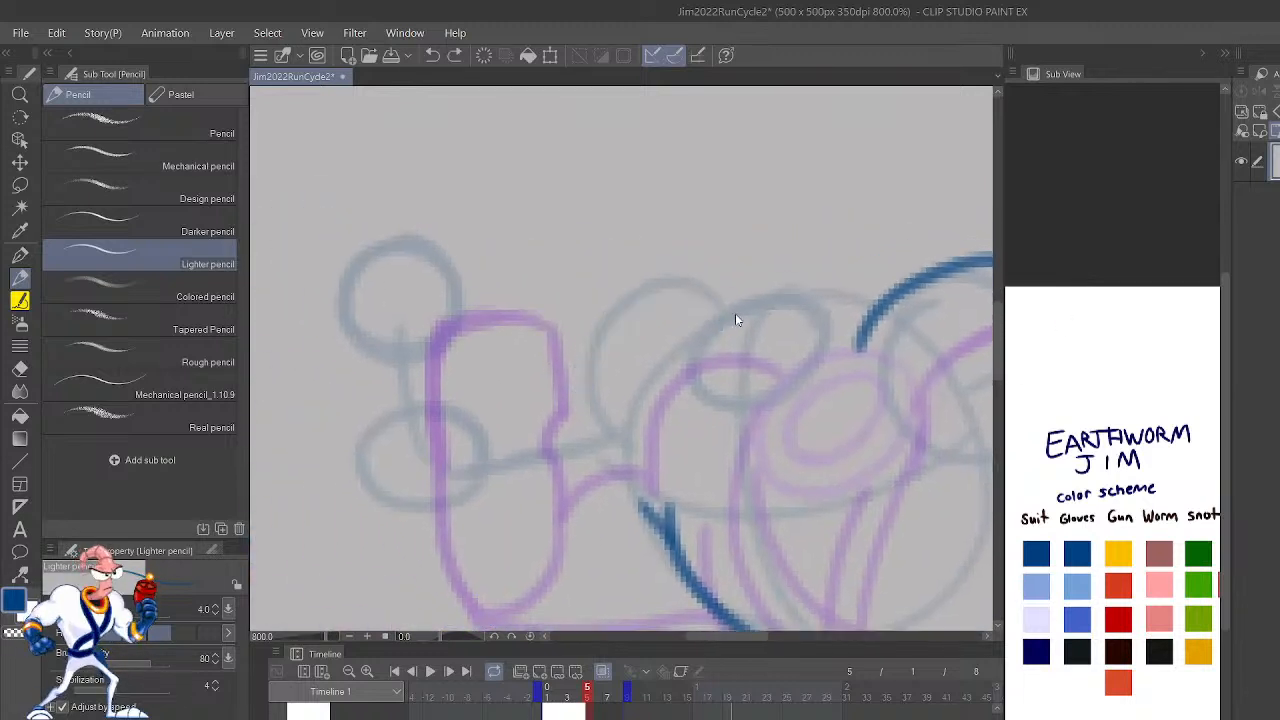
{"action": "mouse_move", "coordinate": [726, 319]}
{"action": "left_mouse_down"}
{"action": "mouse_move", "coordinate": [693, 300]}
{"action": "mouse_move", "coordinate": [628, 310]}
{"action": "mouse_move", "coordinate": [579, 406]}
{"action": "mouse_move", "coordinate": [532, 385]}
{"action": "mouse_move", "coordinate": [489, 415]}
{"action": "left_mouse_up"}
{"action": "mouse_move", "coordinate": [658, 535]}
{"action": "left_mouse_down"}
{"action": "mouse_move", "coordinate": [662, 545]}
{"action": "mouse_move", "coordinate": [480, 540]}
{"action": "mouse_move", "coordinate": [502, 540]}
{"action": "mouse_move", "coordinate": [398, 517]}
{"action": "left_mouse_up"}
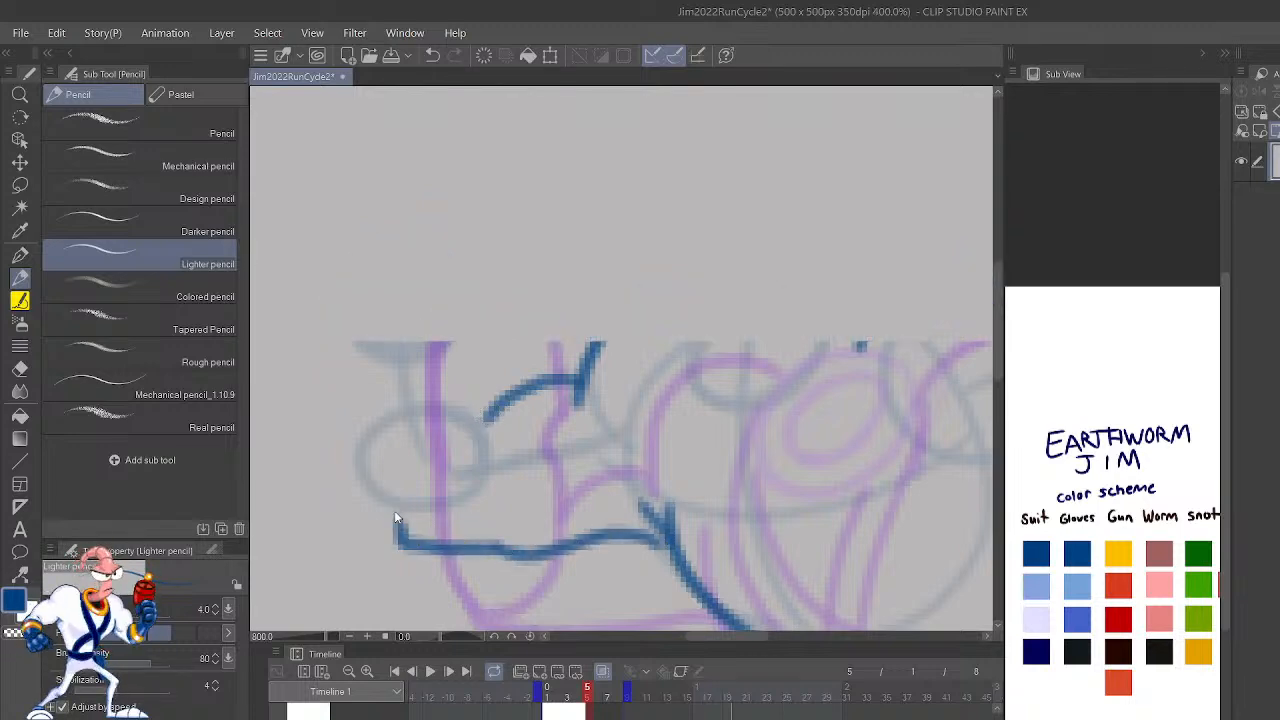
{"action": "scroll", "coordinate": [395, 517], "scroll_direction": "down", "scroll_amount": 6}
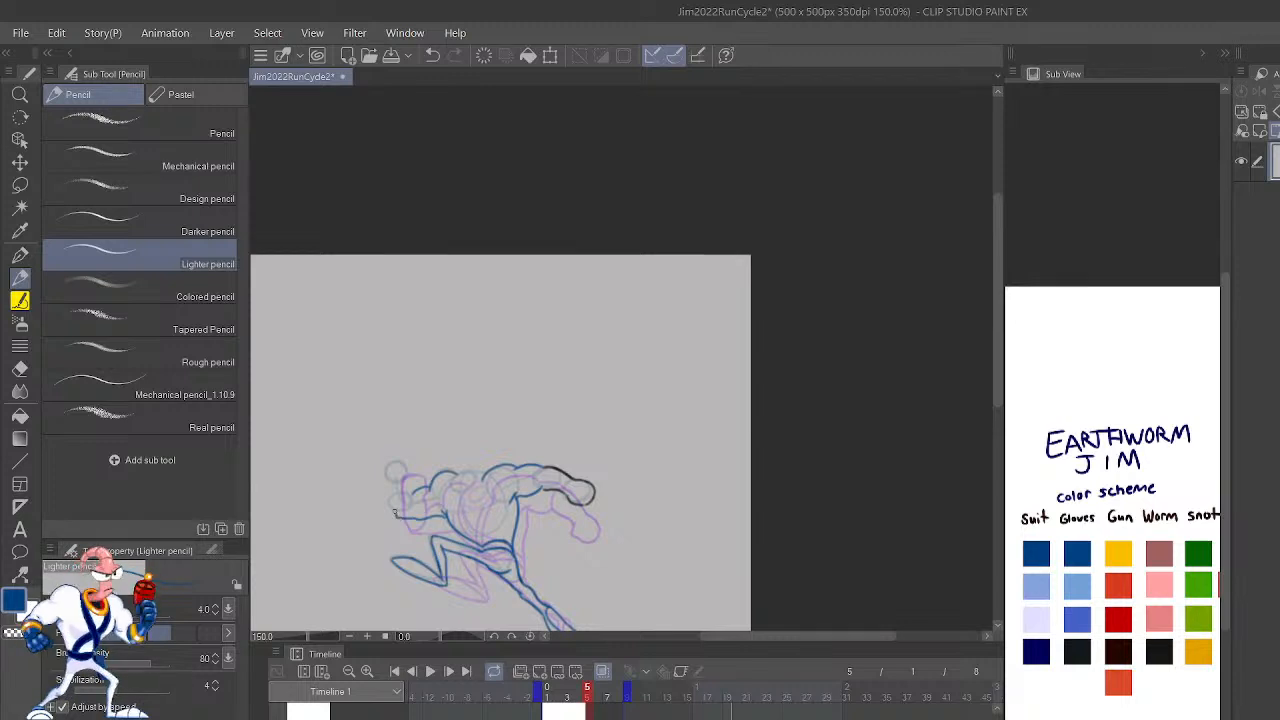
Step: Draw the curved blue cuff line that closes the forearm of frame 5's bent arm
{"action": "scroll", "coordinate": [394, 513], "scroll_direction": "up", "scroll_amount": 3}
{"action": "left_click_drag", "start_coordinate": [817, 580], "coordinate": [1011, 400]}
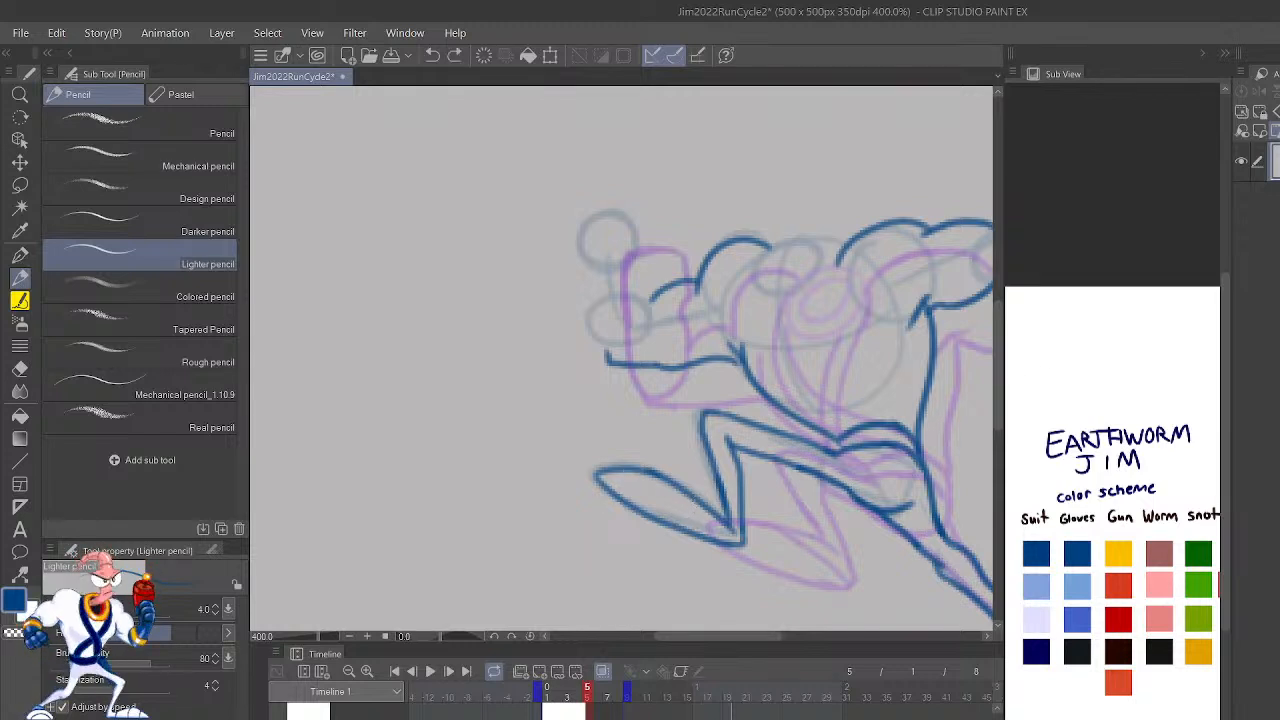
{"action": "key", "text": "h"}
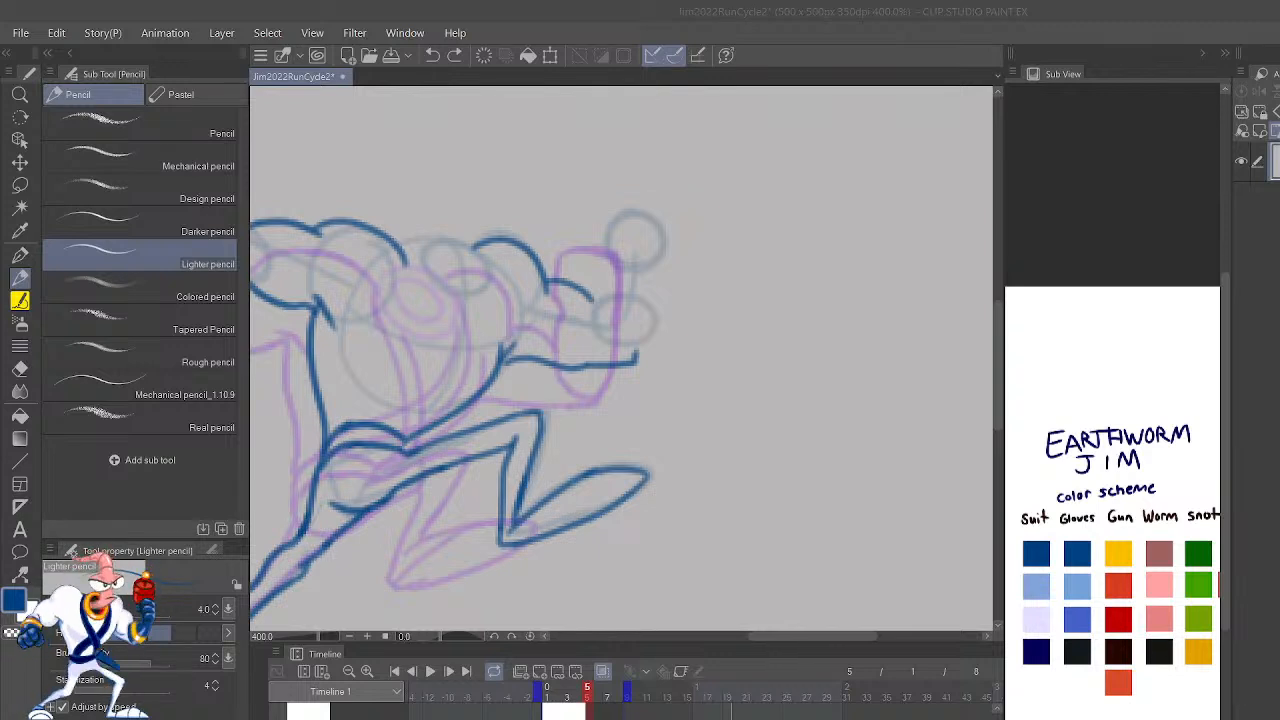
{"action": "scroll", "coordinate": [647, 400], "scroll_direction": "up", "scroll_amount": 3}
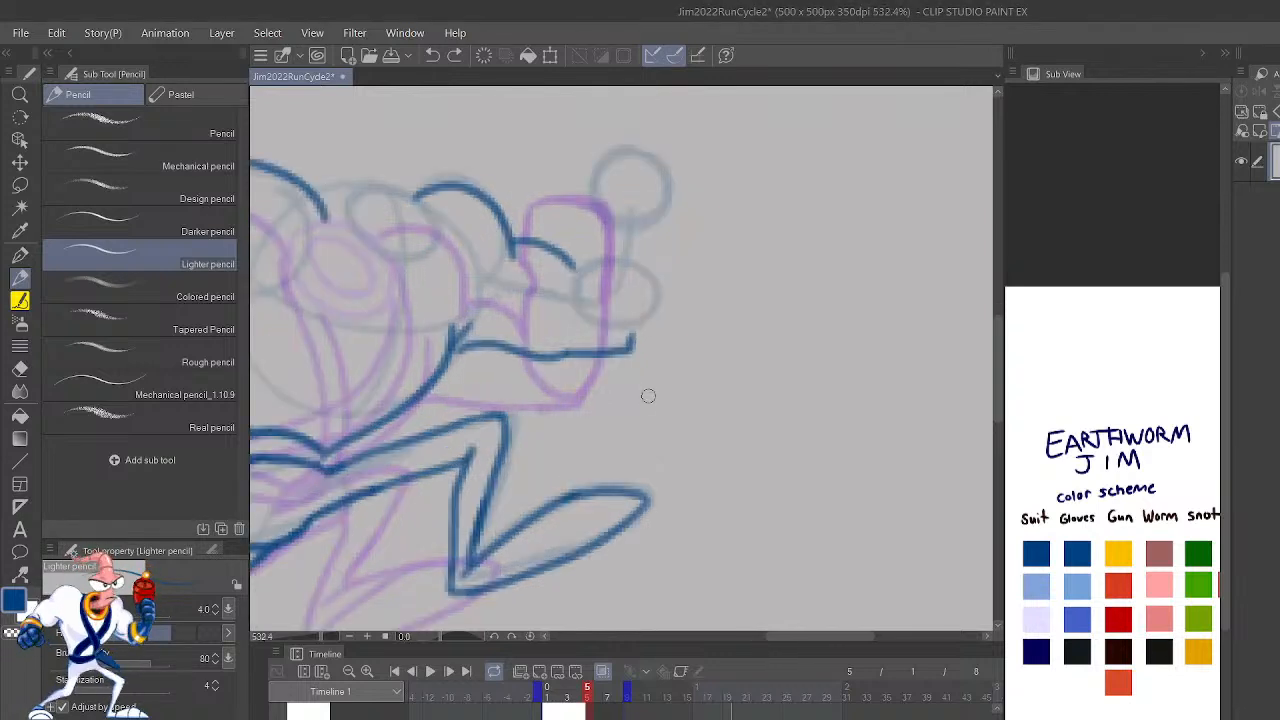
{"action": "left_click_drag", "start_coordinate": [827, 416], "coordinate": [940, 614]}
{"action": "mouse_move", "coordinate": [690, 466]}
{"action": "left_mouse_down"}
{"action": "mouse_move", "coordinate": [718, 528]}
{"action": "mouse_move", "coordinate": [748, 524]}
{"action": "left_mouse_up"}
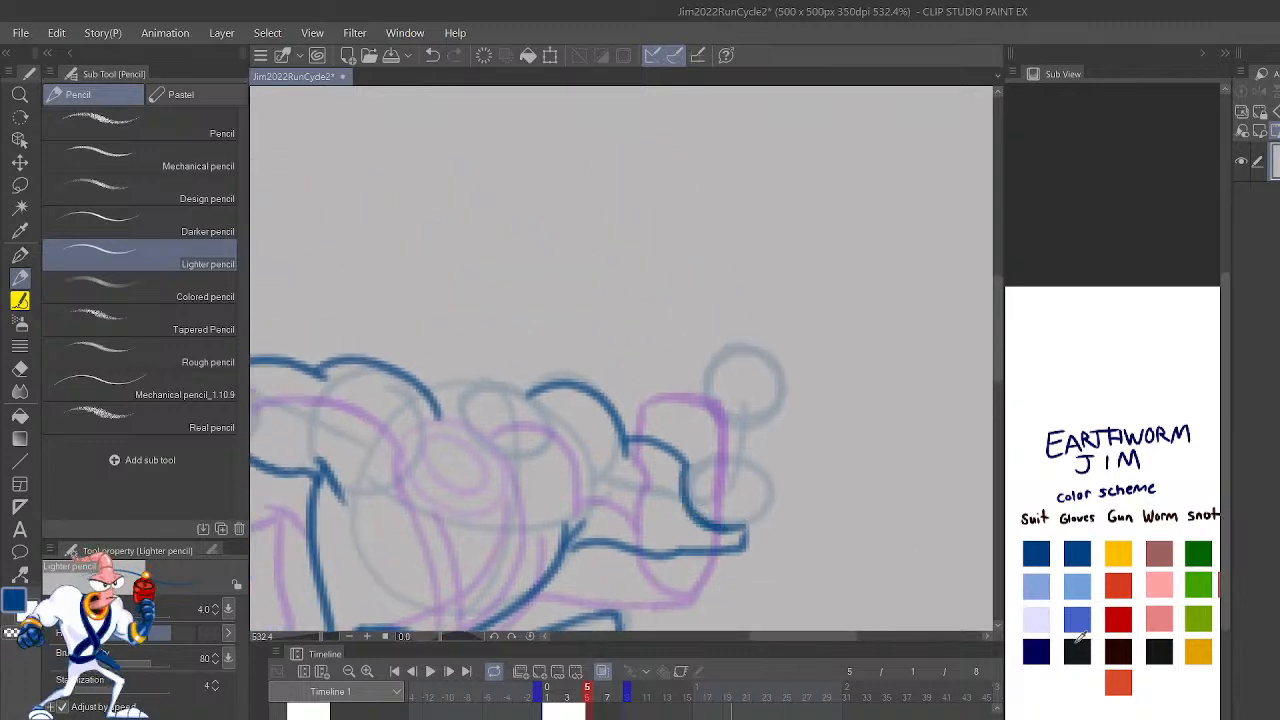
Step: Outline the raised glove of frame 5's bent arm in the scheme's near-black glove color, down to the cuff
{"action": "mouse_move", "coordinate": [683, 476]}
{"action": "left_mouse_down"}
{"action": "mouse_move", "coordinate": [716, 423]}
{"action": "mouse_move", "coordinate": [716, 392]}
{"action": "mouse_move", "coordinate": [718, 409]}
{"action": "mouse_move", "coordinate": [700, 404]}
{"action": "mouse_move", "coordinate": [701, 359]}
{"action": "left_mouse_up"}
{"action": "mouse_move", "coordinate": [745, 542]}
{"action": "left_mouse_down"}
{"action": "mouse_move", "coordinate": [772, 479]}
{"action": "mouse_move", "coordinate": [779, 349]}
{"action": "mouse_move", "coordinate": [756, 333]}
{"action": "mouse_move", "coordinate": [710, 338]}
{"action": "mouse_move", "coordinate": [697, 382]}
{"action": "left_mouse_up"}
{"action": "scroll", "coordinate": [708, 337], "scroll_direction": "down", "scroll_amount": 5}
{"action": "scroll", "coordinate": [708, 337], "scroll_direction": "up", "scroll_amount": 6}
Step: Pick the scheme's orange-red and draw frame 5's collar as two nested tilted ellipses between the shoulders, redoing uneven strokes
{"action": "left_click", "coordinate": [1116, 678]}
{"action": "left_click_drag", "start_coordinate": [714, 447], "coordinate": [931, 407]}
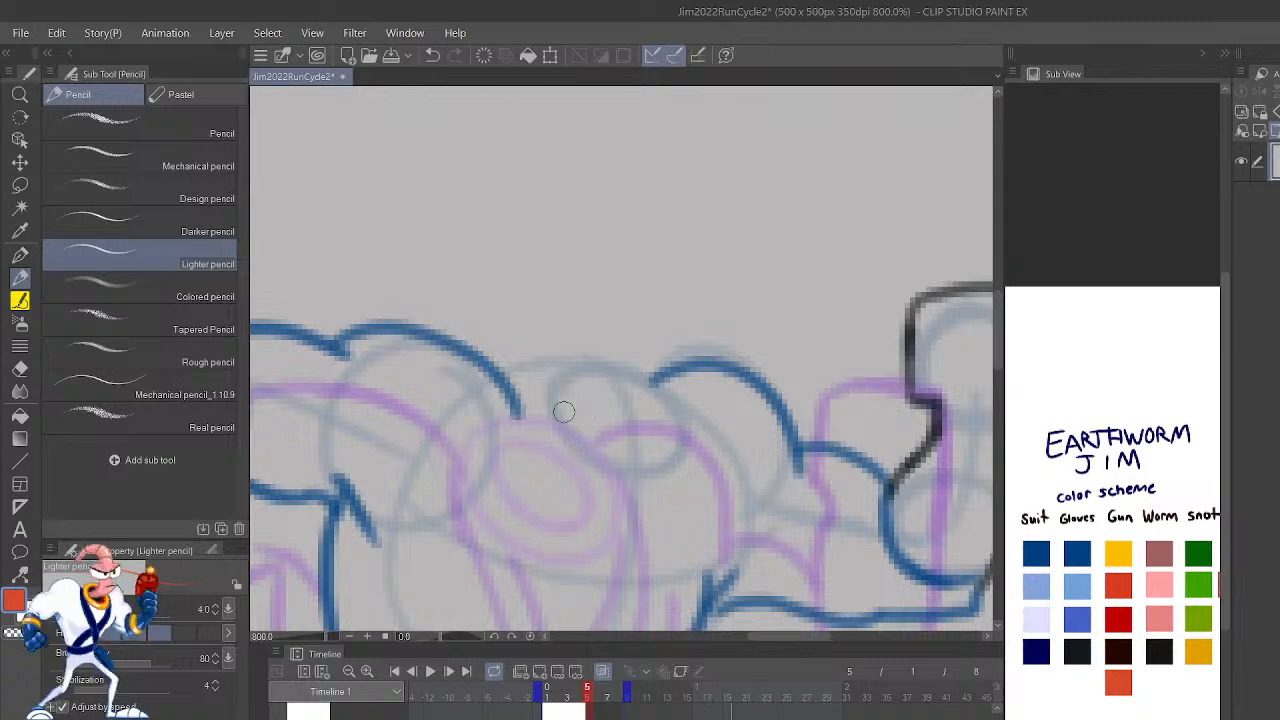
{"action": "mouse_move", "coordinate": [529, 402]}
{"action": "left_mouse_down"}
{"action": "mouse_move", "coordinate": [615, 461]}
{"action": "mouse_move", "coordinate": [667, 439]}
{"action": "mouse_move", "coordinate": [650, 388]}
{"action": "mouse_move", "coordinate": [570, 364]}
{"action": "mouse_move", "coordinate": [528, 411]}
{"action": "mouse_move", "coordinate": [632, 462]}
{"action": "mouse_move", "coordinate": [574, 454]}
{"action": "mouse_move", "coordinate": [664, 455]}
{"action": "mouse_move", "coordinate": [664, 400]}
{"action": "mouse_move", "coordinate": [611, 364]}
{"action": "mouse_move", "coordinate": [544, 370]}
{"action": "mouse_move", "coordinate": [558, 403]}
{"action": "mouse_move", "coordinate": [637, 436]}
{"action": "mouse_move", "coordinate": [604, 379]}
{"action": "mouse_move", "coordinate": [561, 392]}
{"action": "left_mouse_up"}
{"action": "key", "text": "ctrl+z"}
{"action": "key", "text": "ctrl+z"}
{"action": "key", "text": "ctrl+z"}
{"action": "scroll", "coordinate": [777, 457], "scroll_direction": "down", "scroll_amount": 4}
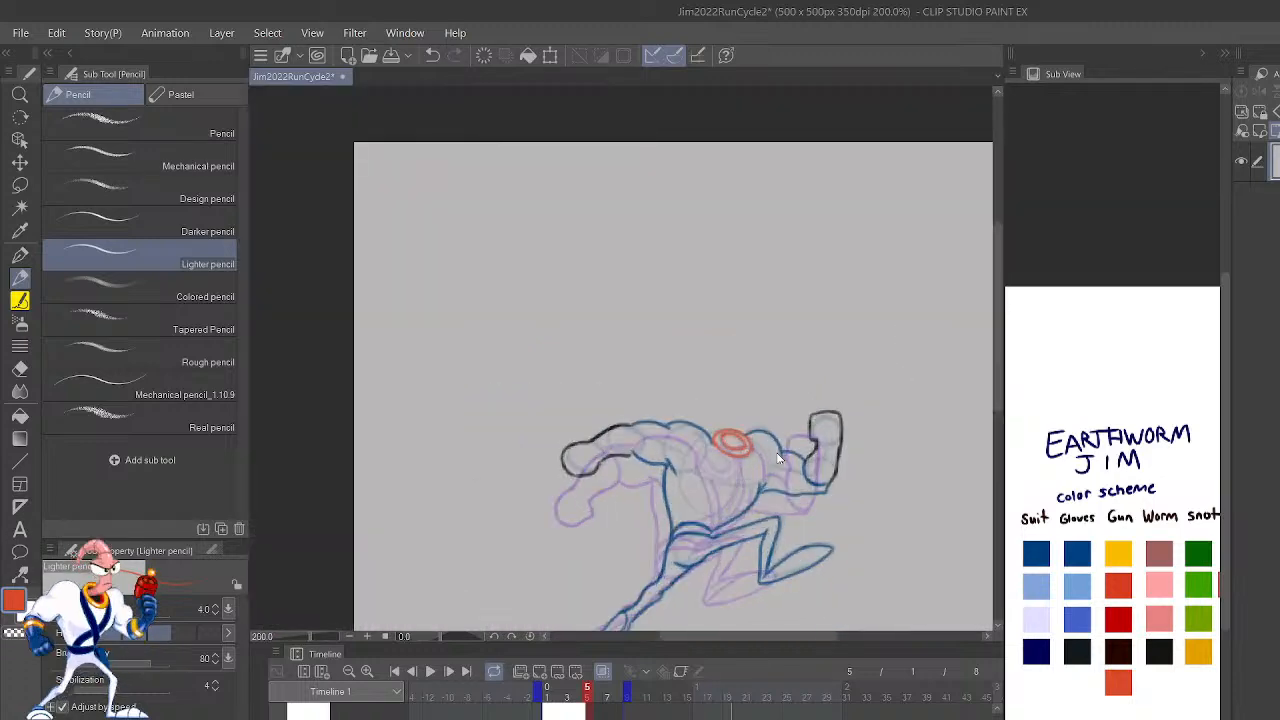
{"action": "scroll", "coordinate": [777, 457], "scroll_direction": "up", "scroll_amount": 4}
{"action": "key", "text": "ctrl+z"}
{"action": "key", "text": "ctrl+z"}
{"action": "mouse_move", "coordinate": [528, 422]}
{"action": "left_mouse_down"}
{"action": "mouse_move", "coordinate": [571, 479]}
{"action": "mouse_move", "coordinate": [675, 491]}
{"action": "mouse_move", "coordinate": [672, 411]}
{"action": "mouse_move", "coordinate": [591, 372]}
{"action": "mouse_move", "coordinate": [550, 458]}
{"action": "left_mouse_up"}
{"action": "key", "text": "ctrl+z"}
{"action": "mouse_move", "coordinate": [631, 476]}
{"action": "left_mouse_down"}
{"action": "mouse_move", "coordinate": [689, 481]}
{"action": "mouse_move", "coordinate": [660, 403]}
{"action": "mouse_move", "coordinate": [561, 375]}
{"action": "mouse_move", "coordinate": [526, 412]}
{"action": "mouse_move", "coordinate": [650, 490]}
{"action": "left_mouse_up"}
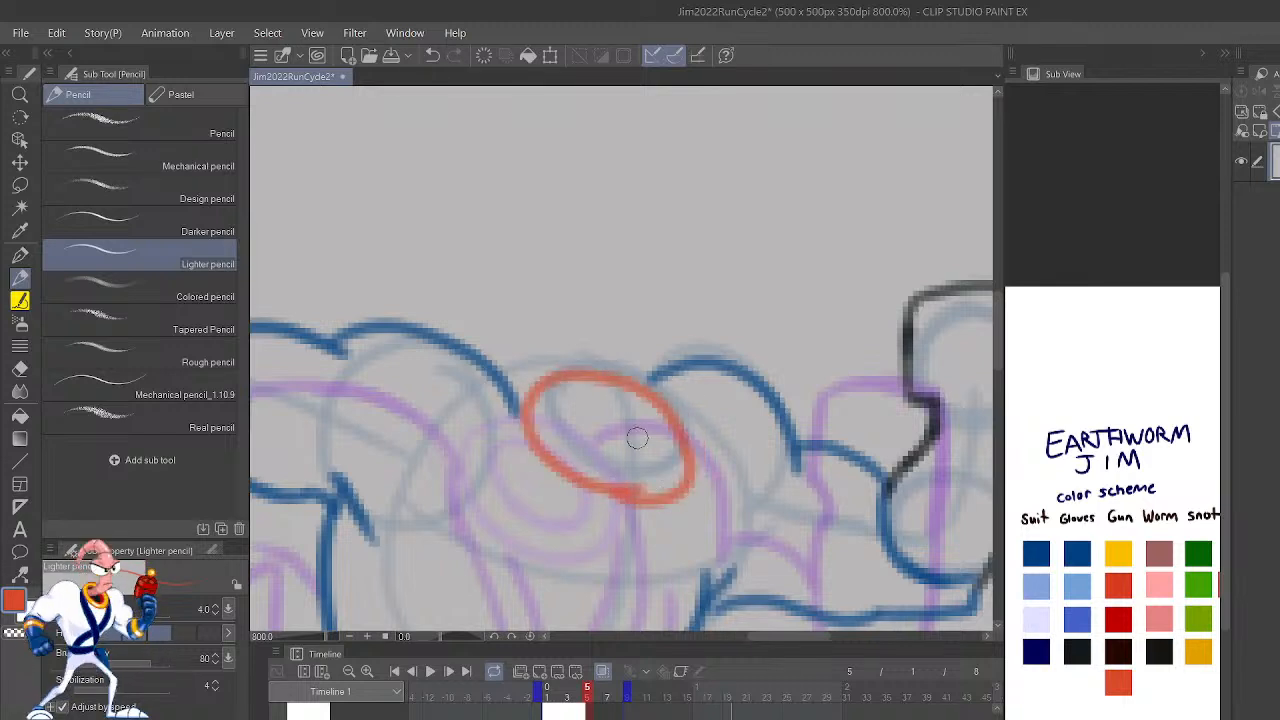
{"action": "key", "text": "ctrl+z"}
{"action": "mouse_move", "coordinate": [697, 435]}
{"action": "left_mouse_down"}
{"action": "mouse_move", "coordinate": [662, 394]}
{"action": "mouse_move", "coordinate": [591, 372]}
{"action": "mouse_move", "coordinate": [532, 437]}
{"action": "mouse_move", "coordinate": [613, 492]}
{"action": "mouse_move", "coordinate": [697, 430]}
{"action": "mouse_move", "coordinate": [621, 378]}
{"action": "mouse_move", "coordinate": [570, 392]}
{"action": "mouse_move", "coordinate": [613, 472]}
{"action": "mouse_move", "coordinate": [667, 420]}
{"action": "mouse_move", "coordinate": [594, 388]}
{"action": "mouse_move", "coordinate": [585, 443]}
{"action": "mouse_move", "coordinate": [667, 437]}
{"action": "mouse_move", "coordinate": [585, 386]}
{"action": "mouse_move", "coordinate": [559, 420]}
{"action": "mouse_move", "coordinate": [643, 459]}
{"action": "mouse_move", "coordinate": [666, 439]}
{"action": "mouse_move", "coordinate": [572, 400]}
{"action": "left_mouse_up"}
{"action": "key", "text": "ctrl+z"}
{"action": "key", "text": "ctrl+z"}
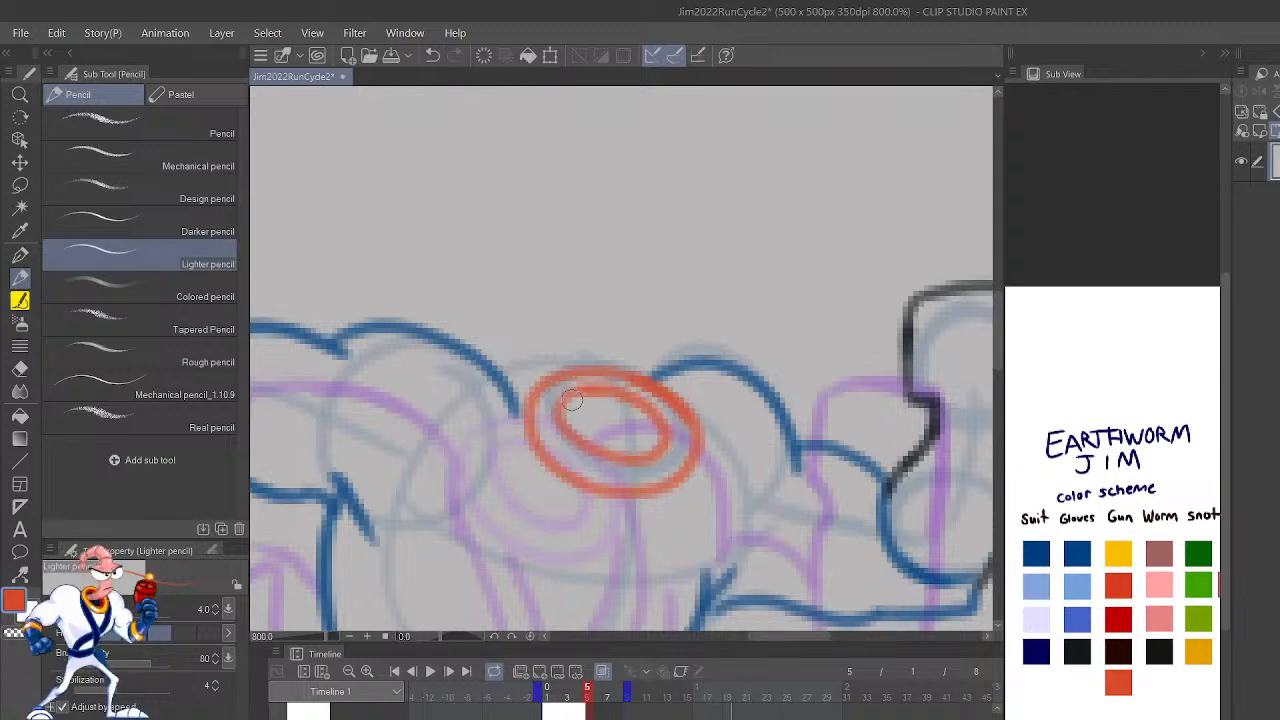
Step: Play back the run cycle with the whole figure in view to check frame 5's new arm and collar
{"action": "left_click", "coordinate": [430, 673]}
{"action": "key", "text": "ctrl+minus"}
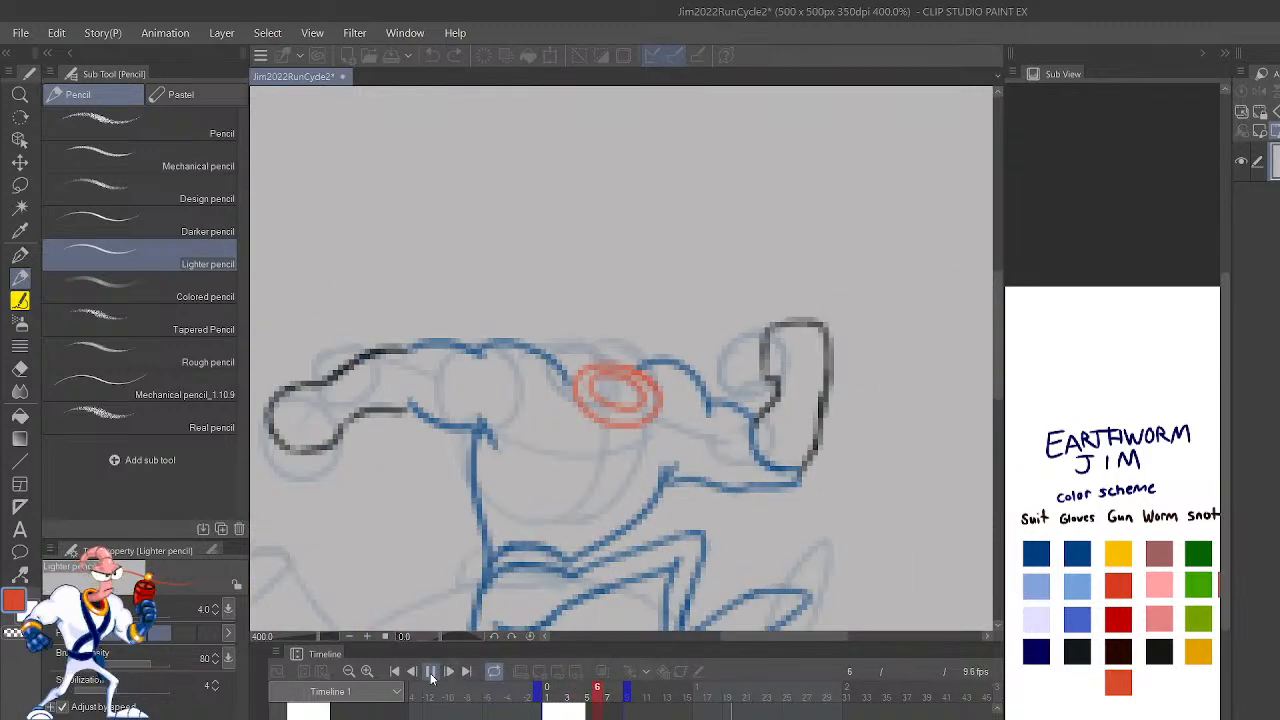
{"action": "key", "text": "ctrl+minus"}
{"action": "key", "text": "ctrl+minus"}
{"action": "key", "text": "ctrl+minus"}
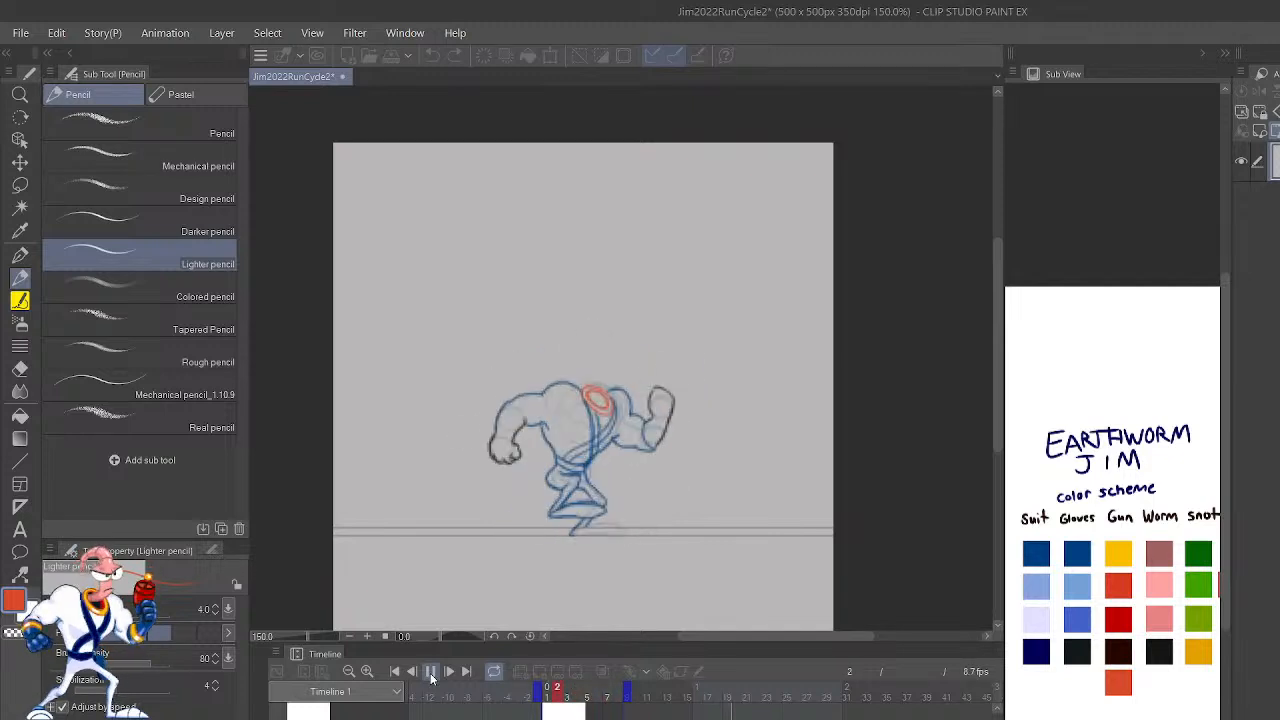
Step: Draw the outer tilted ellipse of frame 5's collar between the shoulders in the scheme's orange-red, redoing the first stroke
{"action": "left_click", "coordinate": [431, 673]}
{"action": "key", "text": "Right"}
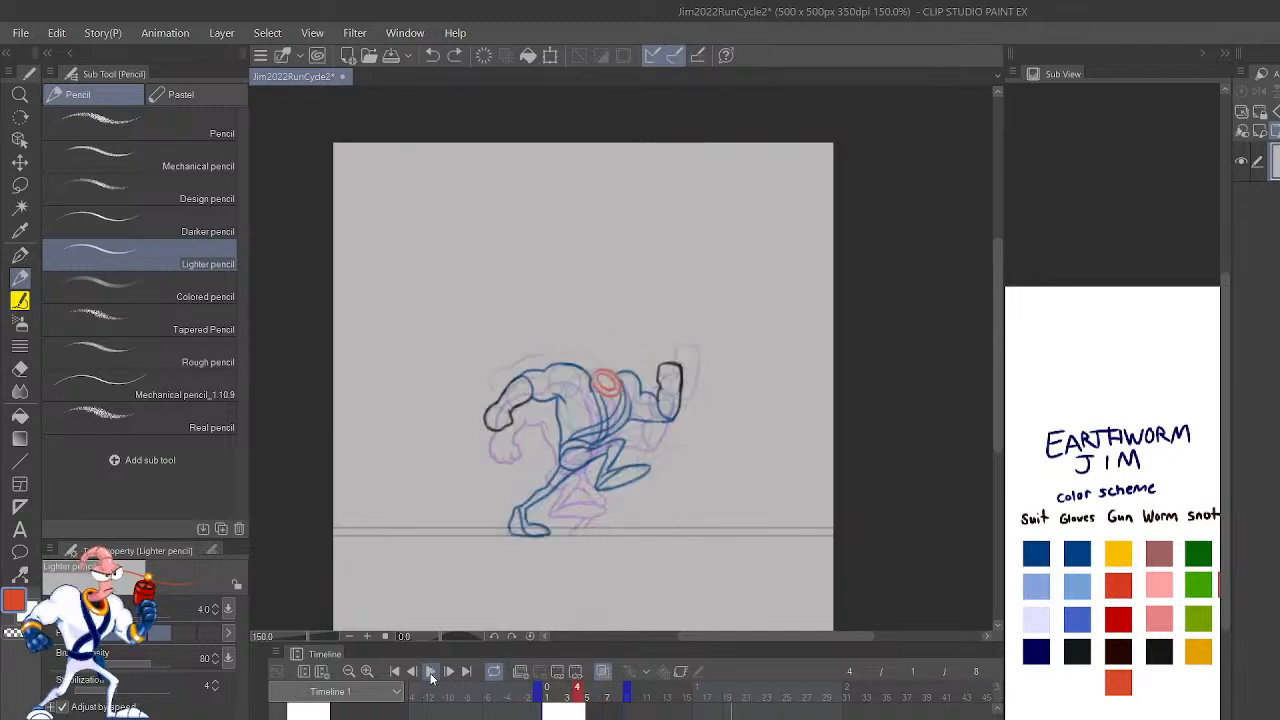
{"action": "key", "text": "Right"}
{"action": "key", "text": "ctrl+plus"}
{"action": "key", "text": "ctrl+plus"}
{"action": "key", "text": "ctrl+plus"}
{"action": "key", "text": "h"}
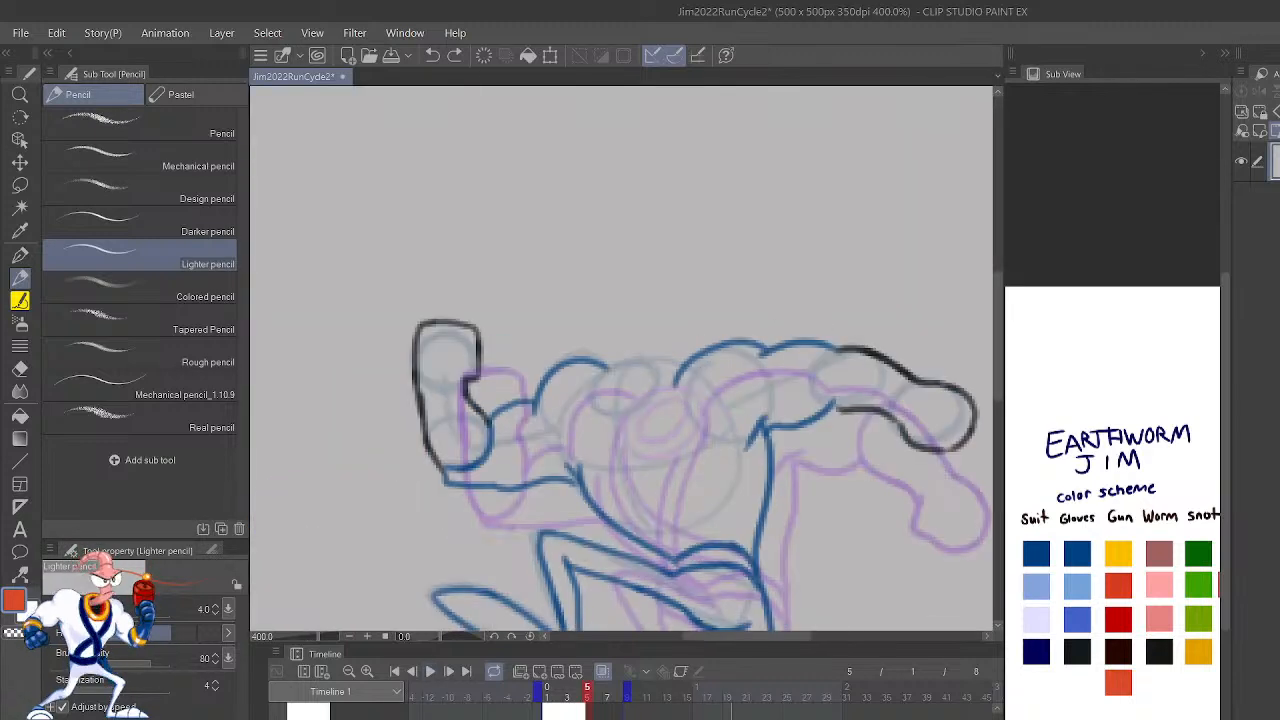
{"action": "key", "text": "ctrl+plus"}
{"action": "key", "text": "ctrl+plus"}
{"action": "left_click_drag", "start_coordinate": [793, 480], "coordinate": [818, 405]}
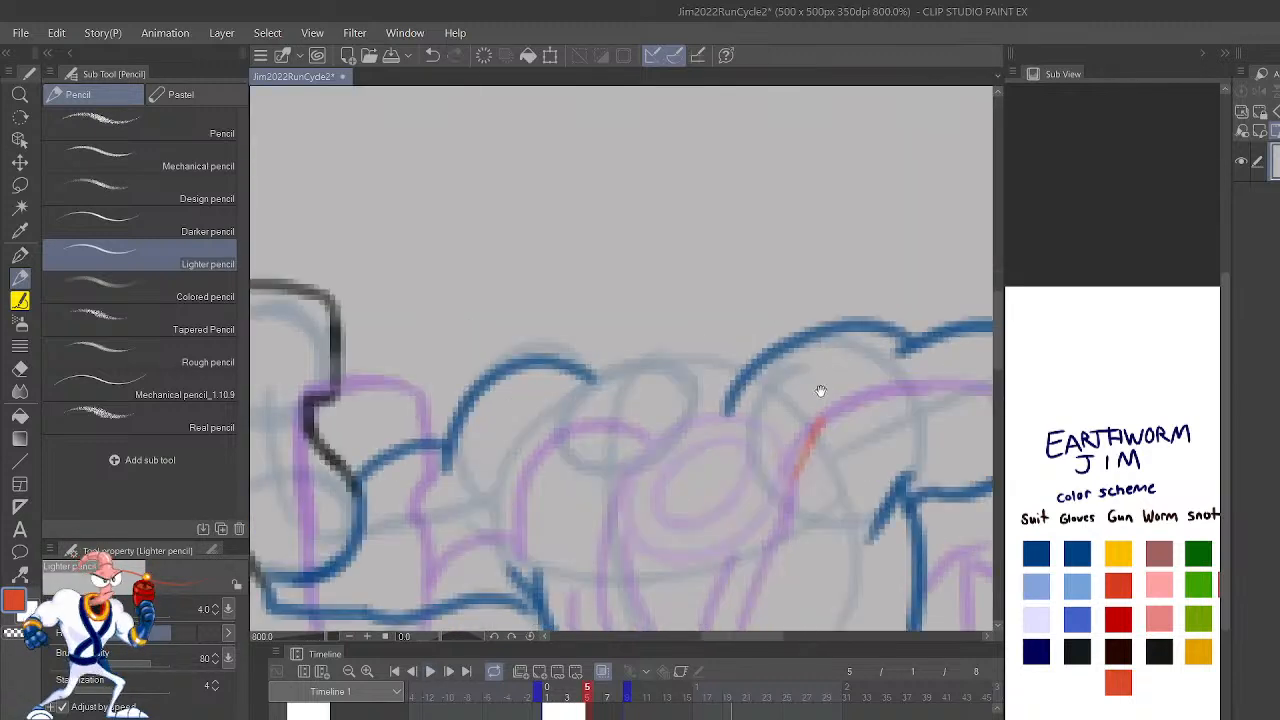
{"action": "key", "text": "ctrl+z"}
{"action": "mouse_move", "coordinate": [714, 418]}
{"action": "left_mouse_down"}
{"action": "mouse_move", "coordinate": [666, 474]}
{"action": "mouse_move", "coordinate": [558, 475]}
{"action": "mouse_move", "coordinate": [652, 374]}
{"action": "mouse_move", "coordinate": [729, 415]}
{"action": "mouse_move", "coordinate": [699, 435]}
{"action": "mouse_move", "coordinate": [727, 396]}
{"action": "mouse_move", "coordinate": [590, 463]}
{"action": "mouse_move", "coordinate": [648, 455]}
{"action": "mouse_move", "coordinate": [617, 408]}
{"action": "mouse_move", "coordinate": [602, 469]}
{"action": "mouse_move", "coordinate": [701, 409]}
{"action": "mouse_move", "coordinate": [666, 388]}
{"action": "mouse_move", "coordinate": [597, 435]}
{"action": "mouse_move", "coordinate": [698, 416]}
{"action": "mouse_move", "coordinate": [680, 411]}
{"action": "mouse_move", "coordinate": [636, 448]}
{"action": "mouse_move", "coordinate": [695, 402]}
{"action": "mouse_move", "coordinate": [676, 386]}
{"action": "mouse_move", "coordinate": [636, 400]}
{"action": "mouse_move", "coordinate": [598, 432]}
{"action": "mouse_move", "coordinate": [600, 467]}
{"action": "left_mouse_up"}
Step: Draw the smaller inner ellipse of frame 5's collar, undoing and redoing uneven strokes
{"action": "key", "text": "ctrl+z"}
{"action": "key", "text": "ctrl+z"}
{"action": "key", "text": "ctrl+y"}
{"action": "key", "text": "ctrl+z"}
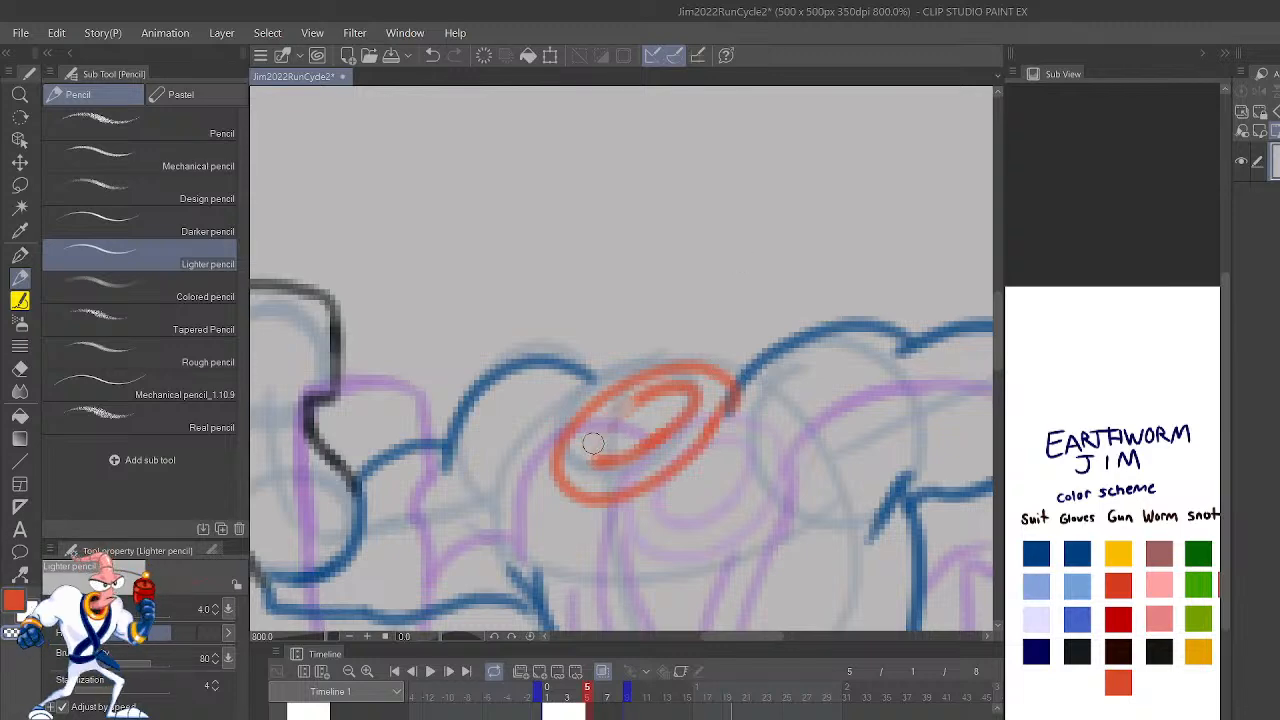
{"action": "mouse_move", "coordinate": [585, 458]}
{"action": "left_mouse_down"}
{"action": "mouse_move", "coordinate": [606, 418]}
{"action": "mouse_move", "coordinate": [662, 390]}
{"action": "left_mouse_up"}
{"action": "key", "text": "ctrl+z"}
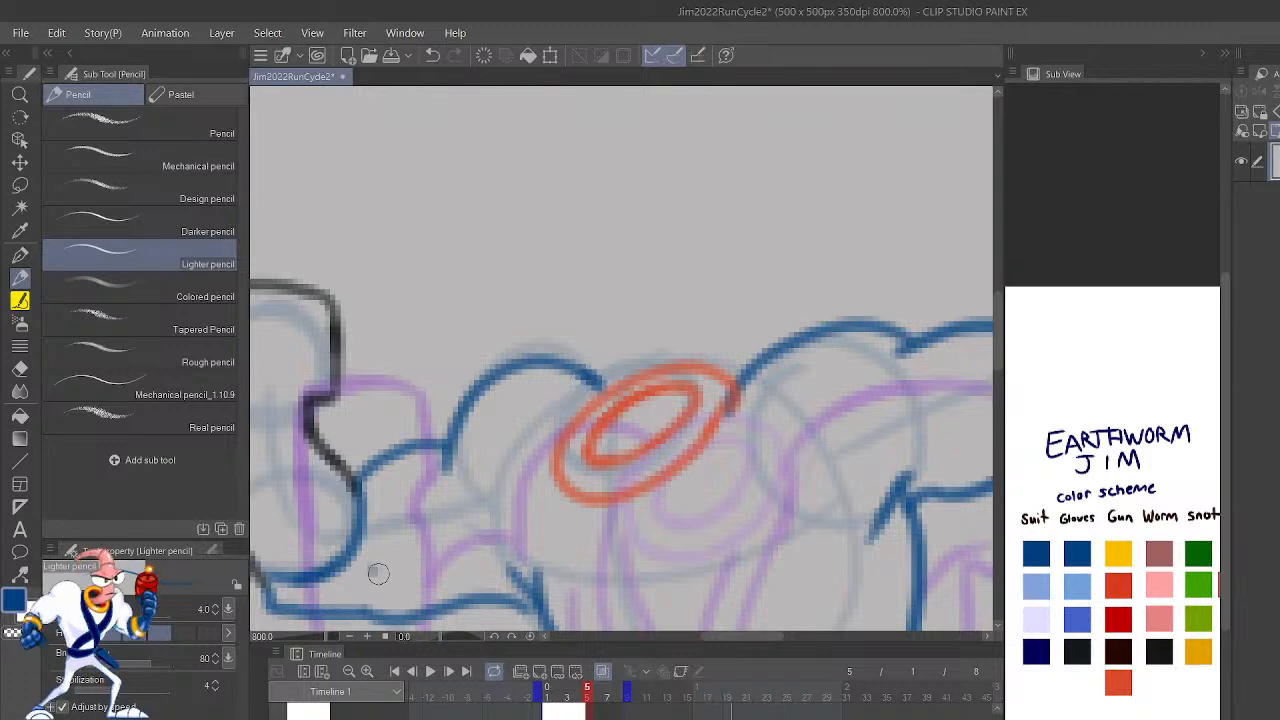
Step: Save the animation as a new file version named Jim2022RunCycle3
{"action": "scroll", "coordinate": [490, 530], "scroll_direction": "down", "scroll_amount": 5}
{"action": "left_click_drag", "start_coordinate": [495, 498], "coordinate": [428, 391]}
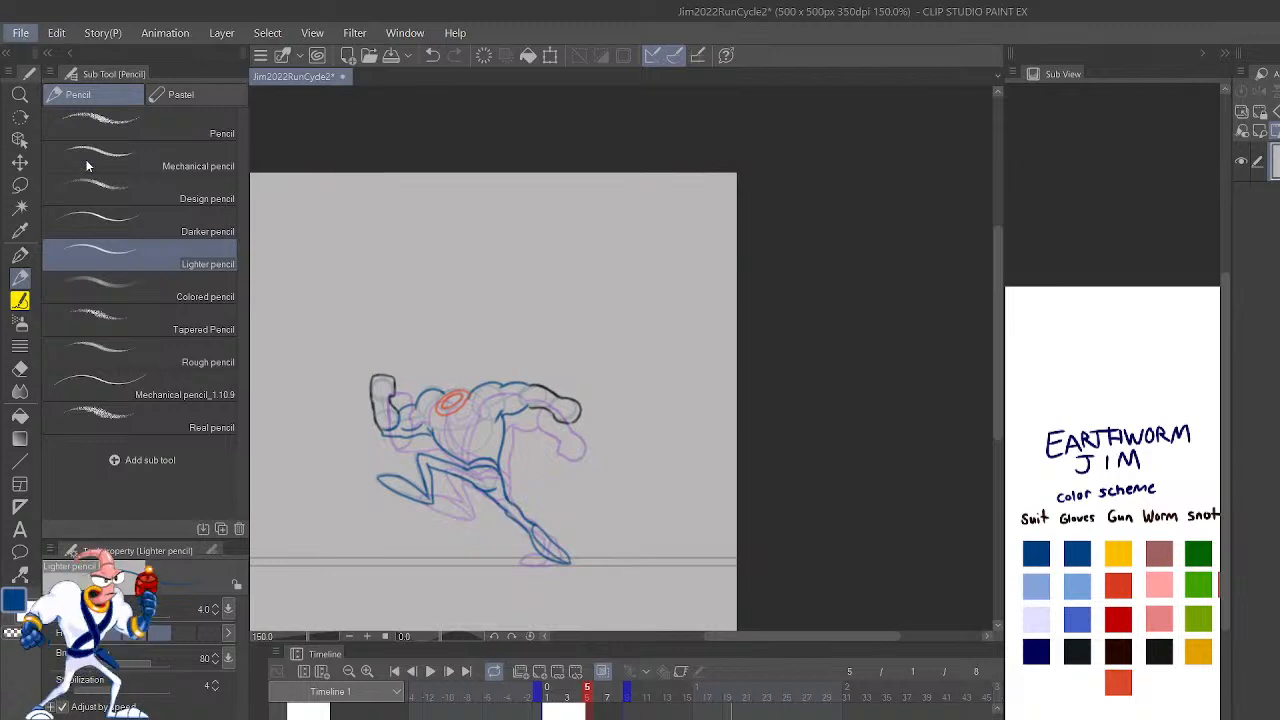
{"action": "left_click", "coordinate": [96, 184]}
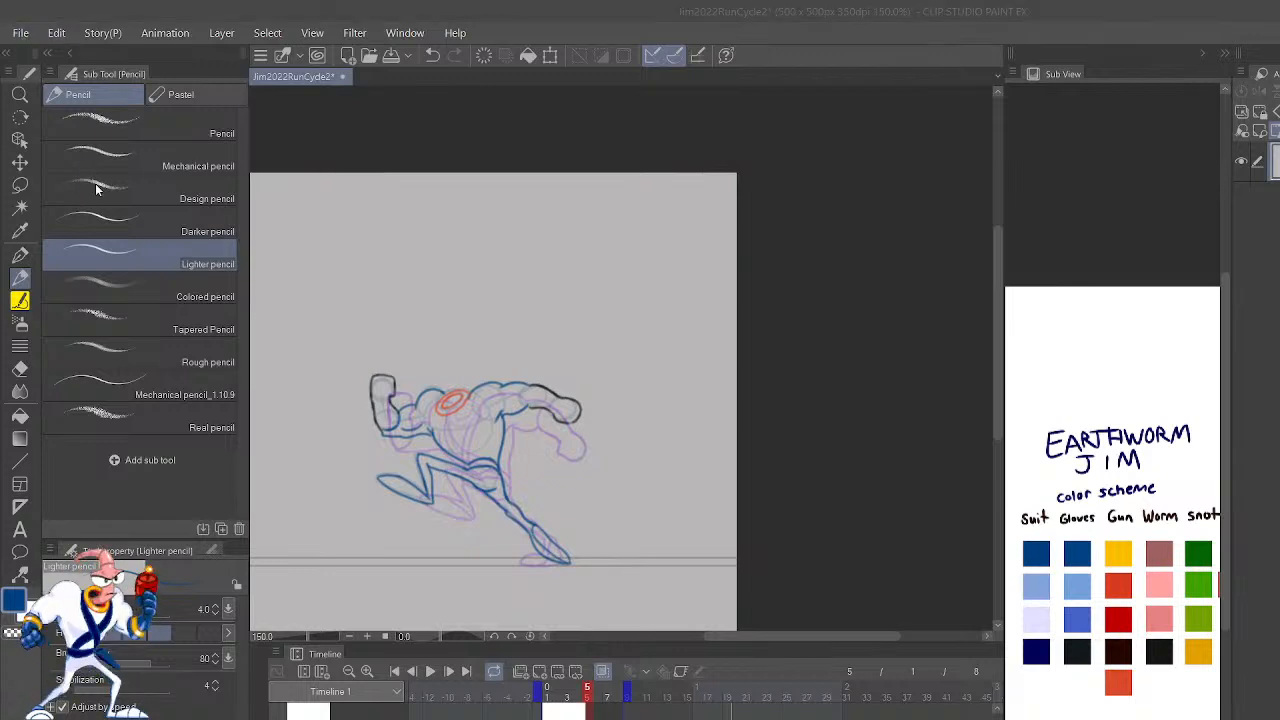
{"action": "key", "text": "Return"}
Step: Draw frame 5's first chest strap in the suit's blue as two curved lines from the collar beside the extended arm to the waist
{"action": "scroll", "coordinate": [574, 568], "scroll_direction": "up", "scroll_amount": 3}
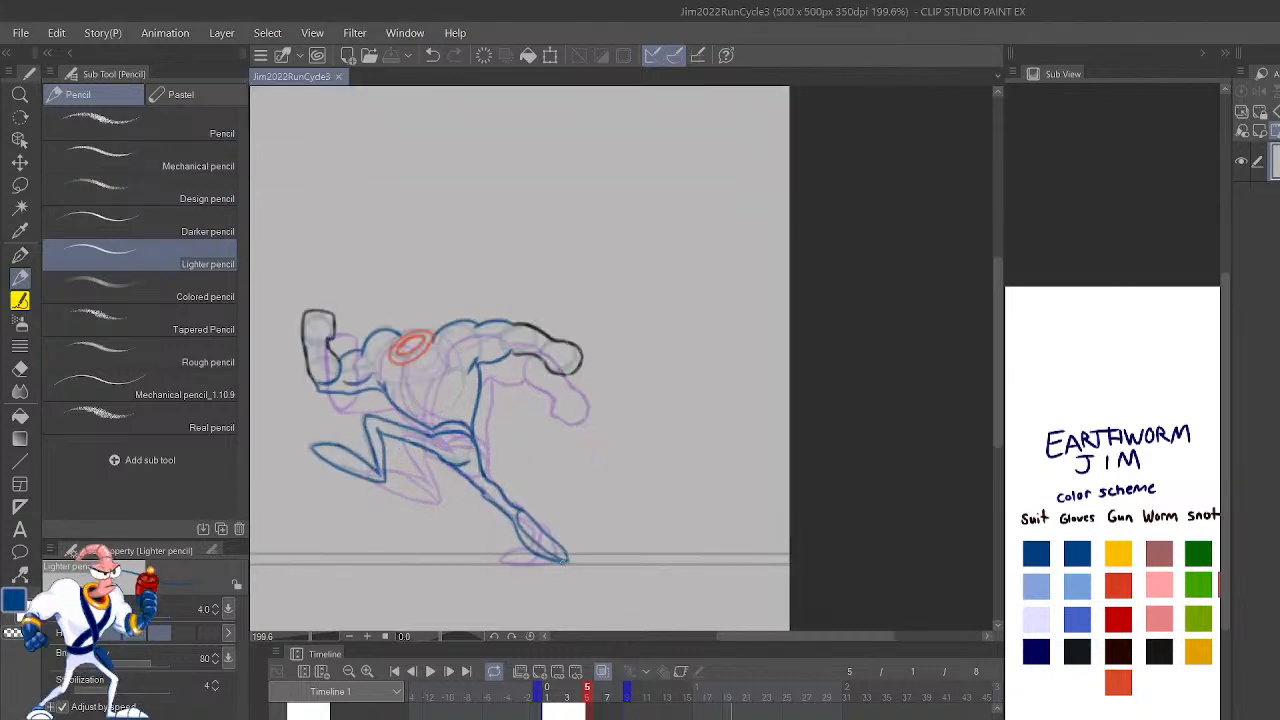
{"action": "scroll", "coordinate": [440, 480], "scroll_direction": "up", "scroll_amount": 5}
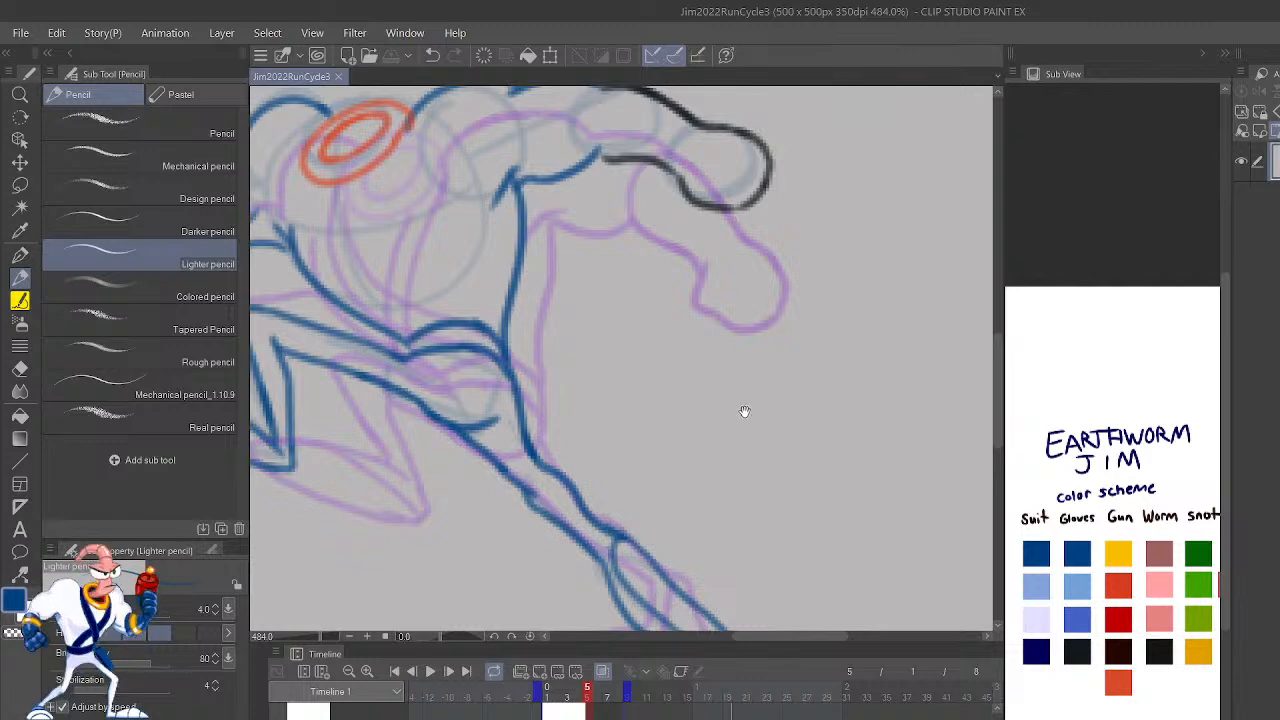
{"action": "left_click_drag", "start_coordinate": [740, 408], "coordinate": [966, 586]}
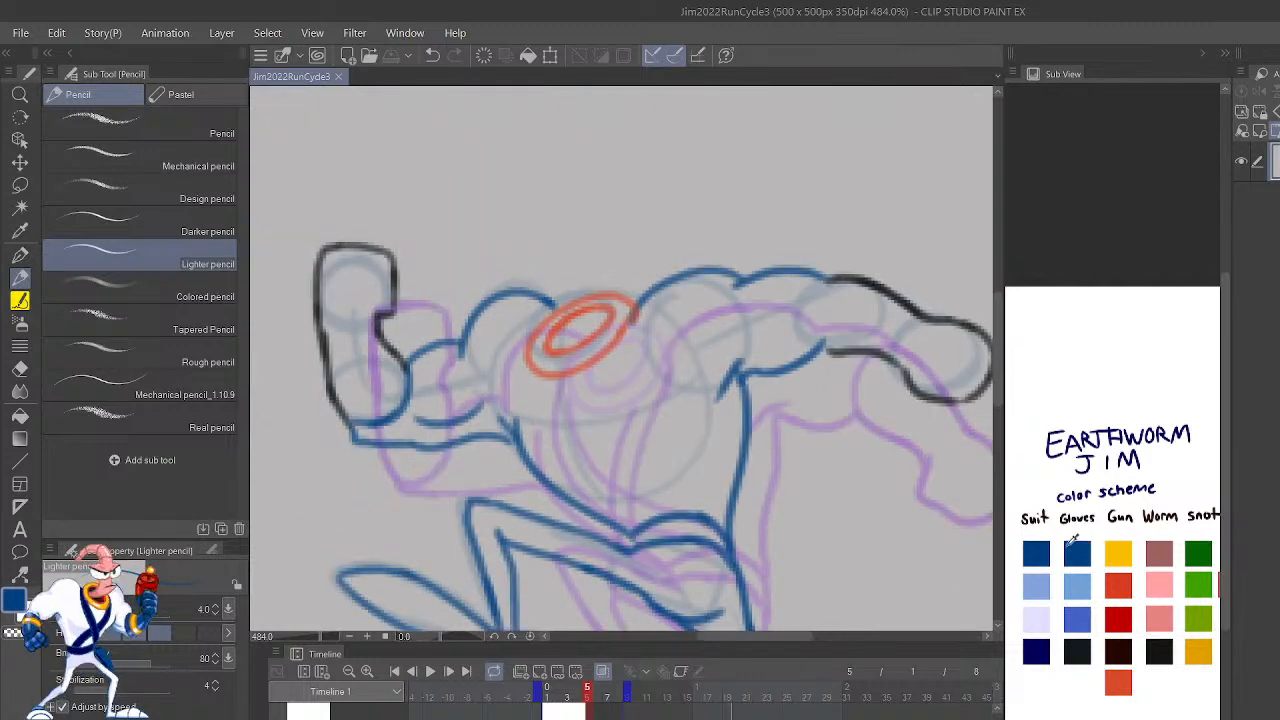
{"action": "mouse_move", "coordinate": [635, 313]}
{"action": "left_mouse_down"}
{"action": "mouse_move", "coordinate": [578, 452]}
{"action": "mouse_move", "coordinate": [551, 388]}
{"action": "left_mouse_up"}
{"action": "key", "text": "ctrl+z"}
{"action": "mouse_move", "coordinate": [635, 313]}
{"action": "left_mouse_down"}
{"action": "mouse_move", "coordinate": [568, 428]}
{"action": "mouse_move", "coordinate": [585, 520]}
{"action": "mouse_move", "coordinate": [642, 552]}
{"action": "mouse_move", "coordinate": [589, 467]}
{"action": "mouse_move", "coordinate": [637, 310]}
{"action": "left_mouse_up"}
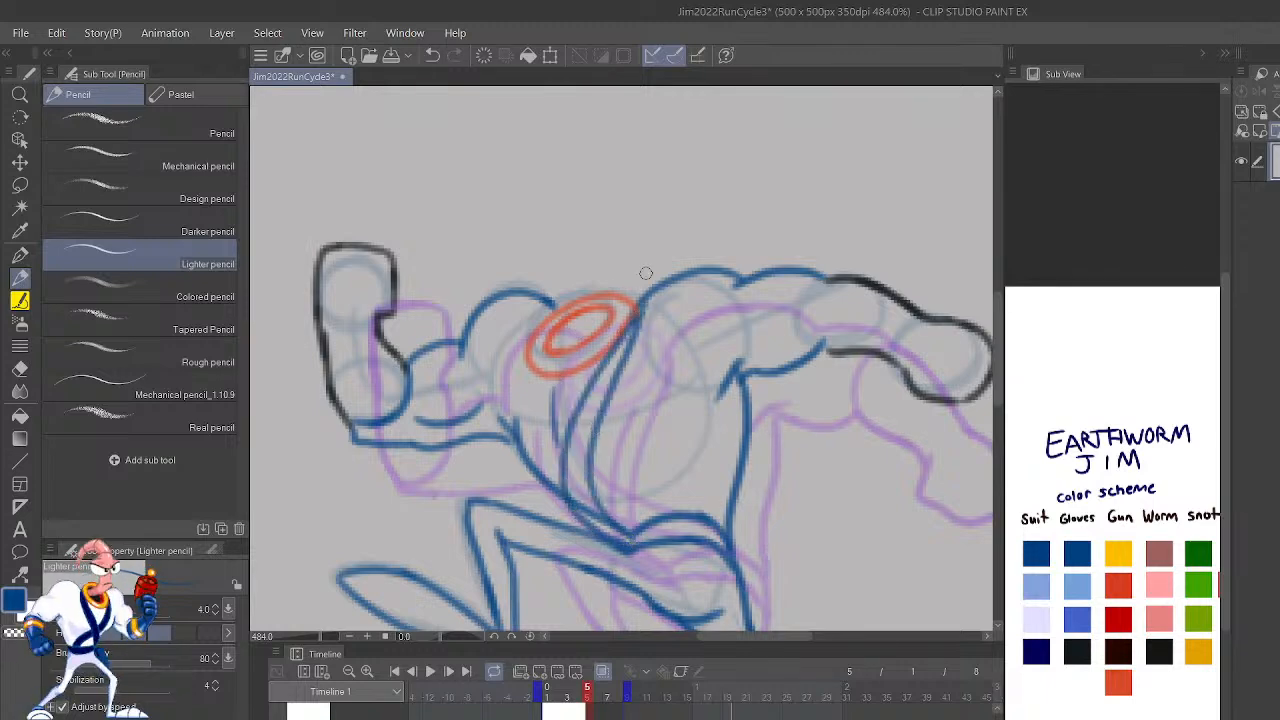
{"action": "key", "text": "ctrl+z"}
{"action": "mouse_move", "coordinate": [587, 480]}
{"action": "left_mouse_down"}
{"action": "mouse_move", "coordinate": [592, 419]}
{"action": "mouse_move", "coordinate": [650, 300]}
{"action": "left_mouse_up"}
{"action": "key", "text": "ctrl+z"}
{"action": "mouse_move", "coordinate": [625, 538]}
{"action": "left_mouse_down"}
{"action": "mouse_move", "coordinate": [592, 497]}
{"action": "mouse_move", "coordinate": [588, 450]}
{"action": "mouse_move", "coordinate": [648, 300]}
{"action": "left_mouse_up"}
Step: Draw frame 5's second strap in blue, from the collar beside the bent arm, crossing the first strap toward the hip
{"action": "left_click_drag", "start_coordinate": [560, 452], "coordinate": [530, 336]}
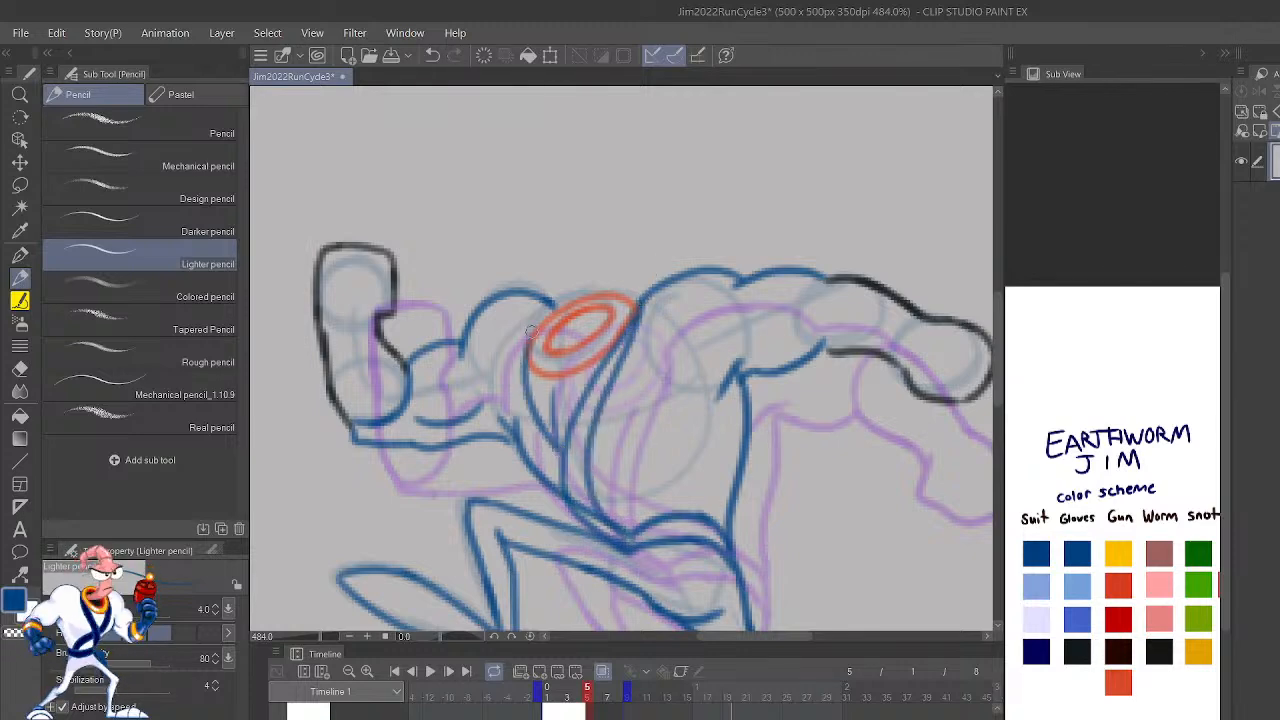
{"action": "mouse_move", "coordinate": [562, 480]}
{"action": "left_mouse_down"}
{"action": "mouse_move", "coordinate": [518, 420]}
{"action": "mouse_move", "coordinate": [517, 366]}
{"action": "mouse_move", "coordinate": [530, 334]}
{"action": "left_mouse_up"}
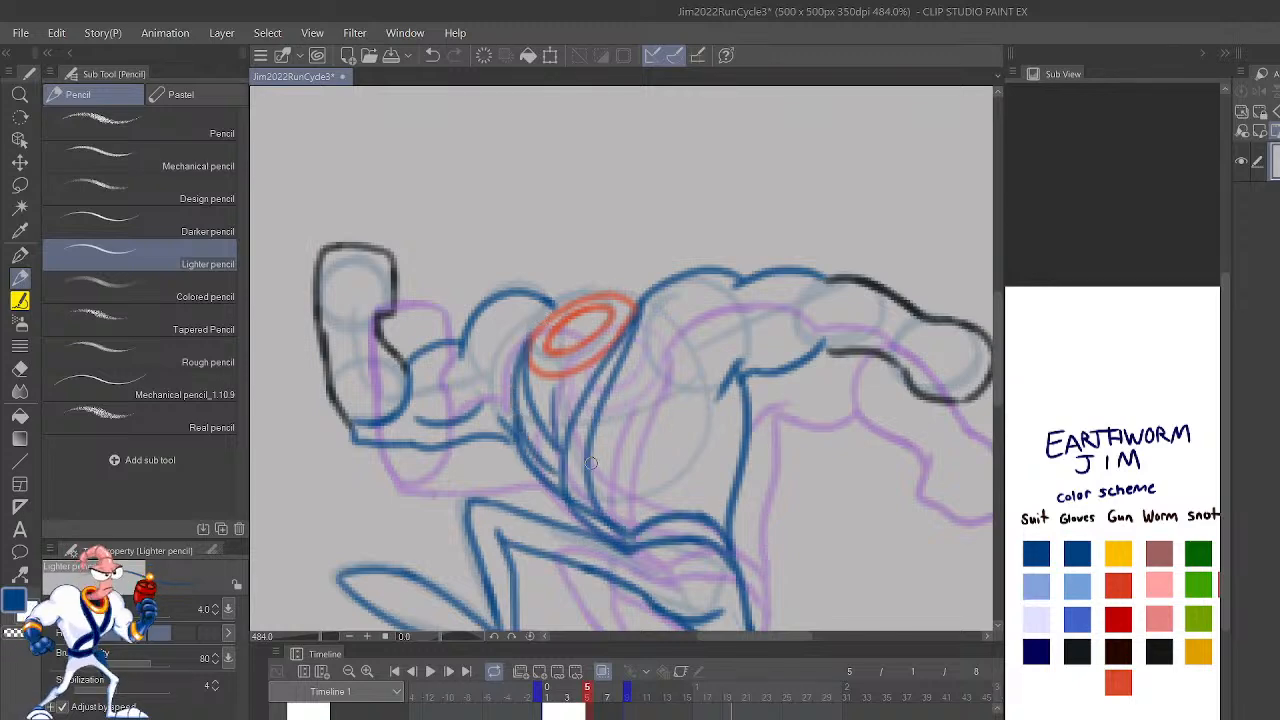
{"action": "mouse_move", "coordinate": [552, 466]}
{"action": "left_mouse_down"}
{"action": "mouse_move", "coordinate": [670, 530]}
{"action": "mouse_move", "coordinate": [704, 520]}
{"action": "mouse_move", "coordinate": [567, 448]}
{"action": "left_mouse_up"}
{"action": "key", "text": "ctrl+z"}
{"action": "mouse_move", "coordinate": [662, 518]}
{"action": "left_mouse_down"}
{"action": "mouse_move", "coordinate": [666, 533]}
{"action": "mouse_move", "coordinate": [648, 508]}
{"action": "mouse_move", "coordinate": [537, 454]}
{"action": "left_mouse_up"}
{"action": "key", "text": "ctrl+z"}
{"action": "key", "text": "ctrl+z"}
{"action": "mouse_move", "coordinate": [693, 534]}
{"action": "left_mouse_down"}
{"action": "mouse_move", "coordinate": [670, 505]}
{"action": "mouse_move", "coordinate": [546, 441]}
{"action": "left_mouse_up"}
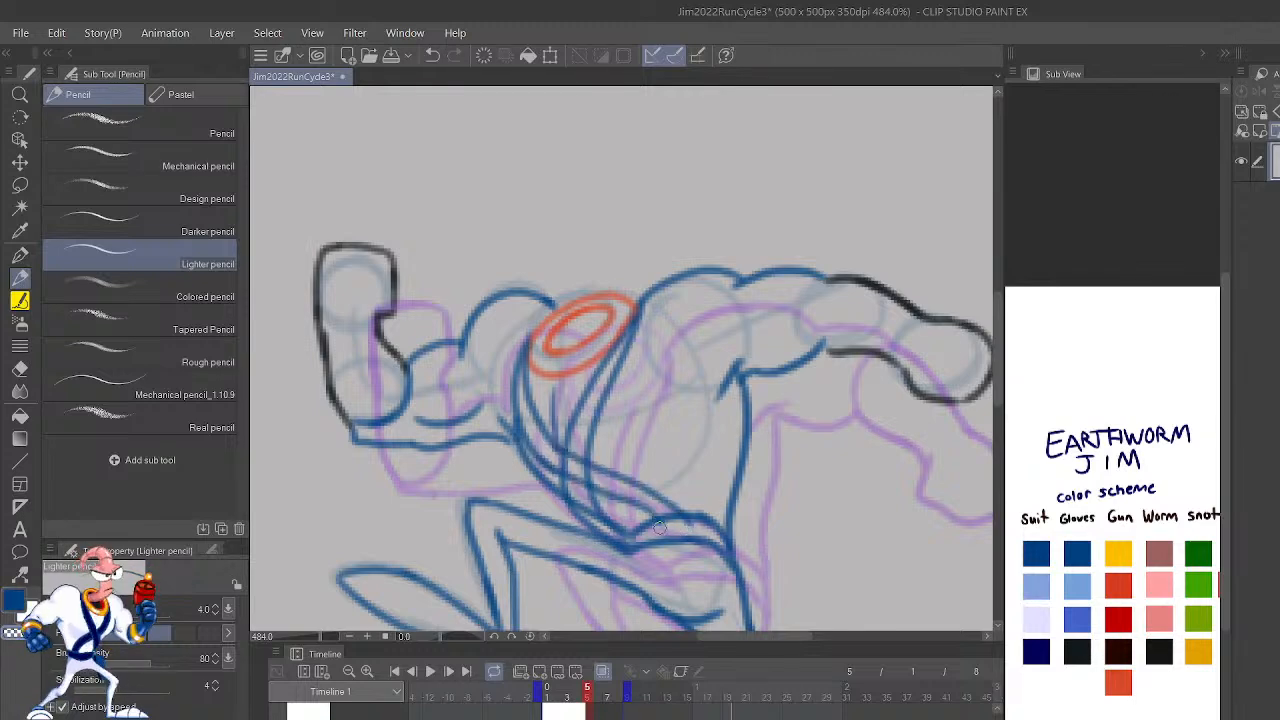
Step: Flip between frames 4 and 5 to compare the placement of the new chest straps
{"action": "scroll", "coordinate": [539, 376], "scroll_direction": "down", "scroll_amount": 4}
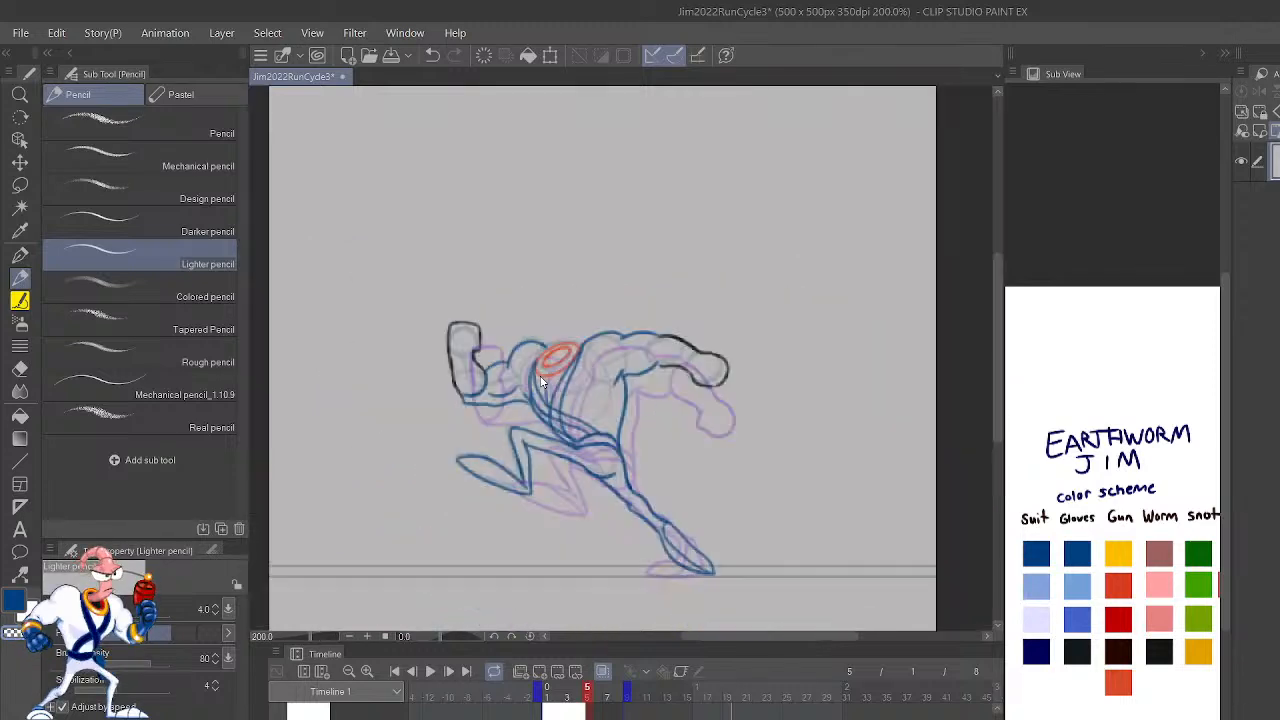
{"action": "key", "text": "Left"}
{"action": "key", "text": "Right"}
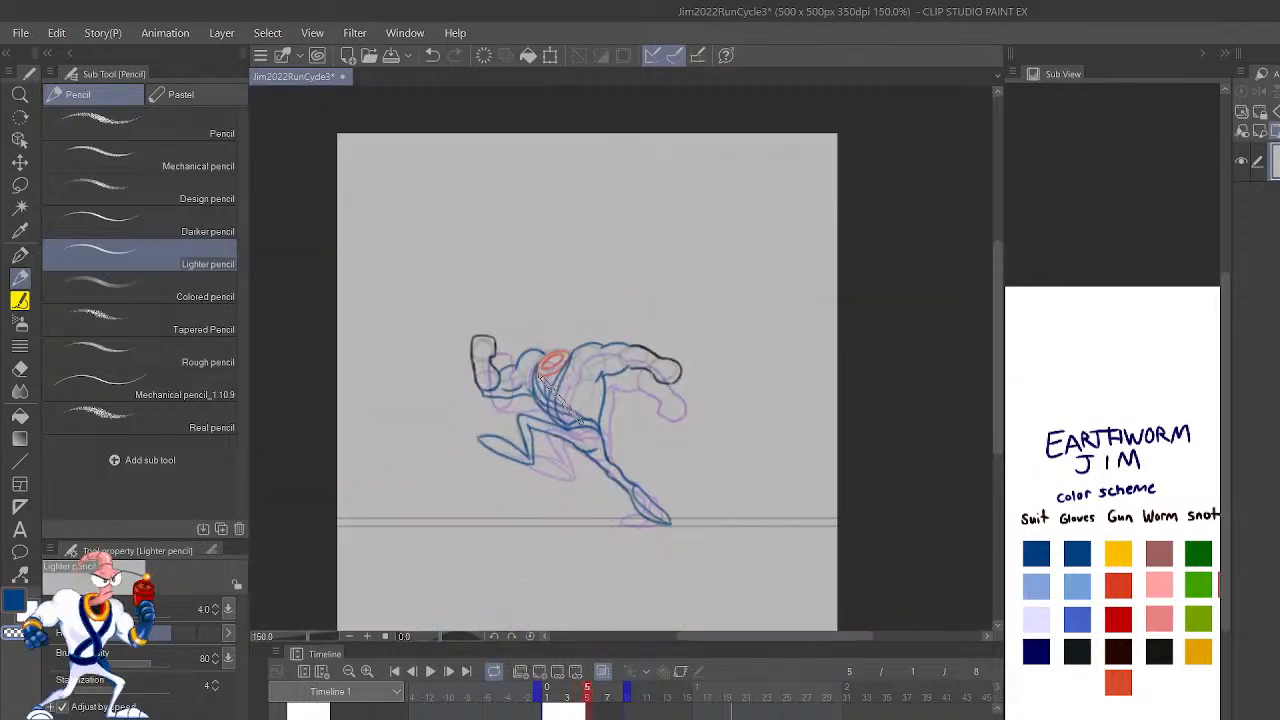
{"action": "key", "text": "Left"}
{"action": "key", "text": "Right"}
{"action": "scroll", "coordinate": [539, 377], "scroll_direction": "up", "scroll_amount": 5}
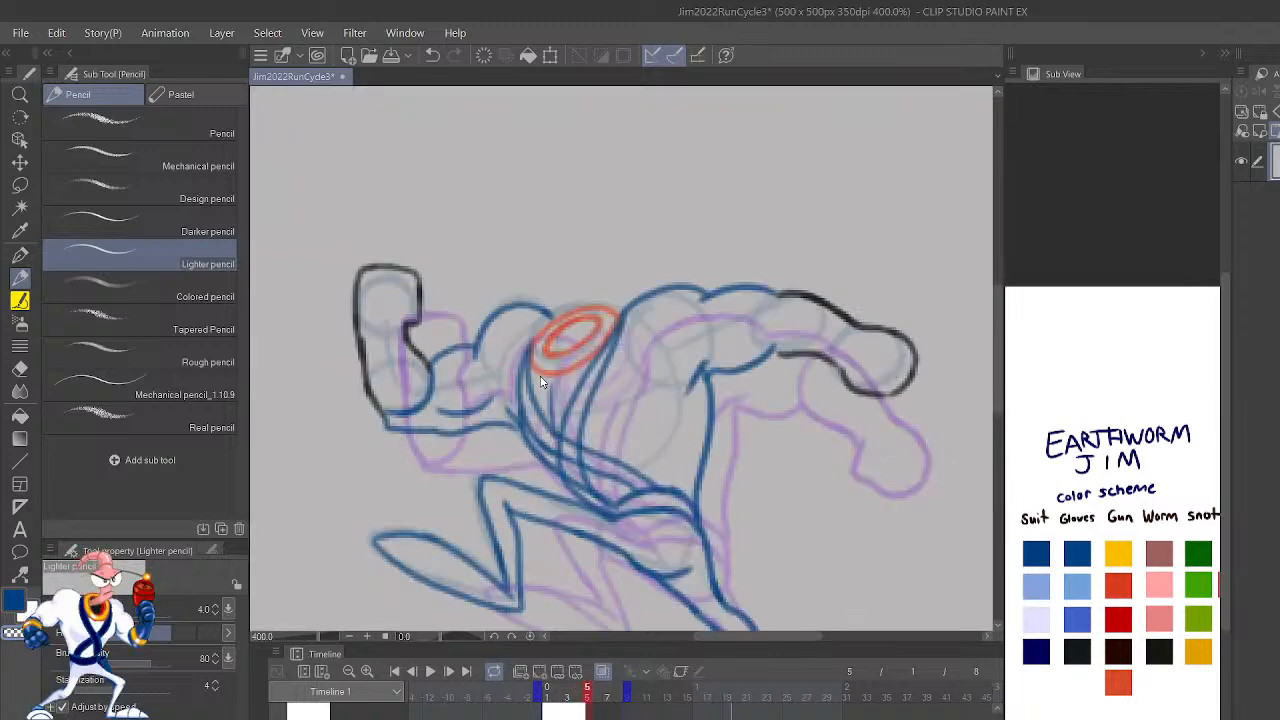
{"action": "scroll", "coordinate": [539, 377], "scroll_direction": "down", "scroll_amount": 1}
Step: Undo the second strap's strokes and redraw its upper curves from the collar down the chest
{"action": "key", "text": "ctrl+z"}
{"action": "key", "text": "ctrl+z"}
{"action": "key", "text": "ctrl+z"}
{"action": "key", "text": "ctrl+z"}
{"action": "key", "text": "ctrl+z"}
{"action": "mouse_move", "coordinate": [559, 435]}
{"action": "left_mouse_down"}
{"action": "mouse_move", "coordinate": [529, 356]}
{"action": "mouse_move", "coordinate": [526, 392]}
{"action": "mouse_move", "coordinate": [550, 445]}
{"action": "mouse_move", "coordinate": [530, 425]}
{"action": "mouse_move", "coordinate": [537, 347]}
{"action": "left_mouse_up"}
{"action": "key", "text": "ctrl+z"}
{"action": "key", "text": "ctrl+z"}
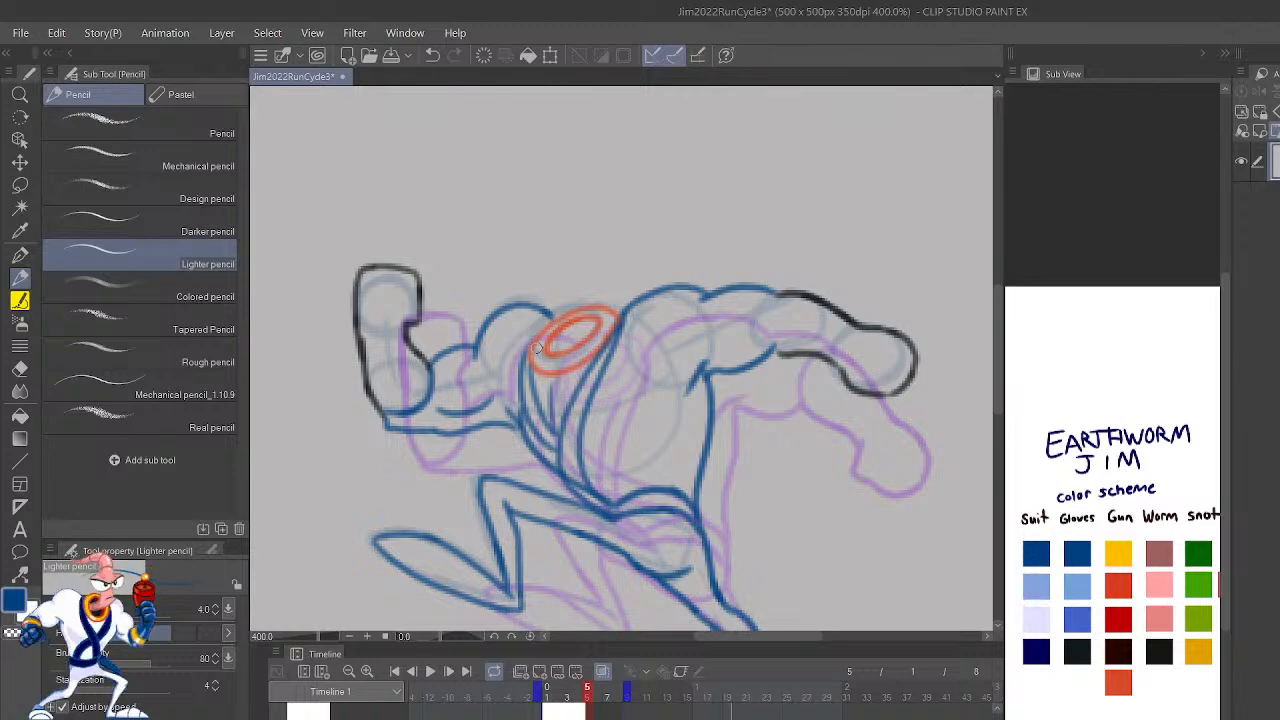
{"action": "key", "text": "ctrl+z"}
{"action": "mouse_move", "coordinate": [560, 462]}
{"action": "left_mouse_down"}
{"action": "mouse_move", "coordinate": [521, 387]}
{"action": "mouse_move", "coordinate": [528, 343]}
{"action": "left_mouse_up"}
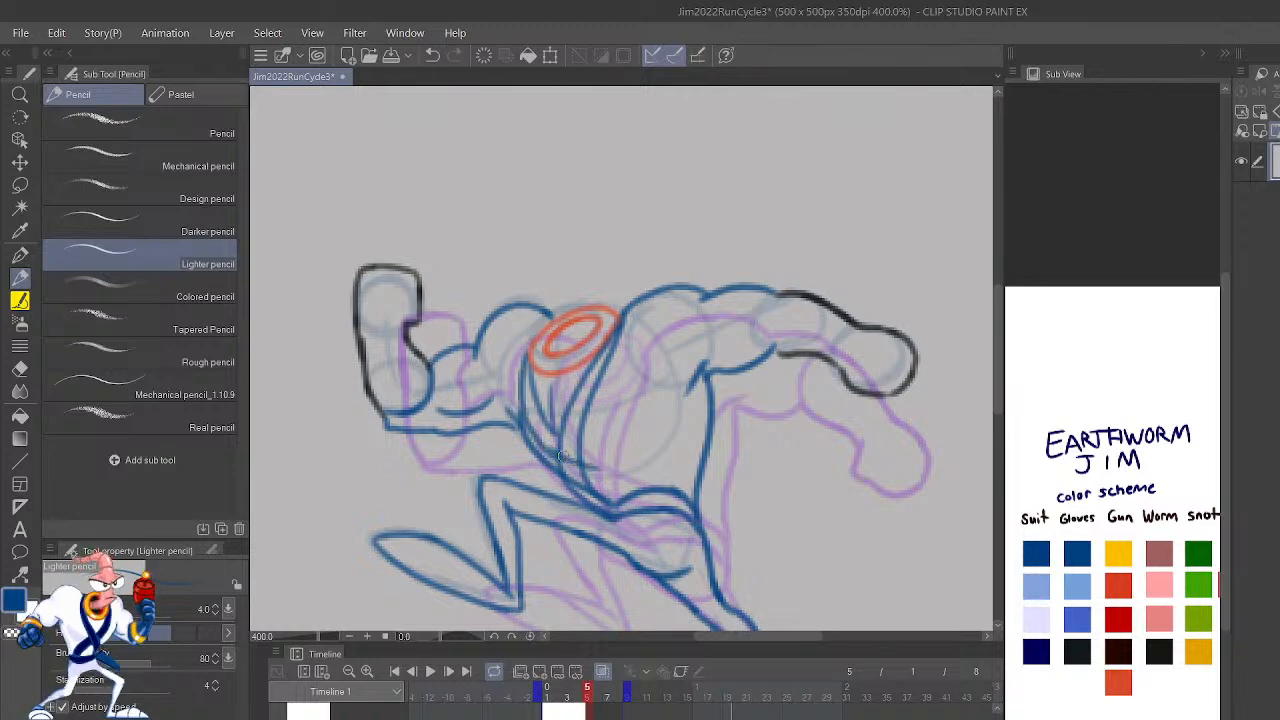
Step: Redraw the second strap's two edges diagonally across the first strap to the belt, retrying uneven strokes
{"action": "key", "text": "ctrl+z"}
{"action": "mouse_move", "coordinate": [548, 446]}
{"action": "left_mouse_down"}
{"action": "mouse_move", "coordinate": [617, 476]}
{"action": "mouse_move", "coordinate": [571, 461]}
{"action": "mouse_move", "coordinate": [642, 508]}
{"action": "mouse_move", "coordinate": [558, 455]}
{"action": "left_mouse_up"}
{"action": "key", "text": "ctrl+z"}
{"action": "left_click_drag", "start_coordinate": [664, 508], "coordinate": [518, 397]}
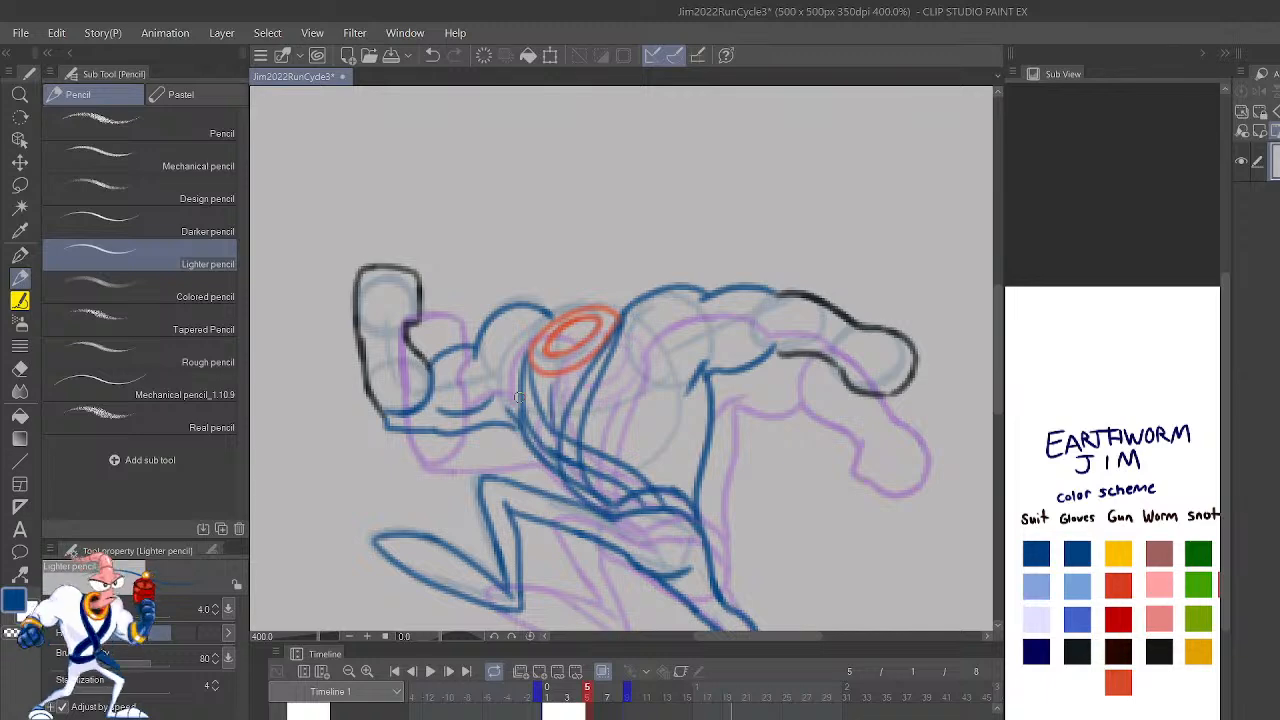
{"action": "key", "text": "ctrl+z"}
{"action": "key", "text": "ctrl+z"}
{"action": "key", "text": "ctrl+z"}
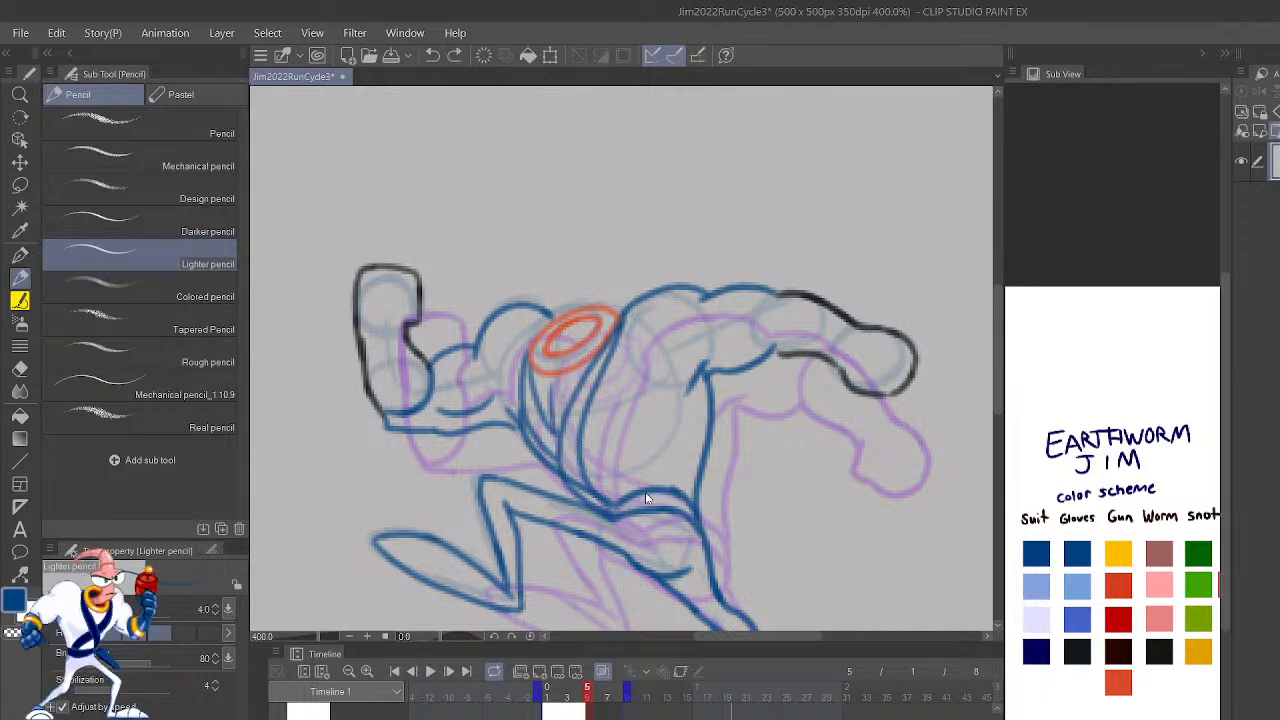
{"action": "key", "text": "ctrl+z"}
{"action": "left_click_drag", "start_coordinate": [647, 490], "coordinate": [540, 422]}
{"action": "mouse_move", "coordinate": [632, 497]}
{"action": "left_mouse_down"}
{"action": "mouse_move", "coordinate": [536, 438]}
{"action": "mouse_move", "coordinate": [523, 401]}
{"action": "mouse_move", "coordinate": [533, 338]}
{"action": "left_mouse_up"}
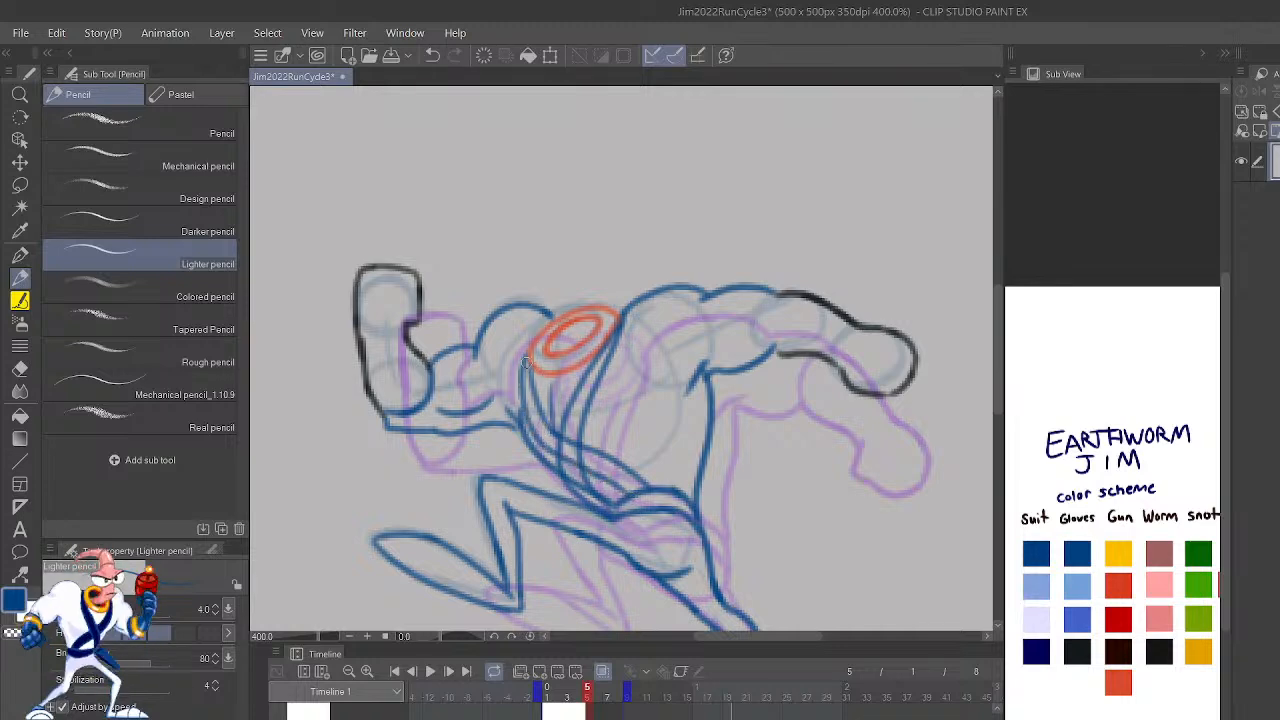
Step: Play back the run cycle with the whole figure in view to check frame 5's straps
{"action": "scroll", "coordinate": [533, 340], "scroll_direction": "down", "scroll_amount": 3}
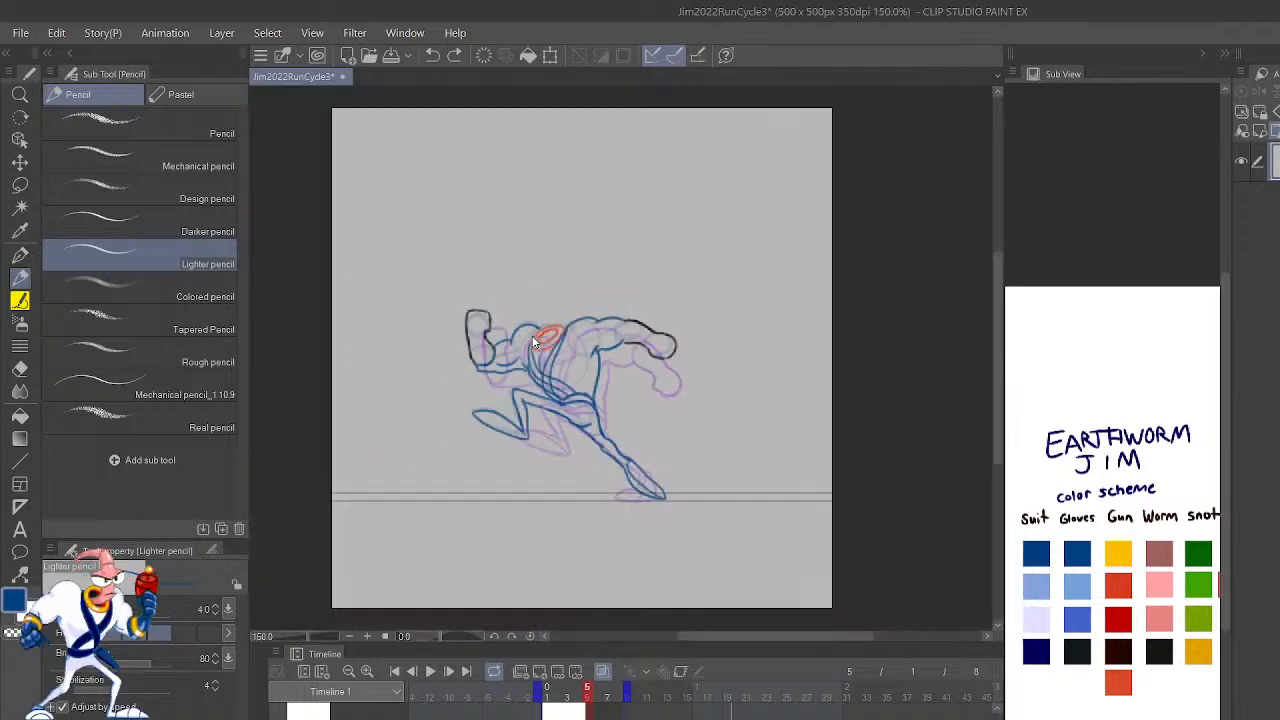
{"action": "scroll", "coordinate": [537, 376], "scroll_direction": "up", "scroll_amount": 5}
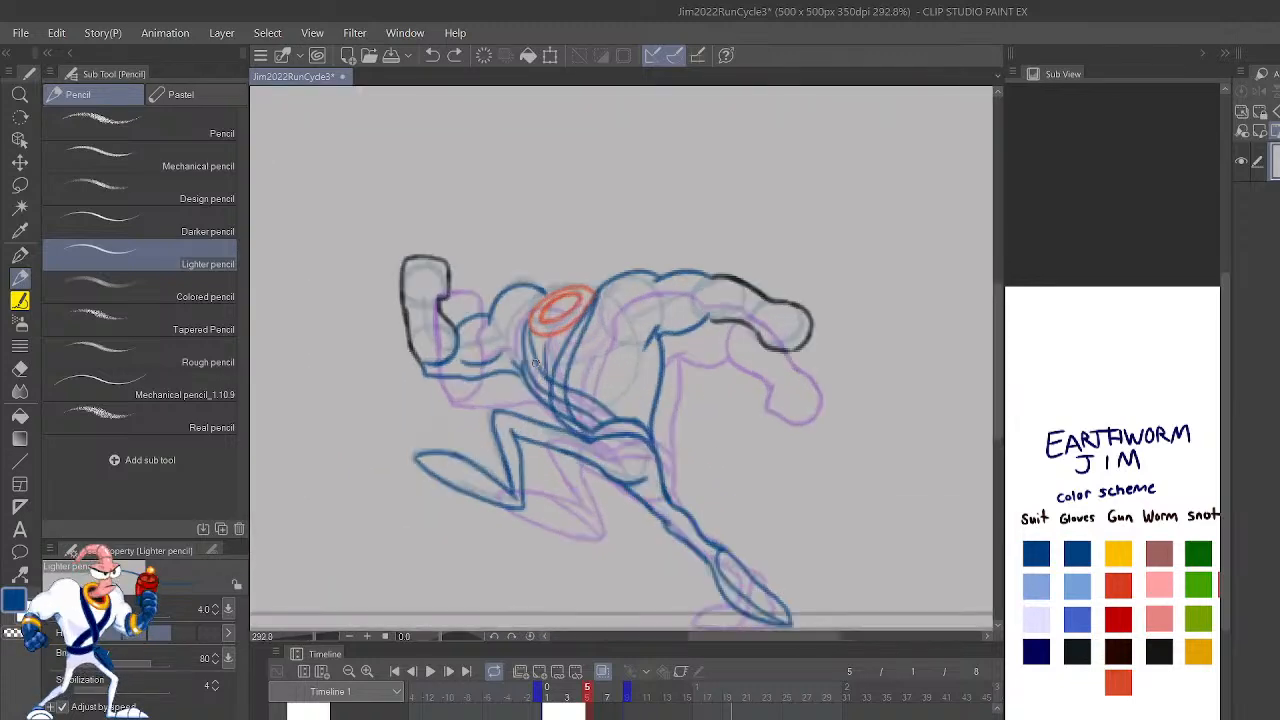
{"action": "scroll", "coordinate": [544, 385], "scroll_direction": "down", "scroll_amount": 5}
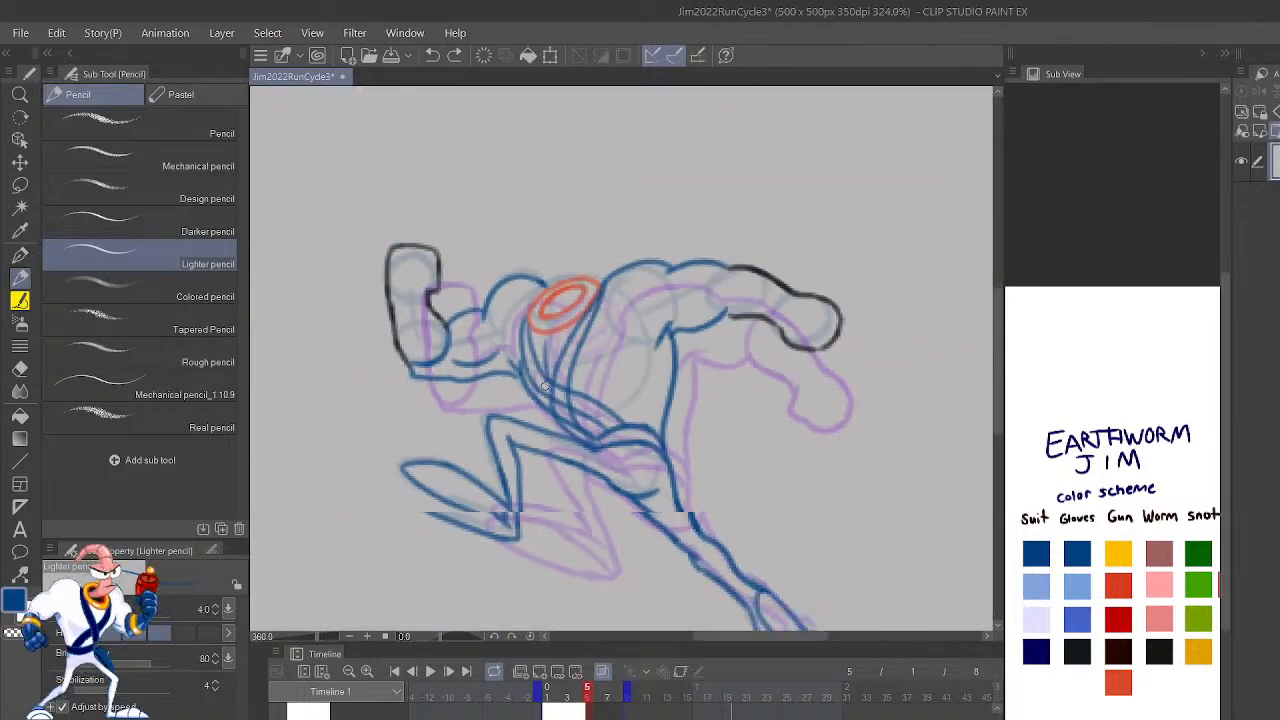
{"action": "left_click", "coordinate": [438, 677]}
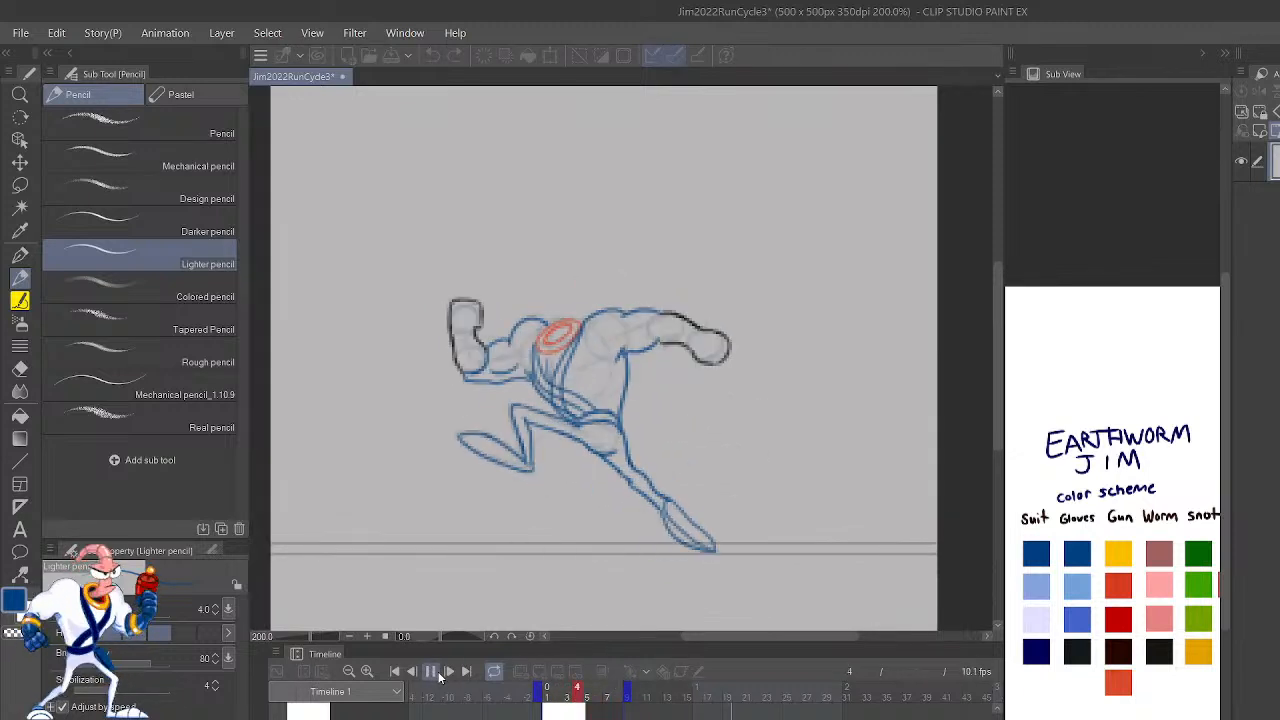
{"action": "left_click", "coordinate": [432, 672]}
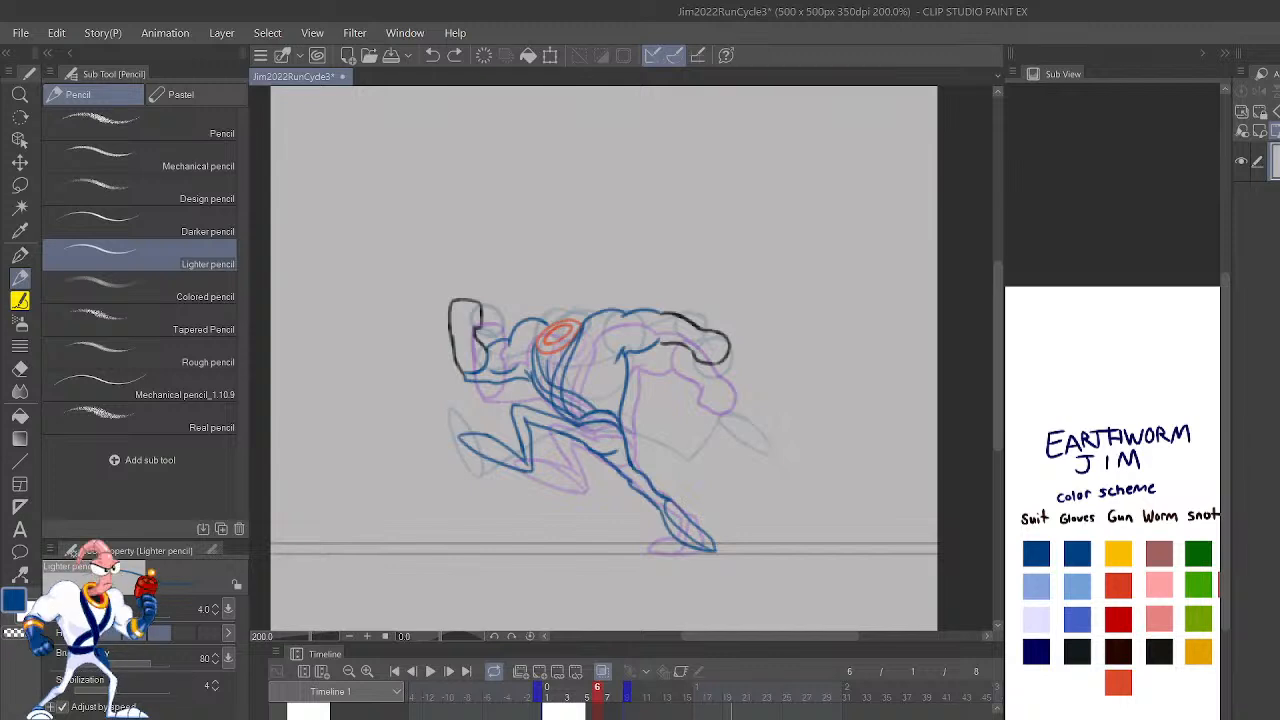
Step: Step back and forth through frames 2 to 5 to examine how the refined poses flow into each other
{"action": "left_click", "coordinate": [567, 691]}
{"action": "left_click", "coordinate": [557, 691]}
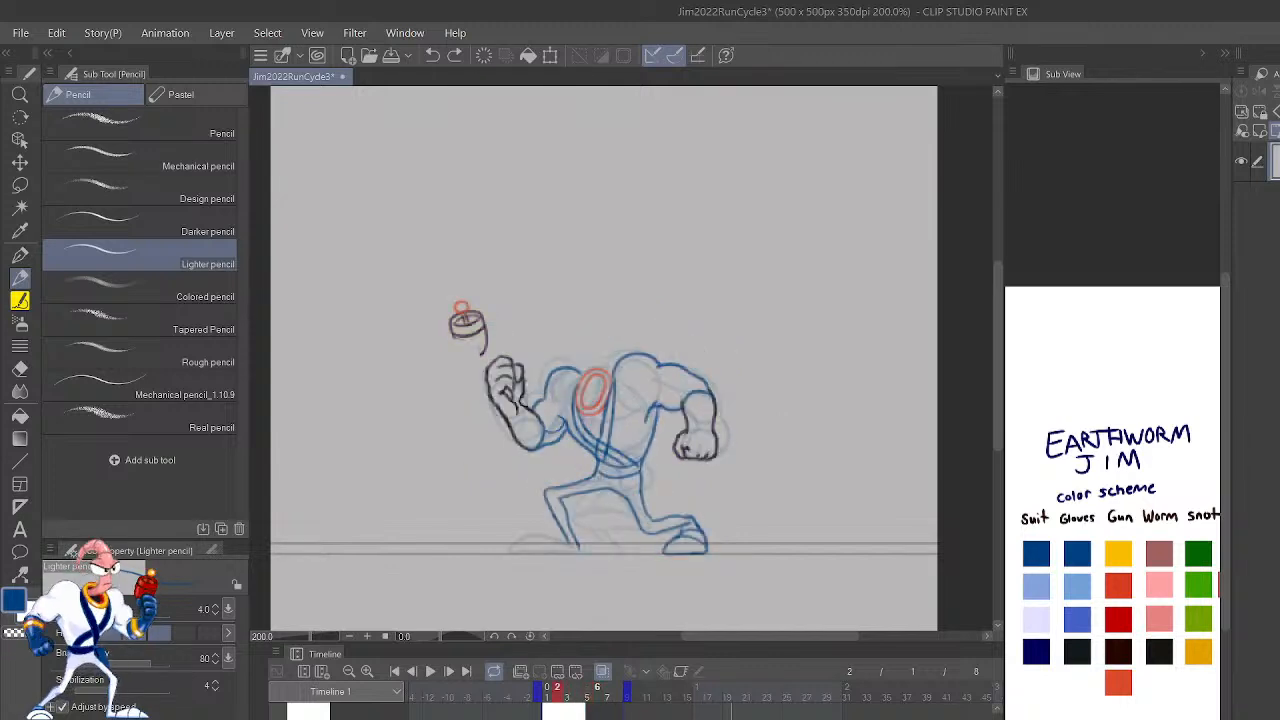
{"action": "key", "text": "period"}
{"action": "key", "text": "period"}
{"action": "key", "text": "comma"}
{"action": "key", "text": "comma"}
{"action": "key", "text": "period"}
{"action": "key", "text": "period"}
{"action": "key", "text": "comma"}
{"action": "key", "text": "period"}
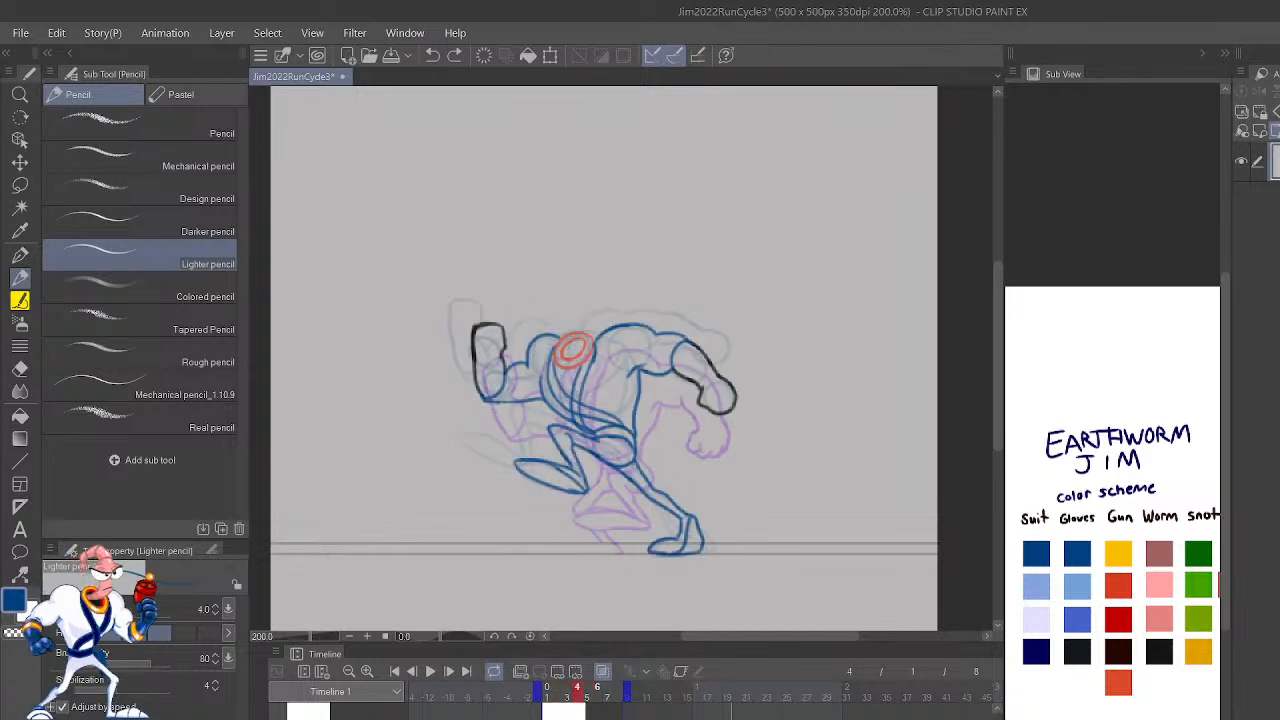
{"action": "key", "text": "comma"}
{"action": "key", "text": "period"}
{"action": "key", "text": "period"}
{"action": "key", "text": "comma"}
{"action": "key", "text": "comma"}
{"action": "key", "text": "period"}
{"action": "key", "text": "period"}
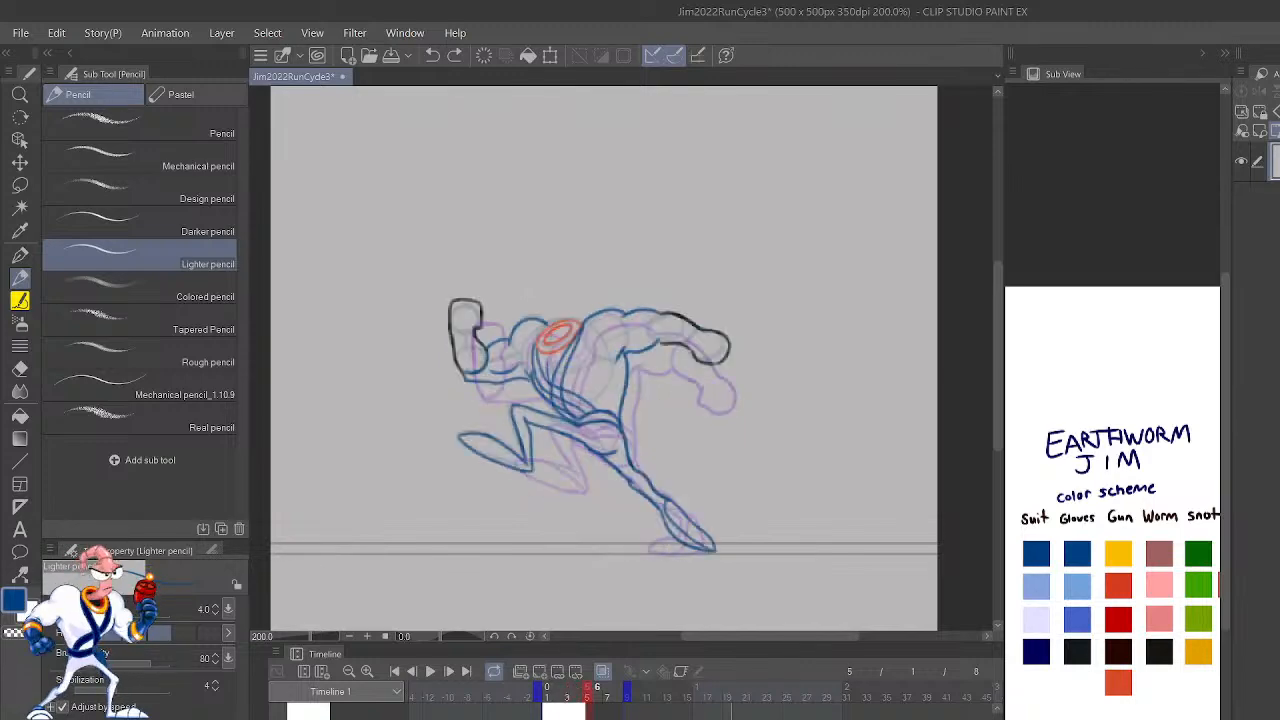
Step: Draw three curved blue bands across the raised foot of frame 5's bent leg, with the view mirrored
{"action": "scroll", "coordinate": [658, 412], "scroll_direction": "up", "scroll_amount": 4}
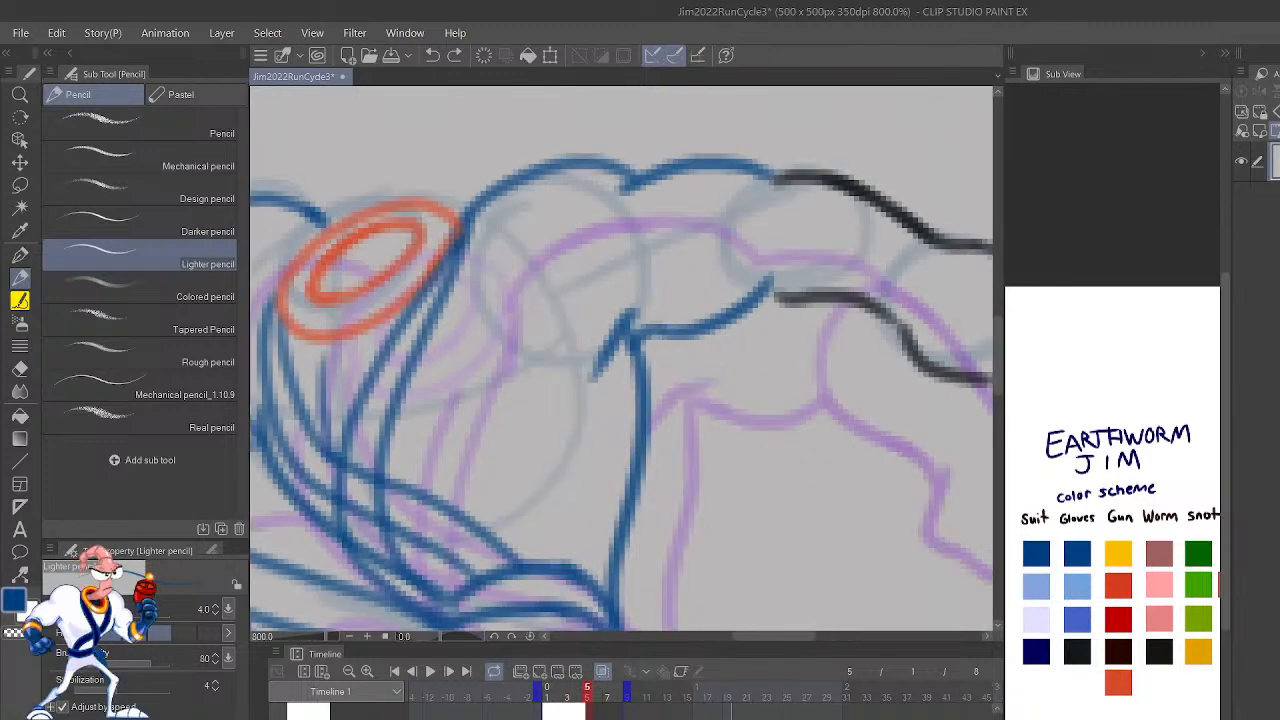
{"action": "key", "text": "h"}
{"action": "left_click_drag", "start_coordinate": [914, 538], "coordinate": [756, 158]}
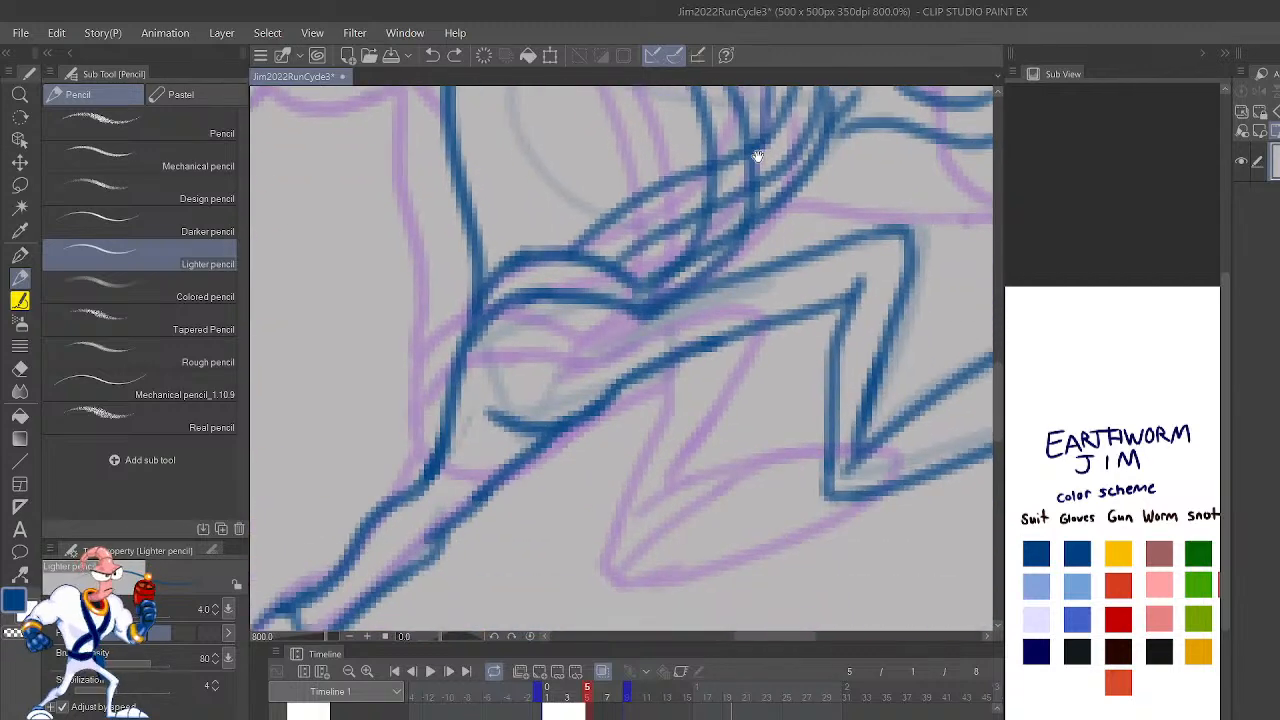
{"action": "left_click_drag", "start_coordinate": [897, 463], "coordinate": [827, 443]}
{"action": "left_click_drag", "start_coordinate": [807, 539], "coordinate": [799, 479]}
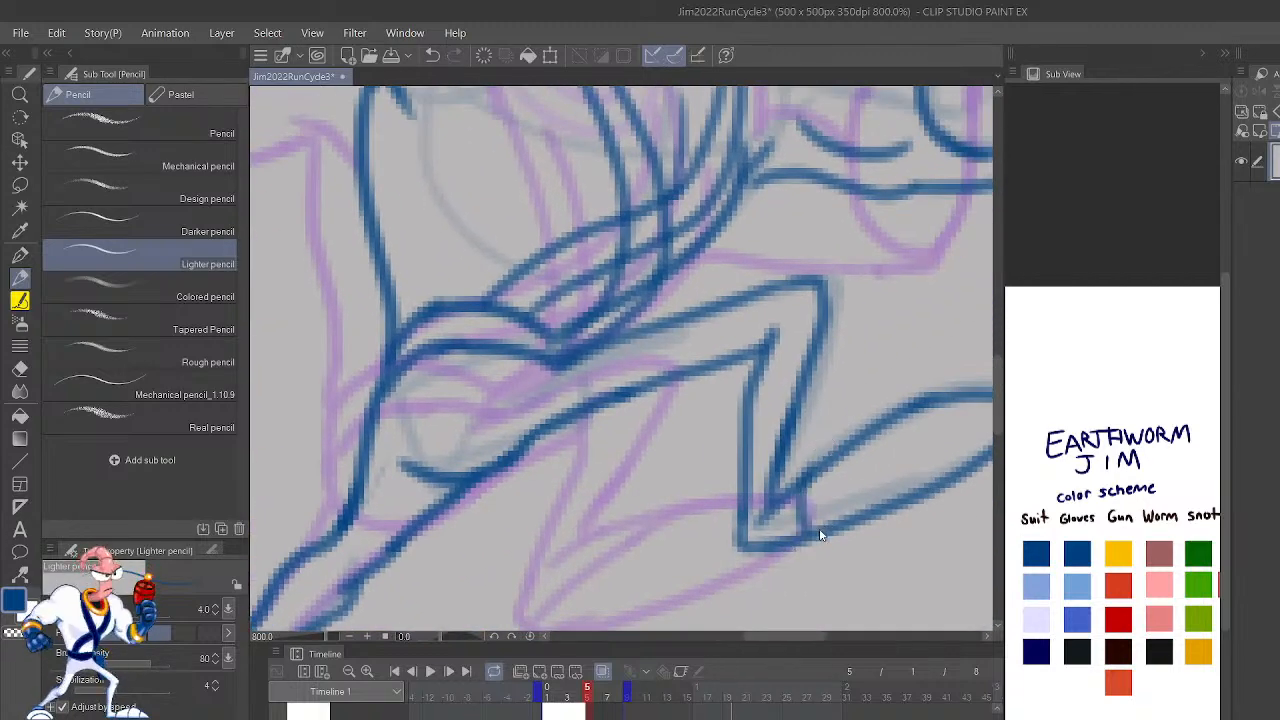
{"action": "key", "text": "ctrl+z"}
{"action": "left_click_drag", "start_coordinate": [813, 533], "coordinate": [812, 478]}
{"action": "left_click_drag", "start_coordinate": [884, 504], "coordinate": [910, 400]}
{"action": "mouse_move", "coordinate": [957, 464]}
{"action": "left_mouse_down"}
{"action": "mouse_move", "coordinate": [870, 506]}
{"action": "mouse_move", "coordinate": [882, 436]}
{"action": "left_mouse_up"}
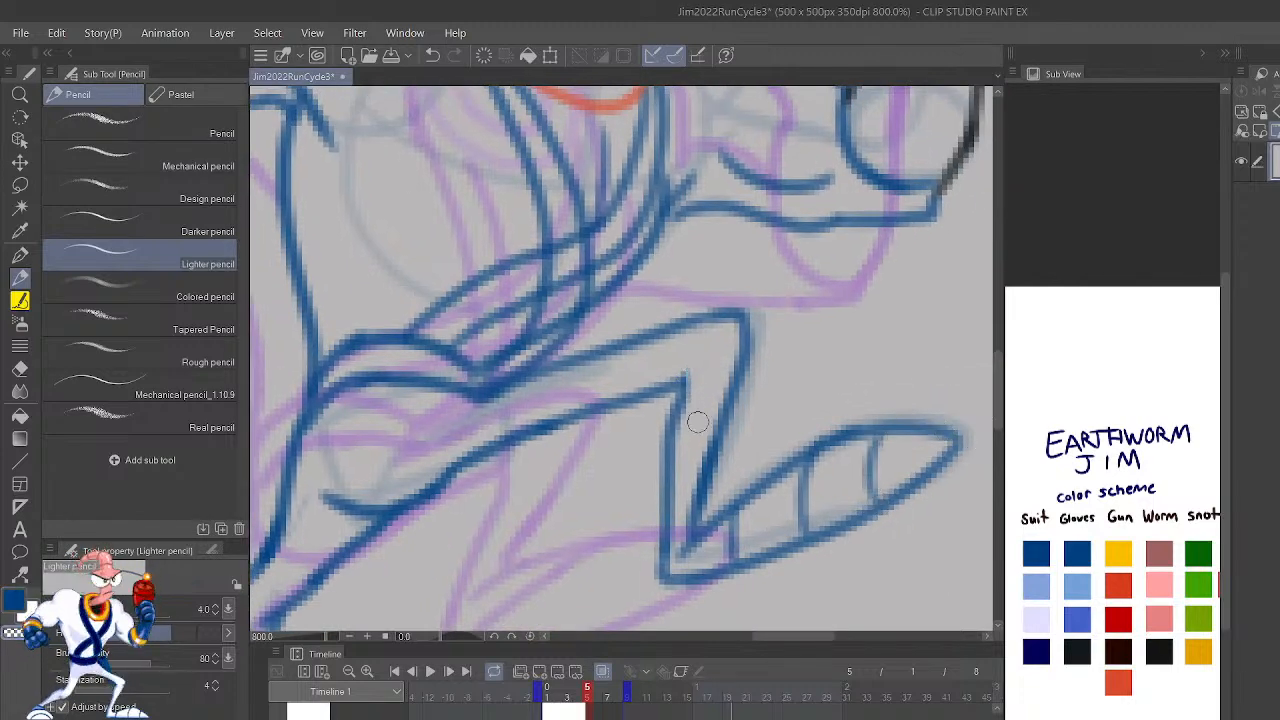
Step: Erase the line at the inner knee of frame 5's bent leg and redraw it slightly farther back along the shin
{"action": "left_click_drag", "start_coordinate": [684, 368], "coordinate": [682, 422]}
{"action": "key", "text": "c"}
{"action": "left_click_drag", "start_coordinate": [662, 371], "coordinate": [669, 466]}
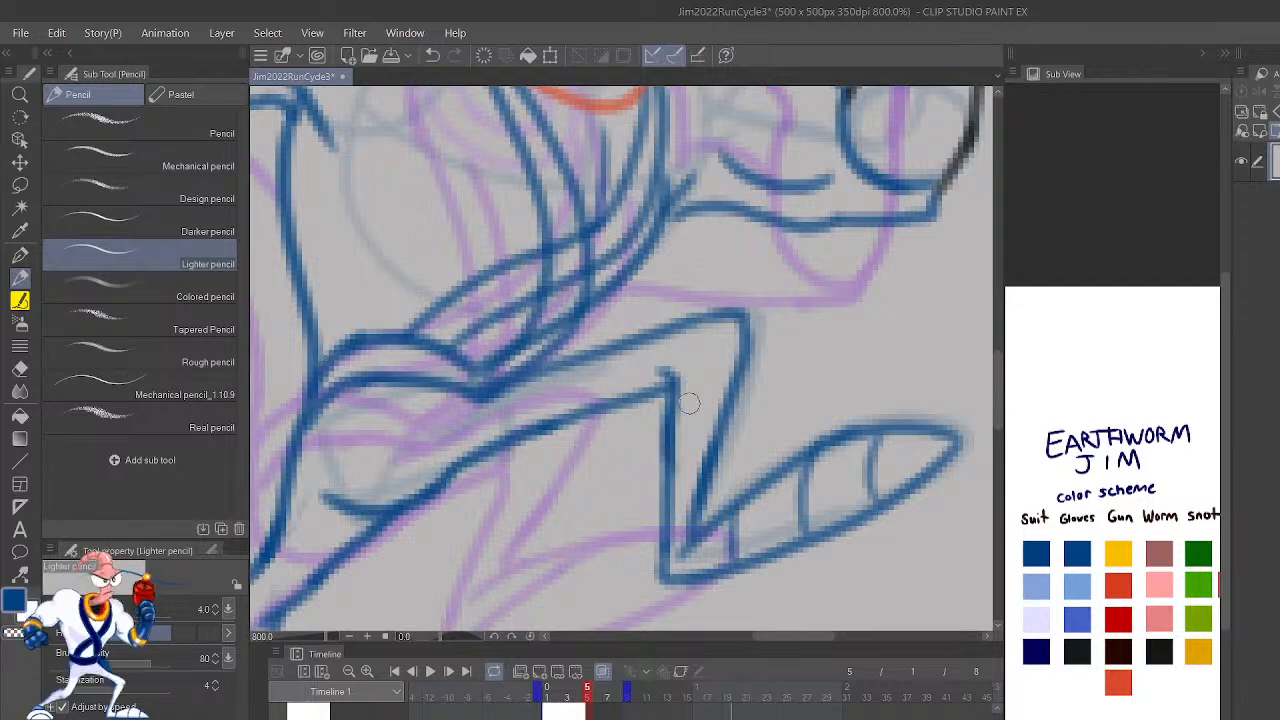
Step: Undo the last stroke at the inner knee of frame 5's bent leg and clean up the shin line's edge with transparent color
{"action": "key", "text": "ctrl+z"}
{"action": "key", "text": "c"}
{"action": "mouse_move", "coordinate": [660, 539]}
{"action": "left_mouse_down"}
{"action": "mouse_move", "coordinate": [664, 466]}
{"action": "mouse_move", "coordinate": [667, 558]}
{"action": "mouse_move", "coordinate": [660, 410]}
{"action": "mouse_move", "coordinate": [688, 360]}
{"action": "left_mouse_up"}
{"action": "key", "text": "c"}
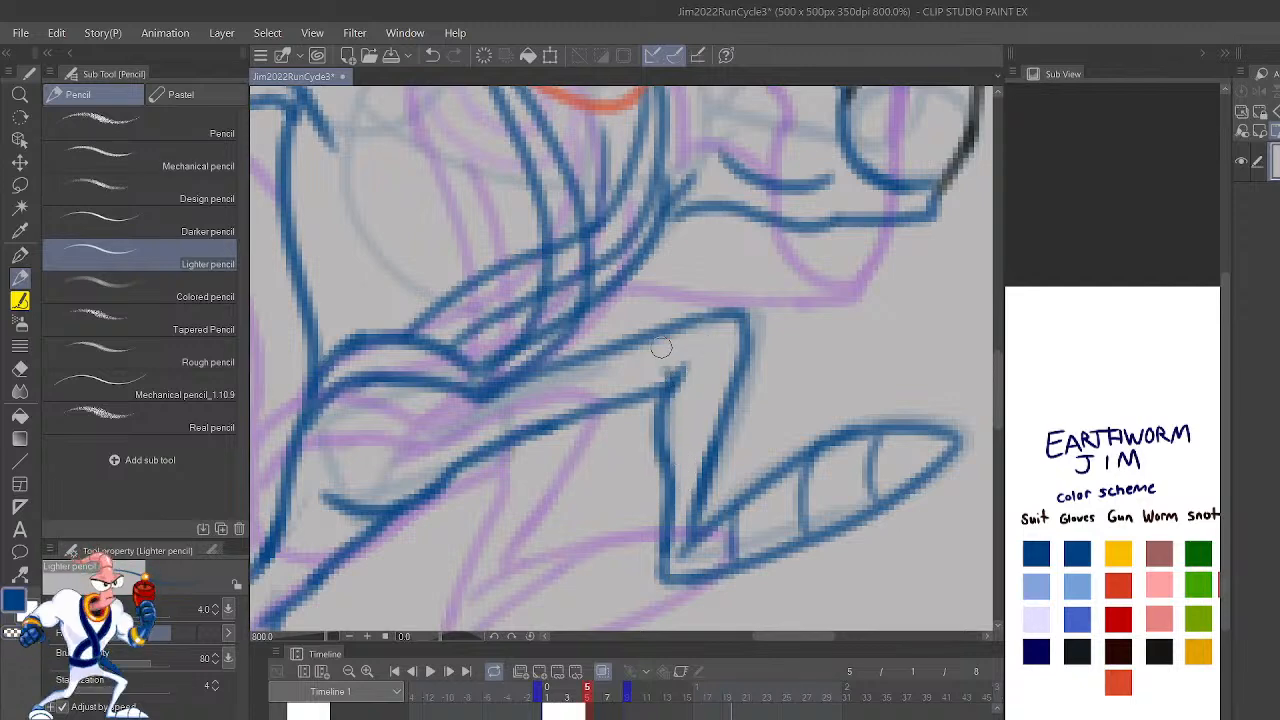
Step: Play back the run cycle with the whole figure in view to check frame 5's bent leg
{"action": "scroll", "coordinate": [661, 347], "scroll_direction": "down", "scroll_amount": 4}
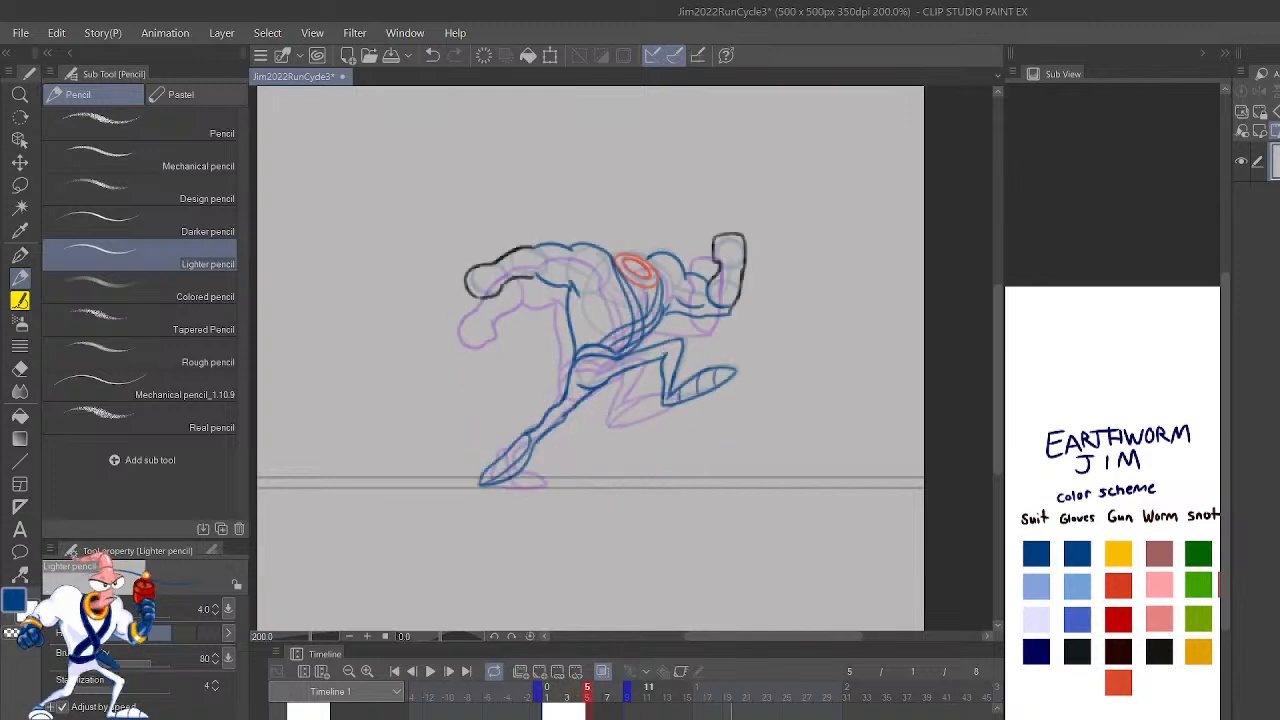
{"action": "left_click", "coordinate": [430, 671]}
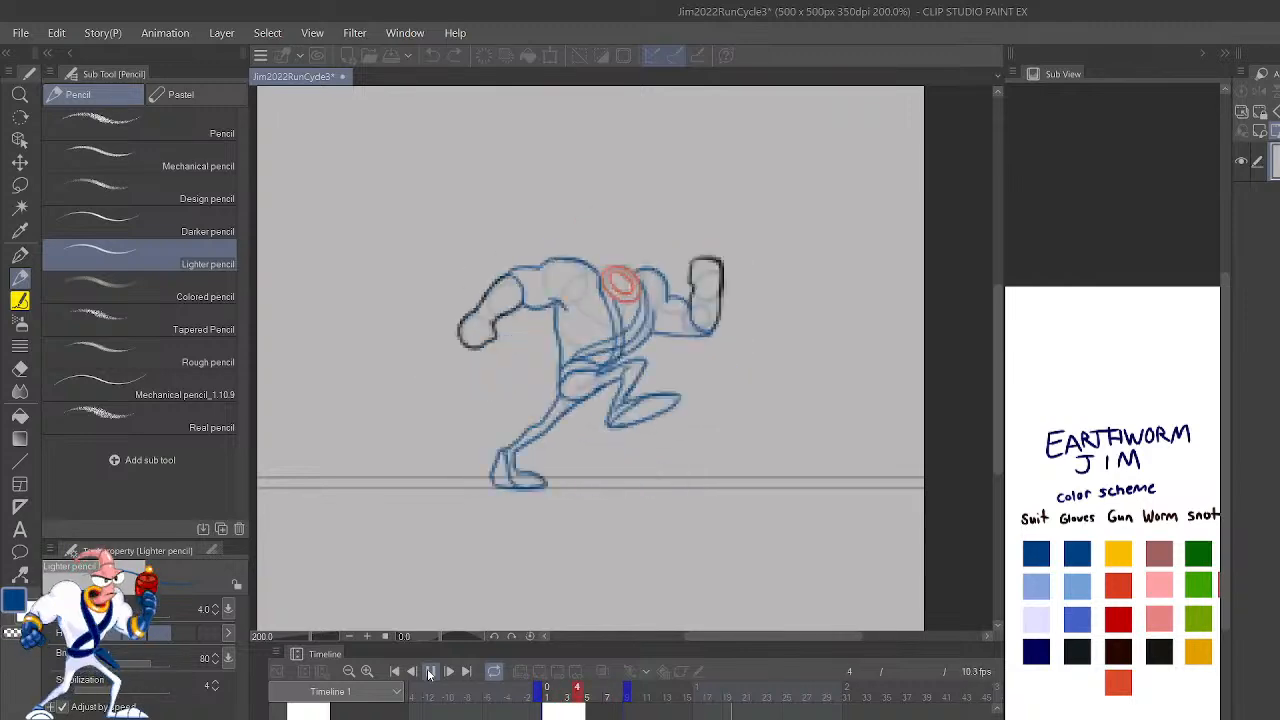
{"action": "left_click", "coordinate": [430, 671]}
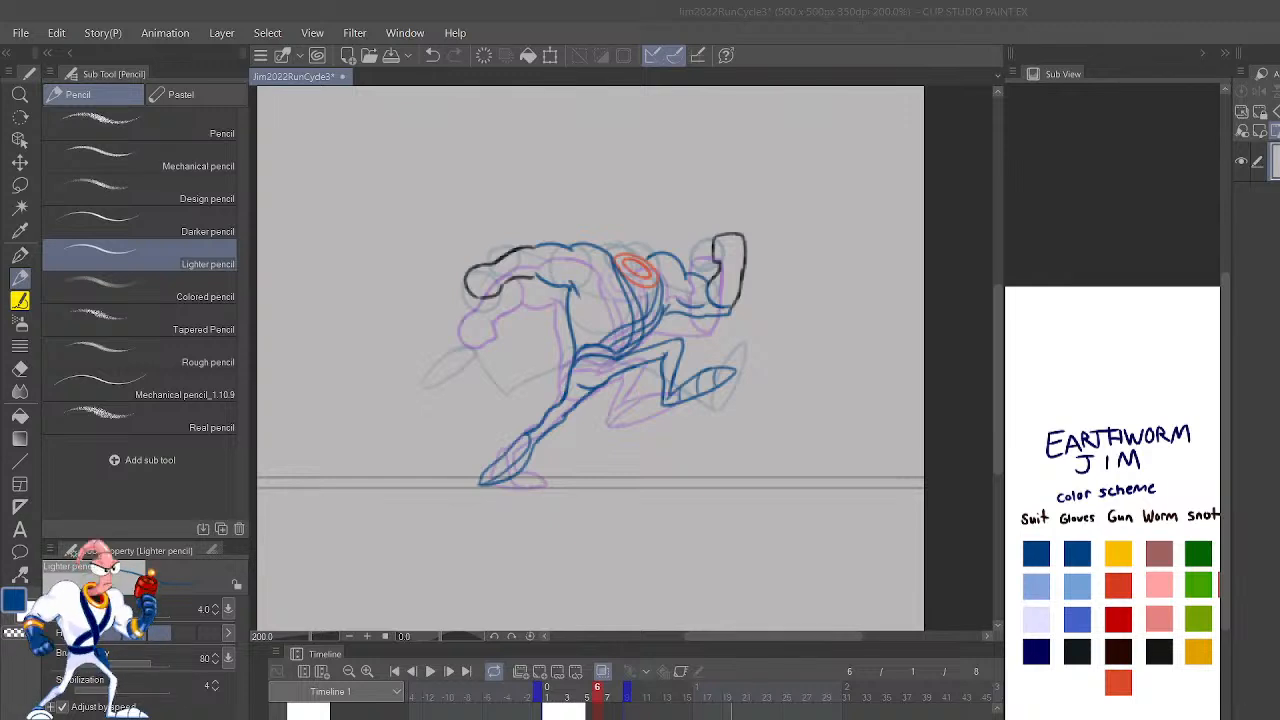
{"action": "left_click", "coordinate": [711, 415]}
{"action": "scroll", "coordinate": [597, 421], "scroll_direction": "up", "scroll_amount": 6}
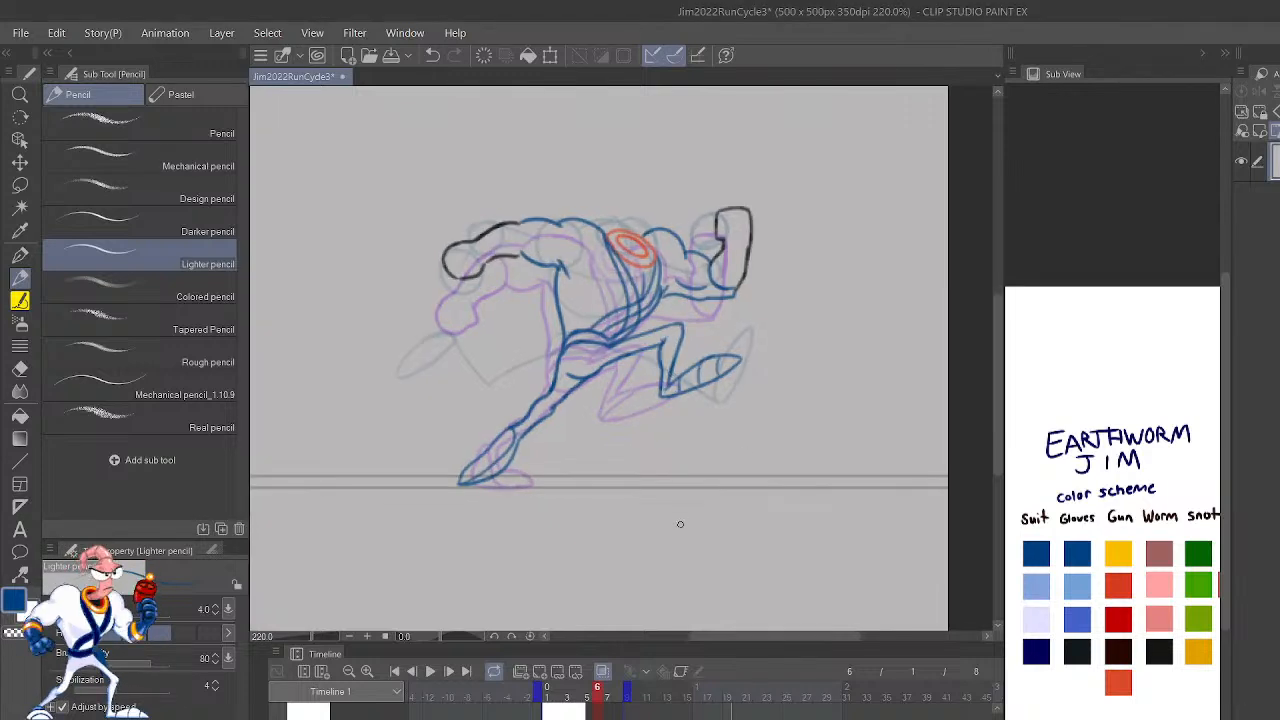
{"action": "left_click_drag", "start_coordinate": [717, 290], "coordinate": [857, 601]}
{"action": "mouse_move", "coordinate": [841, 501]}
{"action": "left_mouse_down"}
{"action": "mouse_move", "coordinate": [867, 548]}
{"action": "mouse_move", "coordinate": [854, 566]}
{"action": "left_mouse_up"}
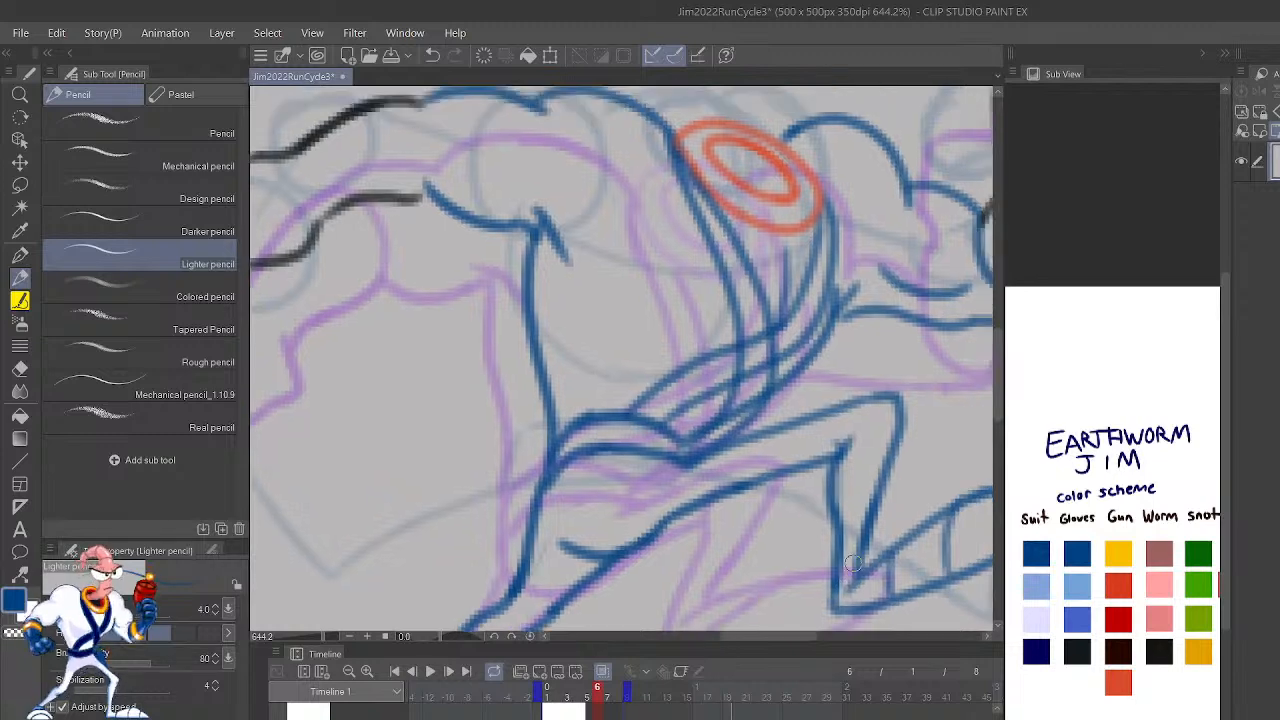
{"action": "key", "text": "h"}
{"action": "left_click_drag", "start_coordinate": [872, 446], "coordinate": [978, 394]}
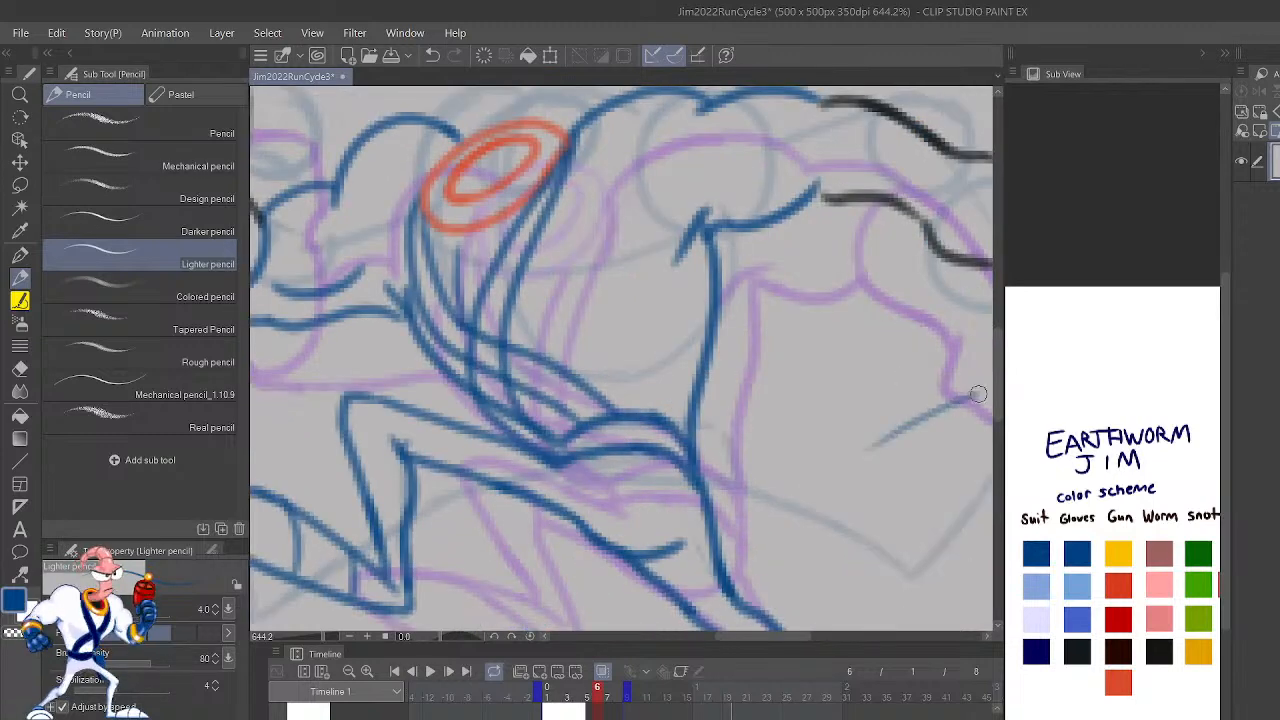
{"action": "key", "text": "ctrl+z"}
Step: Step back and forth through the frames leading up to frame 6 to examine how the refined poses move, with the view mirrored
{"action": "scroll", "coordinate": [748, 571], "scroll_direction": "down", "scroll_amount": 5}
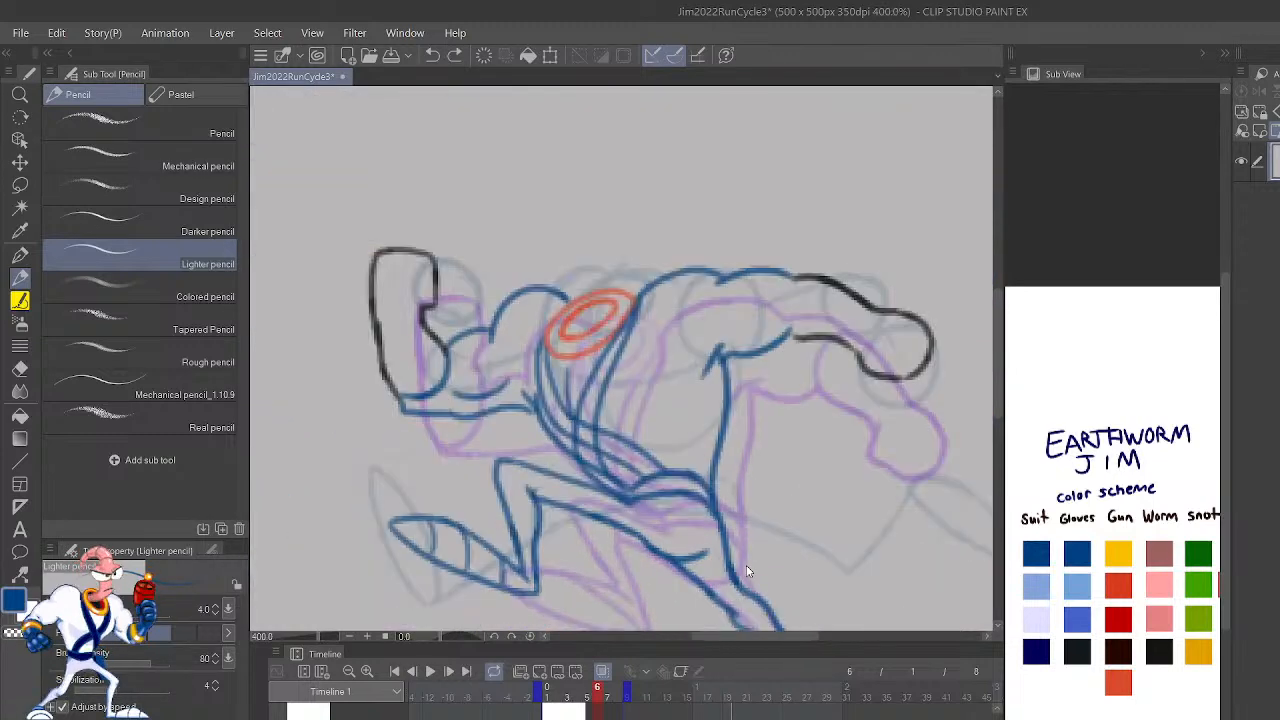
{"action": "key", "text": "shift+Left"}
{"action": "key", "text": "shift+Left"}
{"action": "key", "text": "shift+Left"}
{"action": "key", "text": "shift+Left"}
{"action": "key", "text": "shift+Right"}
{"action": "key", "text": "shift+Left"}
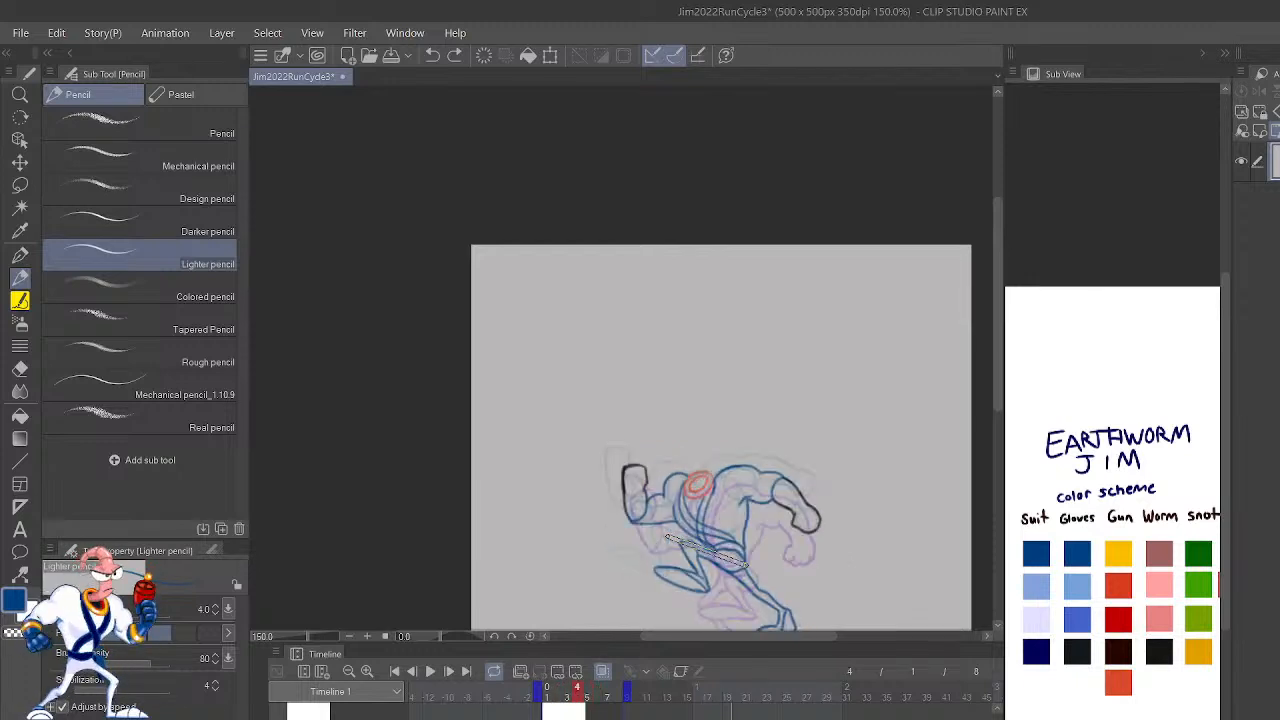
{"action": "key", "text": "shift+Right"}
{"action": "key", "text": "shift+Left"}
{"action": "key", "text": "shift+Right"}
{"action": "key", "text": "shift+Right"}
{"action": "key", "text": "shift+Right"}
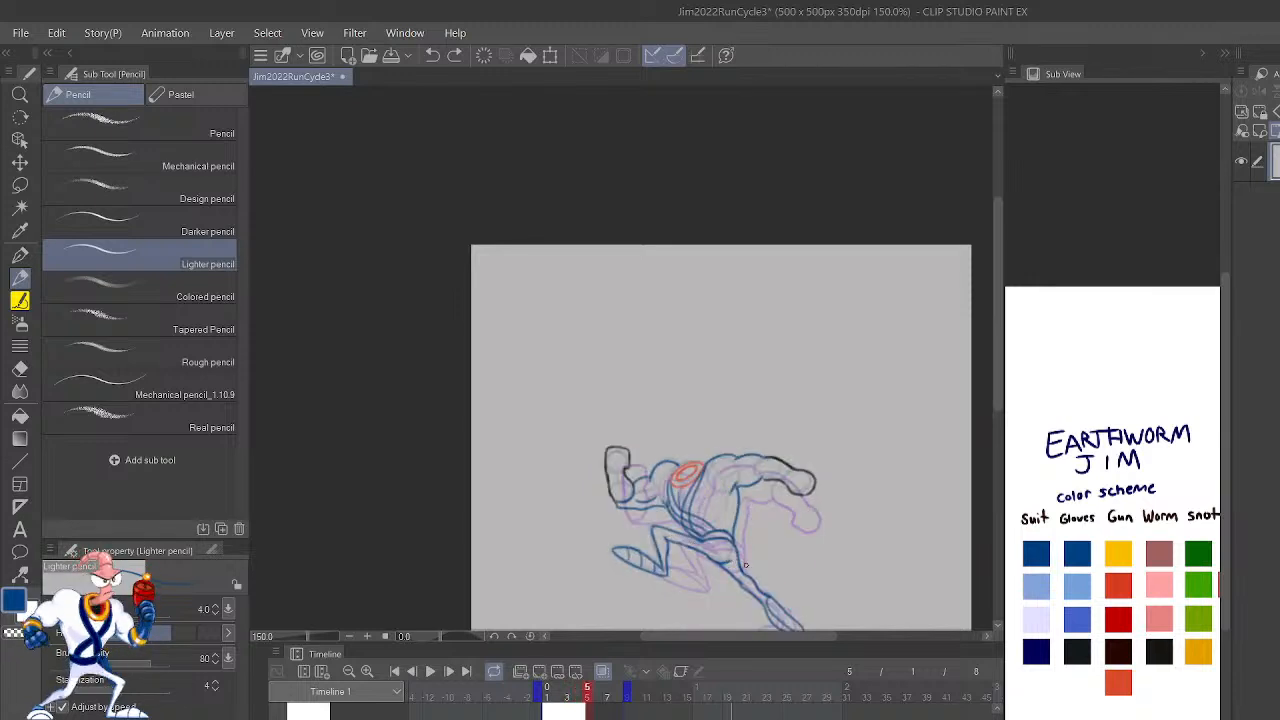
{"action": "key", "text": "shift+Right"}
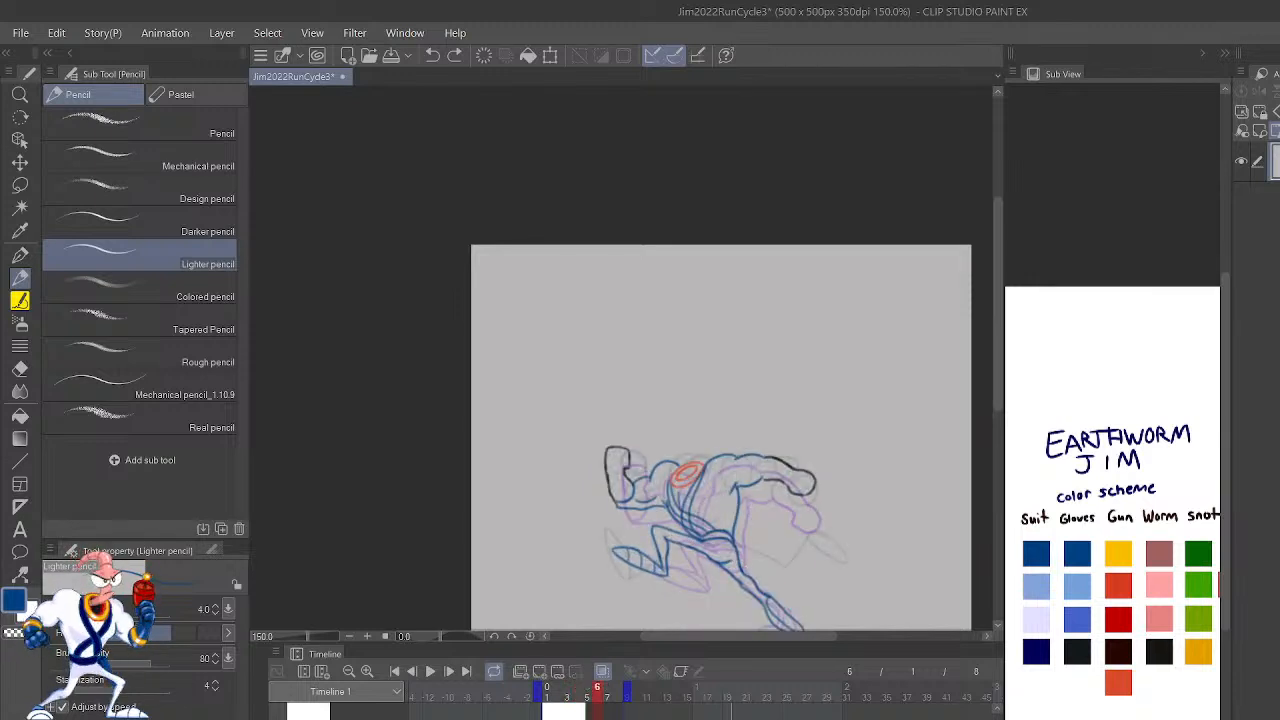
Step: Add a new blank cel at frame 6 and compare the rough pose with the onion skin off and on
{"action": "key", "text": "ctrl+shift+n"}
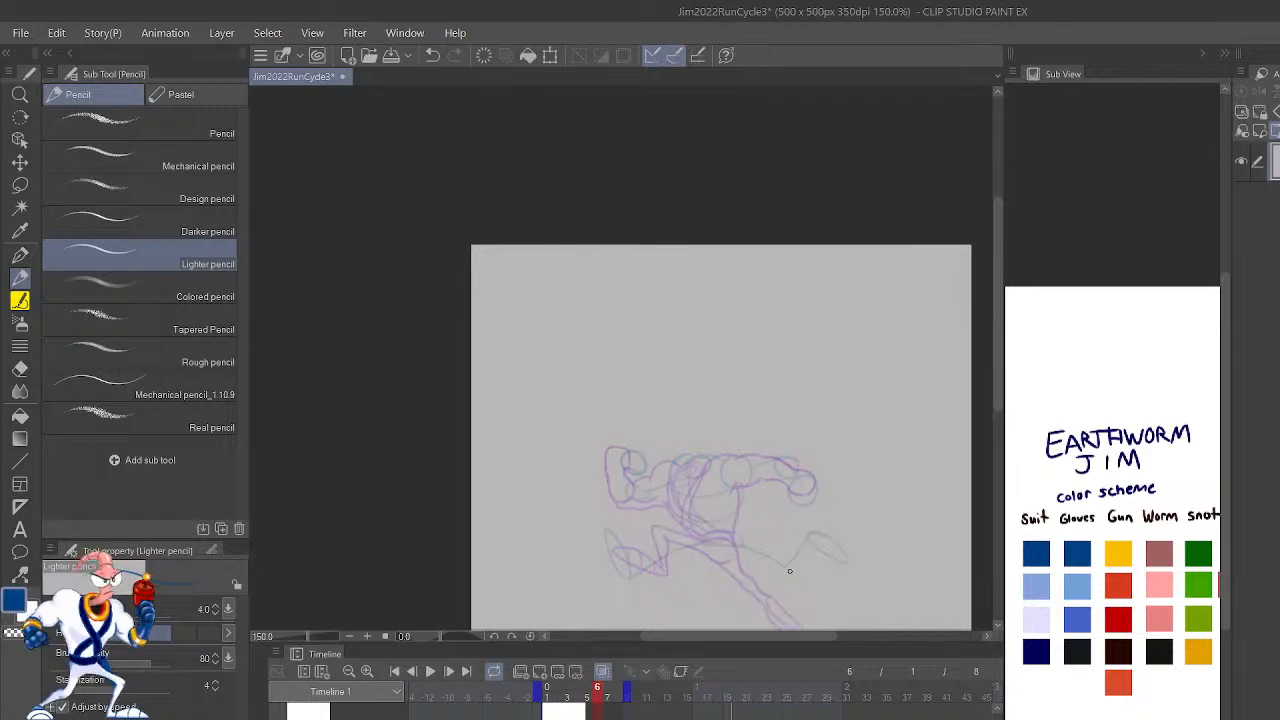
{"action": "left_click", "coordinate": [604, 677]}
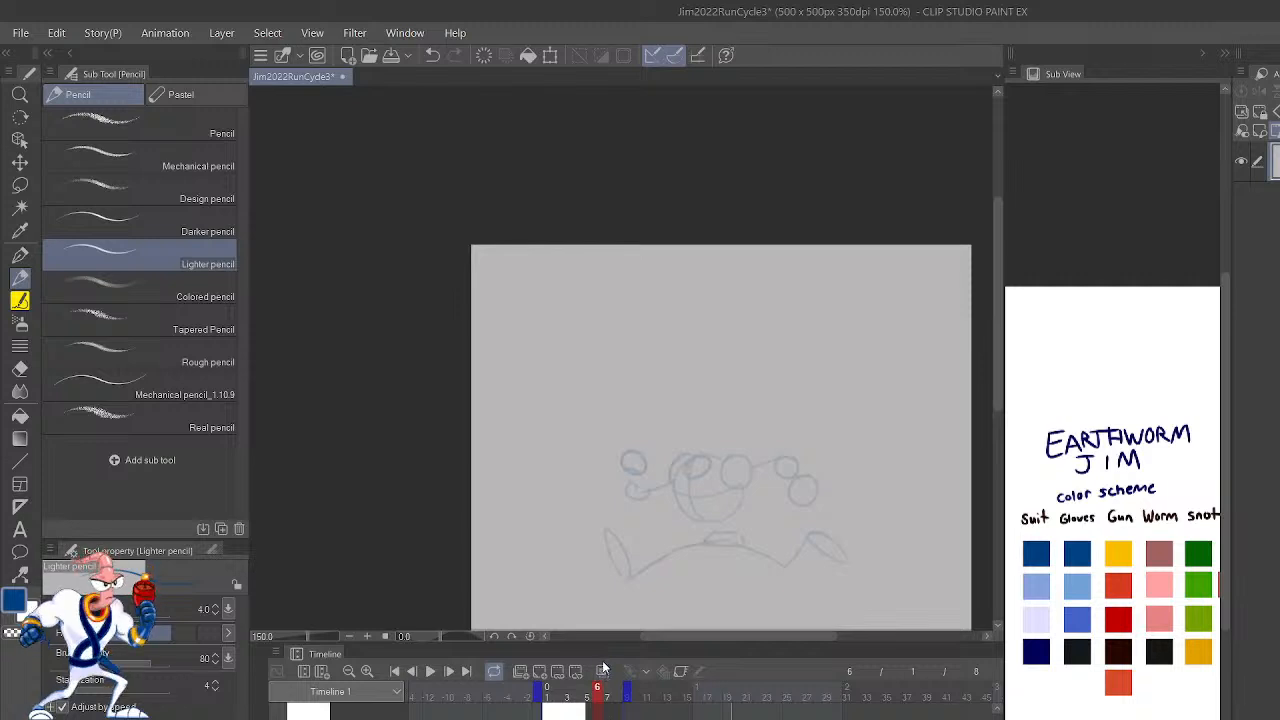
{"action": "left_click", "coordinate": [604, 677]}
{"action": "key", "text": "ctrl+plus"}
{"action": "key", "text": "ctrl+plus"}
{"action": "key", "text": "ctrl+plus"}
{"action": "left_click_drag", "start_coordinate": [922, 534], "coordinate": [784, 455]}
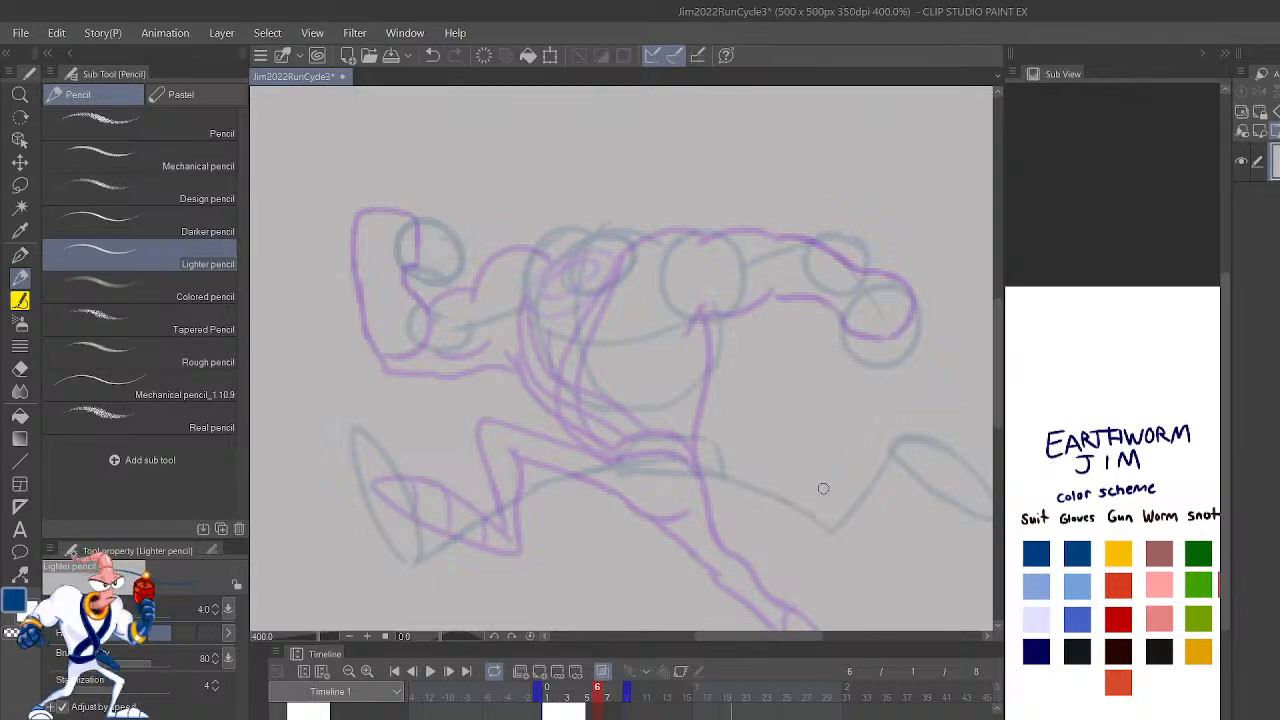
{"action": "key", "text": "Left"}
{"action": "key", "text": "Right"}
{"action": "key", "text": "ctrl+plus"}
{"action": "key", "text": "ctrl+minus"}
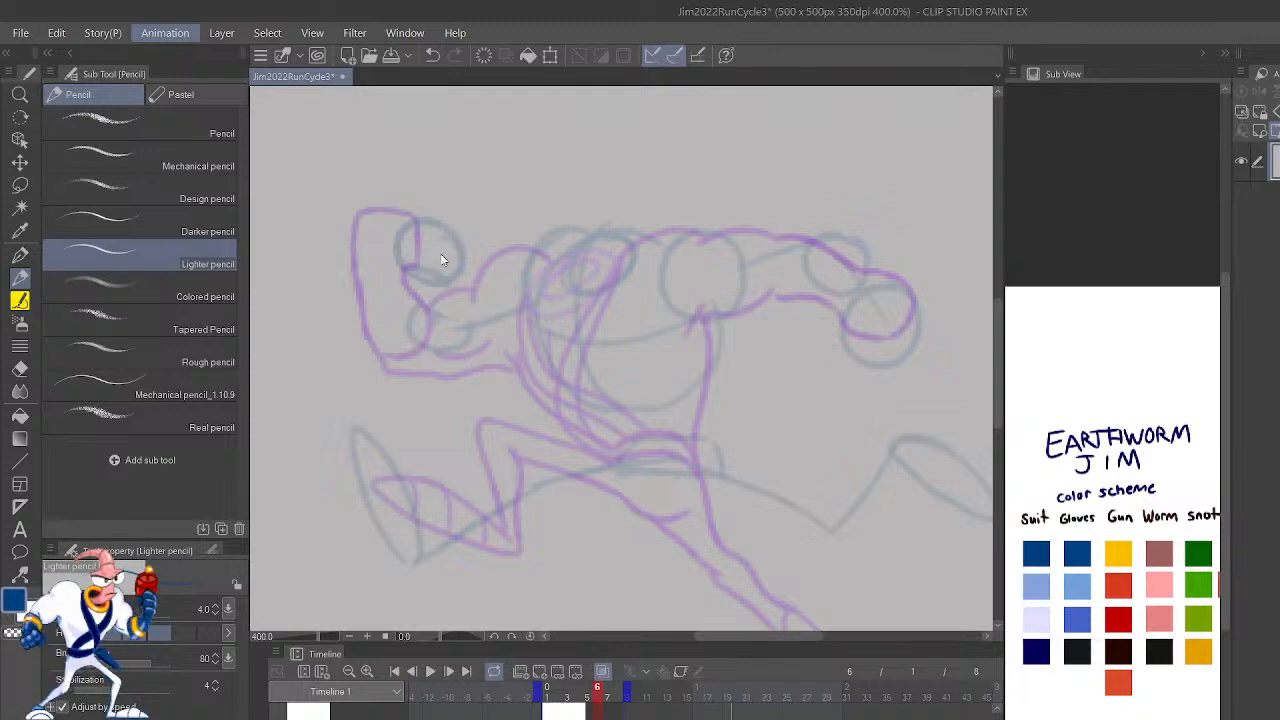
{"action": "key", "text": "alt+Tab"}
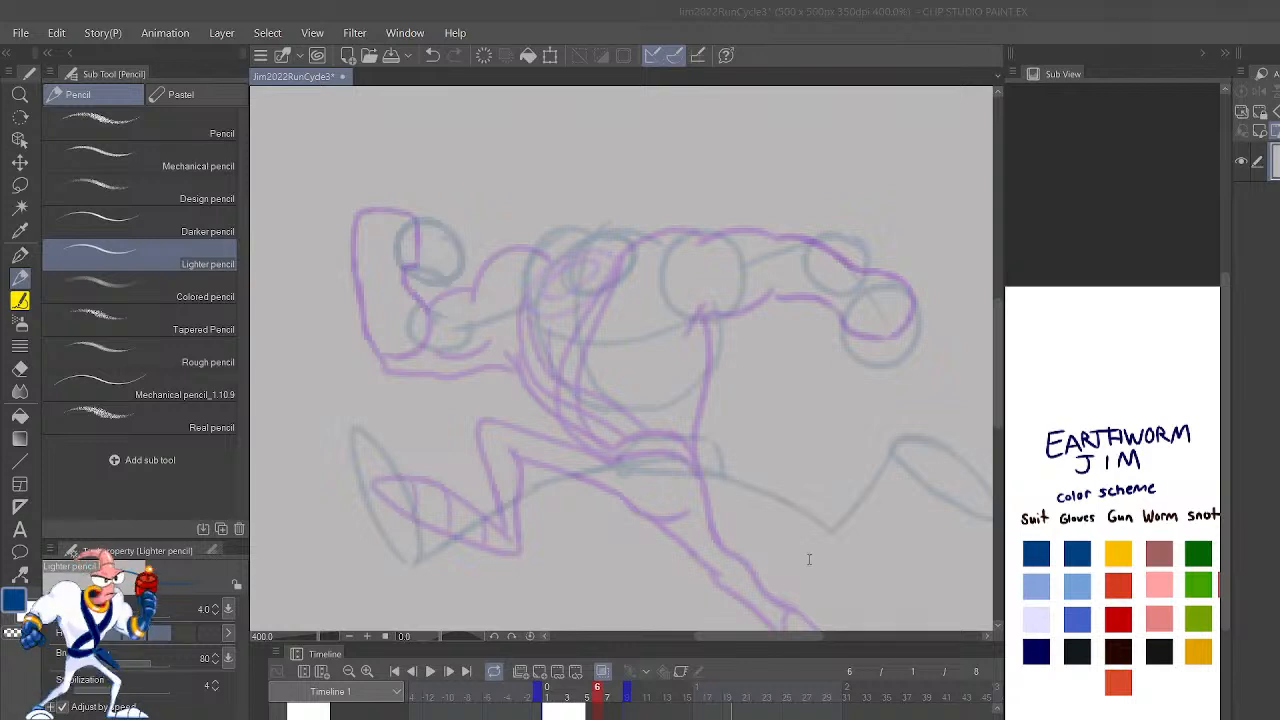
{"action": "left_click", "coordinate": [1016, 327]}
Step: Draw the upper and lower blue outlines of frame 6's extended front leg from the hip to the ankle, with the view unmirrored
{"action": "left_click_drag", "start_coordinate": [869, 430], "coordinate": [863, 462]}
{"action": "key", "text": "h"}
{"action": "left_click_drag", "start_coordinate": [871, 519], "coordinate": [885, 475]}
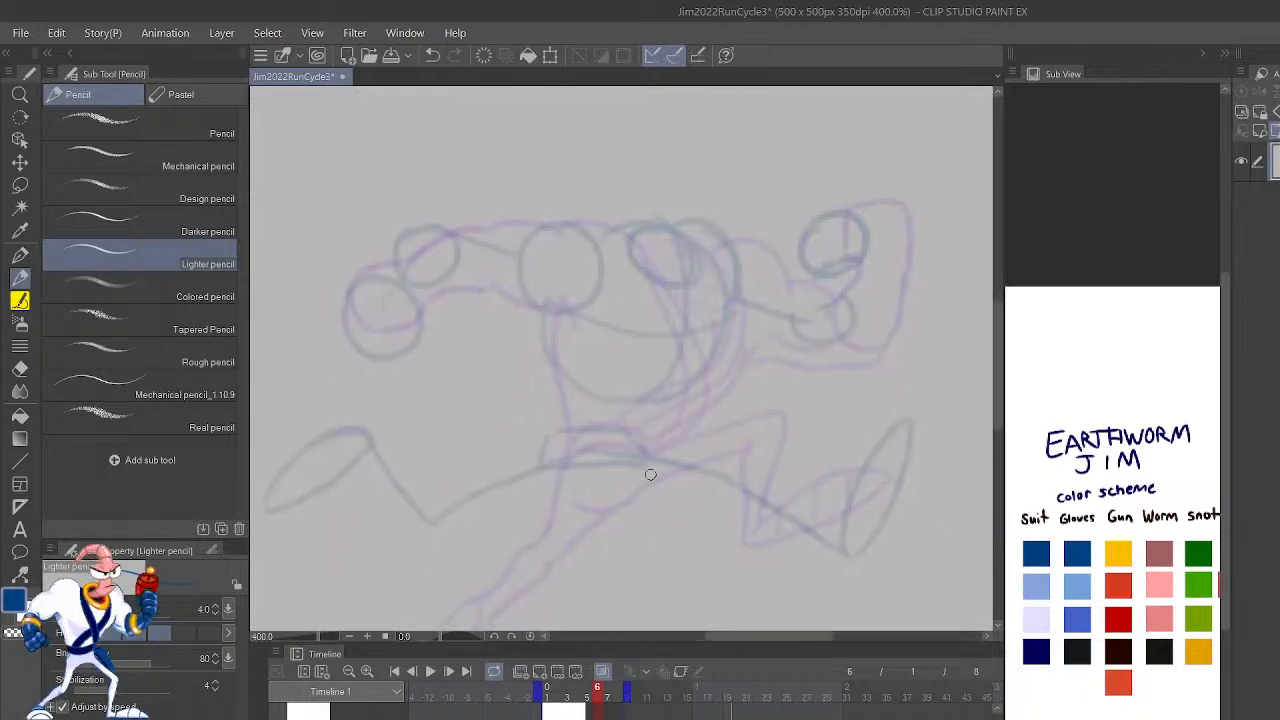
{"action": "left_click_drag", "start_coordinate": [598, 472], "coordinate": [728, 508]}
{"action": "key", "text": "ctrl+z"}
{"action": "left_click_drag", "start_coordinate": [598, 472], "coordinate": [720, 506]}
{"action": "key", "text": "ctrl+z"}
{"action": "mouse_move", "coordinate": [611, 478]}
{"action": "left_mouse_down"}
{"action": "mouse_move", "coordinate": [742, 506]}
{"action": "mouse_move", "coordinate": [745, 522]}
{"action": "mouse_move", "coordinate": [826, 558]}
{"action": "mouse_move", "coordinate": [808, 547]}
{"action": "mouse_move", "coordinate": [843, 562]}
{"action": "mouse_move", "coordinate": [860, 549]}
{"action": "mouse_move", "coordinate": [663, 458]}
{"action": "left_mouse_up"}
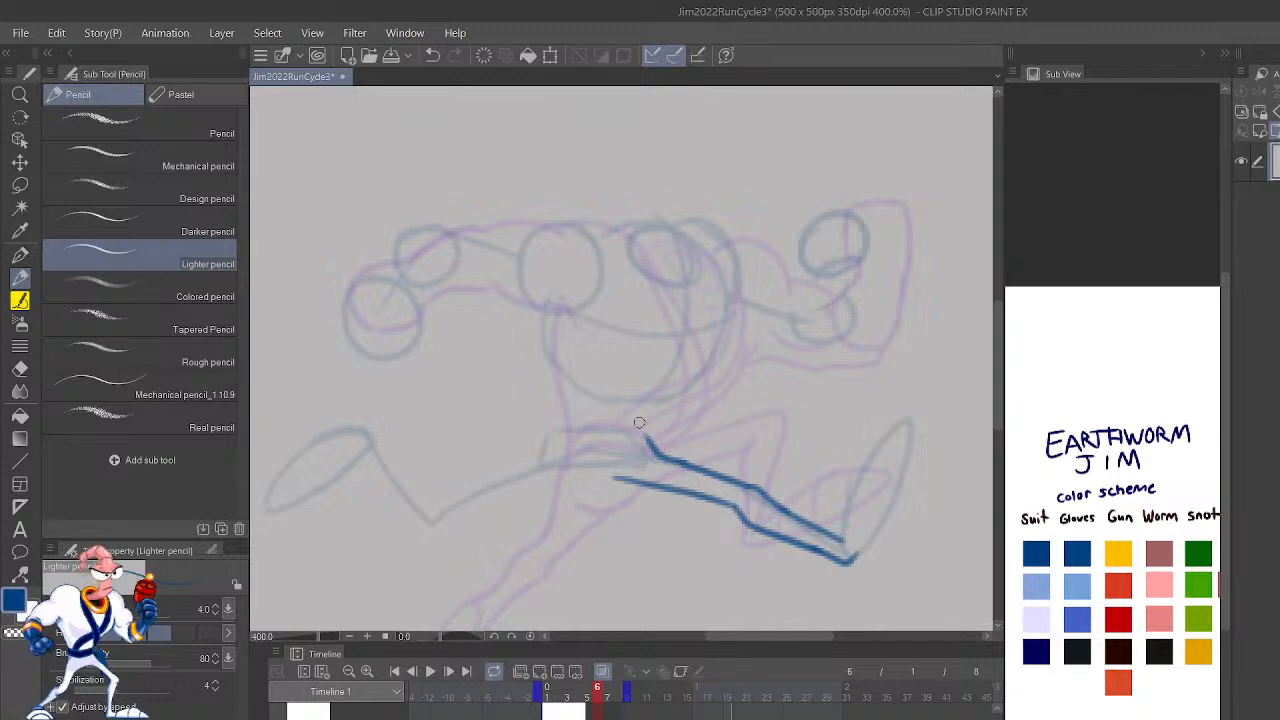
Step: Outline frame 6's raised front foot in blue, from the ankle up to a pointed toe and back to the heel
{"action": "mouse_move", "coordinate": [845, 545]}
{"action": "left_mouse_down"}
{"action": "mouse_move", "coordinate": [844, 495]}
{"action": "mouse_move", "coordinate": [880, 445]}
{"action": "left_mouse_up"}
{"action": "key", "text": "ctrl+z"}
{"action": "mouse_move", "coordinate": [844, 541]}
{"action": "left_mouse_down"}
{"action": "mouse_move", "coordinate": [864, 460]}
{"action": "mouse_move", "coordinate": [910, 418]}
{"action": "left_mouse_up"}
{"action": "key", "text": "ctrl+z"}
{"action": "mouse_move", "coordinate": [860, 553]}
{"action": "left_mouse_down"}
{"action": "mouse_move", "coordinate": [912, 418]}
{"action": "mouse_move", "coordinate": [920, 428]}
{"action": "left_mouse_up"}
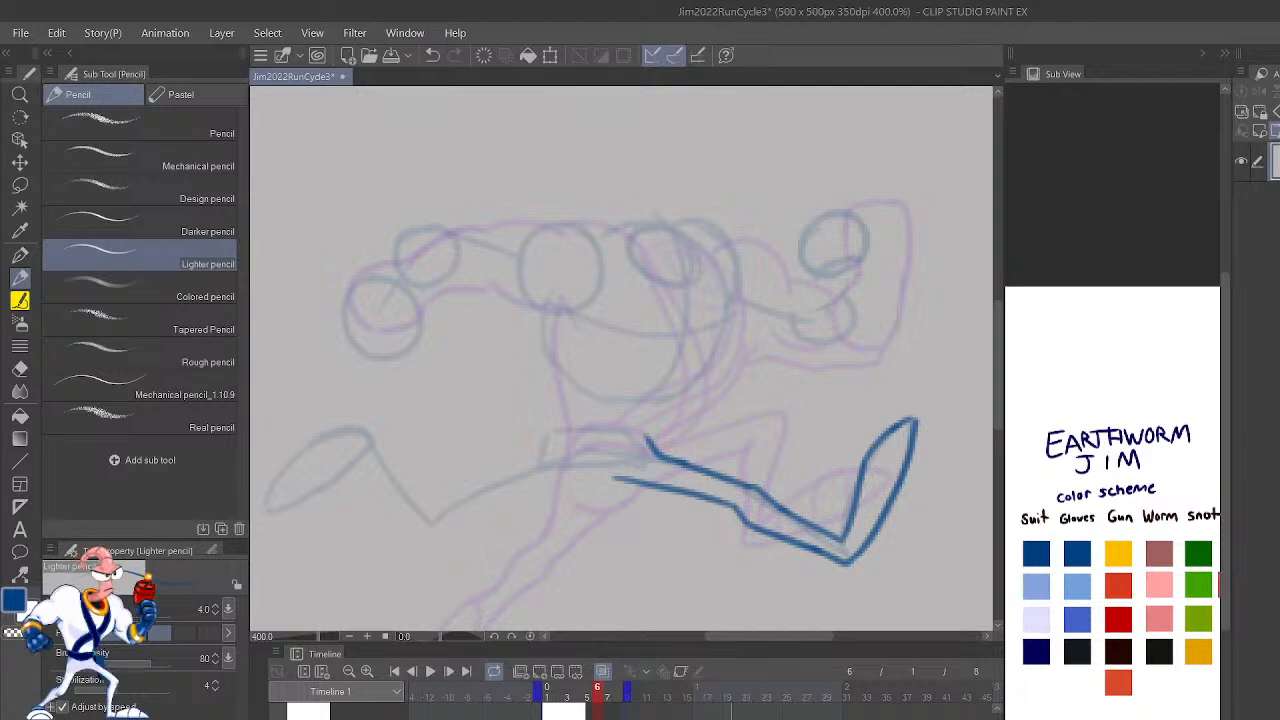
Step: Try to draw frame 6's chest line and extend the front thigh's underside, undoing the strokes
{"action": "key", "text": "h"}
{"action": "left_click_drag", "start_coordinate": [783, 523], "coordinate": [851, 625]}
{"action": "mouse_move", "coordinate": [600, 475]}
{"action": "left_mouse_down"}
{"action": "mouse_move", "coordinate": [580, 455]}
{"action": "mouse_move", "coordinate": [612, 285]}
{"action": "left_mouse_up"}
{"action": "key", "text": "ctrl+z"}
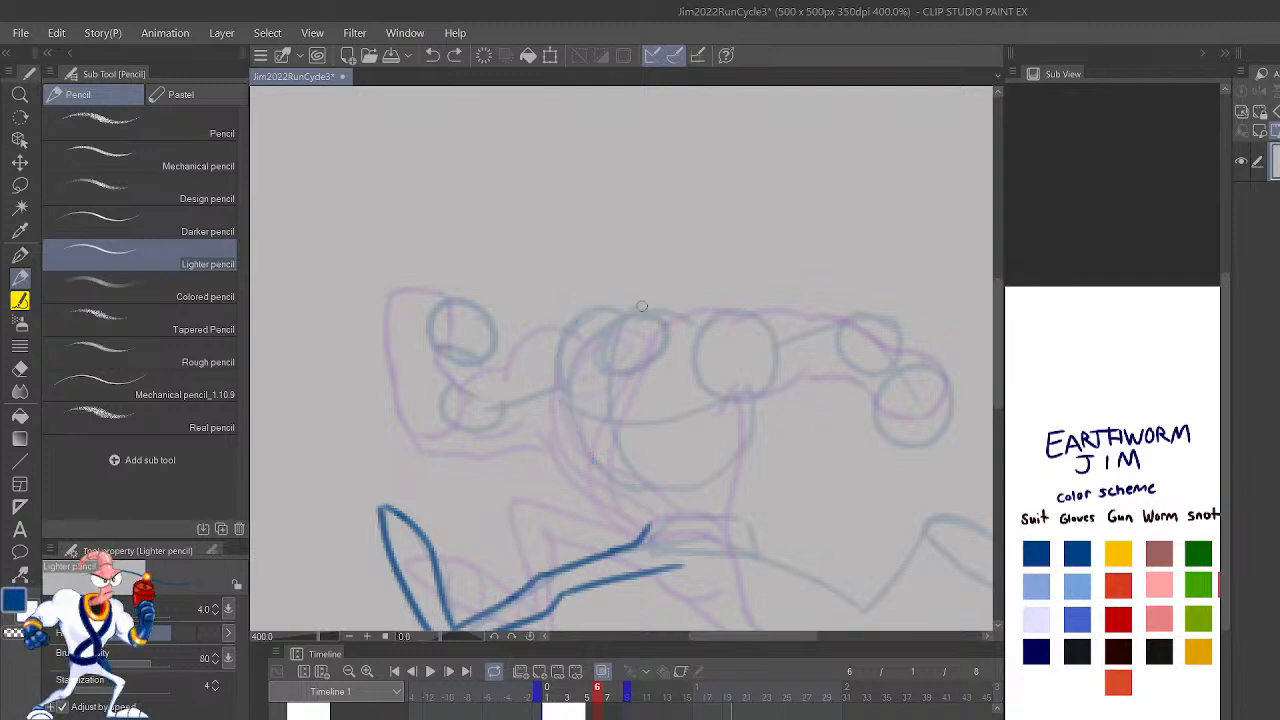
{"action": "mouse_move", "coordinate": [851, 449]}
{"action": "left_mouse_down"}
{"action": "mouse_move", "coordinate": [927, 493]}
{"action": "mouse_move", "coordinate": [837, 520]}
{"action": "left_mouse_up"}
{"action": "left_click_drag", "start_coordinate": [641, 526], "coordinate": [726, 530]}
{"action": "key", "text": "ctrl+z"}
{"action": "left_click_drag", "start_coordinate": [646, 524], "coordinate": [722, 527]}
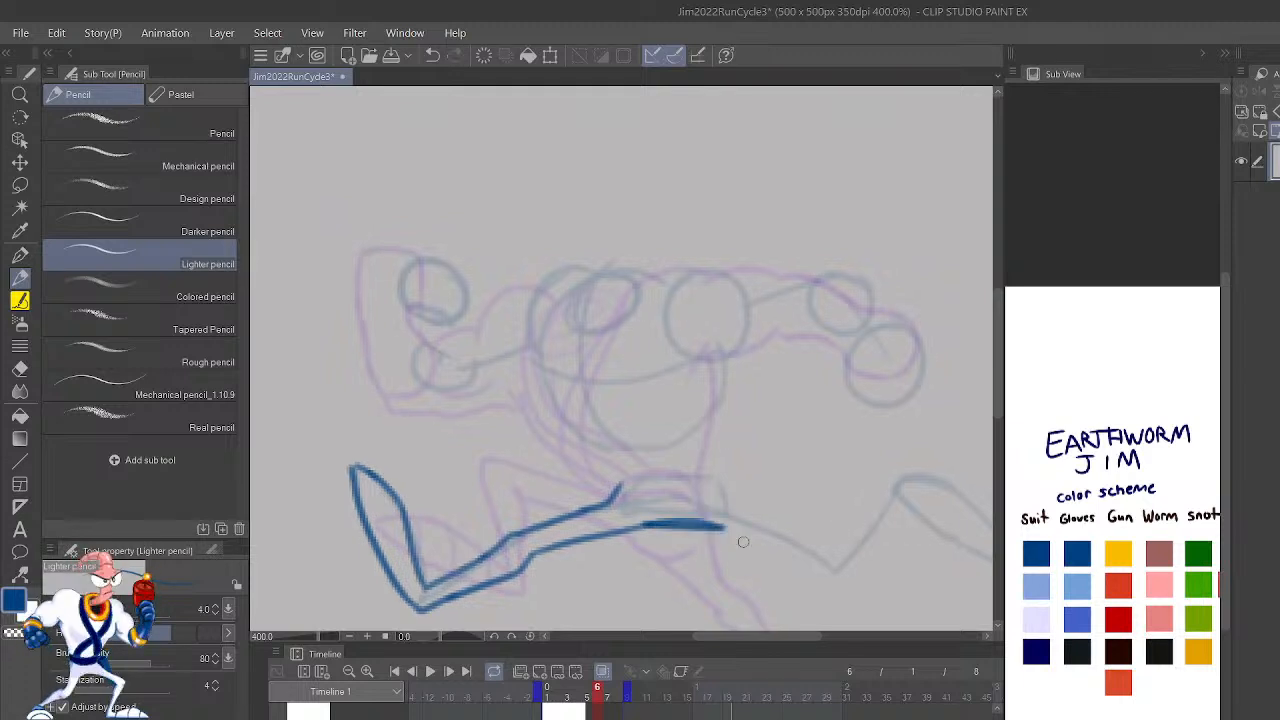
{"action": "key", "text": "ctrl+z"}
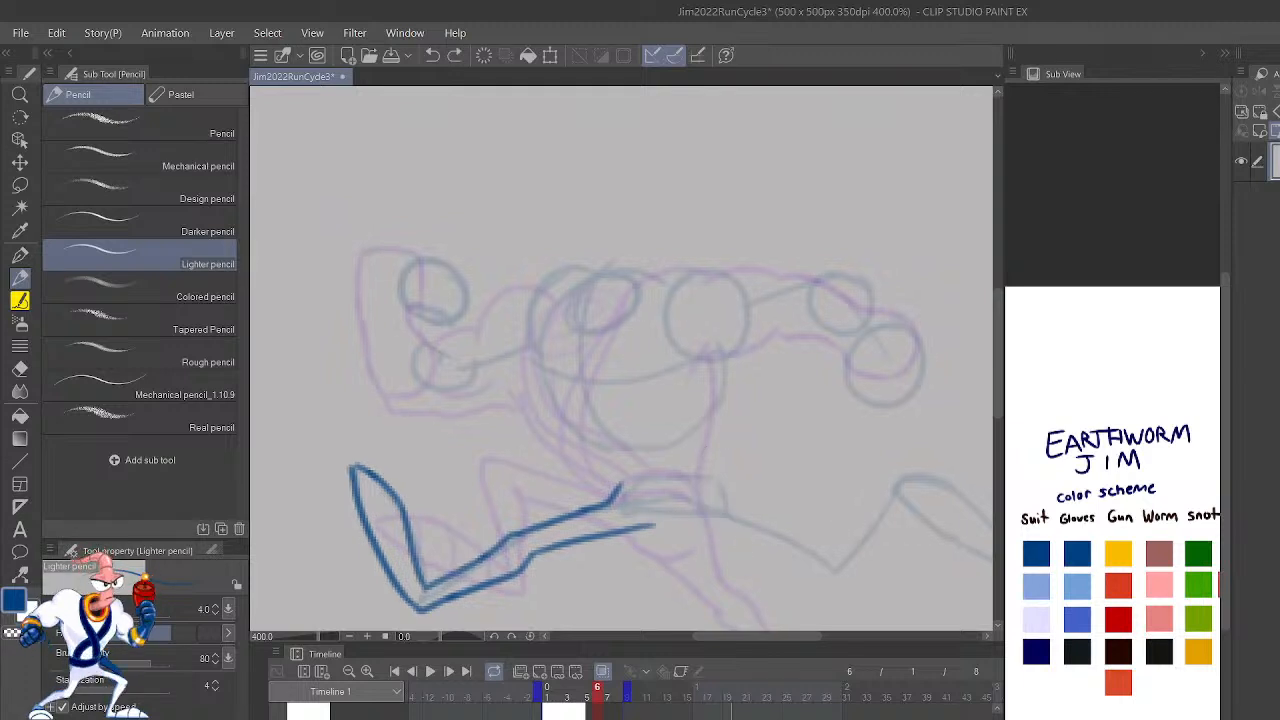
Step: Step back and forth through the frames around frame 6 to compare its front leg with the preceding poses, with the view unmirrored
{"action": "key", "text": "h"}
{"action": "key", "text": "ctrl+plus"}
{"action": "key", "text": "ctrl+minus"}
{"action": "left_click_drag", "start_coordinate": [586, 526], "coordinate": [629, 536]}
{"action": "mouse_move", "coordinate": [911, 454]}
{"action": "left_mouse_down"}
{"action": "mouse_move", "coordinate": [914, 548]}
{"action": "mouse_move", "coordinate": [891, 551]}
{"action": "mouse_move", "coordinate": [952, 493]}
{"action": "mouse_move", "coordinate": [986, 485]}
{"action": "mouse_move", "coordinate": [953, 368]}
{"action": "mouse_move", "coordinate": [916, 404]}
{"action": "mouse_move", "coordinate": [956, 405]}
{"action": "left_mouse_up"}
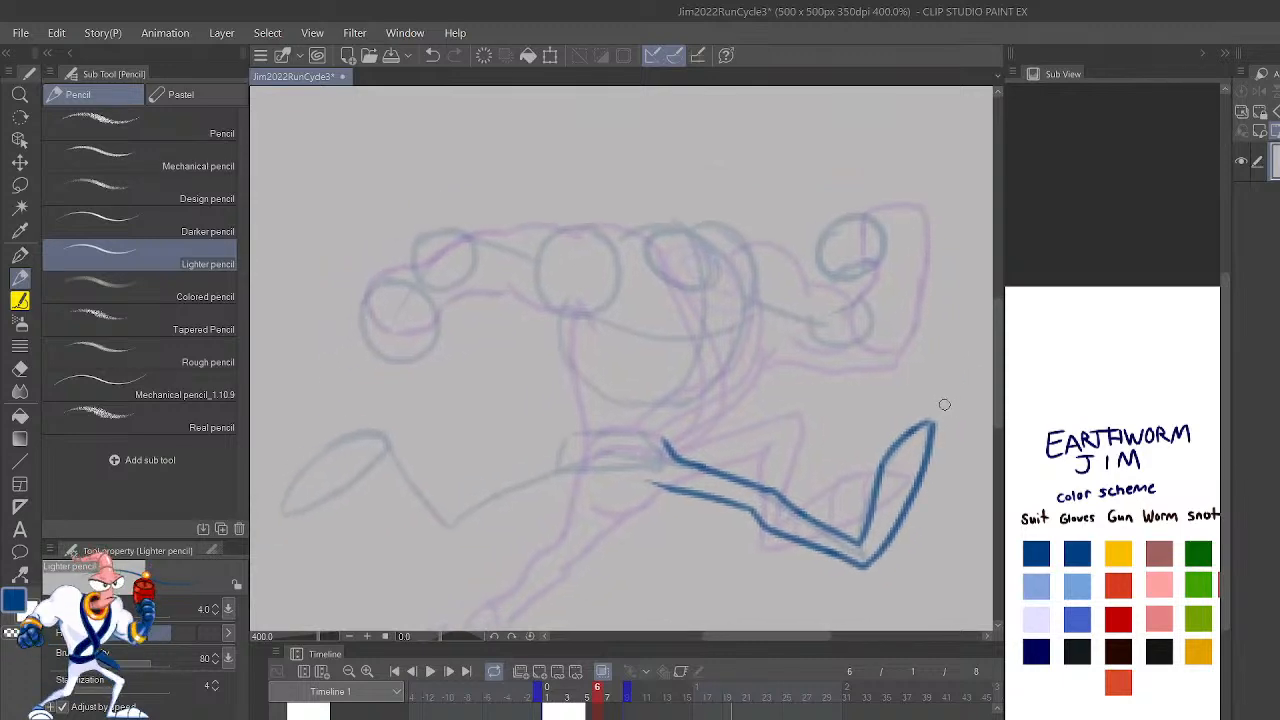
{"action": "key", "text": "shift+Left"}
{"action": "key", "text": "shift+Left"}
{"action": "key", "text": "shift+Right"}
{"action": "key", "text": "shift+Right"}
{"action": "key", "text": "shift+Left"}
{"action": "key", "text": "shift+Left"}
{"action": "key", "text": "shift+Left"}
{"action": "key", "text": "shift+Left"}
{"action": "key", "text": "shift+Right"}
{"action": "key", "text": "shift+Right"}
{"action": "key", "text": "shift+Right"}
{"action": "key", "text": "shift+Right"}
{"action": "key", "text": "shift+Left"}
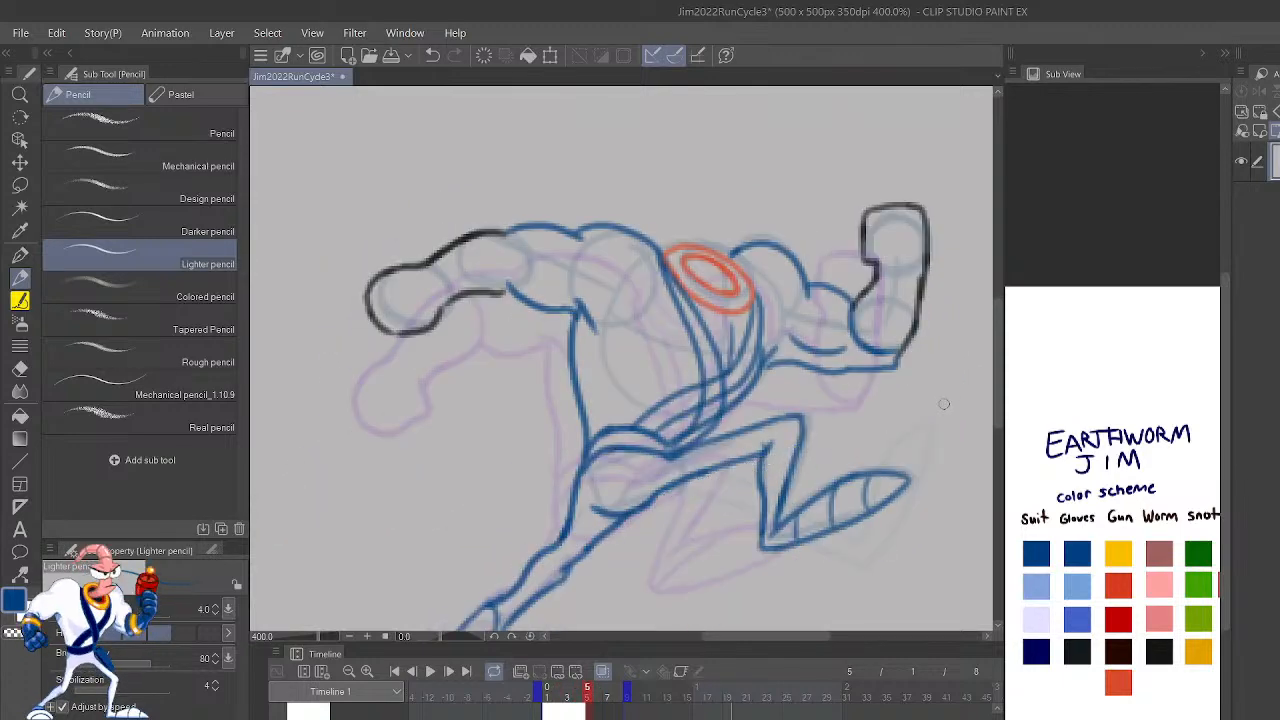
Step: Play back the run cycle with the whole canvas in view and return to frame 6 to check its front leg
{"action": "left_click", "coordinate": [430, 674]}
{"action": "key", "text": "ctrl+minus"}
{"action": "key", "text": "ctrl+minus"}
{"action": "key", "text": "ctrl+minus"}
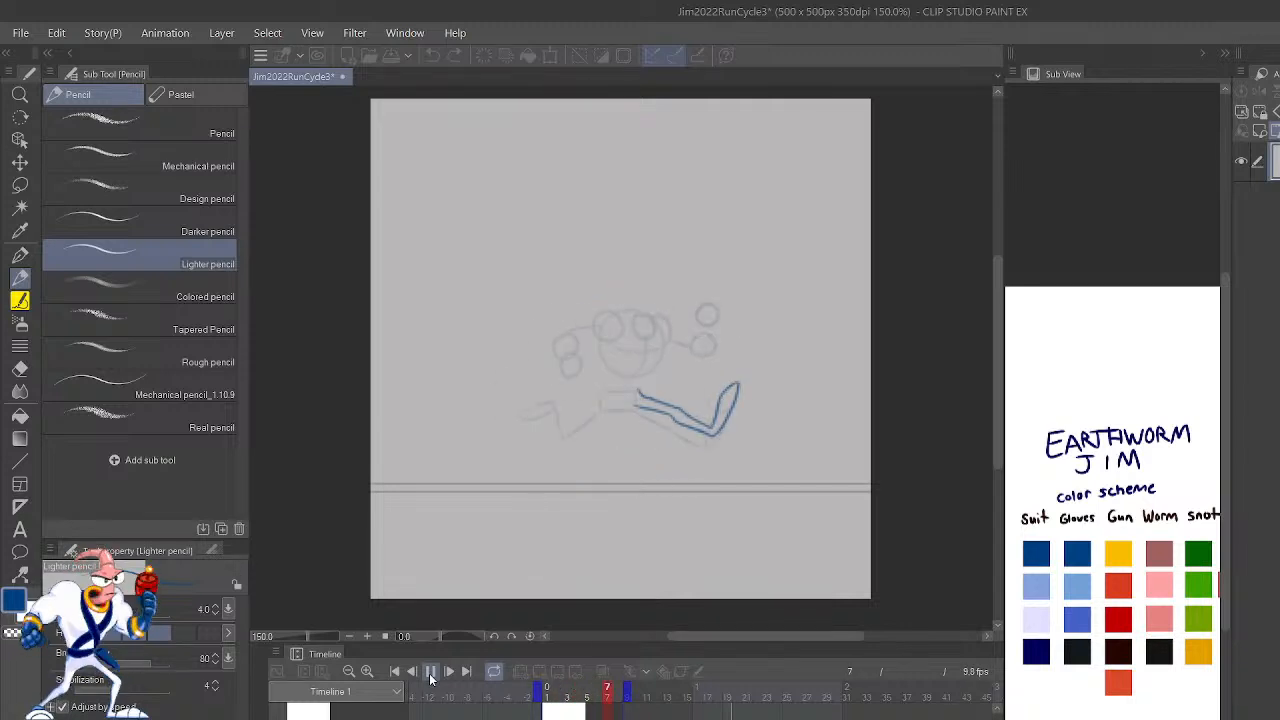
{"action": "left_click", "coordinate": [430, 674]}
{"action": "key", "text": "Left"}
{"action": "key", "text": "Left"}
{"action": "key", "text": "Right"}
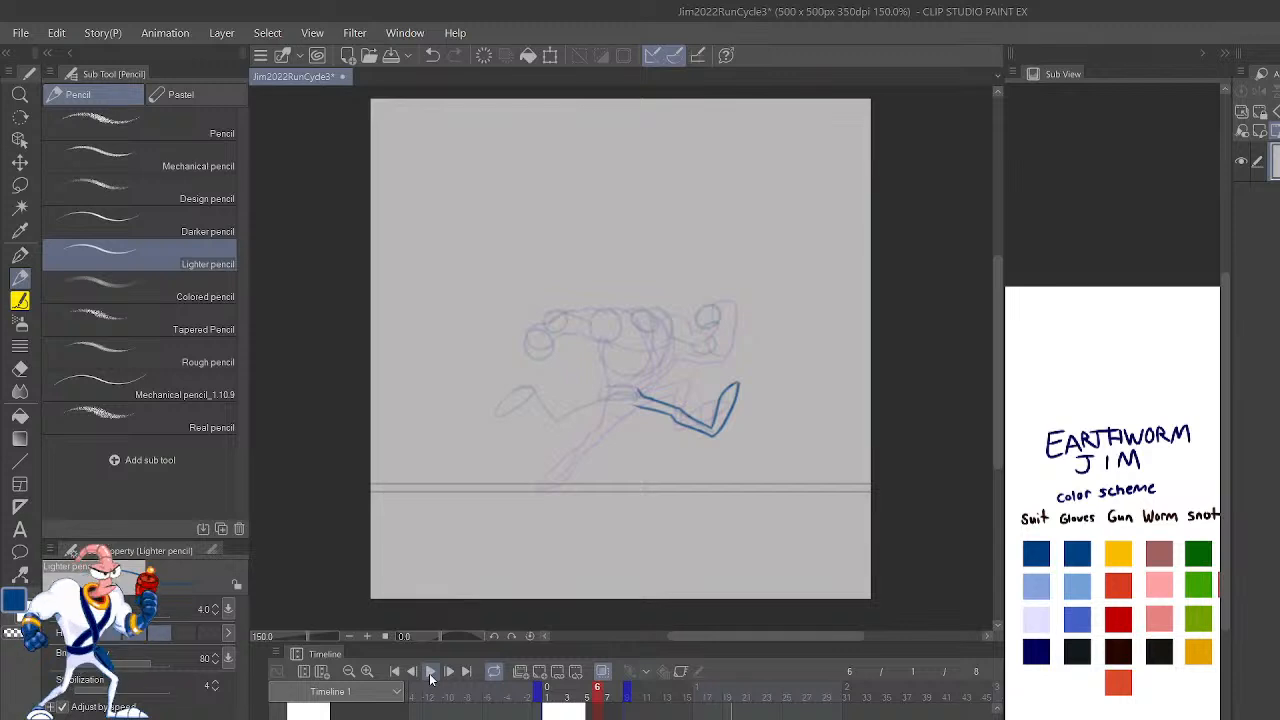
Step: Draw frame 6's curved chest line down into the front thigh and extend the thigh's underside toward the crotch, with the view mirrored
{"action": "key", "text": "ctrl+plus"}
{"action": "key", "text": "ctrl+plus"}
{"action": "key", "text": "ctrl+plus"}
{"action": "key", "text": "h"}
{"action": "left_click_drag", "start_coordinate": [724, 442], "coordinate": [822, 532]}
{"action": "mouse_move", "coordinate": [680, 526]}
{"action": "left_mouse_down"}
{"action": "mouse_move", "coordinate": [588, 435]}
{"action": "mouse_move", "coordinate": [595, 328]}
{"action": "left_mouse_up"}
{"action": "key", "text": "ctrl+z"}
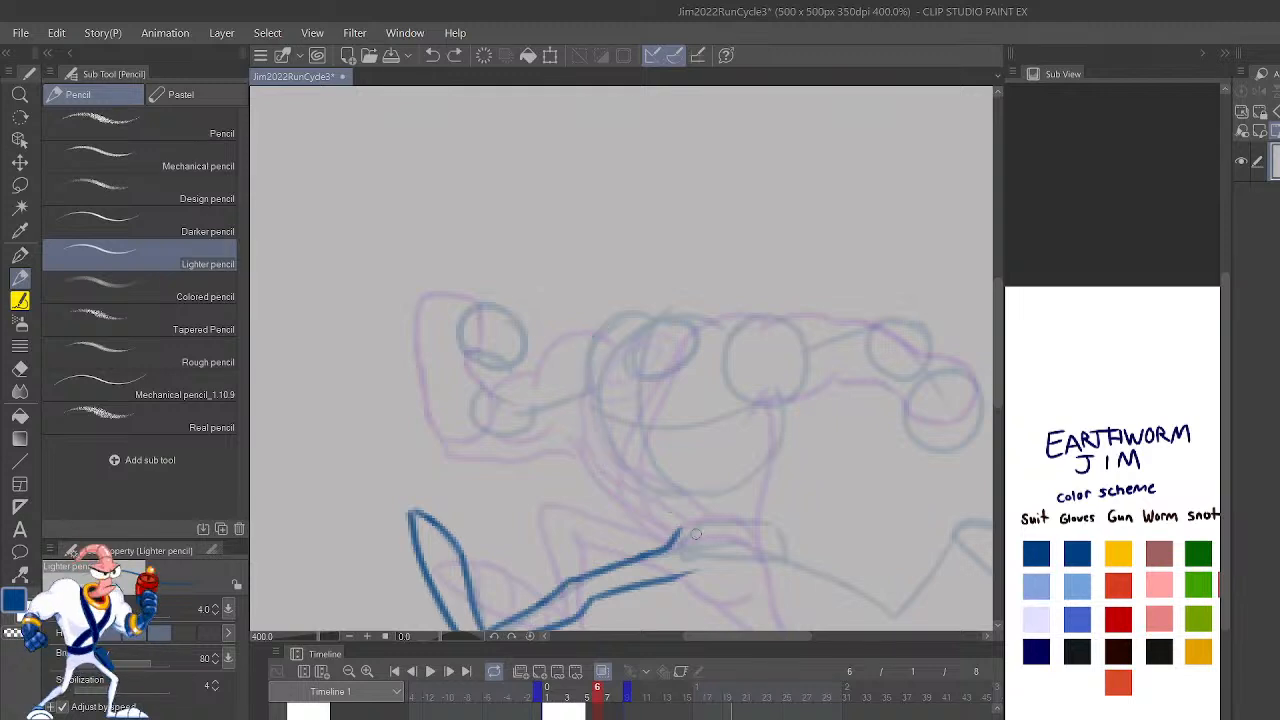
{"action": "mouse_move", "coordinate": [674, 533]}
{"action": "left_mouse_down"}
{"action": "mouse_move", "coordinate": [619, 475]}
{"action": "mouse_move", "coordinate": [588, 367]}
{"action": "left_mouse_up"}
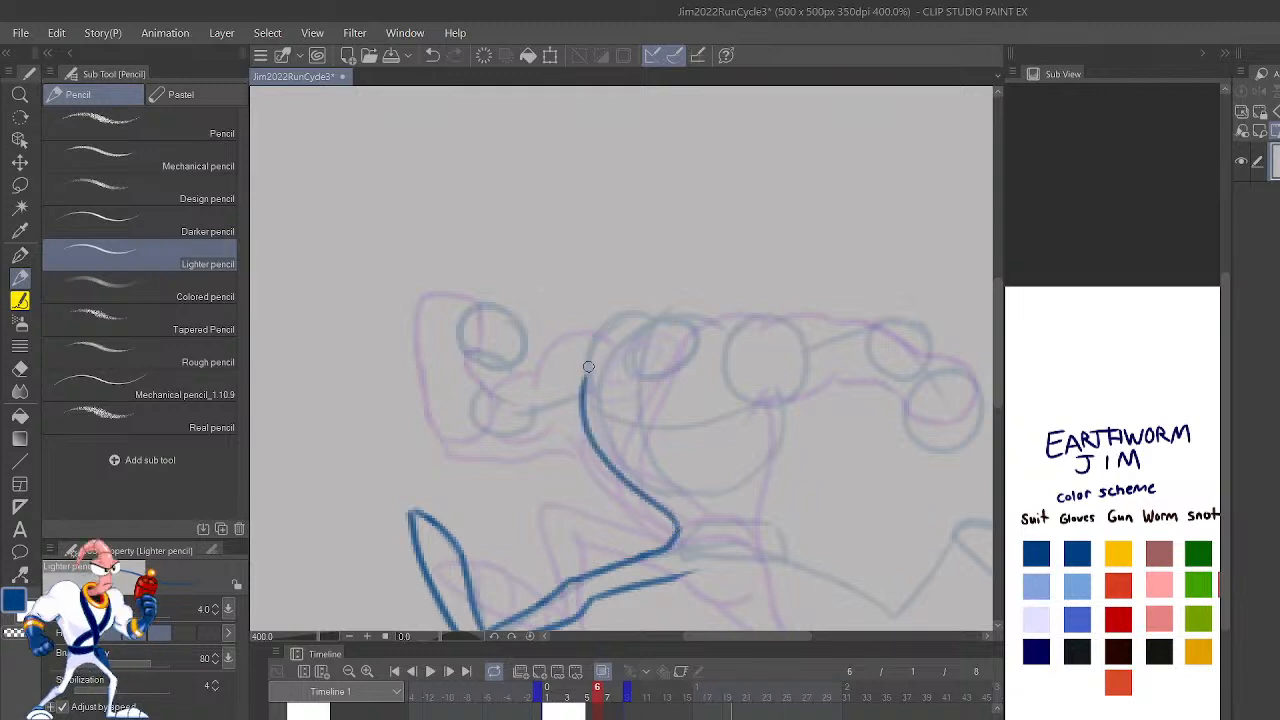
{"action": "left_click_drag", "start_coordinate": [680, 560], "coordinate": [769, 572]}
{"action": "mouse_move", "coordinate": [845, 538]}
{"action": "left_mouse_down"}
{"action": "mouse_move", "coordinate": [797, 488]}
{"action": "mouse_move", "coordinate": [788, 514]}
{"action": "left_mouse_up"}
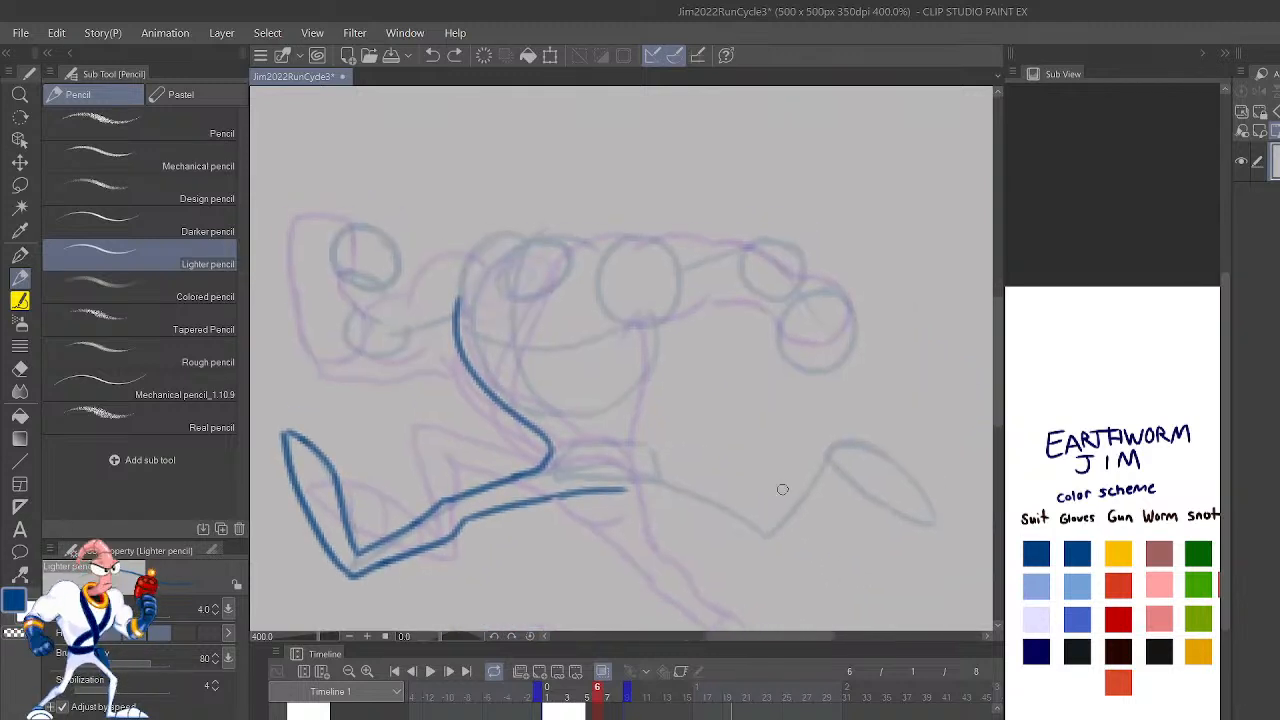
Step: Show the faded Earthworm Jim reference image layer behind frame 6's drawing
{"action": "left_click_drag", "start_coordinate": [997, 706], "coordinate": [1001, 653]}
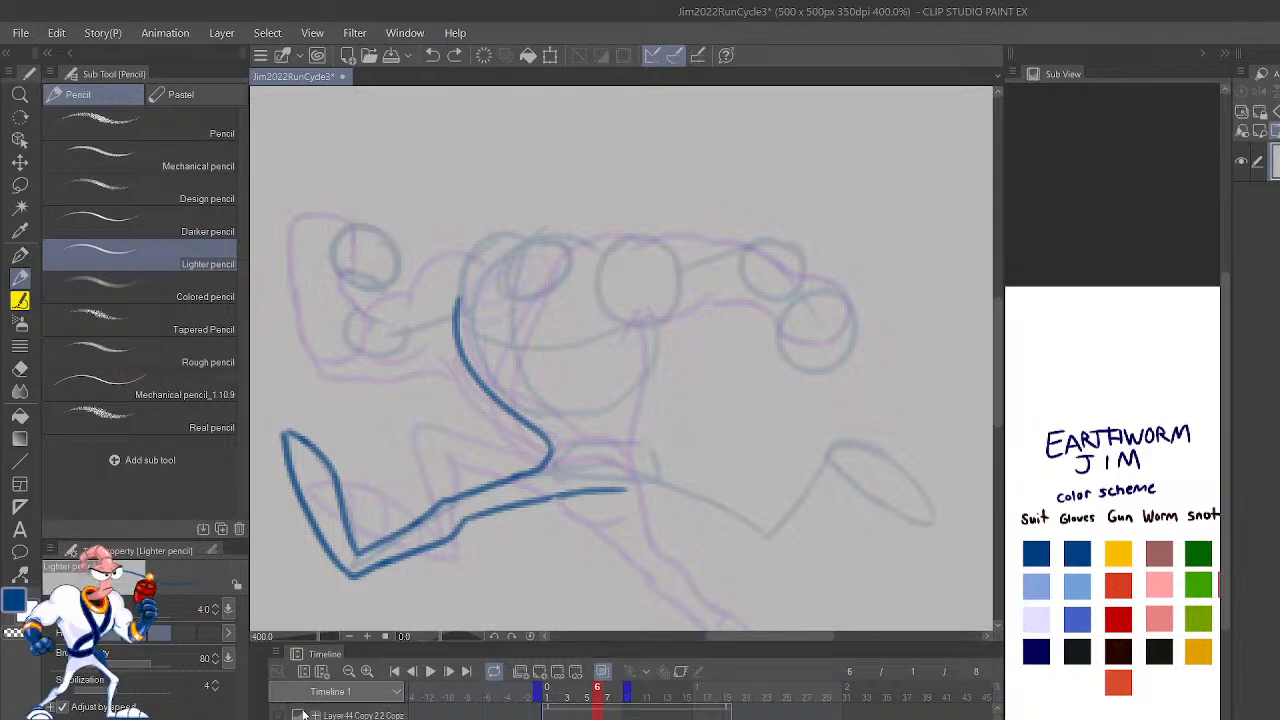
{"action": "left_click", "coordinate": [281, 715]}
{"action": "key", "text": "ctrl+minus"}
{"action": "key", "text": "ctrl+minus"}
{"action": "key", "text": "ctrl+minus"}
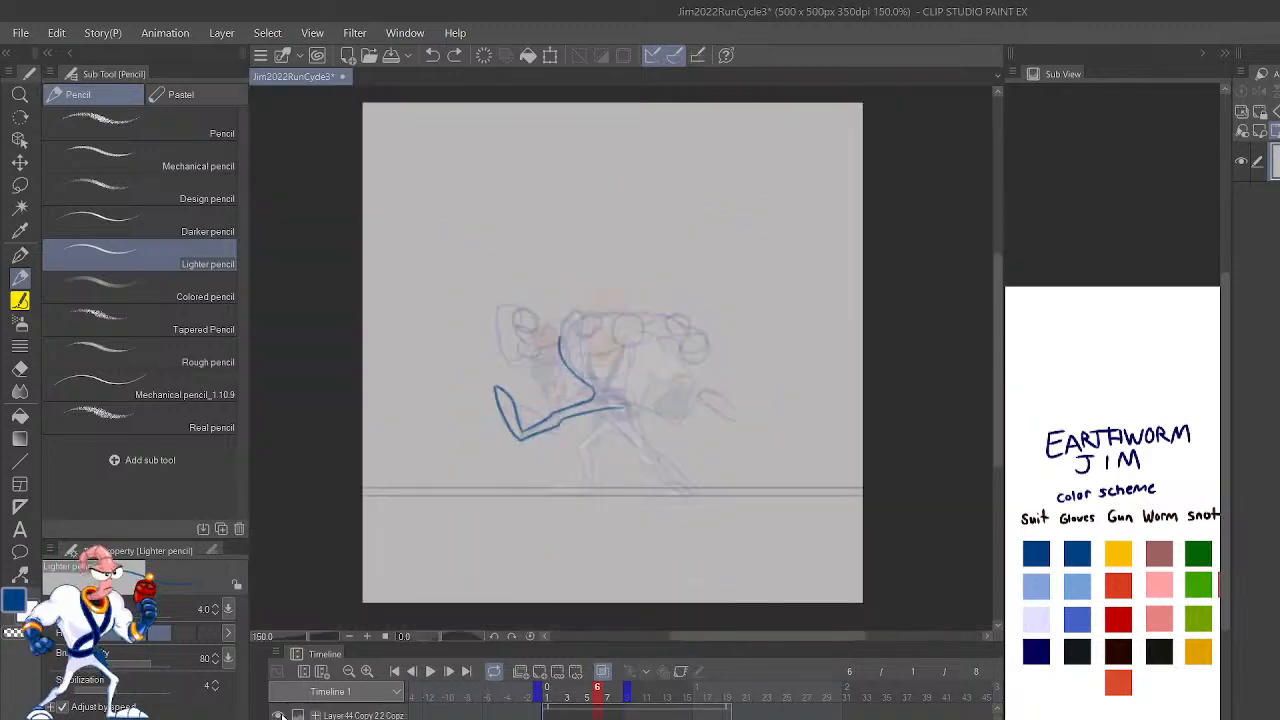
{"action": "key", "text": "ctrl+plus"}
{"action": "key", "text": "ctrl+plus"}
{"action": "key", "text": "ctrl+plus"}
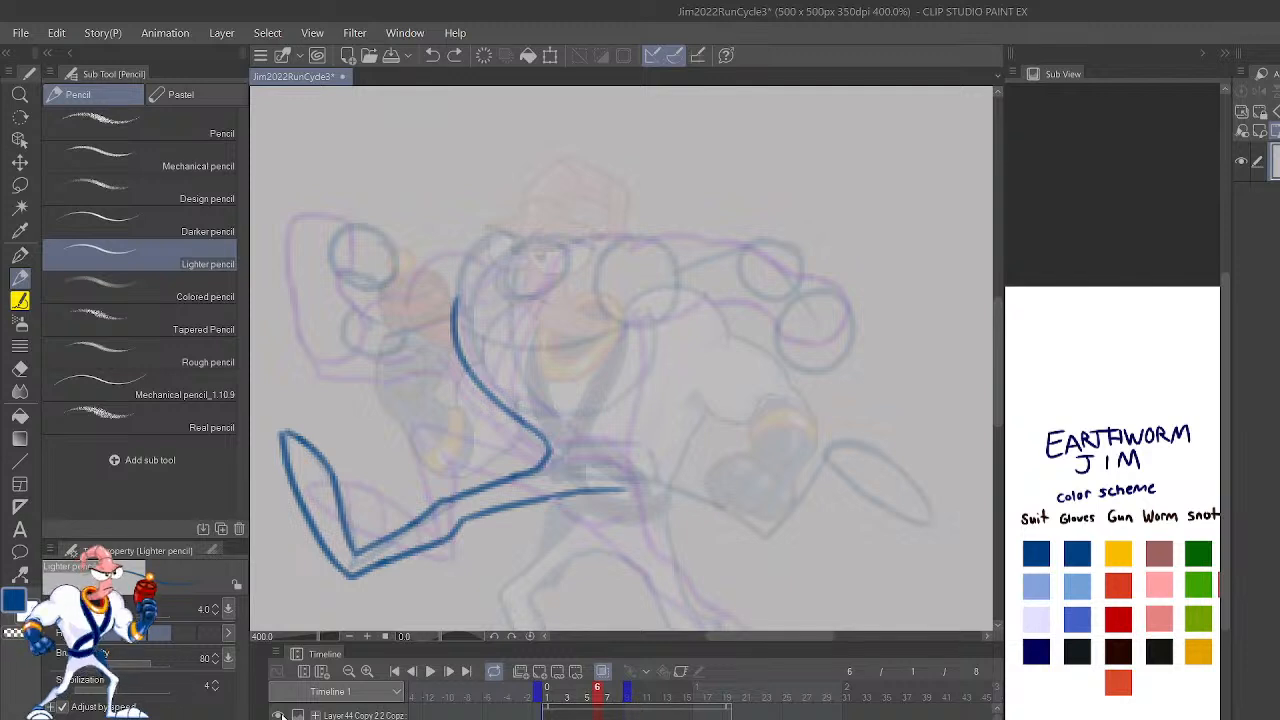
Step: Draw both blue outlines of frame 6's trailing leg, covering the bent lower leg and the thigh up to the hip
{"action": "left_click_drag", "start_coordinate": [762, 516], "coordinate": [815, 450]}
{"action": "key", "text": "ctrl+z"}
{"action": "left_click_drag", "start_coordinate": [764, 514], "coordinate": [826, 442]}
{"action": "left_click_drag", "start_coordinate": [781, 536], "coordinate": [834, 461]}
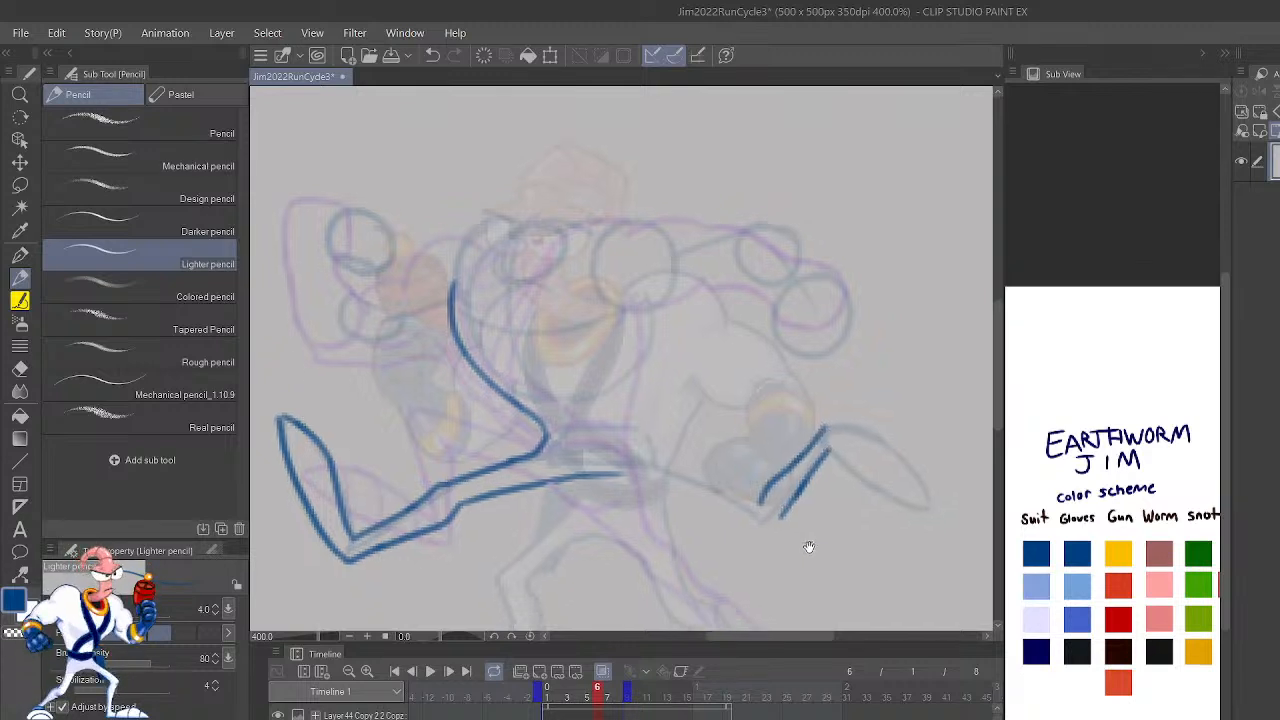
{"action": "scroll", "coordinate": [808, 560], "scroll_direction": "down", "scroll_amount": 2}
{"action": "mouse_move", "coordinate": [775, 451]}
{"action": "left_mouse_down"}
{"action": "mouse_move", "coordinate": [745, 462]}
{"action": "mouse_move", "coordinate": [614, 411]}
{"action": "left_mouse_up"}
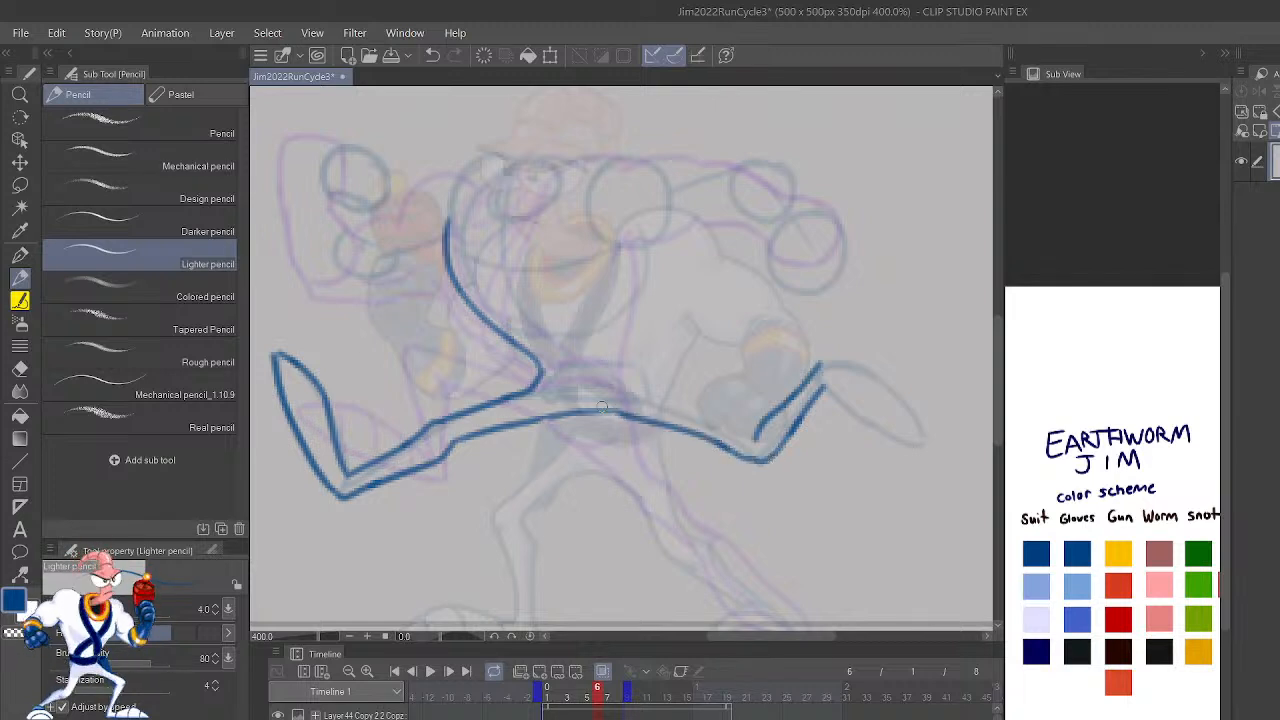
{"action": "left_click_drag", "start_coordinate": [755, 432], "coordinate": [645, 387]}
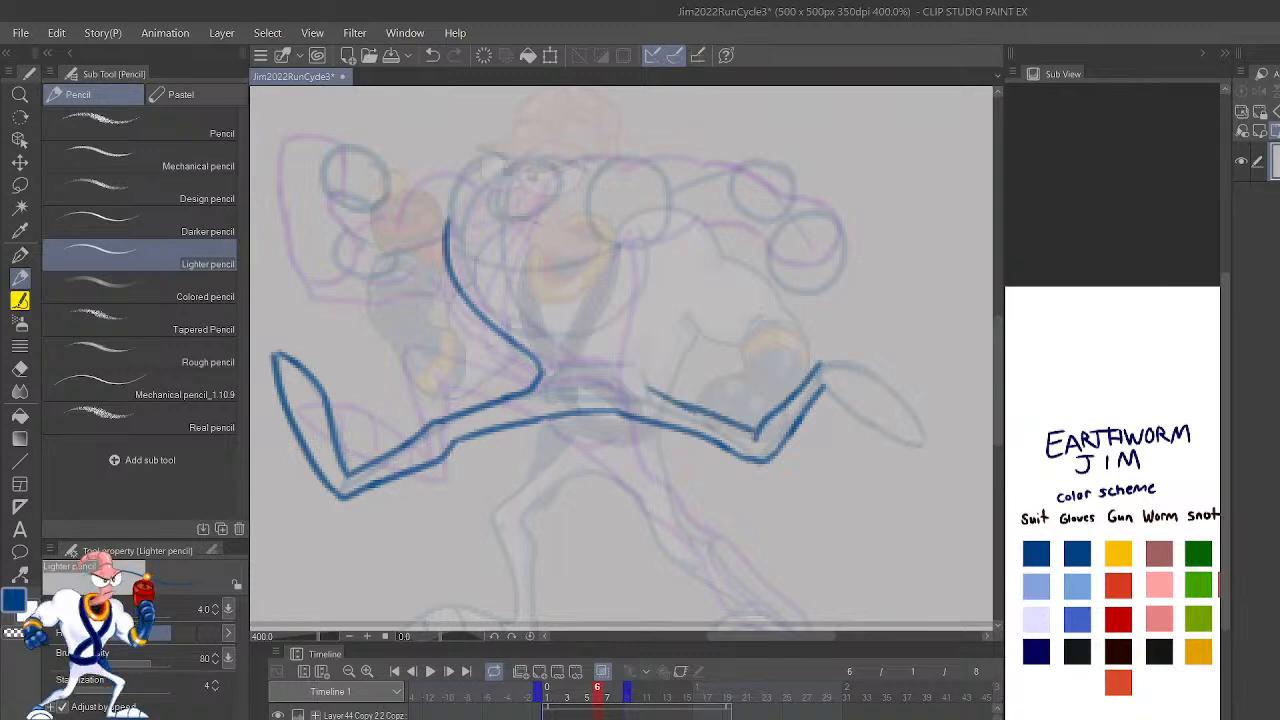
Step: Draw the blue top contour of frame 6's rear shoulder and upper arm, with the canvas view flipped
{"action": "key", "text": "h"}
{"action": "left_click_drag", "start_coordinate": [858, 527], "coordinate": [826, 629]}
{"action": "mouse_move", "coordinate": [872, 463]}
{"action": "left_mouse_down"}
{"action": "mouse_move", "coordinate": [874, 506]}
{"action": "mouse_move", "coordinate": [906, 558]}
{"action": "mouse_move", "coordinate": [880, 529]}
{"action": "mouse_move", "coordinate": [944, 535]}
{"action": "left_mouse_up"}
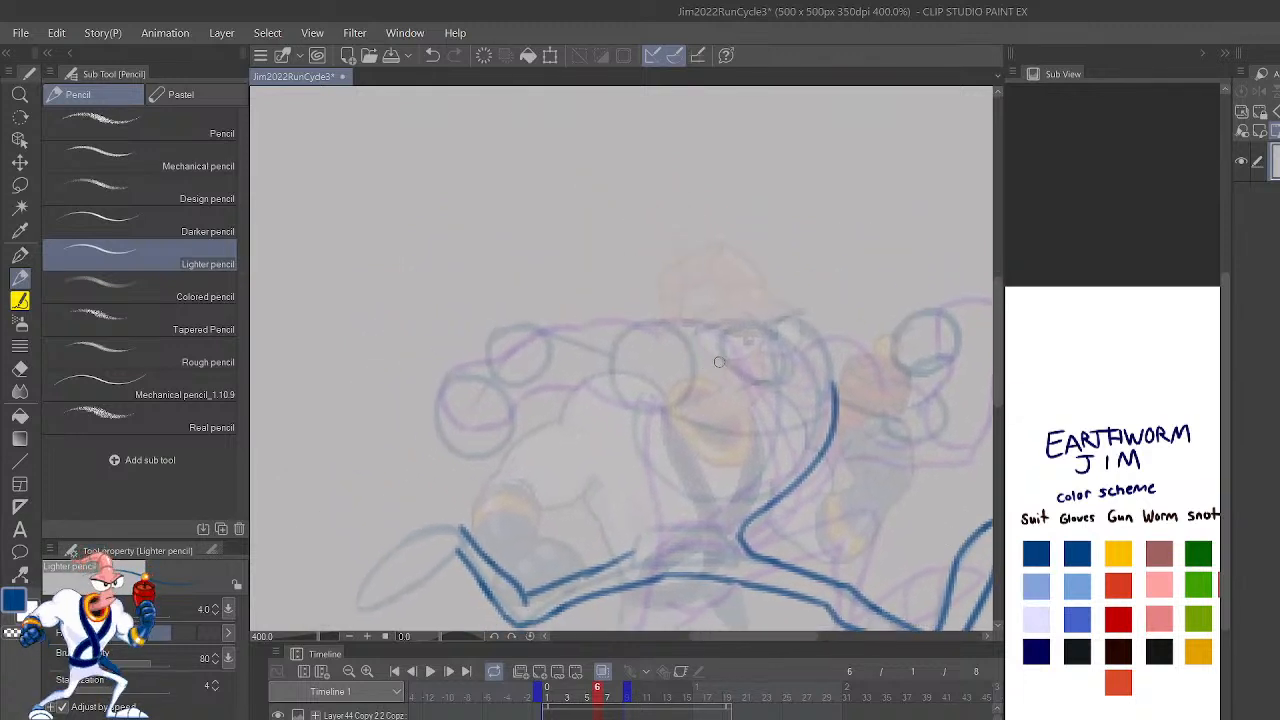
{"action": "mouse_move", "coordinate": [721, 348]}
{"action": "left_mouse_down"}
{"action": "mouse_move", "coordinate": [656, 314]}
{"action": "mouse_move", "coordinate": [627, 326]}
{"action": "mouse_move", "coordinate": [562, 317]}
{"action": "left_mouse_up"}
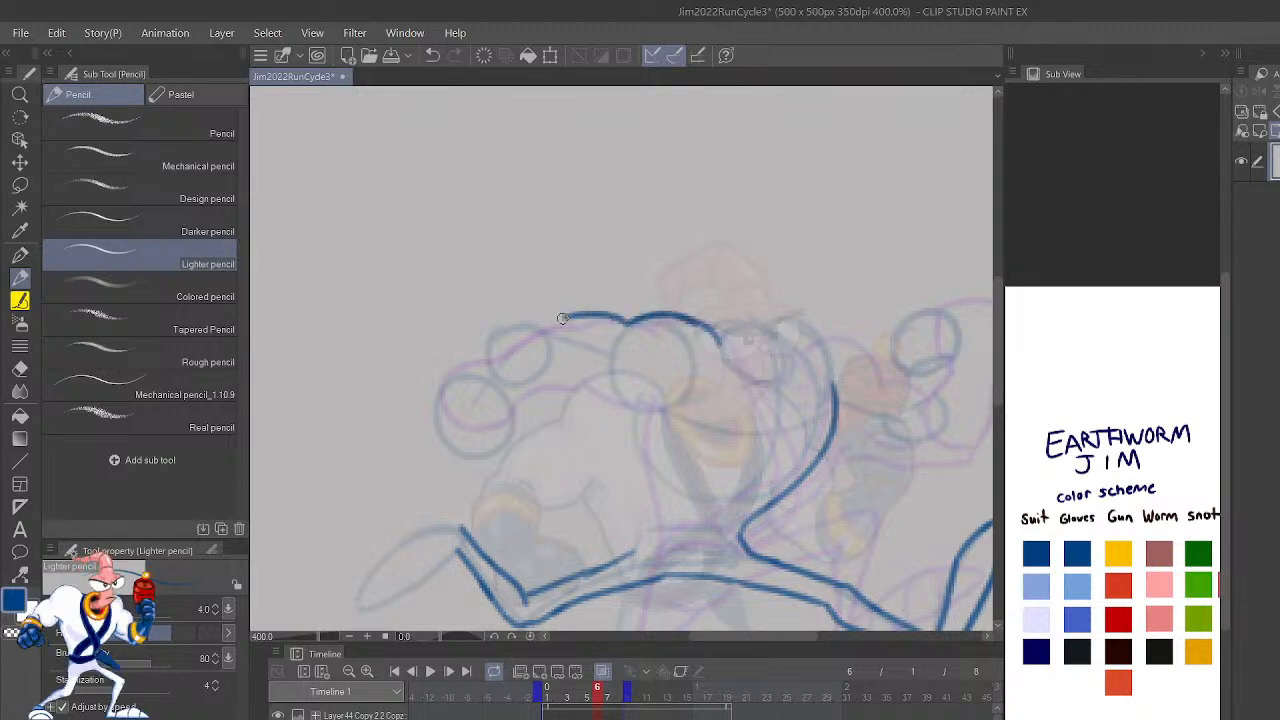
Step: Outline the gloved forearm and fist of frame 6's rear arm in the scheme's near-black glove color
{"action": "left_click", "coordinate": [1078, 650]}
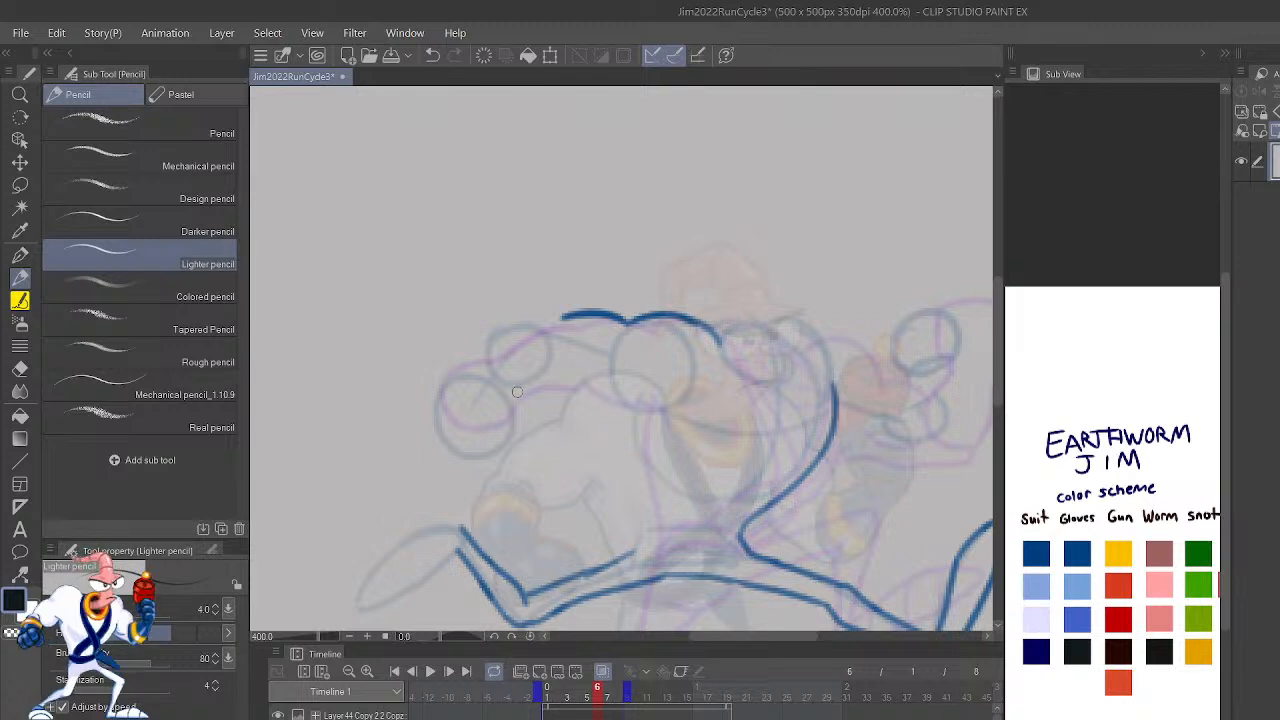
{"action": "mouse_move", "coordinate": [450, 383]}
{"action": "left_mouse_down"}
{"action": "mouse_move", "coordinate": [430, 417]}
{"action": "mouse_move", "coordinate": [458, 450]}
{"action": "mouse_move", "coordinate": [494, 454]}
{"action": "mouse_move", "coordinate": [510, 407]}
{"action": "mouse_move", "coordinate": [540, 340]}
{"action": "left_mouse_up"}
{"action": "mouse_move", "coordinate": [448, 387]}
{"action": "left_mouse_down"}
{"action": "mouse_move", "coordinate": [500, 320]}
{"action": "mouse_move", "coordinate": [487, 336]}
{"action": "mouse_move", "coordinate": [579, 317]}
{"action": "left_mouse_up"}
Step: Draw the underside of frame 6's rear upper arm in the scheme's dark blue
{"action": "left_click", "coordinate": [1077, 553]}
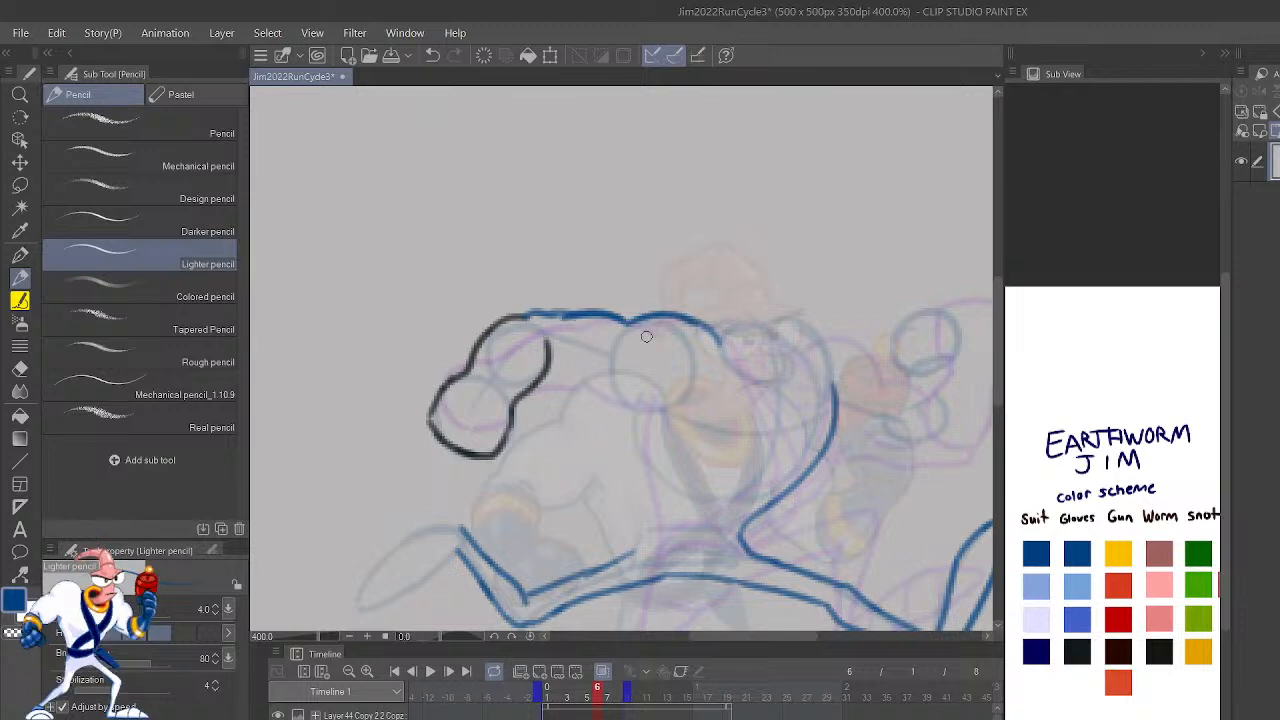
{"action": "mouse_move", "coordinate": [550, 380]}
{"action": "left_mouse_down"}
{"action": "mouse_move", "coordinate": [595, 390]}
{"action": "mouse_move", "coordinate": [578, 406]}
{"action": "mouse_move", "coordinate": [635, 382]}
{"action": "left_mouse_up"}
{"action": "key", "text": "ctrl+z"}
{"action": "key", "text": "ctrl+z"}
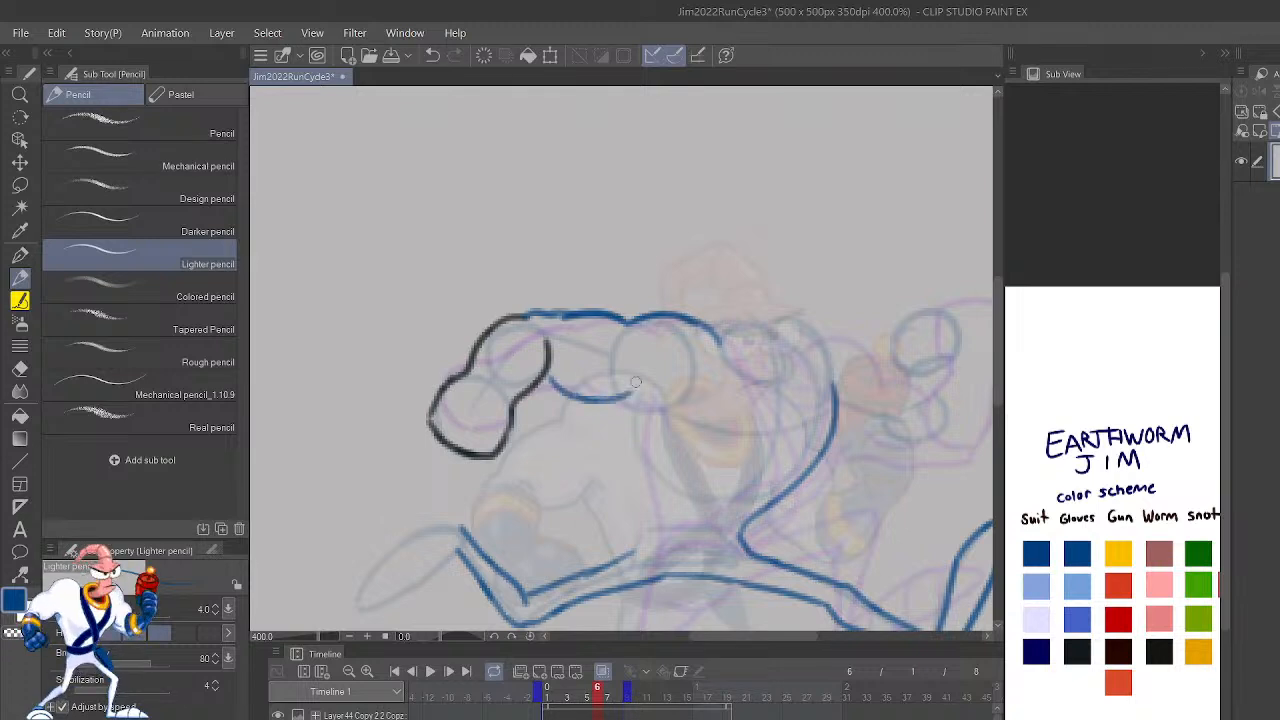
Step: Extend frame 6's trailing thigh line up to the waist and draw the torso's back edge from the hip to the armpit in blue
{"action": "left_click_drag", "start_coordinate": [904, 569], "coordinate": [884, 538]}
{"action": "left_click_drag", "start_coordinate": [610, 521], "coordinate": [637, 493]}
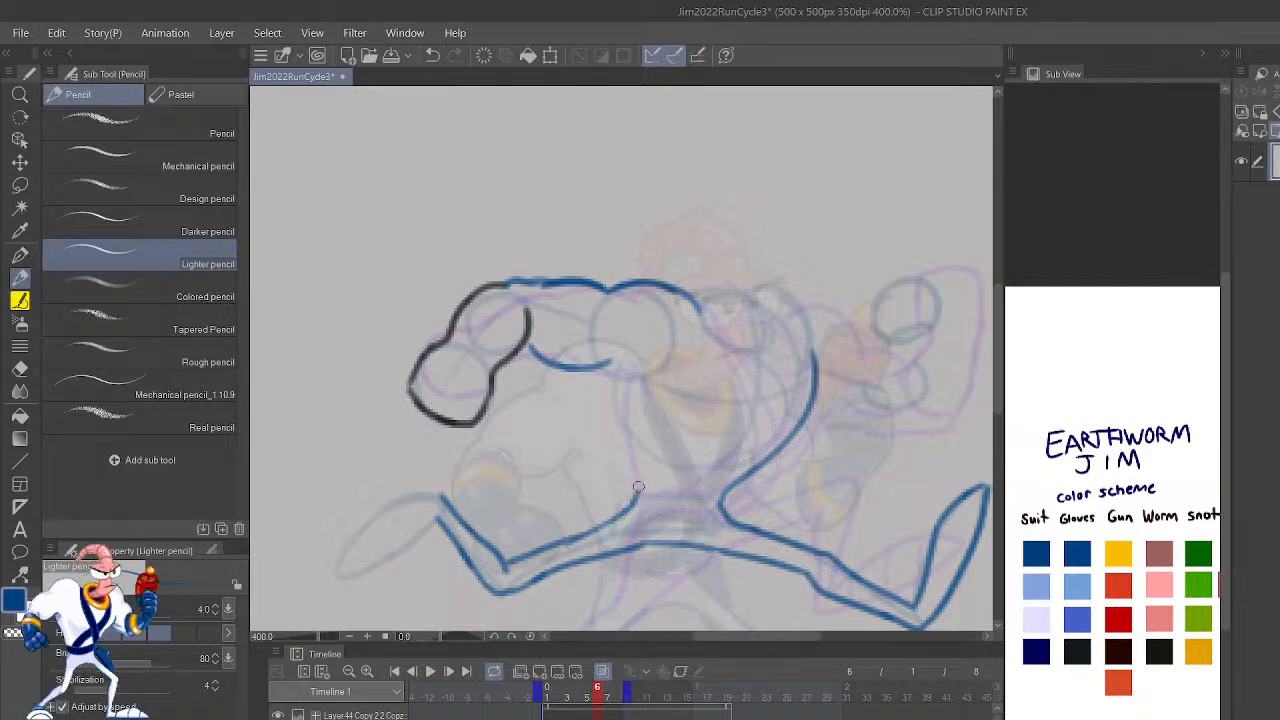
{"action": "left_click", "coordinate": [280, 715]}
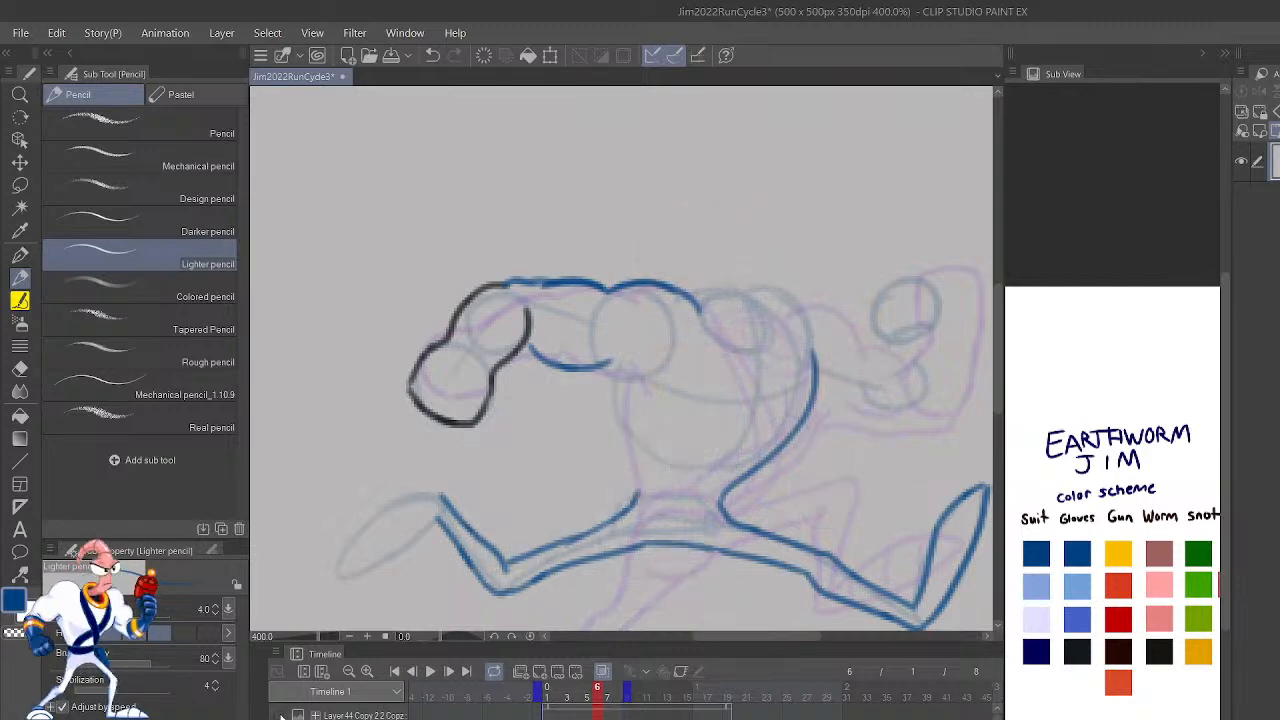
{"action": "left_click", "coordinate": [280, 715]}
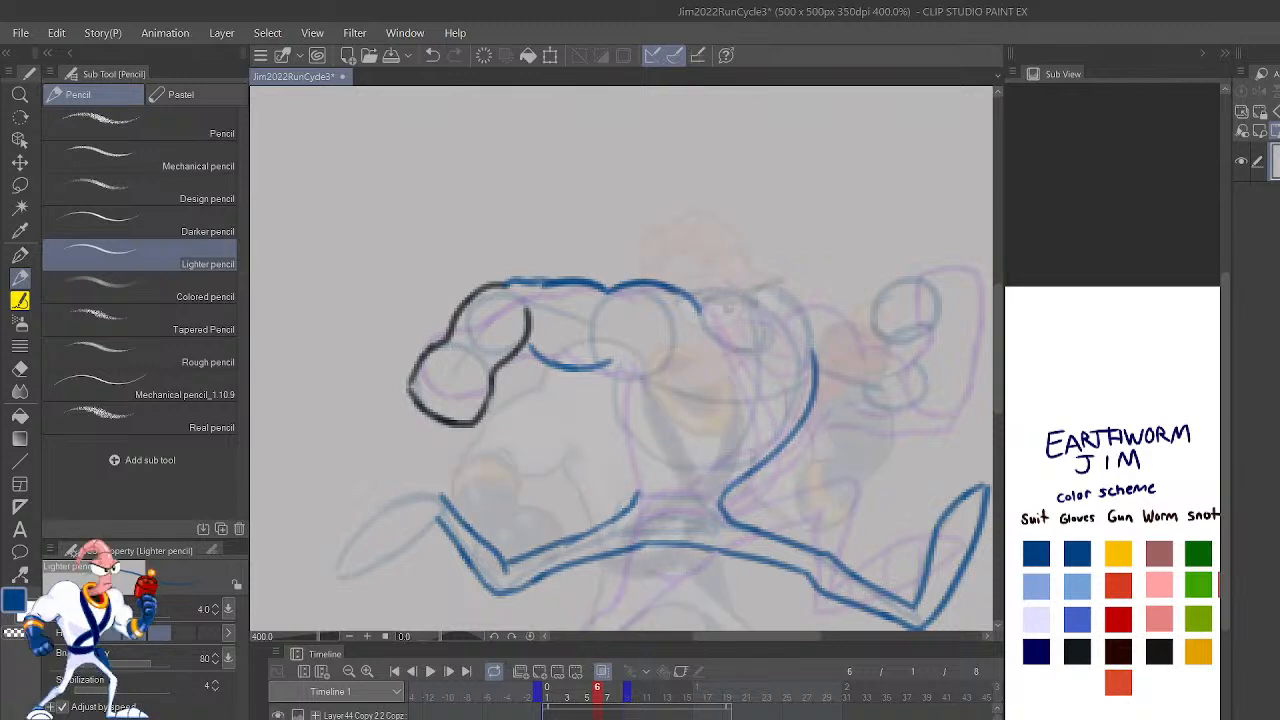
{"action": "key", "text": "h"}
{"action": "mouse_move", "coordinate": [604, 495]}
{"action": "left_mouse_down"}
{"action": "mouse_move", "coordinate": [595, 457]}
{"action": "mouse_move", "coordinate": [628, 372]}
{"action": "mouse_move", "coordinate": [651, 352]}
{"action": "left_mouse_up"}
{"action": "key", "text": "ctrl+z"}
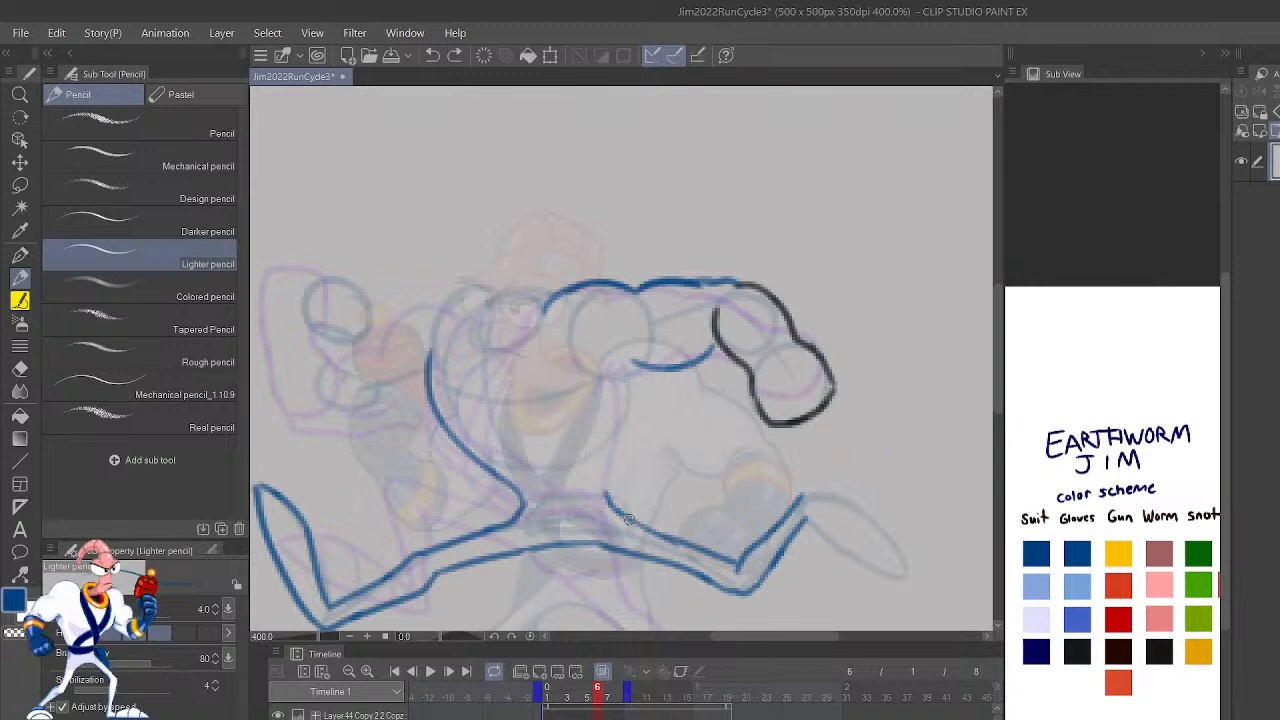
{"action": "mouse_move", "coordinate": [626, 516]}
{"action": "left_mouse_down"}
{"action": "mouse_move", "coordinate": [612, 494]}
{"action": "mouse_move", "coordinate": [624, 380]}
{"action": "mouse_move", "coordinate": [645, 360]}
{"action": "left_mouse_up"}
{"action": "mouse_move", "coordinate": [760, 491]}
{"action": "left_mouse_down"}
{"action": "mouse_move", "coordinate": [766, 380]}
{"action": "mouse_move", "coordinate": [774, 391]}
{"action": "left_mouse_up"}
Step: Redraw the front thigh's underside through the crotch so it joins the trailing leg's line
{"action": "left_click_drag", "start_coordinate": [893, 508], "coordinate": [964, 539]}
{"action": "left_click_drag", "start_coordinate": [533, 503], "coordinate": [610, 485]}
{"action": "left_click_drag", "start_coordinate": [524, 505], "coordinate": [631, 489]}
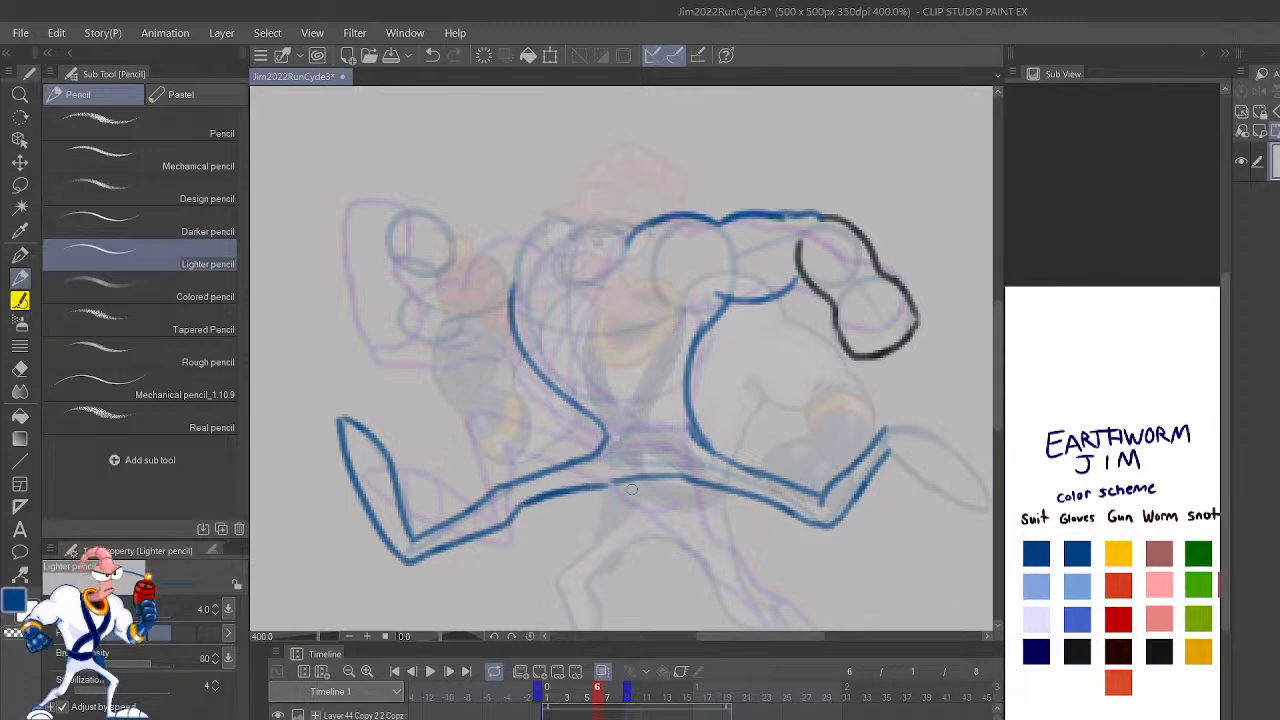
{"action": "key", "text": "ctrl+z"}
{"action": "key", "text": "ctrl+z"}
{"action": "mouse_move", "coordinate": [526, 503]}
{"action": "left_mouse_down"}
{"action": "mouse_move", "coordinate": [565, 482]}
{"action": "mouse_move", "coordinate": [530, 502]}
{"action": "mouse_move", "coordinate": [592, 482]}
{"action": "mouse_move", "coordinate": [576, 486]}
{"action": "mouse_move", "coordinate": [639, 488]}
{"action": "left_mouse_up"}
{"action": "mouse_move", "coordinate": [530, 508]}
{"action": "left_mouse_down"}
{"action": "mouse_move", "coordinate": [673, 494]}
{"action": "mouse_move", "coordinate": [647, 480]}
{"action": "mouse_move", "coordinate": [682, 480]}
{"action": "mouse_move", "coordinate": [670, 471]}
{"action": "mouse_move", "coordinate": [692, 482]}
{"action": "mouse_move", "coordinate": [604, 476]}
{"action": "left_mouse_up"}
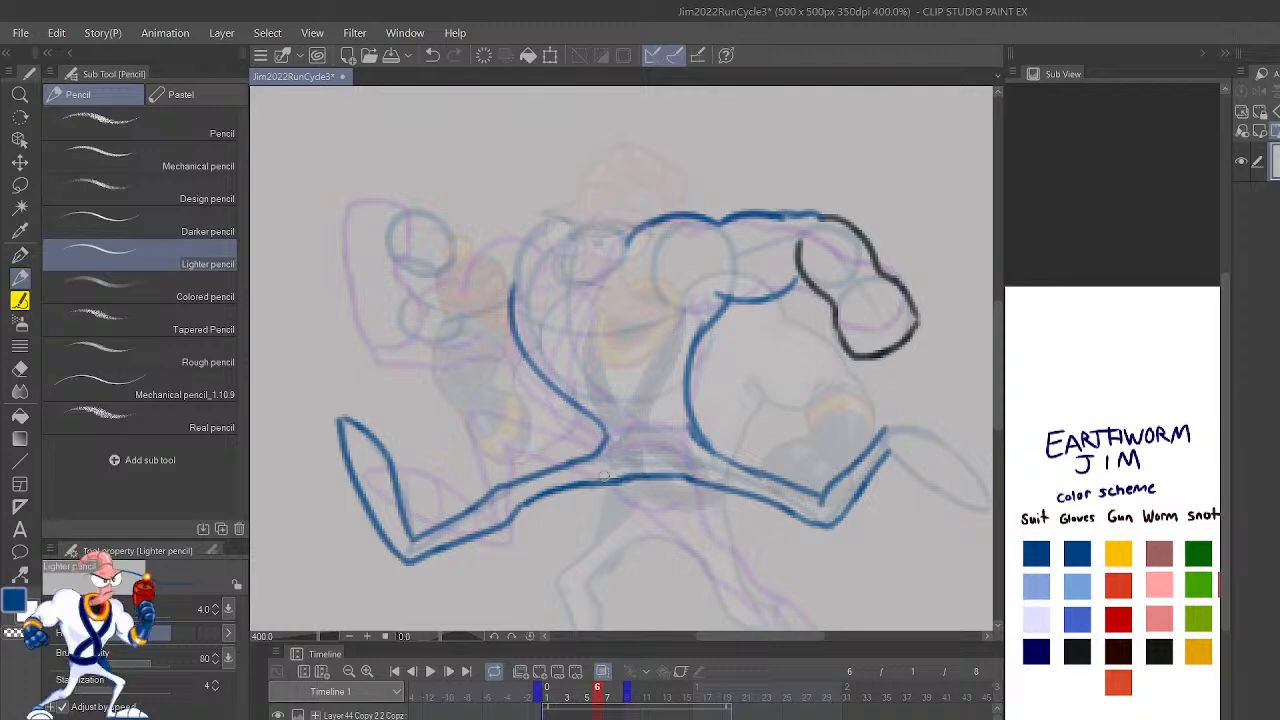
{"action": "scroll", "coordinate": [923, 551], "scroll_direction": "up", "scroll_amount": 4}
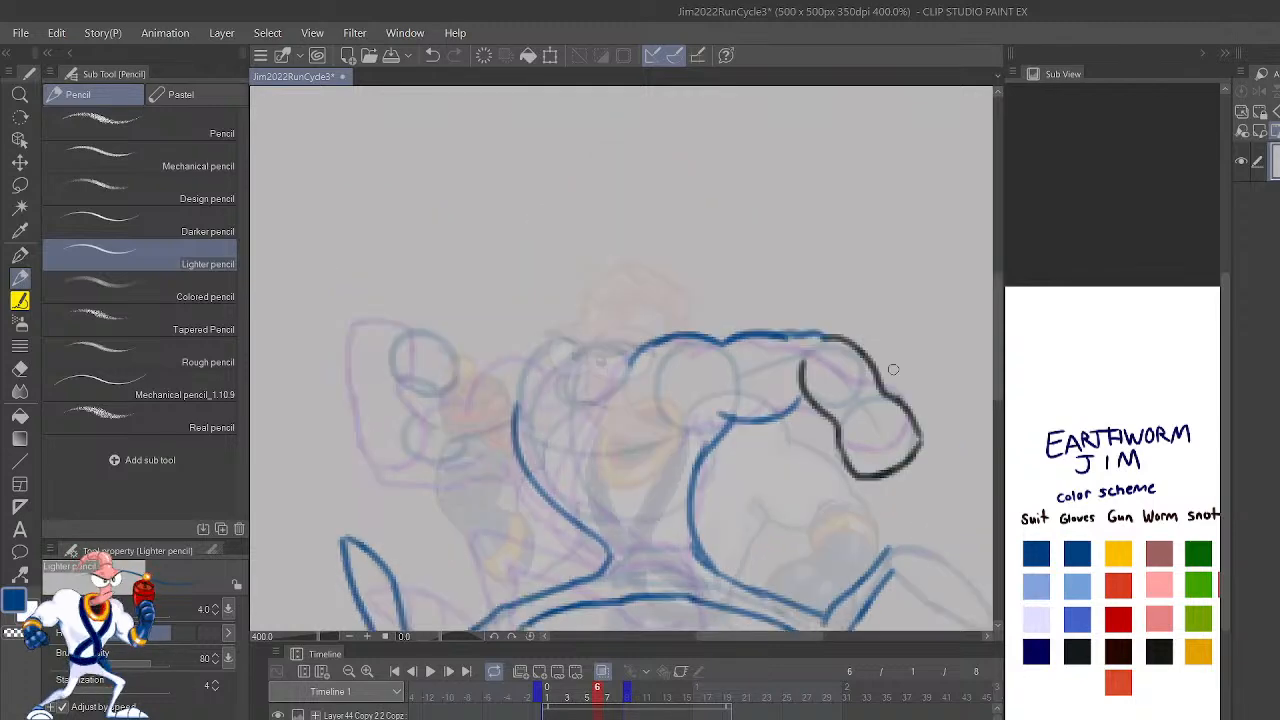
{"action": "left_click_drag", "start_coordinate": [846, 455], "coordinate": [860, 481]}
{"action": "key", "text": "ctrl+z"}
{"action": "mouse_move", "coordinate": [798, 399]}
{"action": "left_mouse_down"}
{"action": "mouse_move", "coordinate": [909, 386]}
{"action": "mouse_move", "coordinate": [947, 432]}
{"action": "left_mouse_up"}
{"action": "left_click", "coordinate": [1080, 550]}
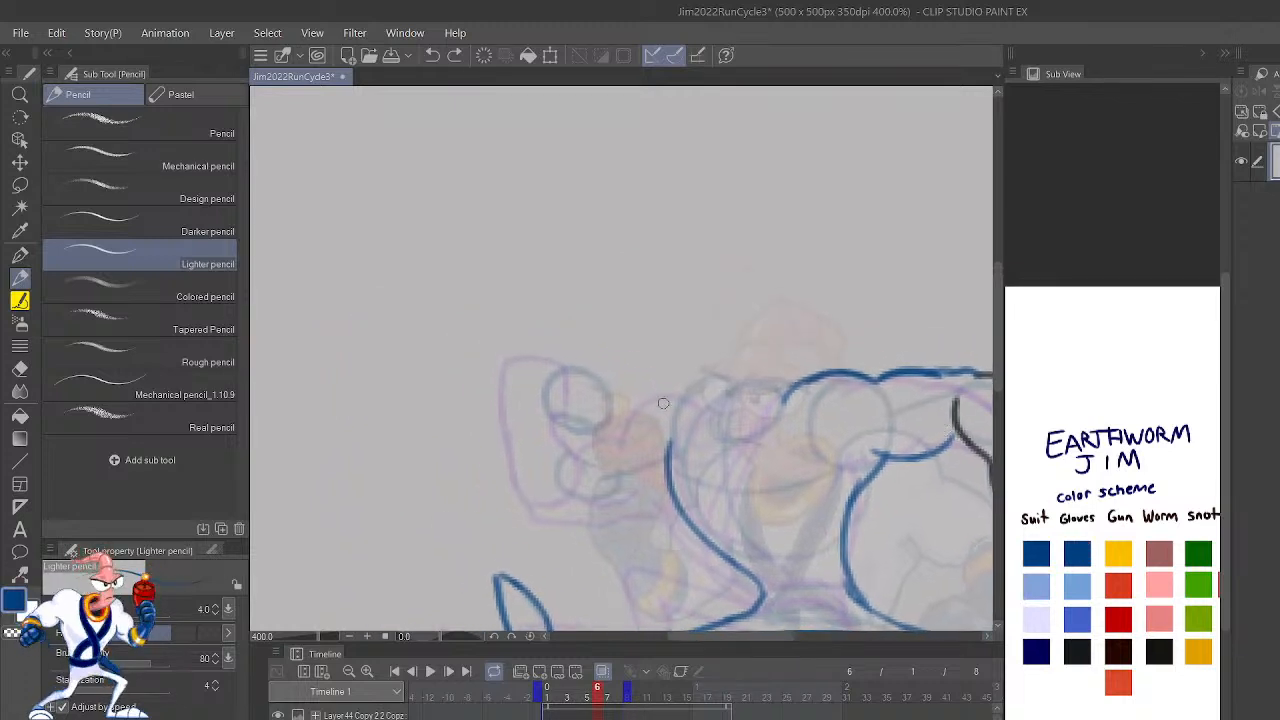
{"action": "mouse_move", "coordinate": [694, 414]}
{"action": "left_mouse_down"}
{"action": "mouse_move", "coordinate": [660, 397]}
{"action": "mouse_move", "coordinate": [623, 437]}
{"action": "mouse_move", "coordinate": [678, 420]}
{"action": "left_mouse_up"}
{"action": "key", "text": "ctrl+z"}
{"action": "key", "text": "ctrl+z"}
Step: Play back the run cycle with the whole figure in view, then return to frame 6
{"action": "scroll", "coordinate": [643, 369], "scroll_direction": "down", "scroll_amount": 3}
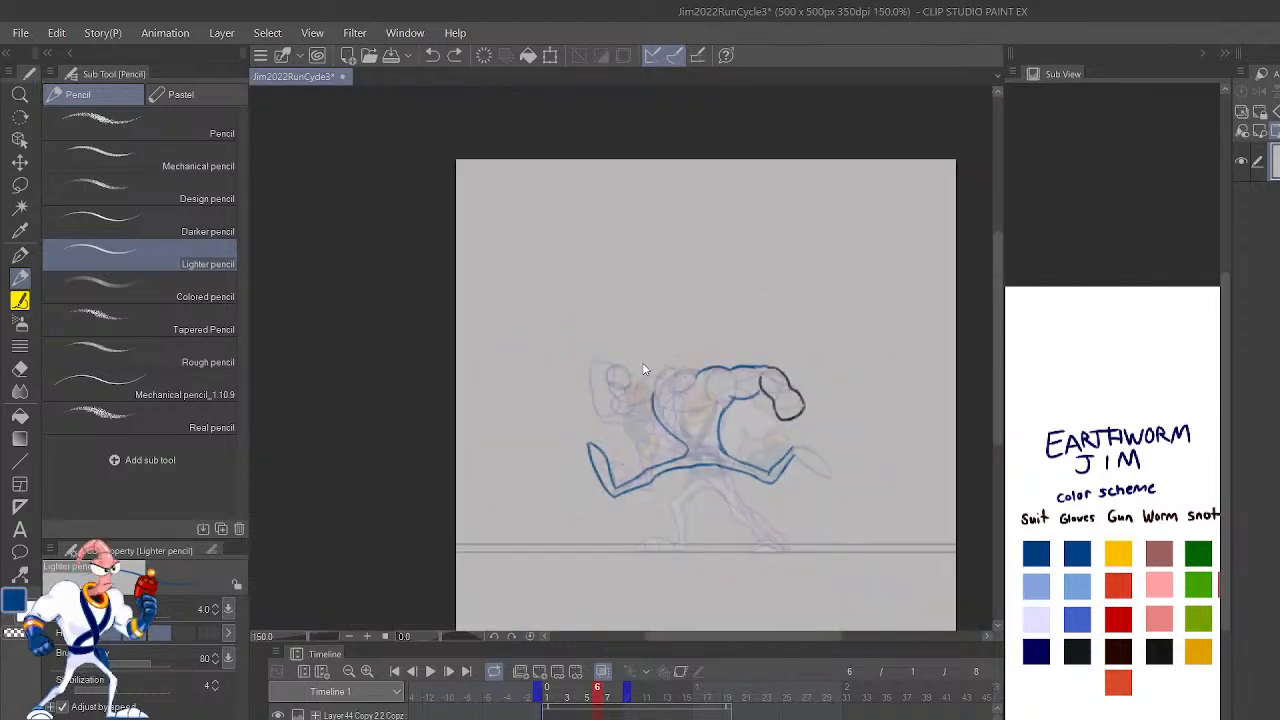
{"action": "left_click", "coordinate": [429, 672]}
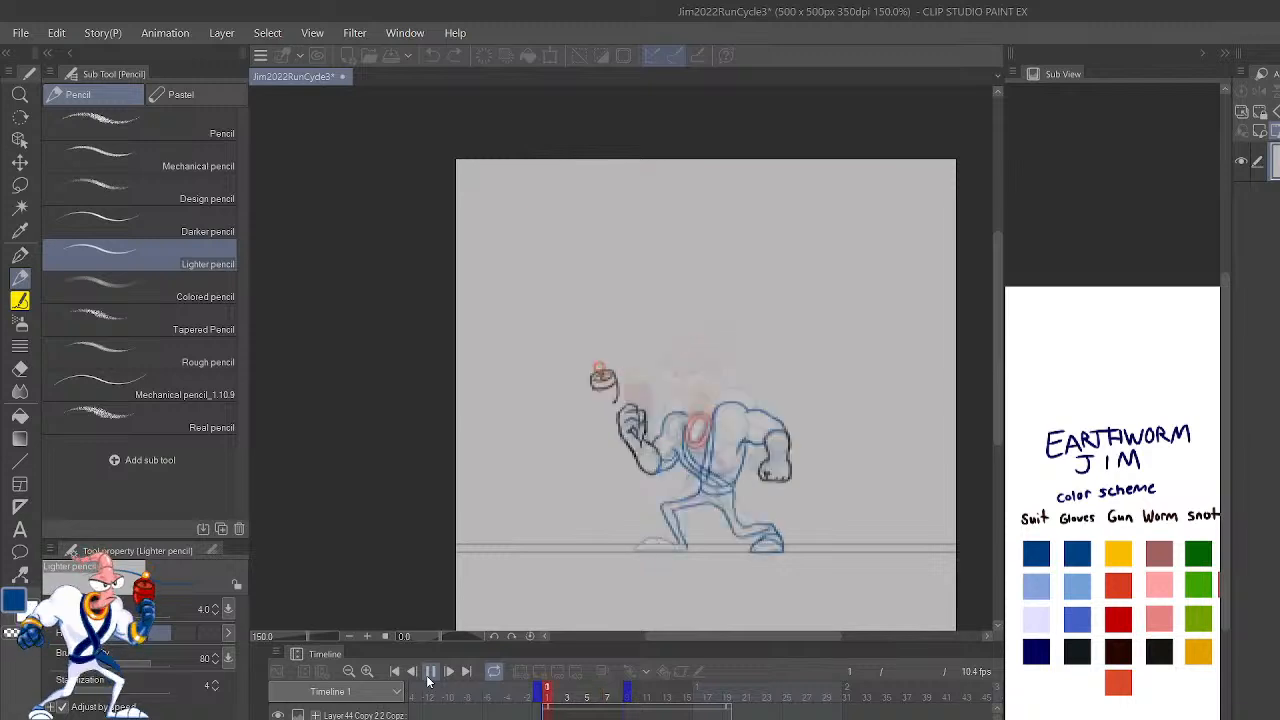
{"action": "left_click", "coordinate": [429, 672]}
{"action": "left_click", "coordinate": [429, 674]}
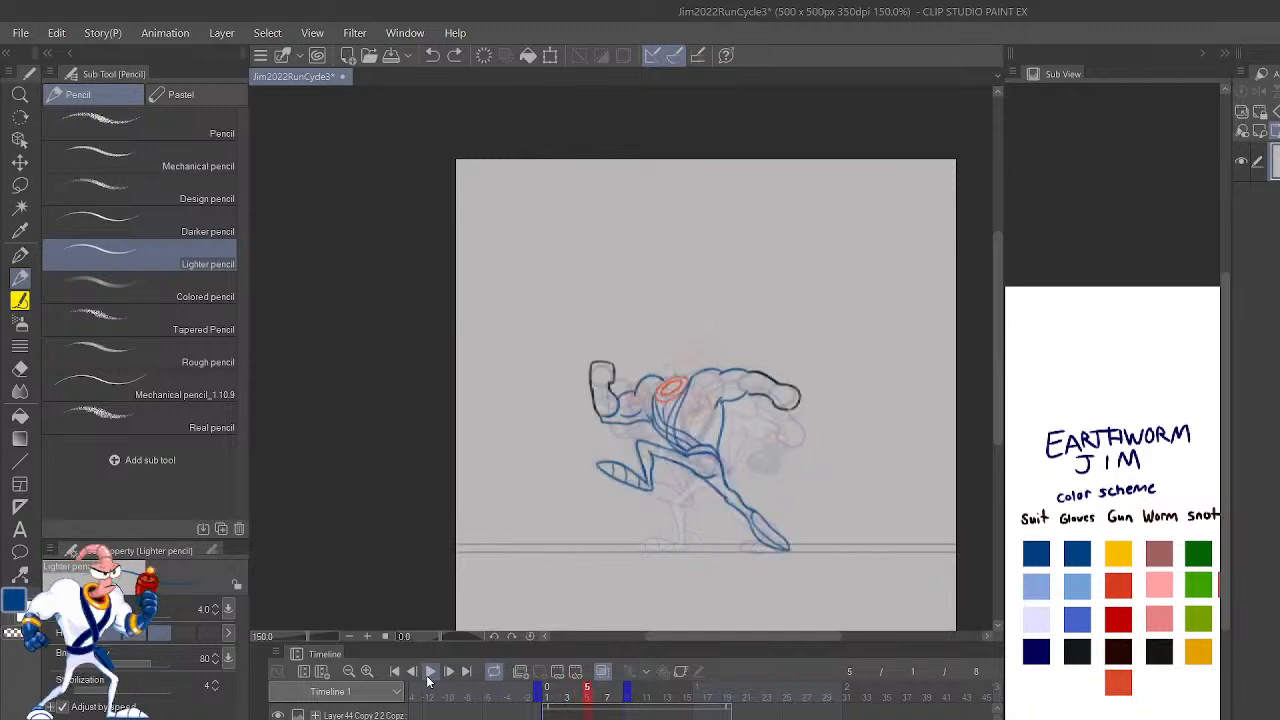
{"action": "key", "text": "Left"}
{"action": "key", "text": "Right"}
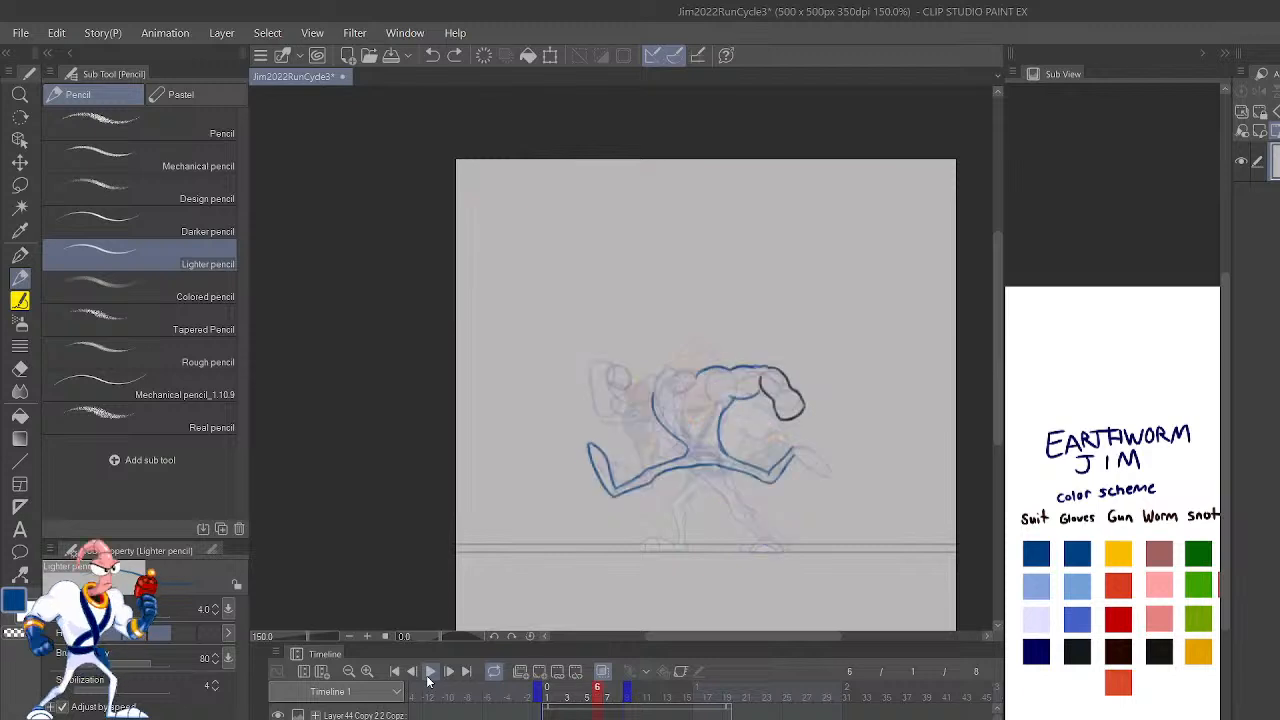
Step: Draw the blue outline of frame 6's trailing foot as a pointed oval joined to the ankle
{"action": "key", "text": "ctrl+plus"}
{"action": "key", "text": "ctrl+plus"}
{"action": "key", "text": "ctrl+plus"}
{"action": "left_click_drag", "start_coordinate": [938, 566], "coordinate": [698, 432]}
{"action": "mouse_move", "coordinate": [920, 500]}
{"action": "left_mouse_down"}
{"action": "mouse_move", "coordinate": [802, 528]}
{"action": "mouse_move", "coordinate": [884, 564]}
{"action": "left_mouse_up"}
{"action": "key", "text": "ctrl+z"}
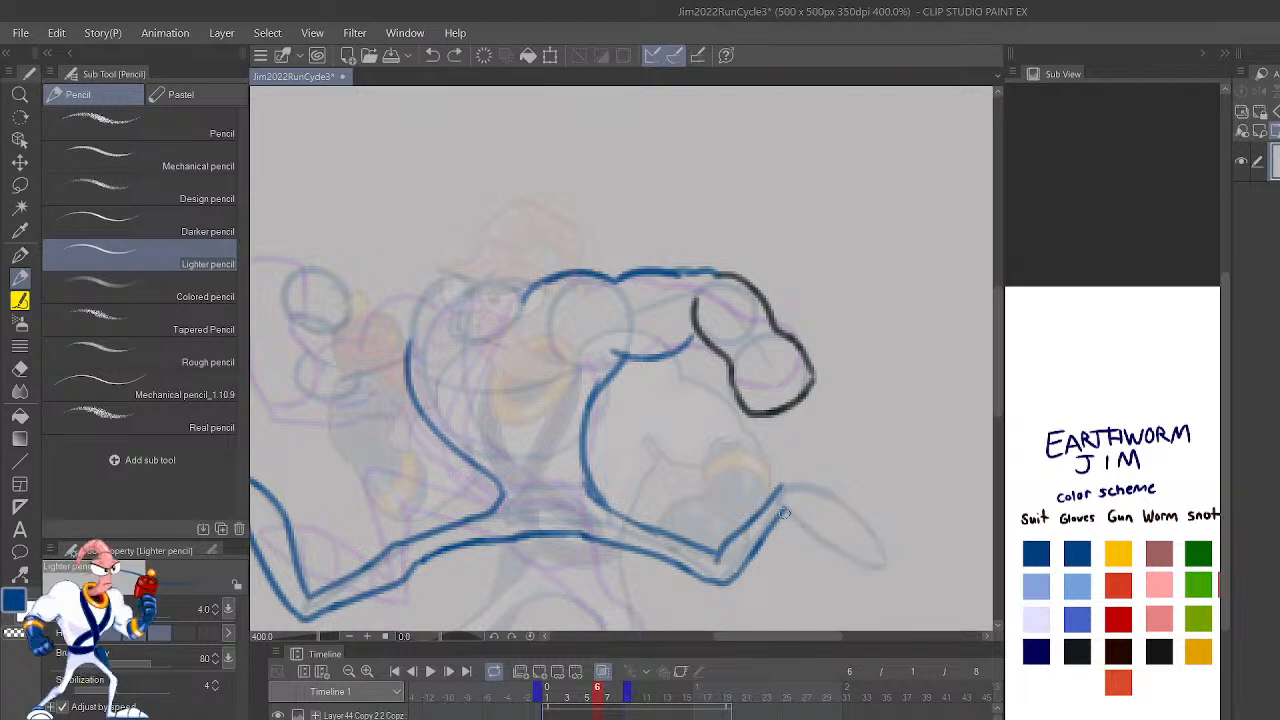
{"action": "mouse_move", "coordinate": [790, 511]}
{"action": "left_mouse_down"}
{"action": "mouse_move", "coordinate": [842, 562]}
{"action": "mouse_move", "coordinate": [898, 566]}
{"action": "mouse_move", "coordinate": [876, 528]}
{"action": "mouse_move", "coordinate": [820, 485]}
{"action": "left_mouse_up"}
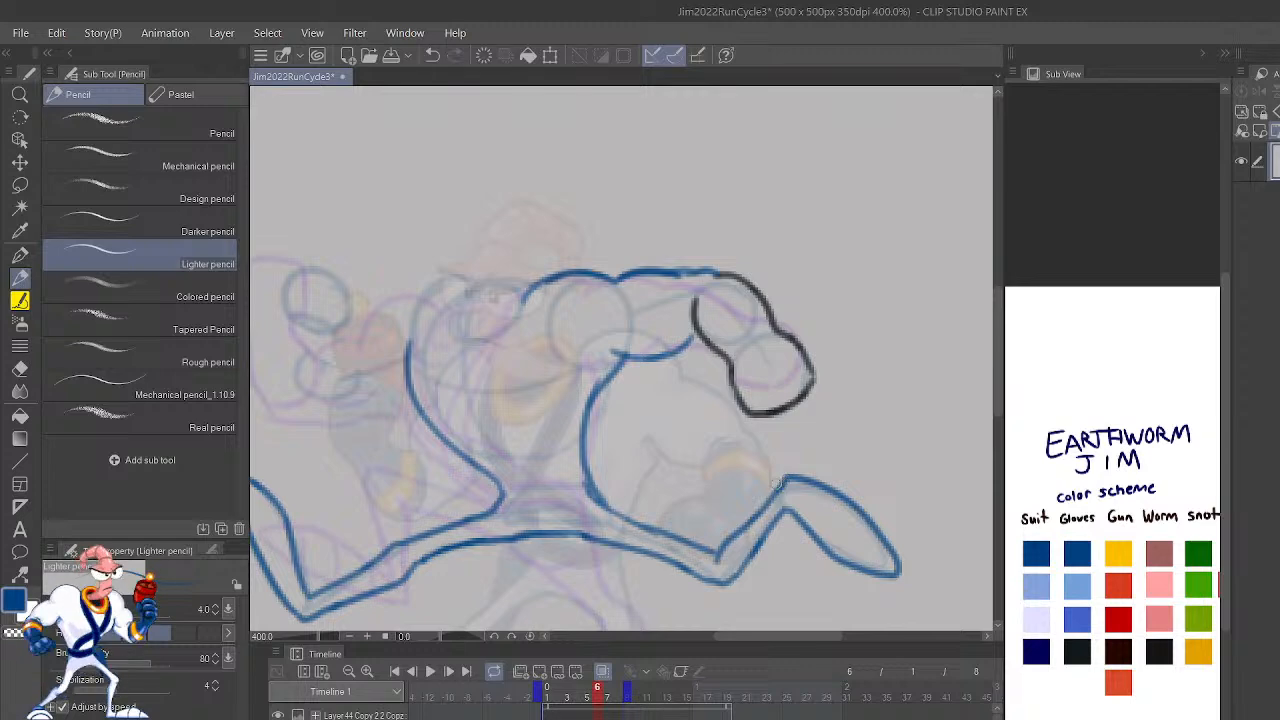
Step: Hide the faded reference image layer and draw the blue top contour of frame 6's front shoulder and upper arm
{"action": "key", "text": "h"}
{"action": "left_click_drag", "start_coordinate": [897, 437], "coordinate": [815, 544]}
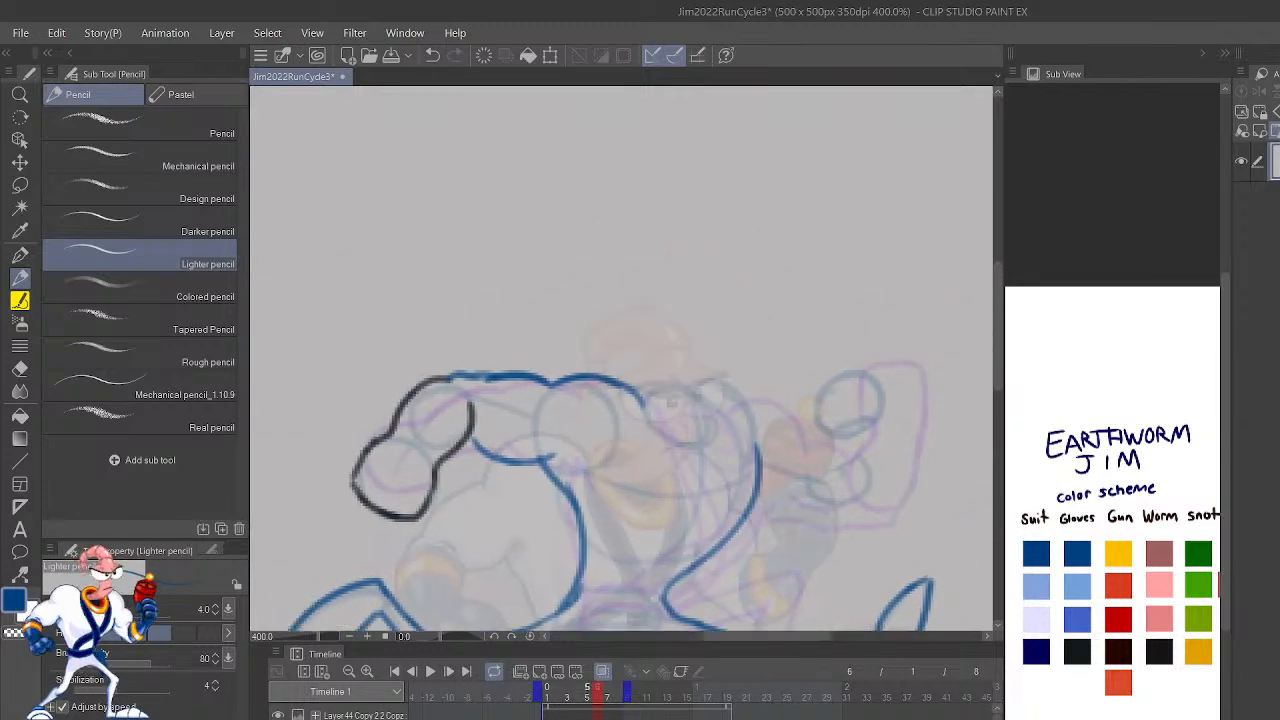
{"action": "left_click", "coordinate": [279, 715]}
{"action": "left_click", "coordinate": [279, 718]}
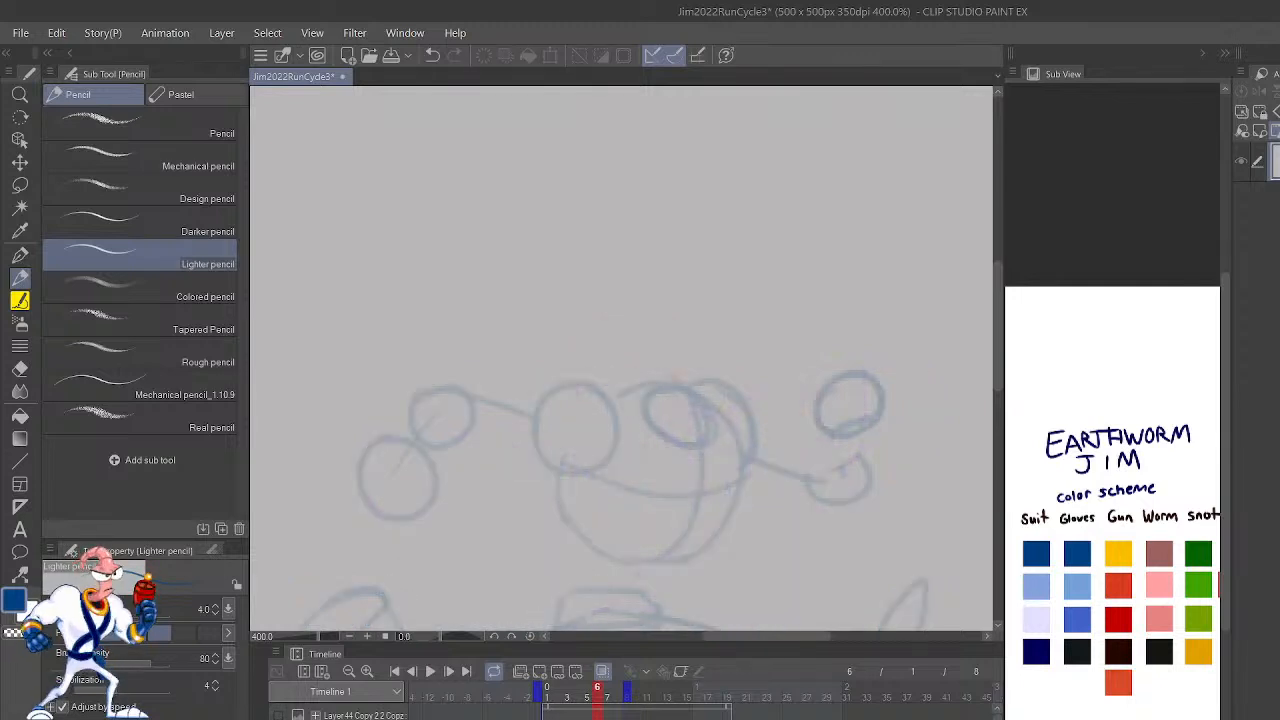
{"action": "left_click", "coordinate": [279, 716]}
{"action": "mouse_move", "coordinate": [749, 421]}
{"action": "left_mouse_down"}
{"action": "mouse_move", "coordinate": [766, 405]}
{"action": "mouse_move", "coordinate": [814, 438]}
{"action": "mouse_move", "coordinate": [750, 400]}
{"action": "mouse_move", "coordinate": [697, 396]}
{"action": "mouse_move", "coordinate": [820, 447]}
{"action": "left_mouse_up"}
{"action": "key", "text": "ctrl+z"}
{"action": "key", "text": "ctrl+z"}
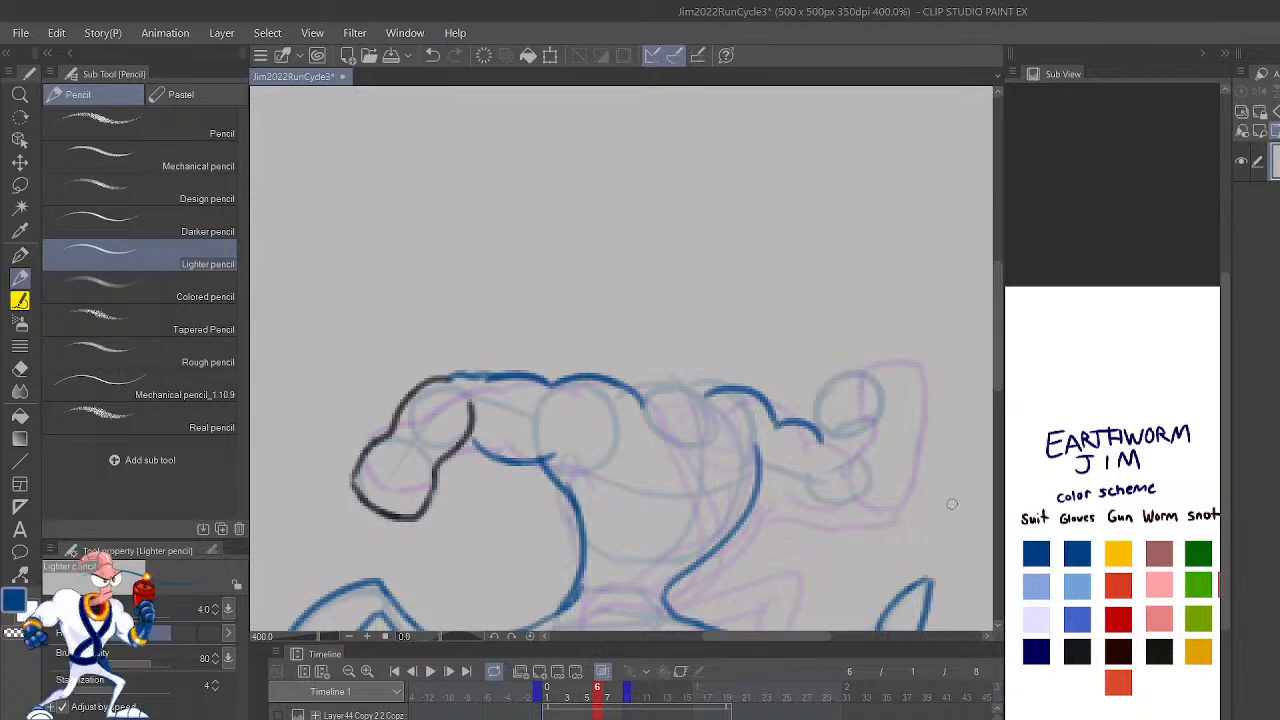
Step: Draw the blue underside of frame 6's front upper arm from the chest to the elbow
{"action": "left_click", "coordinate": [1080, 652]}
{"action": "left_click", "coordinate": [1080, 553]}
{"action": "left_click_drag", "start_coordinate": [748, 514], "coordinate": [862, 503]}
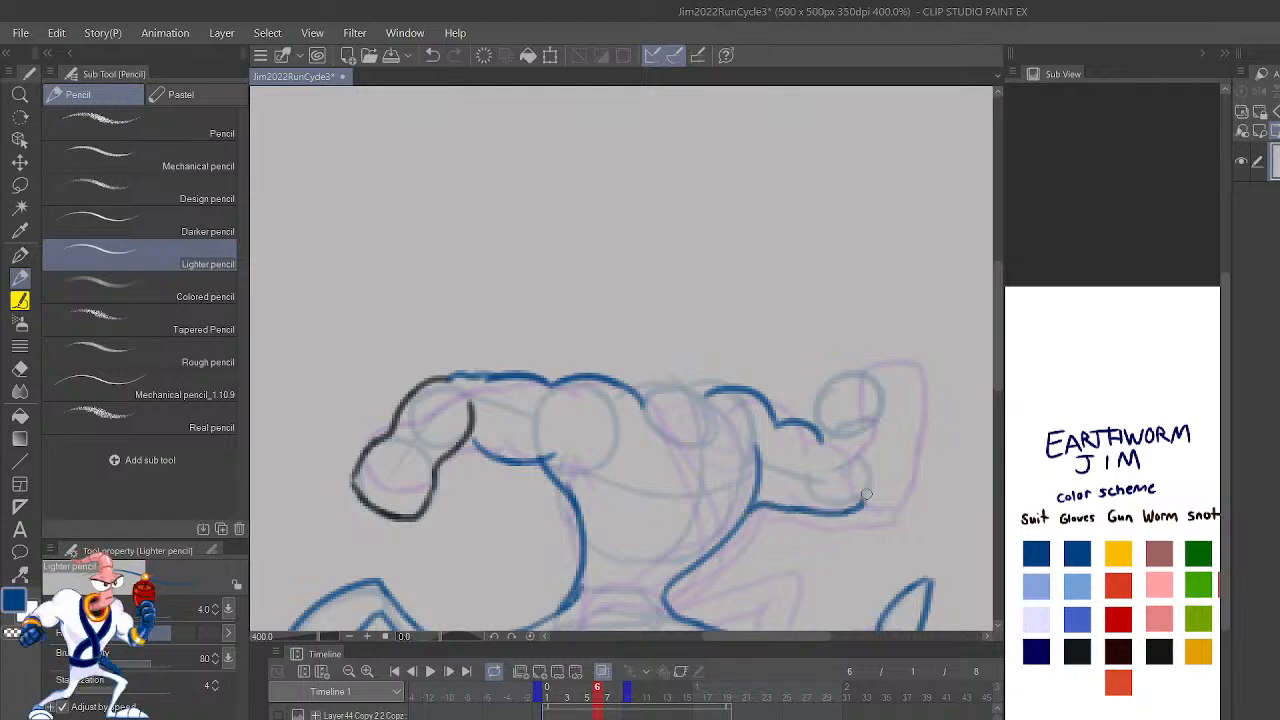
Step: Outline the raised gloved forearm and fist of frame 6's front arm in near-black
{"action": "left_click", "coordinate": [1080, 650]}
{"action": "left_click_drag", "start_coordinate": [864, 506], "coordinate": [878, 400]}
{"action": "mouse_move", "coordinate": [806, 486]}
{"action": "left_mouse_down"}
{"action": "mouse_move", "coordinate": [825, 418]}
{"action": "mouse_move", "coordinate": [822, 428]}
{"action": "mouse_move", "coordinate": [810, 392]}
{"action": "mouse_move", "coordinate": [816, 360]}
{"action": "left_mouse_up"}
{"action": "mouse_move", "coordinate": [878, 428]}
{"action": "left_mouse_down"}
{"action": "mouse_move", "coordinate": [879, 352]}
{"action": "mouse_move", "coordinate": [840, 332]}
{"action": "mouse_move", "coordinate": [811, 355]}
{"action": "mouse_move", "coordinate": [812, 384]}
{"action": "left_mouse_up"}
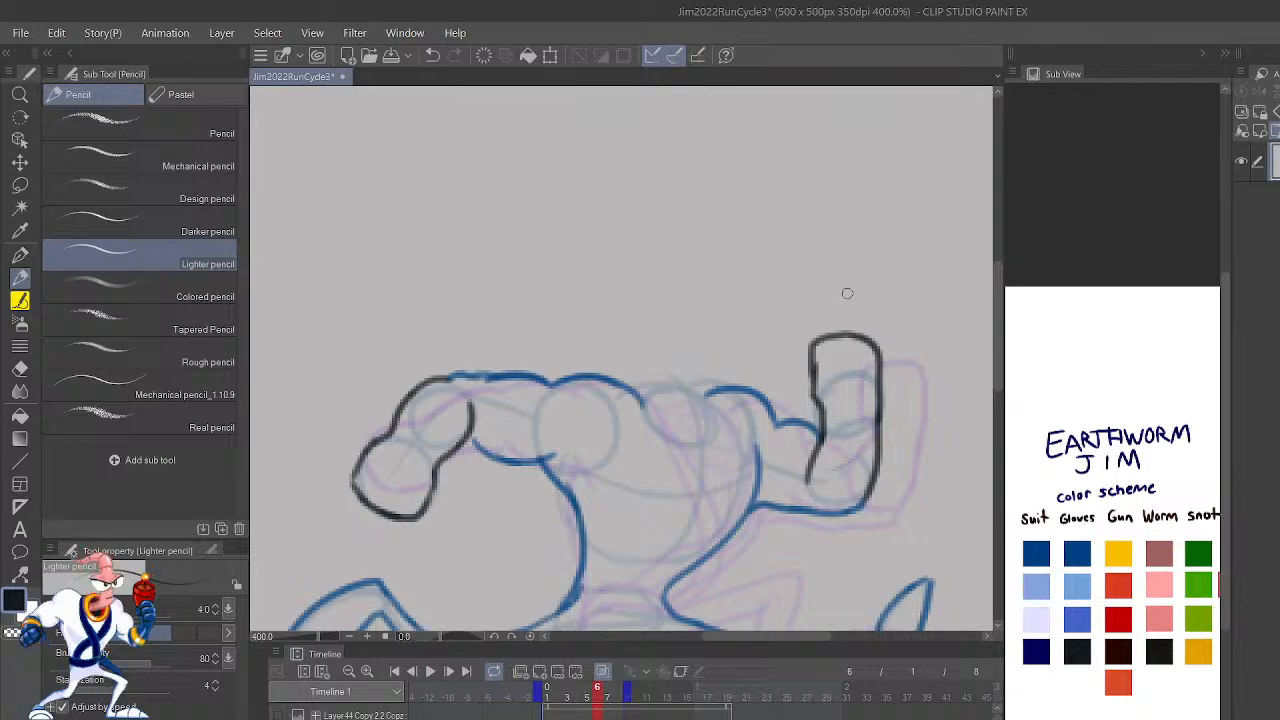
Step: Play back the run cycle at several zoom levels to check the motion of the new arms and legs
{"action": "left_click", "coordinate": [428, 672]}
{"action": "key", "text": "ctrl+minus"}
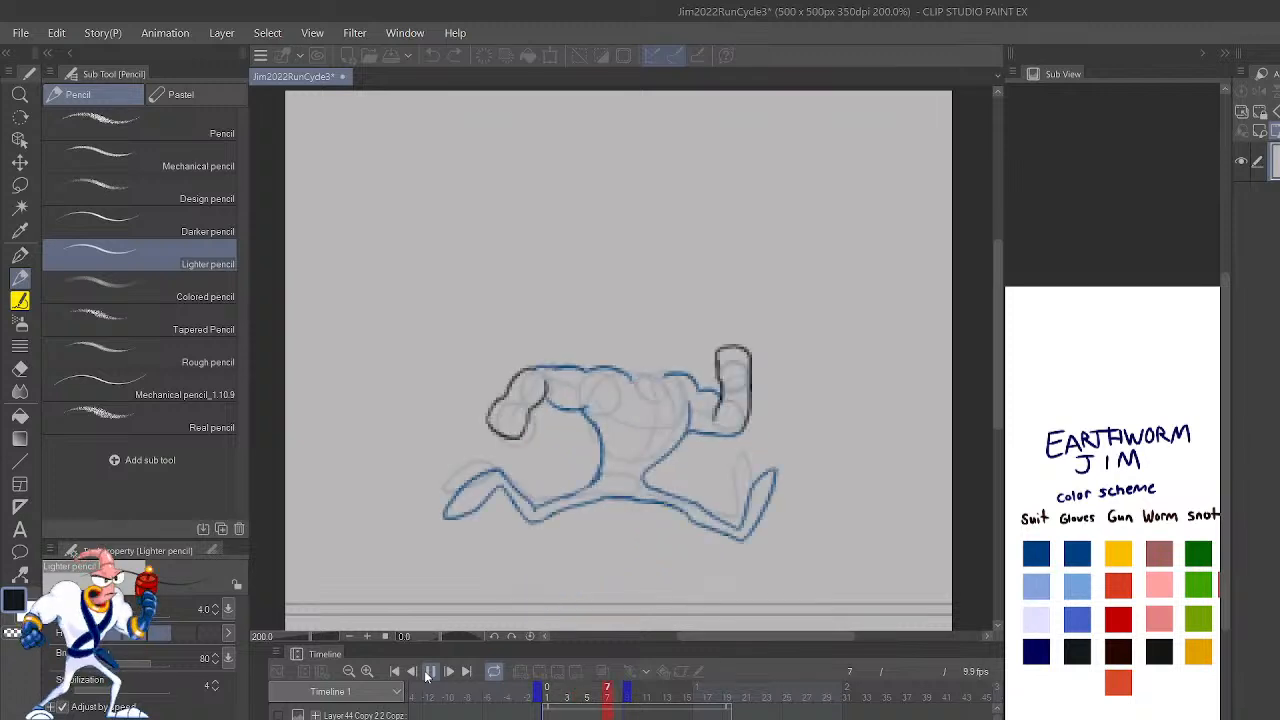
{"action": "key", "text": "ctrl+minus"}
{"action": "key", "text": "ctrl+minus"}
{"action": "key", "text": "ctrl+minus"}
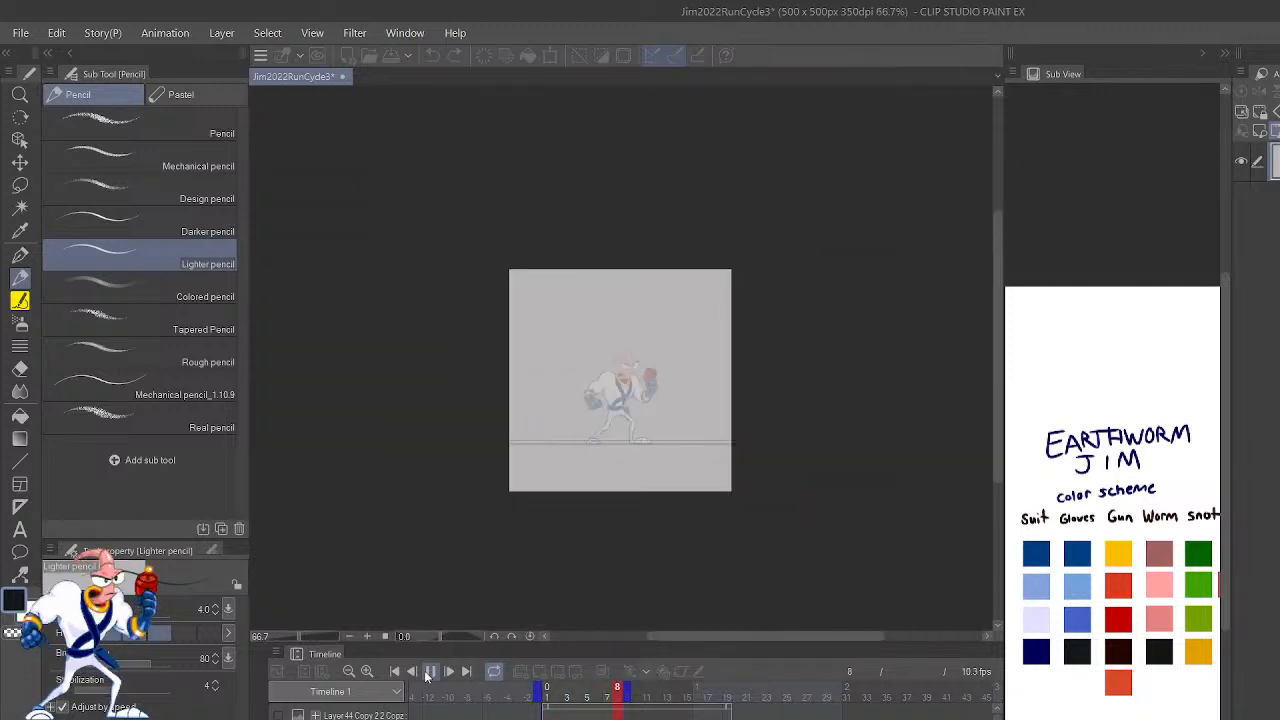
{"action": "key", "text": "ctrl+plus"}
{"action": "key", "text": "ctrl+plus"}
{"action": "key", "text": "ctrl+plus"}
{"action": "key", "text": "ctrl+plus"}
{"action": "key", "text": "ctrl+plus"}
{"action": "key", "text": "ctrl+plus"}
{"action": "key", "text": "ctrl+plus"}
{"action": "left_click_drag", "start_coordinate": [705, 598], "coordinate": [727, 157]}
{"action": "key", "text": "ctrl+minus"}
{"action": "key", "text": "ctrl+minus"}
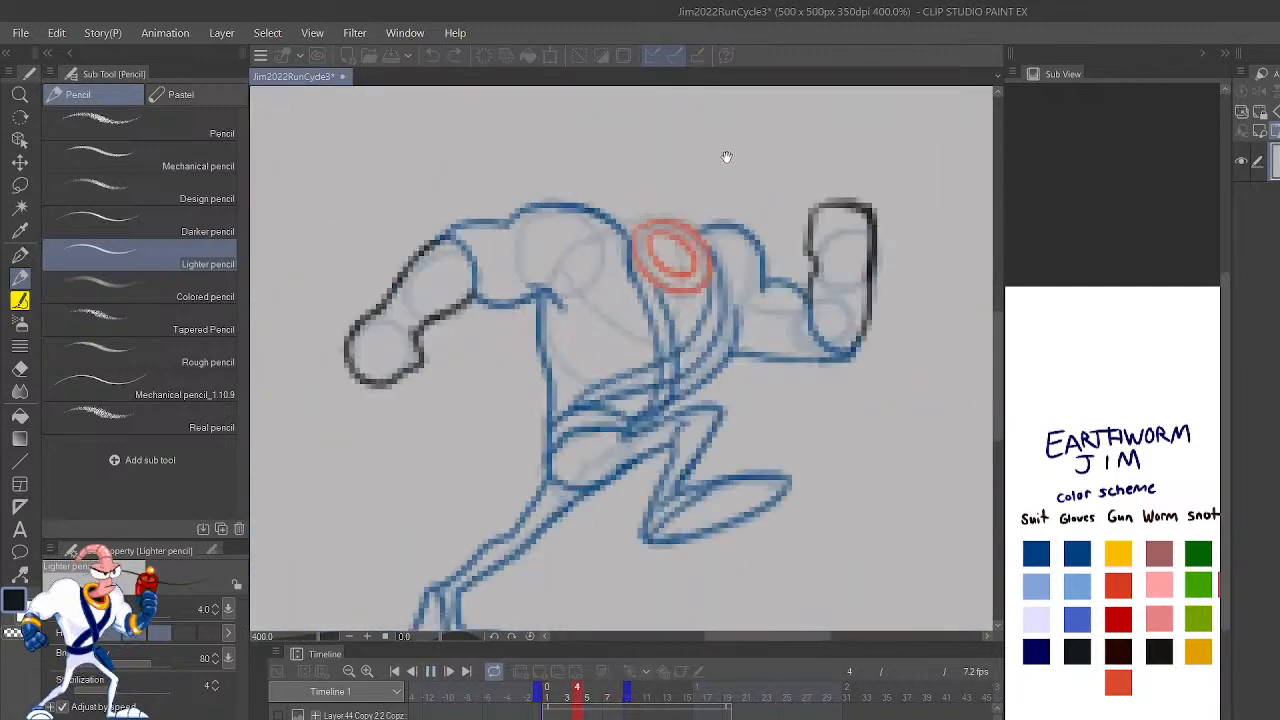
{"action": "left_click", "coordinate": [431, 672]}
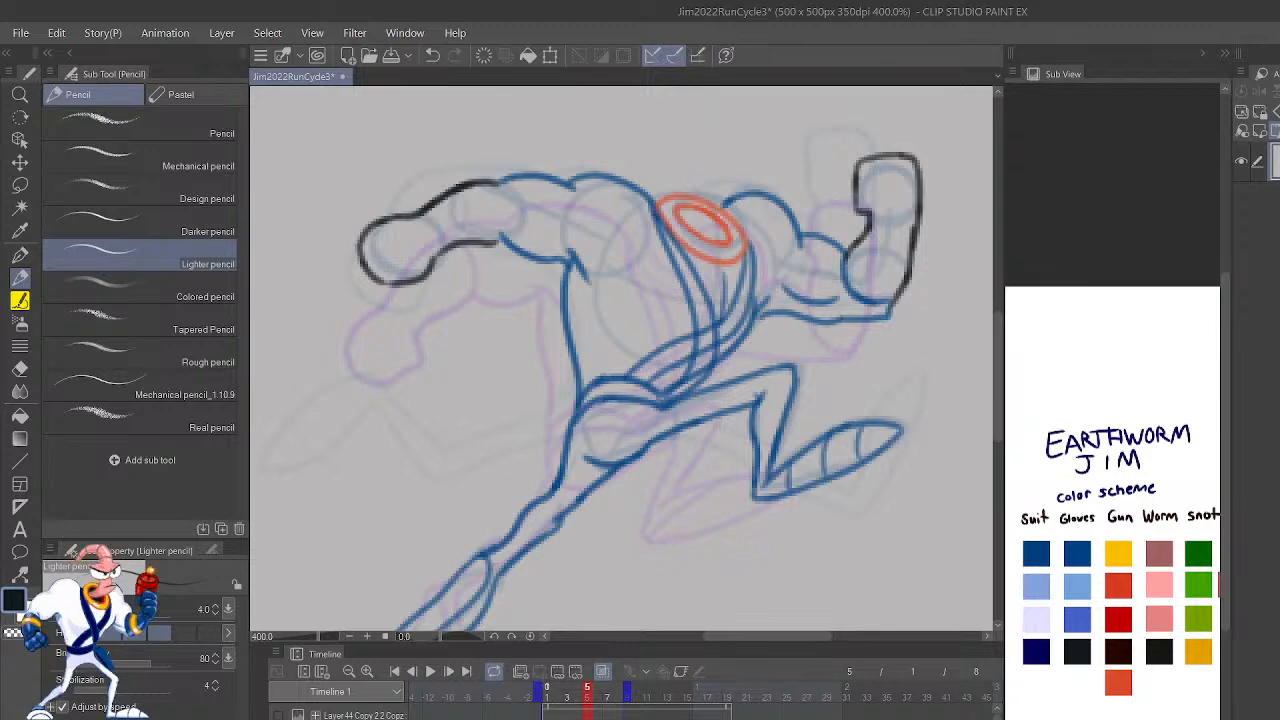
Step: Flip through frames 3 to 6 to compare the arm and leg poses, ending on frame 6
{"action": "key", "text": "Left"}
{"action": "key", "text": "Left"}
{"action": "key", "text": "Right"}
{"action": "key", "text": "Right"}
{"action": "key", "text": "Right"}
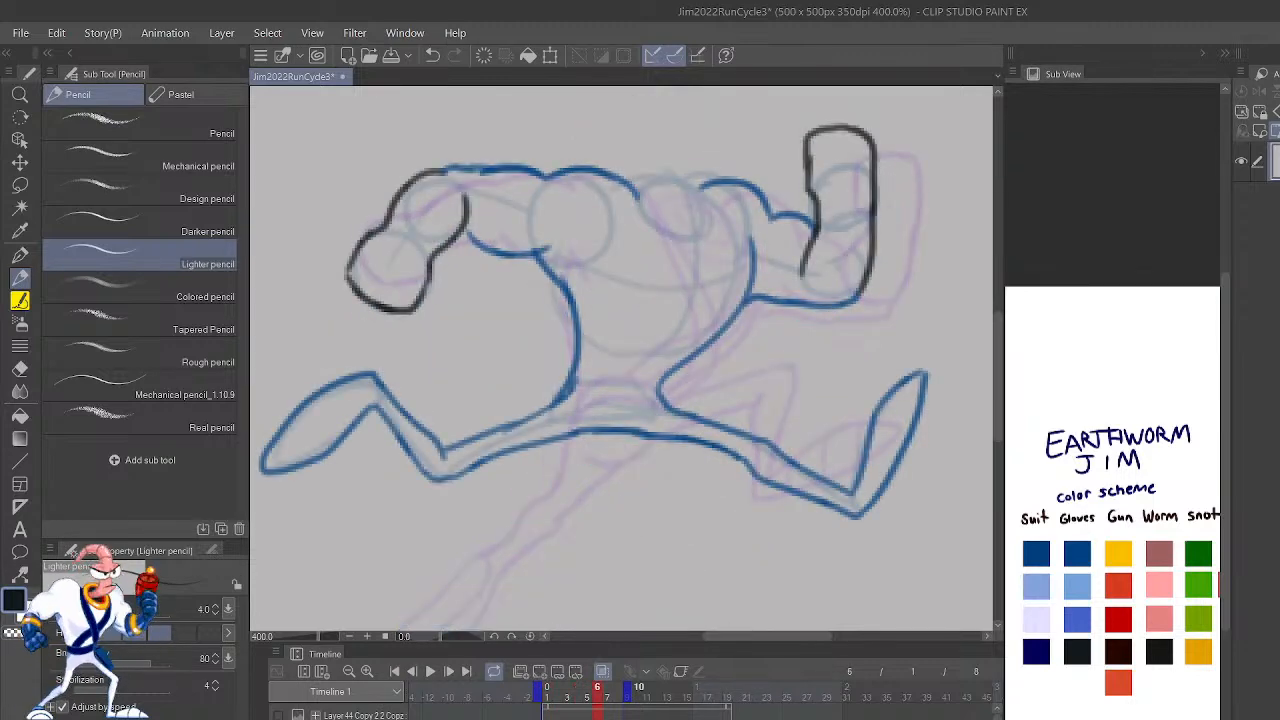
Step: Draw frame 6's collar as two nested ellipses between the shoulders in the scheme's orange-red
{"action": "key", "text": "h"}
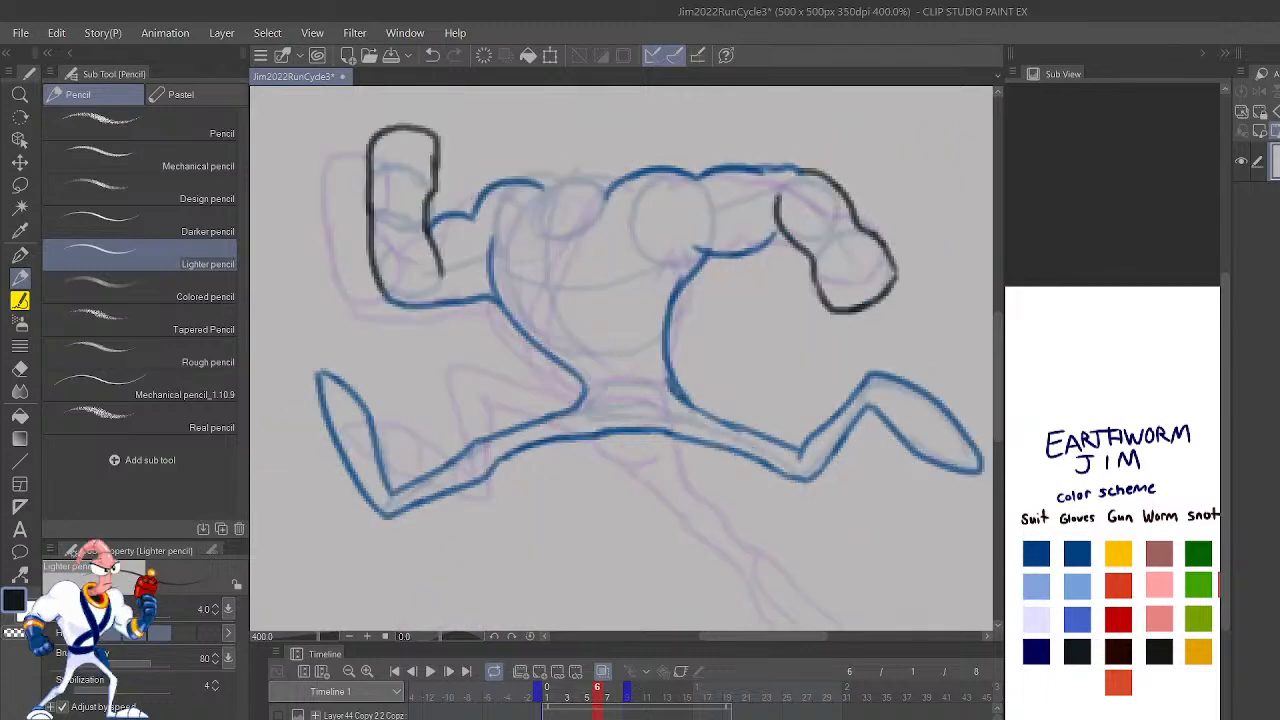
{"action": "mouse_move", "coordinate": [821, 508]}
{"action": "left_mouse_down"}
{"action": "mouse_move", "coordinate": [903, 589]}
{"action": "mouse_move", "coordinate": [944, 672]}
{"action": "left_mouse_up"}
{"action": "left_click", "coordinate": [1118, 683]}
{"action": "mouse_move", "coordinate": [694, 343]}
{"action": "left_mouse_down"}
{"action": "mouse_move", "coordinate": [652, 390]}
{"action": "mouse_move", "coordinate": [712, 381]}
{"action": "mouse_move", "coordinate": [734, 342]}
{"action": "mouse_move", "coordinate": [728, 387]}
{"action": "mouse_move", "coordinate": [714, 344]}
{"action": "mouse_move", "coordinate": [641, 348]}
{"action": "mouse_move", "coordinate": [574, 446]}
{"action": "mouse_move", "coordinate": [735, 355]}
{"action": "mouse_move", "coordinate": [650, 363]}
{"action": "mouse_move", "coordinate": [622, 424]}
{"action": "mouse_move", "coordinate": [690, 358]}
{"action": "left_mouse_up"}
{"action": "scroll", "coordinate": [734, 342], "scroll_direction": "up", "scroll_amount": 2}
{"action": "key", "text": "ctrl+z"}
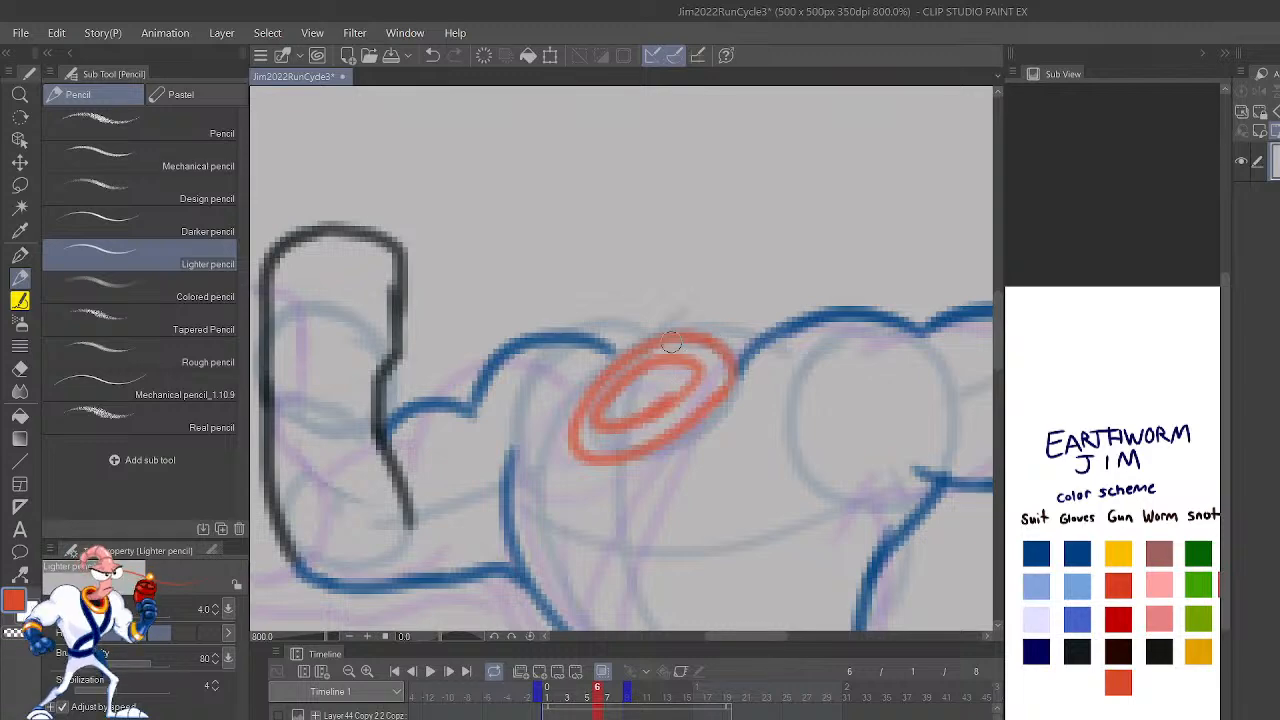
Step: Flip repeatedly between frame 6 and its preceding frames to compare the collar and body positions
{"action": "scroll", "coordinate": [686, 327], "scroll_direction": "down", "scroll_amount": 5}
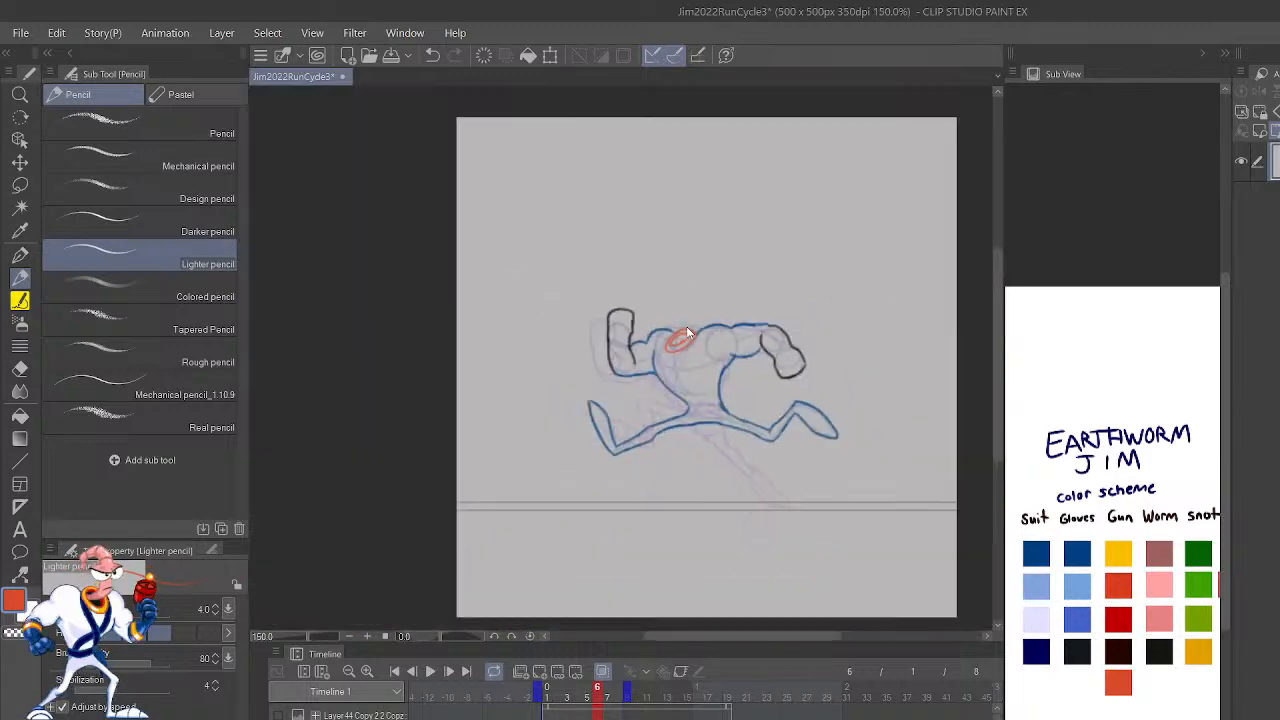
{"action": "key", "text": "comma"}
{"action": "key", "text": "comma"}
{"action": "key", "text": "period"}
{"action": "key", "text": "period"}
{"action": "key", "text": "comma"}
{"action": "key", "text": "period"}
{"action": "key", "text": "comma"}
{"action": "key", "text": "period"}
{"action": "key", "text": "comma"}
{"action": "key", "text": "period"}
{"action": "key", "text": "comma"}
{"action": "key", "text": "period"}
{"action": "key", "text": "comma"}
{"action": "key", "text": "period"}
Step: Draw a short curved armpit line on frame 6's chest beside the front arm in the scheme's dark blue
{"action": "scroll", "coordinate": [686, 328], "scroll_direction": "up", "scroll_amount": 7}
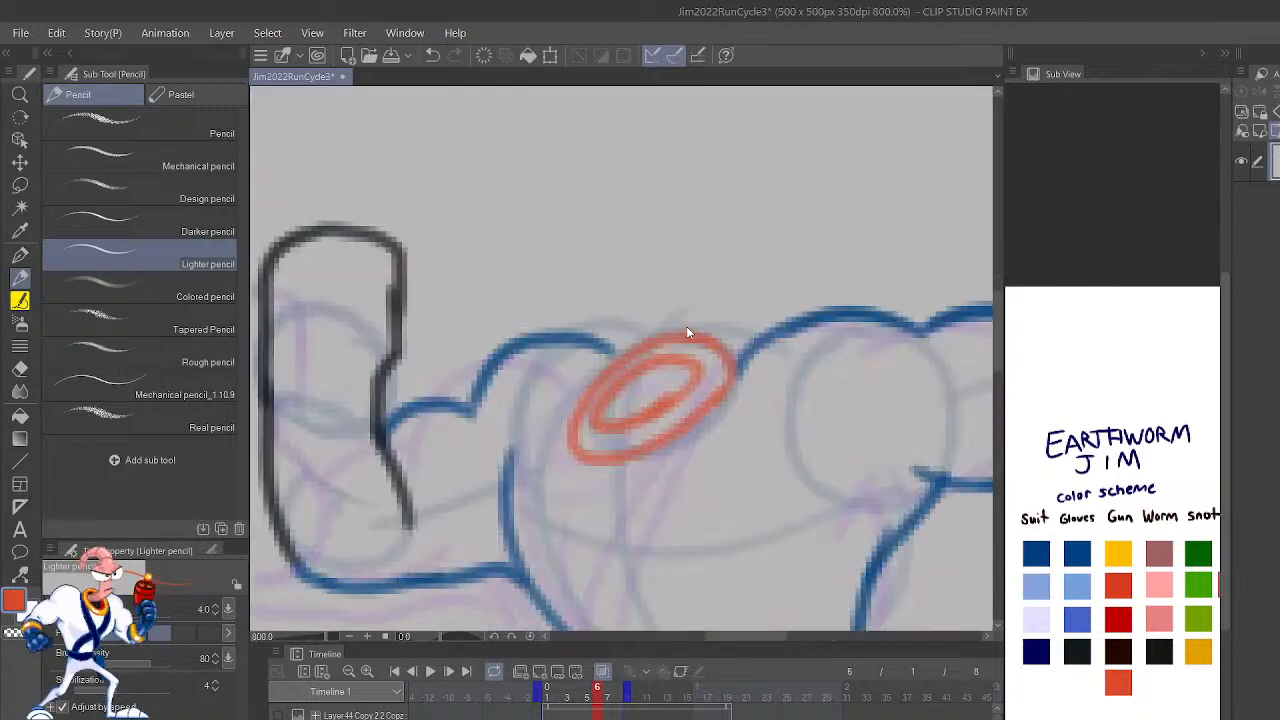
{"action": "left_click", "coordinate": [1080, 553]}
{"action": "left_click_drag", "start_coordinate": [910, 482], "coordinate": [894, 298]}
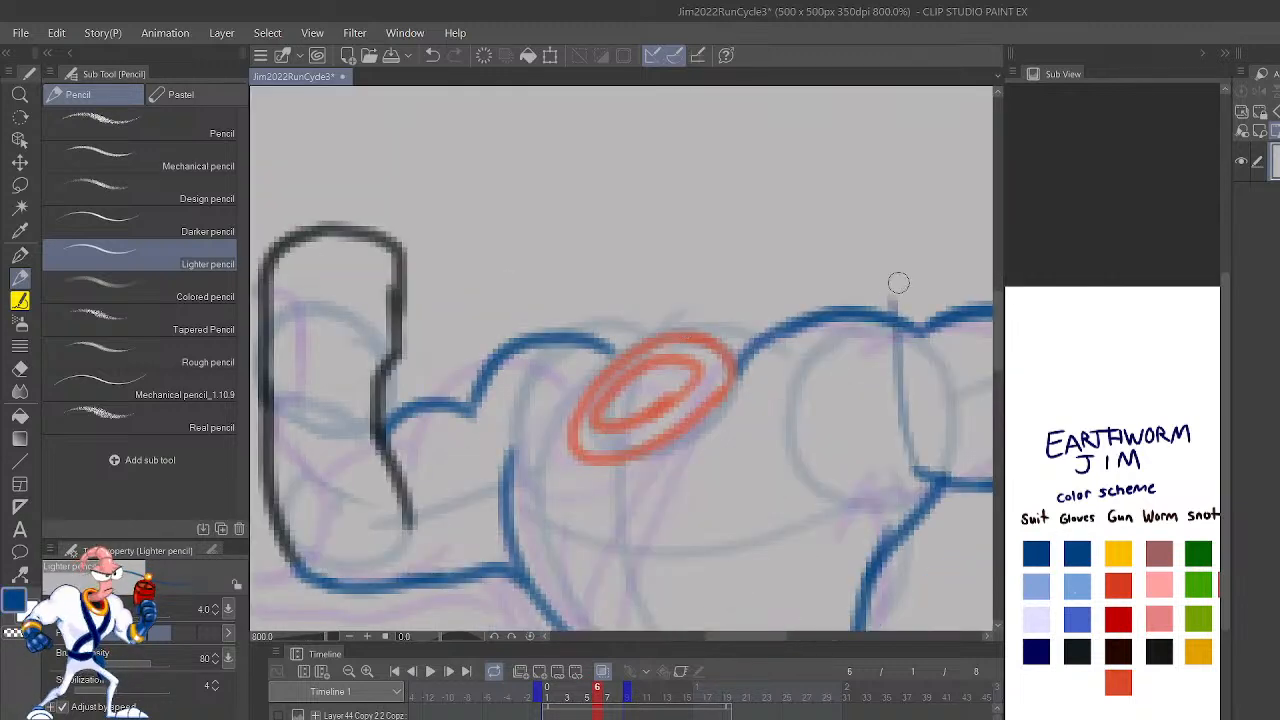
{"action": "key", "text": "ctrl+z"}
{"action": "left_click_drag", "start_coordinate": [927, 541], "coordinate": [893, 386]}
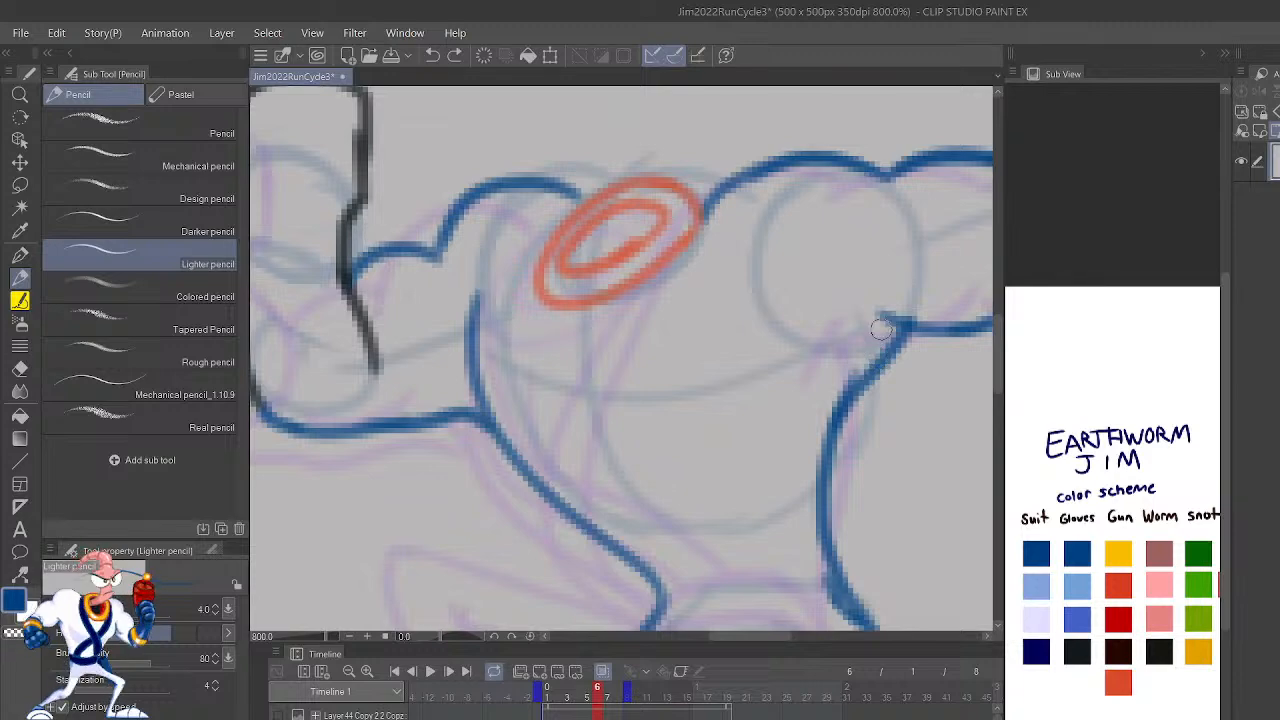
{"action": "mouse_move", "coordinate": [812, 386]}
{"action": "left_mouse_down"}
{"action": "mouse_move", "coordinate": [825, 344]}
{"action": "mouse_move", "coordinate": [880, 306]}
{"action": "left_mouse_up"}
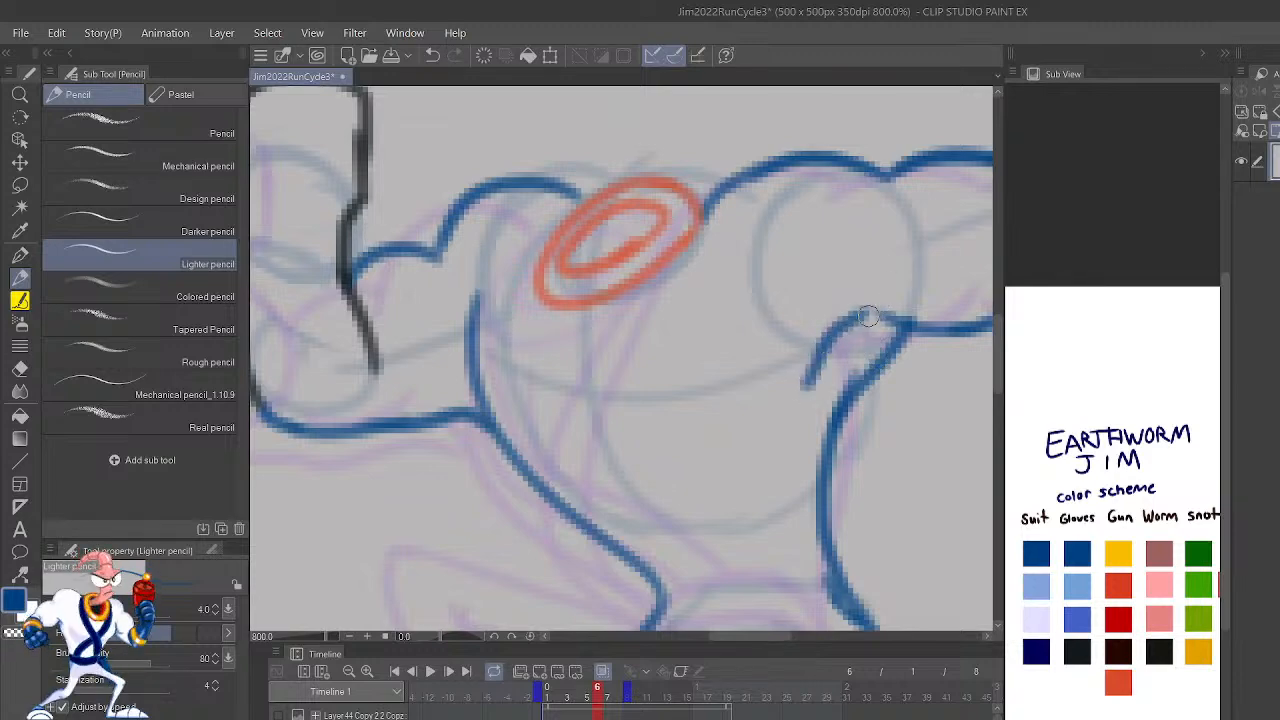
{"action": "key", "text": "ctrl+z"}
{"action": "mouse_move", "coordinate": [785, 413]}
{"action": "left_mouse_down"}
{"action": "mouse_move", "coordinate": [821, 352]}
{"action": "mouse_move", "coordinate": [882, 304]}
{"action": "left_mouse_up"}
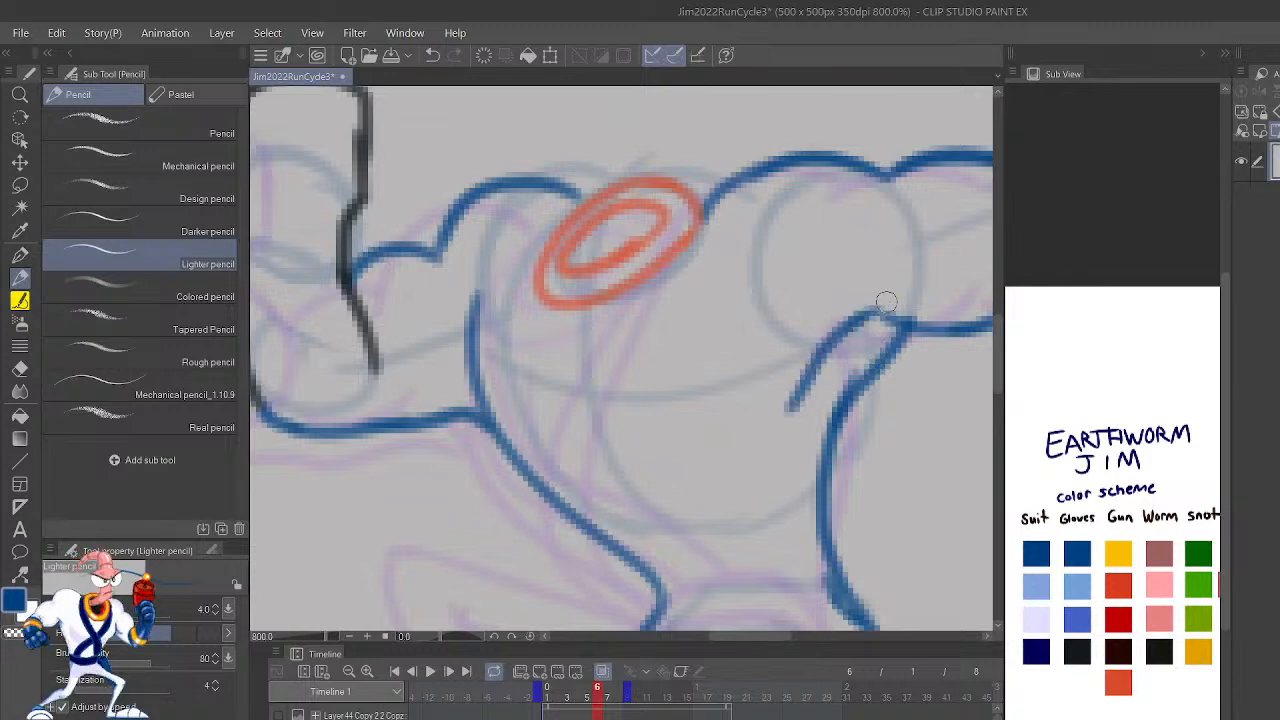
Step: Draw frame 6's belt as two curved lines across the waist, and flip to the preceding frame to compare it
{"action": "left_click_drag", "start_coordinate": [923, 513], "coordinate": [1003, 374]}
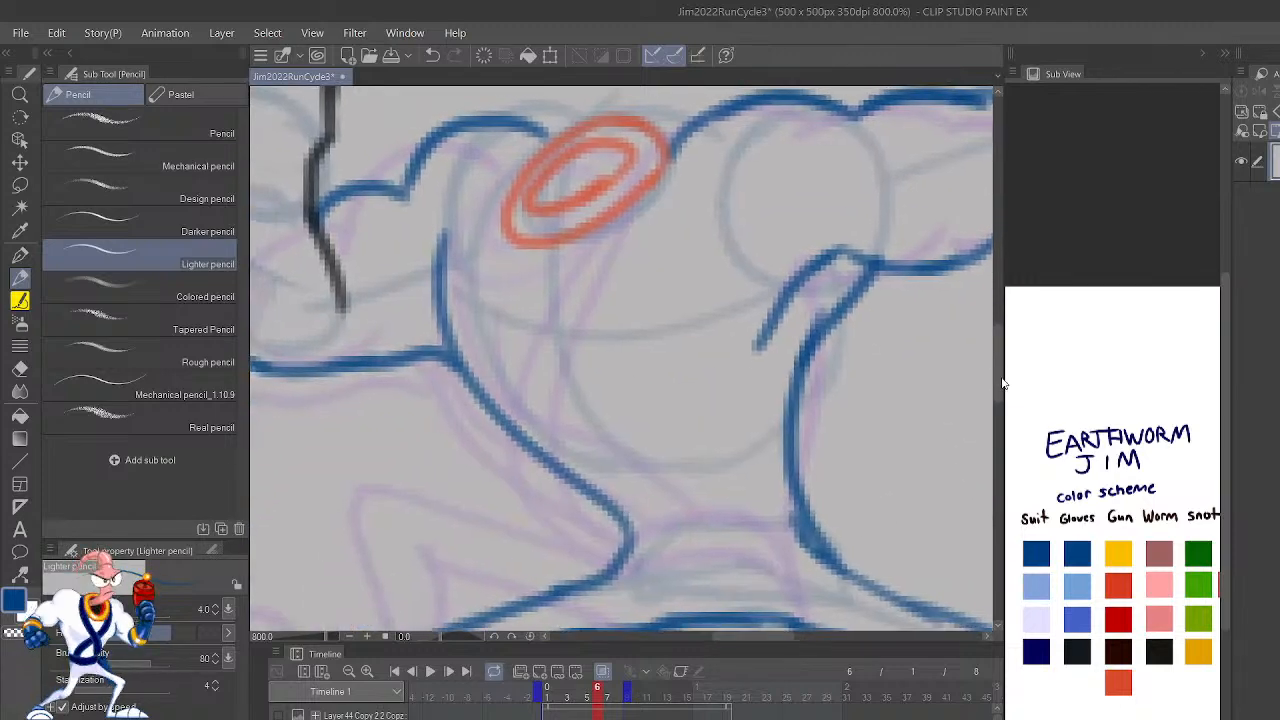
{"action": "mouse_move", "coordinate": [875, 475]}
{"action": "left_mouse_down"}
{"action": "mouse_move", "coordinate": [885, 323]}
{"action": "mouse_move", "coordinate": [905, 360]}
{"action": "left_mouse_up"}
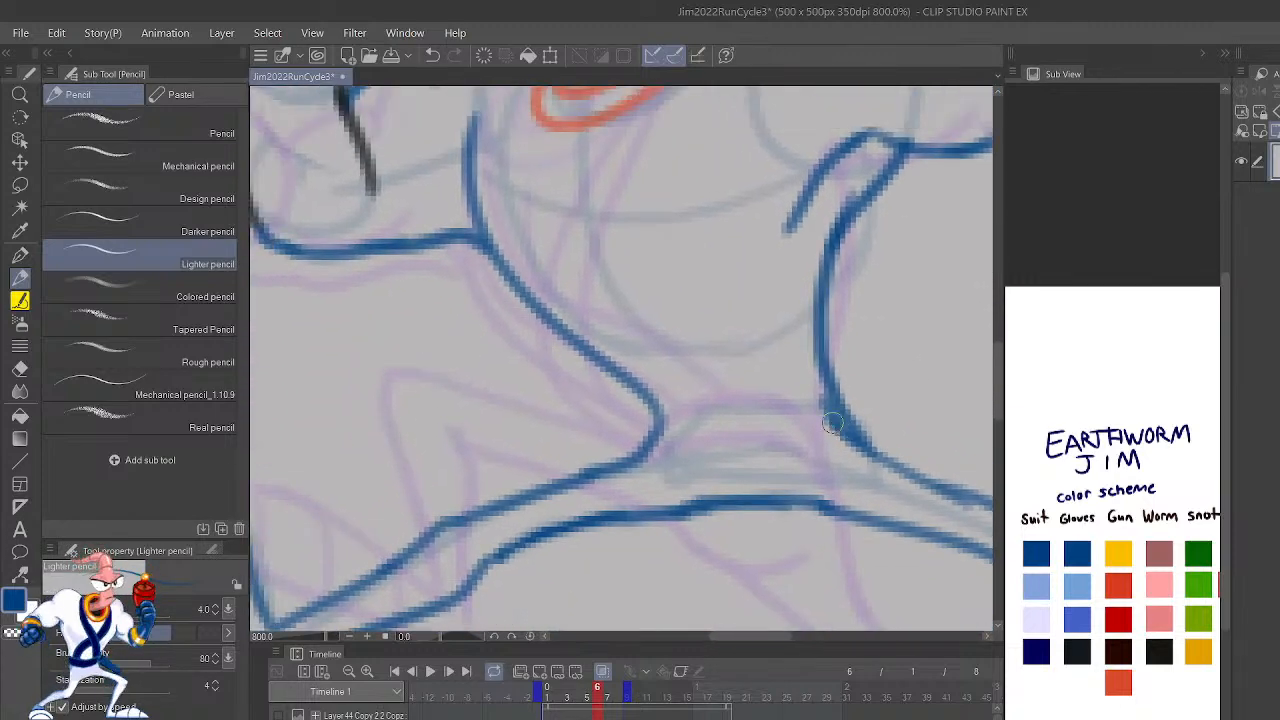
{"action": "left_click_drag", "start_coordinate": [834, 419], "coordinate": [664, 416]}
{"action": "key", "text": "ctrl+z"}
{"action": "mouse_move", "coordinate": [860, 455]}
{"action": "left_mouse_down"}
{"action": "mouse_move", "coordinate": [771, 408]}
{"action": "mouse_move", "coordinate": [655, 438]}
{"action": "left_mouse_up"}
{"action": "mouse_move", "coordinate": [842, 412]}
{"action": "left_mouse_down"}
{"action": "mouse_move", "coordinate": [686, 371]}
{"action": "mouse_move", "coordinate": [656, 402]}
{"action": "left_mouse_up"}
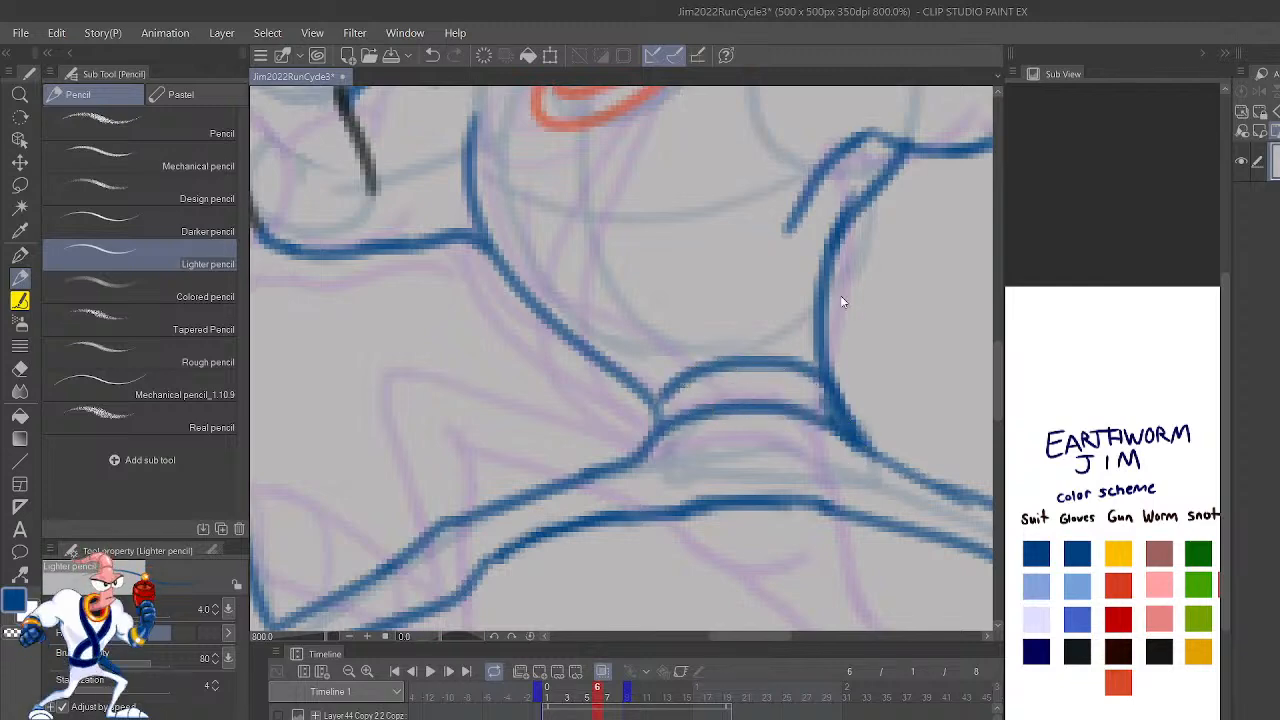
{"action": "scroll", "coordinate": [840, 295], "scroll_direction": "down", "scroll_amount": 4}
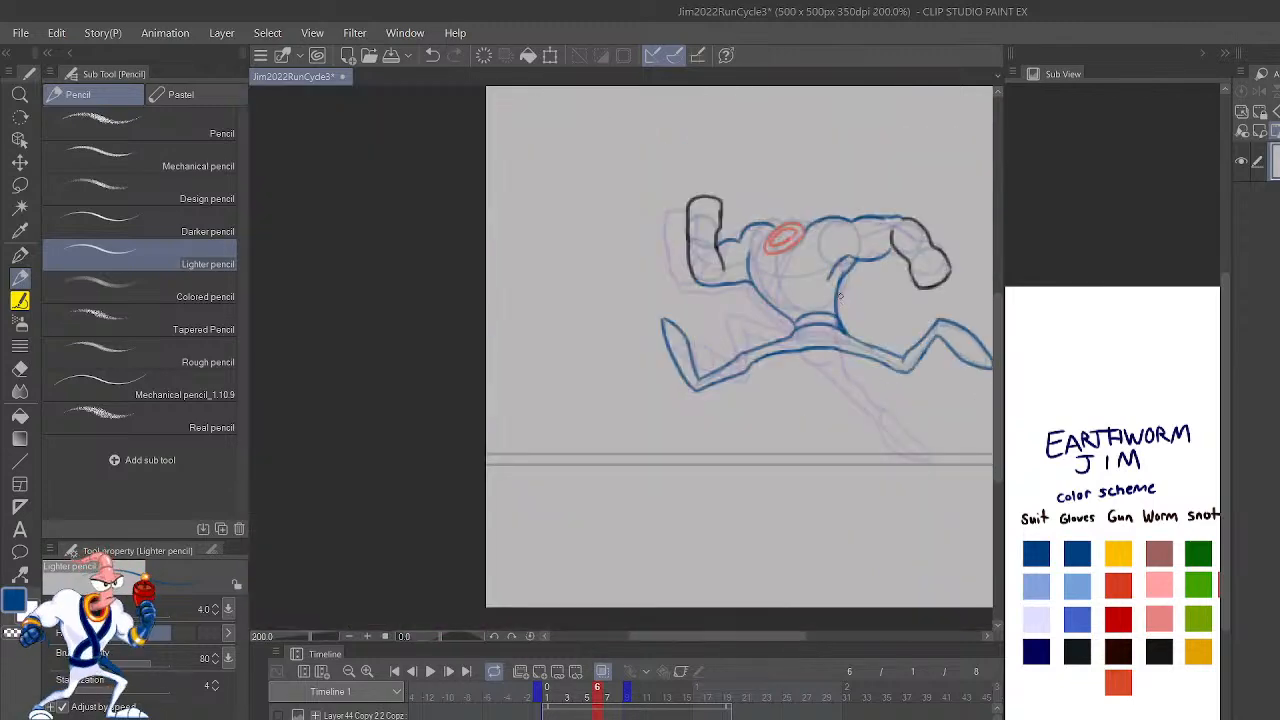
{"action": "key", "text": "ctrl+Left"}
{"action": "key", "text": "ctrl+Right"}
{"action": "key", "text": "ctrl+Left"}
{"action": "key", "text": "ctrl+Right"}
Step: Rework the lower outer rim of frame 6's collar in orange-red, erasing the excess line around it
{"action": "scroll", "coordinate": [795, 322], "scroll_direction": "up", "scroll_amount": 5}
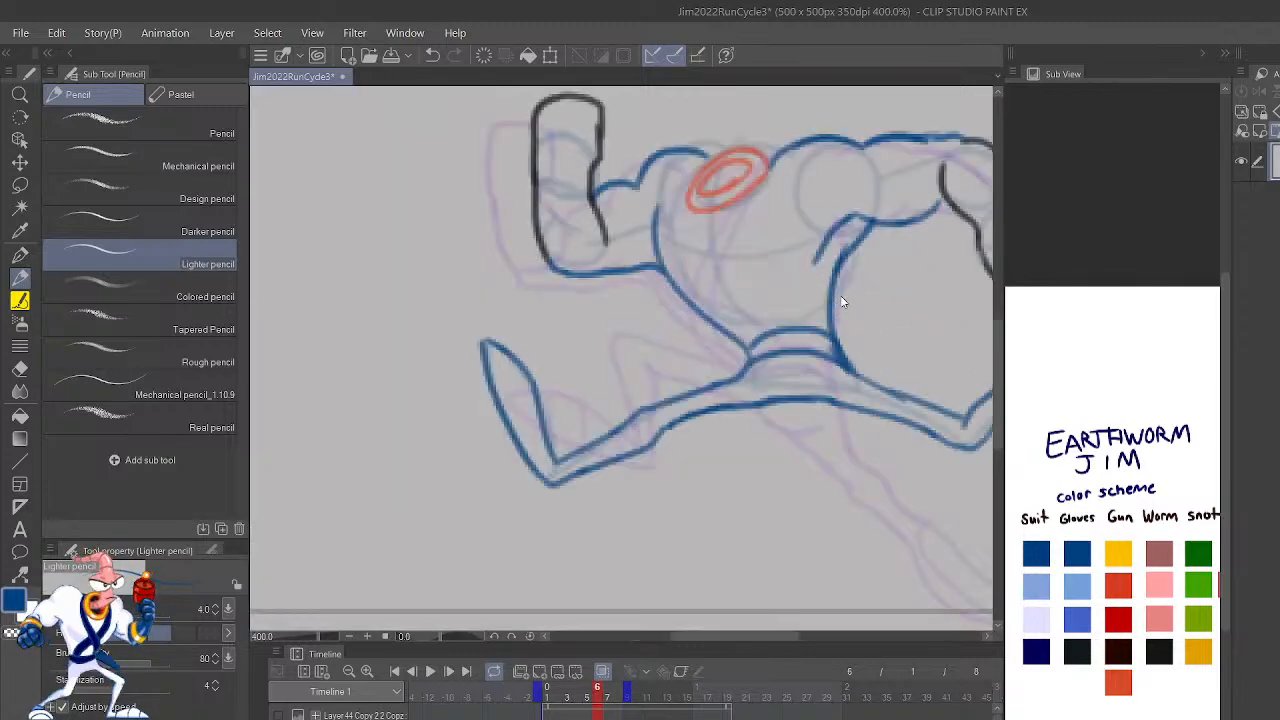
{"action": "left_click_drag", "start_coordinate": [772, 246], "coordinate": [958, 538]}
{"action": "left_click", "coordinate": [1120, 676]}
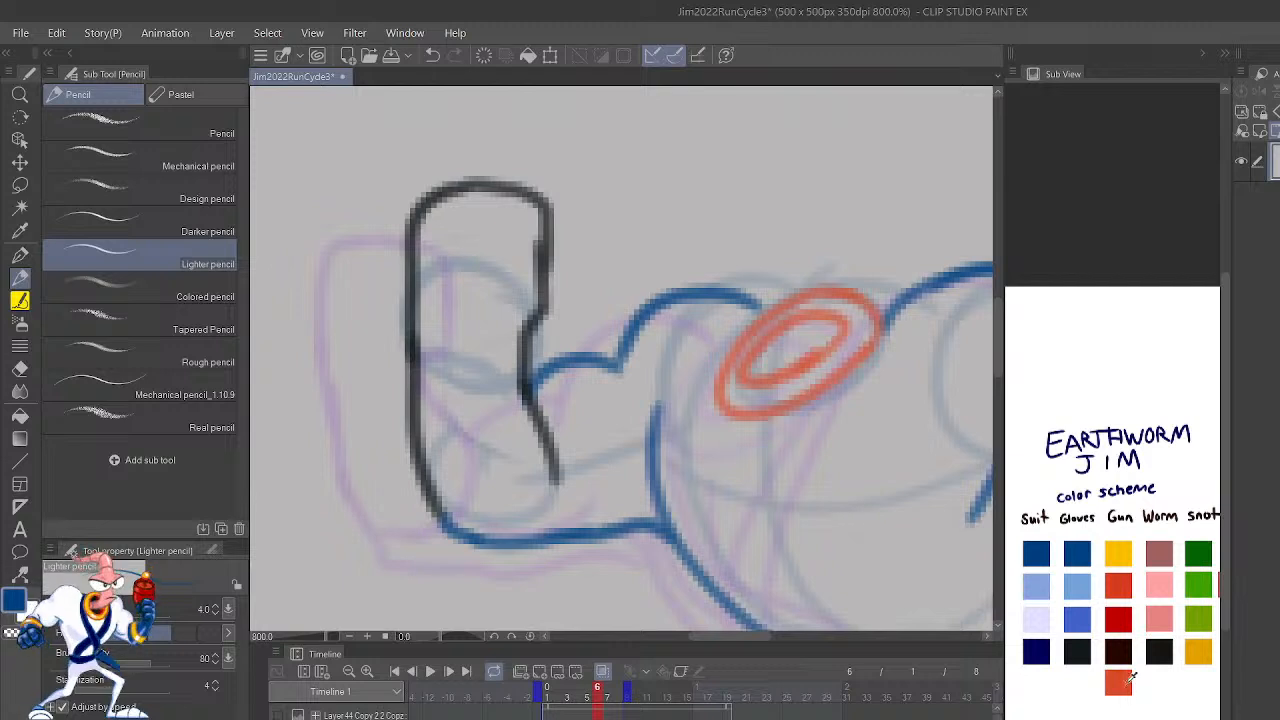
{"action": "key", "text": "ctrl+z"}
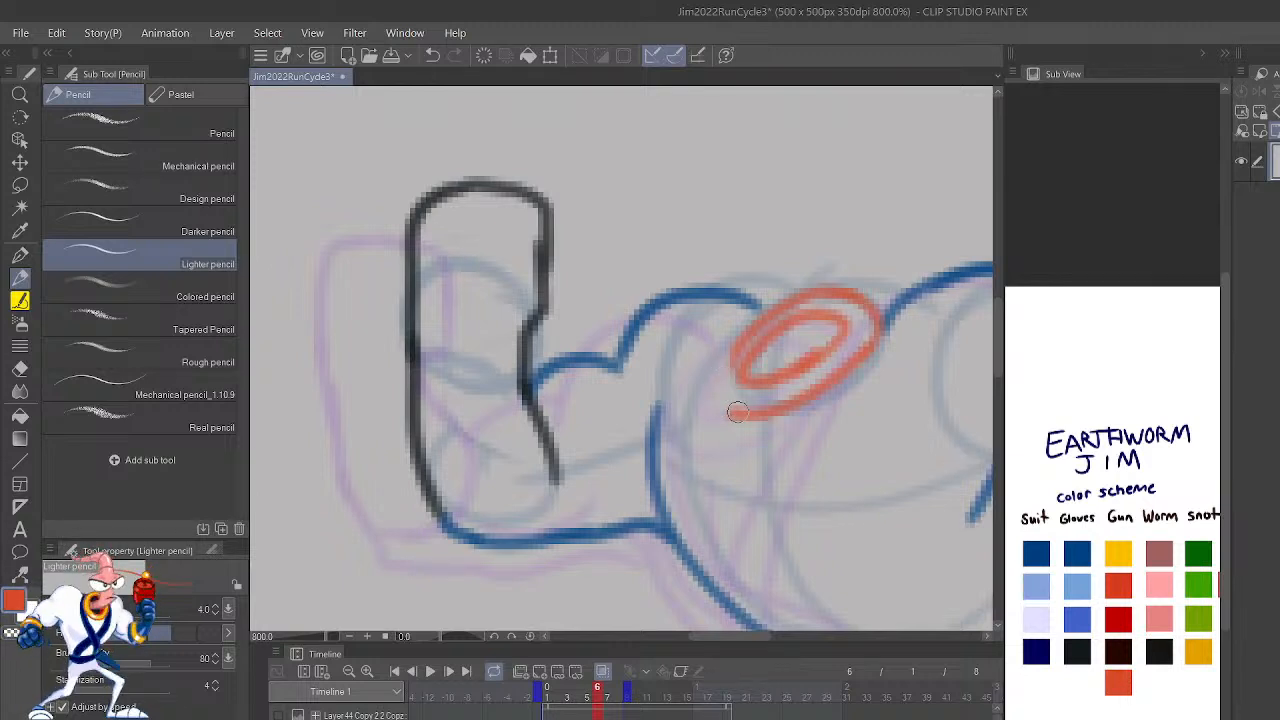
{"action": "left_click_drag", "start_coordinate": [734, 411], "coordinate": [748, 331]}
{"action": "left_click_drag", "start_coordinate": [738, 377], "coordinate": [716, 348]}
{"action": "key", "text": "c"}
{"action": "mouse_move", "coordinate": [744, 409]}
{"action": "left_mouse_down"}
{"action": "mouse_move", "coordinate": [718, 379]}
{"action": "mouse_move", "coordinate": [749, 328]}
{"action": "mouse_move", "coordinate": [754, 356]}
{"action": "mouse_move", "coordinate": [789, 373]}
{"action": "mouse_move", "coordinate": [822, 352]}
{"action": "left_mouse_up"}
{"action": "mouse_move", "coordinate": [721, 386]}
{"action": "left_mouse_down"}
{"action": "mouse_move", "coordinate": [722, 405]}
{"action": "mouse_move", "coordinate": [766, 412]}
{"action": "mouse_move", "coordinate": [777, 391]}
{"action": "mouse_move", "coordinate": [749, 340]}
{"action": "left_mouse_up"}
{"action": "key", "text": "c"}
{"action": "scroll", "coordinate": [837, 260], "scroll_direction": "down", "scroll_amount": 5}
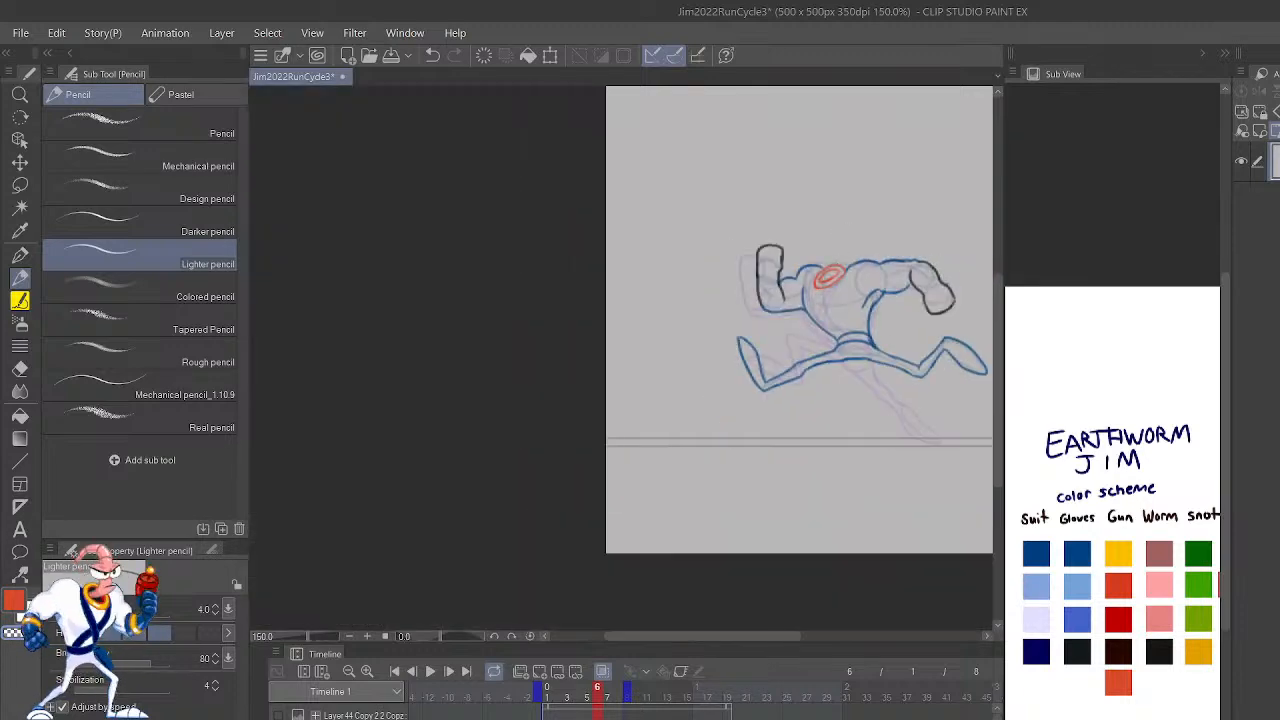
Step: Mirror the canvas to check frame 6's pose and try to retouch the trailing leg's outline in dark blue
{"action": "key", "text": "h"}
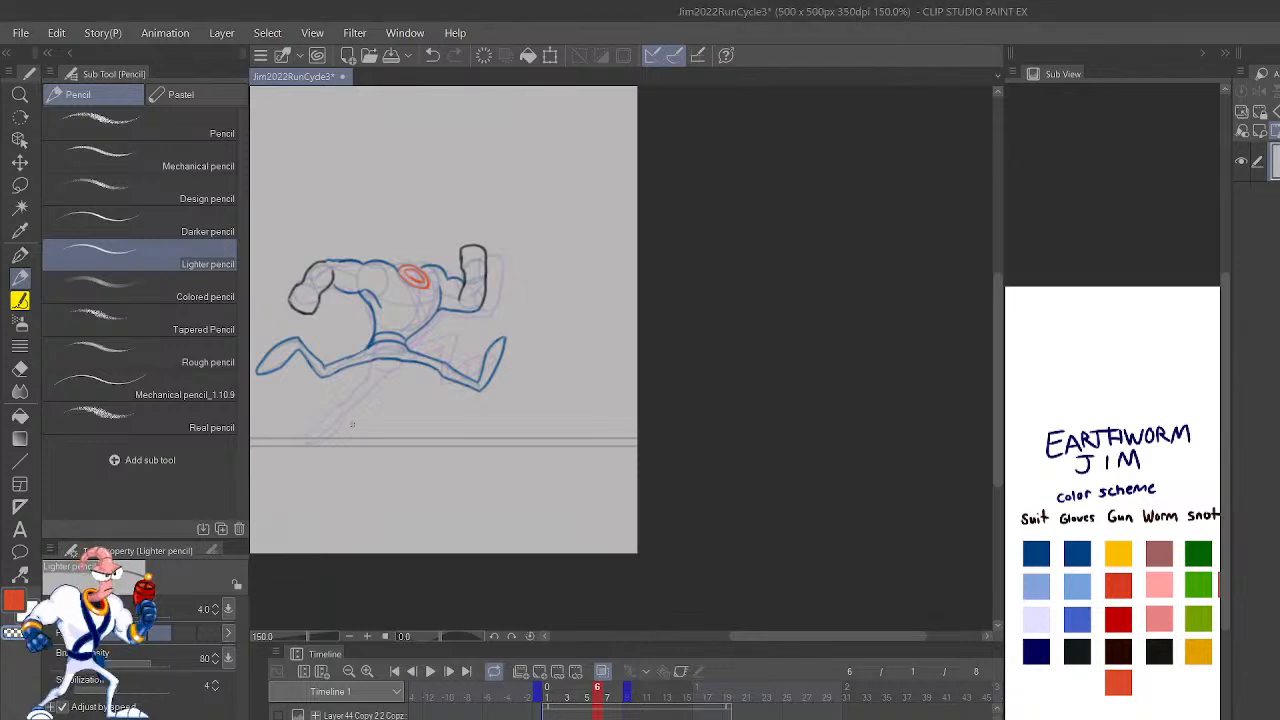
{"action": "scroll", "coordinate": [447, 375], "scroll_direction": "up", "scroll_amount": 5}
{"action": "left_click_drag", "start_coordinate": [447, 375], "coordinate": [716, 540]}
{"action": "left_click", "coordinate": [1080, 545]}
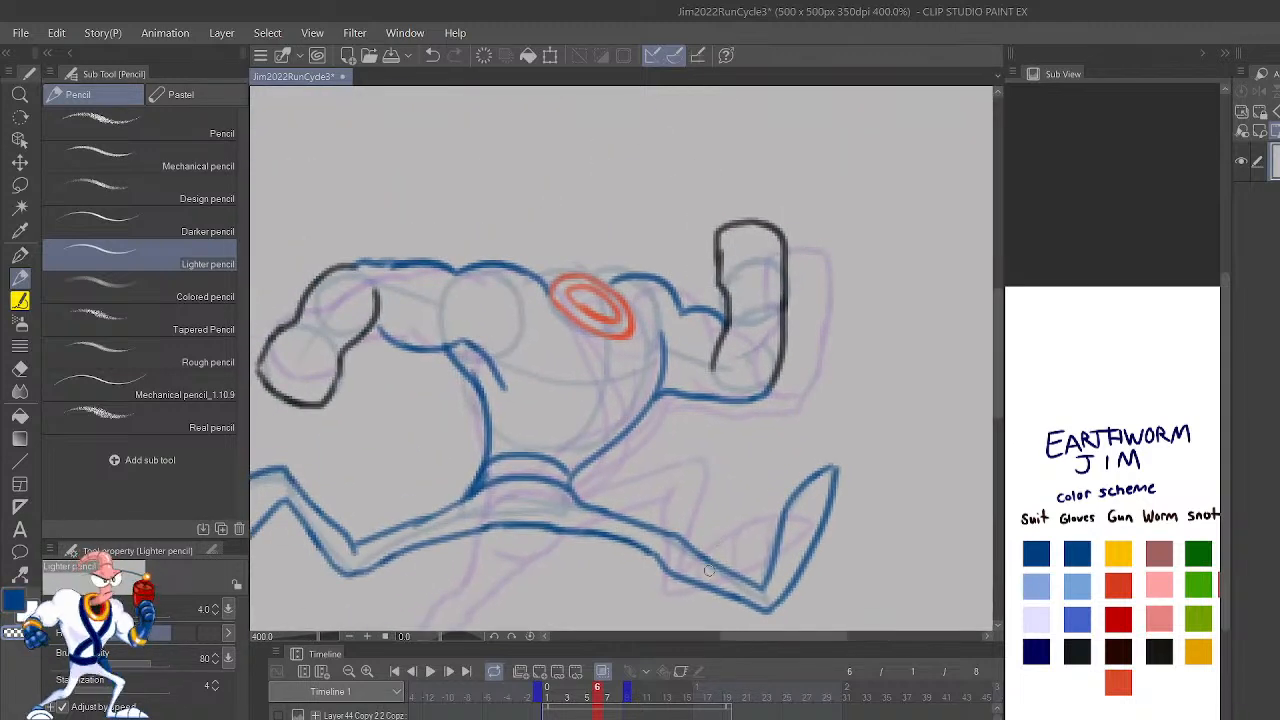
{"action": "mouse_move", "coordinate": [693, 547]}
{"action": "left_mouse_down"}
{"action": "mouse_move", "coordinate": [761, 593]}
{"action": "mouse_move", "coordinate": [763, 576]}
{"action": "mouse_move", "coordinate": [746, 591]}
{"action": "mouse_move", "coordinate": [732, 569]}
{"action": "mouse_move", "coordinate": [760, 586]}
{"action": "mouse_move", "coordinate": [696, 535]}
{"action": "mouse_move", "coordinate": [755, 589]}
{"action": "mouse_move", "coordinate": [730, 577]}
{"action": "mouse_move", "coordinate": [765, 570]}
{"action": "mouse_move", "coordinate": [764, 598]}
{"action": "mouse_move", "coordinate": [718, 567]}
{"action": "left_mouse_up"}
{"action": "key", "text": "c"}
{"action": "key", "text": "ctrl+z"}
{"action": "key", "text": "c"}
{"action": "left_click_drag", "start_coordinate": [777, 466], "coordinate": [877, 569]}
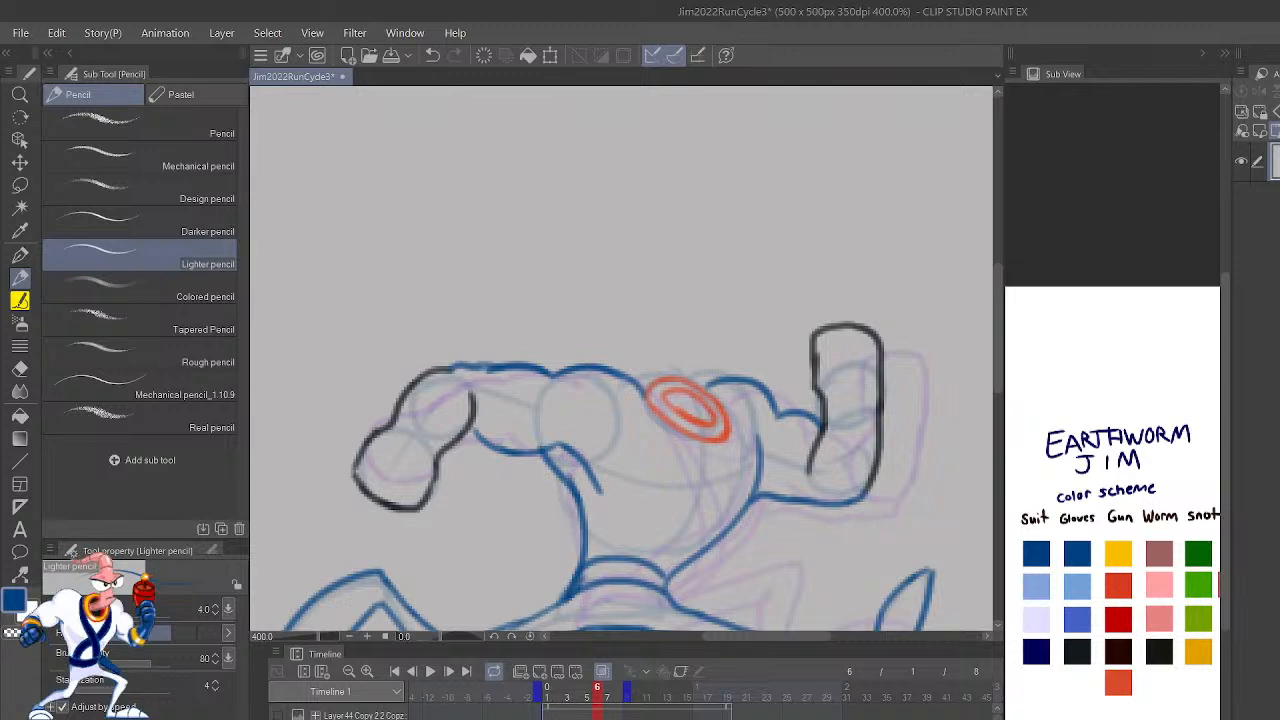
{"action": "key", "text": "h"}
{"action": "left_click_drag", "start_coordinate": [595, 406], "coordinate": [536, 525]}
{"action": "key", "text": "ctrl+z"}
{"action": "mouse_move", "coordinate": [575, 584]}
{"action": "left_mouse_down"}
{"action": "mouse_move", "coordinate": [597, 398]}
{"action": "mouse_move", "coordinate": [548, 462]}
{"action": "mouse_move", "coordinate": [565, 588]}
{"action": "mouse_move", "coordinate": [583, 600]}
{"action": "left_mouse_up"}
{"action": "key", "text": "ctrl+z"}
Step: Draw frame 6's crossed chest straps in dark blue, running from both sides of the collar down to the belt
{"action": "key", "text": "ctrl+z"}
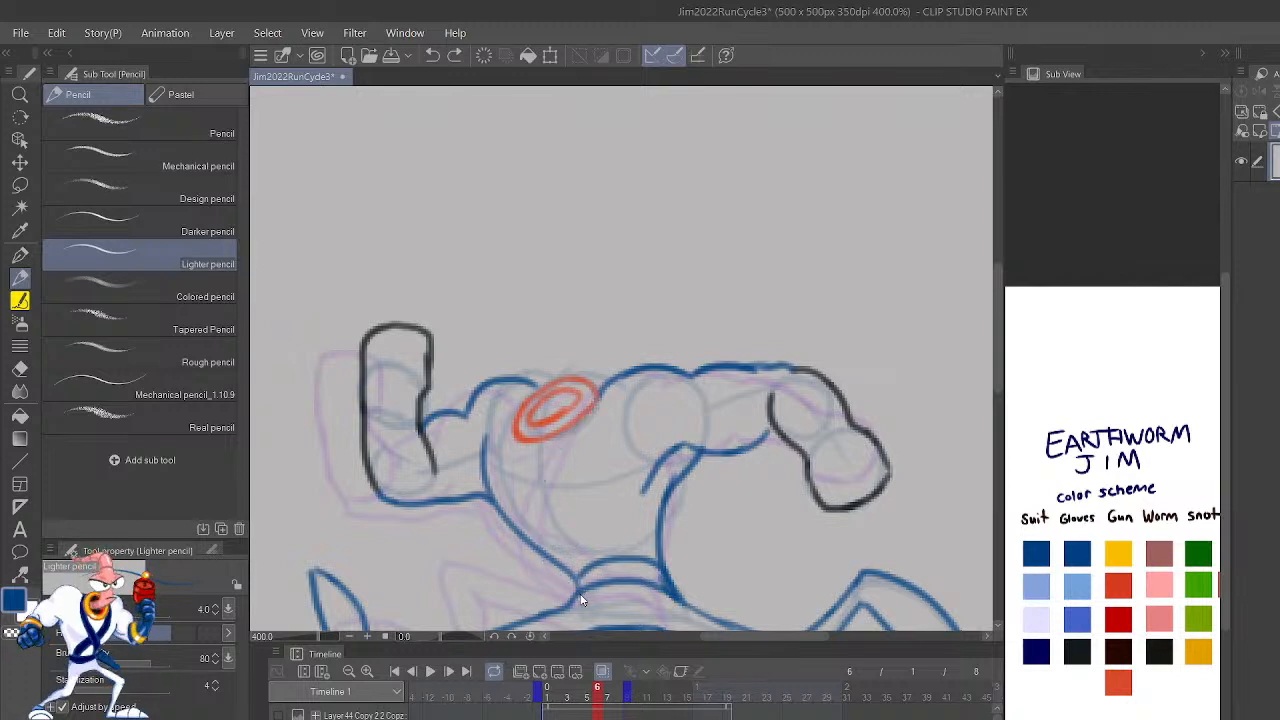
{"action": "left_click_drag", "start_coordinate": [525, 499], "coordinate": [518, 418]}
{"action": "key", "text": "ctrl+z"}
{"action": "left_click_drag", "start_coordinate": [527, 501], "coordinate": [524, 409]}
{"action": "mouse_move", "coordinate": [525, 500]}
{"action": "left_mouse_down"}
{"action": "mouse_move", "coordinate": [632, 564]}
{"action": "mouse_move", "coordinate": [612, 537]}
{"action": "mouse_move", "coordinate": [625, 575]}
{"action": "mouse_move", "coordinate": [520, 522]}
{"action": "mouse_move", "coordinate": [488, 440]}
{"action": "left_mouse_up"}
{"action": "key", "text": "ctrl+z"}
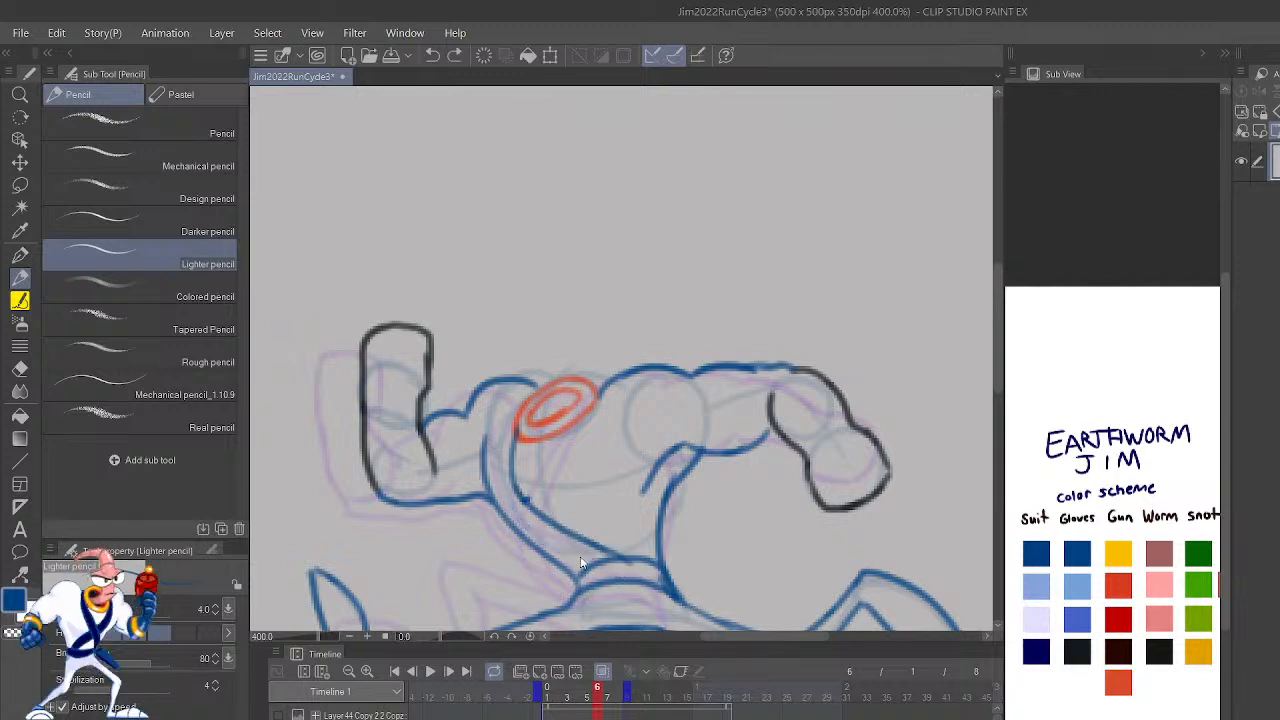
{"action": "key", "text": "ctrl+z"}
{"action": "mouse_move", "coordinate": [634, 560]}
{"action": "left_mouse_down"}
{"action": "mouse_move", "coordinate": [555, 524]}
{"action": "mouse_move", "coordinate": [509, 480]}
{"action": "left_mouse_up"}
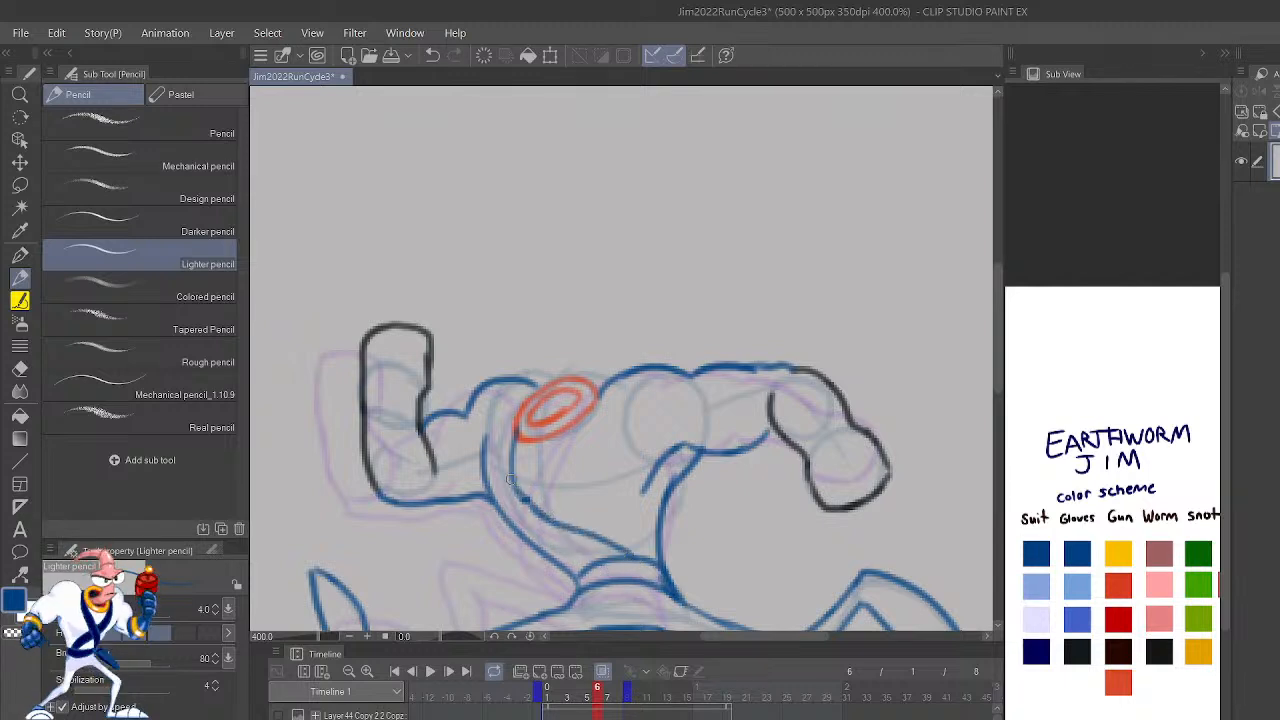
{"action": "mouse_move", "coordinate": [598, 565]}
{"action": "left_mouse_down"}
{"action": "mouse_move", "coordinate": [526, 528]}
{"action": "mouse_move", "coordinate": [498, 474]}
{"action": "mouse_move", "coordinate": [512, 418]}
{"action": "mouse_move", "coordinate": [540, 495]}
{"action": "mouse_move", "coordinate": [528, 540]}
{"action": "mouse_move", "coordinate": [532, 515]}
{"action": "mouse_move", "coordinate": [575, 573]}
{"action": "mouse_move", "coordinate": [550, 512]}
{"action": "mouse_move", "coordinate": [606, 391]}
{"action": "left_mouse_up"}
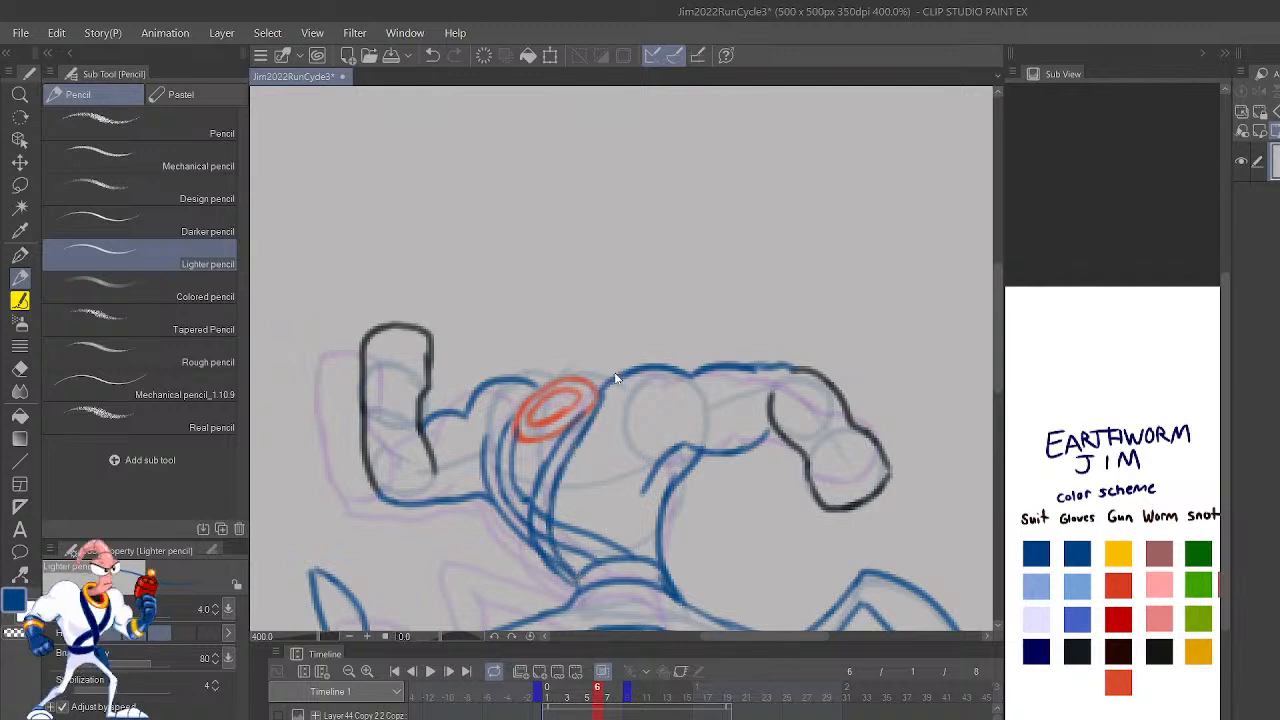
Step: Play back the run cycle to check the motion of the torso details, stopping on frame 3
{"action": "scroll", "coordinate": [615, 378], "scroll_direction": "down", "scroll_amount": 4}
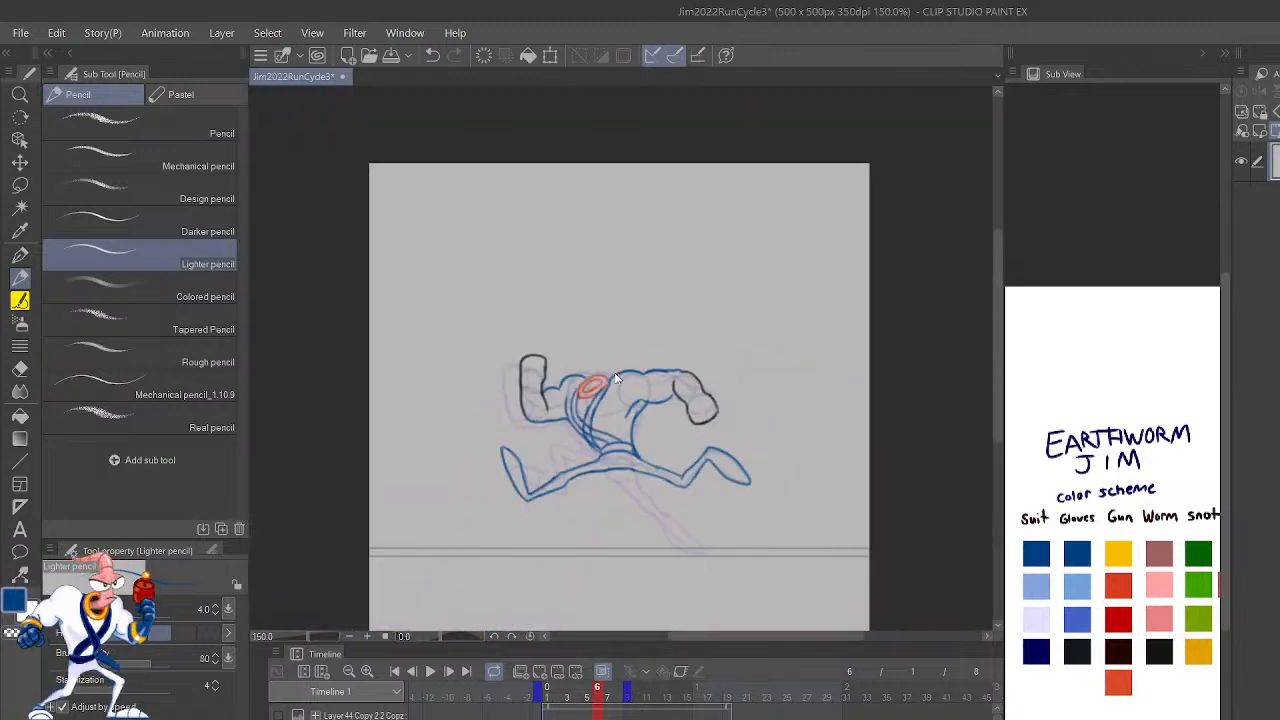
{"action": "left_click", "coordinate": [430, 671]}
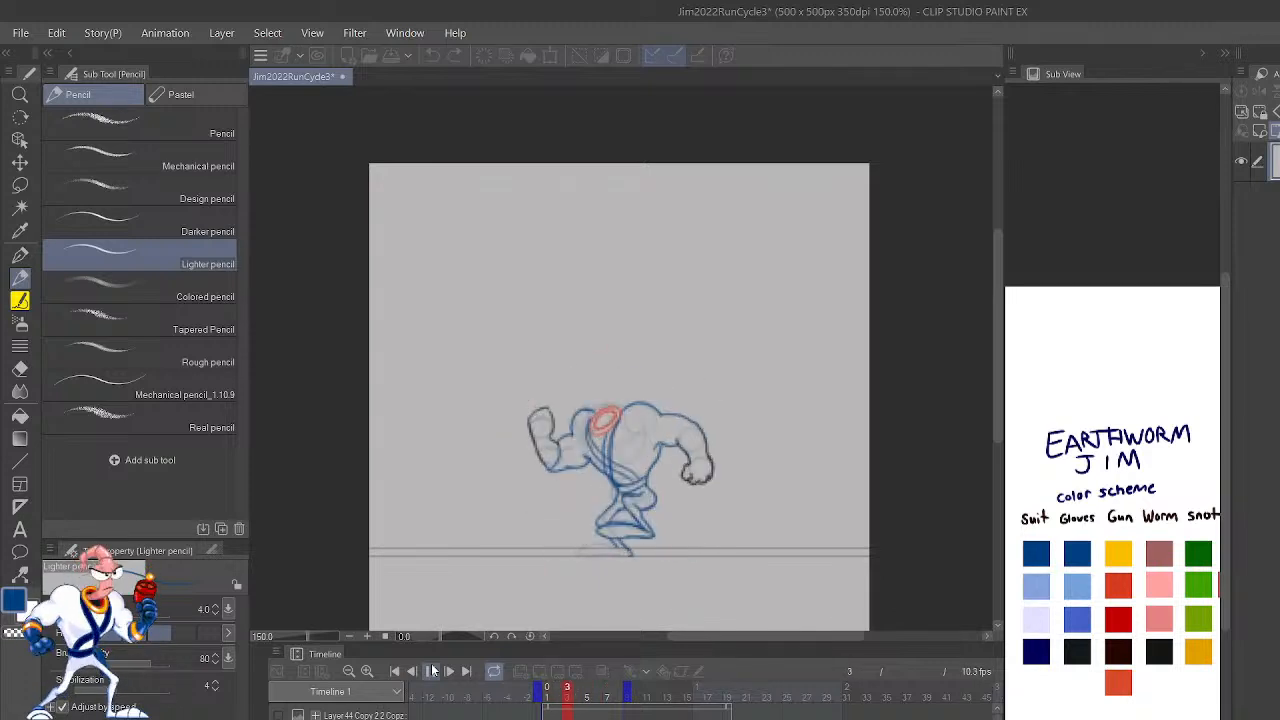
{"action": "left_click", "coordinate": [432, 671]}
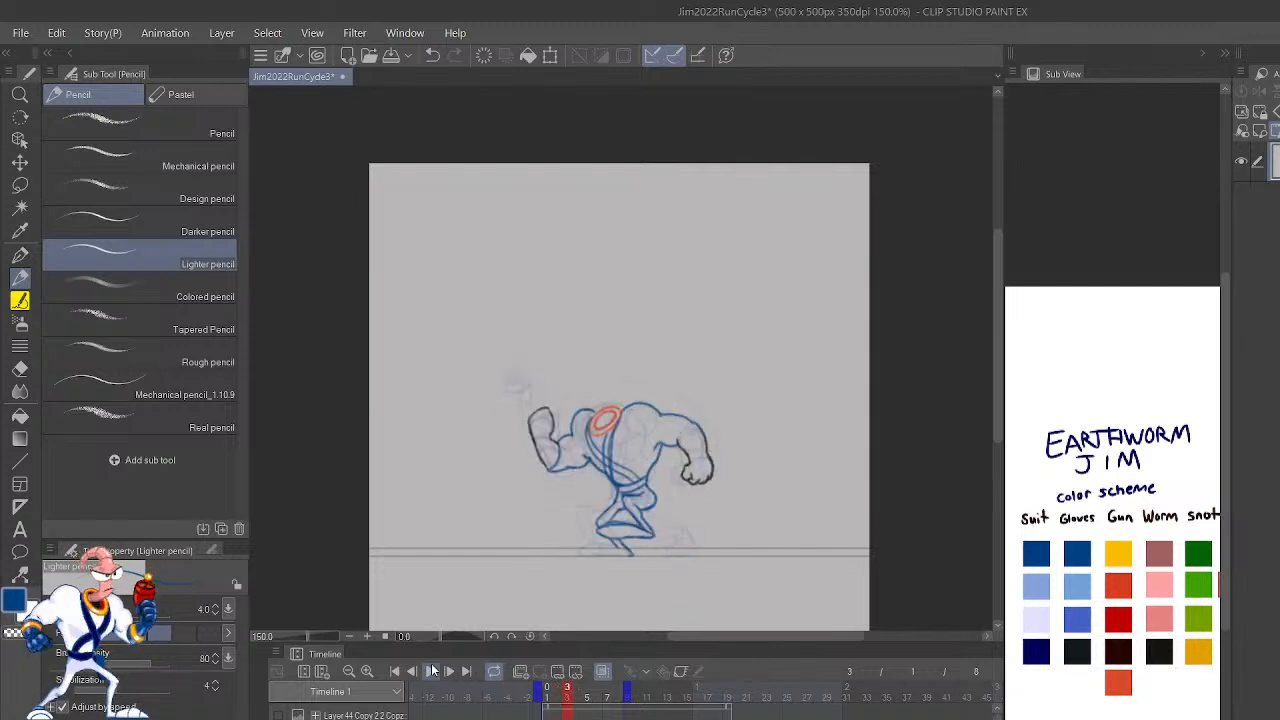
Step: Extend the torso's front edge up to the armpit in dark blue on frames 3 and 4
{"action": "key", "text": "ctrl+plus"}
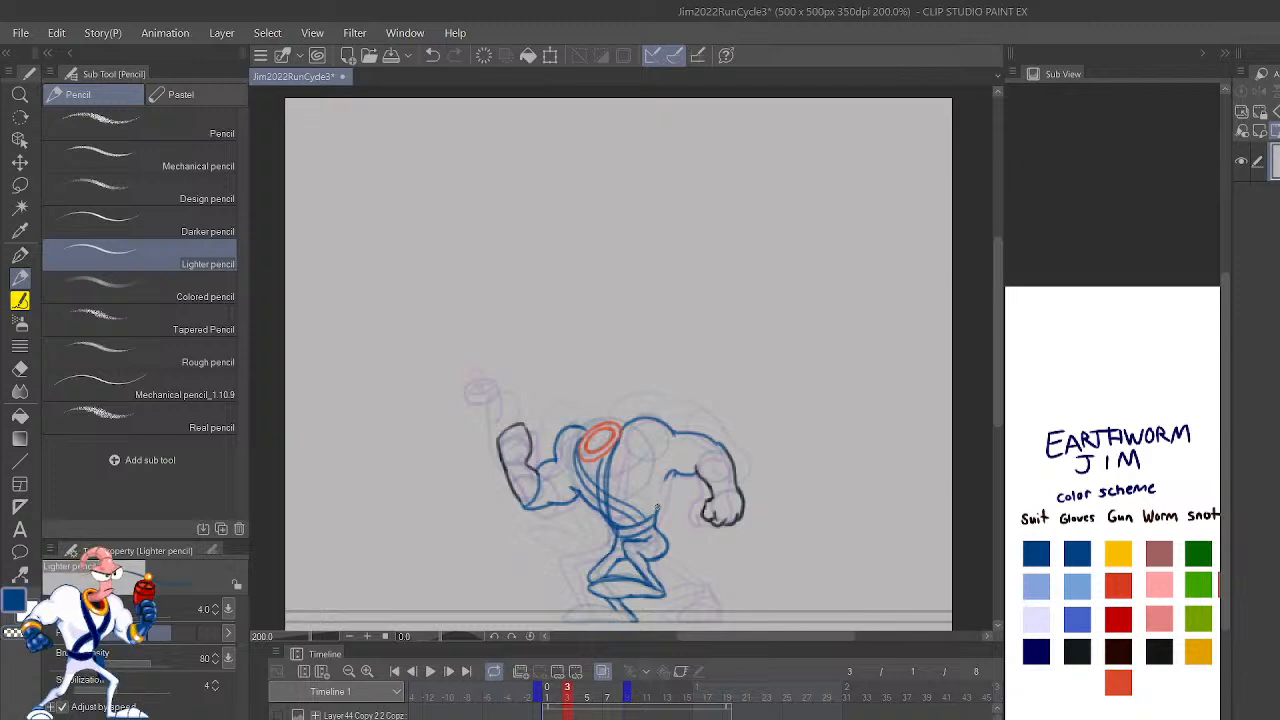
{"action": "left_click_drag", "start_coordinate": [664, 496], "coordinate": [684, 463]}
{"action": "key", "text": "ctrl+z"}
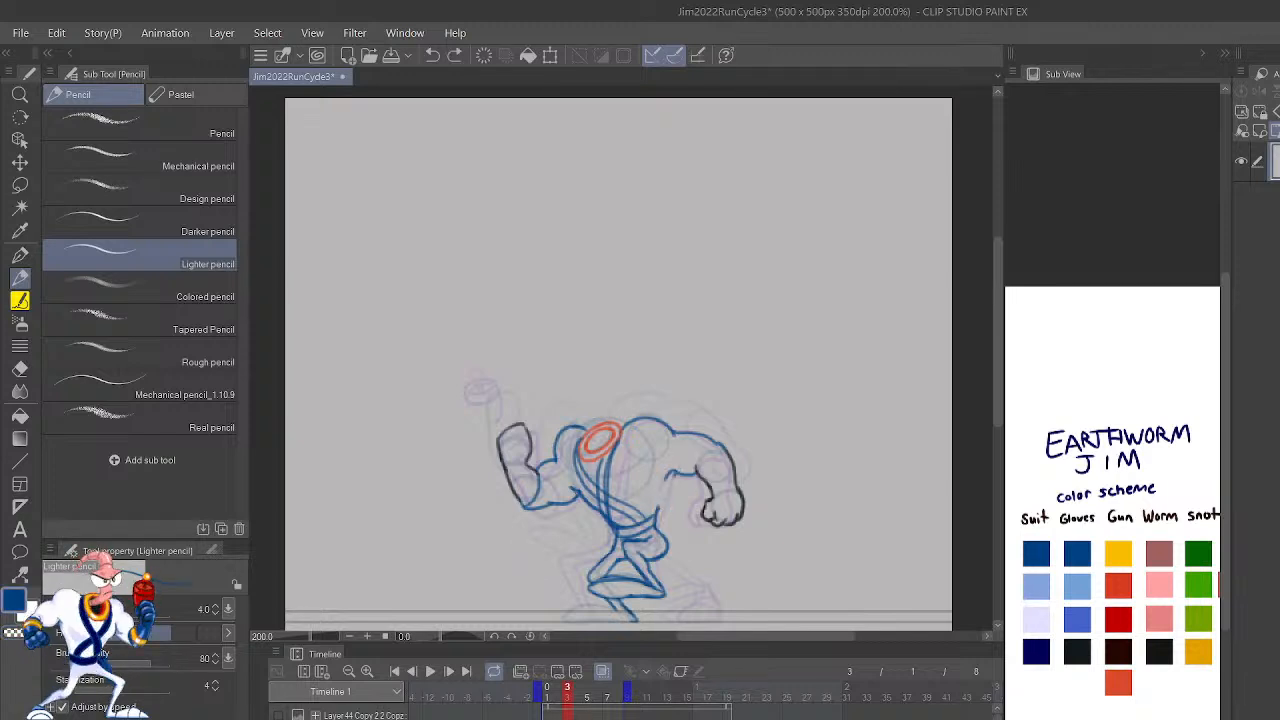
{"action": "key", "text": "ctrl+y"}
{"action": "key", "text": "Right"}
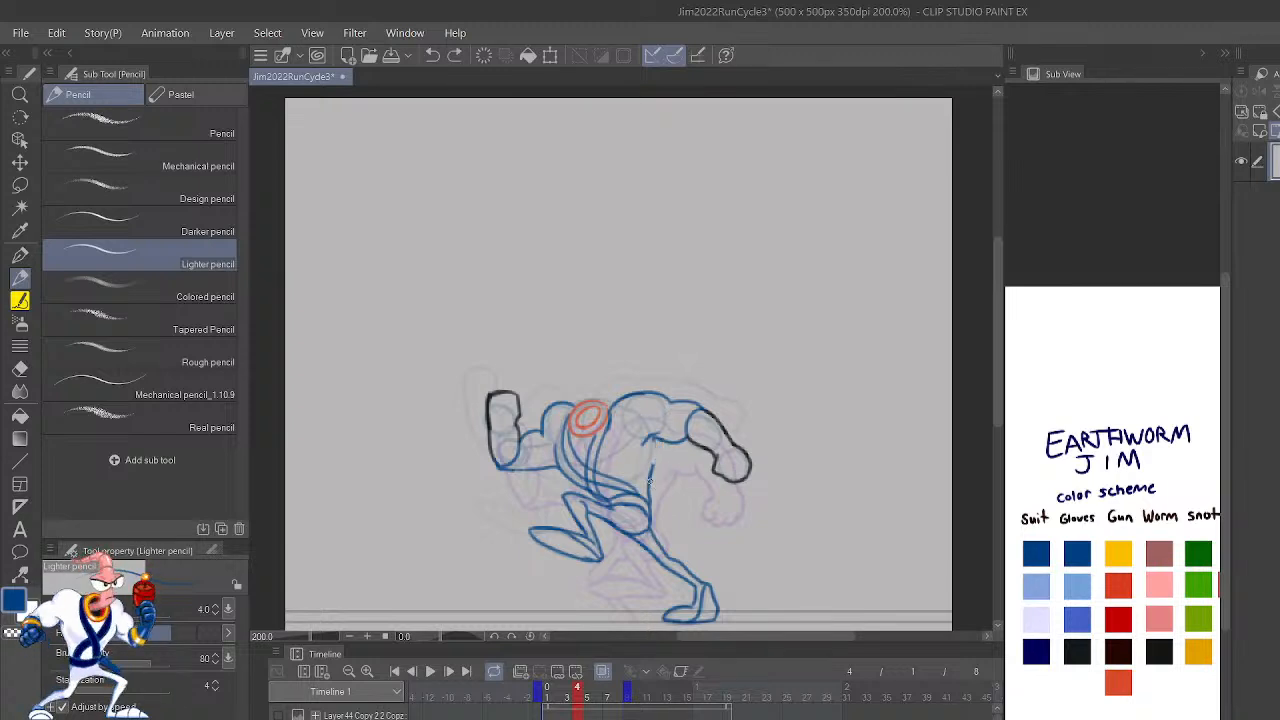
{"action": "left_click_drag", "start_coordinate": [652, 467], "coordinate": [661, 438]}
Step: Flip back and forth through frames 2 to 5 to compare the torso and shoulder shapes, ending on frame 4
{"action": "key", "text": "shift+Left"}
{"action": "key", "text": "shift+Right"}
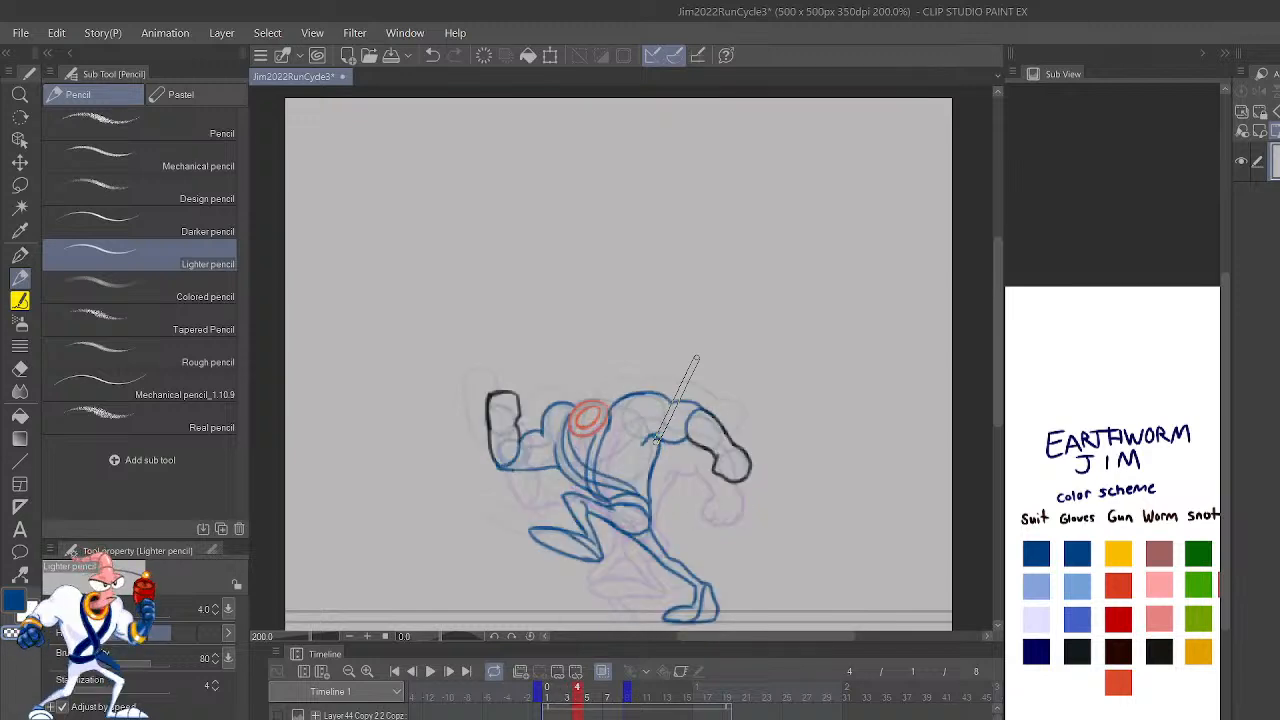
{"action": "key", "text": "shift+Right"}
{"action": "key", "text": "shift+Left"}
{"action": "key", "text": "shift+Left"}
{"action": "key", "text": "shift+Left"}
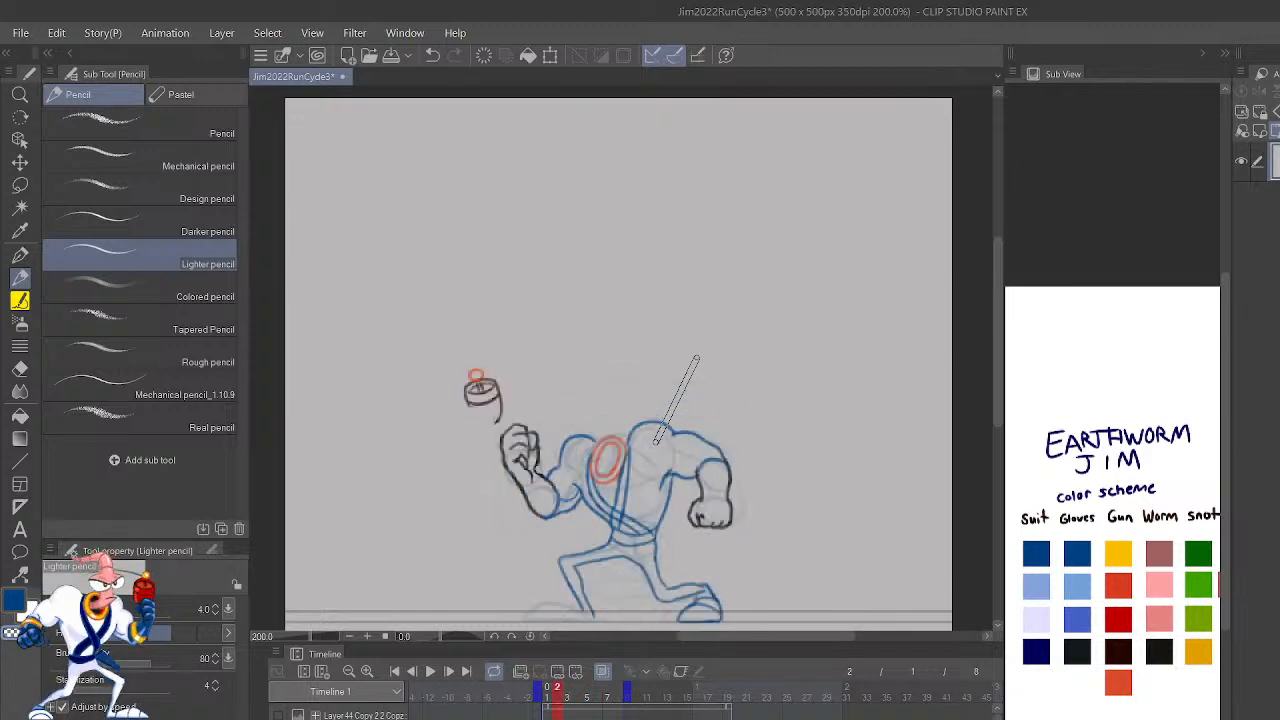
{"action": "key", "text": "shift+Right"}
{"action": "key", "text": "shift+Right"}
{"action": "key", "text": "shift+Right"}
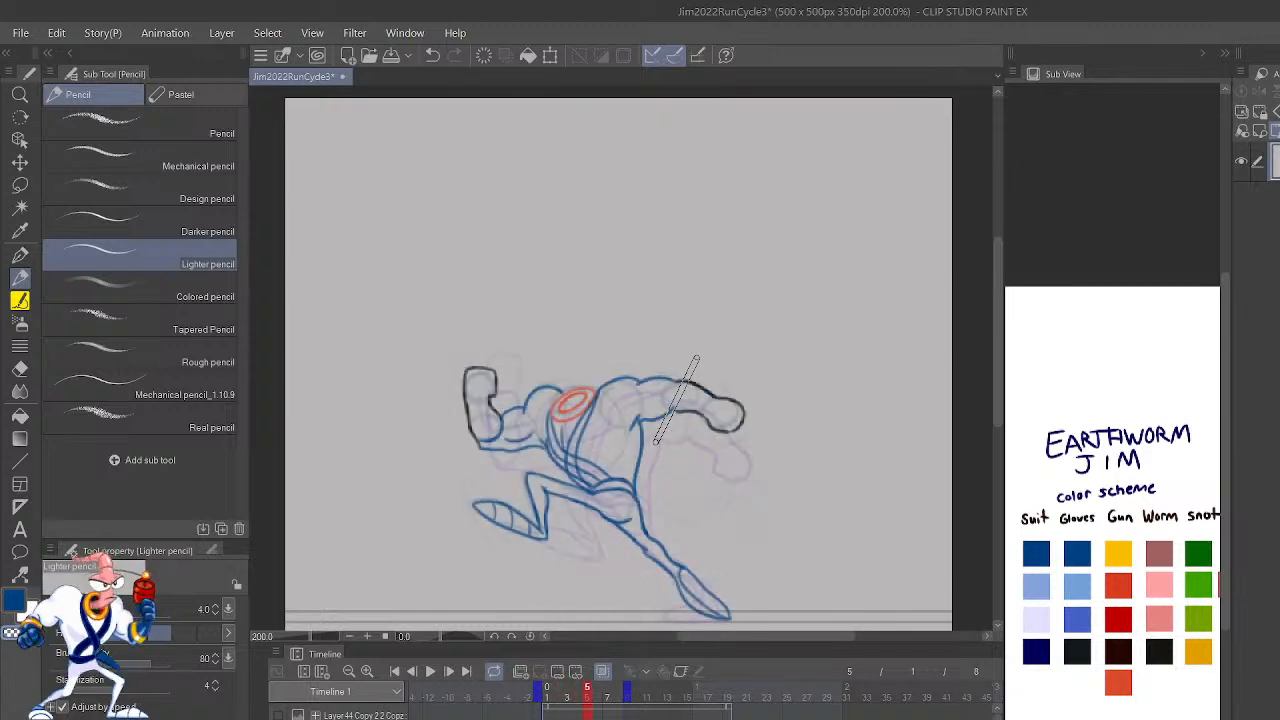
{"action": "key", "text": "shift+Left"}
{"action": "key", "text": "shift+Left"}
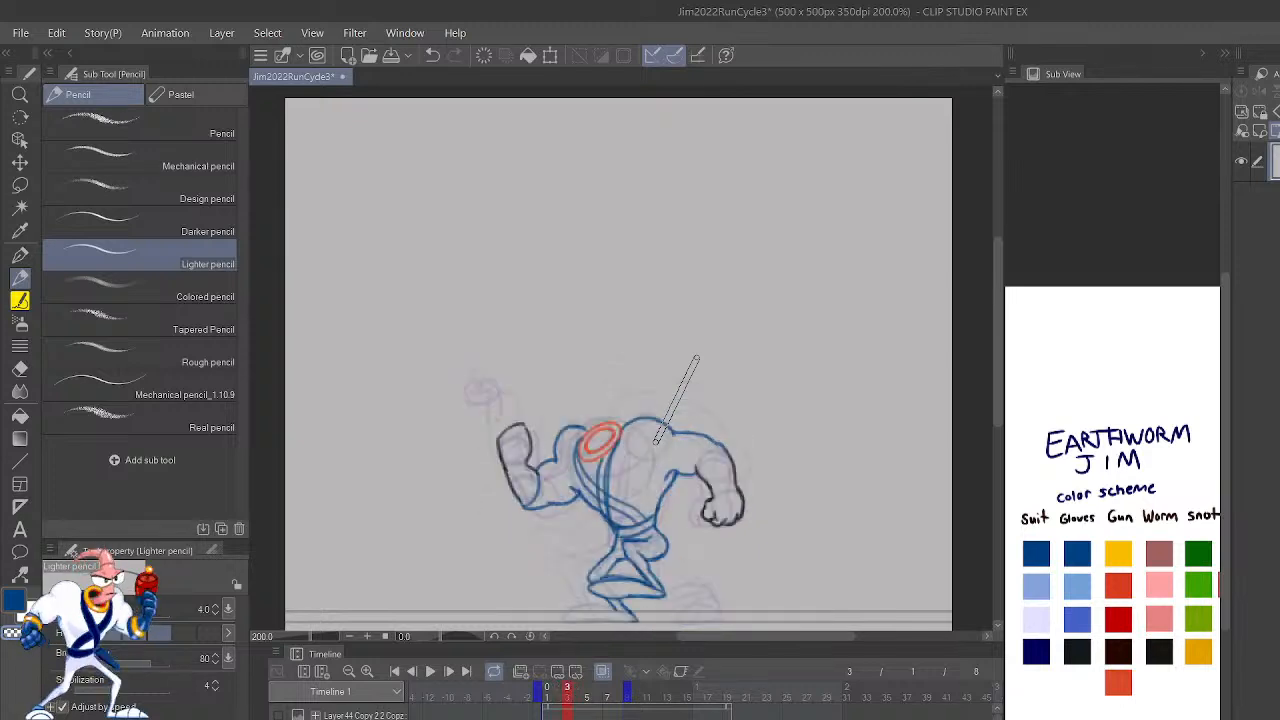
{"action": "key", "text": "shift+Left"}
{"action": "key", "text": "shift+Right"}
{"action": "key", "text": "shift+Right"}
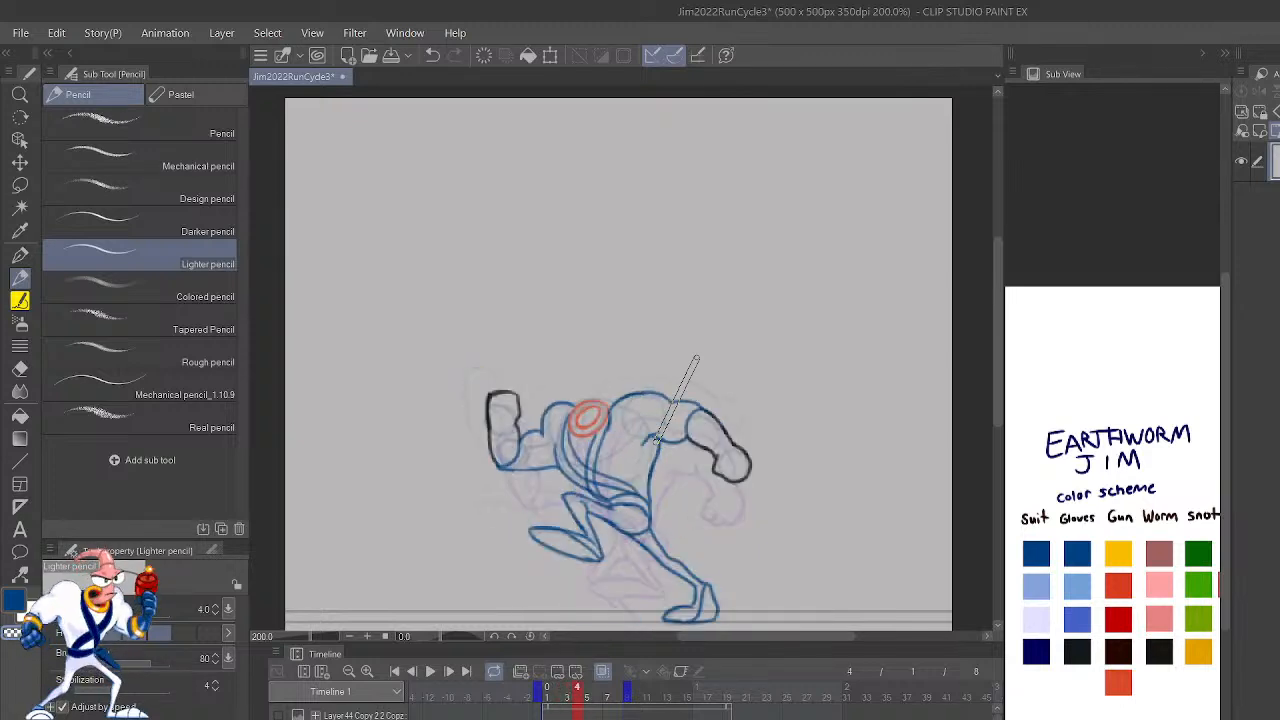
Step: Redraw the top of the rear shoulder on frame 4 in dark blue as a rounder curve reaching the collar
{"action": "scroll", "coordinate": [696, 357], "scroll_direction": "up", "scroll_amount": 3}
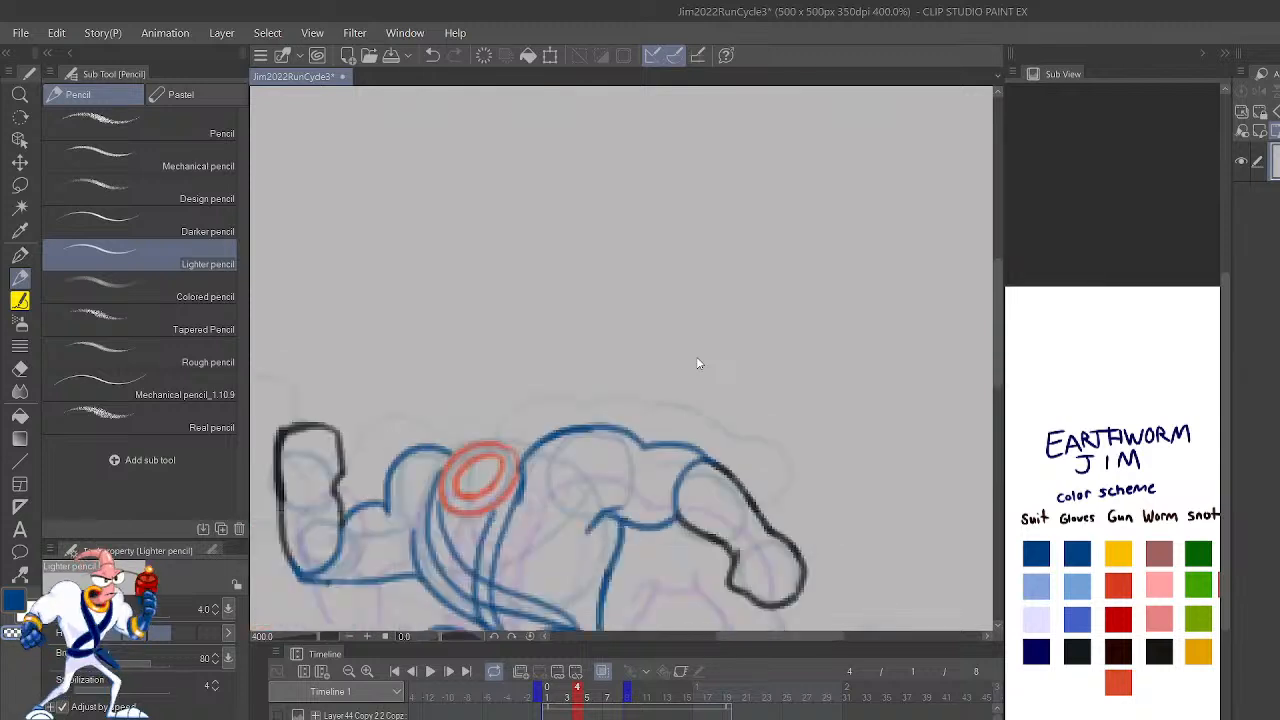
{"action": "key", "text": "h"}
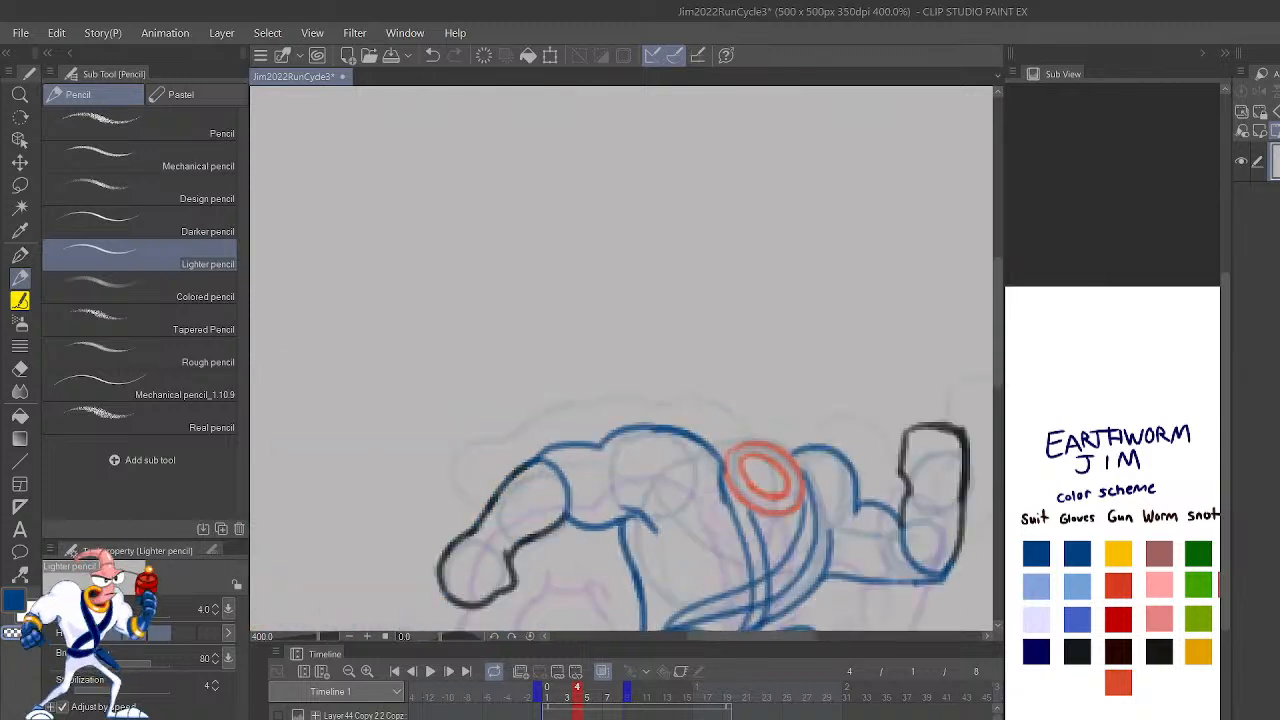
{"action": "mouse_move", "coordinate": [808, 472]}
{"action": "left_mouse_down"}
{"action": "mouse_move", "coordinate": [880, 392]}
{"action": "mouse_move", "coordinate": [889, 410]}
{"action": "left_mouse_up"}
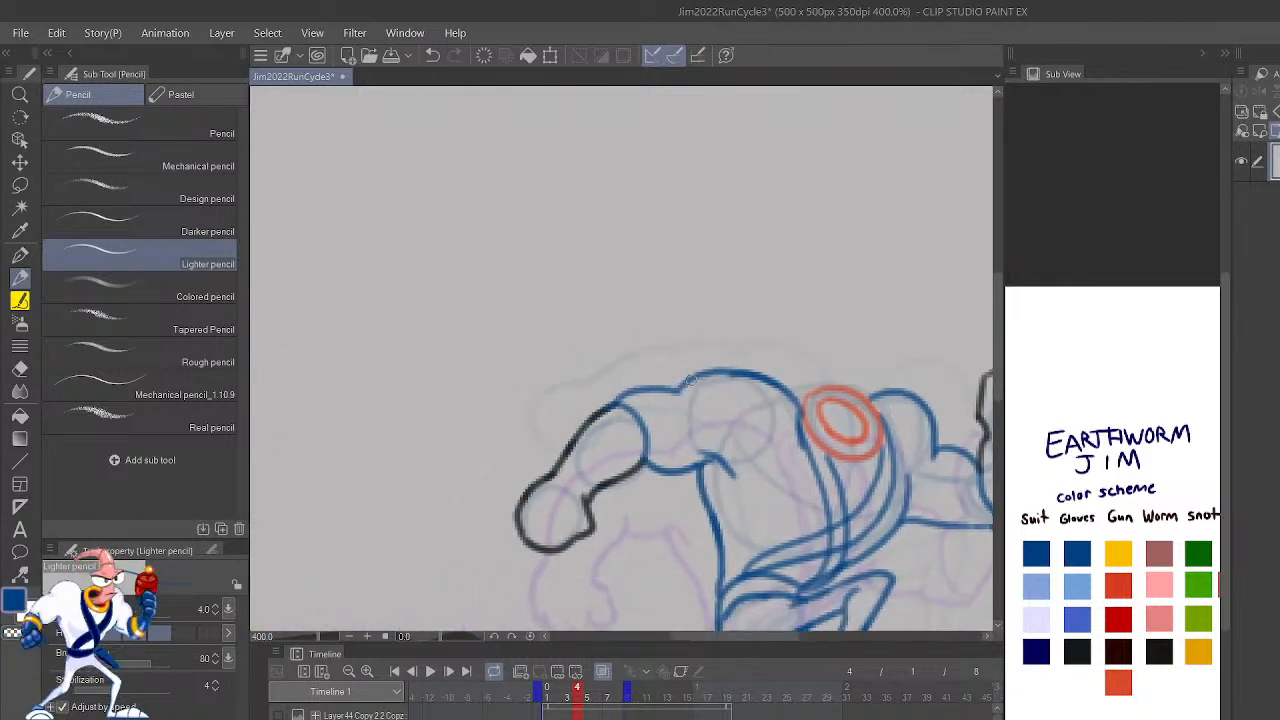
{"action": "mouse_move", "coordinate": [686, 384]}
{"action": "left_mouse_down"}
{"action": "mouse_move", "coordinate": [722, 370]}
{"action": "mouse_move", "coordinate": [685, 389]}
{"action": "mouse_move", "coordinate": [738, 362]}
{"action": "mouse_move", "coordinate": [799, 403]}
{"action": "mouse_move", "coordinate": [710, 390]}
{"action": "left_mouse_up"}
{"action": "key", "text": "ctrl+z"}
{"action": "key", "text": "ctrl+z"}
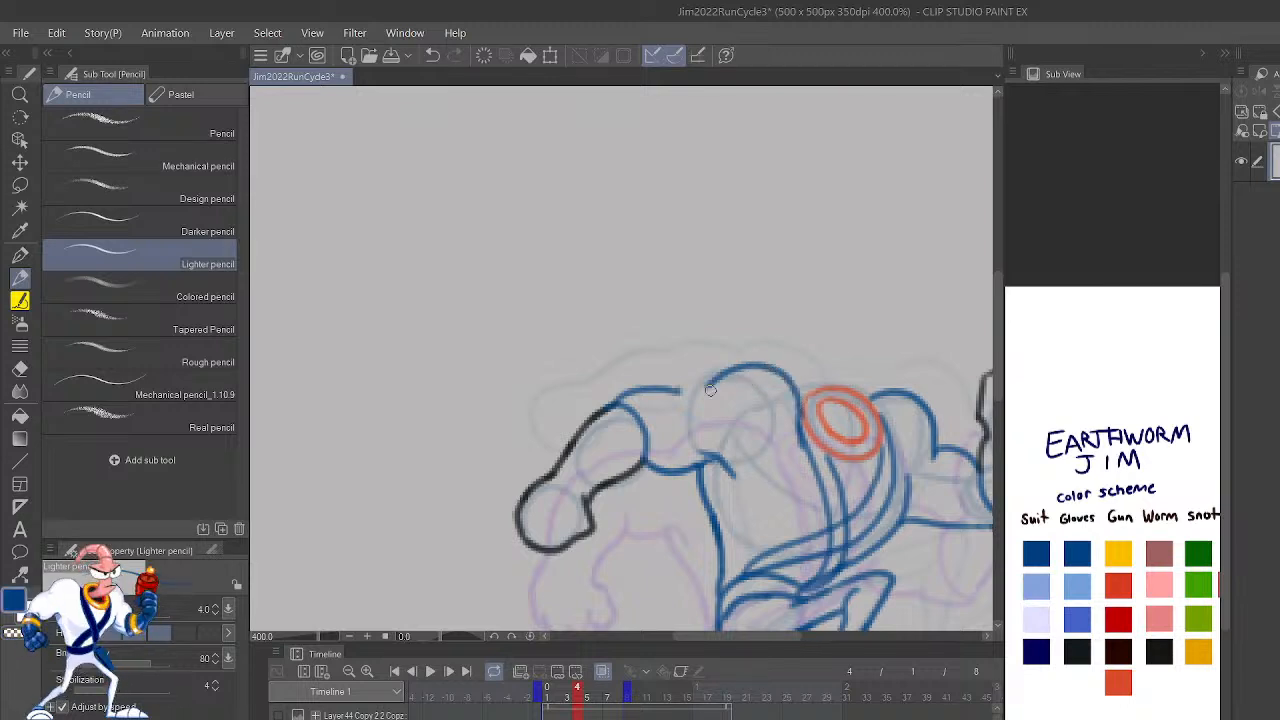
{"action": "key", "text": "ctrl+z"}
{"action": "left_click_drag", "start_coordinate": [800, 410], "coordinate": [648, 390]}
{"action": "key", "text": "ctrl+z"}
Step: Flip through frames 2 to 6 to compare the shoulder shapes
{"action": "scroll", "coordinate": [802, 405], "scroll_direction": "down", "scroll_amount": 5}
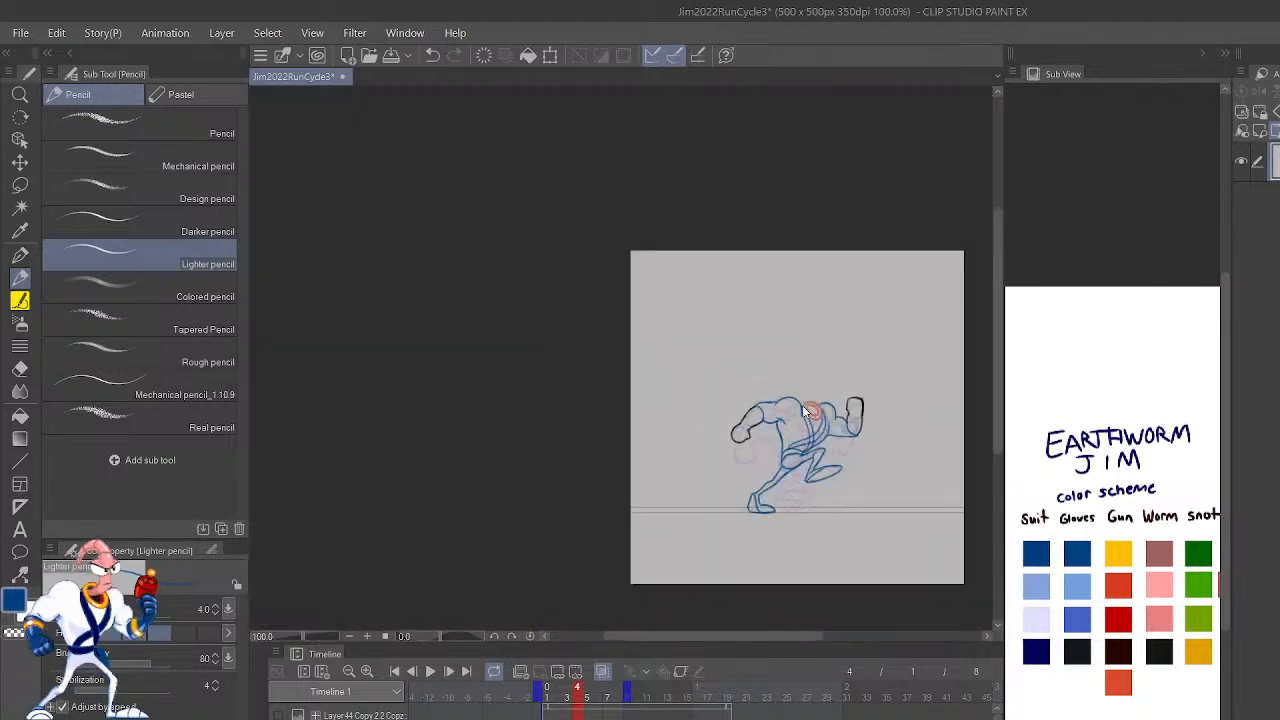
{"action": "key", "text": "Left"}
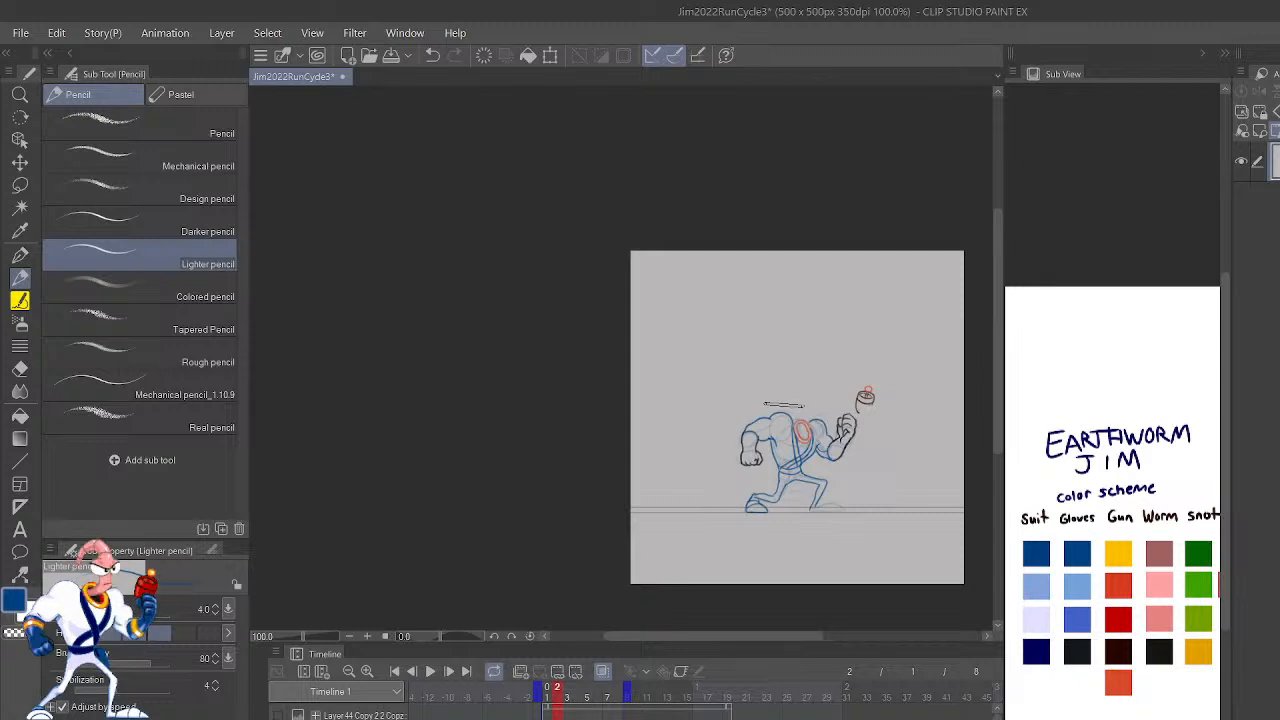
{"action": "key", "text": "Right"}
{"action": "key", "text": "Right"}
{"action": "key", "text": "Right"}
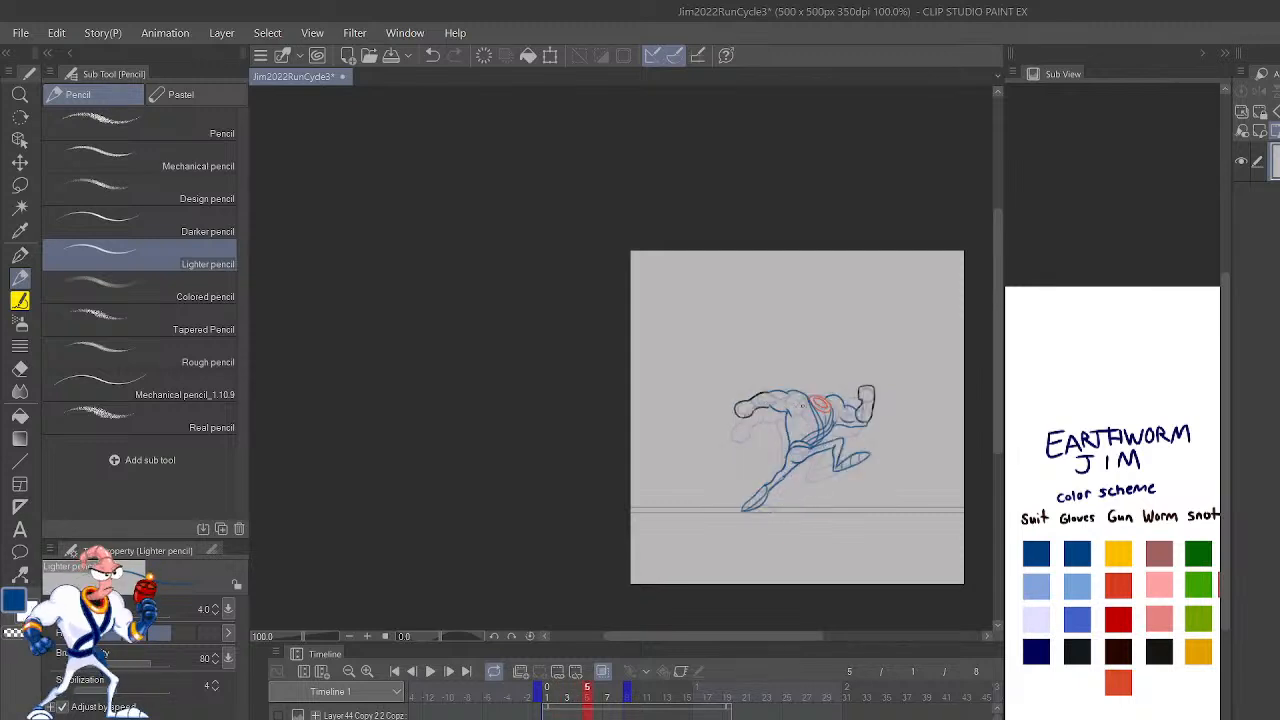
{"action": "key", "text": "Right"}
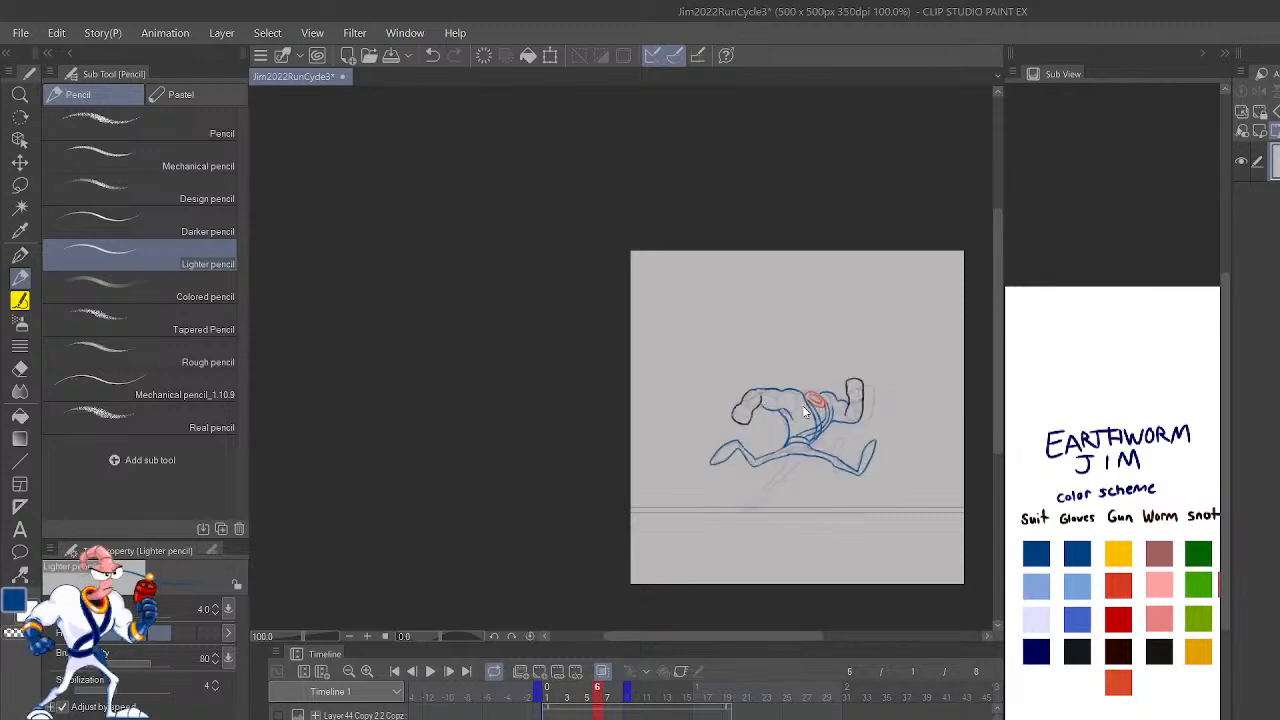
{"action": "scroll", "coordinate": [803, 411], "scroll_direction": "up", "scroll_amount": 3}
Step: Play back the run cycle to check its motion and step around frames 5 and 6
{"action": "left_click", "coordinate": [431, 676]}
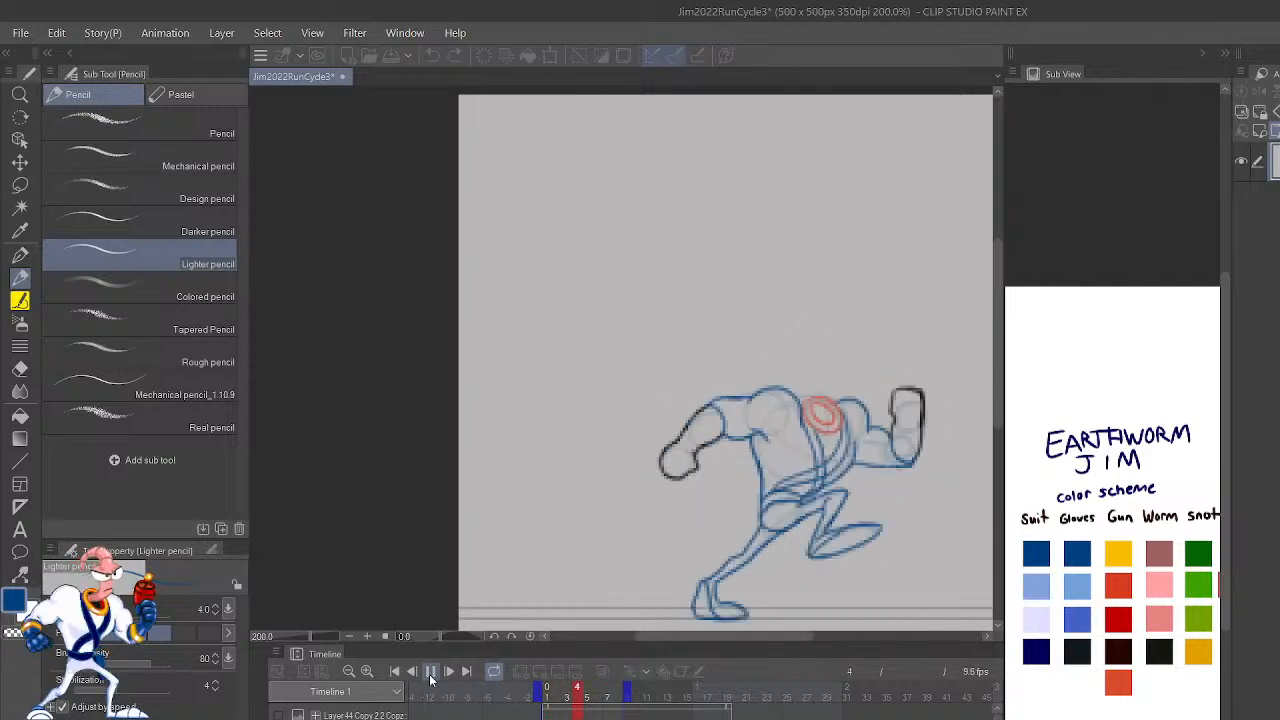
{"action": "left_click", "coordinate": [431, 671]}
{"action": "key", "text": "Left"}
{"action": "key", "text": "Right"}
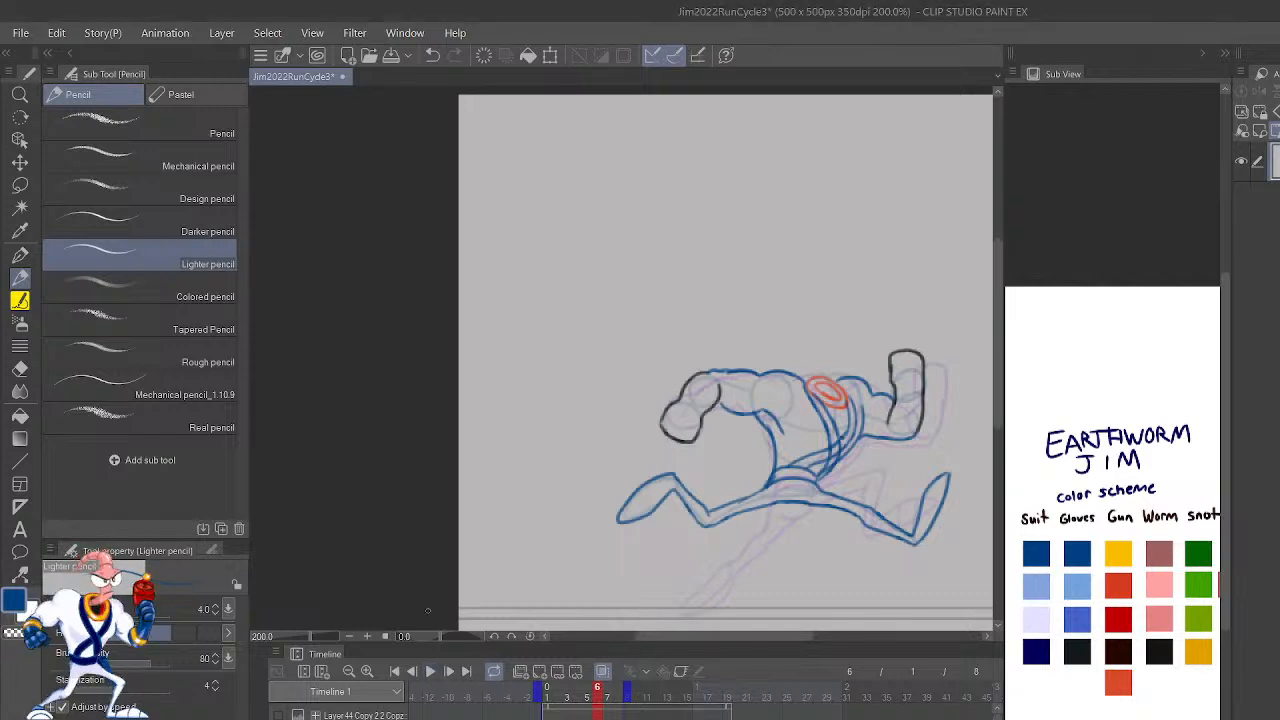
{"action": "key", "text": "Right"}
{"action": "key", "text": "Left"}
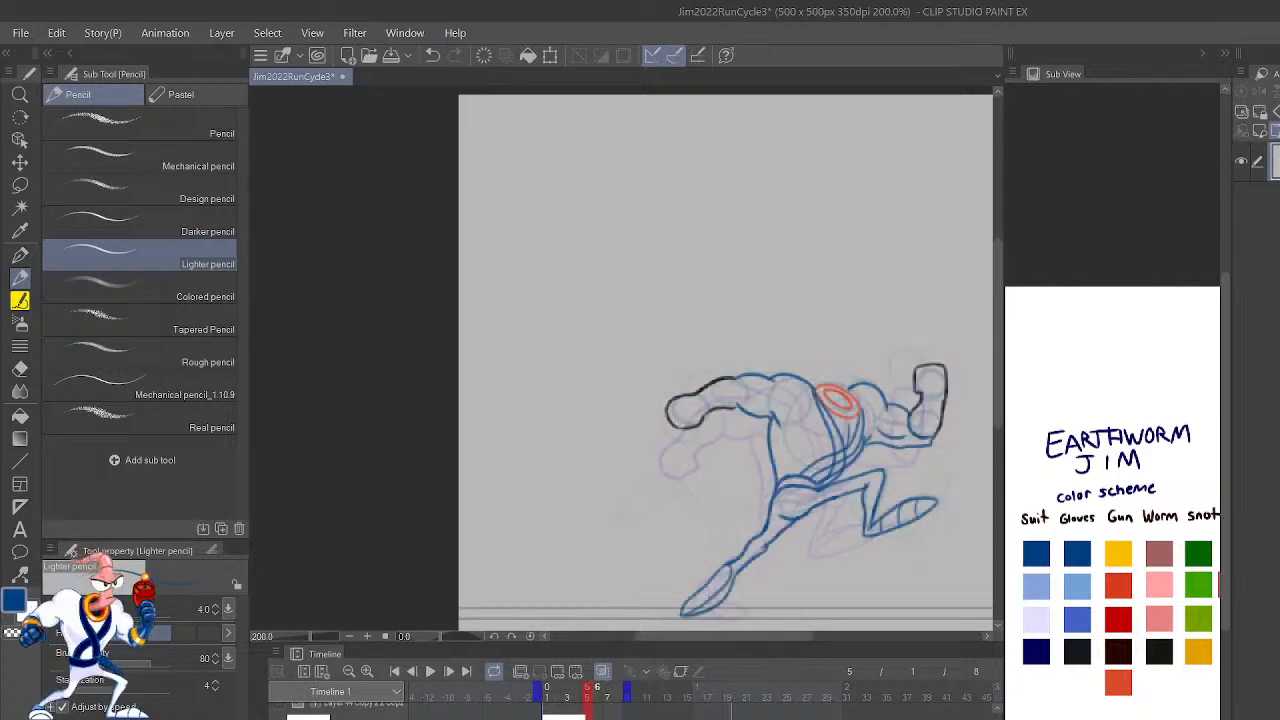
Step: Add a blank linework cel on frame 7 of the run cycle
{"action": "left_click", "coordinate": [729, 714]}
{"action": "key", "text": "Left"}
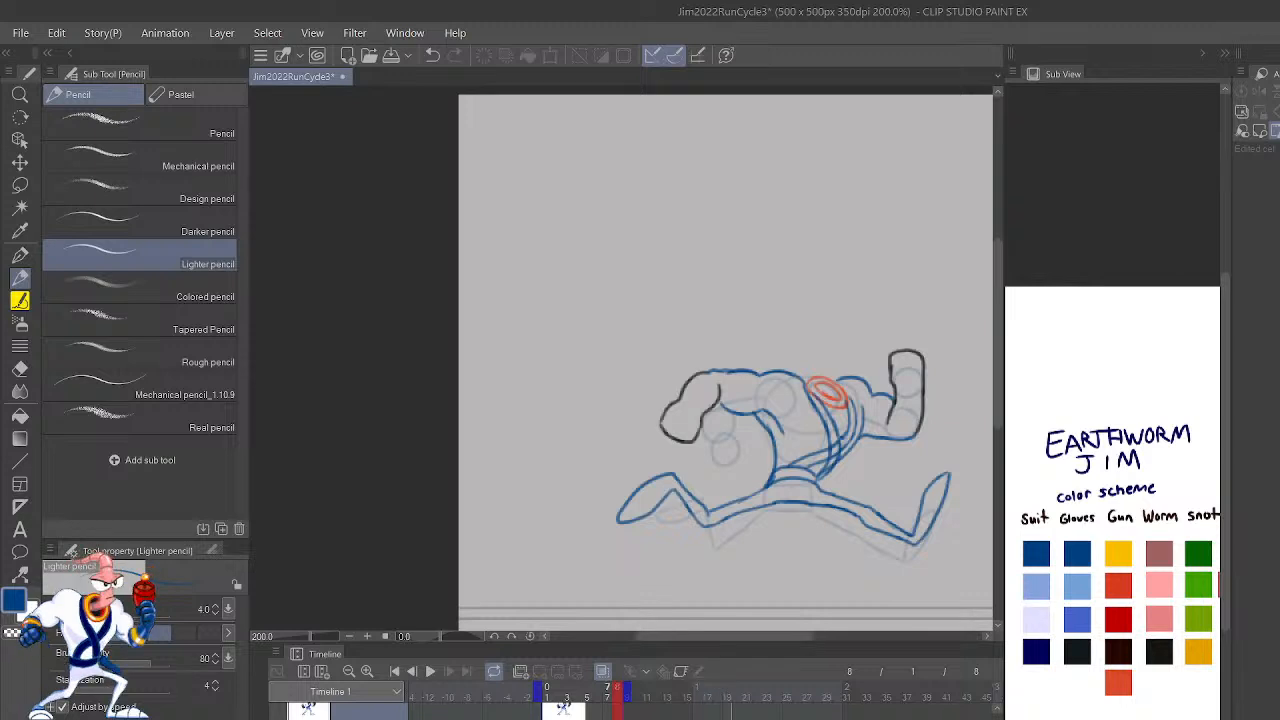
{"action": "key", "text": "Left"}
{"action": "key", "text": "Right"}
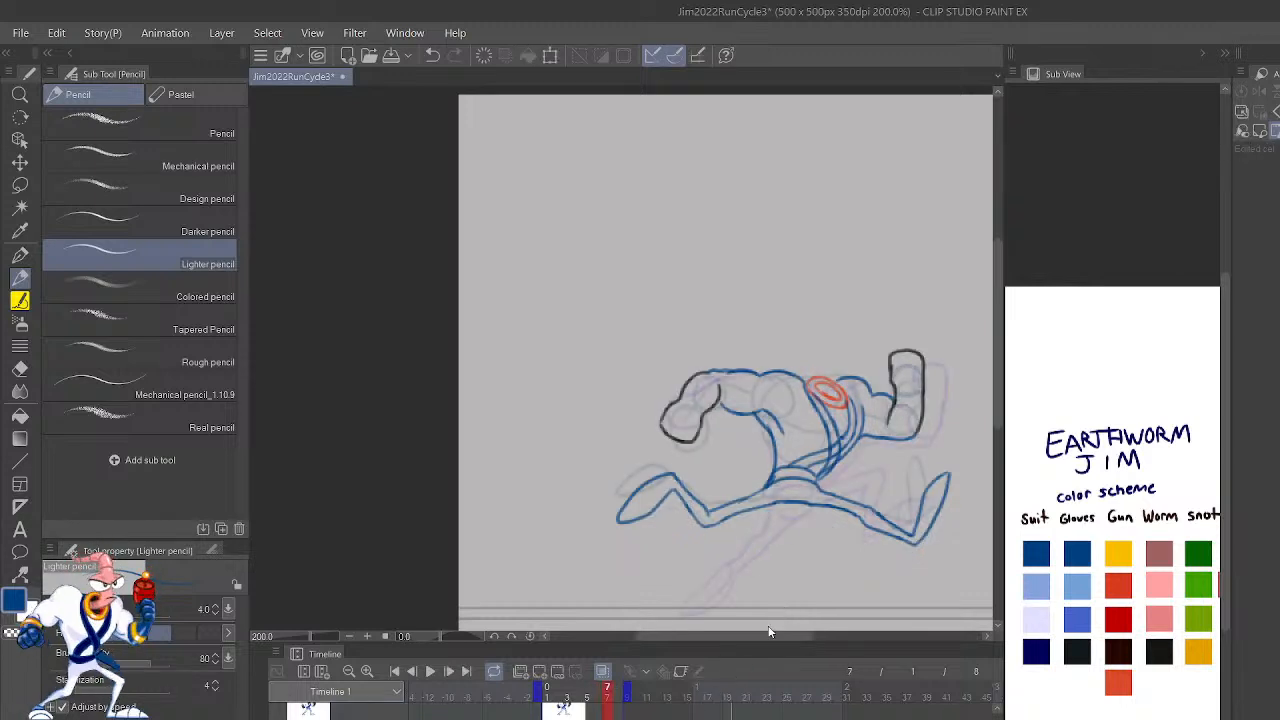
{"action": "key", "text": "ctrl+shift+n"}
Step: Draw the outline of frame 7's forward leg and upturned foot in dark blue over the rough sketch
{"action": "scroll", "coordinate": [760, 385], "scroll_direction": "up", "scroll_amount": 12}
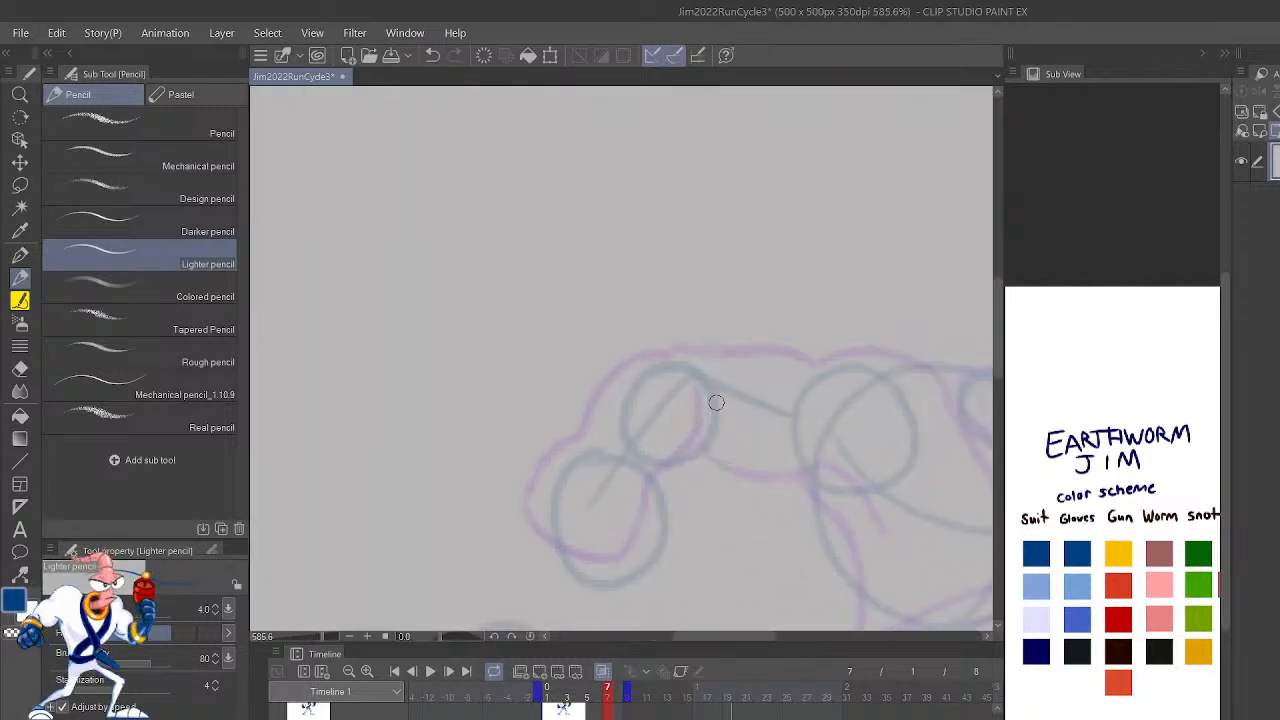
{"action": "left_click_drag", "start_coordinate": [936, 547], "coordinate": [760, 492]}
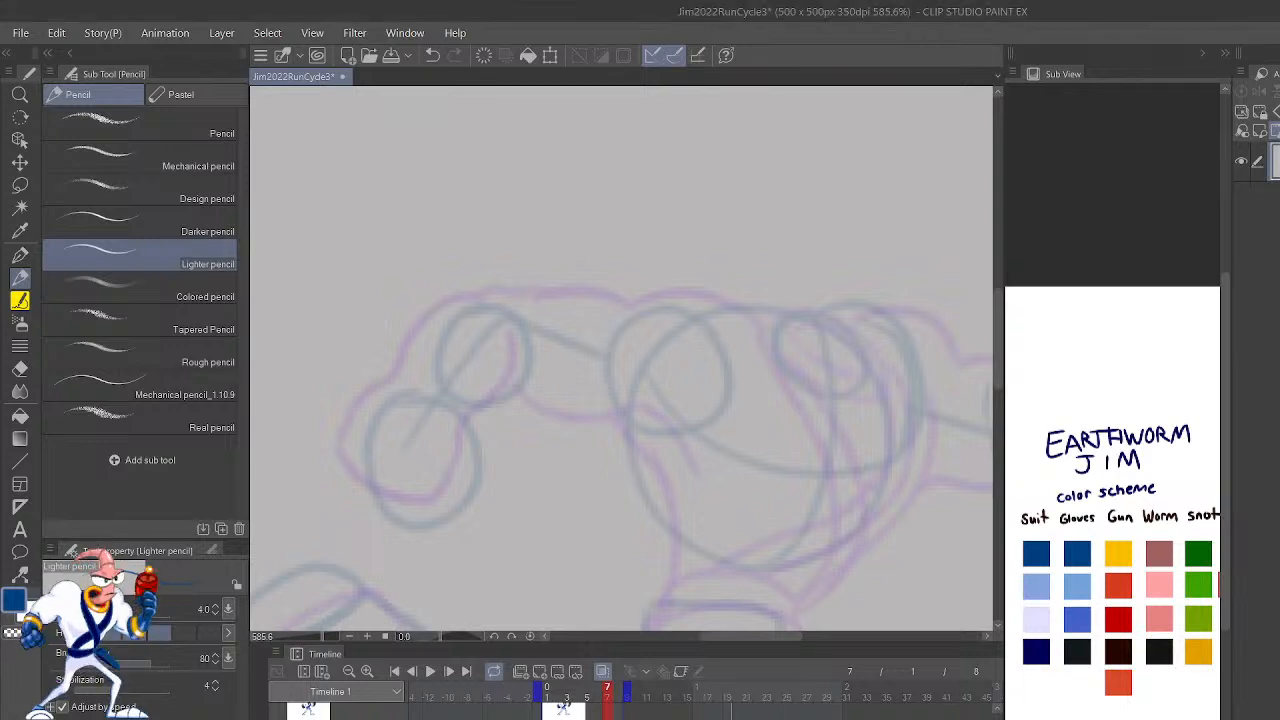
{"action": "left_click_drag", "start_coordinate": [948, 483], "coordinate": [688, 523]}
{"action": "left_click_drag", "start_coordinate": [885, 474], "coordinate": [533, 477]}
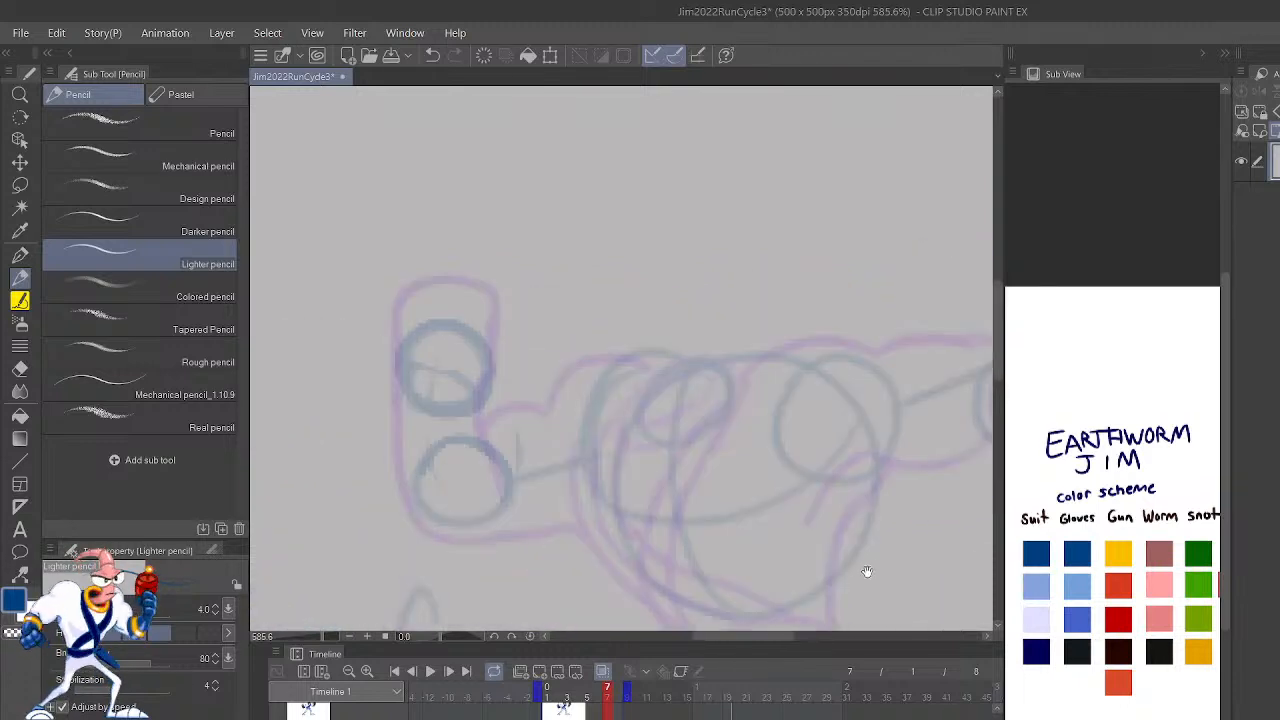
{"action": "left_click_drag", "start_coordinate": [843, 516], "coordinate": [734, 237]}
{"action": "left_click_drag", "start_coordinate": [880, 528], "coordinate": [689, 614]}
{"action": "mouse_move", "coordinate": [926, 506]}
{"action": "left_mouse_down"}
{"action": "mouse_move", "coordinate": [906, 515]}
{"action": "mouse_move", "coordinate": [1043, 526]}
{"action": "left_mouse_up"}
{"action": "left_click_drag", "start_coordinate": [731, 546], "coordinate": [1011, 526]}
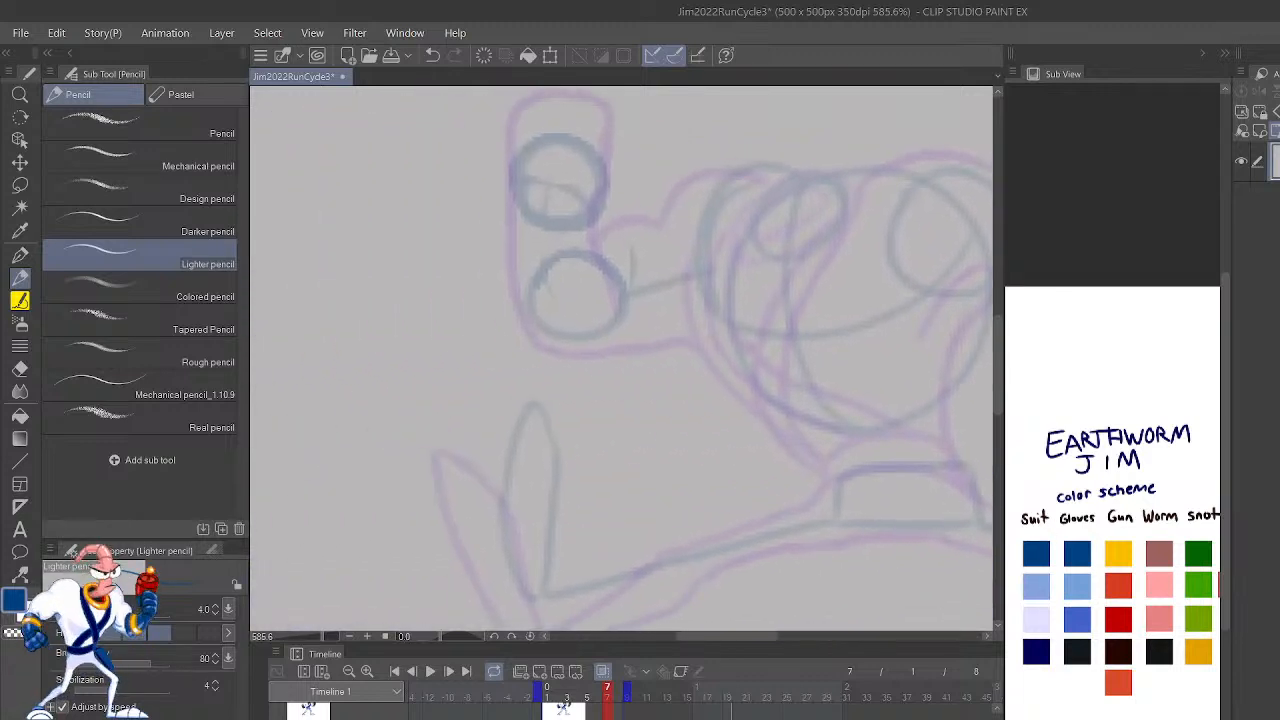
{"action": "mouse_move", "coordinate": [681, 572]}
{"action": "left_mouse_down"}
{"action": "mouse_move", "coordinate": [867, 523]}
{"action": "mouse_move", "coordinate": [681, 582]}
{"action": "mouse_move", "coordinate": [542, 603]}
{"action": "mouse_move", "coordinate": [840, 481]}
{"action": "left_mouse_up"}
{"action": "key", "text": "ctrl+z"}
{"action": "mouse_move", "coordinate": [562, 583]}
{"action": "left_mouse_down"}
{"action": "mouse_move", "coordinate": [523, 592]}
{"action": "mouse_move", "coordinate": [508, 540]}
{"action": "left_mouse_up"}
{"action": "key", "text": "ctrl+z"}
{"action": "mouse_move", "coordinate": [550, 582]}
{"action": "left_mouse_down"}
{"action": "mouse_move", "coordinate": [565, 472]}
{"action": "mouse_move", "coordinate": [540, 399]}
{"action": "mouse_move", "coordinate": [517, 427]}
{"action": "mouse_move", "coordinate": [514, 555]}
{"action": "mouse_move", "coordinate": [530, 605]}
{"action": "mouse_move", "coordinate": [568, 598]}
{"action": "left_mouse_up"}
Step: Flip back and forth between frames 6 and 7 to compare the forward leg
{"action": "scroll", "coordinate": [566, 600], "scroll_direction": "down", "scroll_amount": 5}
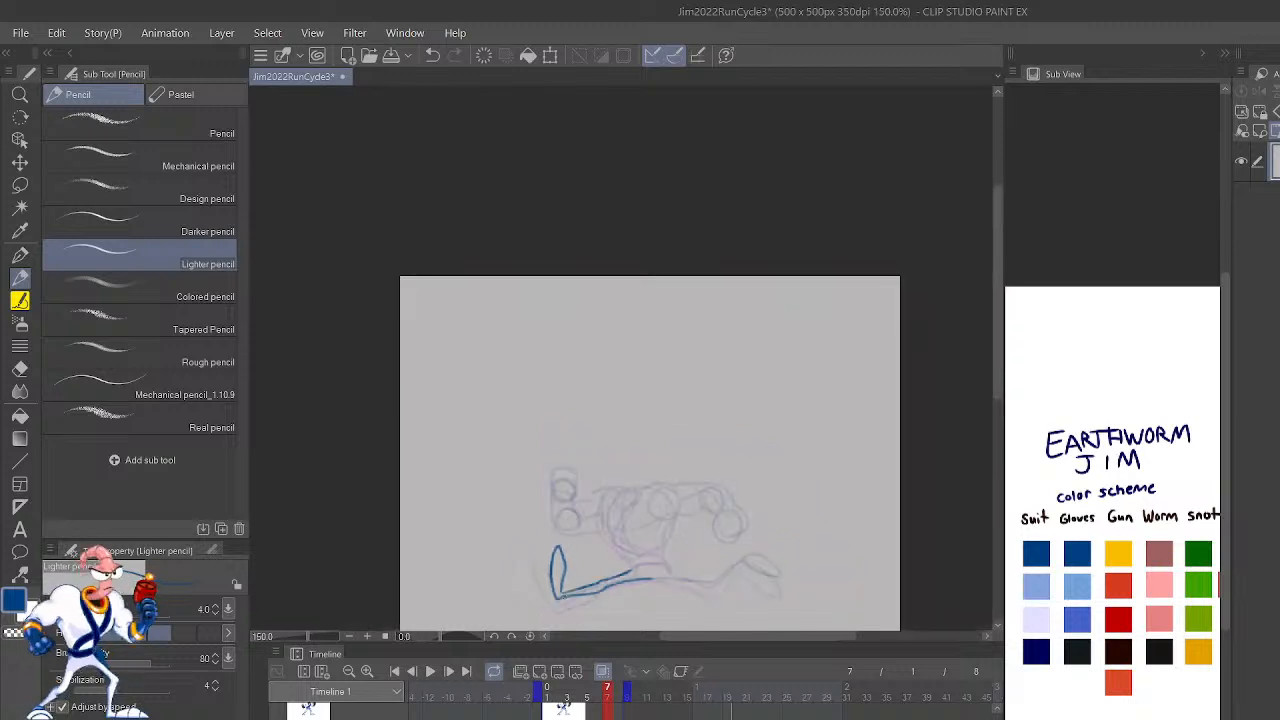
{"action": "key", "text": "Left"}
{"action": "key", "text": "Right"}
{"action": "key", "text": "Left"}
{"action": "key", "text": "Right"}
{"action": "key", "text": "Left"}
{"action": "key", "text": "Right"}
Step: Draw the underside of frame 7's trailing leg in dark blue, from the crotch past the knee to the ankle
{"action": "scroll", "coordinate": [564, 599], "scroll_direction": "up", "scroll_amount": 6}
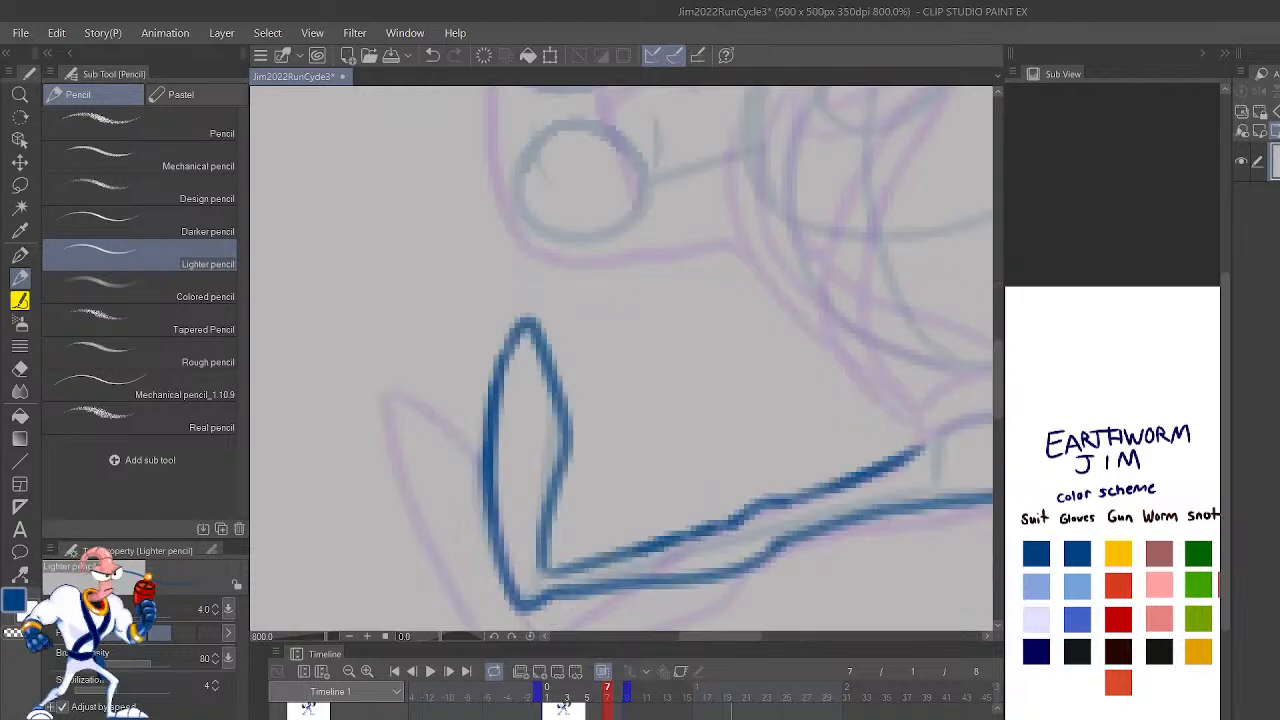
{"action": "key", "text": "h"}
{"action": "left_click_drag", "start_coordinate": [698, 520], "coordinate": [989, 603]}
{"action": "left_click_drag", "start_coordinate": [841, 547], "coordinate": [900, 605]}
{"action": "left_click_drag", "start_coordinate": [811, 596], "coordinate": [1045, 447]}
{"action": "left_click_drag", "start_coordinate": [914, 551], "coordinate": [935, 551]}
{"action": "mouse_move", "coordinate": [832, 491]}
{"action": "left_mouse_down"}
{"action": "mouse_move", "coordinate": [587, 515]}
{"action": "mouse_move", "coordinate": [499, 509]}
{"action": "left_mouse_up"}
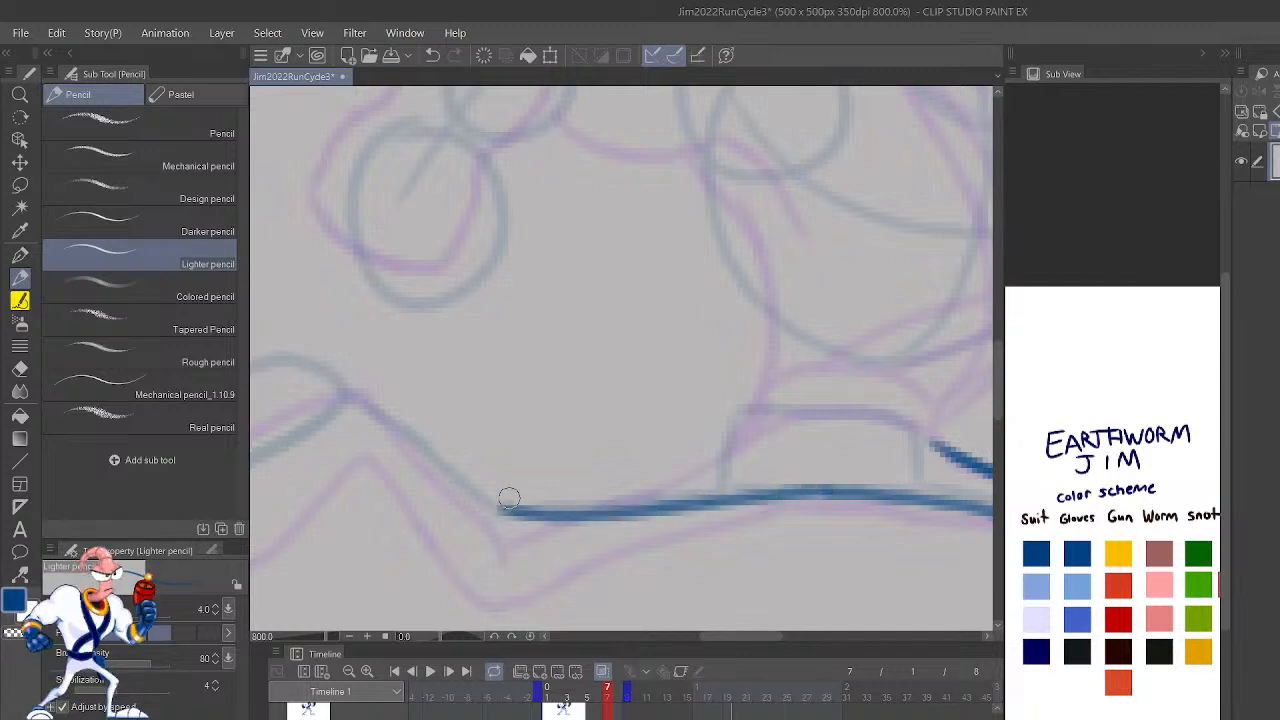
{"action": "key", "text": "ctrl+z"}
{"action": "mouse_move", "coordinate": [346, 410]}
{"action": "left_mouse_down"}
{"action": "mouse_move", "coordinate": [449, 509]}
{"action": "mouse_move", "coordinate": [554, 525]}
{"action": "mouse_move", "coordinate": [718, 510]}
{"action": "left_mouse_up"}
{"action": "left_click_drag", "start_coordinate": [830, 491], "coordinate": [702, 509]}
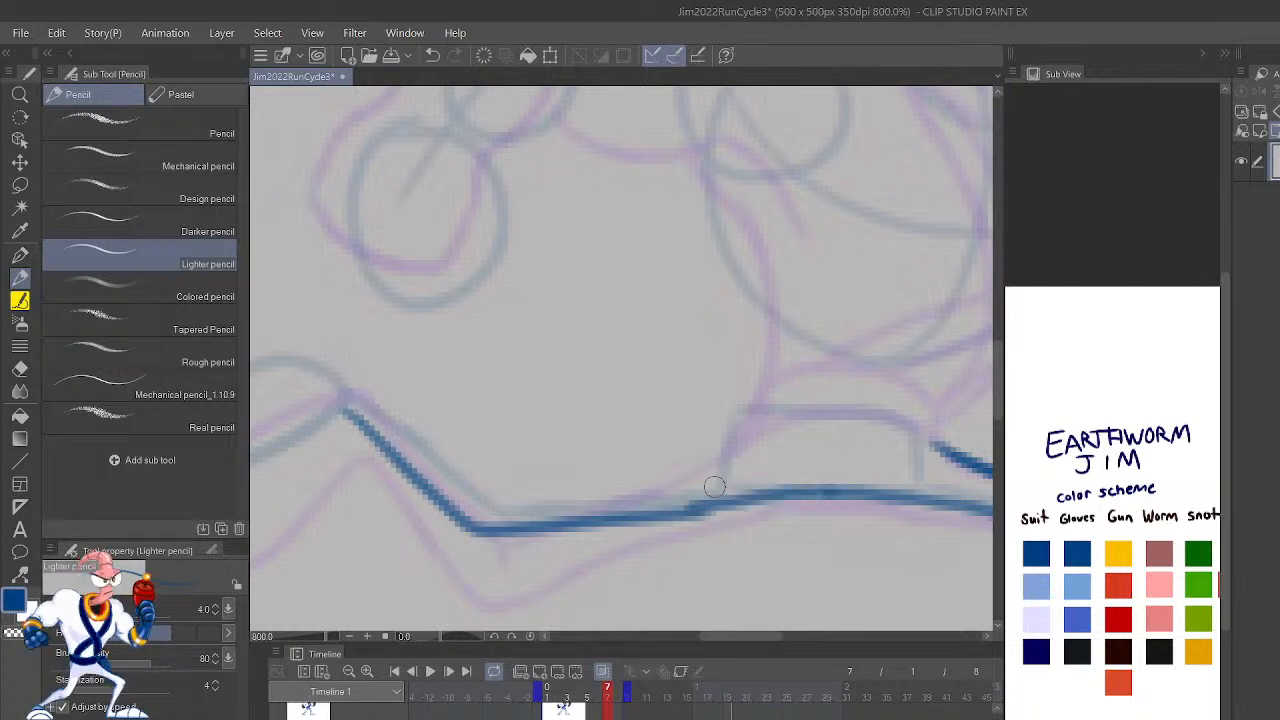
Step: Draw the upper edge of frame 7's trailing leg in dark blue, from the hip over the calf to the heel
{"action": "key", "text": "h"}
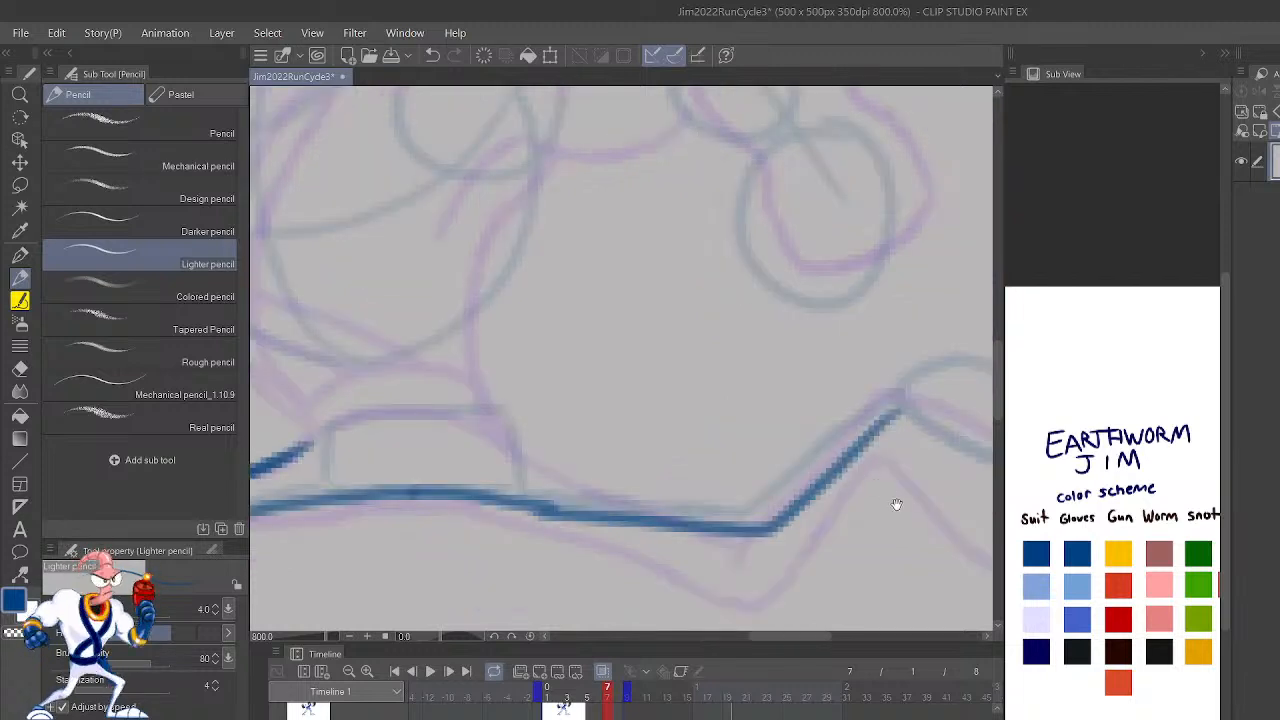
{"action": "left_click_drag", "start_coordinate": [880, 490], "coordinate": [921, 545]}
{"action": "left_click_drag", "start_coordinate": [556, 468], "coordinate": [700, 530]}
{"action": "key", "text": "ctrl+z"}
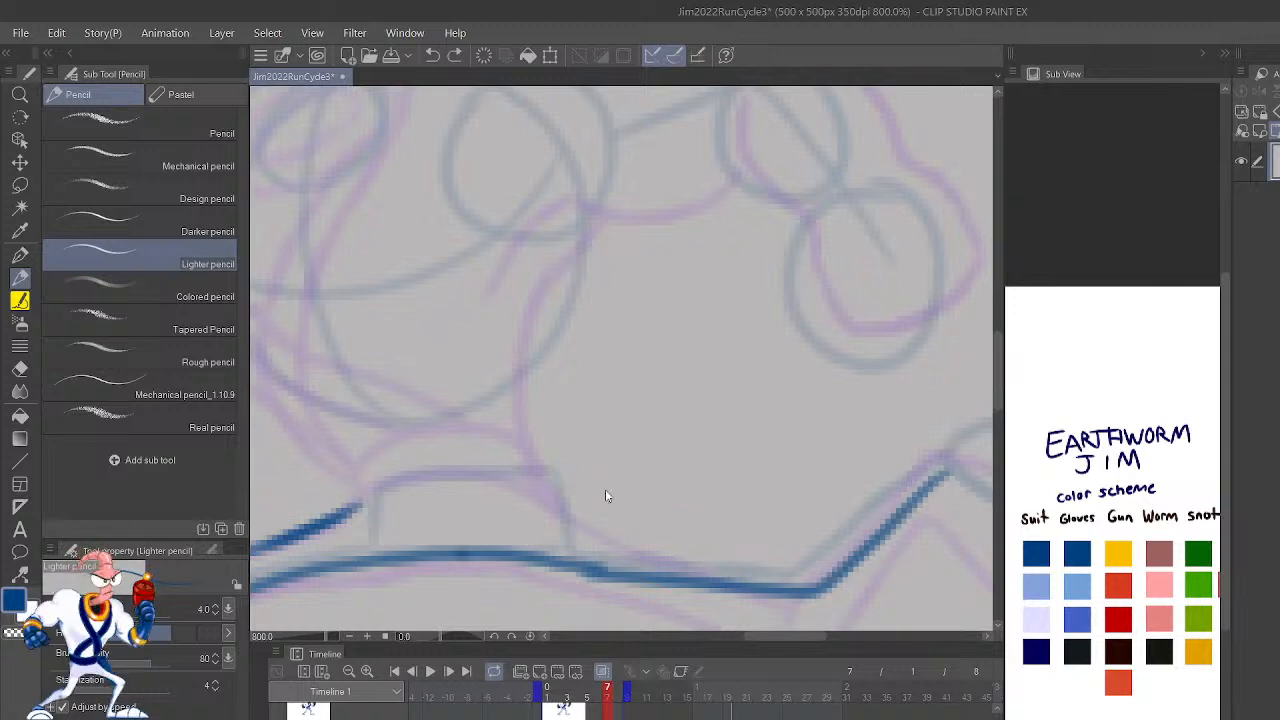
{"action": "mouse_move", "coordinate": [550, 478]}
{"action": "left_mouse_down"}
{"action": "mouse_move", "coordinate": [658, 530]}
{"action": "mouse_move", "coordinate": [795, 549]}
{"action": "mouse_move", "coordinate": [834, 499]}
{"action": "mouse_move", "coordinate": [834, 551]}
{"action": "left_mouse_up"}
{"action": "key", "text": "ctrl+z"}
{"action": "left_click_drag", "start_coordinate": [688, 597], "coordinate": [866, 446]}
{"action": "left_click_drag", "start_coordinate": [925, 548], "coordinate": [780, 523]}
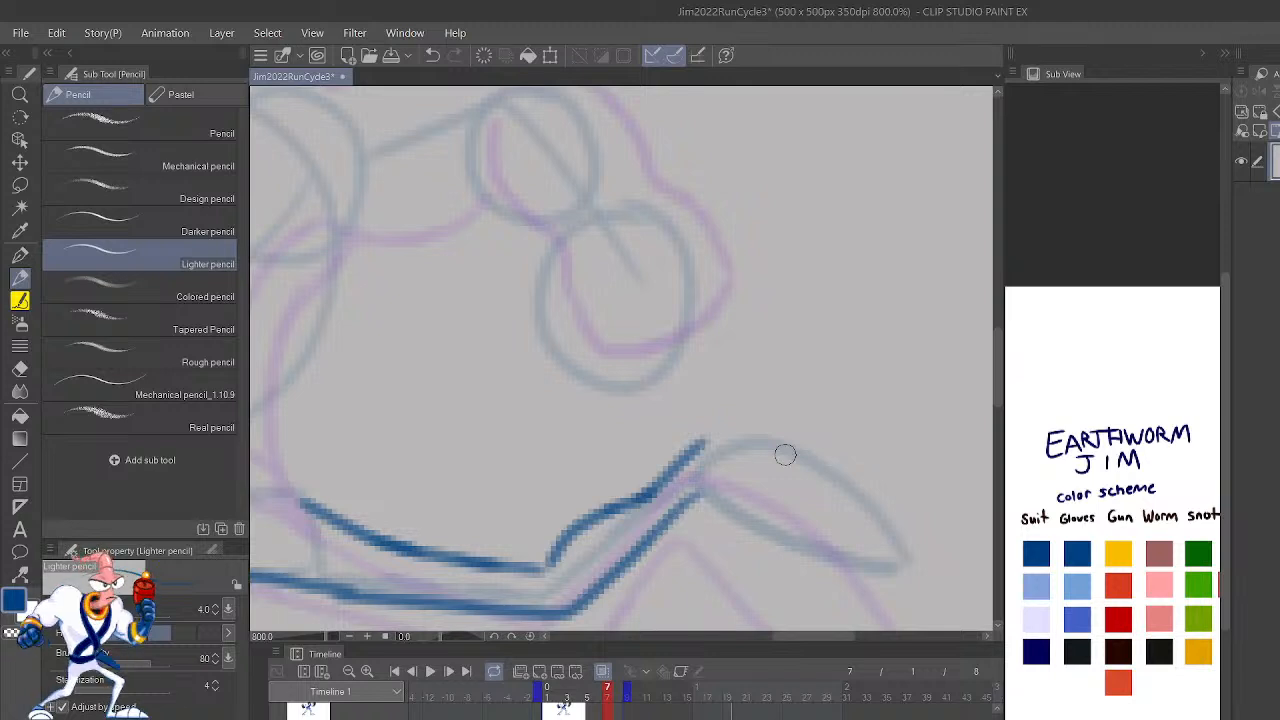
Step: Outline the trailing foot on frame 7 in dark blue, joining it to the ankle
{"action": "mouse_move", "coordinate": [697, 491]}
{"action": "left_mouse_down"}
{"action": "mouse_move", "coordinate": [804, 553]}
{"action": "mouse_move", "coordinate": [912, 555]}
{"action": "mouse_move", "coordinate": [855, 478]}
{"action": "mouse_move", "coordinate": [806, 447]}
{"action": "mouse_move", "coordinate": [740, 425]}
{"action": "mouse_move", "coordinate": [697, 455]}
{"action": "left_mouse_up"}
{"action": "mouse_move", "coordinate": [912, 556]}
{"action": "left_mouse_down"}
{"action": "mouse_move", "coordinate": [802, 525]}
{"action": "mouse_move", "coordinate": [775, 427]}
{"action": "left_mouse_up"}
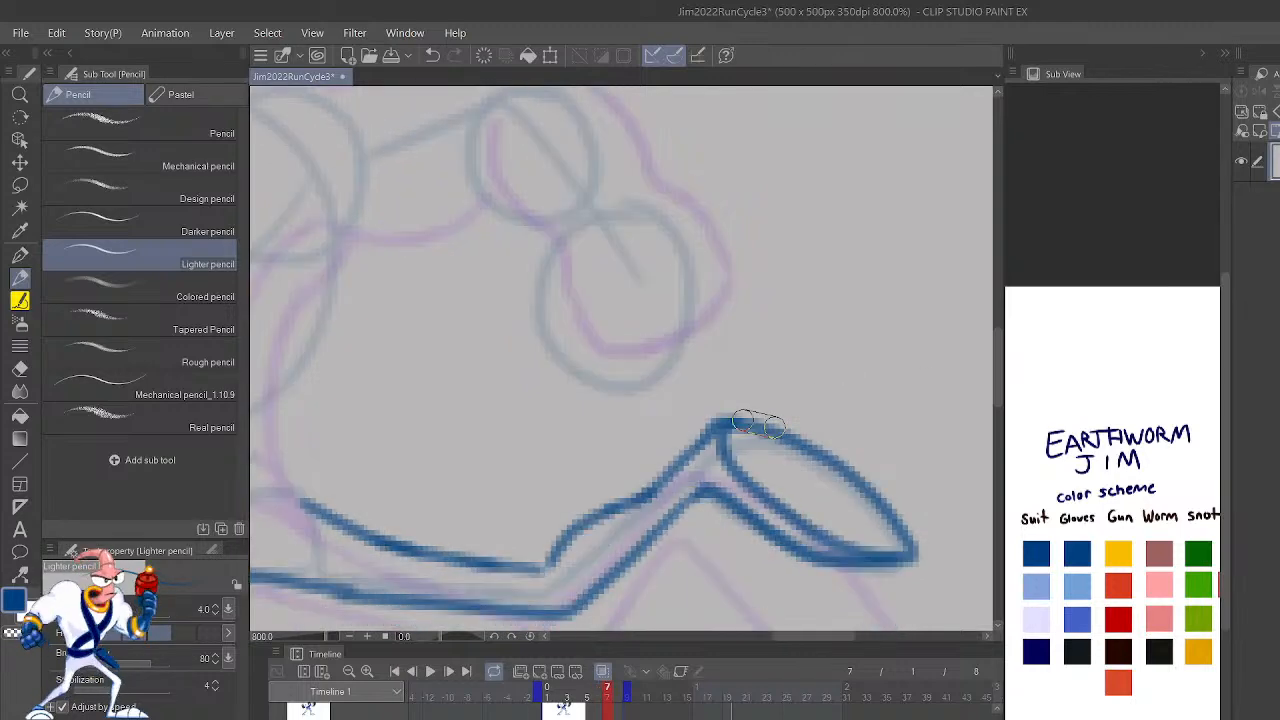
{"action": "key", "text": "ctrl+z"}
Step: Flip back and forth through frames 2 to 7 to compare the leg poses
{"action": "scroll", "coordinate": [774, 426], "scroll_direction": "down", "scroll_amount": 4}
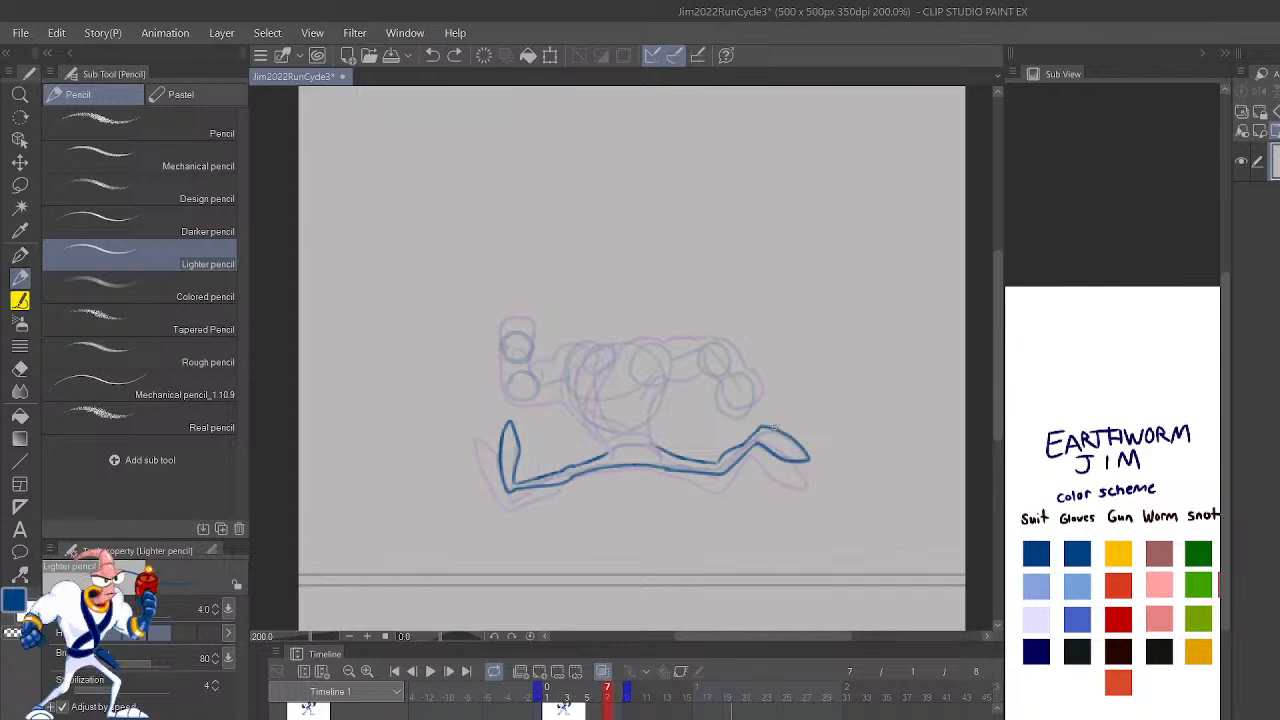
{"action": "key", "text": "Left"}
{"action": "key", "text": "Left"}
{"action": "key", "text": "Right"}
{"action": "key", "text": "Left"}
{"action": "key", "text": "Left"}
{"action": "key", "text": "Right"}
{"action": "key", "text": "Right"}
{"action": "key", "text": "Right"}
{"action": "key", "text": "Left"}
{"action": "key", "text": "Left"}
{"action": "key", "text": "Right"}
{"action": "key", "text": "Right"}
{"action": "key", "text": "Left"}
{"action": "key", "text": "Left"}
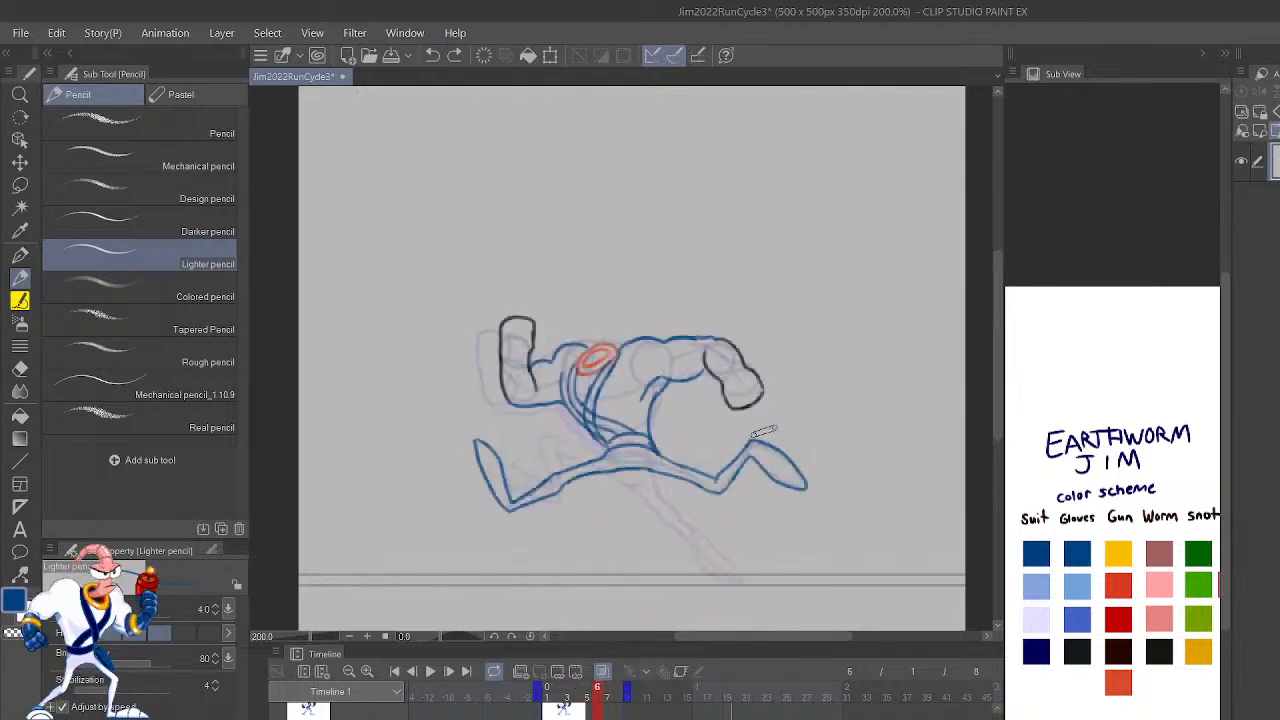
{"action": "key", "text": "Right"}
{"action": "key", "text": "Left"}
{"action": "key", "text": "Right"}
{"action": "key", "text": "Left"}
{"action": "key", "text": "Left"}
{"action": "key", "text": "Left"}
{"action": "key", "text": "Left"}
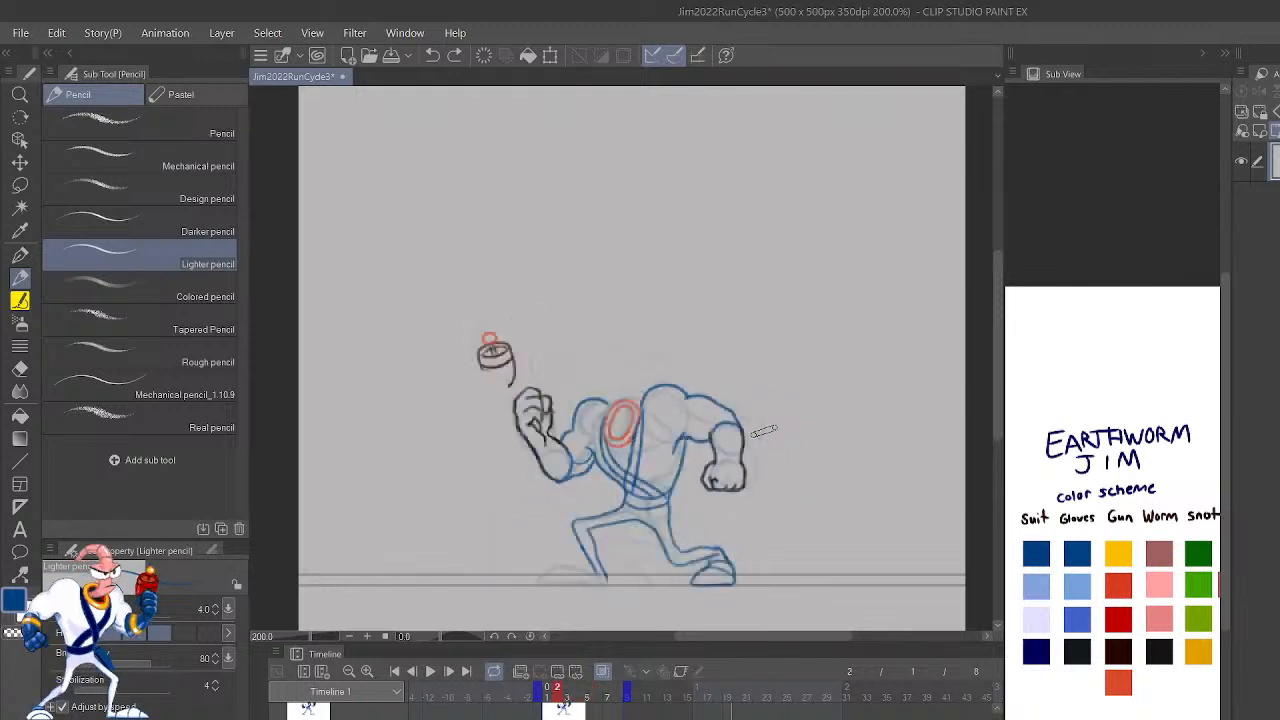
{"action": "key", "text": "Right"}
{"action": "key", "text": "Right"}
{"action": "key", "text": "Right"}
{"action": "key", "text": "Right"}
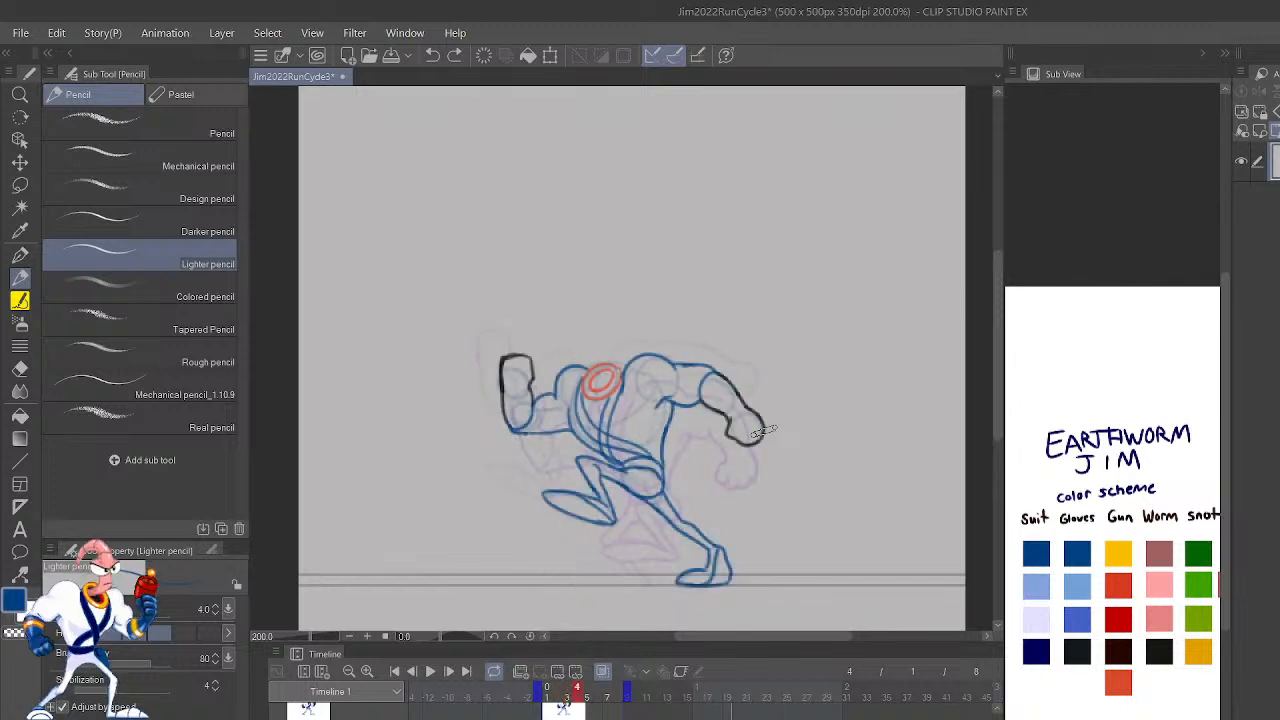
Step: Lasso the trailing lower leg and foot on frame 6, move them slightly toward the body, and deselect
{"action": "key", "text": "m"}
{"action": "mouse_move", "coordinate": [817, 538]}
{"action": "left_mouse_down"}
{"action": "mouse_move", "coordinate": [837, 449]}
{"action": "mouse_move", "coordinate": [772, 407]}
{"action": "mouse_move", "coordinate": [693, 469]}
{"action": "mouse_move", "coordinate": [782, 560]}
{"action": "left_mouse_up"}
{"action": "key", "text": "k"}
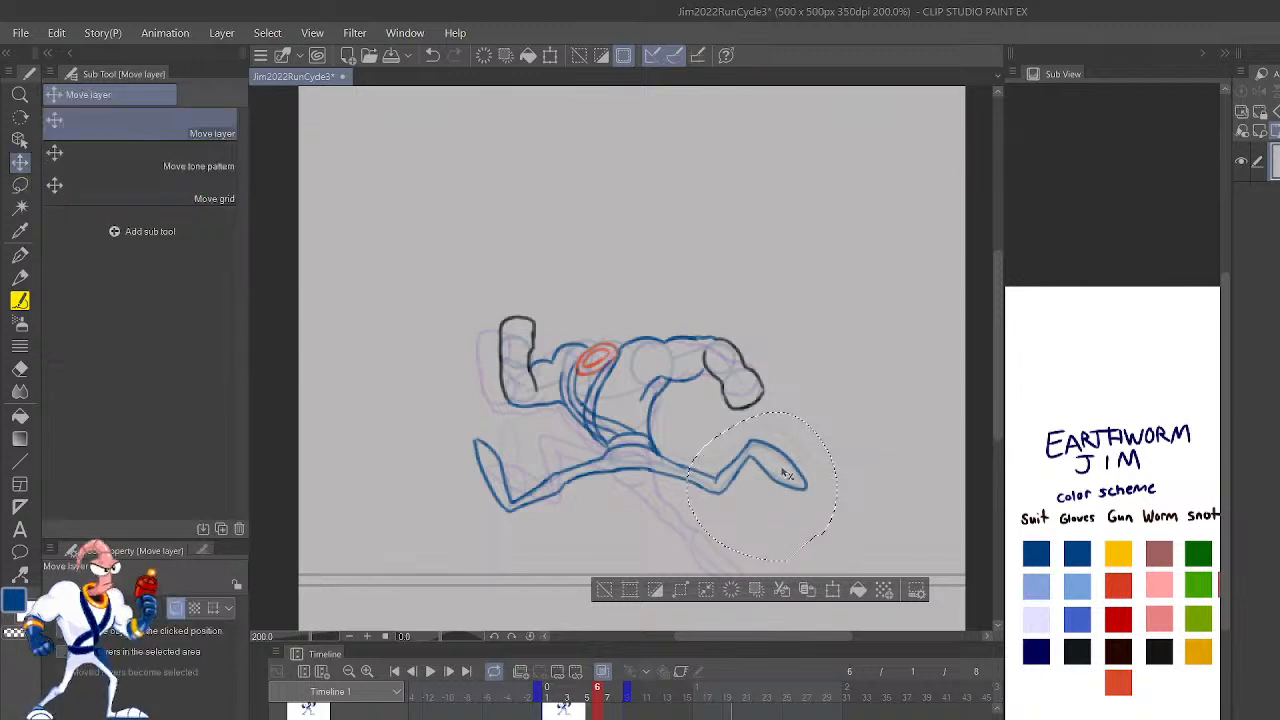
{"action": "left_click_drag", "start_coordinate": [787, 474], "coordinate": [781, 474]}
{"action": "left_click", "coordinate": [600, 585]}
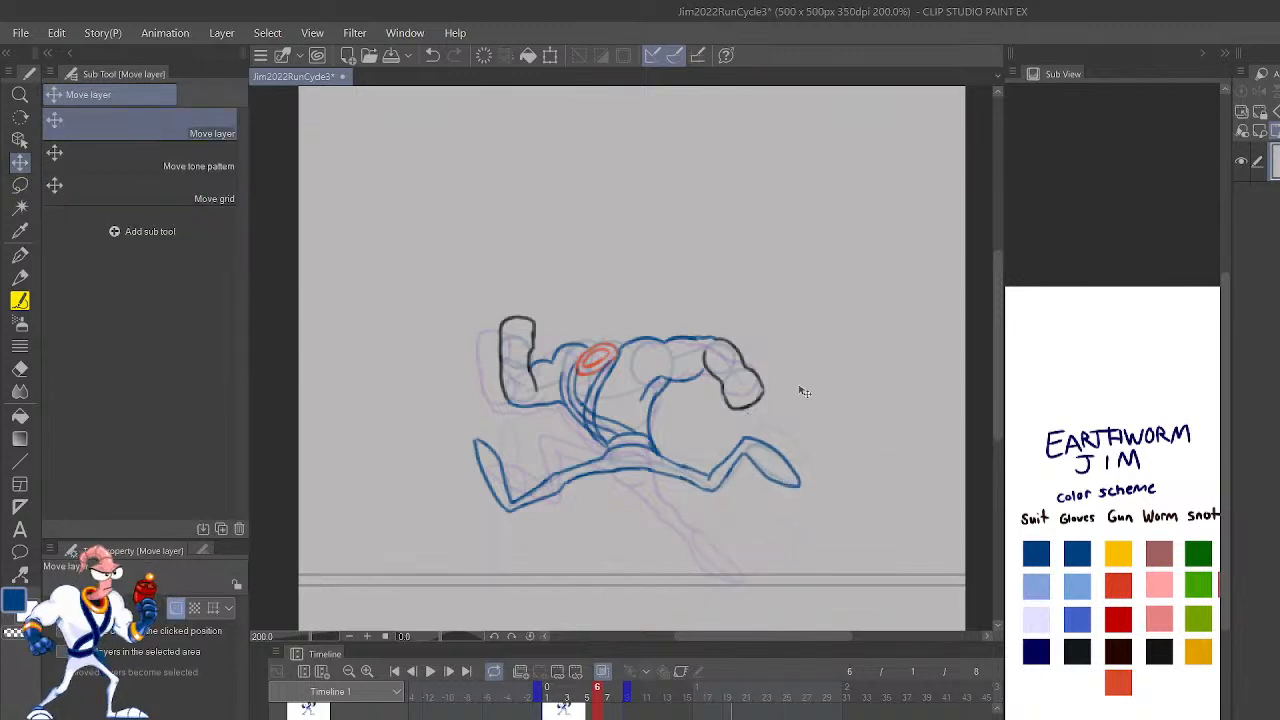
Step: Compare the neighbouring frames, then lasso frame 7's trailing lower leg and foot, move them slightly toward the body, and deselect
{"action": "key", "text": "Left"}
{"action": "key", "text": "Right"}
{"action": "key", "text": "Right"}
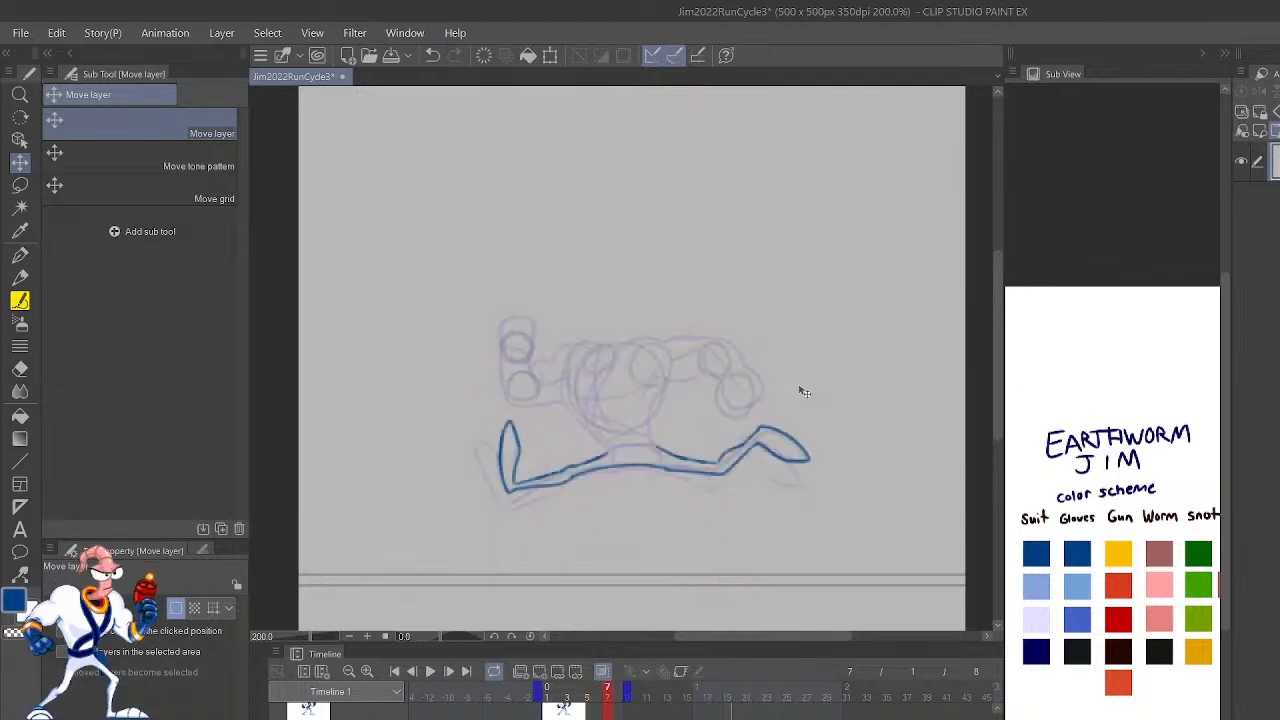
{"action": "key", "text": "Left"}
{"action": "key", "text": "Right"}
{"action": "key", "text": "m"}
{"action": "left_click_drag", "start_coordinate": [790, 500], "coordinate": [700, 485]}
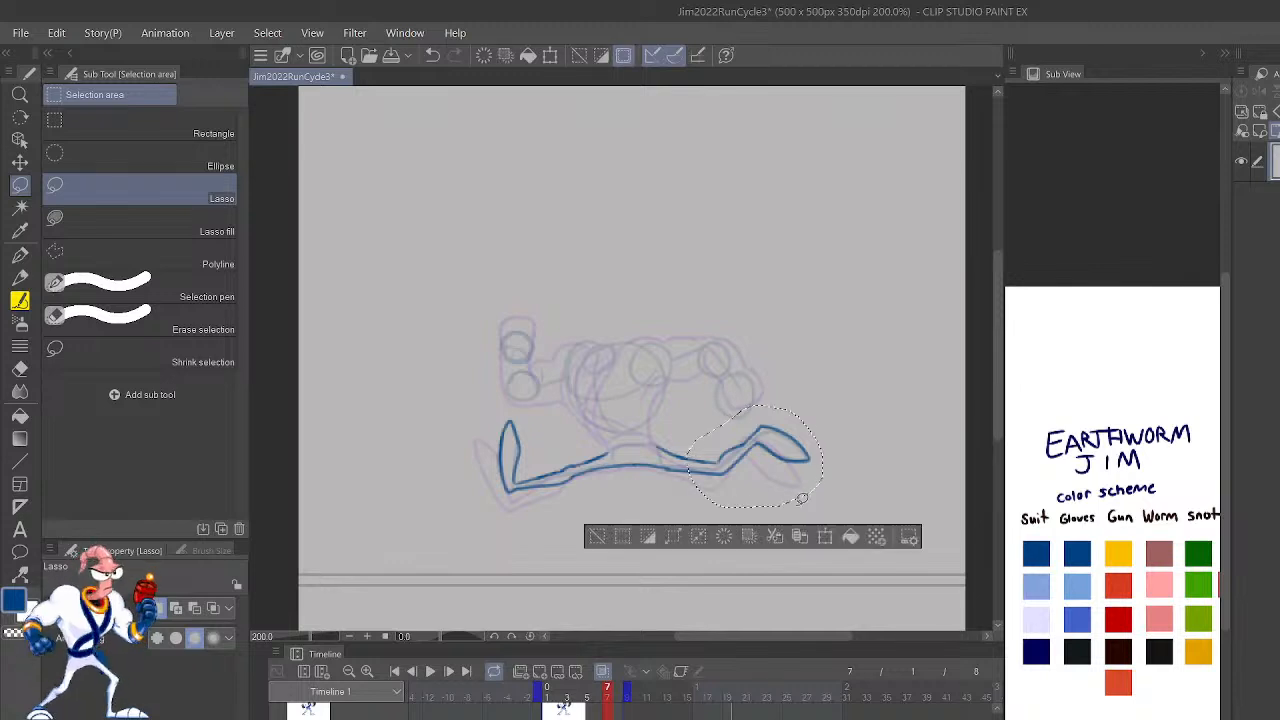
{"action": "key", "text": "k"}
{"action": "left_click_drag", "start_coordinate": [790, 462], "coordinate": [781, 467]}
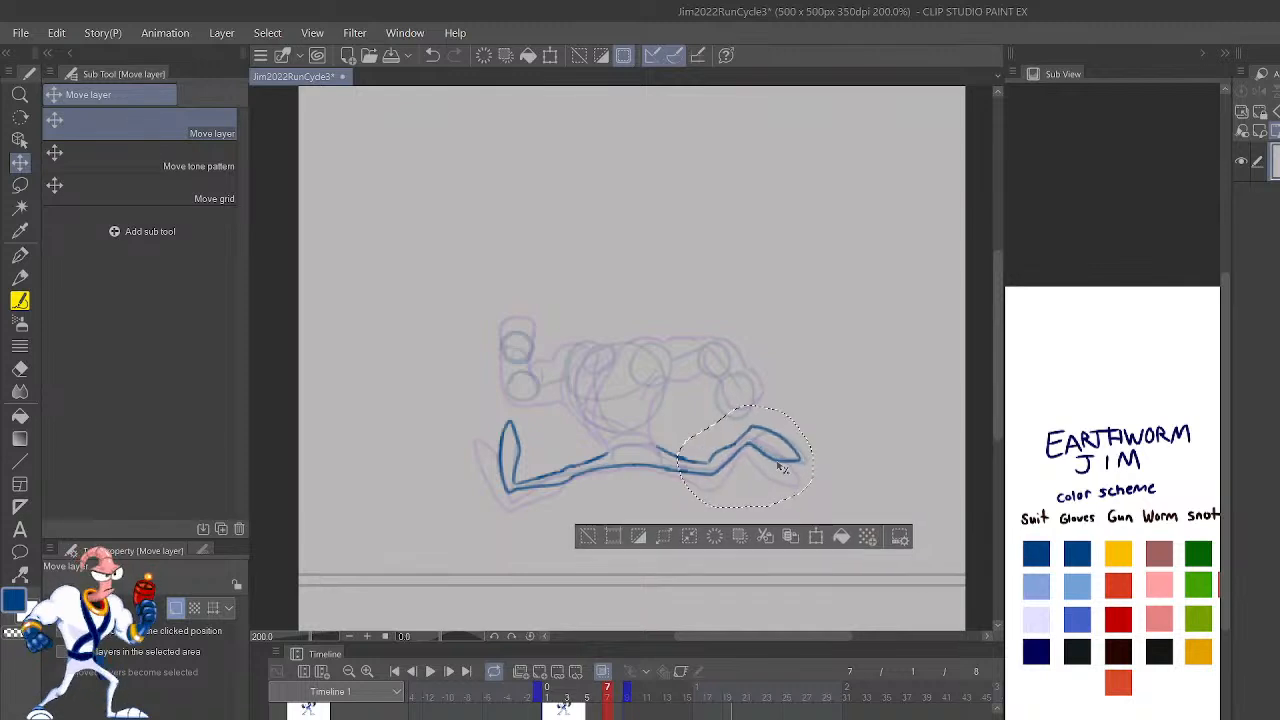
{"action": "left_click", "coordinate": [588, 537]}
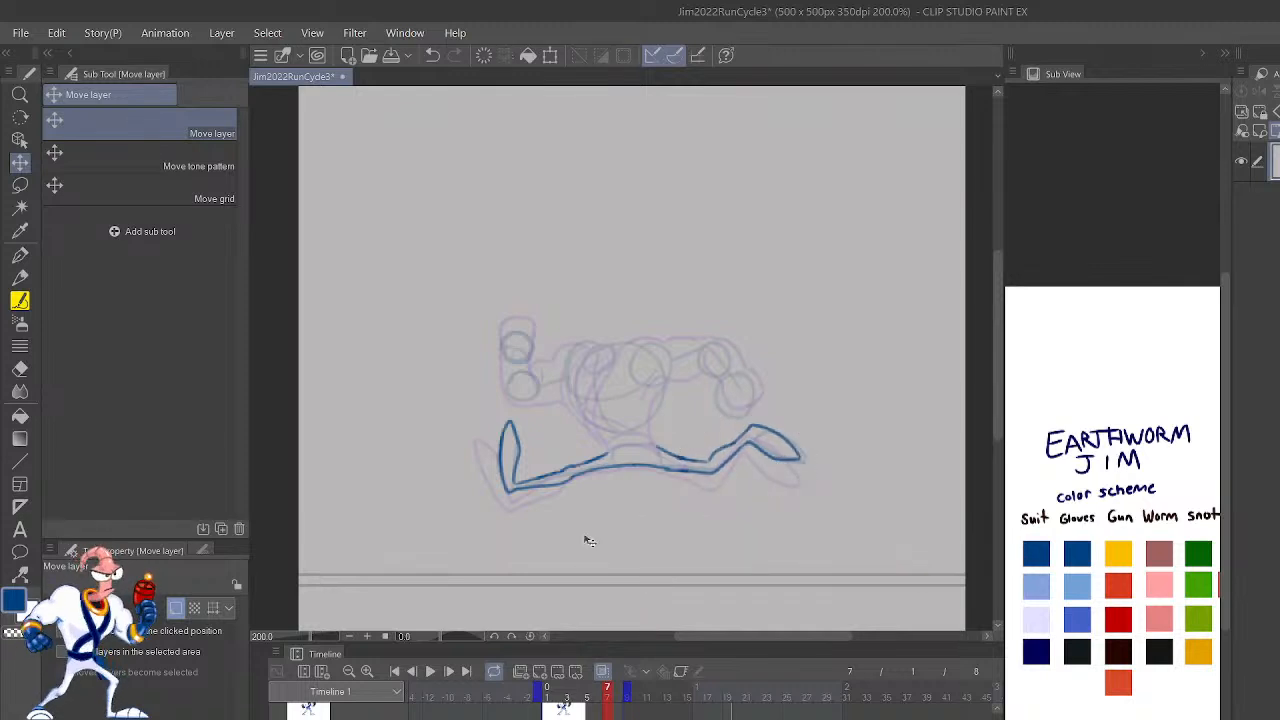
Step: Flip back and forth through frames 4 to 7 to compare the leg poses, ending on frame 7
{"action": "key", "text": "Left"}
{"action": "key", "text": "Left"}
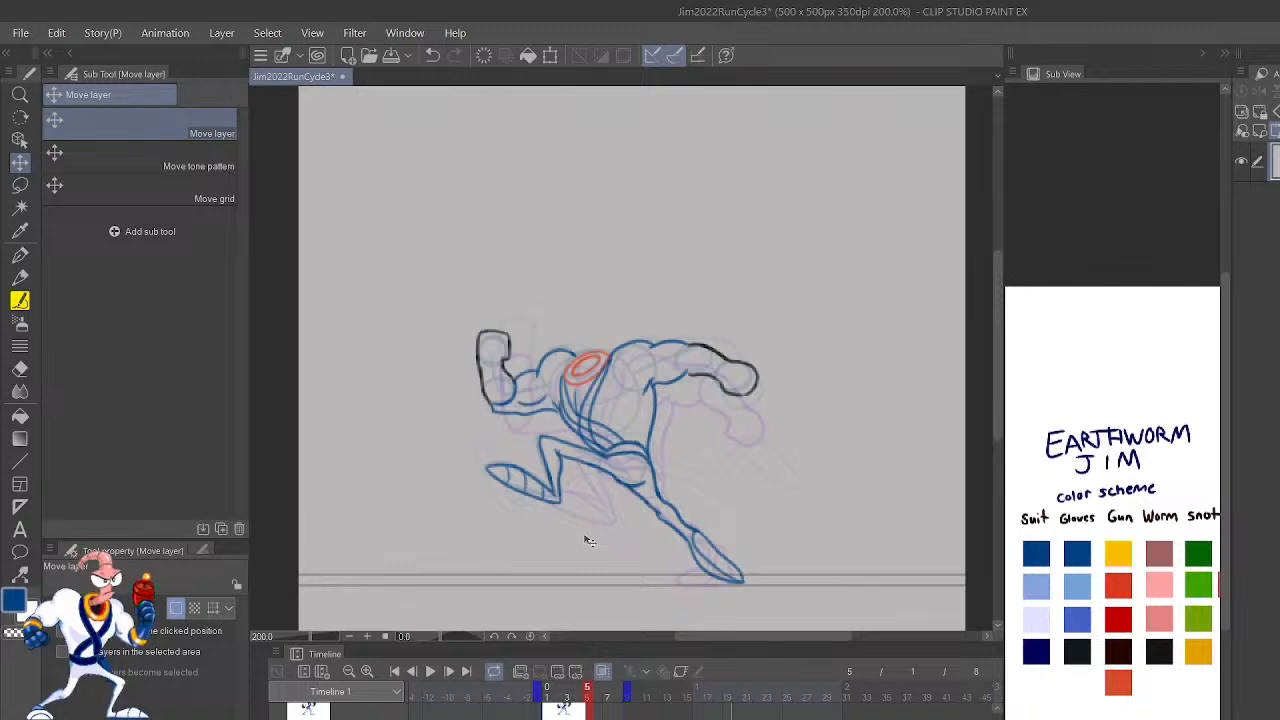
{"action": "key", "text": "Right"}
{"action": "key", "text": "Right"}
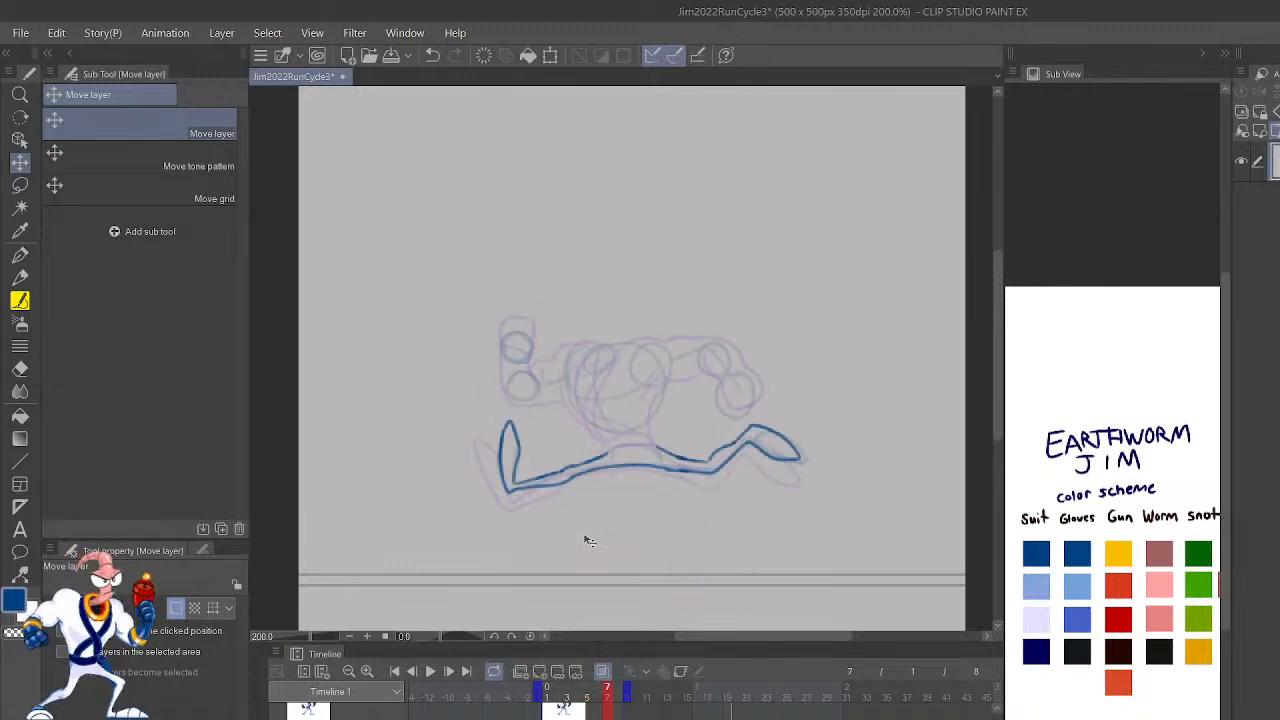
{"action": "key", "text": "Left"}
{"action": "key", "text": "Left"}
{"action": "key", "text": "Left"}
{"action": "key", "text": "Left"}
{"action": "key", "text": "Right"}
{"action": "key", "text": "Right"}
{"action": "key", "text": "Right"}
{"action": "key", "text": "Right"}
{"action": "key", "text": "Left"}
{"action": "key", "text": "Left"}
{"action": "key", "text": "Left"}
{"action": "key", "text": "Left"}
{"action": "key", "text": "Right"}
{"action": "key", "text": "Right"}
{"action": "key", "text": "Right"}
{"action": "key", "text": "Right"}
{"action": "key", "text": "Left"}
{"action": "key", "text": "Left"}
{"action": "key", "text": "Left"}
{"action": "key", "text": "Left"}
{"action": "key", "text": "Left"}
{"action": "key", "text": "Right"}
{"action": "key", "text": "Right"}
{"action": "key", "text": "Right"}
{"action": "key", "text": "Right"}
{"action": "key", "text": "Left"}
{"action": "key", "text": "Left"}
{"action": "key", "text": "Left"}
{"action": "key", "text": "Left"}
{"action": "key", "text": "Right"}
{"action": "key", "text": "Right"}
{"action": "key", "text": "Right"}
{"action": "key", "text": "Right"}
{"action": "key", "text": "Right"}
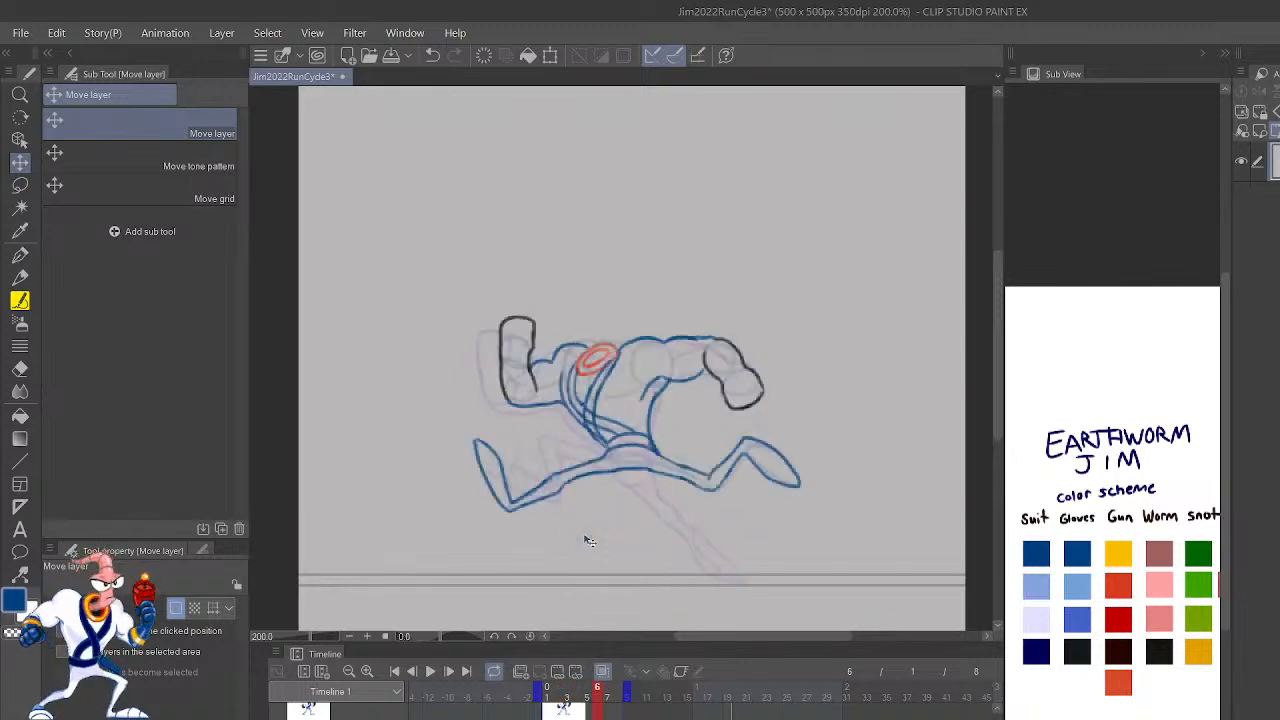
{"action": "key", "text": "Left"}
{"action": "key", "text": "Left"}
{"action": "key", "text": "Left"}
{"action": "key", "text": "Left"}
{"action": "key", "text": "Right"}
{"action": "key", "text": "Right"}
{"action": "key", "text": "Left"}
{"action": "key", "text": "Left"}
{"action": "key", "text": "Left"}
{"action": "key", "text": "Left"}
{"action": "key", "text": "Right"}
{"action": "key", "text": "Right"}
{"action": "key", "text": "Left"}
{"action": "key", "text": "Left"}
{"action": "key", "text": "Right"}
{"action": "key", "text": "Right"}
{"action": "key", "text": "Right"}
{"action": "key", "text": "Right"}
{"action": "key", "text": "Right"}
{"action": "key", "text": "Right"}
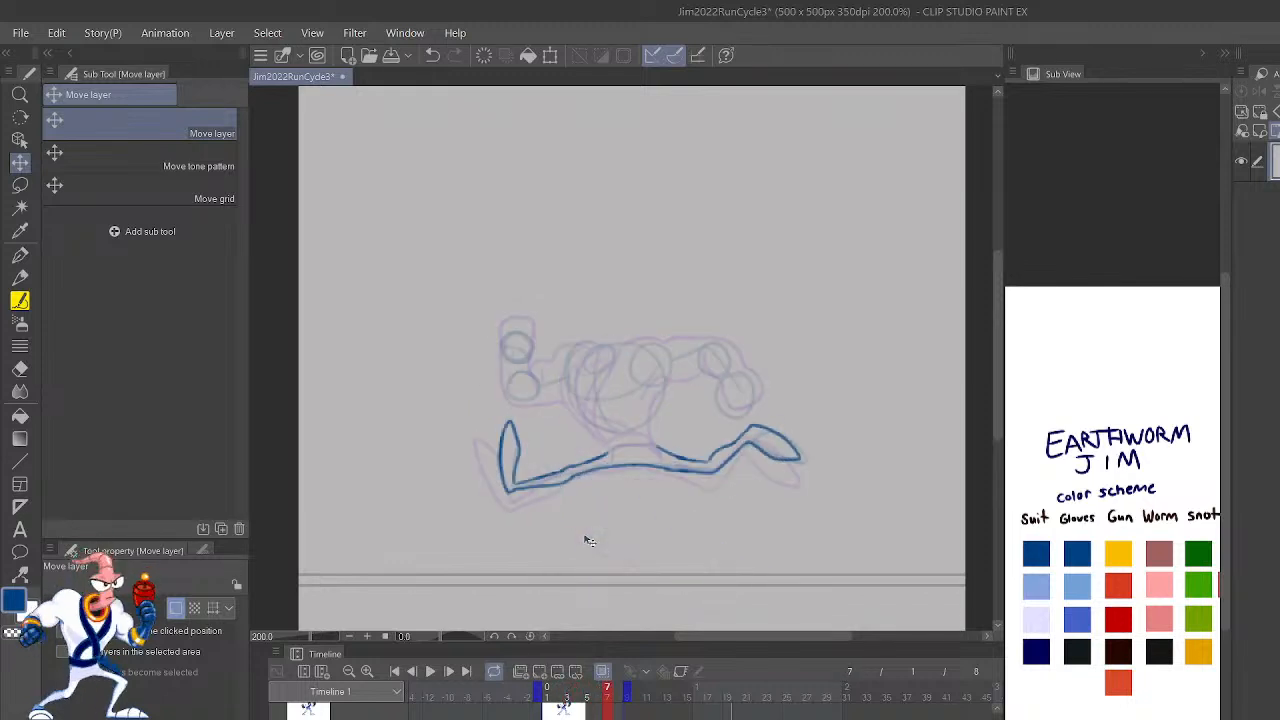
{"action": "key", "text": "Left"}
{"action": "key", "text": "Right"}
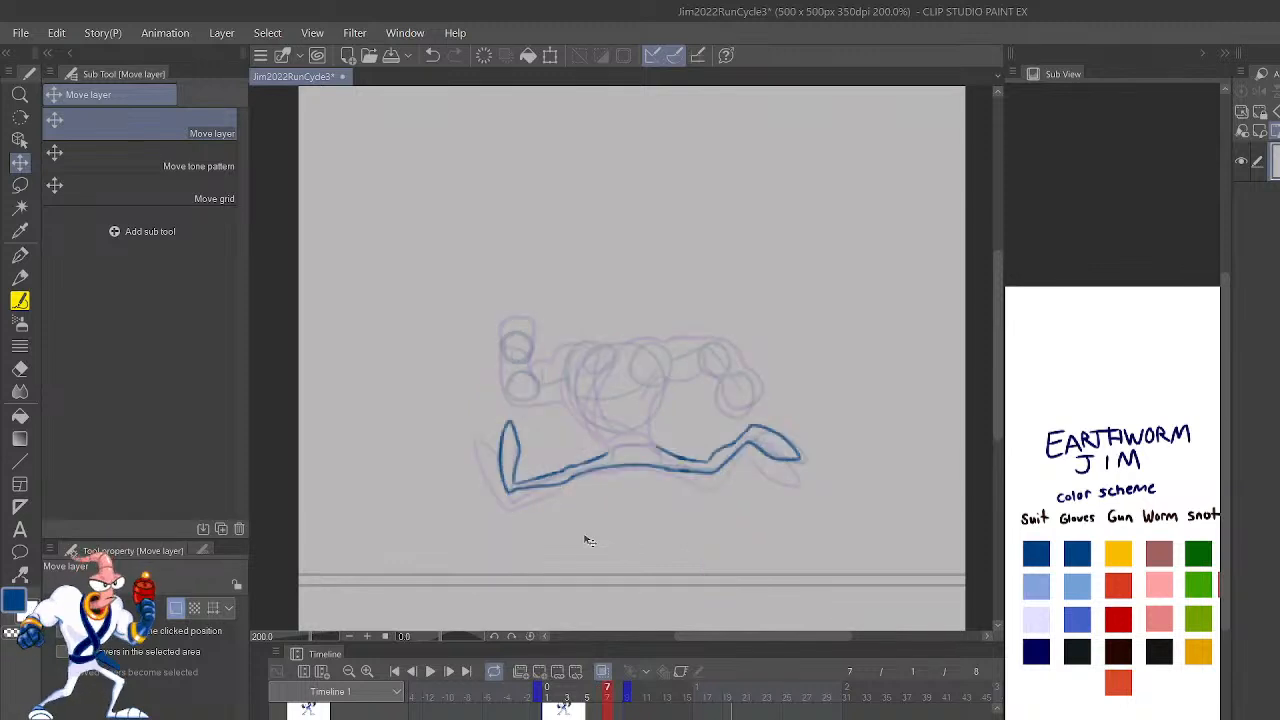
Step: Draw the underside of the rear arm on frame 7 in dark blue with the Lighter pencil, curving it into the armpit
{"action": "scroll", "coordinate": [589, 541], "scroll_direction": "up", "scroll_amount": 5}
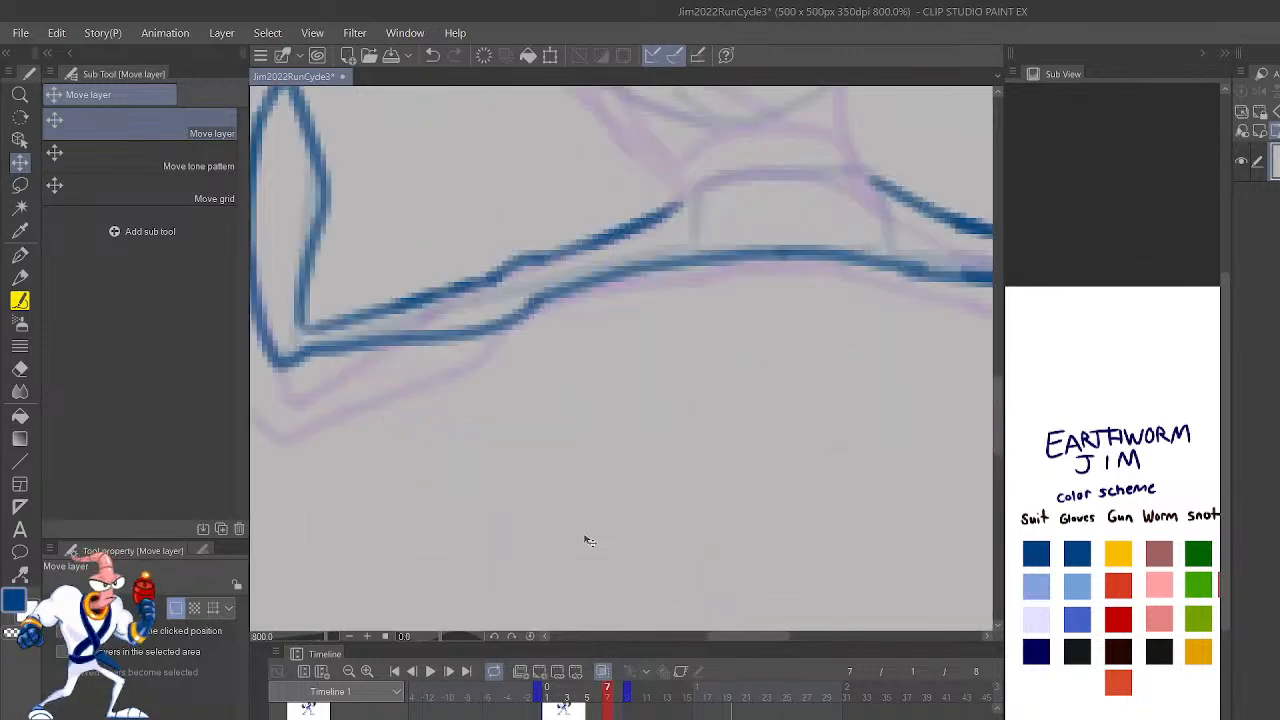
{"action": "left_click_drag", "start_coordinate": [908, 332], "coordinate": [730, 714]}
{"action": "left_click_drag", "start_coordinate": [900, 434], "coordinate": [780, 577]}
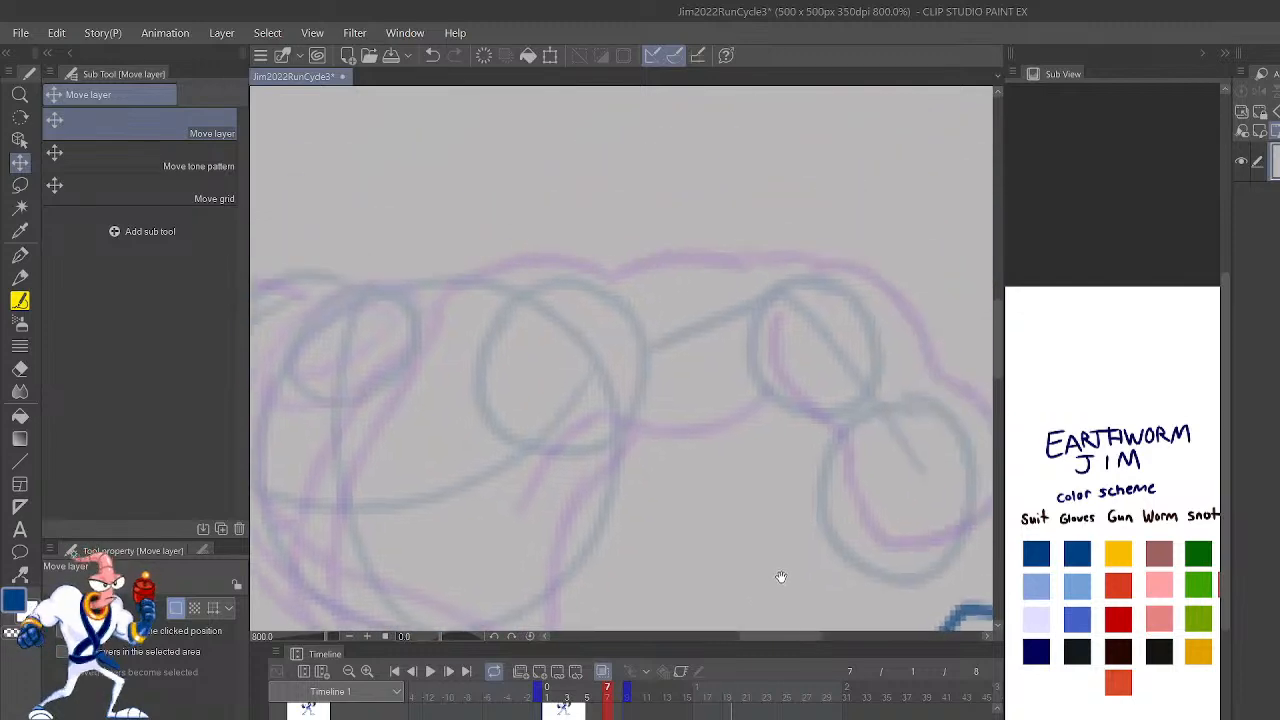
{"action": "key", "text": "p"}
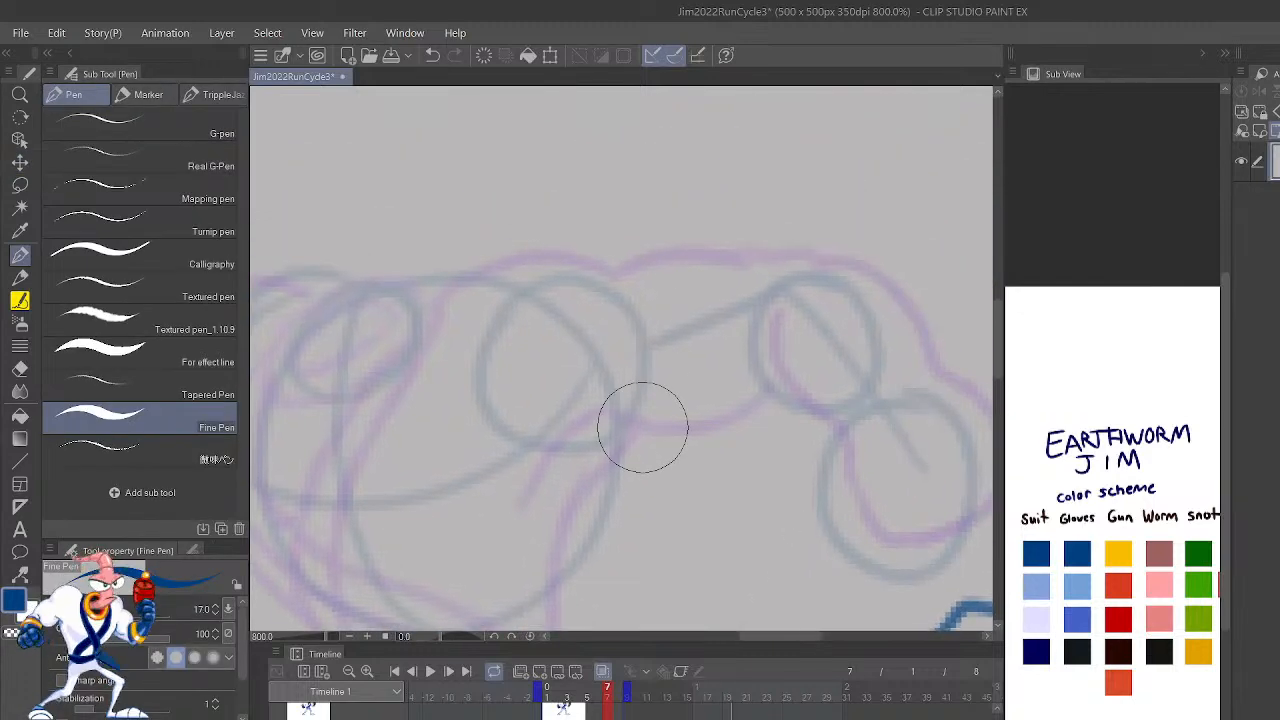
{"action": "key", "text": "p"}
{"action": "mouse_move", "coordinate": [637, 429]}
{"action": "left_mouse_down"}
{"action": "mouse_move", "coordinate": [742, 415]}
{"action": "mouse_move", "coordinate": [769, 388]}
{"action": "left_mouse_up"}
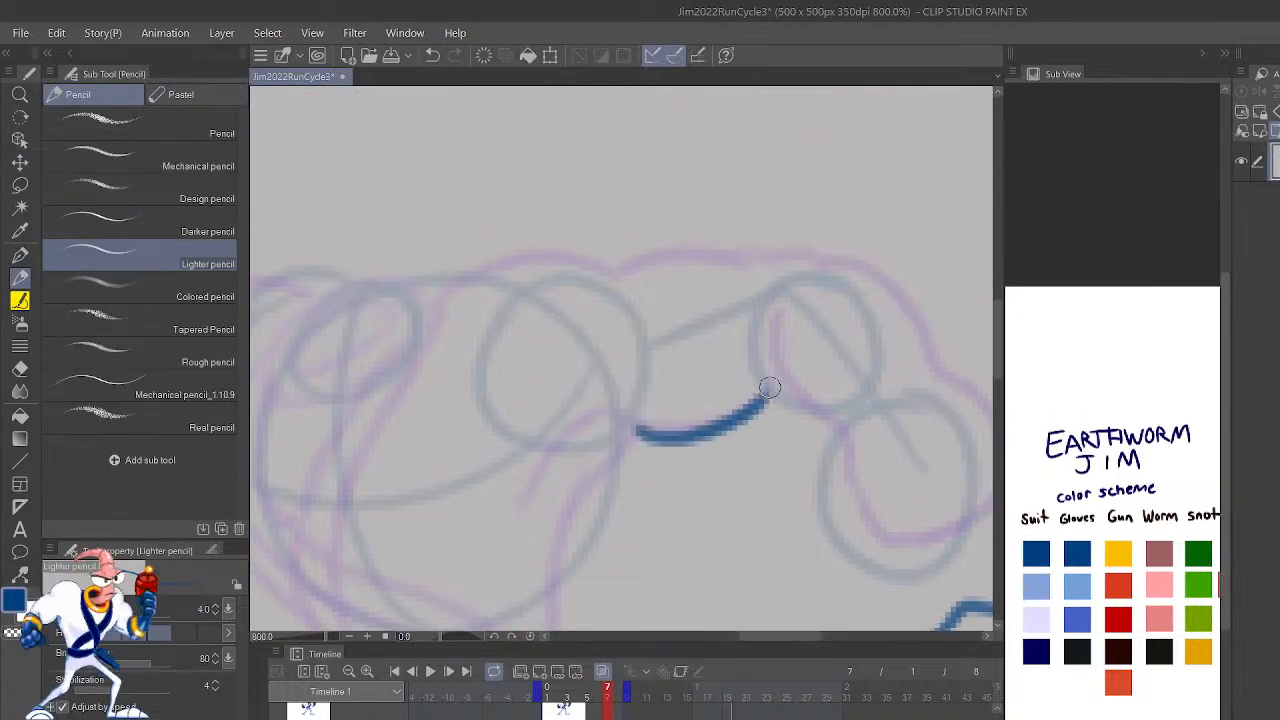
{"action": "key", "text": "ctrl+z"}
{"action": "mouse_move", "coordinate": [636, 430]}
{"action": "left_mouse_down"}
{"action": "mouse_move", "coordinate": [743, 409]}
{"action": "mouse_move", "coordinate": [760, 392]}
{"action": "left_mouse_up"}
{"action": "mouse_move", "coordinate": [546, 511]}
{"action": "left_mouse_down"}
{"action": "mouse_move", "coordinate": [595, 453]}
{"action": "mouse_move", "coordinate": [640, 430]}
{"action": "left_mouse_up"}
Step: Outline the rear arm's lowered glove and fist on frame 7 in the black glove color, from cuff to cuff
{"action": "left_click_drag", "start_coordinate": [912, 511], "coordinate": [808, 552]}
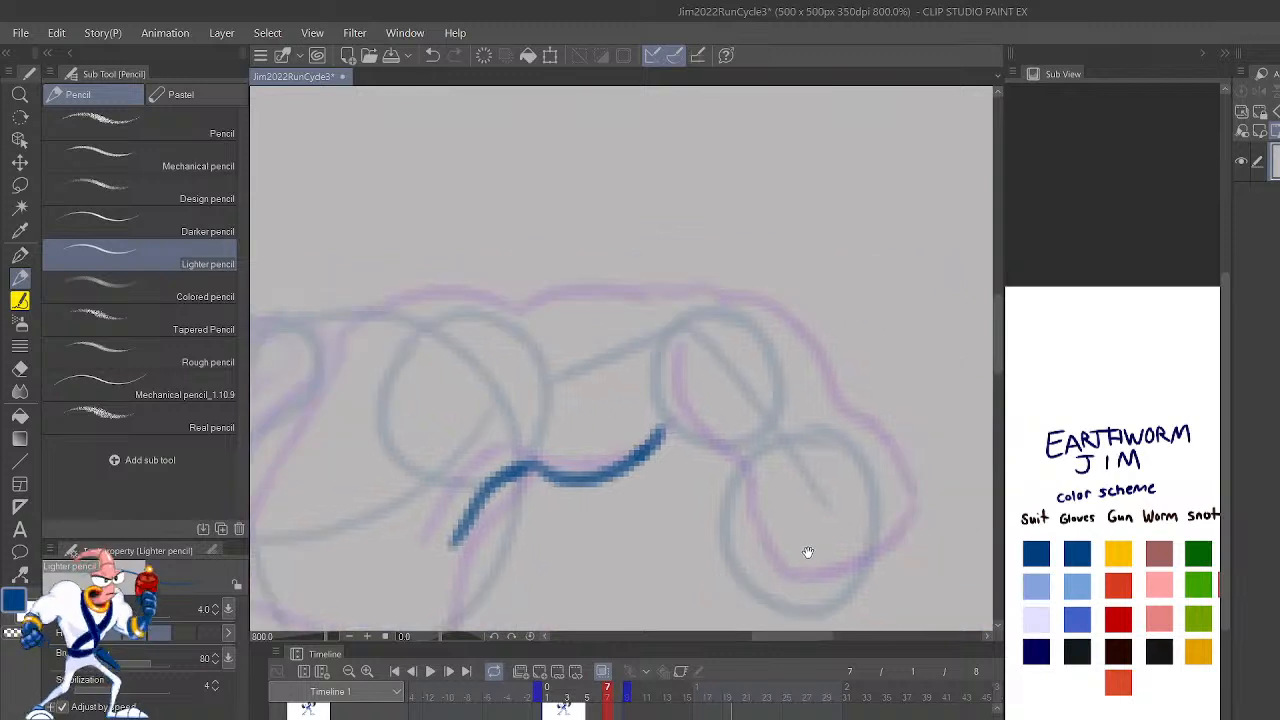
{"action": "mouse_move", "coordinate": [642, 392]}
{"action": "left_mouse_down"}
{"action": "mouse_move", "coordinate": [661, 441]}
{"action": "mouse_move", "coordinate": [745, 470]}
{"action": "mouse_move", "coordinate": [725, 514]}
{"action": "mouse_move", "coordinate": [734, 557]}
{"action": "left_mouse_up"}
{"action": "key", "text": "ctrl+z"}
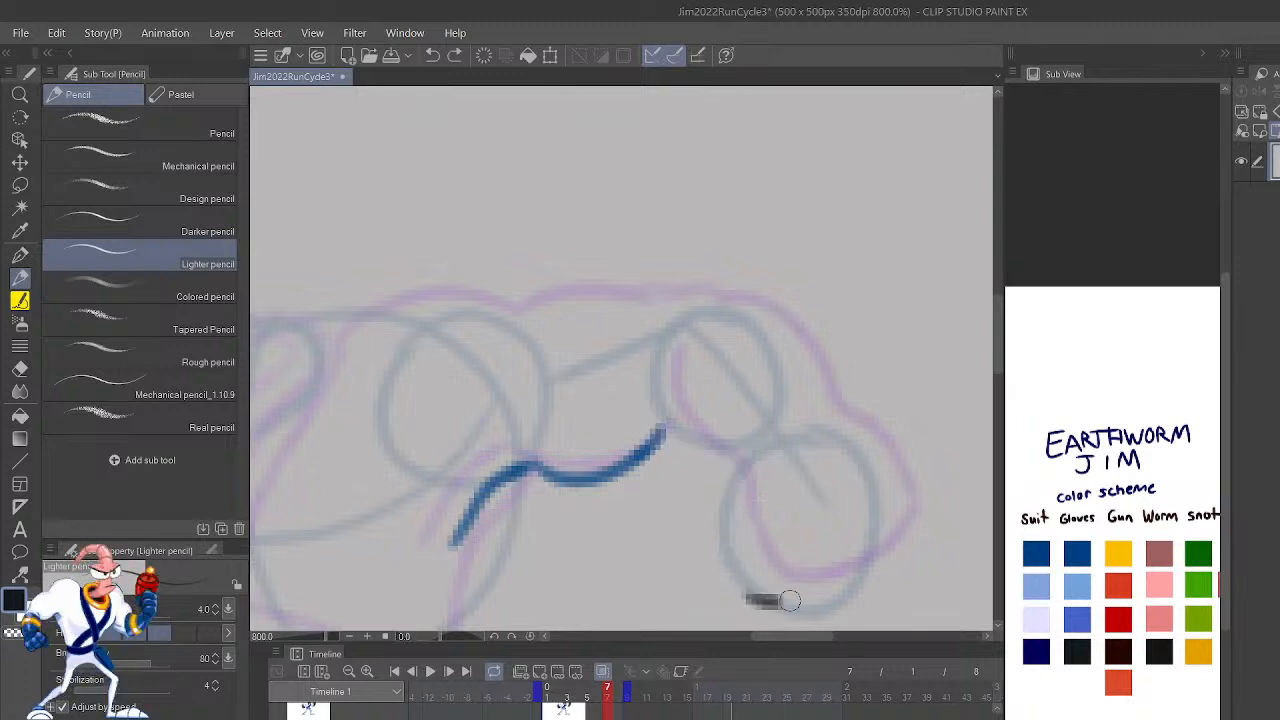
{"action": "left_click_drag", "start_coordinate": [765, 600], "coordinate": [860, 565]}
{"action": "mouse_move", "coordinate": [752, 600]}
{"action": "left_mouse_down"}
{"action": "mouse_move", "coordinate": [718, 547]}
{"action": "mouse_move", "coordinate": [729, 466]}
{"action": "mouse_move", "coordinate": [650, 410]}
{"action": "mouse_move", "coordinate": [636, 378]}
{"action": "left_mouse_up"}
{"action": "mouse_move", "coordinate": [866, 574]}
{"action": "left_mouse_down"}
{"action": "mouse_move", "coordinate": [885, 486]}
{"action": "mouse_move", "coordinate": [824, 365]}
{"action": "mouse_move", "coordinate": [714, 303]}
{"action": "left_mouse_up"}
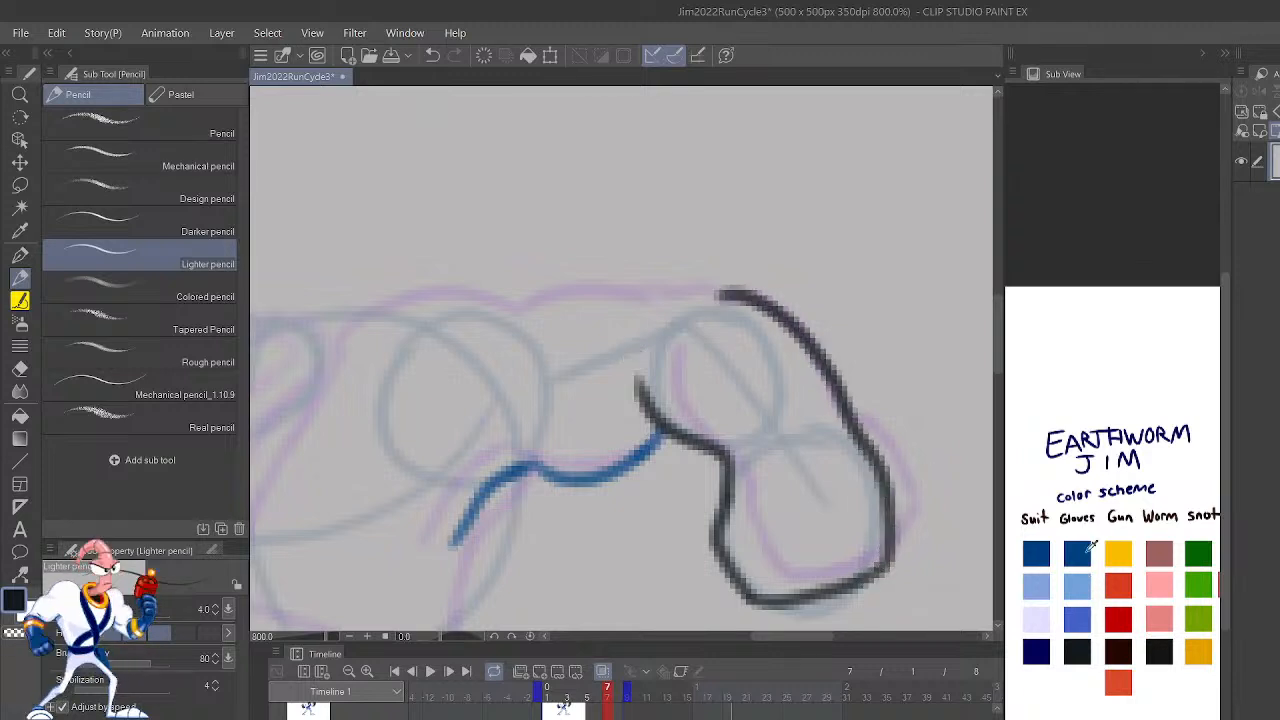
Step: Draw the top edge of the rear upper arm in the suit's dark blue, from the shoulder to the black glove
{"action": "key", "text": "h"}
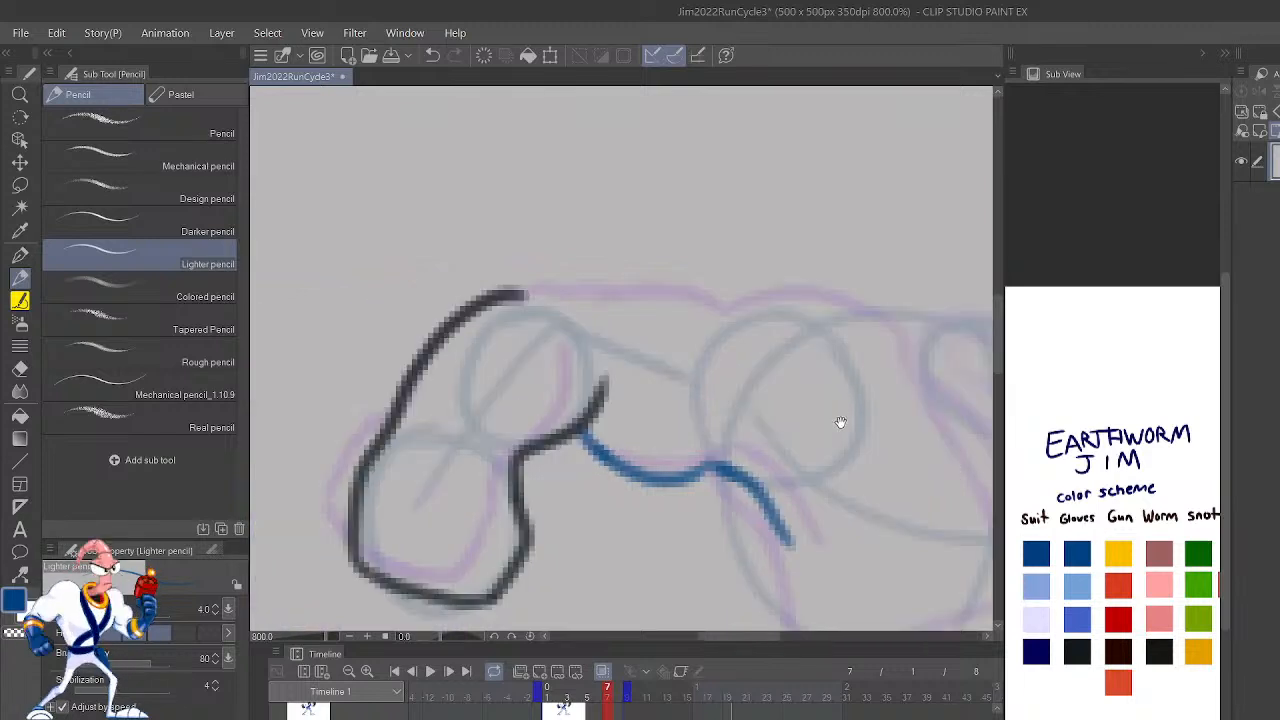
{"action": "left_click_drag", "start_coordinate": [839, 419], "coordinate": [843, 463]}
{"action": "mouse_move", "coordinate": [772, 359]}
{"action": "left_mouse_down"}
{"action": "mouse_move", "coordinate": [708, 316]}
{"action": "mouse_move", "coordinate": [552, 322]}
{"action": "mouse_move", "coordinate": [520, 332]}
{"action": "left_mouse_up"}
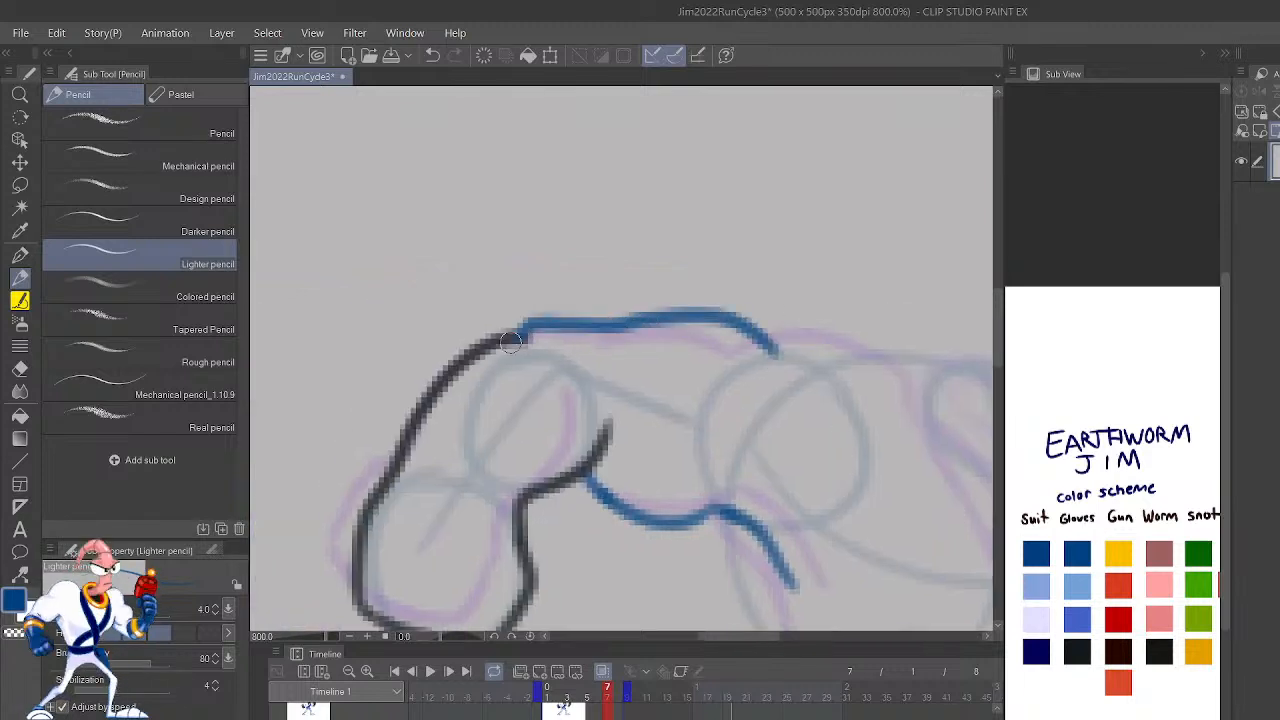
Step: Draw the rounded shoulder curve in dark blue from the neck collar to the upper arm, retrying until the arc fits
{"action": "left_click_drag", "start_coordinate": [932, 485], "coordinate": [775, 420]}
{"action": "left_click_drag", "start_coordinate": [943, 531], "coordinate": [837, 420]}
{"action": "key", "text": "ctrl+z"}
{"action": "mouse_move", "coordinate": [841, 332]}
{"action": "left_mouse_down"}
{"action": "mouse_move", "coordinate": [839, 293]}
{"action": "mouse_move", "coordinate": [805, 241]}
{"action": "mouse_move", "coordinate": [660, 248]}
{"action": "left_mouse_up"}
{"action": "key", "text": "ctrl+z"}
{"action": "mouse_move", "coordinate": [847, 345]}
{"action": "left_mouse_down"}
{"action": "mouse_move", "coordinate": [814, 266]}
{"action": "mouse_move", "coordinate": [681, 226]}
{"action": "mouse_move", "coordinate": [661, 249]}
{"action": "left_mouse_up"}
{"action": "key", "text": "ctrl+z"}
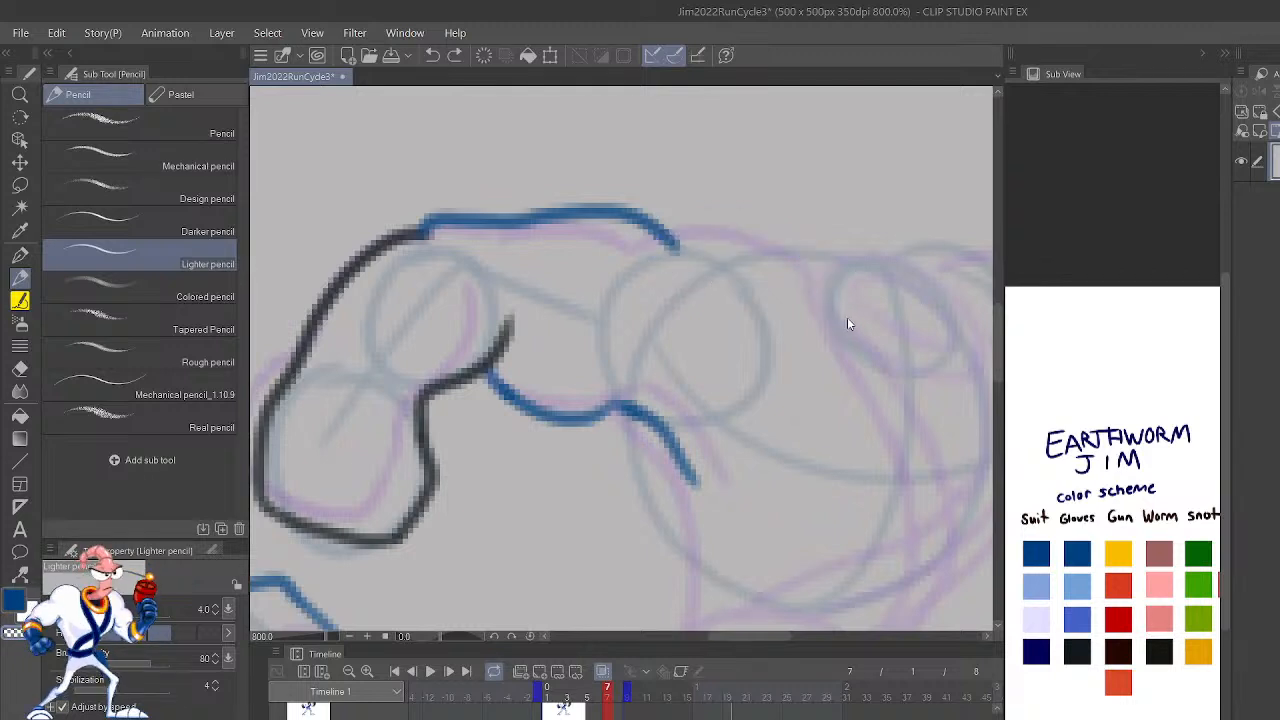
{"action": "mouse_move", "coordinate": [847, 328]}
{"action": "left_mouse_down"}
{"action": "mouse_move", "coordinate": [833, 260]}
{"action": "mouse_move", "coordinate": [789, 217]}
{"action": "mouse_move", "coordinate": [651, 255]}
{"action": "left_mouse_up"}
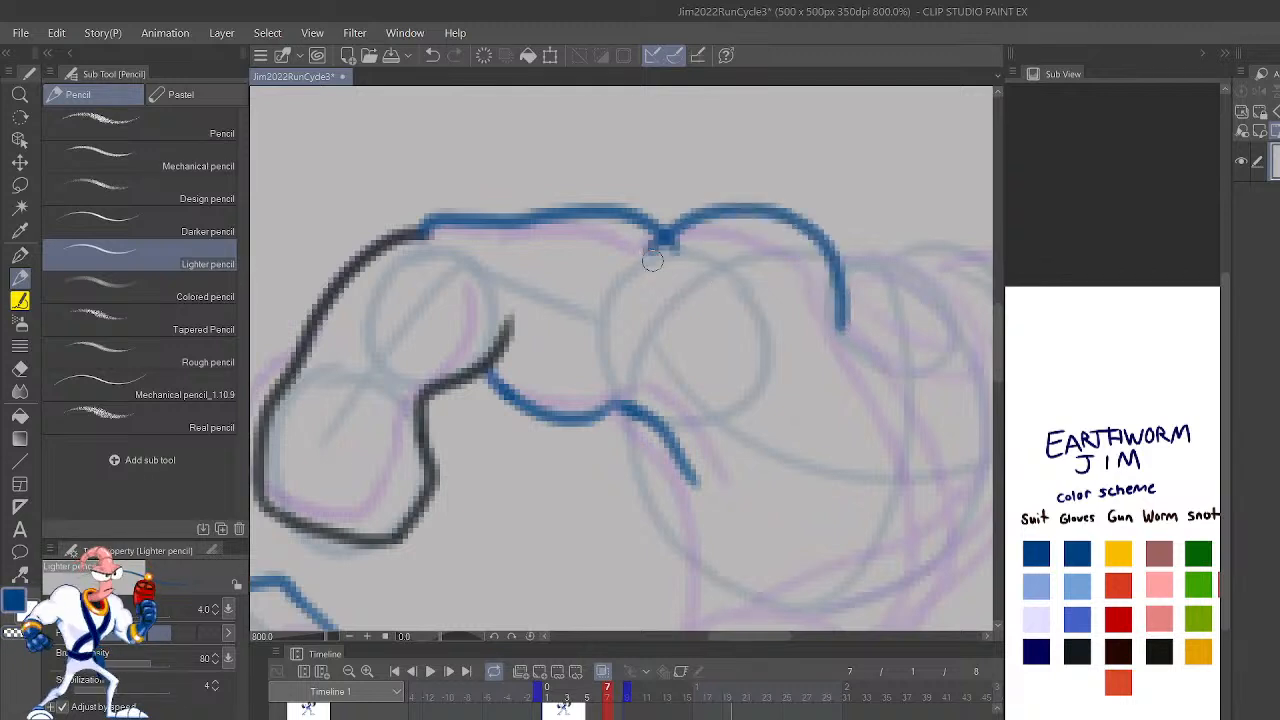
{"action": "key", "text": "ctrl+z"}
{"action": "mouse_move", "coordinate": [838, 331]}
{"action": "left_mouse_down"}
{"action": "mouse_move", "coordinate": [819, 256]}
{"action": "mouse_move", "coordinate": [696, 218]}
{"action": "mouse_move", "coordinate": [638, 271]}
{"action": "left_mouse_up"}
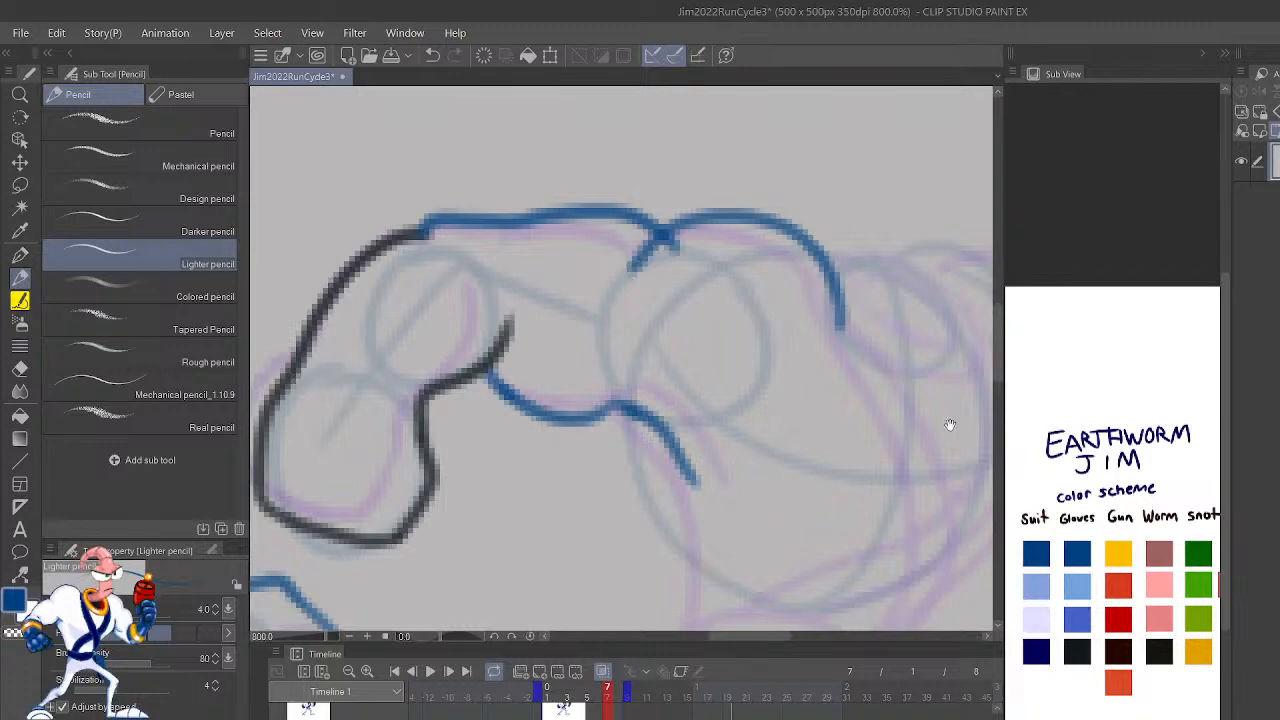
Step: Draw the torso's rear side in dark blue from the armpit down to the waist, joining it to the leg line
{"action": "left_click_drag", "start_coordinate": [969, 411], "coordinate": [786, 469]}
{"action": "left_click_drag", "start_coordinate": [939, 468], "coordinate": [766, 414]}
{"action": "mouse_move", "coordinate": [696, 622]}
{"action": "left_mouse_down"}
{"action": "mouse_move", "coordinate": [827, 447]}
{"action": "mouse_move", "coordinate": [894, 481]}
{"action": "left_mouse_up"}
{"action": "mouse_move", "coordinate": [583, 509]}
{"action": "left_mouse_down"}
{"action": "mouse_move", "coordinate": [594, 412]}
{"action": "mouse_move", "coordinate": [535, 272]}
{"action": "left_mouse_up"}
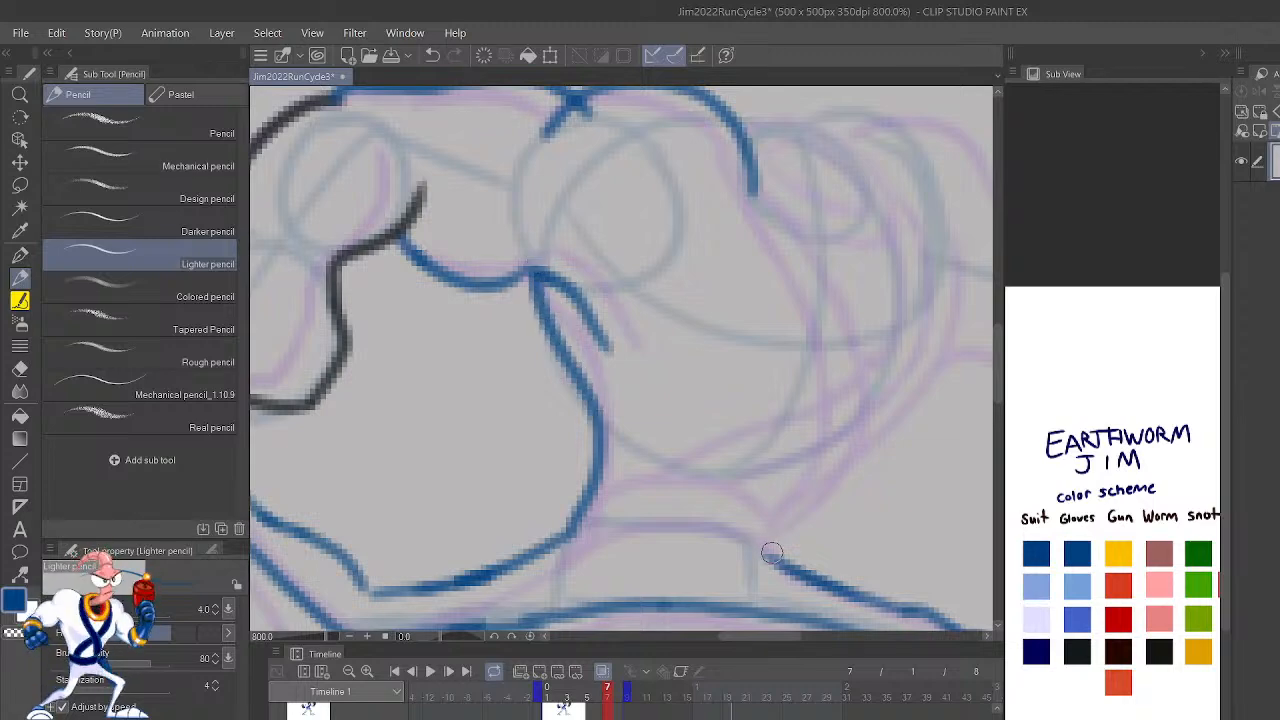
Step: Draw the torso's opposite side in dark blue from the hip up to the chest, undoing the strokes that miss
{"action": "left_click_drag", "start_coordinate": [897, 505], "coordinate": [836, 530]}
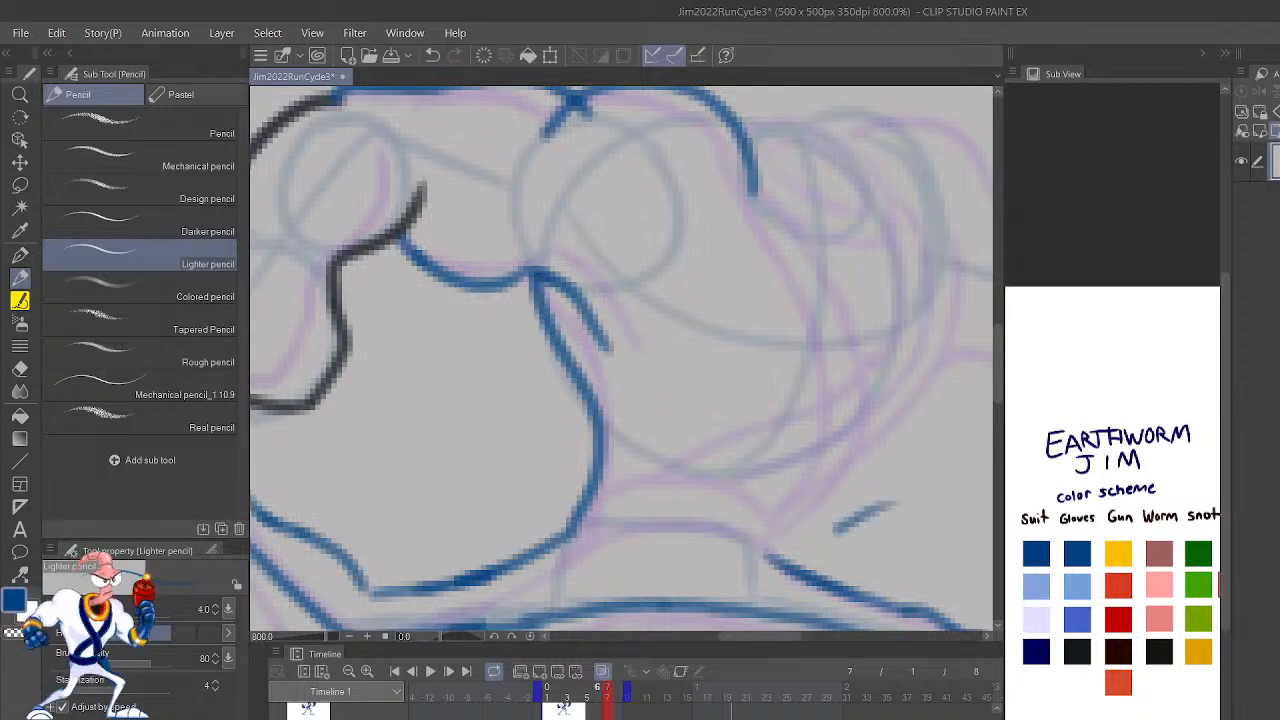
{"action": "key", "text": "ctrl+z"}
{"action": "mouse_move", "coordinate": [771, 554]}
{"action": "left_mouse_down"}
{"action": "mouse_move", "coordinate": [795, 500]}
{"action": "mouse_move", "coordinate": [866, 441]}
{"action": "mouse_move", "coordinate": [957, 266]}
{"action": "left_mouse_up"}
{"action": "key", "text": "ctrl+z"}
{"action": "mouse_move", "coordinate": [769, 557]}
{"action": "left_mouse_down"}
{"action": "mouse_move", "coordinate": [770, 528]}
{"action": "mouse_move", "coordinate": [908, 392]}
{"action": "mouse_move", "coordinate": [956, 249]}
{"action": "left_mouse_up"}
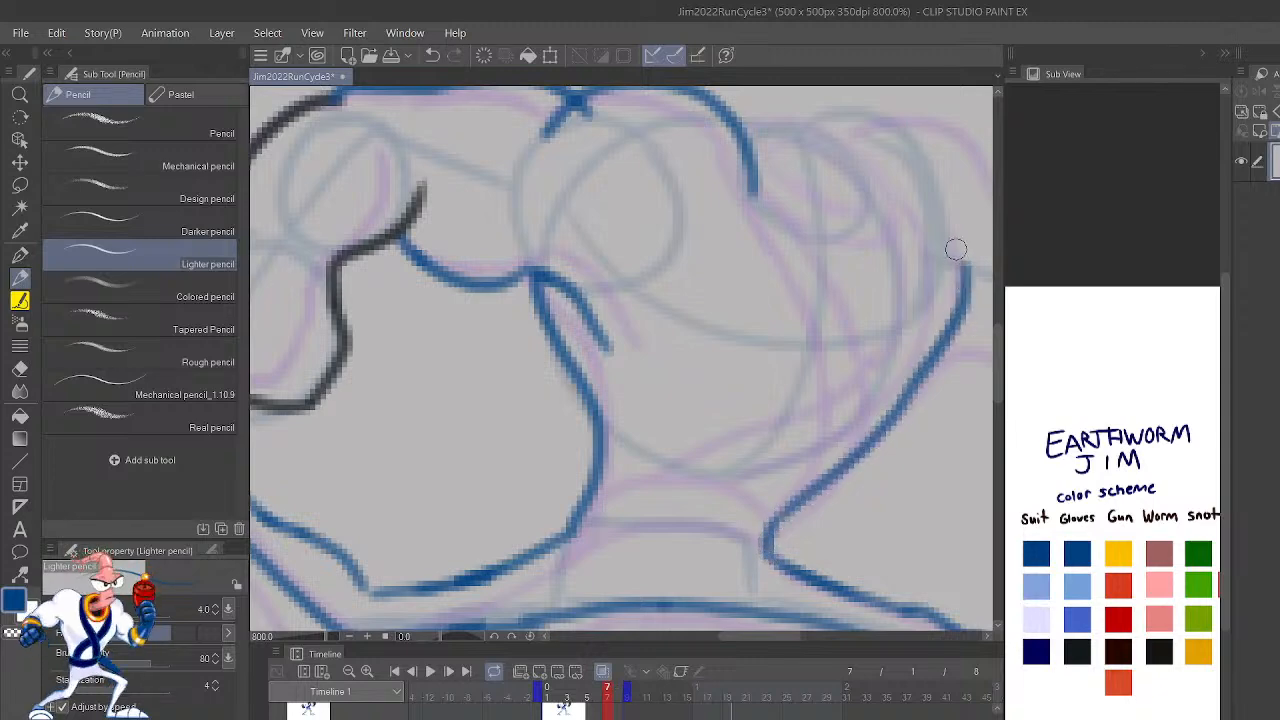
Step: Compare frame 7 with frame 6, then redraw the rear arm's underside in dark blue between the armpit and the glove
{"action": "scroll", "coordinate": [955, 249], "scroll_direction": "down", "scroll_amount": 4}
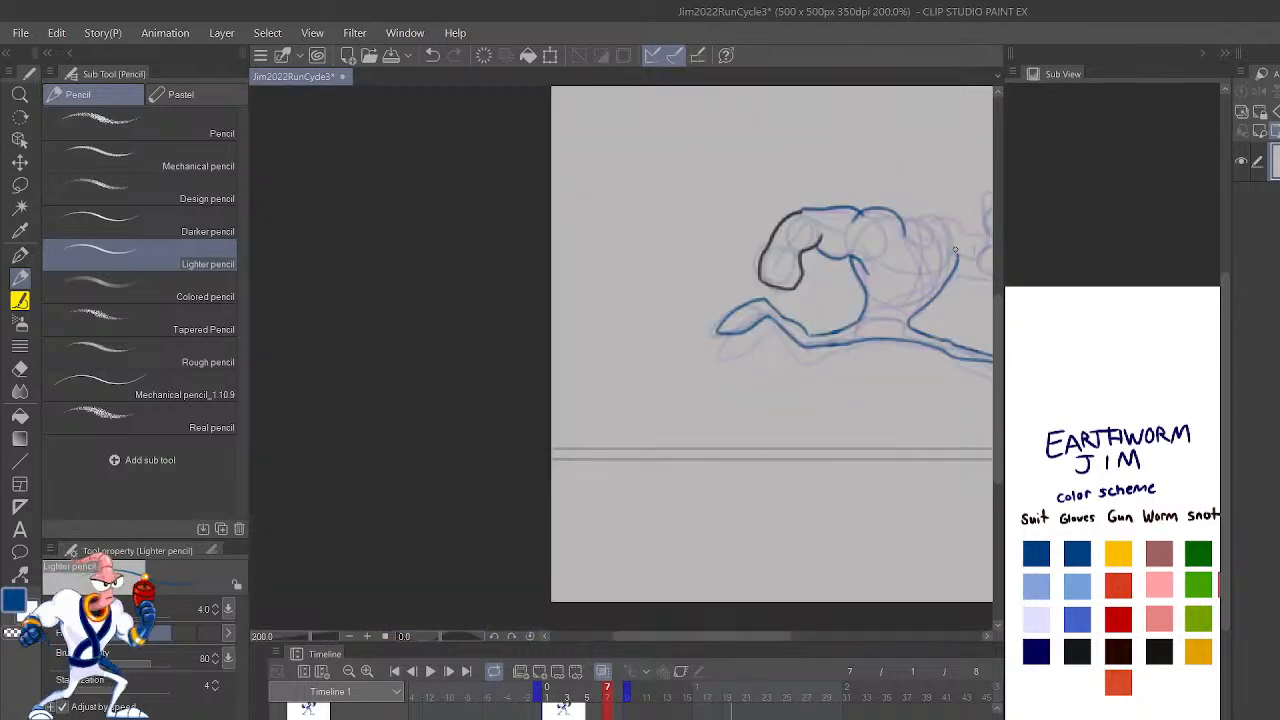
{"action": "key", "text": "ctrl+Left"}
{"action": "key", "text": "ctrl+Right"}
{"action": "key", "text": "ctrl+Left"}
{"action": "key", "text": "ctrl+Right"}
{"action": "key", "text": "ctrl+Left"}
{"action": "key", "text": "ctrl+Right"}
{"action": "scroll", "coordinate": [956, 252], "scroll_direction": "up", "scroll_amount": 4}
{"action": "key", "text": "h"}
{"action": "left_click_drag", "start_coordinate": [841, 395], "coordinate": [846, 507]}
{"action": "mouse_move", "coordinate": [734, 391]}
{"action": "left_mouse_down"}
{"action": "mouse_move", "coordinate": [786, 406]}
{"action": "mouse_move", "coordinate": [743, 383]}
{"action": "mouse_move", "coordinate": [846, 363]}
{"action": "mouse_move", "coordinate": [797, 374]}
{"action": "left_mouse_up"}
{"action": "mouse_move", "coordinate": [716, 381]}
{"action": "left_mouse_down"}
{"action": "mouse_move", "coordinate": [783, 379]}
{"action": "mouse_move", "coordinate": [744, 388]}
{"action": "mouse_move", "coordinate": [814, 347]}
{"action": "left_mouse_up"}
{"action": "key", "text": "ctrl+z"}
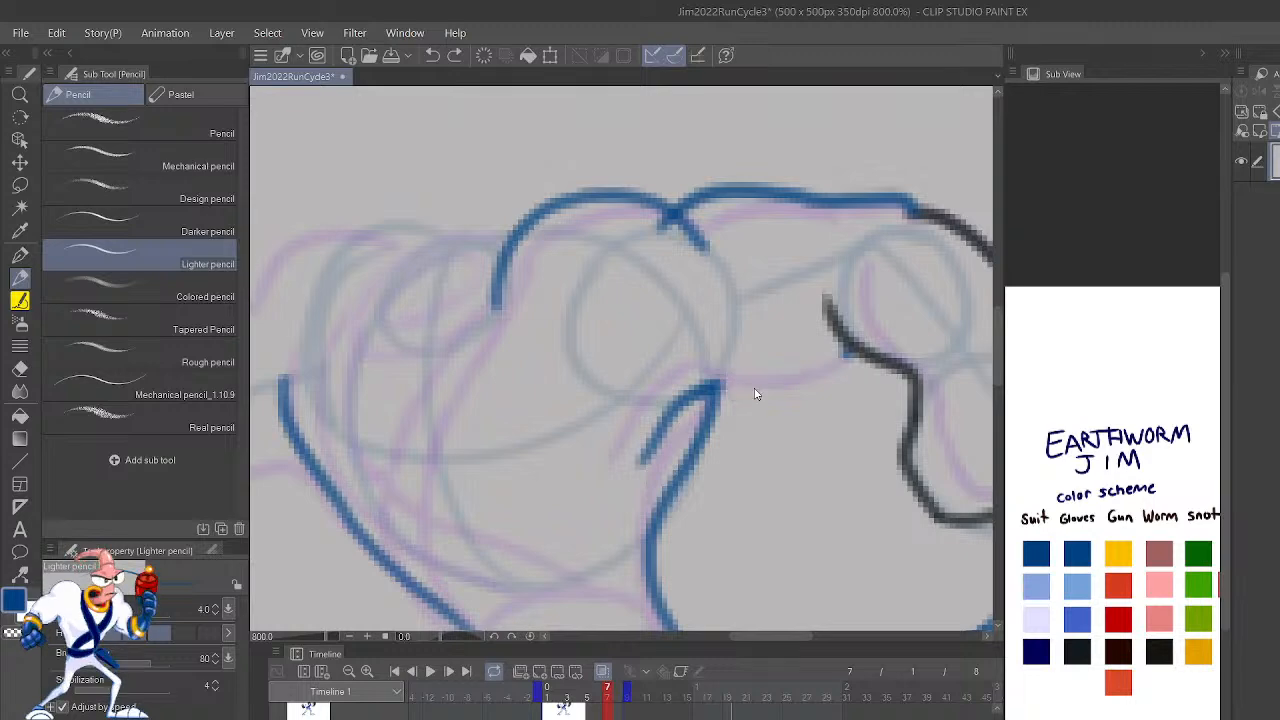
{"action": "mouse_move", "coordinate": [711, 376]}
{"action": "left_mouse_down"}
{"action": "mouse_move", "coordinate": [817, 369]}
{"action": "mouse_move", "coordinate": [793, 384]}
{"action": "mouse_move", "coordinate": [836, 338]}
{"action": "left_mouse_up"}
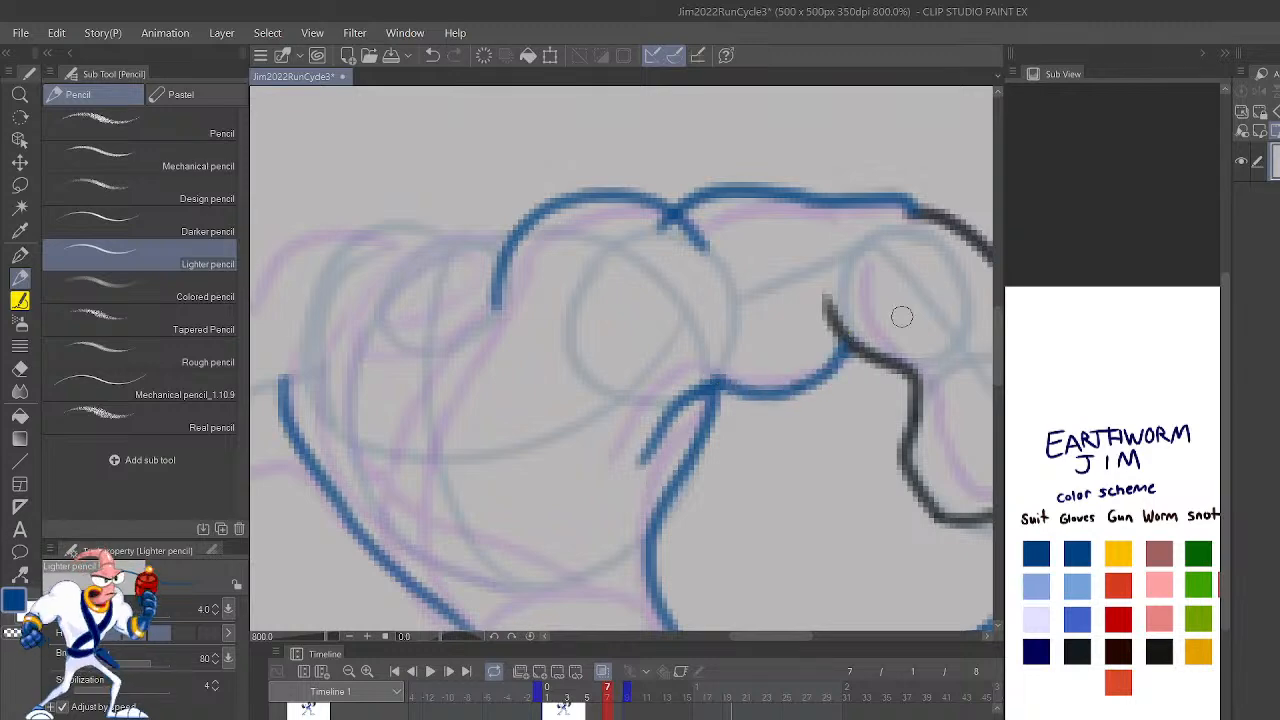
Step: Check against frame 6, then clean up the crossing lines at the shoulder and redraw the upper arm's top edge in dark blue
{"action": "scroll", "coordinate": [901, 317], "scroll_direction": "down", "scroll_amount": 7}
{"action": "key", "text": "ctrl+Left"}
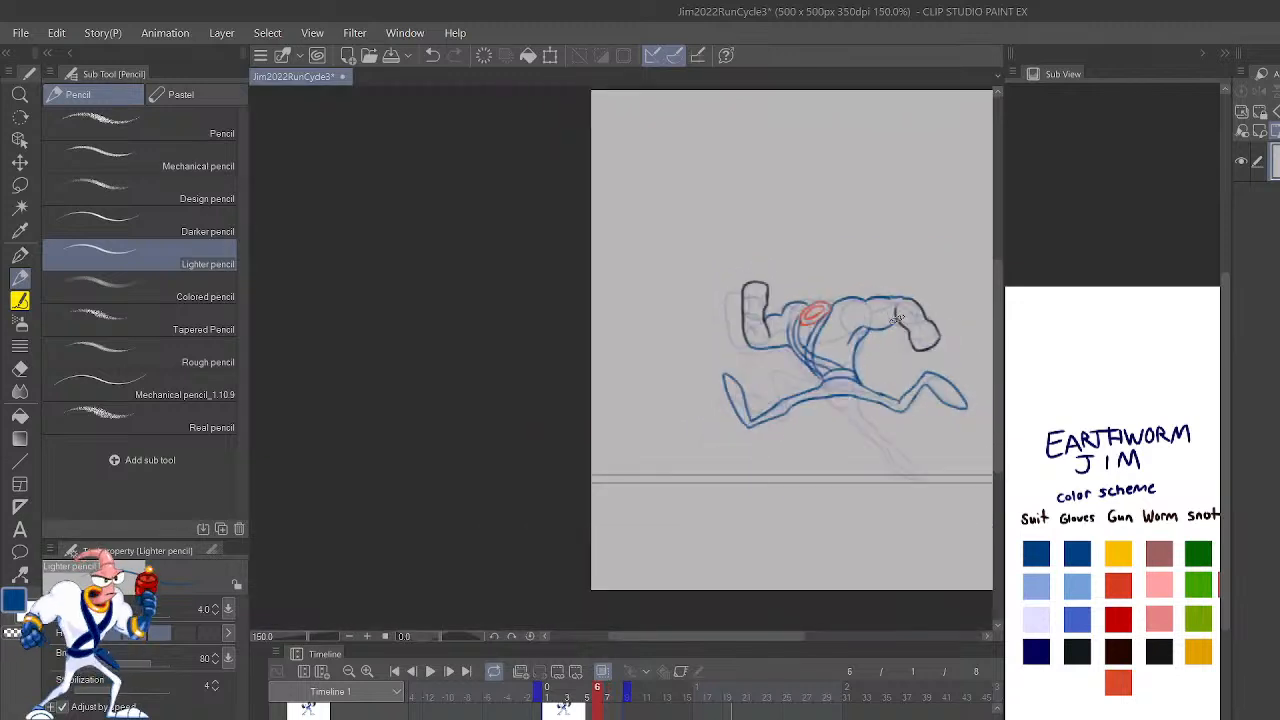
{"action": "key", "text": "ctrl+Right"}
{"action": "key", "text": "ctrl+Left"}
{"action": "key", "text": "ctrl+Right"}
{"action": "scroll", "coordinate": [900, 317], "scroll_direction": "up", "scroll_amount": 5}
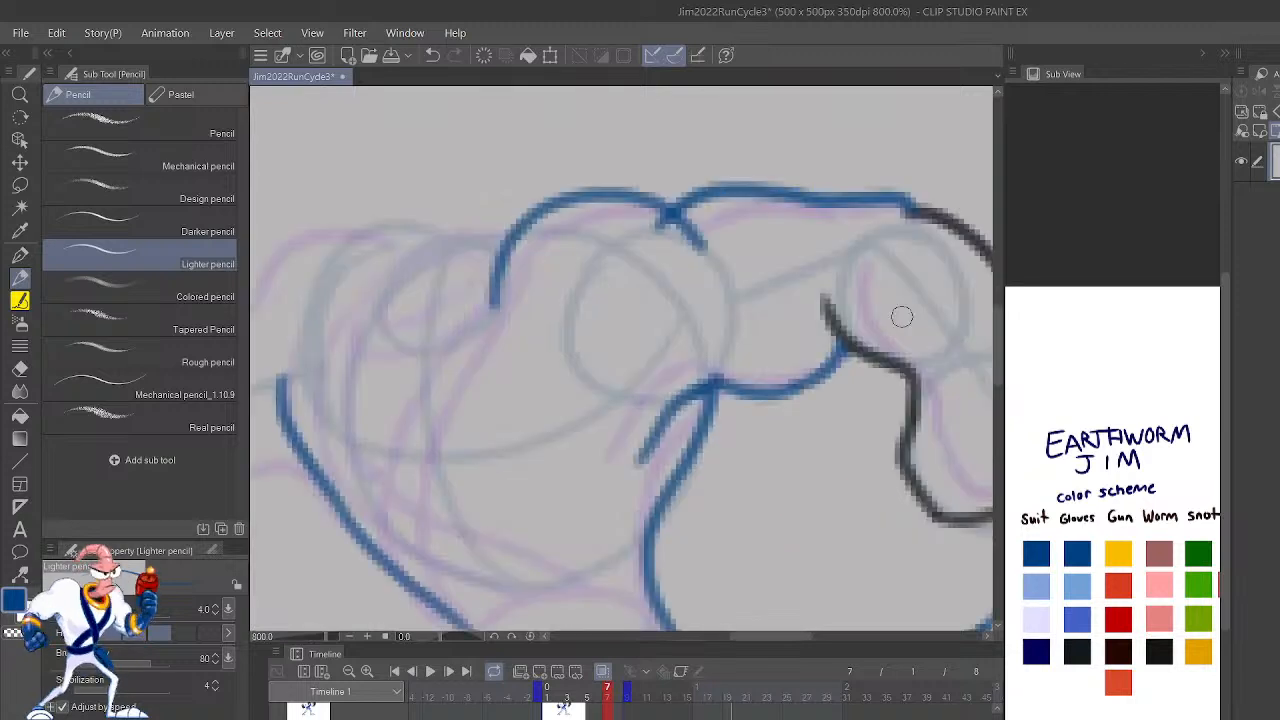
{"action": "left_click_drag", "start_coordinate": [740, 320], "coordinate": [860, 332]}
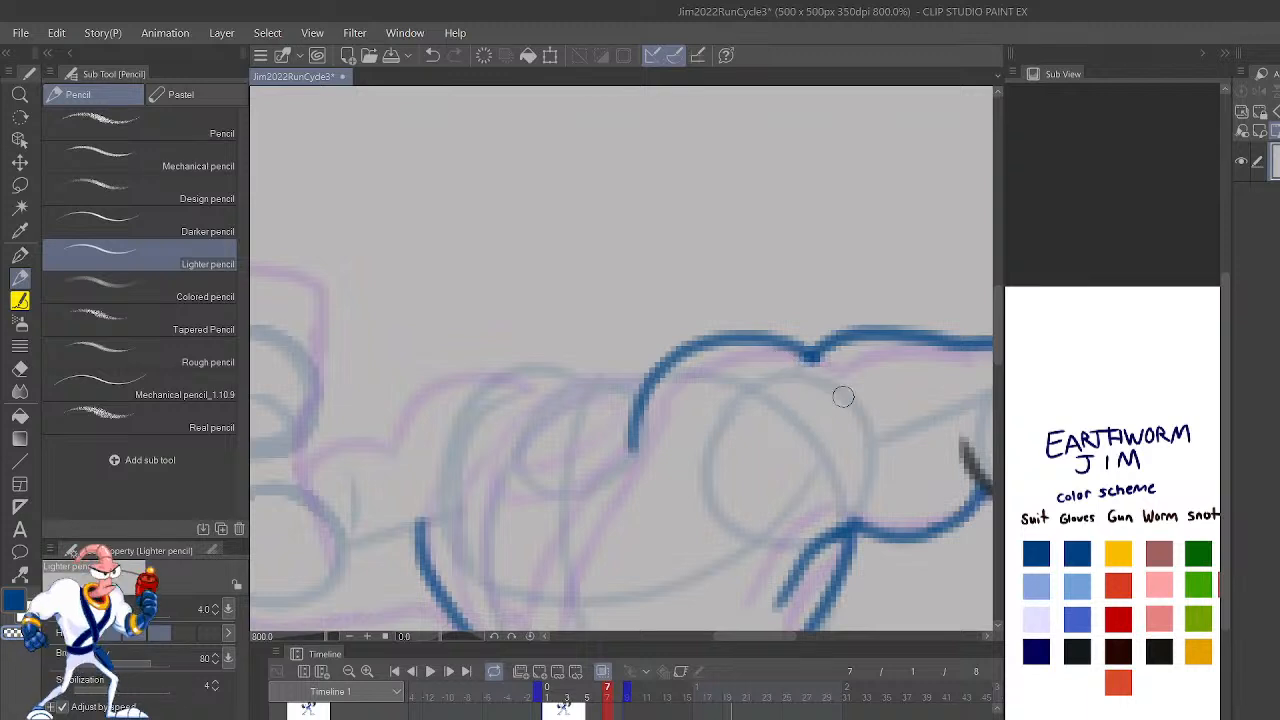
{"action": "left_click_drag", "start_coordinate": [930, 402], "coordinate": [831, 431]}
{"action": "mouse_move", "coordinate": [911, 366]}
{"action": "left_mouse_down"}
{"action": "mouse_move", "coordinate": [958, 367]}
{"action": "mouse_move", "coordinate": [800, 372]}
{"action": "mouse_move", "coordinate": [843, 363]}
{"action": "mouse_move", "coordinate": [737, 351]}
{"action": "mouse_move", "coordinate": [730, 392]}
{"action": "mouse_move", "coordinate": [865, 371]}
{"action": "mouse_move", "coordinate": [718, 382]}
{"action": "left_mouse_up"}
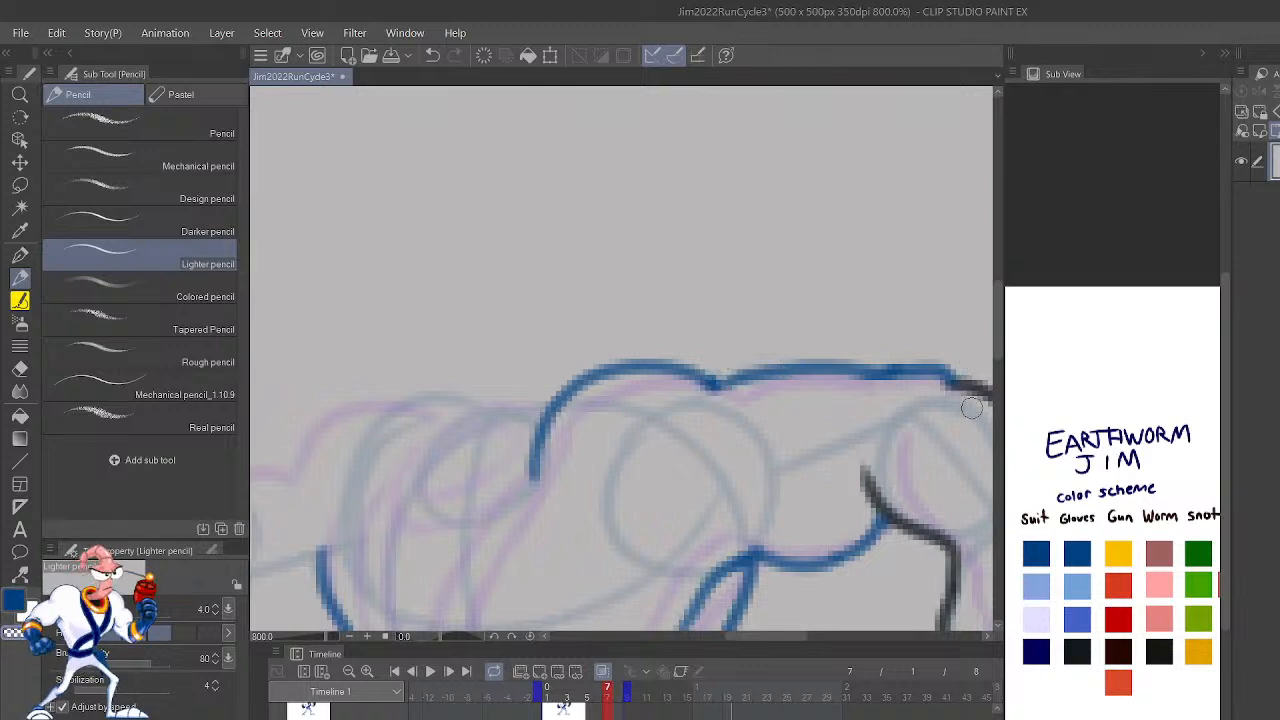
Step: Draw the raised arm's shoulder, upper arm and lower elbow edge on frame 7 in dark blue
{"action": "scroll", "coordinate": [983, 497], "scroll_direction": "down", "scroll_amount": 5}
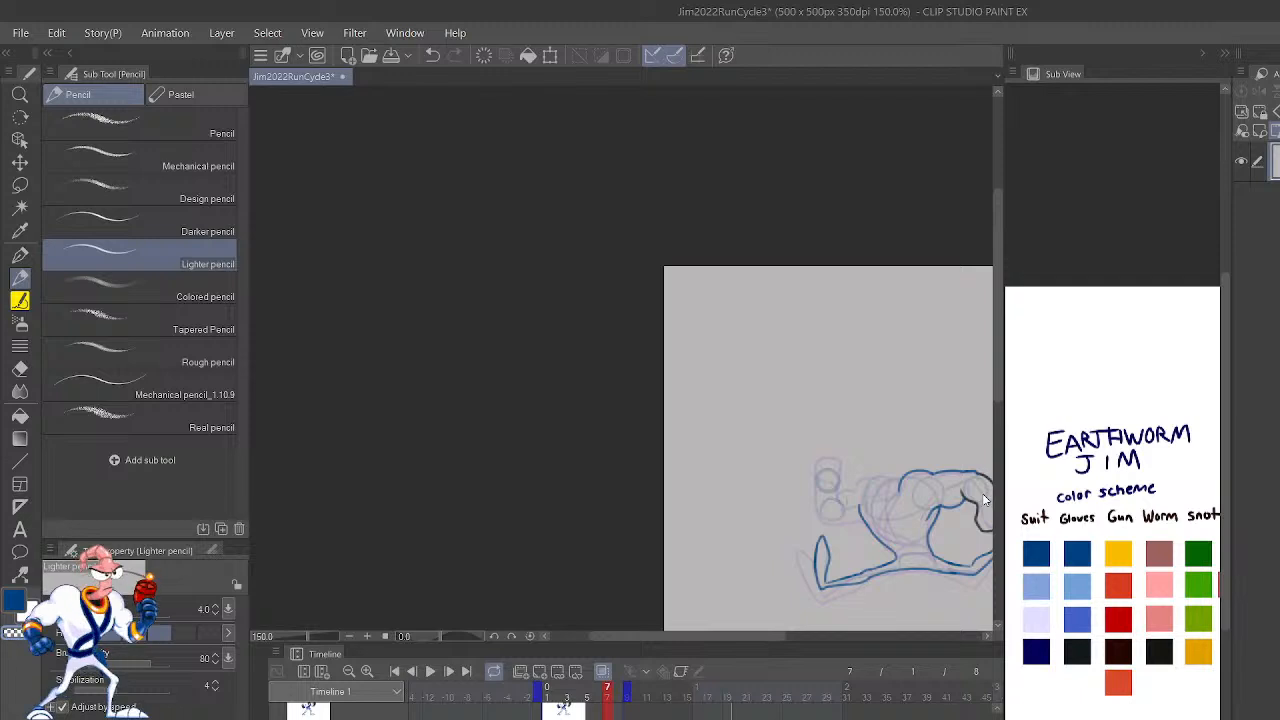
{"action": "key", "text": "Left"}
{"action": "key", "text": "Right"}
{"action": "key", "text": "Left"}
{"action": "key", "text": "Right"}
{"action": "scroll", "coordinate": [982, 493], "scroll_direction": "up", "scroll_amount": 5}
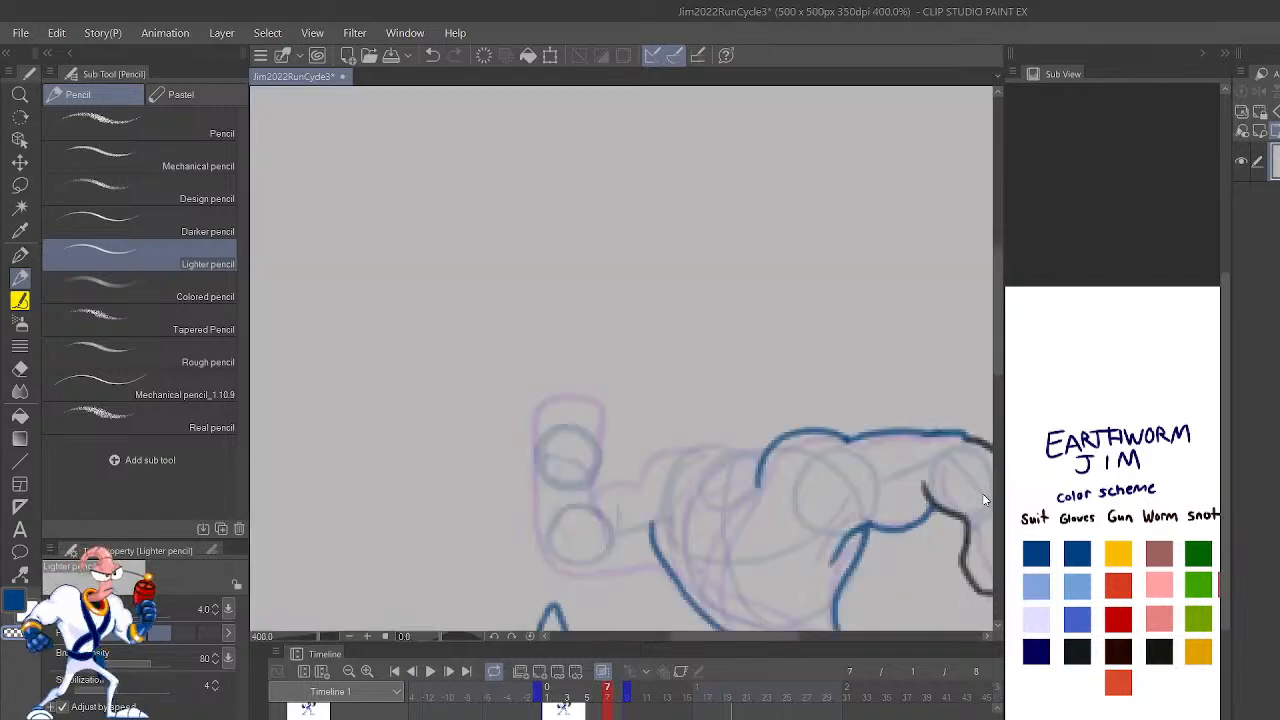
{"action": "left_click_drag", "start_coordinate": [792, 406], "coordinate": [1051, 334]}
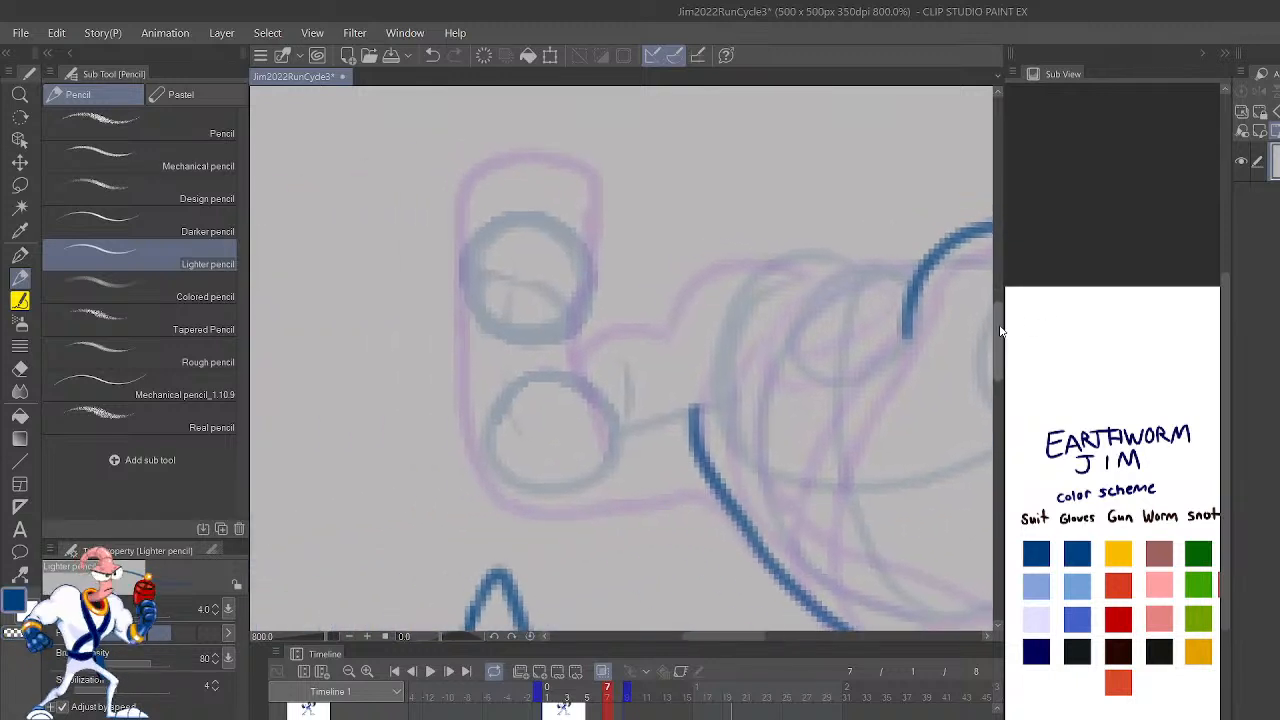
{"action": "mouse_move", "coordinate": [832, 291]}
{"action": "left_mouse_down"}
{"action": "mouse_move", "coordinate": [684, 299]}
{"action": "mouse_move", "coordinate": [666, 354]}
{"action": "left_mouse_up"}
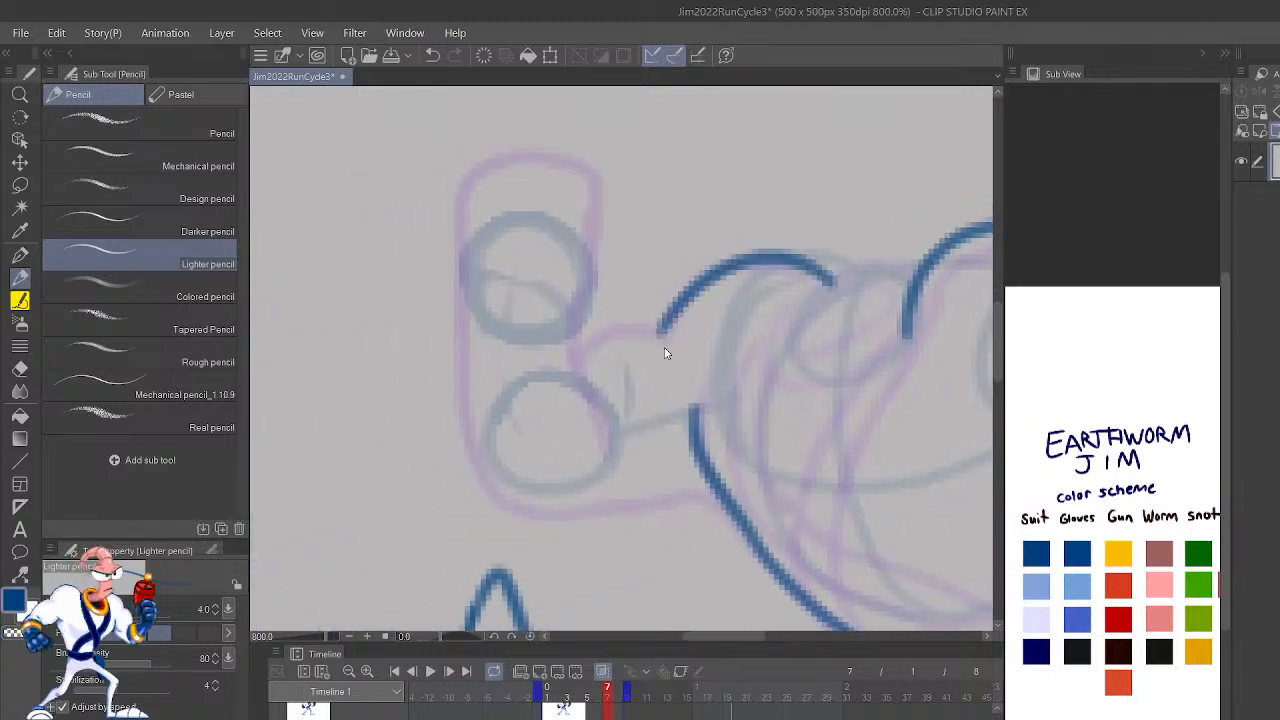
{"action": "key", "text": "ctrl+z"}
{"action": "mouse_move", "coordinate": [851, 277]}
{"action": "left_mouse_down"}
{"action": "mouse_move", "coordinate": [818, 263]}
{"action": "mouse_move", "coordinate": [664, 335]}
{"action": "mouse_move", "coordinate": [603, 345]}
{"action": "left_mouse_up"}
{"action": "mouse_move", "coordinate": [716, 494]}
{"action": "left_mouse_down"}
{"action": "mouse_move", "coordinate": [491, 506]}
{"action": "mouse_move", "coordinate": [488, 479]}
{"action": "left_mouse_up"}
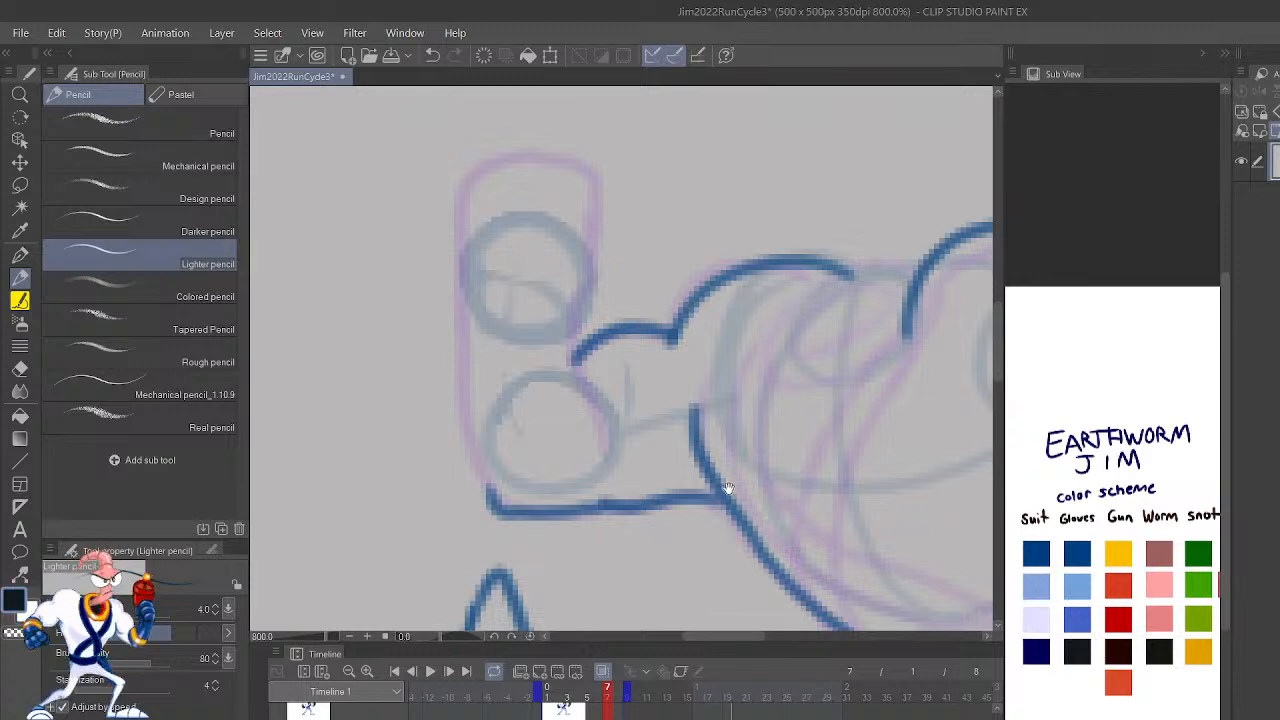
Step: Outline the raised arm's glove and fist on frame 7 in the black glove color
{"action": "left_click_drag", "start_coordinate": [722, 477], "coordinate": [735, 527]}
{"action": "mouse_move", "coordinate": [523, 556]}
{"action": "left_mouse_down"}
{"action": "mouse_move", "coordinate": [500, 464]}
{"action": "mouse_move", "coordinate": [509, 340]}
{"action": "left_mouse_up"}
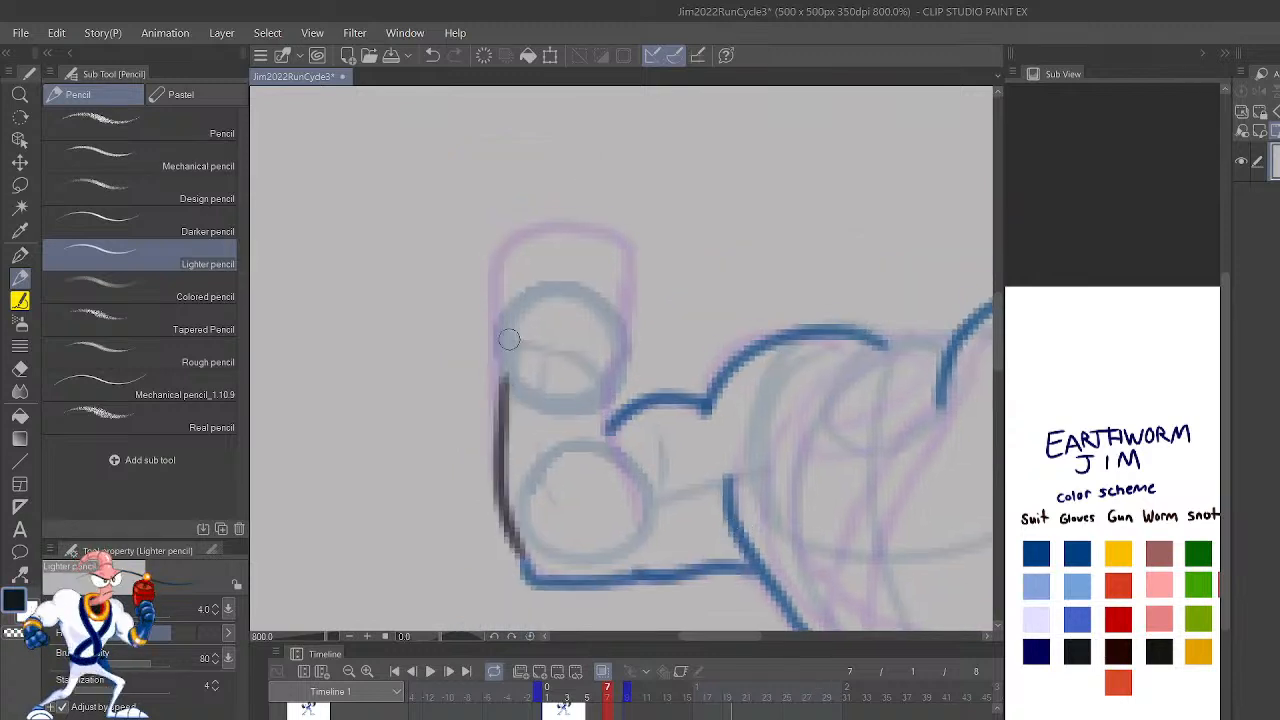
{"action": "mouse_move", "coordinate": [507, 398]}
{"action": "left_mouse_down"}
{"action": "mouse_move", "coordinate": [506, 283]}
{"action": "mouse_move", "coordinate": [498, 293]}
{"action": "mouse_move", "coordinate": [587, 258]}
{"action": "mouse_move", "coordinate": [562, 262]}
{"action": "mouse_move", "coordinate": [644, 252]}
{"action": "mouse_move", "coordinate": [648, 338]}
{"action": "mouse_move", "coordinate": [633, 365]}
{"action": "left_mouse_up"}
{"action": "mouse_move", "coordinate": [636, 516]}
{"action": "left_mouse_down"}
{"action": "mouse_move", "coordinate": [598, 395]}
{"action": "mouse_move", "coordinate": [608, 383]}
{"action": "left_mouse_up"}
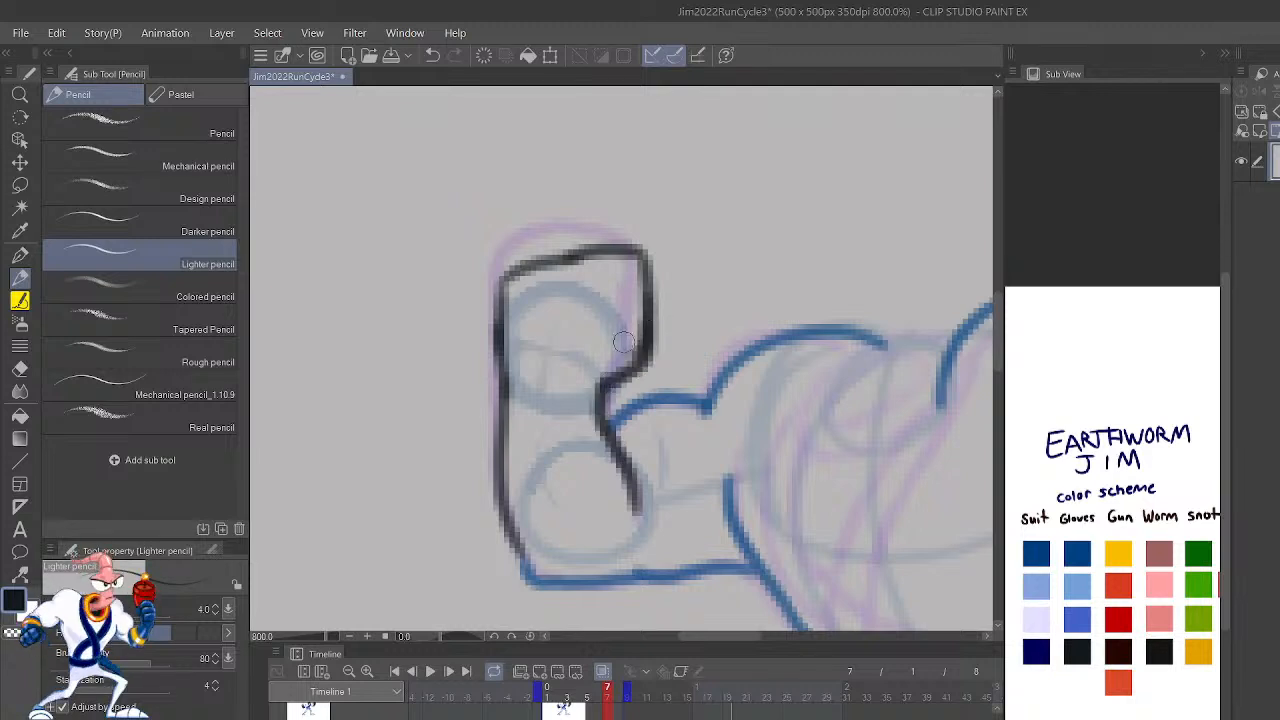
Step: Flip between frames 6 and 7 and play the run cycle to check the new arm poses, then stop playback
{"action": "scroll", "coordinate": [657, 280], "scroll_direction": "down", "scroll_amount": 5}
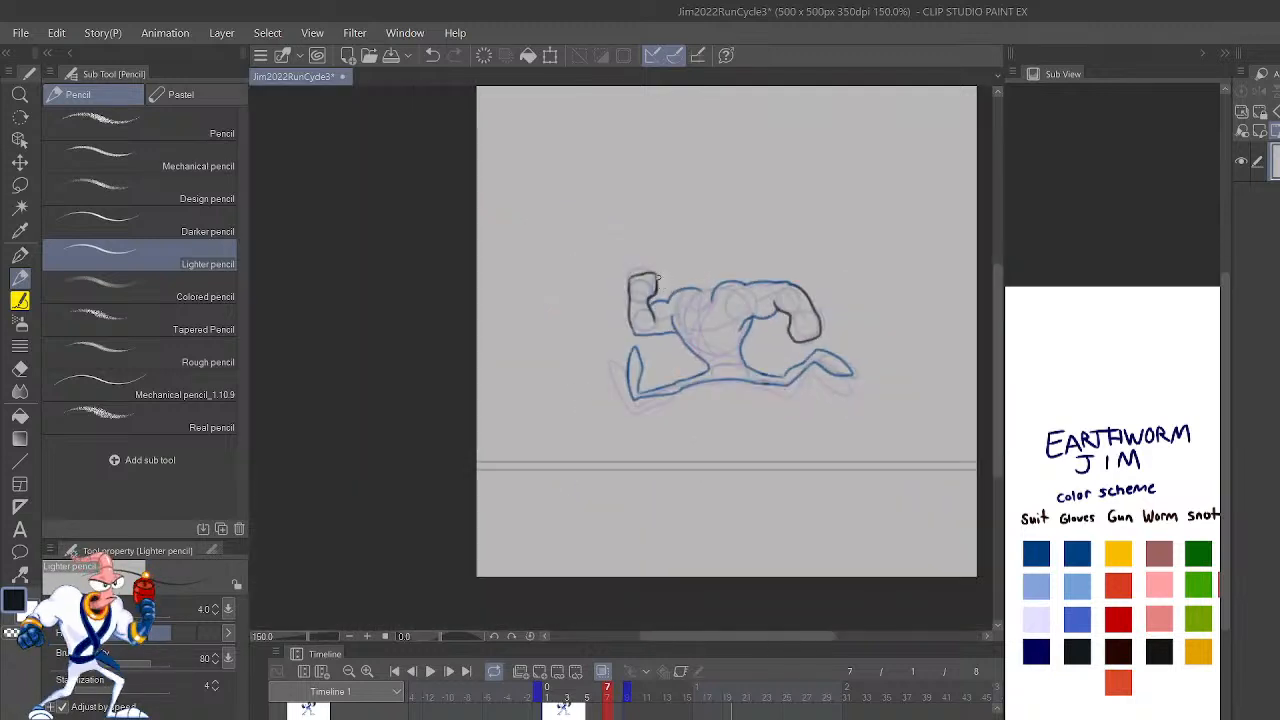
{"action": "key", "text": "Left"}
{"action": "key", "text": "Right"}
{"action": "key", "text": "Left"}
{"action": "key", "text": "Right"}
{"action": "key", "text": "Left"}
{"action": "key", "text": "Right"}
{"action": "left_click", "coordinate": [431, 673]}
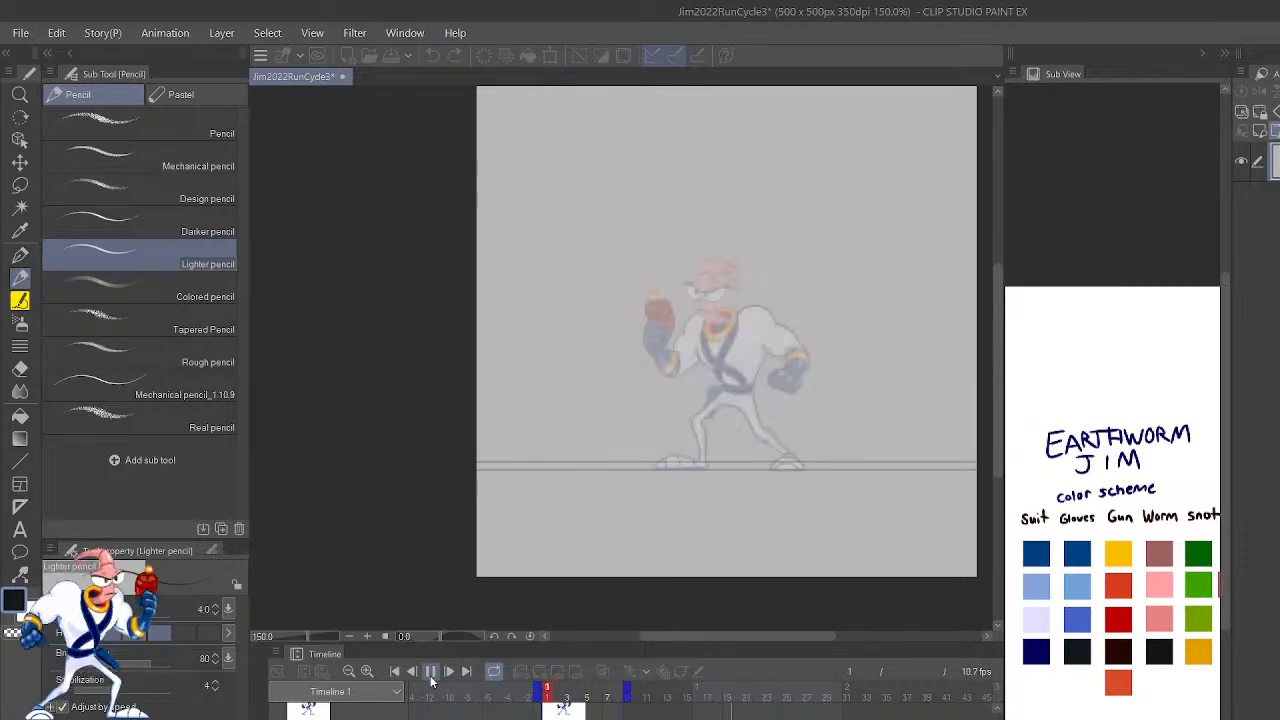
{"action": "scroll", "coordinate": [843, 369], "scroll_direction": "up", "scroll_amount": 6}
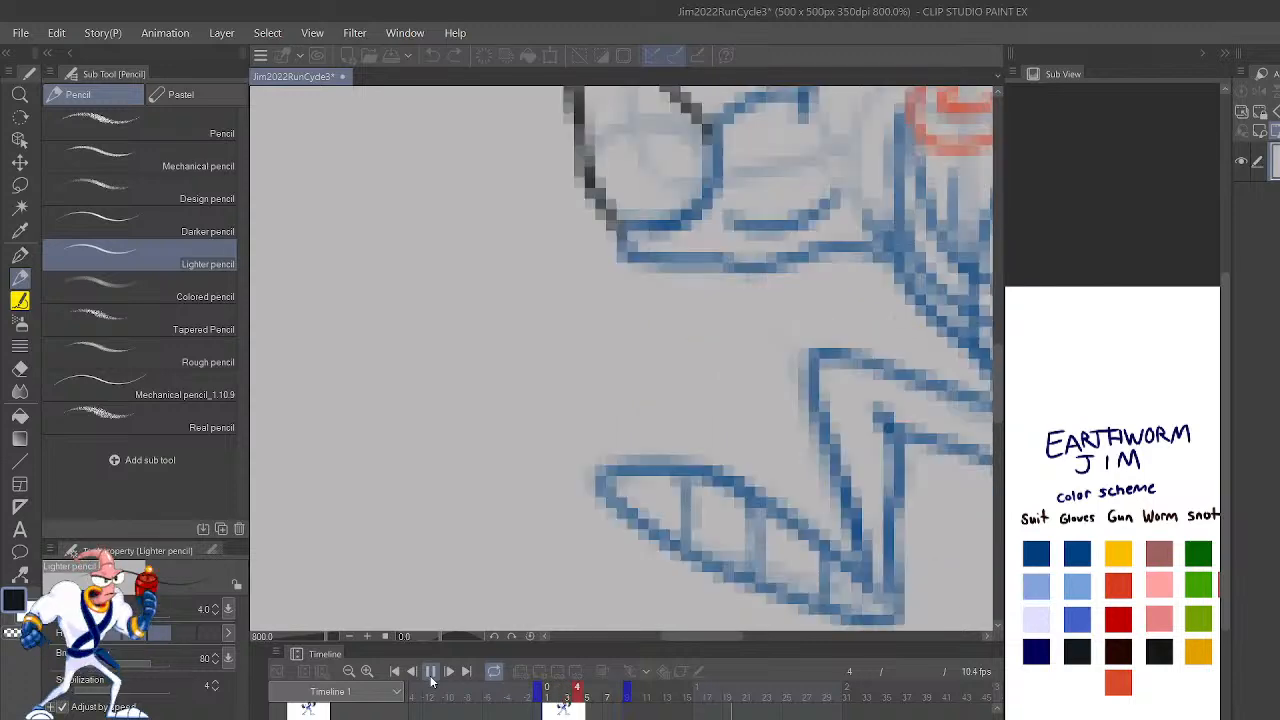
{"action": "left_click_drag", "start_coordinate": [843, 369], "coordinate": [640, 614]}
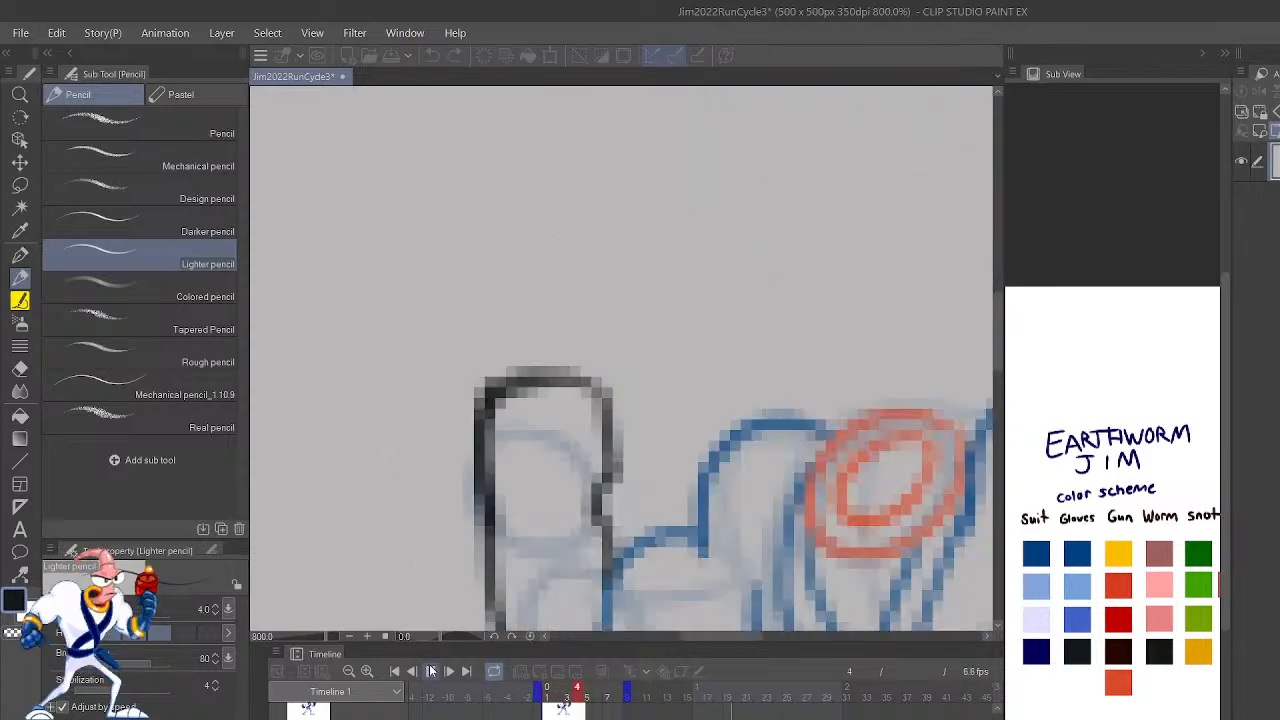
{"action": "left_click", "coordinate": [430, 671]}
Step: Return to frame 7 and redraw the top of the raised fist in black with a rounder corner
{"action": "key", "text": "Right"}
{"action": "key", "text": "Right"}
{"action": "key", "text": "Right"}
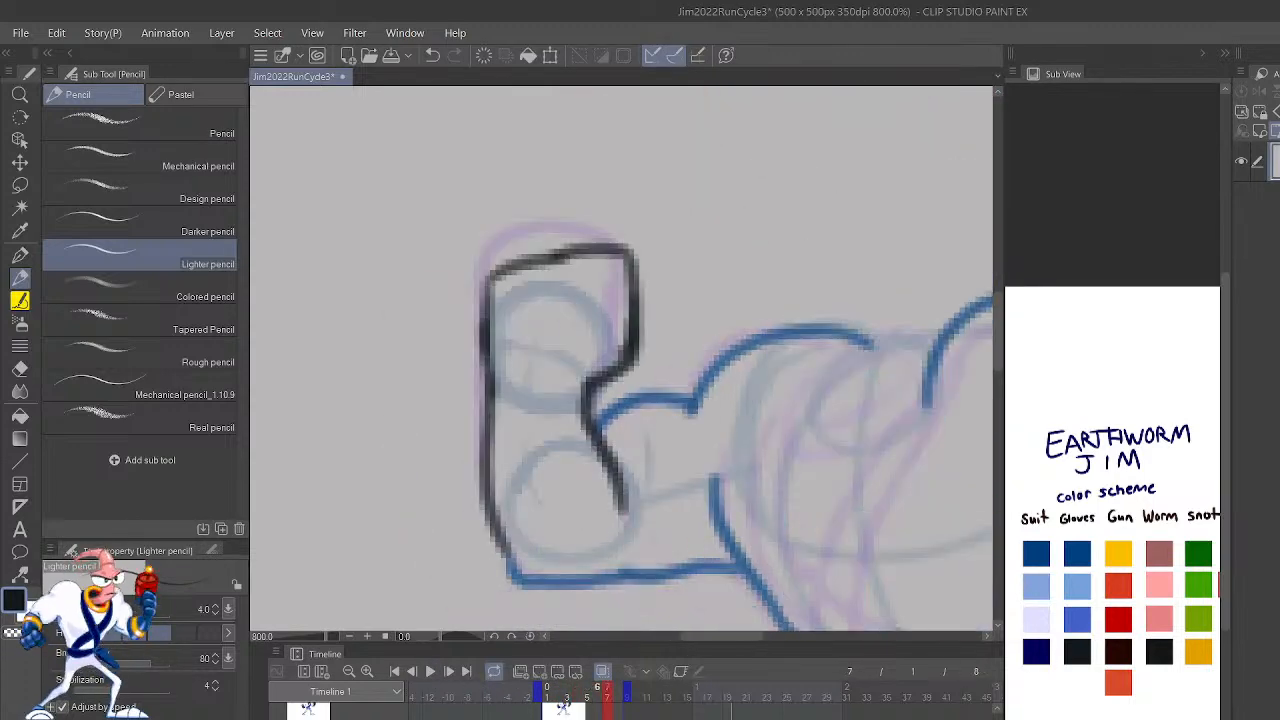
{"action": "mouse_move", "coordinate": [632, 280]}
{"action": "left_mouse_down"}
{"action": "mouse_move", "coordinate": [622, 365]}
{"action": "mouse_move", "coordinate": [598, 381]}
{"action": "mouse_move", "coordinate": [628, 332]}
{"action": "mouse_move", "coordinate": [631, 266]}
{"action": "mouse_move", "coordinate": [571, 252]}
{"action": "mouse_move", "coordinate": [613, 247]}
{"action": "mouse_move", "coordinate": [620, 262]}
{"action": "mouse_move", "coordinate": [574, 243]}
{"action": "mouse_move", "coordinate": [512, 254]}
{"action": "mouse_move", "coordinate": [529, 260]}
{"action": "left_mouse_up"}
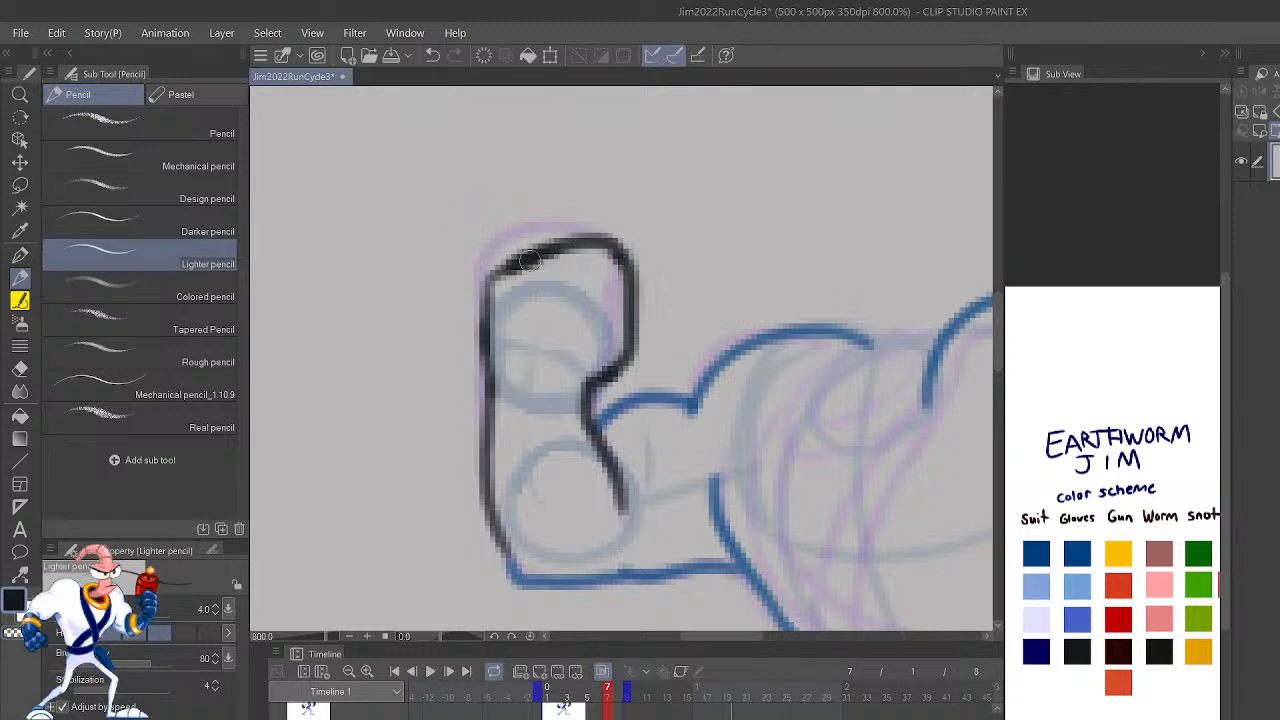
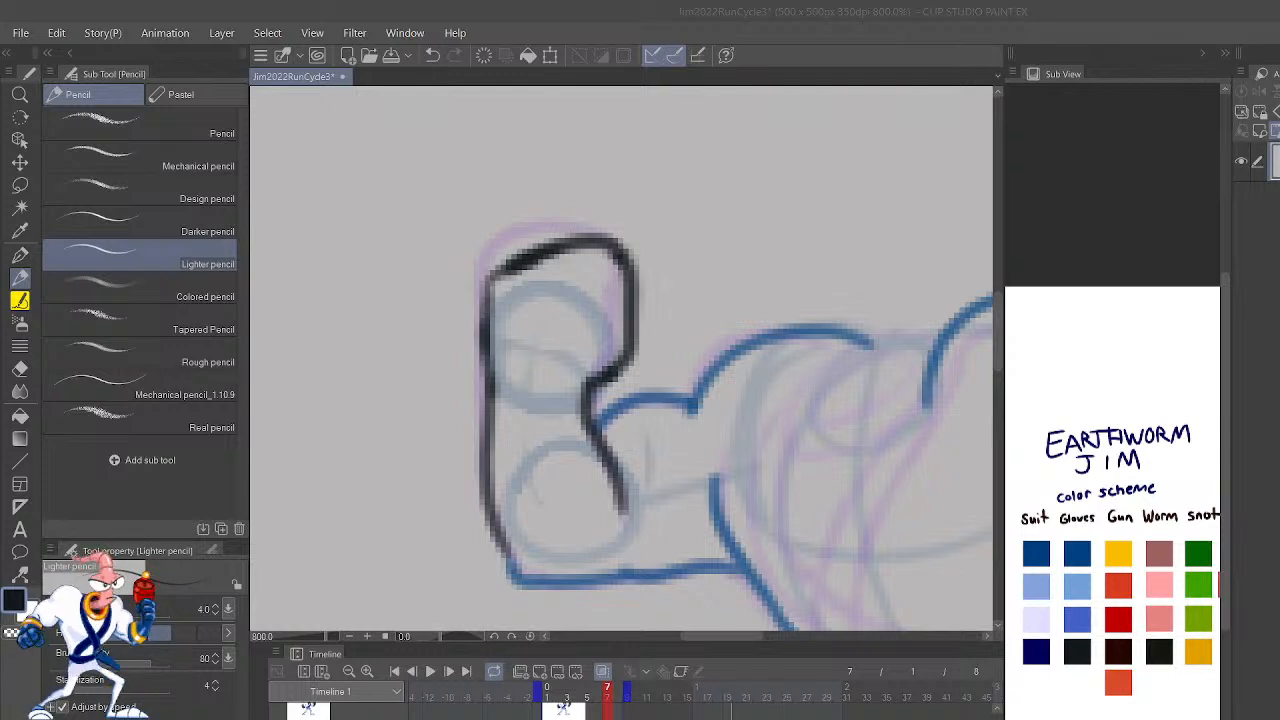
Step: On frame 7, erase the lower end of the raised glove's inner black line and draw curved cuff edges on both gloves in dark blue
{"action": "left_click", "coordinate": [367, 422]}
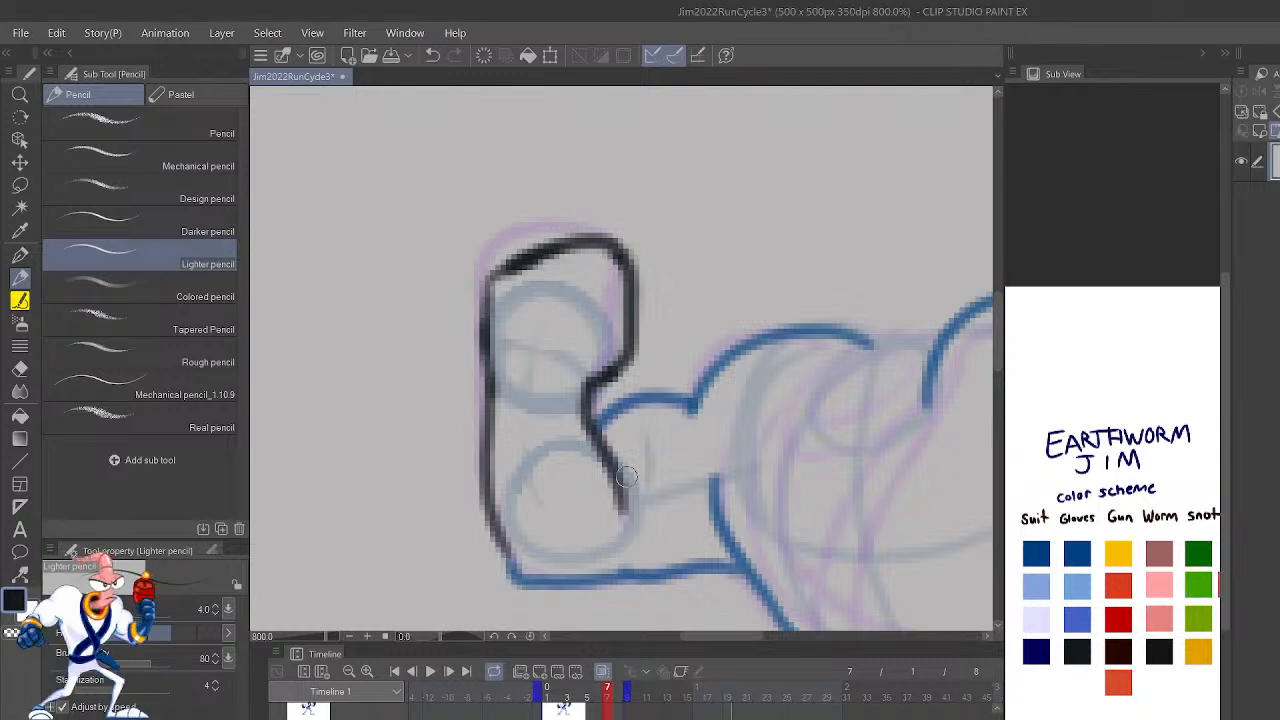
{"action": "key", "text": "c"}
{"action": "mouse_move", "coordinate": [628, 488]}
{"action": "left_mouse_down"}
{"action": "mouse_move", "coordinate": [620, 505]}
{"action": "mouse_move", "coordinate": [613, 460]}
{"action": "left_mouse_up"}
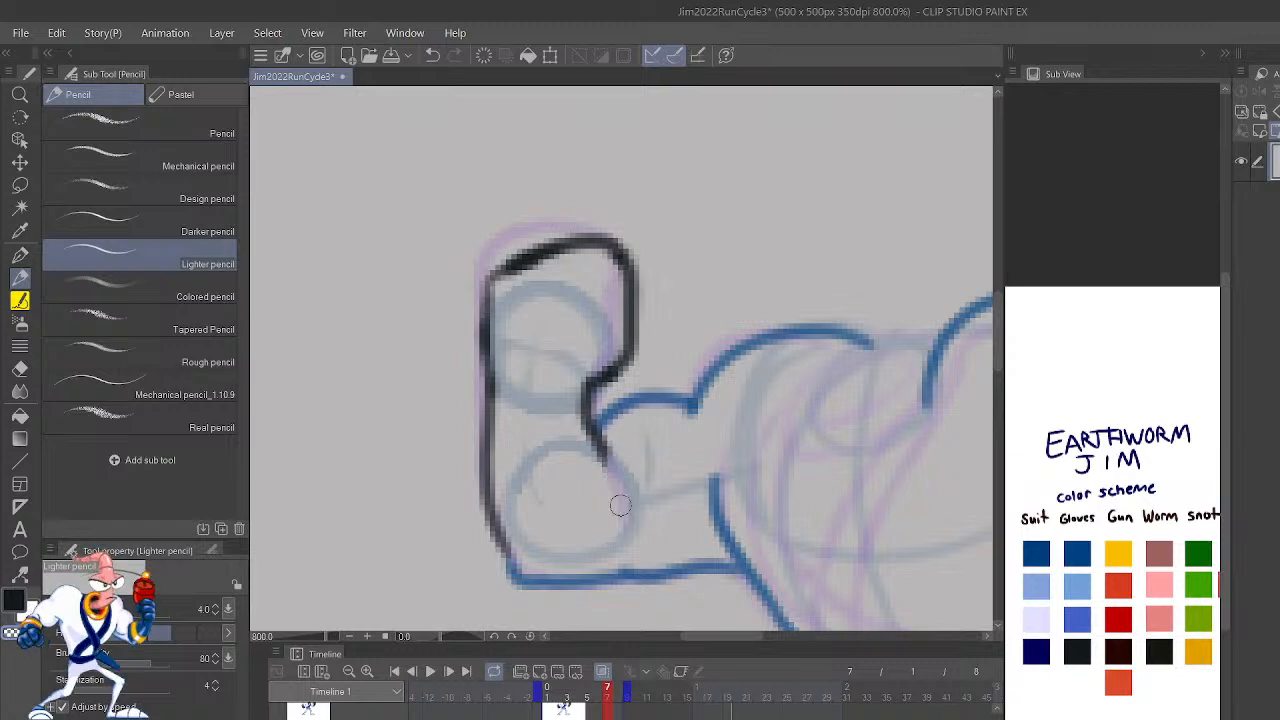
{"action": "left_click", "coordinate": [1077, 553]}
{"action": "mouse_move", "coordinate": [516, 578]}
{"action": "left_mouse_down"}
{"action": "mouse_move", "coordinate": [625, 507]}
{"action": "mouse_move", "coordinate": [600, 445]}
{"action": "left_mouse_up"}
{"action": "scroll", "coordinate": [593, 432], "scroll_direction": "down", "scroll_amount": 4}
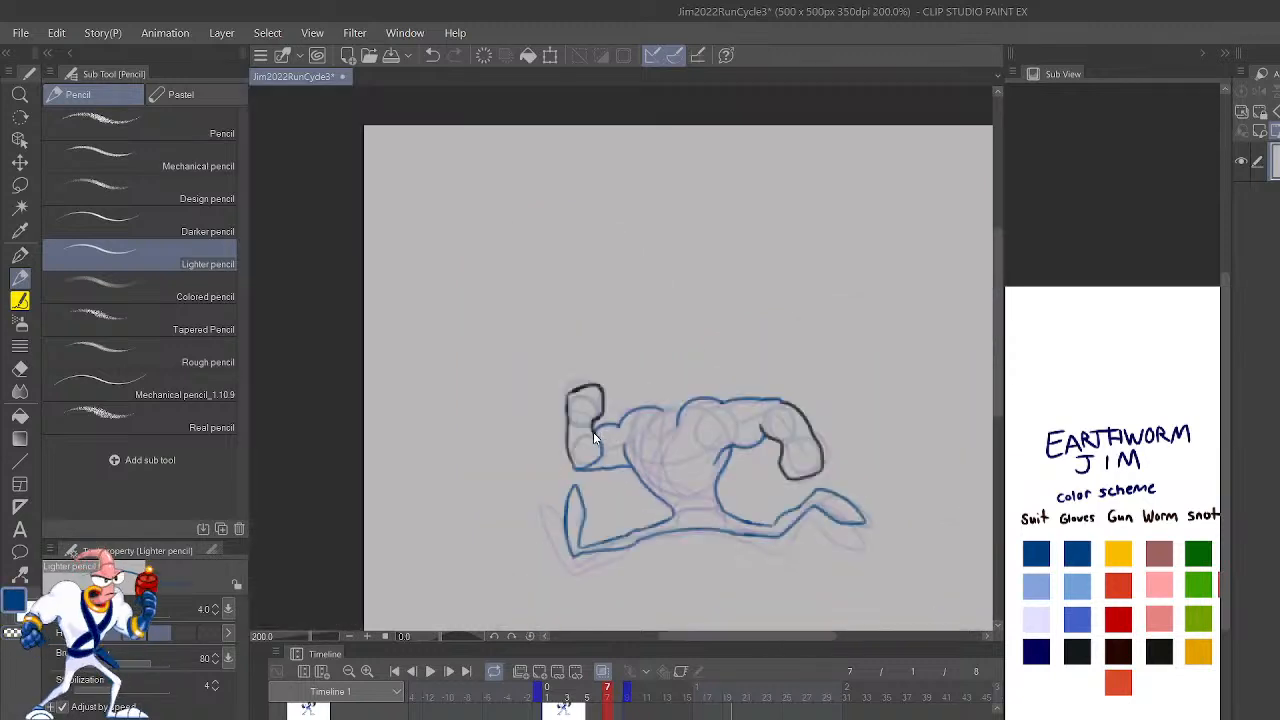
{"action": "mouse_move", "coordinate": [762, 432]}
{"action": "left_mouse_down"}
{"action": "mouse_move", "coordinate": [770, 406]}
{"action": "mouse_move", "coordinate": [788, 401]}
{"action": "left_mouse_up"}
Step: Go back to frame 6 and draw the lowered arm's curved glove cuff edge in dark blue
{"action": "key", "text": "shift"}
{"action": "key", "text": "shift+Left"}
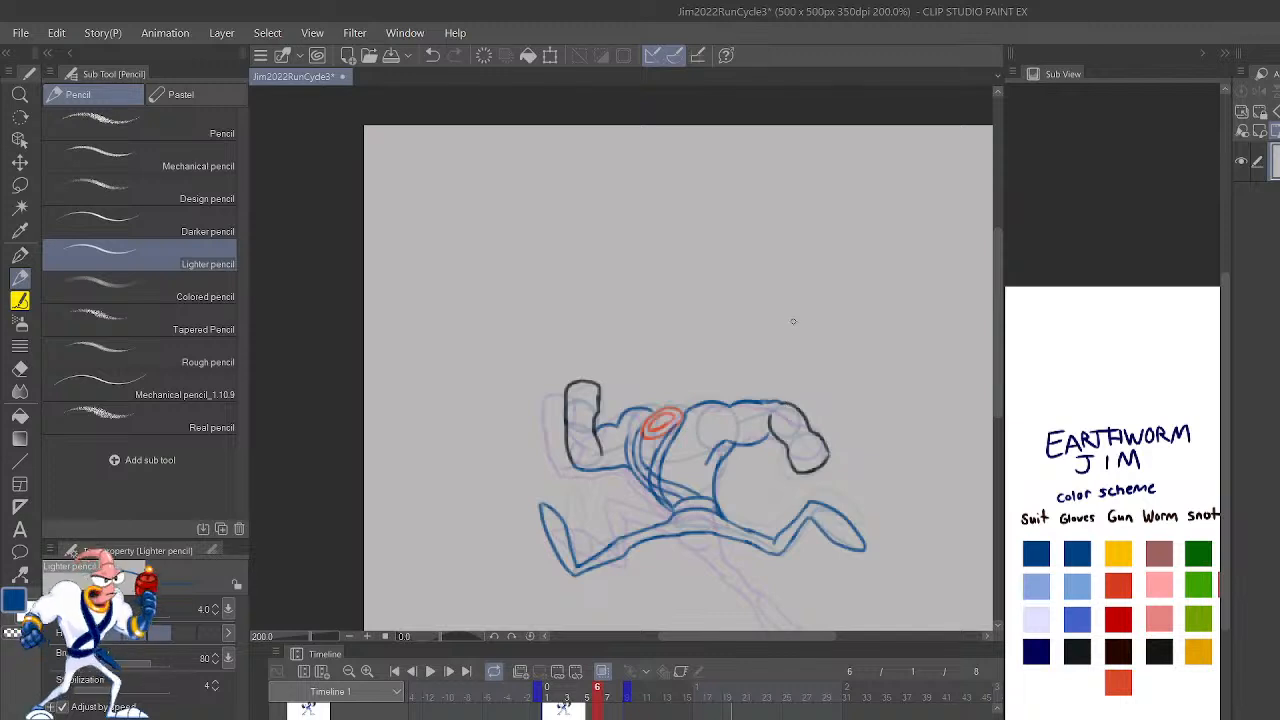
{"action": "scroll", "coordinate": [793, 321], "scroll_direction": "up", "scroll_amount": 4}
{"action": "left_click_drag", "start_coordinate": [918, 534], "coordinate": [783, 127]}
{"action": "left_click_drag", "start_coordinate": [787, 357], "coordinate": [879, 461]}
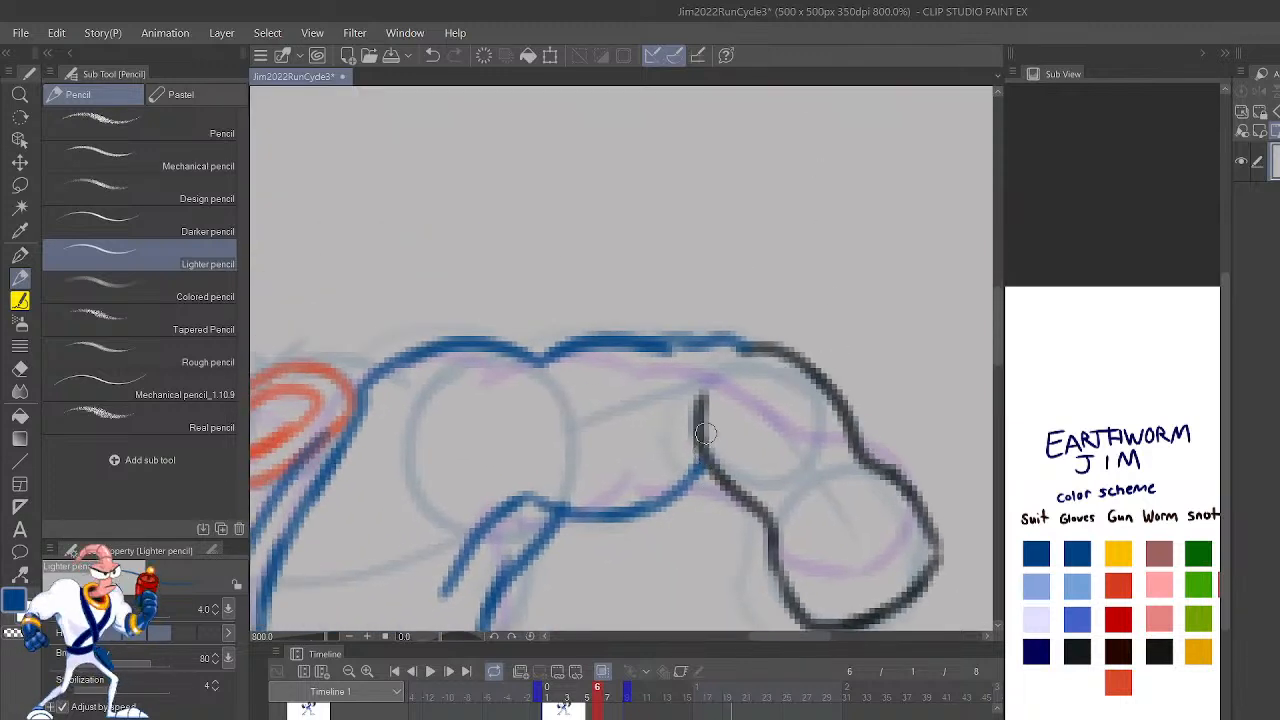
{"action": "left_click_drag", "start_coordinate": [705, 459], "coordinate": [743, 350]}
{"action": "key", "text": "ctrl+z"}
{"action": "left_click_drag", "start_coordinate": [705, 458], "coordinate": [745, 350]}
Step: Draw the raised arm's curved cuff edge at the elbow on frame 6 in dark blue
{"action": "mouse_move", "coordinate": [665, 390]}
{"action": "left_mouse_down"}
{"action": "mouse_move", "coordinate": [1012, 333]}
{"action": "mouse_move", "coordinate": [1052, 303]}
{"action": "left_mouse_up"}
{"action": "mouse_move", "coordinate": [397, 533]}
{"action": "left_mouse_down"}
{"action": "mouse_move", "coordinate": [520, 476]}
{"action": "mouse_move", "coordinate": [382, 536]}
{"action": "left_mouse_up"}
{"action": "key", "text": "ctrl+z"}
{"action": "key", "text": "ctrl+z"}
{"action": "left_click_drag", "start_coordinate": [500, 478], "coordinate": [383, 540]}
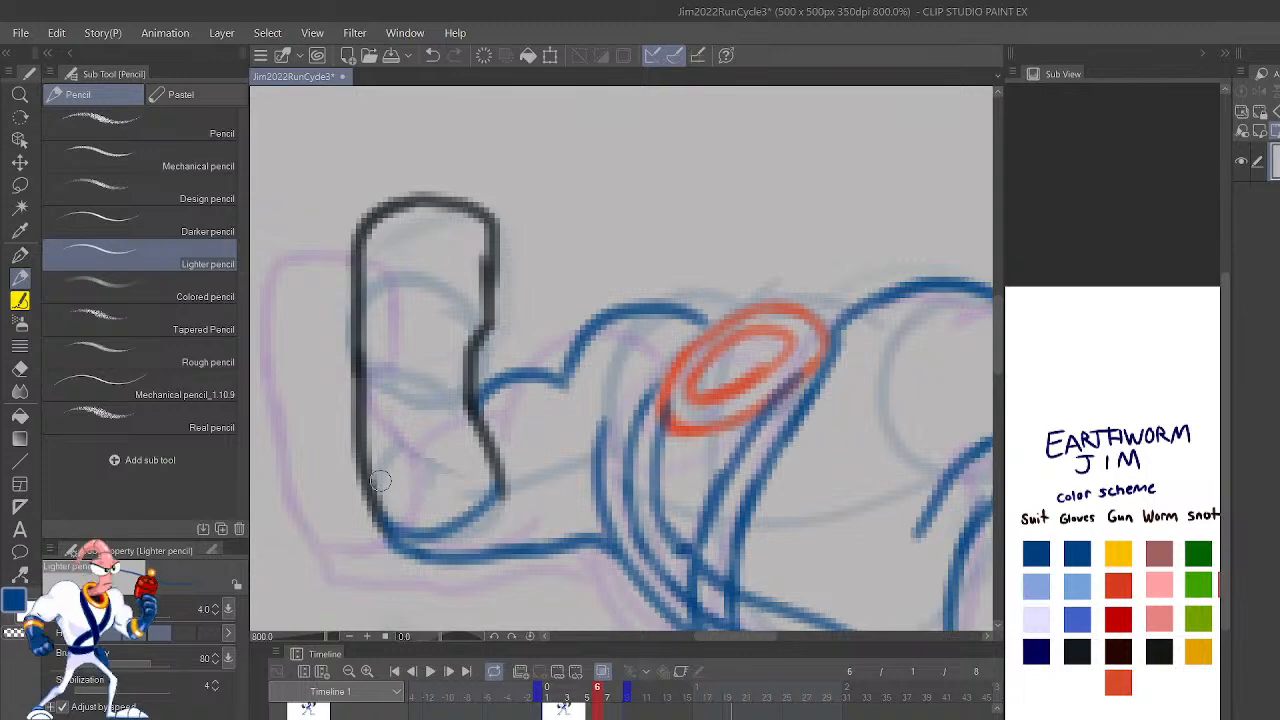
Step: Return to frame 7, draw the belt's two curved edges at the waist in dark blue, and pick the orange-red outline color
{"action": "scroll", "coordinate": [380, 481], "scroll_direction": "down", "scroll_amount": 7}
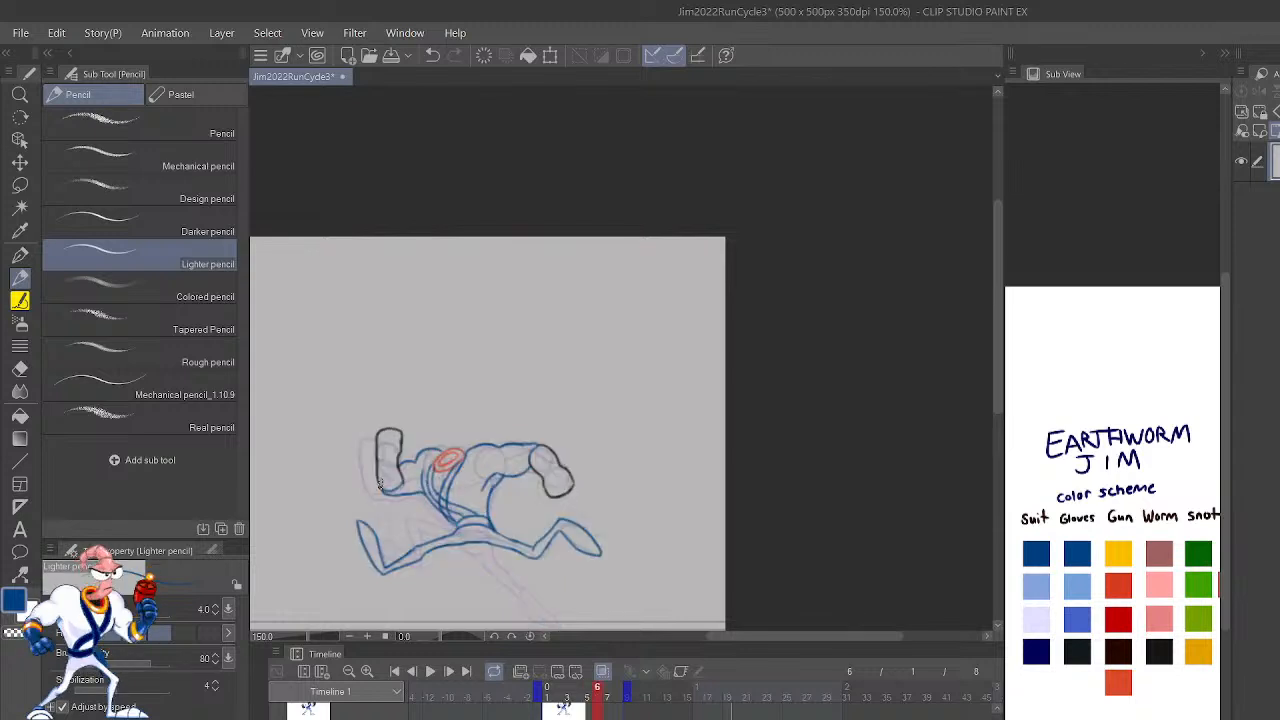
{"action": "key", "text": "Right"}
{"action": "scroll", "coordinate": [380, 485], "scroll_direction": "up", "scroll_amount": 7}
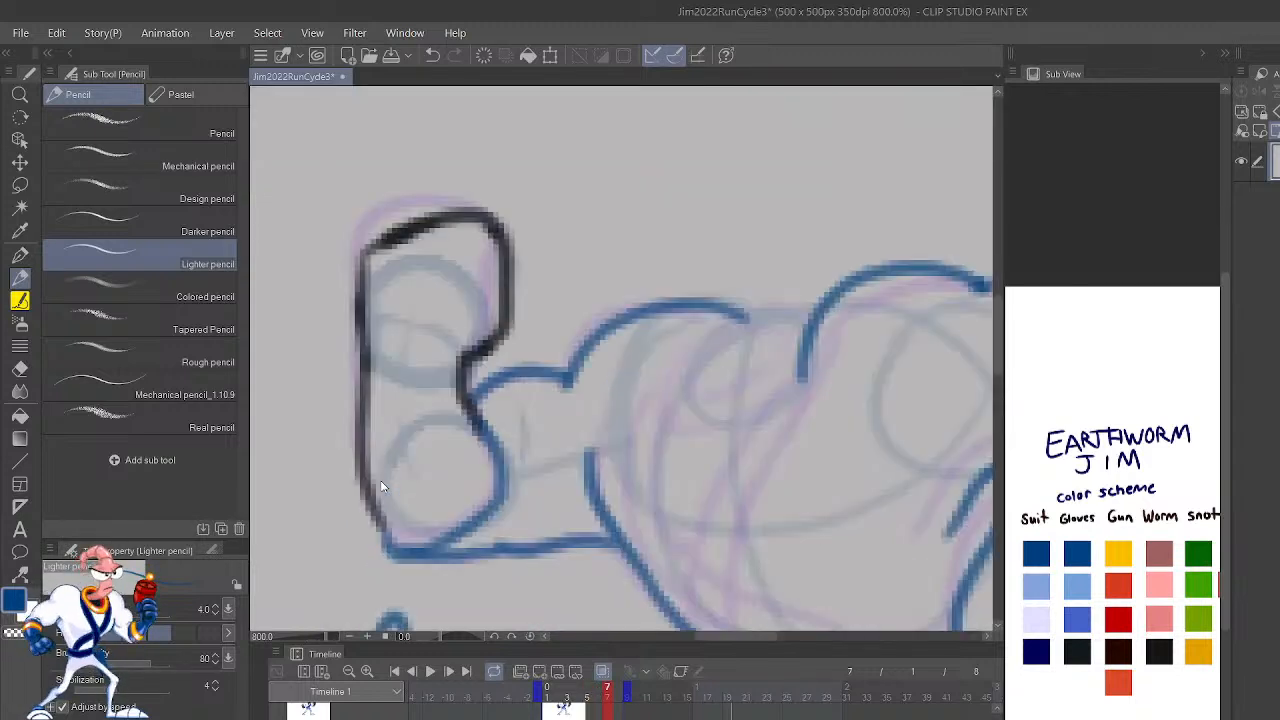
{"action": "mouse_move", "coordinate": [888, 410]}
{"action": "left_mouse_down"}
{"action": "mouse_move", "coordinate": [793, 411]}
{"action": "mouse_move", "coordinate": [700, 432]}
{"action": "left_mouse_up"}
{"action": "mouse_move", "coordinate": [888, 408]}
{"action": "left_mouse_down"}
{"action": "mouse_move", "coordinate": [771, 371]}
{"action": "mouse_move", "coordinate": [695, 413]}
{"action": "left_mouse_up"}
{"action": "left_click_drag", "start_coordinate": [918, 387], "coordinate": [880, 563]}
{"action": "left_click", "coordinate": [1118, 680]}
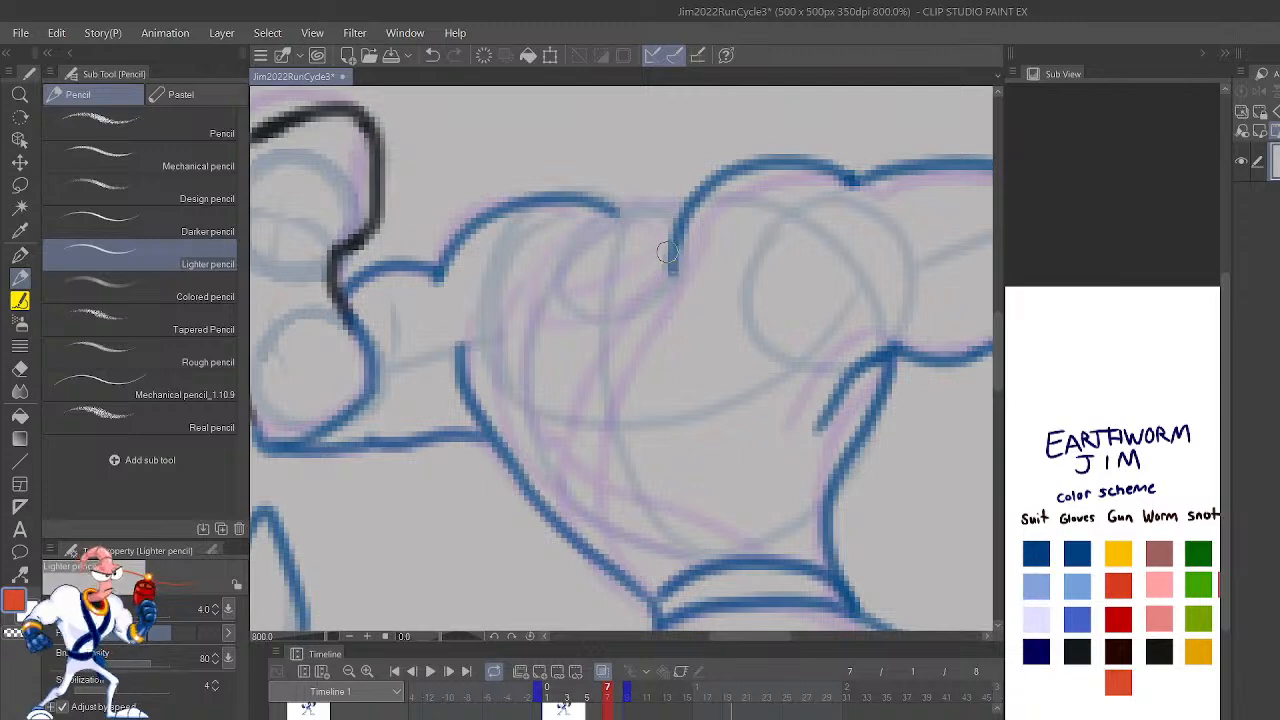
{"action": "mouse_move", "coordinate": [665, 258]}
{"action": "left_mouse_down"}
{"action": "mouse_move", "coordinate": [559, 298]}
{"action": "mouse_move", "coordinate": [559, 257]}
{"action": "mouse_move", "coordinate": [684, 210]}
{"action": "left_mouse_up"}
{"action": "mouse_move", "coordinate": [668, 262]}
{"action": "left_mouse_down"}
{"action": "mouse_move", "coordinate": [586, 323]}
{"action": "mouse_move", "coordinate": [525, 326]}
{"action": "mouse_move", "coordinate": [526, 277]}
{"action": "mouse_move", "coordinate": [625, 206]}
{"action": "left_mouse_up"}
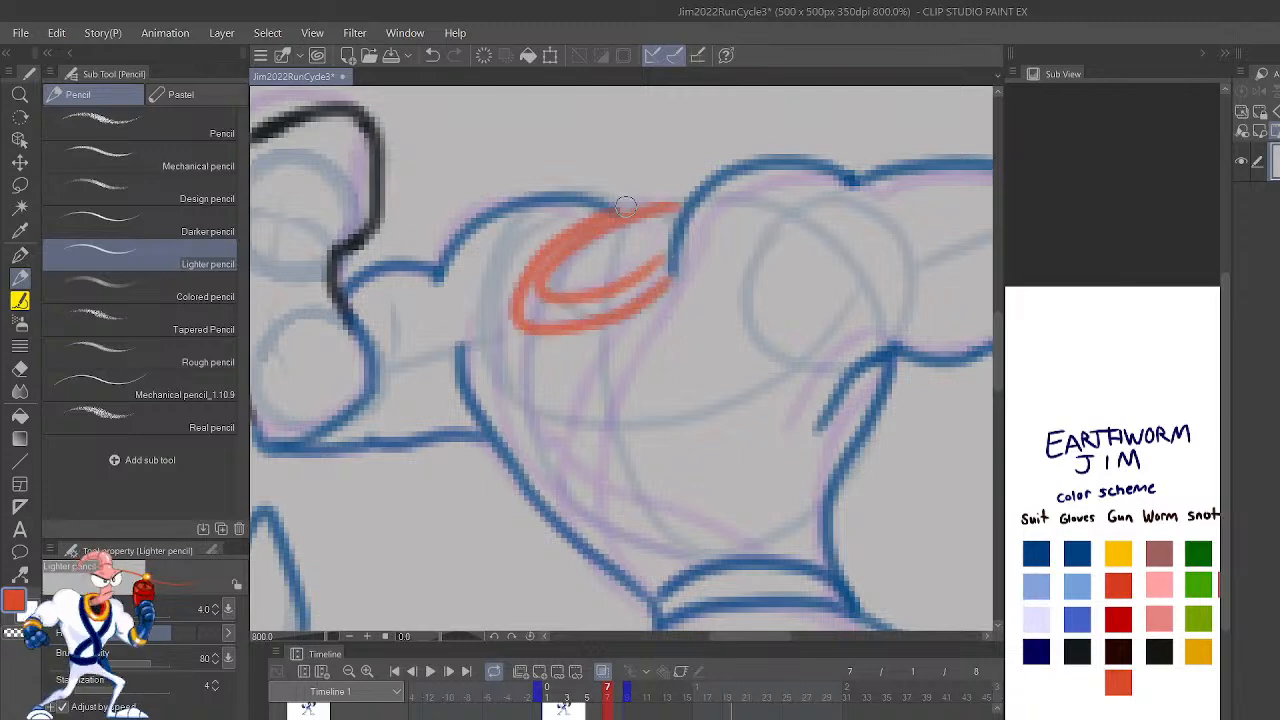
{"action": "key", "text": "Left"}
{"action": "key", "text": "Right"}
{"action": "key", "text": "ctrl+z"}
{"action": "key", "text": "ctrl+z"}
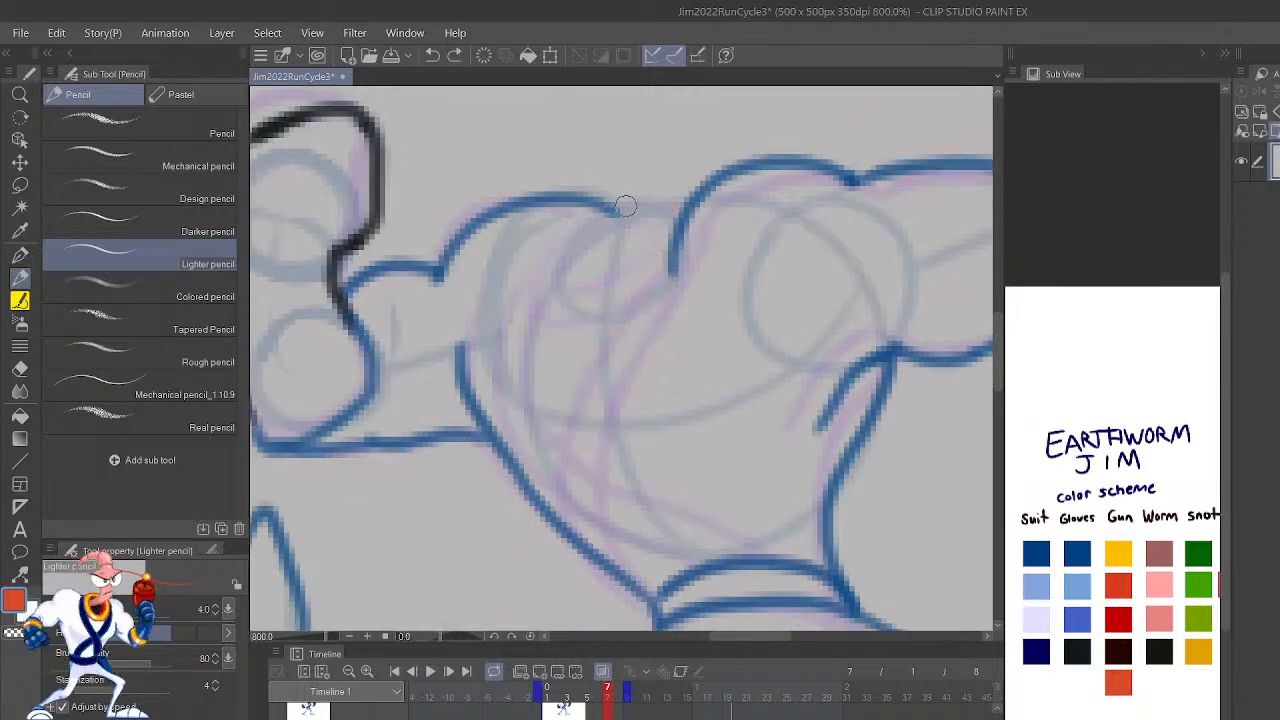
Step: Mirror the canvas and draw the neck collar on frame 7 as two nested orange-red ellipses between the shoulders
{"action": "key", "text": "h"}
{"action": "left_click_drag", "start_coordinate": [811, 406], "coordinate": [810, 530]}
{"action": "mouse_move", "coordinate": [596, 380]}
{"action": "left_mouse_down"}
{"action": "mouse_move", "coordinate": [686, 428]}
{"action": "mouse_move", "coordinate": [683, 388]}
{"action": "mouse_move", "coordinate": [627, 349]}
{"action": "mouse_move", "coordinate": [593, 345]}
{"action": "mouse_move", "coordinate": [614, 400]}
{"action": "mouse_move", "coordinate": [576, 403]}
{"action": "mouse_move", "coordinate": [611, 436]}
{"action": "mouse_move", "coordinate": [659, 459]}
{"action": "mouse_move", "coordinate": [725, 451]}
{"action": "mouse_move", "coordinate": [702, 380]}
{"action": "mouse_move", "coordinate": [622, 331]}
{"action": "mouse_move", "coordinate": [566, 341]}
{"action": "left_mouse_up"}
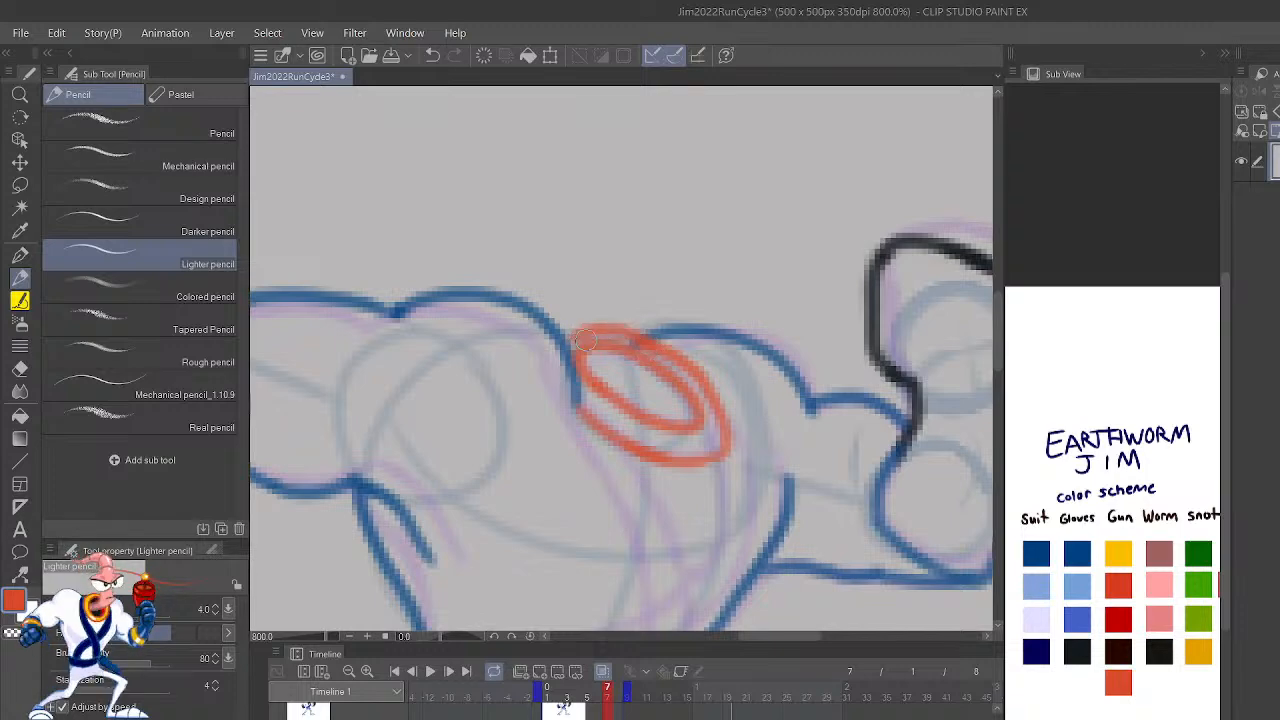
Step: Flip repeatedly between frames 6 and 7 to compare the collar's position and the torso poses
{"action": "scroll", "coordinate": [519, 288], "scroll_direction": "down", "scroll_amount": 4}
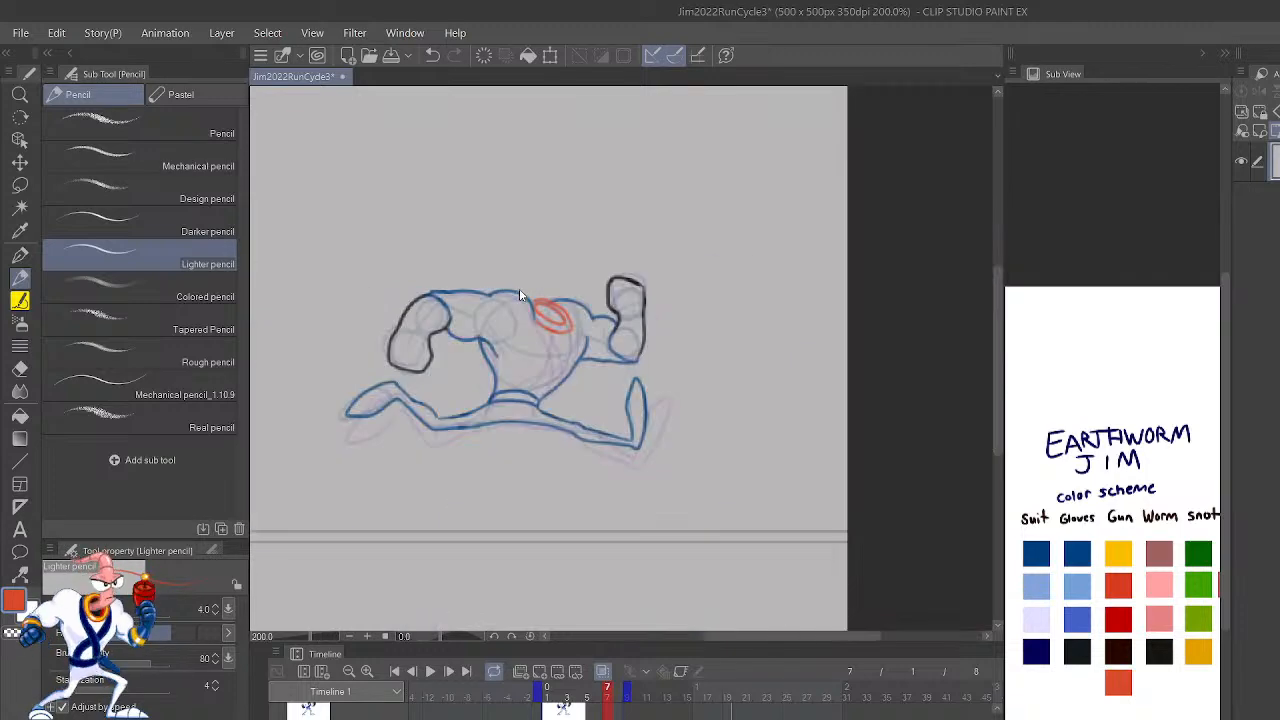
{"action": "key", "text": "Left"}
{"action": "key", "text": "Right"}
{"action": "key", "text": "Left"}
{"action": "key", "text": "Right"}
{"action": "key", "text": "Left"}
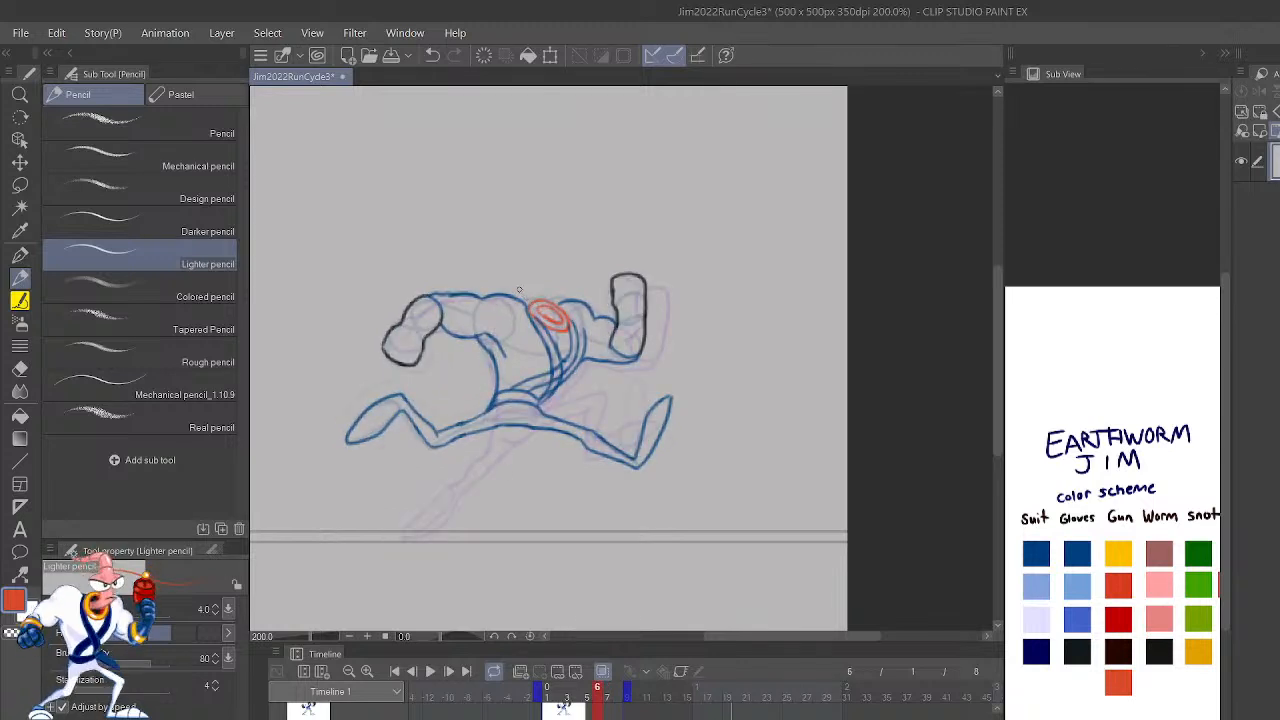
{"action": "key", "text": "Right"}
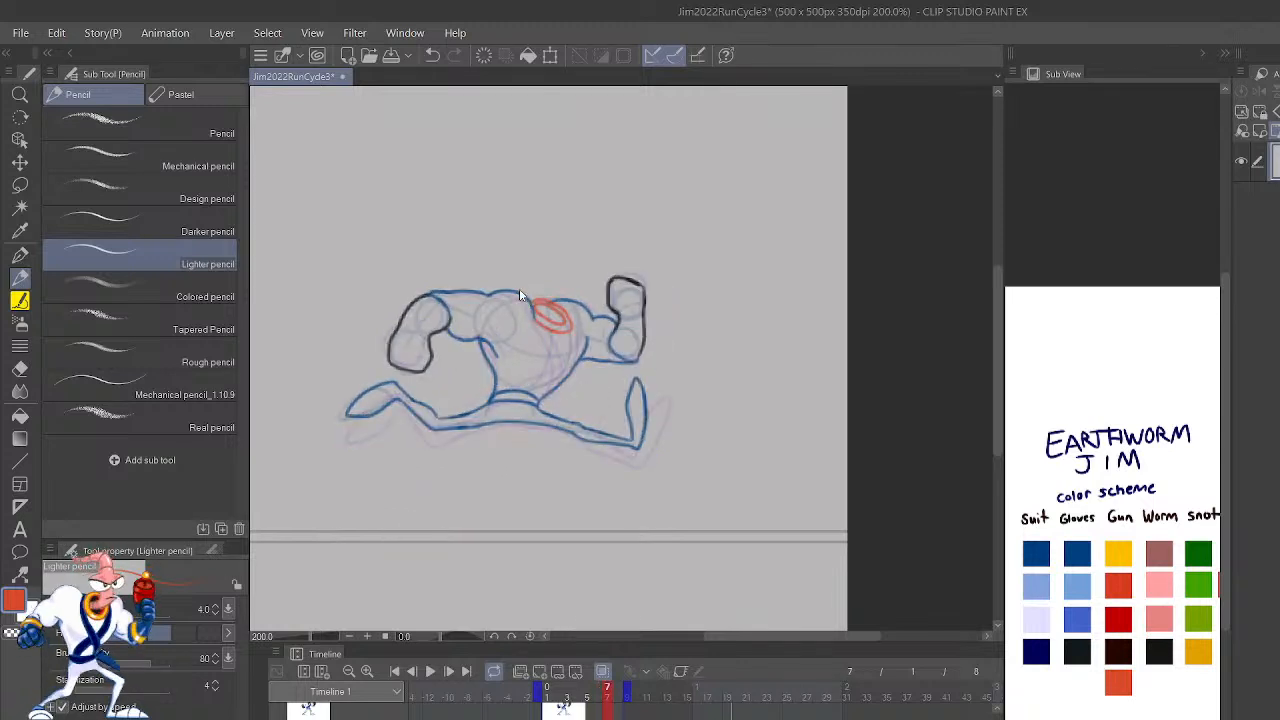
{"action": "scroll", "coordinate": [519, 295], "scroll_direction": "down", "scroll_amount": 2}
{"action": "scroll", "coordinate": [519, 290], "scroll_direction": "up", "scroll_amount": 2}
{"action": "scroll", "coordinate": [519, 290], "scroll_direction": "up", "scroll_amount": 2}
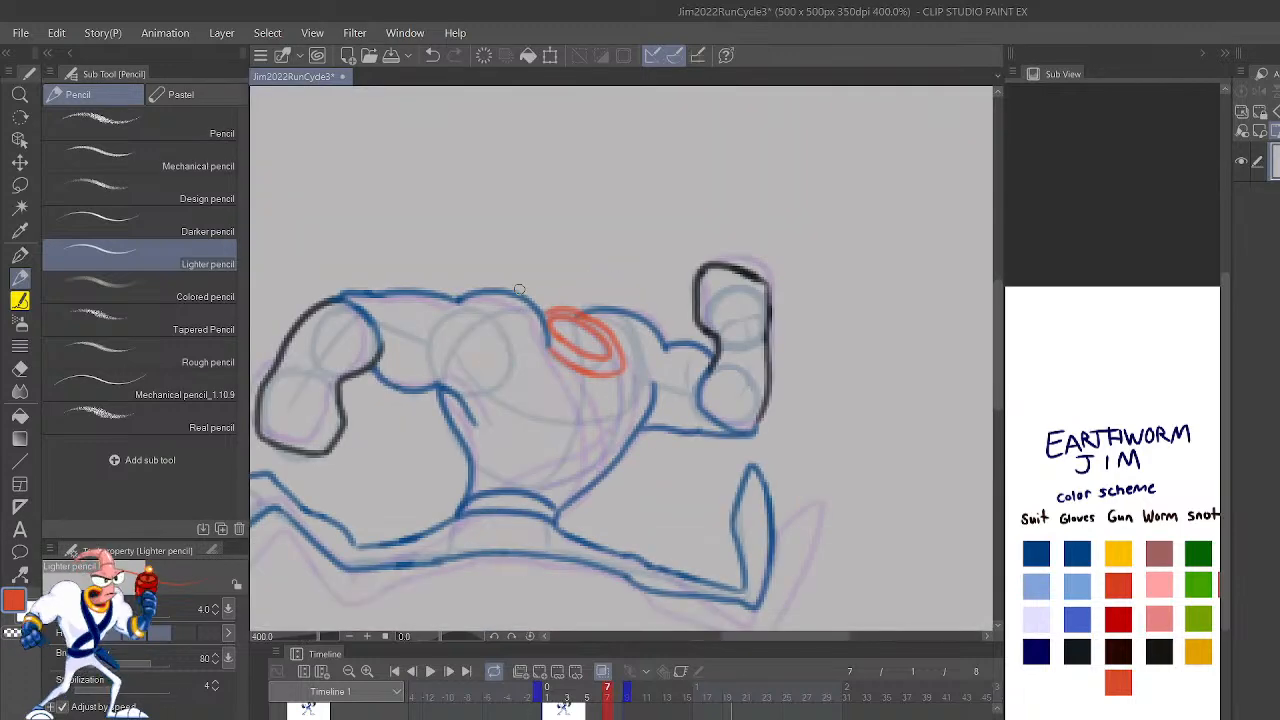
{"action": "key", "text": "shift+Left"}
{"action": "key", "text": "shift+Right"}
{"action": "key", "text": "shift+Left"}
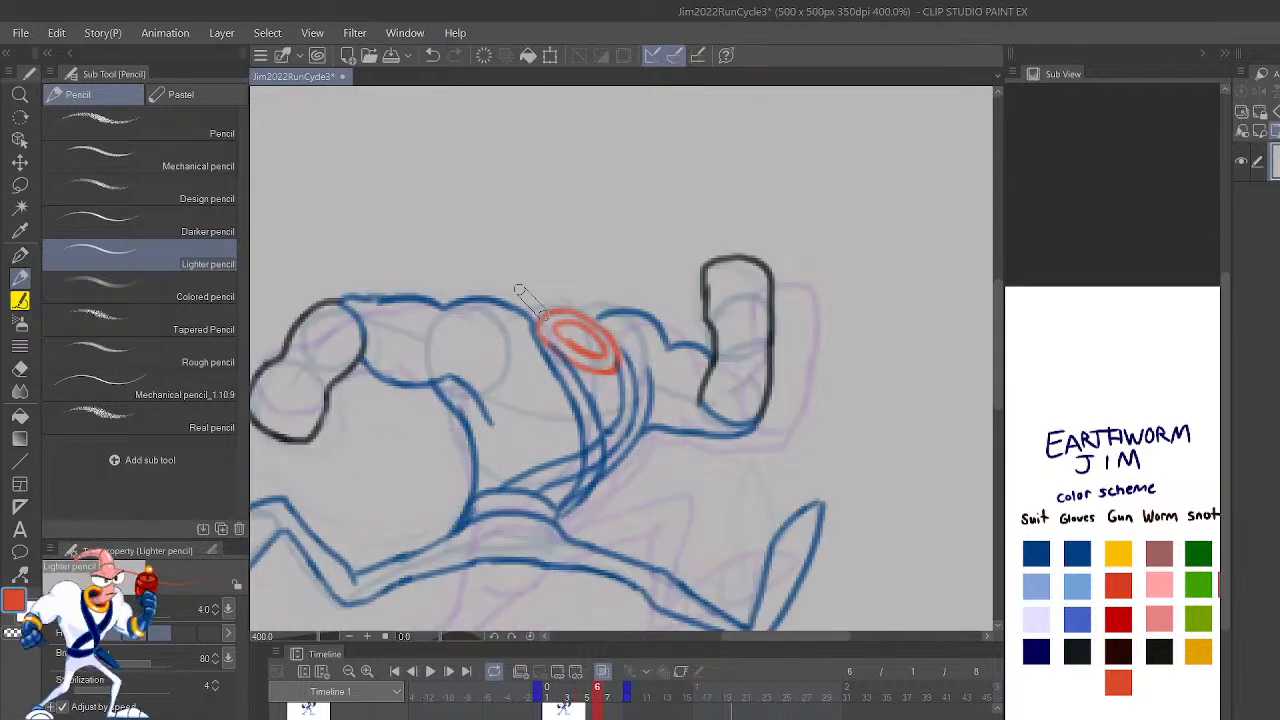
{"action": "key", "text": "shift+Right"}
{"action": "key", "text": "shift+Left"}
{"action": "key", "text": "shift+Right"}
Step: Draw both edges of the strap curving from the collar's outer side down to the far end of the belt on frame 7 in dark blue
{"action": "left_click", "coordinate": [1080, 548]}
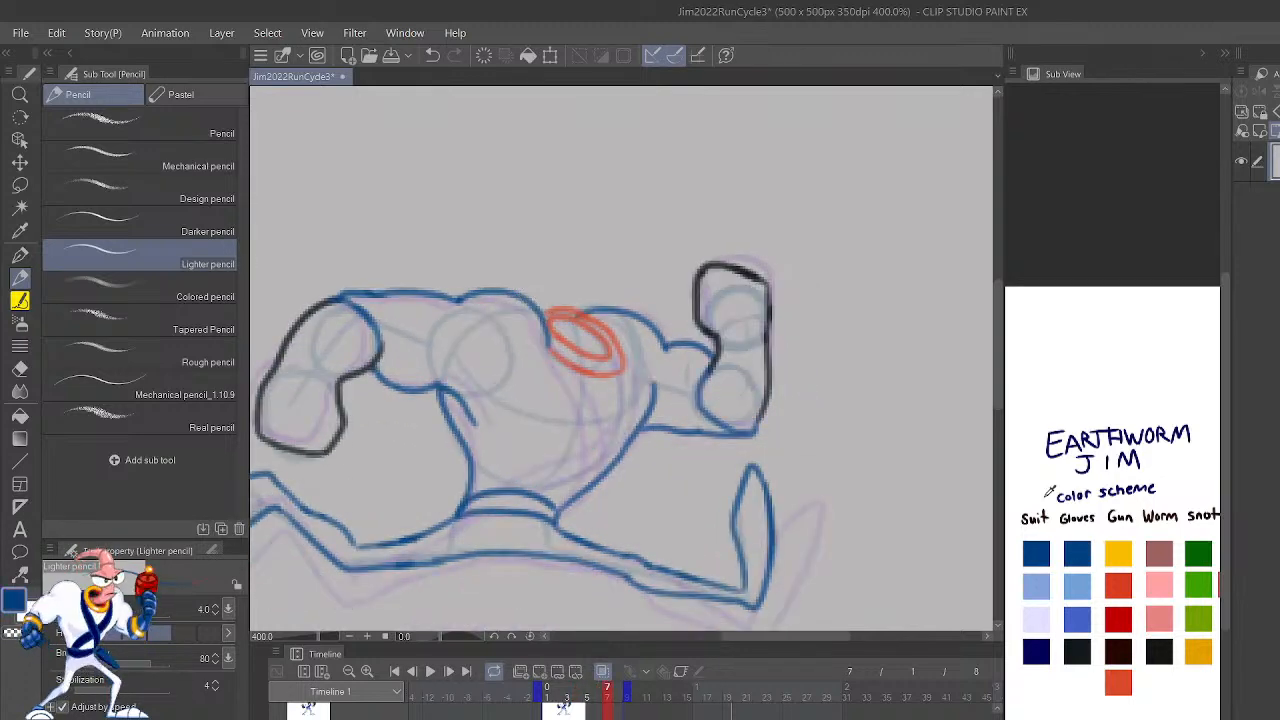
{"action": "left_click_drag", "start_coordinate": [611, 380], "coordinate": [604, 429]}
{"action": "mouse_move", "coordinate": [562, 528]}
{"action": "left_mouse_down"}
{"action": "mouse_move", "coordinate": [577, 458]}
{"action": "mouse_move", "coordinate": [540, 328]}
{"action": "left_mouse_up"}
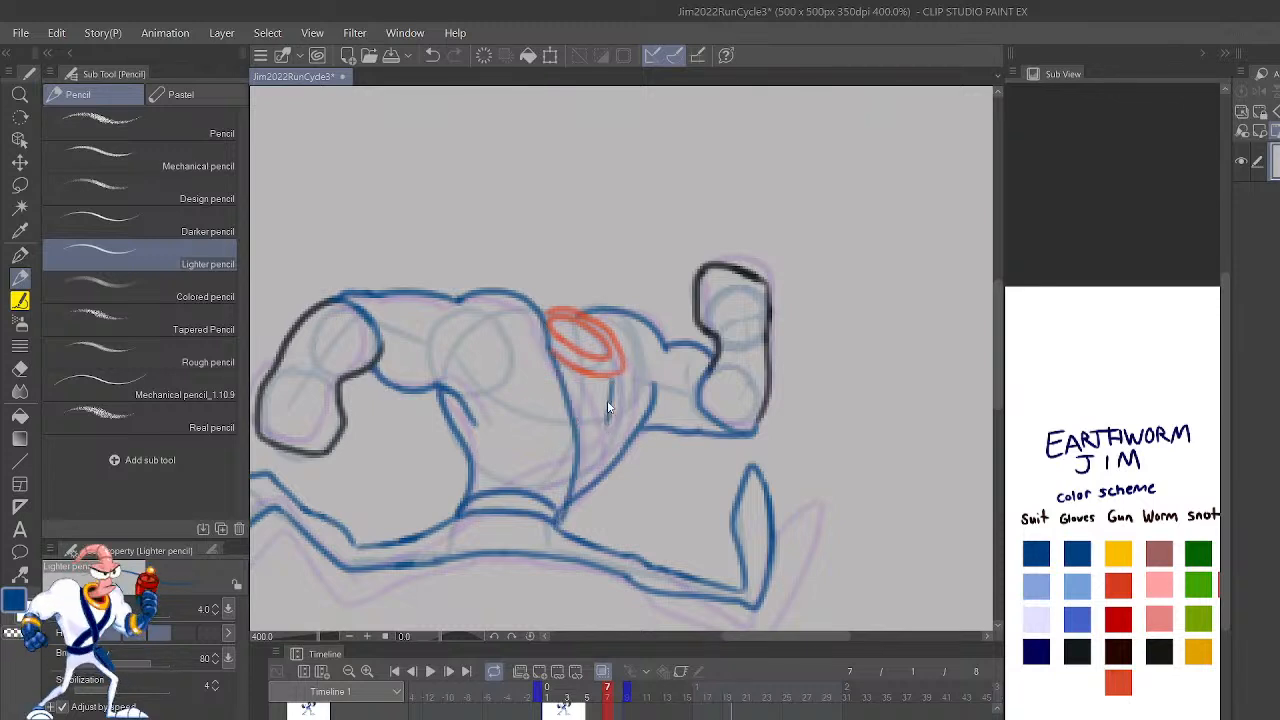
{"action": "key", "text": "ctrl+z"}
{"action": "mouse_move", "coordinate": [622, 366]}
{"action": "left_mouse_down"}
{"action": "mouse_move", "coordinate": [522, 485]}
{"action": "mouse_move", "coordinate": [635, 374]}
{"action": "mouse_move", "coordinate": [630, 313]}
{"action": "mouse_move", "coordinate": [617, 405]}
{"action": "mouse_move", "coordinate": [492, 490]}
{"action": "left_mouse_up"}
{"action": "key", "text": "ctrl+z"}
{"action": "key", "text": "ctrl+z"}
{"action": "key", "text": "ctrl+z"}
{"action": "key", "text": "h"}
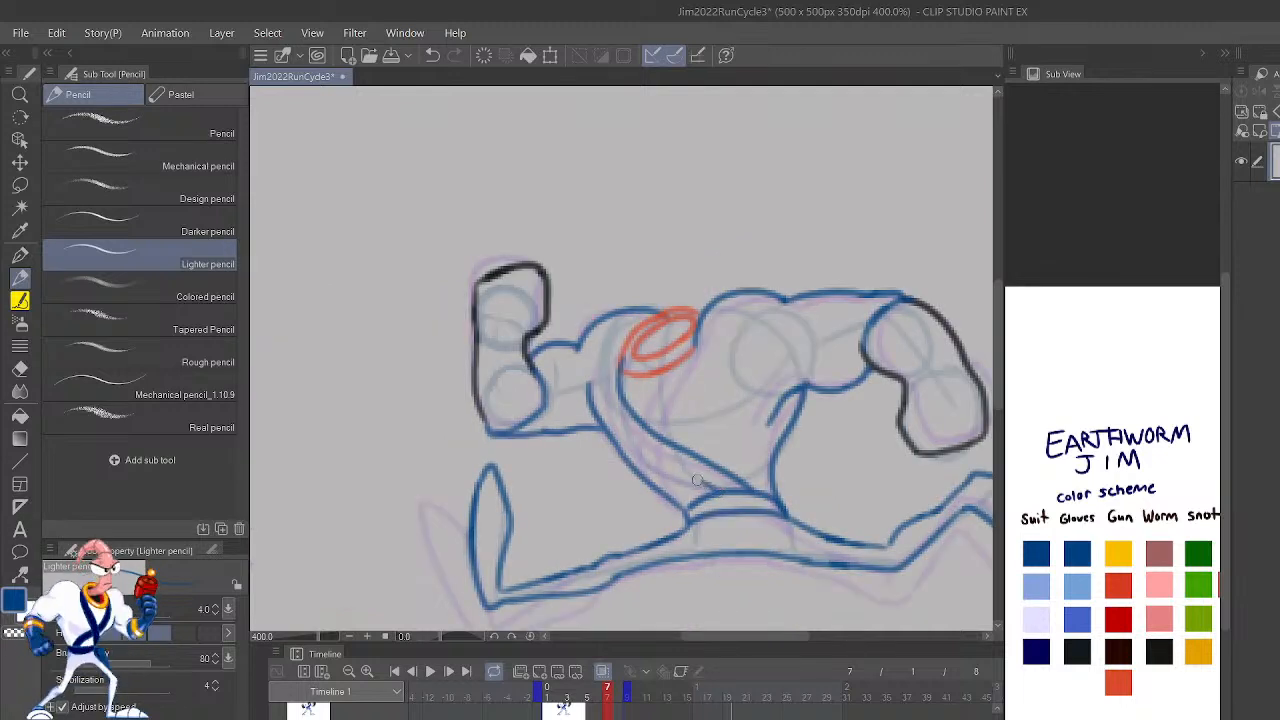
{"action": "mouse_move", "coordinate": [640, 452]}
{"action": "left_mouse_down"}
{"action": "mouse_move", "coordinate": [608, 394]}
{"action": "mouse_move", "coordinate": [624, 340]}
{"action": "left_mouse_up"}
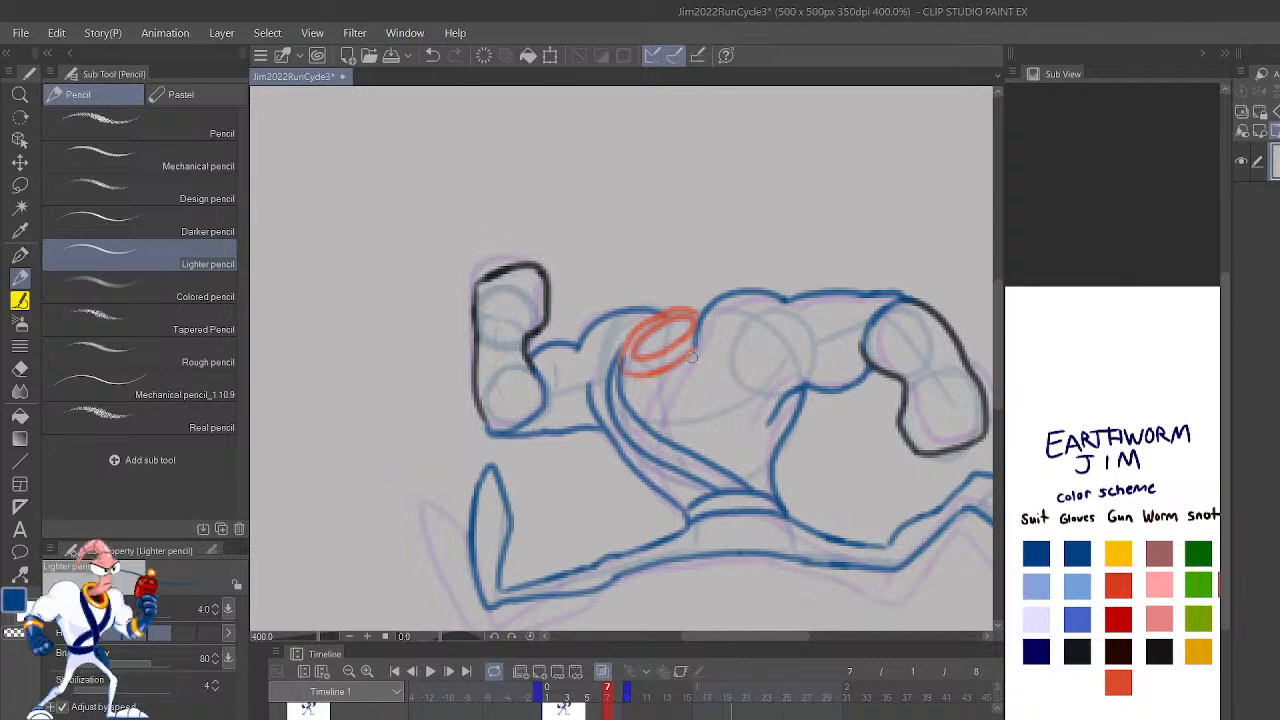
Step: Draw the second, crossing chest strap from the collar to the belt on frame 7 and compare it with frame 6
{"action": "mouse_move", "coordinate": [662, 398]}
{"action": "left_mouse_down"}
{"action": "mouse_move", "coordinate": [664, 505]}
{"action": "mouse_move", "coordinate": [687, 523]}
{"action": "mouse_move", "coordinate": [673, 444]}
{"action": "mouse_move", "coordinate": [702, 338]}
{"action": "left_mouse_up"}
{"action": "key", "text": "shift+Left"}
{"action": "key", "text": "shift+Right"}
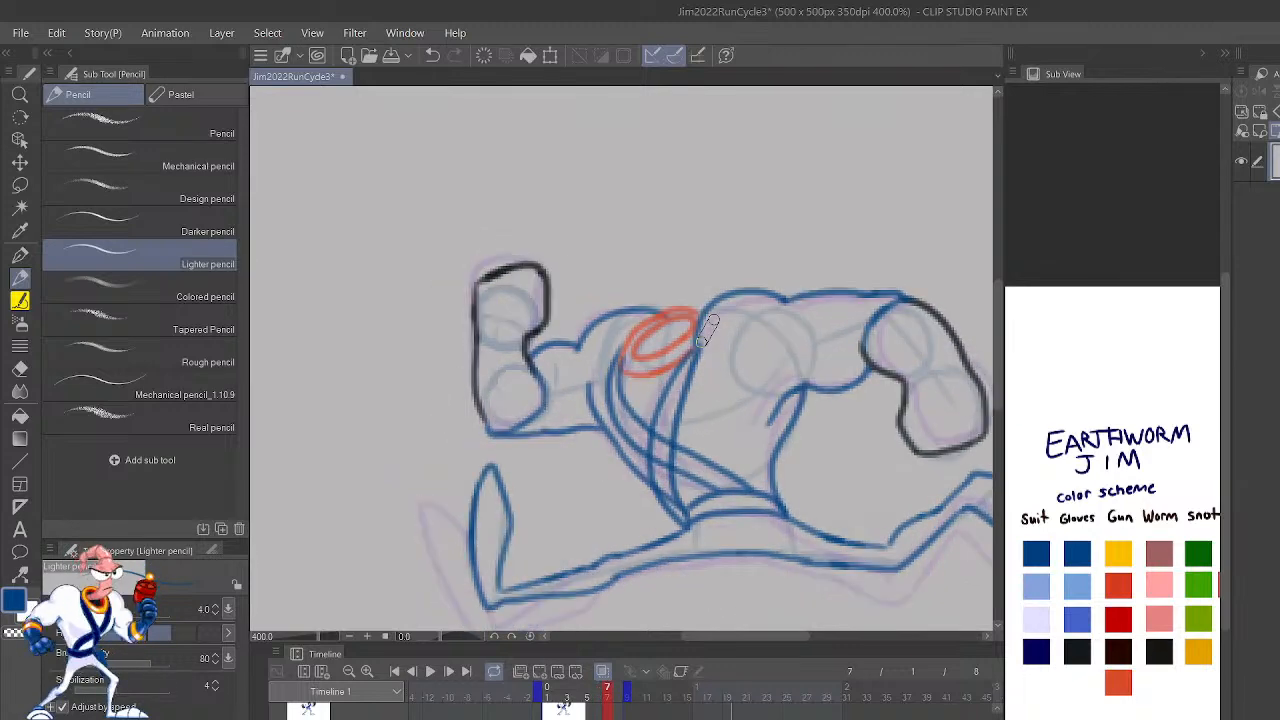
Step: Play and stop the run cycle at a smaller zoom to check the motion with frame 7's collar and straps
{"action": "left_click", "coordinate": [429, 672]}
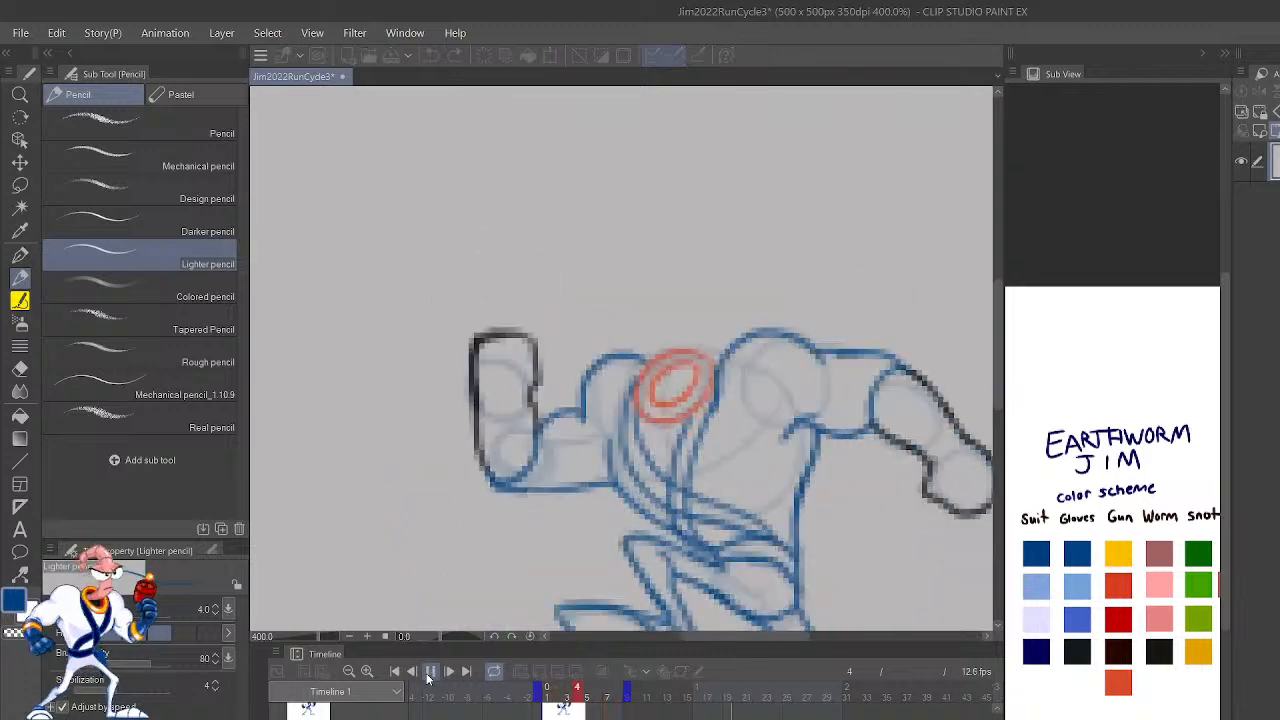
{"action": "key", "text": "ctrl+minus"}
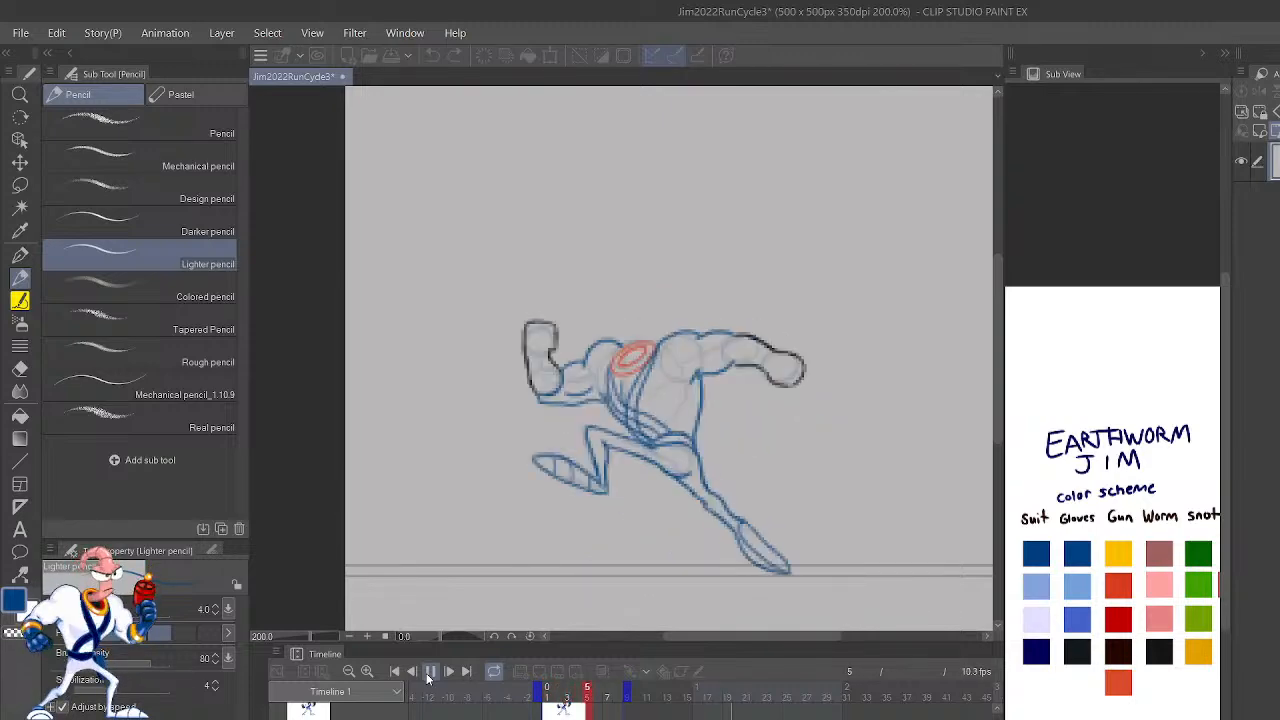
{"action": "left_click", "coordinate": [429, 672]}
{"action": "key", "text": "Left"}
{"action": "left_click", "coordinate": [429, 672]}
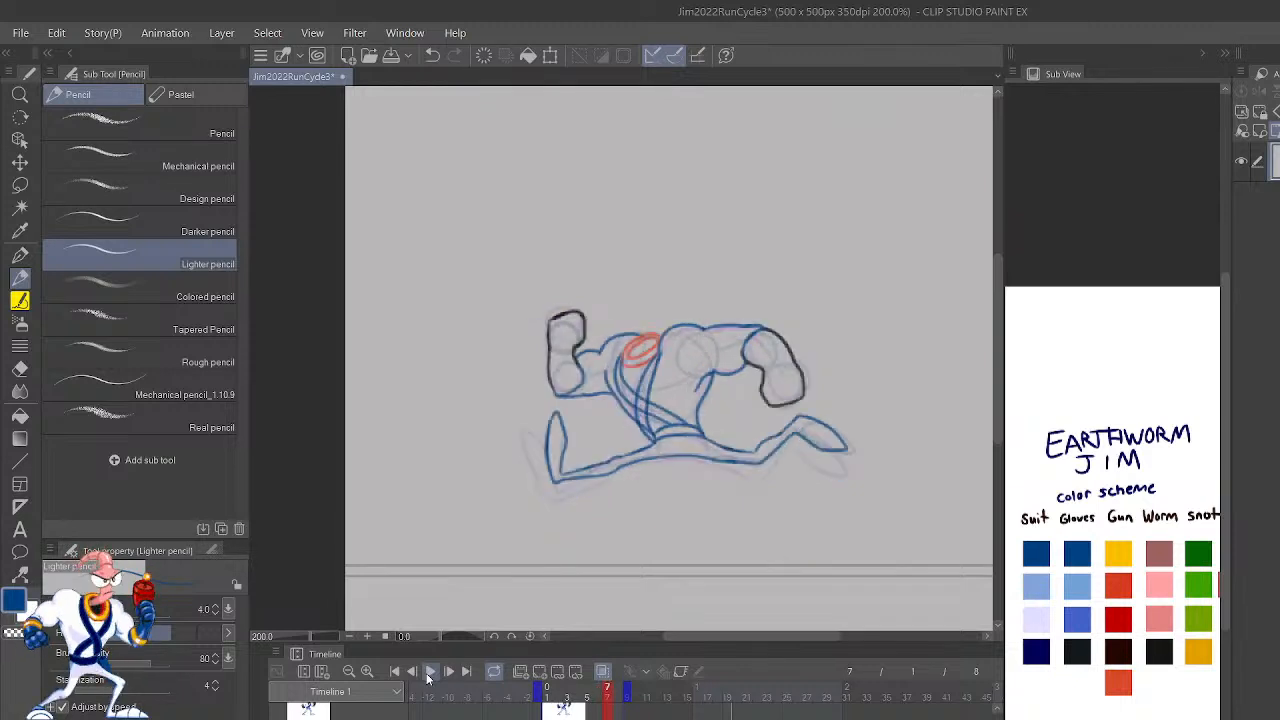
{"action": "left_click", "coordinate": [429, 672]}
{"action": "left_click", "coordinate": [429, 672]}
{"action": "left_click", "coordinate": [429, 672]}
Step: Flip through frames 5 to 7 and replay the run cycle to check the transition between the poses
{"action": "key", "text": "Left"}
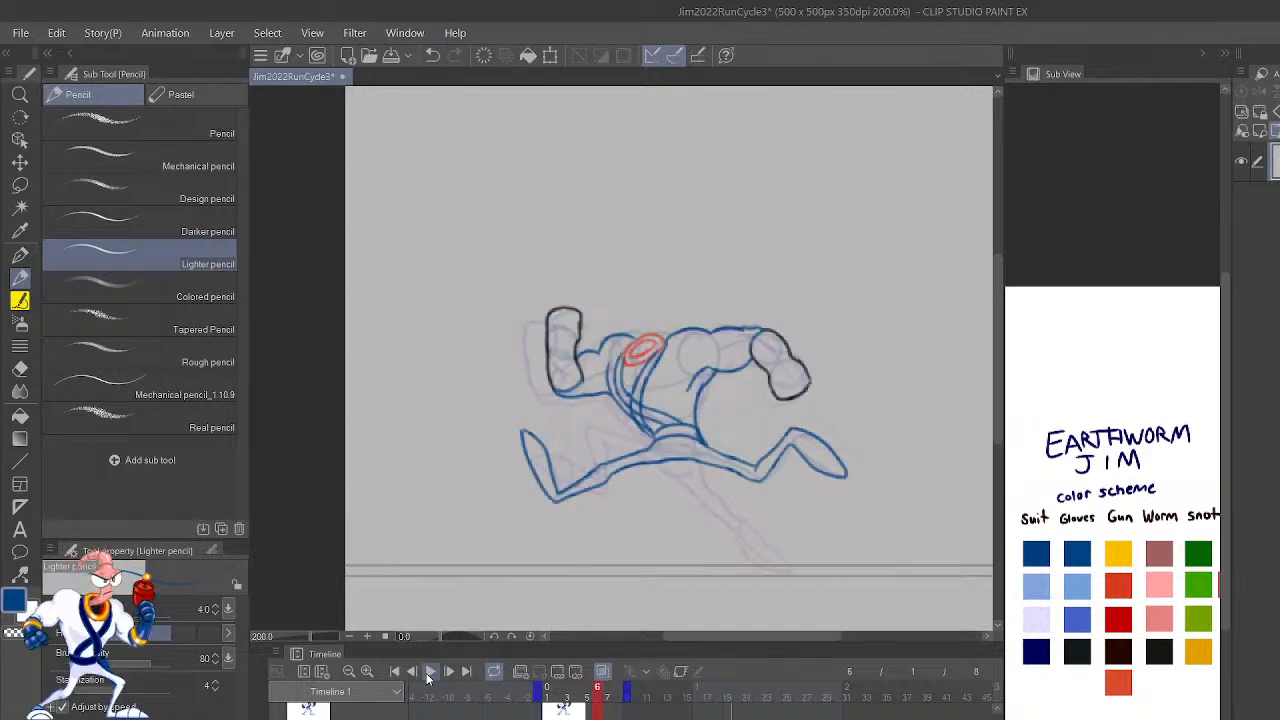
{"action": "key", "text": "Right"}
{"action": "key", "text": "Left"}
{"action": "key", "text": "Left"}
{"action": "key", "text": "Right"}
{"action": "key", "text": "Right"}
{"action": "key", "text": "Left"}
{"action": "key", "text": "Right"}
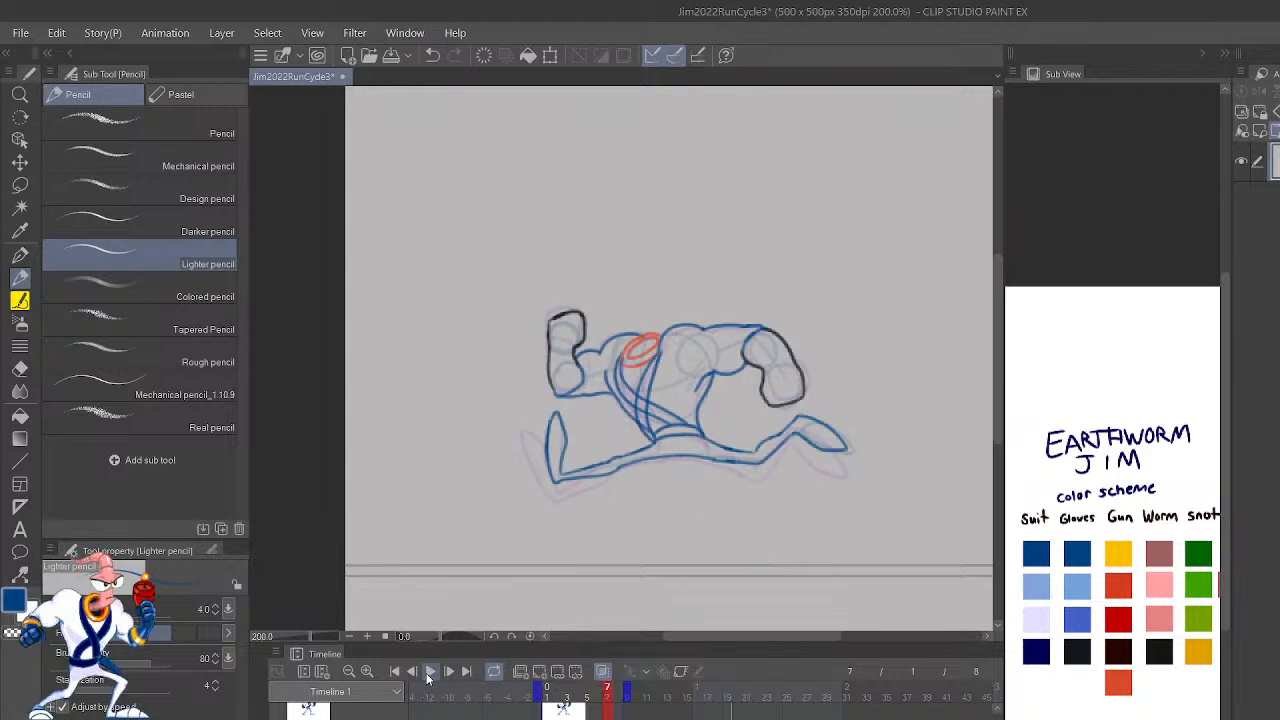
{"action": "left_click", "coordinate": [427, 676]}
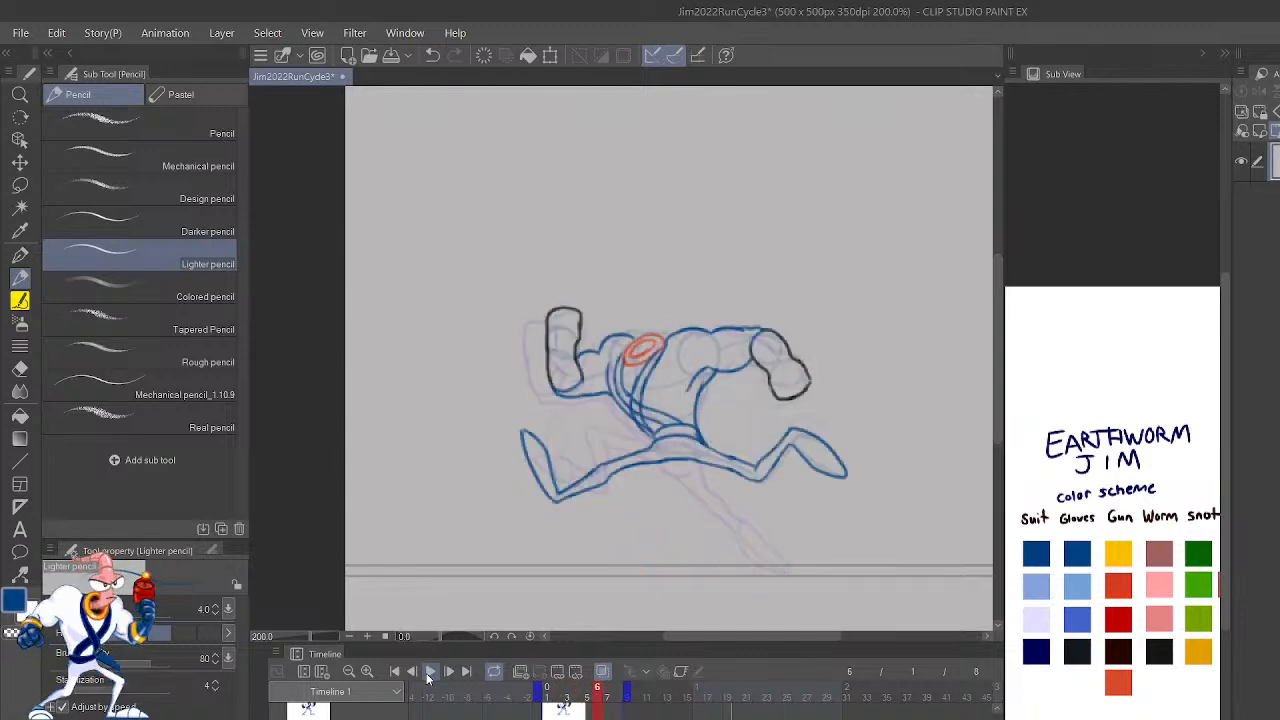
{"action": "left_click", "coordinate": [427, 677]}
Step: Extend the timeline's end to frame 9 and step through frames 9 to 6 before returning to frame 7
{"action": "left_click_drag", "start_coordinate": [628, 695], "coordinate": [638, 695]}
{"action": "left_click", "coordinate": [628, 694]}
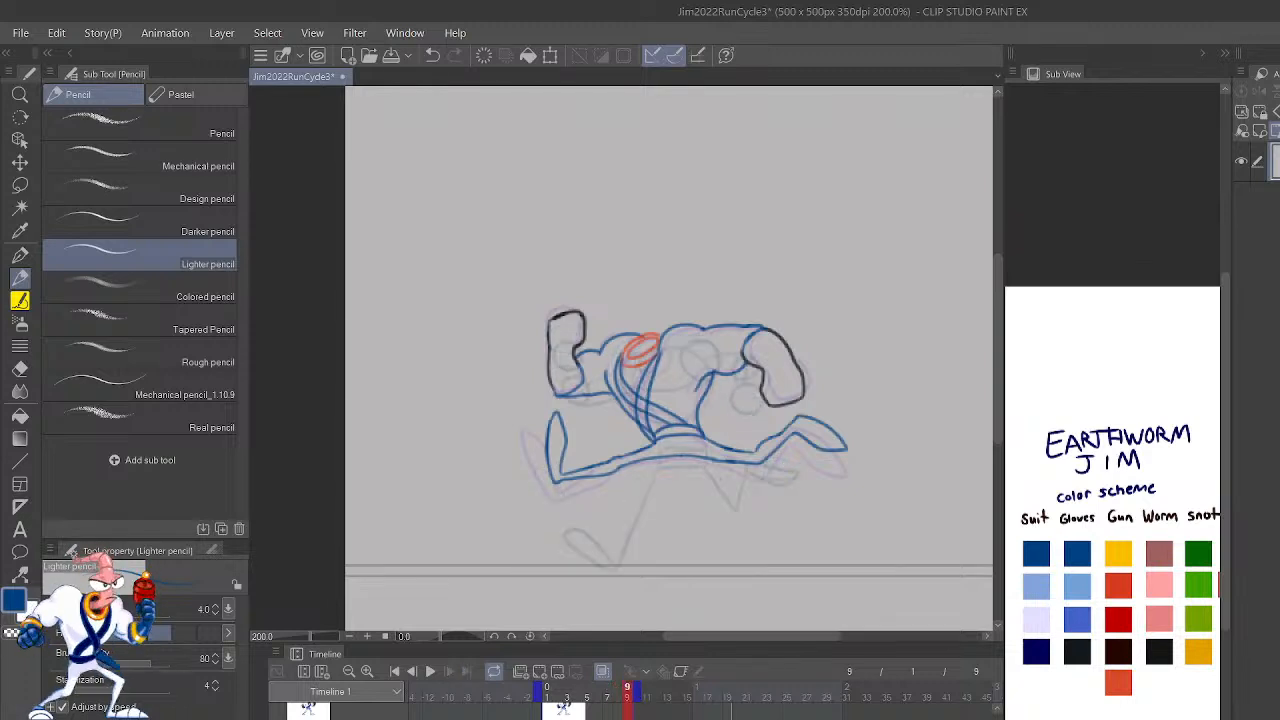
{"action": "left_click", "coordinate": [618, 694]}
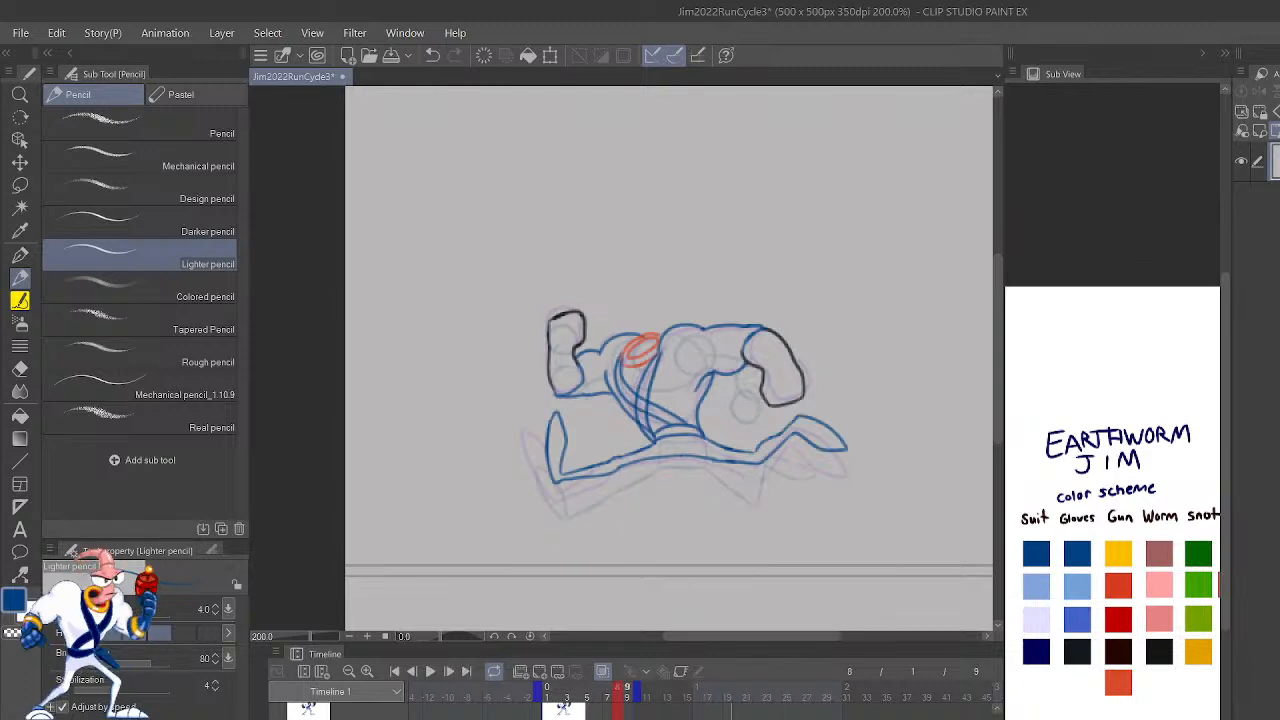
{"action": "key", "text": "Left"}
{"action": "key", "text": "Left"}
{"action": "key", "text": "Right"}
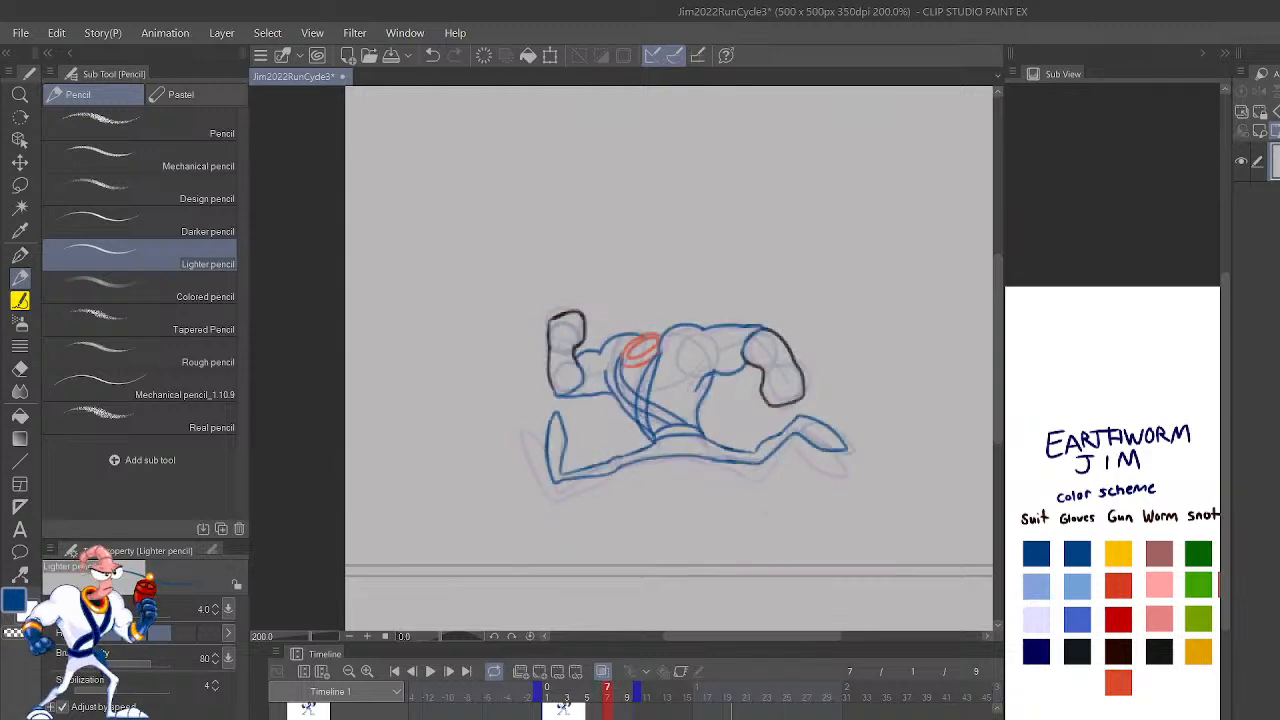
Step: Play and pause the extended run cycle repeatedly to examine its timing and individual poses
{"action": "left_click", "coordinate": [432, 672]}
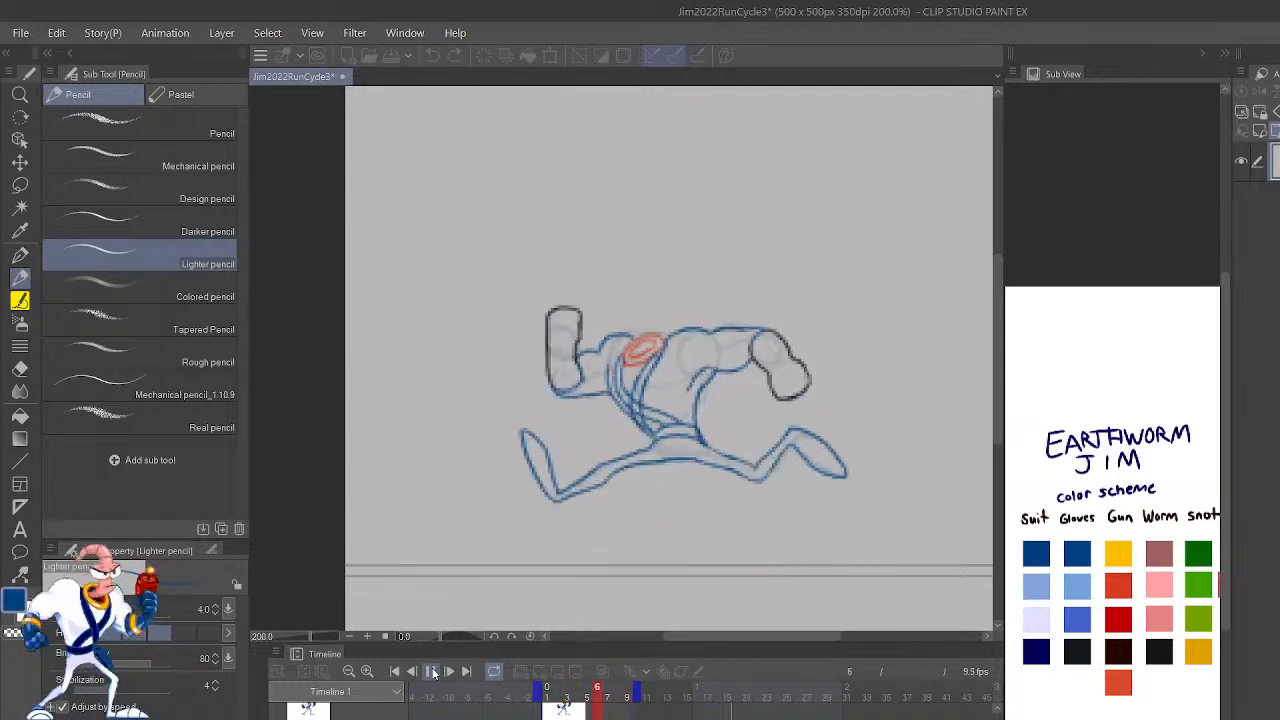
{"action": "left_click", "coordinate": [432, 672]}
{"action": "left_click", "coordinate": [432, 672]}
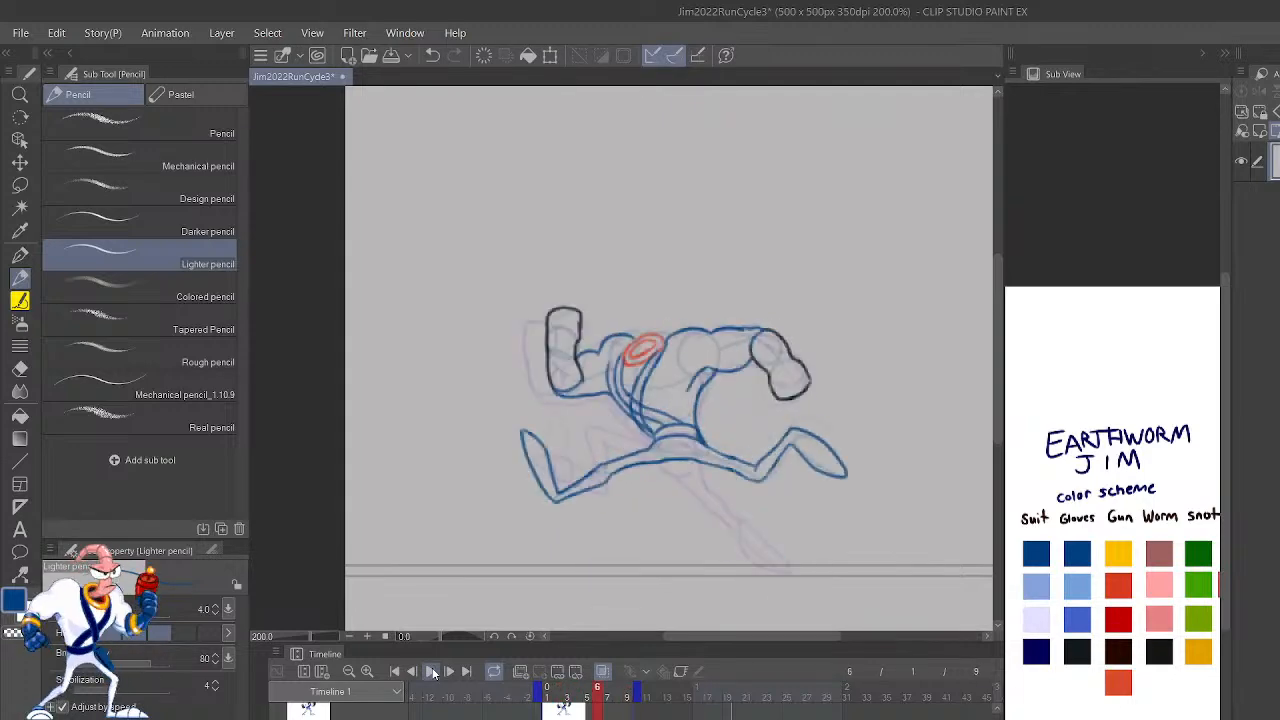
{"action": "left_click", "coordinate": [432, 672]}
{"action": "left_click", "coordinate": [432, 672]}
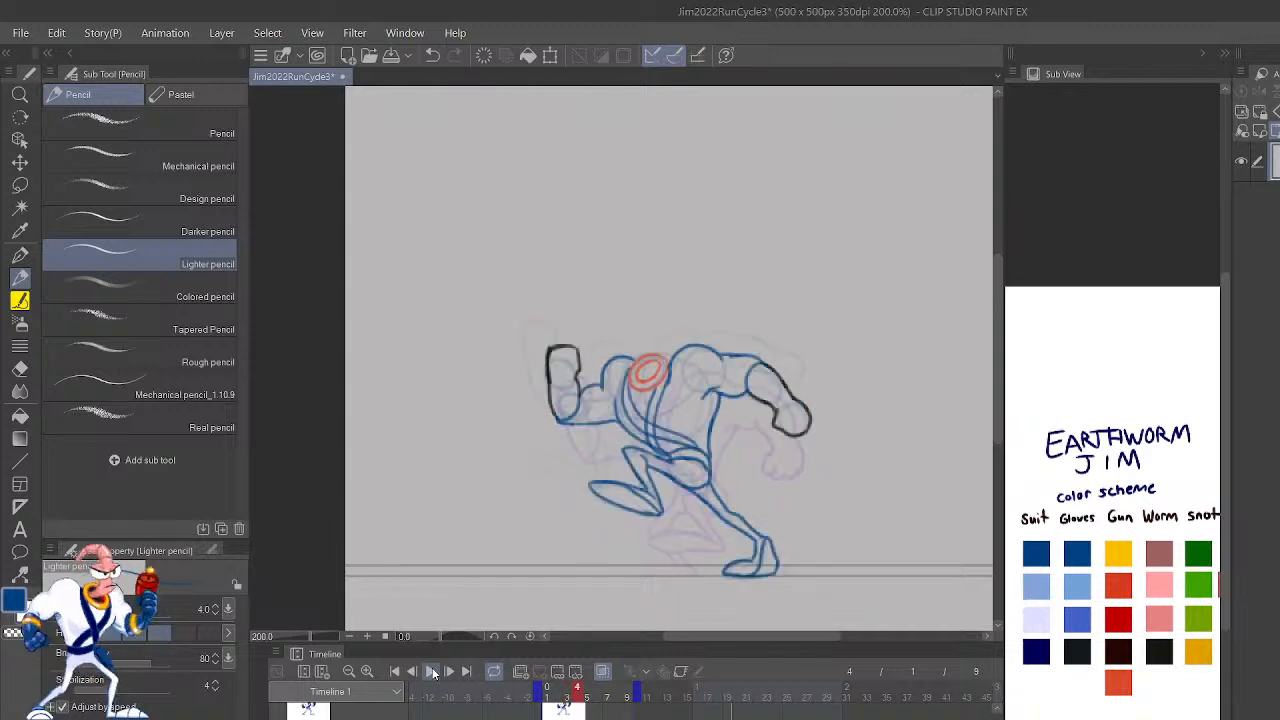
{"action": "left_click", "coordinate": [432, 672]}
{"action": "left_click", "coordinate": [432, 672]}
{"action": "left_click", "coordinate": [432, 672]}
{"action": "left_click", "coordinate": [432, 672]}
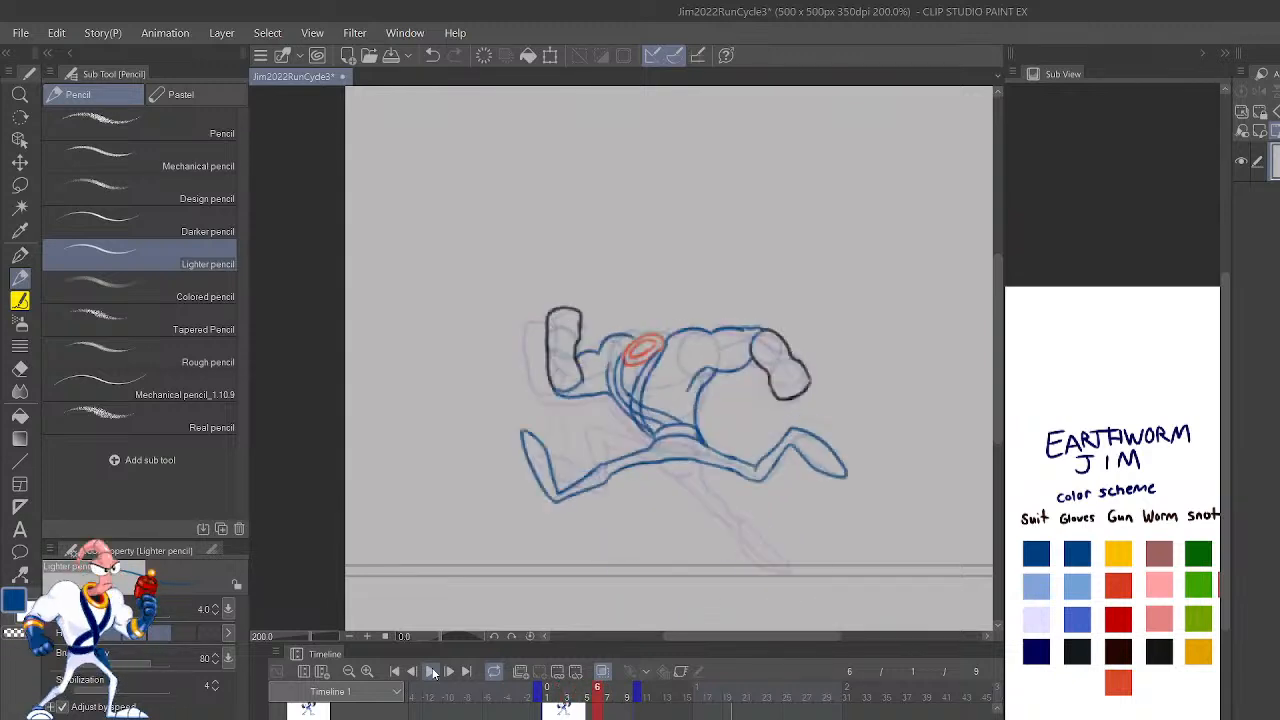
Step: Play and stop the run cycle at a smaller zoom to check its overall motion
{"action": "left_click", "coordinate": [432, 672]}
{"action": "left_click", "coordinate": [432, 672]}
{"action": "key", "text": "ctrl+minus"}
{"action": "key", "text": "ctrl+minus"}
{"action": "key", "text": "ctrl+minus"}
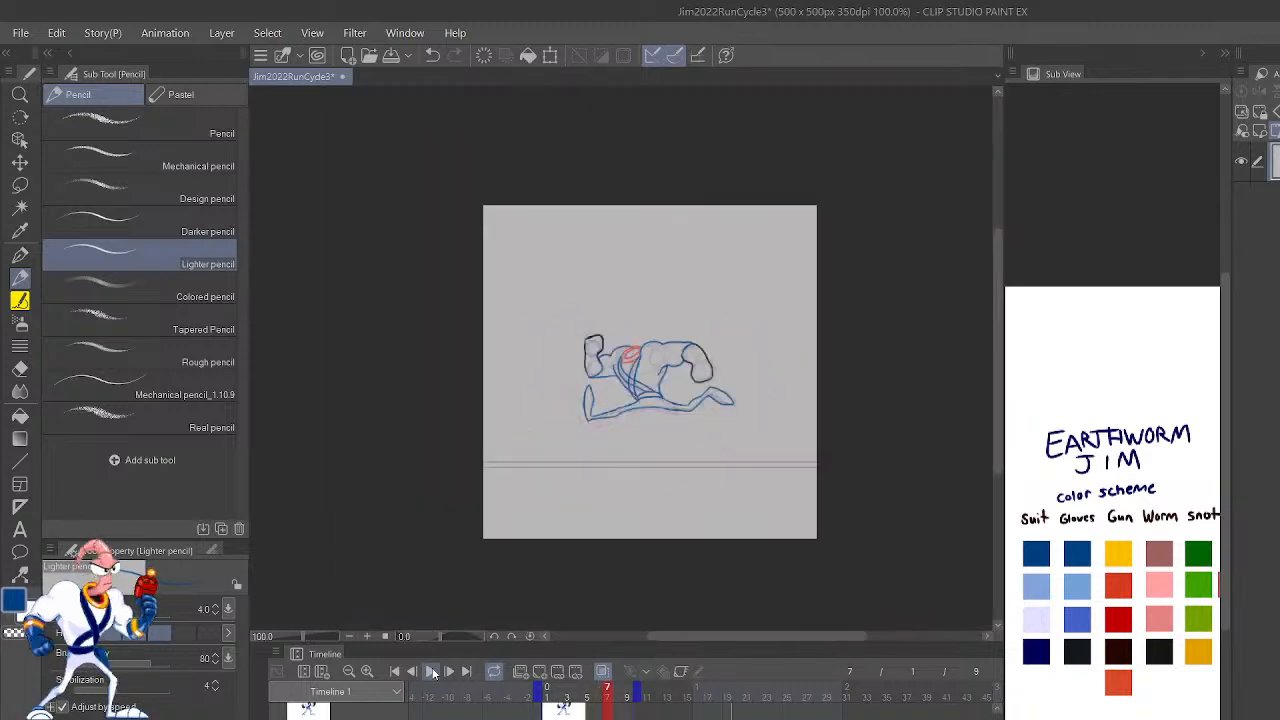
{"action": "left_click", "coordinate": [432, 672]}
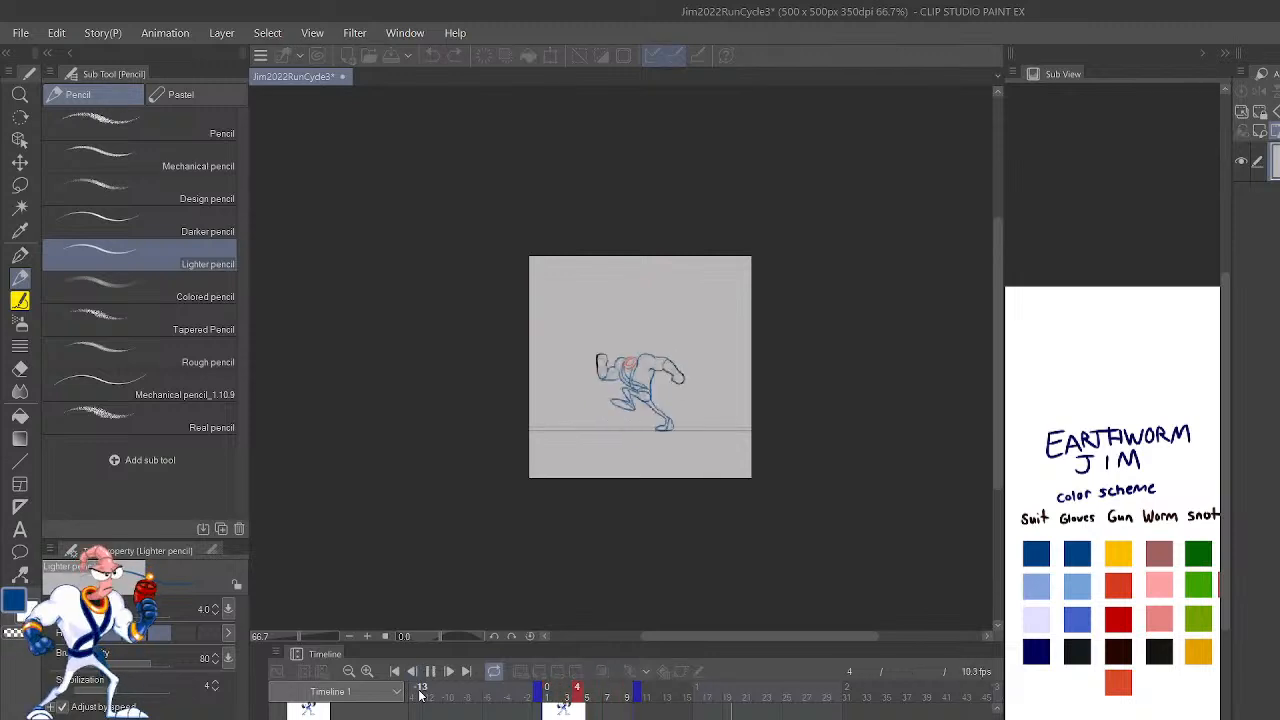
{"action": "left_click", "coordinate": [432, 672]}
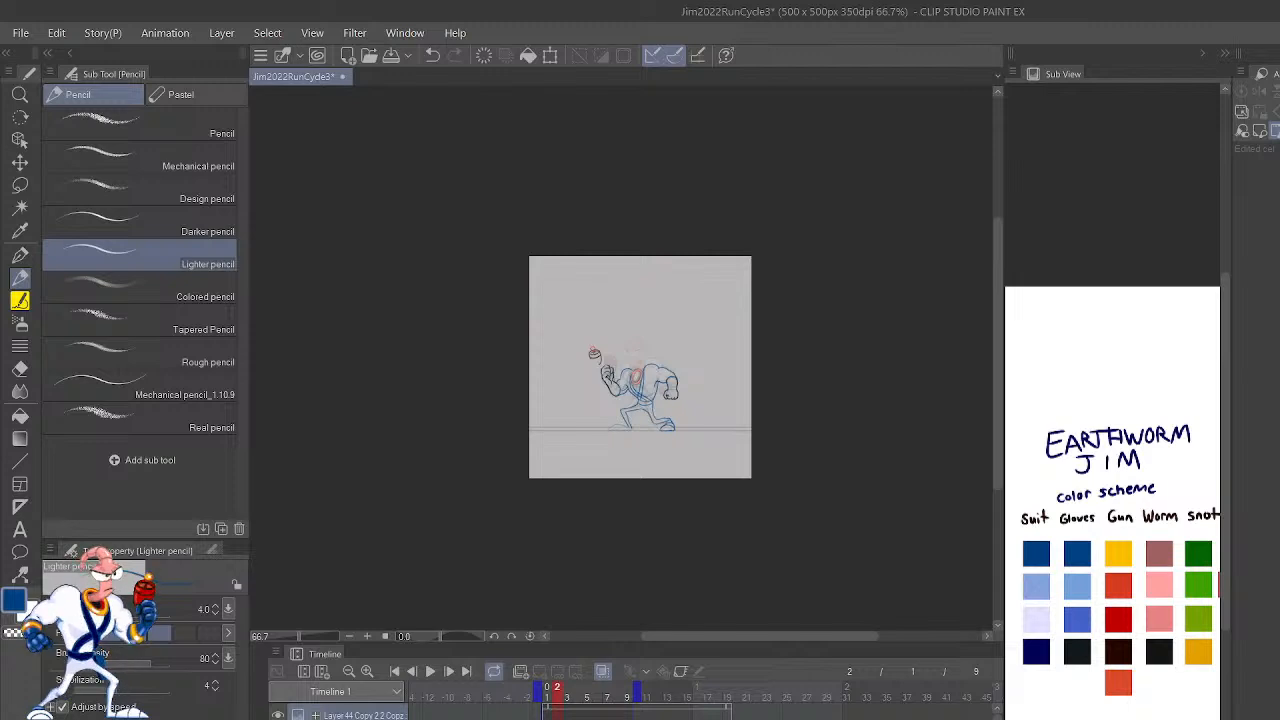
Step: Step through the run cycle's frames one by one at a larger zoom to examine each pose
{"action": "key", "text": "Right"}
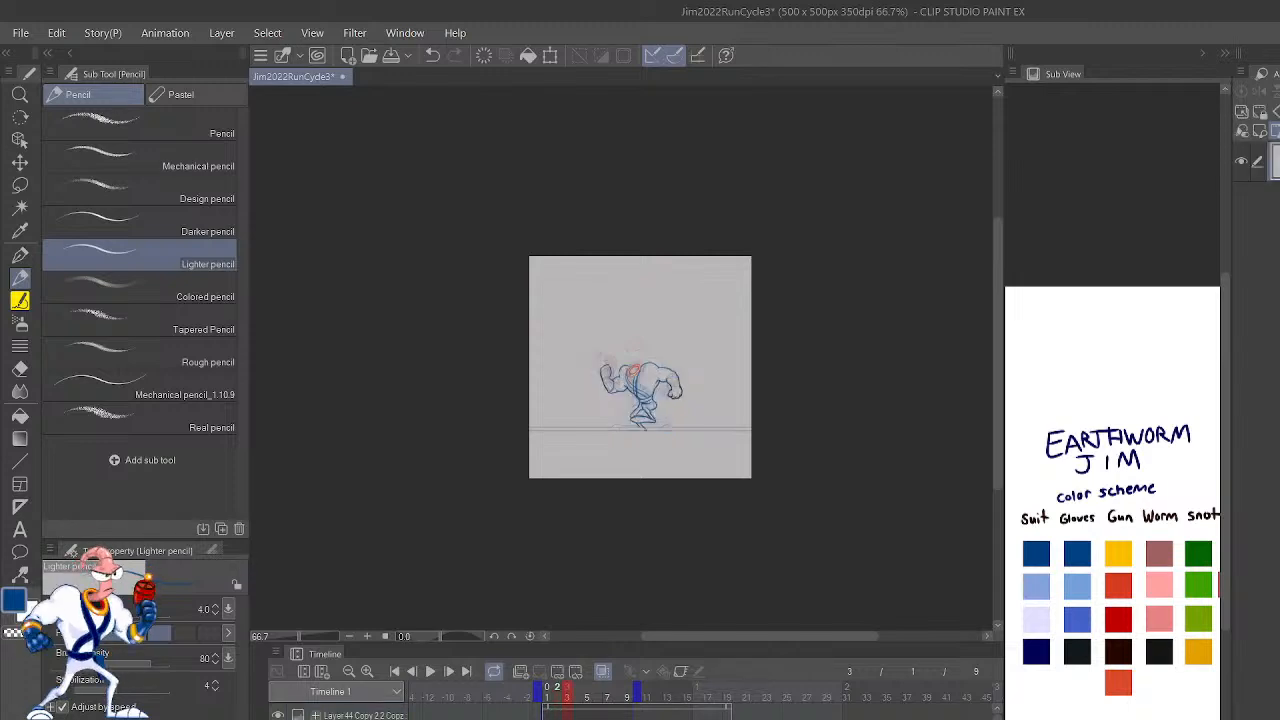
{"action": "scroll", "coordinate": [558, 416], "scroll_direction": "up", "scroll_amount": 5}
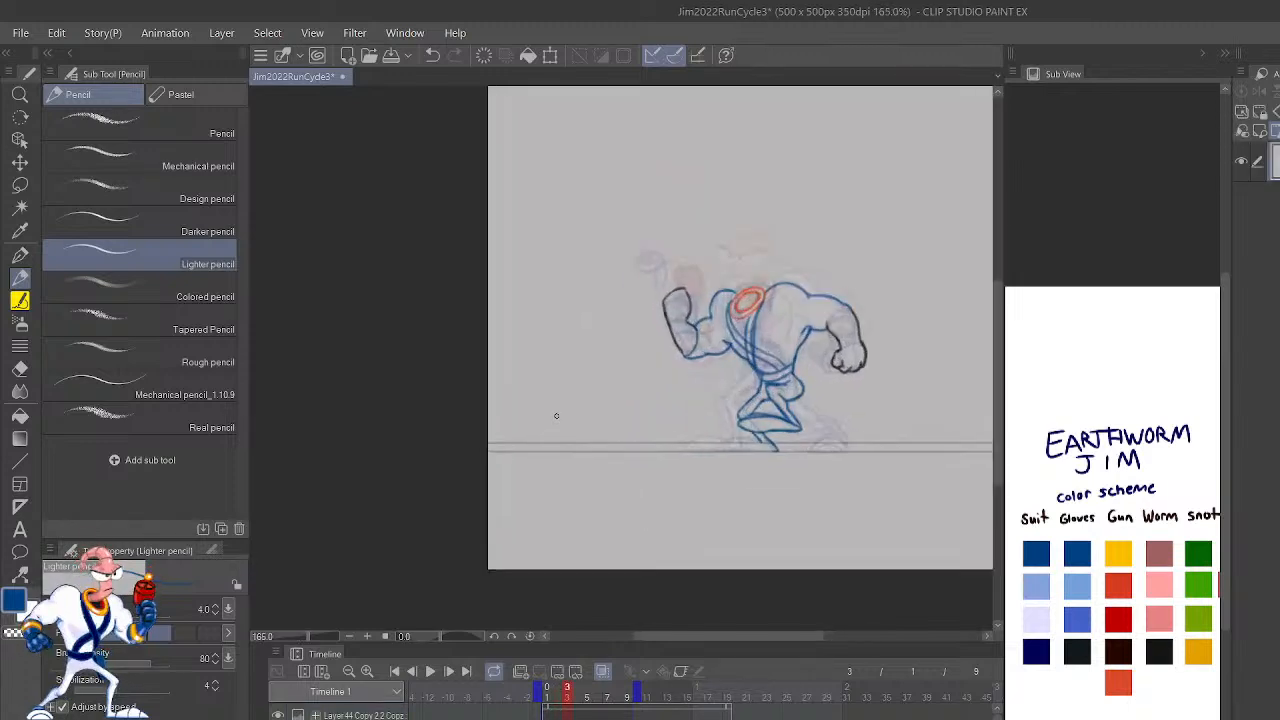
{"action": "mouse_move", "coordinate": [760, 330]}
{"action": "left_mouse_down"}
{"action": "mouse_move", "coordinate": [688, 372]}
{"action": "mouse_move", "coordinate": [677, 353]}
{"action": "left_mouse_up"}
{"action": "scroll", "coordinate": [688, 372], "scroll_direction": "up", "scroll_amount": 2}
{"action": "key", "text": "Right"}
{"action": "key", "text": "Right"}
{"action": "key", "text": "Right"}
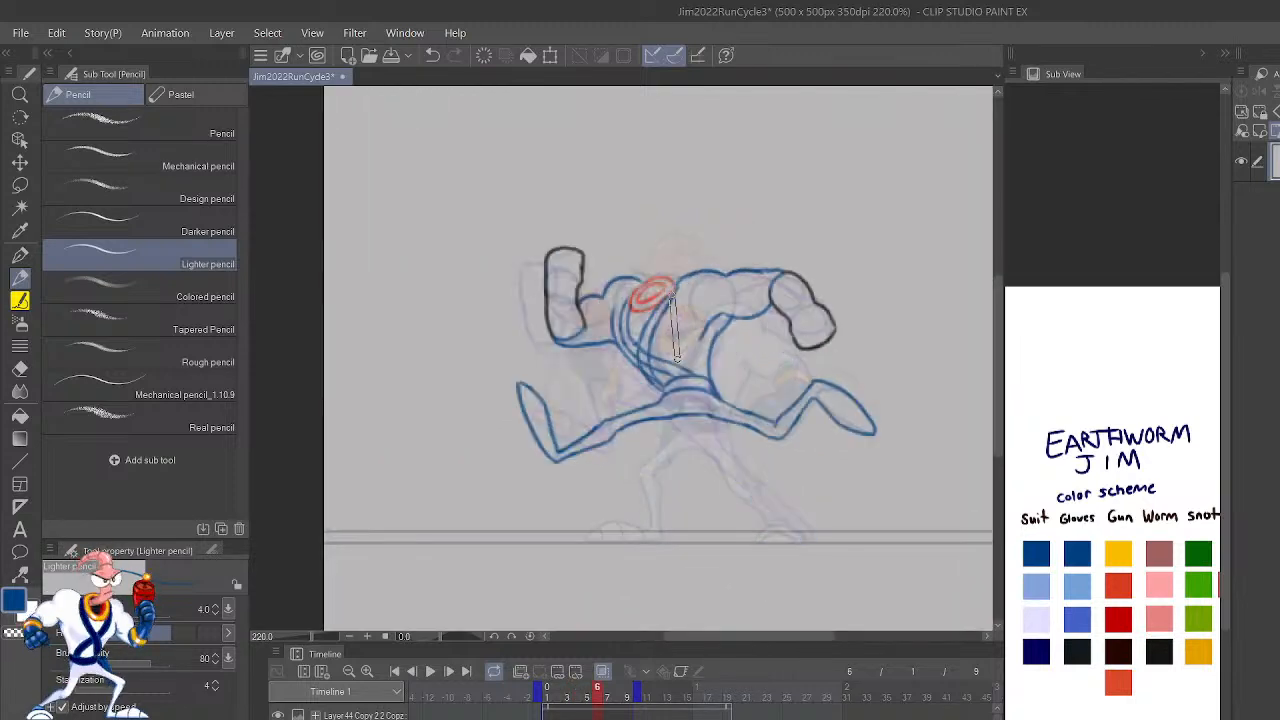
{"action": "key", "text": "Right"}
{"action": "key", "text": "Left"}
{"action": "key", "text": "Right"}
{"action": "key", "text": "Right"}
{"action": "key", "text": "Right"}
{"action": "key", "text": "Right"}
{"action": "key", "text": "Right"}
{"action": "key", "text": "Right"}
{"action": "key", "text": "Right"}
{"action": "key", "text": "Right"}
{"action": "key", "text": "Right"}
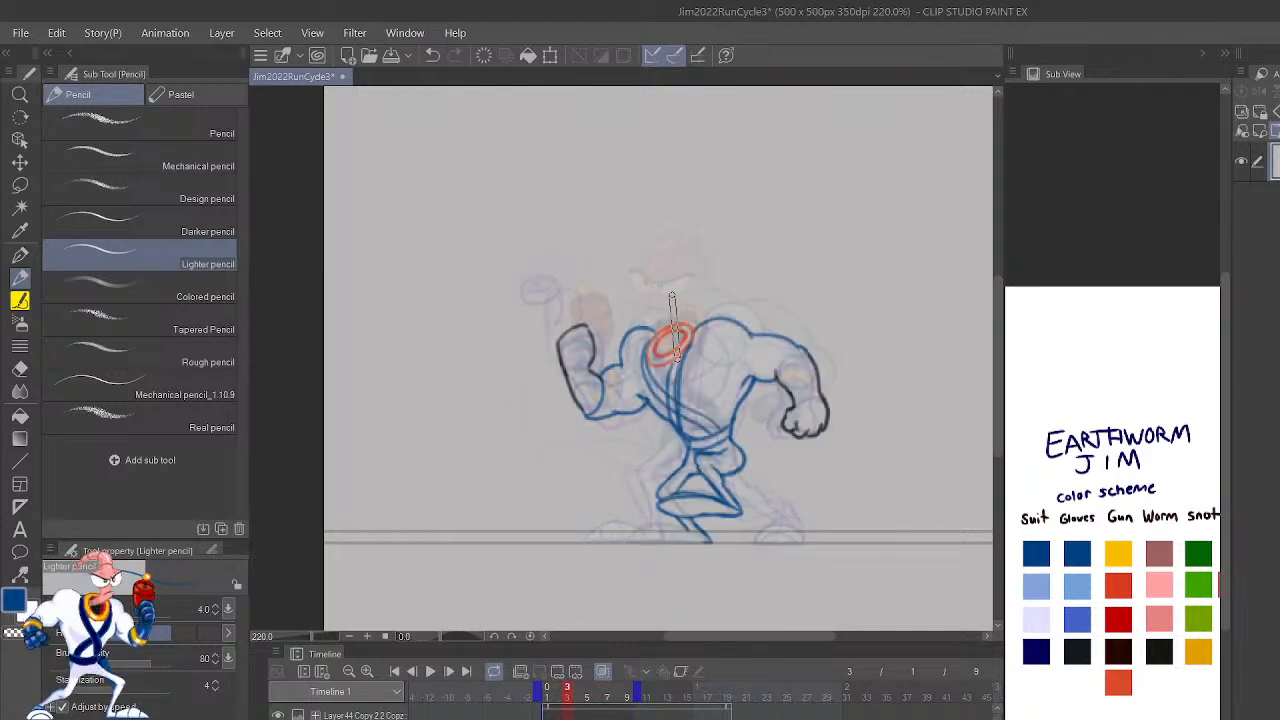
{"action": "key", "text": "Right"}
{"action": "key", "text": "Right"}
{"action": "key", "text": "Right"}
{"action": "key", "text": "Right"}
{"action": "key", "text": "Right"}
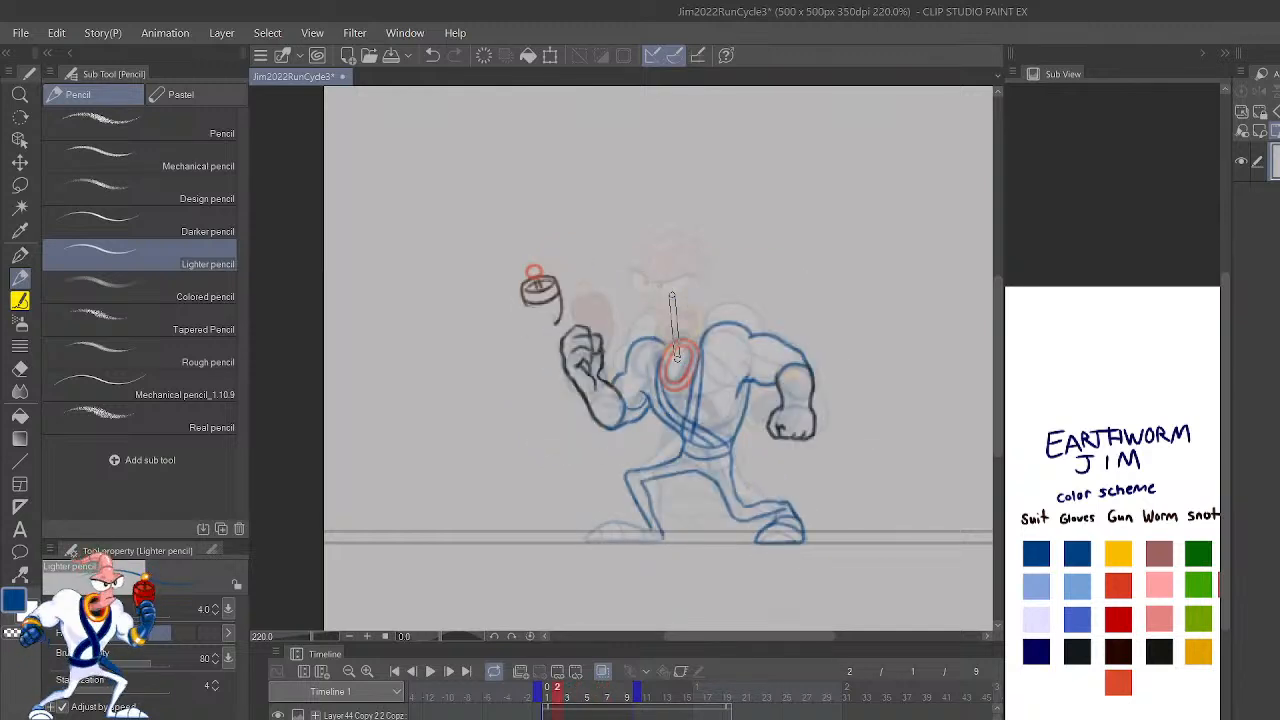
Step: Flip back and forth through frames 2 to 4 to compare the early running poses
{"action": "key", "text": "Right"}
{"action": "key", "text": "Right"}
{"action": "key", "text": "Left"}
{"action": "key", "text": "Left"}
{"action": "key", "text": "Right"}
{"action": "key", "text": "Right"}
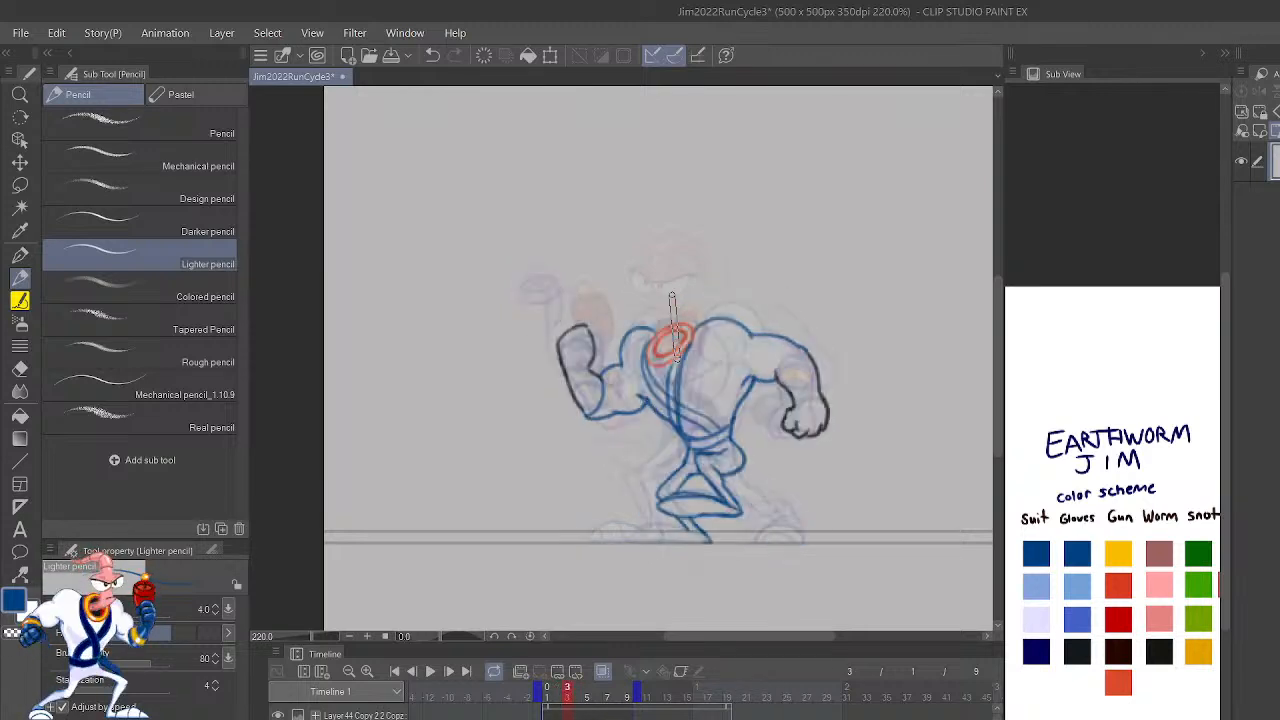
{"action": "key", "text": "Right"}
{"action": "key", "text": "Right"}
{"action": "key", "text": "Left"}
{"action": "key", "text": "Left"}
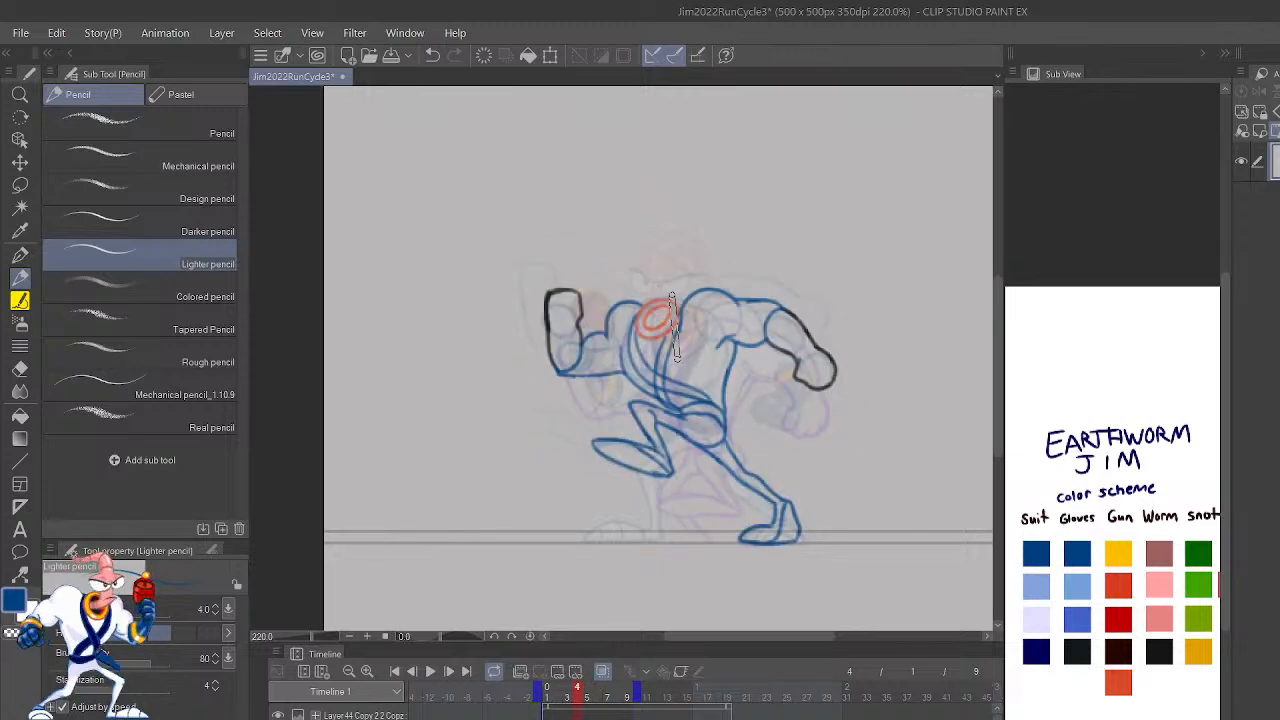
Step: Advance to frame 7 and flip repeatedly between frames 5, 6 and 7 to compare the leaping poses
{"action": "key", "text": "Right"}
{"action": "key", "text": "Right"}
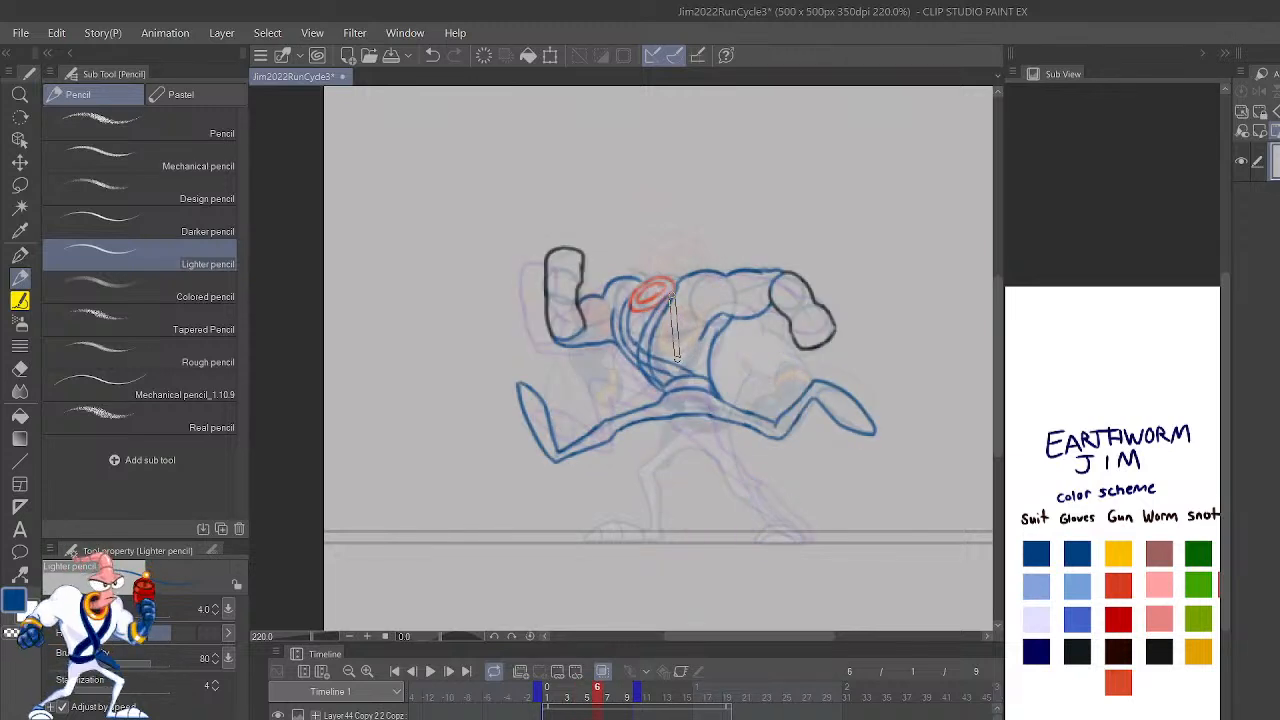
{"action": "key", "text": "Right"}
{"action": "key", "text": "ctrl+z"}
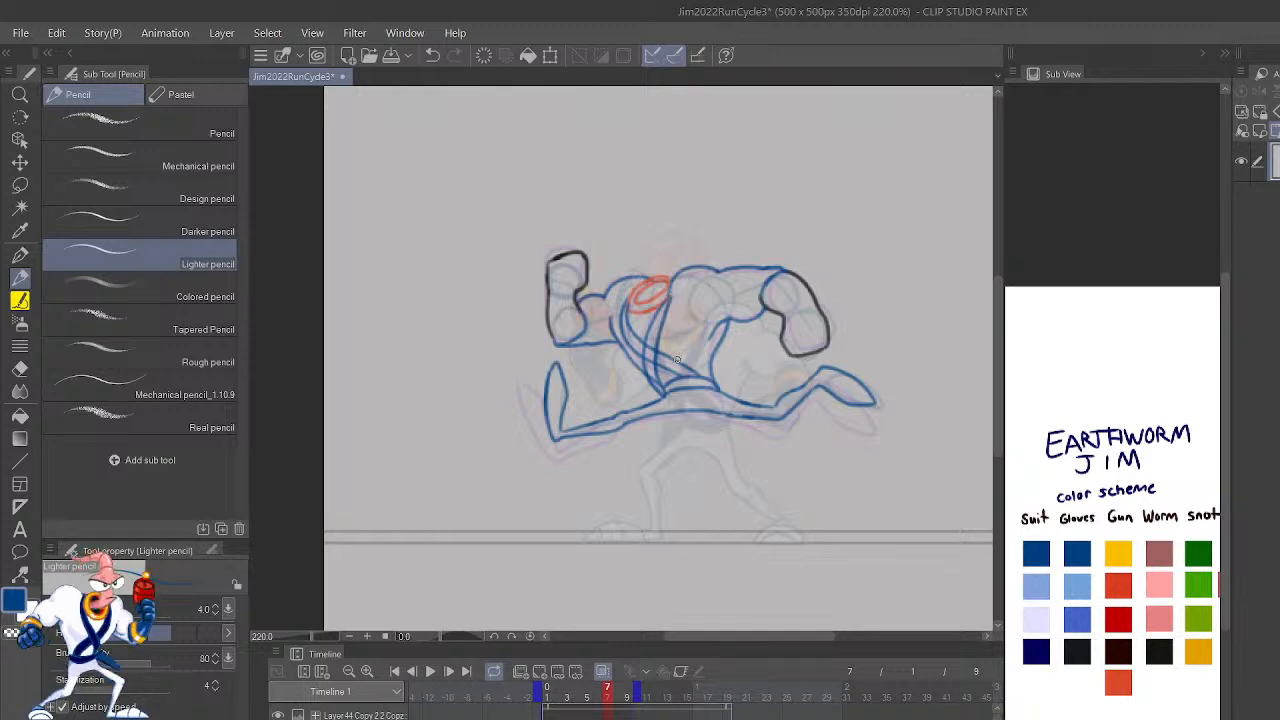
{"action": "key", "text": "Left"}
{"action": "key", "text": "Left"}
{"action": "key", "text": "Right"}
{"action": "key", "text": "Right"}
{"action": "key", "text": "Left"}
{"action": "key", "text": "Right"}
{"action": "key", "text": "Left"}
{"action": "key", "text": "Right"}
{"action": "key", "text": "Left"}
{"action": "key", "text": "Right"}
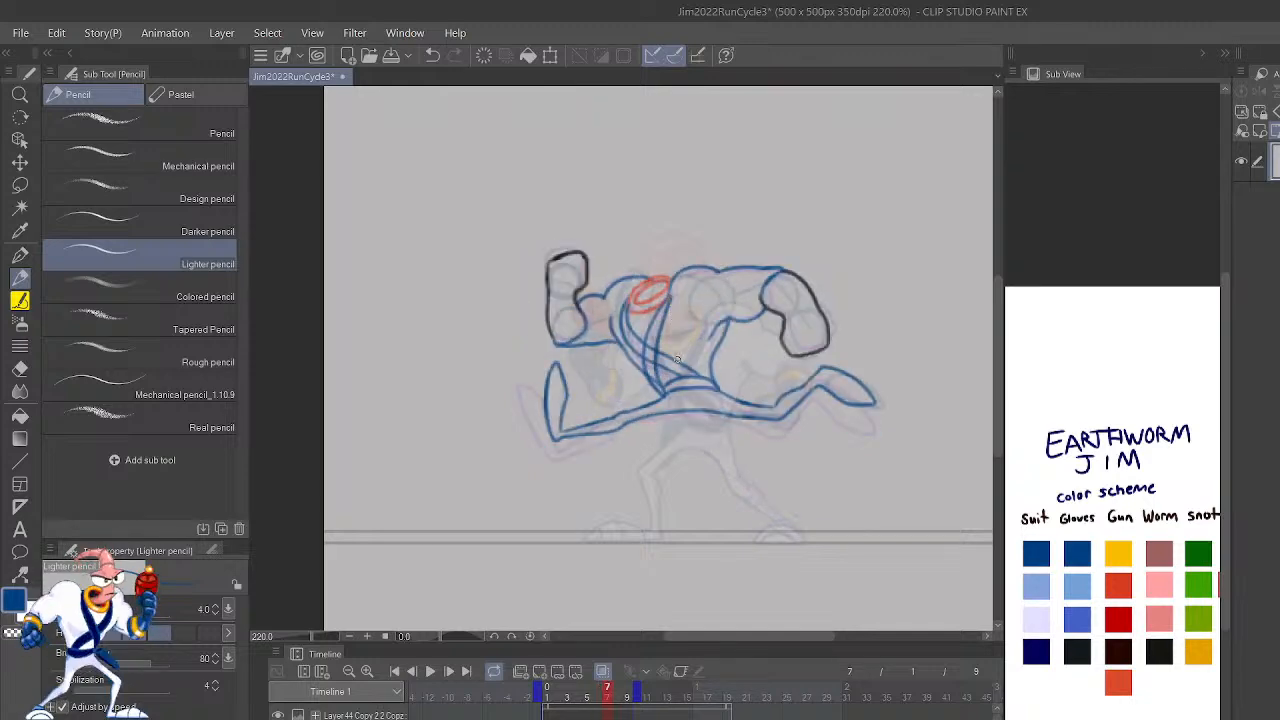
Step: Mirror the canvas view and compare frame 7's enlarged linework with frame 2's pose
{"action": "scroll", "coordinate": [677, 358], "scroll_direction": "up", "scroll_amount": 6}
{"action": "scroll", "coordinate": [677, 358], "scroll_direction": "down", "scroll_amount": 6}
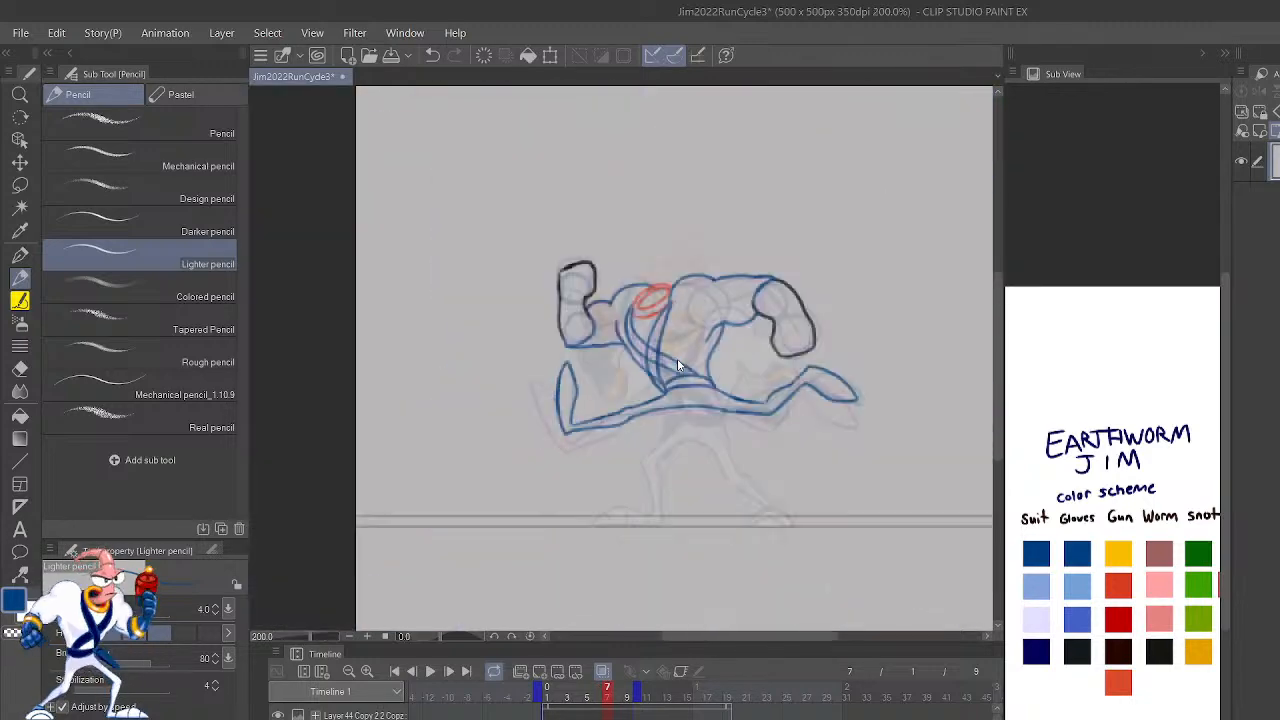
{"action": "scroll", "coordinate": [677, 358], "scroll_direction": "up", "scroll_amount": 3}
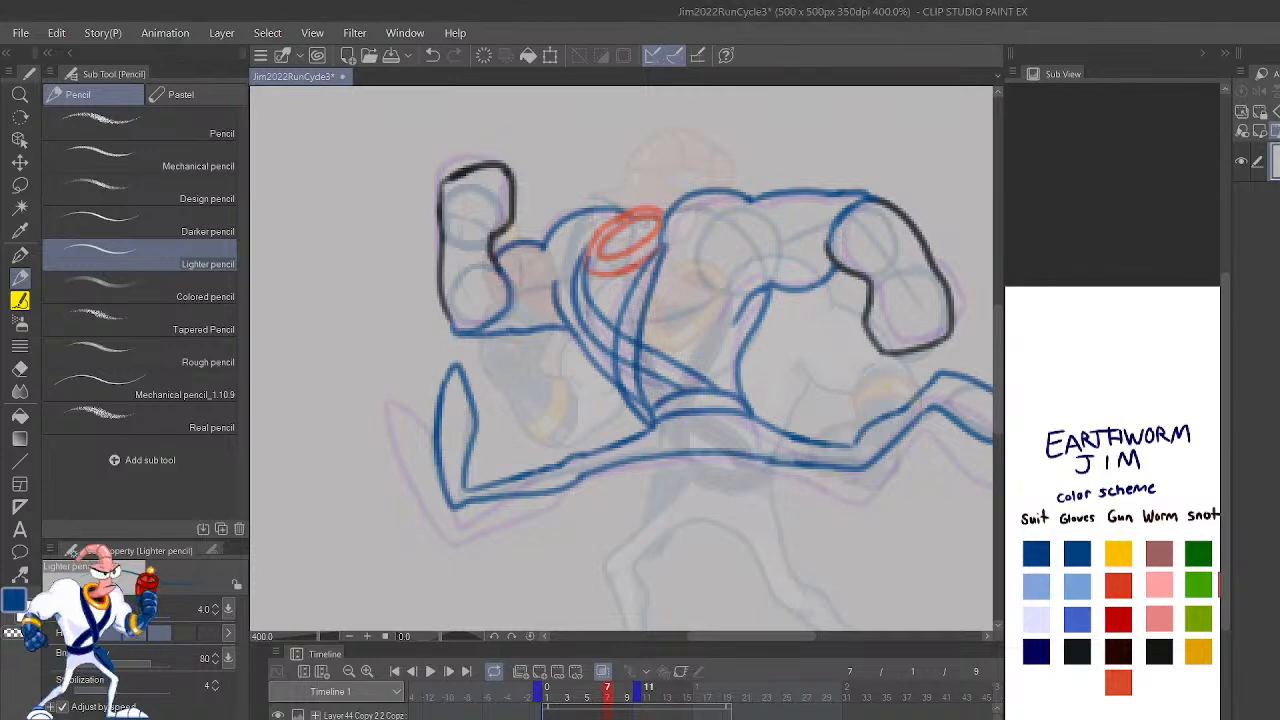
{"action": "key", "text": "h"}
{"action": "left_click_drag", "start_coordinate": [607, 692], "coordinate": [557, 692]}
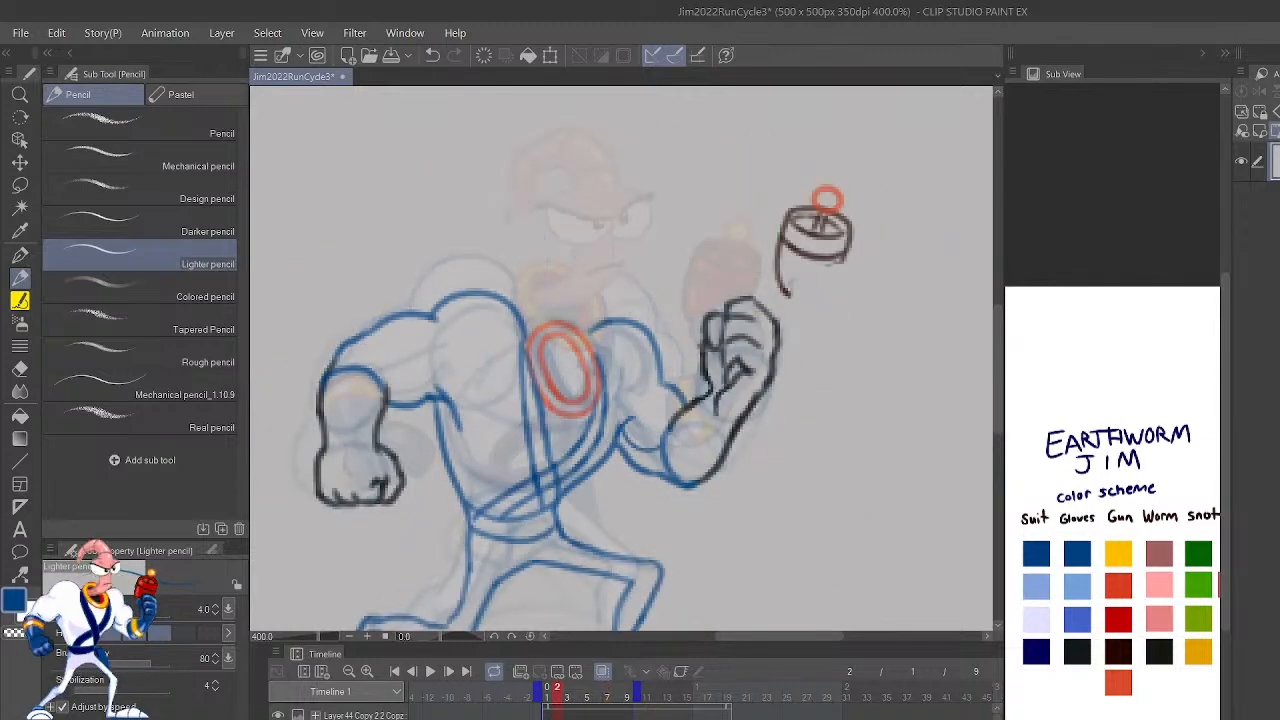
{"action": "left_click", "coordinate": [597, 692]}
{"action": "left_click", "coordinate": [607, 692]}
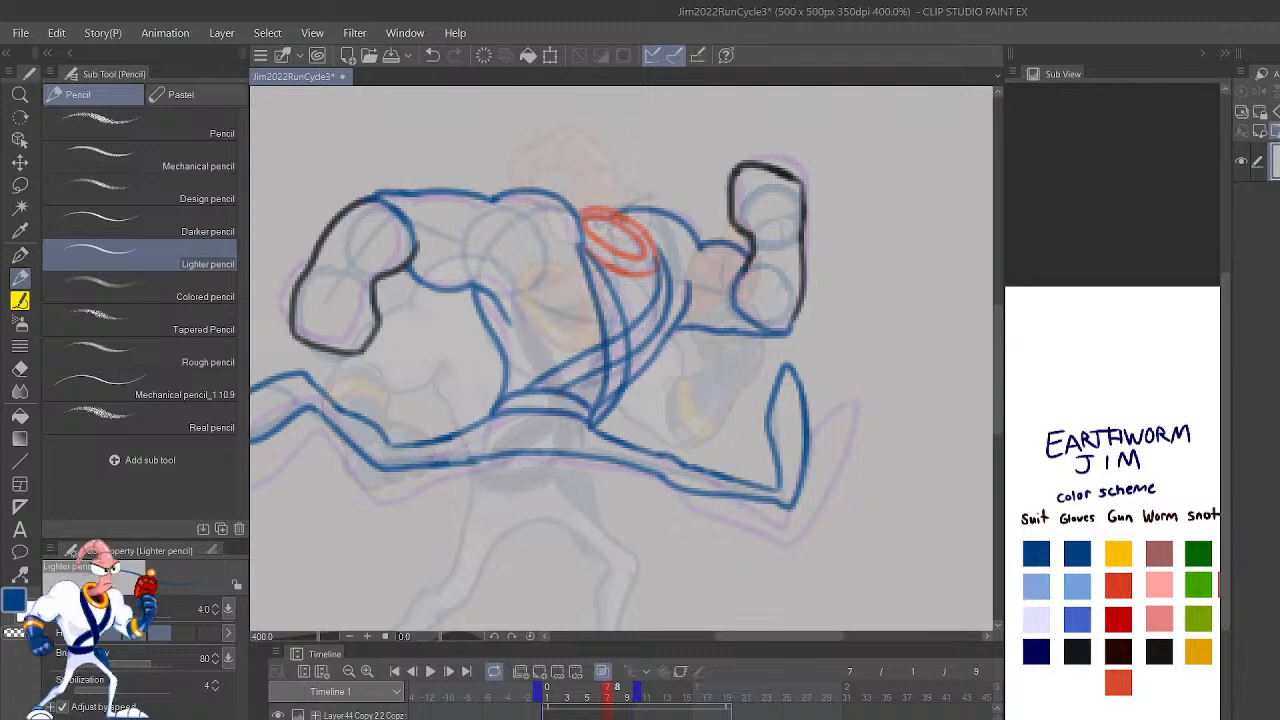
Step: Create a new blank animation cel at frame 8 over the rough construction sketch
{"action": "key", "text": "."}
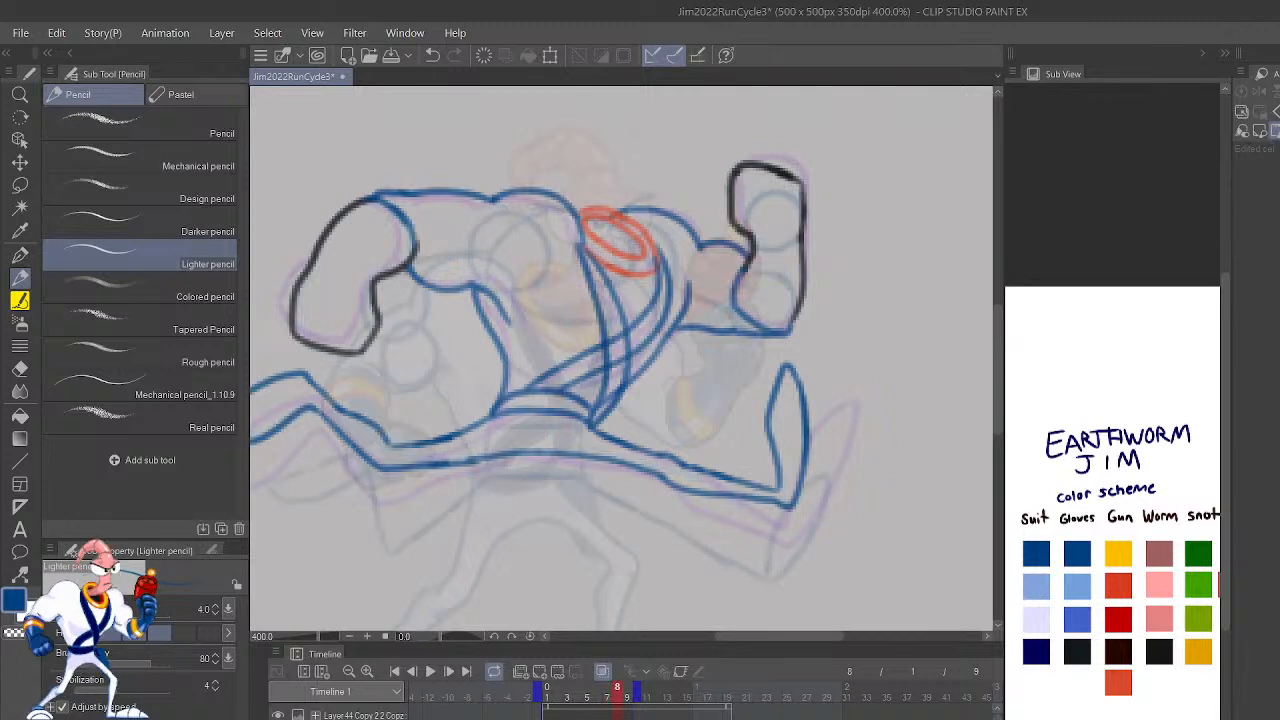
{"action": "key", "text": "ctrl+shift+n"}
{"action": "left_click_drag", "start_coordinate": [862, 502], "coordinate": [914, 506]}
{"action": "key", "text": "."}
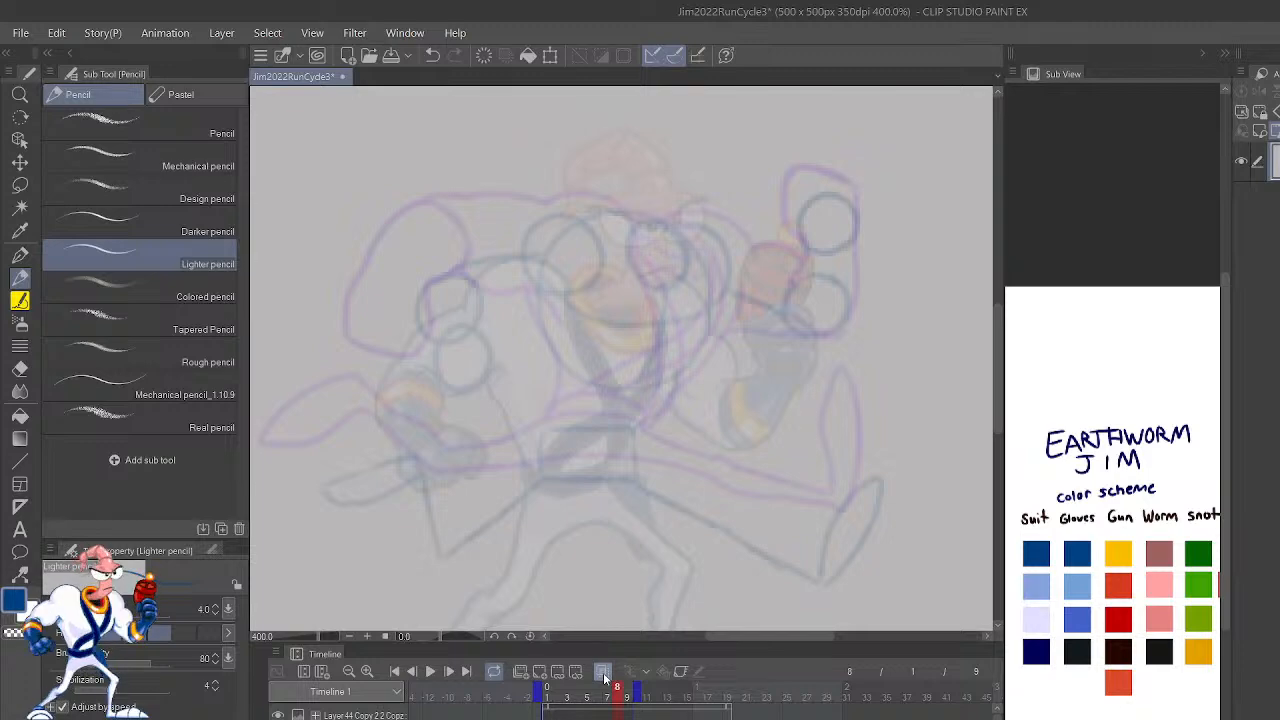
Step: Step through the mirrored run cycle frame by frame up to frame 8 to check how the poses flow
{"action": "key", "text": "ctrl+minus"}
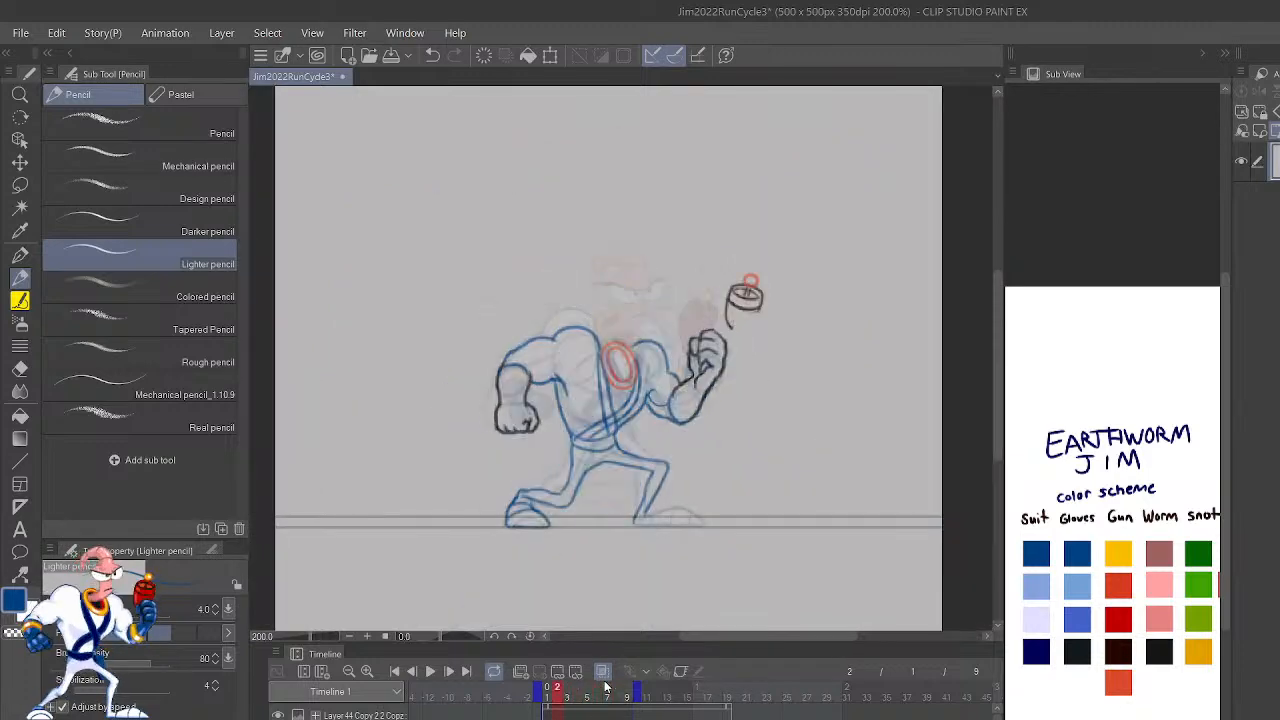
{"action": "key", "text": "."}
{"action": "key", "text": "."}
{"action": "key", "text": "."}
{"action": "key", "text": "."}
{"action": "key", "text": "."}
{"action": "key", "text": "."}
{"action": "key", "text": "."}
{"action": "key", "text": "."}
{"action": "key", "text": "."}
{"action": "key", "text": "."}
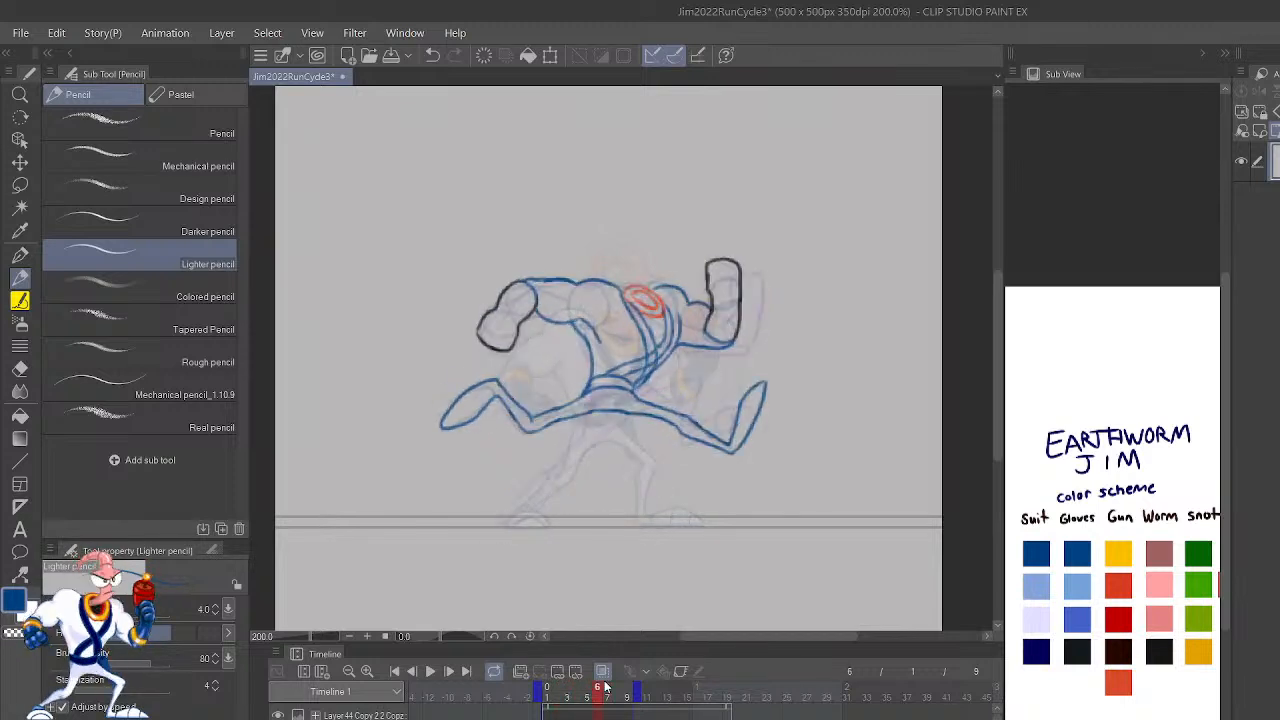
{"action": "key", "text": "."}
{"action": "key", "text": "."}
{"action": "key", "text": "."}
{"action": "key", "text": "."}
{"action": "key", "text": "."}
{"action": "key", "text": "."}
{"action": "key", "text": "."}
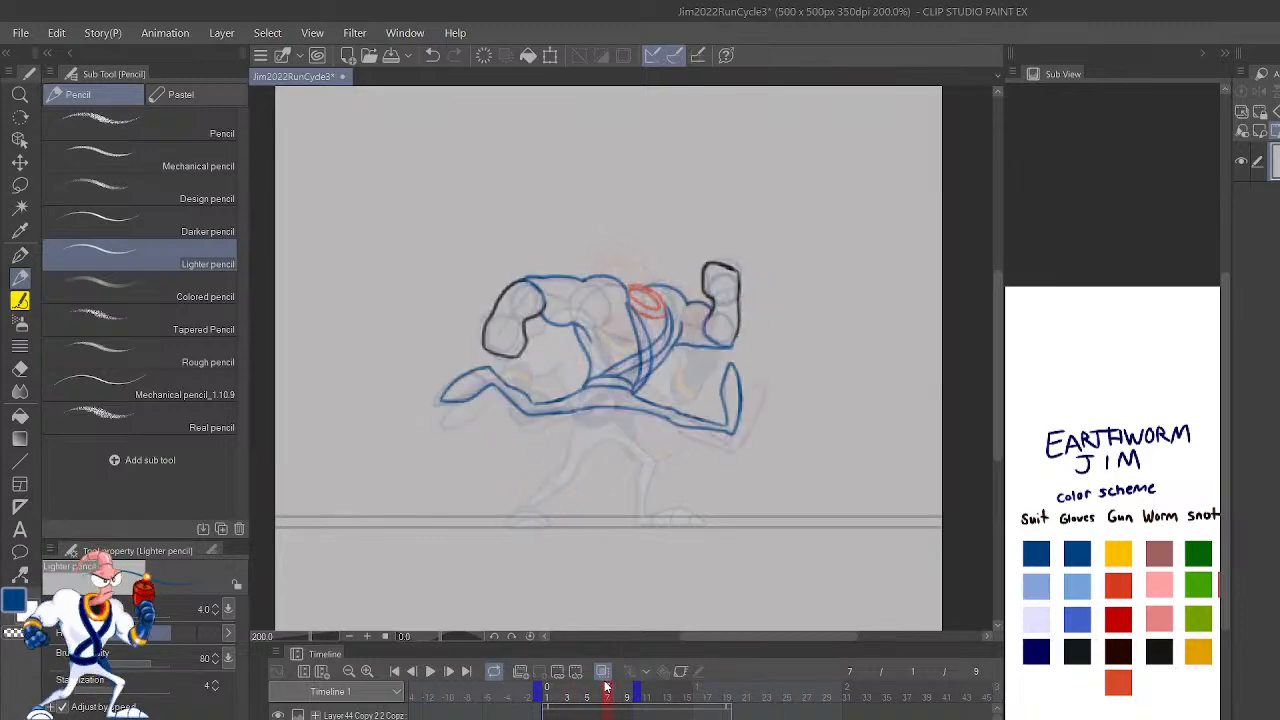
{"action": "key", "text": "."}
{"action": "key", "text": "."}
{"action": "key", "text": "."}
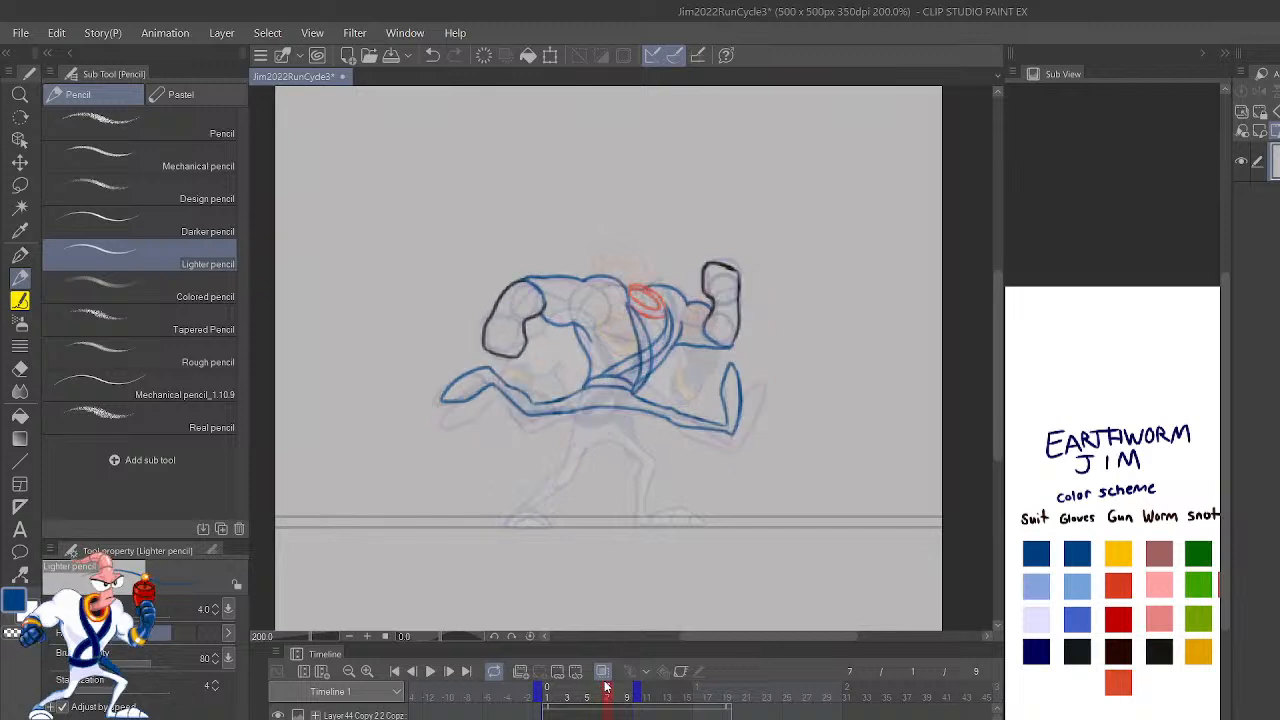
{"action": "key", "text": "."}
{"action": "key", "text": "."}
{"action": "key", "text": "."}
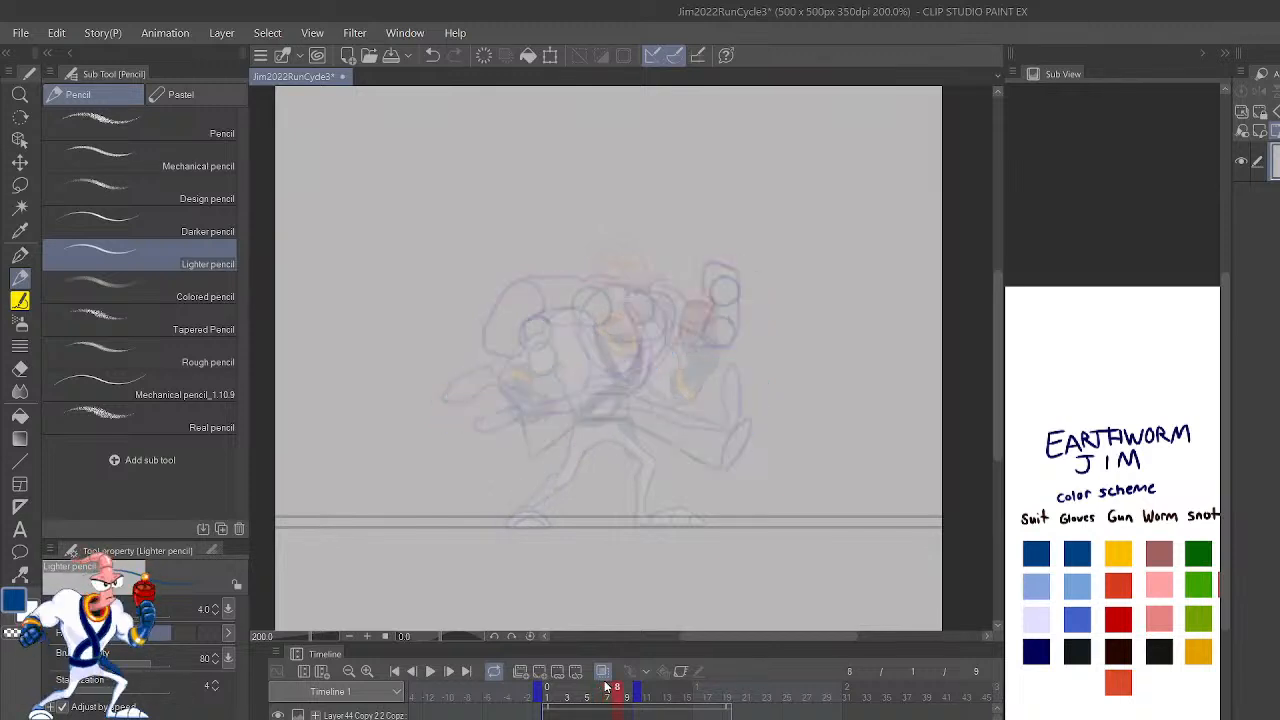
Step: Fade the colored reference character behind frame 8's rough sketch, checking the sketch with the reference hidden
{"action": "key", "text": "ctrl+plus"}
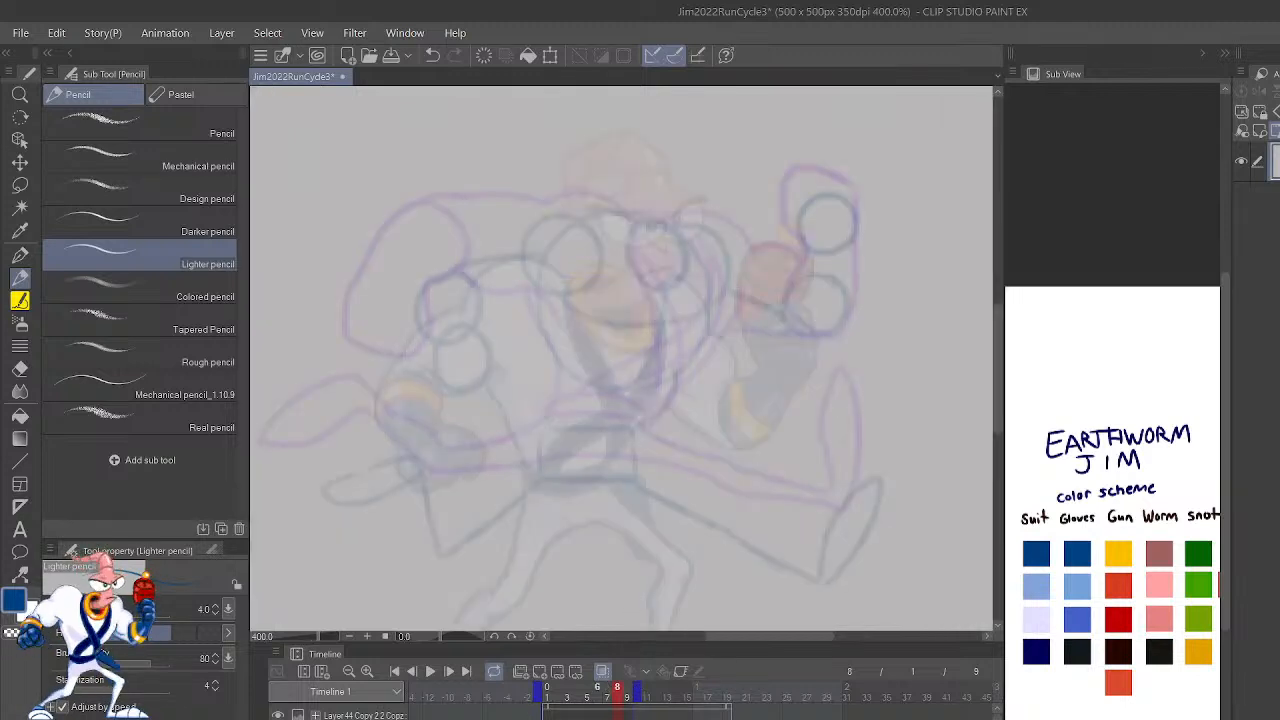
{"action": "left_click", "coordinate": [278, 715]}
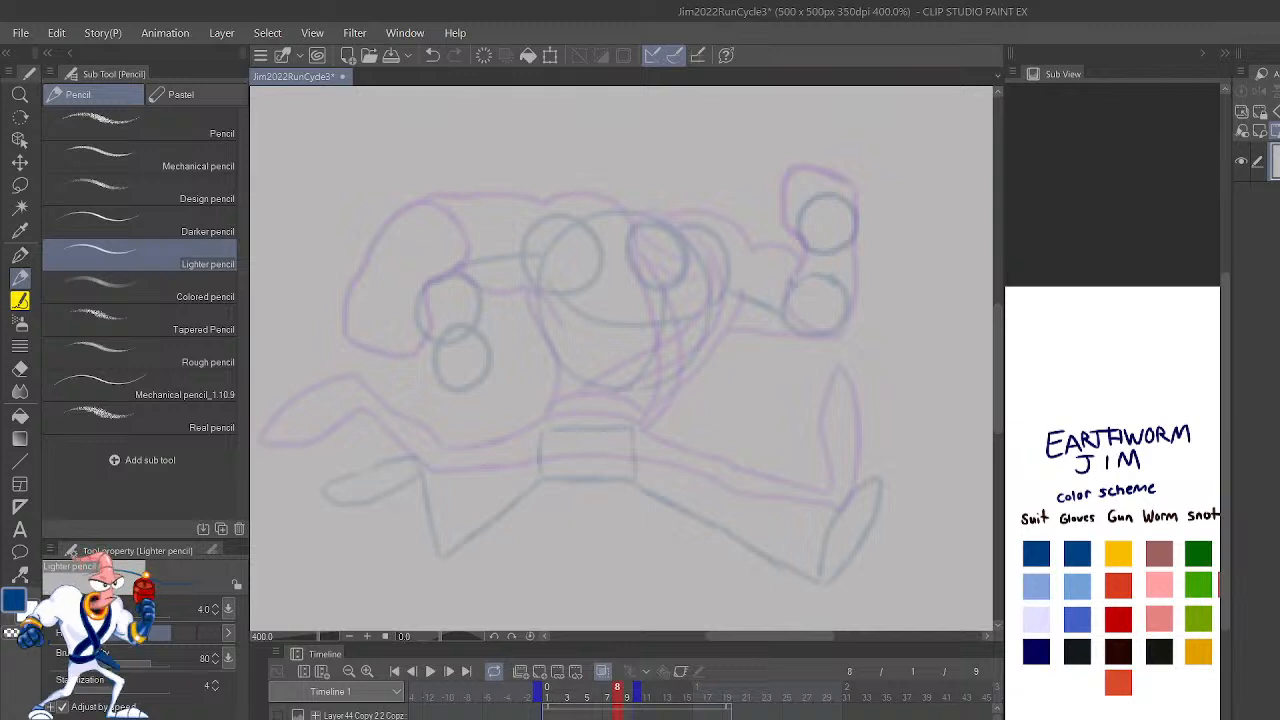
{"action": "left_click", "coordinate": [278, 715]}
{"action": "left_click", "coordinate": [362, 715]}
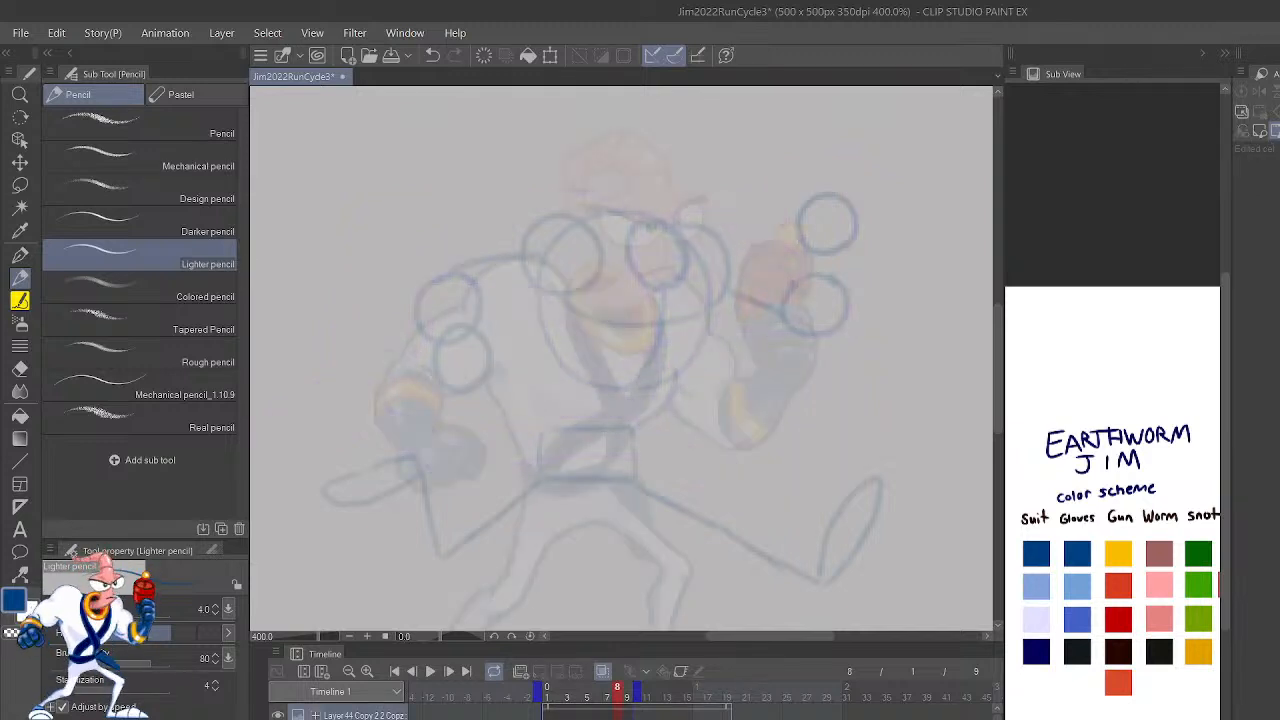
{"action": "left_click", "coordinate": [362, 719]}
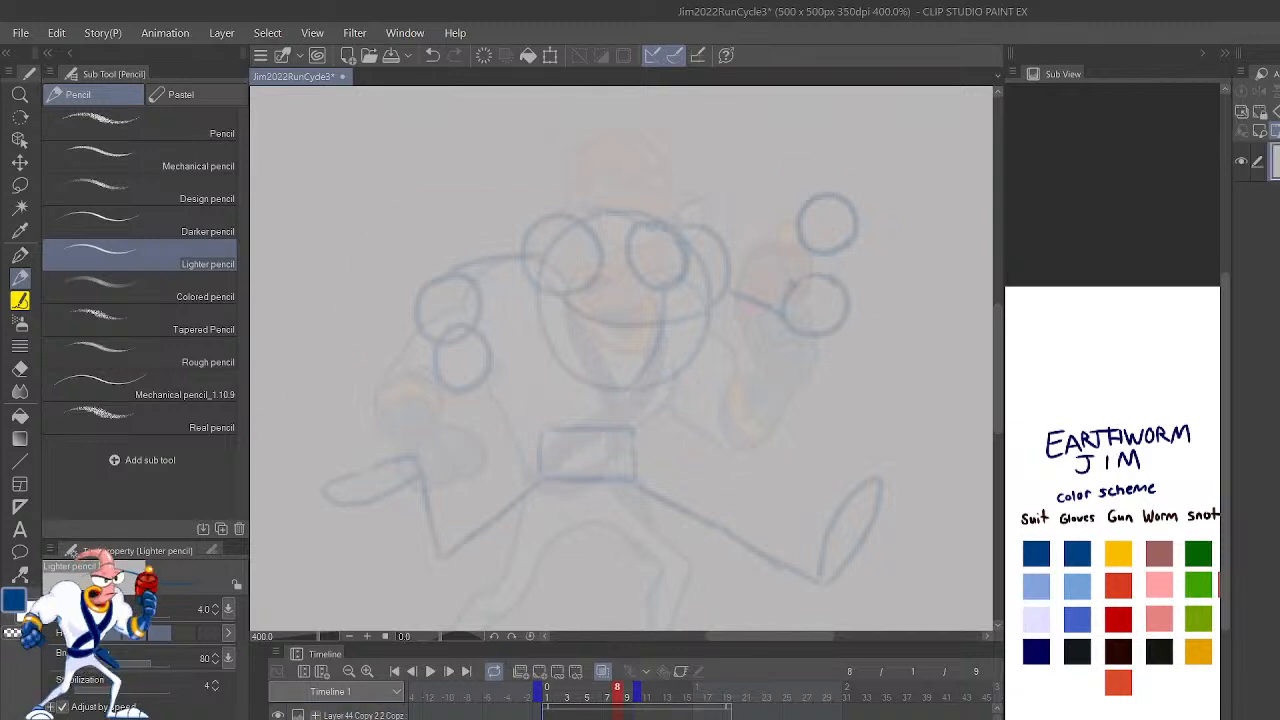
Step: Outline the leading foot in blue on frame 8 with its toe raised, redoing the first strokes
{"action": "left_click_drag", "start_coordinate": [878, 563], "coordinate": [880, 478]}
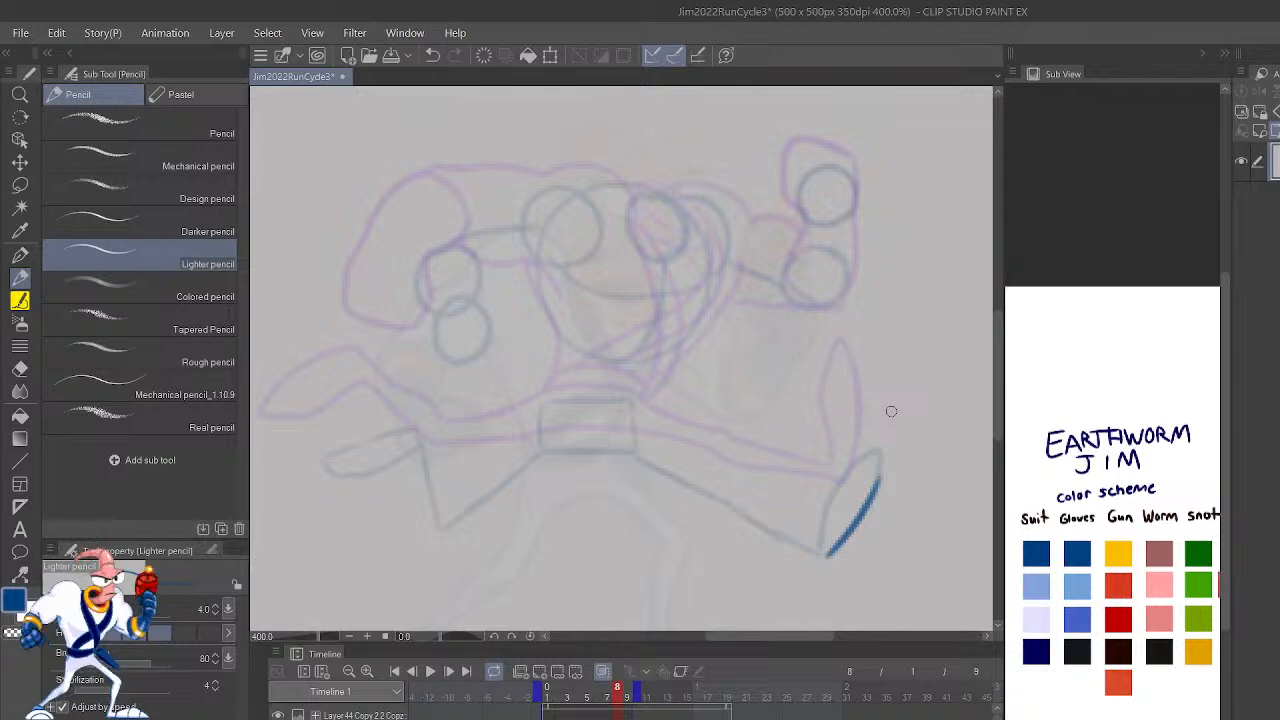
{"action": "key", "text": "ctrl+z"}
{"action": "mouse_move", "coordinate": [794, 548]}
{"action": "left_mouse_down"}
{"action": "mouse_move", "coordinate": [830, 549]}
{"action": "mouse_move", "coordinate": [814, 560]}
{"action": "mouse_move", "coordinate": [832, 548]}
{"action": "mouse_move", "coordinate": [820, 537]}
{"action": "mouse_move", "coordinate": [831, 486]}
{"action": "mouse_move", "coordinate": [854, 454]}
{"action": "mouse_move", "coordinate": [882, 452]}
{"action": "left_mouse_up"}
{"action": "key", "text": "ctrl+z"}
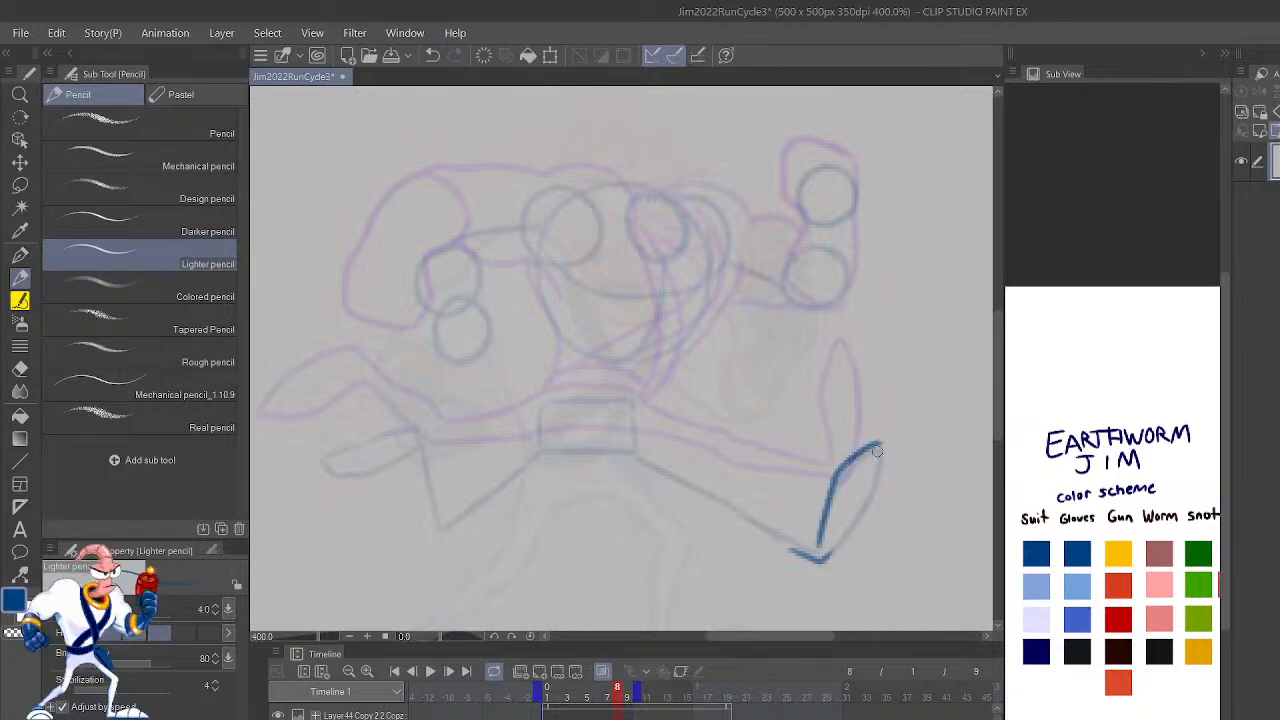
{"action": "mouse_move", "coordinate": [826, 556]}
{"action": "left_mouse_down"}
{"action": "mouse_move", "coordinate": [862, 512]}
{"action": "mouse_move", "coordinate": [888, 440]}
{"action": "left_mouse_up"}
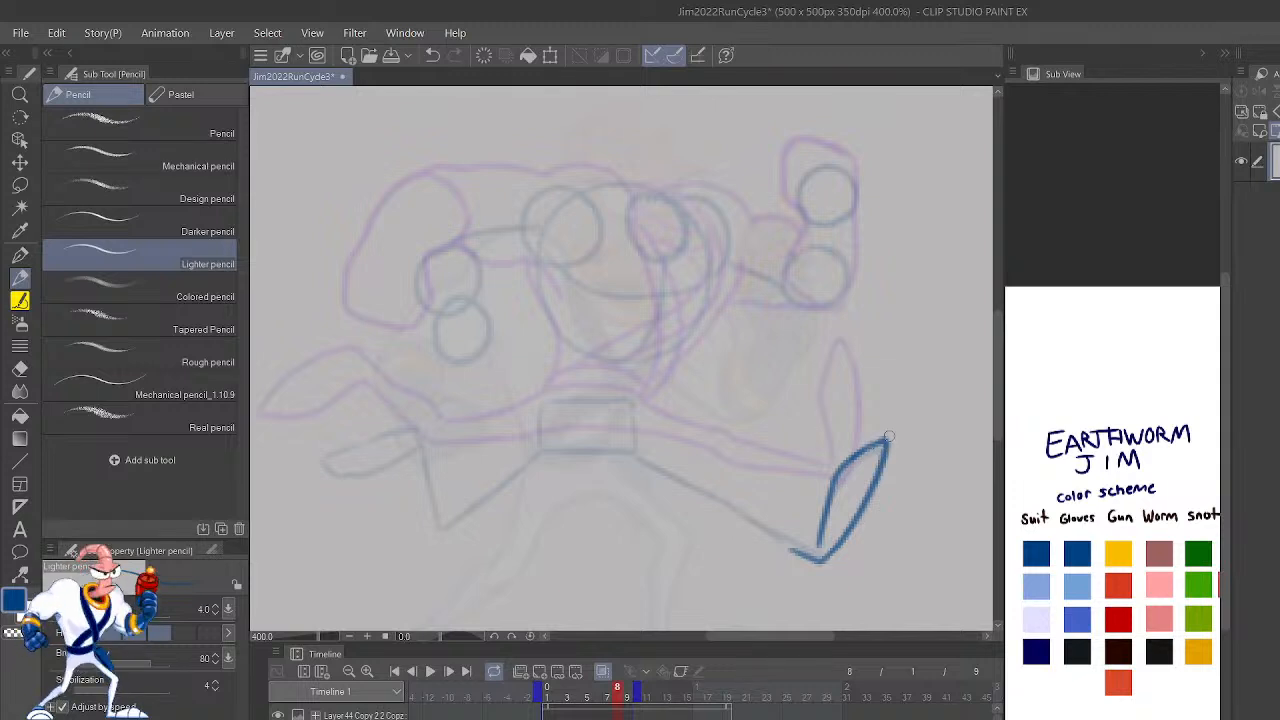
Step: Flip the view back and draw the leading leg's underside in blue from the heel up toward the hips
{"action": "key", "text": "h"}
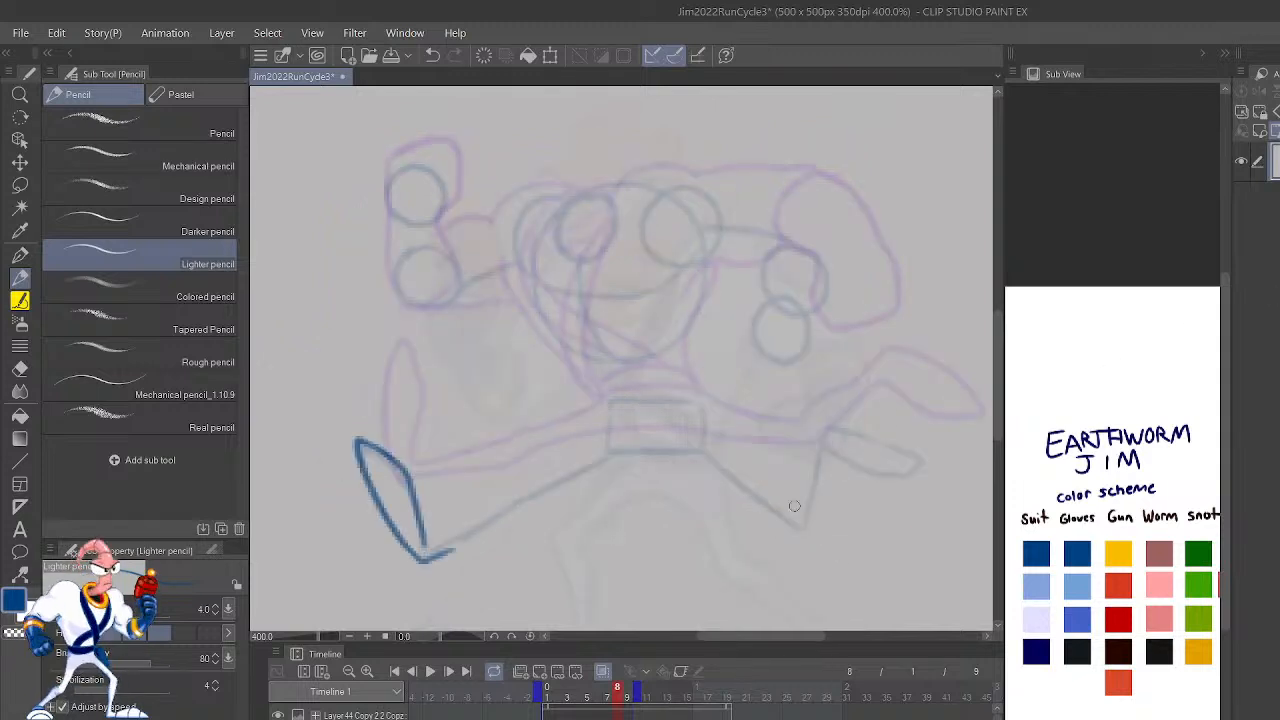
{"action": "left_click_drag", "start_coordinate": [432, 558], "coordinate": [525, 508]}
{"action": "key", "text": "ctrl+z"}
{"action": "mouse_move", "coordinate": [430, 558]}
{"action": "left_mouse_down"}
{"action": "mouse_move", "coordinate": [516, 506]}
{"action": "mouse_move", "coordinate": [484, 538]}
{"action": "mouse_move", "coordinate": [528, 501]}
{"action": "mouse_move", "coordinate": [451, 550]}
{"action": "mouse_move", "coordinate": [622, 463]}
{"action": "left_mouse_up"}
{"action": "key", "text": "ctrl+z"}
{"action": "key", "text": "ctrl+z"}
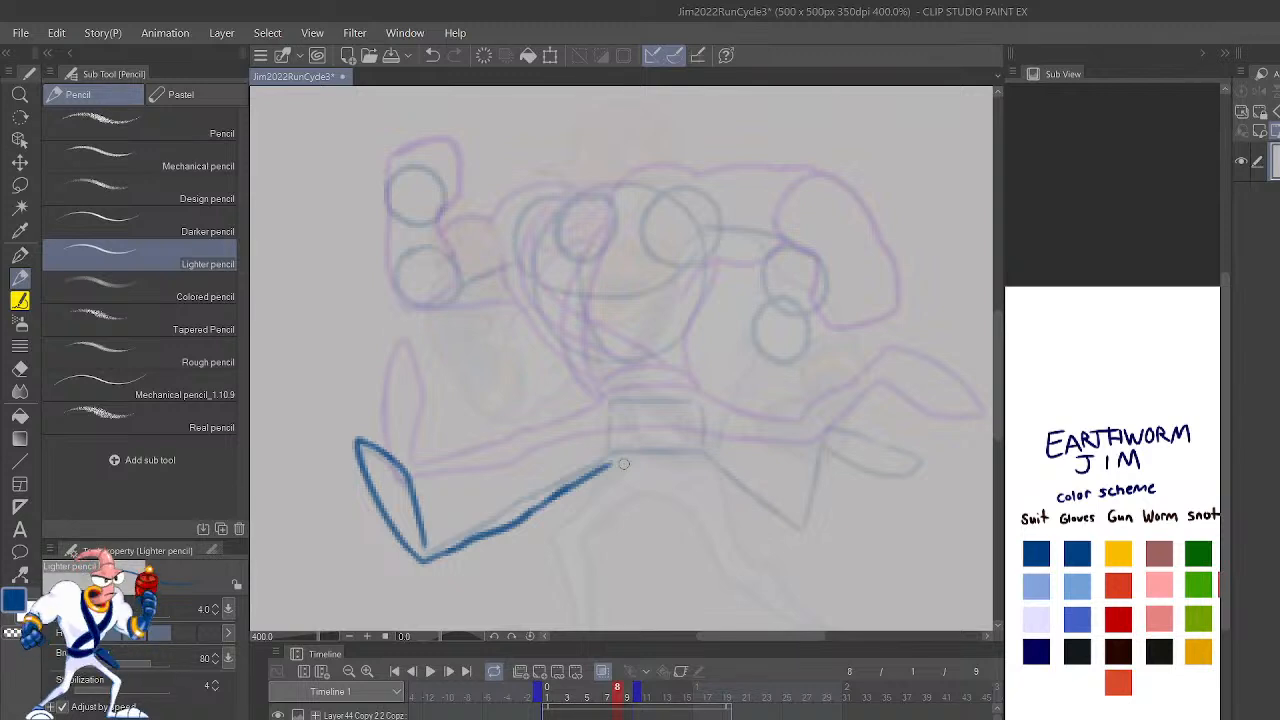
Step: Draw the blue curve beneath the pelvis on frame 8, joining it to the leading leg's underside
{"action": "scroll", "coordinate": [623, 463], "scroll_direction": "up", "scroll_amount": 3}
{"action": "scroll", "coordinate": [623, 463], "scroll_direction": "down", "scroll_amount": 5}
{"action": "scroll", "coordinate": [623, 463], "scroll_direction": "up", "scroll_amount": 5}
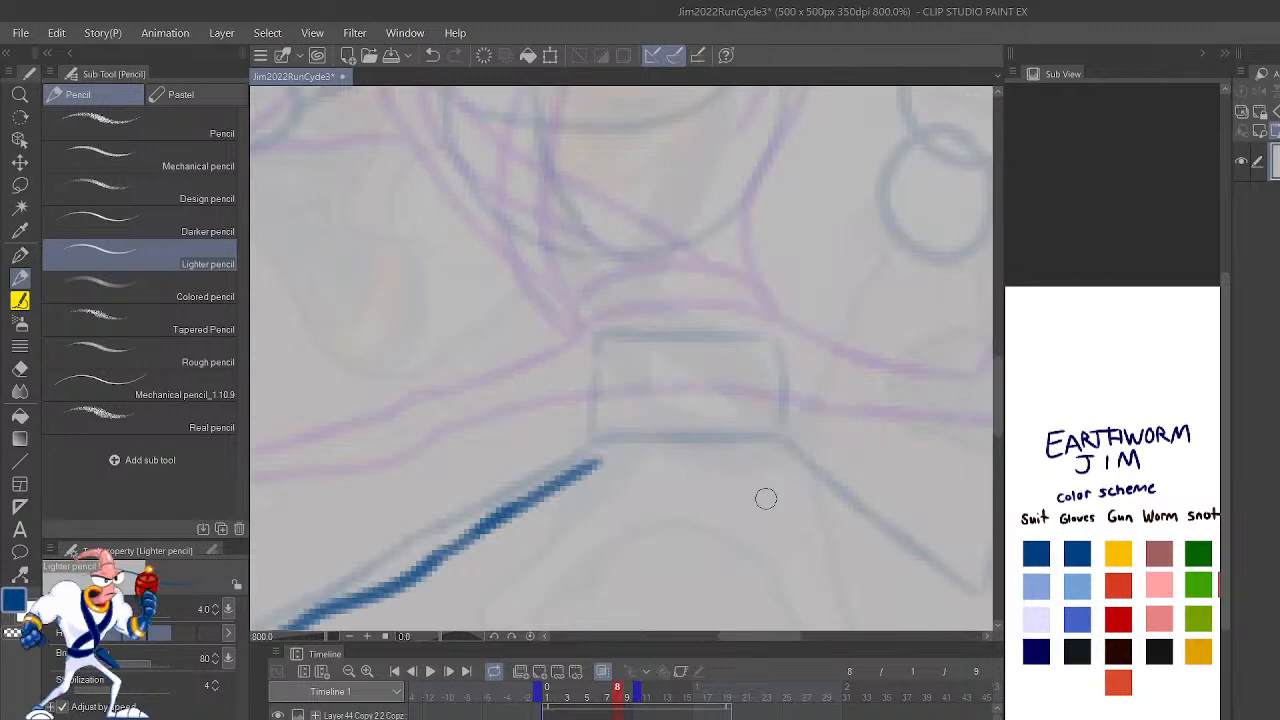
{"action": "mouse_move", "coordinate": [785, 502]}
{"action": "left_mouse_down"}
{"action": "mouse_move", "coordinate": [689, 469]}
{"action": "mouse_move", "coordinate": [598, 463]}
{"action": "left_mouse_up"}
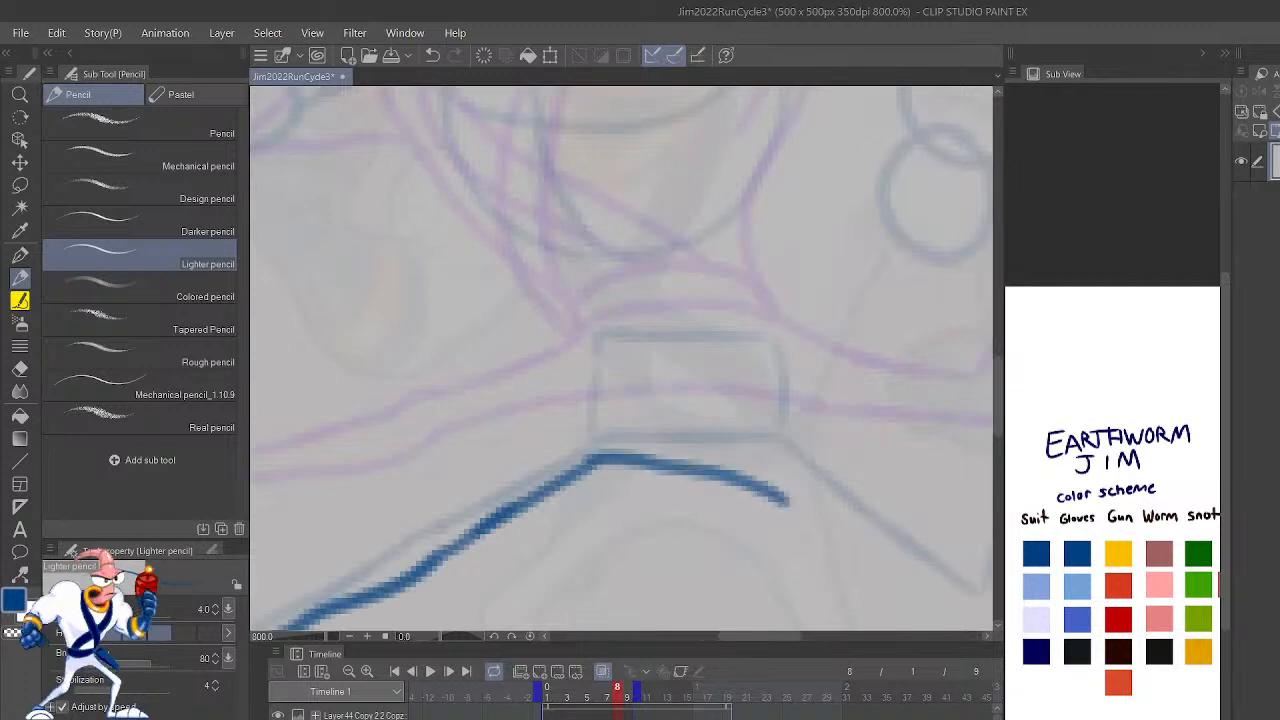
Step: Draw the leading leg's upper edge in blue from the ankle to the hips on frame 8, redoing the stroke until its shape fits
{"action": "key", "text": "h"}
{"action": "mouse_move", "coordinate": [915, 491]}
{"action": "left_mouse_down"}
{"action": "mouse_move", "coordinate": [637, 460]}
{"action": "mouse_move", "coordinate": [608, 445]}
{"action": "left_mouse_up"}
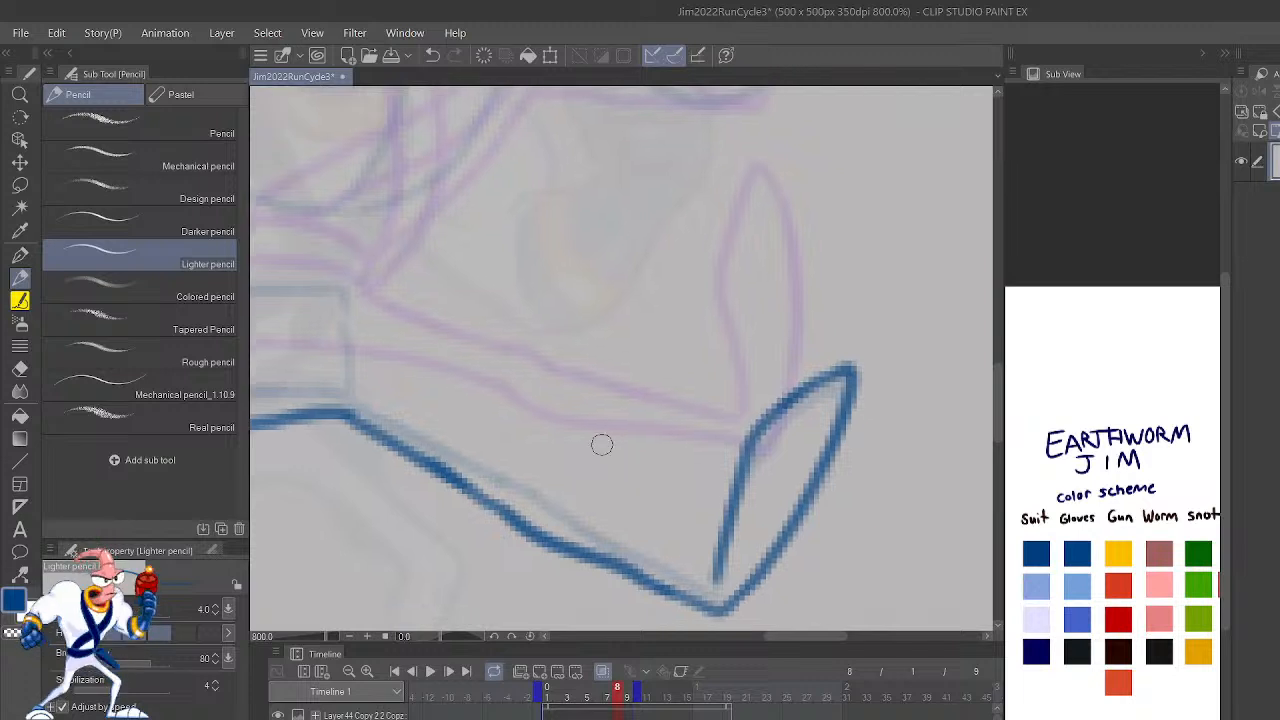
{"action": "left_click_drag", "start_coordinate": [712, 576], "coordinate": [511, 463]}
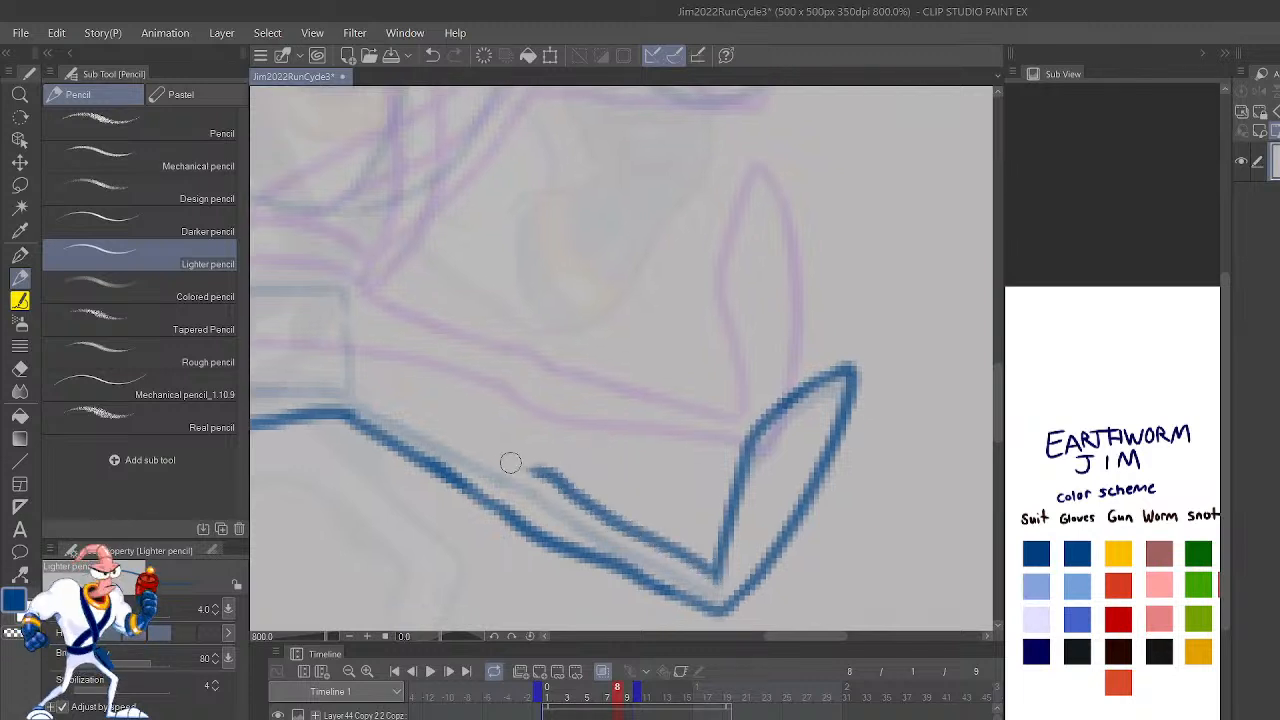
{"action": "key", "text": "ctrl+z"}
{"action": "mouse_move", "coordinate": [712, 588]}
{"action": "left_mouse_down"}
{"action": "mouse_move", "coordinate": [624, 534]}
{"action": "mouse_move", "coordinate": [559, 479]}
{"action": "mouse_move", "coordinate": [395, 407]}
{"action": "mouse_move", "coordinate": [349, 366]}
{"action": "left_mouse_up"}
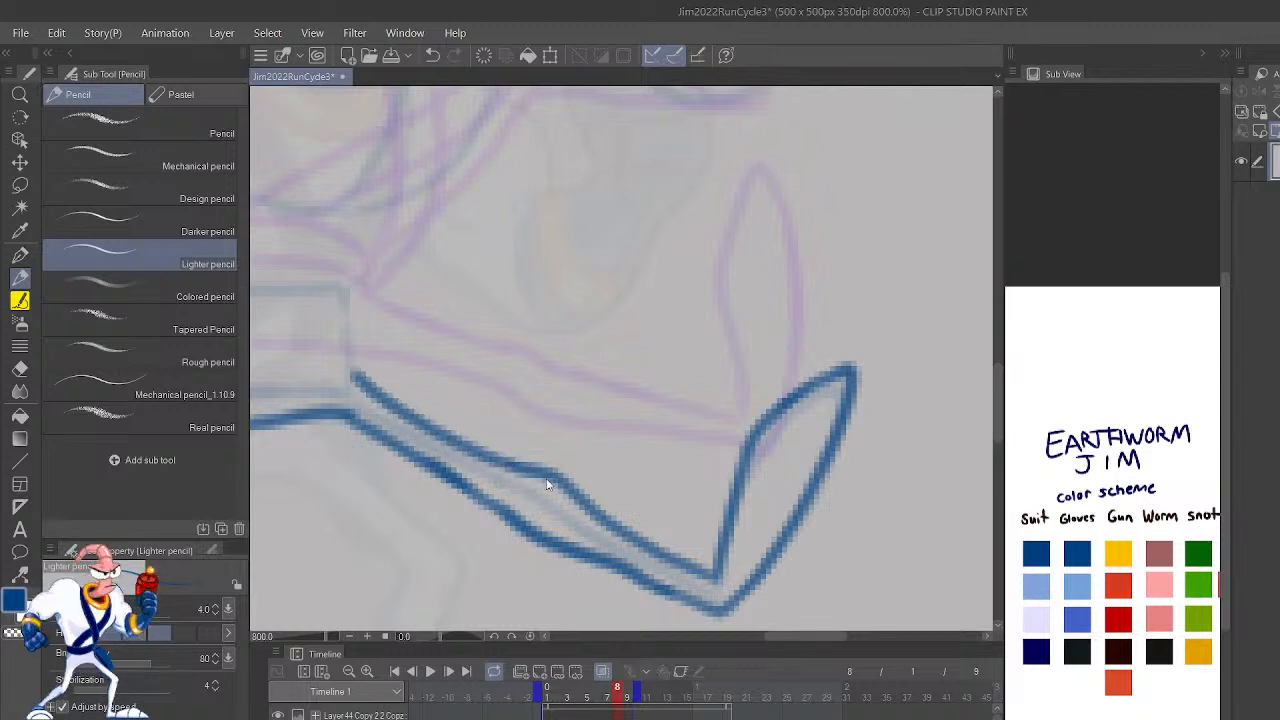
{"action": "key", "text": "ctrl+z"}
{"action": "key", "text": "ctrl+z"}
{"action": "mouse_move", "coordinate": [515, 464]}
{"action": "left_mouse_down"}
{"action": "mouse_move", "coordinate": [713, 583]}
{"action": "mouse_move", "coordinate": [508, 463]}
{"action": "mouse_move", "coordinate": [348, 341]}
{"action": "left_mouse_up"}
{"action": "scroll", "coordinate": [348, 341], "scroll_direction": "down", "scroll_amount": 4}
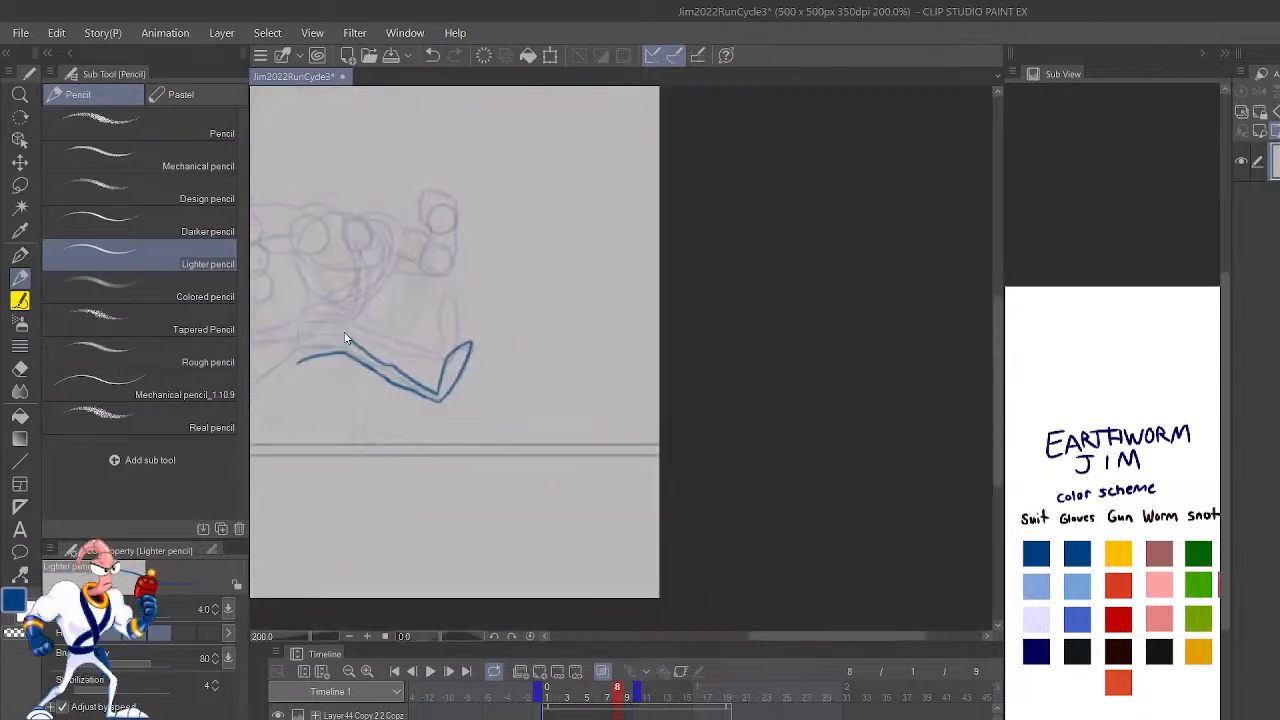
{"action": "scroll", "coordinate": [345, 338], "scroll_direction": "up", "scroll_amount": 4}
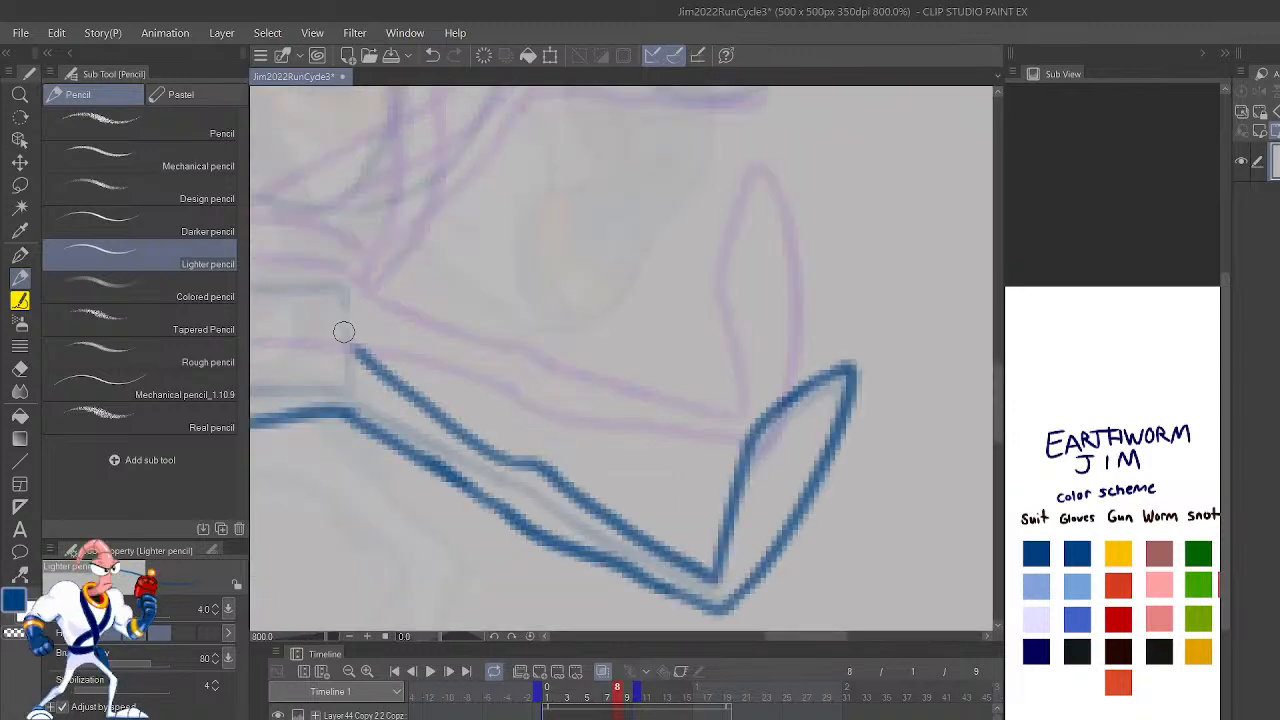
Step: Draw the front of the torso in blue from the leading hip up toward the chest on frame 8, comparing it with frame 7
{"action": "key", "text": "h"}
{"action": "left_click_drag", "start_coordinate": [921, 534], "coordinate": [711, 591]}
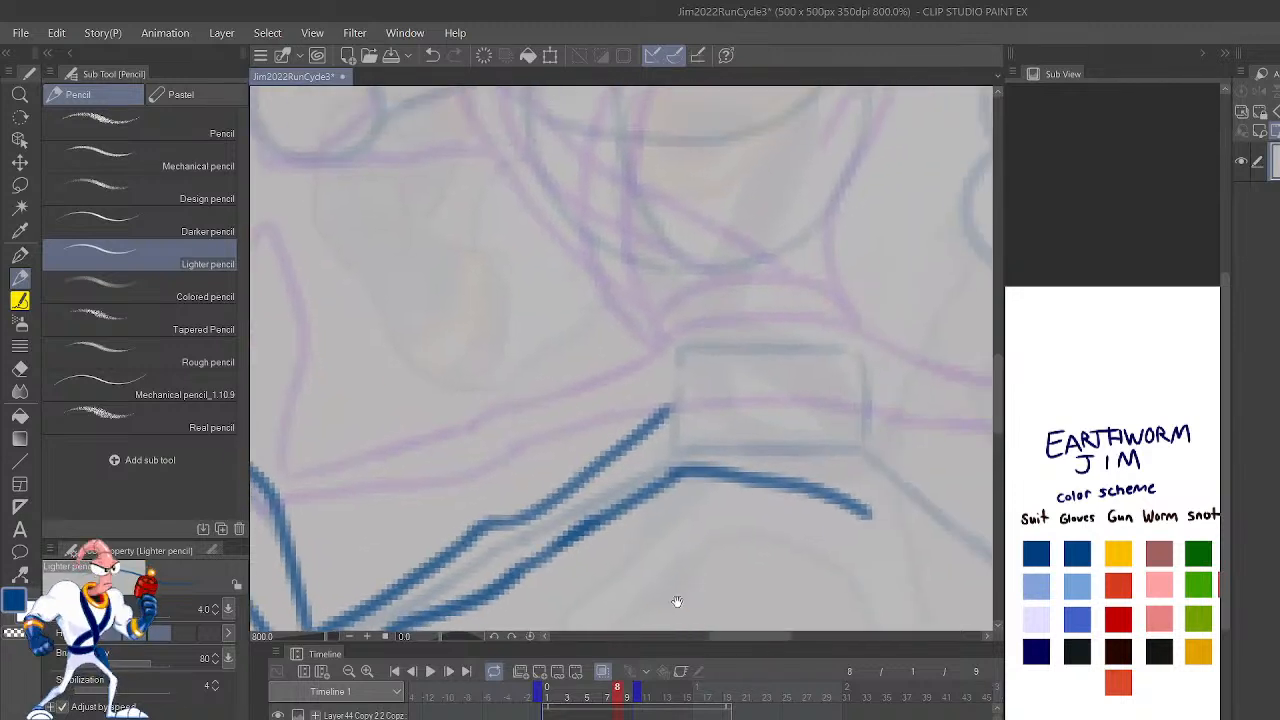
{"action": "left_click_drag", "start_coordinate": [914, 474], "coordinate": [923, 617]}
{"action": "mouse_move", "coordinate": [686, 538]}
{"action": "left_mouse_down"}
{"action": "mouse_move", "coordinate": [689, 503]}
{"action": "mouse_move", "coordinate": [558, 310]}
{"action": "left_mouse_up"}
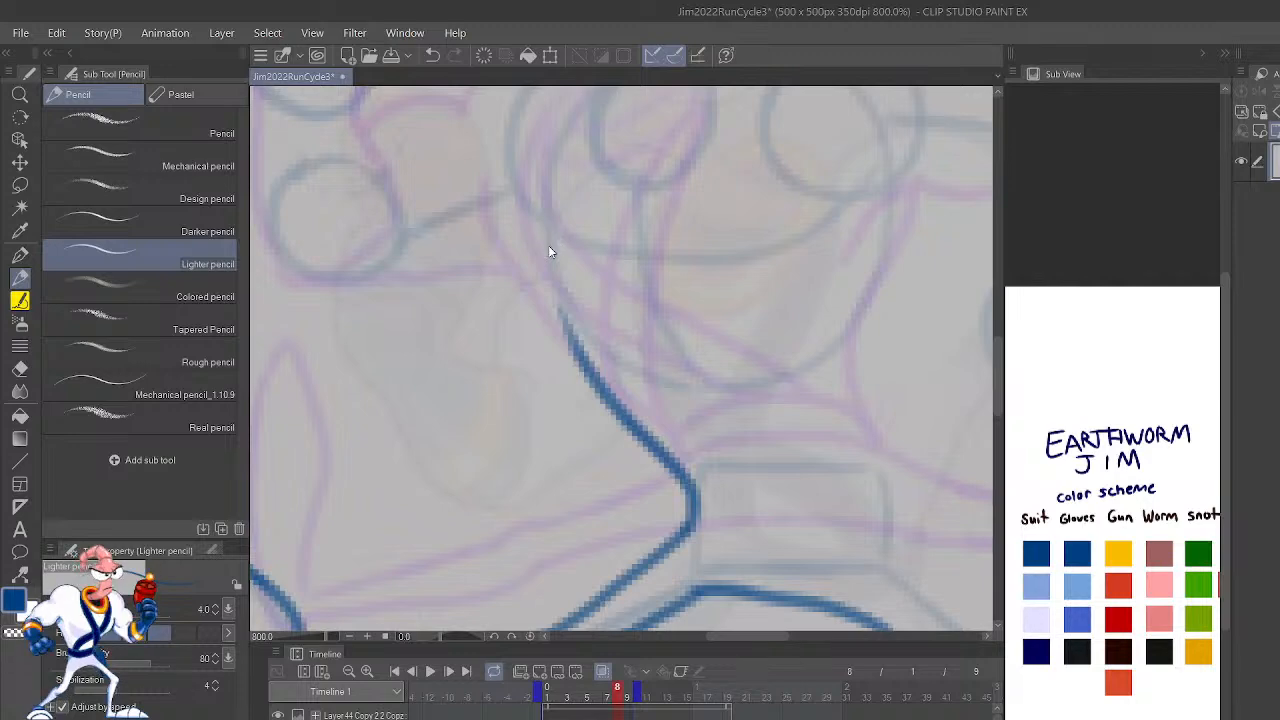
{"action": "scroll", "coordinate": [548, 252], "scroll_direction": "down", "scroll_amount": 4}
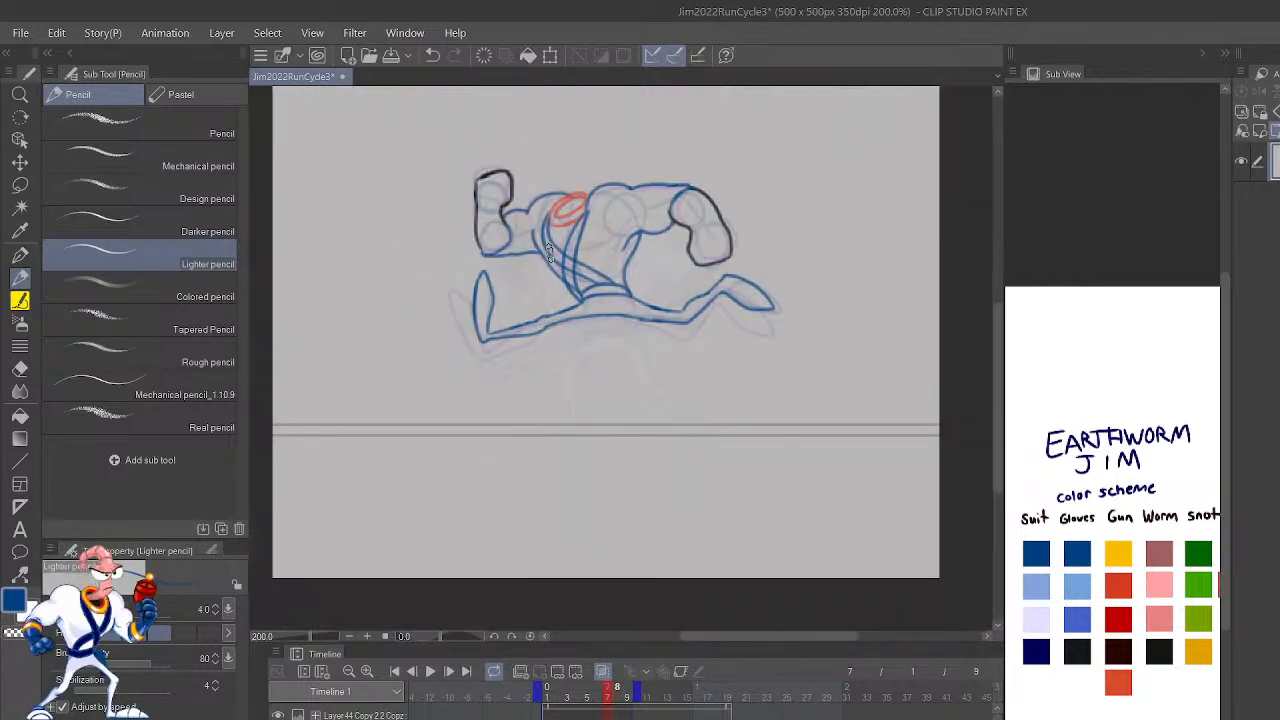
{"action": "key", "text": "space"}
{"action": "scroll", "coordinate": [548, 245], "scroll_direction": "up", "scroll_amount": 4}
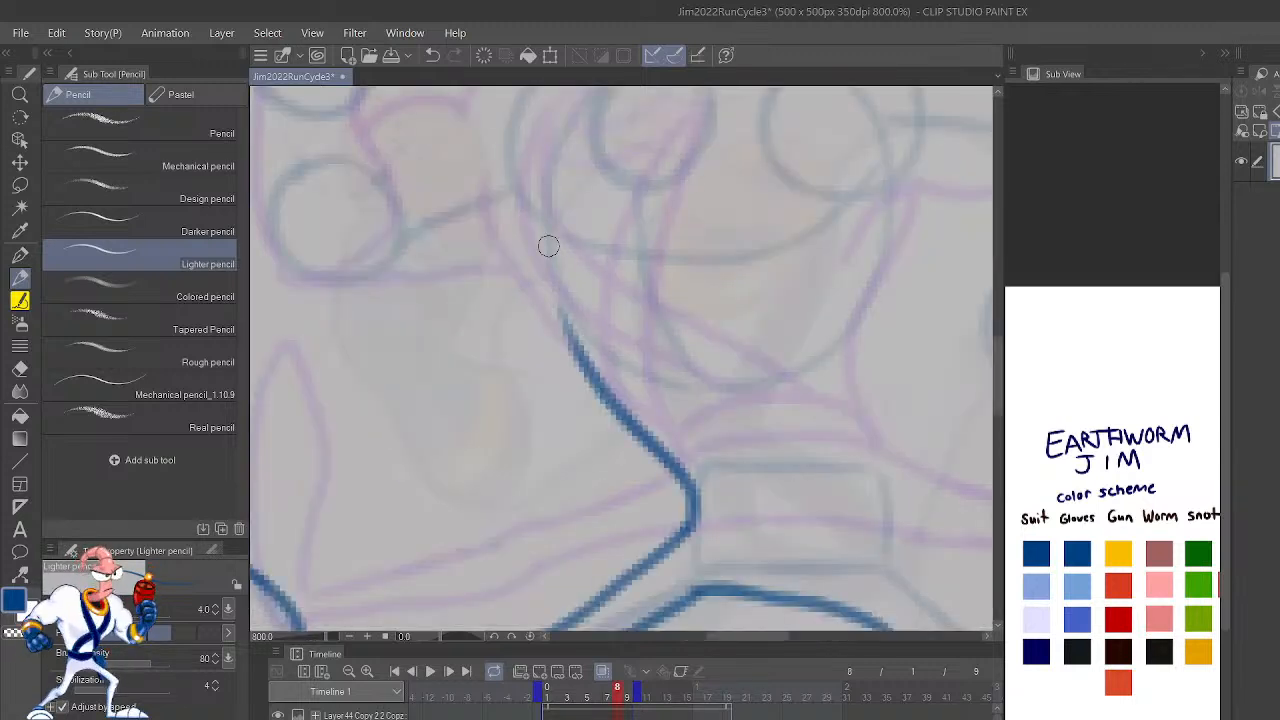
Step: Outline the trailing leg in blue on frame 8, drawing both sides of the shin and thigh and rounding the bent knee
{"action": "left_click_drag", "start_coordinate": [851, 451], "coordinate": [793, 463]}
{"action": "mouse_move", "coordinate": [891, 527]}
{"action": "left_mouse_down"}
{"action": "mouse_move", "coordinate": [866, 428]}
{"action": "mouse_move", "coordinate": [866, 337]}
{"action": "mouse_move", "coordinate": [869, 353]}
{"action": "left_mouse_up"}
{"action": "left_click_drag", "start_coordinate": [866, 358], "coordinate": [742, 287]}
{"action": "left_click_drag", "start_coordinate": [898, 502], "coordinate": [883, 463]}
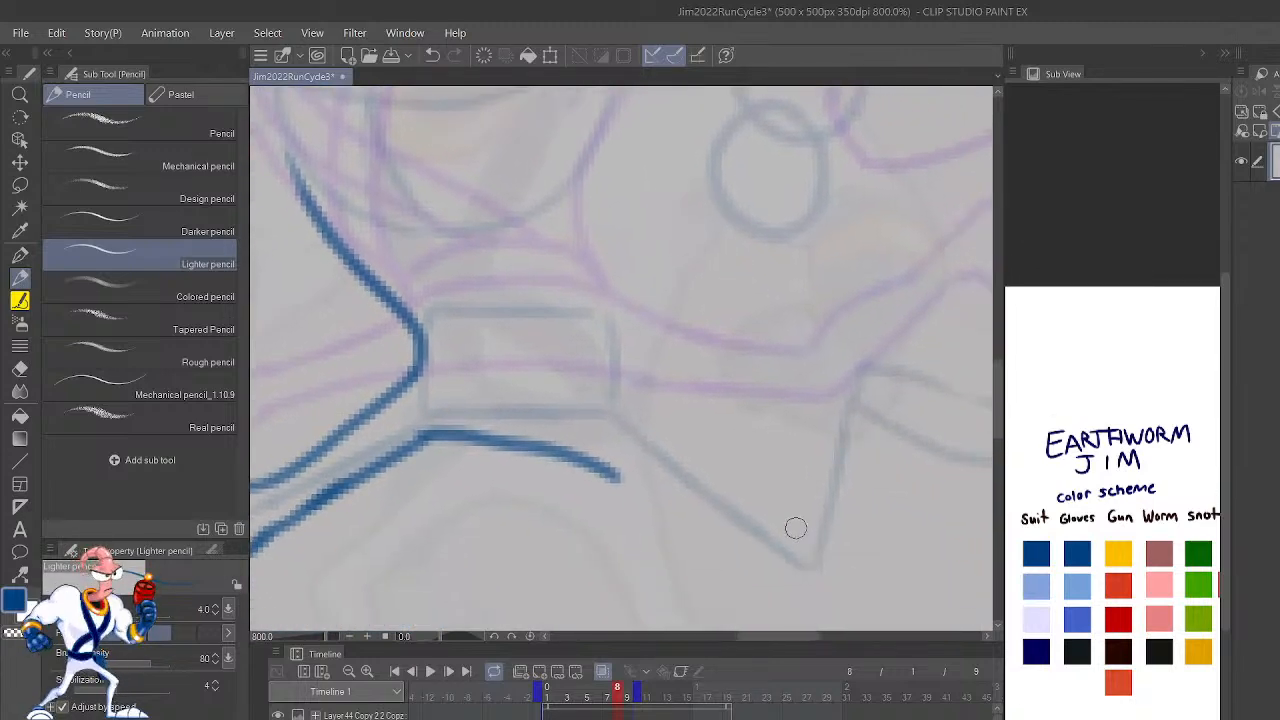
{"action": "mouse_move", "coordinate": [797, 558]}
{"action": "left_mouse_down"}
{"action": "mouse_move", "coordinate": [791, 514]}
{"action": "mouse_move", "coordinate": [823, 459]}
{"action": "mouse_move", "coordinate": [855, 350]}
{"action": "left_mouse_up"}
{"action": "left_click_drag", "start_coordinate": [820, 585], "coordinate": [868, 400]}
{"action": "left_click_drag", "start_coordinate": [788, 538], "coordinate": [667, 436]}
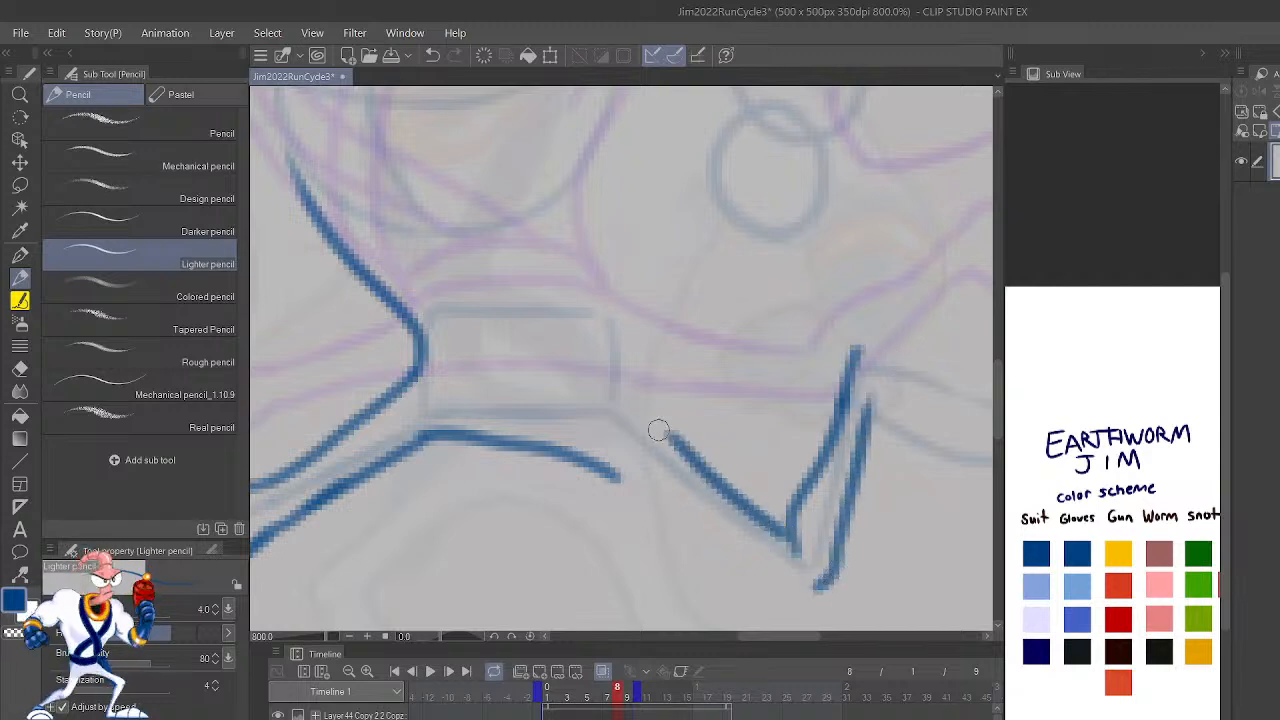
{"action": "left_click_drag", "start_coordinate": [808, 596], "coordinate": [586, 461]}
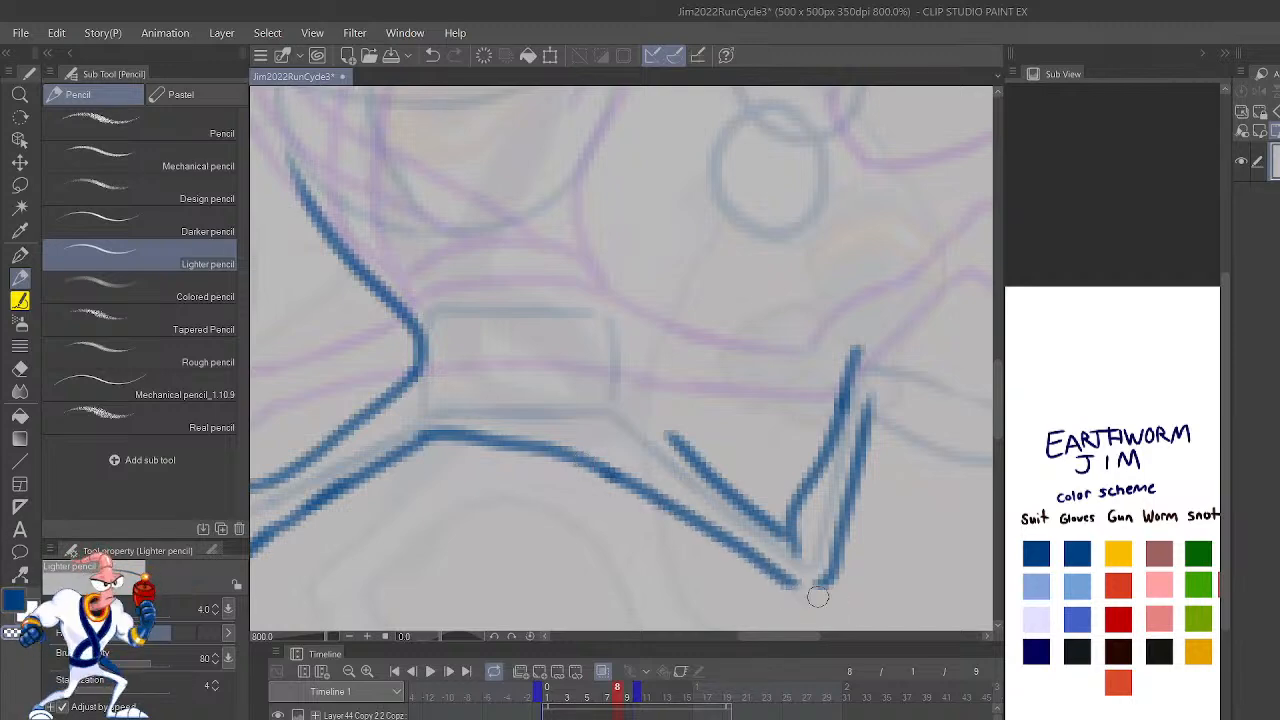
{"action": "mouse_move", "coordinate": [770, 576]}
{"action": "left_mouse_down"}
{"action": "mouse_move", "coordinate": [826, 598]}
{"action": "mouse_move", "coordinate": [840, 572]}
{"action": "left_mouse_up"}
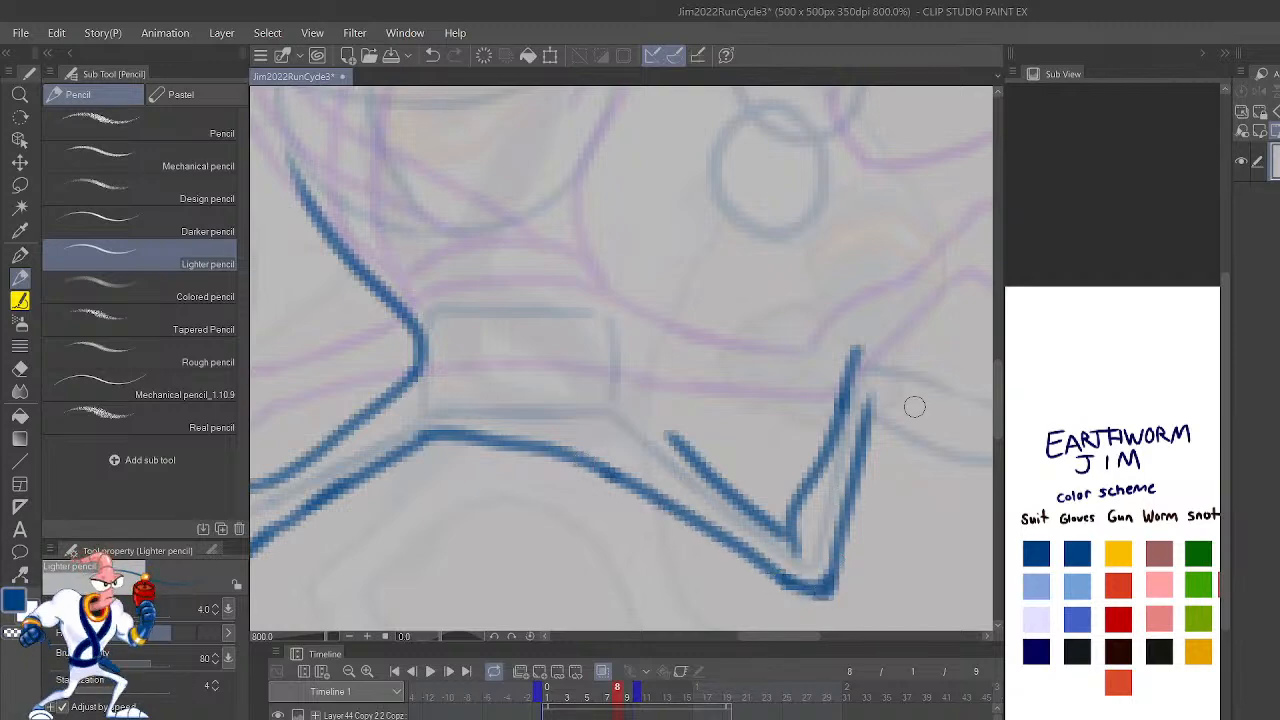
Step: Outline the trailing foot in blue on frame 8, checking it in the mirrored view and closing its underside at the ankle
{"action": "key", "text": "h"}
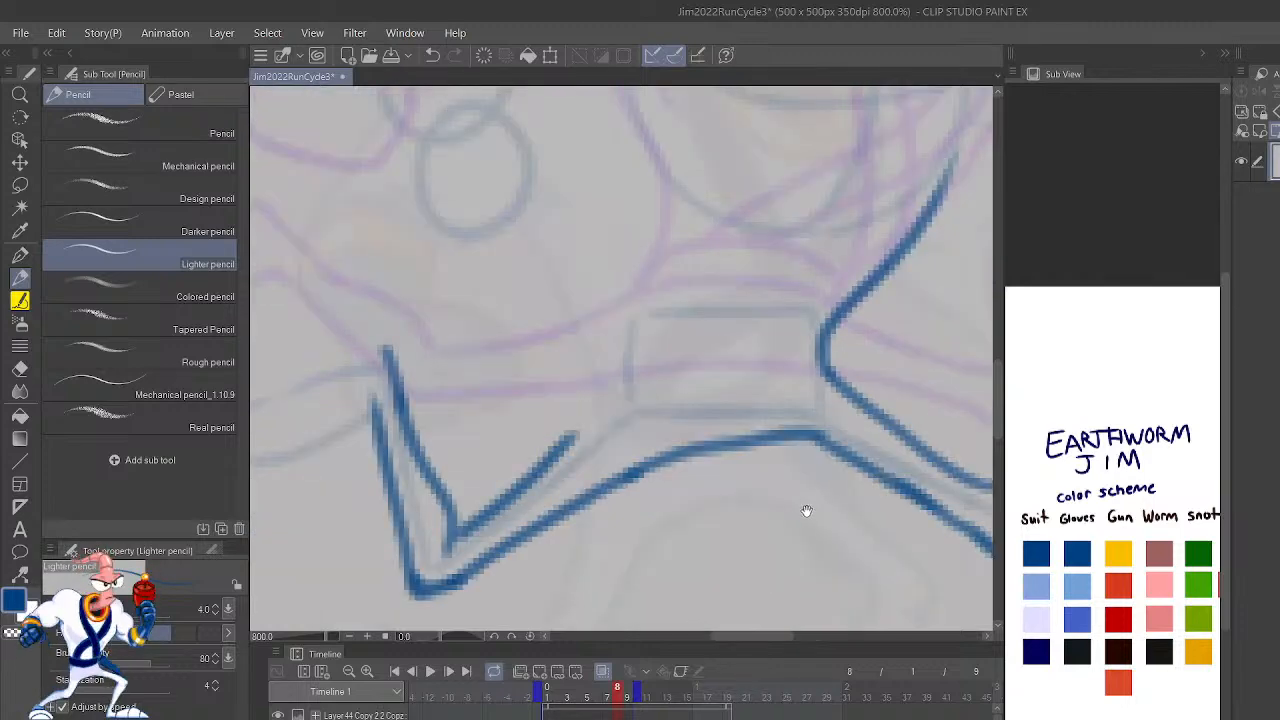
{"action": "left_click_drag", "start_coordinate": [635, 597], "coordinate": [627, 597]}
{"action": "left_click_drag", "start_coordinate": [825, 374], "coordinate": [808, 632]}
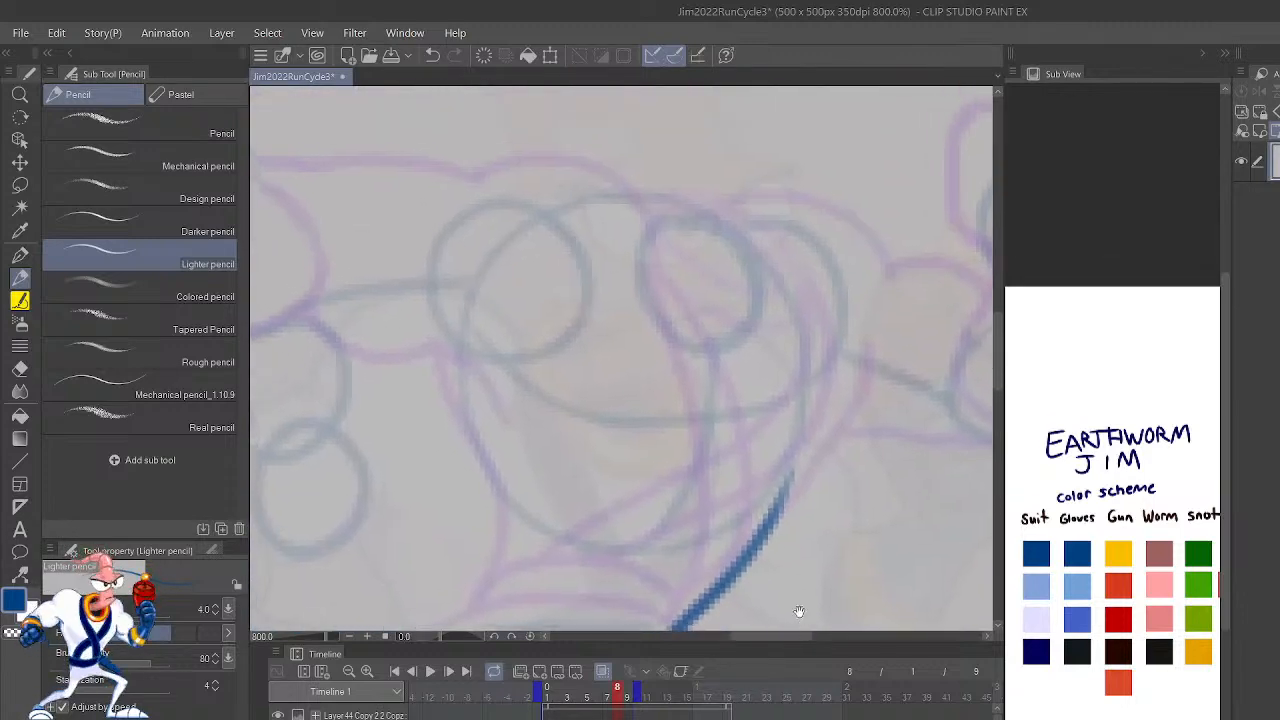
{"action": "left_click_drag", "start_coordinate": [847, 467], "coordinate": [1037, 500]}
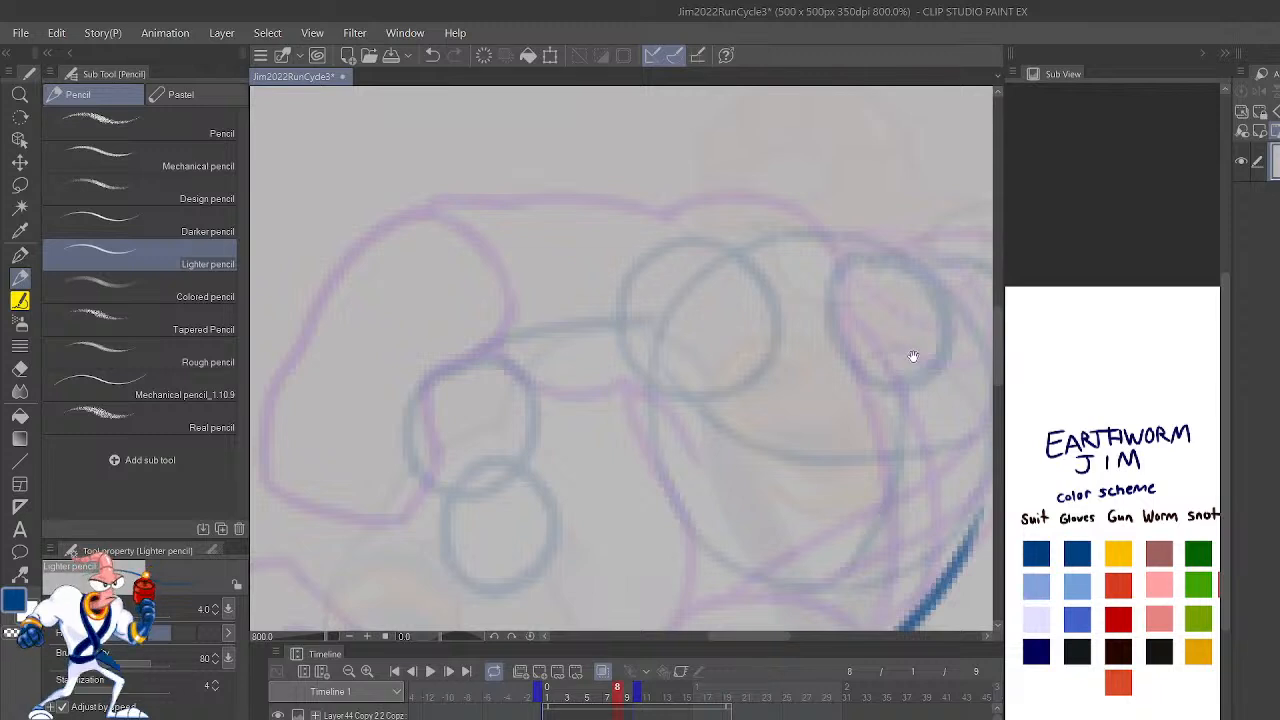
{"action": "left_click_drag", "start_coordinate": [876, 400], "coordinate": [1101, 135]}
{"action": "left_click_drag", "start_coordinate": [840, 487], "coordinate": [889, 381]}
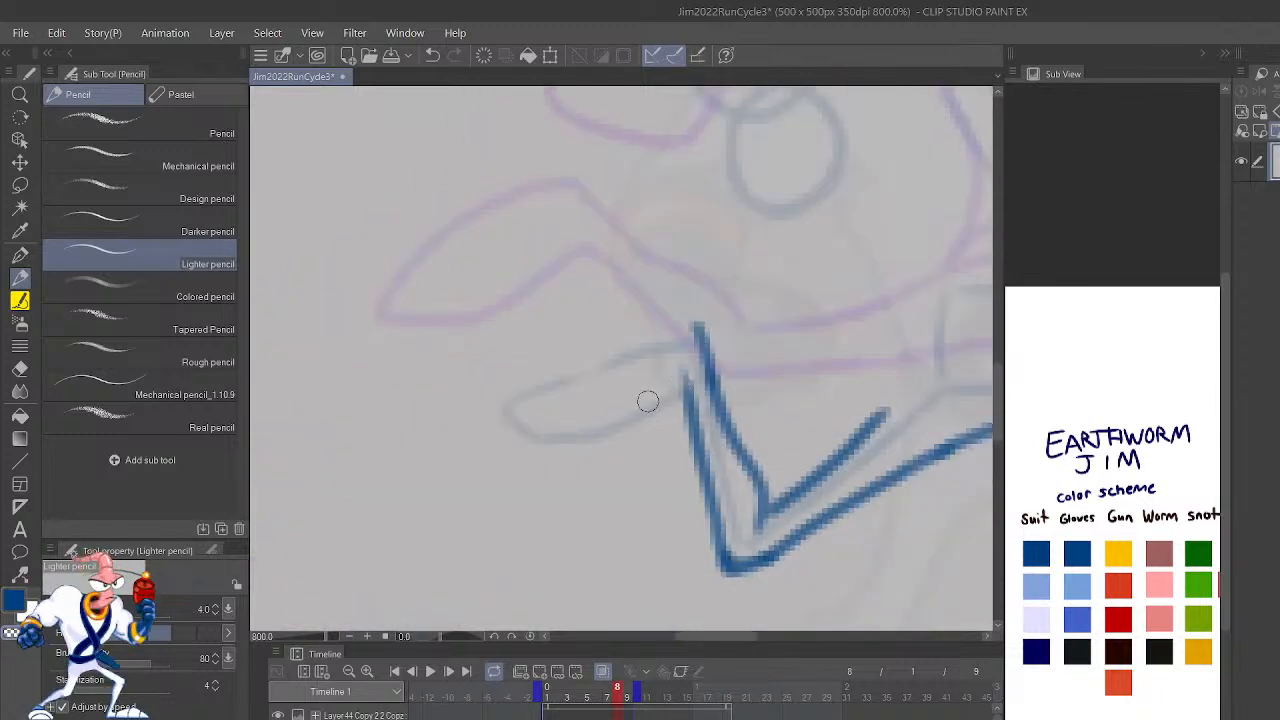
{"action": "mouse_move", "coordinate": [697, 326]}
{"action": "left_mouse_down"}
{"action": "mouse_move", "coordinate": [493, 388]}
{"action": "mouse_move", "coordinate": [474, 424]}
{"action": "mouse_move", "coordinate": [629, 434]}
{"action": "mouse_move", "coordinate": [704, 358]}
{"action": "left_mouse_up"}
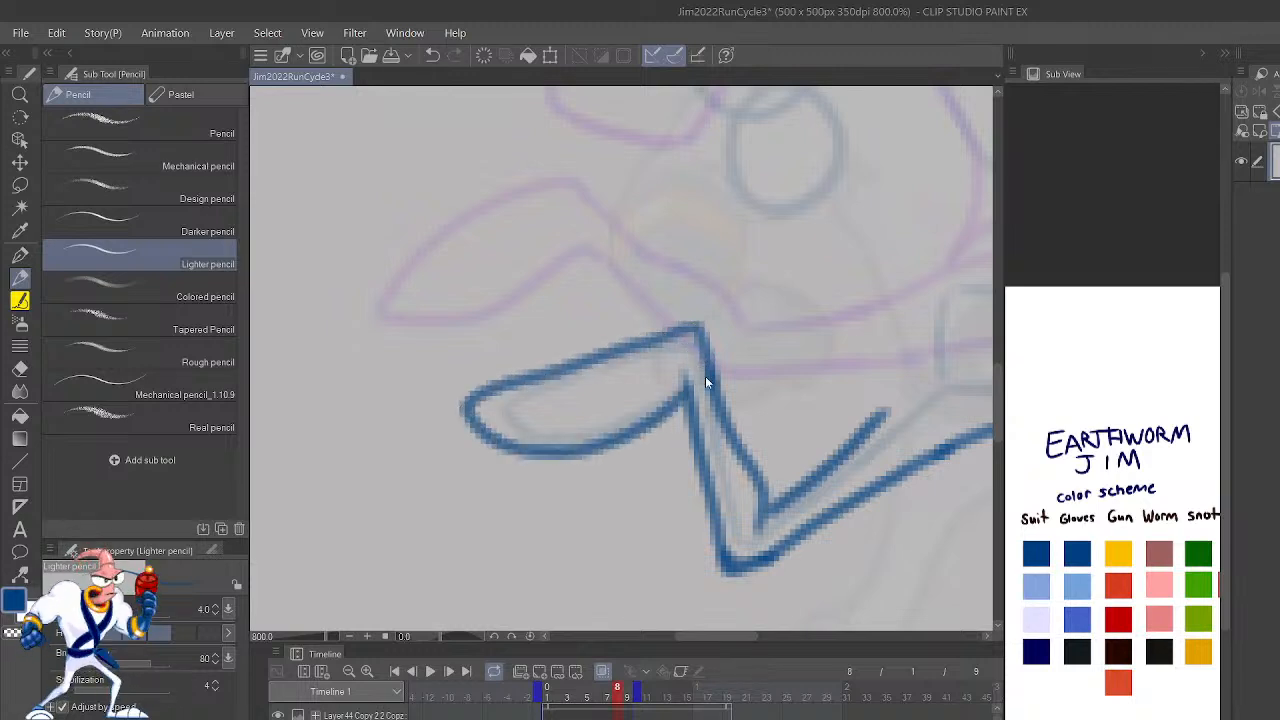
{"action": "scroll", "coordinate": [705, 376], "scroll_direction": "down", "scroll_amount": 2}
{"action": "scroll", "coordinate": [705, 376], "scroll_direction": "down", "scroll_amount": 1}
{"action": "scroll", "coordinate": [705, 376], "scroll_direction": "up", "scroll_amount": 2}
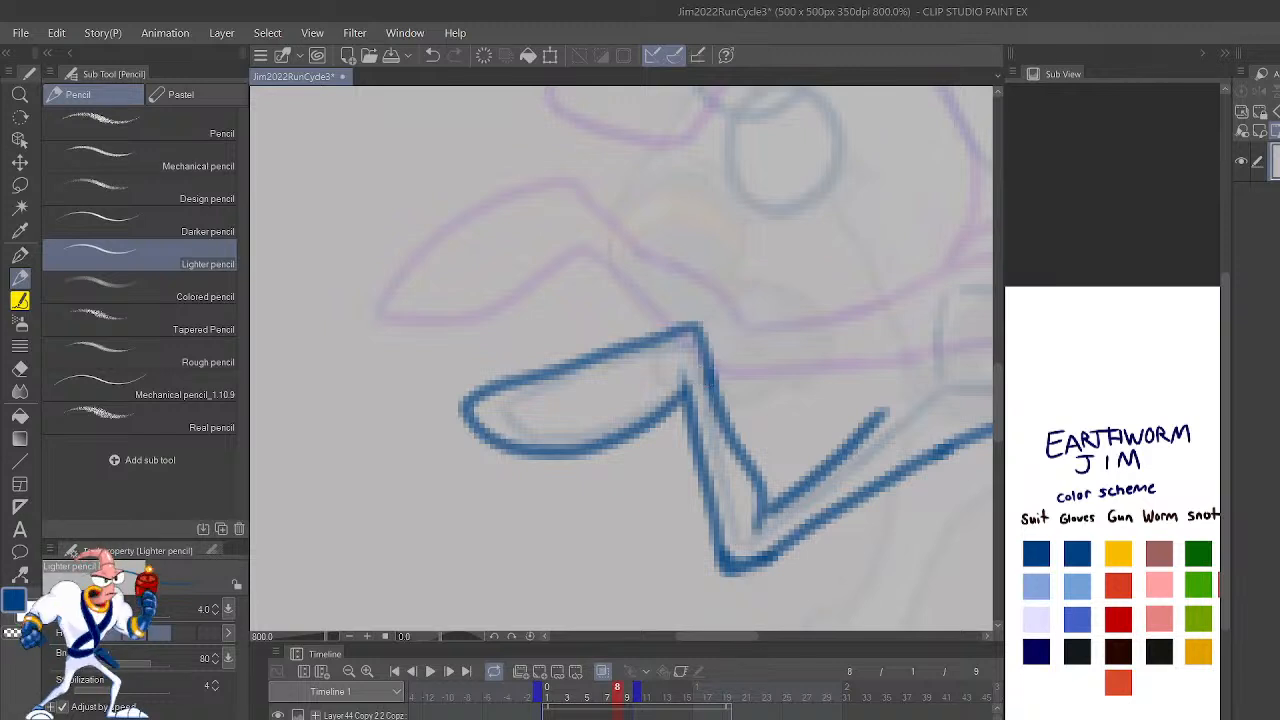
{"action": "key", "text": "h"}
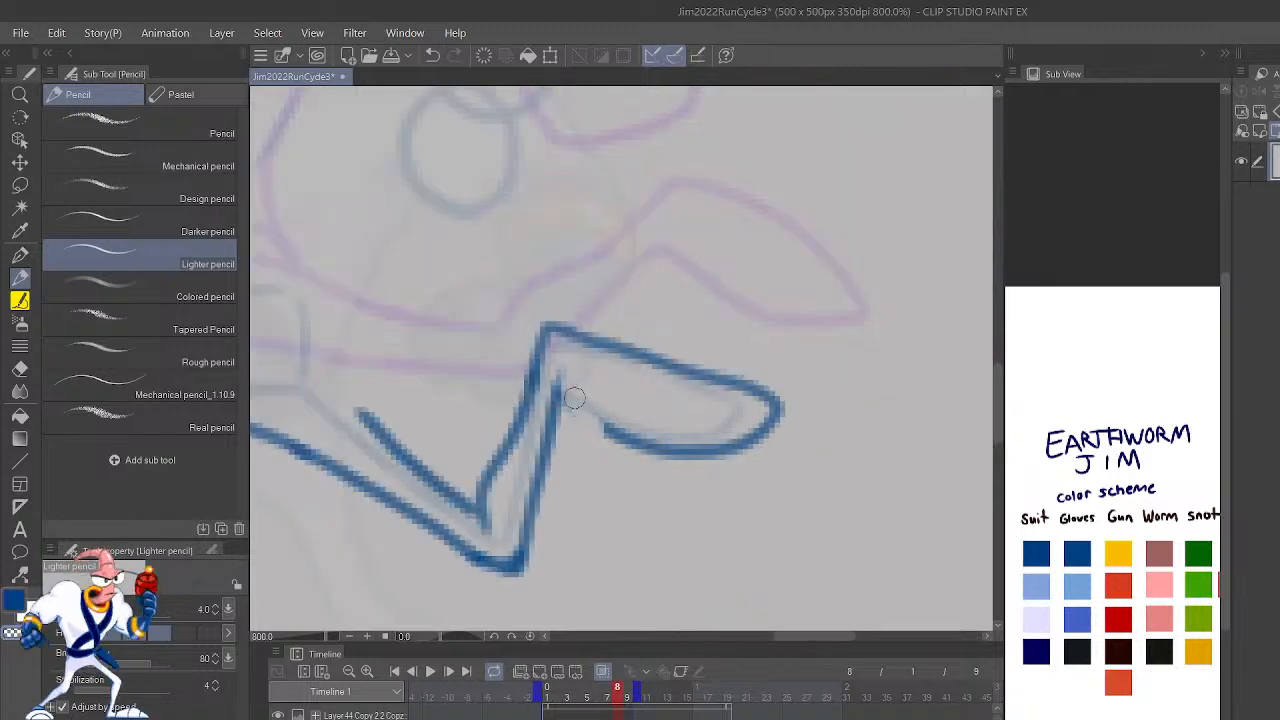
{"action": "mouse_move", "coordinate": [558, 382]}
{"action": "left_mouse_down"}
{"action": "mouse_move", "coordinate": [651, 449]}
{"action": "mouse_move", "coordinate": [688, 459]}
{"action": "left_mouse_up"}
Step: Try dividing the trailing foot's sole with three curved blue lines, redoing the first set with a different curvature
{"action": "mouse_move", "coordinate": [563, 394]}
{"action": "left_mouse_down"}
{"action": "mouse_move", "coordinate": [568, 364]}
{"action": "mouse_move", "coordinate": [608, 349]}
{"action": "left_mouse_up"}
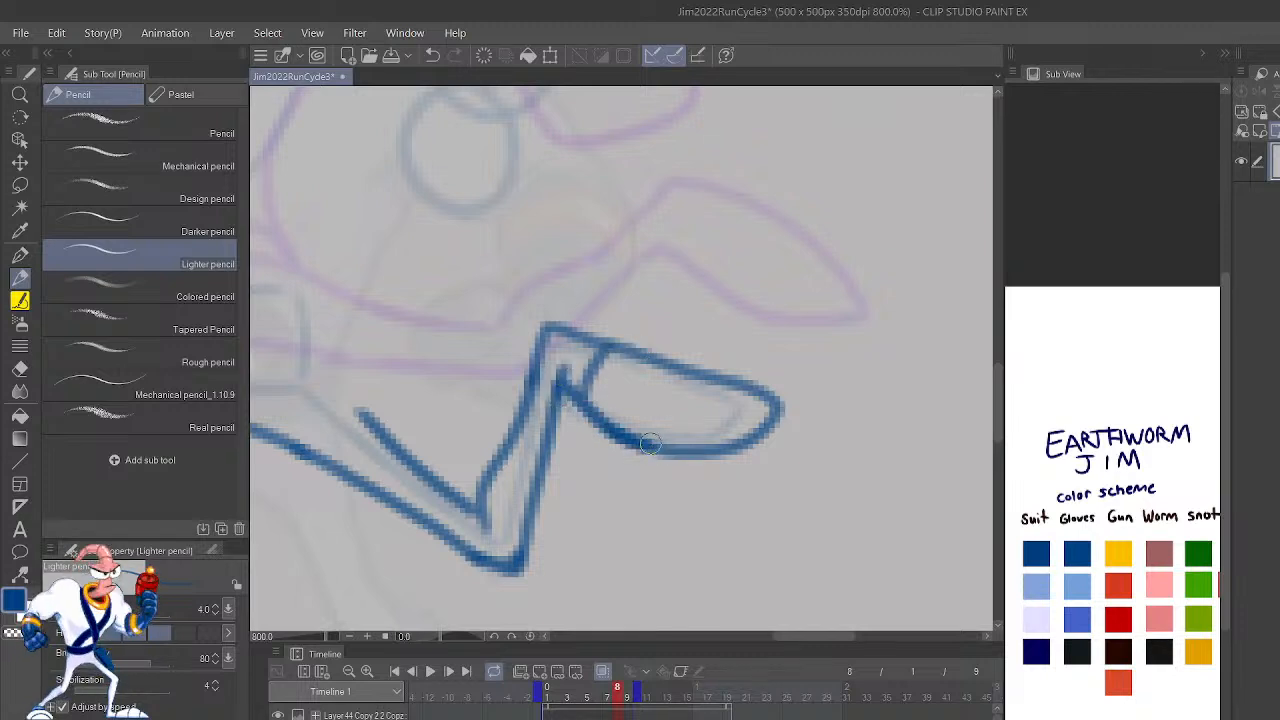
{"action": "left_click_drag", "start_coordinate": [651, 445], "coordinate": [660, 372]}
{"action": "left_click_drag", "start_coordinate": [712, 446], "coordinate": [730, 389]}
{"action": "key", "text": "ctrl+z"}
{"action": "key", "text": "ctrl+z"}
{"action": "key", "text": "ctrl+z"}
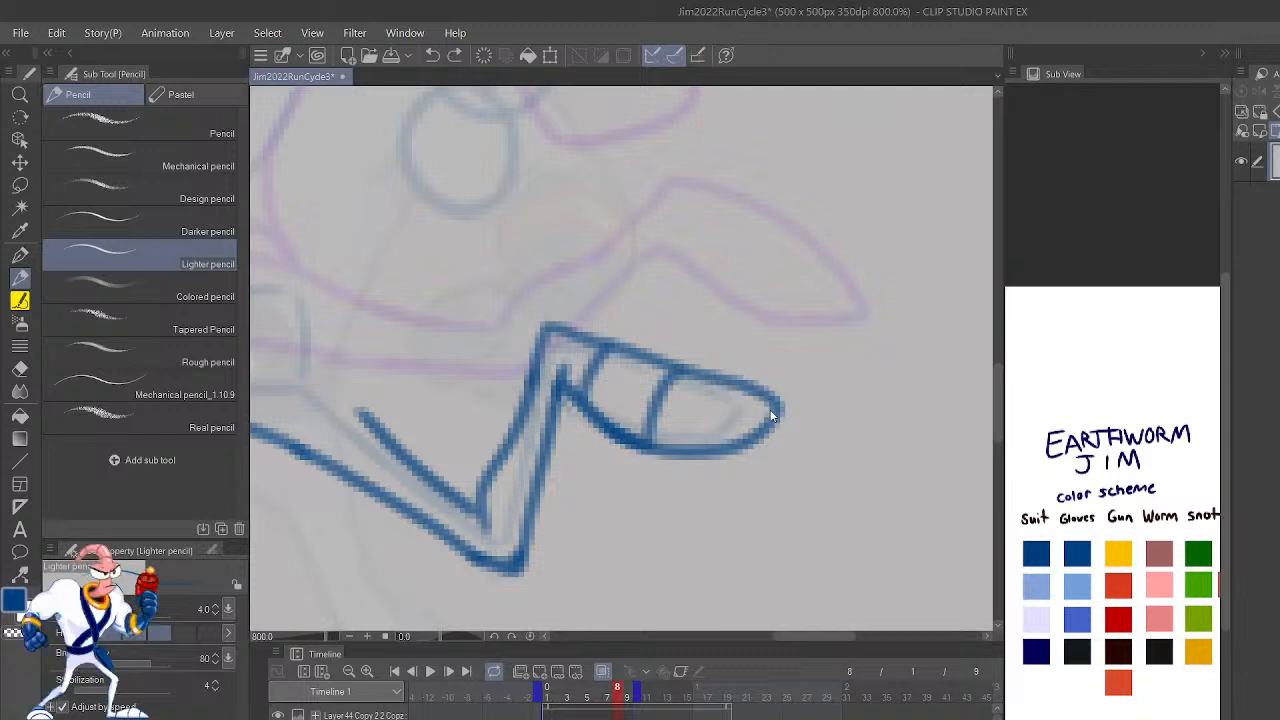
{"action": "left_click_drag", "start_coordinate": [712, 447], "coordinate": [732, 390]}
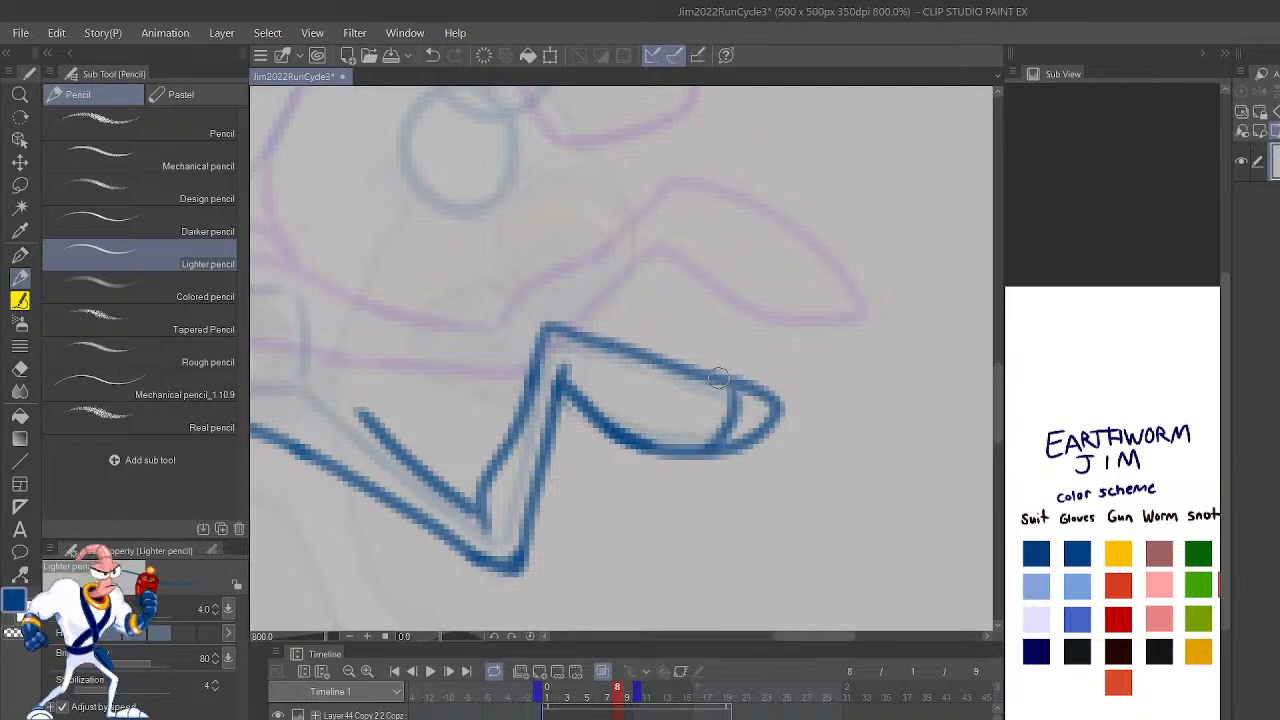
{"action": "left_click_drag", "start_coordinate": [640, 443], "coordinate": [675, 358]}
{"action": "left_click_drag", "start_coordinate": [580, 402], "coordinate": [608, 340]}
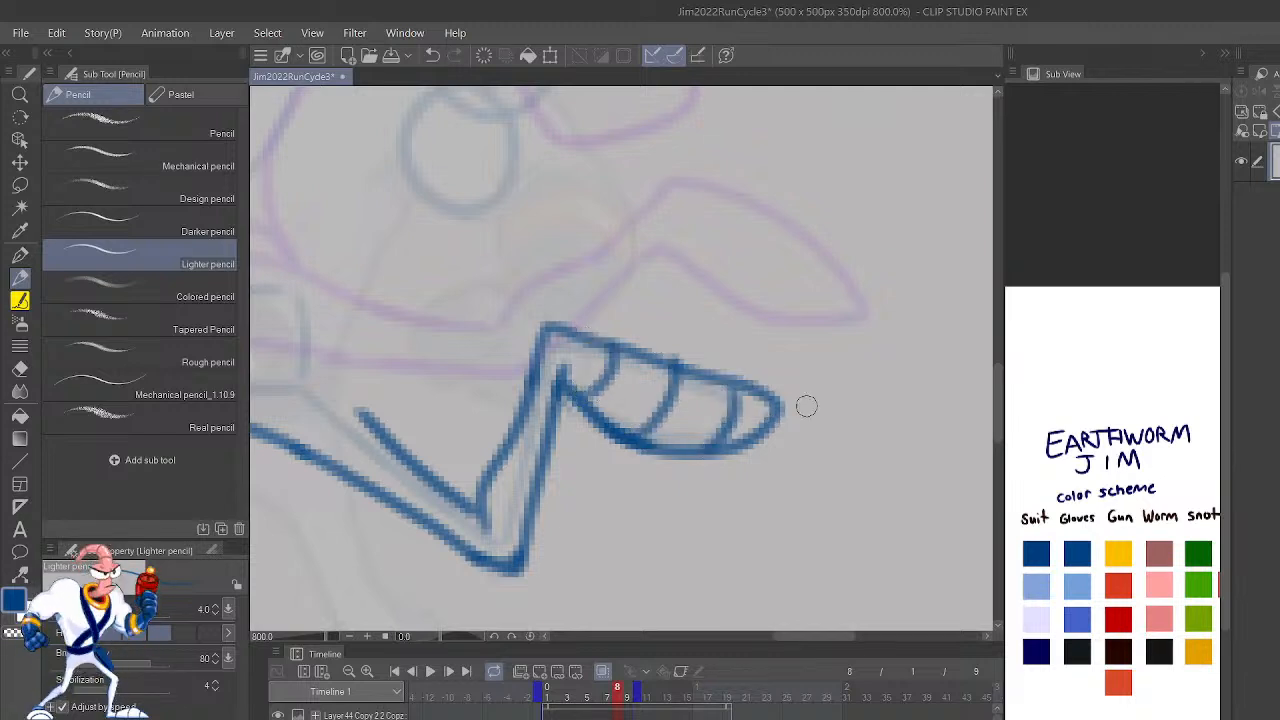
Step: Step back and forth between frames 5 and 8 to compare the leg and foot poses
{"action": "scroll", "coordinate": [806, 405], "scroll_direction": "down", "scroll_amount": 6}
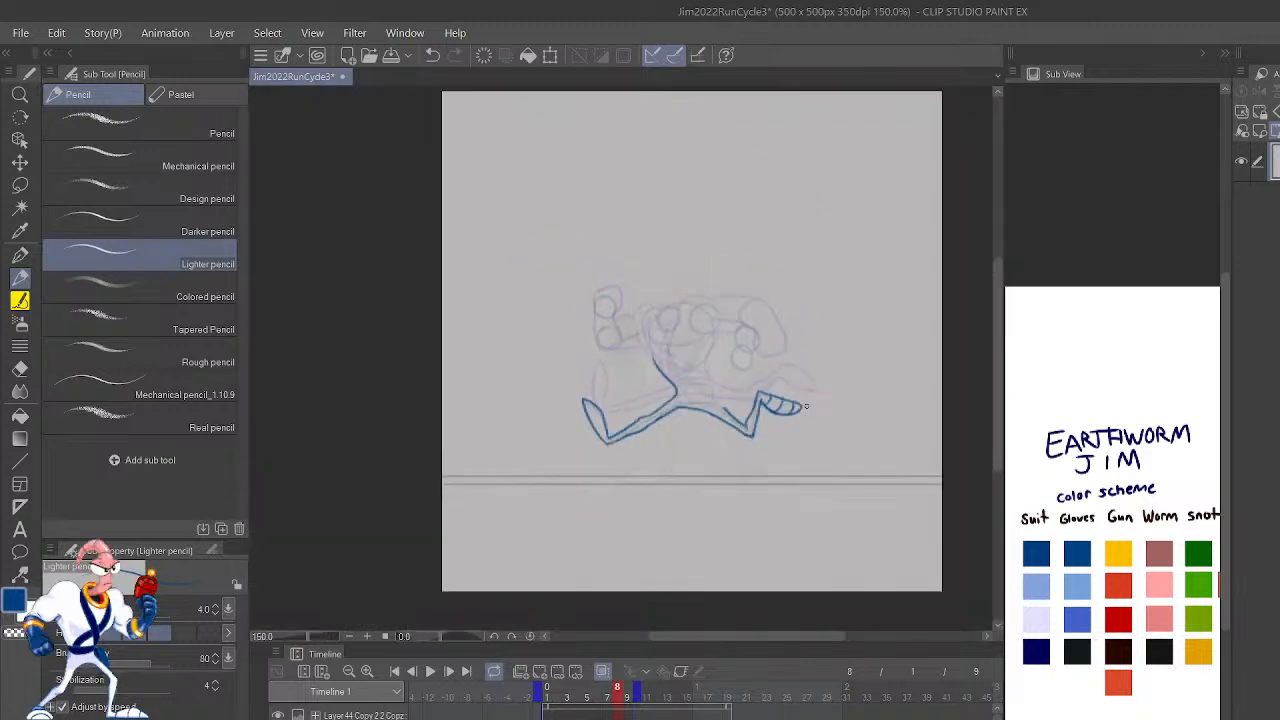
{"action": "key", "text": "shift+Left"}
{"action": "key", "text": "shift+Left"}
{"action": "key", "text": "shift+Right"}
{"action": "key", "text": "shift+Right"}
{"action": "key", "text": "shift+Left"}
{"action": "key", "text": "shift+Left"}
{"action": "key", "text": "shift+Left"}
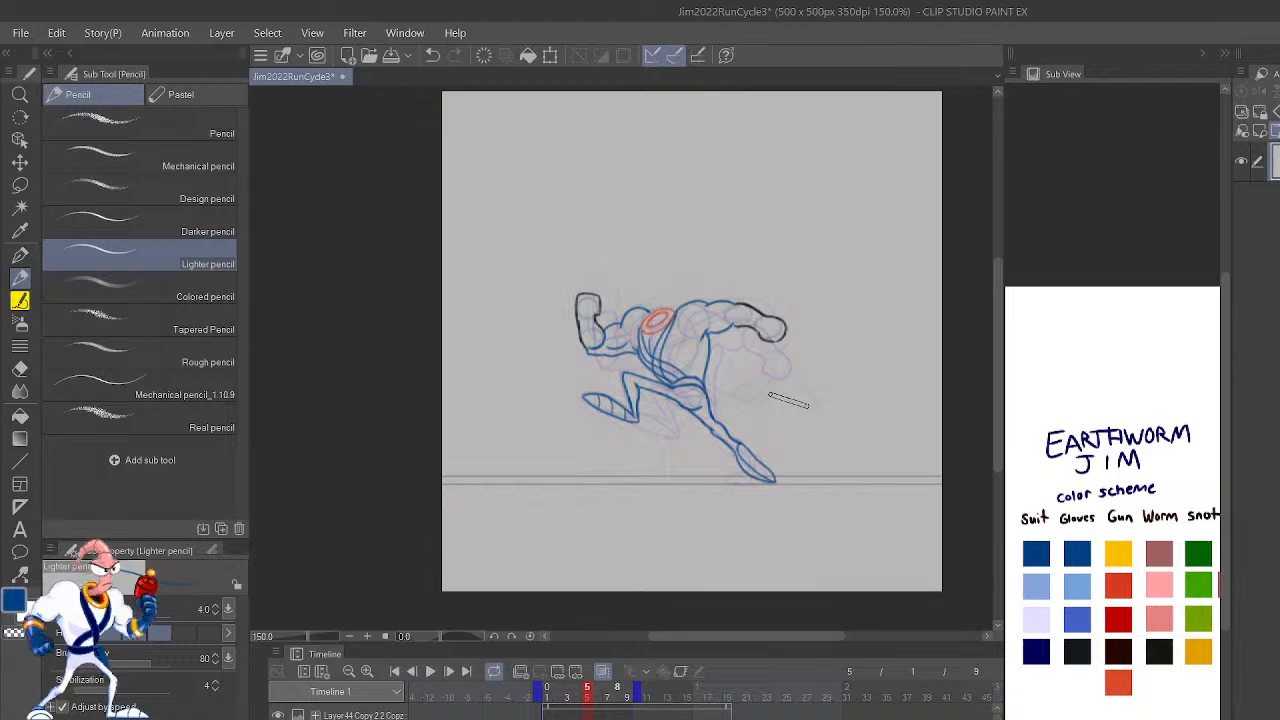
{"action": "key", "text": "shift+Right"}
{"action": "key", "text": "shift+Right"}
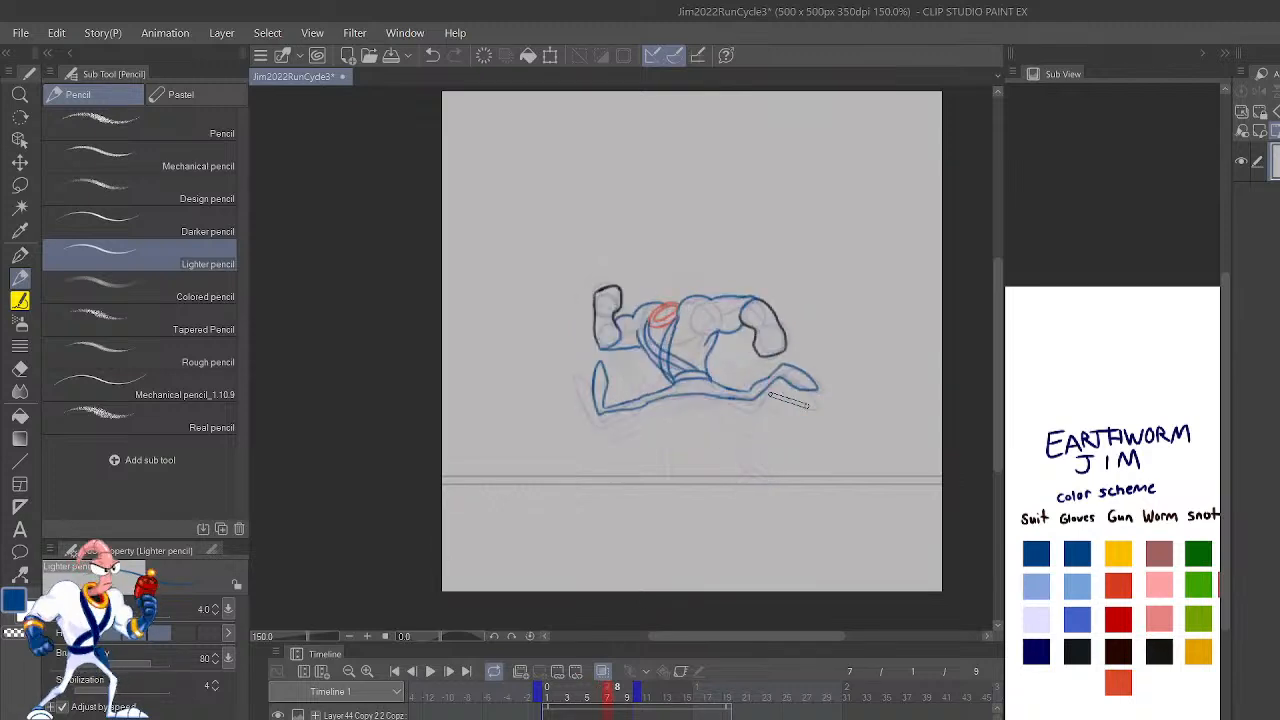
{"action": "key", "text": "shift+Right"}
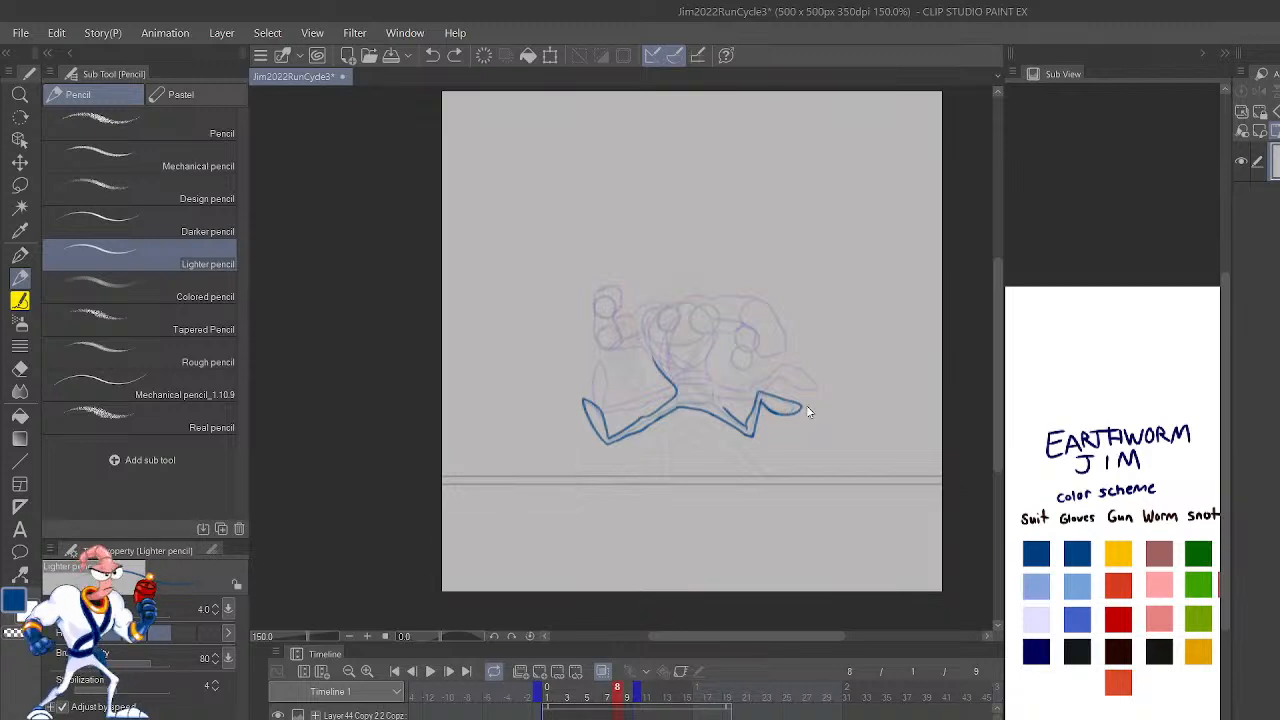
Step: Draw the back of the torso in blue on frame 8, running it from the armpit down into the trailing thigh's upper edge
{"action": "scroll", "coordinate": [806, 405], "scroll_direction": "up", "scroll_amount": 3}
{"action": "left_click_drag", "start_coordinate": [821, 383], "coordinate": [960, 555]}
{"action": "mouse_move", "coordinate": [724, 581]}
{"action": "left_mouse_down"}
{"action": "mouse_move", "coordinate": [678, 497]}
{"action": "mouse_move", "coordinate": [675, 435]}
{"action": "mouse_move", "coordinate": [703, 369]}
{"action": "left_mouse_up"}
{"action": "left_click_drag", "start_coordinate": [840, 455], "coordinate": [841, 357]}
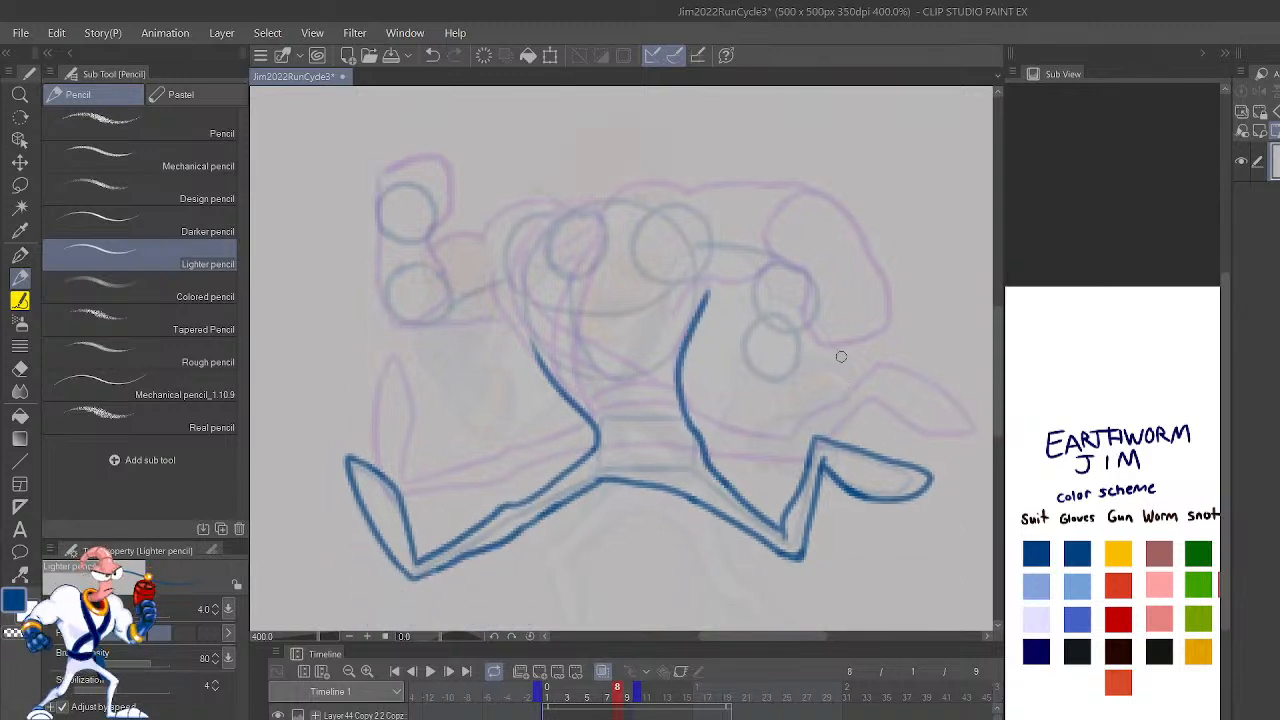
Step: Flip repeatedly between frames 7 and 8 to examine how the torso and legs move
{"action": "key", "text": "shift+Left"}
{"action": "key", "text": "shift+Right"}
{"action": "key", "text": "shift+Left"}
{"action": "key", "text": "shift+Right"}
{"action": "key", "text": "shift+Left"}
{"action": "key", "text": "shift+Right"}
{"action": "key", "text": "shift+Left"}
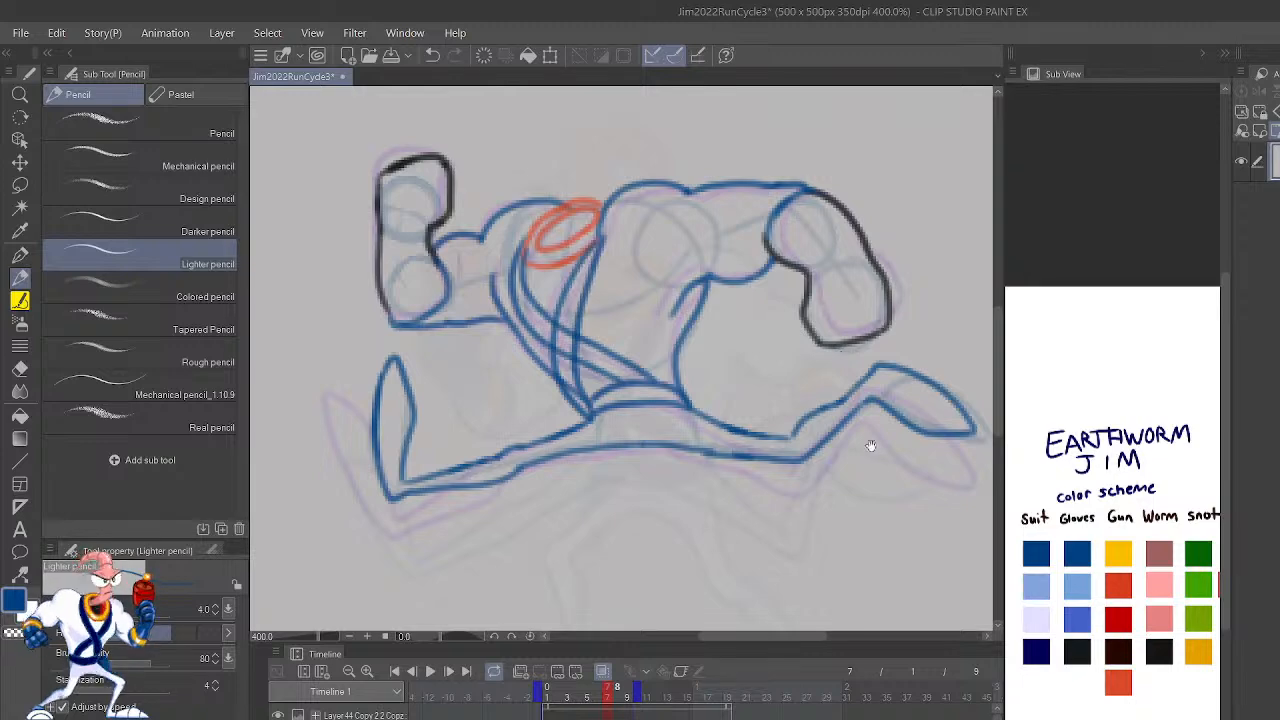
{"action": "left_click_drag", "start_coordinate": [894, 431], "coordinate": [663, 555]}
{"action": "mouse_move", "coordinate": [918, 300]}
{"action": "left_mouse_down"}
{"action": "mouse_move", "coordinate": [959, 381]}
{"action": "mouse_move", "coordinate": [764, 390]}
{"action": "mouse_move", "coordinate": [839, 359]}
{"action": "left_mouse_up"}
{"action": "left_click_drag", "start_coordinate": [839, 359], "coordinate": [727, 404]}
{"action": "mouse_move", "coordinate": [749, 389]}
{"action": "left_mouse_down"}
{"action": "mouse_move", "coordinate": [736, 359]}
{"action": "mouse_move", "coordinate": [679, 413]}
{"action": "mouse_move", "coordinate": [740, 403]}
{"action": "mouse_move", "coordinate": [675, 411]}
{"action": "mouse_move", "coordinate": [700, 271]}
{"action": "mouse_move", "coordinate": [648, 322]}
{"action": "left_mouse_up"}
{"action": "key", "text": "ctrl+z"}
{"action": "key", "text": "ctrl+z"}
{"action": "key", "text": "ctrl+z"}
{"action": "key", "text": "ctrl+z"}
{"action": "key", "text": "ctrl+z"}
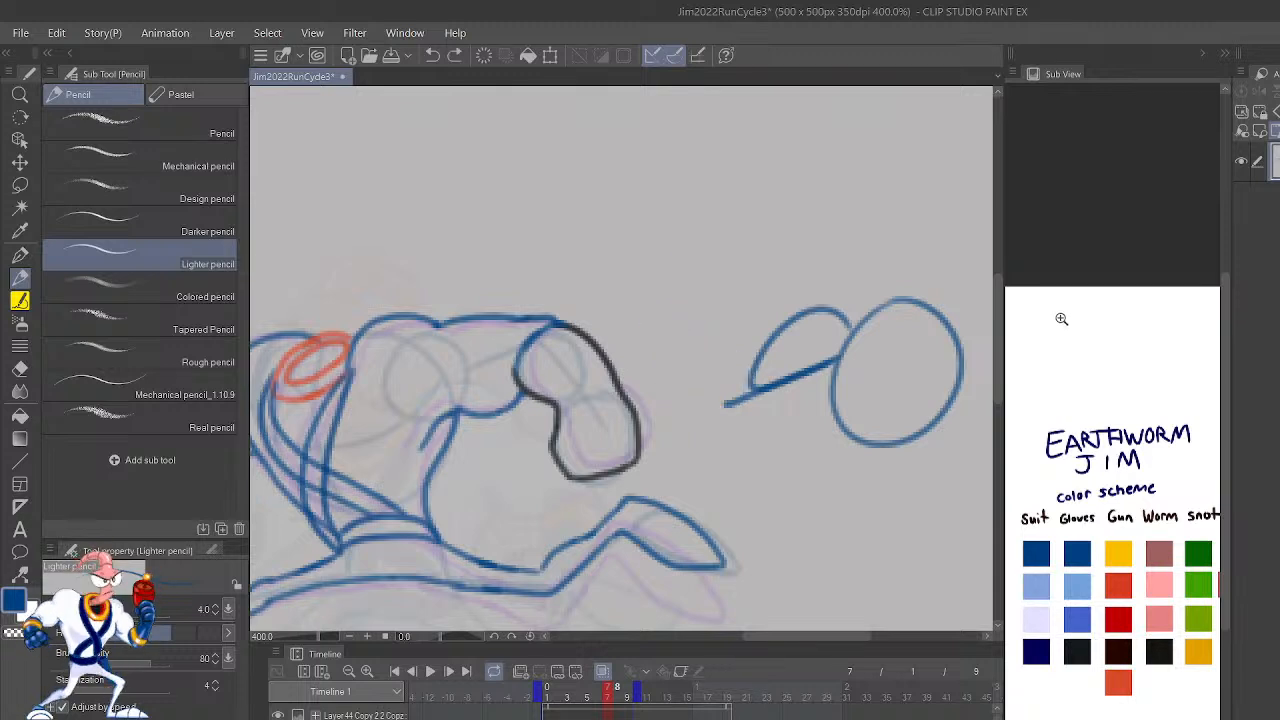
{"action": "key", "text": "ctrl+z"}
Step: Draw frame 8's rear arm over the rough sketch, with the shoulder and upper arm in blue and the bent forearm and fist in black
{"action": "left_click_drag", "start_coordinate": [733, 516], "coordinate": [882, 439]}
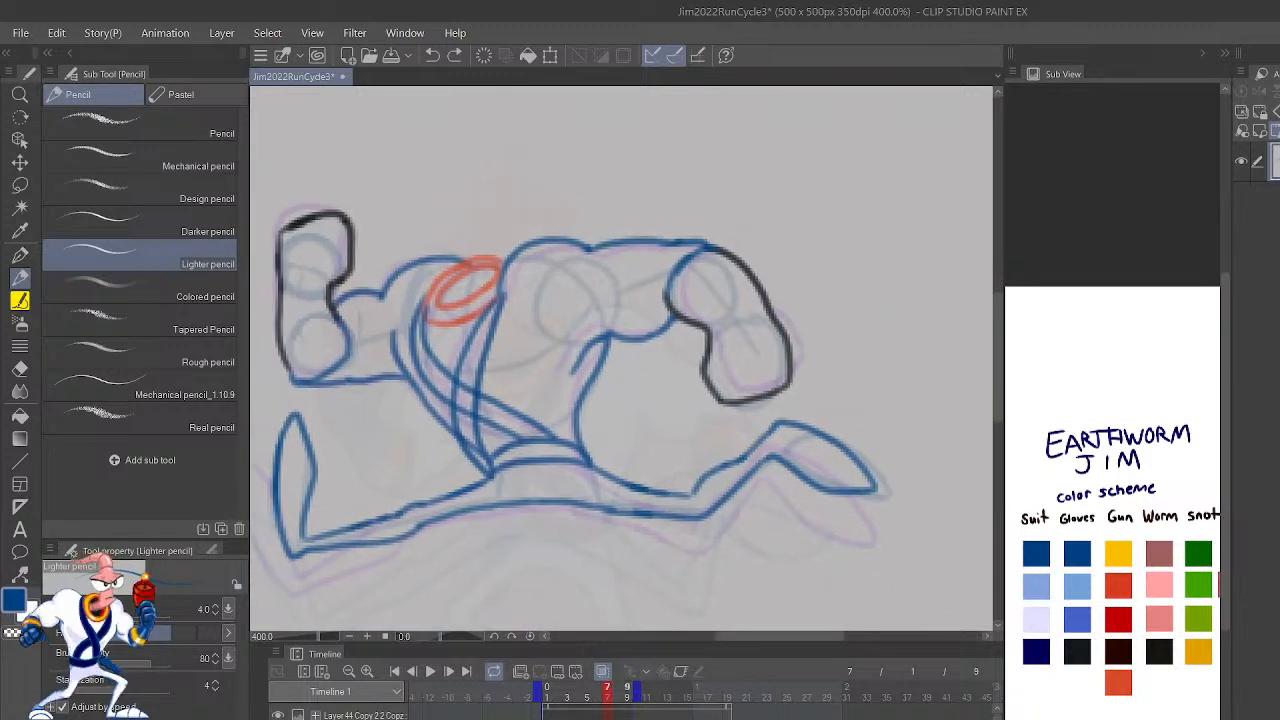
{"action": "key", "text": "Right"}
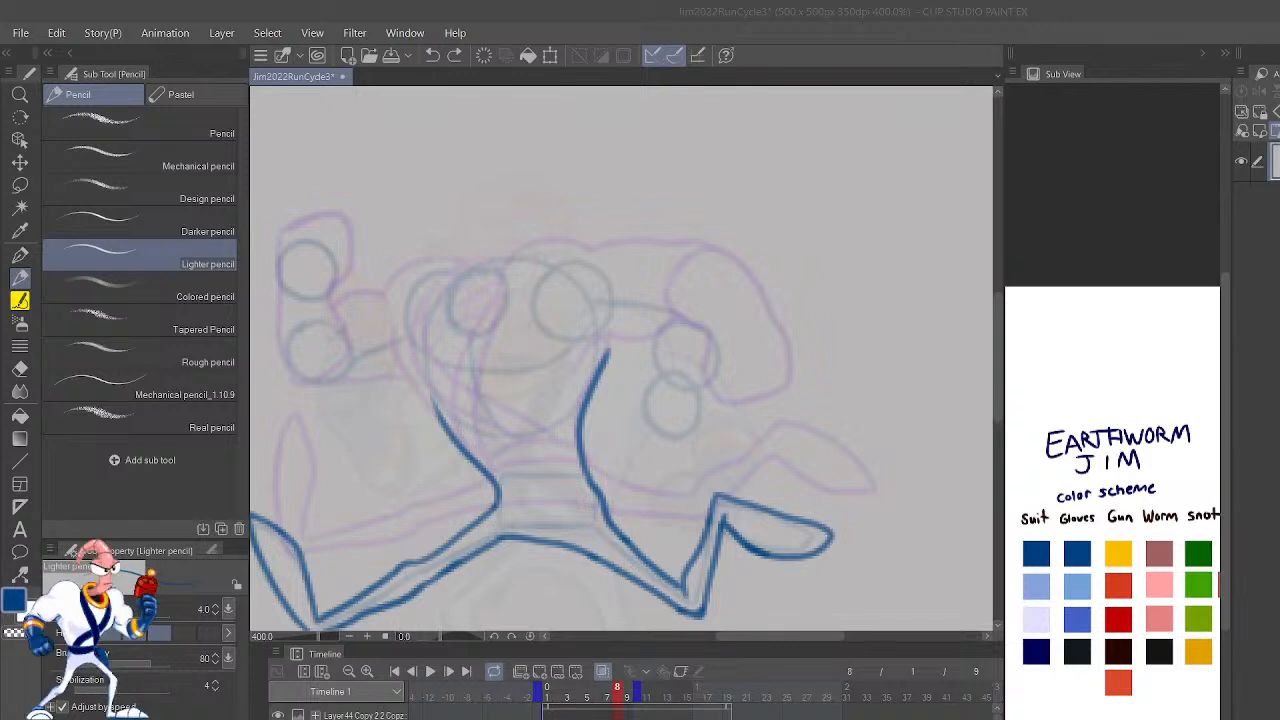
{"action": "scroll", "coordinate": [482, 316], "scroll_direction": "up", "scroll_amount": 1}
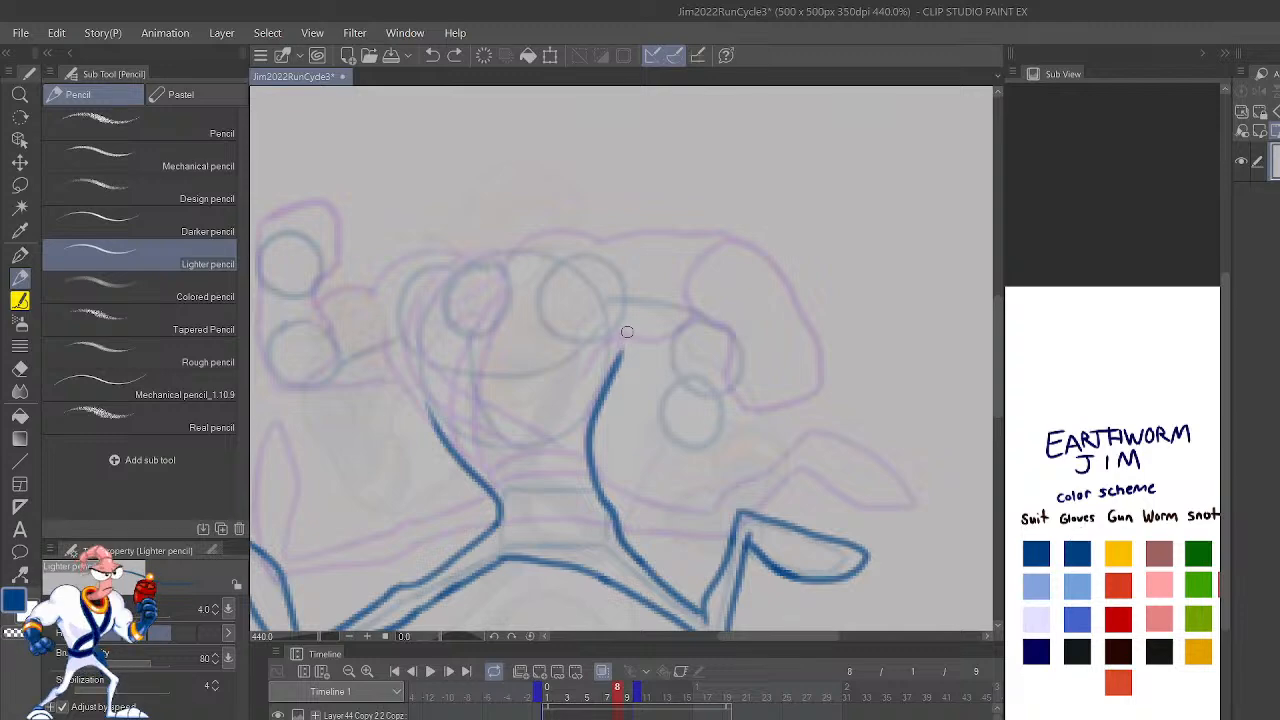
{"action": "scroll", "coordinate": [643, 305], "scroll_direction": "up", "scroll_amount": 6}
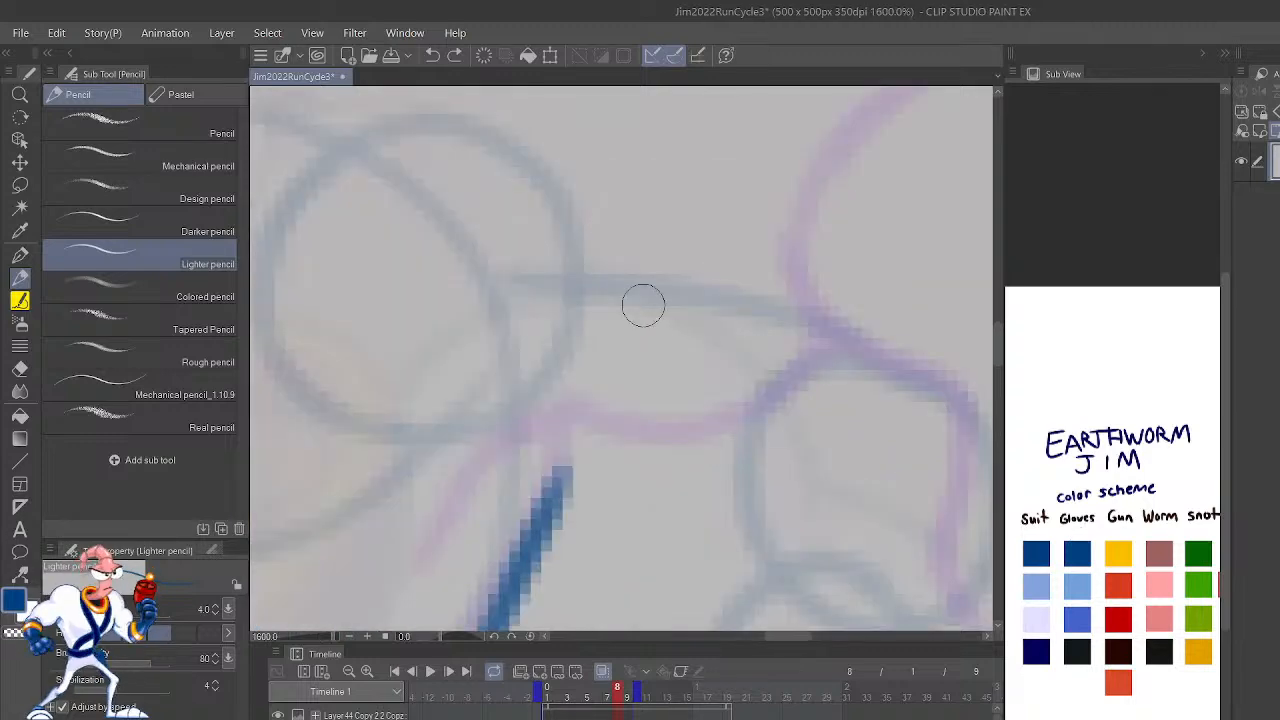
{"action": "scroll", "coordinate": [643, 305], "scroll_direction": "down", "scroll_amount": 3}
{"action": "left_click_drag", "start_coordinate": [586, 366], "coordinate": [678, 364]}
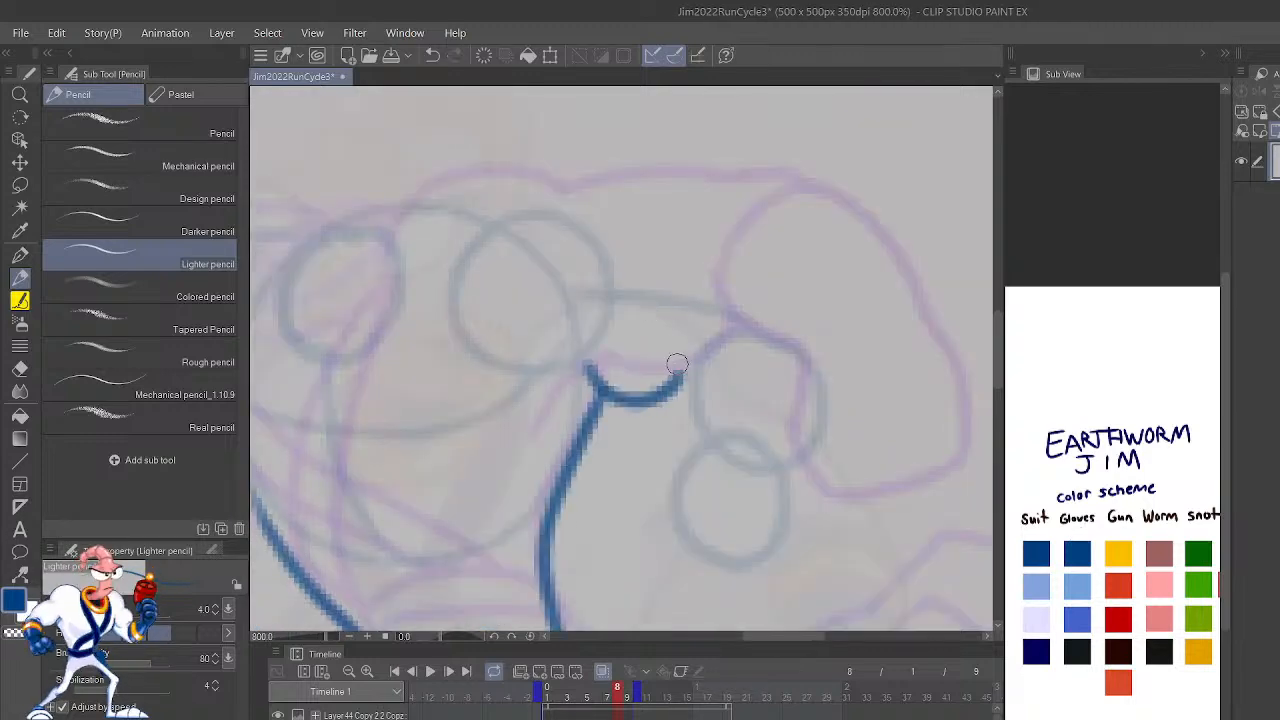
{"action": "key", "text": "ctrl+z"}
{"action": "mouse_move", "coordinate": [580, 363]}
{"action": "left_mouse_down"}
{"action": "mouse_move", "coordinate": [702, 357]}
{"action": "mouse_move", "coordinate": [698, 440]}
{"action": "mouse_move", "coordinate": [646, 497]}
{"action": "mouse_move", "coordinate": [678, 547]}
{"action": "mouse_move", "coordinate": [748, 580]}
{"action": "mouse_move", "coordinate": [792, 492]}
{"action": "mouse_move", "coordinate": [785, 512]}
{"action": "mouse_move", "coordinate": [802, 435]}
{"action": "mouse_move", "coordinate": [789, 304]}
{"action": "mouse_move", "coordinate": [730, 268]}
{"action": "mouse_move", "coordinate": [638, 248]}
{"action": "mouse_move", "coordinate": [599, 260]}
{"action": "mouse_move", "coordinate": [613, 254]}
{"action": "mouse_move", "coordinate": [592, 225]}
{"action": "mouse_move", "coordinate": [496, 201]}
{"action": "mouse_move", "coordinate": [415, 280]}
{"action": "left_mouse_up"}
{"action": "left_click", "coordinate": [1080, 650]}
{"action": "left_click", "coordinate": [1084, 553]}
{"action": "left_click_drag", "start_coordinate": [826, 311], "coordinate": [1099, 207]}
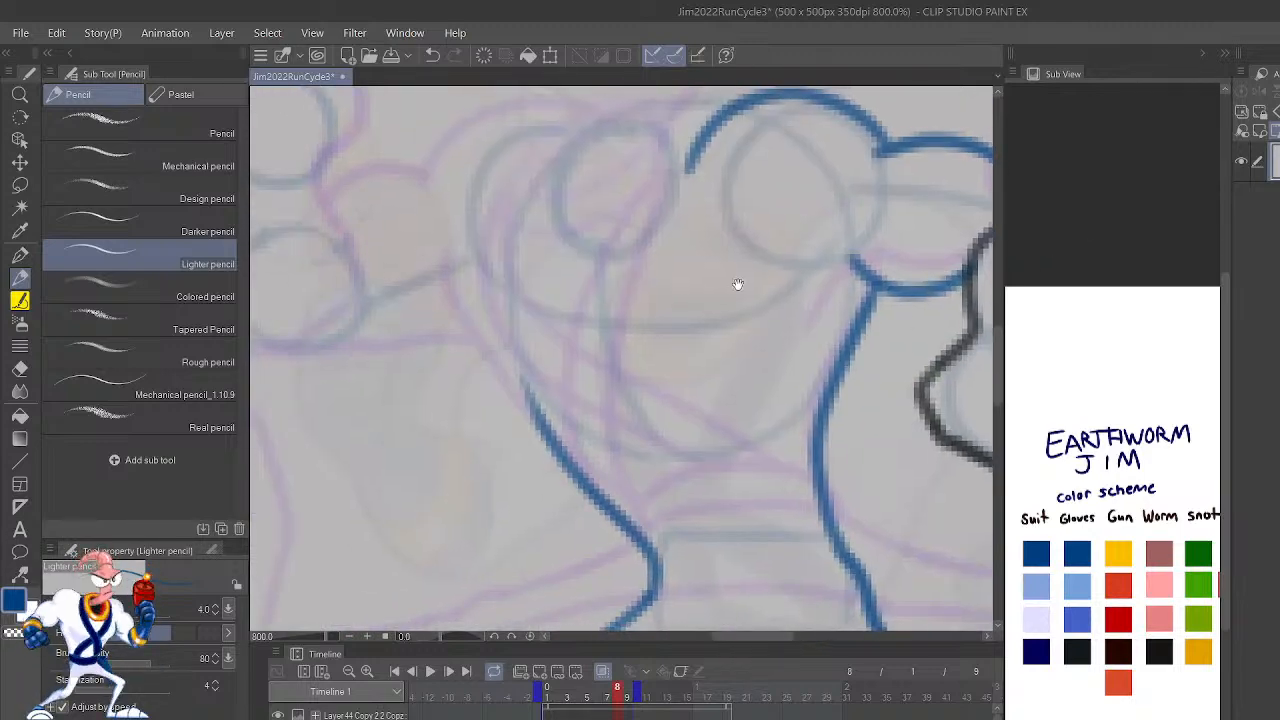
{"action": "left_click_drag", "start_coordinate": [753, 315], "coordinate": [755, 269]}
Step: Play back the whole run cycle to check how frame 8's rear arm moves
{"action": "key", "text": "ctrl+alt+0"}
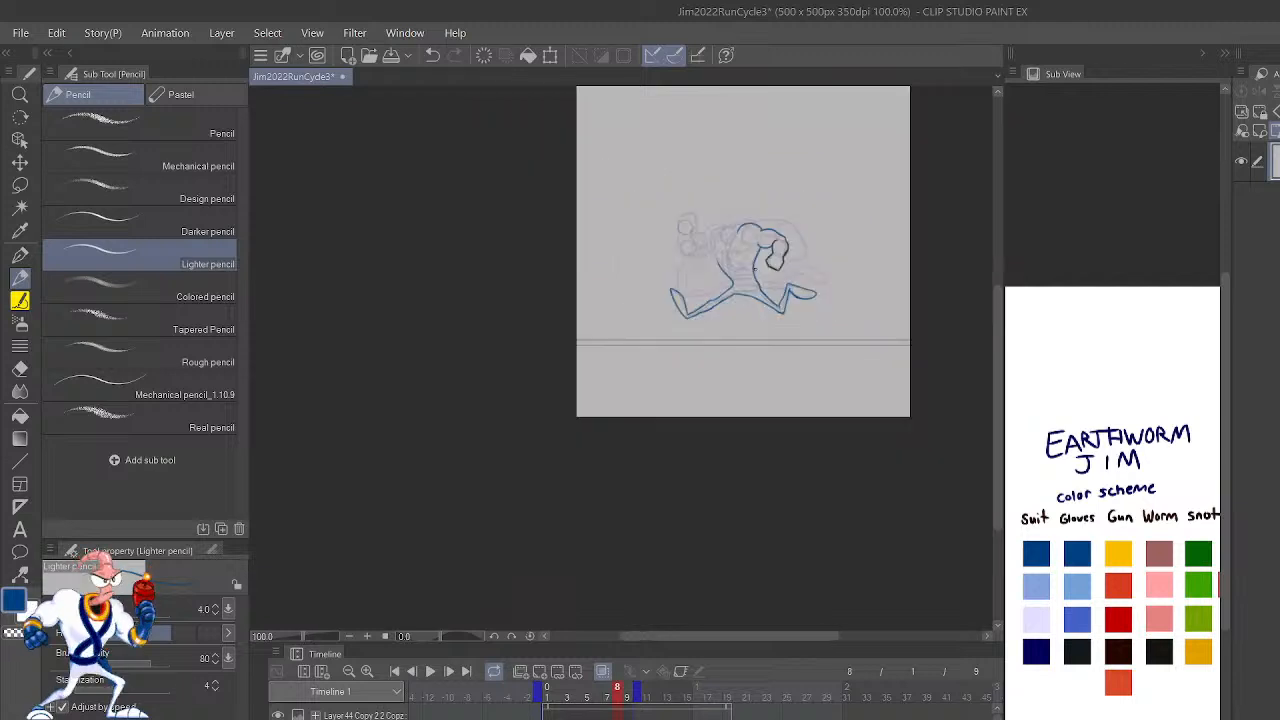
{"action": "left_click", "coordinate": [431, 672]}
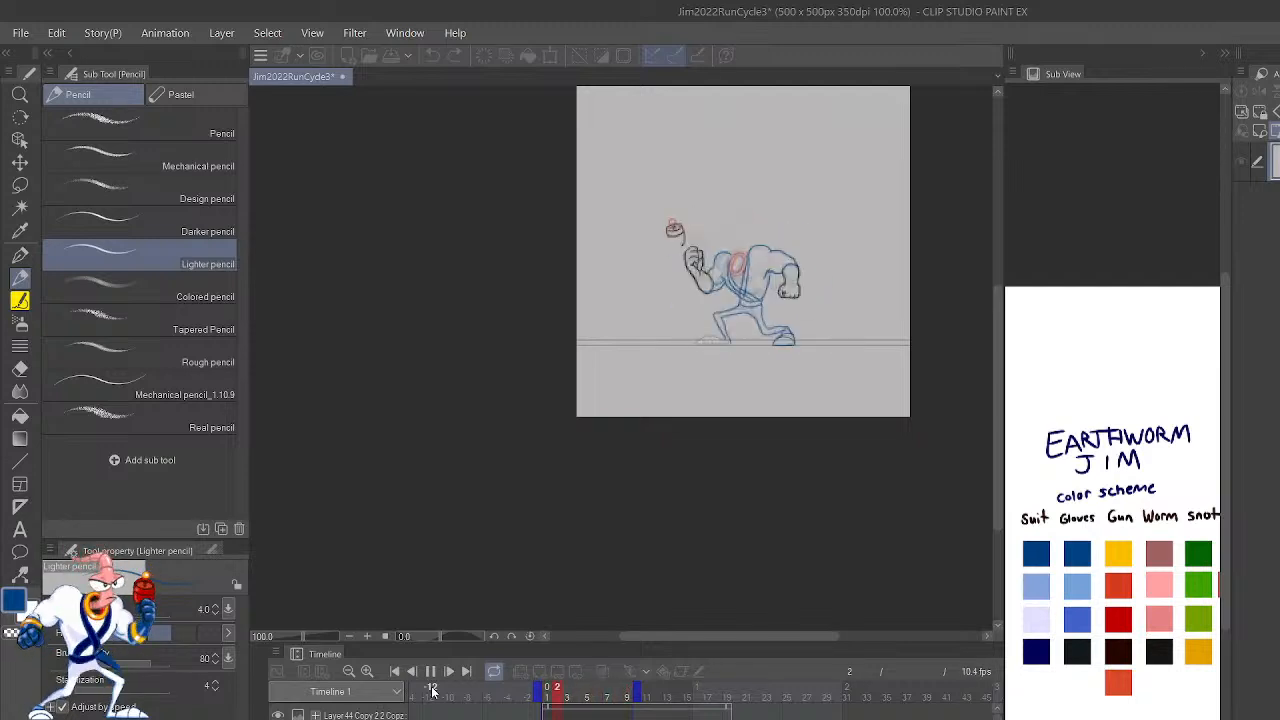
{"action": "key", "text": "ctrl+plus"}
{"action": "key", "text": "ctrl+plus"}
{"action": "left_click", "coordinate": [431, 673]}
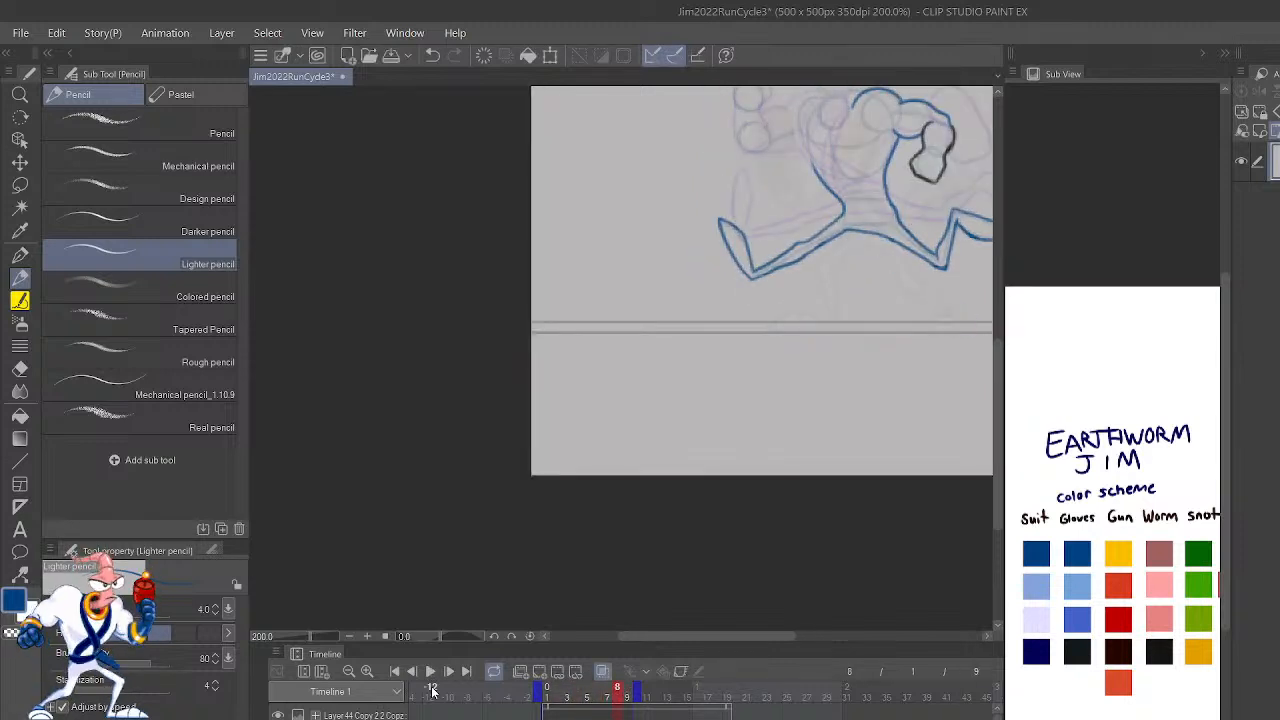
Step: Draw the front shoulder and the upper edge of the front upper arm in blue on frame 8, redoing the curves until they meet cleanly
{"action": "key", "text": "ctrl+plus"}
{"action": "key", "text": "ctrl+plus"}
{"action": "key", "text": "ctrl+plus"}
{"action": "key", "text": "ctrl+plus"}
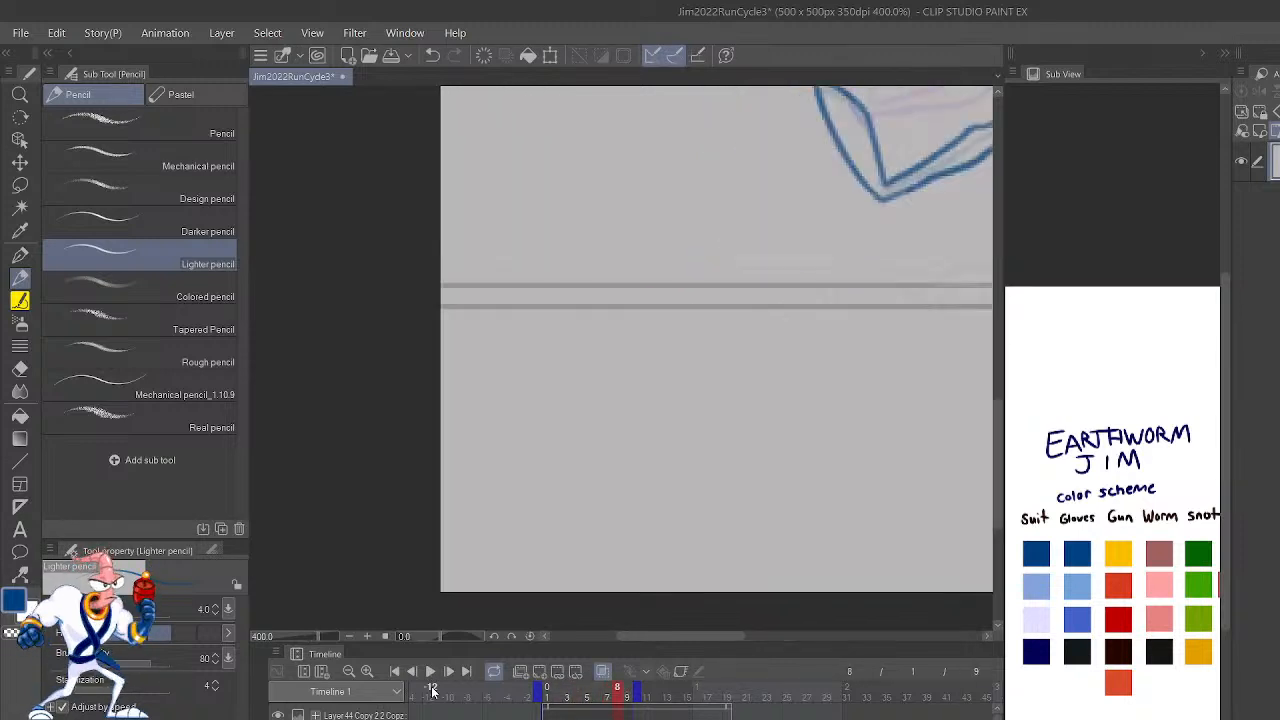
{"action": "left_click_drag", "start_coordinate": [946, 266], "coordinate": [532, 716]}
{"action": "left_click_drag", "start_coordinate": [909, 290], "coordinate": [533, 708]}
{"action": "left_click_drag", "start_coordinate": [831, 438], "coordinate": [943, 467]}
{"action": "mouse_move", "coordinate": [772, 260]}
{"action": "left_mouse_down"}
{"action": "mouse_move", "coordinate": [734, 253]}
{"action": "mouse_move", "coordinate": [649, 290]}
{"action": "mouse_move", "coordinate": [631, 340]}
{"action": "mouse_move", "coordinate": [636, 322]}
{"action": "mouse_move", "coordinate": [586, 325]}
{"action": "mouse_move", "coordinate": [540, 365]}
{"action": "left_mouse_up"}
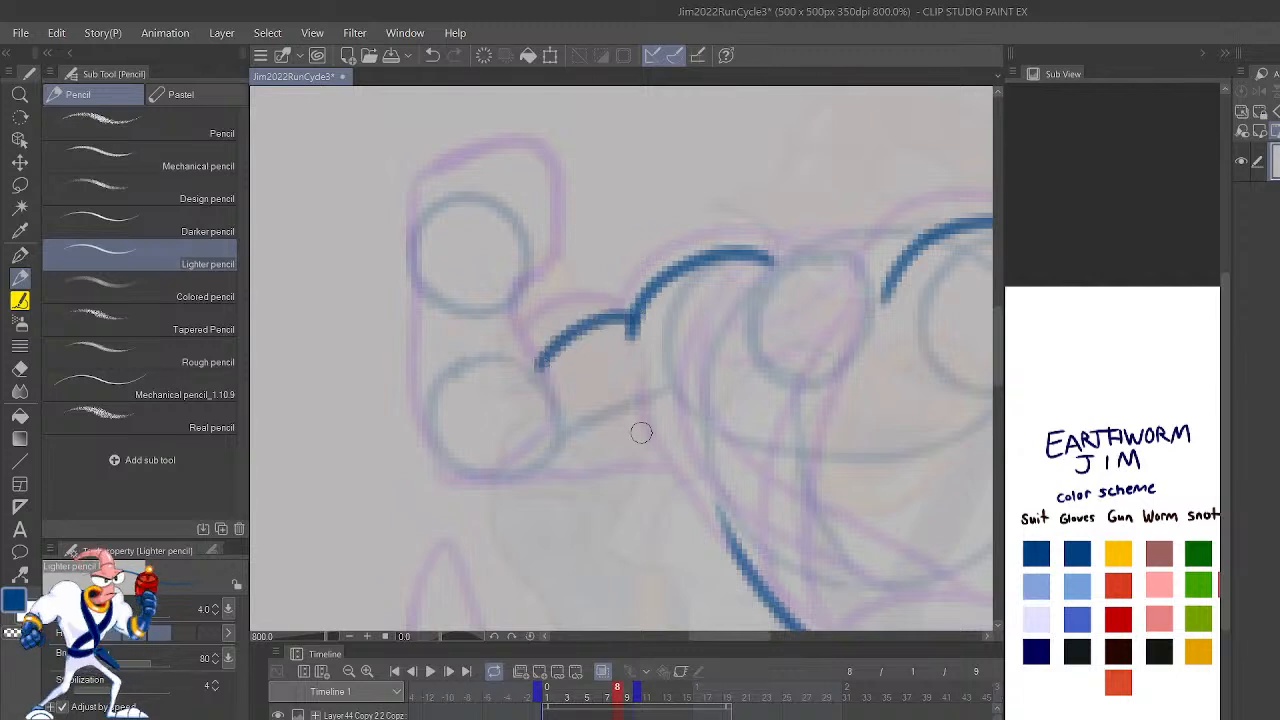
{"action": "left_click_drag", "start_coordinate": [838, 440], "coordinate": [918, 465]}
{"action": "key", "text": "ctrl+z"}
{"action": "key", "text": "ctrl+z"}
{"action": "mouse_move", "coordinate": [663, 412]}
{"action": "left_mouse_down"}
{"action": "mouse_move", "coordinate": [711, 366]}
{"action": "mouse_move", "coordinate": [771, 375]}
{"action": "mouse_move", "coordinate": [756, 367]}
{"action": "mouse_move", "coordinate": [874, 271]}
{"action": "mouse_move", "coordinate": [901, 308]}
{"action": "mouse_move", "coordinate": [752, 378]}
{"action": "left_mouse_up"}
{"action": "key", "text": "ctrl+z"}
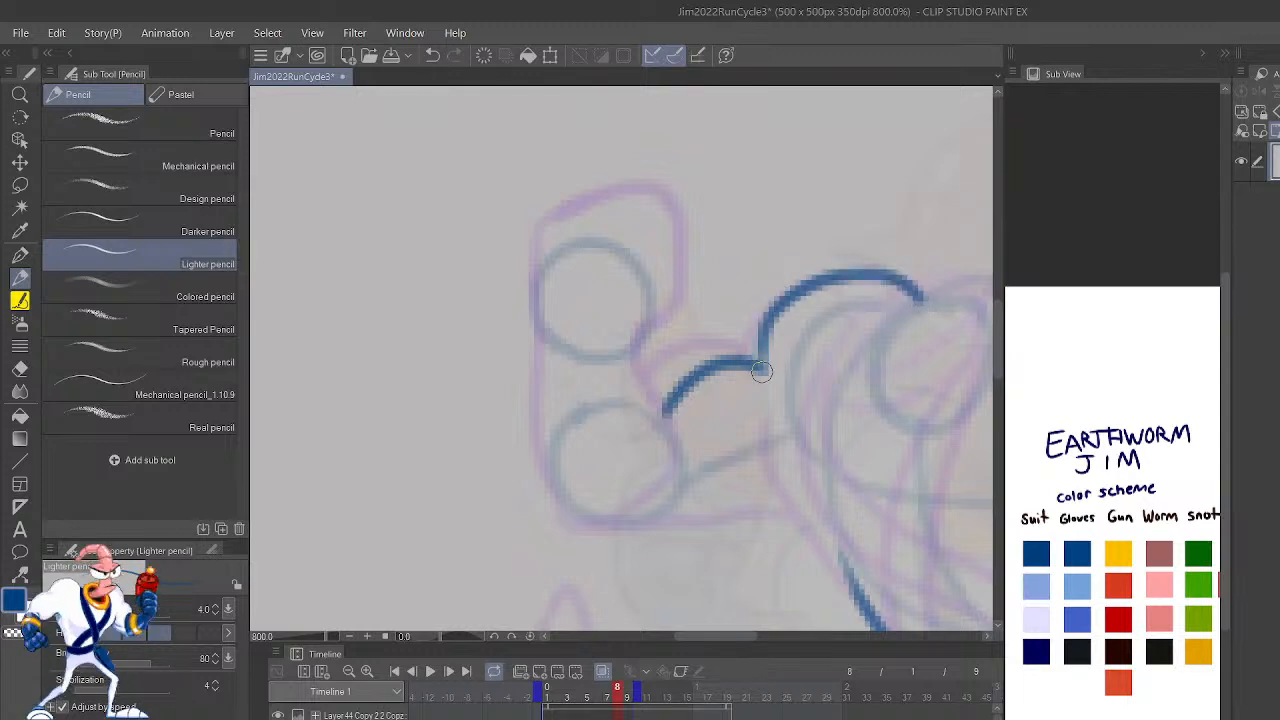
{"action": "key", "text": "ctrl+z"}
{"action": "mouse_move", "coordinate": [920, 298]}
{"action": "left_mouse_down"}
{"action": "mouse_move", "coordinate": [840, 274]}
{"action": "mouse_move", "coordinate": [752, 372]}
{"action": "left_mouse_up"}
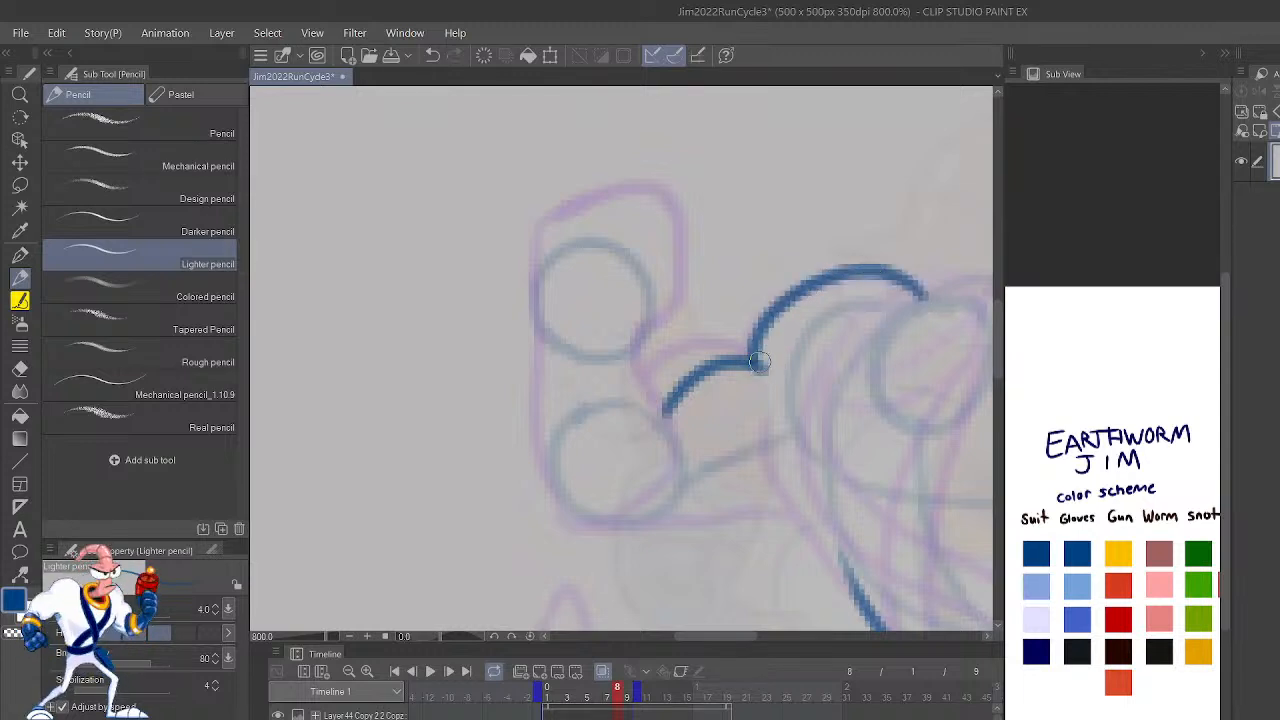
Step: Outline the raised front forearm and fist in black on frame 8, redrawing strokes that miss the intended shape
{"action": "left_click", "coordinate": [1077, 650]}
{"action": "mouse_move", "coordinate": [575, 516]}
{"action": "left_mouse_down"}
{"action": "mouse_move", "coordinate": [540, 454]}
{"action": "mouse_move", "coordinate": [545, 322]}
{"action": "left_mouse_up"}
{"action": "mouse_move", "coordinate": [663, 412]}
{"action": "left_mouse_down"}
{"action": "mouse_move", "coordinate": [645, 377]}
{"action": "mouse_move", "coordinate": [671, 310]}
{"action": "mouse_move", "coordinate": [650, 236]}
{"action": "left_mouse_up"}
{"action": "mouse_move", "coordinate": [548, 362]}
{"action": "left_mouse_down"}
{"action": "mouse_move", "coordinate": [529, 277]}
{"action": "mouse_move", "coordinate": [558, 233]}
{"action": "mouse_move", "coordinate": [620, 204]}
{"action": "mouse_move", "coordinate": [672, 310]}
{"action": "left_mouse_up"}
{"action": "key", "text": "ctrl+z"}
{"action": "key", "text": "ctrl+z"}
{"action": "key", "text": "ctrl+z"}
{"action": "key", "text": "ctrl+z"}
{"action": "key", "text": "ctrl+z"}
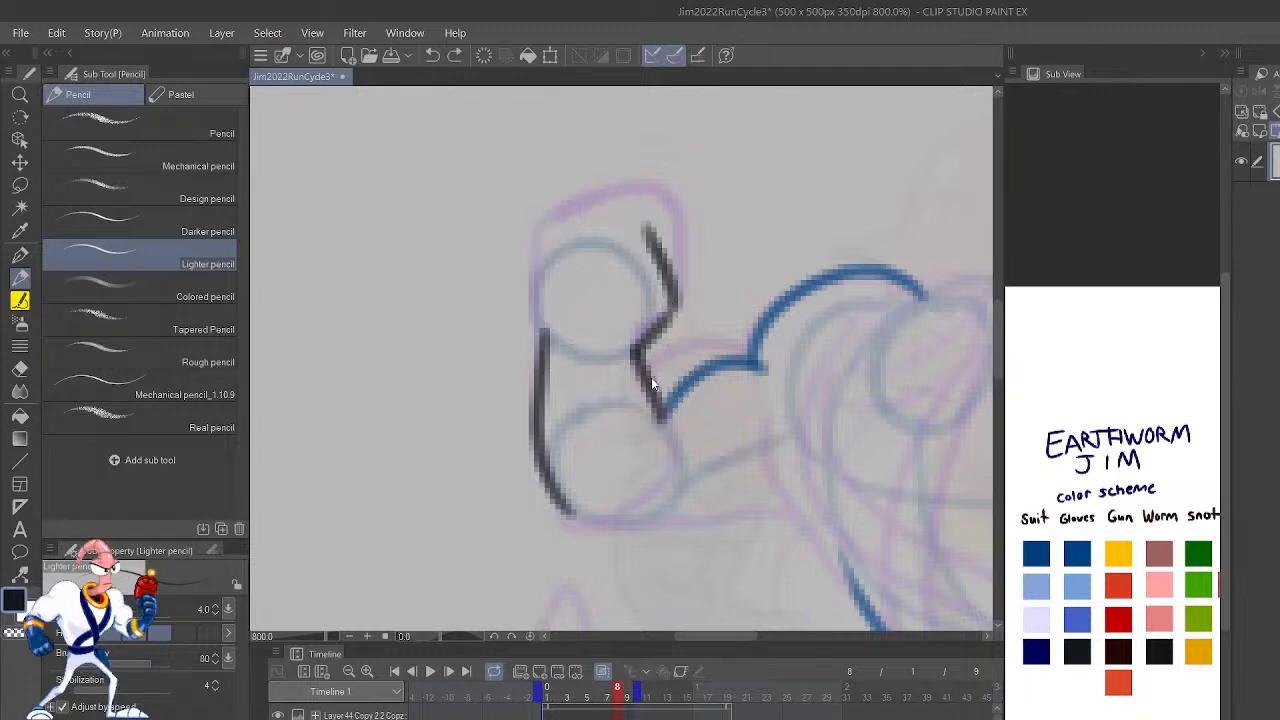
{"action": "mouse_move", "coordinate": [652, 384]}
{"action": "left_mouse_down"}
{"action": "mouse_move", "coordinate": [637, 348]}
{"action": "mouse_move", "coordinate": [679, 292]}
{"action": "mouse_move", "coordinate": [673, 246]}
{"action": "mouse_move", "coordinate": [659, 208]}
{"action": "mouse_move", "coordinate": [603, 191]}
{"action": "mouse_move", "coordinate": [539, 235]}
{"action": "mouse_move", "coordinate": [544, 372]}
{"action": "left_mouse_up"}
Step: Flip between frames 7 and 8 to compare the arm poses
{"action": "scroll", "coordinate": [538, 262], "scroll_direction": "down", "scroll_amount": 4}
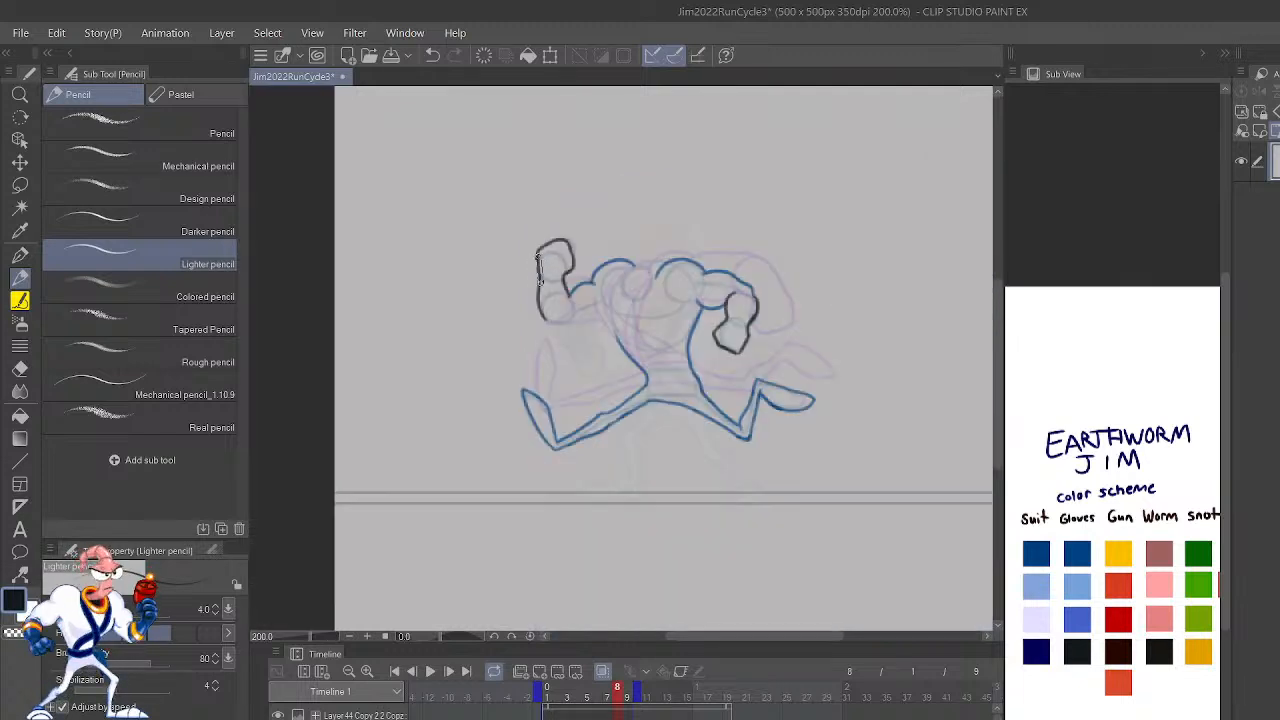
{"action": "key", "text": "Left"}
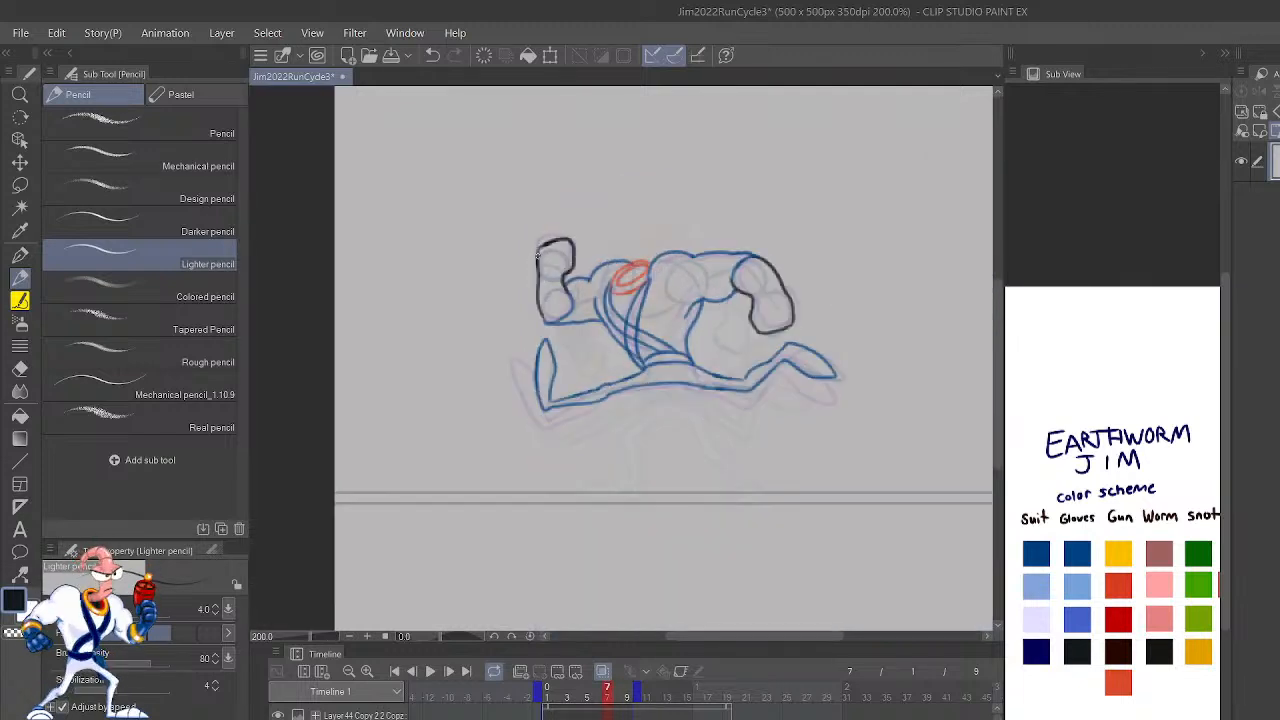
{"action": "key", "text": "Right"}
{"action": "key", "text": "Left"}
Step: Redraw the outer edge of the rear forearm on frame 7 in black with a slight bend at the wrist
{"action": "scroll", "coordinate": [538, 257], "scroll_direction": "up", "scroll_amount": 2}
{"action": "left_click_drag", "start_coordinate": [935, 473], "coordinate": [757, 586]}
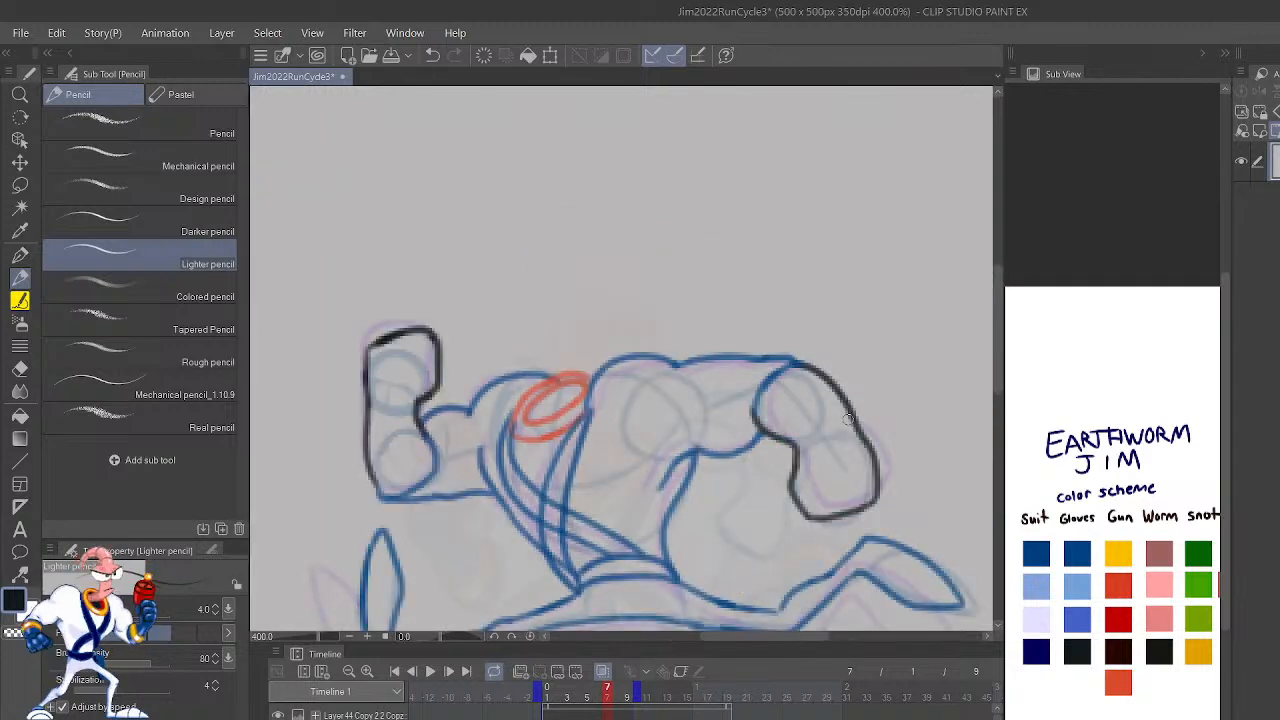
{"action": "left_click_drag", "start_coordinate": [876, 468], "coordinate": [834, 375]}
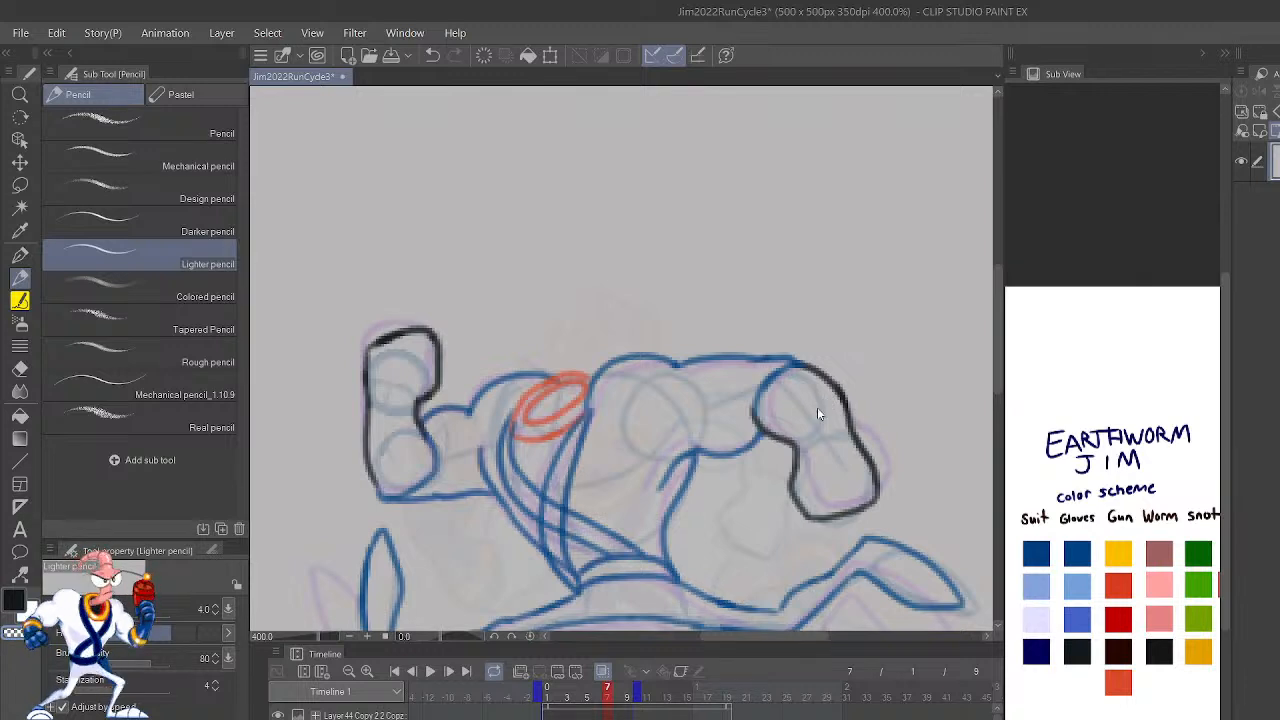
Step: Flip back and forth through frames 5 to 8 to examine the arm movement
{"action": "scroll", "coordinate": [817, 407], "scroll_direction": "down", "scroll_amount": 3}
{"action": "key", "text": "comma"}
{"action": "key", "text": "comma"}
{"action": "key", "text": "period"}
{"action": "key", "text": "period"}
{"action": "key", "text": "period"}
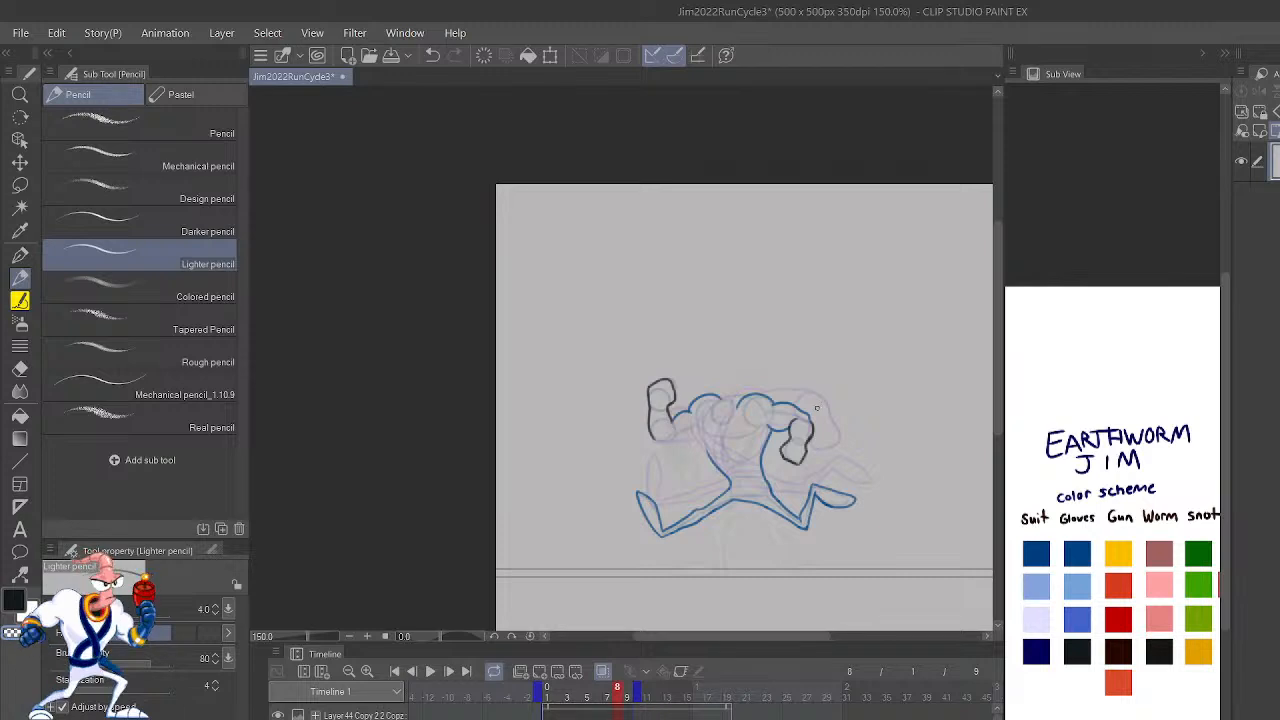
{"action": "key", "text": "comma"}
{"action": "key", "text": "comma"}
{"action": "key", "text": "period"}
{"action": "key", "text": "period"}
{"action": "scroll", "coordinate": [817, 407], "scroll_direction": "up", "scroll_amount": 3}
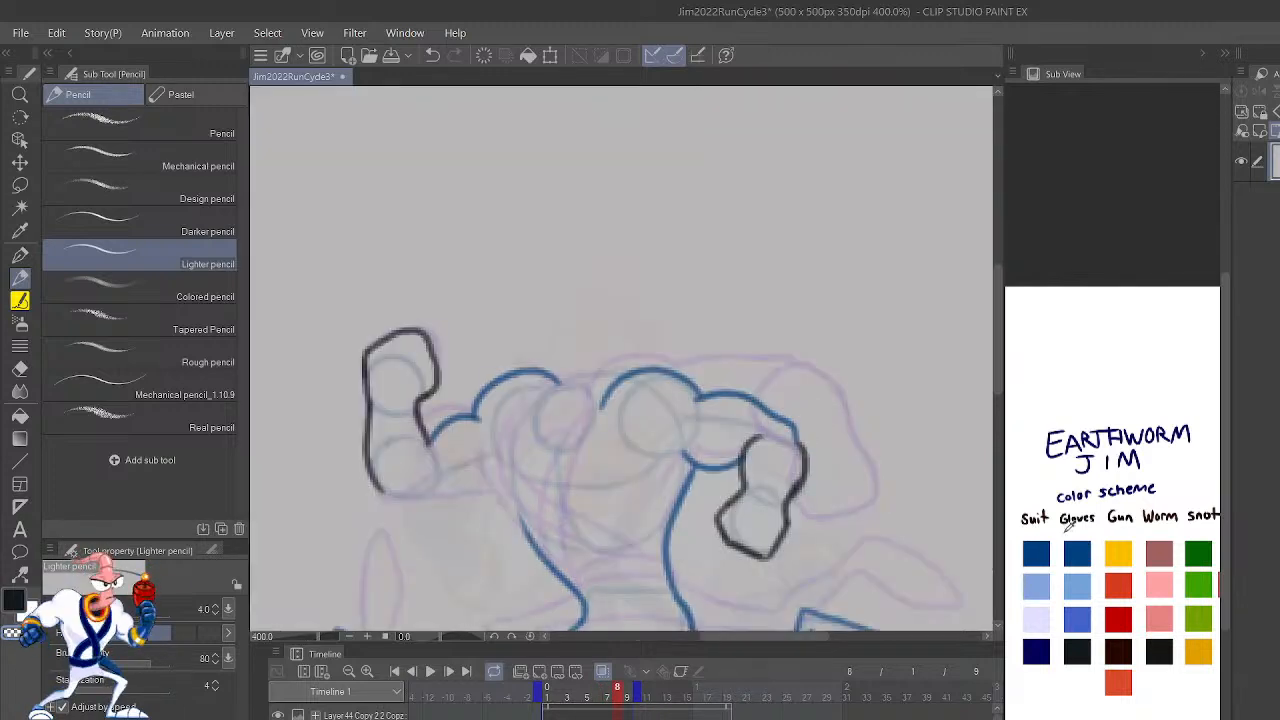
Step: Draw the underside of the raised front arm in blue on frame 8 and extend the front torso line up to the armpit
{"action": "left_click_drag", "start_coordinate": [680, 452], "coordinate": [901, 421]}
{"action": "mouse_move", "coordinate": [644, 474]}
{"action": "left_mouse_down"}
{"action": "mouse_move", "coordinate": [680, 483]}
{"action": "mouse_move", "coordinate": [712, 460]}
{"action": "left_mouse_up"}
{"action": "mouse_move", "coordinate": [597, 467]}
{"action": "left_mouse_down"}
{"action": "mouse_move", "coordinate": [608, 483]}
{"action": "mouse_move", "coordinate": [653, 482]}
{"action": "left_mouse_up"}
{"action": "key", "text": "ctrl+z"}
{"action": "mouse_move", "coordinate": [732, 495]}
{"action": "left_mouse_down"}
{"action": "mouse_move", "coordinate": [707, 455]}
{"action": "mouse_move", "coordinate": [707, 421]}
{"action": "left_mouse_up"}
{"action": "mouse_move", "coordinate": [963, 565]}
{"action": "left_mouse_down"}
{"action": "mouse_move", "coordinate": [923, 457]}
{"action": "mouse_move", "coordinate": [933, 469]}
{"action": "mouse_move", "coordinate": [776, 523]}
{"action": "left_mouse_up"}
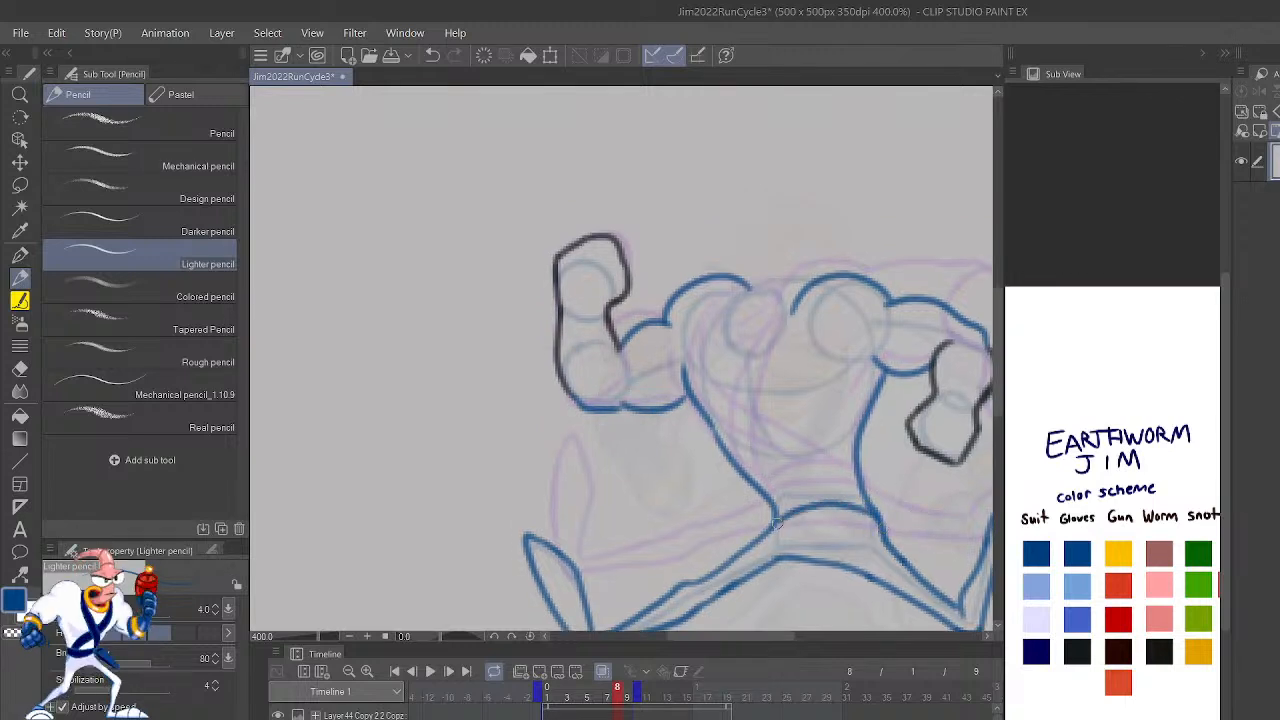
{"action": "key", "text": "ctrl+z"}
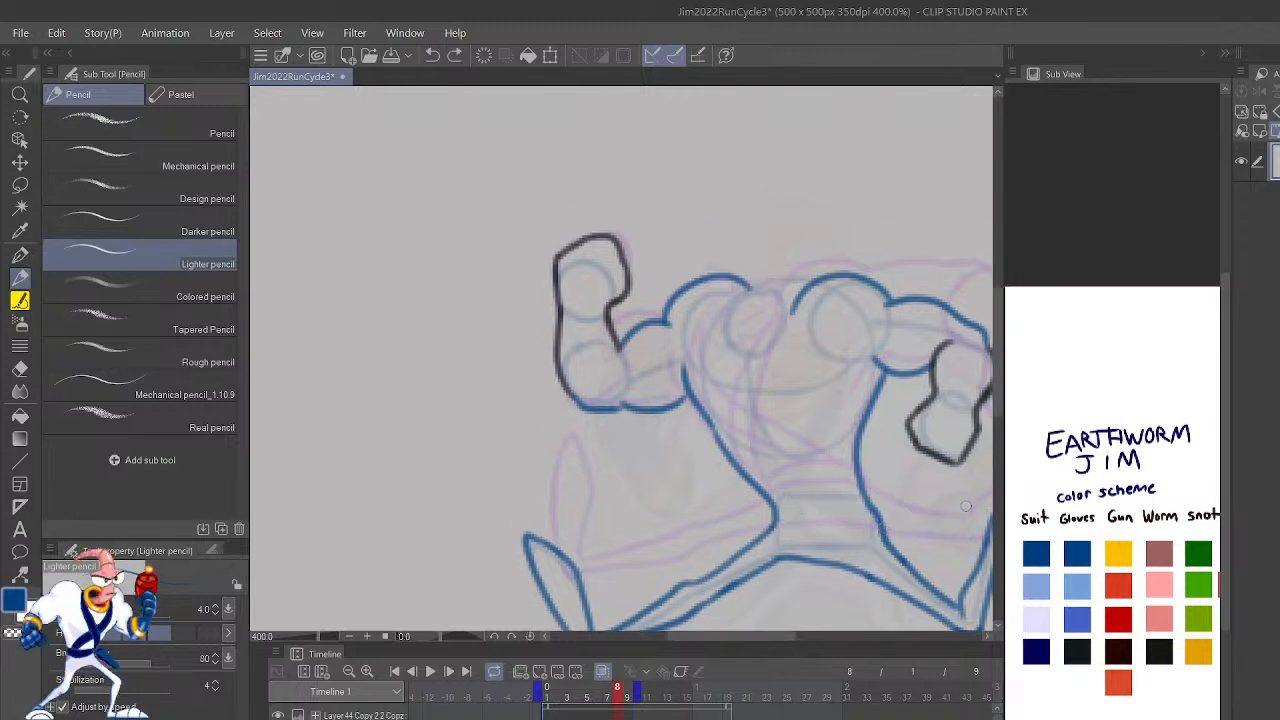
Step: Play back the run cycle to check frame 8's finished arm outlines
{"action": "scroll", "coordinate": [965, 511], "scroll_direction": "down", "scroll_amount": 3}
{"action": "left_click", "coordinate": [430, 671]}
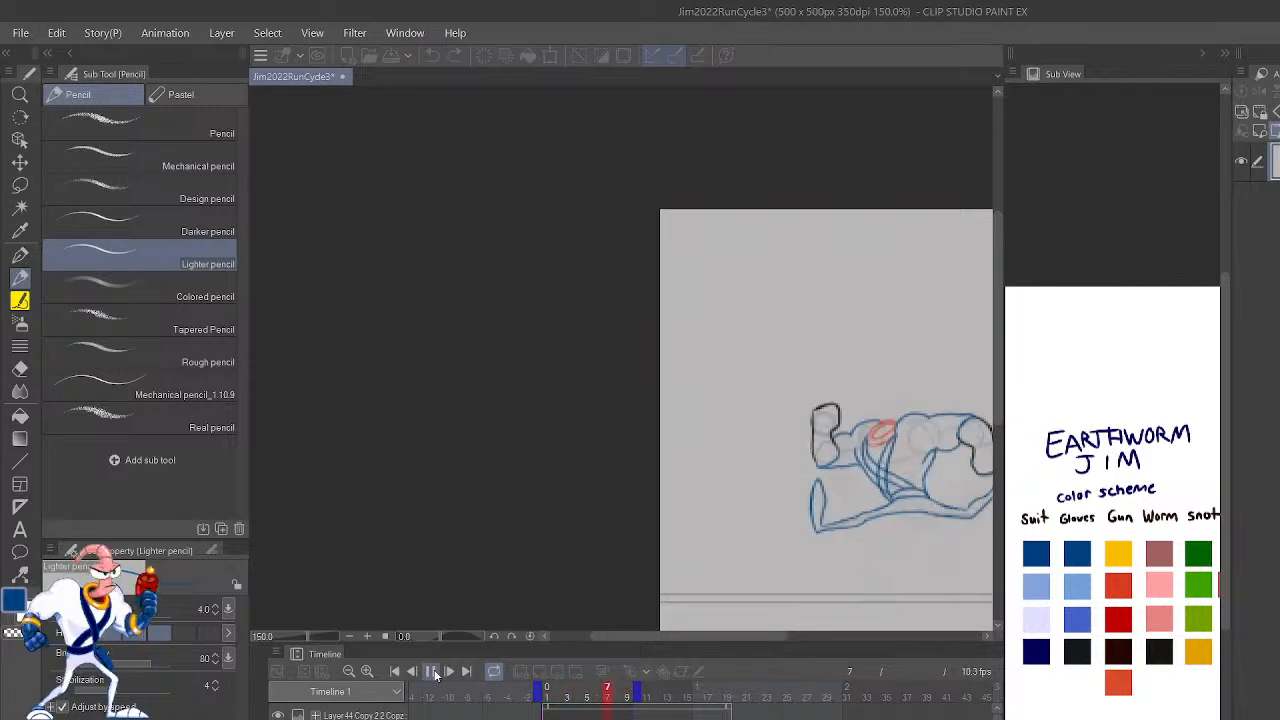
{"action": "left_click", "coordinate": [431, 671]}
Step: Step through the cycle frame by frame from frame 2 onward to examine the raised front arm, ending on frame 8
{"action": "mouse_move", "coordinate": [794, 448]}
{"action": "left_mouse_down"}
{"action": "mouse_move", "coordinate": [837, 450]}
{"action": "mouse_move", "coordinate": [684, 441]}
{"action": "left_mouse_up"}
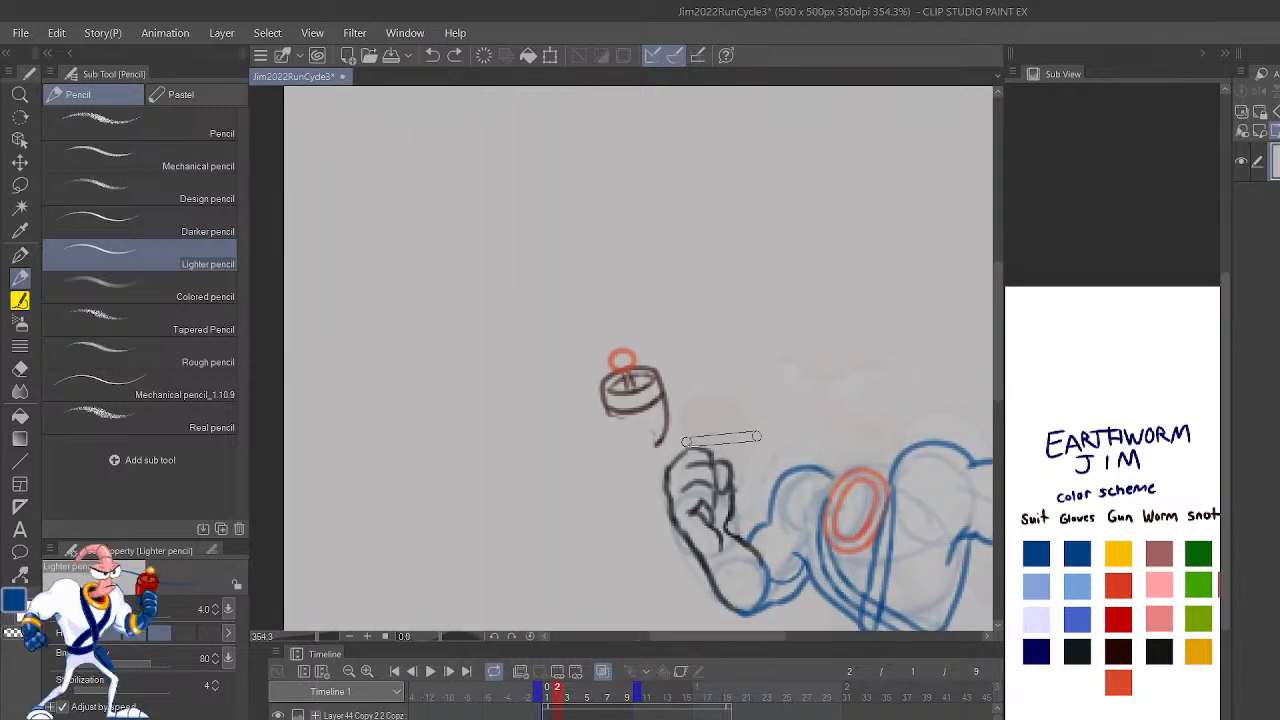
{"action": "key", "text": "Right"}
{"action": "key", "text": "Right"}
{"action": "key", "text": "Right"}
{"action": "key", "text": "Right"}
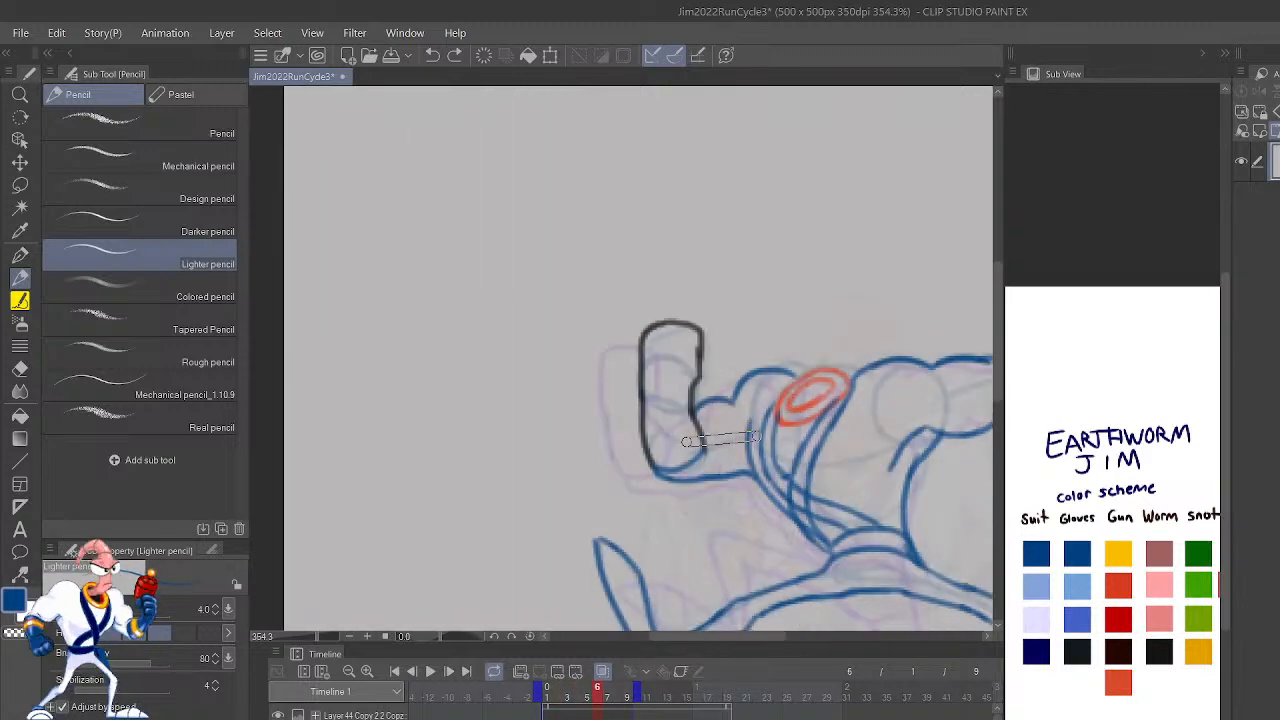
{"action": "key", "text": "Right"}
{"action": "key", "text": "Right"}
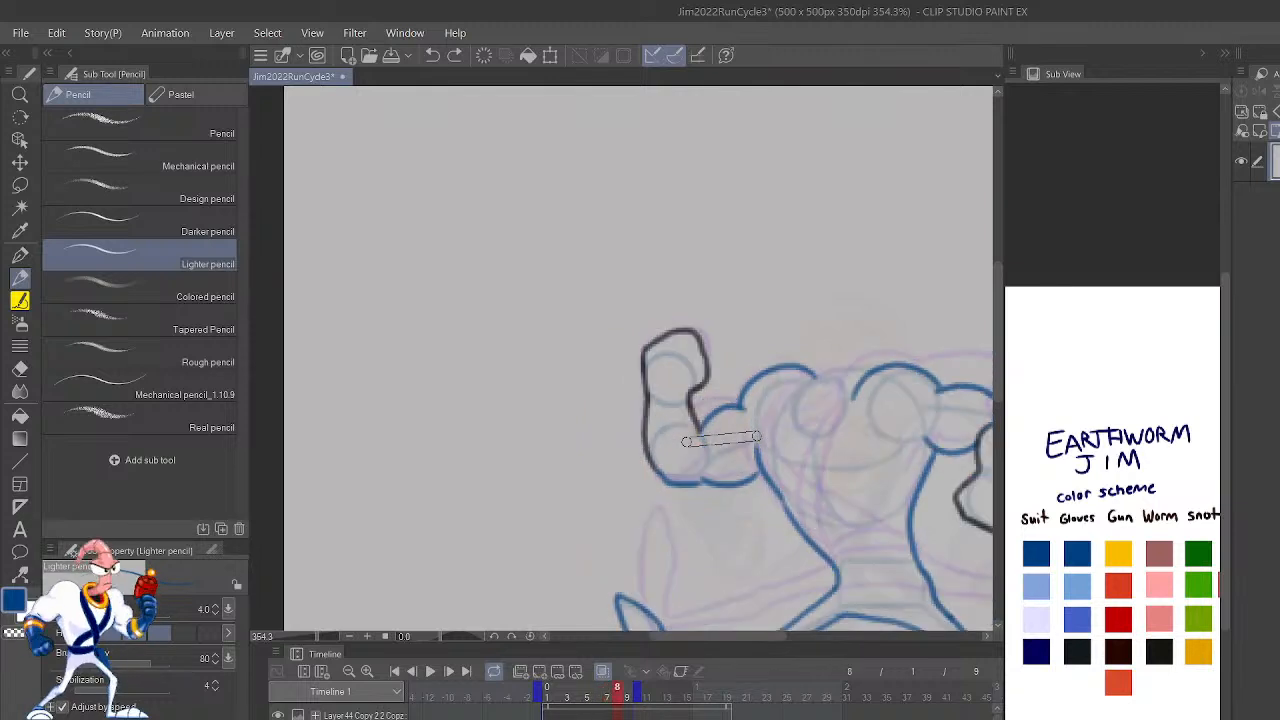
{"action": "key", "text": "Right"}
{"action": "key", "text": "Right"}
{"action": "key", "text": "Right"}
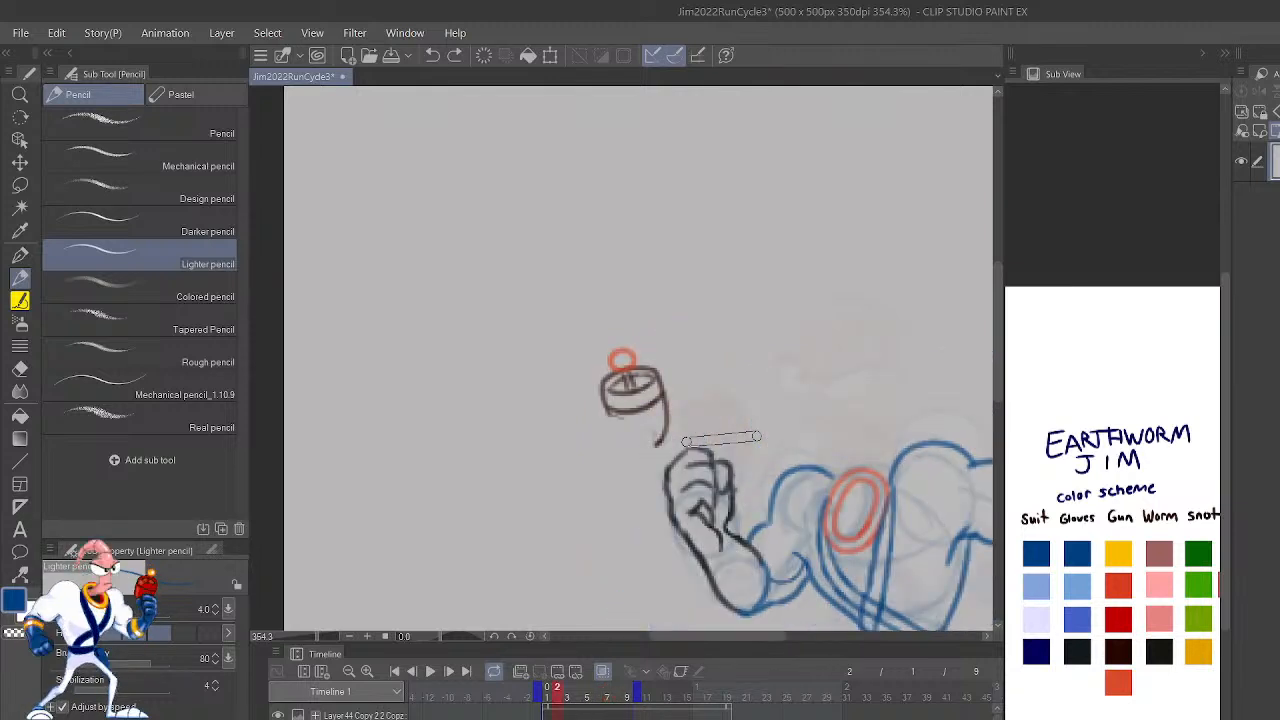
{"action": "key", "text": "Left"}
{"action": "key", "text": "Left"}
{"action": "key", "text": "Left"}
Step: Draw the tilted collar between the shoulders on frame 8 as two nested ellipses in the red gun color
{"action": "scroll", "coordinate": [686, 442], "scroll_direction": "up", "scroll_amount": 1}
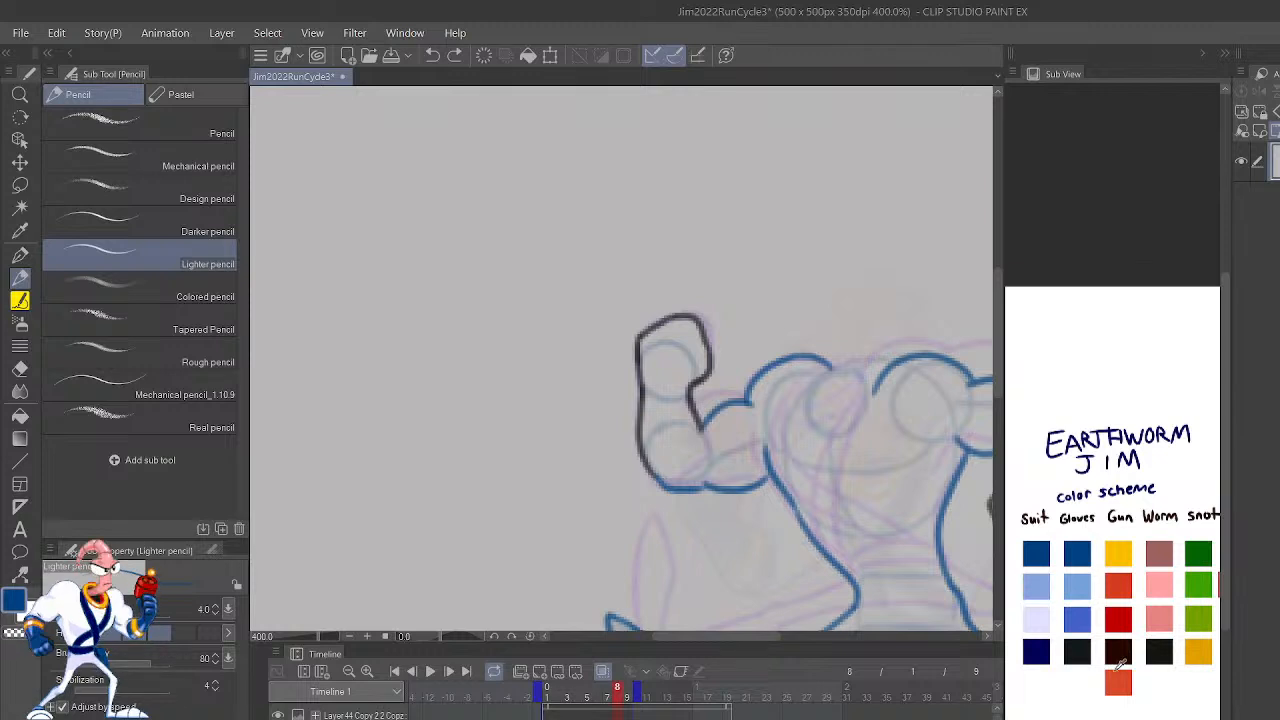
{"action": "key", "text": "ctrl+plus"}
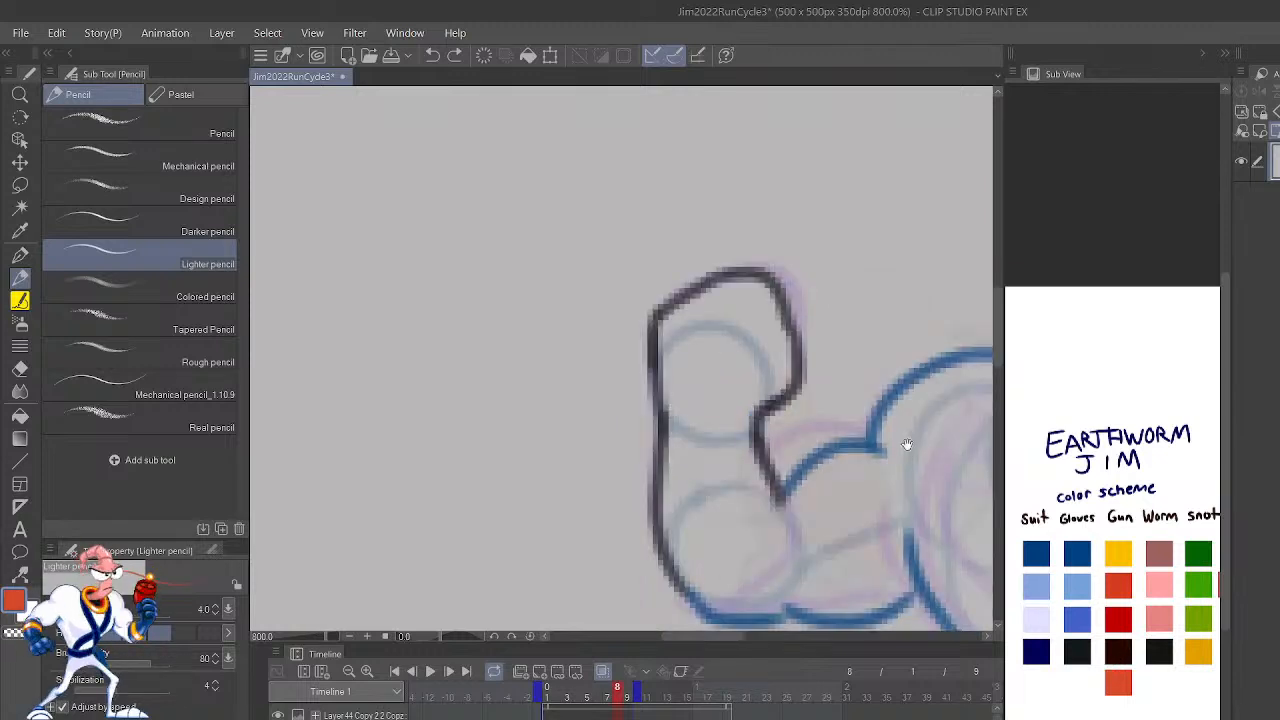
{"action": "left_click_drag", "start_coordinate": [900, 449], "coordinate": [619, 496]}
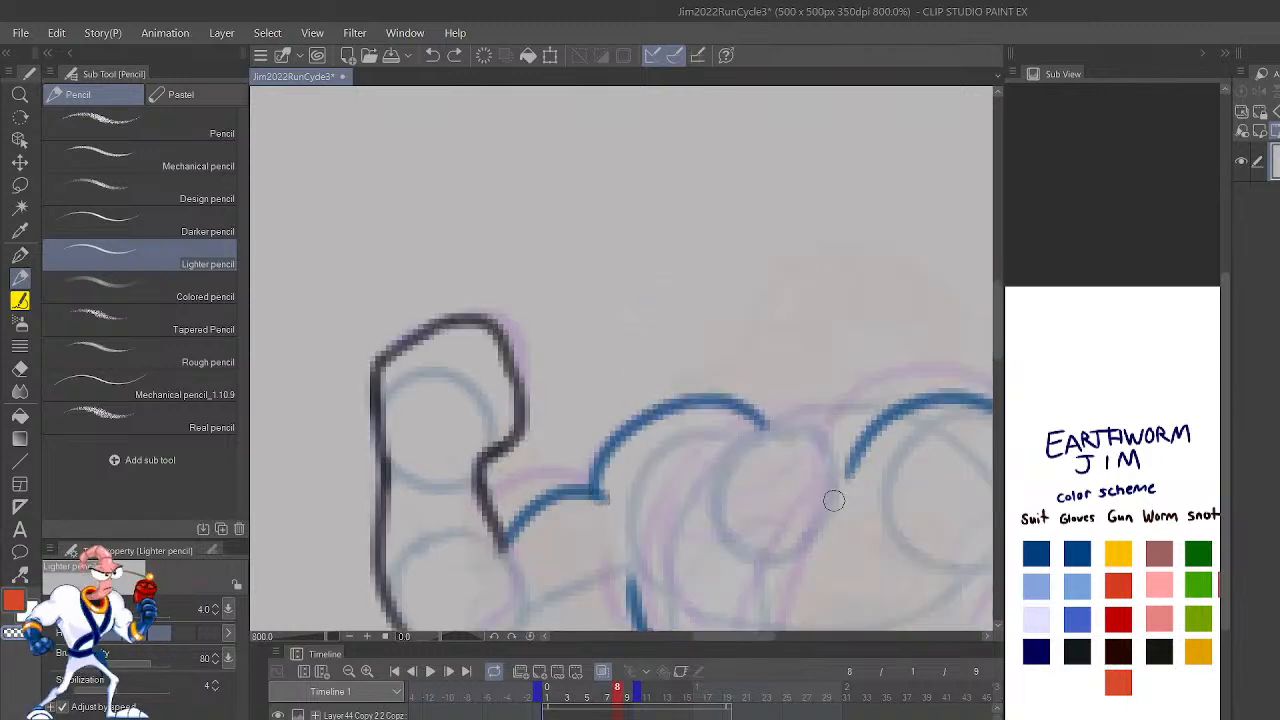
{"action": "mouse_move", "coordinate": [843, 480]}
{"action": "left_mouse_down"}
{"action": "mouse_move", "coordinate": [728, 559]}
{"action": "mouse_move", "coordinate": [691, 503]}
{"action": "mouse_move", "coordinate": [853, 438]}
{"action": "mouse_move", "coordinate": [823, 505]}
{"action": "mouse_move", "coordinate": [746, 552]}
{"action": "mouse_move", "coordinate": [782, 427]}
{"action": "left_mouse_up"}
{"action": "key", "text": "ctrl+z"}
{"action": "key", "text": "ctrl+z"}
{"action": "mouse_move", "coordinate": [700, 545]}
{"action": "left_mouse_down"}
{"action": "mouse_move", "coordinate": [764, 433]}
{"action": "mouse_move", "coordinate": [747, 451]}
{"action": "mouse_move", "coordinate": [867, 425]}
{"action": "mouse_move", "coordinate": [838, 422]}
{"action": "mouse_move", "coordinate": [865, 424]}
{"action": "mouse_move", "coordinate": [847, 474]}
{"action": "mouse_move", "coordinate": [720, 560]}
{"action": "left_mouse_up"}
{"action": "mouse_move", "coordinate": [835, 442]}
{"action": "left_mouse_down"}
{"action": "mouse_move", "coordinate": [740, 496]}
{"action": "mouse_move", "coordinate": [784, 510]}
{"action": "mouse_move", "coordinate": [841, 435]}
{"action": "mouse_move", "coordinate": [747, 471]}
{"action": "mouse_move", "coordinate": [759, 520]}
{"action": "mouse_move", "coordinate": [827, 442]}
{"action": "mouse_move", "coordinate": [786, 448]}
{"action": "left_mouse_up"}
{"action": "key", "text": "ctrl+z"}
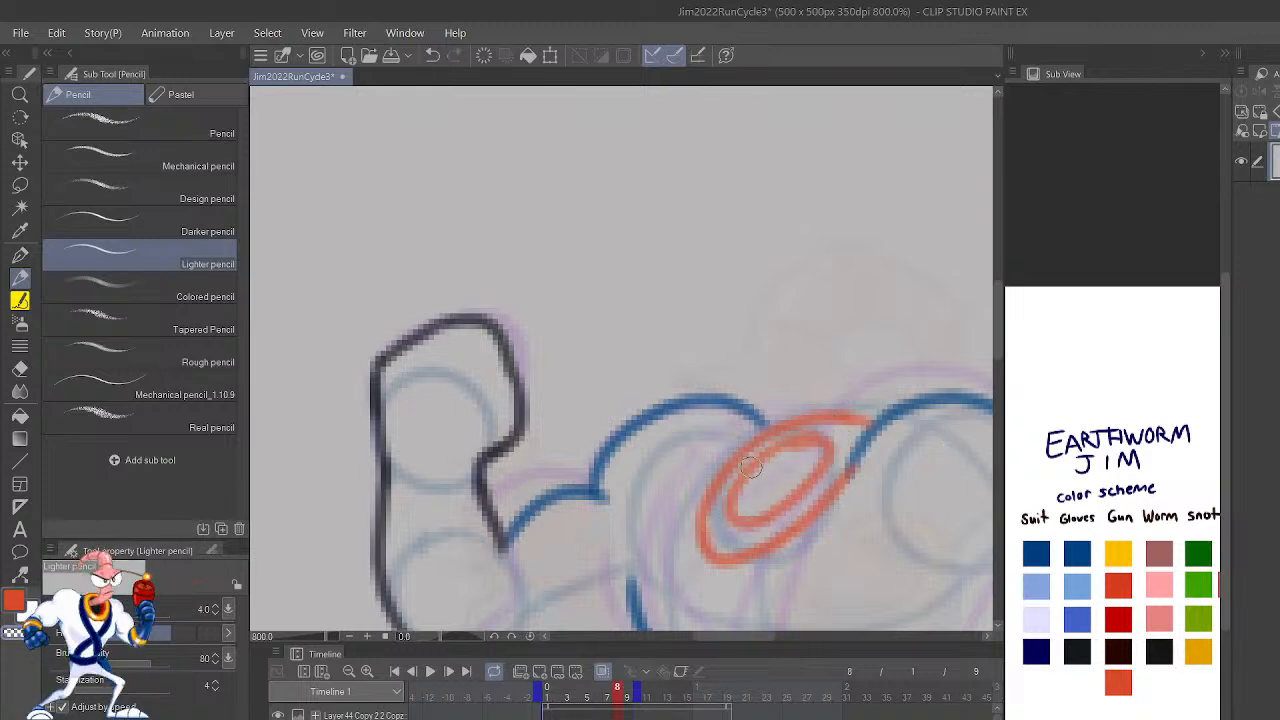
Step: Compare frame 8's red collar with frame 7, and undo its inner ring and lower edge
{"action": "scroll", "coordinate": [751, 467], "scroll_direction": "down", "scroll_amount": 6}
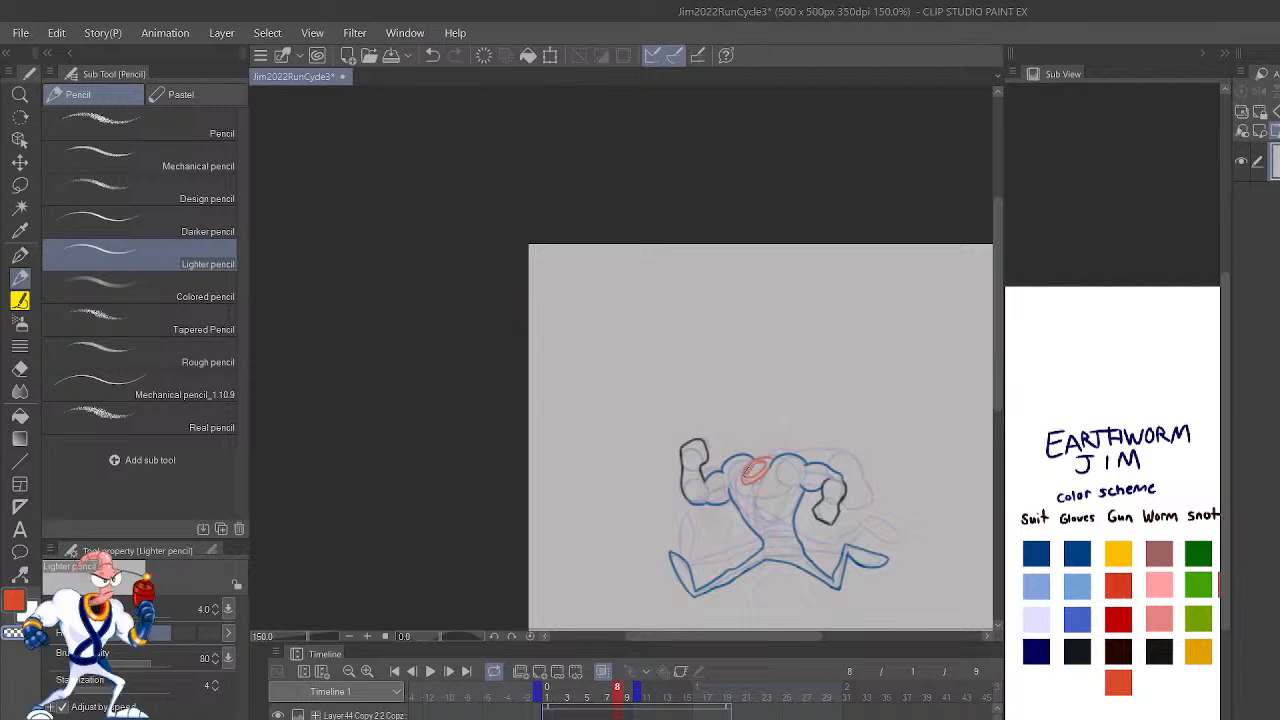
{"action": "key", "text": "comma"}
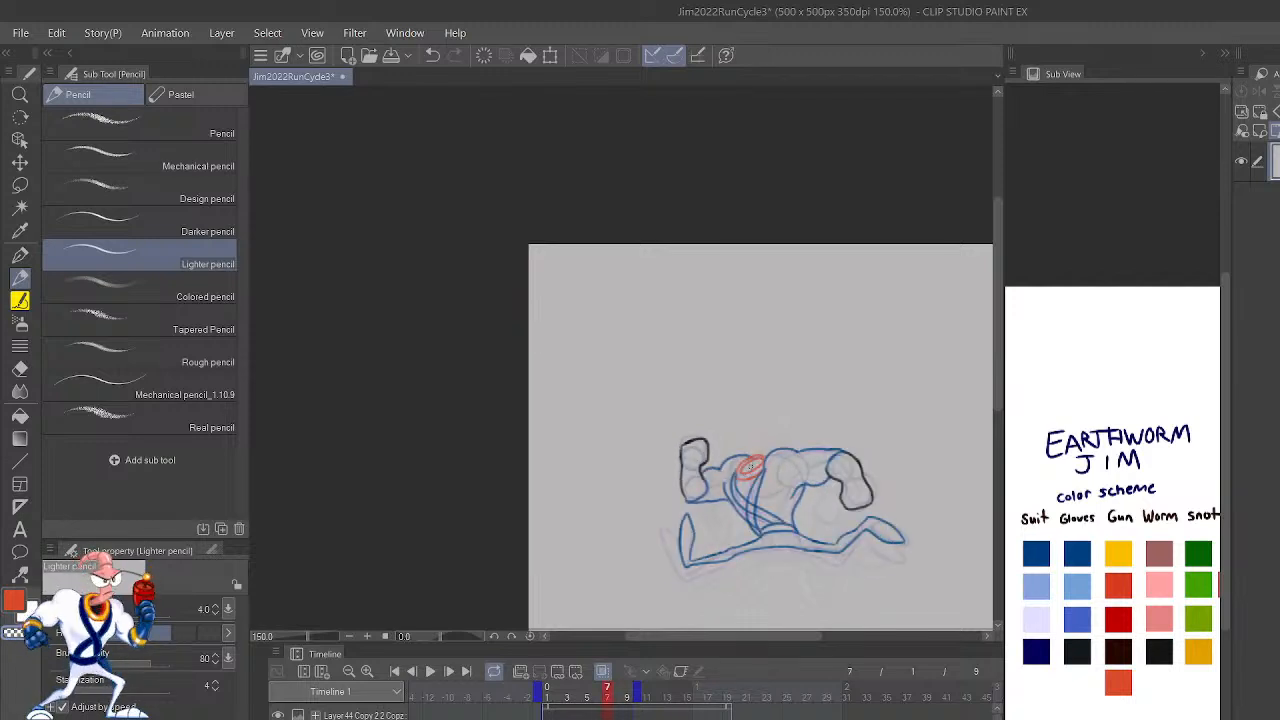
{"action": "key", "text": "period"}
{"action": "scroll", "coordinate": [751, 468], "scroll_direction": "up", "scroll_amount": 6}
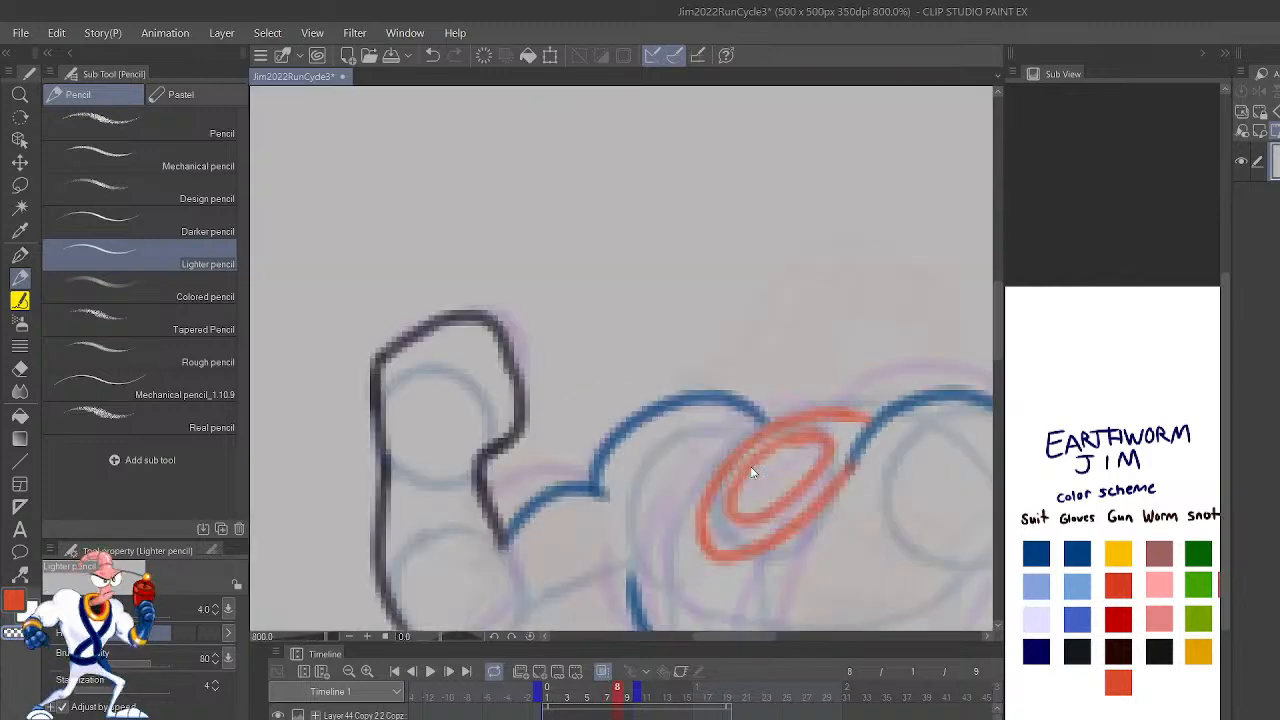
{"action": "key", "text": "ctrl+z"}
{"action": "key", "text": "ctrl+z"}
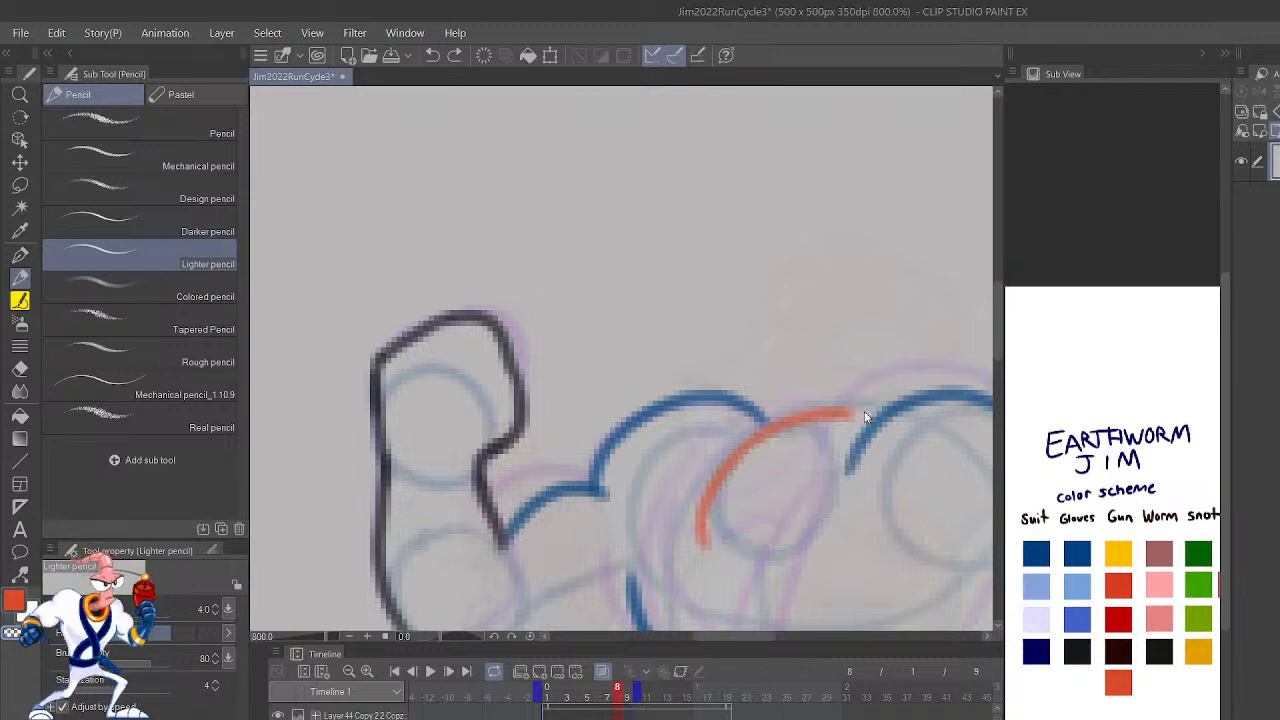
Step: Undo the leftover collar strokes on frame 8 and redraw the red collar as two tilted nested ellipses between the shoulders
{"action": "key", "text": "ctrl+z"}
{"action": "key", "text": "ctrl+z"}
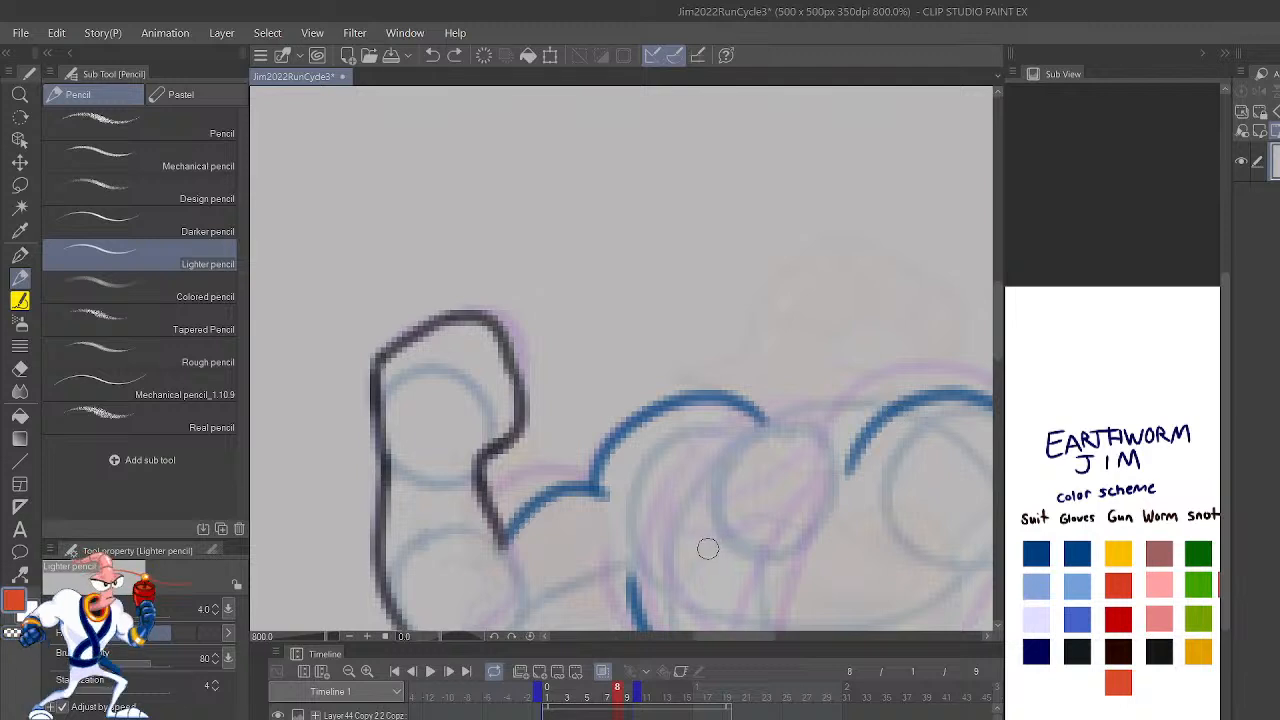
{"action": "left_click_drag", "start_coordinate": [707, 548], "coordinate": [804, 504]}
{"action": "mouse_move", "coordinate": [748, 536]}
{"action": "left_mouse_down"}
{"action": "mouse_move", "coordinate": [823, 489]}
{"action": "mouse_move", "coordinate": [837, 443]}
{"action": "mouse_move", "coordinate": [797, 431]}
{"action": "mouse_move", "coordinate": [744, 455]}
{"action": "mouse_move", "coordinate": [684, 515]}
{"action": "mouse_move", "coordinate": [683, 544]}
{"action": "mouse_move", "coordinate": [724, 546]}
{"action": "mouse_move", "coordinate": [820, 452]}
{"action": "mouse_move", "coordinate": [788, 451]}
{"action": "mouse_move", "coordinate": [728, 486]}
{"action": "mouse_move", "coordinate": [714, 527]}
{"action": "left_mouse_up"}
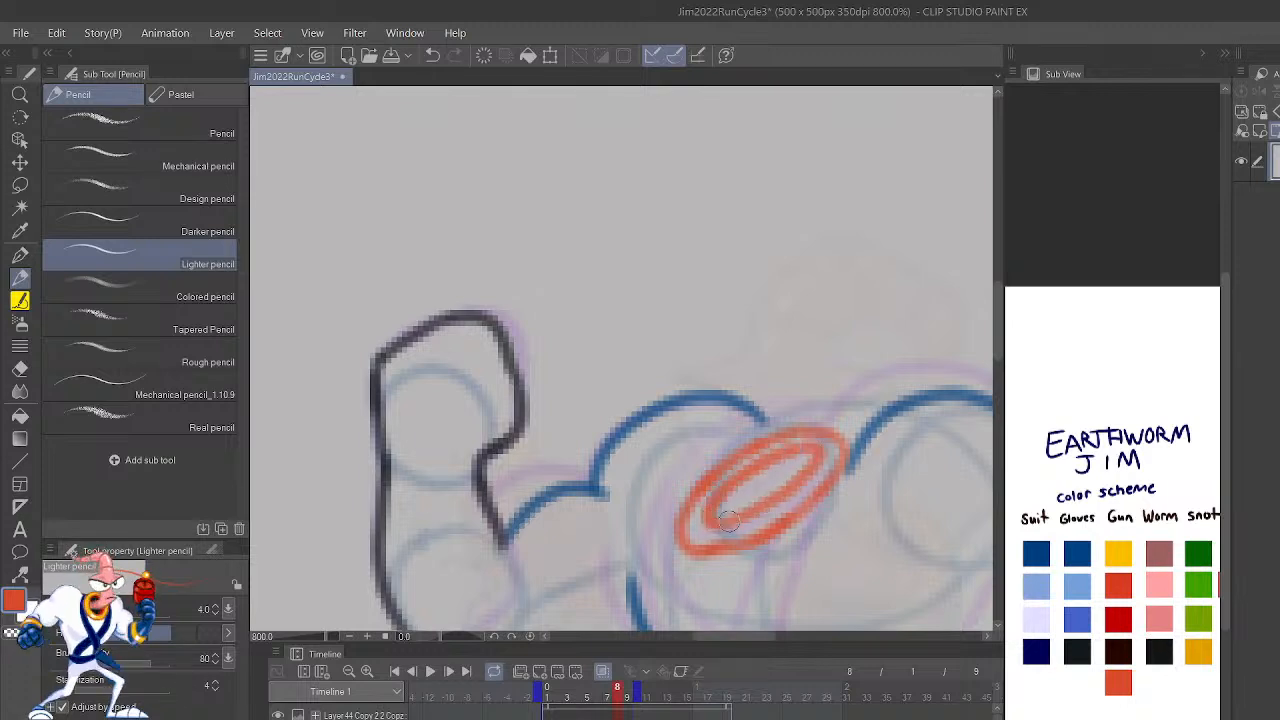
{"action": "scroll", "coordinate": [978, 304], "scroll_direction": "down", "scroll_amount": 4}
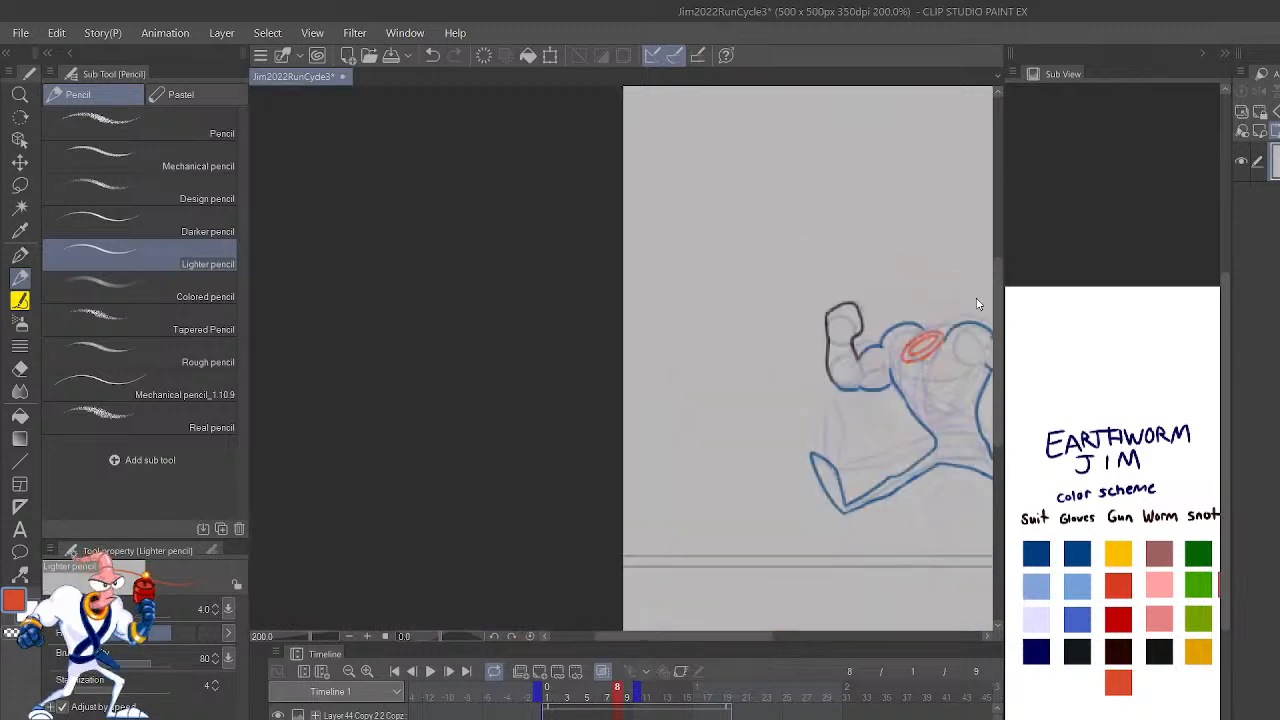
{"action": "scroll", "coordinate": [978, 304], "scroll_direction": "up", "scroll_amount": 4}
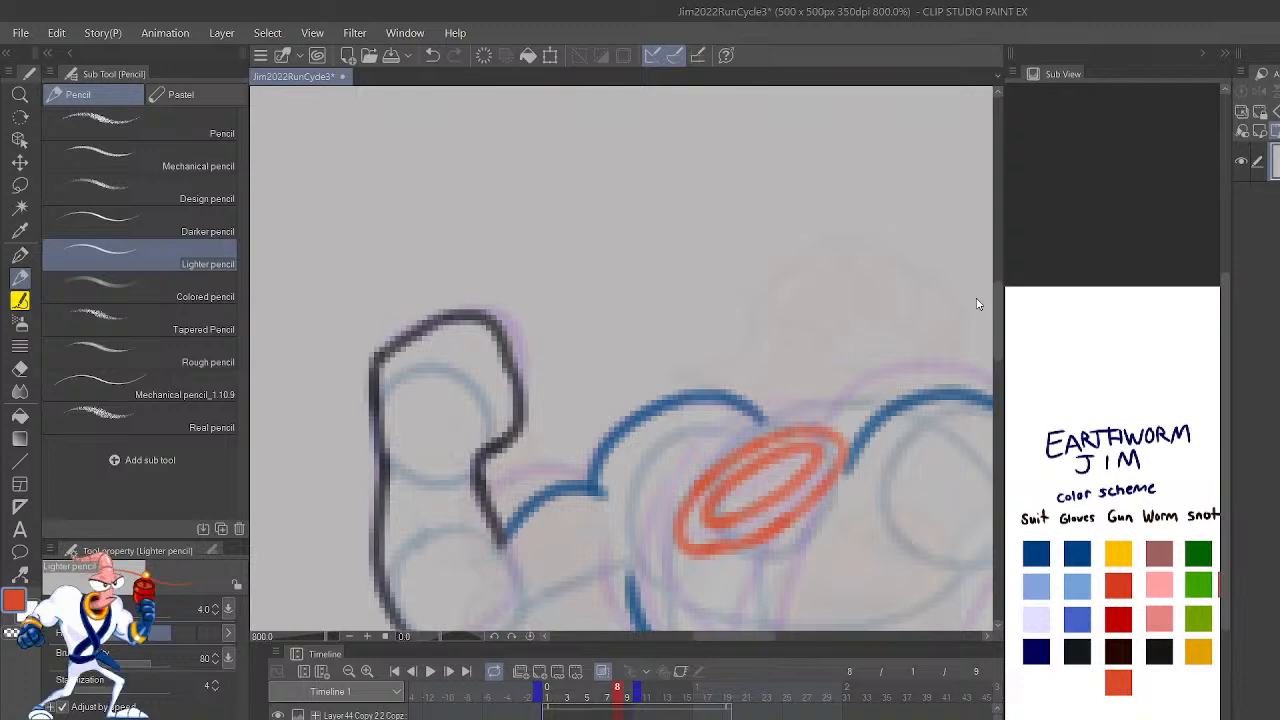
Step: Compare the collar with frame 7 in mirrored view and redraw frame 8's outer ring with a wider, pointed lower edge
{"action": "key", "text": "h"}
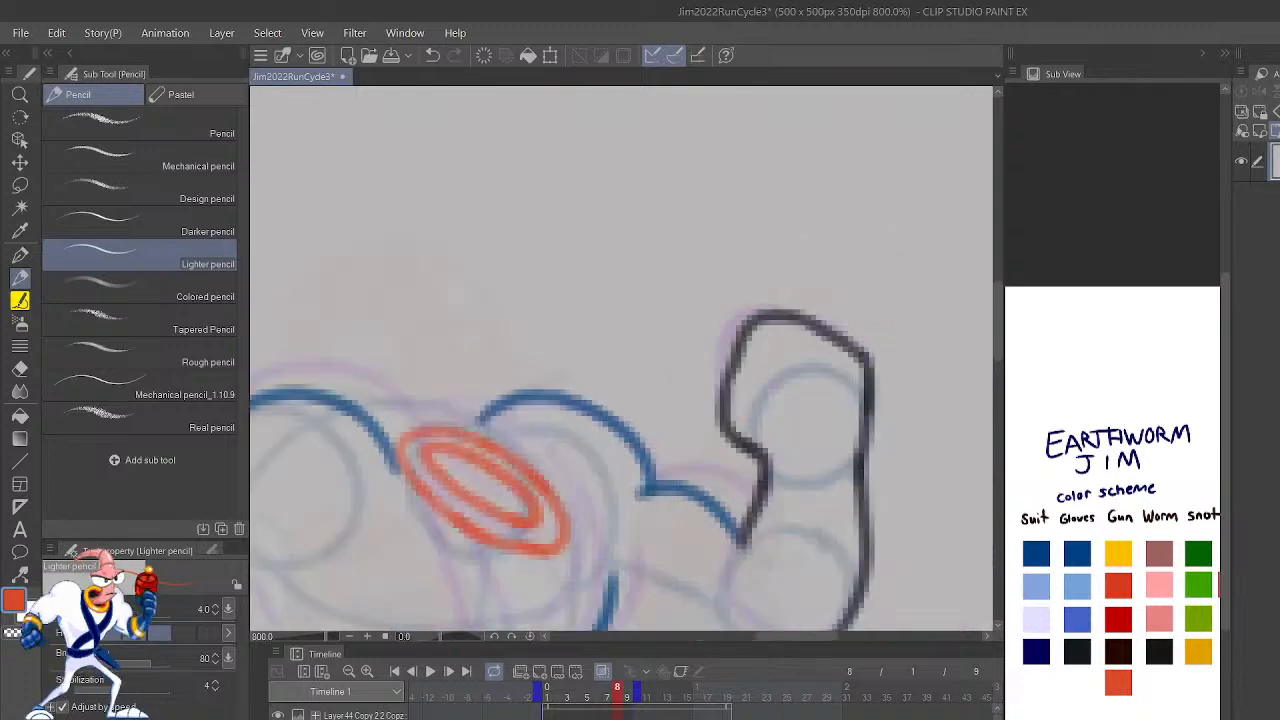
{"action": "left_click_drag", "start_coordinate": [833, 530], "coordinate": [1042, 489]}
{"action": "key", "text": "Left"}
{"action": "key", "text": "Right"}
{"action": "key", "text": "Left"}
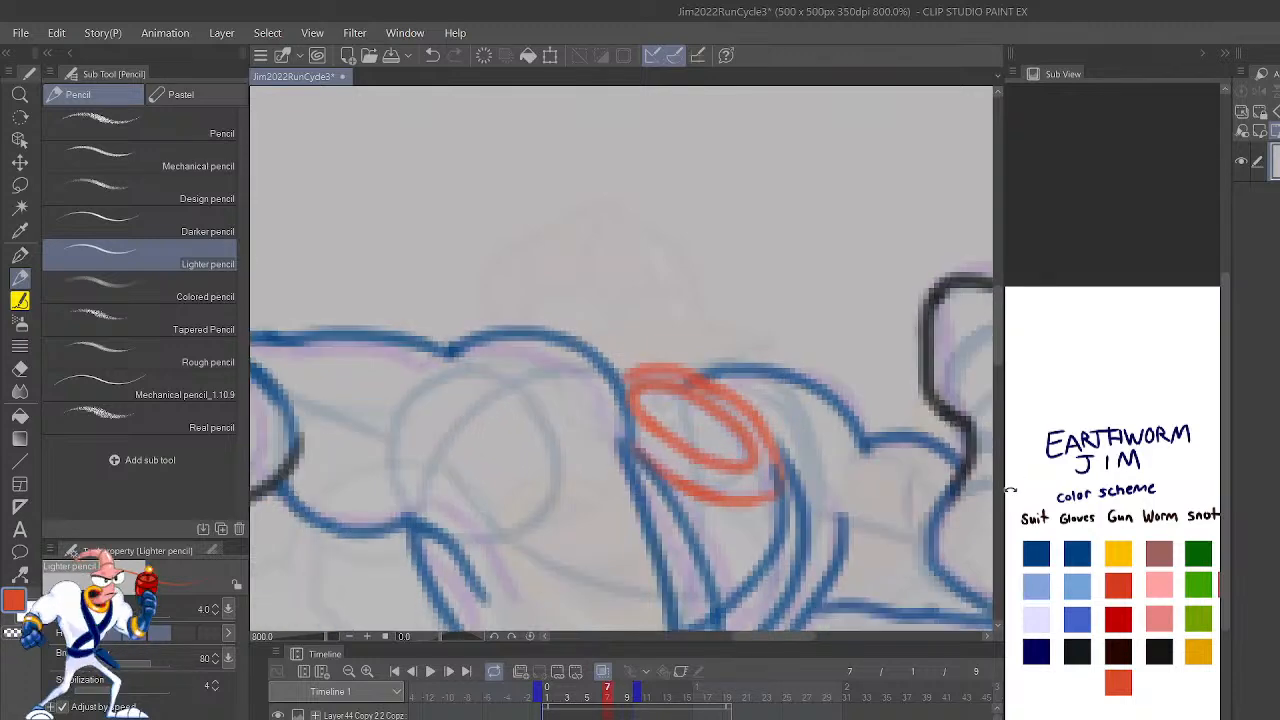
{"action": "key", "text": "Right"}
{"action": "mouse_move", "coordinate": [613, 445]}
{"action": "left_mouse_down"}
{"action": "mouse_move", "coordinate": [651, 486]}
{"action": "mouse_move", "coordinate": [622, 454]}
{"action": "mouse_move", "coordinate": [719, 519]}
{"action": "mouse_move", "coordinate": [772, 520]}
{"action": "left_mouse_up"}
{"action": "mouse_move", "coordinate": [605, 408]}
{"action": "left_mouse_down"}
{"action": "mouse_move", "coordinate": [619, 455]}
{"action": "mouse_move", "coordinate": [596, 430]}
{"action": "mouse_move", "coordinate": [677, 517]}
{"action": "mouse_move", "coordinate": [757, 527]}
{"action": "mouse_move", "coordinate": [772, 518]}
{"action": "mouse_move", "coordinate": [766, 483]}
{"action": "left_mouse_up"}
{"action": "key", "text": "ctrl+z"}
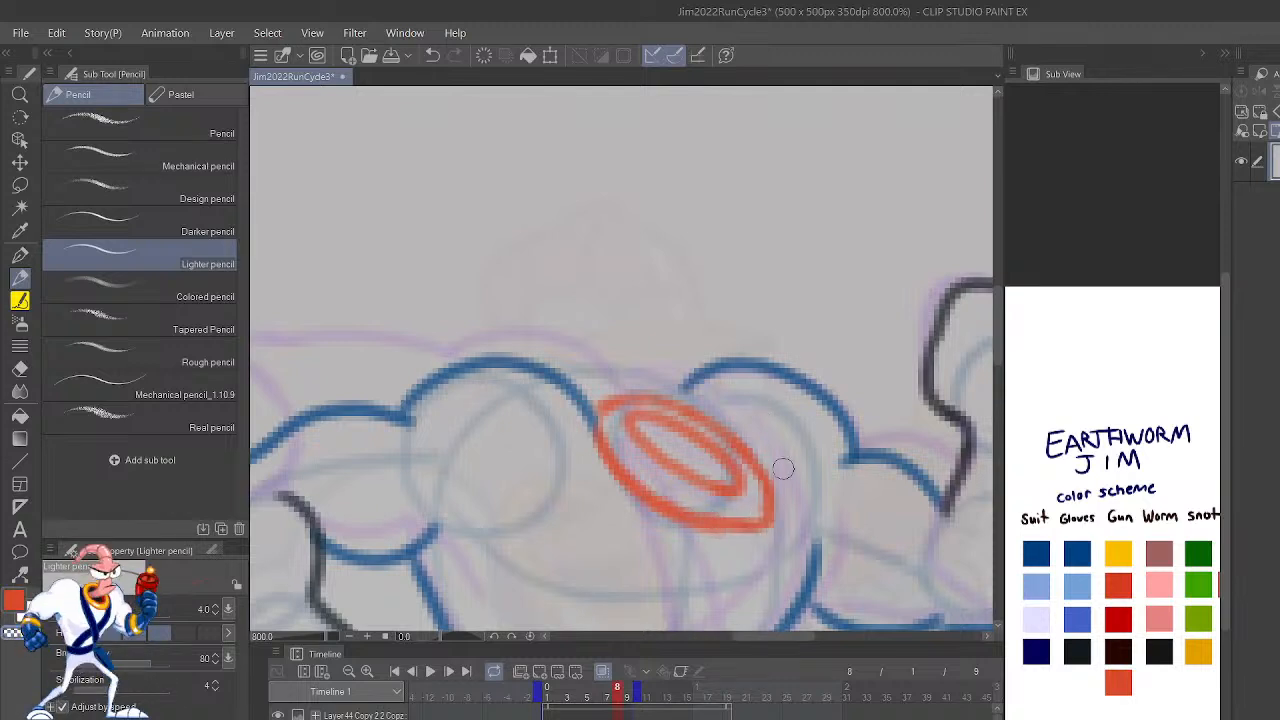
Step: Flip back and forth between frames 7 and 8 to examine how the red collar moves
{"action": "scroll", "coordinate": [783, 469], "scroll_direction": "down", "scroll_amount": 7}
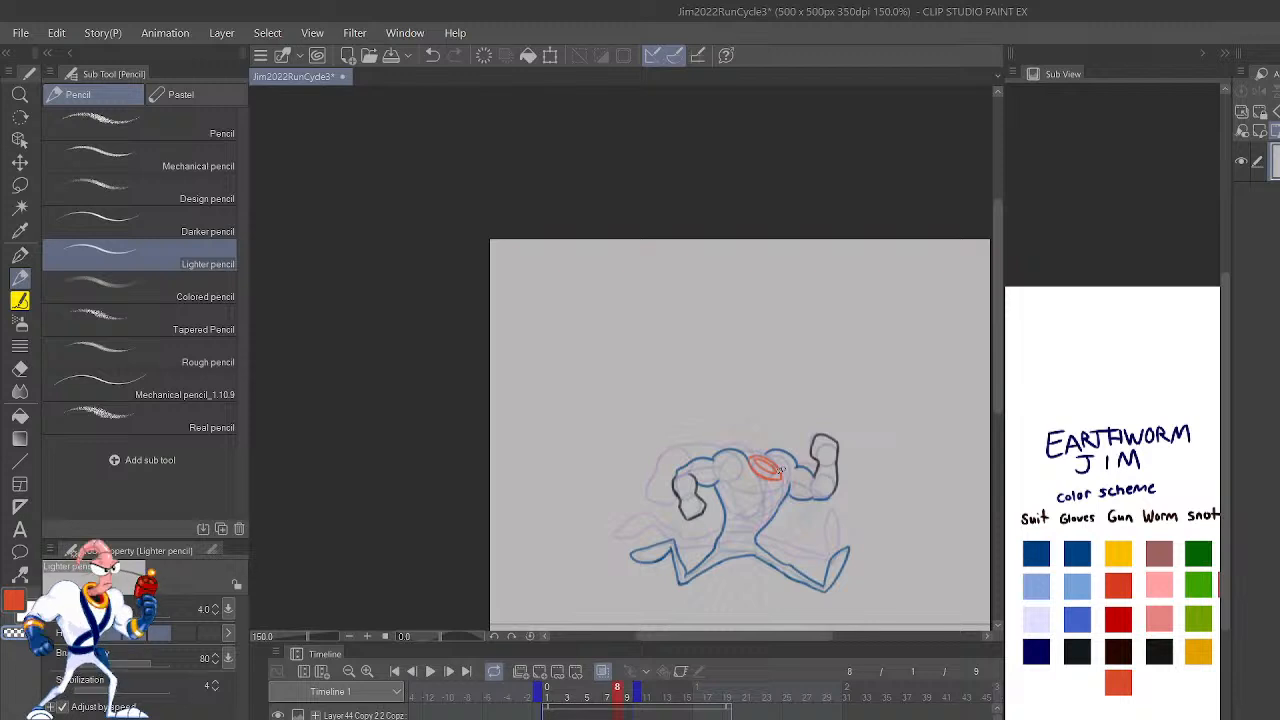
{"action": "key", "text": "Left"}
{"action": "key", "text": "Right"}
{"action": "key", "text": "Left"}
{"action": "key", "text": "Right"}
{"action": "key", "text": "Left"}
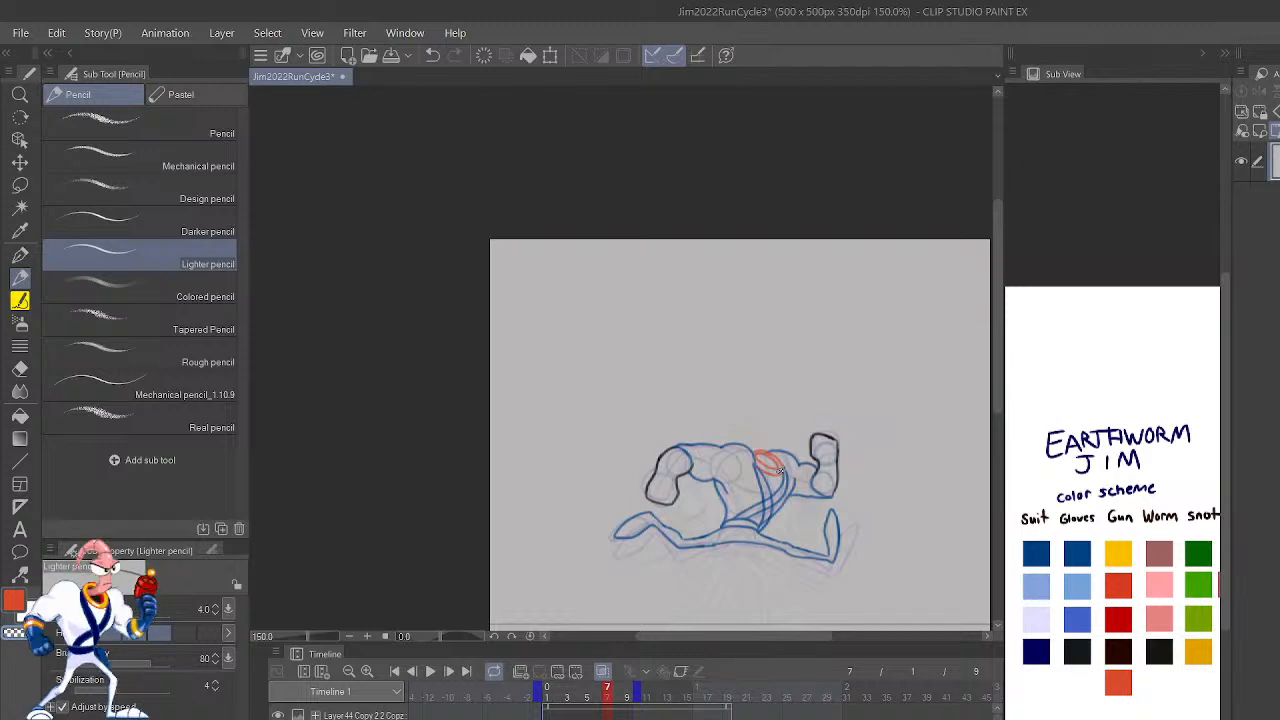
{"action": "key", "text": "Right"}
{"action": "scroll", "coordinate": [783, 468], "scroll_direction": "up", "scroll_amount": 3}
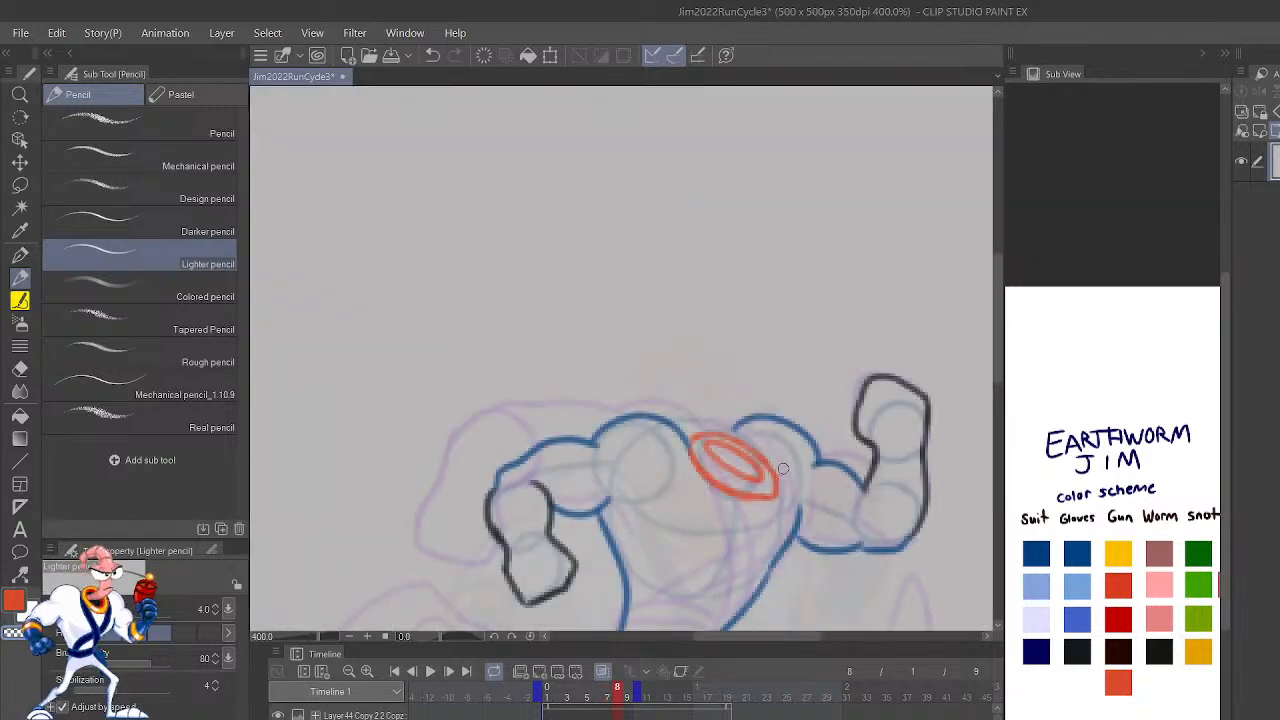
{"action": "left_click_drag", "start_coordinate": [945, 527], "coordinate": [938, 381]}
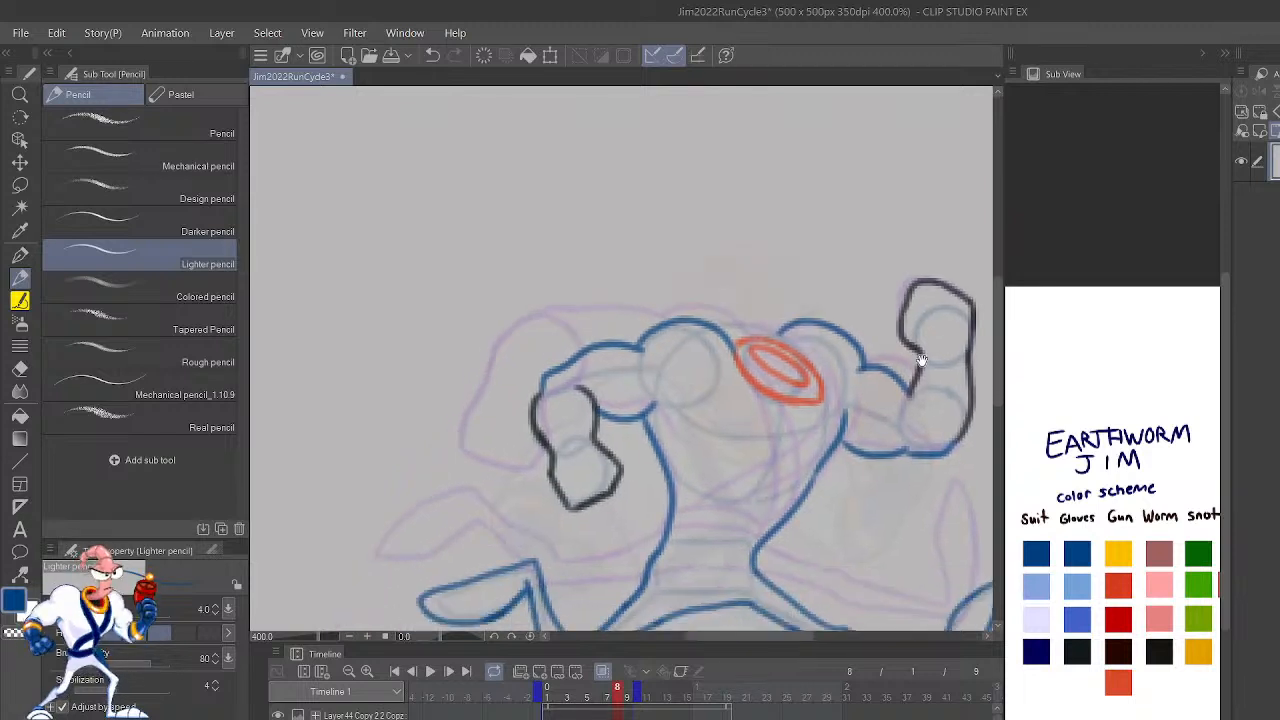
{"action": "mouse_move", "coordinate": [805, 404]}
{"action": "left_mouse_down"}
{"action": "mouse_move", "coordinate": [794, 444]}
{"action": "mouse_move", "coordinate": [736, 373]}
{"action": "left_mouse_up"}
{"action": "key", "text": "ctrl+z"}
{"action": "key", "text": "ctrl+z"}
{"action": "left_click_drag", "start_coordinate": [754, 556], "coordinate": [763, 538]}
Step: Check frame 8's waist against frame 7 and rework the blue front torso outline where it meets the leg
{"action": "key", "text": "ctrl+z"}
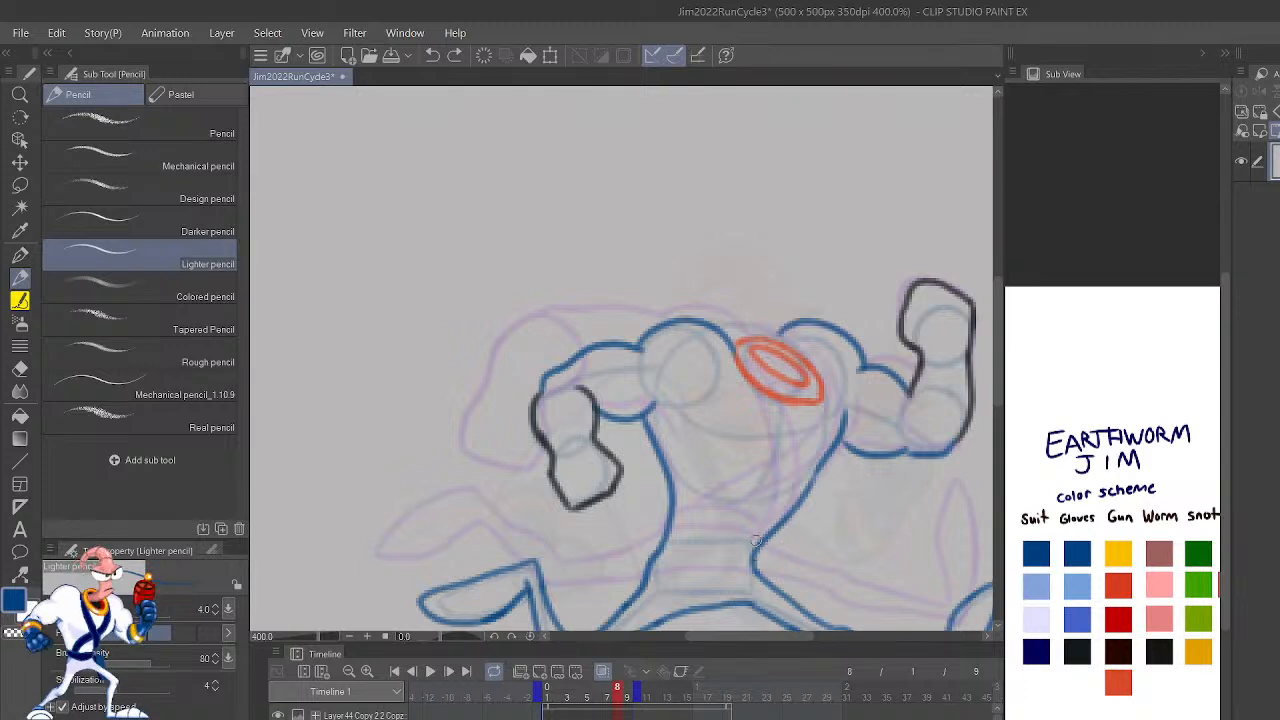
{"action": "key", "text": "Left"}
{"action": "key", "text": "Right"}
{"action": "mouse_move", "coordinate": [754, 544]}
{"action": "left_mouse_down"}
{"action": "mouse_move", "coordinate": [746, 563]}
{"action": "mouse_move", "coordinate": [780, 598]}
{"action": "left_mouse_up"}
{"action": "key", "text": "c"}
{"action": "key", "text": "ctrl+z"}
{"action": "mouse_move", "coordinate": [752, 548]}
{"action": "left_mouse_down"}
{"action": "mouse_move", "coordinate": [765, 581]}
{"action": "mouse_move", "coordinate": [746, 548]}
{"action": "mouse_move", "coordinate": [806, 492]}
{"action": "left_mouse_up"}
{"action": "left_click_drag", "start_coordinate": [761, 543], "coordinate": [788, 522]}
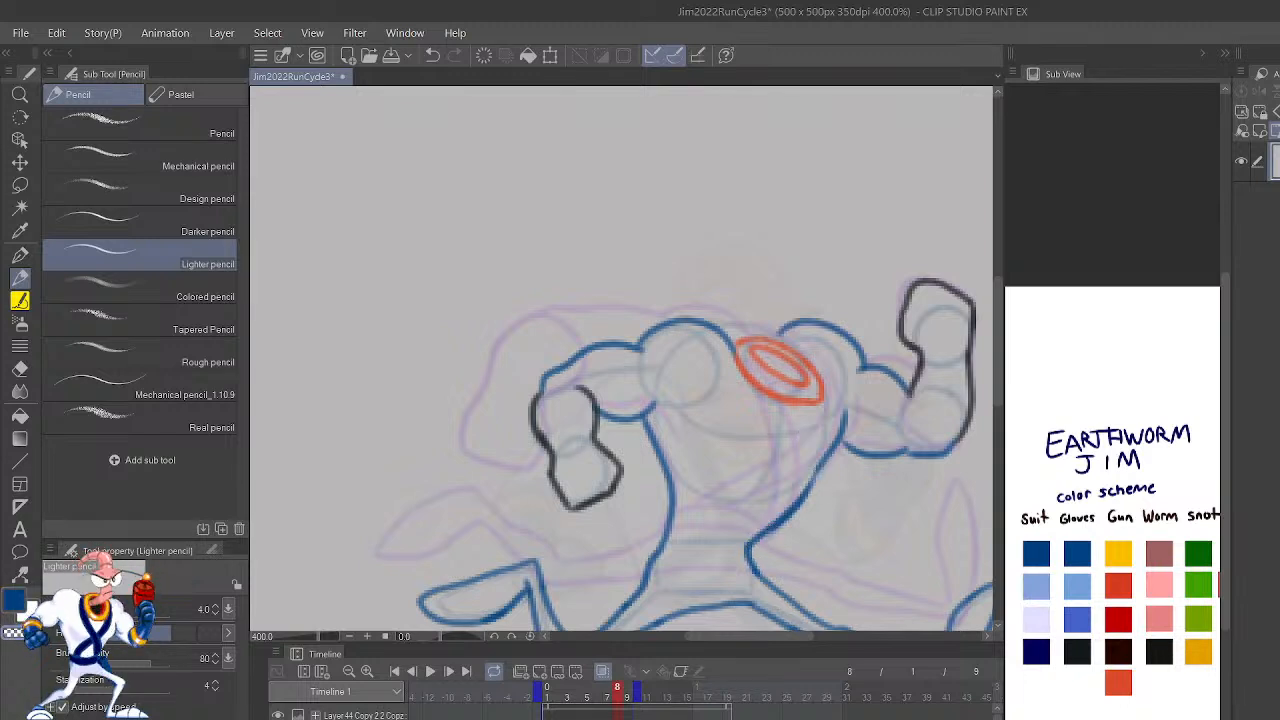
Step: Draw the belt across frame 8's waist with two curved blue lines and compare it with the neighboring frame
{"action": "key", "text": "ctrl+b"}
{"action": "key", "text": "ctrl+b"}
{"action": "key", "text": "h"}
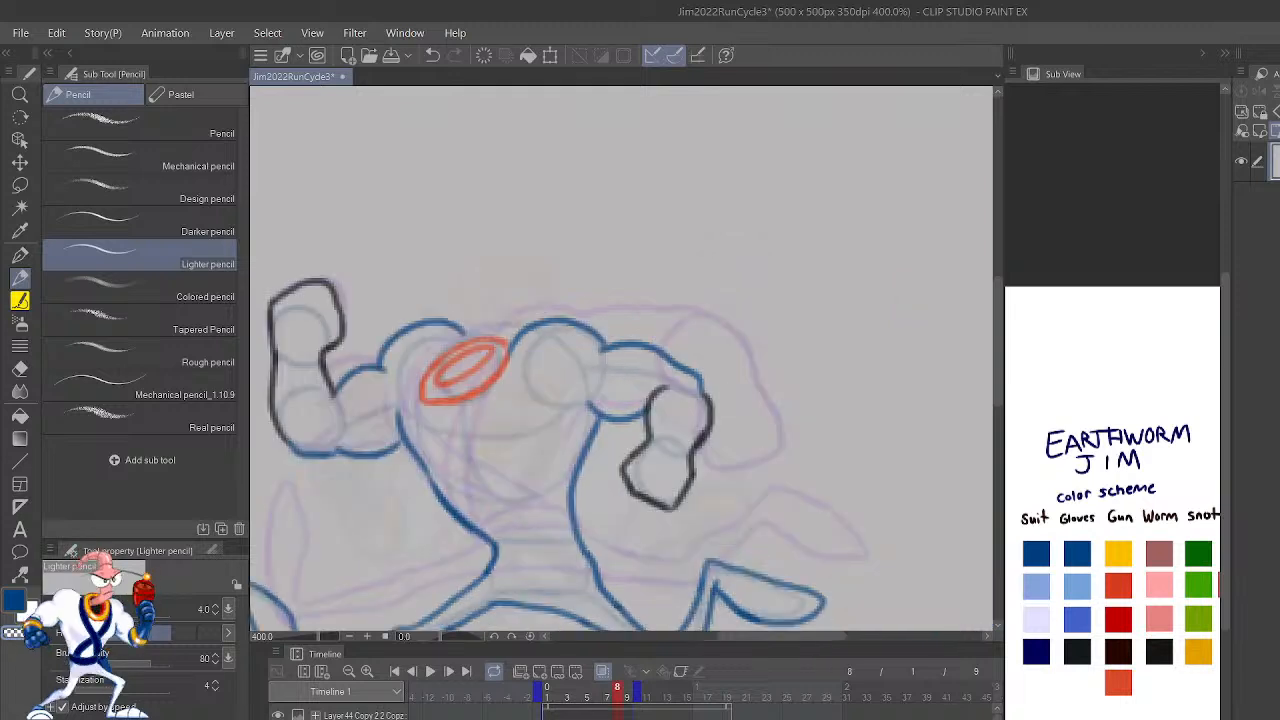
{"action": "left_click_drag", "start_coordinate": [588, 562], "coordinate": [492, 558]}
{"action": "key", "text": "ctrl+z"}
{"action": "mouse_move", "coordinate": [596, 576]}
{"action": "left_mouse_down"}
{"action": "mouse_move", "coordinate": [572, 554]}
{"action": "mouse_move", "coordinate": [495, 556]}
{"action": "left_mouse_up"}
{"action": "mouse_move", "coordinate": [583, 545]}
{"action": "left_mouse_down"}
{"action": "mouse_move", "coordinate": [514, 532]}
{"action": "mouse_move", "coordinate": [490, 553]}
{"action": "left_mouse_up"}
{"action": "left_click_drag", "start_coordinate": [638, 584], "coordinate": [788, 445]}
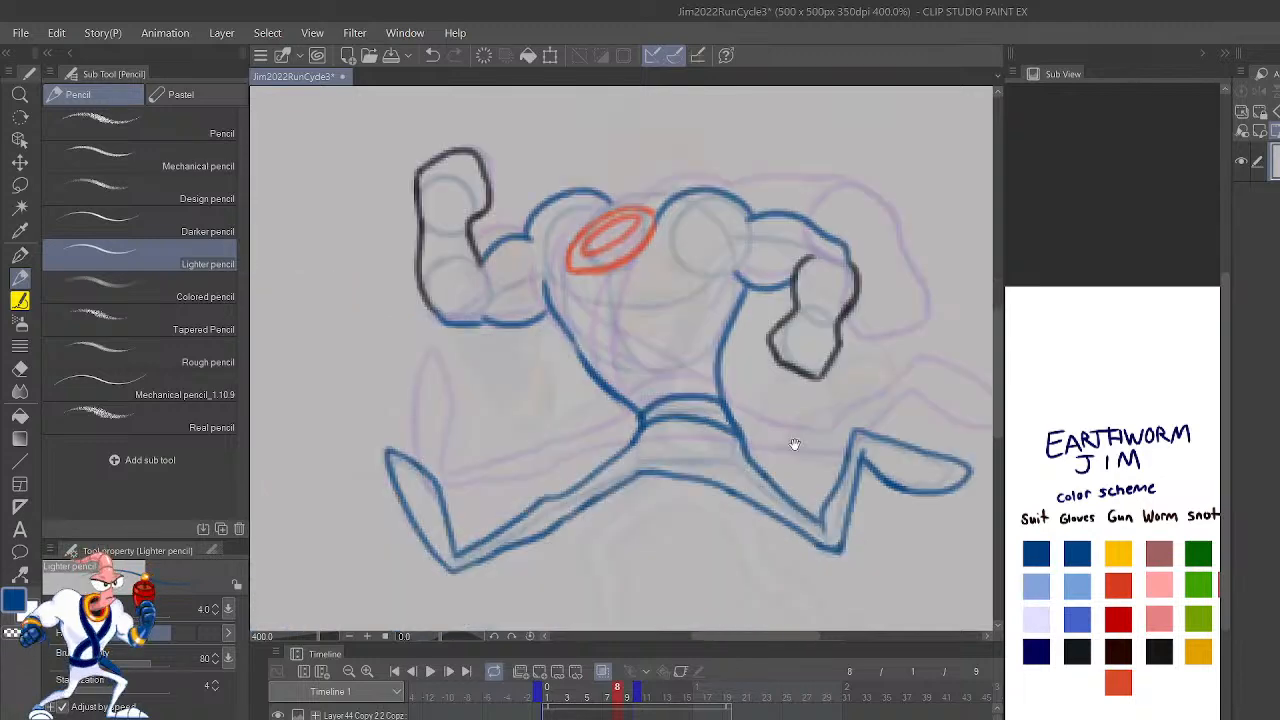
{"action": "key", "text": "shift+Left"}
{"action": "key", "text": "shift+Right"}
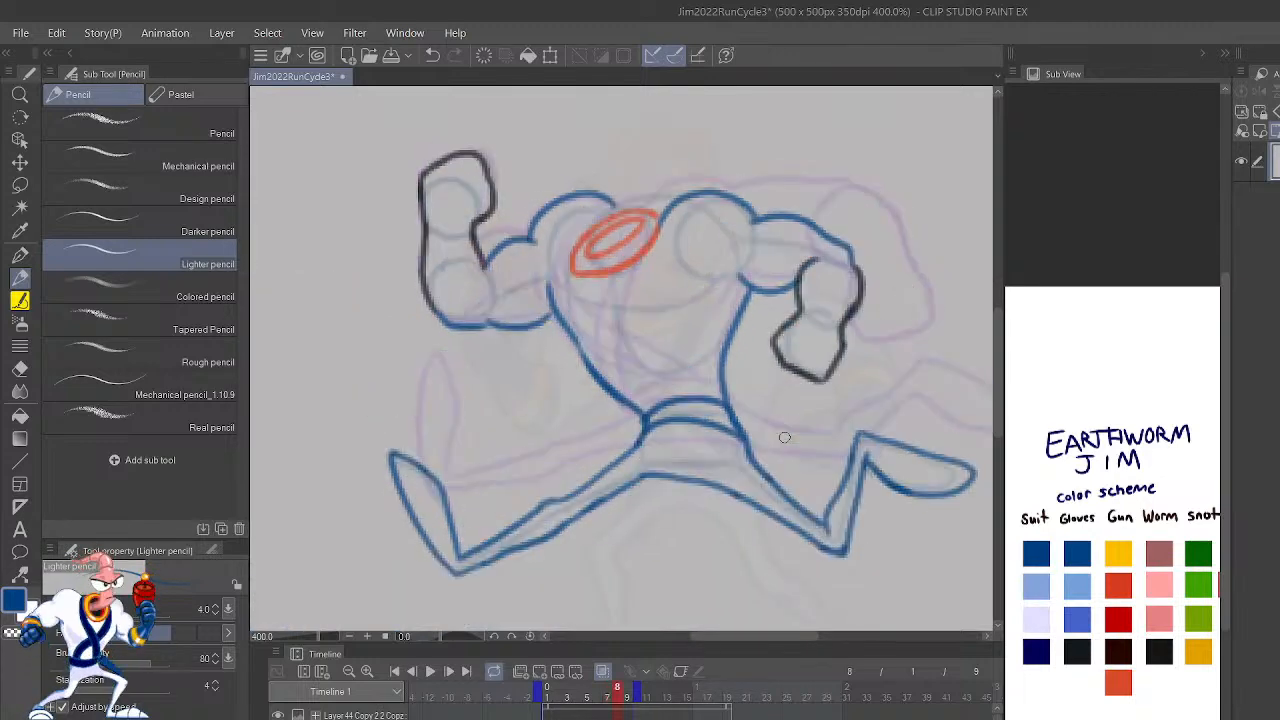
Step: Clean up the blue upper outline of the raised arm on frame 8 between the shoulder and the black glove
{"action": "mouse_move", "coordinate": [742, 440]}
{"action": "left_mouse_down"}
{"action": "mouse_move", "coordinate": [778, 494]}
{"action": "mouse_move", "coordinate": [738, 437]}
{"action": "left_mouse_up"}
{"action": "key", "text": "ctrl+z"}
{"action": "scroll", "coordinate": [759, 376], "scroll_direction": "down", "scroll_amount": 5}
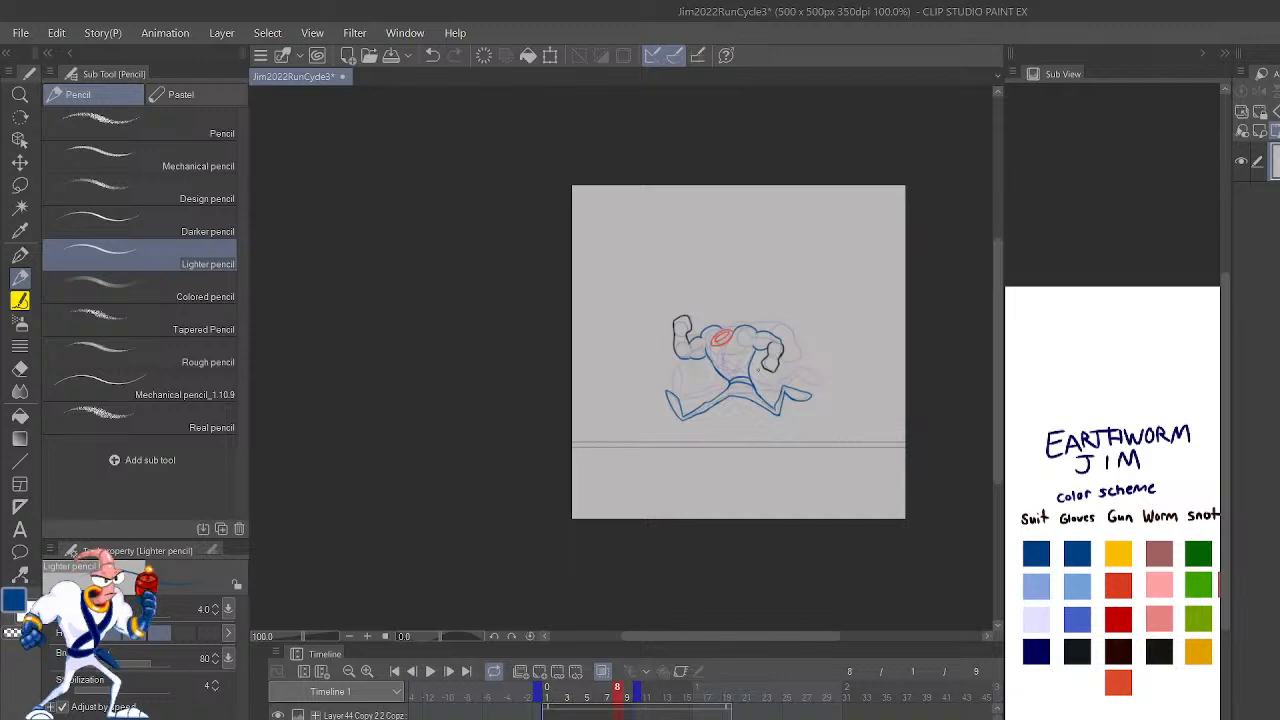
{"action": "scroll", "coordinate": [789, 290], "scroll_direction": "up", "scroll_amount": 12}
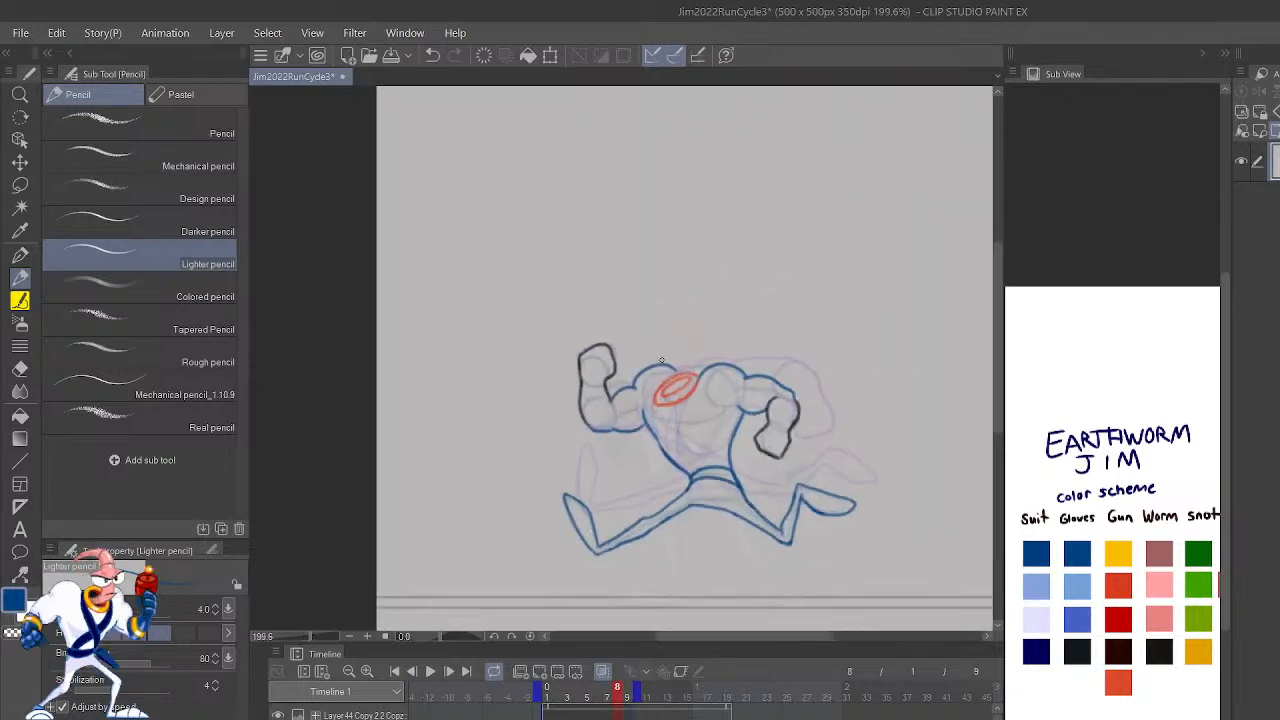
{"action": "scroll", "coordinate": [634, 377], "scroll_direction": "up", "scroll_amount": 3}
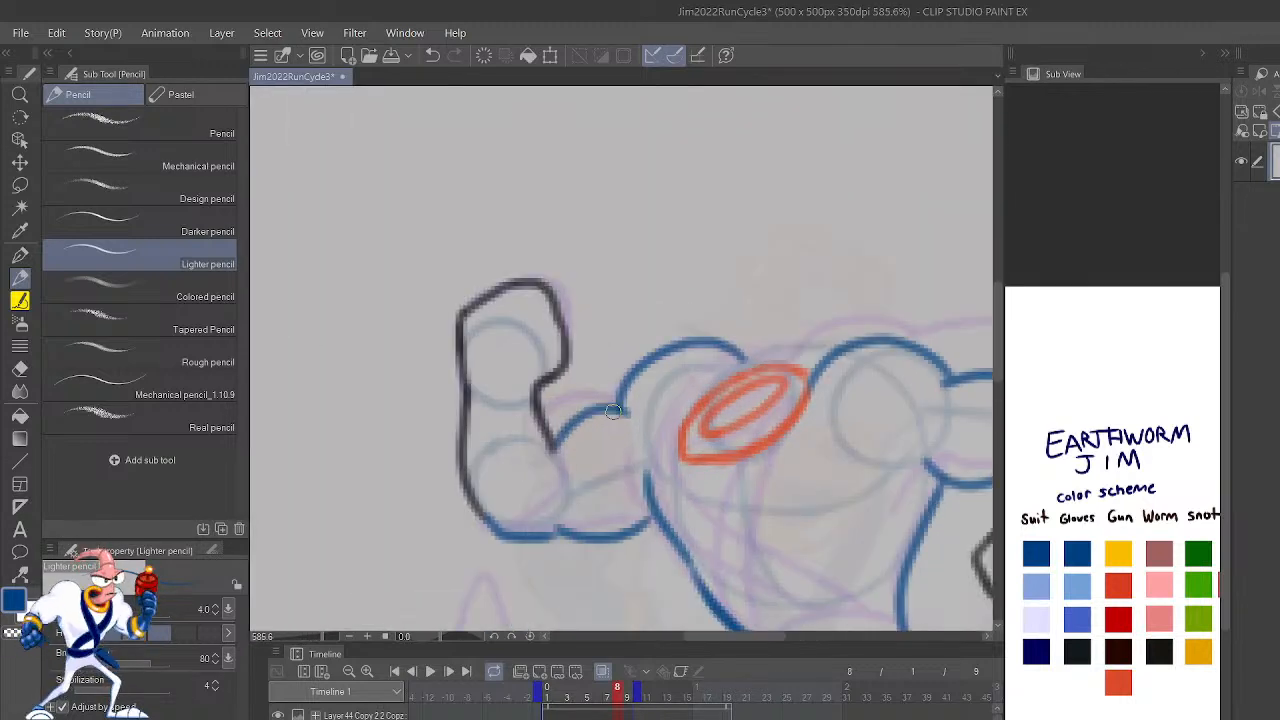
{"action": "key", "text": "c"}
{"action": "left_click_drag", "start_coordinate": [558, 429], "coordinate": [592, 405]}
{"action": "left_click_drag", "start_coordinate": [548, 442], "coordinate": [617, 427]}
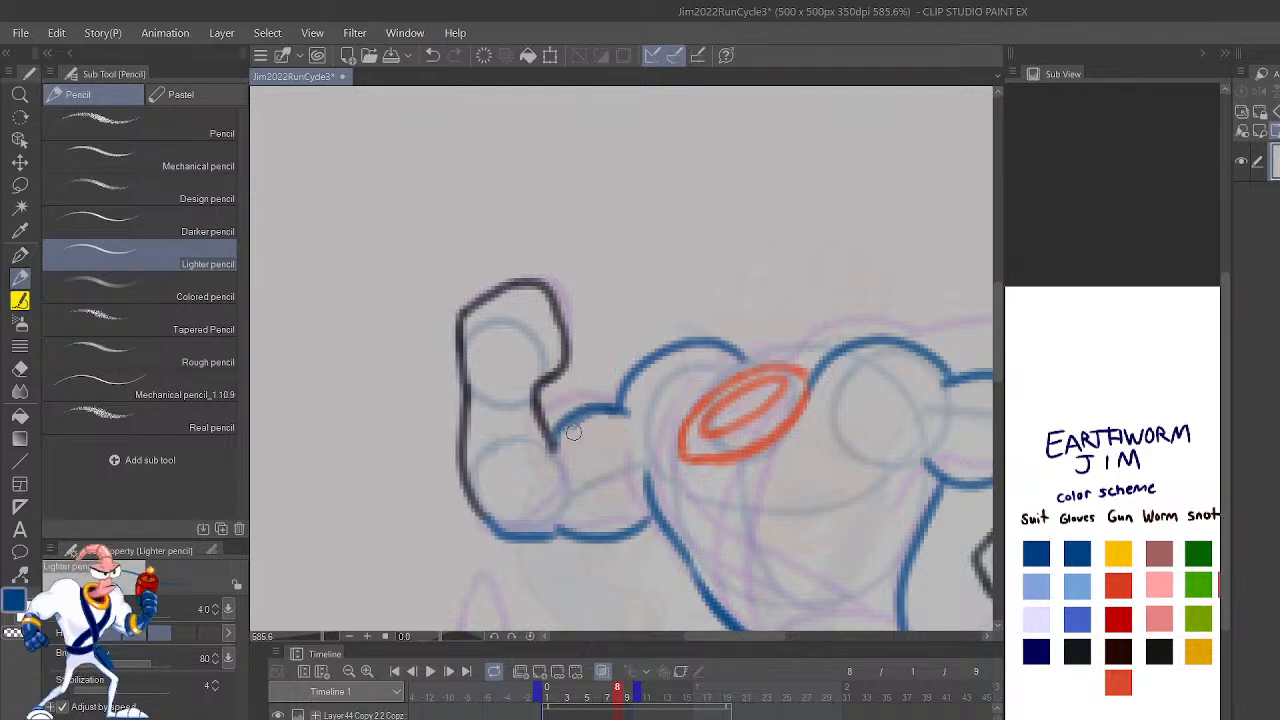
Step: Step through the frames from 2 to 8 to compare the torso, belt and leg shapes
{"action": "mouse_move", "coordinate": [961, 583]}
{"action": "left_mouse_down"}
{"action": "mouse_move", "coordinate": [880, 397]}
{"action": "mouse_move", "coordinate": [894, 374]}
{"action": "mouse_move", "coordinate": [905, 445]}
{"action": "mouse_move", "coordinate": [864, 510]}
{"action": "left_mouse_up"}
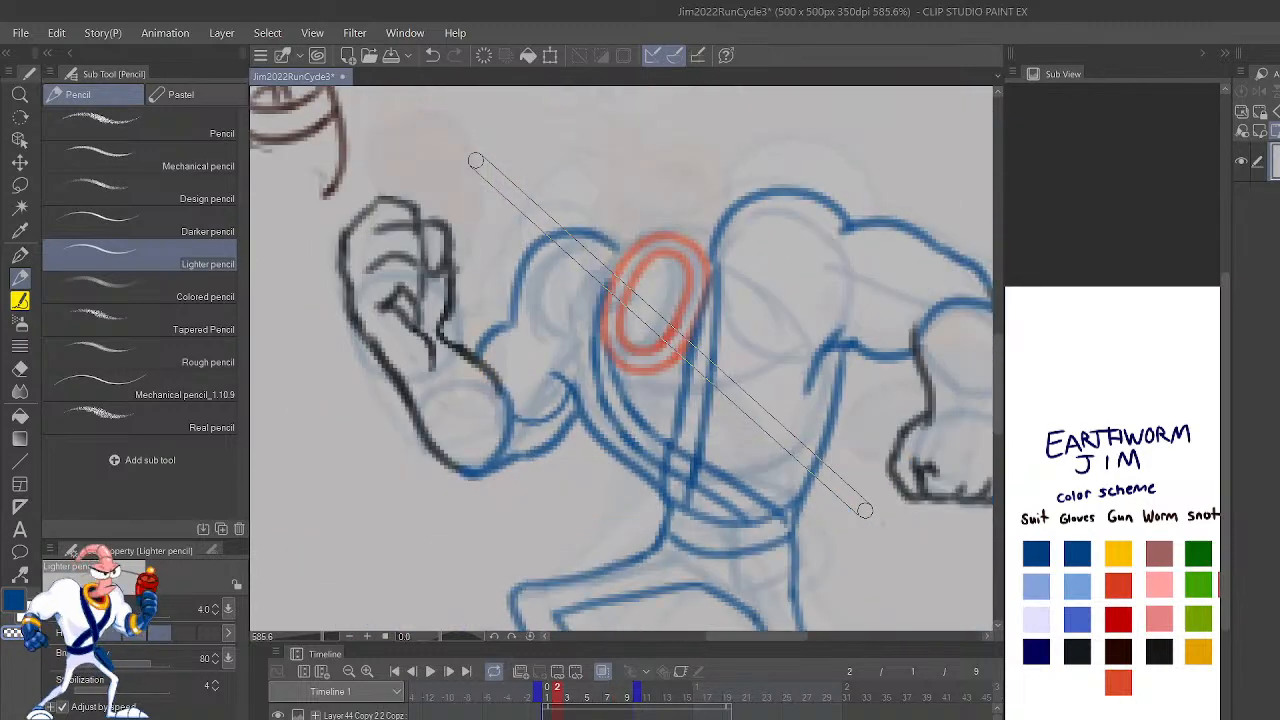
{"action": "key", "text": "shift+period"}
{"action": "key", "text": "shift+period"}
{"action": "key", "text": "shift+period"}
{"action": "key", "text": "shift+period"}
{"action": "key", "text": "shift+period"}
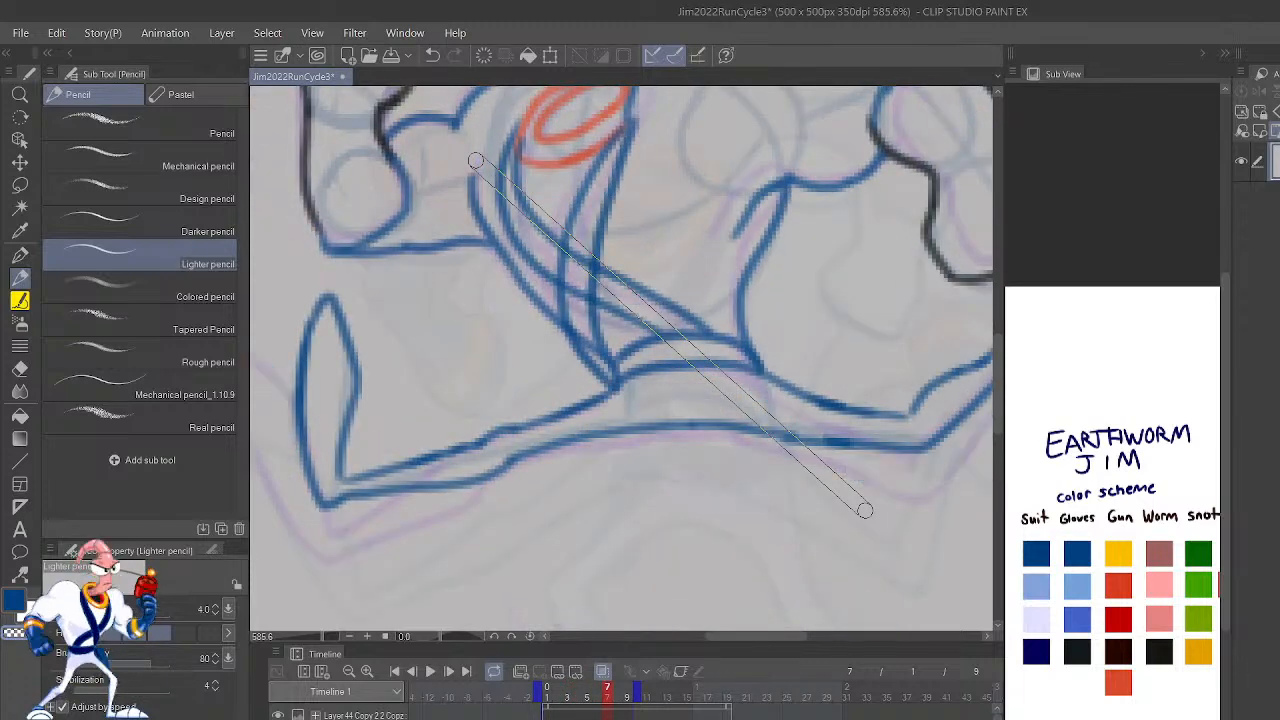
{"action": "key", "text": "shift+period"}
{"action": "key", "text": "shift+comma"}
{"action": "key", "text": "shift+period"}
Step: Redraw the blue crotch line on frame 8 as one smooth curve joining the undersides of both legs
{"action": "mouse_move", "coordinate": [645, 475]}
{"action": "left_mouse_down"}
{"action": "mouse_move", "coordinate": [729, 488]}
{"action": "mouse_move", "coordinate": [640, 474]}
{"action": "left_mouse_up"}
{"action": "key", "text": "ctrl+z"}
{"action": "key", "text": "c"}
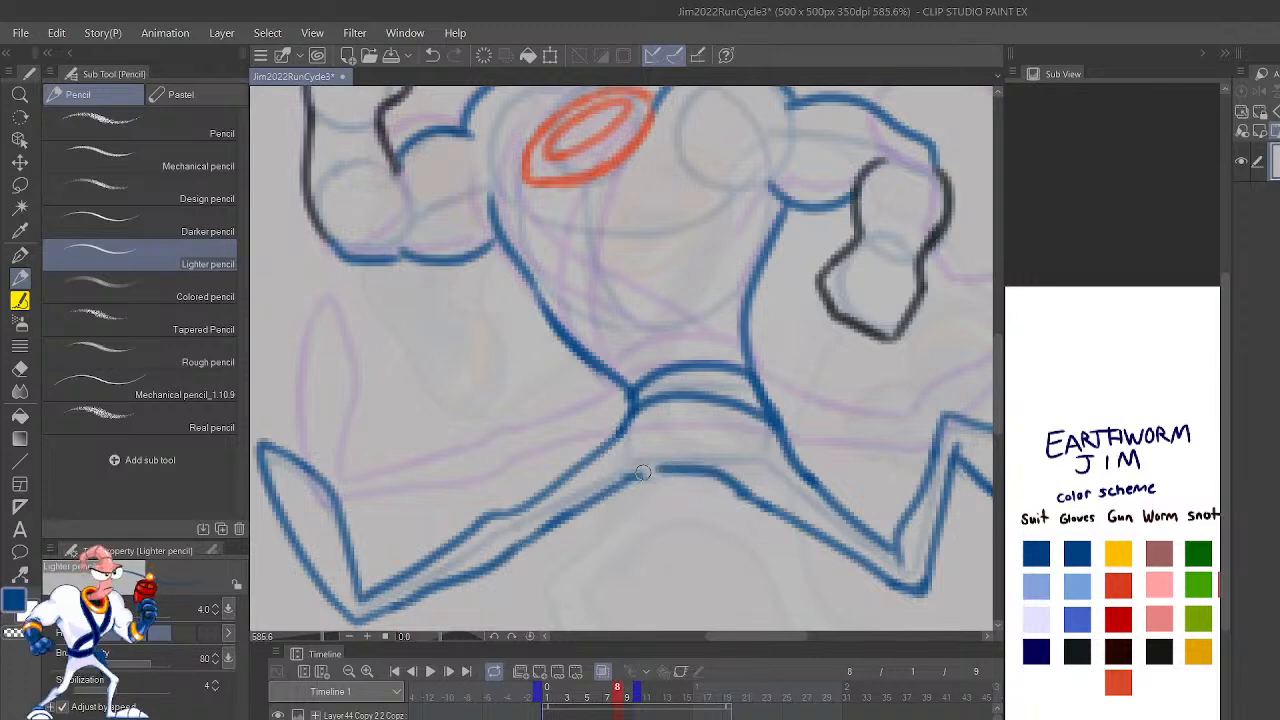
{"action": "key", "text": "ctrl+z"}
{"action": "mouse_move", "coordinate": [750, 497]}
{"action": "left_mouse_down"}
{"action": "mouse_move", "coordinate": [677, 462]}
{"action": "mouse_move", "coordinate": [612, 487]}
{"action": "left_mouse_up"}
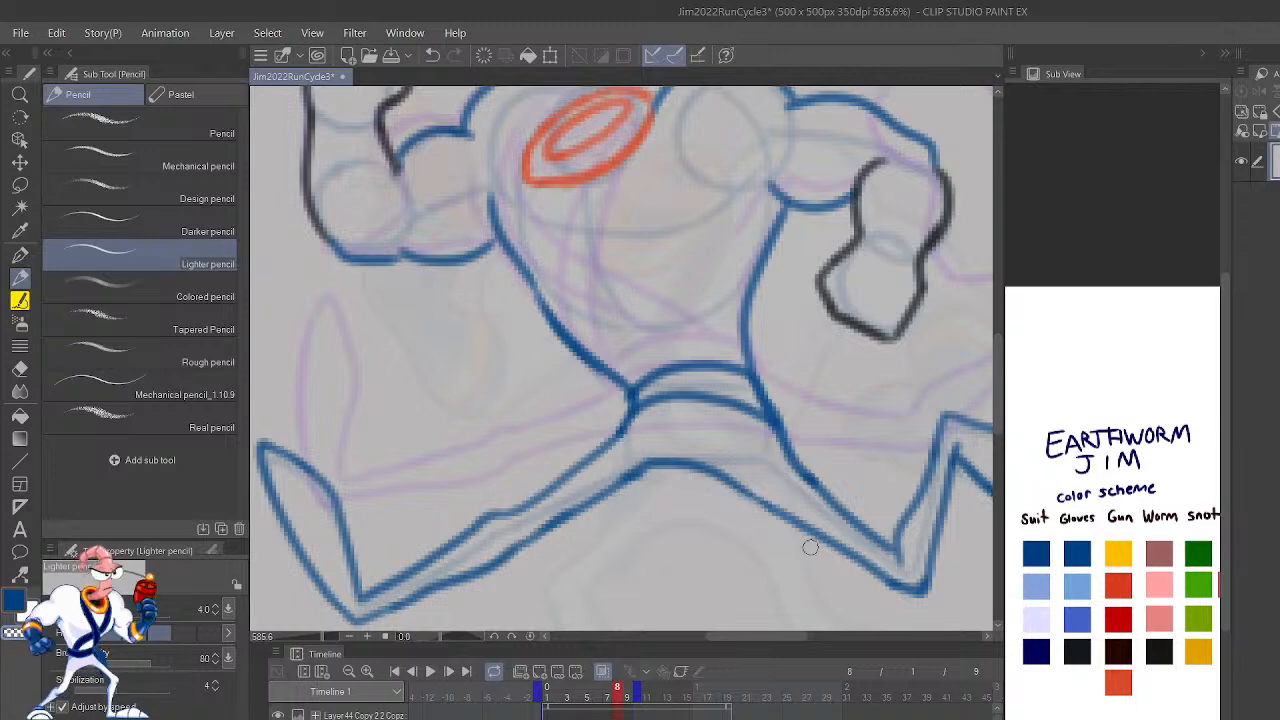
{"action": "scroll", "coordinate": [798, 535], "scroll_direction": "down", "scroll_amount": 6}
{"action": "scroll", "coordinate": [798, 535], "scroll_direction": "down", "scroll_amount": 1}
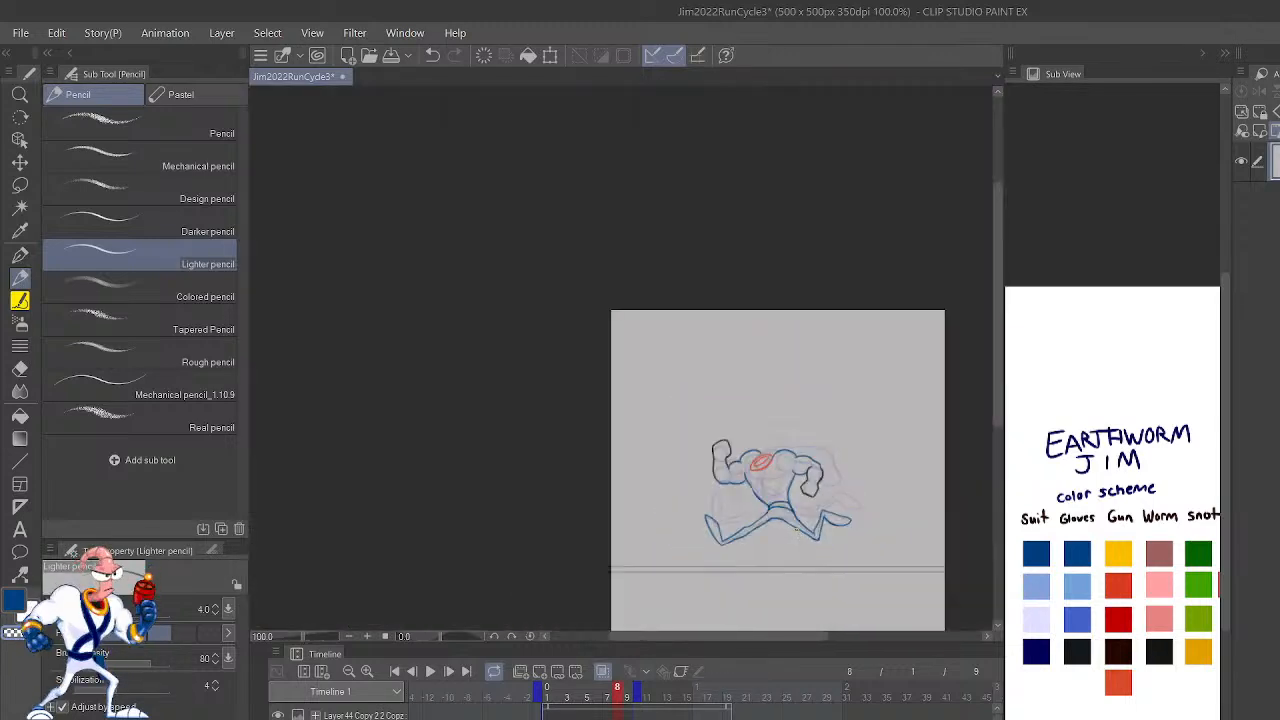
{"action": "left_click_drag", "start_coordinate": [797, 528], "coordinate": [725, 382]}
{"action": "scroll", "coordinate": [716, 376], "scroll_direction": "down", "scroll_amount": 1}
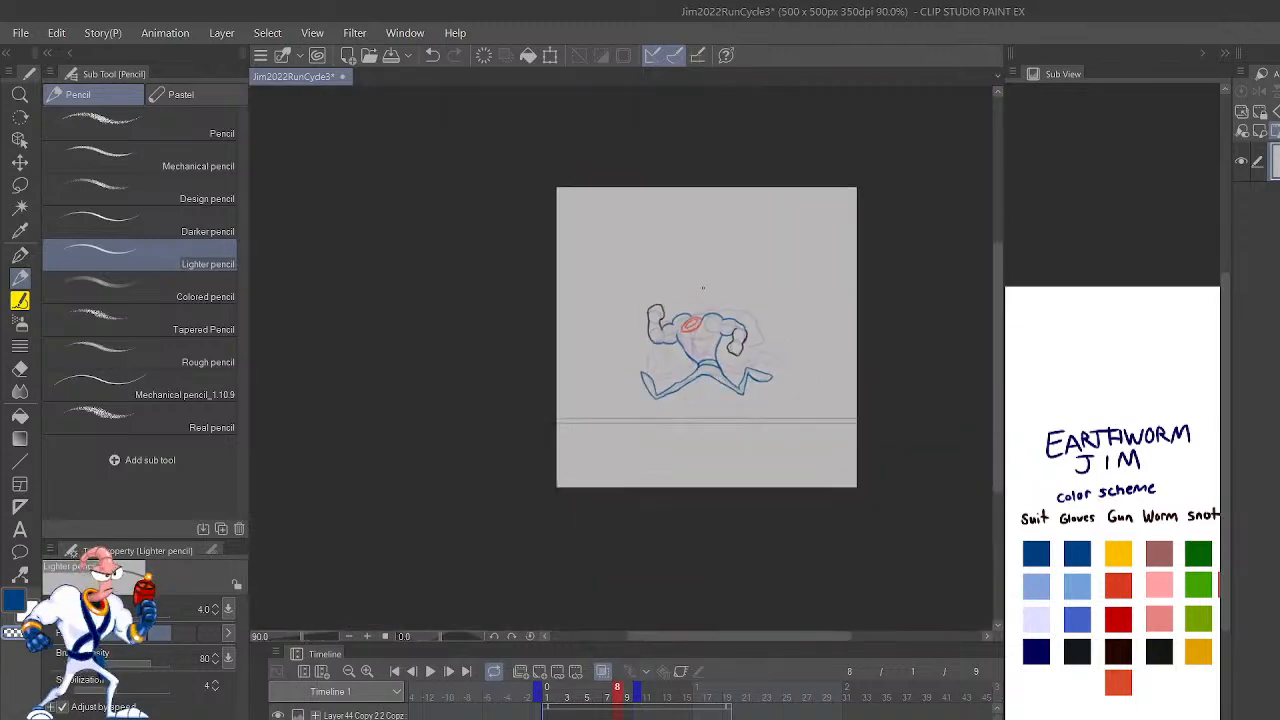
{"action": "scroll", "coordinate": [703, 288], "scroll_direction": "up", "scroll_amount": 4}
{"action": "scroll", "coordinate": [702, 288], "scroll_direction": "up", "scroll_amount": 6}
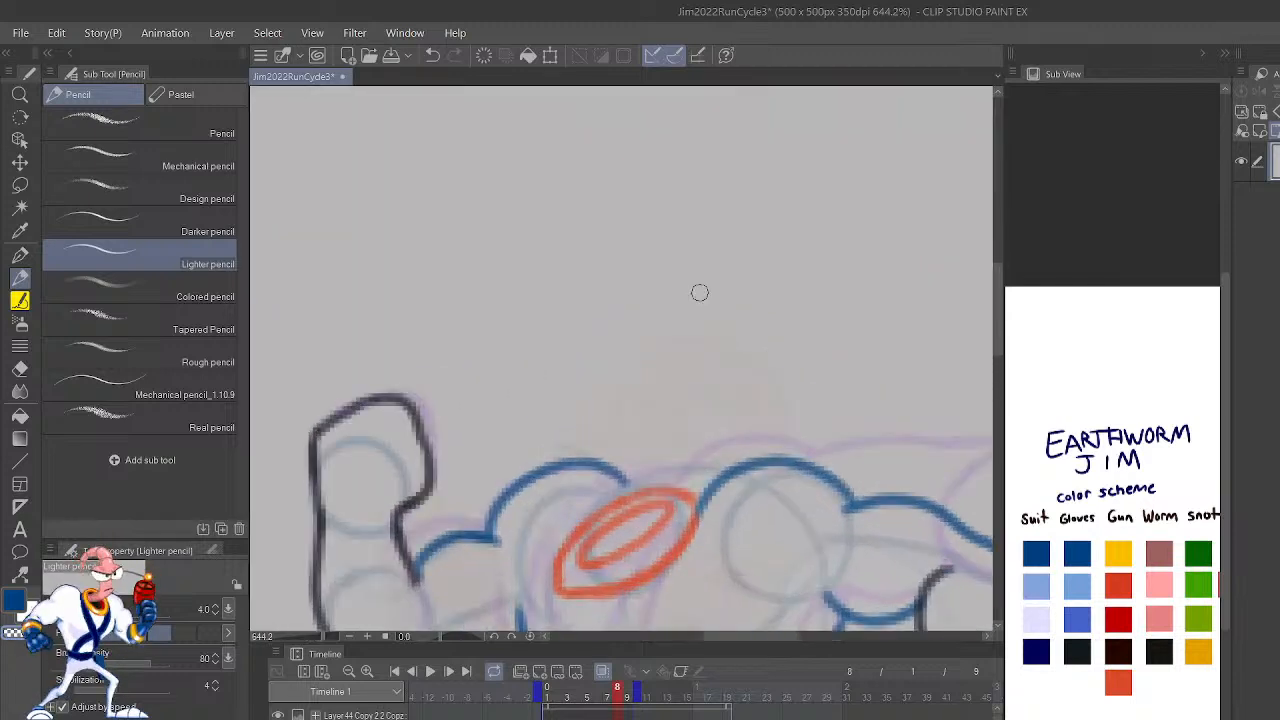
{"action": "left_click_drag", "start_coordinate": [829, 575], "coordinate": [871, 329]}
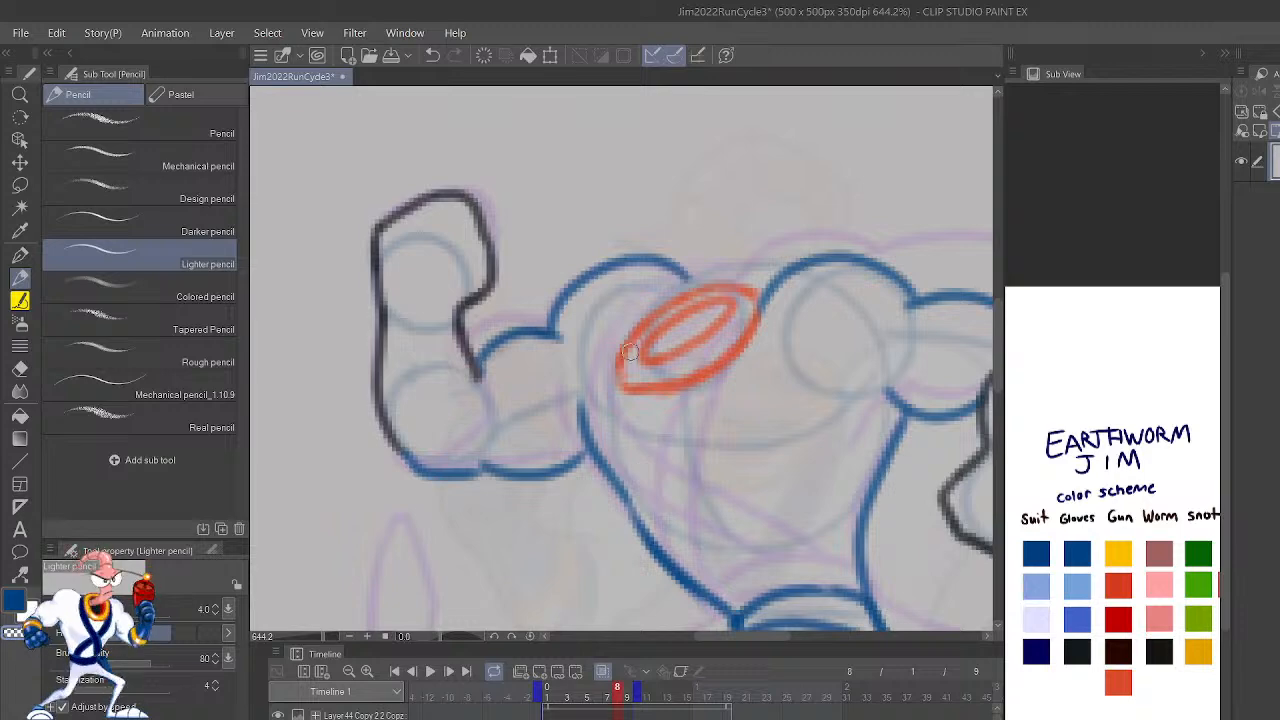
{"action": "mouse_move", "coordinate": [617, 375]}
{"action": "left_mouse_down"}
{"action": "mouse_move", "coordinate": [635, 438]}
{"action": "mouse_move", "coordinate": [677, 488]}
{"action": "mouse_move", "coordinate": [794, 587]}
{"action": "mouse_move", "coordinate": [633, 468]}
{"action": "mouse_move", "coordinate": [615, 360]}
{"action": "left_mouse_up"}
{"action": "key", "text": "ctrl+z"}
{"action": "mouse_move", "coordinate": [803, 621]}
{"action": "left_mouse_down"}
{"action": "mouse_move", "coordinate": [650, 530]}
{"action": "mouse_move", "coordinate": [598, 360]}
{"action": "left_mouse_up"}
{"action": "mouse_move", "coordinate": [757, 333]}
{"action": "left_mouse_down"}
{"action": "mouse_move", "coordinate": [700, 470]}
{"action": "mouse_move", "coordinate": [697, 596]}
{"action": "left_mouse_up"}
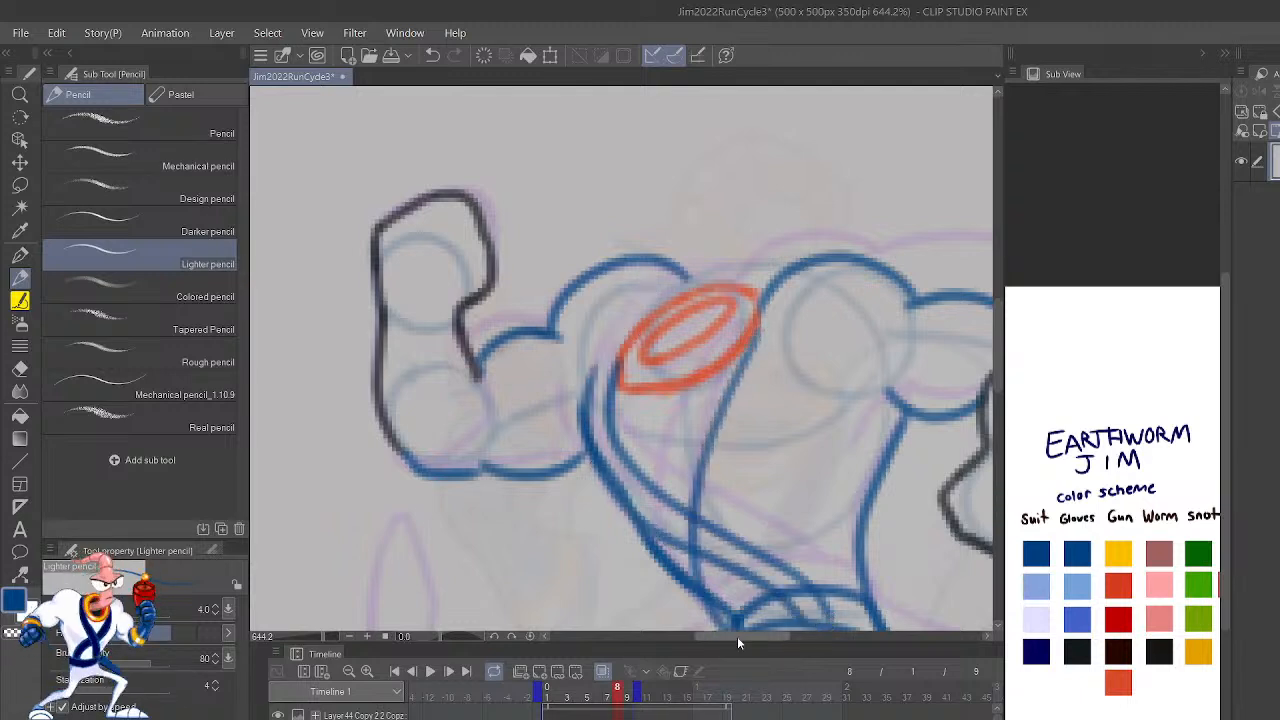
{"action": "key", "text": "ctrl+z"}
Step: Draw the steep chest strap on frame 8 with two blue lines from the collar's upper end down to the waist
{"action": "key", "text": "ctrl+z"}
{"action": "key", "text": "ctrl+z"}
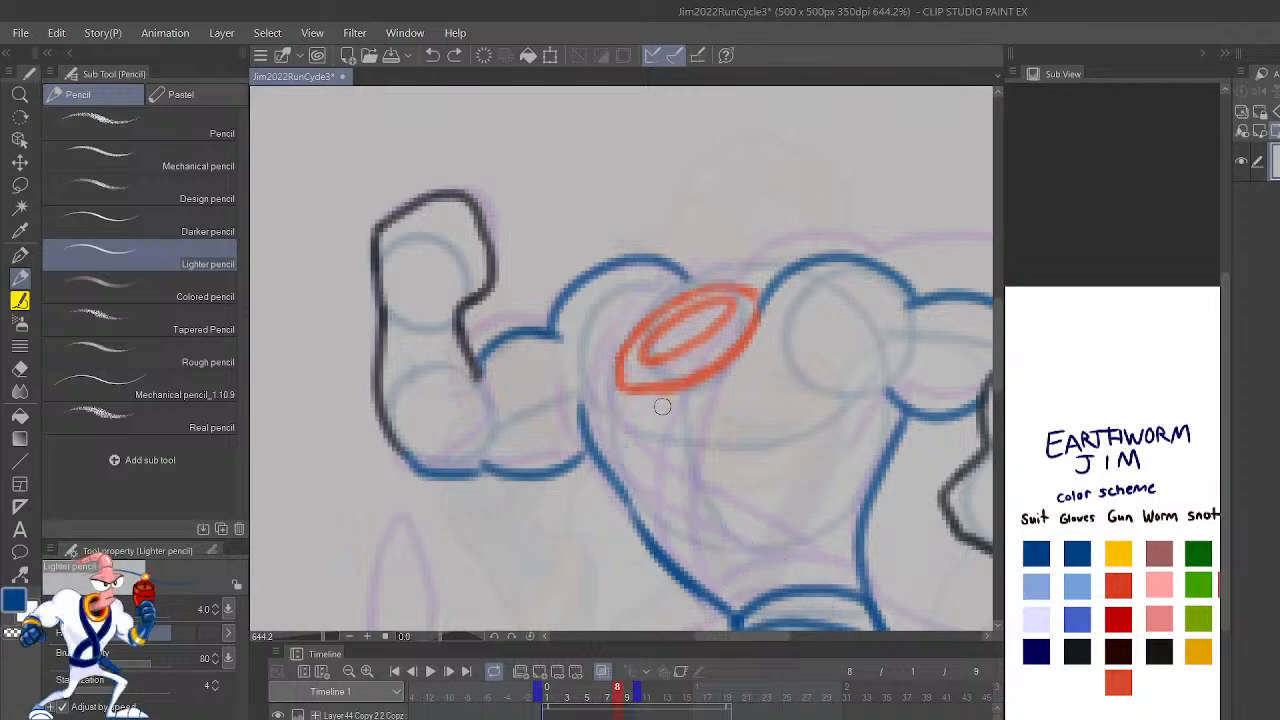
{"action": "left_click_drag", "start_coordinate": [652, 390], "coordinate": [660, 483]}
{"action": "mouse_move", "coordinate": [762, 314]}
{"action": "left_mouse_down"}
{"action": "mouse_move", "coordinate": [697, 457]}
{"action": "mouse_move", "coordinate": [705, 590]}
{"action": "left_mouse_up"}
{"action": "key", "text": "ctrl+z"}
{"action": "mouse_move", "coordinate": [762, 312]}
{"action": "left_mouse_down"}
{"action": "mouse_move", "coordinate": [717, 533]}
{"action": "mouse_move", "coordinate": [720, 607]}
{"action": "left_mouse_up"}
{"action": "scroll", "coordinate": [694, 575], "scroll_direction": "left", "scroll_amount": 5}
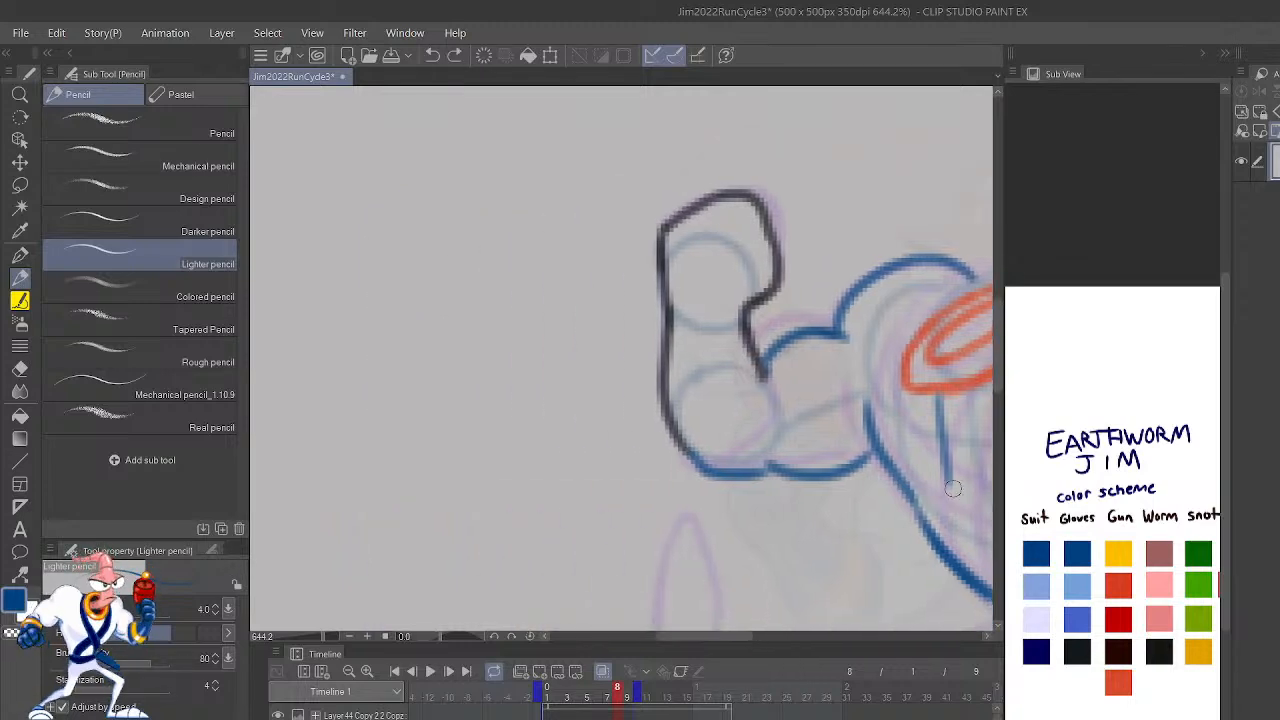
{"action": "scroll", "coordinate": [694, 575], "scroll_direction": "right", "scroll_amount": 6}
{"action": "scroll", "coordinate": [635, 447], "scroll_direction": "down", "scroll_amount": 2}
{"action": "mouse_move", "coordinate": [722, 568]}
{"action": "left_mouse_down"}
{"action": "mouse_move", "coordinate": [686, 498]}
{"action": "mouse_move", "coordinate": [693, 379]}
{"action": "mouse_move", "coordinate": [754, 249]}
{"action": "mouse_move", "coordinate": [687, 383]}
{"action": "mouse_move", "coordinate": [672, 462]}
{"action": "mouse_move", "coordinate": [726, 563]}
{"action": "mouse_move", "coordinate": [698, 400]}
{"action": "mouse_move", "coordinate": [760, 236]}
{"action": "left_mouse_up"}
{"action": "key", "text": "ctrl+z"}
Step: Draw the crossing chest strap on frame 8 with two blue lines from the collar's lower end diagonally to the belt
{"action": "key", "text": "ctrl+z"}
{"action": "mouse_move", "coordinate": [718, 295]}
{"action": "left_mouse_down"}
{"action": "mouse_move", "coordinate": [675, 405]}
{"action": "mouse_move", "coordinate": [672, 467]}
{"action": "mouse_move", "coordinate": [718, 565]}
{"action": "mouse_move", "coordinate": [684, 533]}
{"action": "mouse_move", "coordinate": [693, 316]}
{"action": "left_mouse_up"}
{"action": "mouse_move", "coordinate": [796, 532]}
{"action": "left_mouse_down"}
{"action": "mouse_move", "coordinate": [642, 420]}
{"action": "mouse_move", "coordinate": [606, 310]}
{"action": "left_mouse_up"}
{"action": "key", "text": "ctrl+z"}
{"action": "mouse_move", "coordinate": [797, 540]}
{"action": "left_mouse_down"}
{"action": "mouse_move", "coordinate": [774, 494]}
{"action": "mouse_move", "coordinate": [713, 460]}
{"action": "mouse_move", "coordinate": [608, 332]}
{"action": "mouse_move", "coordinate": [610, 295]}
{"action": "left_mouse_up"}
{"action": "mouse_move", "coordinate": [757, 514]}
{"action": "left_mouse_down"}
{"action": "mouse_move", "coordinate": [640, 462]}
{"action": "mouse_move", "coordinate": [592, 370]}
{"action": "left_mouse_up"}
{"action": "key", "text": "ctrl+z"}
{"action": "mouse_move", "coordinate": [602, 295]}
{"action": "left_mouse_down"}
{"action": "mouse_move", "coordinate": [598, 393]}
{"action": "mouse_move", "coordinate": [628, 432]}
{"action": "mouse_move", "coordinate": [769, 539]}
{"action": "mouse_move", "coordinate": [825, 560]}
{"action": "mouse_move", "coordinate": [776, 495]}
{"action": "mouse_move", "coordinate": [647, 417]}
{"action": "mouse_move", "coordinate": [606, 318]}
{"action": "left_mouse_up"}
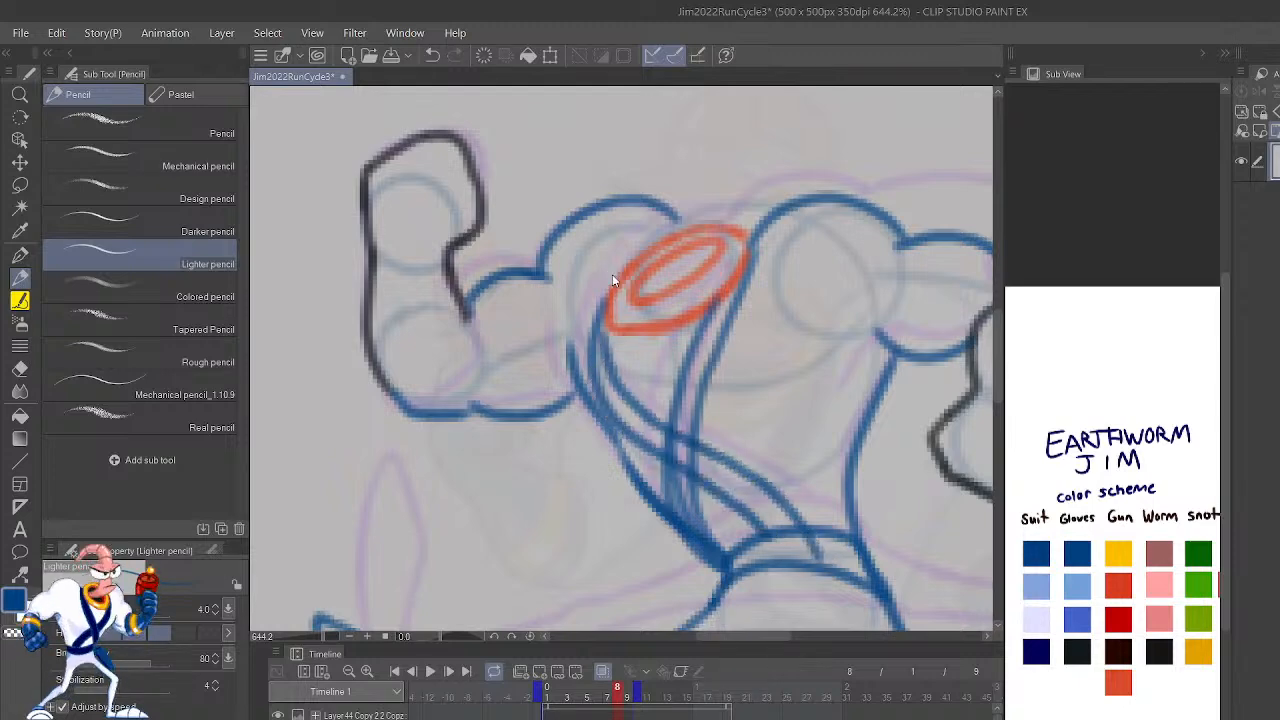
{"action": "key", "text": "ctrl+z"}
{"action": "mouse_move", "coordinate": [803, 558]}
{"action": "left_mouse_down"}
{"action": "mouse_move", "coordinate": [753, 480]}
{"action": "mouse_move", "coordinate": [631, 394]}
{"action": "mouse_move", "coordinate": [607, 312]}
{"action": "left_mouse_up"}
Step: Compare frame 8's crossed chest straps with the neighboring frames in unmirrored view
{"action": "scroll", "coordinate": [607, 311], "scroll_direction": "down", "scroll_amount": 5}
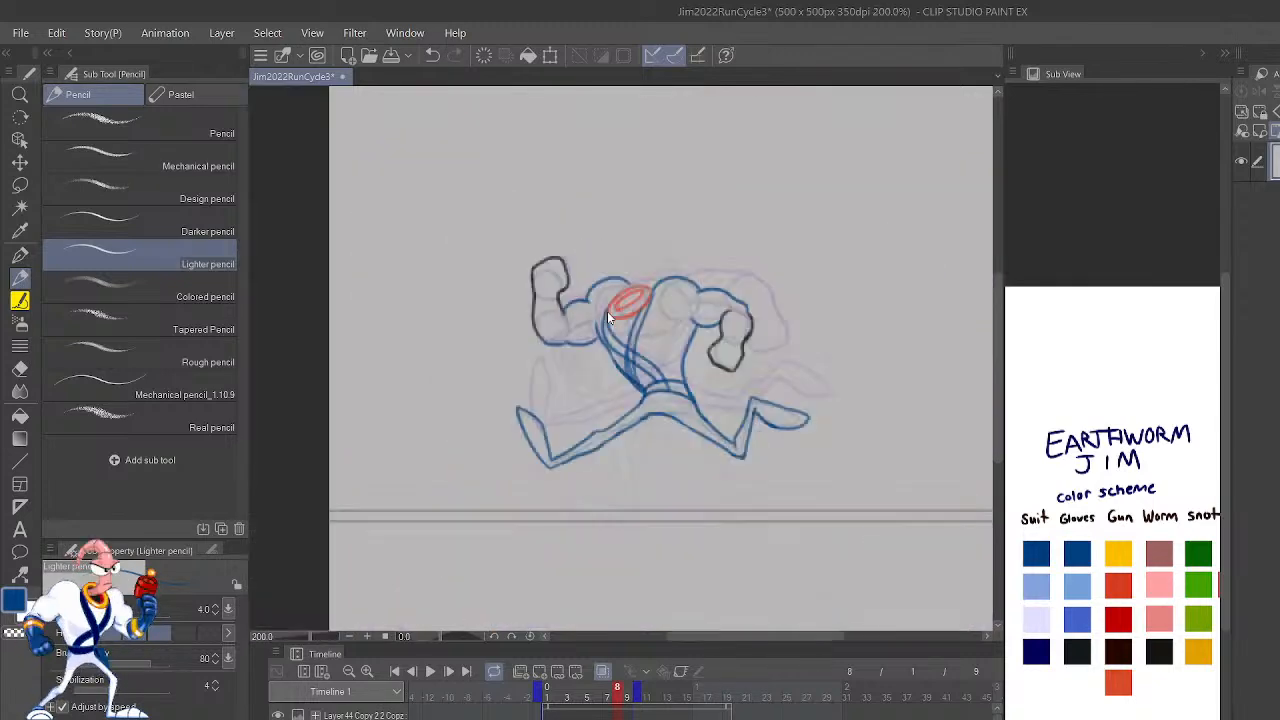
{"action": "key", "text": "h"}
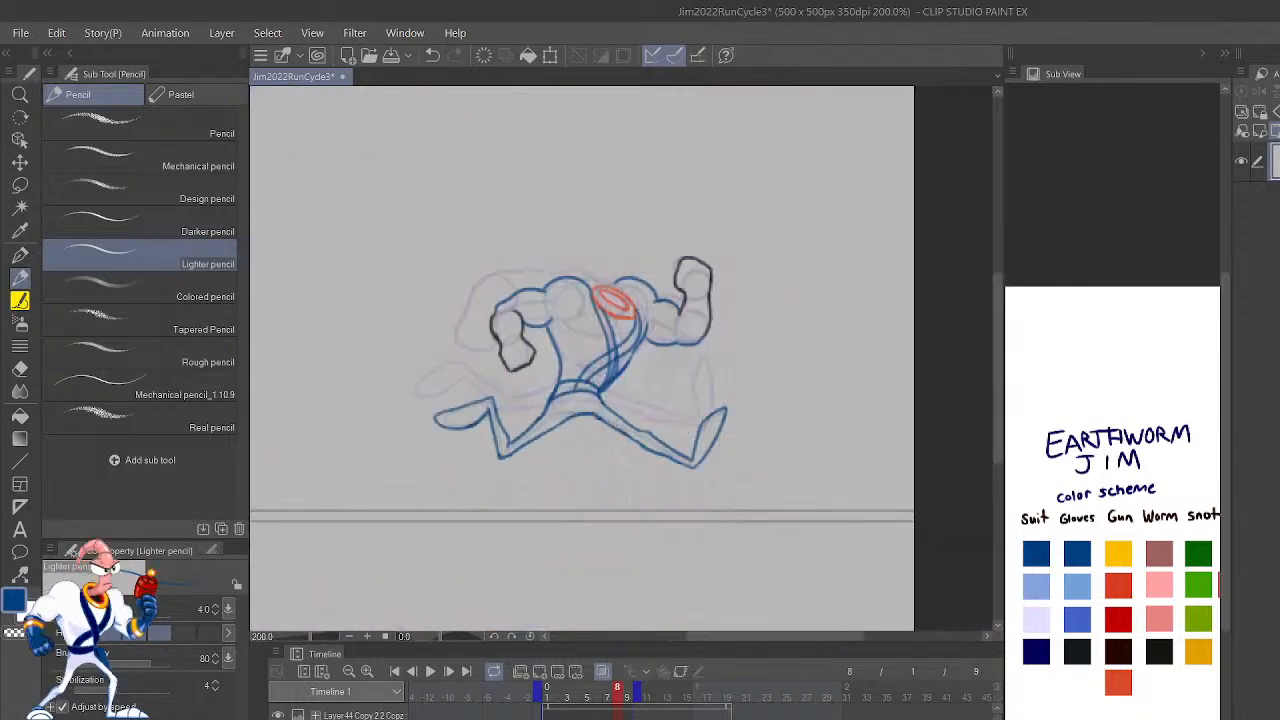
{"action": "key", "text": "Left"}
{"action": "key", "text": "Right"}
{"action": "key", "text": "Right"}
{"action": "key", "text": "Left"}
{"action": "key", "text": "Left"}
{"action": "key", "text": "Right"}
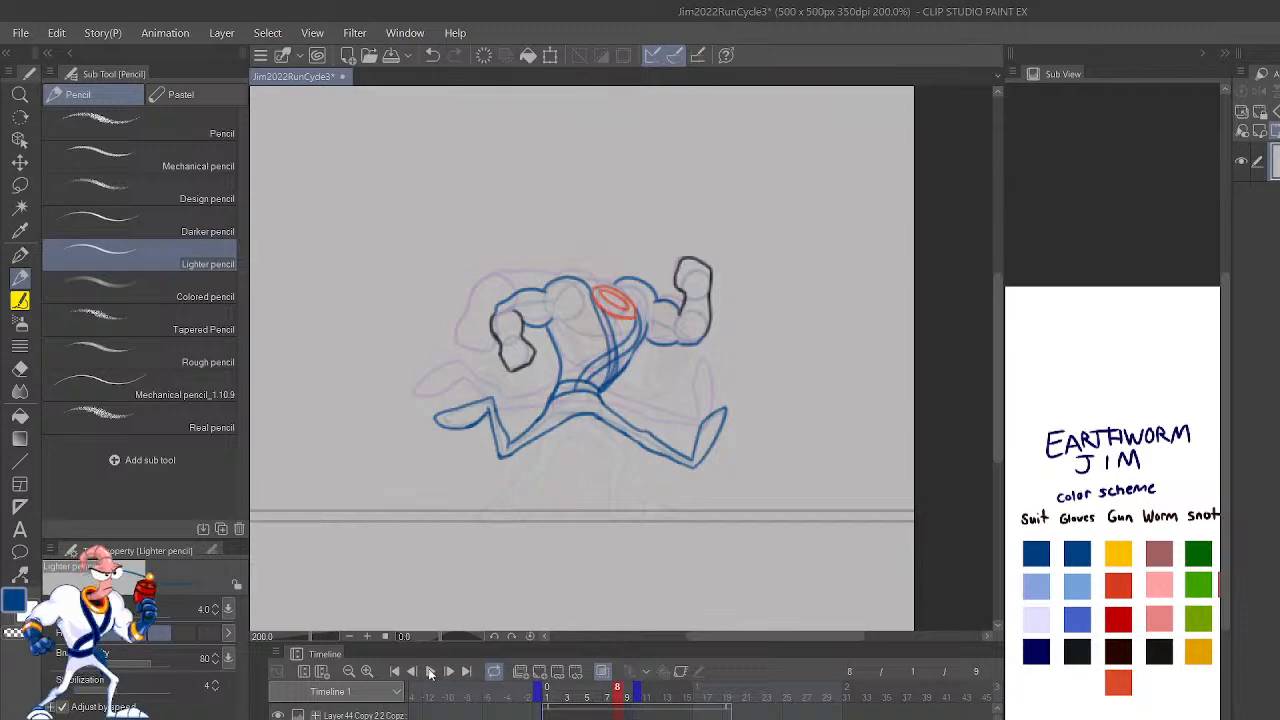
Step: Play back the run cycle and compare the poses and linework of frames 5 through 8
{"action": "left_click", "coordinate": [429, 672]}
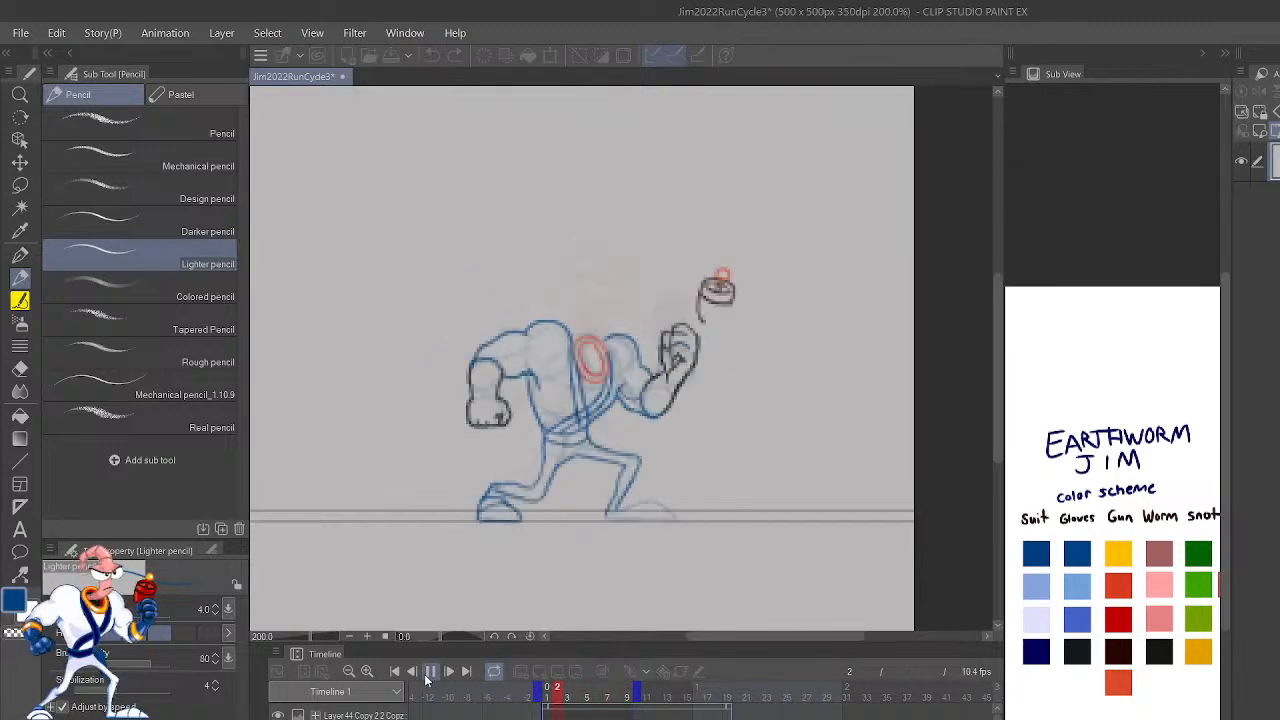
{"action": "left_click", "coordinate": [425, 679]}
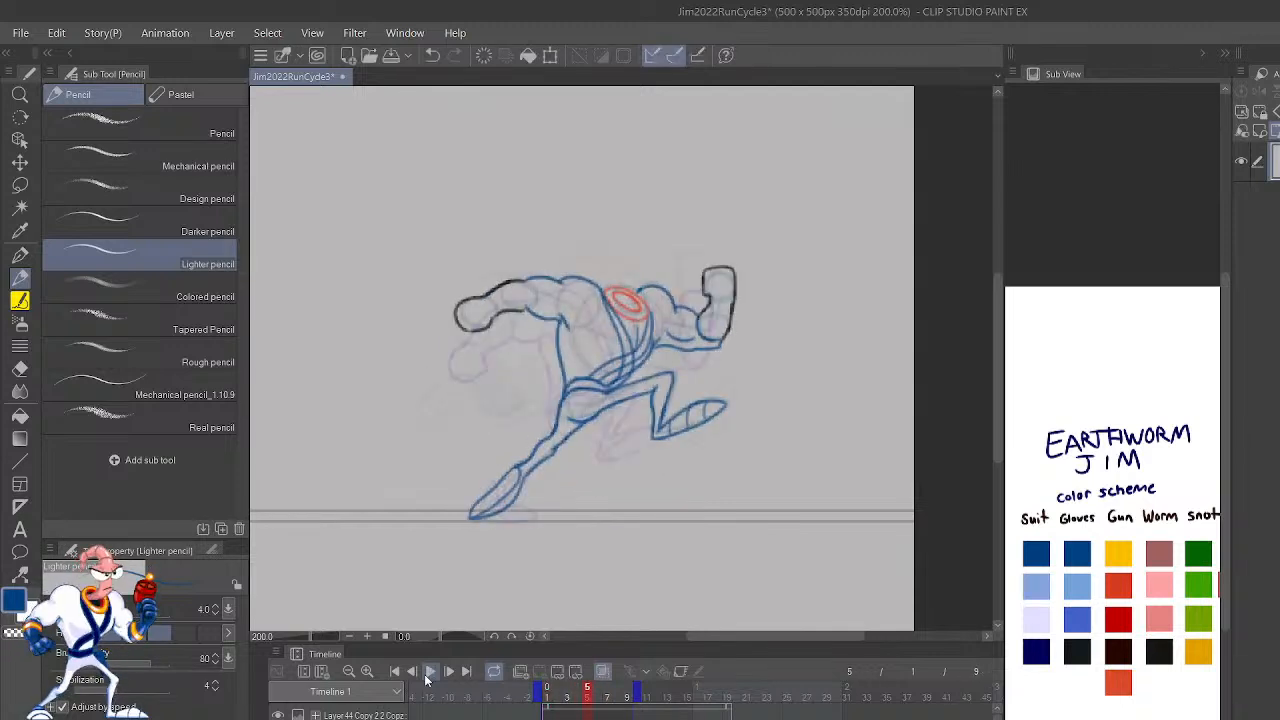
{"action": "key", "text": "Right"}
{"action": "key", "text": "Right"}
{"action": "key", "text": "Right"}
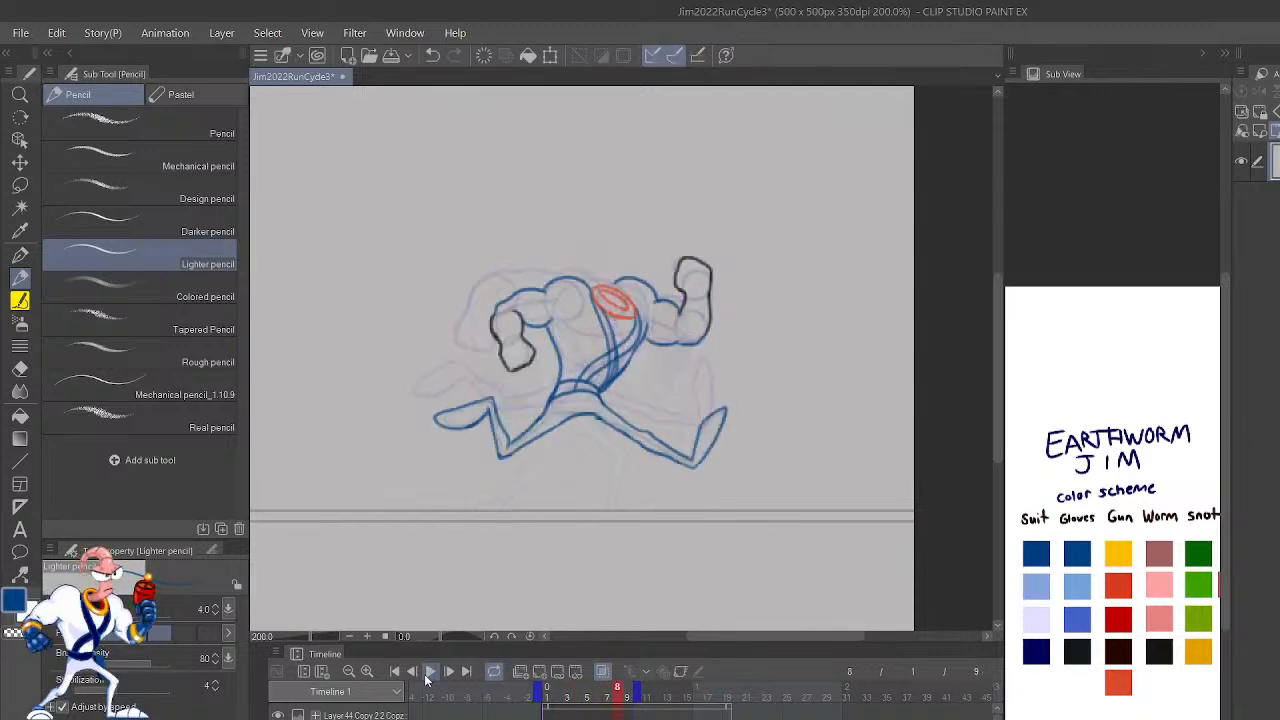
{"action": "key", "text": "Left"}
{"action": "key", "text": "Left"}
{"action": "key", "text": "Right"}
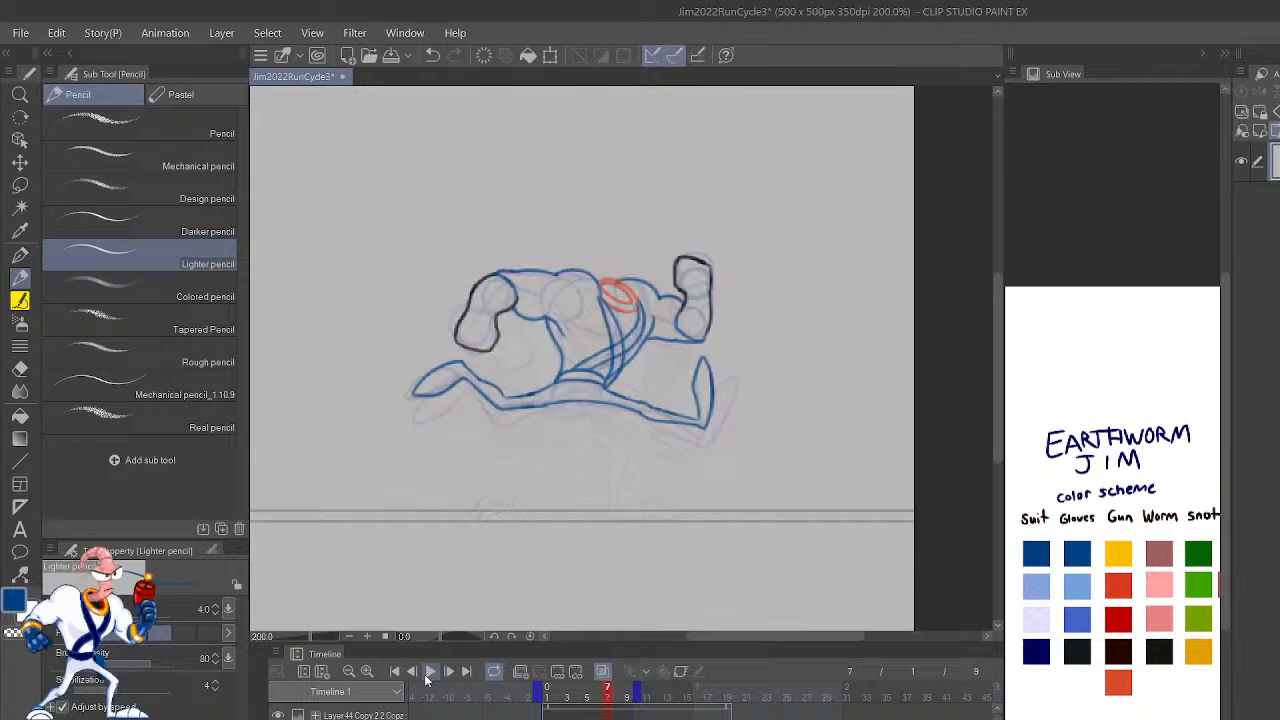
{"action": "key", "text": "Left"}
{"action": "key", "text": "Left"}
{"action": "key", "text": "Right"}
{"action": "key", "text": "Right"}
{"action": "key", "text": "Right"}
Step: Replay the run cycle and flip between frames 6, 7 and 8 to examine frame 8's pose
{"action": "left_click", "coordinate": [427, 678]}
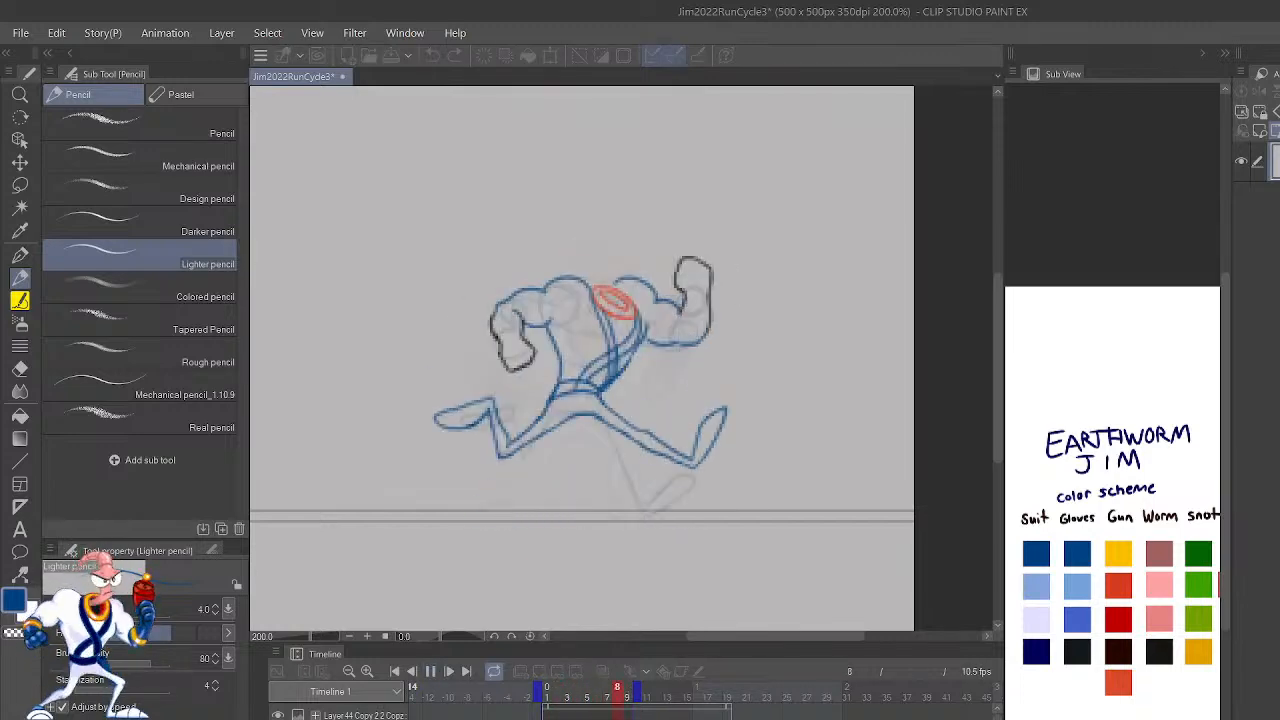
{"action": "left_click", "coordinate": [430, 672]}
{"action": "left_click", "coordinate": [412, 672]}
{"action": "left_click", "coordinate": [412, 672]}
{"action": "key", "text": "Right"}
{"action": "key", "text": "Left"}
{"action": "key", "text": "Right"}
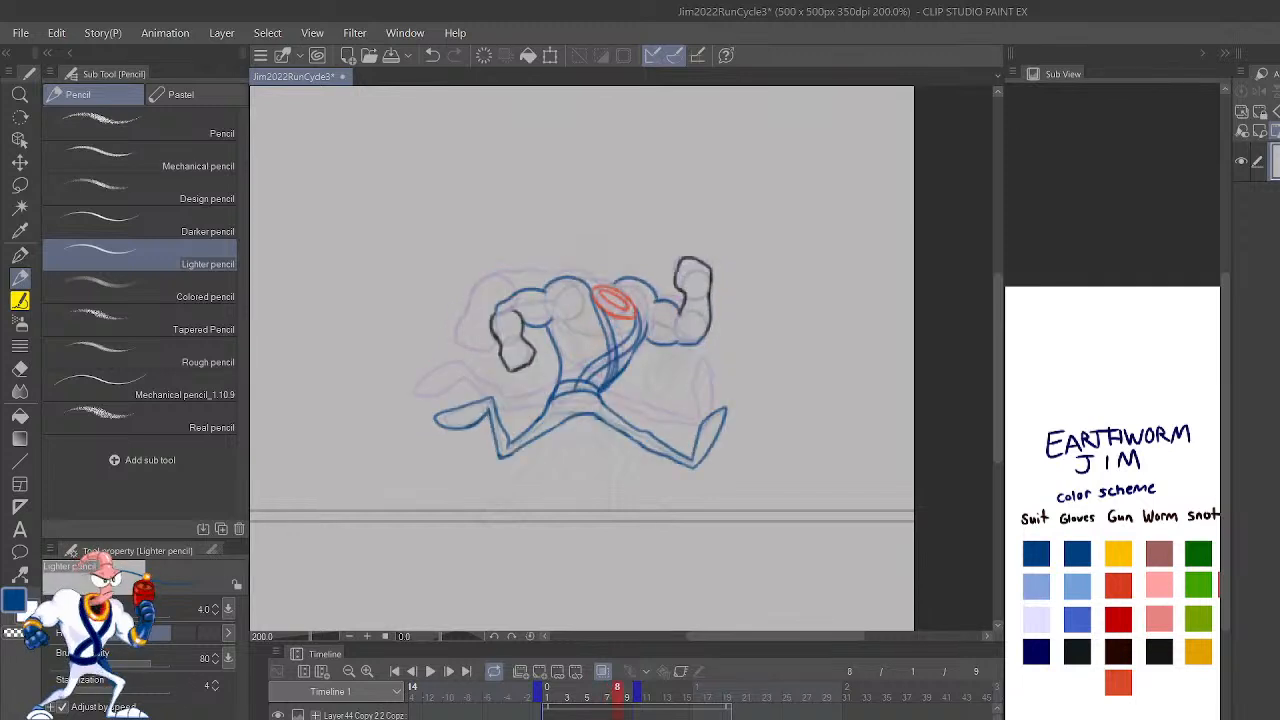
{"action": "key", "text": "space"}
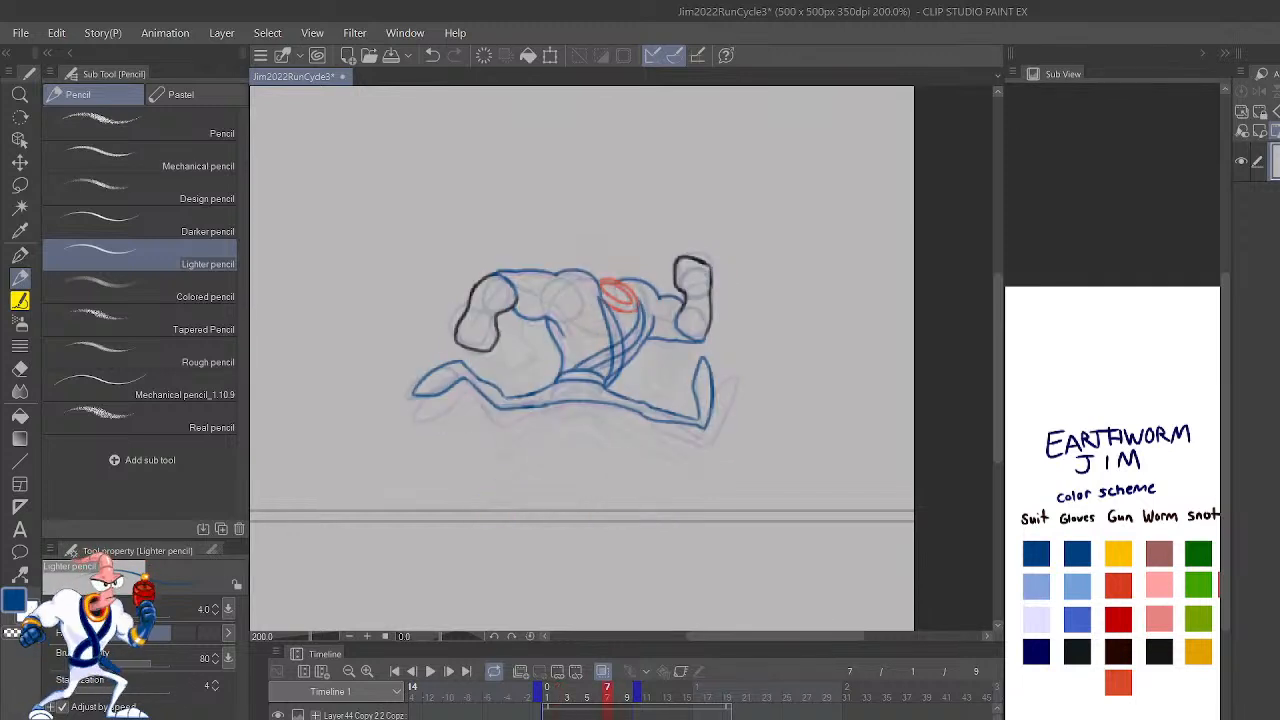
{"action": "key", "text": "Right"}
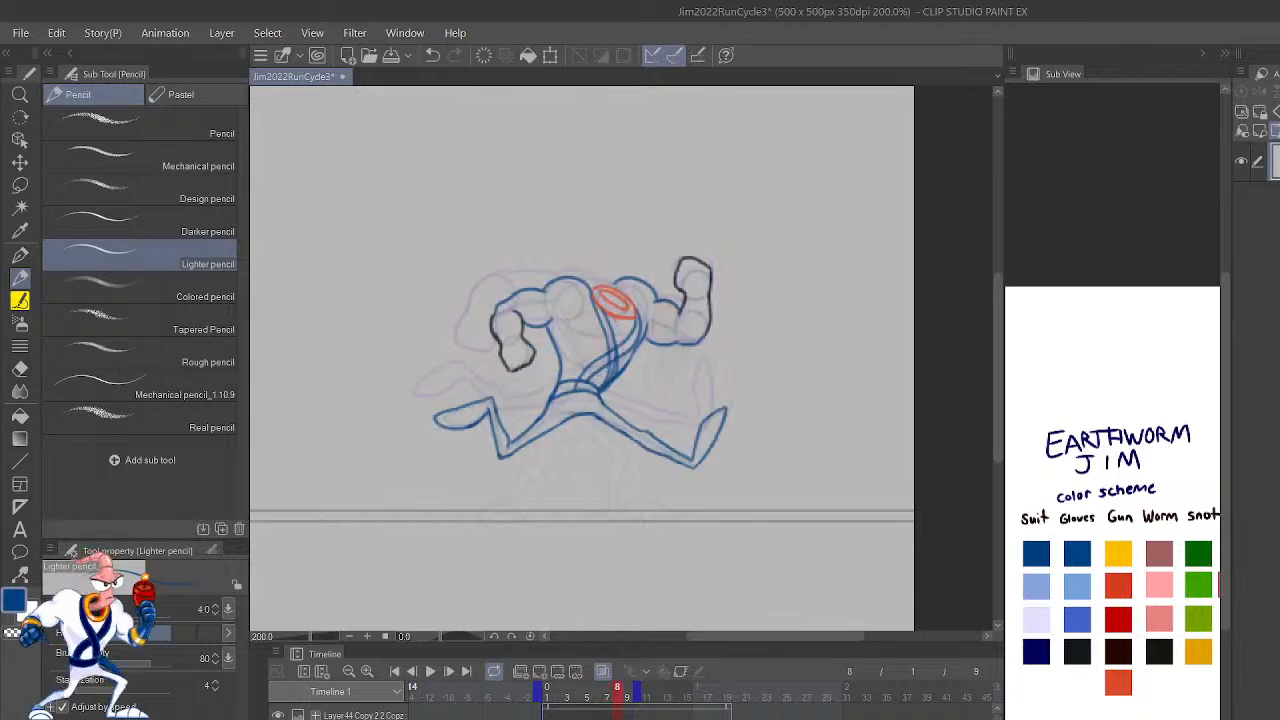
{"action": "key", "text": "Left"}
{"action": "key", "text": "Left"}
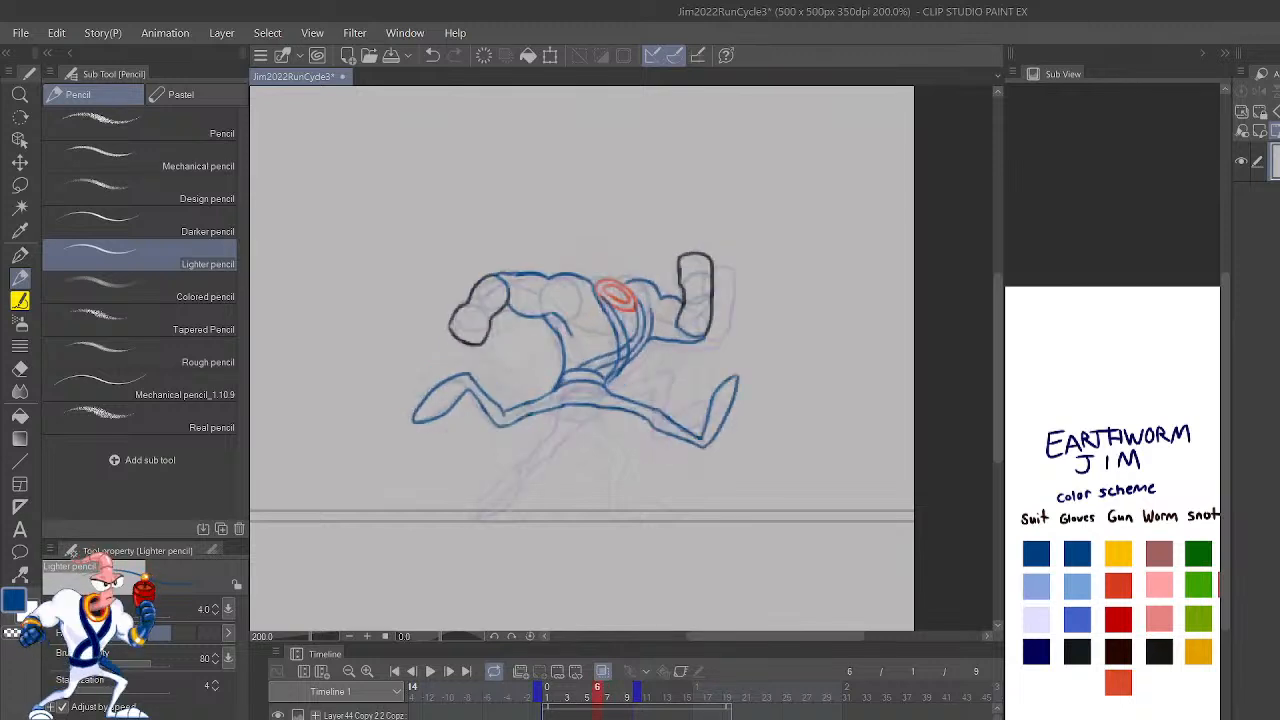
{"action": "key", "text": "Right"}
{"action": "key", "text": "Right"}
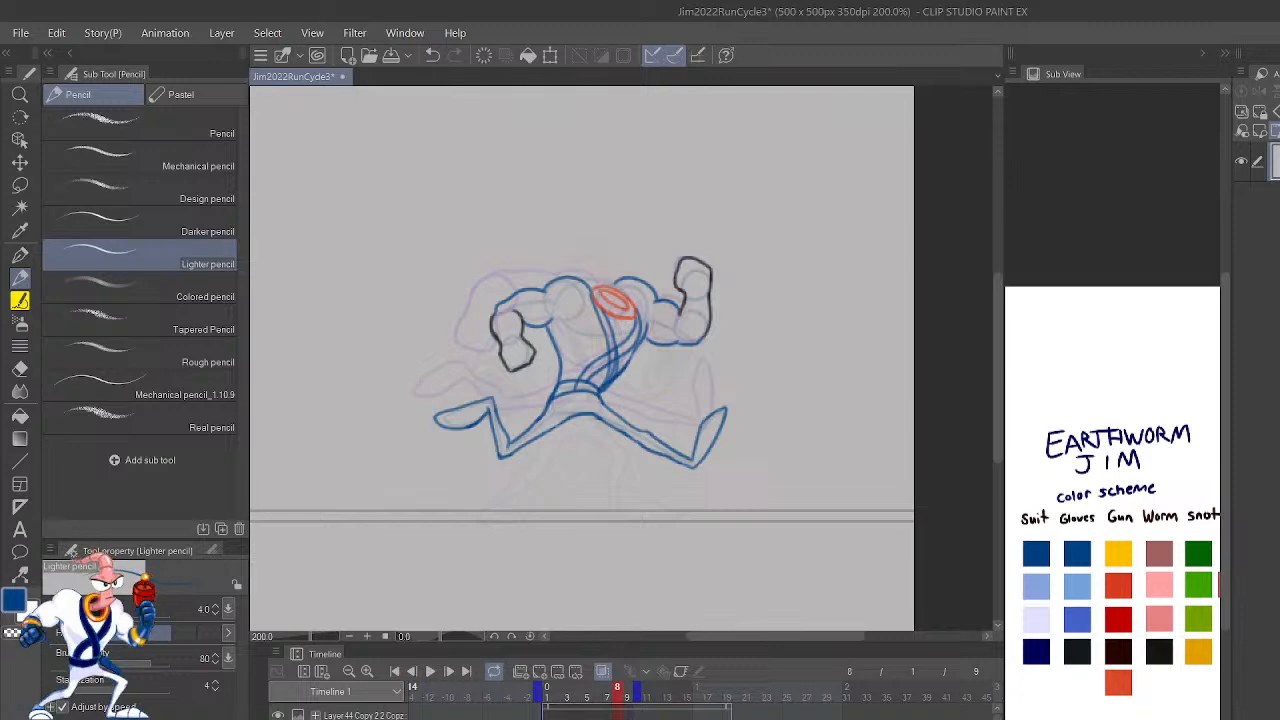
Step: Mirror the canvas view and draw a blue hip line curving below the belt on frame 6 with the Lighter pencil
{"action": "key", "text": "ctrl+plus"}
{"action": "key", "text": "ctrl+plus"}
{"action": "key", "text": "ctrl+plus"}
{"action": "mouse_move", "coordinate": [695, 517]}
{"action": "left_mouse_down"}
{"action": "mouse_move", "coordinate": [1093, 292]}
{"action": "mouse_move", "coordinate": [975, 370]}
{"action": "left_mouse_up"}
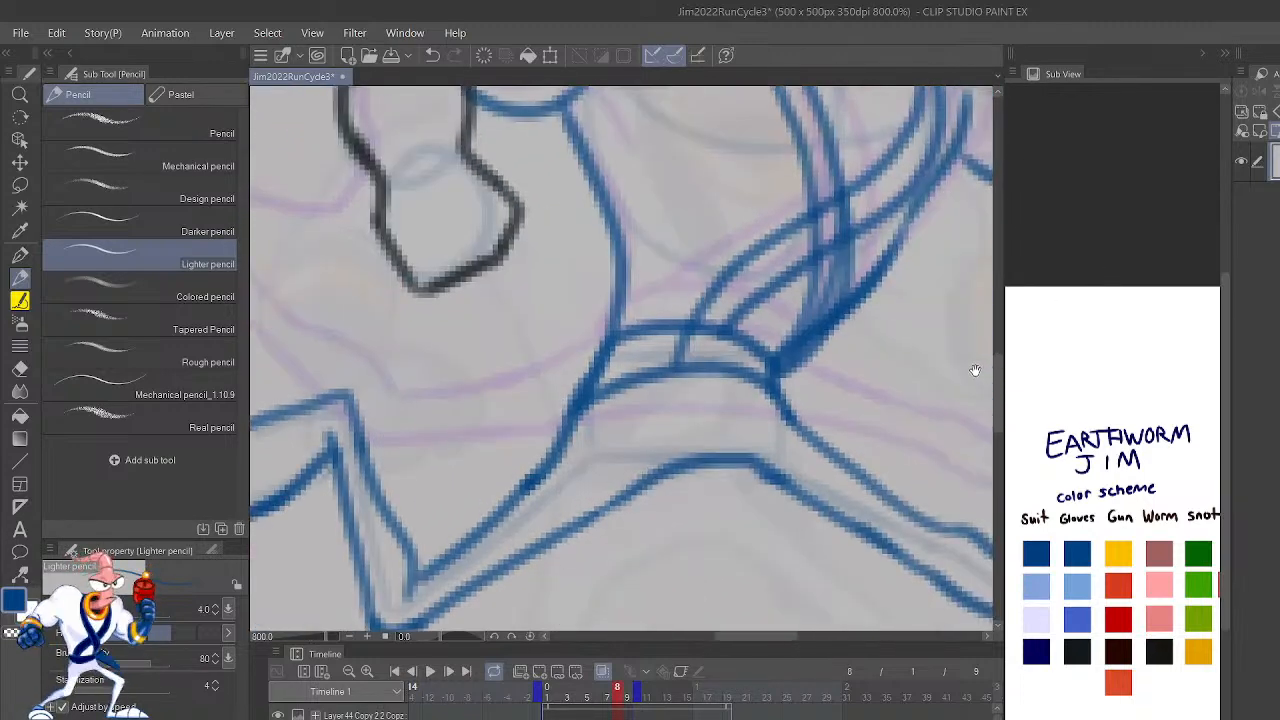
{"action": "key", "text": "h"}
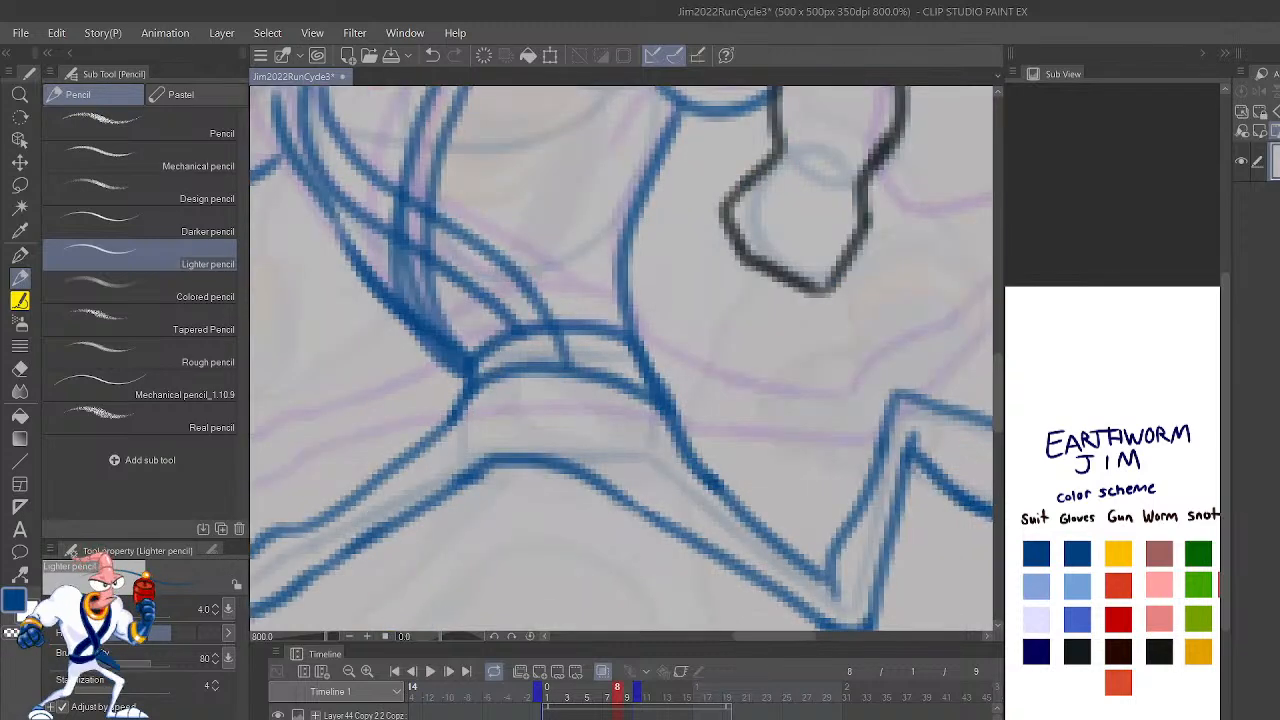
{"action": "key", "text": "ctrl+minus"}
{"action": "key", "text": "ctrl+minus"}
{"action": "key", "text": "ctrl+minus"}
{"action": "key", "text": "space"}
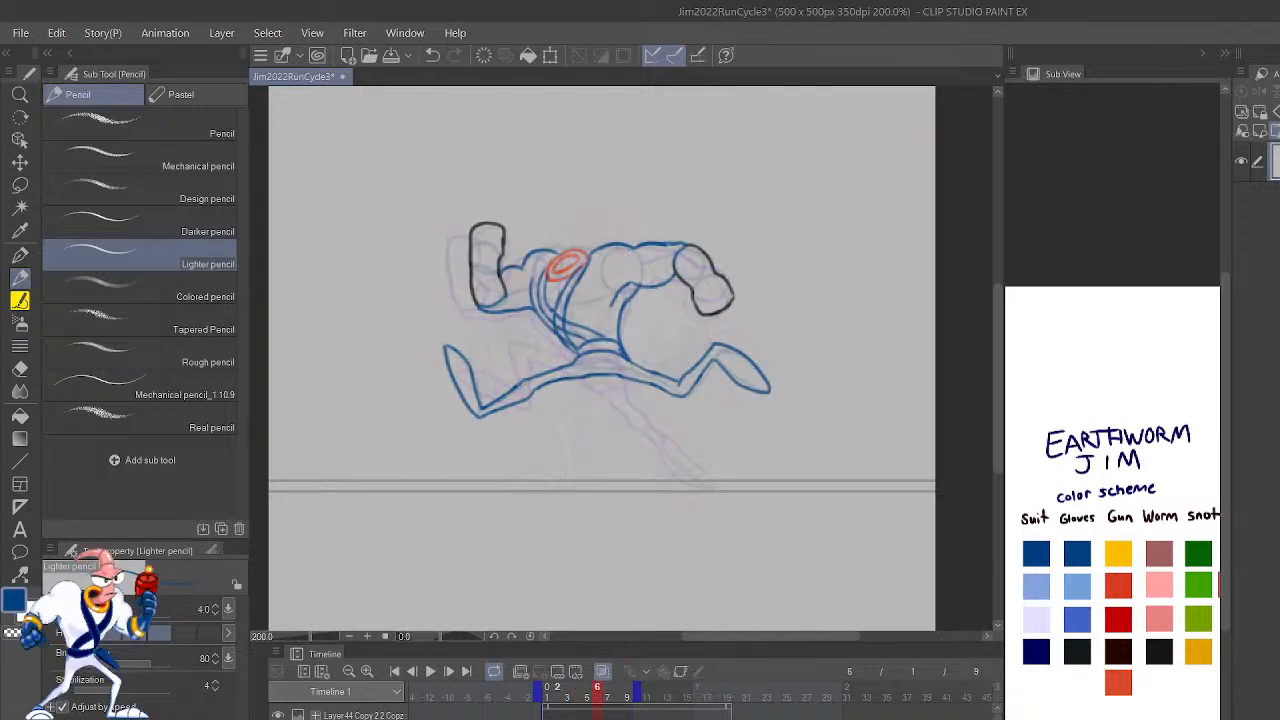
{"action": "key", "text": "p"}
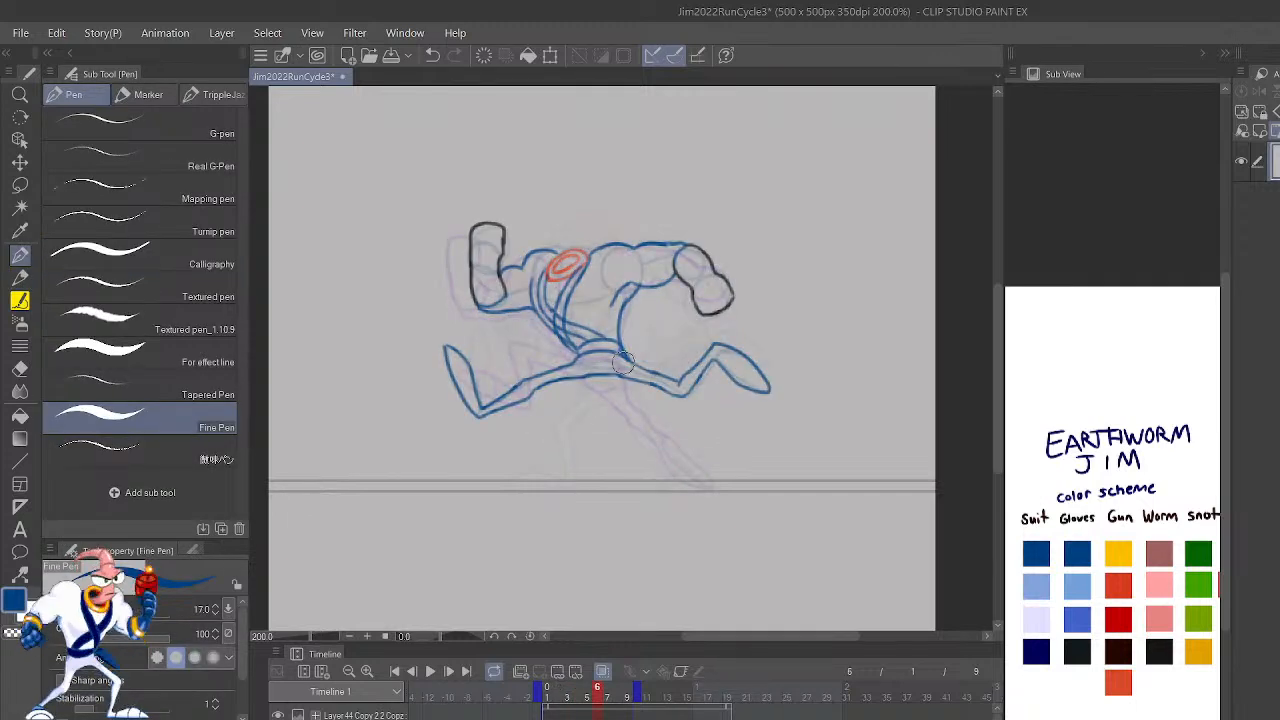
{"action": "key", "text": "p"}
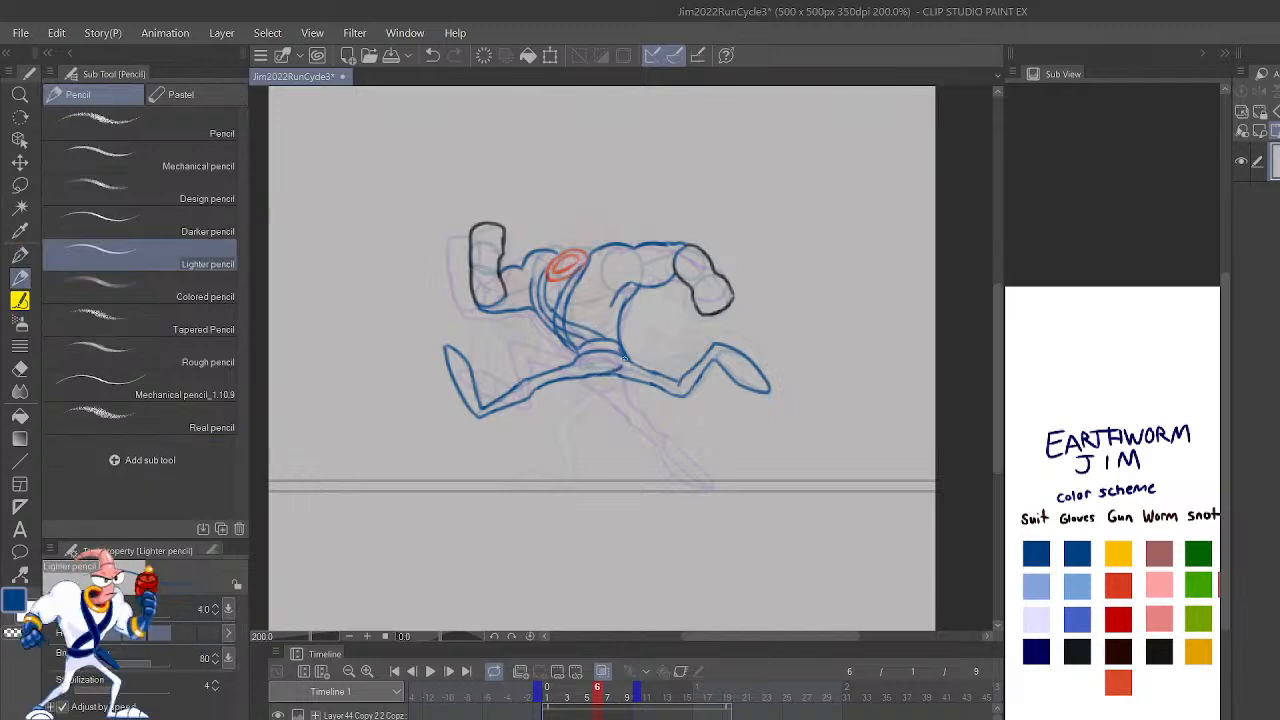
{"action": "left_click_drag", "start_coordinate": [691, 320], "coordinate": [623, 356]}
Step: Draw a short blue line on frame 7 from the belt's rear end down to the underside of the crotch
{"action": "key", "text": "Left"}
{"action": "key", "text": "Right"}
{"action": "key", "text": "Right"}
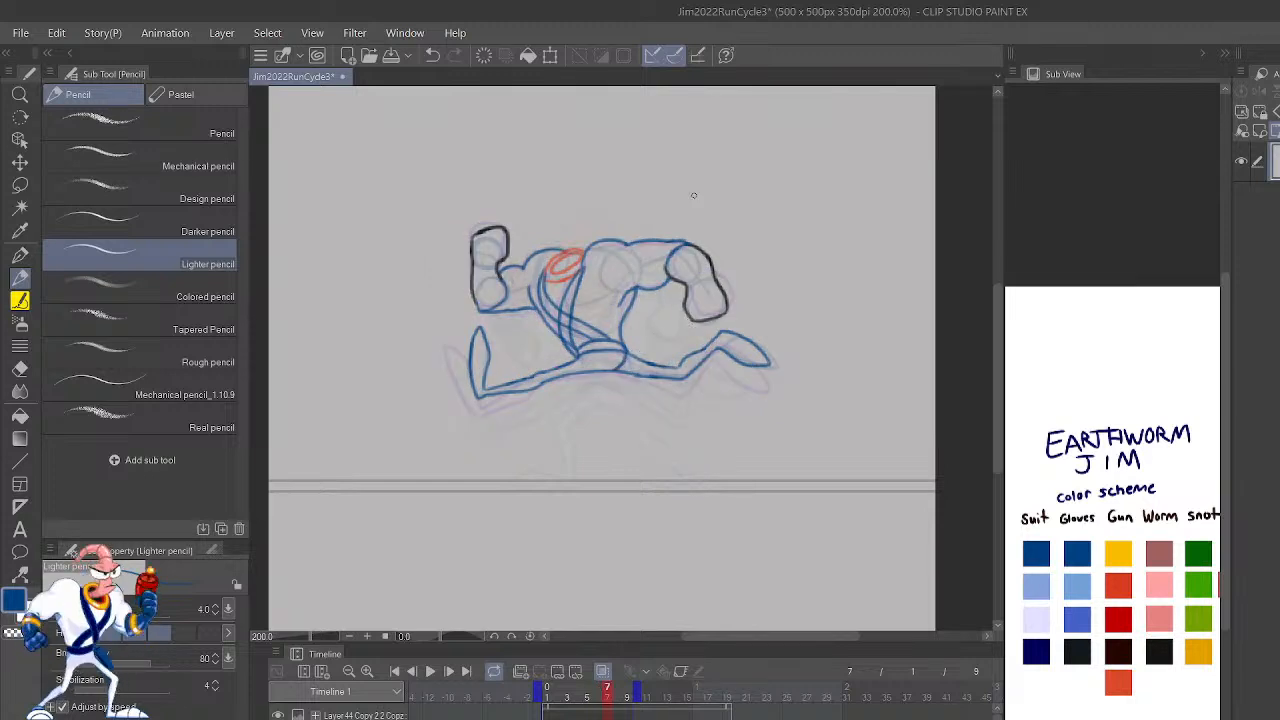
{"action": "left_click_drag", "start_coordinate": [693, 195], "coordinate": [613, 367]}
Step: Draw a blue hip line on frame 8 curving from the belt's rear end to the crotch, undoing the earlier attempts
{"action": "key", "text": "Right"}
{"action": "key", "text": "ctrl+z"}
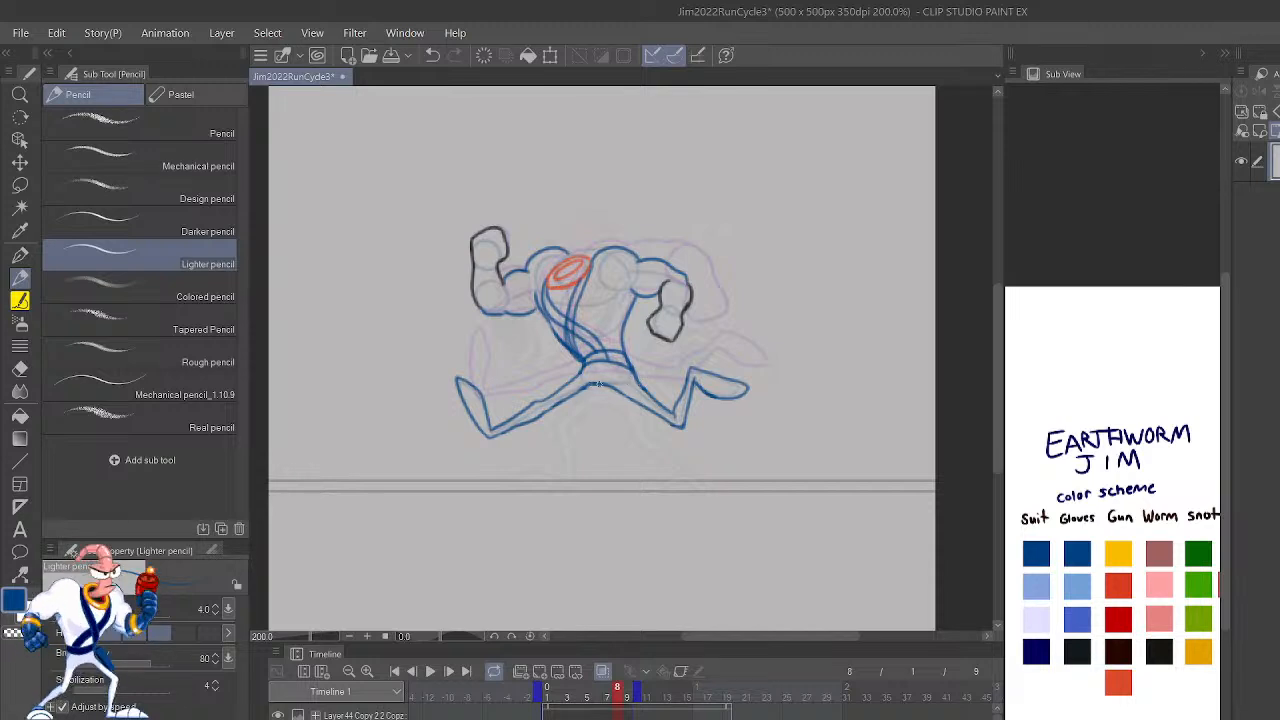
{"action": "key", "text": "ctrl+z"}
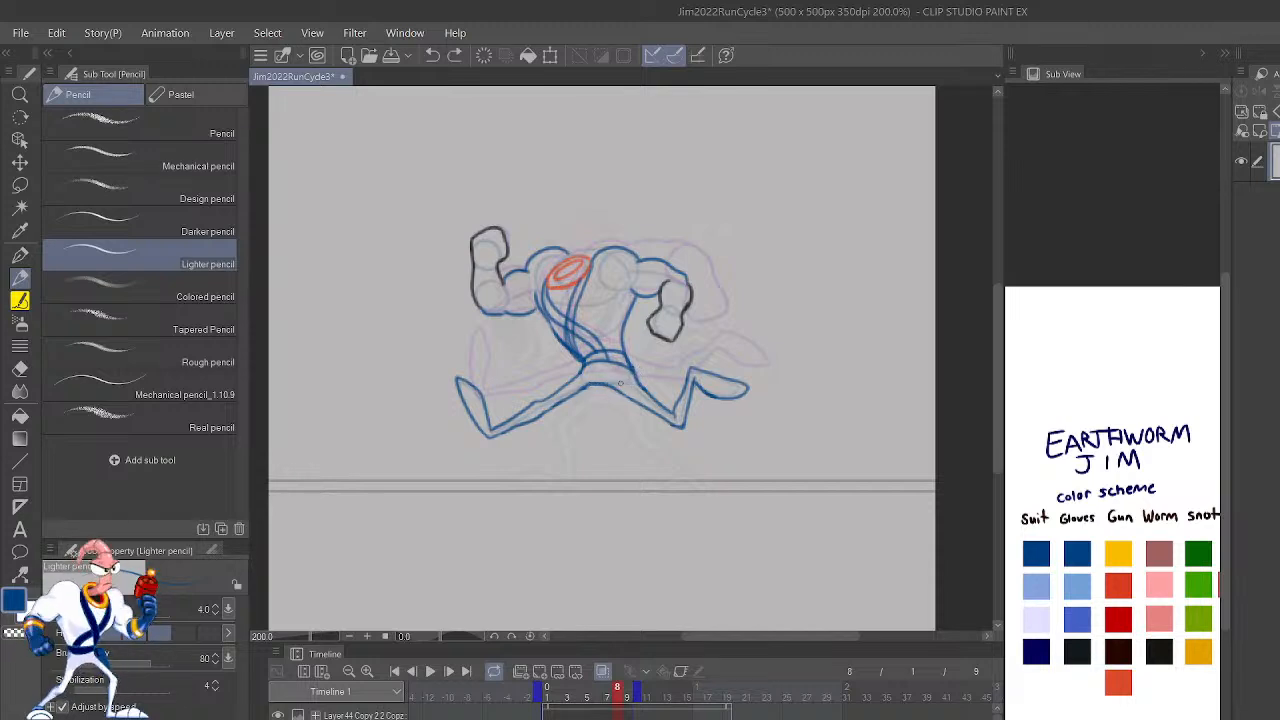
{"action": "left_click_drag", "start_coordinate": [600, 385], "coordinate": [579, 388]}
Step: Play back the run cycle to check the new hip lines in motion at small and large view sizes
{"action": "key", "text": "space"}
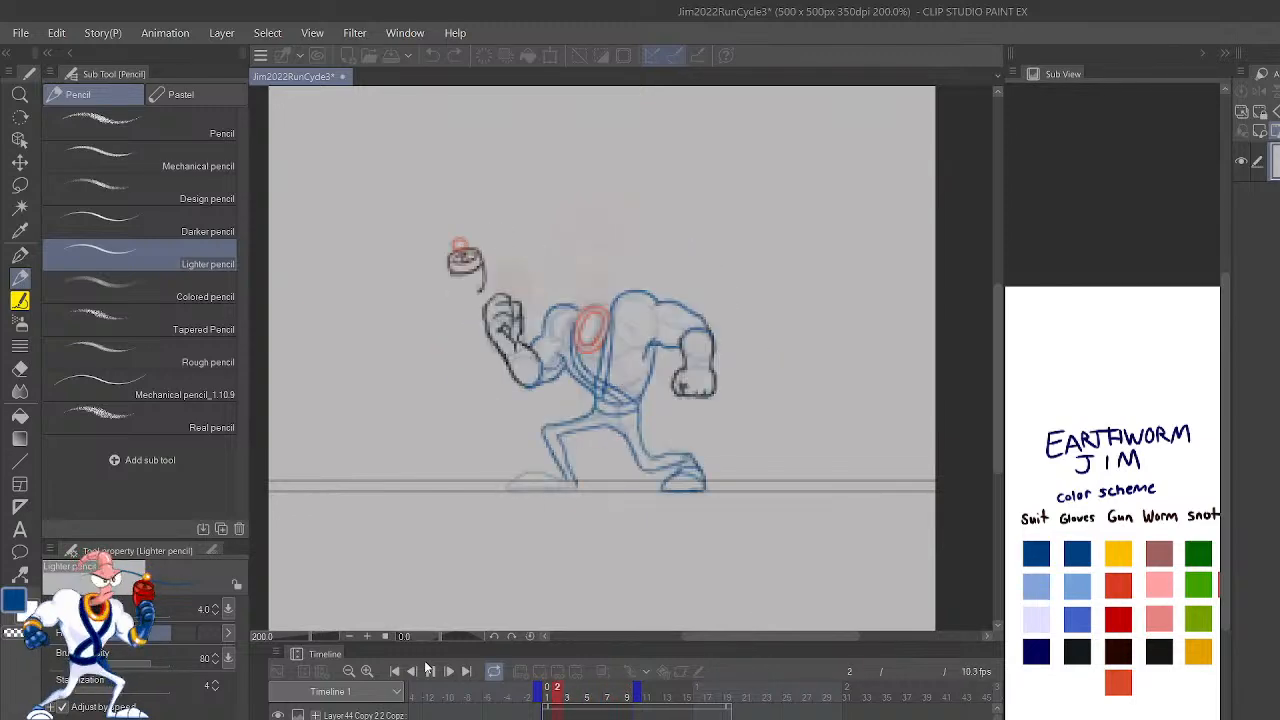
{"action": "key", "text": "ctrl+minus"}
{"action": "key", "text": "ctrl+minus"}
{"action": "key", "text": "ctrl+minus"}
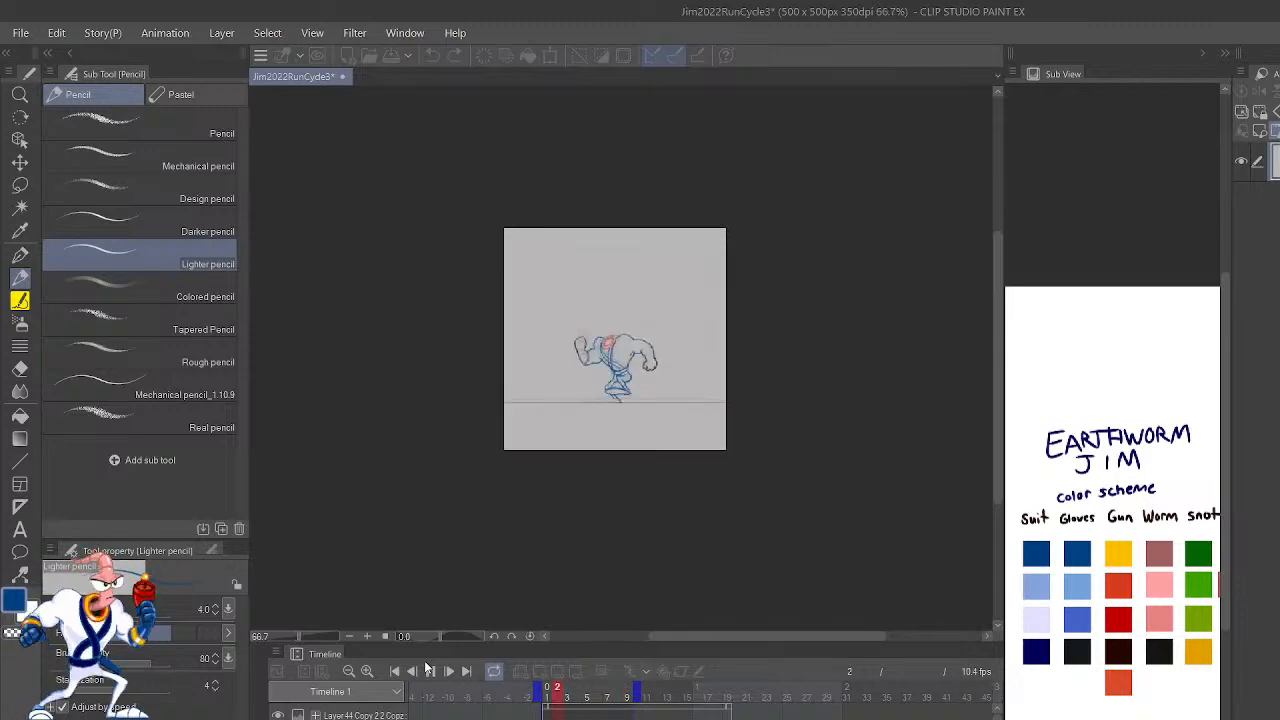
{"action": "key", "text": "ctrl+plus"}
{"action": "key", "text": "ctrl+plus"}
{"action": "key", "text": "ctrl+plus"}
{"action": "key", "text": "ctrl+plus"}
{"action": "key", "text": "ctrl+plus"}
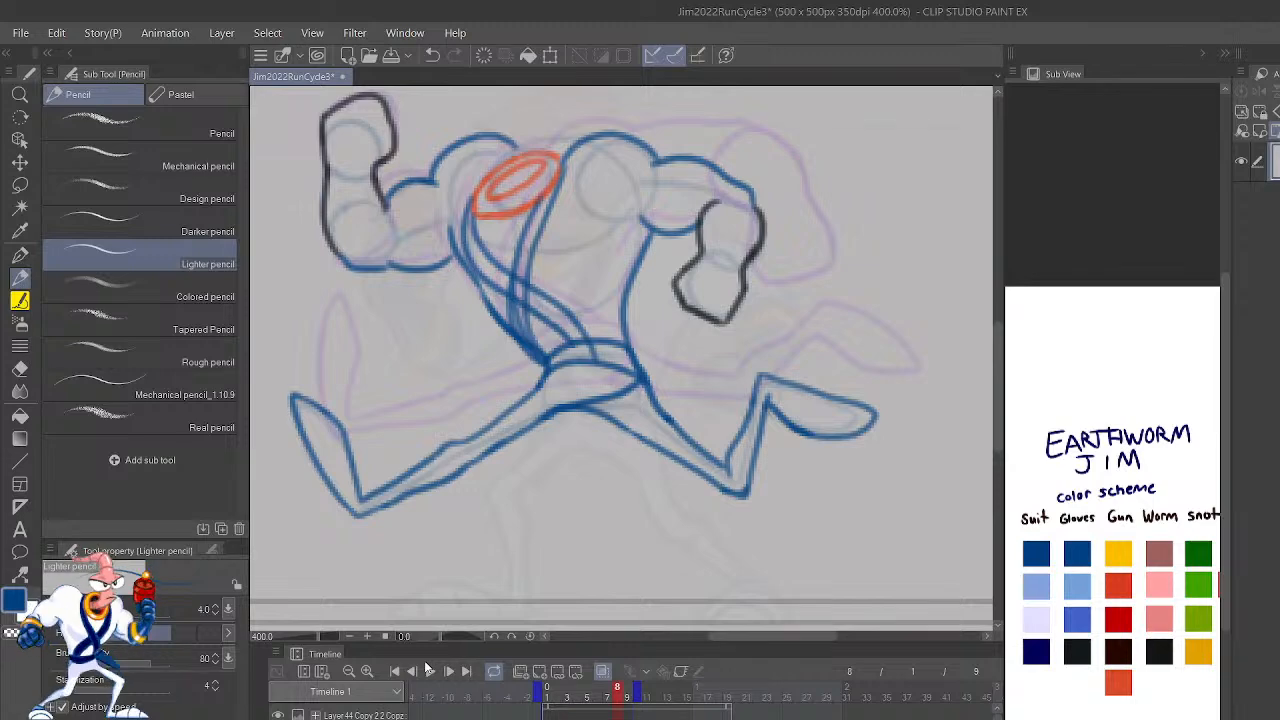
Step: Close the forearm ends of both gloves on frame 8 with curved blue cuff lines
{"action": "mouse_move", "coordinate": [837, 514]}
{"action": "left_mouse_down"}
{"action": "mouse_move", "coordinate": [849, 589]}
{"action": "mouse_move", "coordinate": [871, 571]}
{"action": "mouse_move", "coordinate": [866, 545]}
{"action": "mouse_move", "coordinate": [910, 610]}
{"action": "left_mouse_up"}
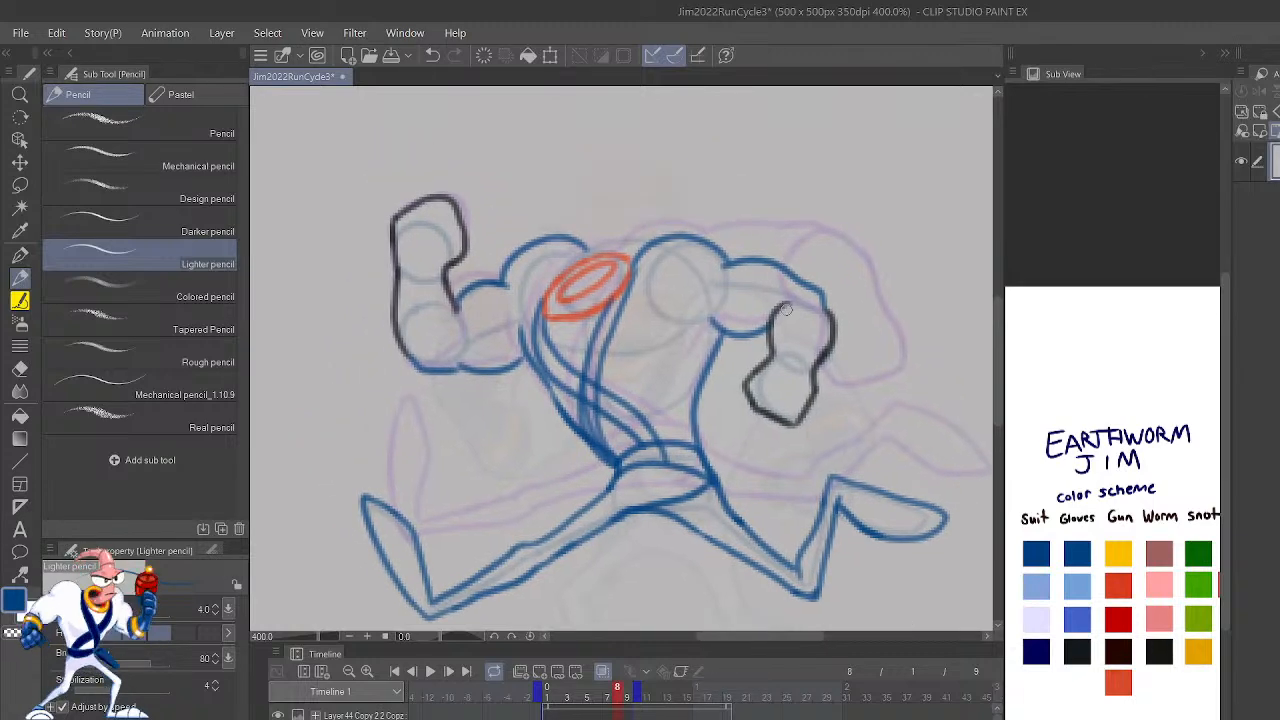
{"action": "left_click_drag", "start_coordinate": [783, 306], "coordinate": [832, 327]}
{"action": "key", "text": "ctrl+z"}
{"action": "left_click_drag", "start_coordinate": [427, 366], "coordinate": [449, 303]}
{"action": "key", "text": "ctrl+z"}
{"action": "mouse_move", "coordinate": [414, 362]}
{"action": "left_mouse_down"}
{"action": "mouse_move", "coordinate": [461, 345]}
{"action": "mouse_move", "coordinate": [453, 306]}
{"action": "left_mouse_up"}
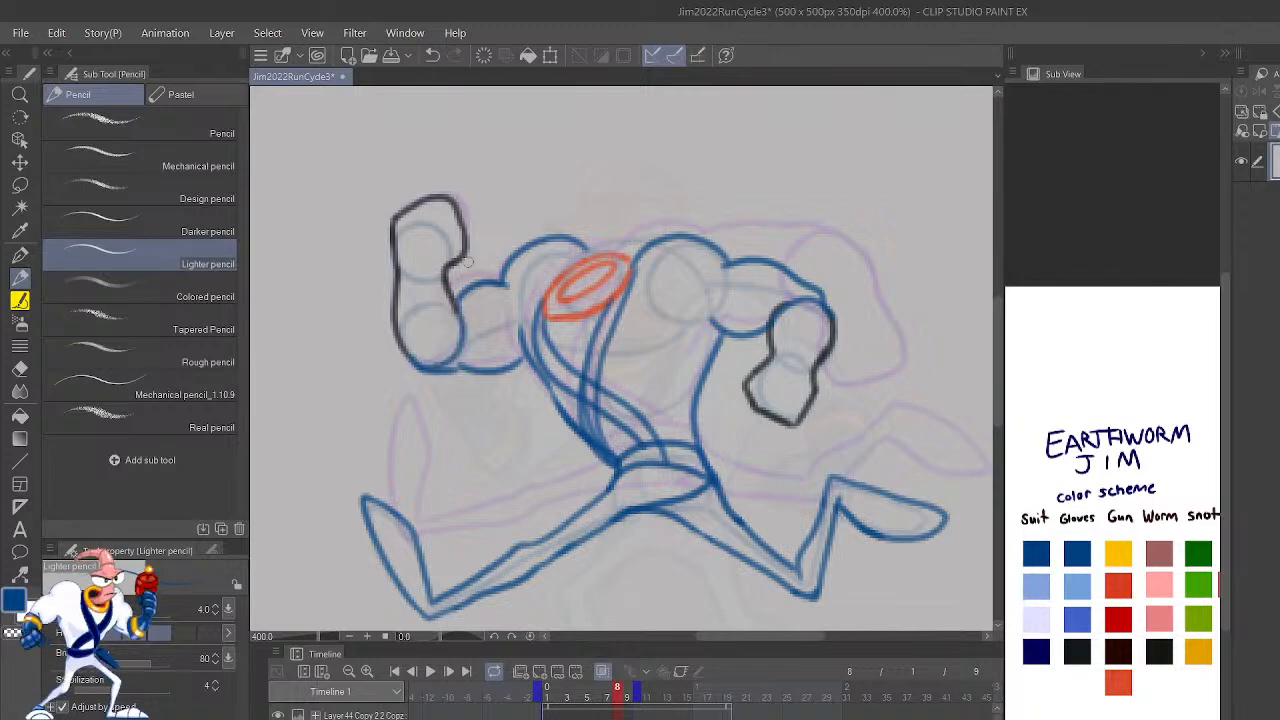
Step: Compare the glove and cuff outlines on frame 8 with those on the other frames of the cycle
{"action": "key", "text": "shift+Left"}
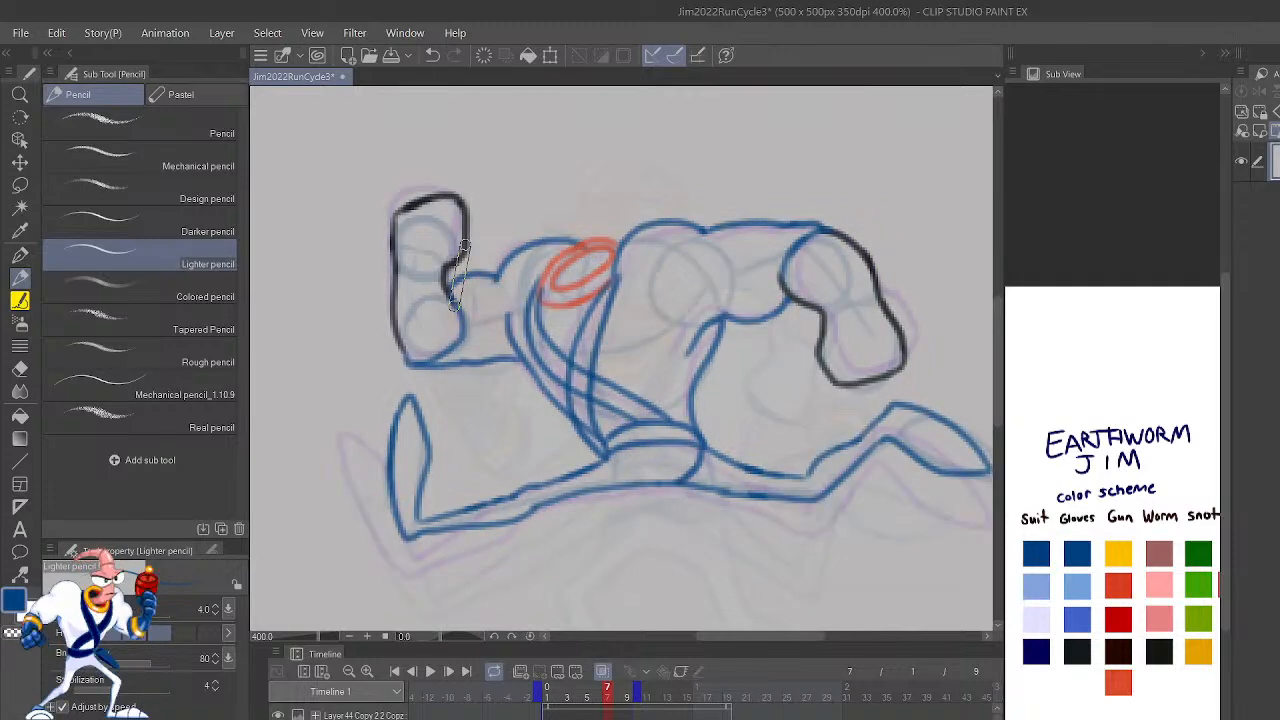
{"action": "key", "text": "shift+Left"}
{"action": "key", "text": "shift+Left"}
{"action": "key", "text": "shift+Left"}
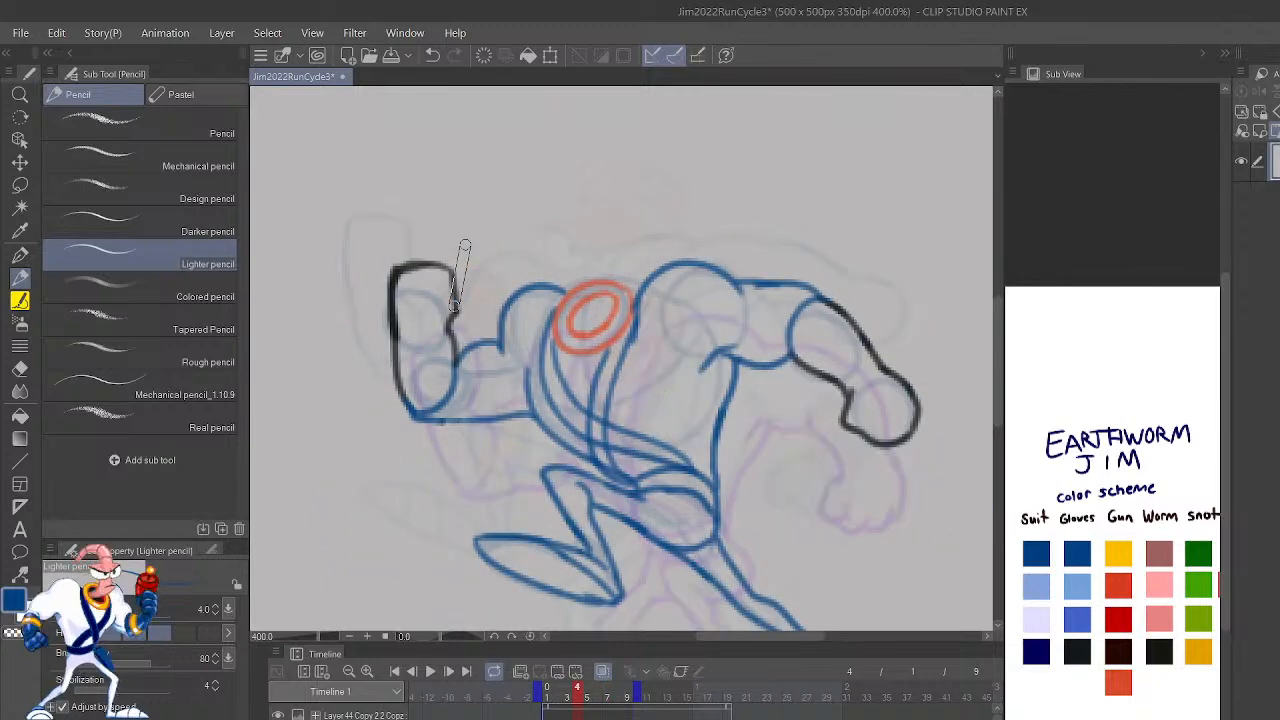
{"action": "key", "text": "shift+Right"}
{"action": "key", "text": "shift+Right"}
{"action": "key", "text": "shift+Right"}
{"action": "key", "text": "shift+Right"}
{"action": "key", "text": "shift+Right"}
{"action": "key", "text": "shift+Right"}
{"action": "key", "text": "shift+Right"}
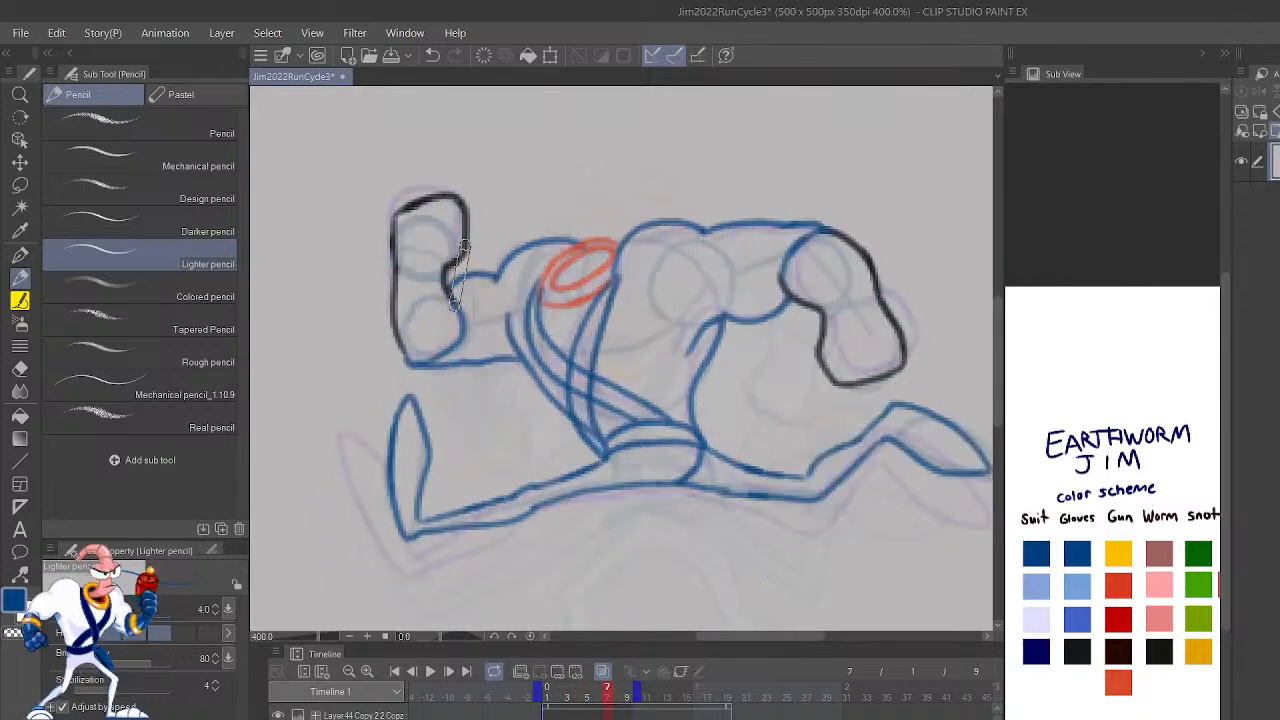
{"action": "key", "text": "shift+Right"}
{"action": "key", "text": "shift+Right"}
{"action": "key", "text": "shift+Right"}
{"action": "key", "text": "shift+Right"}
{"action": "key", "text": "shift+Right"}
Step: Pick the darkest glove color, then erase and redraw the underside of frame 7's rear glove where it meets the cuff
{"action": "left_click", "coordinate": [1077, 651]}
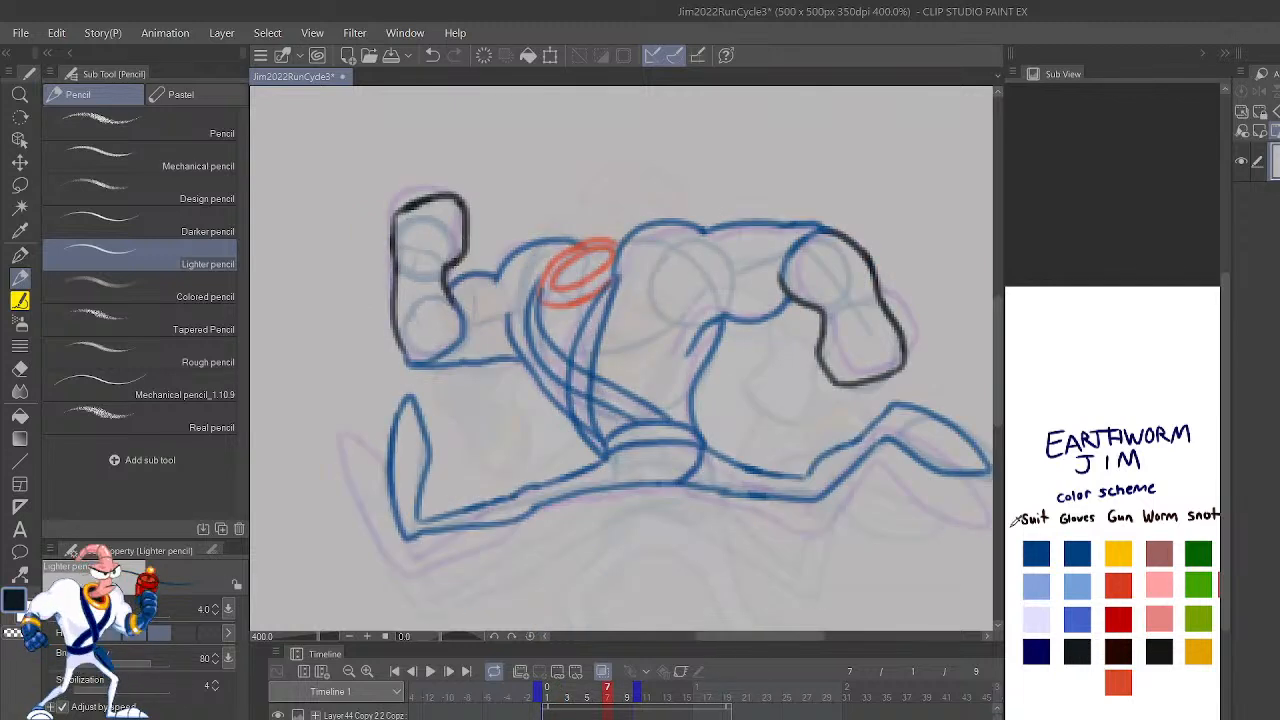
{"action": "mouse_move", "coordinate": [821, 308]}
{"action": "left_mouse_down"}
{"action": "mouse_move", "coordinate": [820, 323]}
{"action": "mouse_move", "coordinate": [782, 269]}
{"action": "left_mouse_up"}
{"action": "key", "text": "ctrl+z"}
{"action": "key", "text": "c"}
{"action": "key", "text": "c"}
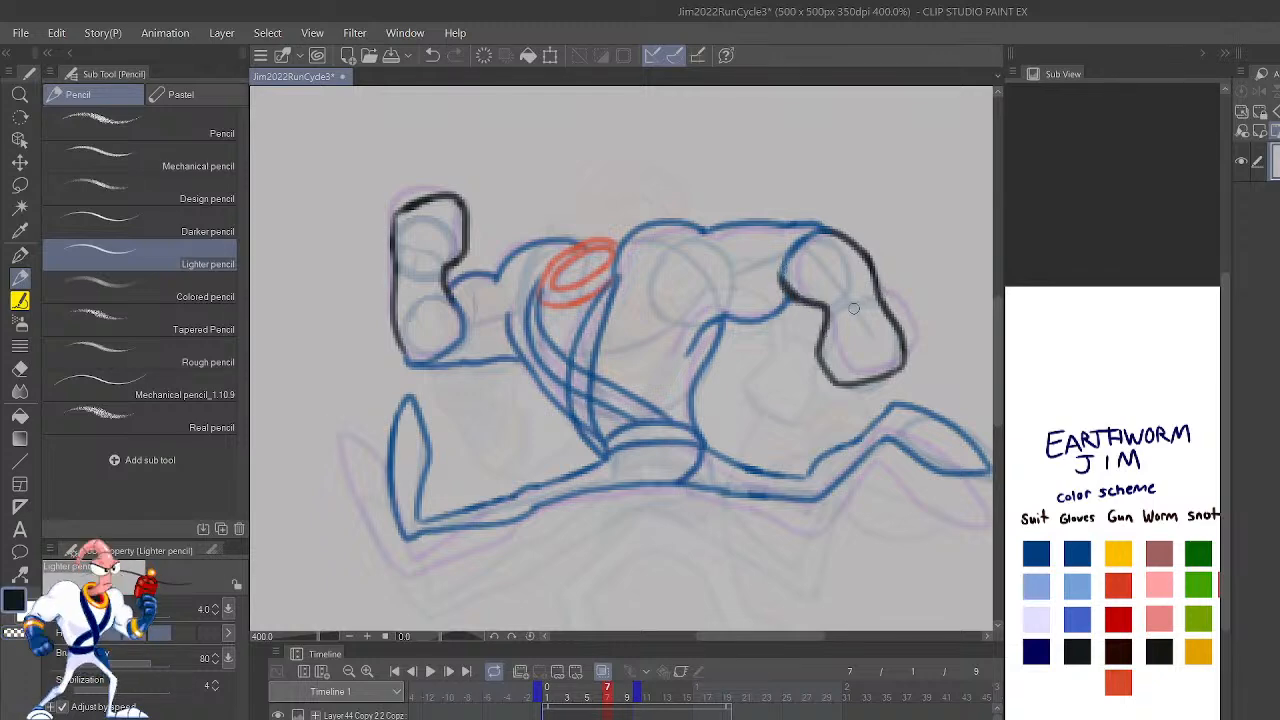
{"action": "key", "text": "shift+Left"}
{"action": "key", "text": "shift+Right"}
{"action": "key", "text": "shift+Right"}
{"action": "key", "text": "shift+Left"}
{"action": "key", "text": "shift+Left"}
{"action": "key", "text": "shift+Right"}
{"action": "key", "text": "shift+Left"}
{"action": "key", "text": "shift+Right"}
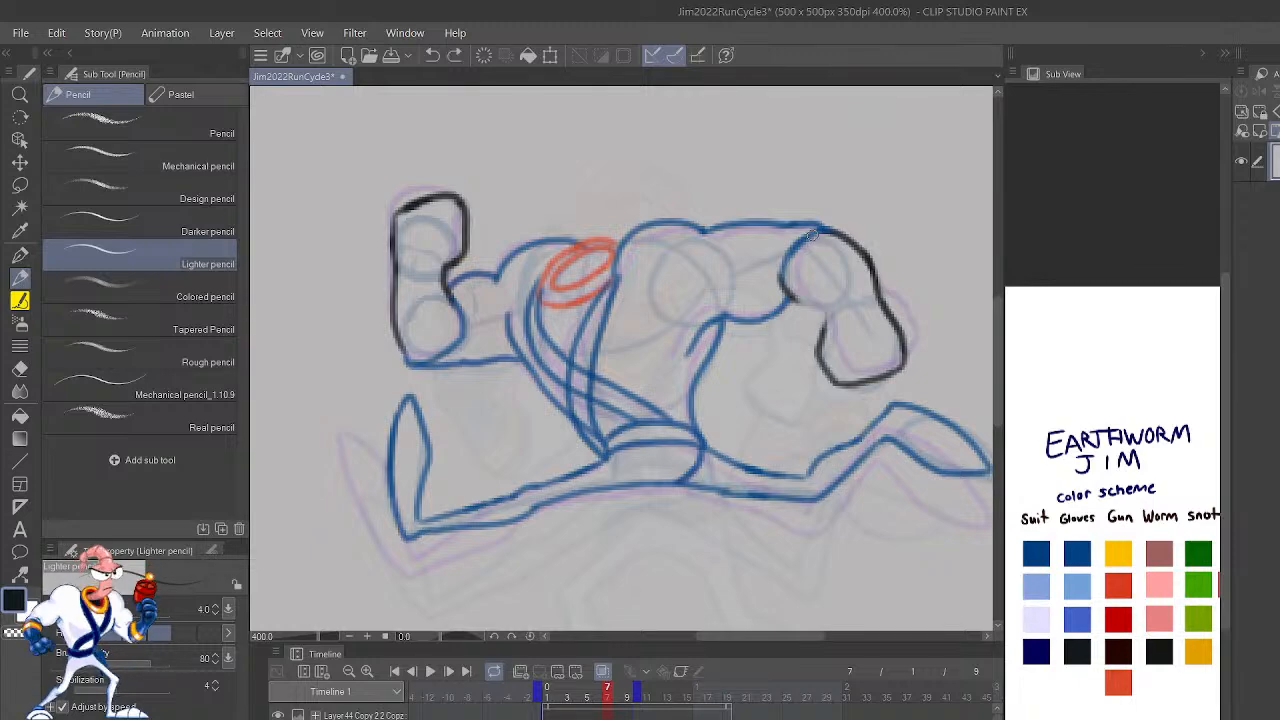
{"action": "left_click_drag", "start_coordinate": [823, 333], "coordinate": [782, 283]}
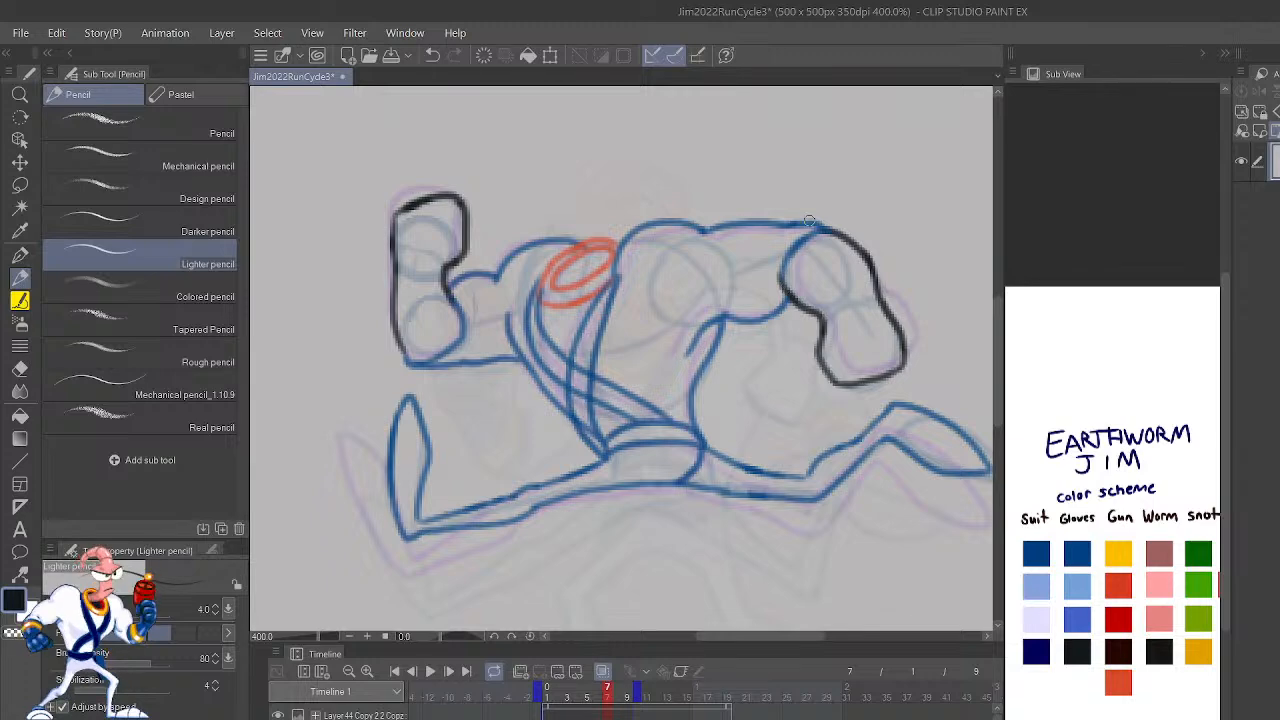
Step: Compare frame 7's redrawn rear glove with the gloves on frames 5, 6 and 8
{"action": "key", "text": "shift+Left"}
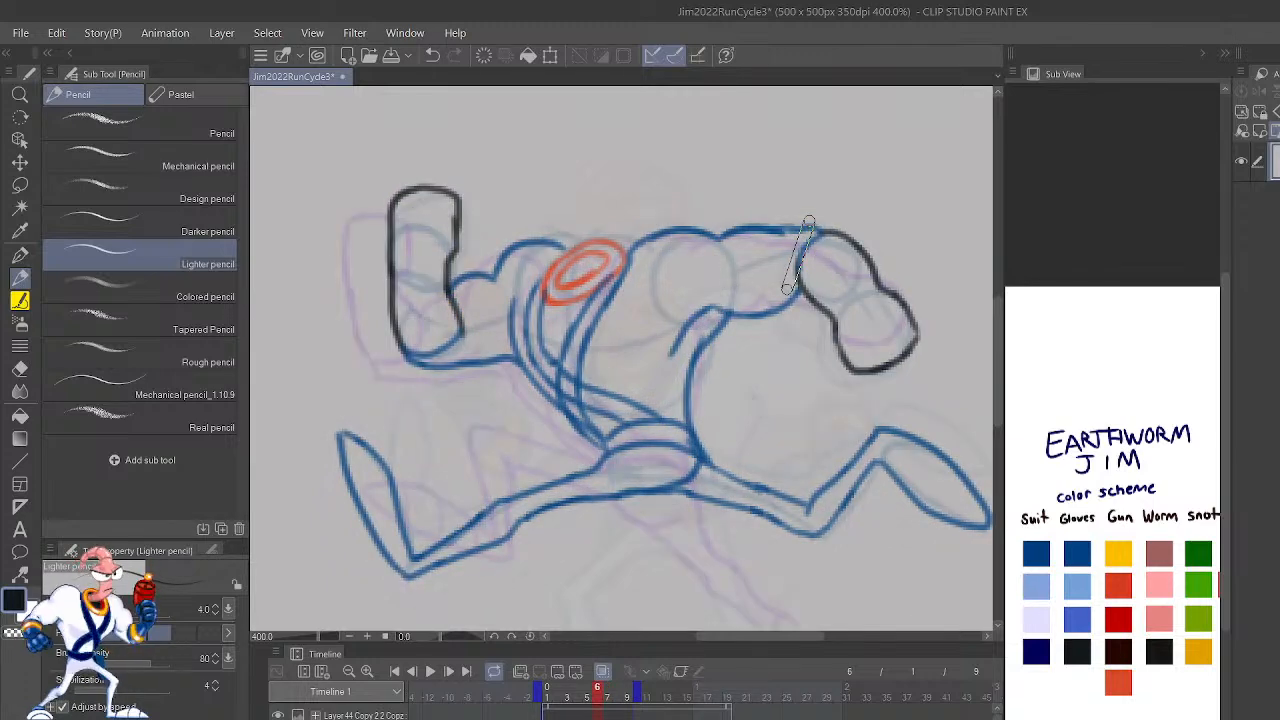
{"action": "key", "text": "shift+Left"}
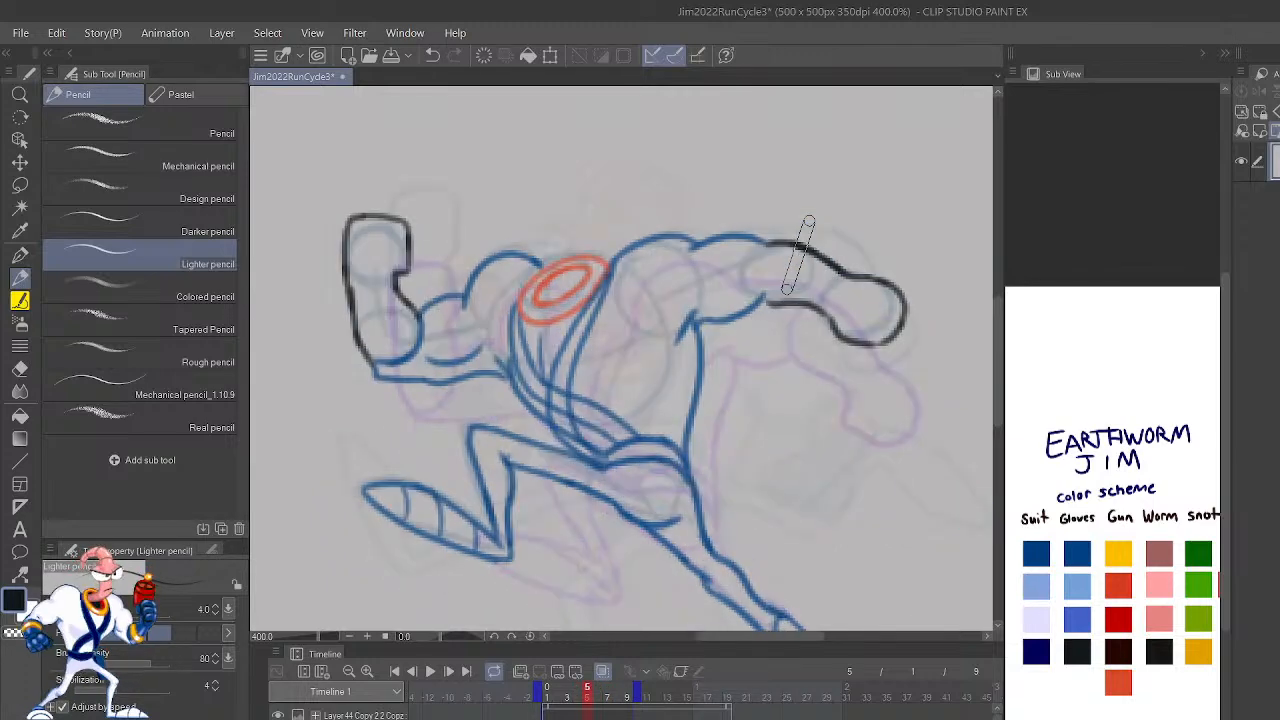
{"action": "key", "text": "shift+Right"}
{"action": "key", "text": "shift+Right"}
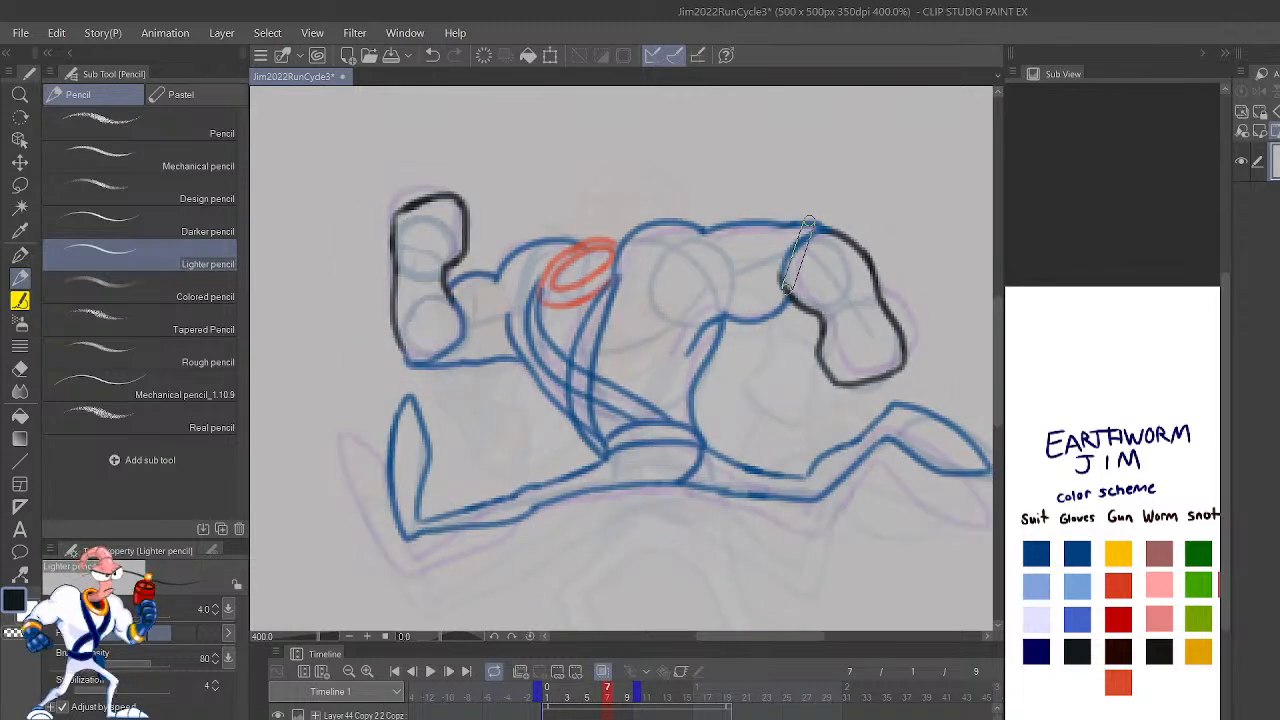
{"action": "key", "text": "shift+Right"}
{"action": "key", "text": "ctrl+minus"}
{"action": "key", "text": "ctrl+minus"}
{"action": "key", "text": "ctrl+minus"}
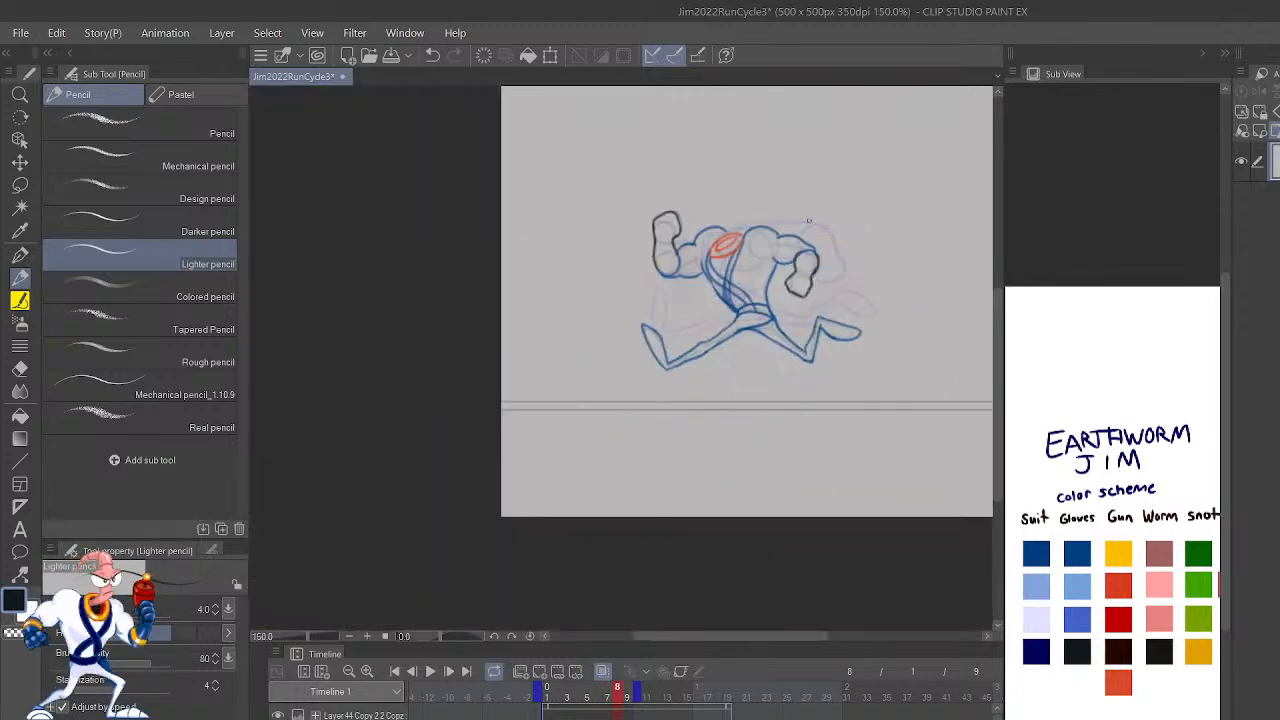
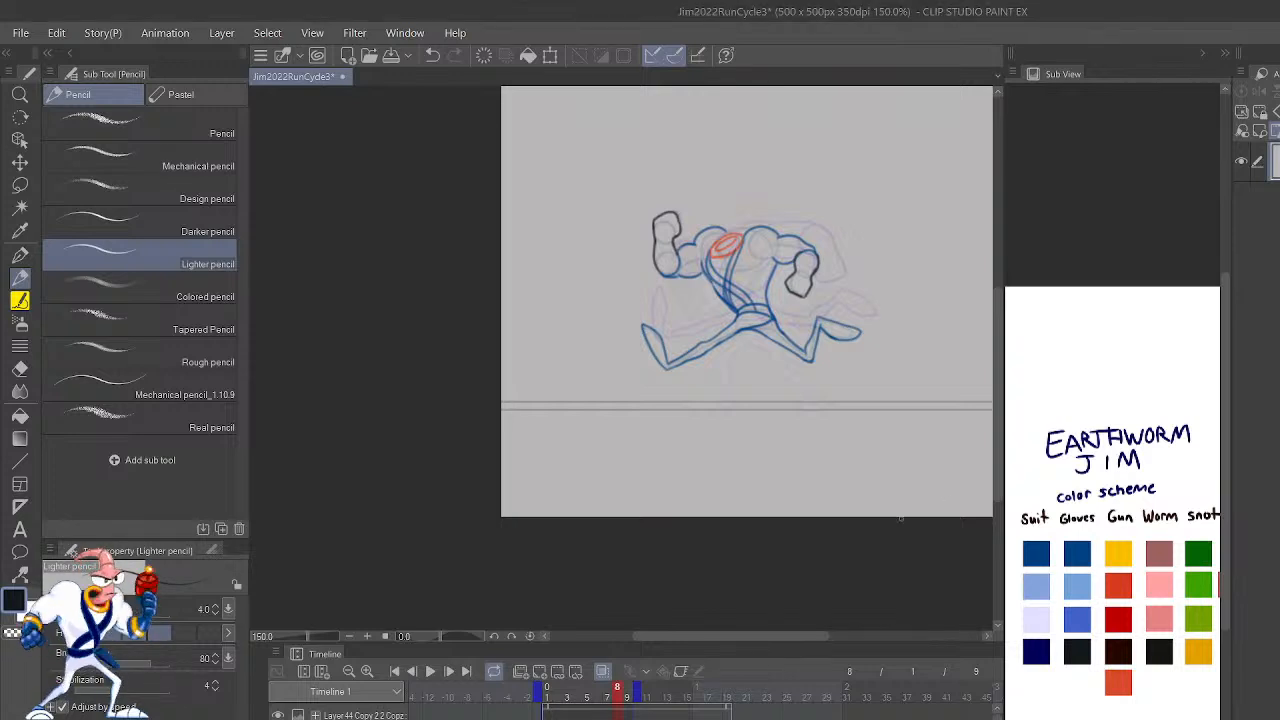
Step: Go to frame 9 of the run cycle and extend the timeline's playback range to frame 10
{"action": "scroll", "coordinate": [730, 289], "scroll_direction": "up", "scroll_amount": 7}
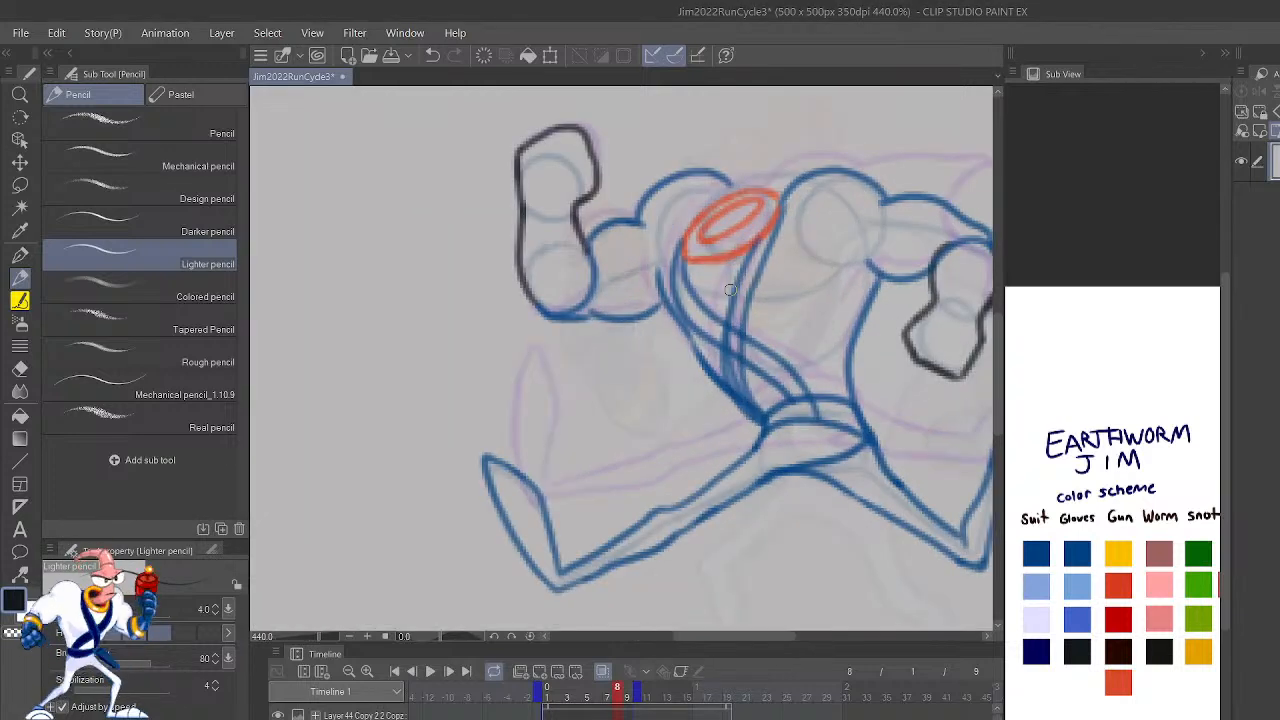
{"action": "key", "text": "shift+Left"}
{"action": "key", "text": "shift+space"}
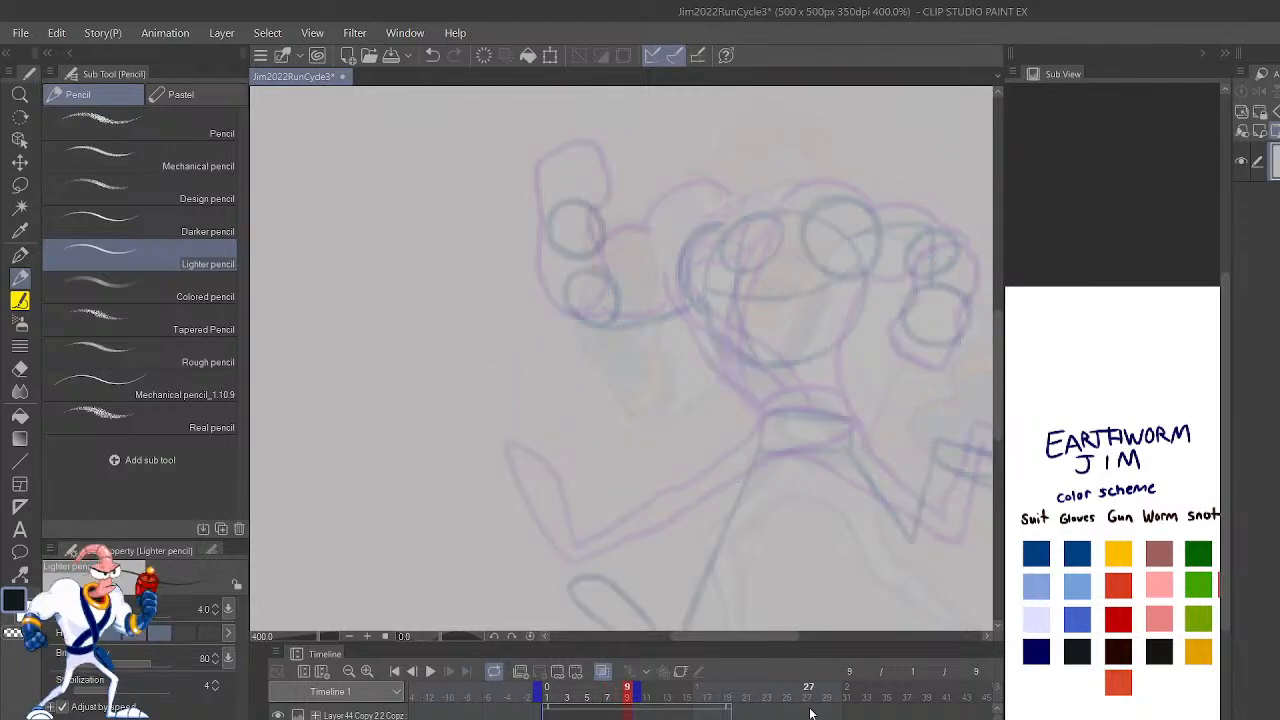
{"action": "mouse_move", "coordinate": [924, 588]}
{"action": "left_mouse_down"}
{"action": "mouse_move", "coordinate": [910, 535]}
{"action": "mouse_move", "coordinate": [923, 508]}
{"action": "left_mouse_up"}
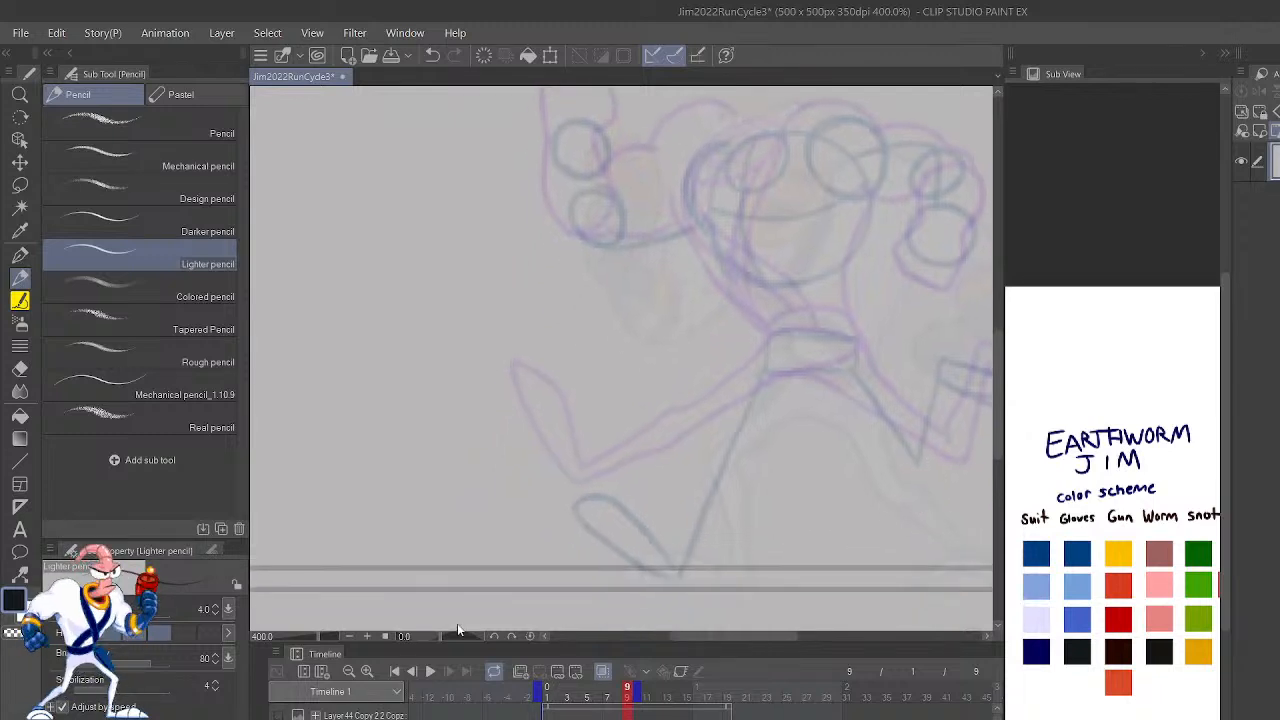
{"action": "left_click_drag", "start_coordinate": [934, 403], "coordinate": [857, 509]}
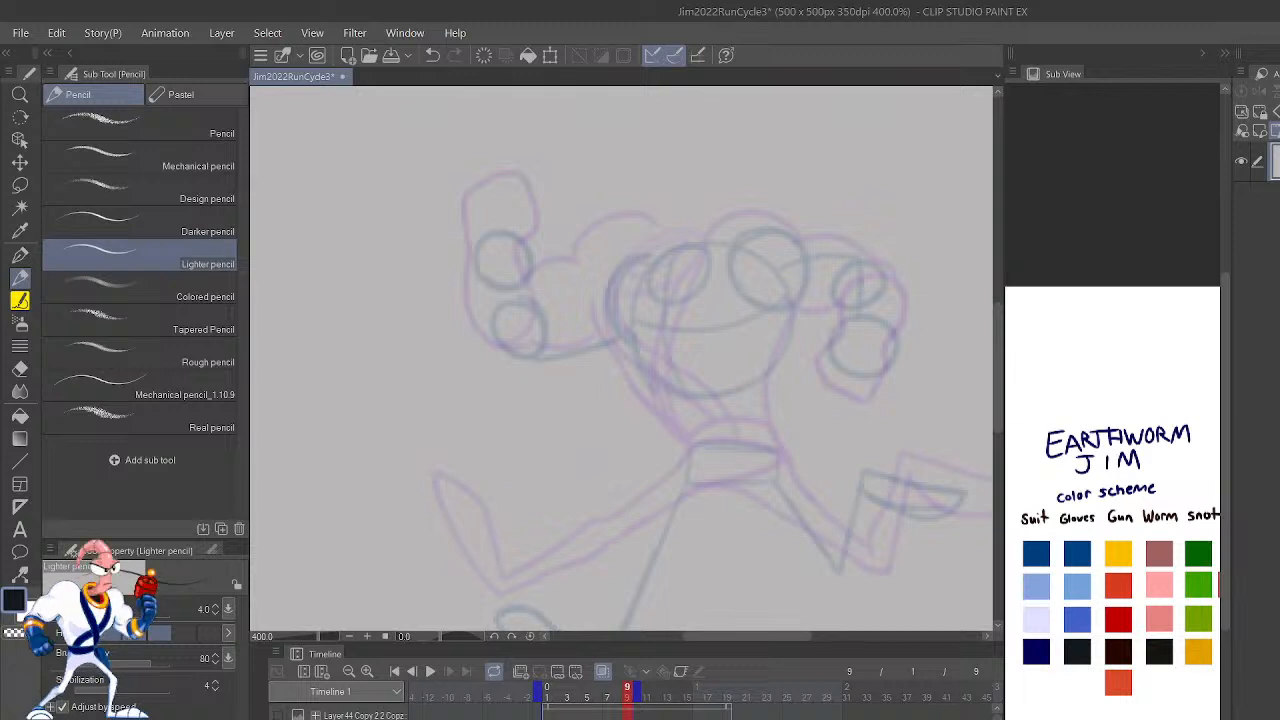
{"action": "key", "text": "h"}
{"action": "mouse_move", "coordinate": [778, 491]}
{"action": "left_mouse_down"}
{"action": "mouse_move", "coordinate": [917, 386]}
{"action": "mouse_move", "coordinate": [914, 409]}
{"action": "left_mouse_up"}
{"action": "key", "text": "p"}
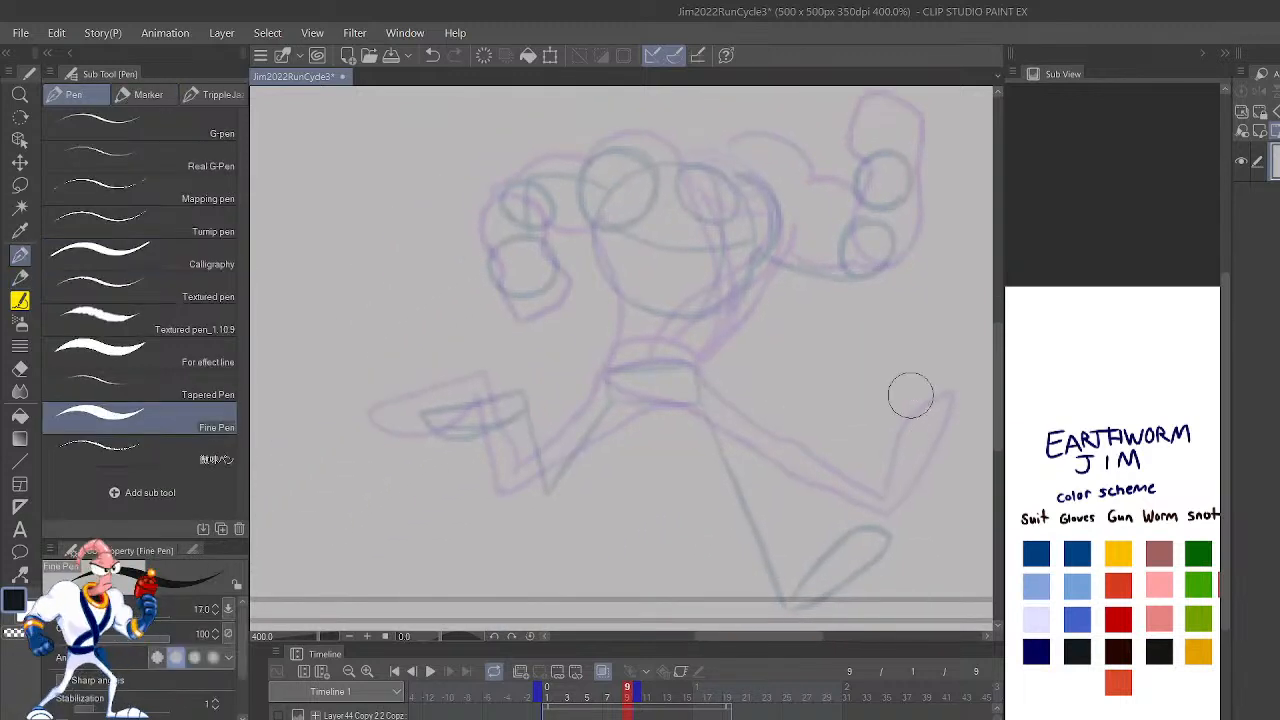
{"action": "key", "text": "shift+comma"}
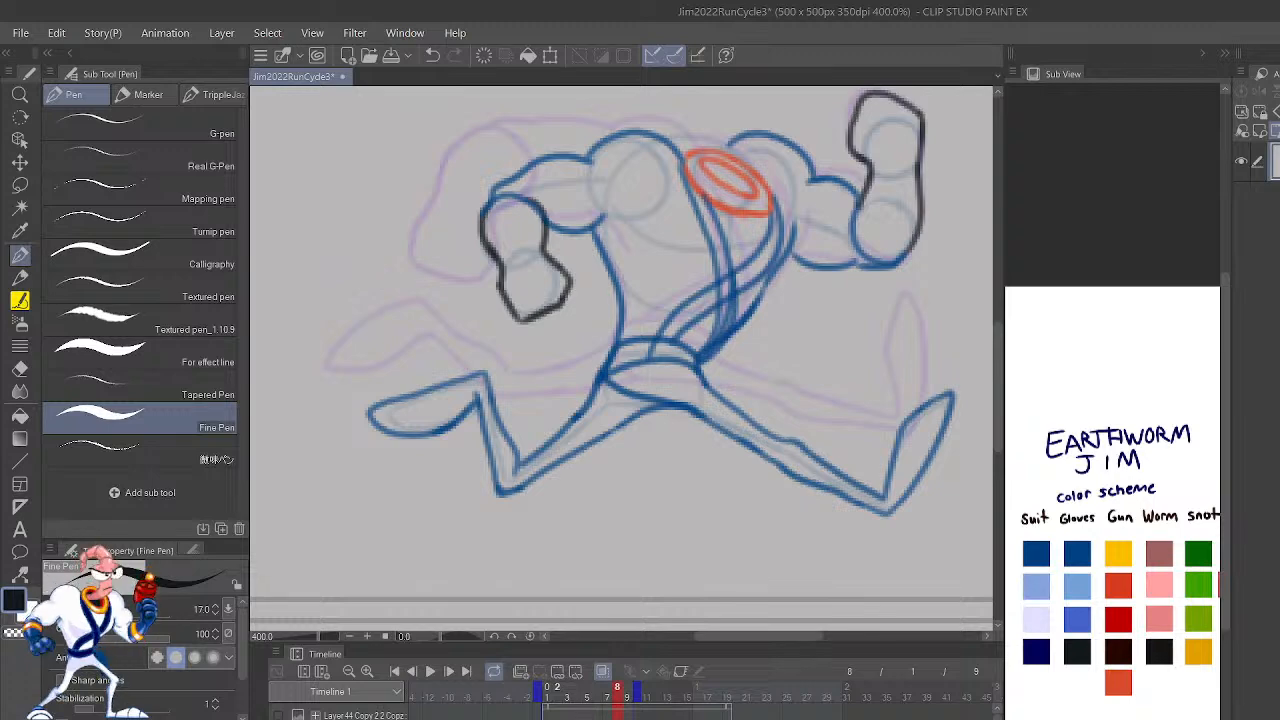
Step: Compare the rough pose on frame 10 with the drawing on frame 8 and hide the onion skin
{"action": "left_click", "coordinate": [639, 692]}
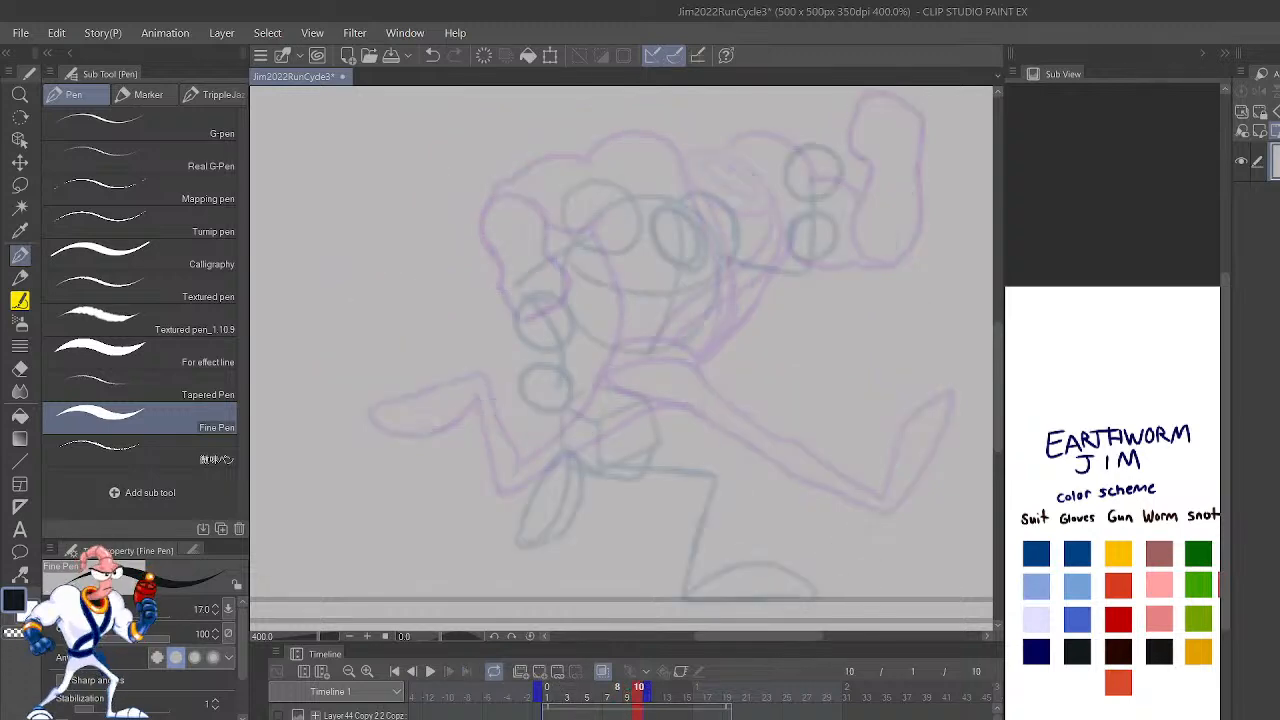
{"action": "left_click", "coordinate": [617, 691]}
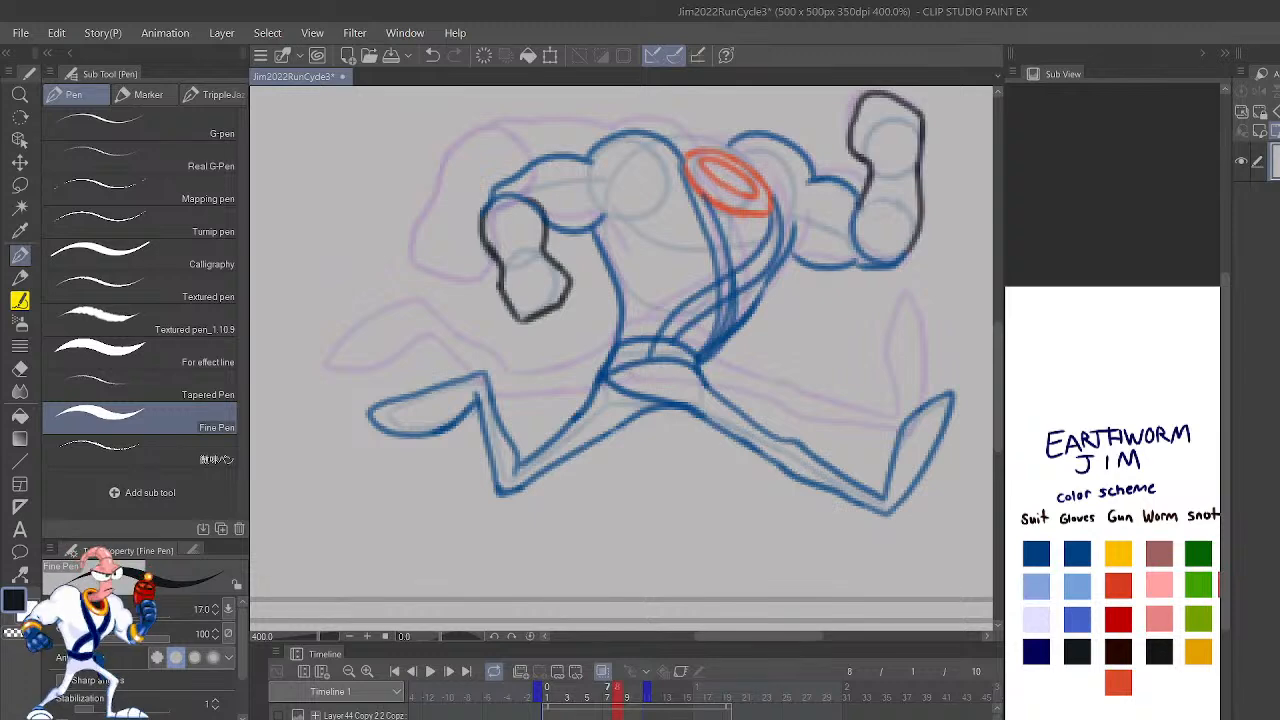
{"action": "scroll", "coordinate": [760, 480], "scroll_direction": "down", "scroll_amount": 1}
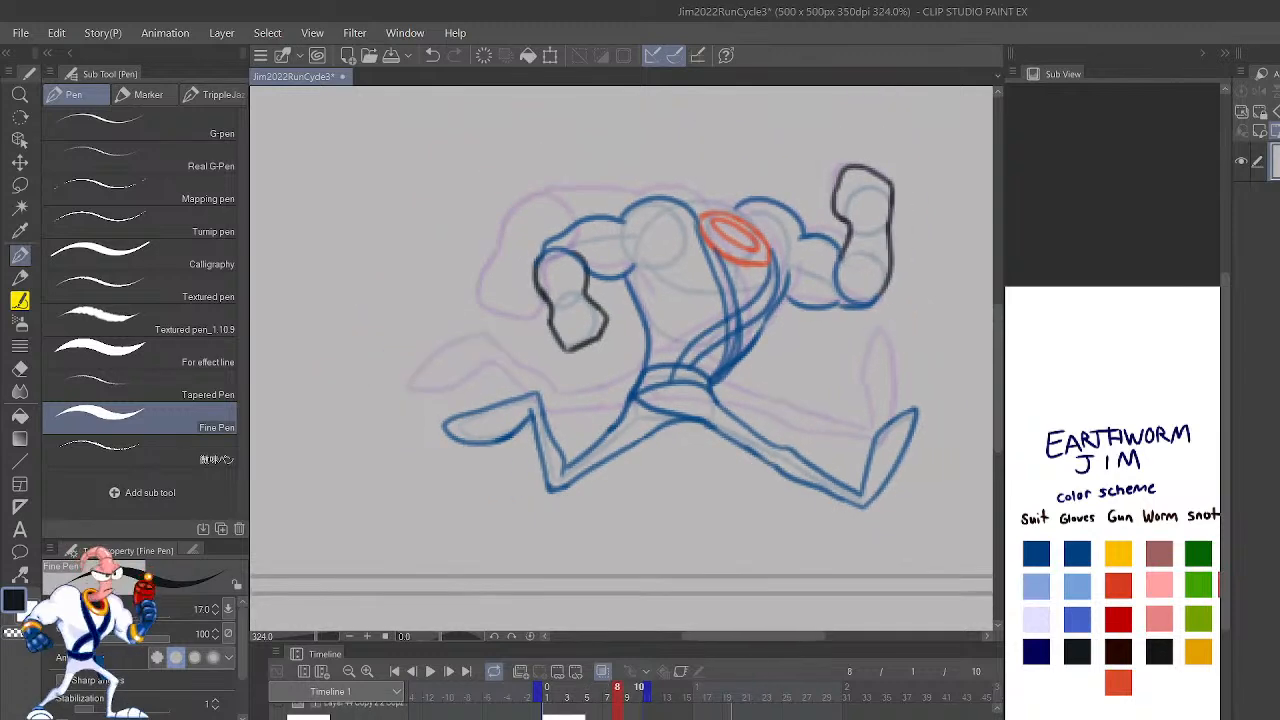
{"action": "scroll", "coordinate": [664, 706], "scroll_direction": "down", "scroll_amount": 2}
{"action": "left_click", "coordinate": [617, 691]}
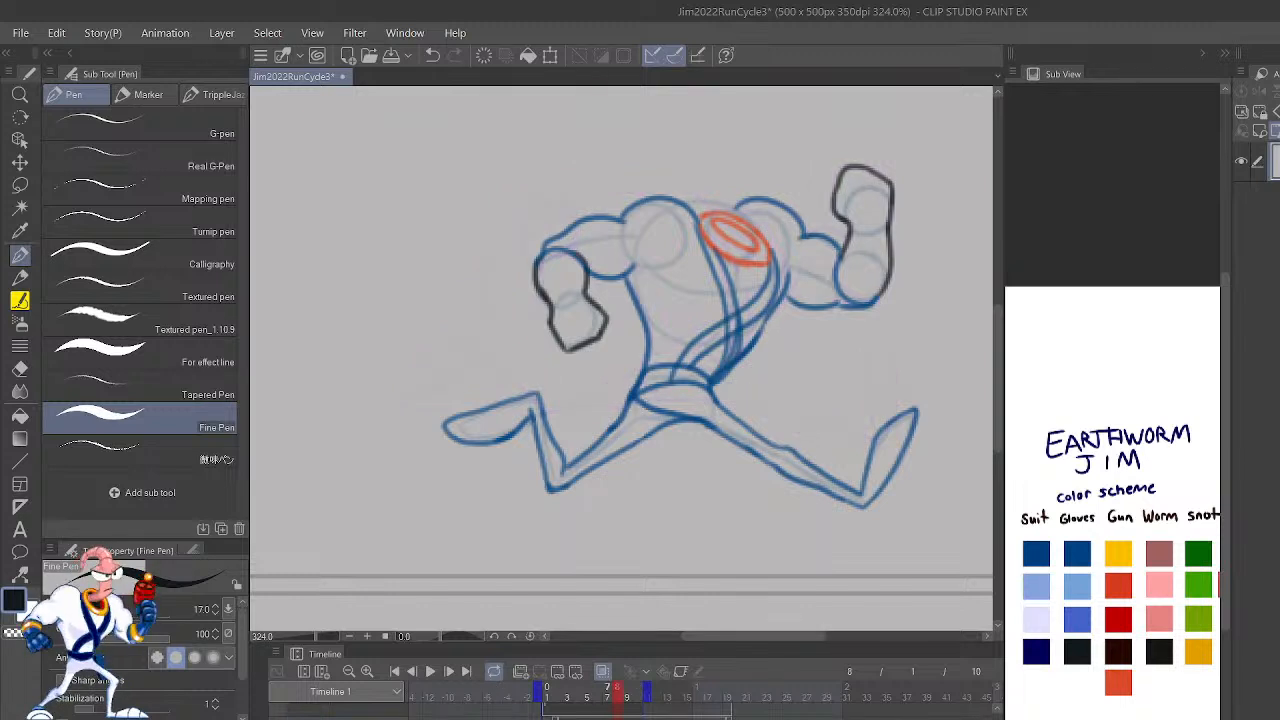
Step: Move the rough pose on frame 9 slightly up so its front heel rests on the upper ground line
{"action": "key", "text": "Left"}
{"action": "key", "text": "Right"}
{"action": "key", "text": "Right"}
{"action": "key", "text": "Right"}
{"action": "key", "text": "Left"}
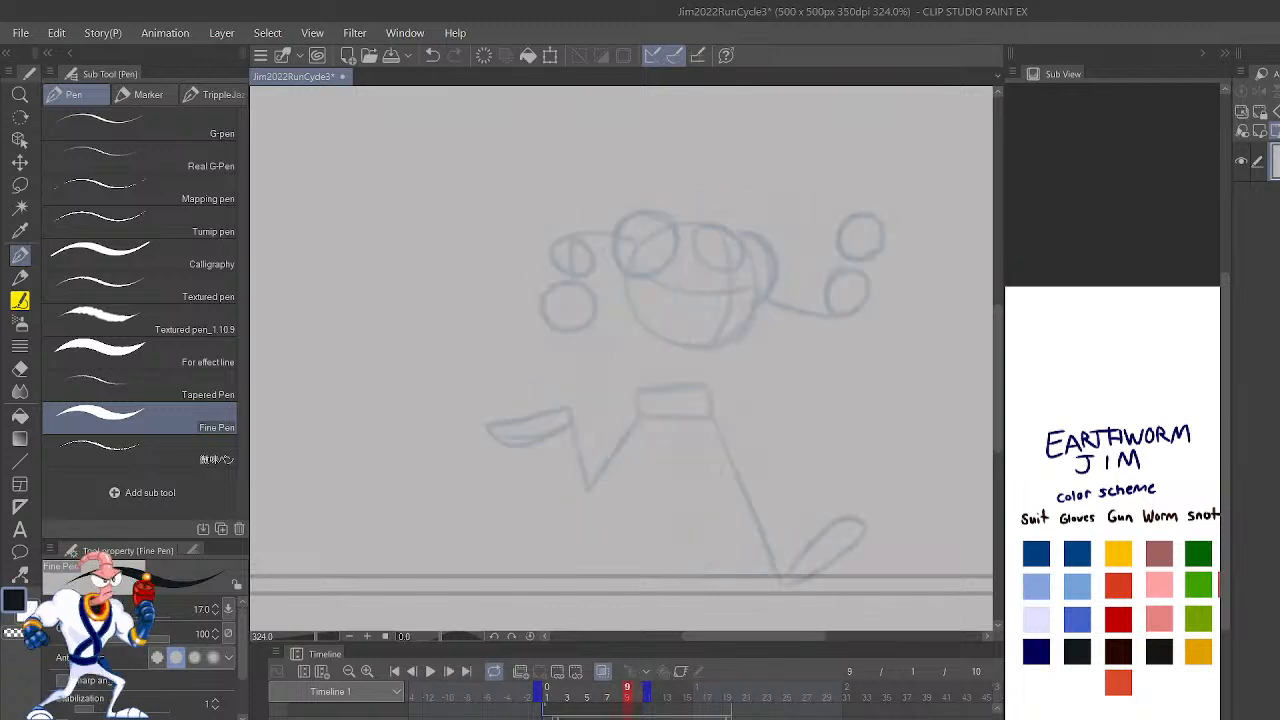
{"action": "key", "text": "k"}
{"action": "left_click_drag", "start_coordinate": [855, 543], "coordinate": [855, 532]}
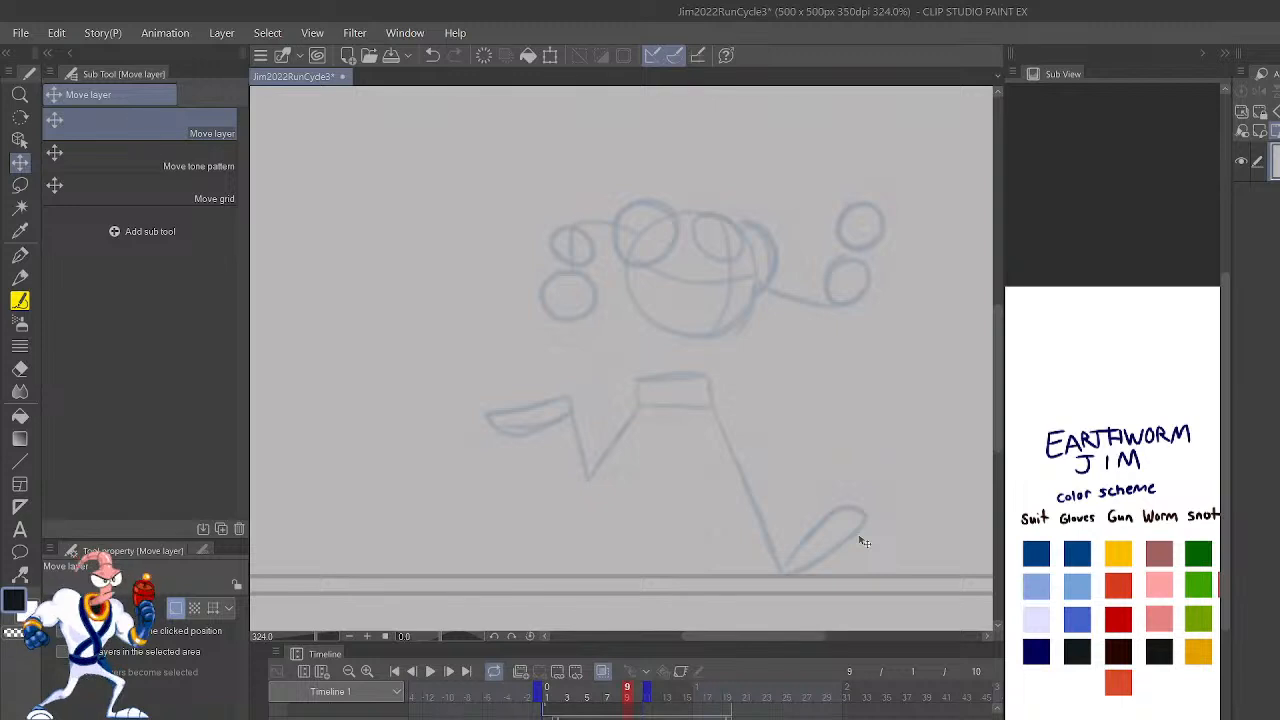
Step: Step through the run cycle frames repeatedly to examine how the poses flow into frame 8
{"action": "key", "text": "Right"}
{"action": "key", "text": "Right"}
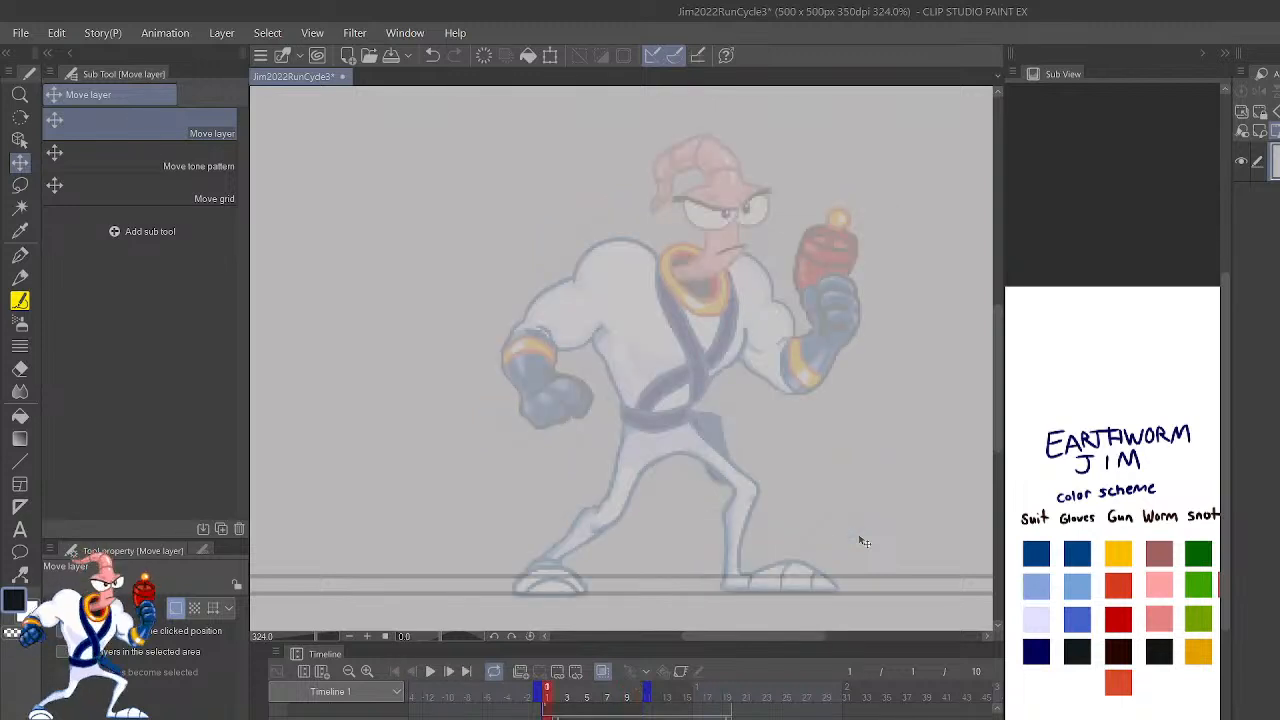
{"action": "key", "text": "Right"}
{"action": "key", "text": "Right"}
{"action": "key", "text": "Right"}
{"action": "key", "text": "Right"}
{"action": "key", "text": "Right"}
{"action": "key", "text": "Right"}
{"action": "key", "text": "Right"}
{"action": "key", "text": "Right"}
{"action": "key", "text": "Right"}
{"action": "key", "text": "Right"}
{"action": "key", "text": "Right"}
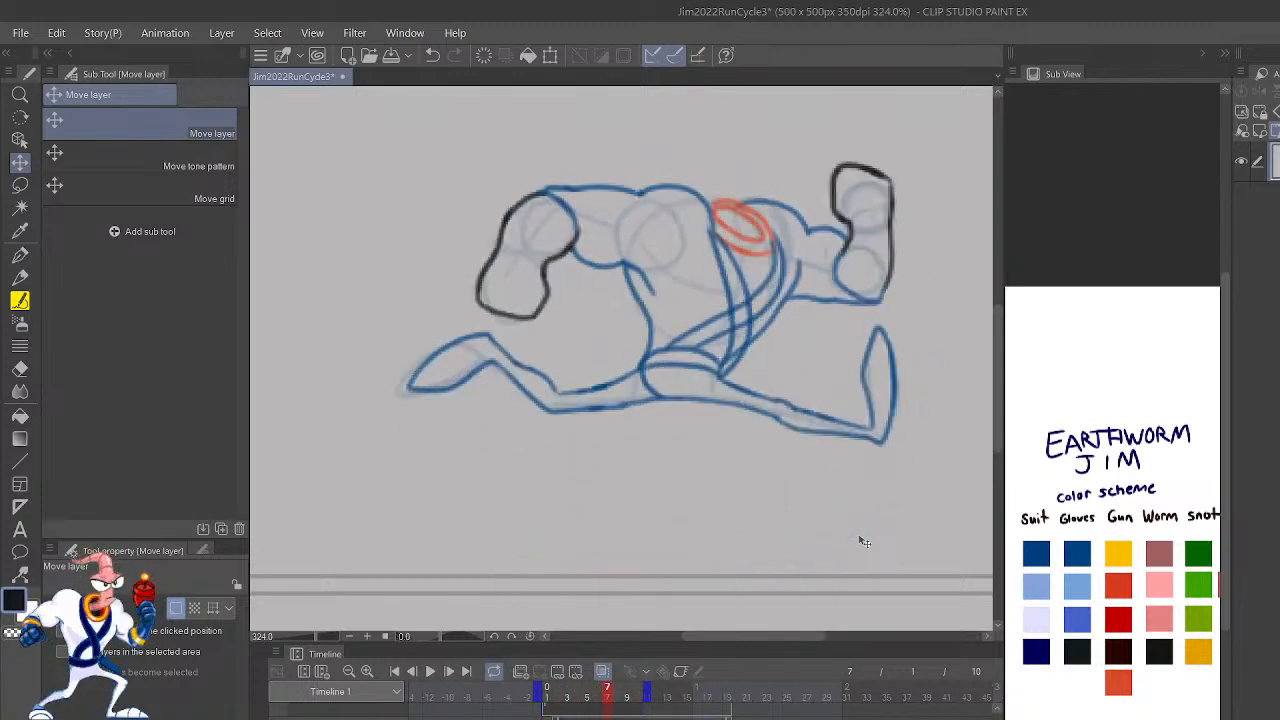
{"action": "key", "text": "Right"}
{"action": "key", "text": "Right"}
{"action": "key", "text": "Right"}
{"action": "key", "text": "Right"}
{"action": "key", "text": "Right"}
{"action": "key", "text": "Right"}
{"action": "key", "text": "Right"}
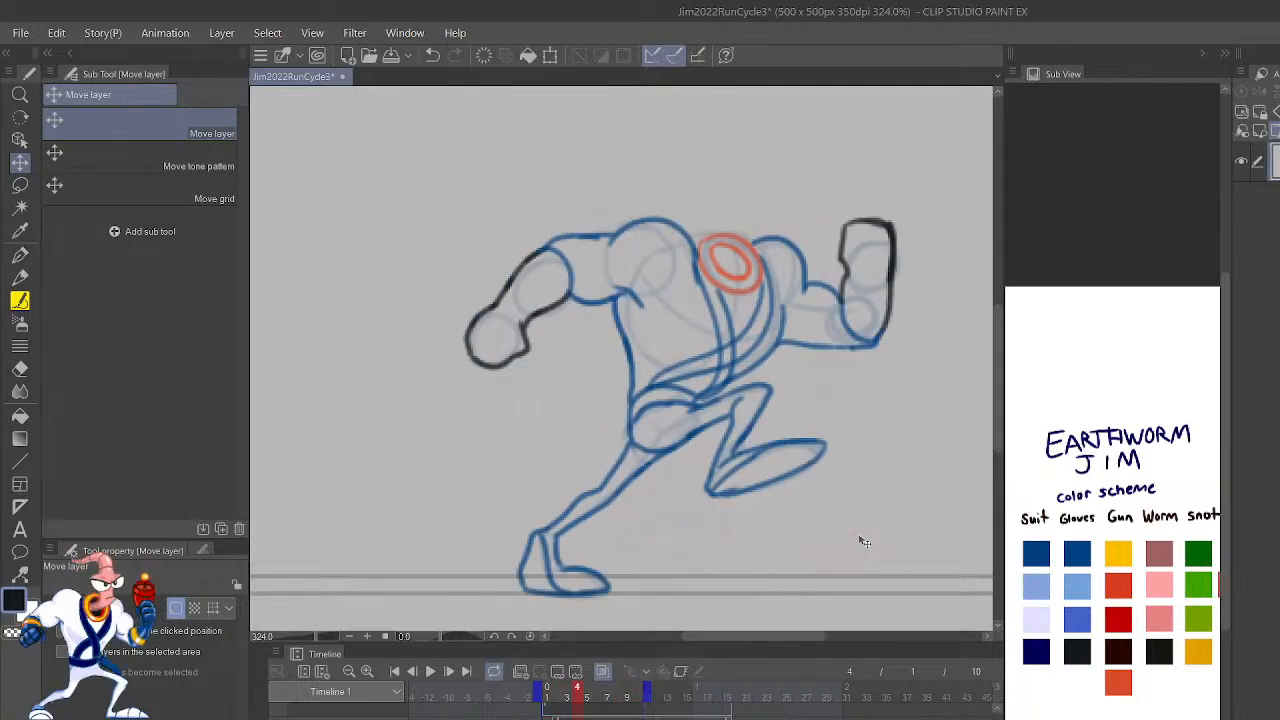
{"action": "key", "text": "Right"}
{"action": "key", "text": "Right"}
{"action": "key", "text": "Right"}
{"action": "key", "text": "Right"}
{"action": "key", "text": "Right"}
{"action": "key", "text": "Right"}
{"action": "key", "text": "Right"}
{"action": "key", "text": "Right"}
{"action": "key", "text": "Right"}
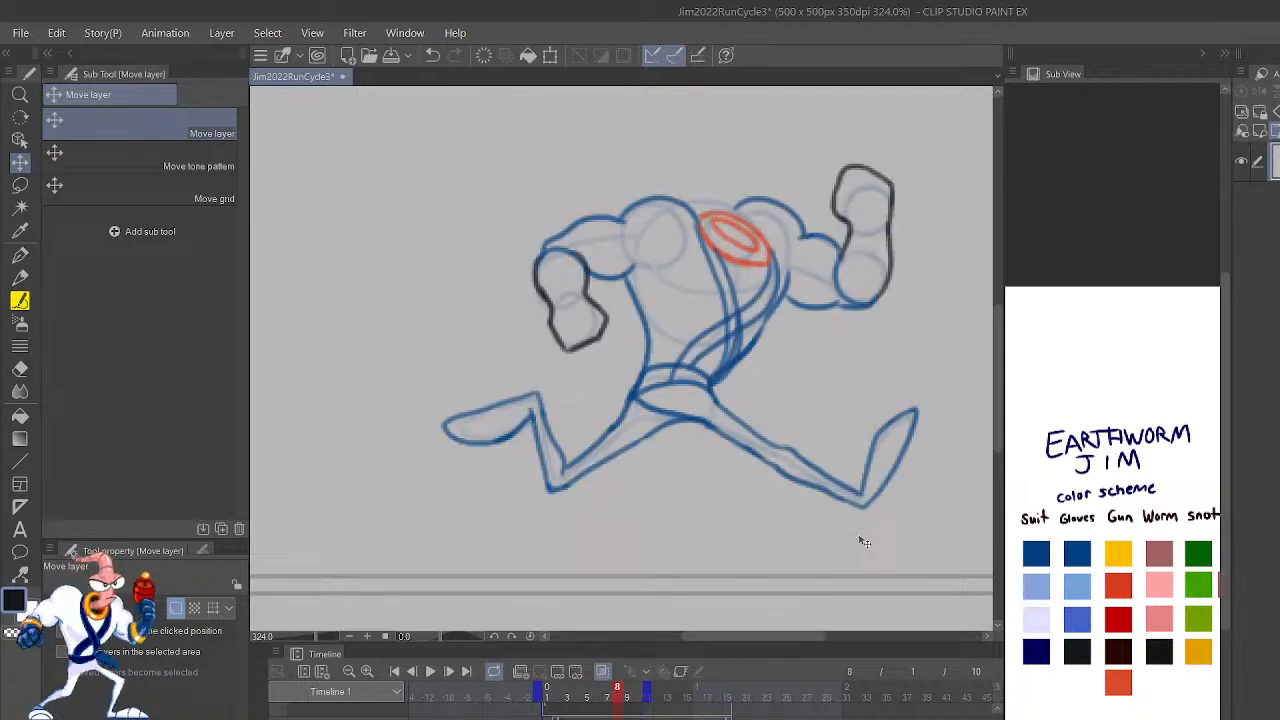
{"action": "key", "text": "Left"}
{"action": "key", "text": "Left"}
{"action": "key", "text": "Left"}
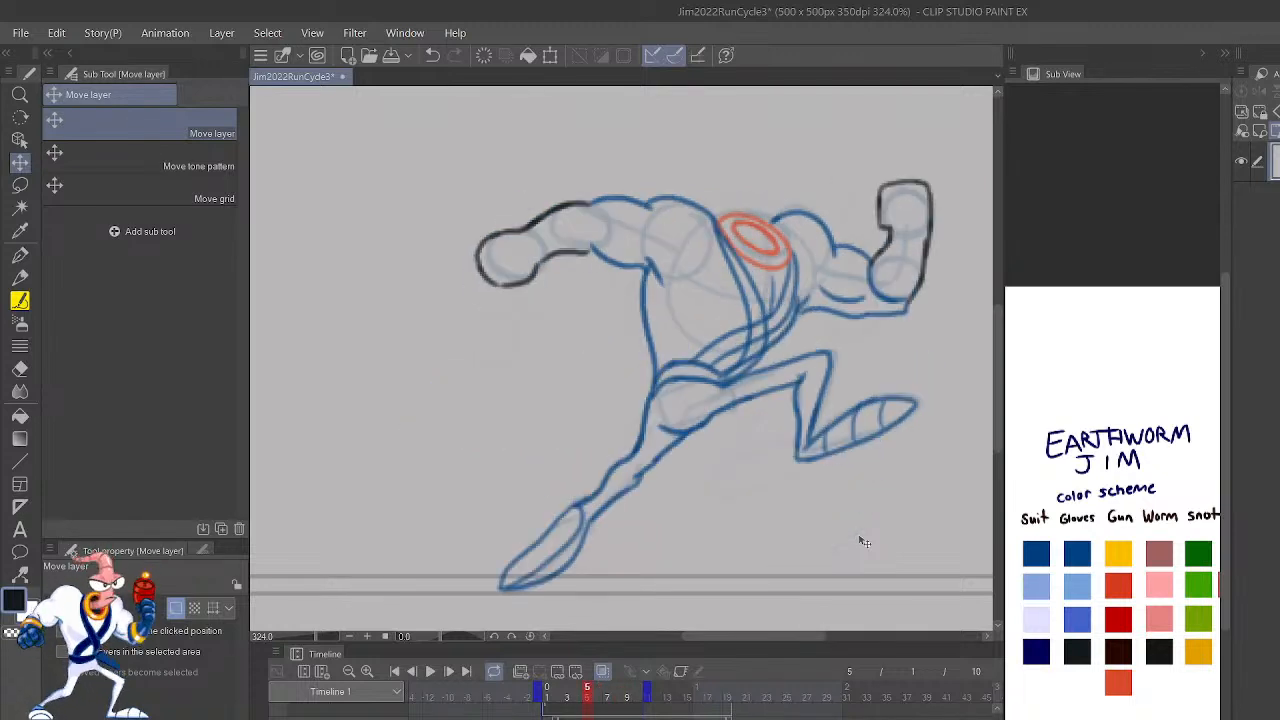
{"action": "key", "text": "Right"}
{"action": "key", "text": "Right"}
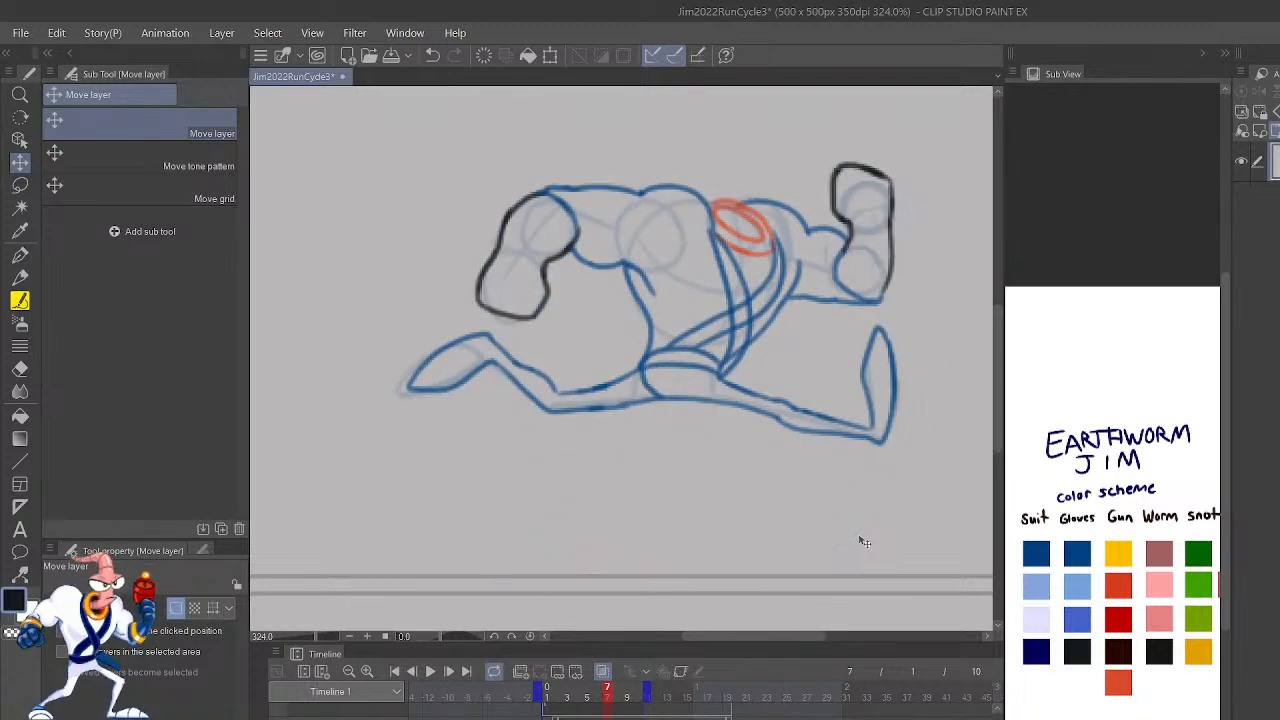
{"action": "key", "text": "Left"}
{"action": "key", "text": "Right"}
{"action": "key", "text": "Right"}
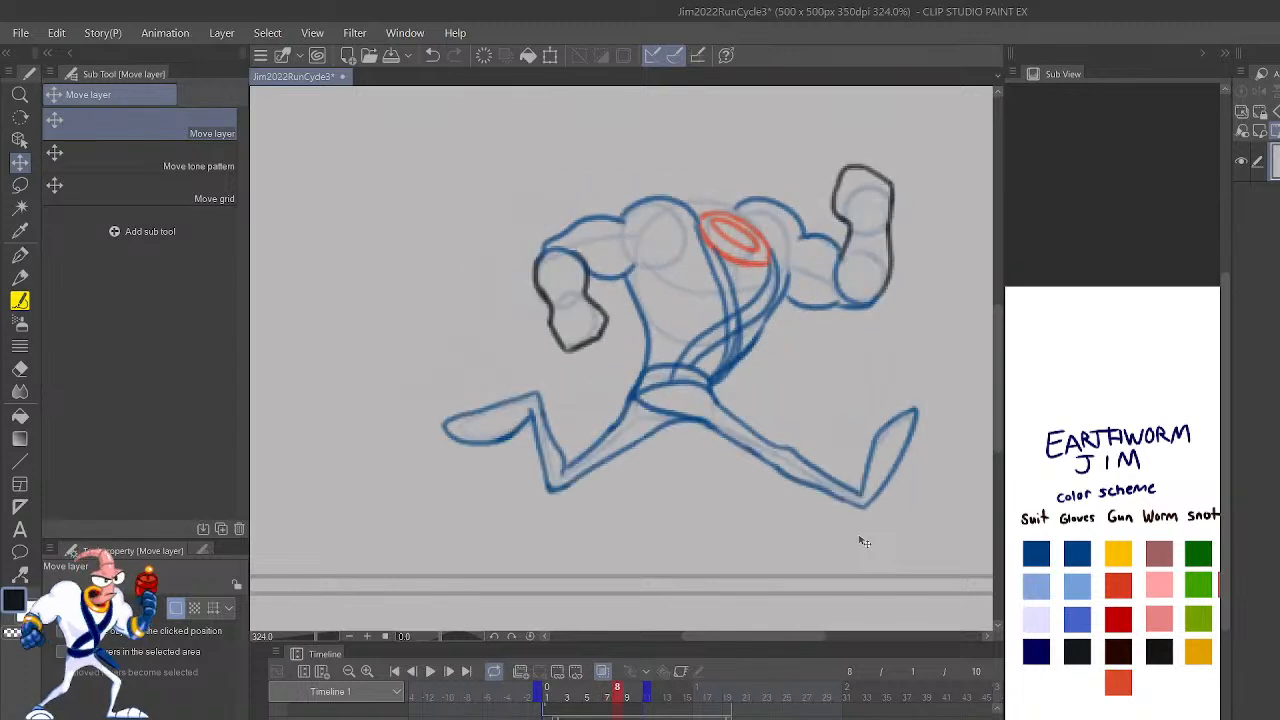
Step: On frame 8, show the onion skin and draw a short armpit crease with the Lighter pencil in the suit's dark blue
{"action": "scroll", "coordinate": [864, 541], "scroll_direction": "up", "scroll_amount": 1}
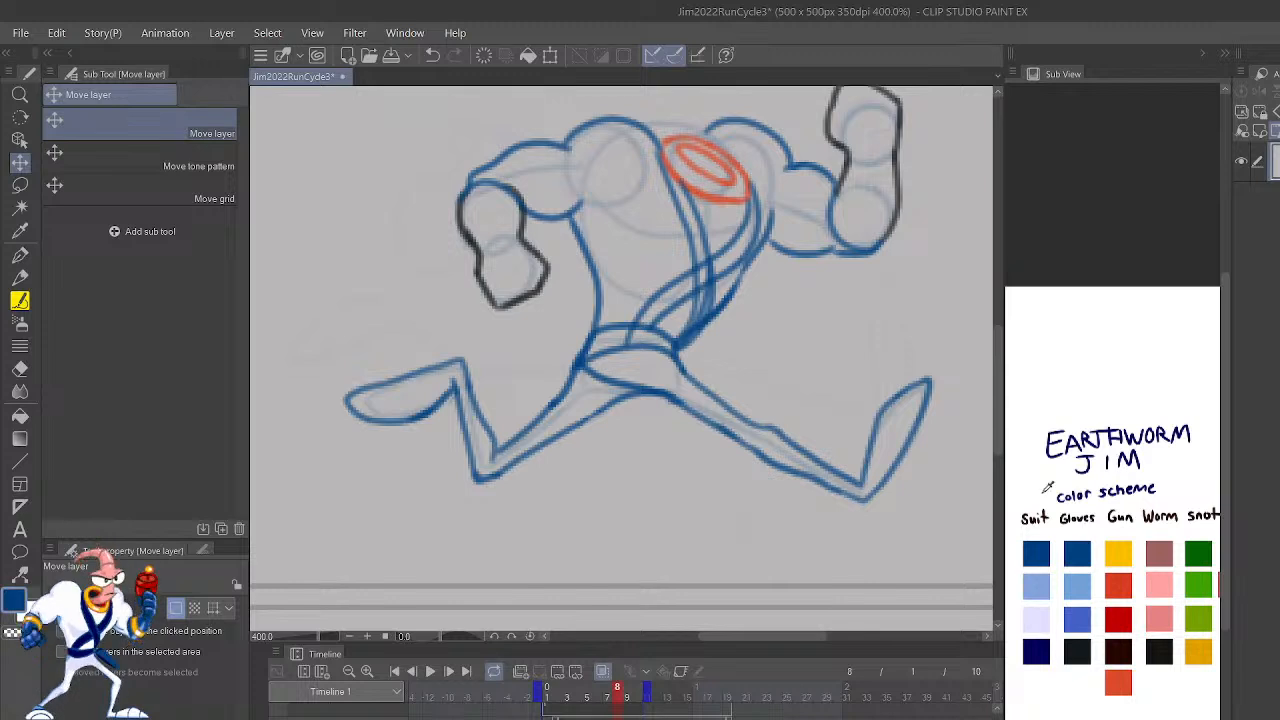
{"action": "key", "text": "p"}
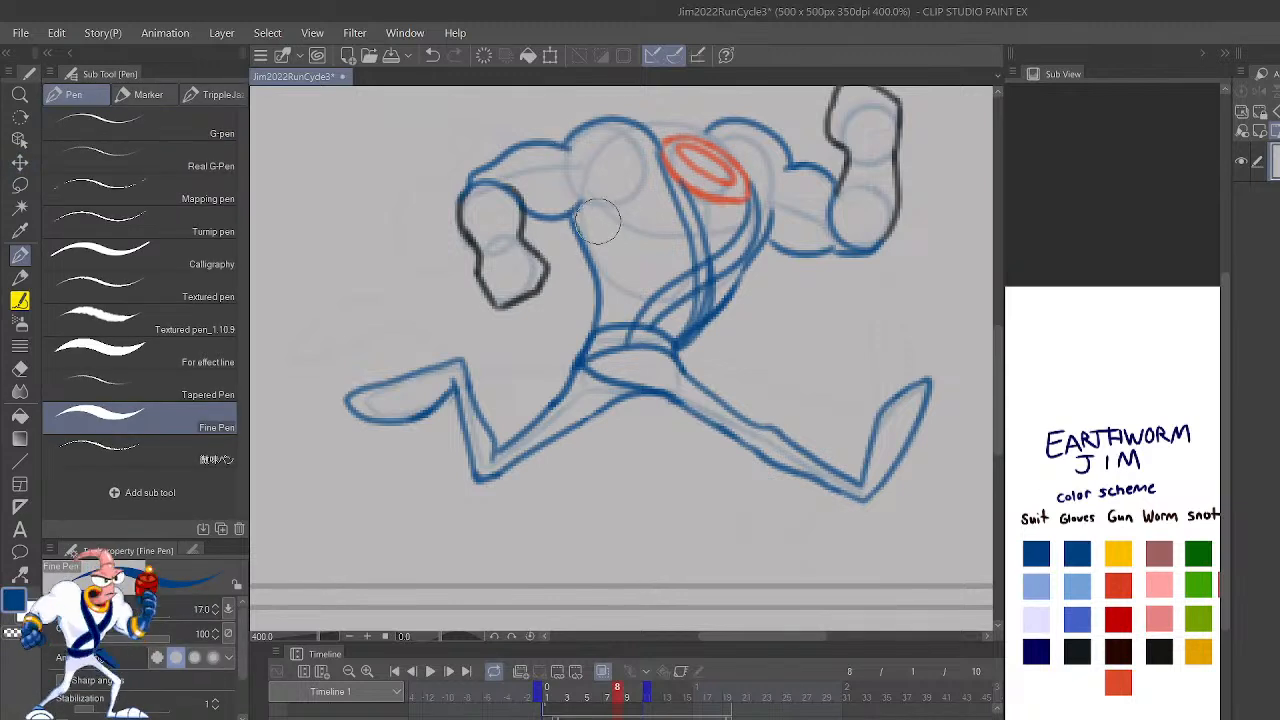
{"action": "key", "text": "p"}
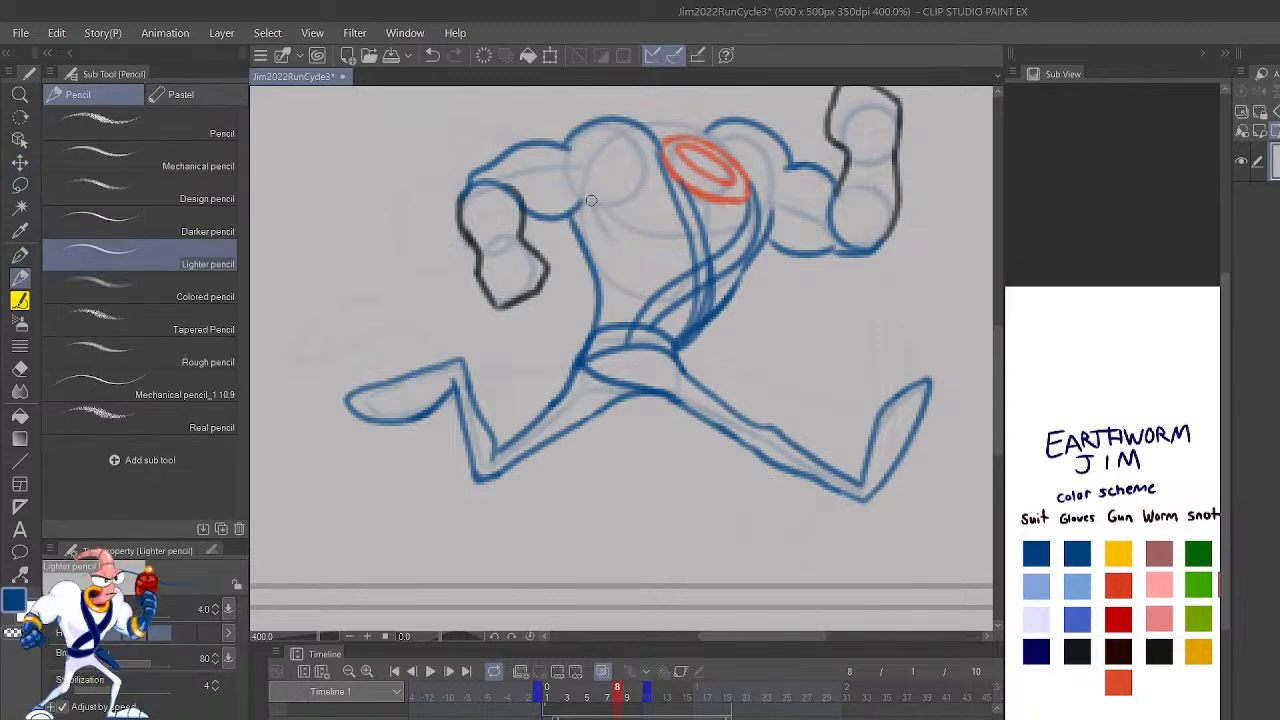
{"action": "left_click", "coordinate": [618, 687]}
{"action": "mouse_move", "coordinate": [614, 243]}
{"action": "left_mouse_down"}
{"action": "mouse_move", "coordinate": [594, 203]}
{"action": "mouse_move", "coordinate": [576, 200]}
{"action": "left_mouse_up"}
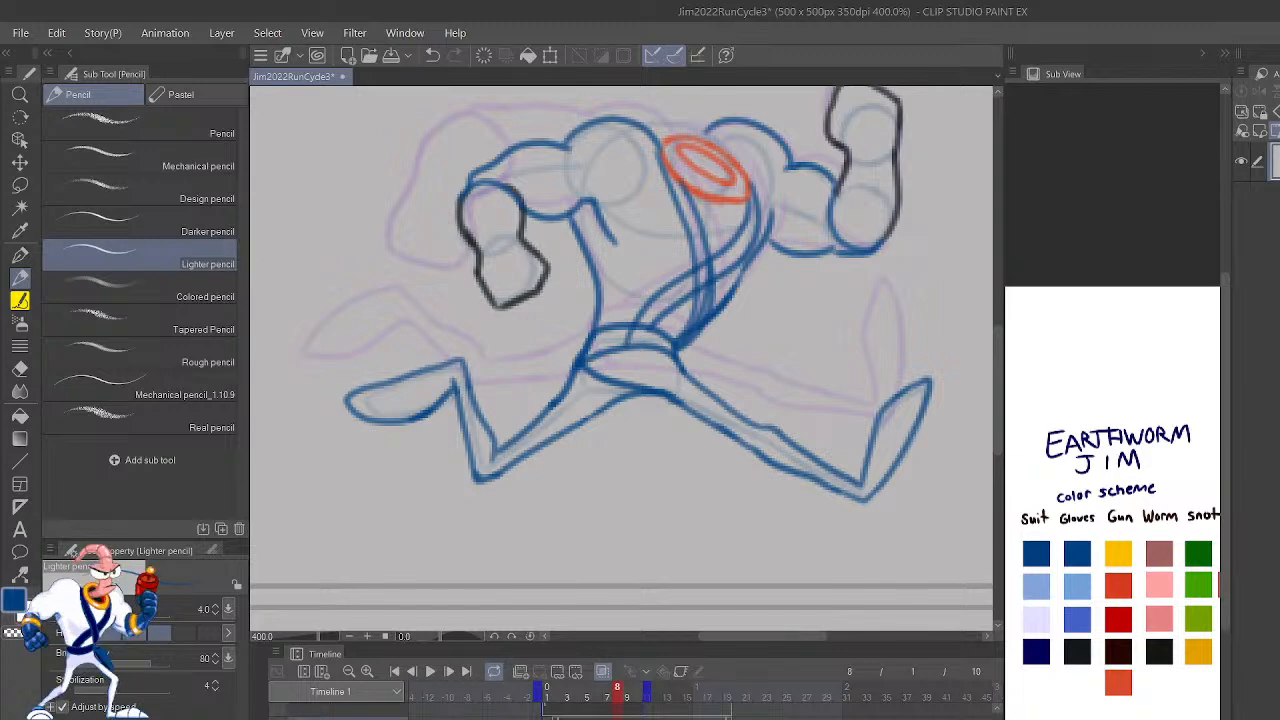
Step: Compare frame 9's rough pose with the neighbouring frames using the onion skin
{"action": "key", "text": "Left"}
{"action": "key", "text": "Right"}
{"action": "key", "text": "Right"}
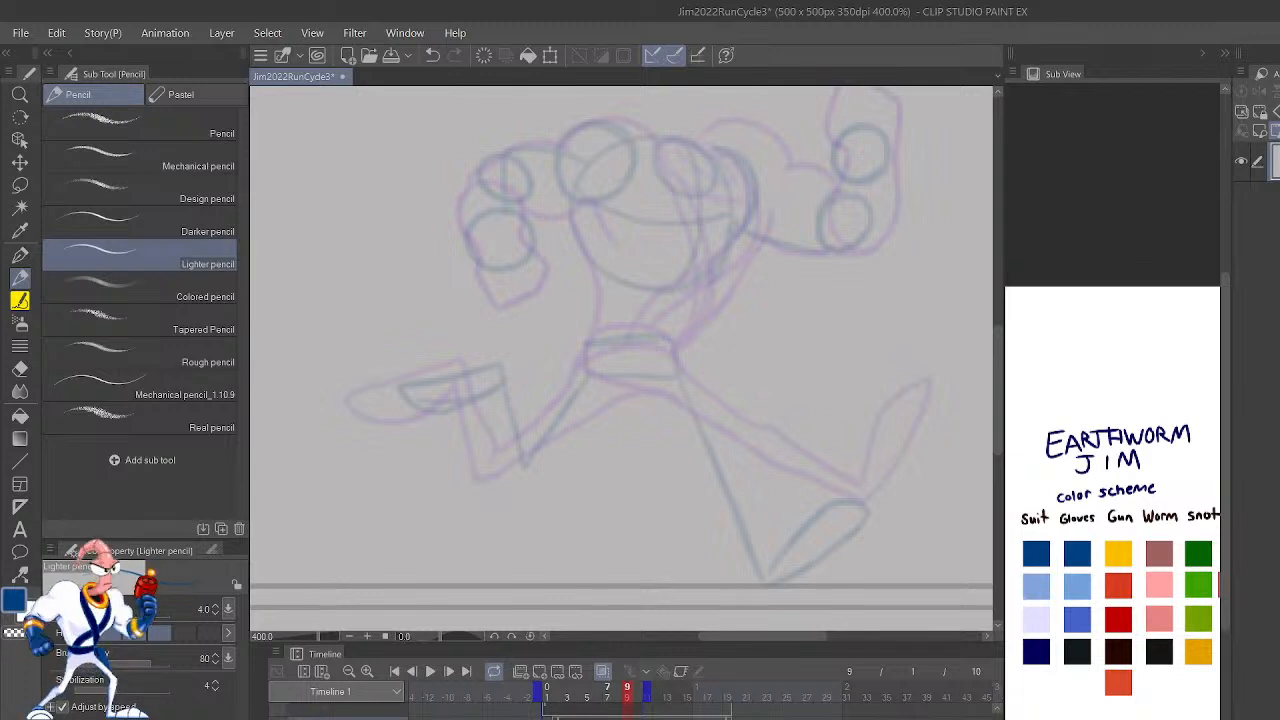
{"action": "key", "text": "Right"}
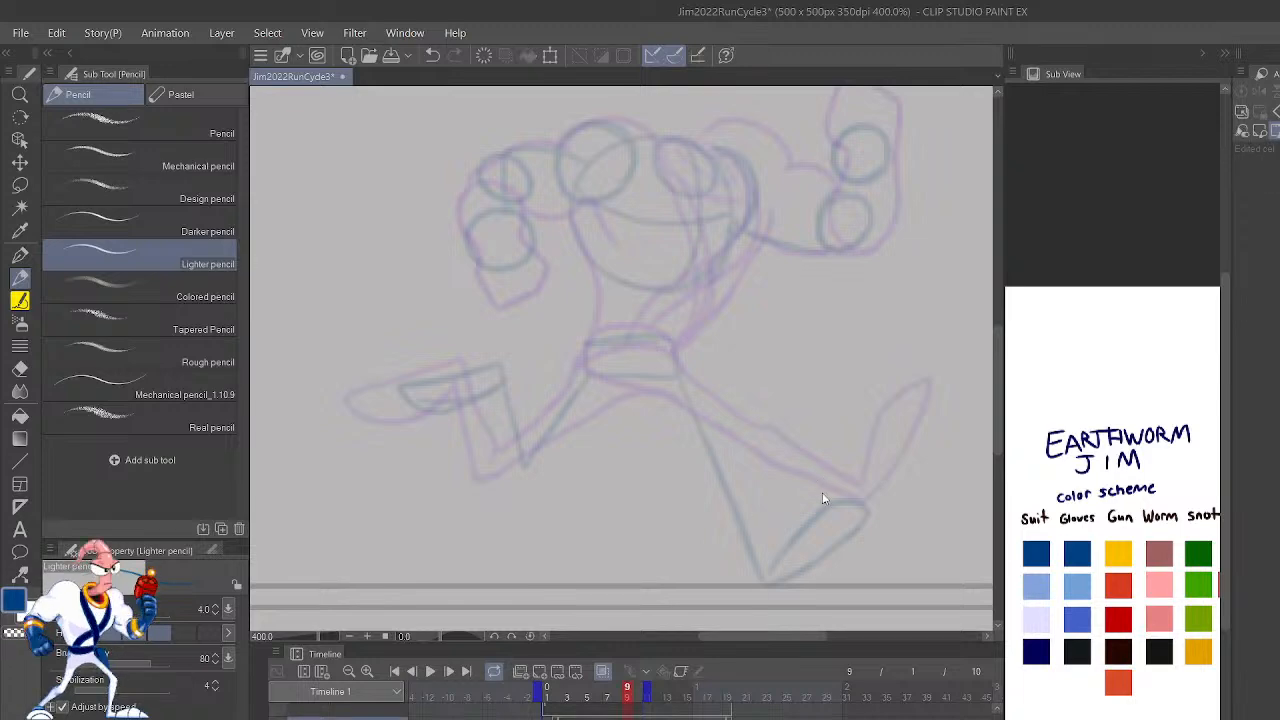
{"action": "key", "text": "ctrl+z"}
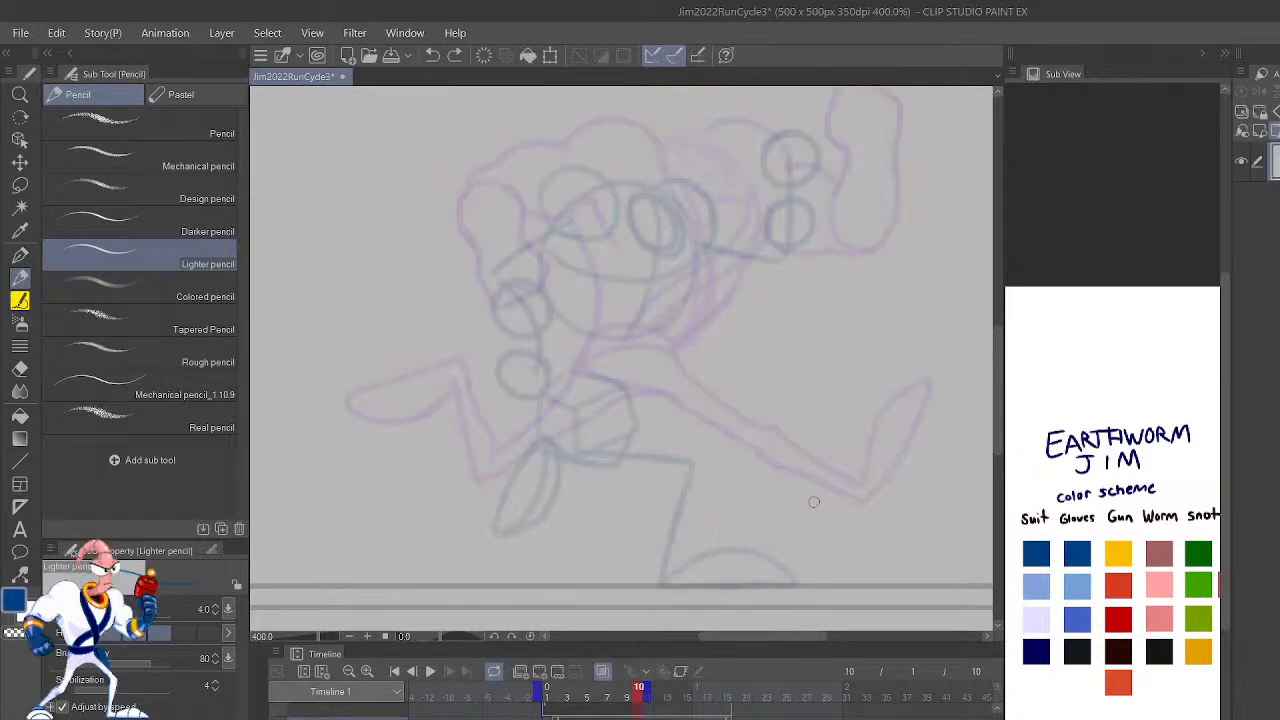
{"action": "key", "text": "Left"}
{"action": "key", "text": "Left"}
{"action": "key", "text": "Right"}
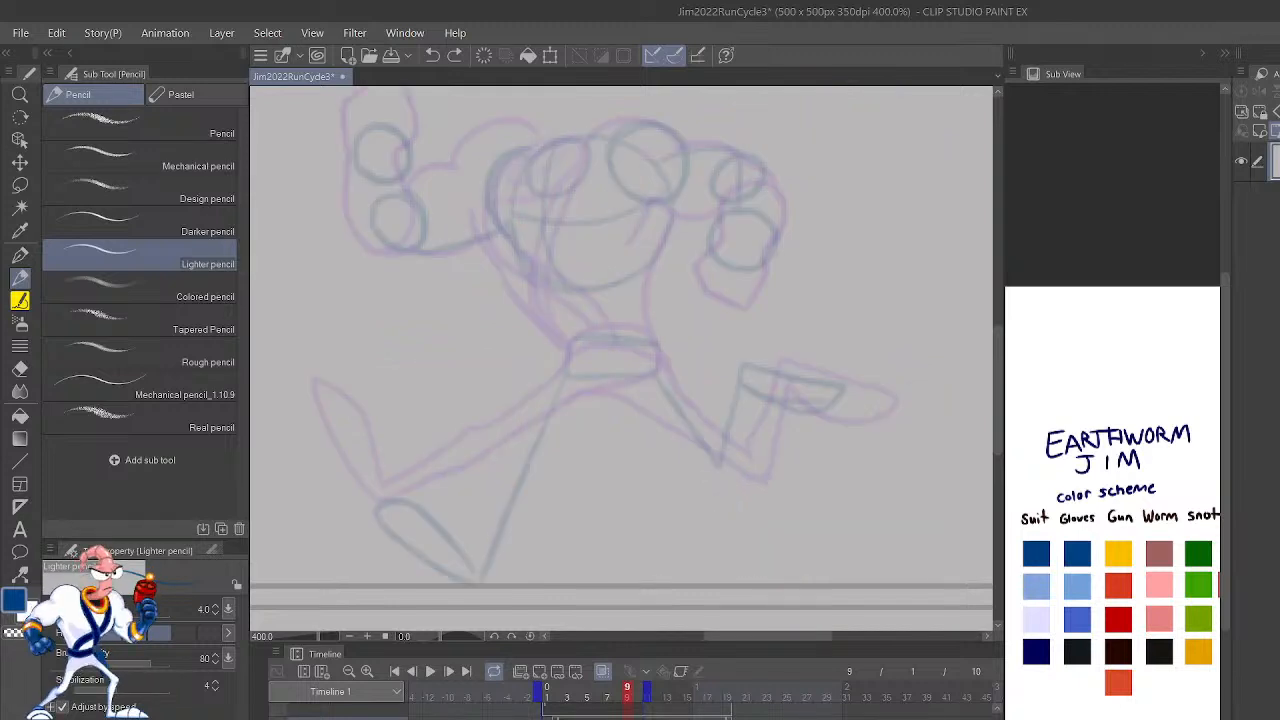
{"action": "left_click_drag", "start_coordinate": [749, 509], "coordinate": [973, 499]}
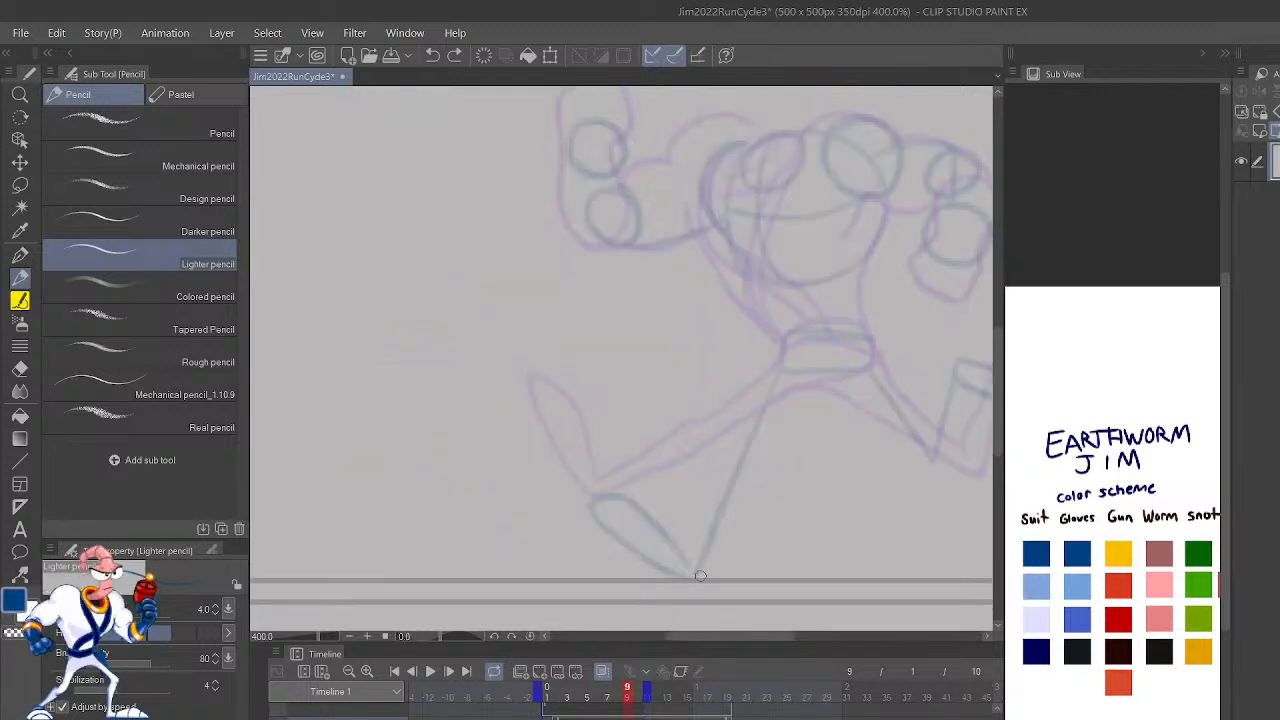
{"action": "left_click_drag", "start_coordinate": [698, 572], "coordinate": [641, 506]}
{"action": "key", "text": "ctrl+z"}
{"action": "left_click_drag", "start_coordinate": [690, 585], "coordinate": [612, 524]}
{"action": "key", "text": "ctrl+z"}
{"action": "mouse_move", "coordinate": [680, 578]}
{"action": "left_mouse_down"}
{"action": "mouse_move", "coordinate": [599, 520]}
{"action": "mouse_move", "coordinate": [582, 487]}
{"action": "mouse_move", "coordinate": [654, 500]}
{"action": "mouse_move", "coordinate": [690, 563]}
{"action": "mouse_move", "coordinate": [647, 500]}
{"action": "mouse_move", "coordinate": [602, 486]}
{"action": "left_mouse_up"}
{"action": "key", "text": "ctrl+z"}
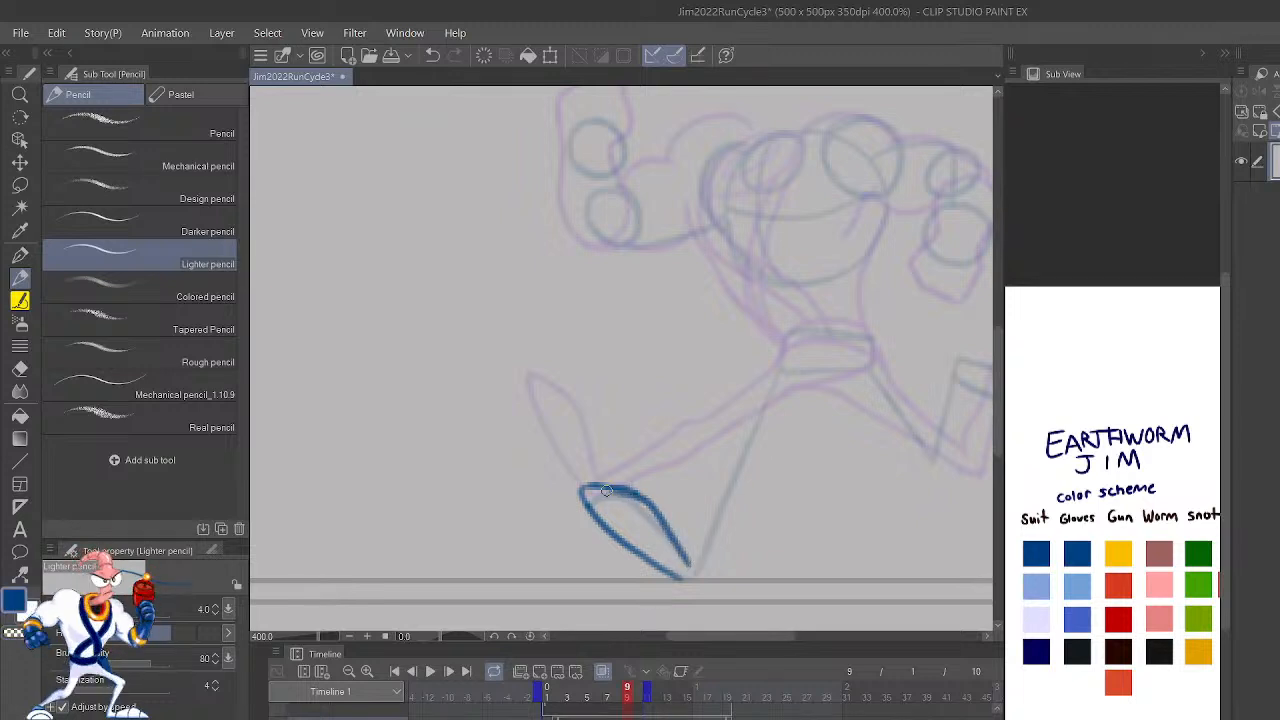
{"action": "left_click_drag", "start_coordinate": [685, 574], "coordinate": [706, 556]}
{"action": "key", "text": "ctrl+z"}
{"action": "key", "text": "ctrl+z"}
{"action": "key", "text": "ctrl+z"}
{"action": "key", "text": "ctrl+z"}
{"action": "key", "text": "ctrl+z"}
{"action": "key", "text": "ctrl+z"}
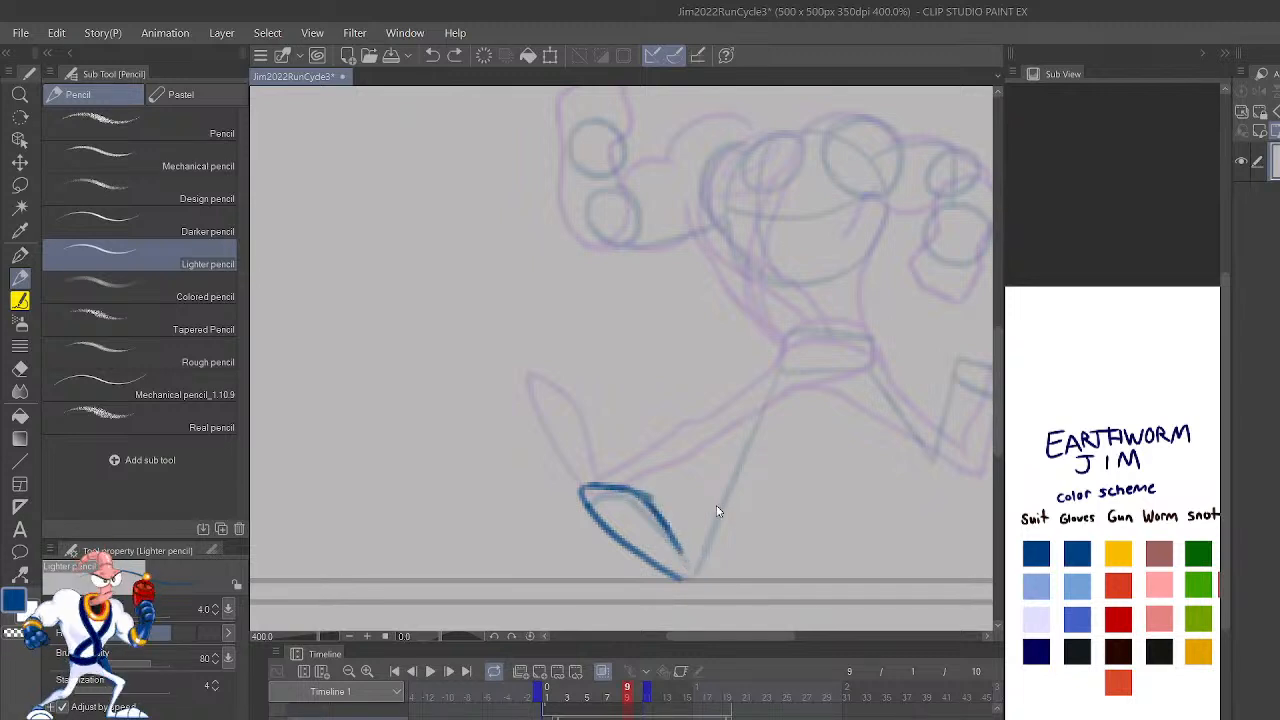
{"action": "key", "text": "ctrl+z"}
{"action": "key", "text": "ctrl+z"}
{"action": "key", "text": "ctrl+z"}
{"action": "key", "text": "ctrl+z"}
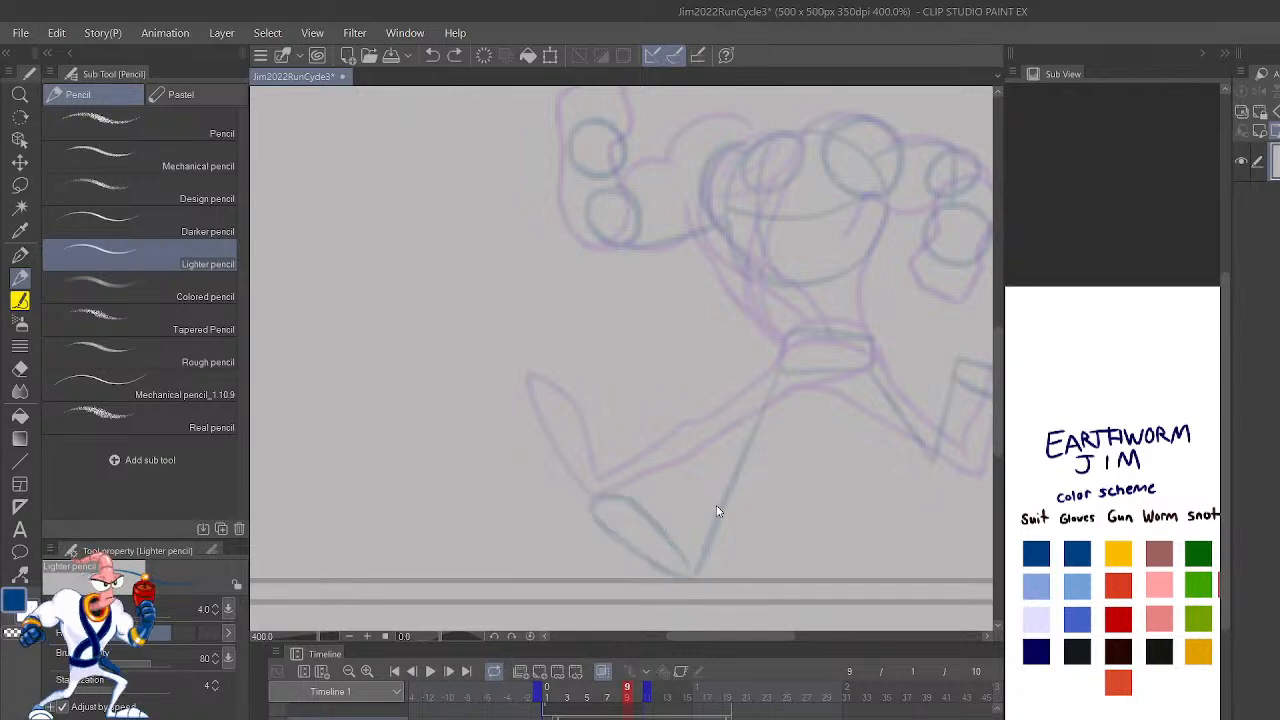
Step: Draw both outlines of the extended front leg on frame 9, from the hip down to the heel, following the rough pose
{"action": "left_click_drag", "start_coordinate": [878, 433], "coordinate": [886, 464]}
{"action": "key", "text": "ctrl+z"}
{"action": "mouse_move", "coordinate": [754, 476]}
{"action": "left_mouse_down"}
{"action": "mouse_move", "coordinate": [782, 416]}
{"action": "mouse_move", "coordinate": [827, 375]}
{"action": "mouse_move", "coordinate": [755, 470]}
{"action": "mouse_move", "coordinate": [706, 576]}
{"action": "mouse_move", "coordinate": [650, 542]}
{"action": "left_mouse_up"}
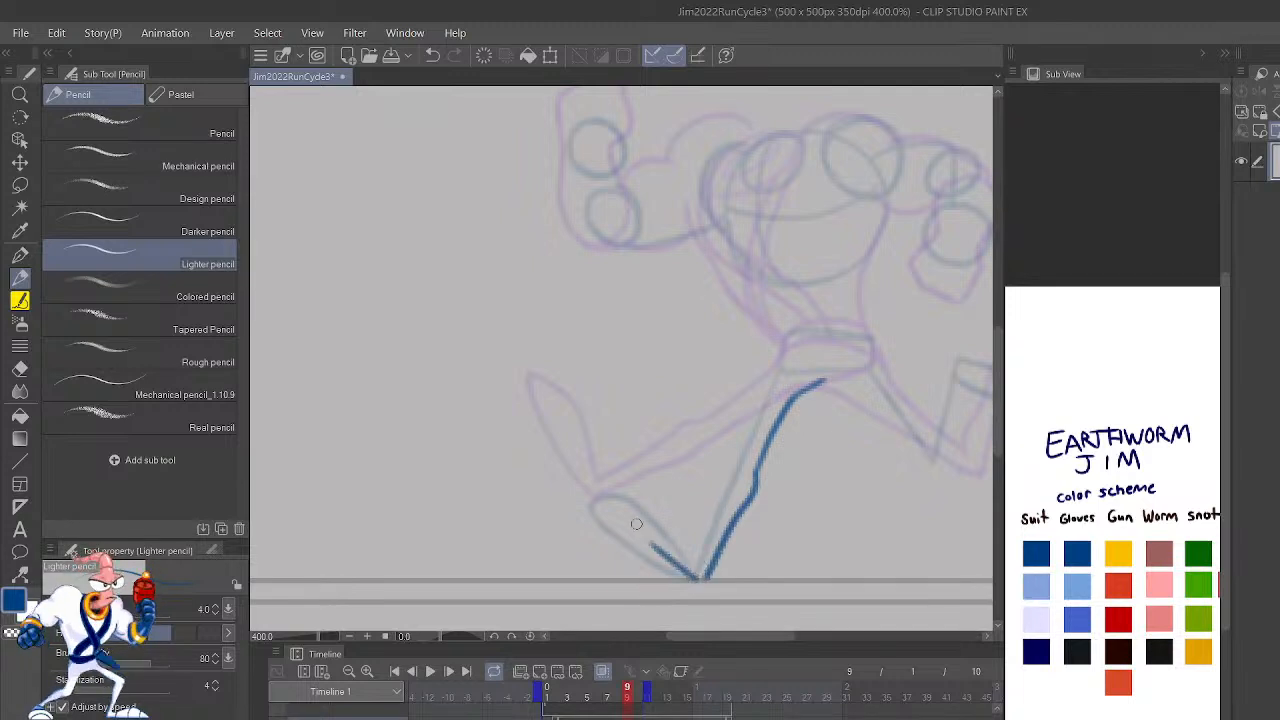
{"action": "left_click_drag", "start_coordinate": [700, 577], "coordinate": [781, 332]}
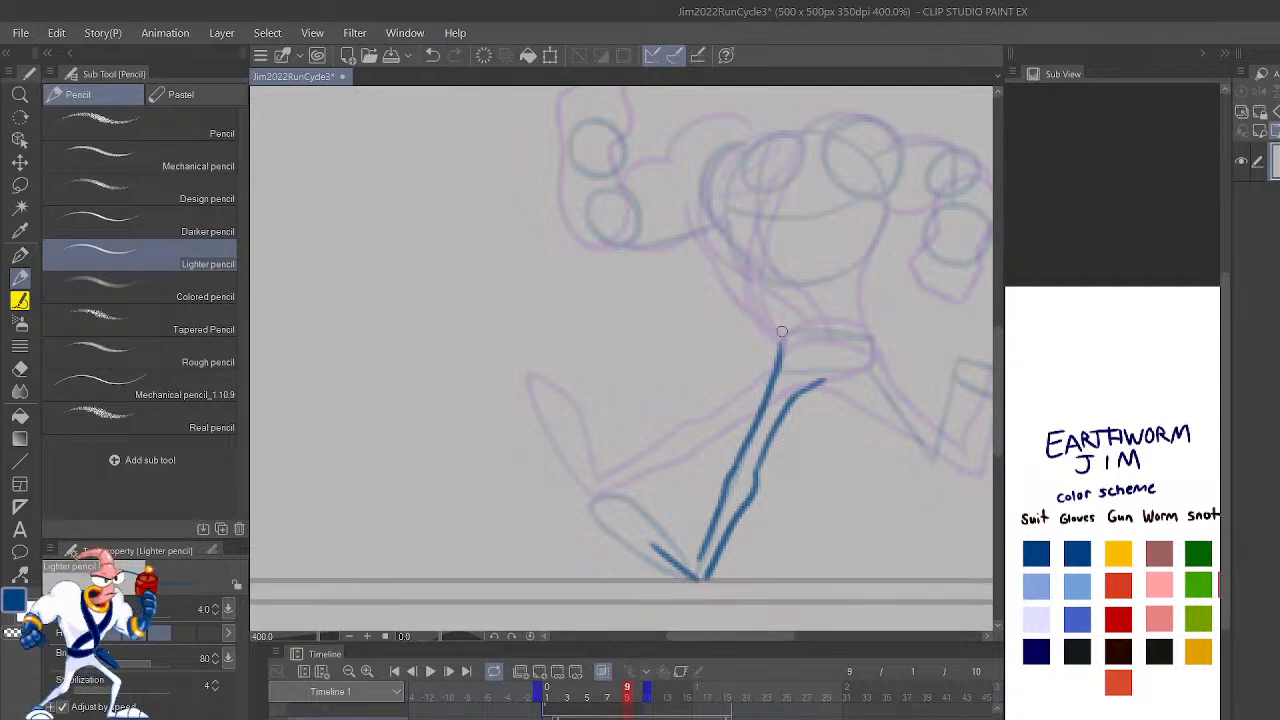
Step: Outline the front foot on frame 9 from the heel around the toe, following the rough pose
{"action": "key", "text": "h"}
{"action": "mouse_move", "coordinate": [740, 517]}
{"action": "left_mouse_down"}
{"action": "mouse_move", "coordinate": [797, 500]}
{"action": "mouse_move", "coordinate": [866, 510]}
{"action": "left_mouse_up"}
{"action": "key", "text": "ctrl+z"}
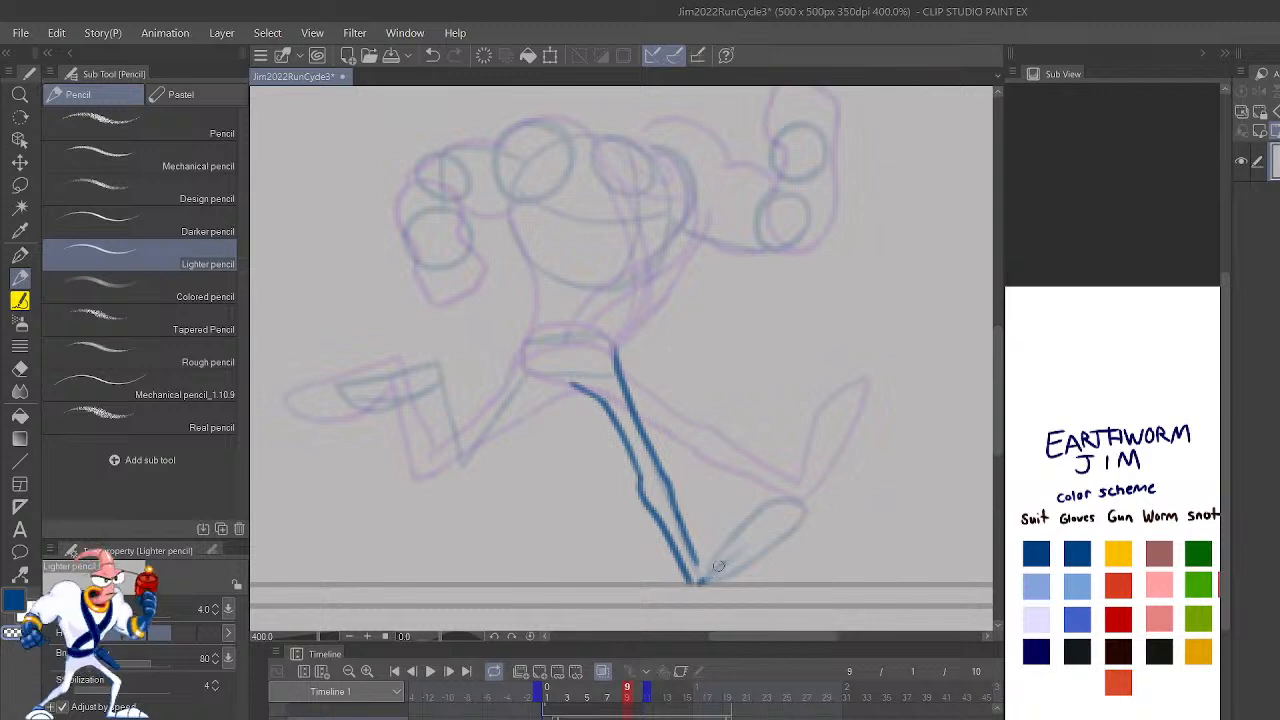
{"action": "mouse_move", "coordinate": [690, 580]}
{"action": "left_mouse_down"}
{"action": "mouse_move", "coordinate": [742, 559]}
{"action": "mouse_move", "coordinate": [727, 529]}
{"action": "mouse_move", "coordinate": [744, 512]}
{"action": "mouse_move", "coordinate": [795, 495]}
{"action": "left_mouse_up"}
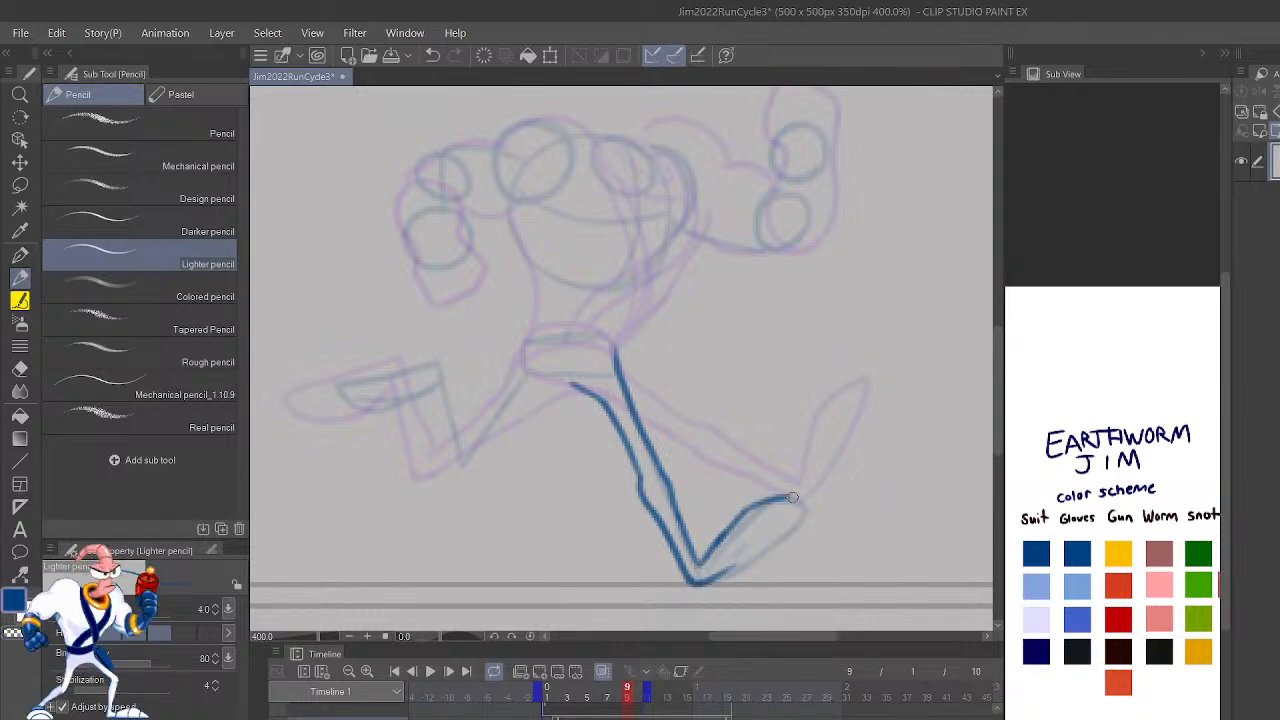
{"action": "mouse_move", "coordinate": [733, 567]}
{"action": "left_mouse_down"}
{"action": "mouse_move", "coordinate": [800, 512]}
{"action": "mouse_move", "coordinate": [792, 498]}
{"action": "left_mouse_up"}
Step: Step through the run cycle frames to compare the new front leg with the finished poses
{"action": "key", "text": "."}
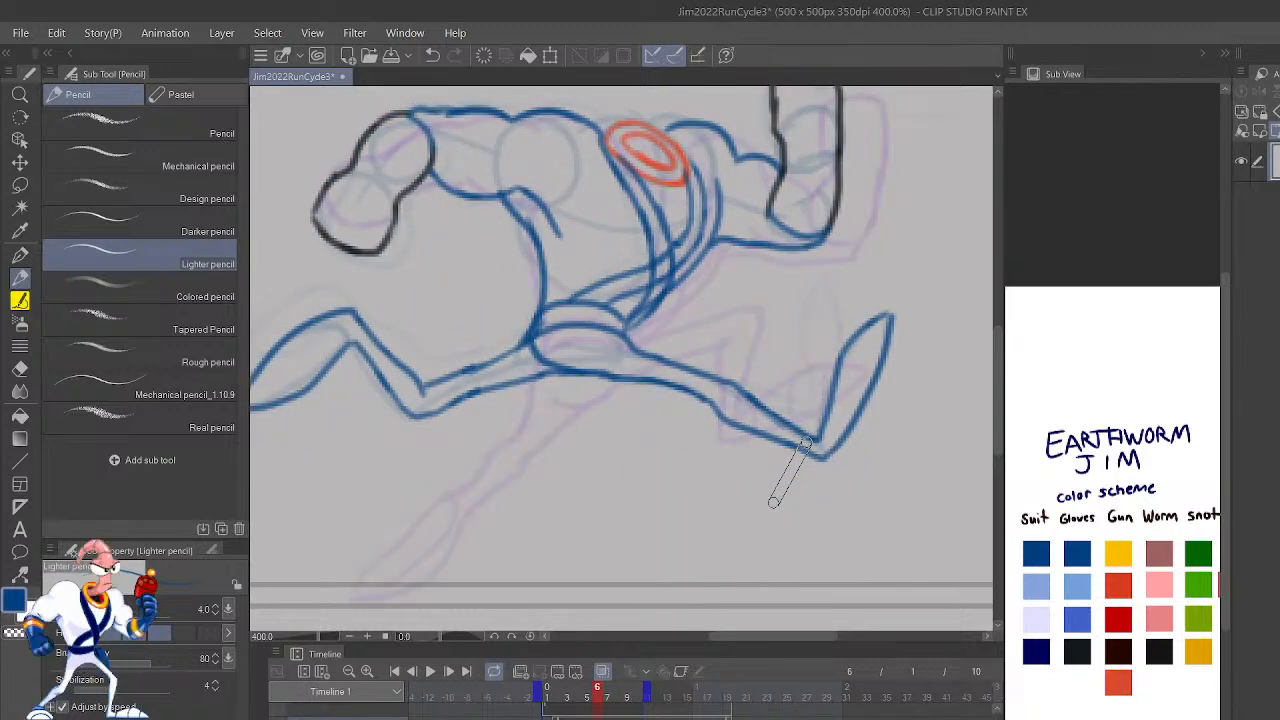
{"action": "key", "text": "."}
{"action": "key", "text": "."}
{"action": "key", "text": "."}
{"action": "key", "text": "."}
{"action": "key", "text": "."}
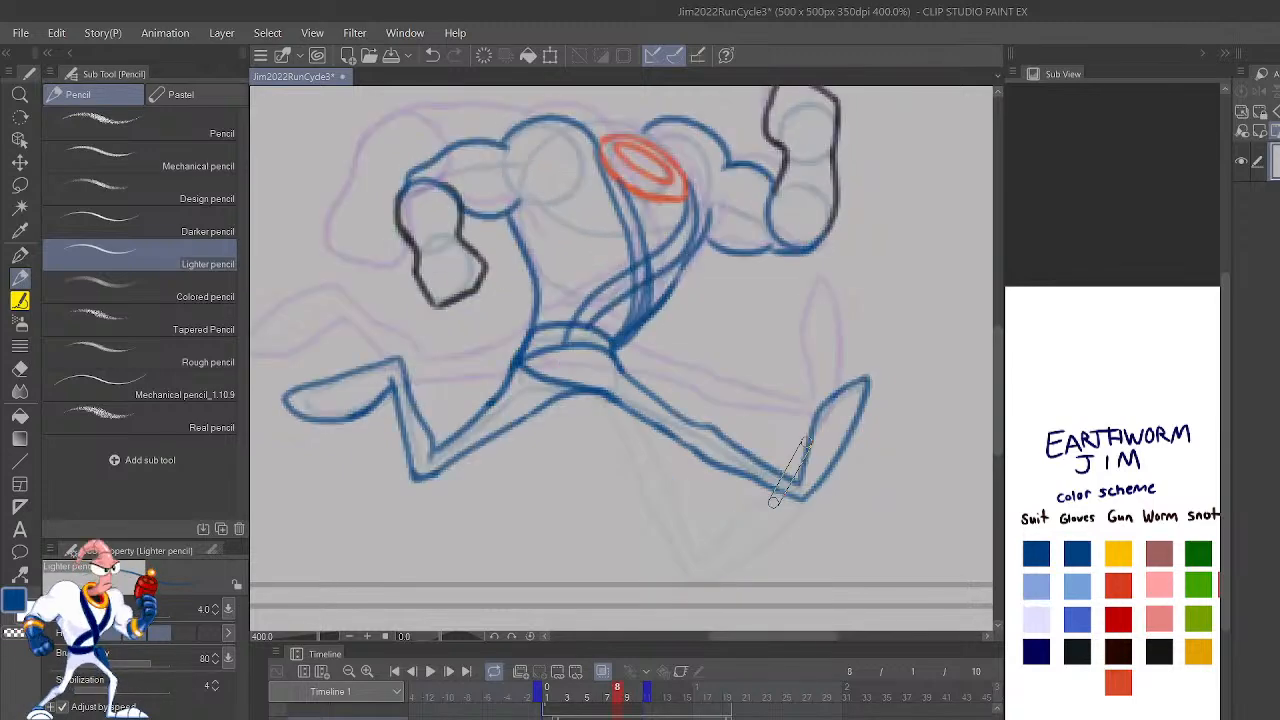
{"action": "key", "text": "."}
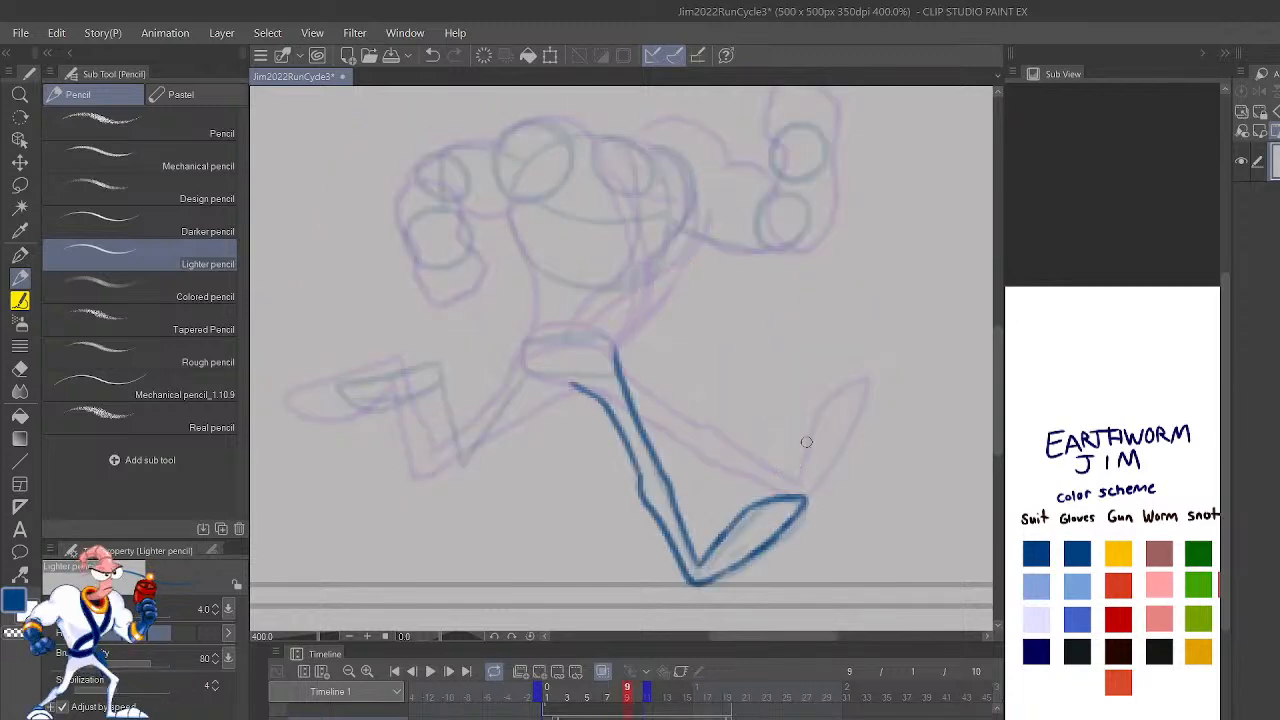
Step: Outline the raised rear foot and lower leg on frame 9 in blue, from the toe down to the bent knee
{"action": "key", "text": "h"}
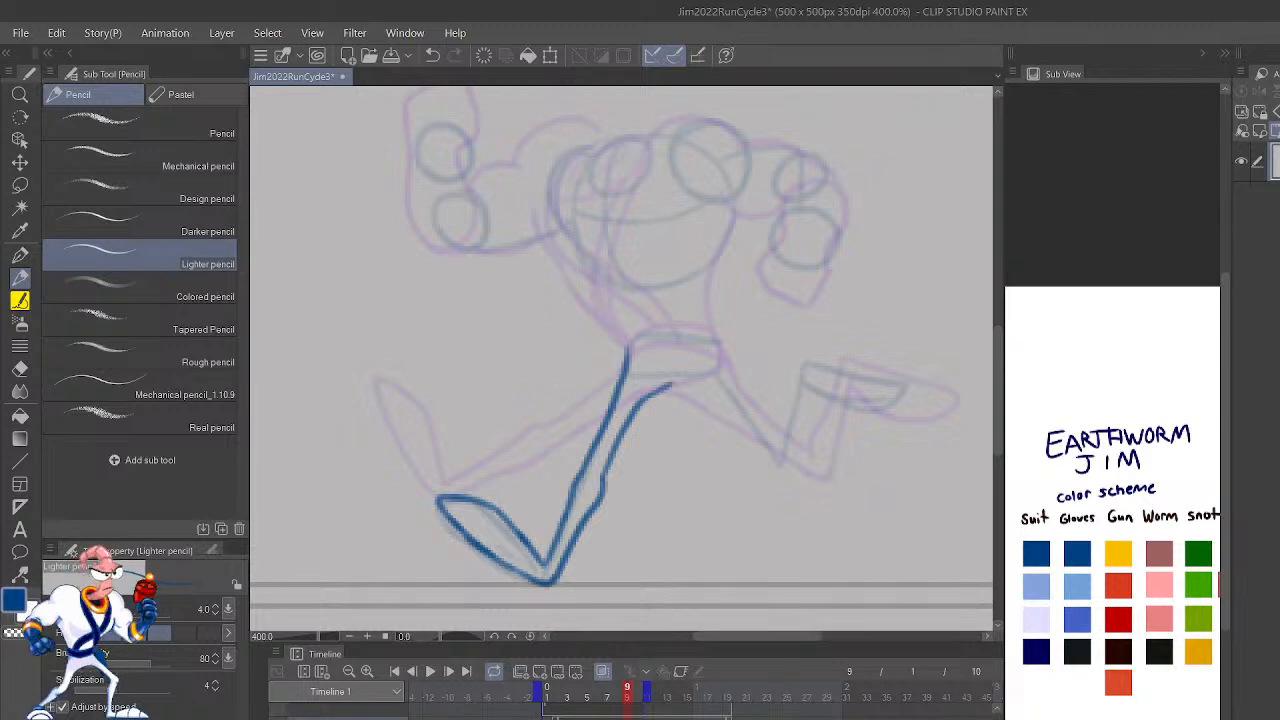
{"action": "key", "text": "ctrl+plus"}
{"action": "mouse_move", "coordinate": [904, 520]}
{"action": "left_mouse_down"}
{"action": "mouse_move", "coordinate": [704, 509]}
{"action": "mouse_move", "coordinate": [723, 523]}
{"action": "mouse_move", "coordinate": [780, 334]}
{"action": "mouse_move", "coordinate": [786, 357]}
{"action": "mouse_move", "coordinate": [897, 374]}
{"action": "left_mouse_up"}
{"action": "mouse_move", "coordinate": [791, 410]}
{"action": "left_mouse_down"}
{"action": "mouse_move", "coordinate": [928, 445]}
{"action": "mouse_move", "coordinate": [1007, 405]}
{"action": "left_mouse_up"}
{"action": "left_click_drag", "start_coordinate": [886, 529], "coordinate": [754, 560]}
{"action": "key", "text": "ctrl+z"}
{"action": "mouse_move", "coordinate": [670, 428]}
{"action": "left_mouse_down"}
{"action": "mouse_move", "coordinate": [758, 492]}
{"action": "mouse_move", "coordinate": [880, 454]}
{"action": "mouse_move", "coordinate": [869, 467]}
{"action": "mouse_move", "coordinate": [881, 425]}
{"action": "mouse_move", "coordinate": [725, 400]}
{"action": "left_mouse_up"}
{"action": "mouse_move", "coordinate": [874, 531]}
{"action": "left_mouse_down"}
{"action": "mouse_move", "coordinate": [931, 446]}
{"action": "mouse_move", "coordinate": [955, 451]}
{"action": "left_mouse_up"}
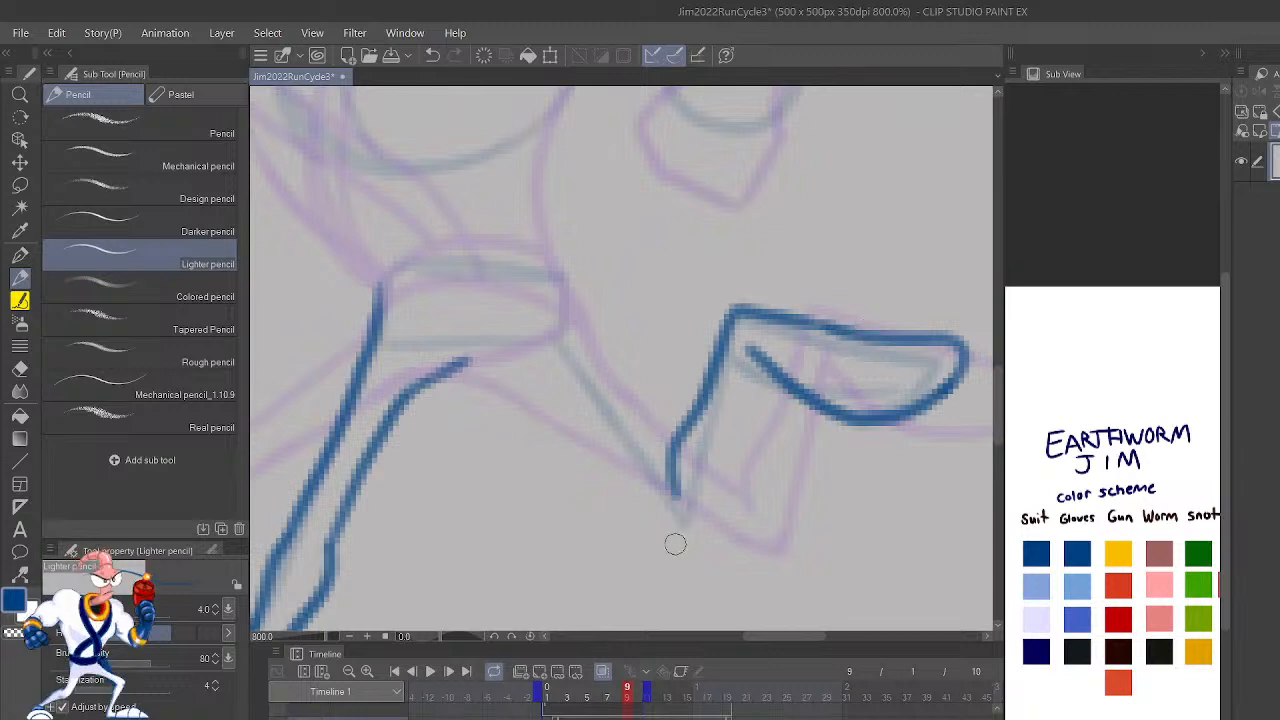
{"action": "mouse_move", "coordinate": [680, 537]}
{"action": "left_mouse_down"}
{"action": "mouse_move", "coordinate": [706, 502]}
{"action": "mouse_move", "coordinate": [764, 327]}
{"action": "left_mouse_up"}
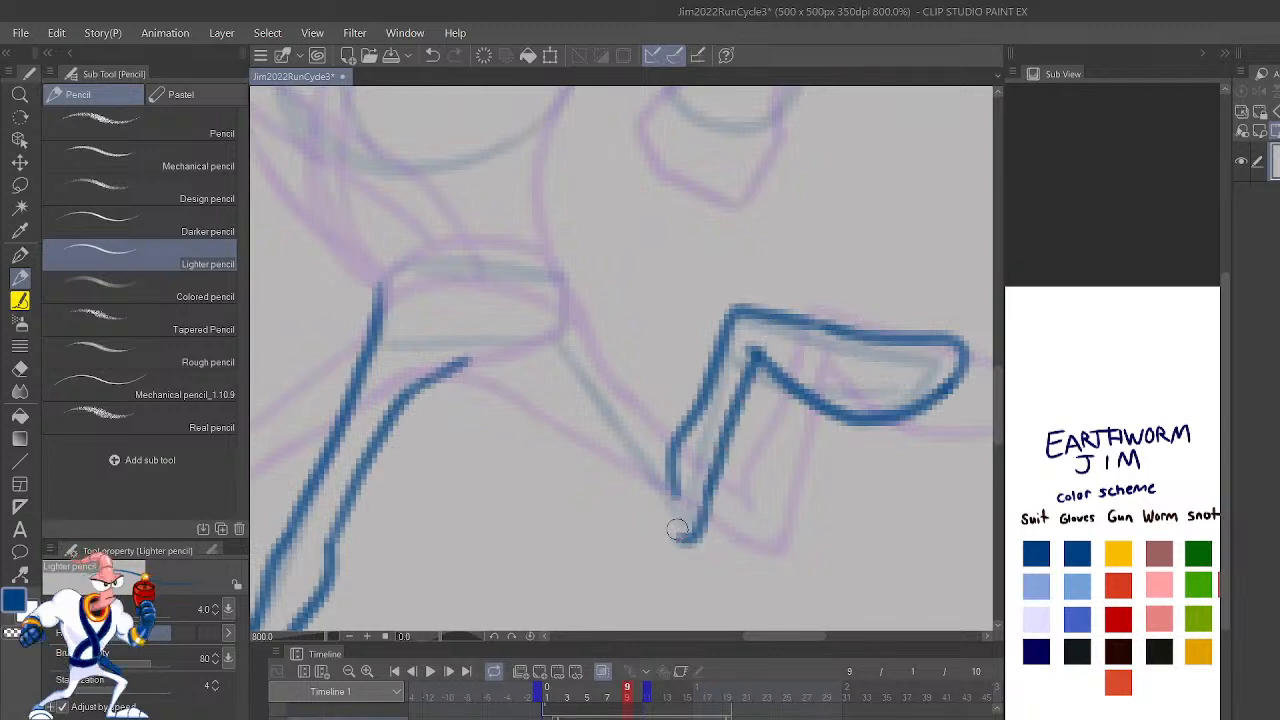
Step: Draw both outlines of the rear thigh on frame 9, connecting the bent knee to the hip and crotch
{"action": "mouse_move", "coordinate": [587, 458]}
{"action": "left_mouse_down"}
{"action": "mouse_move", "coordinate": [663, 532]}
{"action": "mouse_move", "coordinate": [692, 527]}
{"action": "mouse_move", "coordinate": [701, 508]}
{"action": "mouse_move", "coordinate": [585, 368]}
{"action": "mouse_move", "coordinate": [545, 270]}
{"action": "left_mouse_up"}
{"action": "mouse_move", "coordinate": [612, 482]}
{"action": "left_mouse_down"}
{"action": "mouse_move", "coordinate": [570, 428]}
{"action": "mouse_move", "coordinate": [470, 360]}
{"action": "left_mouse_up"}
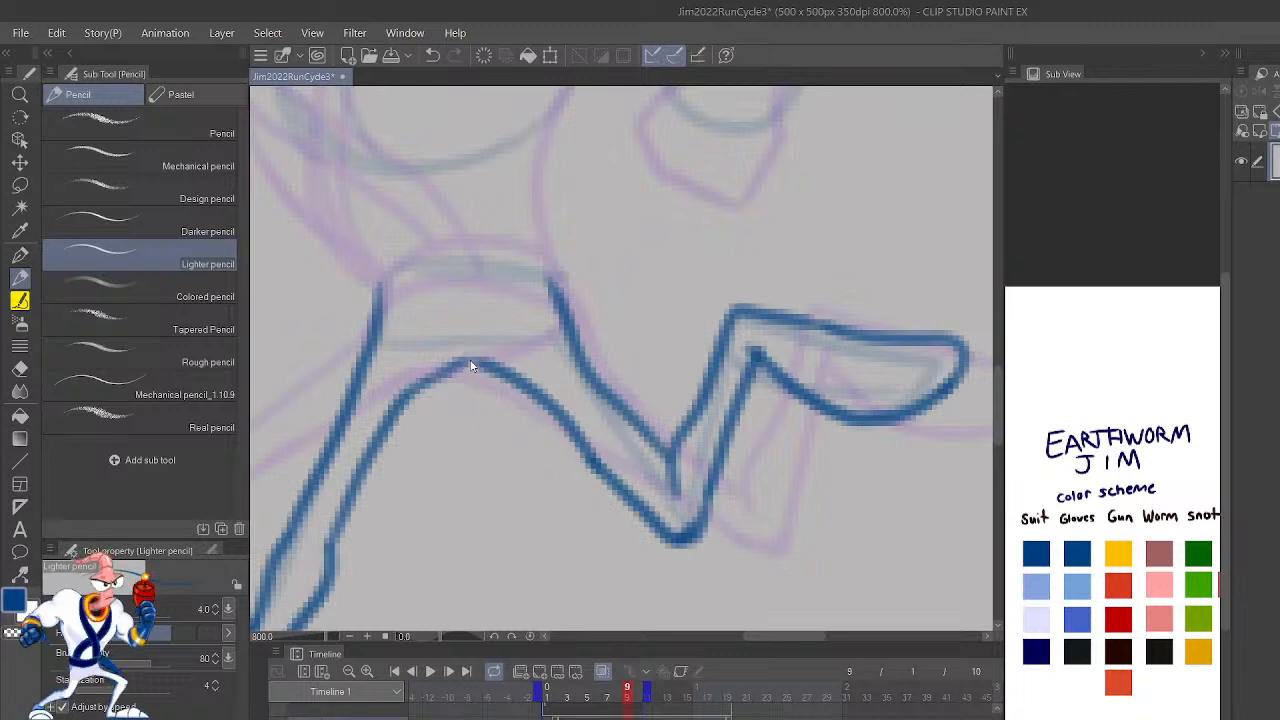
{"action": "scroll", "coordinate": [471, 366], "scroll_direction": "up", "scroll_amount": 2}
{"action": "scroll", "coordinate": [471, 366], "scroll_direction": "down", "scroll_amount": 6}
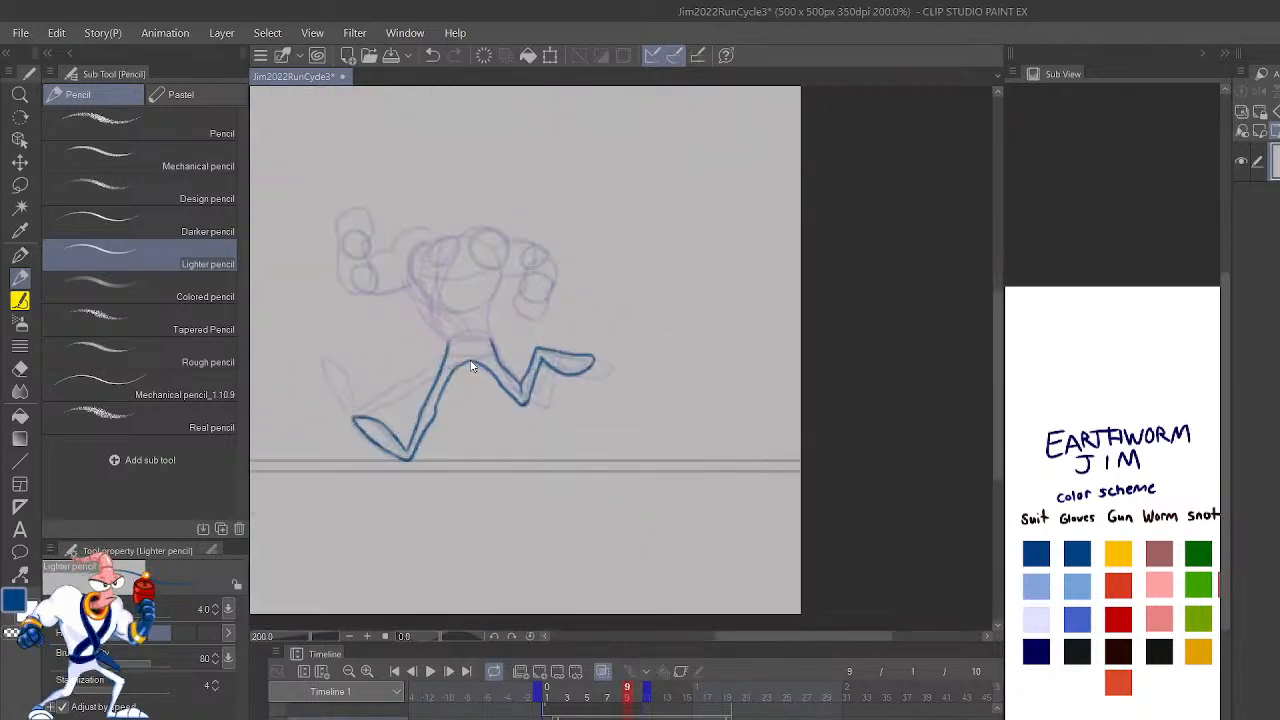
{"action": "scroll", "coordinate": [471, 366], "scroll_direction": "up", "scroll_amount": 4}
Step: Extend the front thigh's inner line from the crotch up to the rear corner of the hip
{"action": "key", "text": "h"}
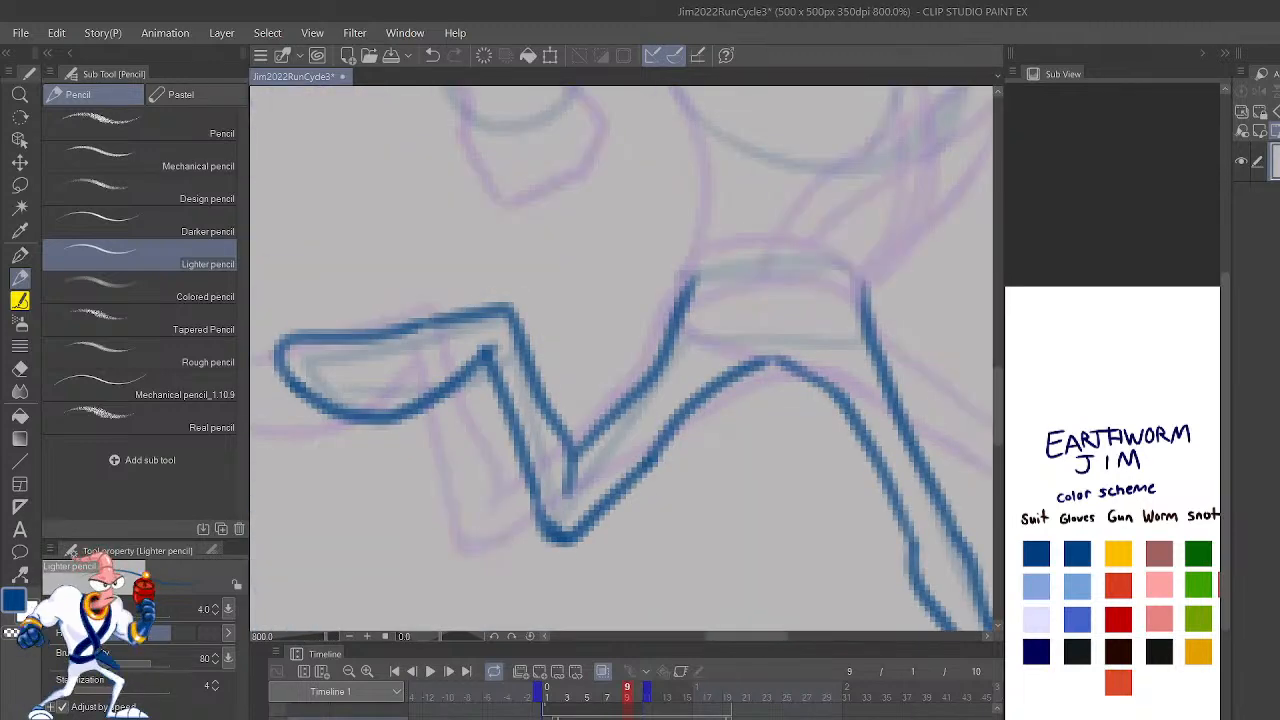
{"action": "left_click_drag", "start_coordinate": [784, 360], "coordinate": [694, 265]}
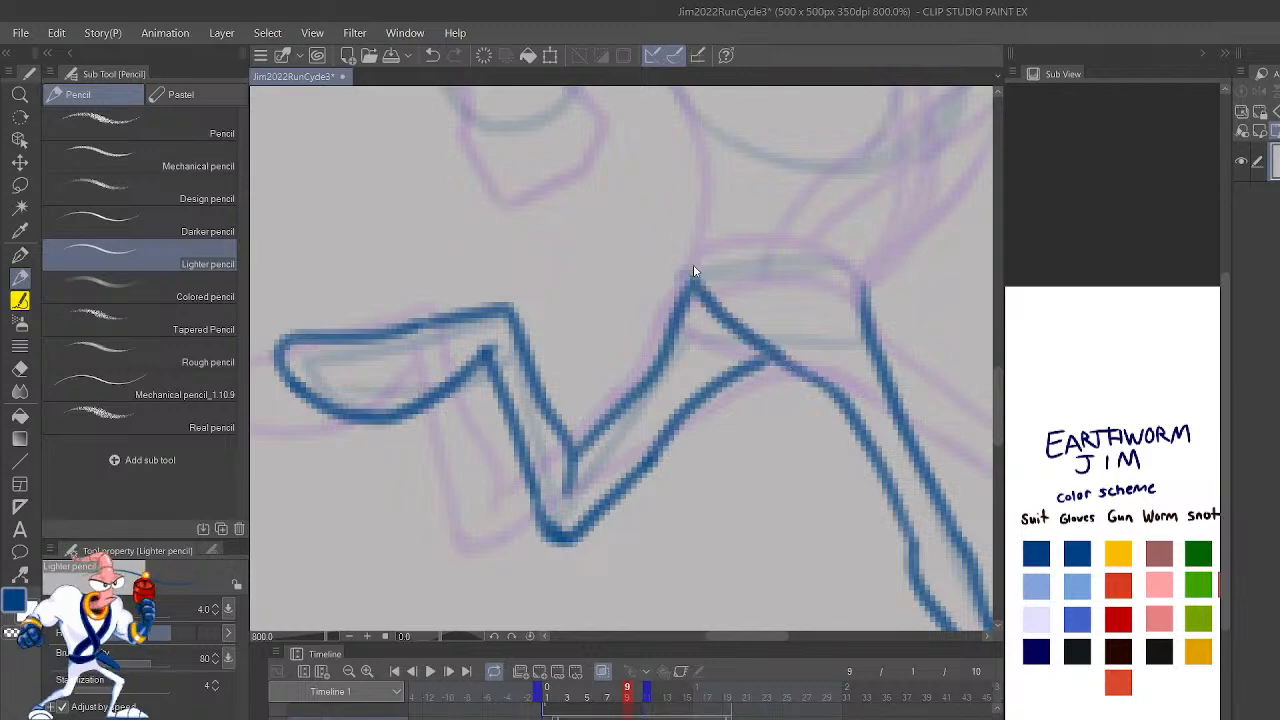
{"action": "scroll", "coordinate": [693, 265], "scroll_direction": "down", "scroll_amount": 4}
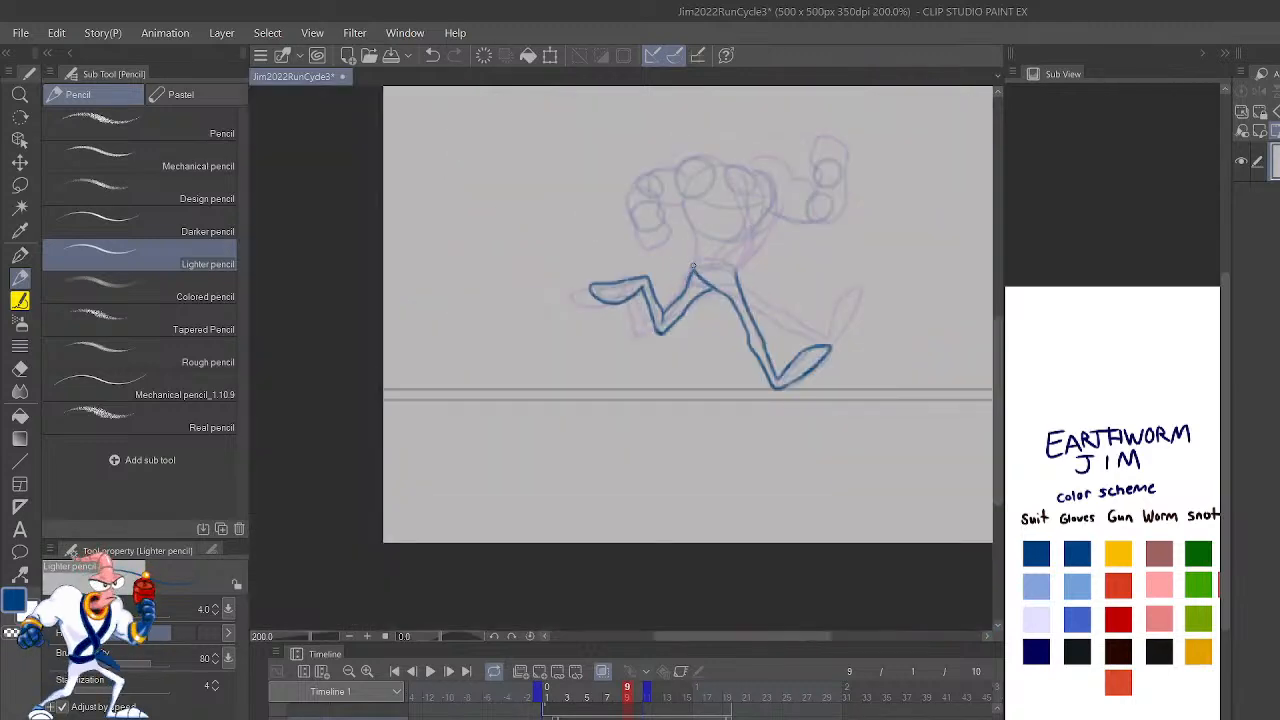
{"action": "scroll", "coordinate": [693, 264], "scroll_direction": "up", "scroll_amount": 2}
{"action": "scroll", "coordinate": [693, 264], "scroll_direction": "down", "scroll_amount": 2}
{"action": "scroll", "coordinate": [693, 264], "scroll_direction": "up", "scroll_amount": 2}
{"action": "scroll", "coordinate": [693, 264], "scroll_direction": "up", "scroll_amount": 1}
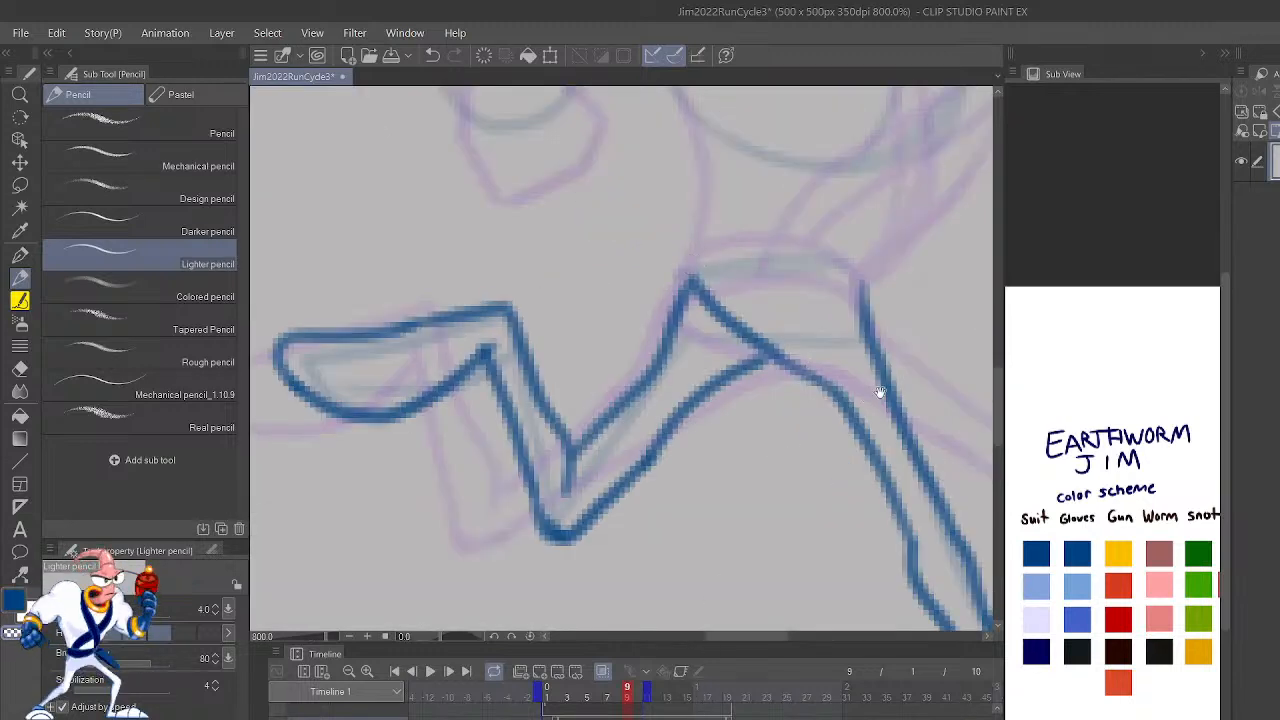
Step: Draw the rear side of the torso on frame 9 in one curve from the waist up to the armpit
{"action": "left_click_drag", "start_coordinate": [895, 457], "coordinate": [867, 559]}
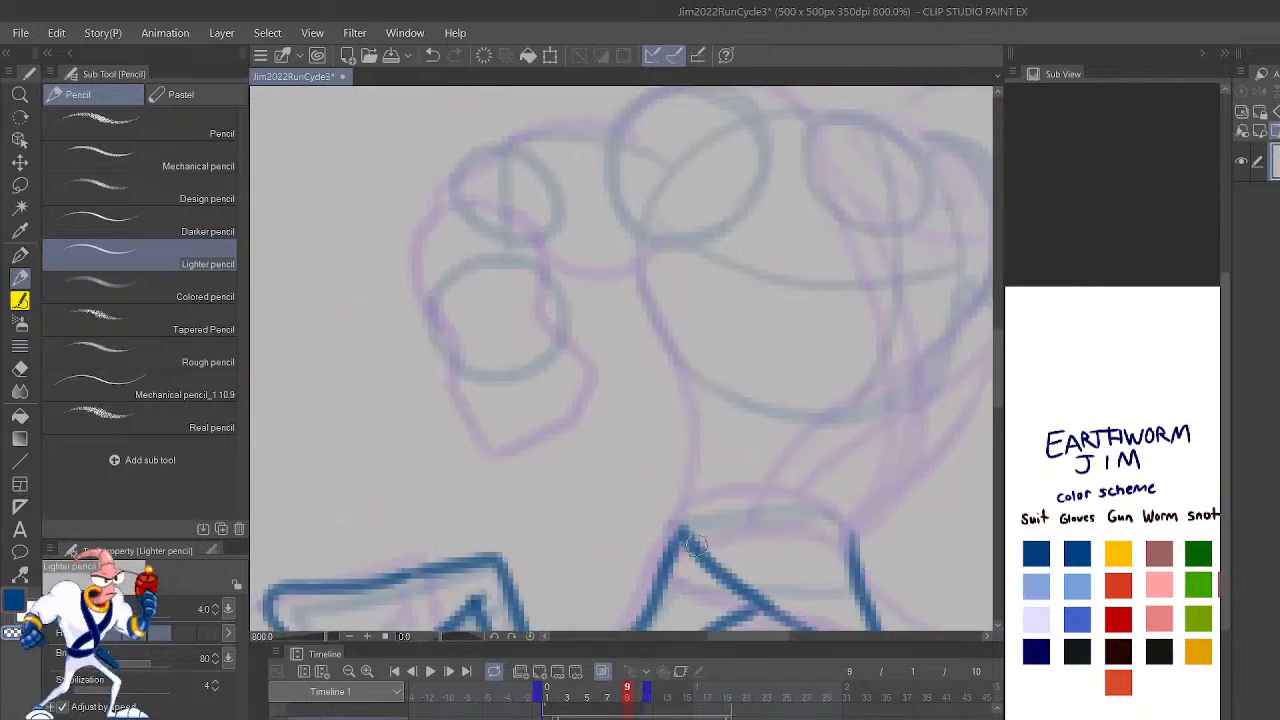
{"action": "mouse_move", "coordinate": [705, 557]}
{"action": "left_mouse_down"}
{"action": "mouse_move", "coordinate": [686, 519]}
{"action": "mouse_move", "coordinate": [694, 449]}
{"action": "left_mouse_up"}
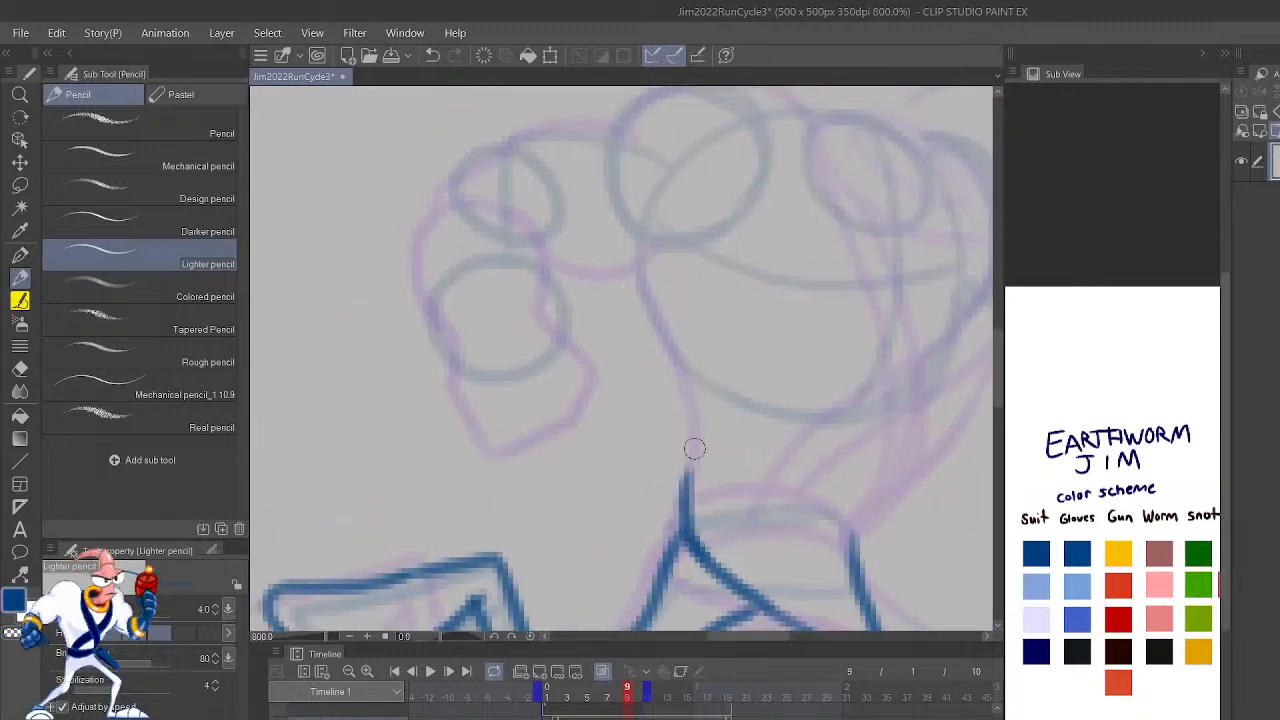
{"action": "key", "text": "ctrl+z"}
{"action": "mouse_move", "coordinate": [752, 600]}
{"action": "left_mouse_down"}
{"action": "mouse_move", "coordinate": [710, 563]}
{"action": "mouse_move", "coordinate": [690, 480]}
{"action": "mouse_move", "coordinate": [699, 457]}
{"action": "mouse_move", "coordinate": [689, 480]}
{"action": "mouse_move", "coordinate": [697, 392]}
{"action": "mouse_move", "coordinate": [646, 257]}
{"action": "left_mouse_up"}
{"action": "key", "text": "ctrl+z"}
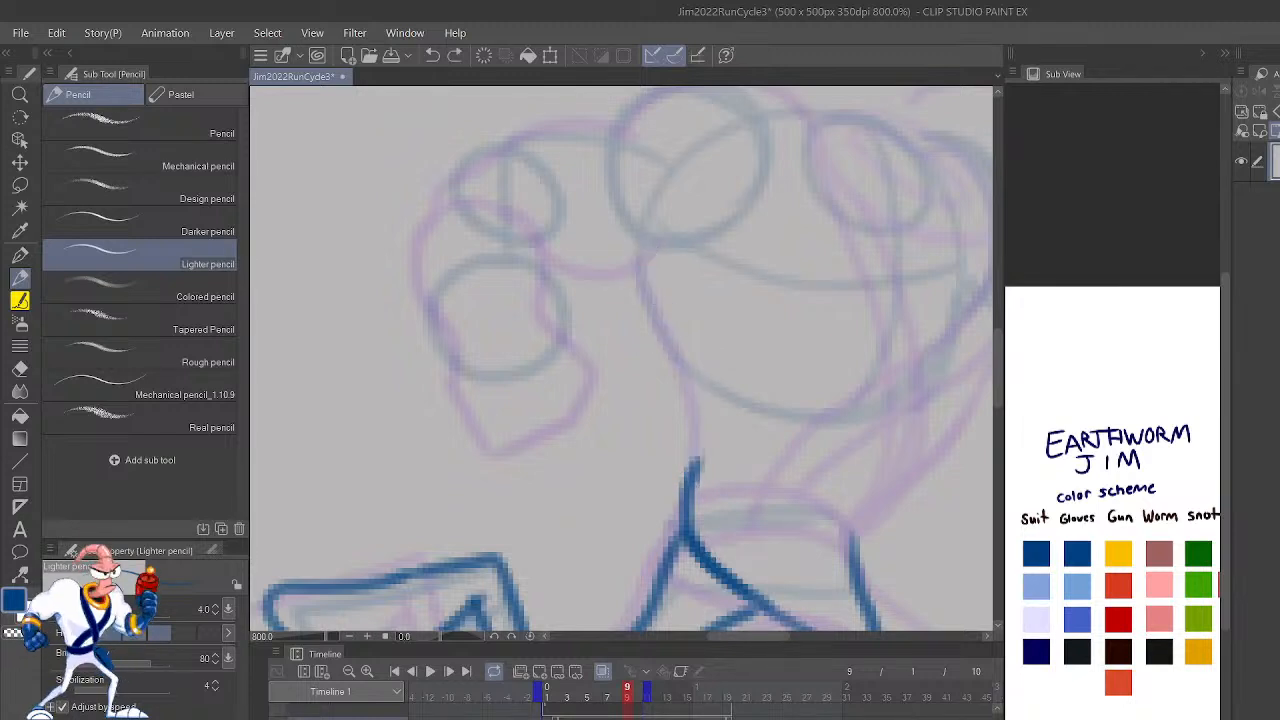
{"action": "key", "text": "ctrl+z"}
{"action": "mouse_move", "coordinate": [722, 580]}
{"action": "left_mouse_down"}
{"action": "mouse_move", "coordinate": [684, 505]}
{"action": "mouse_move", "coordinate": [696, 406]}
{"action": "mouse_move", "coordinate": [640, 245]}
{"action": "left_mouse_up"}
Step: Draw the front side of the torso from the waist up to the armpit and compare the pose with frame 8
{"action": "mouse_move", "coordinate": [914, 545]}
{"action": "left_mouse_down"}
{"action": "mouse_move", "coordinate": [862, 567]}
{"action": "mouse_move", "coordinate": [859, 590]}
{"action": "mouse_move", "coordinate": [903, 398]}
{"action": "mouse_move", "coordinate": [856, 554]}
{"action": "mouse_move", "coordinate": [792, 557]}
{"action": "mouse_move", "coordinate": [810, 504]}
{"action": "mouse_move", "coordinate": [894, 392]}
{"action": "mouse_move", "coordinate": [904, 412]}
{"action": "mouse_move", "coordinate": [980, 307]}
{"action": "left_mouse_up"}
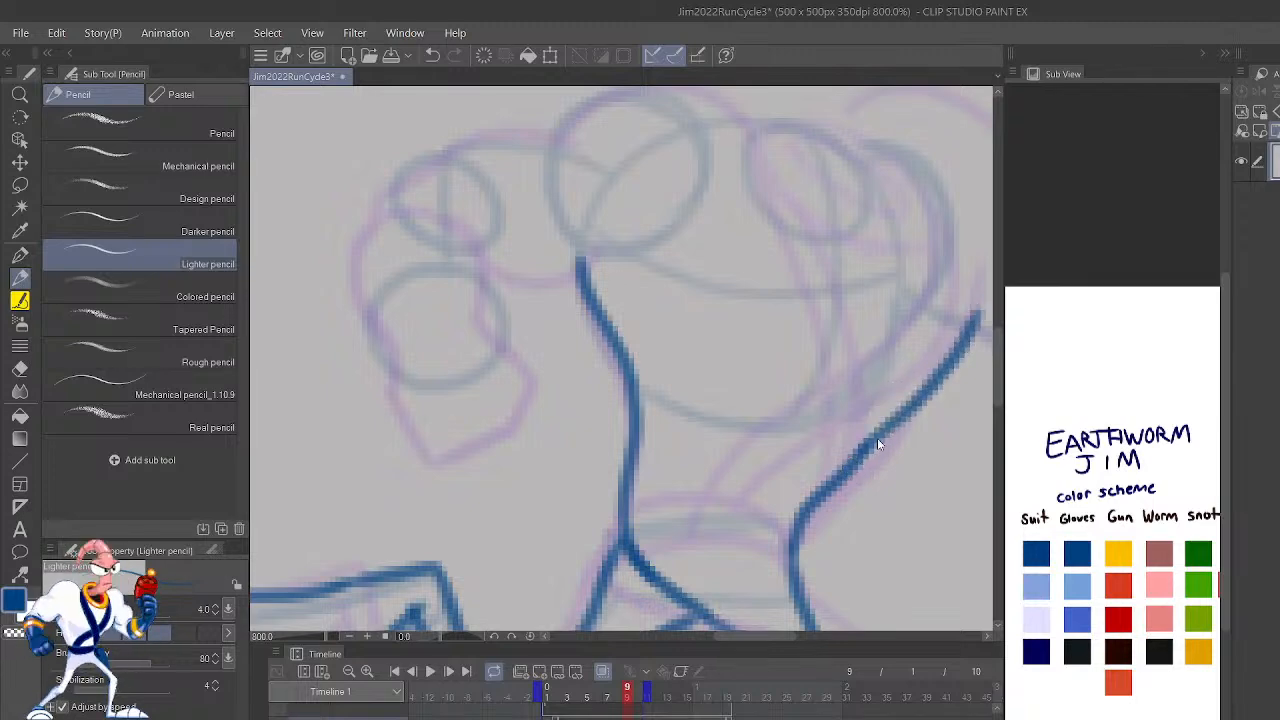
{"action": "key", "text": "ctrl+z"}
{"action": "key", "text": "ctrl+z"}
{"action": "mouse_move", "coordinate": [795, 557]}
{"action": "left_mouse_down"}
{"action": "mouse_move", "coordinate": [806, 528]}
{"action": "mouse_move", "coordinate": [909, 404]}
{"action": "mouse_move", "coordinate": [951, 317]}
{"action": "left_mouse_up"}
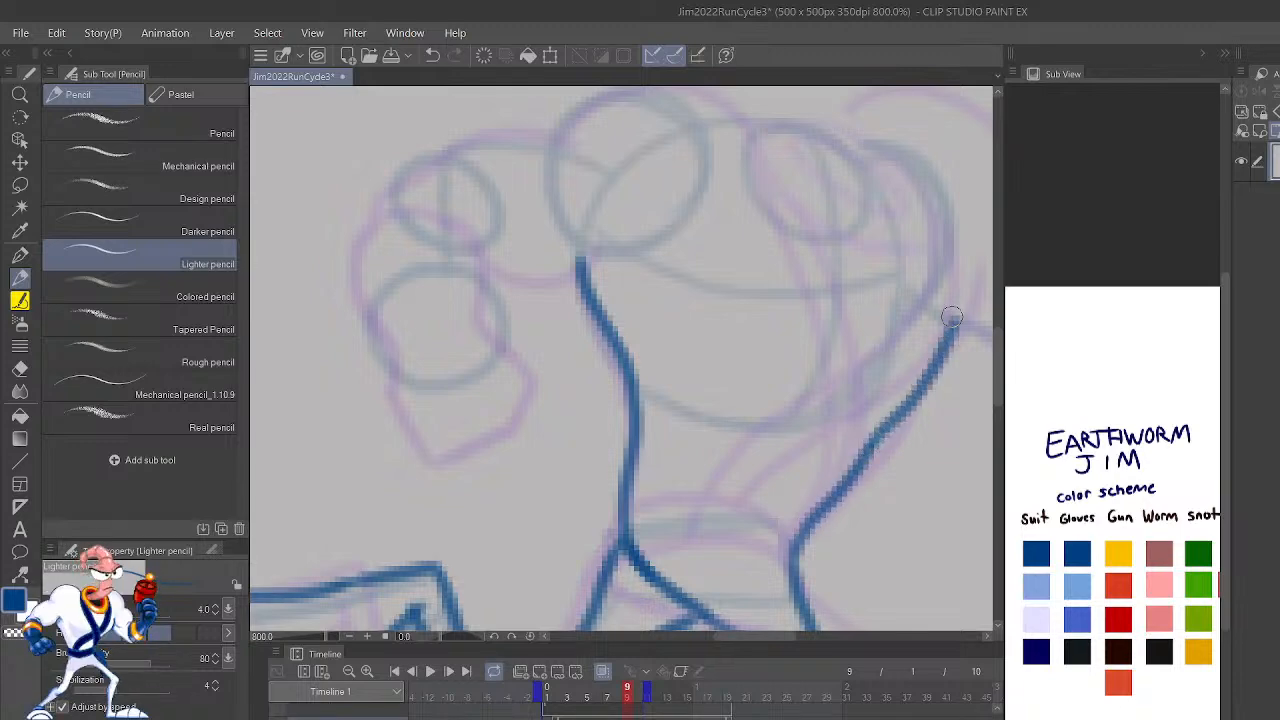
{"action": "scroll", "coordinate": [955, 313], "scroll_direction": "down", "scroll_amount": 4}
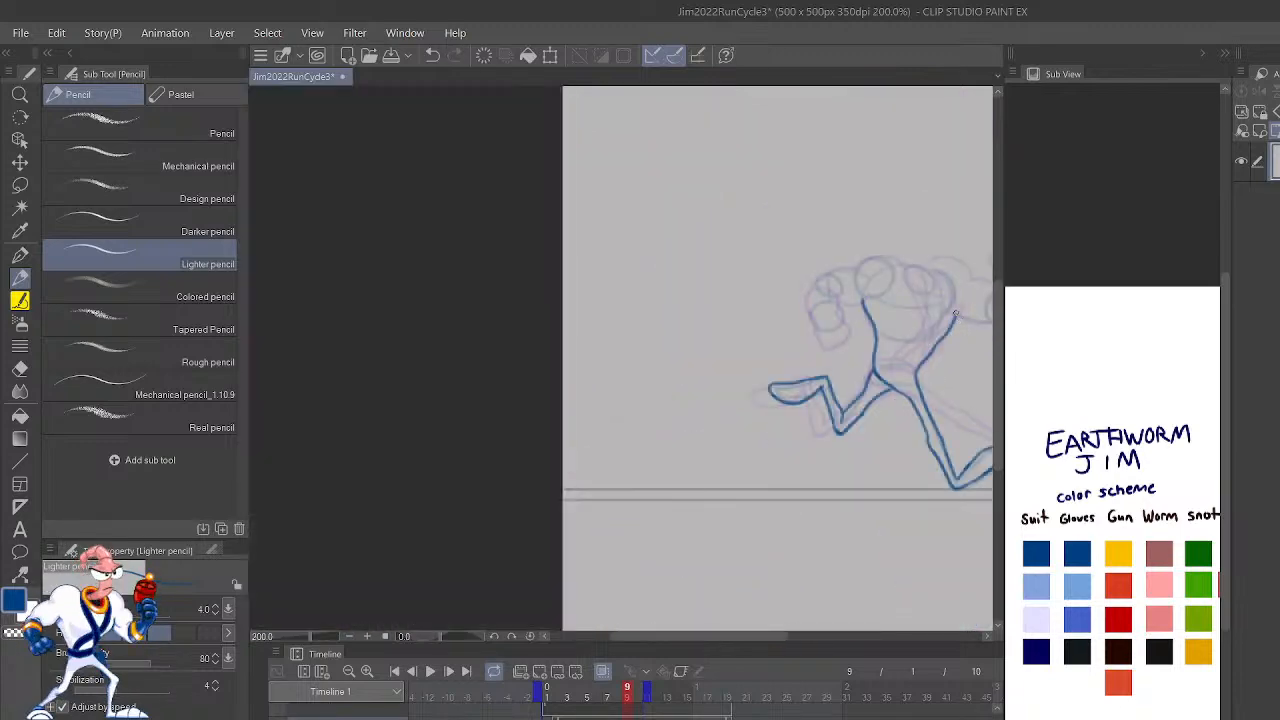
{"action": "key", "text": "comma"}
{"action": "key", "text": "period"}
{"action": "key", "text": "comma"}
{"action": "key", "text": "period"}
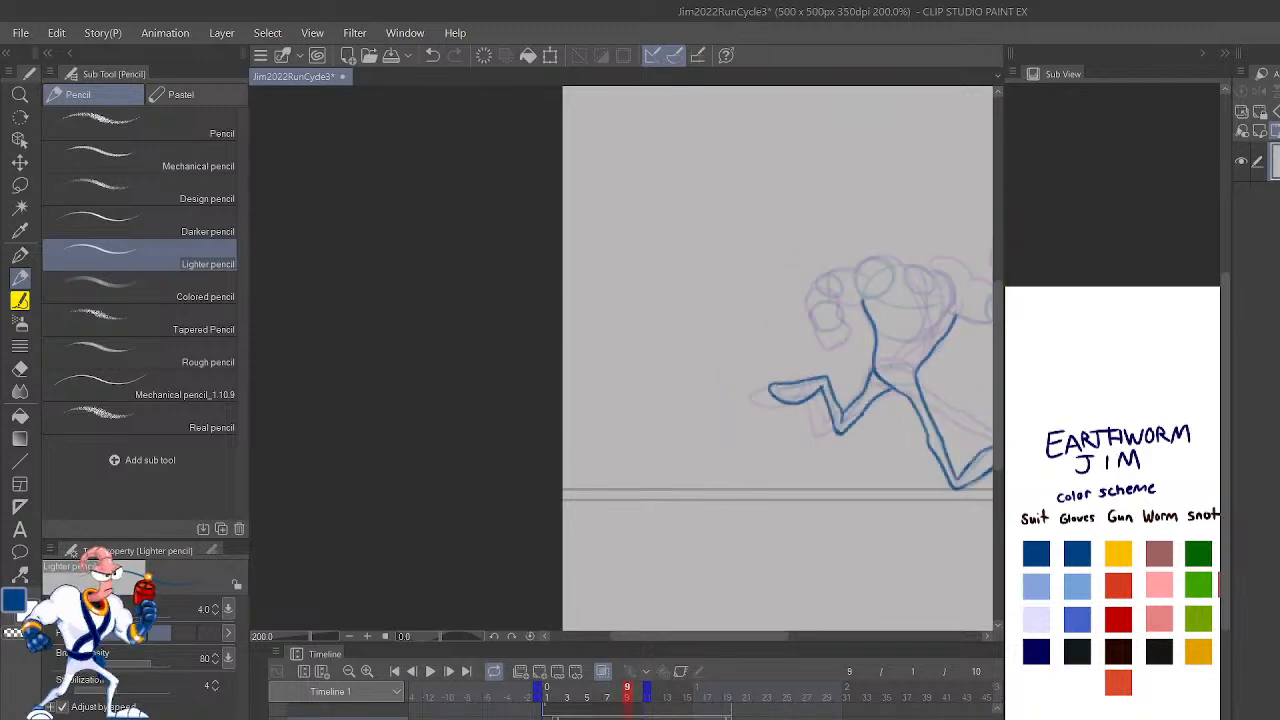
Step: Draw the rear arm's underside from the armpit, plus the top contour of its upper arm and rounded shoulder
{"action": "key", "text": "h"}
{"action": "key", "text": "ctrl+plus"}
{"action": "key", "text": "ctrl+plus"}
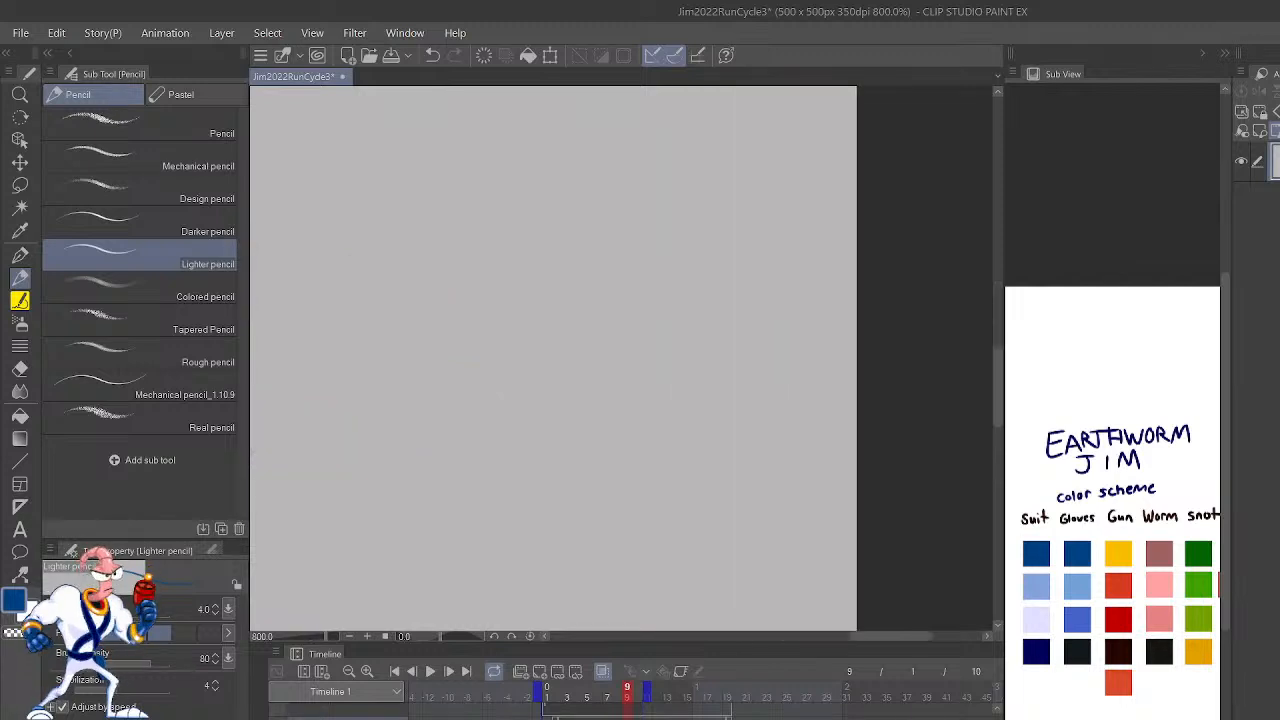
{"action": "left_click_drag", "start_coordinate": [459, 407], "coordinate": [868, 318]}
{"action": "left_click_drag", "start_coordinate": [573, 385], "coordinate": [1000, 316]}
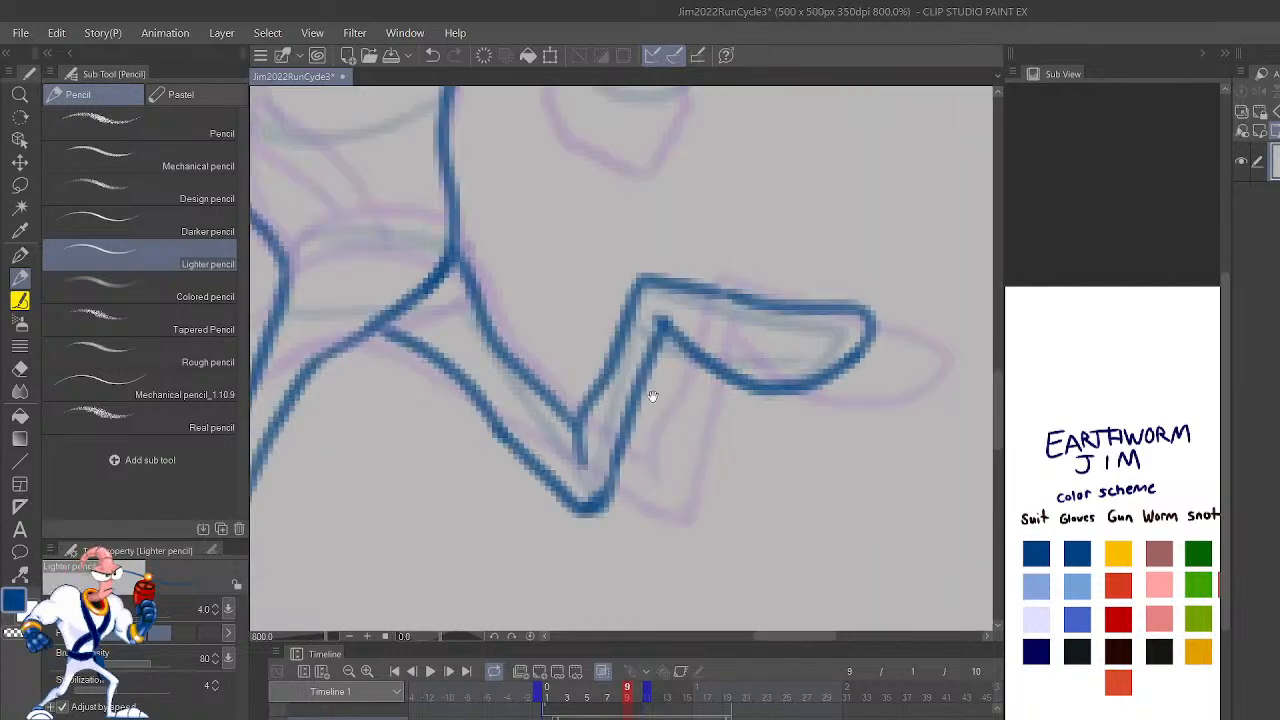
{"action": "left_click_drag", "start_coordinate": [621, 400], "coordinate": [960, 495]}
{"action": "scroll", "coordinate": [960, 495], "scroll_direction": "down", "scroll_amount": 2}
{"action": "mouse_move", "coordinate": [885, 445]}
{"action": "left_mouse_down"}
{"action": "mouse_move", "coordinate": [871, 382]}
{"action": "mouse_move", "coordinate": [827, 488]}
{"action": "mouse_move", "coordinate": [735, 614]}
{"action": "left_mouse_up"}
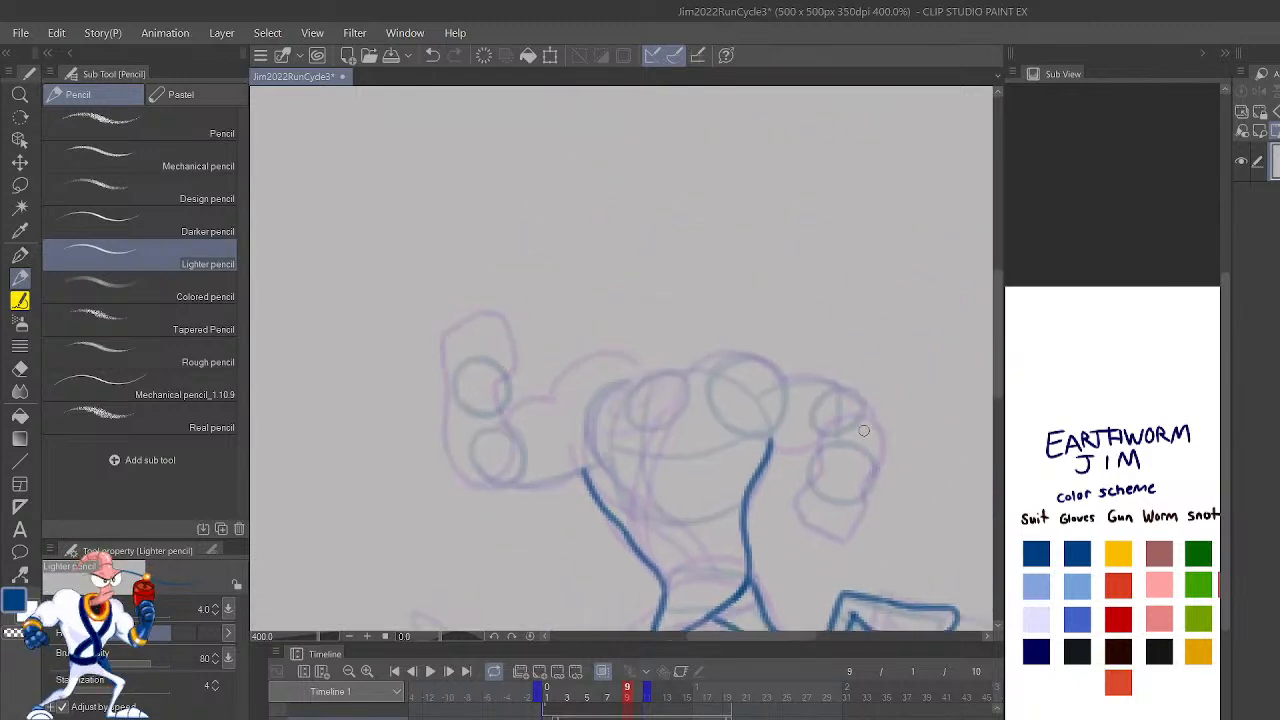
{"action": "scroll", "coordinate": [864, 431], "scroll_direction": "up", "scroll_amount": 2}
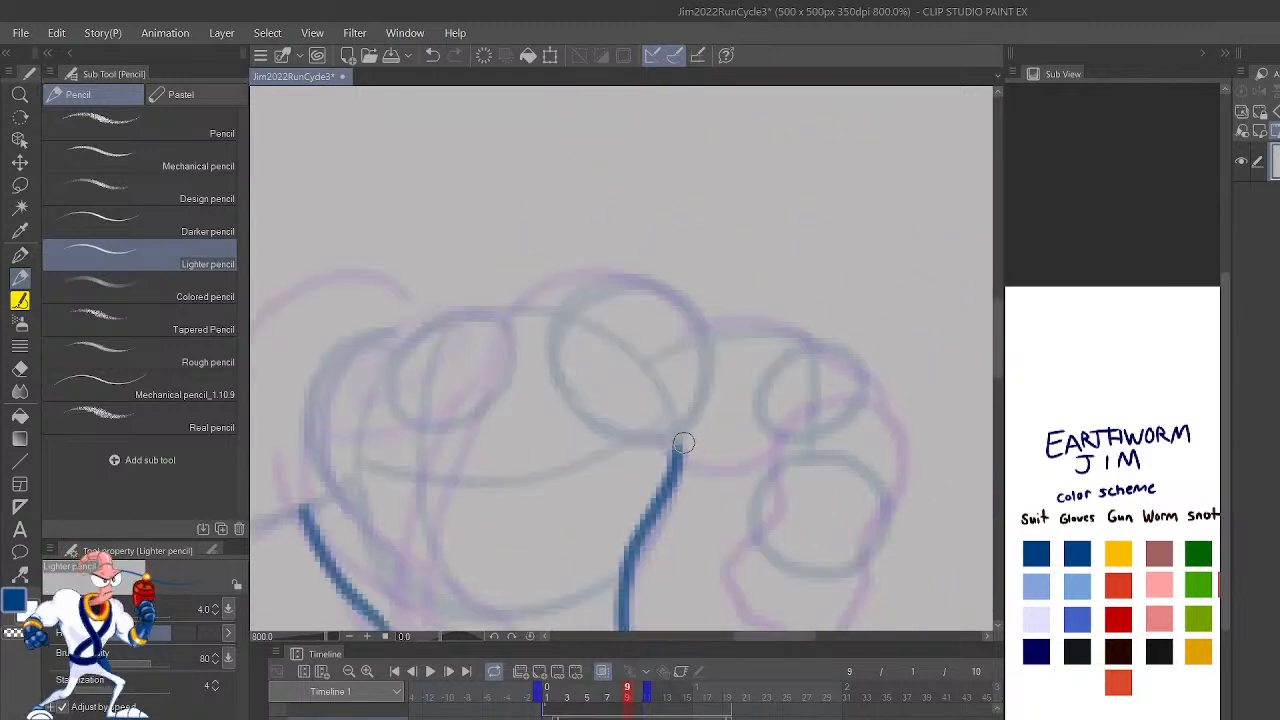
{"action": "left_click_drag", "start_coordinate": [684, 443], "coordinate": [762, 407]}
{"action": "key", "text": "ctrl+z"}
{"action": "left_click_drag", "start_coordinate": [677, 441], "coordinate": [760, 436]}
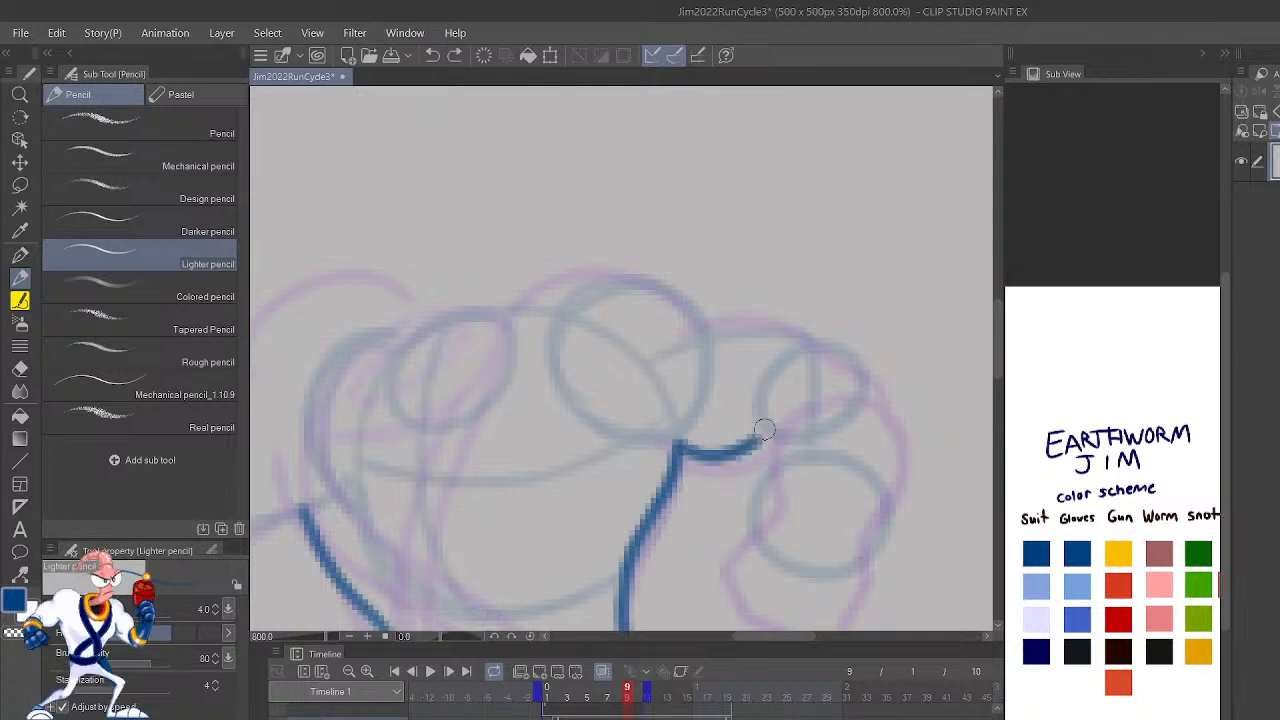
{"action": "key", "text": "ctrl+z"}
{"action": "left_click_drag", "start_coordinate": [657, 437], "coordinate": [760, 427]}
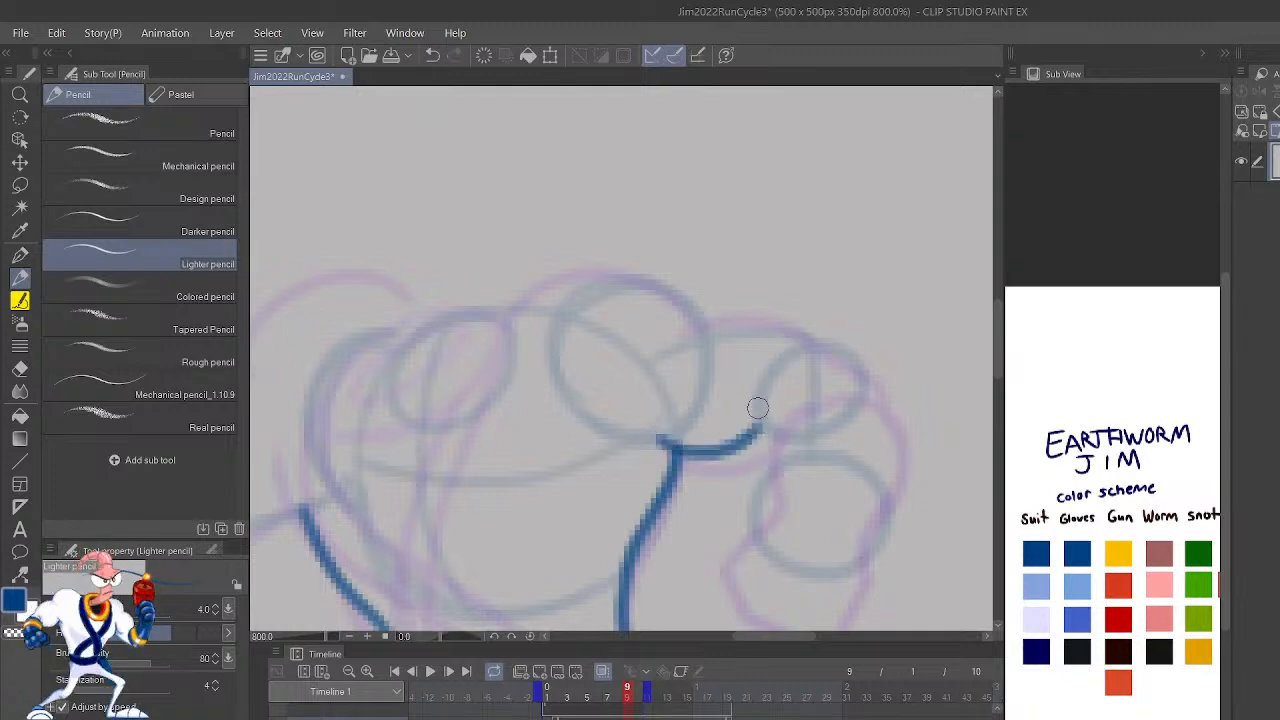
{"action": "mouse_move", "coordinate": [818, 331]}
{"action": "left_mouse_down"}
{"action": "mouse_move", "coordinate": [789, 314]}
{"action": "mouse_move", "coordinate": [711, 317]}
{"action": "mouse_move", "coordinate": [666, 279]}
{"action": "mouse_move", "coordinate": [572, 284]}
{"action": "mouse_move", "coordinate": [521, 364]}
{"action": "left_mouse_up"}
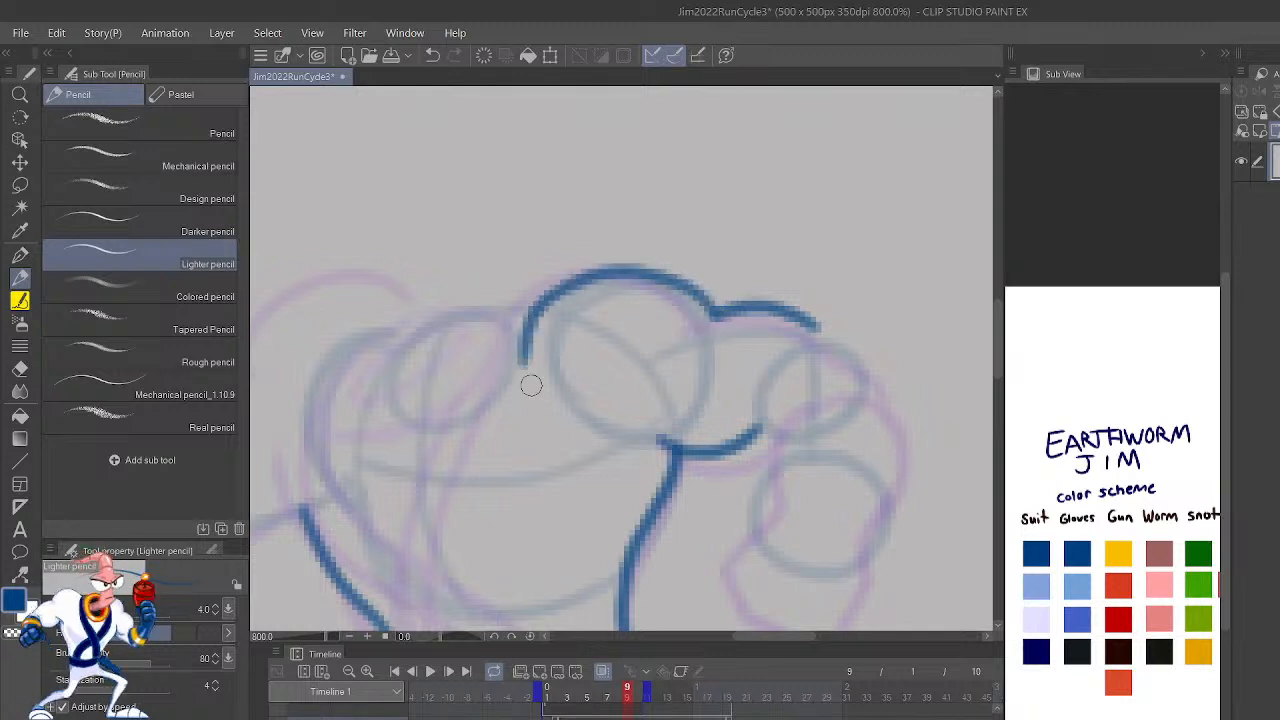
Step: Draw the rear arm's blue elbow curve and outline its forearm and fist in black
{"action": "mouse_move", "coordinate": [764, 464]}
{"action": "left_mouse_down"}
{"action": "mouse_move", "coordinate": [746, 541]}
{"action": "mouse_move", "coordinate": [794, 566]}
{"action": "mouse_move", "coordinate": [779, 563]}
{"action": "mouse_move", "coordinate": [869, 560]}
{"action": "mouse_move", "coordinate": [883, 490]}
{"action": "mouse_move", "coordinate": [771, 454]}
{"action": "mouse_move", "coordinate": [757, 376]}
{"action": "left_mouse_up"}
{"action": "left_click_drag", "start_coordinate": [897, 488], "coordinate": [840, 342]}
{"action": "mouse_move", "coordinate": [762, 410]}
{"action": "left_mouse_down"}
{"action": "mouse_move", "coordinate": [757, 382]}
{"action": "mouse_move", "coordinate": [792, 333]}
{"action": "mouse_move", "coordinate": [858, 348]}
{"action": "mouse_move", "coordinate": [877, 370]}
{"action": "left_mouse_up"}
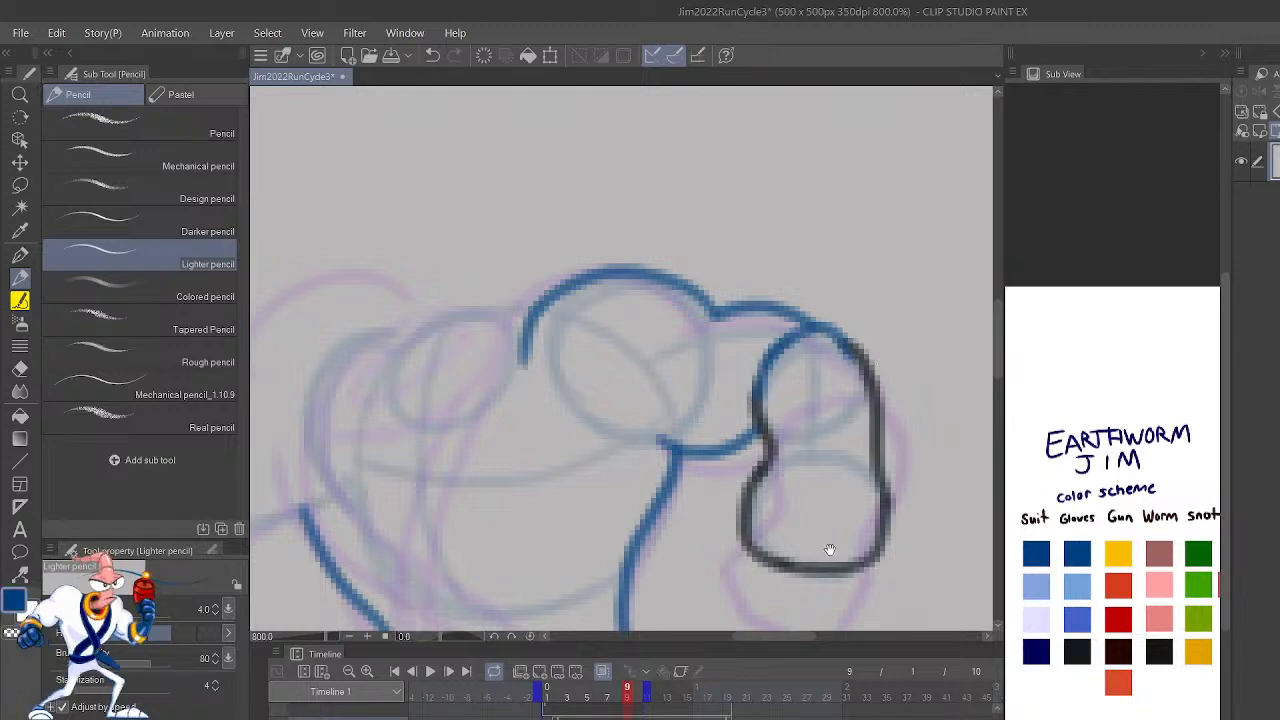
Step: Draw the collar beside the rear shoulder on frame 9 as two nested ovals in the red-orange swatch colour
{"action": "left_click_drag", "start_coordinate": [830, 548], "coordinate": [1010, 284]}
{"action": "mouse_move", "coordinate": [900, 444]}
{"action": "left_mouse_down"}
{"action": "mouse_move", "coordinate": [908, 534]}
{"action": "mouse_move", "coordinate": [943, 646]}
{"action": "left_mouse_up"}
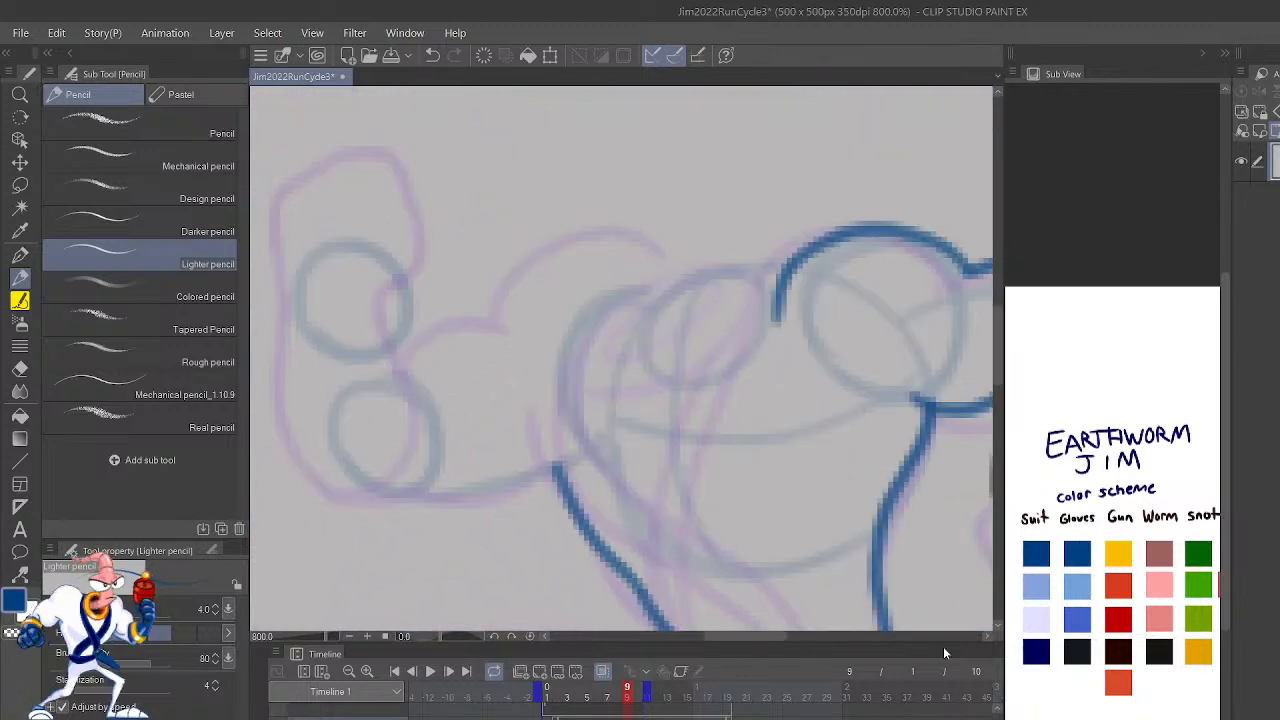
{"action": "left_click", "coordinate": [1125, 676]}
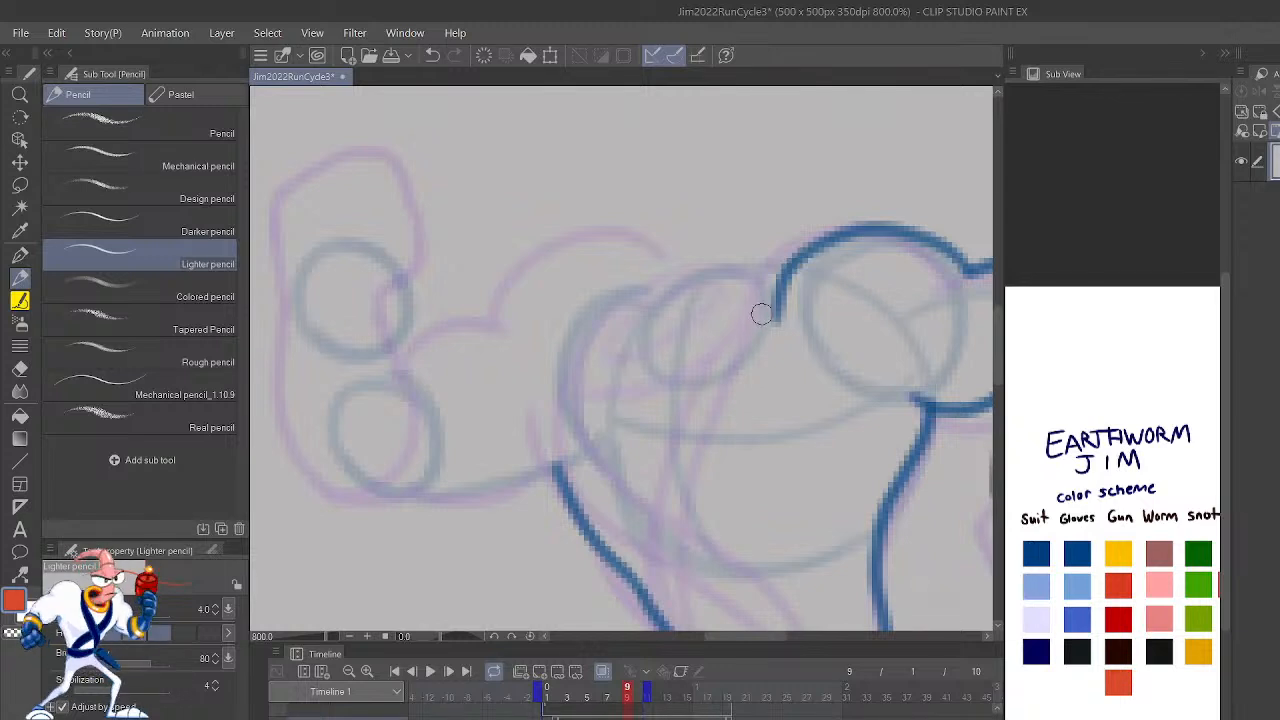
{"action": "mouse_move", "coordinate": [761, 314]}
{"action": "left_mouse_down"}
{"action": "mouse_move", "coordinate": [722, 356]}
{"action": "mouse_move", "coordinate": [648, 329]}
{"action": "left_mouse_up"}
{"action": "key", "text": "ctrl+z"}
{"action": "mouse_move", "coordinate": [745, 276]}
{"action": "left_mouse_down"}
{"action": "mouse_move", "coordinate": [658, 317]}
{"action": "mouse_move", "coordinate": [656, 399]}
{"action": "mouse_move", "coordinate": [759, 320]}
{"action": "mouse_move", "coordinate": [660, 314]}
{"action": "mouse_move", "coordinate": [686, 409]}
{"action": "mouse_move", "coordinate": [771, 305]}
{"action": "mouse_move", "coordinate": [676, 309]}
{"action": "left_mouse_up"}
{"action": "key", "text": "ctrl+z"}
{"action": "key", "text": "ctrl+z"}
{"action": "mouse_move", "coordinate": [777, 272]}
{"action": "left_mouse_down"}
{"action": "mouse_move", "coordinate": [671, 299]}
{"action": "mouse_move", "coordinate": [658, 405]}
{"action": "mouse_move", "coordinate": [775, 323]}
{"action": "mouse_move", "coordinate": [782, 290]}
{"action": "mouse_move", "coordinate": [707, 375]}
{"action": "mouse_move", "coordinate": [746, 283]}
{"action": "mouse_move", "coordinate": [709, 293]}
{"action": "mouse_move", "coordinate": [661, 354]}
{"action": "mouse_move", "coordinate": [719, 362]}
{"action": "mouse_move", "coordinate": [665, 355]}
{"action": "mouse_move", "coordinate": [711, 359]}
{"action": "mouse_move", "coordinate": [749, 308]}
{"action": "mouse_move", "coordinate": [688, 316]}
{"action": "mouse_move", "coordinate": [695, 305]}
{"action": "mouse_move", "coordinate": [678, 374]}
{"action": "mouse_move", "coordinate": [744, 333]}
{"action": "mouse_move", "coordinate": [746, 290]}
{"action": "mouse_move", "coordinate": [680, 321]}
{"action": "left_mouse_up"}
{"action": "key", "text": "ctrl+z"}
{"action": "key", "text": "ctrl+z"}
{"action": "key", "text": "ctrl+z"}
{"action": "scroll", "coordinate": [926, 302], "scroll_direction": "down", "scroll_amount": 5}
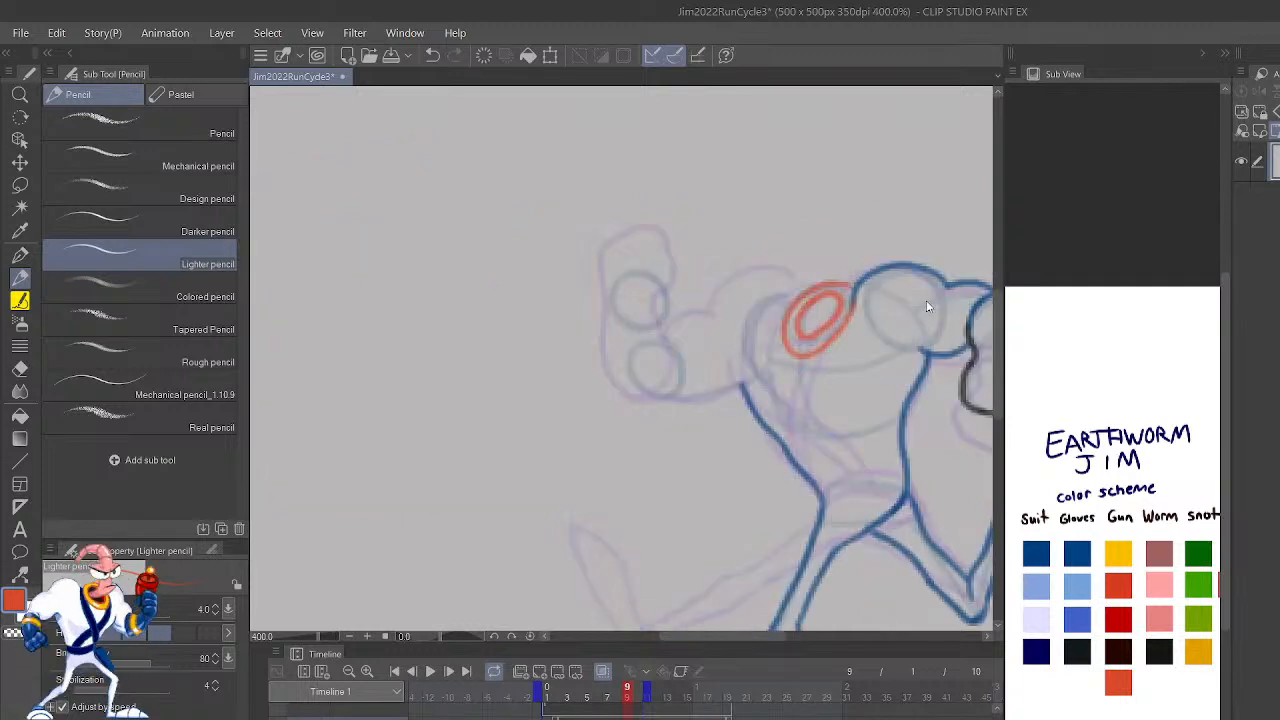
Step: Compare the collar with frame 8 and undo the inner oval on frame 9
{"action": "key", "text": "comma"}
{"action": "key", "text": "period"}
{"action": "key", "text": "comma"}
{"action": "scroll", "coordinate": [926, 300], "scroll_direction": "up", "scroll_amount": 4}
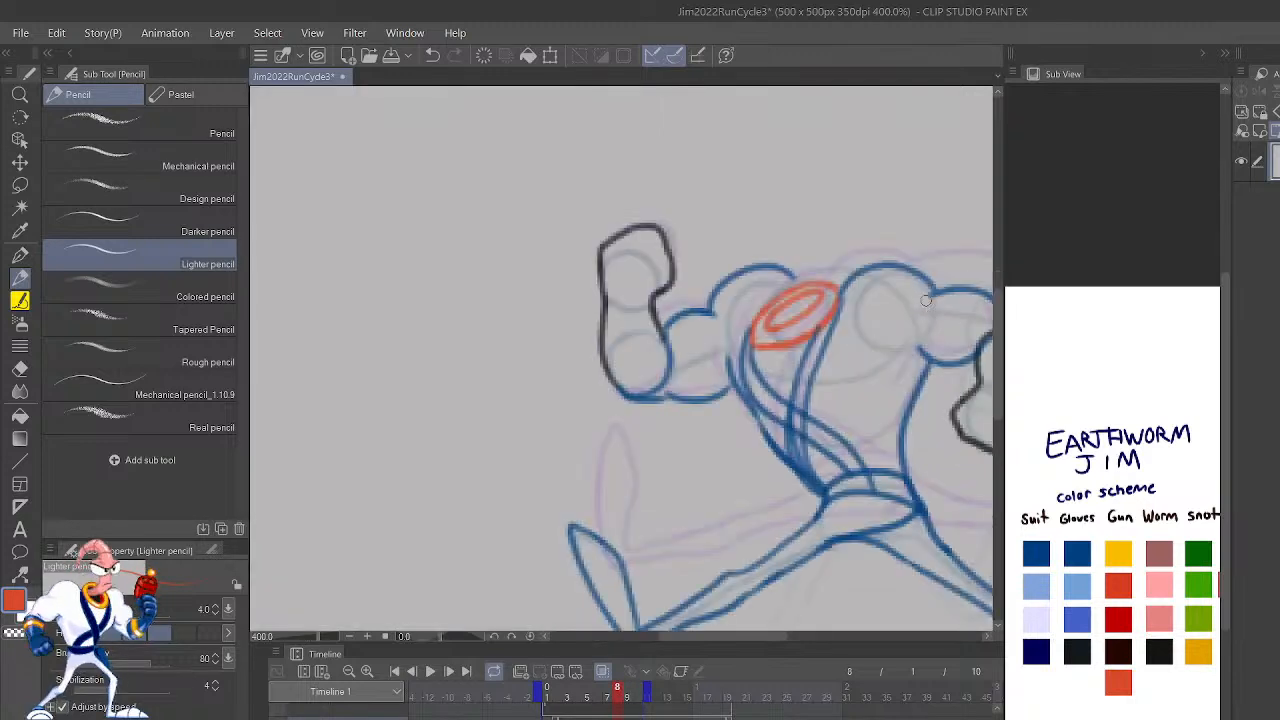
{"action": "key", "text": "period"}
{"action": "scroll", "coordinate": [926, 303], "scroll_direction": "up", "scroll_amount": 2}
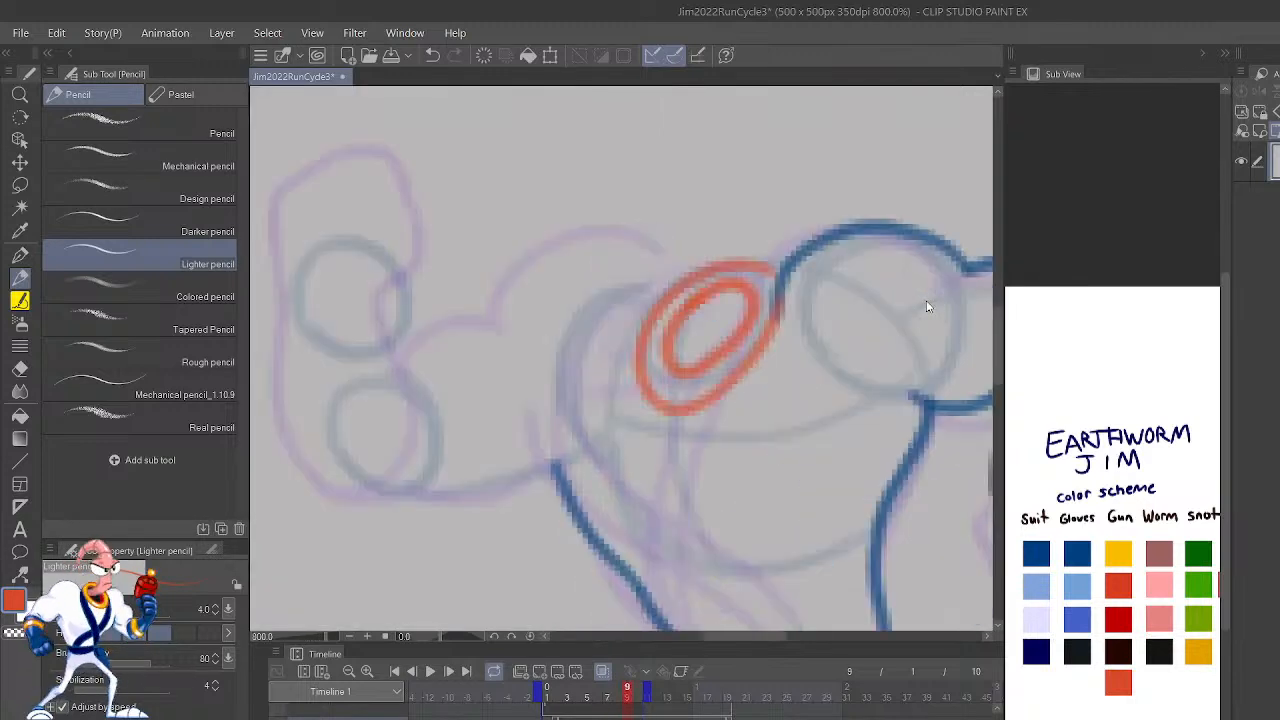
{"action": "key", "text": "ctrl+z"}
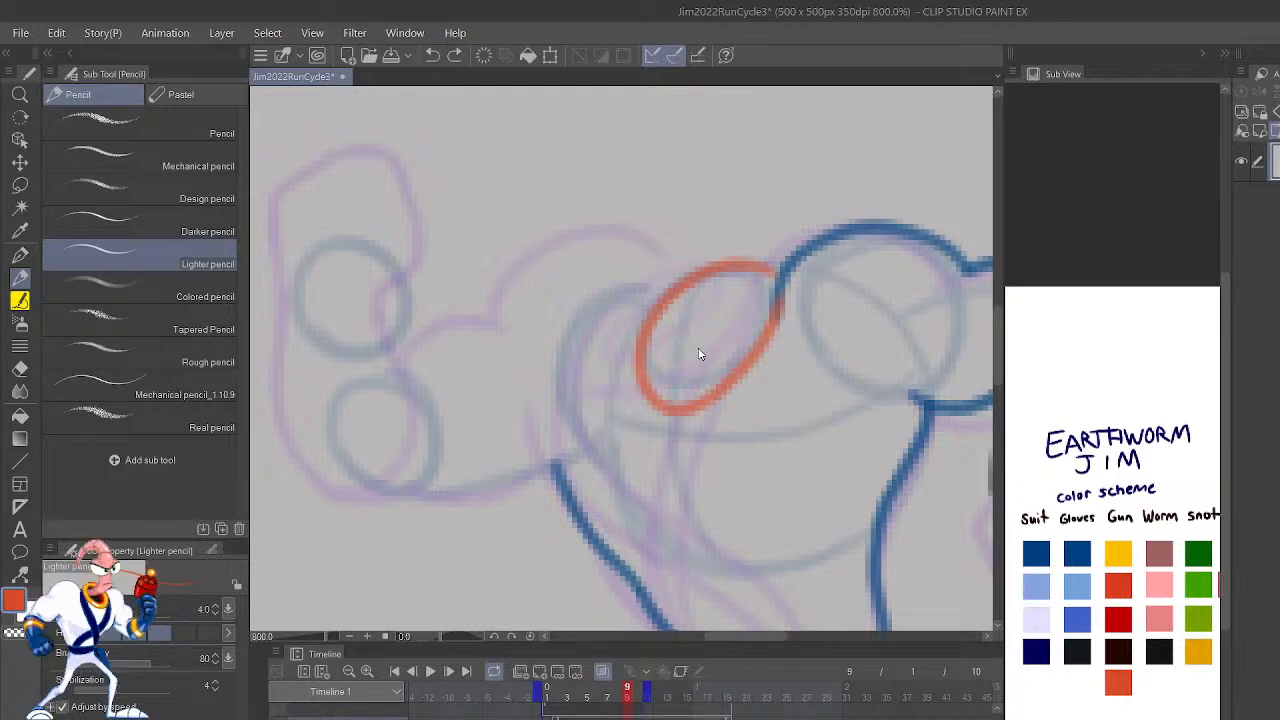
Step: Try redrawing frame 9's collar as two narrow, steeply tilted nested ovals in red-orange
{"action": "key", "text": "ctrl+z"}
{"action": "mouse_move", "coordinate": [778, 270]}
{"action": "left_mouse_down"}
{"action": "mouse_move", "coordinate": [643, 326]}
{"action": "mouse_move", "coordinate": [651, 443]}
{"action": "mouse_move", "coordinate": [770, 277]}
{"action": "mouse_move", "coordinate": [748, 265]}
{"action": "mouse_move", "coordinate": [661, 333]}
{"action": "mouse_move", "coordinate": [657, 435]}
{"action": "mouse_move", "coordinate": [768, 273]}
{"action": "mouse_move", "coordinate": [753, 259]}
{"action": "mouse_move", "coordinate": [700, 310]}
{"action": "mouse_move", "coordinate": [740, 331]}
{"action": "mouse_move", "coordinate": [709, 323]}
{"action": "left_mouse_up"}
{"action": "key", "text": "ctrl+z"}
{"action": "scroll", "coordinate": [712, 329], "scroll_direction": "down", "scroll_amount": 5}
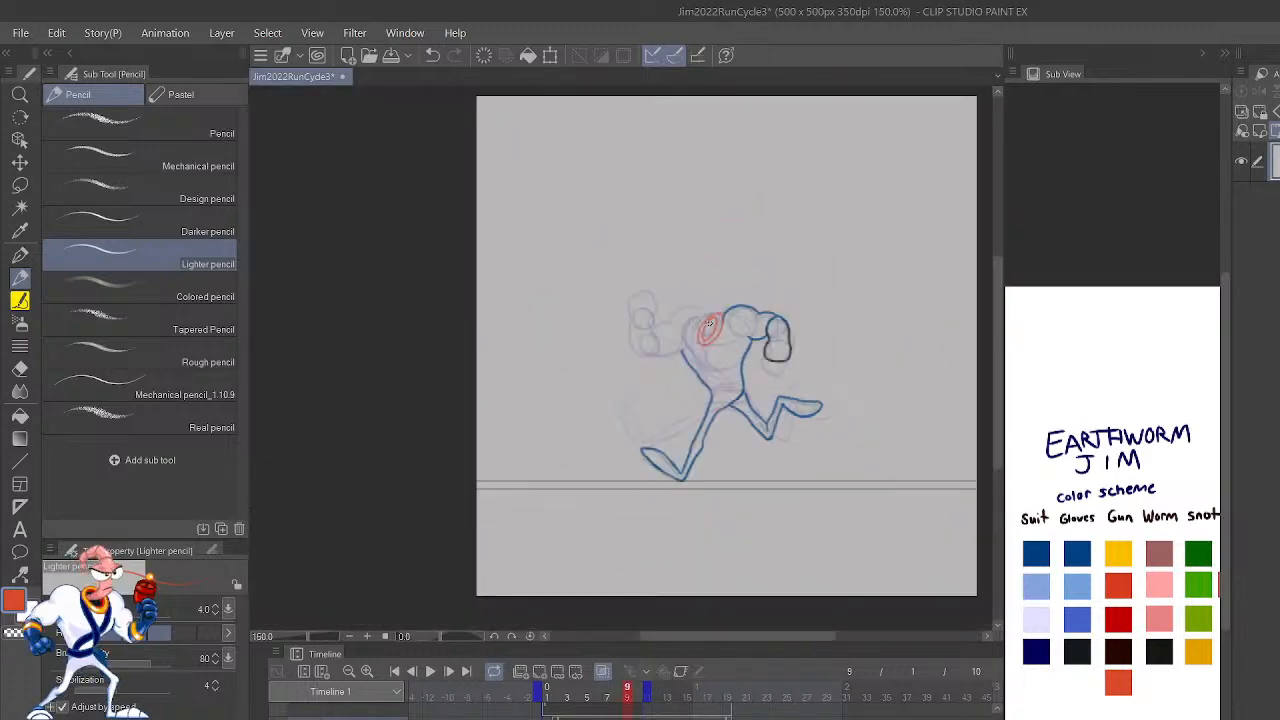
{"action": "scroll", "coordinate": [710, 324], "scroll_direction": "up", "scroll_amount": 5}
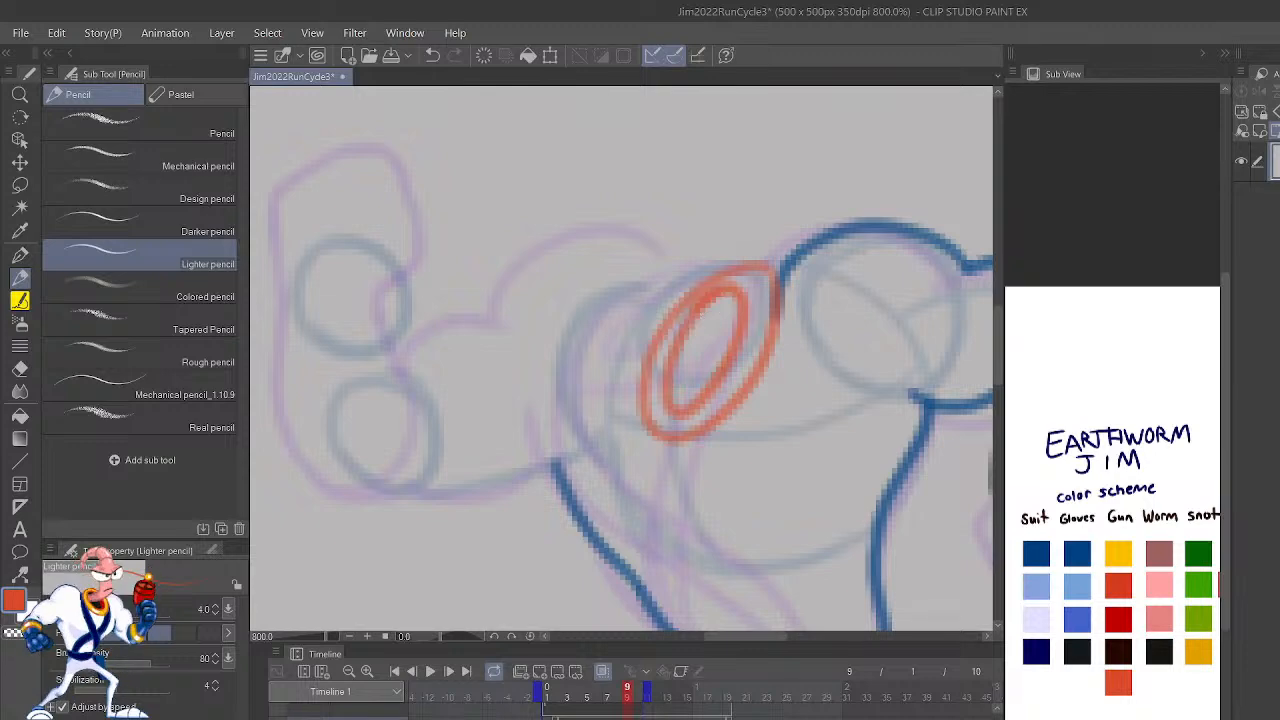
Step: Draw the raised arm's rounded shoulder, upper-arm contour and underside in blue on frame 9
{"action": "key", "text": "h"}
{"action": "mouse_move", "coordinate": [808, 483]}
{"action": "left_mouse_down"}
{"action": "mouse_move", "coordinate": [877, 537]}
{"action": "mouse_move", "coordinate": [866, 570]}
{"action": "left_mouse_up"}
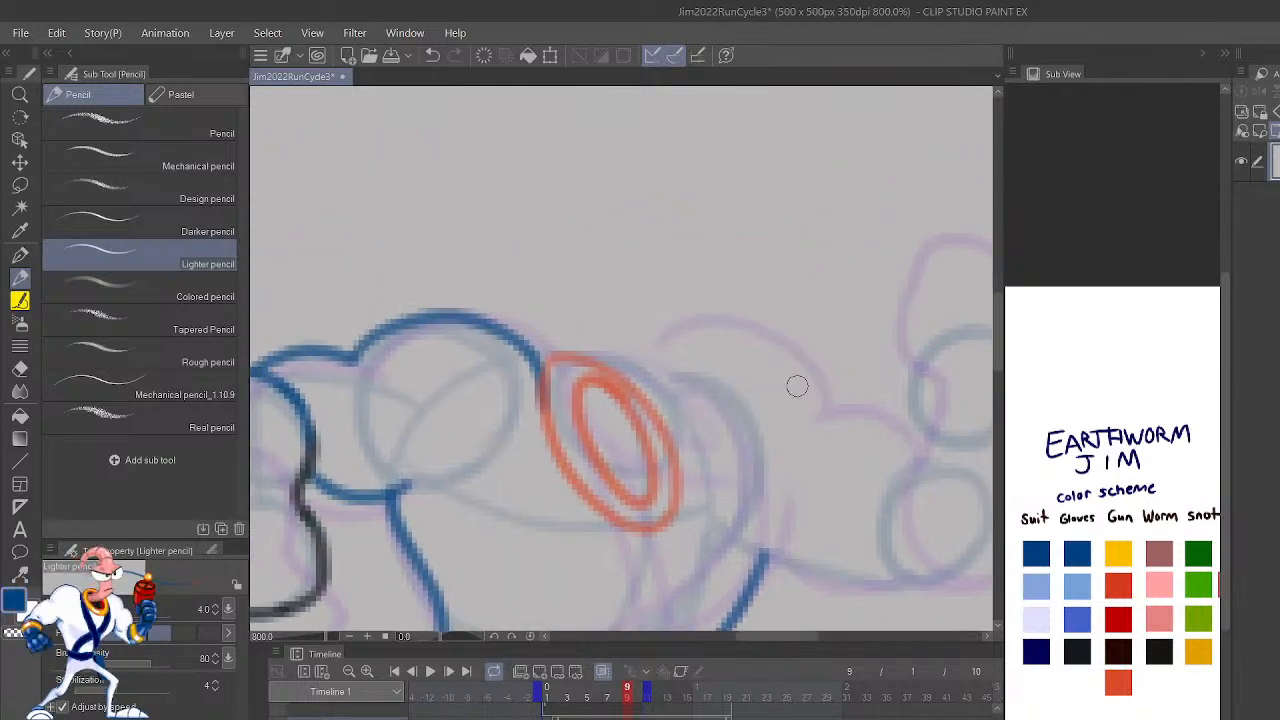
{"action": "mouse_move", "coordinate": [791, 430]}
{"action": "left_mouse_down"}
{"action": "mouse_move", "coordinate": [774, 392]}
{"action": "mouse_move", "coordinate": [661, 362]}
{"action": "mouse_move", "coordinate": [636, 390]}
{"action": "mouse_move", "coordinate": [679, 367]}
{"action": "mouse_move", "coordinate": [793, 432]}
{"action": "mouse_move", "coordinate": [790, 414]}
{"action": "mouse_move", "coordinate": [828, 424]}
{"action": "mouse_move", "coordinate": [897, 468]}
{"action": "left_mouse_up"}
{"action": "key", "text": "ctrl+z"}
{"action": "left_click_drag", "start_coordinate": [934, 545], "coordinate": [919, 404]}
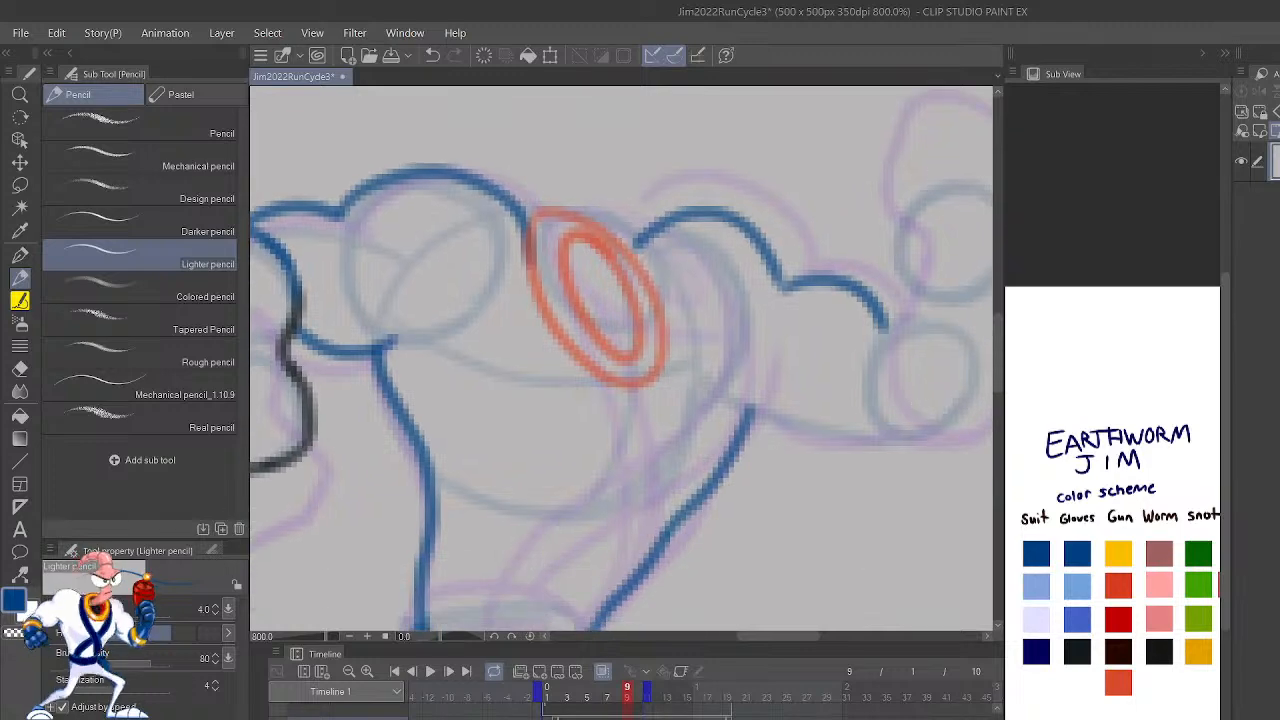
{"action": "mouse_move", "coordinate": [726, 480]}
{"action": "left_mouse_down"}
{"action": "mouse_move", "coordinate": [757, 461]}
{"action": "mouse_move", "coordinate": [913, 470]}
{"action": "mouse_move", "coordinate": [935, 442]}
{"action": "left_mouse_up"}
{"action": "mouse_move", "coordinate": [947, 495]}
{"action": "left_mouse_down"}
{"action": "mouse_move", "coordinate": [935, 515]}
{"action": "mouse_move", "coordinate": [1110, 410]}
{"action": "left_mouse_up"}
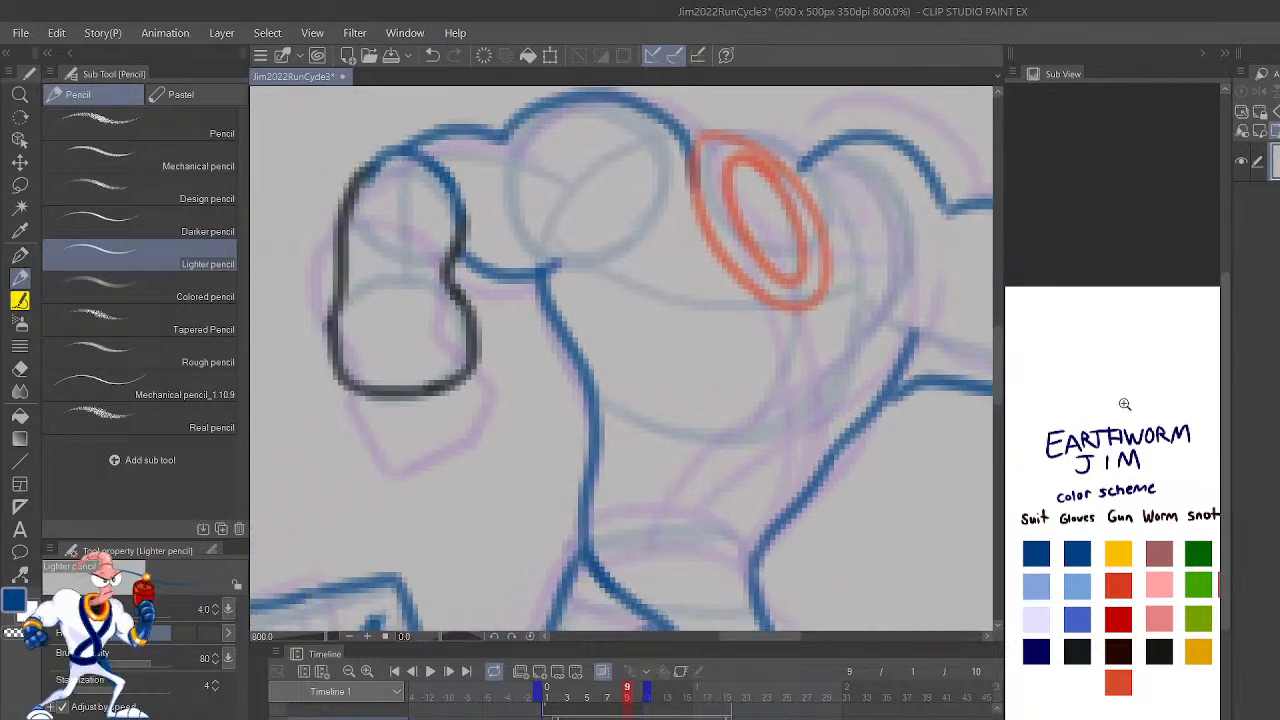
Step: Compare frame 9's upper body with the preceding frame
{"action": "key", "text": "ctrl+minus"}
{"action": "key", "text": "ctrl+minus"}
{"action": "key", "text": "Left"}
{"action": "key", "text": "Right"}
{"action": "key", "text": "Left"}
{"action": "key", "text": "Right"}
{"action": "key", "text": "ctrl+plus"}
{"action": "key", "text": "ctrl+plus"}
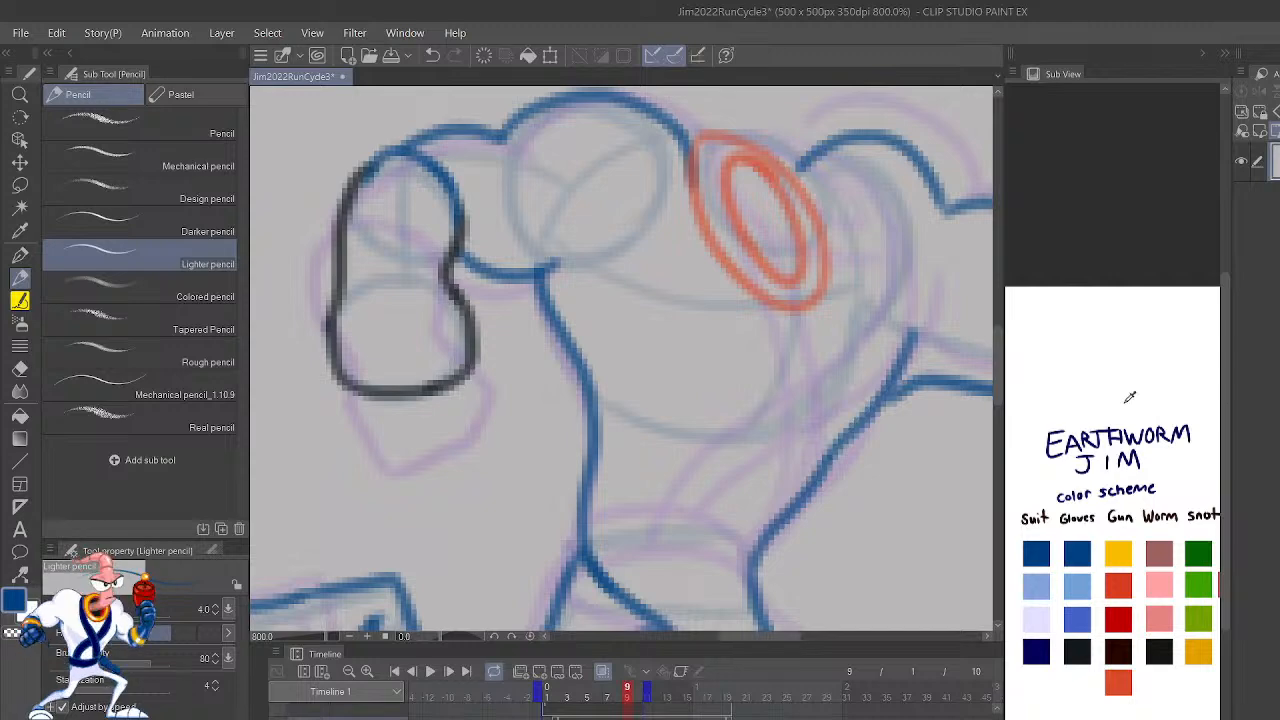
Step: Select and delete the collar ovals on frame 9, including the leftover bits beside both shoulders
{"action": "left_click_drag", "start_coordinate": [846, 374], "coordinate": [802, 485]}
{"action": "mouse_move", "coordinate": [665, 371]}
{"action": "left_mouse_down"}
{"action": "mouse_move", "coordinate": [737, 449]}
{"action": "mouse_move", "coordinate": [683, 363]}
{"action": "mouse_move", "coordinate": [769, 428]}
{"action": "mouse_move", "coordinate": [765, 316]}
{"action": "mouse_move", "coordinate": [653, 284]}
{"action": "mouse_move", "coordinate": [788, 450]}
{"action": "left_mouse_up"}
{"action": "key", "text": "m"}
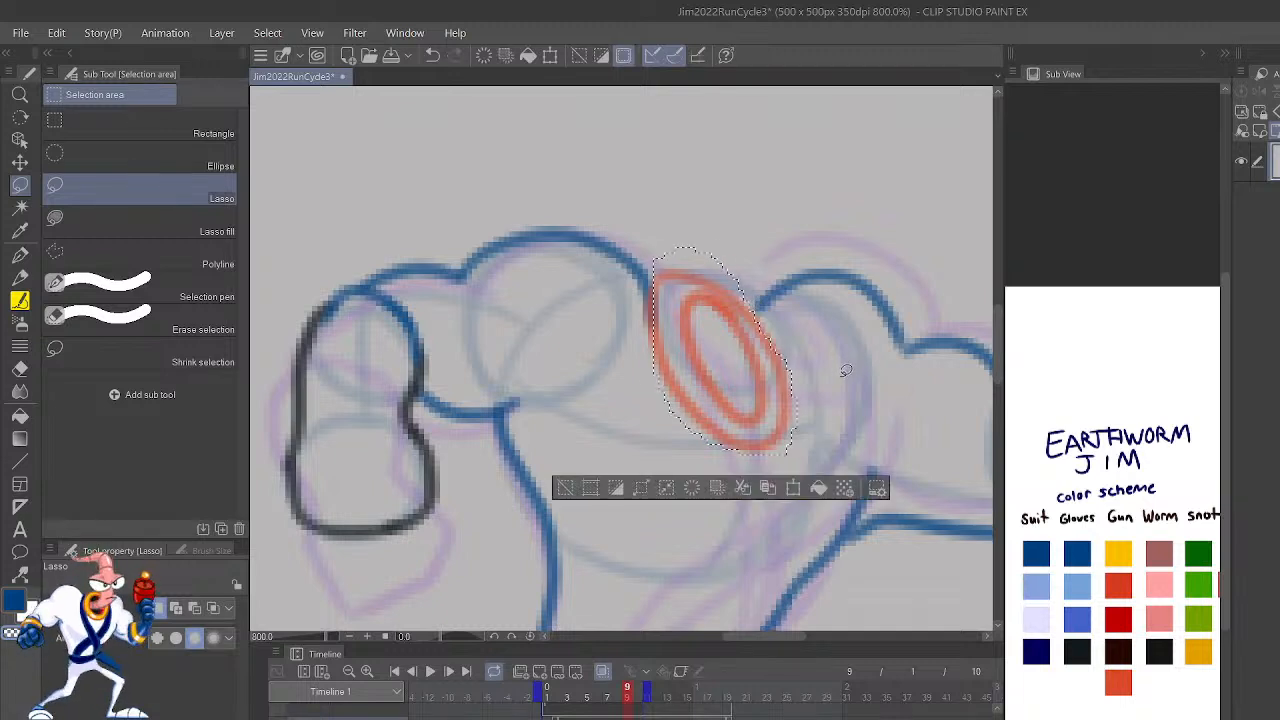
{"action": "key", "text": "Delete"}
{"action": "key", "text": "ctrl+d"}
{"action": "mouse_move", "coordinate": [786, 358]}
{"action": "left_mouse_down"}
{"action": "mouse_move", "coordinate": [753, 312]}
{"action": "mouse_move", "coordinate": [776, 316]}
{"action": "left_mouse_up"}
{"action": "key", "text": "Delete"}
{"action": "key", "text": "ctrl+d"}
{"action": "mouse_move", "coordinate": [641, 327]}
{"action": "left_mouse_down"}
{"action": "mouse_move", "coordinate": [658, 262]}
{"action": "mouse_move", "coordinate": [647, 300]}
{"action": "left_mouse_up"}
{"action": "key", "text": "Delete"}
{"action": "key", "text": "ctrl+d"}
Step: Redraw the collar between the shoulders as two wider, shorter nested ovals in red-orange with the Lighter pencil
{"action": "key", "text": "p"}
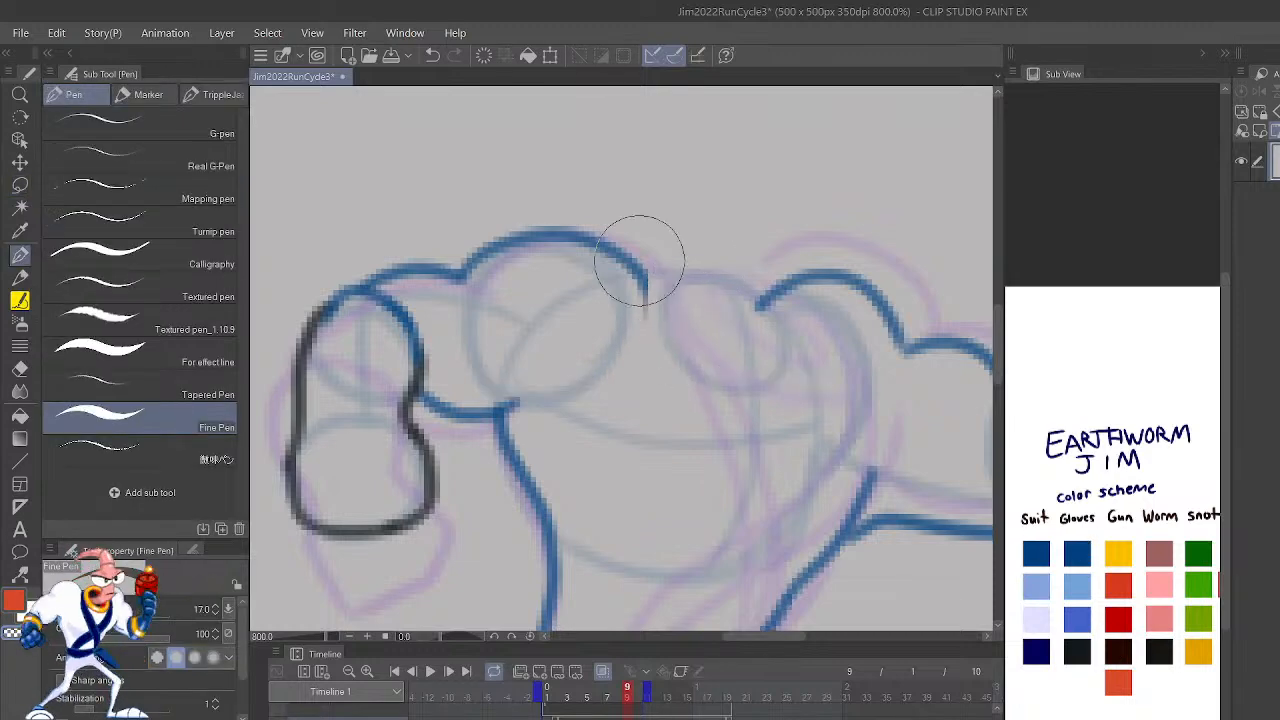
{"action": "key", "text": "p"}
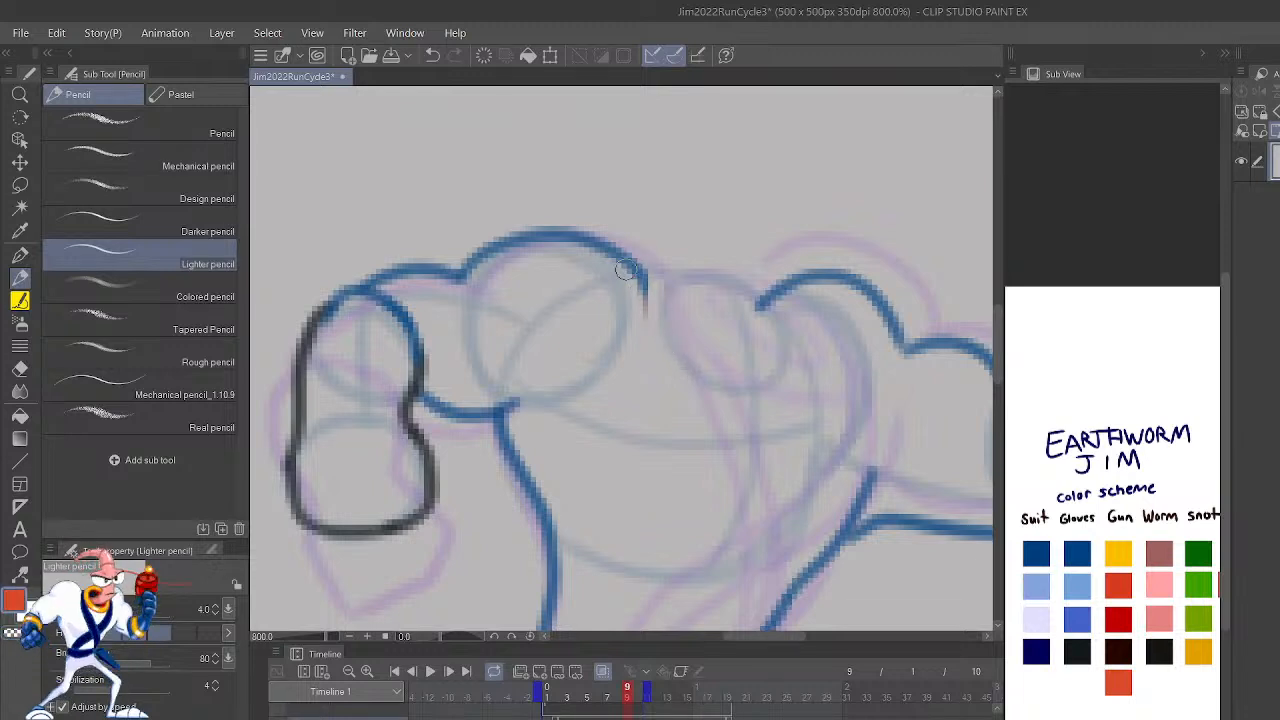
{"action": "mouse_move", "coordinate": [665, 339]}
{"action": "left_mouse_down"}
{"action": "mouse_move", "coordinate": [762, 407]}
{"action": "mouse_move", "coordinate": [774, 337]}
{"action": "mouse_move", "coordinate": [657, 311]}
{"action": "mouse_move", "coordinate": [714, 380]}
{"action": "left_mouse_up"}
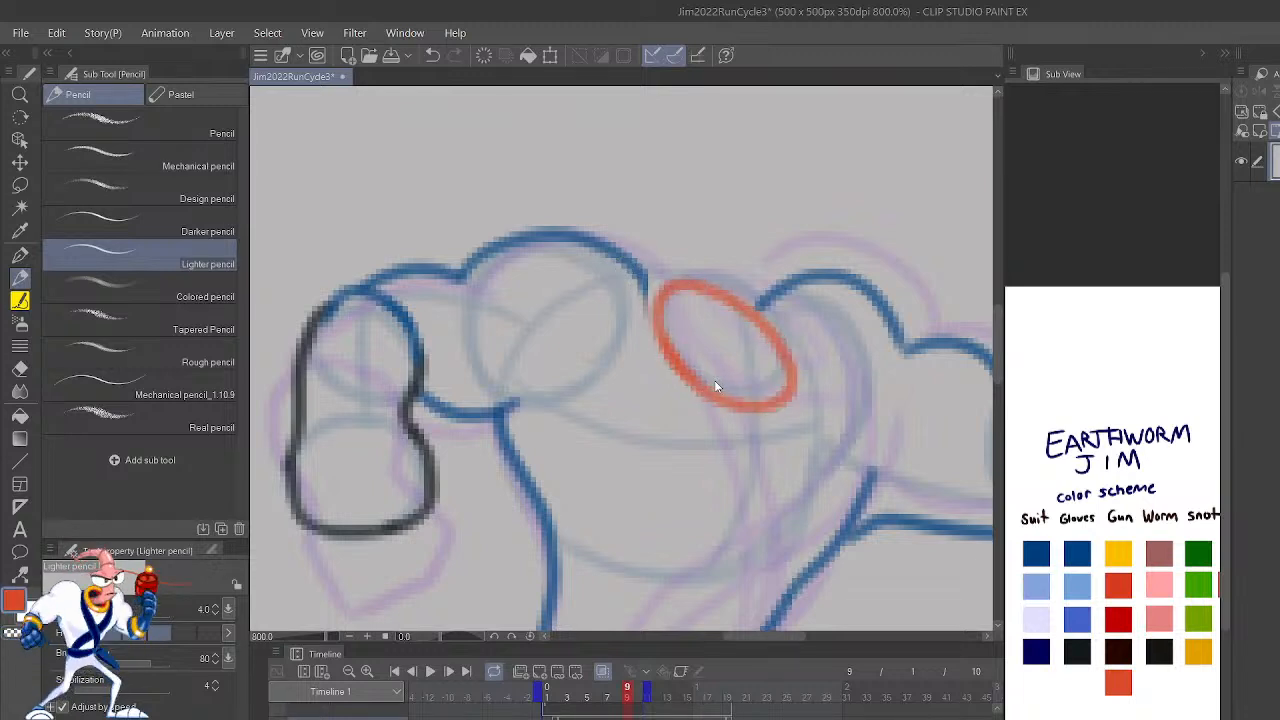
{"action": "key", "text": "ctrl+z"}
{"action": "mouse_move", "coordinate": [656, 340]}
{"action": "left_mouse_down"}
{"action": "mouse_move", "coordinate": [737, 392]}
{"action": "mouse_move", "coordinate": [786, 337]}
{"action": "mouse_move", "coordinate": [711, 276]}
{"action": "mouse_move", "coordinate": [649, 304]}
{"action": "mouse_move", "coordinate": [728, 371]}
{"action": "left_mouse_up"}
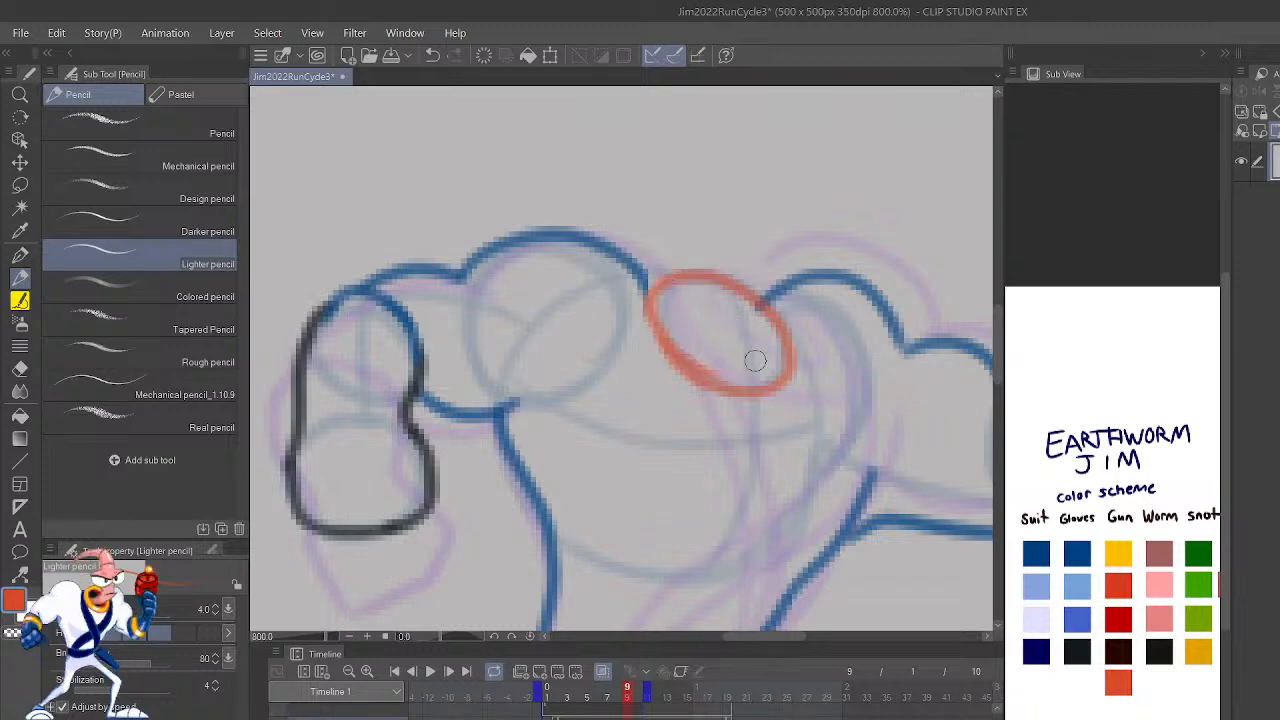
{"action": "mouse_move", "coordinate": [723, 294]}
{"action": "left_mouse_down"}
{"action": "mouse_move", "coordinate": [681, 304]}
{"action": "mouse_move", "coordinate": [774, 347]}
{"action": "mouse_move", "coordinate": [697, 312]}
{"action": "left_mouse_up"}
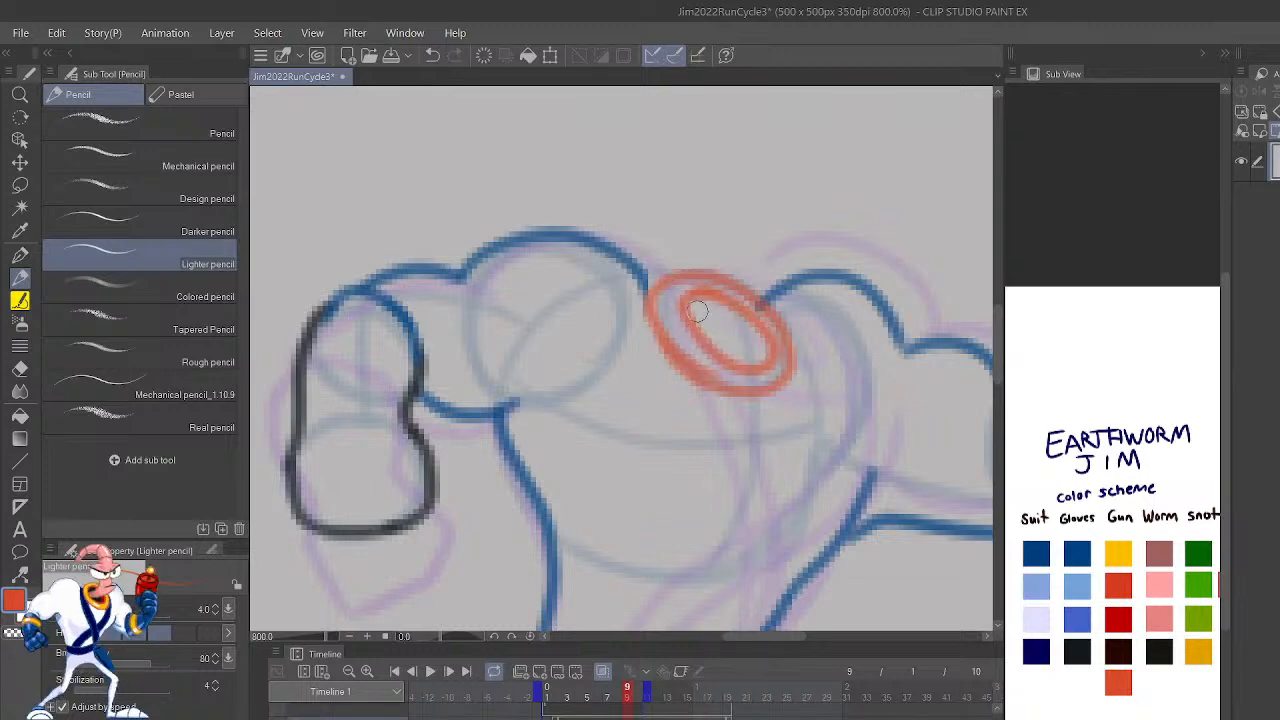
Step: Erase the straight torso side below the raised arm and redraw it in blue as a curve into the waist
{"action": "key", "text": "h"}
{"action": "mouse_move", "coordinate": [832, 495]}
{"action": "left_mouse_down"}
{"action": "mouse_move", "coordinate": [1031, 343]}
{"action": "mouse_move", "coordinate": [1157, 374]}
{"action": "left_mouse_up"}
{"action": "mouse_move", "coordinate": [878, 520]}
{"action": "left_mouse_down"}
{"action": "mouse_move", "coordinate": [877, 537]}
{"action": "mouse_move", "coordinate": [805, 335]}
{"action": "left_mouse_up"}
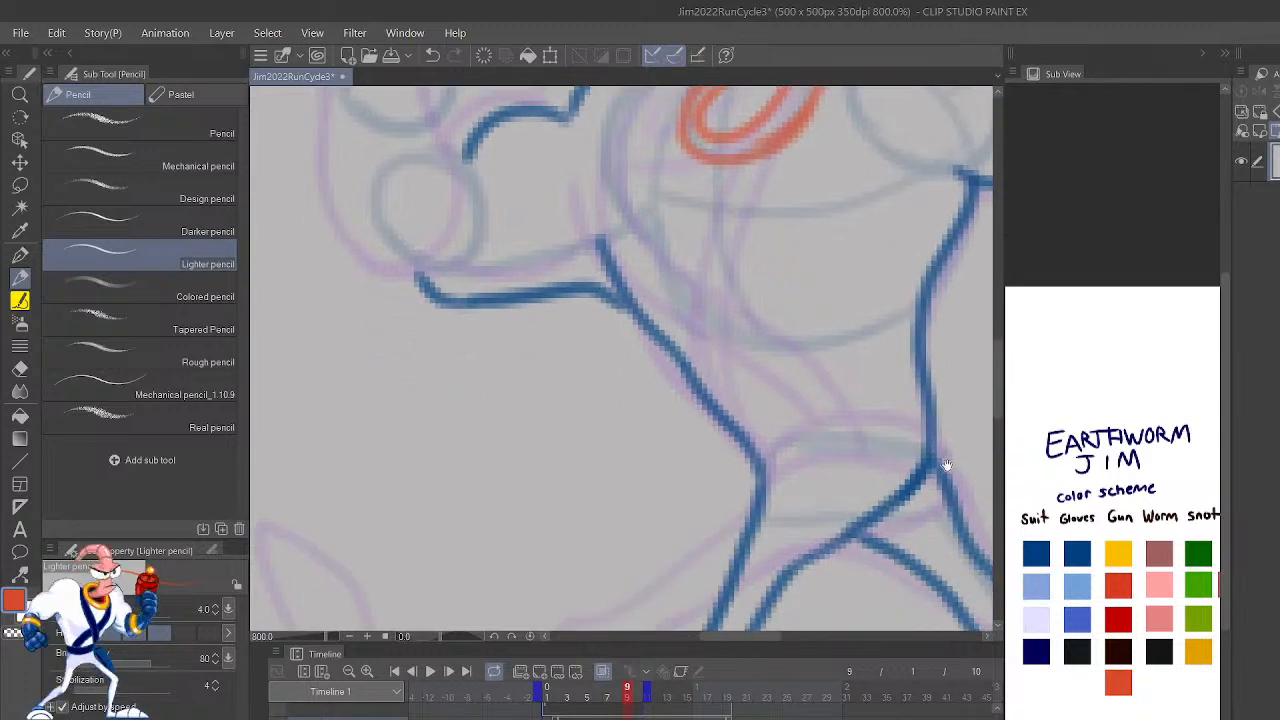
{"action": "left_click_drag", "start_coordinate": [950, 462], "coordinate": [924, 500]}
{"action": "key", "text": "c"}
{"action": "mouse_move", "coordinate": [712, 489]}
{"action": "left_mouse_down"}
{"action": "mouse_move", "coordinate": [708, 465]}
{"action": "mouse_move", "coordinate": [728, 491]}
{"action": "mouse_move", "coordinate": [651, 406]}
{"action": "mouse_move", "coordinate": [696, 433]}
{"action": "left_mouse_up"}
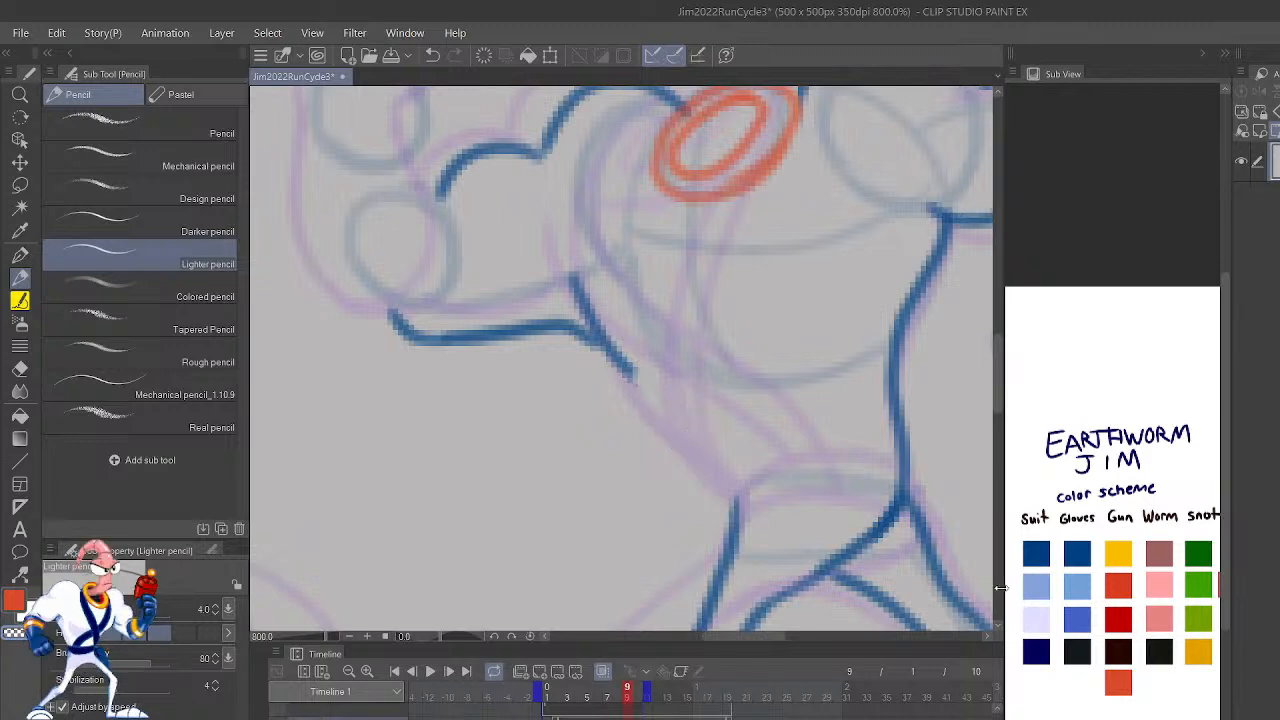
{"action": "left_click_drag", "start_coordinate": [736, 530], "coordinate": [746, 483]}
{"action": "key", "text": "c"}
{"action": "mouse_move", "coordinate": [735, 540]}
{"action": "left_mouse_down"}
{"action": "mouse_move", "coordinate": [748, 481]}
{"action": "mouse_move", "coordinate": [598, 322]}
{"action": "left_mouse_up"}
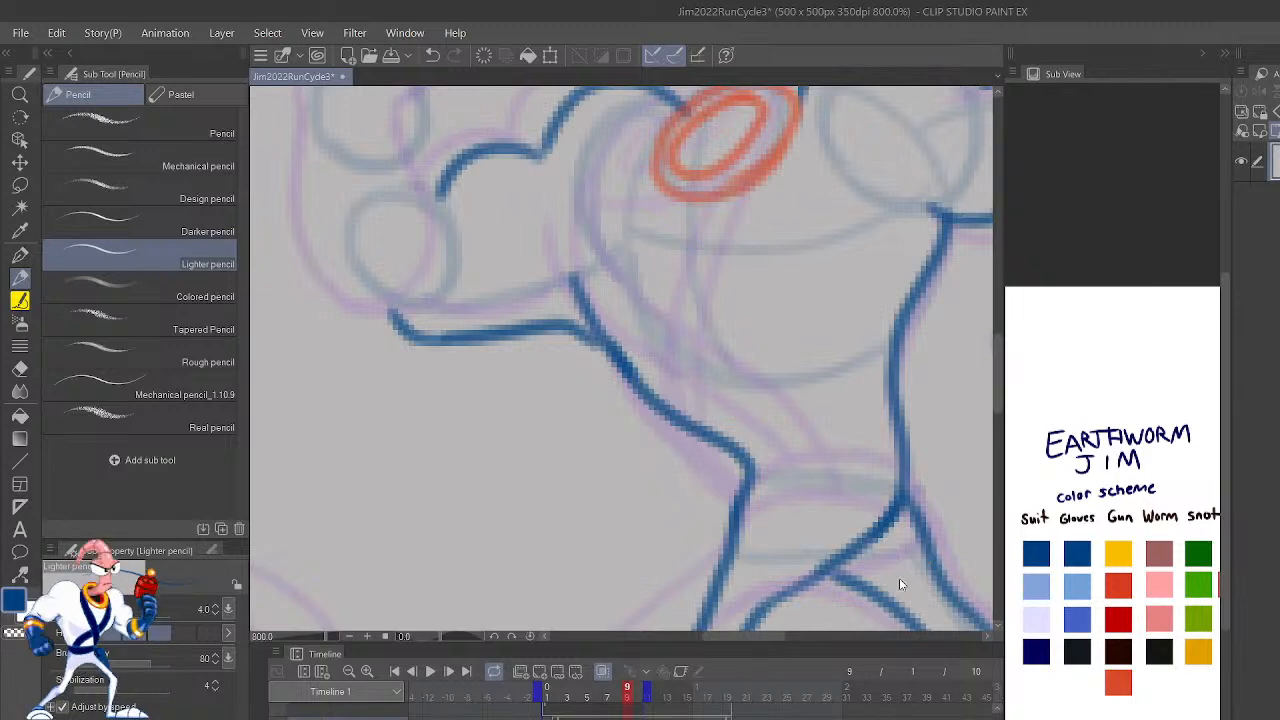
{"action": "scroll", "coordinate": [899, 578], "scroll_direction": "down", "scroll_amount": 7}
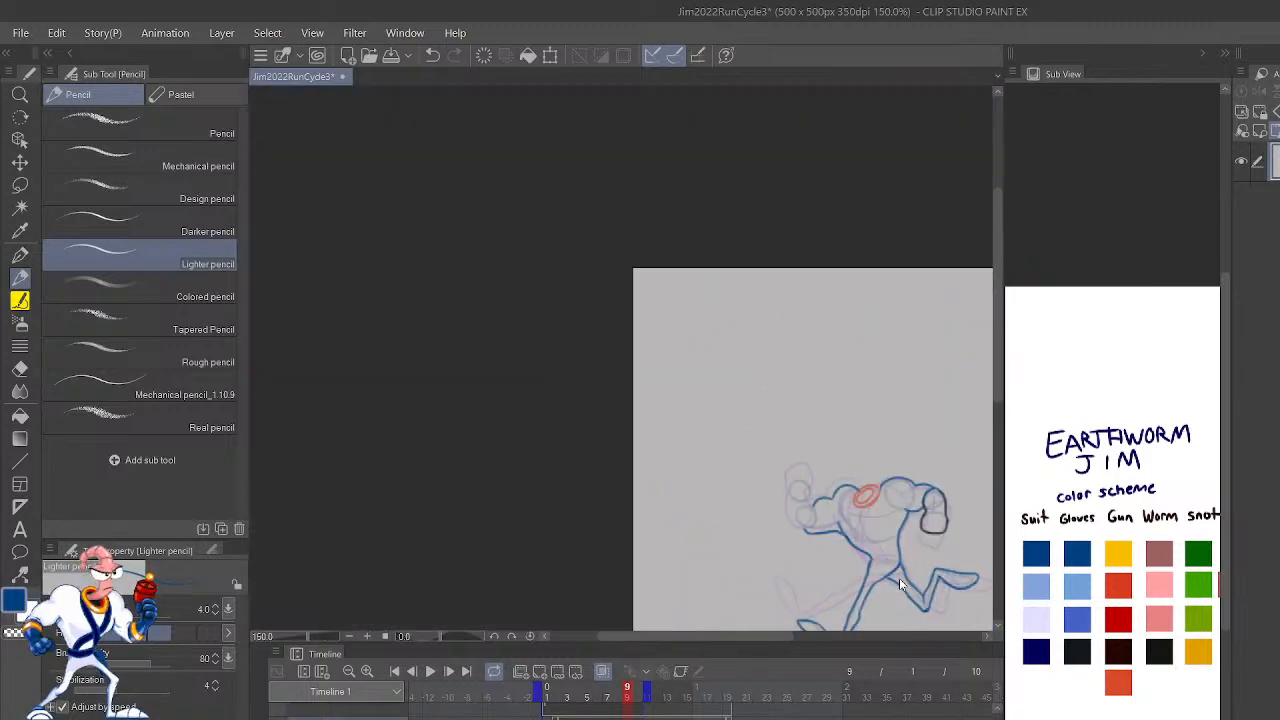
{"action": "scroll", "coordinate": [899, 578], "scroll_direction": "up", "scroll_amount": 7}
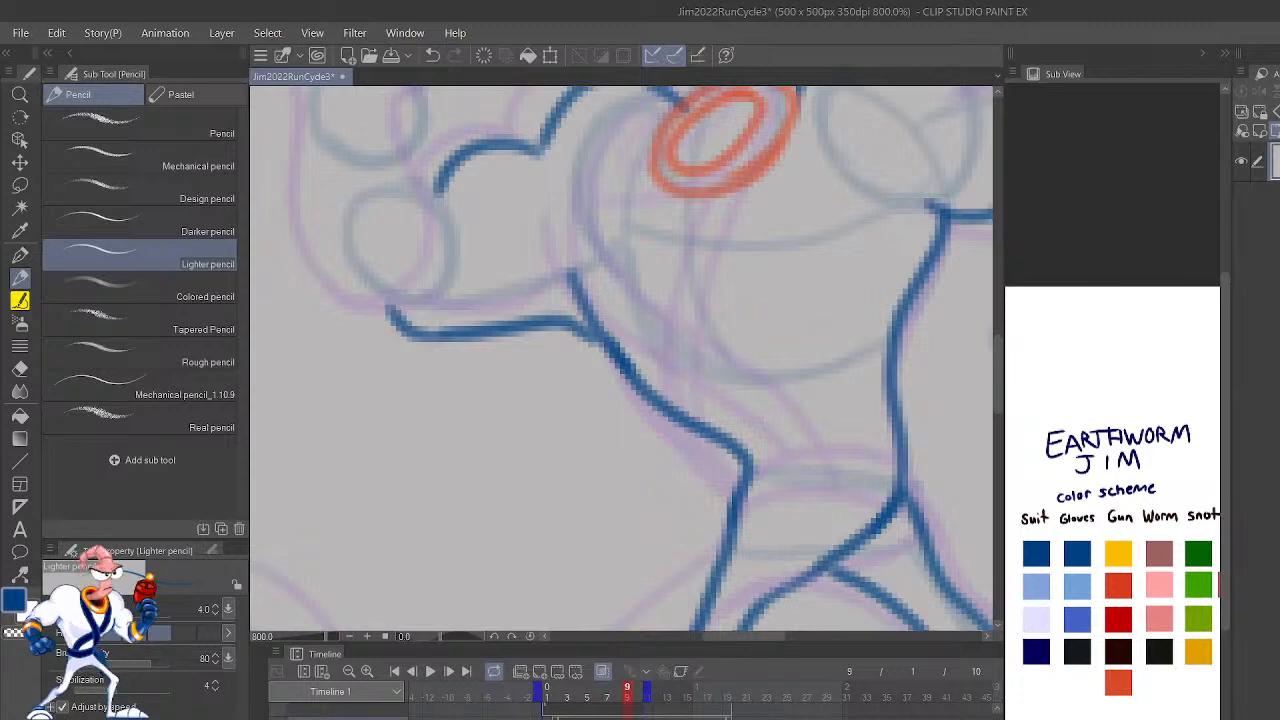
Step: Draw the belt as two curved blue lines across the waist and add a short crease at the rear armpit
{"action": "key", "text": "h"}
{"action": "left_click_drag", "start_coordinate": [724, 458], "coordinate": [878, 550]}
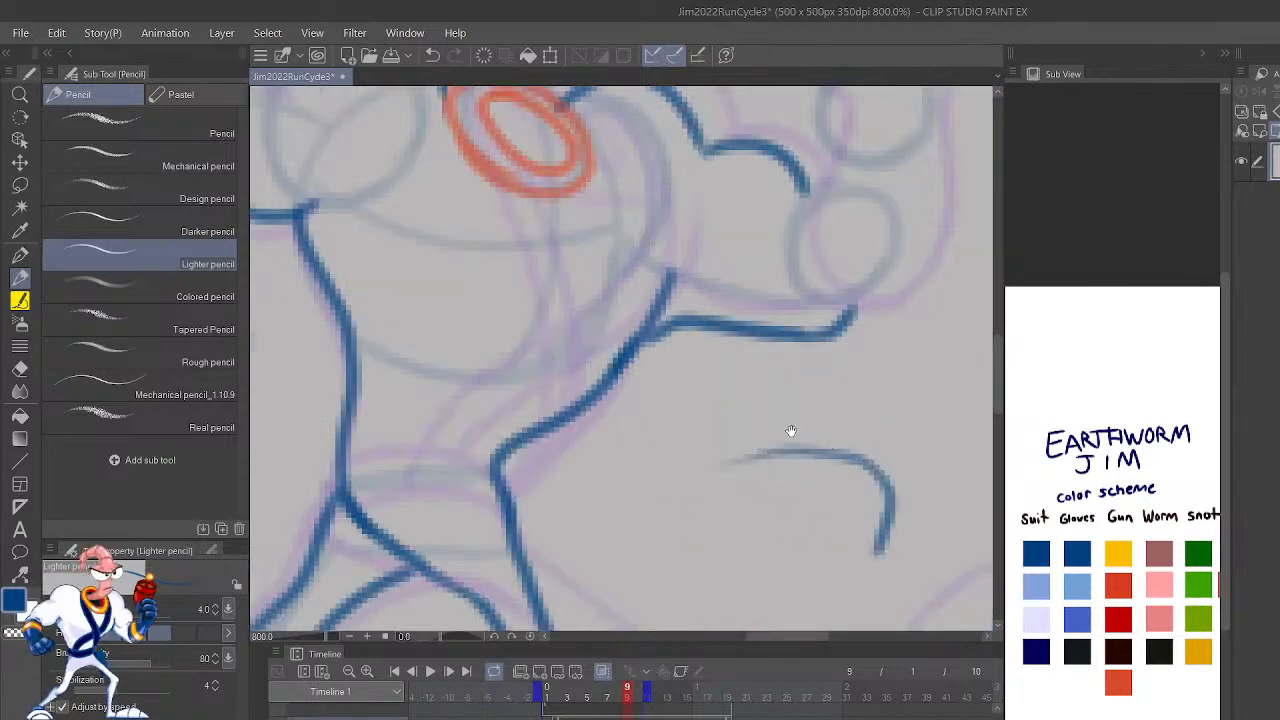
{"action": "key", "text": "ctrl+z"}
{"action": "left_click_drag", "start_coordinate": [867, 416], "coordinate": [1013, 405]}
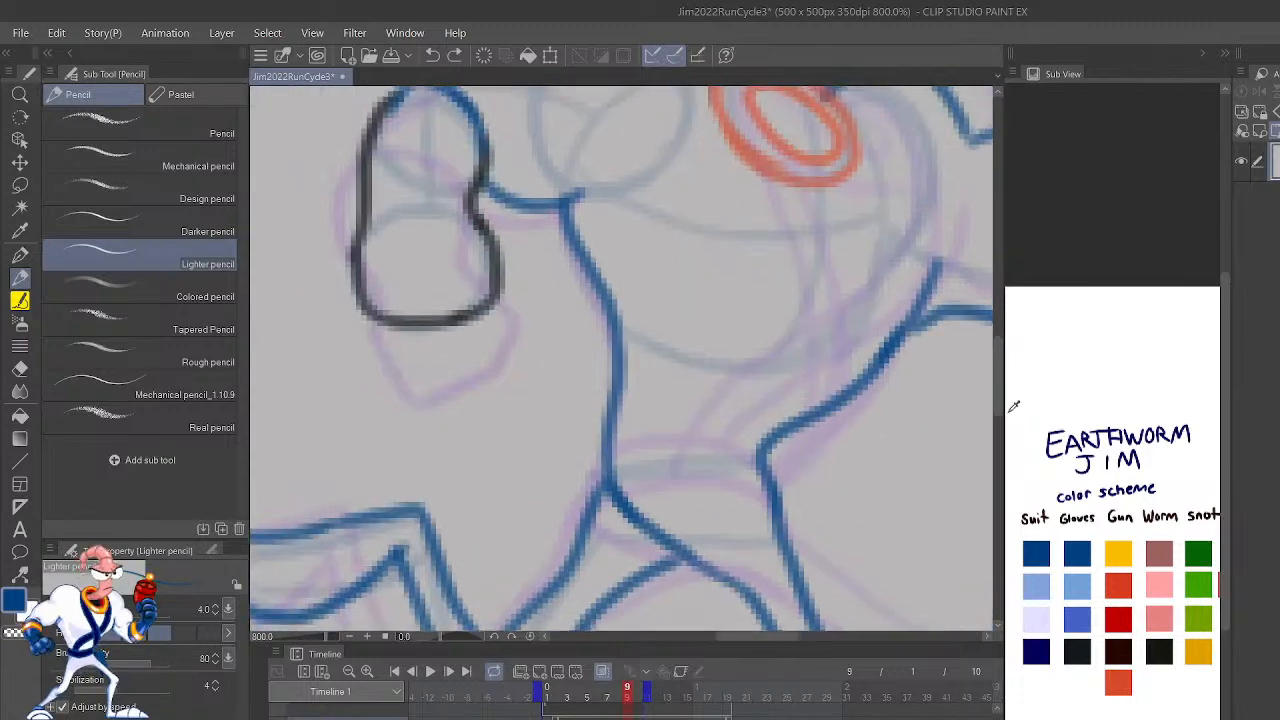
{"action": "mouse_move", "coordinate": [764, 463]}
{"action": "left_mouse_down"}
{"action": "mouse_move", "coordinate": [738, 451]}
{"action": "mouse_move", "coordinate": [613, 484]}
{"action": "left_mouse_up"}
{"action": "key", "text": "ctrl+z"}
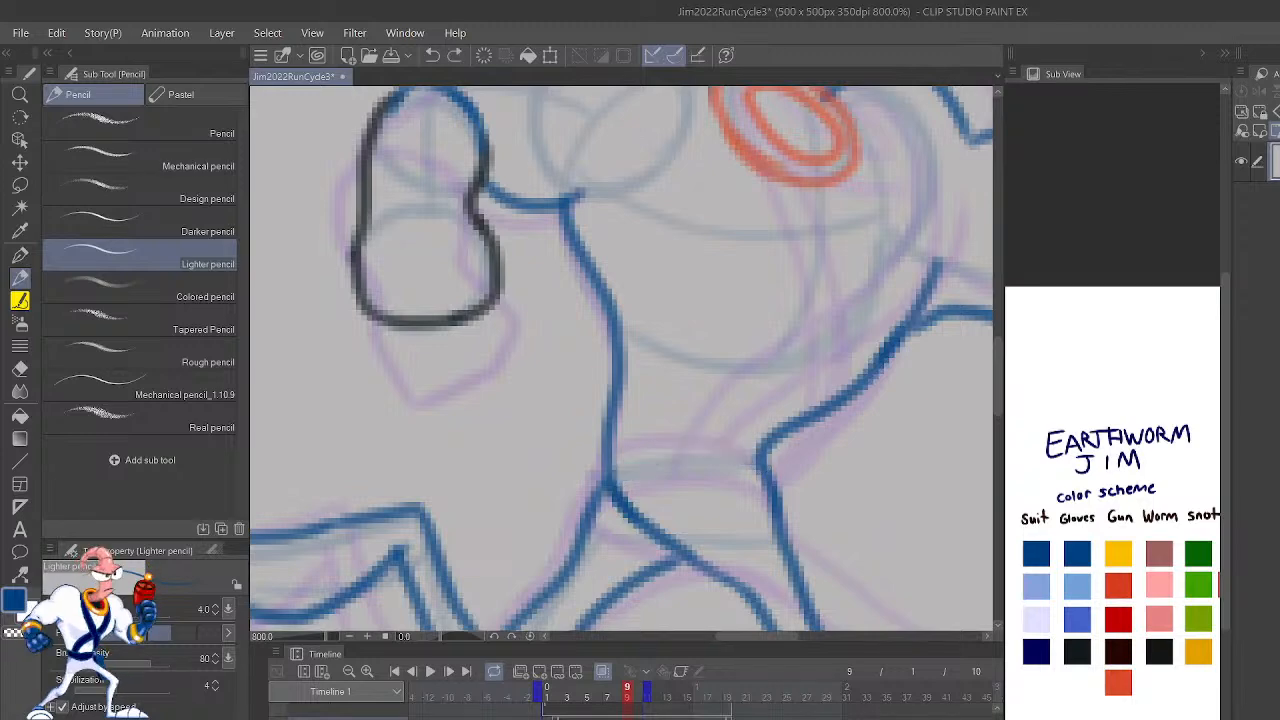
{"action": "left_click_drag", "start_coordinate": [750, 456], "coordinate": [612, 484]}
{"action": "mouse_move", "coordinate": [768, 452]}
{"action": "left_mouse_down"}
{"action": "mouse_move", "coordinate": [725, 400]}
{"action": "mouse_move", "coordinate": [607, 430]}
{"action": "left_mouse_up"}
{"action": "mouse_move", "coordinate": [902, 377]}
{"action": "left_mouse_down"}
{"action": "mouse_move", "coordinate": [834, 528]}
{"action": "mouse_move", "coordinate": [843, 457]}
{"action": "mouse_move", "coordinate": [766, 378]}
{"action": "left_mouse_up"}
{"action": "mouse_move", "coordinate": [503, 268]}
{"action": "left_mouse_down"}
{"action": "mouse_move", "coordinate": [514, 262]}
{"action": "mouse_move", "coordinate": [566, 321]}
{"action": "left_mouse_up"}
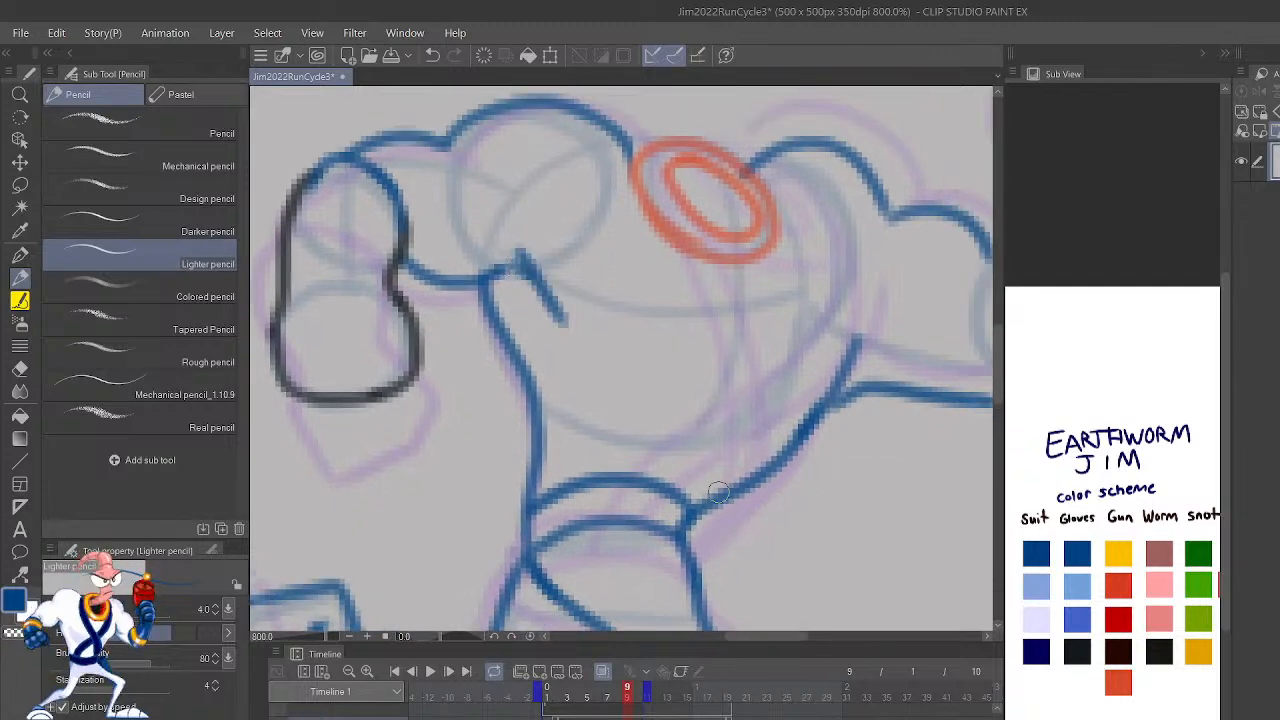
Step: Flip back and forth through the neighbouring frames to check how frame 9's pose fits the run
{"action": "scroll", "coordinate": [818, 552], "scroll_direction": "down", "scroll_amount": 7}
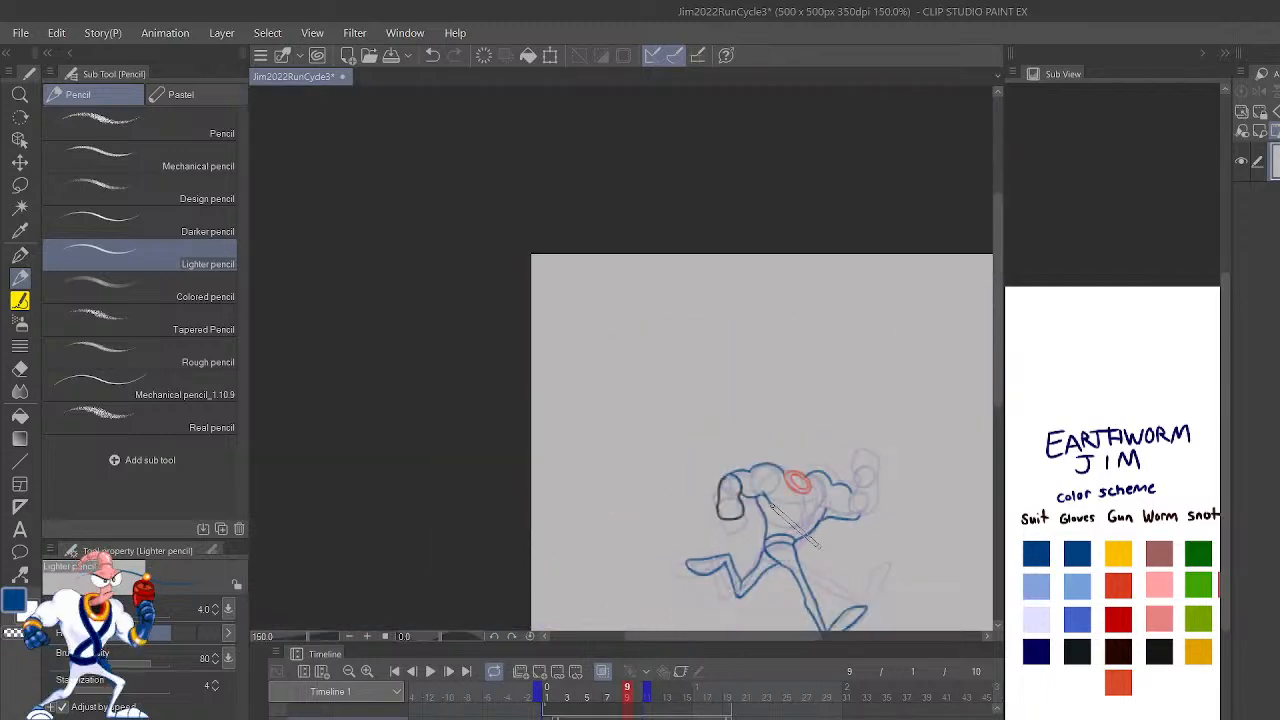
{"action": "key", "text": "comma"}
{"action": "key", "text": "comma"}
{"action": "key", "text": "period"}
{"action": "key", "text": "period"}
{"action": "key", "text": "period"}
{"action": "key", "text": "period"}
{"action": "key", "text": "period"}
{"action": "key", "text": "comma"}
{"action": "key", "text": "comma"}
{"action": "key", "text": "comma"}
{"action": "key", "text": "period"}
{"action": "key", "text": "period"}
{"action": "key", "text": "period"}
Step: Play the run cycle animation and stop it on frame 9
{"action": "left_click_drag", "start_coordinate": [818, 546], "coordinate": [769, 479]}
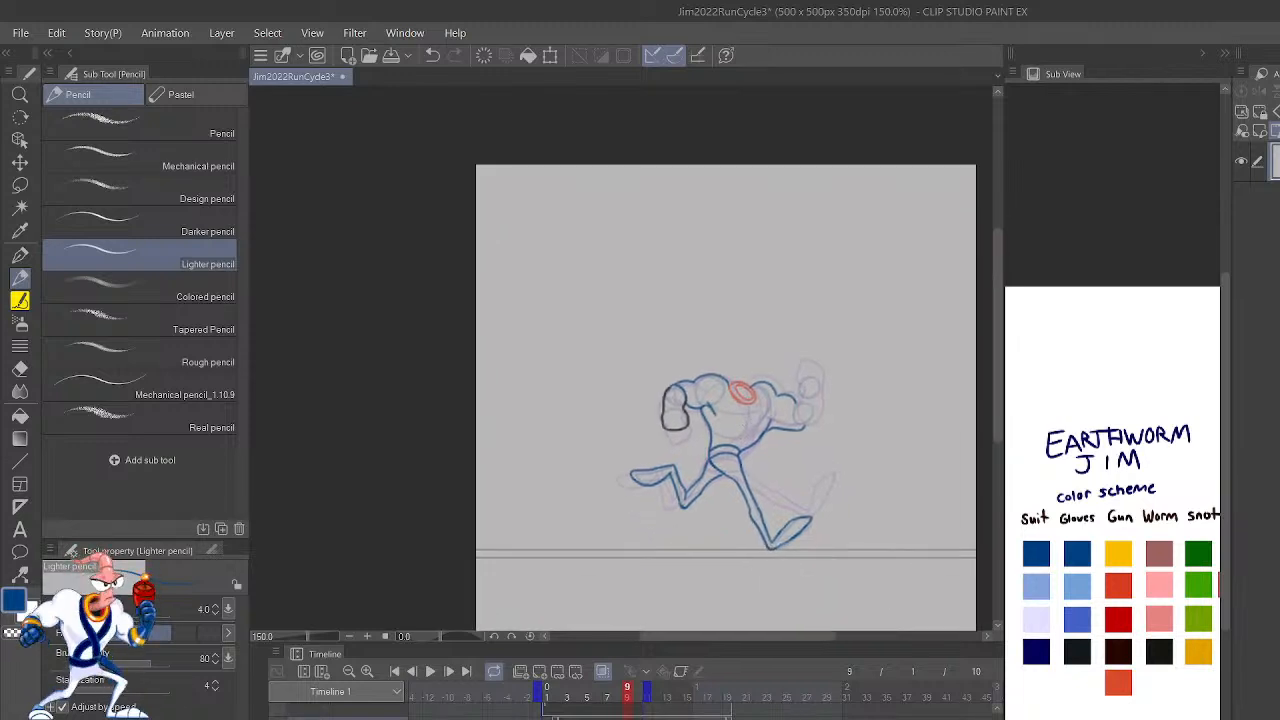
{"action": "left_click", "coordinate": [432, 673]}
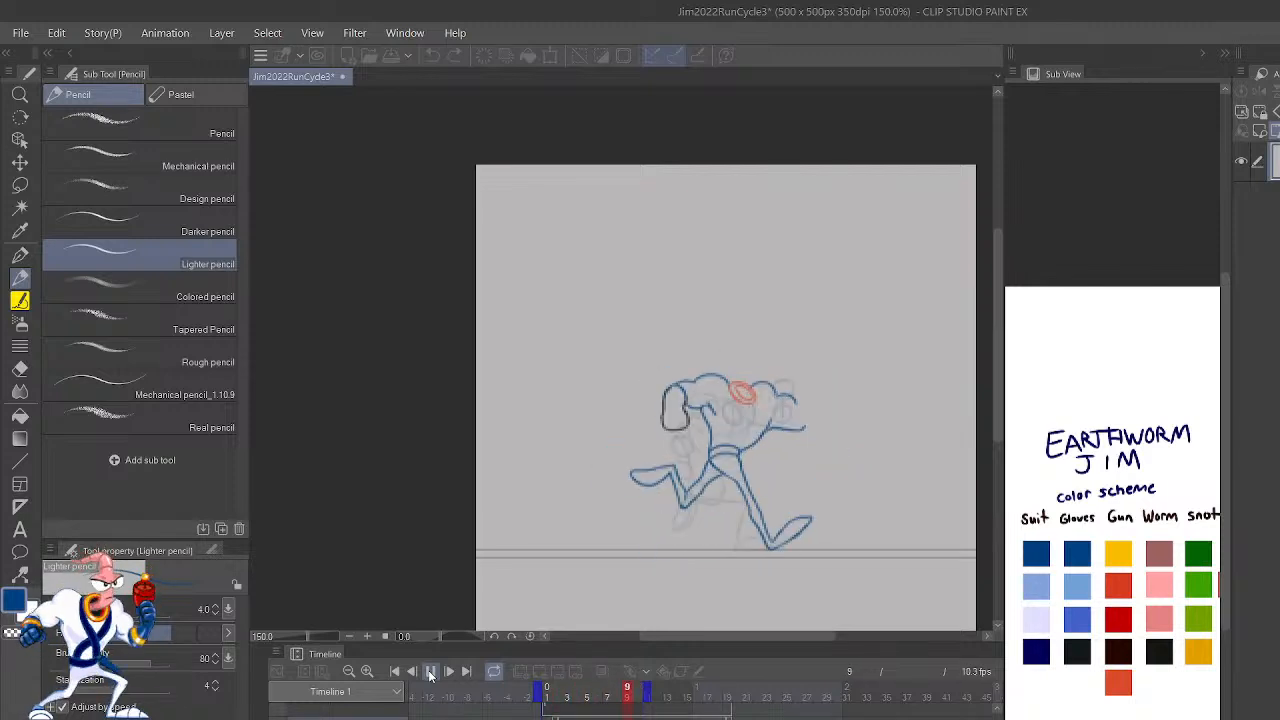
{"action": "left_click", "coordinate": [430, 673]}
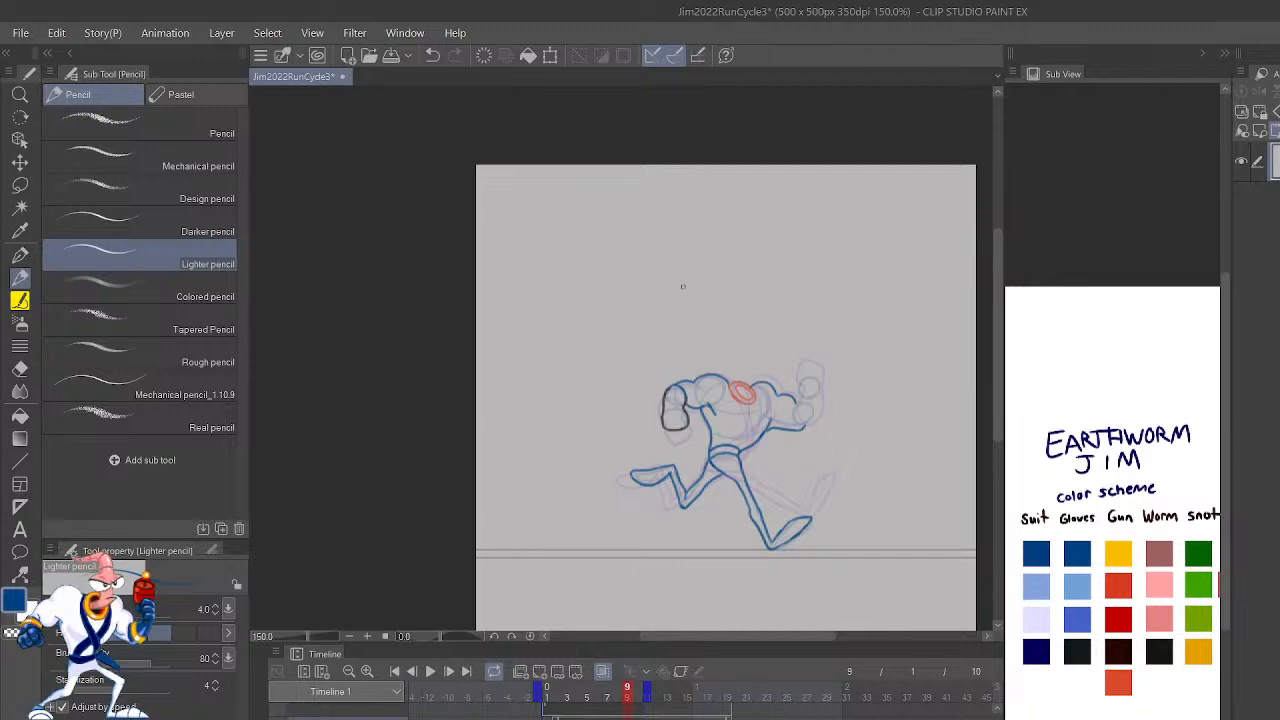
Step: Outline the raised arm's forearm and fist in the near-black Gloves swatch and draw its elbow curve in dark blue
{"action": "scroll", "coordinate": [690, 385], "scroll_direction": "up", "scroll_amount": 2}
{"action": "scroll", "coordinate": [869, 517], "scroll_direction": "up", "scroll_amount": 5}
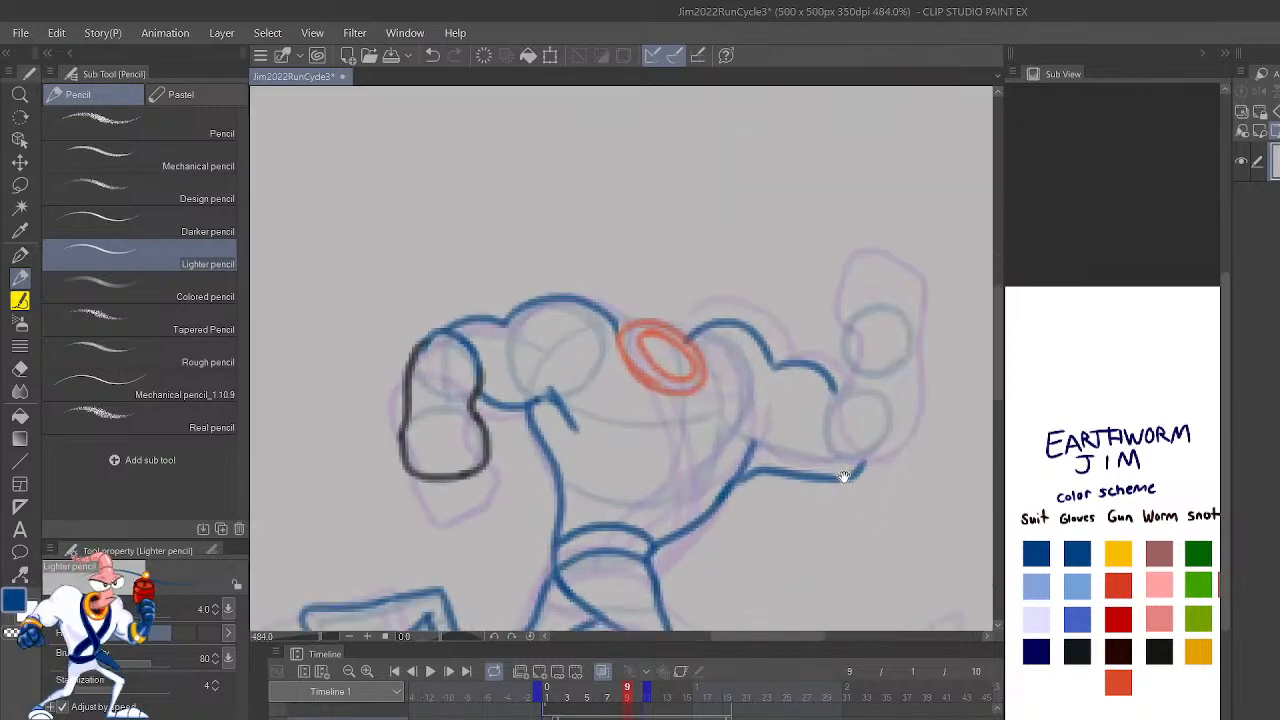
{"action": "left_click_drag", "start_coordinate": [843, 563], "coordinate": [794, 659]}
{"action": "left_click", "coordinate": [1077, 648]}
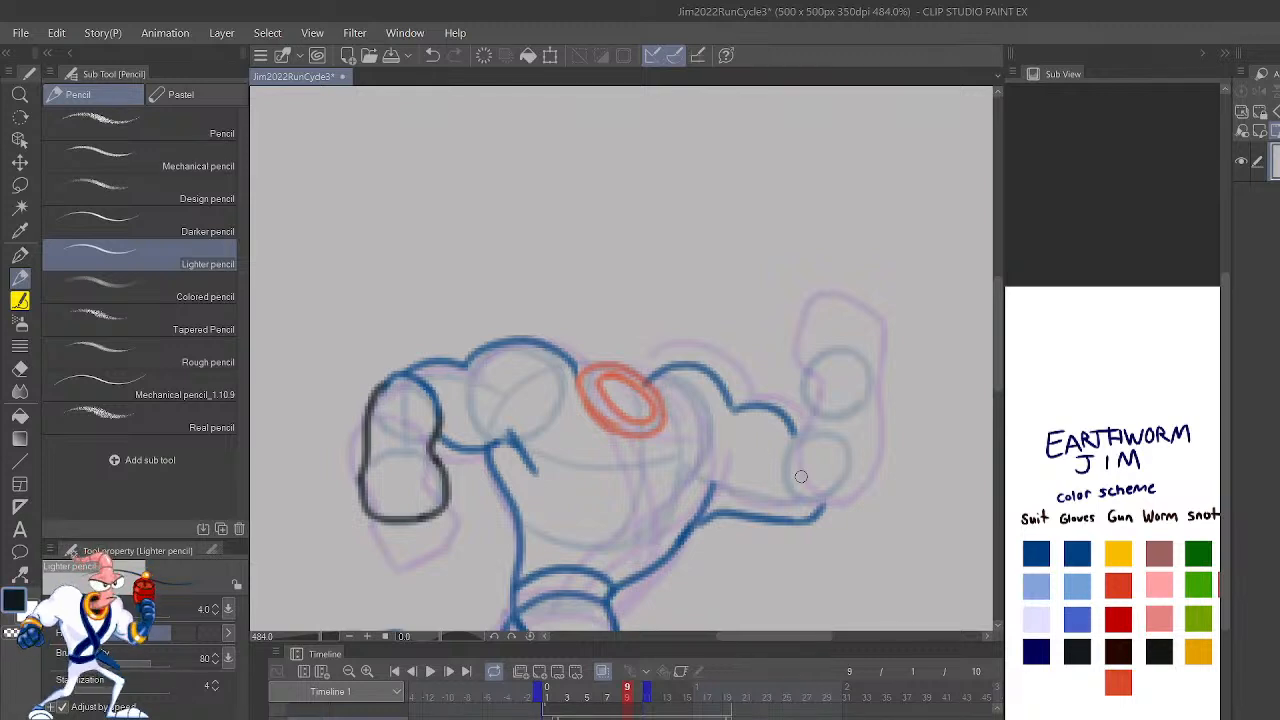
{"action": "mouse_move", "coordinate": [796, 446]}
{"action": "left_mouse_down"}
{"action": "mouse_move", "coordinate": [812, 416]}
{"action": "mouse_move", "coordinate": [812, 348]}
{"action": "left_mouse_up"}
{"action": "mouse_move", "coordinate": [824, 506]}
{"action": "left_mouse_down"}
{"action": "mouse_move", "coordinate": [862, 443]}
{"action": "mouse_move", "coordinate": [876, 371]}
{"action": "mouse_move", "coordinate": [872, 348]}
{"action": "mouse_move", "coordinate": [845, 337]}
{"action": "mouse_move", "coordinate": [802, 374]}
{"action": "left_mouse_up"}
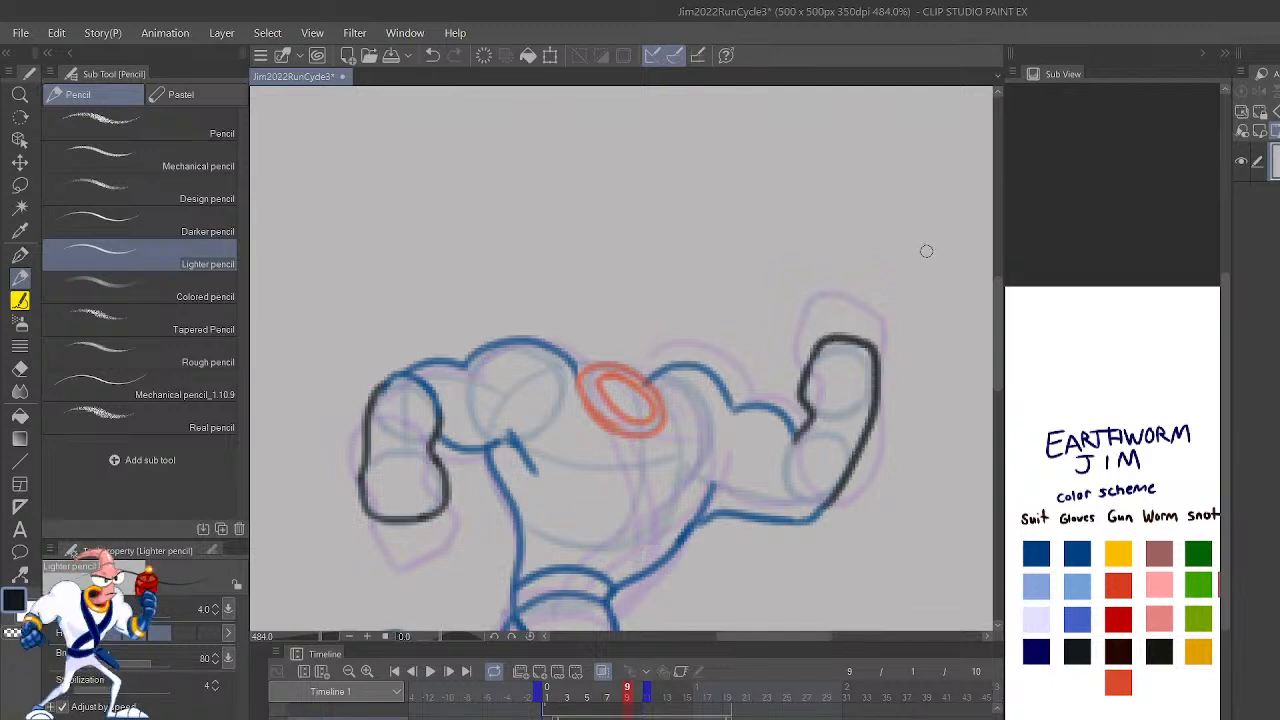
{"action": "left_click", "coordinate": [1086, 541]}
{"action": "mouse_move", "coordinate": [797, 440]}
{"action": "left_mouse_down"}
{"action": "mouse_move", "coordinate": [787, 474]}
{"action": "mouse_move", "coordinate": [822, 514]}
{"action": "left_mouse_up"}
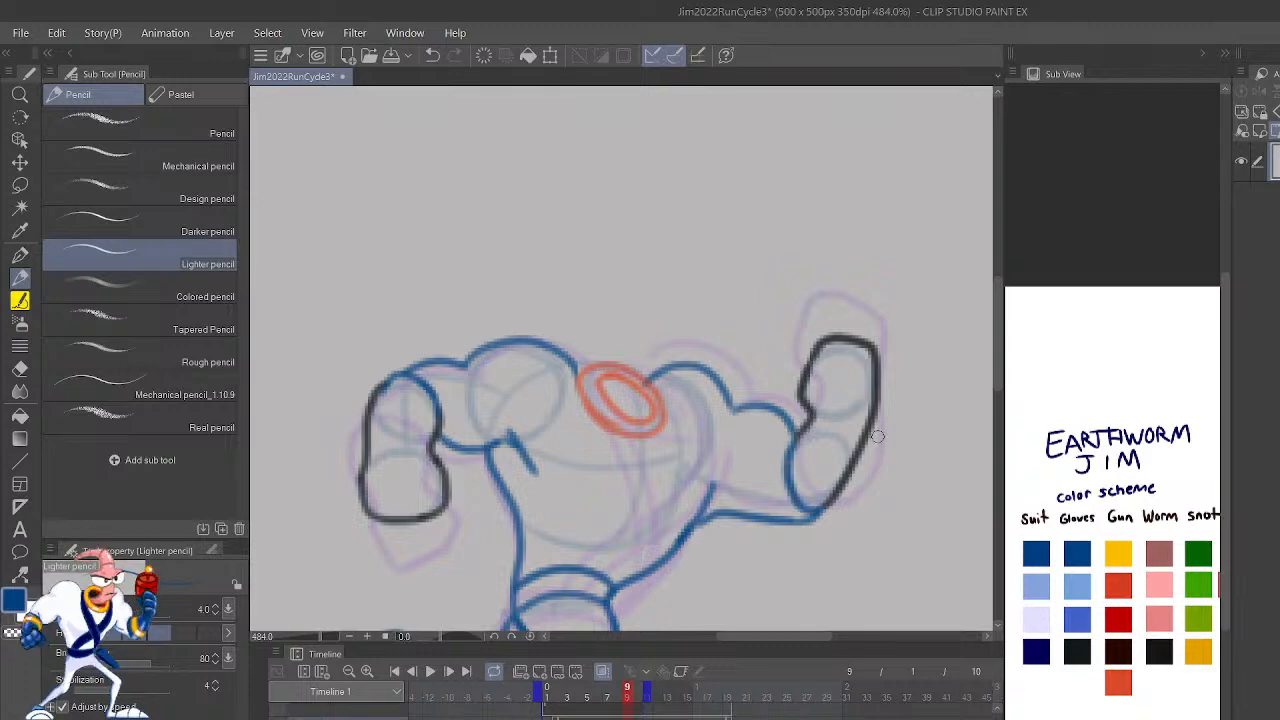
Step: Draw the two crossing chest straps in blue as paired lines running from the collar to the belt
{"action": "scroll", "coordinate": [877, 436], "scroll_direction": "down", "scroll_amount": 5}
{"action": "scroll", "coordinate": [879, 443], "scroll_direction": "up", "scroll_amount": 4}
{"action": "scroll", "coordinate": [878, 440], "scroll_direction": "up", "scroll_amount": 2}
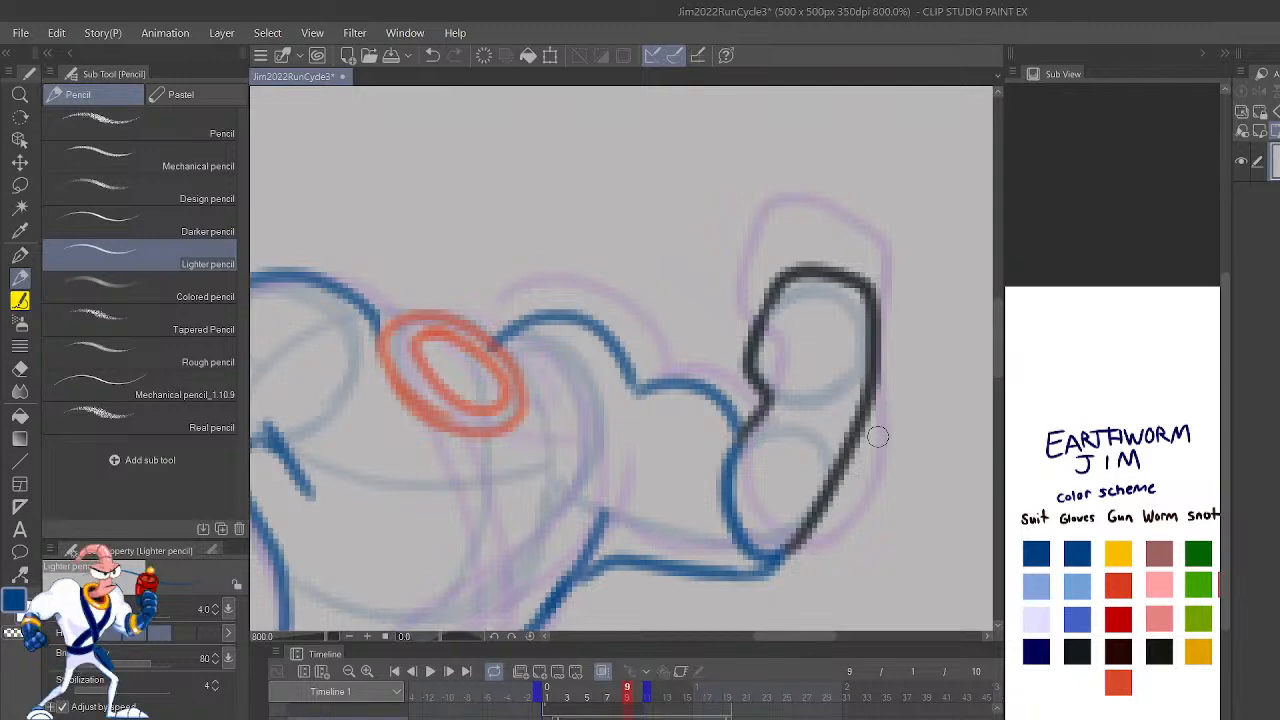
{"action": "key", "text": "h"}
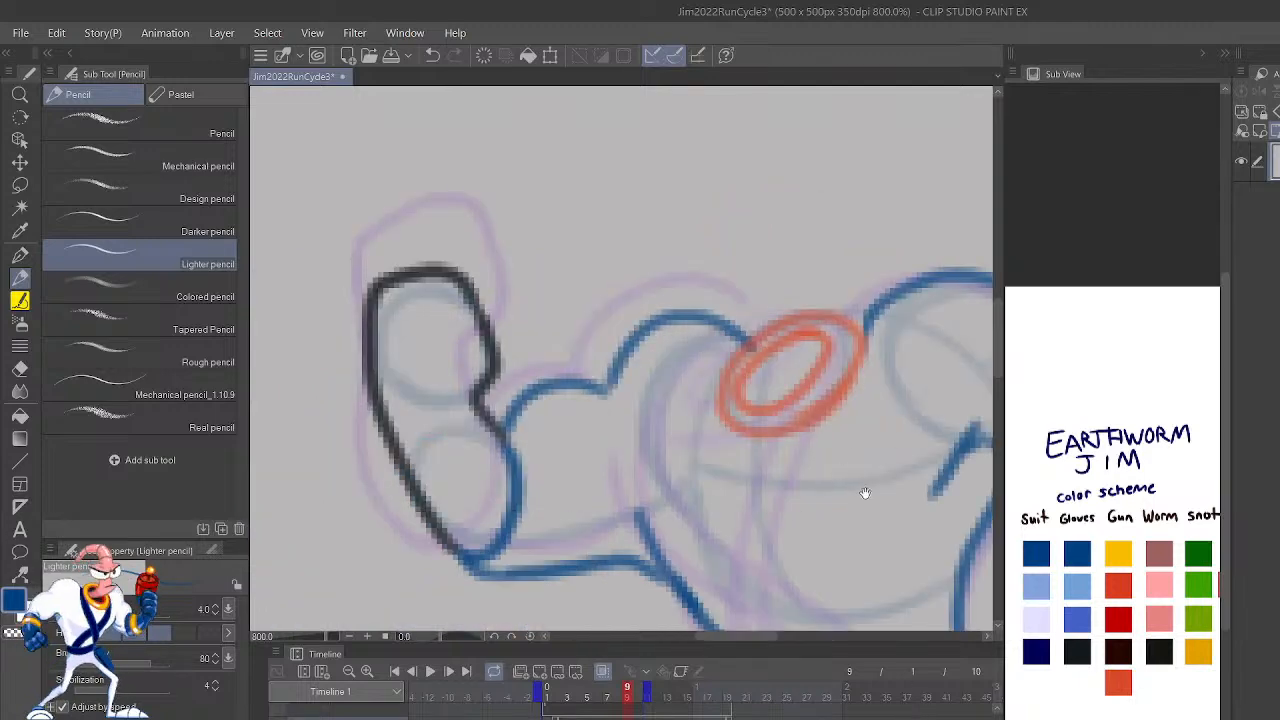
{"action": "left_click_drag", "start_coordinate": [898, 505], "coordinate": [775, 324]}
{"action": "mouse_move", "coordinate": [838, 500]}
{"action": "left_mouse_down"}
{"action": "mouse_move", "coordinate": [819, 469]}
{"action": "mouse_move", "coordinate": [691, 405]}
{"action": "mouse_move", "coordinate": [589, 280]}
{"action": "mouse_move", "coordinate": [597, 183]}
{"action": "left_mouse_up"}
{"action": "mouse_move", "coordinate": [765, 470]}
{"action": "left_mouse_down"}
{"action": "mouse_move", "coordinate": [722, 448]}
{"action": "mouse_move", "coordinate": [584, 224]}
{"action": "mouse_move", "coordinate": [628, 142]}
{"action": "left_mouse_up"}
{"action": "key", "text": "ctrl+z"}
{"action": "mouse_move", "coordinate": [757, 465]}
{"action": "left_mouse_down"}
{"action": "mouse_move", "coordinate": [651, 423]}
{"action": "mouse_move", "coordinate": [574, 223]}
{"action": "mouse_move", "coordinate": [588, 180]}
{"action": "left_mouse_up"}
{"action": "mouse_move", "coordinate": [740, 168]}
{"action": "left_mouse_down"}
{"action": "mouse_move", "coordinate": [646, 360]}
{"action": "mouse_move", "coordinate": [678, 531]}
{"action": "mouse_move", "coordinate": [667, 428]}
{"action": "mouse_move", "coordinate": [749, 197]}
{"action": "mouse_move", "coordinate": [745, 128]}
{"action": "left_mouse_up"}
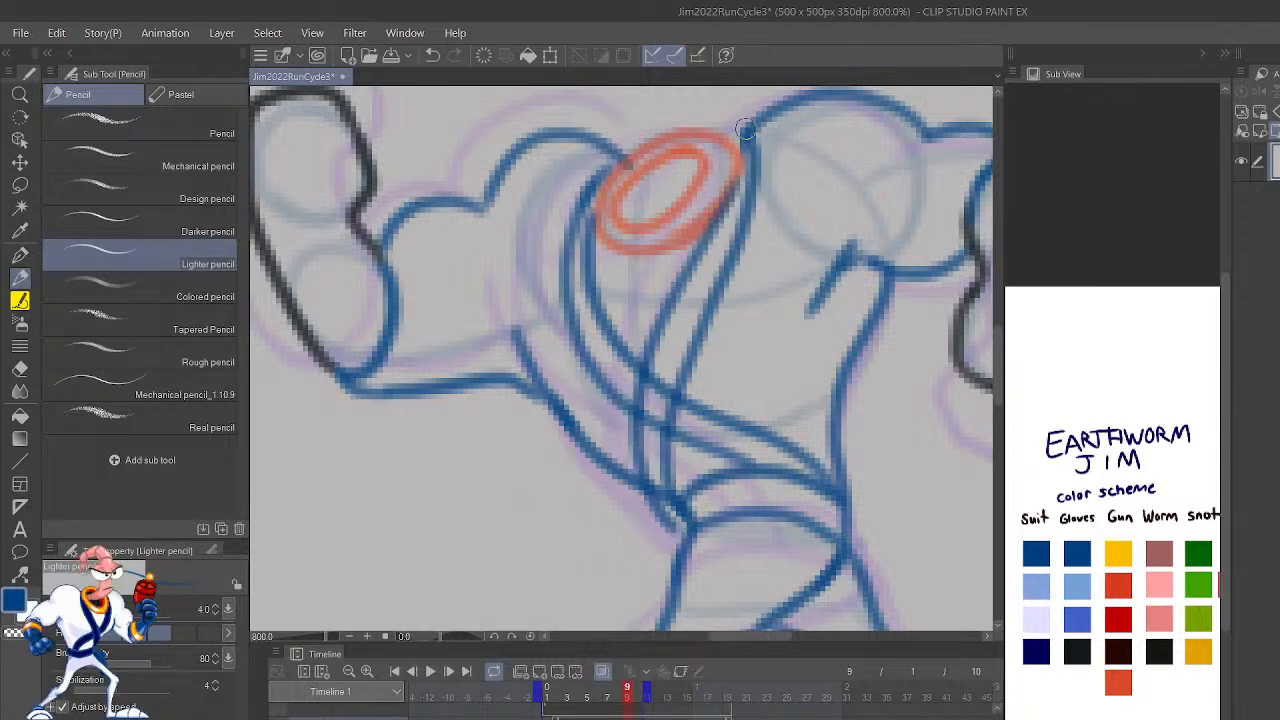
Step: Step back to frame 7 to compare its chest straps and torso with frame 9
{"action": "scroll", "coordinate": [745, 127], "scroll_direction": "down", "scroll_amount": 4}
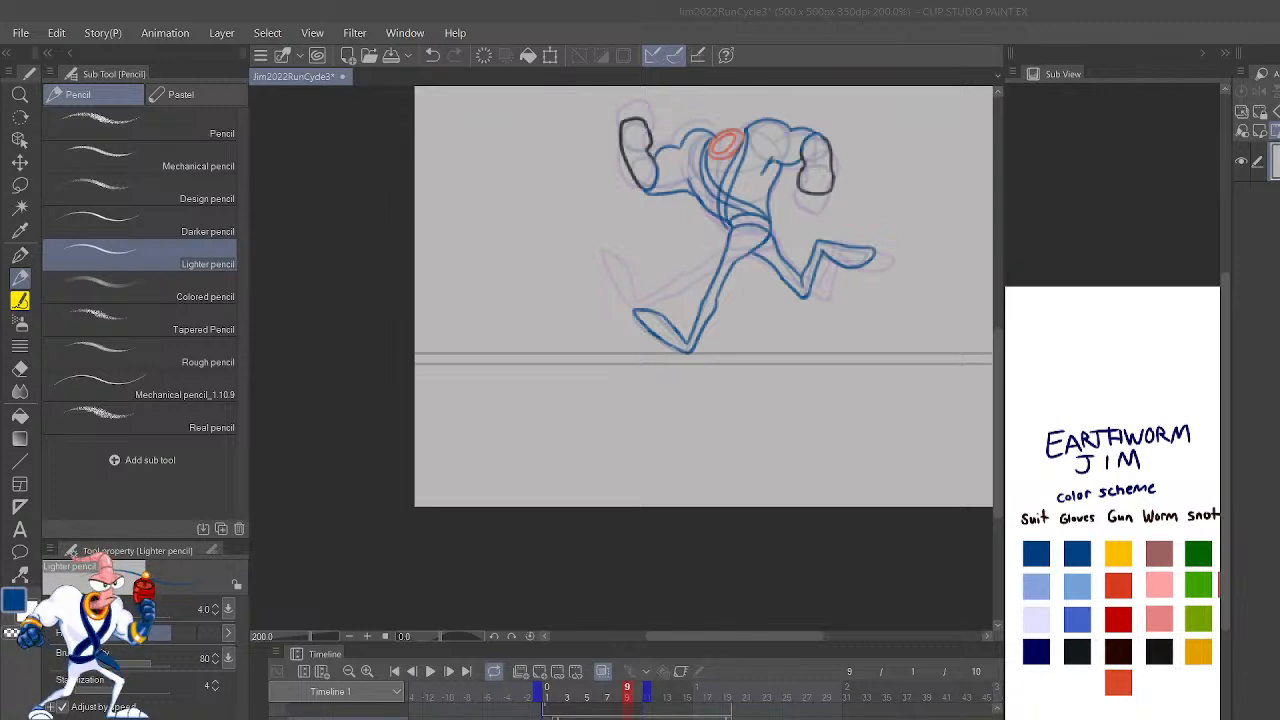
{"action": "left_click", "coordinate": [788, 264]}
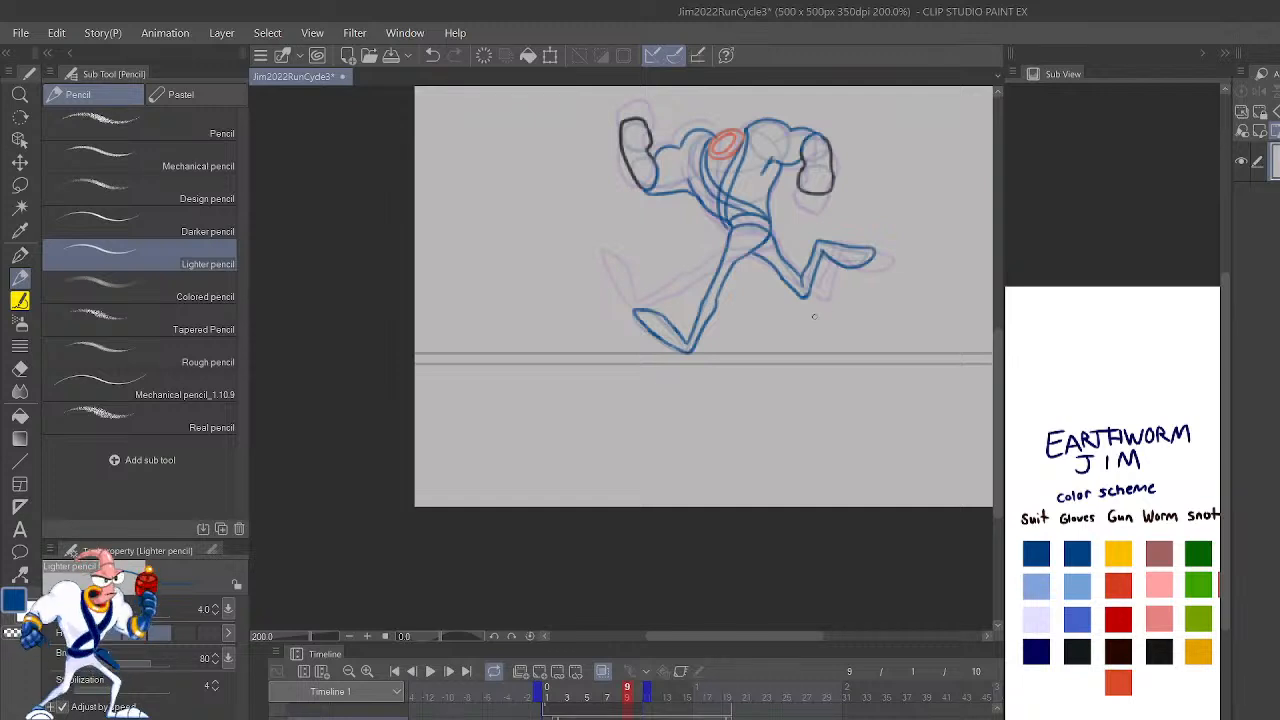
{"action": "scroll", "coordinate": [821, 309], "scroll_direction": "up", "scroll_amount": 5}
{"action": "left_click_drag", "start_coordinate": [757, 129], "coordinate": [787, 372]}
{"action": "key", "text": "Left"}
{"action": "key", "text": "Left"}
{"action": "key", "text": "Left"}
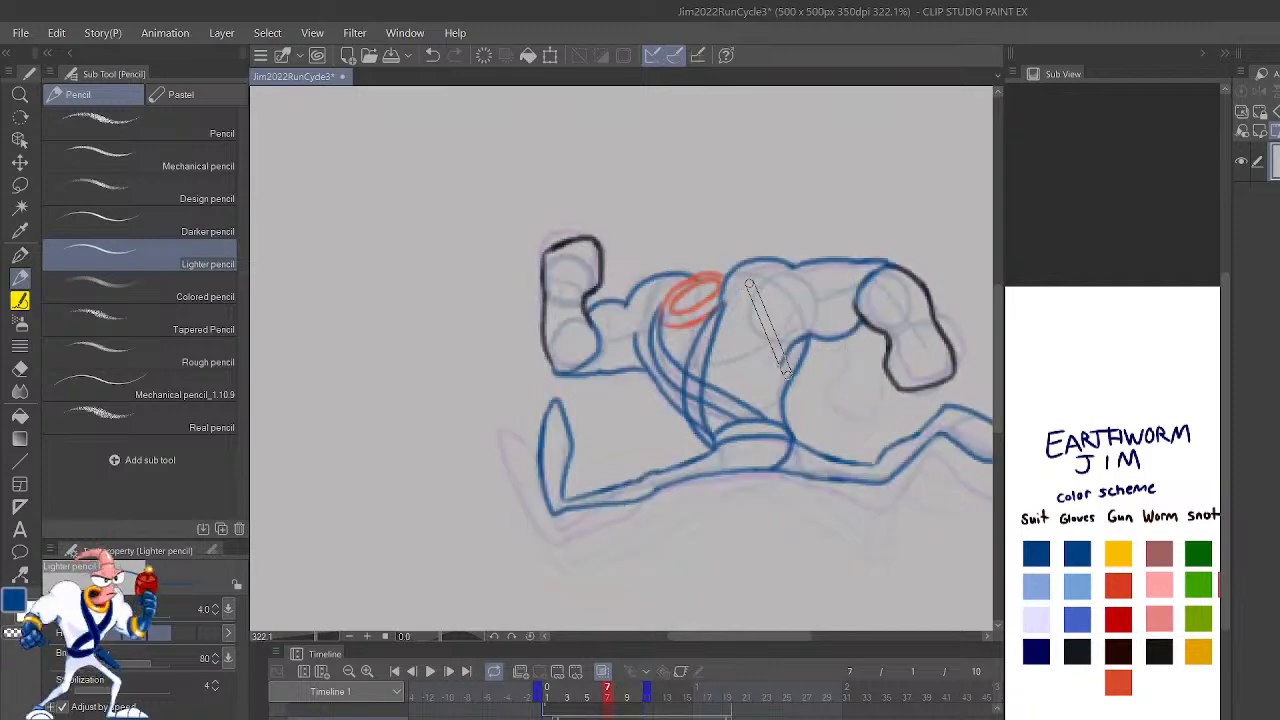
Step: Flip between frames 6 and 7 to compare the arms and torso, ending on frame 9
{"action": "key", "text": "Right"}
{"action": "key", "text": "Left"}
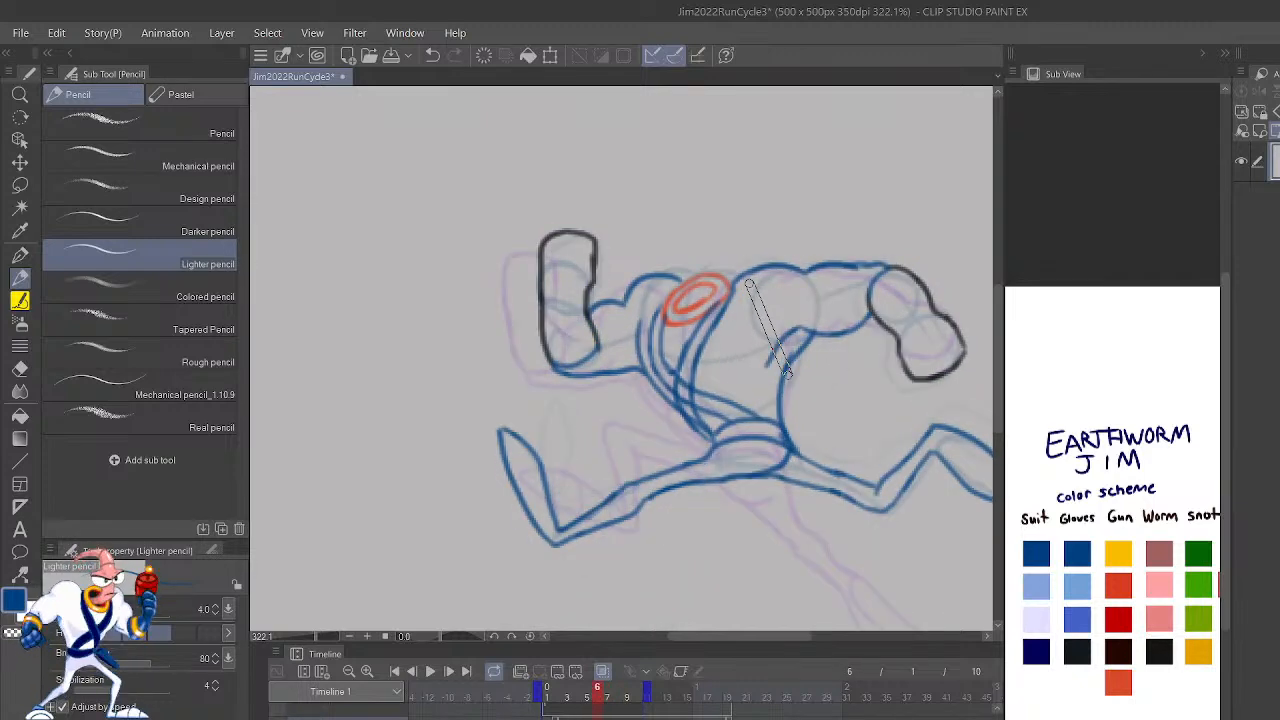
{"action": "key", "text": "Right"}
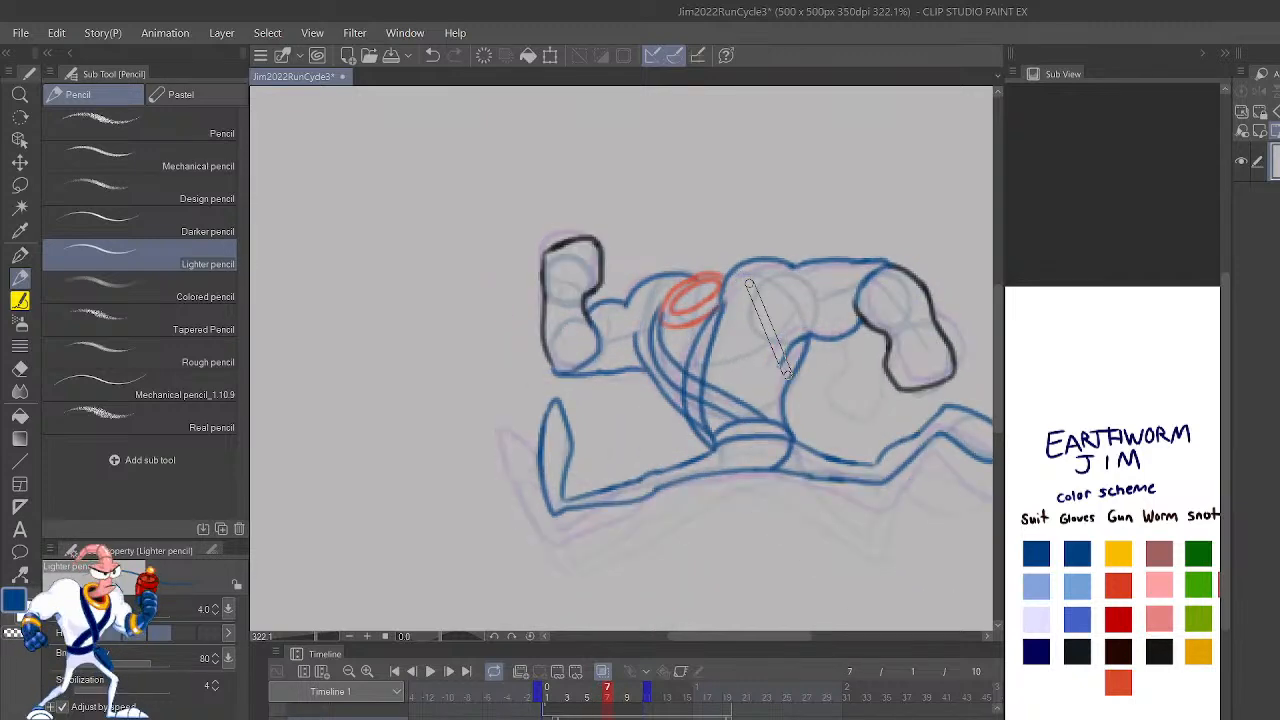
{"action": "key", "text": "Left"}
{"action": "key", "text": "Right"}
{"action": "key", "text": "Right"}
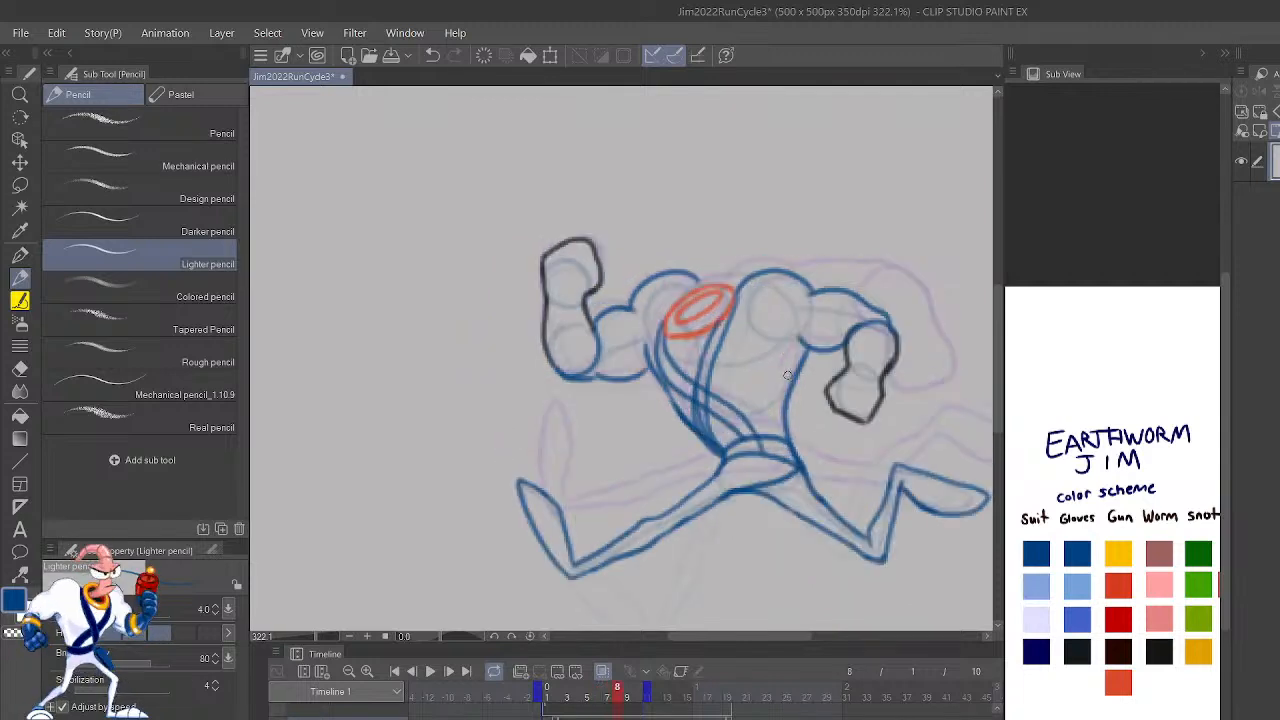
{"action": "key", "text": "Right"}
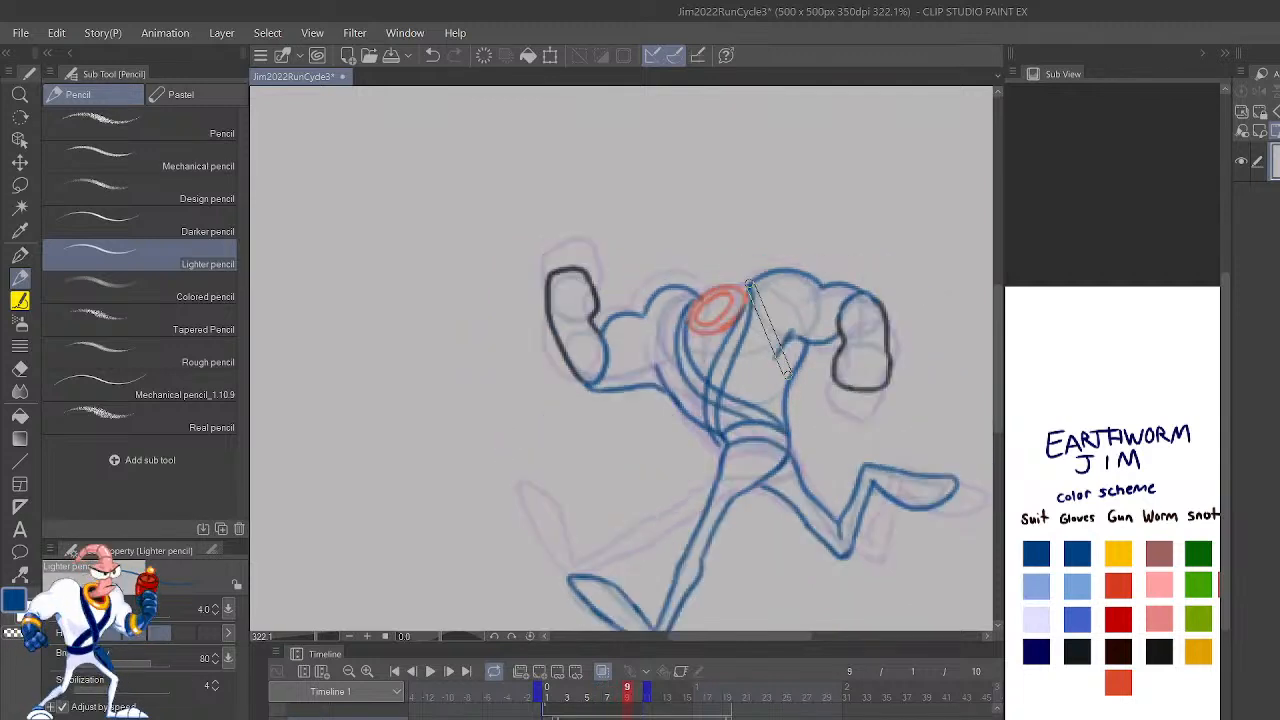
Step: Flip back and forth through the whole run cycle frame by frame to check the body outlines, returning to frame 9
{"action": "key", "text": "Right"}
{"action": "key", "text": "Right"}
{"action": "key", "text": "Right"}
{"action": "key", "text": "Right"}
{"action": "key", "text": "Left"}
{"action": "key", "text": "Left"}
{"action": "key", "text": "Left"}
{"action": "key", "text": "Left"}
{"action": "key", "text": "Right"}
{"action": "key", "text": "Right"}
{"action": "key", "text": "Right"}
{"action": "key", "text": "Right"}
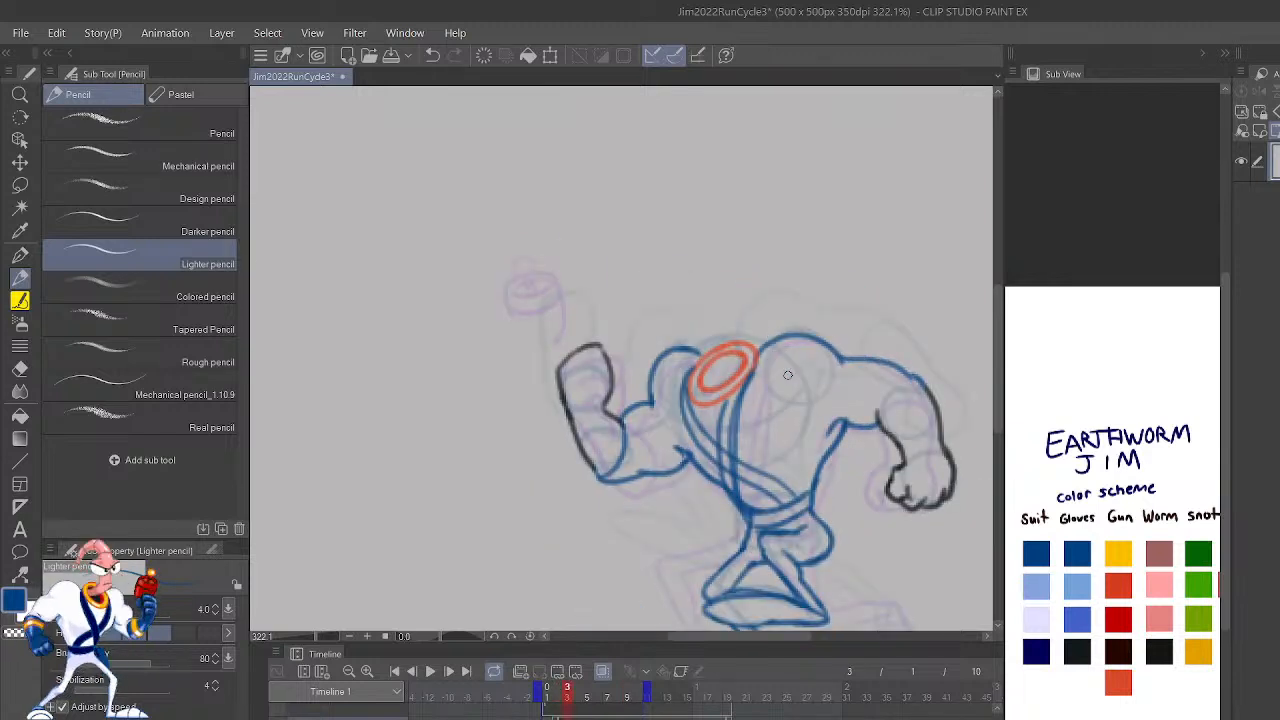
{"action": "key", "text": "Right"}
{"action": "key", "text": "Right"}
{"action": "key", "text": "Left"}
{"action": "key", "text": "Right"}
{"action": "key", "text": "Right"}
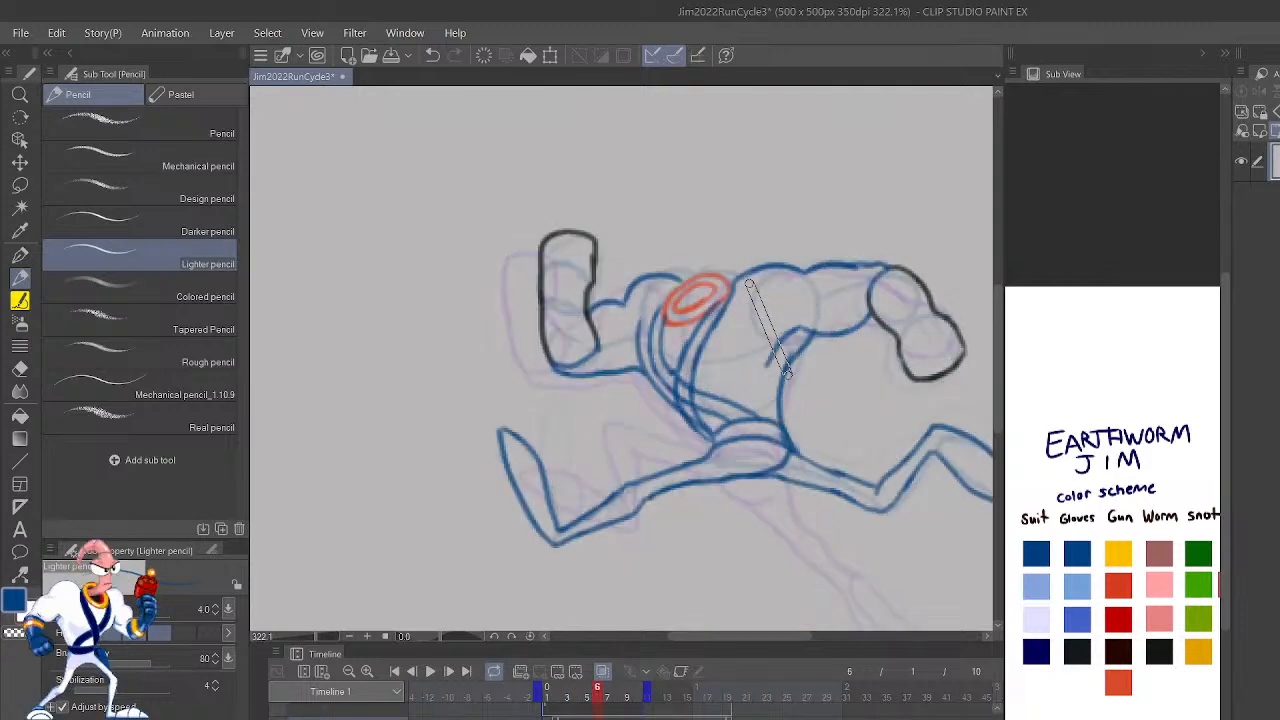
{"action": "key", "text": "Left"}
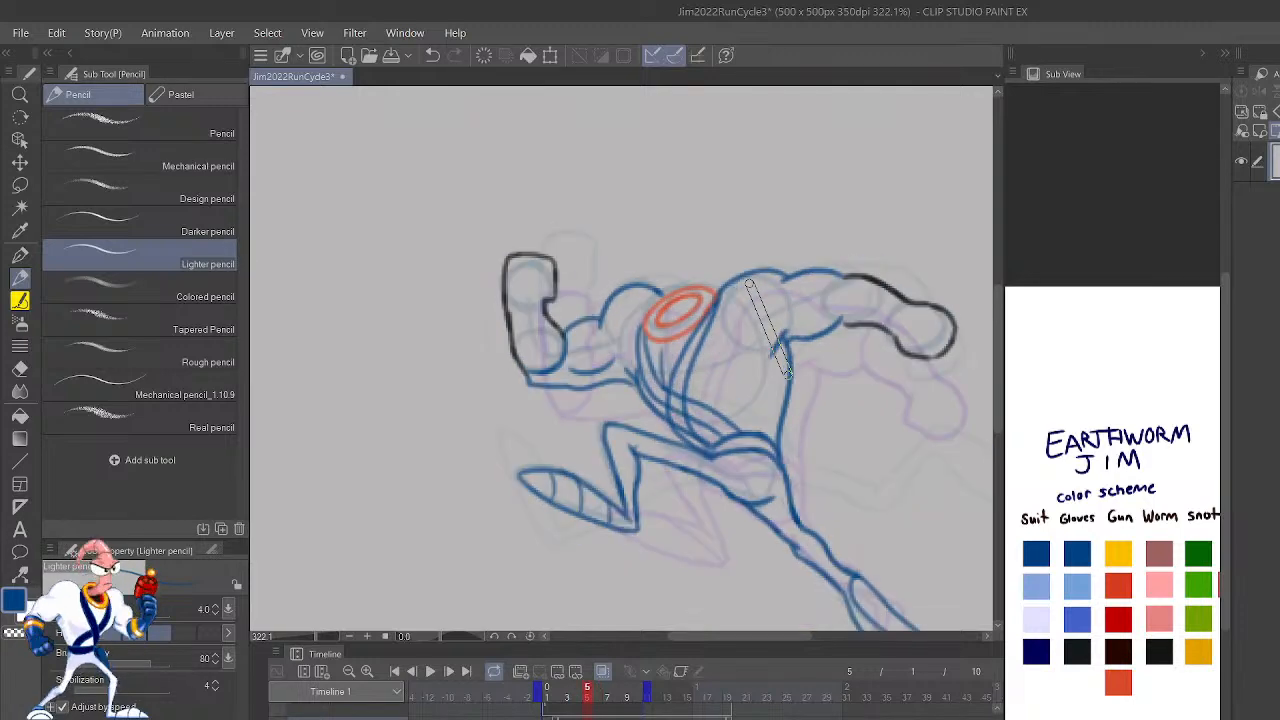
{"action": "key", "text": "Right"}
{"action": "key", "text": "Right"}
{"action": "key", "text": "Right"}
{"action": "key", "text": "Right"}
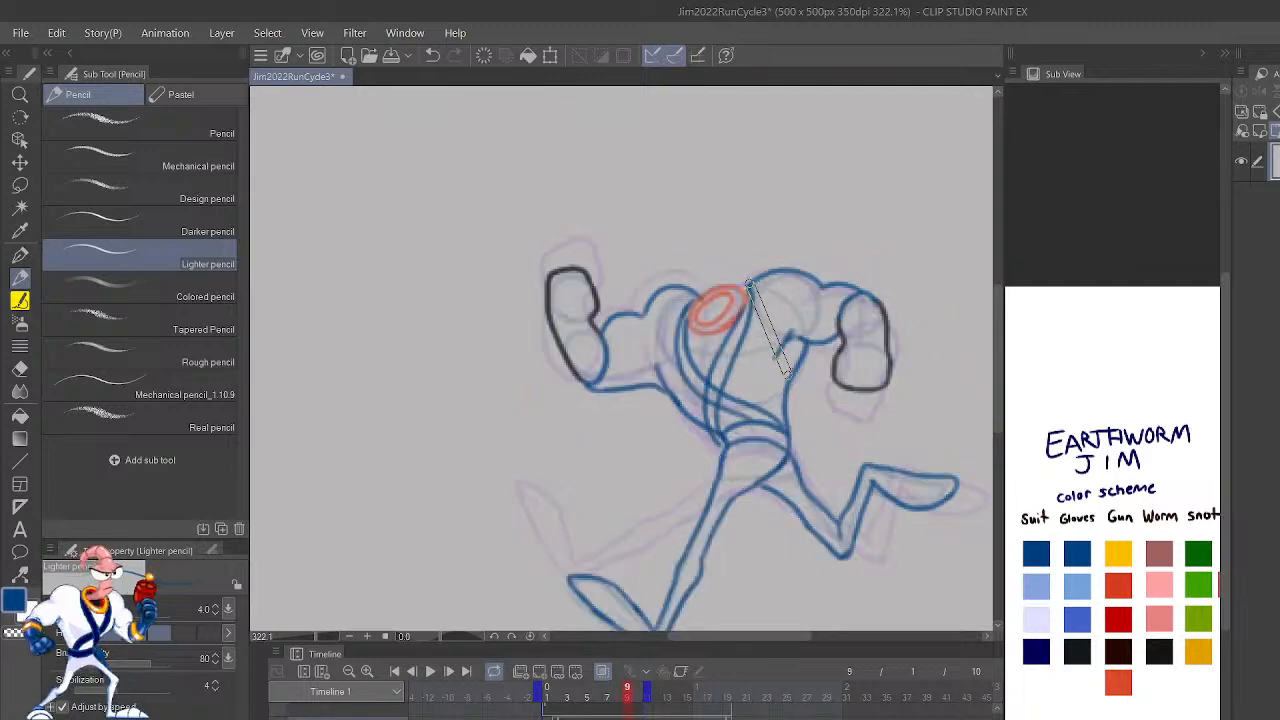
{"action": "key", "text": "Left"}
{"action": "key", "text": "Right"}
Step: Reinforce the collar outline on frame 9 with the orange-red swatch
{"action": "scroll", "coordinate": [788, 376], "scroll_direction": "up", "scroll_amount": 1}
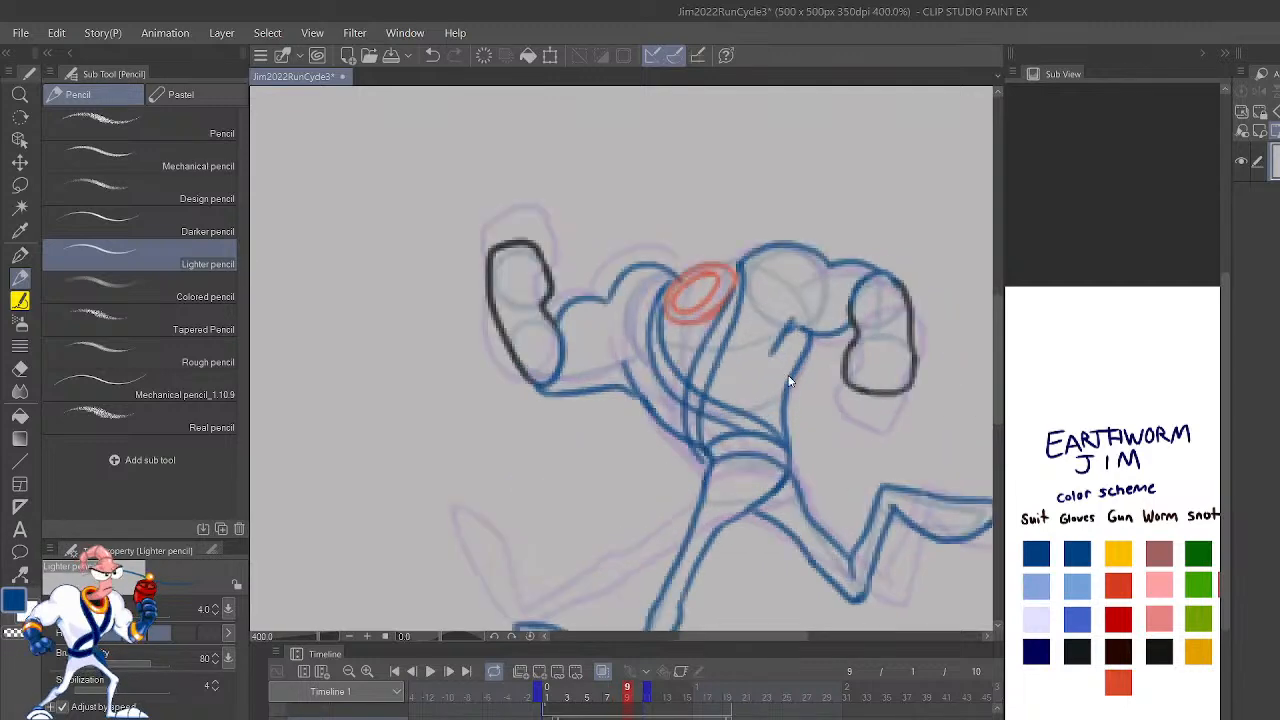
{"action": "key", "text": "h"}
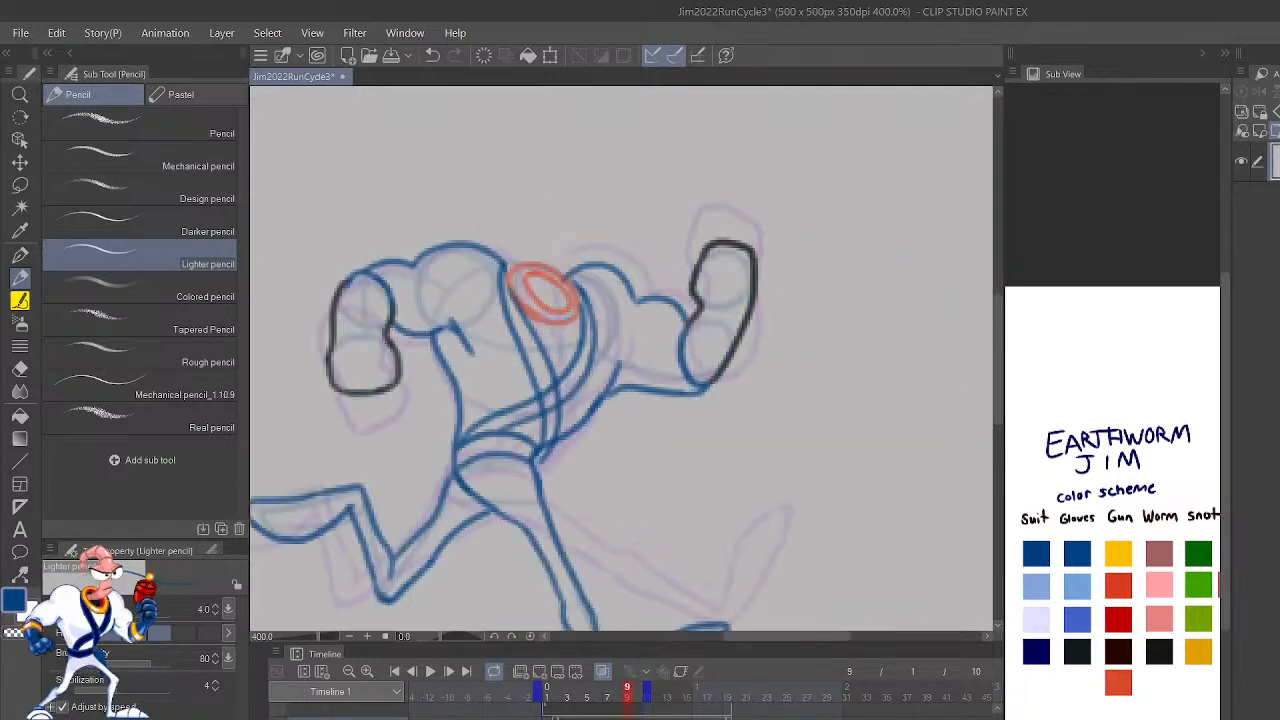
{"action": "key", "text": "ctrl+plus"}
{"action": "left_click_drag", "start_coordinate": [674, 438], "coordinate": [917, 608]}
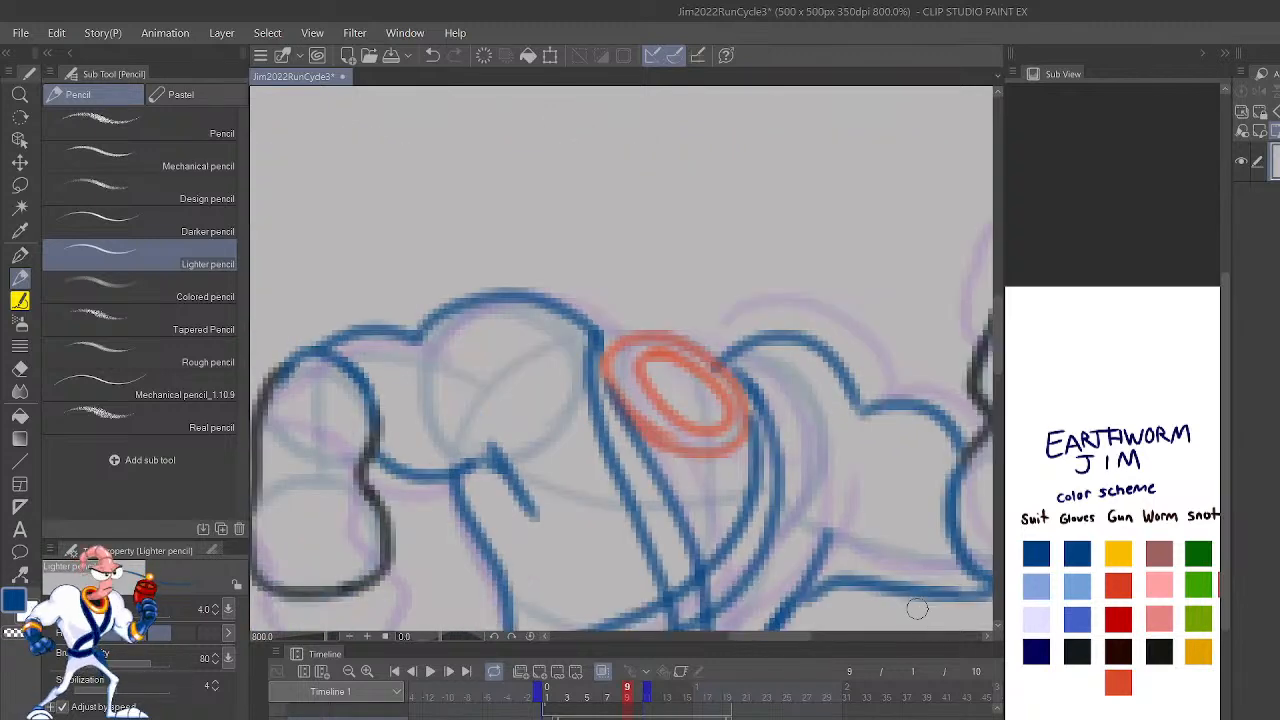
{"action": "left_click", "coordinate": [1120, 680]}
{"action": "mouse_move", "coordinate": [688, 428]}
{"action": "left_mouse_down"}
{"action": "mouse_move", "coordinate": [730, 445]}
{"action": "mouse_move", "coordinate": [688, 405]}
{"action": "mouse_move", "coordinate": [667, 445]}
{"action": "mouse_move", "coordinate": [700, 465]}
{"action": "mouse_move", "coordinate": [635, 419]}
{"action": "mouse_move", "coordinate": [698, 463]}
{"action": "mouse_move", "coordinate": [652, 441]}
{"action": "mouse_move", "coordinate": [728, 465]}
{"action": "mouse_move", "coordinate": [736, 397]}
{"action": "mouse_move", "coordinate": [662, 401]}
{"action": "mouse_move", "coordinate": [719, 432]}
{"action": "mouse_move", "coordinate": [727, 402]}
{"action": "mouse_move", "coordinate": [694, 377]}
{"action": "left_mouse_up"}
{"action": "scroll", "coordinate": [694, 377], "scroll_direction": "down", "scroll_amount": 6}
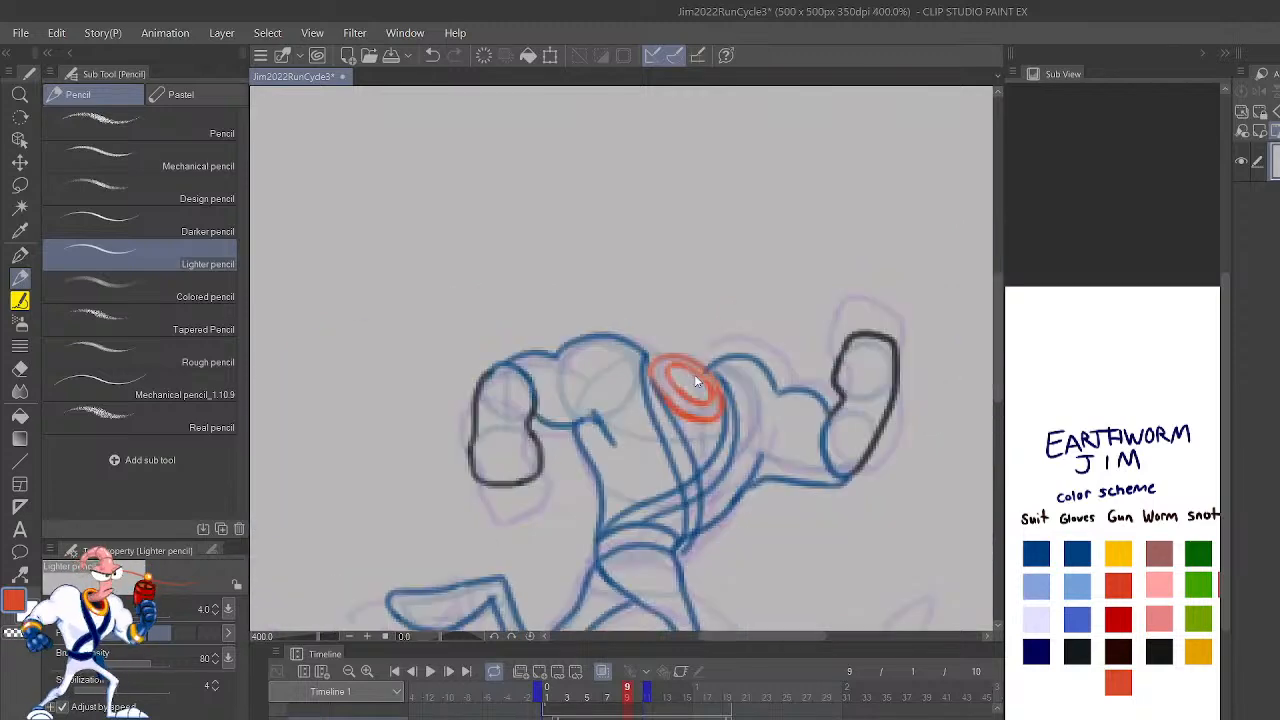
Step: Play the run cycle animation, stop it on frame 6 and step forward to frame 9 to check the motion
{"action": "left_click", "coordinate": [432, 672]}
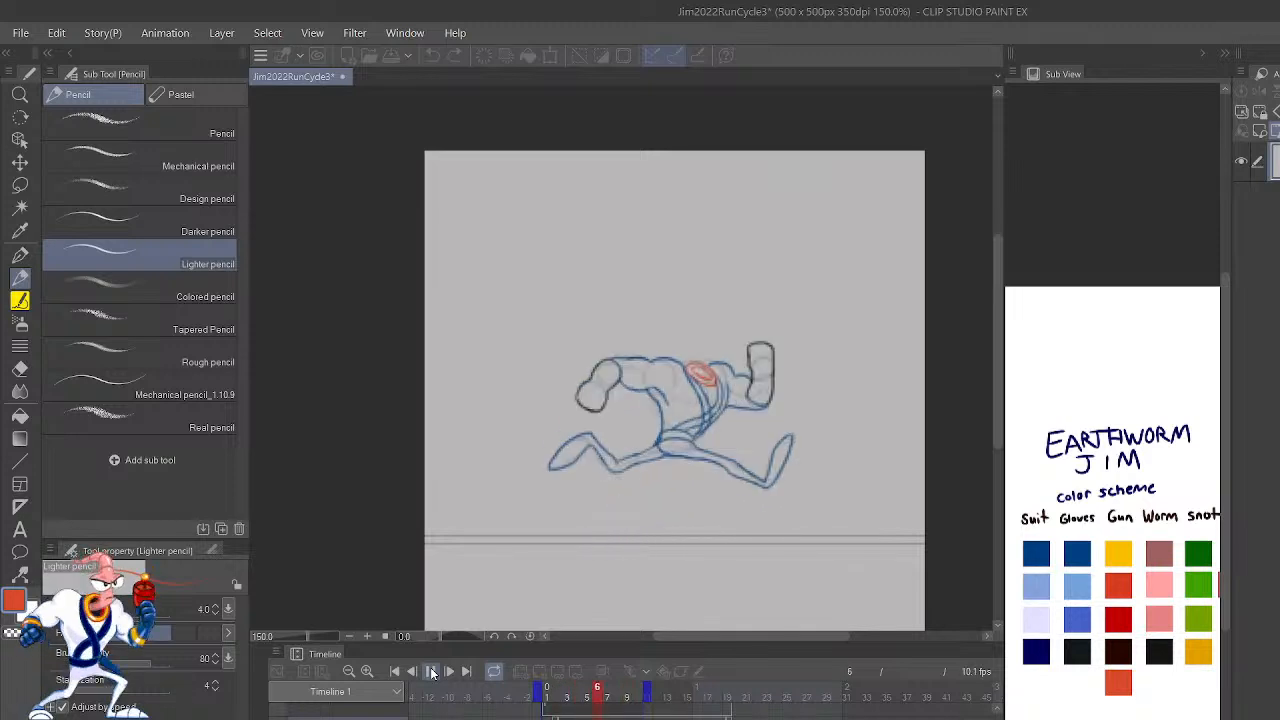
{"action": "left_click", "coordinate": [432, 672]}
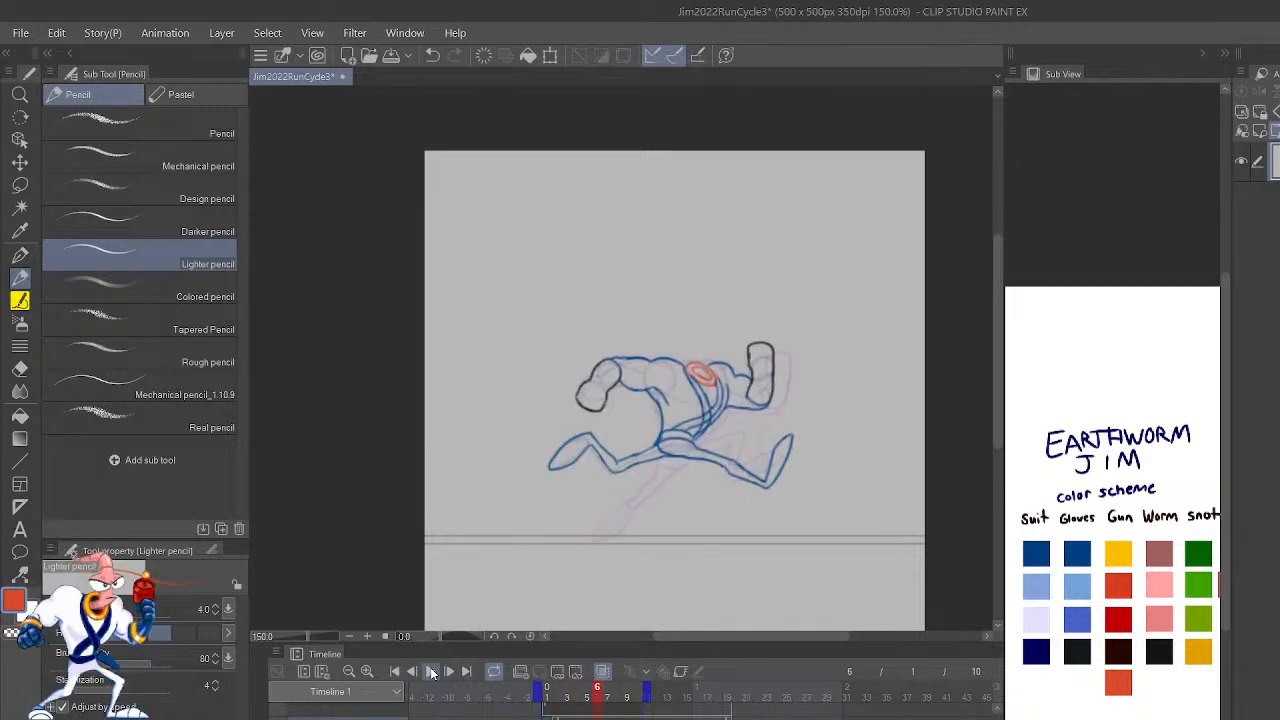
{"action": "key", "text": "Right"}
{"action": "key", "text": "Right"}
{"action": "key", "text": "Left"}
{"action": "key", "text": "Right"}
{"action": "key", "text": "Right"}
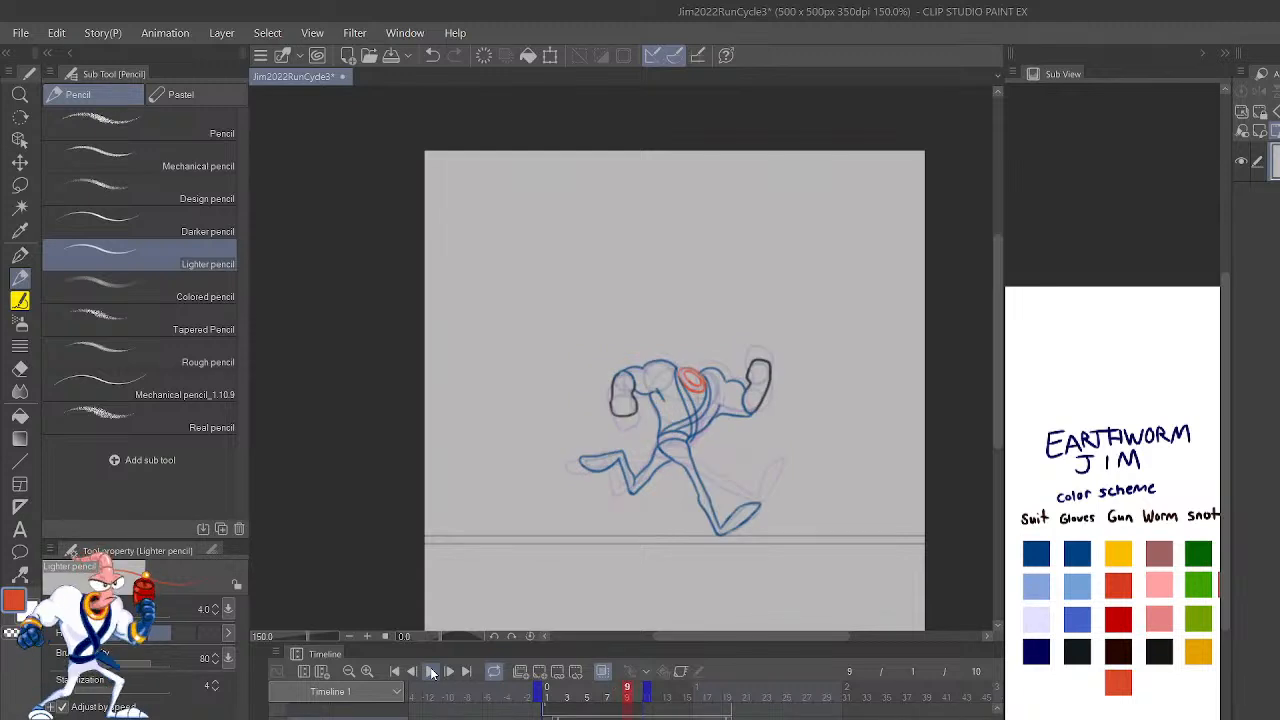
Step: Lasso the belt, hips and bent trailing leg on frame 9, shift them slightly down and clear the selection
{"action": "key", "text": "ctrl+plus"}
{"action": "key", "text": "ctrl+plus"}
{"action": "key", "text": "ctrl+plus"}
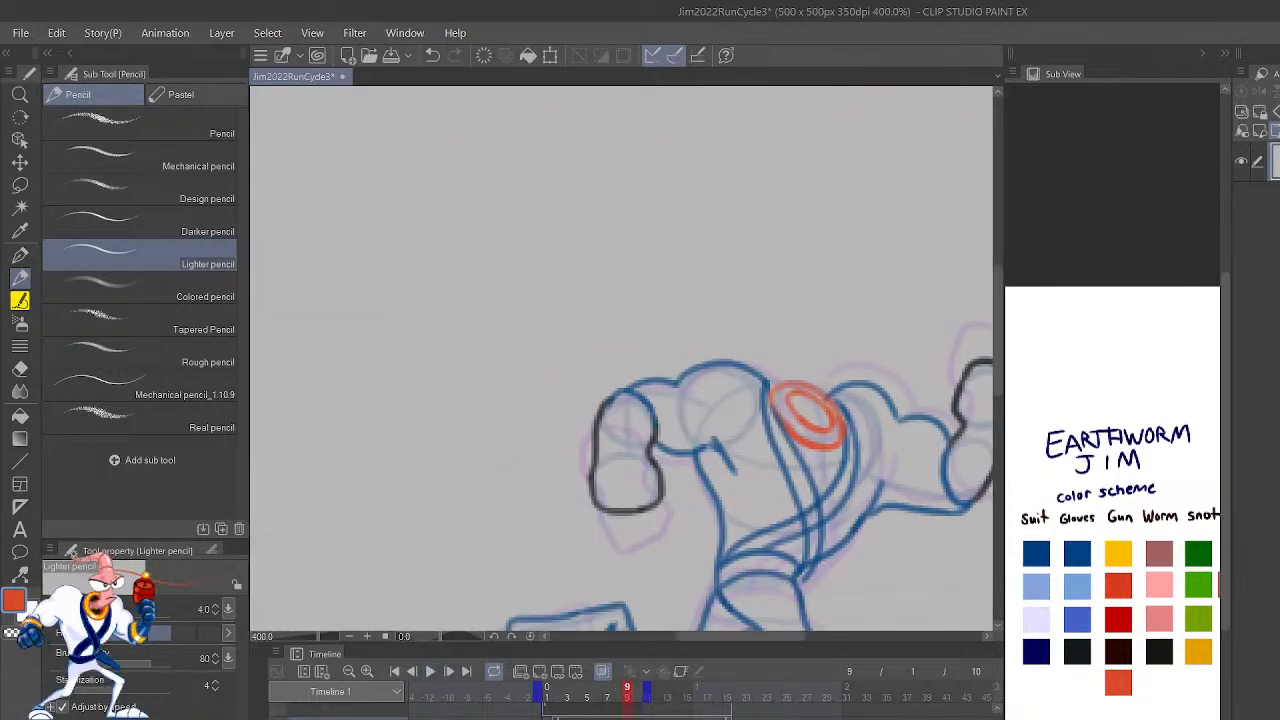
{"action": "key", "text": "h"}
{"action": "left_click_drag", "start_coordinate": [783, 530], "coordinate": [969, 305]}
{"action": "left_click_drag", "start_coordinate": [850, 449], "coordinate": [878, 491]}
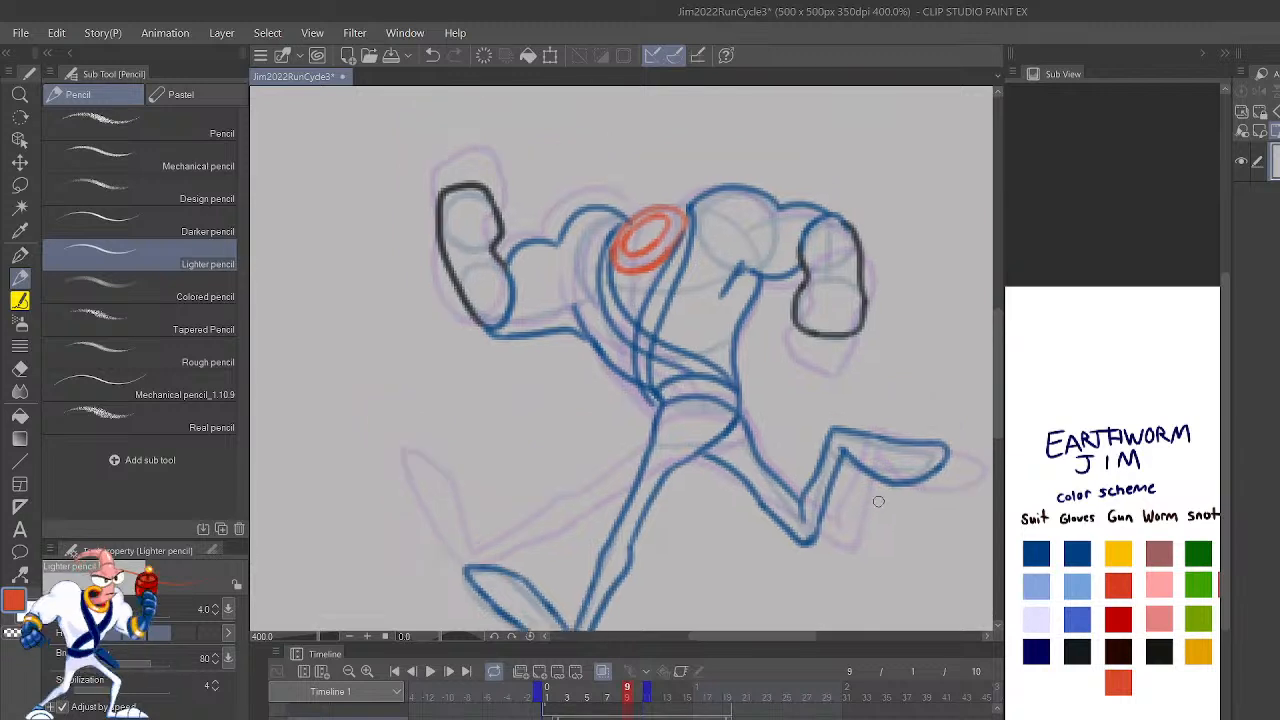
{"action": "key", "text": "m"}
{"action": "mouse_move", "coordinate": [903, 571]}
{"action": "left_mouse_down"}
{"action": "mouse_move", "coordinate": [879, 535]}
{"action": "mouse_move", "coordinate": [943, 429]}
{"action": "mouse_move", "coordinate": [898, 310]}
{"action": "mouse_move", "coordinate": [760, 335]}
{"action": "mouse_move", "coordinate": [707, 299]}
{"action": "mouse_move", "coordinate": [664, 294]}
{"action": "mouse_move", "coordinate": [606, 332]}
{"action": "mouse_move", "coordinate": [623, 388]}
{"action": "mouse_move", "coordinate": [745, 500]}
{"action": "left_mouse_up"}
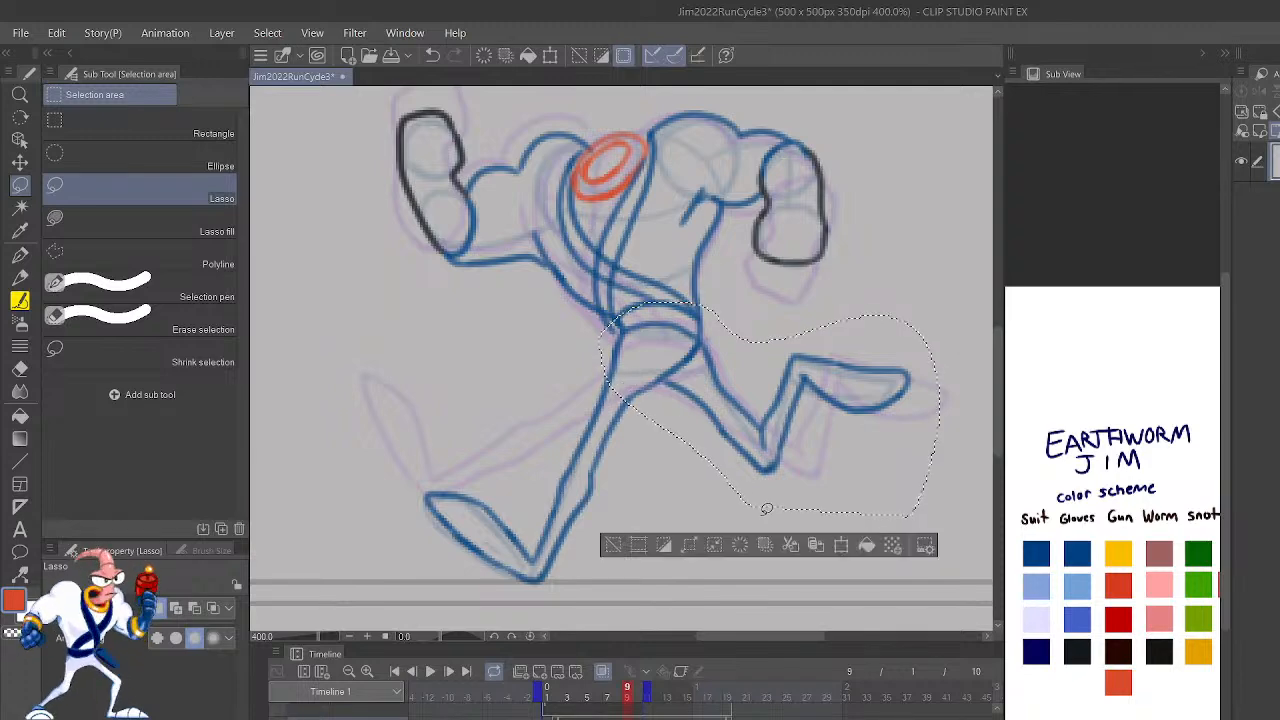
{"action": "key", "text": "k"}
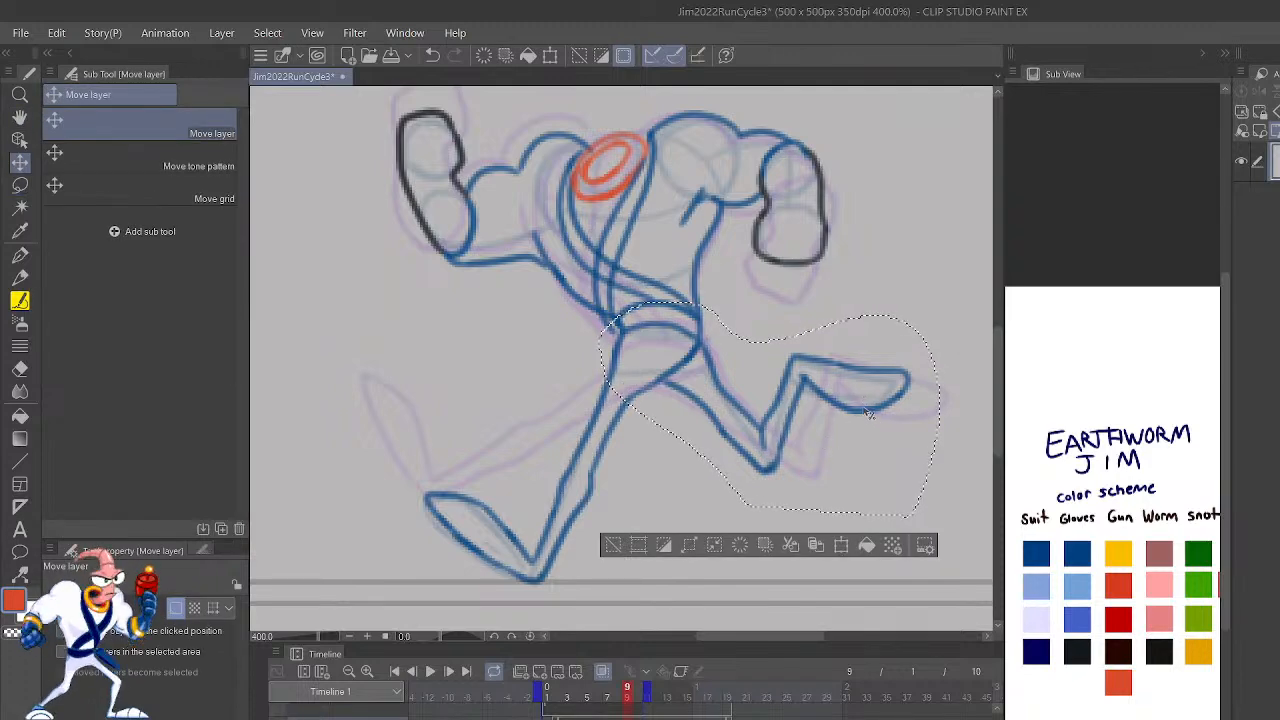
{"action": "mouse_move", "coordinate": [872, 416]}
{"action": "left_mouse_down"}
{"action": "mouse_move", "coordinate": [857, 430]}
{"action": "mouse_move", "coordinate": [870, 430]}
{"action": "left_mouse_up"}
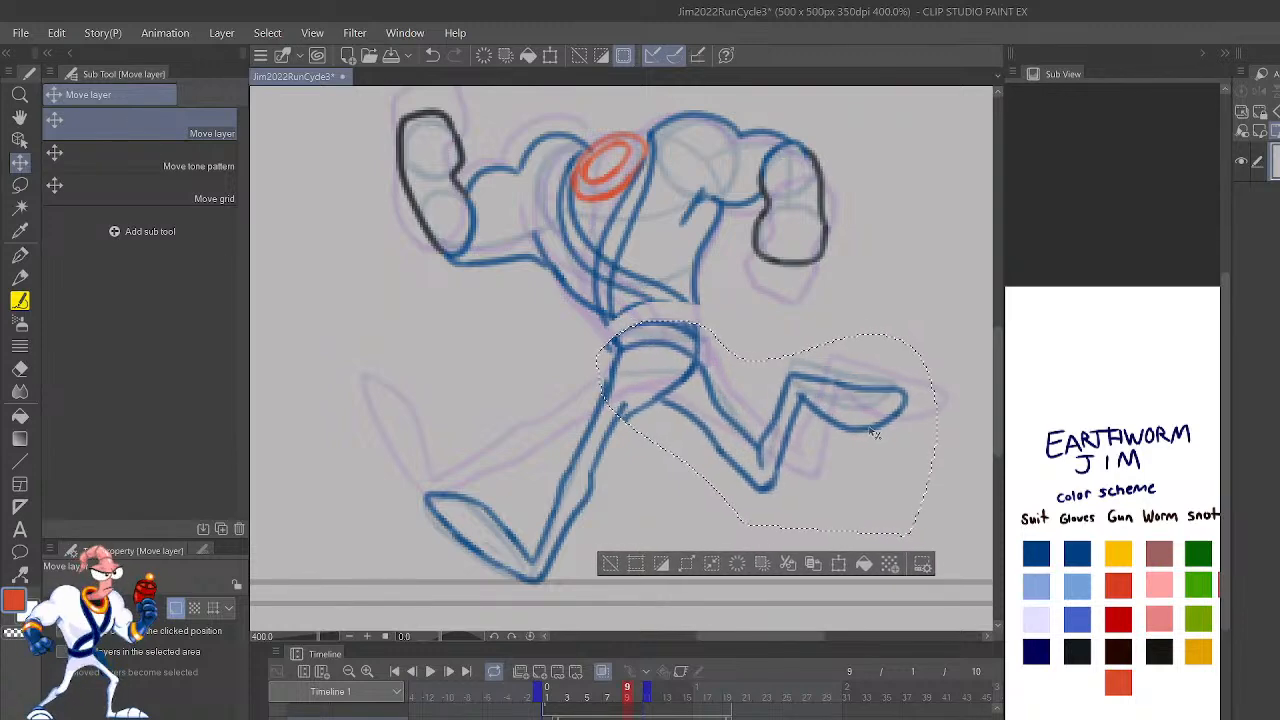
{"action": "left_click", "coordinate": [613, 565]}
Step: Redraw the waist on frame 9 in blue, extending the straps and torso sides to join the lowered belt
{"action": "left_click_drag", "start_coordinate": [679, 489], "coordinate": [780, 608]}
{"action": "key", "text": "p"}
{"action": "left_click", "coordinate": [1080, 545]}
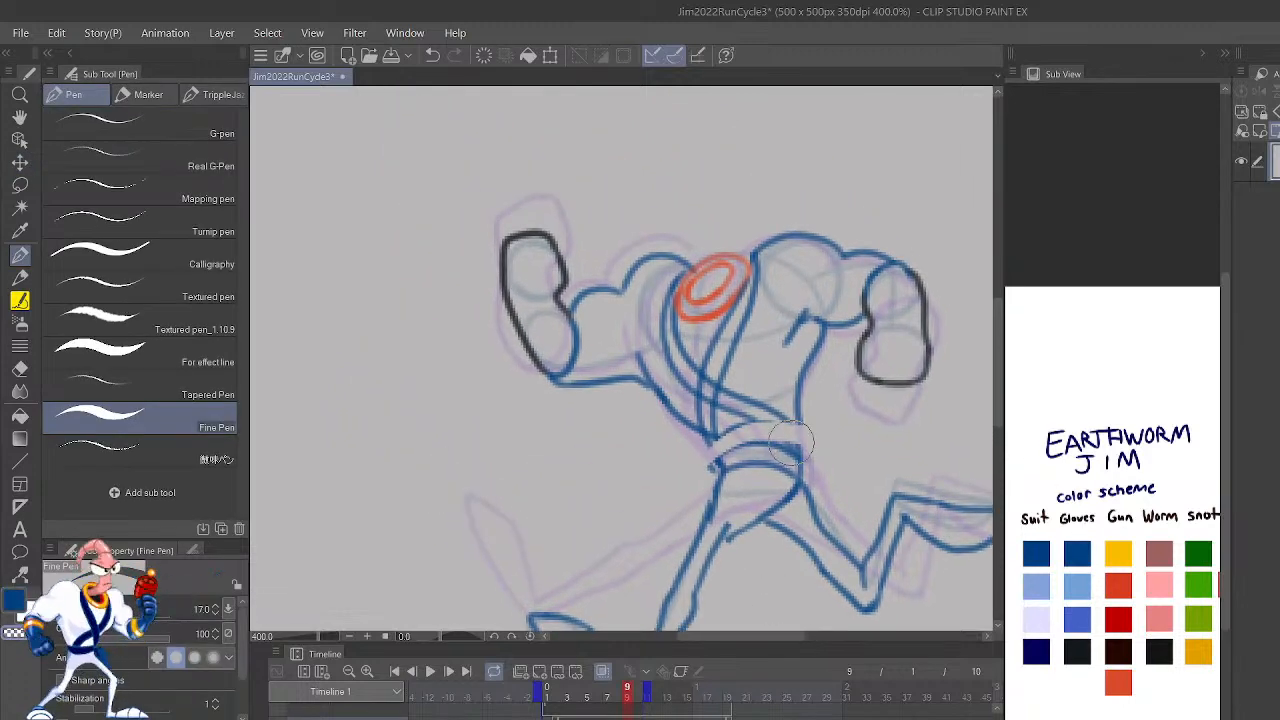
{"action": "key", "text": "p"}
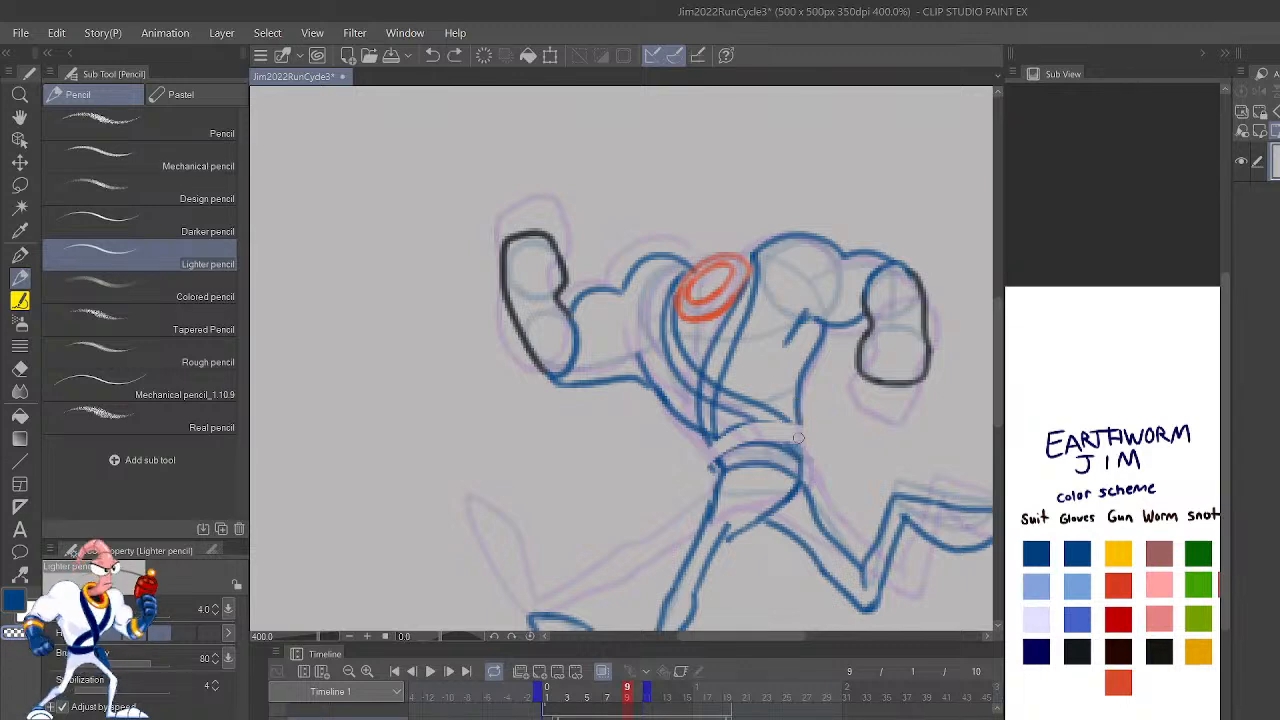
{"action": "key", "text": "ctrl+z"}
{"action": "left_click_drag", "start_coordinate": [800, 454], "coordinate": [800, 404]}
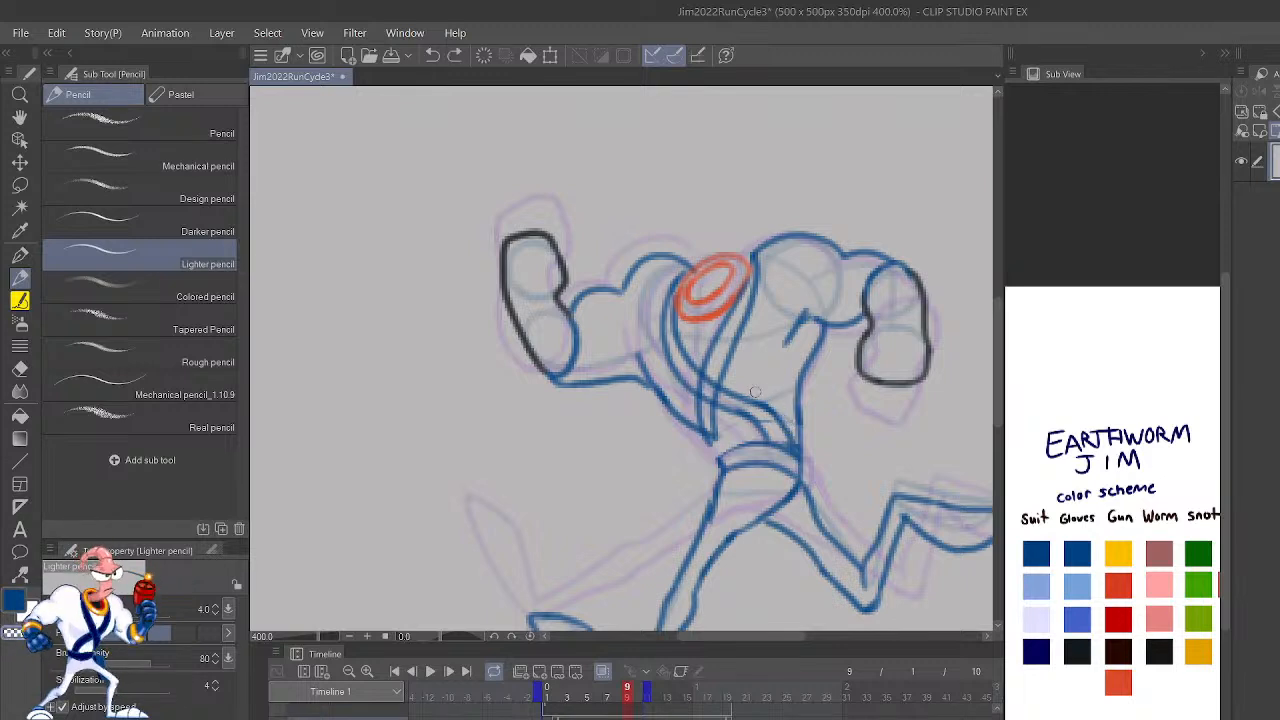
{"action": "left_click_drag", "start_coordinate": [721, 458], "coordinate": [706, 424]}
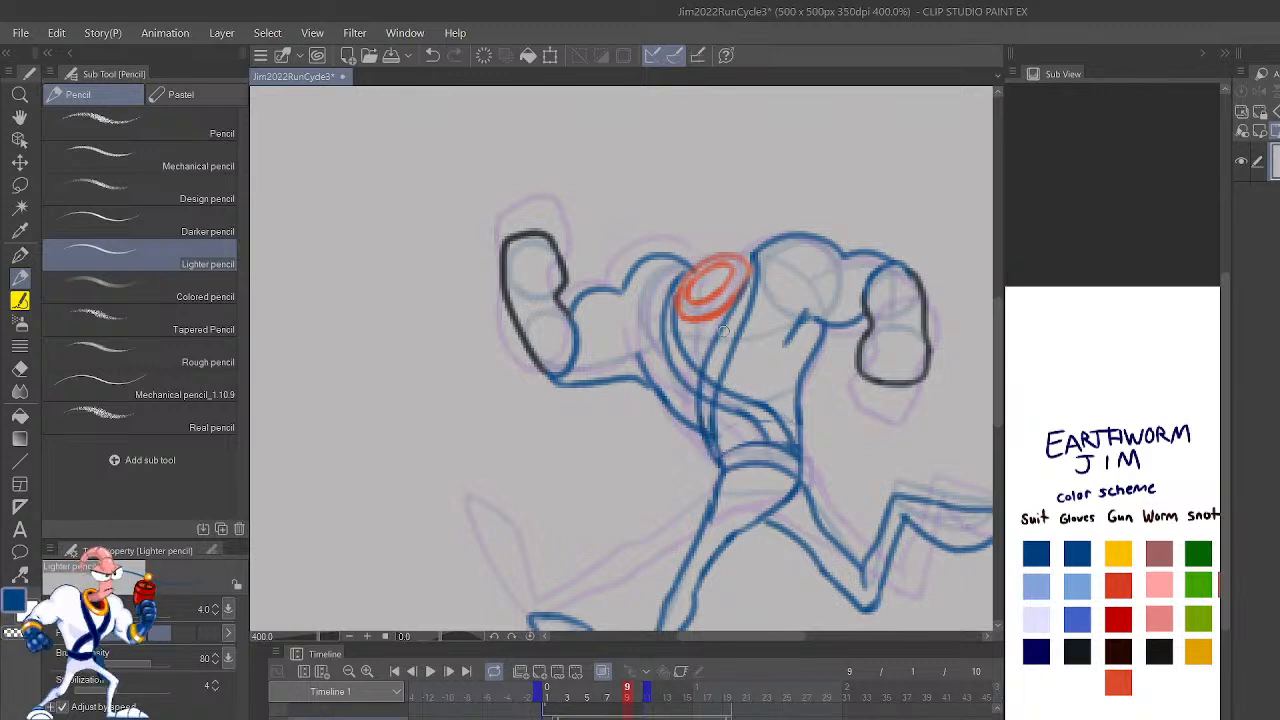
Step: Draw a small blue arrow pointing down at the rear shoulder on frame 9
{"action": "left_click_drag", "start_coordinate": [815, 127], "coordinate": [774, 197]}
{"action": "left_click_drag", "start_coordinate": [767, 160], "coordinate": [776, 199]}
Step: Handwrite the note NOT FINAL above the torso and undo the lettering
{"action": "mouse_move", "coordinate": [575, 189]}
{"action": "left_mouse_down"}
{"action": "mouse_move", "coordinate": [590, 122]}
{"action": "mouse_move", "coordinate": [616, 120]}
{"action": "left_mouse_up"}
{"action": "mouse_move", "coordinate": [643, 104]}
{"action": "left_mouse_down"}
{"action": "mouse_move", "coordinate": [645, 150]}
{"action": "mouse_move", "coordinate": [656, 98]}
{"action": "left_mouse_up"}
{"action": "left_click_drag", "start_coordinate": [612, 180], "coordinate": [606, 221]}
{"action": "mouse_move", "coordinate": [608, 180]}
{"action": "left_mouse_down"}
{"action": "mouse_move", "coordinate": [615, 219]}
{"action": "mouse_move", "coordinate": [634, 192]}
{"action": "left_mouse_up"}
{"action": "mouse_move", "coordinate": [648, 170]}
{"action": "left_mouse_down"}
{"action": "mouse_move", "coordinate": [650, 204]}
{"action": "mouse_move", "coordinate": [688, 140]}
{"action": "mouse_move", "coordinate": [734, 160]}
{"action": "left_mouse_up"}
{"action": "left_click_drag", "start_coordinate": [706, 150], "coordinate": [766, 138]}
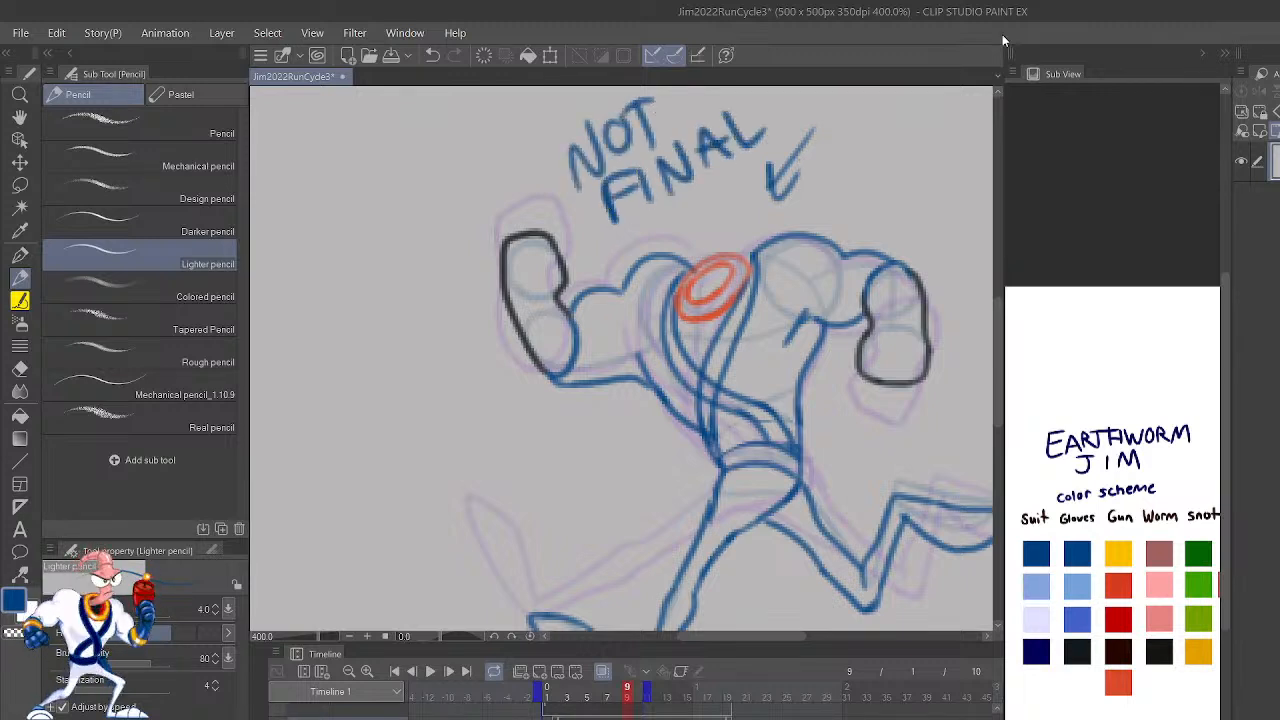
{"action": "key", "text": "ctrl+z"}
{"action": "key", "text": "ctrl+z"}
{"action": "key", "text": "ctrl+z"}
{"action": "key", "text": "ctrl+z"}
{"action": "key", "text": "ctrl+z"}
{"action": "key", "text": "ctrl+z"}
{"action": "key", "text": "ctrl+z"}
{"action": "key", "text": "ctrl+z"}
{"action": "key", "text": "ctrl+z"}
{"action": "key", "text": "ctrl+z"}
{"action": "key", "text": "ctrl+z"}
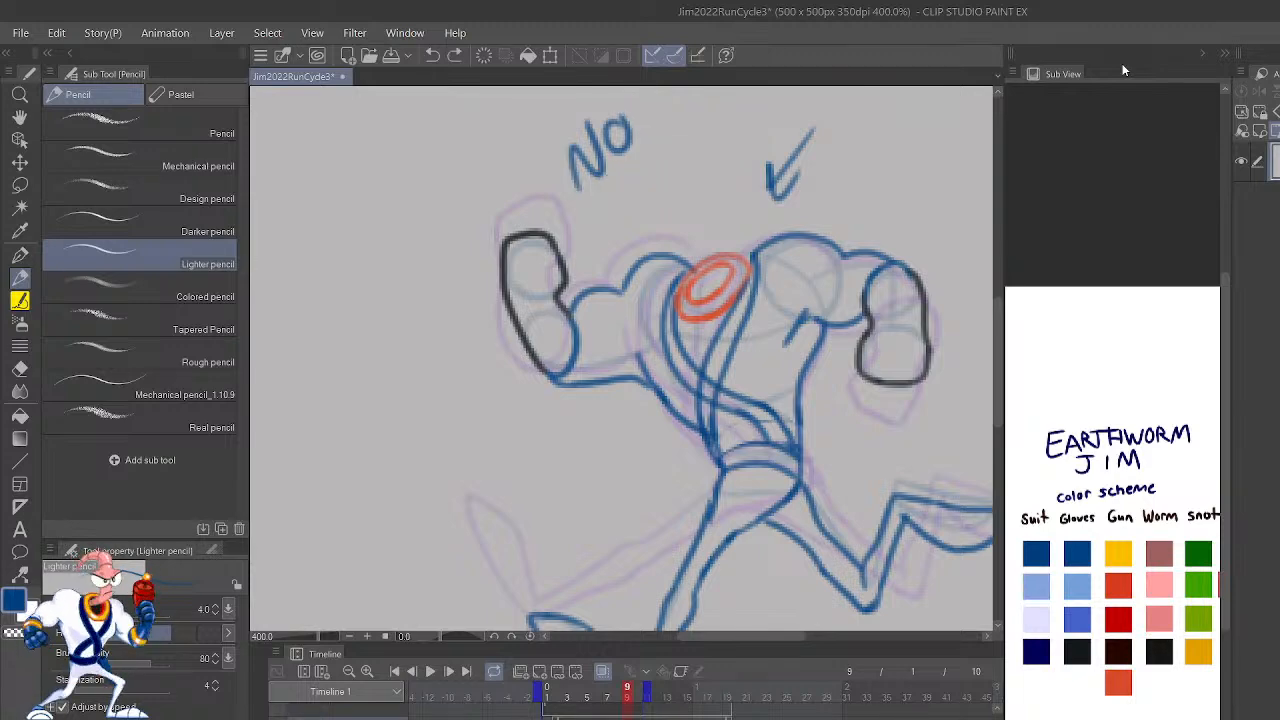
{"action": "key", "text": "ctrl+z"}
Step: Step back to frame 8 and redraw the torso's back line in blue as a smooth curve from belt to armpit
{"action": "key", "text": "ctrl+minus"}
{"action": "key", "text": "ctrl+minus"}
{"action": "key", "text": "ctrl+minus"}
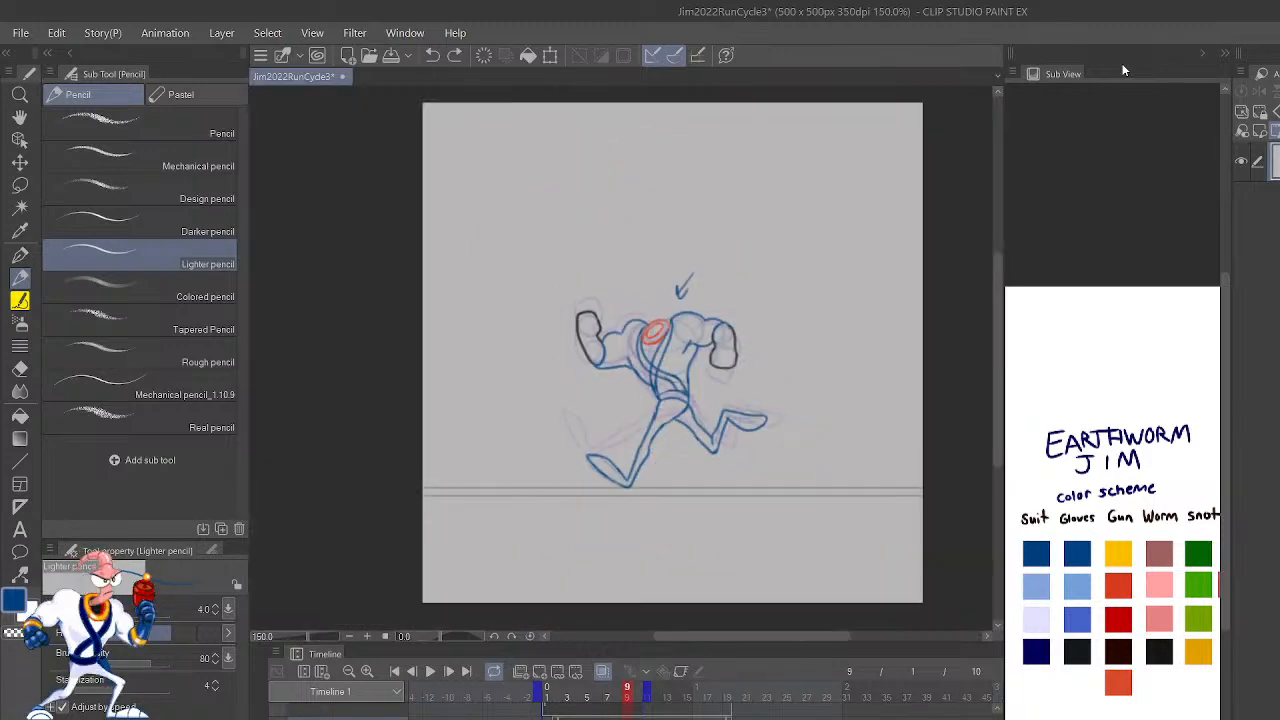
{"action": "key", "text": "comma"}
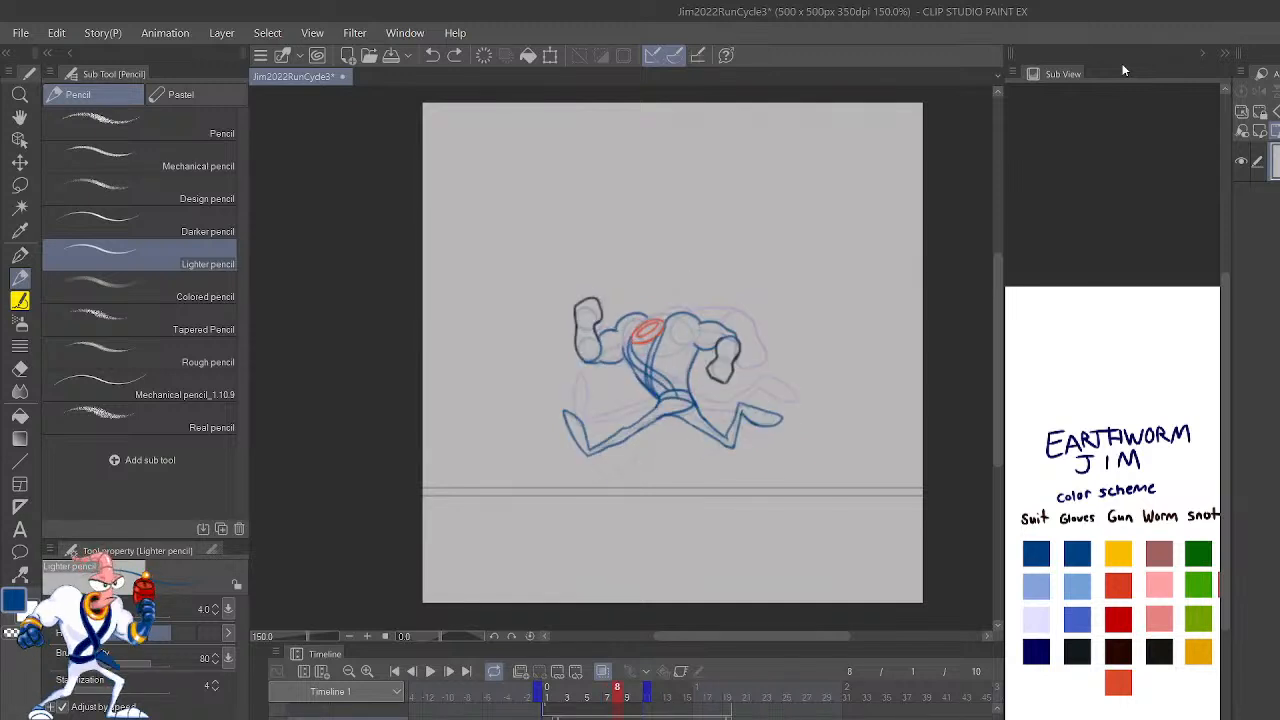
{"action": "key", "text": "ctrl+plus"}
{"action": "key", "text": "ctrl+plus"}
{"action": "key", "text": "ctrl+plus"}
{"action": "key", "text": "ctrl+plus"}
{"action": "key", "text": "ctrl+plus"}
{"action": "key", "text": "ctrl+minus"}
{"action": "key", "text": "ctrl+minus"}
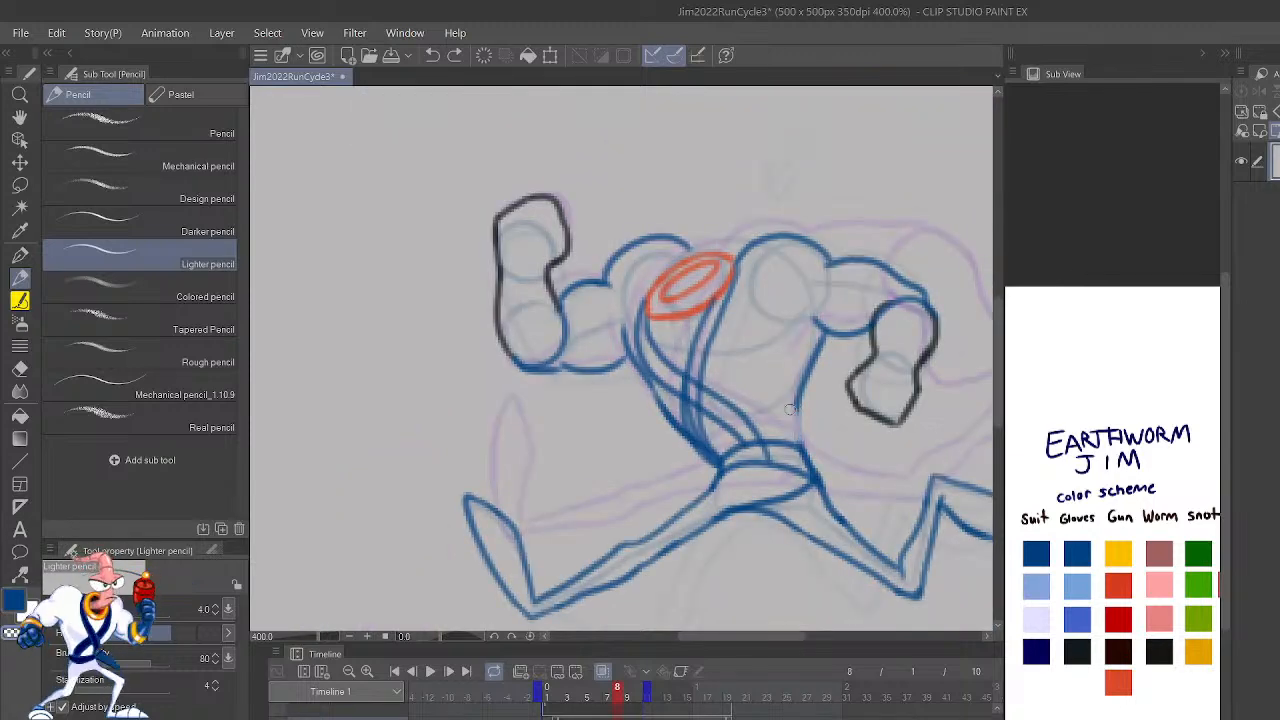
{"action": "mouse_move", "coordinate": [803, 445]}
{"action": "left_mouse_down"}
{"action": "mouse_move", "coordinate": [789, 408]}
{"action": "mouse_move", "coordinate": [826, 335]}
{"action": "left_mouse_up"}
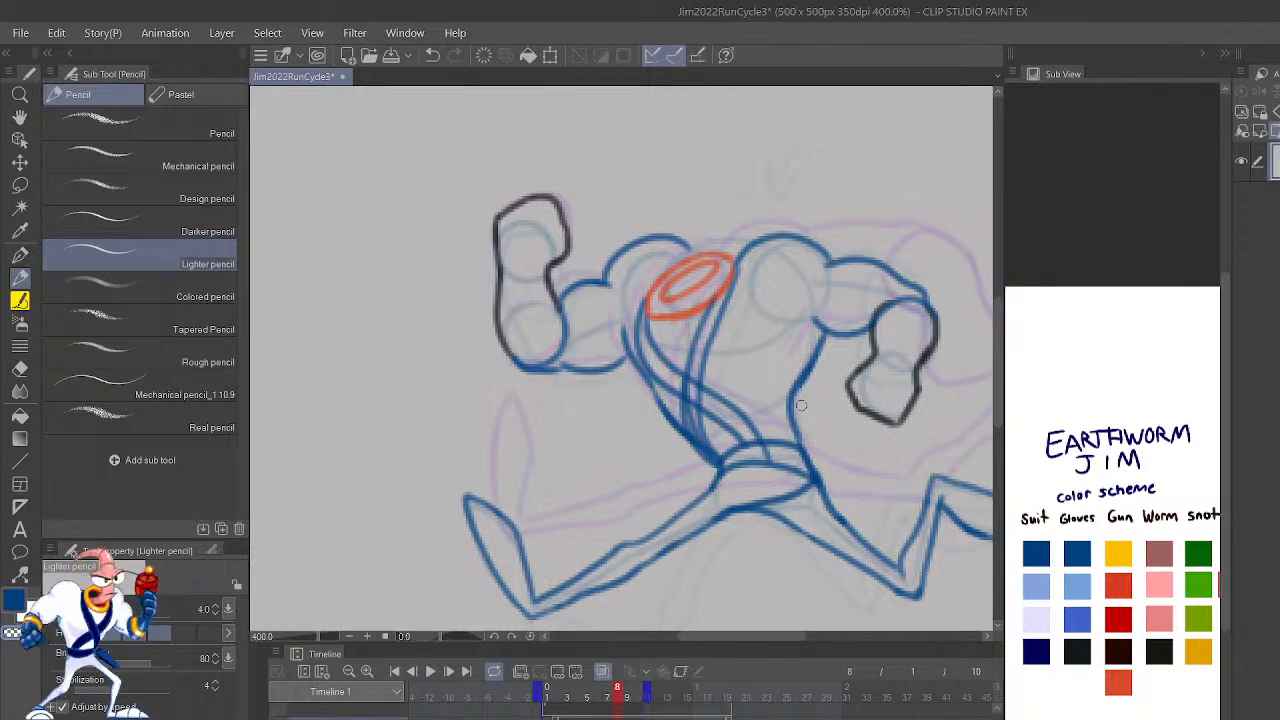
Step: Check frame 7's back curve and redraw frame 9's back line in blue from the belt up to the armpit
{"action": "key", "text": "Left"}
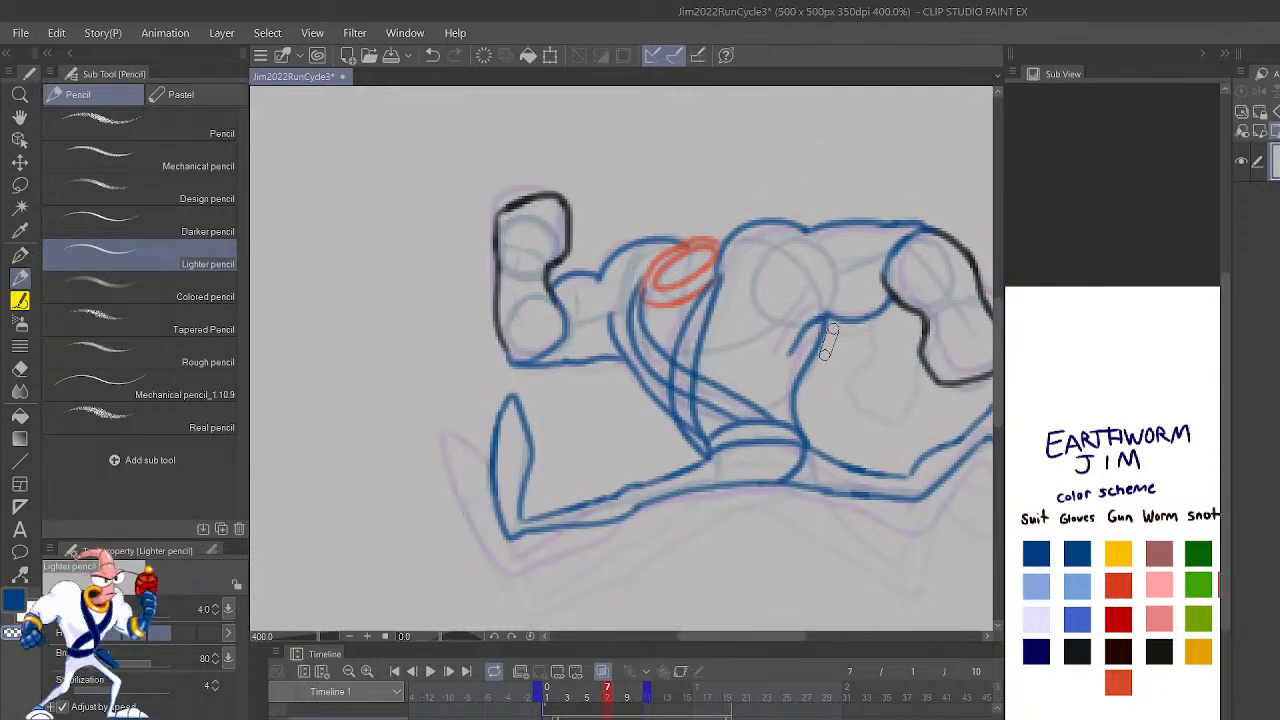
{"action": "key", "text": "Right"}
{"action": "key", "text": "Right"}
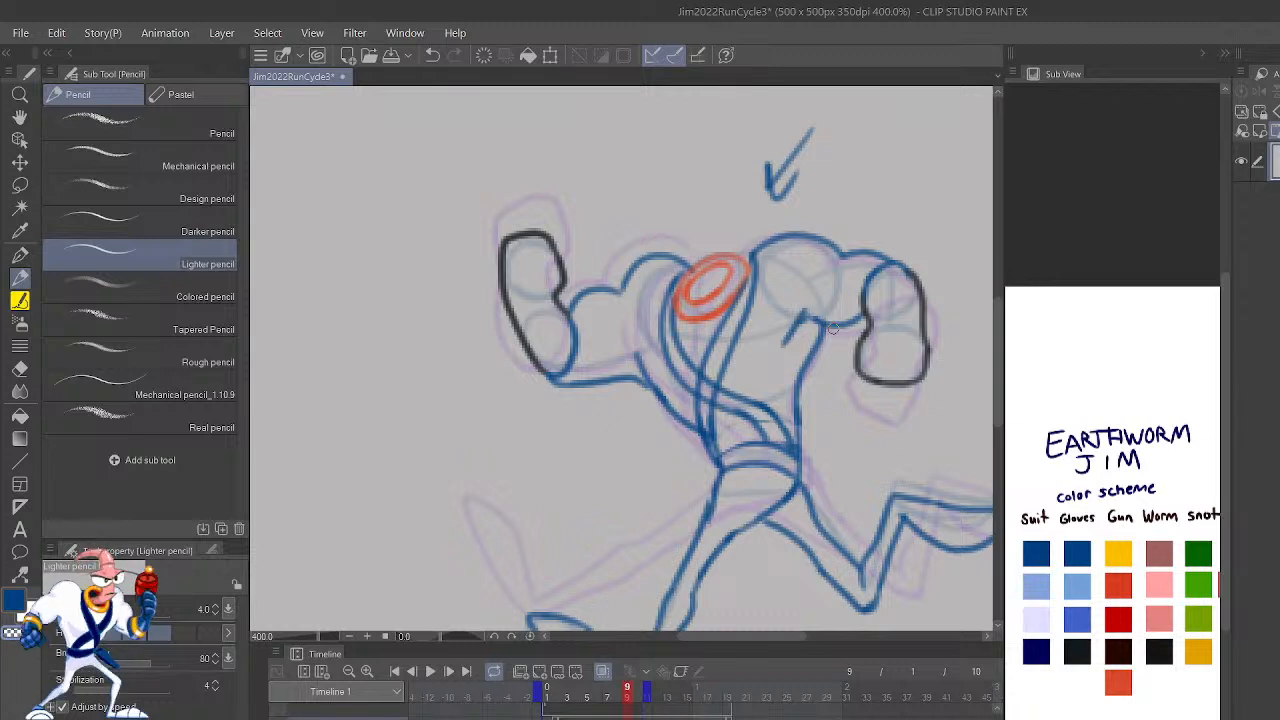
{"action": "left_click_drag", "start_coordinate": [796, 424], "coordinate": [801, 382]}
{"action": "key", "text": "ctrl+z"}
{"action": "left_click_drag", "start_coordinate": [799, 444], "coordinate": [821, 320]}
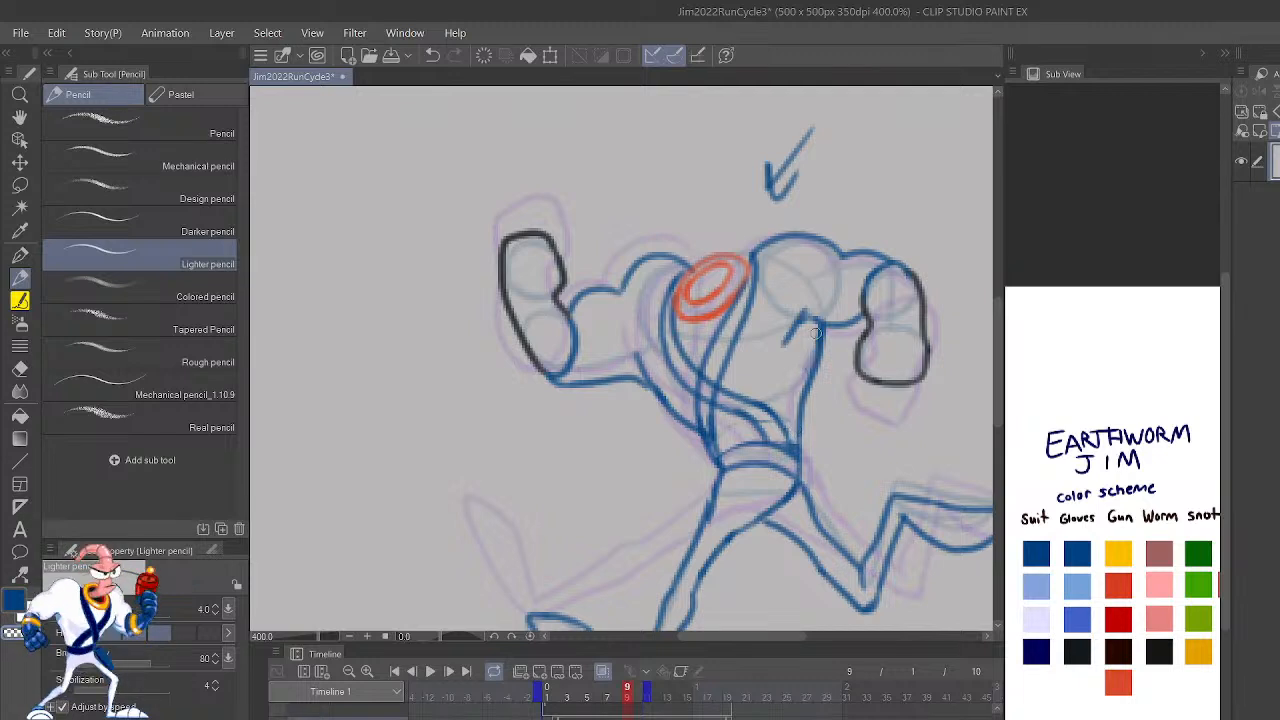
Step: Play the run cycle animation to check the revised torso and stop it on frame 5
{"action": "scroll", "coordinate": [819, 271], "scroll_direction": "down", "scroll_amount": 4}
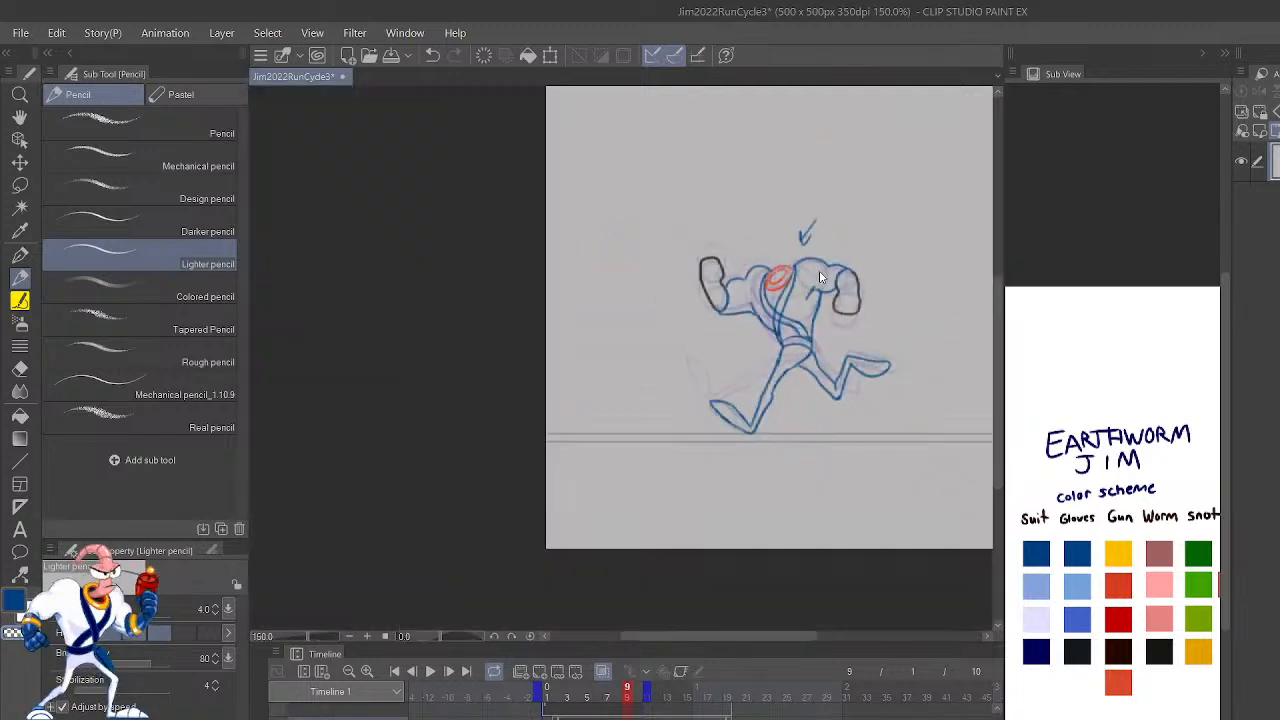
{"action": "key", "text": "space"}
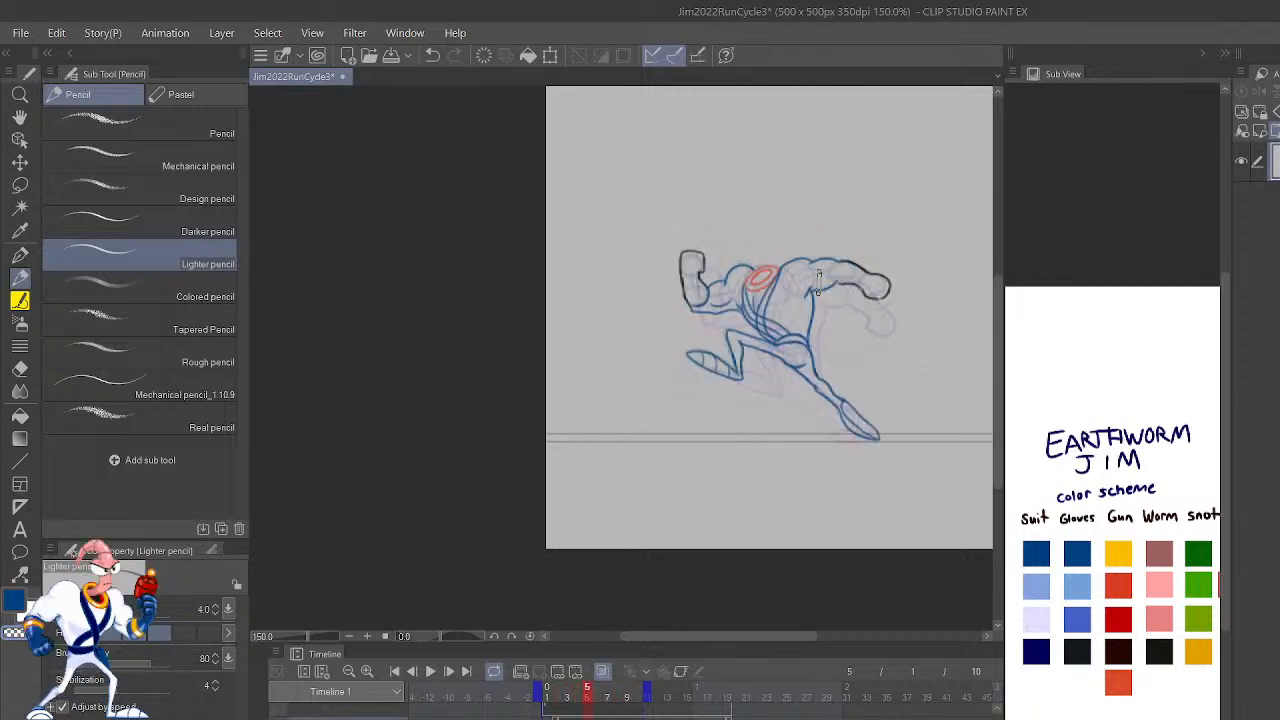
Step: Play the run cycle animation and stop it on frame 4
{"action": "left_click", "coordinate": [429, 671]}
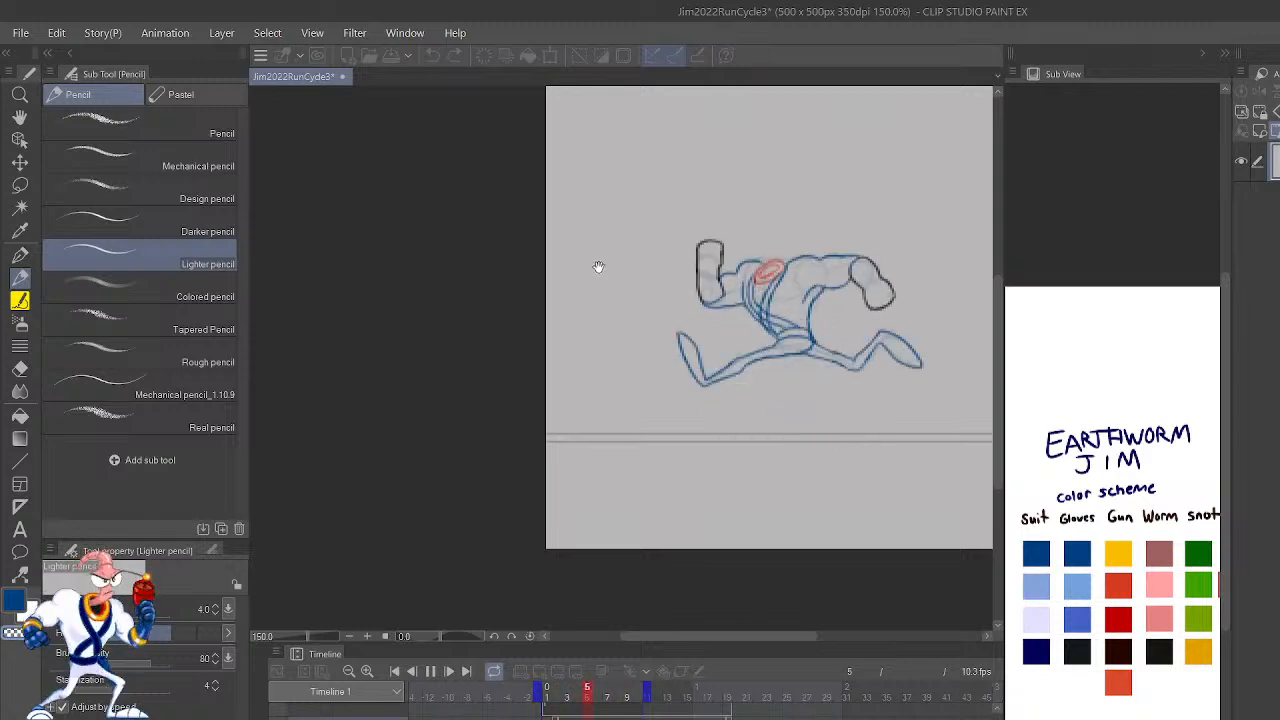
{"action": "left_click", "coordinate": [430, 671]}
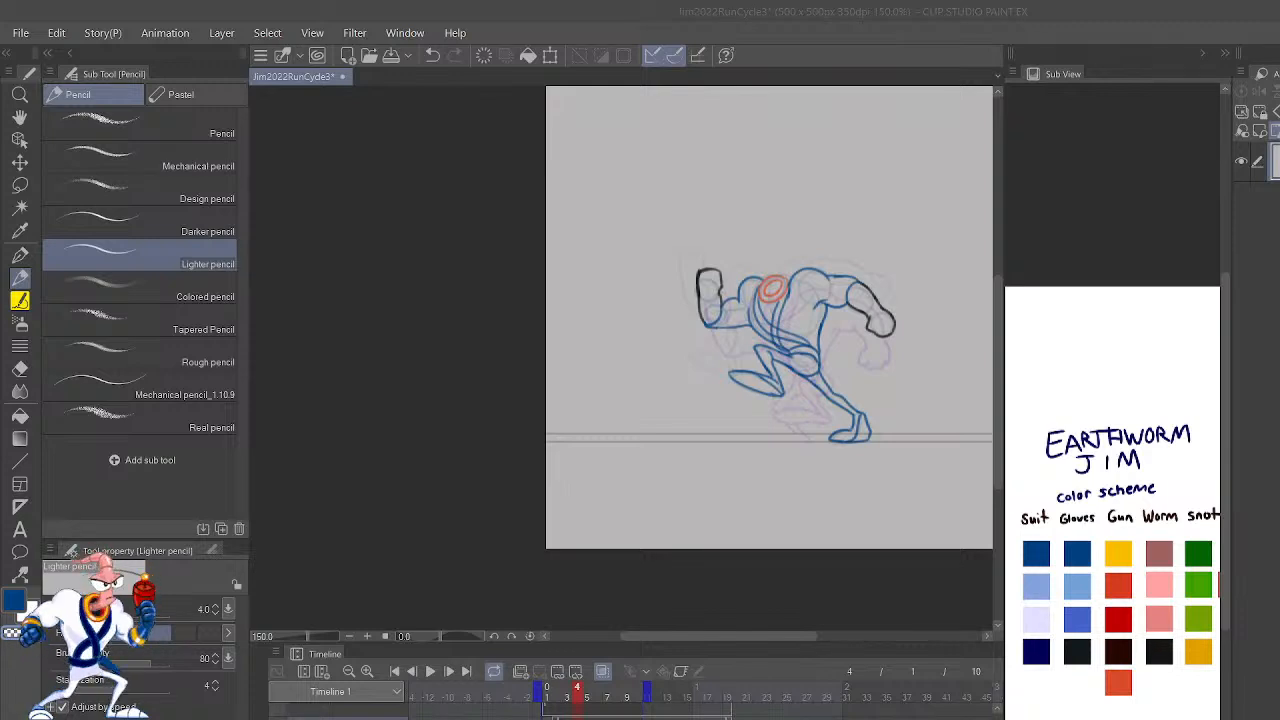
{"action": "left_click", "coordinate": [344, 350]}
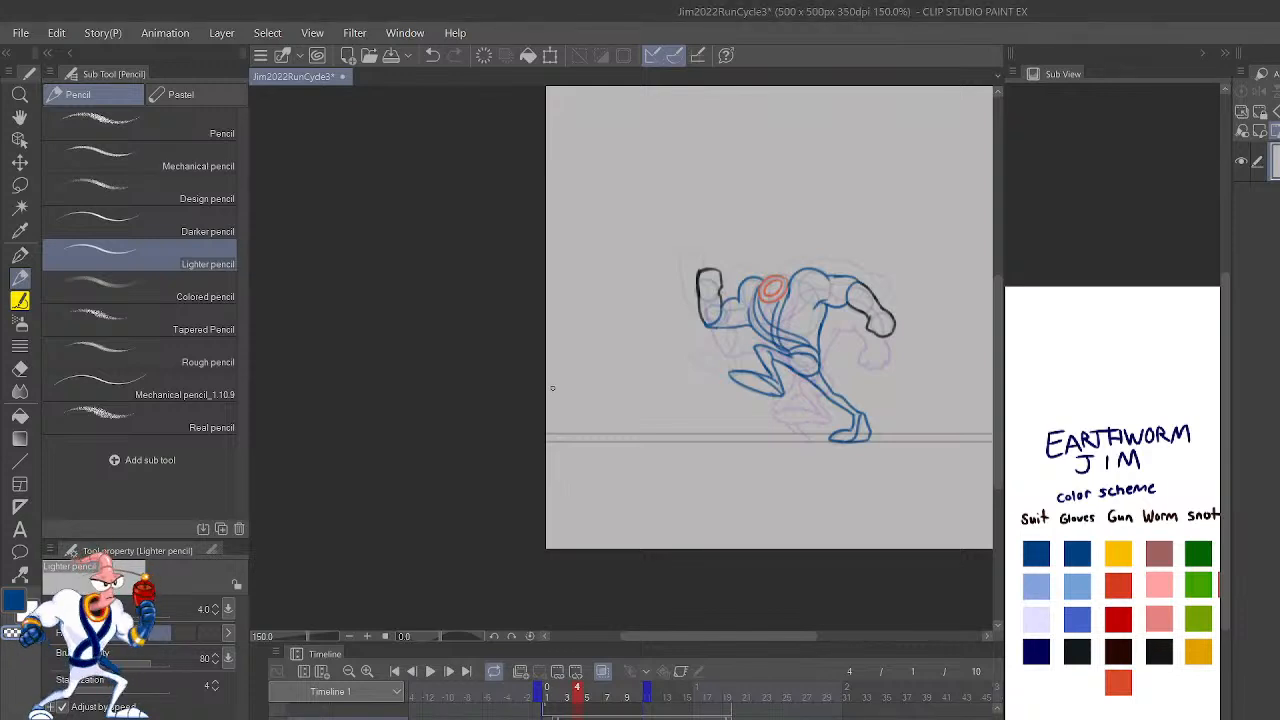
Step: Step forward from frame 4 and flip between frames 8 and 9 to compare the outlined poses
{"action": "key", "text": "shift+period"}
{"action": "key", "text": "shift+period"}
{"action": "key", "text": "shift+period"}
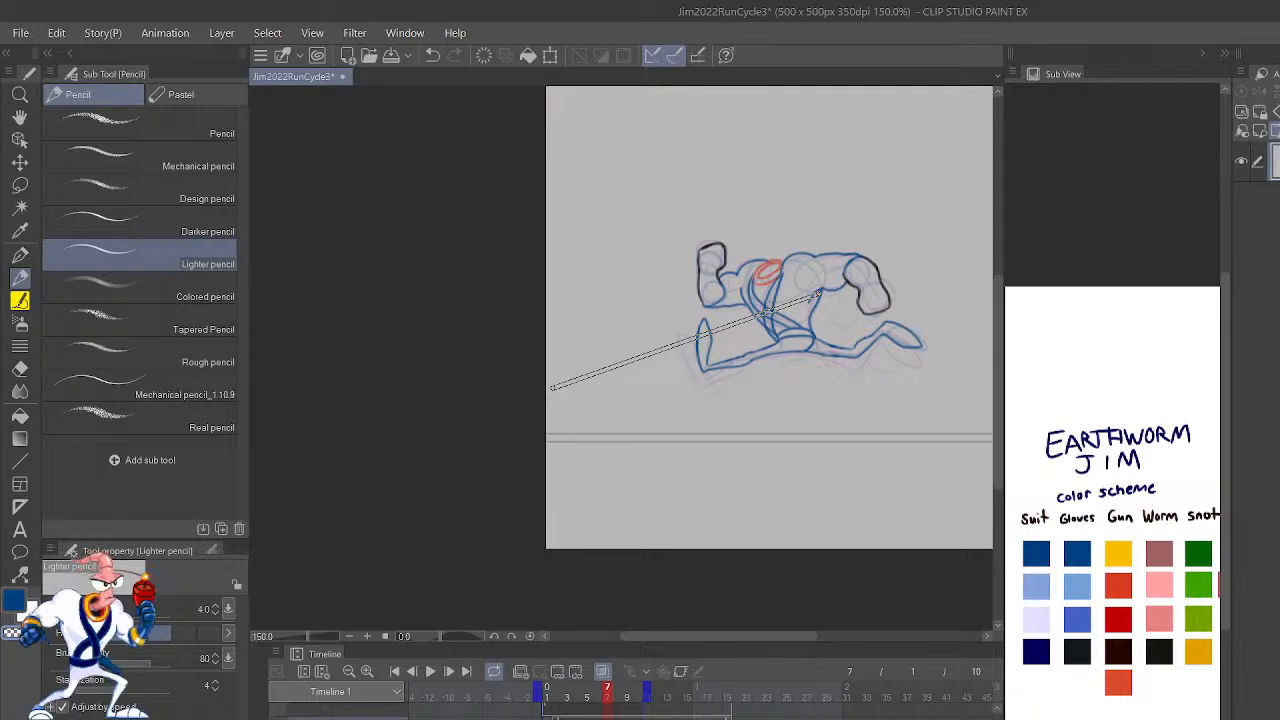
{"action": "key", "text": "shift+period"}
{"action": "key", "text": "shift+period"}
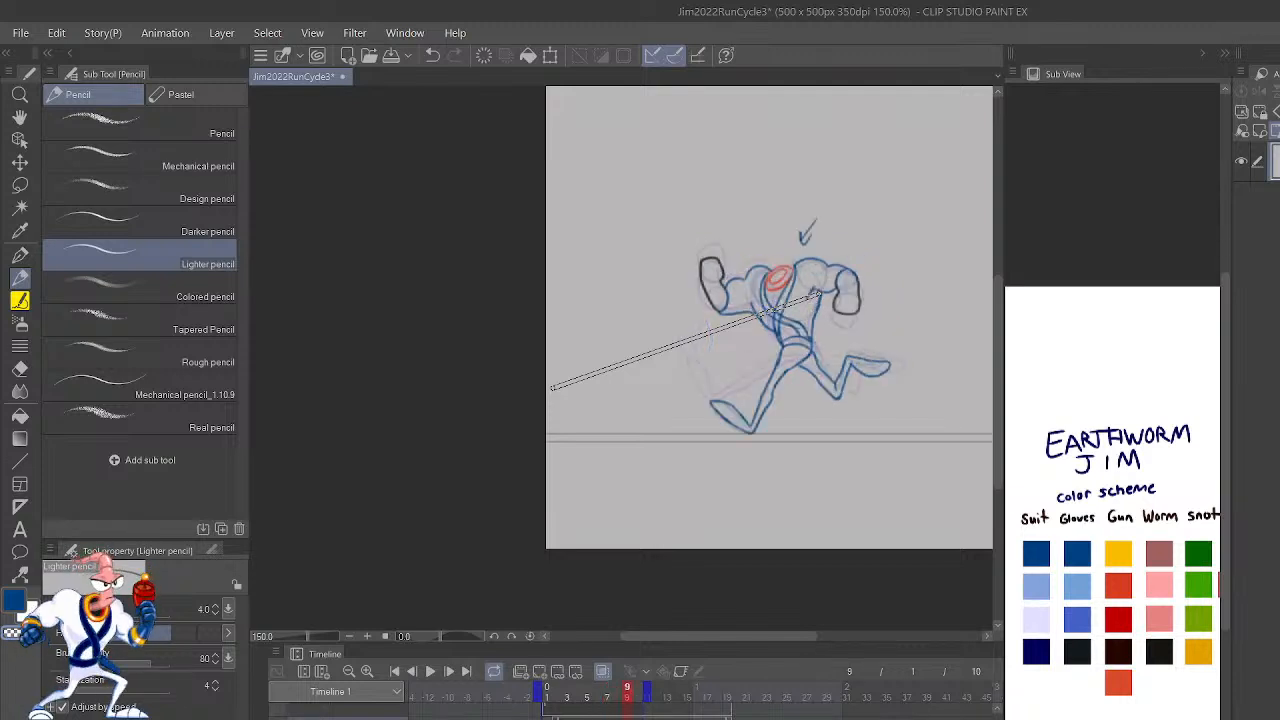
{"action": "key", "text": "shift+period"}
{"action": "key", "text": "shift+period"}
{"action": "key", "text": "shift+comma"}
{"action": "key", "text": "shift+comma"}
{"action": "key", "text": "shift+comma"}
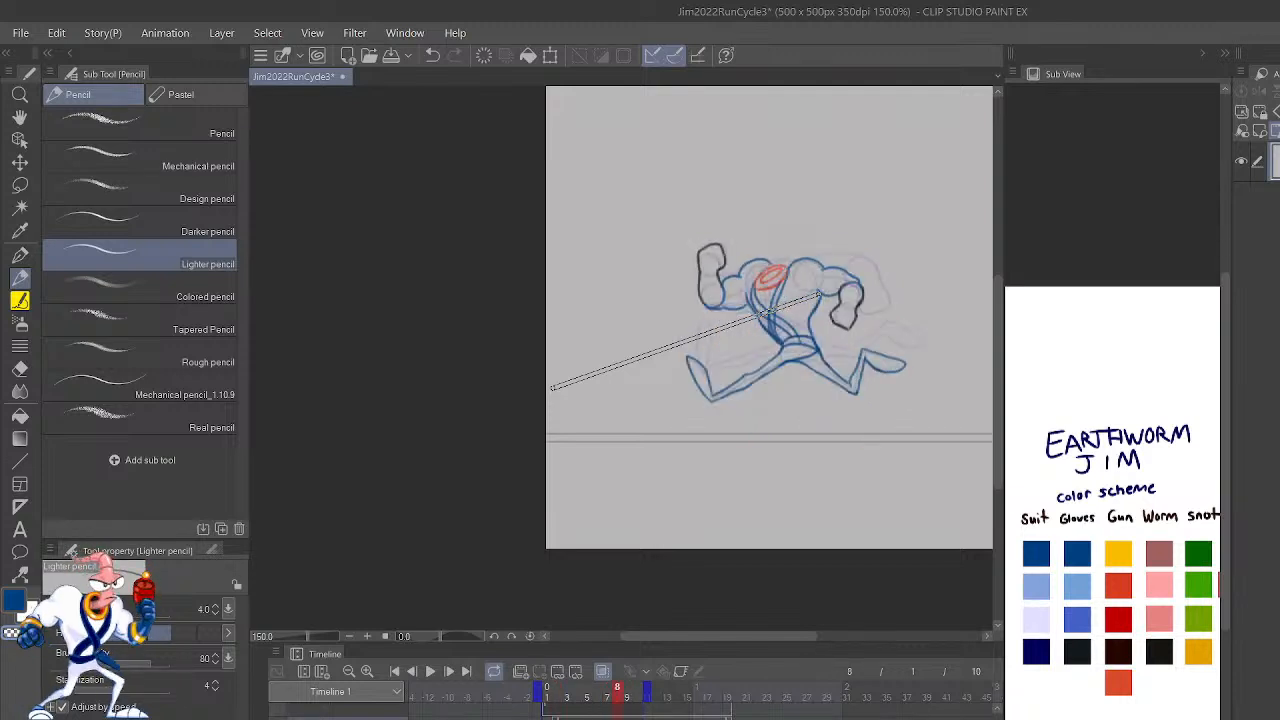
{"action": "key", "text": "shift+period"}
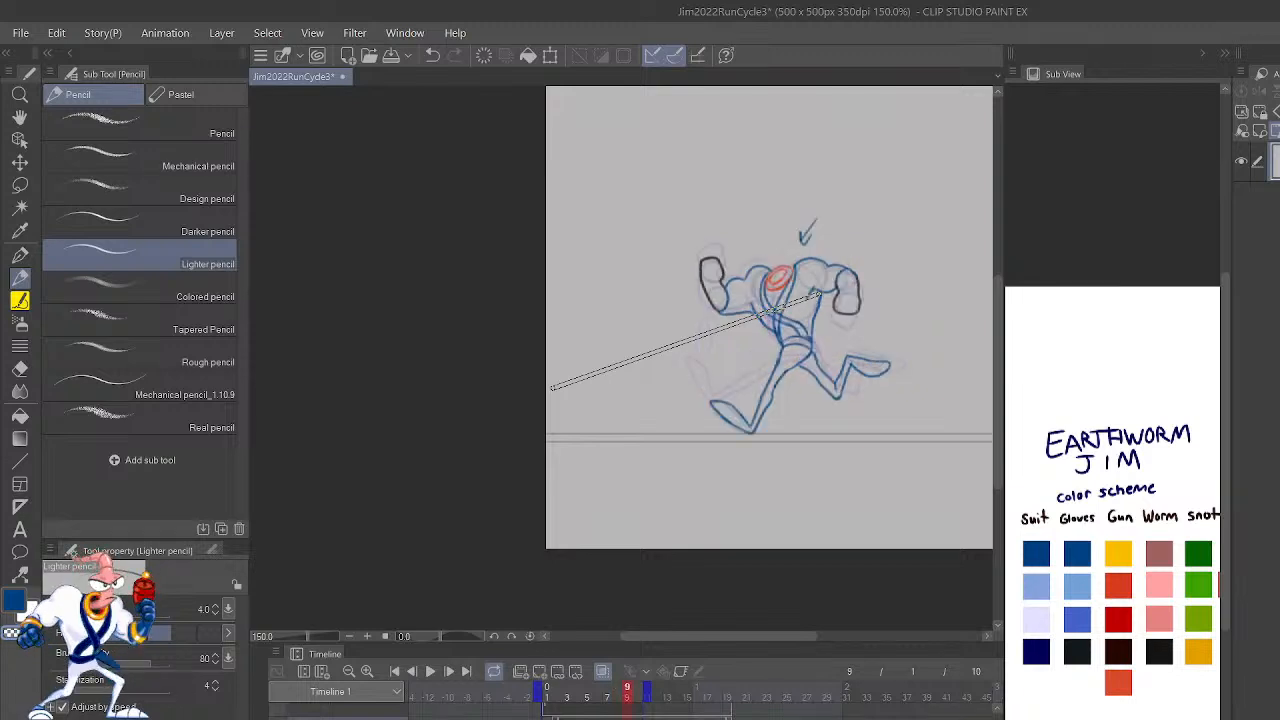
{"action": "key", "text": "shift+comma"}
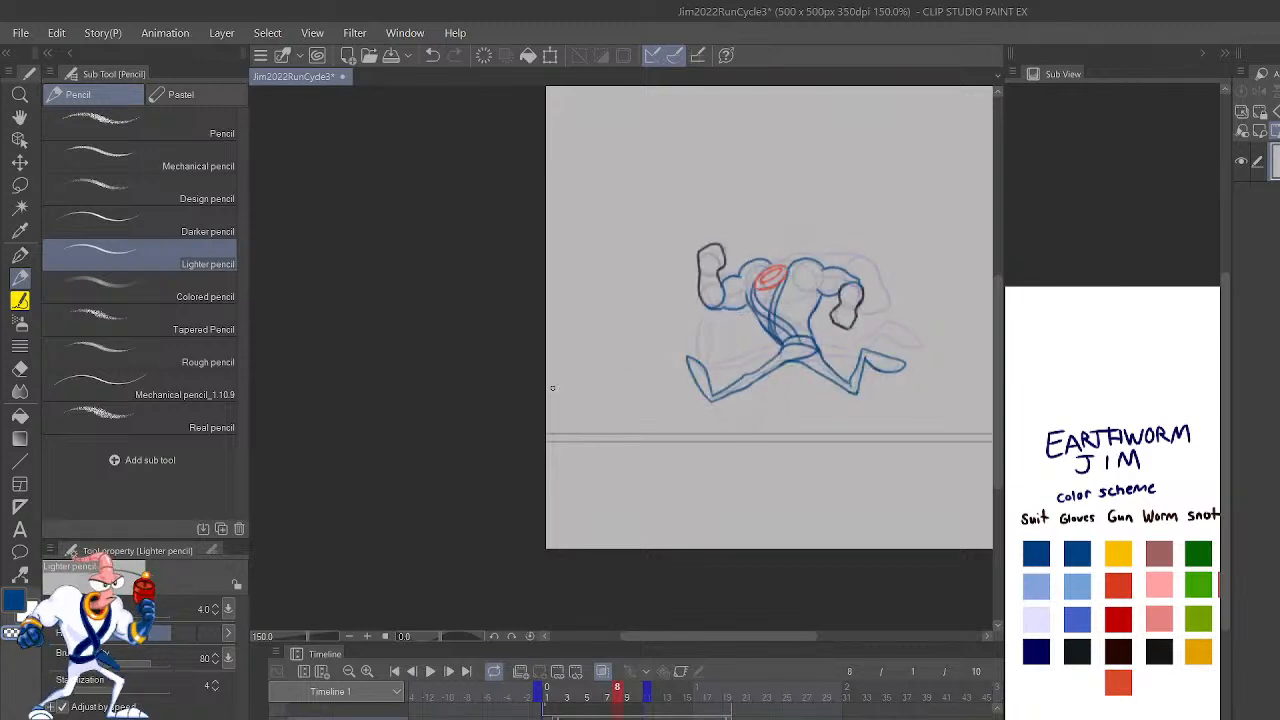
Step: Hide the clean outlines and step back and forth through the rough poses around frames 8 and 9
{"action": "left_click", "coordinate": [282, 716]}
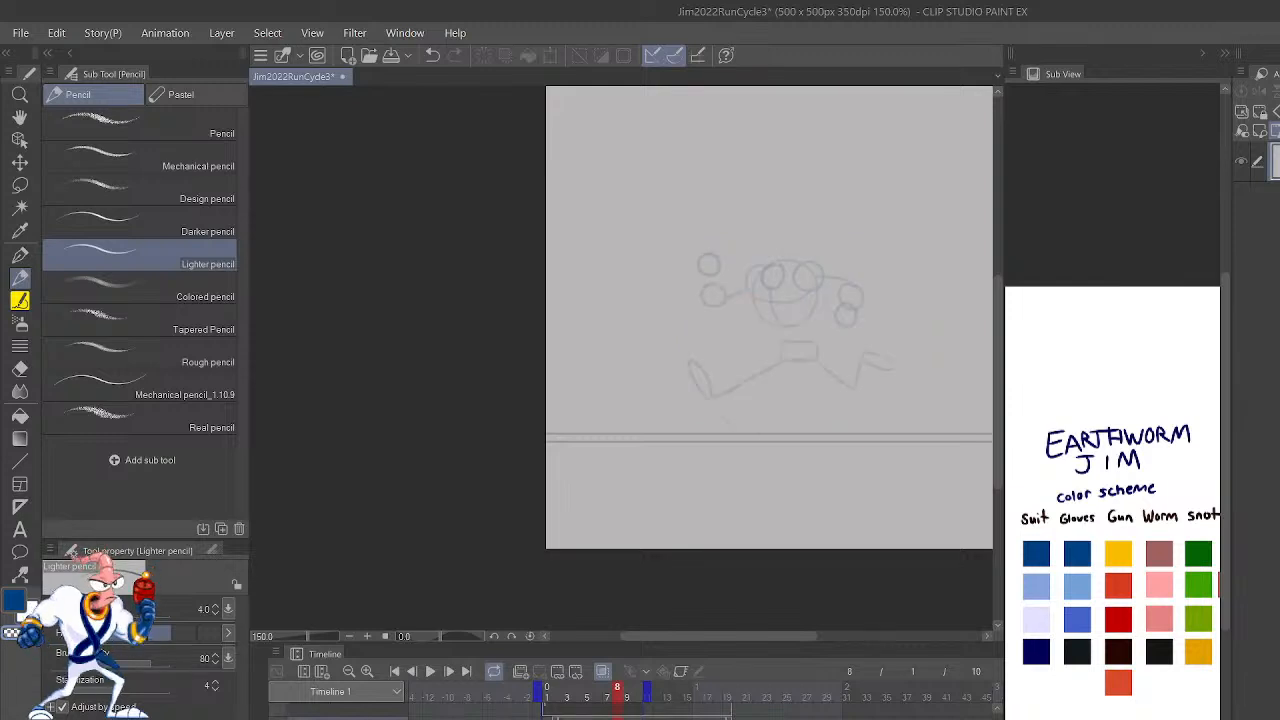
{"action": "key", "text": "shift+comma"}
{"action": "key", "text": "shift+comma"}
{"action": "key", "text": "shift+period"}
{"action": "key", "text": "shift+period"}
{"action": "key", "text": "shift+period"}
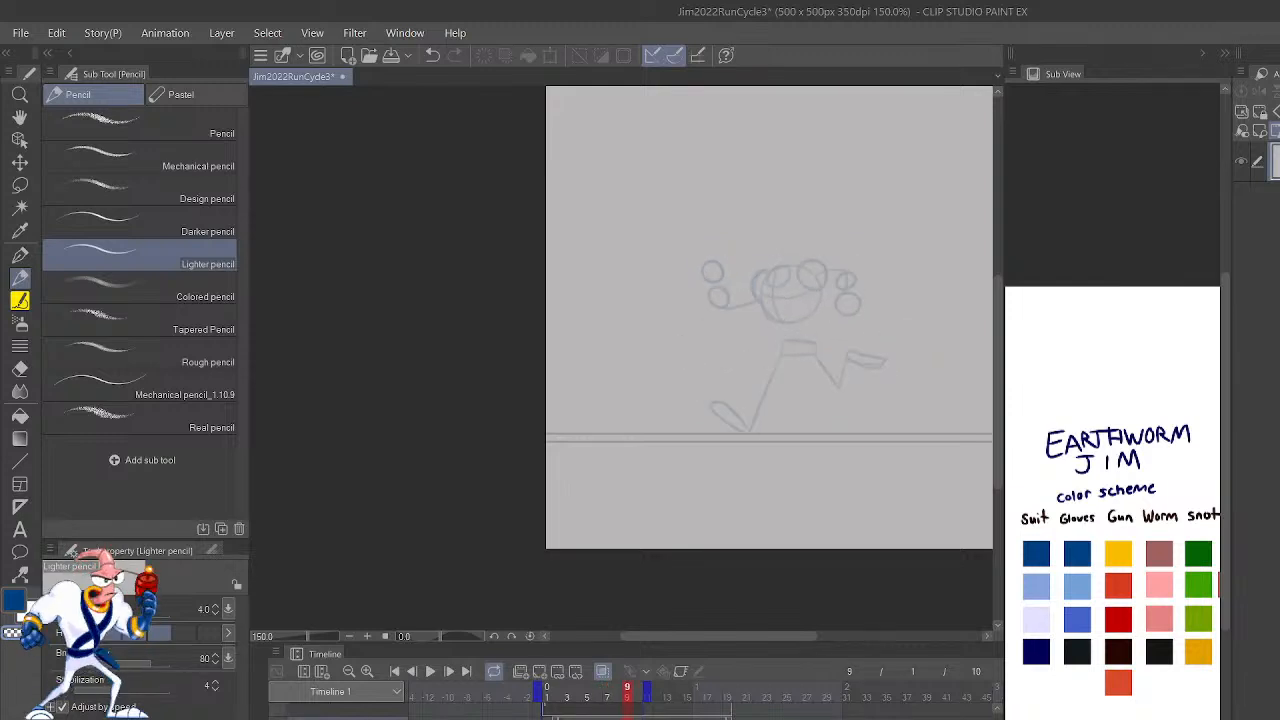
Step: Extend the timeline's playback end to frame 12, then play the run cycle and stop it on frame 8
{"action": "key", "text": "shift+period"}
{"action": "key", "text": "shift+period"}
{"action": "key", "text": "shift+period"}
{"action": "key", "text": "shift+comma"}
{"action": "key", "text": "shift+comma"}
{"action": "key", "text": "shift+comma"}
{"action": "left_click_drag", "start_coordinate": [649, 693], "coordinate": [663, 697]}
{"action": "key", "text": "shift+comma"}
{"action": "key", "text": "shift+period"}
{"action": "key", "text": "shift+period"}
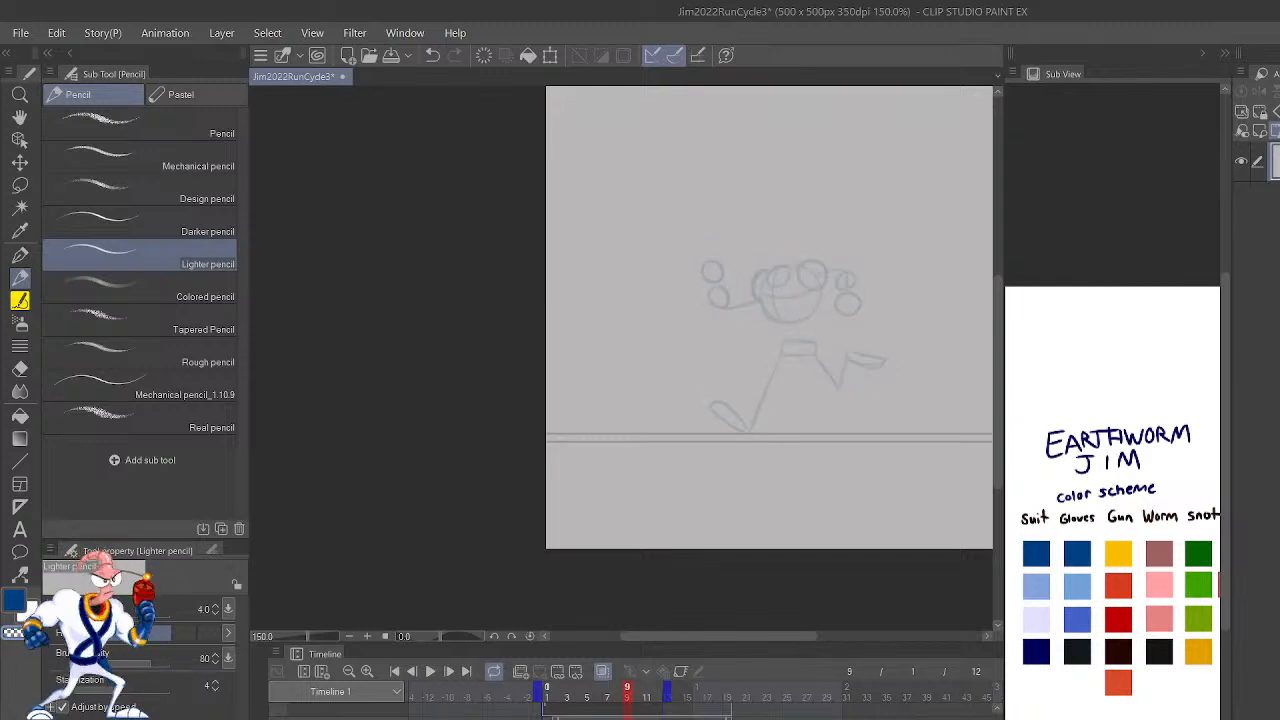
{"action": "left_click", "coordinate": [430, 672]}
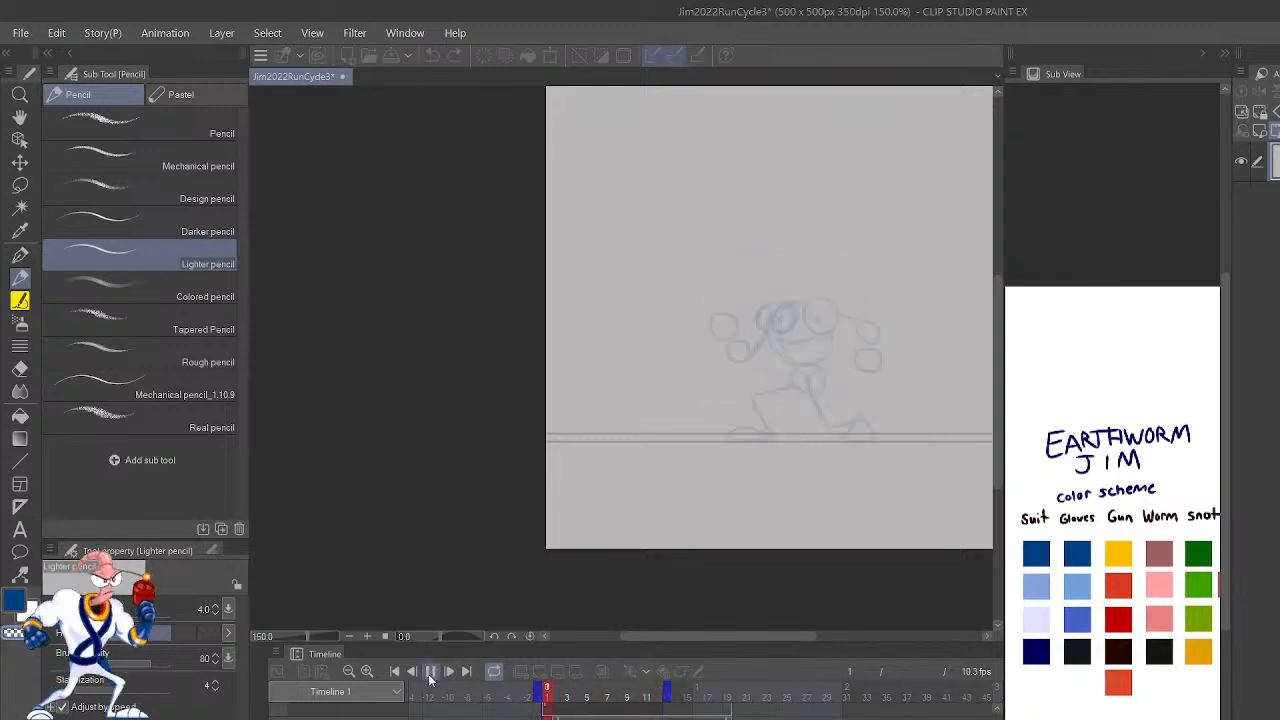
{"action": "left_click", "coordinate": [432, 672]}
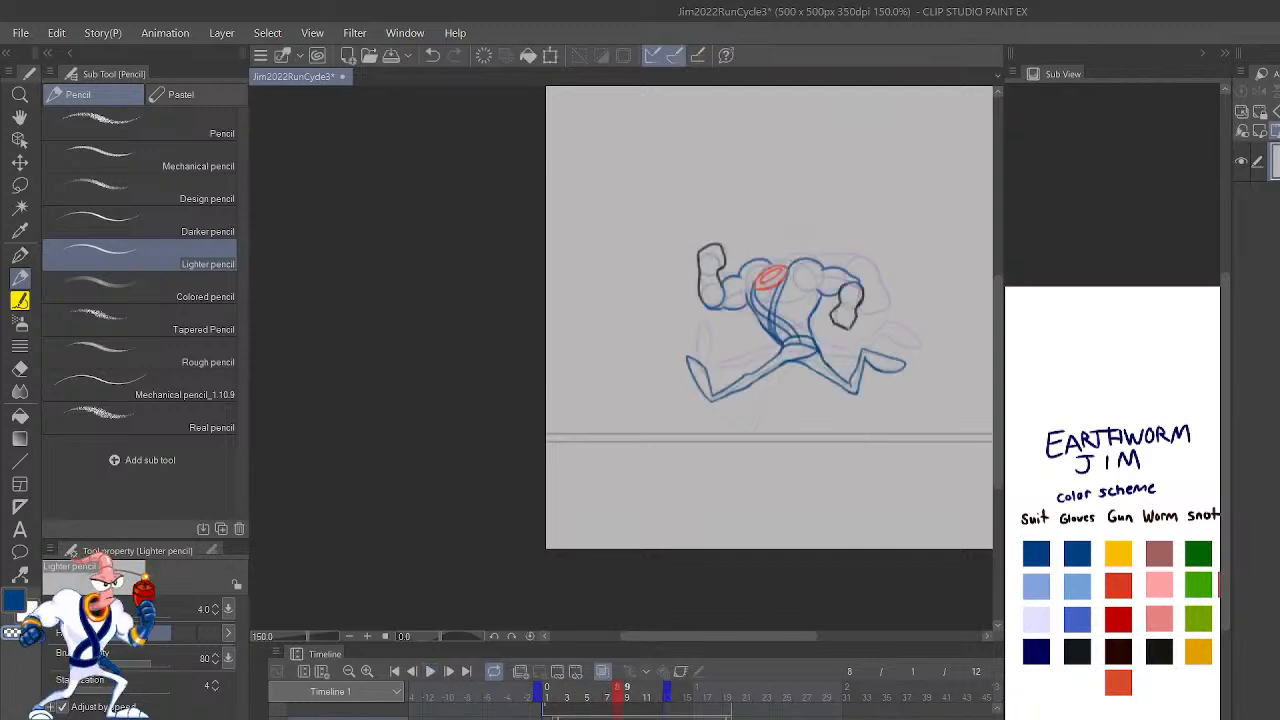
Step: Show the clean outlines and flip between frames 6 and 10 to examine the poses leading into frame 10
{"action": "key", "text": "Right"}
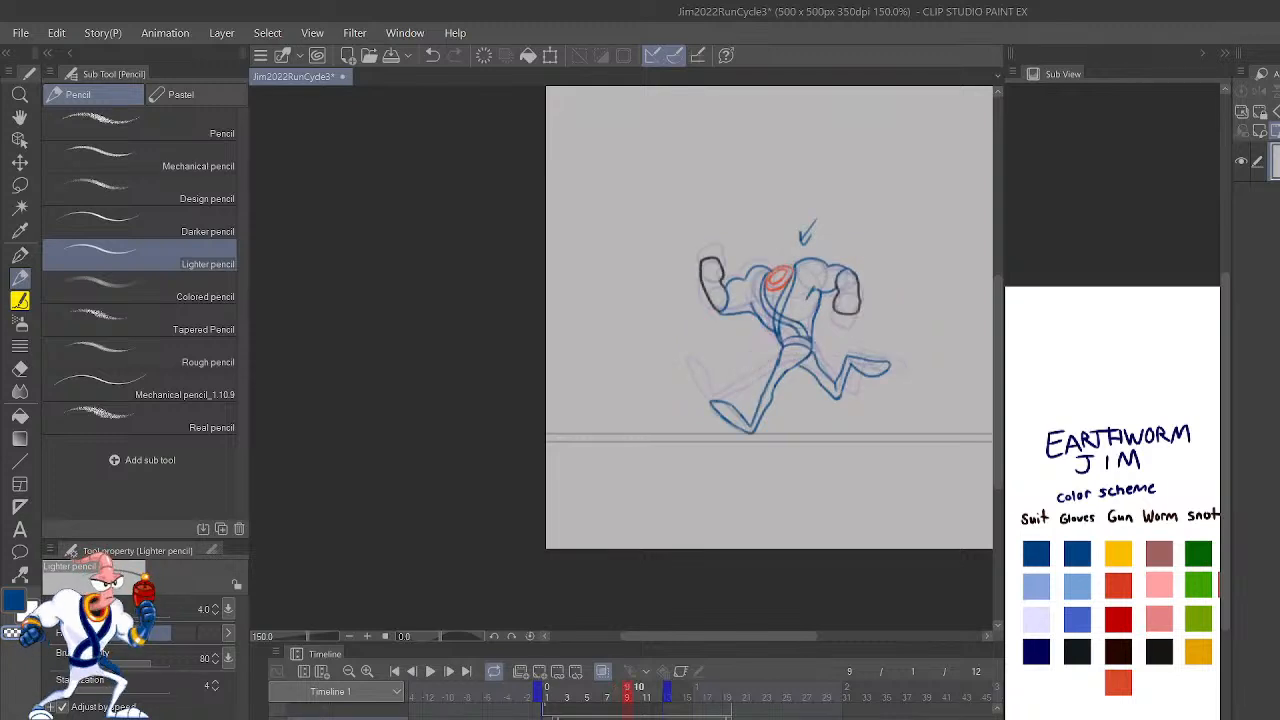
{"action": "key", "text": "Left"}
{"action": "key", "text": "Right"}
{"action": "key", "text": "Right"}
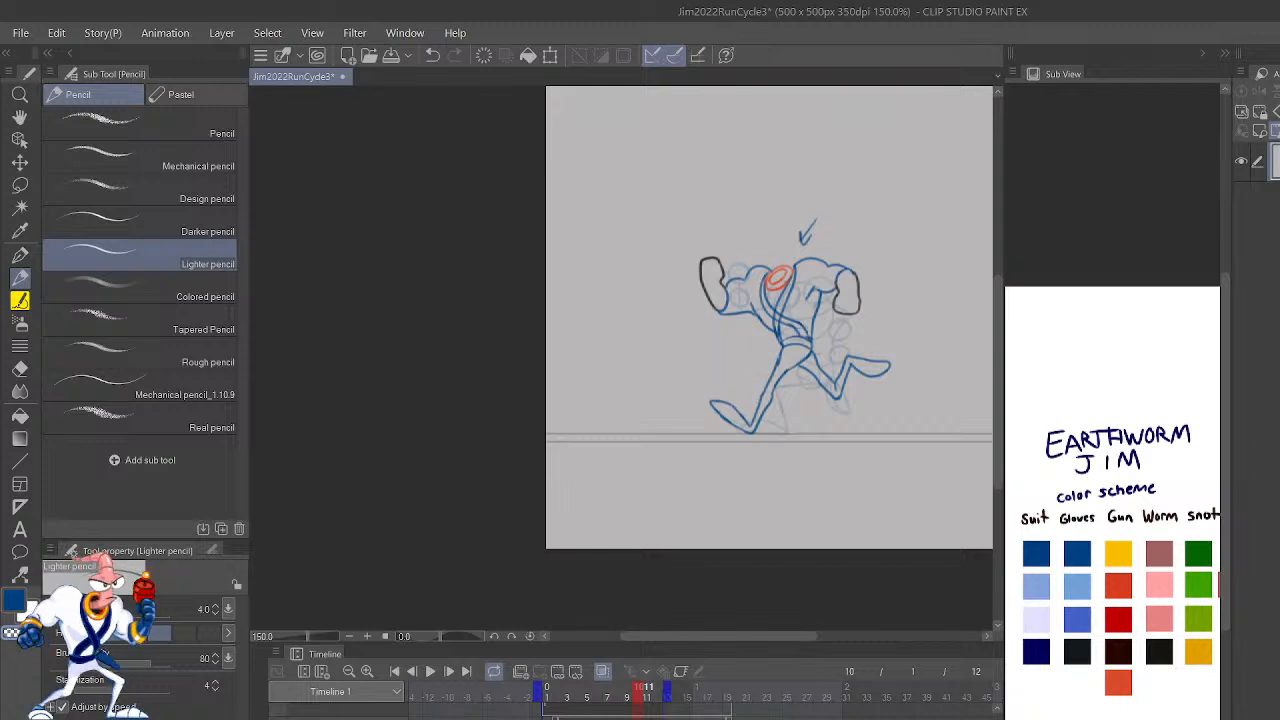
{"action": "key", "text": "Left"}
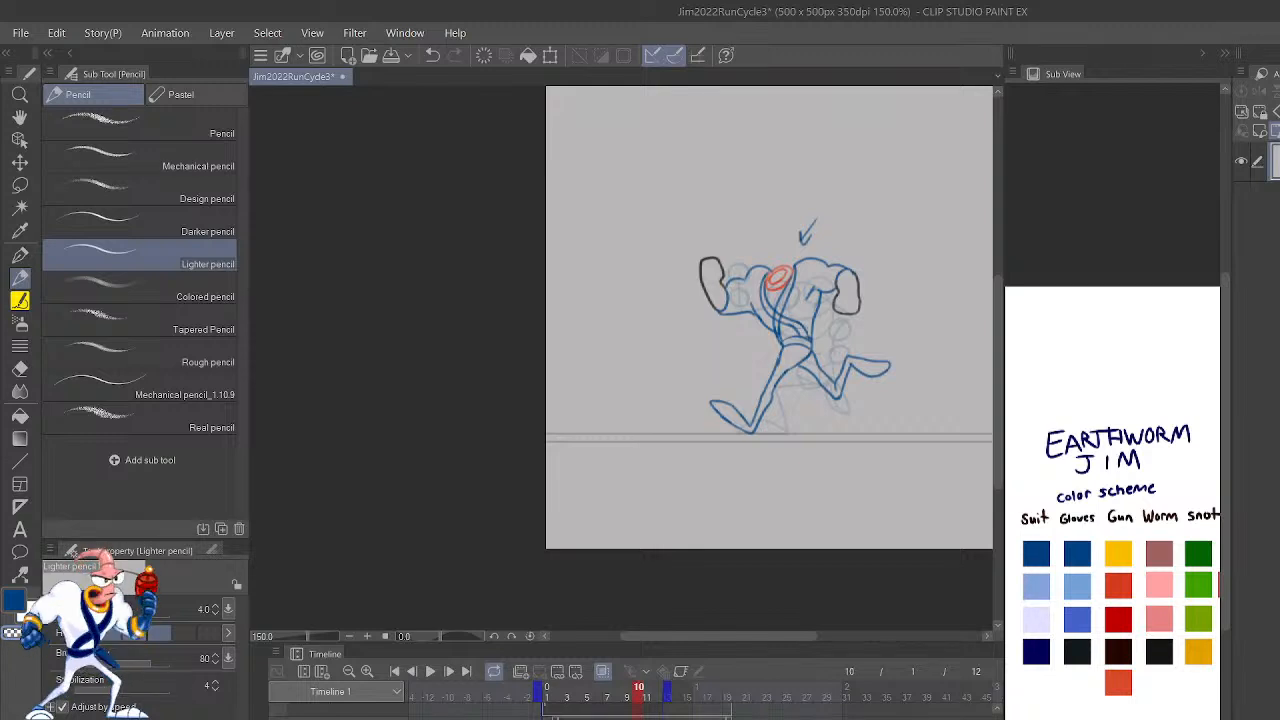
{"action": "key", "text": "Left"}
{"action": "key", "text": "Left"}
{"action": "key", "text": "Left"}
{"action": "key", "text": "Left"}
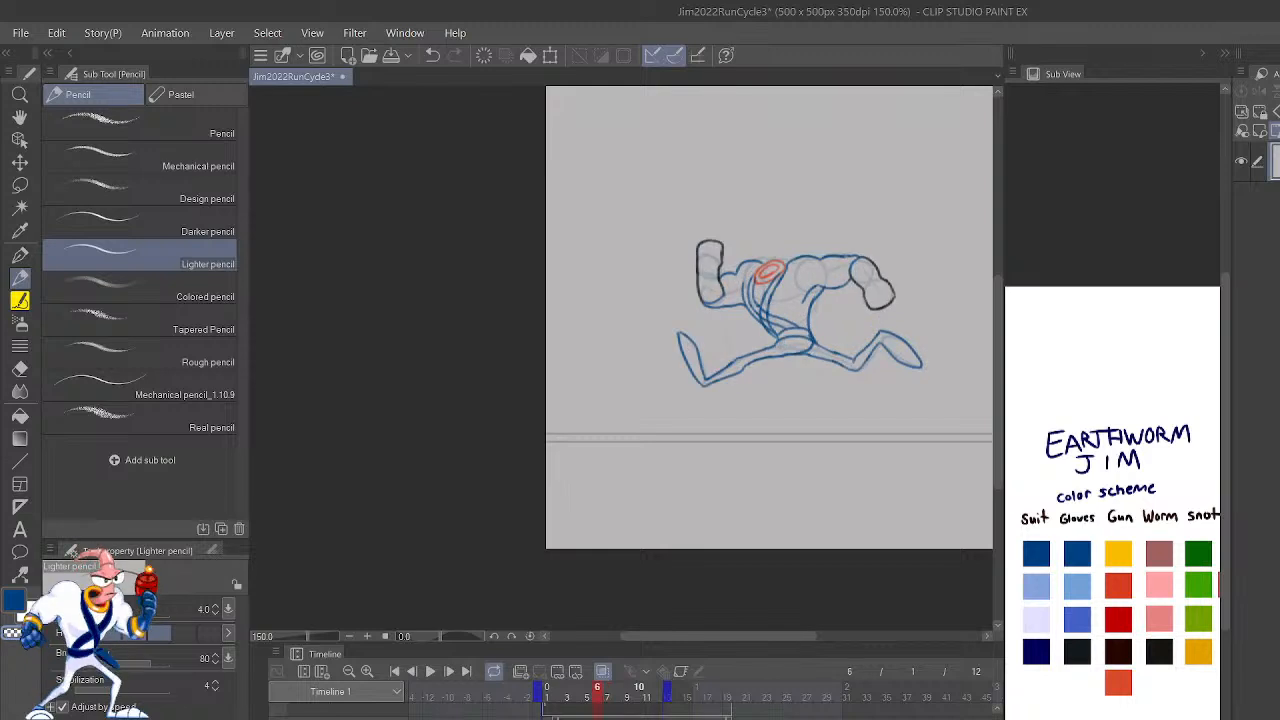
{"action": "key", "text": "Right"}
{"action": "key", "text": "Right"}
{"action": "key", "text": "Right"}
{"action": "key", "text": "Right"}
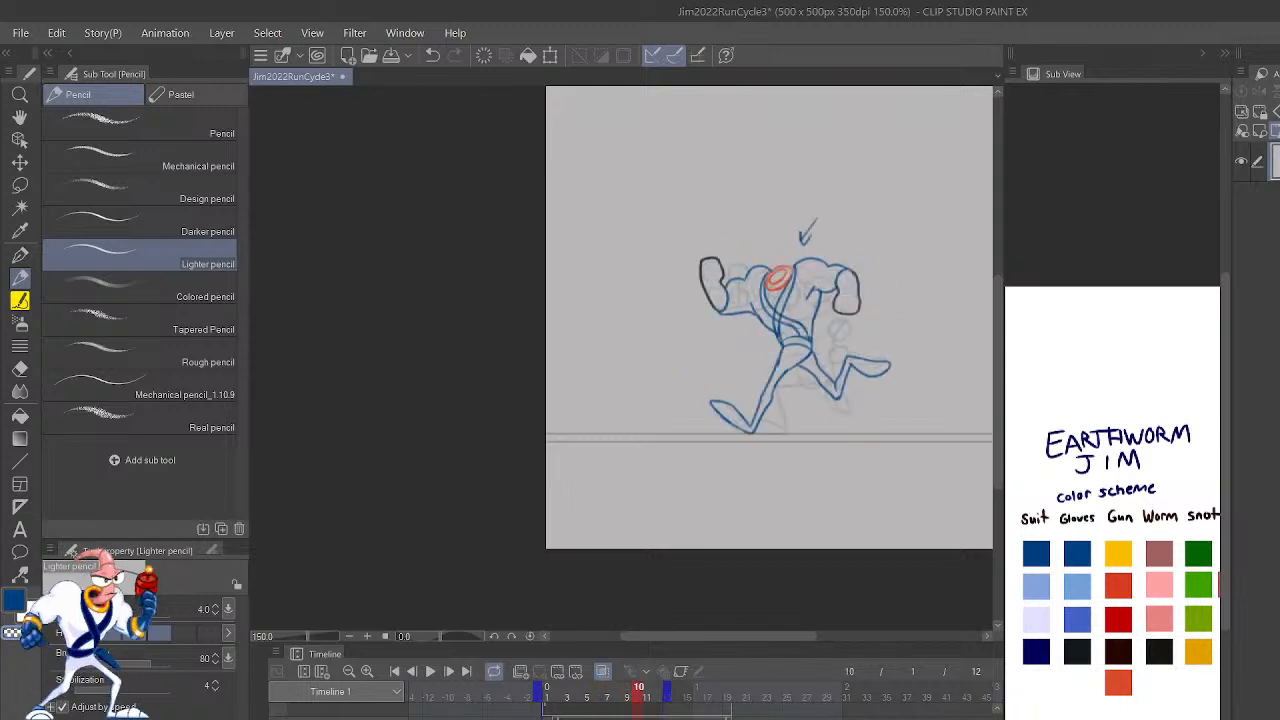
{"action": "key", "text": "Left"}
{"action": "key", "text": "Right"}
Step: Add a new blank cel for the clean outlines on frame 10
{"action": "left_click", "coordinate": [346, 717]}
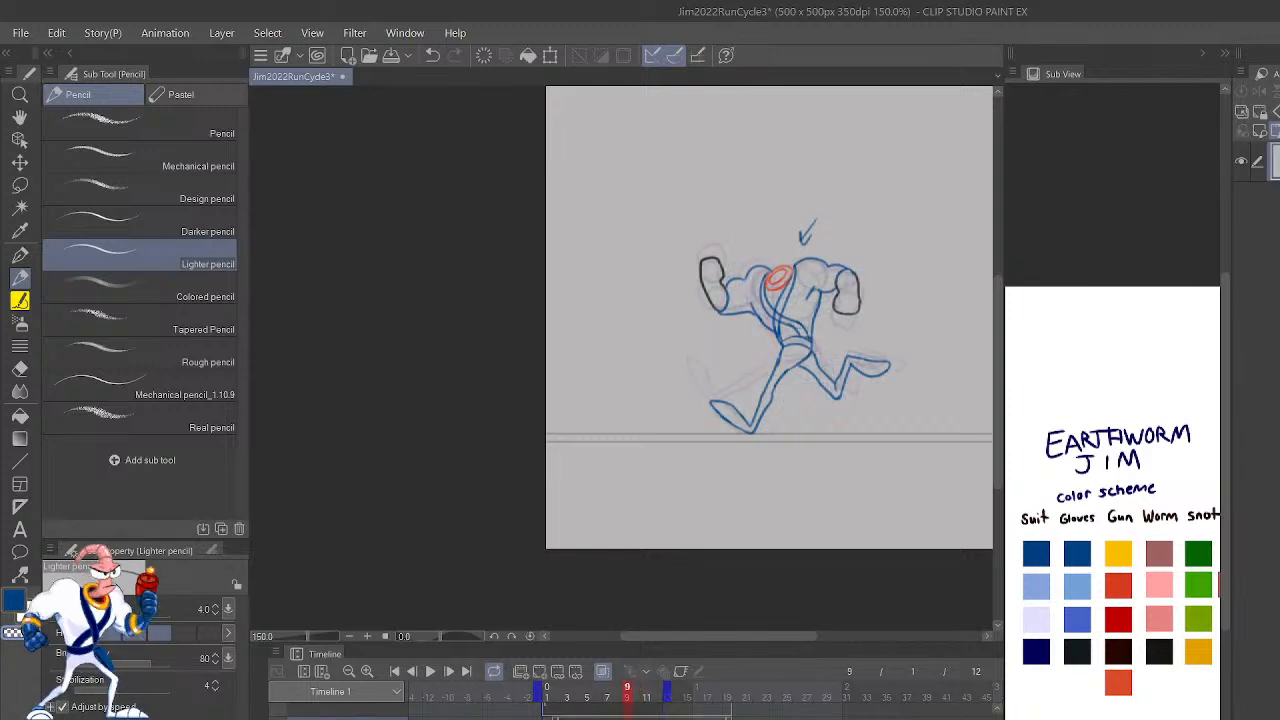
{"action": "left_click", "coordinate": [346, 717]}
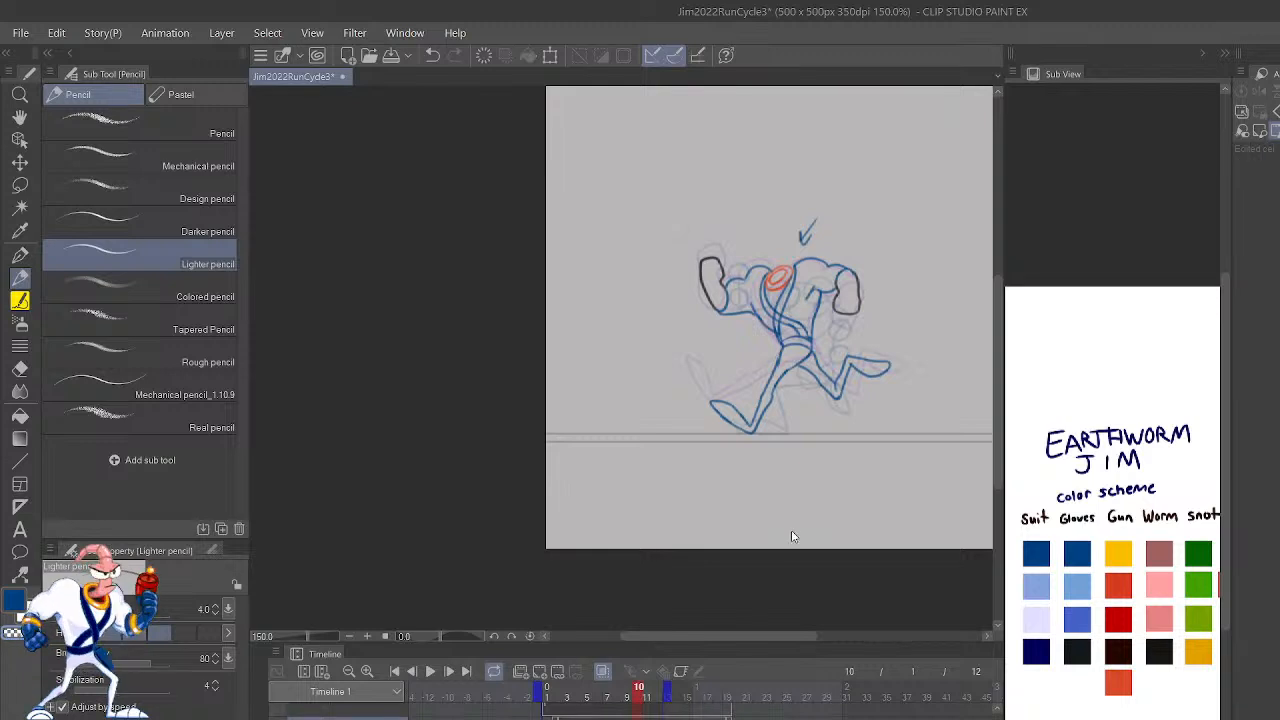
{"action": "key", "text": "alt+n"}
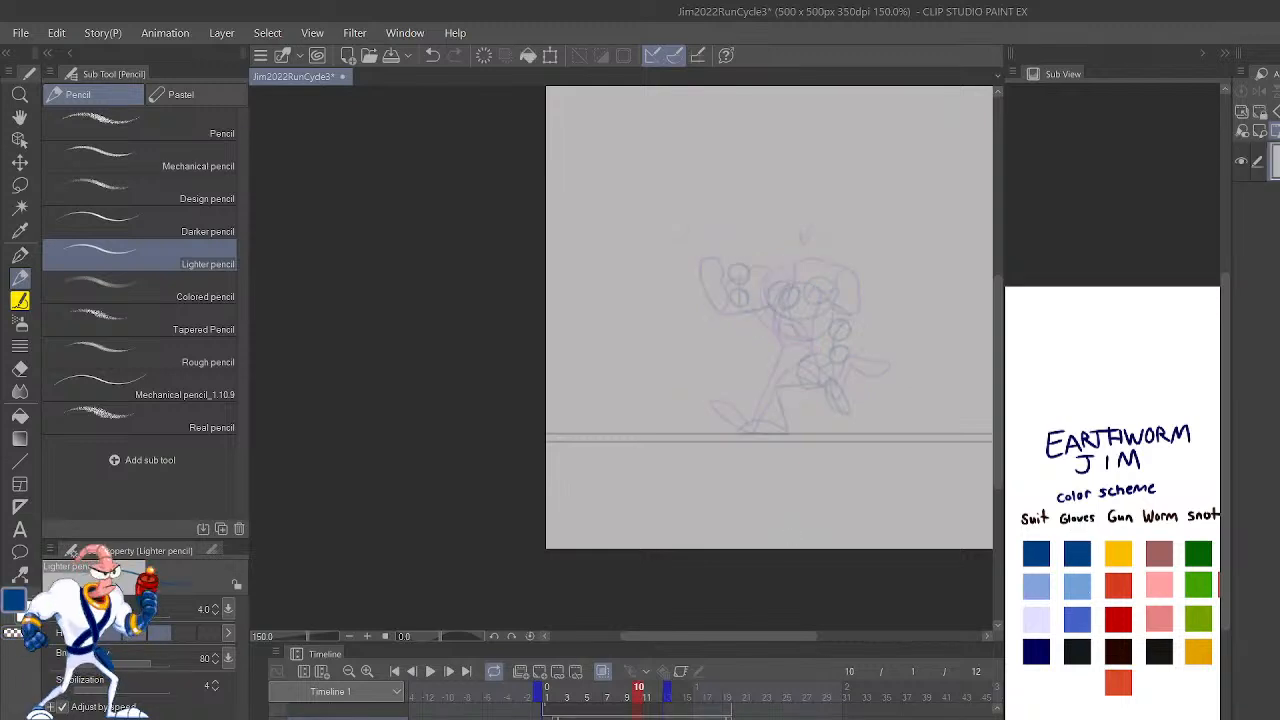
Step: Draw the planted leg's thigh and shin outlines in blue over the rough pose on frame 10
{"action": "scroll", "coordinate": [915, 586], "scroll_direction": "up", "scroll_amount": 4}
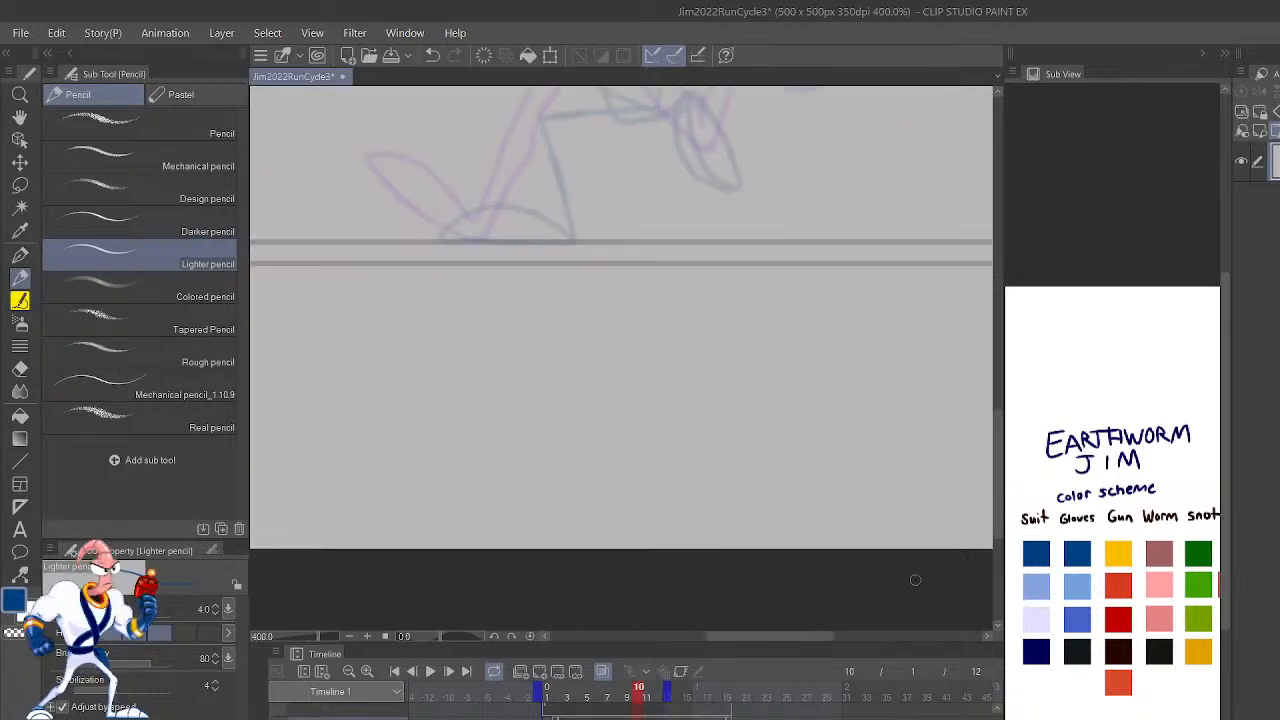
{"action": "scroll", "coordinate": [786, 391], "scroll_direction": "up", "scroll_amount": 5}
{"action": "mouse_move", "coordinate": [731, 414]}
{"action": "left_mouse_down"}
{"action": "mouse_move", "coordinate": [743, 473]}
{"action": "mouse_move", "coordinate": [732, 376]}
{"action": "mouse_move", "coordinate": [730, 391]}
{"action": "mouse_move", "coordinate": [811, 374]}
{"action": "left_mouse_up"}
{"action": "key", "text": "ctrl+z"}
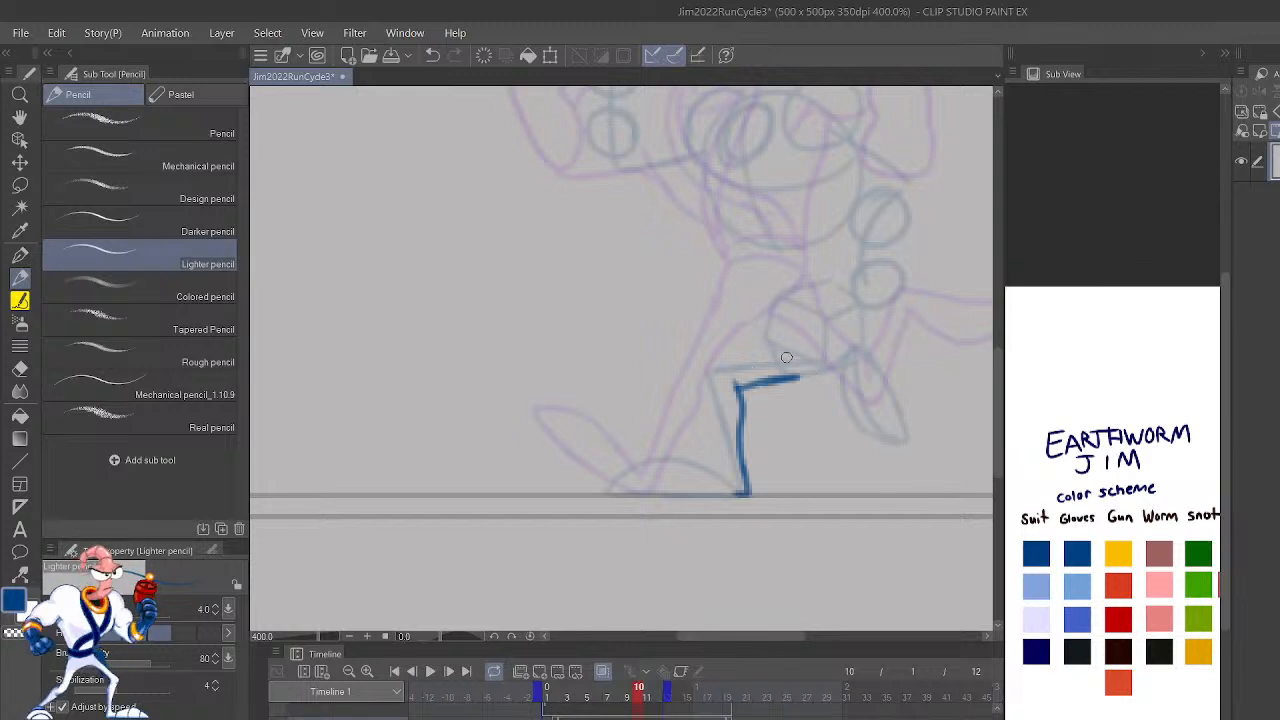
{"action": "mouse_move", "coordinate": [803, 352]}
{"action": "left_mouse_down"}
{"action": "mouse_move", "coordinate": [704, 368]}
{"action": "mouse_move", "coordinate": [698, 388]}
{"action": "mouse_move", "coordinate": [732, 481]}
{"action": "left_mouse_up"}
{"action": "left_click_drag", "start_coordinate": [915, 360], "coordinate": [830, 513]}
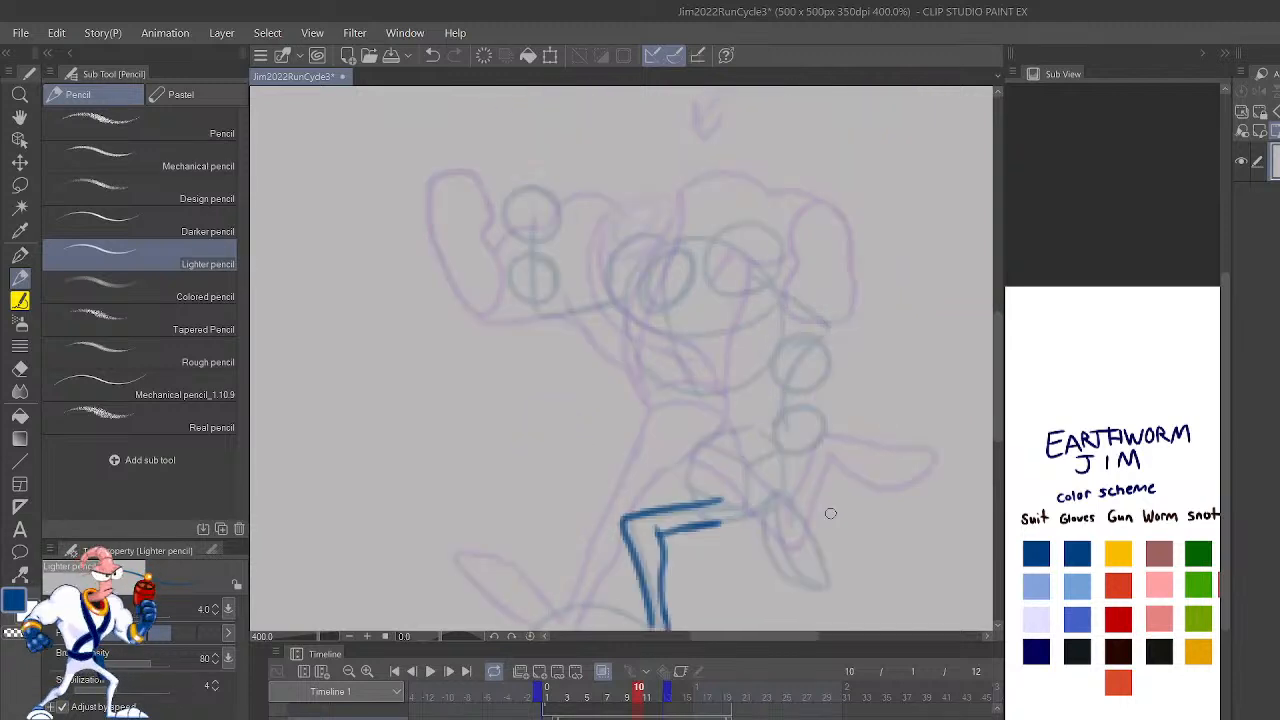
Step: Mirror the canvas view and draw the torso's front line, the hip and the raised rear foot in blue on frame 10
{"action": "key", "text": "h"}
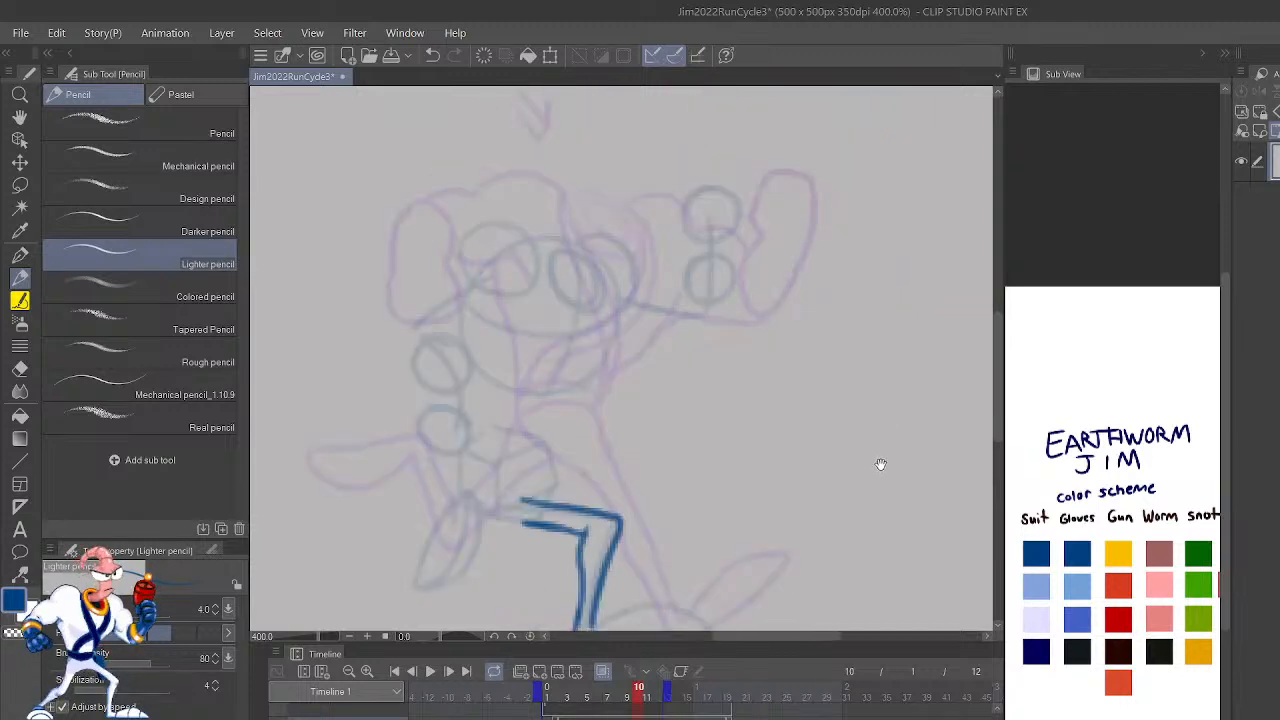
{"action": "left_click_drag", "start_coordinate": [868, 463], "coordinate": [968, 513]}
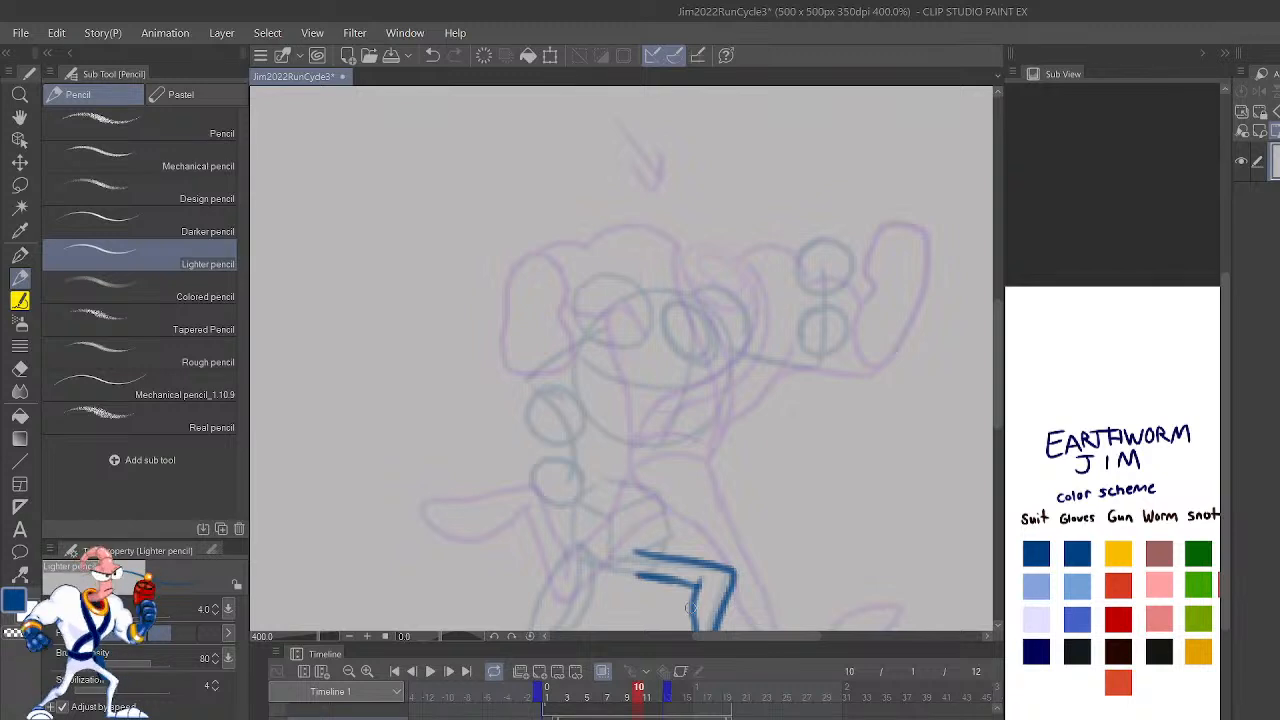
{"action": "left_click_drag", "start_coordinate": [660, 542], "coordinate": [759, 466]}
{"action": "key", "text": "ctrl+z"}
{"action": "mouse_move", "coordinate": [740, 536]}
{"action": "left_mouse_down"}
{"action": "mouse_move", "coordinate": [865, 431]}
{"action": "mouse_move", "coordinate": [914, 409]}
{"action": "left_mouse_up"}
{"action": "mouse_move", "coordinate": [752, 428]}
{"action": "left_mouse_down"}
{"action": "mouse_move", "coordinate": [687, 517]}
{"action": "mouse_move", "coordinate": [717, 521]}
{"action": "mouse_move", "coordinate": [753, 500]}
{"action": "mouse_move", "coordinate": [773, 429]}
{"action": "mouse_move", "coordinate": [810, 448]}
{"action": "mouse_move", "coordinate": [751, 426]}
{"action": "mouse_move", "coordinate": [746, 415]}
{"action": "mouse_move", "coordinate": [764, 434]}
{"action": "mouse_move", "coordinate": [751, 384]}
{"action": "left_mouse_up"}
{"action": "left_click_drag", "start_coordinate": [823, 428], "coordinate": [847, 377]}
{"action": "scroll", "coordinate": [768, 384], "scroll_direction": "up", "scroll_amount": 3}
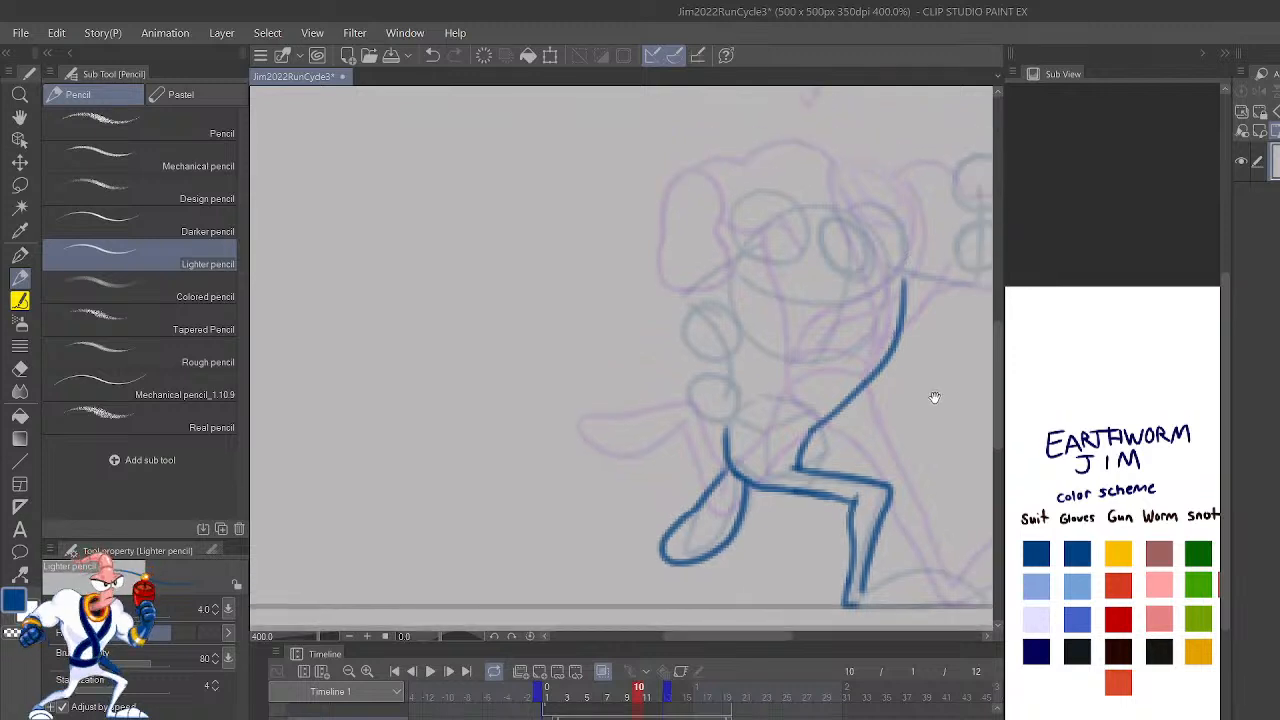
Step: Draw the rear shoulder, armpit and bent arm in blue on frame 10 and start the glove in black
{"action": "left_click_drag", "start_coordinate": [779, 405], "coordinate": [820, 372]}
{"action": "mouse_move", "coordinate": [856, 300]}
{"action": "left_mouse_down"}
{"action": "mouse_move", "coordinate": [794, 273]}
{"action": "mouse_move", "coordinate": [762, 320]}
{"action": "left_mouse_up"}
{"action": "key", "text": "ctrl+z"}
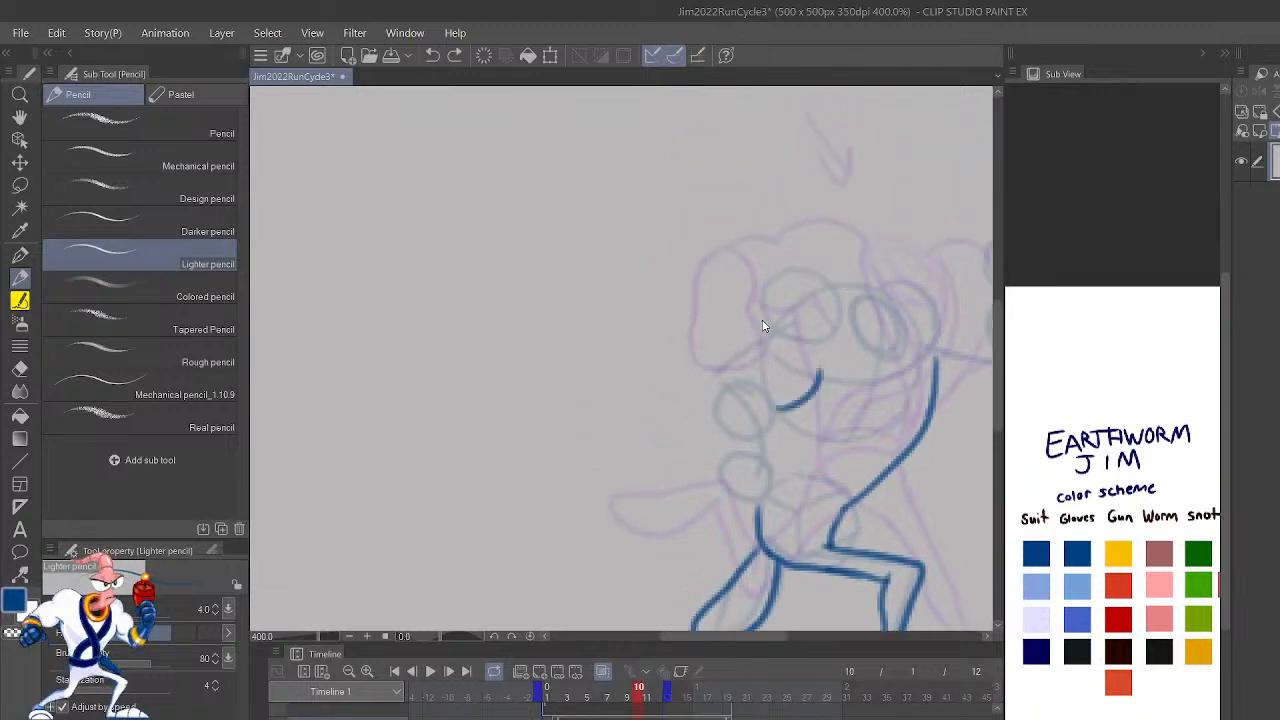
{"action": "left_click_drag", "start_coordinate": [768, 395], "coordinate": [817, 365]}
{"action": "mouse_move", "coordinate": [855, 303]}
{"action": "left_mouse_down"}
{"action": "mouse_move", "coordinate": [822, 275]}
{"action": "mouse_move", "coordinate": [686, 380]}
{"action": "mouse_move", "coordinate": [713, 422]}
{"action": "mouse_move", "coordinate": [748, 392]}
{"action": "mouse_move", "coordinate": [770, 402]}
{"action": "left_mouse_up"}
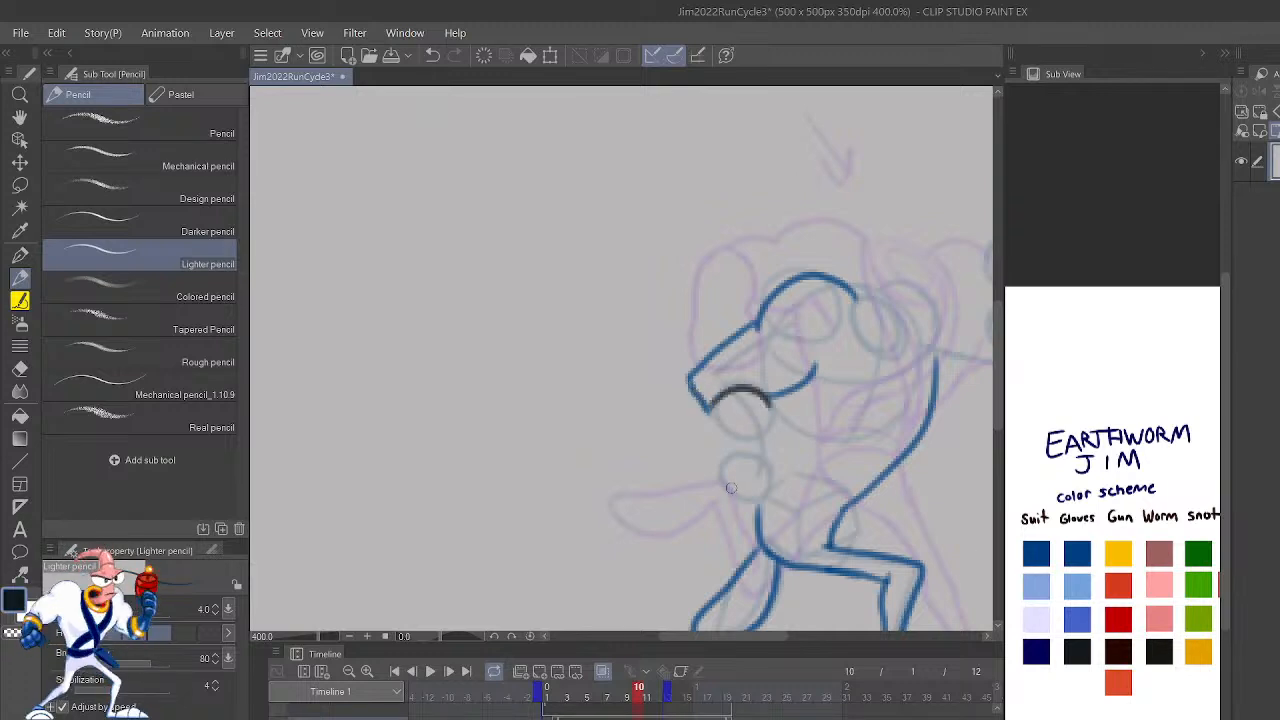
Step: Flip the canvas view back and complete the rear hand's glove outline in black below the forearm
{"action": "key", "text": "h"}
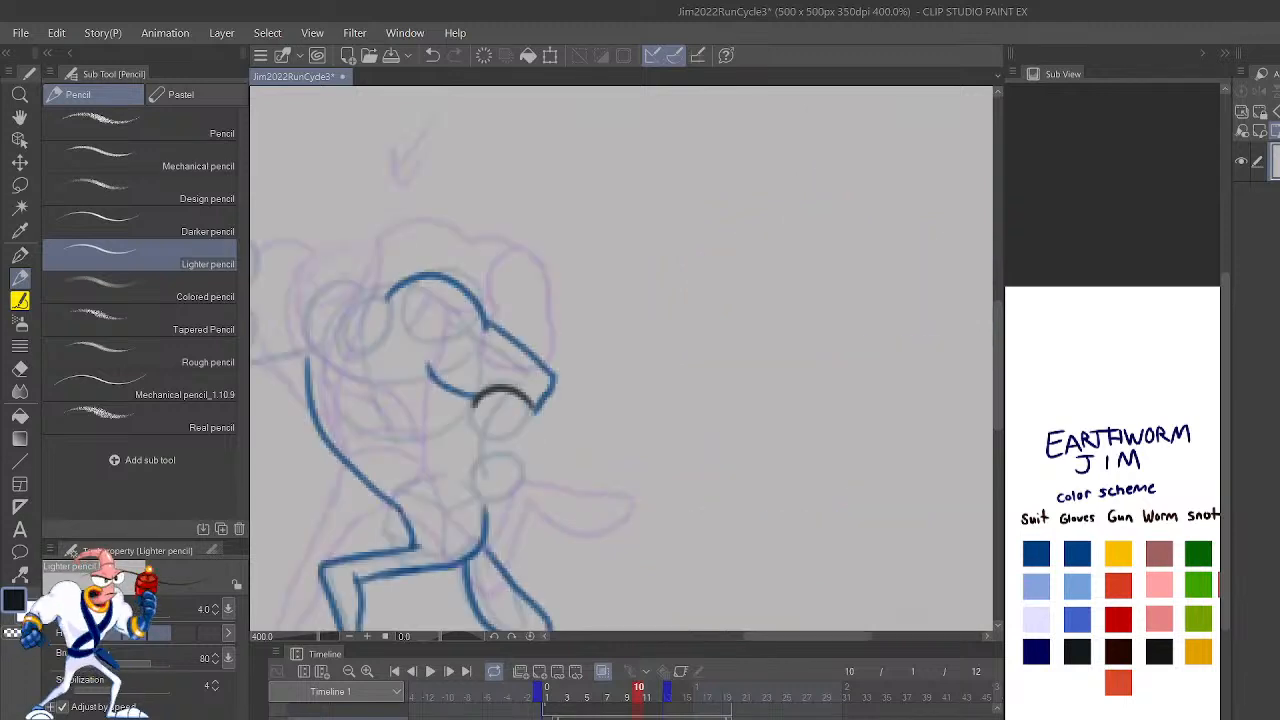
{"action": "left_click_drag", "start_coordinate": [766, 474], "coordinate": [938, 497]}
{"action": "mouse_move", "coordinate": [775, 448]}
{"action": "left_mouse_down"}
{"action": "mouse_move", "coordinate": [826, 466]}
{"action": "mouse_move", "coordinate": [854, 502]}
{"action": "left_mouse_up"}
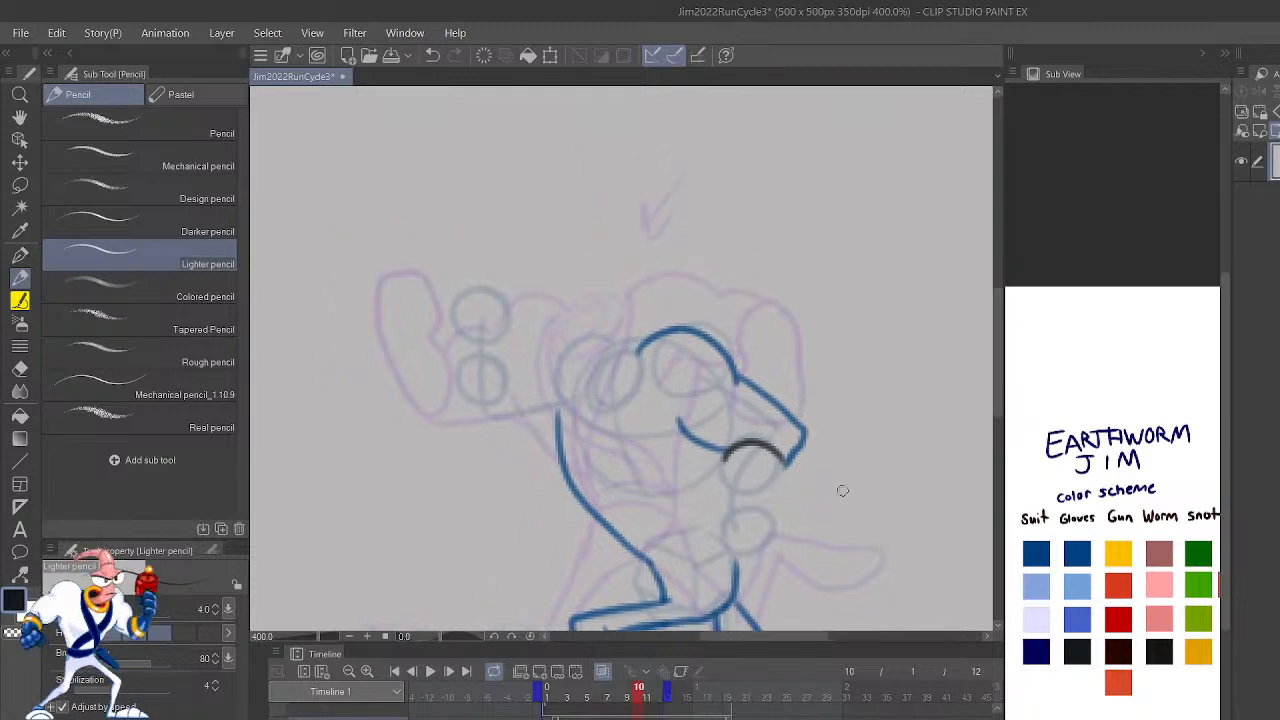
{"action": "mouse_move", "coordinate": [785, 465]}
{"action": "left_mouse_down"}
{"action": "mouse_move", "coordinate": [768, 510]}
{"action": "mouse_move", "coordinate": [800, 528]}
{"action": "left_mouse_up"}
{"action": "mouse_move", "coordinate": [718, 534]}
{"action": "left_mouse_down"}
{"action": "mouse_move", "coordinate": [751, 564]}
{"action": "mouse_move", "coordinate": [796, 544]}
{"action": "mouse_move", "coordinate": [798, 512]}
{"action": "left_mouse_up"}
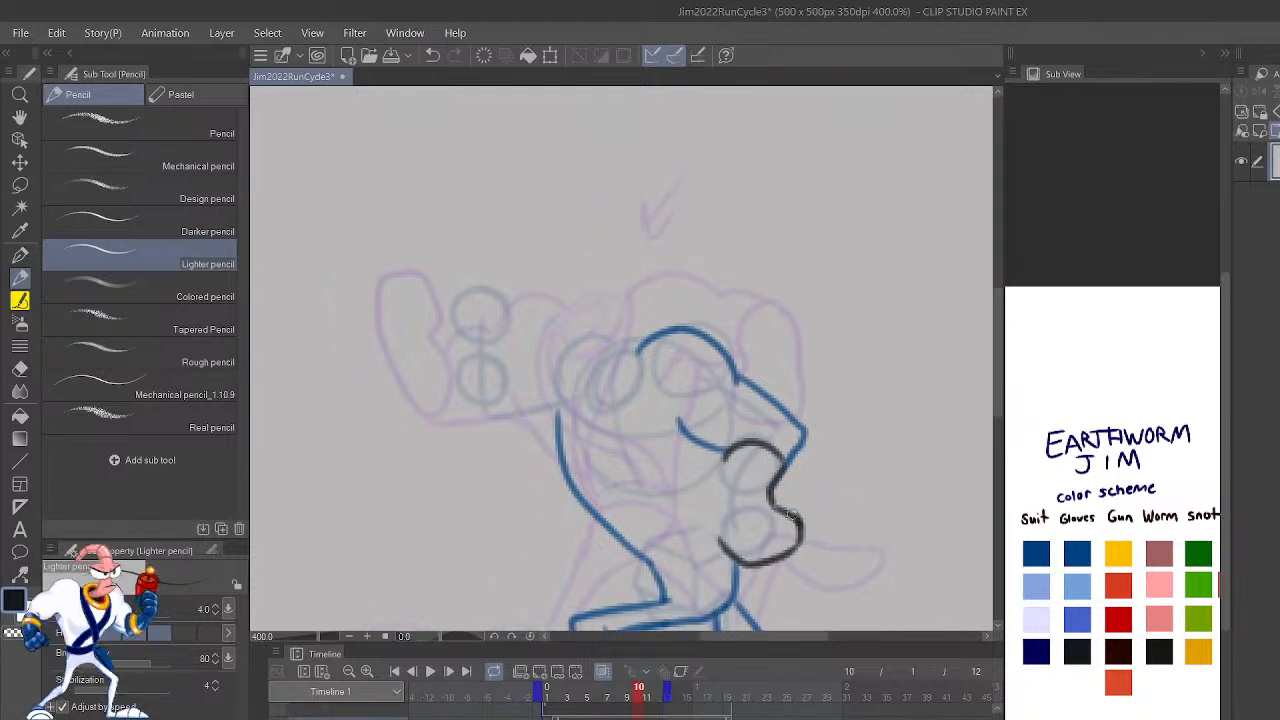
{"action": "mouse_move", "coordinate": [728, 548]}
{"action": "left_mouse_down"}
{"action": "mouse_move", "coordinate": [727, 458]}
{"action": "mouse_move", "coordinate": [746, 441]}
{"action": "left_mouse_up"}
Step: Play the run cycle to check the new drawing, stop it and step through the frames to frame 10
{"action": "scroll", "coordinate": [747, 441], "scroll_direction": "down", "scroll_amount": 5}
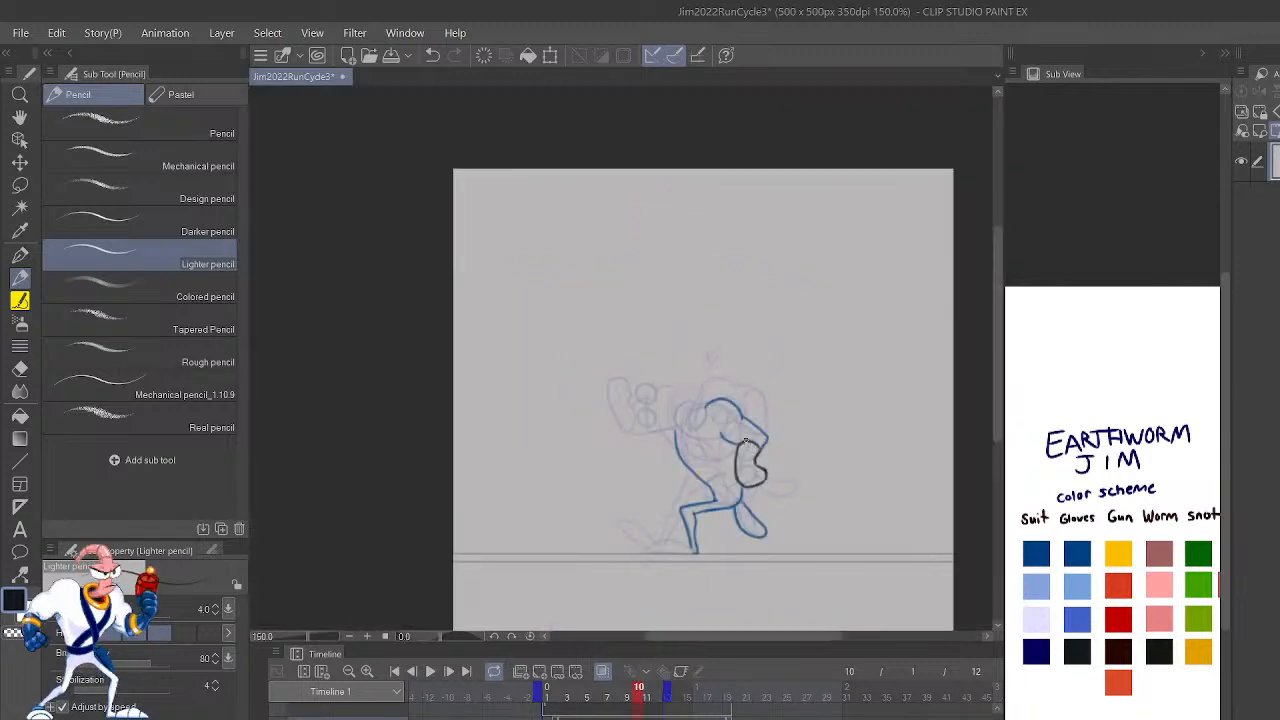
{"action": "left_click", "coordinate": [430, 671]}
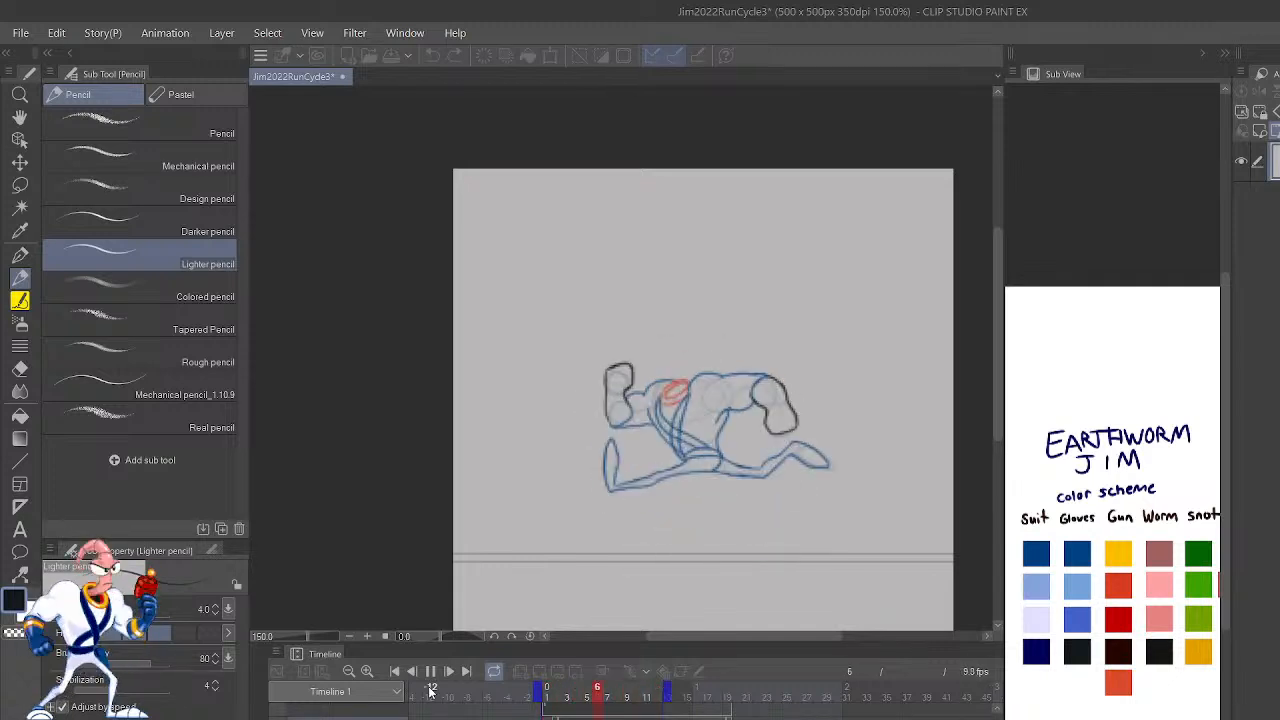
{"action": "left_click", "coordinate": [430, 674]}
{"action": "key", "text": "Right"}
{"action": "key", "text": "Right"}
{"action": "key", "text": "Right"}
{"action": "key", "text": "Left"}
{"action": "key", "text": "Right"}
{"action": "key", "text": "Right"}
Step: Step back and forth through frames 6 to 10 to compare the arm and body poses, ending on frame 10
{"action": "key", "text": "Right"}
{"action": "key", "text": "Right"}
{"action": "key", "text": "Right"}
{"action": "key", "text": "Right"}
{"action": "key", "text": "Right"}
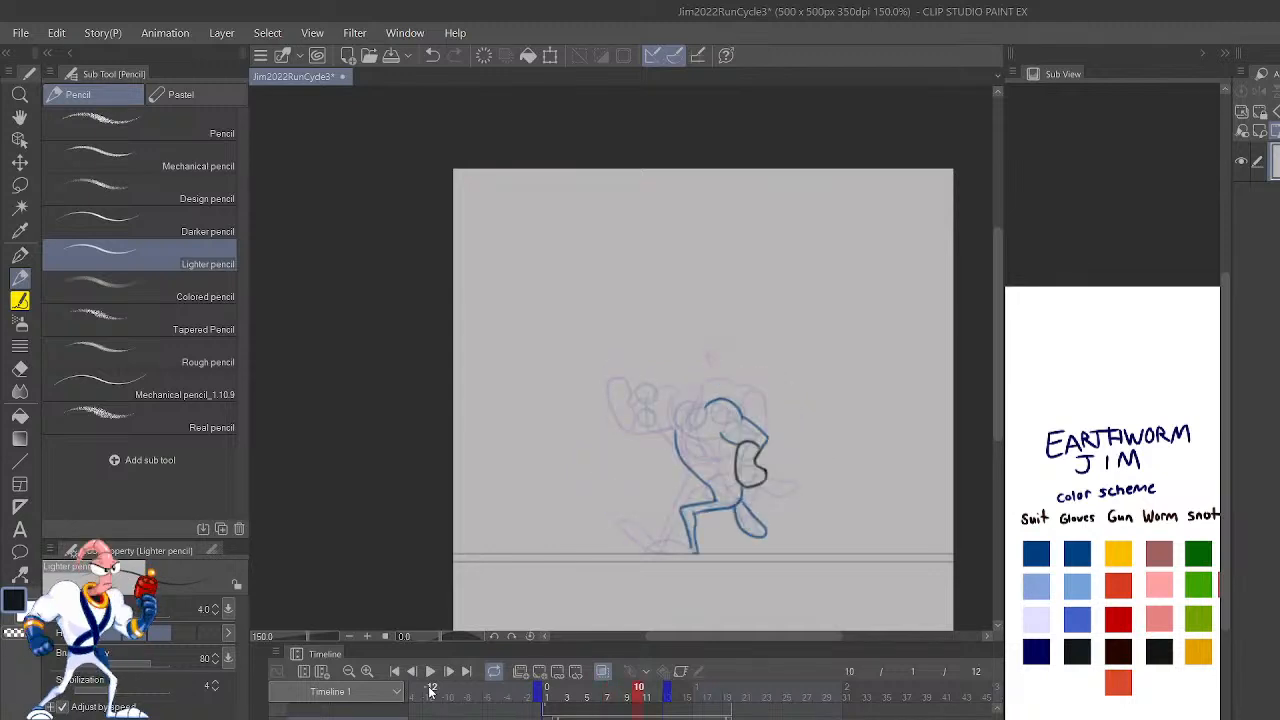
{"action": "key", "text": "Right"}
{"action": "key", "text": "Right"}
{"action": "key", "text": "Right"}
{"action": "key", "text": "Right"}
{"action": "key", "text": "Right"}
{"action": "key", "text": "Right"}
{"action": "key", "text": "Right"}
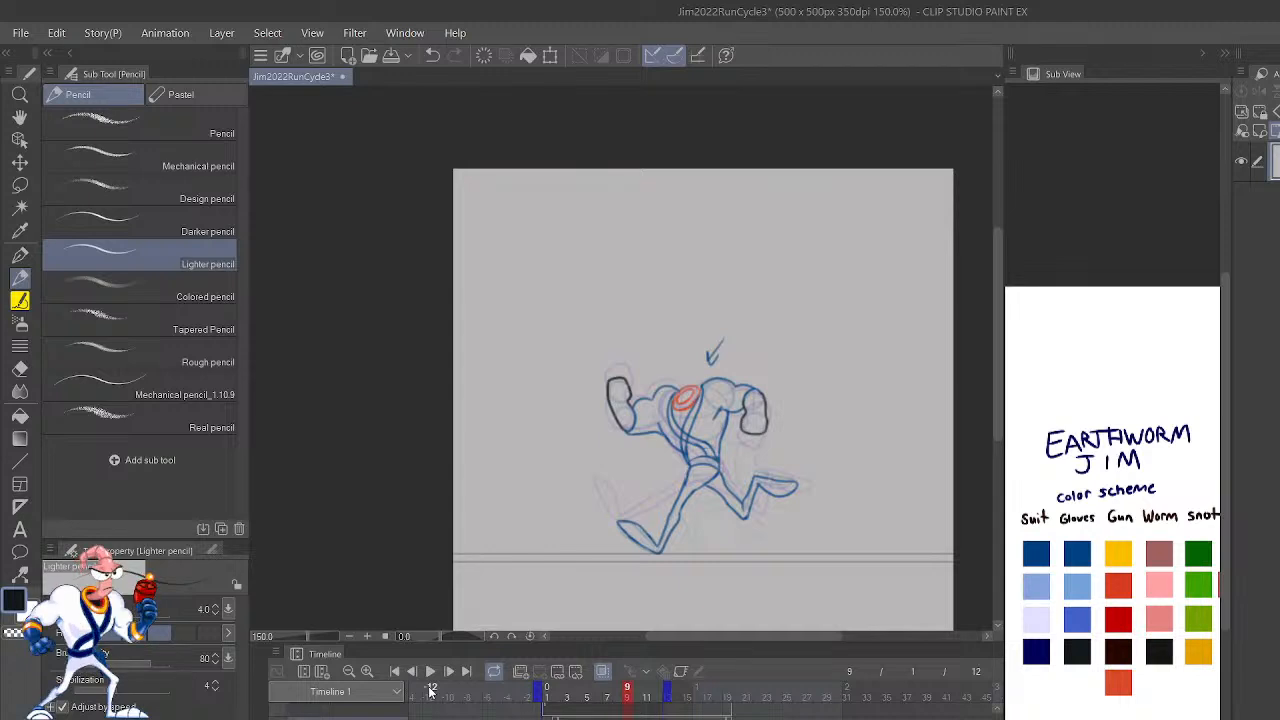
{"action": "key", "text": "Left"}
{"action": "key", "text": "Left"}
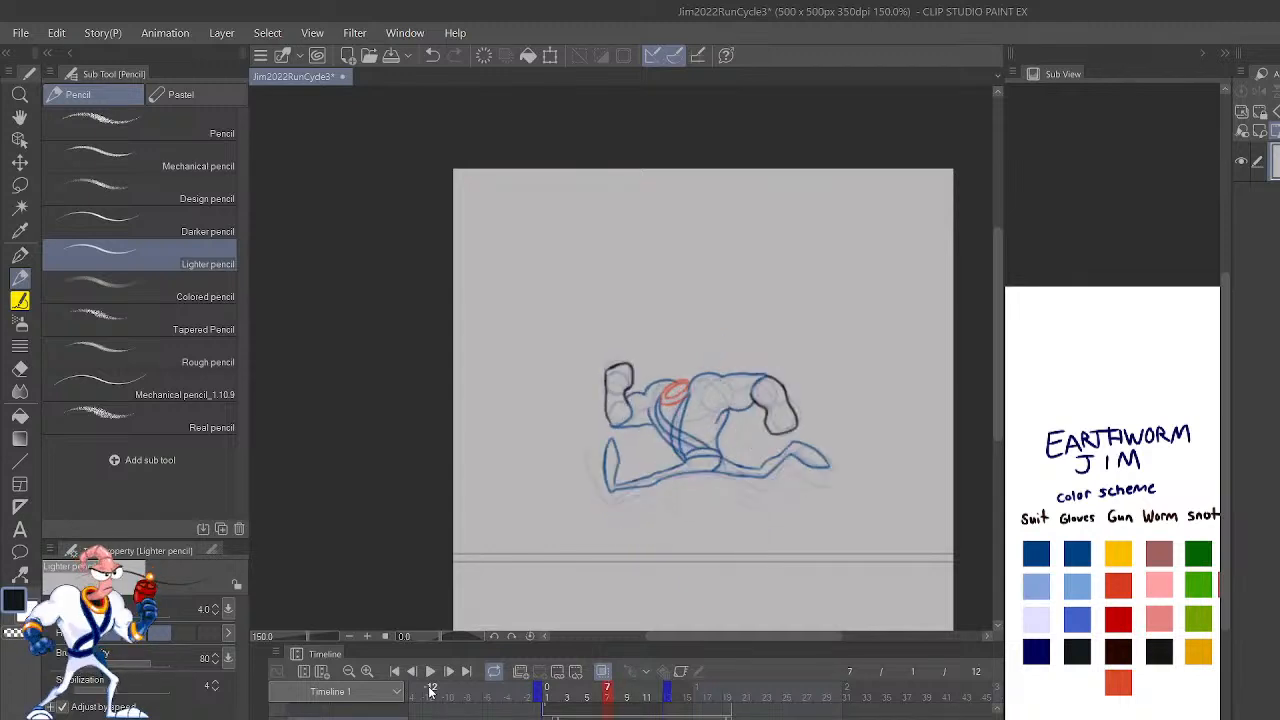
{"action": "key", "text": "Right"}
{"action": "key", "text": "Left"}
{"action": "key", "text": "Right"}
{"action": "key", "text": "Left"}
{"action": "key", "text": "Left"}
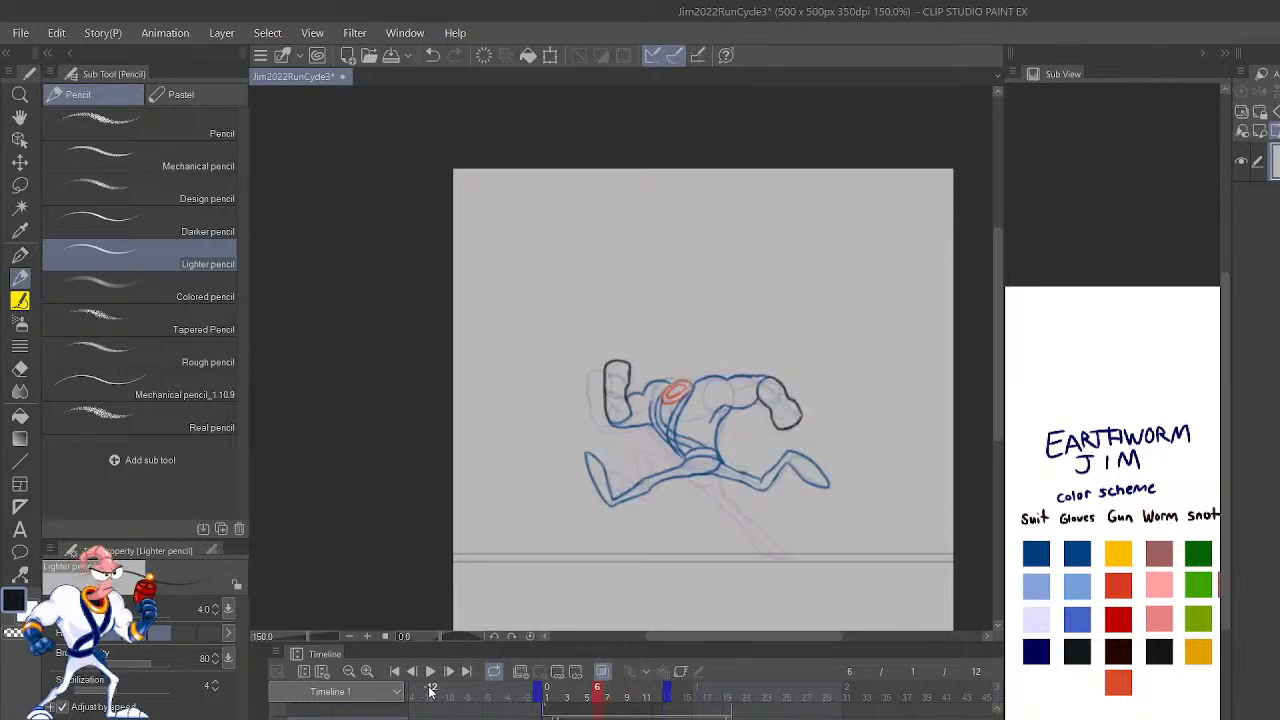
{"action": "key", "text": "Right"}
{"action": "key", "text": "Right"}
{"action": "key", "text": "Right"}
{"action": "key", "text": "Right"}
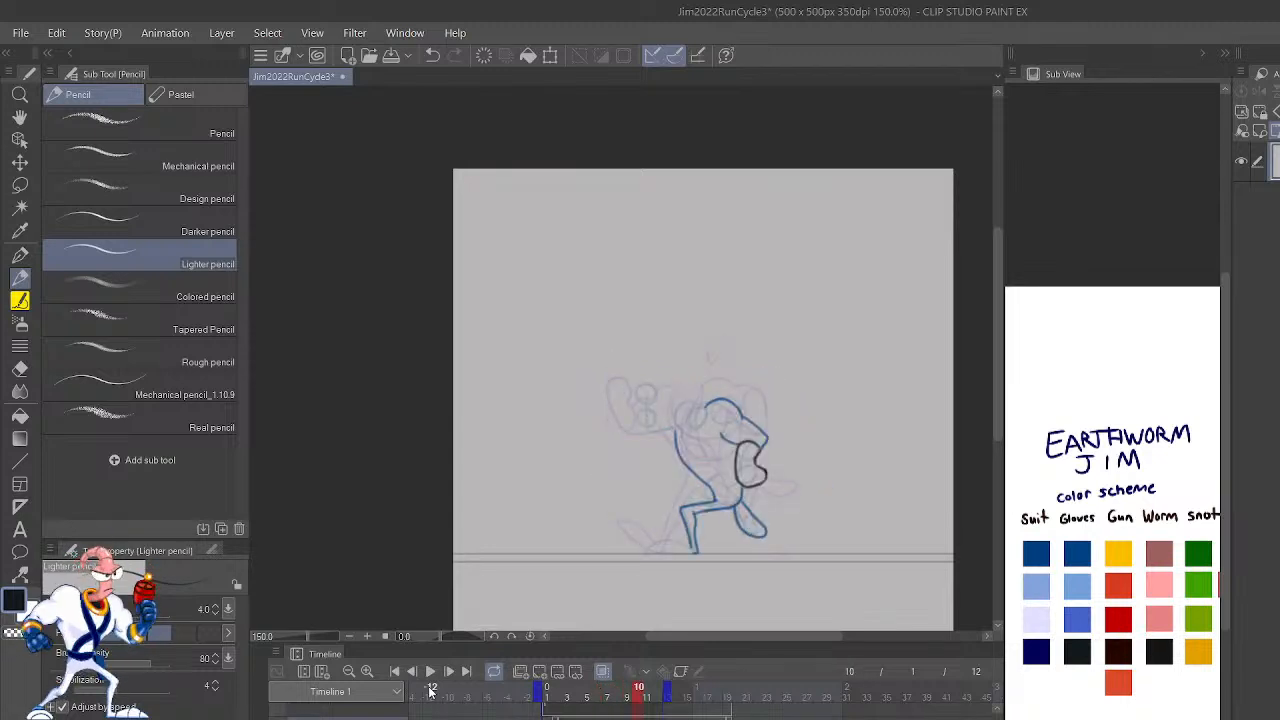
Step: Draw the front shoulder and the top of the raised upper arm in blue on frame 10
{"action": "key", "text": "ctrl+plus"}
{"action": "key", "text": "ctrl+plus"}
{"action": "key", "text": "ctrl+plus"}
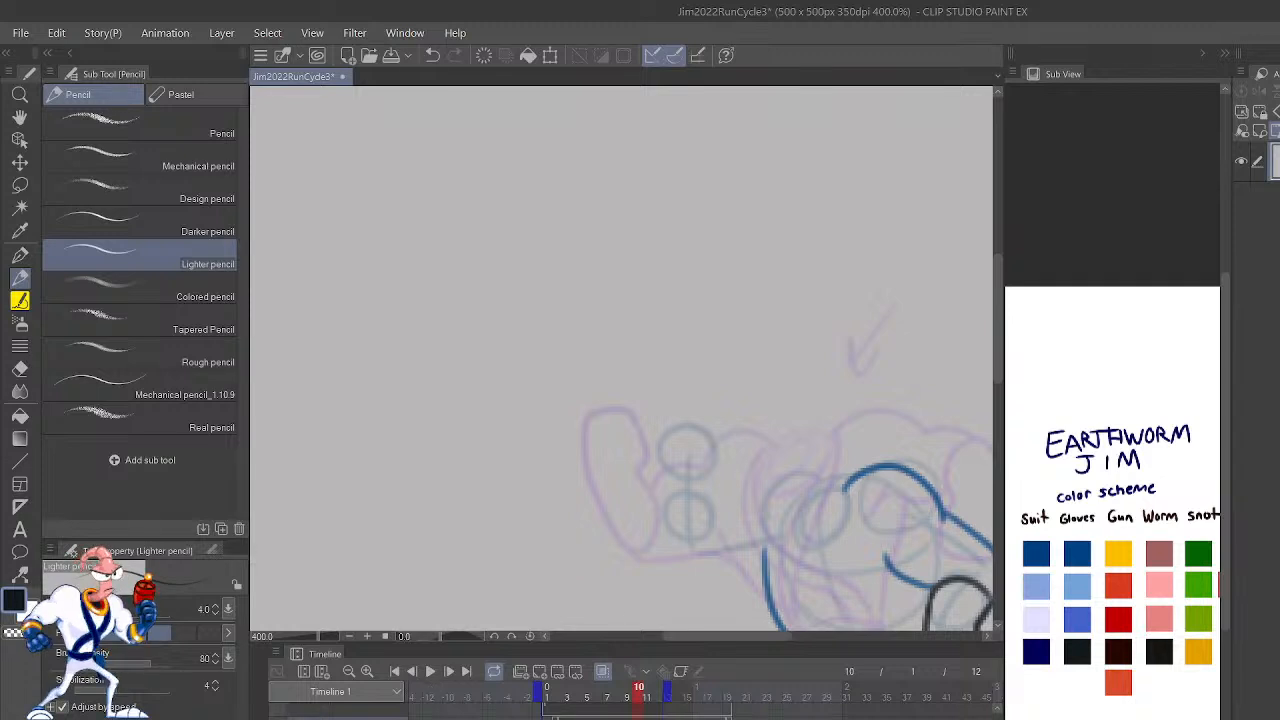
{"action": "left_click", "coordinate": [1083, 550]}
{"action": "left_click_drag", "start_coordinate": [812, 484], "coordinate": [707, 510]}
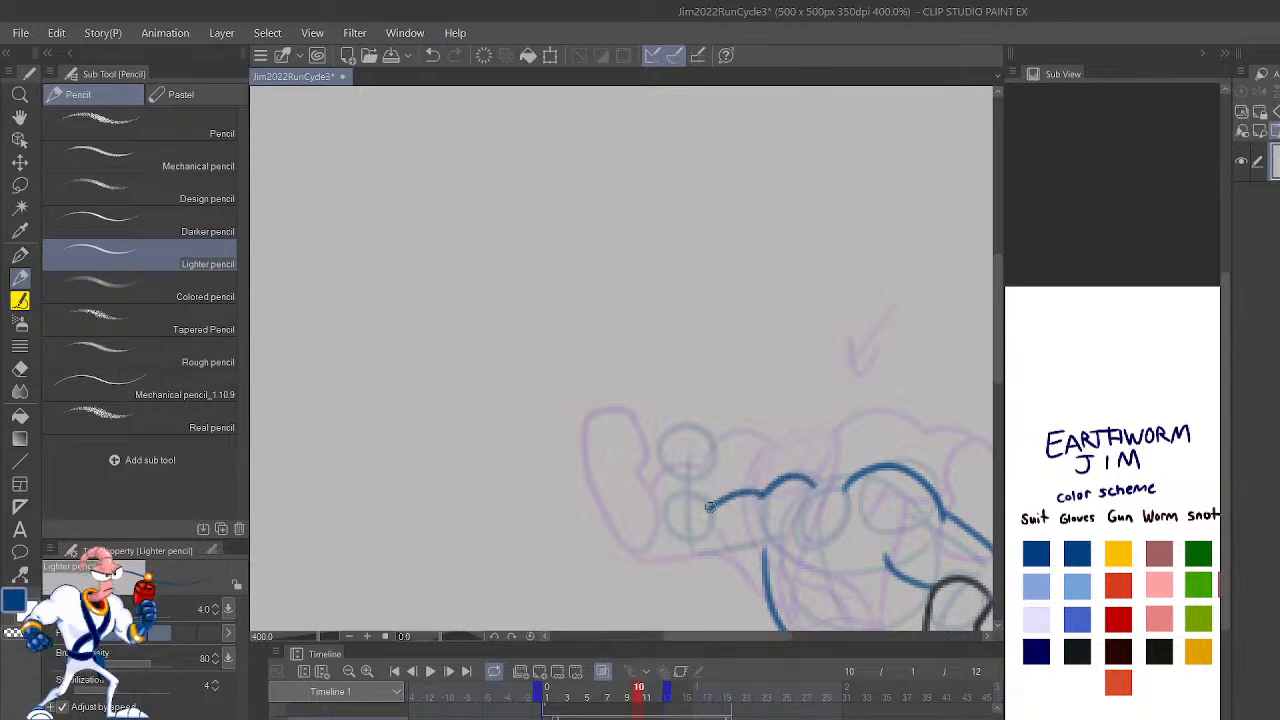
{"action": "key", "text": "ctrl+z"}
{"action": "mouse_move", "coordinate": [819, 490]}
{"action": "left_mouse_down"}
{"action": "mouse_move", "coordinate": [709, 512]}
{"action": "mouse_move", "coordinate": [660, 482]}
{"action": "mouse_move", "coordinate": [661, 467]}
{"action": "mouse_move", "coordinate": [706, 480]}
{"action": "mouse_move", "coordinate": [719, 416]}
{"action": "mouse_move", "coordinate": [672, 414]}
{"action": "mouse_move", "coordinate": [658, 434]}
{"action": "mouse_move", "coordinate": [669, 561]}
{"action": "mouse_move", "coordinate": [766, 565]}
{"action": "mouse_move", "coordinate": [753, 549]}
{"action": "left_mouse_up"}
Step: Outline the raised front glove in black and draw the underside of that arm in blue
{"action": "left_click", "coordinate": [1076, 649]}
{"action": "left_click", "coordinate": [1080, 545]}
{"action": "key", "text": "ctrl+z"}
{"action": "key", "text": "ctrl+z"}
{"action": "mouse_move", "coordinate": [662, 528]}
{"action": "left_mouse_down"}
{"action": "mouse_move", "coordinate": [677, 572]}
{"action": "mouse_move", "coordinate": [766, 565]}
{"action": "left_mouse_up"}
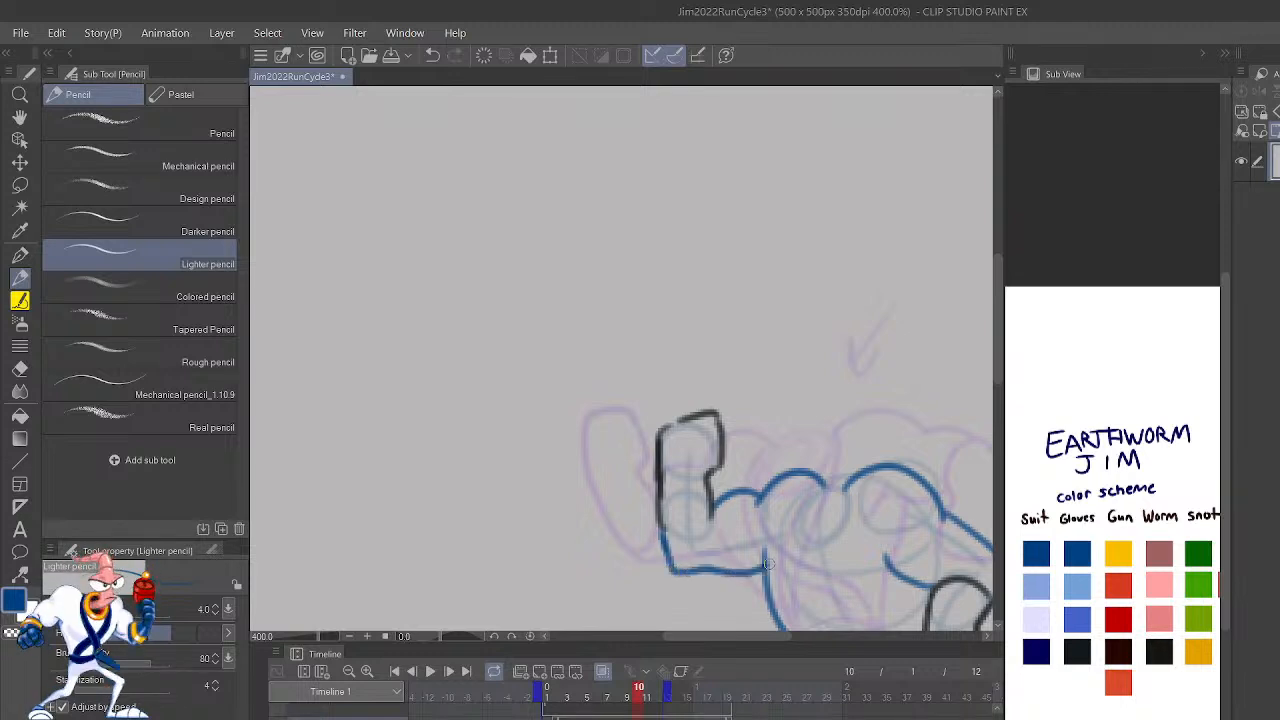
Step: Try to redraw the line where the torso meets the front thigh in blue, comparing it with neighbouring frames
{"action": "left_click_drag", "start_coordinate": [918, 575], "coordinate": [876, 463]}
{"action": "mouse_move", "coordinate": [956, 615]}
{"action": "left_mouse_down"}
{"action": "mouse_move", "coordinate": [908, 420]}
{"action": "mouse_move", "coordinate": [886, 460]}
{"action": "left_mouse_up"}
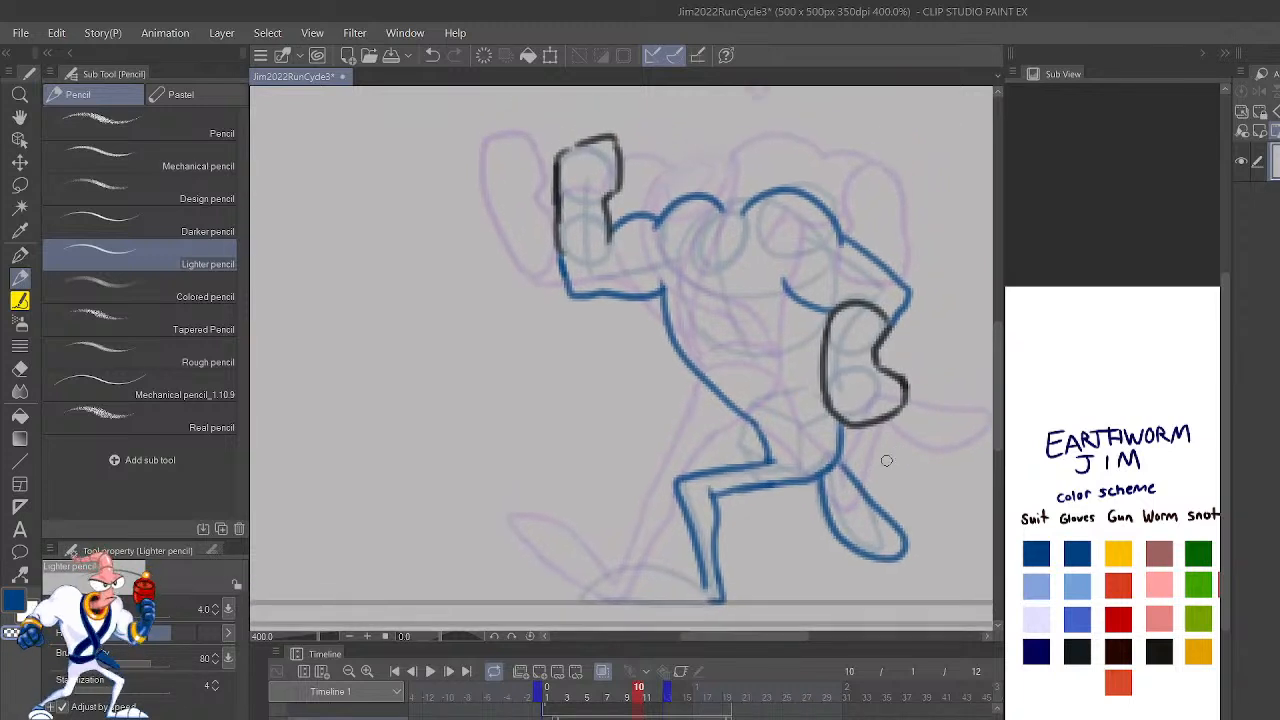
{"action": "key", "text": "Right"}
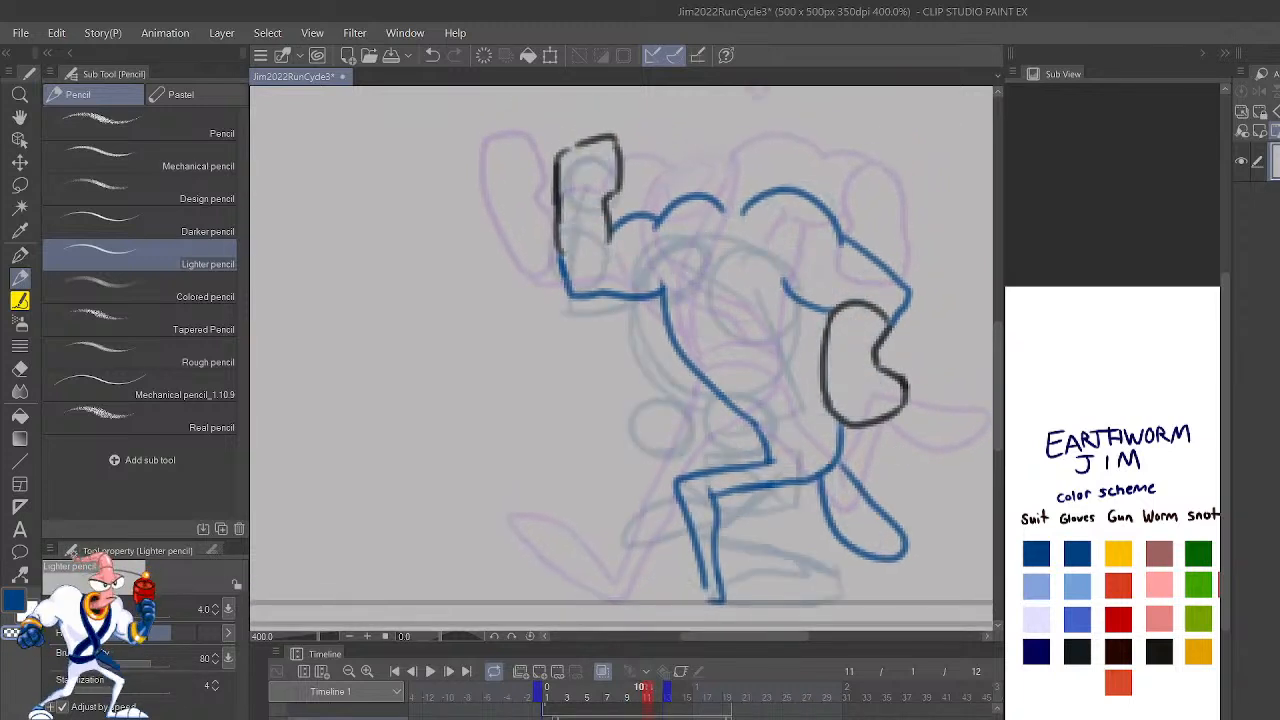
{"action": "key", "text": "Left"}
{"action": "mouse_move", "coordinate": [923, 478]}
{"action": "left_mouse_down"}
{"action": "mouse_move", "coordinate": [928, 568]}
{"action": "mouse_move", "coordinate": [934, 552]}
{"action": "left_mouse_up"}
{"action": "mouse_move", "coordinate": [817, 537]}
{"action": "left_mouse_down"}
{"action": "mouse_move", "coordinate": [783, 473]}
{"action": "mouse_move", "coordinate": [768, 495]}
{"action": "mouse_move", "coordinate": [728, 488]}
{"action": "left_mouse_up"}
{"action": "key", "text": "ctrl+z"}
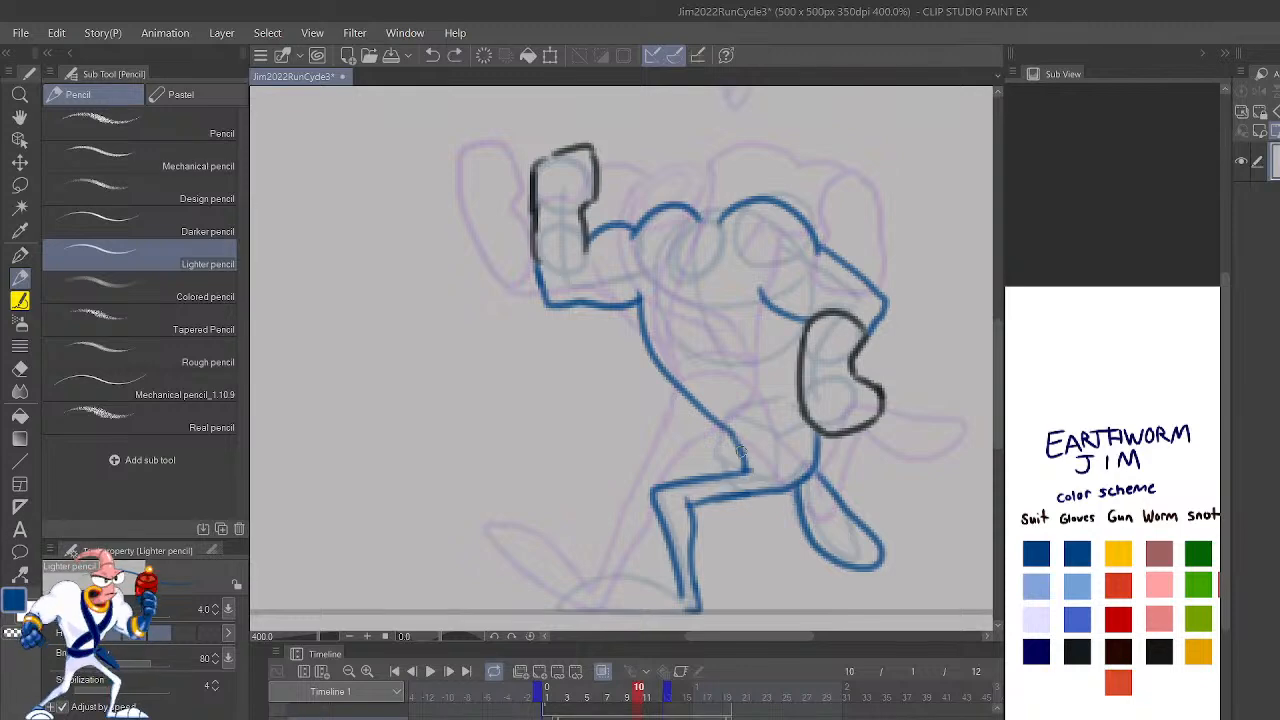
{"action": "key", "text": "shift+Left"}
{"action": "key", "text": "shift+Right"}
{"action": "key", "text": "shift+Left"}
{"action": "key", "text": "shift+Right"}
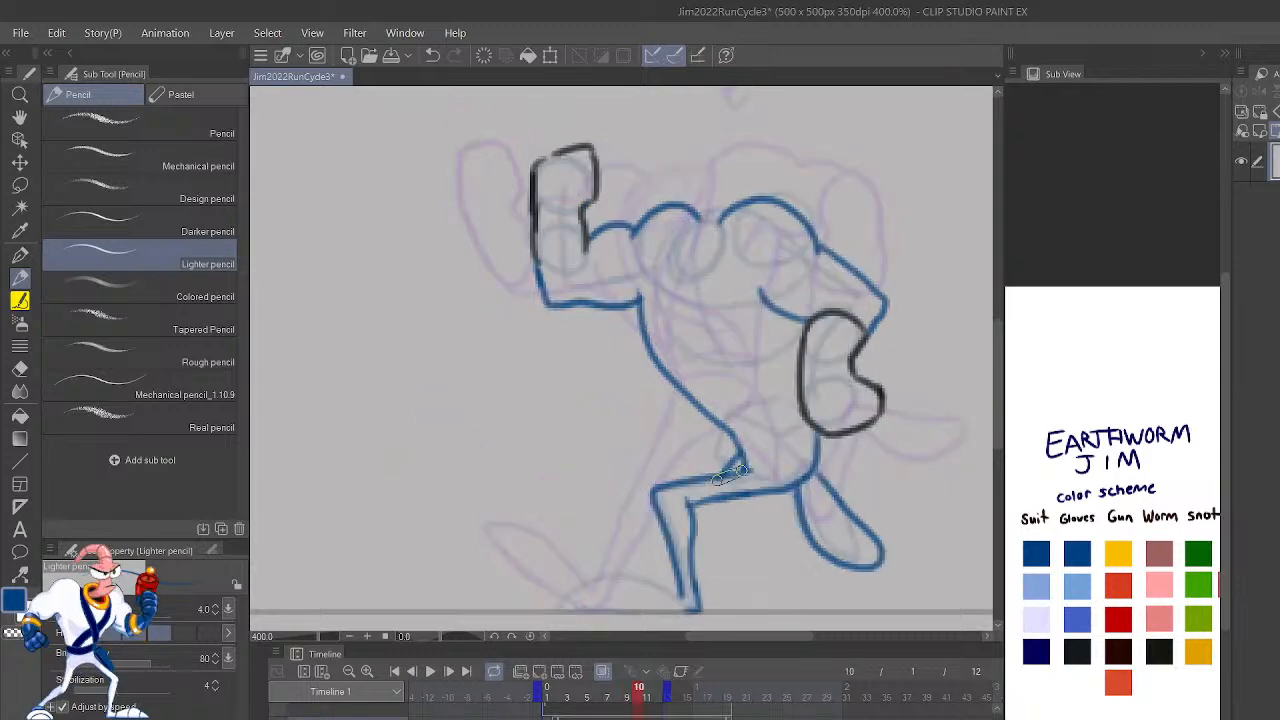
{"action": "key", "text": "shift+Left"}
{"action": "key", "text": "shift+Right"}
{"action": "key", "text": "ctrl+z"}
{"action": "mouse_move", "coordinate": [742, 455]}
{"action": "left_mouse_down"}
{"action": "mouse_move", "coordinate": [731, 514]}
{"action": "mouse_move", "coordinate": [812, 484]}
{"action": "left_mouse_up"}
{"action": "key", "text": "ctrl+z"}
{"action": "key", "text": "ctrl+z"}
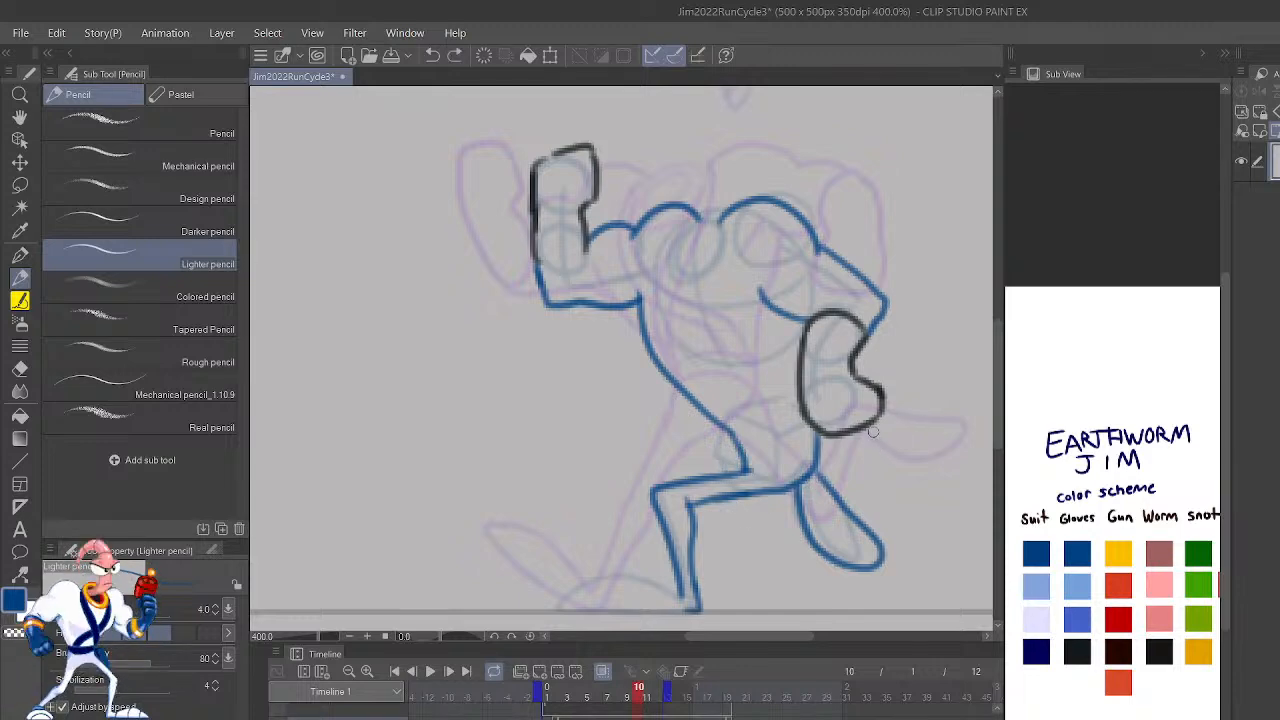
Step: Mirror the canvas view and draw the neck collar as two nested ovals in orange-red between the shoulders on frame 10
{"action": "key", "text": "h"}
{"action": "mouse_move", "coordinate": [771, 419]}
{"action": "left_mouse_down"}
{"action": "mouse_move", "coordinate": [849, 446]}
{"action": "mouse_move", "coordinate": [860, 484]}
{"action": "mouse_move", "coordinate": [885, 495]}
{"action": "left_mouse_up"}
{"action": "left_click", "coordinate": [1122, 680]}
{"action": "mouse_move", "coordinate": [689, 379]}
{"action": "left_mouse_down"}
{"action": "mouse_move", "coordinate": [735, 418]}
{"action": "mouse_move", "coordinate": [755, 414]}
{"action": "mouse_move", "coordinate": [752, 388]}
{"action": "mouse_move", "coordinate": [719, 361]}
{"action": "mouse_move", "coordinate": [690, 383]}
{"action": "left_mouse_up"}
{"action": "key", "text": "comma"}
{"action": "key", "text": "period"}
{"action": "mouse_move", "coordinate": [703, 368]}
{"action": "left_mouse_down"}
{"action": "mouse_move", "coordinate": [722, 404]}
{"action": "mouse_move", "coordinate": [747, 392]}
{"action": "mouse_move", "coordinate": [706, 372]}
{"action": "left_mouse_up"}
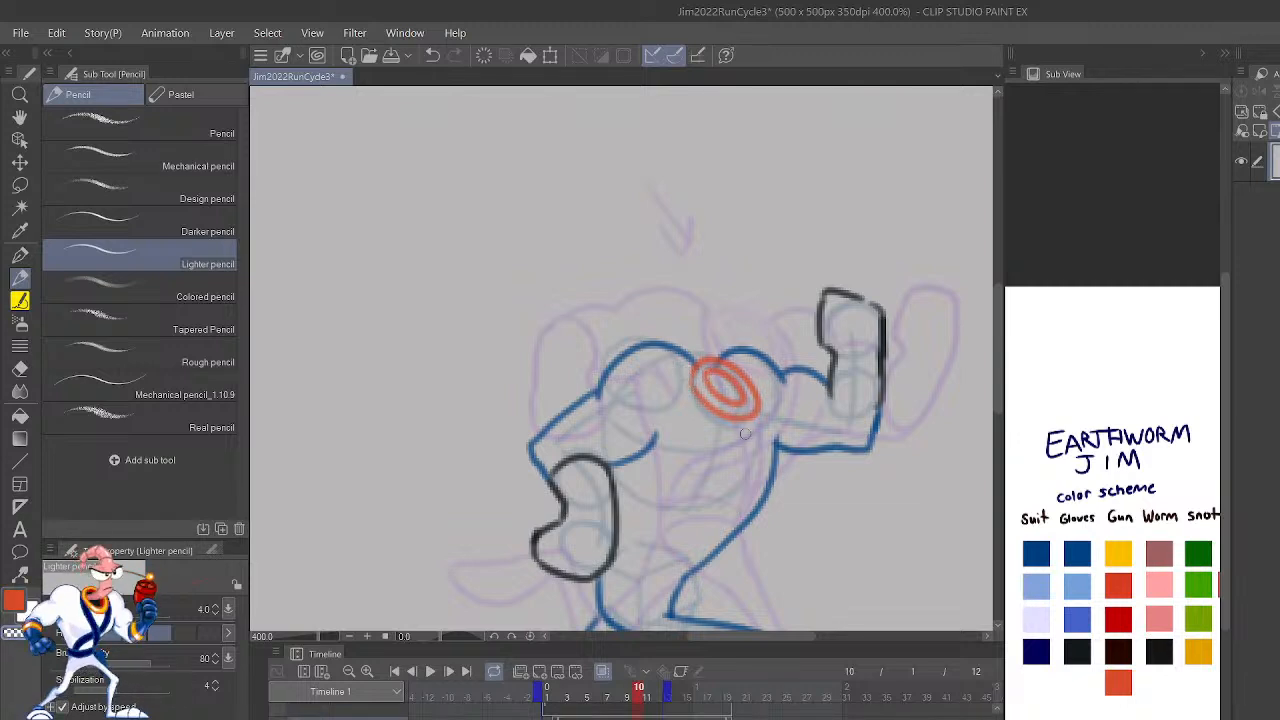
{"action": "mouse_move", "coordinate": [693, 390]}
{"action": "left_mouse_down"}
{"action": "mouse_move", "coordinate": [745, 418]}
{"action": "mouse_move", "coordinate": [765, 404]}
{"action": "mouse_move", "coordinate": [755, 413]}
{"action": "left_mouse_up"}
{"action": "mouse_move", "coordinate": [693, 381]}
{"action": "left_mouse_down"}
{"action": "mouse_move", "coordinate": [722, 425]}
{"action": "mouse_move", "coordinate": [760, 420]}
{"action": "mouse_move", "coordinate": [740, 384]}
{"action": "mouse_move", "coordinate": [745, 404]}
{"action": "mouse_move", "coordinate": [710, 388]}
{"action": "mouse_move", "coordinate": [748, 408]}
{"action": "mouse_move", "coordinate": [731, 383]}
{"action": "left_mouse_up"}
Step: Try to draw the belt as two curved blue lines across the waist on frame 10
{"action": "scroll", "coordinate": [775, 312], "scroll_direction": "down", "scroll_amount": 4}
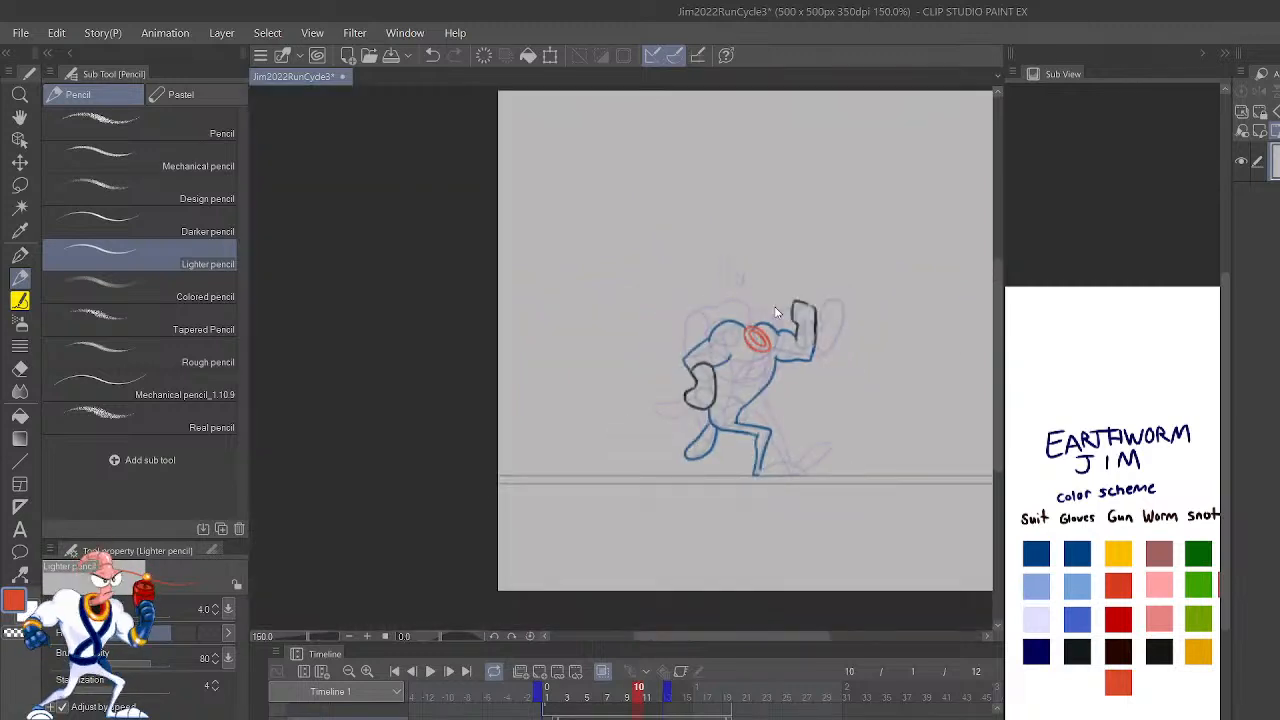
{"action": "scroll", "coordinate": [775, 312], "scroll_direction": "up", "scroll_amount": 6}
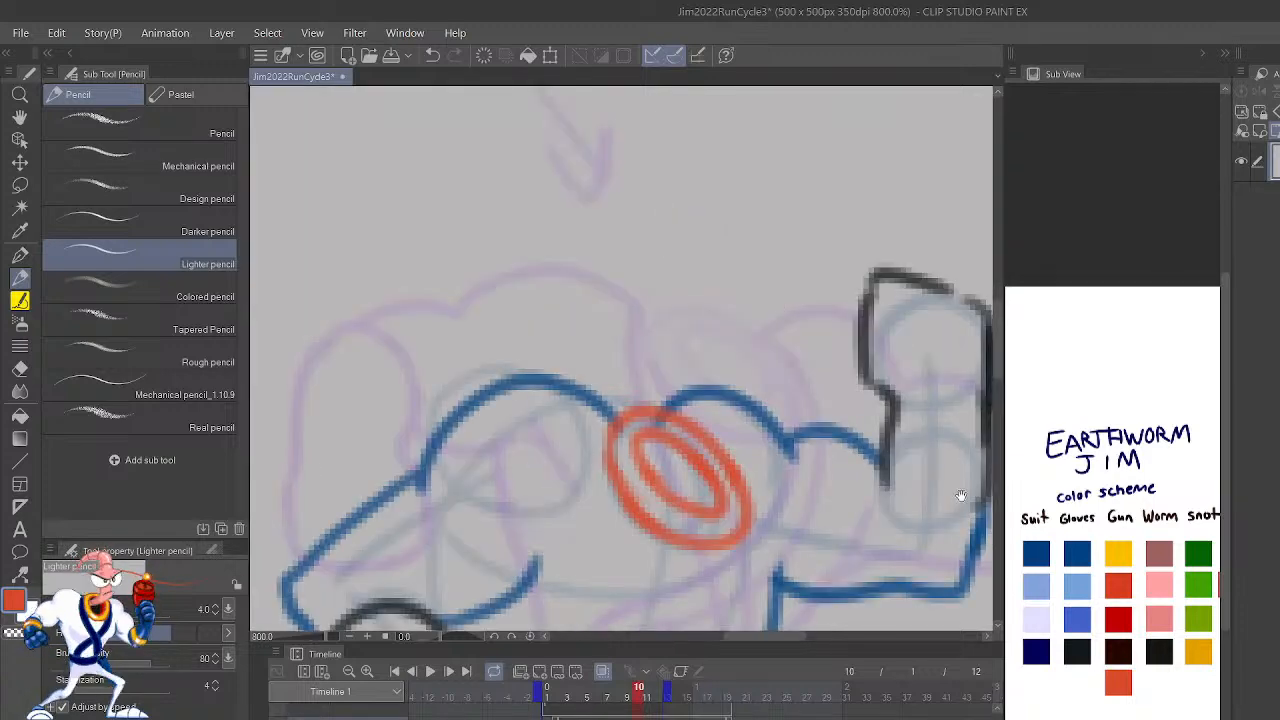
{"action": "left_click_drag", "start_coordinate": [947, 531], "coordinate": [939, 293]}
{"action": "left_click", "coordinate": [1086, 553]}
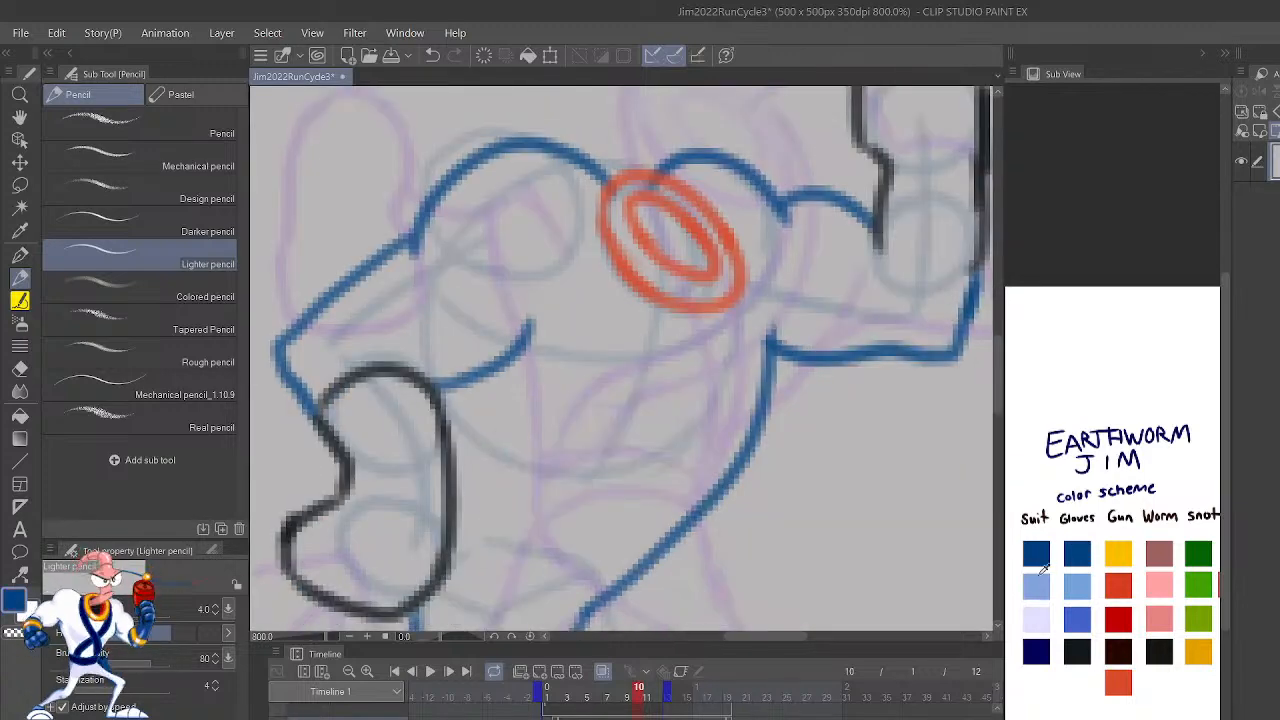
{"action": "key", "text": "ctrl+minus"}
{"action": "left_click_drag", "start_coordinate": [743, 469], "coordinate": [904, 470]}
{"action": "key", "text": "shift+Left"}
{"action": "key", "text": "shift+Right"}
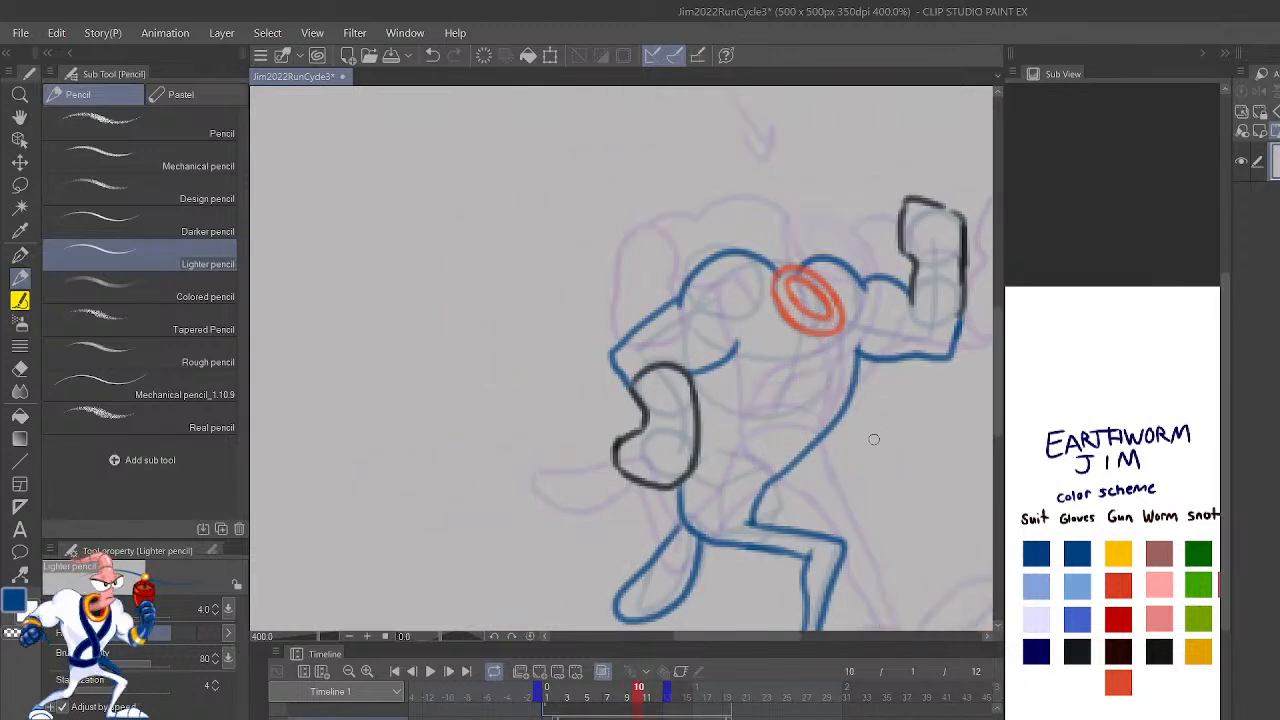
{"action": "mouse_move", "coordinate": [747, 507]}
{"action": "left_mouse_down"}
{"action": "mouse_move", "coordinate": [756, 489]}
{"action": "mouse_move", "coordinate": [688, 502]}
{"action": "left_mouse_up"}
{"action": "mouse_move", "coordinate": [765, 485]}
{"action": "left_mouse_down"}
{"action": "mouse_move", "coordinate": [732, 466]}
{"action": "mouse_move", "coordinate": [685, 476]}
{"action": "left_mouse_up"}
{"action": "key", "text": "ctrl+z"}
{"action": "key", "text": "ctrl+z"}
{"action": "left_click_drag", "start_coordinate": [760, 498], "coordinate": [690, 473]}
{"action": "mouse_move", "coordinate": [768, 484]}
{"action": "left_mouse_down"}
{"action": "mouse_move", "coordinate": [732, 455]}
{"action": "mouse_move", "coordinate": [692, 457]}
{"action": "left_mouse_up"}
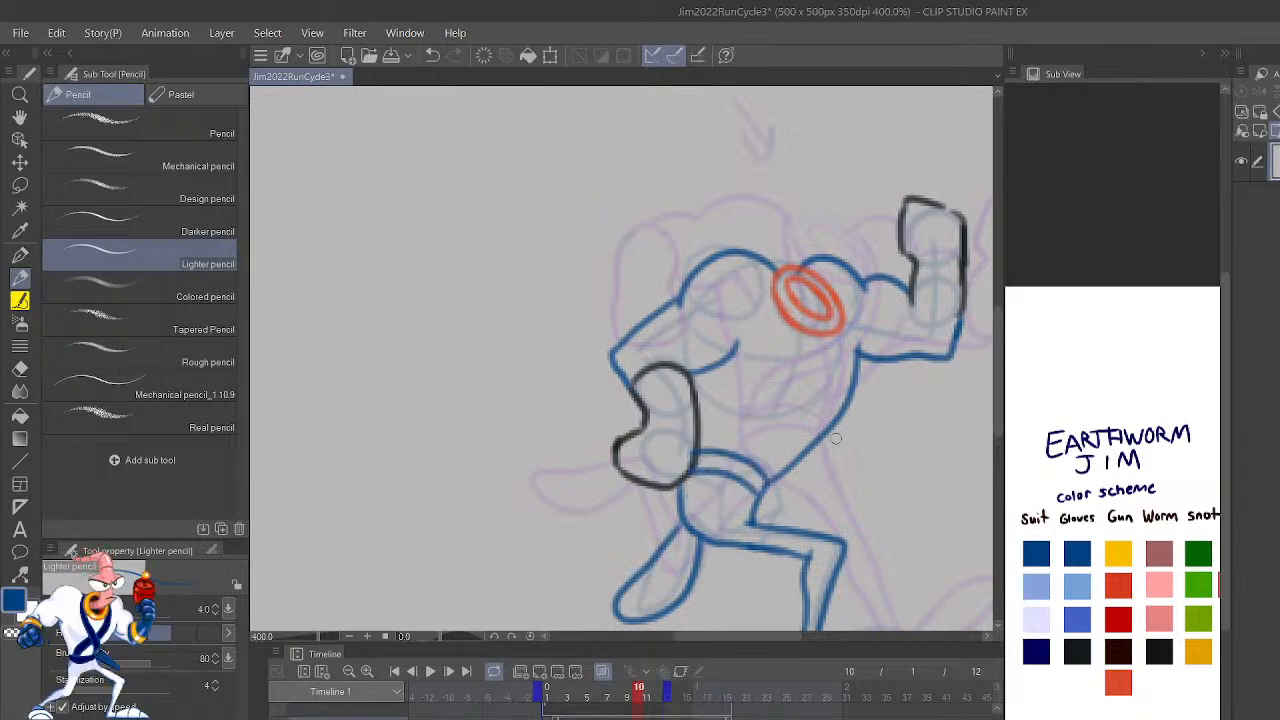
{"action": "key", "text": "ctrl+z"}
{"action": "key", "text": "ctrl+z"}
Step: Flip the canvas view back and try to draw the blue sash lines running from the collar to the waist
{"action": "key", "text": "h"}
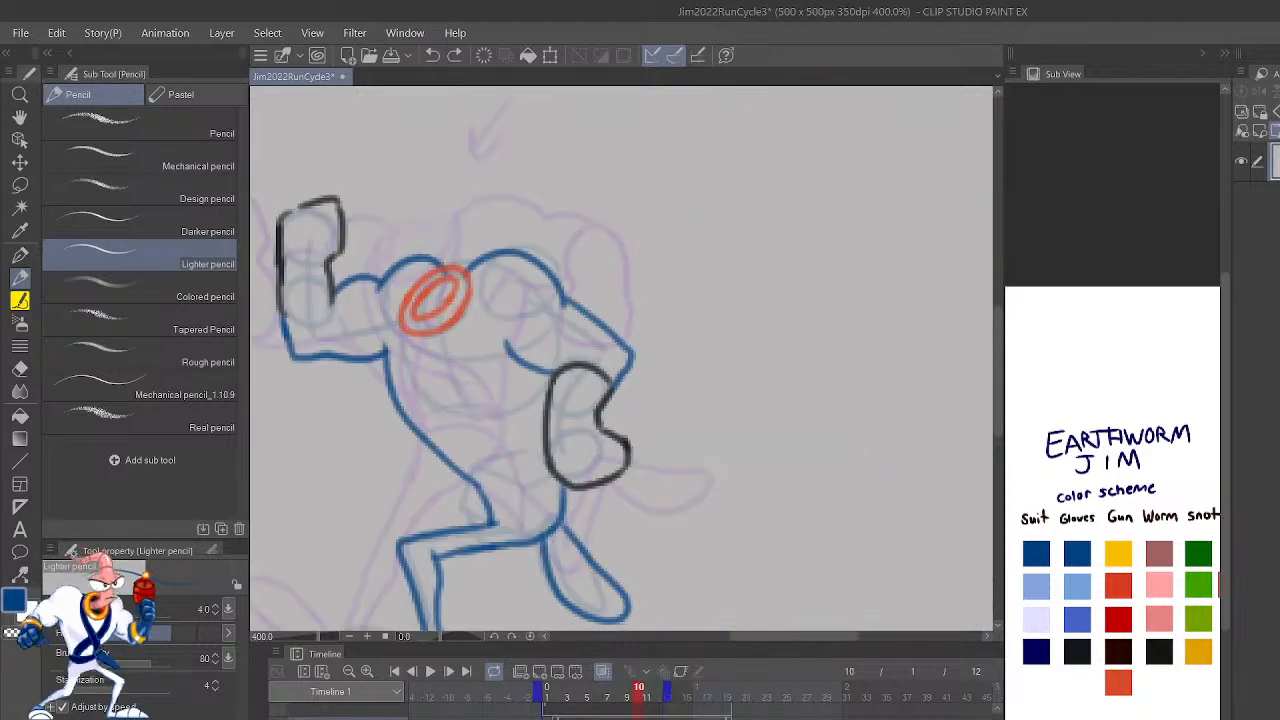
{"action": "mouse_move", "coordinate": [800, 450]}
{"action": "left_mouse_down"}
{"action": "mouse_move", "coordinate": [838, 435]}
{"action": "mouse_move", "coordinate": [1065, 474]}
{"action": "left_mouse_up"}
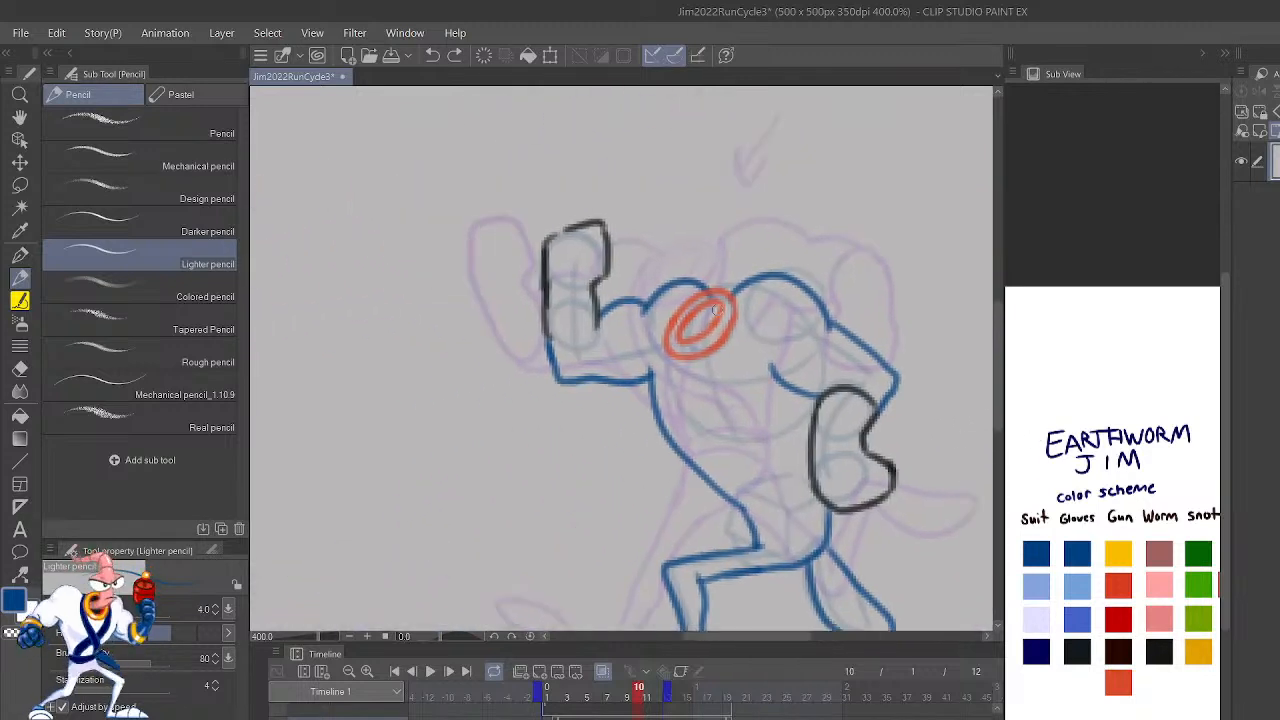
{"action": "mouse_move", "coordinate": [736, 314]}
{"action": "left_mouse_down"}
{"action": "mouse_move", "coordinate": [724, 480]}
{"action": "mouse_move", "coordinate": [746, 517]}
{"action": "mouse_move", "coordinate": [727, 354]}
{"action": "mouse_move", "coordinate": [736, 308]}
{"action": "mouse_move", "coordinate": [753, 522]}
{"action": "mouse_move", "coordinate": [714, 459]}
{"action": "mouse_move", "coordinate": [721, 342]}
{"action": "left_mouse_up"}
{"action": "key", "text": "ctrl+z"}
{"action": "key", "text": "ctrl+z"}
{"action": "mouse_move", "coordinate": [789, 500]}
{"action": "left_mouse_down"}
{"action": "mouse_move", "coordinate": [693, 436]}
{"action": "mouse_move", "coordinate": [669, 323]}
{"action": "left_mouse_up"}
{"action": "key", "text": "ctrl+z"}
{"action": "key", "text": "ctrl+z"}
{"action": "key", "text": "ctrl+z"}
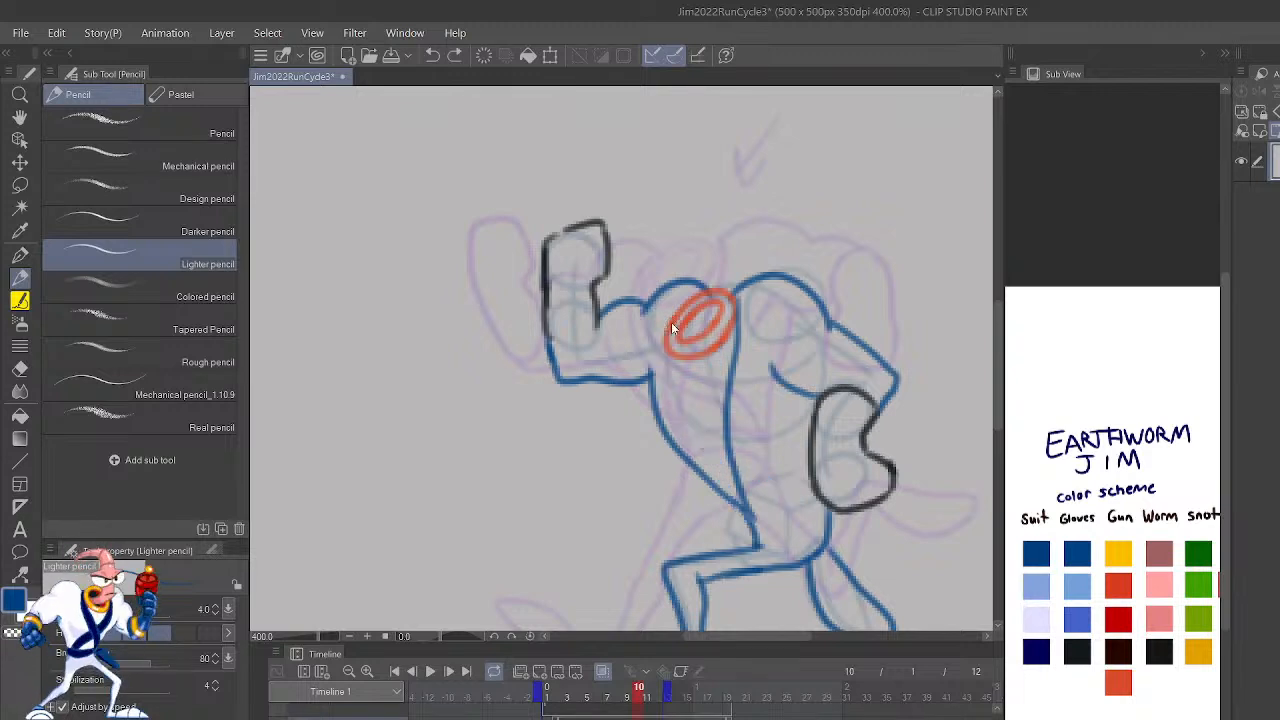
Step: Compare the whole figure on frame 10 with frame 9 to judge the body's height
{"action": "scroll", "coordinate": [671, 322], "scroll_direction": "down", "scroll_amount": 2}
{"action": "scroll", "coordinate": [671, 322], "scroll_direction": "down", "scroll_amount": 1}
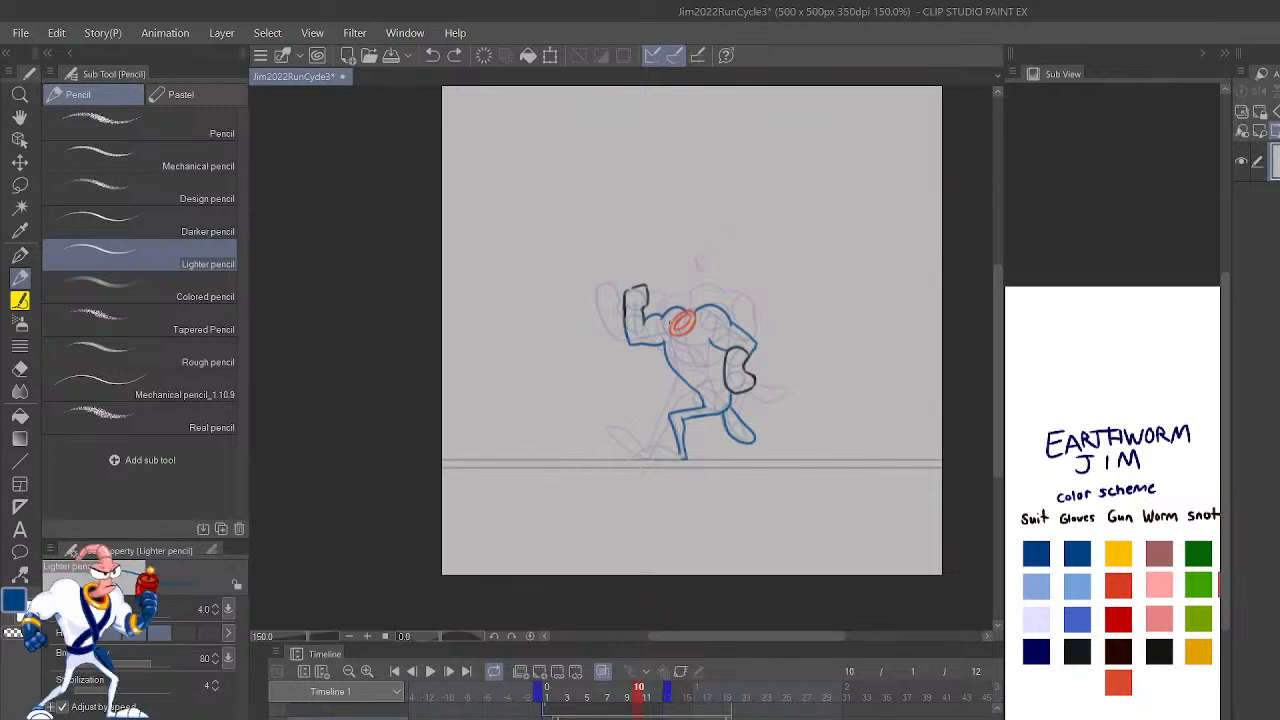
{"action": "key", "text": "Left"}
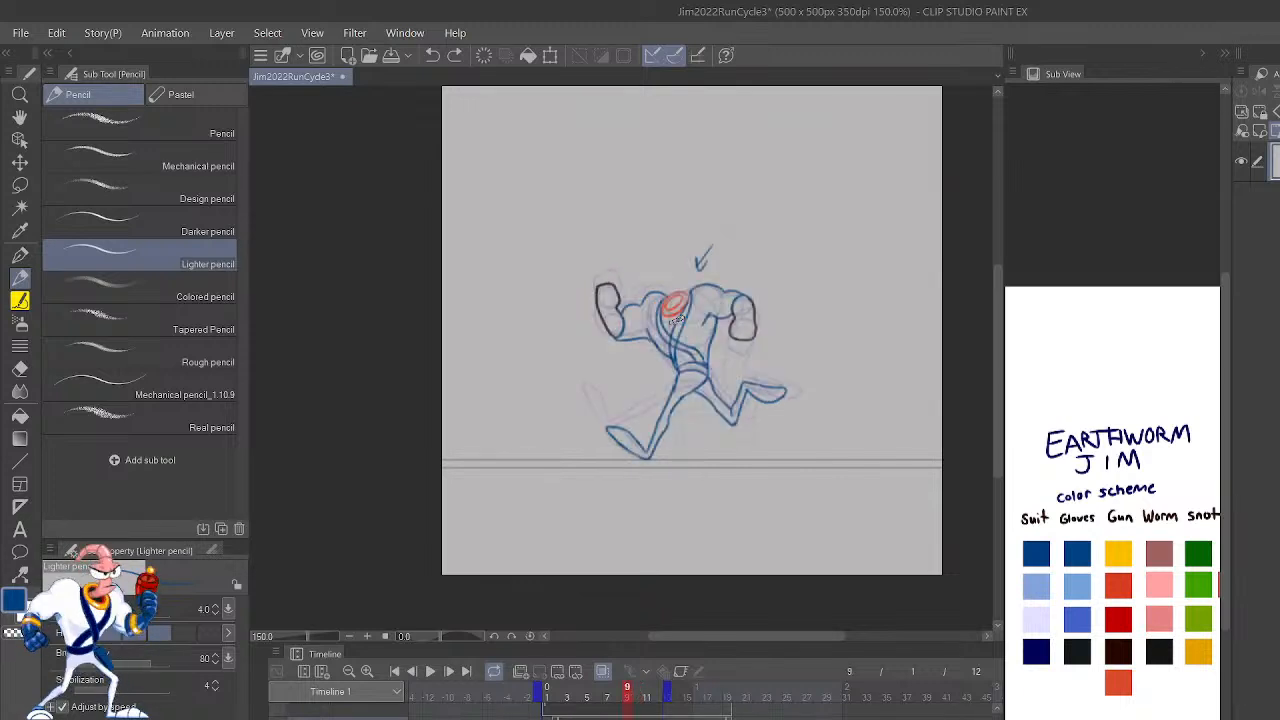
{"action": "key", "text": "Right"}
{"action": "key", "text": "space"}
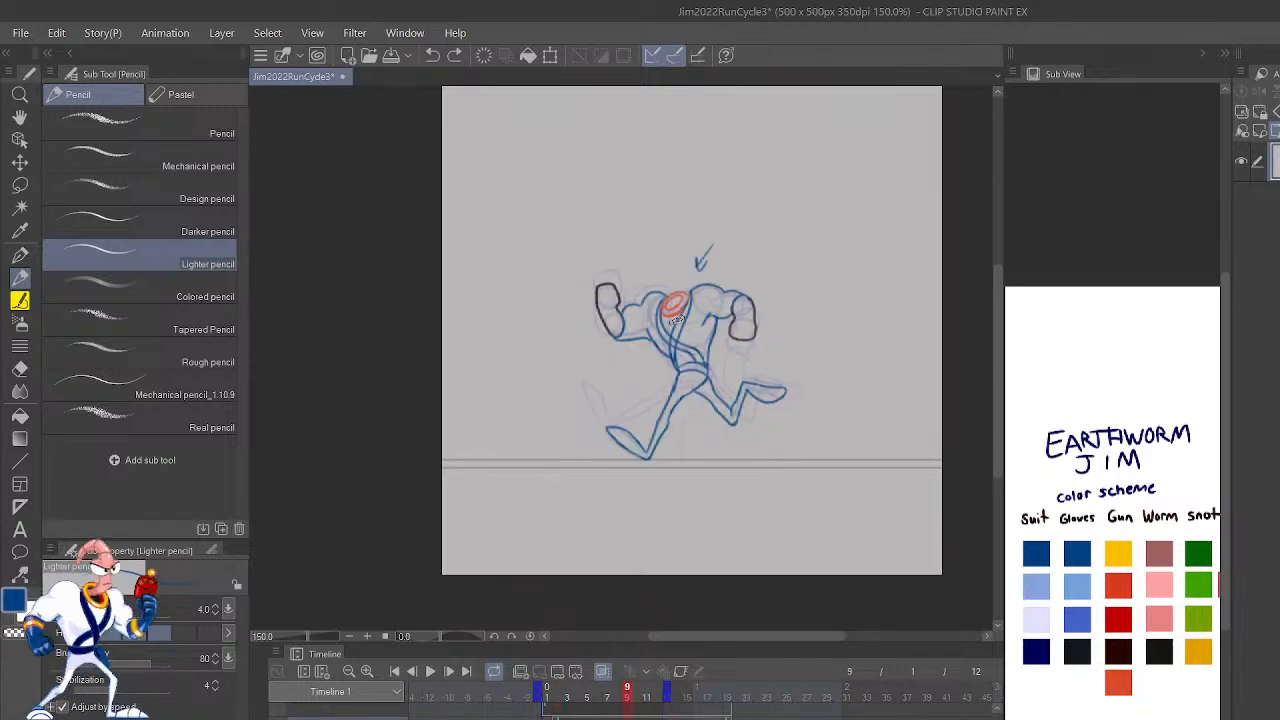
{"action": "key", "text": "Right"}
{"action": "scroll", "coordinate": [670, 322], "scroll_direction": "up", "scroll_amount": 4}
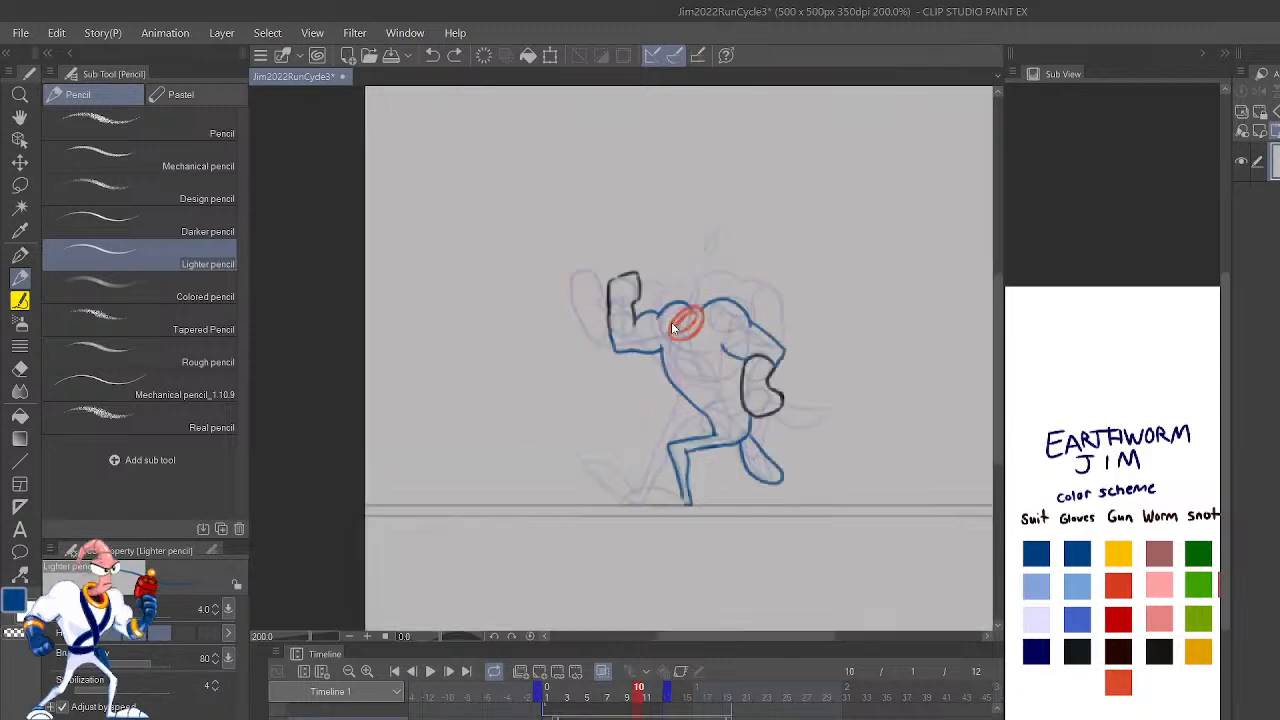
Step: Lasso the upper body and both arms on frame 10, move them slightly down and clear the selection
{"action": "key", "text": "m"}
{"action": "mouse_move", "coordinate": [905, 515]}
{"action": "left_mouse_down"}
{"action": "mouse_move", "coordinate": [955, 396]}
{"action": "mouse_move", "coordinate": [801, 169]}
{"action": "mouse_move", "coordinate": [519, 223]}
{"action": "mouse_move", "coordinate": [505, 422]}
{"action": "mouse_move", "coordinate": [733, 522]}
{"action": "mouse_move", "coordinate": [895, 518]}
{"action": "left_mouse_up"}
{"action": "key", "text": "k"}
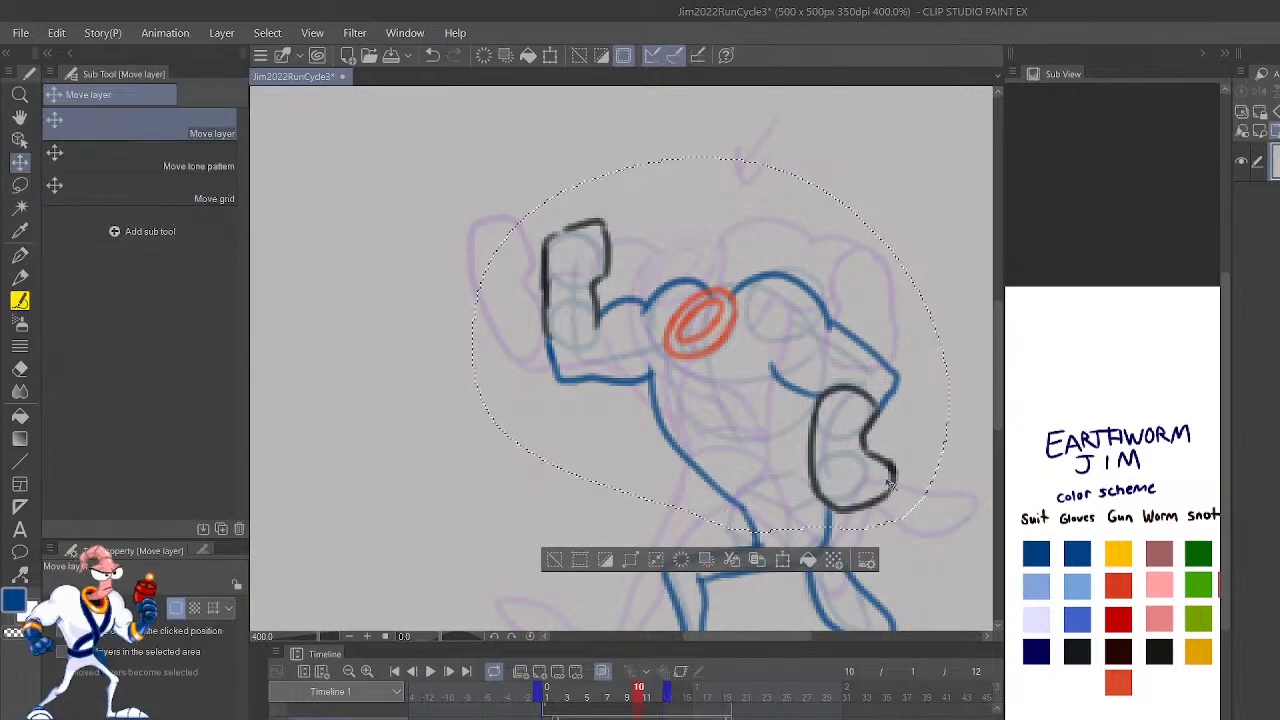
{"action": "mouse_move", "coordinate": [886, 473]}
{"action": "left_mouse_down"}
{"action": "mouse_move", "coordinate": [893, 503]}
{"action": "mouse_move", "coordinate": [895, 488]}
{"action": "left_mouse_up"}
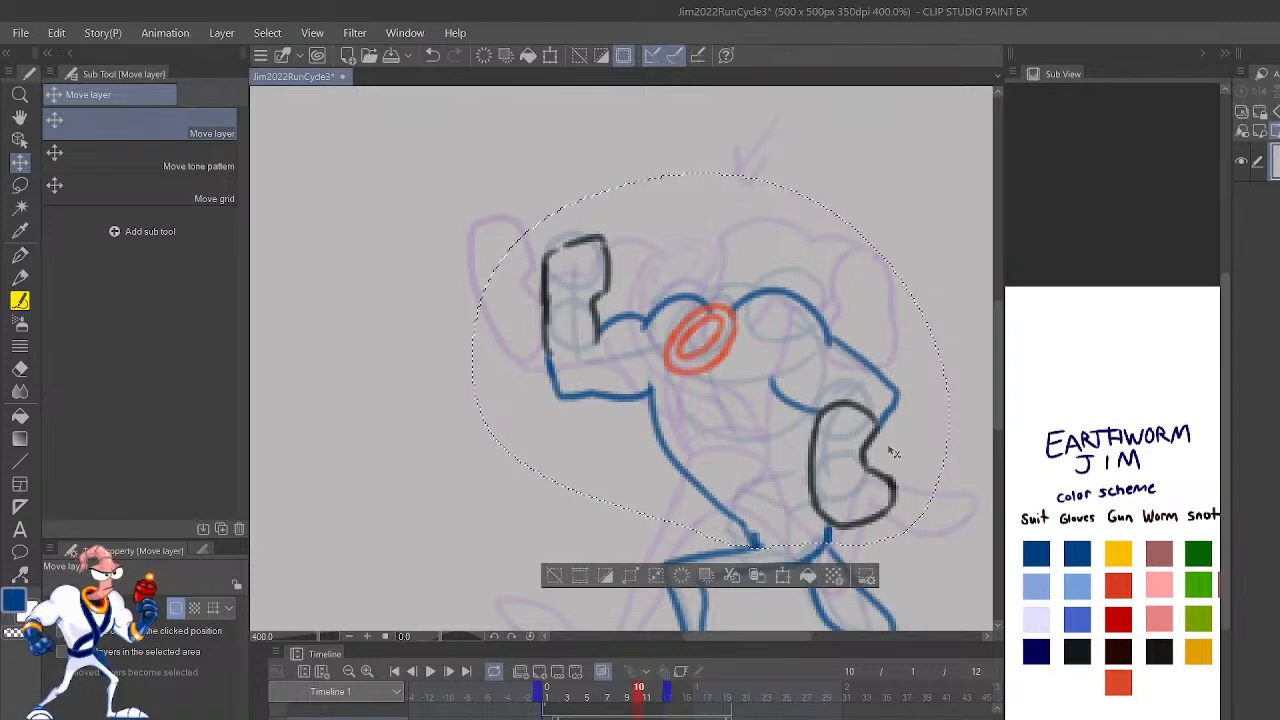
{"action": "key", "text": "ctrl+d"}
{"action": "left_click_drag", "start_coordinate": [944, 569], "coordinate": [954, 517]}
Step: Draw the belt lines around the waist in blue with the Lighter pencil on frame 10
{"action": "key", "text": "p"}
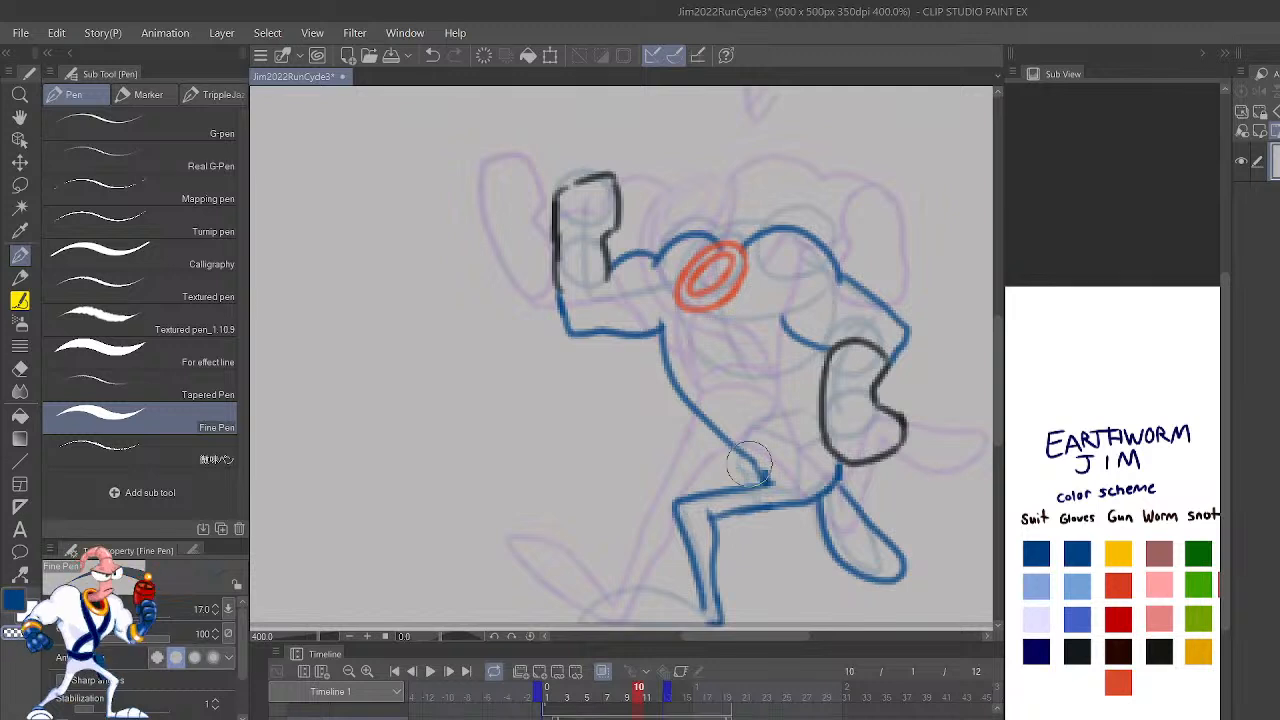
{"action": "key", "text": "p"}
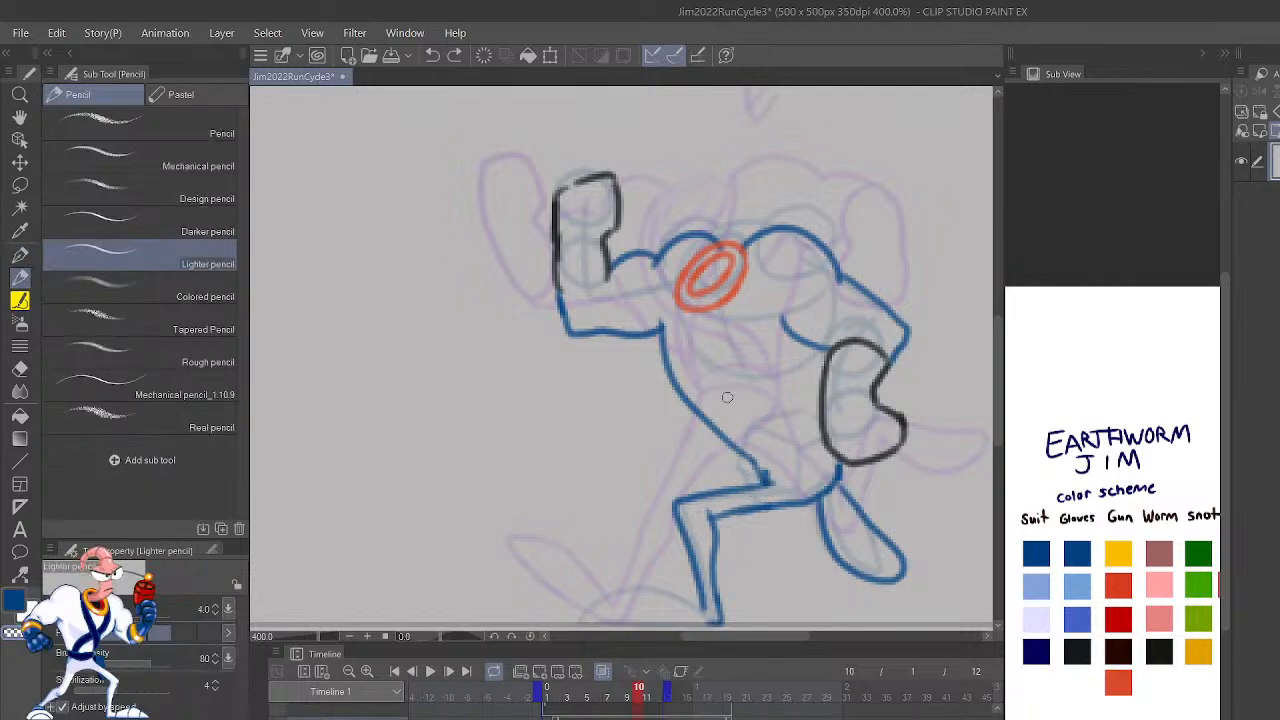
{"action": "key", "text": "ctrl+z"}
{"action": "key", "text": "ctrl+z"}
{"action": "key", "text": "ctrl+z"}
{"action": "key", "text": "ctrl+z"}
{"action": "key", "text": "ctrl+z"}
{"action": "left_click_drag", "start_coordinate": [770, 484], "coordinate": [687, 360]}
{"action": "mouse_move", "coordinate": [766, 472]}
{"action": "left_mouse_down"}
{"action": "mouse_move", "coordinate": [826, 455]}
{"action": "mouse_move", "coordinate": [820, 427]}
{"action": "left_mouse_up"}
{"action": "key", "text": "ctrl+z"}
Step: Draw the crossing sash straps in blue from the collar and shoulders down the chest to the belt
{"action": "mouse_move", "coordinate": [752, 250]}
{"action": "left_mouse_down"}
{"action": "mouse_move", "coordinate": [722, 322]}
{"action": "mouse_move", "coordinate": [712, 405]}
{"action": "left_mouse_up"}
{"action": "key", "text": "ctrl+z"}
{"action": "mouse_move", "coordinate": [697, 313]}
{"action": "left_mouse_down"}
{"action": "mouse_move", "coordinate": [701, 370]}
{"action": "mouse_move", "coordinate": [716, 371]}
{"action": "left_mouse_up"}
{"action": "mouse_move", "coordinate": [750, 258]}
{"action": "left_mouse_down"}
{"action": "mouse_move", "coordinate": [724, 437]}
{"action": "mouse_move", "coordinate": [762, 467]}
{"action": "mouse_move", "coordinate": [729, 410]}
{"action": "mouse_move", "coordinate": [760, 240]}
{"action": "left_mouse_up"}
{"action": "mouse_move", "coordinate": [783, 438]}
{"action": "left_mouse_down"}
{"action": "mouse_move", "coordinate": [736, 400]}
{"action": "mouse_move", "coordinate": [685, 299]}
{"action": "left_mouse_up"}
{"action": "mouse_move", "coordinate": [744, 424]}
{"action": "left_mouse_down"}
{"action": "mouse_move", "coordinate": [684, 369]}
{"action": "mouse_move", "coordinate": [672, 304]}
{"action": "mouse_move", "coordinate": [703, 243]}
{"action": "left_mouse_up"}
Step: Play the run cycle to check the motion, stop it and step between frames 3 and 7
{"action": "scroll", "coordinate": [701, 244], "scroll_direction": "down", "scroll_amount": 3}
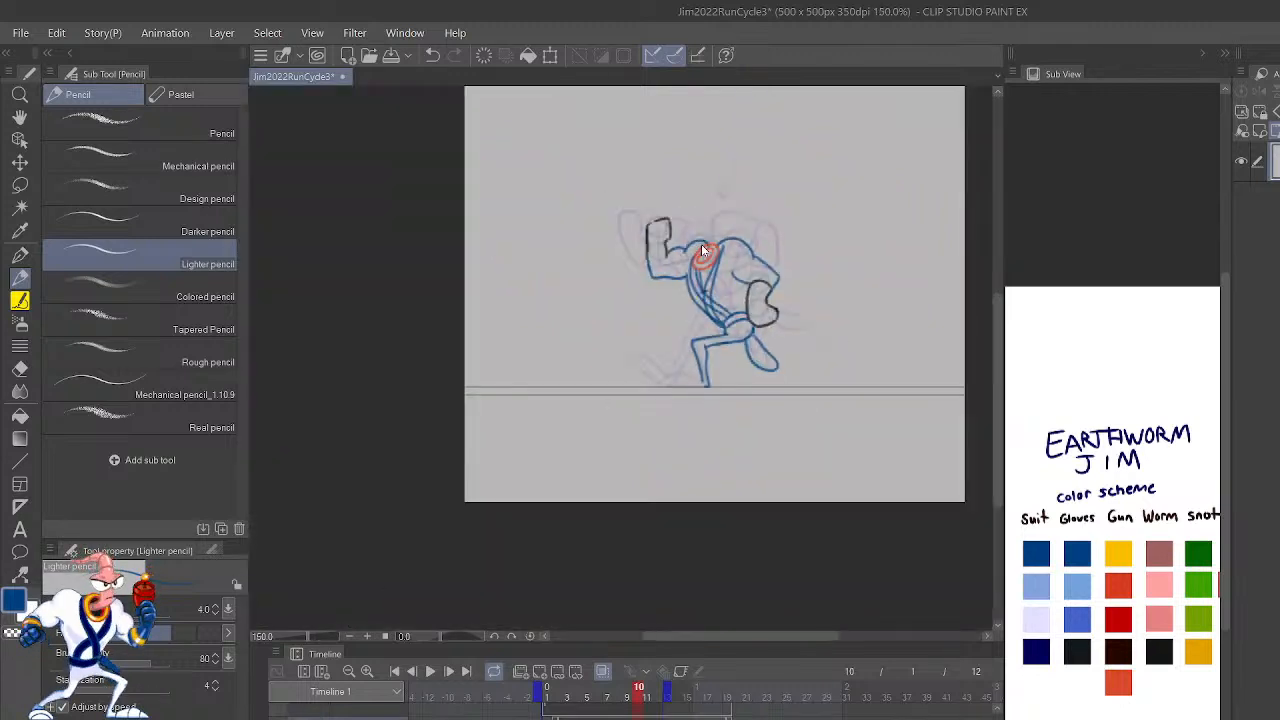
{"action": "left_click", "coordinate": [430, 674]}
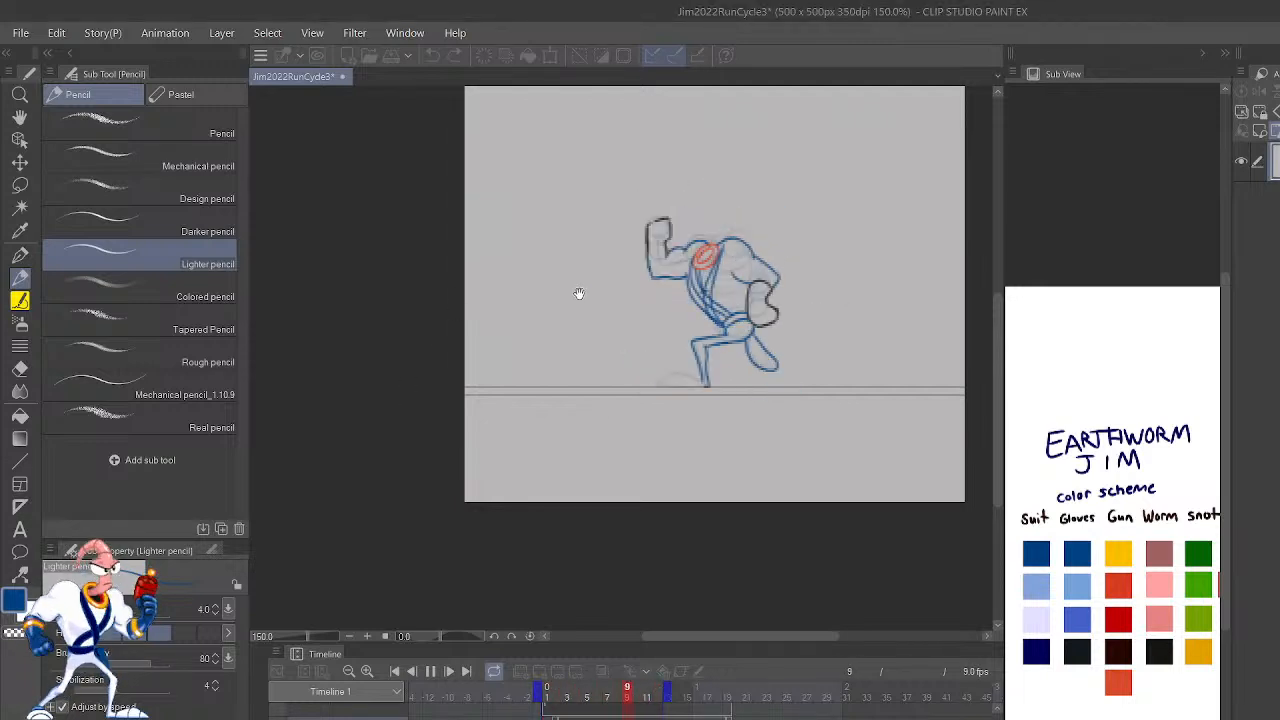
{"action": "key", "text": "space"}
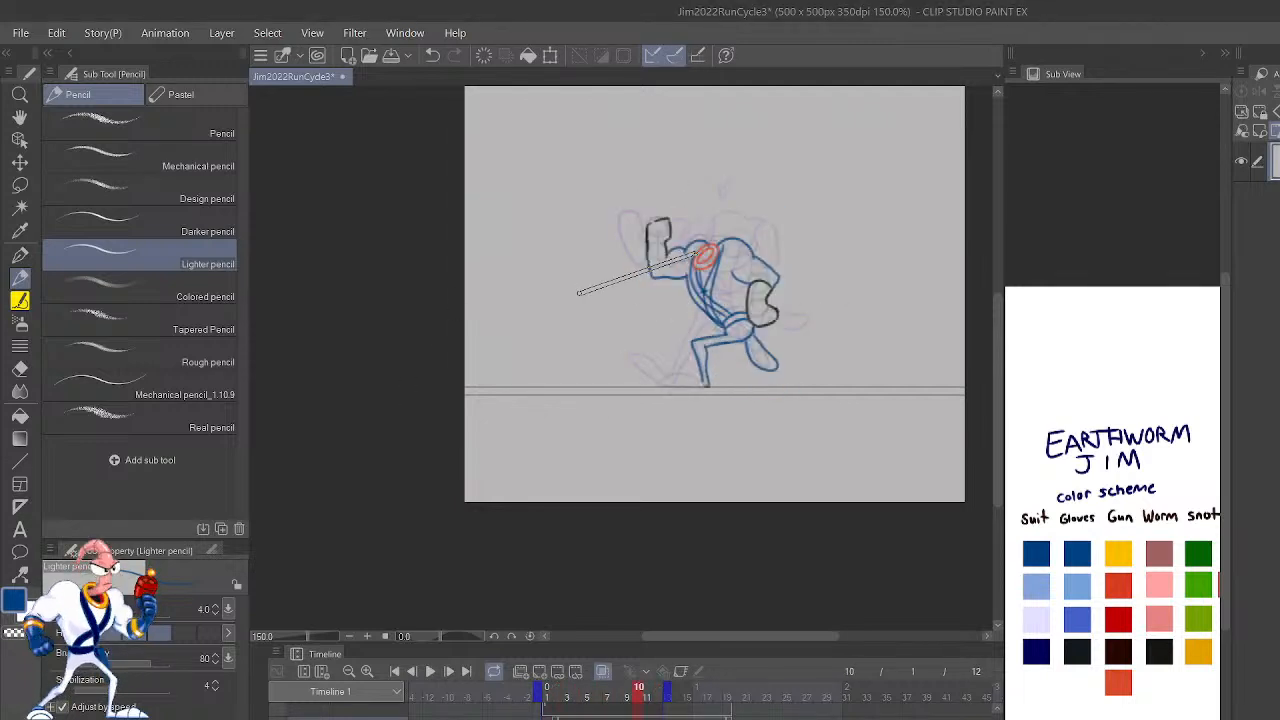
{"action": "key", "text": "space"}
{"action": "key", "text": "space"}
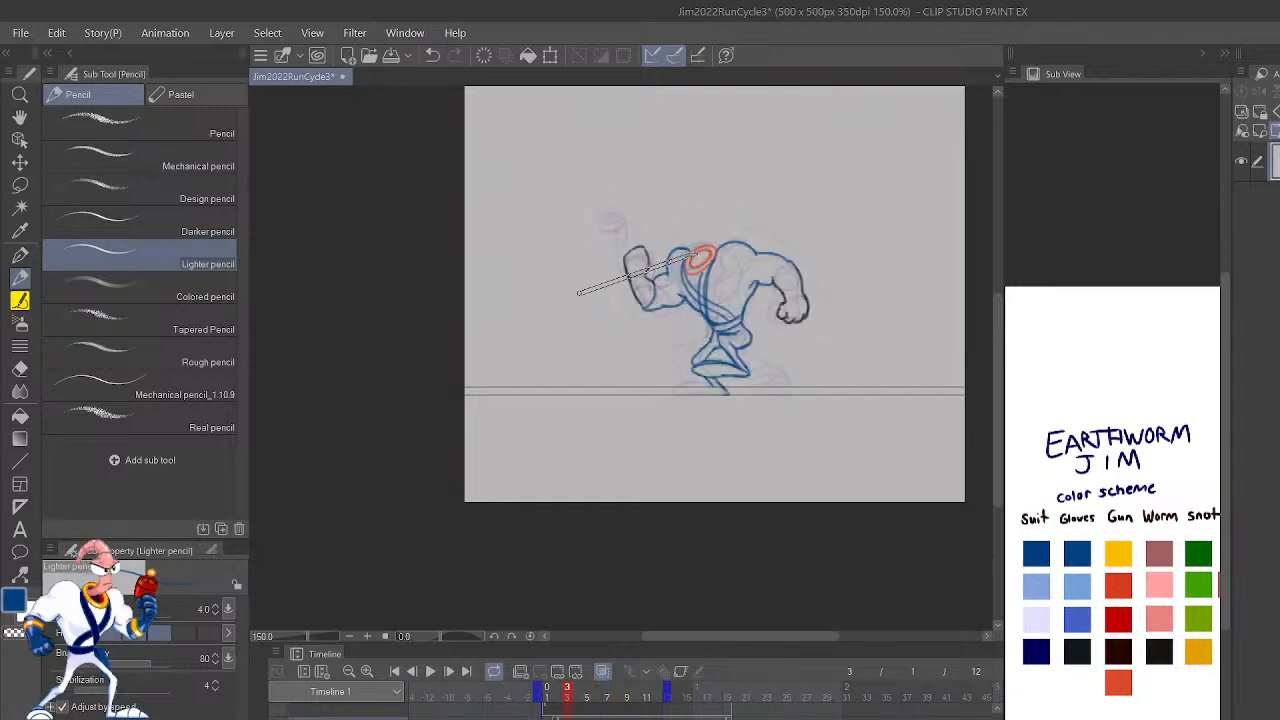
{"action": "key", "text": "Right"}
{"action": "key", "text": "Right"}
{"action": "key", "text": "Right"}
{"action": "key", "text": "Right"}
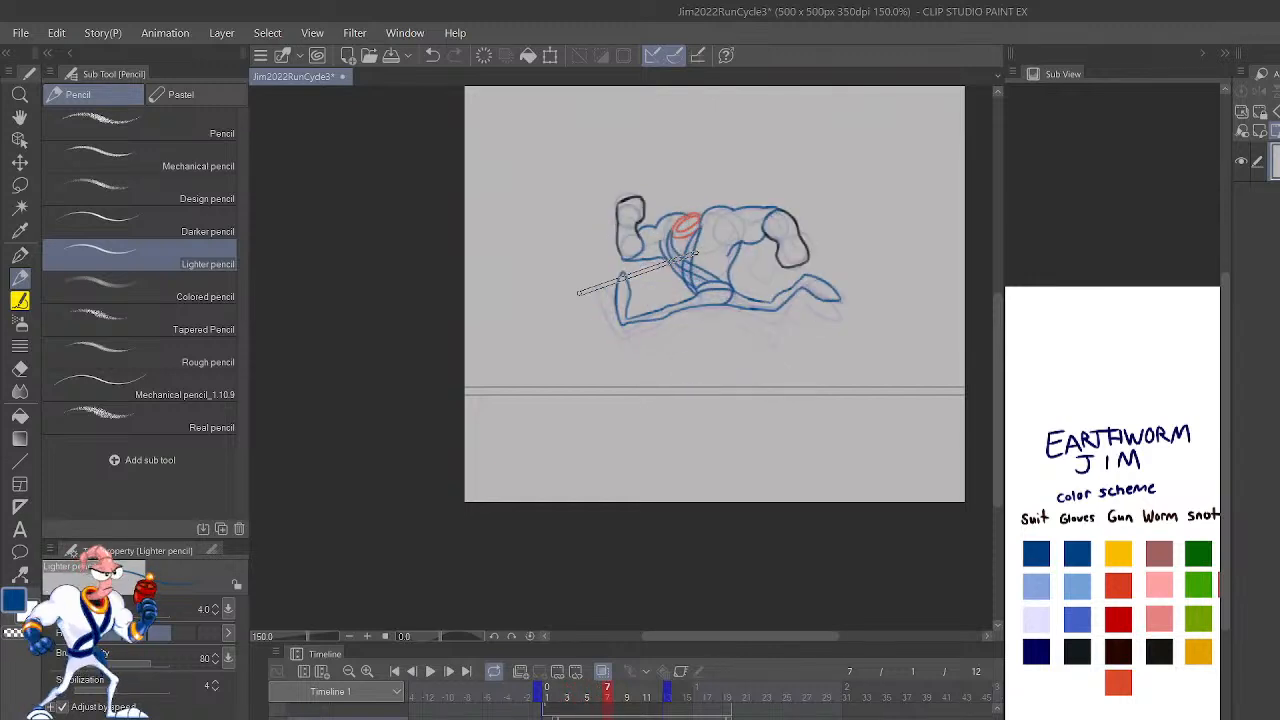
{"action": "key", "text": "Left"}
{"action": "key", "text": "Left"}
{"action": "key", "text": "Left"}
{"action": "key", "text": "Left"}
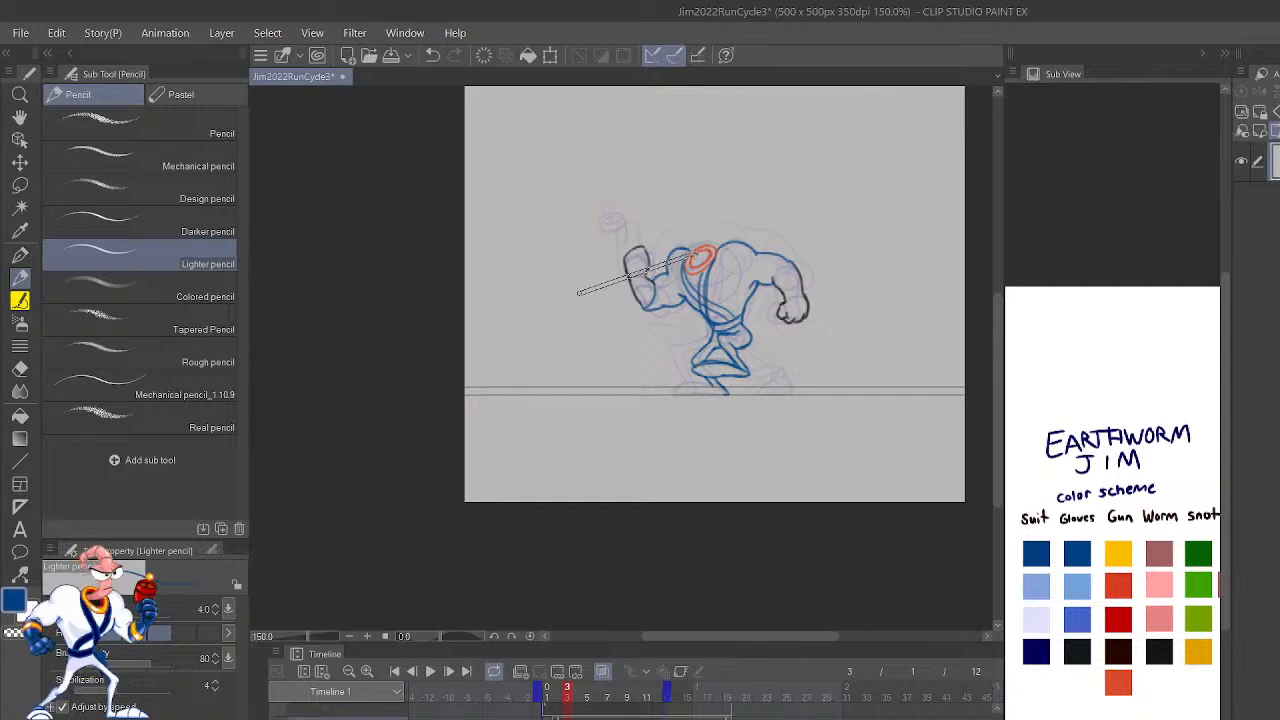
Step: Step through the run cycle's frames to check the motion, comparing frames 9 and 10 with each other
{"action": "key", "text": "Right"}
{"action": "key", "text": "Right"}
{"action": "key", "text": "Right"}
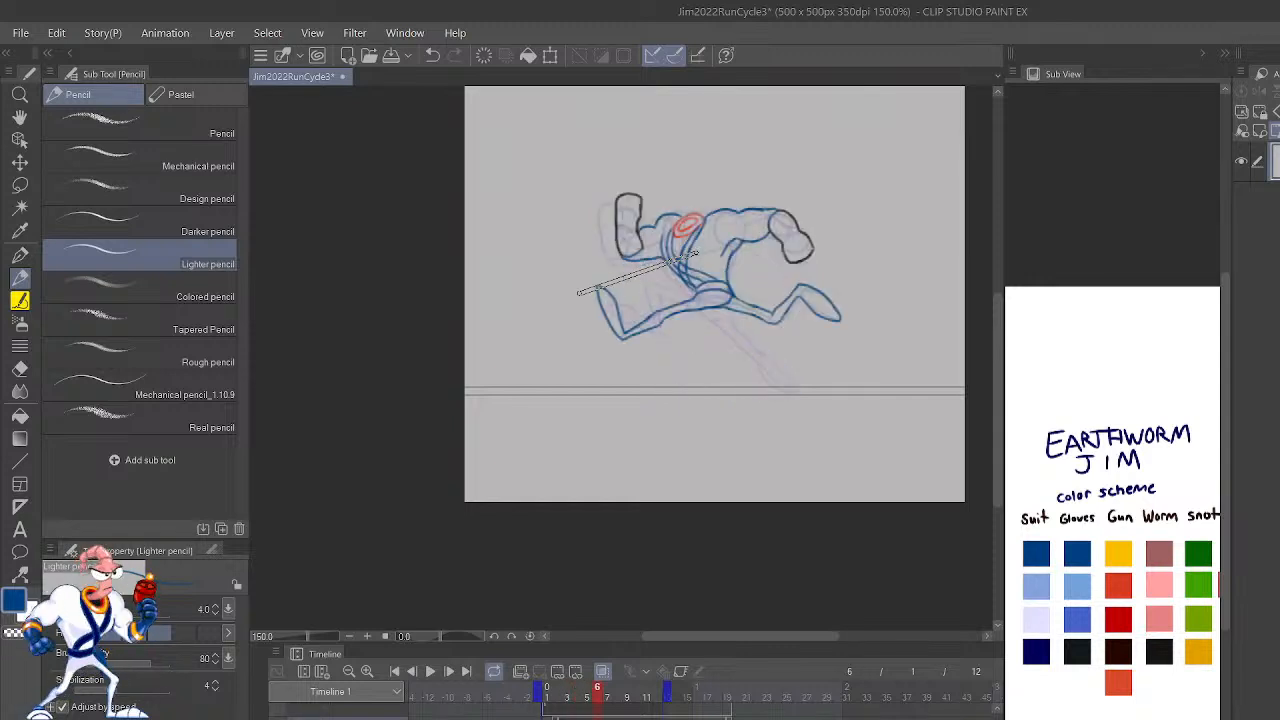
{"action": "key", "text": "Right"}
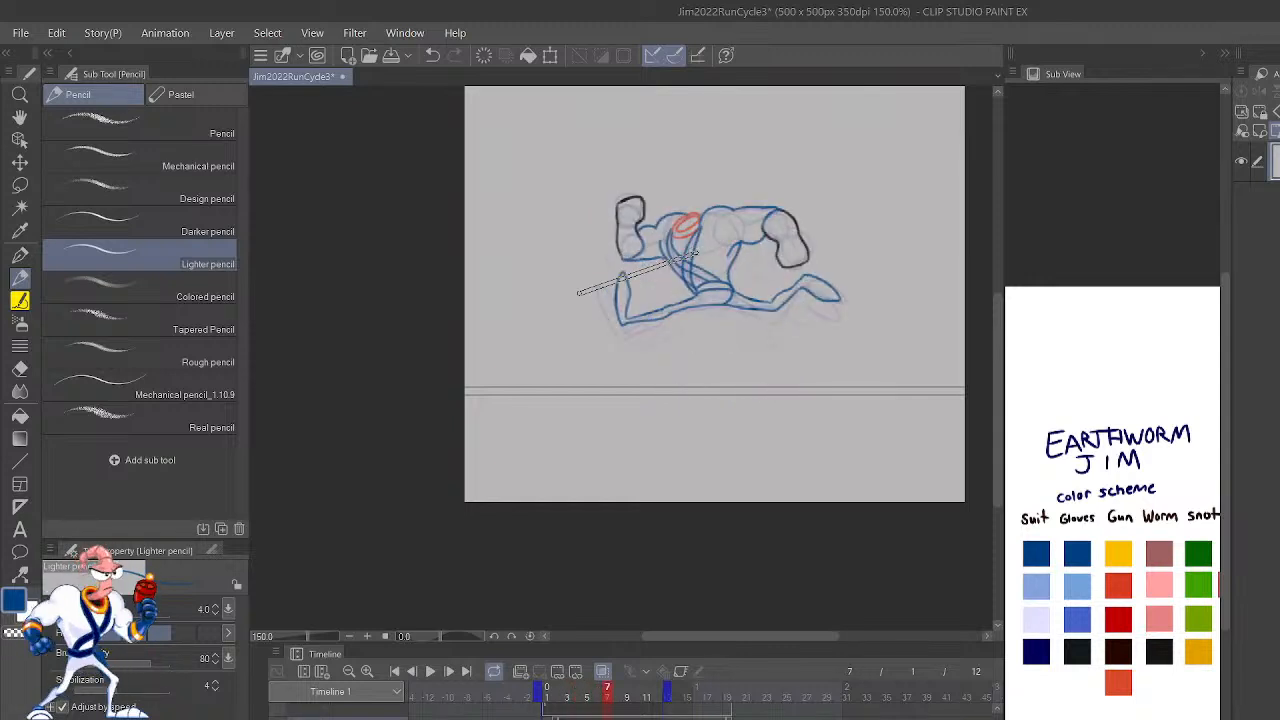
{"action": "key", "text": "Right"}
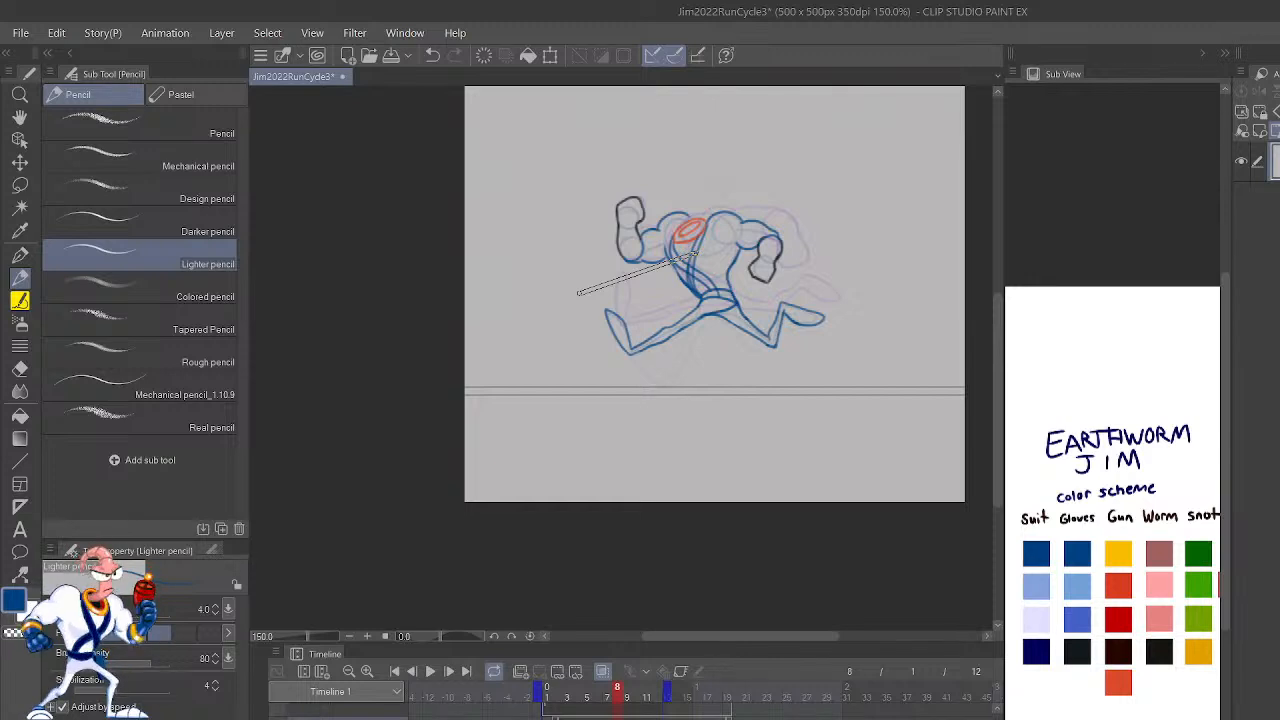
{"action": "key", "text": "Left"}
{"action": "key", "text": "Right"}
{"action": "key", "text": "Right"}
{"action": "key", "text": "Right"}
{"action": "key", "text": "Right"}
{"action": "key", "text": "Right"}
{"action": "key", "text": "Right"}
{"action": "key", "text": "Right"}
{"action": "key", "text": "Right"}
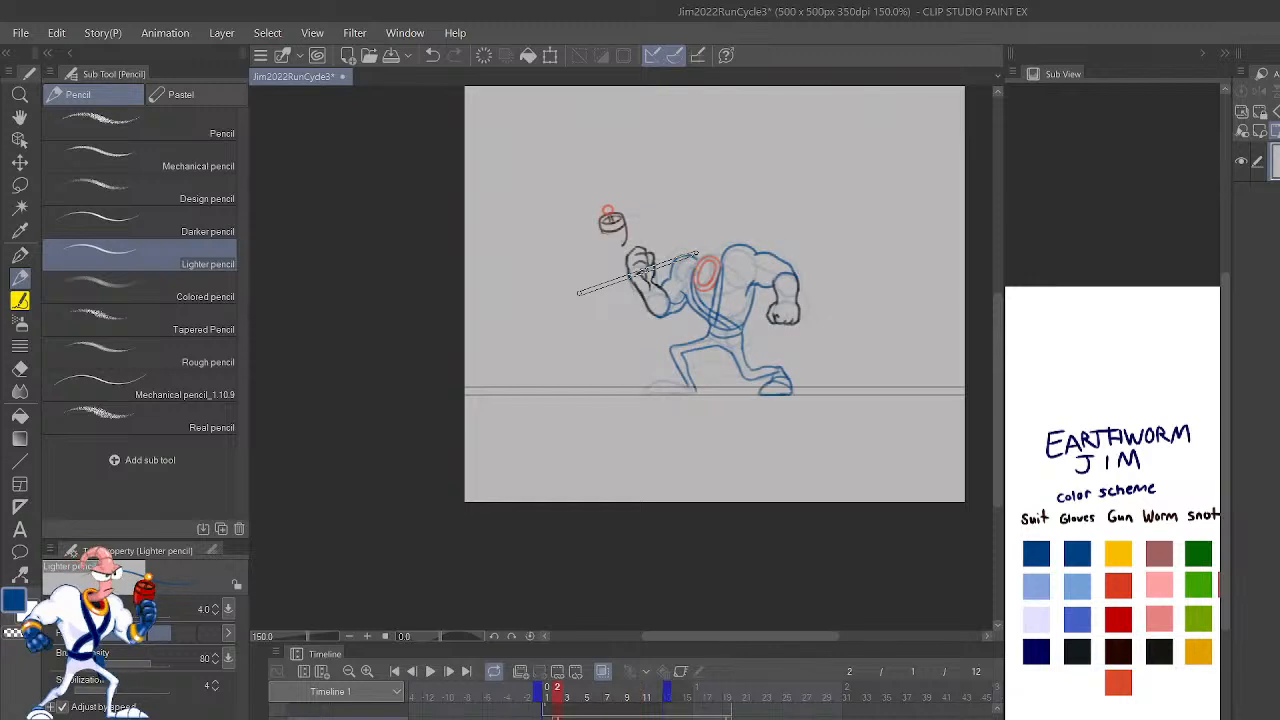
{"action": "key", "text": "Right"}
{"action": "key", "text": "Right"}
{"action": "key", "text": "Right"}
{"action": "key", "text": "Right"}
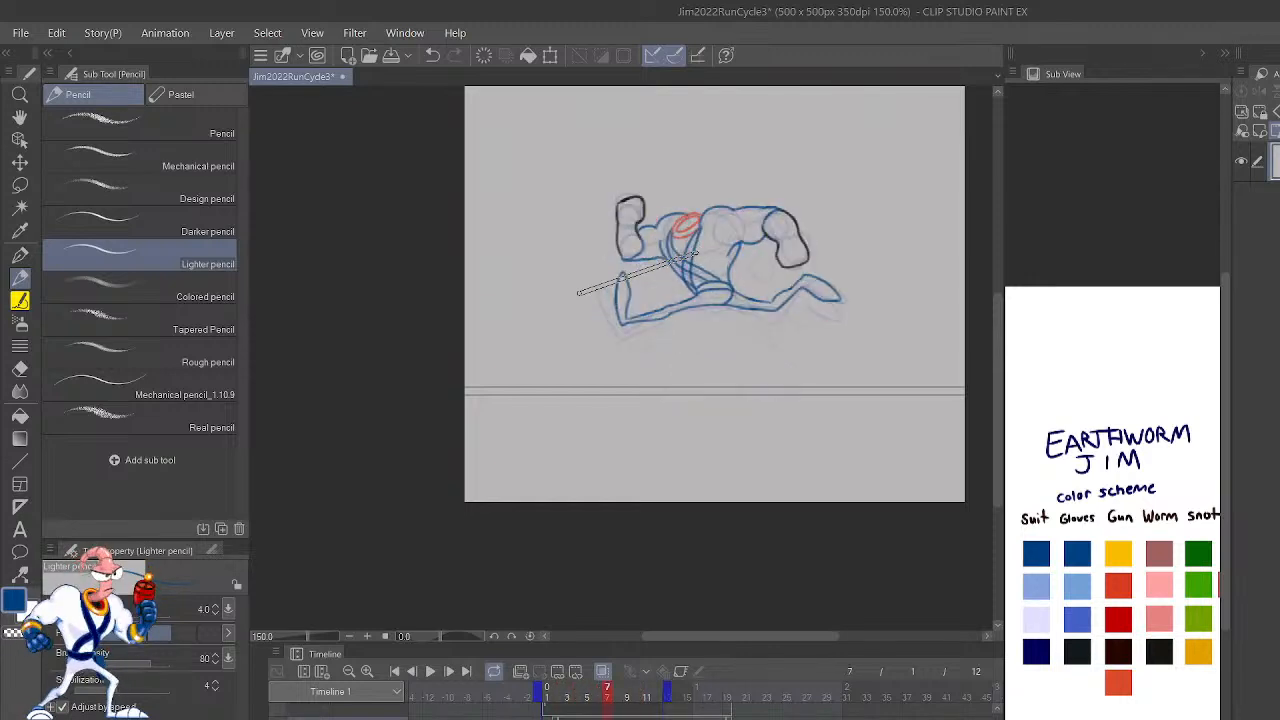
{"action": "key", "text": "Right"}
{"action": "key", "text": "Right"}
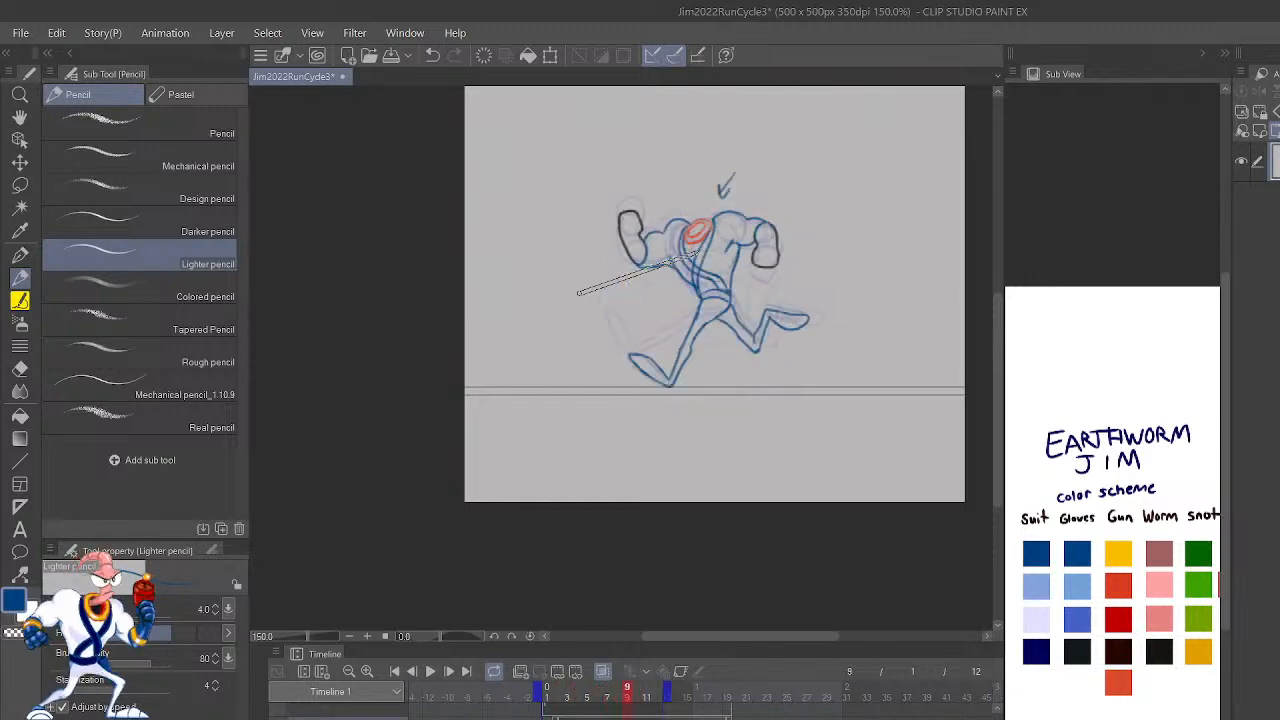
{"action": "key", "text": "Right"}
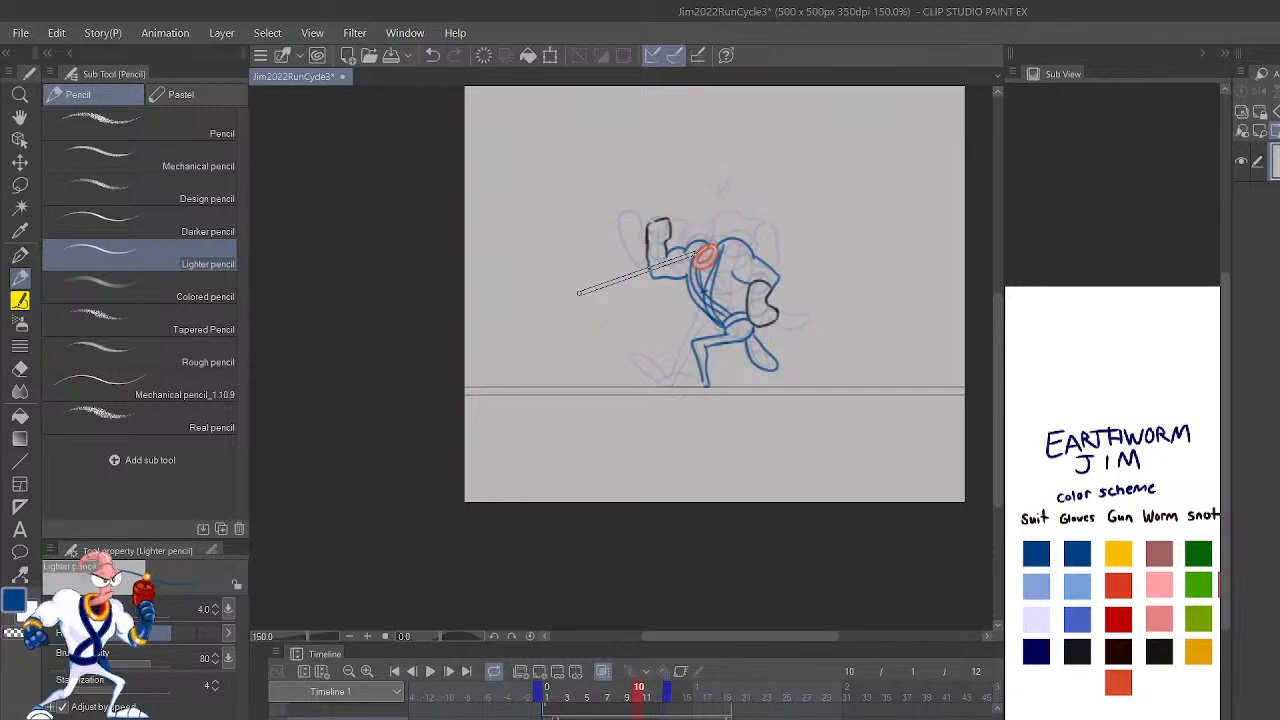
{"action": "key", "text": "Left"}
{"action": "key", "text": "Right"}
{"action": "key", "text": "Left"}
{"action": "key", "text": "Right"}
{"action": "key", "text": "Left"}
{"action": "key", "text": "Right"}
Step: Redraw the short blue forearm line just above the lowered glove on frame 10, with the canvas view mirrored
{"action": "scroll", "coordinate": [578, 292], "scroll_direction": "up", "scroll_amount": 4}
{"action": "mouse_move", "coordinate": [947, 392]}
{"action": "left_mouse_down"}
{"action": "mouse_move", "coordinate": [806, 513]}
{"action": "mouse_move", "coordinate": [708, 623]}
{"action": "left_mouse_up"}
{"action": "left_click_drag", "start_coordinate": [792, 493], "coordinate": [808, 461]}
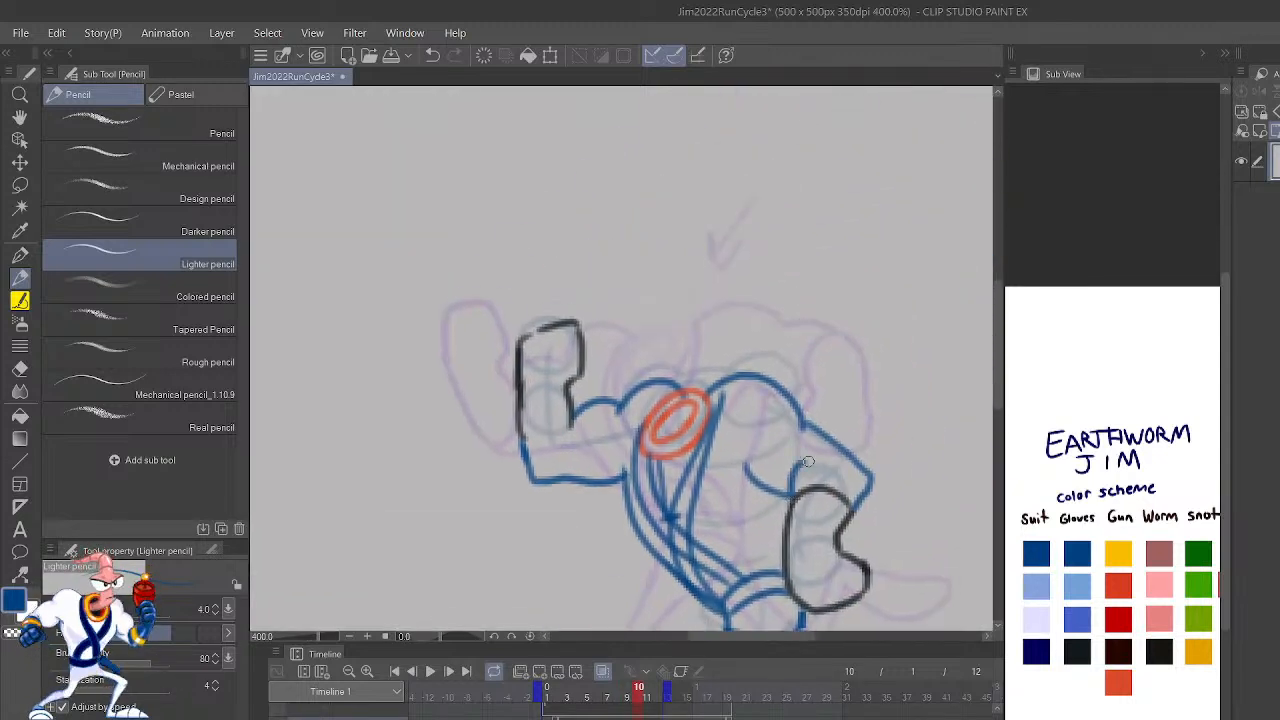
{"action": "key", "text": "ctrl+z"}
{"action": "key", "text": "h"}
{"action": "left_click_drag", "start_coordinate": [760, 492], "coordinate": [1033, 461]}
{"action": "mouse_move", "coordinate": [716, 504]}
{"action": "left_mouse_down"}
{"action": "mouse_move", "coordinate": [713, 471]}
{"action": "mouse_move", "coordinate": [683, 442]}
{"action": "left_mouse_up"}
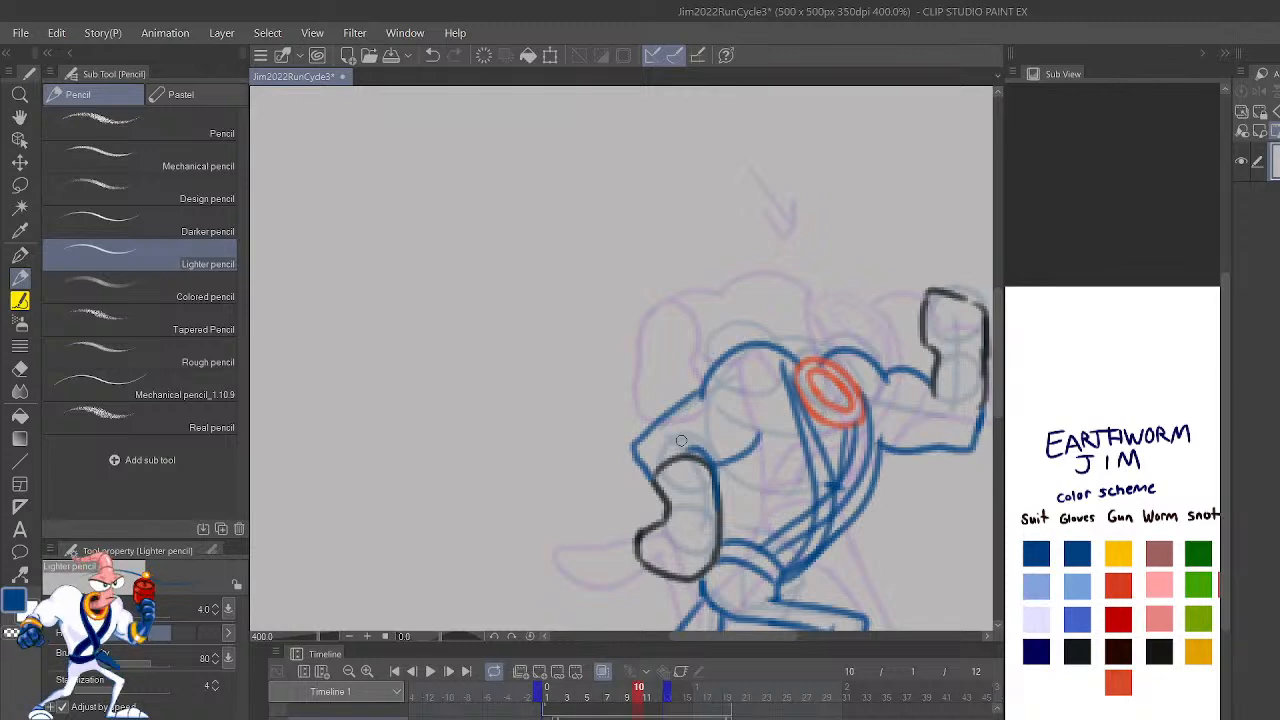
{"action": "left_click_drag", "start_coordinate": [927, 522], "coordinate": [886, 403]}
Step: Go to frame 11 after checking frame 12 and add a new animation cel there
{"action": "key", "text": "shift+Left"}
{"action": "key", "text": "shift+Right"}
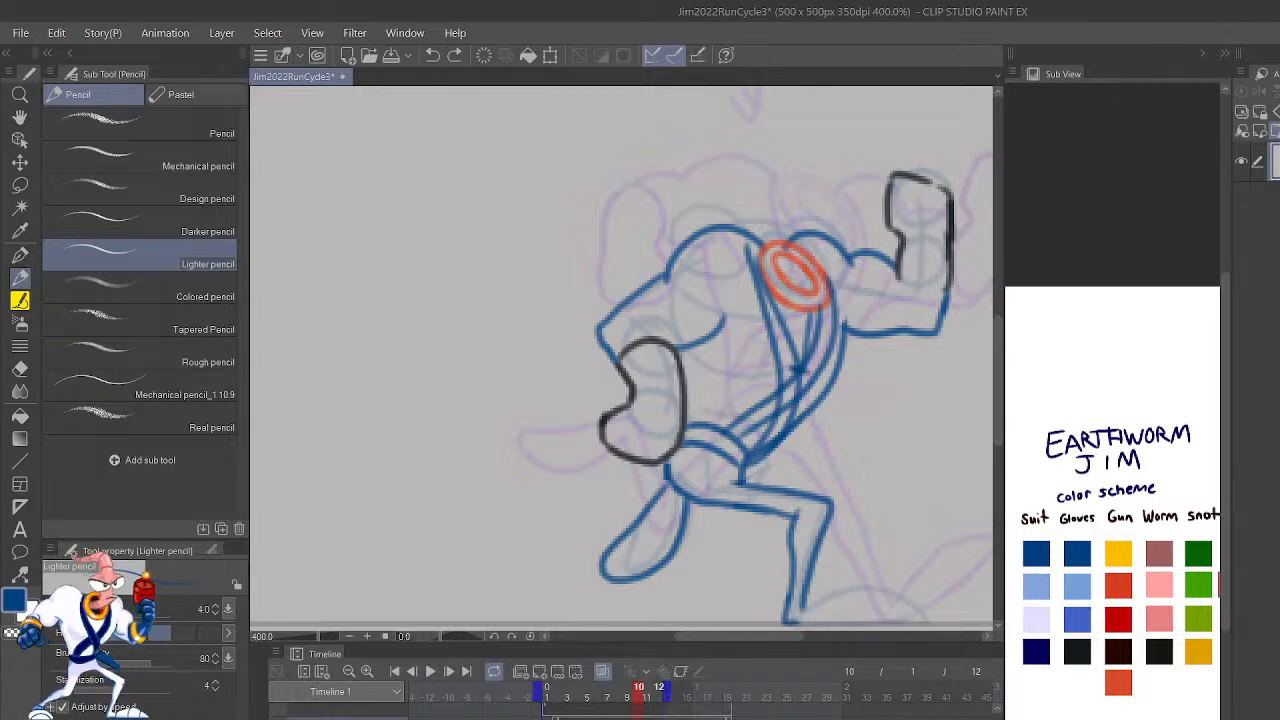
{"action": "left_click", "coordinate": [648, 690]}
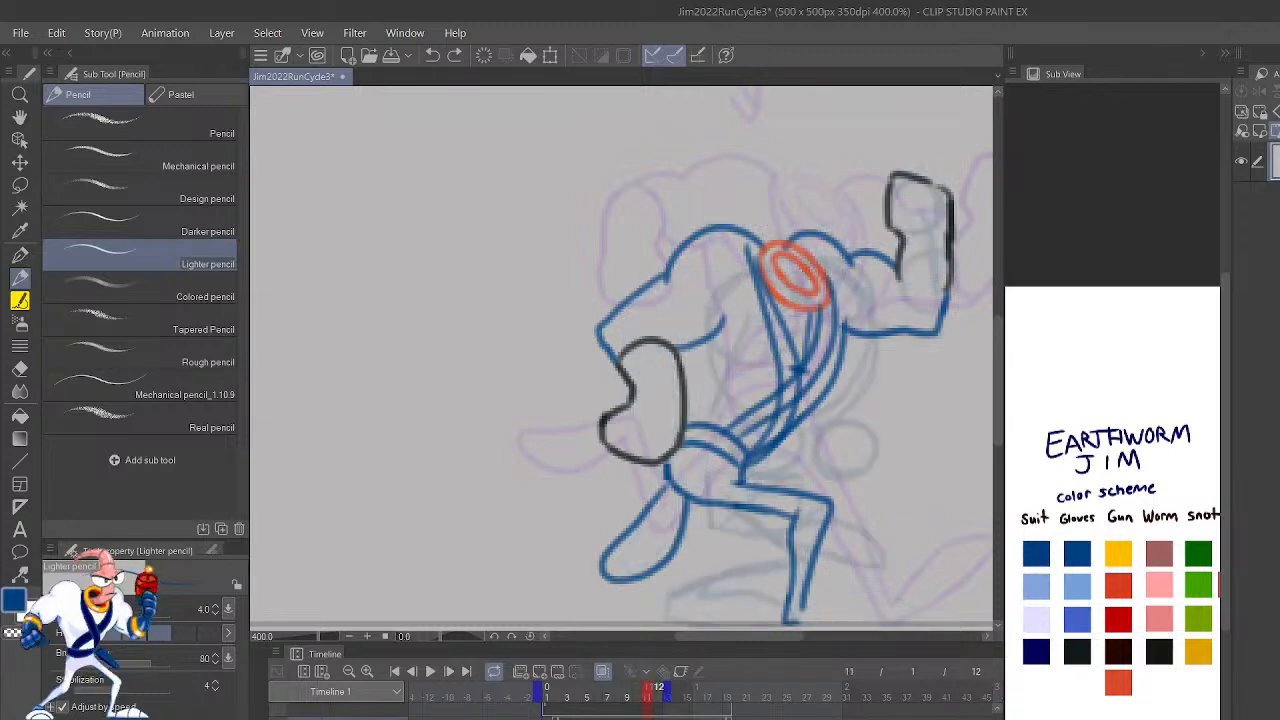
{"action": "left_click", "coordinate": [658, 690]}
{"action": "left_click", "coordinate": [648, 690]}
{"action": "left_click", "coordinate": [539, 671]}
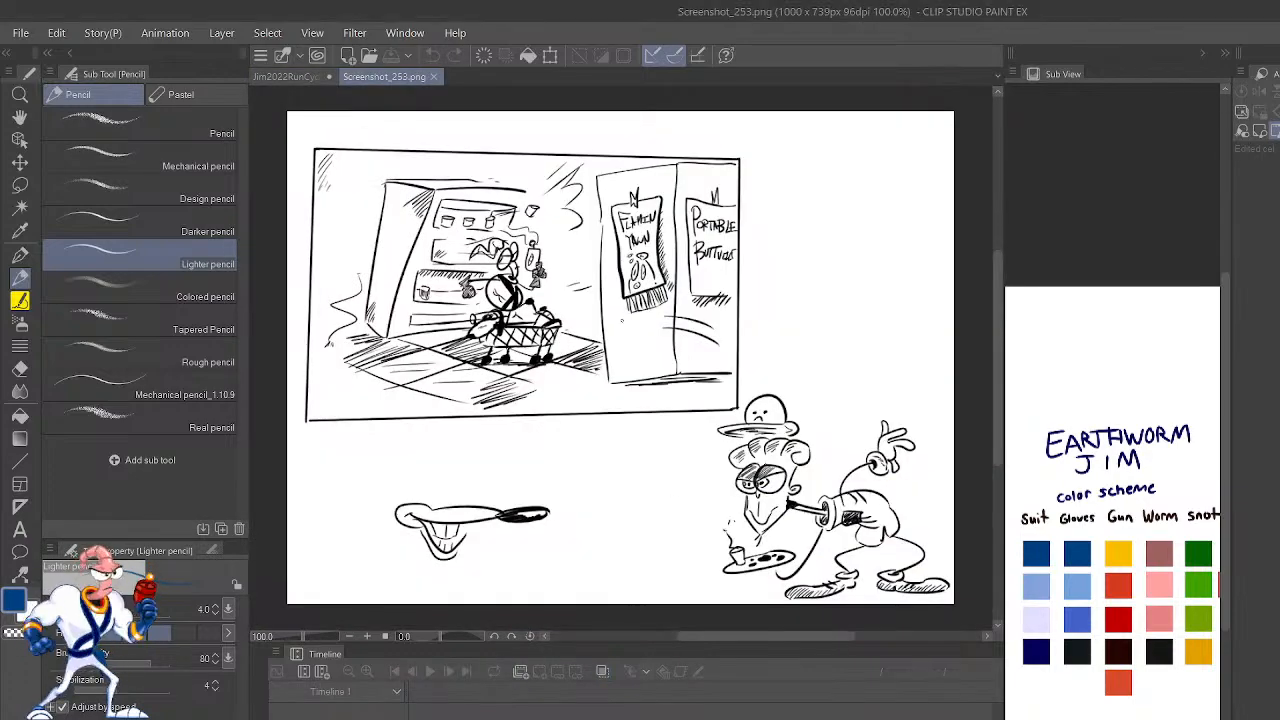
Step: Examine the shopping scene in Screenshot_253.png, including the character, the shopping cart and the wall posters
{"action": "scroll", "coordinate": [515, 250], "scroll_direction": "up", "scroll_amount": 8}
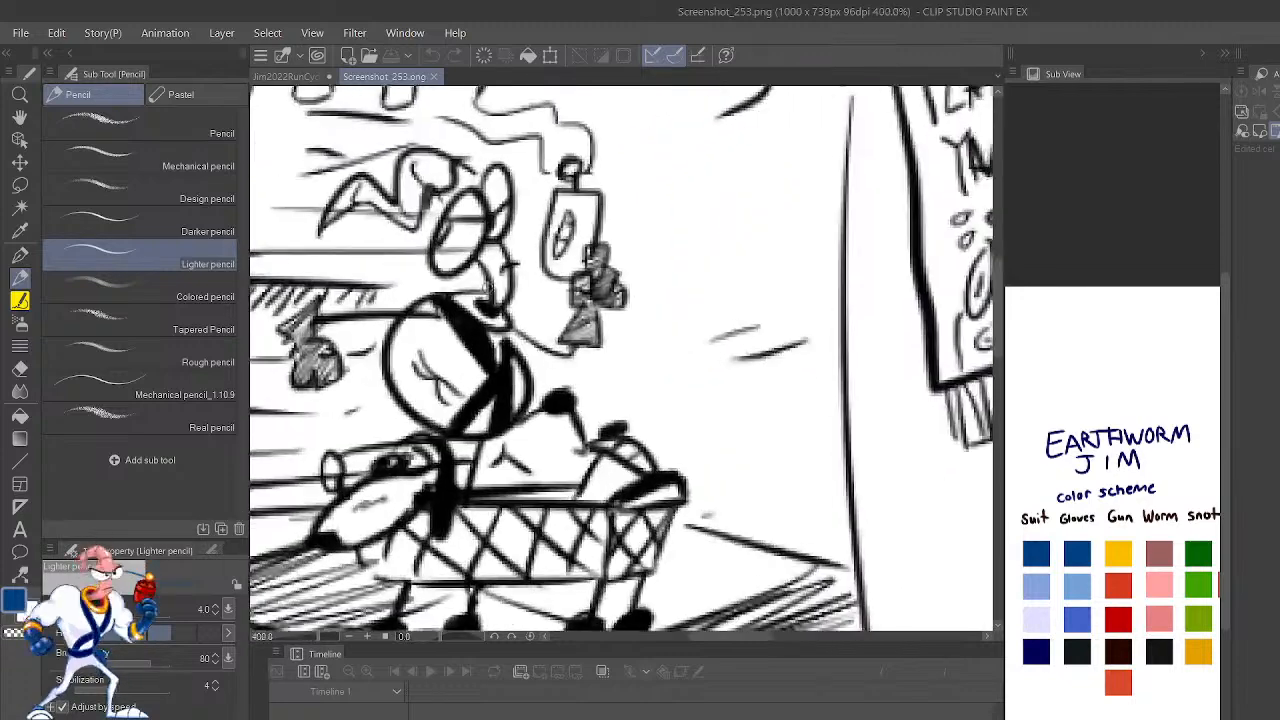
{"action": "scroll", "coordinate": [588, 238], "scroll_direction": "down", "scroll_amount": 5}
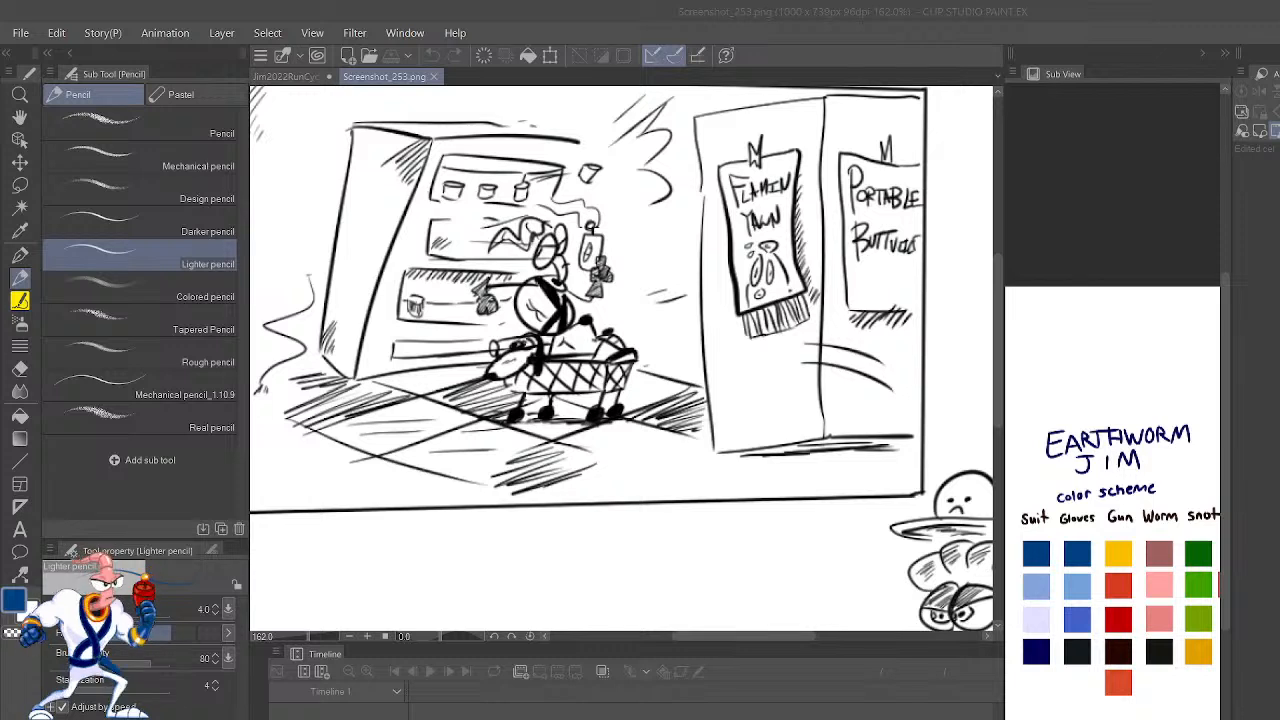
{"action": "key", "text": "alt+Tab"}
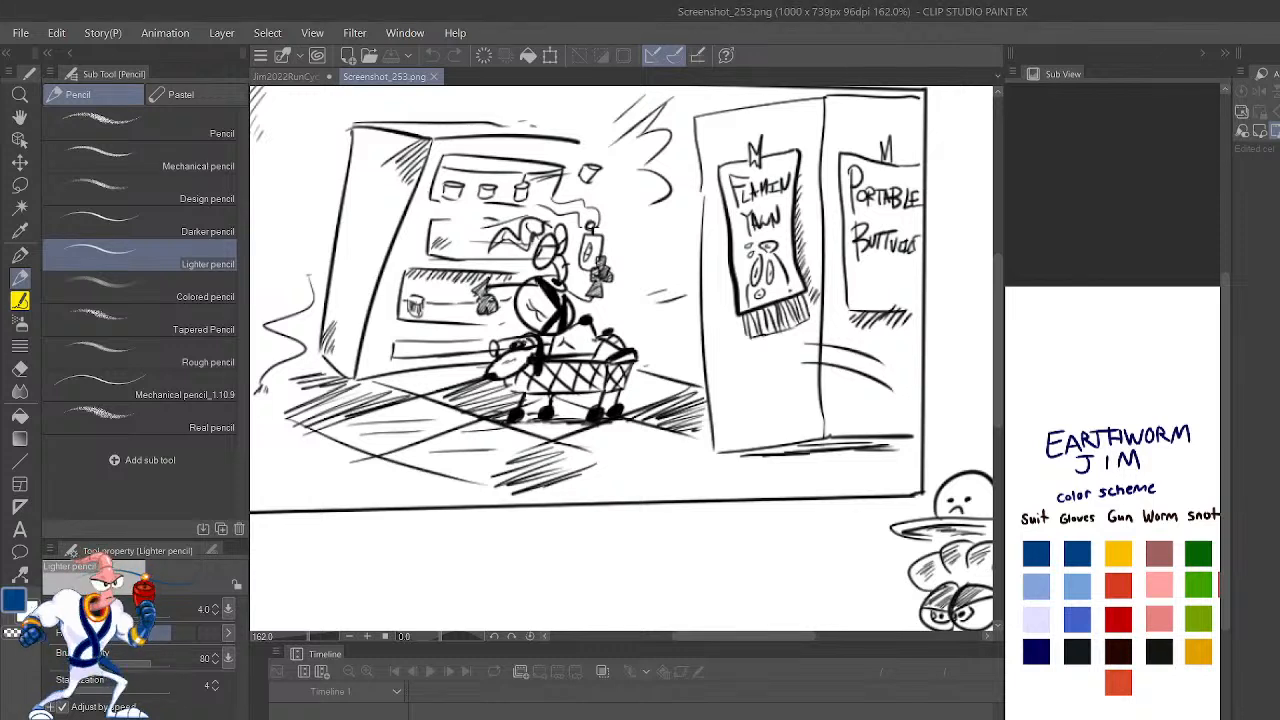
{"action": "key", "text": "alt+Tab"}
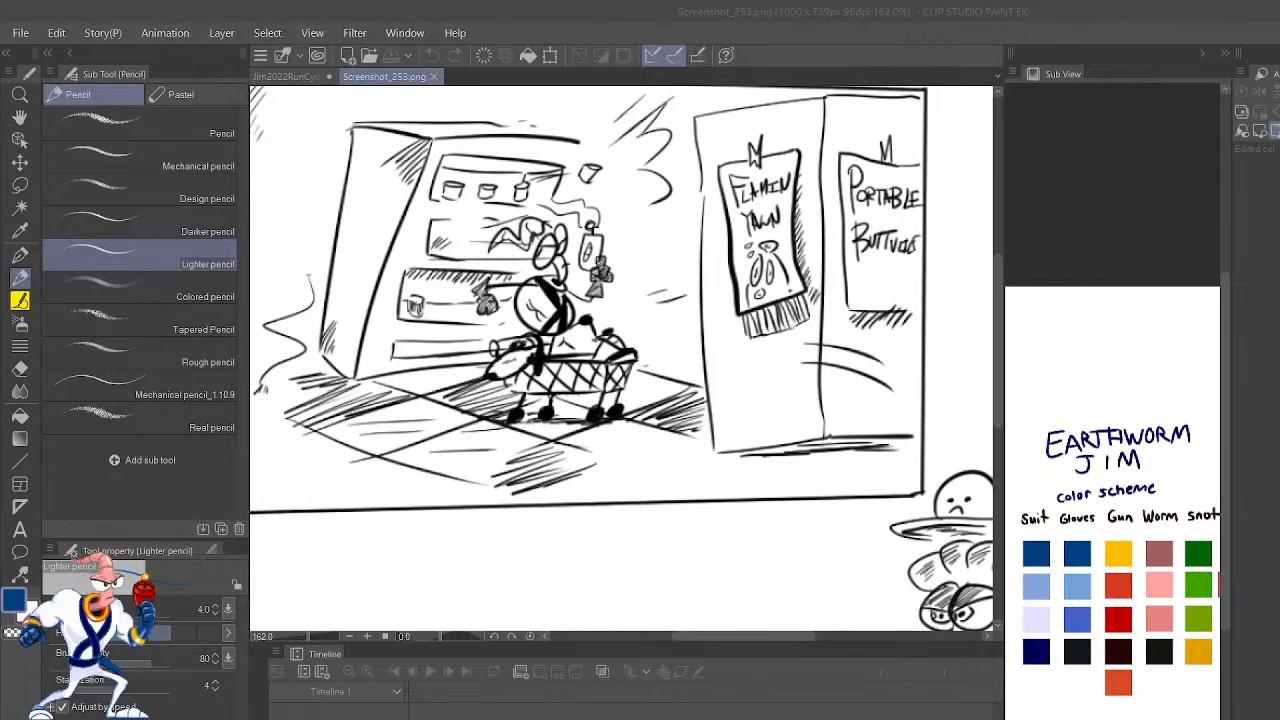
{"action": "key", "text": "alt+Tab"}
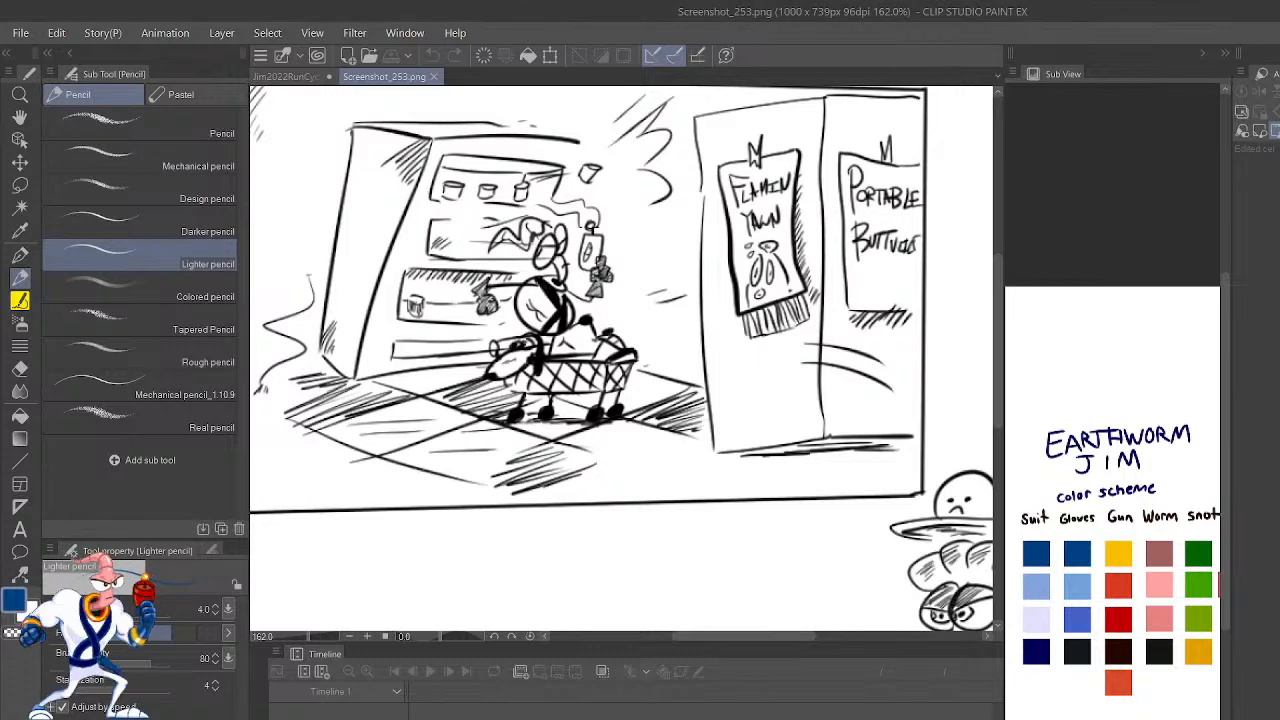
{"action": "mouse_move", "coordinate": [567, 288]}
{"action": "left_mouse_down"}
{"action": "mouse_move", "coordinate": [638, 377]}
{"action": "mouse_move", "coordinate": [581, 279]}
{"action": "left_mouse_up"}
{"action": "scroll", "coordinate": [640, 378], "scroll_direction": "down", "scroll_amount": 4}
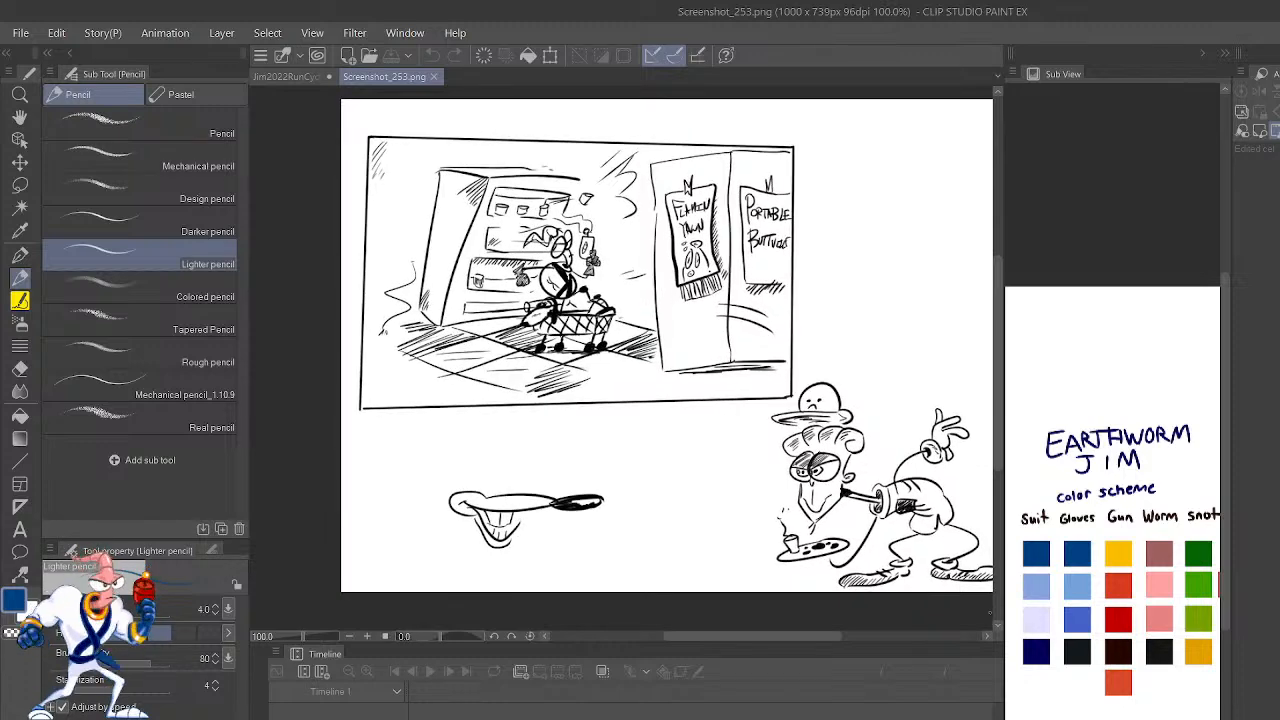
{"action": "left_click_drag", "start_coordinate": [841, 484], "coordinate": [750, 521]}
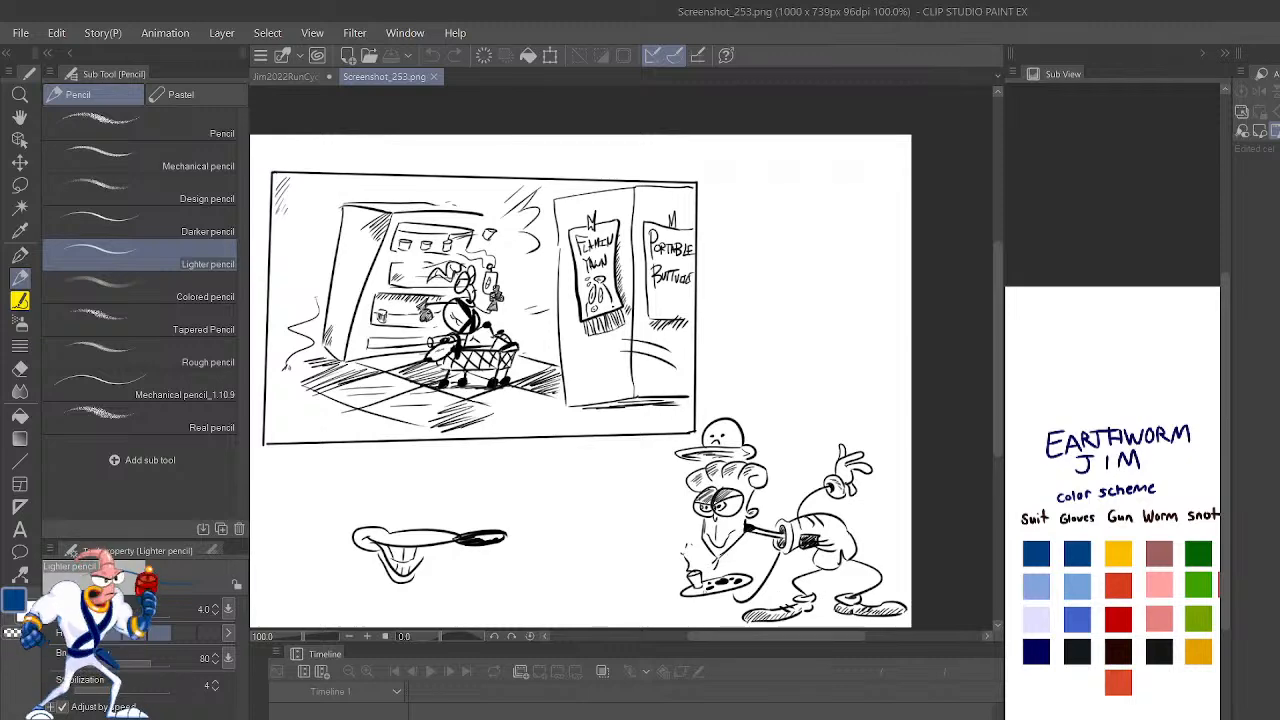
{"action": "left_click_drag", "start_coordinate": [648, 522], "coordinate": [702, 600]}
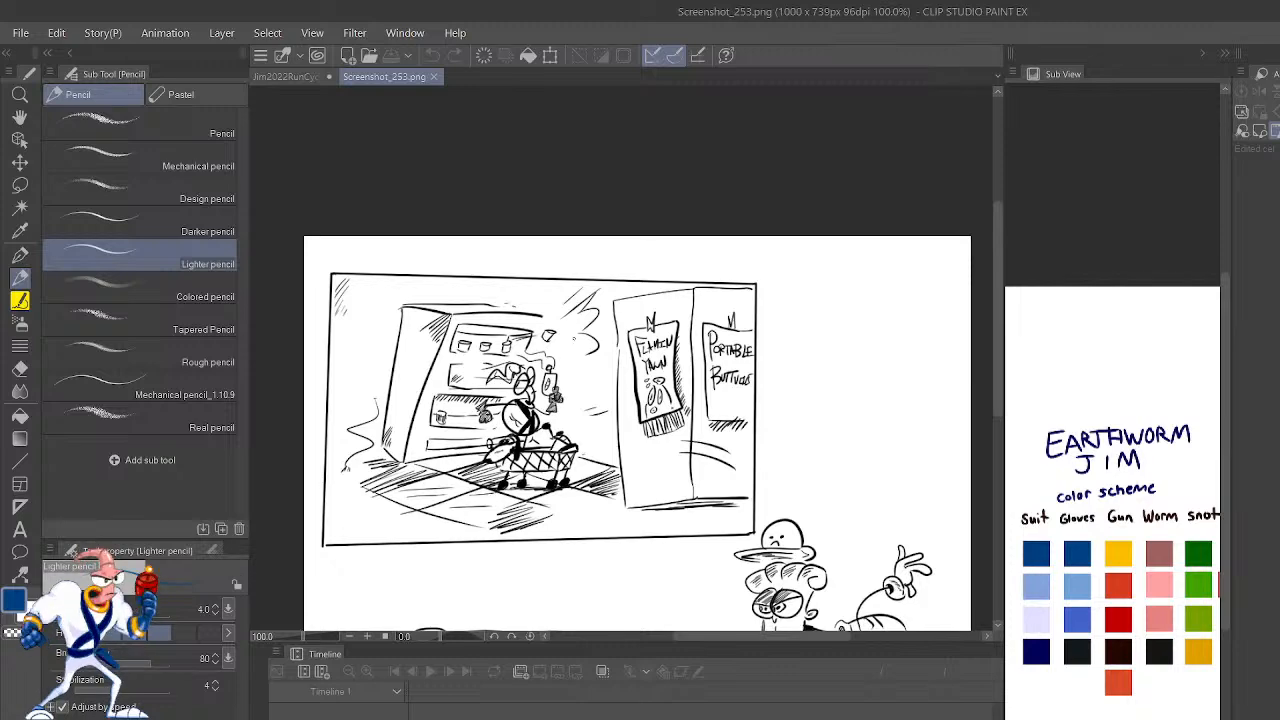
{"action": "scroll", "coordinate": [715, 371], "scroll_direction": "up", "scroll_amount": 3}
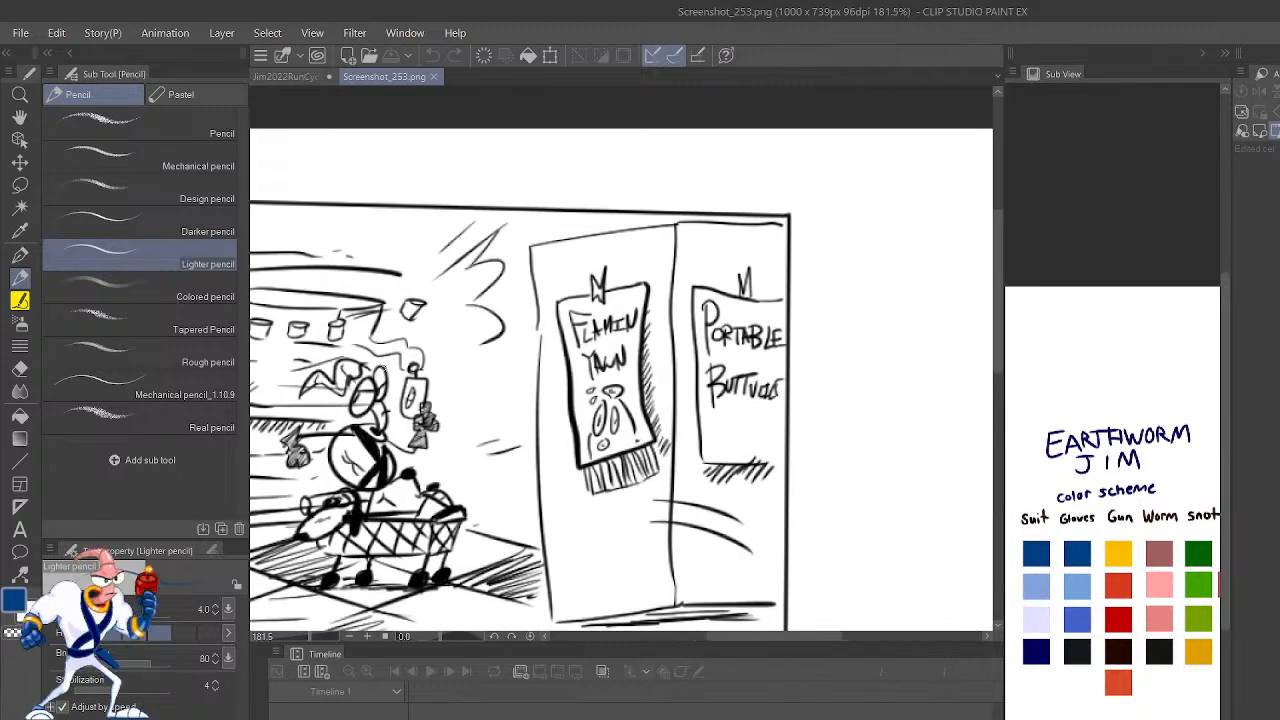
{"action": "left_click_drag", "start_coordinate": [587, 421], "coordinate": [789, 405]}
{"action": "scroll", "coordinate": [528, 412], "scroll_direction": "up", "scroll_amount": 1}
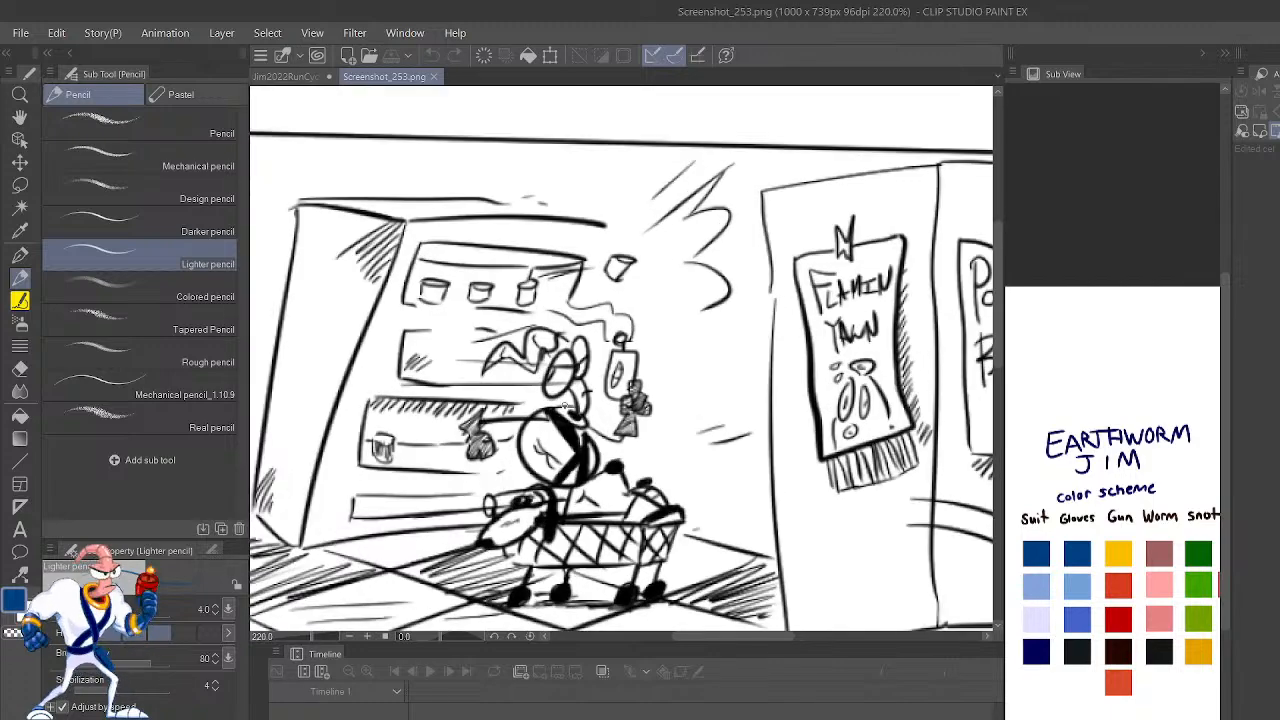
{"action": "scroll", "coordinate": [565, 404], "scroll_direction": "up", "scroll_amount": 3}
{"action": "scroll", "coordinate": [600, 450], "scroll_direction": "down", "scroll_amount": 1}
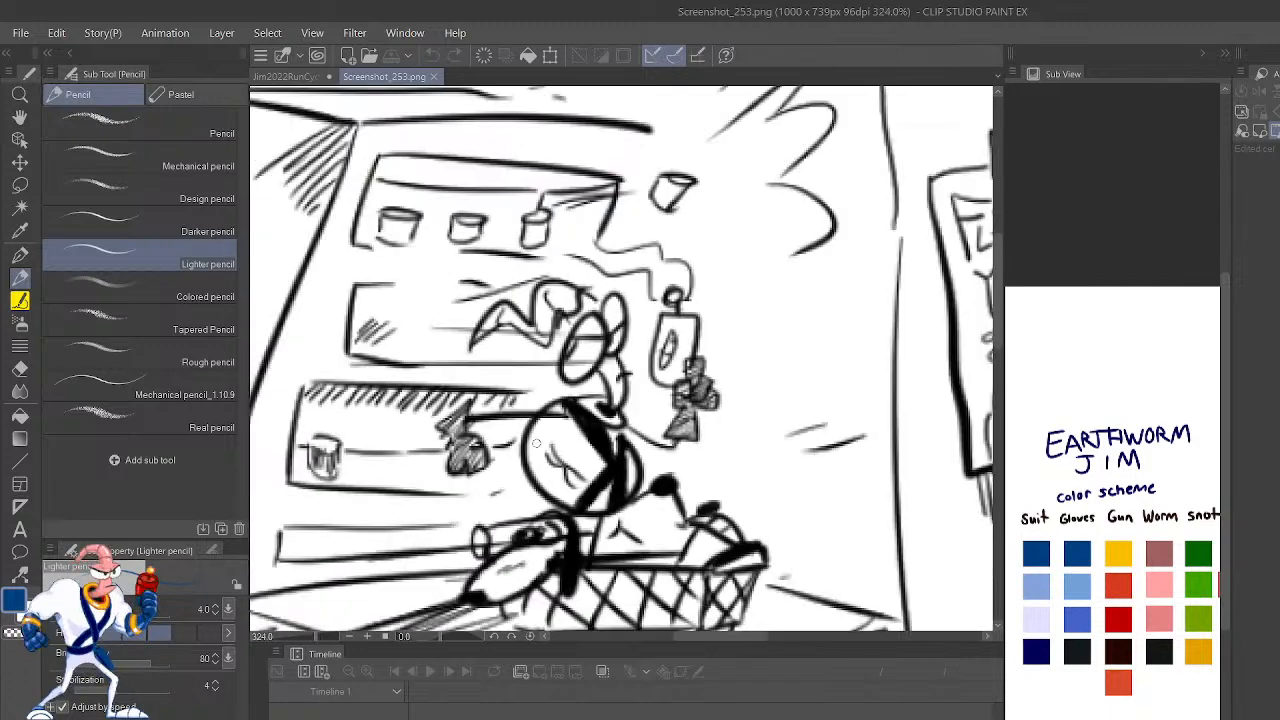
{"action": "scroll", "coordinate": [651, 496], "scroll_direction": "down", "scroll_amount": 1}
{"action": "left_click_drag", "start_coordinate": [735, 506], "coordinate": [694, 406]}
{"action": "scroll", "coordinate": [508, 488], "scroll_direction": "up", "scroll_amount": 2}
{"action": "scroll", "coordinate": [512, 486], "scroll_direction": "up", "scroll_amount": 2}
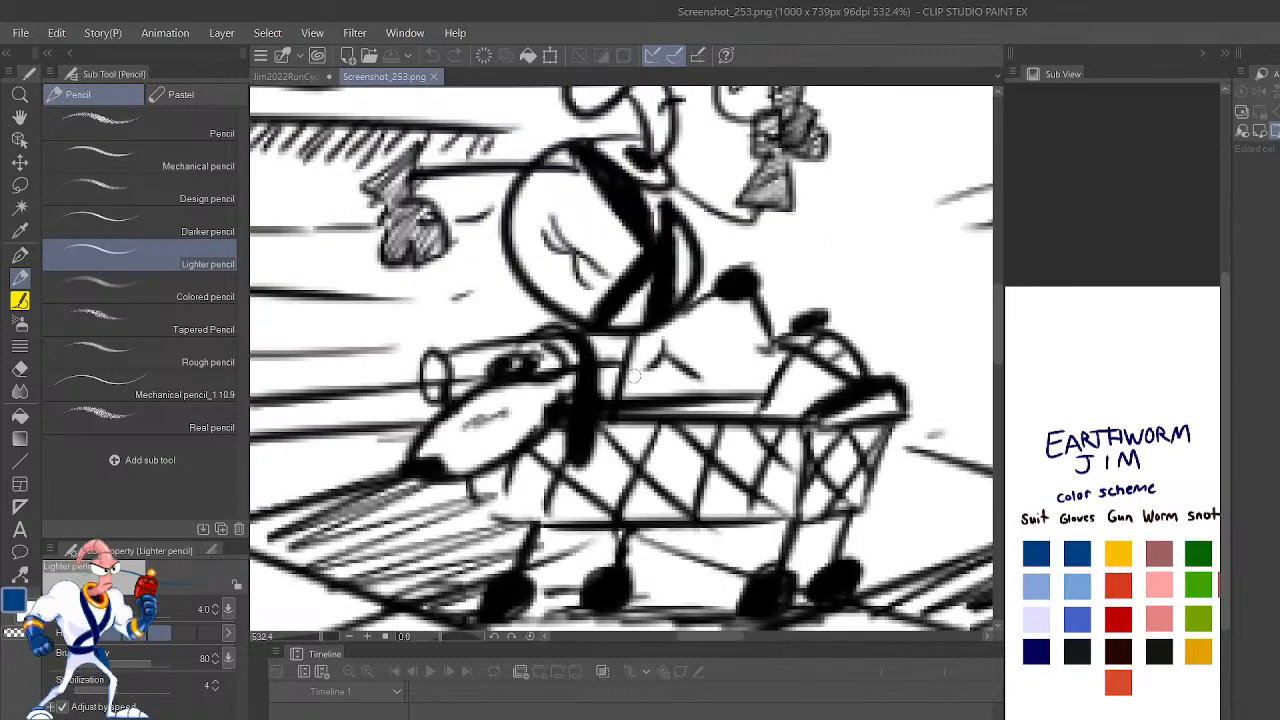
{"action": "scroll", "coordinate": [642, 380], "scroll_direction": "down", "scroll_amount": 2}
{"action": "scroll", "coordinate": [590, 375], "scroll_direction": "down", "scroll_amount": 2}
Step: Examine the bent-over character with the palette beside the scene's lower corner
{"action": "left_click_drag", "start_coordinate": [920, 581], "coordinate": [726, 421]}
{"action": "mouse_move", "coordinate": [985, 598]}
{"action": "left_mouse_down"}
{"action": "mouse_move", "coordinate": [710, 390]}
{"action": "mouse_move", "coordinate": [587, 420]}
{"action": "left_mouse_up"}
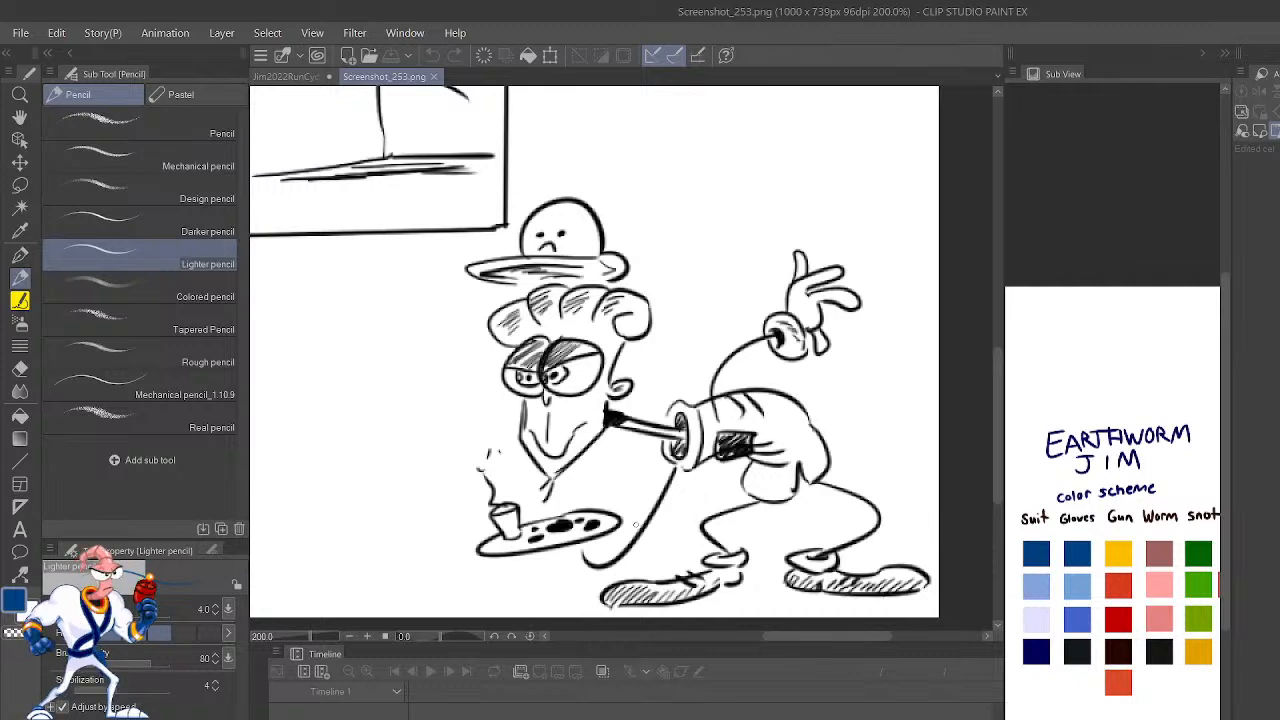
{"action": "scroll", "coordinate": [526, 360], "scroll_direction": "down", "scroll_amount": 1}
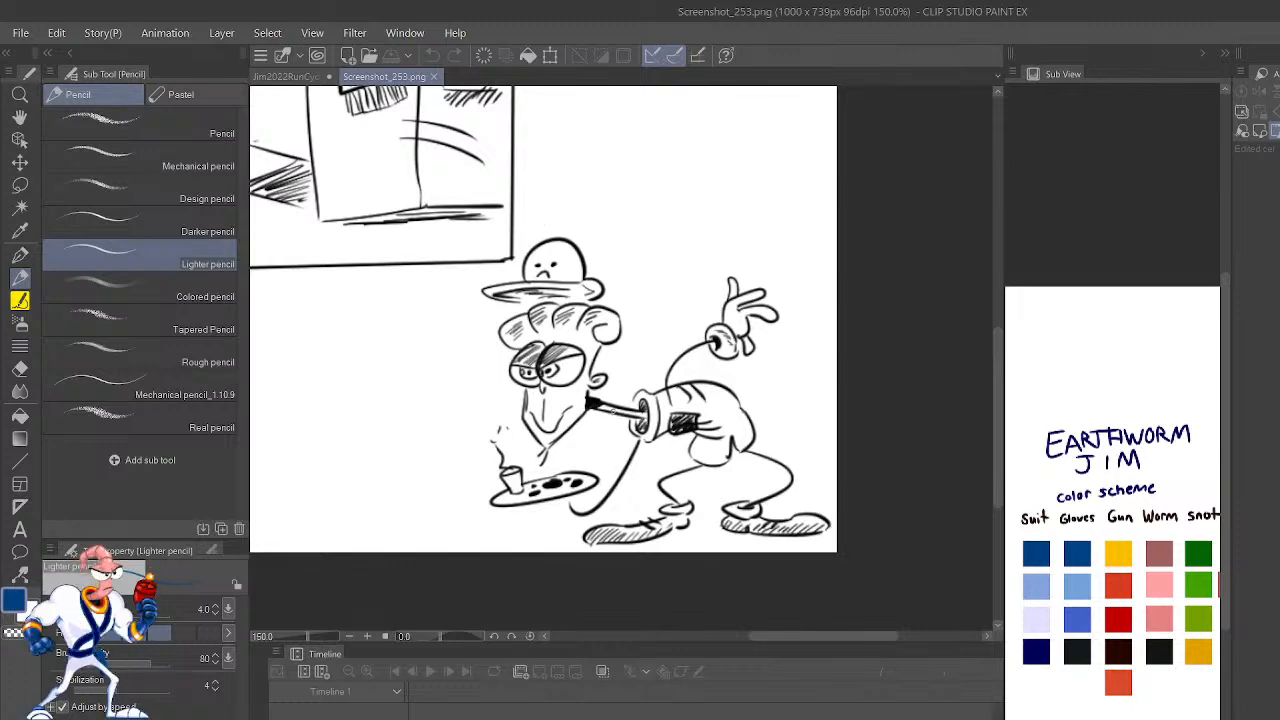
{"action": "left_click_drag", "start_coordinate": [564, 381], "coordinate": [628, 471]}
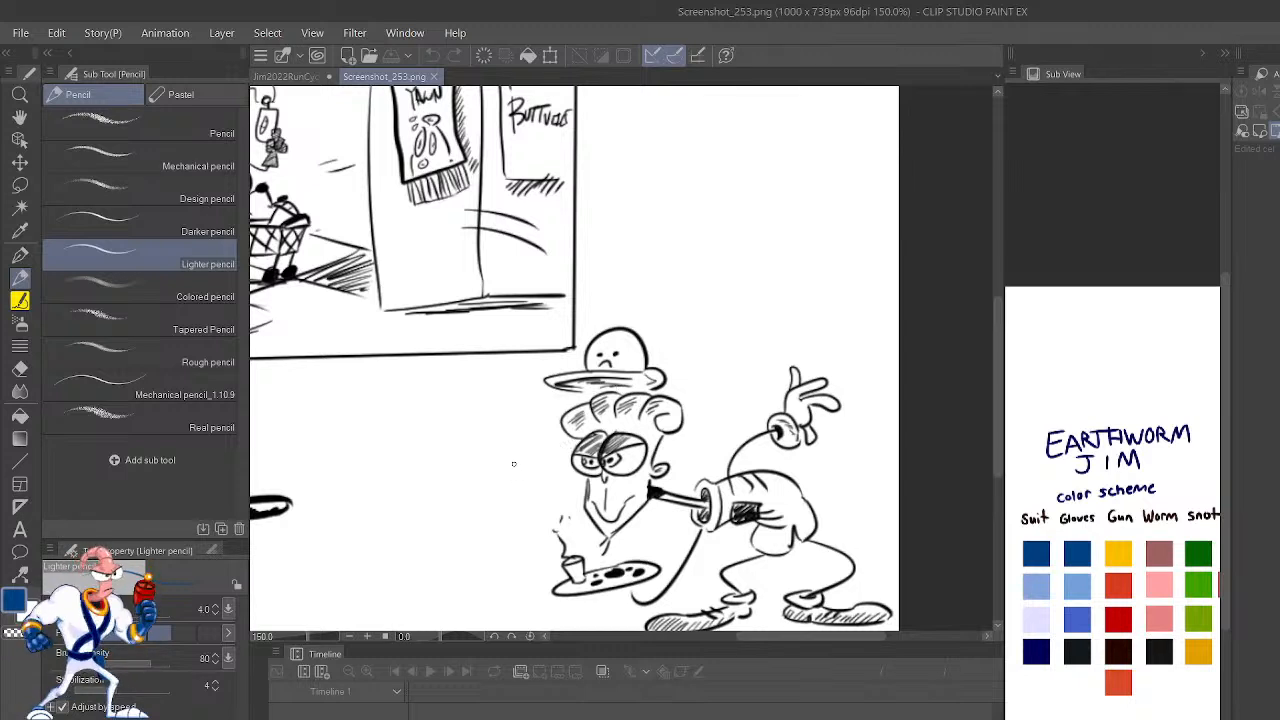
{"action": "key", "text": "ctrl+minus"}
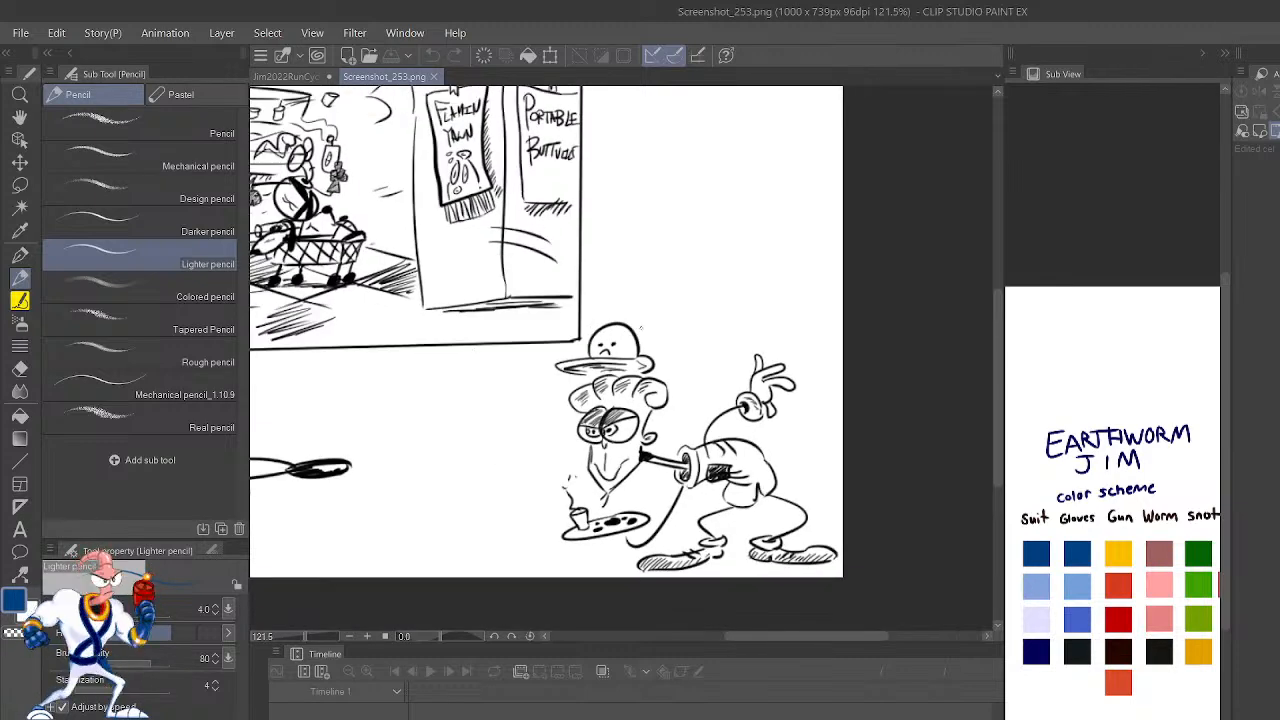
Step: Look again at the cart and character in the framed scene, and at the whole sketch page
{"action": "mouse_move", "coordinate": [622, 305]}
{"action": "left_mouse_down"}
{"action": "mouse_move", "coordinate": [720, 320]}
{"action": "mouse_move", "coordinate": [794, 380]}
{"action": "mouse_move", "coordinate": [823, 451]}
{"action": "mouse_move", "coordinate": [797, 425]}
{"action": "mouse_move", "coordinate": [830, 440]}
{"action": "left_mouse_up"}
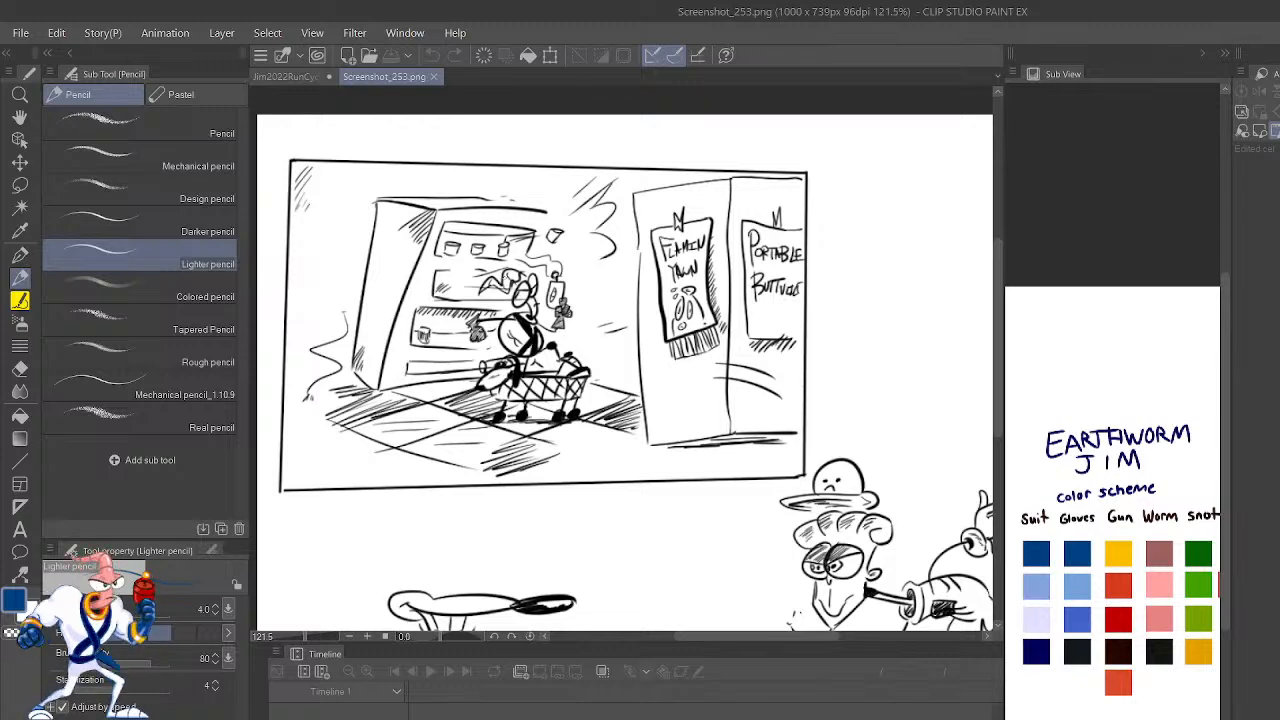
{"action": "scroll", "coordinate": [469, 310], "scroll_direction": "up", "scroll_amount": 4}
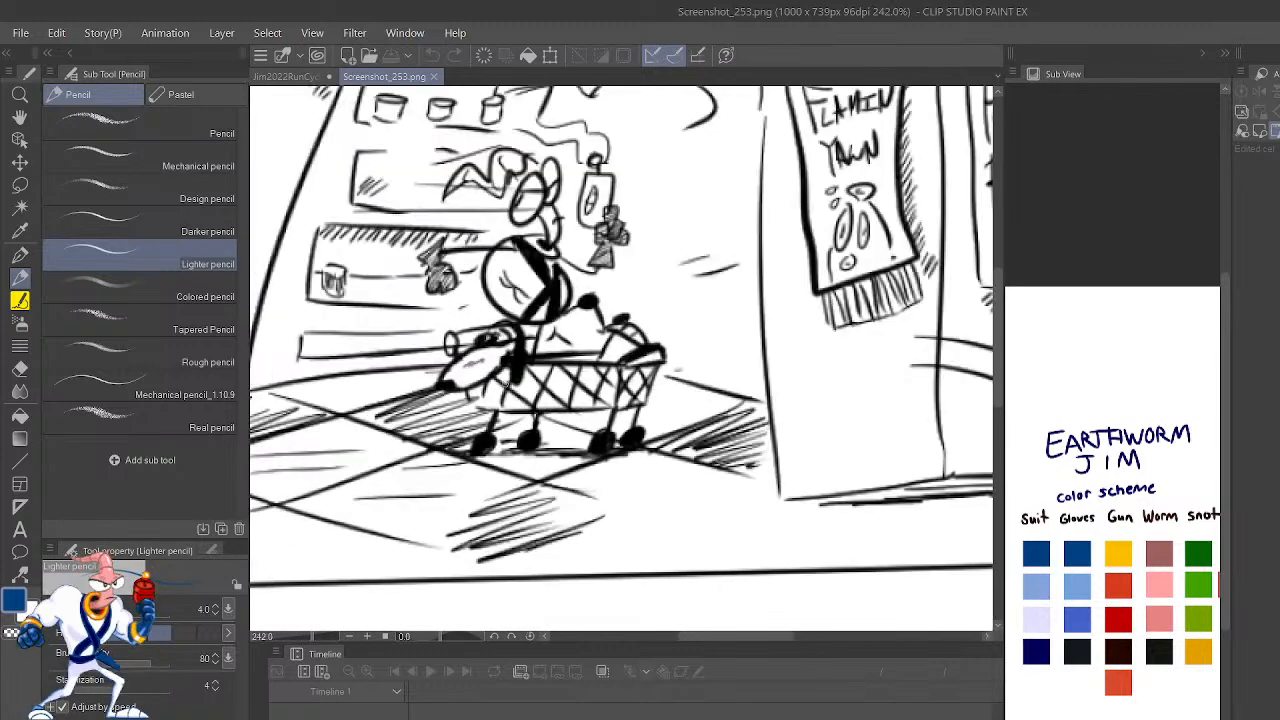
{"action": "scroll", "coordinate": [558, 222], "scroll_direction": "up", "scroll_amount": 2}
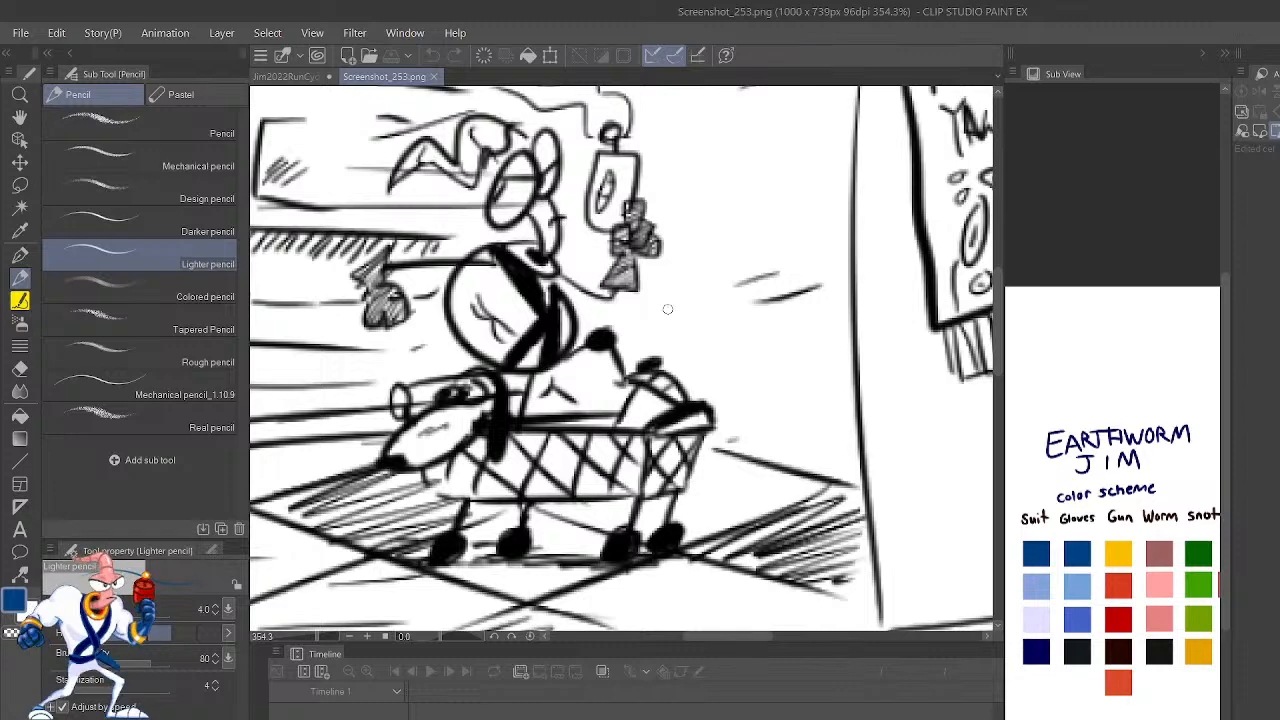
{"action": "scroll", "coordinate": [620, 289], "scroll_direction": "down", "scroll_amount": 2}
{"action": "scroll", "coordinate": [624, 307], "scroll_direction": "down", "scroll_amount": 4}
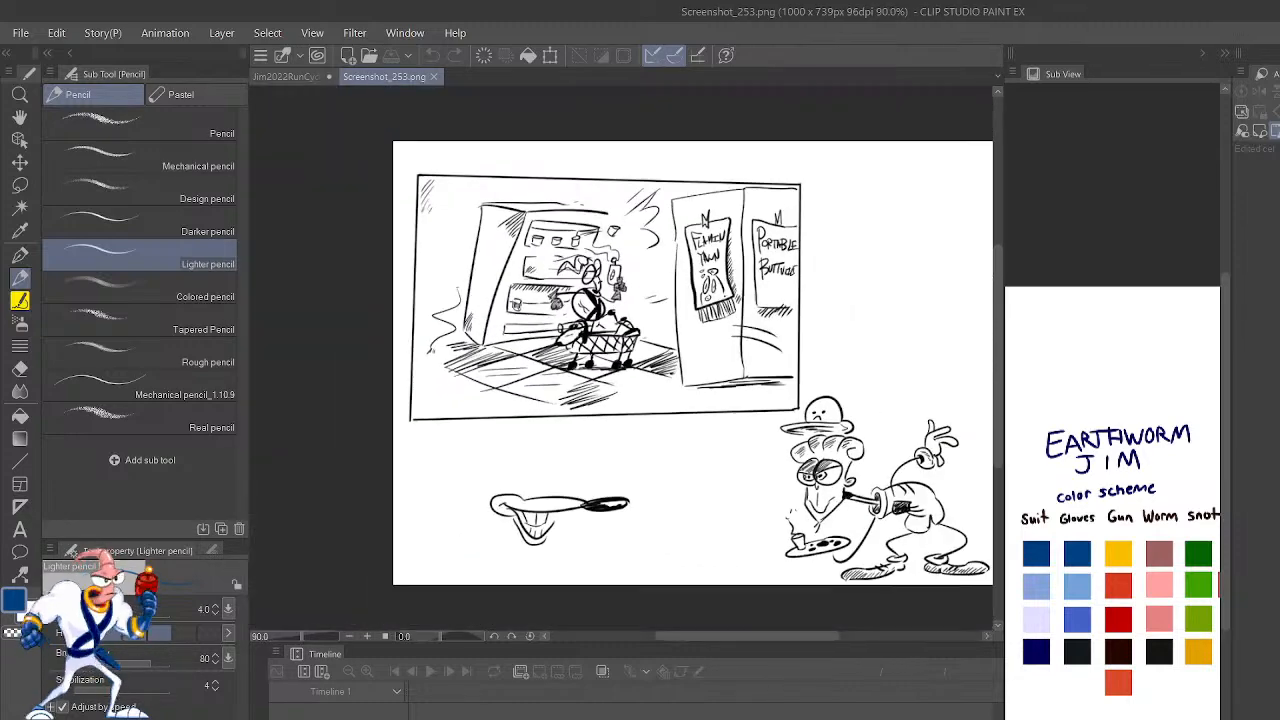
{"action": "scroll", "coordinate": [510, 309], "scroll_direction": "up", "scroll_amount": 2}
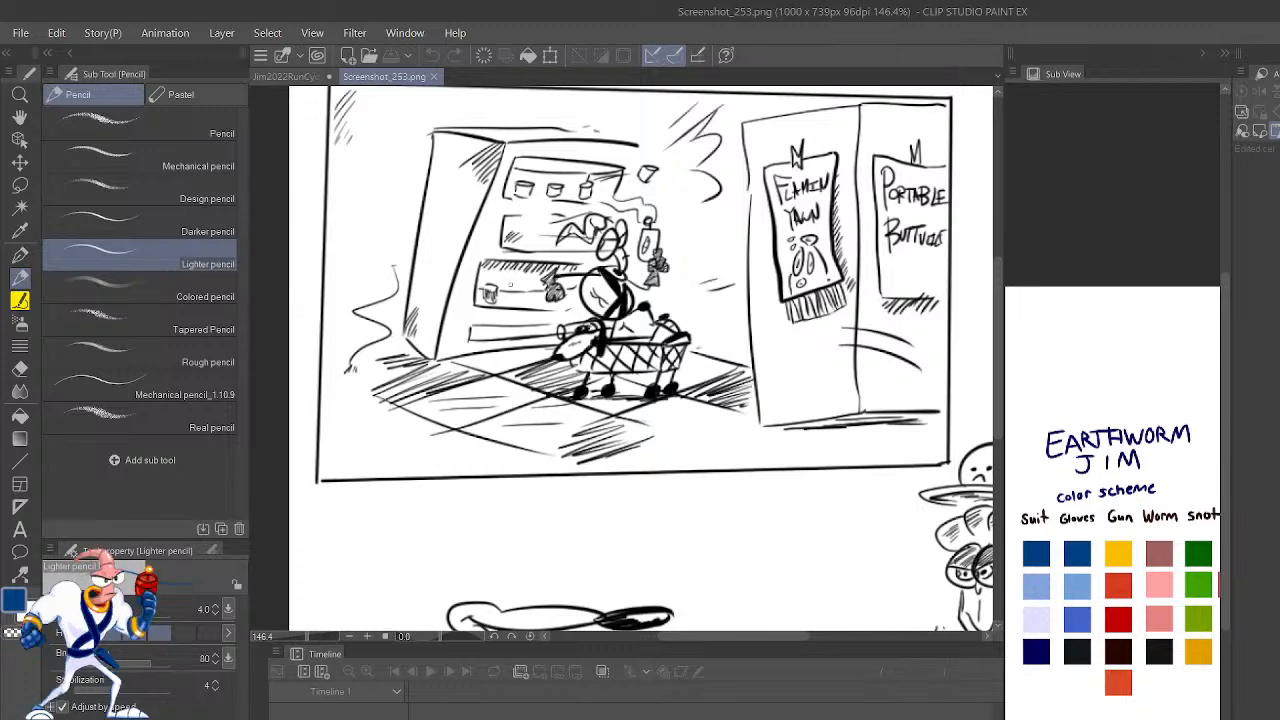
{"action": "scroll", "coordinate": [571, 123], "scroll_direction": "down", "scroll_amount": 2}
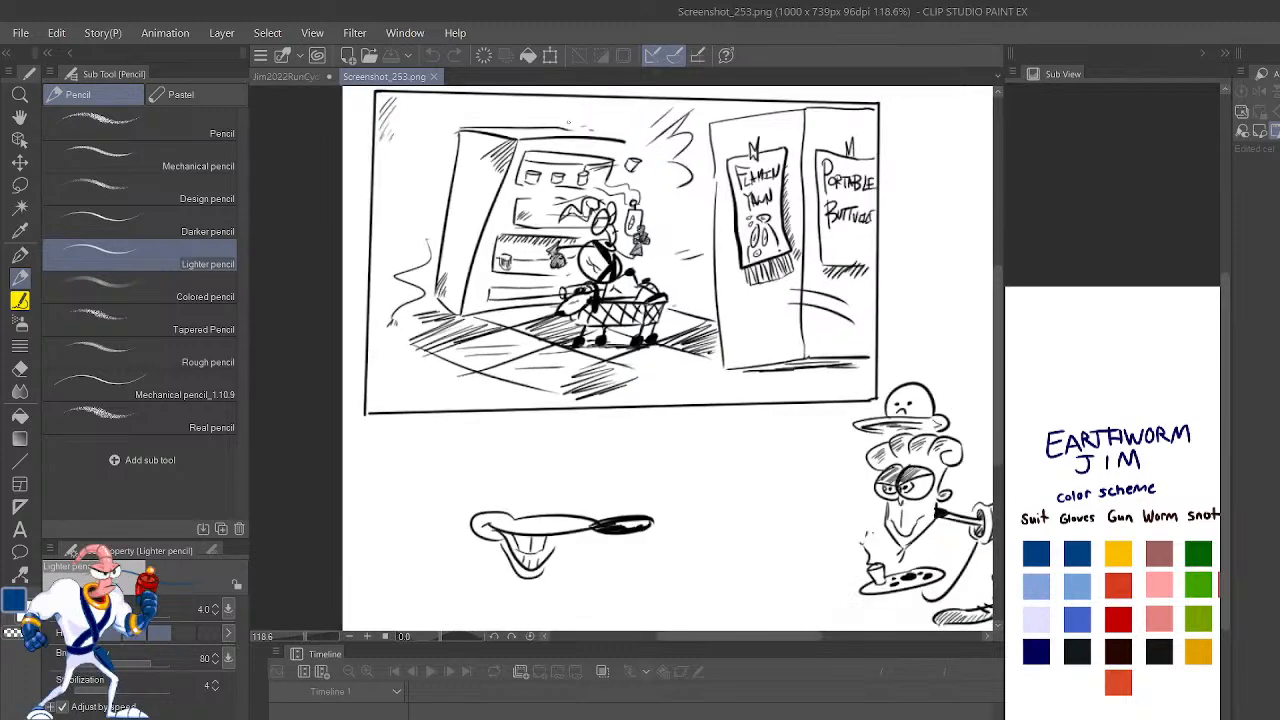
{"action": "scroll", "coordinate": [489, 180], "scroll_direction": "down", "scroll_amount": 1}
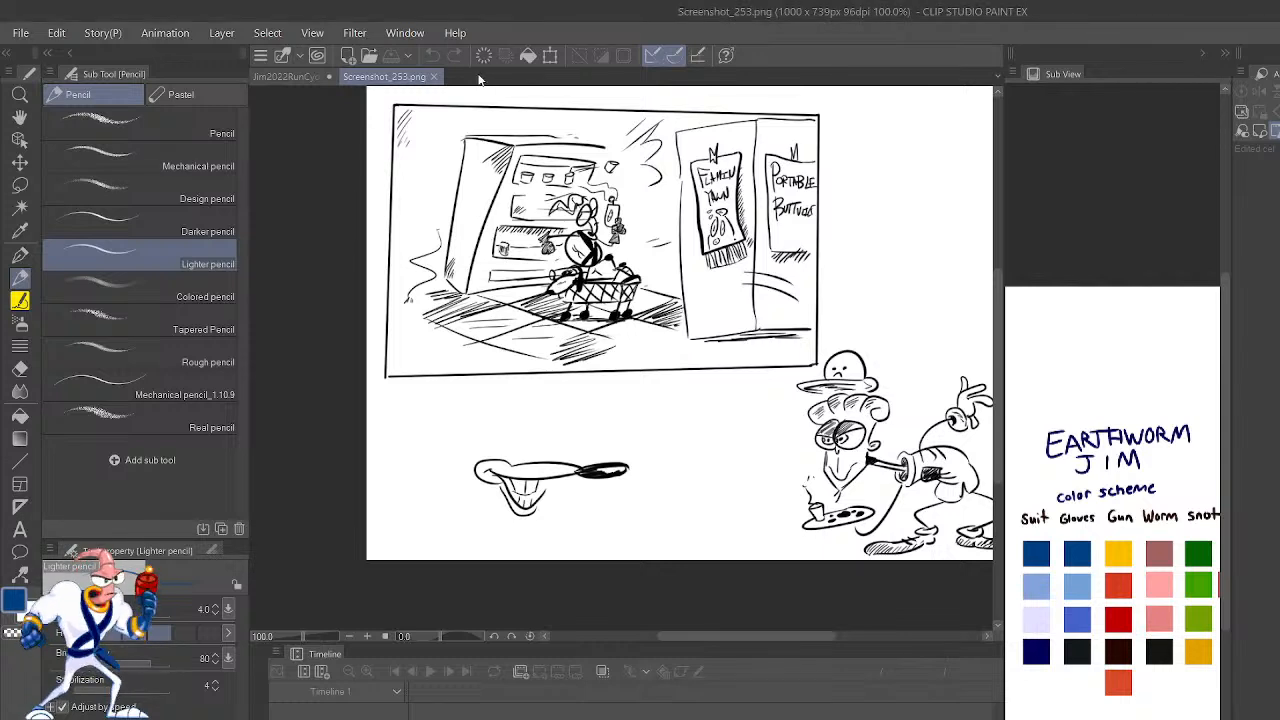
Step: Close the Screenshot_253.png sketch and return to frame 11 of the run cycle drawing
{"action": "left_click", "coordinate": [434, 77]}
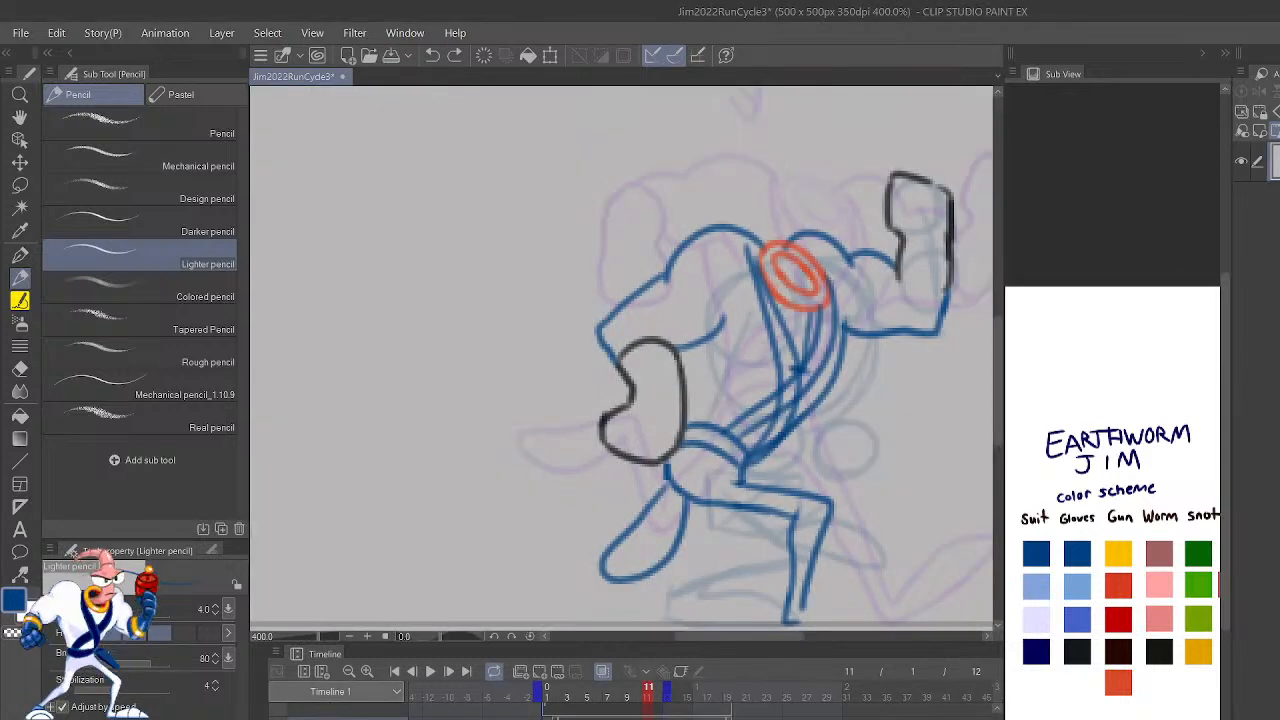
{"action": "scroll", "coordinate": [704, 318], "scroll_direction": "down", "scroll_amount": 5}
{"action": "scroll", "coordinate": [702, 347], "scroll_direction": "up", "scroll_amount": 2}
{"action": "scroll", "coordinate": [702, 347], "scroll_direction": "up", "scroll_amount": 2}
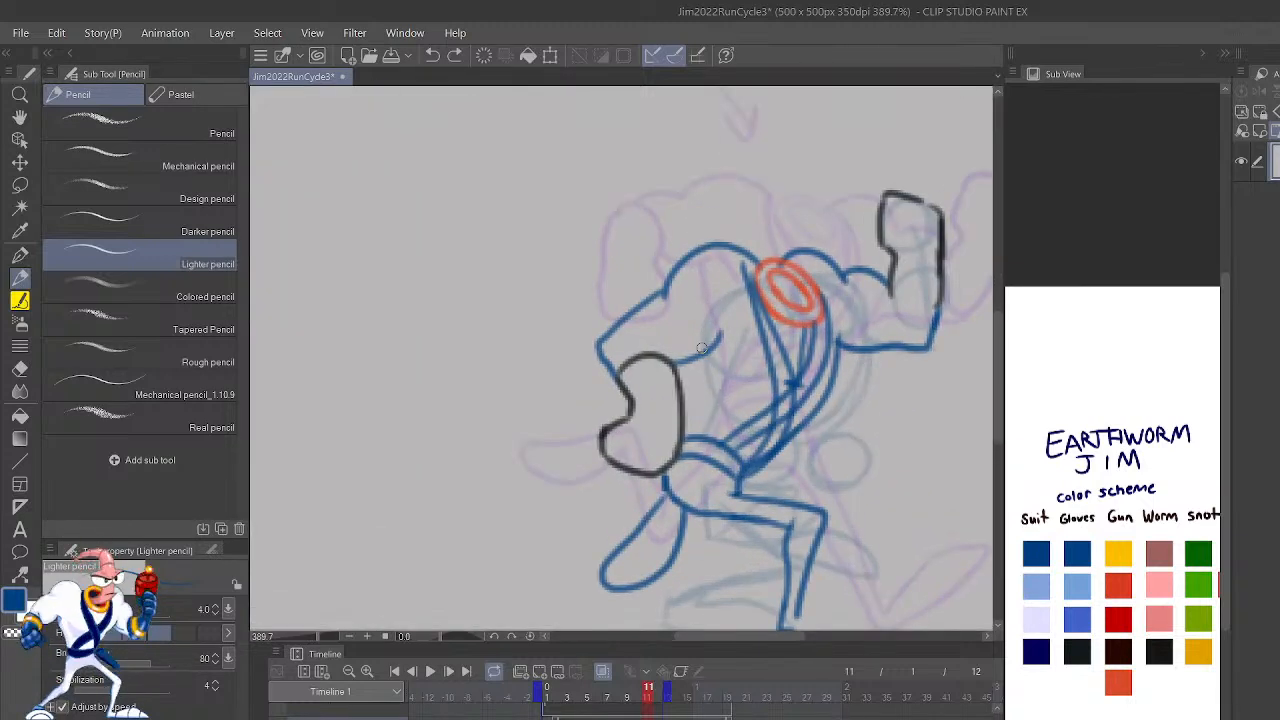
{"action": "scroll", "coordinate": [702, 347], "scroll_direction": "down", "scroll_amount": 2}
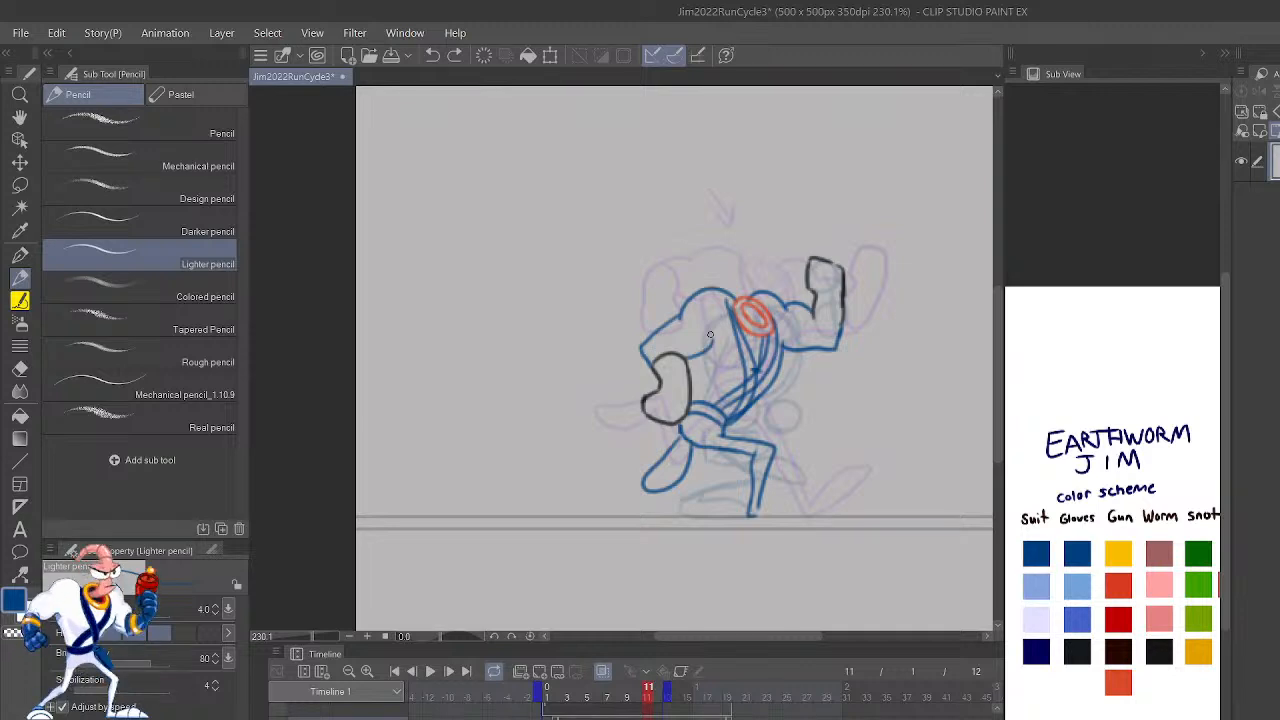
Step: Step back through the run cycle's frames from frame 11 to frame 3 to check the poses
{"action": "key", "text": "shift+Left"}
{"action": "key", "text": "shift+Left"}
{"action": "key", "text": "shift+Left"}
{"action": "key", "text": "shift+Left"}
{"action": "key", "text": "shift+Left"}
{"action": "key", "text": "shift+Left"}
{"action": "key", "text": "shift+Left"}
{"action": "key", "text": "shift+Left"}
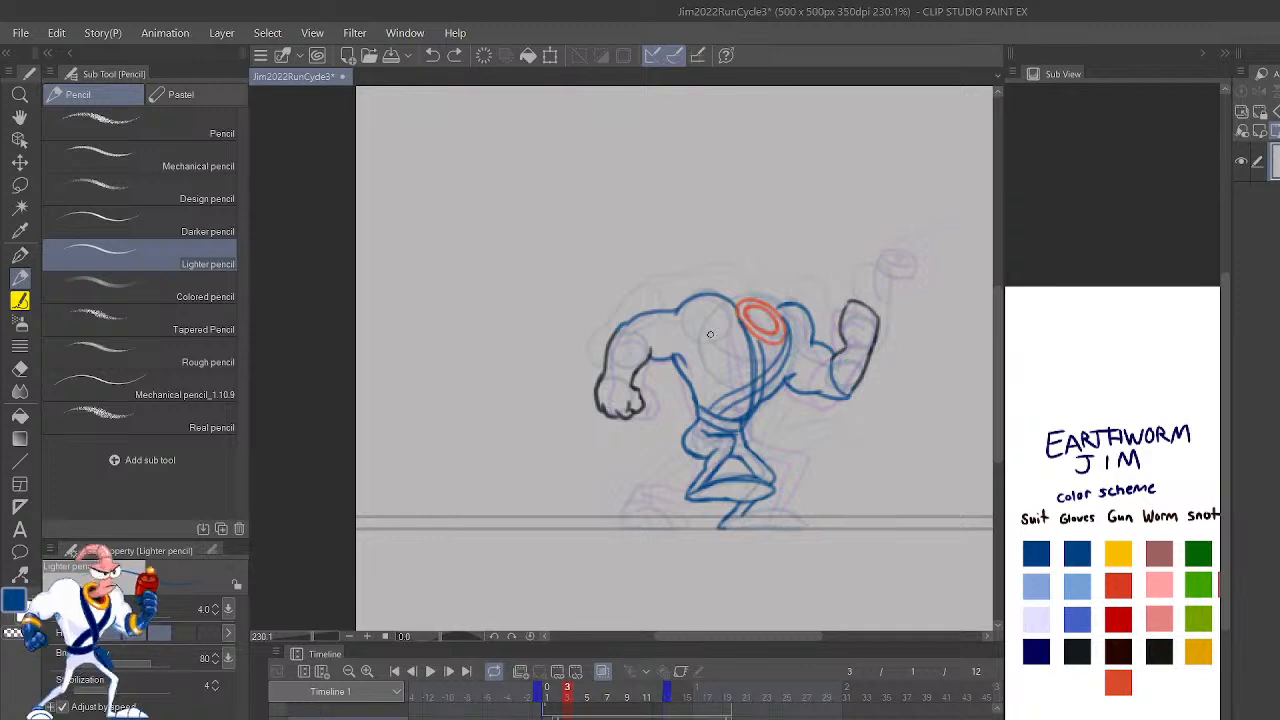
Step: Shorten the playback range to end at frame 10 and play the run cycle
{"action": "left_click_drag", "start_coordinate": [667, 690], "coordinate": [639, 690]}
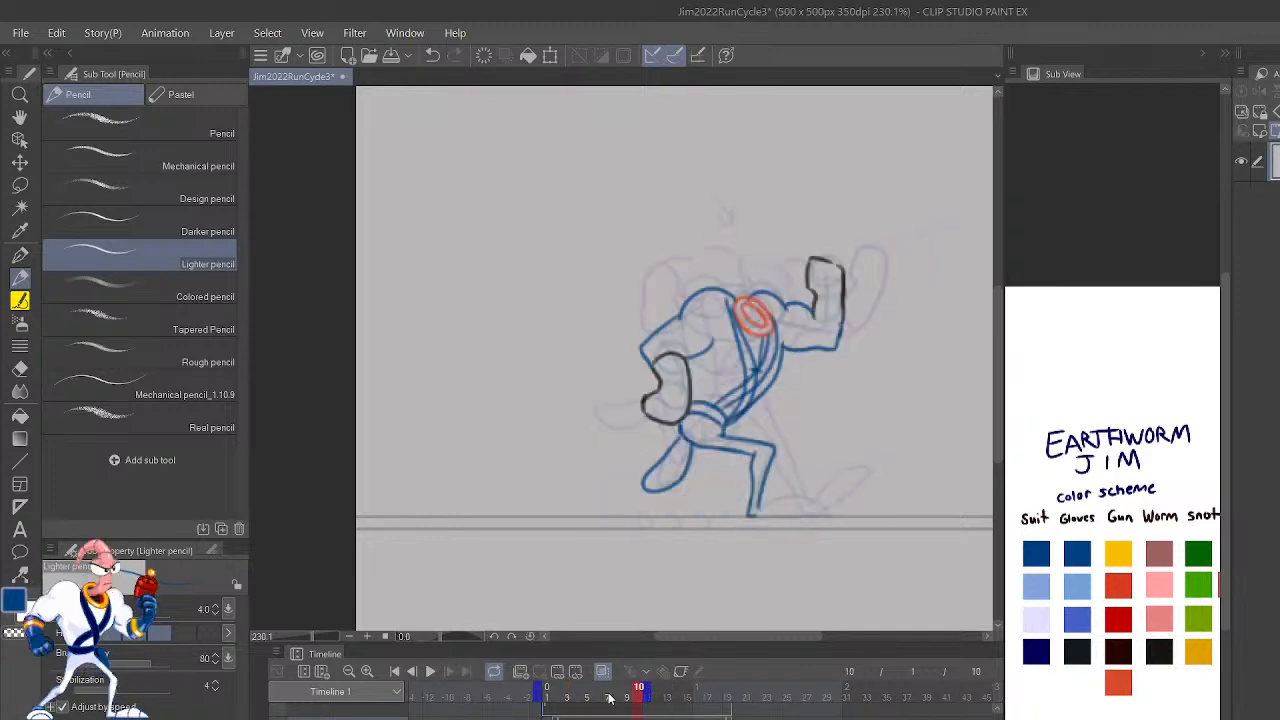
{"action": "left_click", "coordinate": [429, 672]}
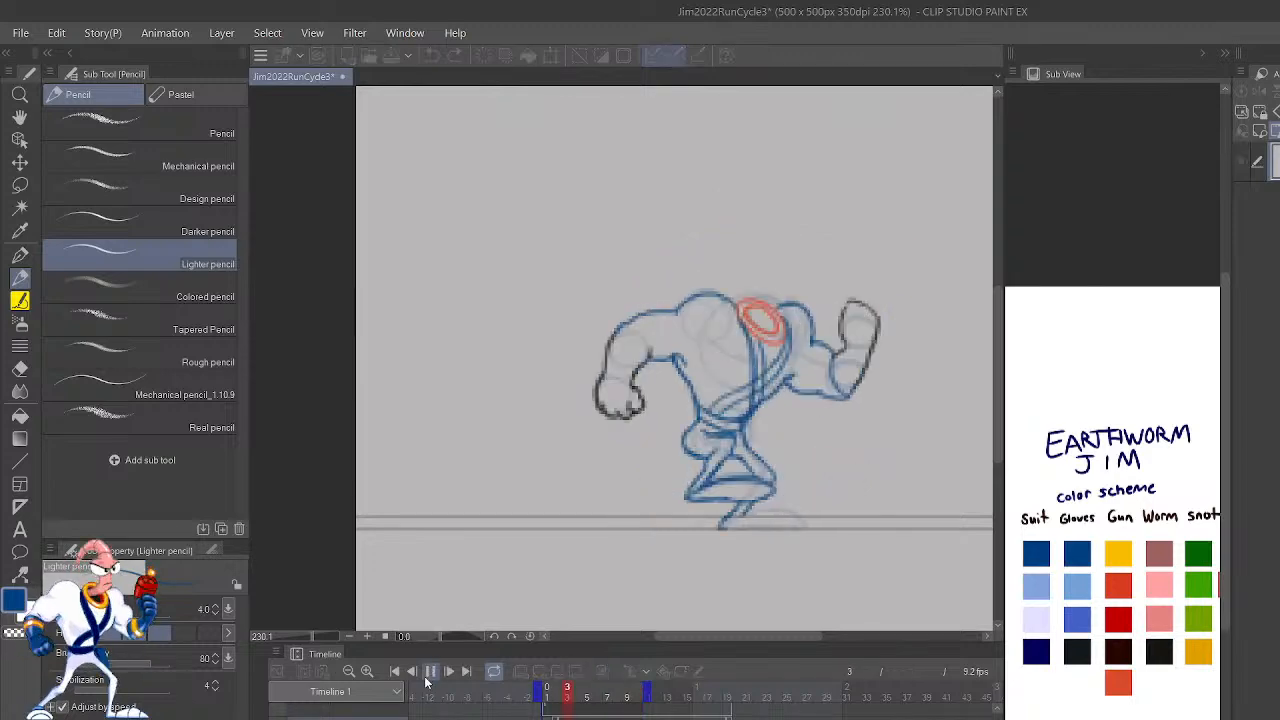
{"action": "key", "text": "ctrl+minus"}
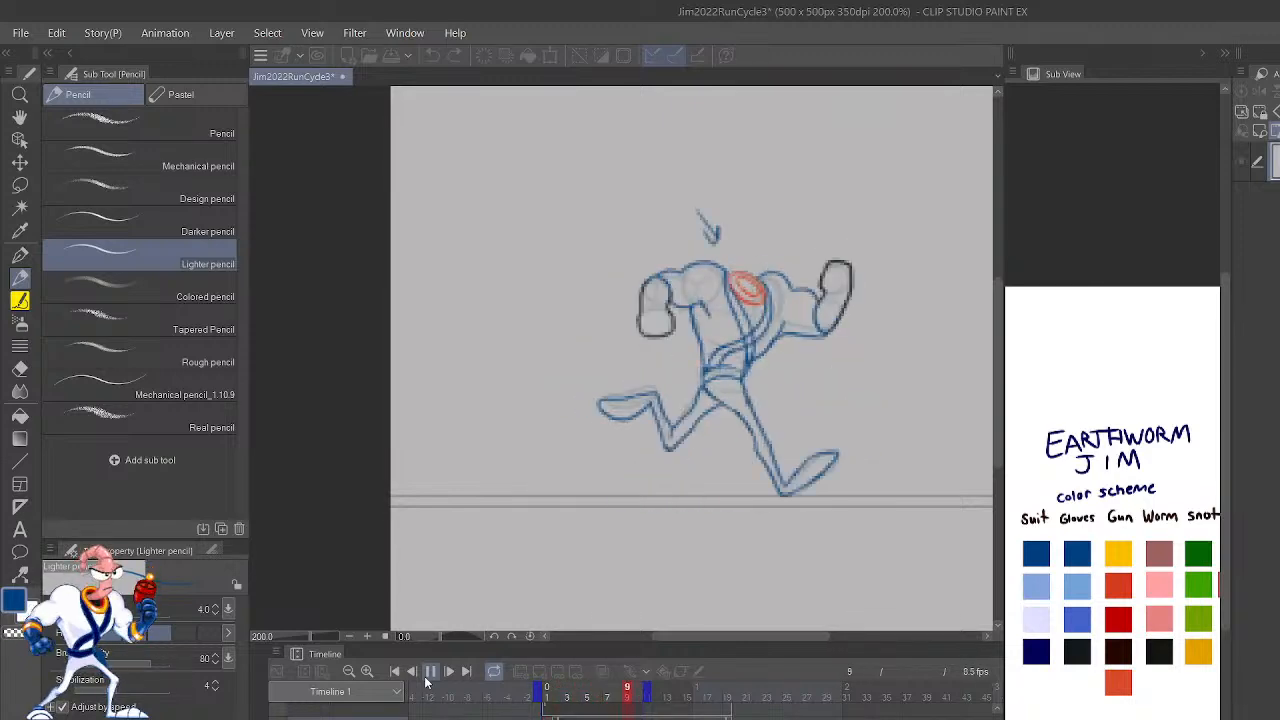
{"action": "left_click", "coordinate": [429, 671]}
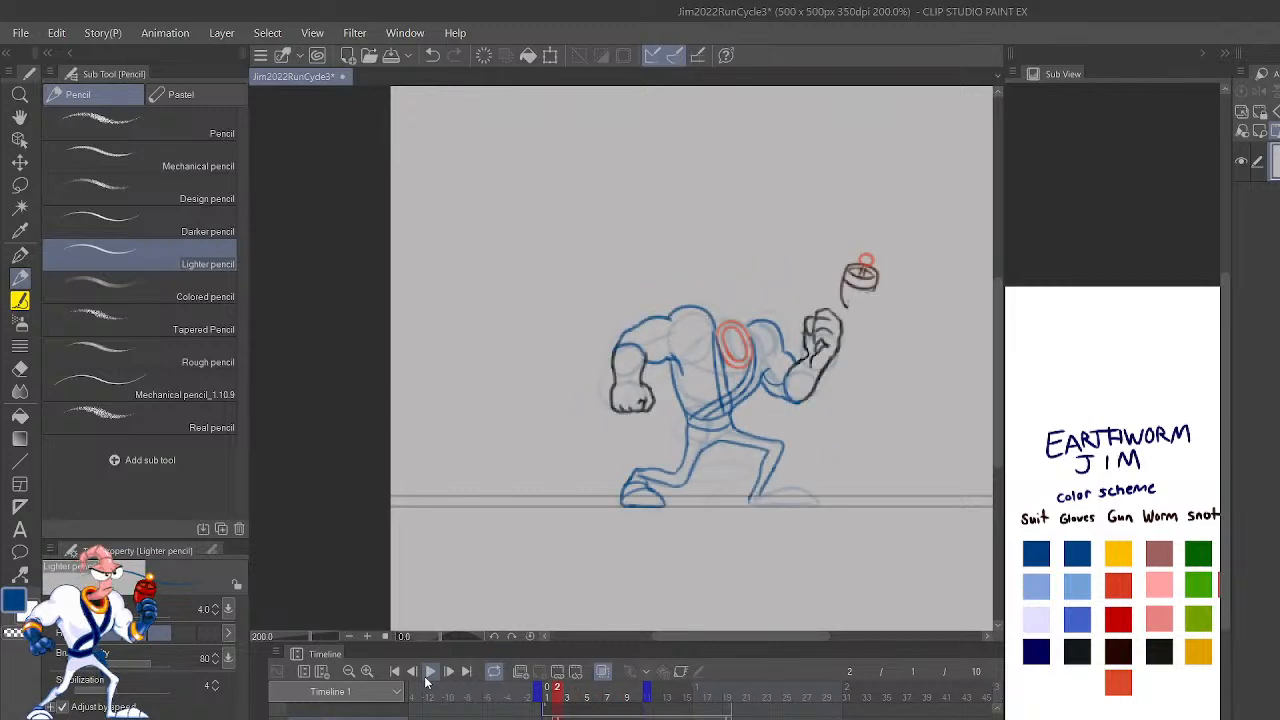
Step: Compare the poses in frames 8, 9 and 10, finishing on frame 9
{"action": "left_click", "coordinate": [628, 688]}
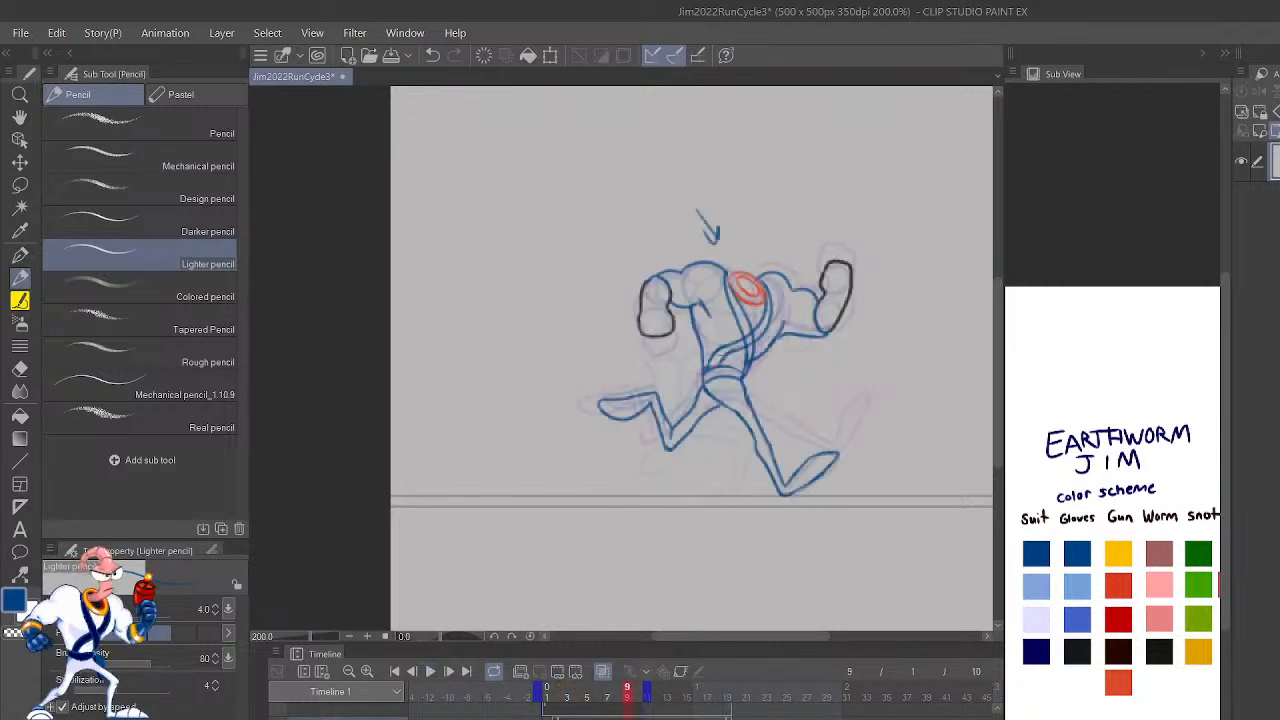
{"action": "left_click", "coordinate": [639, 688]}
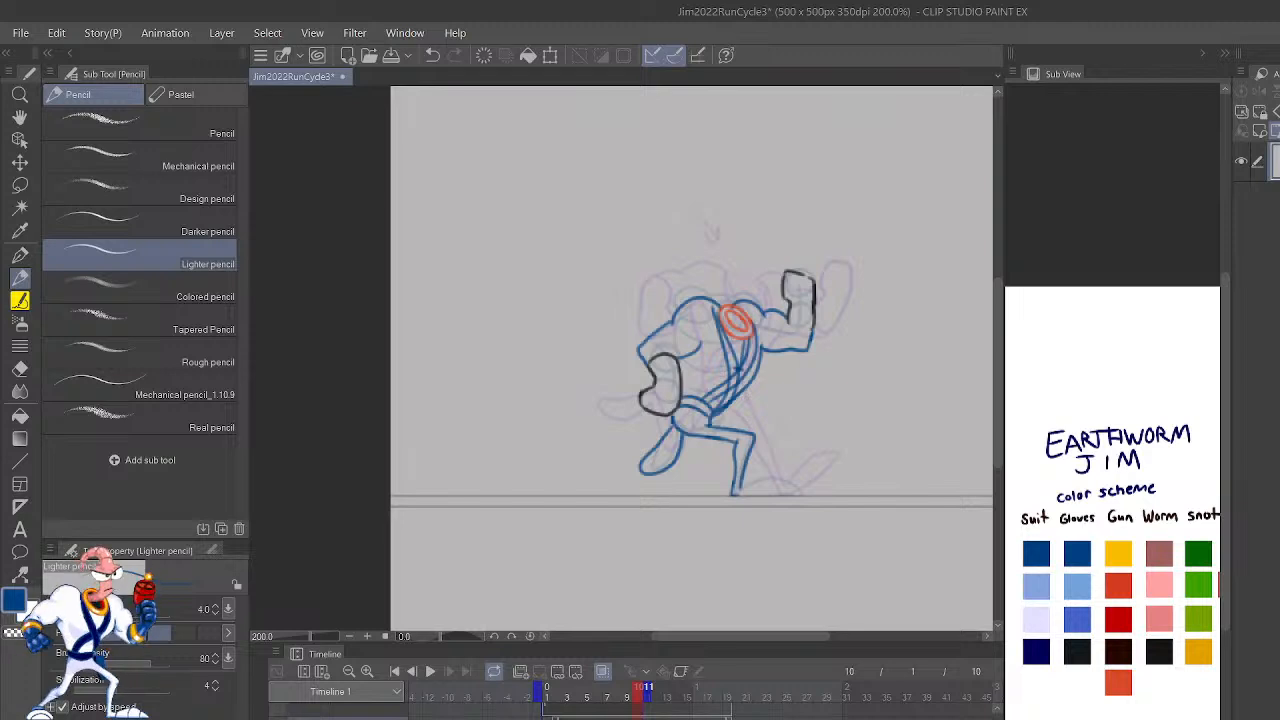
{"action": "mouse_move", "coordinate": [639, 688]}
{"action": "left_mouse_down"}
{"action": "mouse_move", "coordinate": [618, 688]}
{"action": "mouse_move", "coordinate": [639, 688]}
{"action": "left_mouse_up"}
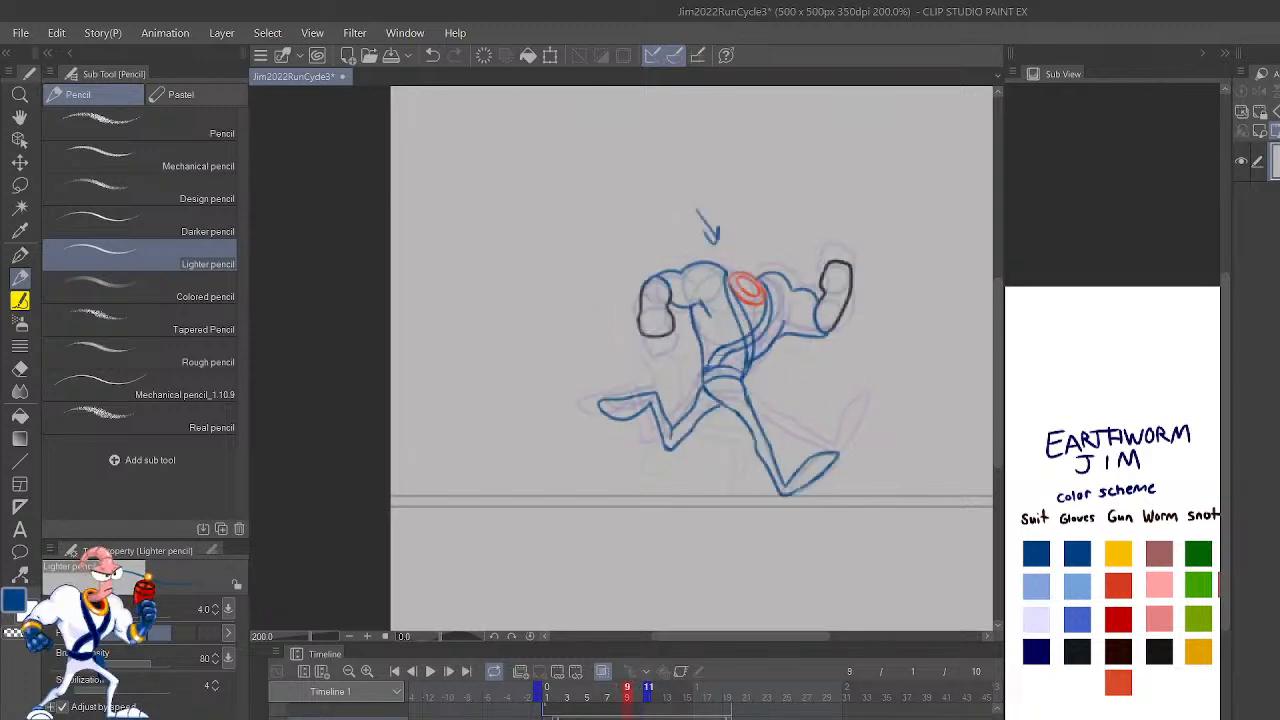
{"action": "left_click", "coordinate": [618, 688]}
{"action": "left_click", "coordinate": [627, 688]}
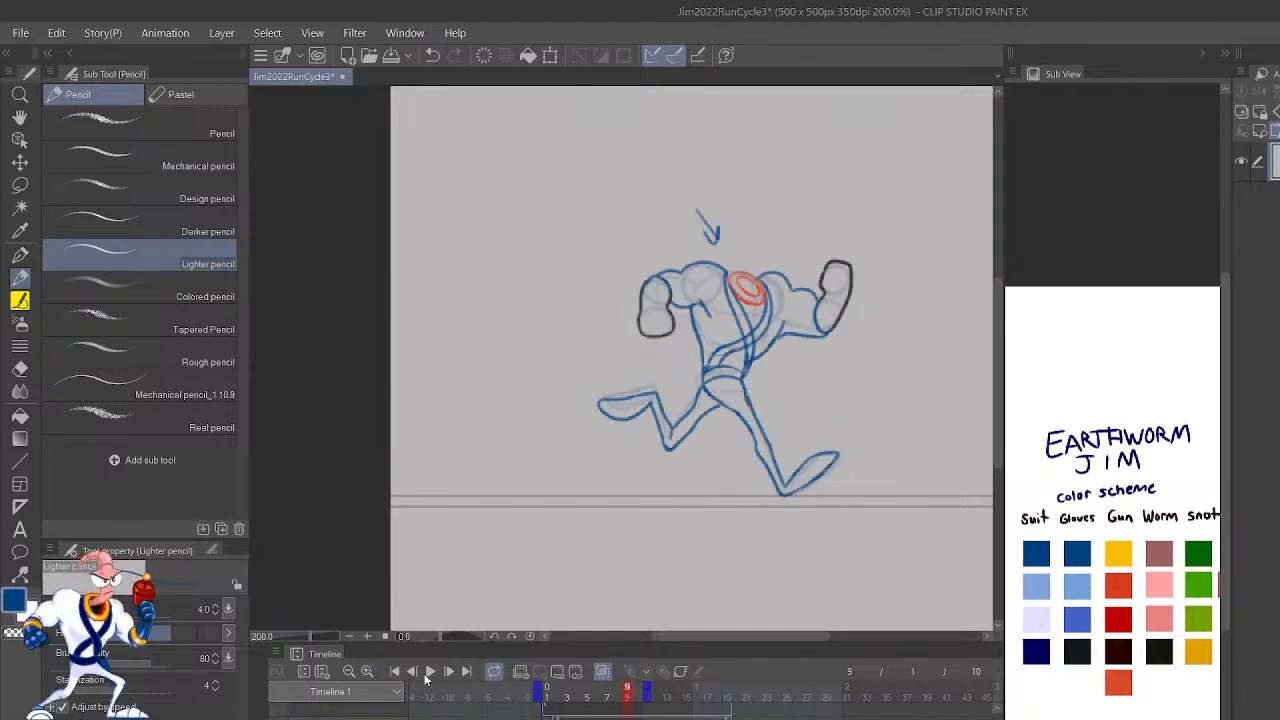
Step: Play the ten-frame run cycle again and stop it on frame 9
{"action": "left_click", "coordinate": [429, 672]}
{"action": "scroll", "coordinate": [741, 499], "scroll_direction": "down", "scroll_amount": 1}
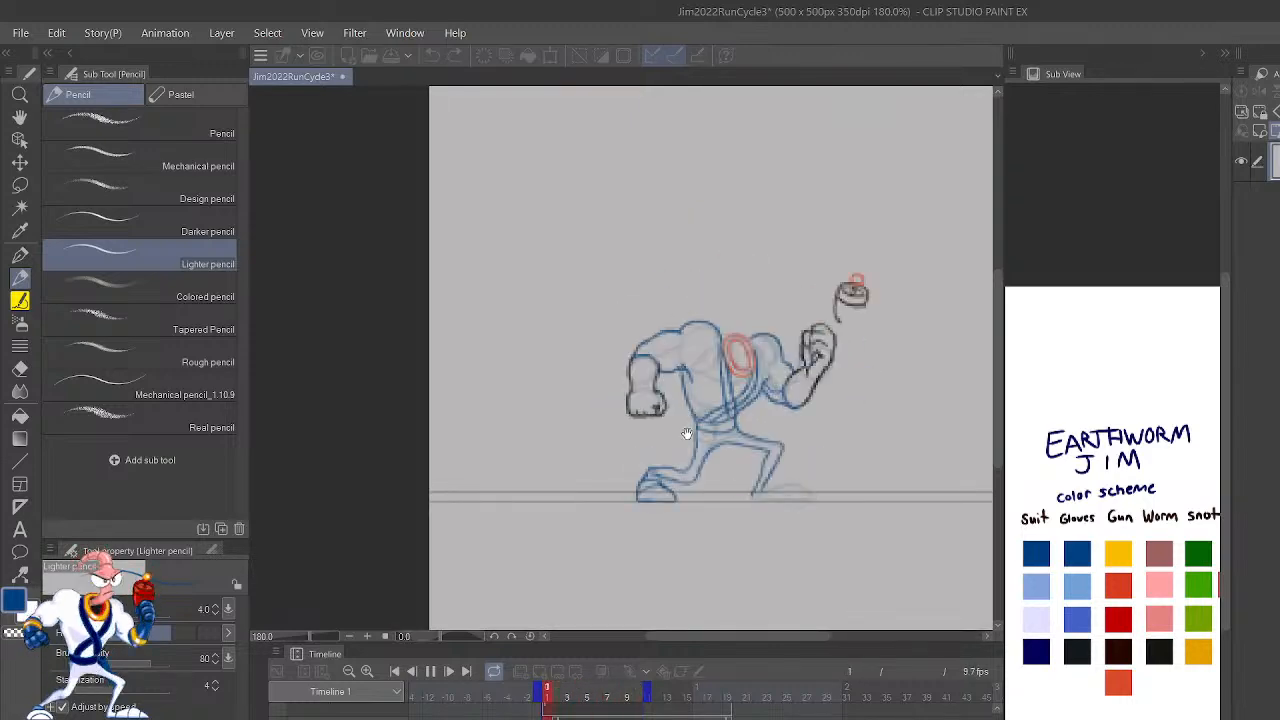
{"action": "left_click", "coordinate": [431, 674]}
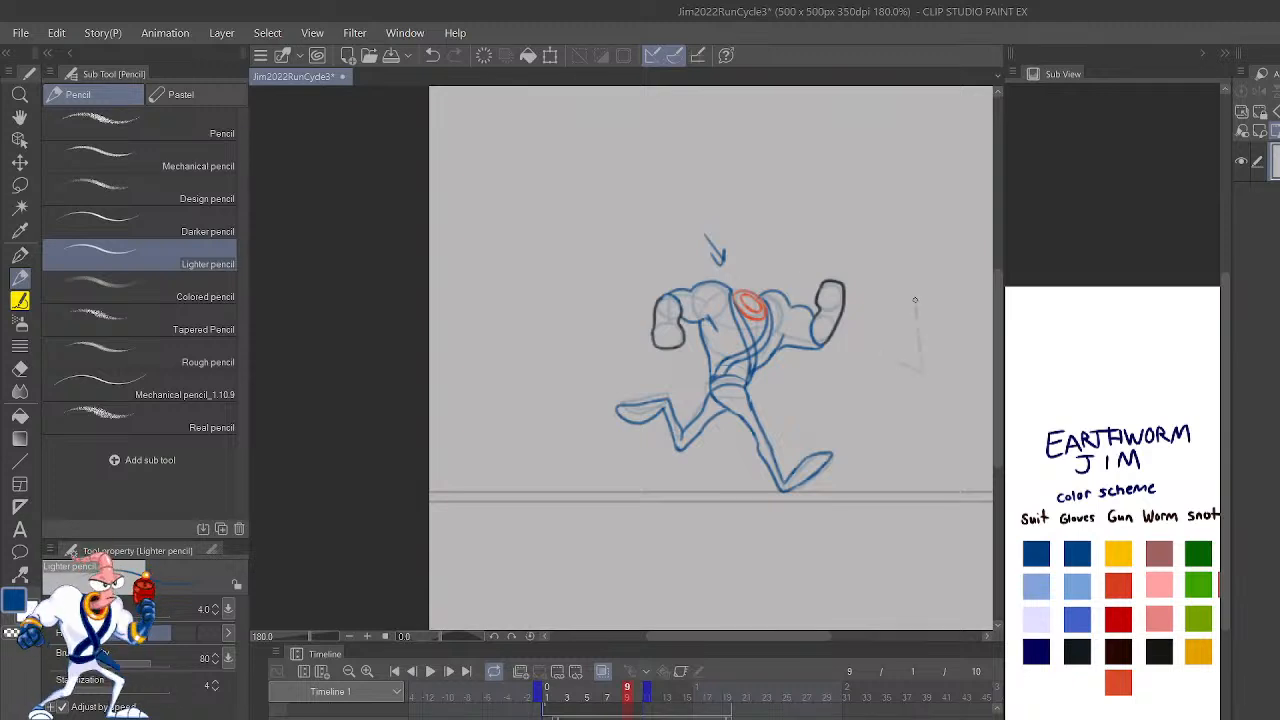
{"action": "key", "text": "ctrl+z"}
{"action": "left_click_drag", "start_coordinate": [893, 352], "coordinate": [929, 304]}
{"action": "key", "text": "ctrl+z"}
{"action": "key", "text": "ctrl+z"}
{"action": "mouse_move", "coordinate": [886, 306]}
{"action": "left_mouse_down"}
{"action": "mouse_move", "coordinate": [829, 351]}
{"action": "mouse_move", "coordinate": [809, 391]}
{"action": "mouse_move", "coordinate": [872, 386]}
{"action": "mouse_move", "coordinate": [876, 353]}
{"action": "left_mouse_up"}
{"action": "key", "text": "ctrl+z"}
{"action": "key", "text": "ctrl+z"}
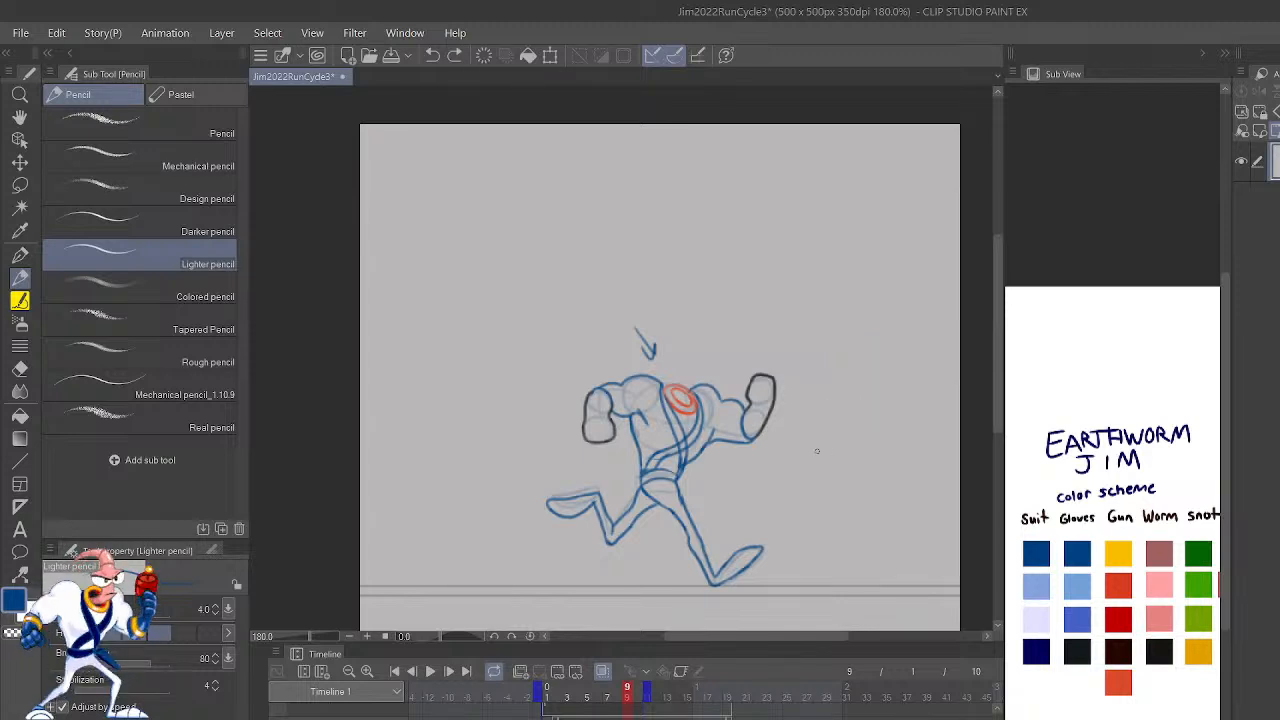
{"action": "left_click_drag", "start_coordinate": [818, 422], "coordinate": [792, 482]}
{"action": "key", "text": "ctrl+z"}
{"action": "mouse_move", "coordinate": [757, 387]}
{"action": "left_mouse_down"}
{"action": "mouse_move", "coordinate": [744, 337]}
{"action": "mouse_move", "coordinate": [752, 374]}
{"action": "left_mouse_up"}
{"action": "key", "text": "ctrl+z"}
{"action": "mouse_move", "coordinate": [757, 369]}
{"action": "left_mouse_down"}
{"action": "mouse_move", "coordinate": [739, 349]}
{"action": "mouse_move", "coordinate": [741, 385]}
{"action": "left_mouse_up"}
{"action": "key", "text": "ctrl+z"}
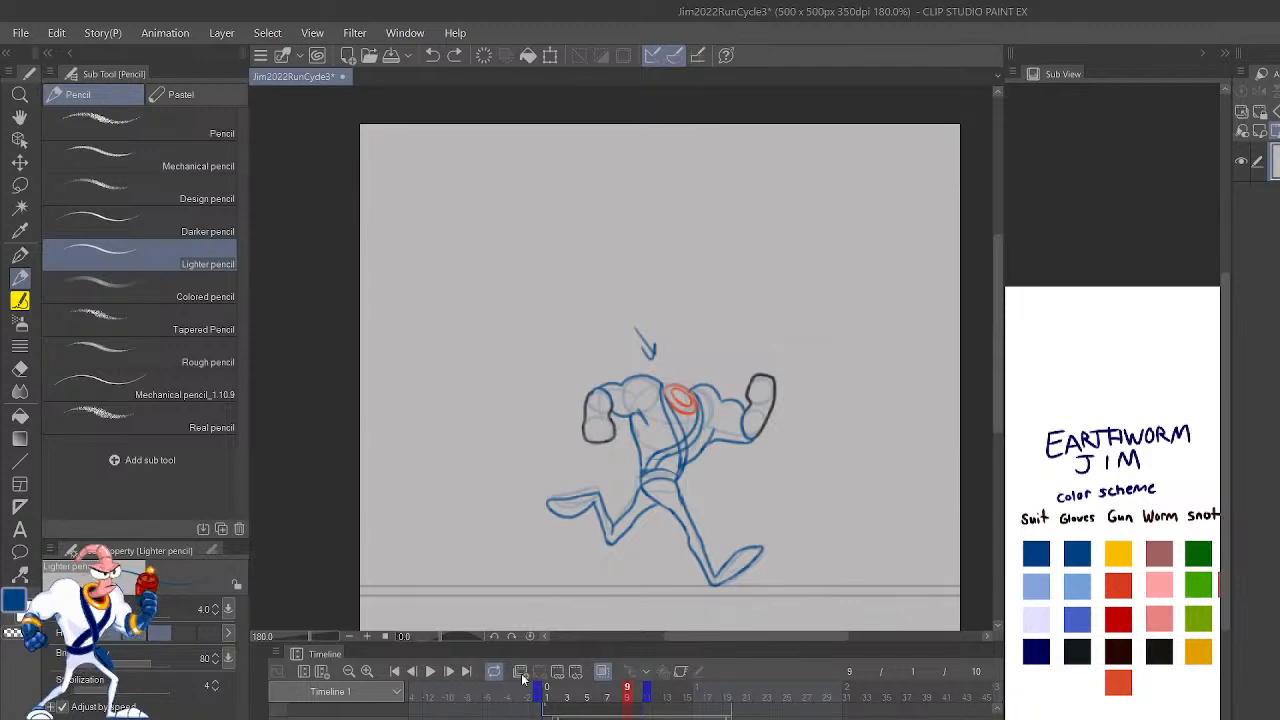
Step: Review the coloured reference in frame 1 and the pose in frame 2, then go to frame 10
{"action": "mouse_move", "coordinate": [627, 693]}
{"action": "left_mouse_down"}
{"action": "mouse_move", "coordinate": [546, 698]}
{"action": "mouse_move", "coordinate": [664, 707]}
{"action": "mouse_move", "coordinate": [546, 702]}
{"action": "mouse_move", "coordinate": [646, 708]}
{"action": "mouse_move", "coordinate": [625, 706]}
{"action": "left_mouse_up"}
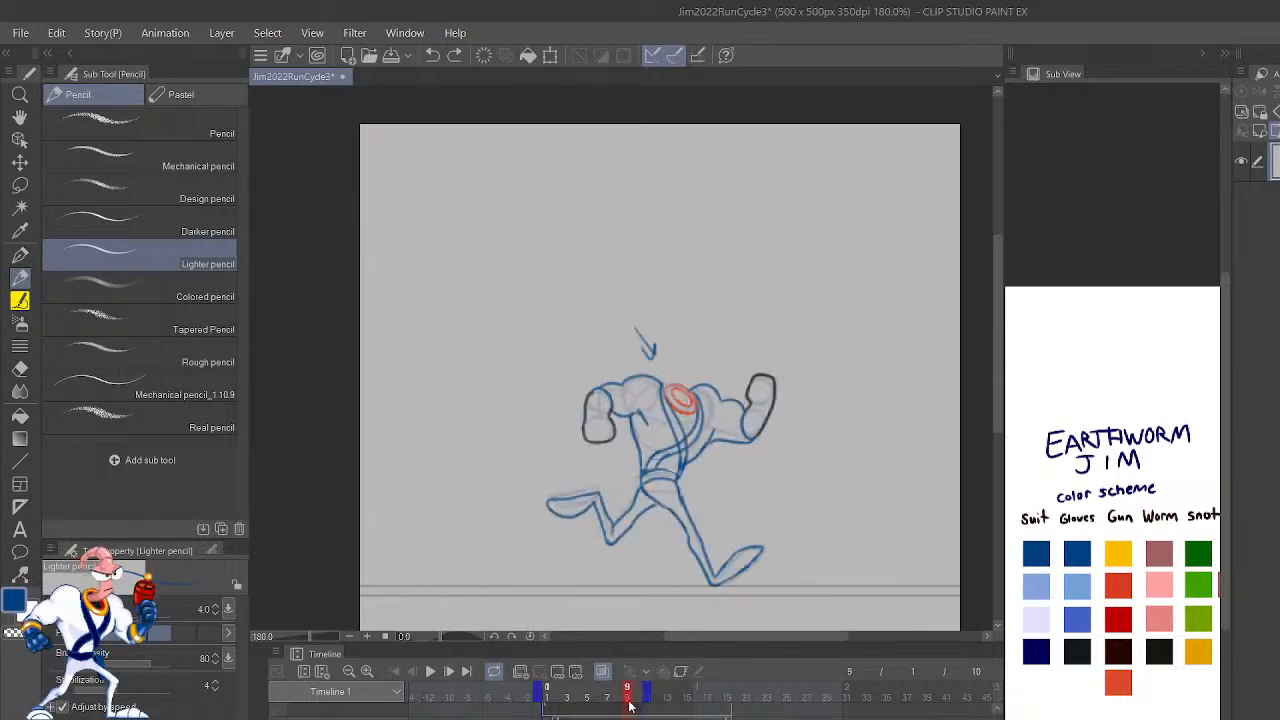
{"action": "left_click_drag", "start_coordinate": [629, 706], "coordinate": [548, 710]}
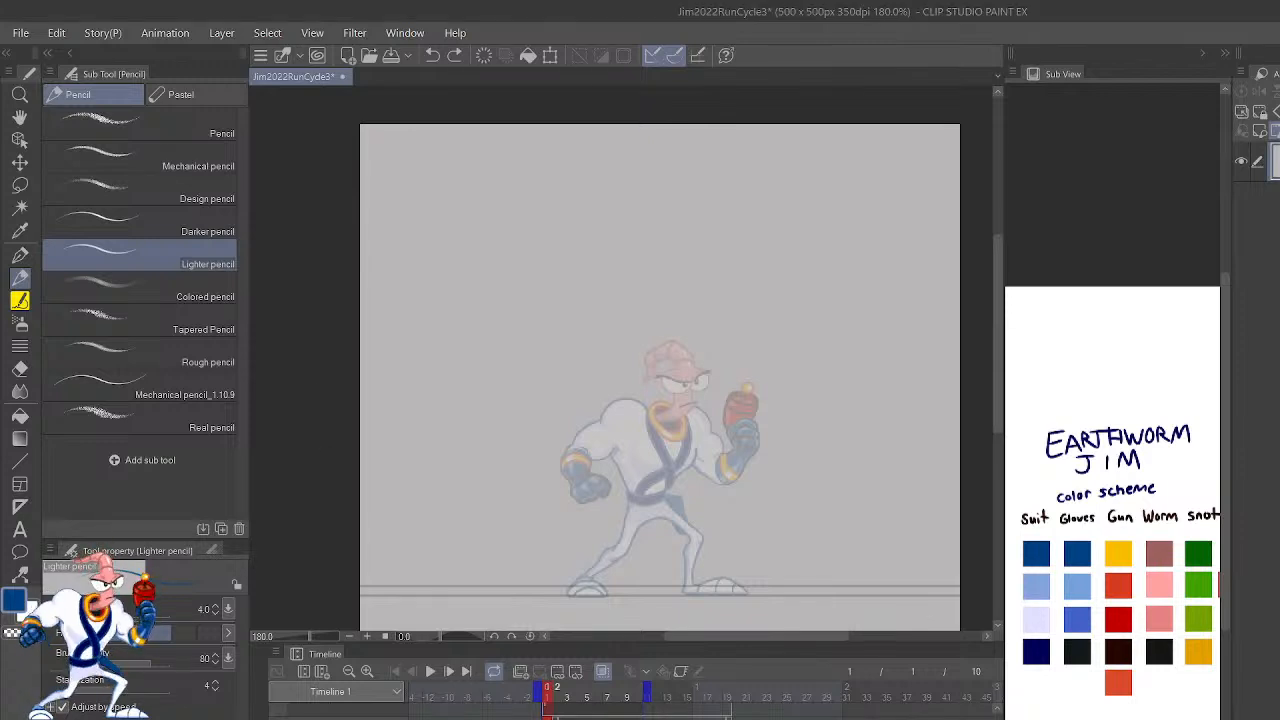
{"action": "left_click", "coordinate": [557, 691]}
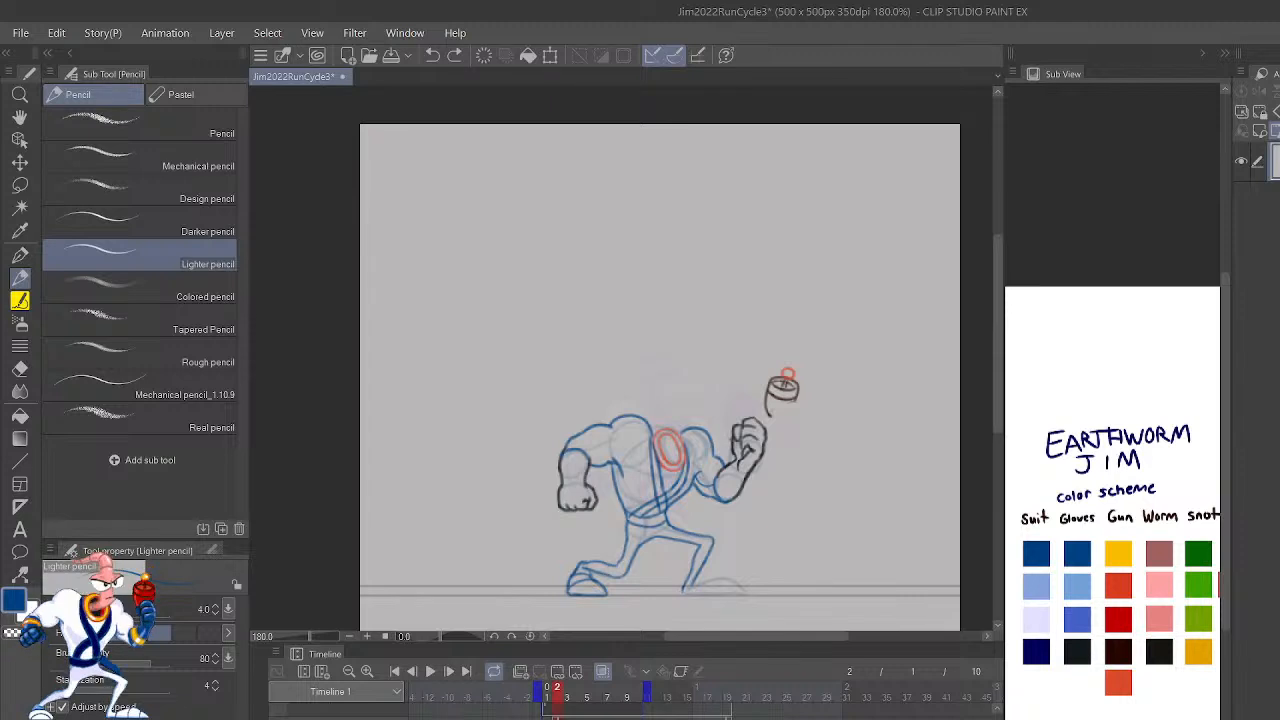
{"action": "left_click", "coordinate": [728, 691]}
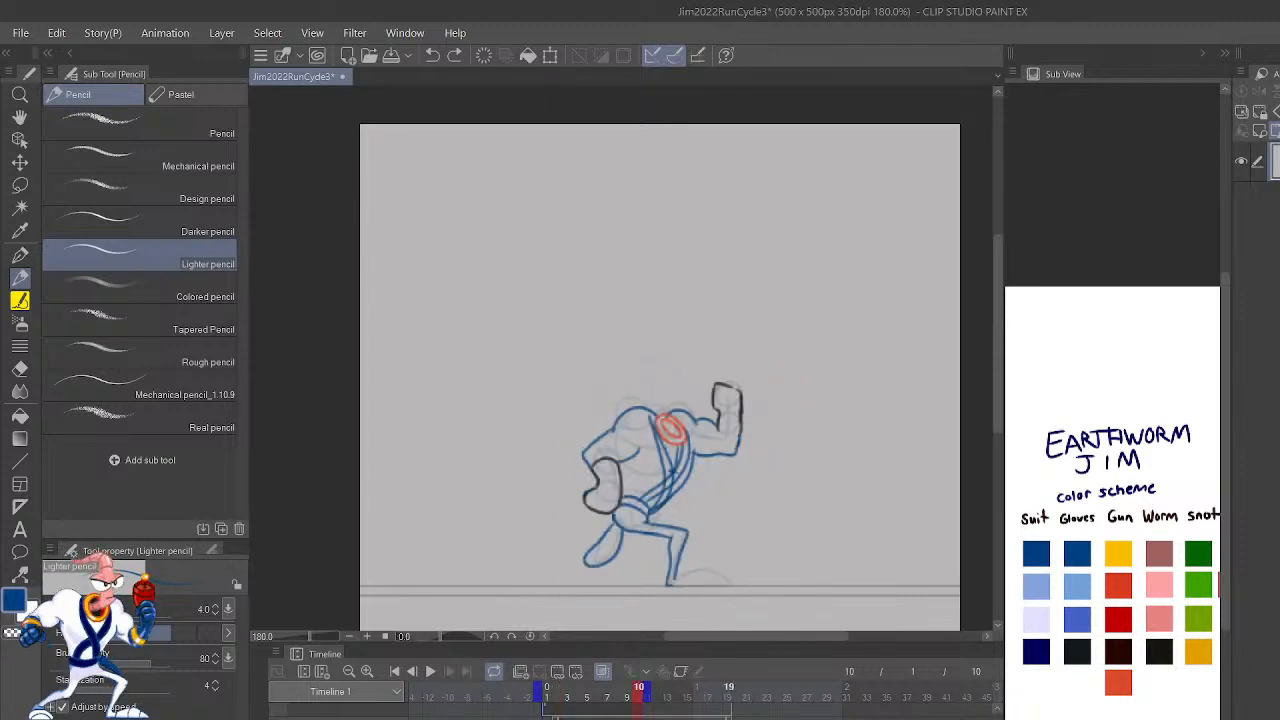